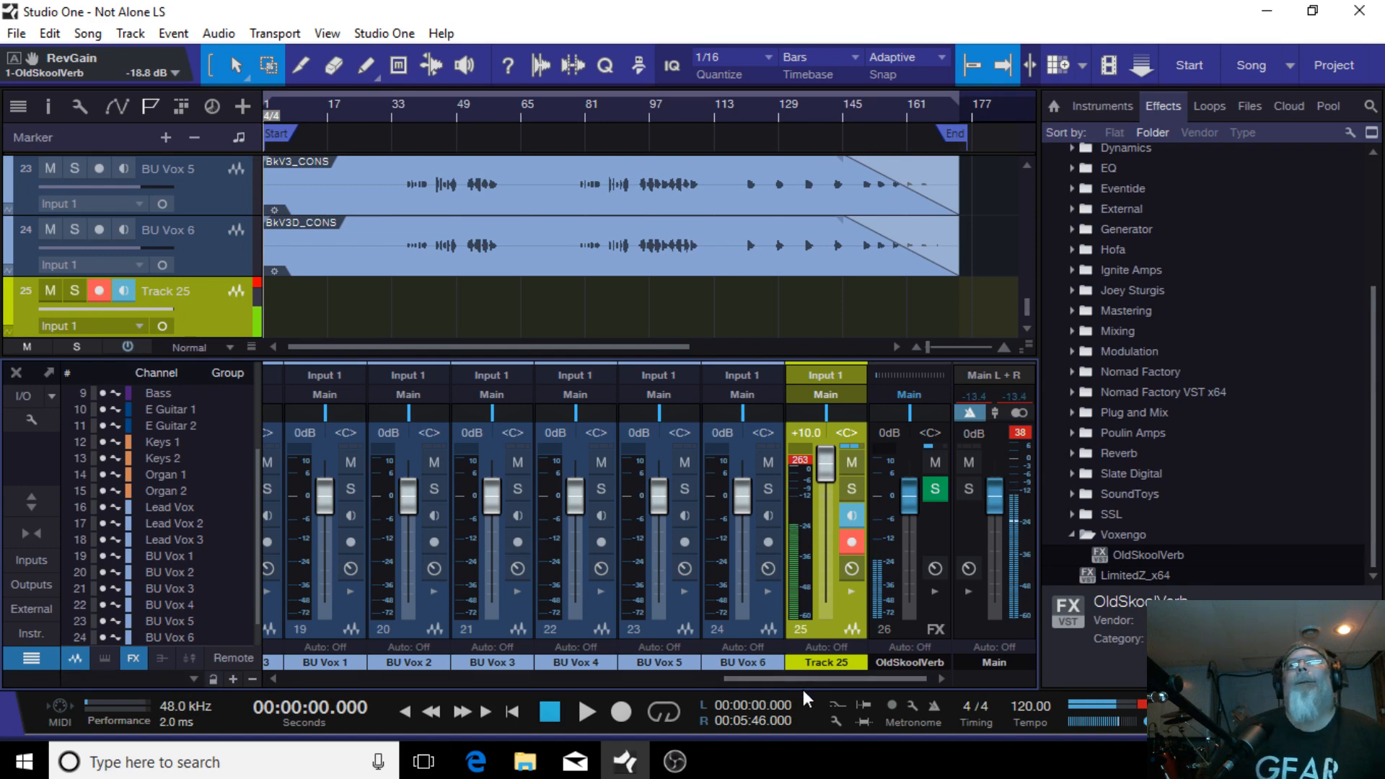
{"action": "left_click_drag", "start_coordinate": [811, 678], "coordinate": [258, 699]}
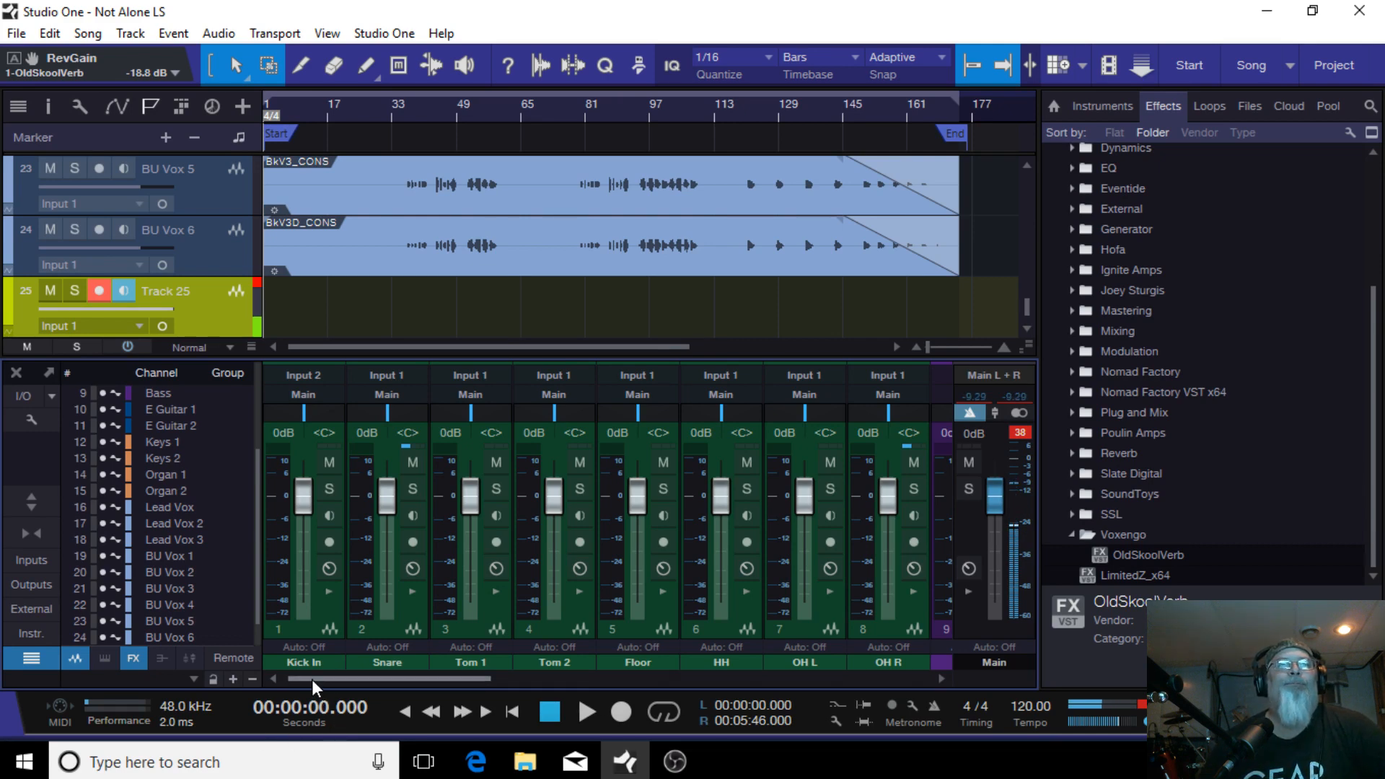
{"action": "left_click_drag", "start_coordinate": [312, 678], "coordinate": [823, 699]}
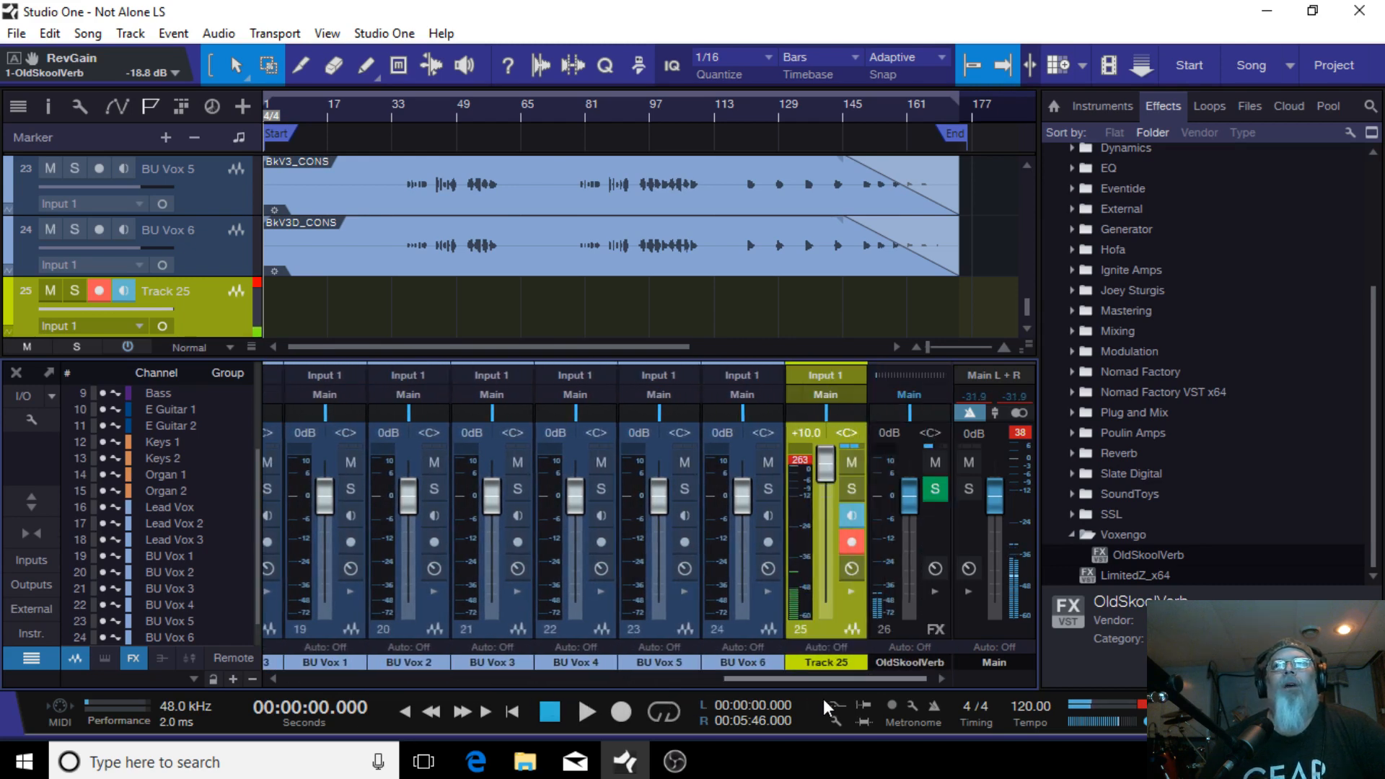
{"action": "left_click", "coordinate": [800, 462]}
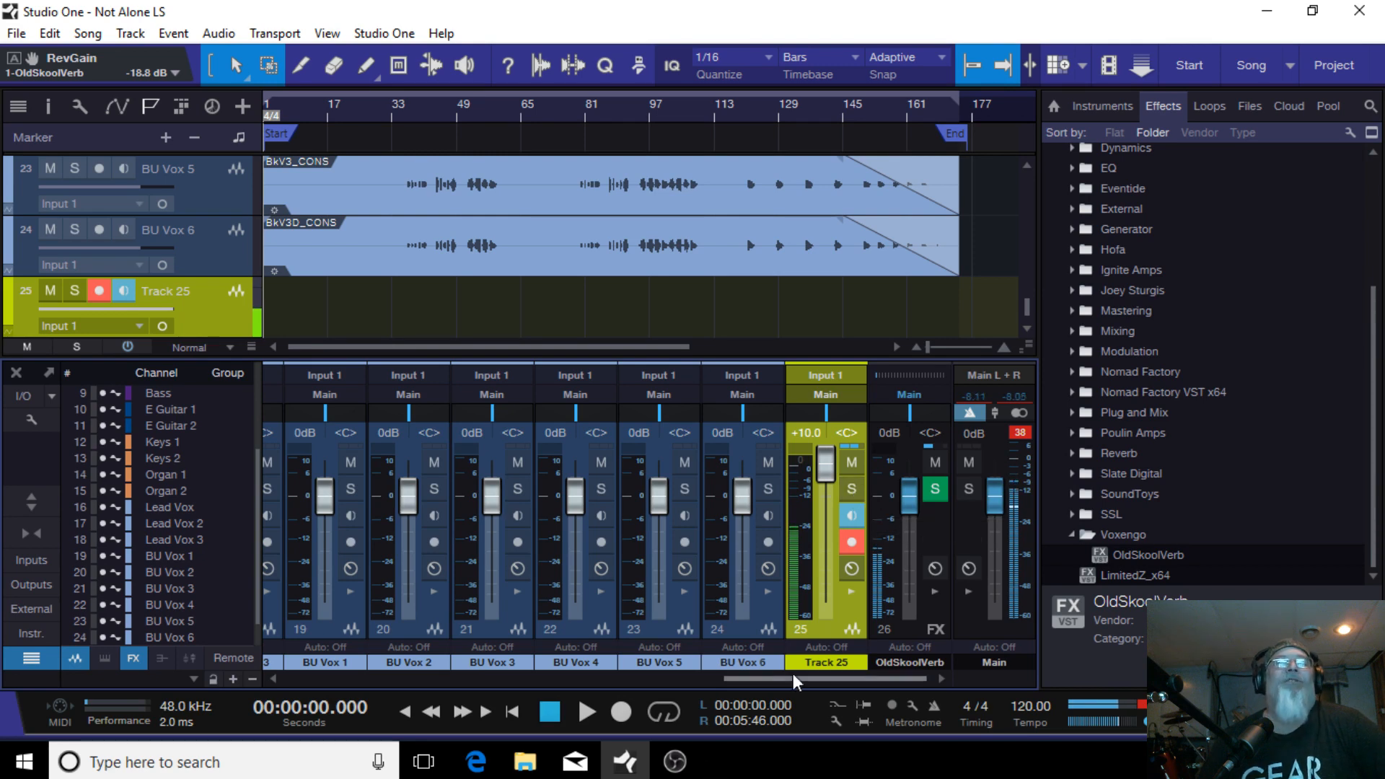
{"action": "left_click_drag", "start_coordinate": [794, 678], "coordinate": [327, 681]}
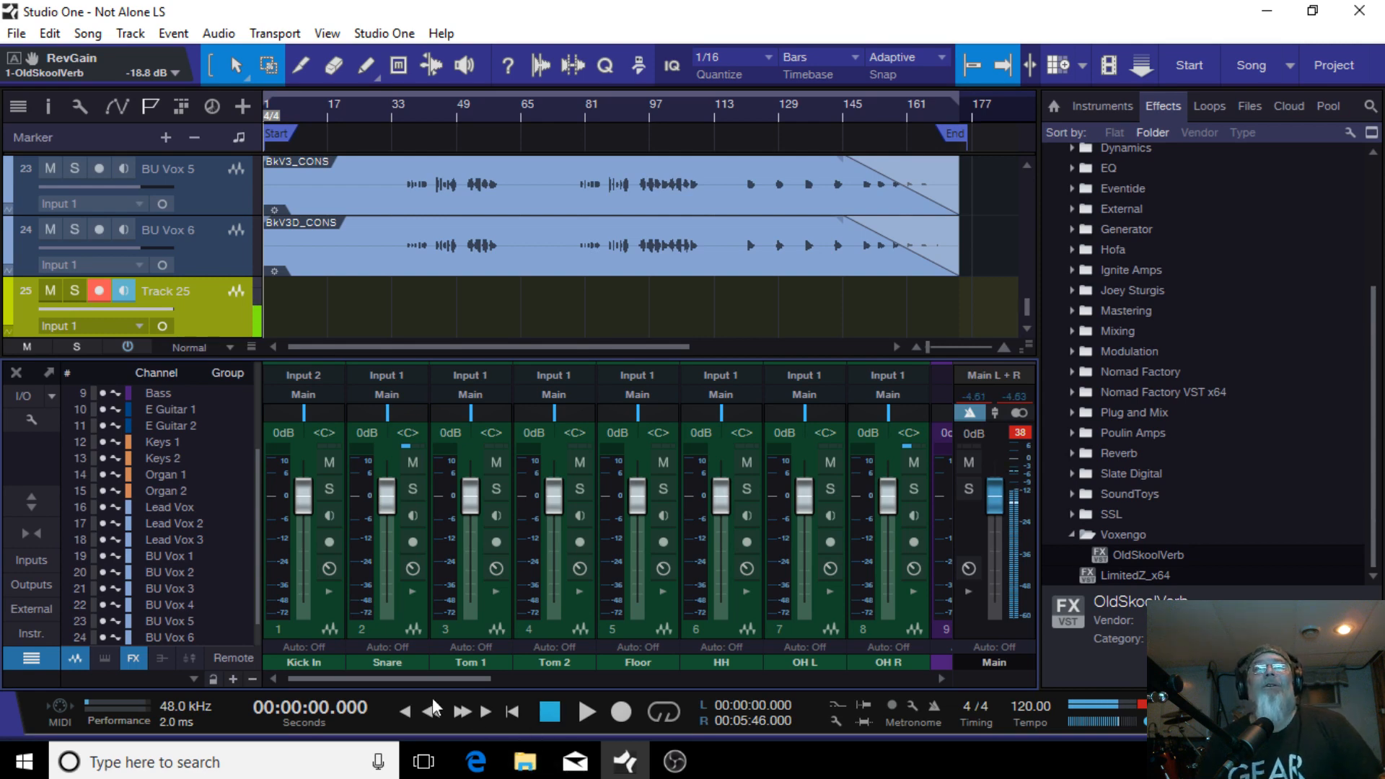
{"action": "left_click_drag", "start_coordinate": [431, 678], "coordinate": [332, 678]}
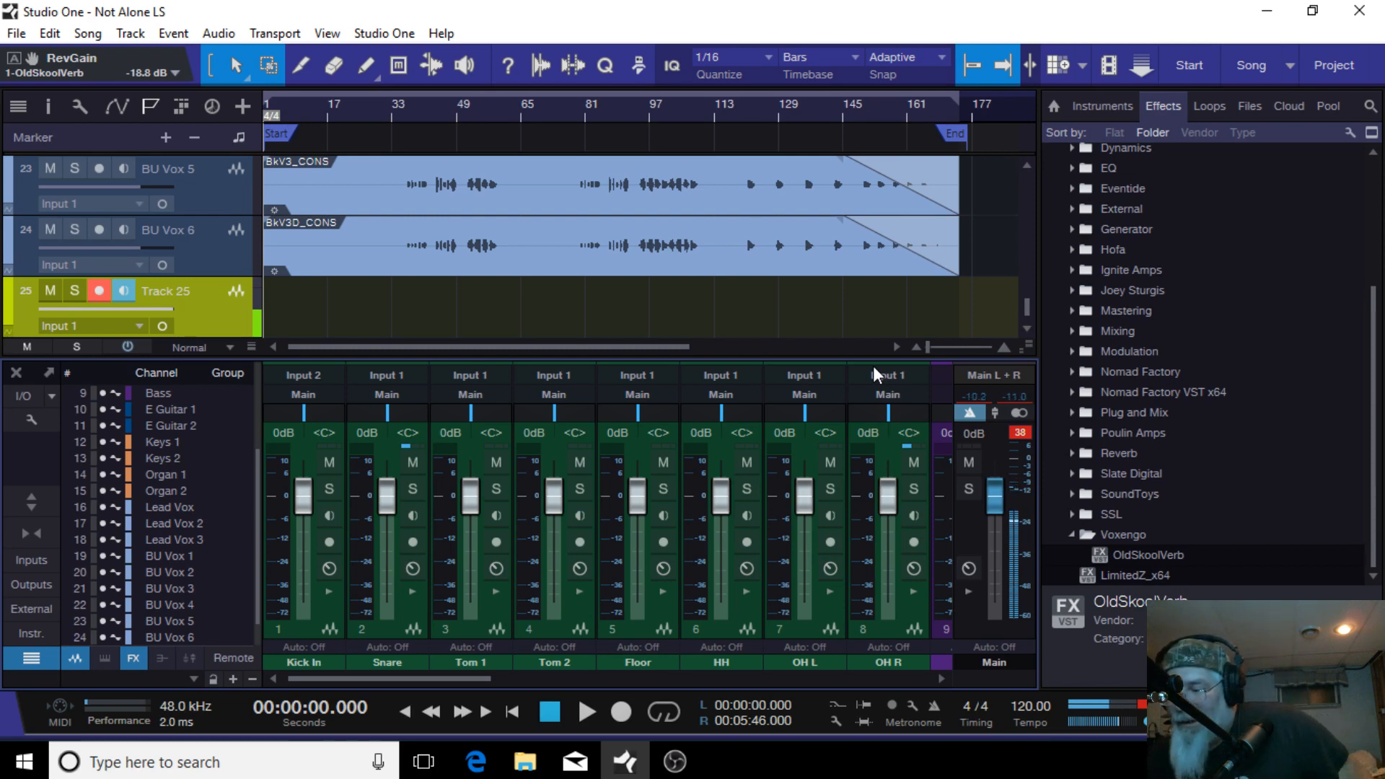
Step: Hide the console to browse the arrangement's tracks, then show the console again
{"action": "key", "text": "F3"}
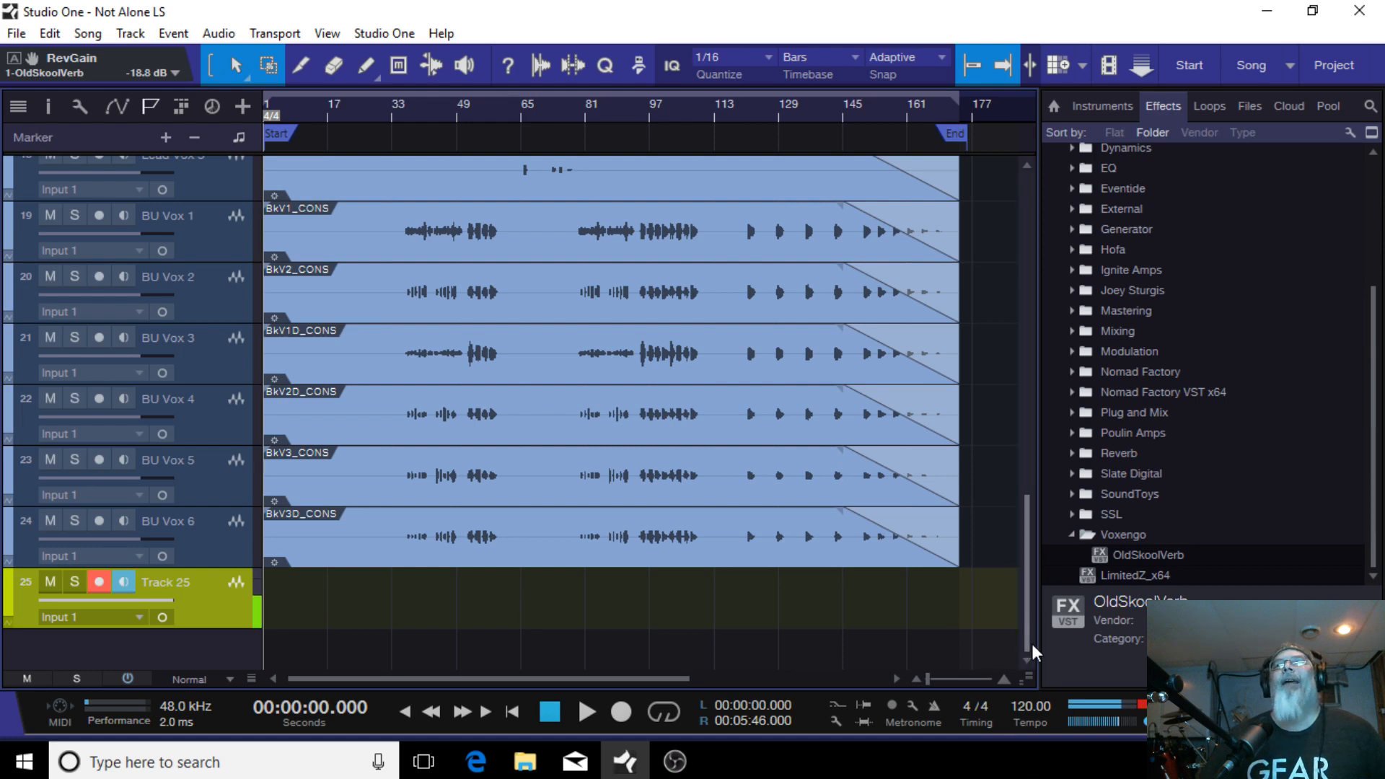
{"action": "left_click_drag", "start_coordinate": [1025, 646], "coordinate": [1014, 186]}
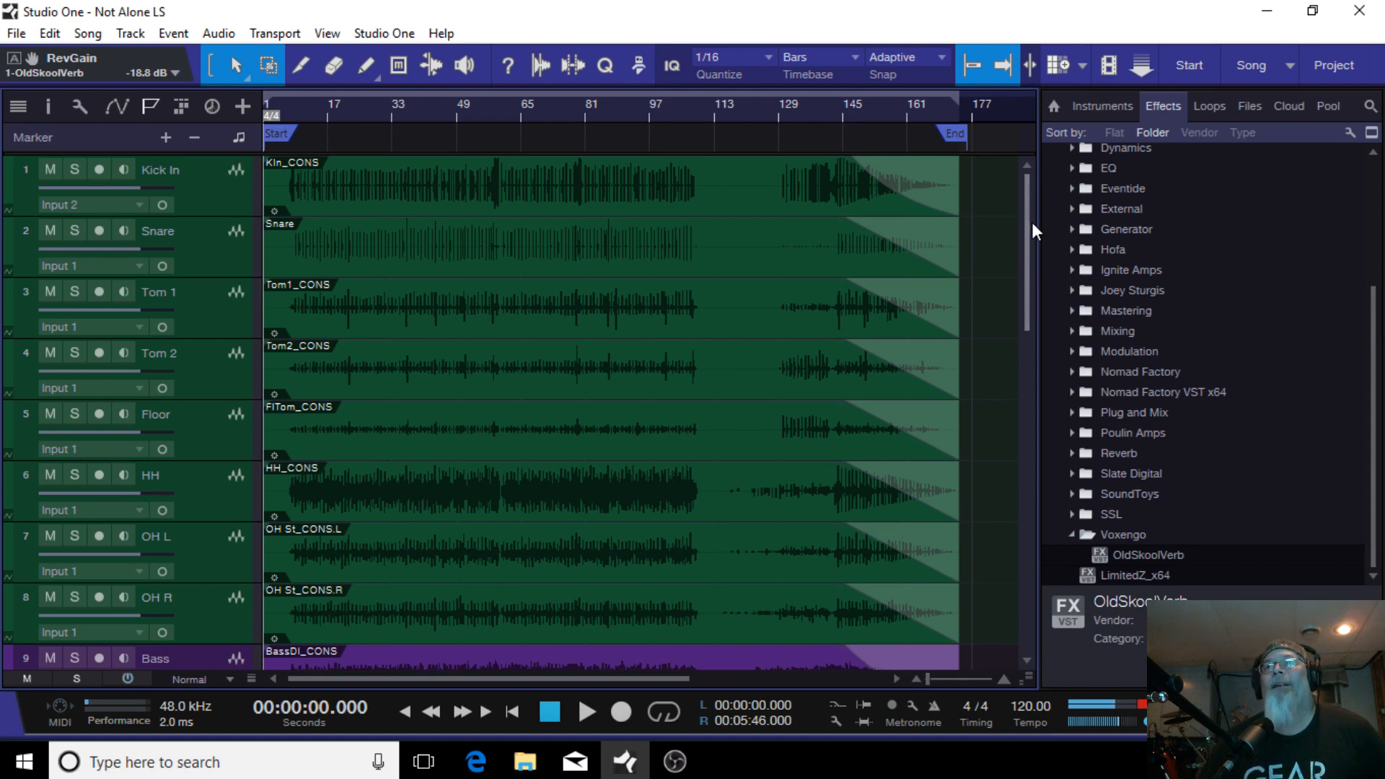
{"action": "scroll", "coordinate": [1031, 222], "scroll_direction": "down", "scroll_amount": 5}
{"action": "left_click_drag", "start_coordinate": [1046, 409], "coordinate": [1056, 732]}
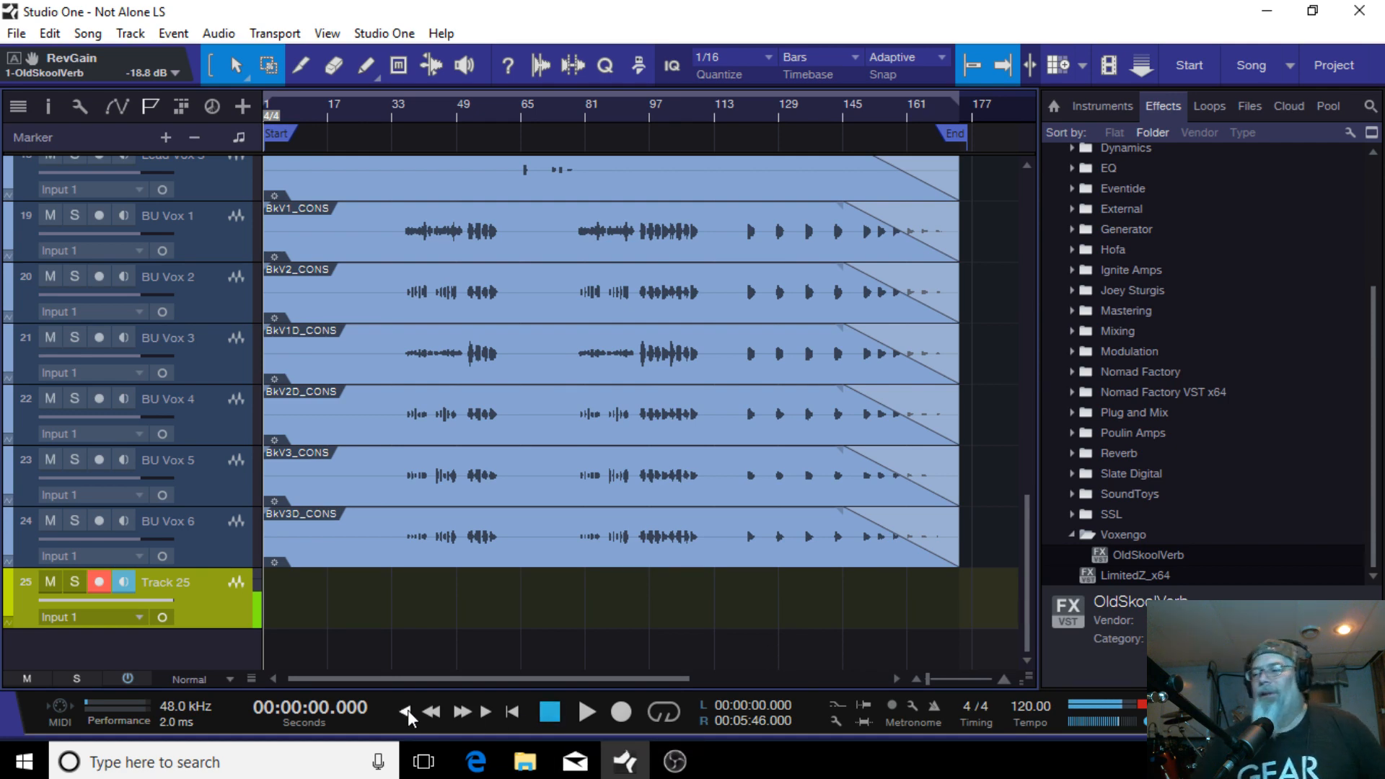
{"action": "key", "text": "F3"}
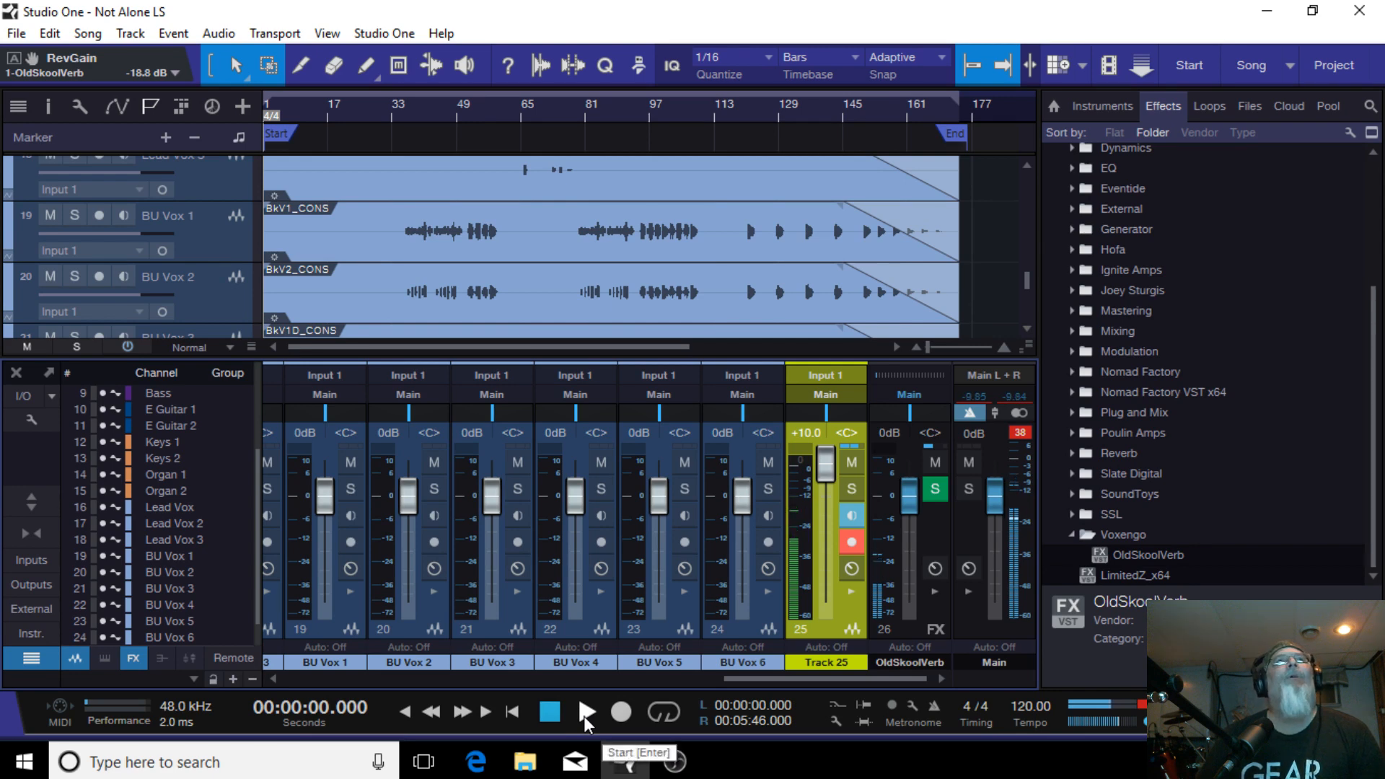
Step: Start playback and remove the OldSkoolVerb FX channel from the console
{"action": "left_click", "coordinate": [585, 712]}
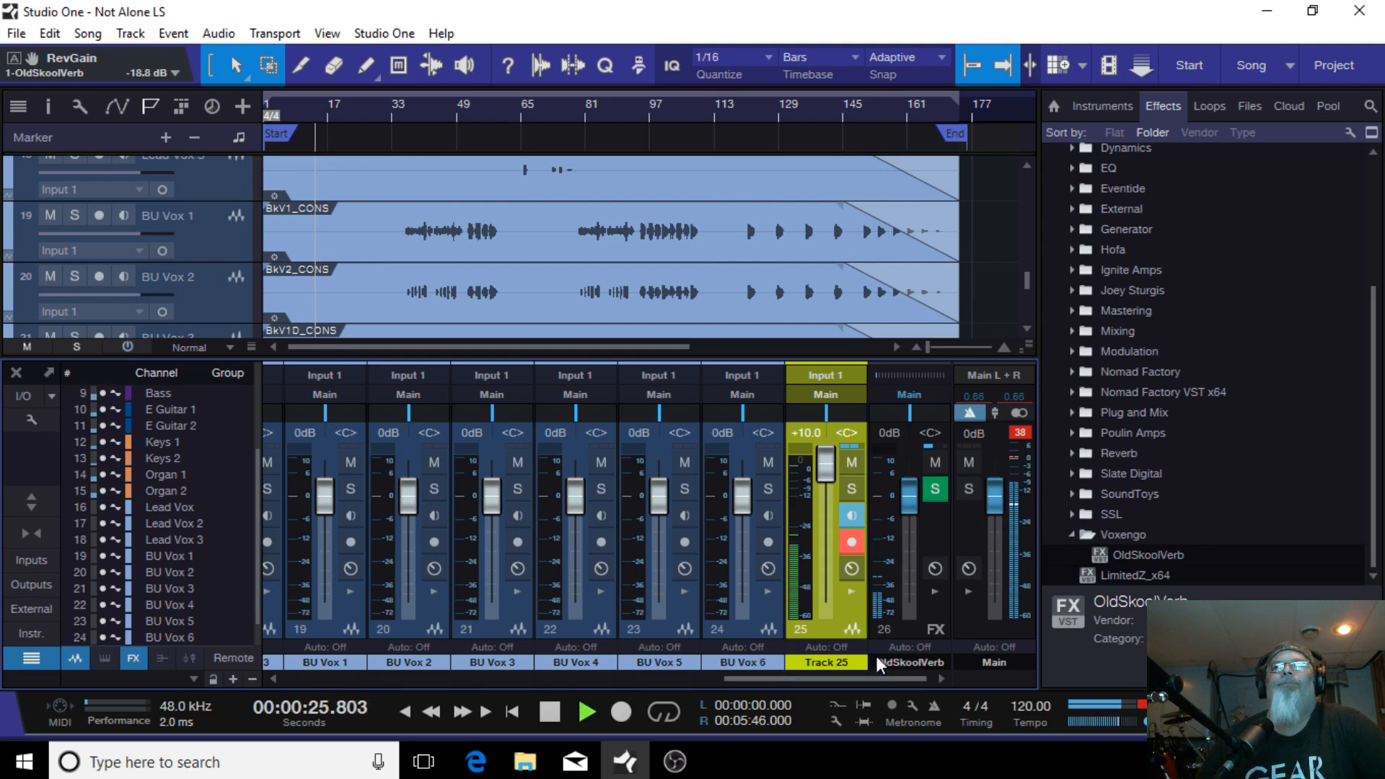
{"action": "right_click", "coordinate": [915, 631]}
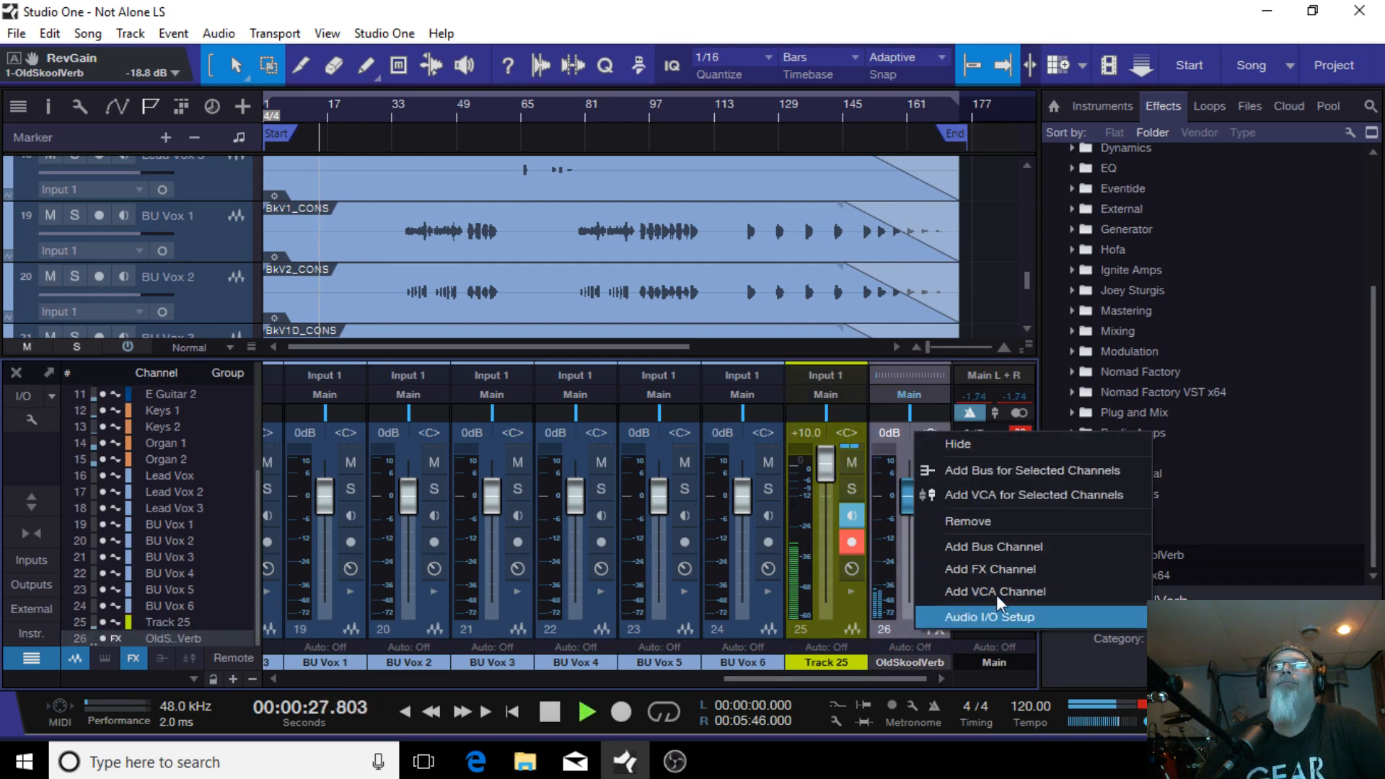
{"action": "left_click", "coordinate": [987, 522]}
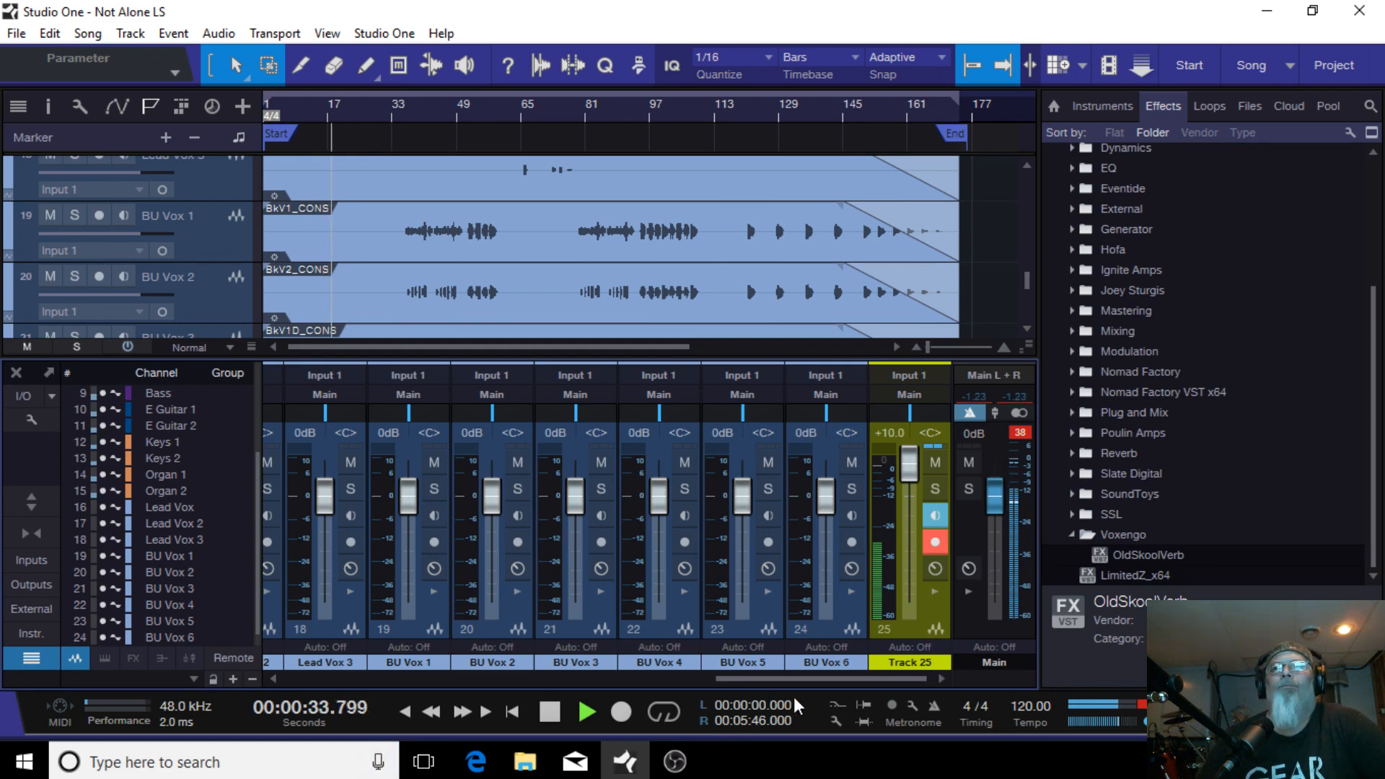
Step: Stop playback
{"action": "left_click_drag", "start_coordinate": [874, 675], "coordinate": [392, 688]}
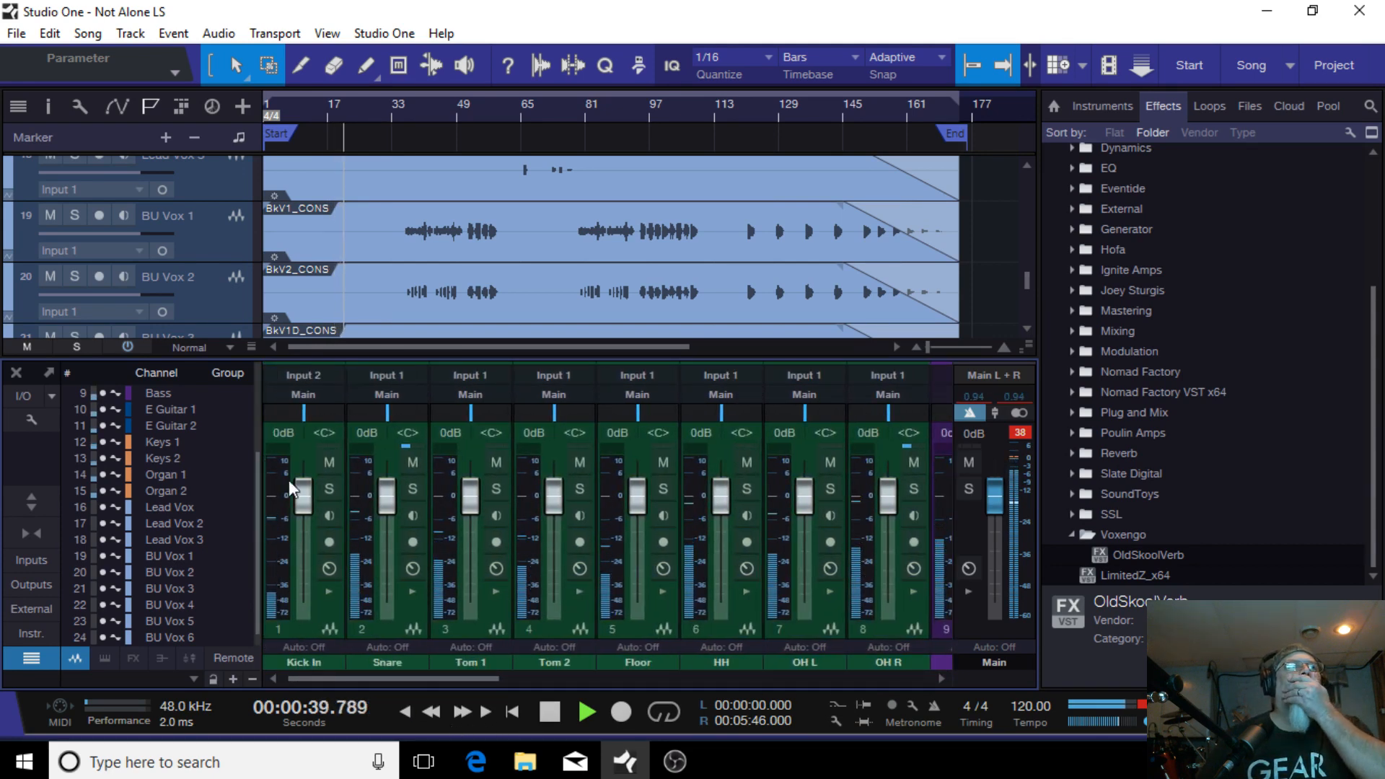
{"action": "left_click_drag", "start_coordinate": [257, 478], "coordinate": [254, 379]}
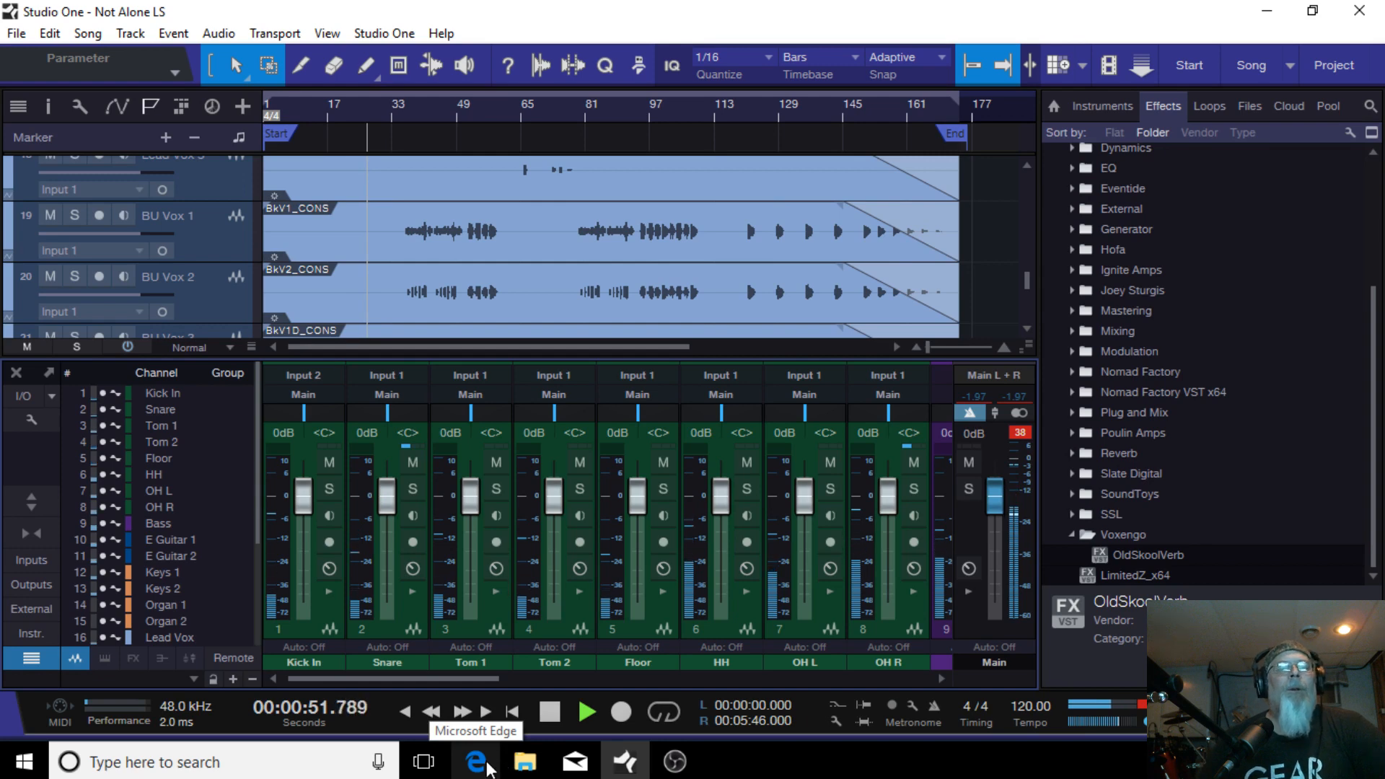
{"action": "left_click", "coordinate": [550, 712]}
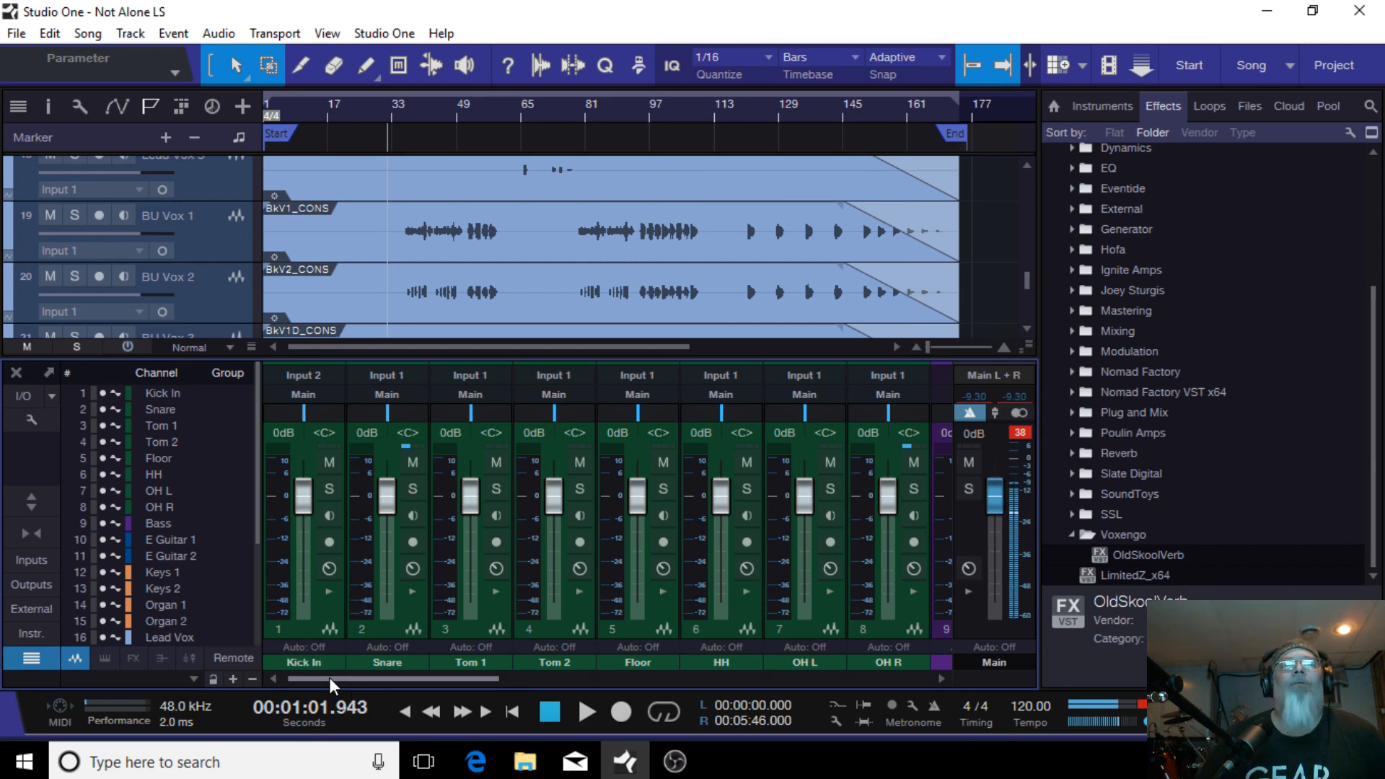
{"action": "left_click_drag", "start_coordinate": [329, 677], "coordinate": [272, 674]}
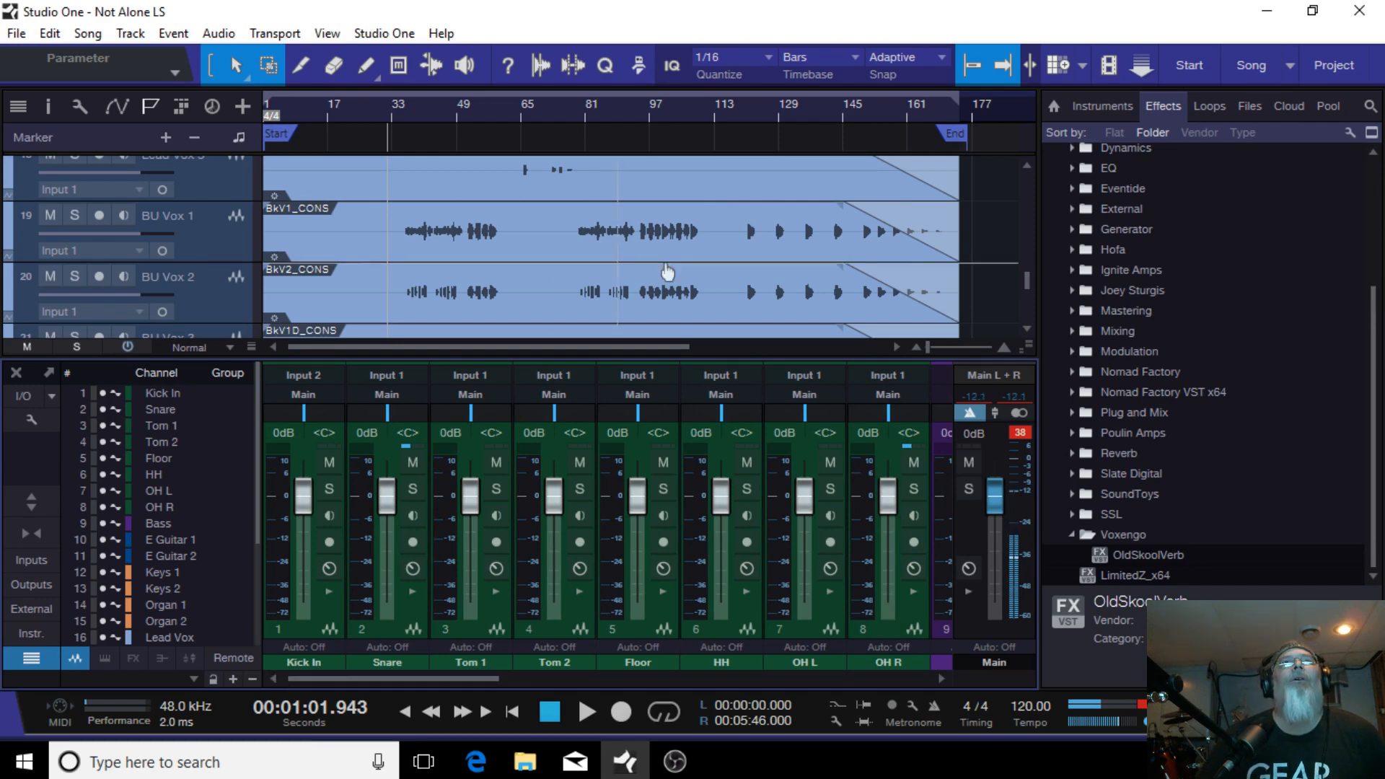
{"action": "left_click_drag", "start_coordinate": [1025, 279], "coordinate": [1007, 157]}
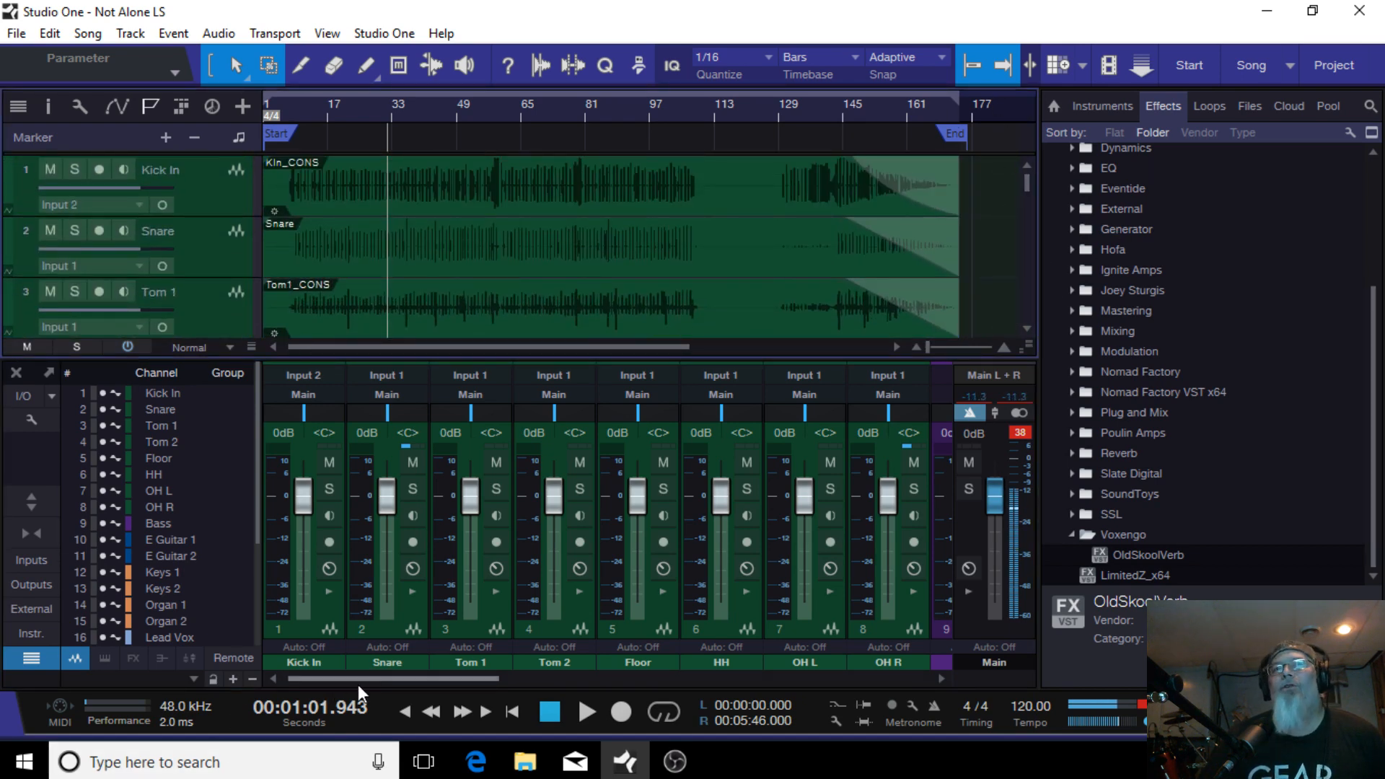
{"action": "left_click_drag", "start_coordinate": [336, 678], "coordinate": [808, 682]}
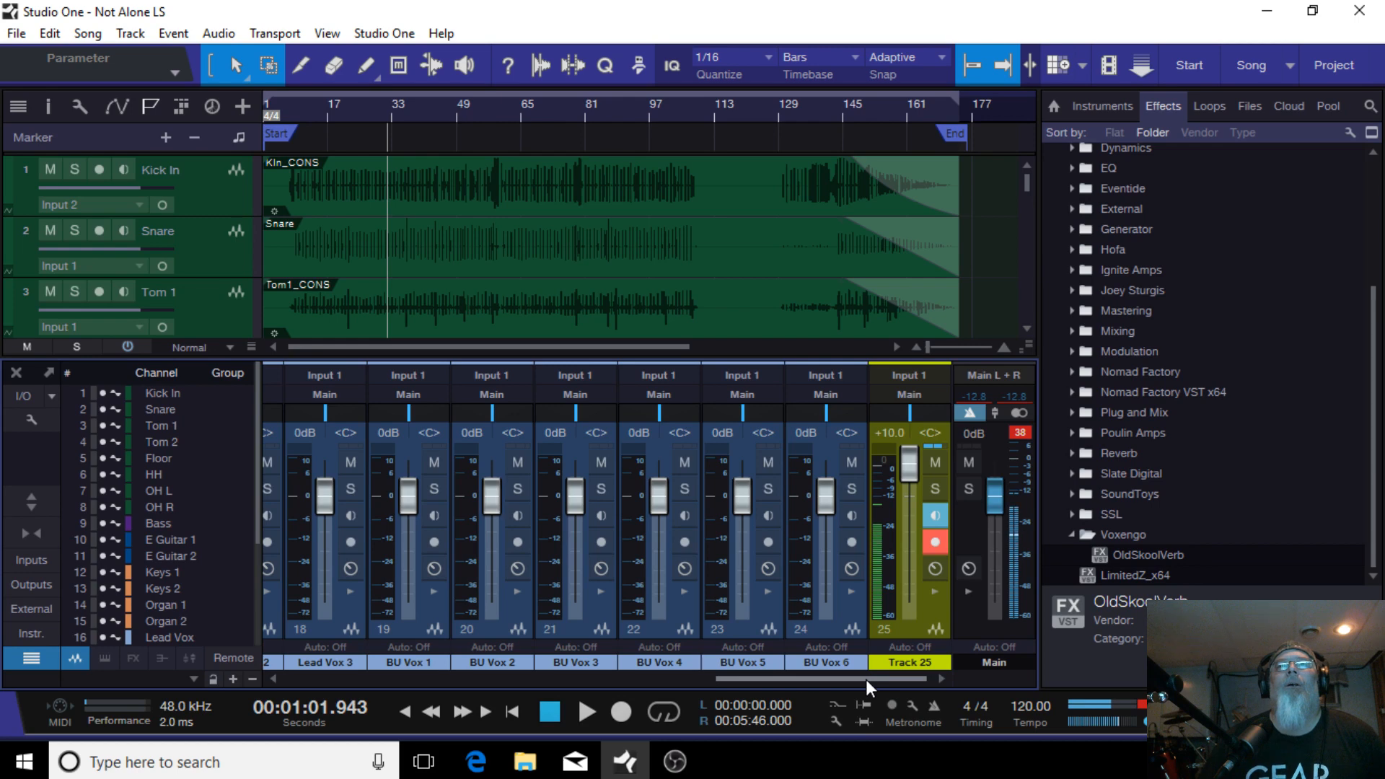
{"action": "left_click_drag", "start_coordinate": [865, 678], "coordinate": [345, 704]}
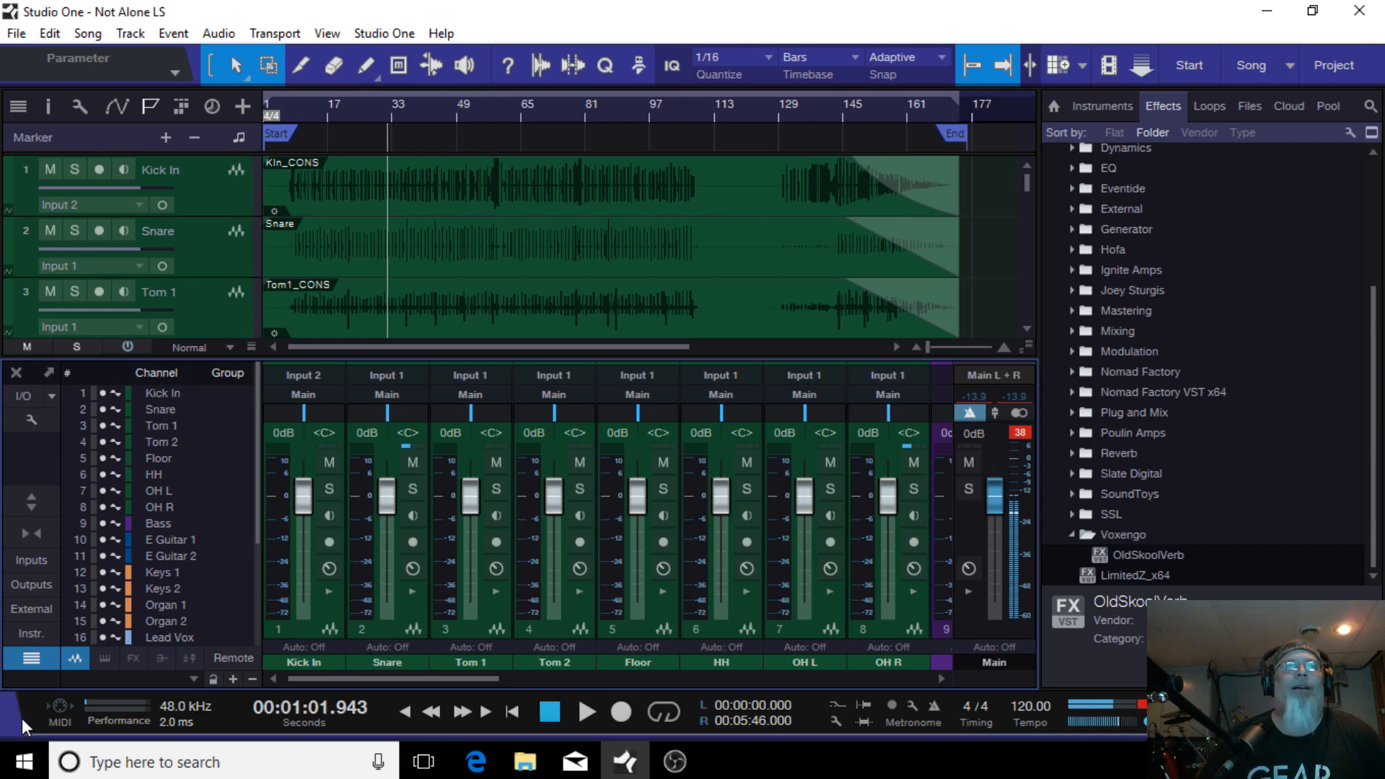
{"action": "left_click", "coordinate": [331, 666]}
{"action": "left_click", "coordinate": [331, 665]}
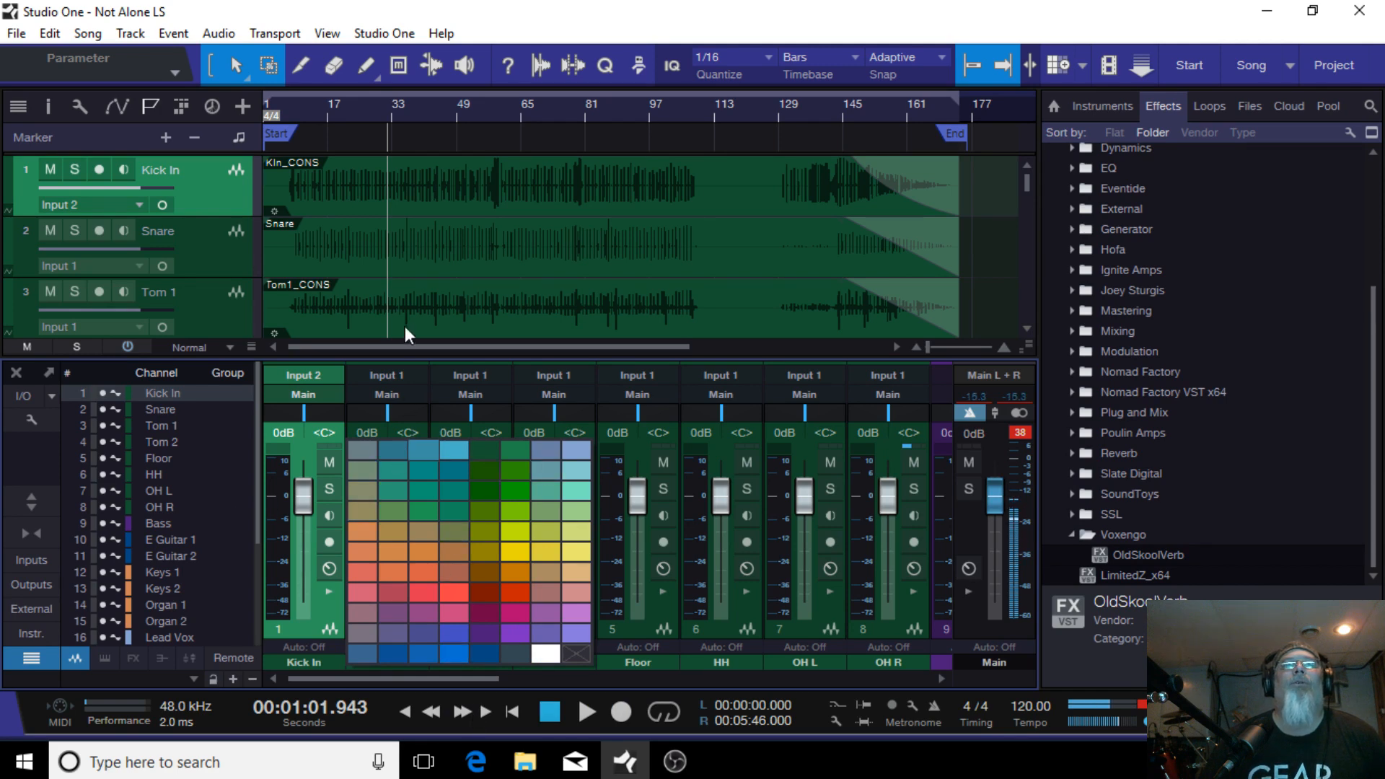
{"action": "left_click", "coordinate": [327, 605]}
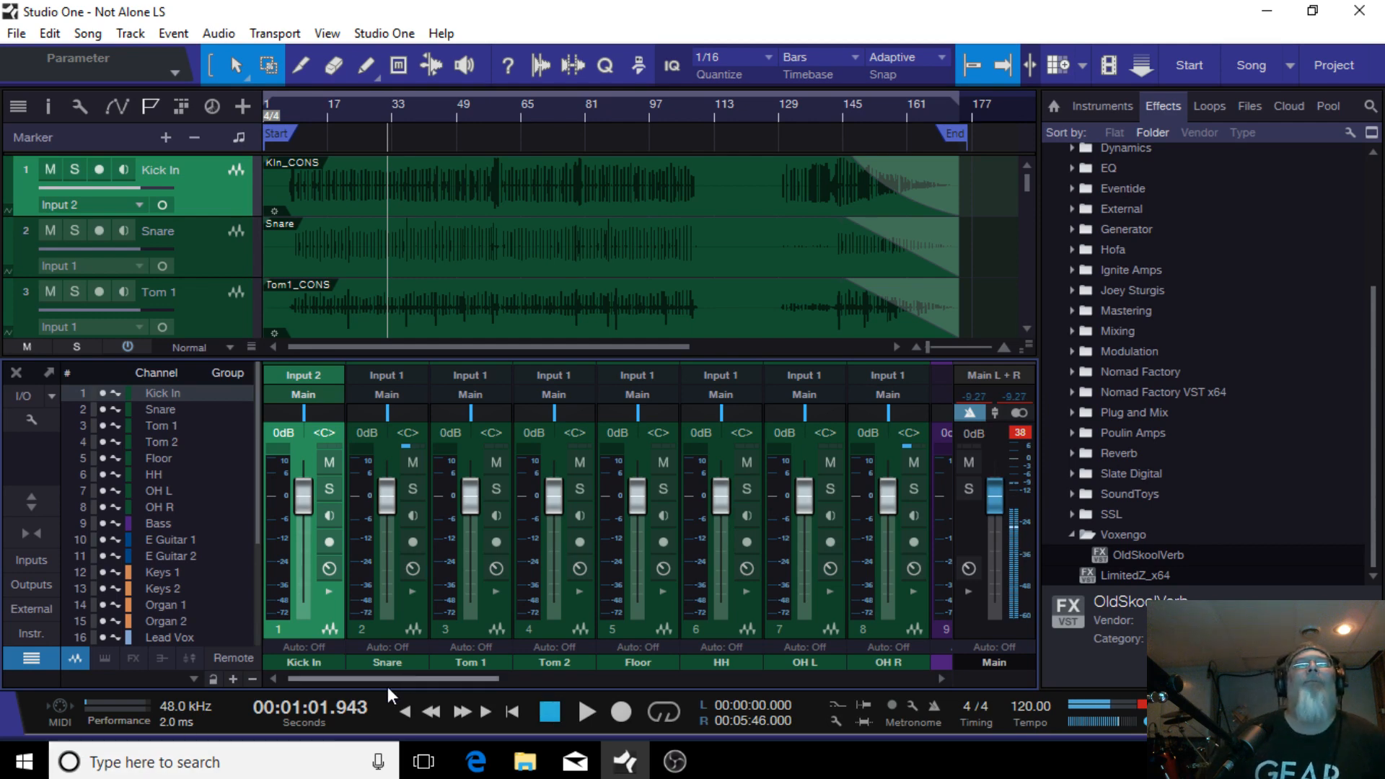
{"action": "left_click_drag", "start_coordinate": [387, 682], "coordinate": [839, 659]}
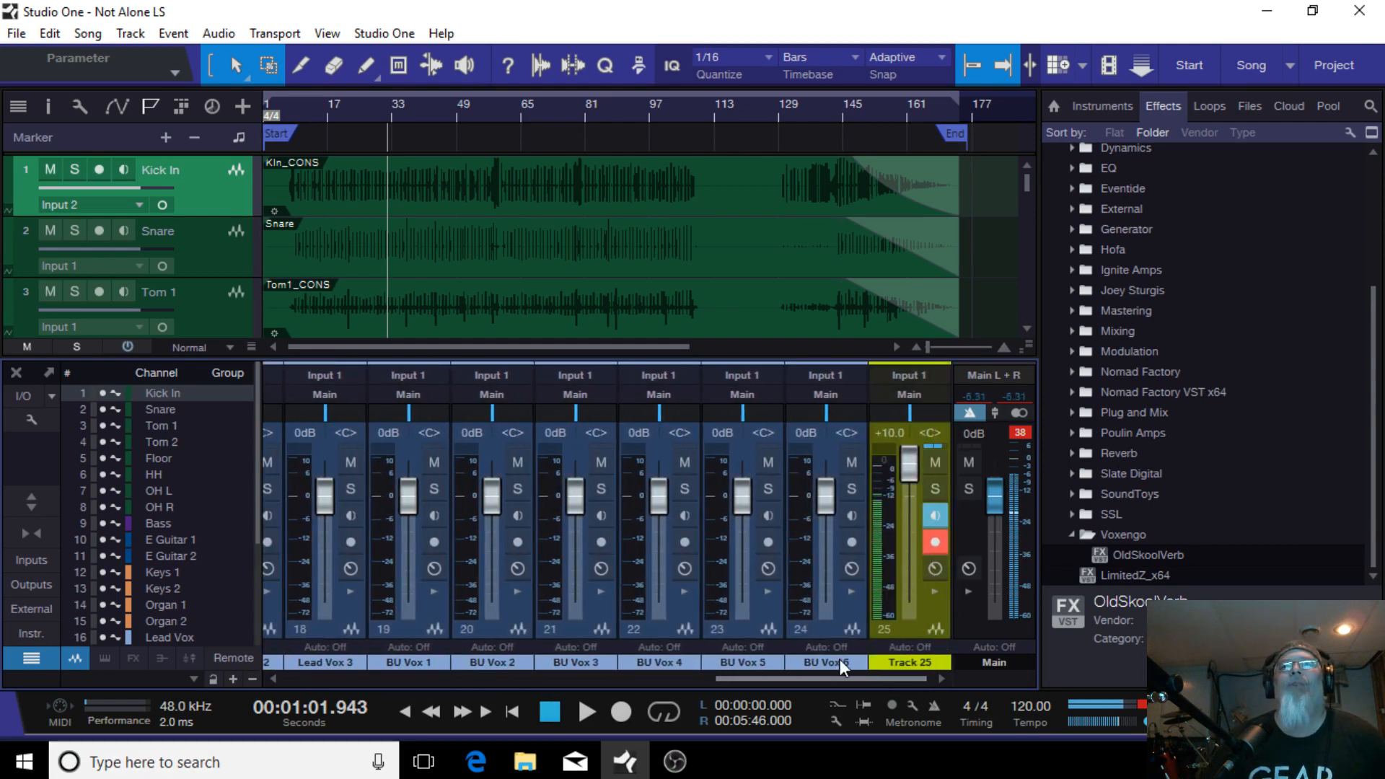
{"action": "left_click_drag", "start_coordinate": [916, 679], "coordinate": [393, 687]}
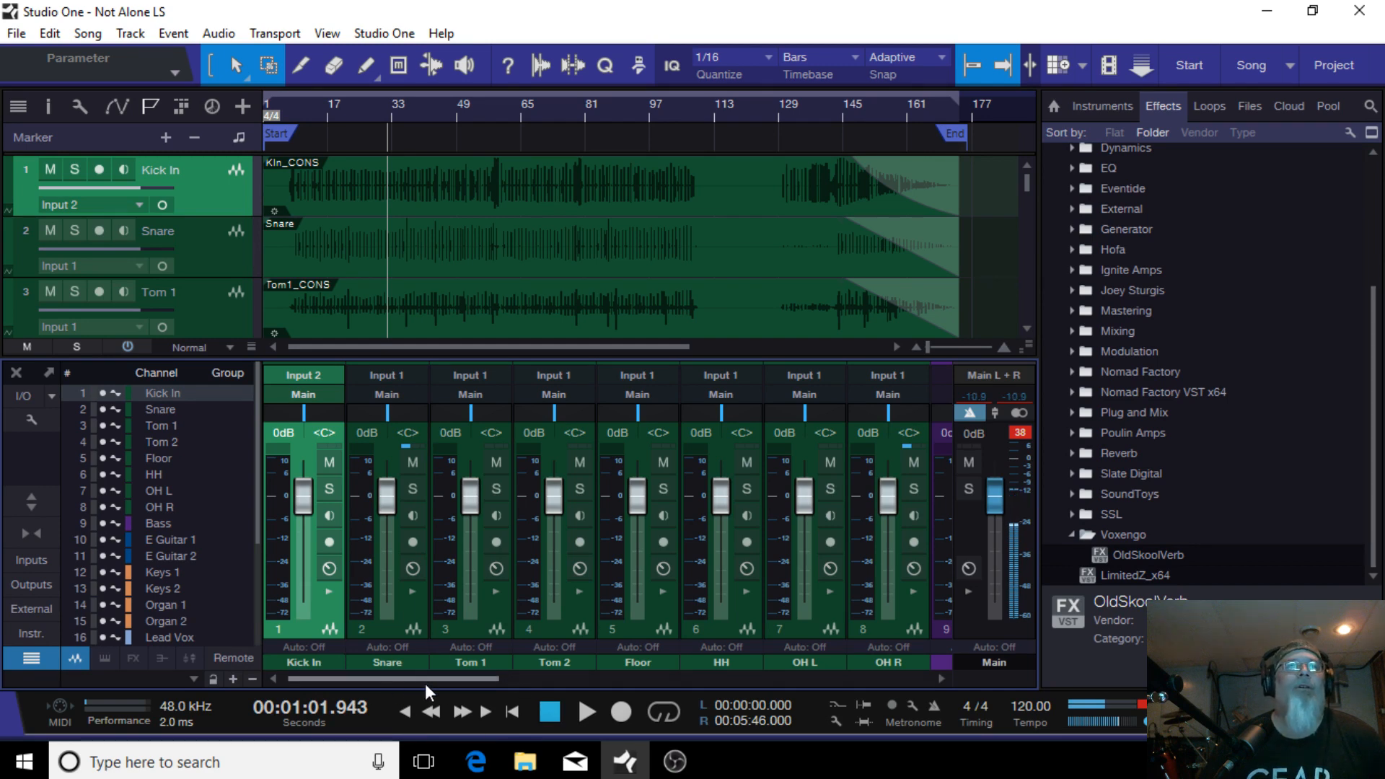
{"action": "left_click_drag", "start_coordinate": [426, 683], "coordinate": [472, 675]}
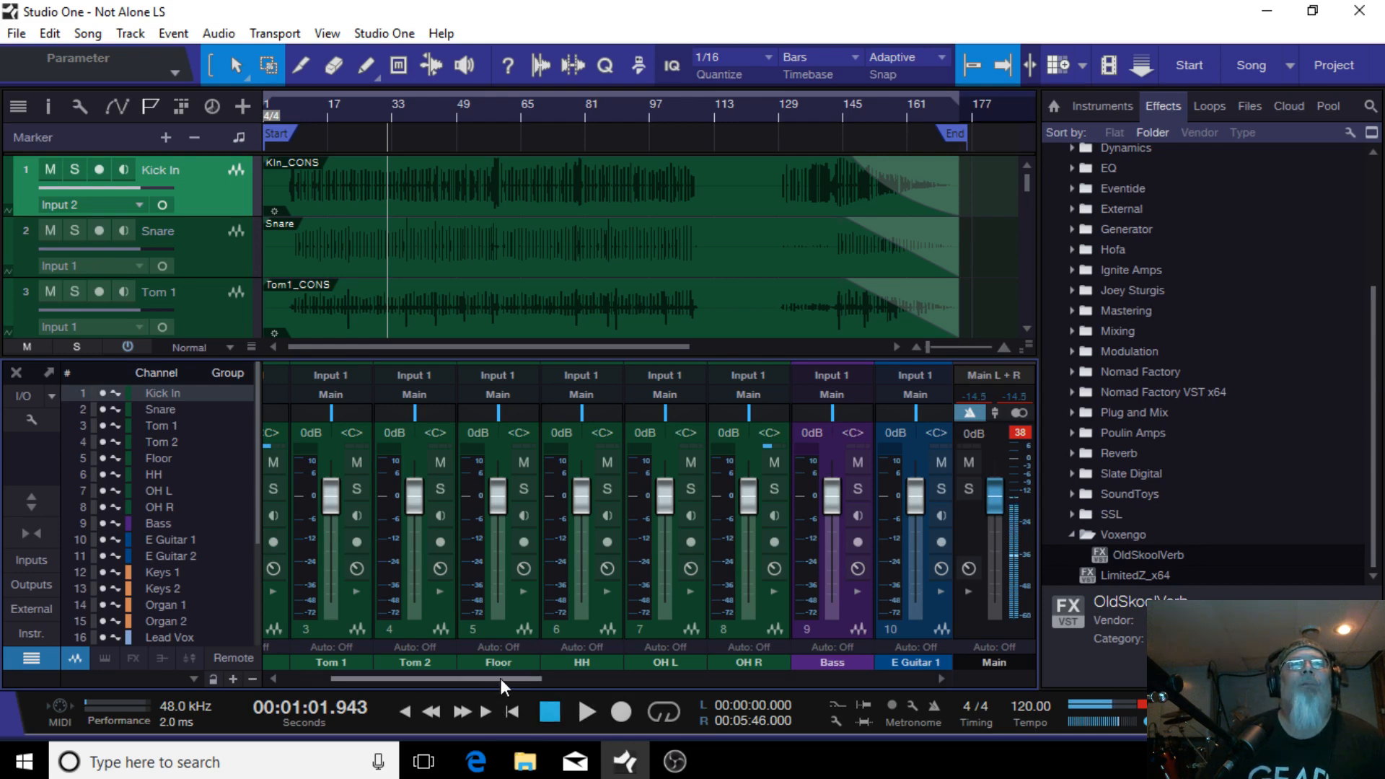
{"action": "left_click_drag", "start_coordinate": [497, 678], "coordinate": [332, 671]}
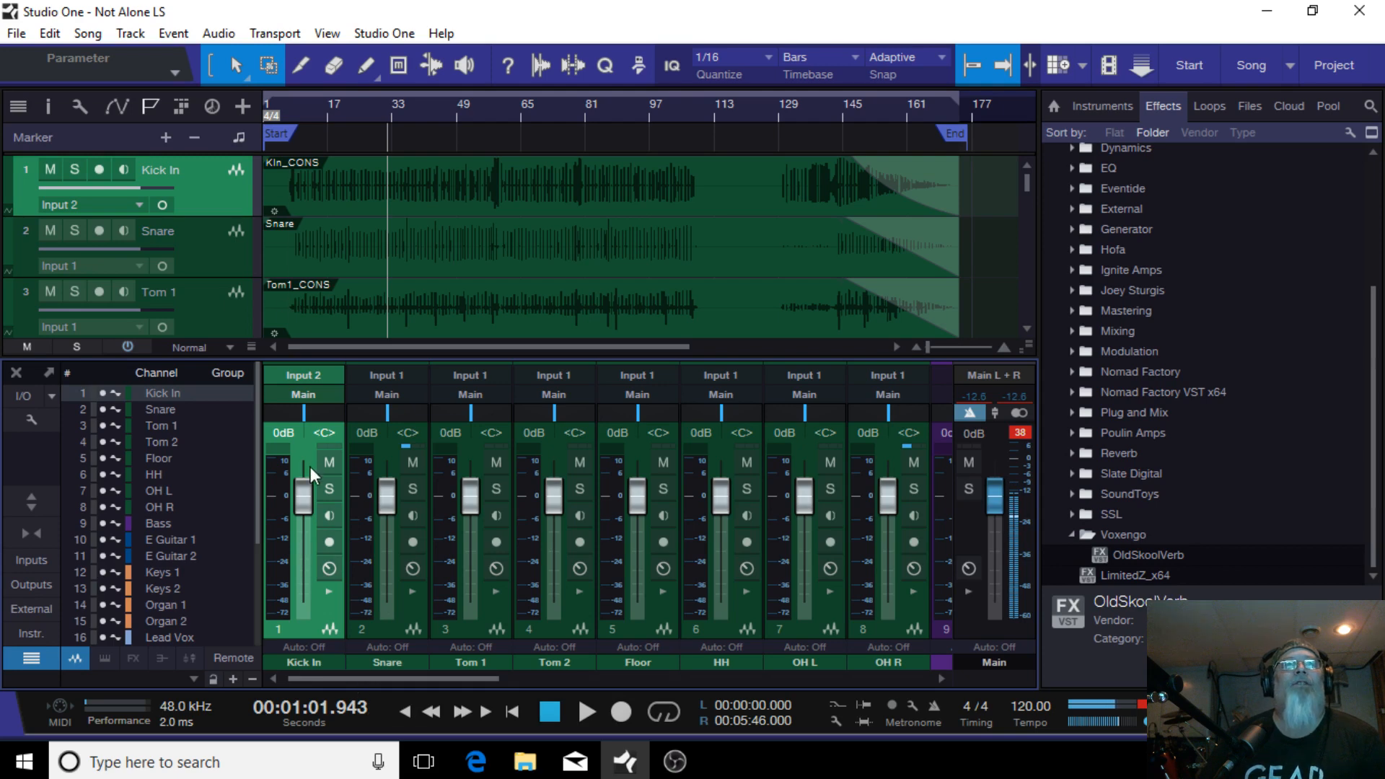
{"action": "left_click_drag", "start_coordinate": [331, 677], "coordinate": [858, 638]}
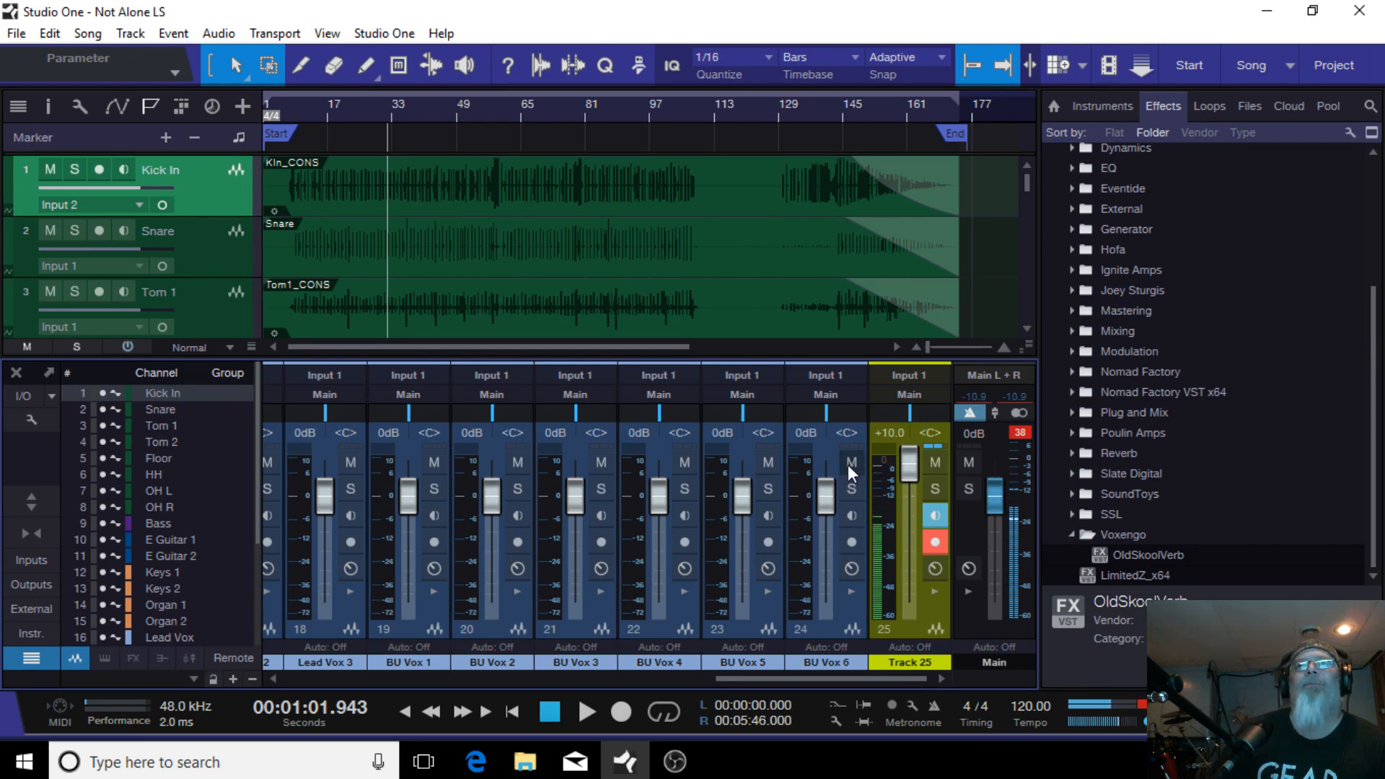
Step: Mute the Lead Vox 3 through BU Vox 6 channels on the console
{"action": "mouse_move", "coordinate": [852, 462]}
{"action": "left_mouse_down"}
{"action": "mouse_move", "coordinate": [572, 452]}
{"action": "mouse_move", "coordinate": [340, 469]}
{"action": "left_mouse_up"}
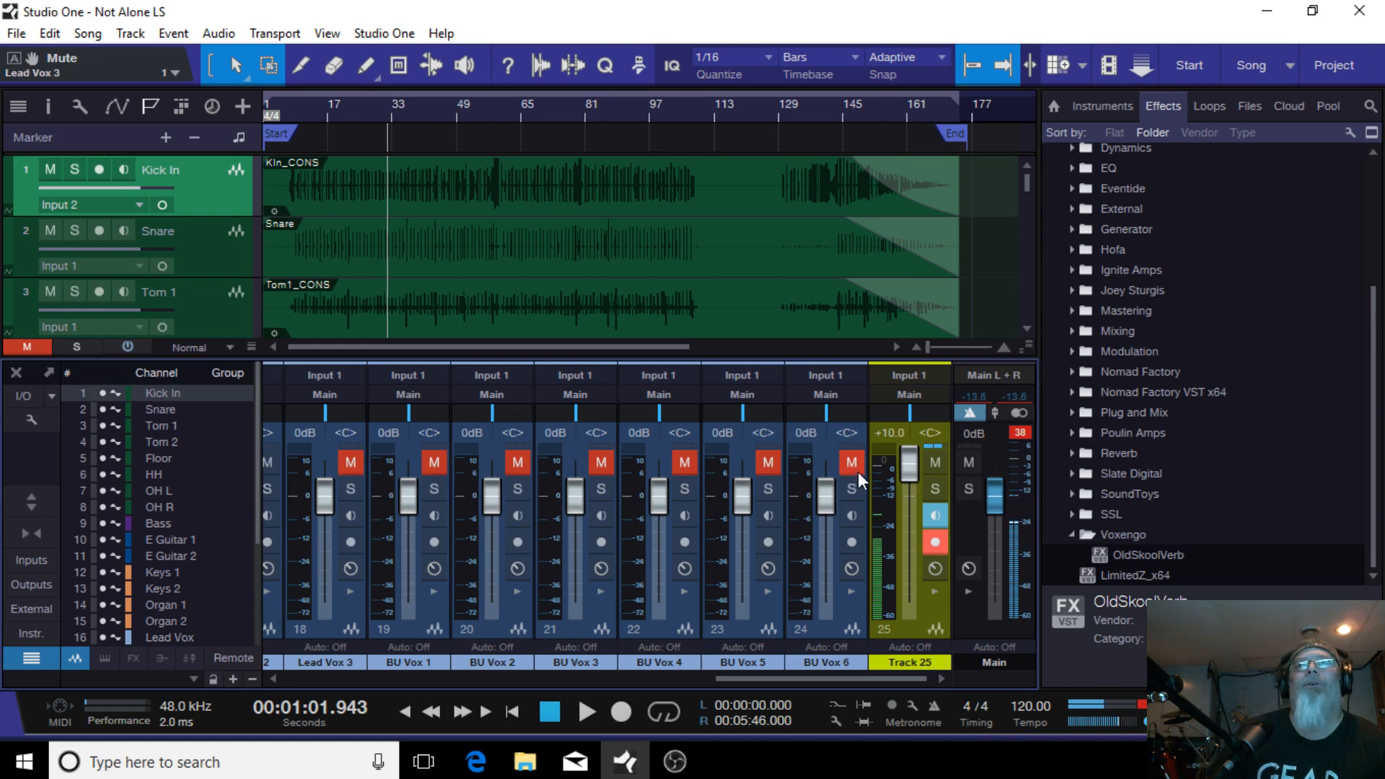
{"action": "left_click_drag", "start_coordinate": [858, 471], "coordinate": [349, 462]}
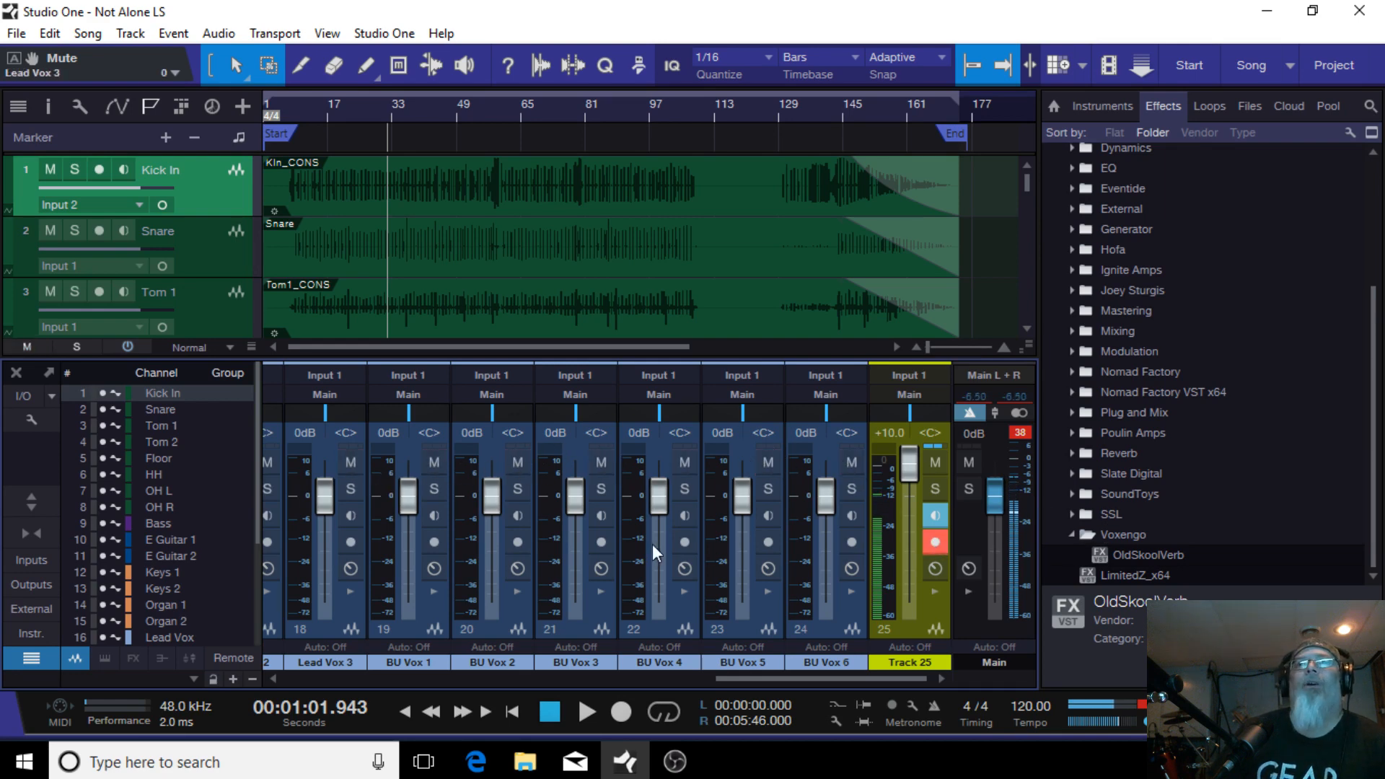
{"action": "left_click", "coordinate": [852, 465]}
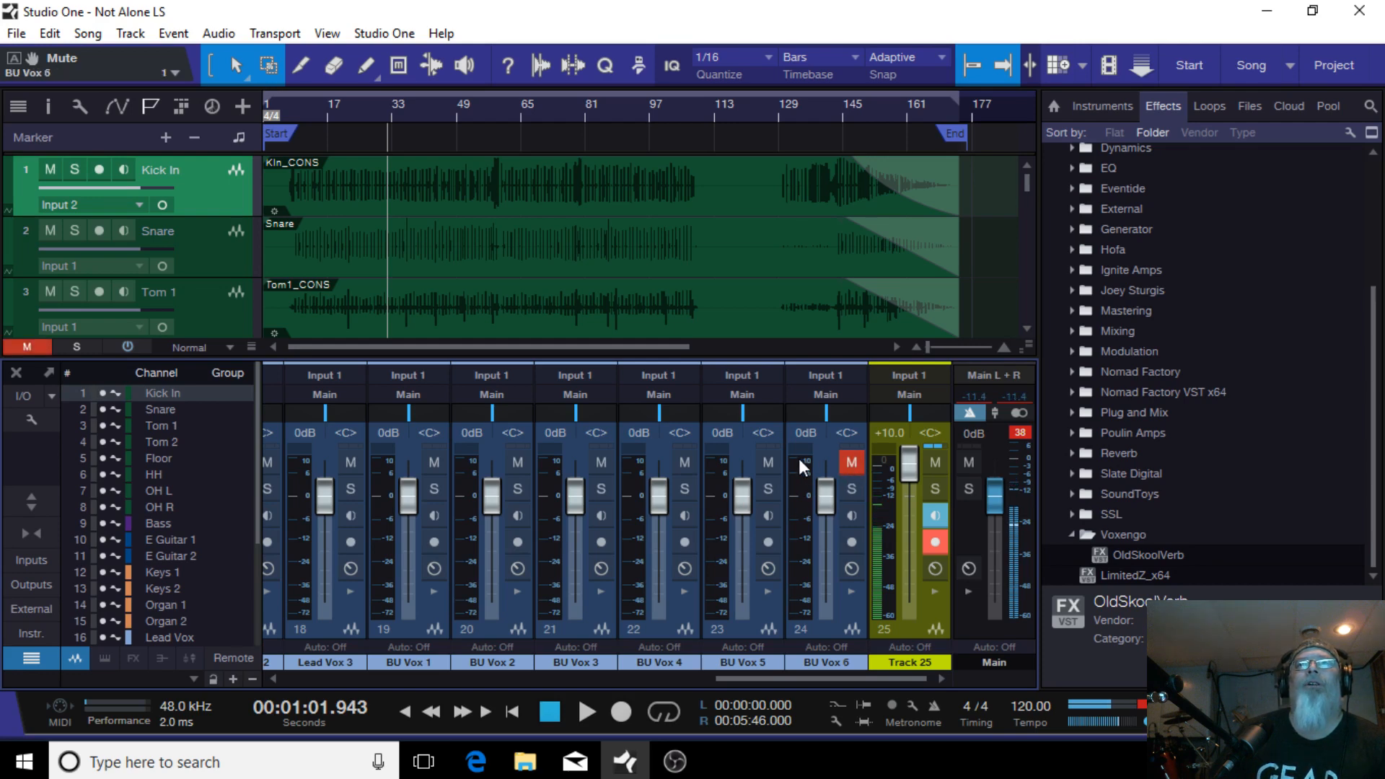
{"action": "mouse_move", "coordinate": [753, 465]}
{"action": "left_mouse_down"}
{"action": "mouse_move", "coordinate": [340, 465]}
{"action": "mouse_move", "coordinate": [292, 449]}
{"action": "mouse_move", "coordinate": [268, 463]}
{"action": "left_mouse_up"}
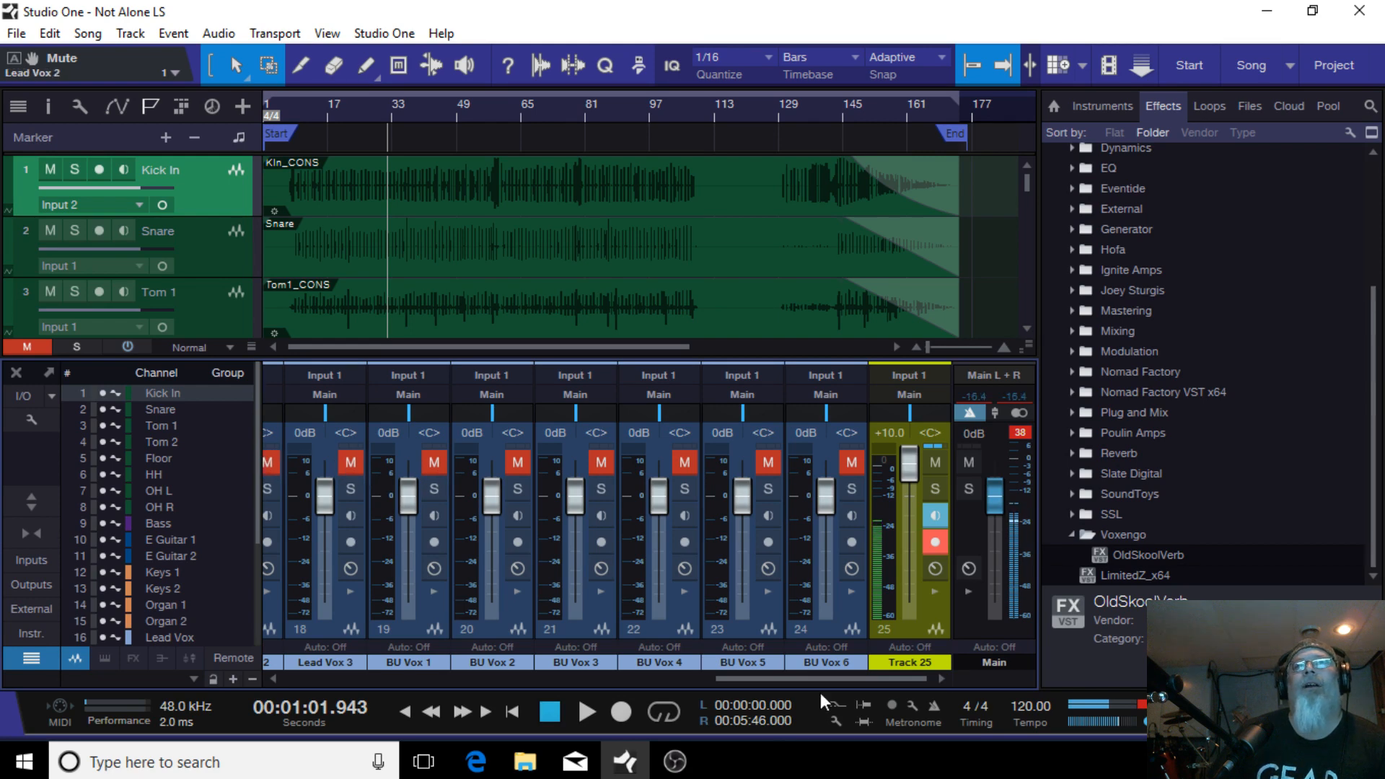
Step: Mute the E Guitar 1 through Lead Vox channels
{"action": "left_click_drag", "start_coordinate": [841, 676], "coordinate": [638, 677]}
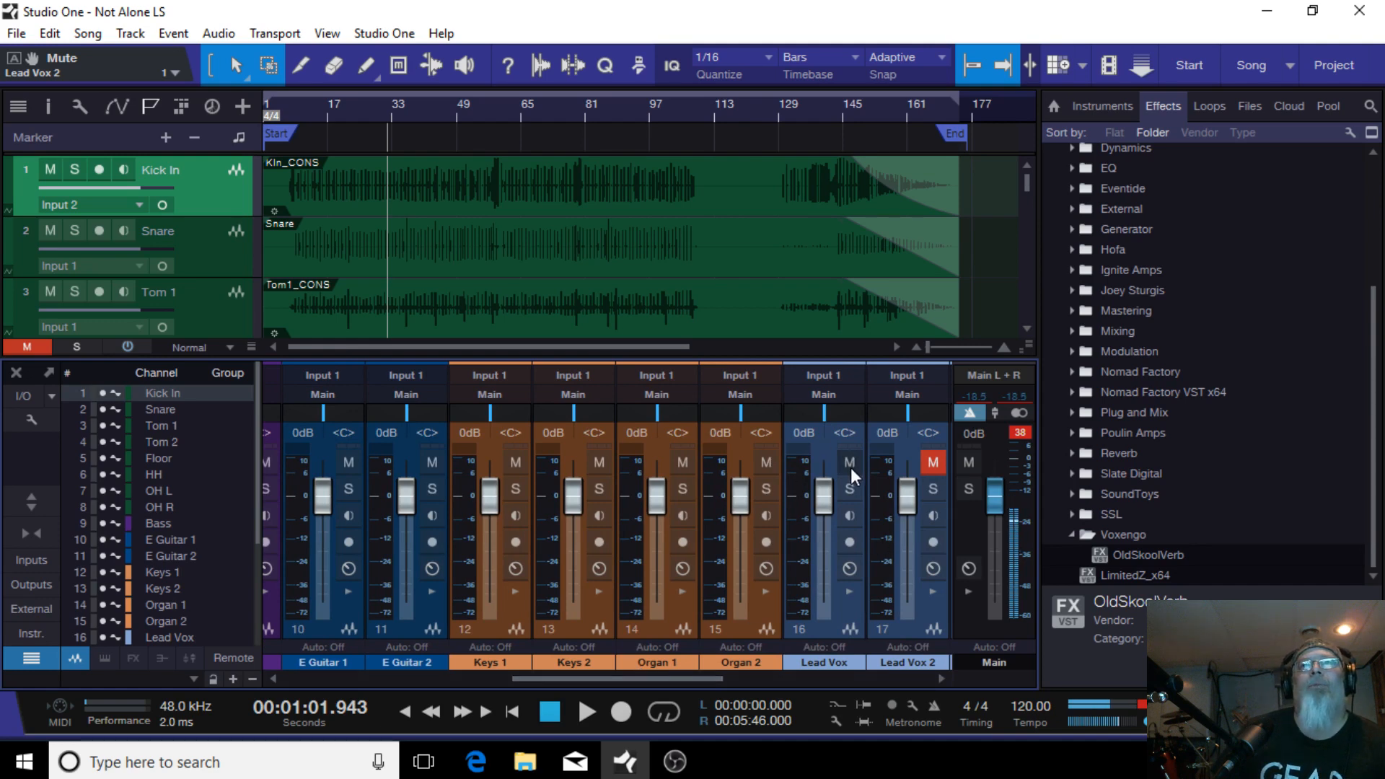
{"action": "left_click_drag", "start_coordinate": [850, 467], "coordinate": [337, 465]}
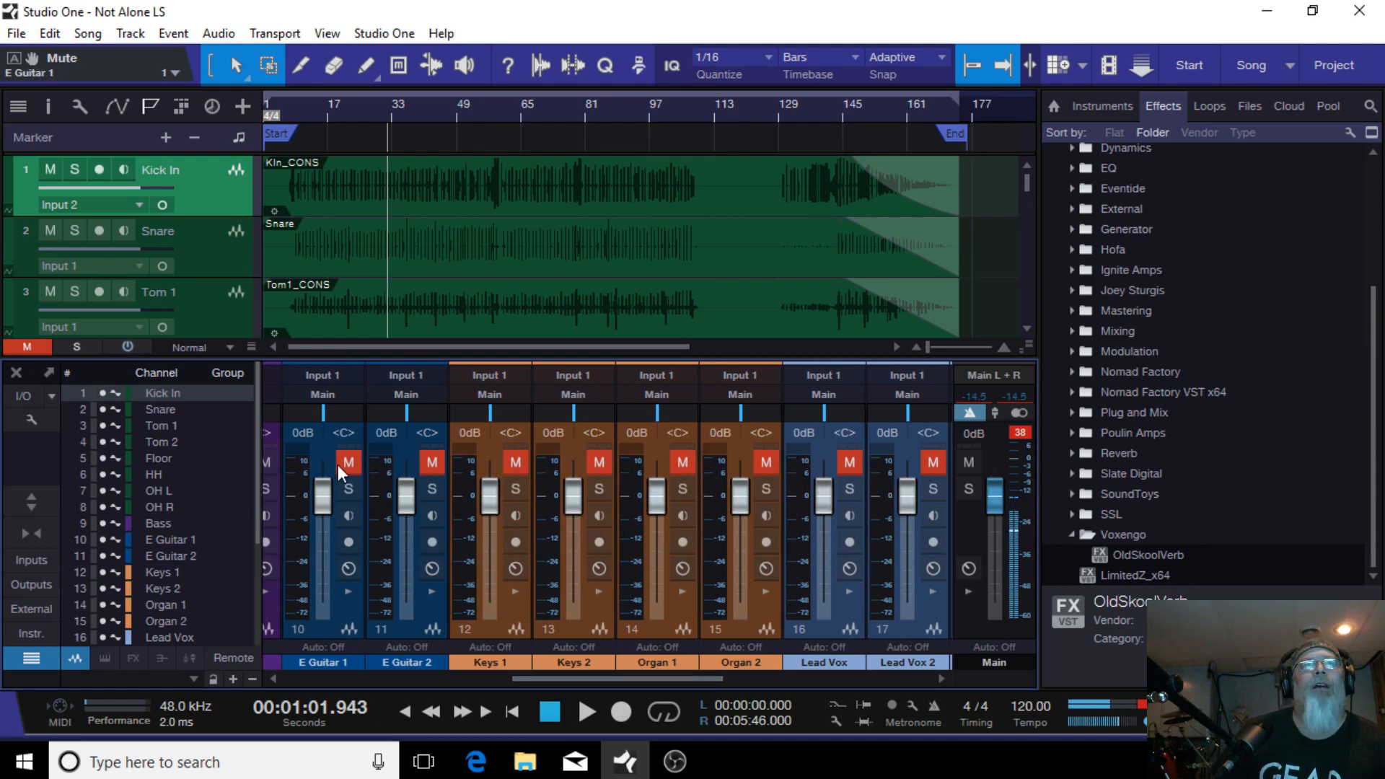
Step: Mute the Floor, HH, OH L, OH R and Bass channels
{"action": "left_click_drag", "start_coordinate": [677, 677], "coordinate": [556, 653]}
{"action": "left_click_drag", "start_coordinate": [675, 463], "coordinate": [340, 461]}
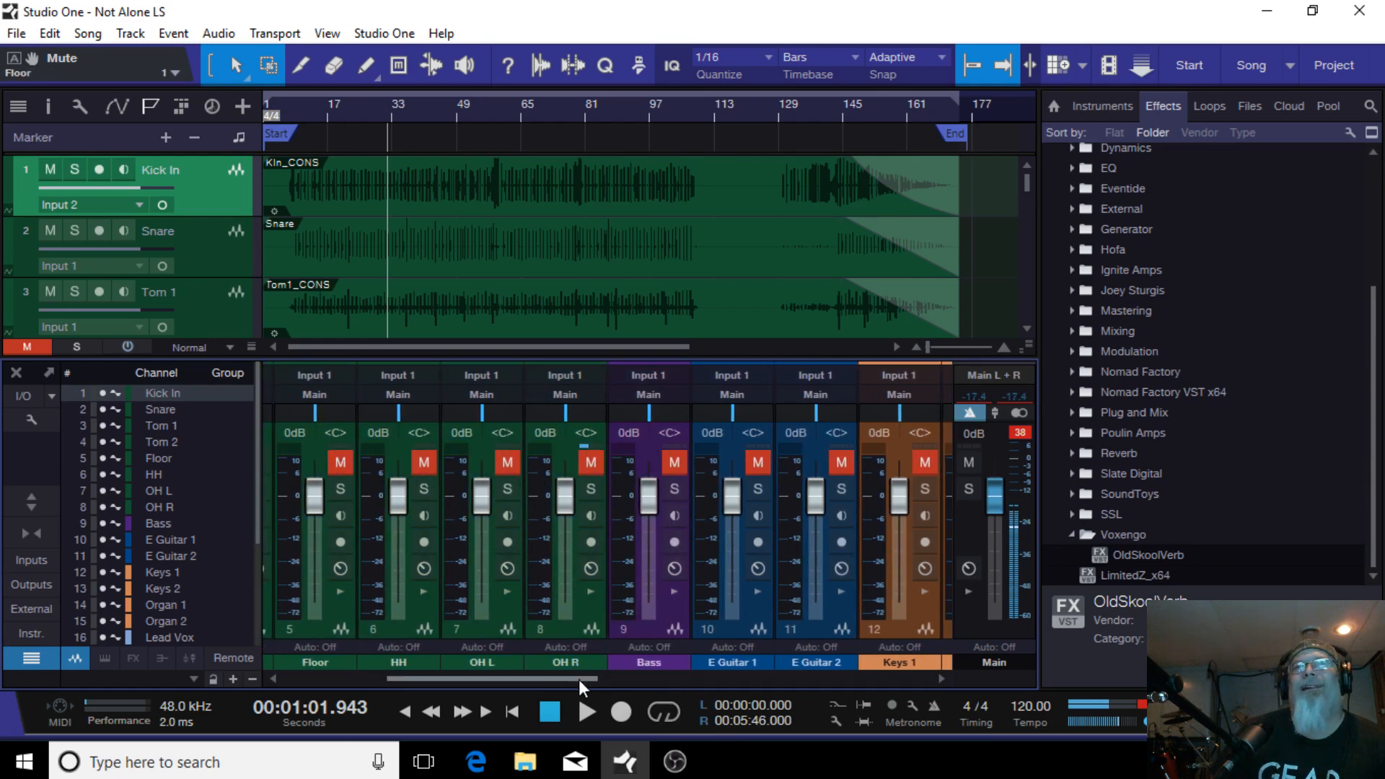
Step: Mute the Tom 2, Tom 1 and Snare channels
{"action": "left_click_drag", "start_coordinate": [579, 678], "coordinate": [462, 682]}
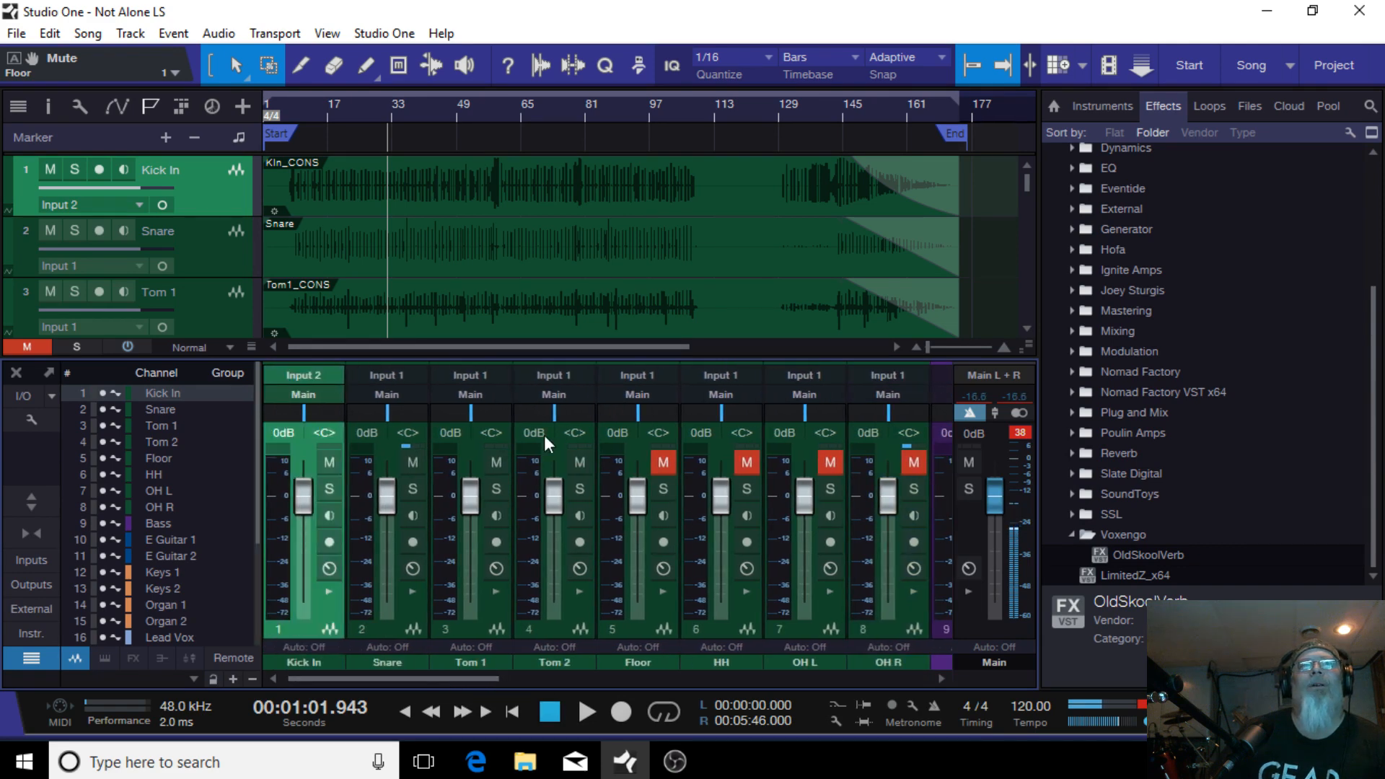
{"action": "left_click", "coordinate": [578, 463]}
{"action": "left_click_drag", "start_coordinate": [488, 460], "coordinate": [401, 469]}
{"action": "left_click_drag", "start_coordinate": [446, 678], "coordinate": [928, 658]}
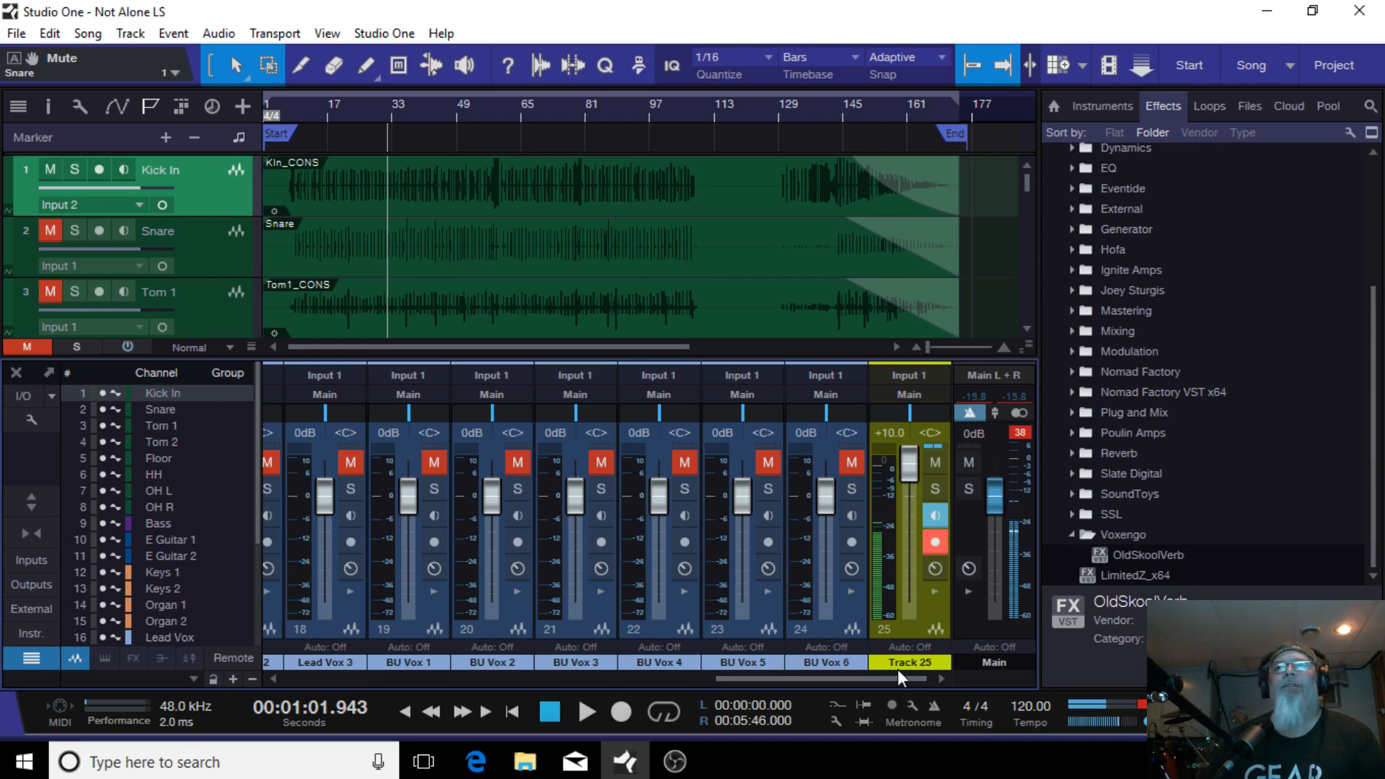
Step: Scroll the console back to the Kick In channel and expand its inserts and sends panel
{"action": "left_click_drag", "start_coordinate": [900, 678], "coordinate": [306, 658]}
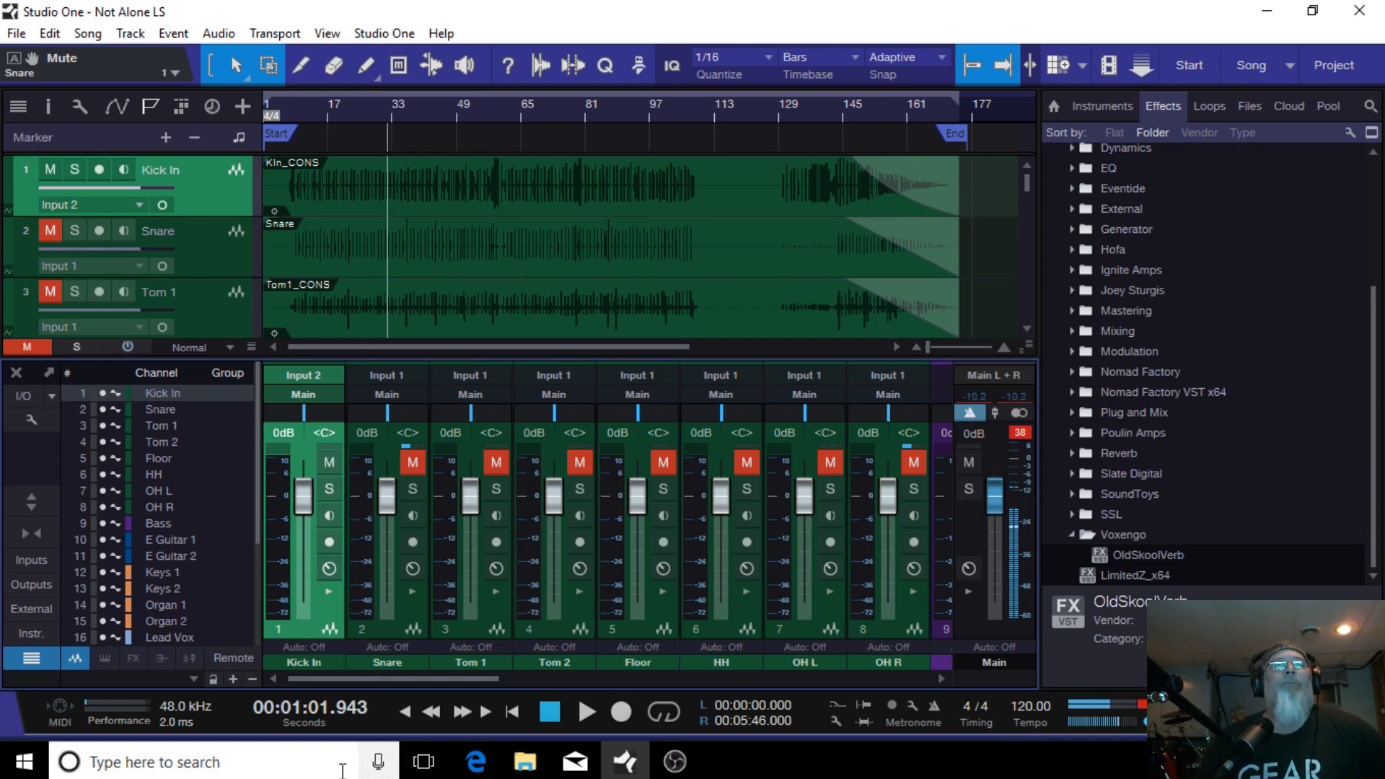
{"action": "left_click", "coordinate": [330, 593]}
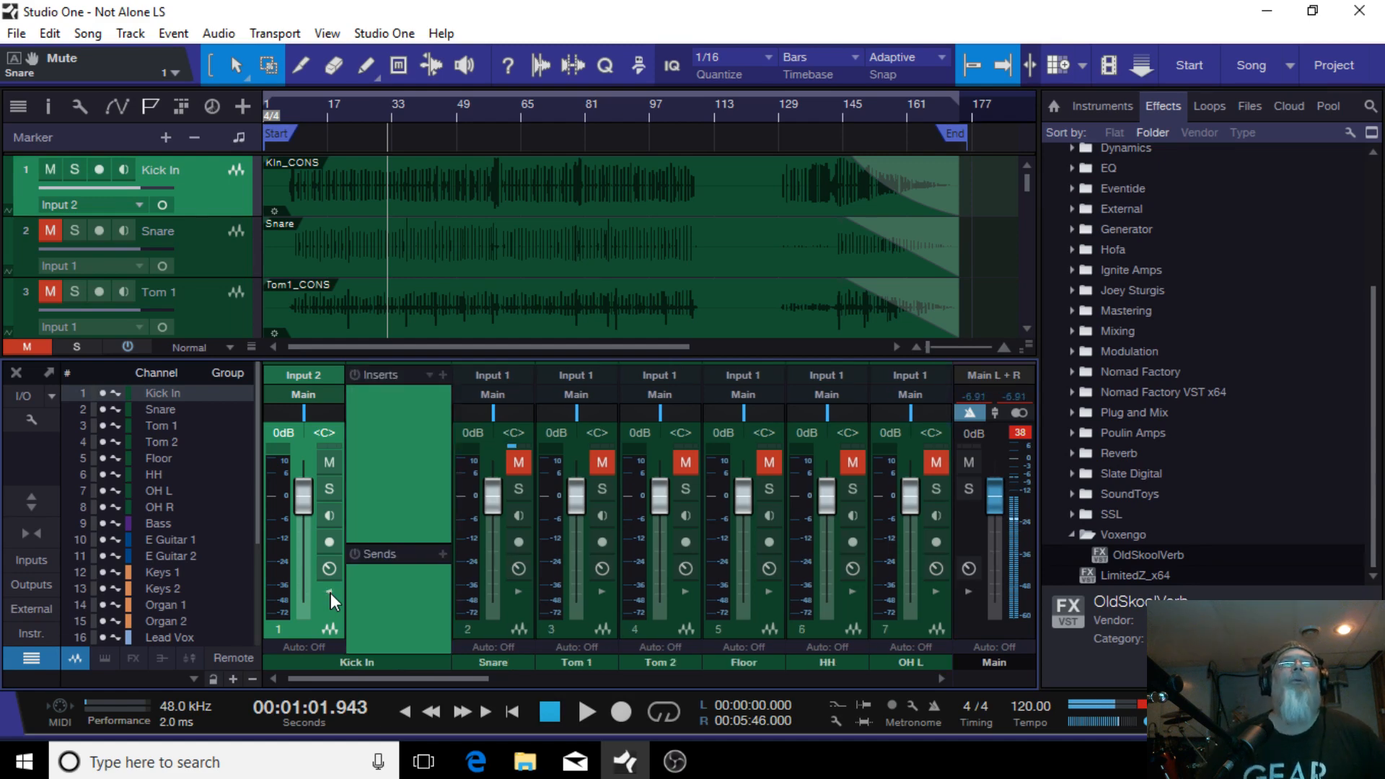
{"action": "left_click", "coordinate": [328, 591]}
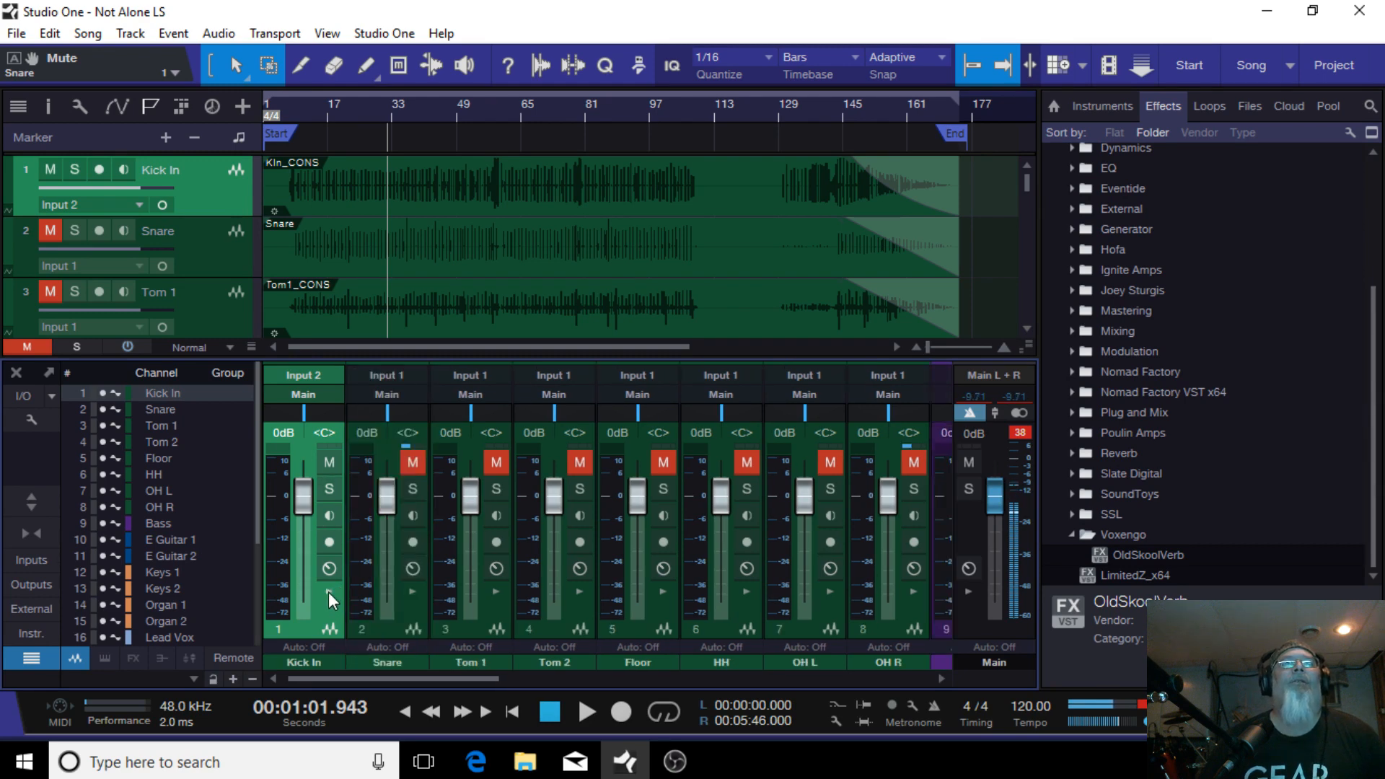
{"action": "left_click", "coordinate": [32, 530]}
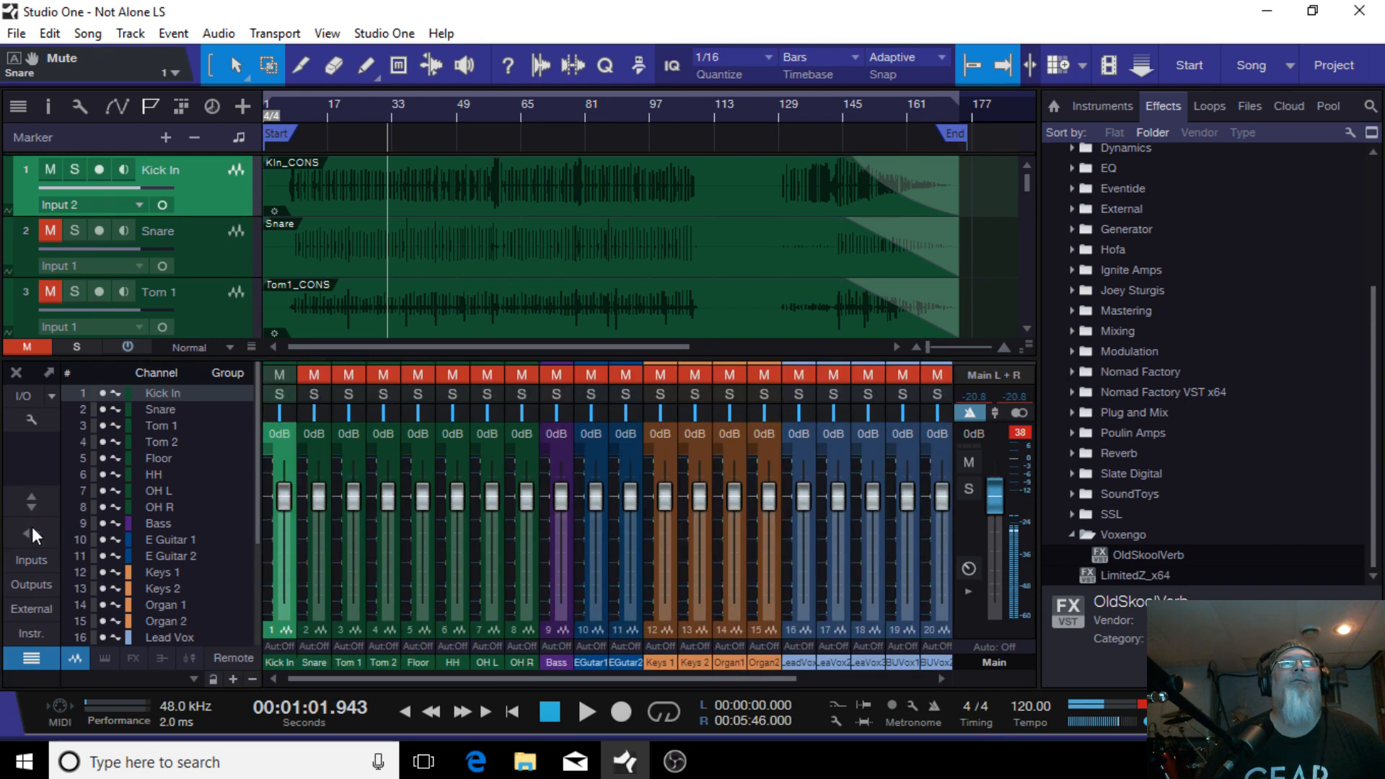
{"action": "left_click", "coordinate": [30, 505]}
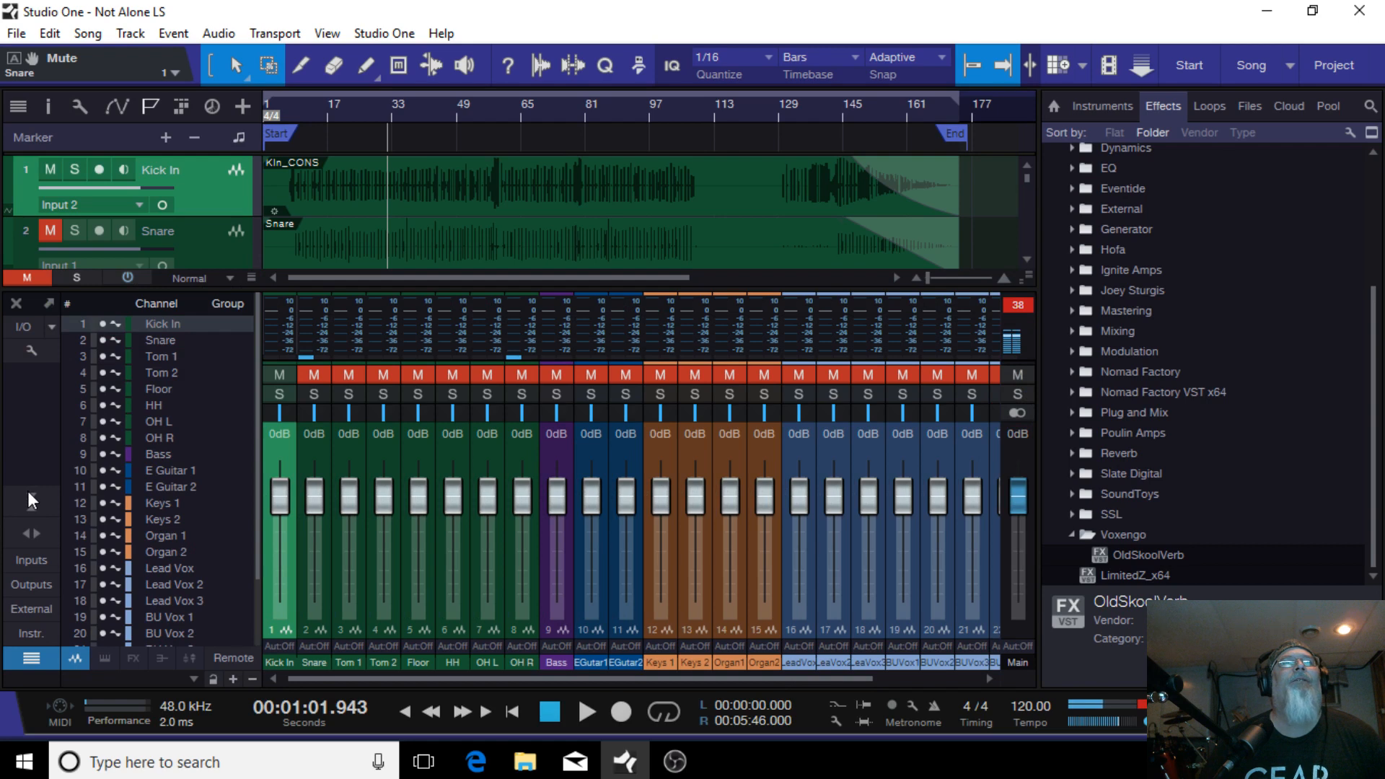
{"action": "left_click", "coordinate": [29, 496]}
{"action": "left_click", "coordinate": [35, 531]}
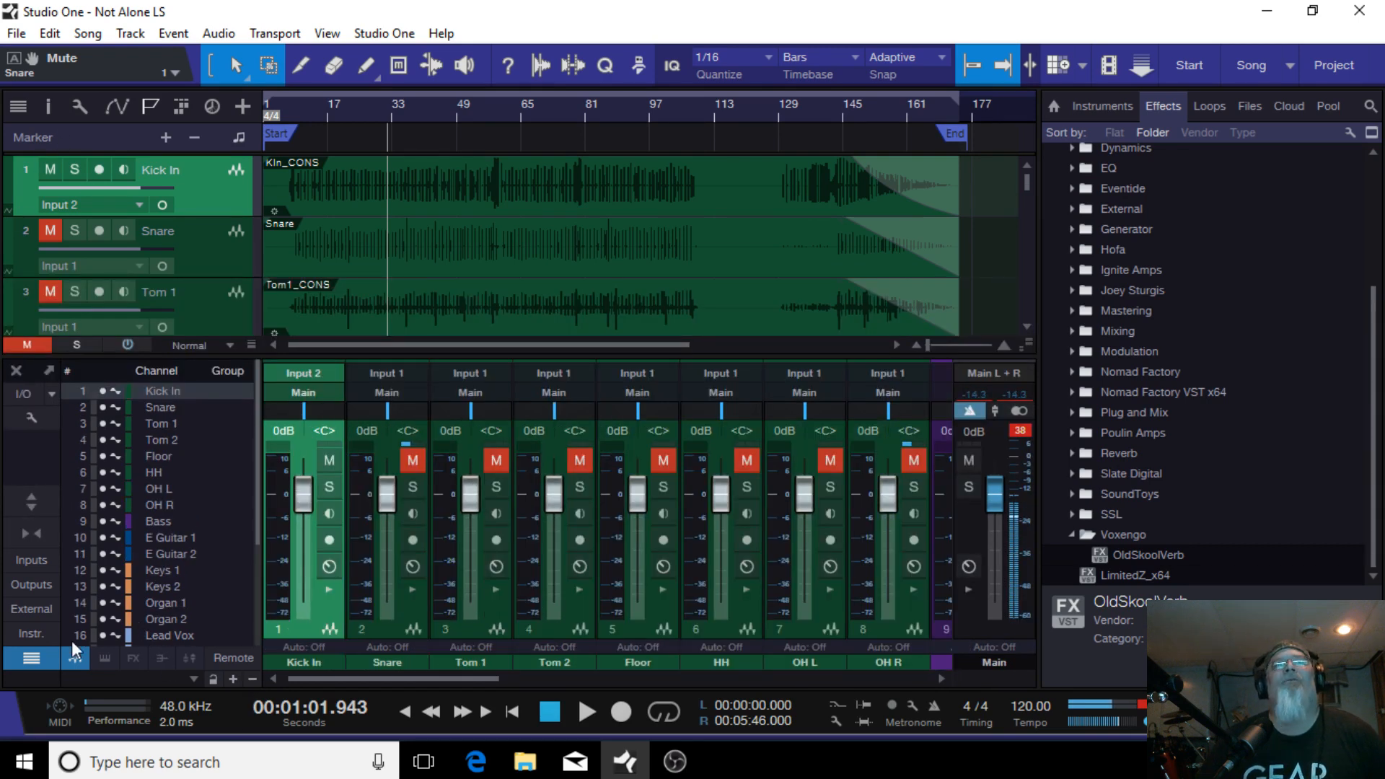
{"action": "left_click", "coordinate": [329, 590]}
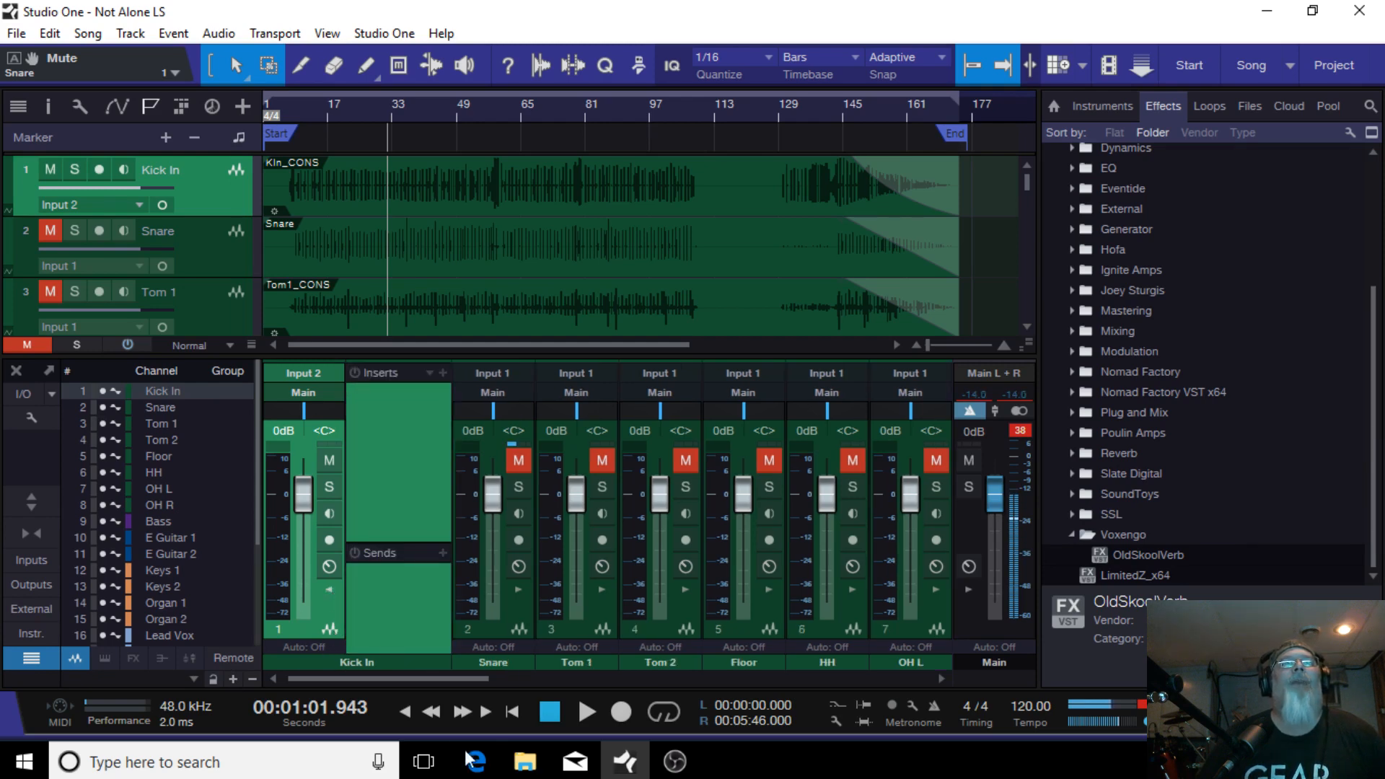
Step: Set a loop range from 00:00:30.000 to 00:01:22.000 and play the song with looping enabled
{"action": "left_click", "coordinate": [586, 709]}
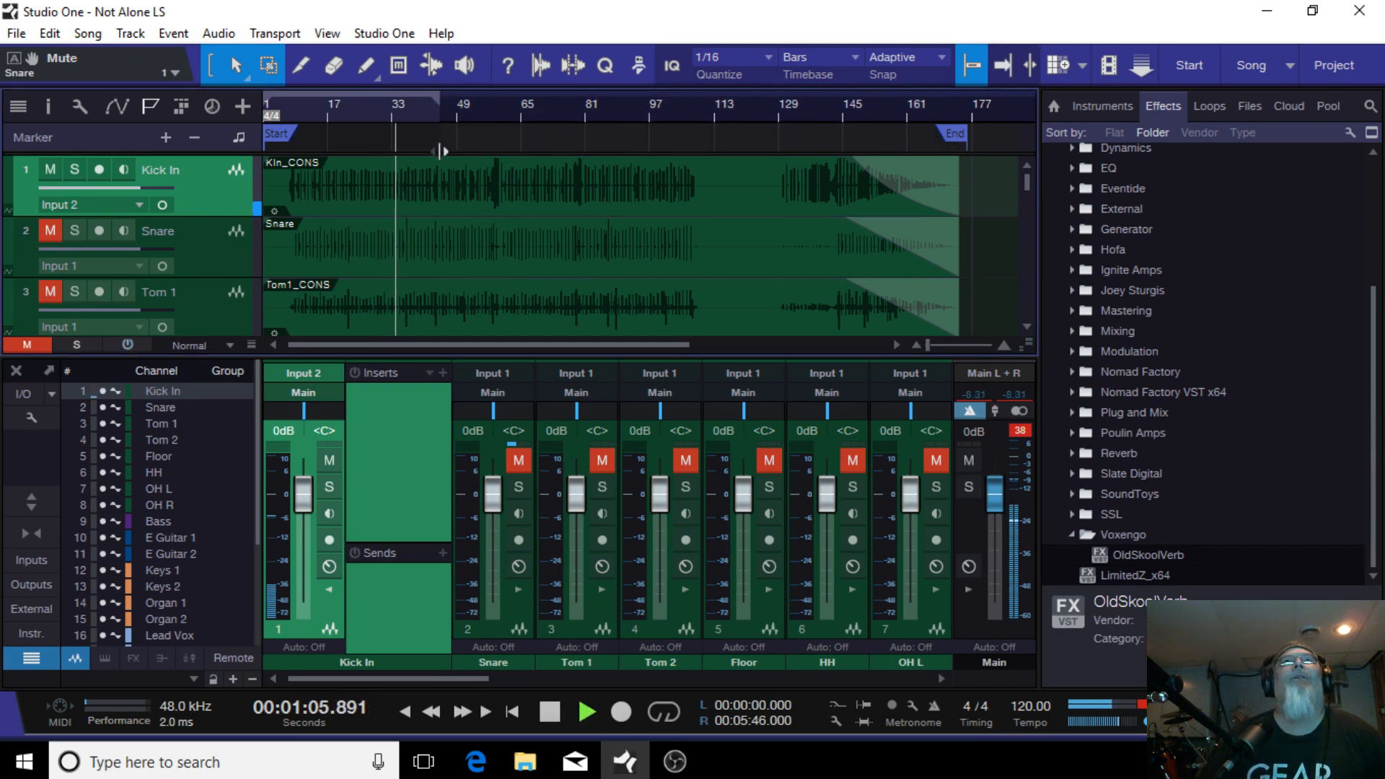
{"action": "left_click_drag", "start_coordinate": [424, 95], "coordinate": [427, 96]}
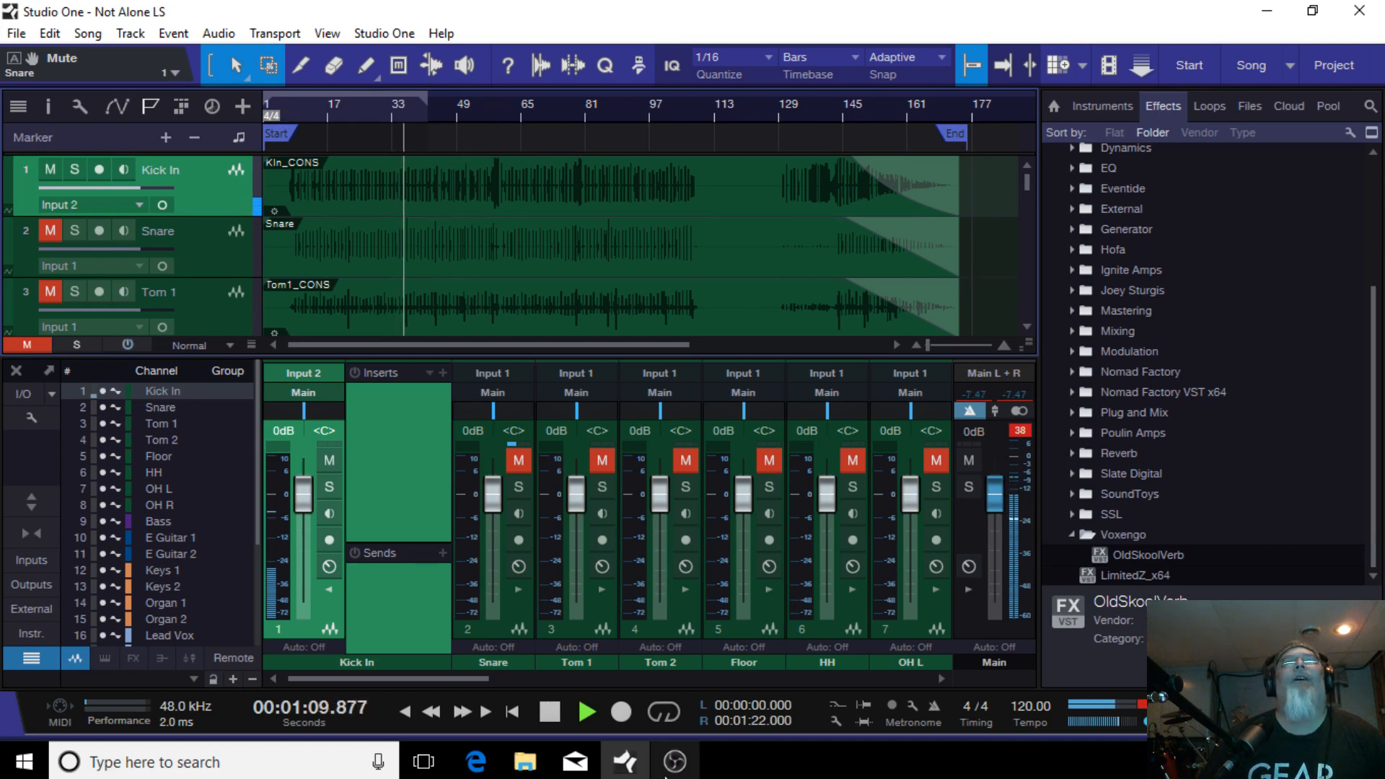
{"action": "left_click", "coordinate": [552, 712]}
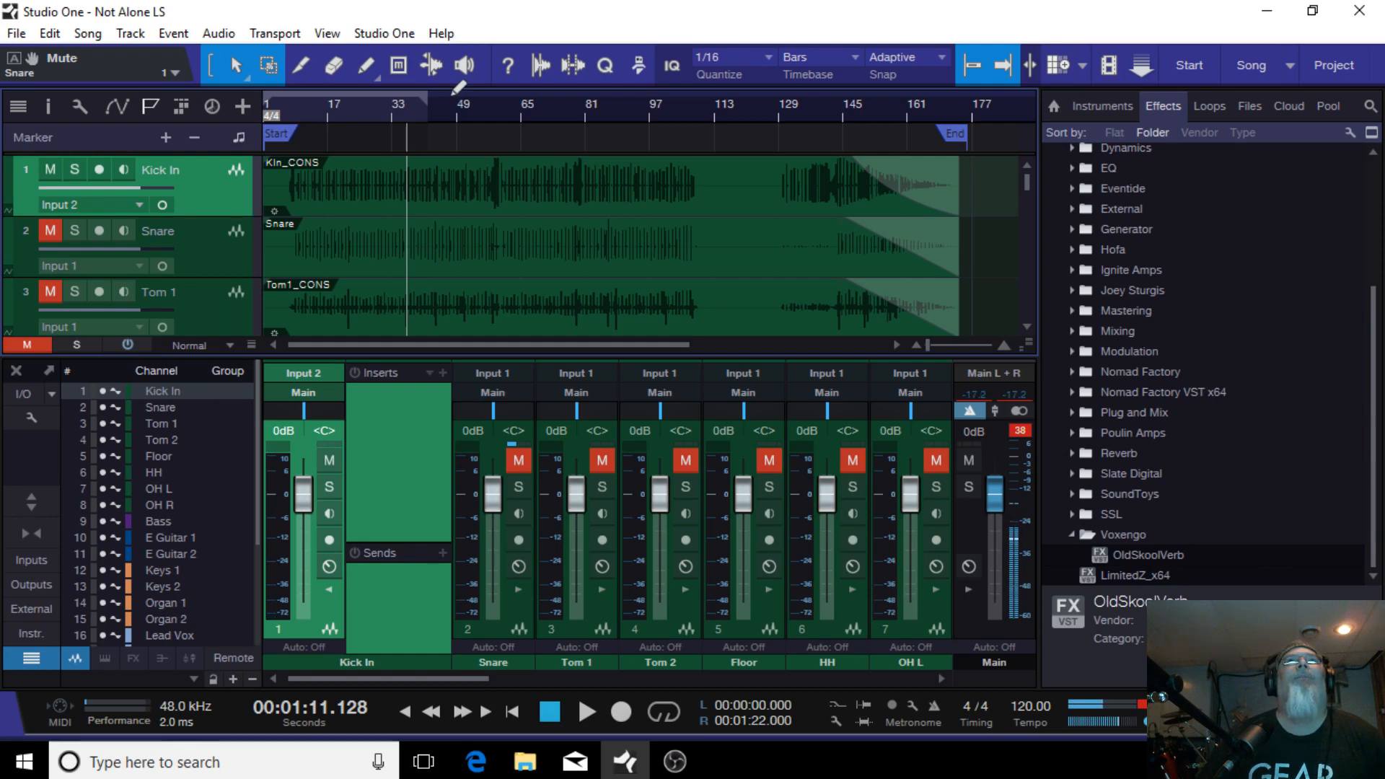
{"action": "left_click_drag", "start_coordinate": [266, 102], "coordinate": [319, 102]}
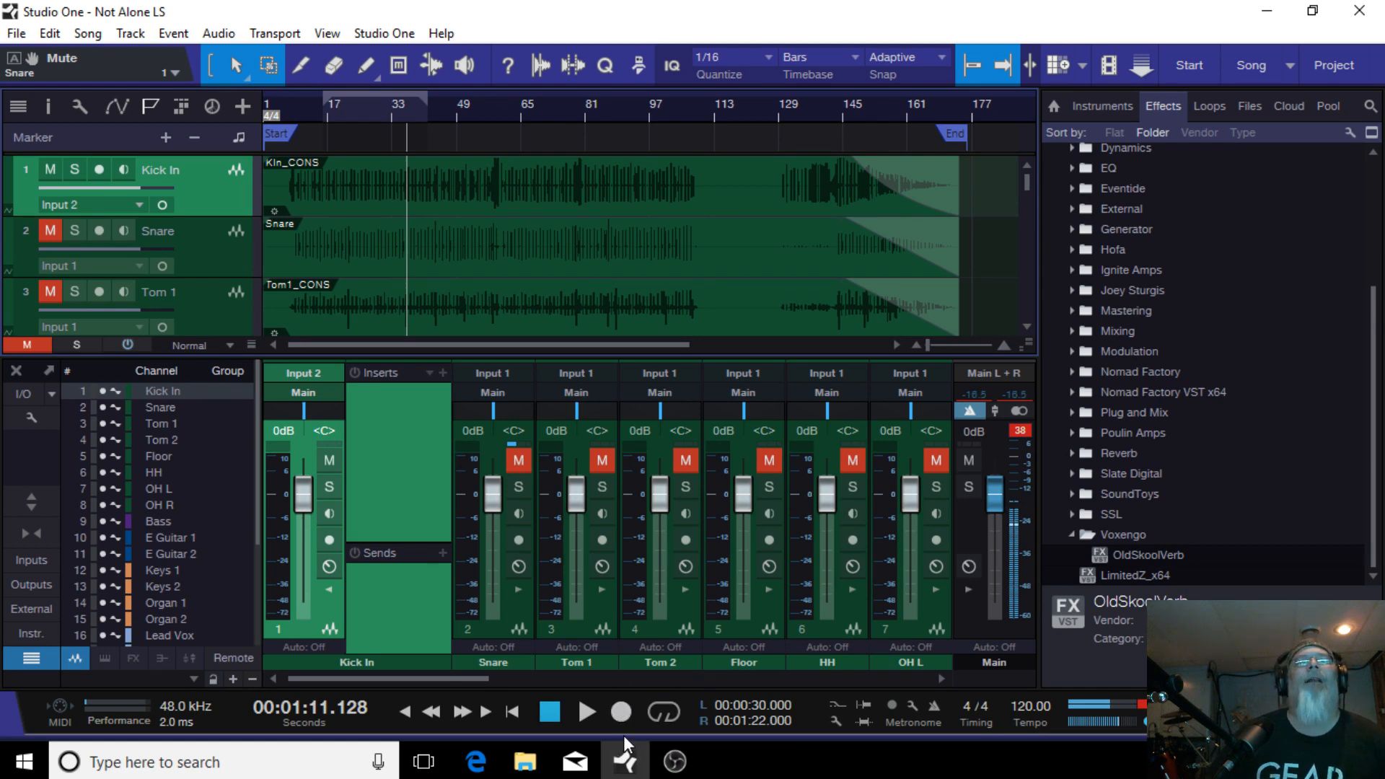
{"action": "left_click", "coordinate": [664, 713]}
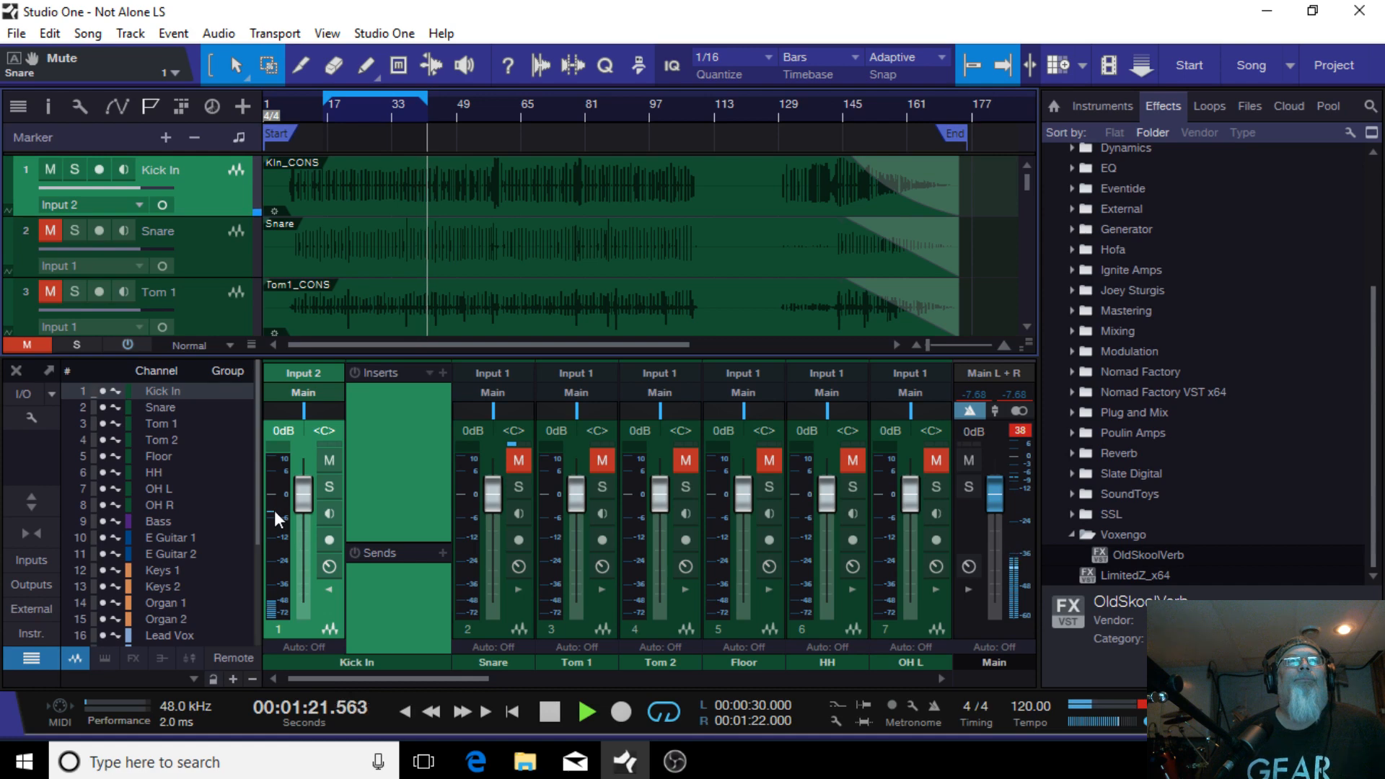
Step: Load the Rock Kick FX chain from the Drums presets into the Kick In channel's inserts
{"action": "mouse_move", "coordinate": [274, 510]}
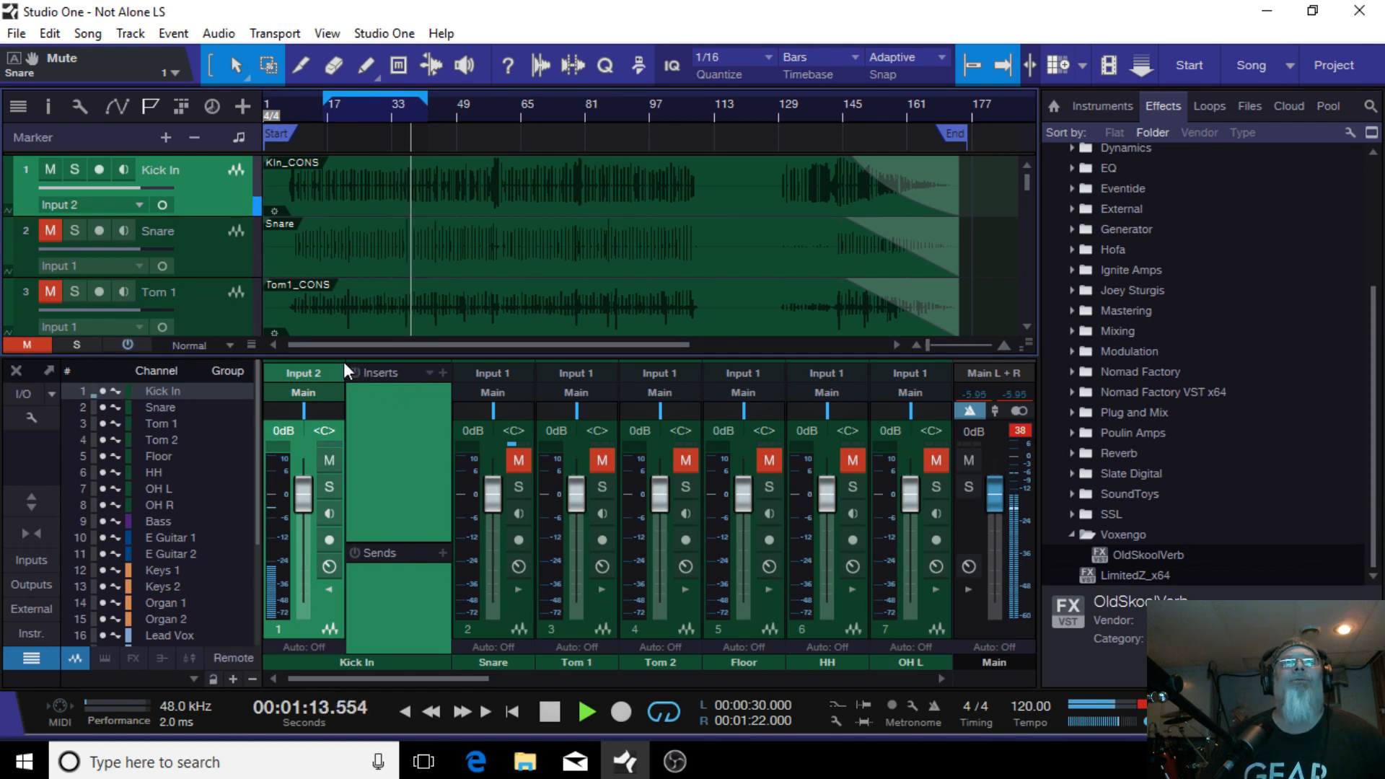
{"action": "left_click", "coordinate": [430, 373]}
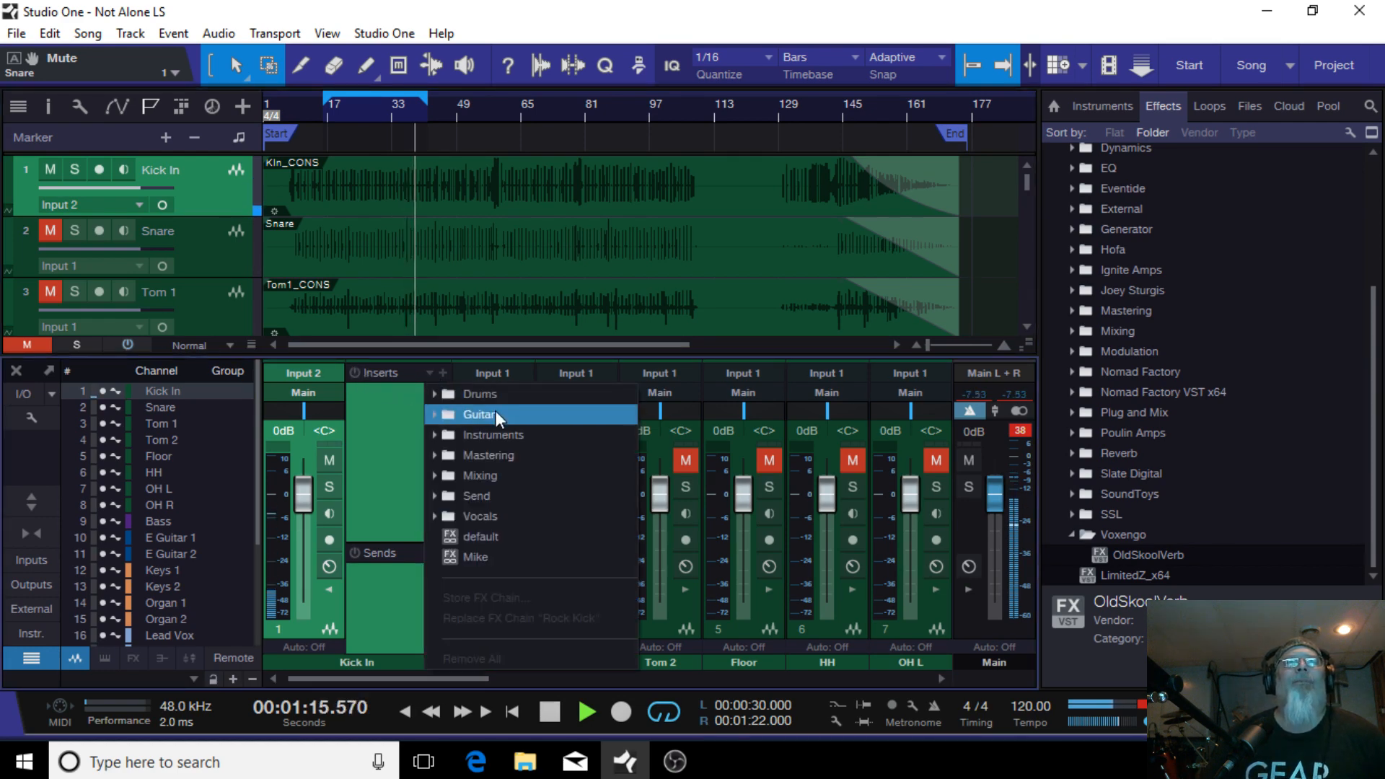
{"action": "left_click", "coordinate": [491, 391]}
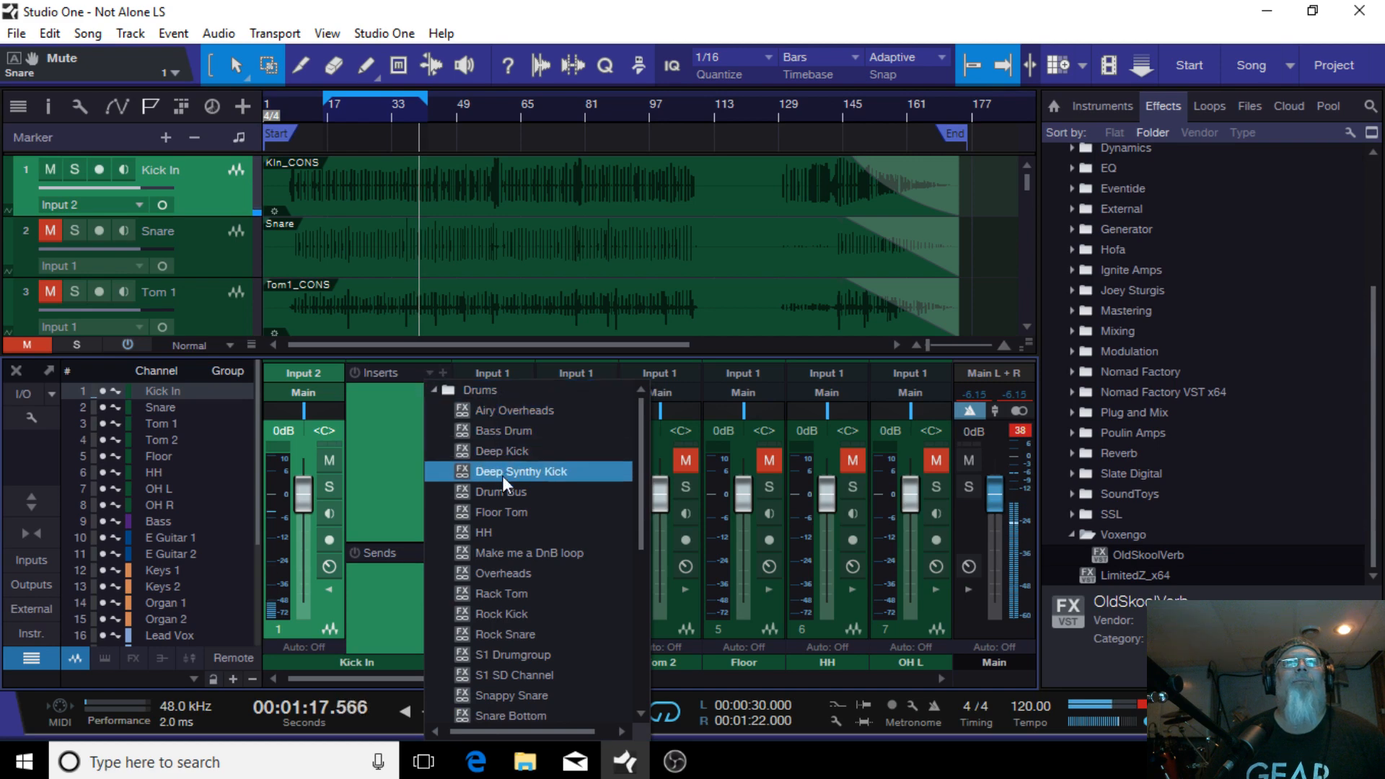
{"action": "scroll", "coordinate": [501, 693], "scroll_direction": "down", "scroll_amount": 1}
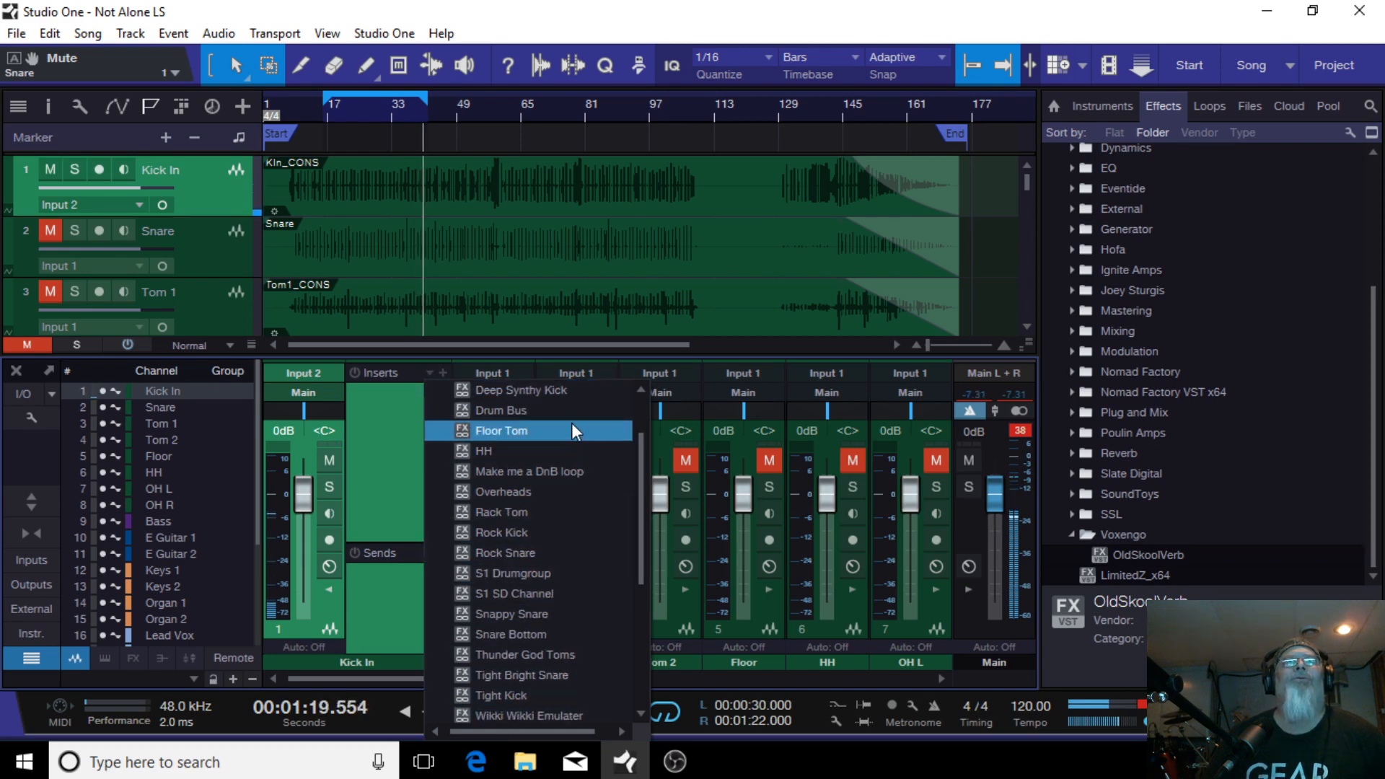
{"action": "scroll", "coordinate": [533, 534], "scroll_direction": "up", "scroll_amount": 1}
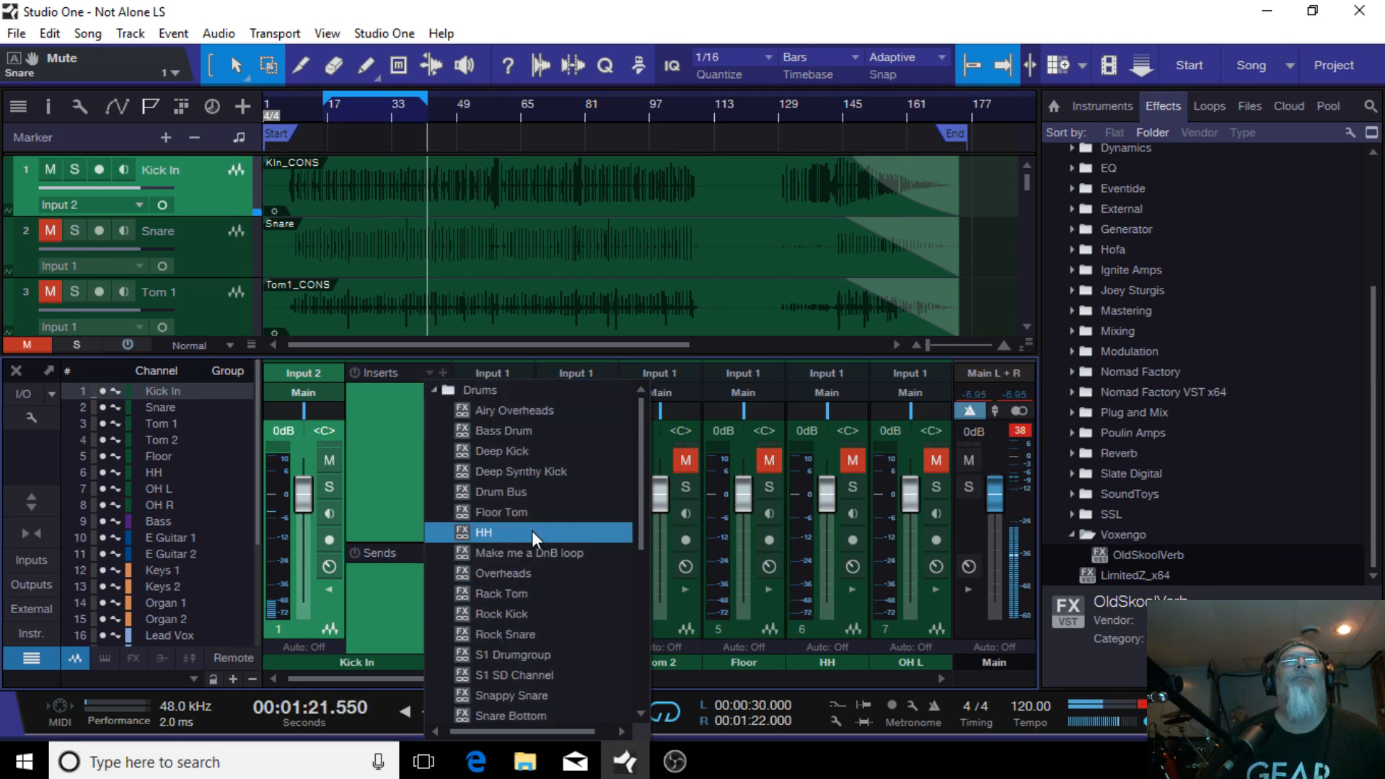
{"action": "left_click", "coordinate": [479, 616]}
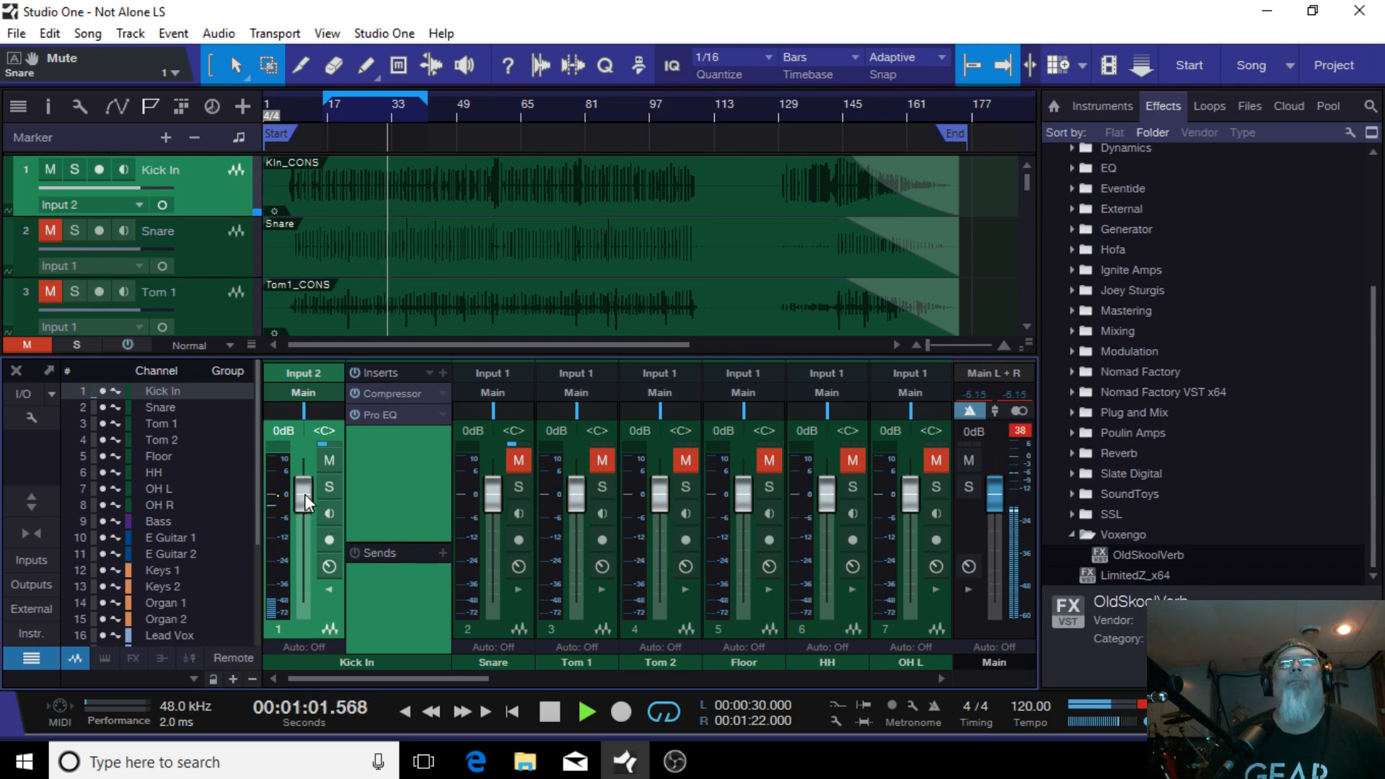
Step: Lower the Kick In channel fader to -14.4 dB
{"action": "left_click_drag", "start_coordinate": [304, 495], "coordinate": [314, 516]}
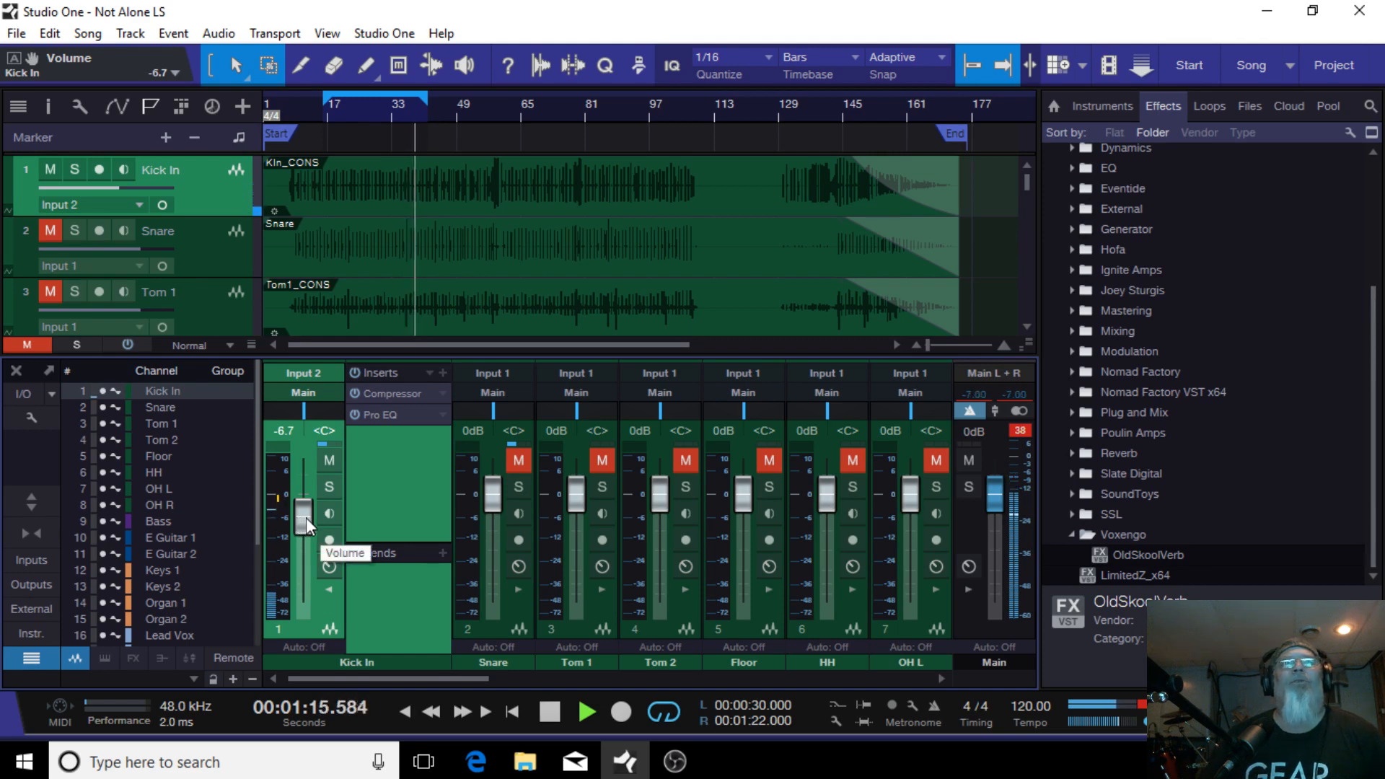
{"action": "scroll", "coordinate": [306, 517], "scroll_direction": "down", "scroll_amount": 3}
{"action": "scroll", "coordinate": [309, 517], "scroll_direction": "down", "scroll_amount": 3}
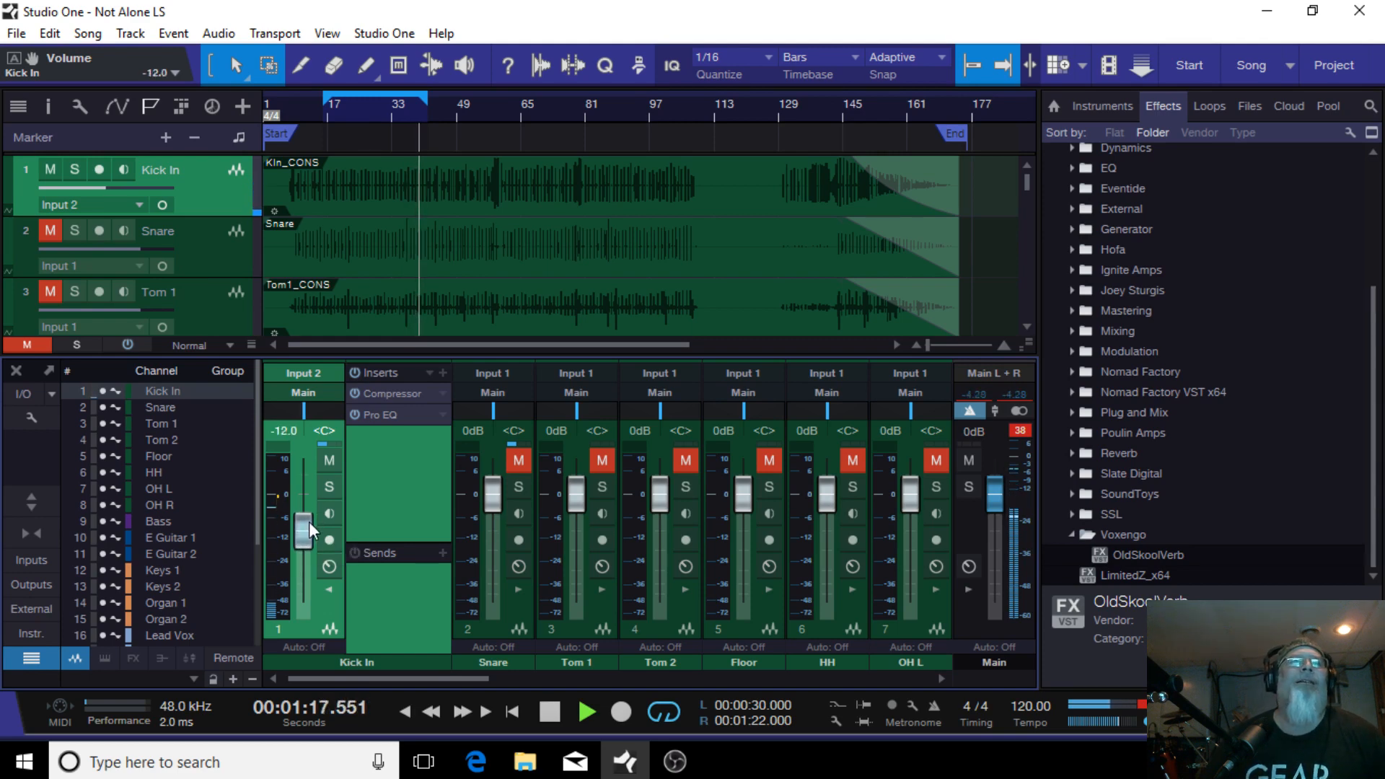
{"action": "left_click_drag", "start_coordinate": [308, 522], "coordinate": [311, 525]}
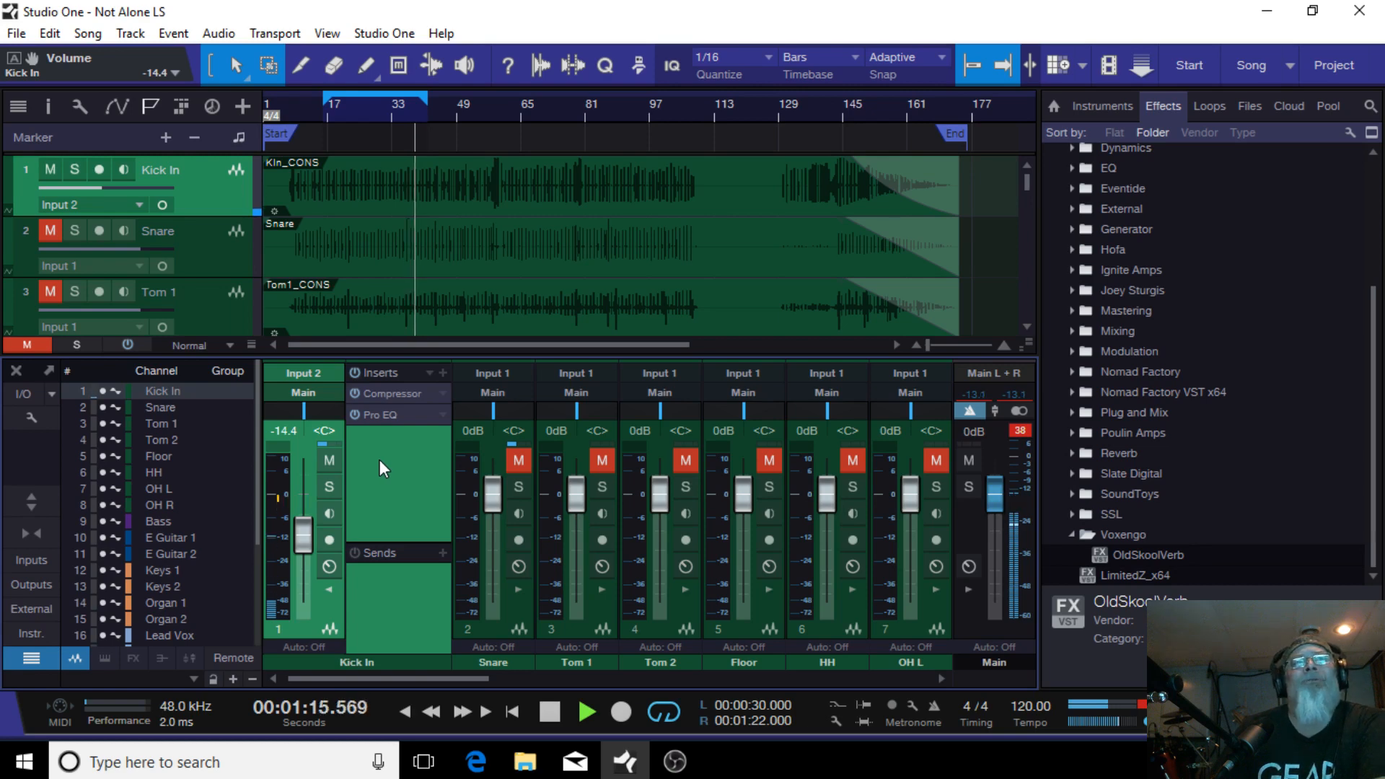
Step: Open the Kick In Compressor and set its ratio to 2.9:1 and attack to 35.7 ms
{"action": "left_click", "coordinate": [391, 394]}
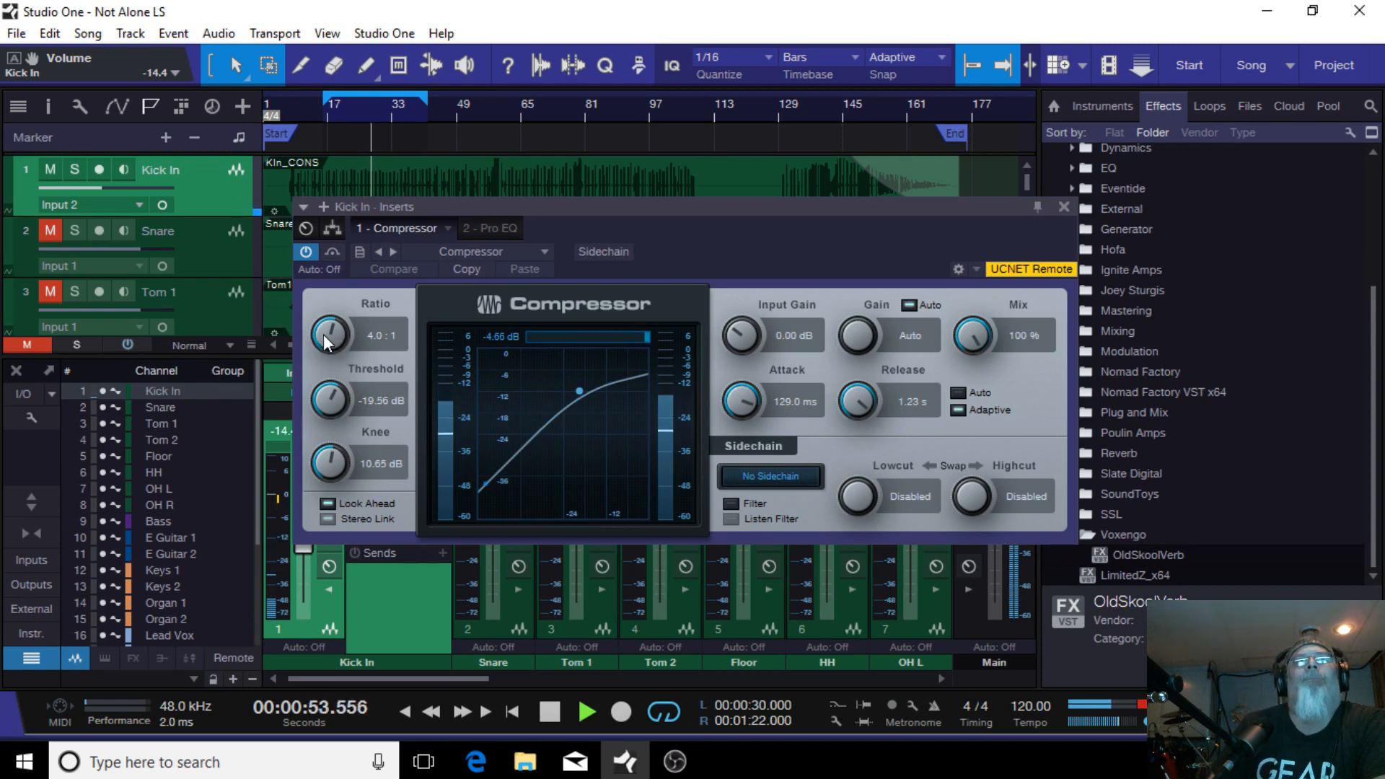
{"action": "left_click_drag", "start_coordinate": [323, 335], "coordinate": [328, 344]}
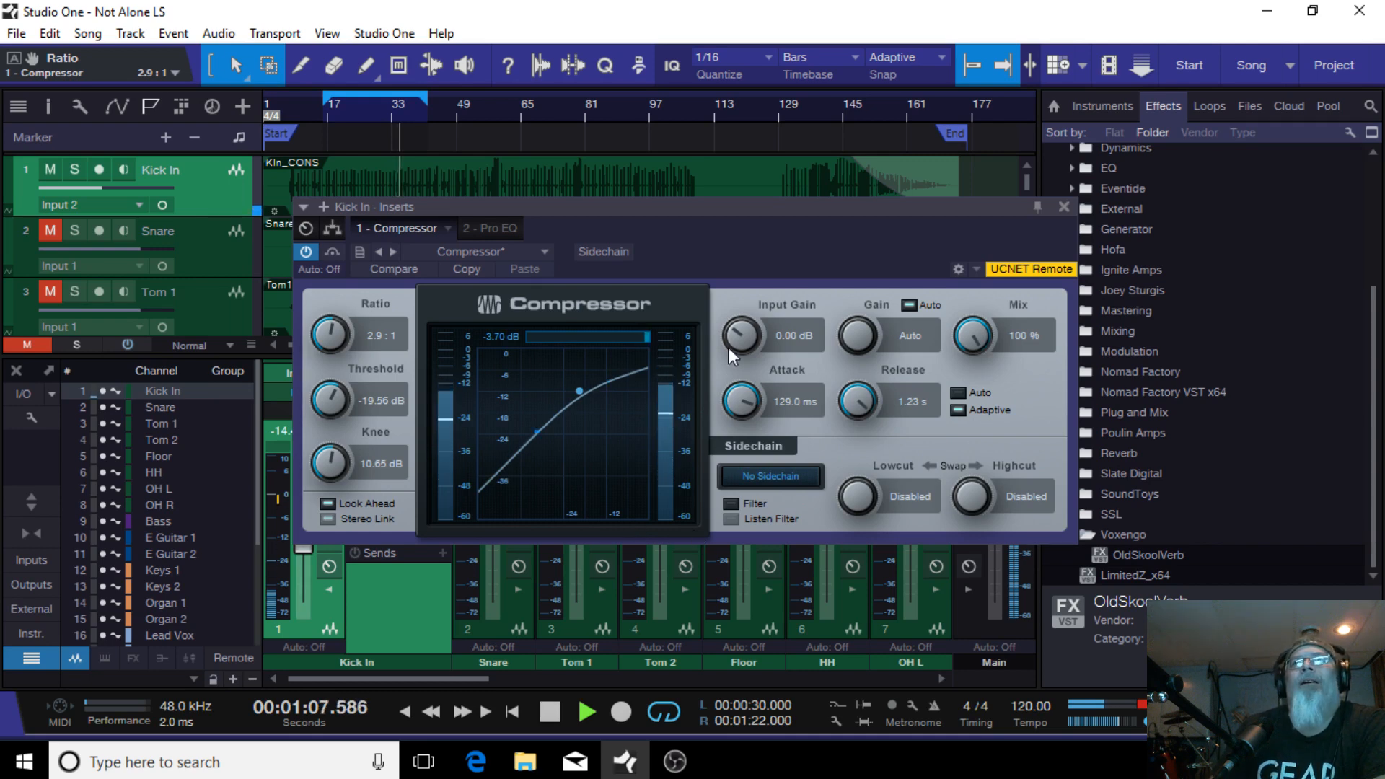
{"action": "mouse_move", "coordinate": [739, 403]}
{"action": "left_mouse_down"}
{"action": "mouse_move", "coordinate": [739, 454]}
{"action": "mouse_move", "coordinate": [752, 426]}
{"action": "left_mouse_up"}
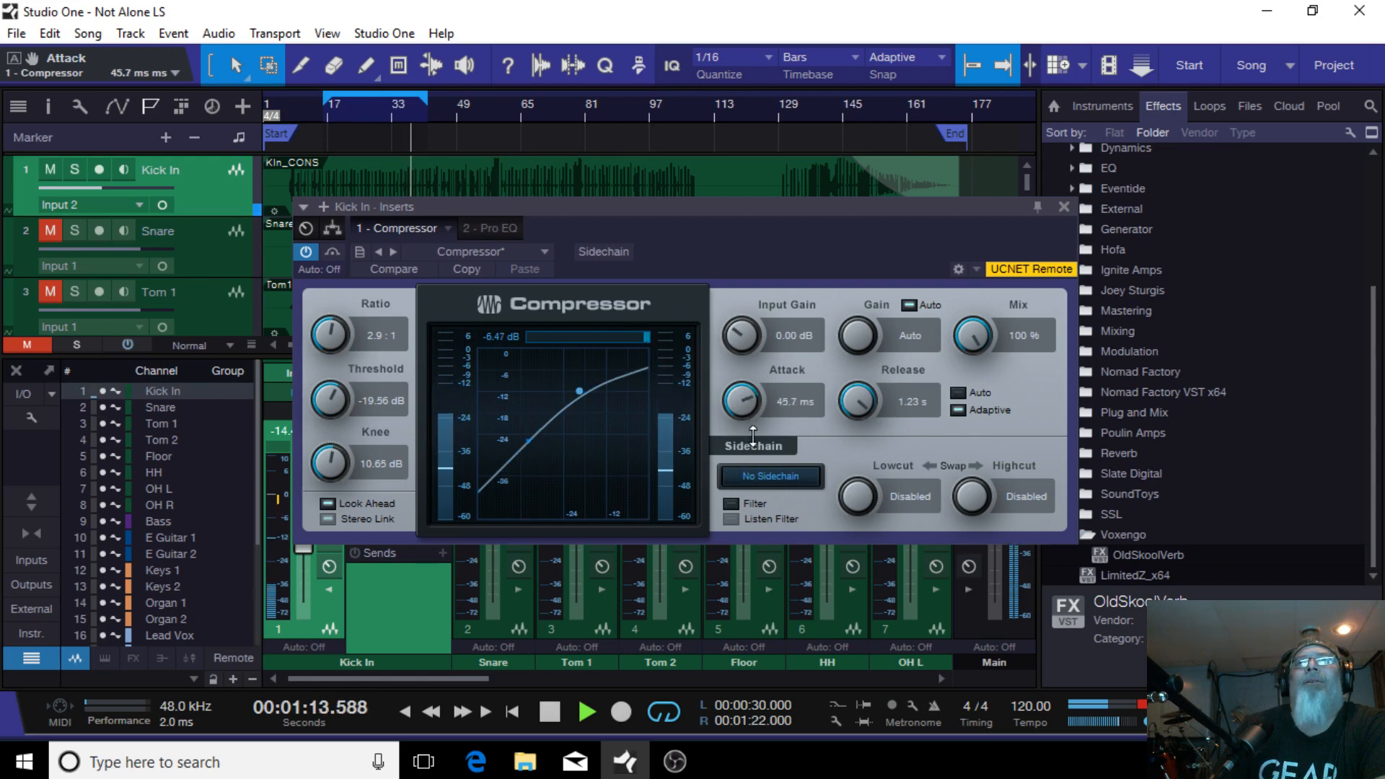
{"action": "left_click_drag", "start_coordinate": [754, 438], "coordinate": [757, 445]}
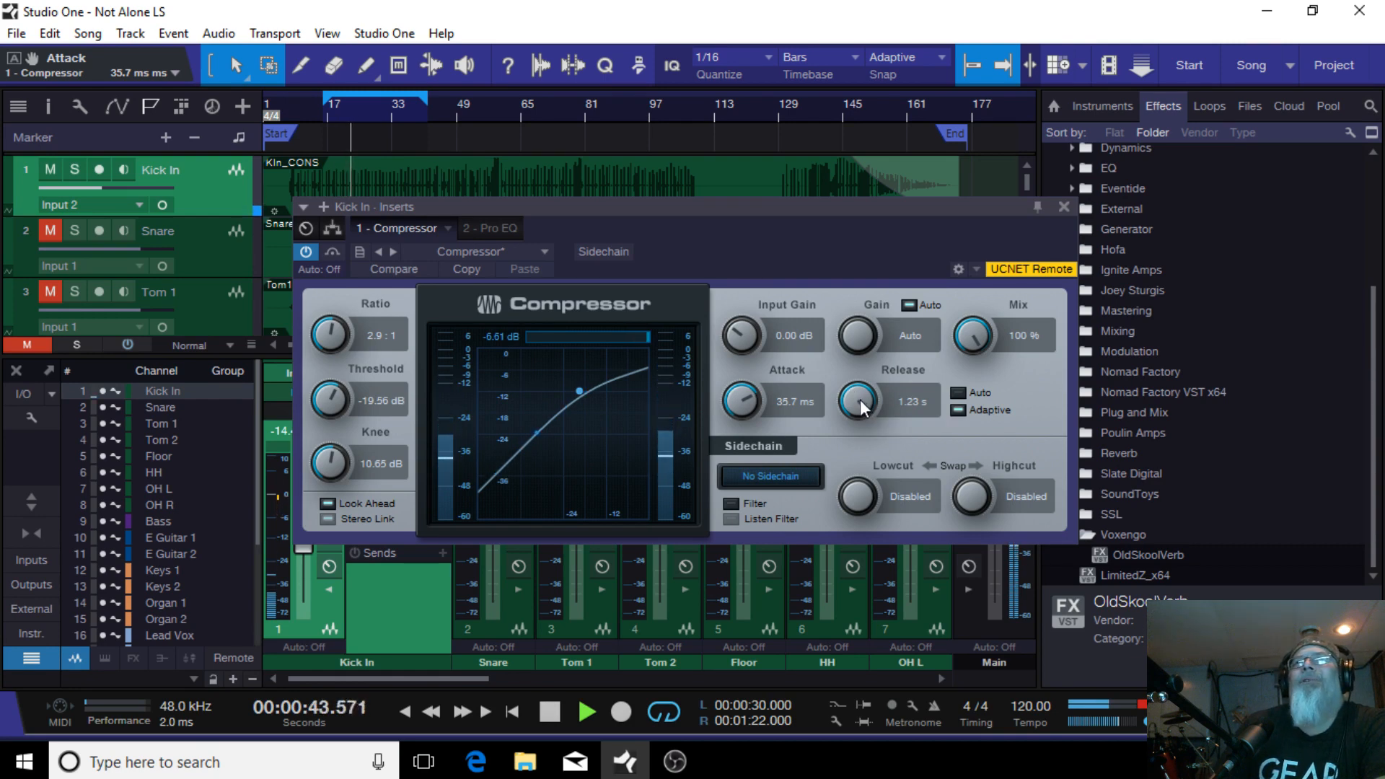
Step: Set the Compressor's release to 129.6 ms and knee to 12.04 dB
{"action": "left_click_drag", "start_coordinate": [853, 402], "coordinate": [866, 470]}
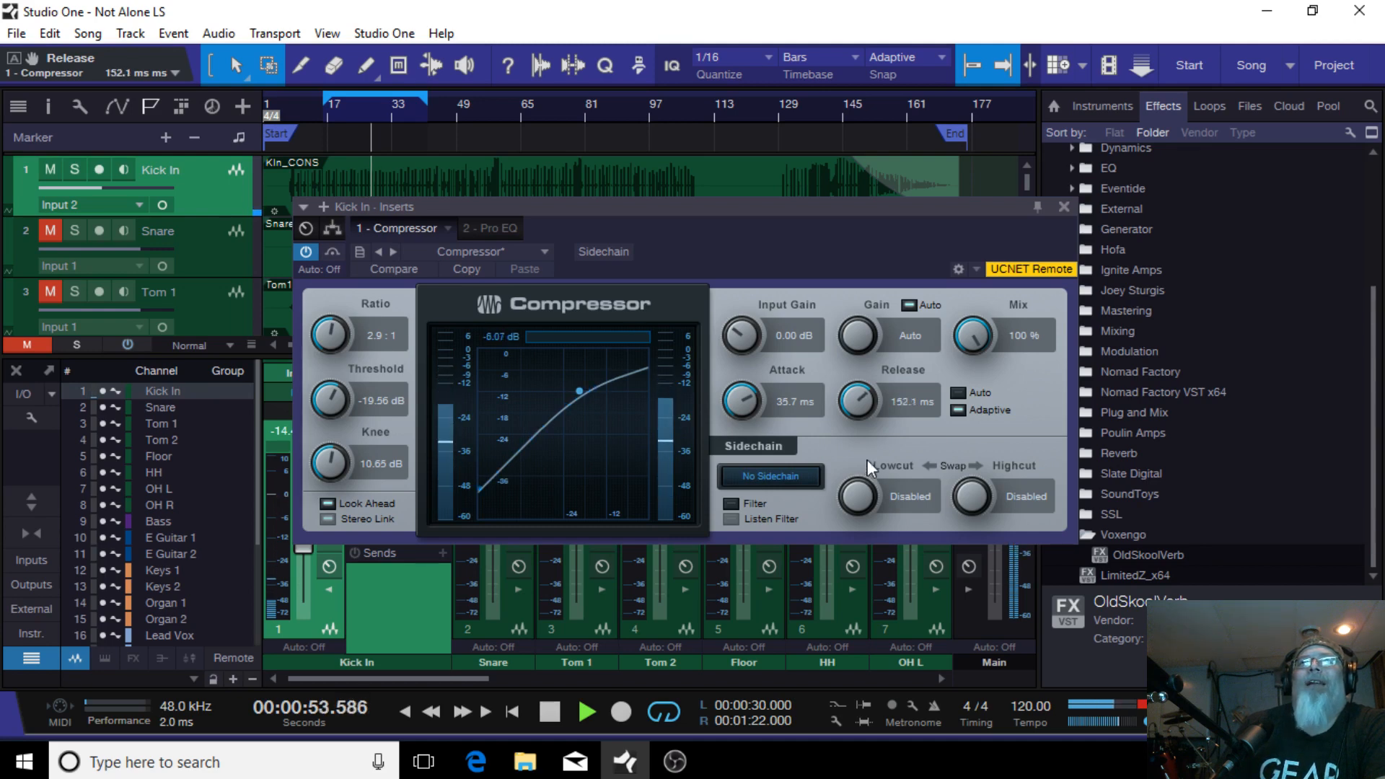
{"action": "scroll", "coordinate": [857, 388], "scroll_direction": "down", "scroll_amount": 1}
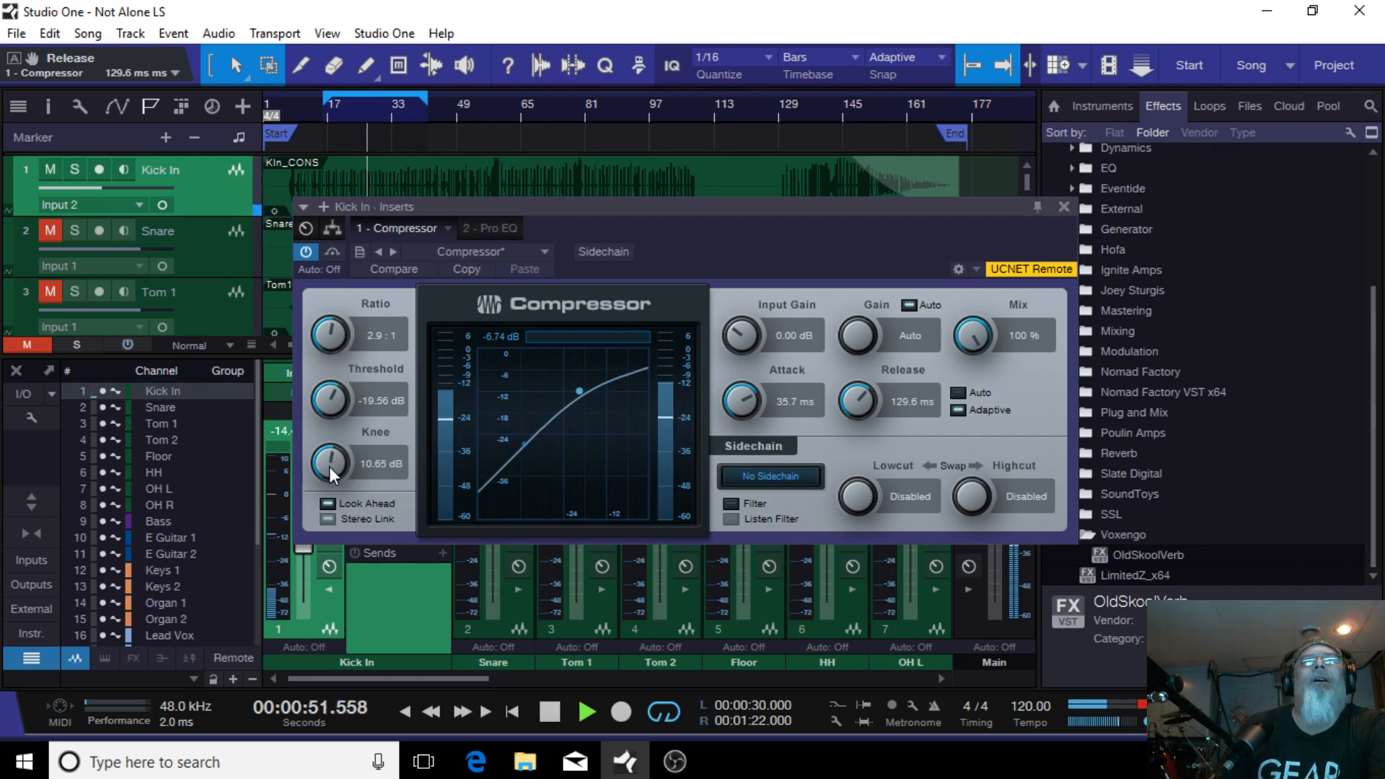
{"action": "mouse_move", "coordinate": [329, 466]}
{"action": "left_mouse_down"}
{"action": "mouse_move", "coordinate": [332, 477]}
{"action": "mouse_move", "coordinate": [332, 454]}
{"action": "left_mouse_up"}
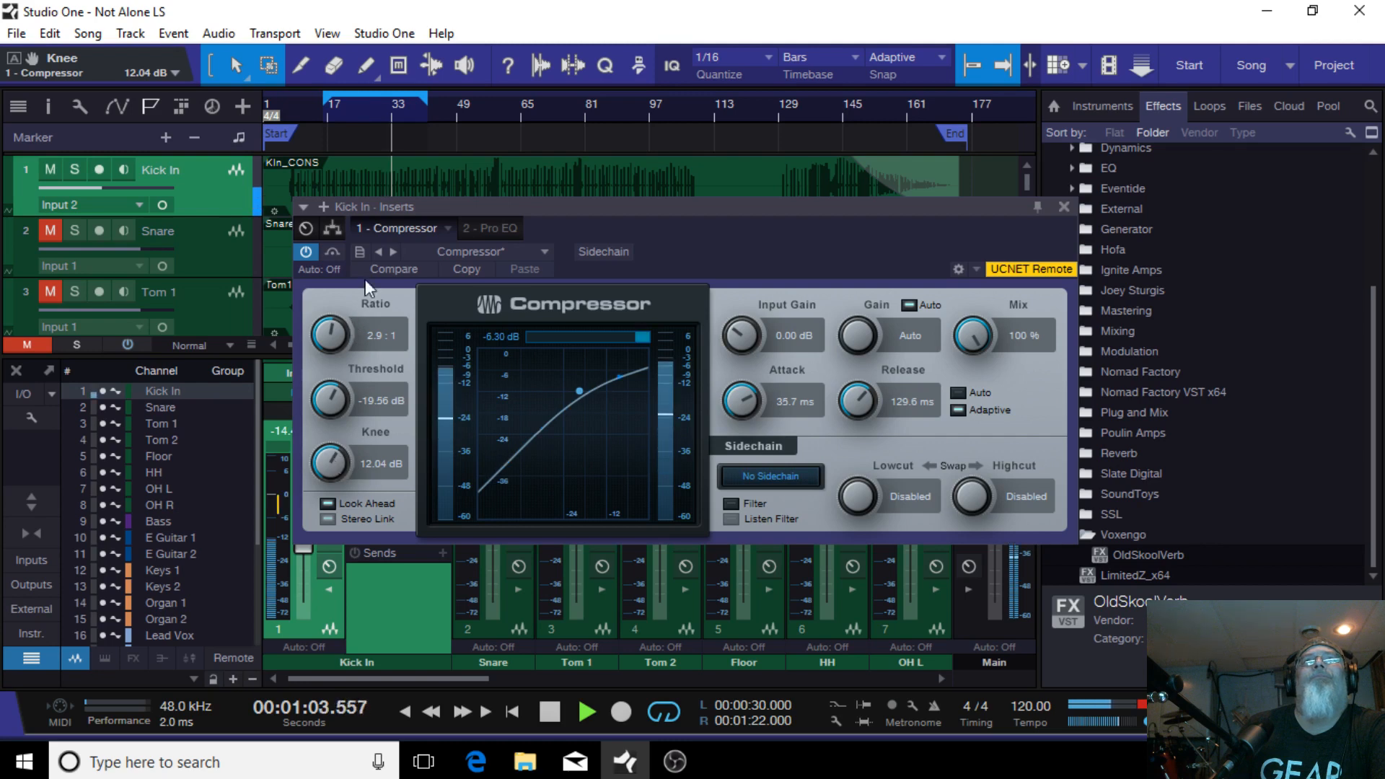
Step: Compare the Compressor bypassed and active, then close its editor
{"action": "left_click", "coordinate": [331, 252]}
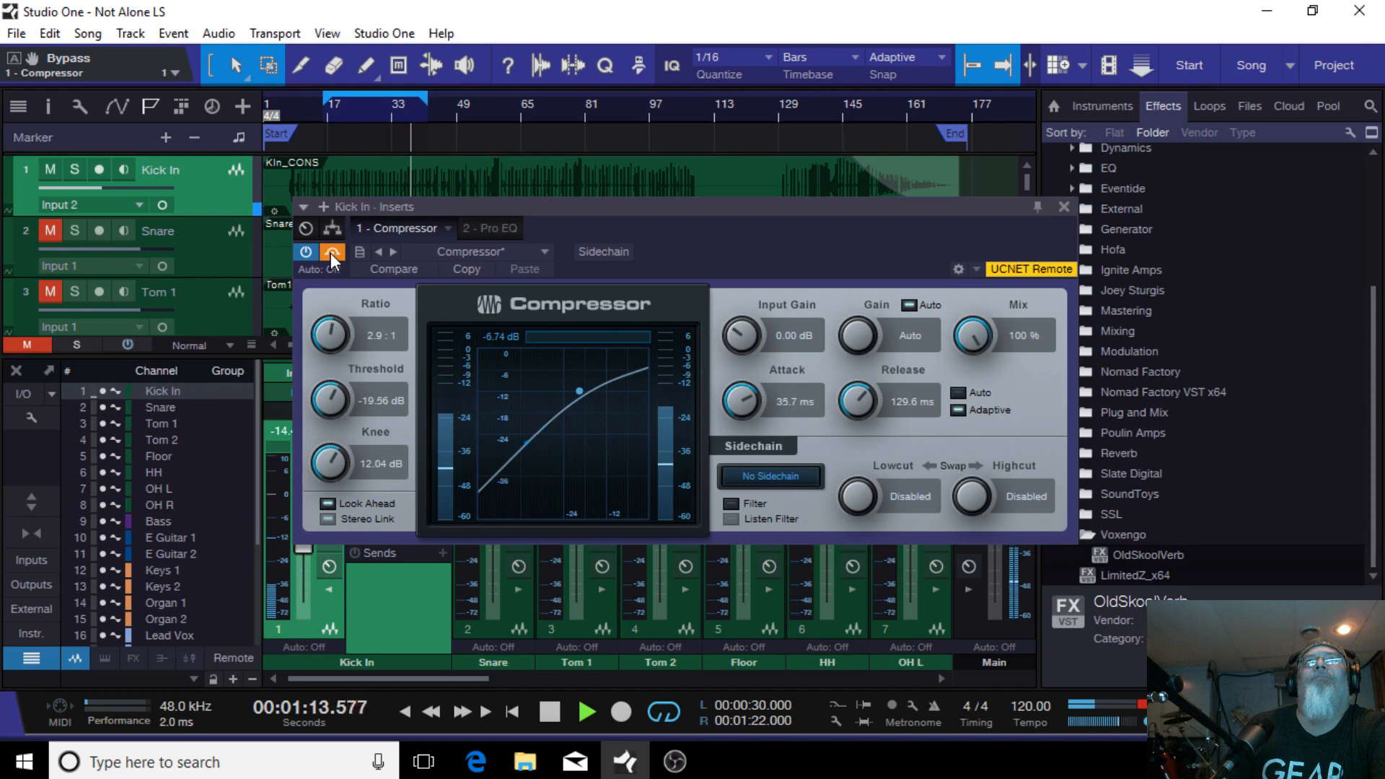
{"action": "left_click", "coordinate": [331, 253]}
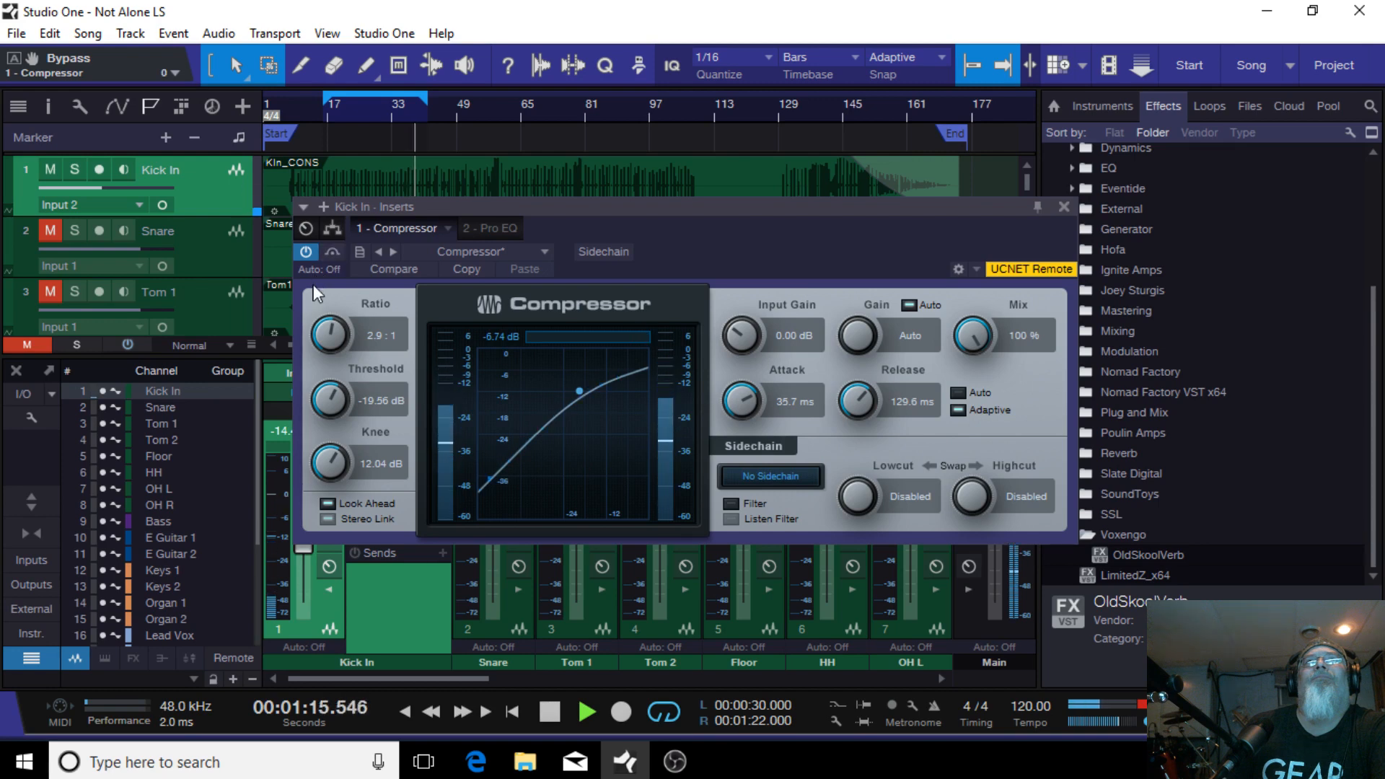
{"action": "left_click", "coordinate": [1061, 208]}
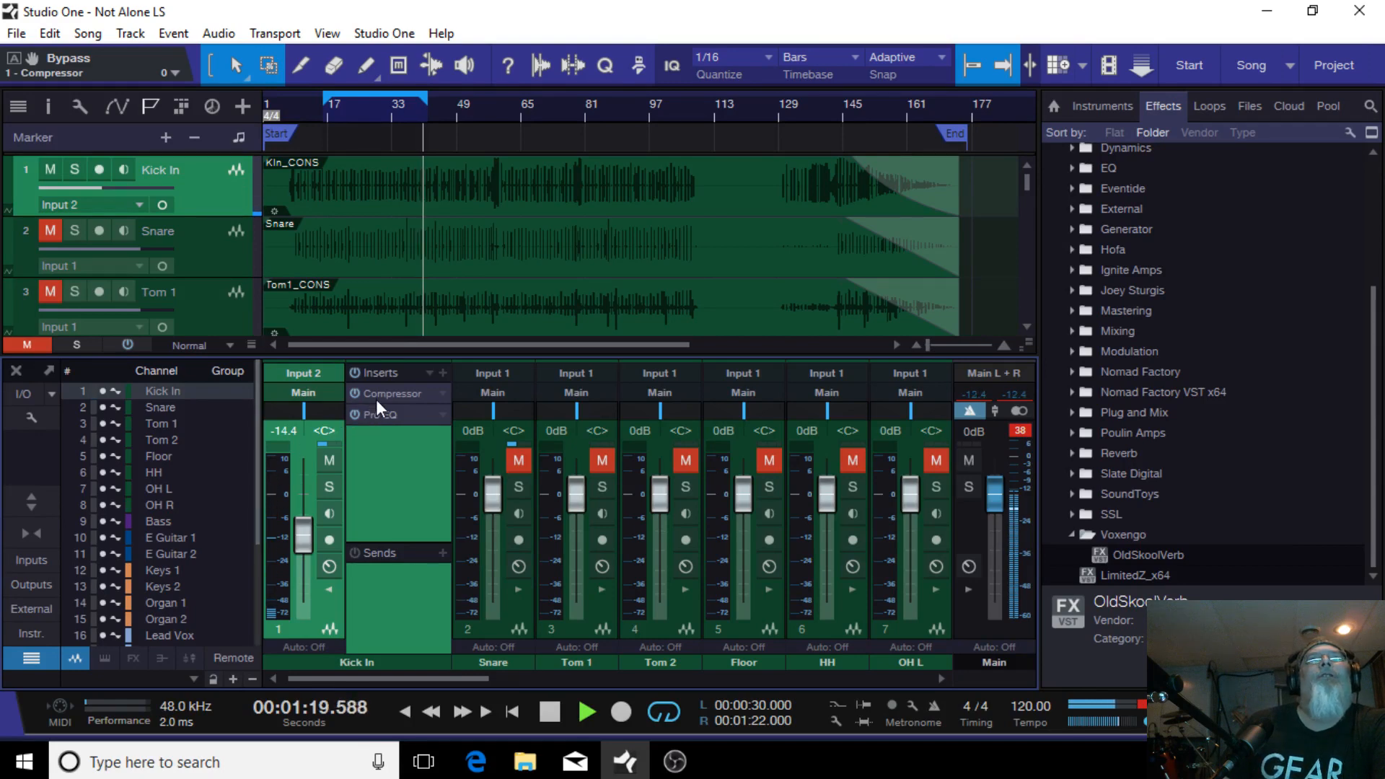
Step: Open the Pro EQ on the Kick In, disable the LF band and set the low cut to about 23.8 Hz
{"action": "left_click", "coordinate": [399, 394]}
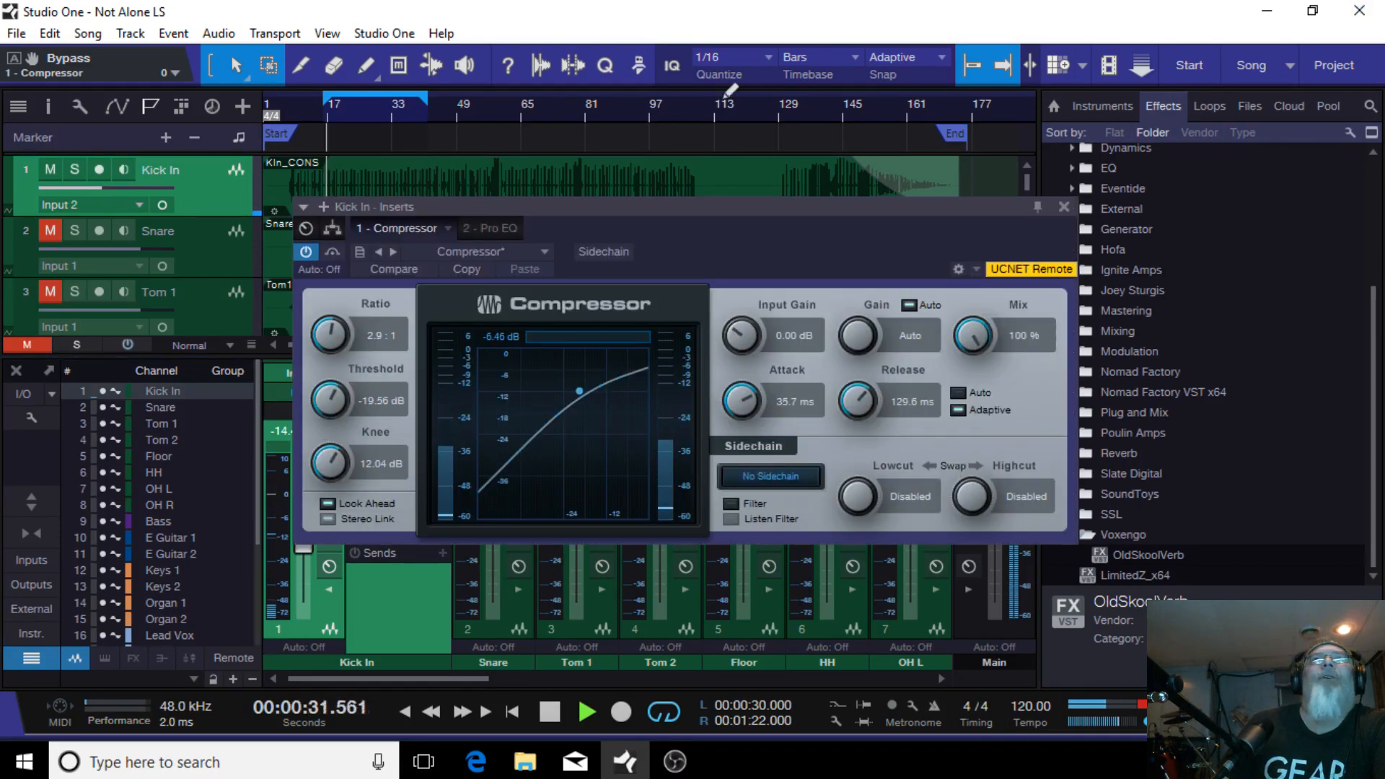
{"action": "left_click", "coordinate": [491, 227]}
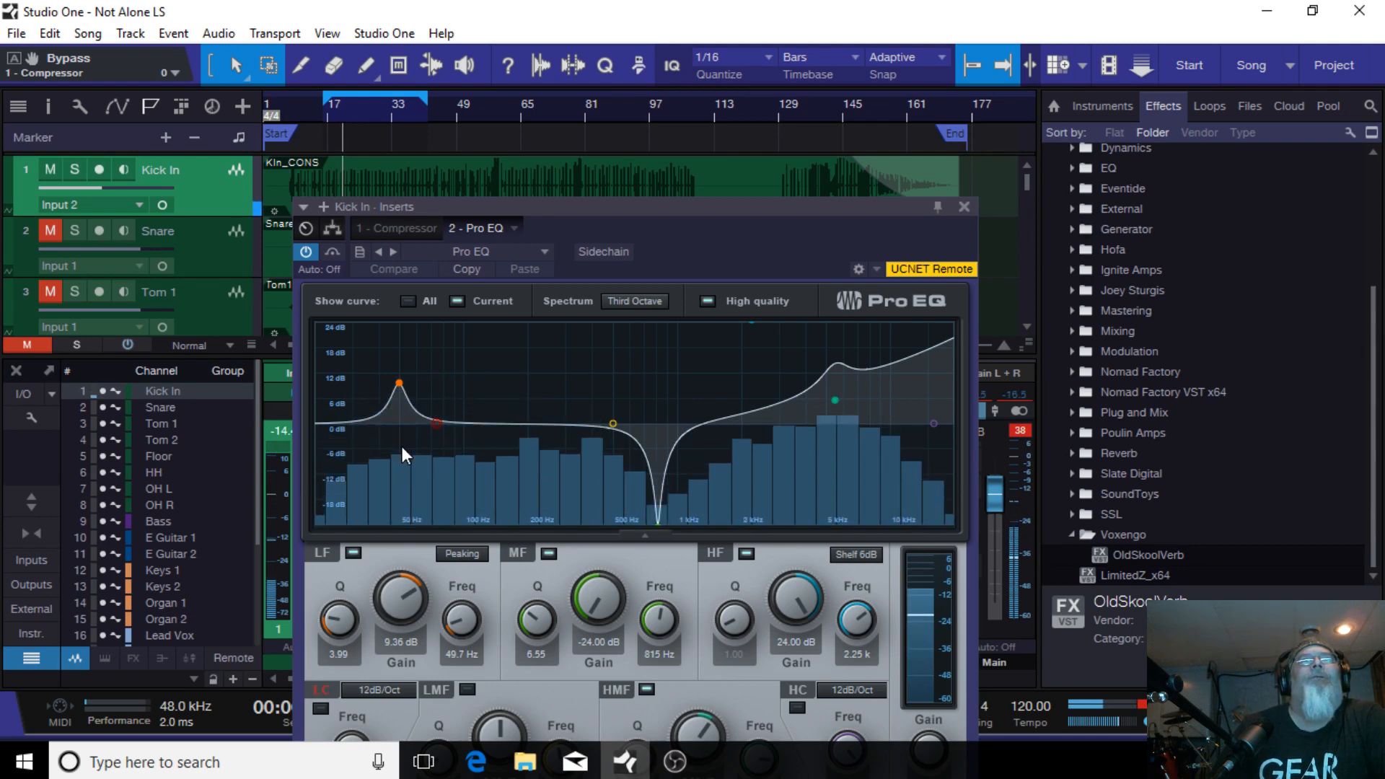
{"action": "double_click", "coordinate": [399, 383]}
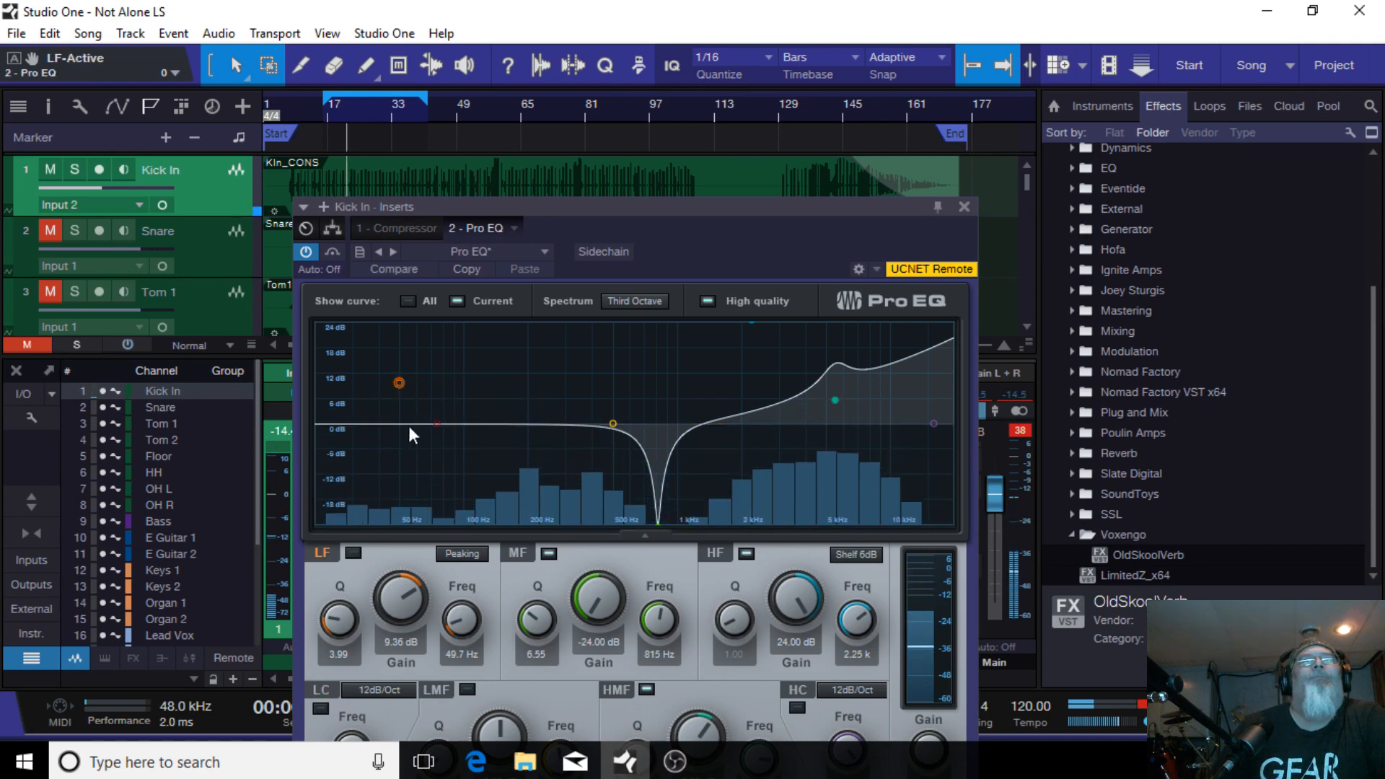
{"action": "left_click_drag", "start_coordinate": [437, 424], "coordinate": [331, 442]}
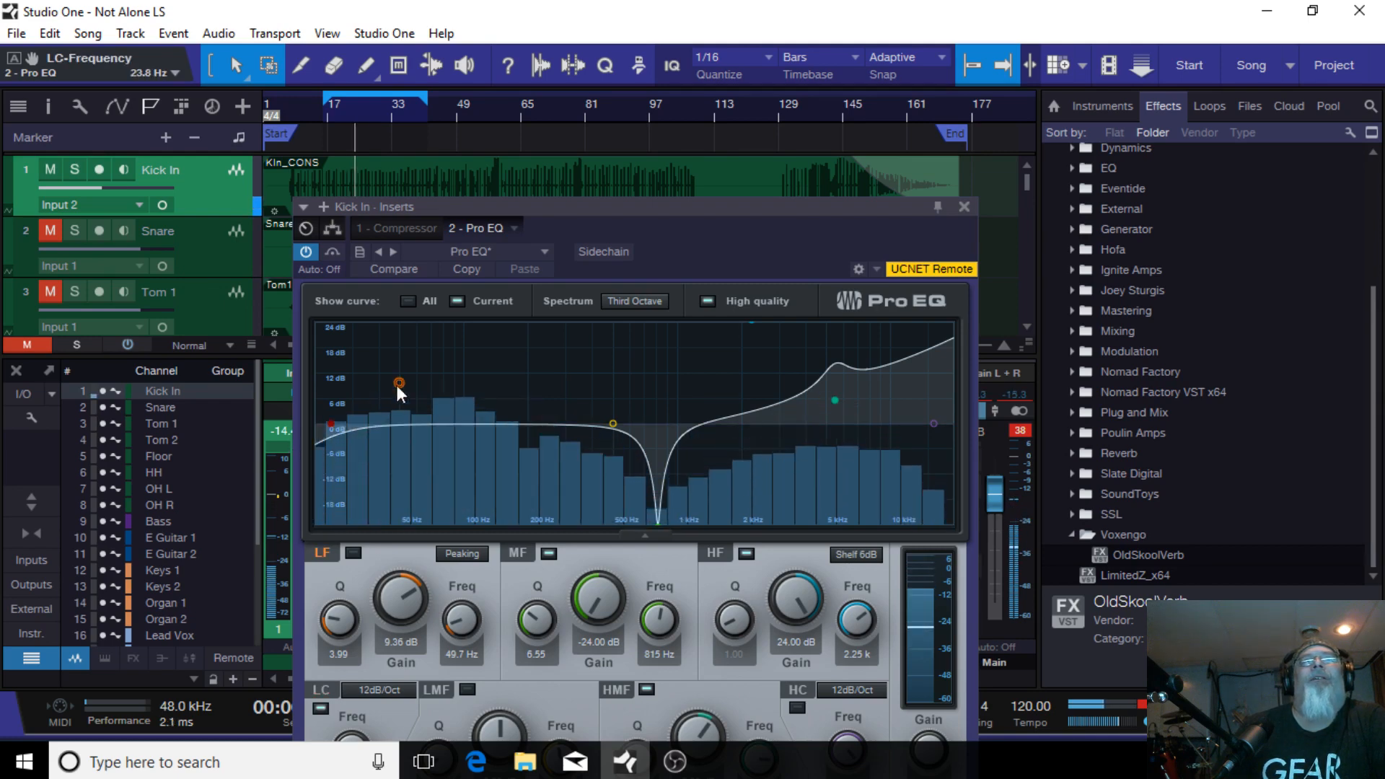
Step: Shape the Kick In Pro EQ LF band to Q 2.18, 41.3 Hz and 5.88 dB gain, then close the editor
{"action": "mouse_move", "coordinate": [399, 383]}
{"action": "left_mouse_down"}
{"action": "mouse_move", "coordinate": [470, 380]}
{"action": "mouse_move", "coordinate": [414, 396]}
{"action": "mouse_move", "coordinate": [426, 386]}
{"action": "left_mouse_up"}
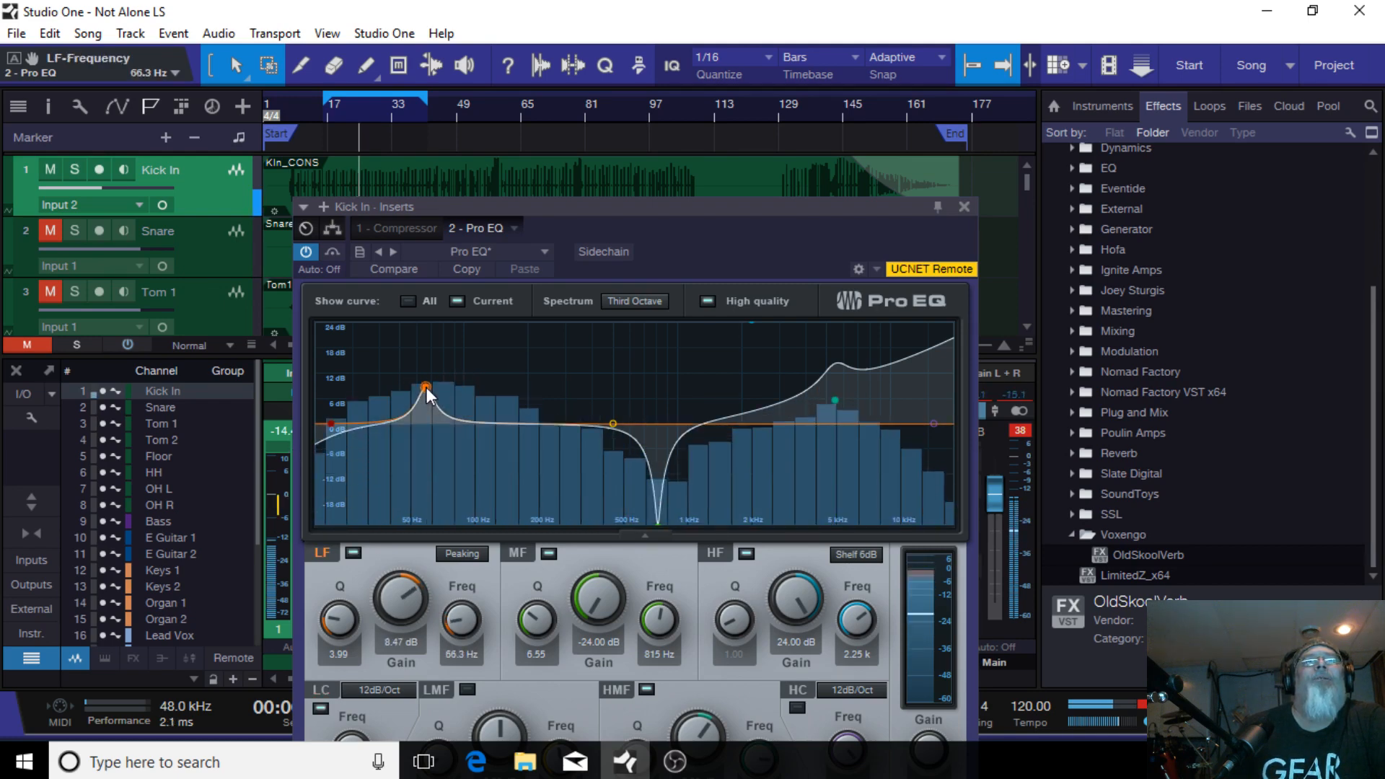
{"action": "left_click_drag", "start_coordinate": [603, 206], "coordinate": [615, 105]}
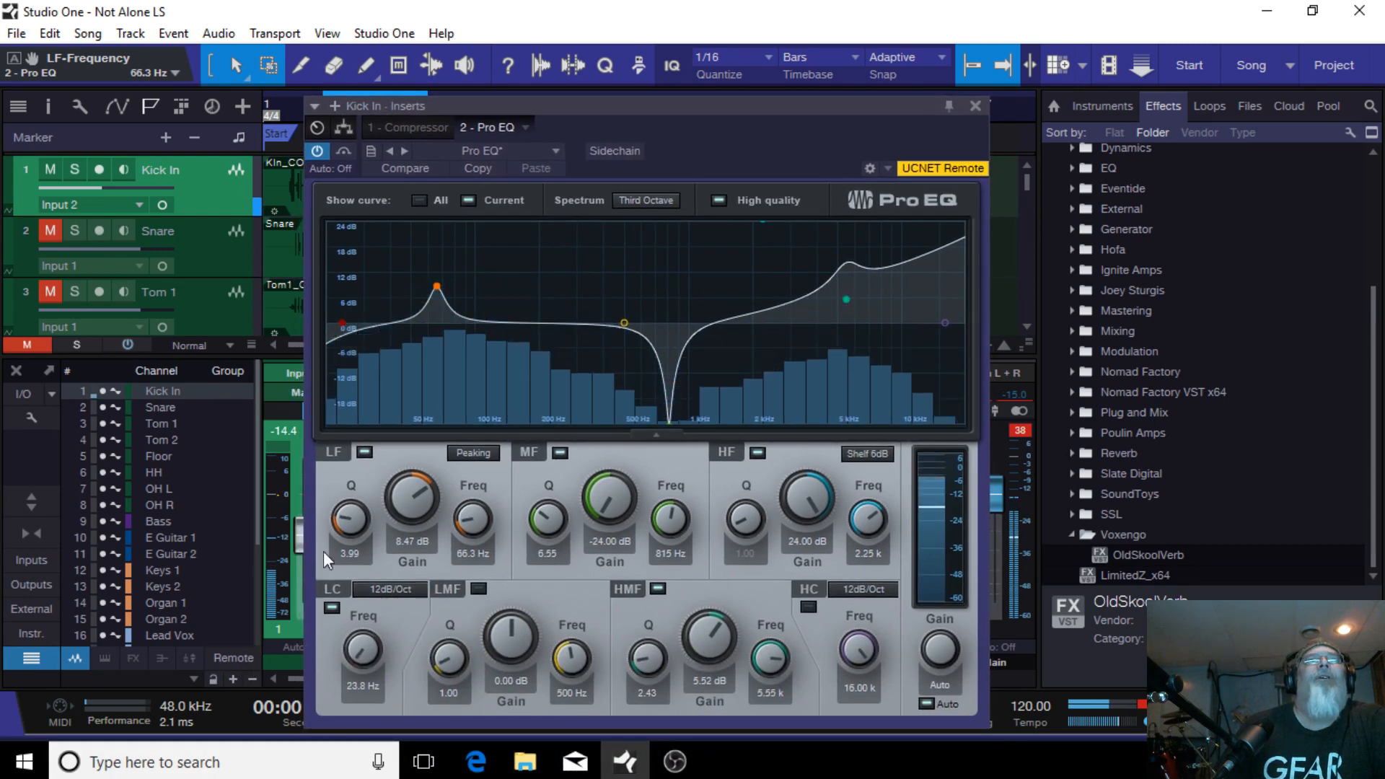
{"action": "mouse_move", "coordinate": [360, 522]}
{"action": "left_mouse_down"}
{"action": "mouse_move", "coordinate": [357, 493]}
{"action": "mouse_move", "coordinate": [373, 544]}
{"action": "left_mouse_up"}
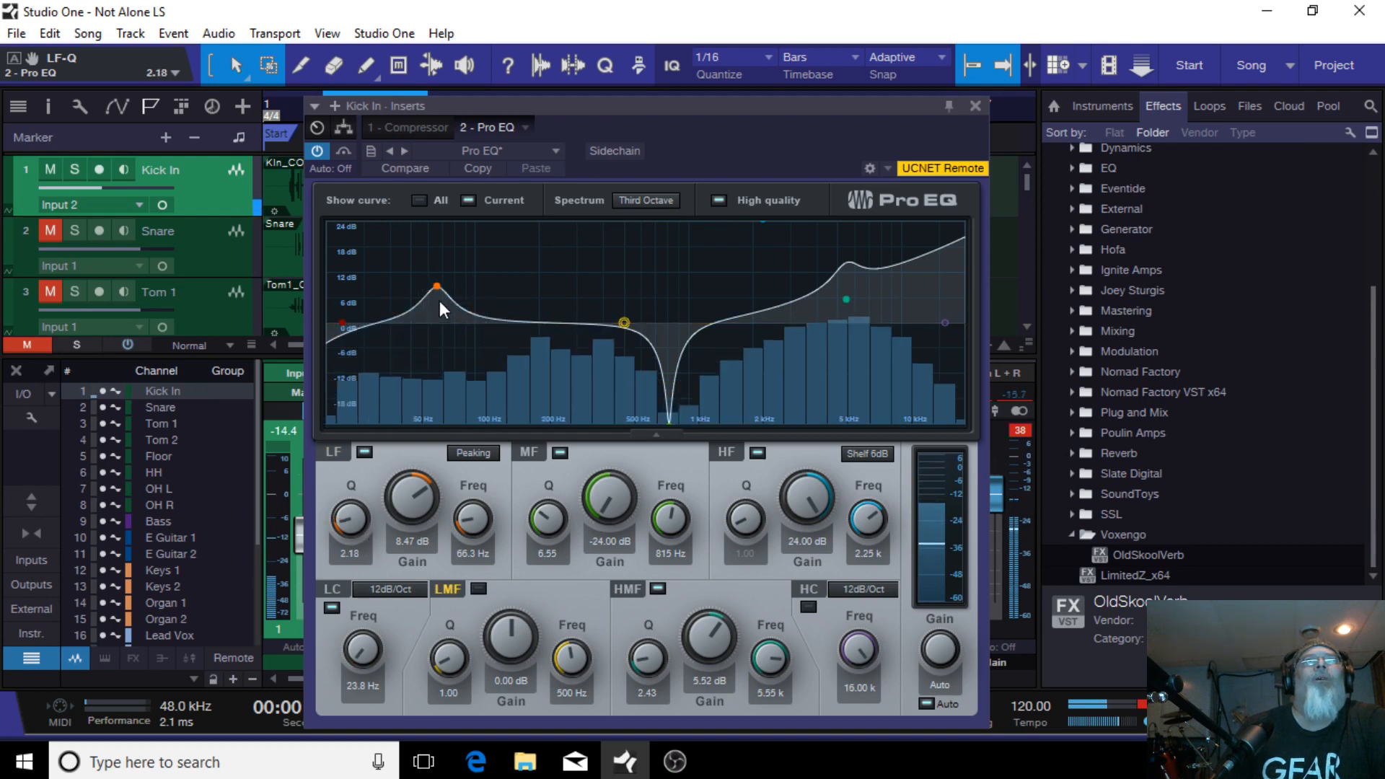
{"action": "left_click_drag", "start_coordinate": [439, 290], "coordinate": [393, 298]}
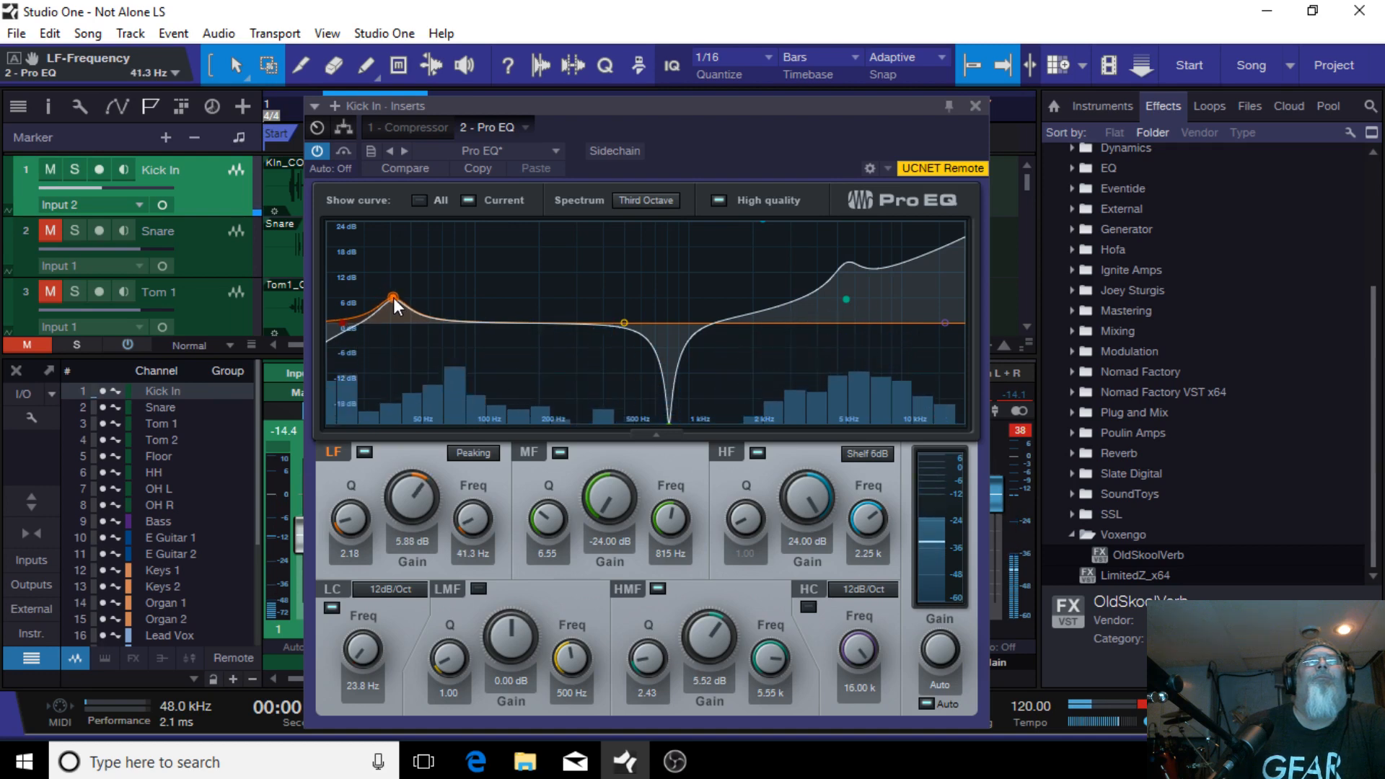
{"action": "left_click", "coordinate": [973, 105]}
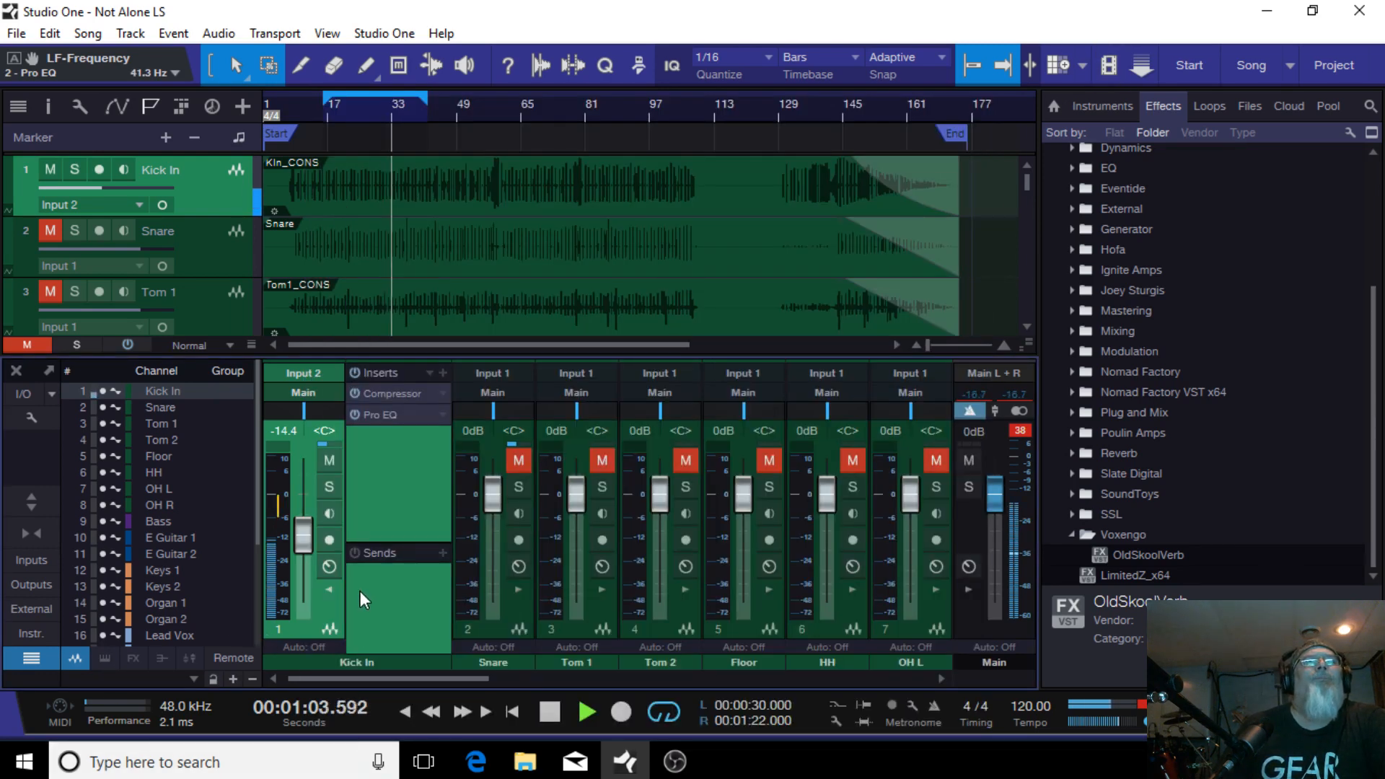
Step: Solo Kick In, move its Pro EQ LF band to 36.6 Hz with 10.12 dB gain, then close and unsolo it
{"action": "left_click", "coordinate": [331, 487]}
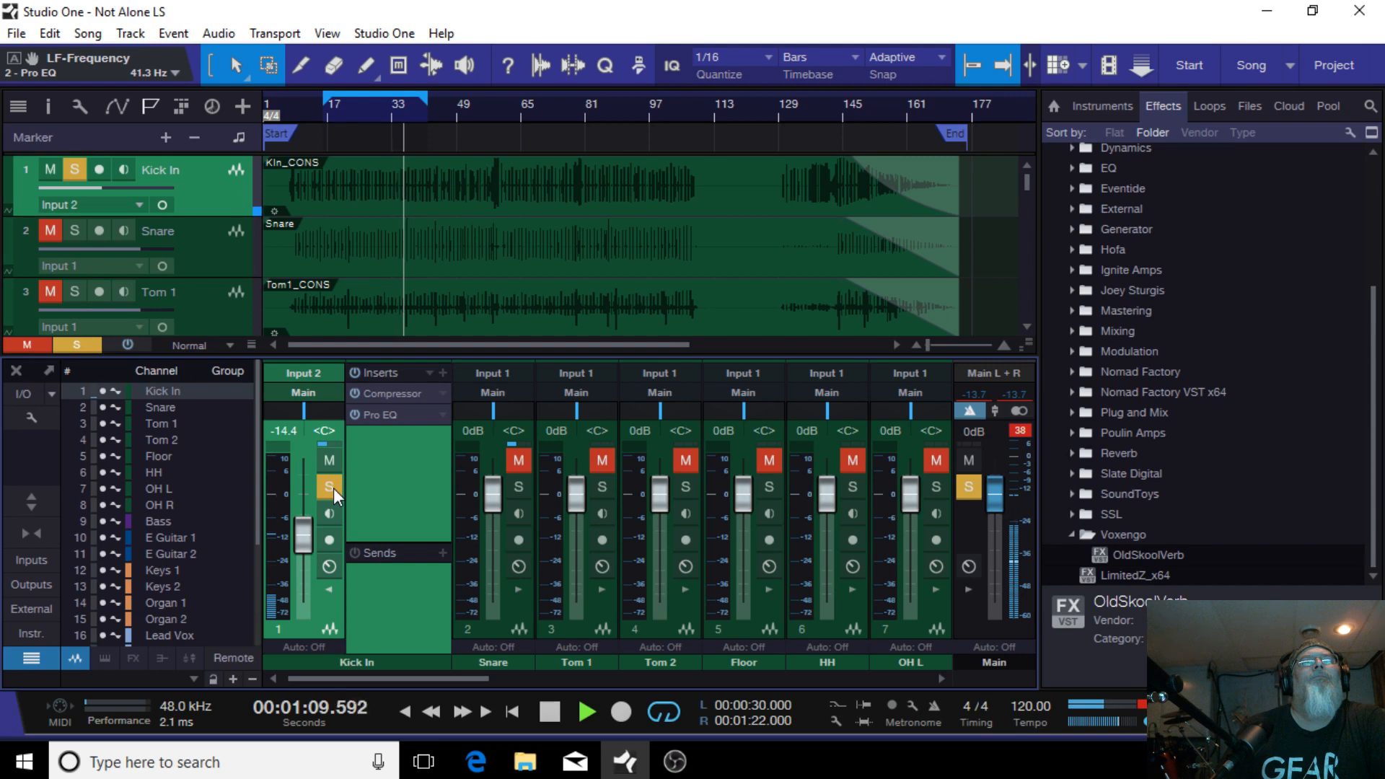
{"action": "left_click", "coordinate": [395, 420]}
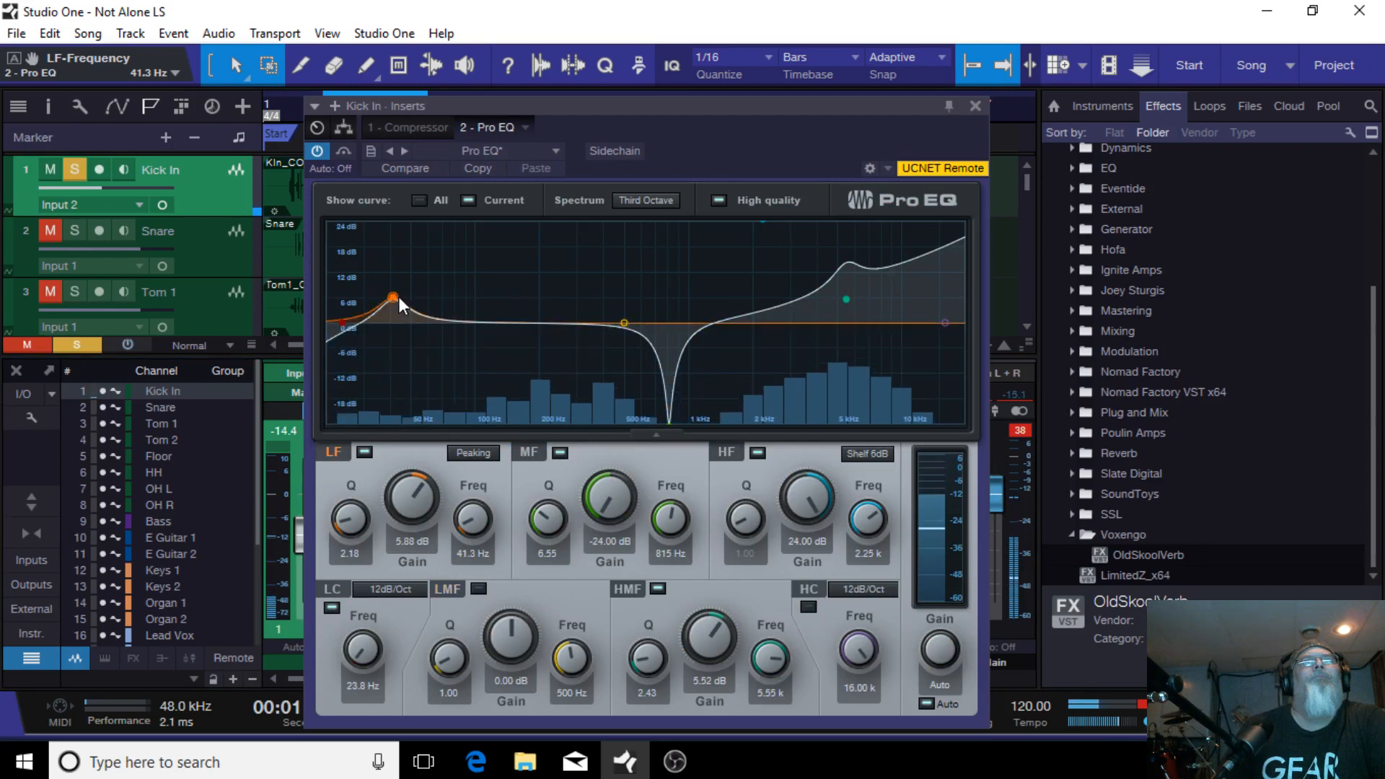
{"action": "mouse_move", "coordinate": [400, 304]}
{"action": "left_mouse_down"}
{"action": "mouse_move", "coordinate": [394, 232]}
{"action": "mouse_move", "coordinate": [391, 283]}
{"action": "mouse_move", "coordinate": [528, 267]}
{"action": "mouse_move", "coordinate": [362, 270]}
{"action": "mouse_move", "coordinate": [422, 305]}
{"action": "left_mouse_up"}
{"action": "mouse_move", "coordinate": [400, 301]}
{"action": "left_mouse_down"}
{"action": "mouse_move", "coordinate": [378, 300]}
{"action": "mouse_move", "coordinate": [370, 280]}
{"action": "mouse_move", "coordinate": [382, 280]}
{"action": "left_mouse_up"}
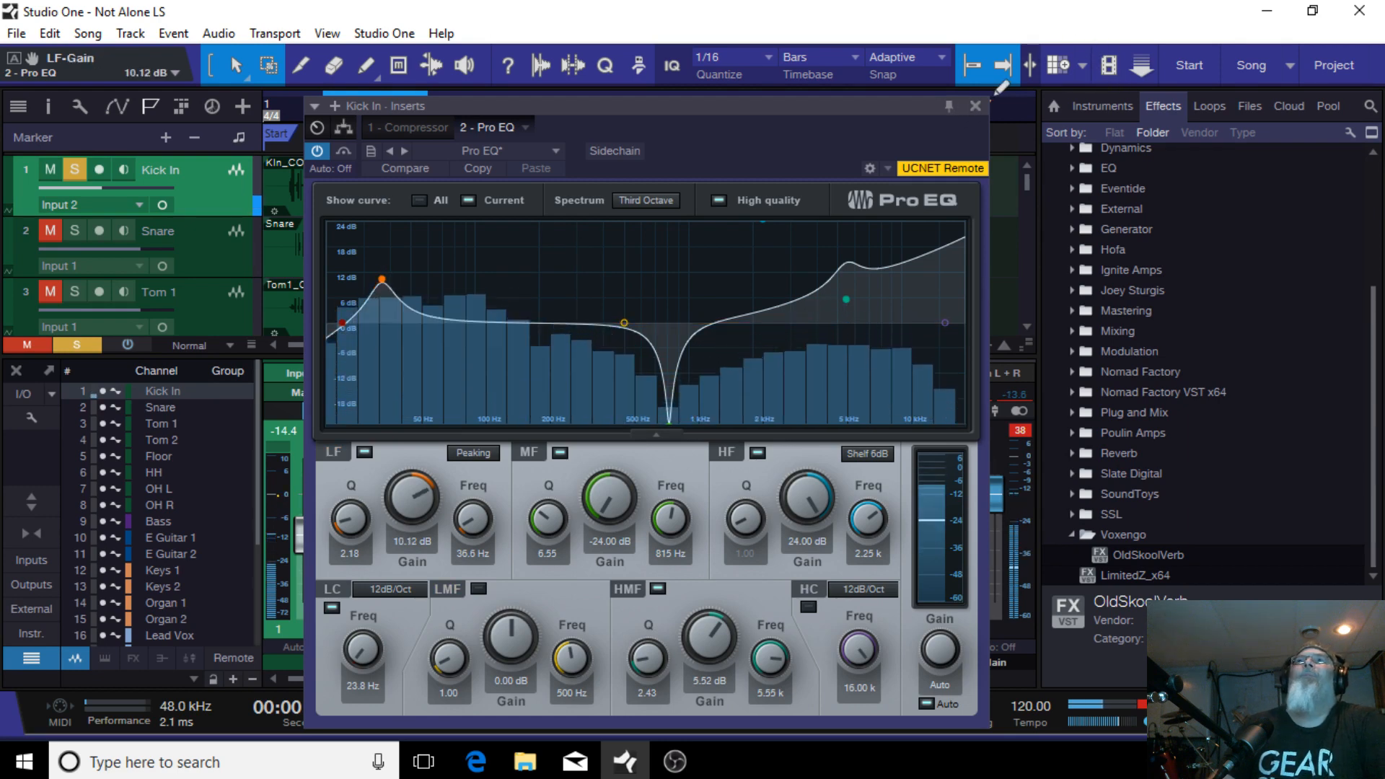
{"action": "left_click", "coordinate": [976, 106]}
{"action": "left_click", "coordinate": [327, 490]}
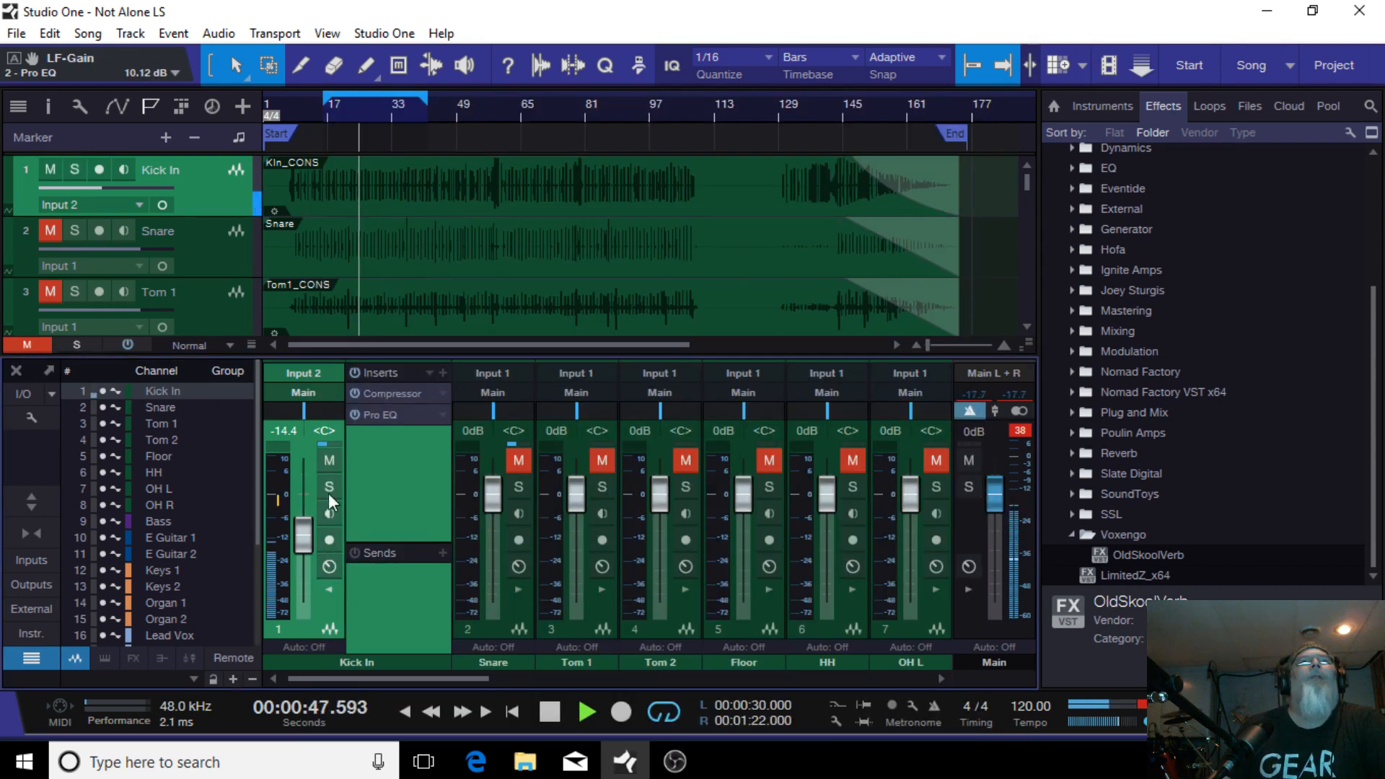
Step: Unmute the Snare channel and set its fader to -7.3 dB
{"action": "left_click", "coordinate": [327, 587]}
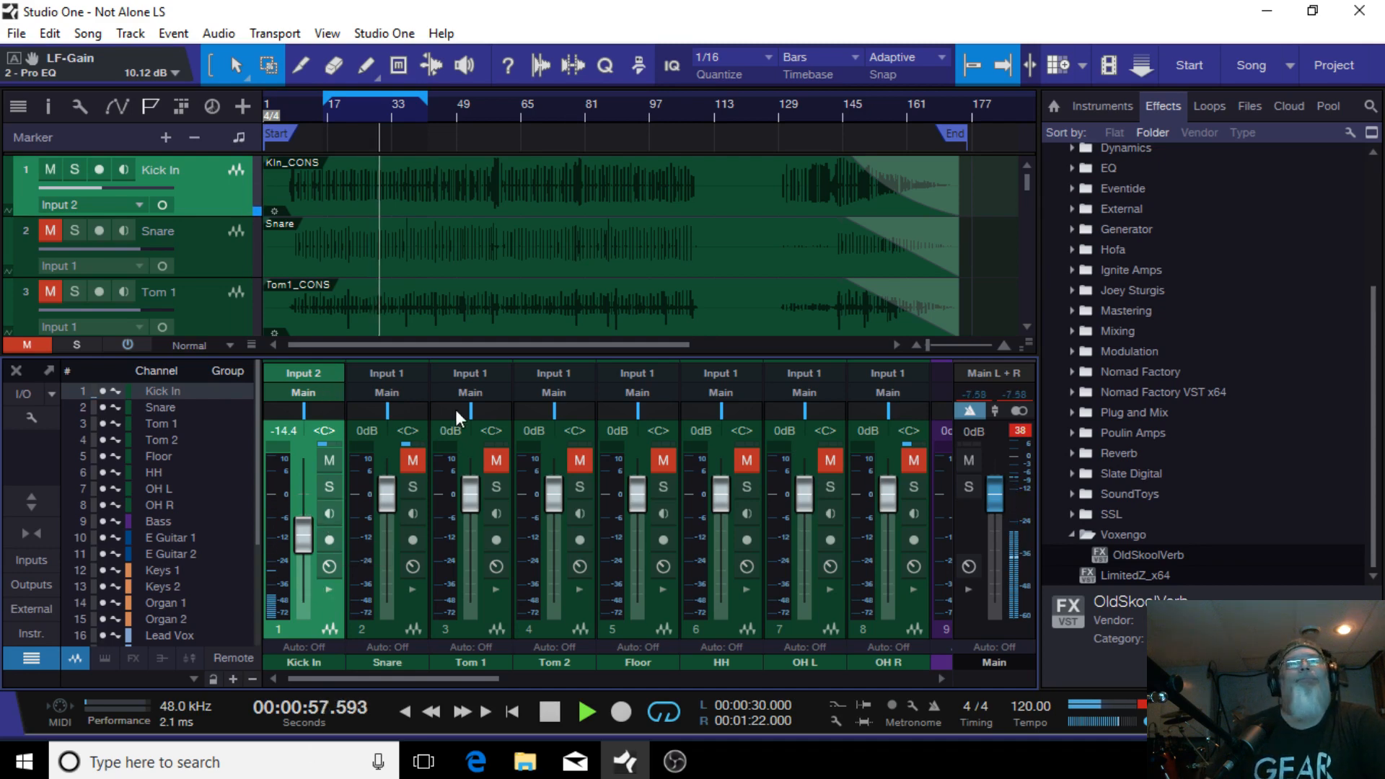
{"action": "left_click", "coordinate": [418, 455]}
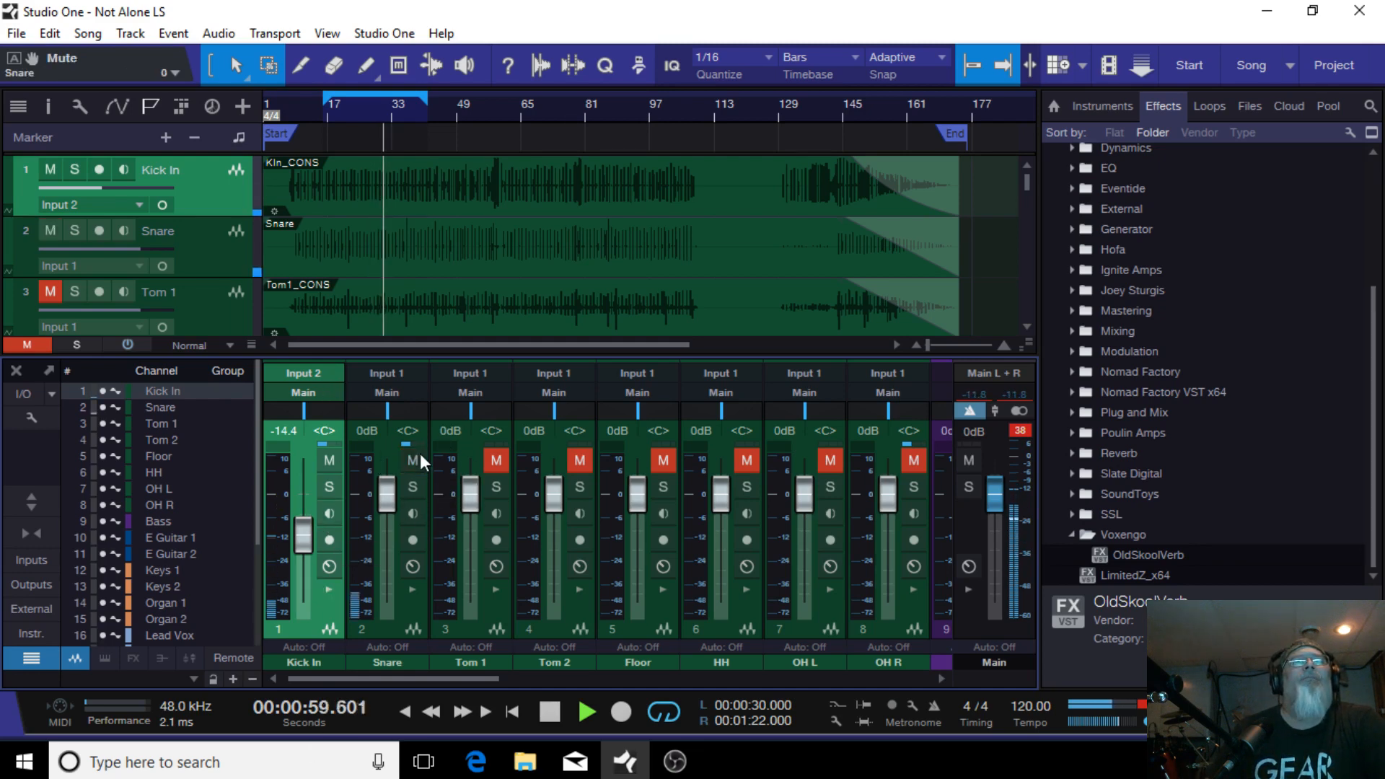
{"action": "mouse_move", "coordinate": [388, 505]}
{"action": "left_mouse_down"}
{"action": "mouse_move", "coordinate": [388, 550]}
{"action": "mouse_move", "coordinate": [391, 520]}
{"action": "left_mouse_up"}
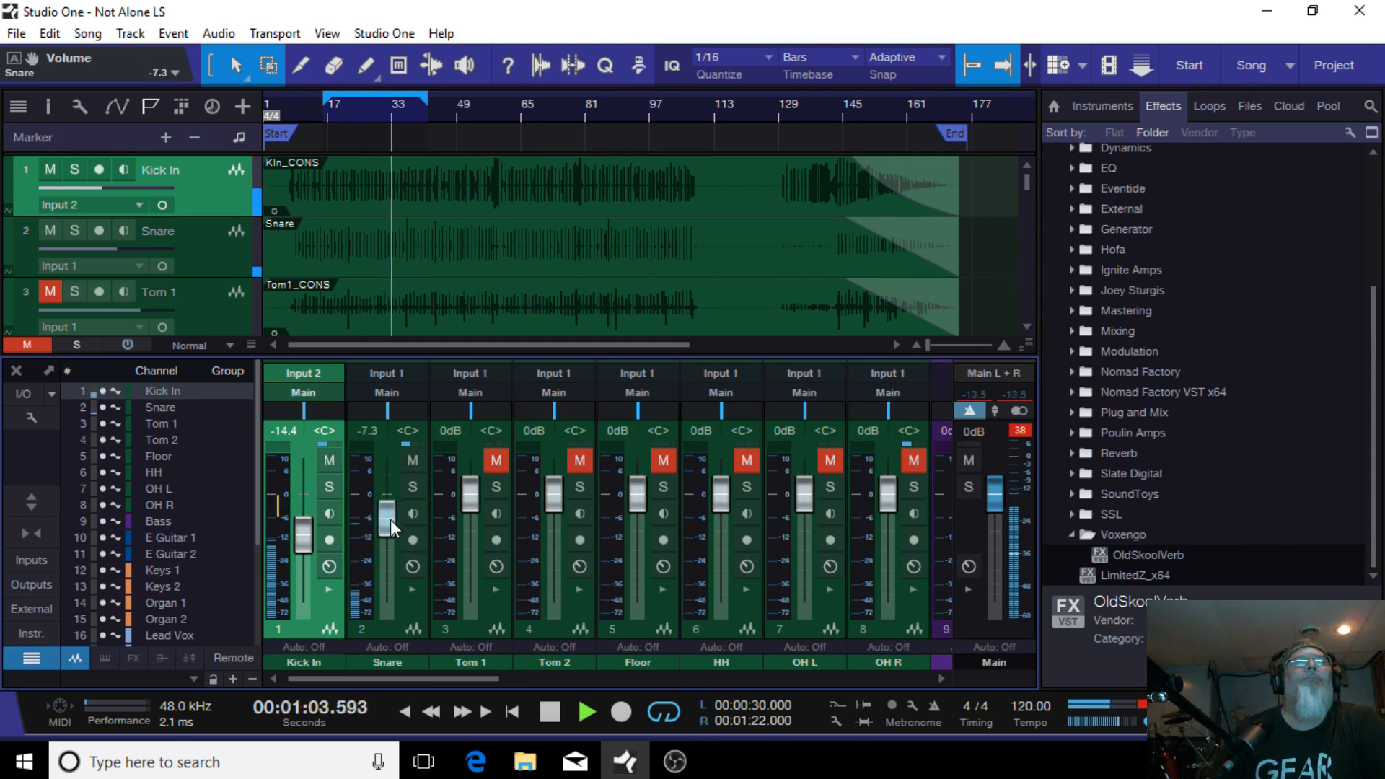
Step: Remove the disabled Compressor insert from the Snare channel
{"action": "left_click", "coordinate": [411, 589]}
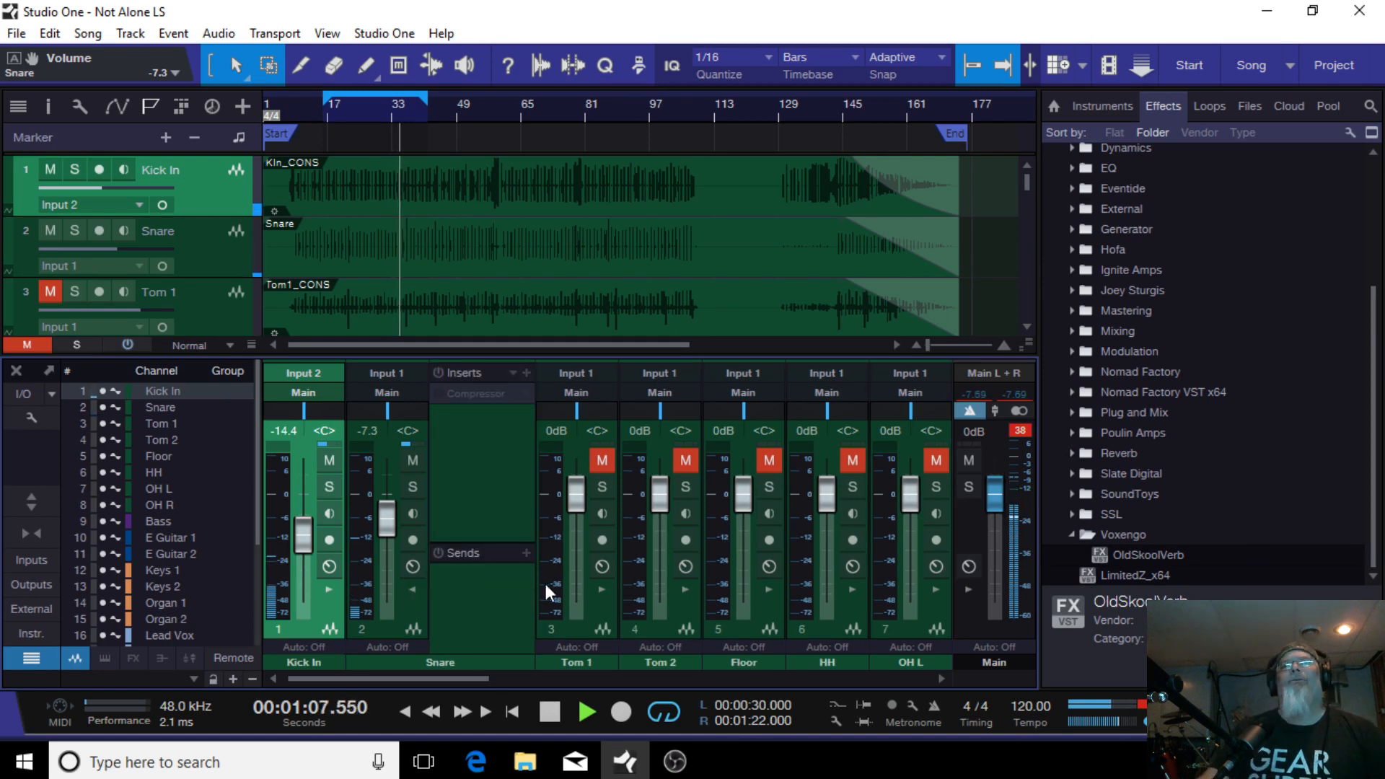
{"action": "right_click", "coordinate": [483, 398]}
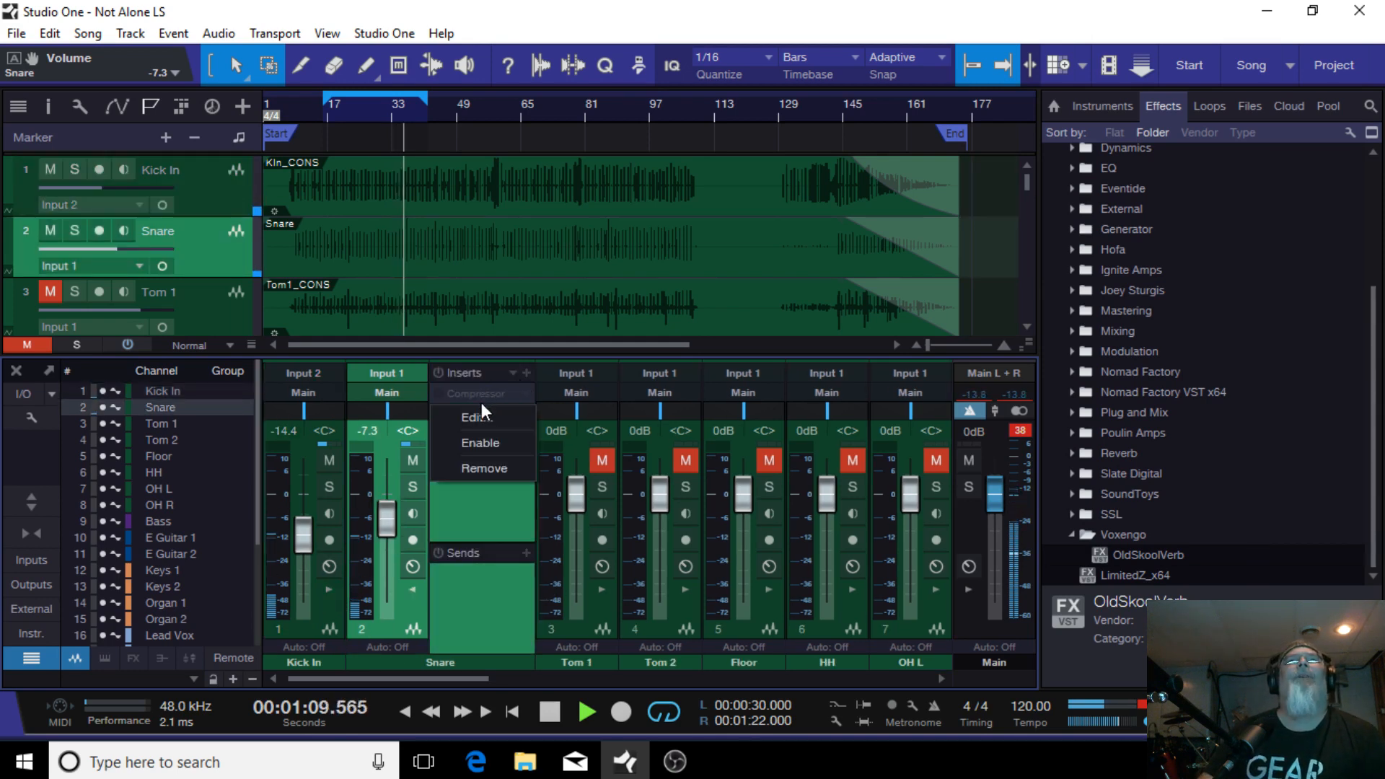
{"action": "left_click", "coordinate": [494, 471]}
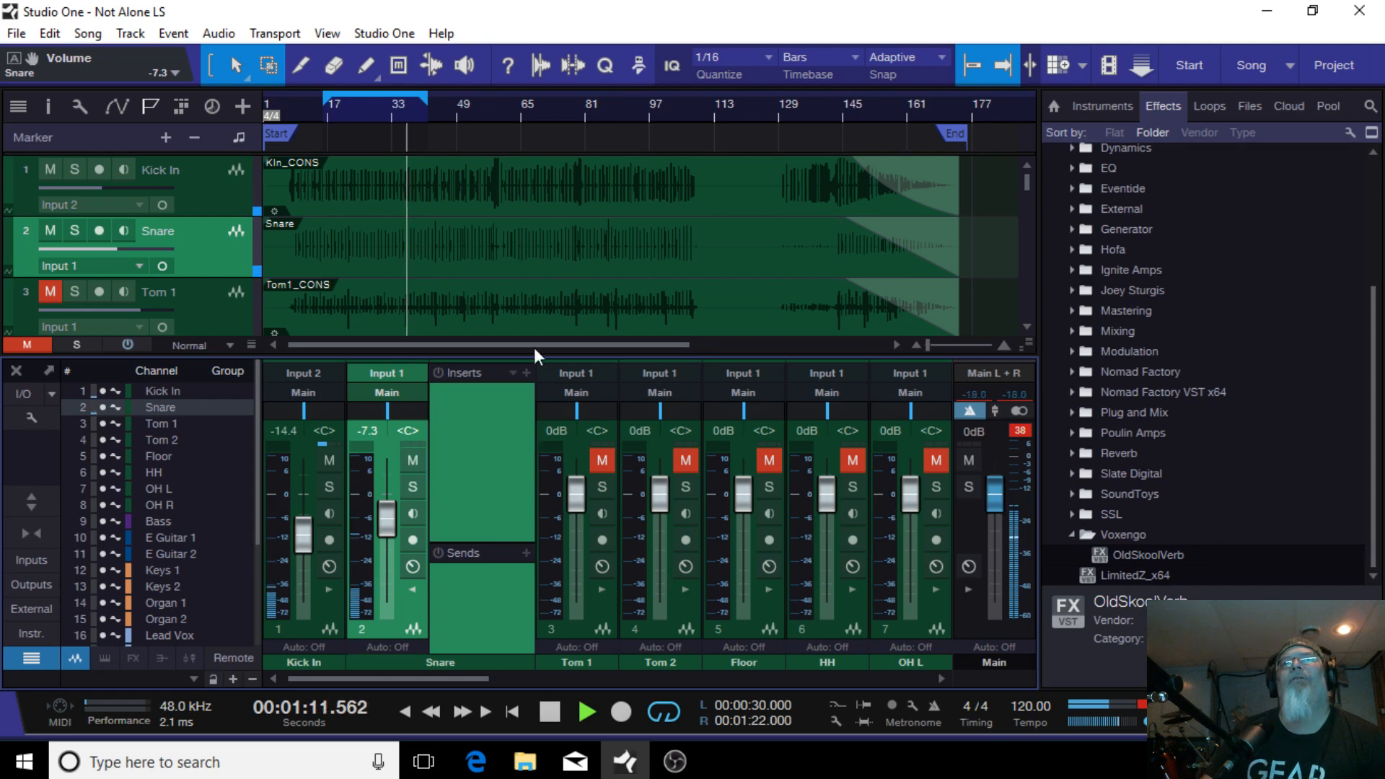
Step: Load the Rock Snare FX chain from the Drums folder onto the Snare inserts
{"action": "left_click", "coordinate": [513, 372]}
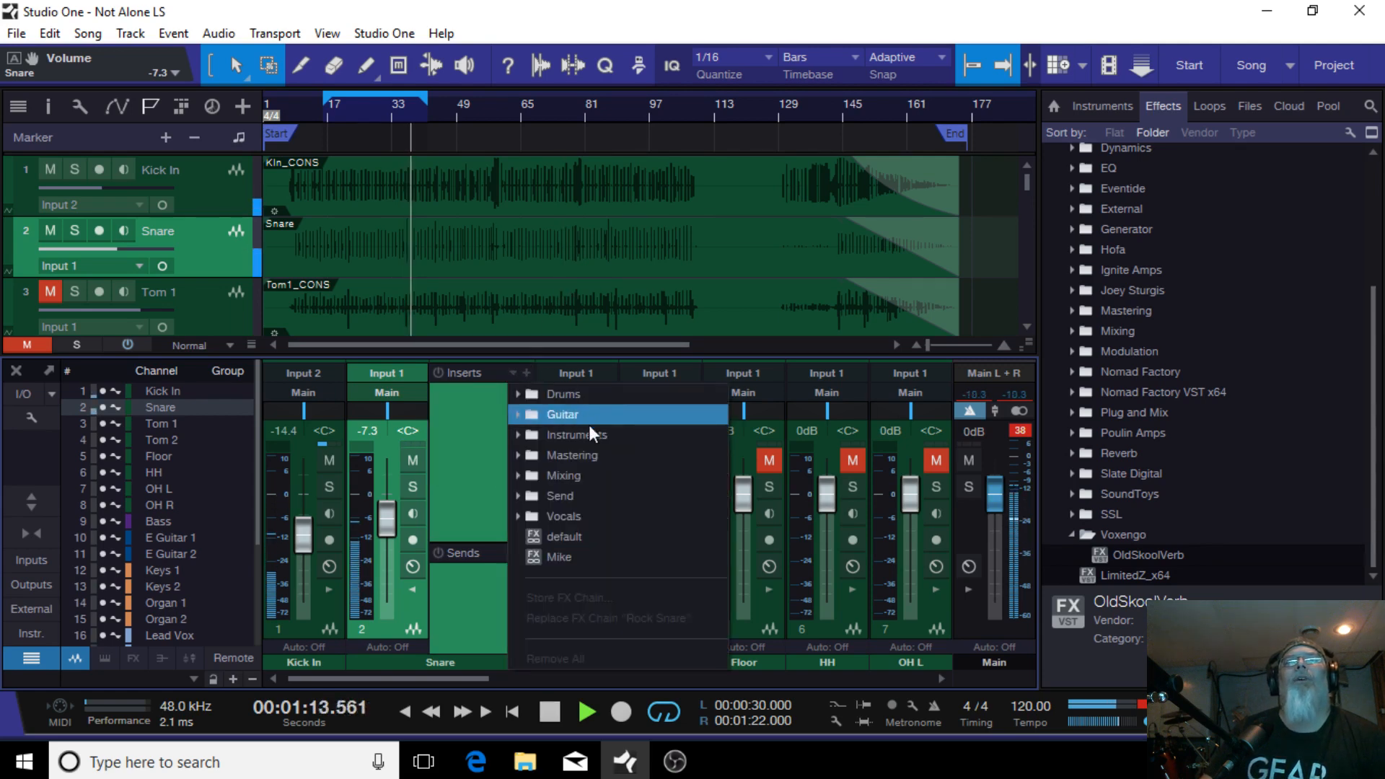
{"action": "left_click", "coordinate": [559, 495]}
{"action": "left_click", "coordinate": [488, 375]}
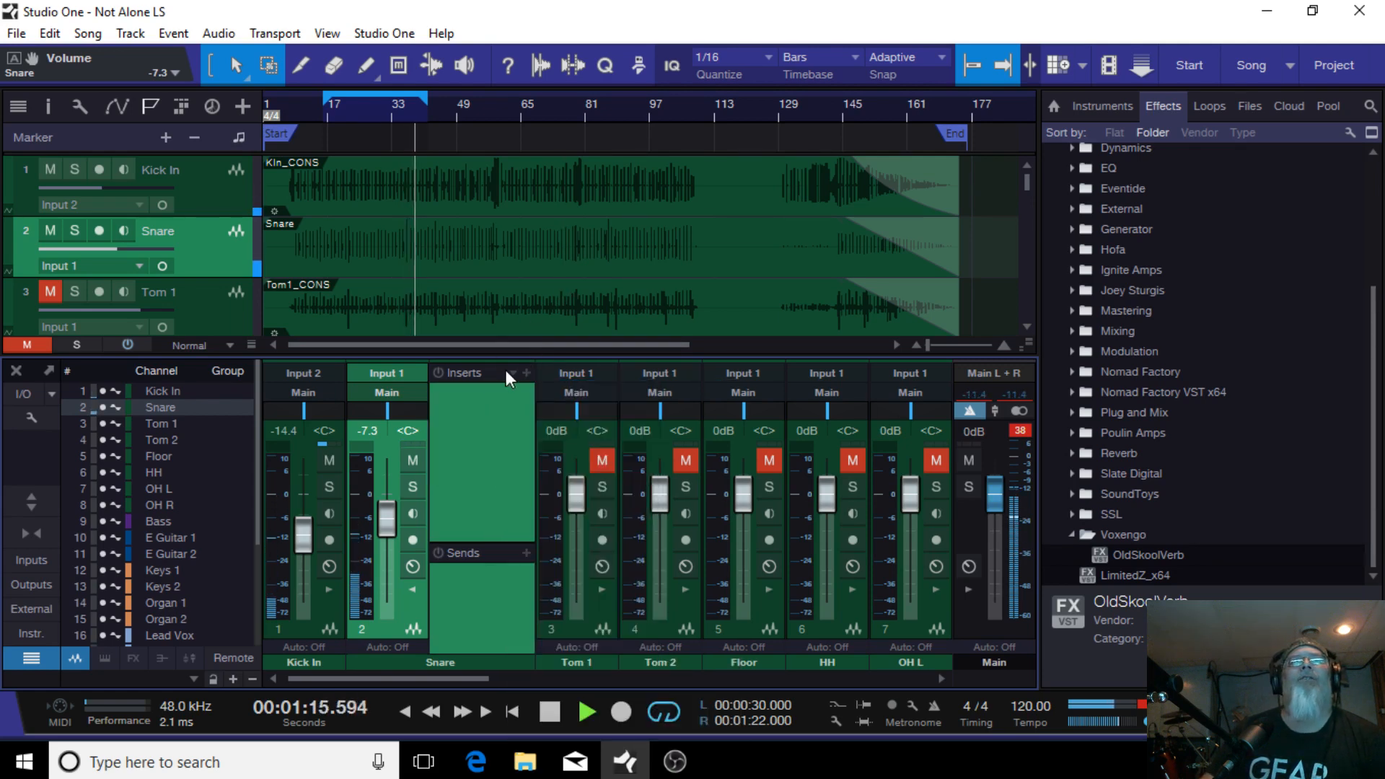
{"action": "left_click", "coordinate": [512, 371]}
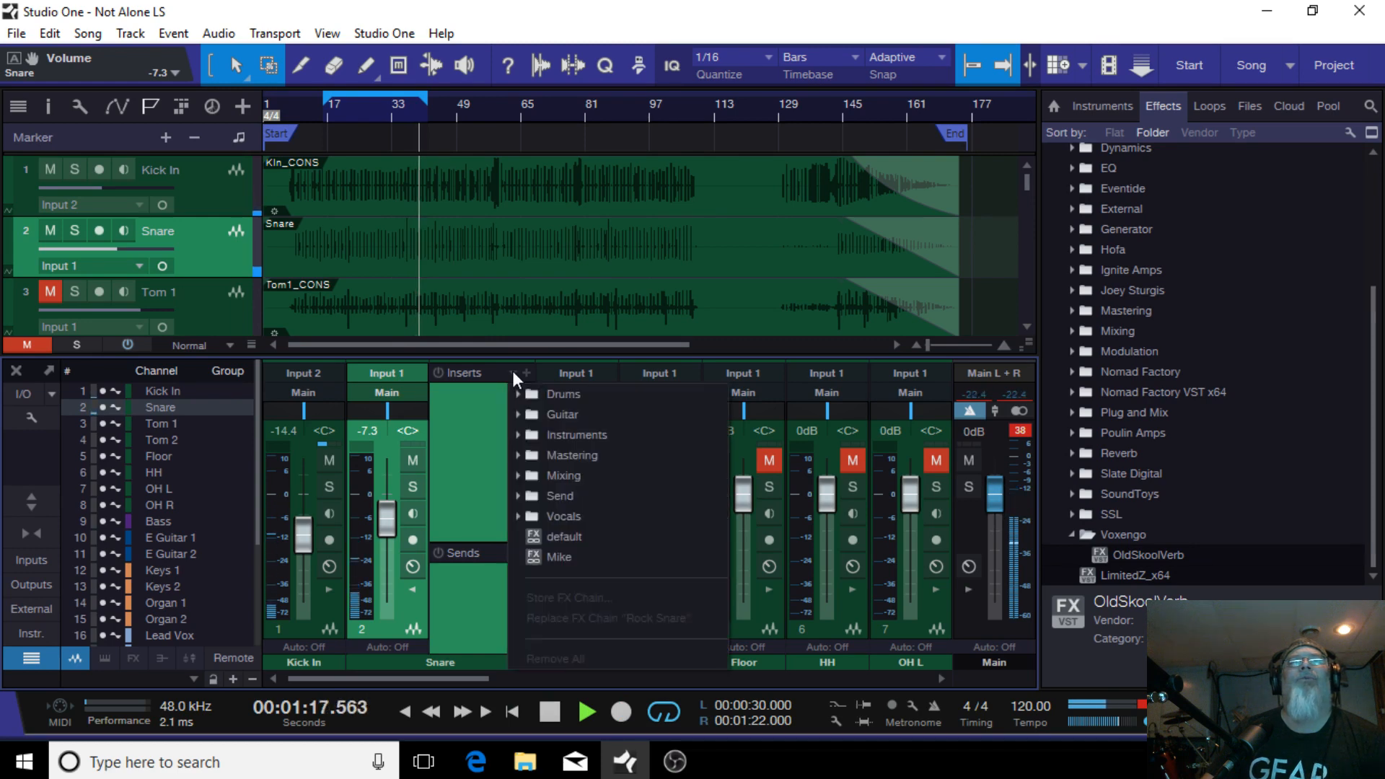
{"action": "left_click", "coordinate": [600, 394]}
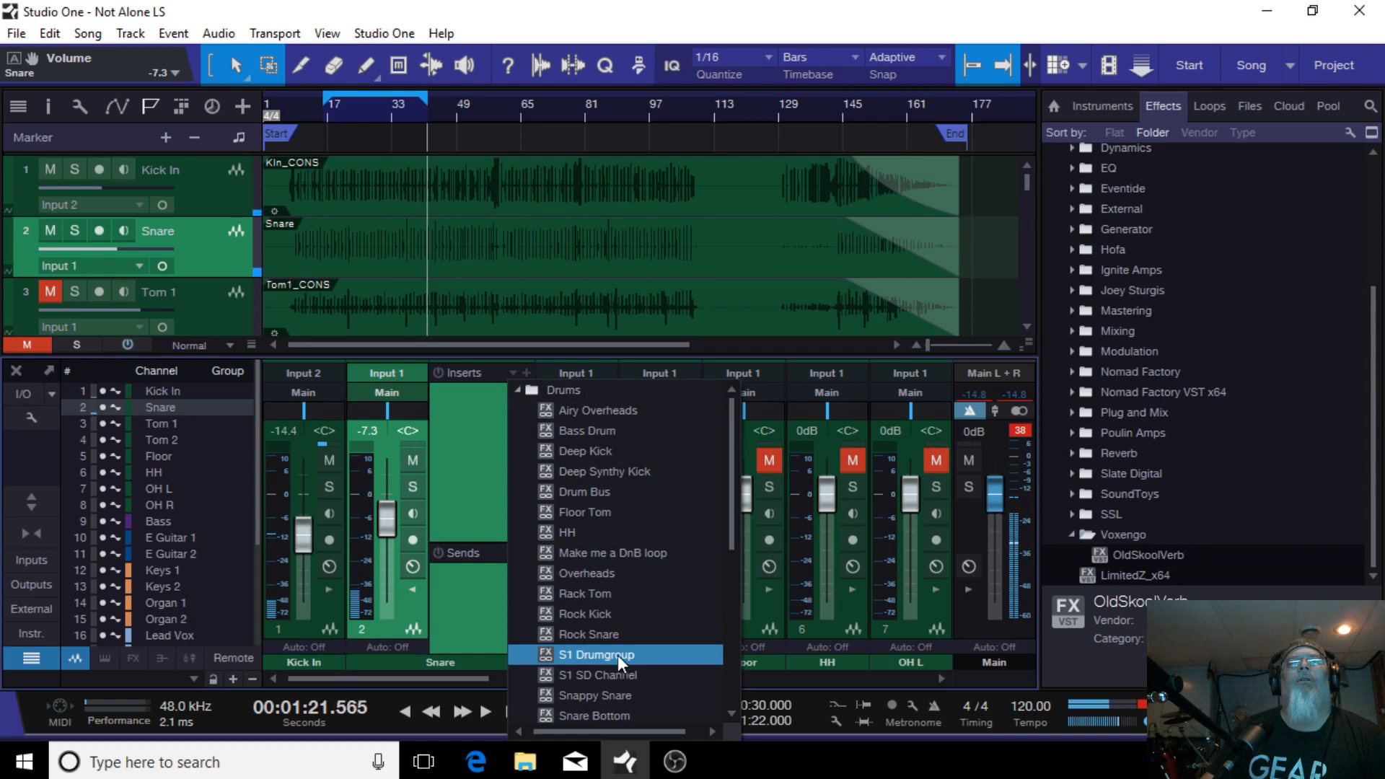
{"action": "left_click", "coordinate": [579, 633]}
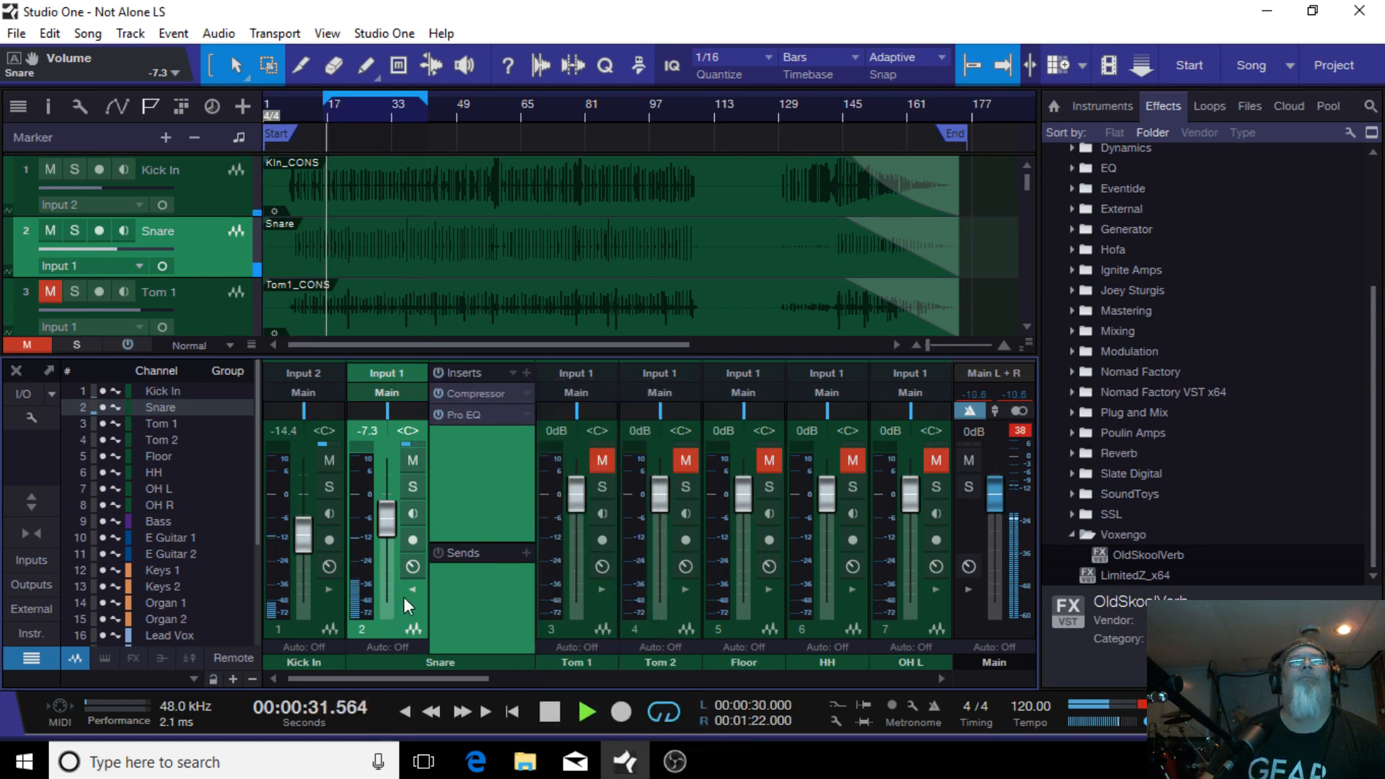
Step: Open the Snare Compressor and set its knee to 6.07 dB
{"action": "left_click", "coordinate": [494, 393]}
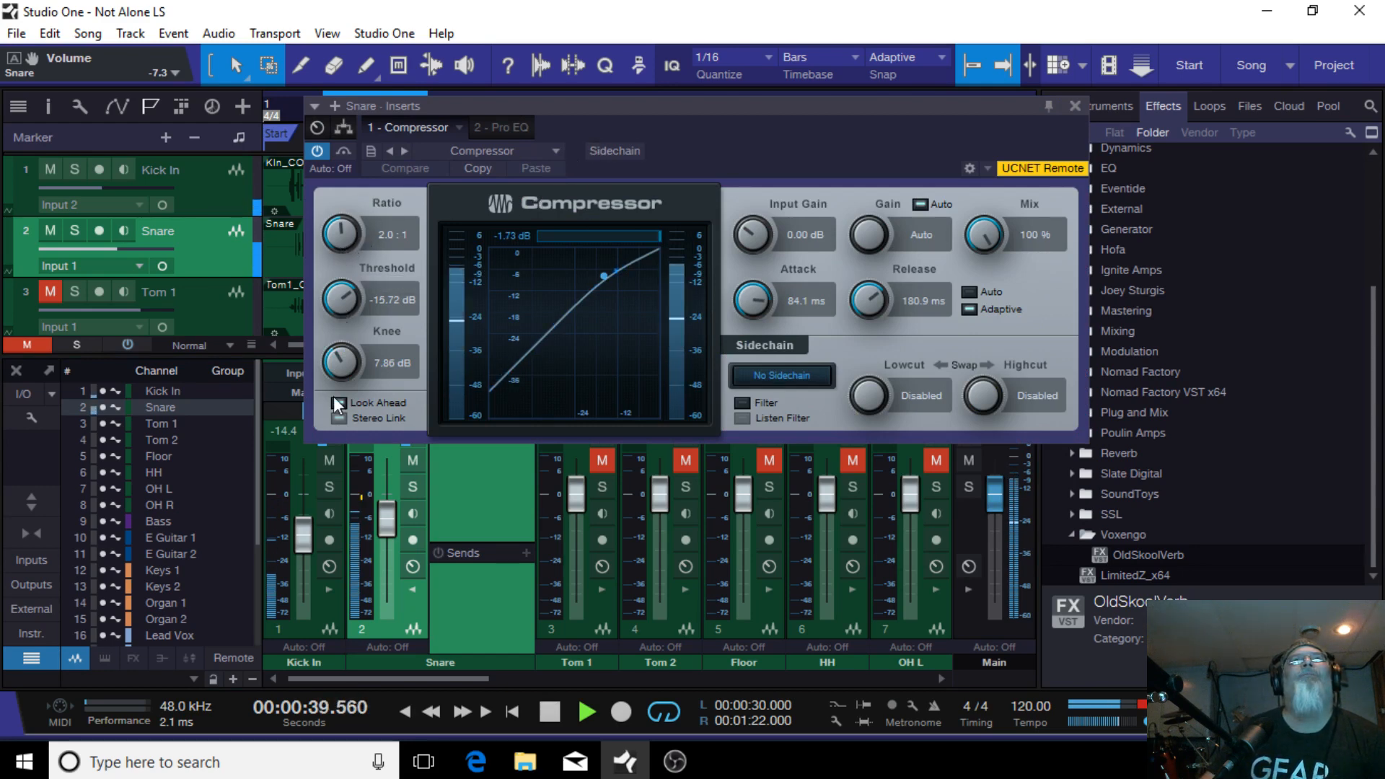
{"action": "left_click_drag", "start_coordinate": [339, 362], "coordinate": [336, 341]}
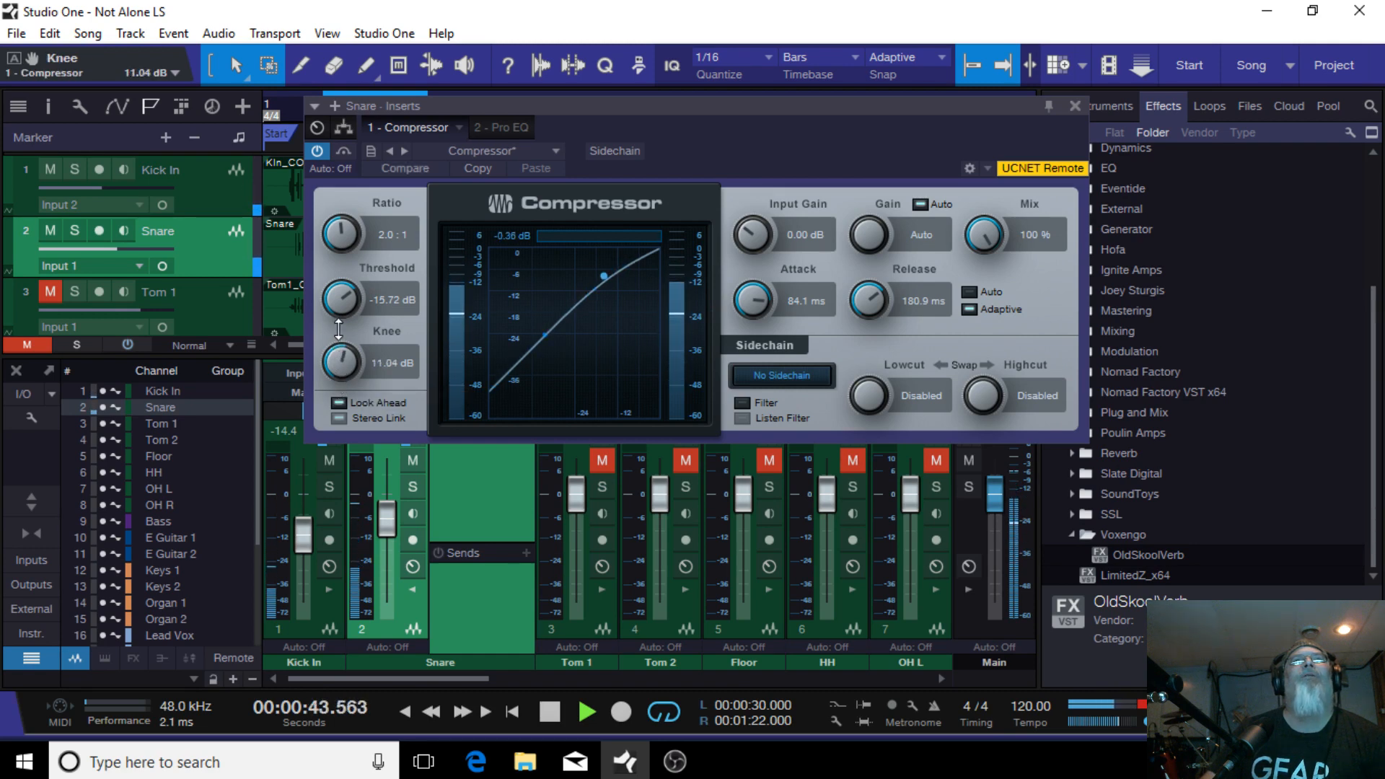
{"action": "left_click_drag", "start_coordinate": [329, 401], "coordinate": [332, 373]}
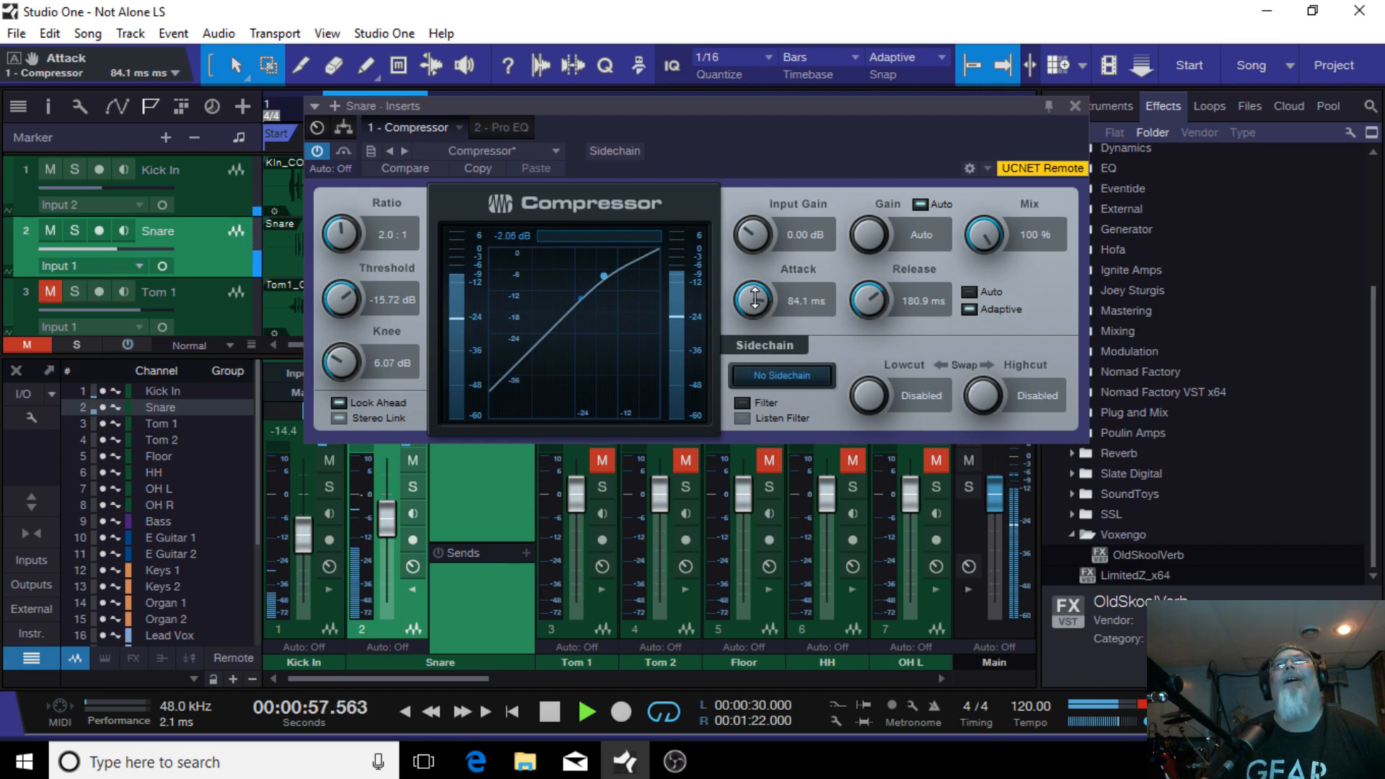
Step: Set the Snare Compressor attack to 60.3 ms and release to 220.7 ms, then close it
{"action": "scroll", "coordinate": [757, 300], "scroll_direction": "down", "scroll_amount": 3}
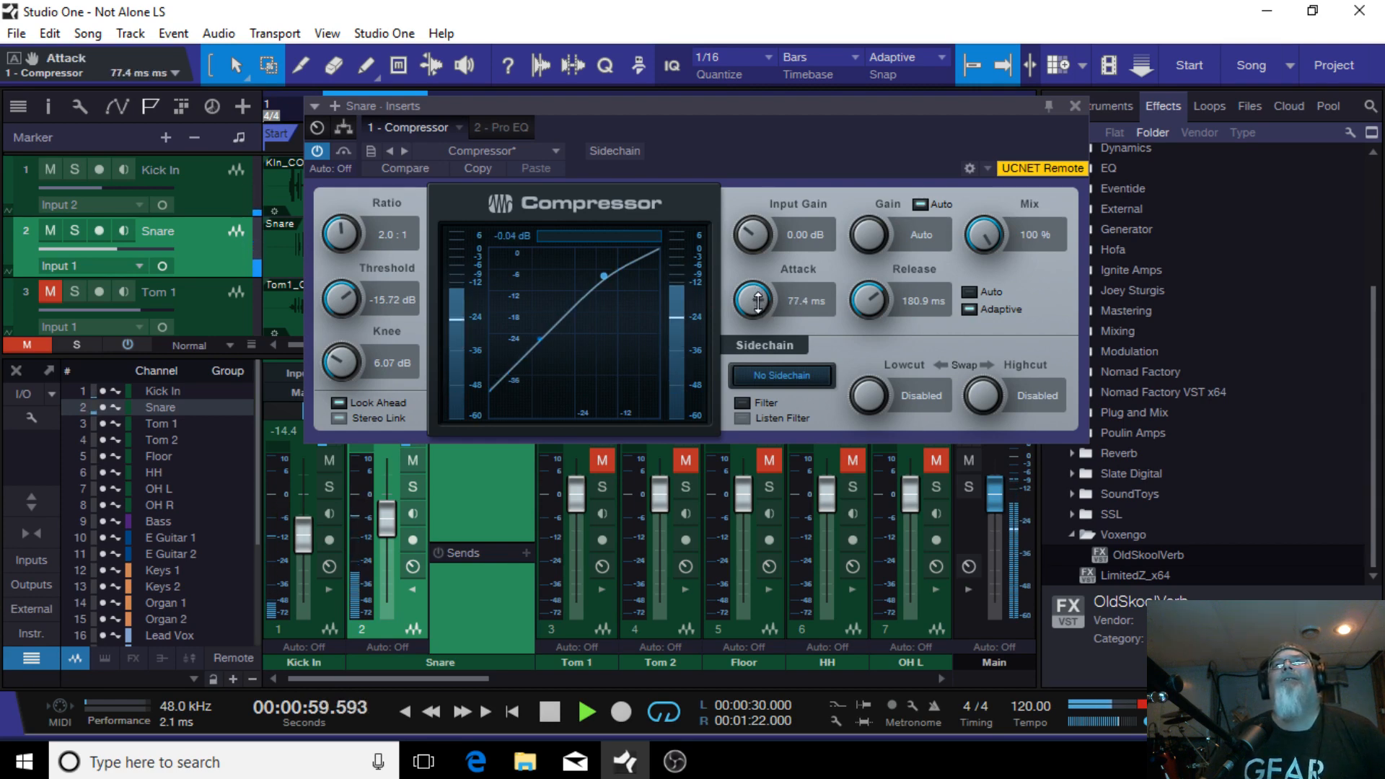
{"action": "scroll", "coordinate": [759, 307], "scroll_direction": "down", "scroll_amount": 1}
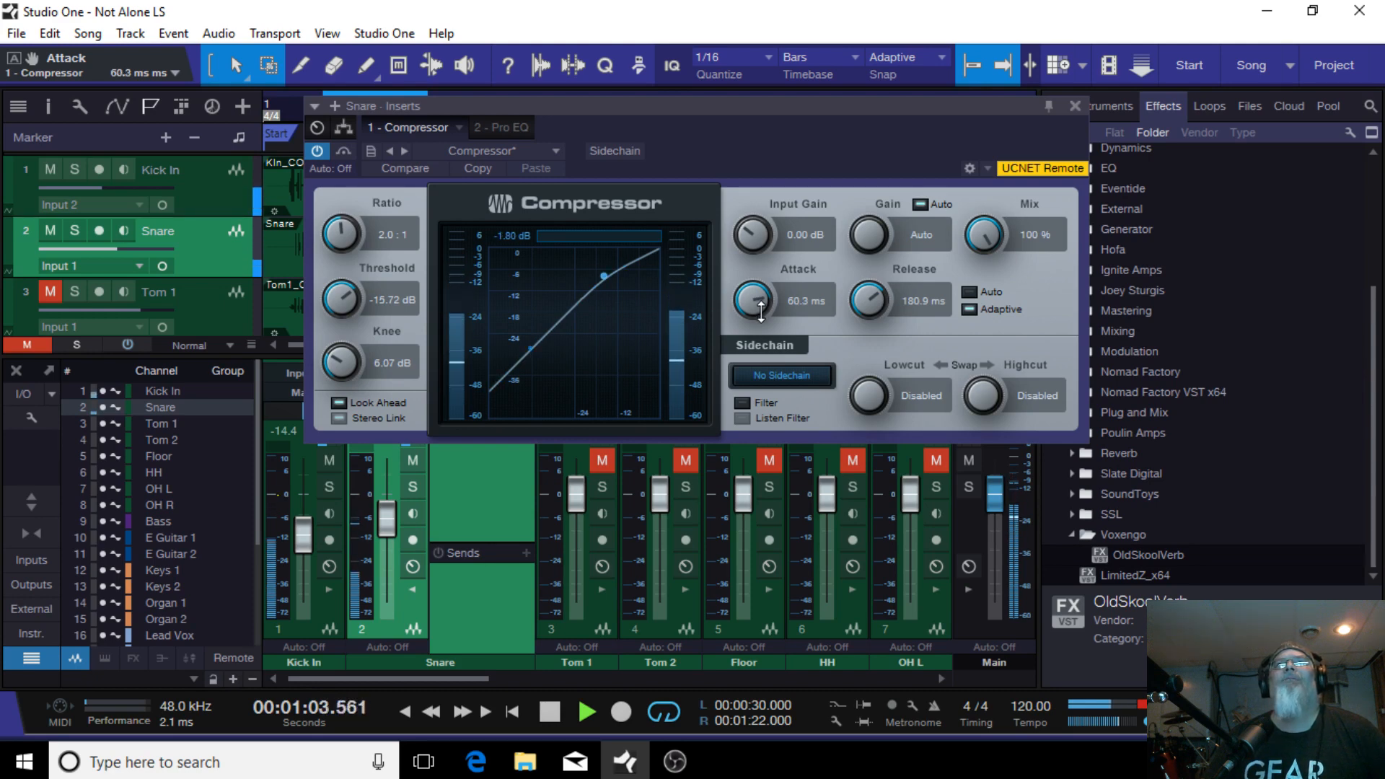
{"action": "left_click_drag", "start_coordinate": [887, 299], "coordinate": [928, 138]}
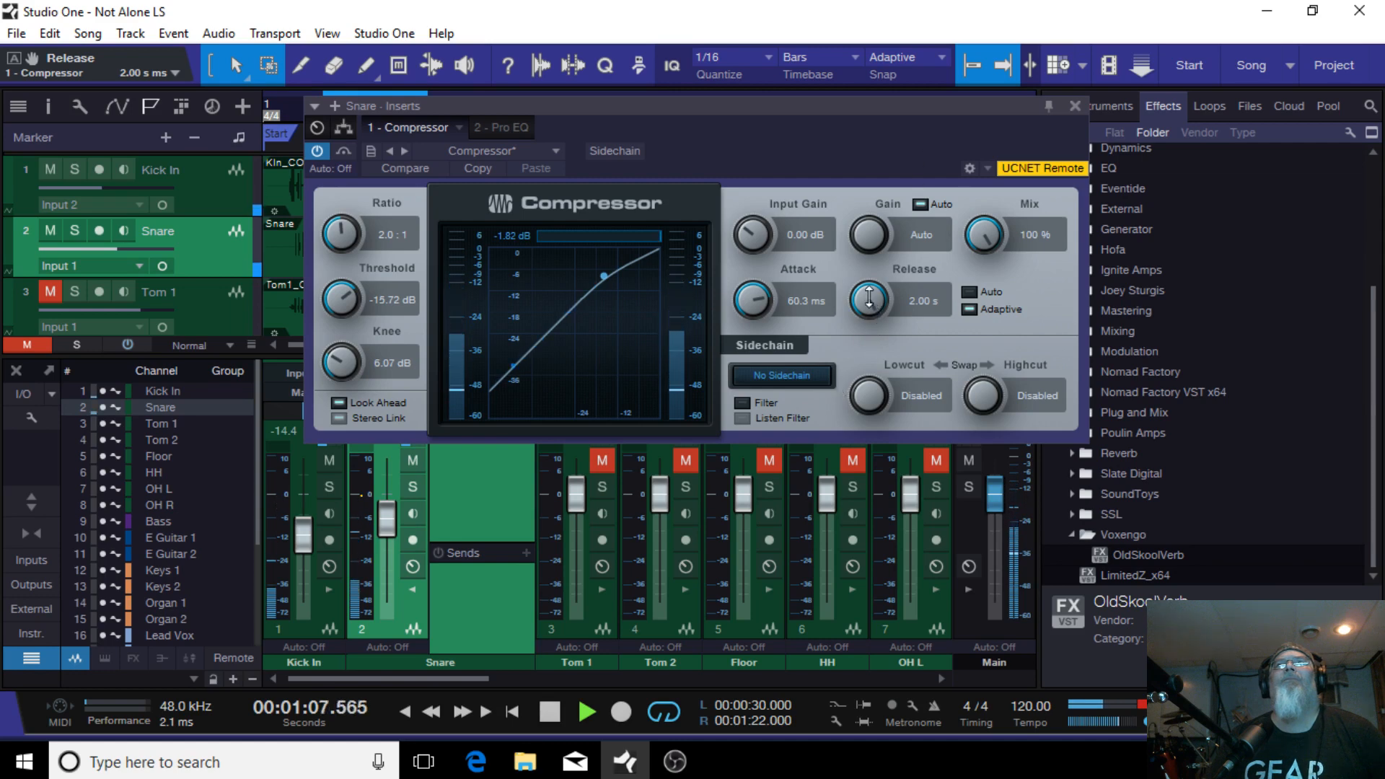
{"action": "left_click_drag", "start_coordinate": [869, 298], "coordinate": [866, 351]}
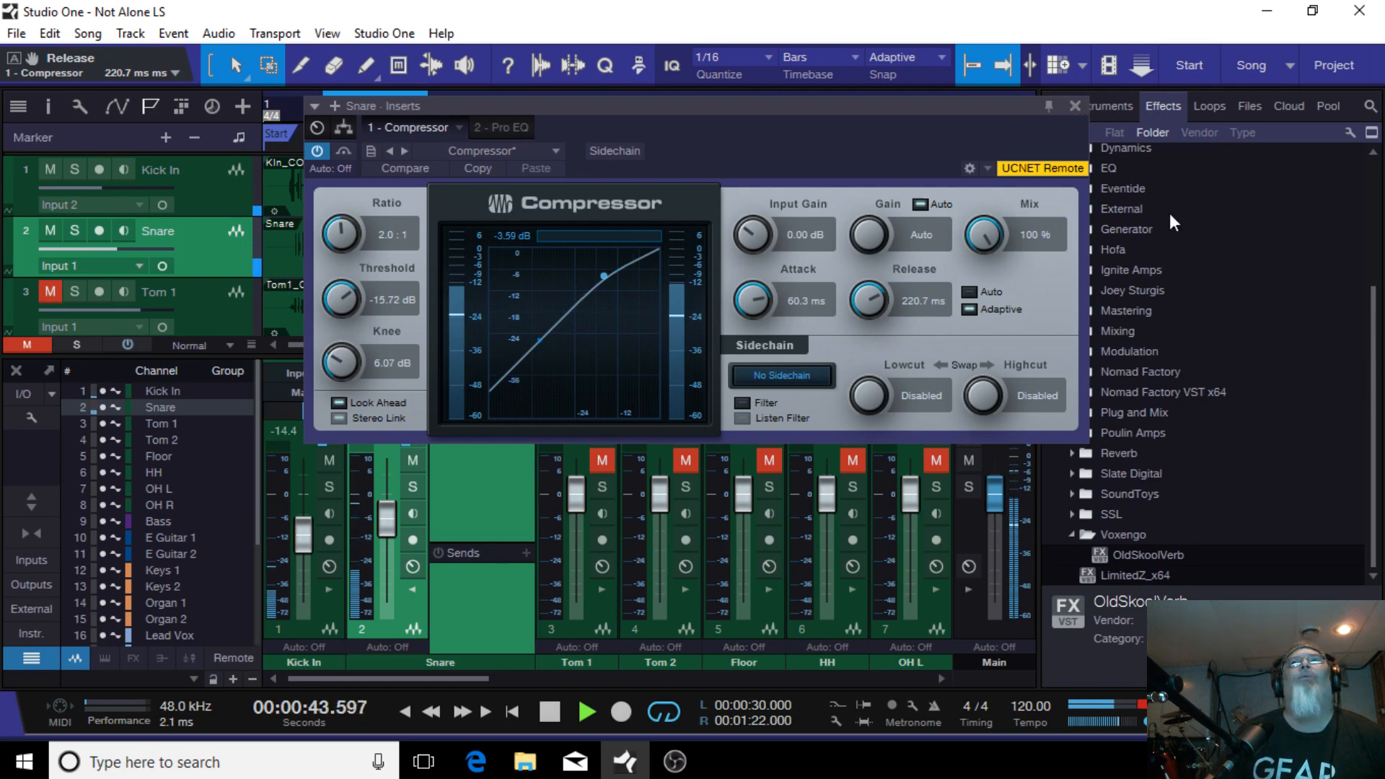
{"action": "left_click", "coordinate": [1074, 106]}
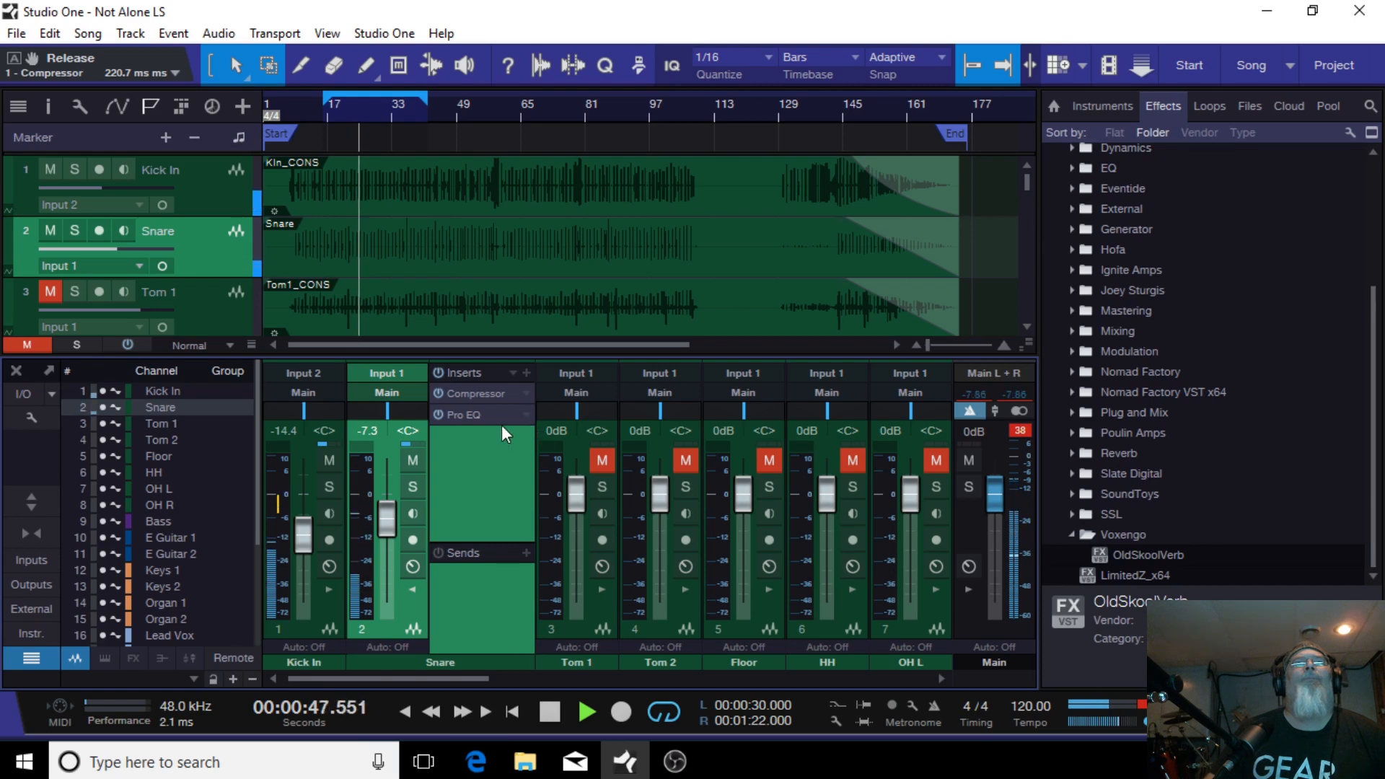
Step: Open the Snare Pro EQ and load its default preset
{"action": "left_click", "coordinate": [476, 417]}
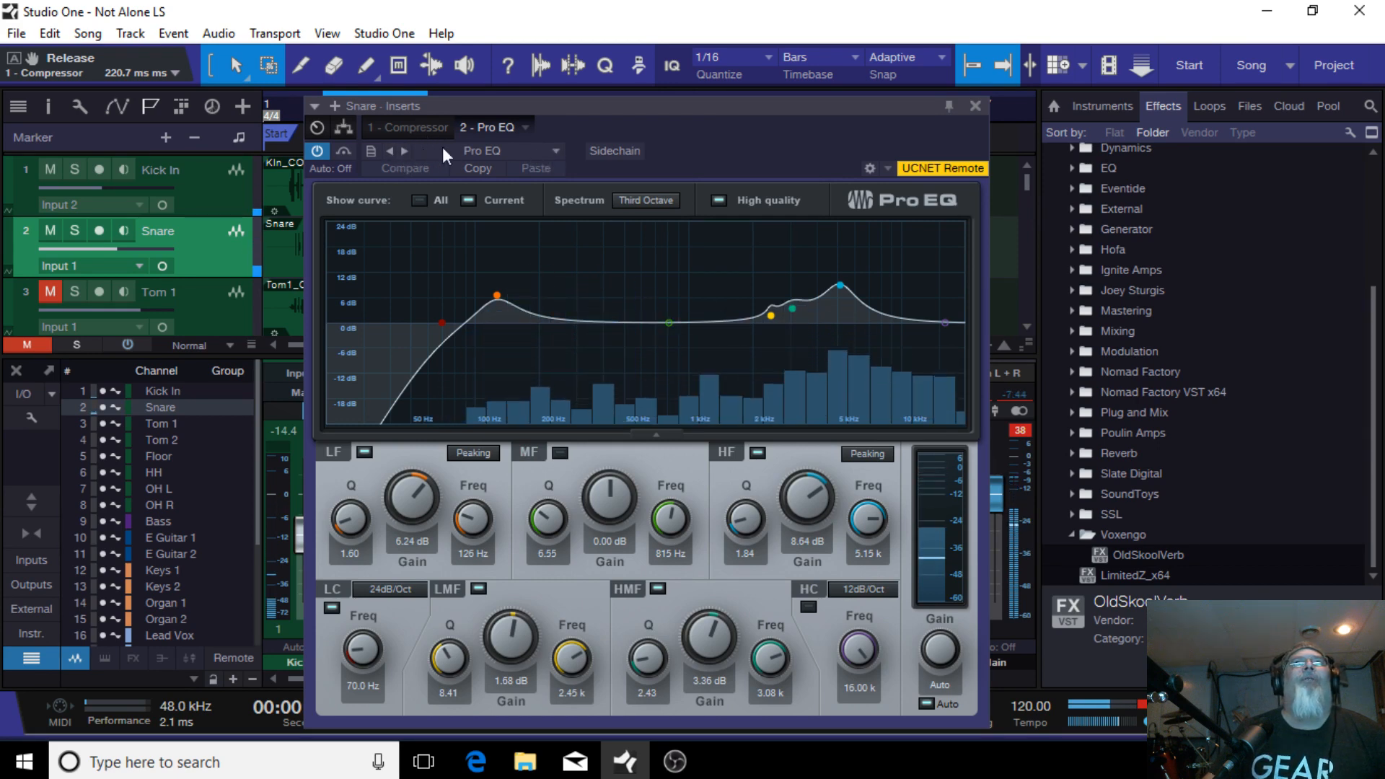
{"action": "left_click", "coordinate": [557, 150]}
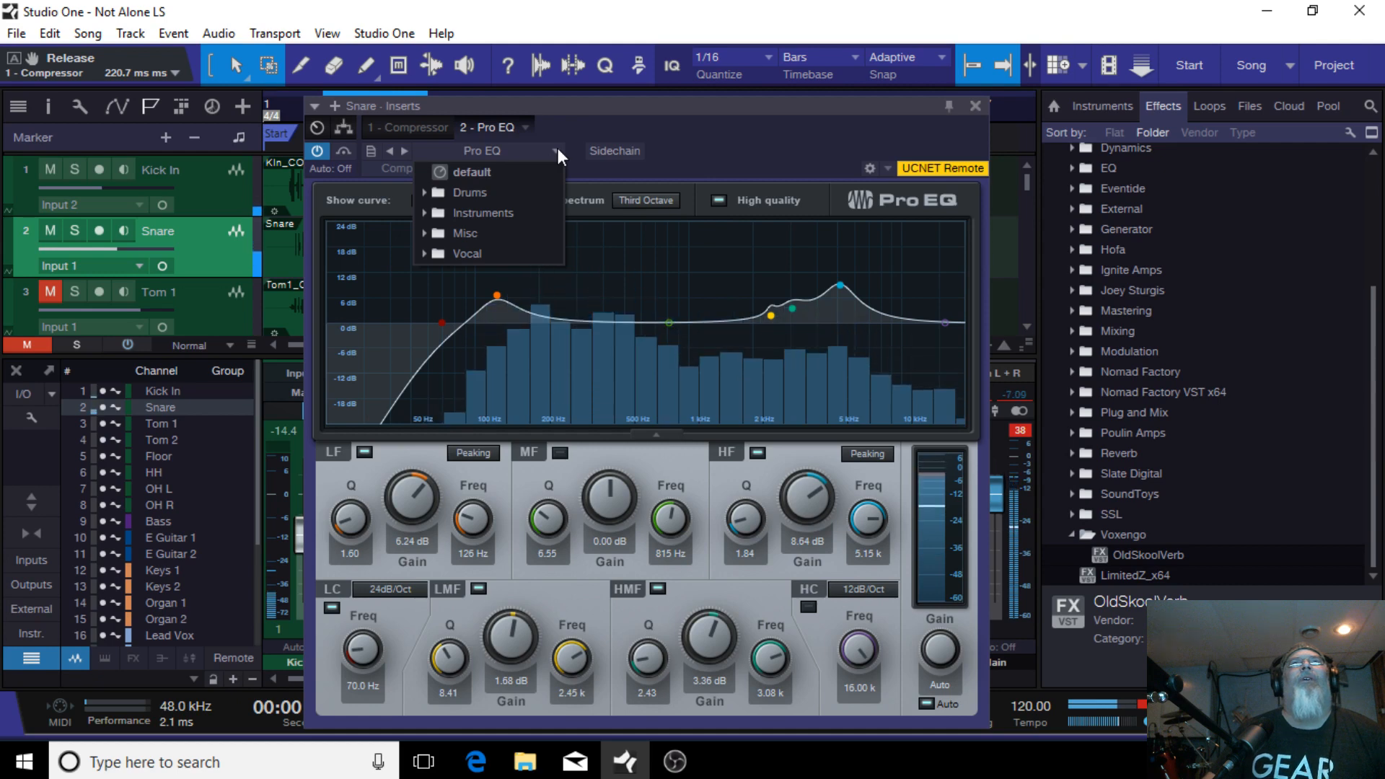
{"action": "left_click", "coordinate": [503, 176]}
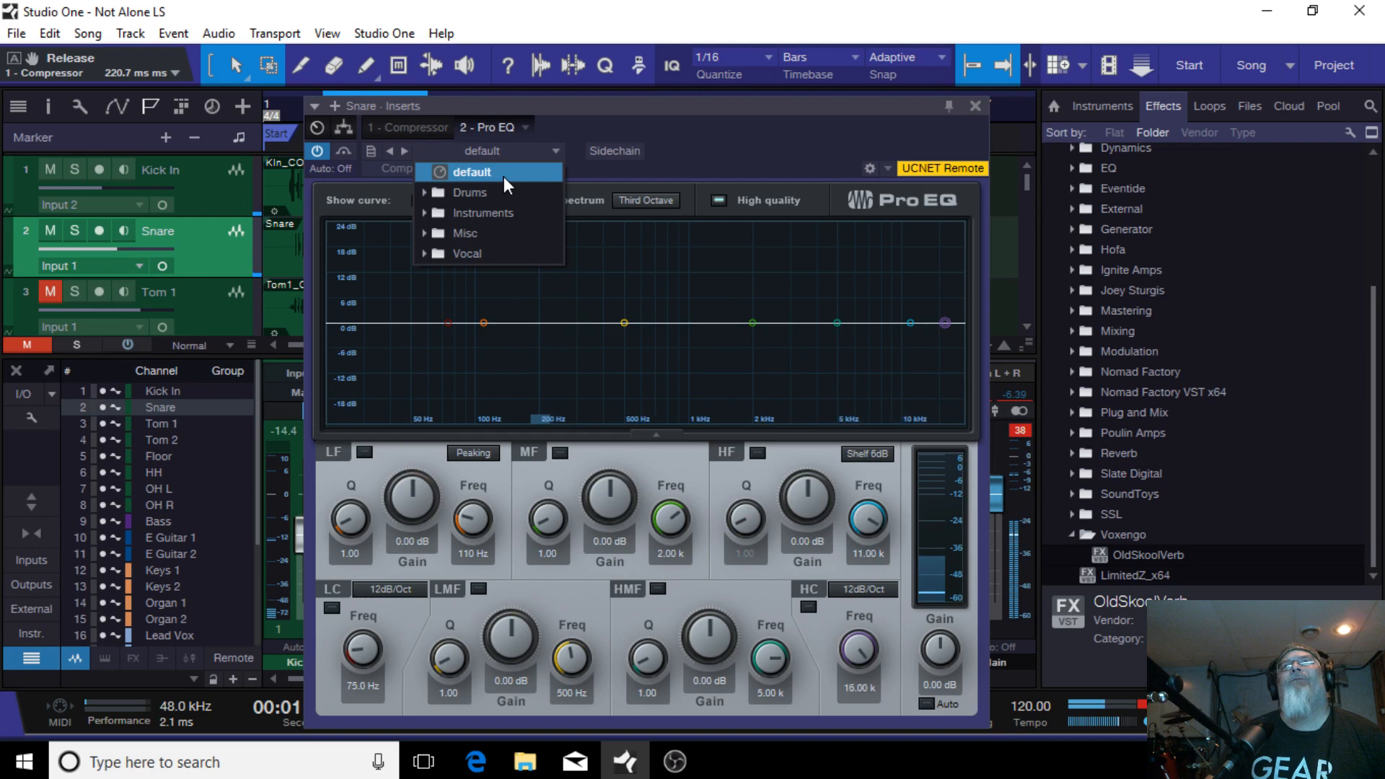
{"action": "left_click", "coordinate": [747, 146]}
Step: Set the Snare EQ low cut to 110 Hz and boost the LMF band 5.88 dB at 199 Hz
{"action": "left_click_drag", "start_coordinate": [447, 323], "coordinate": [483, 332]}
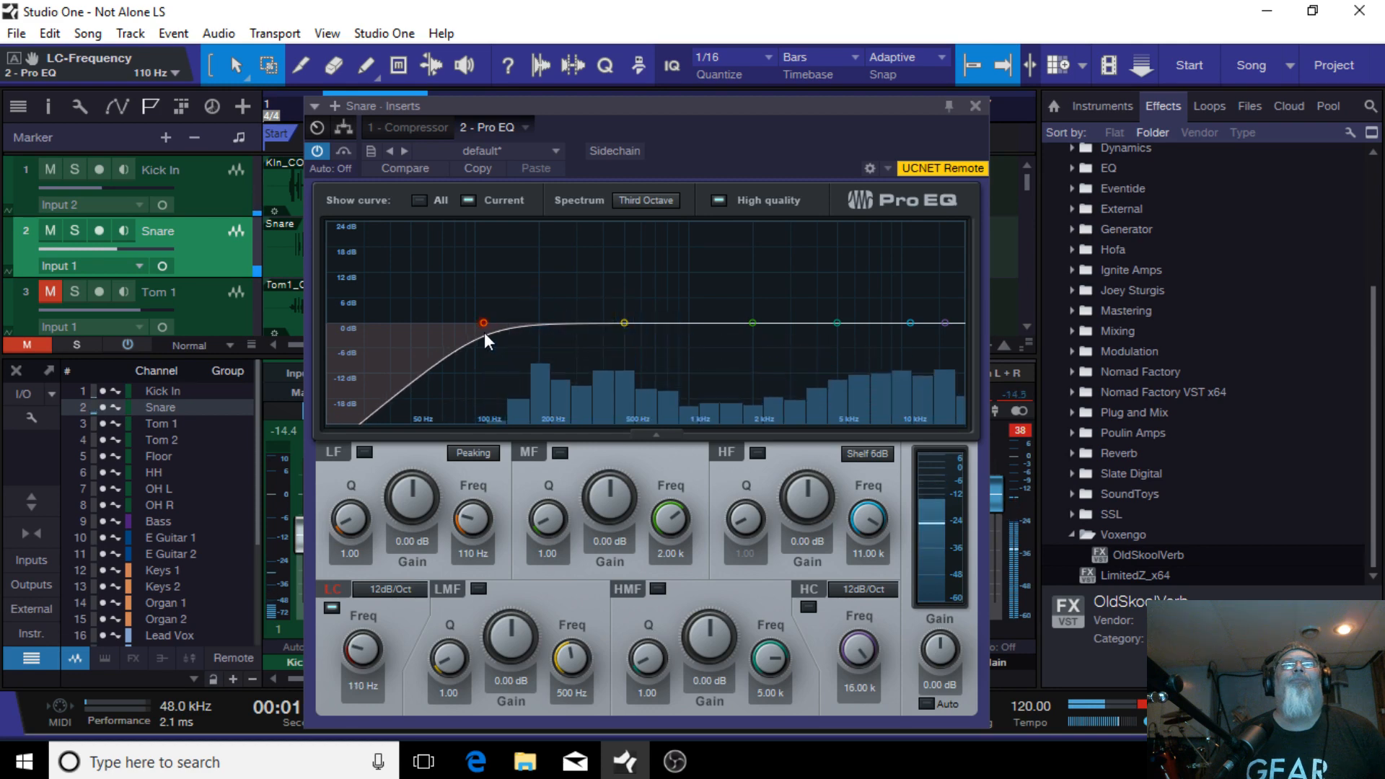
{"action": "left_click", "coordinate": [624, 323]}
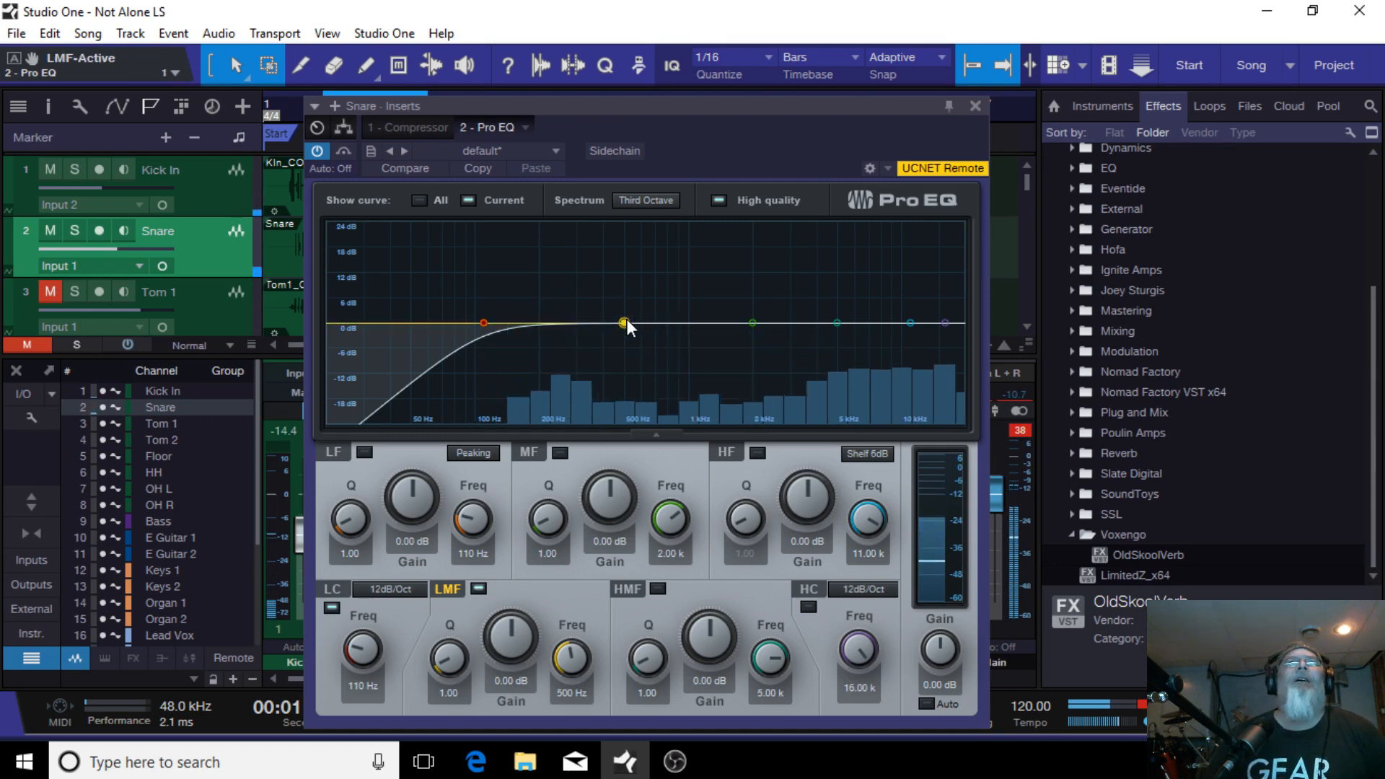
{"action": "left_click_drag", "start_coordinate": [627, 322], "coordinate": [539, 298]}
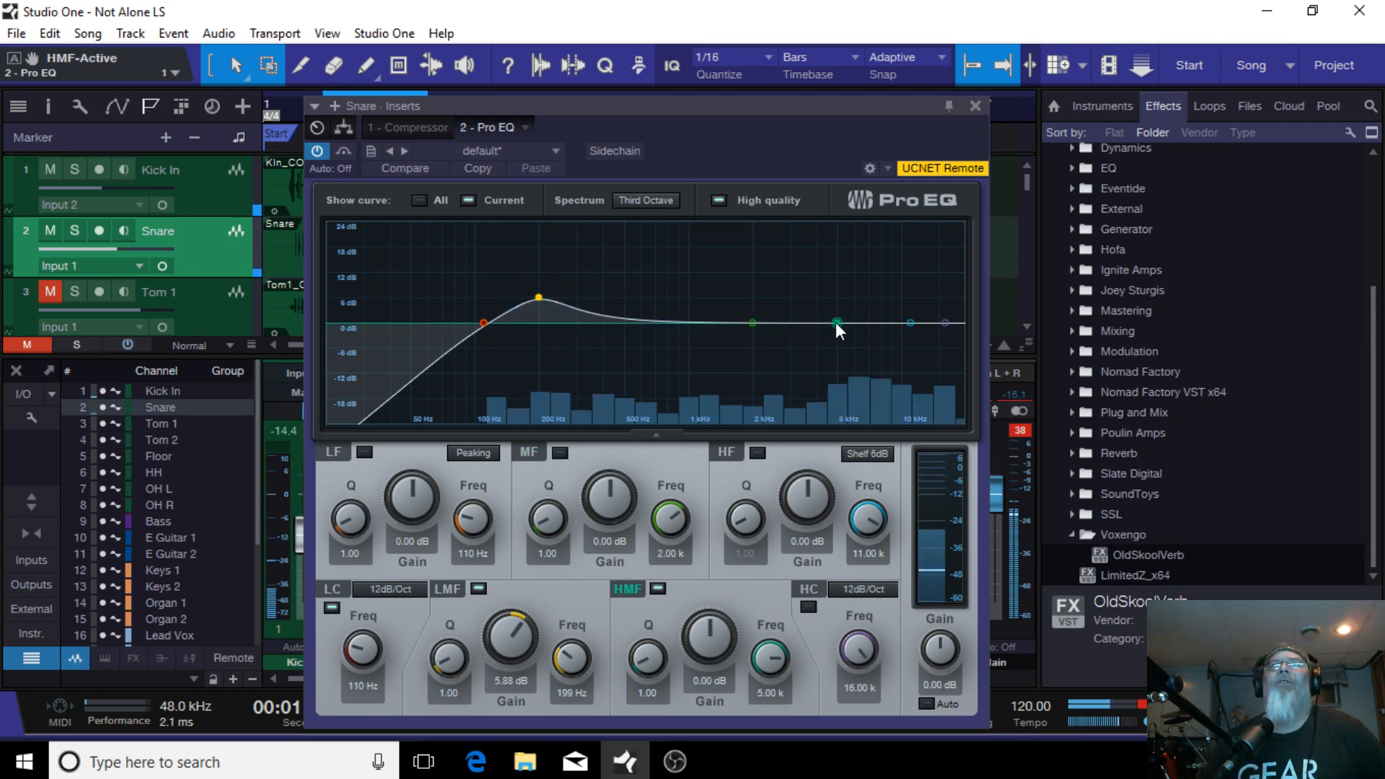
Step: Boost the Snare EQ HMF band 2.35 dB at 6.37 kHz and the MF band 3.53 dB at 2.70 kHz
{"action": "mouse_move", "coordinate": [836, 322]}
{"action": "left_mouse_down"}
{"action": "mouse_move", "coordinate": [836, 296]}
{"action": "mouse_move", "coordinate": [793, 287]}
{"action": "mouse_move", "coordinate": [852, 284]}
{"action": "mouse_move", "coordinate": [842, 310]}
{"action": "mouse_move", "coordinate": [860, 313]}
{"action": "left_mouse_up"}
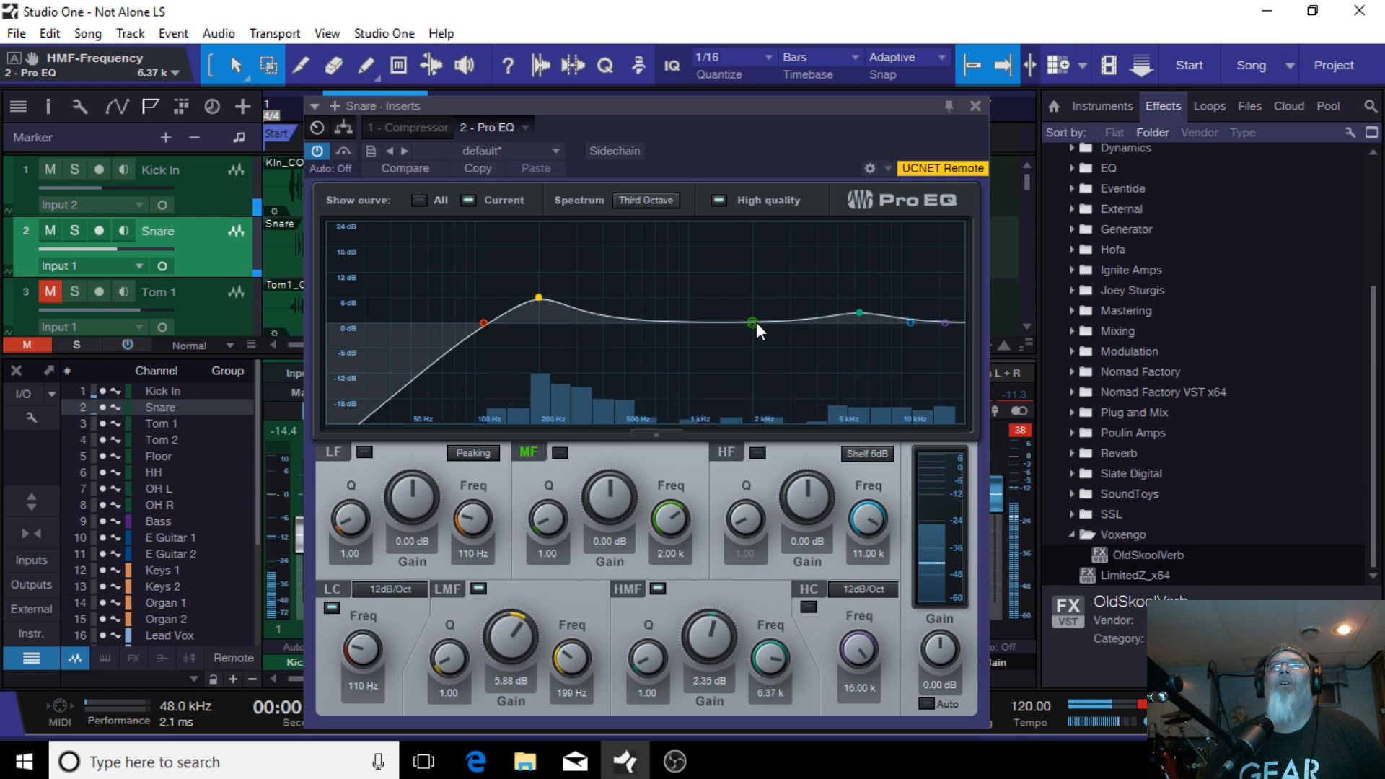
{"action": "left_click_drag", "start_coordinate": [756, 323], "coordinate": [781, 305]}
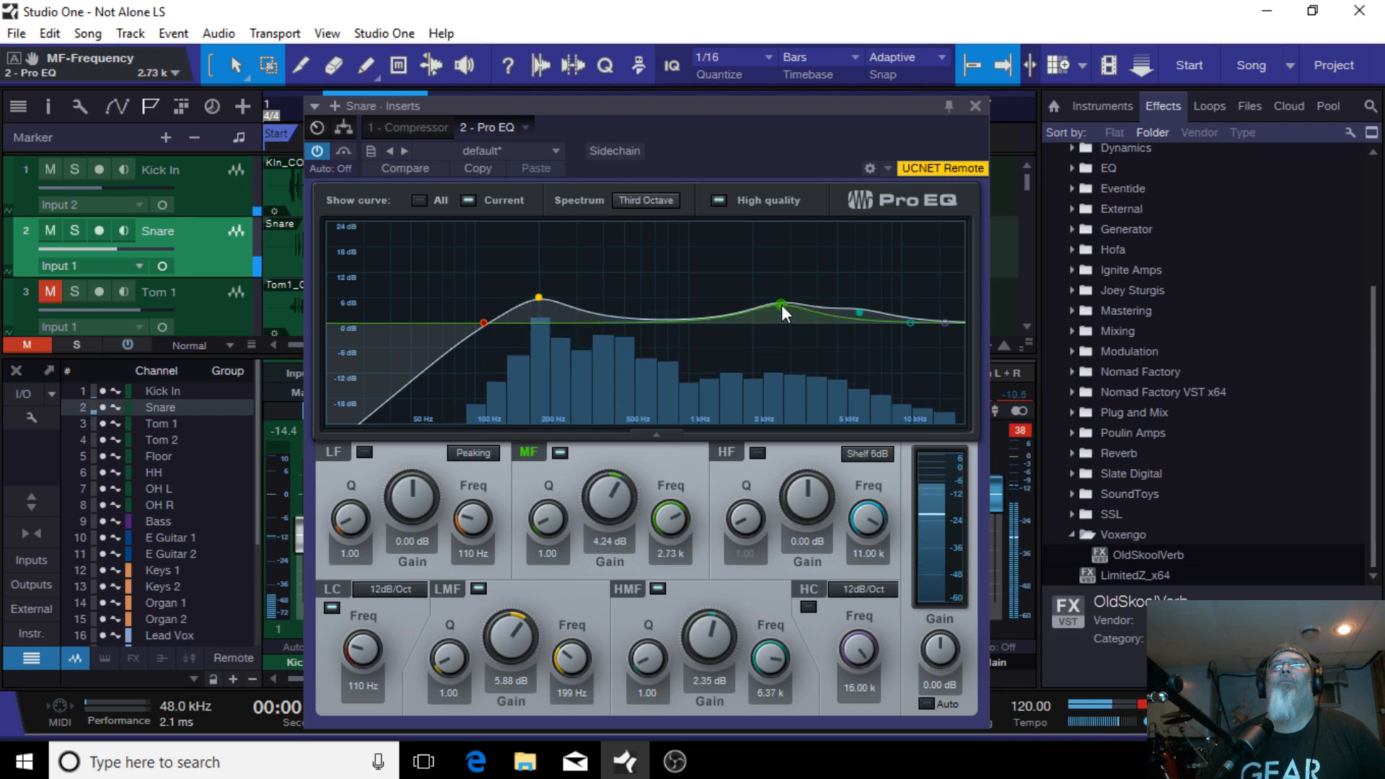
{"action": "left_click_drag", "start_coordinate": [781, 304], "coordinate": [780, 309]}
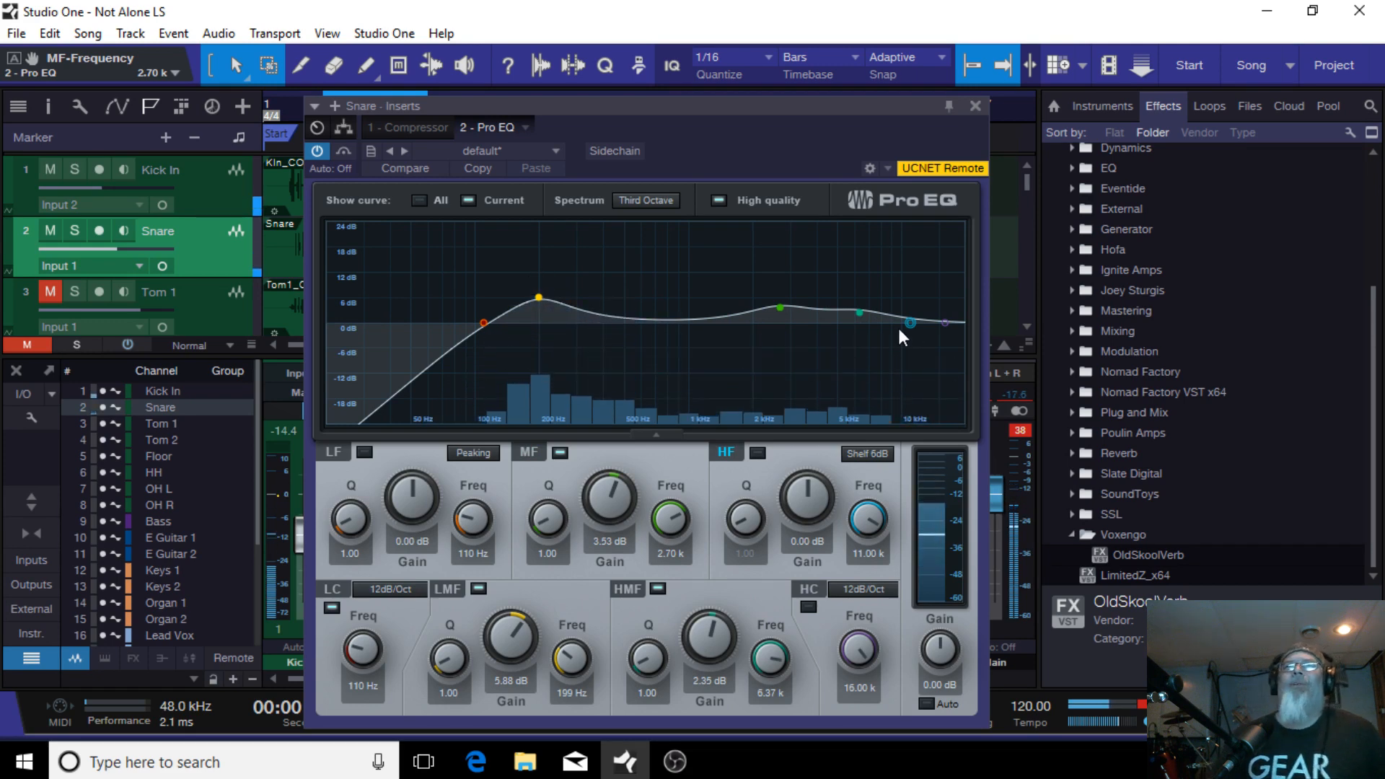
Step: Boost the Snare EQ HF band 8.71 dB at 1.90 kHz and change its type to Shelf 12dB
{"action": "left_click_drag", "start_coordinate": [859, 312], "coordinate": [747, 286]}
{"action": "double_click", "coordinate": [861, 314]}
{"action": "double_click", "coordinate": [781, 307]}
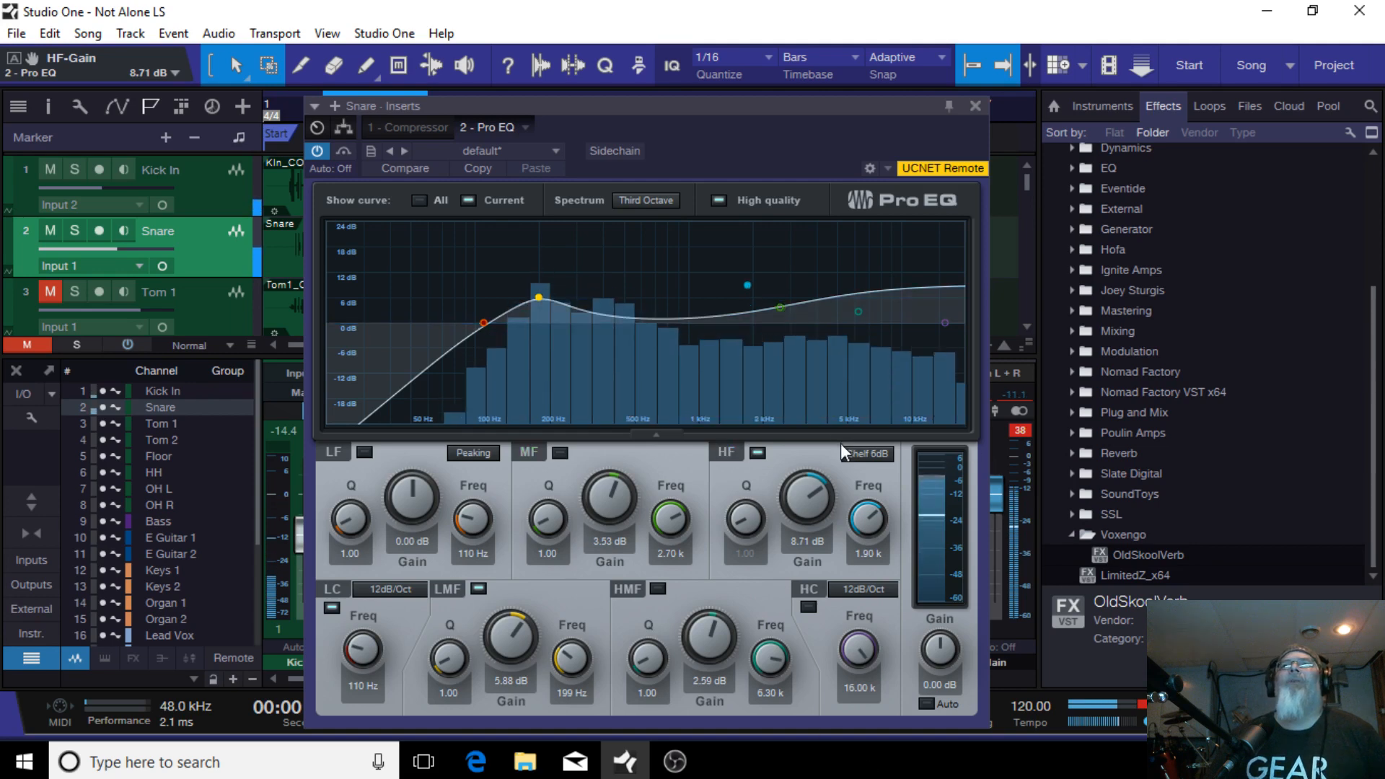
{"action": "left_click", "coordinate": [871, 453]}
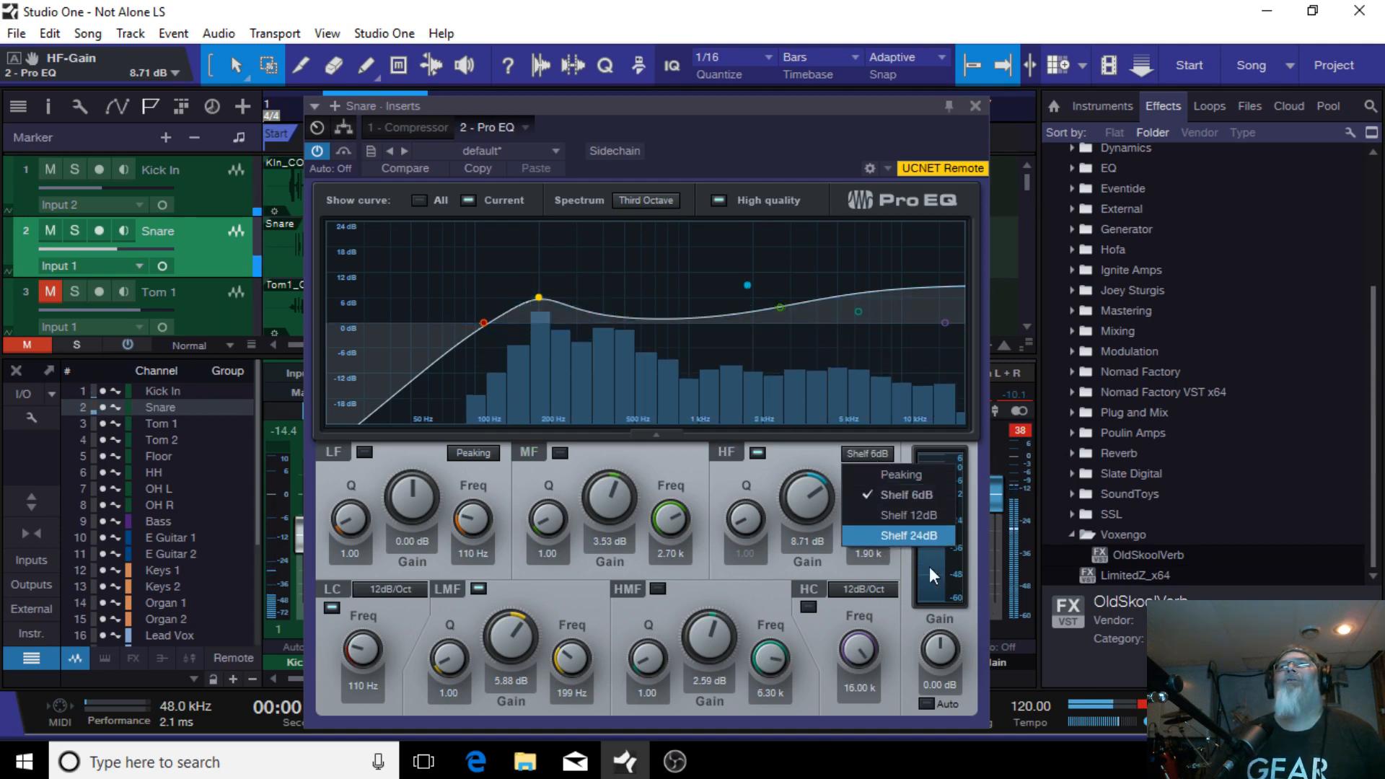
{"action": "left_click", "coordinate": [911, 514]}
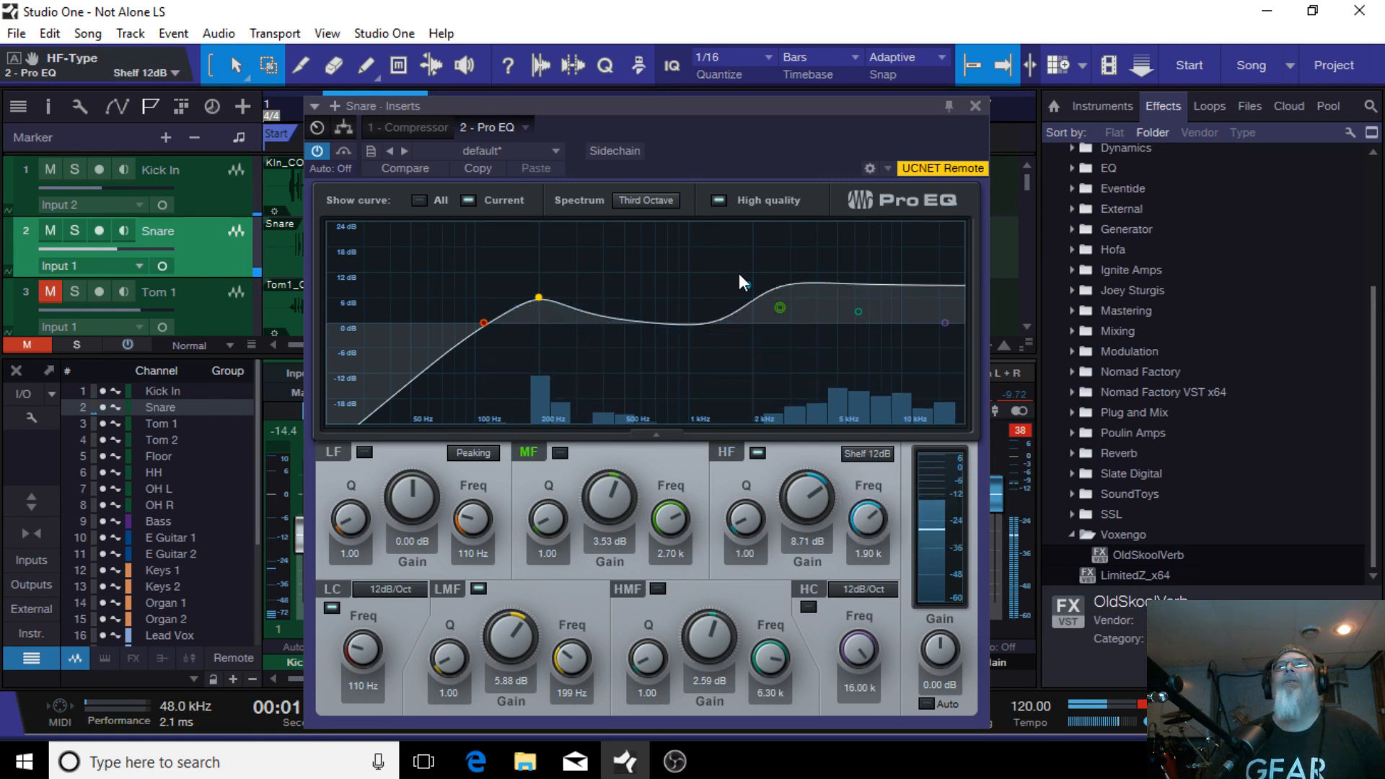
Step: Raise the HF shelf to 12.47 dB at 1.84 kHz and lower the LMF band to 3.78 dB, then close the EQ
{"action": "mouse_move", "coordinate": [748, 287]}
{"action": "left_mouse_down"}
{"action": "mouse_move", "coordinate": [751, 240]}
{"action": "mouse_move", "coordinate": [737, 277]}
{"action": "mouse_move", "coordinate": [746, 269]}
{"action": "left_mouse_up"}
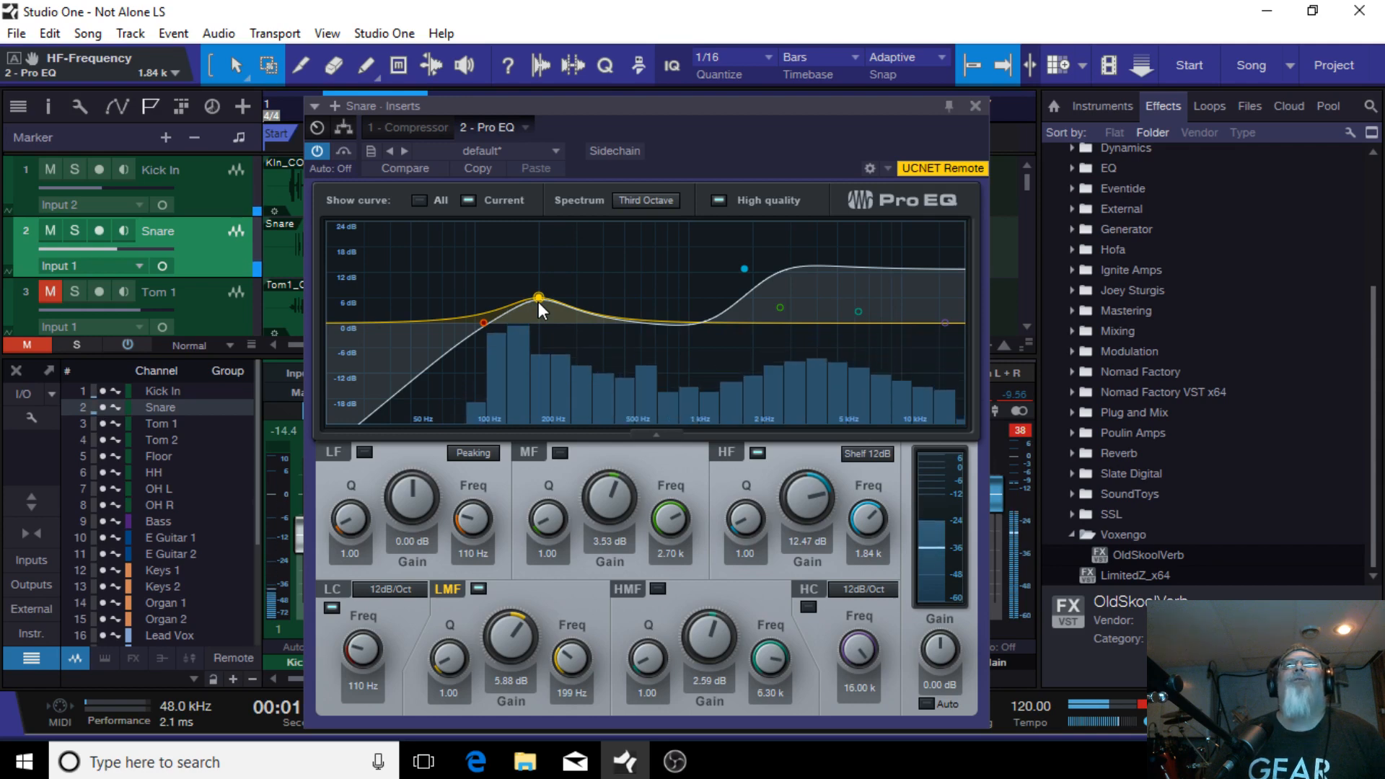
{"action": "left_click_drag", "start_coordinate": [538, 302], "coordinate": [540, 306]}
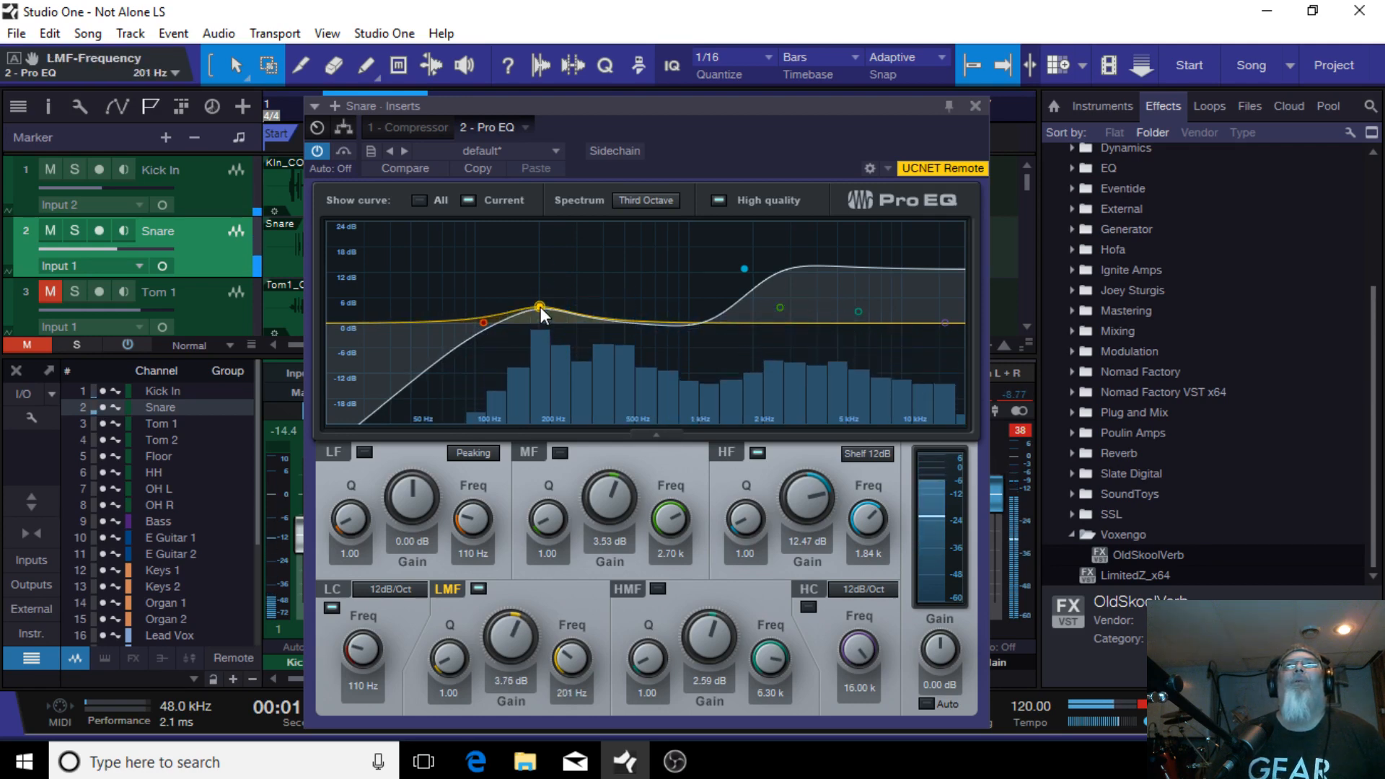
{"action": "left_click", "coordinate": [973, 106]}
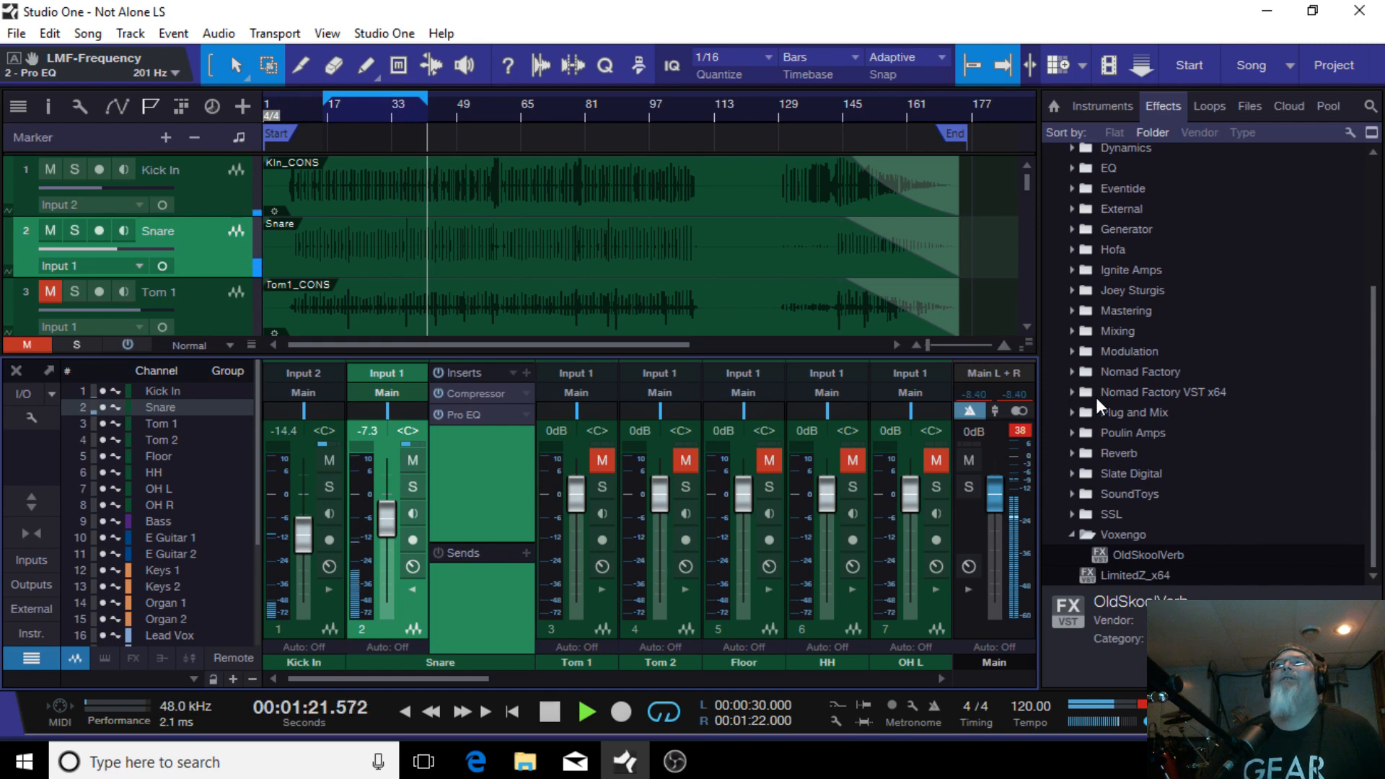
Step: Add the Mixverb reverb from the Reverb folder as a send on the Snare channel
{"action": "scroll", "coordinate": [1097, 397], "scroll_direction": "up", "scroll_amount": 3}
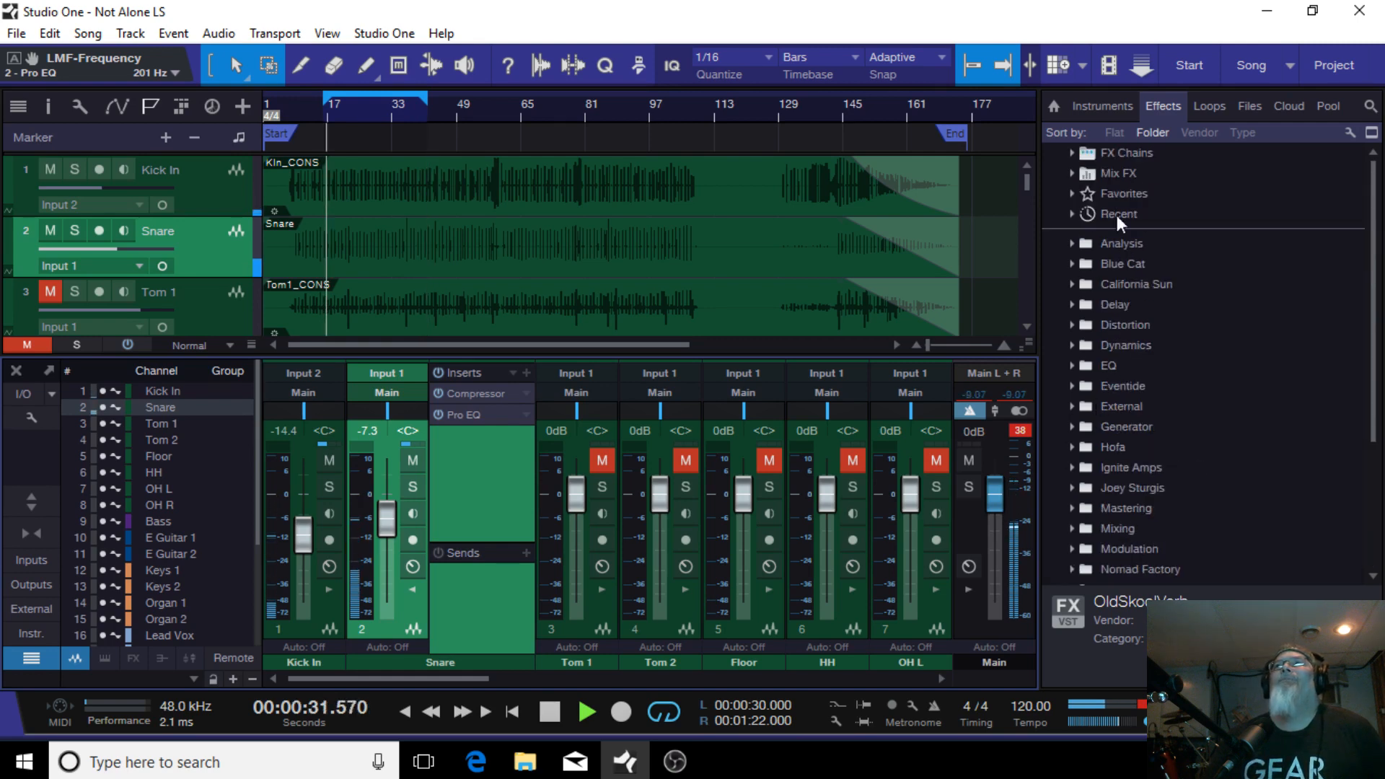
{"action": "scroll", "coordinate": [1127, 429], "scroll_direction": "down", "scroll_amount": 3}
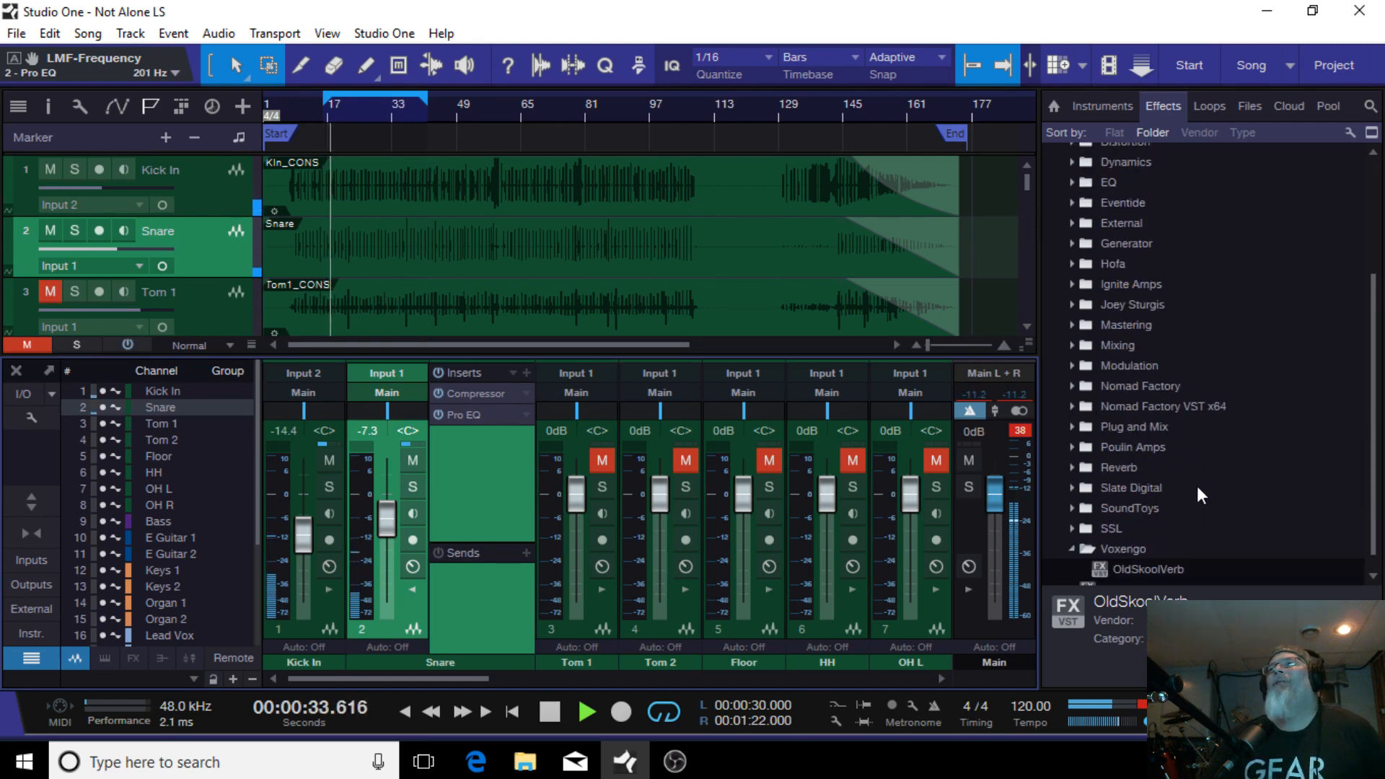
{"action": "left_click", "coordinate": [1074, 464]}
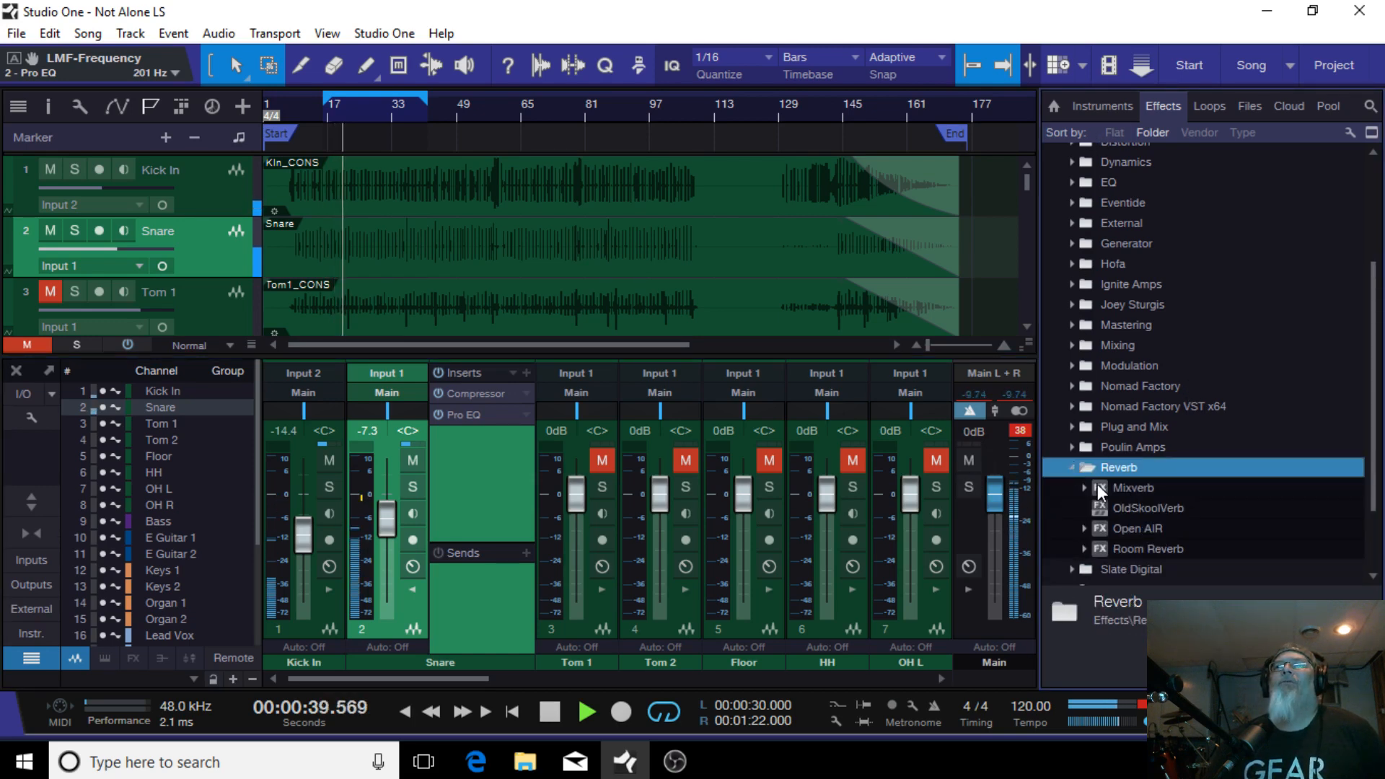
{"action": "left_click_drag", "start_coordinate": [1098, 489], "coordinate": [519, 613]}
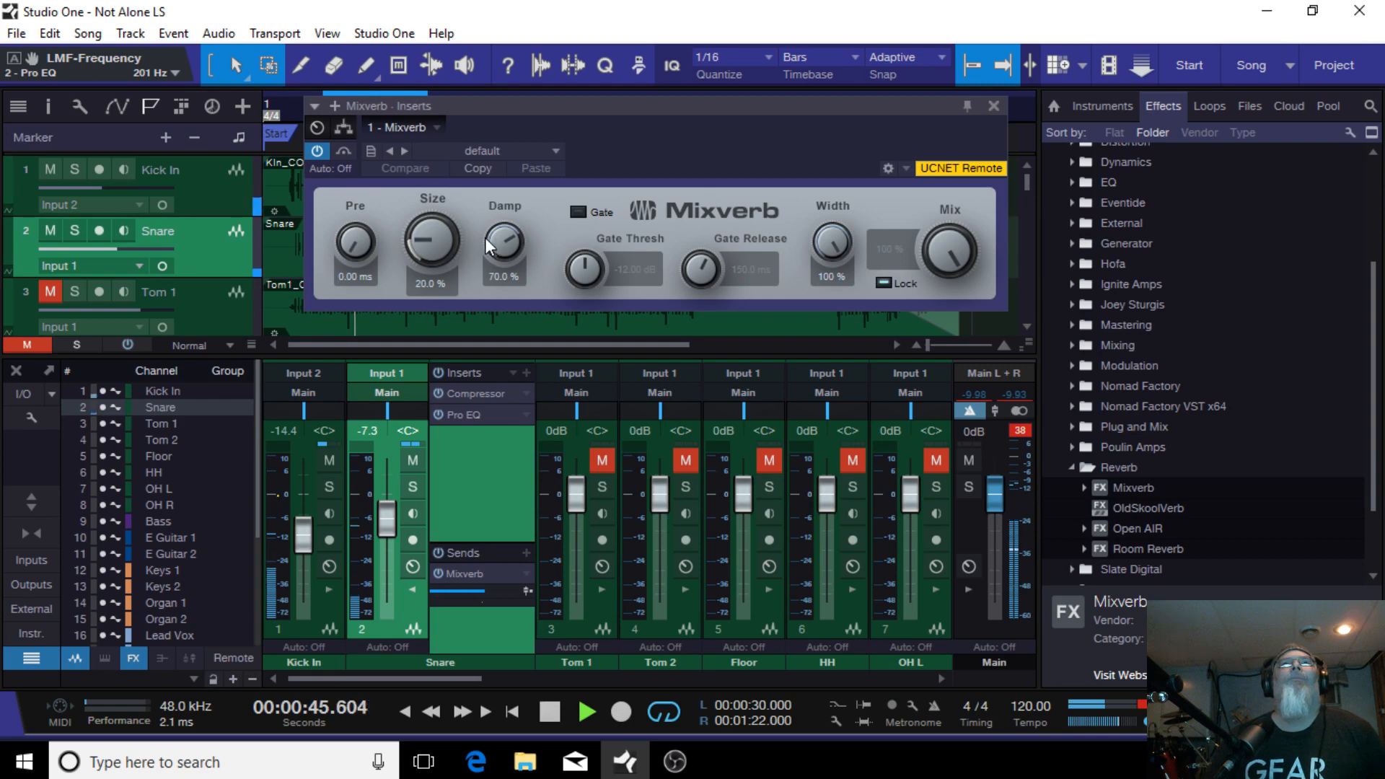
Step: Set Mixverb damp to 49.0%, size to 46.5%, mix to 45.5% and predelay to 30.0 ms, then close it
{"action": "left_click_drag", "start_coordinate": [503, 238], "coordinate": [494, 279]}
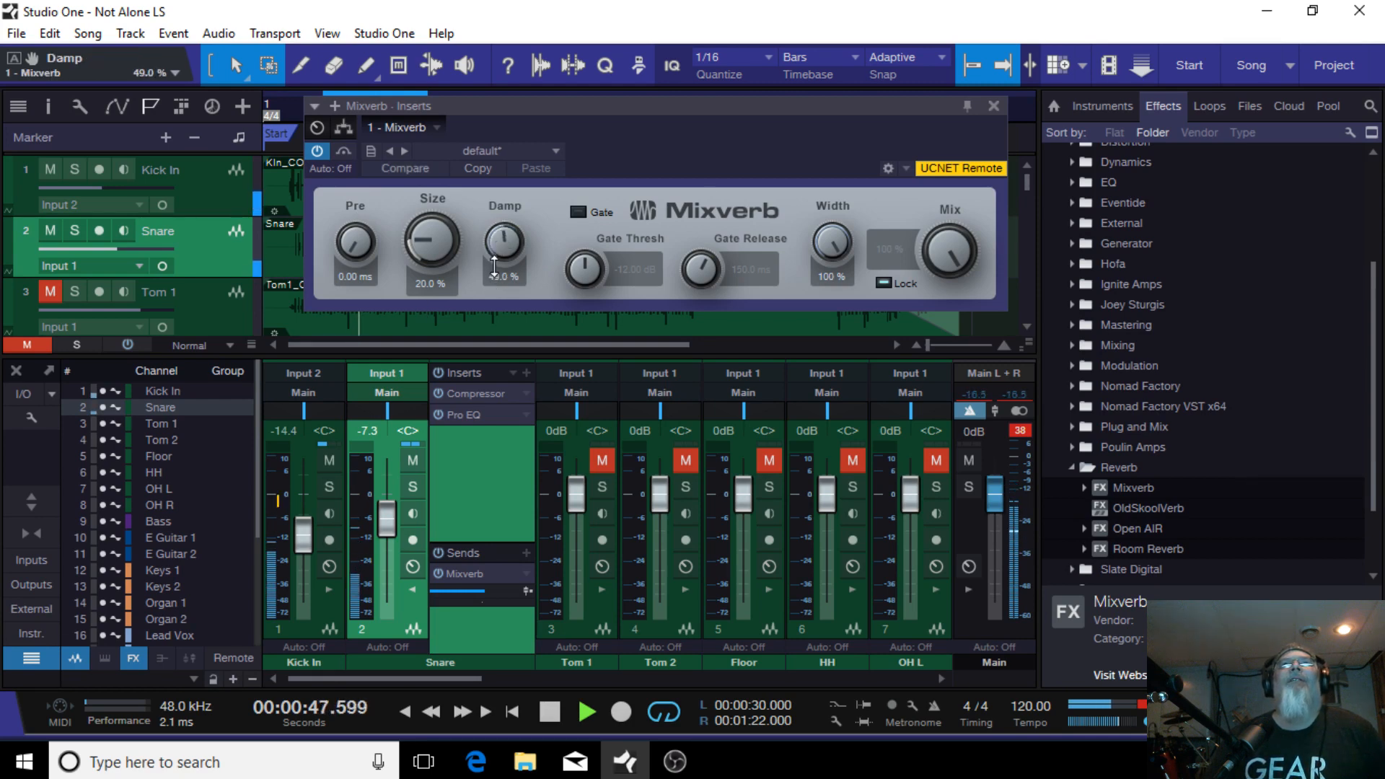
{"action": "left_click_drag", "start_coordinate": [417, 238], "coordinate": [415, 202]}
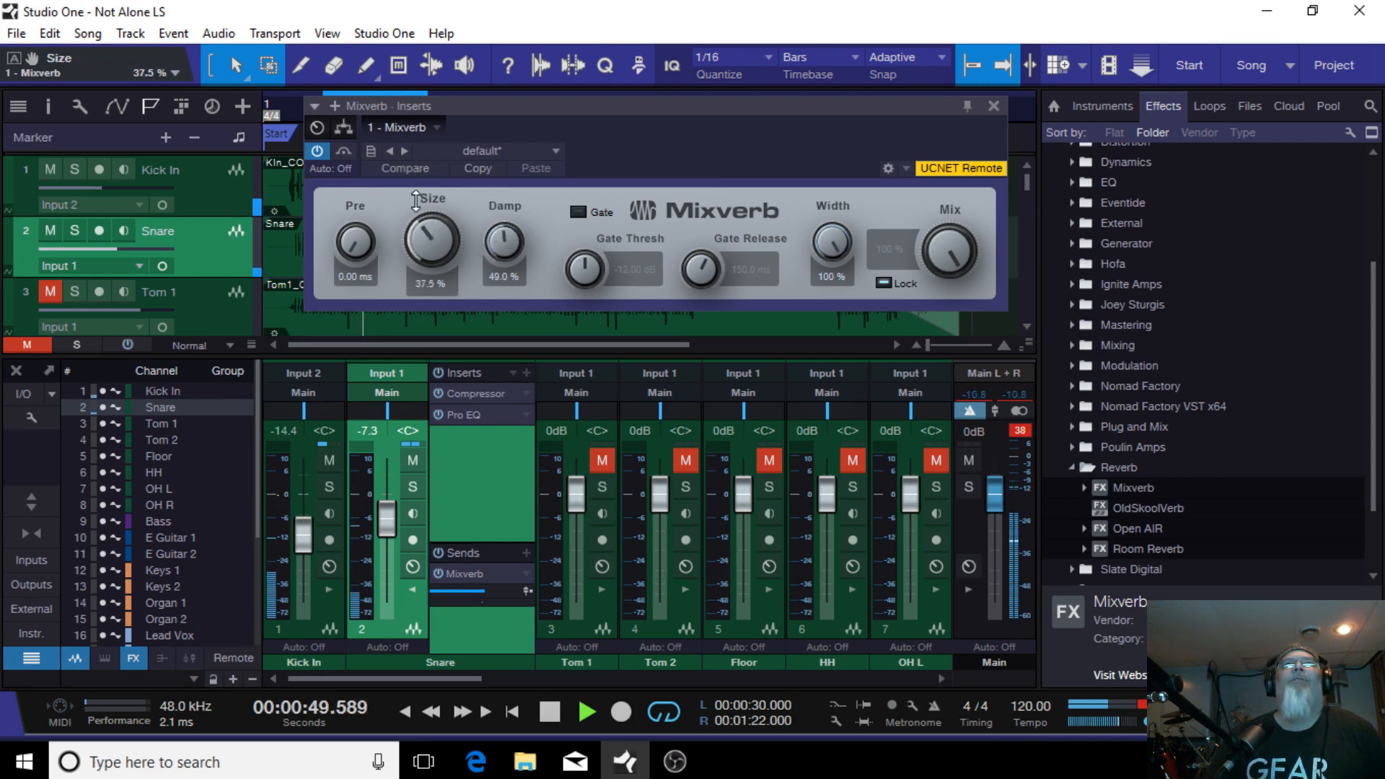
{"action": "left_click", "coordinate": [884, 283]}
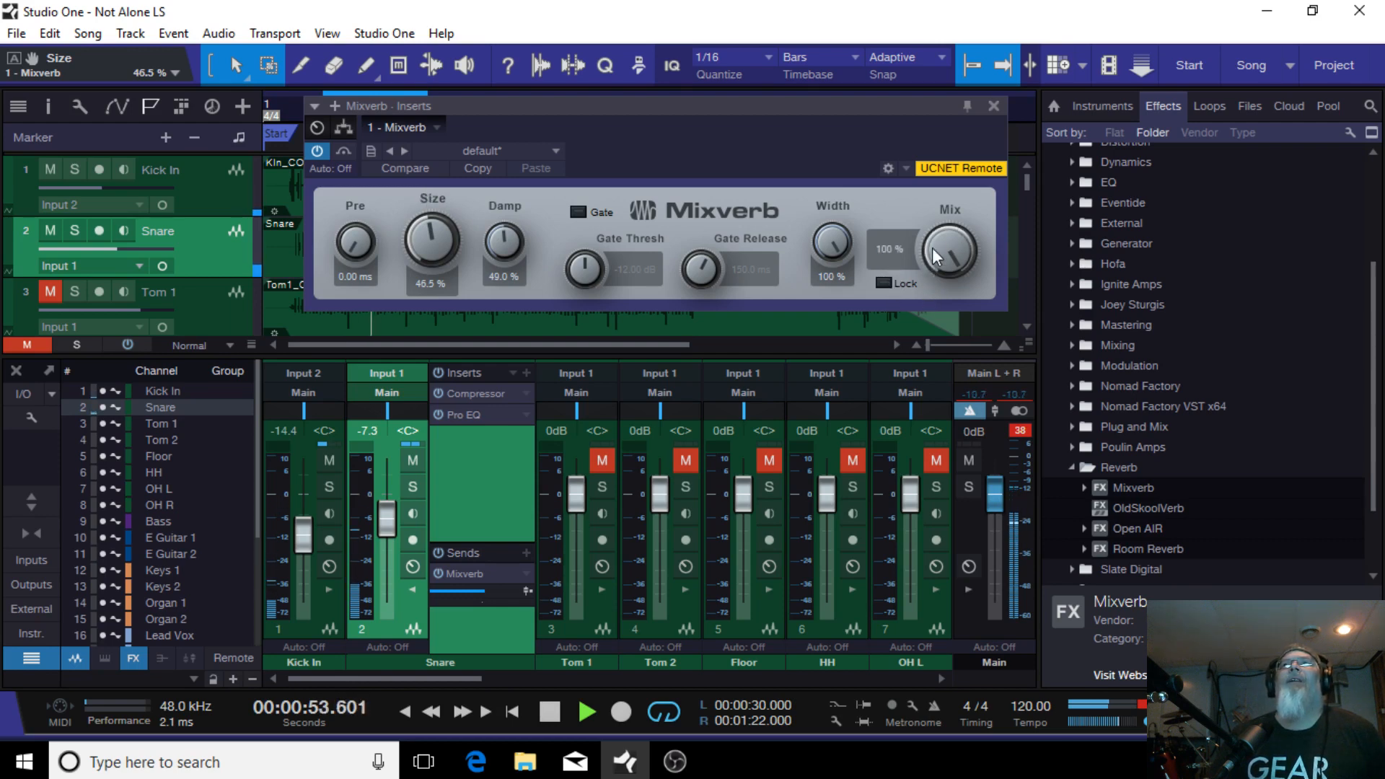
{"action": "left_click_drag", "start_coordinate": [932, 248], "coordinate": [950, 361]}
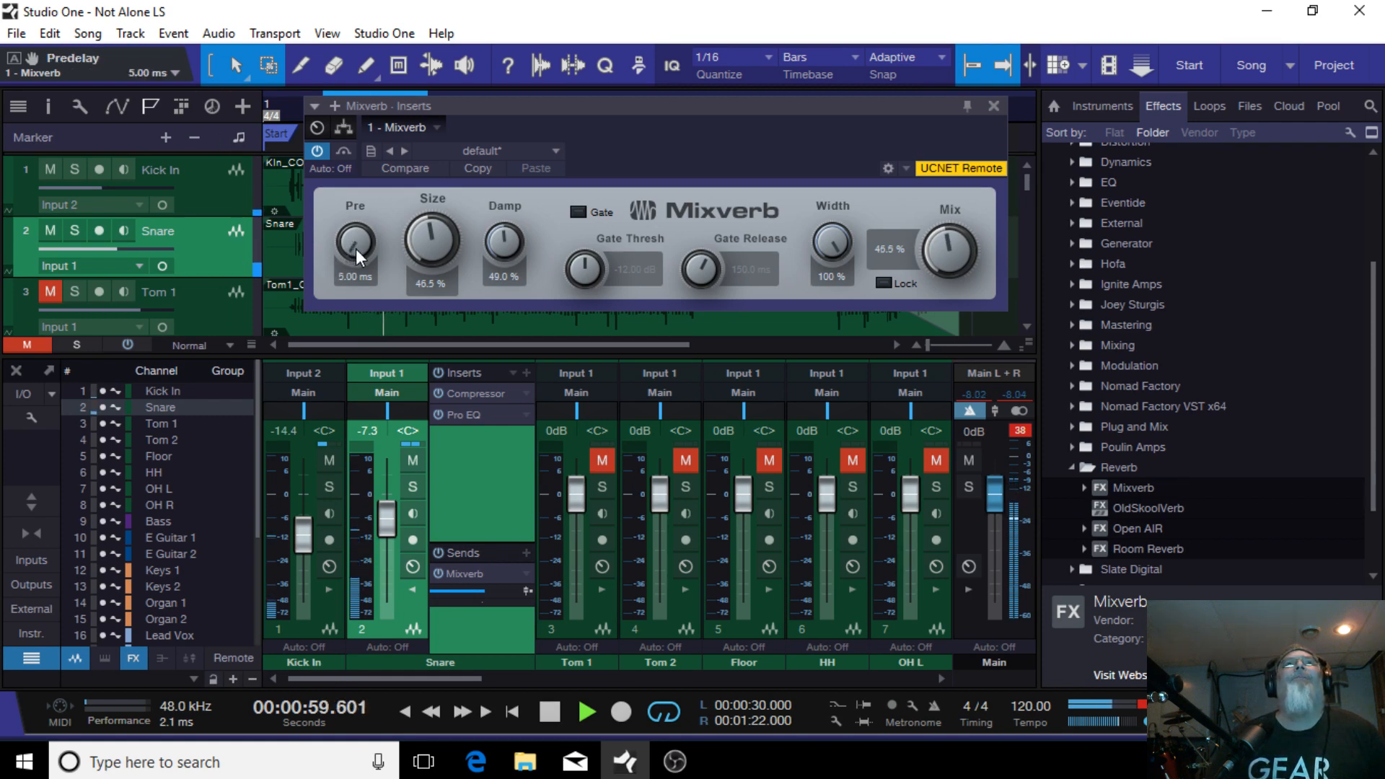
{"action": "left_click_drag", "start_coordinate": [354, 249], "coordinate": [355, 243]}
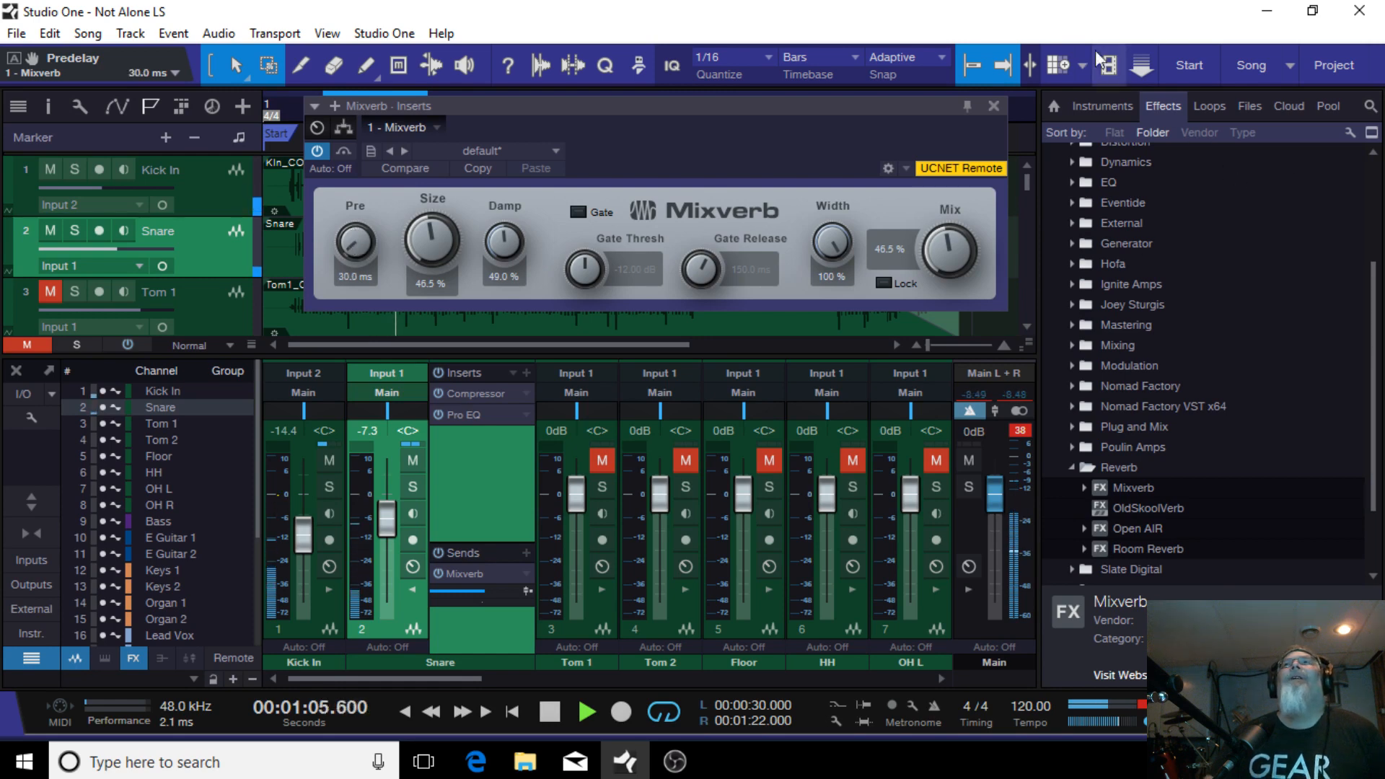
{"action": "left_click", "coordinate": [994, 105]}
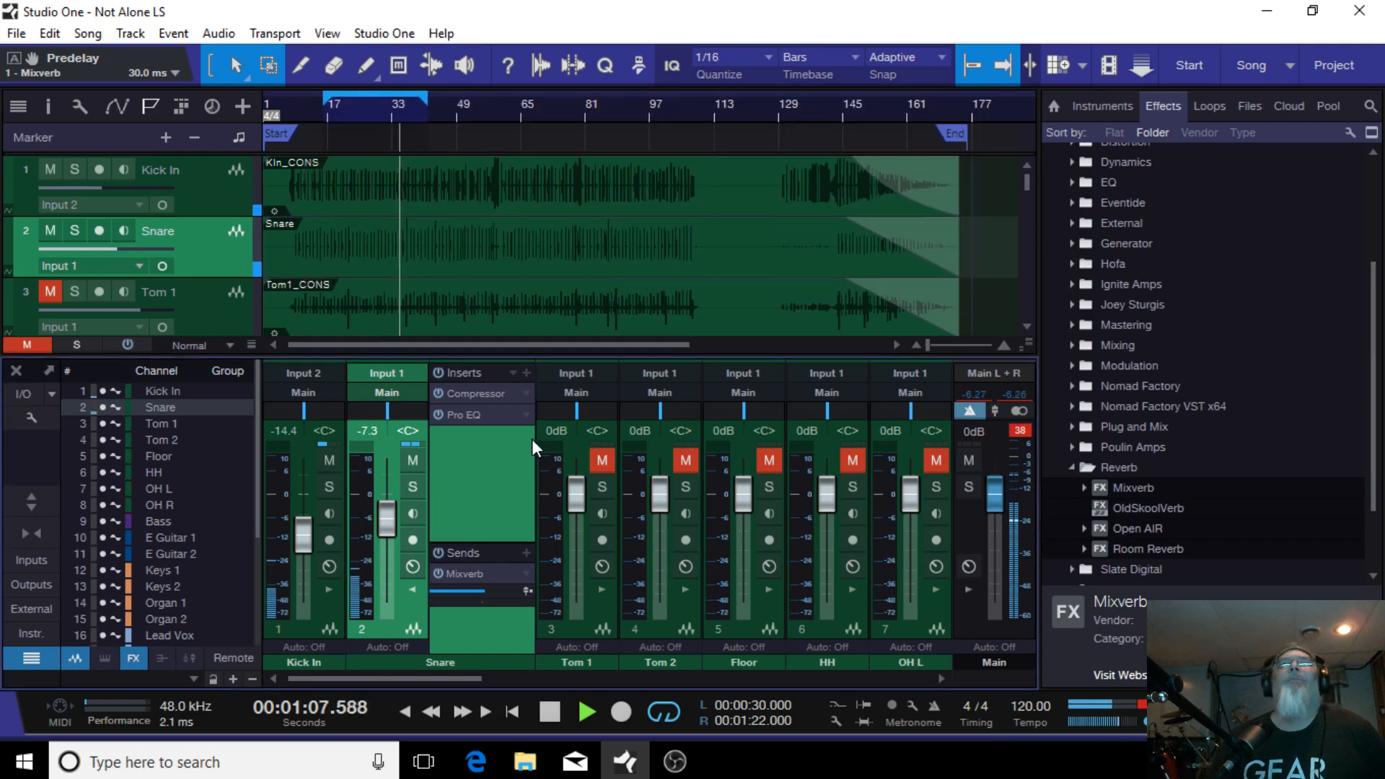
Step: Reopen the Snare Pro EQ, lower LMF to 1.88 dB at 199 Hz and HF to 11.53 dB at 1.41 kHz, then close it
{"action": "left_click", "coordinate": [489, 418]}
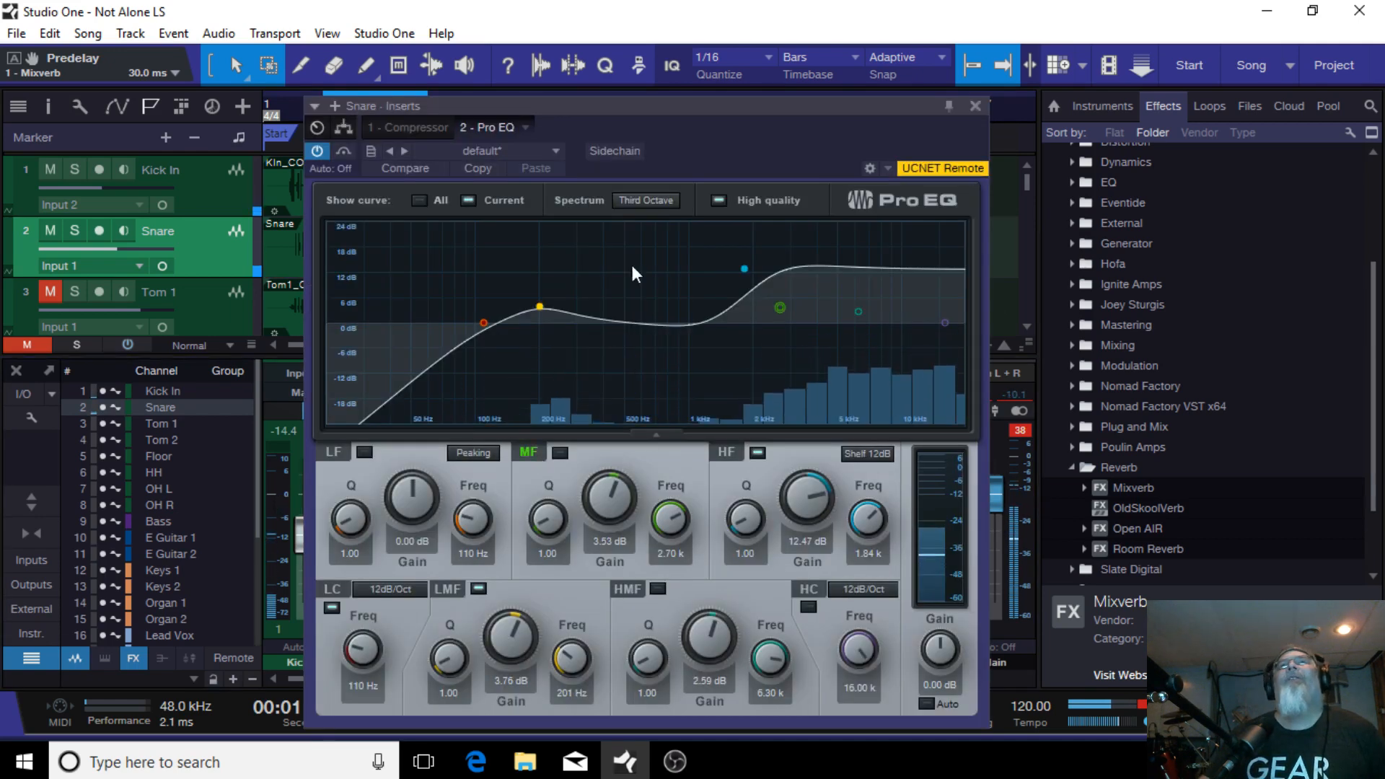
{"action": "left_click", "coordinate": [540, 308]}
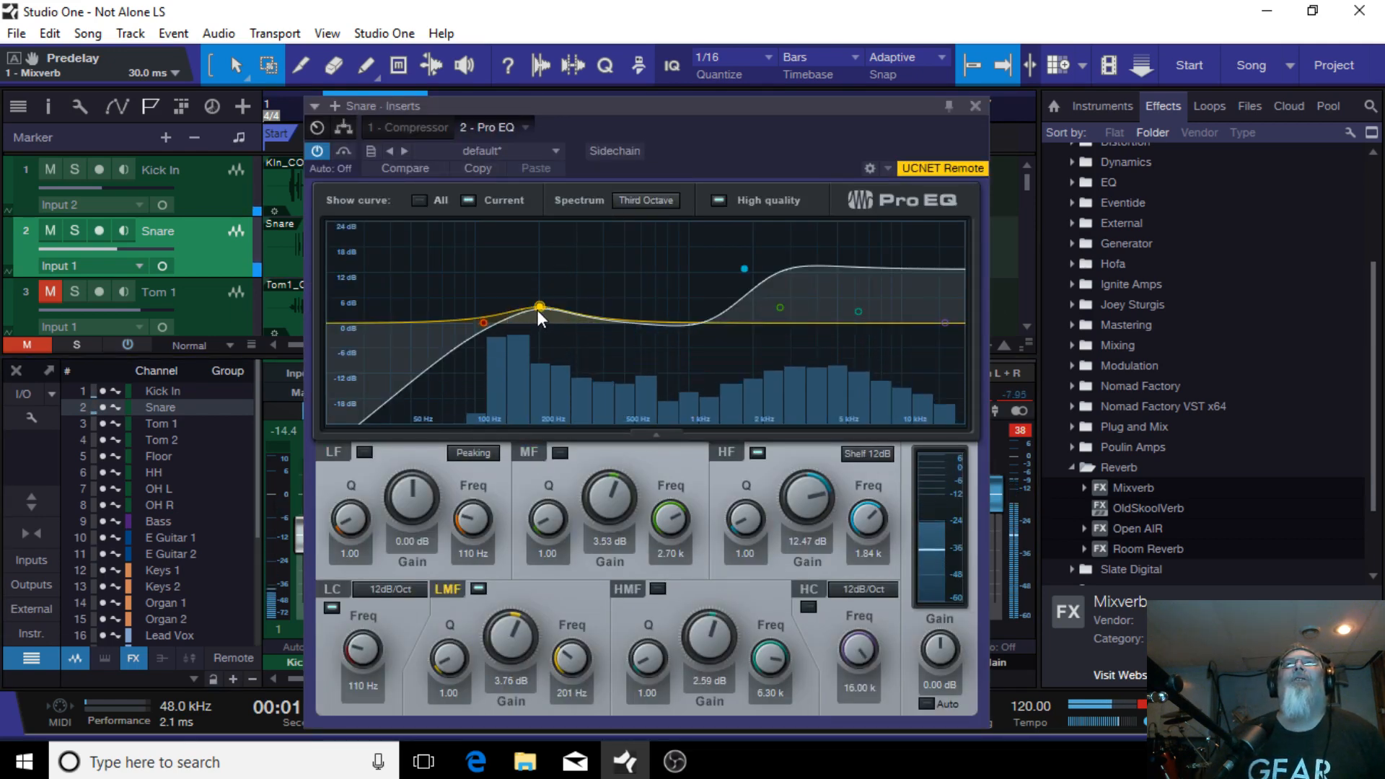
{"action": "left_click_drag", "start_coordinate": [541, 301], "coordinate": [538, 315]}
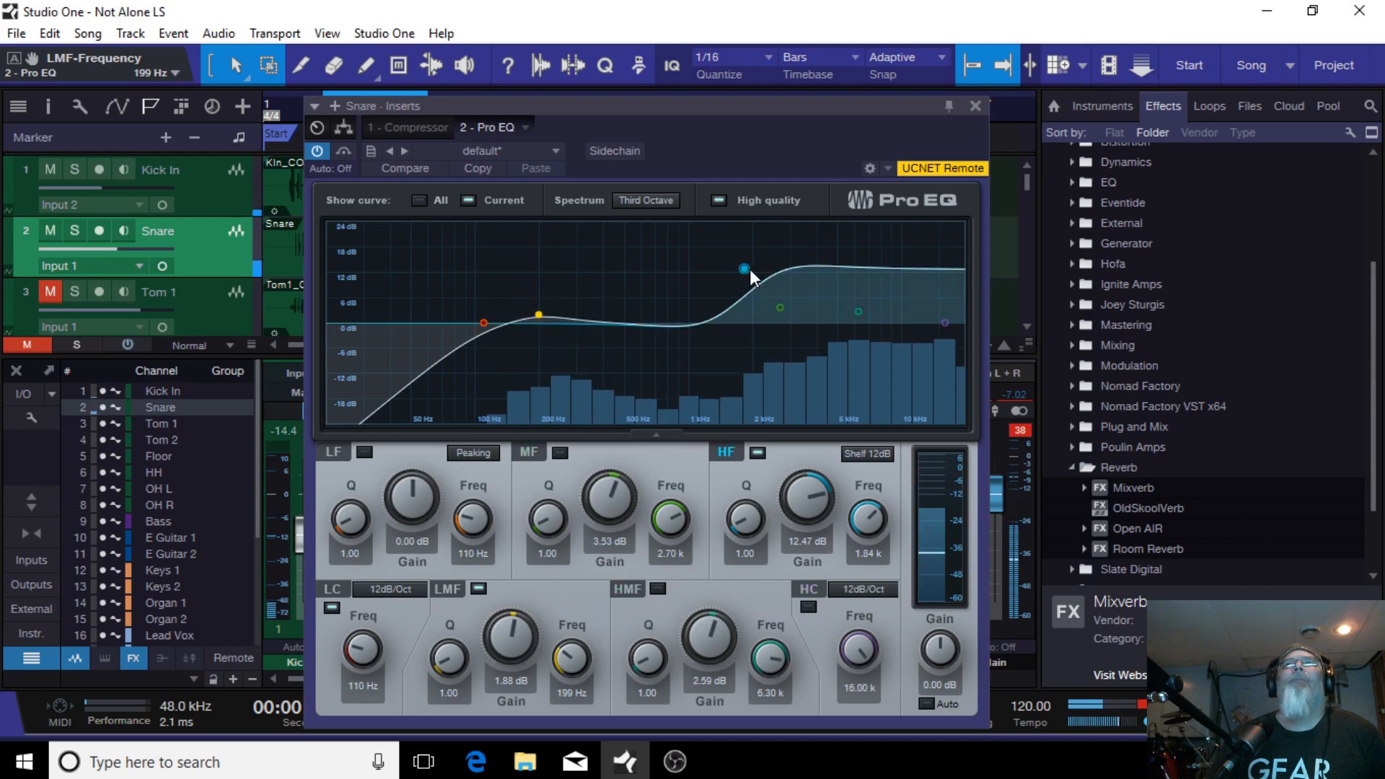
{"action": "left_click_drag", "start_coordinate": [750, 270], "coordinate": [720, 272]}
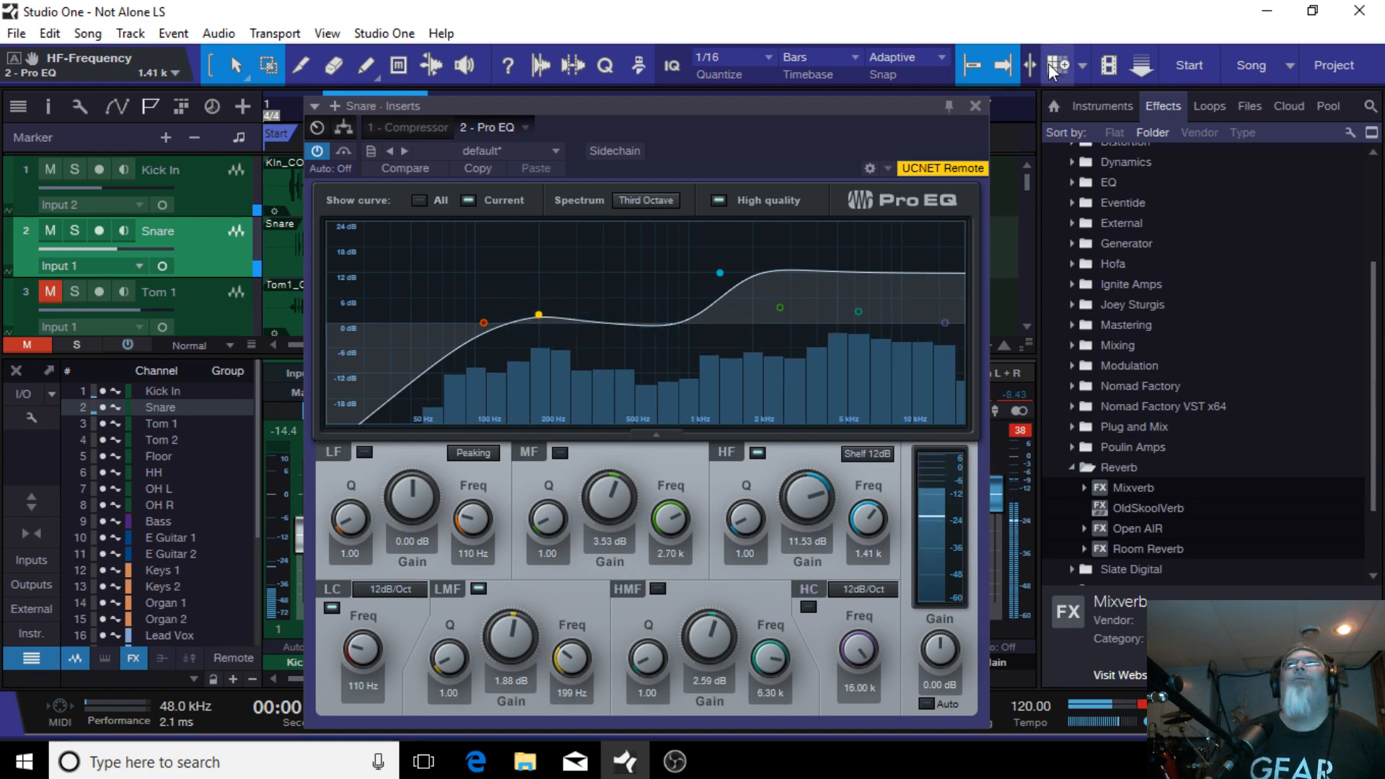
{"action": "left_click", "coordinate": [975, 106]}
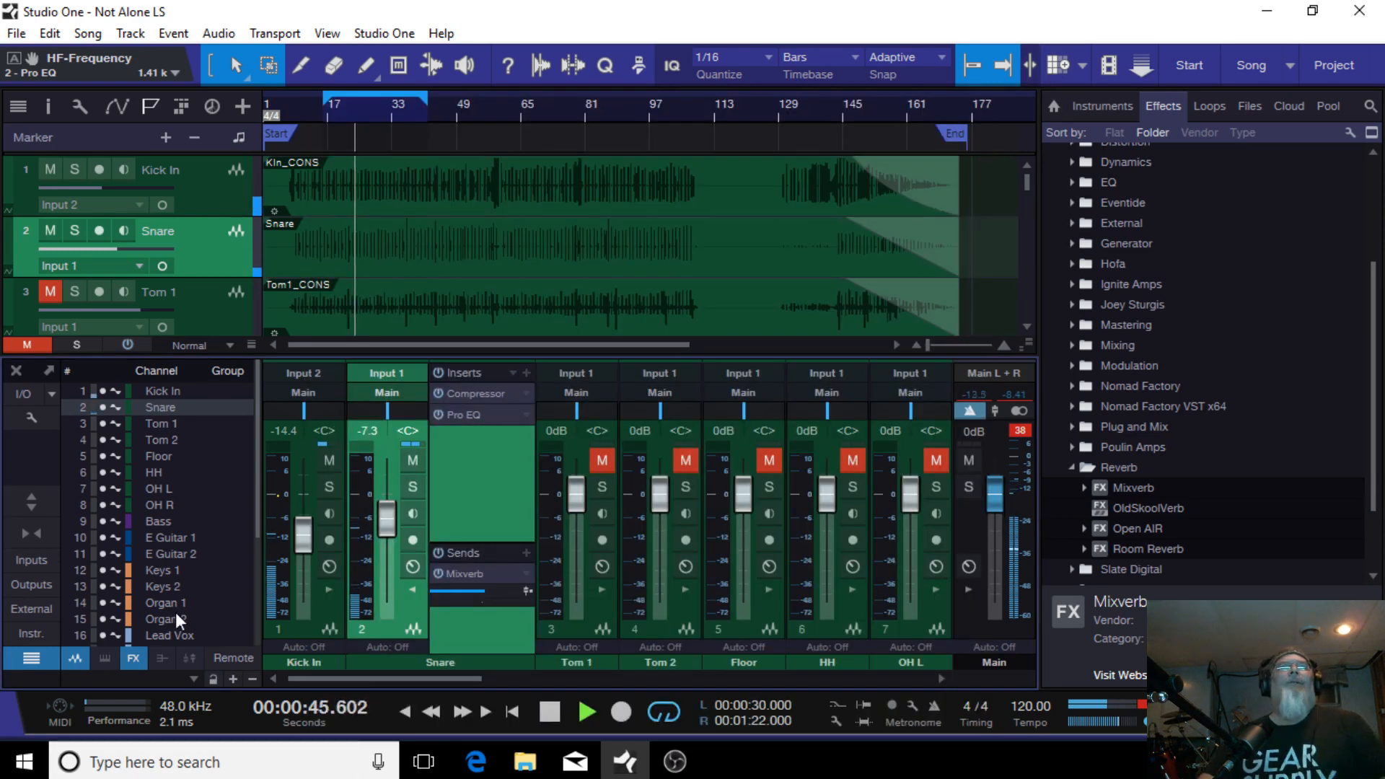
Step: Select the Tom 1, Tom 2 and Floor channels and load the Rack Tom FX chain into their inserts
{"action": "left_click", "coordinate": [413, 591]}
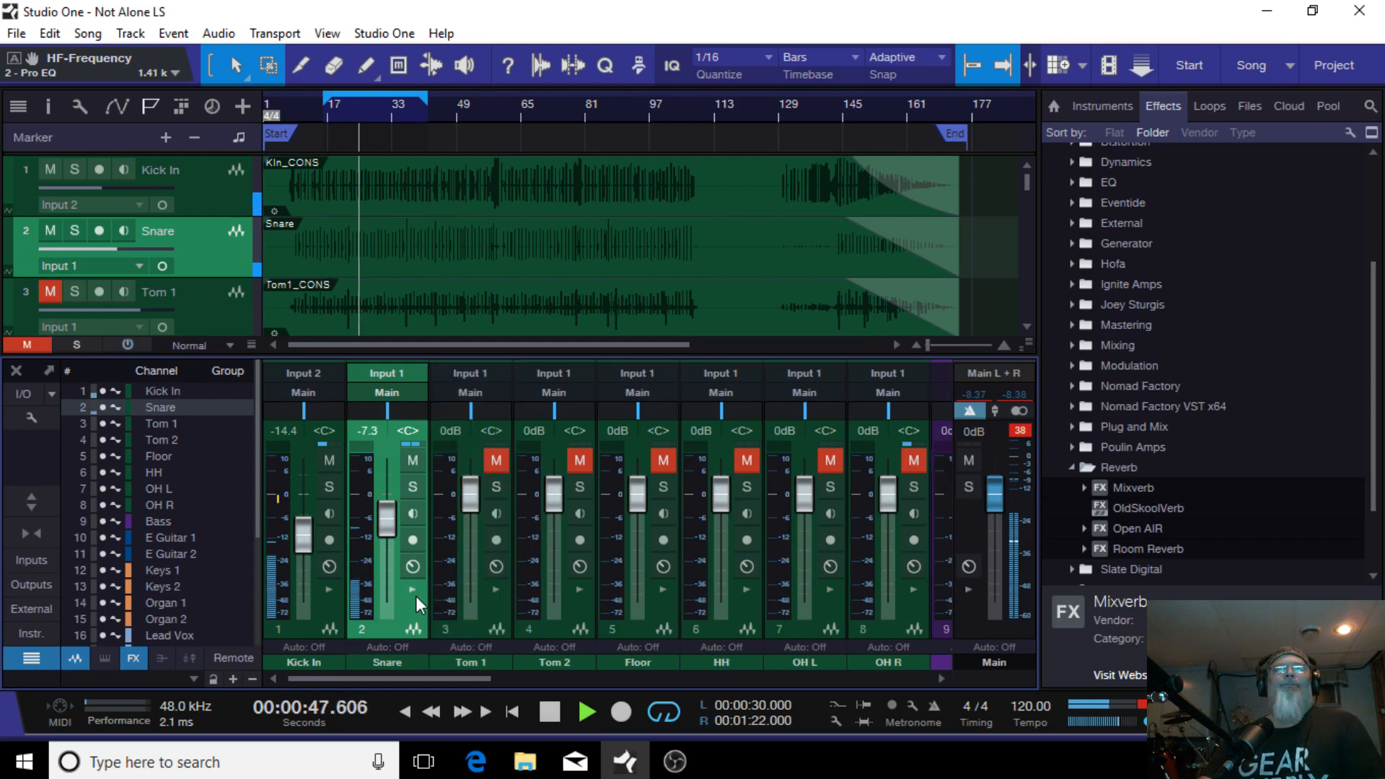
{"action": "left_click", "coordinate": [482, 629]}
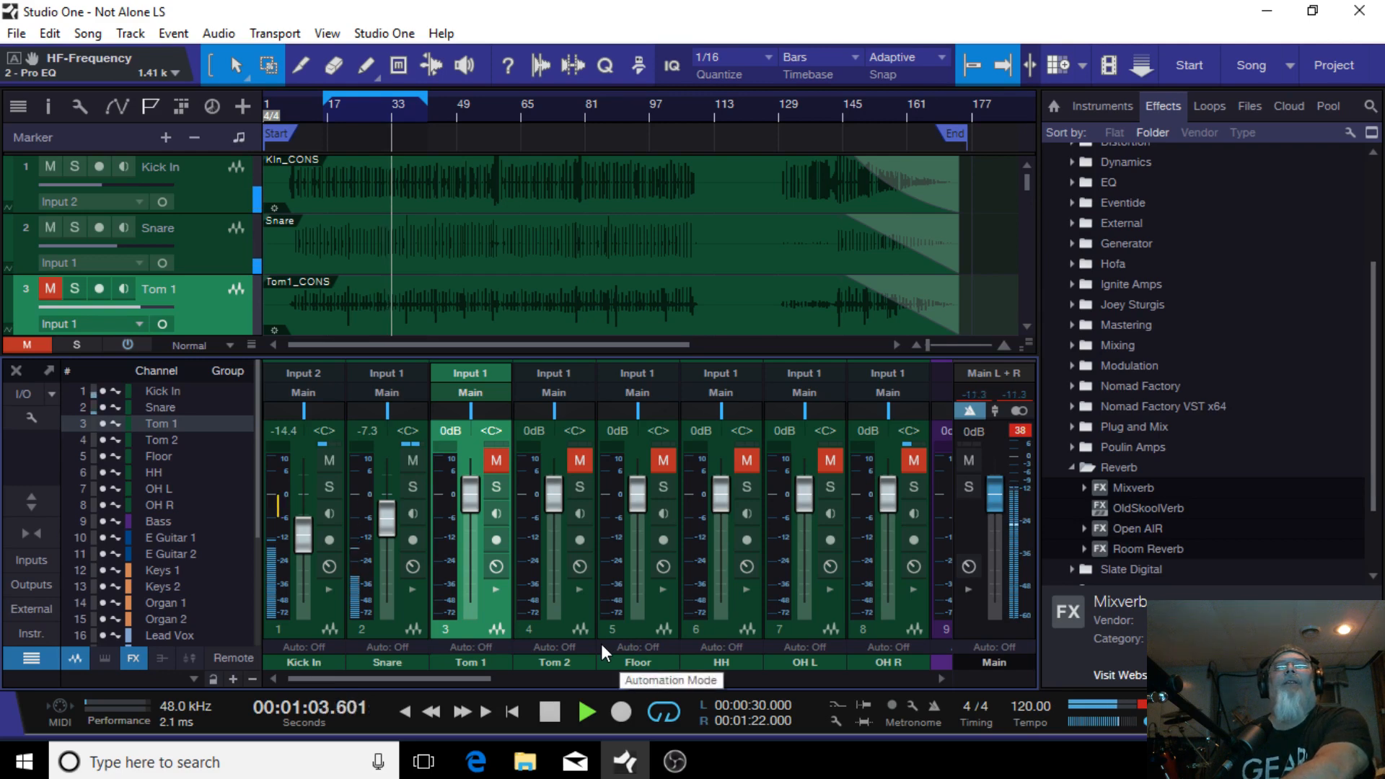
{"action": "left_click", "coordinate": [637, 627], "text": "shift"}
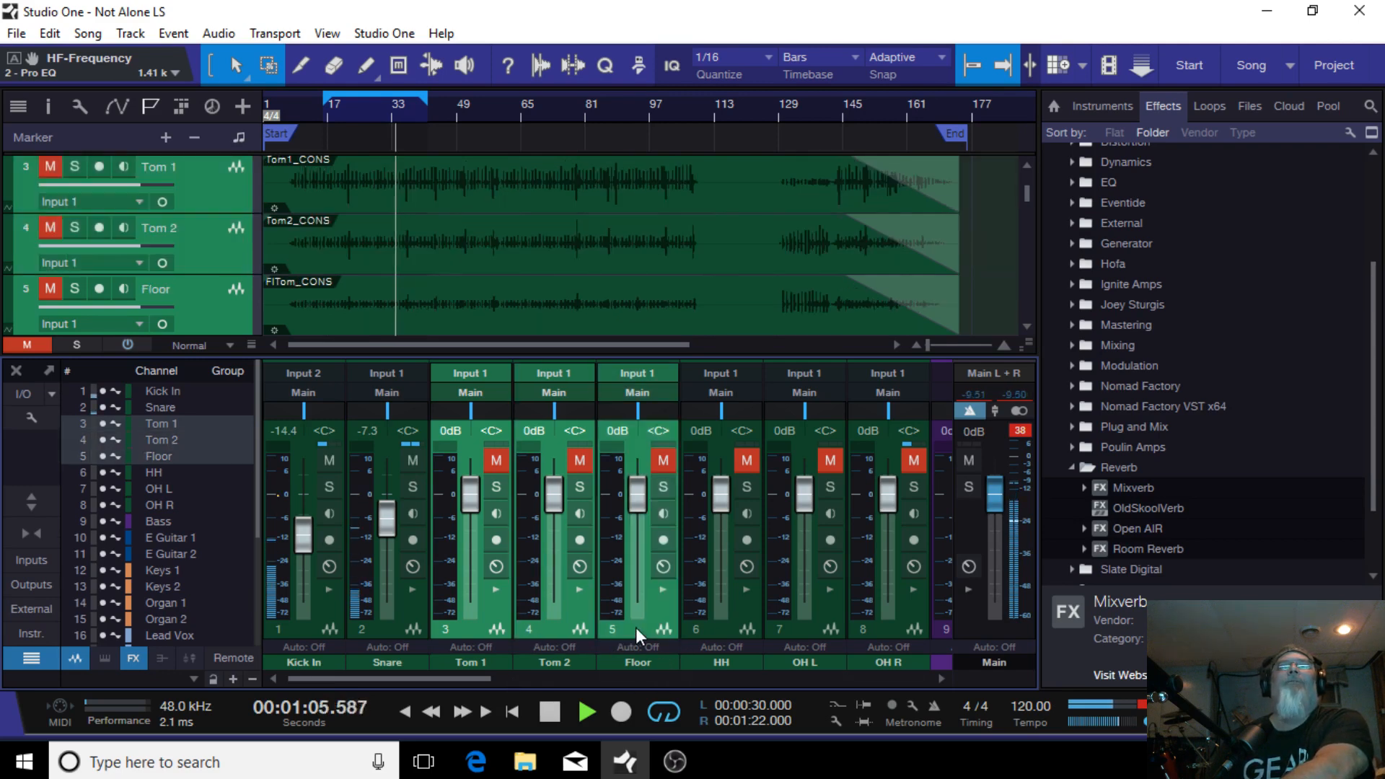
{"action": "left_click", "coordinate": [498, 589]}
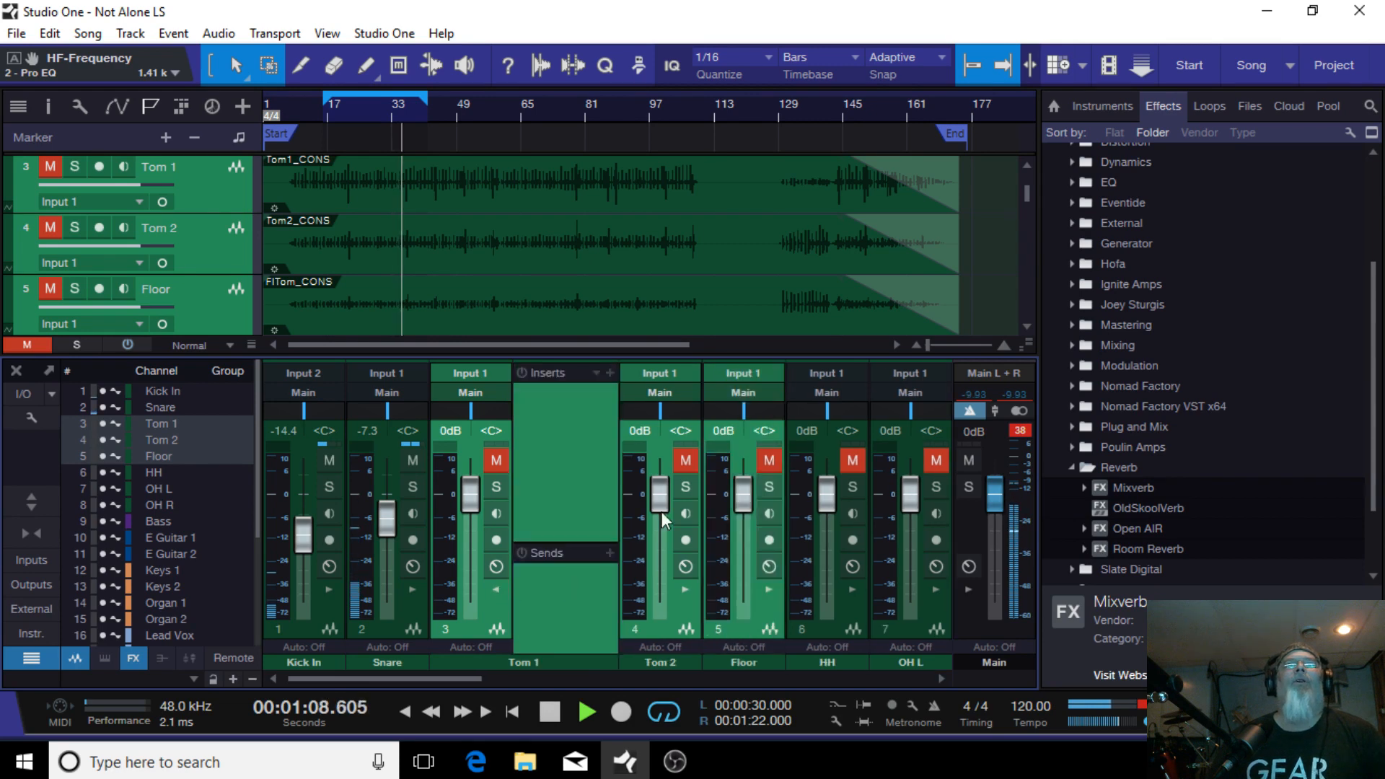
{"action": "left_click", "coordinate": [595, 372]}
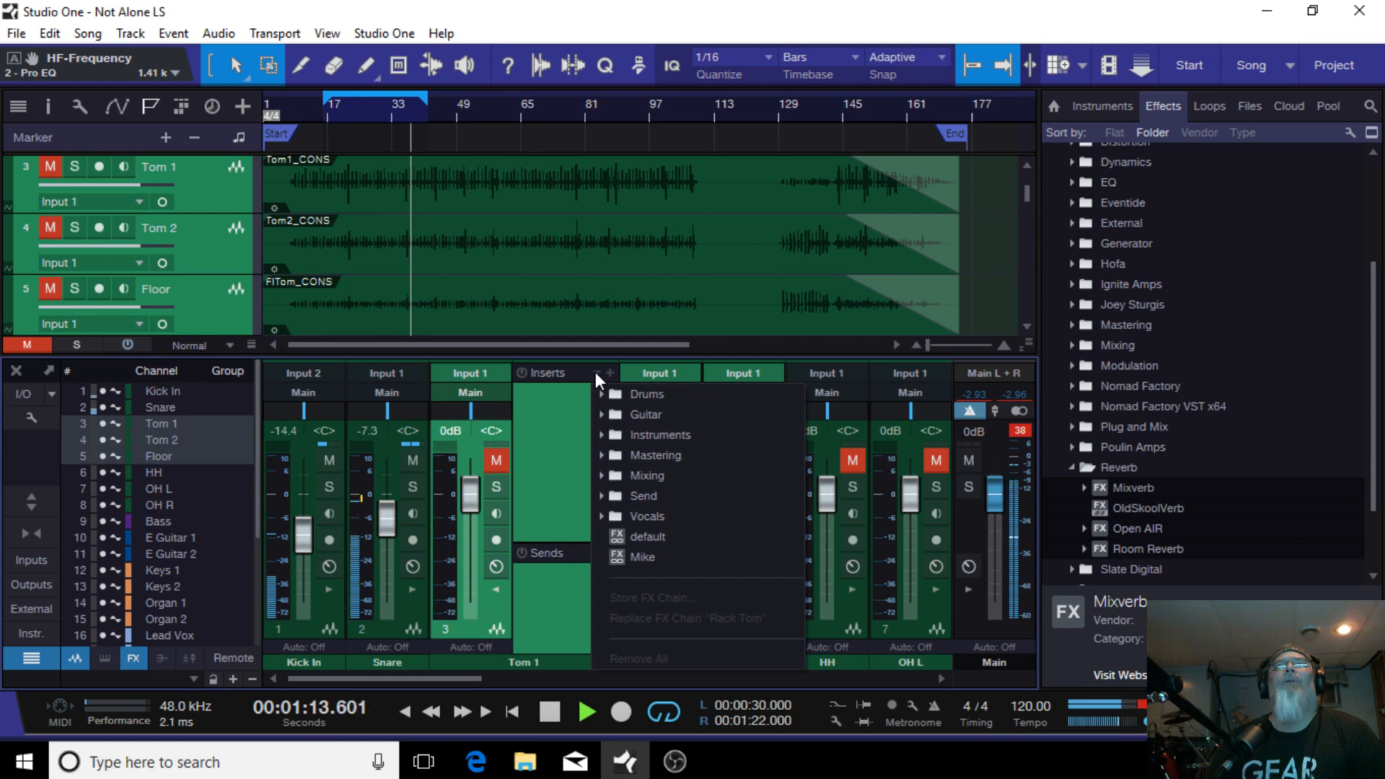
{"action": "left_click", "coordinate": [703, 391]}
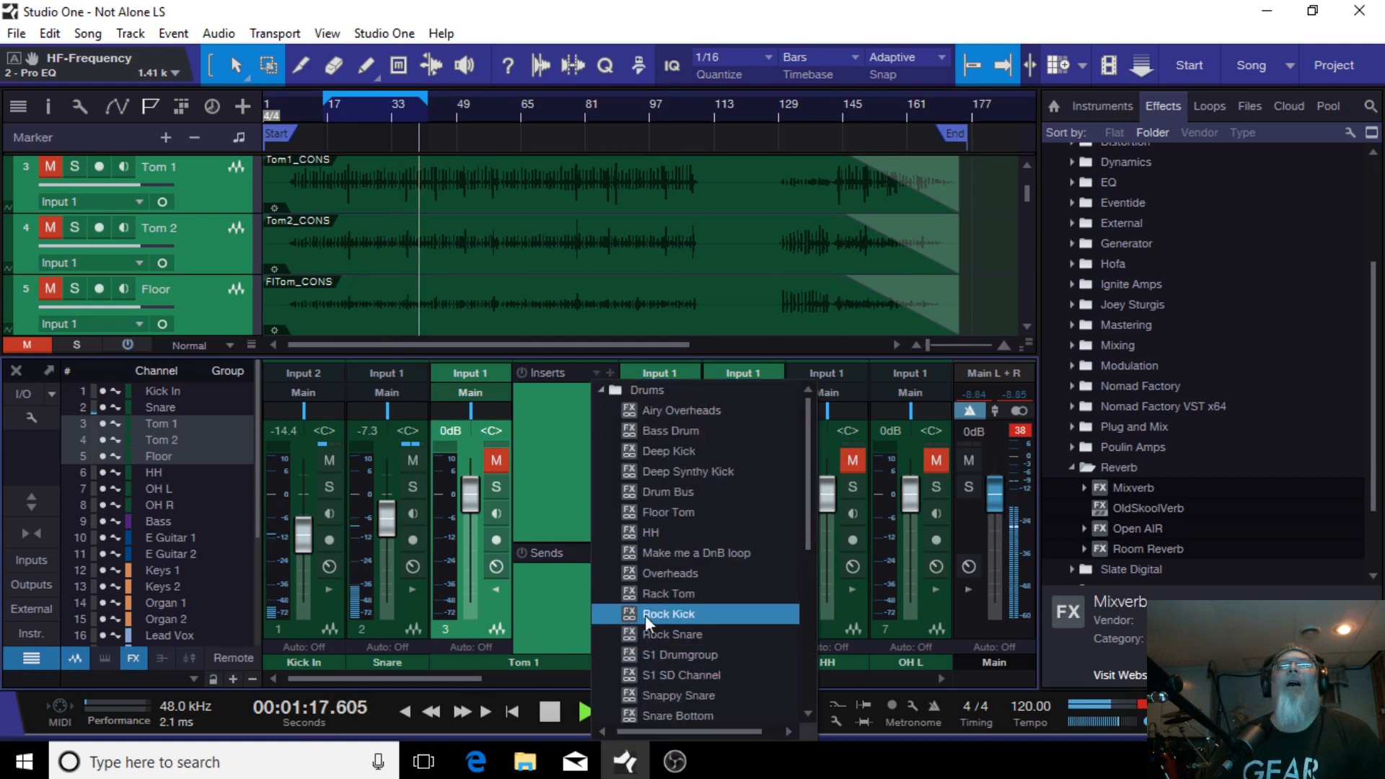
{"action": "left_click", "coordinate": [682, 593]}
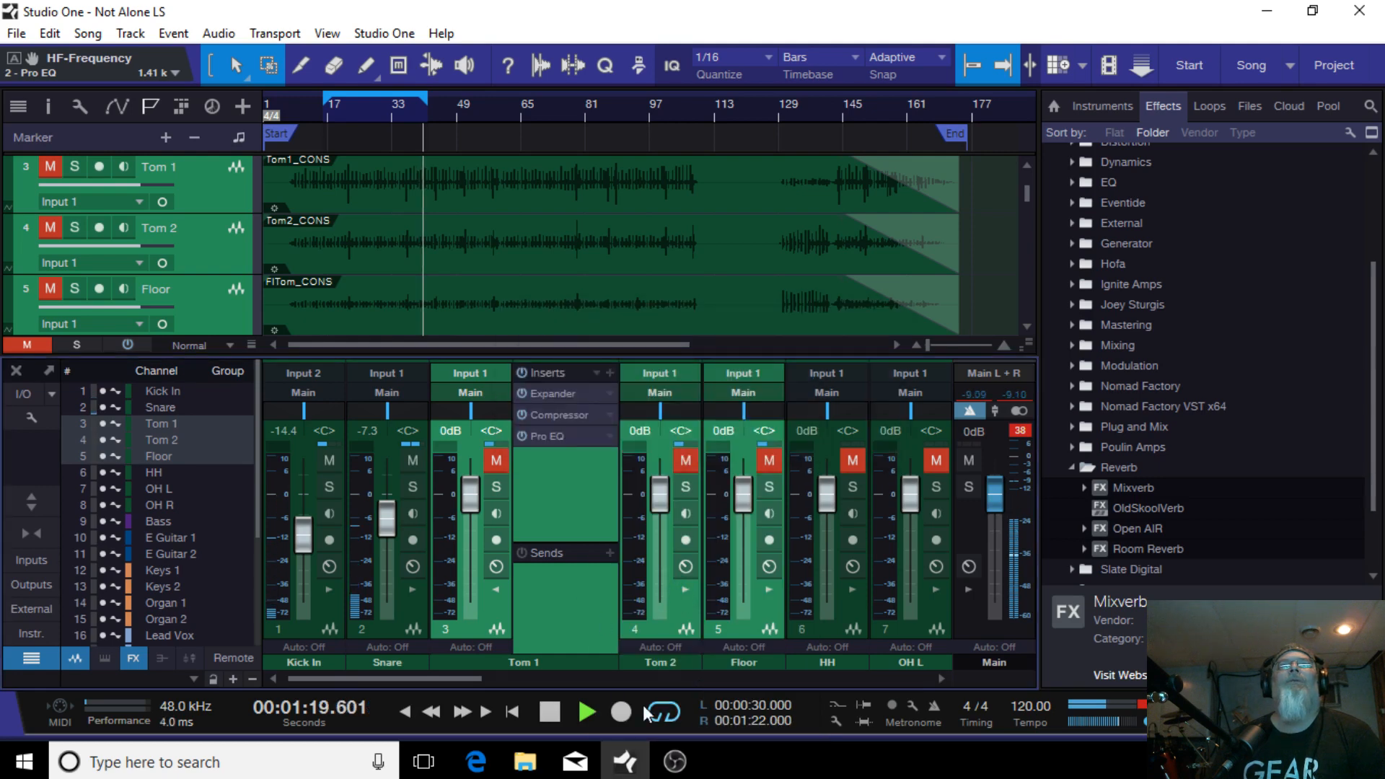
Step: Open the insert lists of the Tom 2 and Floor channels to inspect their effect chains
{"action": "left_click", "coordinate": [686, 589]}
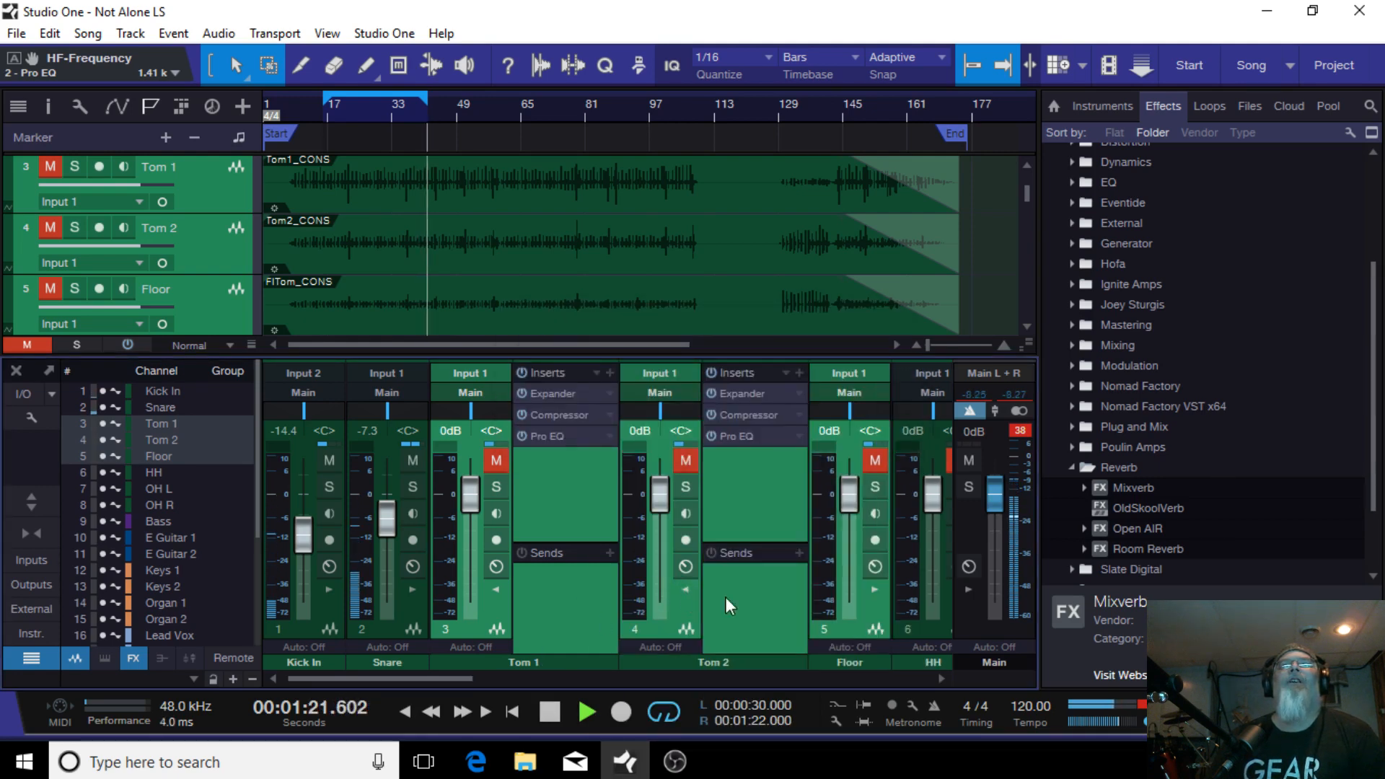
{"action": "left_click", "coordinate": [875, 589]}
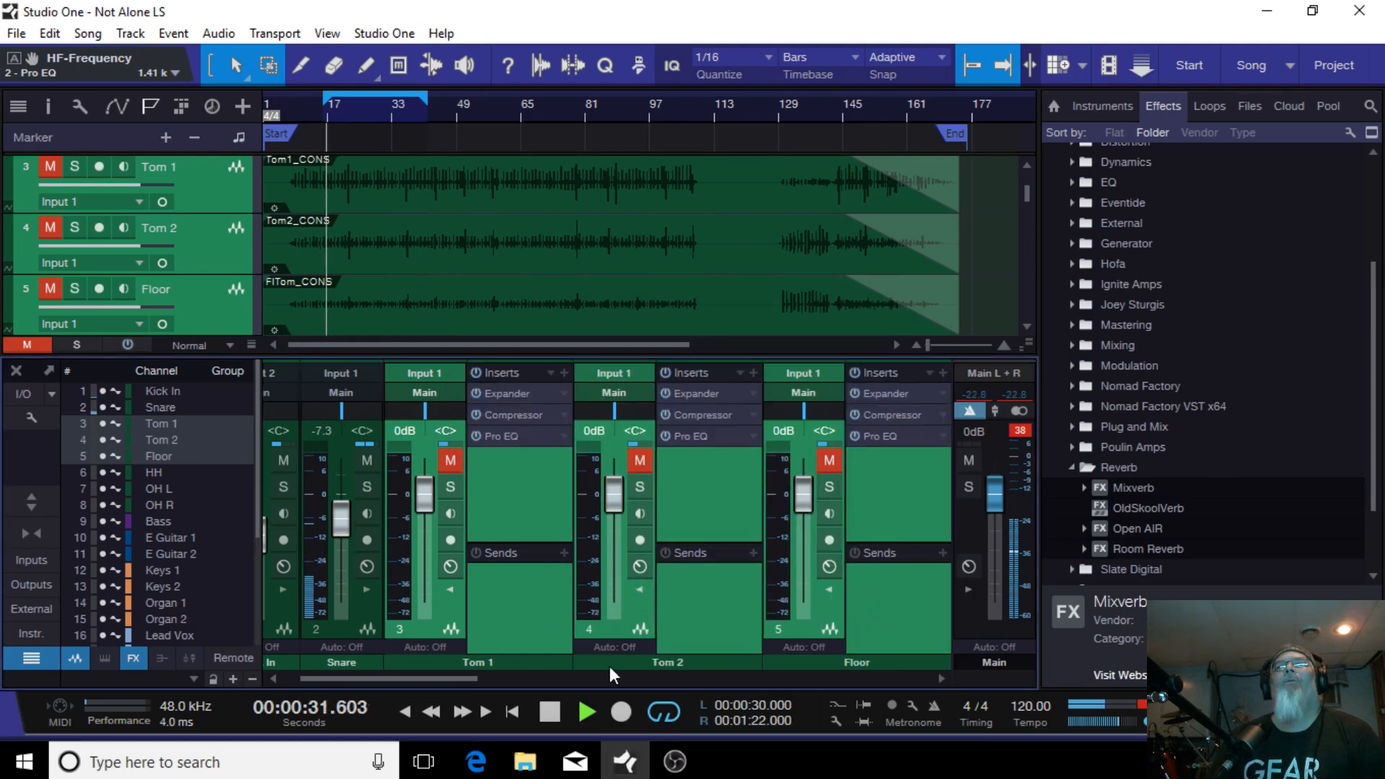
{"action": "left_click_drag", "start_coordinate": [455, 680], "coordinate": [494, 678]}
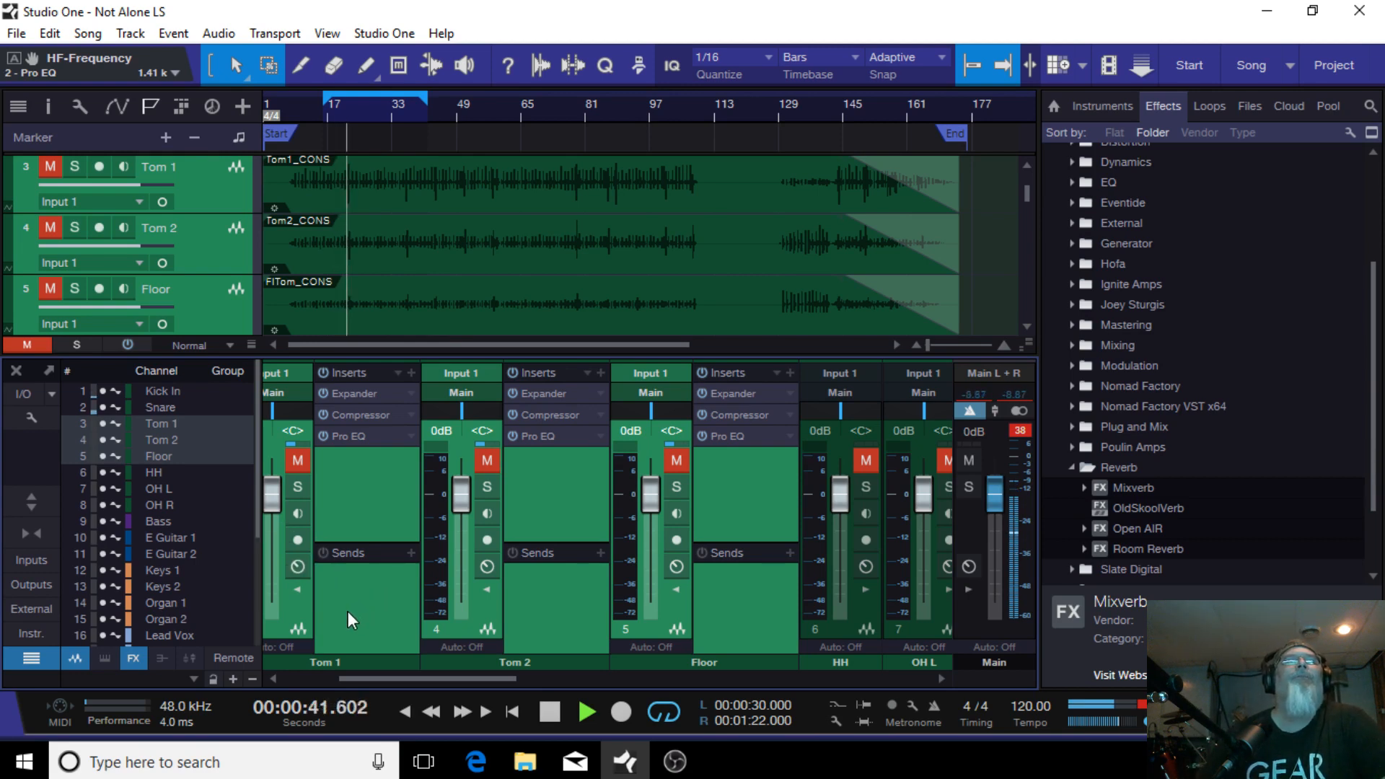
{"action": "left_click", "coordinate": [296, 612]}
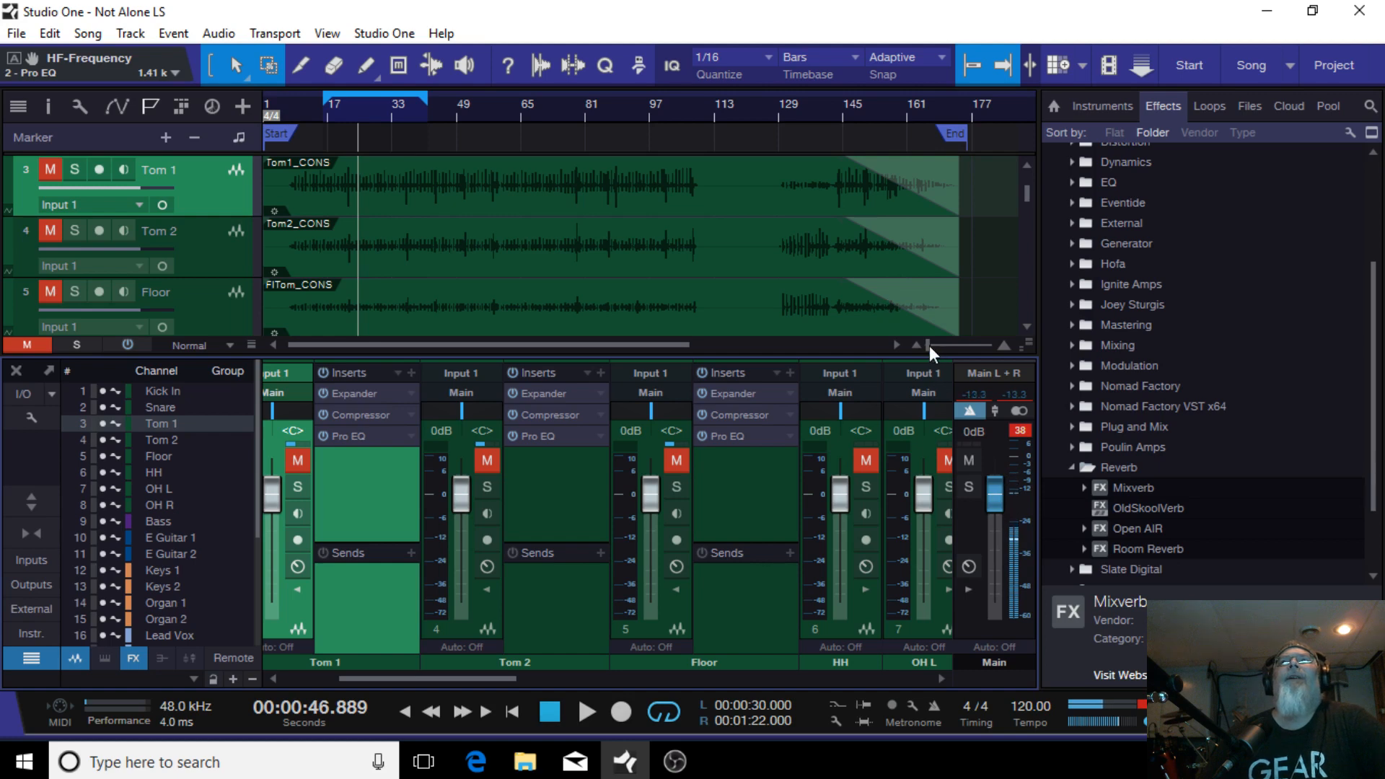
Step: Unmute the Tom 1, Tom 2 and Floor channels and play the song from bar 21
{"action": "left_click_drag", "start_coordinate": [929, 345], "coordinate": [933, 345]}
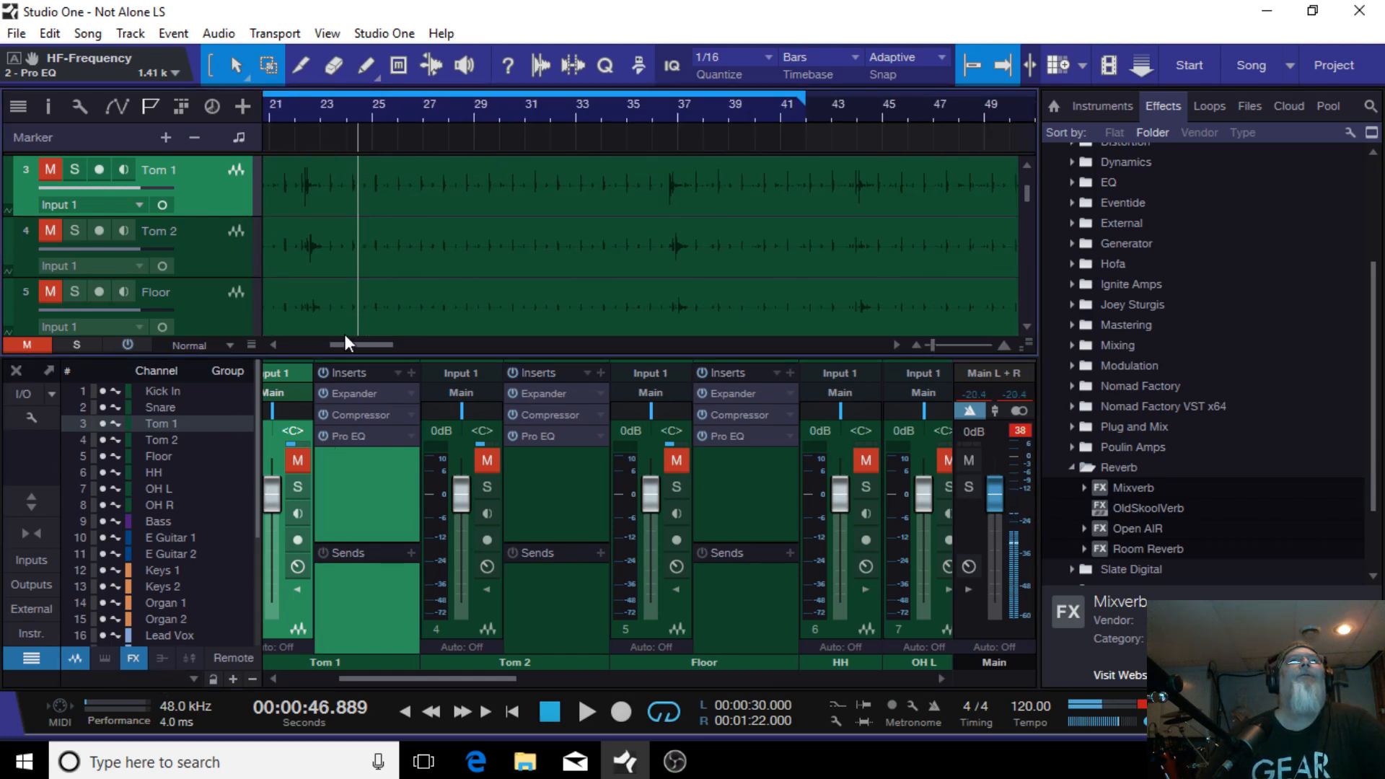
{"action": "left_click_drag", "start_coordinate": [360, 345], "coordinate": [345, 344]}
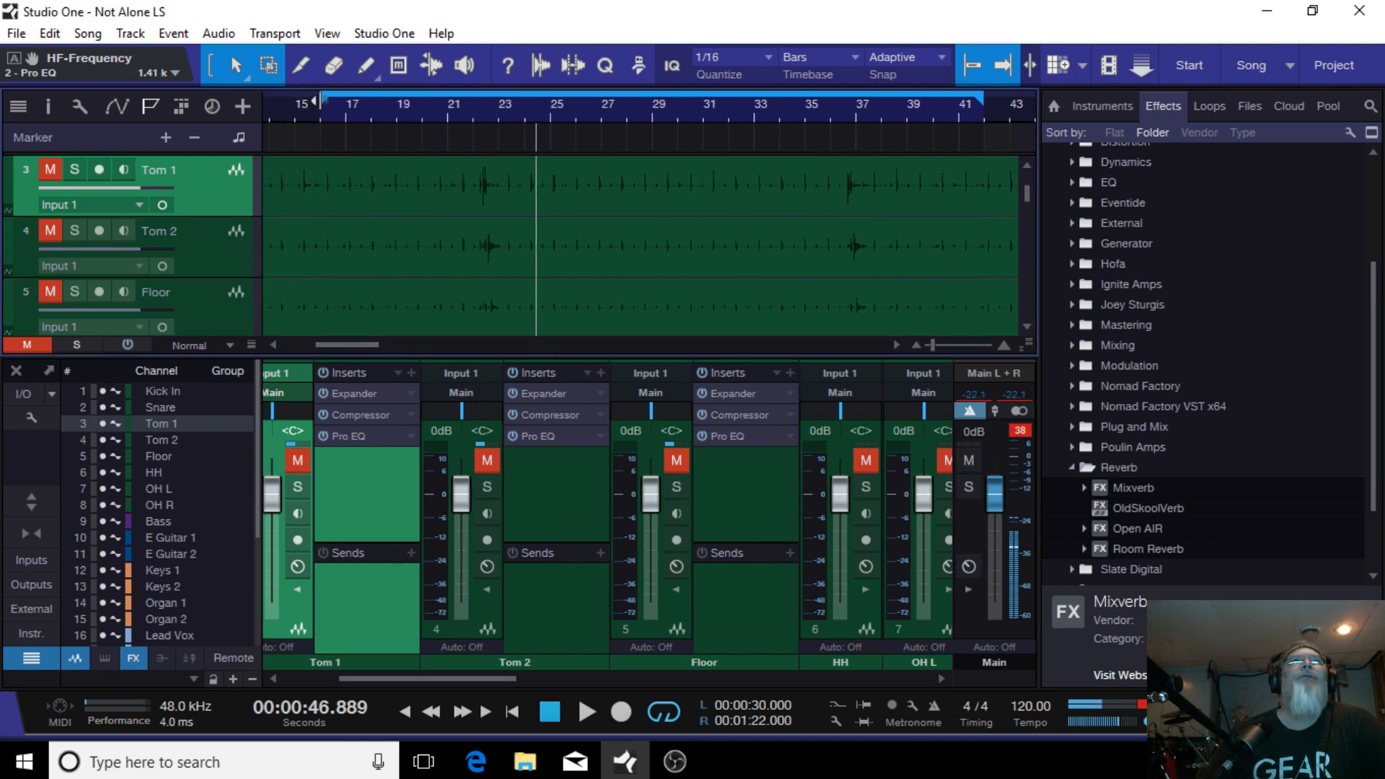
{"action": "left_click", "coordinate": [460, 114]}
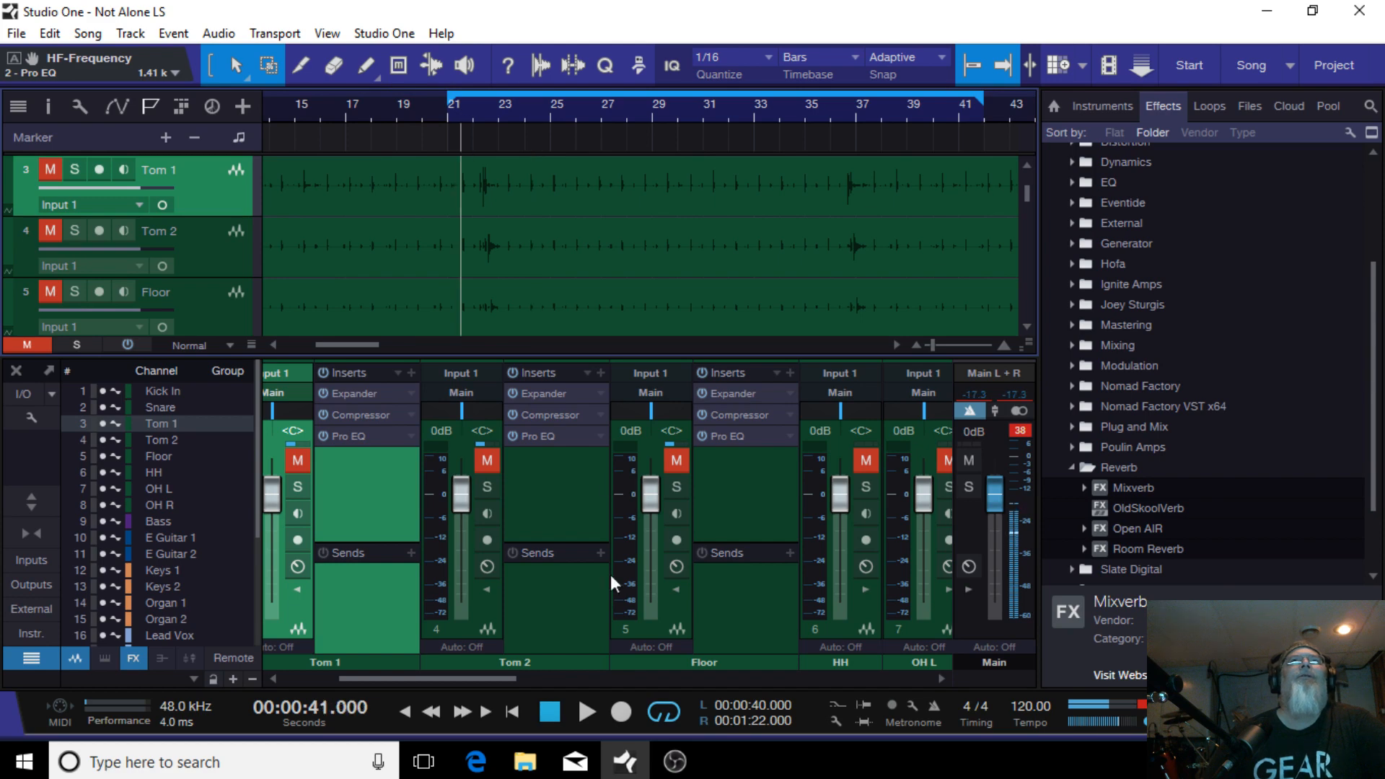
{"action": "left_click", "coordinate": [297, 464]}
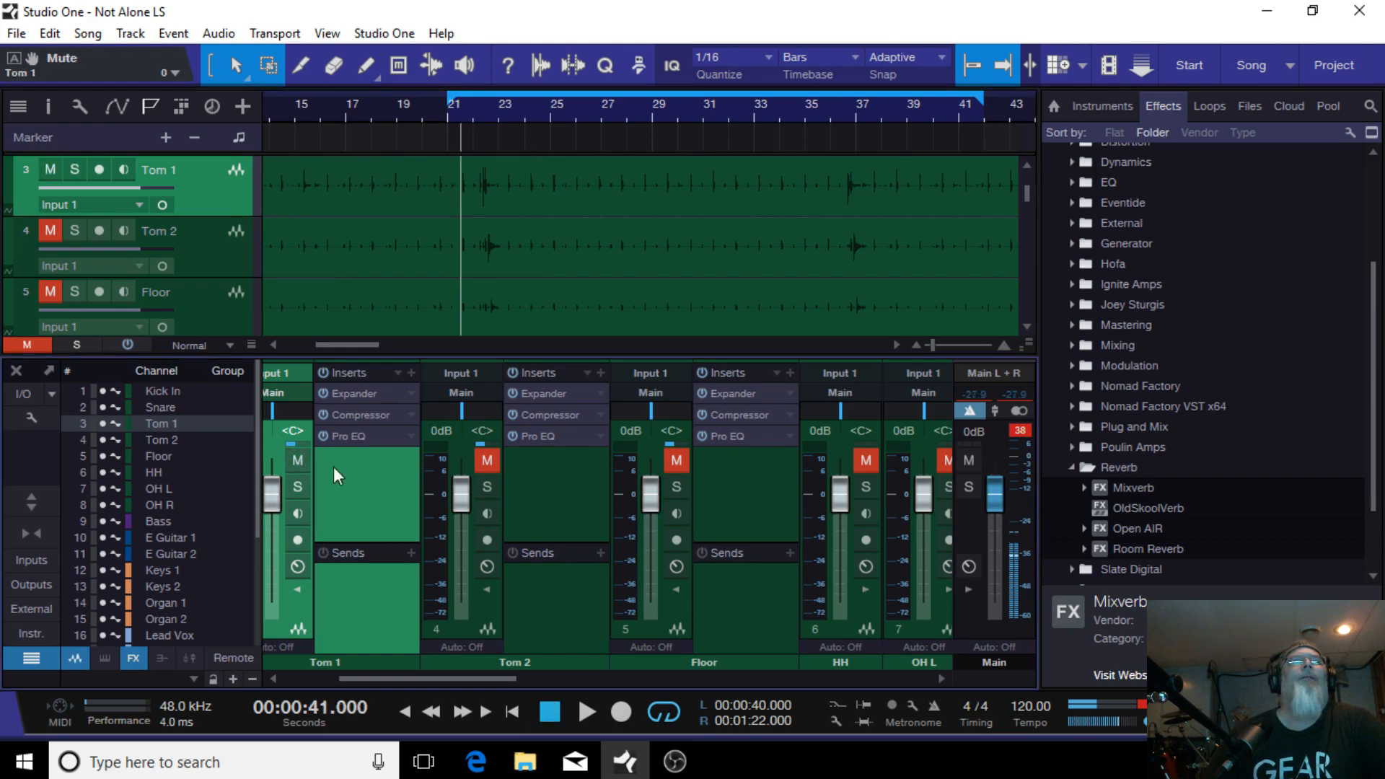
{"action": "left_click", "coordinate": [485, 465]}
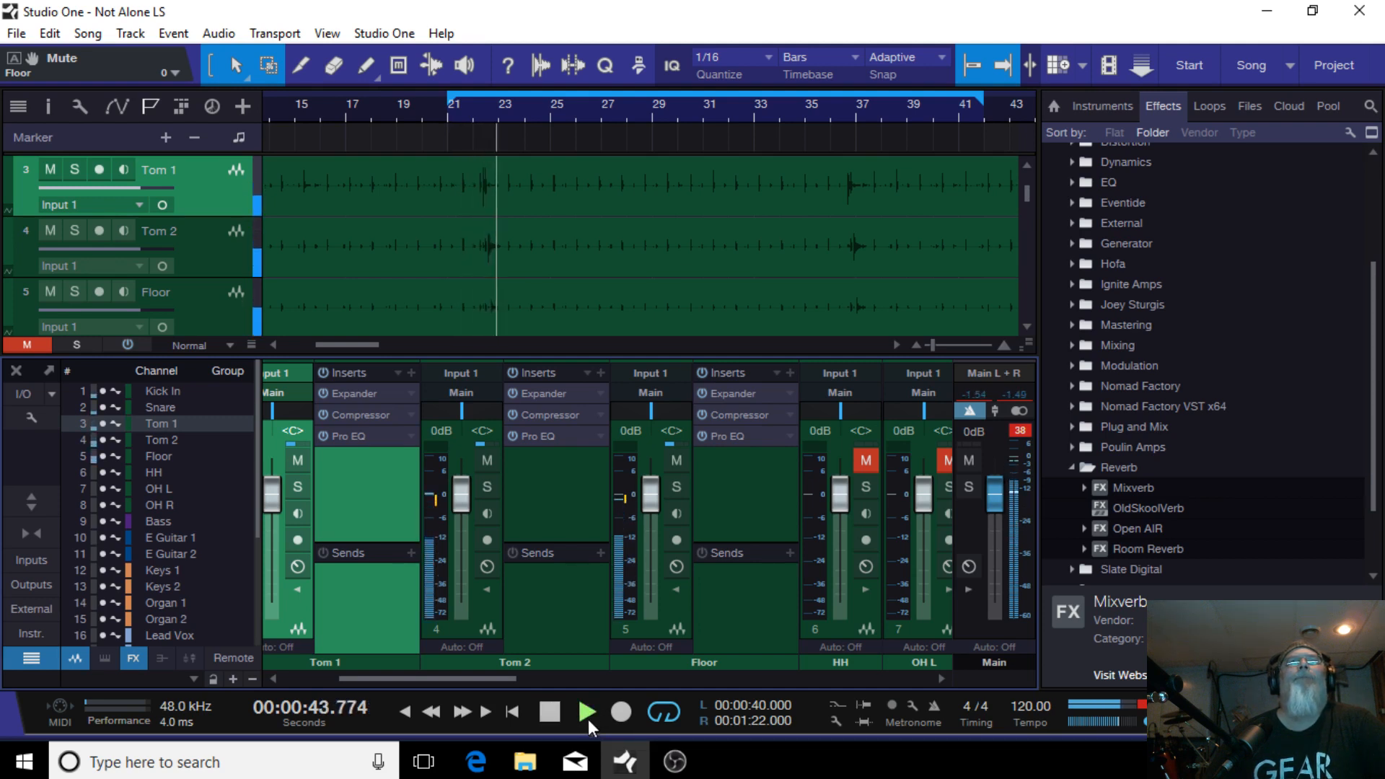
{"action": "key", "text": "space"}
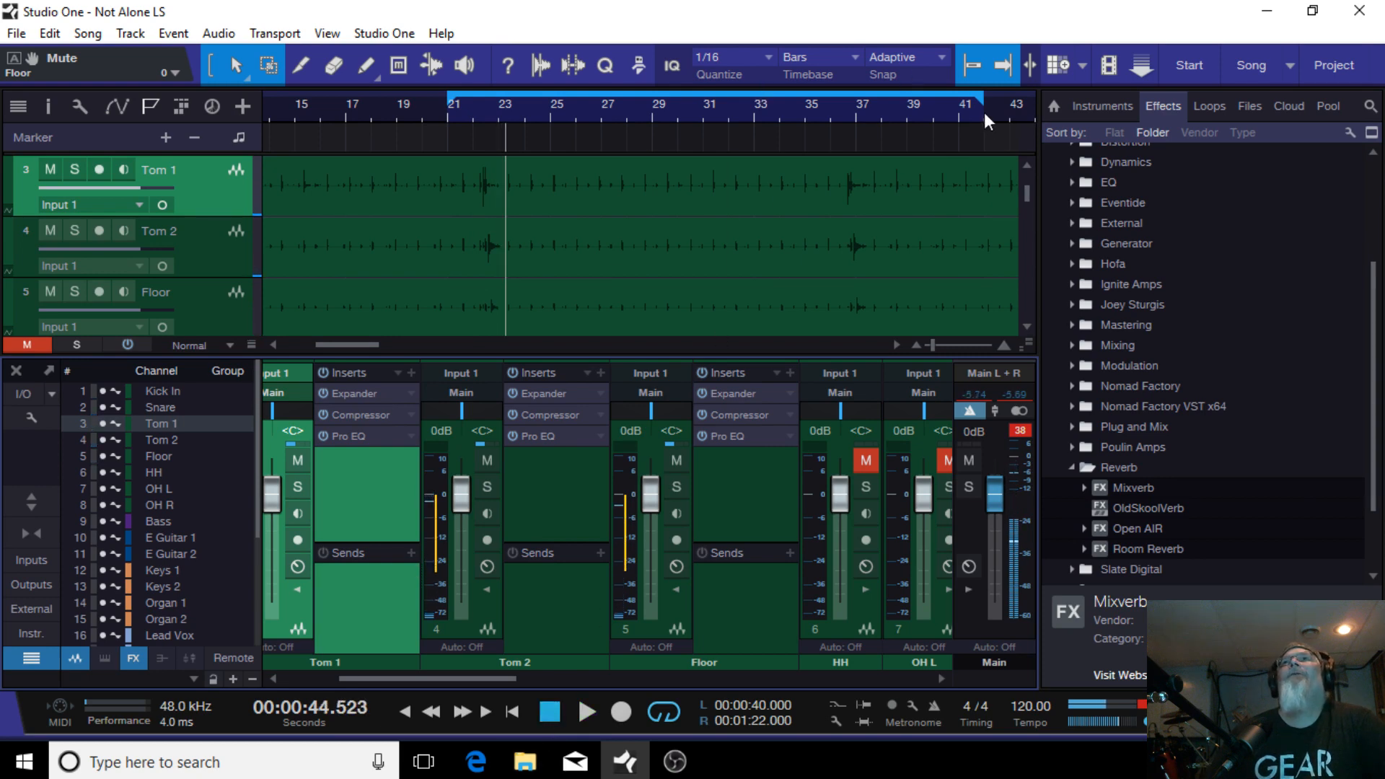
Step: Set the loop range to end around bar 23
{"action": "left_click_drag", "start_coordinate": [984, 104], "coordinate": [521, 153]}
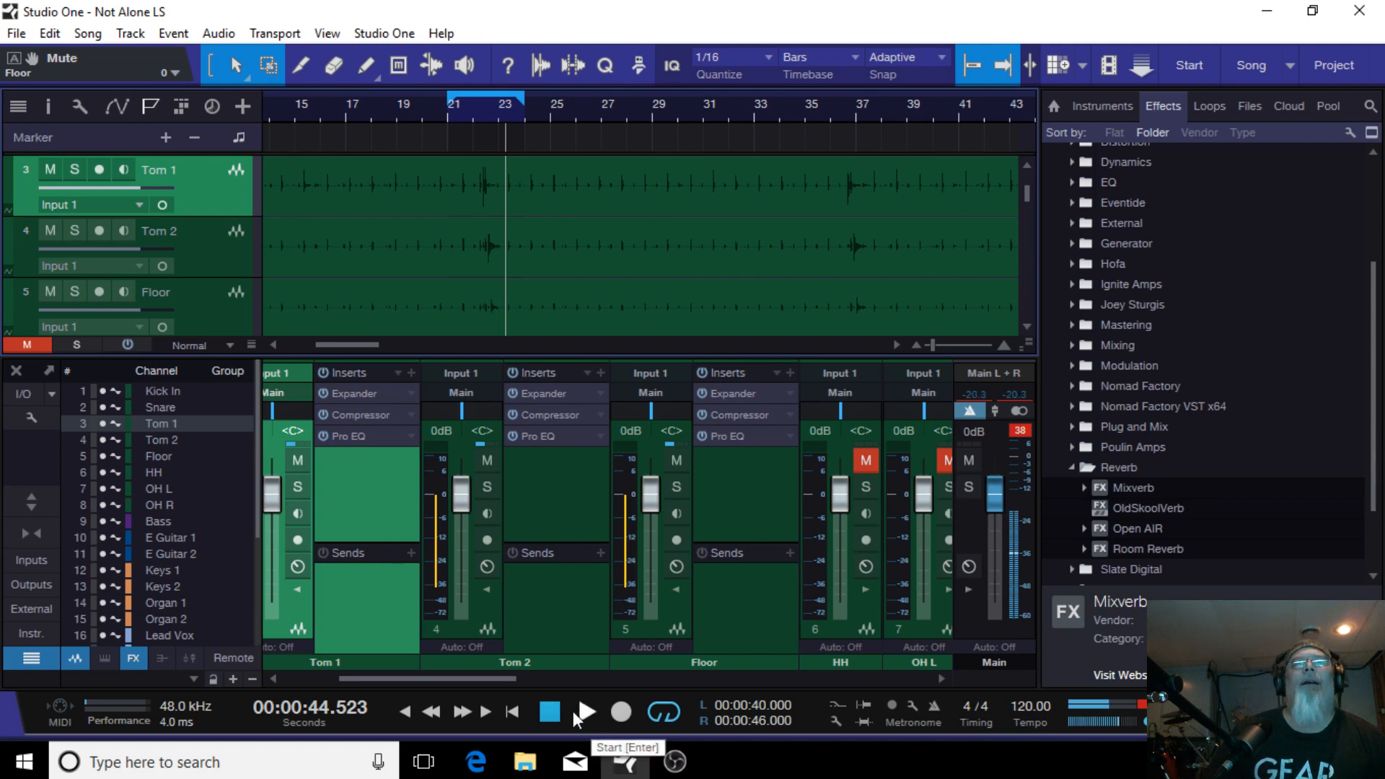
{"action": "mouse_move", "coordinate": [619, 766]}
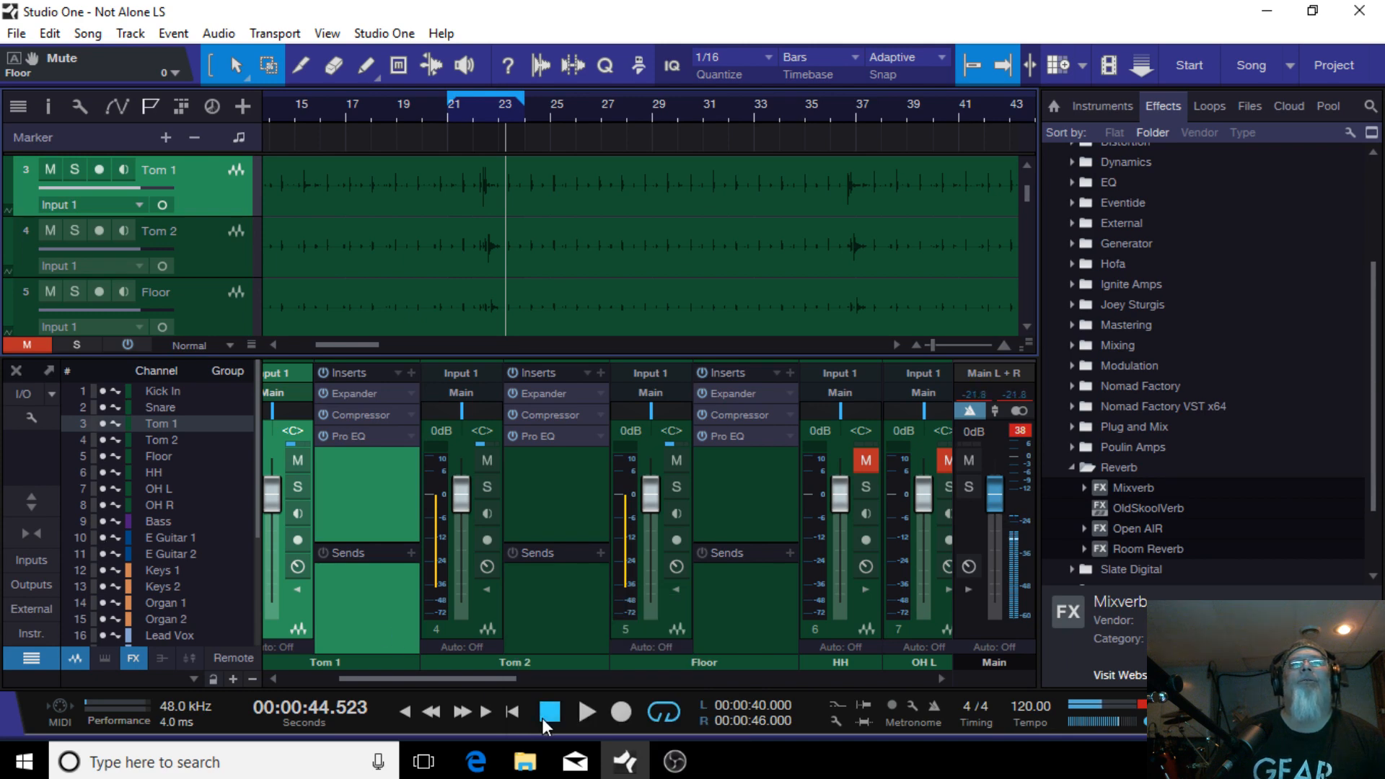
{"action": "left_click", "coordinate": [298, 462]}
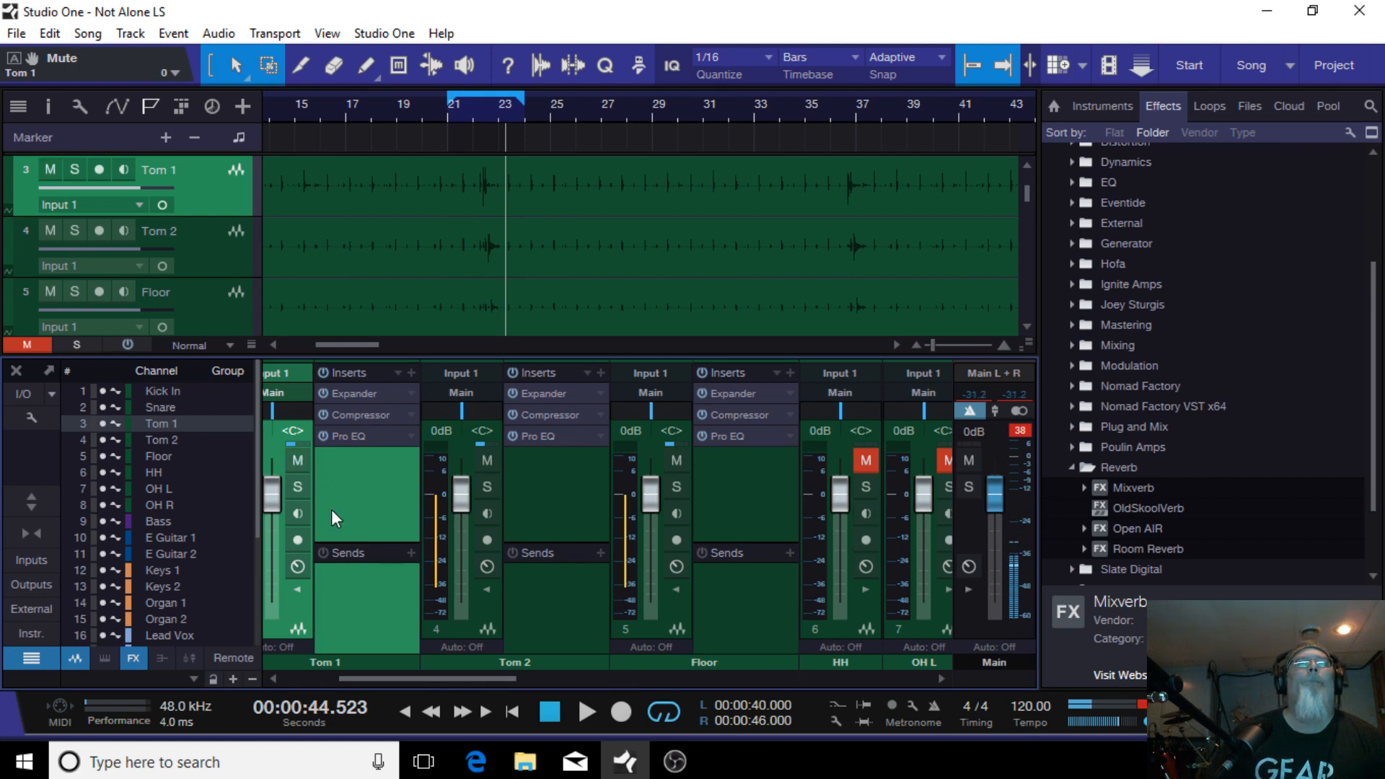
Step: Solo only the Tom 1 channel and play back the looped section
{"action": "left_click_drag", "start_coordinate": [379, 681], "coordinate": [894, 656]}
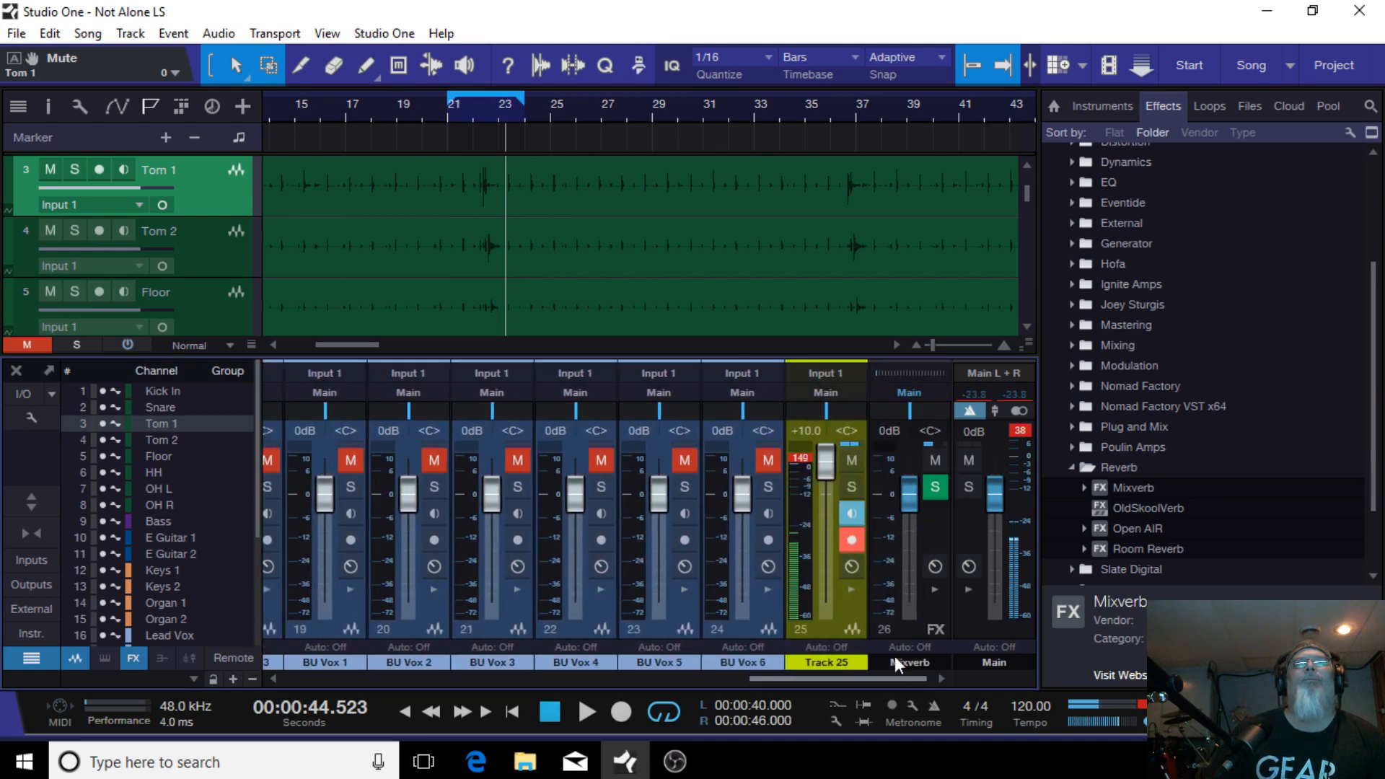
{"action": "left_click", "coordinate": [849, 484]}
{"action": "left_click_drag", "start_coordinate": [824, 677], "coordinate": [350, 651]}
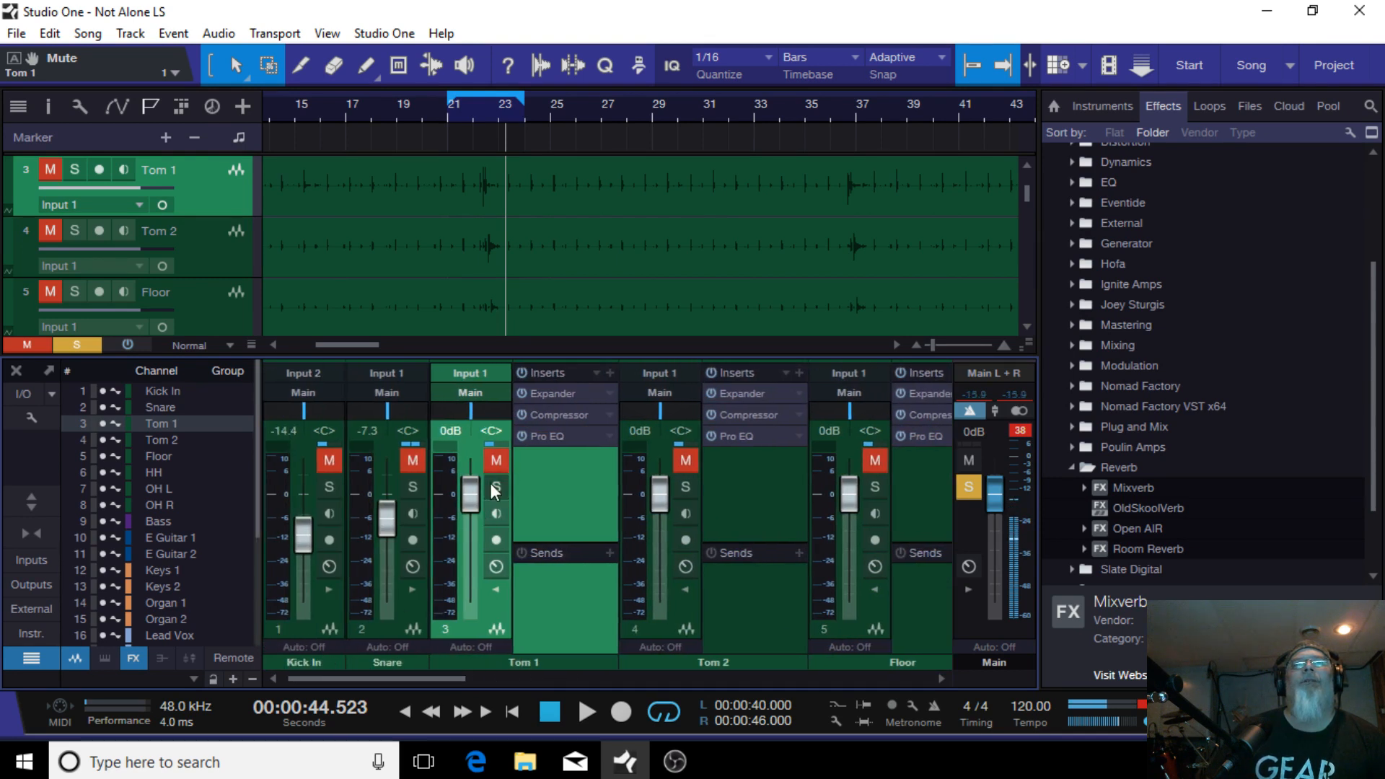
{"action": "left_click", "coordinate": [683, 488]}
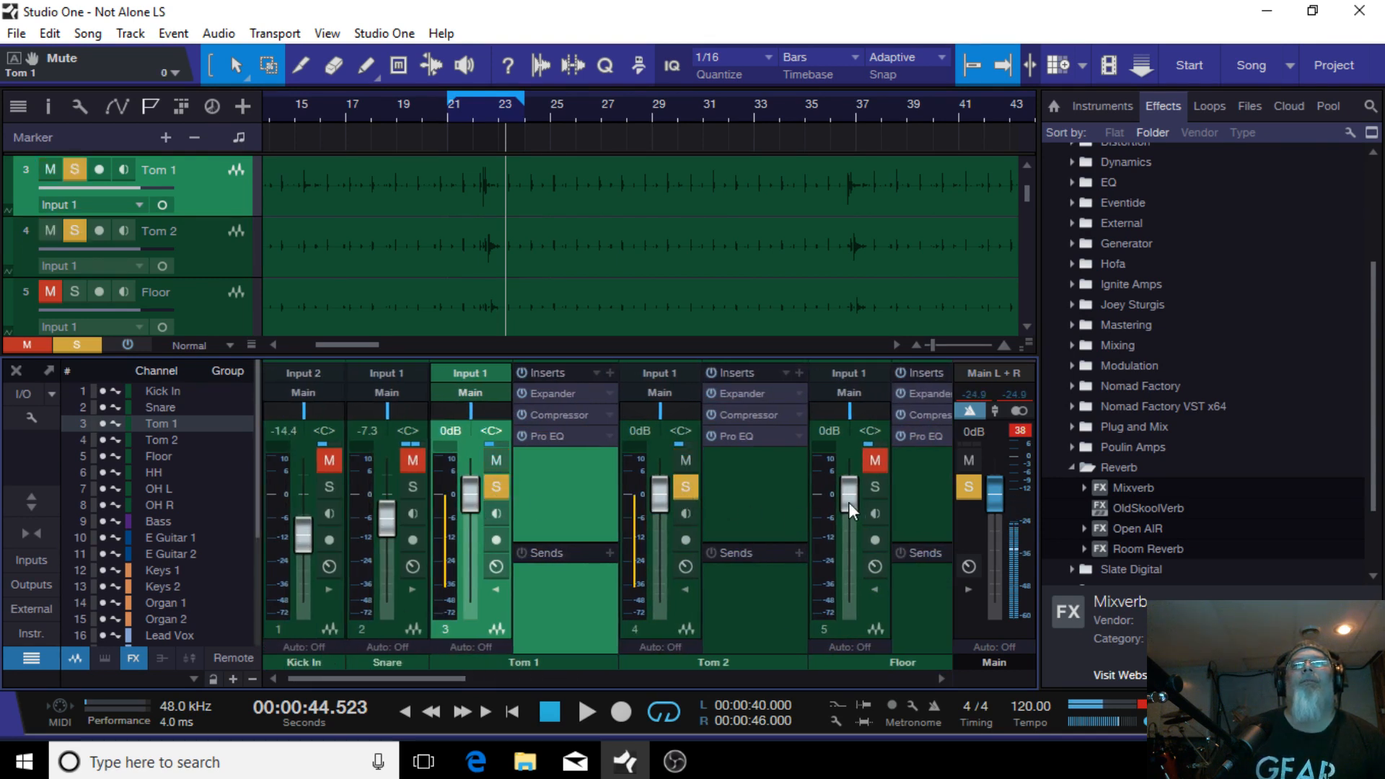
{"action": "left_click", "coordinate": [873, 487]}
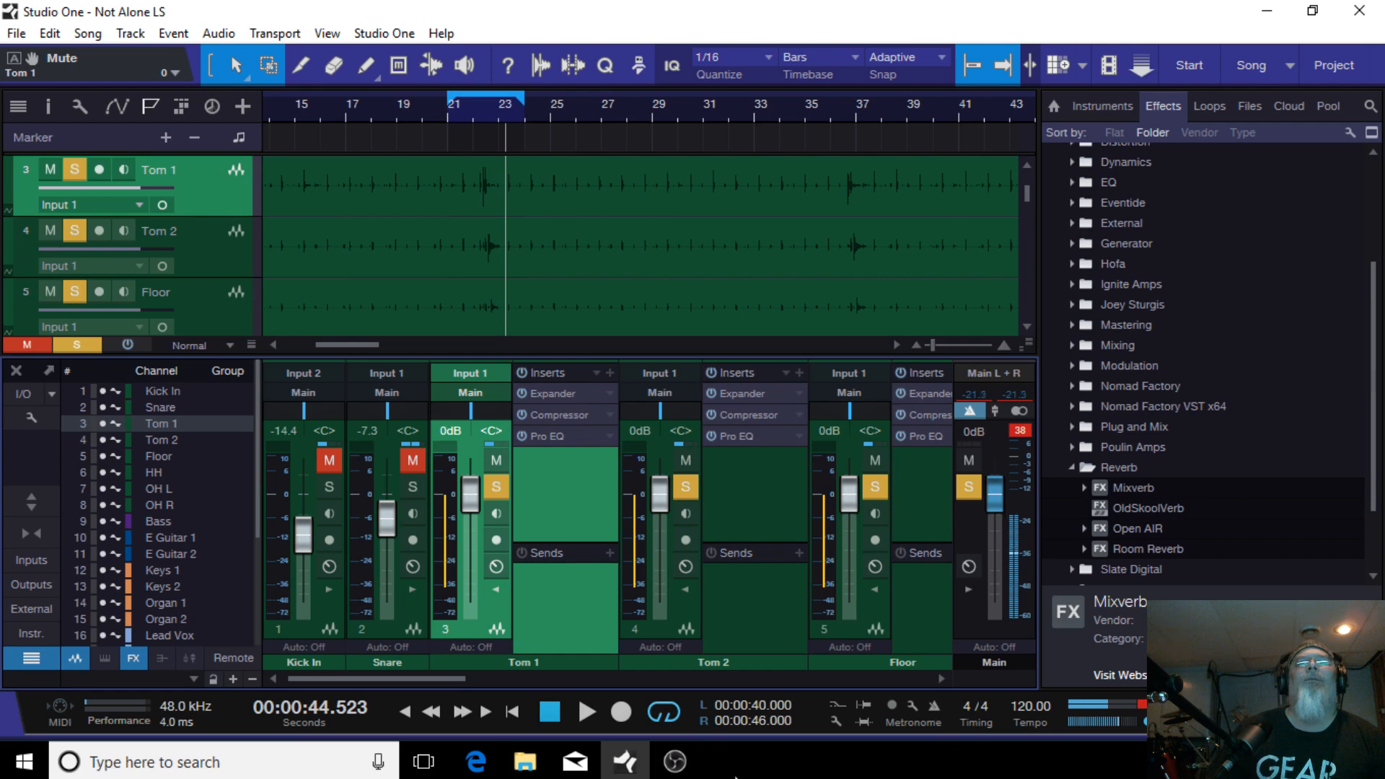
{"action": "left_click", "coordinate": [581, 711]}
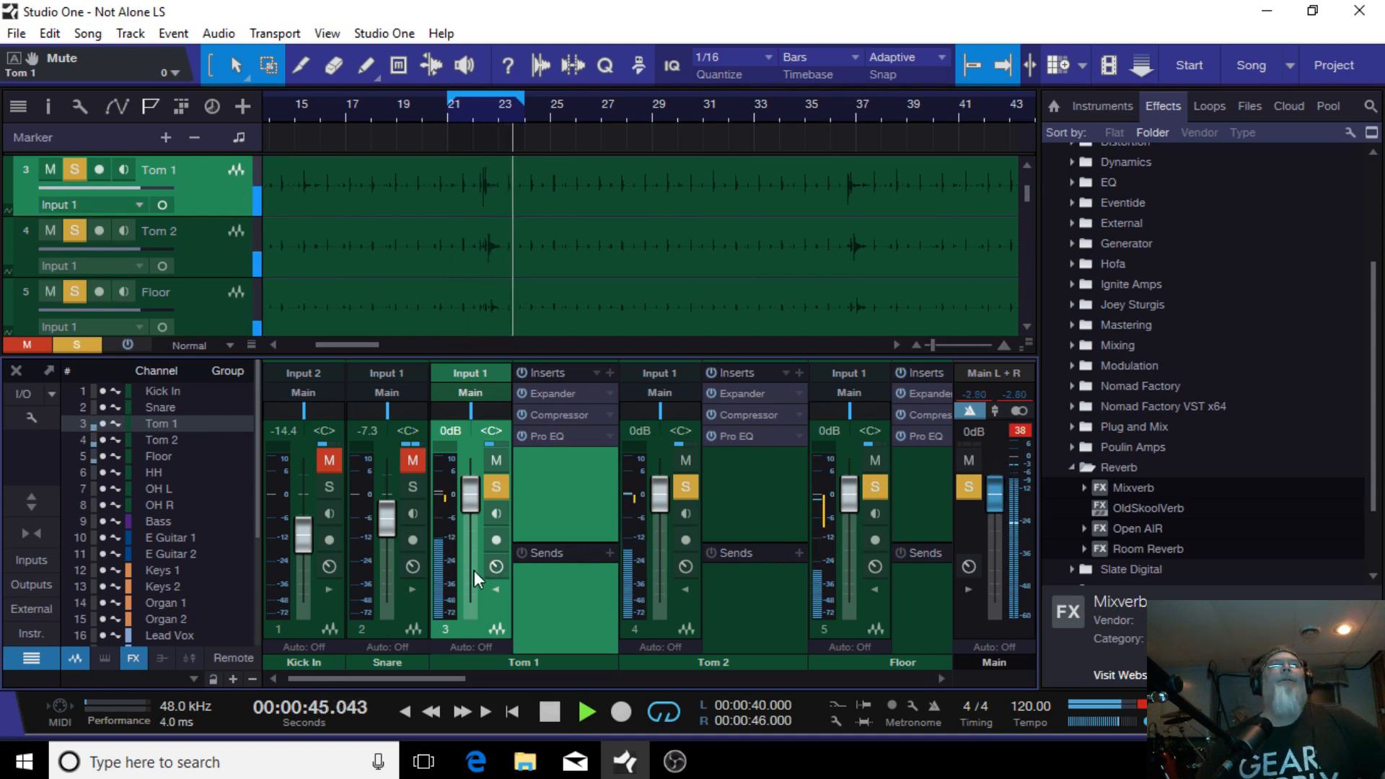
{"action": "left_click", "coordinate": [683, 488]}
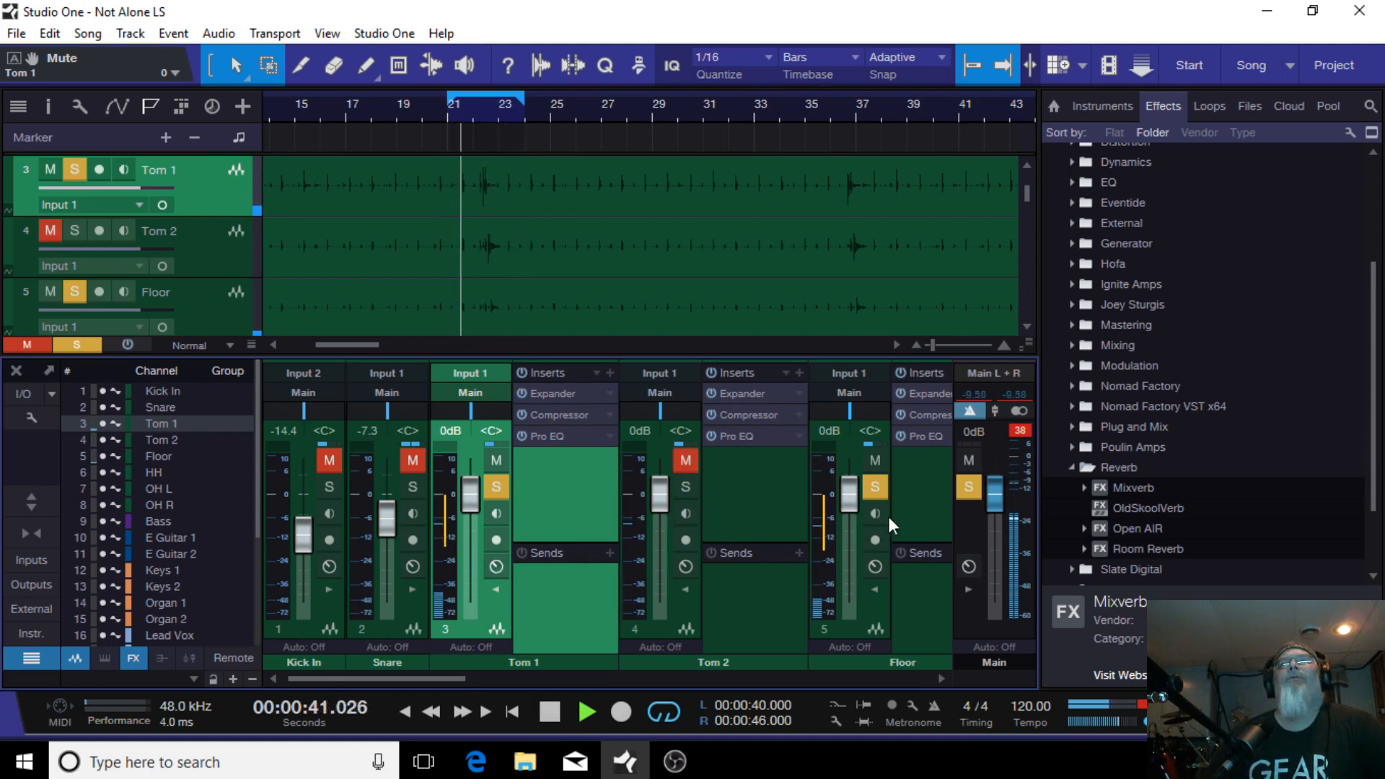
{"action": "left_click", "coordinate": [875, 489]}
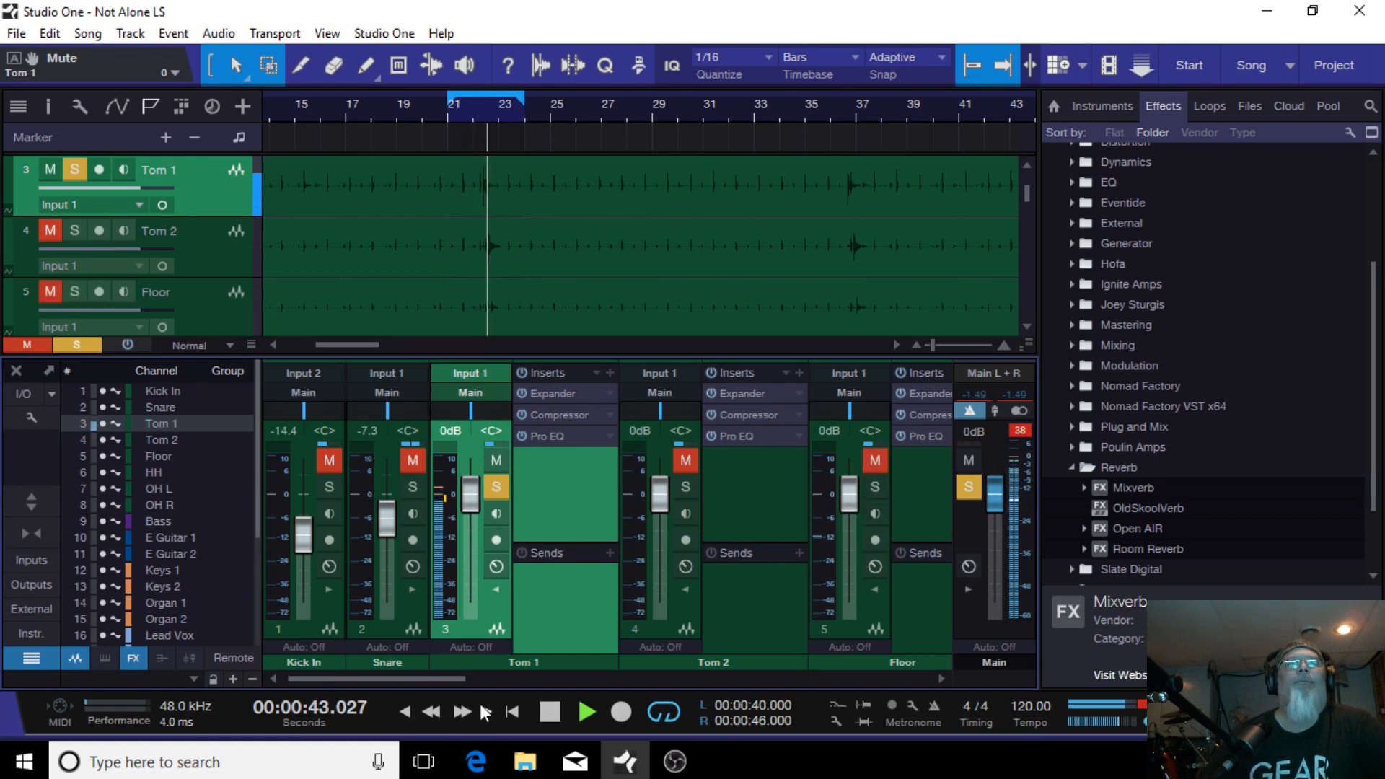
Step: Lower the Tom 1 fader to -6.7 dB and narrow the loop to 41.5–44.0 seconds
{"action": "left_click_drag", "start_coordinate": [416, 672], "coordinate": [424, 673]}
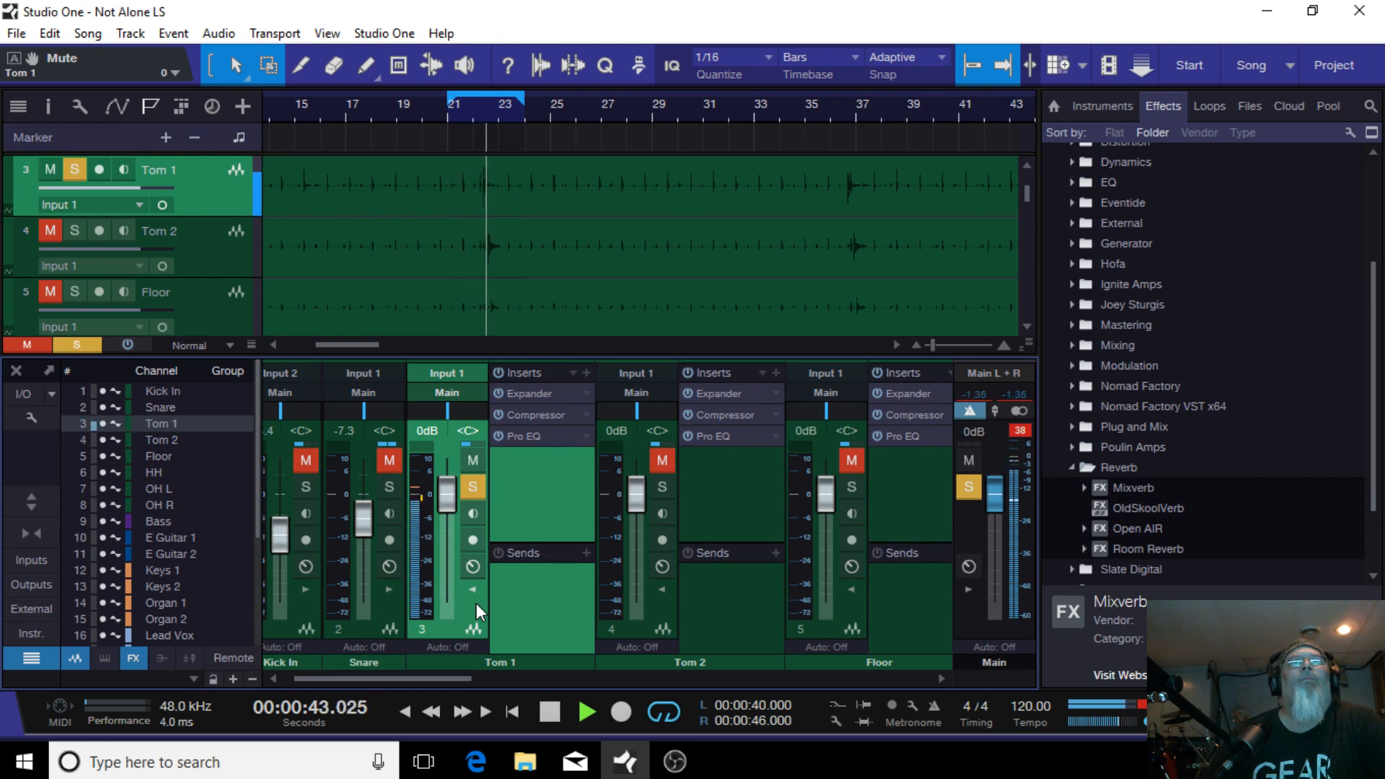
{"action": "left_click_drag", "start_coordinate": [440, 503], "coordinate": [449, 527]}
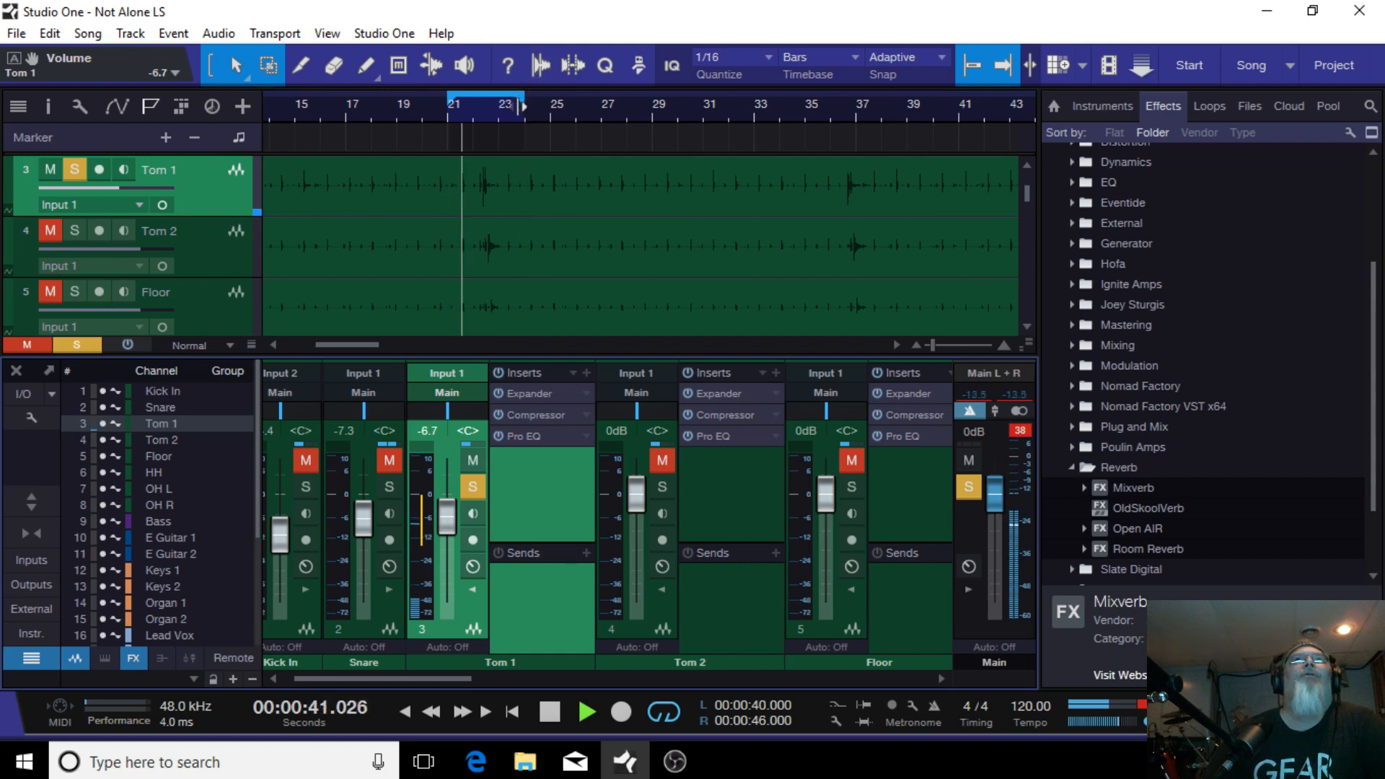
{"action": "left_click_drag", "start_coordinate": [525, 107], "coordinate": [488, 115]}
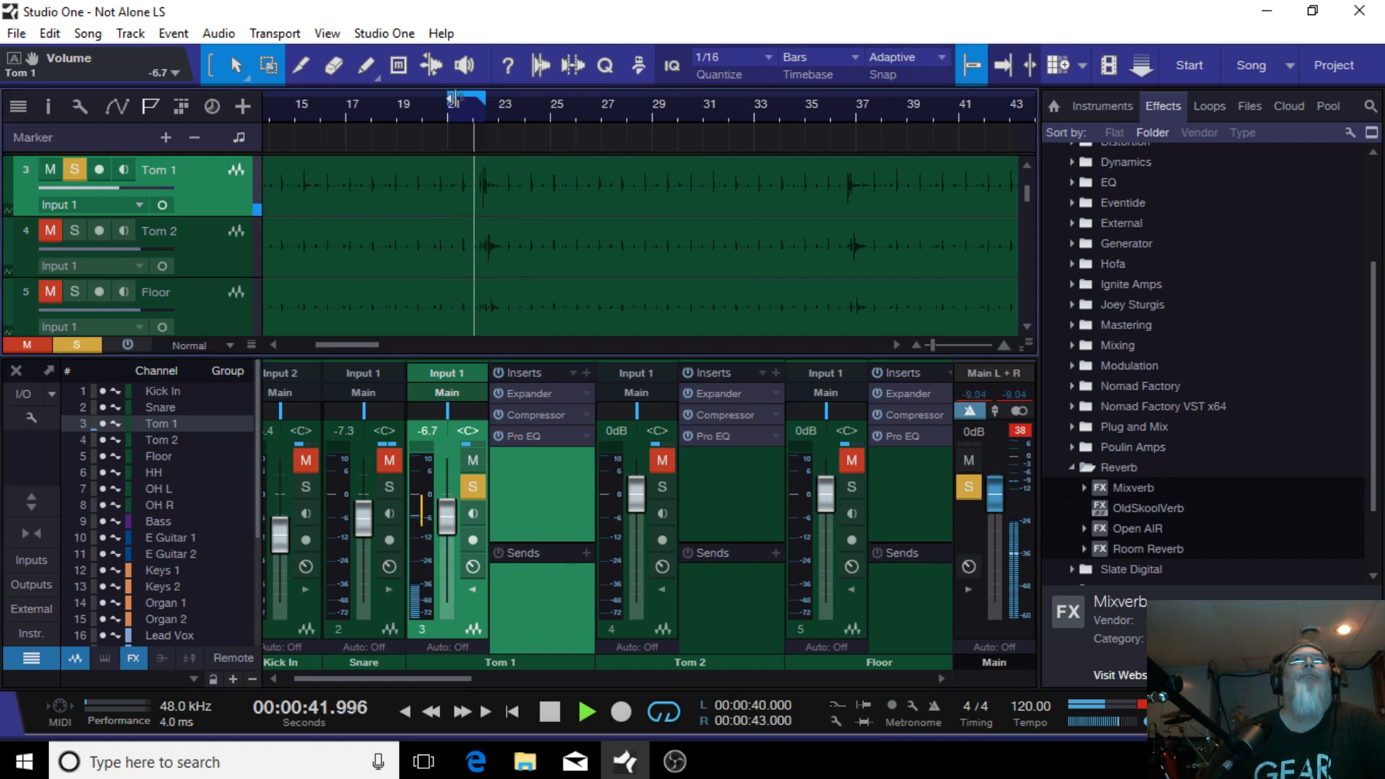
{"action": "left_click_drag", "start_coordinate": [450, 98], "coordinate": [499, 102]}
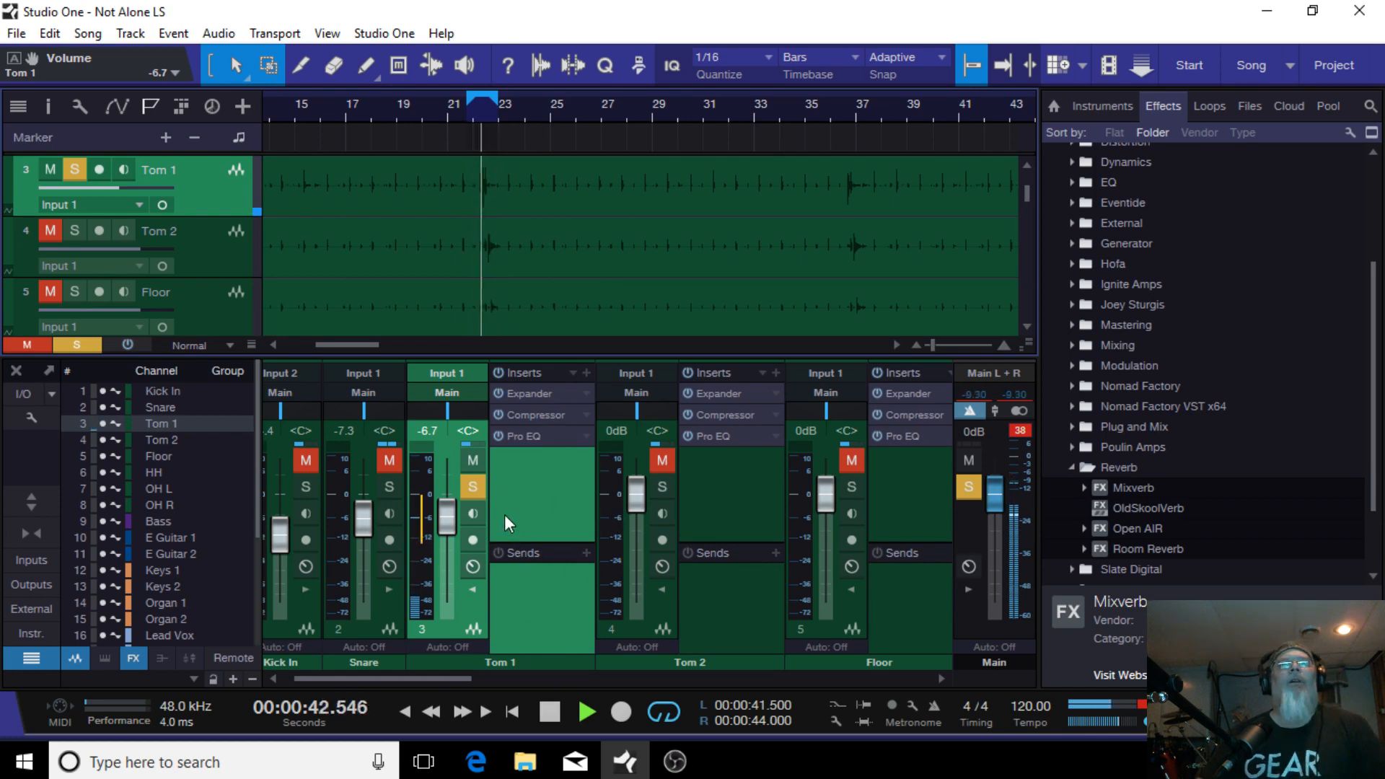
Step: Open the Tom 1 Expander and set its threshold to -7.20 dB and ratio to 1:2.4
{"action": "double_click", "coordinate": [543, 396]}
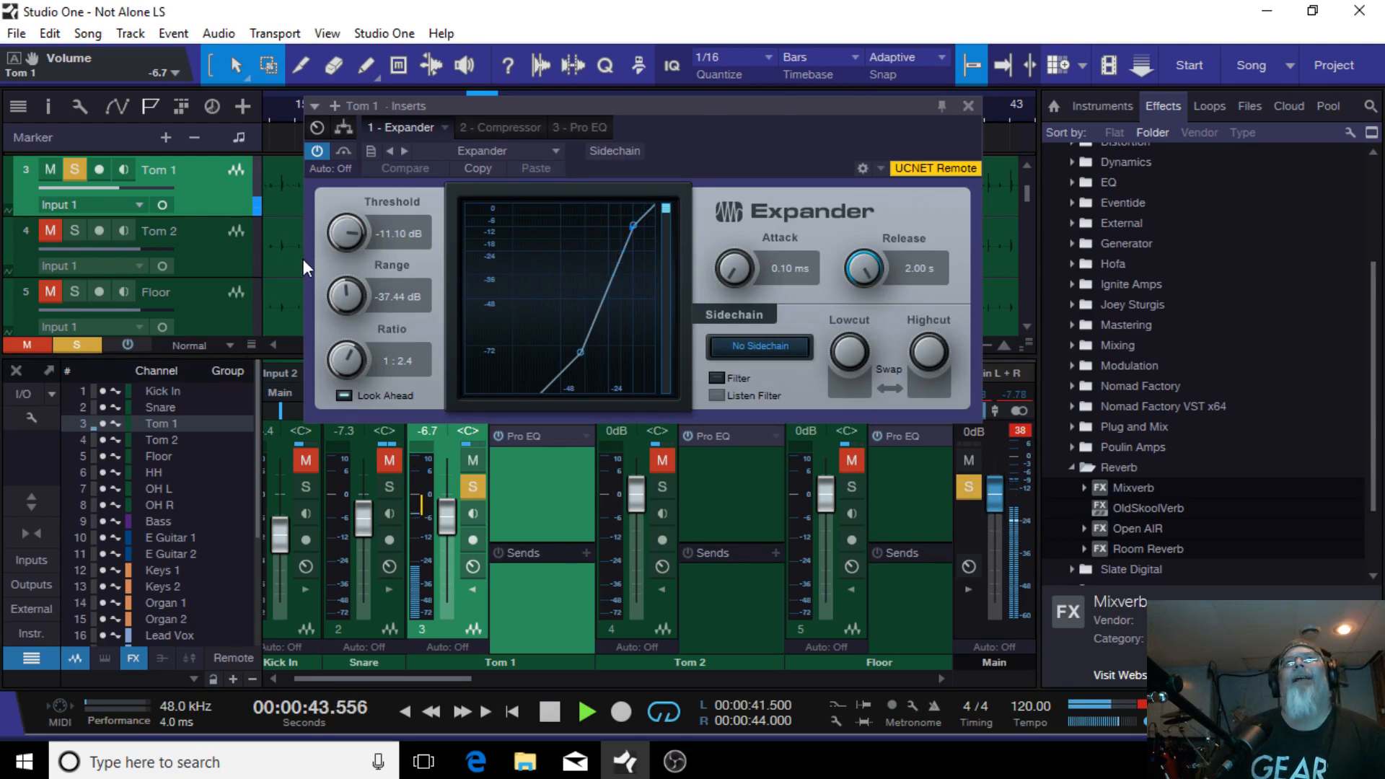
{"action": "left_click", "coordinate": [345, 300]}
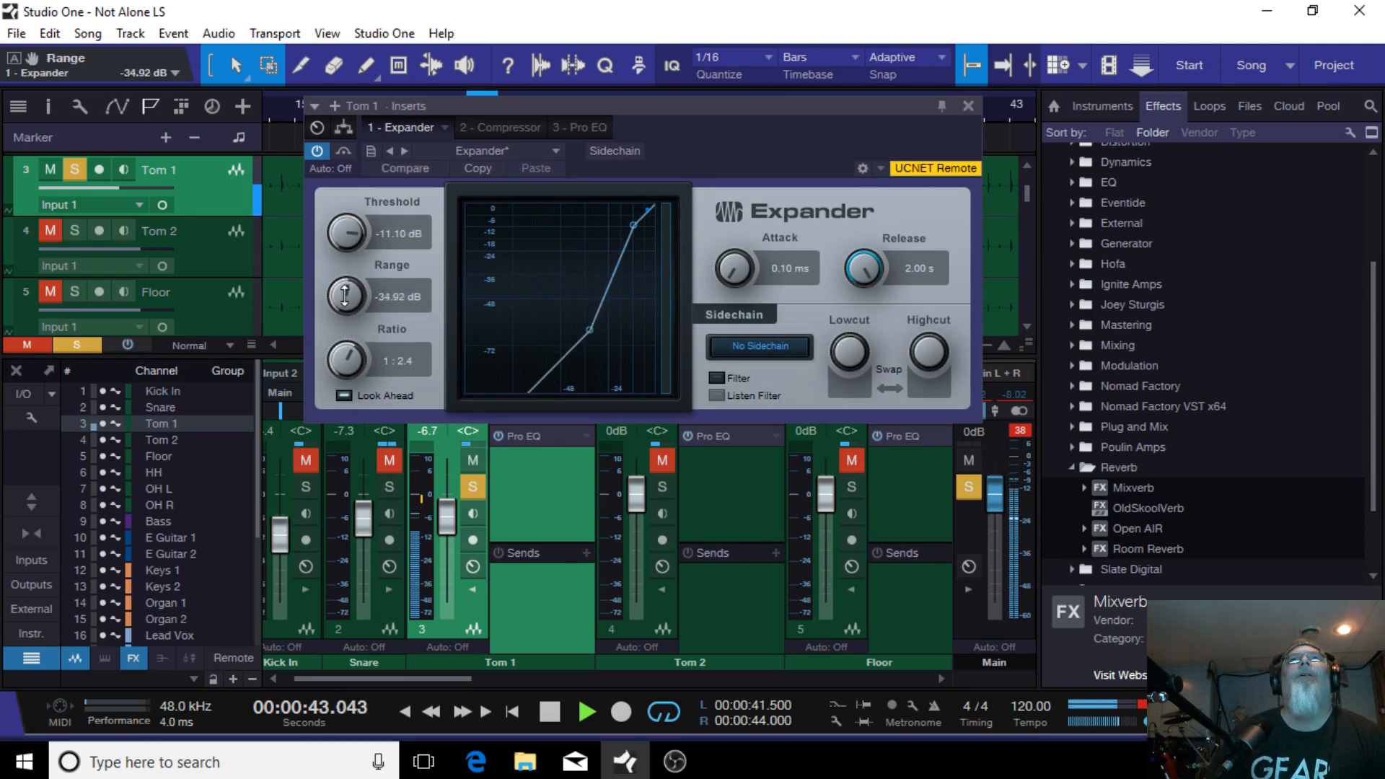
{"action": "left_click_drag", "start_coordinate": [337, 235], "coordinate": [358, 238]}
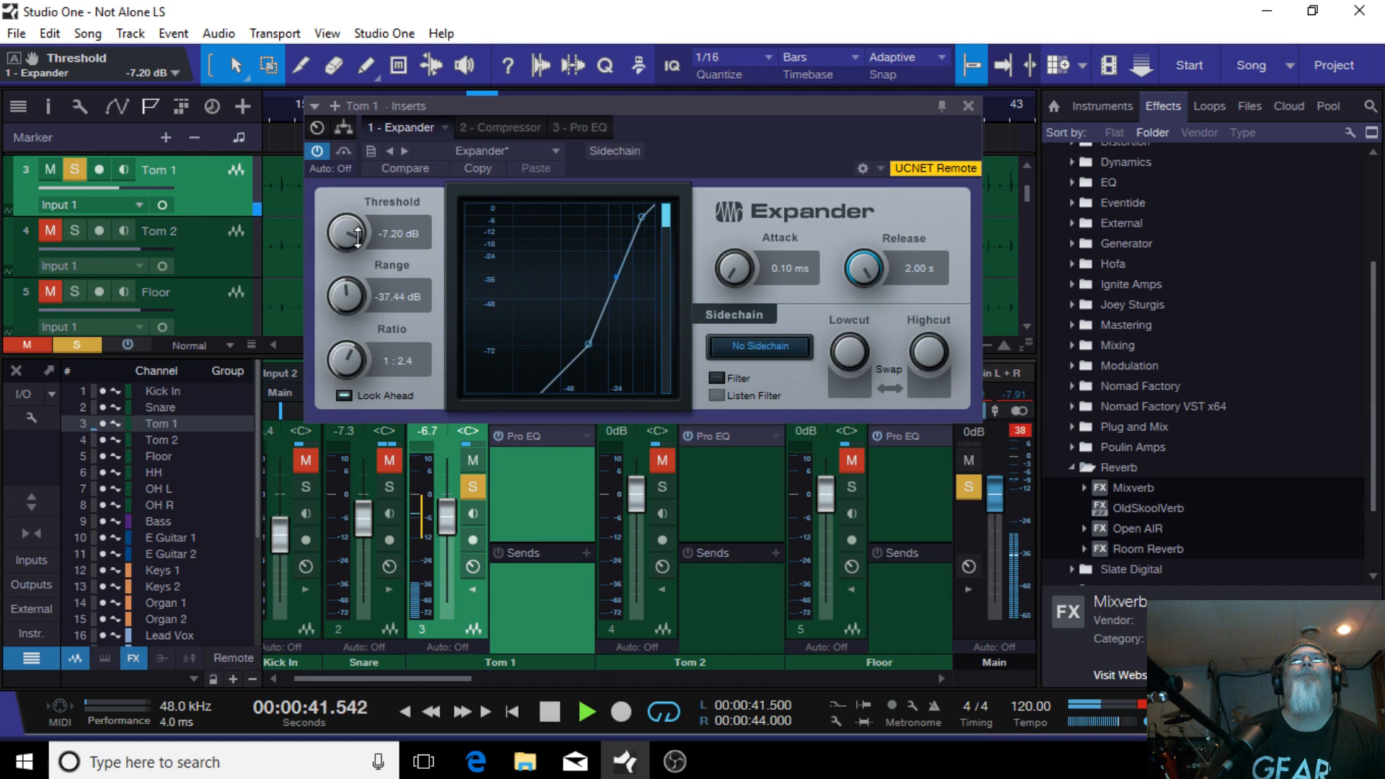
{"action": "left_click_drag", "start_coordinate": [344, 352], "coordinate": [353, 312]}
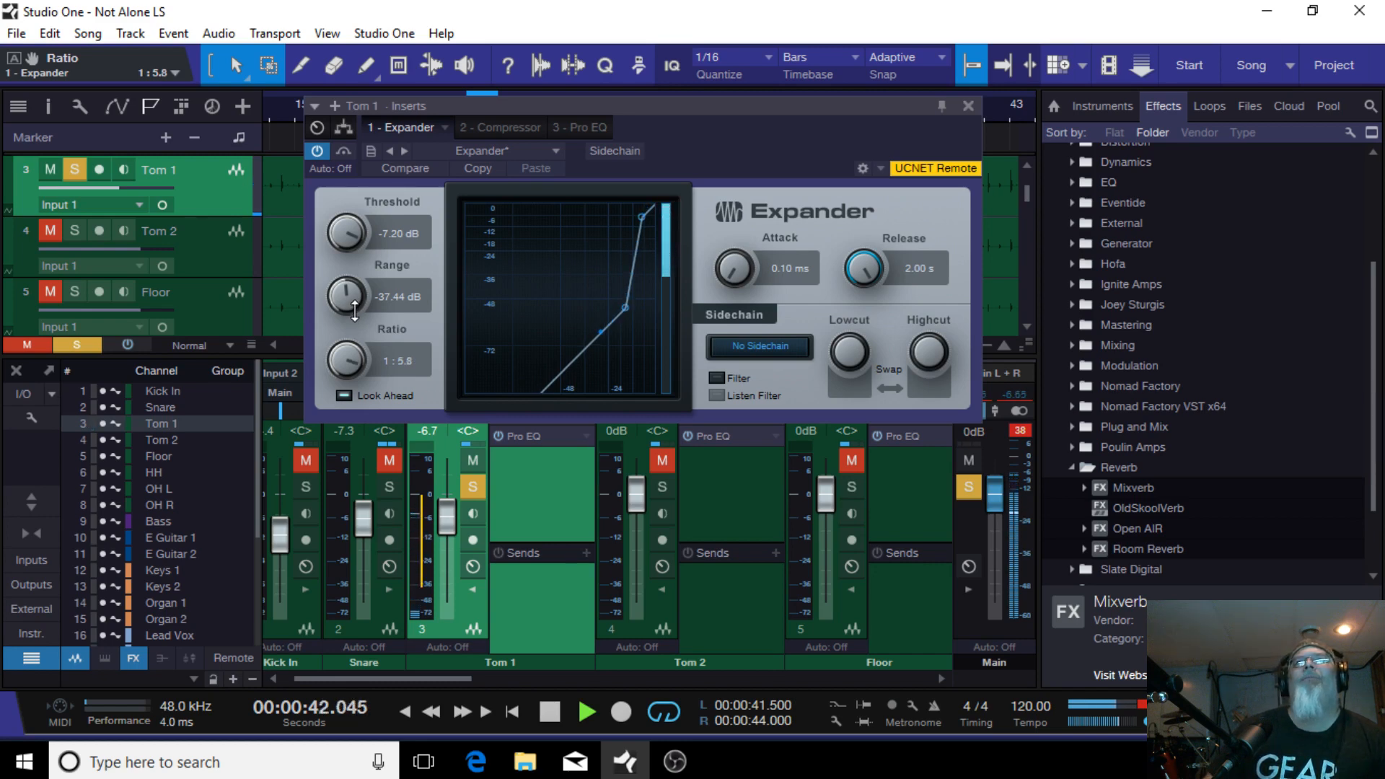
{"action": "left_click_drag", "start_coordinate": [354, 310], "coordinate": [356, 310]}
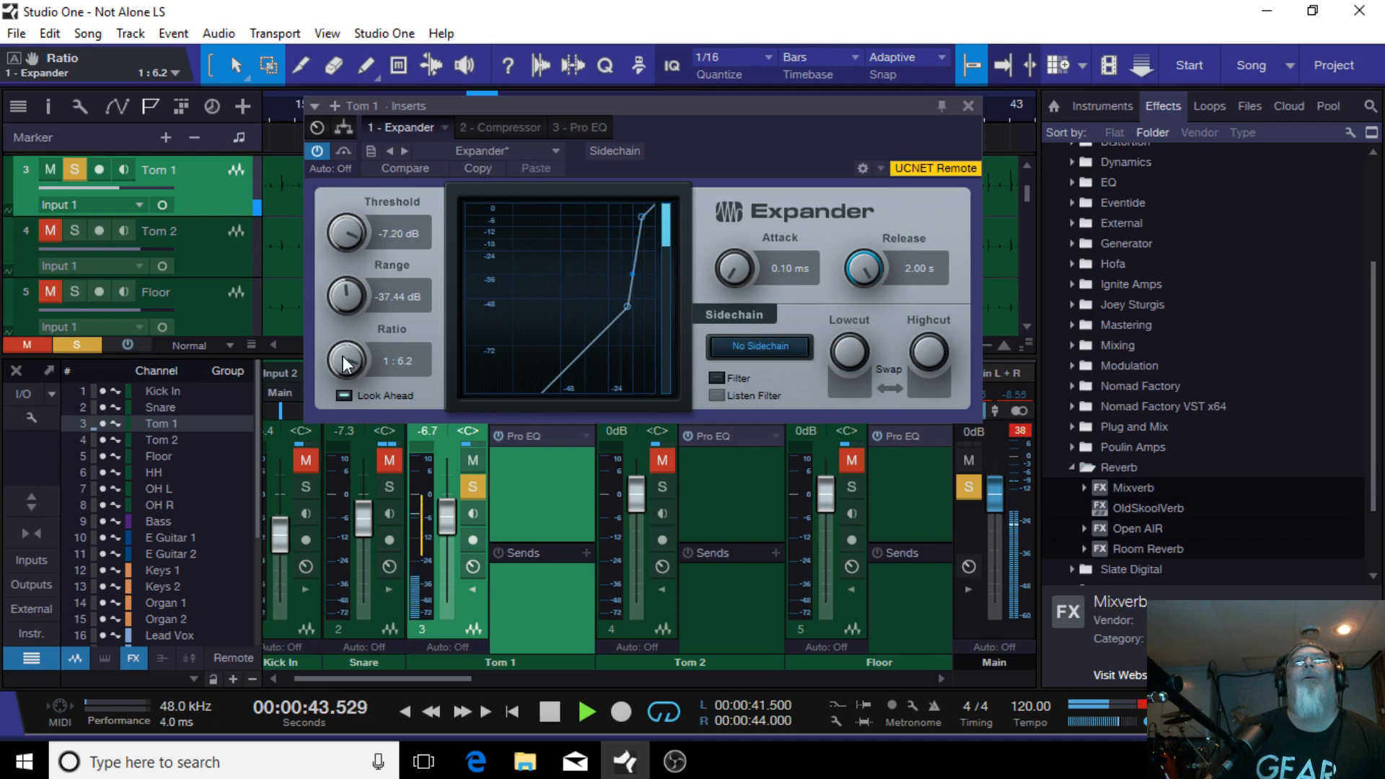
{"action": "left_click_drag", "start_coordinate": [343, 360], "coordinate": [346, 397]}
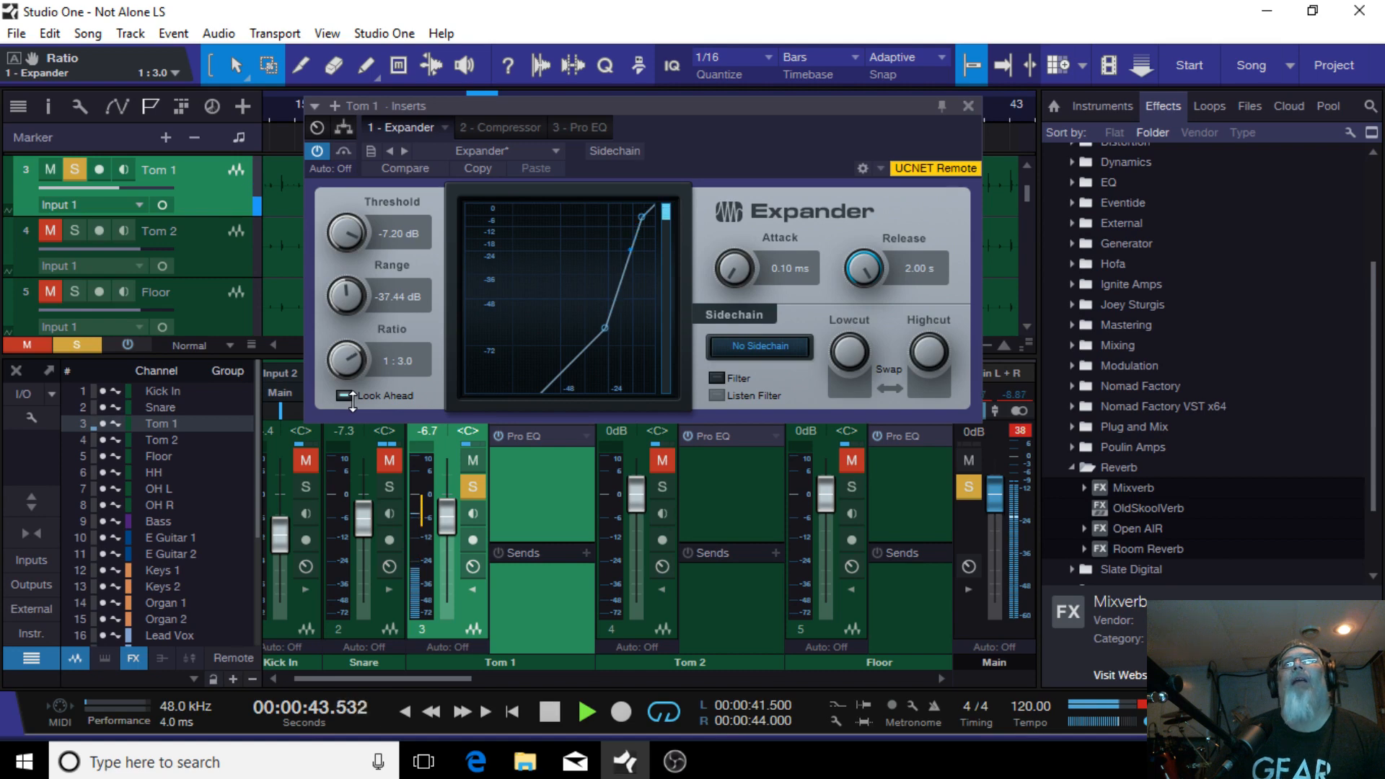
{"action": "mouse_move", "coordinate": [352, 402]}
{"action": "left_mouse_down"}
{"action": "mouse_move", "coordinate": [353, 440]}
{"action": "mouse_move", "coordinate": [349, 341]}
{"action": "mouse_move", "coordinate": [351, 416]}
{"action": "left_mouse_up"}
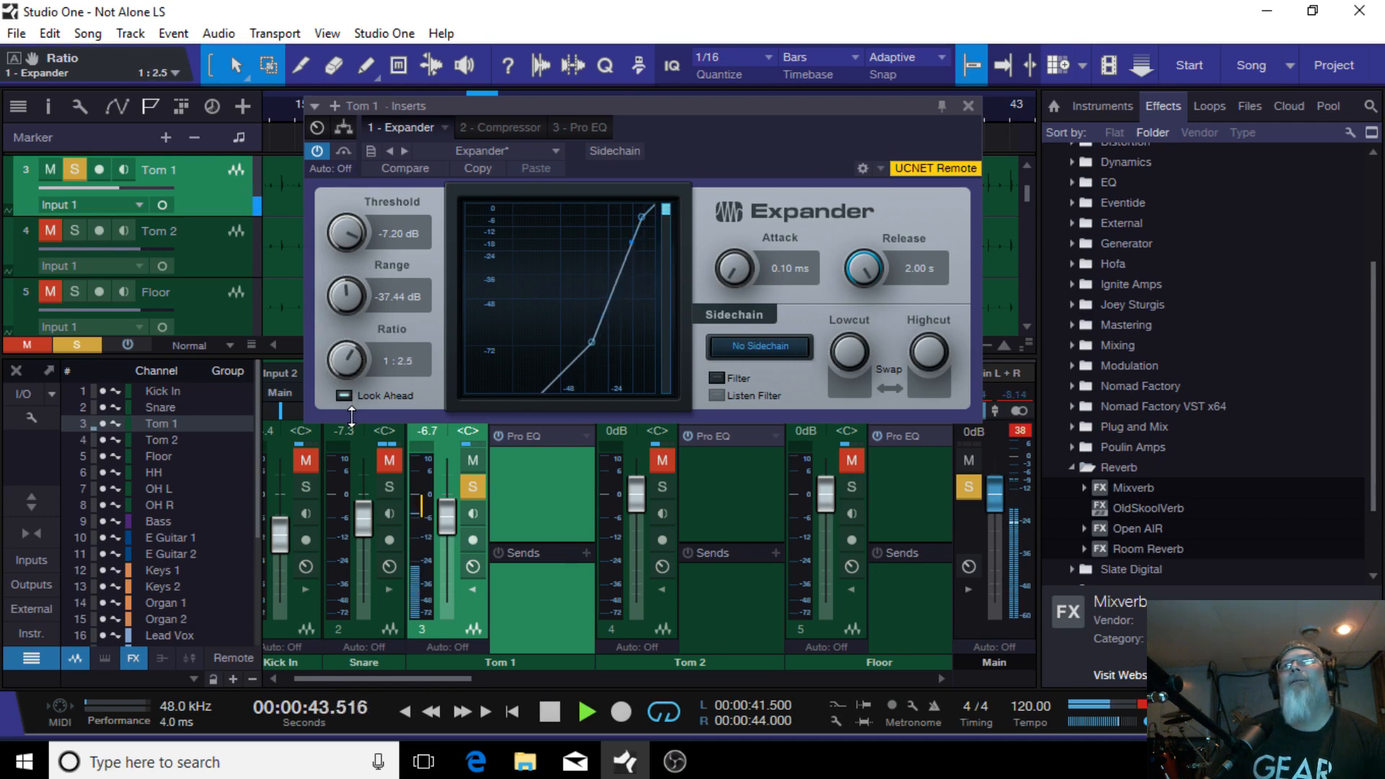
{"action": "left_click_drag", "start_coordinate": [351, 416], "coordinate": [351, 417]}
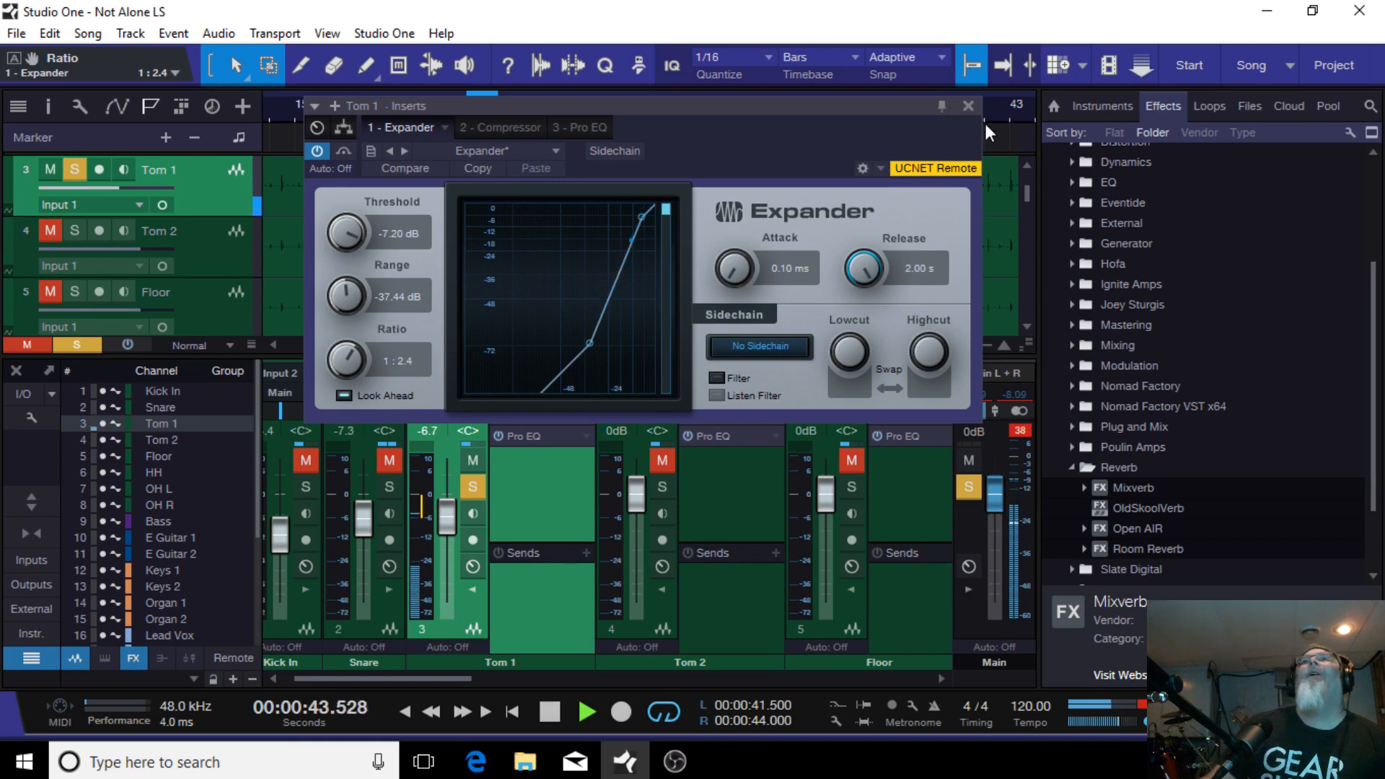
Step: Set the Tom 1 Compressor ratio to 2.0:1 and threshold to -12.00 dB, then close the plug-in
{"action": "left_click", "coordinate": [507, 127]}
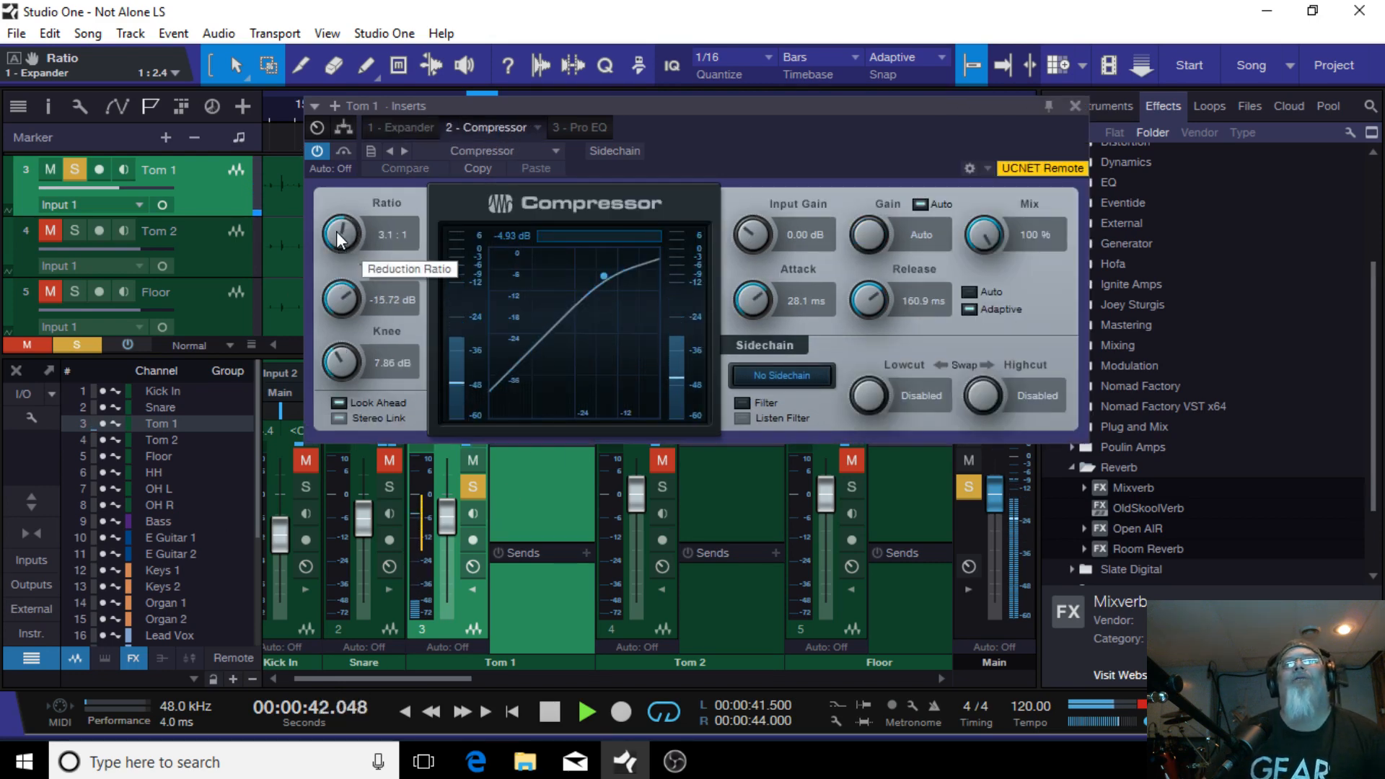
{"action": "left_click_drag", "start_coordinate": [340, 235], "coordinate": [342, 253]}
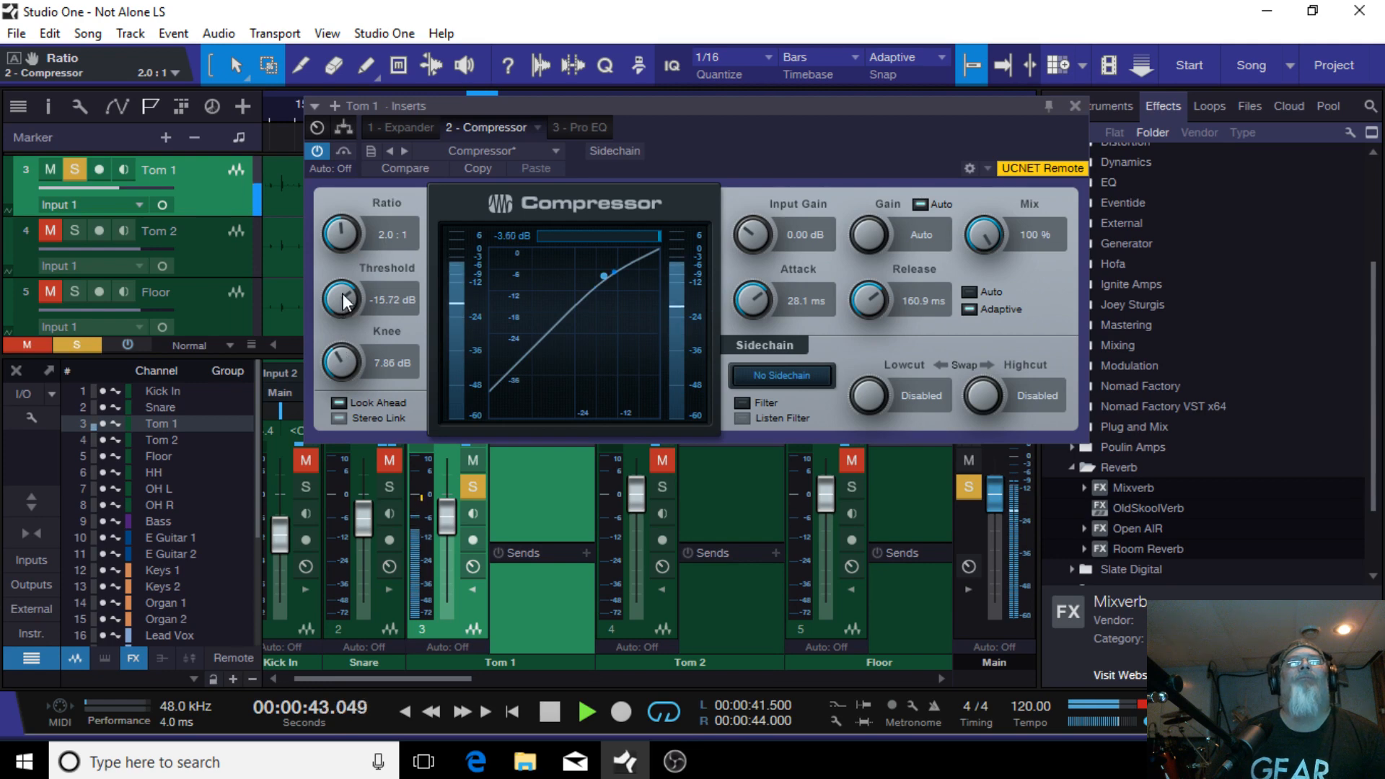
{"action": "left_click_drag", "start_coordinate": [343, 299], "coordinate": [351, 286]}
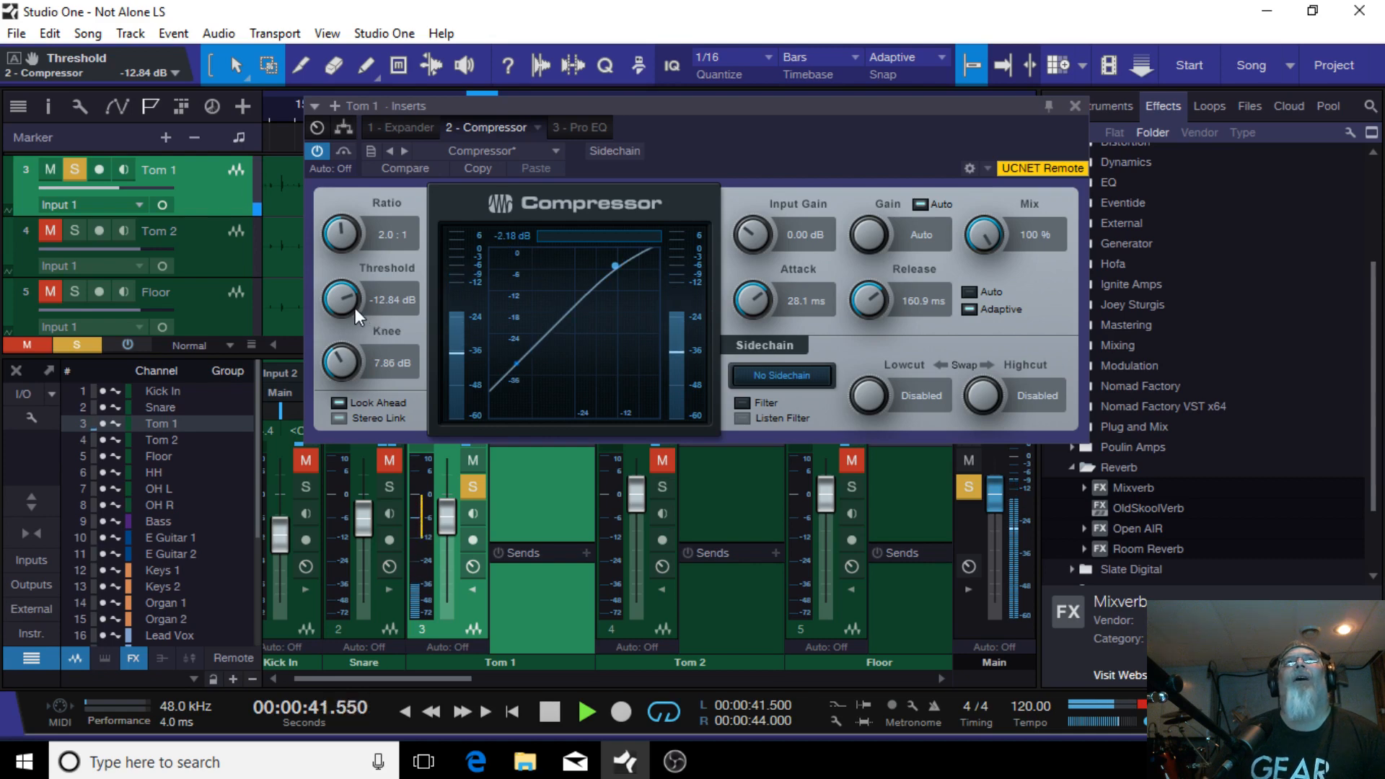
{"action": "left_click_drag", "start_coordinate": [334, 298], "coordinate": [351, 295]}
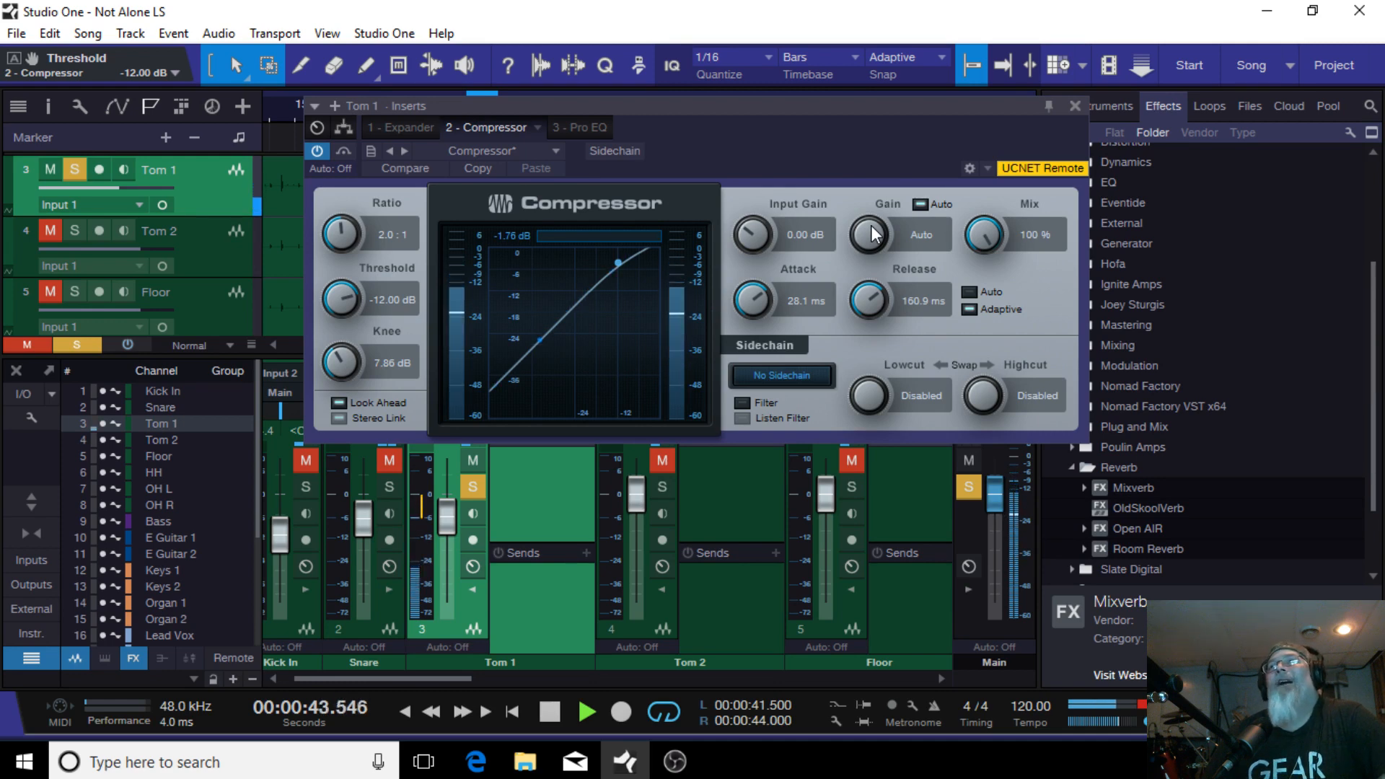
{"action": "left_click", "coordinate": [1075, 106]}
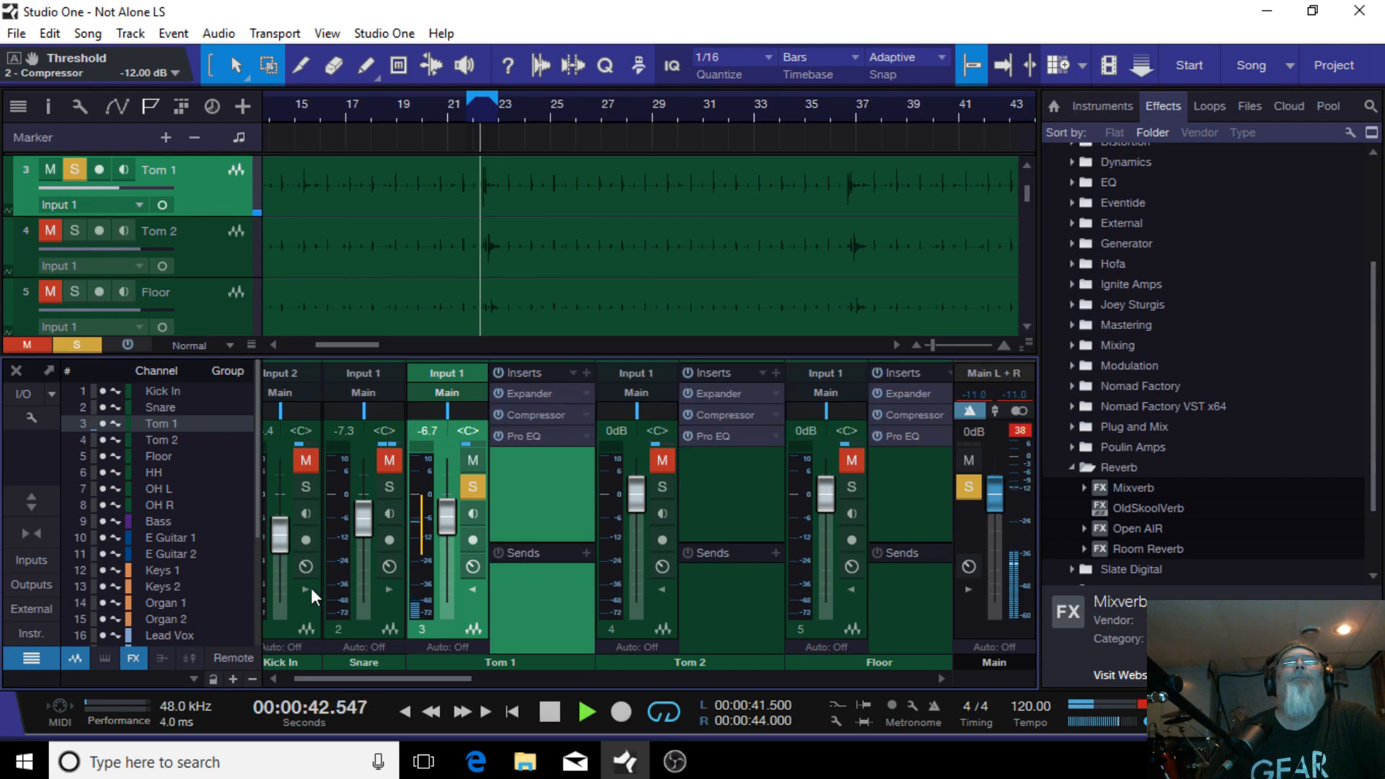
Step: Open Tom 1's Pro EQ, enable the low cut with a 24dB/Oct slope, and set it to 80.0 Hz
{"action": "left_click", "coordinate": [538, 440]}
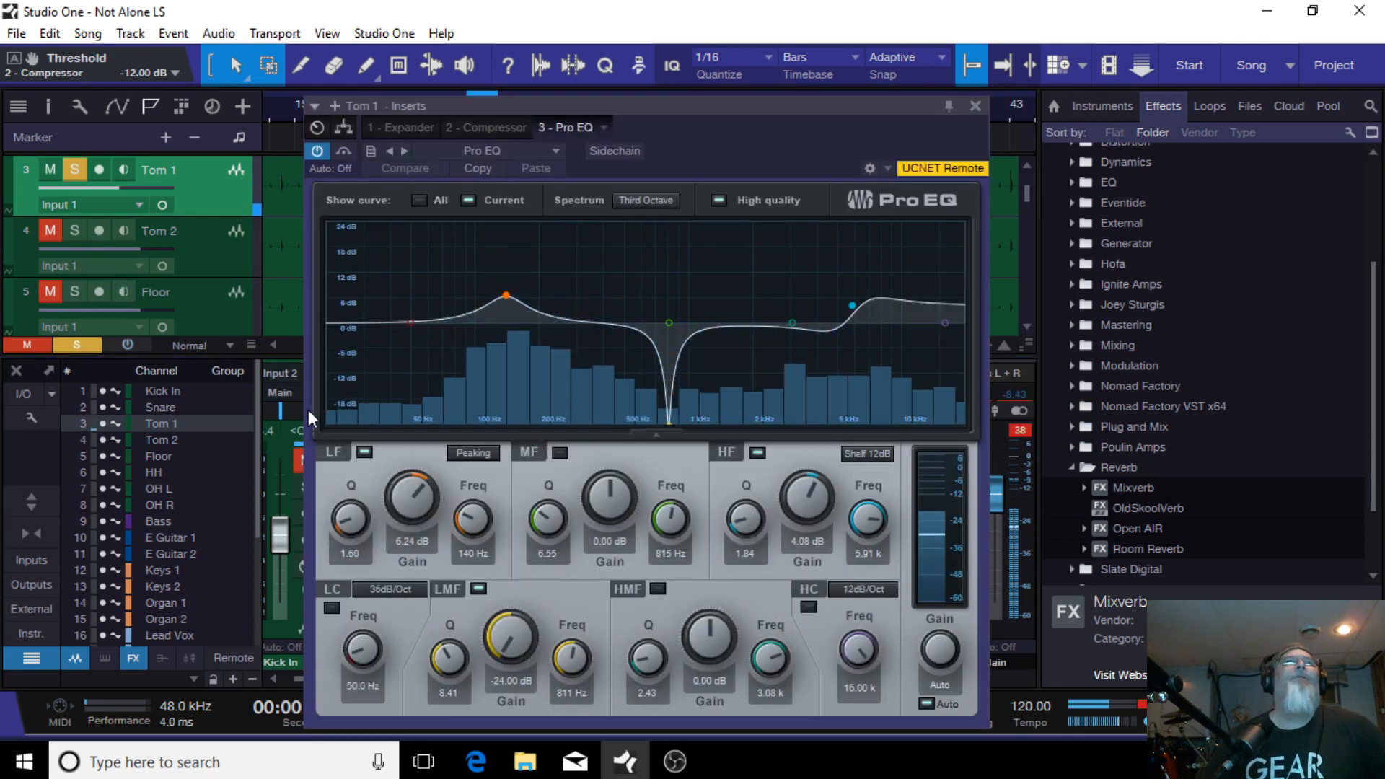
{"action": "left_click", "coordinate": [411, 324]}
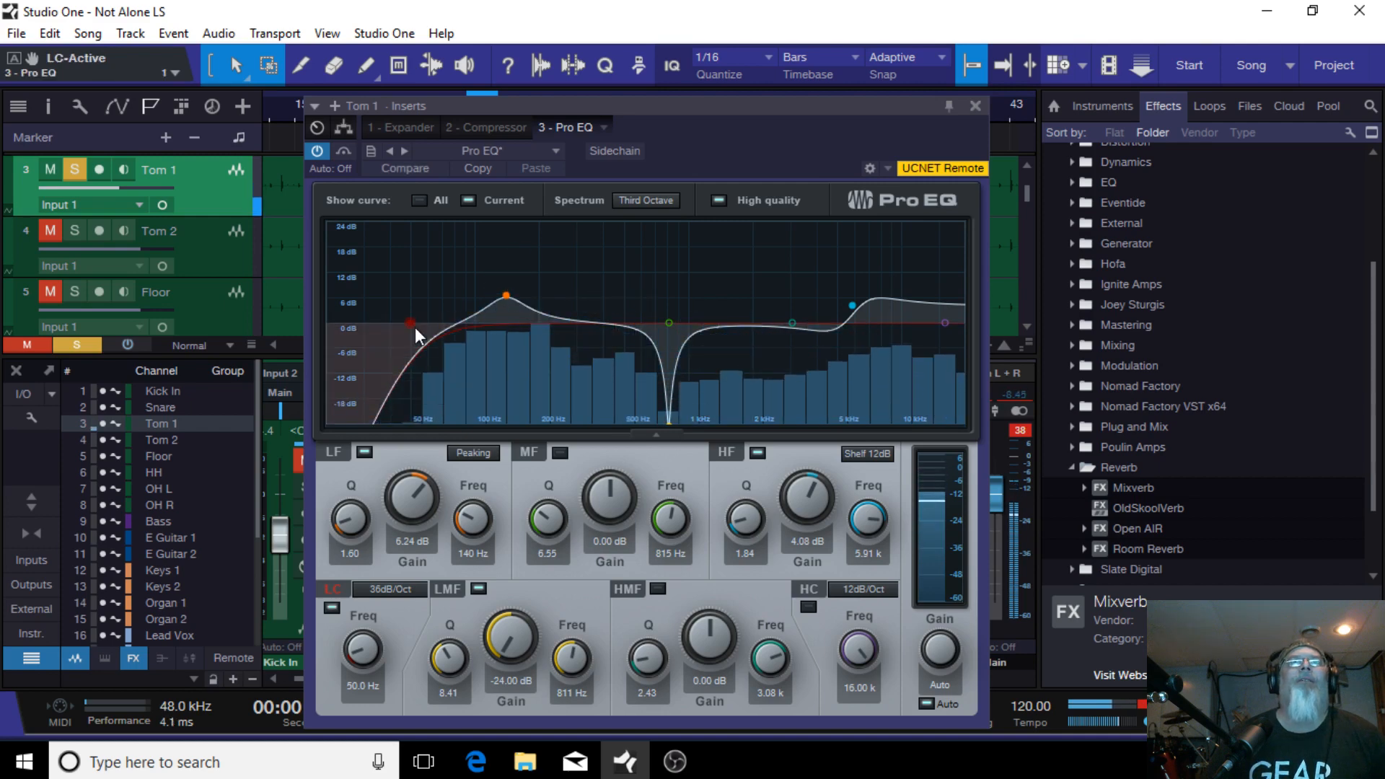
{"action": "left_click", "coordinate": [384, 586]}
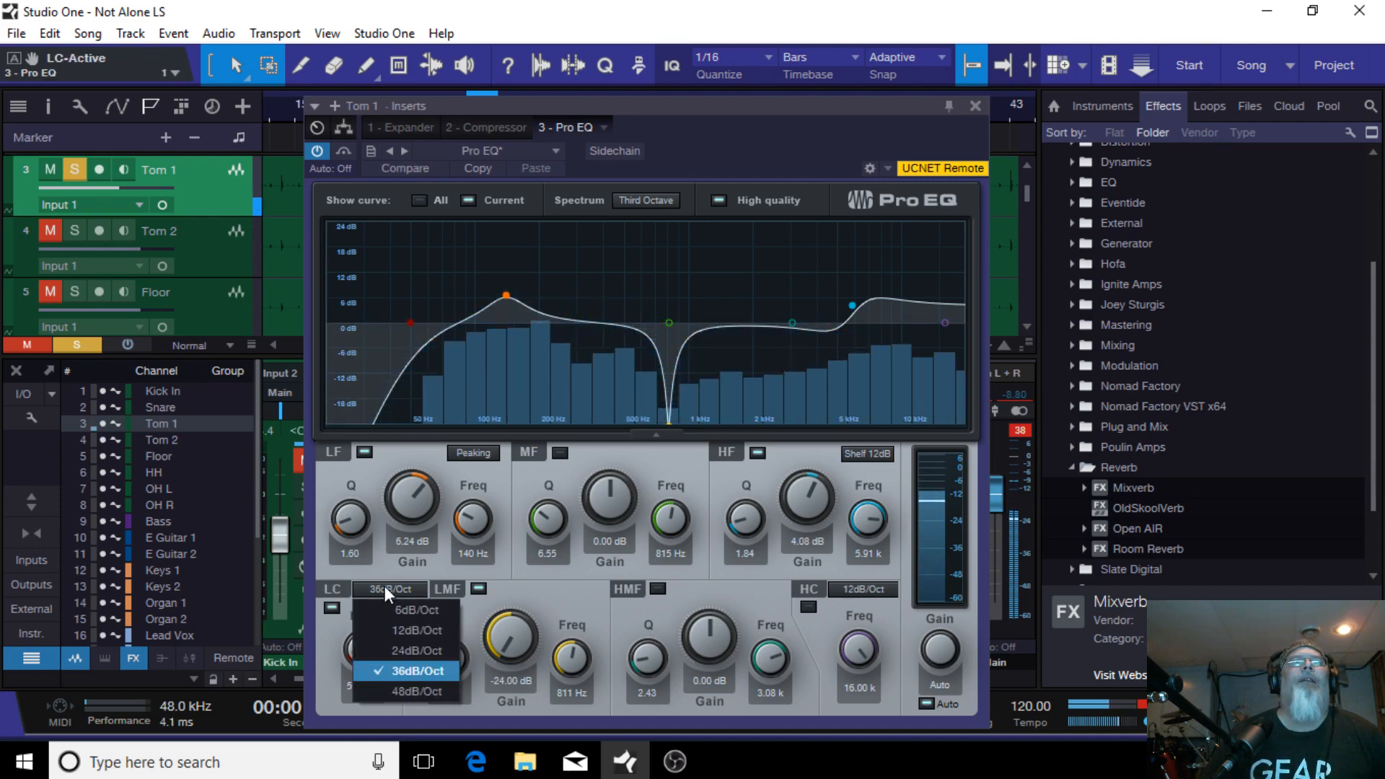
{"action": "left_click", "coordinate": [405, 650]}
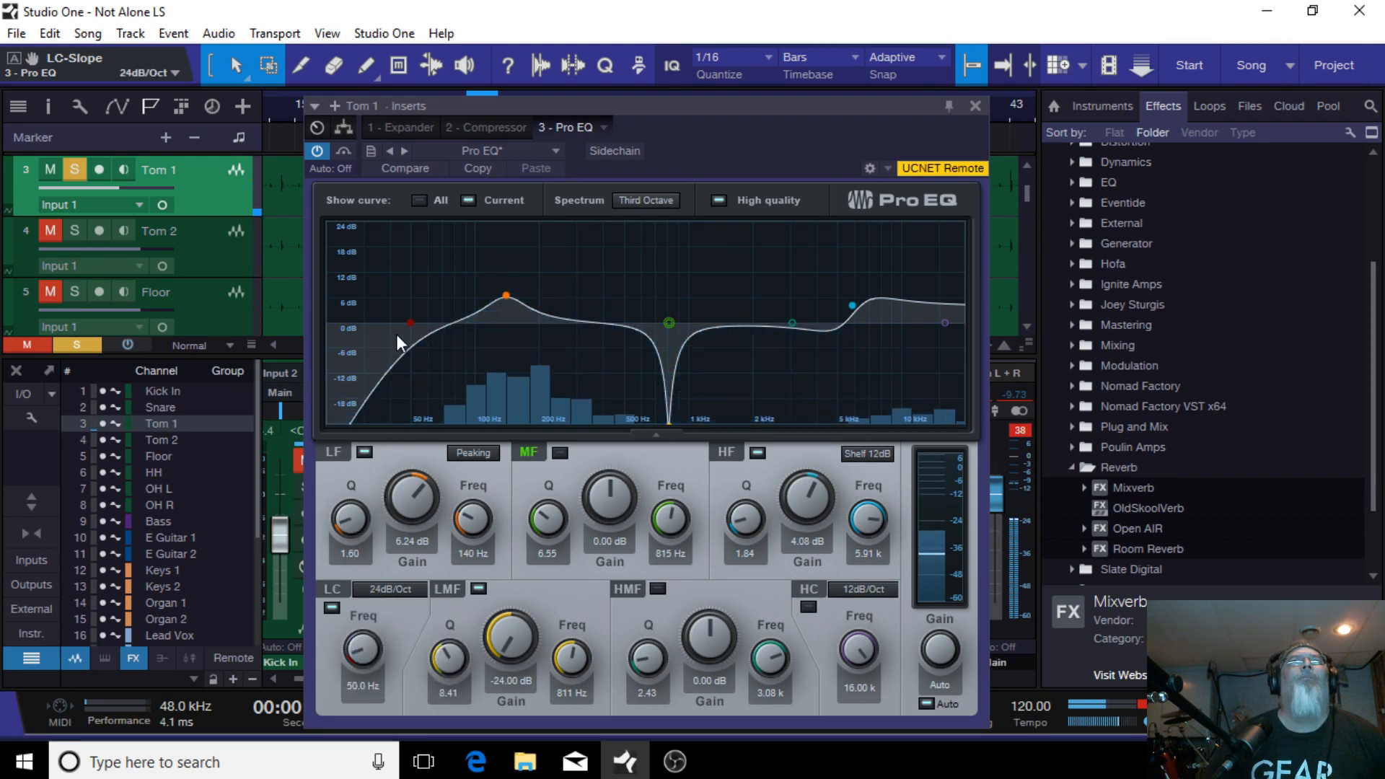
{"action": "left_click_drag", "start_coordinate": [412, 322], "coordinate": [430, 322]}
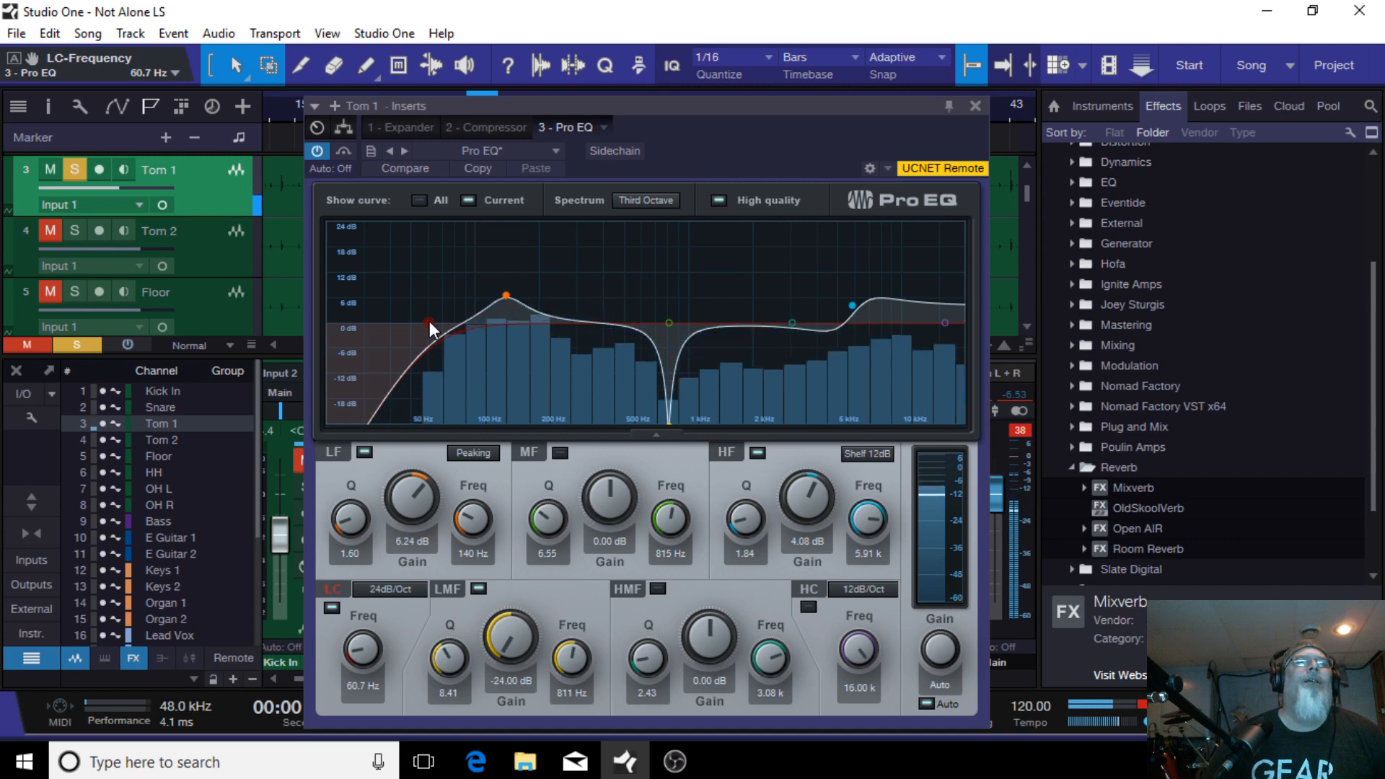
{"action": "left_click_drag", "start_coordinate": [430, 322], "coordinate": [453, 319]}
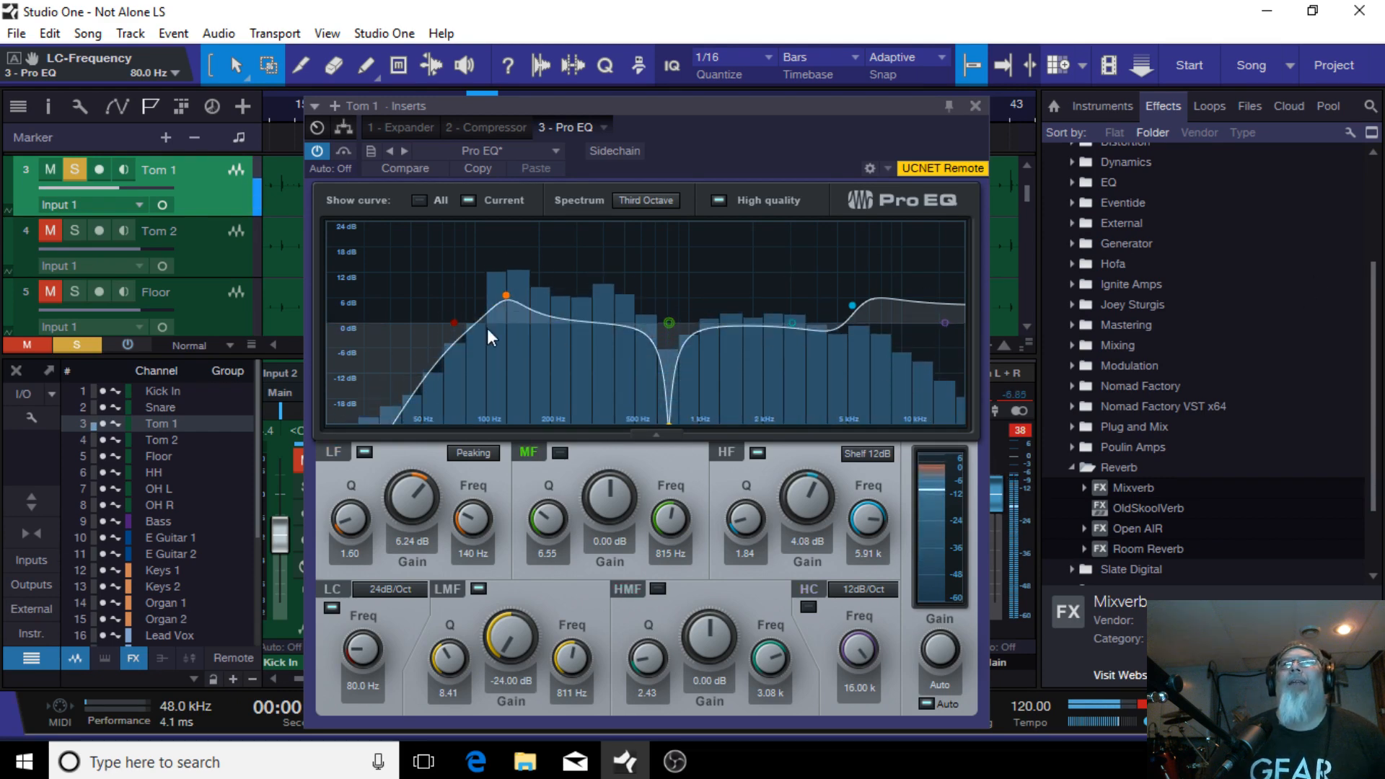
Step: Raise the high shelf to 4.71 dB at 5.90 kHz, then disable the HF band
{"action": "left_click", "coordinate": [852, 306]}
{"action": "left_click_drag", "start_coordinate": [854, 310], "coordinate": [854, 305]}
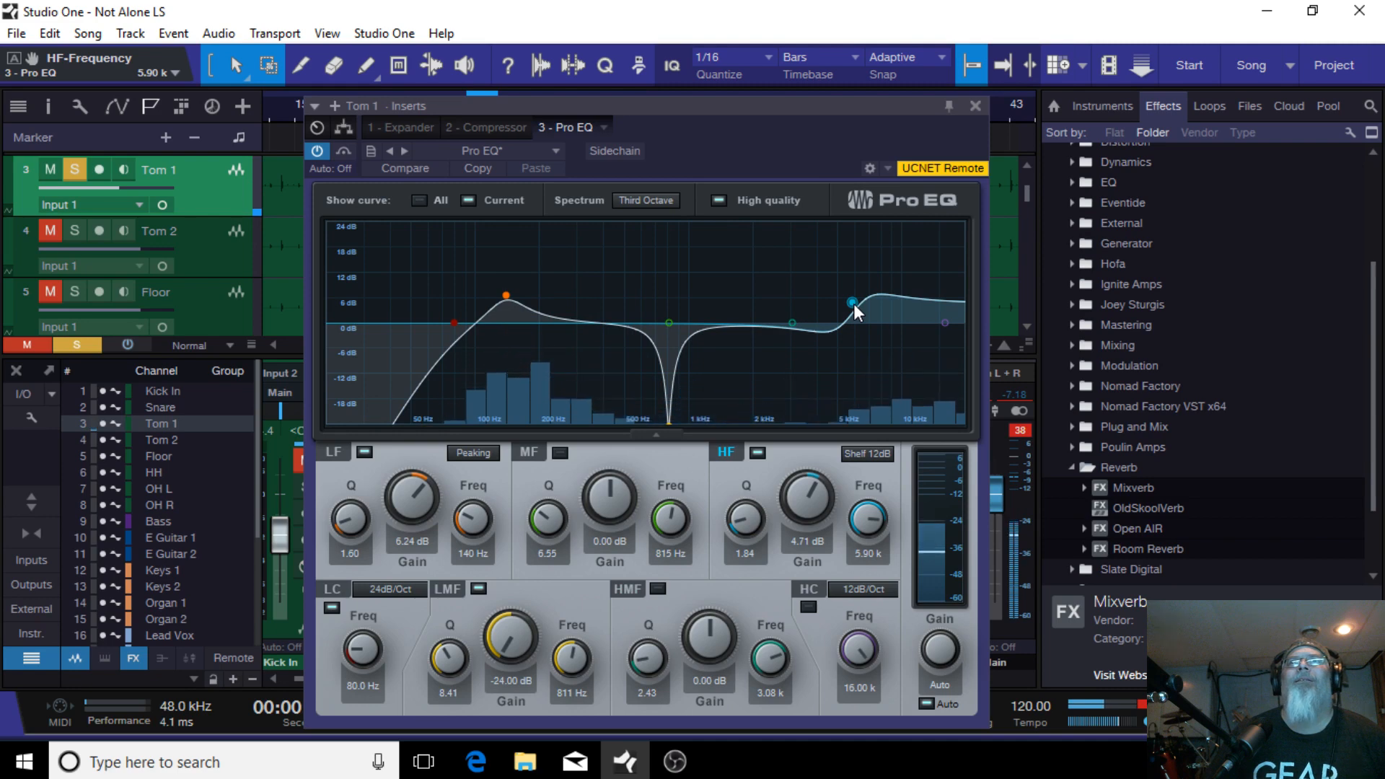
{"action": "double_click", "coordinate": [854, 305]}
Step: Set the LF peaking band to 8.94 dB gain at 143 Hz
{"action": "left_click", "coordinate": [669, 323]}
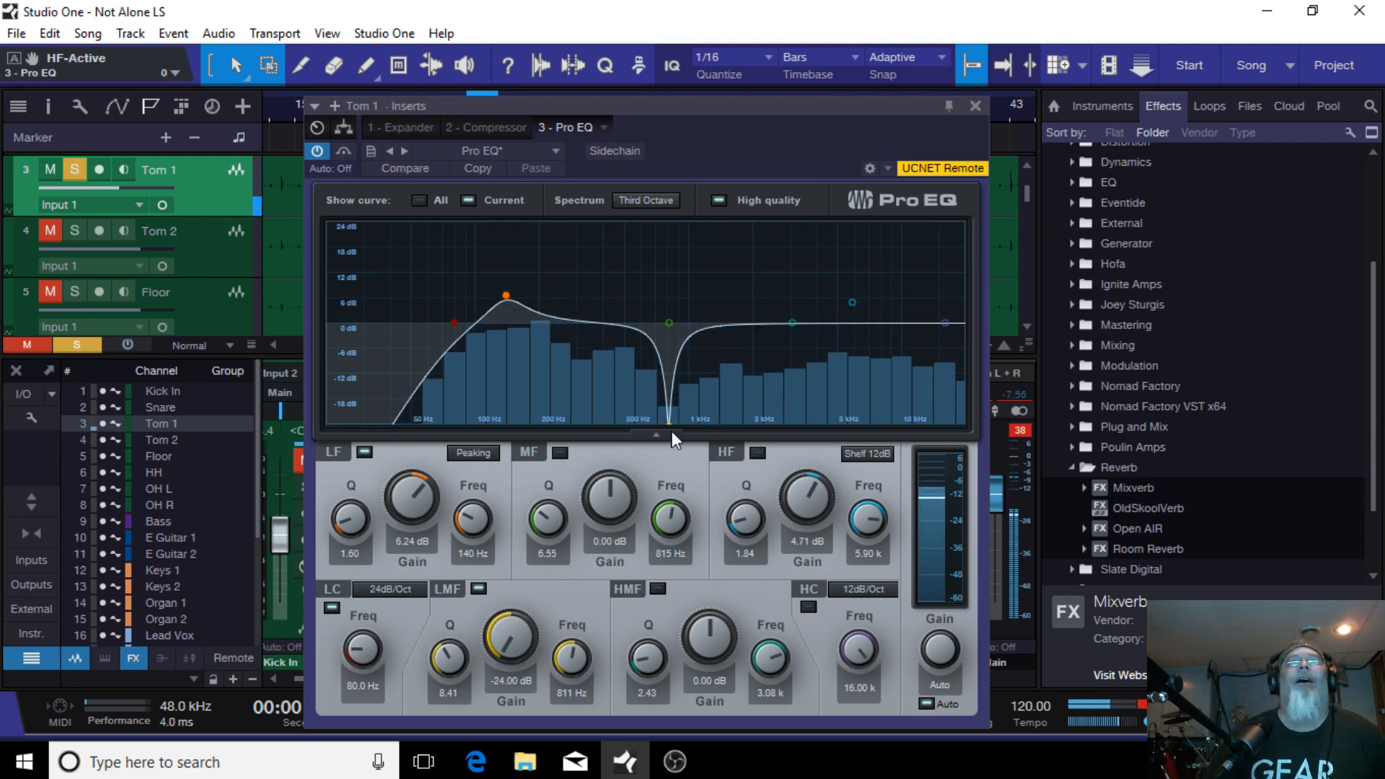
{"action": "double_click", "coordinate": [507, 294]}
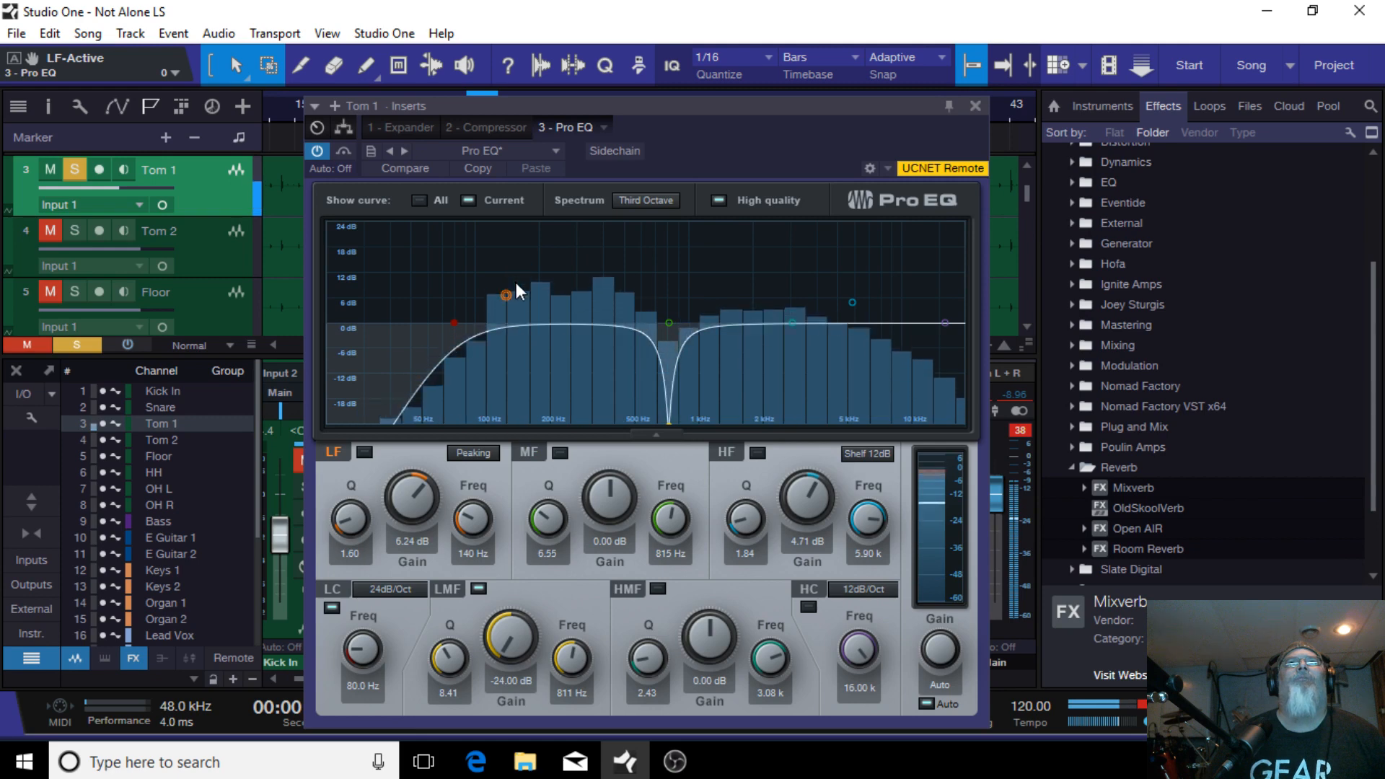
{"action": "mouse_move", "coordinate": [506, 296]}
{"action": "left_mouse_down"}
{"action": "mouse_move", "coordinate": [524, 292]}
{"action": "mouse_move", "coordinate": [514, 349]}
{"action": "mouse_move", "coordinate": [507, 242]}
{"action": "mouse_move", "coordinate": [512, 286]}
{"action": "left_mouse_up"}
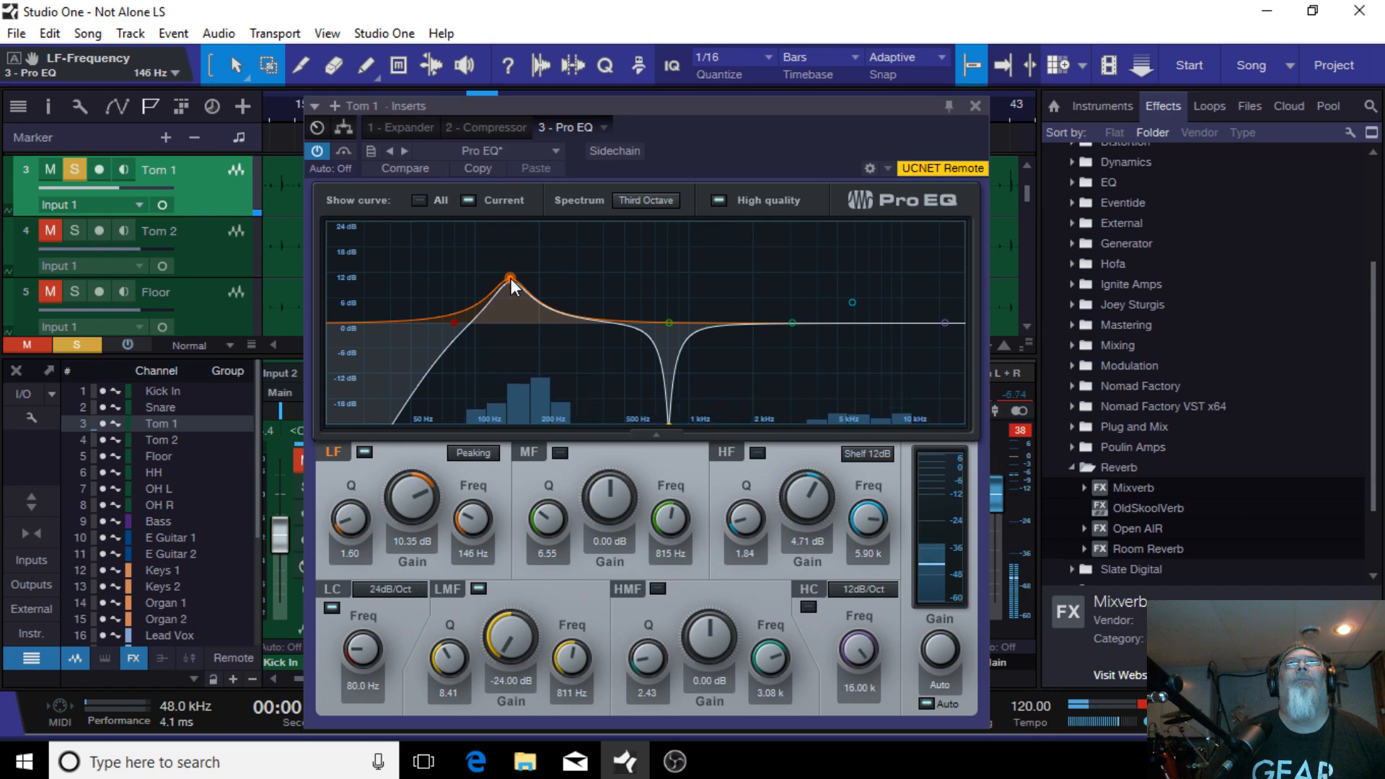
{"action": "left_click_drag", "start_coordinate": [510, 278], "coordinate": [509, 284]}
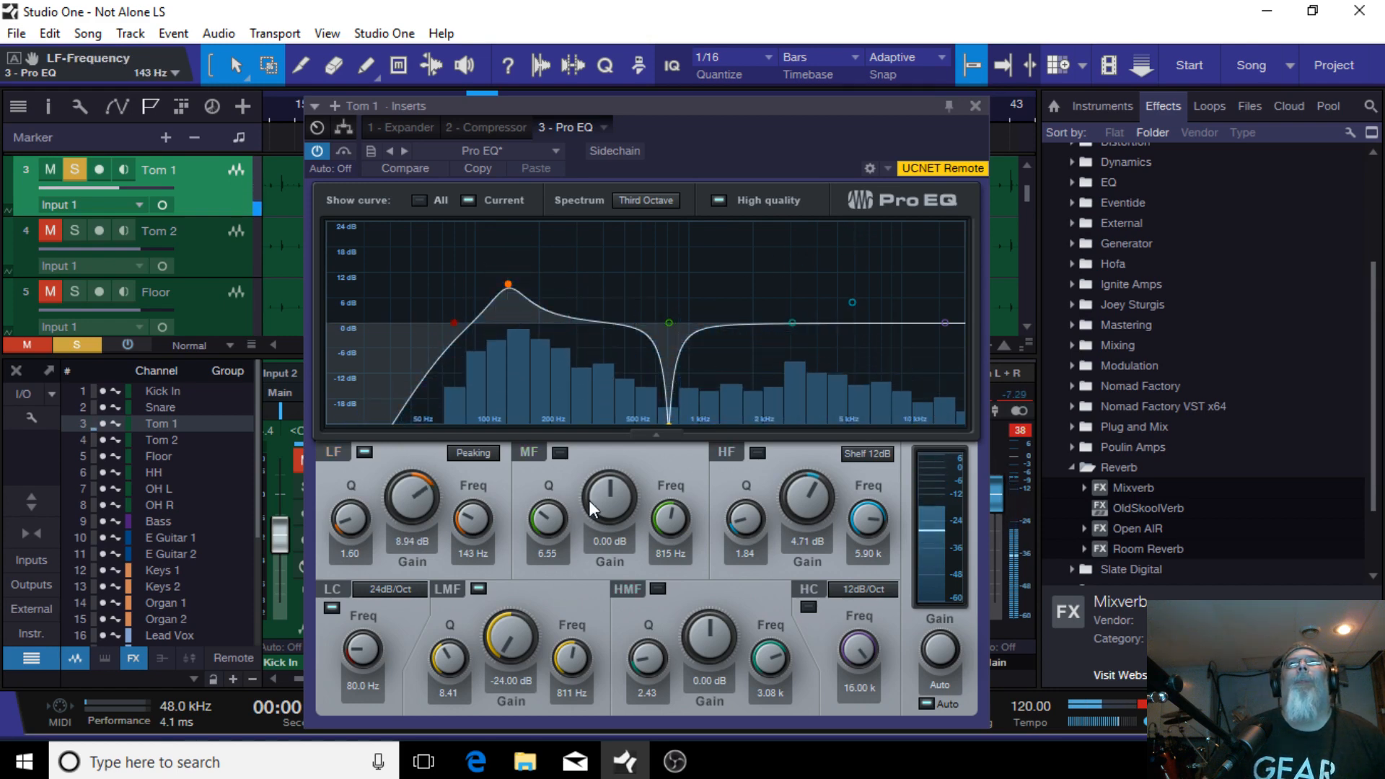
Step: Move the LMF notch to -22.82 dB at 824 Hz
{"action": "mouse_move", "coordinate": [667, 423]}
{"action": "left_mouse_down"}
{"action": "mouse_move", "coordinate": [633, 420]}
{"action": "mouse_move", "coordinate": [682, 421]}
{"action": "mouse_move", "coordinate": [670, 418]}
{"action": "left_mouse_up"}
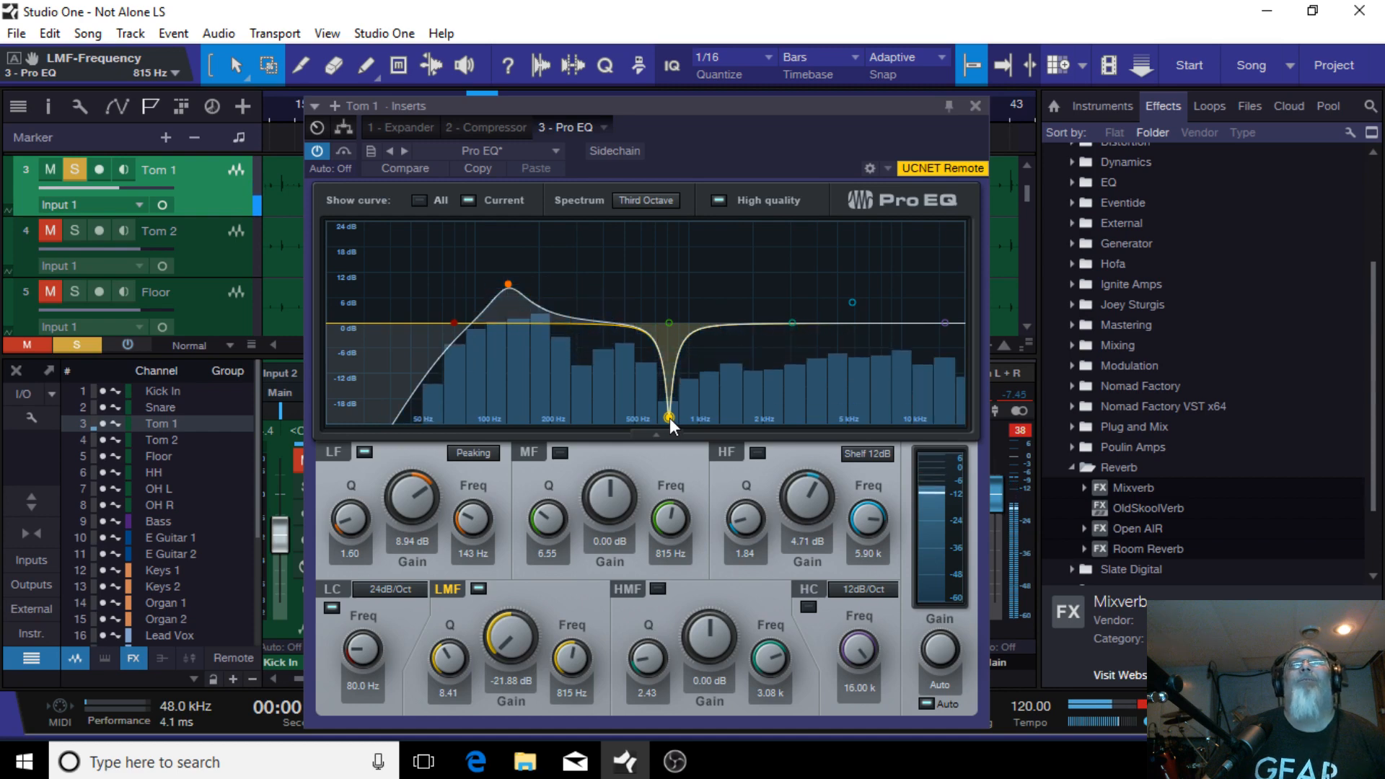
{"action": "mouse_move", "coordinate": [672, 418]}
{"action": "left_mouse_down"}
{"action": "mouse_move", "coordinate": [548, 435]}
{"action": "mouse_move", "coordinate": [703, 428]}
{"action": "mouse_move", "coordinate": [543, 422]}
{"action": "mouse_move", "coordinate": [670, 421]}
{"action": "left_mouse_up"}
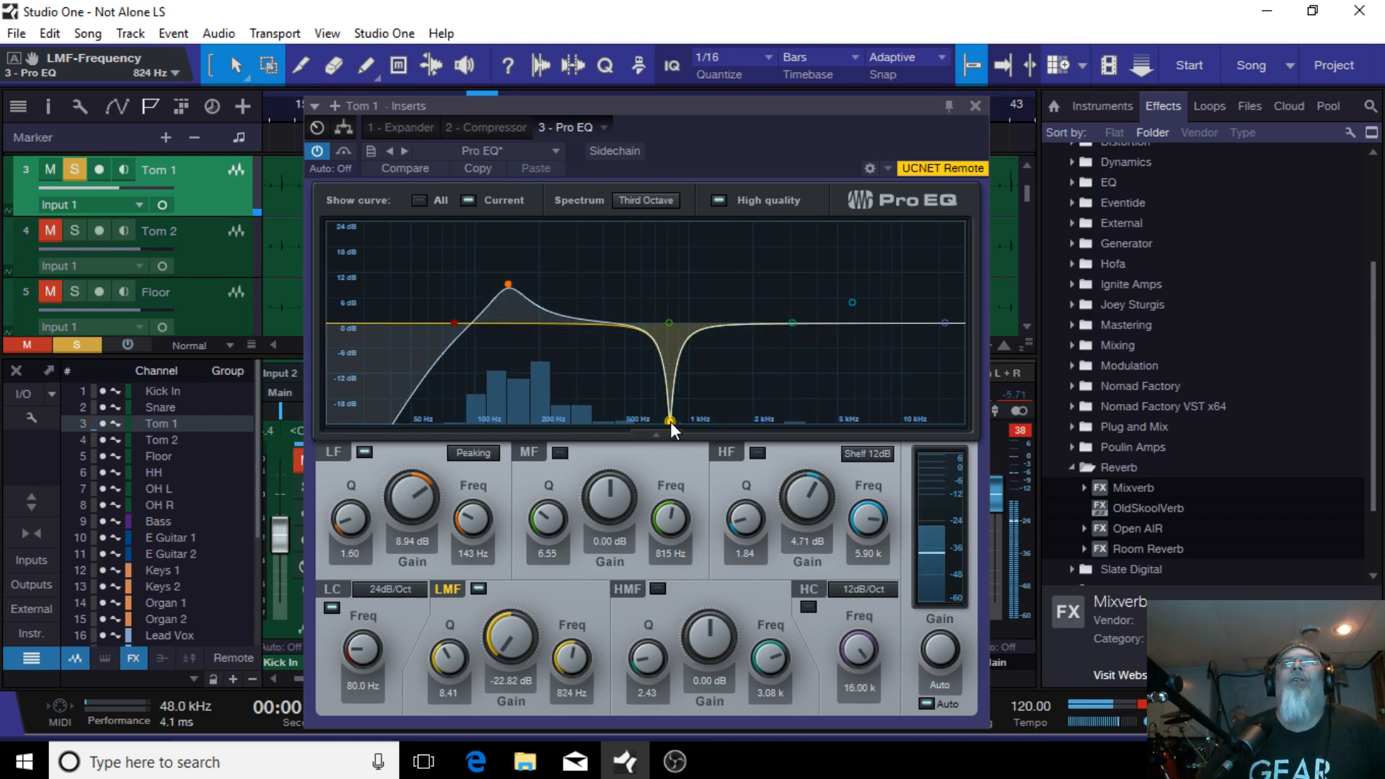
Step: Boost the HMF band to 4.47 dB at 3.29 kHz, then disable the HMF band
{"action": "mouse_move", "coordinate": [794, 323]}
{"action": "left_mouse_down"}
{"action": "mouse_move", "coordinate": [834, 287]}
{"action": "mouse_move", "coordinate": [831, 235]}
{"action": "mouse_move", "coordinate": [810, 297]}
{"action": "mouse_move", "coordinate": [828, 289]}
{"action": "mouse_move", "coordinate": [832, 266]}
{"action": "mouse_move", "coordinate": [766, 292]}
{"action": "mouse_move", "coordinate": [763, 313]}
{"action": "mouse_move", "coordinate": [829, 314]}
{"action": "mouse_move", "coordinate": [798, 305]}
{"action": "left_mouse_up"}
{"action": "double_click", "coordinate": [798, 304]}
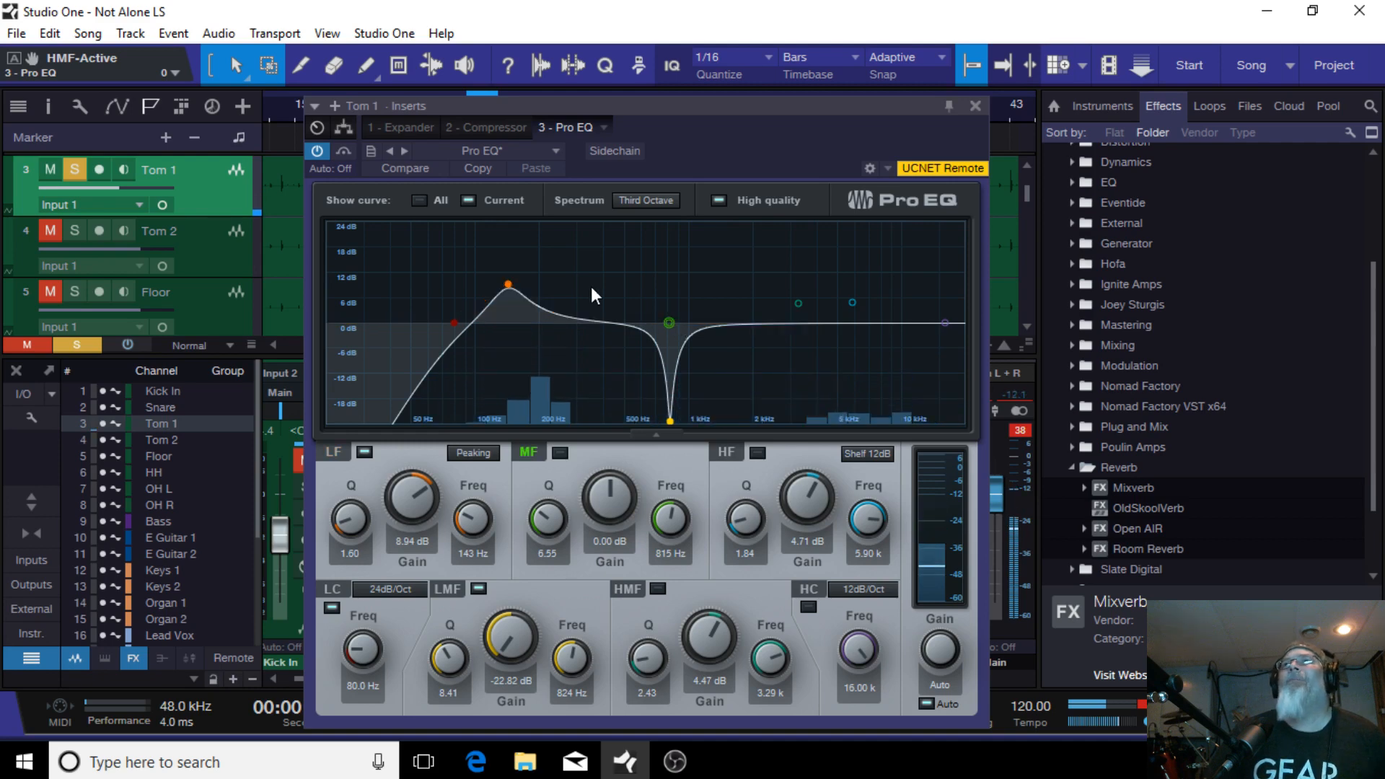
Step: Lower the LF band gain to 7.06 dB and close the Pro EQ
{"action": "left_click_drag", "start_coordinate": [508, 284], "coordinate": [508, 292]}
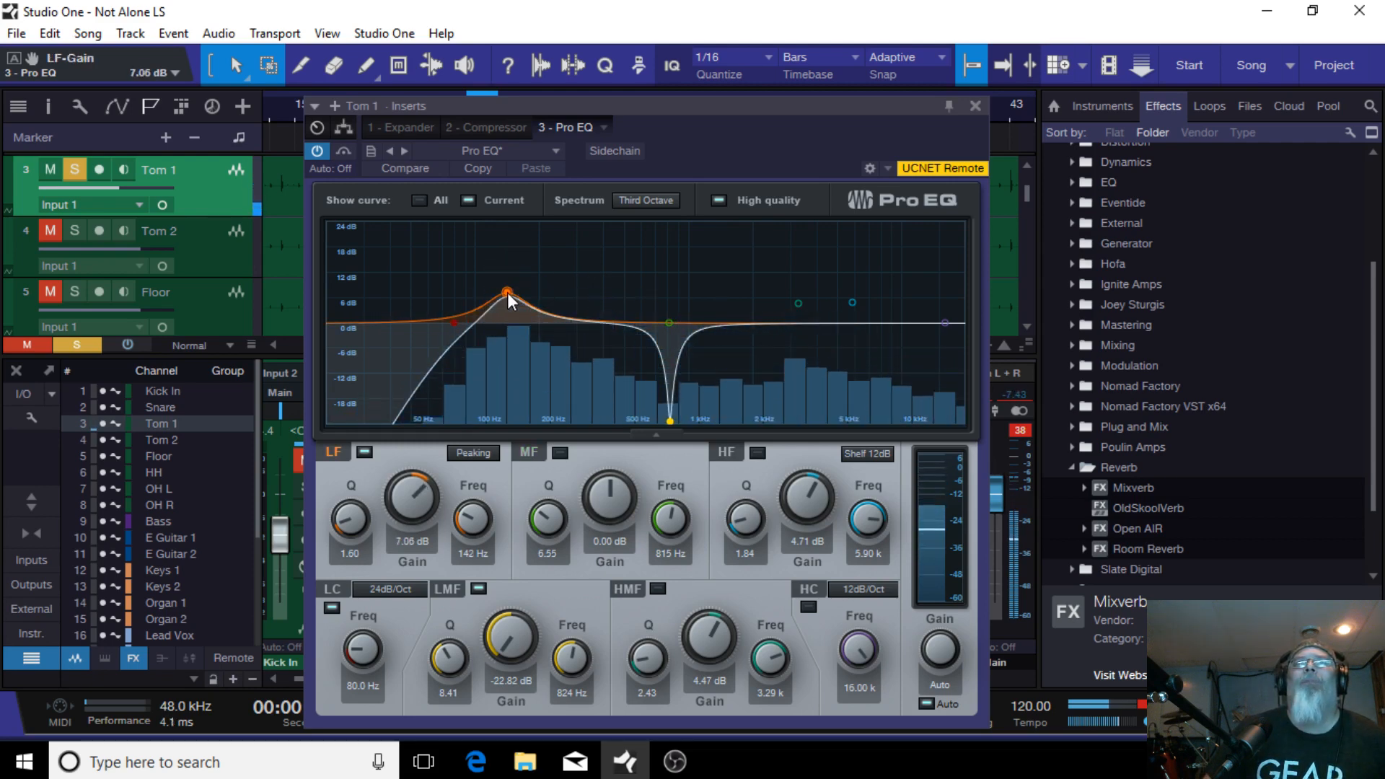
{"action": "left_click_drag", "start_coordinate": [507, 292], "coordinate": [509, 293]}
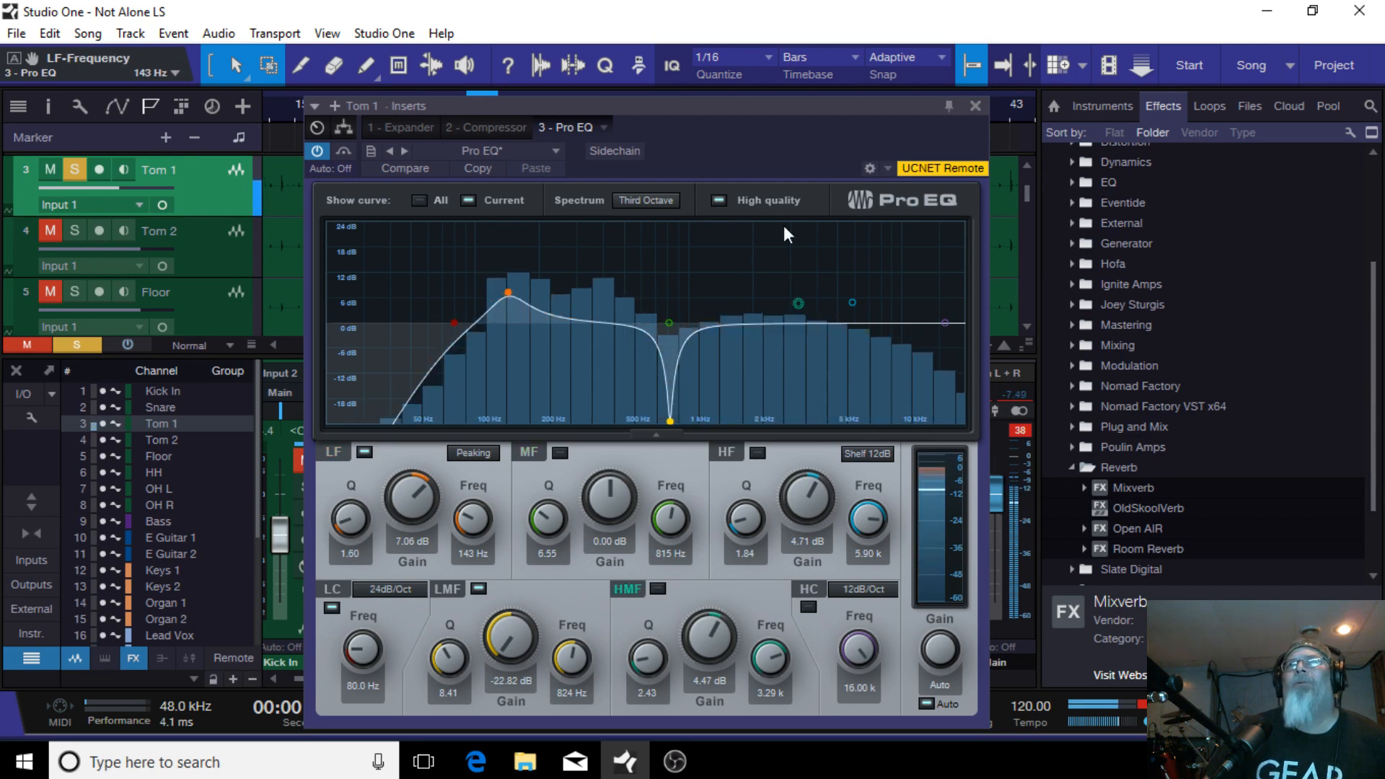
{"action": "left_click", "coordinate": [976, 106]}
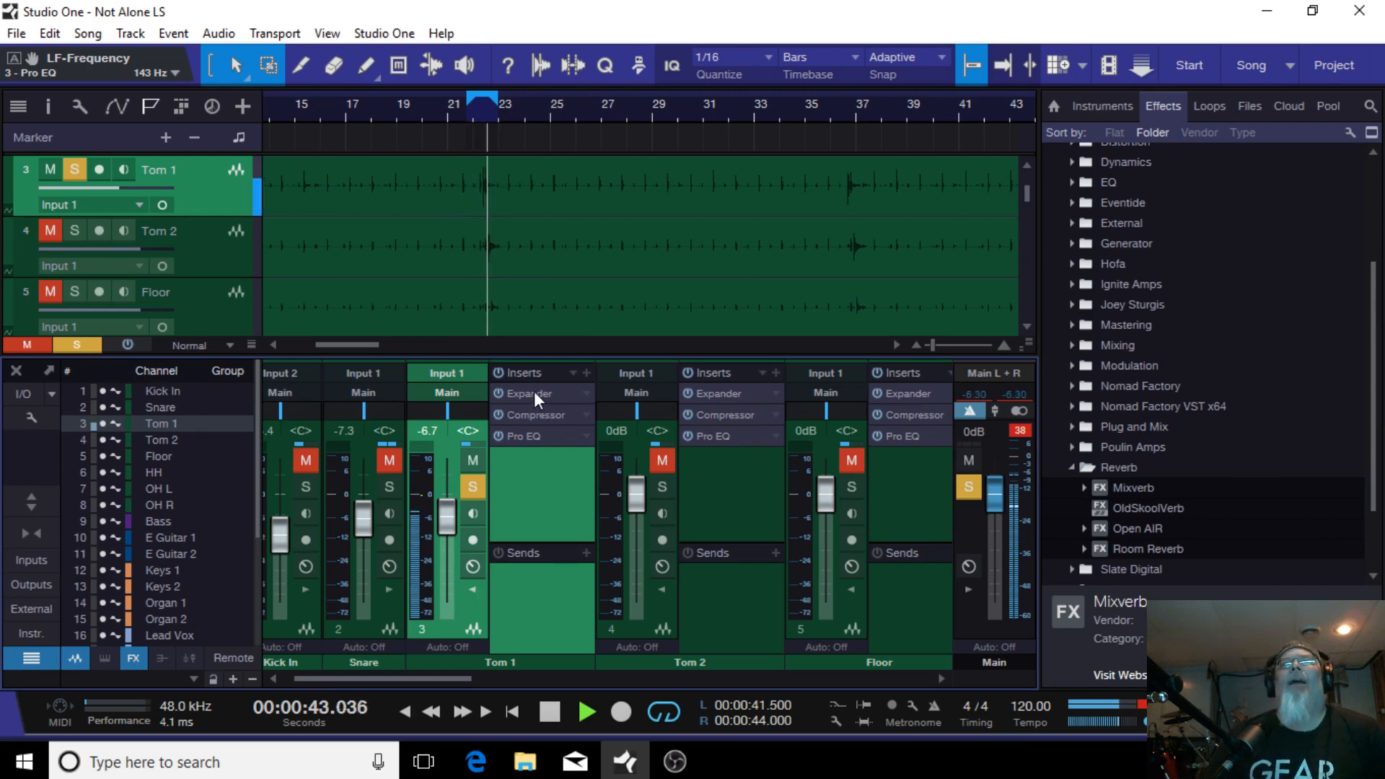
Step: Copy Tom 1's Expander, Compressor and Pro EQ inserts onto the Tom 2 channel
{"action": "left_click_drag", "start_coordinate": [534, 391], "coordinate": [742, 389]}
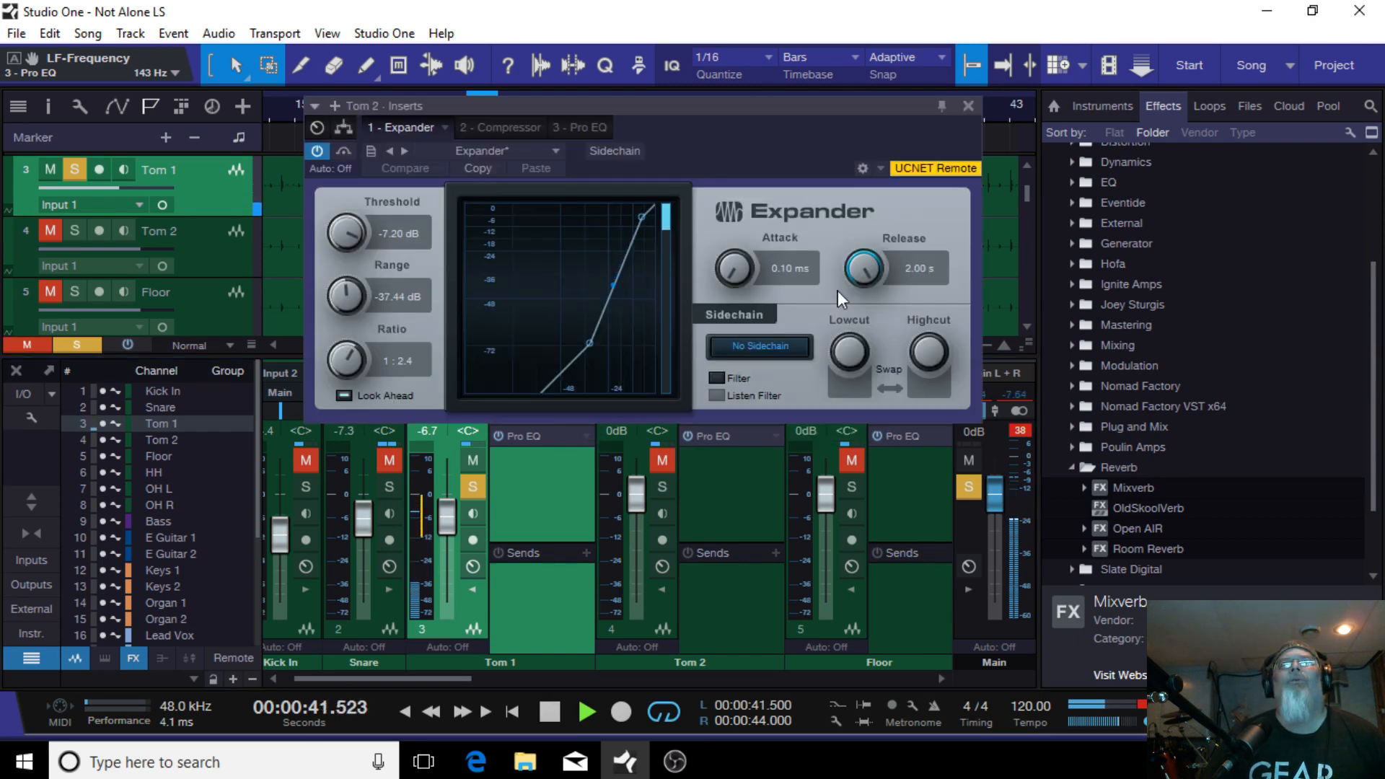
{"action": "left_click", "coordinate": [968, 106]}
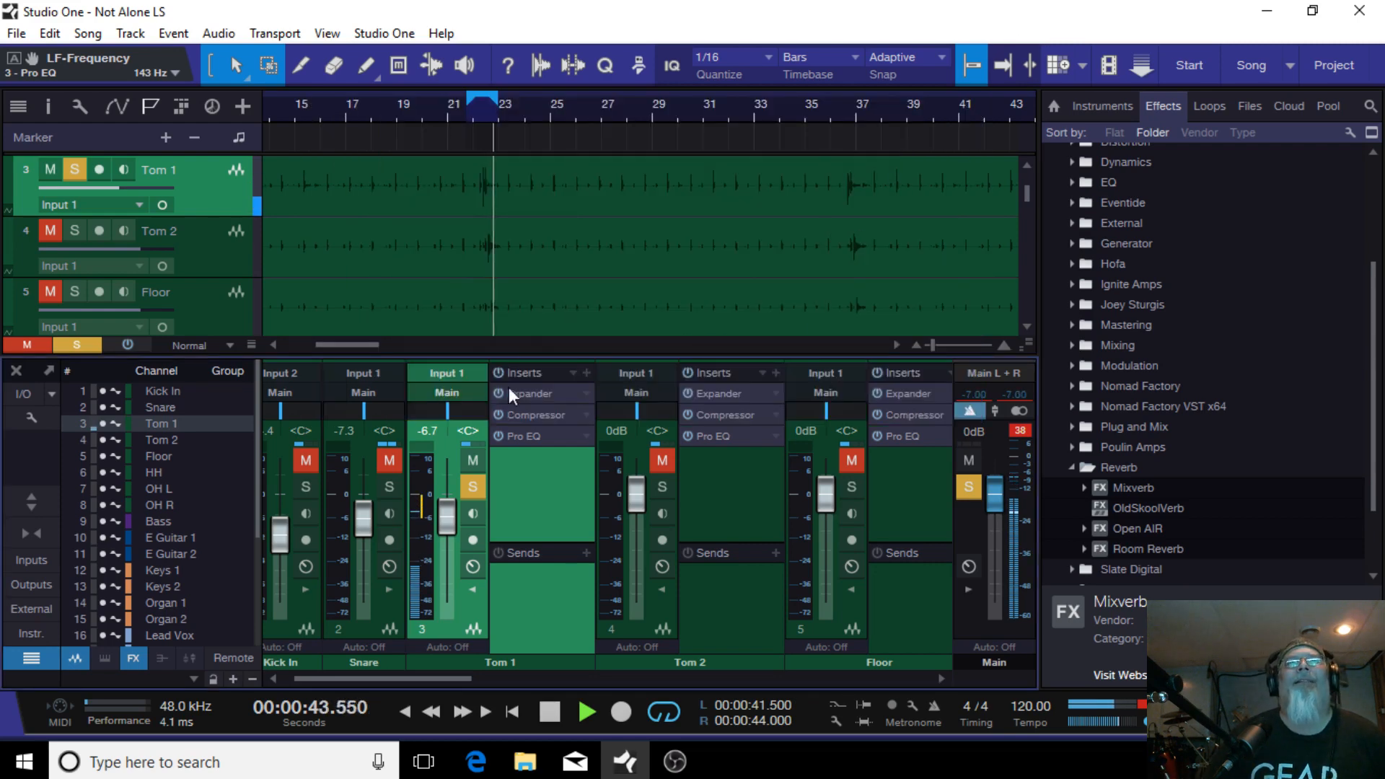
{"action": "left_click_drag", "start_coordinate": [533, 415], "coordinate": [739, 414]}
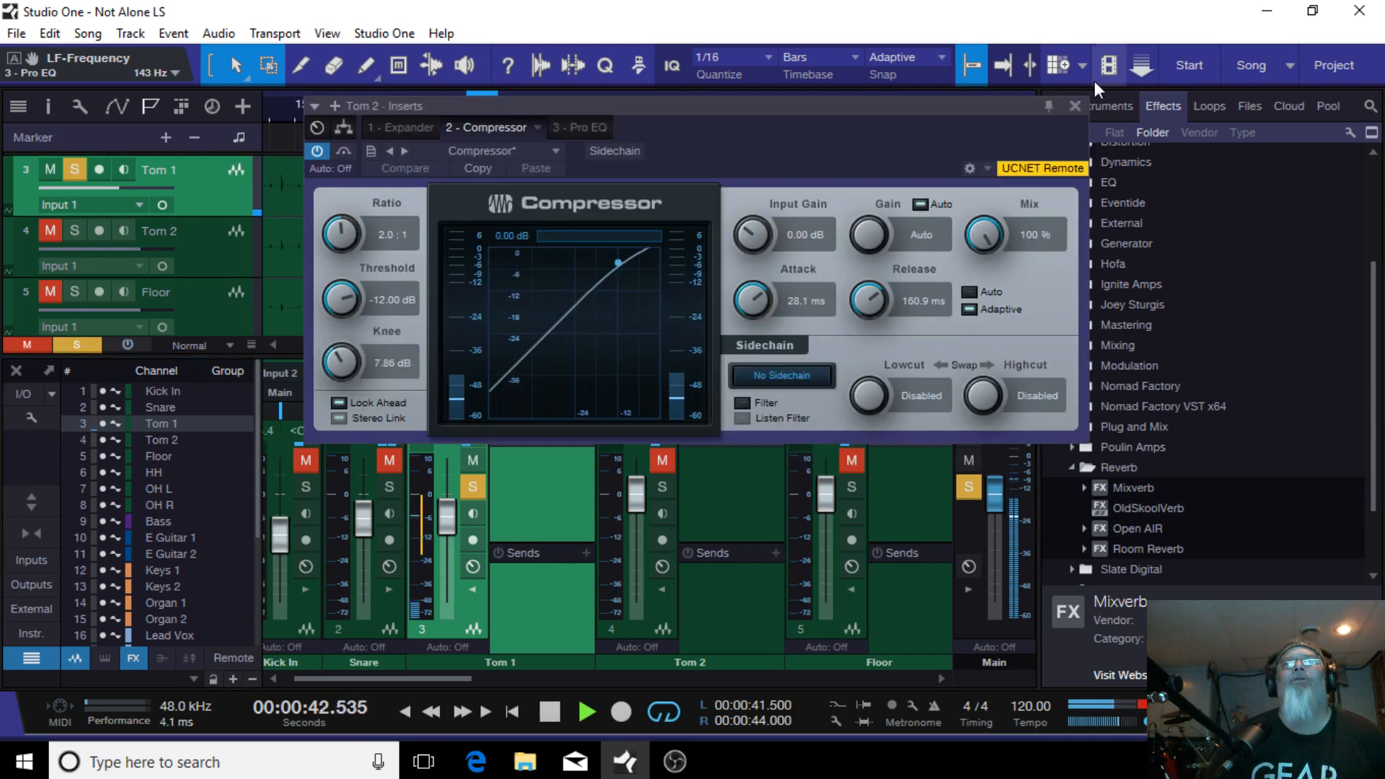
{"action": "left_click", "coordinate": [1075, 105]}
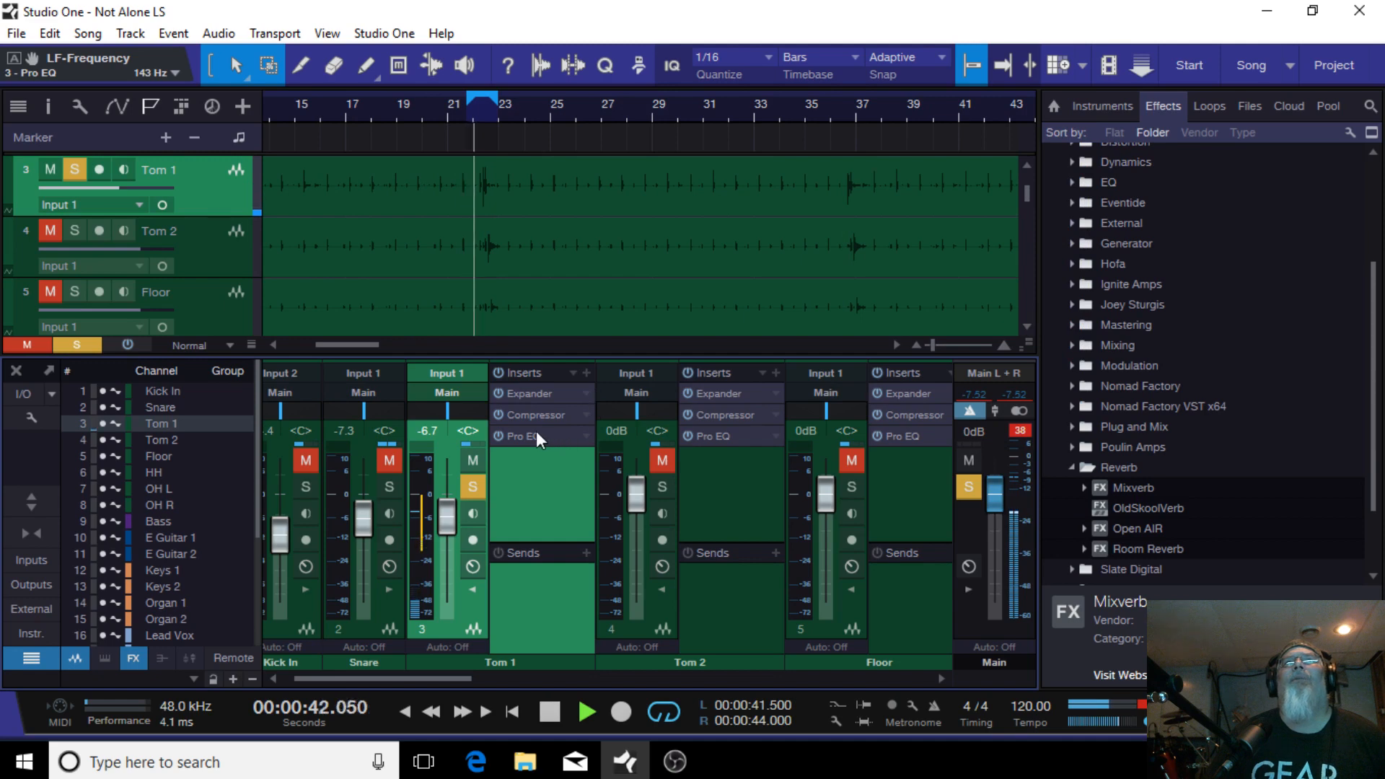
{"action": "left_click_drag", "start_coordinate": [709, 450], "coordinate": [737, 435]}
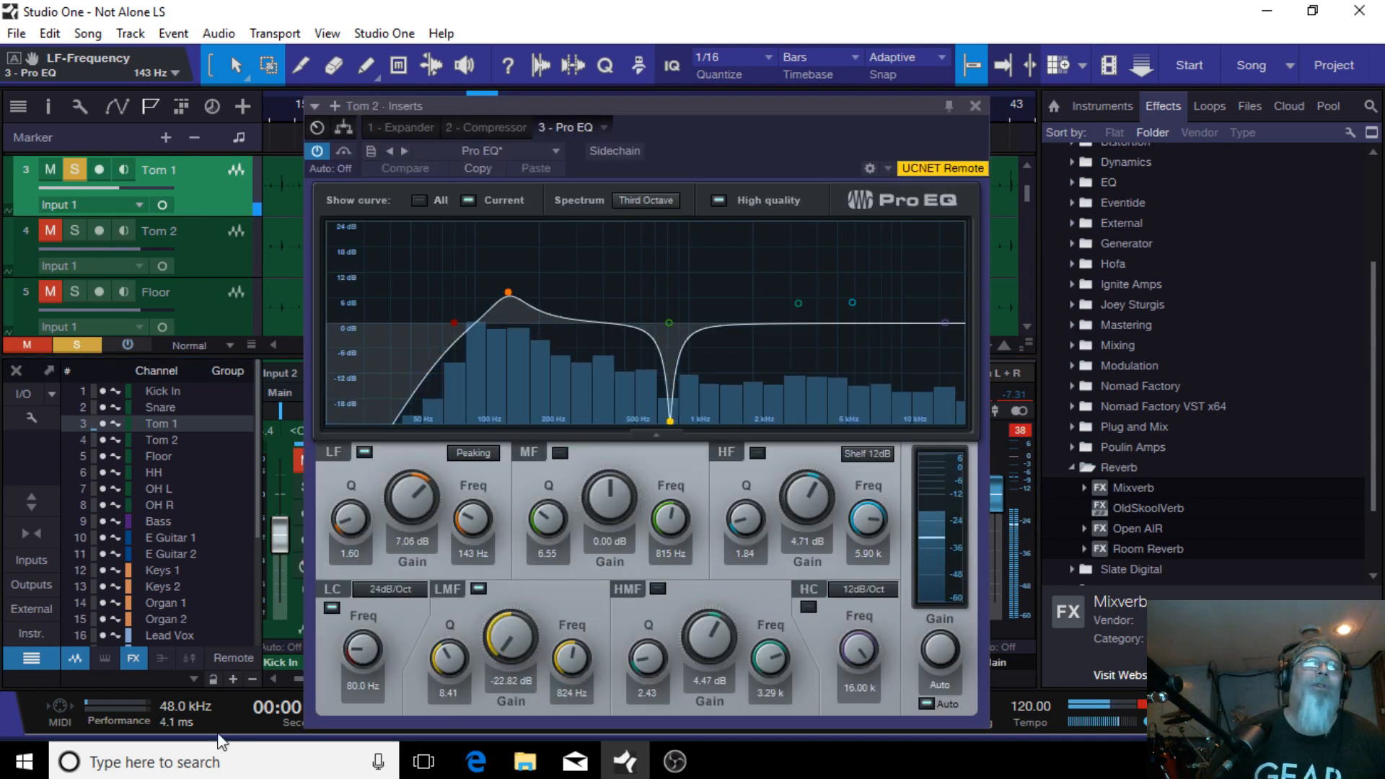
{"action": "left_click_drag", "start_coordinate": [807, 146], "coordinate": [822, 114]}
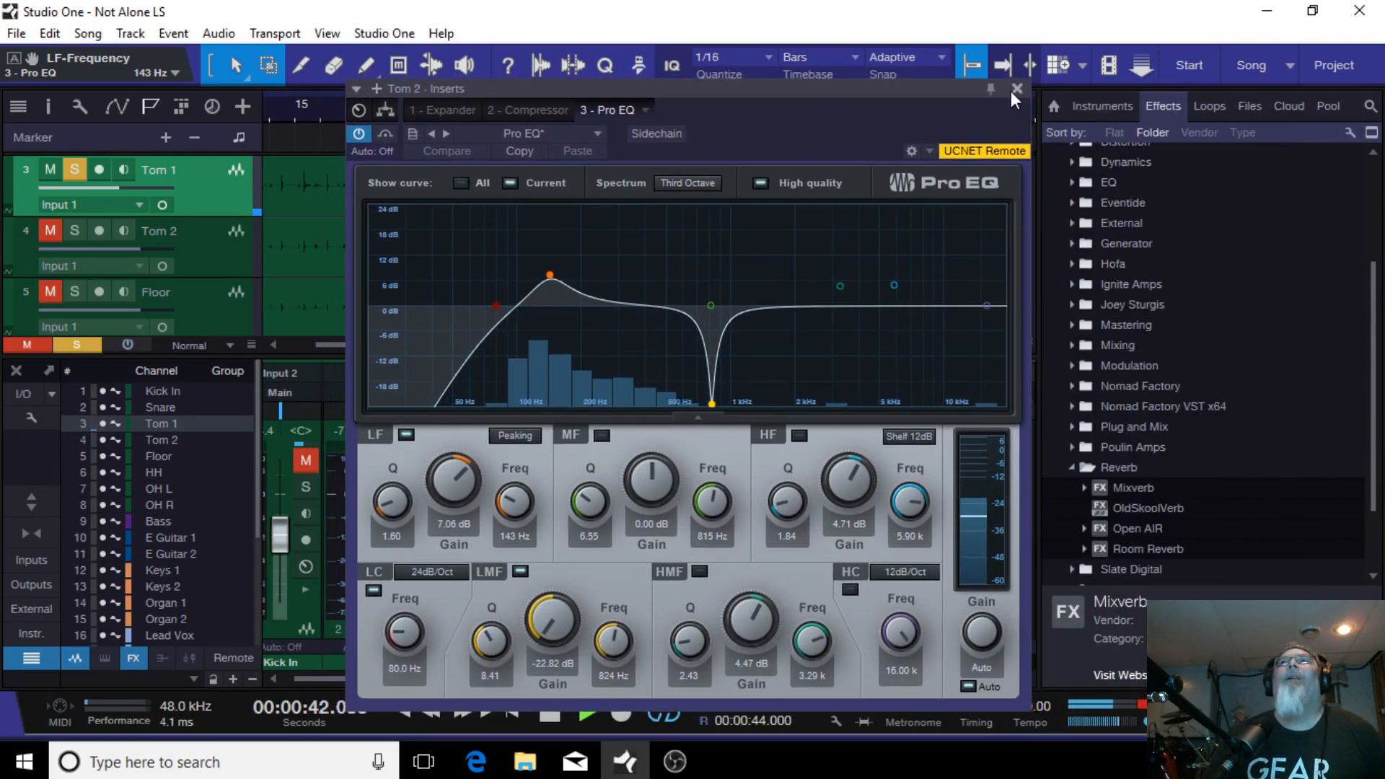
{"action": "left_click", "coordinate": [1011, 91]}
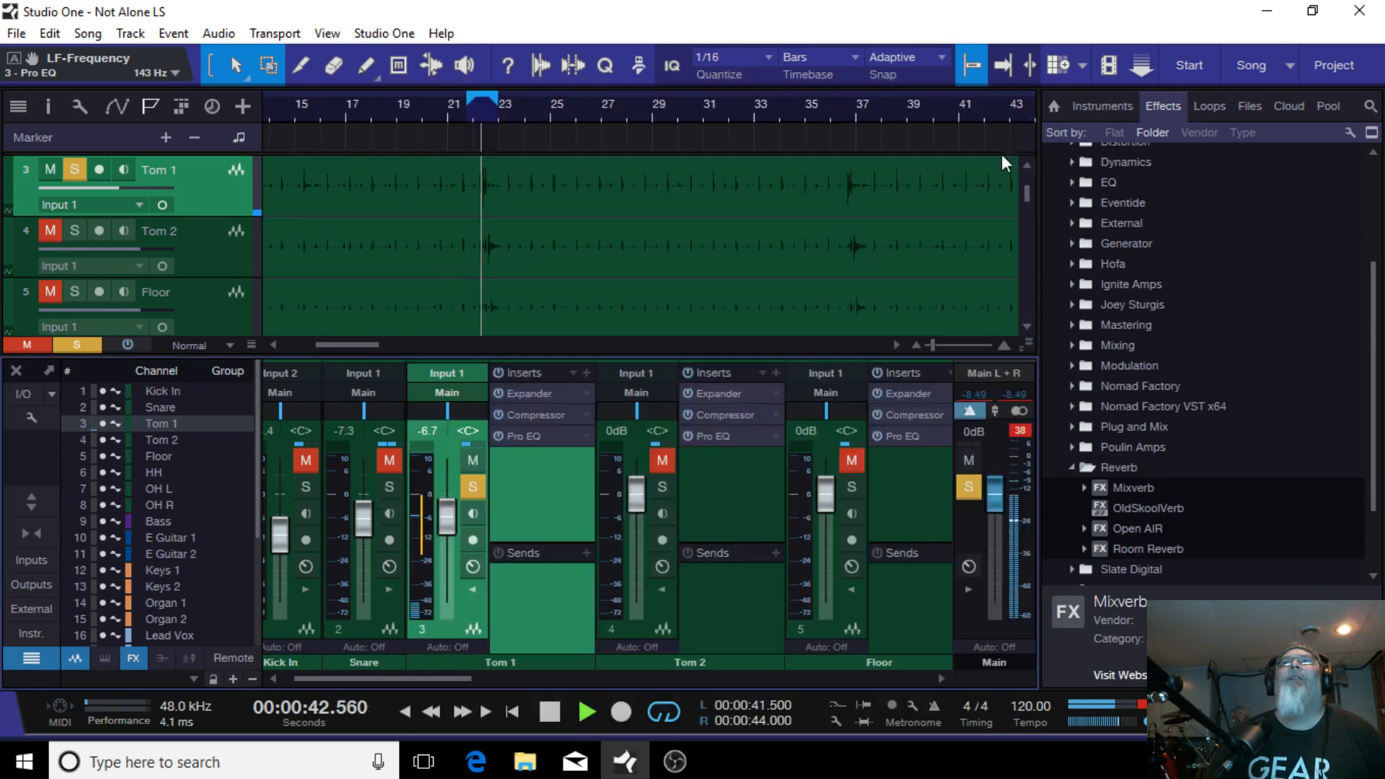
Step: Unsolo Tom 1, solo Tom 2, and lower the Tom 2 fader to -3.3 dB
{"action": "left_click", "coordinate": [472, 489]}
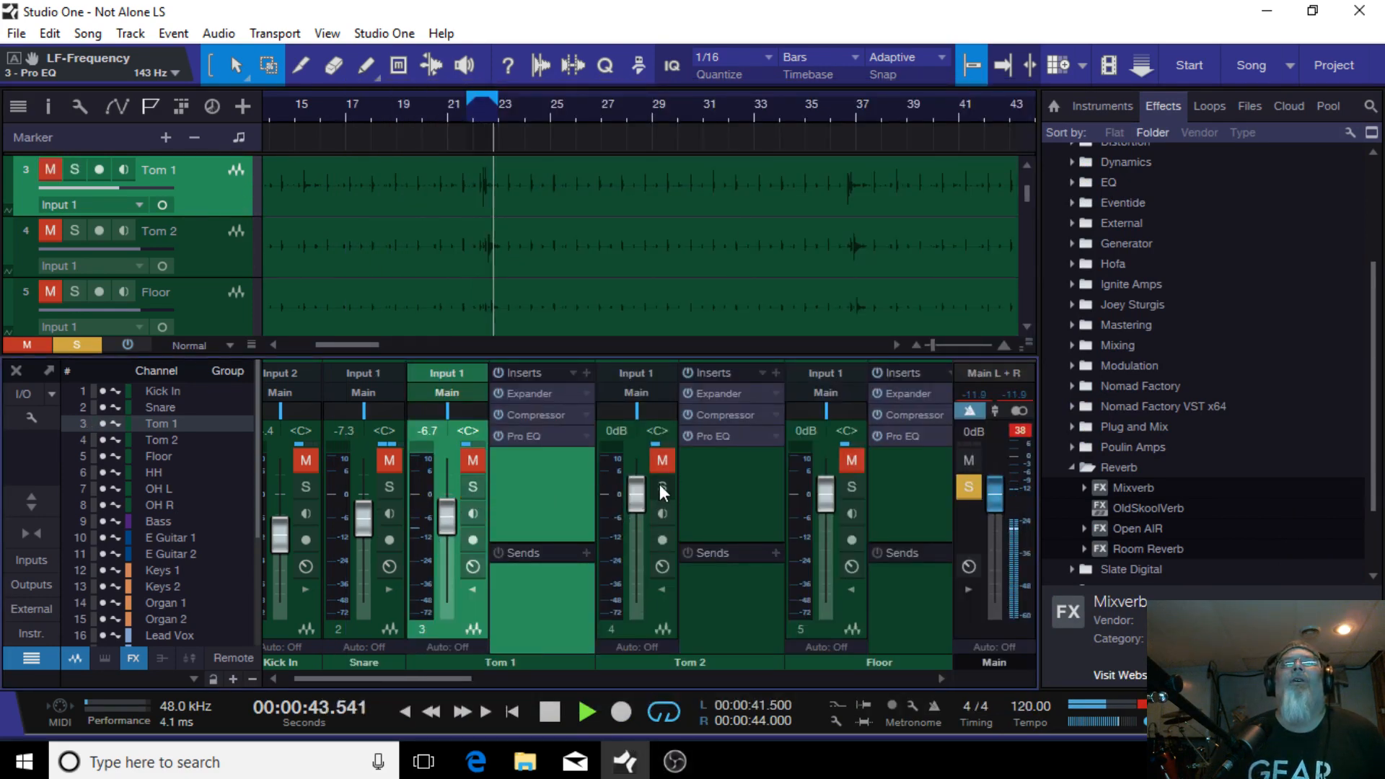
{"action": "left_click", "coordinate": [661, 489]}
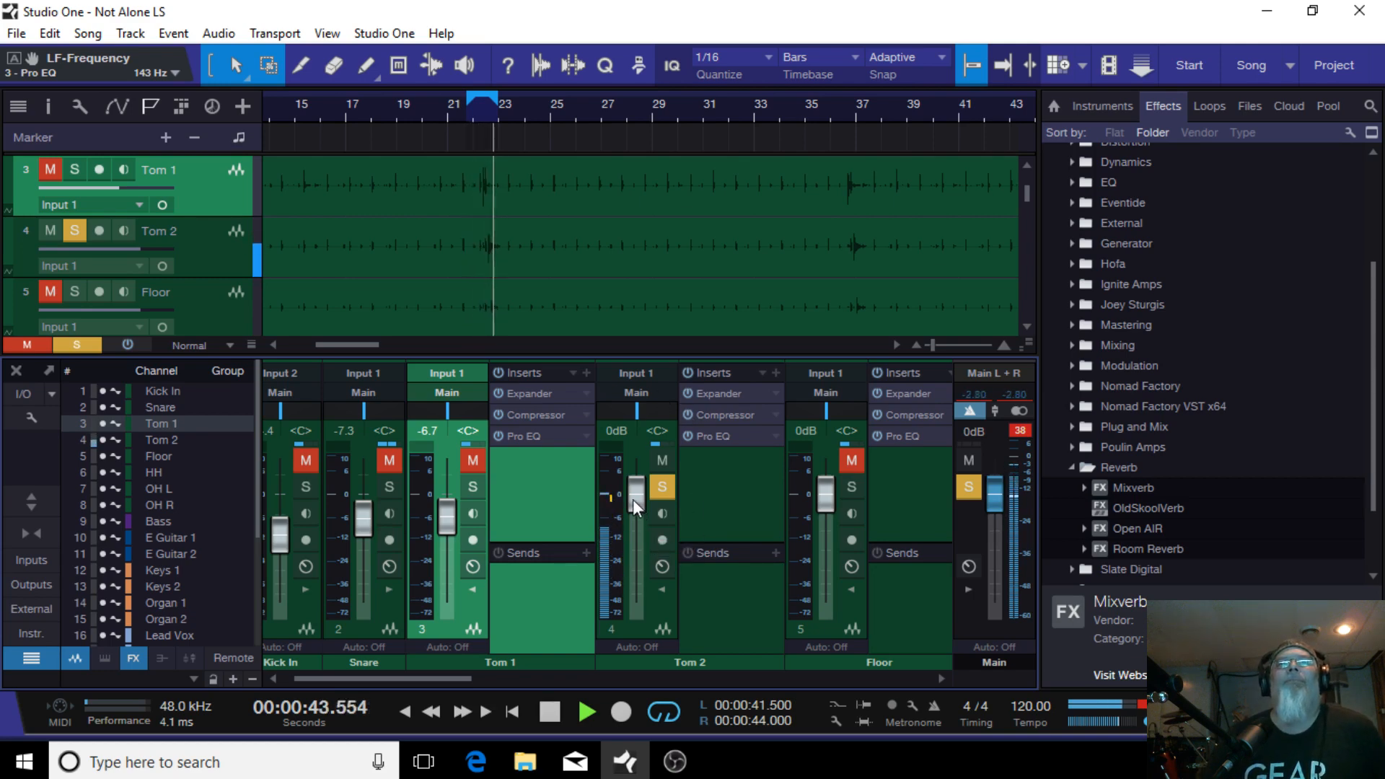
{"action": "left_click_drag", "start_coordinate": [633, 500], "coordinate": [634, 509]}
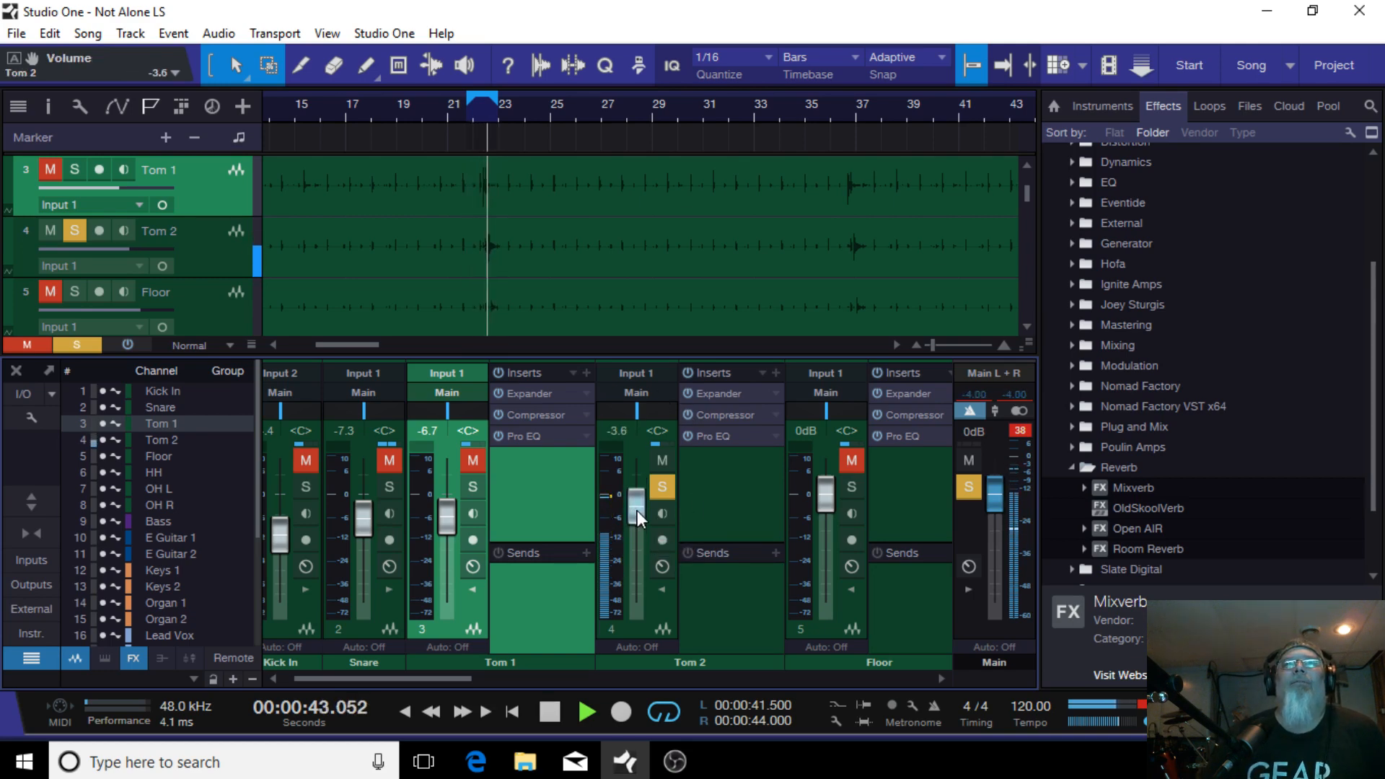
Step: Review the Tom 2 Expander and Compressor settings, then close the inserts window
{"action": "left_click", "coordinate": [723, 397]}
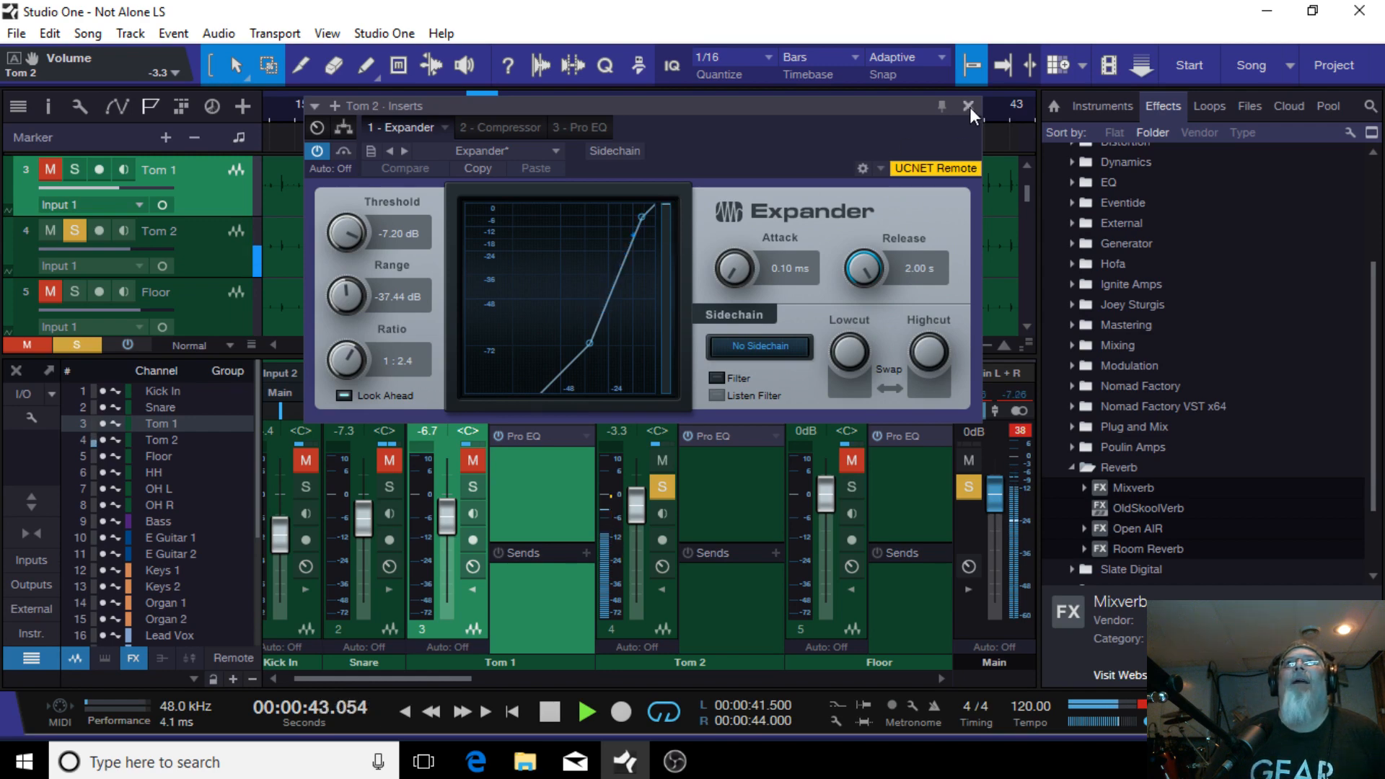
{"action": "left_click", "coordinate": [514, 125]}
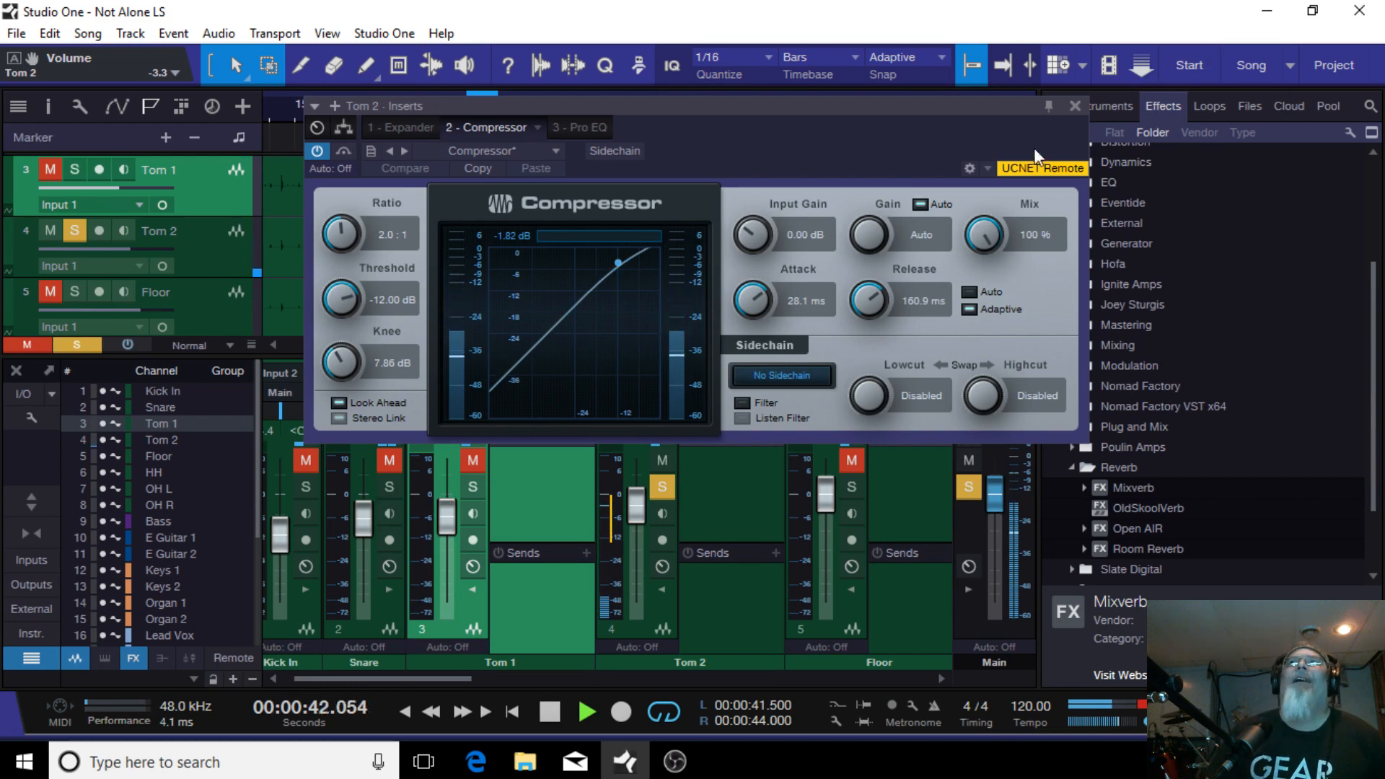
{"action": "left_click", "coordinate": [1078, 102]}
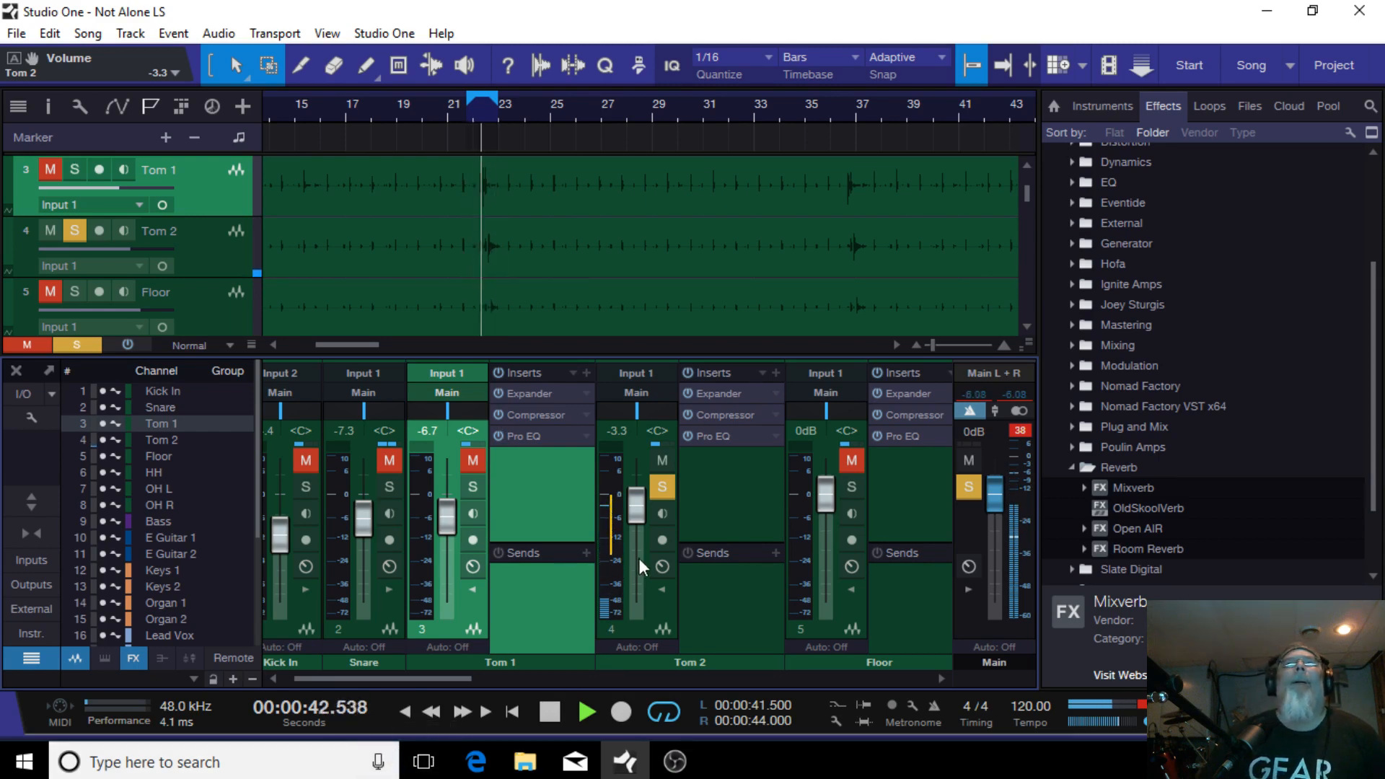
Step: Open Tom 2's Pro EQ and select the LF band
{"action": "left_click", "coordinate": [729, 435]}
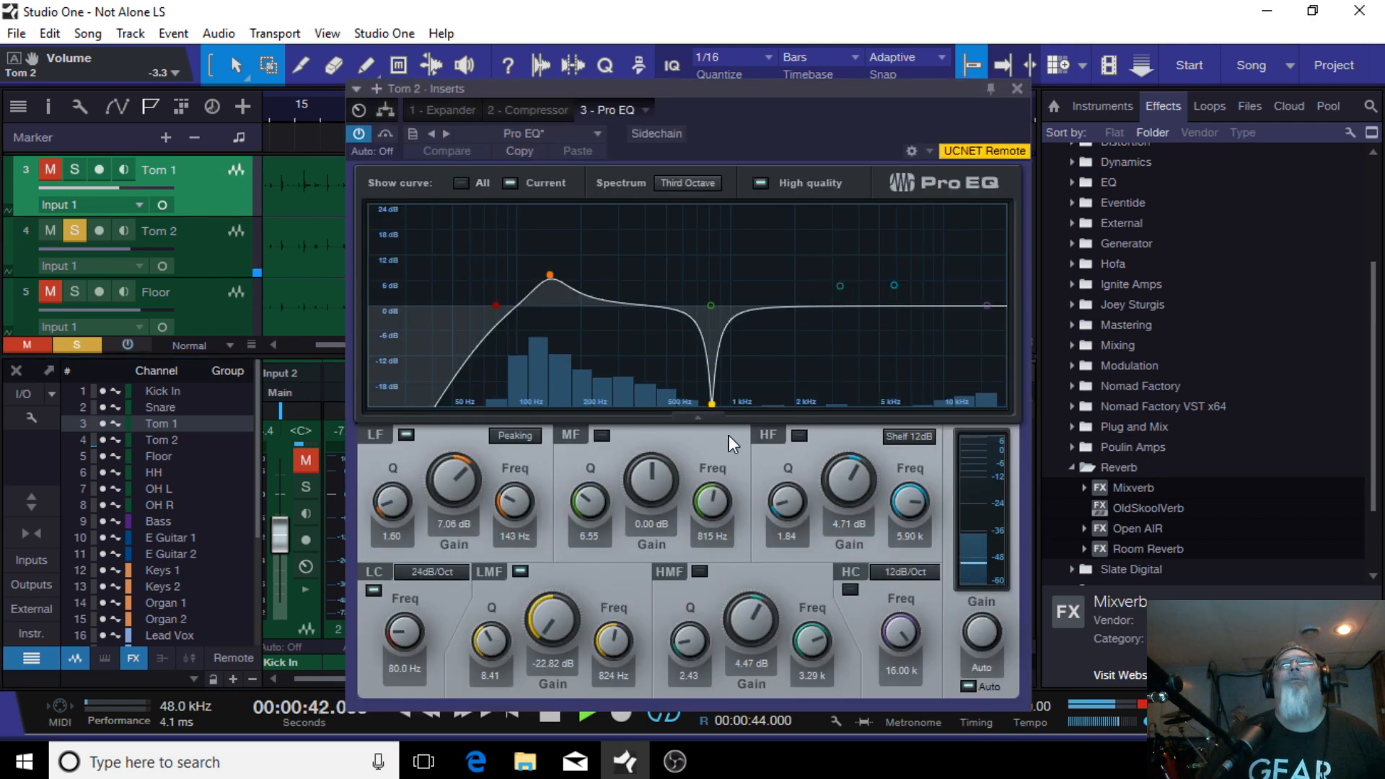
{"action": "left_click_drag", "start_coordinate": [806, 120], "coordinate": [699, 110]}
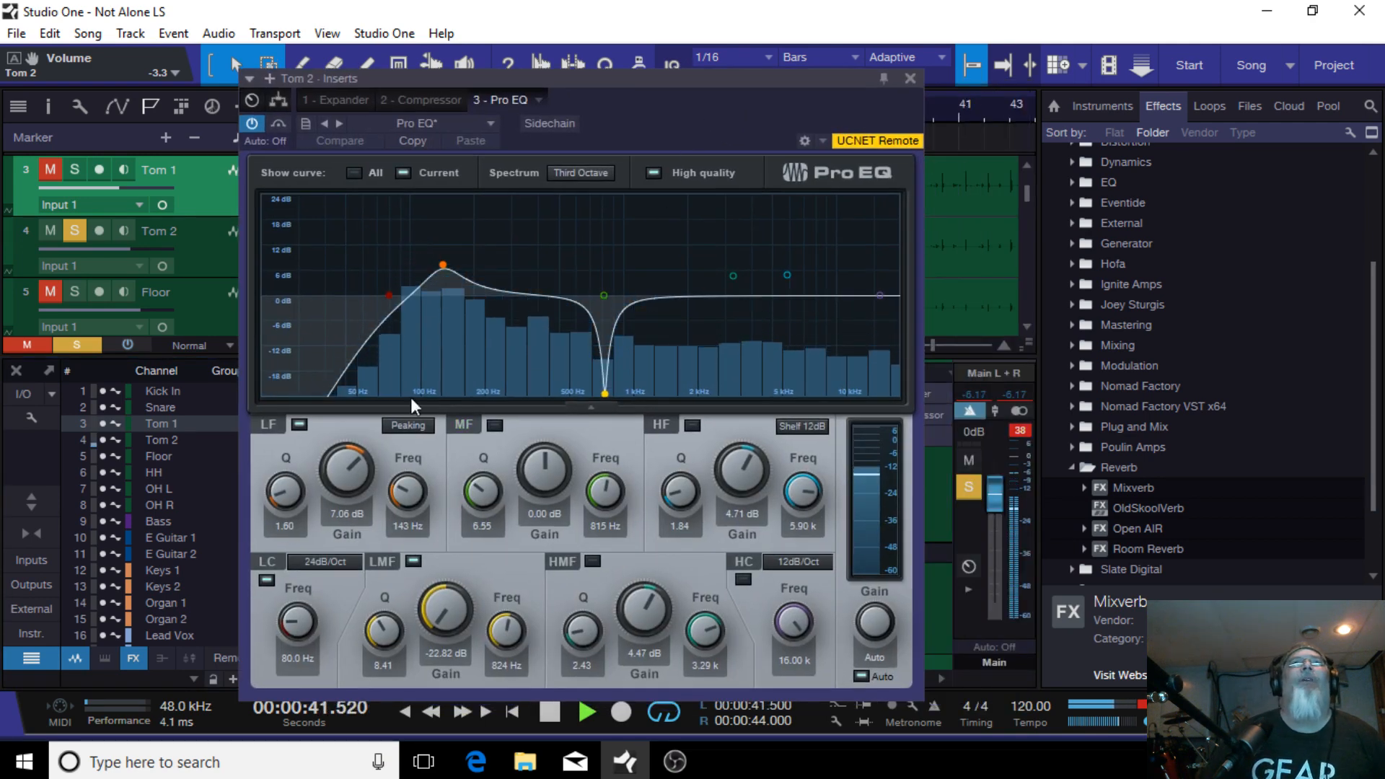
{"action": "left_click", "coordinate": [442, 266]}
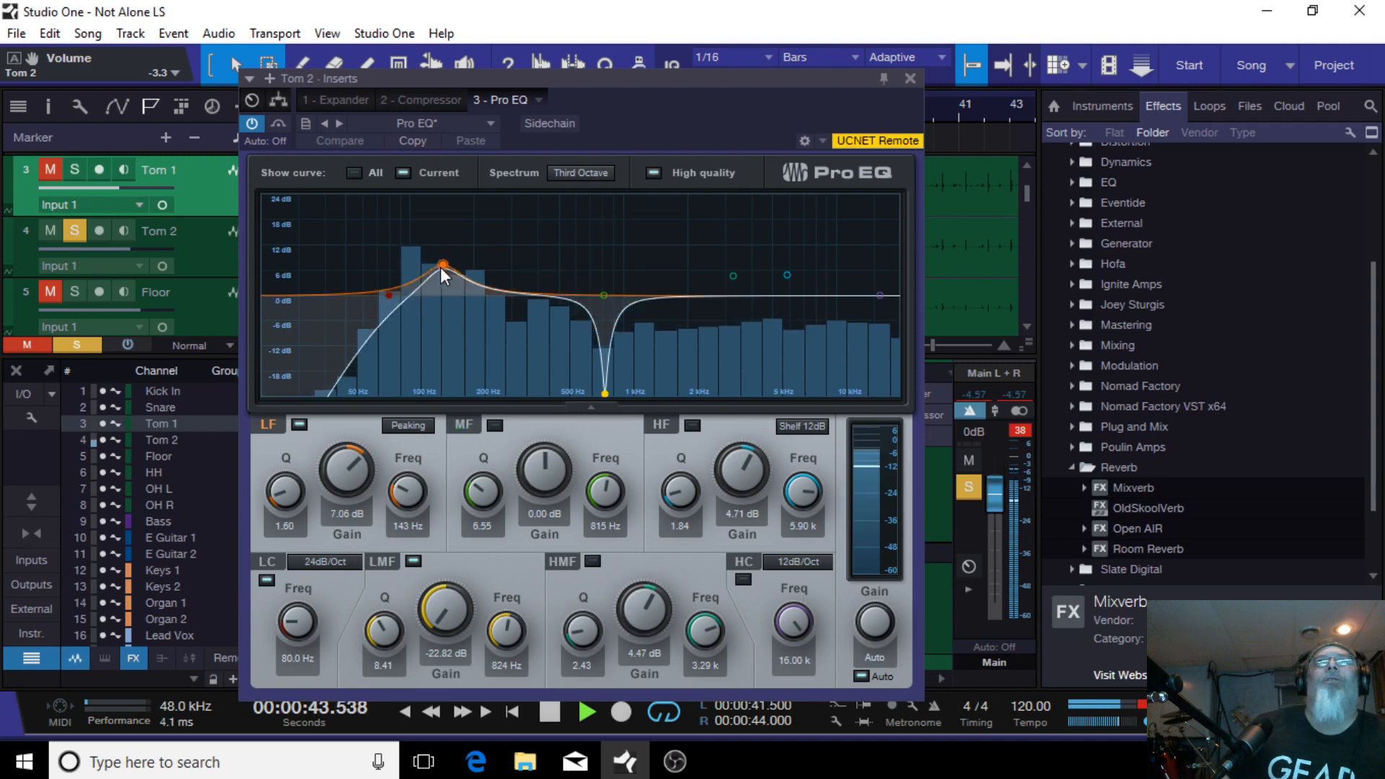
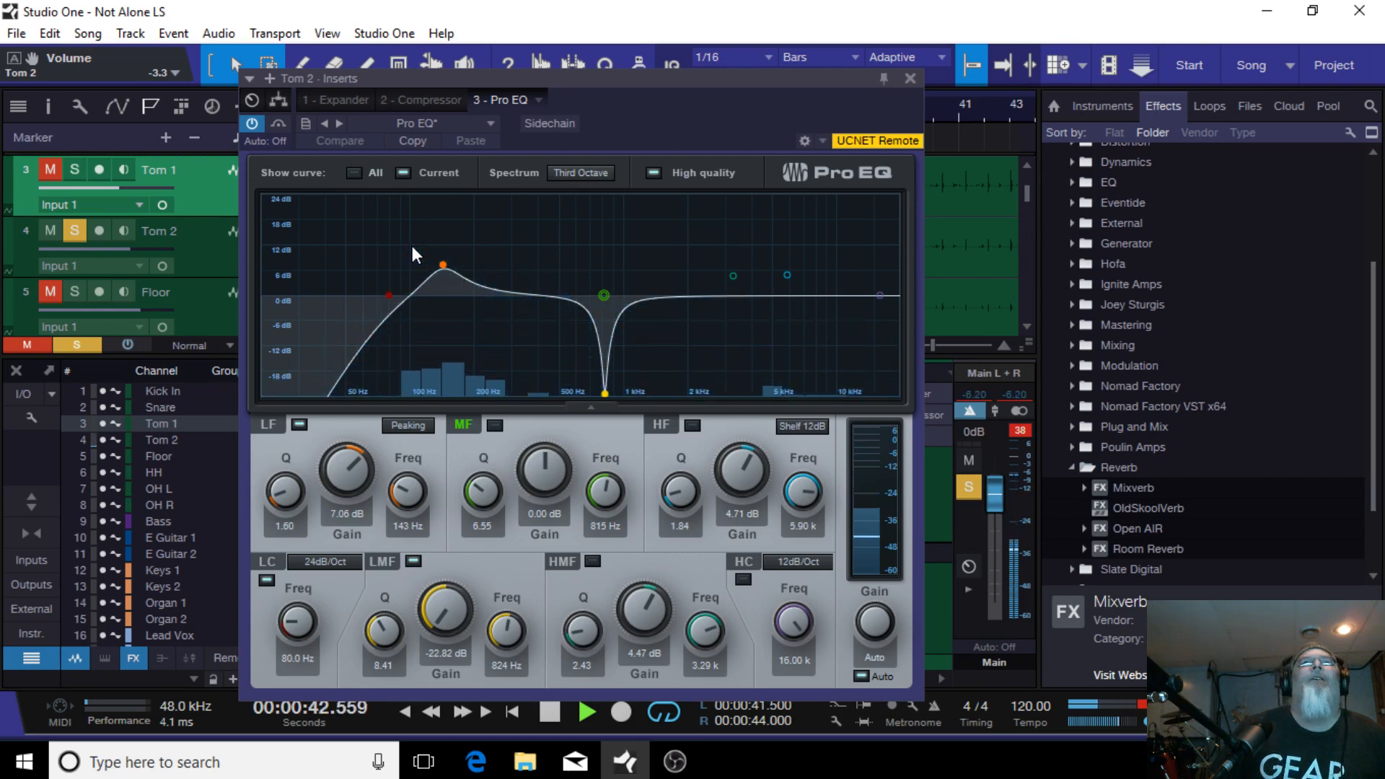
Step: Raise Tom 2's LF band to about 103 Hz at 7.3 dB and set the low cut to 6 dB/Oct around 37 Hz
{"action": "left_click_drag", "start_coordinate": [441, 266], "coordinate": [412, 264]}
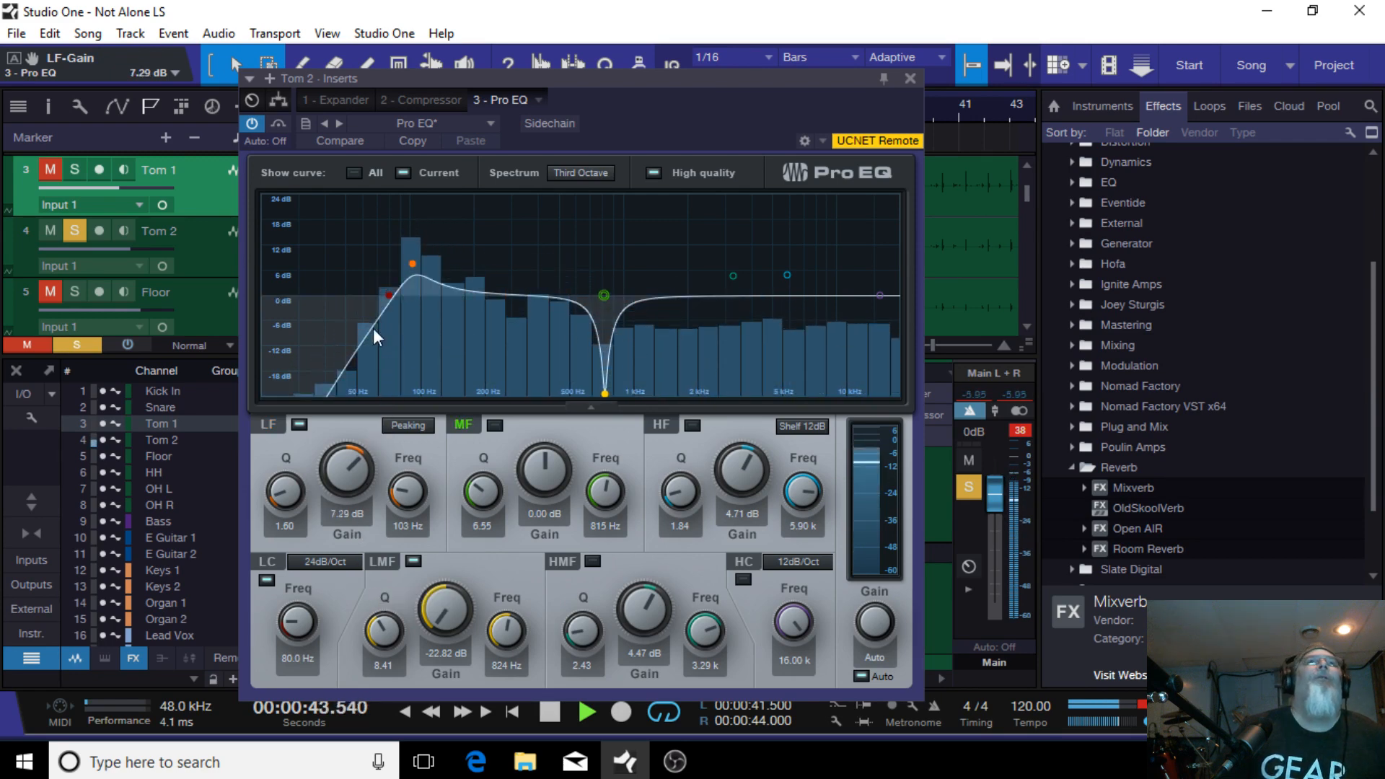
{"action": "left_click", "coordinate": [314, 562]}
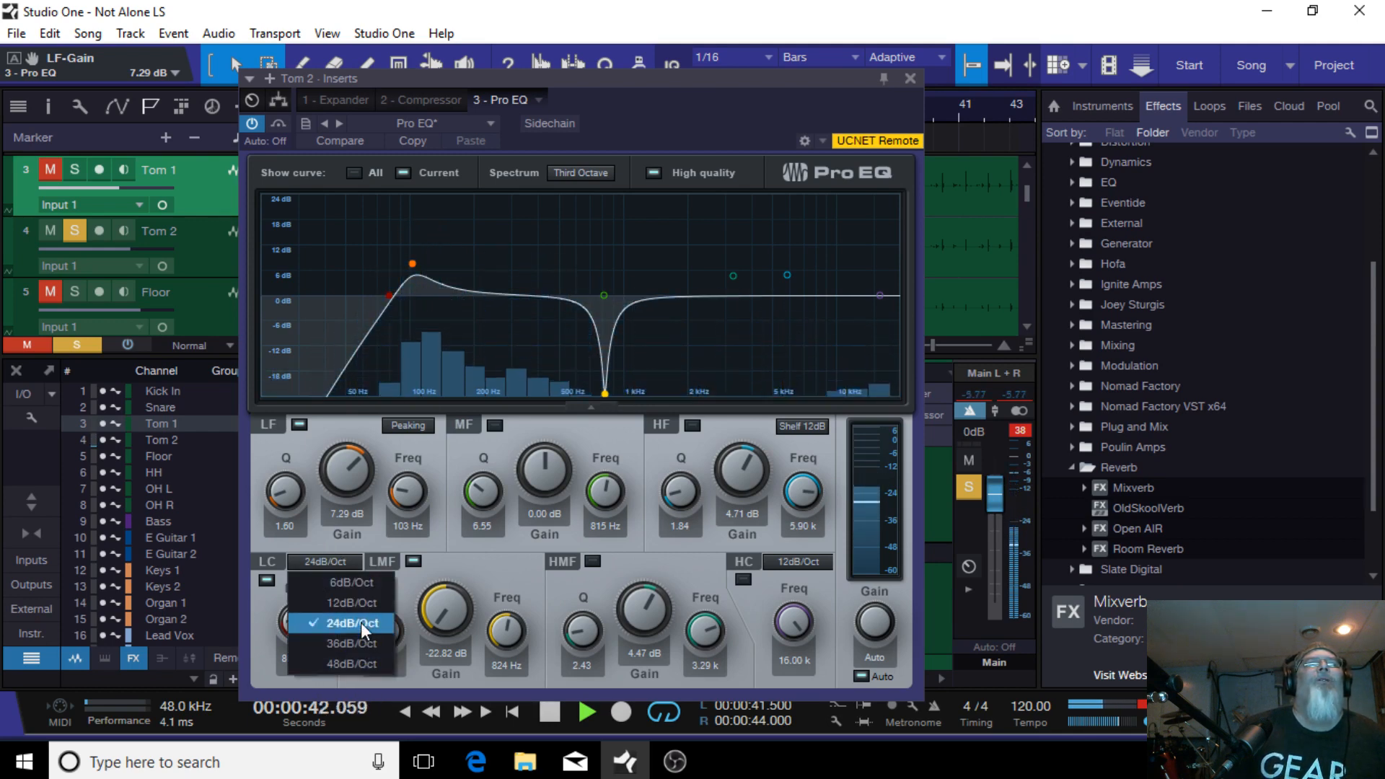
{"action": "left_click", "coordinate": [343, 583]}
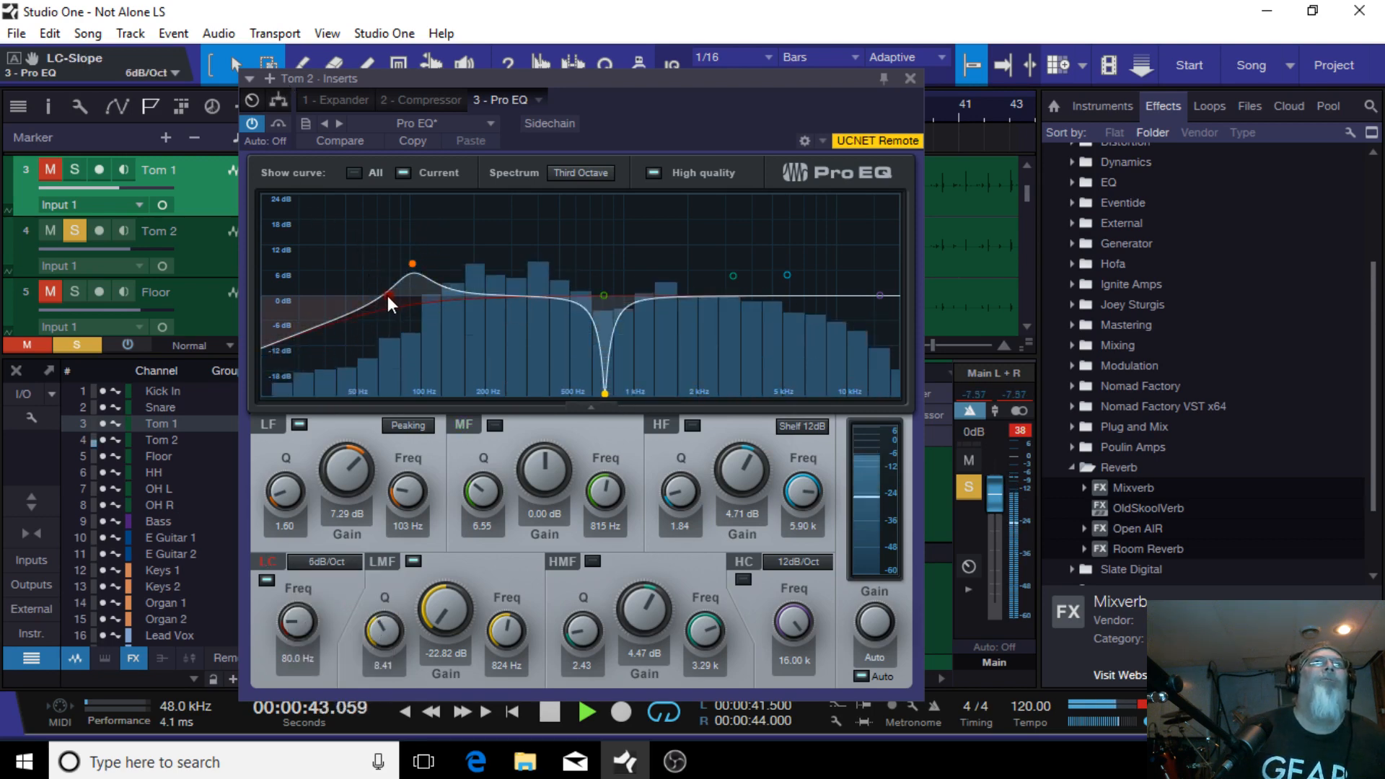
{"action": "left_click_drag", "start_coordinate": [386, 296], "coordinate": [315, 310]}
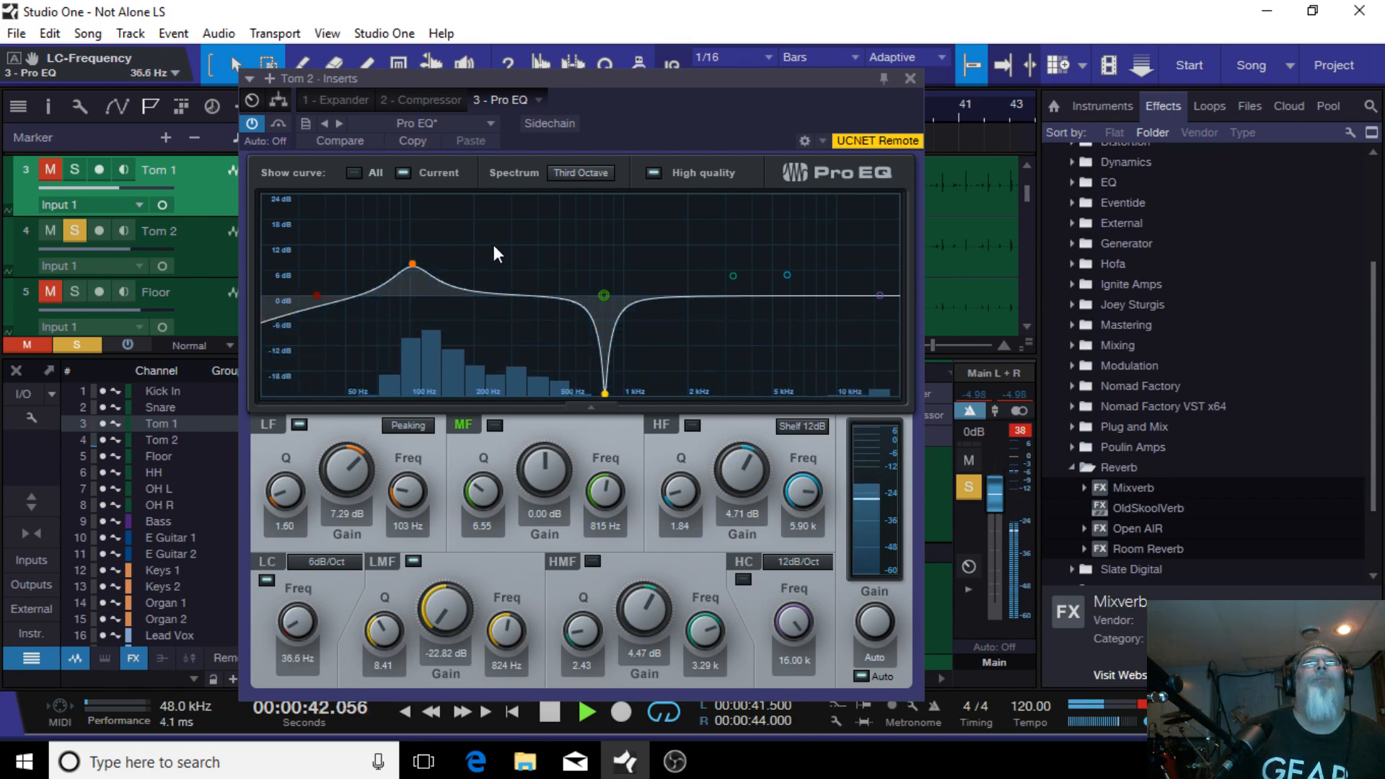
Step: Readjust the LF band to about 6.6 dB near 100 Hz and move the low cut to about 48 Hz
{"action": "left_click_drag", "start_coordinate": [415, 262], "coordinate": [412, 298]}
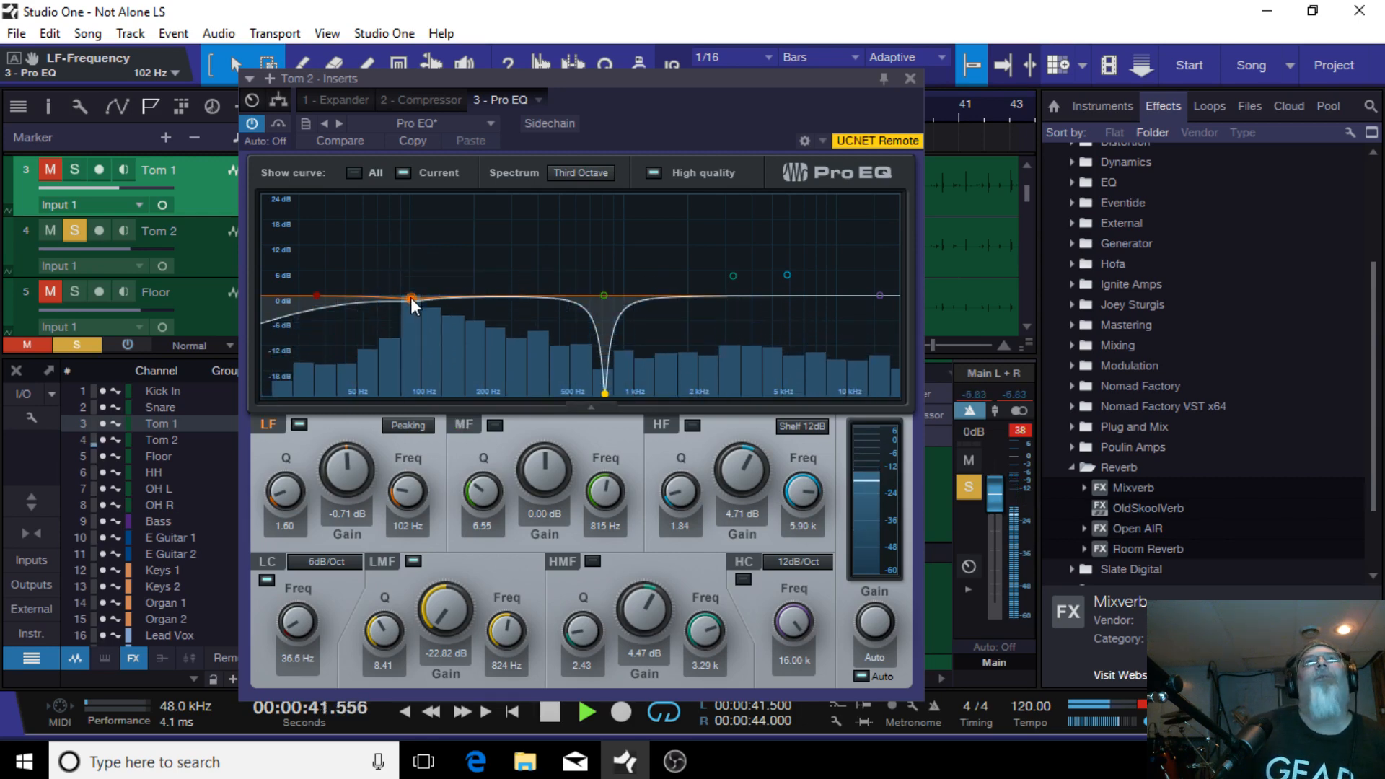
{"action": "left_click_drag", "start_coordinate": [410, 299], "coordinate": [412, 270]}
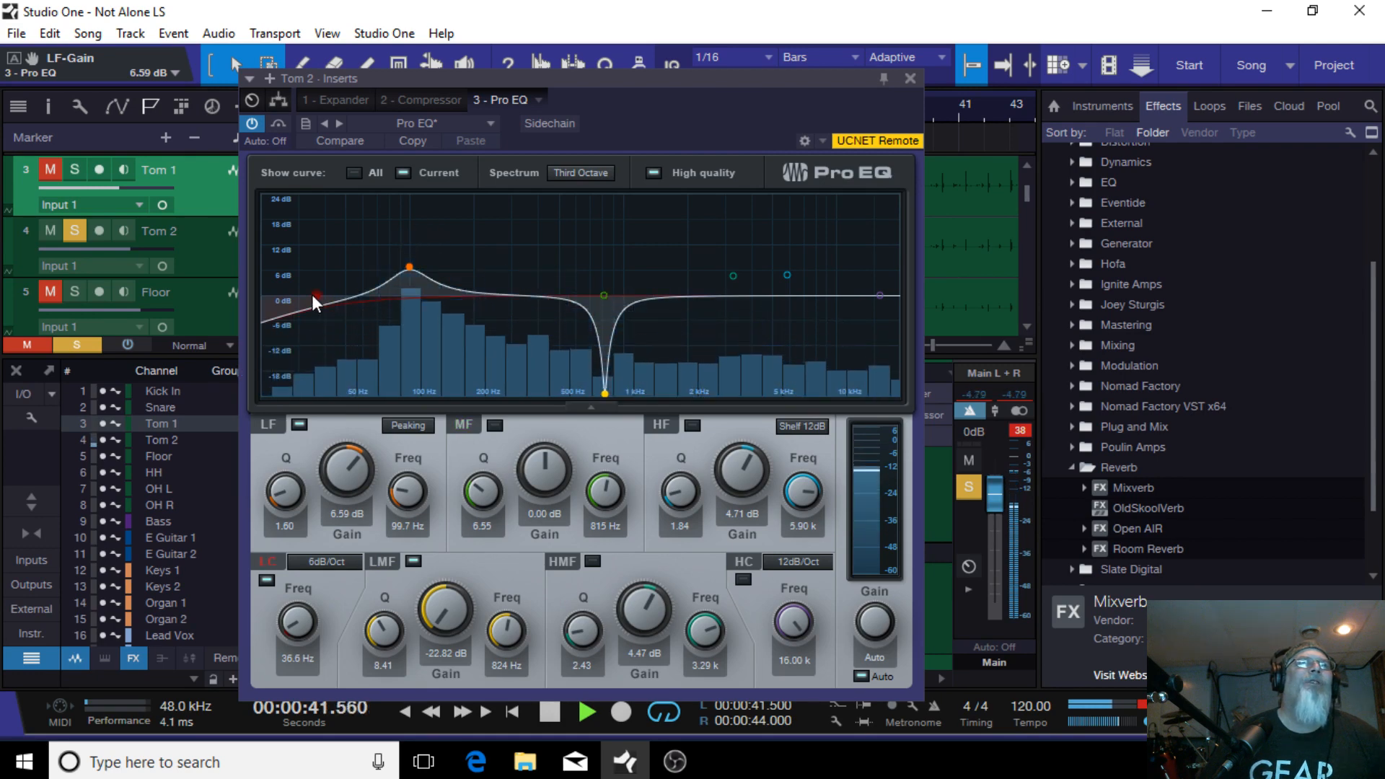
{"action": "left_click_drag", "start_coordinate": [313, 295], "coordinate": [344, 287]}
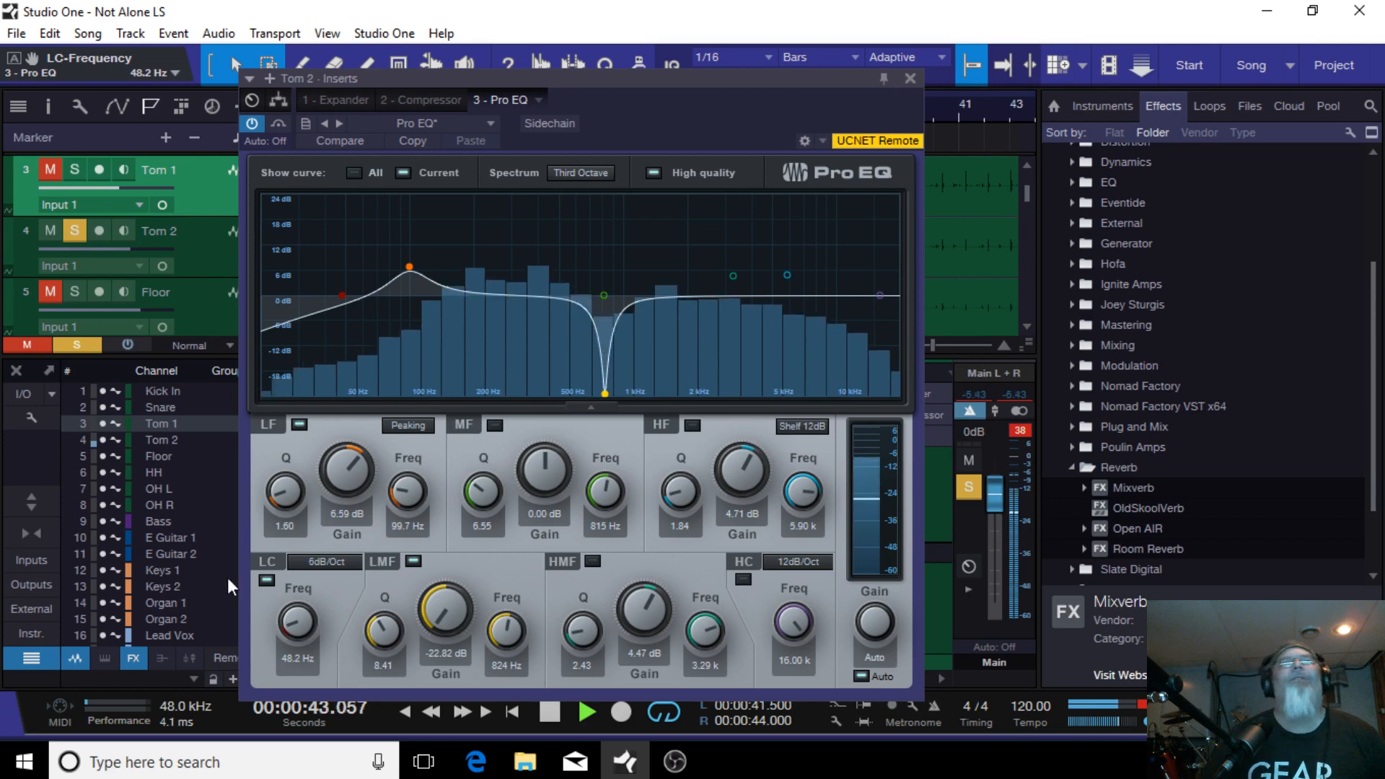
Step: Set Tom 2's low cut to a 24 dB/Oct slope at about 41 Hz
{"action": "left_click", "coordinate": [317, 561]}
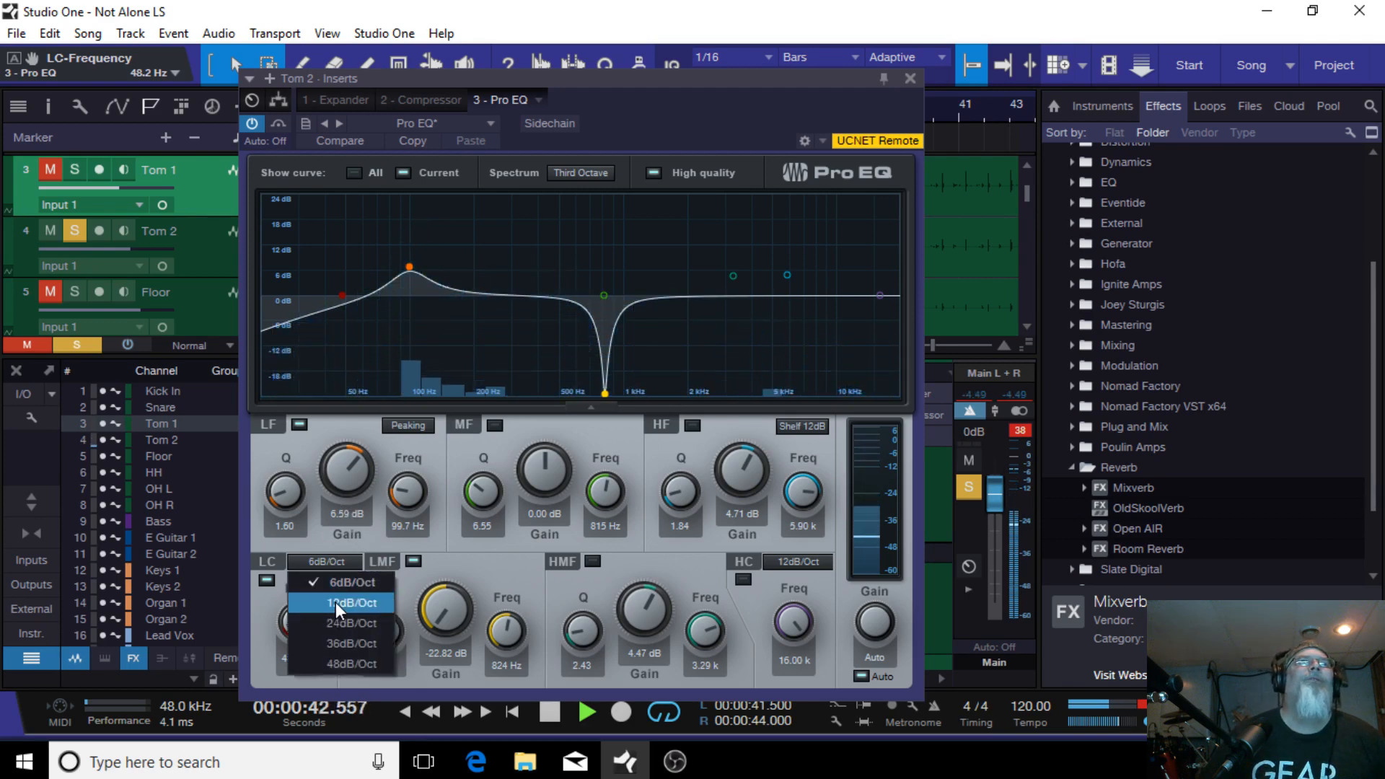
{"action": "left_click", "coordinate": [335, 603]}
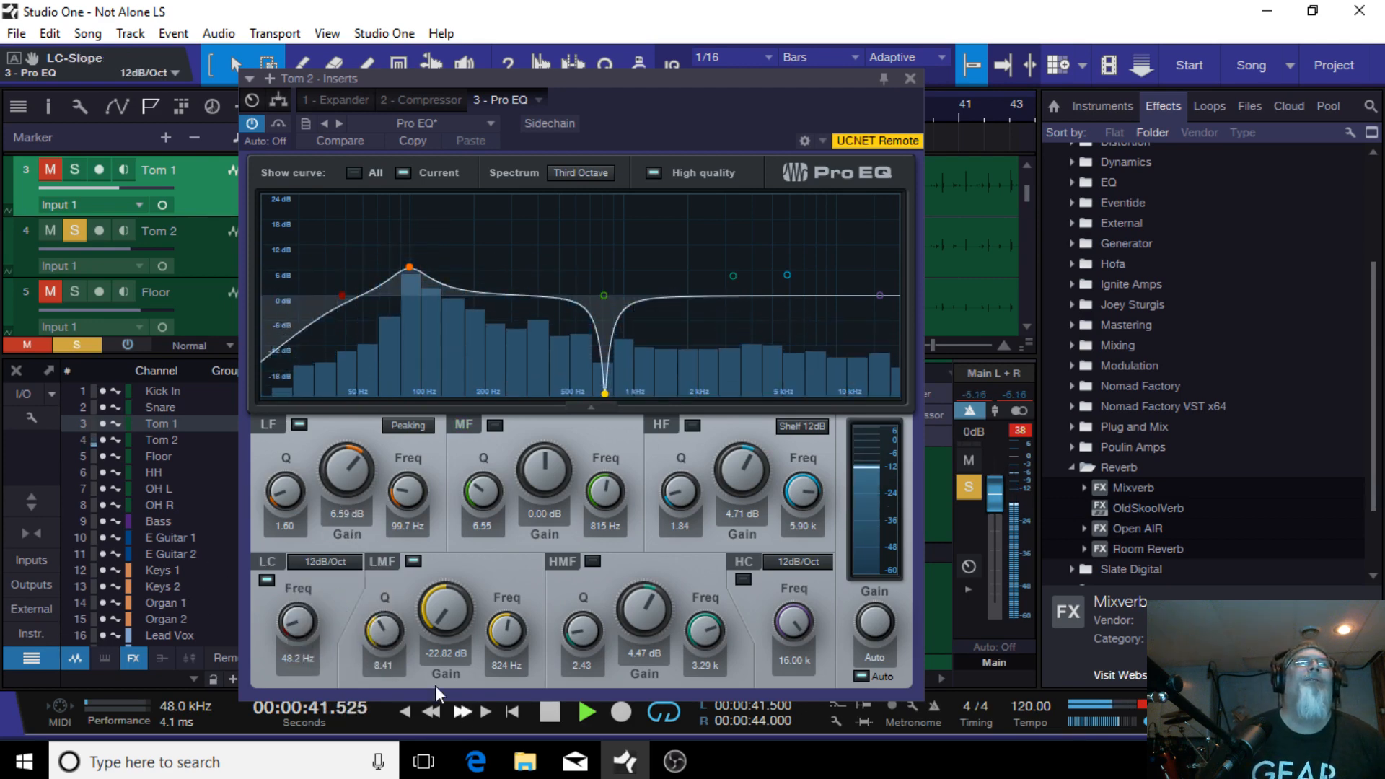
{"action": "left_click", "coordinate": [331, 564]}
{"action": "left_click", "coordinate": [330, 621]}
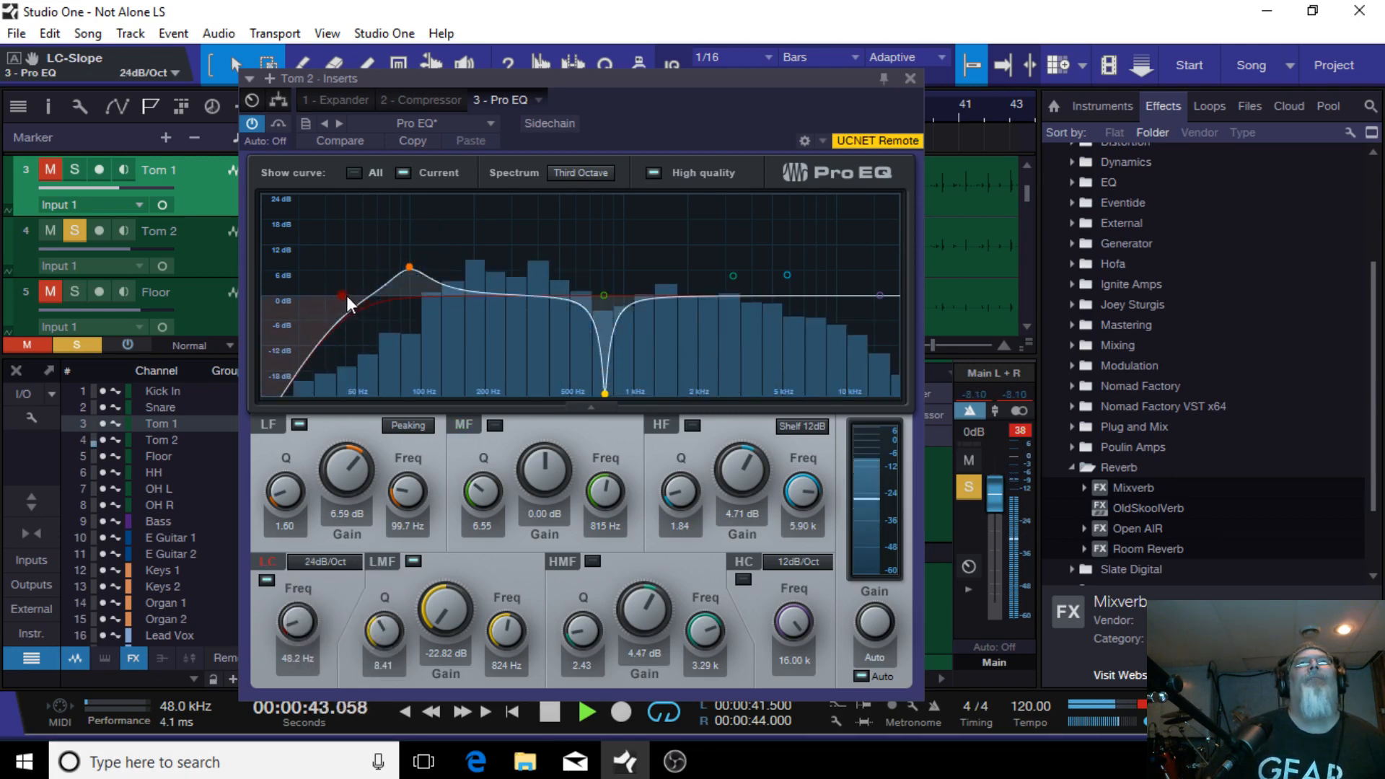
{"action": "left_click_drag", "start_coordinate": [344, 293], "coordinate": [187, 289]}
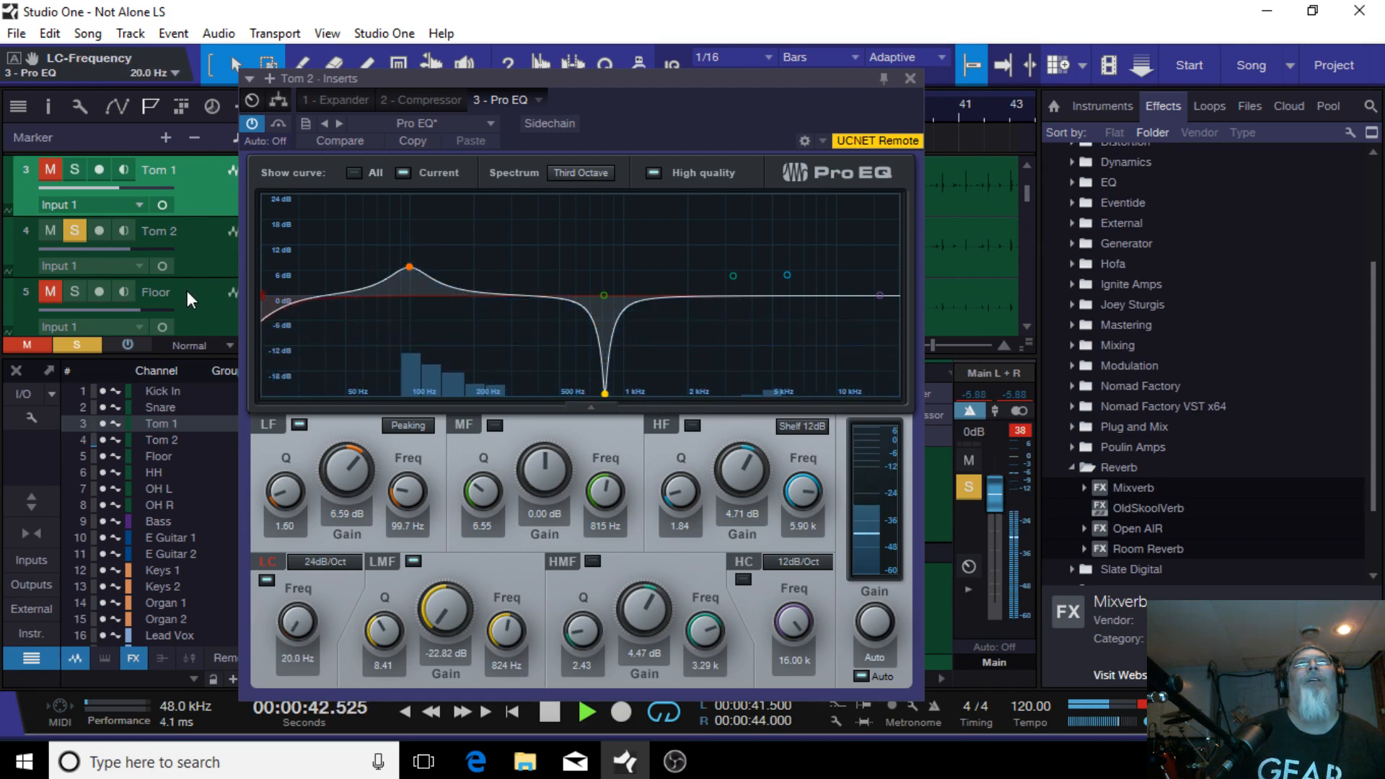
{"action": "left_click_drag", "start_coordinate": [188, 291], "coordinate": [382, 336]}
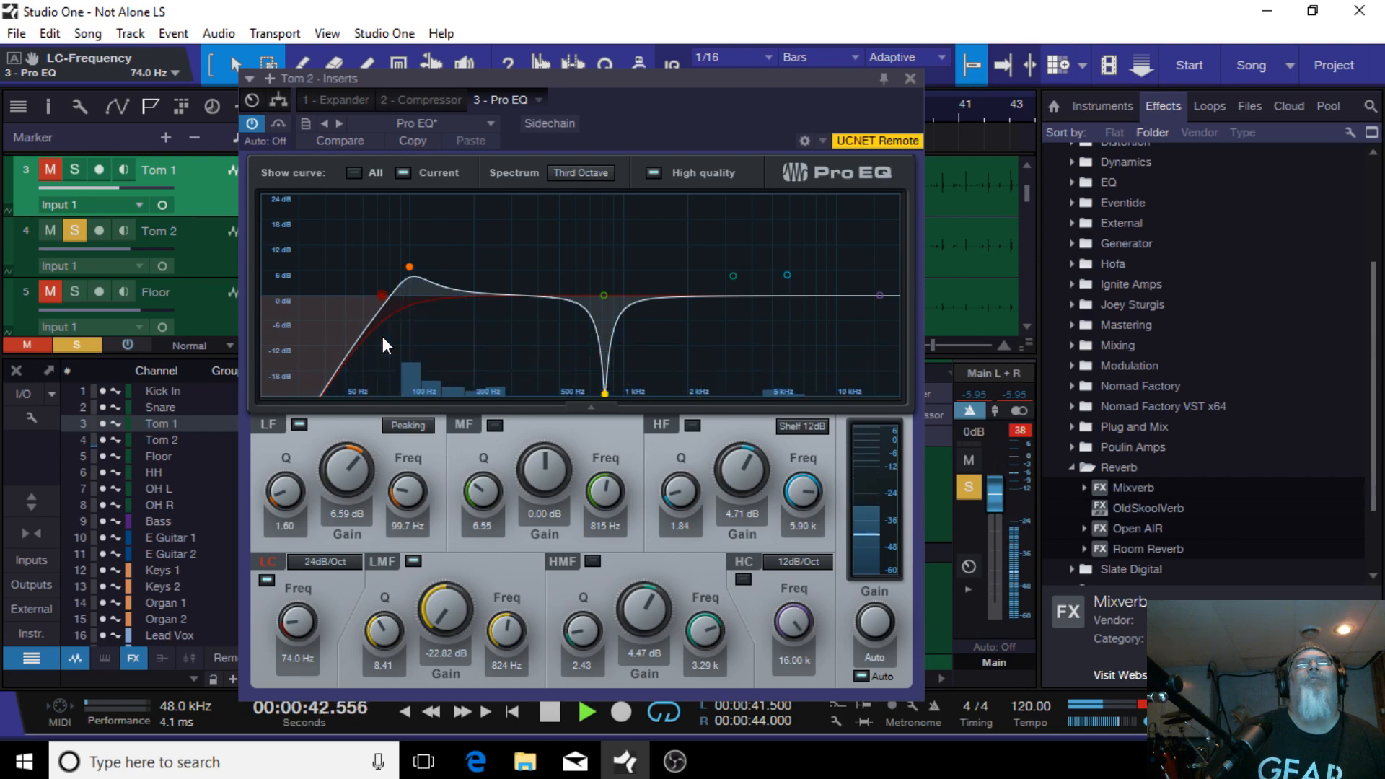
{"action": "left_click_drag", "start_coordinate": [382, 337], "coordinate": [323, 296]}
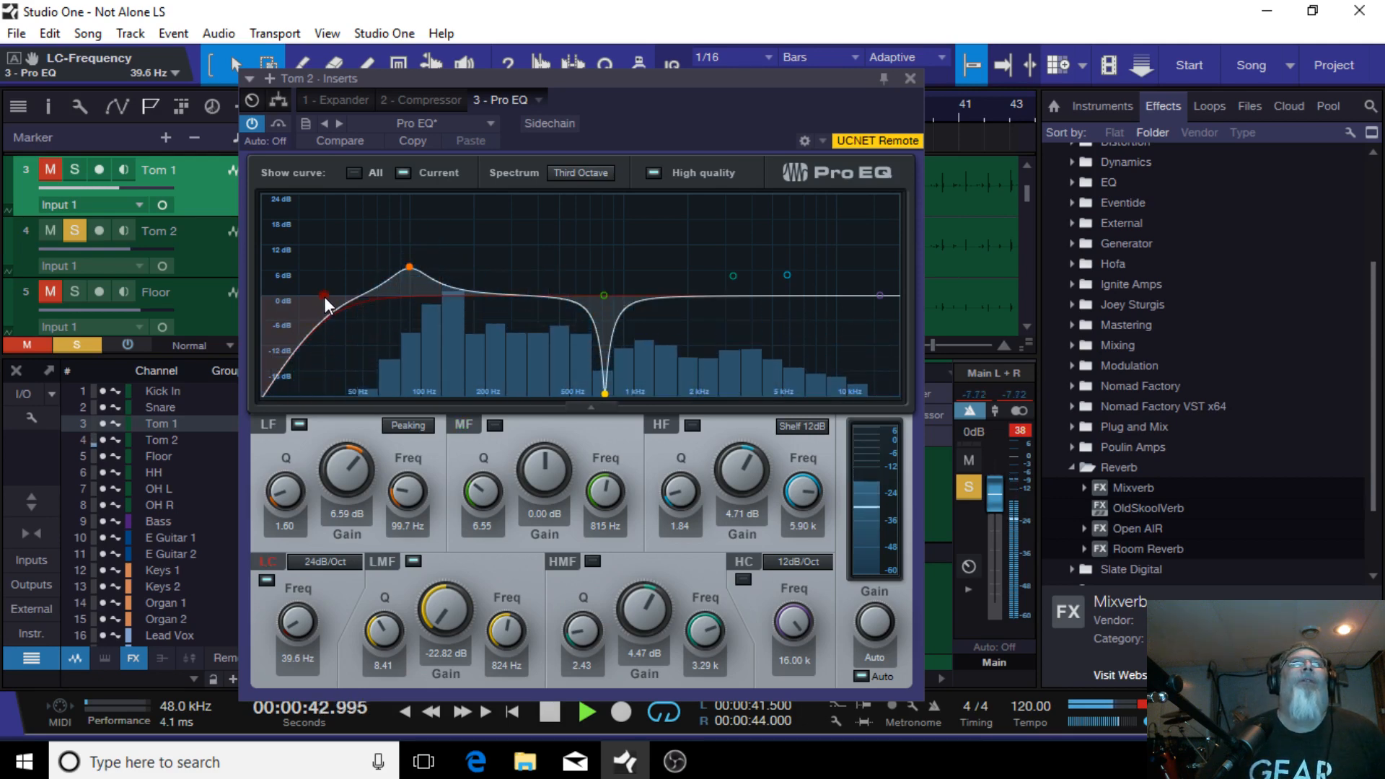
{"action": "left_click_drag", "start_coordinate": [324, 298], "coordinate": [328, 298]}
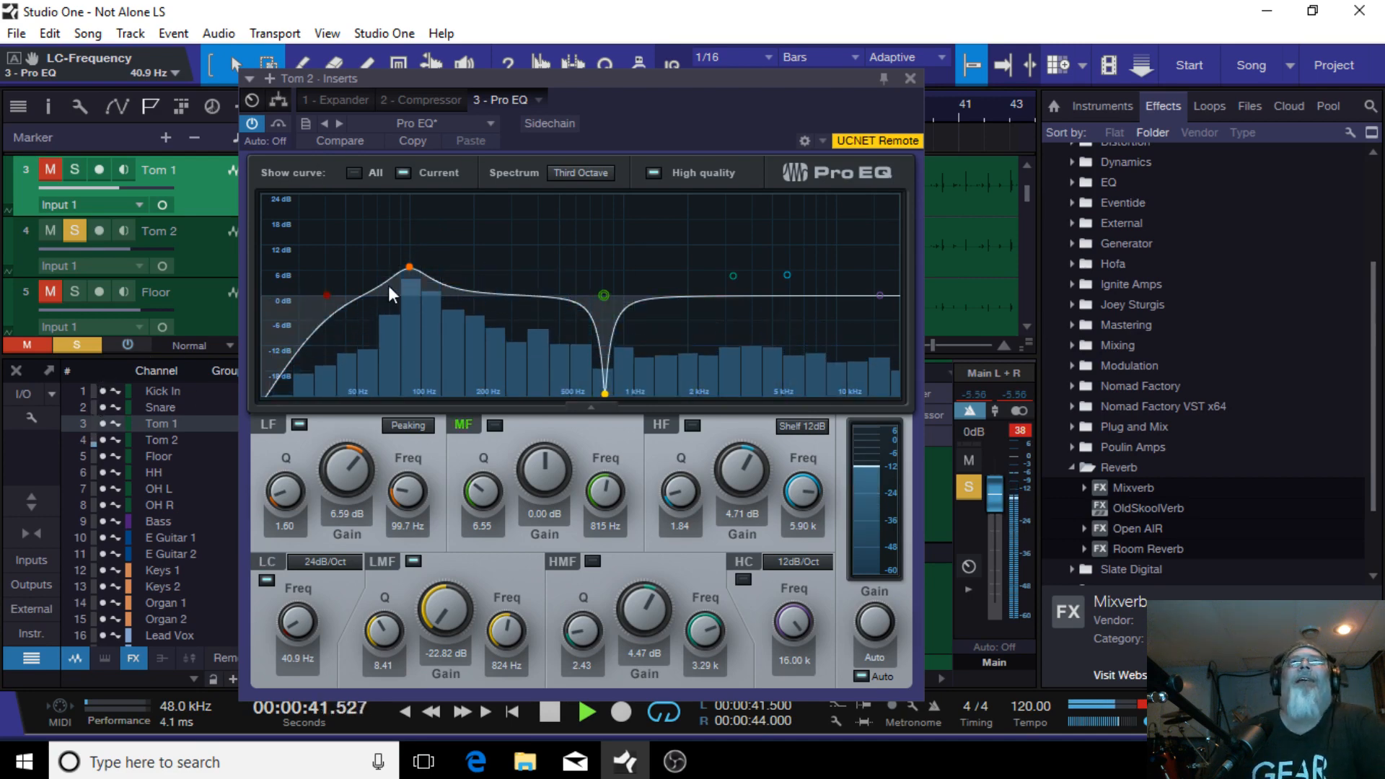
Step: Lower the LF band's gain to 4.71 dB at about 101 Hz and close the EQ window
{"action": "left_click_drag", "start_coordinate": [407, 266], "coordinate": [410, 275]}
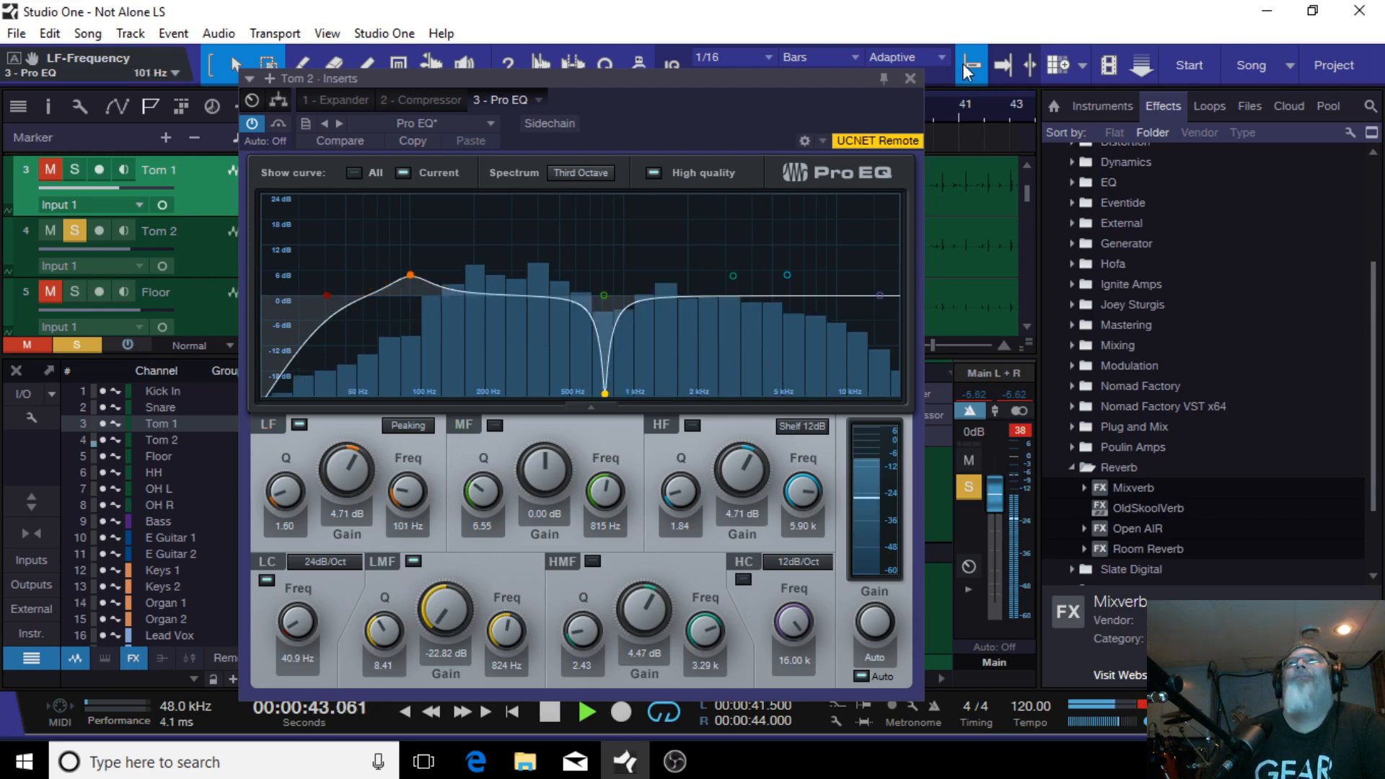
{"action": "left_click", "coordinate": [911, 78]}
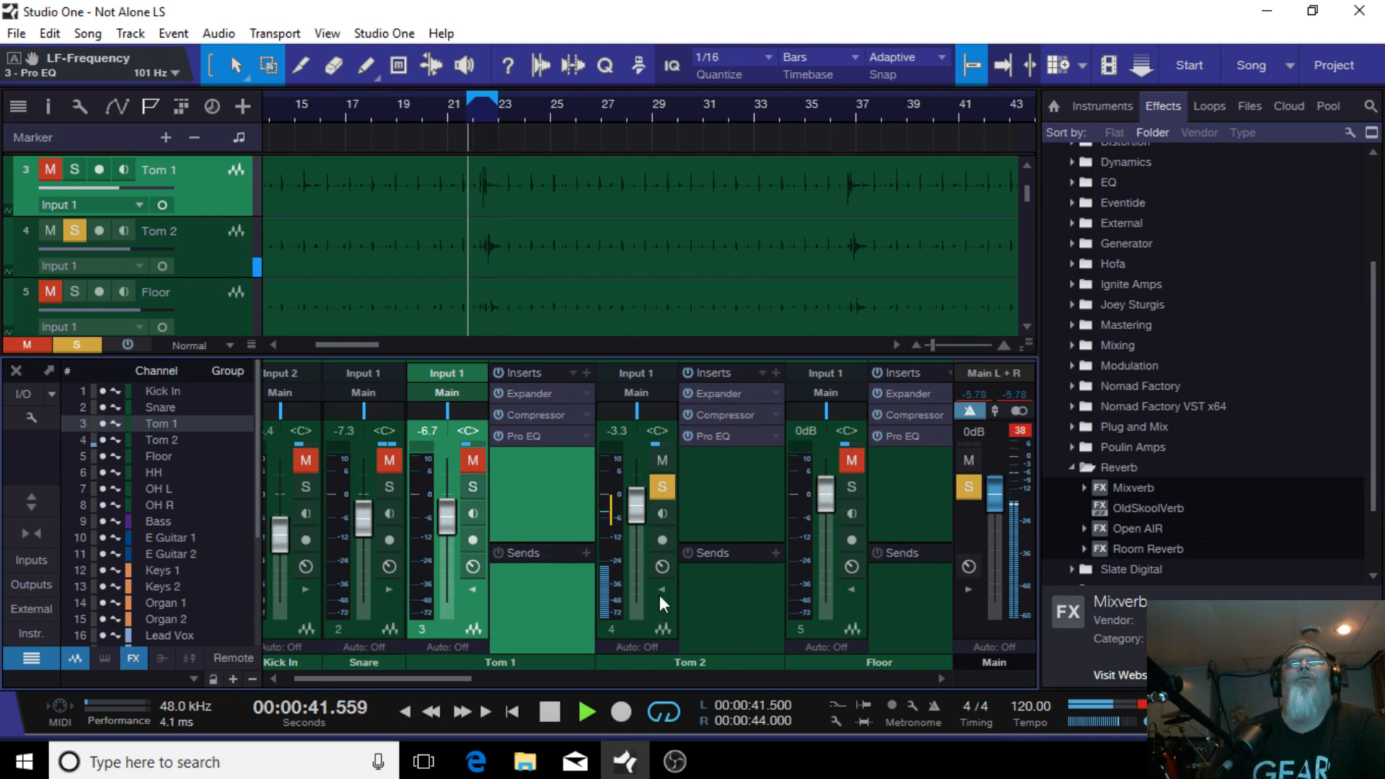
Step: Solo the Floor channel instead of Tom 2 and show the Floor channel's inserts
{"action": "left_click", "coordinate": [471, 588]}
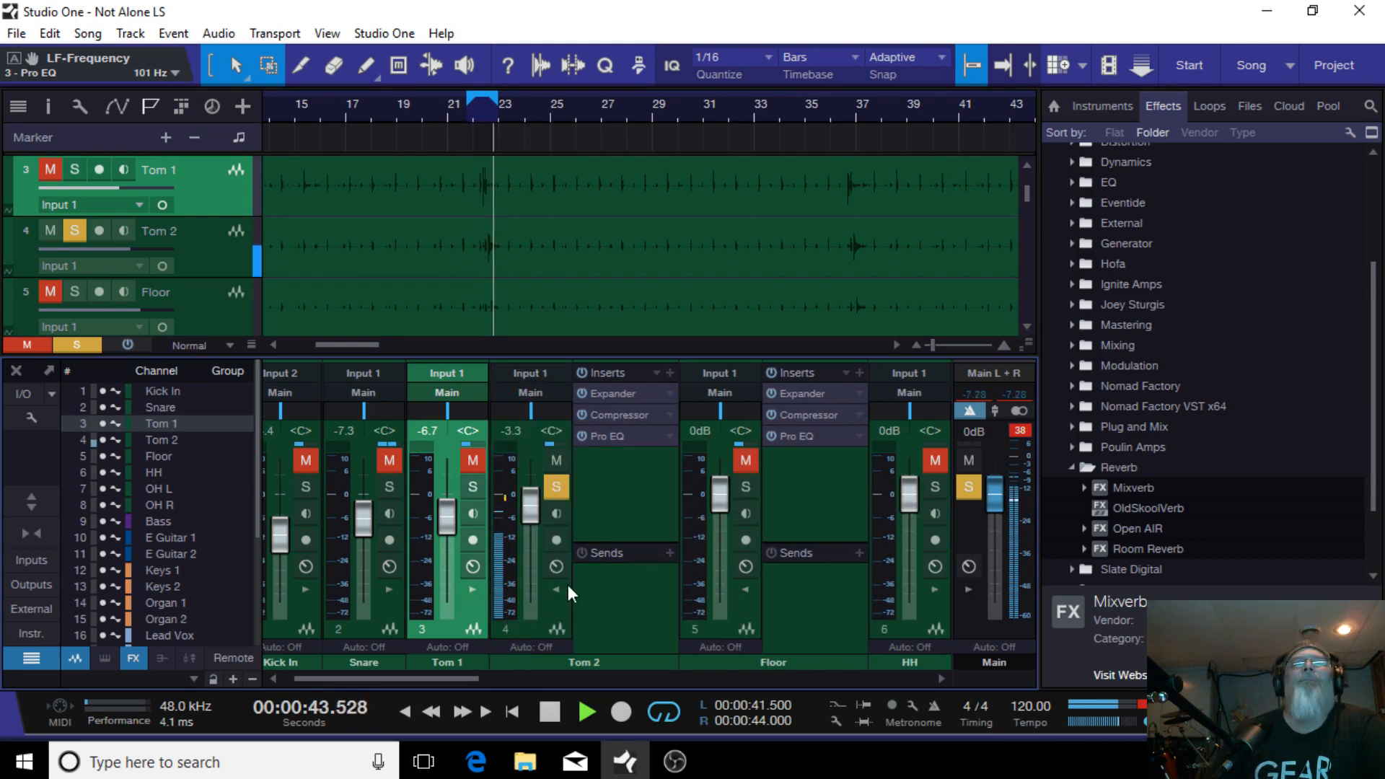
{"action": "left_click", "coordinate": [751, 486]}
{"action": "left_click", "coordinate": [555, 486]}
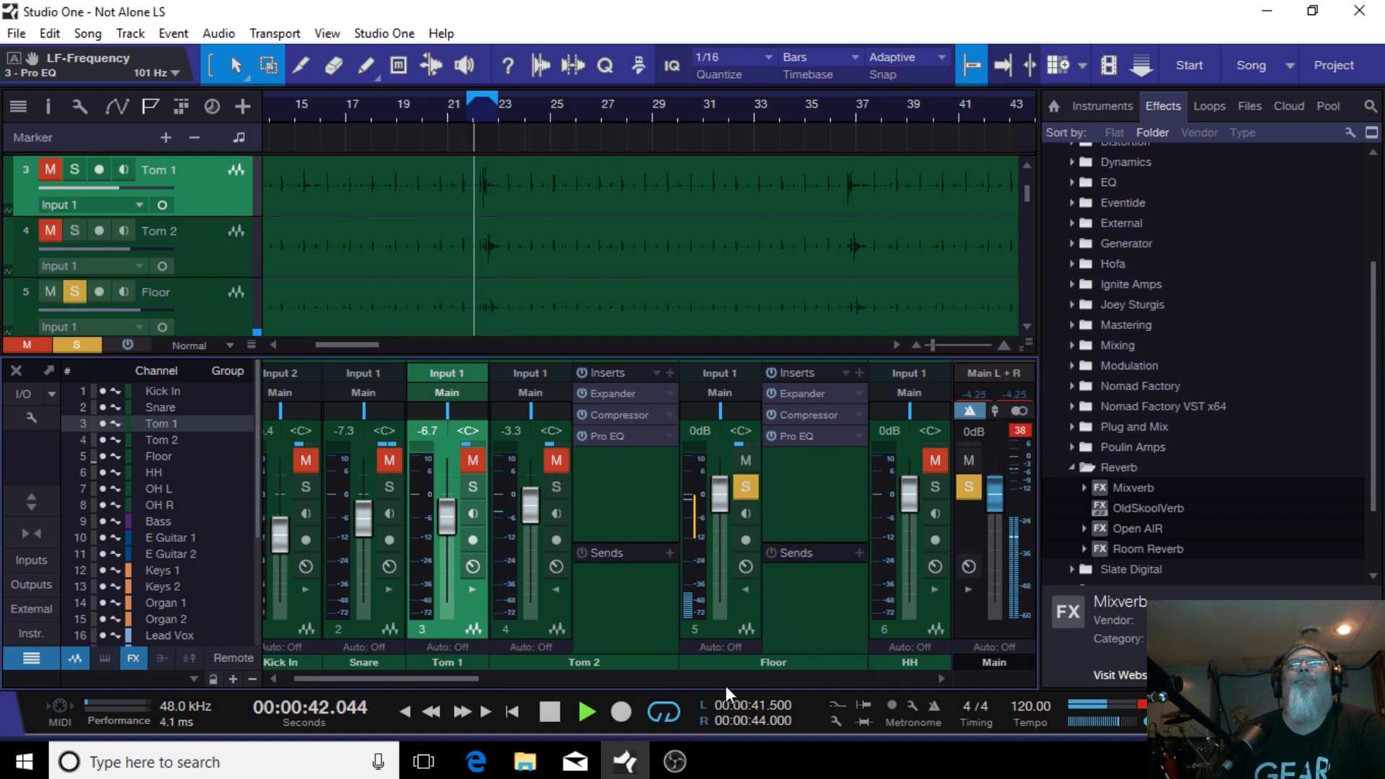
{"action": "left_click", "coordinate": [747, 586]}
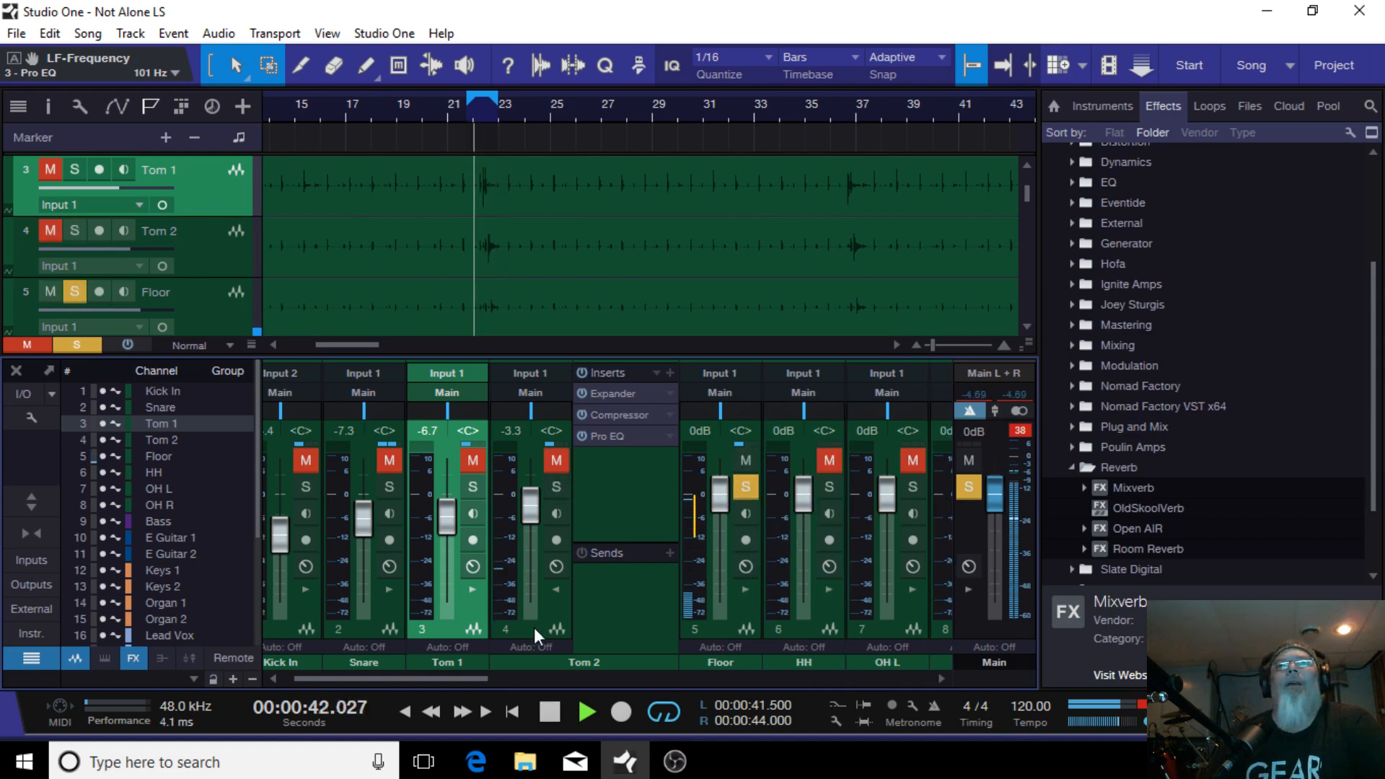
{"action": "left_click", "coordinate": [557, 589]}
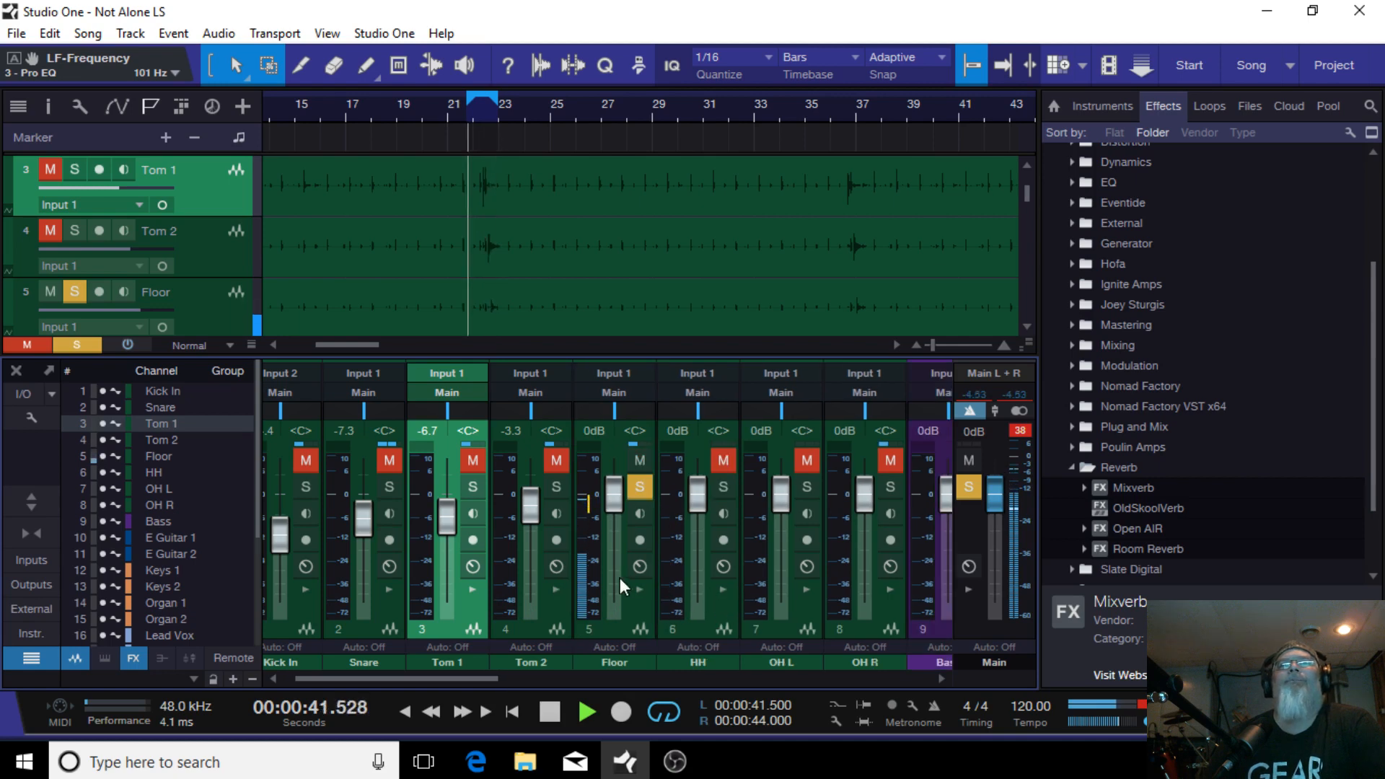
{"action": "left_click", "coordinate": [639, 589]}
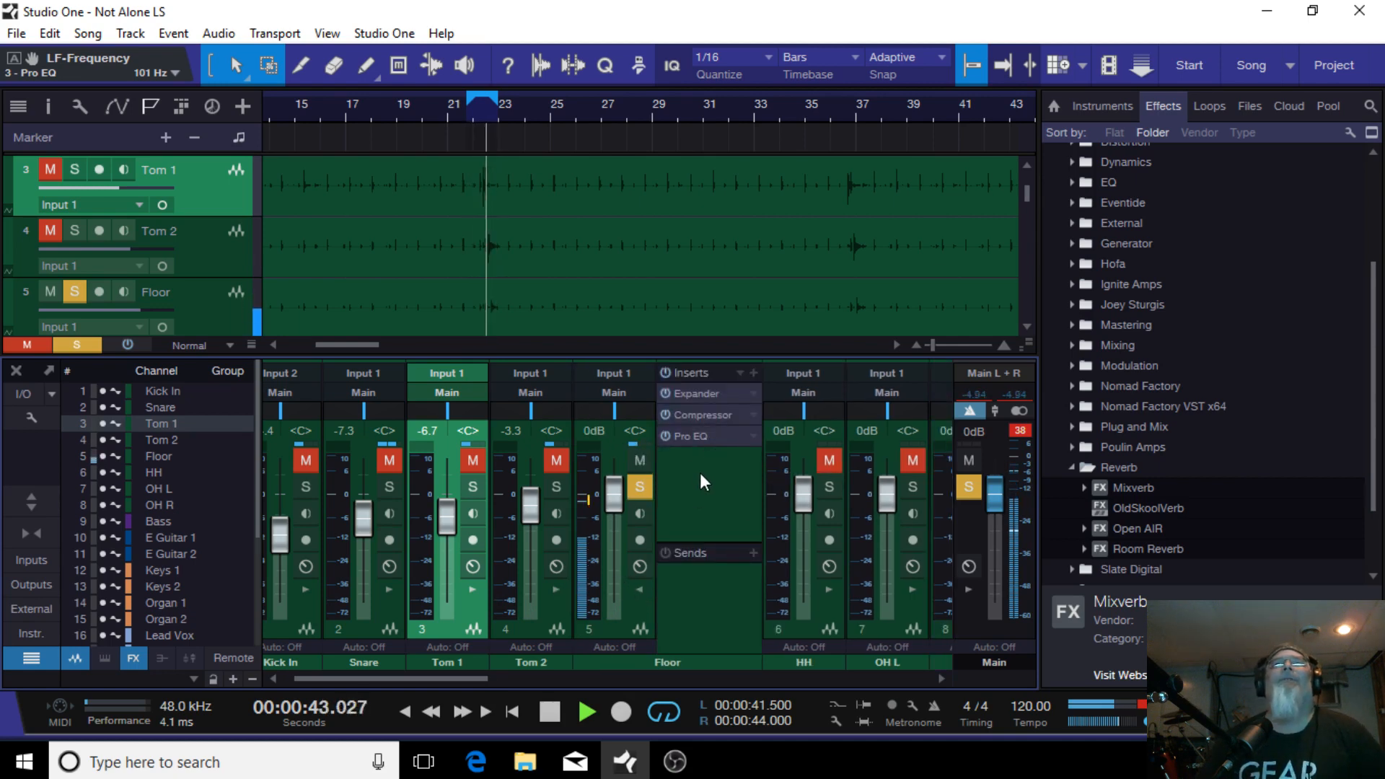
Step: Review the Floor channel's Expander, Compressor and Pro EQ settings, then close the inserts window
{"action": "left_click", "coordinate": [714, 393]}
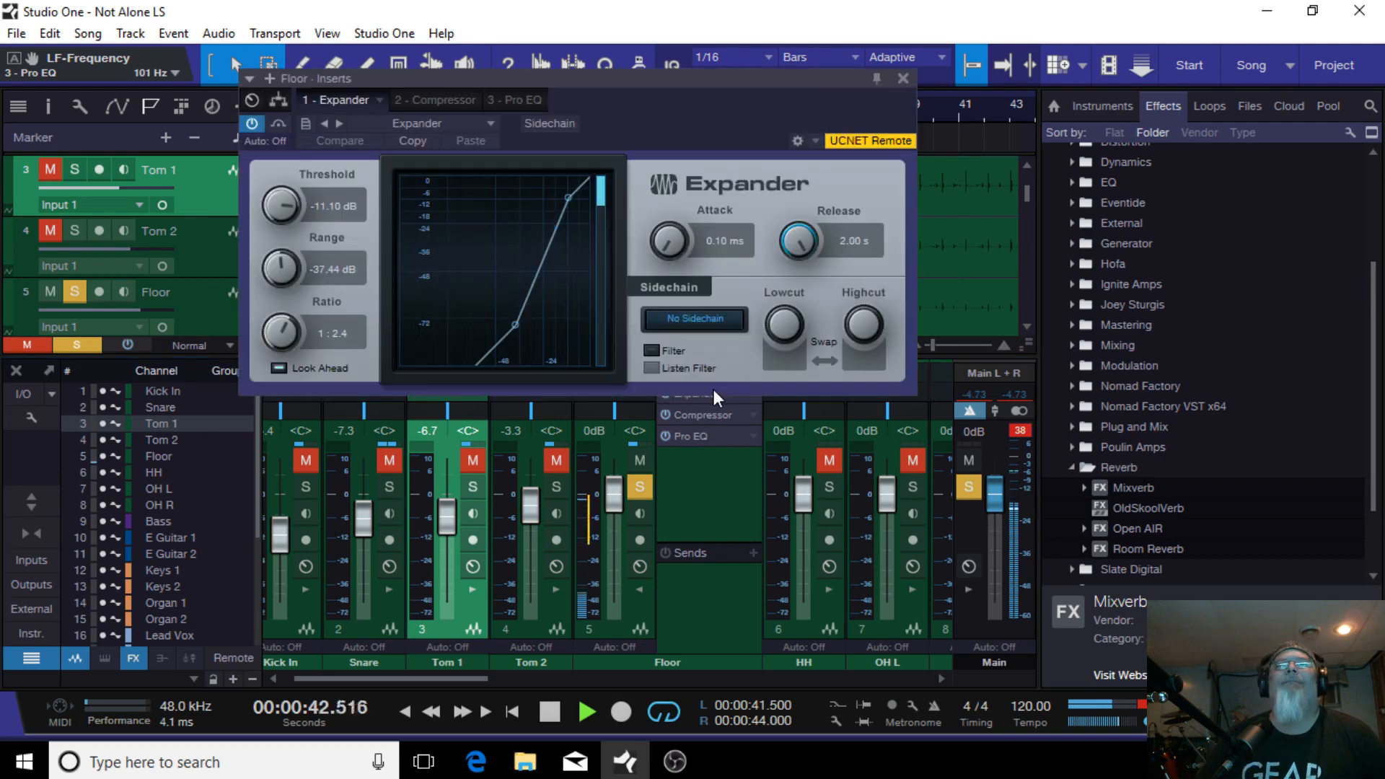
{"action": "left_click", "coordinate": [555, 589]}
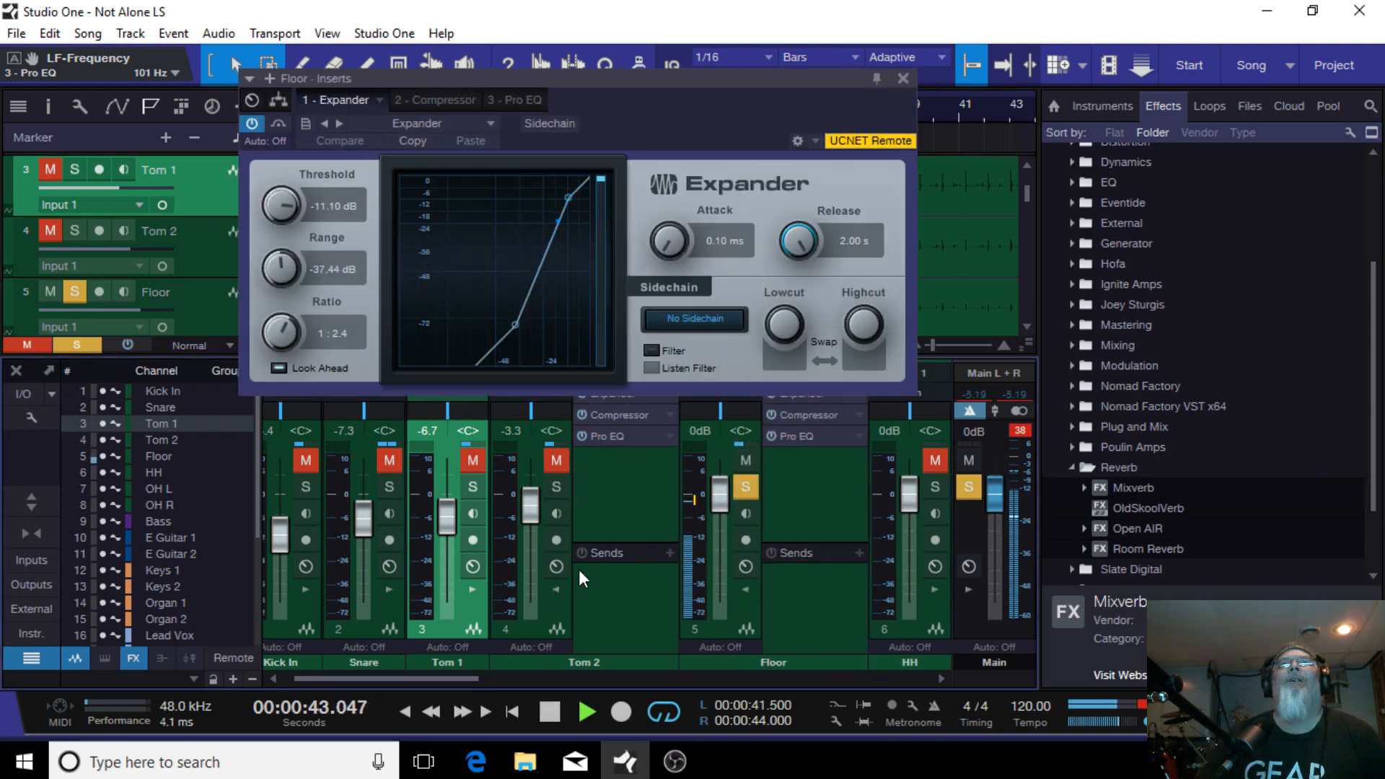
{"action": "left_click", "coordinate": [902, 78]}
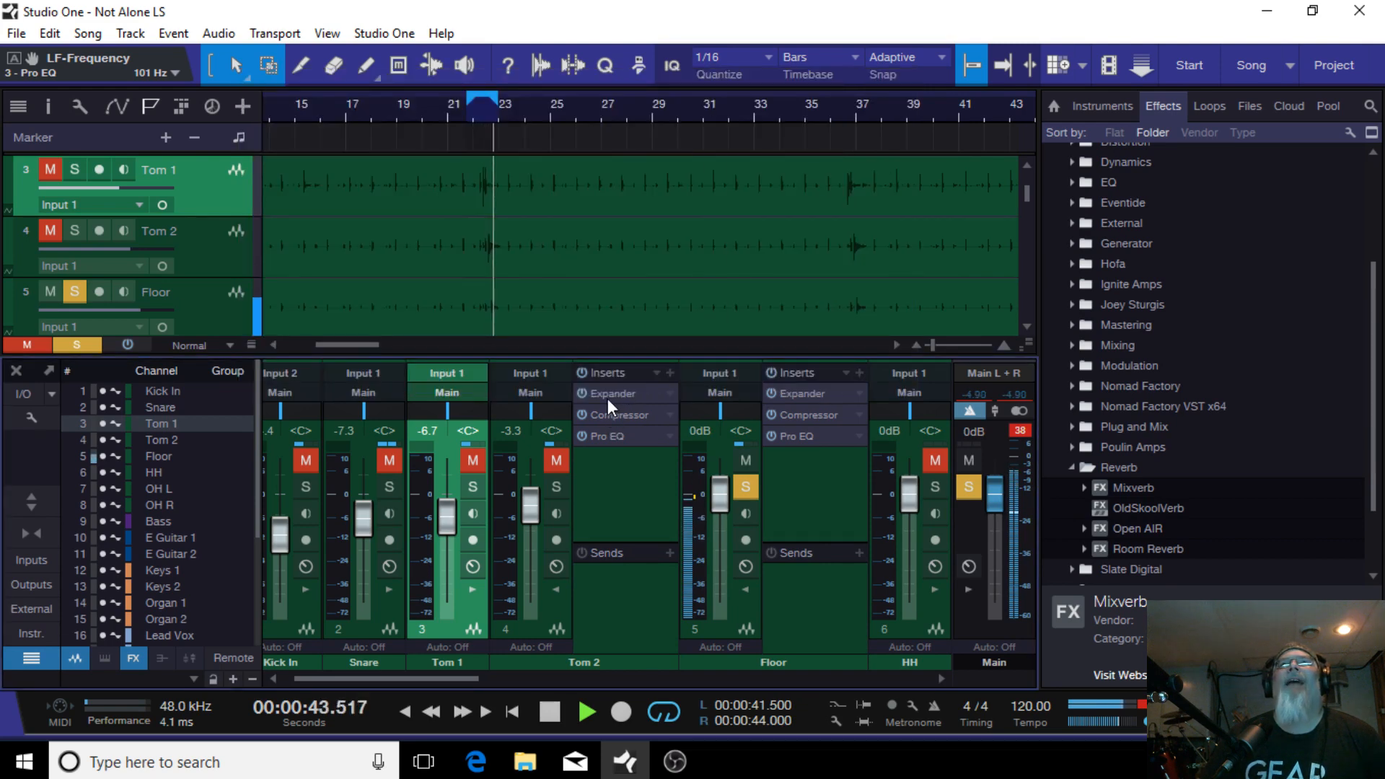
{"action": "left_click", "coordinate": [831, 393]}
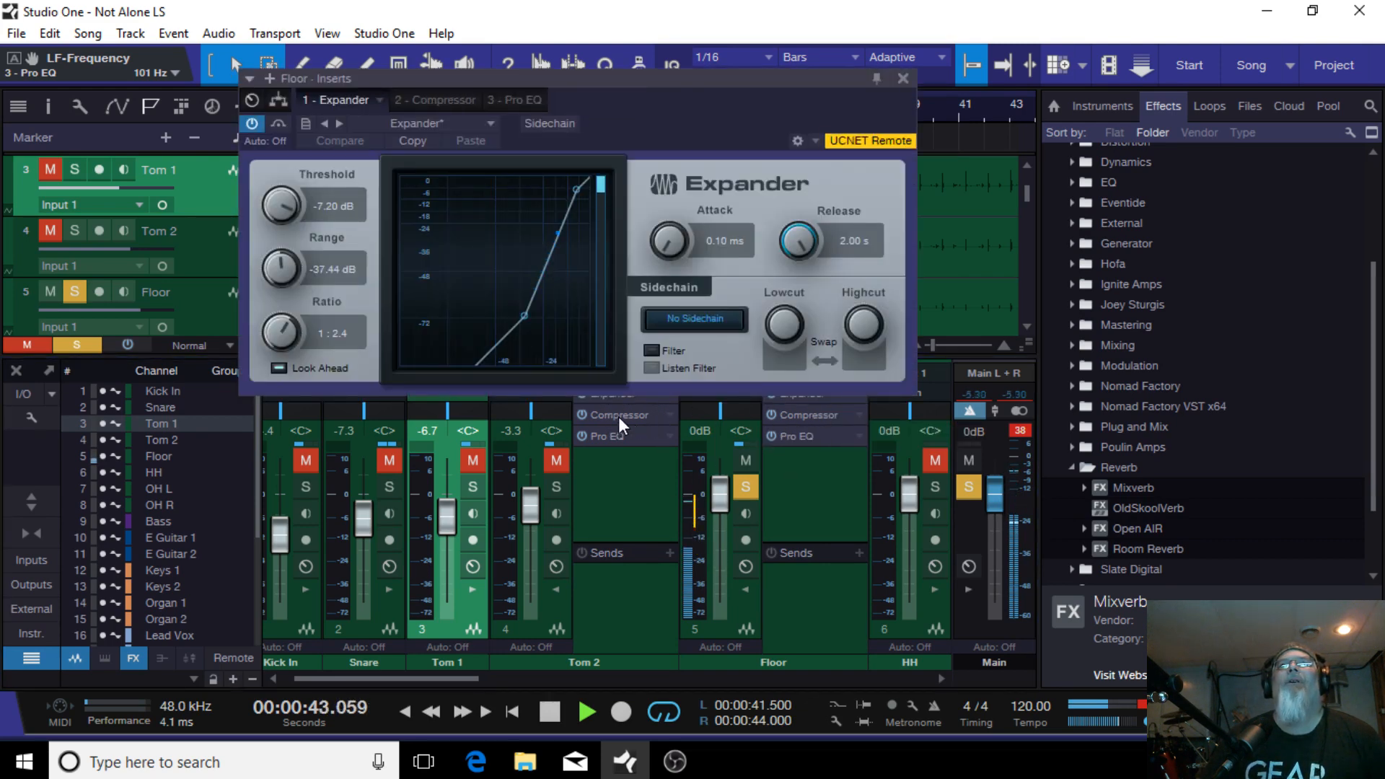
{"action": "left_click", "coordinate": [807, 417]}
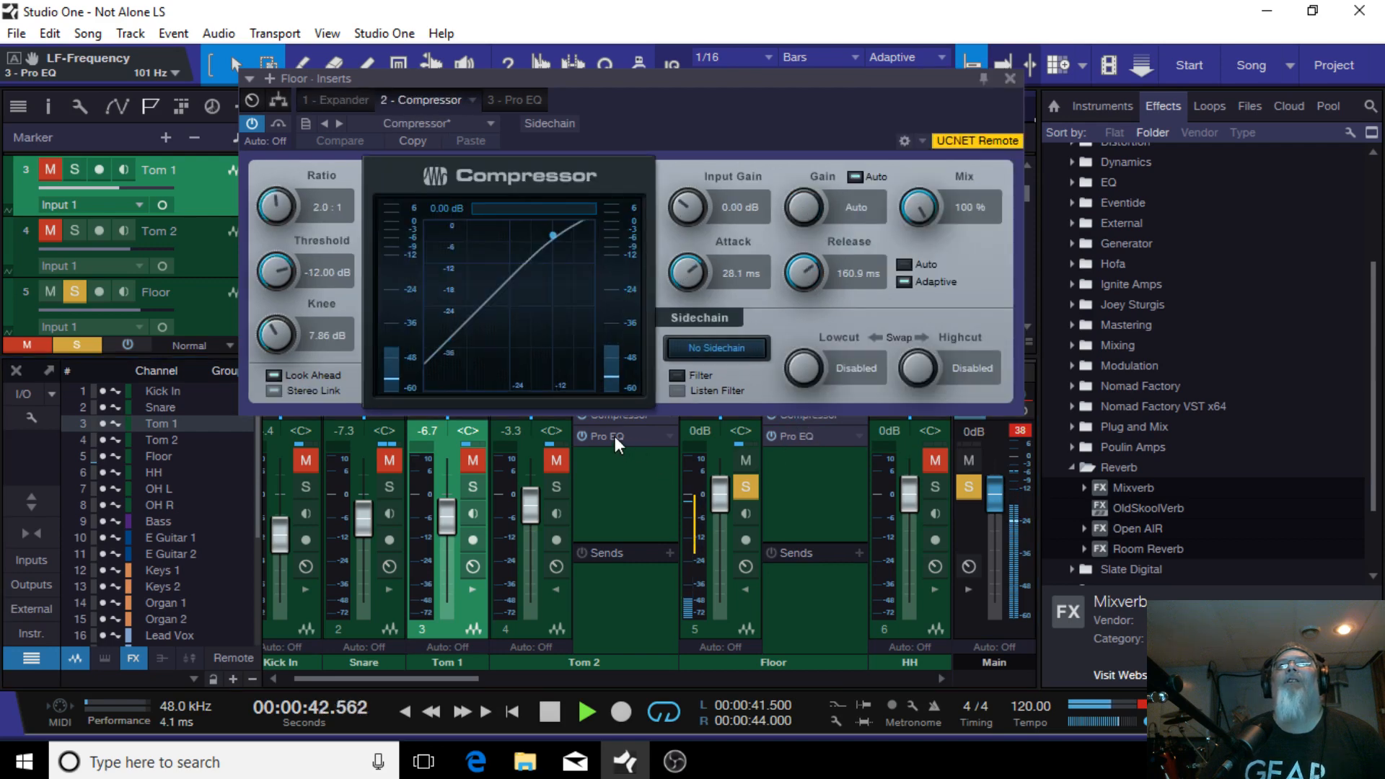
{"action": "left_click", "coordinate": [812, 435]}
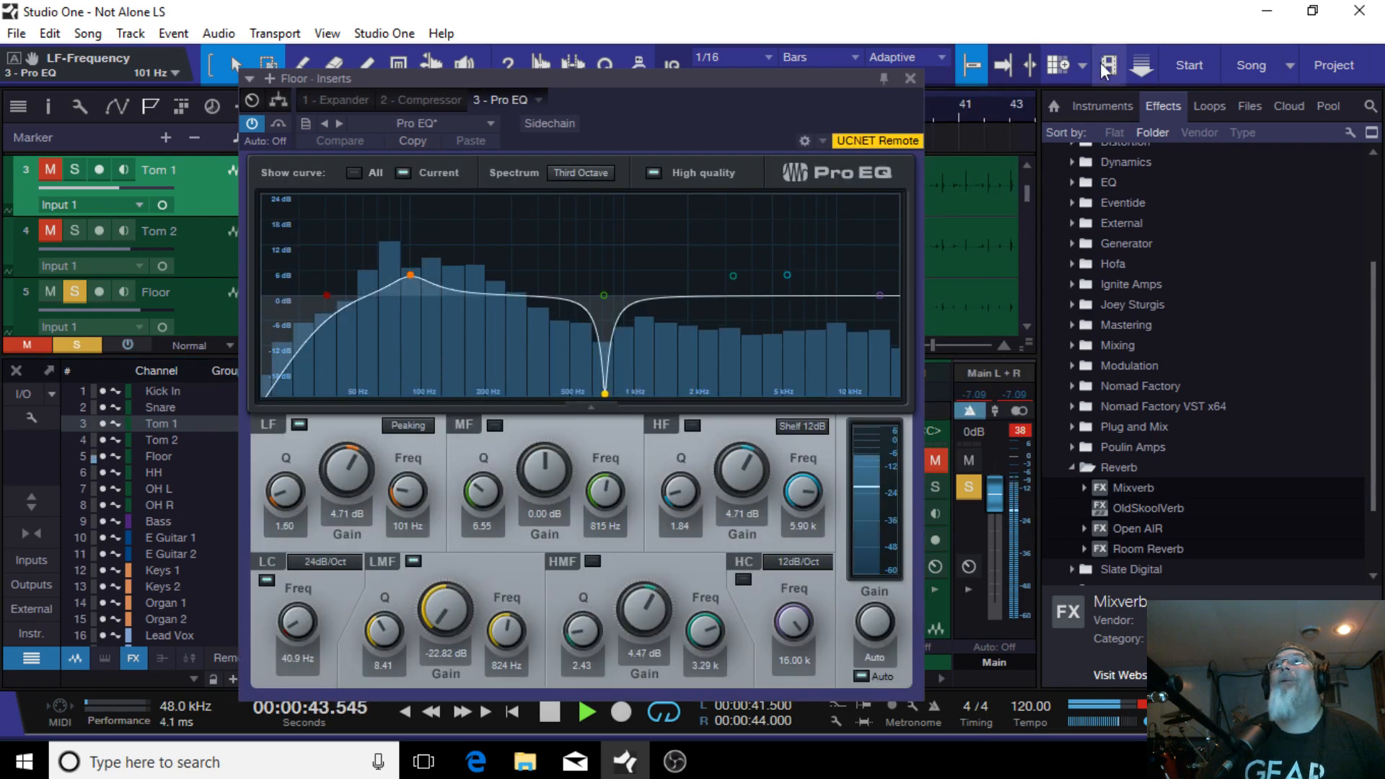
{"action": "left_click", "coordinate": [911, 77]}
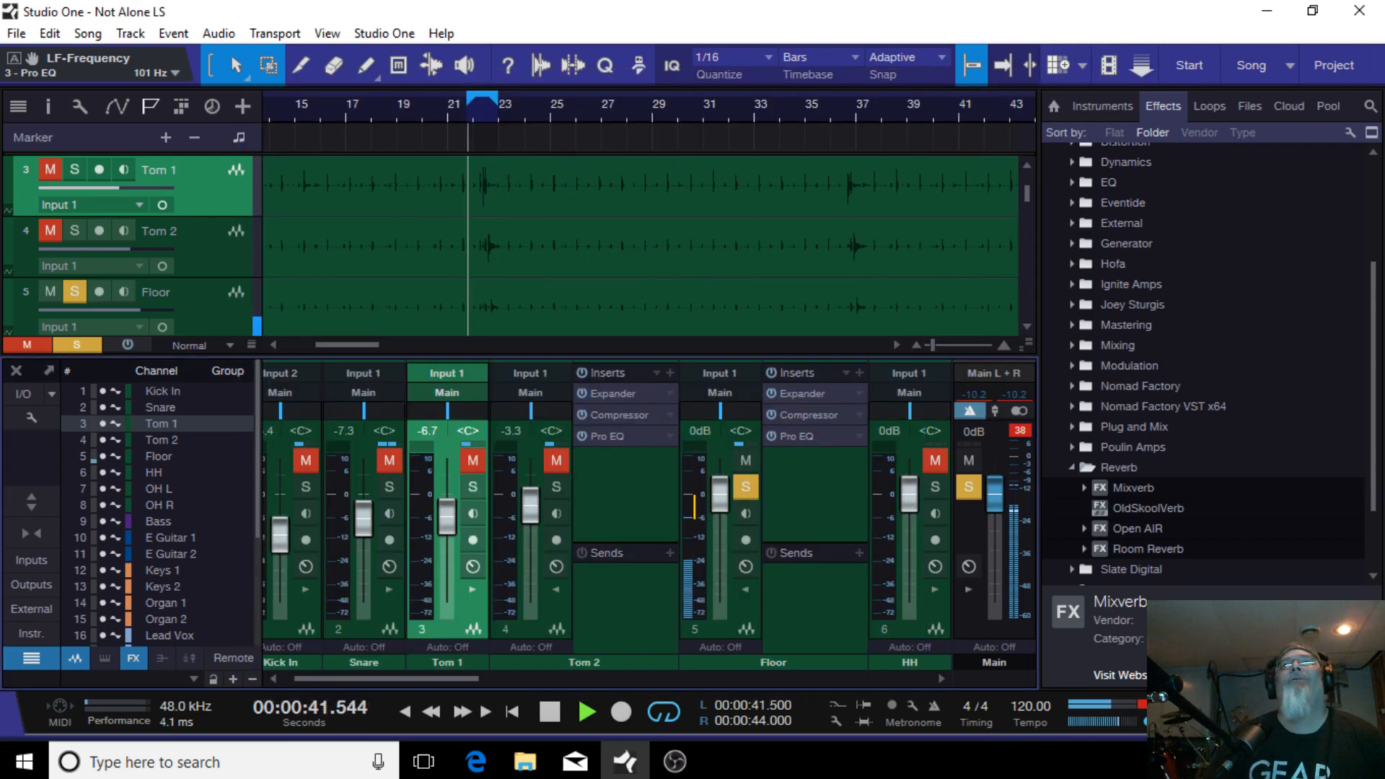
Step: Lower the Floor compressor's threshold to -15.60 dB
{"action": "left_click", "coordinate": [810, 414]}
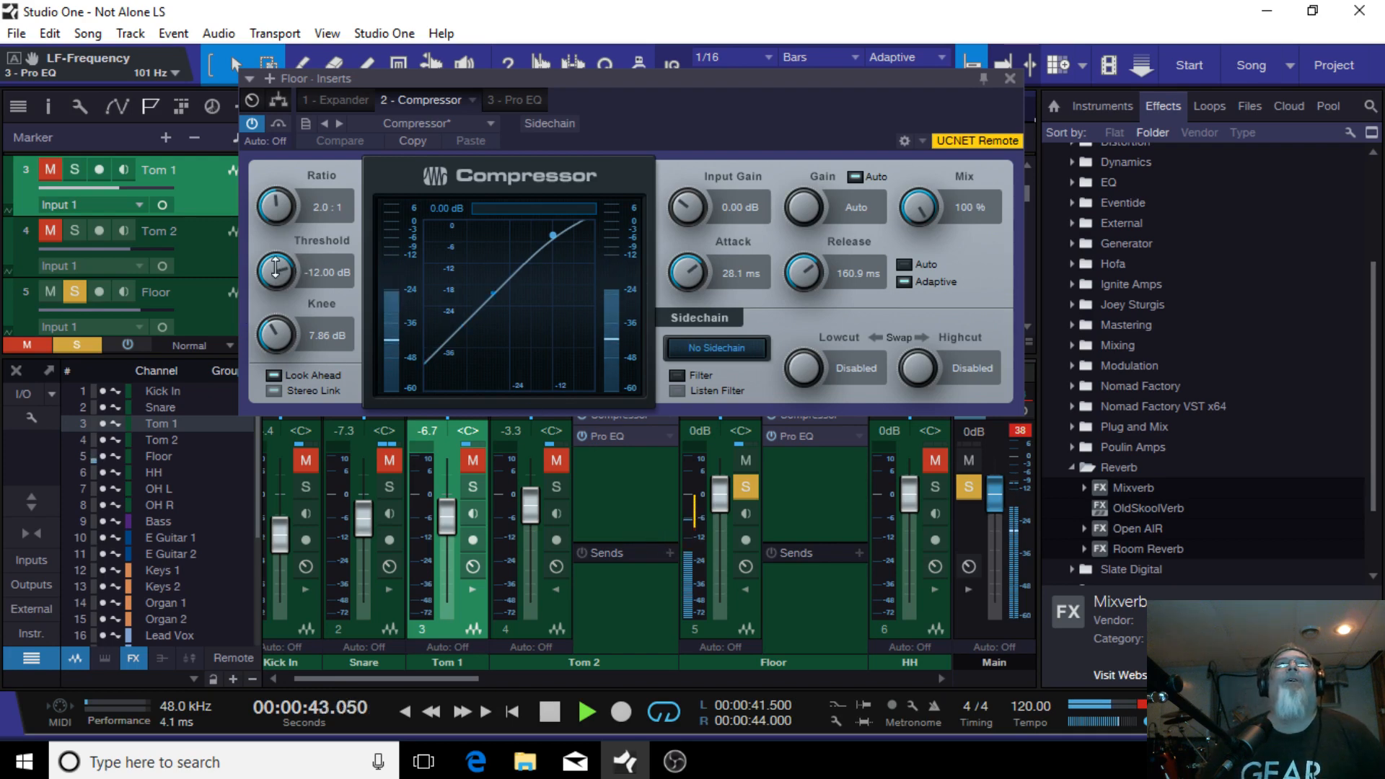
{"action": "left_click_drag", "start_coordinate": [275, 269], "coordinate": [277, 283]}
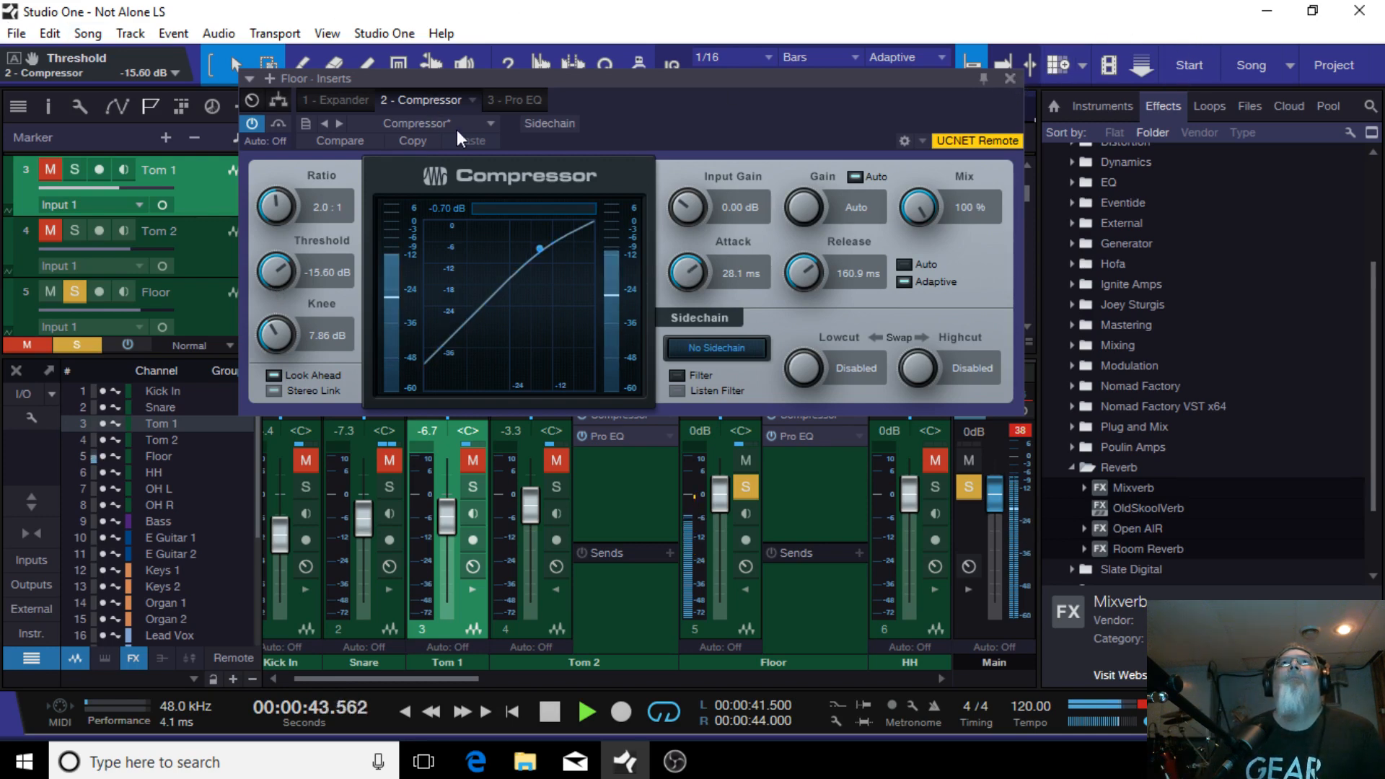
Step: In the Floor Pro EQ, disable the low cut and move the LF band to about 69 Hz at 5.65 dB
{"action": "left_click", "coordinate": [514, 101]}
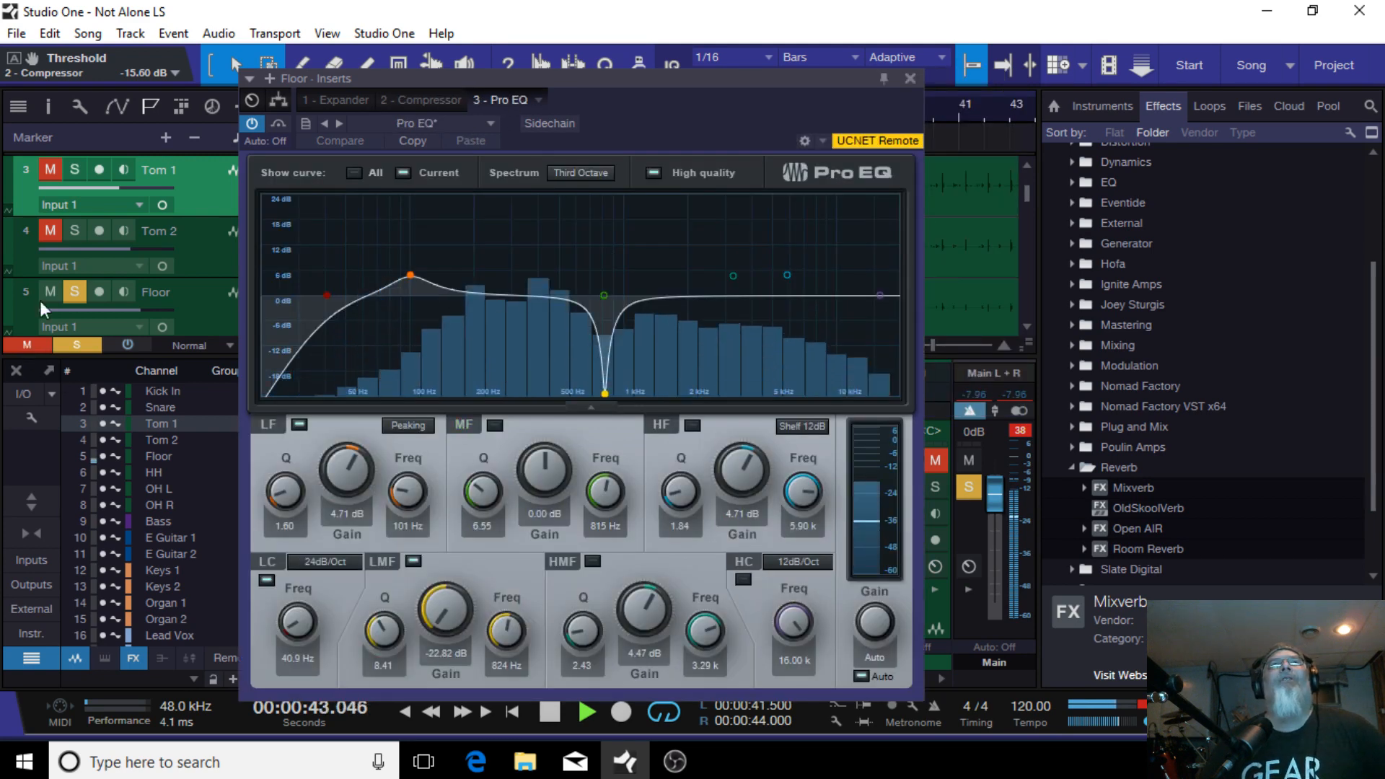
{"action": "double_click", "coordinate": [327, 293]}
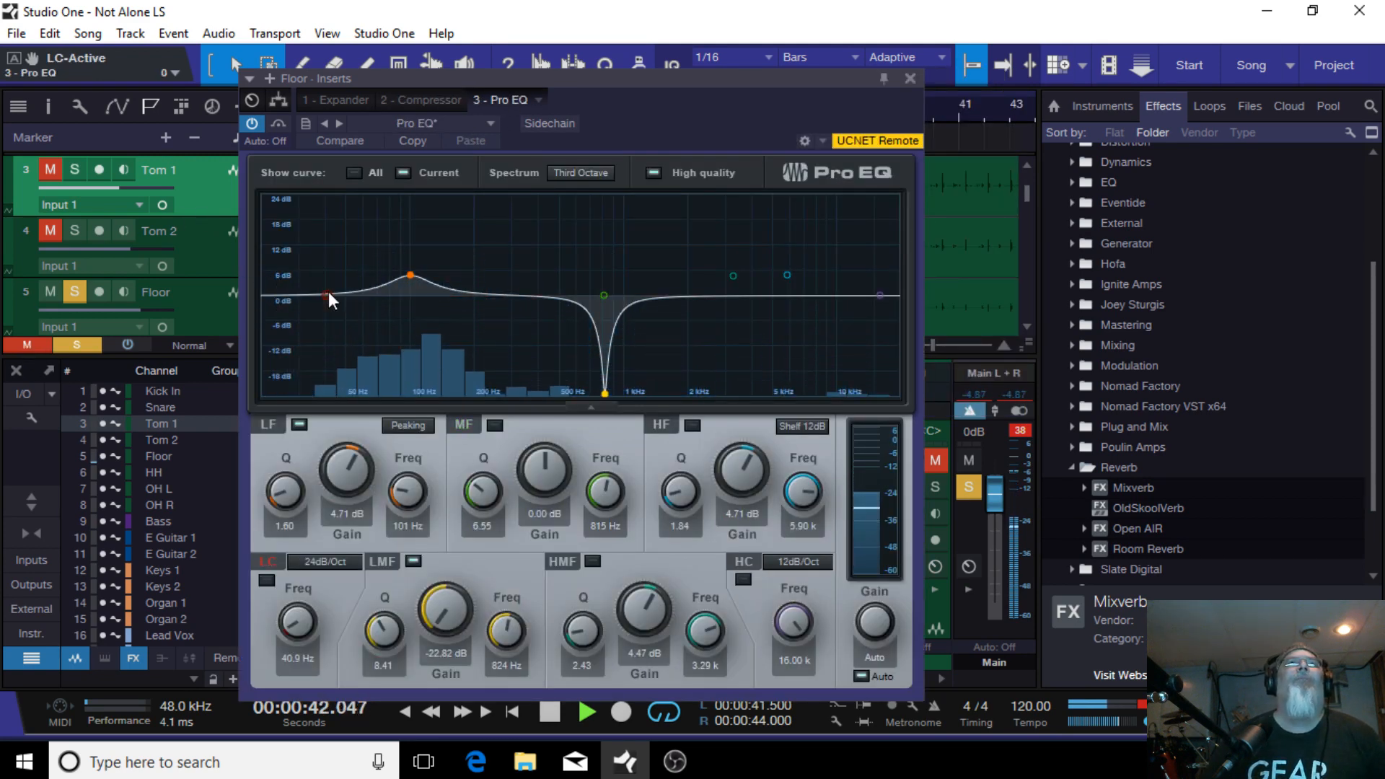
{"action": "double_click", "coordinate": [410, 275]}
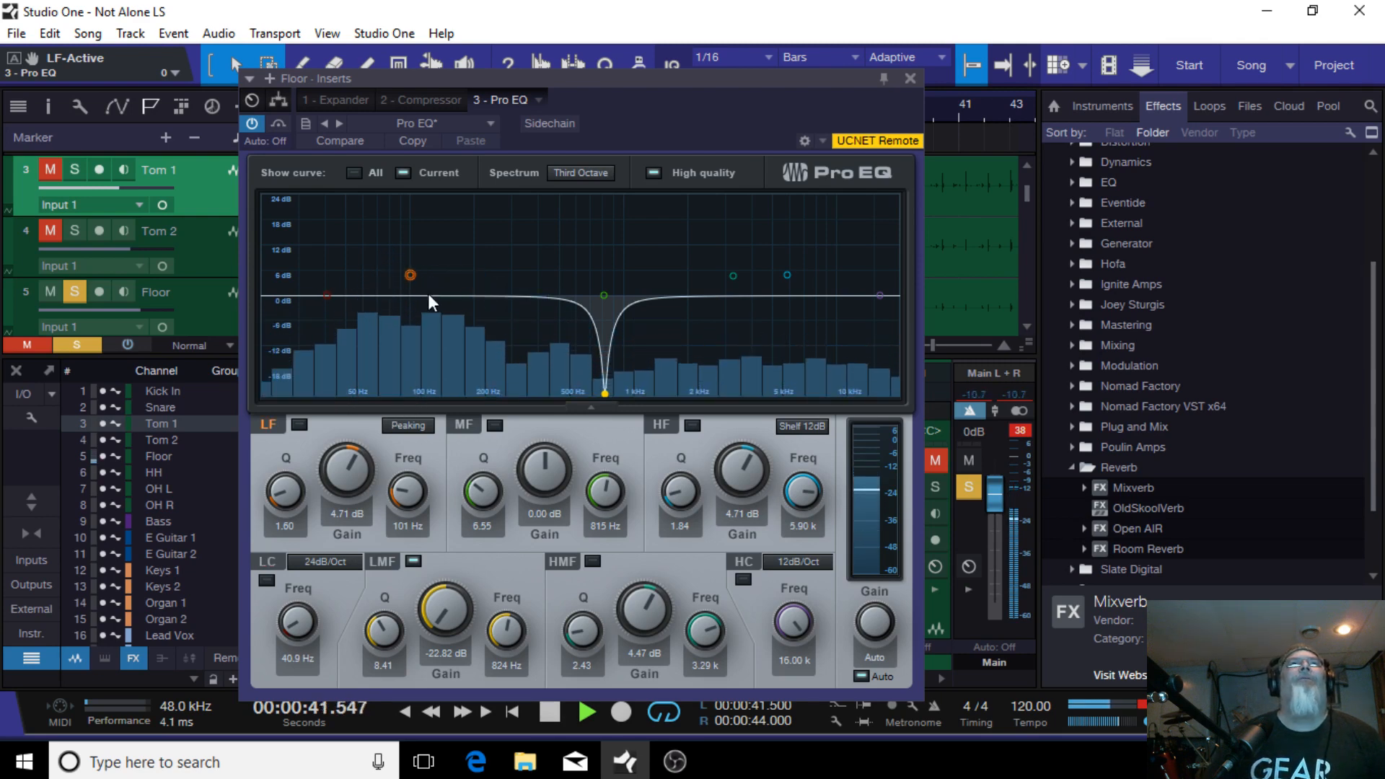
{"action": "left_click_drag", "start_coordinate": [411, 272], "coordinate": [375, 287]}
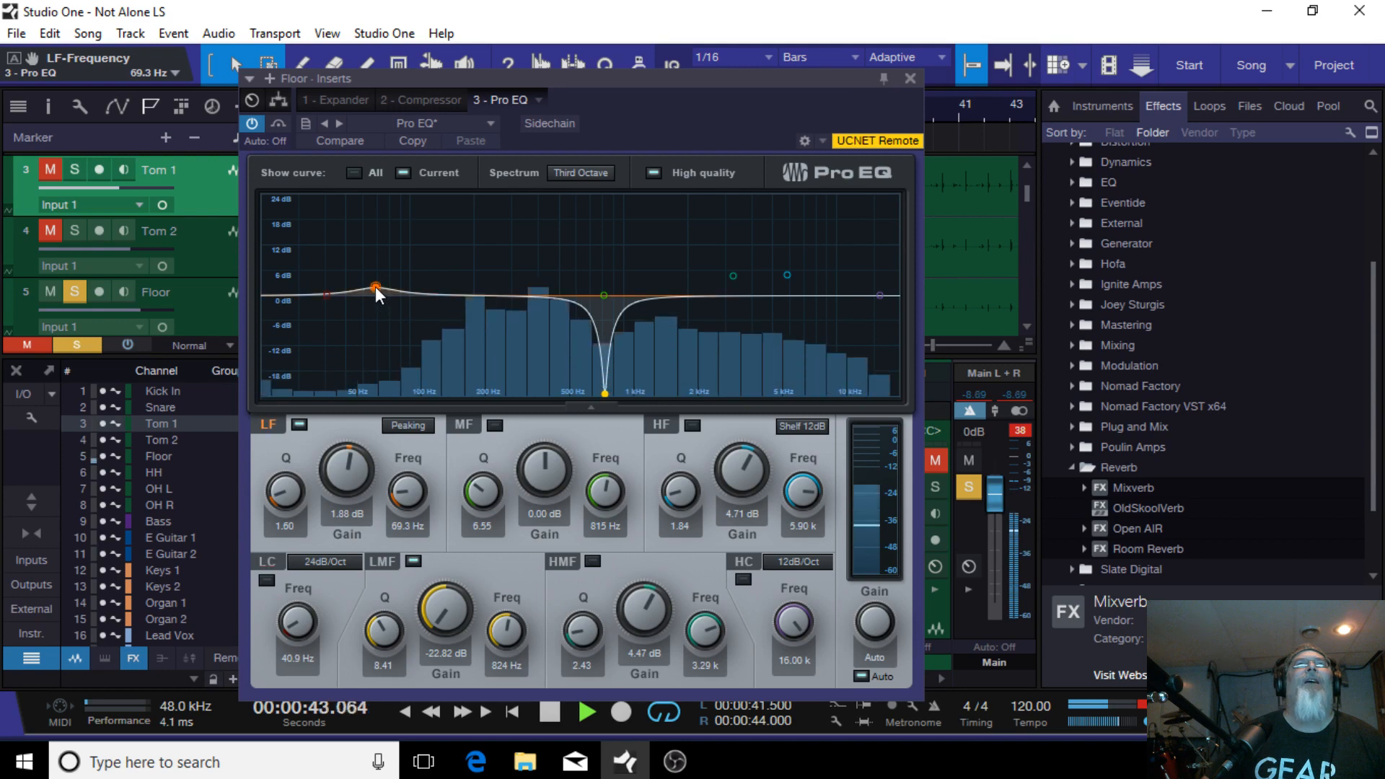
{"action": "left_click_drag", "start_coordinate": [375, 287], "coordinate": [375, 271]}
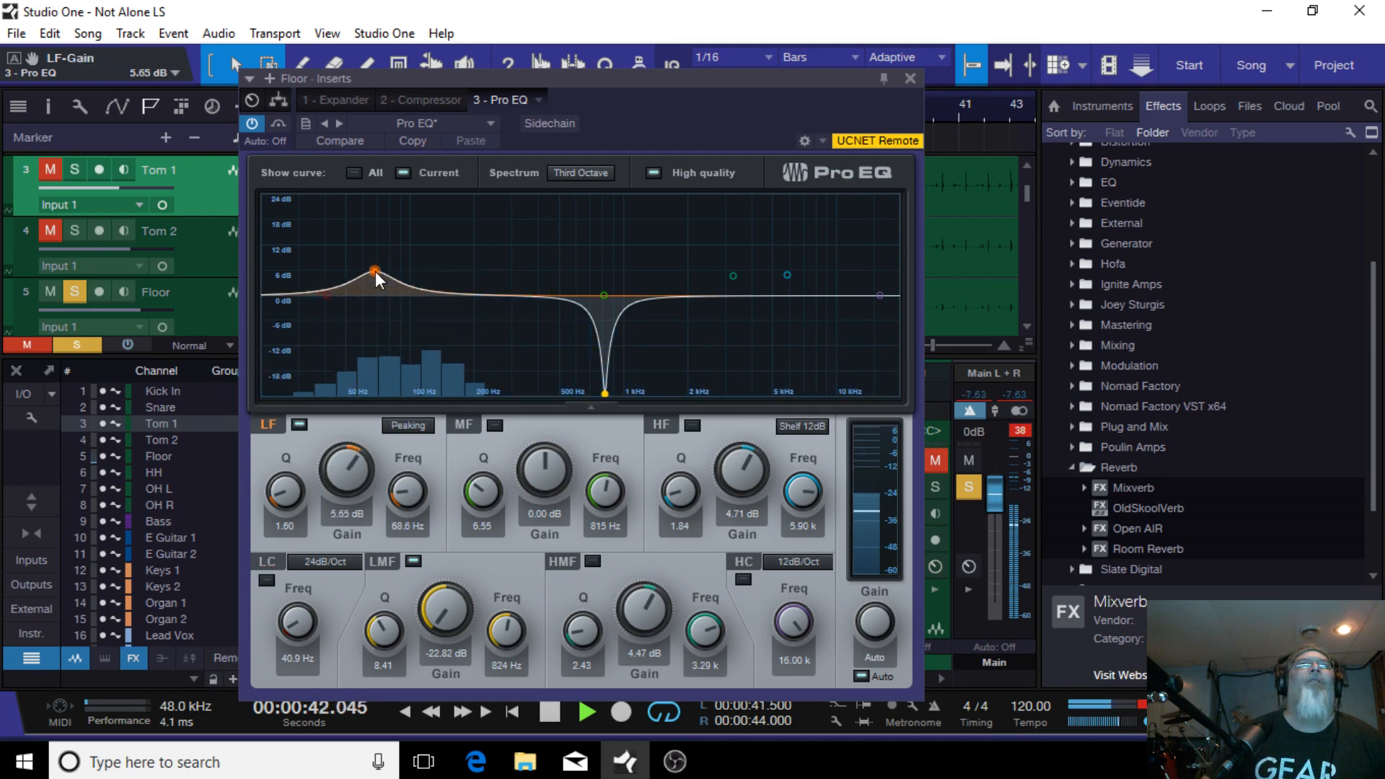
Step: Re-enable the Floor EQ's low cut and boost the HMF band to 17.88 dB at 6.58 kHz, then close the inserts window
{"action": "left_click", "coordinate": [326, 294]}
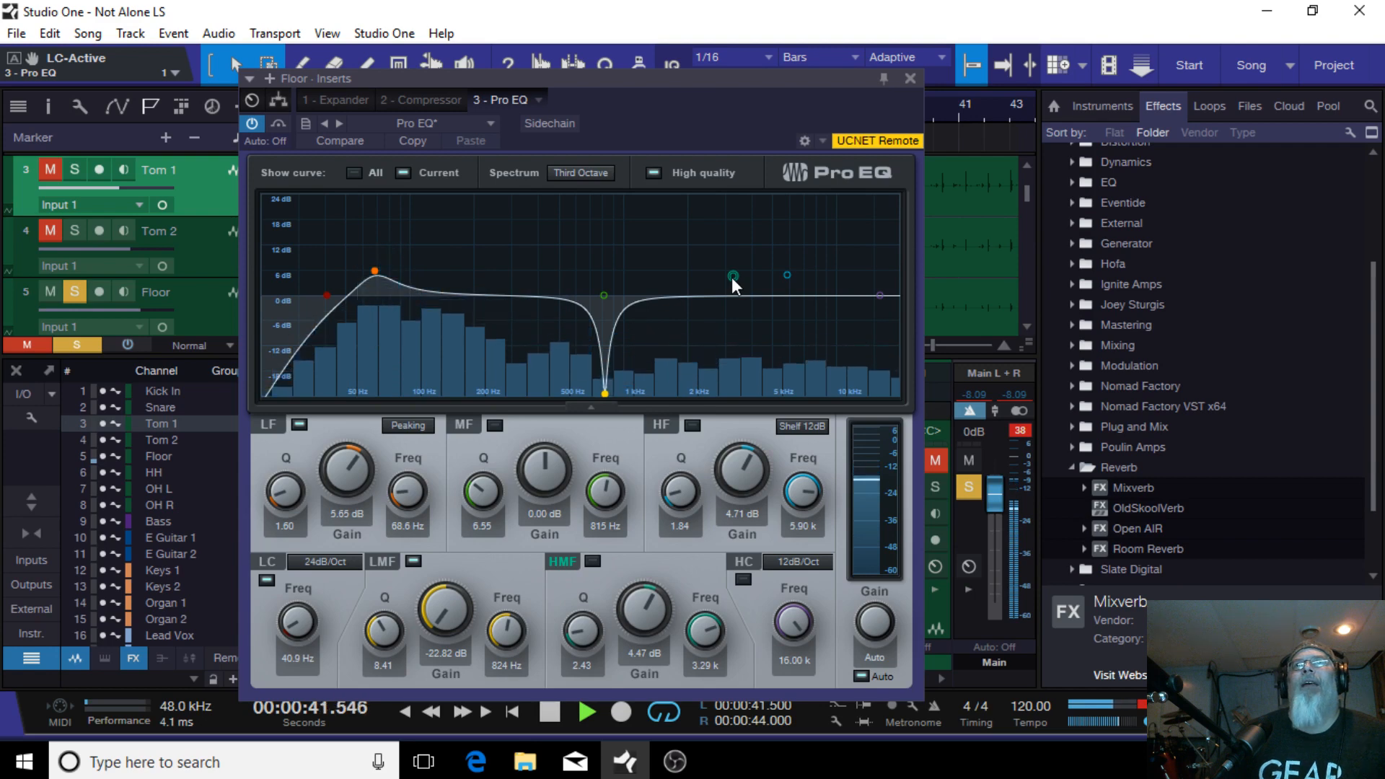
{"action": "left_click_drag", "start_coordinate": [731, 277], "coordinate": [797, 218]}
{"action": "double_click", "coordinate": [797, 217]}
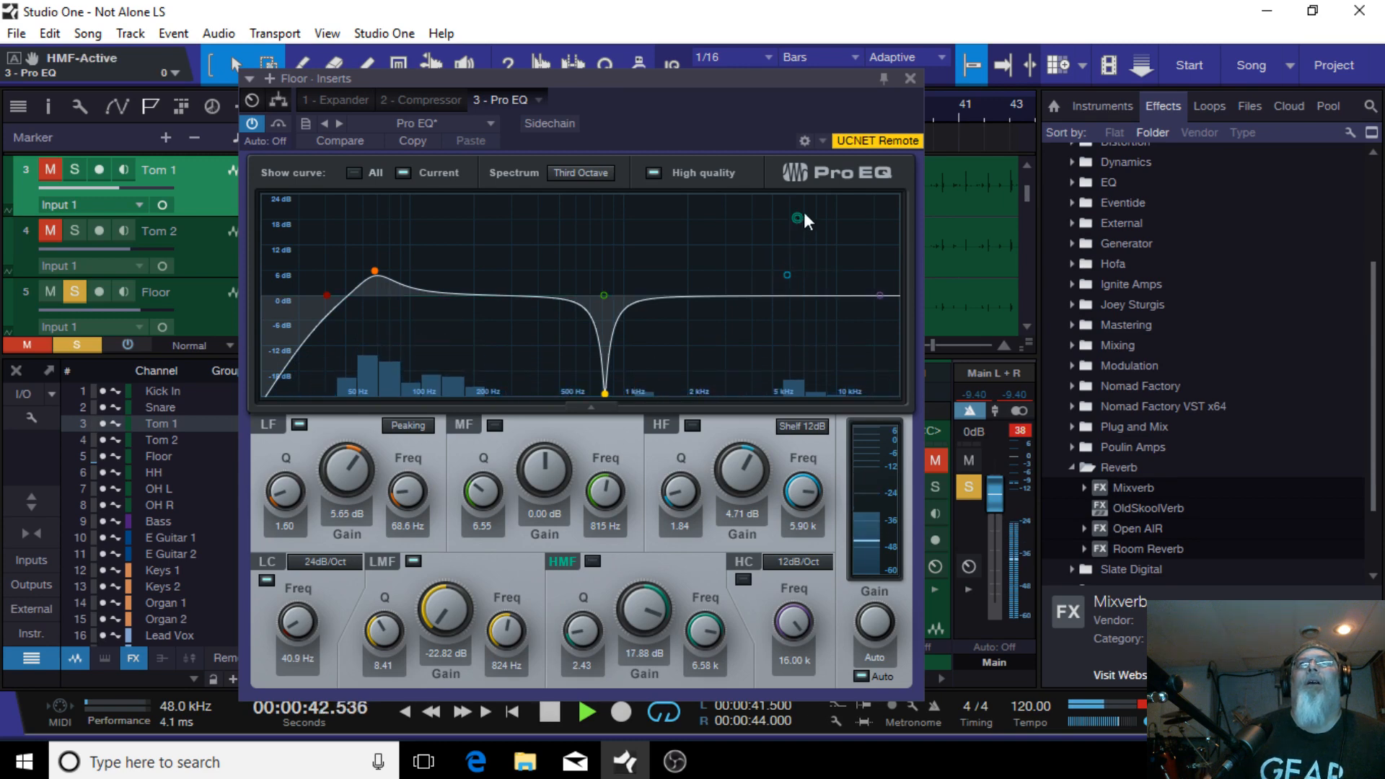
{"action": "left_click", "coordinate": [911, 78]}
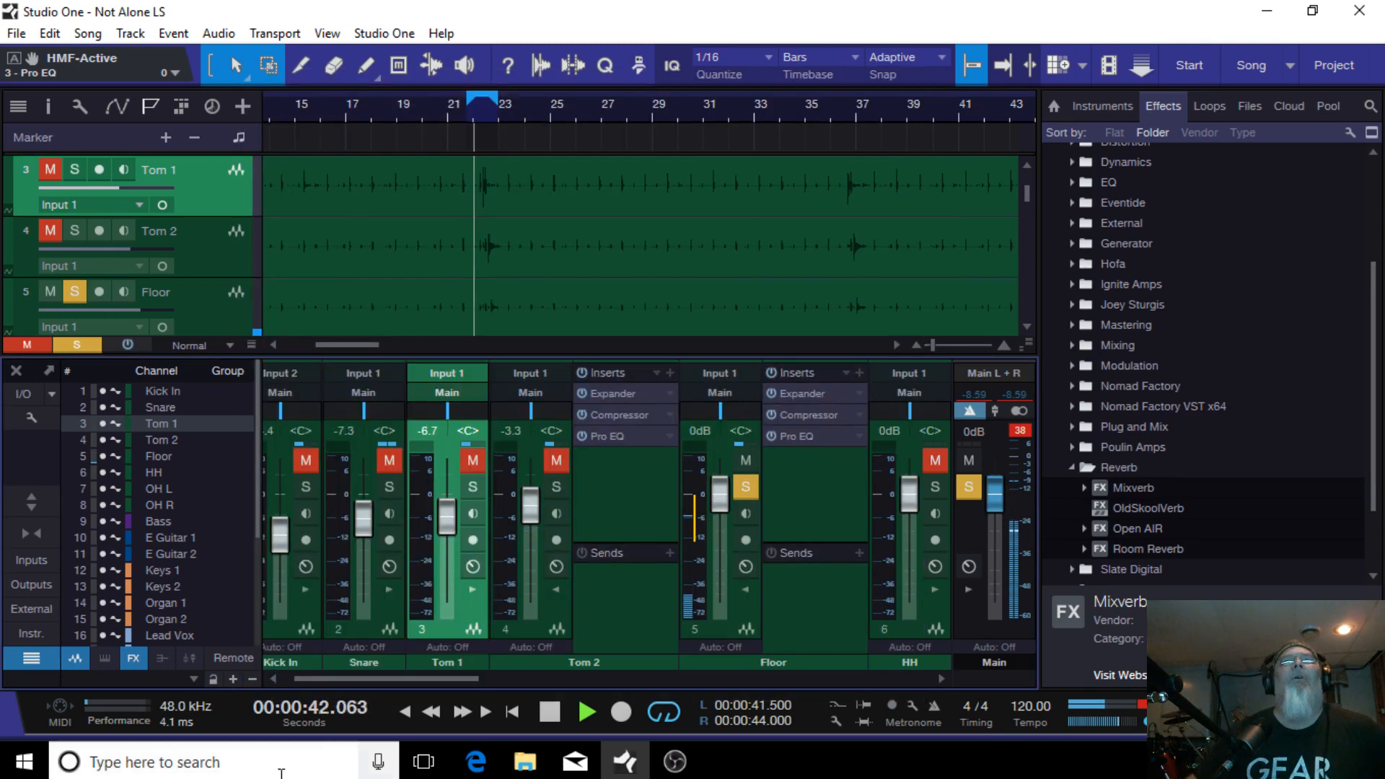
Step: Collapse the Tom 2 and Floor insert panels and solo Tom 2 and Tom 1 alongside Floor
{"action": "left_click", "coordinate": [553, 591]}
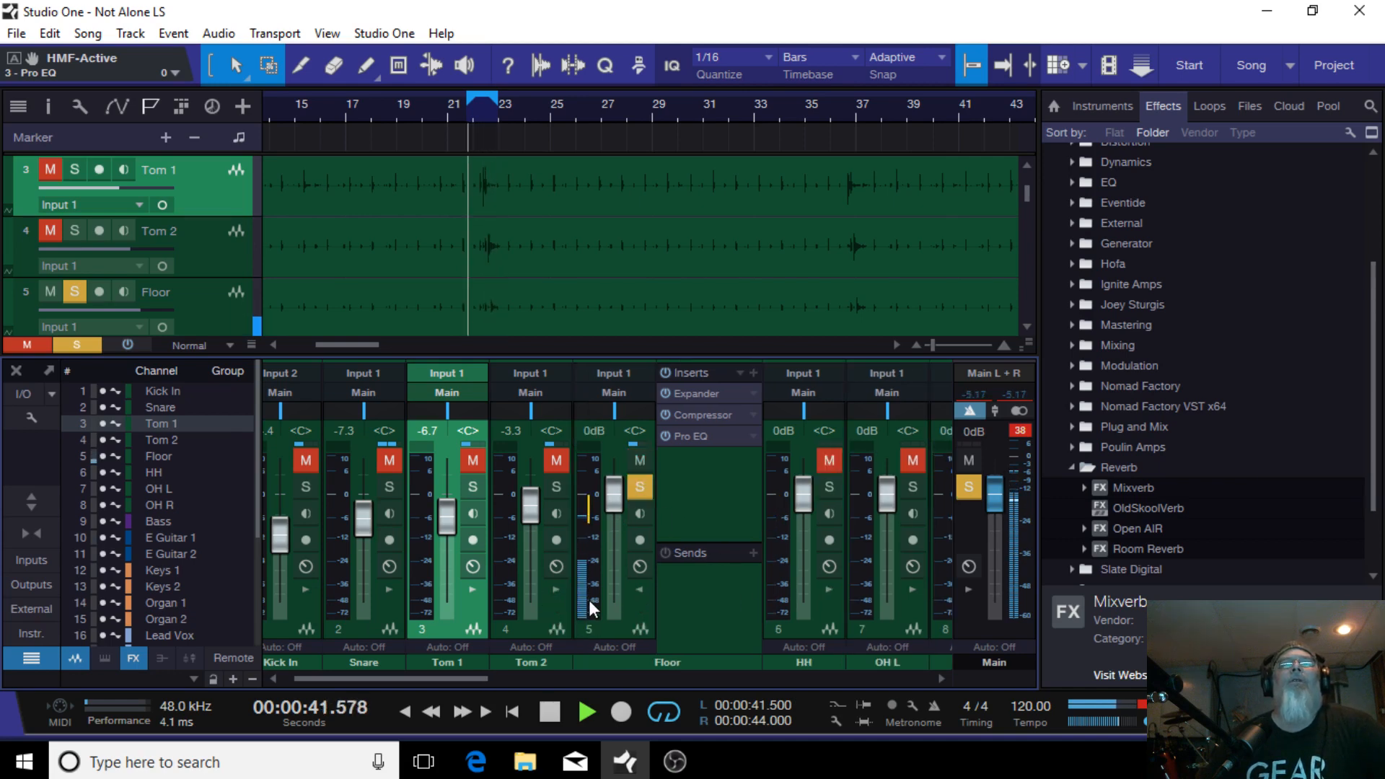
{"action": "left_click", "coordinate": [642, 584]}
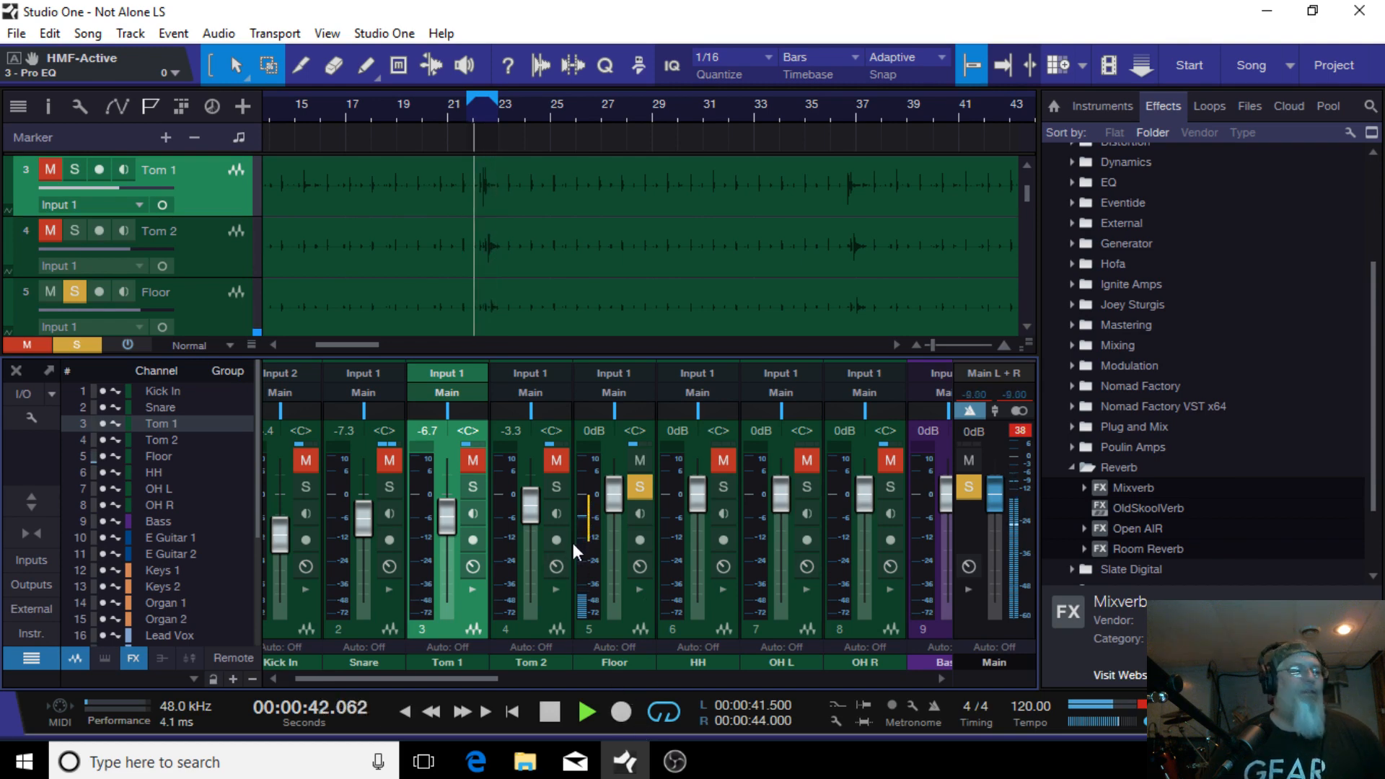
{"action": "left_click", "coordinate": [552, 485]}
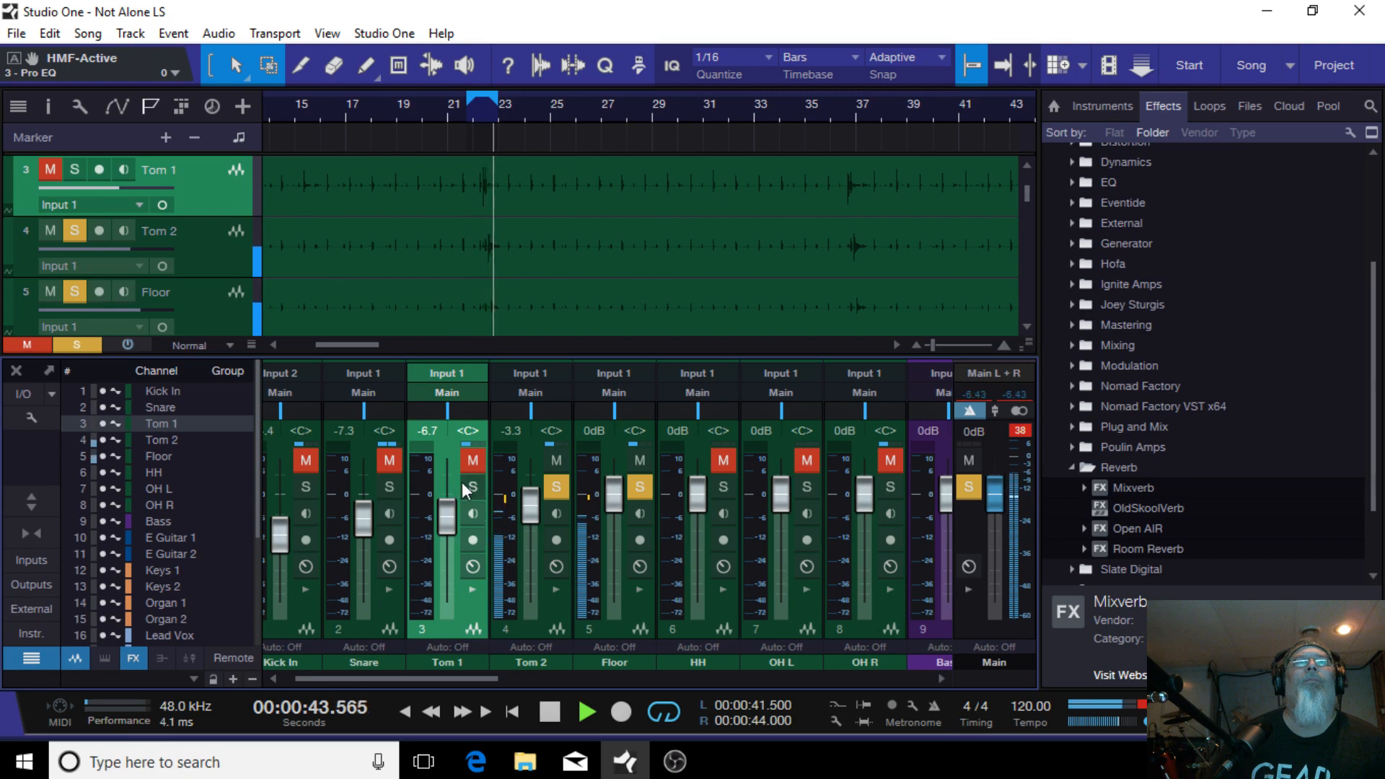
{"action": "left_click", "coordinate": [471, 489]}
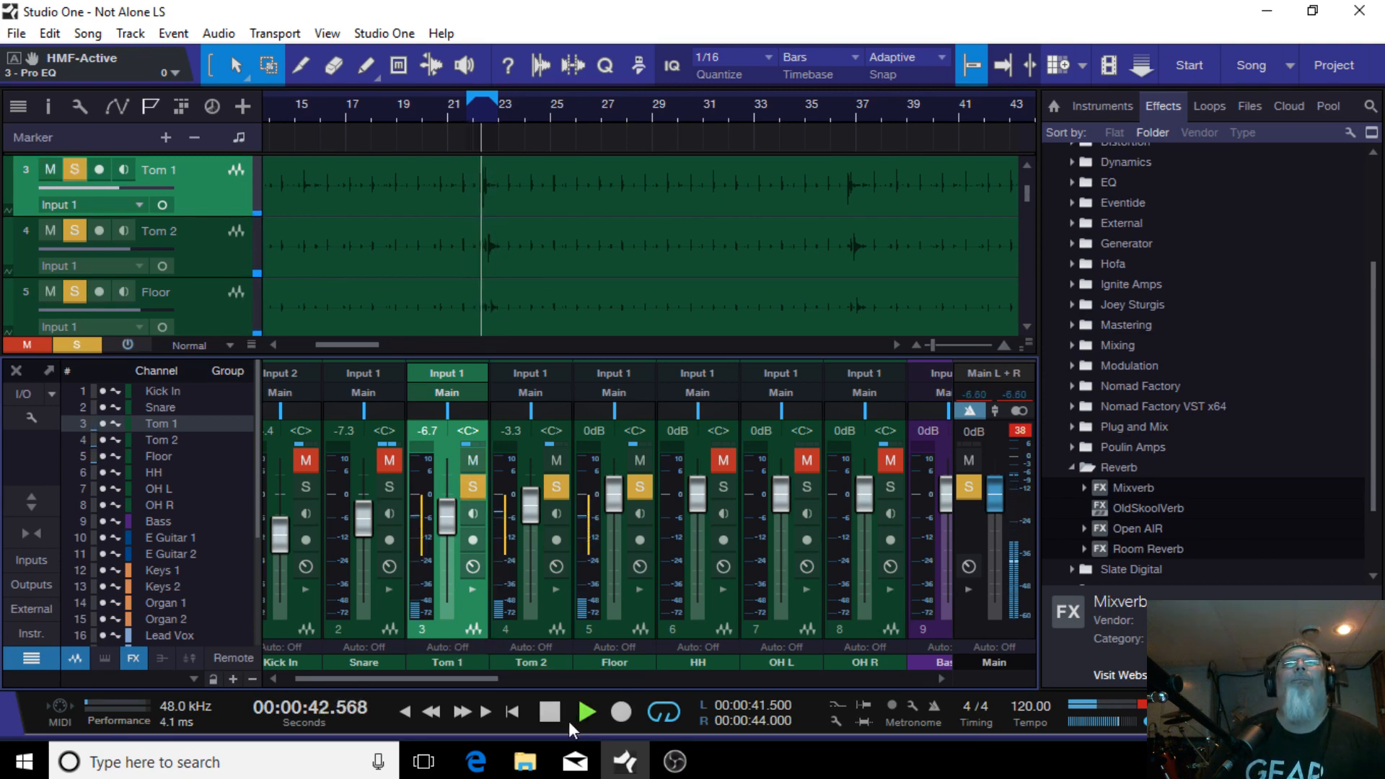
Step: Pan Tom 1 to L51, Tom 2 to R50 and Floor to R79, and briefly audition the toms
{"action": "left_click", "coordinate": [547, 716]}
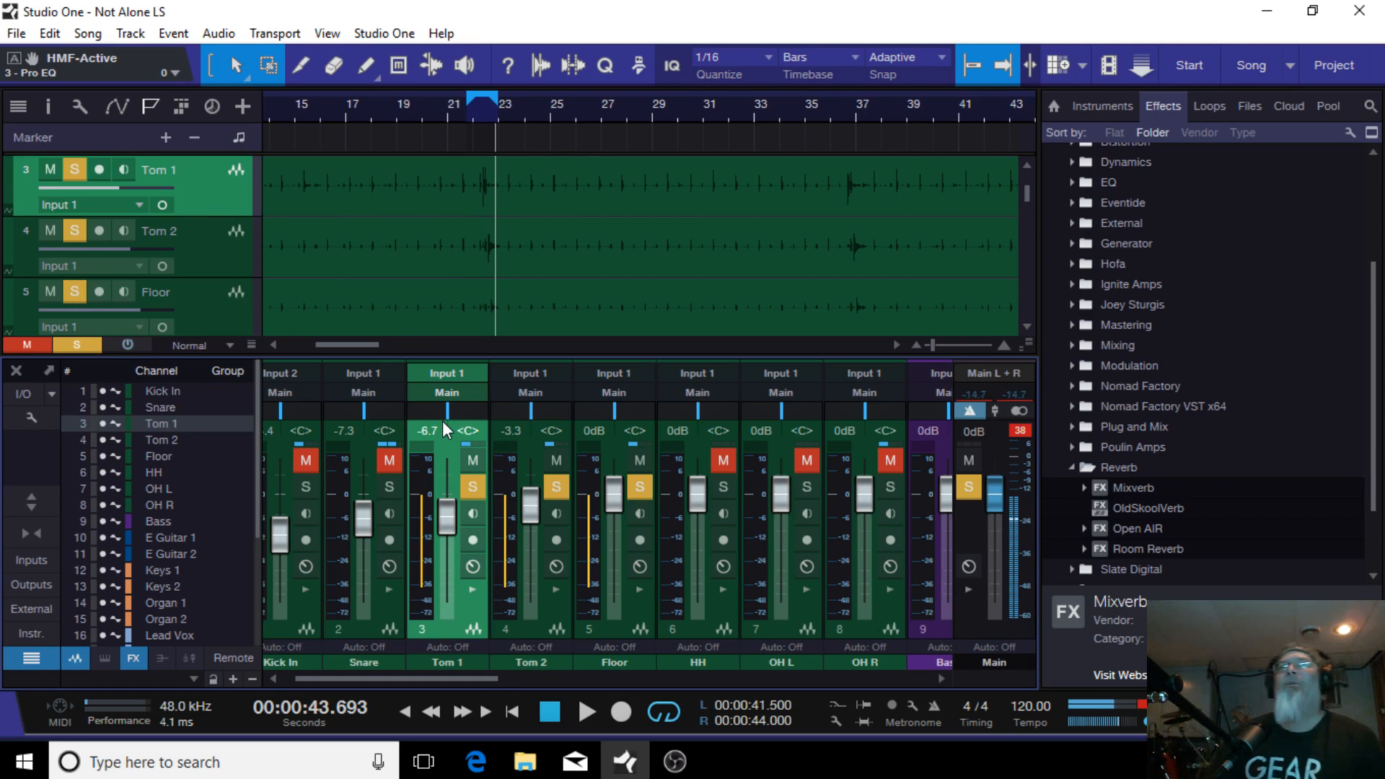
{"action": "mouse_move", "coordinate": [448, 409]}
{"action": "left_mouse_down"}
{"action": "mouse_move", "coordinate": [417, 411]}
{"action": "mouse_move", "coordinate": [430, 411]}
{"action": "left_mouse_up"}
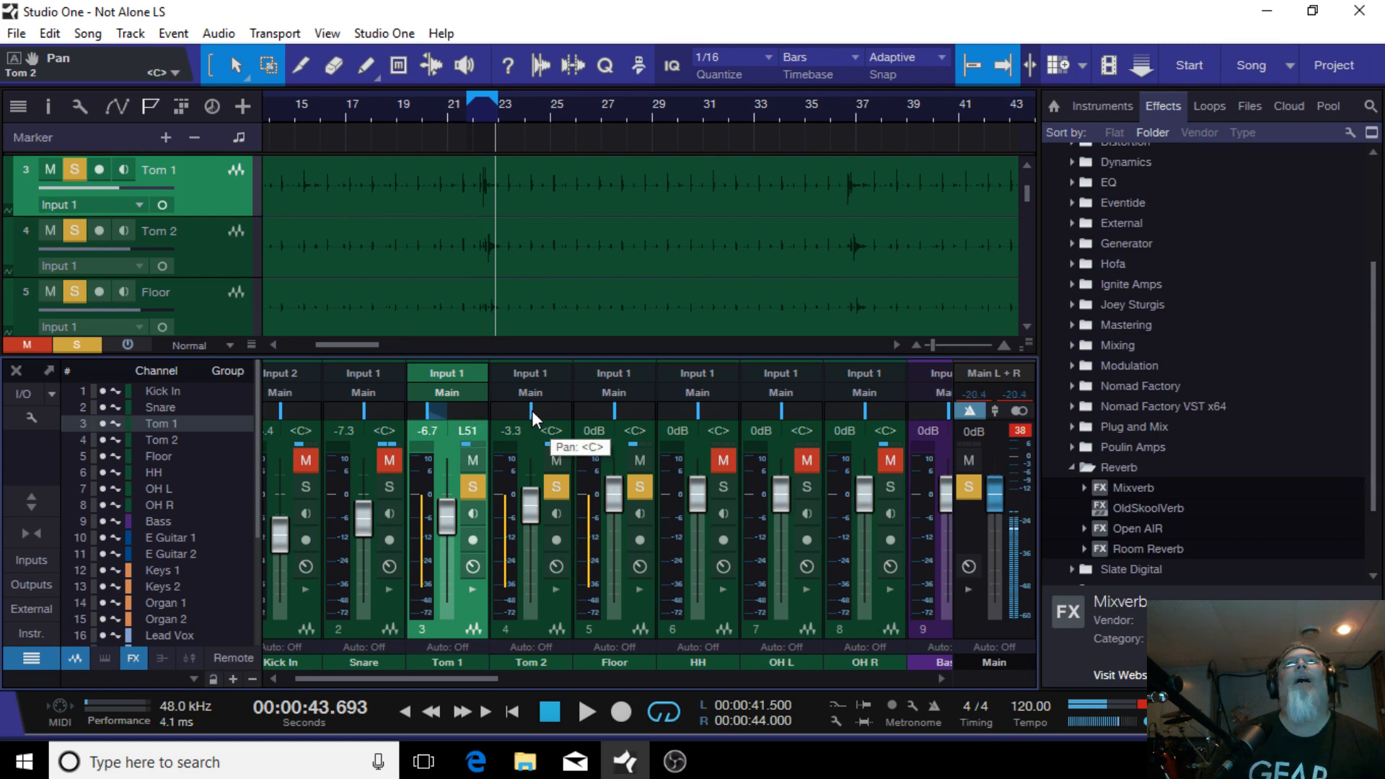
{"action": "left_click_drag", "start_coordinate": [531, 410], "coordinate": [648, 418]}
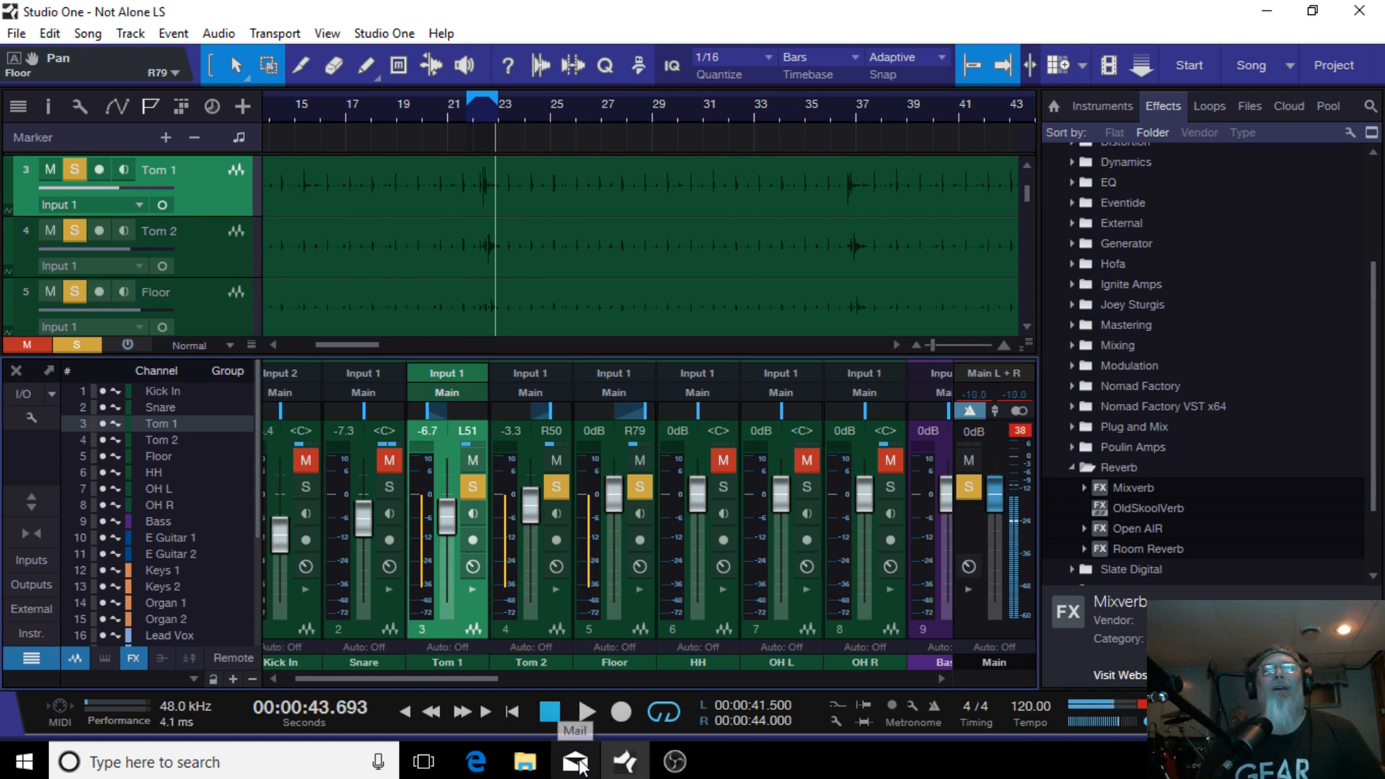
{"action": "left_click", "coordinate": [582, 710]}
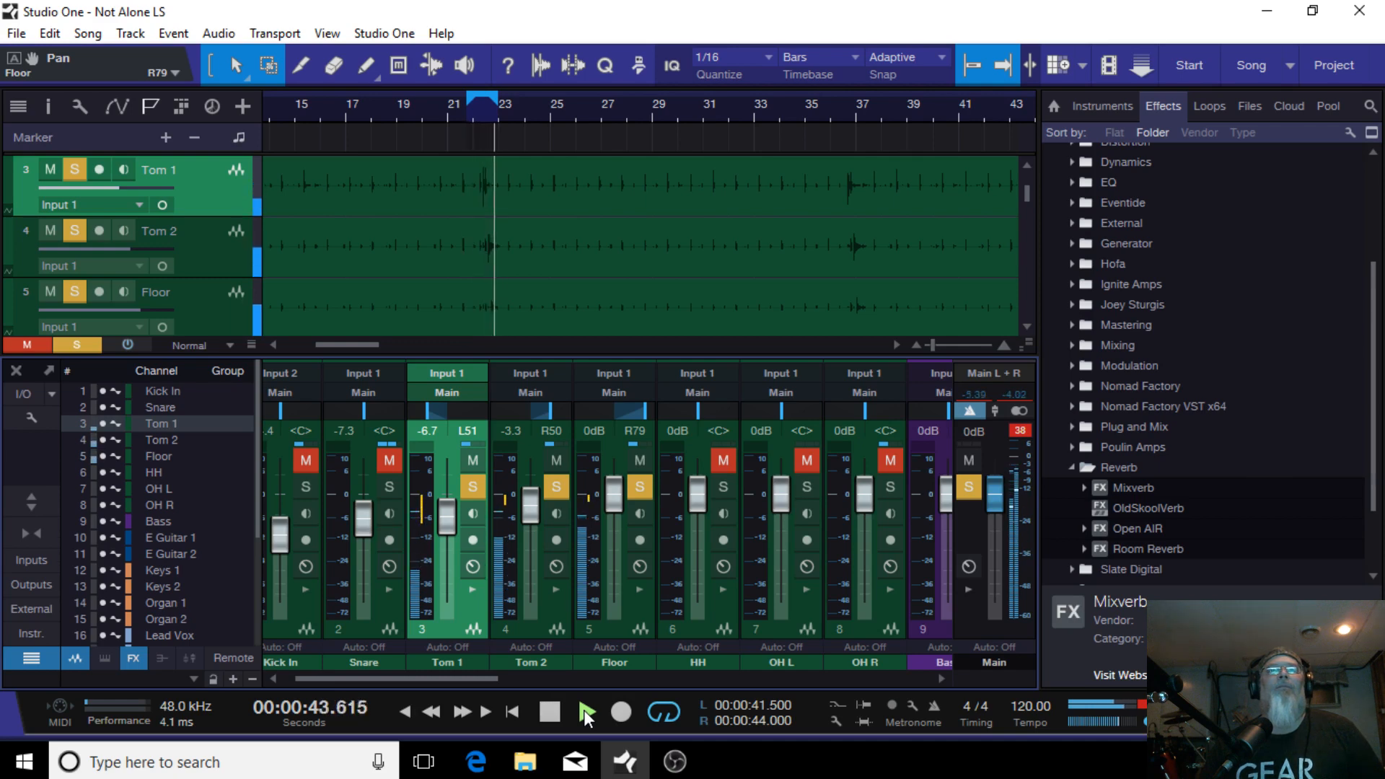
{"action": "left_click", "coordinate": [551, 718]}
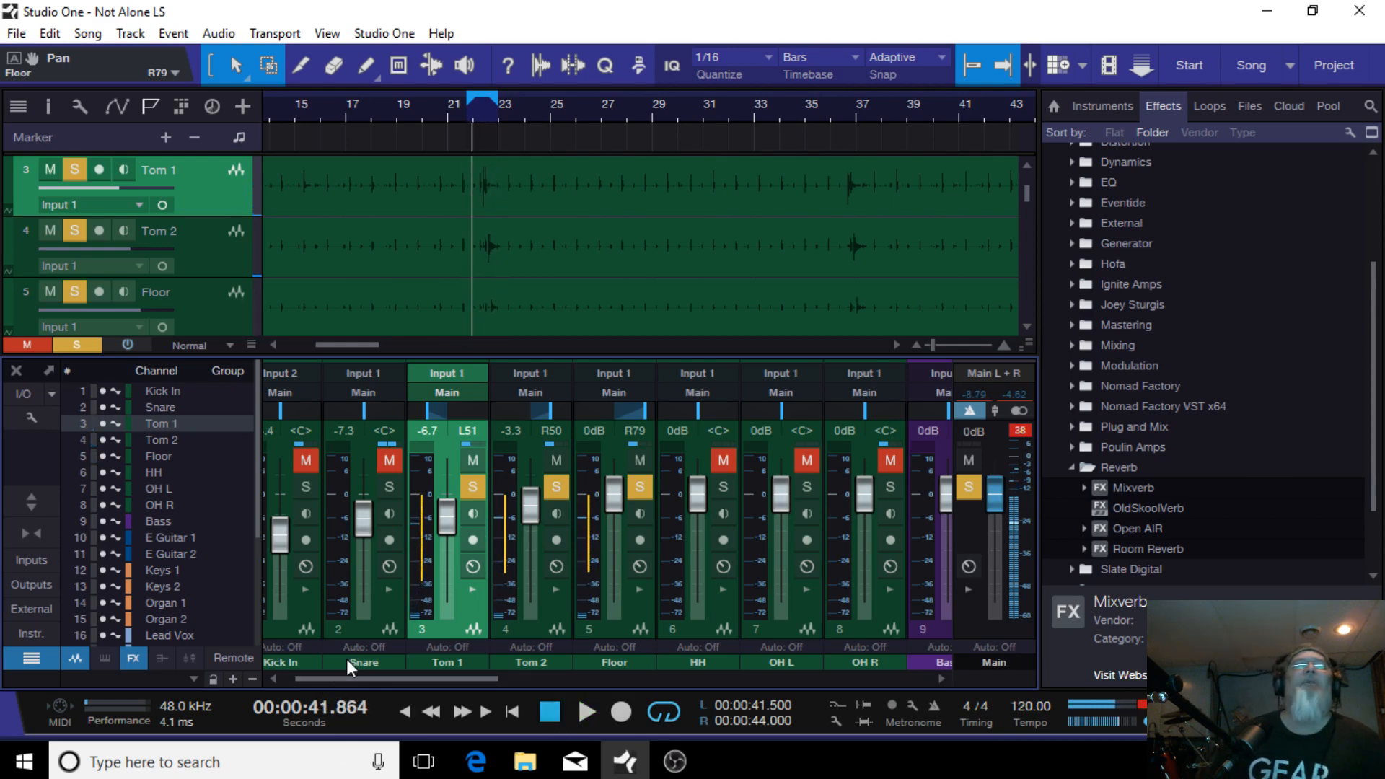
Step: Show the insert and send panels for the Snare, Tom 1, Tom 2 and Floor channels
{"action": "left_click", "coordinate": [389, 588]}
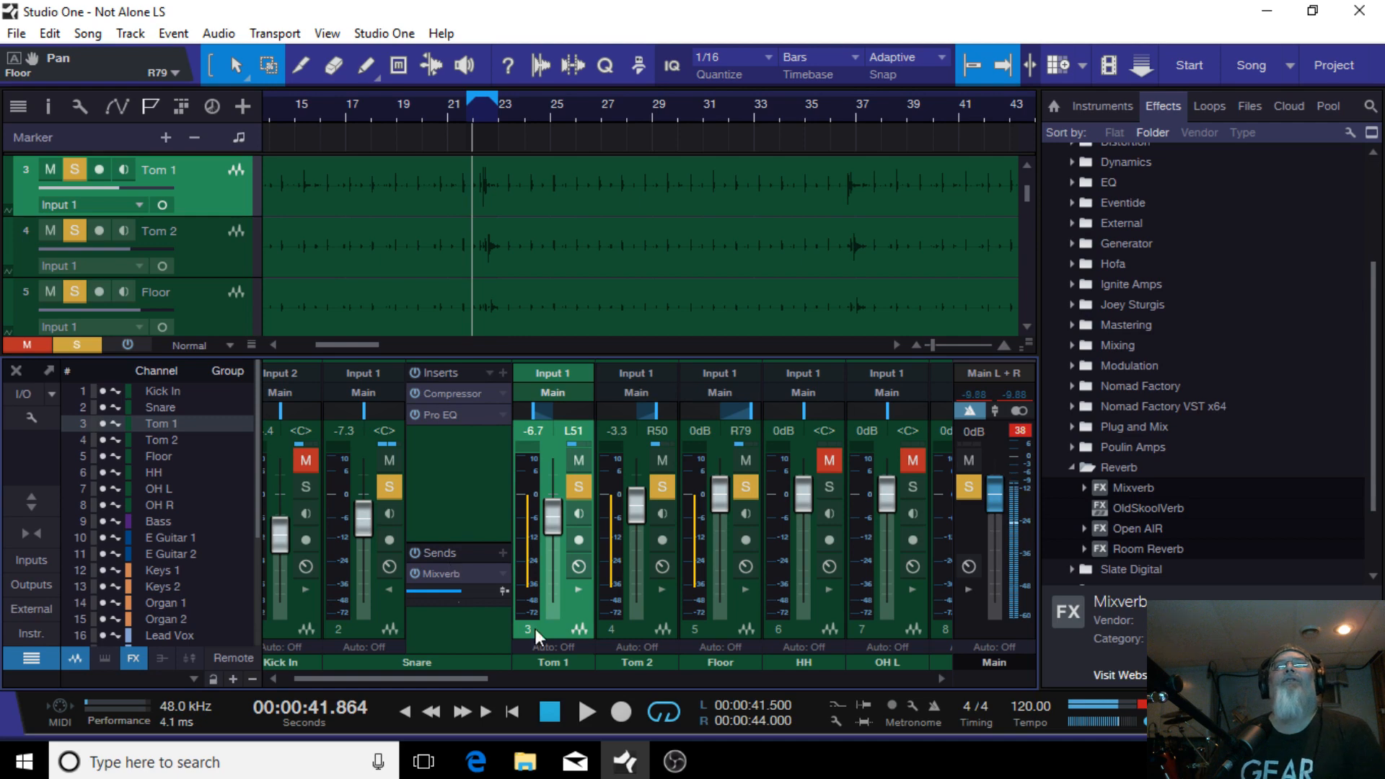
{"action": "left_click", "coordinate": [579, 590]}
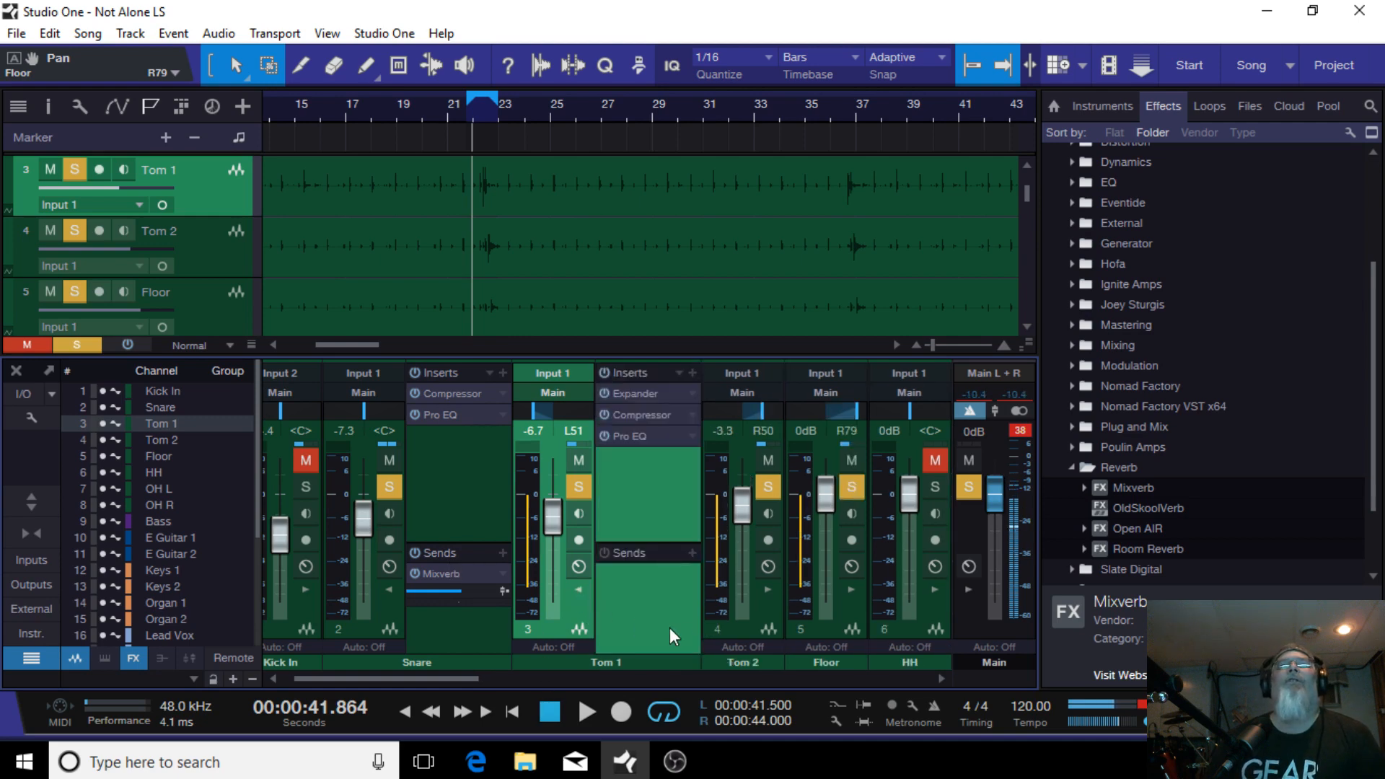
{"action": "left_click", "coordinate": [769, 589]}
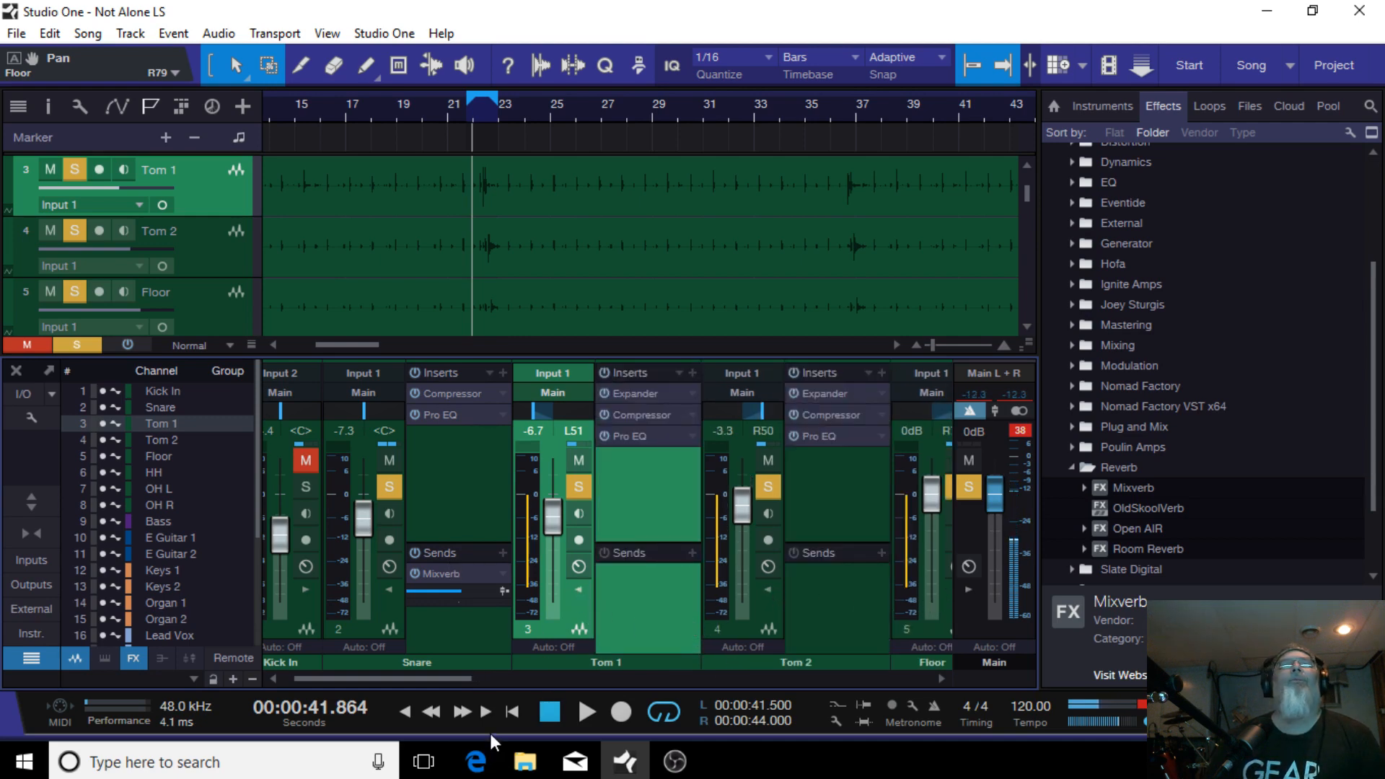
{"action": "scroll", "coordinate": [470, 668], "scroll_direction": "right", "scroll_amount": 3}
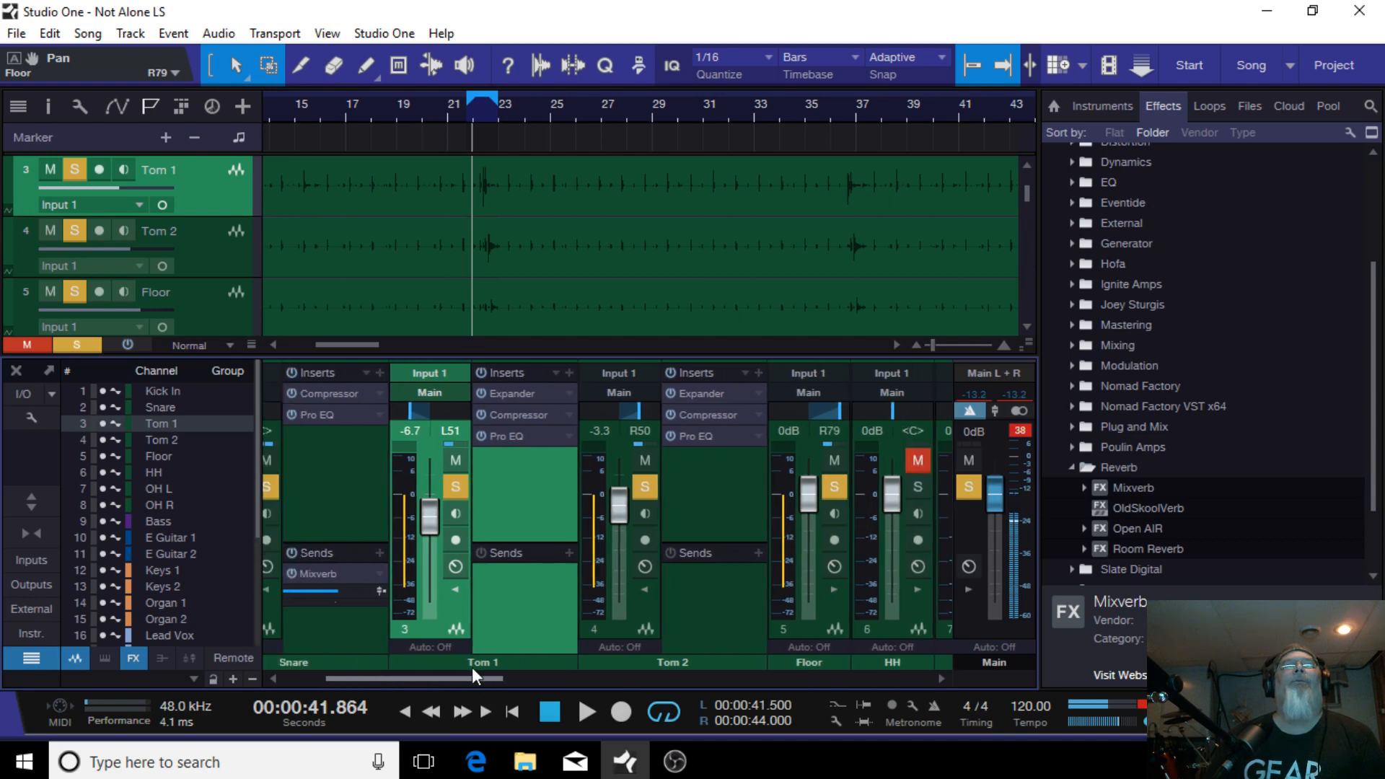
{"action": "left_click", "coordinate": [831, 589]}
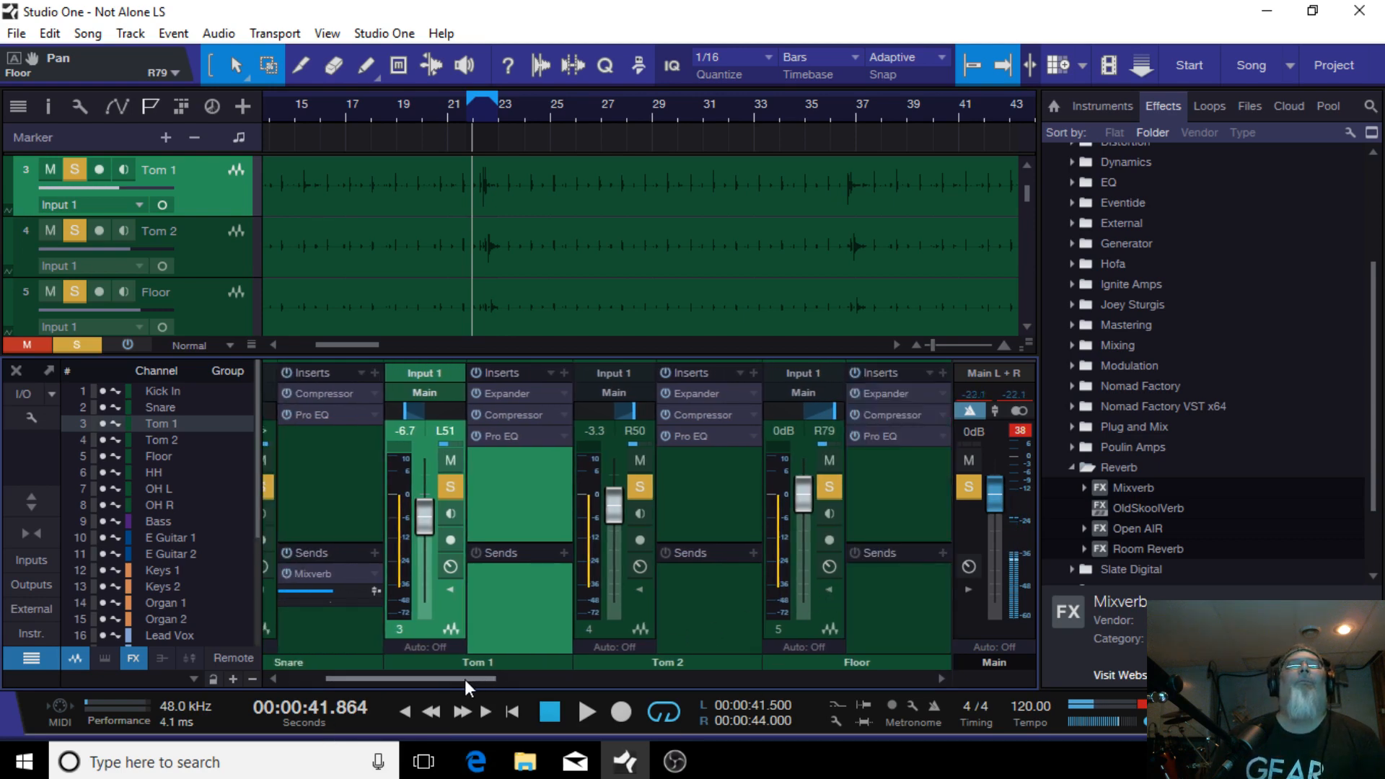
{"action": "left_click_drag", "start_coordinate": [464, 680], "coordinate": [405, 678]}
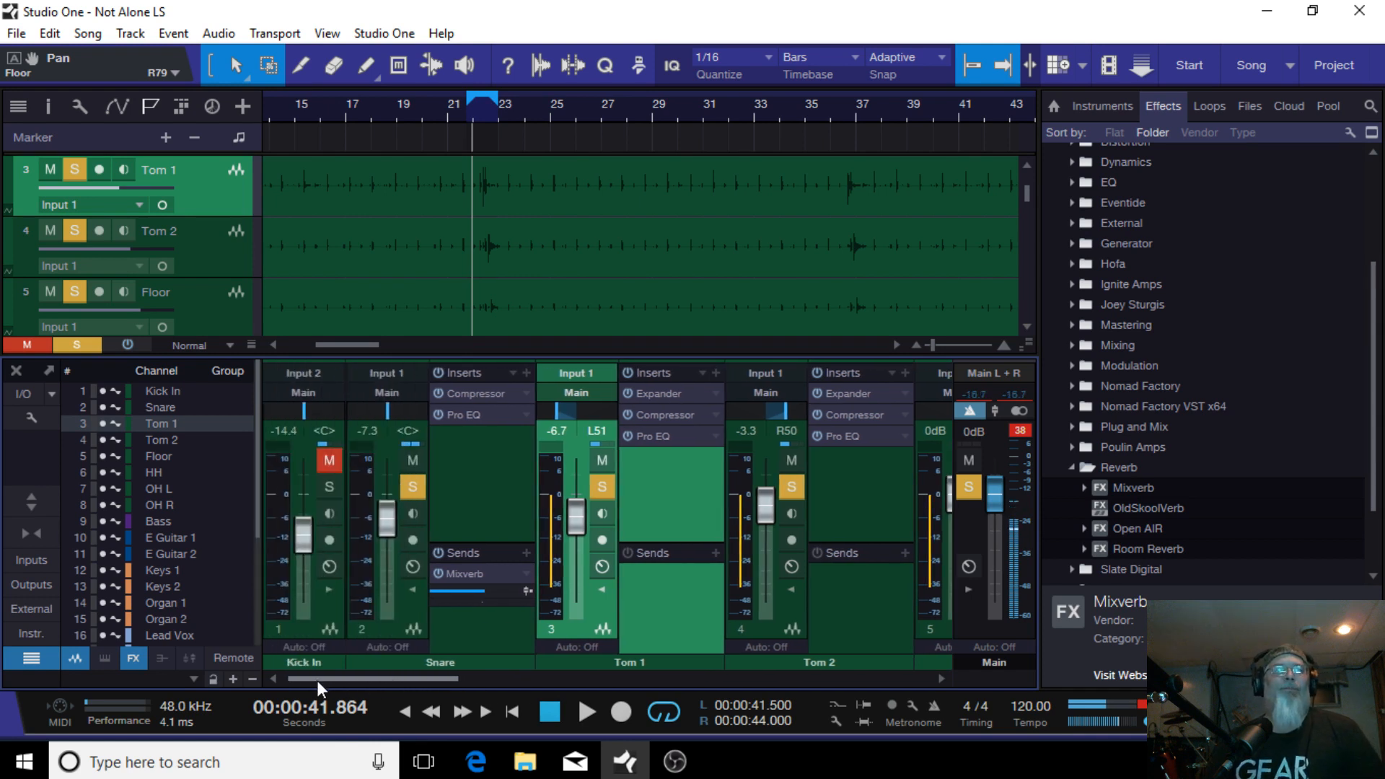
Step: Turn off keeping FX channels to the right and move the Mixverb FX channel next to the Snare channel
{"action": "scroll", "coordinate": [500, 657], "scroll_direction": "down", "scroll_amount": 3}
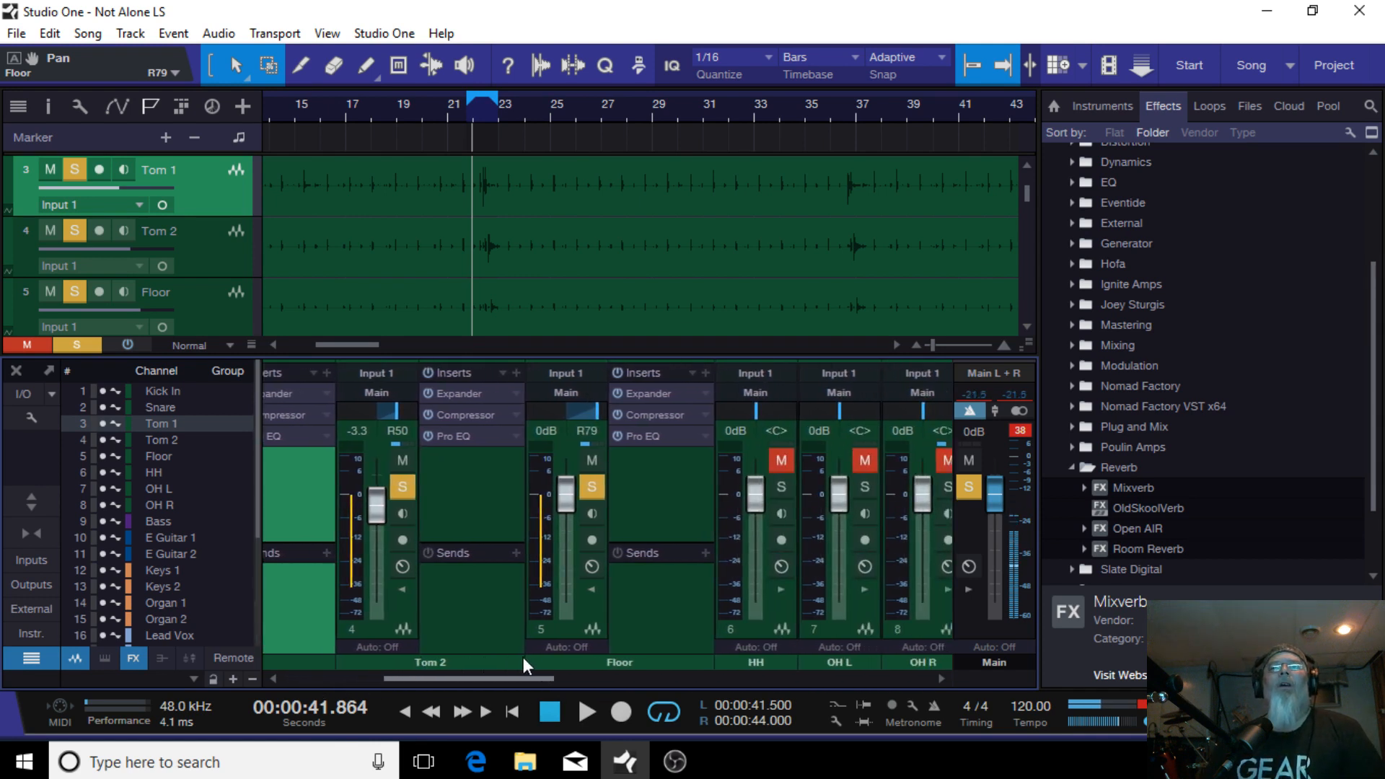
{"action": "scroll", "coordinate": [522, 656], "scroll_direction": "down", "scroll_amount": 15}
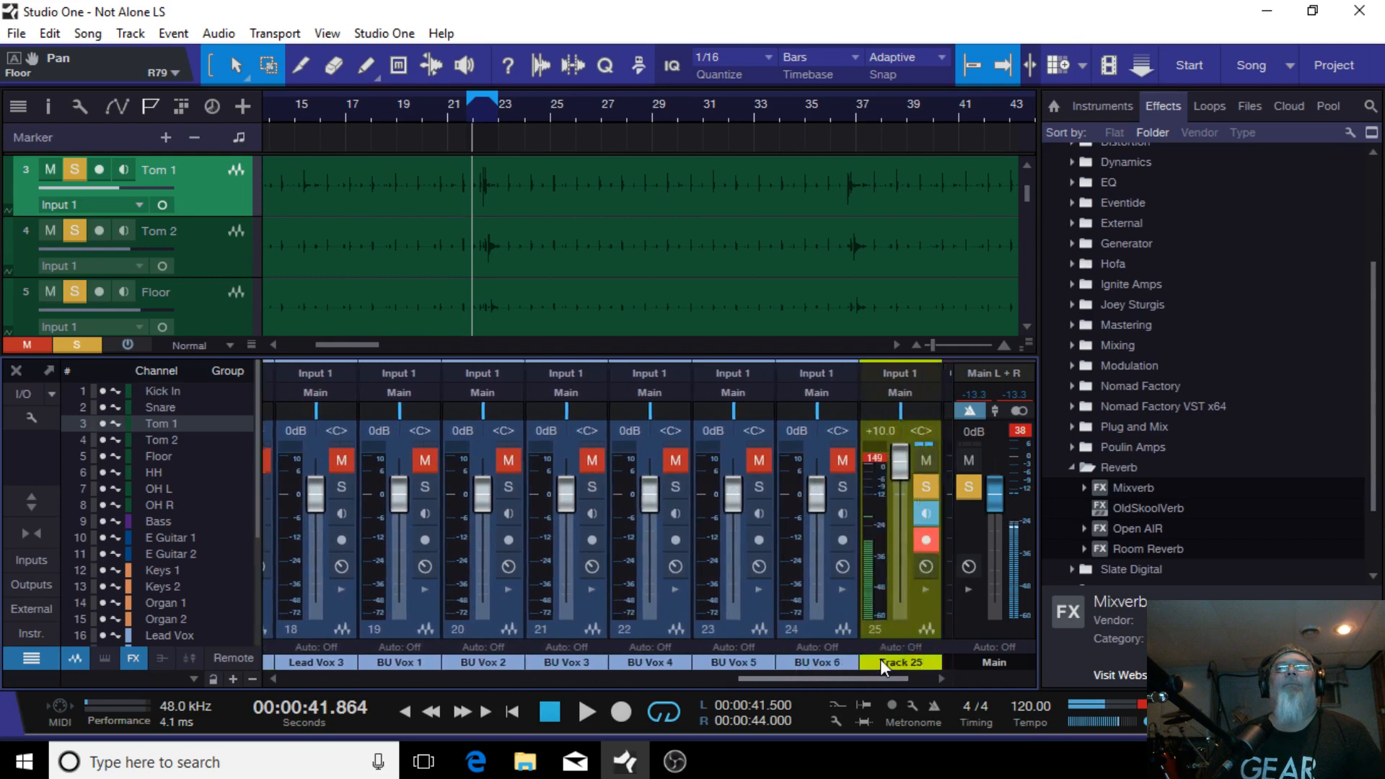
{"action": "left_click_drag", "start_coordinate": [880, 659], "coordinate": [954, 664]}
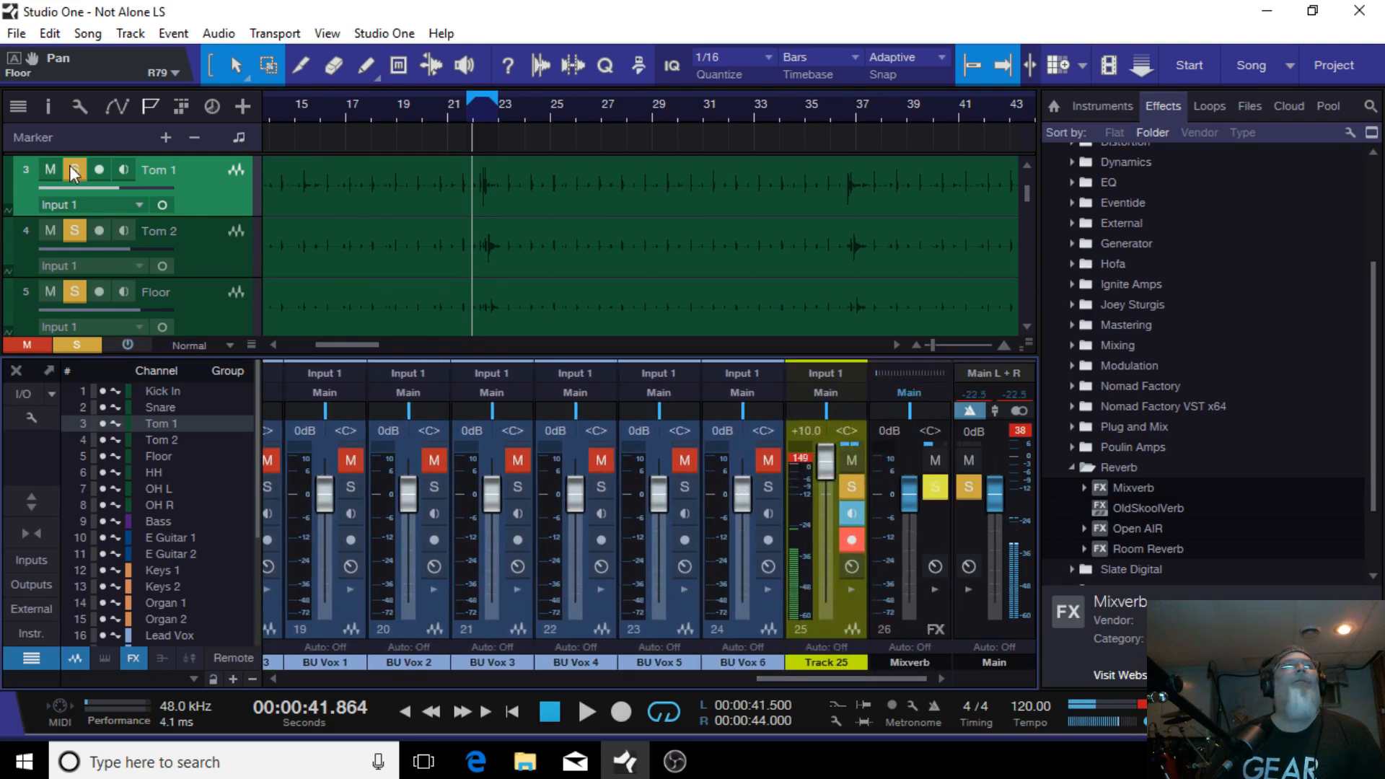
{"action": "left_click", "coordinate": [32, 417]}
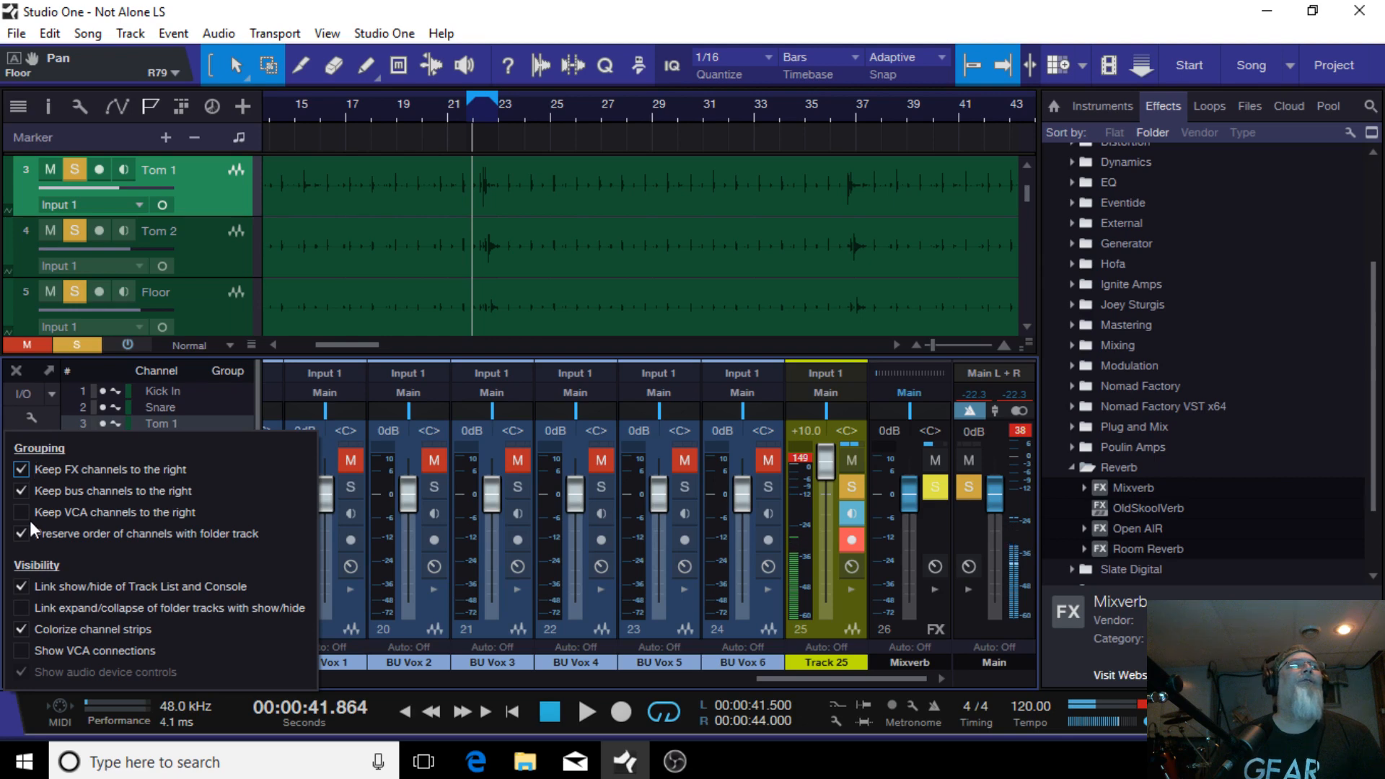
{"action": "left_click", "coordinate": [22, 470]}
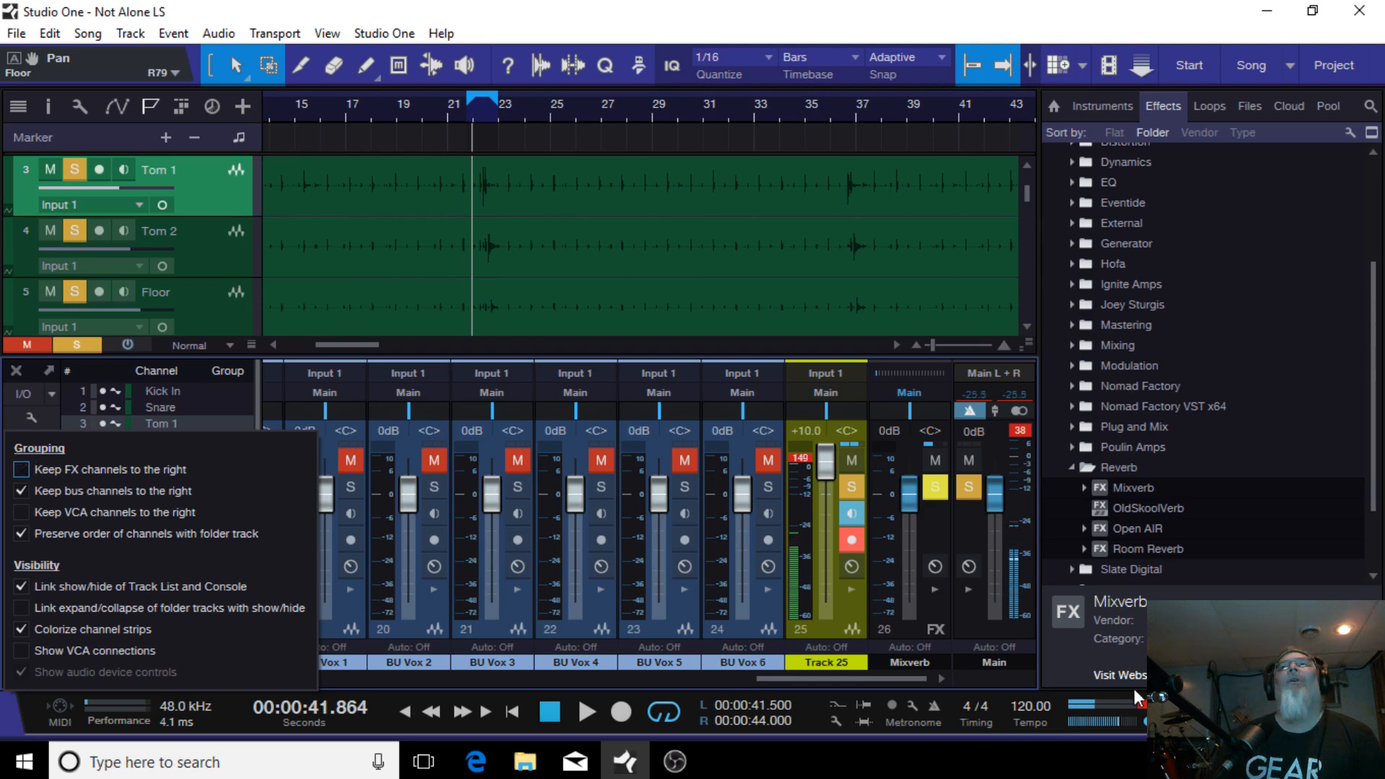
{"action": "left_click", "coordinate": [912, 631]}
{"action": "left_click_drag", "start_coordinate": [939, 635], "coordinate": [535, 633]}
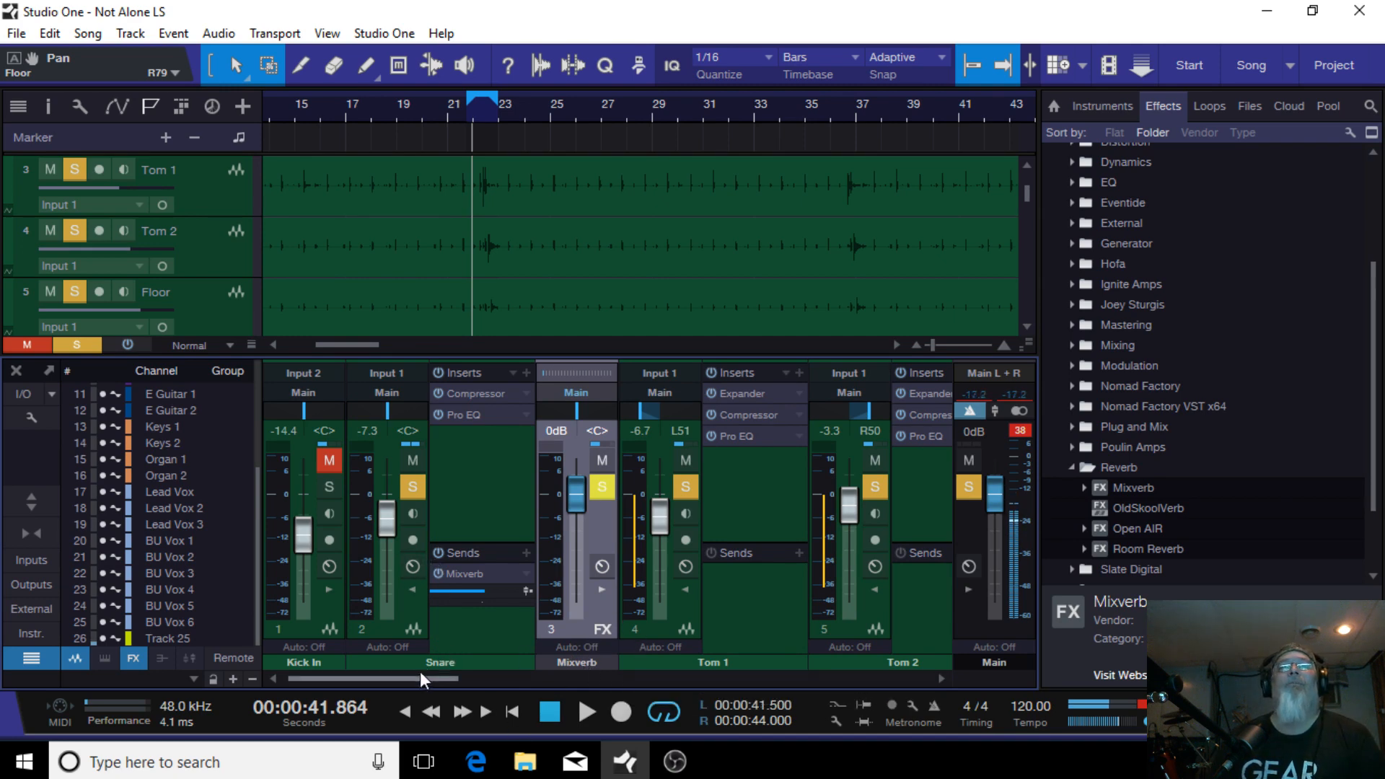
Step: Copy the Snare's Mixverb send onto the Tom 1, Tom 2 and Floor channels
{"action": "left_click_drag", "start_coordinate": [418, 681], "coordinate": [435, 679]}
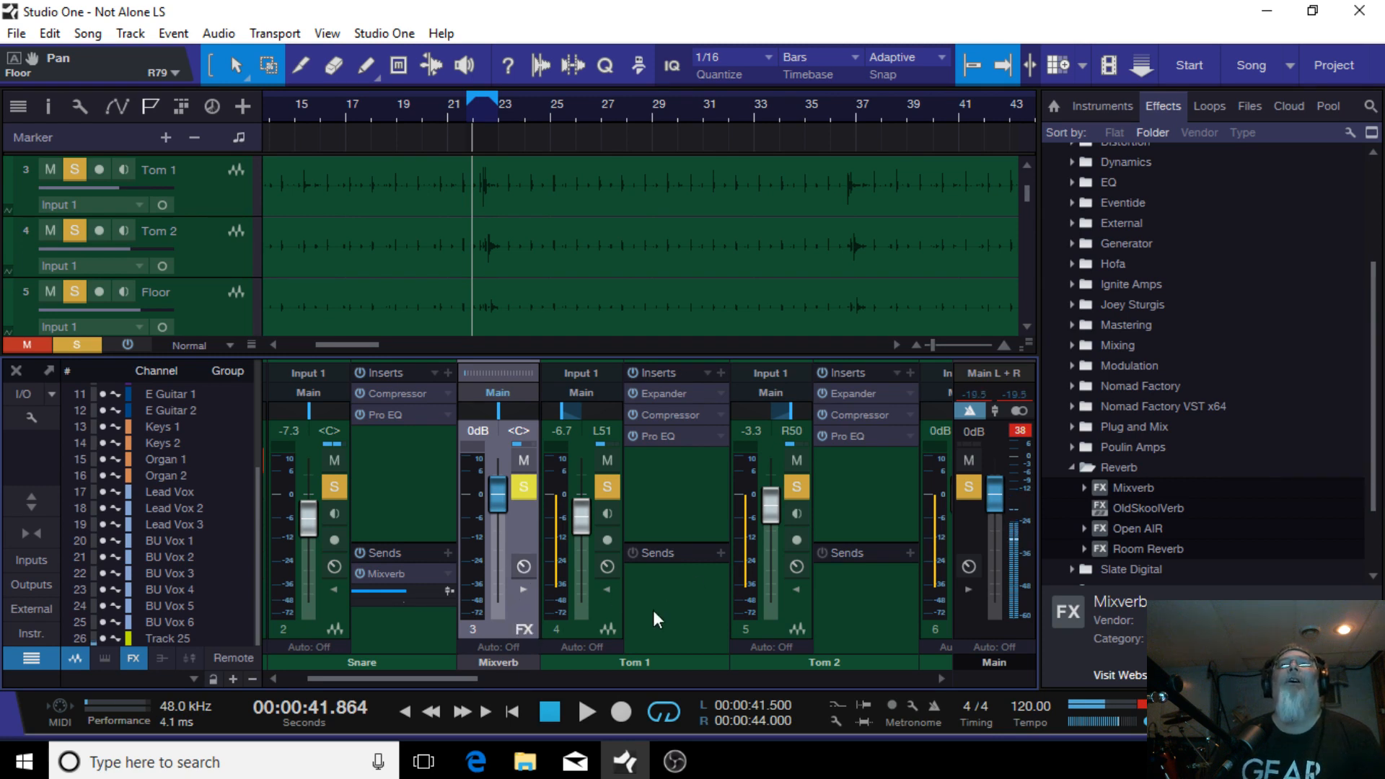
{"action": "mouse_move", "coordinate": [440, 681]}
{"action": "left_mouse_down"}
{"action": "mouse_move", "coordinate": [477, 688]}
{"action": "mouse_move", "coordinate": [451, 686]}
{"action": "left_mouse_up"}
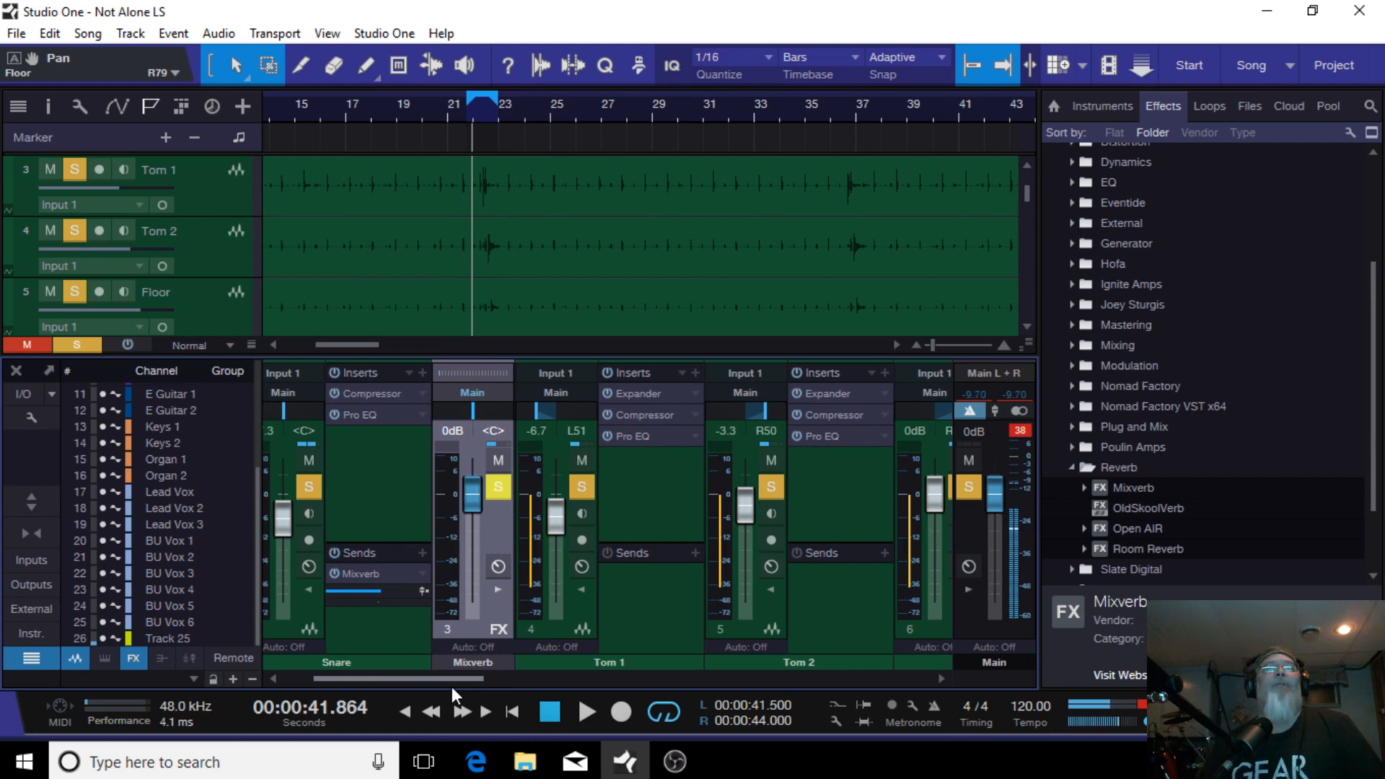
{"action": "left_click_drag", "start_coordinate": [451, 686], "coordinate": [463, 691]}
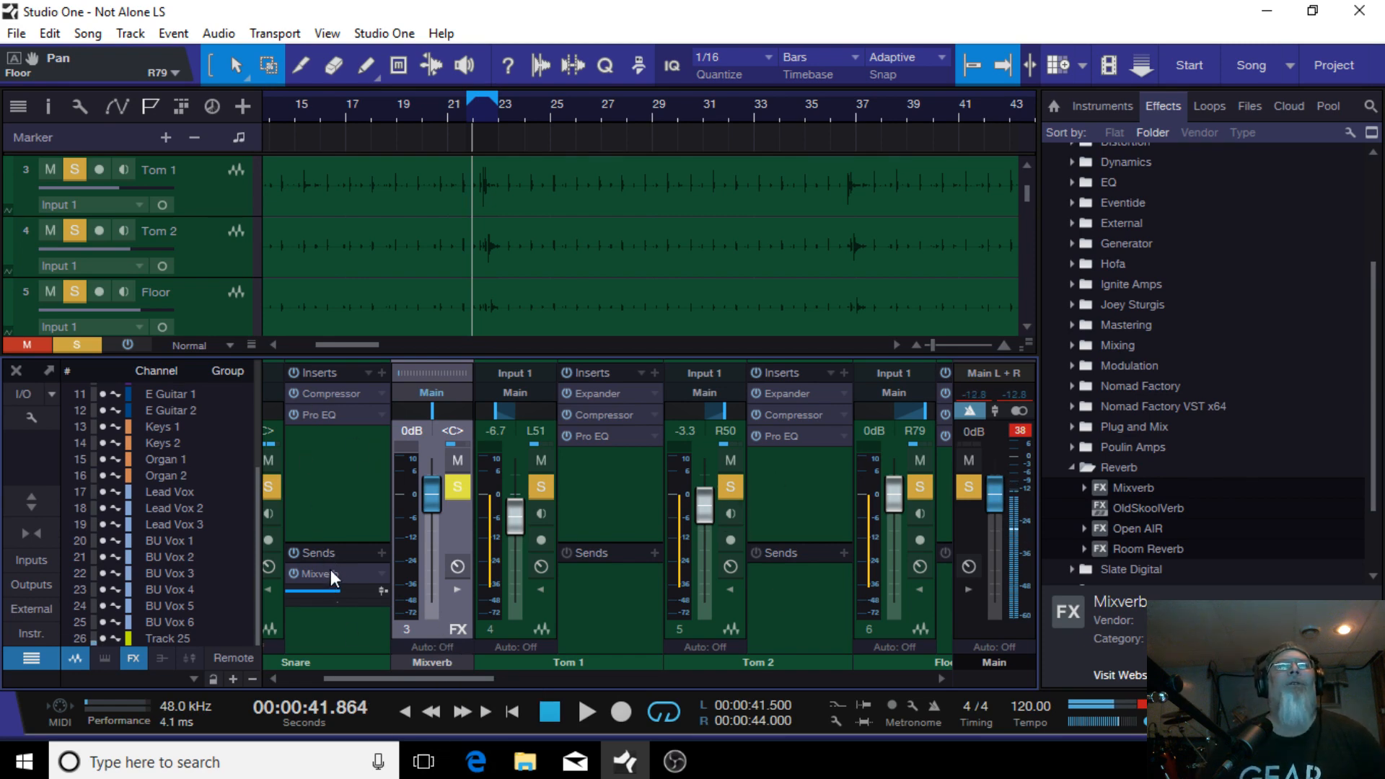
{"action": "left_click_drag", "start_coordinate": [330, 569], "coordinate": [795, 577]}
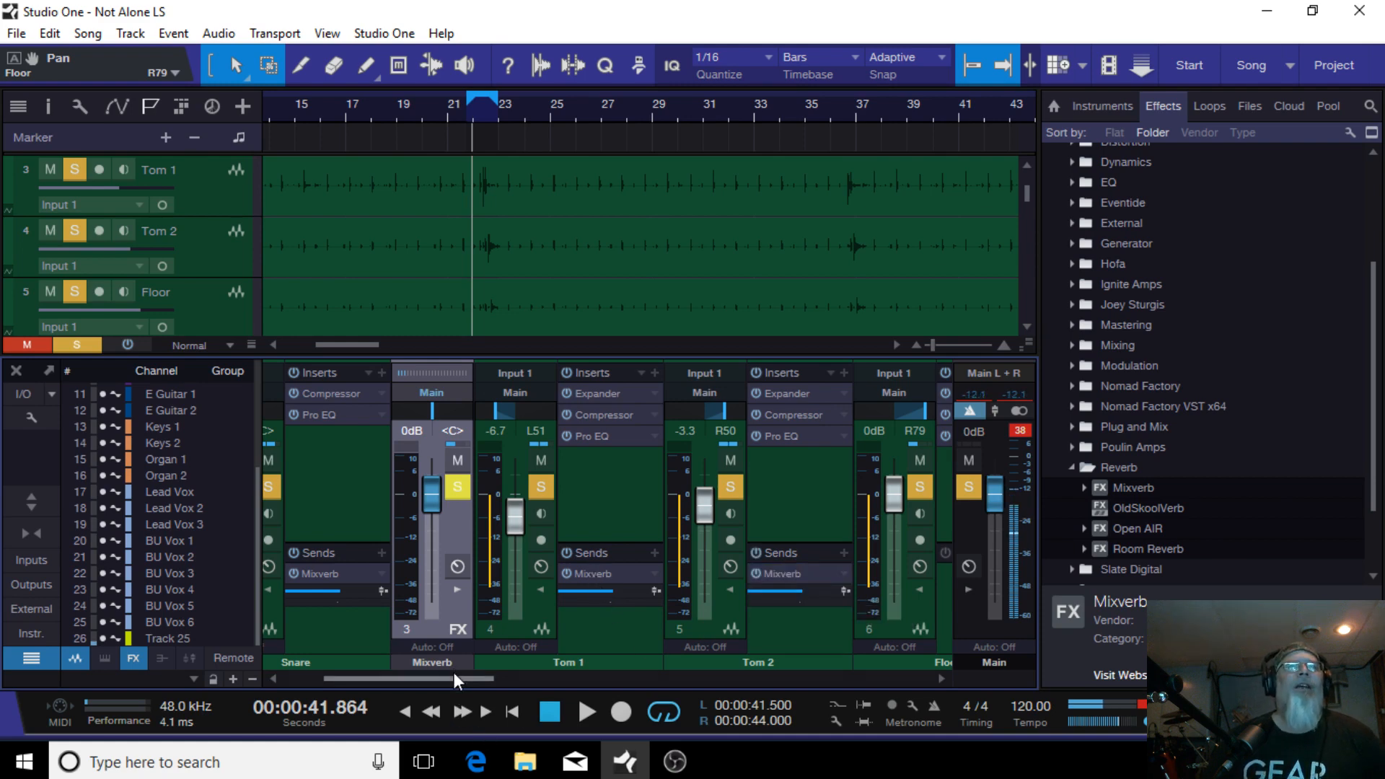
{"action": "left_click_drag", "start_coordinate": [453, 672], "coordinate": [504, 669]}
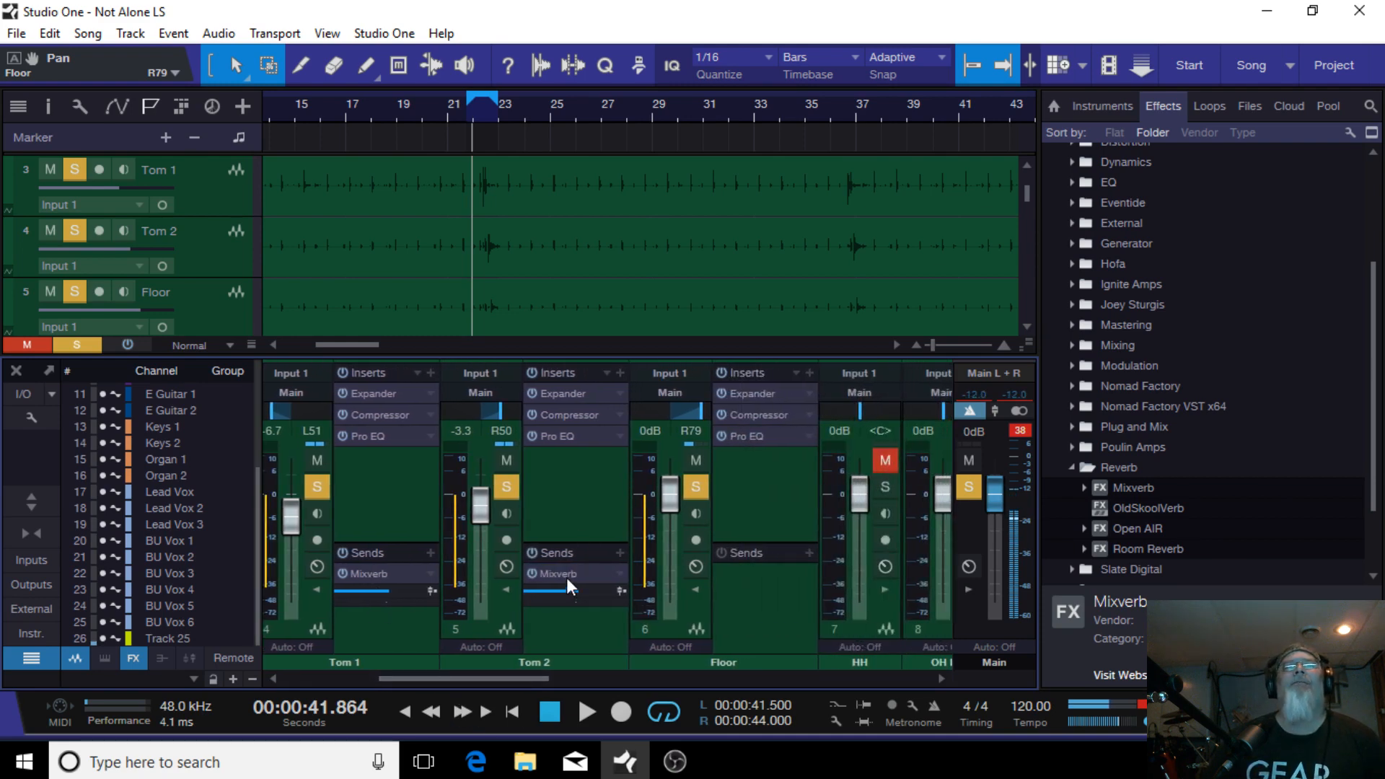
{"action": "left_click_drag", "start_coordinate": [565, 577], "coordinate": [743, 587]}
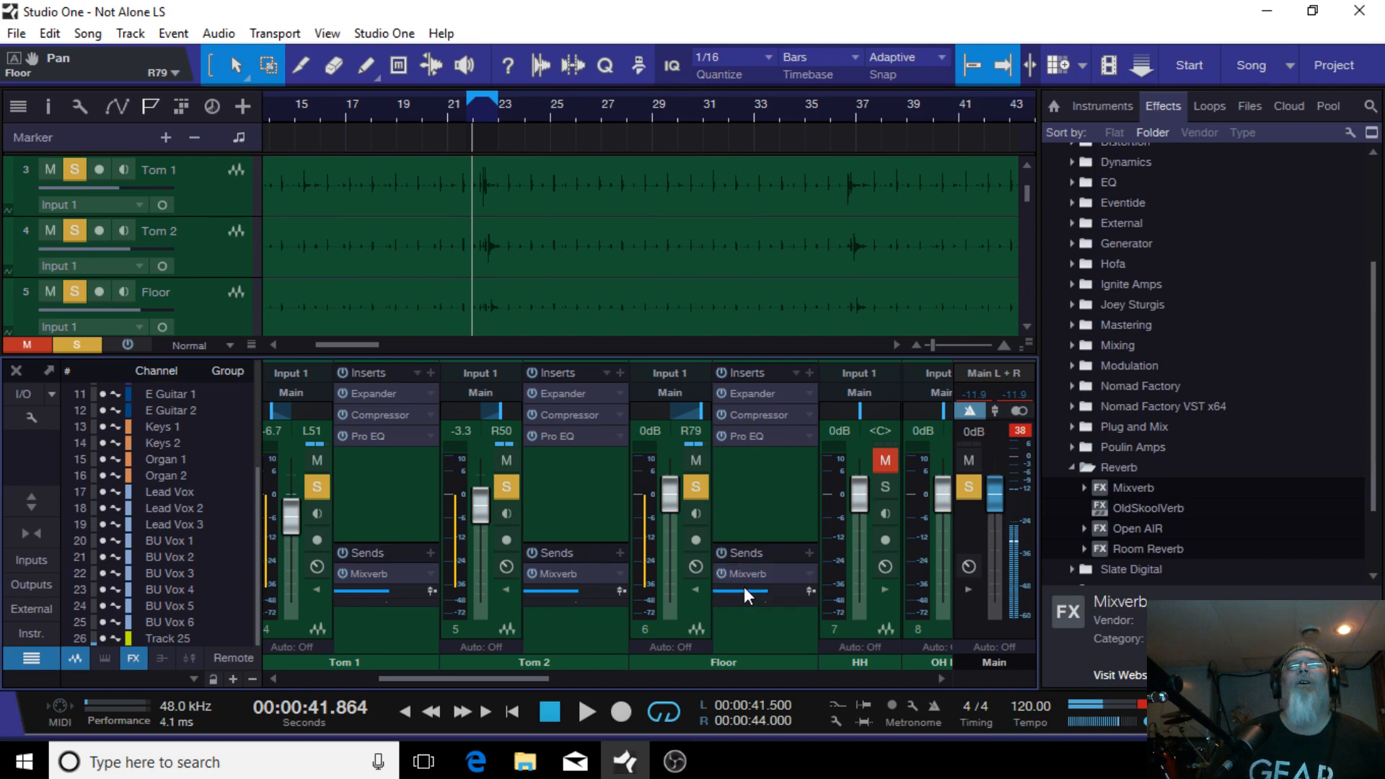
Step: Collapse the insert and send panels of the Floor, Tom 2, Tom 1 and Snare channels
{"action": "left_click", "coordinate": [695, 589]}
{"action": "left_click", "coordinate": [506, 588]}
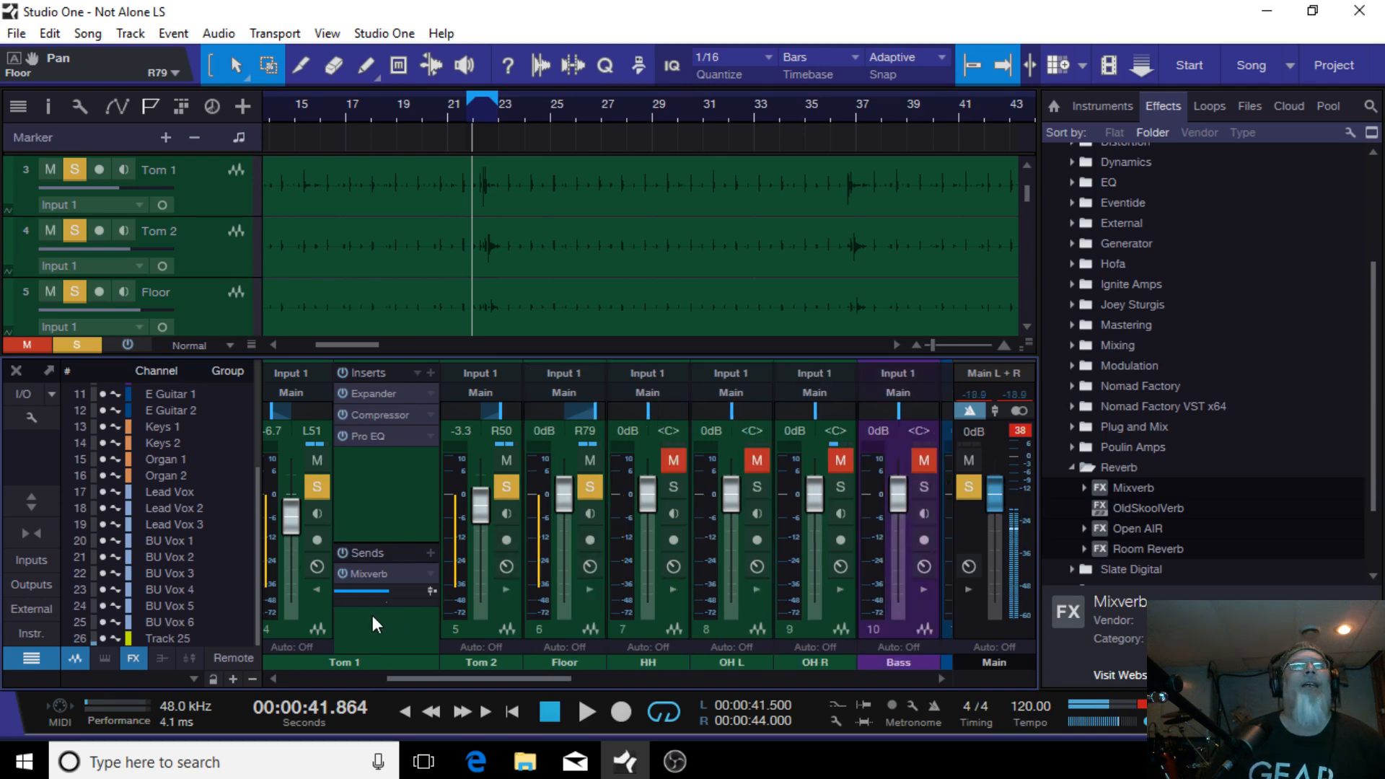
{"action": "left_click", "coordinate": [317, 589]}
{"action": "left_click_drag", "start_coordinate": [461, 681], "coordinate": [362, 678]}
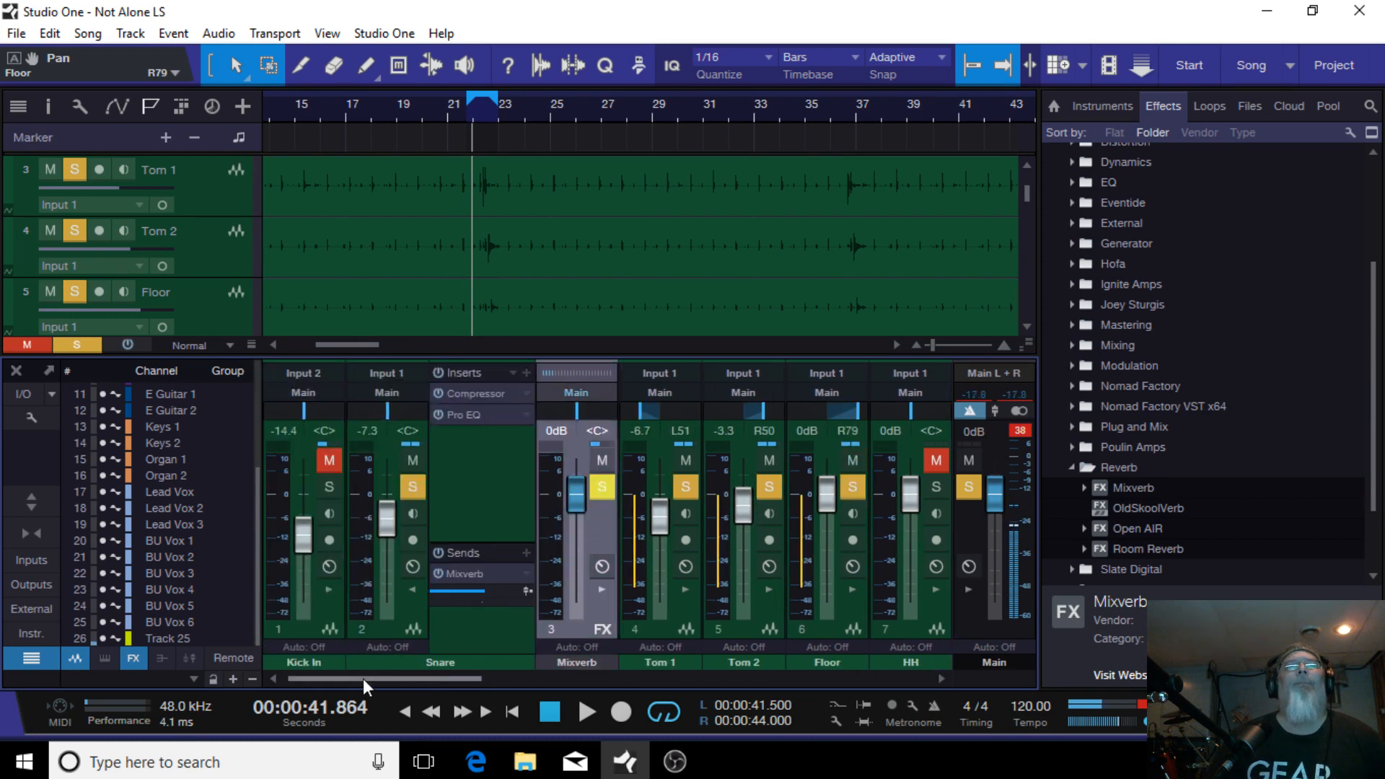
{"action": "left_click", "coordinate": [413, 588]}
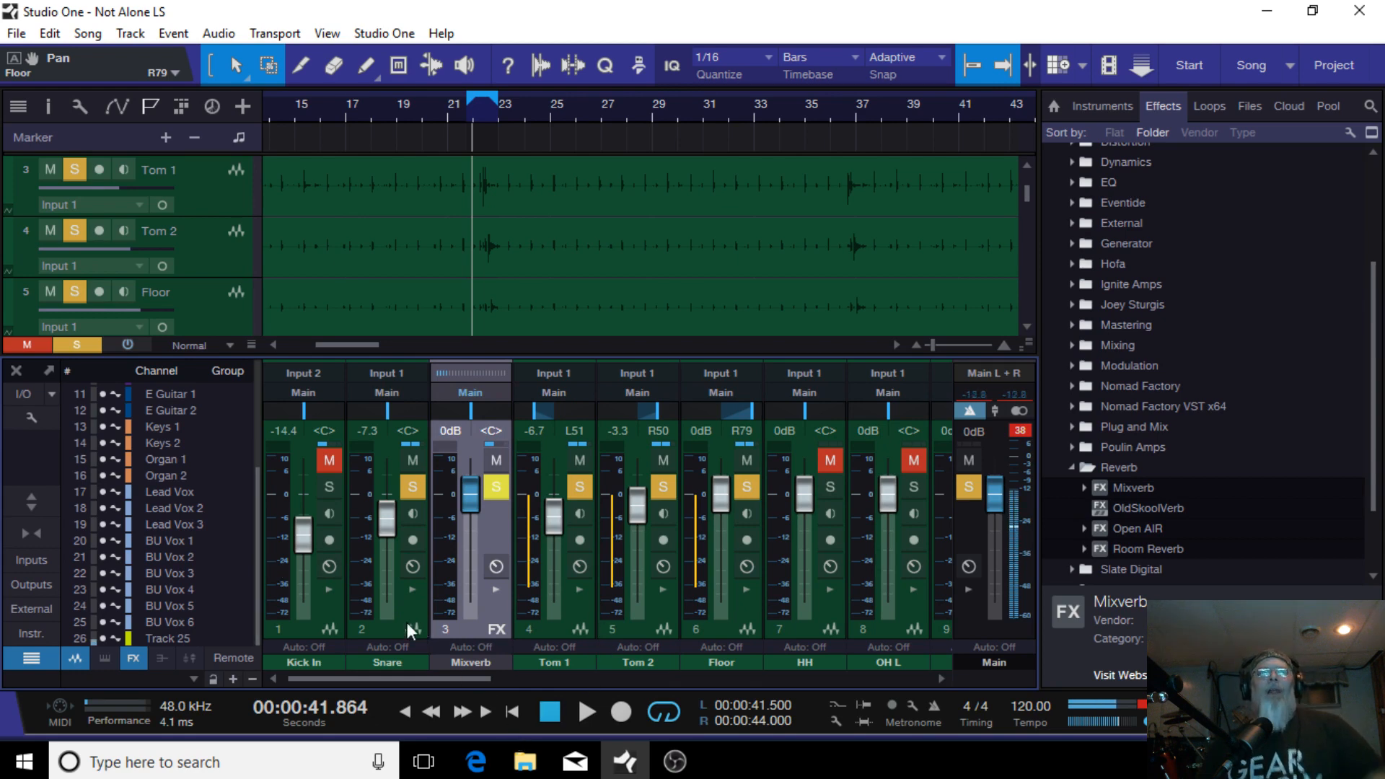
Step: Solo the Kick In channel and set the loop range from bar 21 to bar 25
{"action": "left_click", "coordinate": [329, 487]}
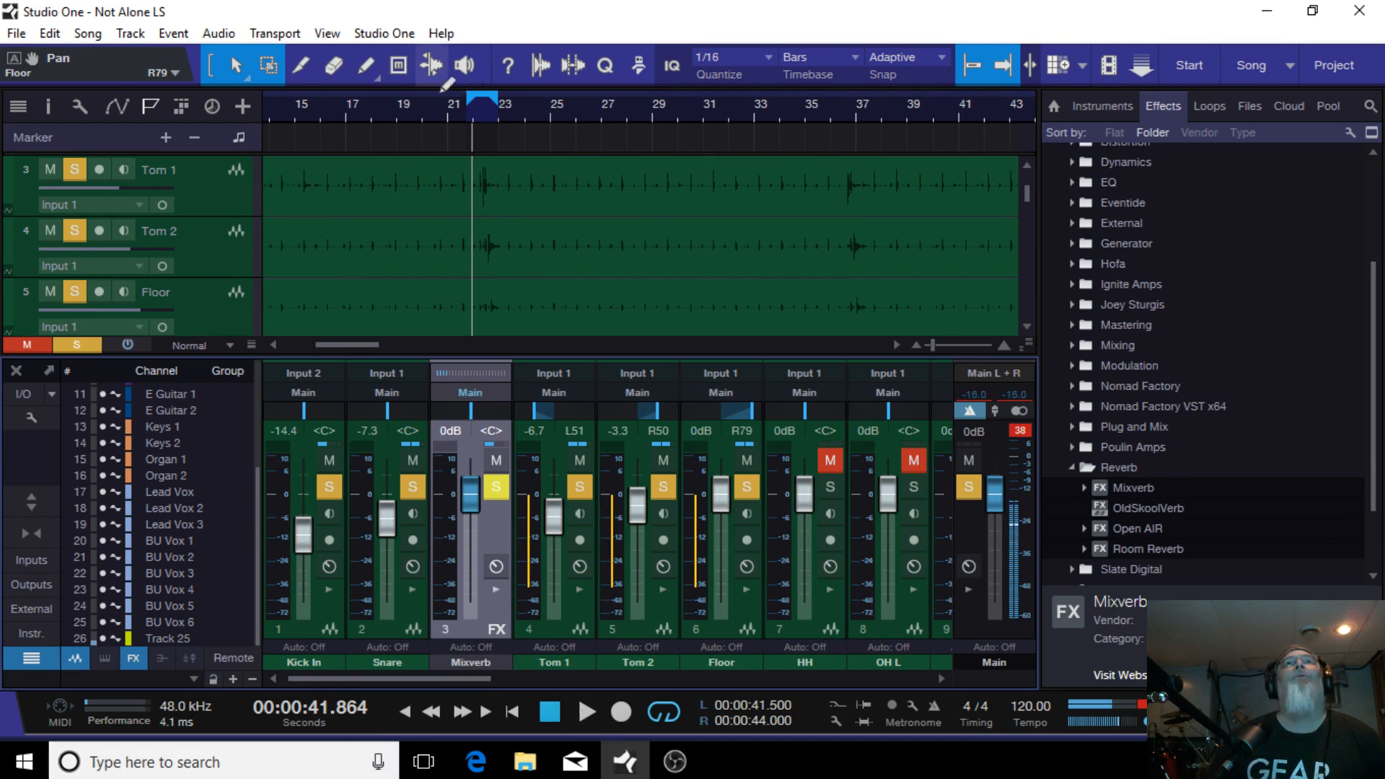
{"action": "left_click_drag", "start_coordinate": [469, 101], "coordinate": [554, 106]}
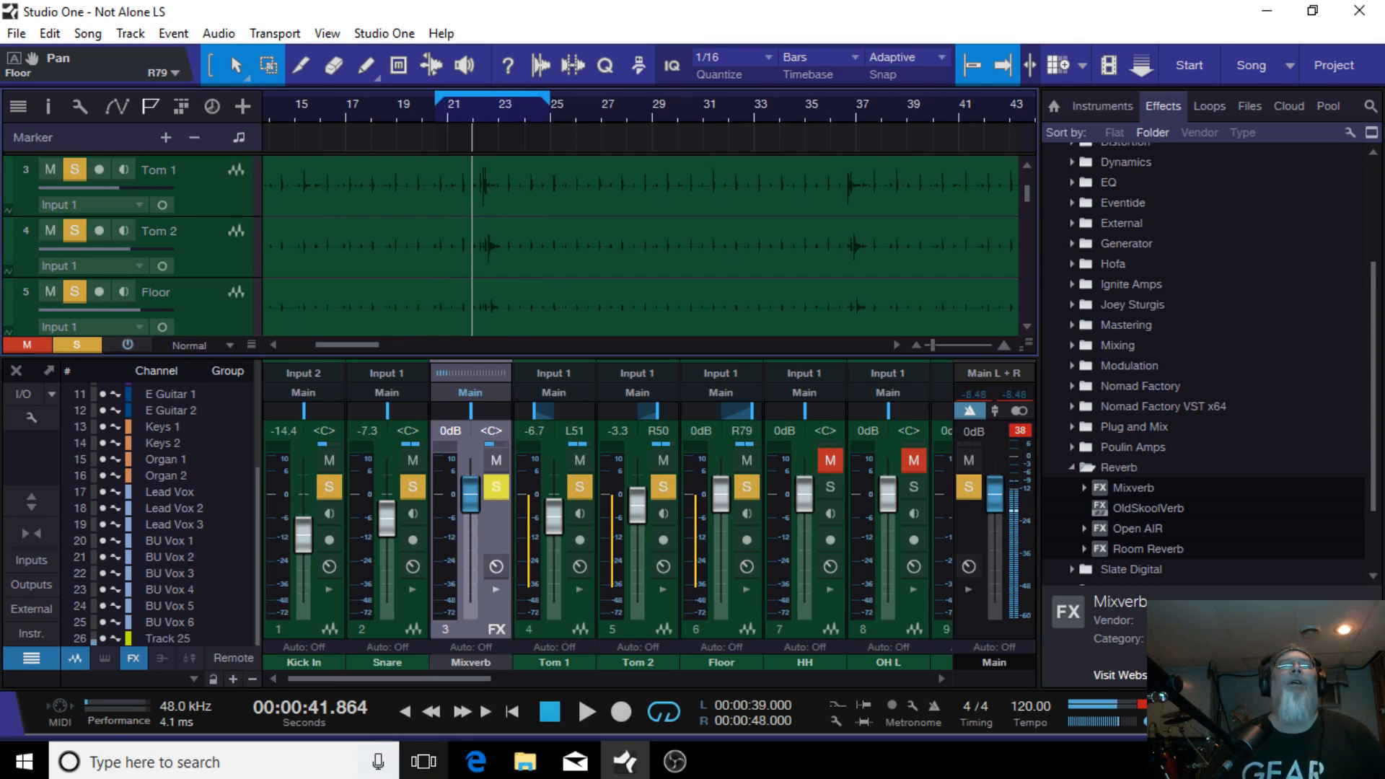
Step: Play the loop and rebalance the drum faders: toms lowered together, Snare to -10.0 dB and Kick In to -12.5 dB
{"action": "left_click", "coordinate": [586, 711]}
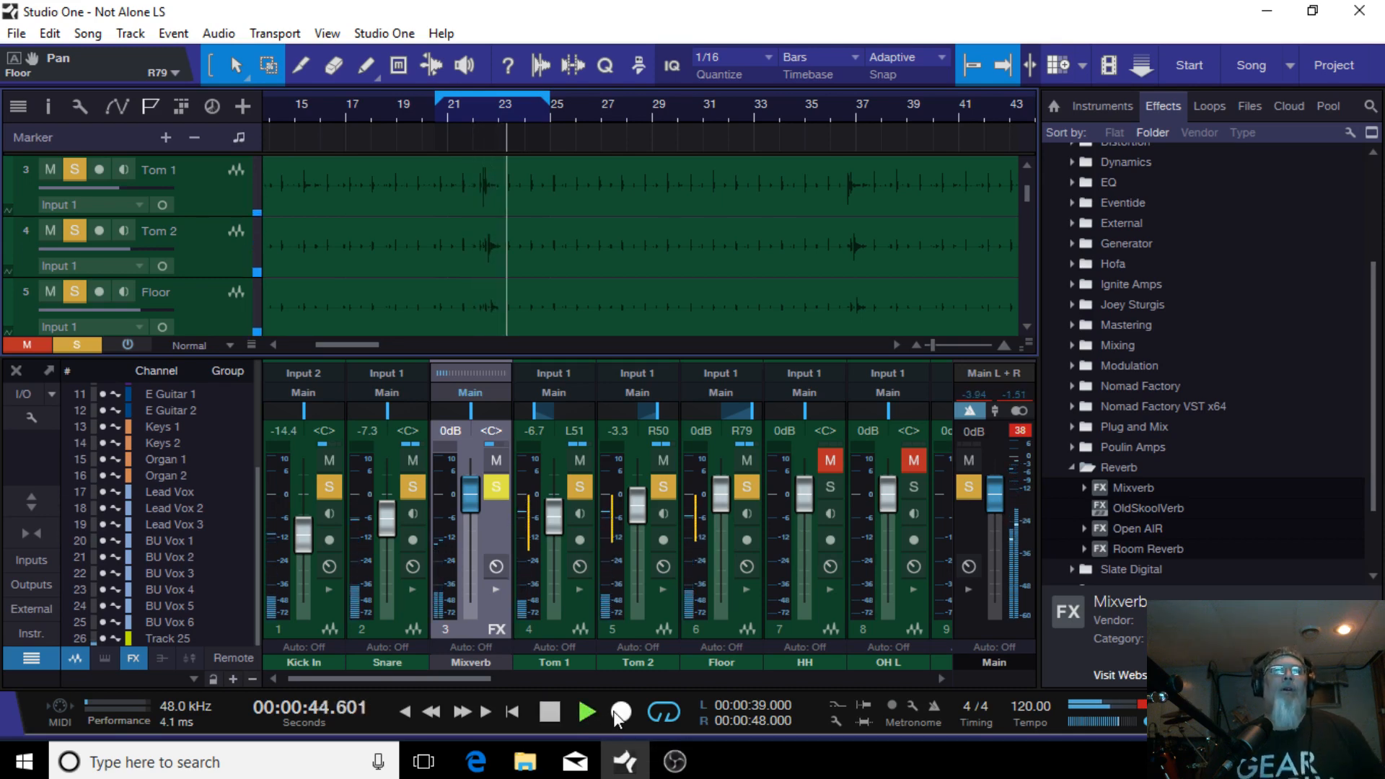
{"action": "left_click", "coordinate": [555, 627]}
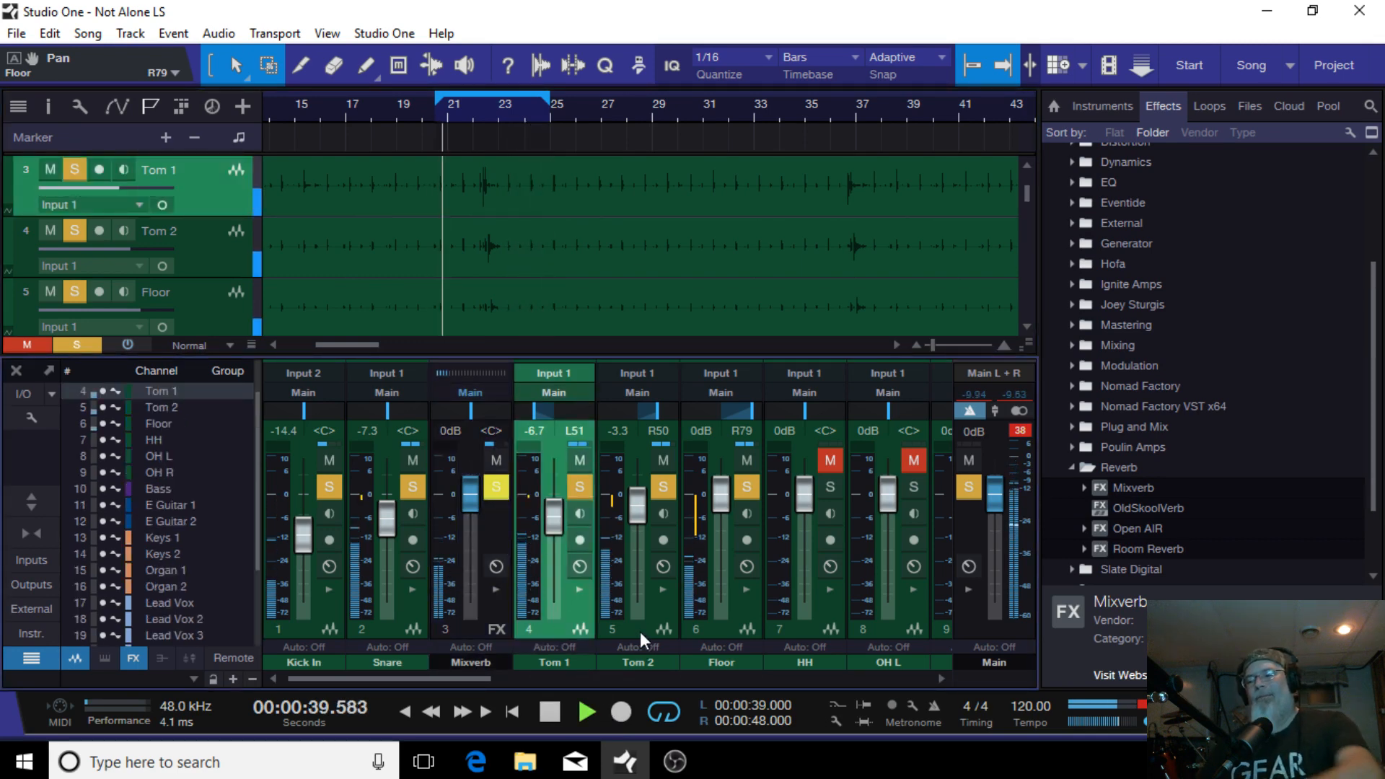
{"action": "left_click", "coordinate": [729, 634], "text": "shift"}
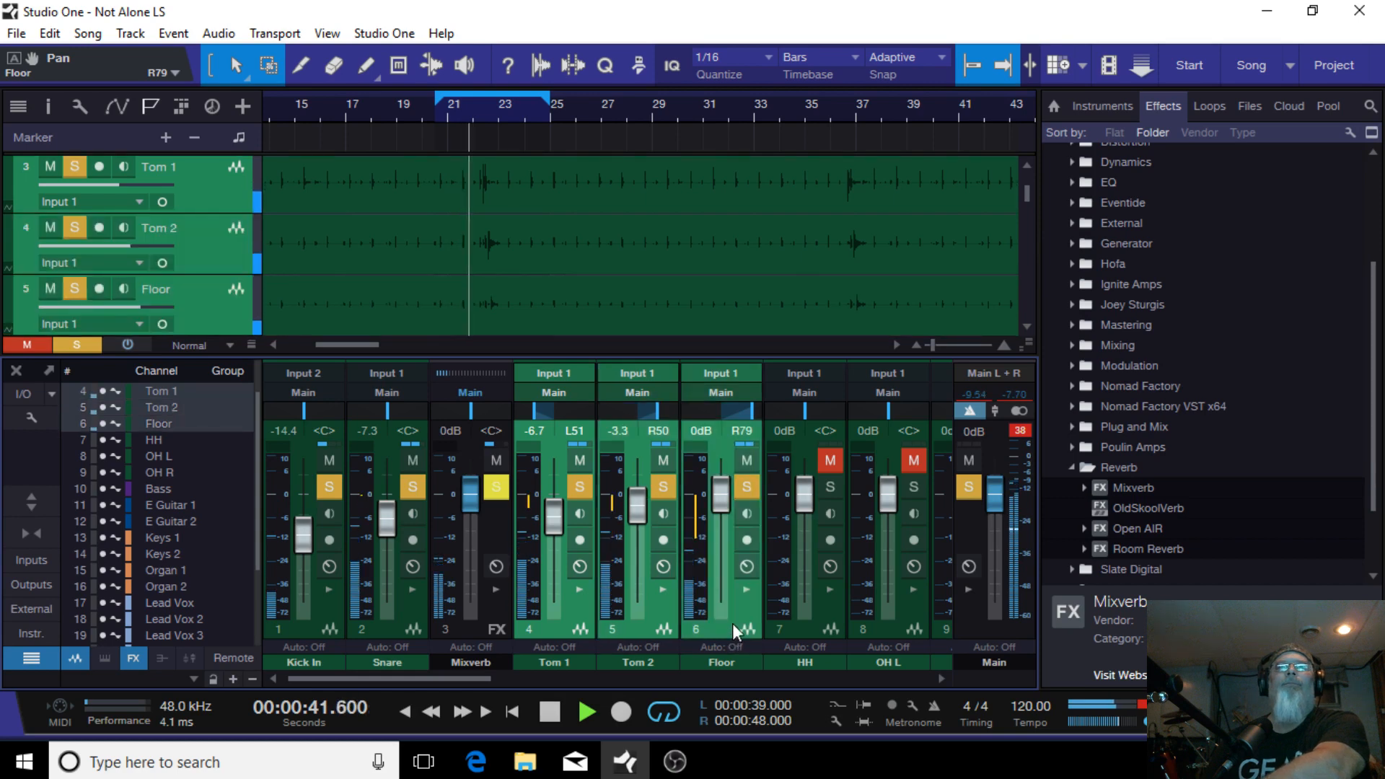
{"action": "left_click_drag", "start_coordinate": [725, 492], "coordinate": [728, 526]}
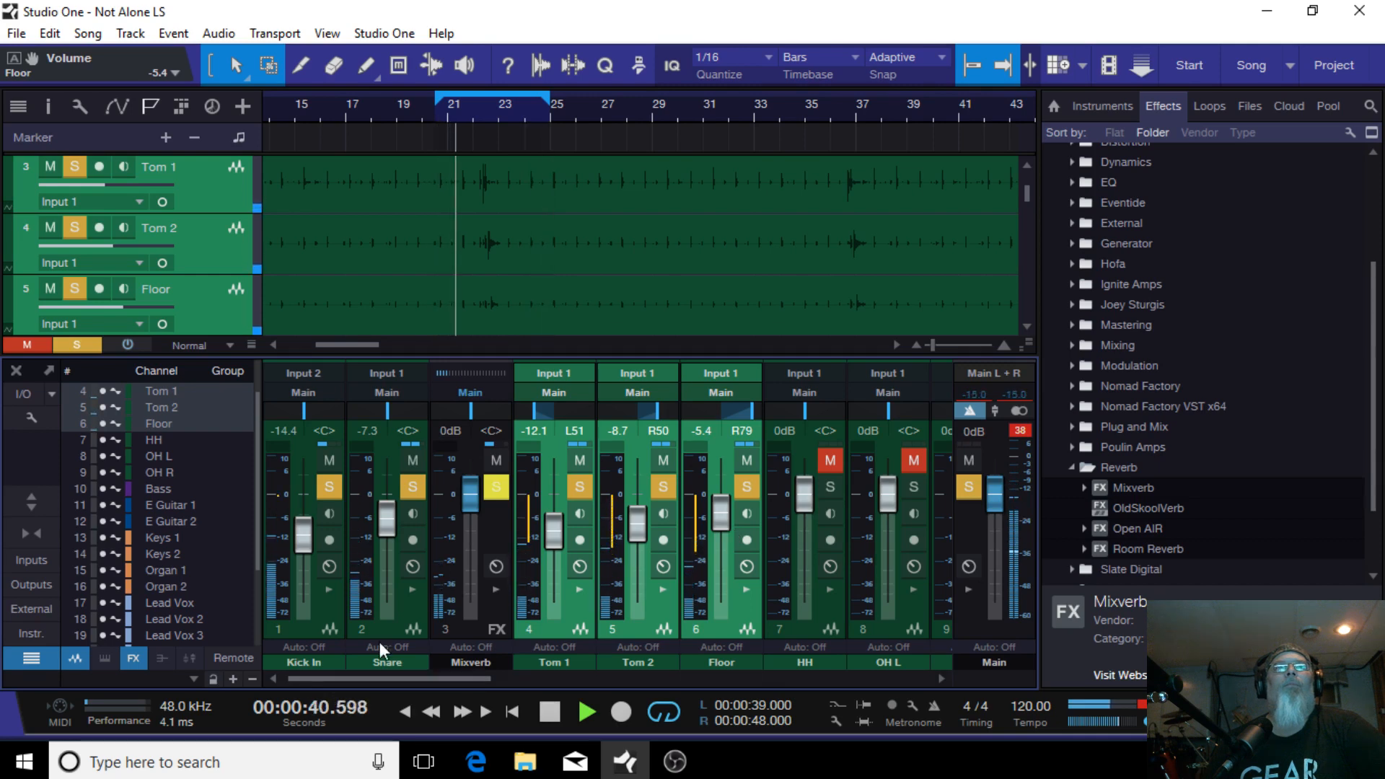
{"action": "left_click_drag", "start_coordinate": [390, 531], "coordinate": [382, 537]}
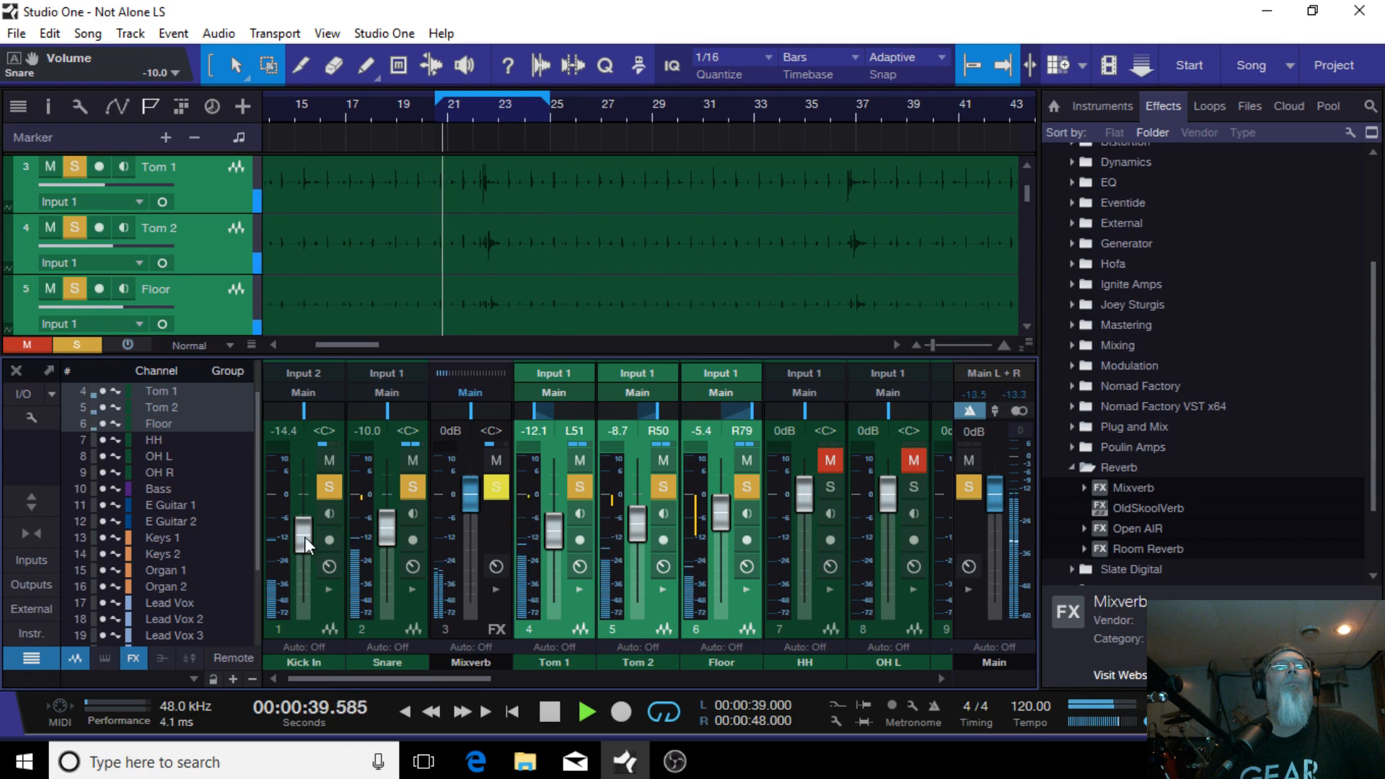
{"action": "left_click_drag", "start_coordinate": [304, 536], "coordinate": [304, 535]}
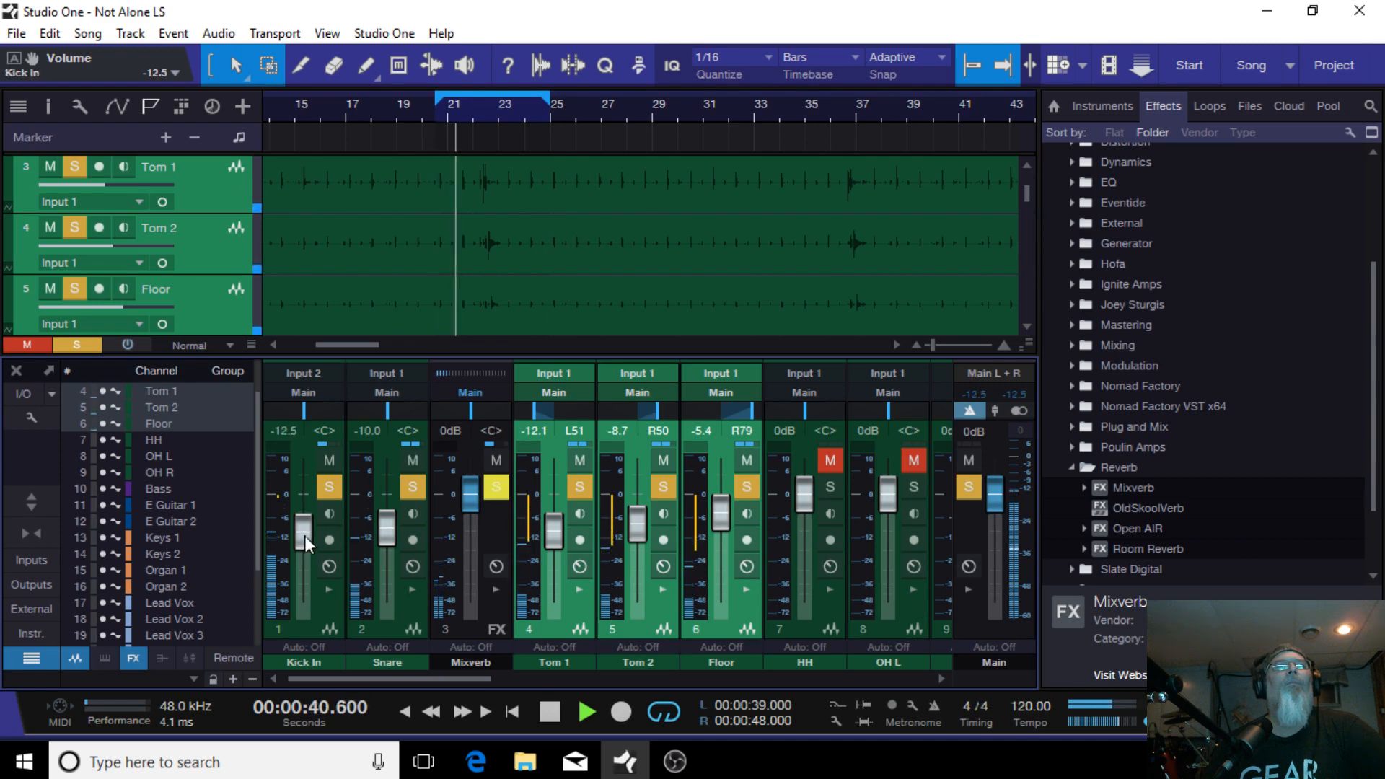
Step: Set the Kick In compressor's ratio to 2.0:1 and threshold to -14.28 dB
{"action": "left_click", "coordinate": [329, 589]}
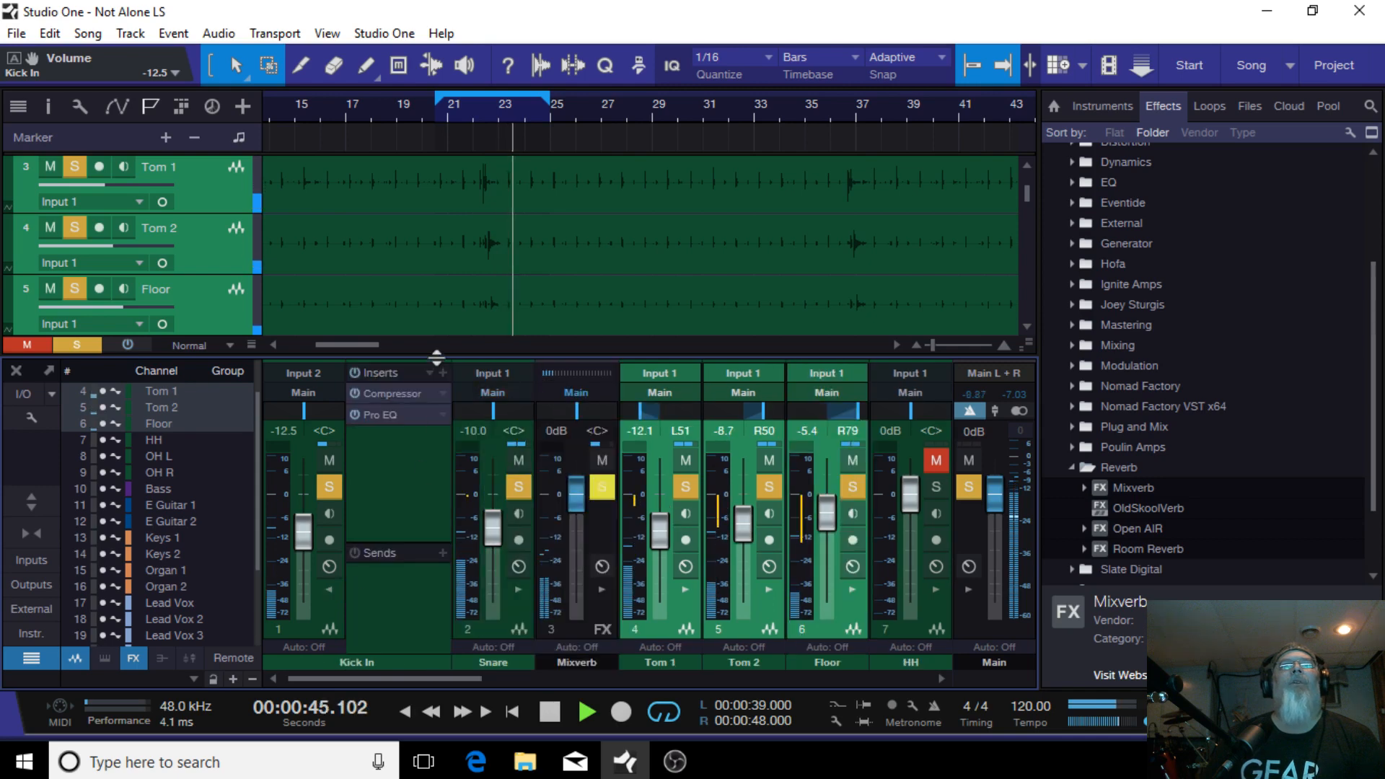
{"action": "left_click", "coordinate": [409, 394]}
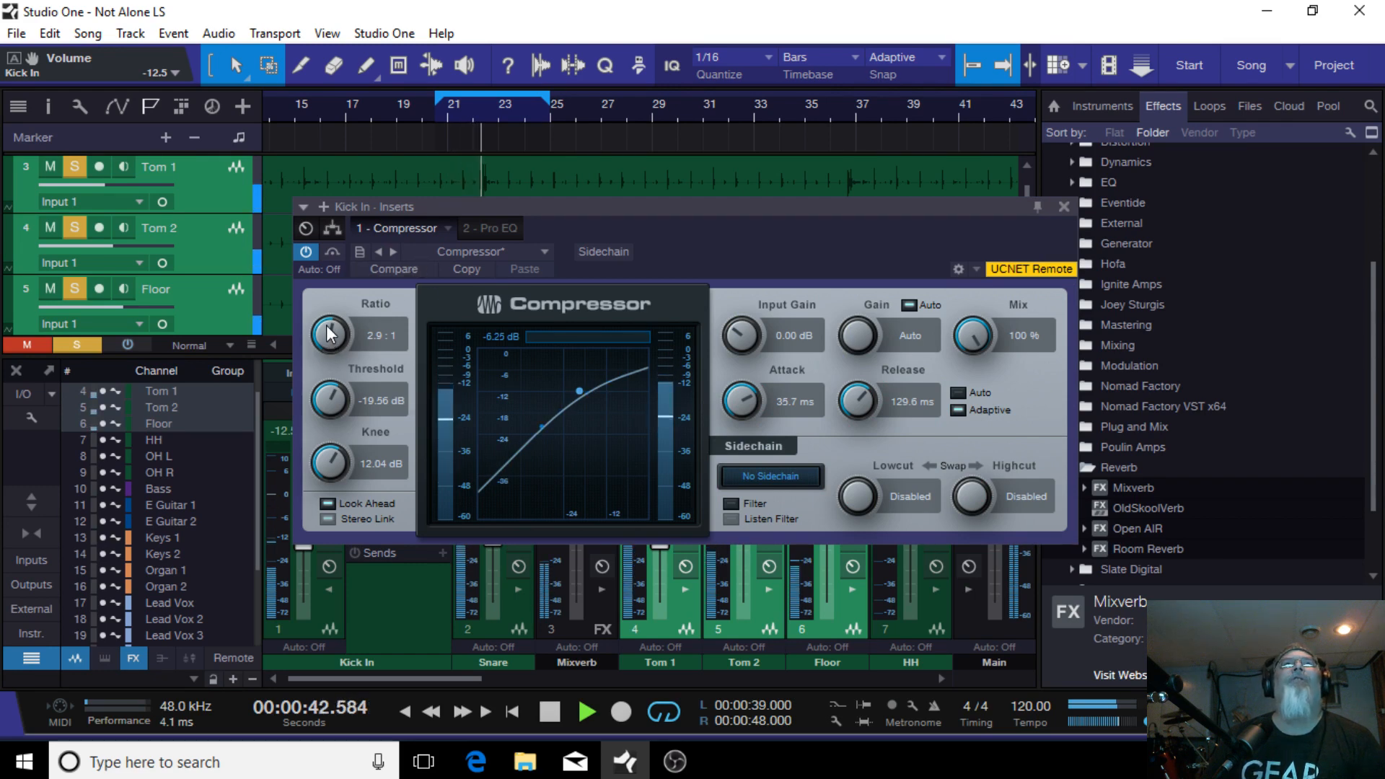
{"action": "left_click_drag", "start_coordinate": [328, 342], "coordinate": [331, 332]}
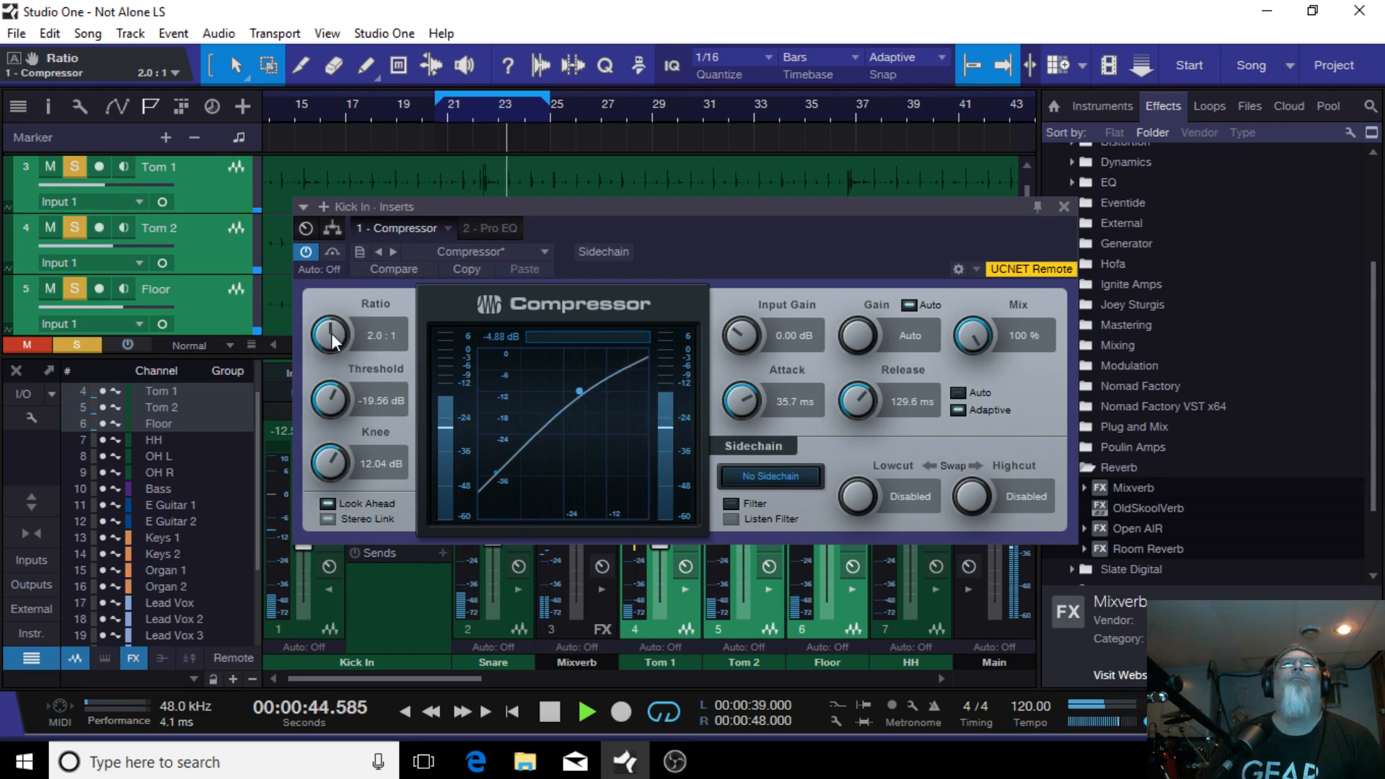
{"action": "left_click_drag", "start_coordinate": [324, 396], "coordinate": [340, 378]}
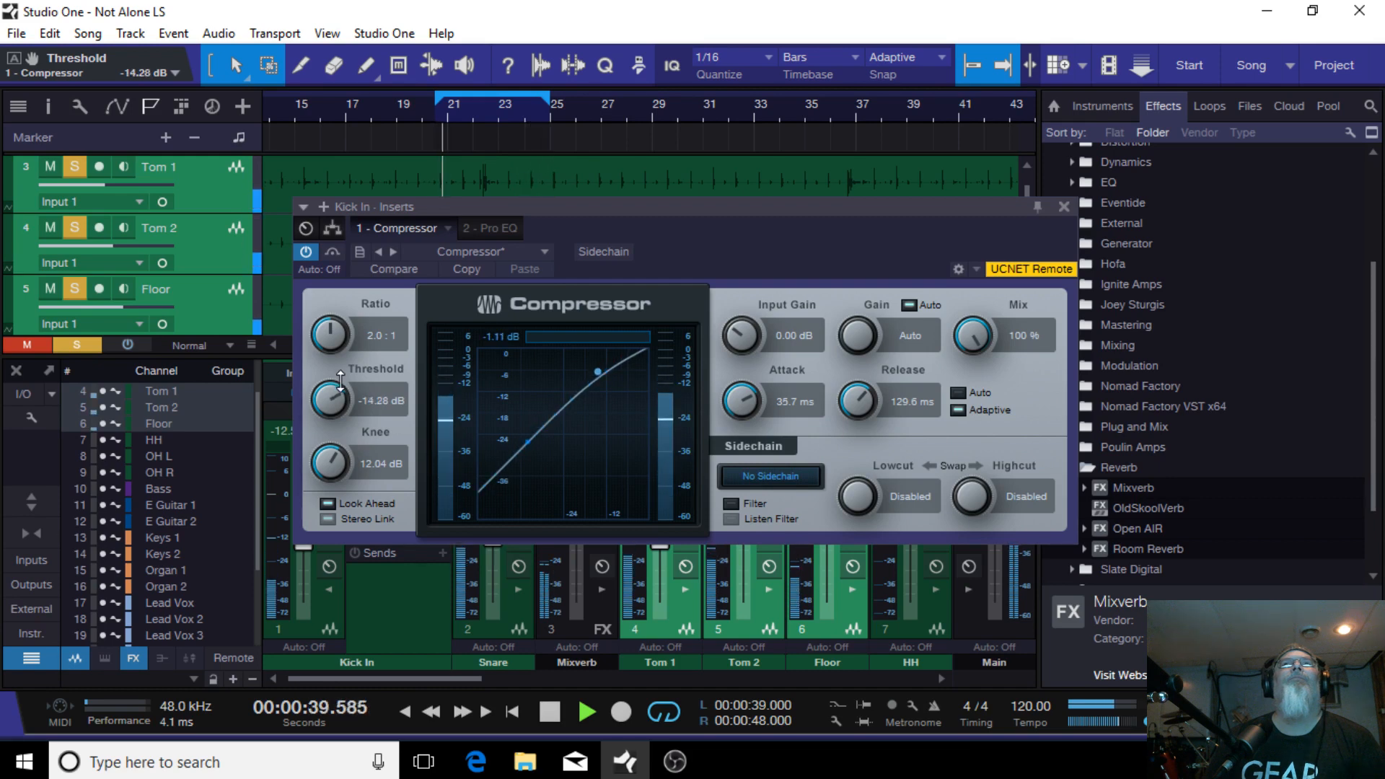
{"action": "left_click", "coordinate": [1063, 206]}
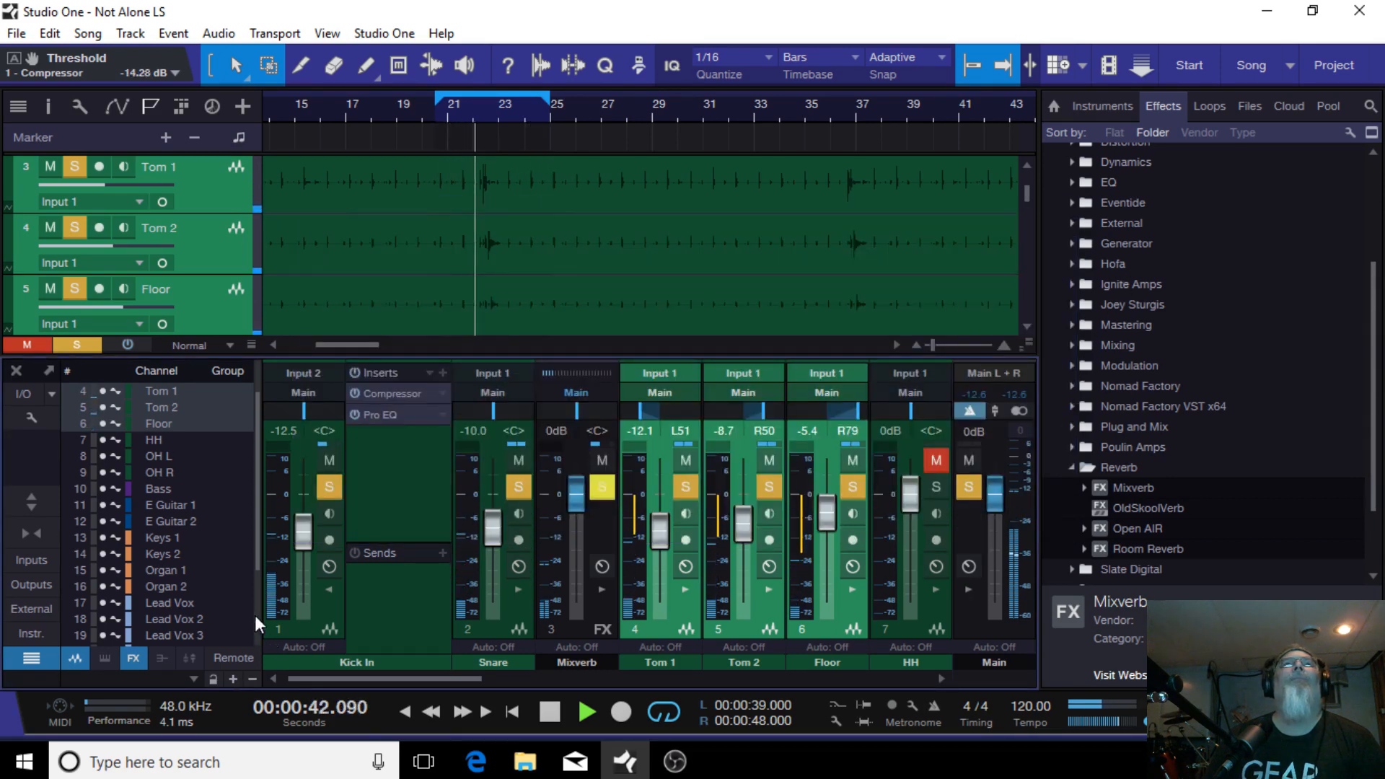
Step: In the Kick In Pro EQ, turn off the high shelf band and move the high-mid boost to 7.03 kHz at 4.94 dB
{"action": "left_click", "coordinate": [399, 417]}
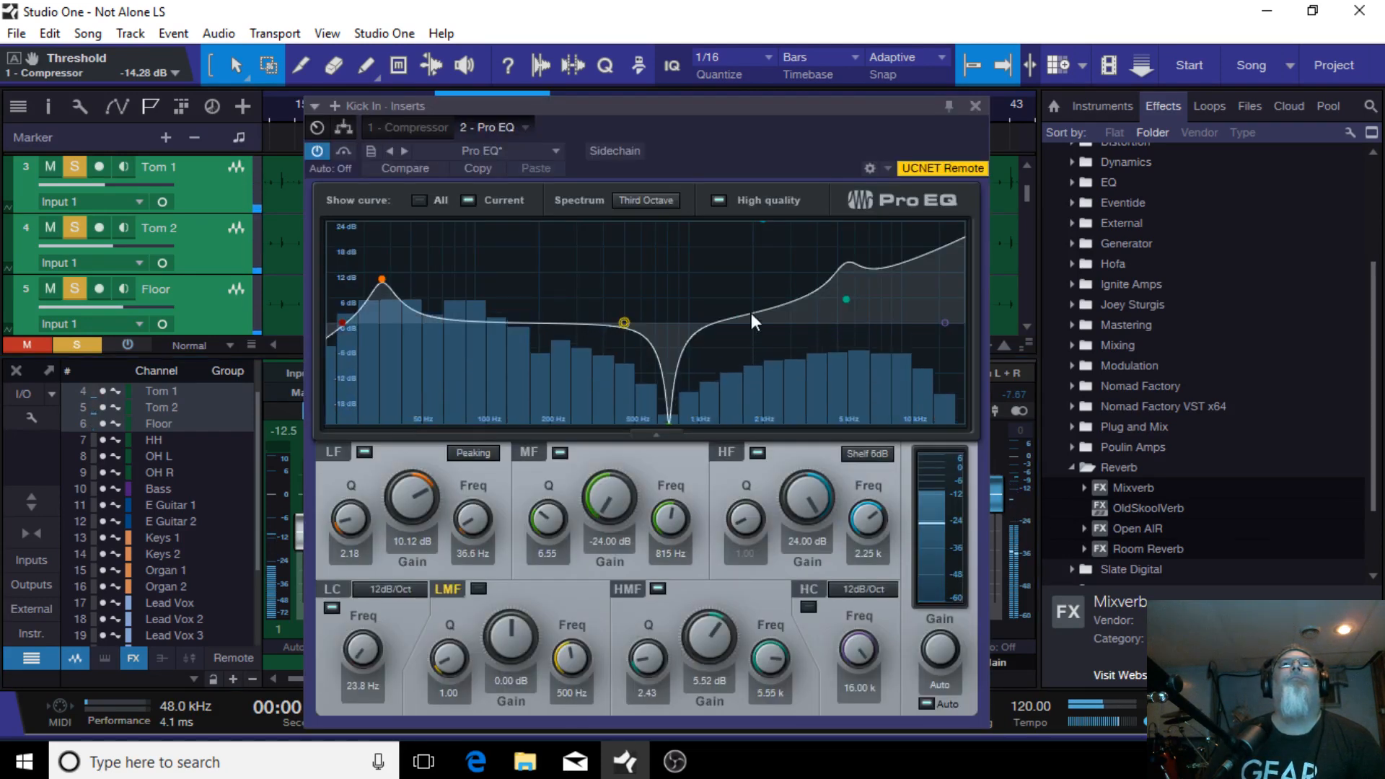
{"action": "left_click", "coordinate": [846, 298]}
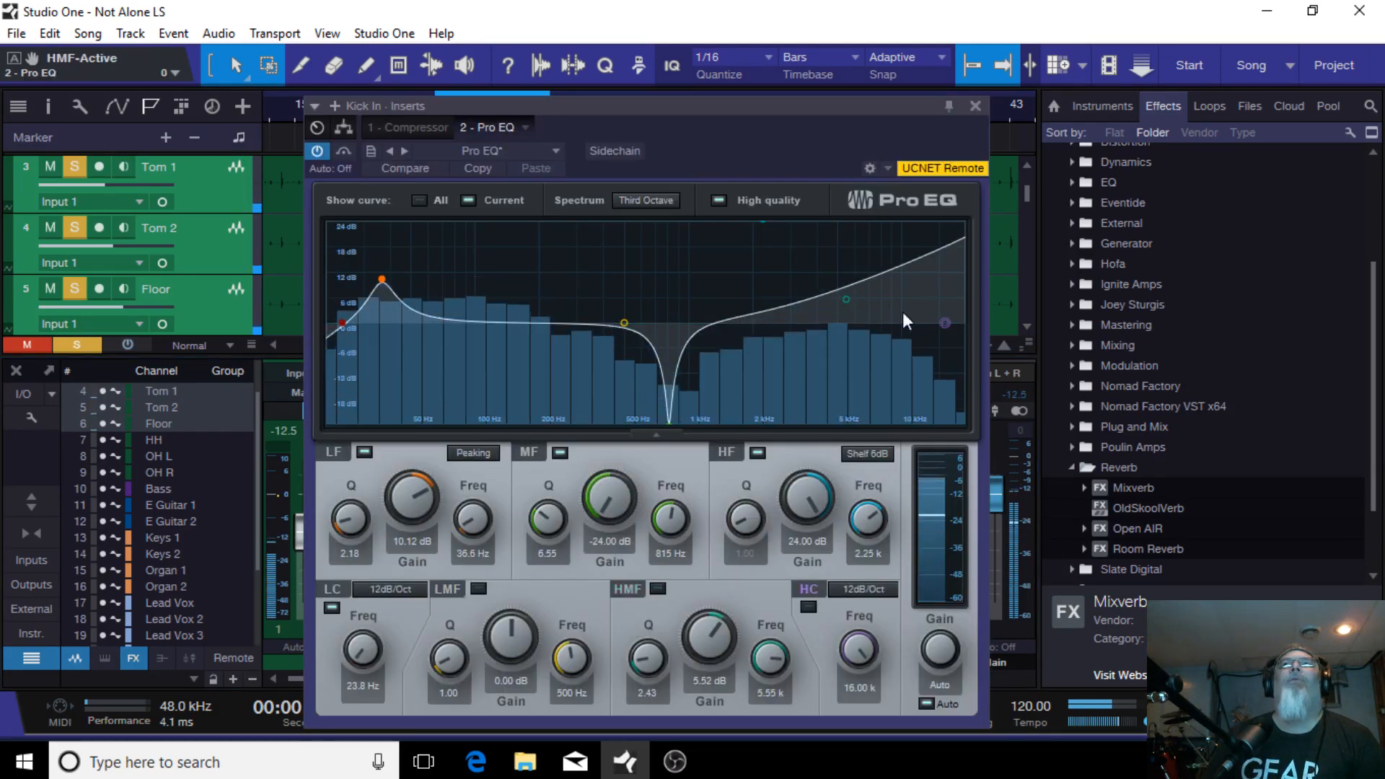
{"action": "left_click", "coordinate": [762, 222]}
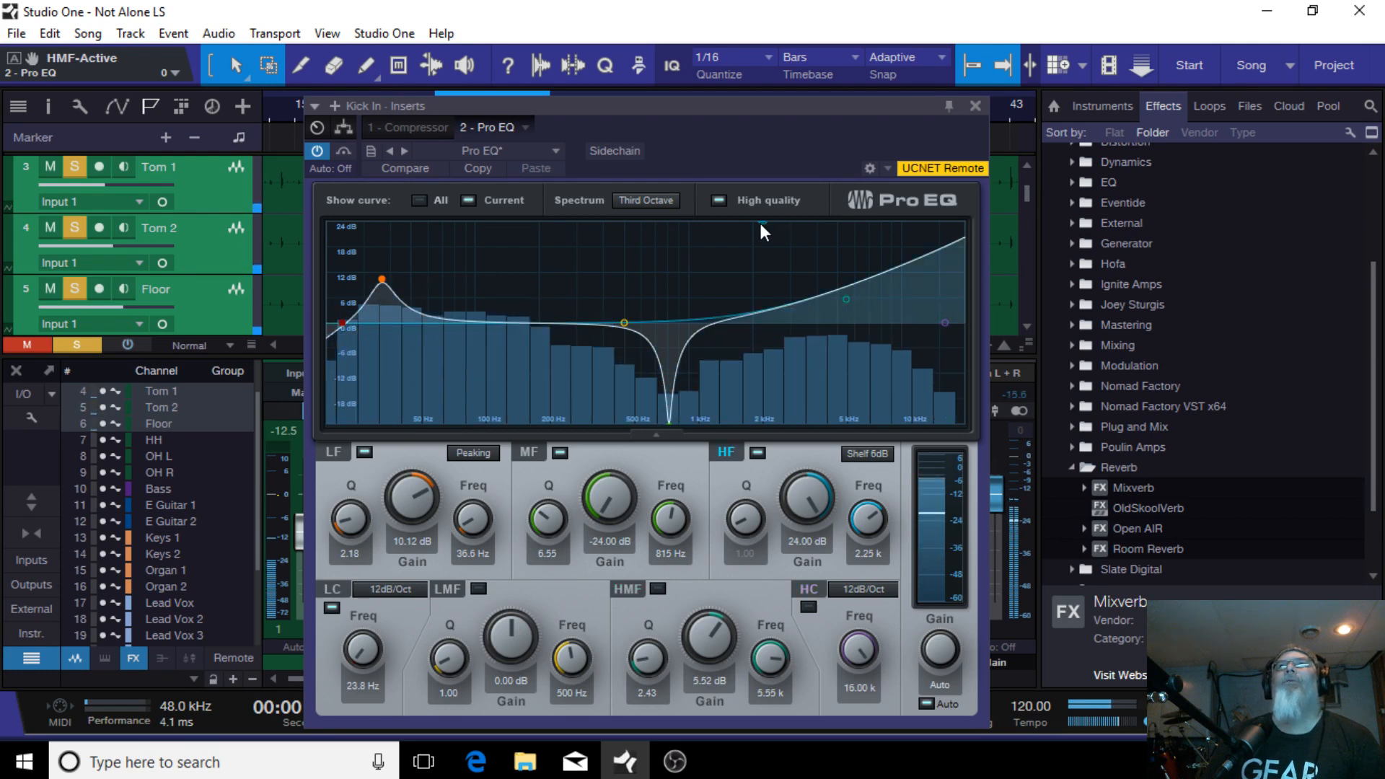
{"action": "double_click", "coordinate": [761, 223]}
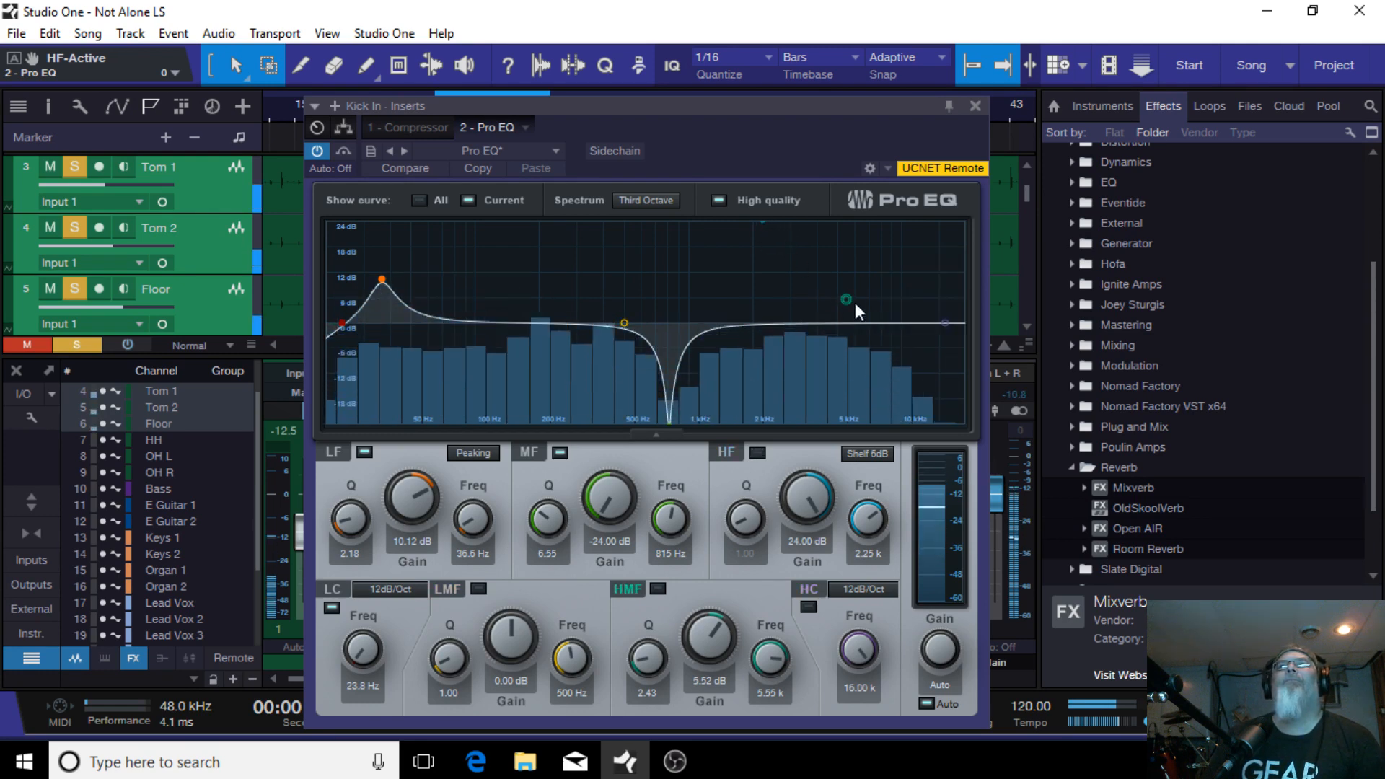
{"action": "mouse_move", "coordinate": [845, 299]}
{"action": "left_mouse_down"}
{"action": "mouse_move", "coordinate": [806, 299]}
{"action": "mouse_move", "coordinate": [869, 301]}
{"action": "left_mouse_up"}
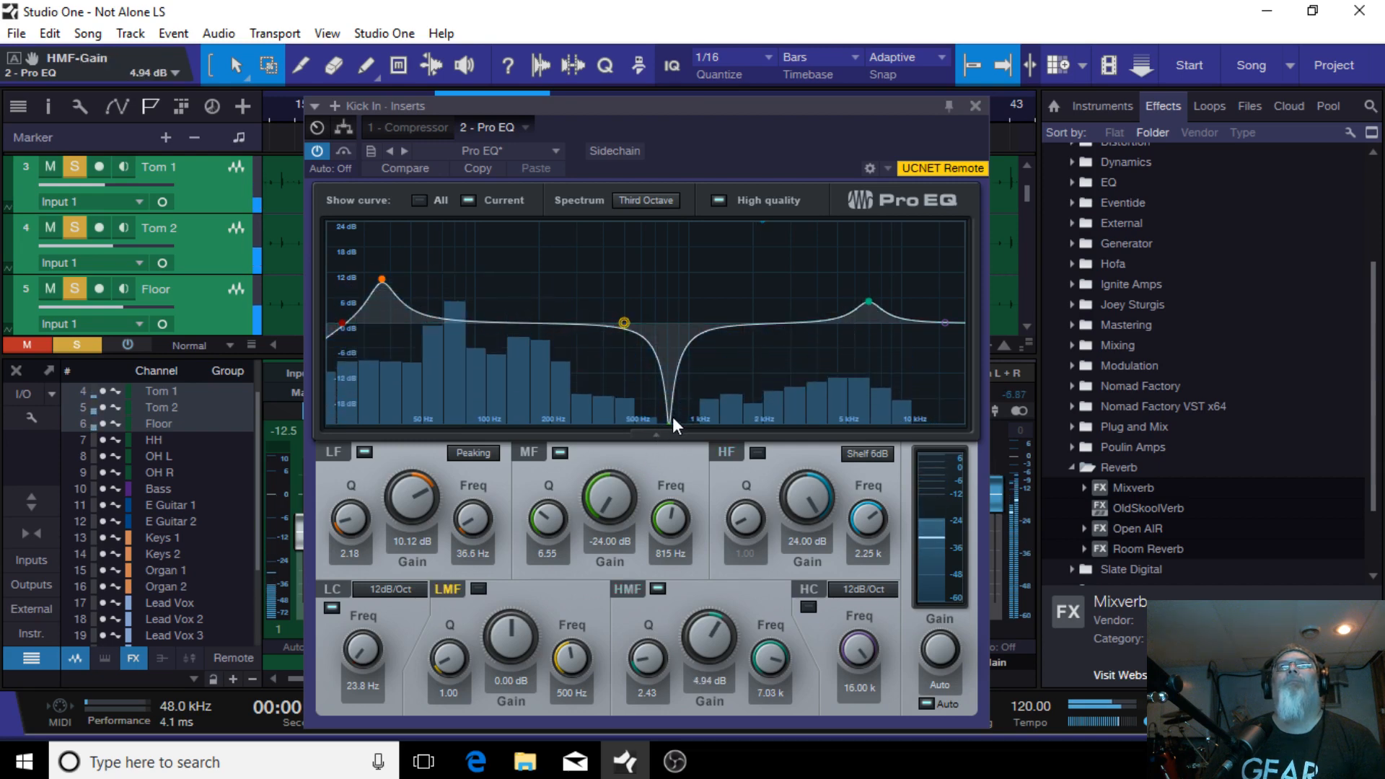
Step: Shift the Kick In EQ's mid notch to 842 Hz and the low boost to 46.7 Hz at 10.59 dB
{"action": "mouse_move", "coordinate": [669, 421]}
{"action": "left_mouse_down"}
{"action": "mouse_move", "coordinate": [668, 359]}
{"action": "mouse_move", "coordinate": [664, 375]}
{"action": "mouse_move", "coordinate": [638, 370]}
{"action": "mouse_move", "coordinate": [669, 404]}
{"action": "mouse_move", "coordinate": [672, 435]}
{"action": "left_mouse_up"}
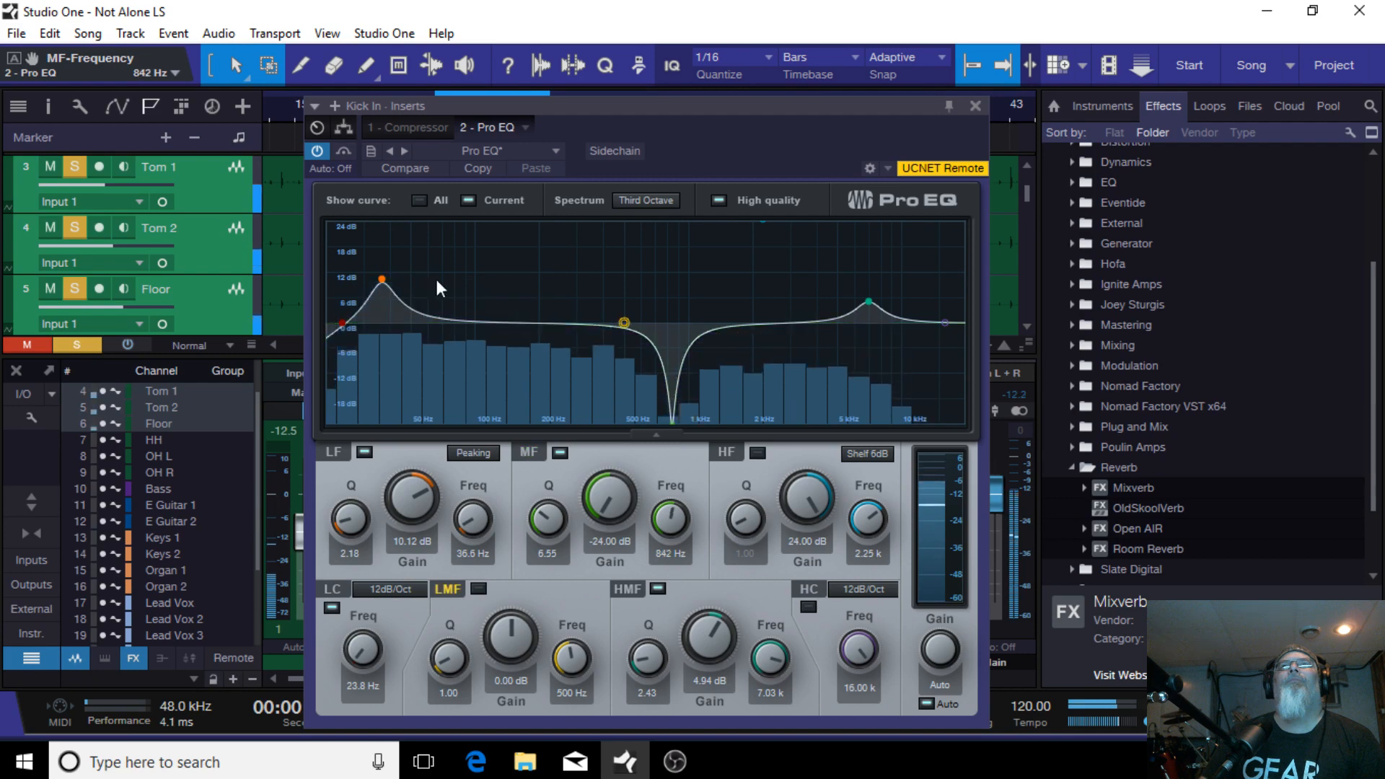
{"action": "mouse_move", "coordinate": [382, 280]}
{"action": "left_mouse_down"}
{"action": "mouse_move", "coordinate": [399, 240]}
{"action": "mouse_move", "coordinate": [406, 283]}
{"action": "left_mouse_up"}
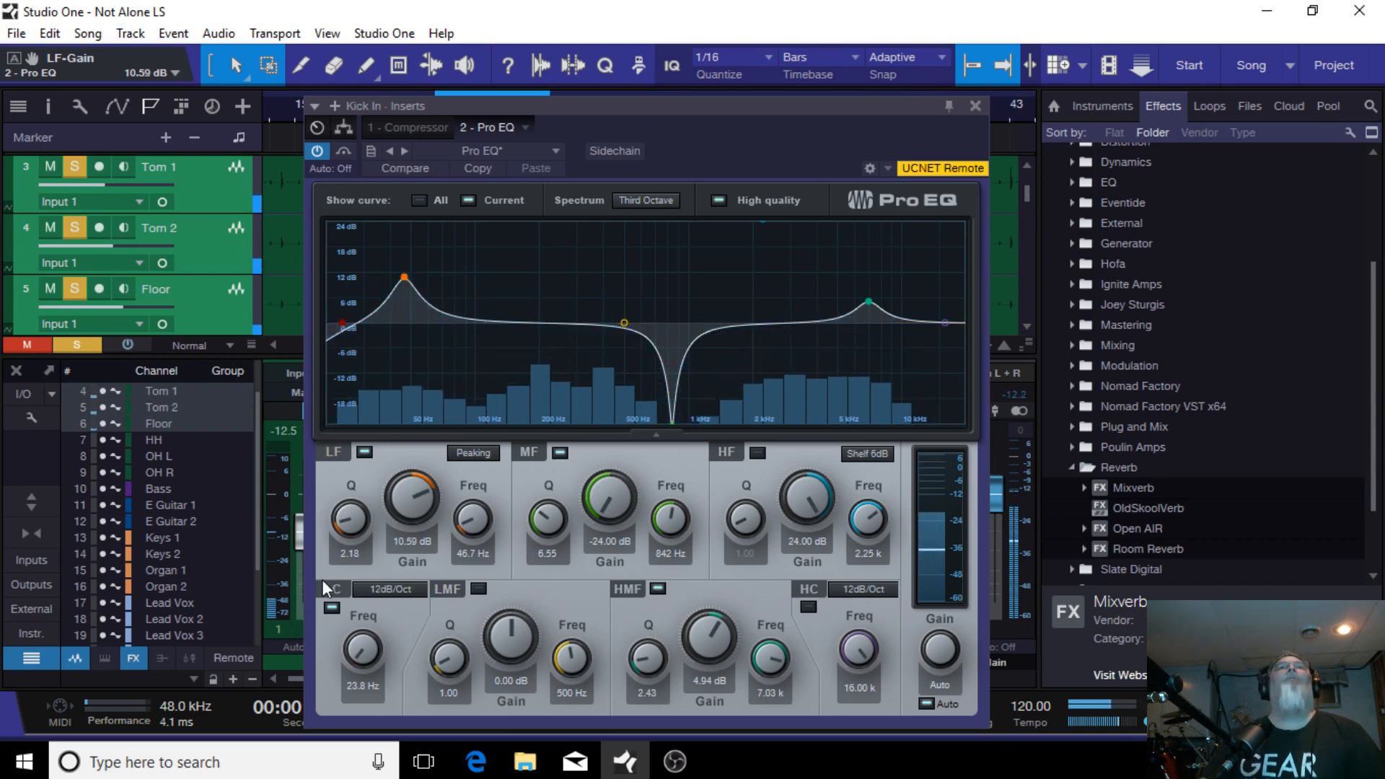
{"action": "left_click", "coordinate": [975, 106]}
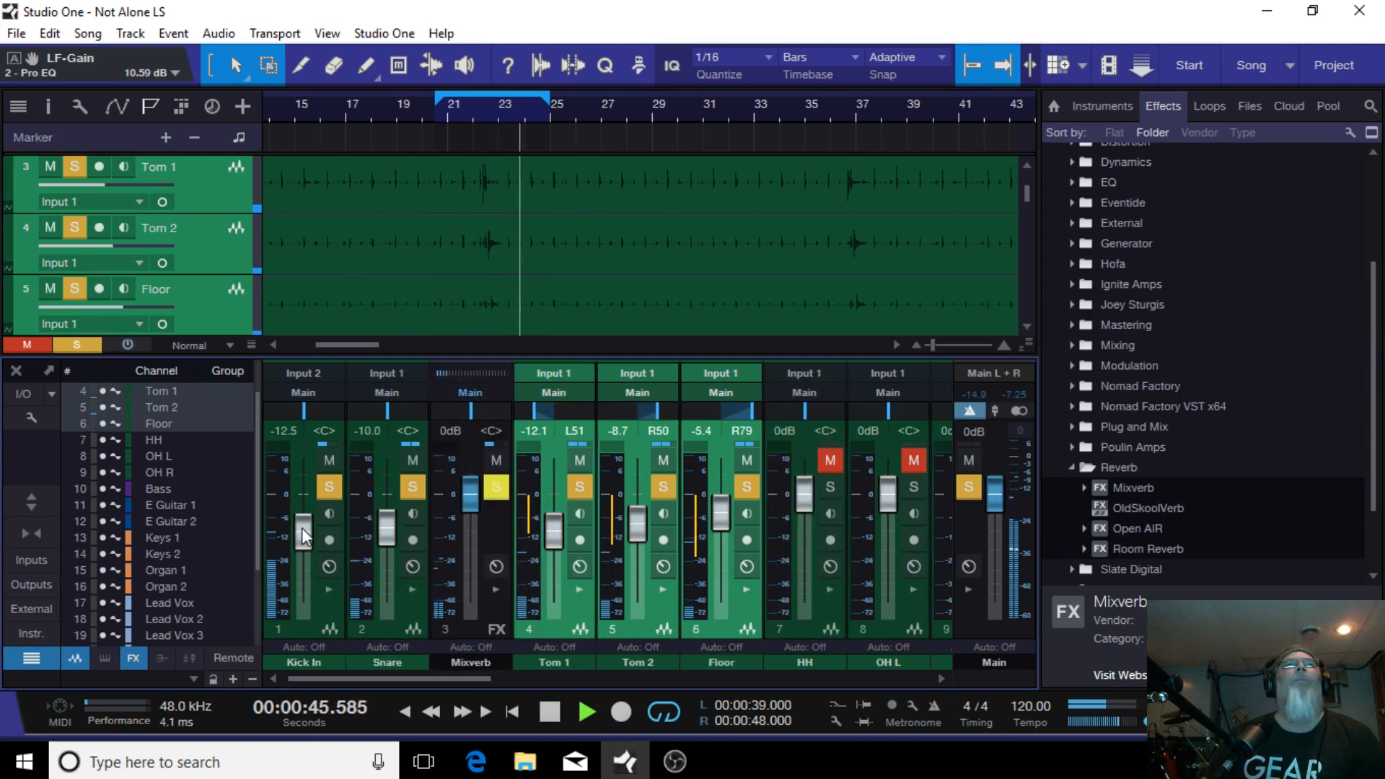
Step: Lower Kick In to -14.2 dB, Snare to -11.7 dB and the three toms together to -15.8, -12.4 and -9.2 dB
{"action": "left_click_drag", "start_coordinate": [303, 533], "coordinate": [303, 537]}
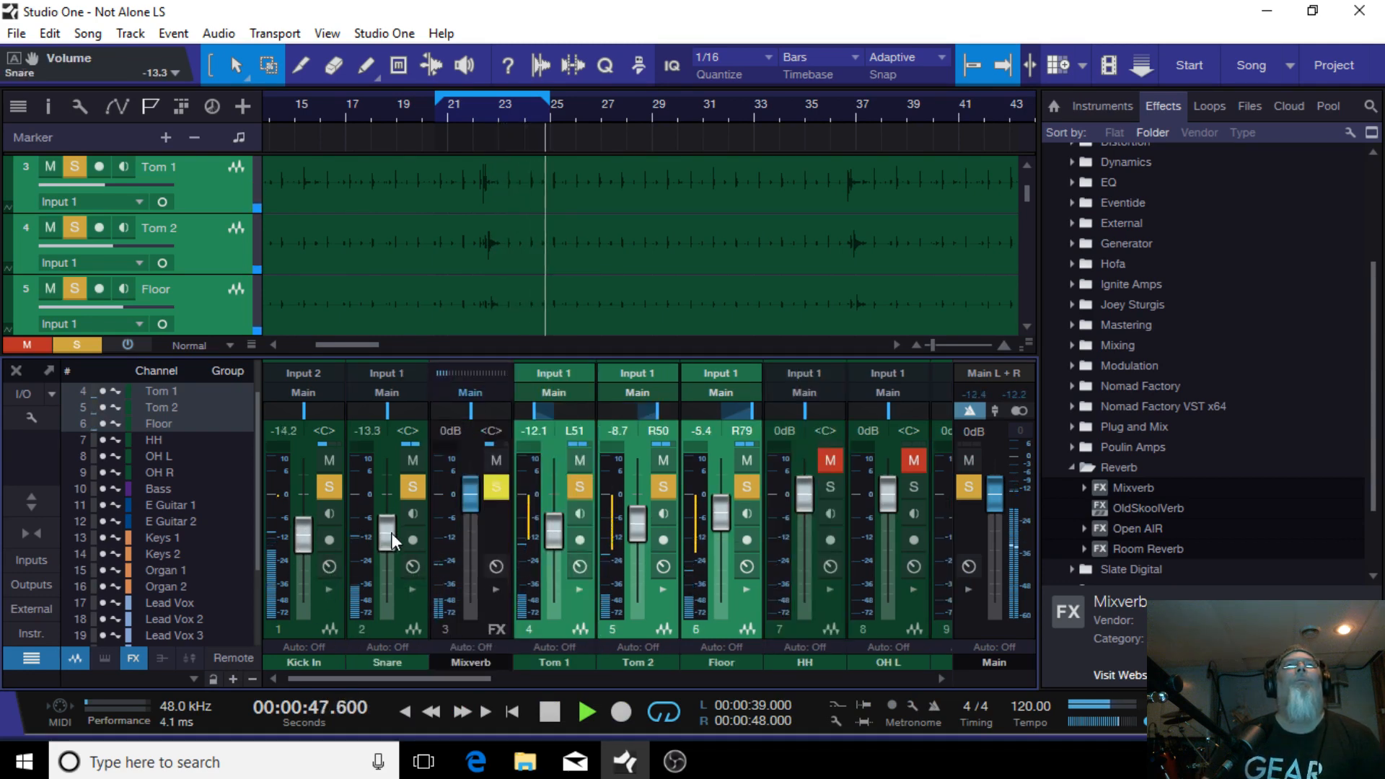
{"action": "left_click_drag", "start_coordinate": [392, 532], "coordinate": [397, 533]}
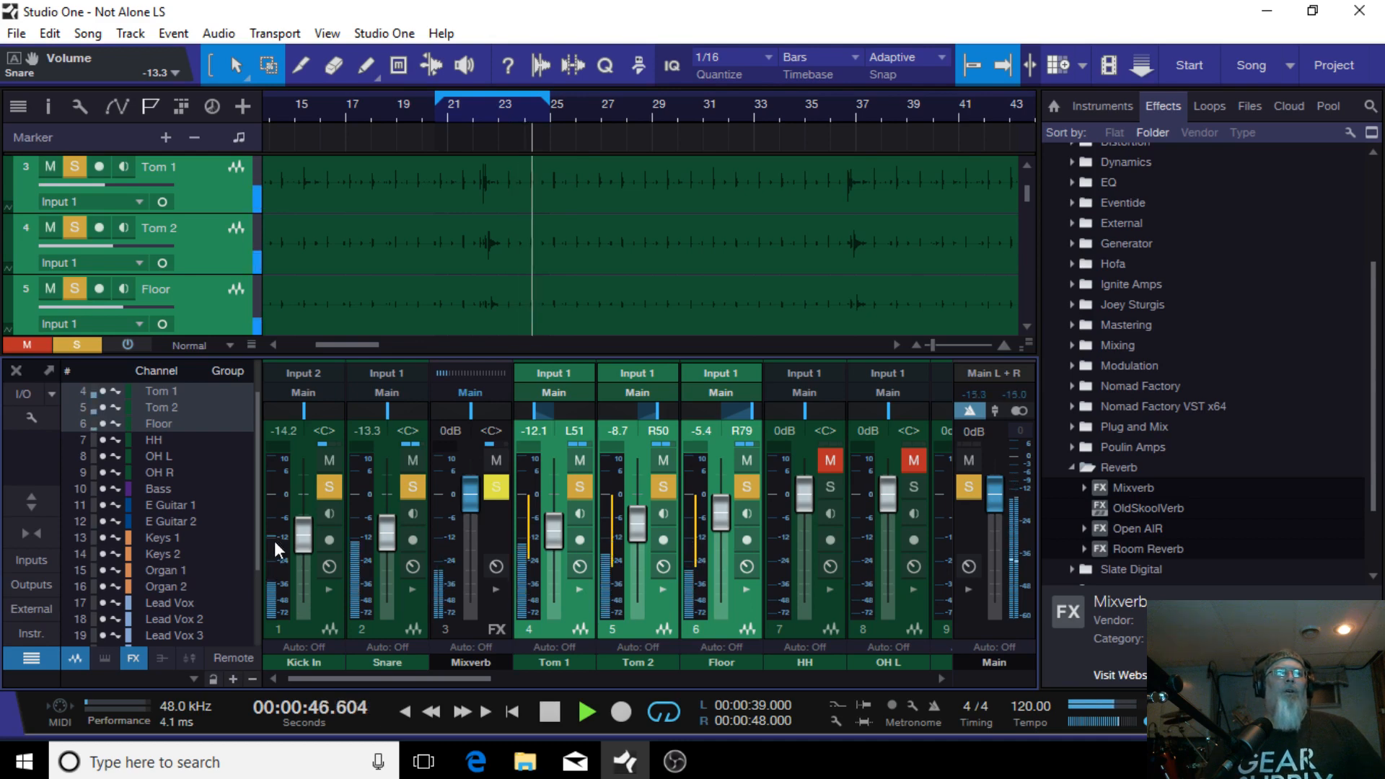
{"action": "left_click_drag", "start_coordinate": [390, 533], "coordinate": [392, 531]}
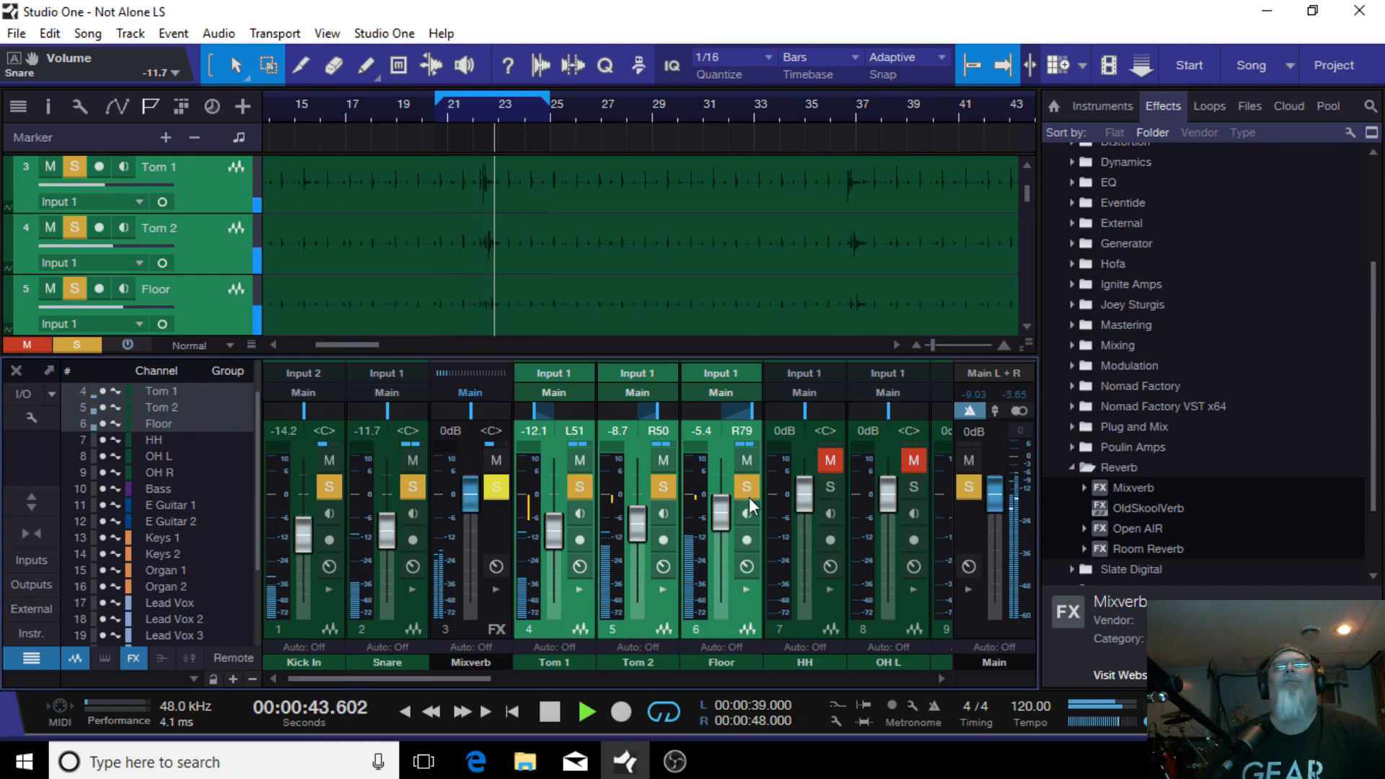
{"action": "left_click_drag", "start_coordinate": [714, 512], "coordinate": [714, 526]}
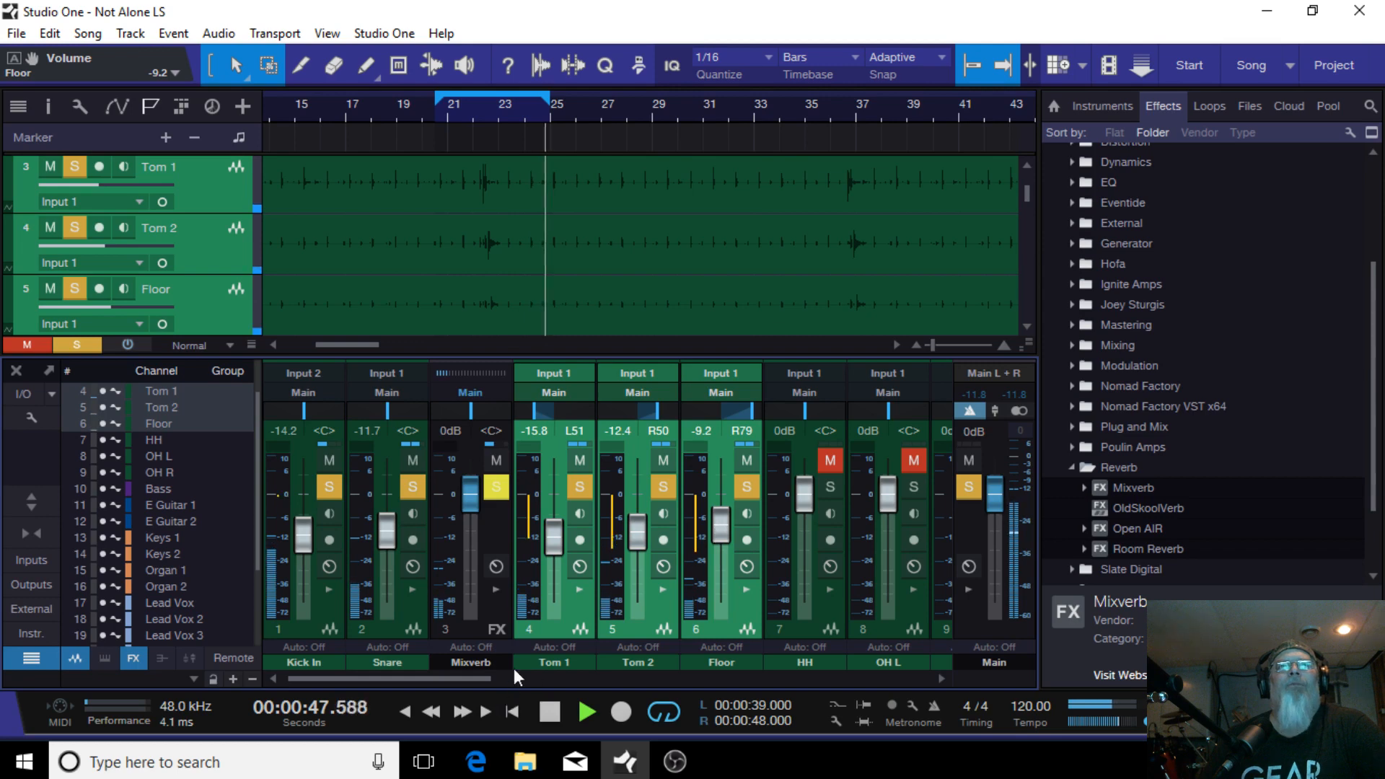
Step: Load the HH preset from the Drums FX chains onto the HH channel's inserts
{"action": "left_click", "coordinate": [553, 634]}
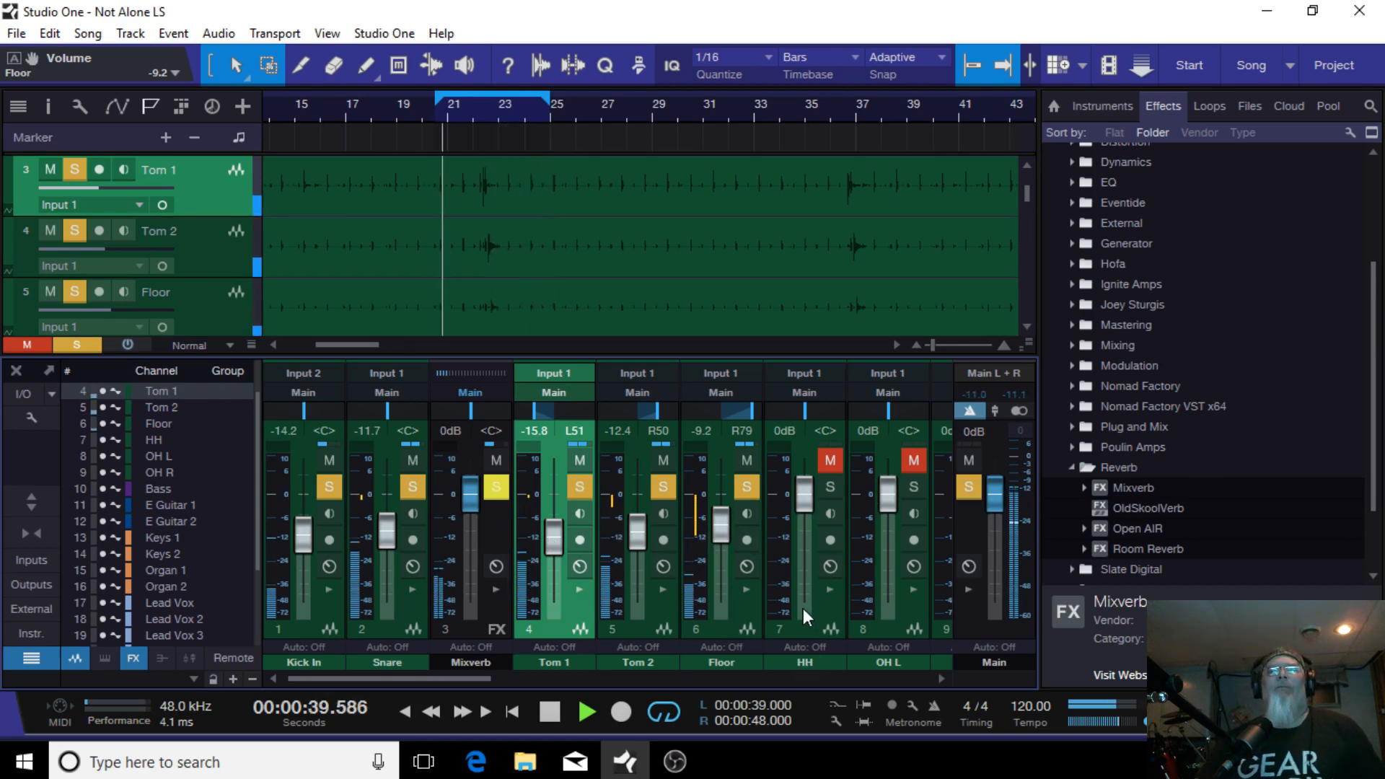
{"action": "left_click_drag", "start_coordinate": [465, 680], "coordinate": [525, 680]}
{"action": "left_click", "coordinate": [562, 589]}
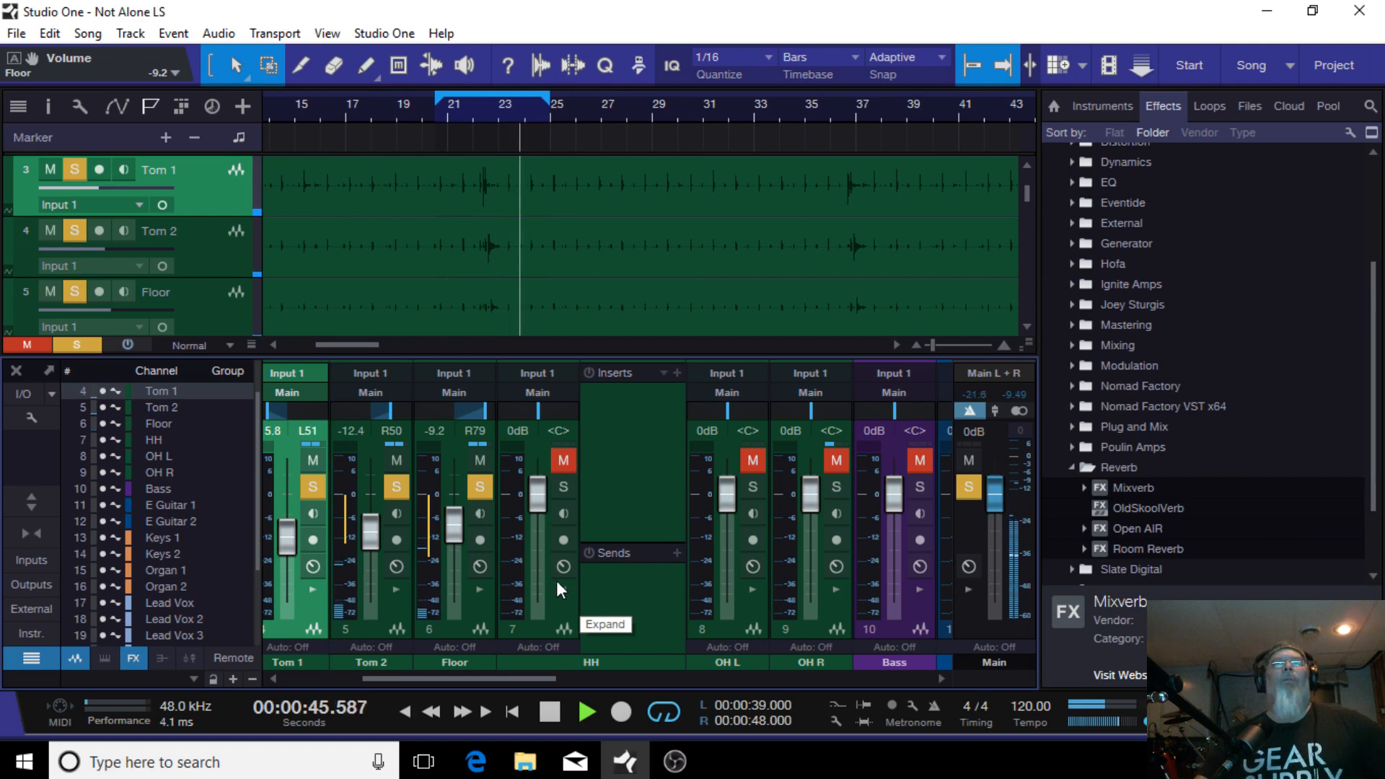
{"action": "left_click", "coordinate": [662, 374]}
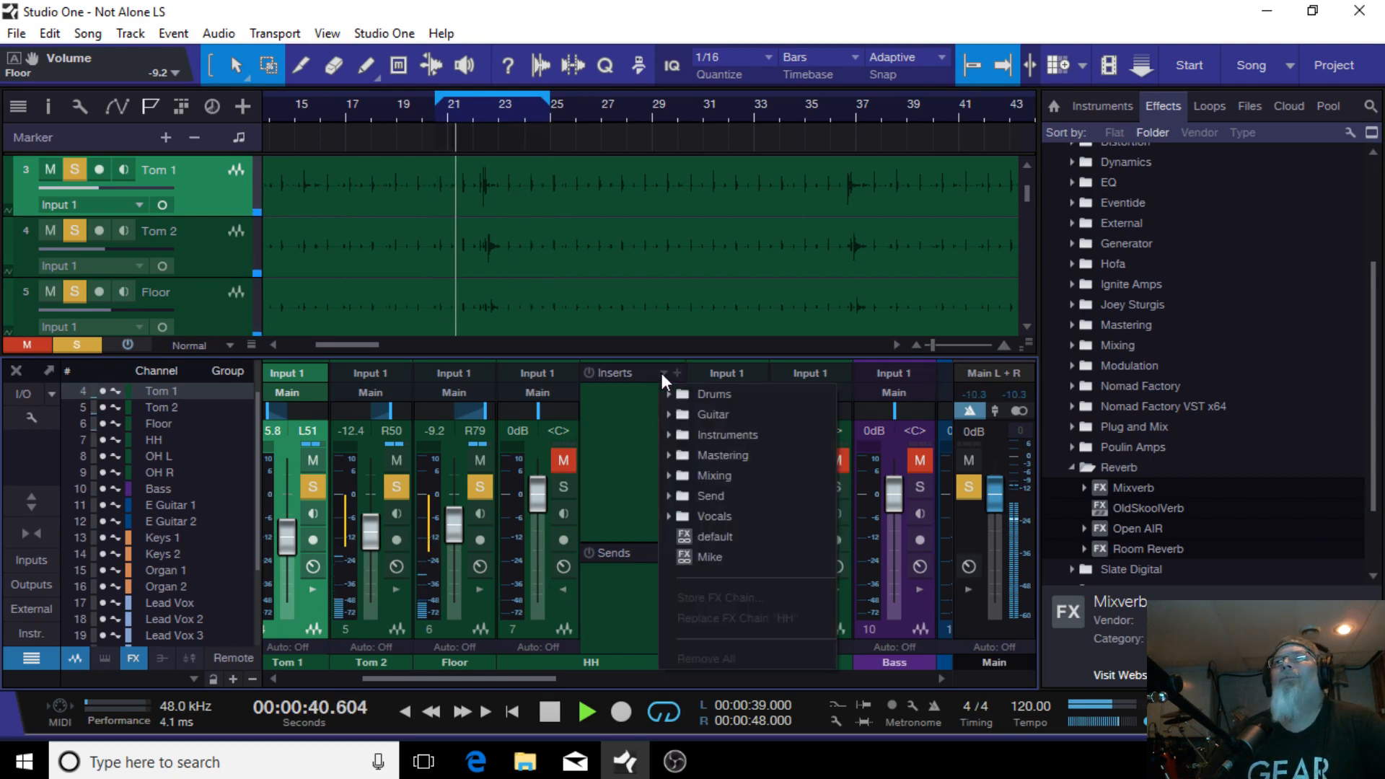
{"action": "left_click", "coordinate": [715, 391]}
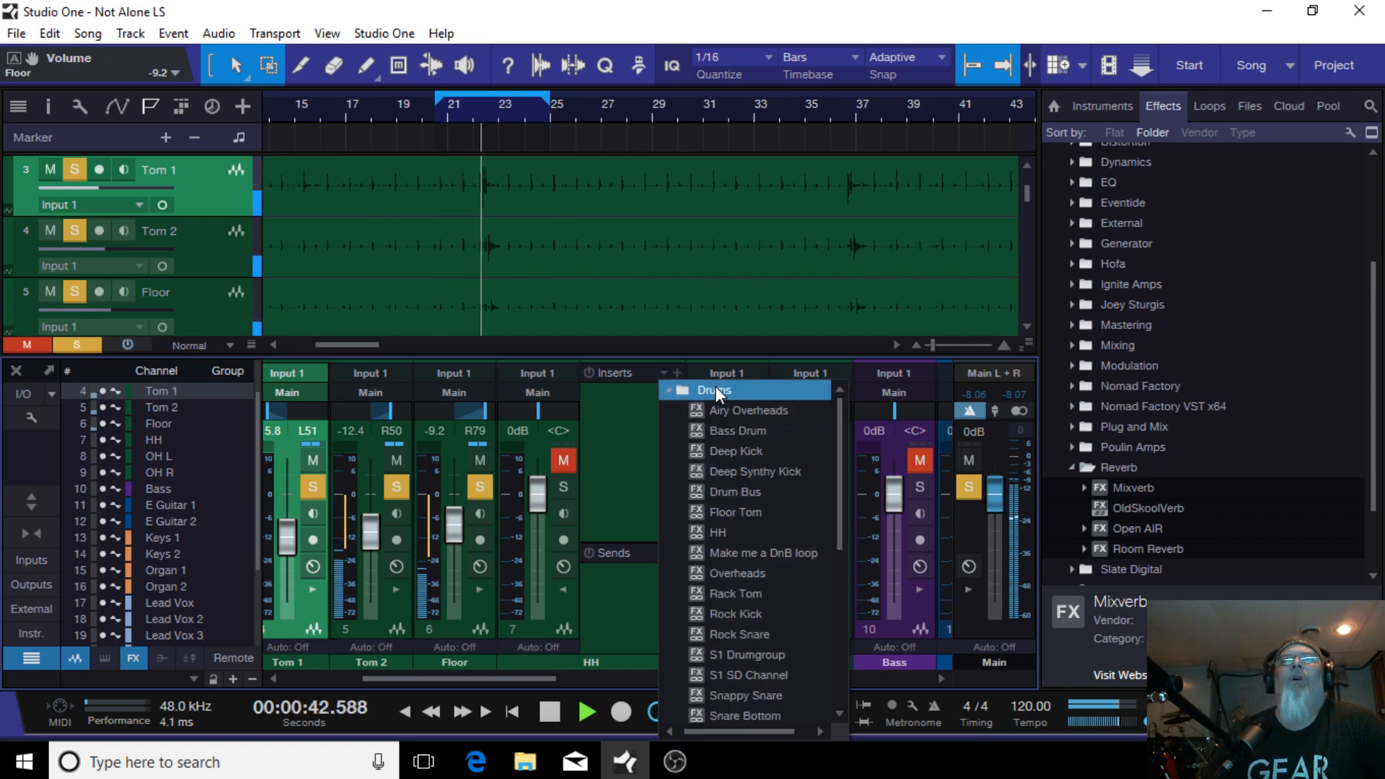
{"action": "left_click", "coordinate": [727, 530]}
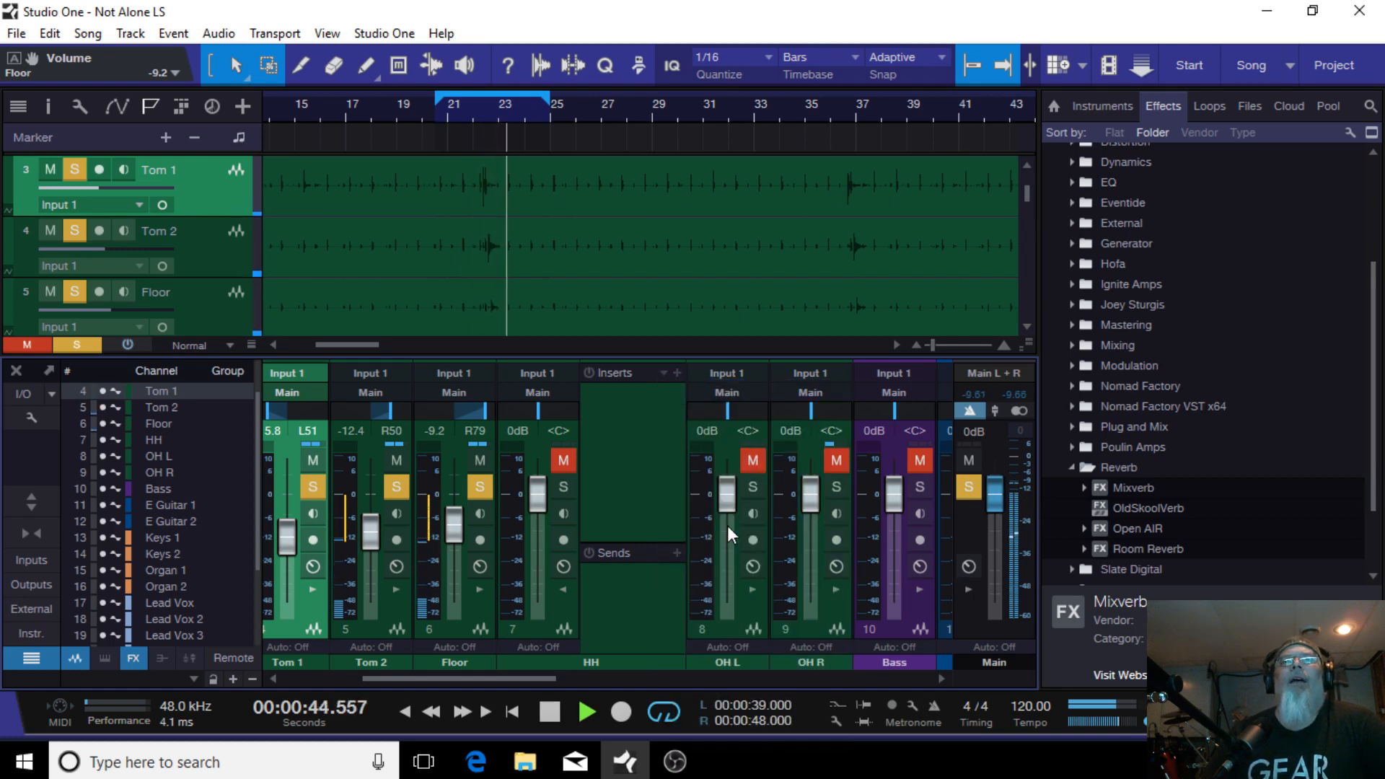
Step: Solo the HH channel and lower its fader to -19.4 dB
{"action": "left_click", "coordinate": [563, 487]}
{"action": "left_click_drag", "start_coordinate": [544, 496], "coordinate": [543, 556]}
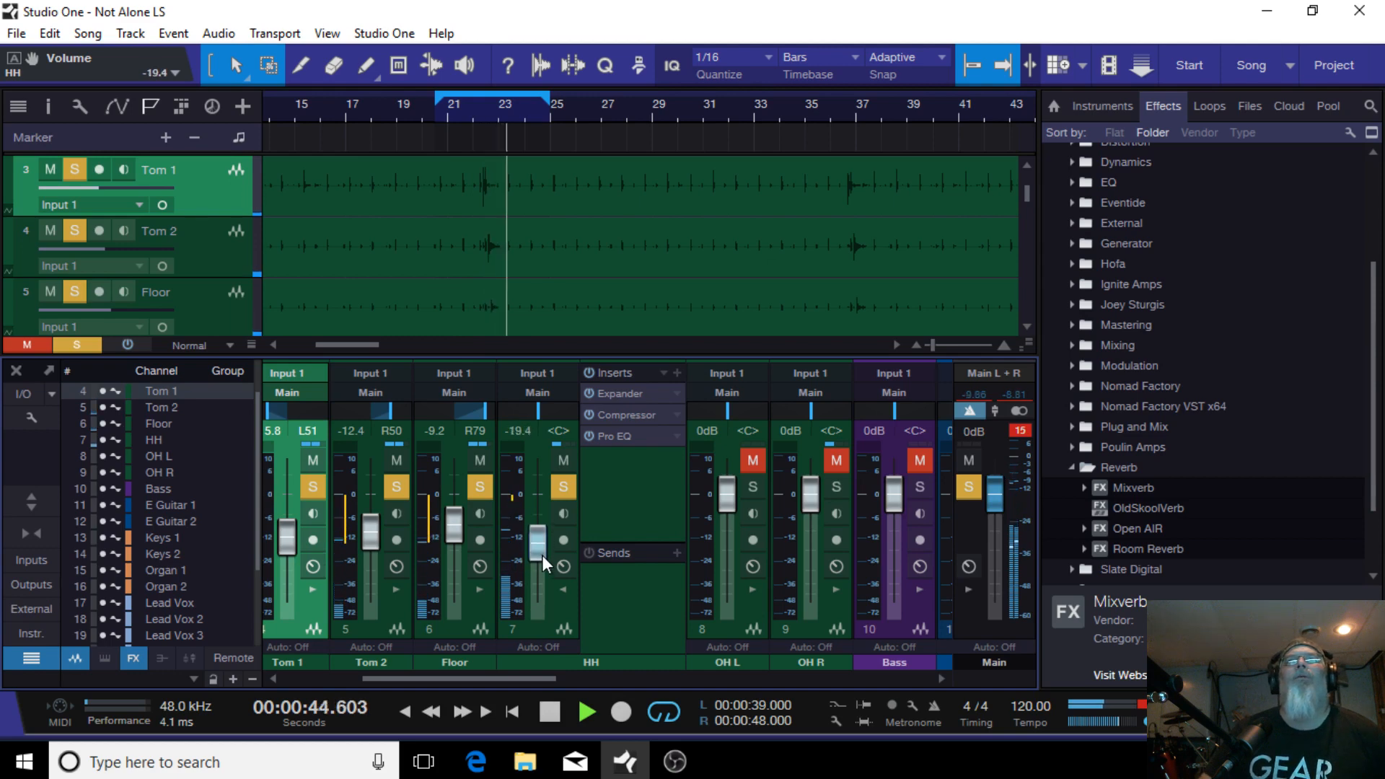
{"action": "right_click", "coordinate": [626, 392]}
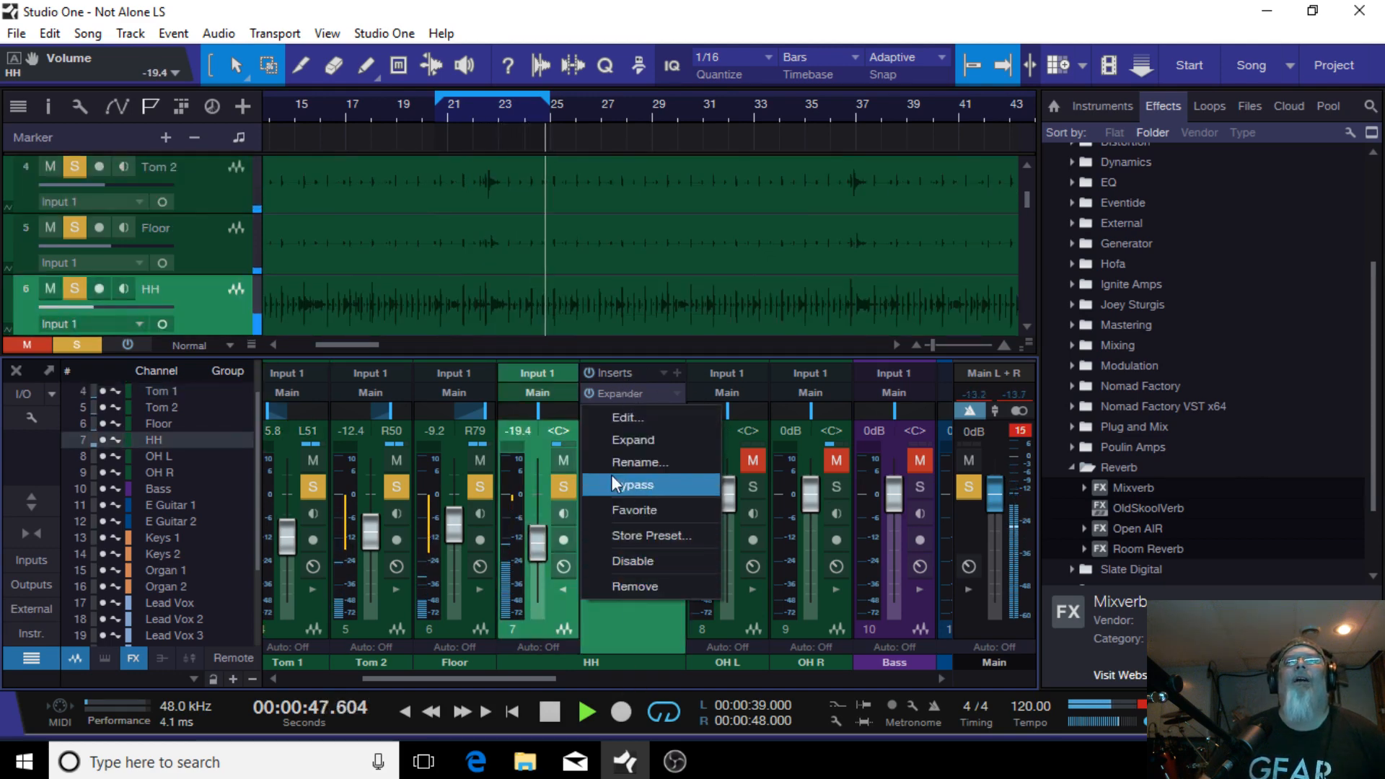
{"action": "left_click", "coordinate": [634, 619]}
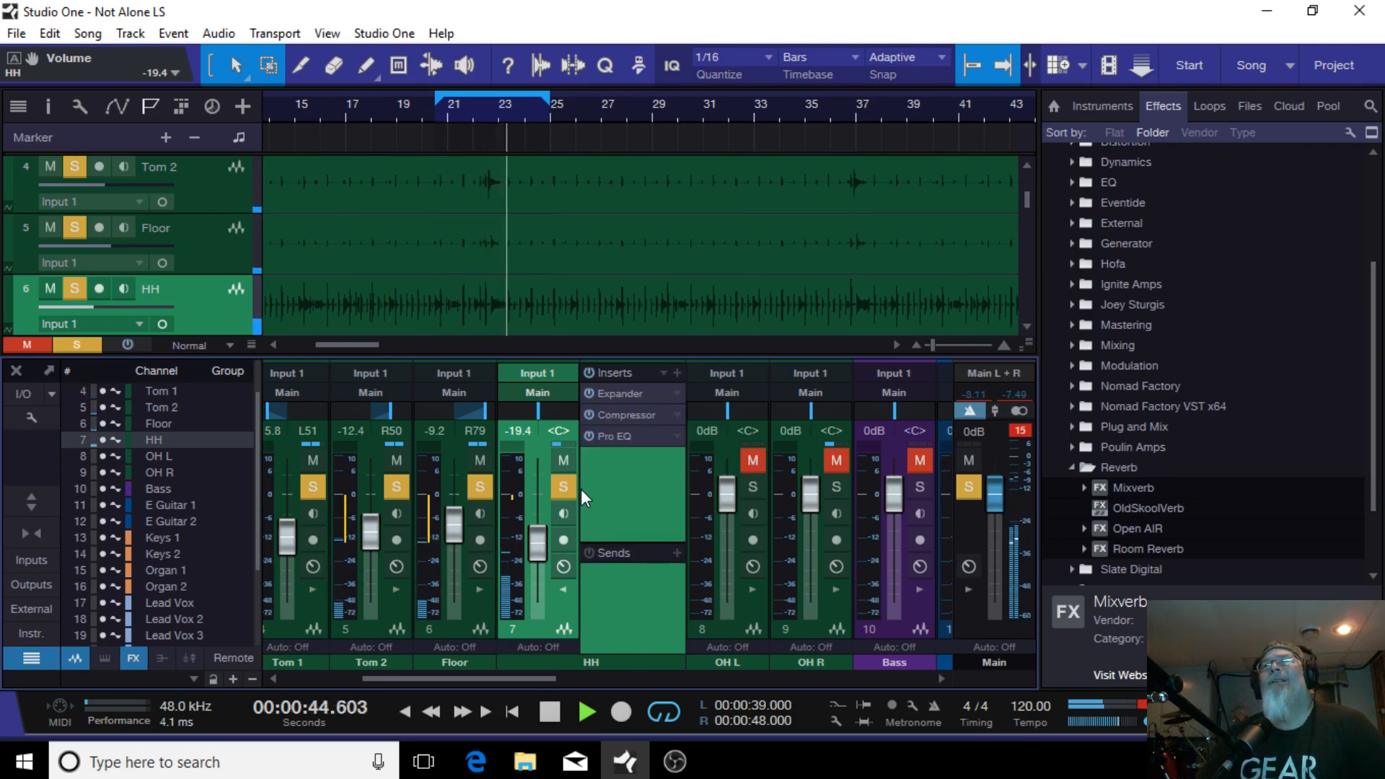
Step: Review the HH Expander, then set the HH compressor's attack to 49.4 ms
{"action": "left_click", "coordinate": [643, 393]}
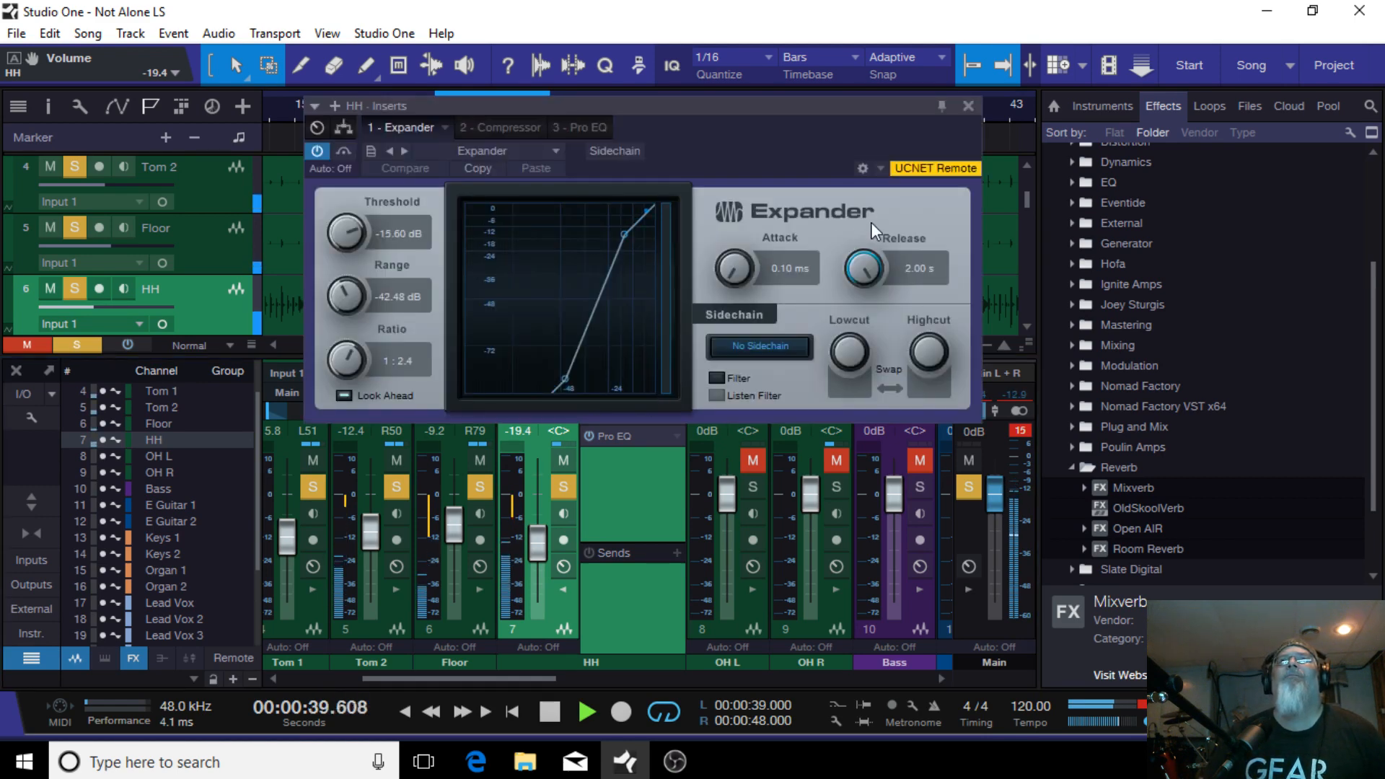
{"action": "left_click", "coordinate": [968, 106]}
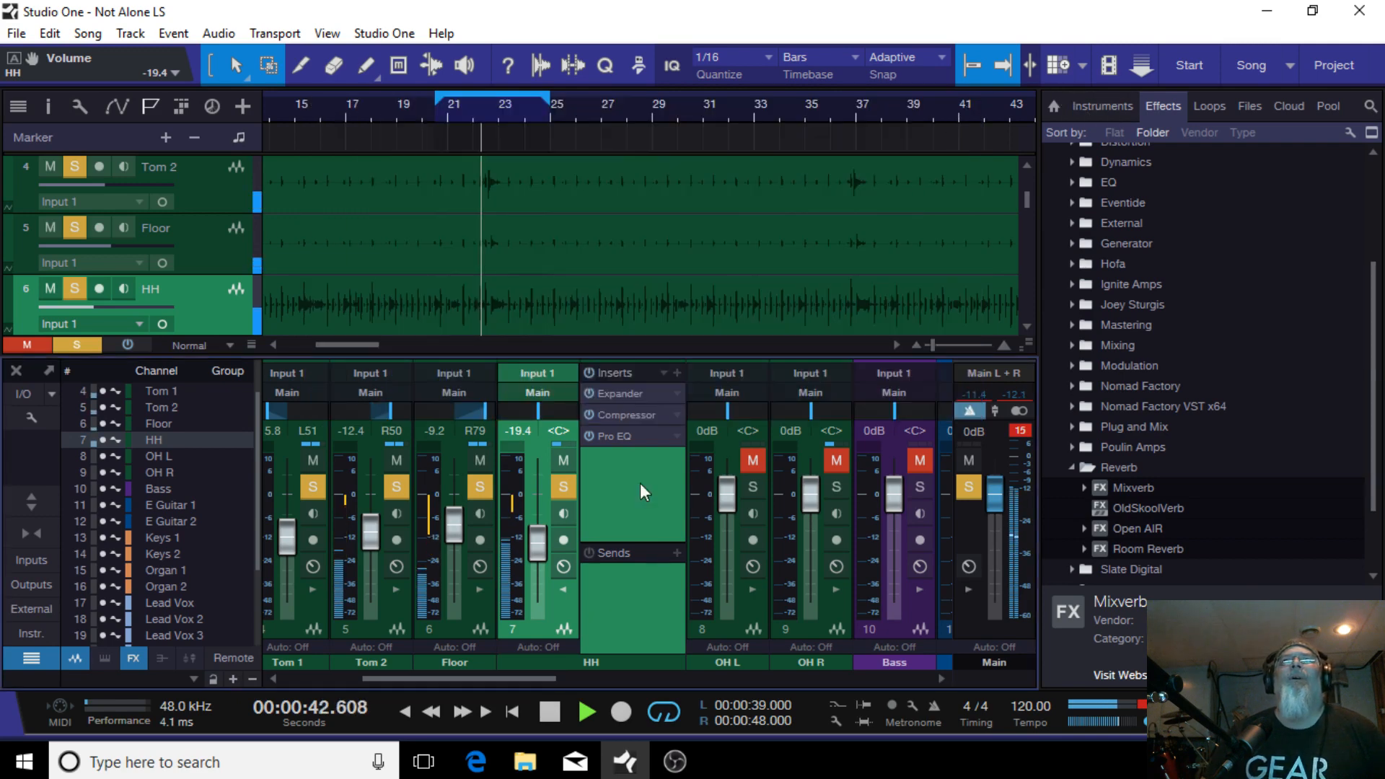
{"action": "left_click", "coordinate": [609, 414]}
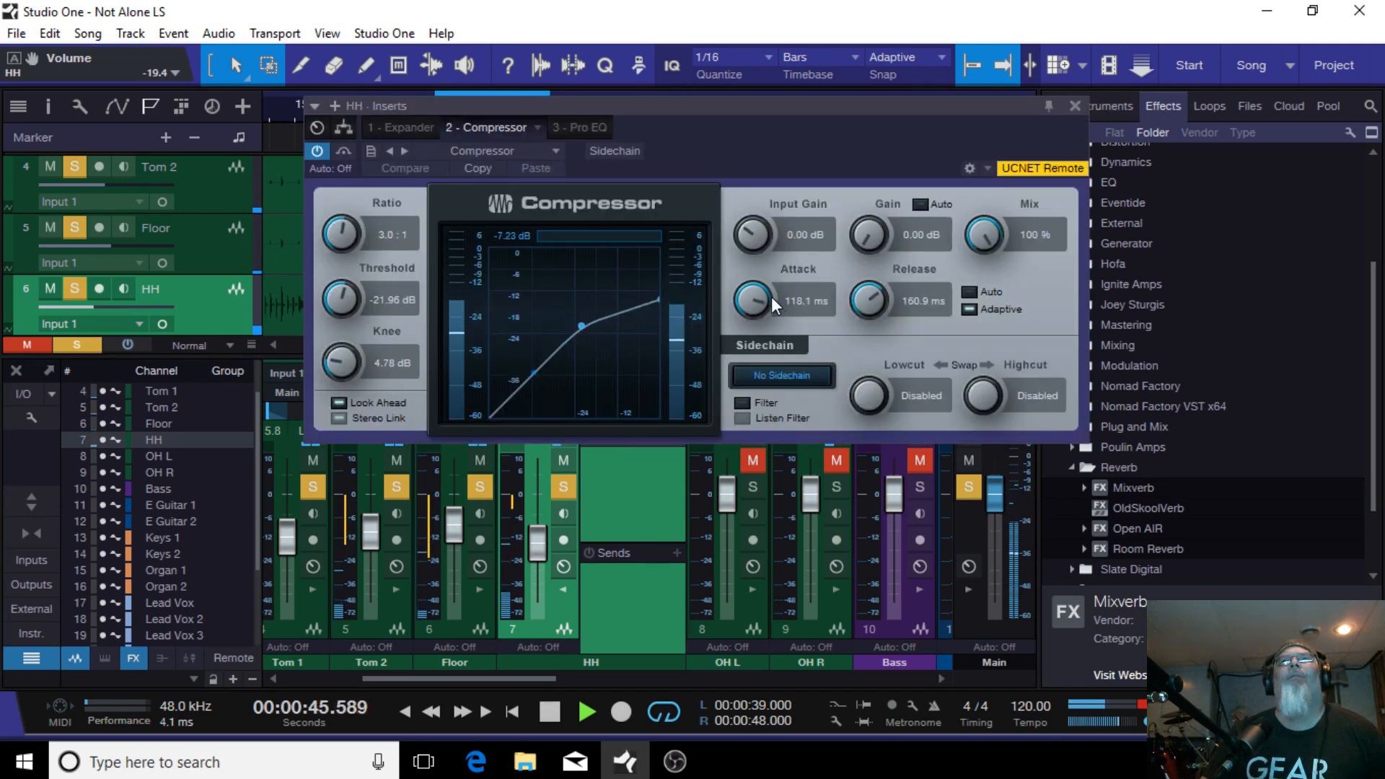
{"action": "left_click_drag", "start_coordinate": [752, 298], "coordinate": [748, 310]}
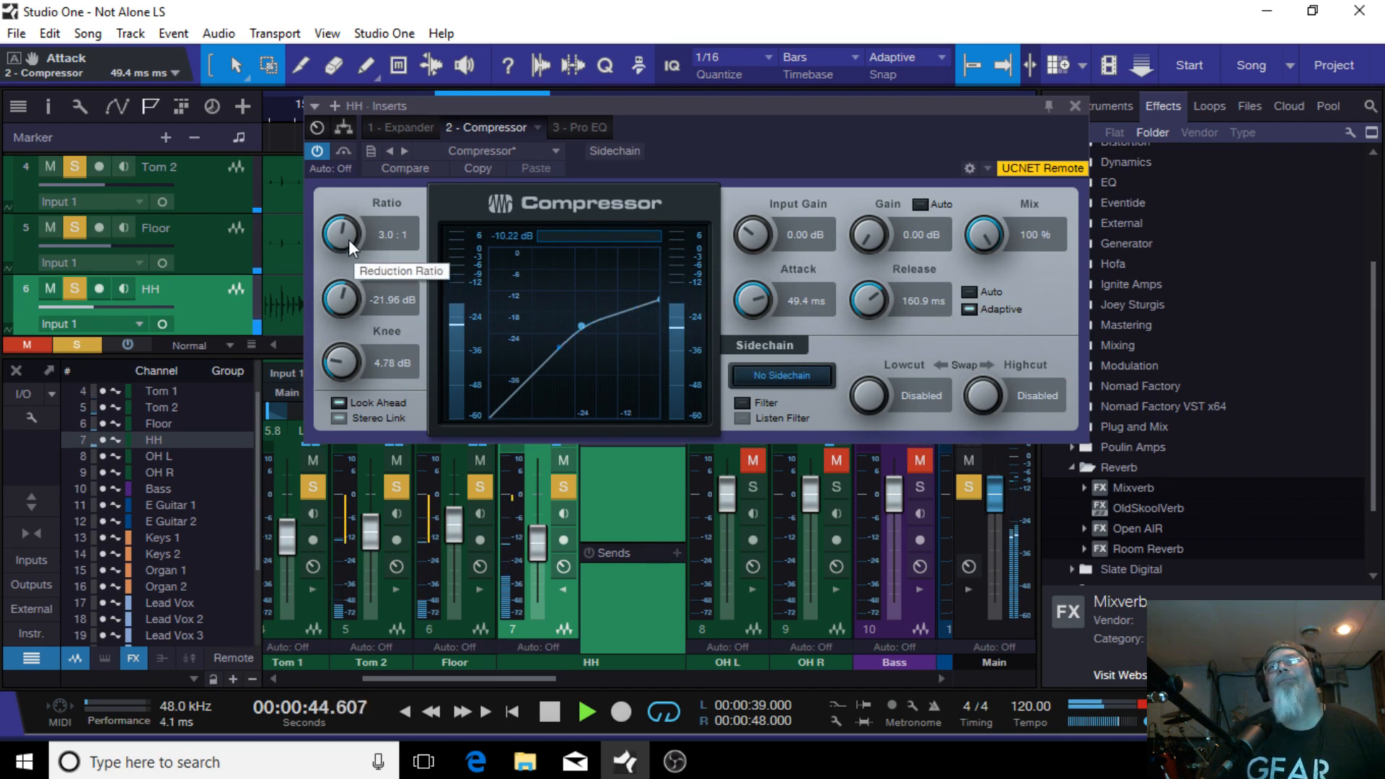
Step: Set the HH compressor's ratio to 4.2:1, threshold to -24.48 dB and knee to 6.07 dB
{"action": "left_click_drag", "start_coordinate": [349, 239], "coordinate": [348, 232]}
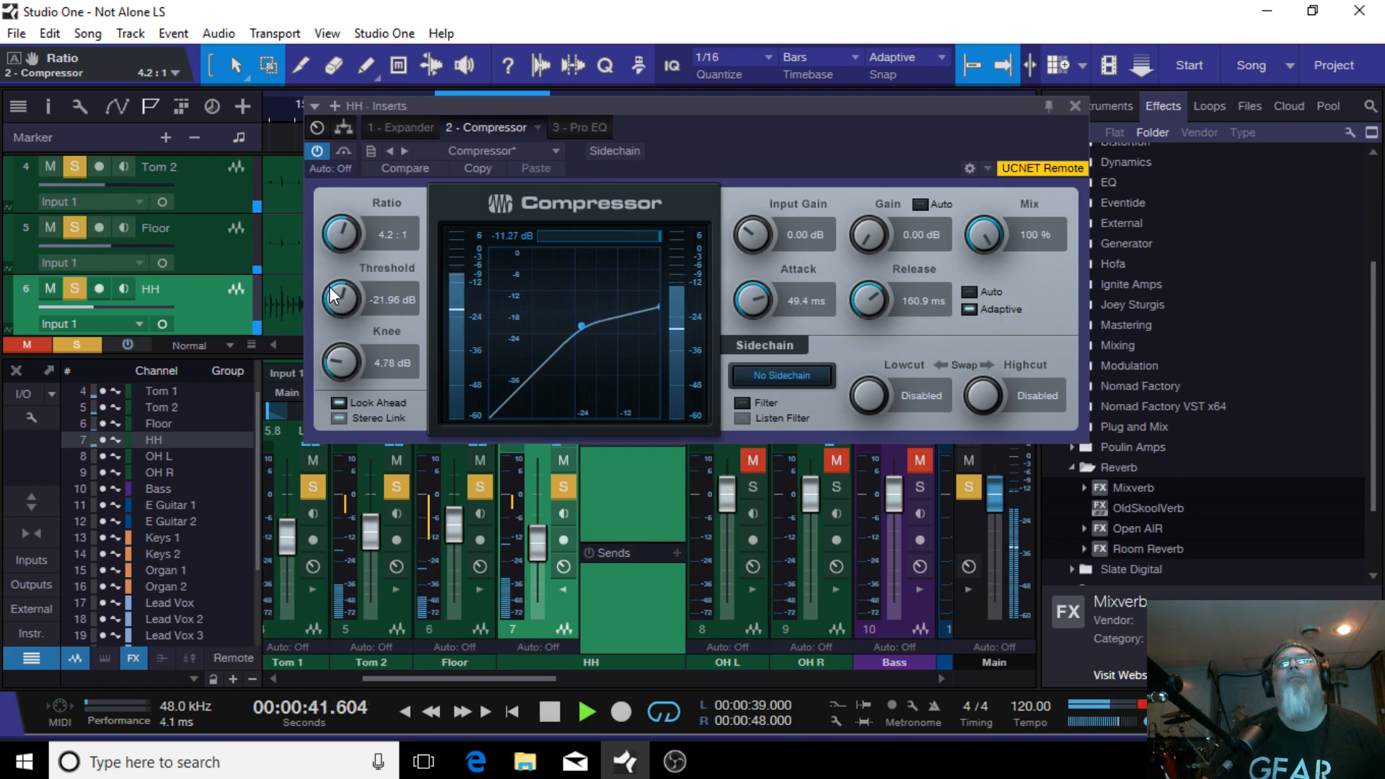
{"action": "scroll", "coordinate": [331, 297], "scroll_direction": "down", "scroll_amount": 1}
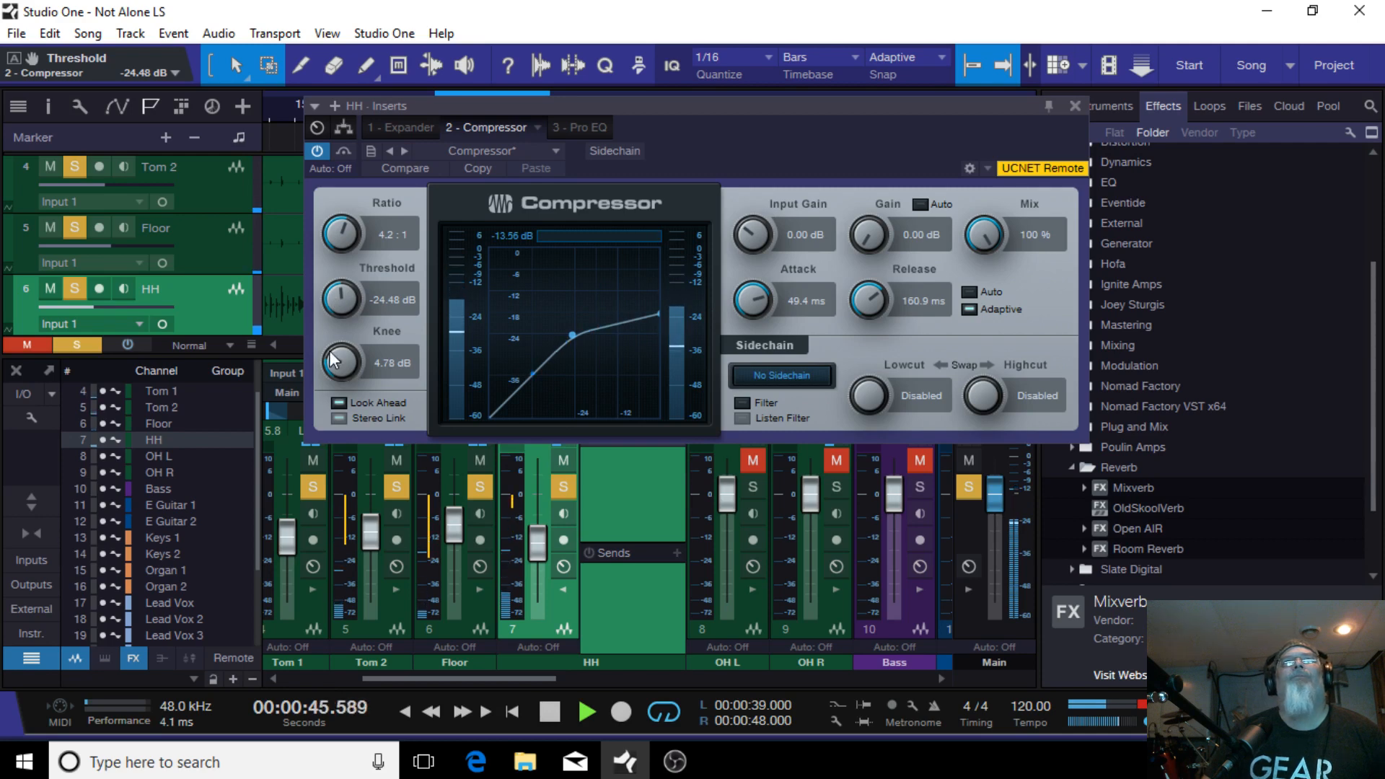
{"action": "scroll", "coordinate": [333, 360], "scroll_direction": "up", "scroll_amount": 1}
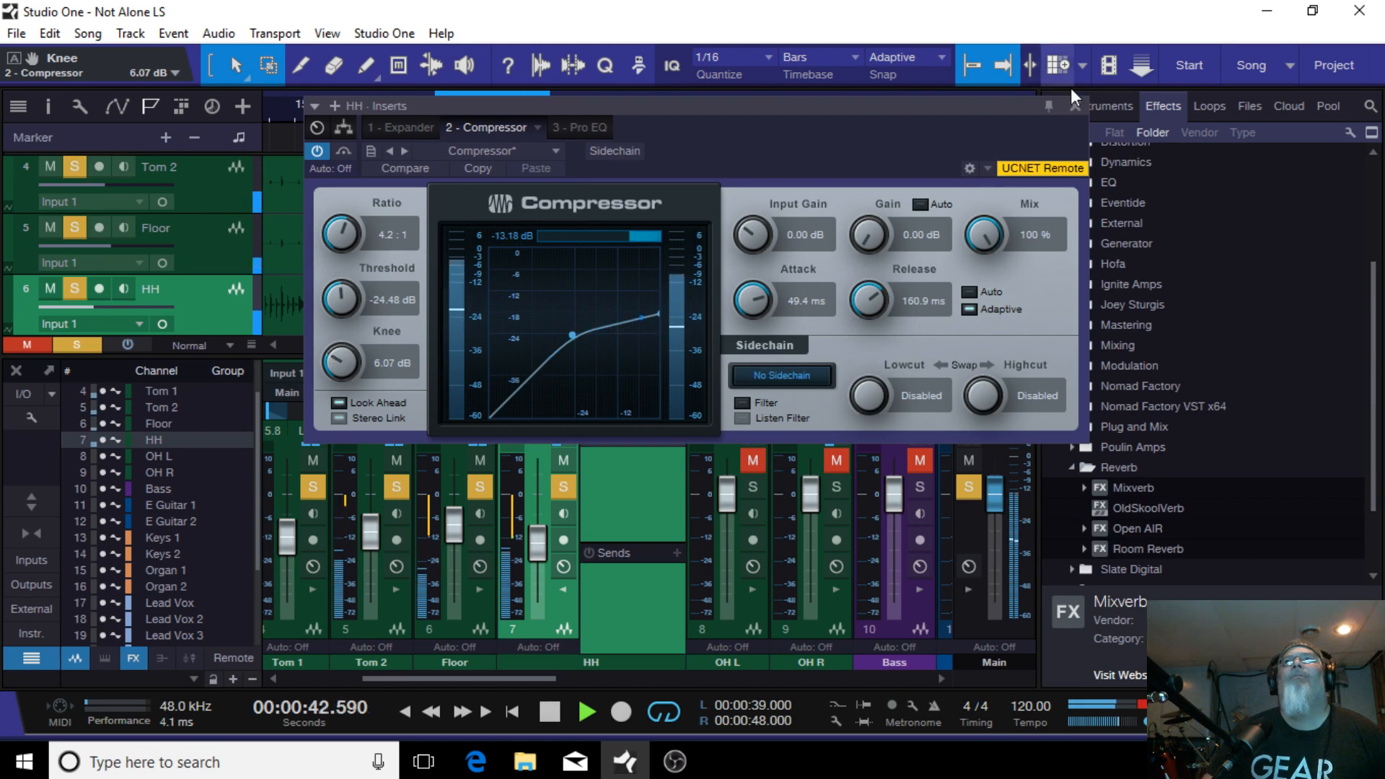
{"action": "left_click", "coordinate": [1075, 106]}
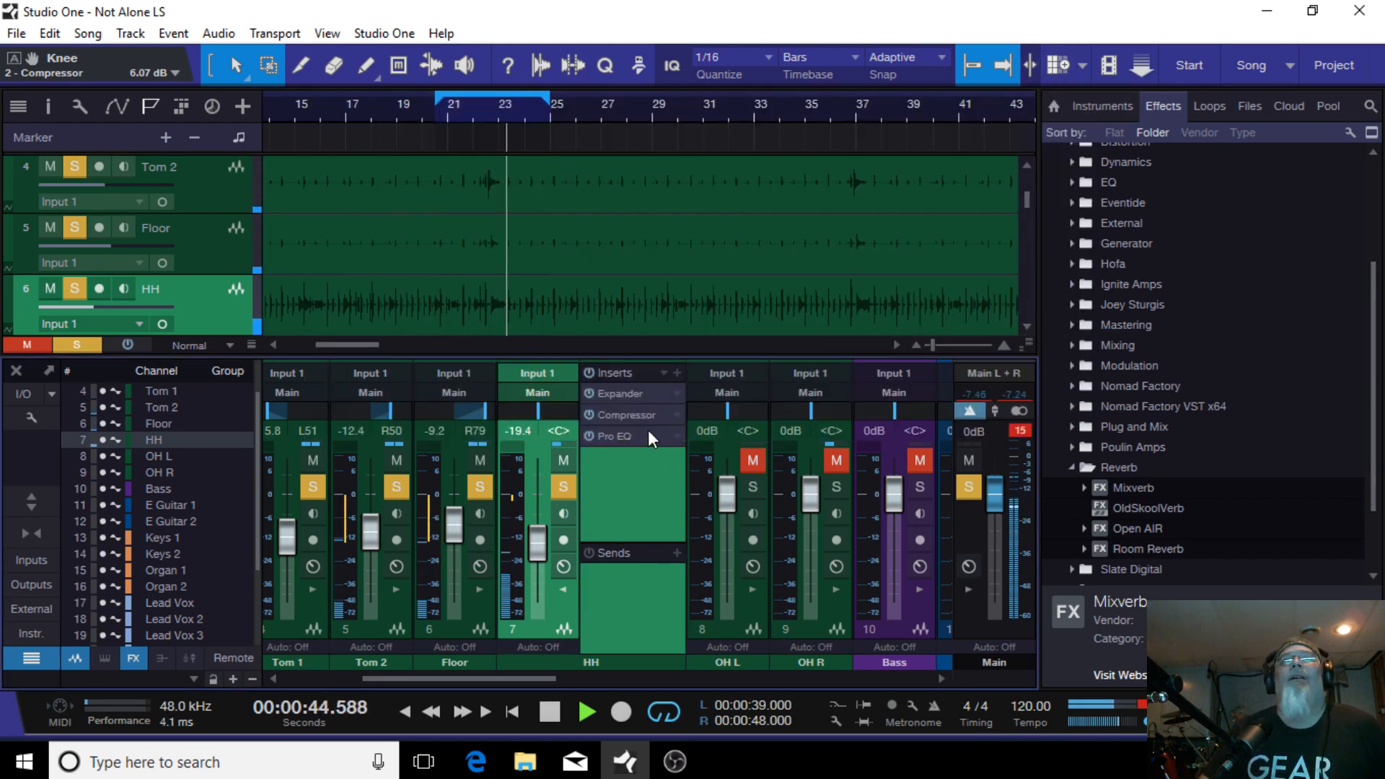
Step: Load the HH - Crisp Body preset from the Drums presets into the HH channel's Pro EQ
{"action": "left_click", "coordinate": [625, 437]}
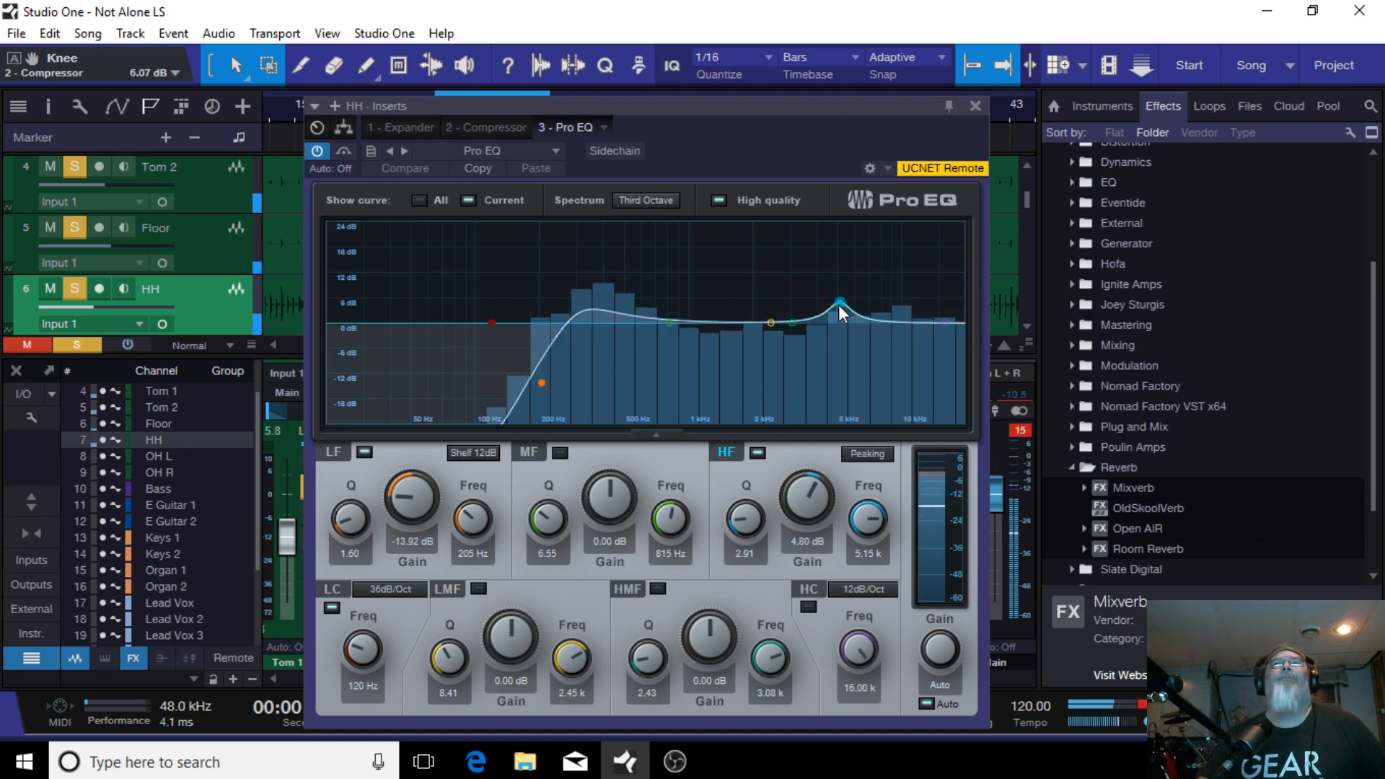
{"action": "left_click_drag", "start_coordinate": [838, 304], "coordinate": [838, 308]}
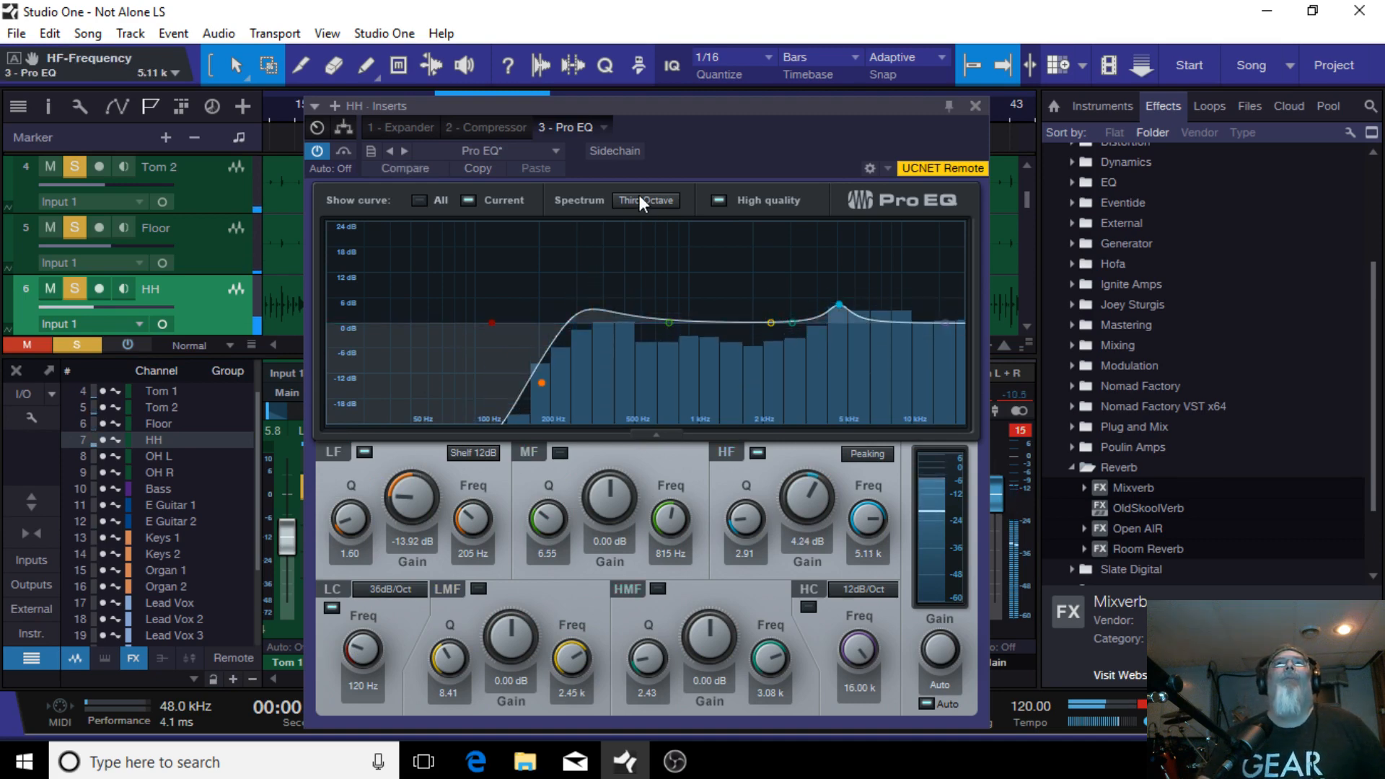
{"action": "left_click", "coordinate": [553, 150]}
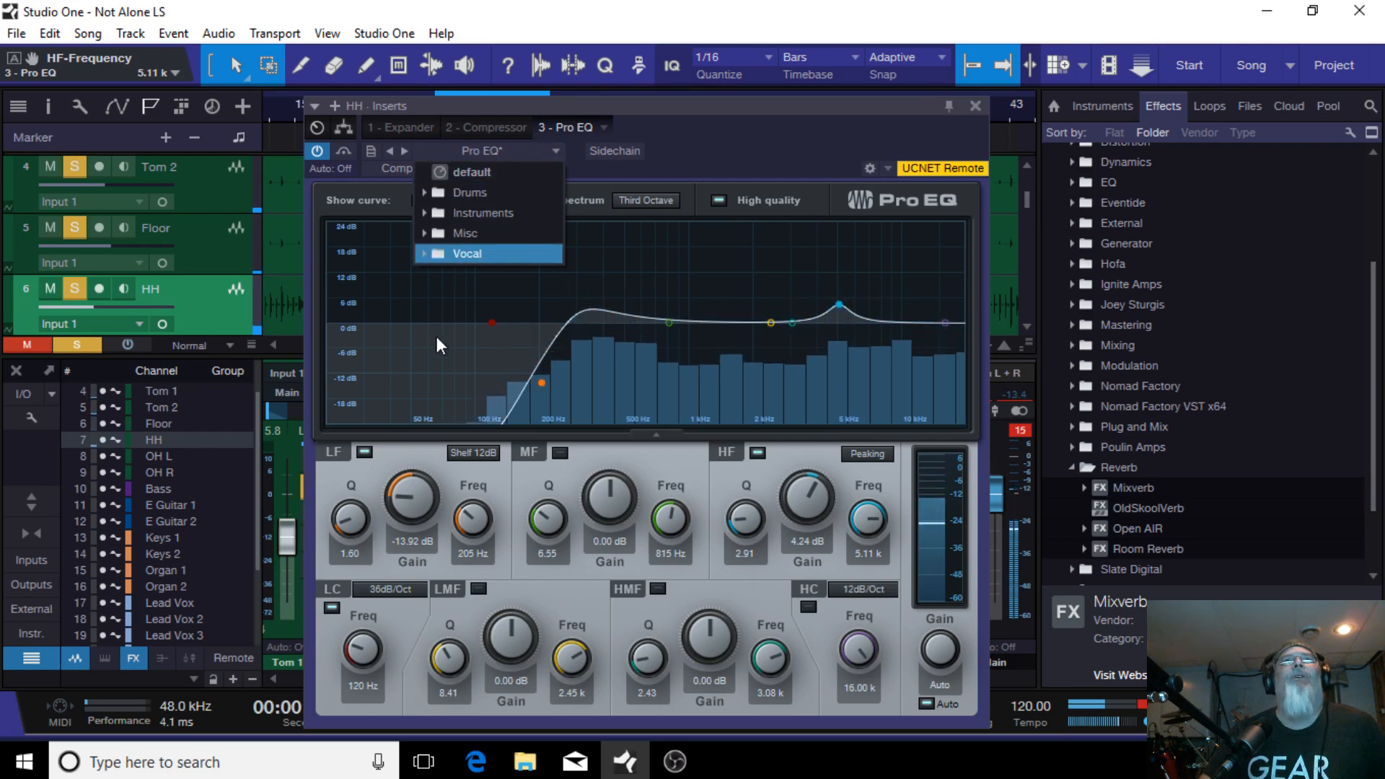
{"action": "left_click", "coordinate": [469, 196]}
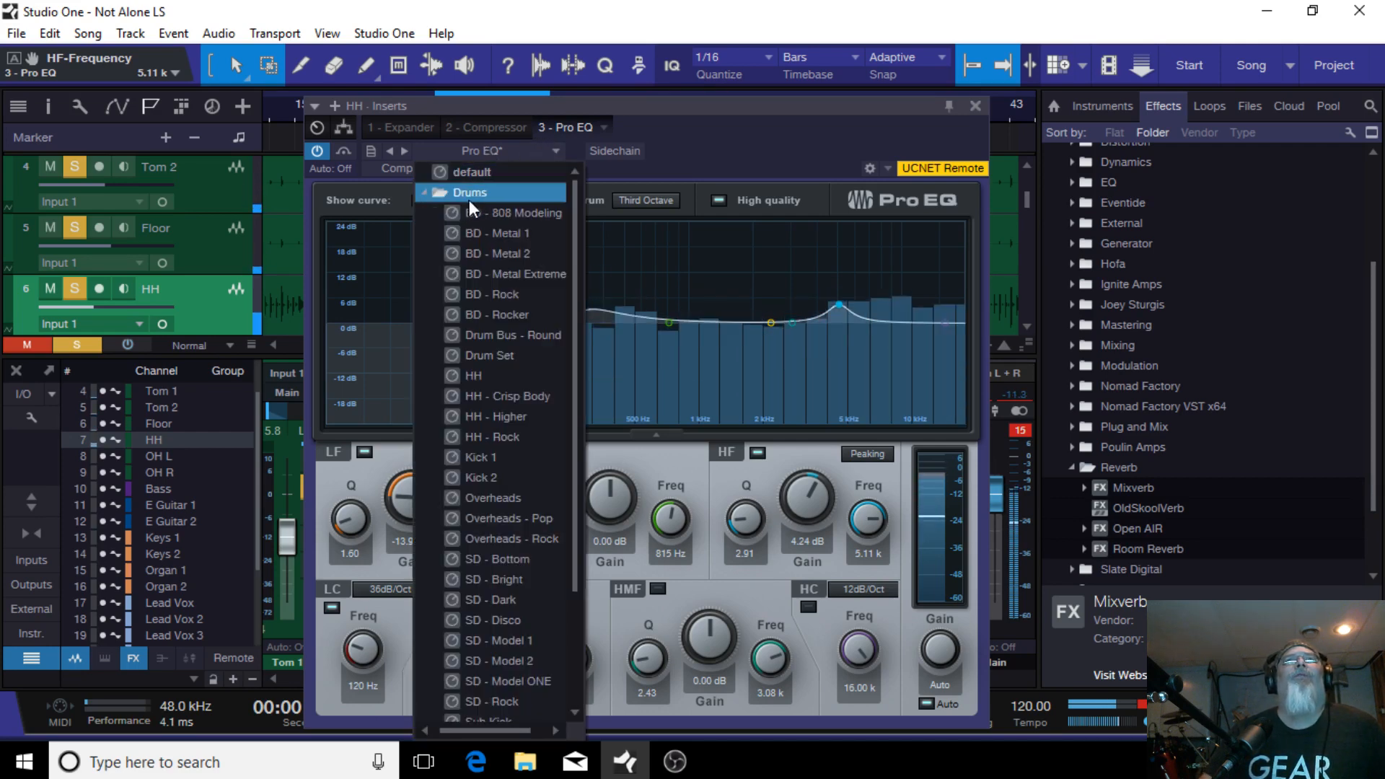
{"action": "left_click", "coordinate": [527, 396]}
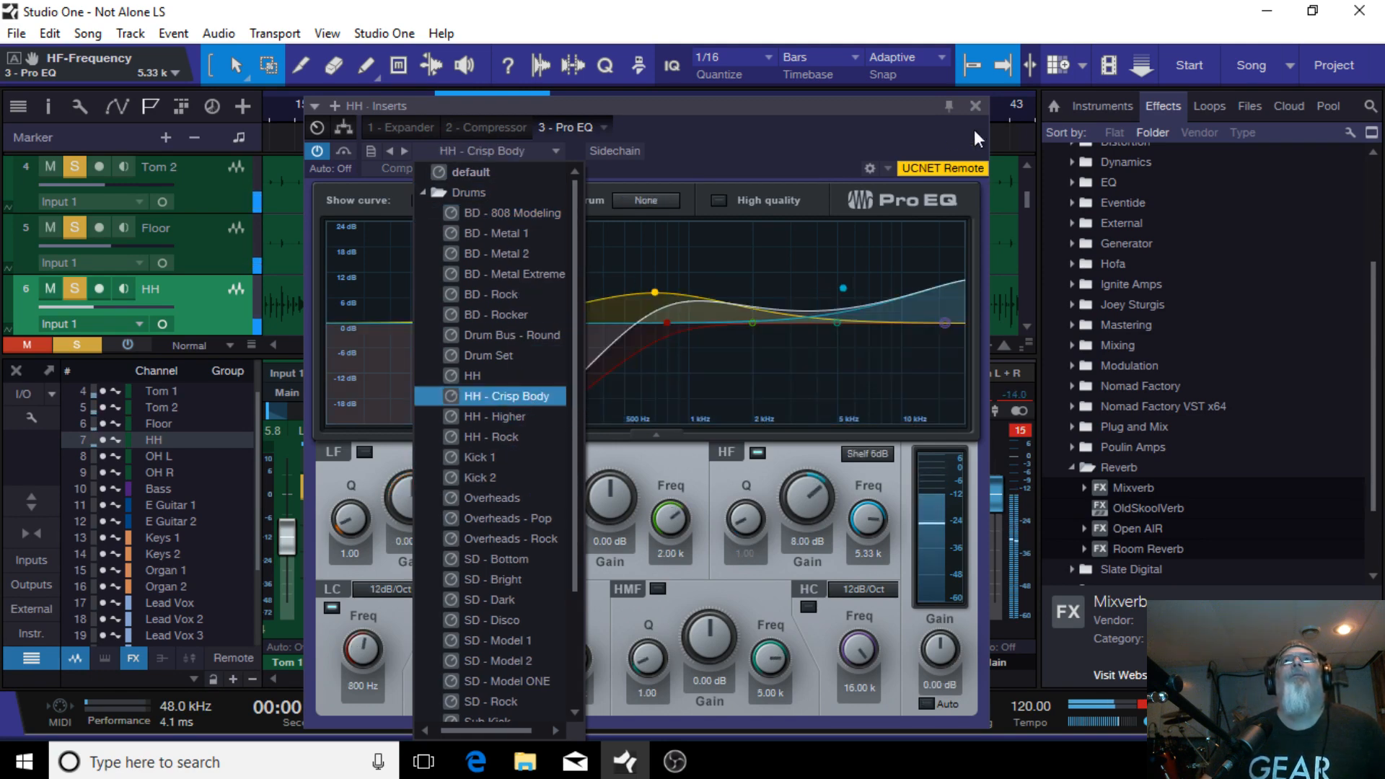
Step: Set the Pro EQ spectrum display to Third Octave
{"action": "left_click", "coordinate": [734, 133]}
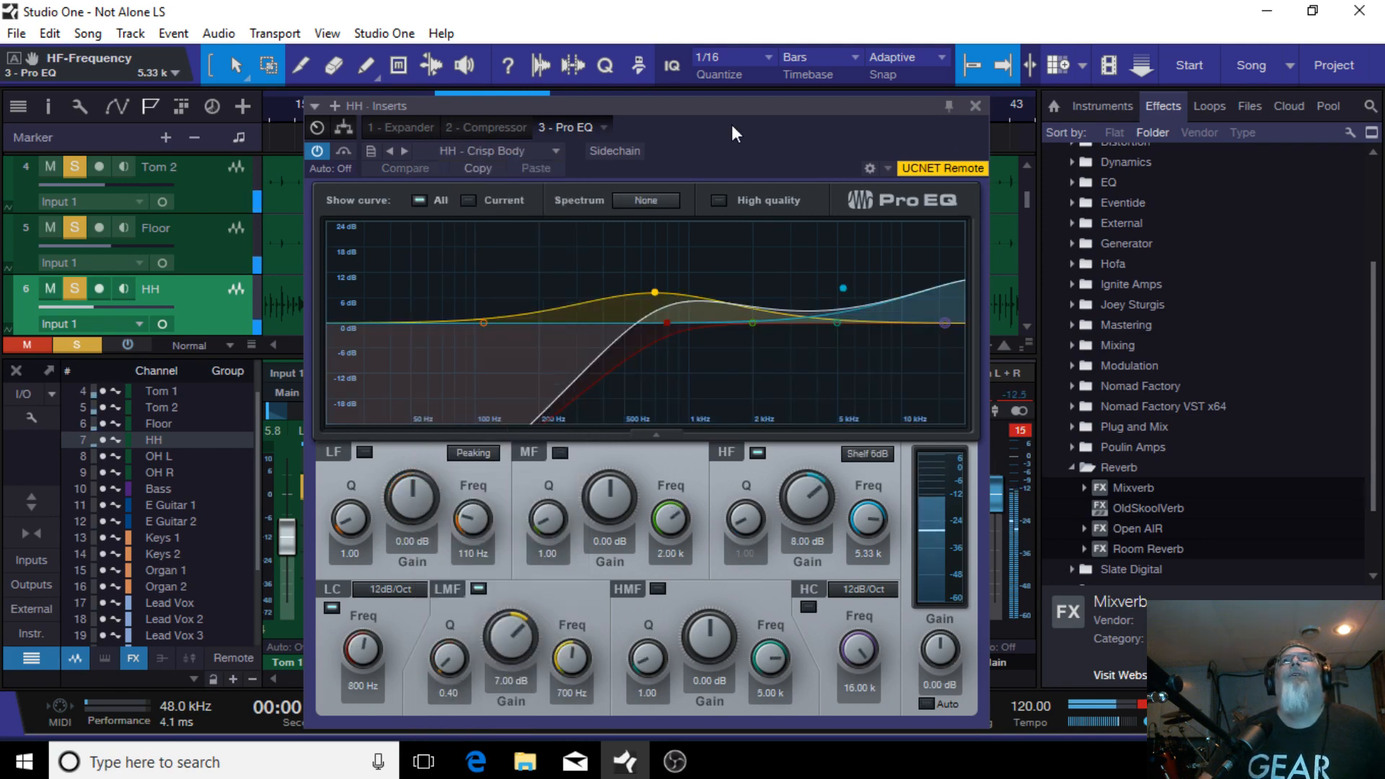
{"action": "left_click", "coordinate": [645, 202]}
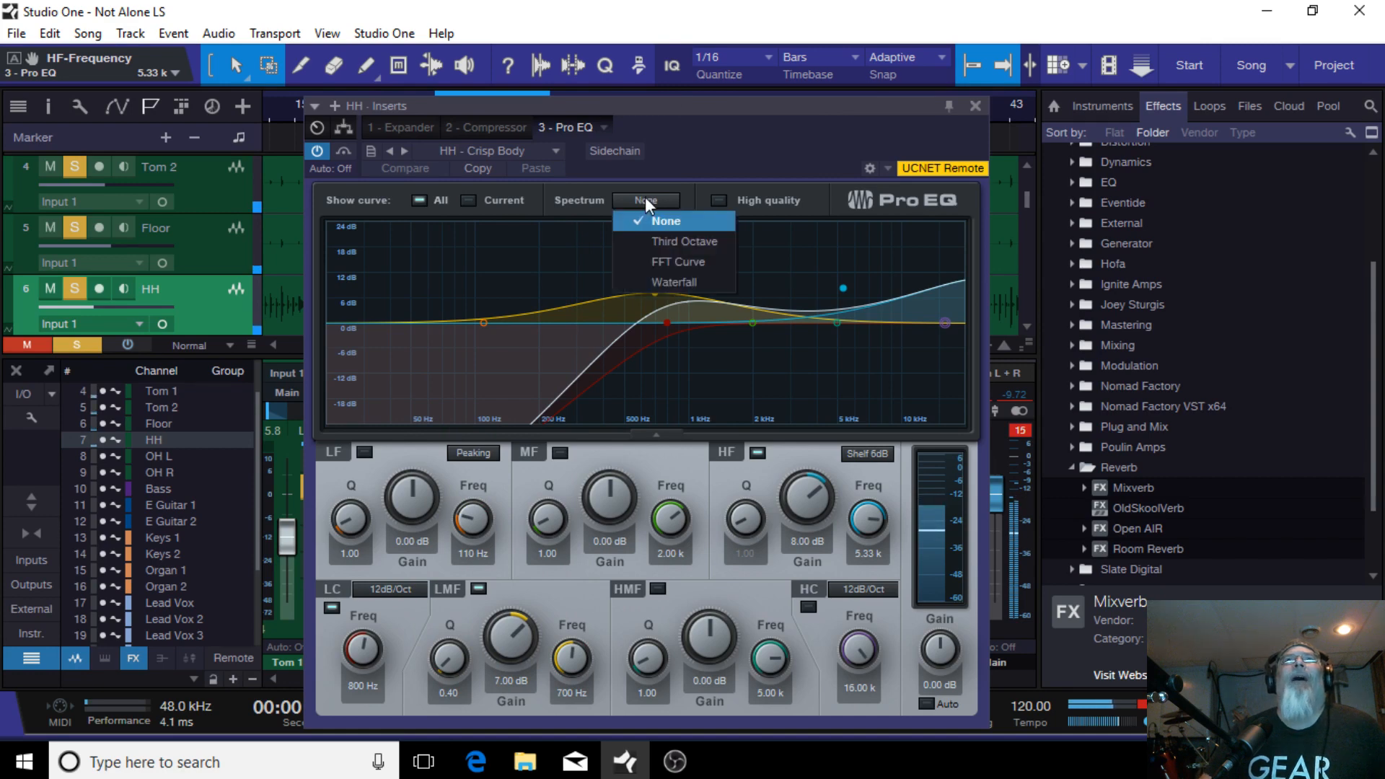
{"action": "left_click", "coordinate": [693, 240]}
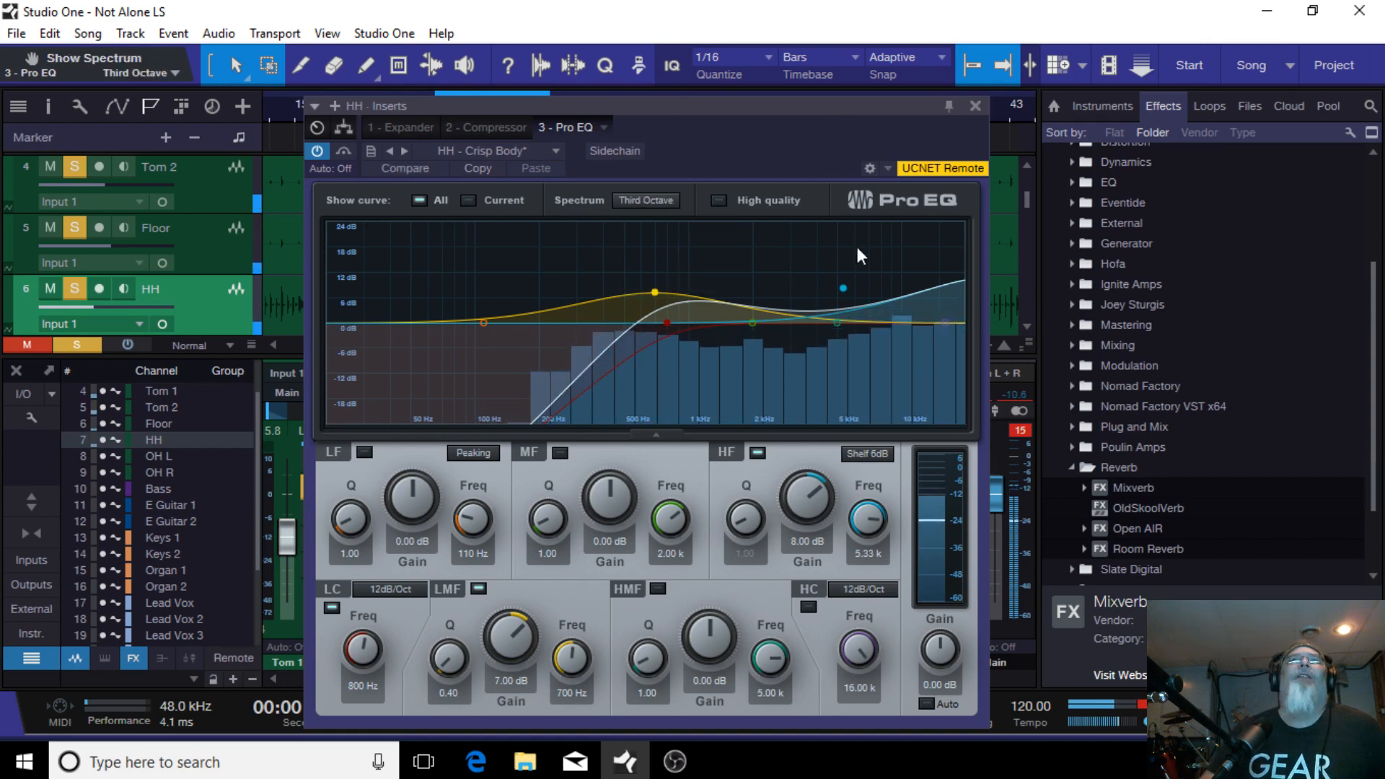
Step: Enable the high-cut band and disable the HF band in the HH Pro EQ
{"action": "left_click", "coordinate": [950, 318]}
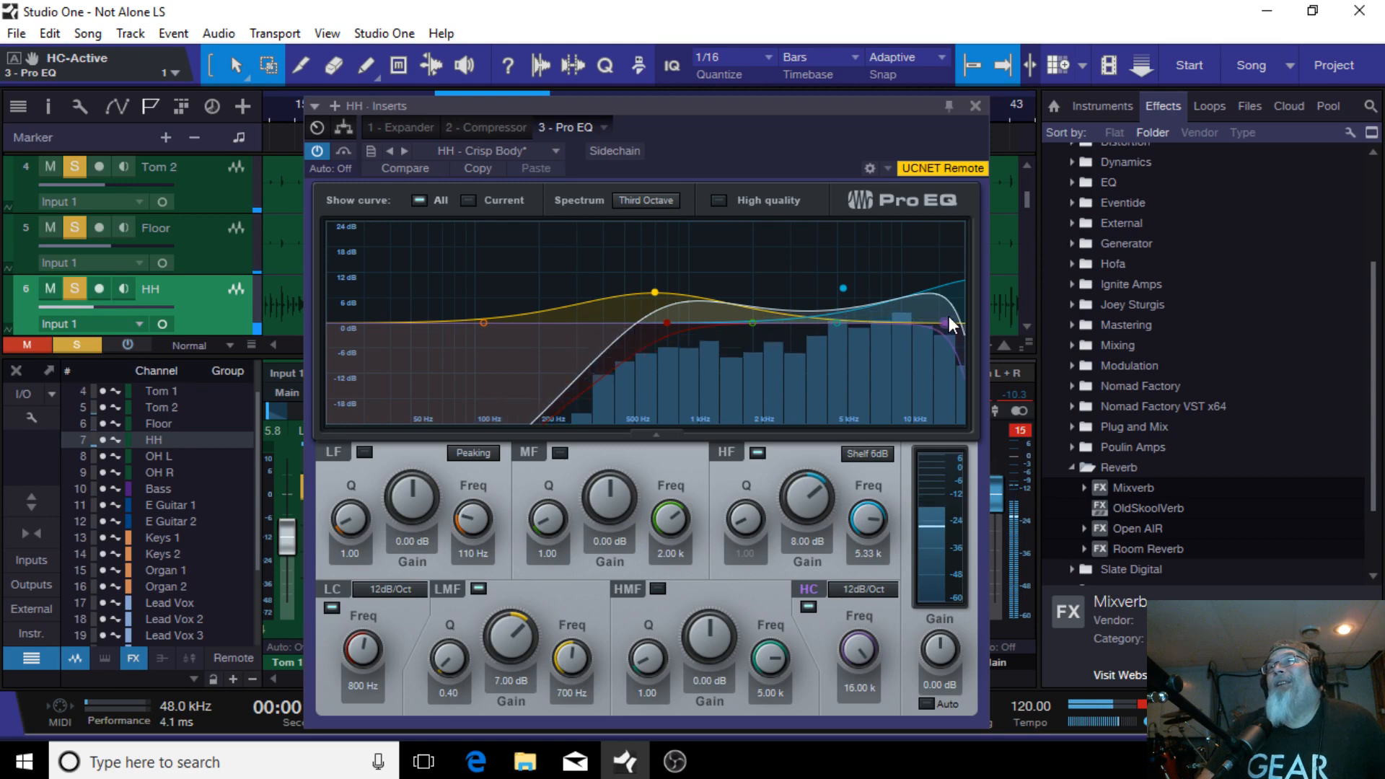
{"action": "double_click", "coordinate": [842, 288]}
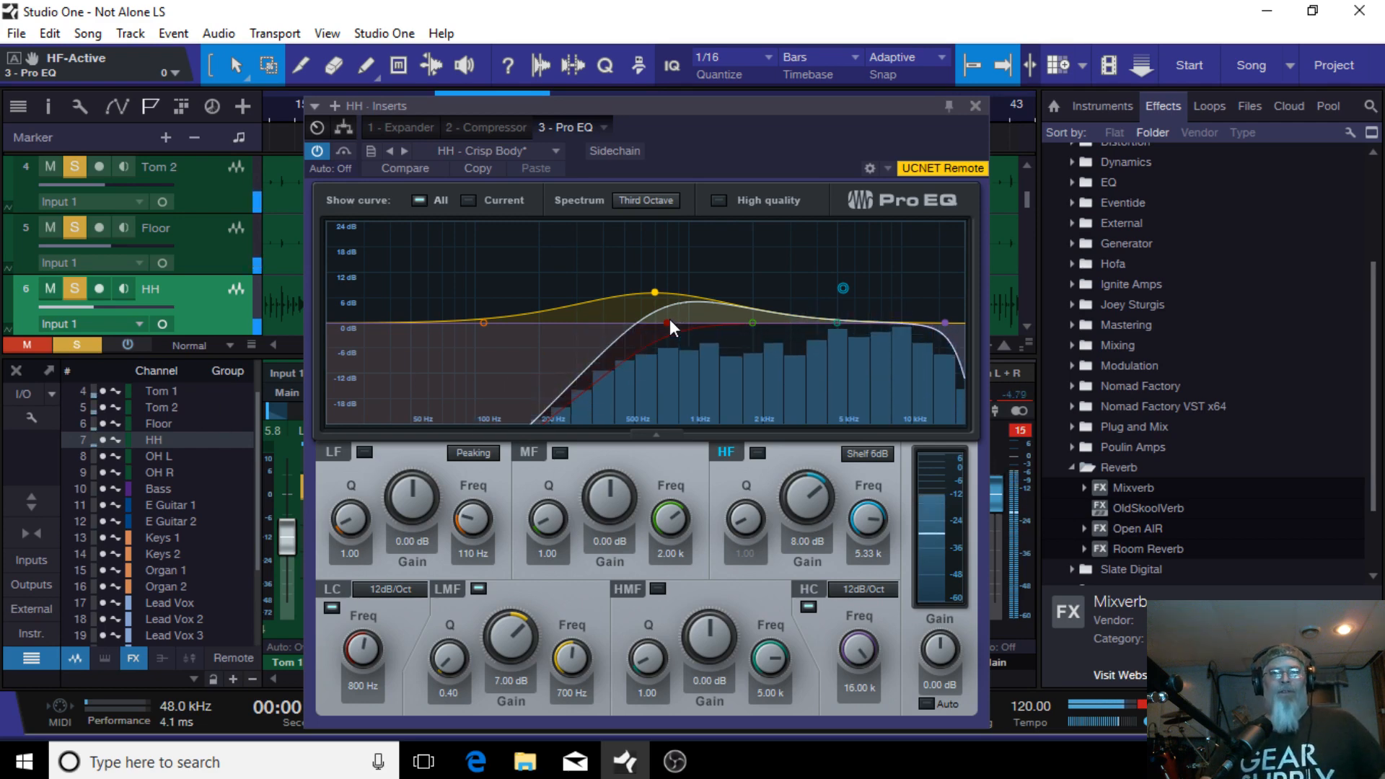
{"action": "left_click", "coordinate": [975, 106]}
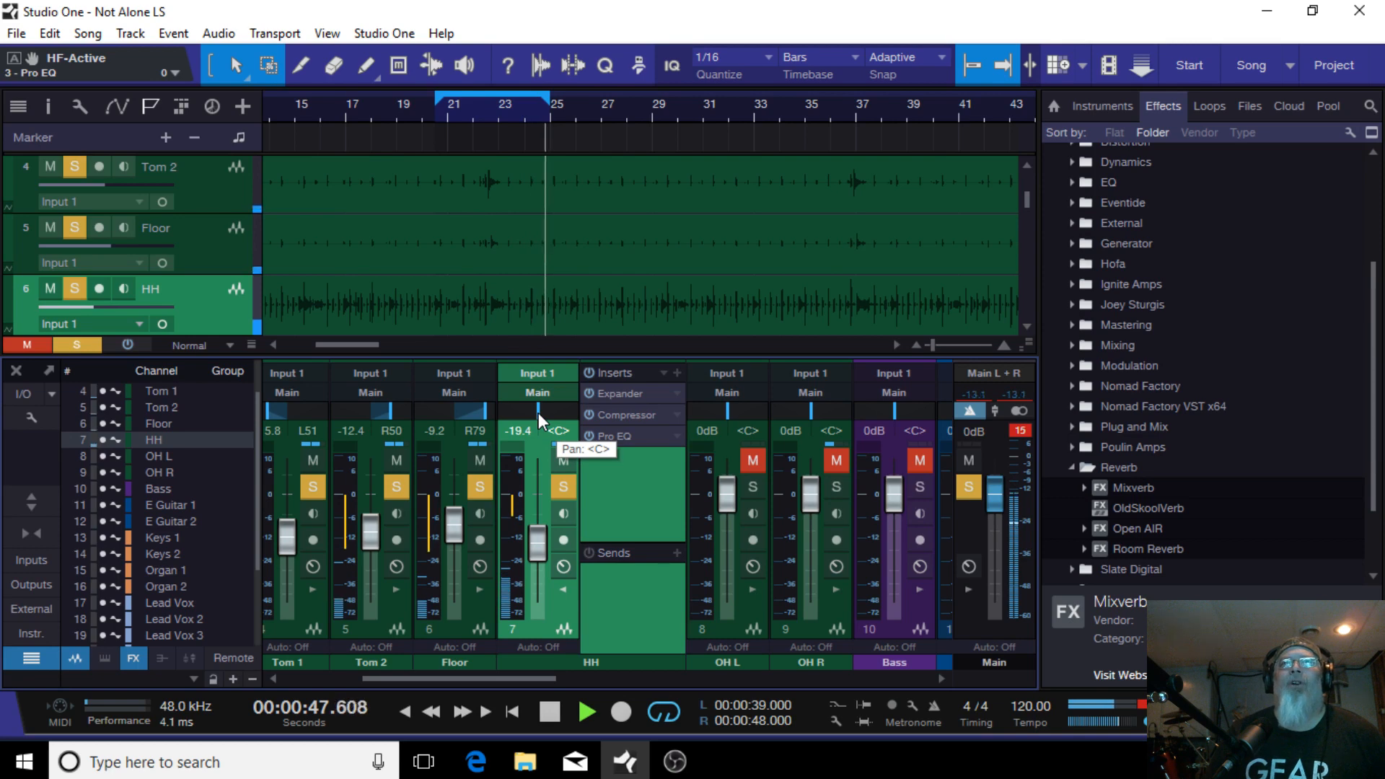
Step: Pan the HH channel to L18
{"action": "left_click_drag", "start_coordinate": [537, 412], "coordinate": [530, 413]}
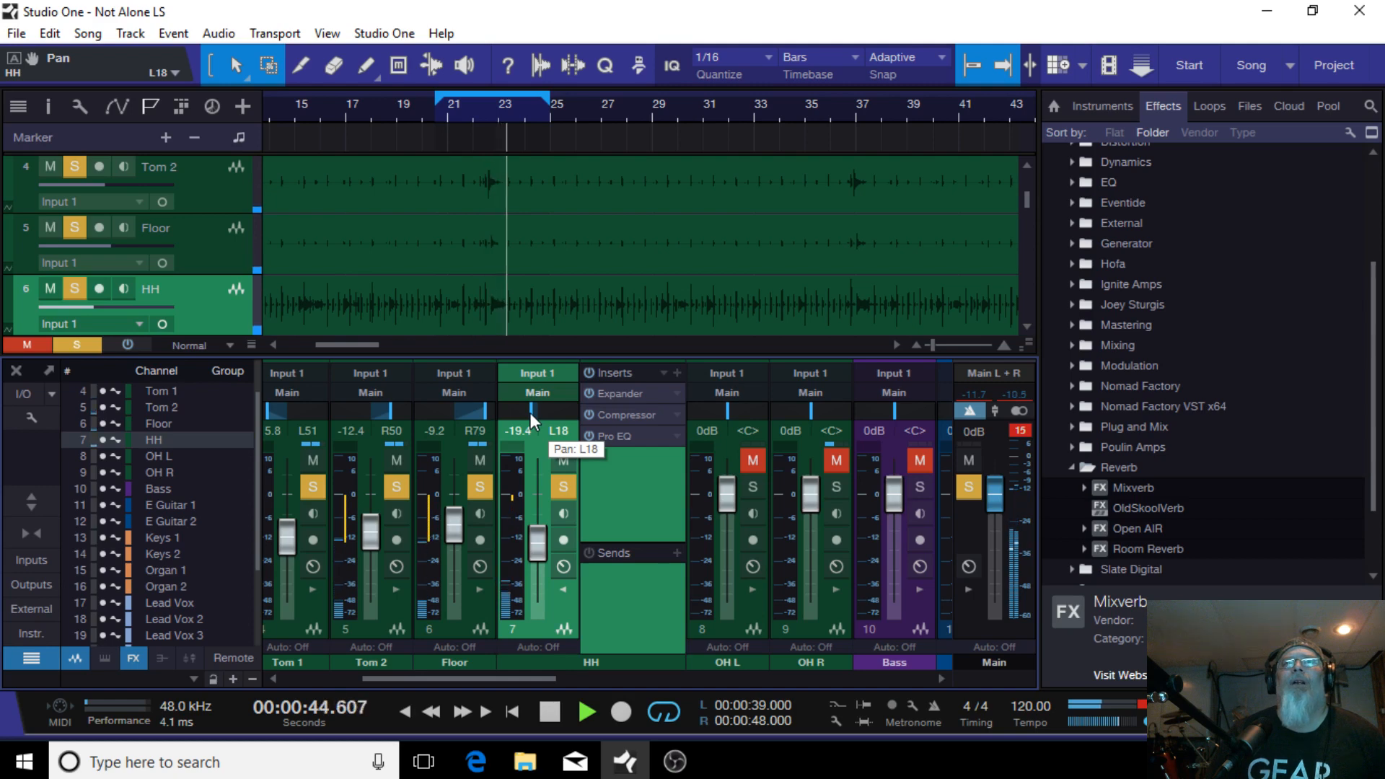
{"action": "left_click", "coordinate": [562, 588]}
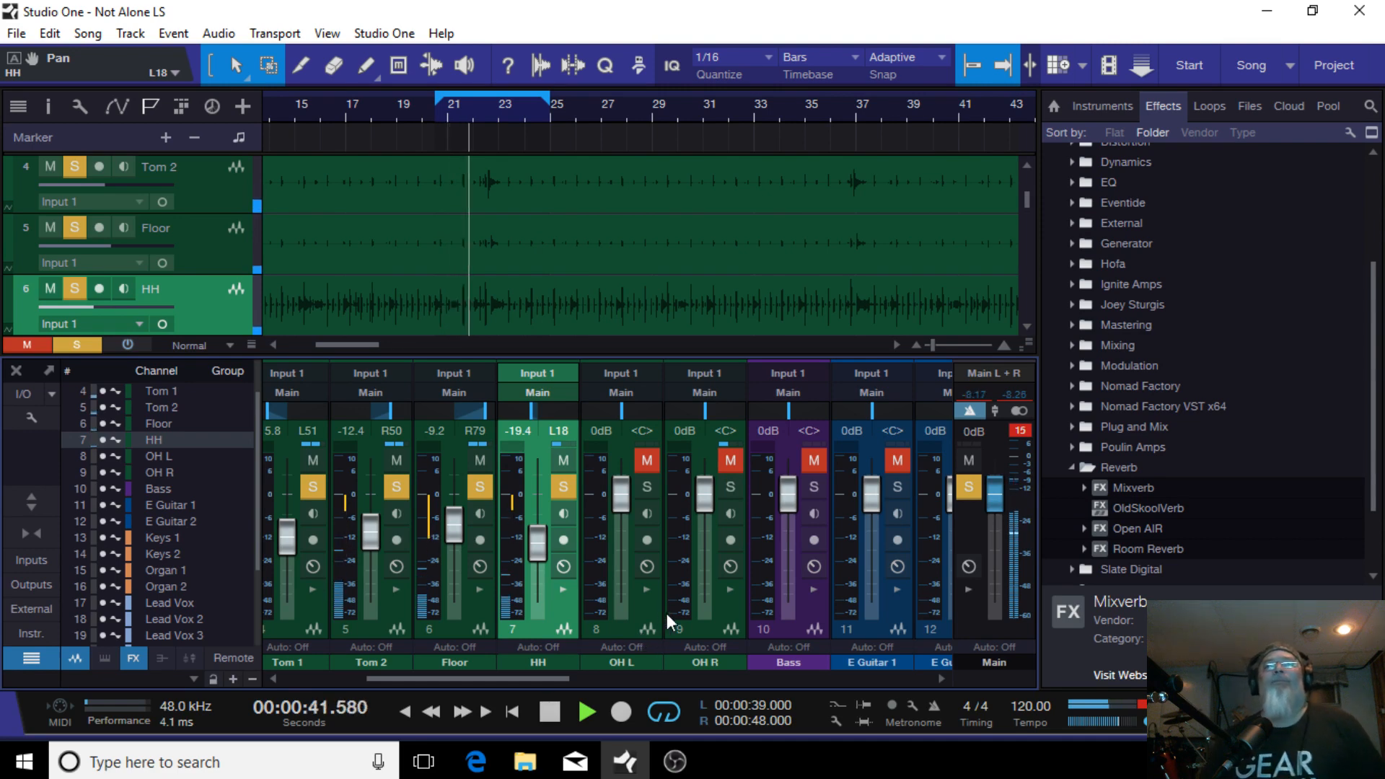
Step: Select both overhead channels and lower their faders together to -26.8 and -28.8 dB
{"action": "left_click", "coordinate": [623, 632]}
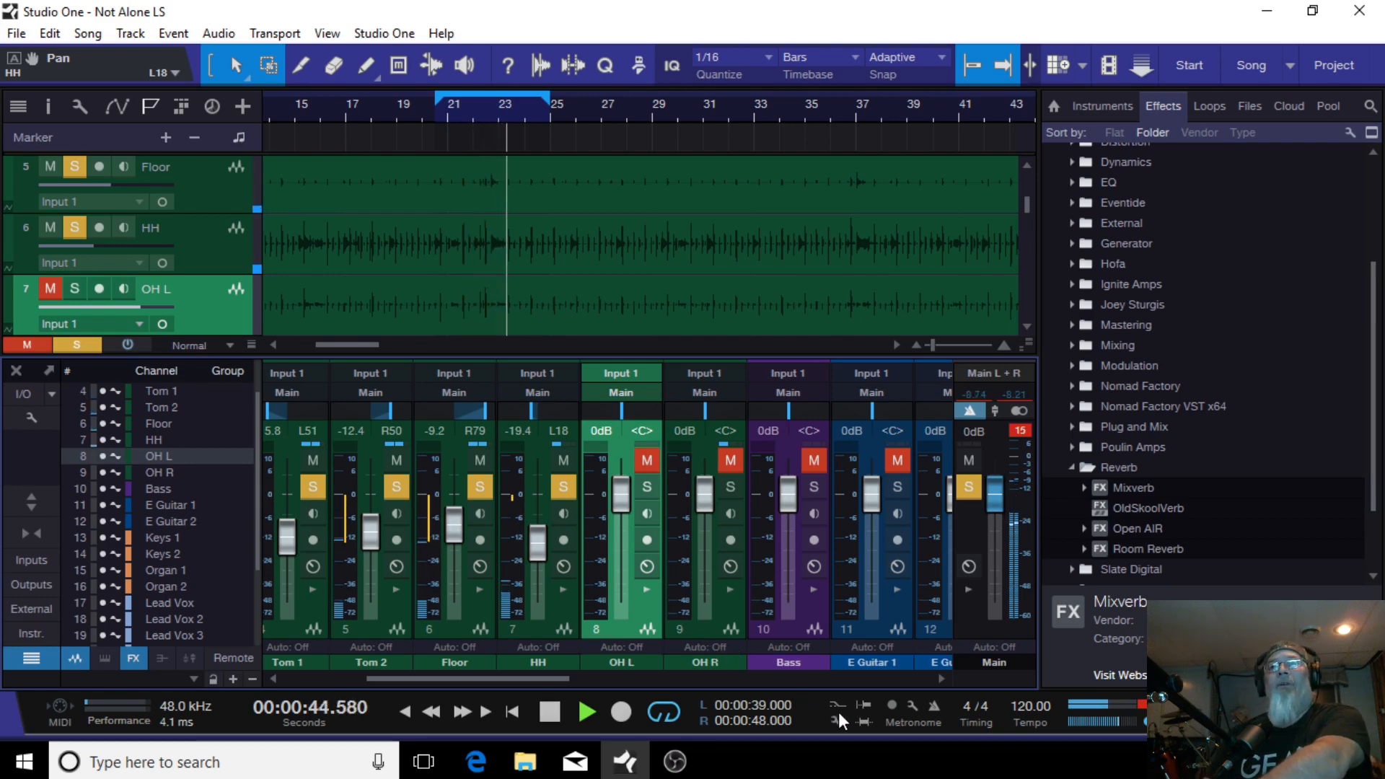
{"action": "left_click", "coordinate": [696, 630], "text": "shift"}
{"action": "left_click_drag", "start_coordinate": [711, 493], "coordinate": [712, 551]}
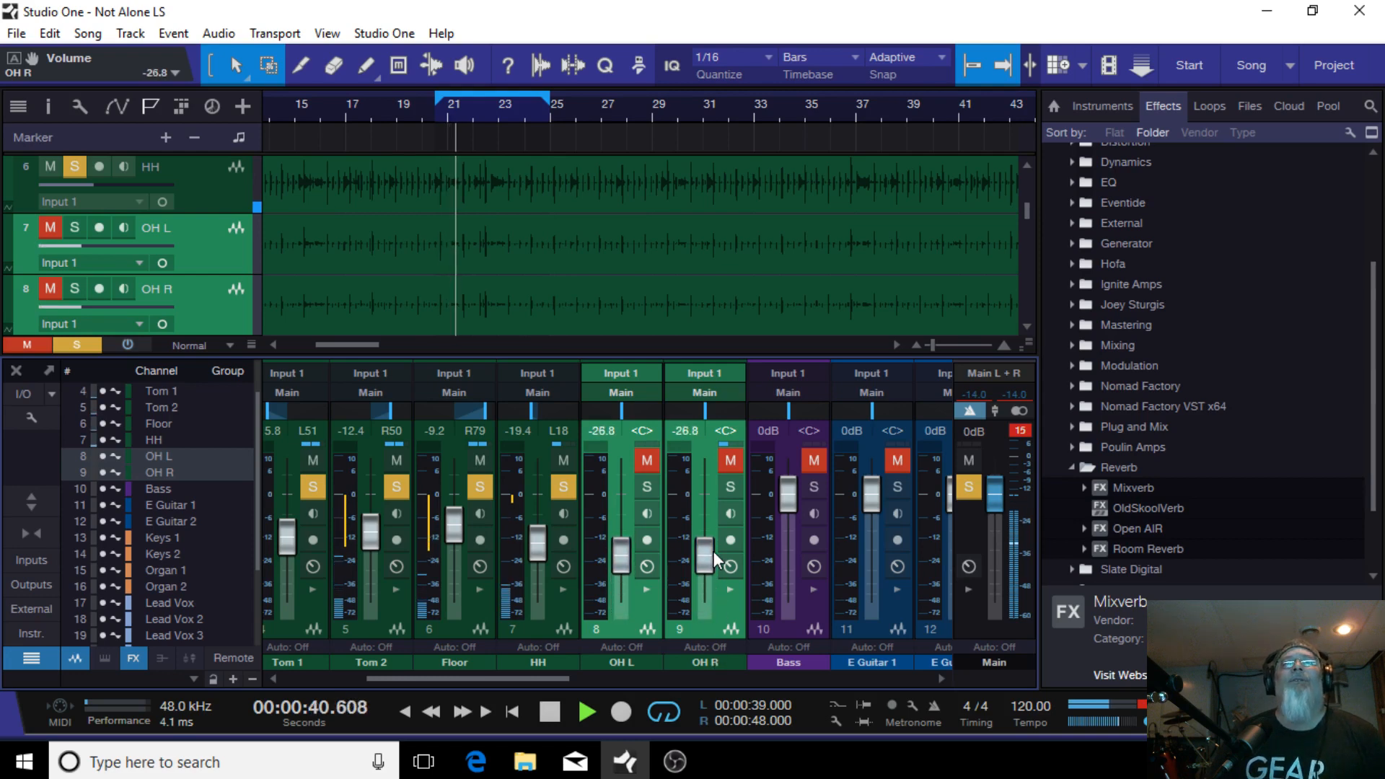
Step: Unmute the overheads and pan OH L hard left and OH R hard right
{"action": "left_click", "coordinate": [647, 459]}
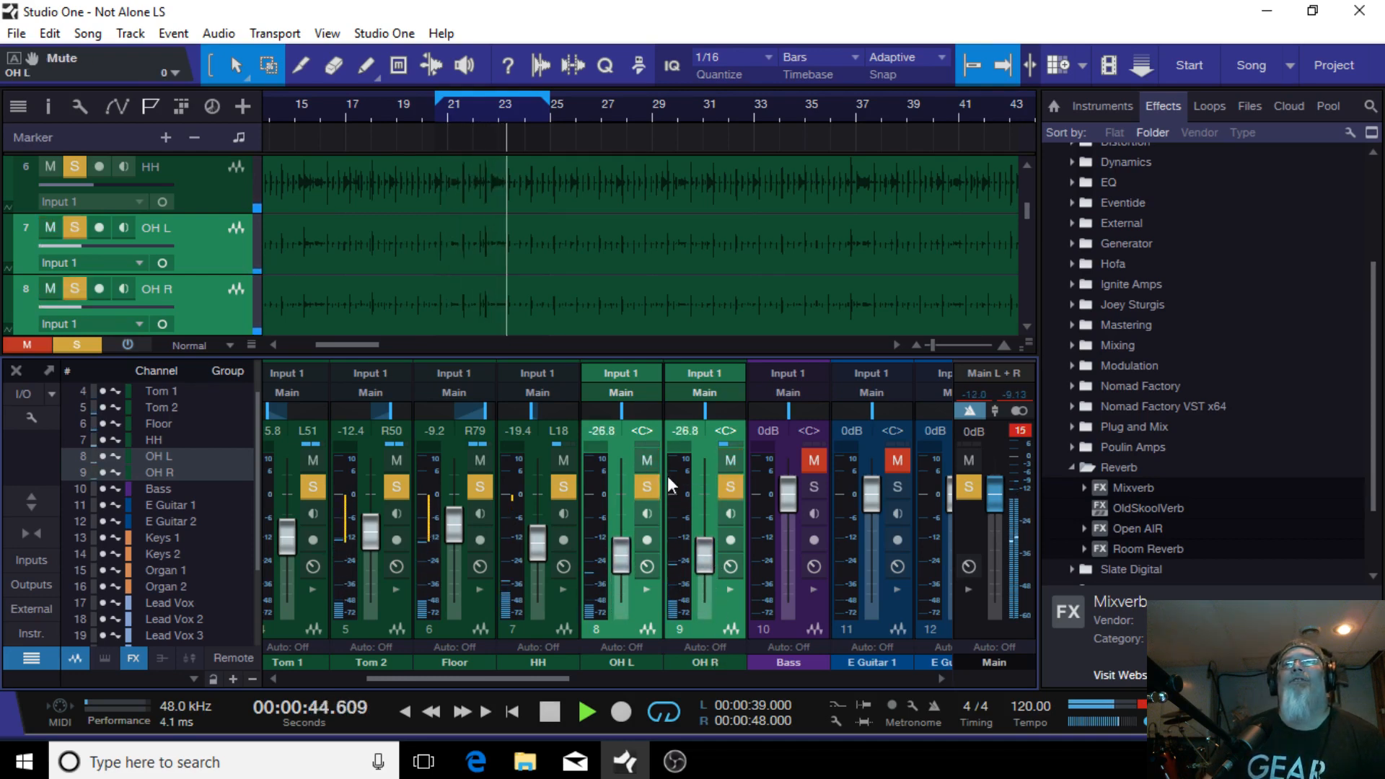
{"action": "left_click", "coordinate": [730, 589]}
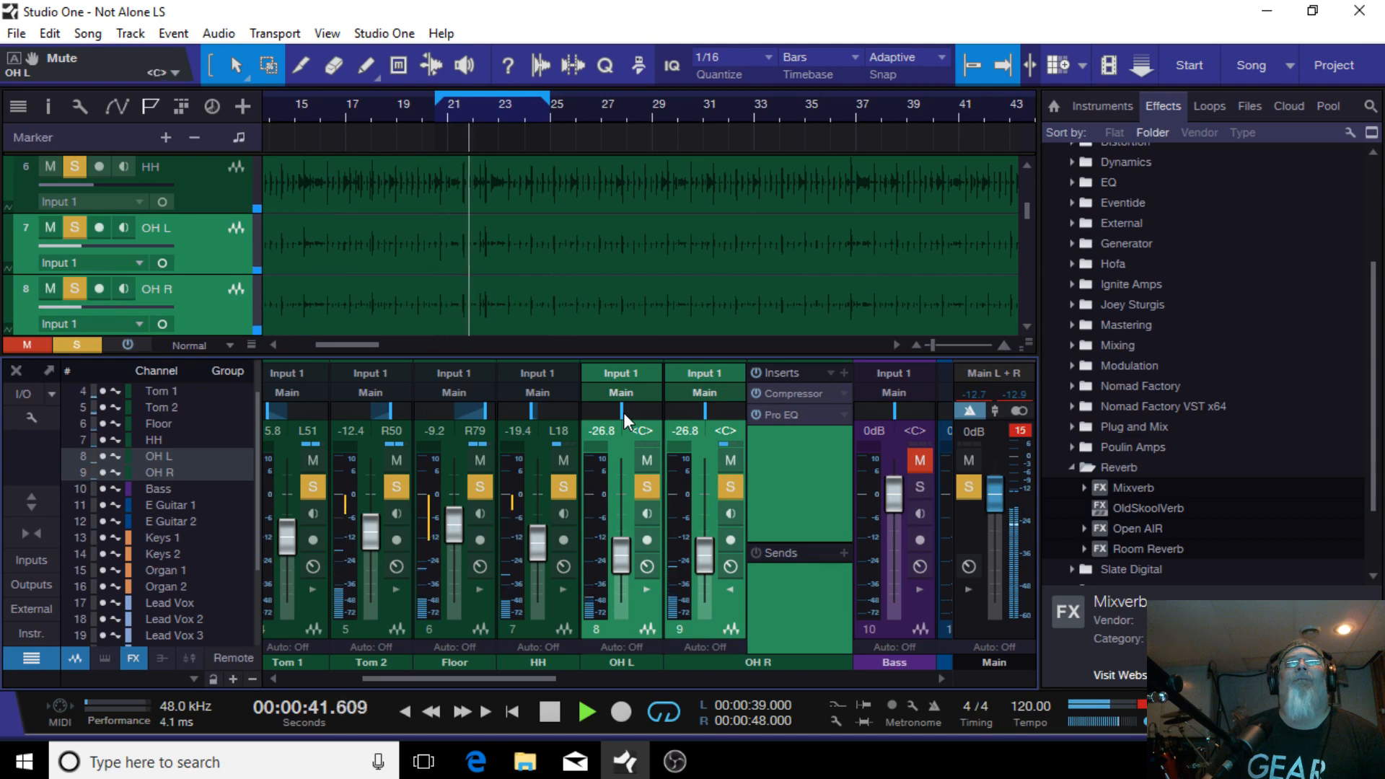
{"action": "left_click_drag", "start_coordinate": [623, 413], "coordinate": [608, 429]}
{"action": "left_click_drag", "start_coordinate": [707, 413], "coordinate": [1141, 423]}
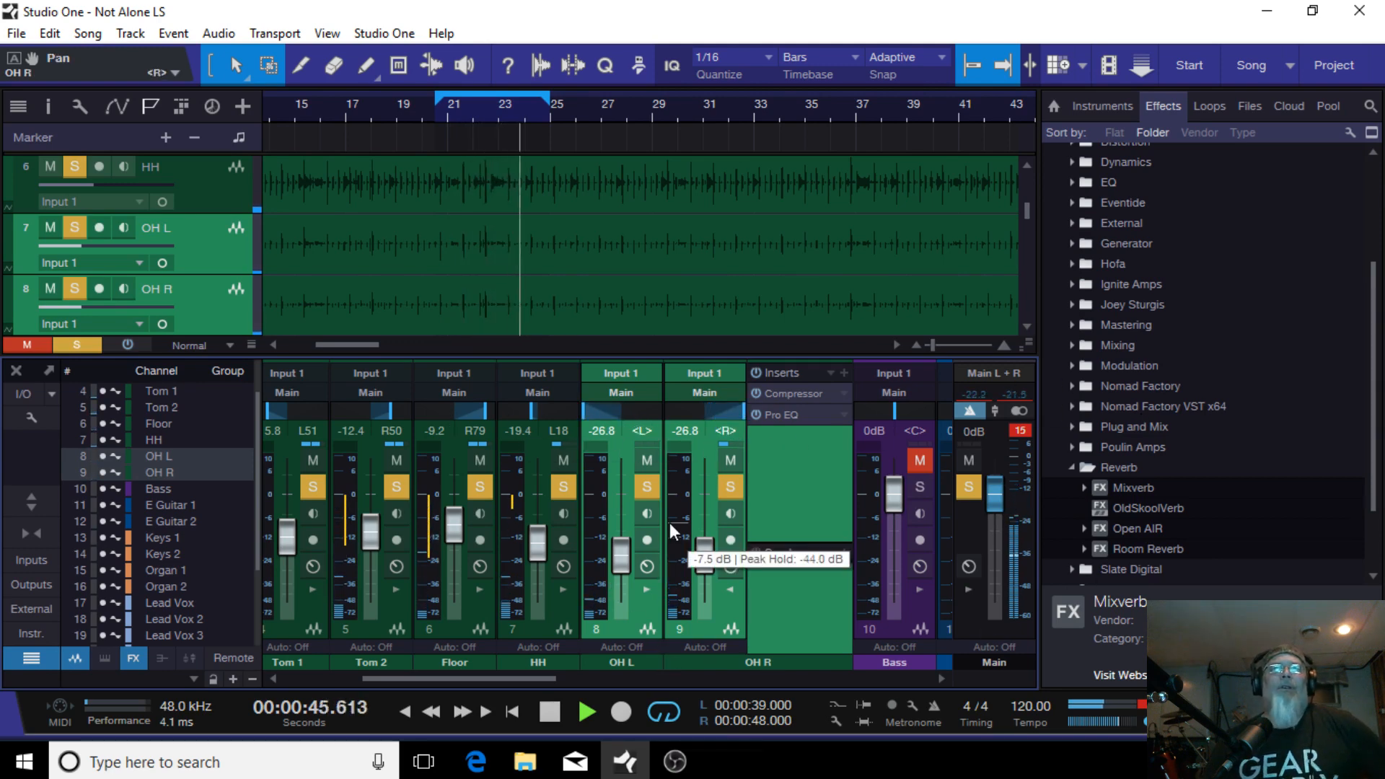
Step: Raise both overhead faders together to -9.1 dB
{"action": "left_click", "coordinate": [647, 589]}
{"action": "left_click_drag", "start_coordinate": [801, 564], "coordinate": [821, 515]}
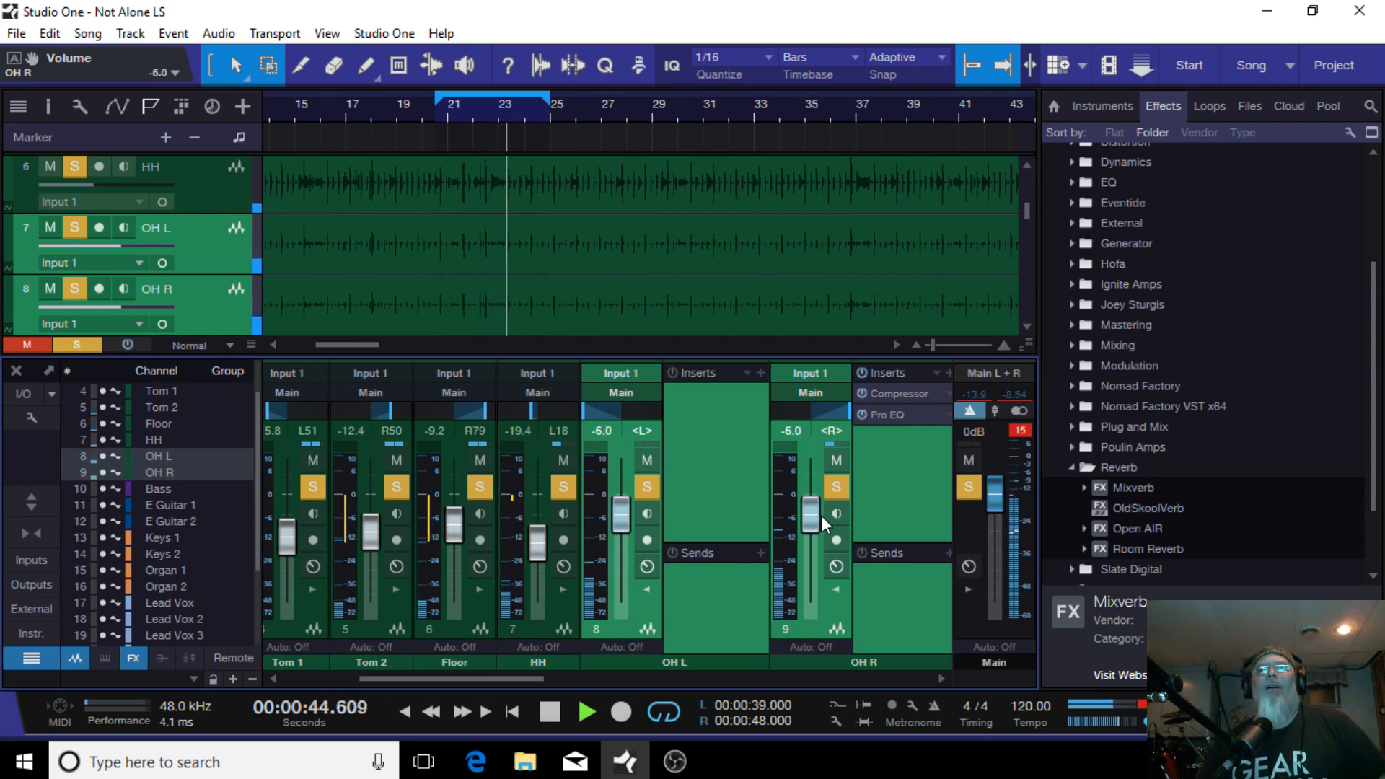
{"action": "mouse_move", "coordinate": [821, 515]}
{"action": "left_mouse_down"}
{"action": "mouse_move", "coordinate": [821, 492]}
{"action": "mouse_move", "coordinate": [828, 528]}
{"action": "left_mouse_up"}
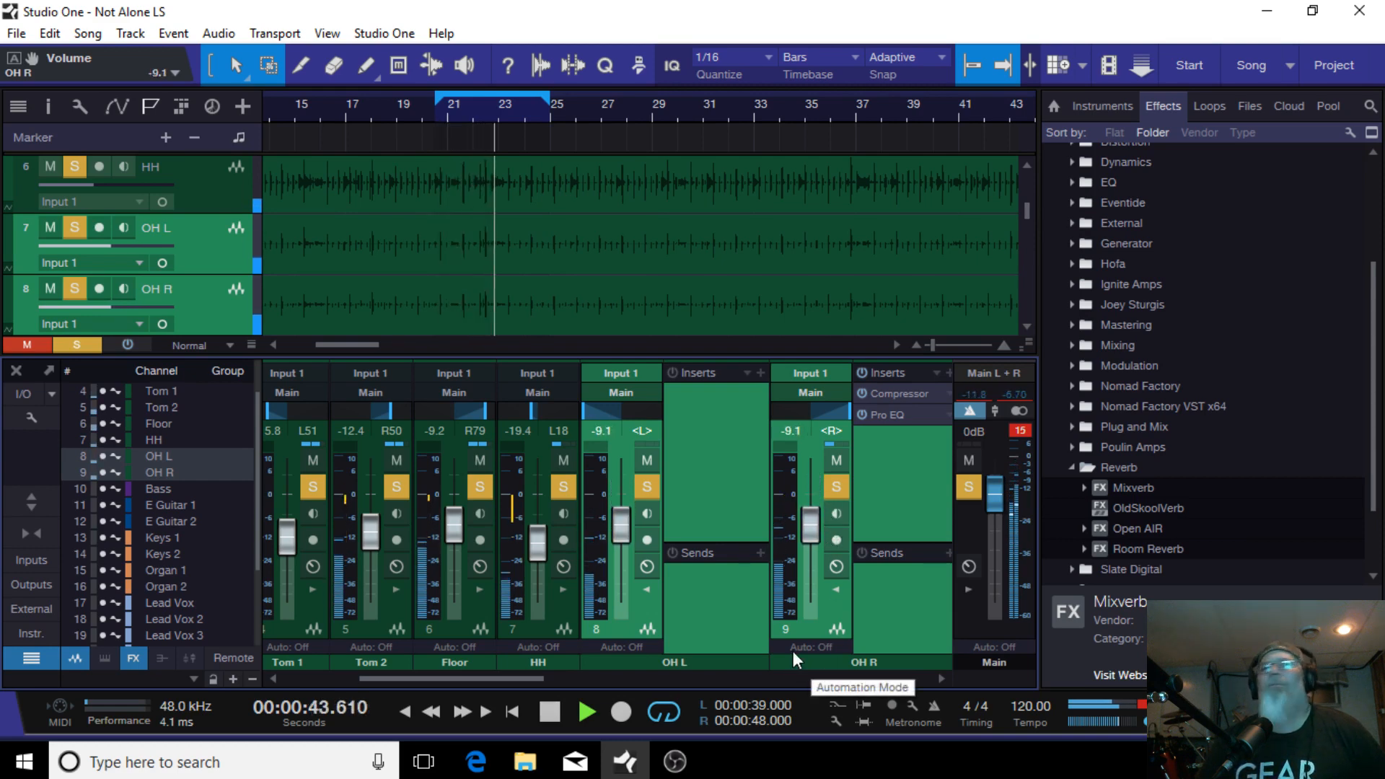
Step: Stop playback and lower the OH R fader alone to -12.5 dB
{"action": "left_click", "coordinate": [825, 628]}
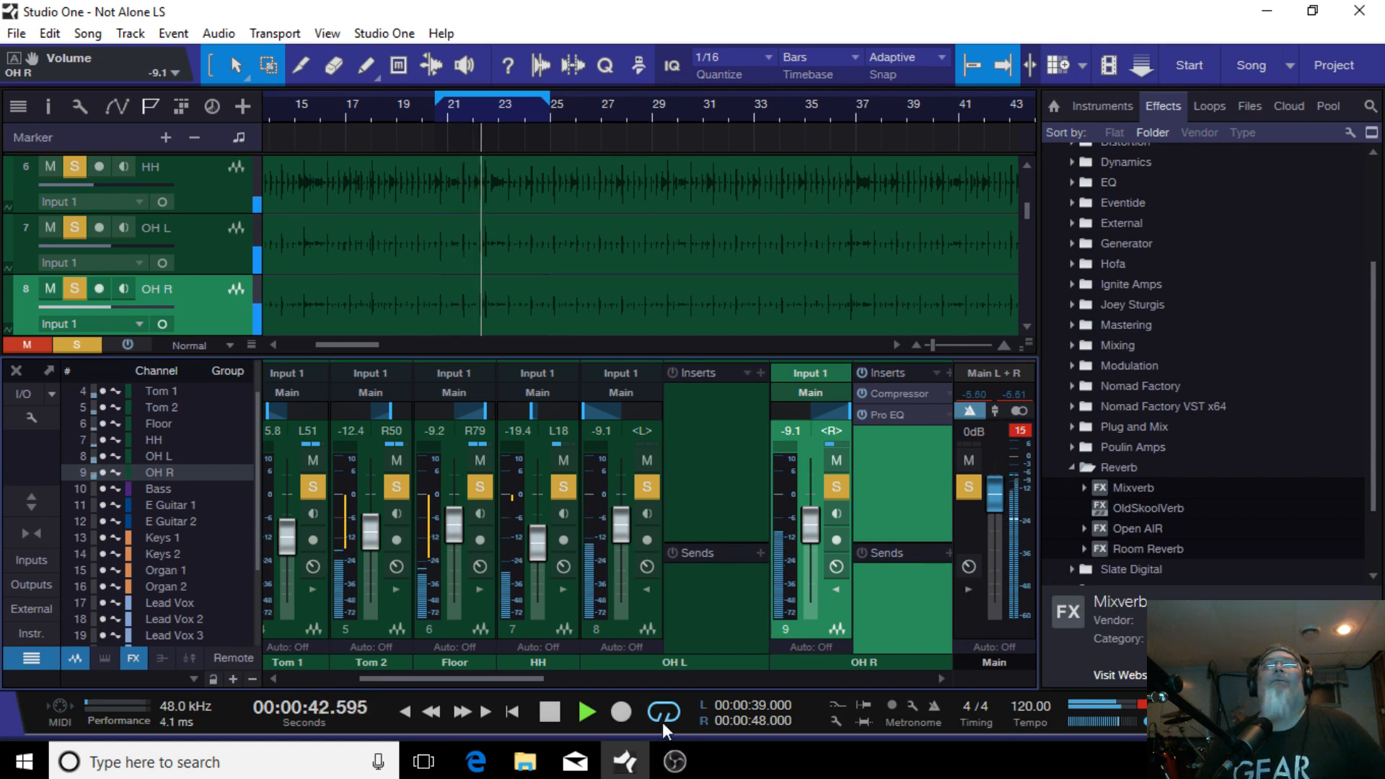
{"action": "left_click", "coordinate": [556, 710]}
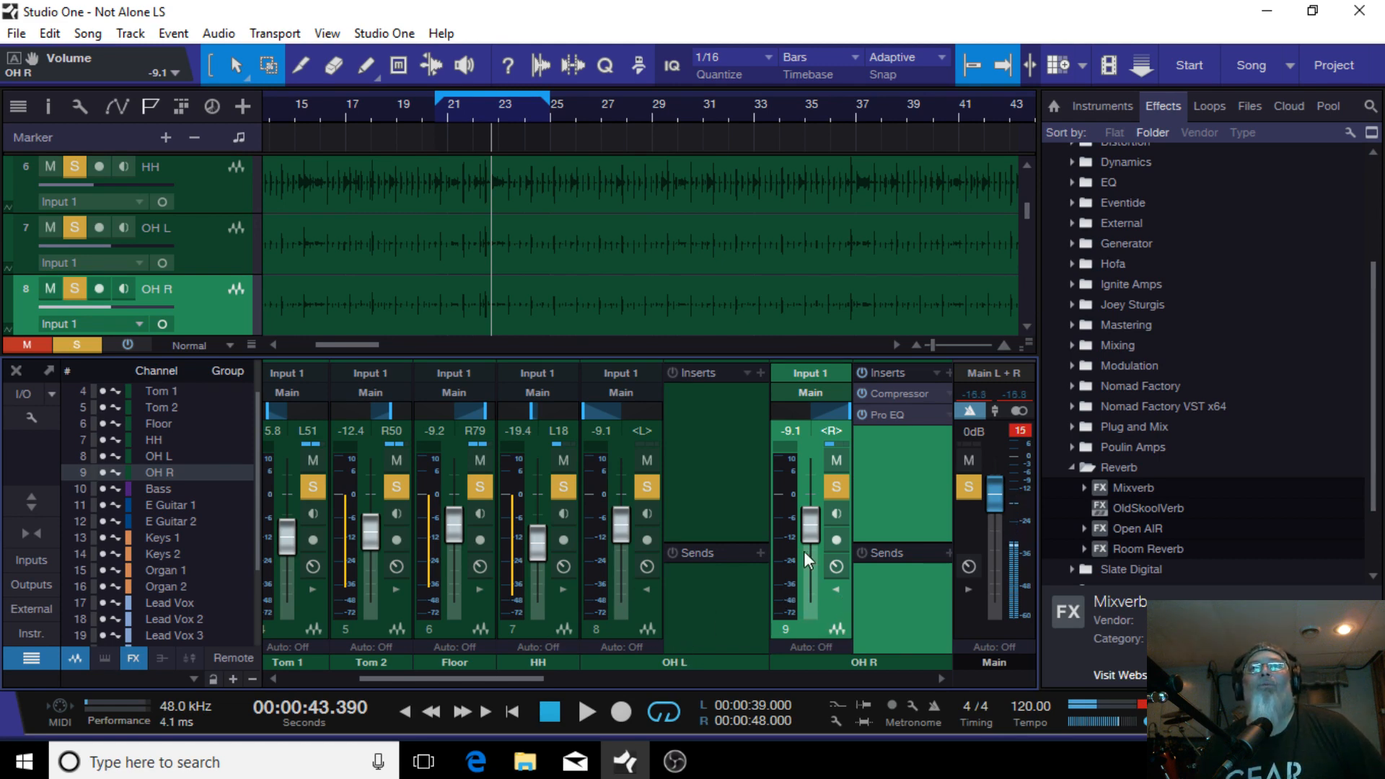
{"action": "left_click_drag", "start_coordinate": [813, 526], "coordinate": [818, 529]}
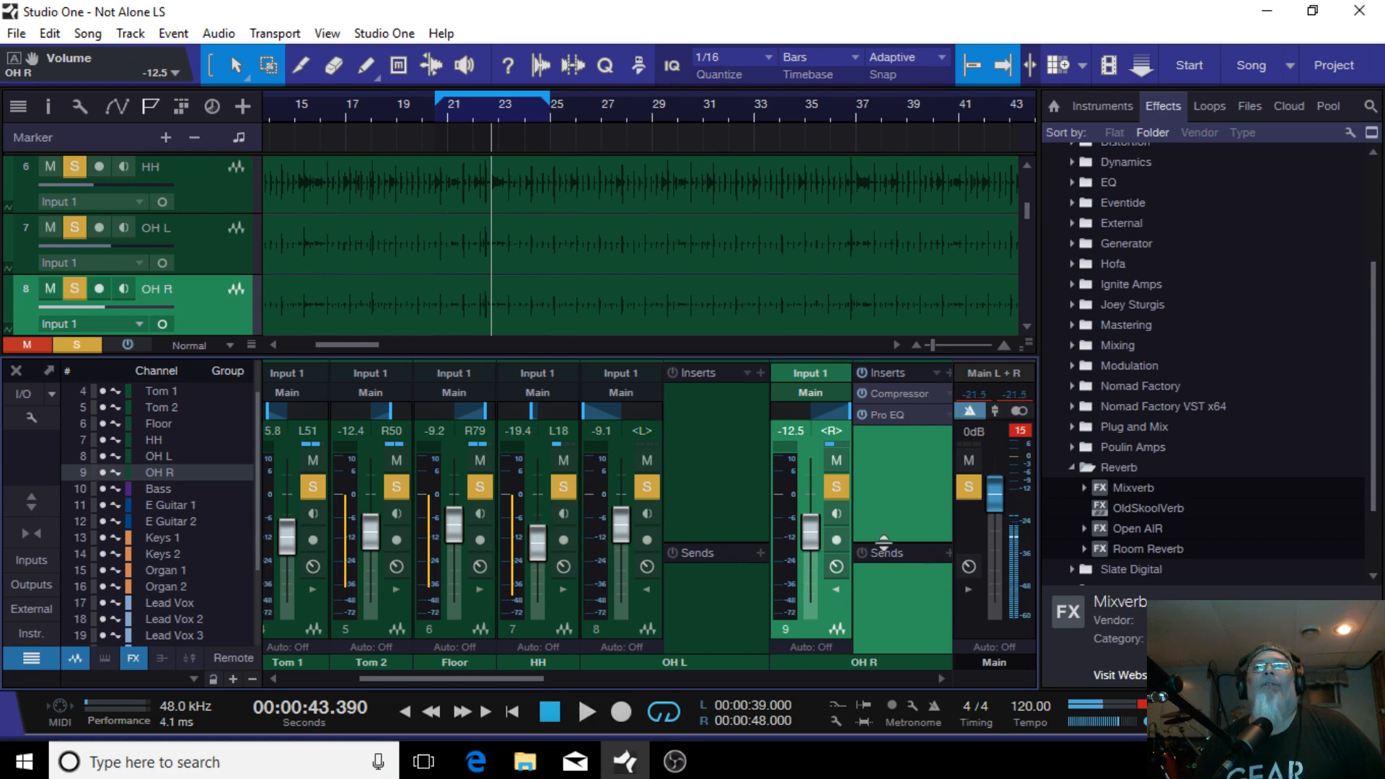
Step: Clear the existing solos and solo only the OH L and OH R channels
{"action": "left_click", "coordinate": [967, 493]}
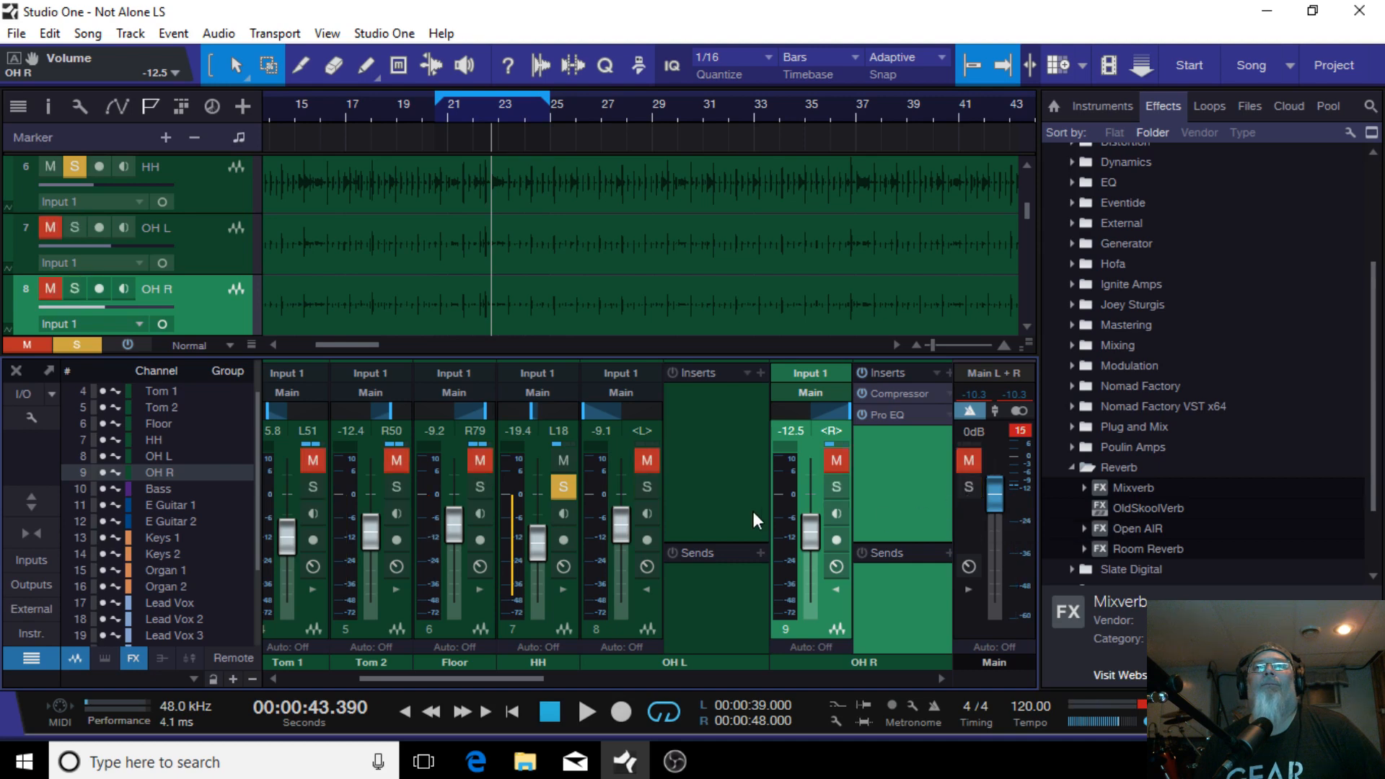
{"action": "left_click", "coordinate": [555, 490]}
{"action": "left_click", "coordinate": [644, 486]}
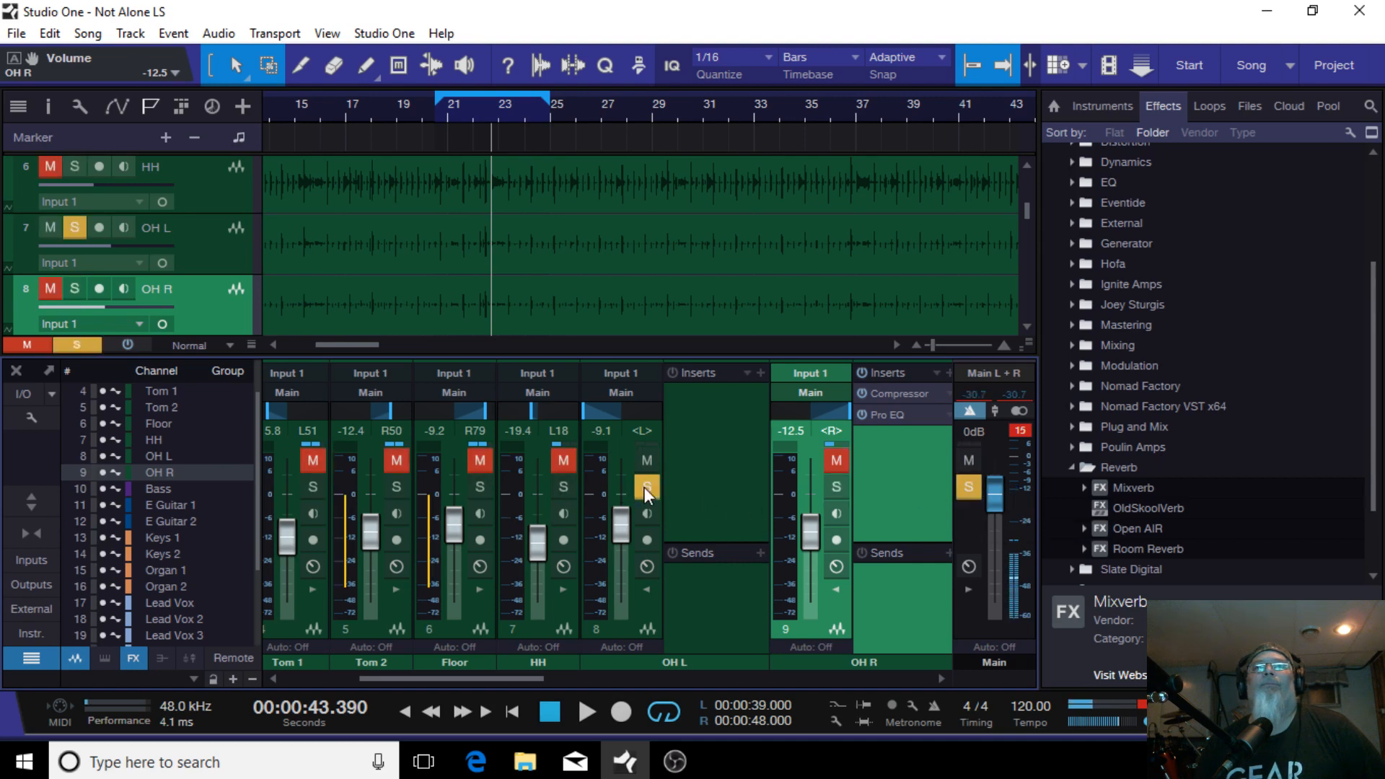
{"action": "left_click", "coordinate": [835, 486]}
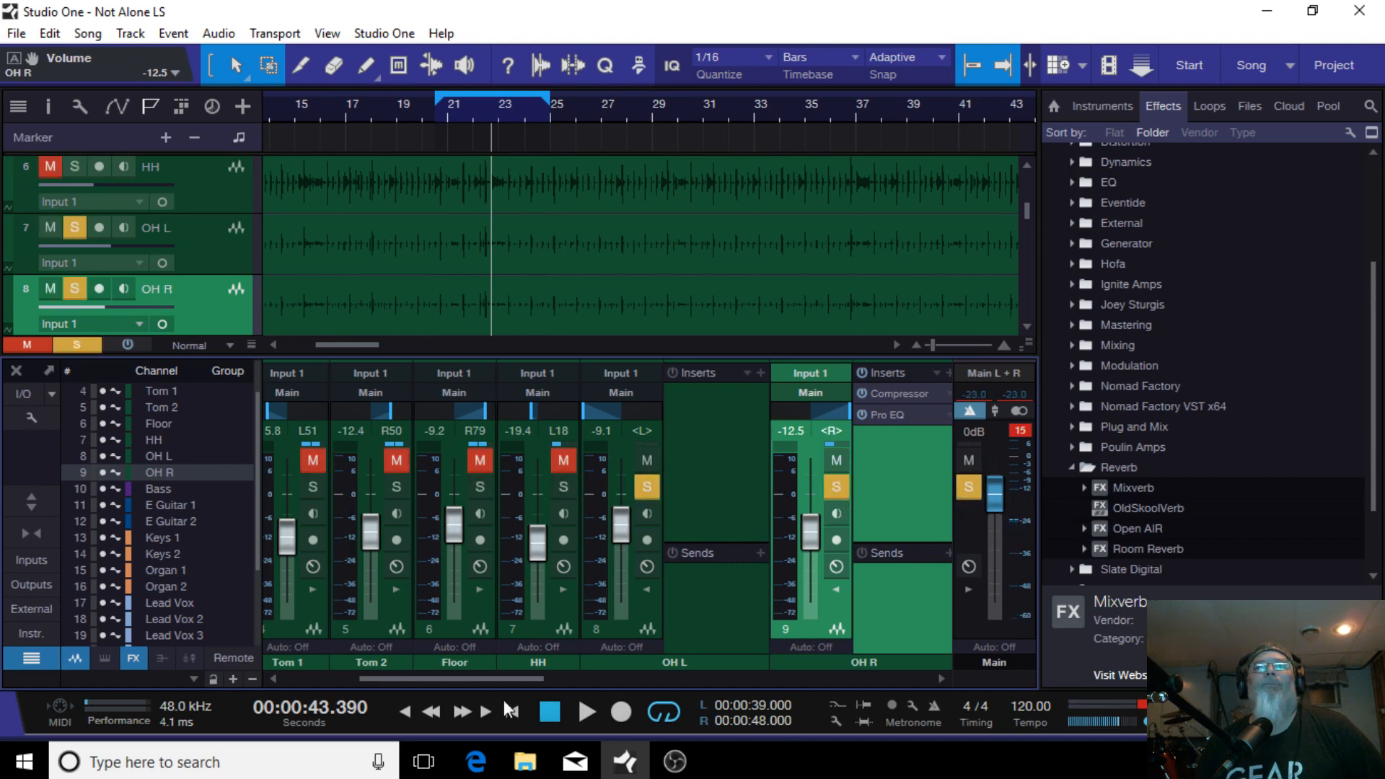
Step: Select both overhead channels and lower their faders together to -27.7 and -31.1 dB
{"action": "left_click_drag", "start_coordinate": [477, 678], "coordinate": [439, 665]}
{"action": "left_click", "coordinate": [935, 488]}
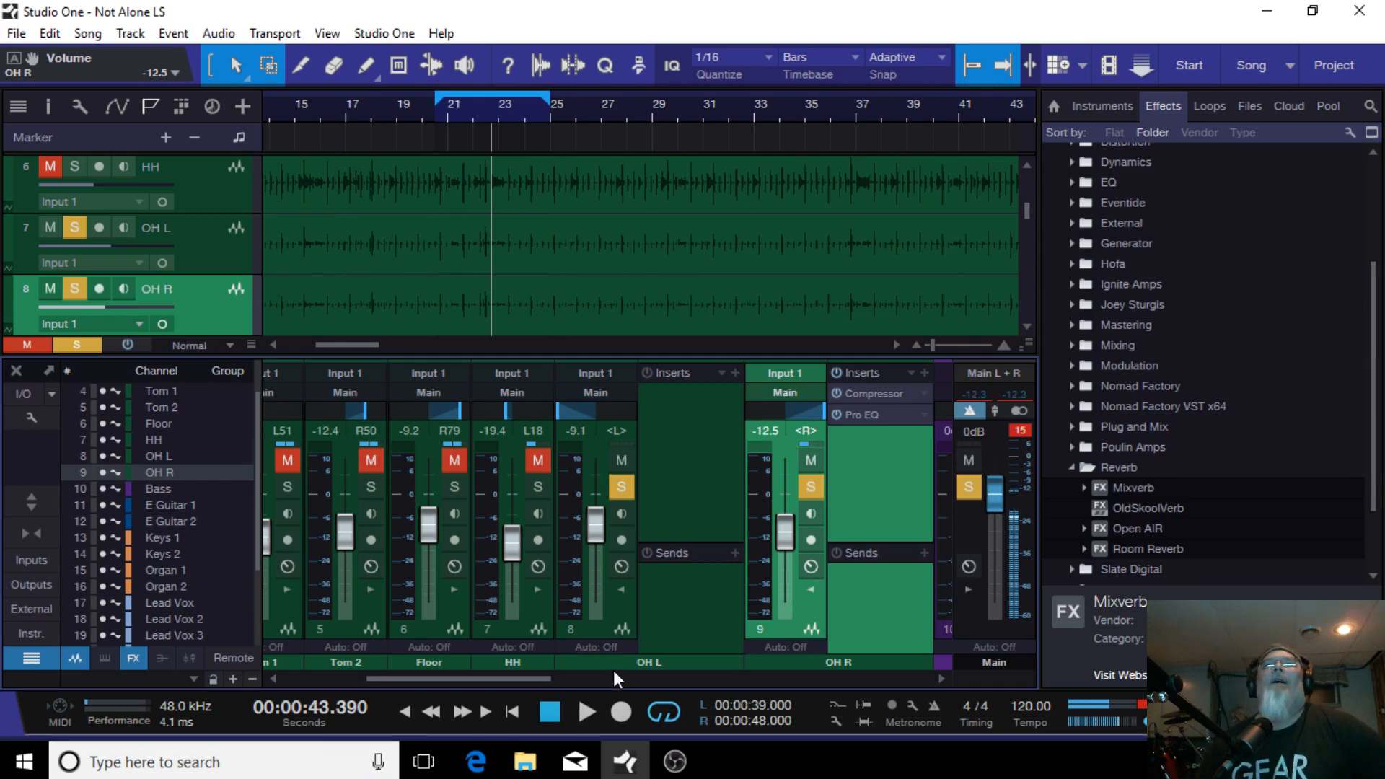
{"action": "left_click", "coordinate": [620, 588]}
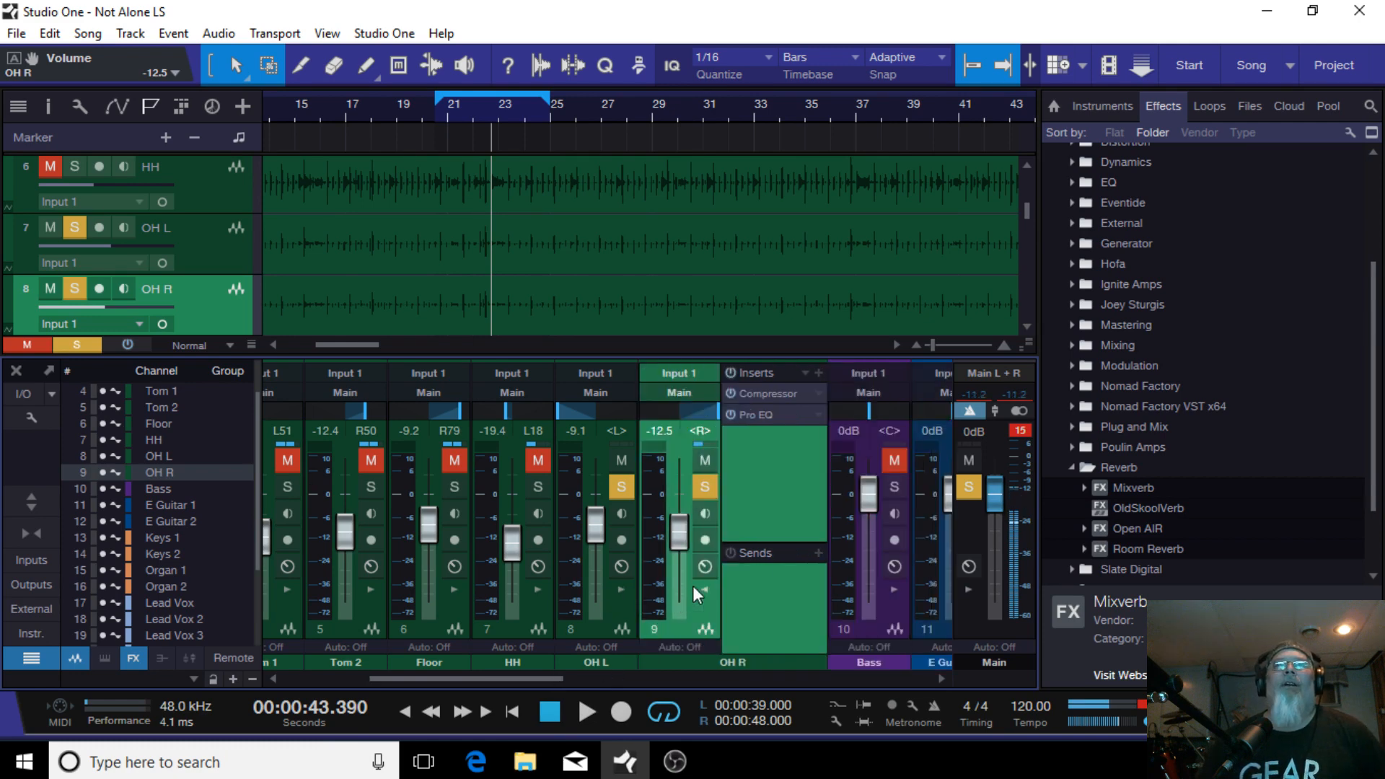
{"action": "left_click", "coordinate": [706, 590]}
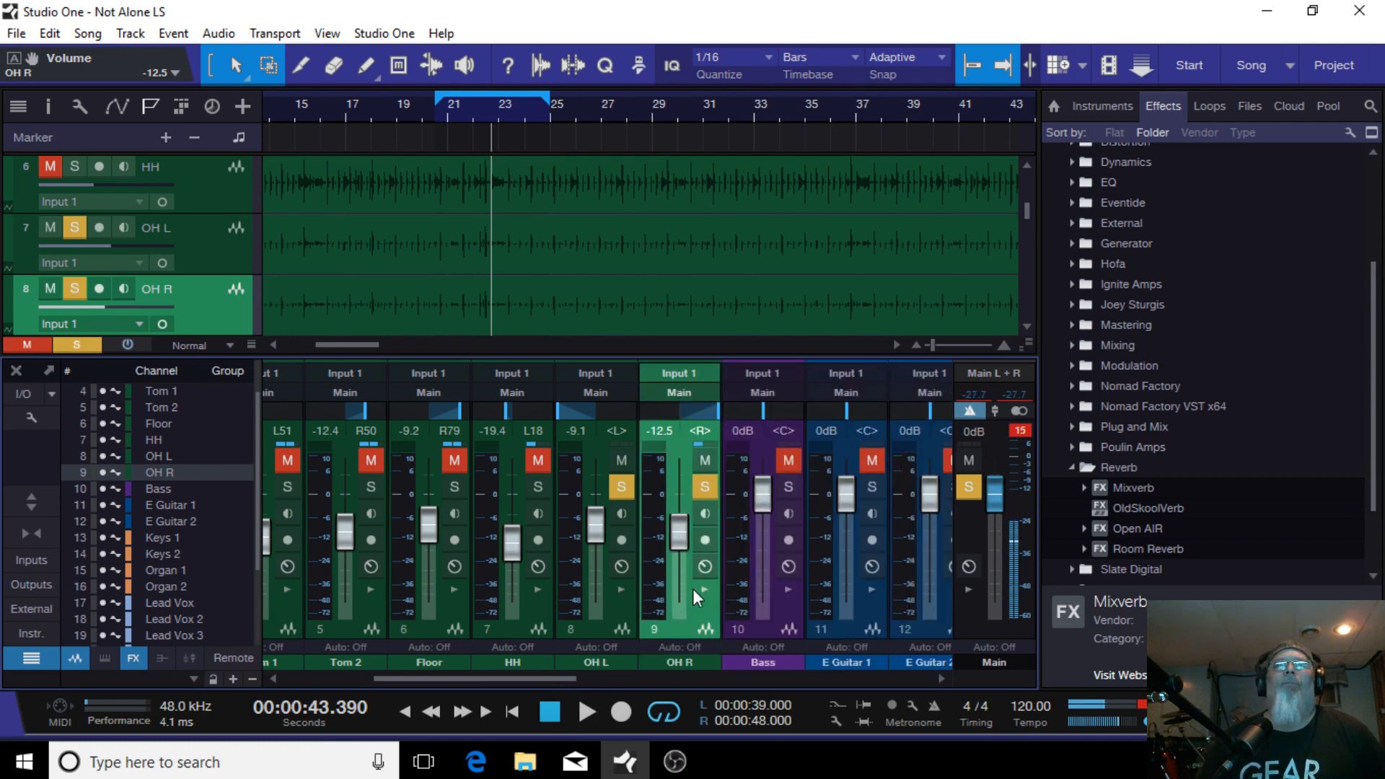
{"action": "left_click", "coordinate": [604, 616]}
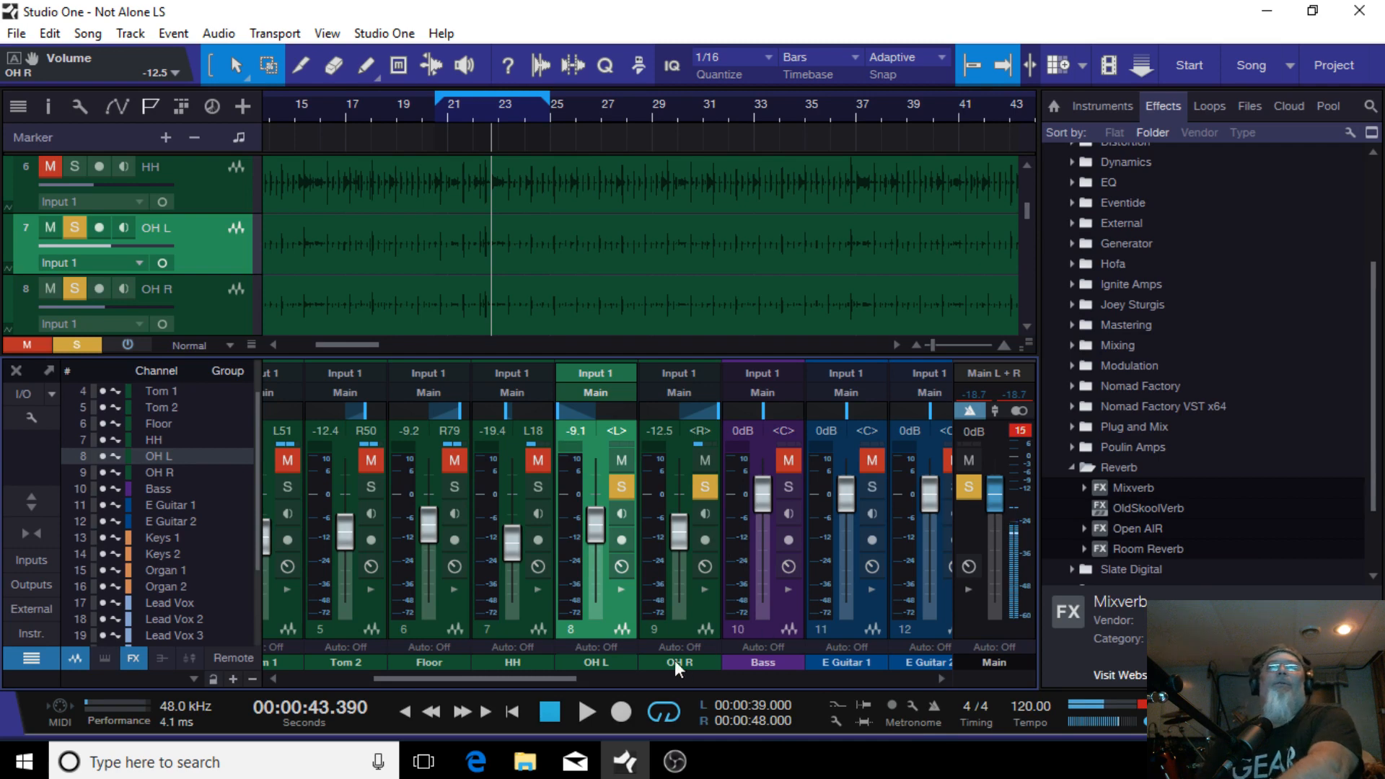
{"action": "left_click", "coordinate": [668, 631], "text": "ctrl"}
{"action": "left_click_drag", "start_coordinate": [679, 530], "coordinate": [674, 561]}
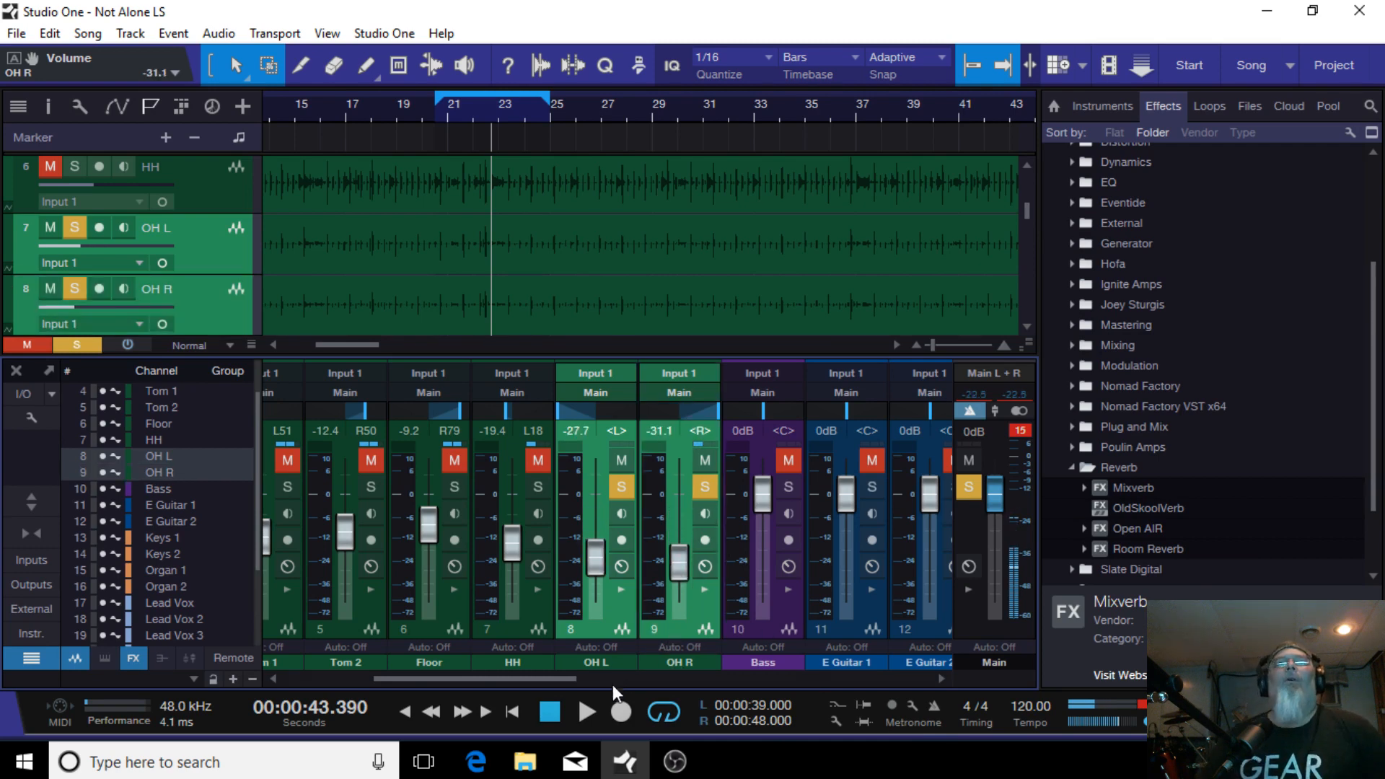
Step: Start playback and raise both overhead faders together to -3.6 and -7.0 dB
{"action": "left_click", "coordinate": [581, 711]}
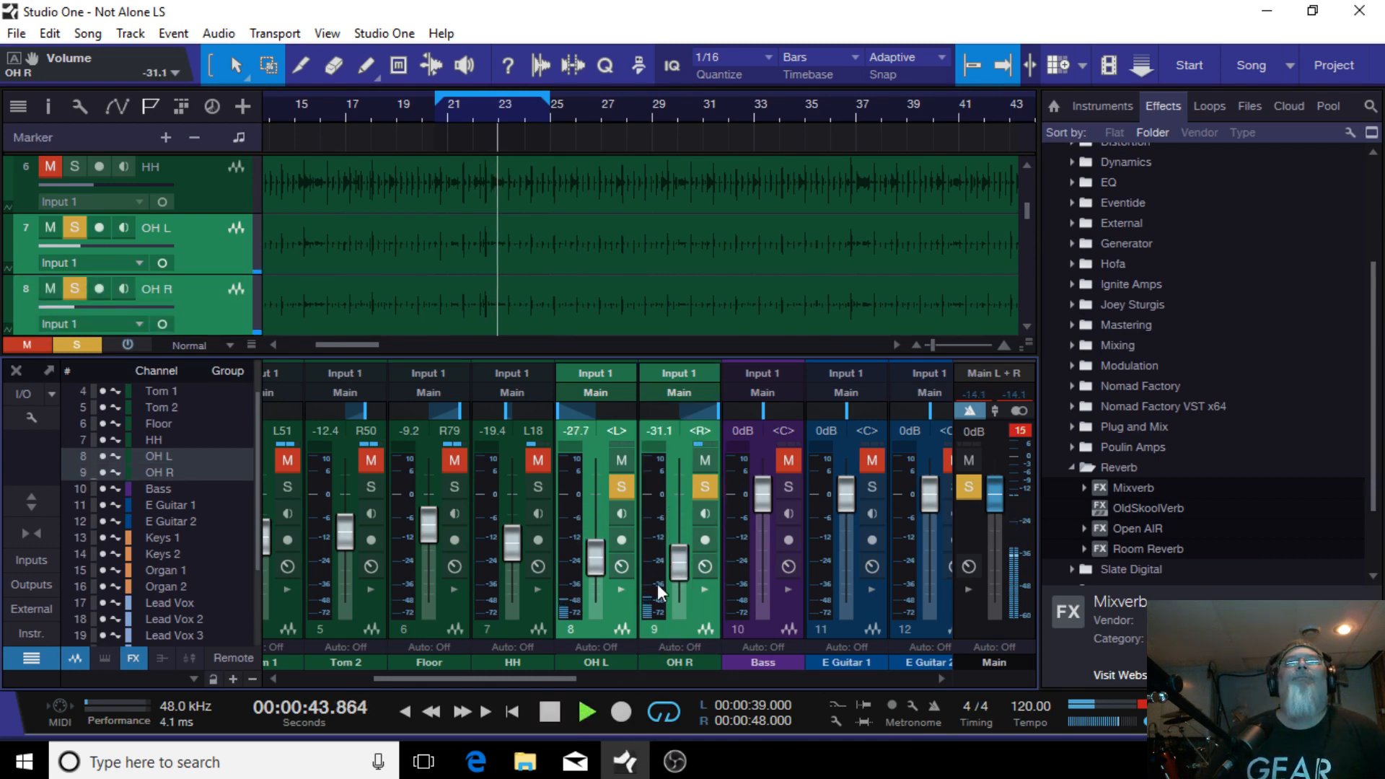
{"action": "left_click_drag", "start_coordinate": [676, 559], "coordinate": [685, 512]}
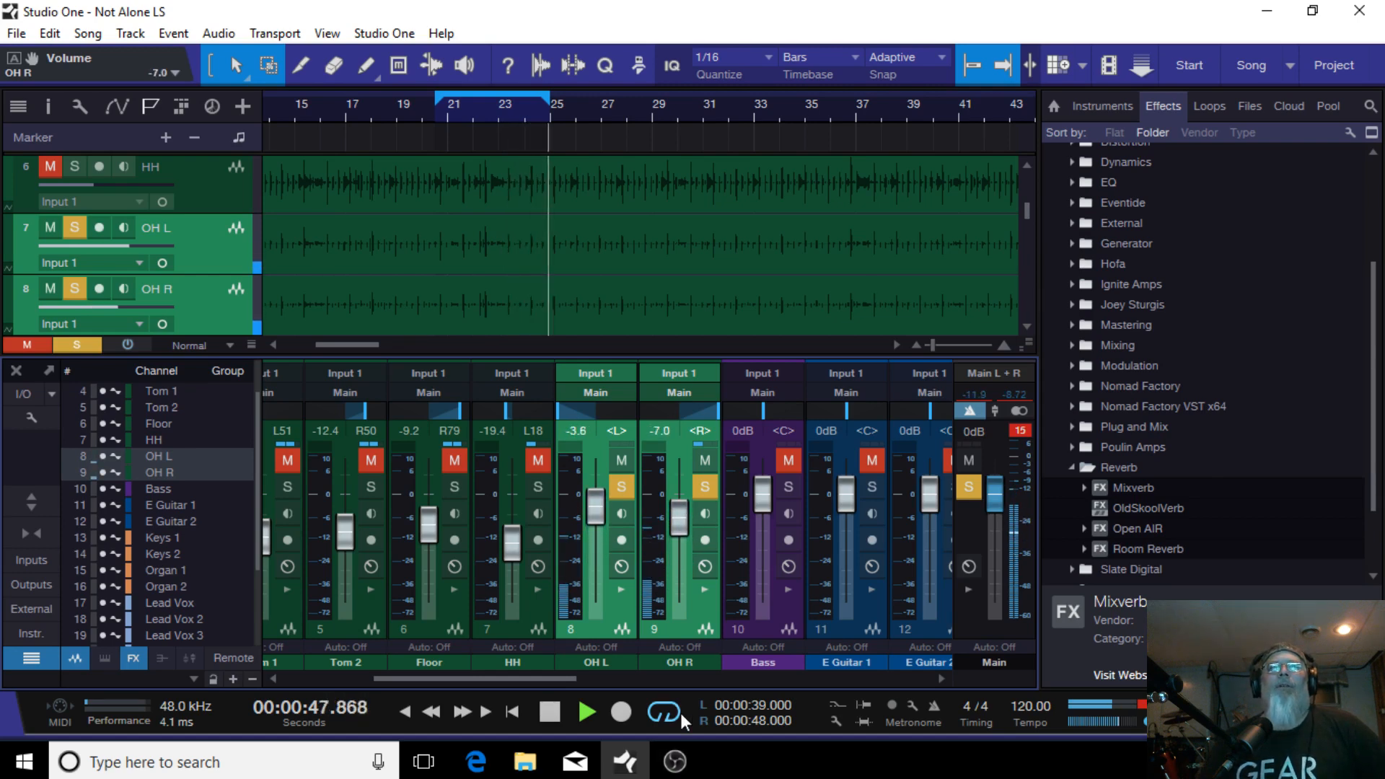
Step: Select the OH R channel alone and lower its fader to -11.7 dB
{"action": "left_click", "coordinate": [675, 625]}
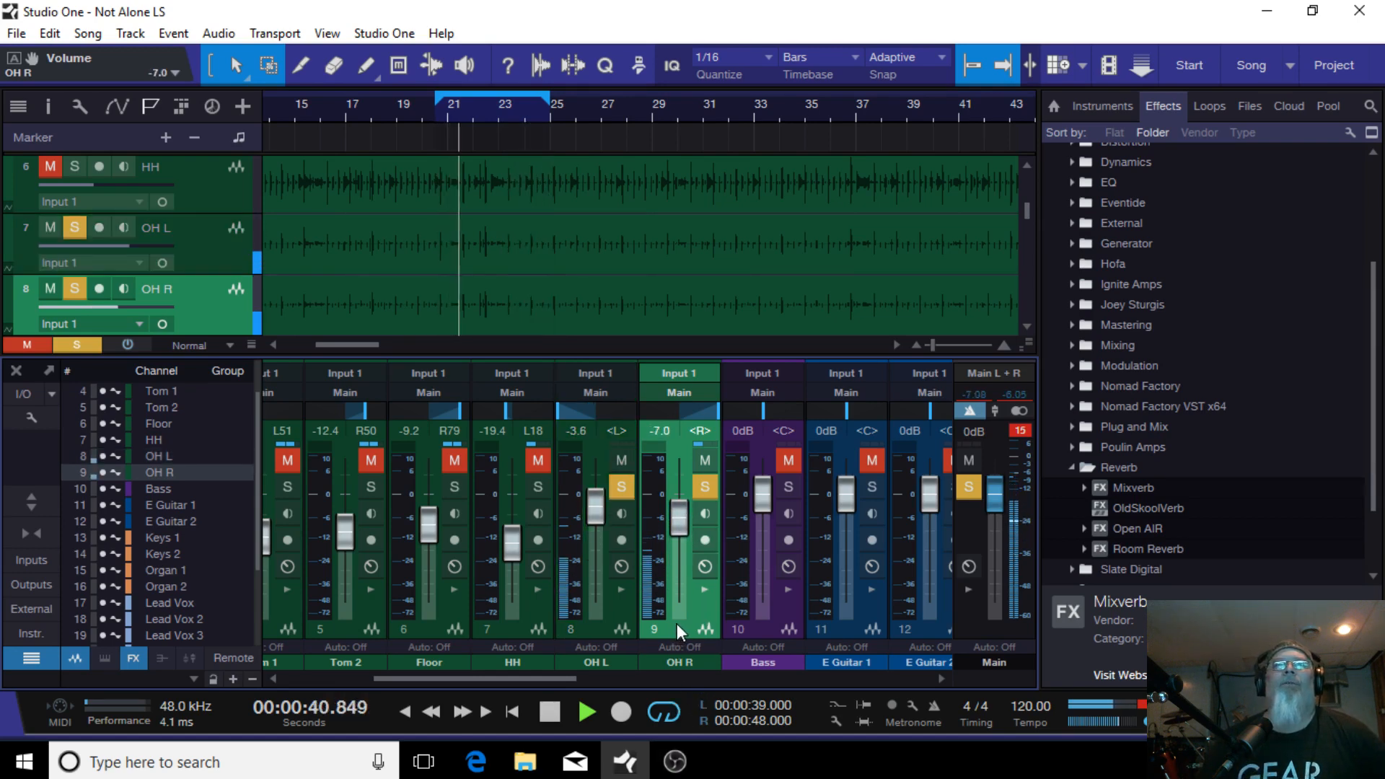
{"action": "left_click_drag", "start_coordinate": [687, 504], "coordinate": [680, 518]}
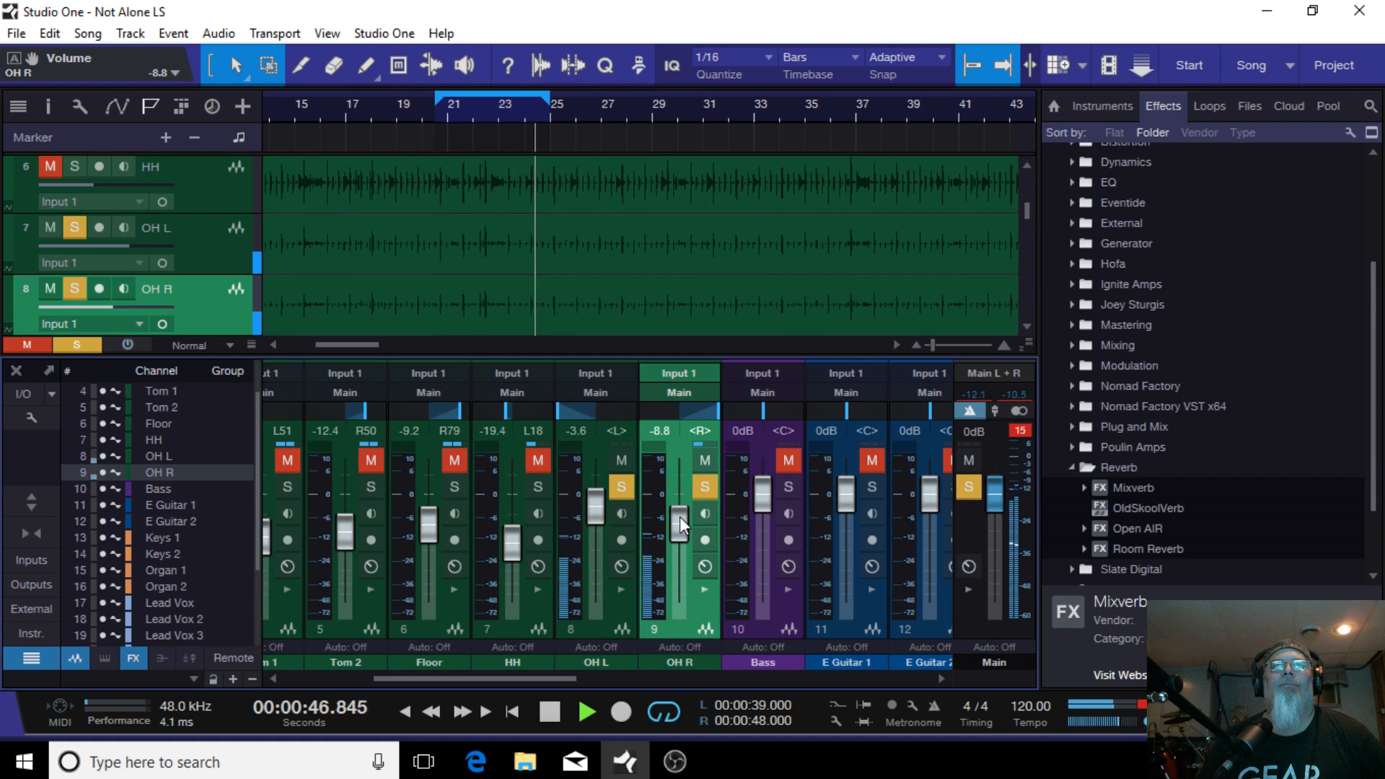
{"action": "left_click_drag", "start_coordinate": [679, 516], "coordinate": [681, 525]}
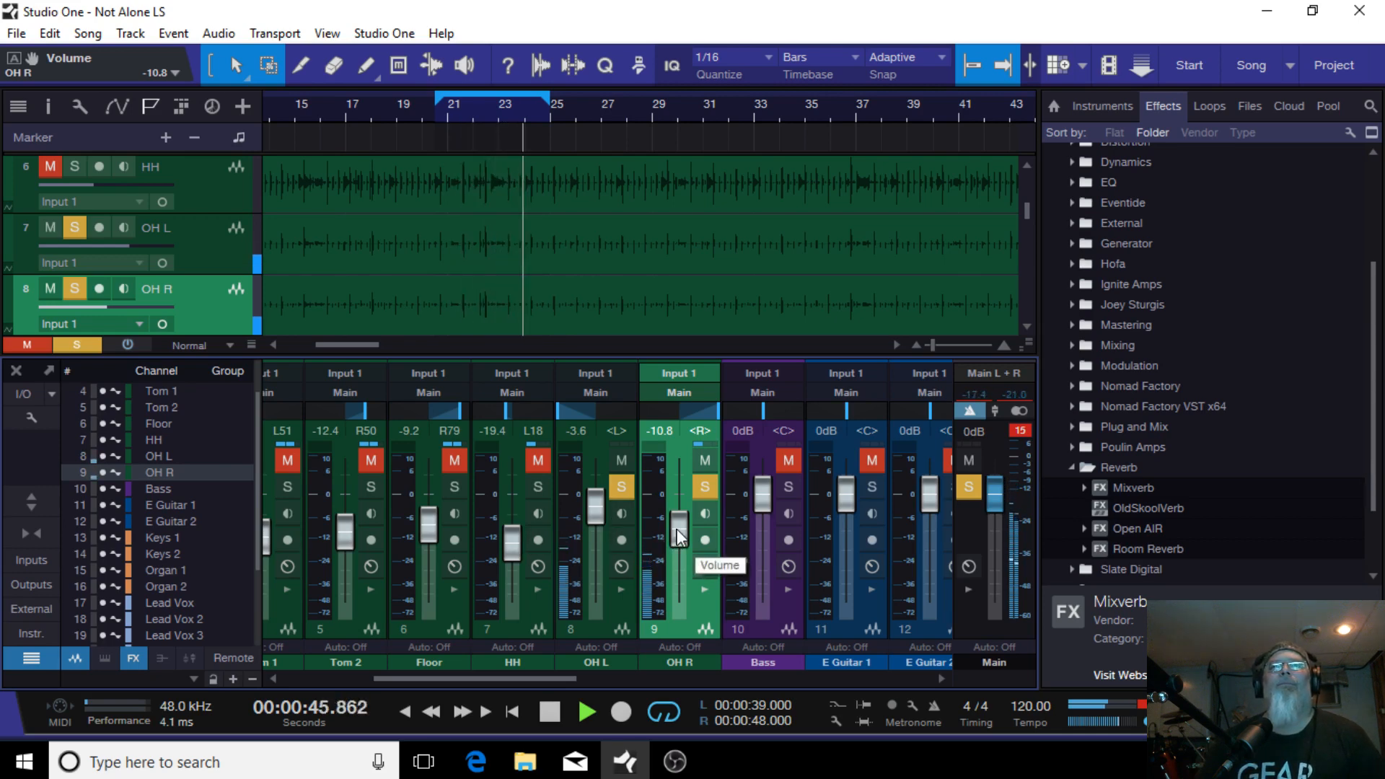
{"action": "scroll", "coordinate": [676, 529], "scroll_direction": "down", "scroll_amount": 3}
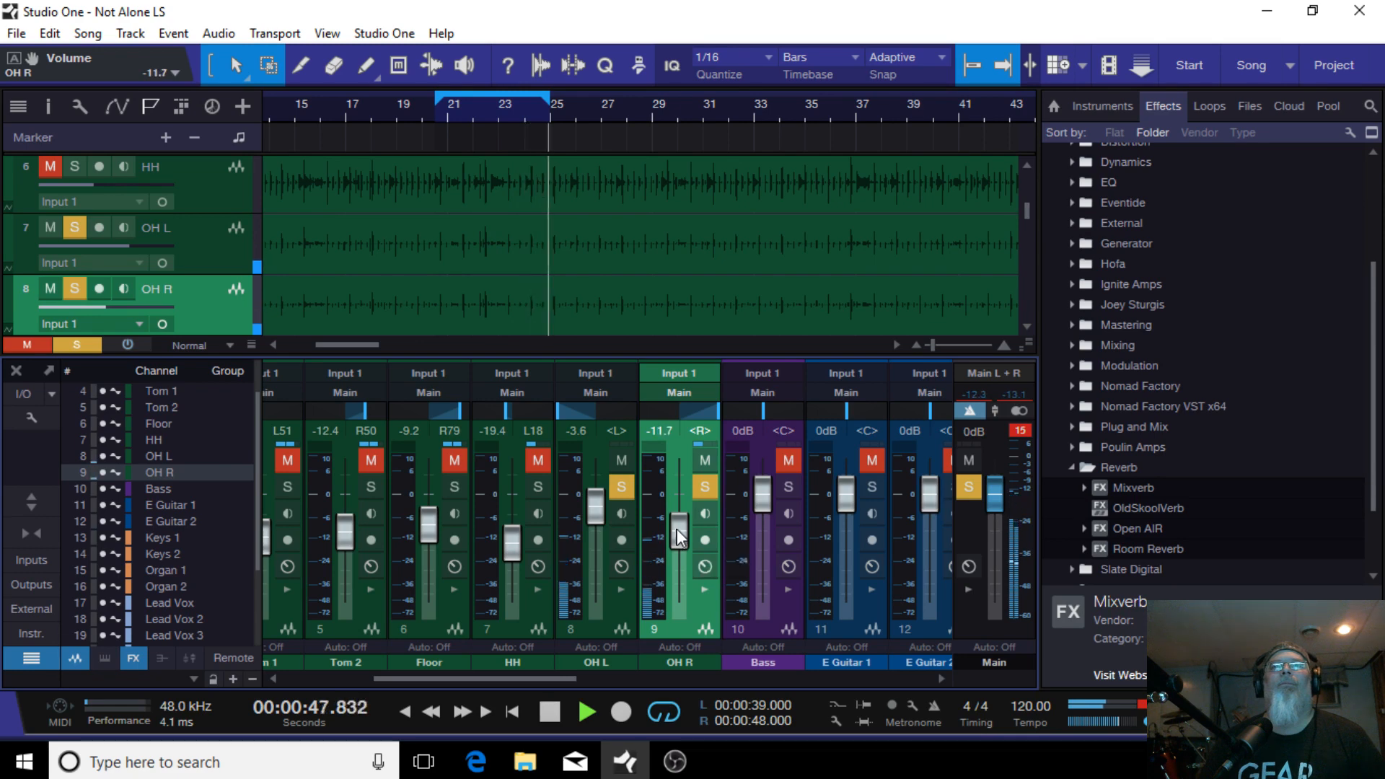
Step: Select both overhead channels and group them together
{"action": "left_click", "coordinate": [600, 630]}
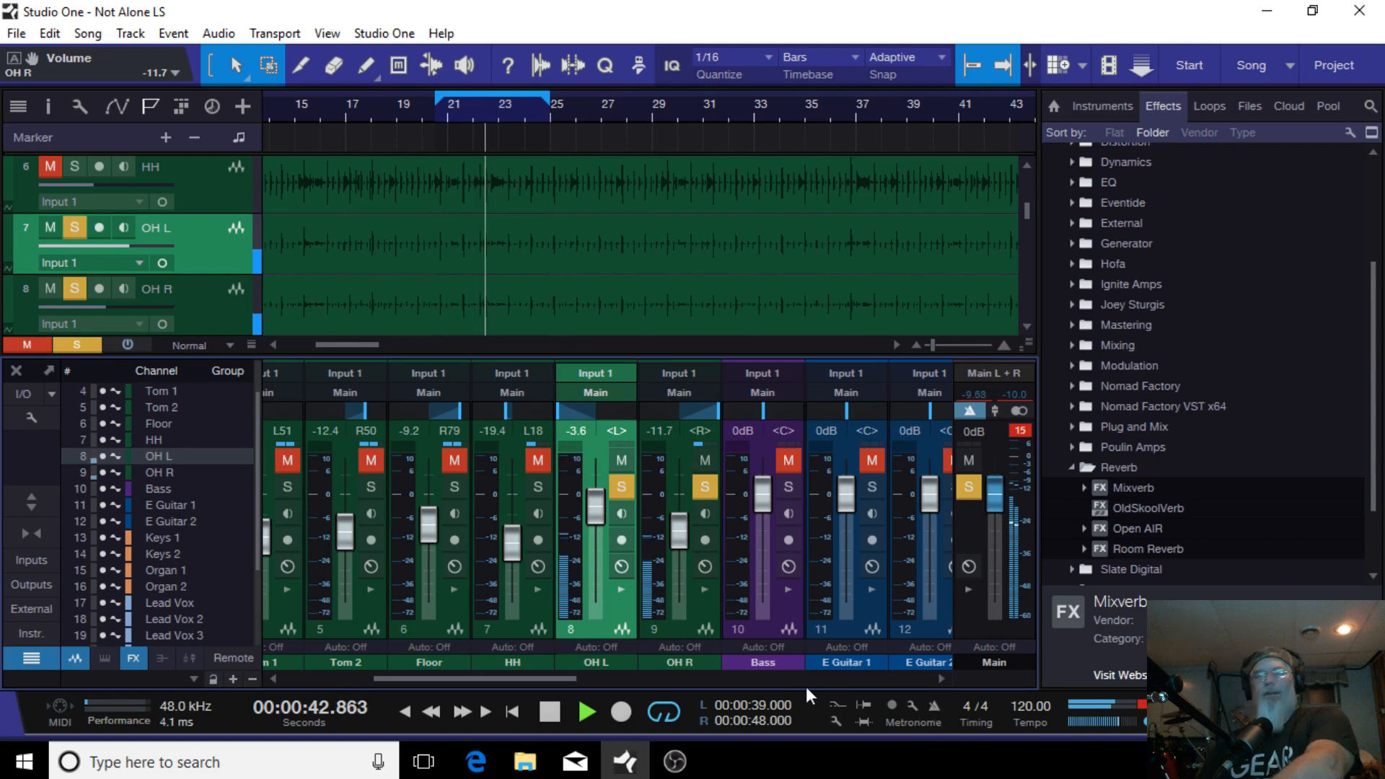
{"action": "left_click", "coordinate": [677, 633], "text": "ctrl"}
{"action": "right_click", "coordinate": [677, 633]}
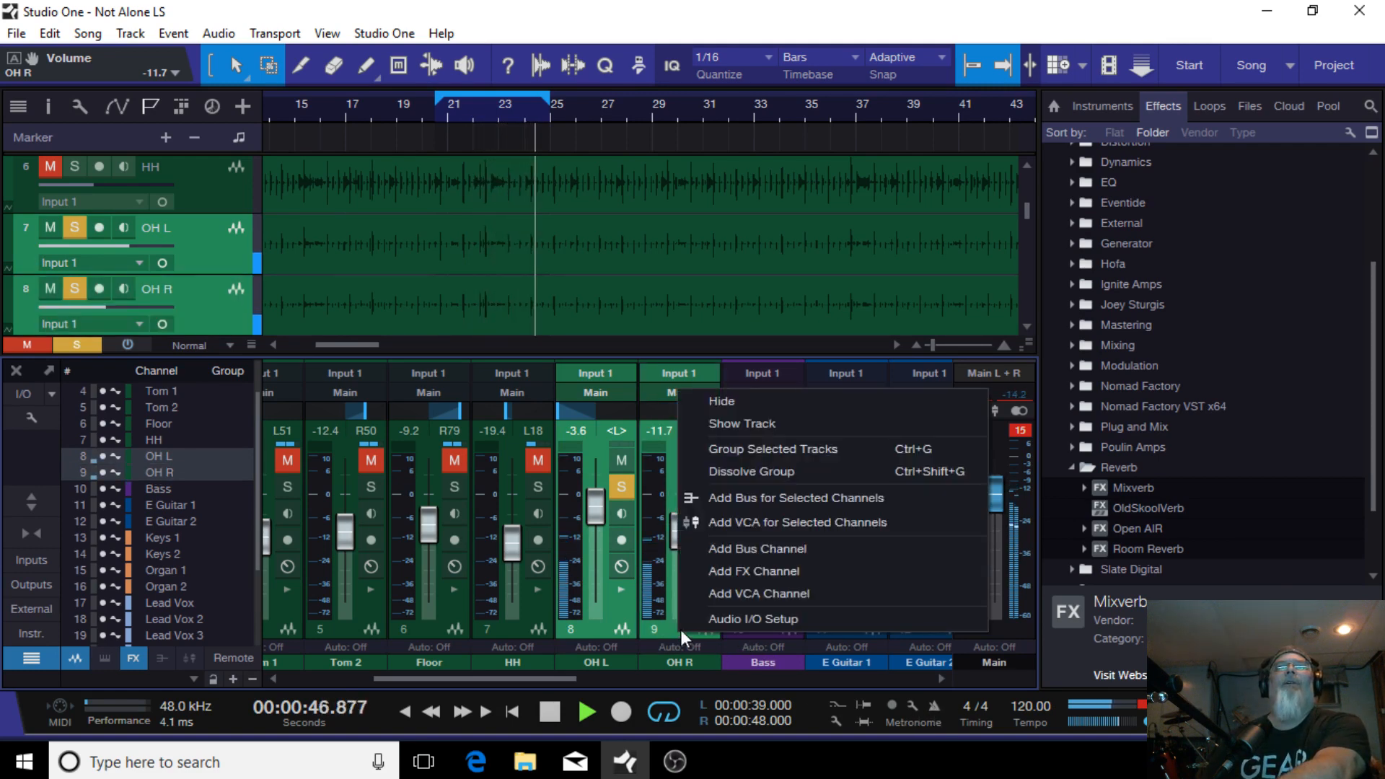
{"action": "left_click", "coordinate": [771, 447]}
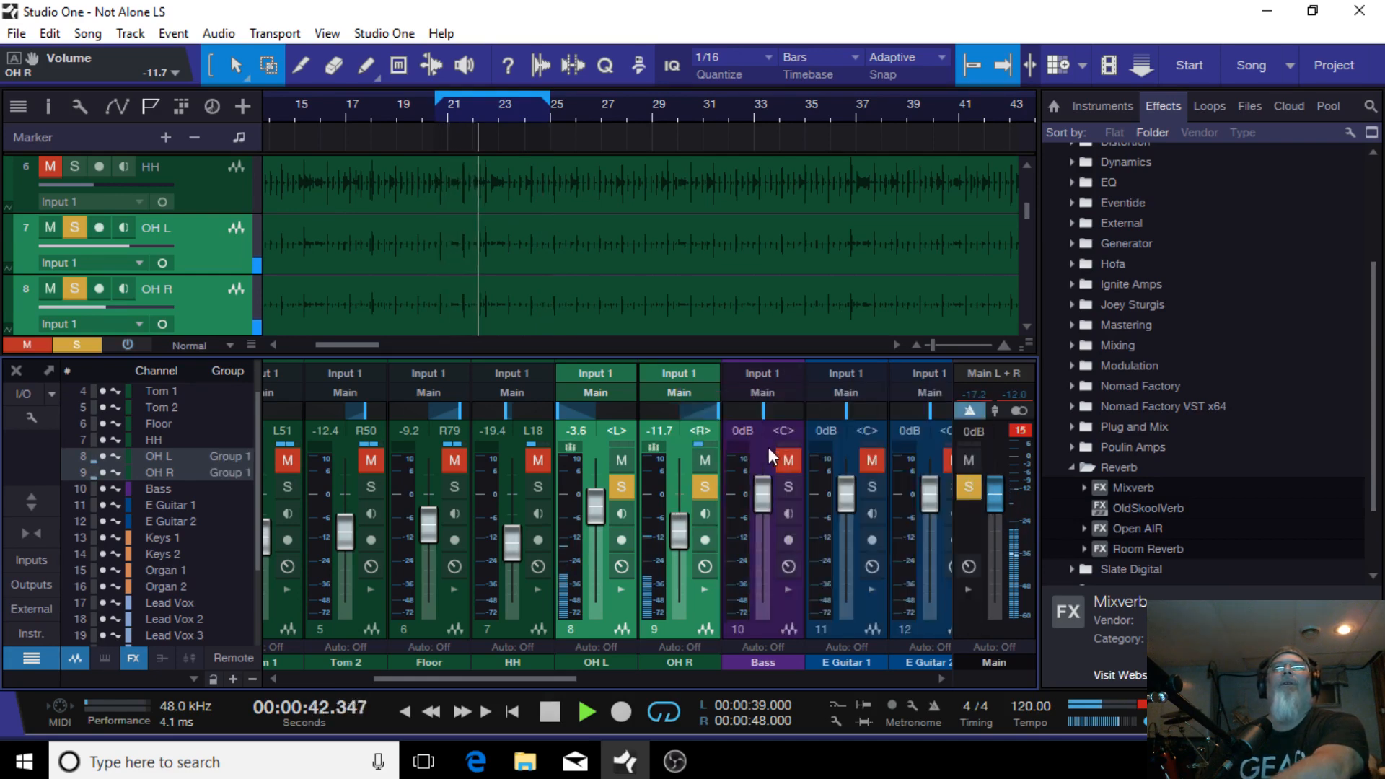
Step: Expand both overhead channels and copy the Compressor and Pro EQ inserts from OH R onto OH L
{"action": "left_click", "coordinate": [705, 589]}
{"action": "left_click", "coordinate": [621, 589]}
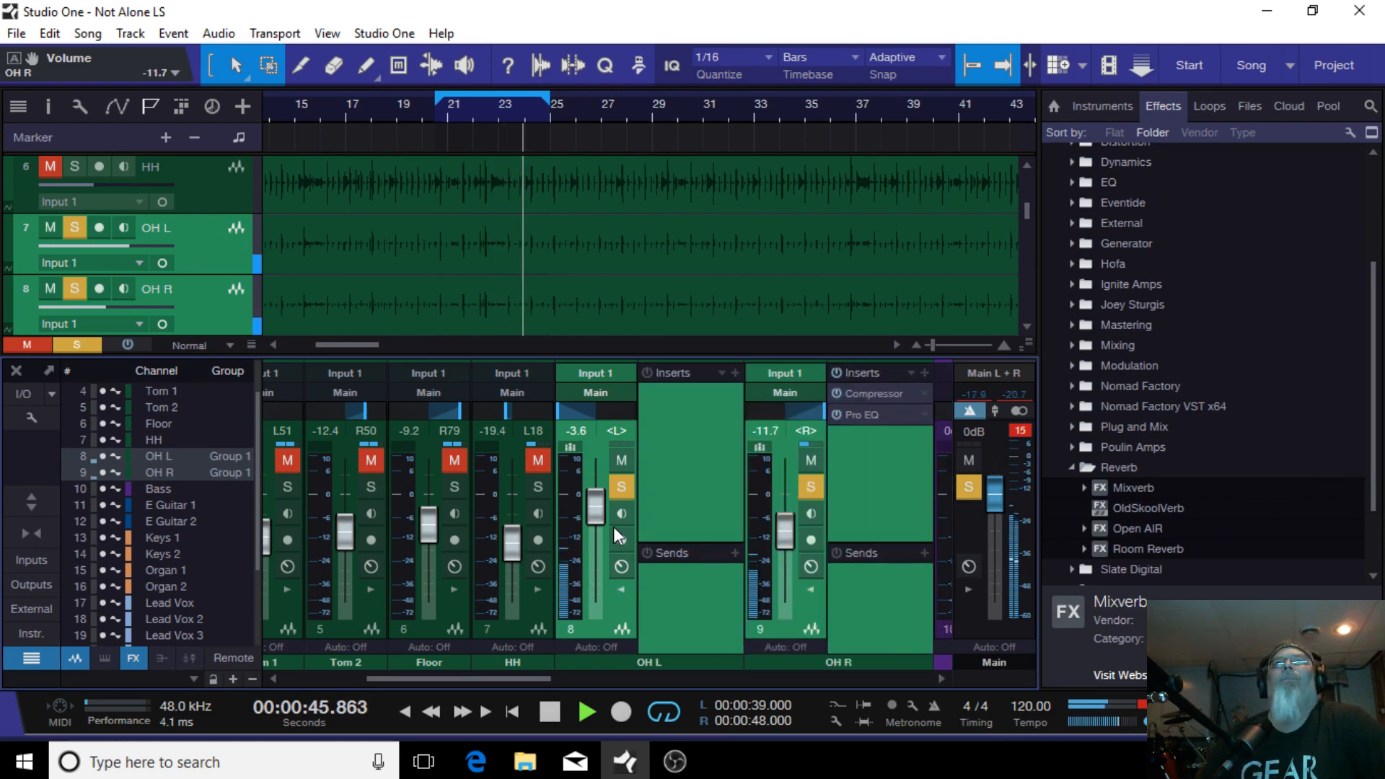
{"action": "left_click_drag", "start_coordinate": [887, 395], "coordinate": [695, 400]}
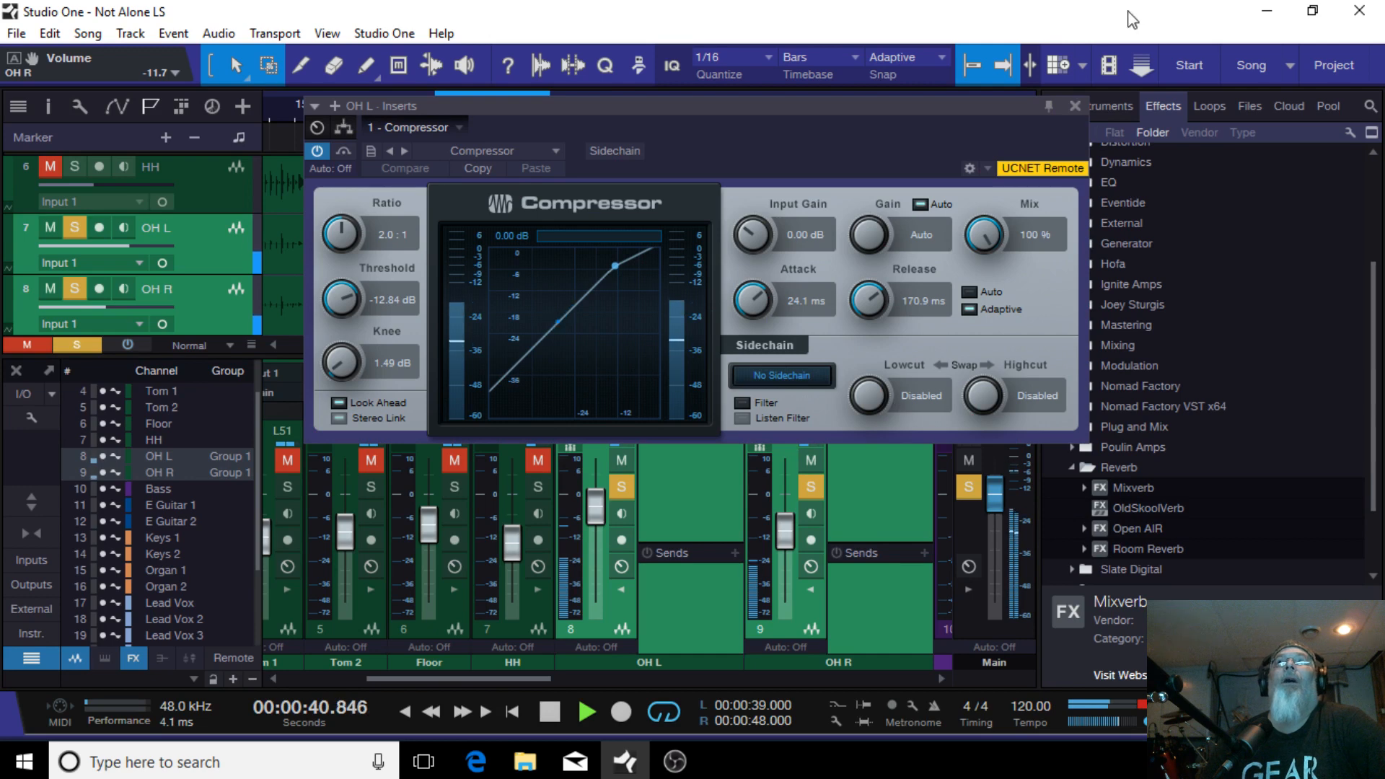
{"action": "left_click", "coordinate": [1075, 106]}
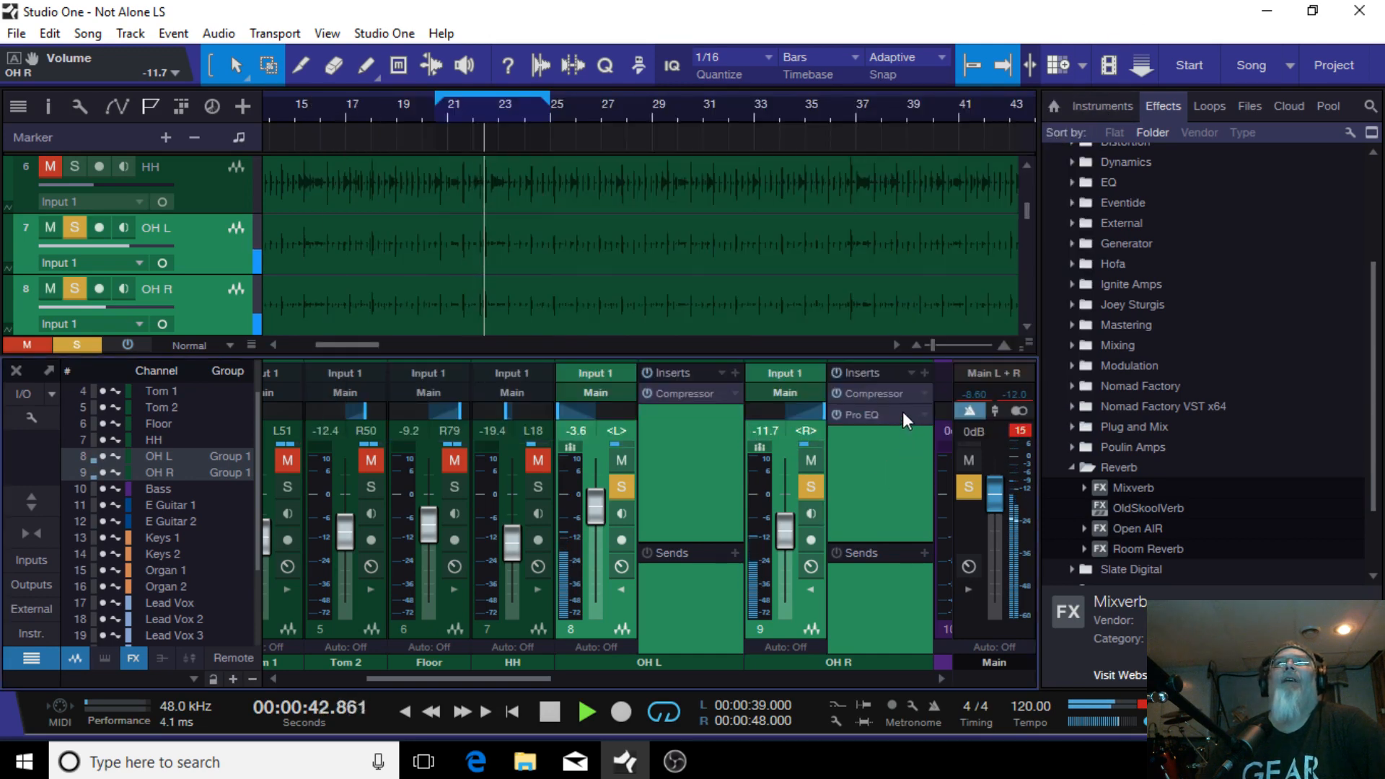
{"action": "left_click_drag", "start_coordinate": [902, 411], "coordinate": [696, 445]}
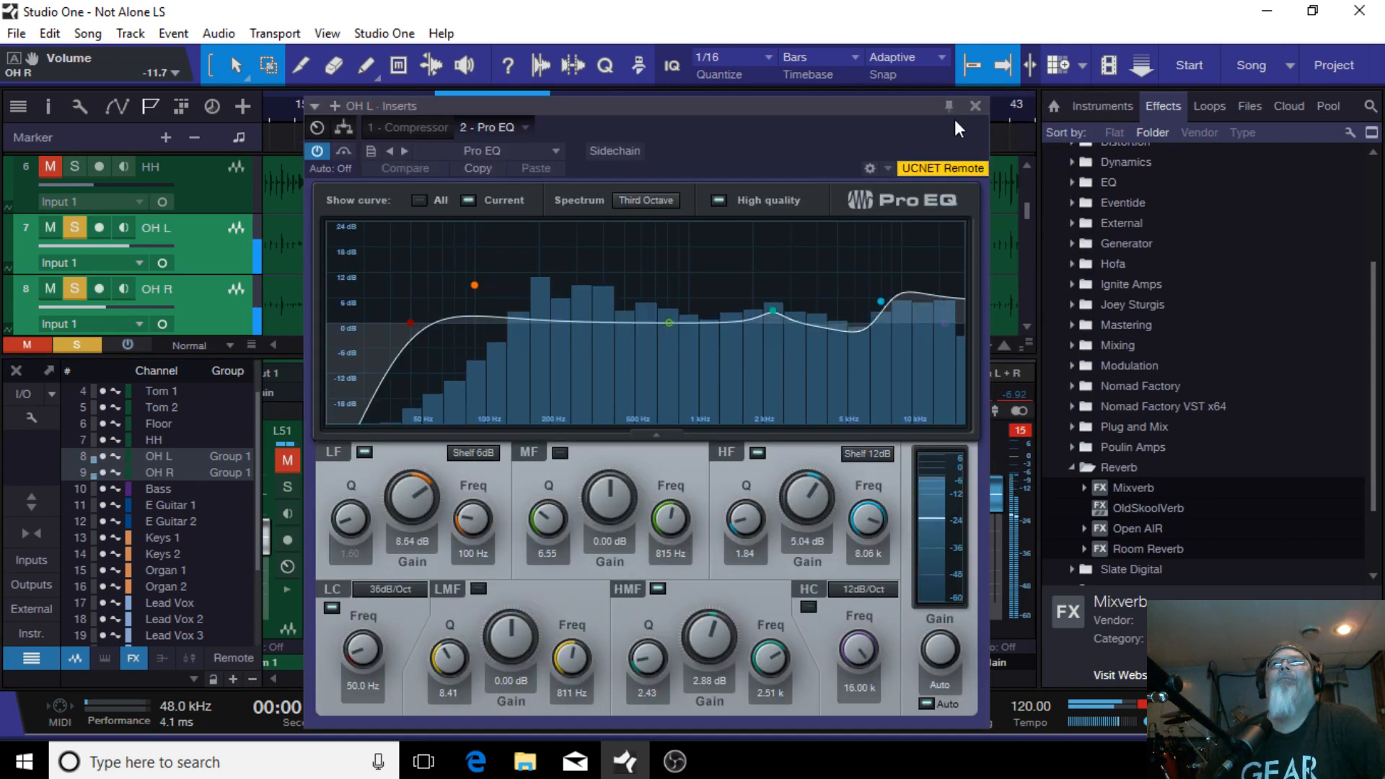
{"action": "left_click", "coordinate": [975, 106]}
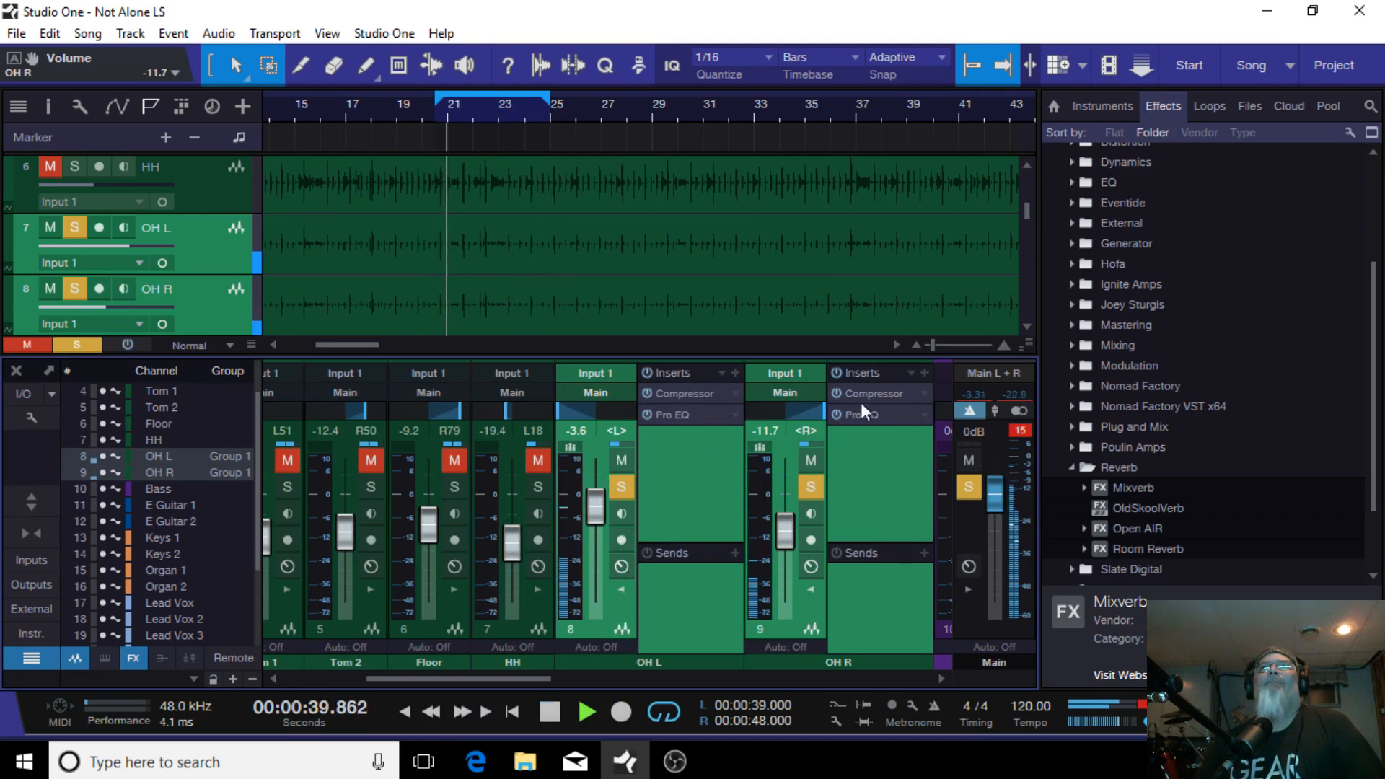
Step: Collapse the overhead channel inserts and dissolve Group 1
{"action": "left_click", "coordinate": [621, 589]}
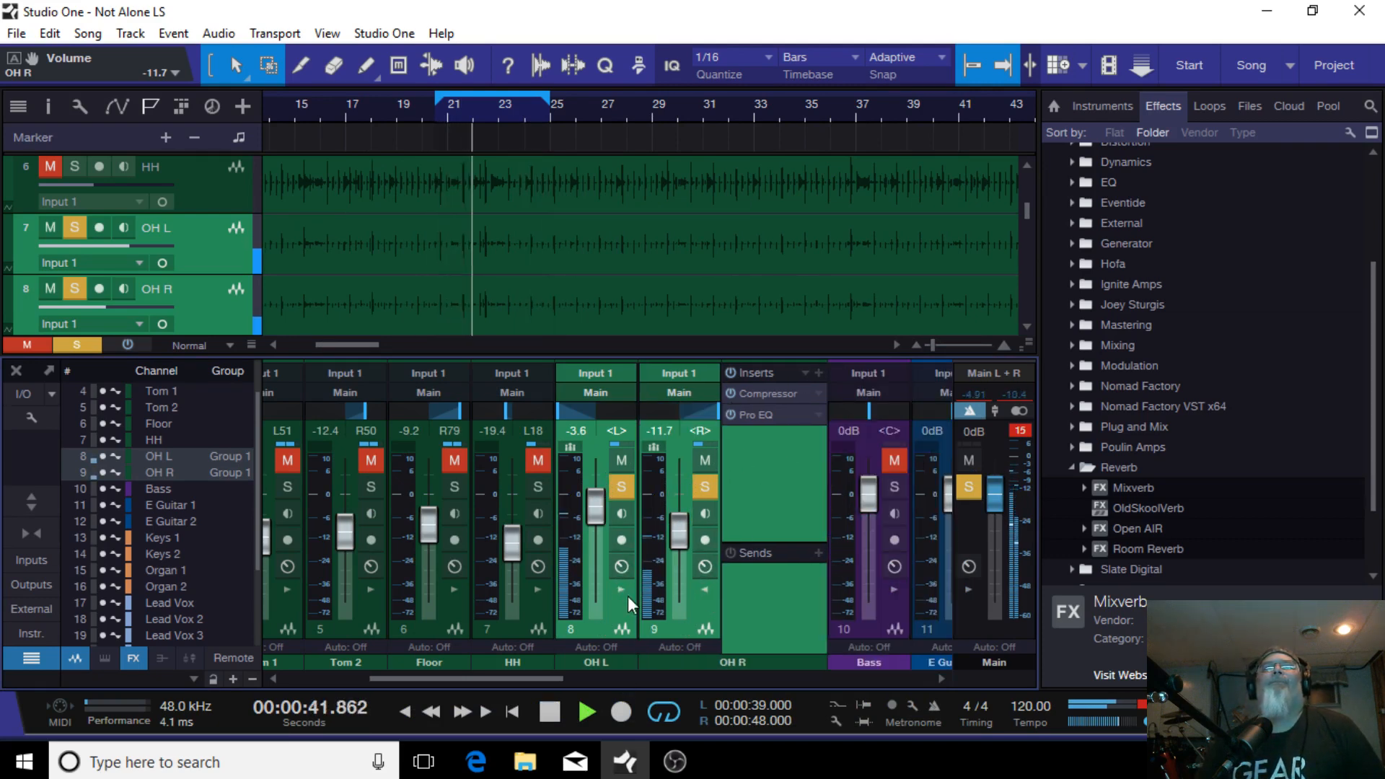
{"action": "left_click", "coordinate": [705, 588]}
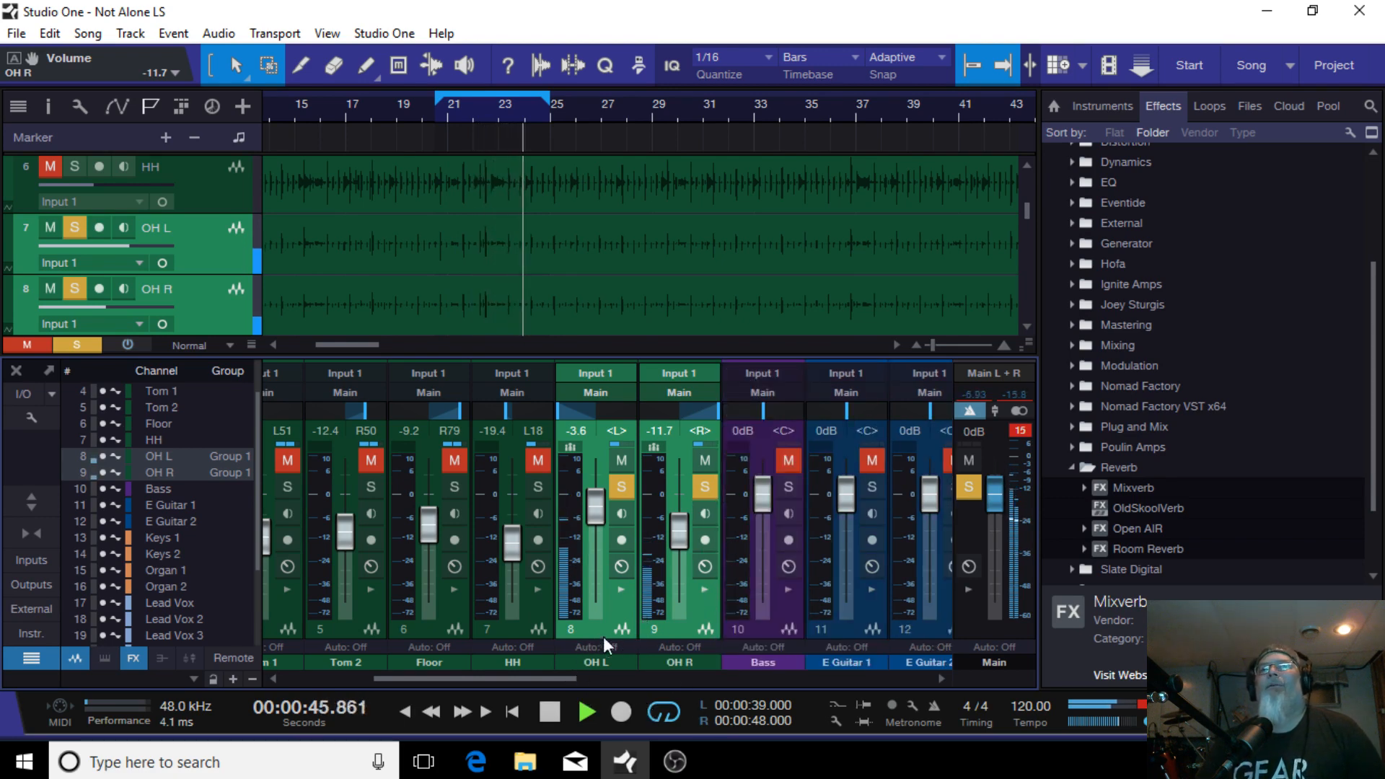
{"action": "right_click", "coordinate": [596, 634]}
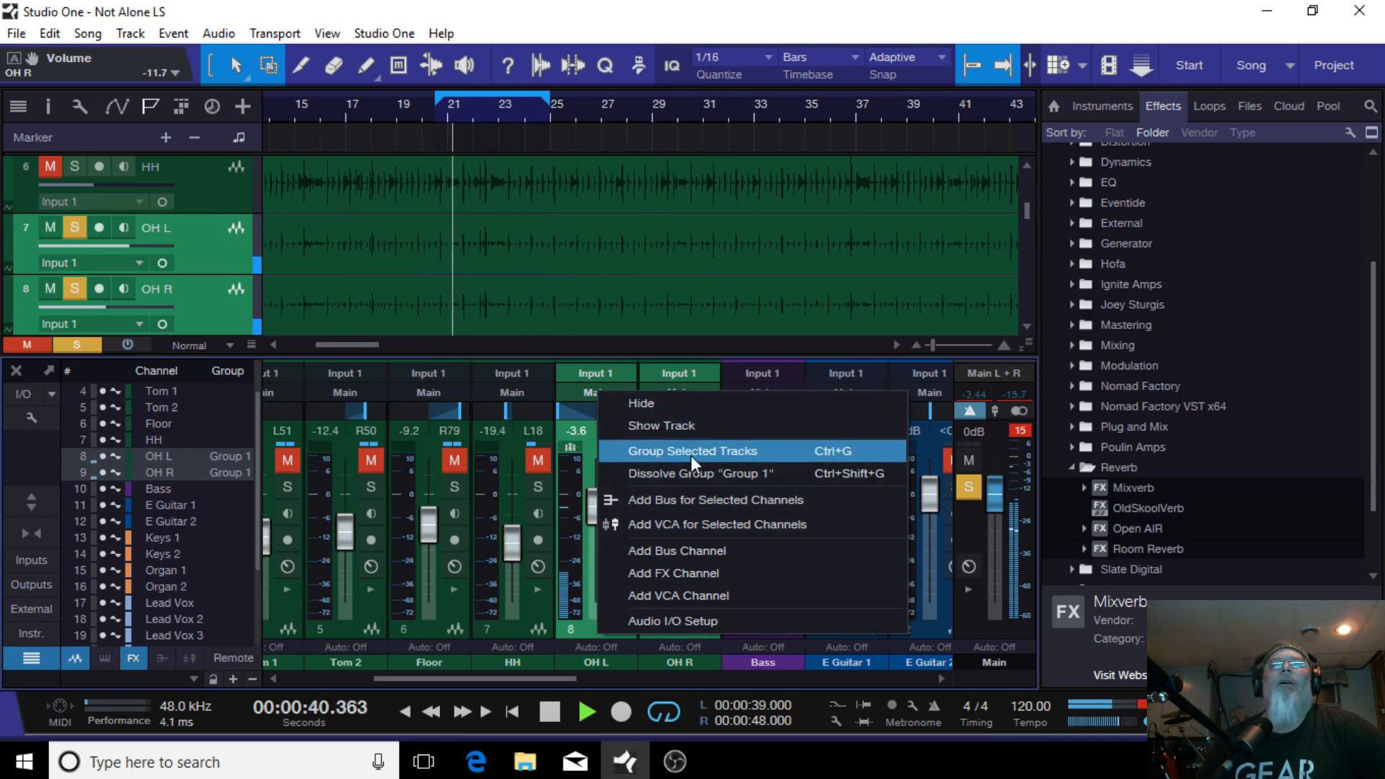
{"action": "left_click", "coordinate": [710, 475]}
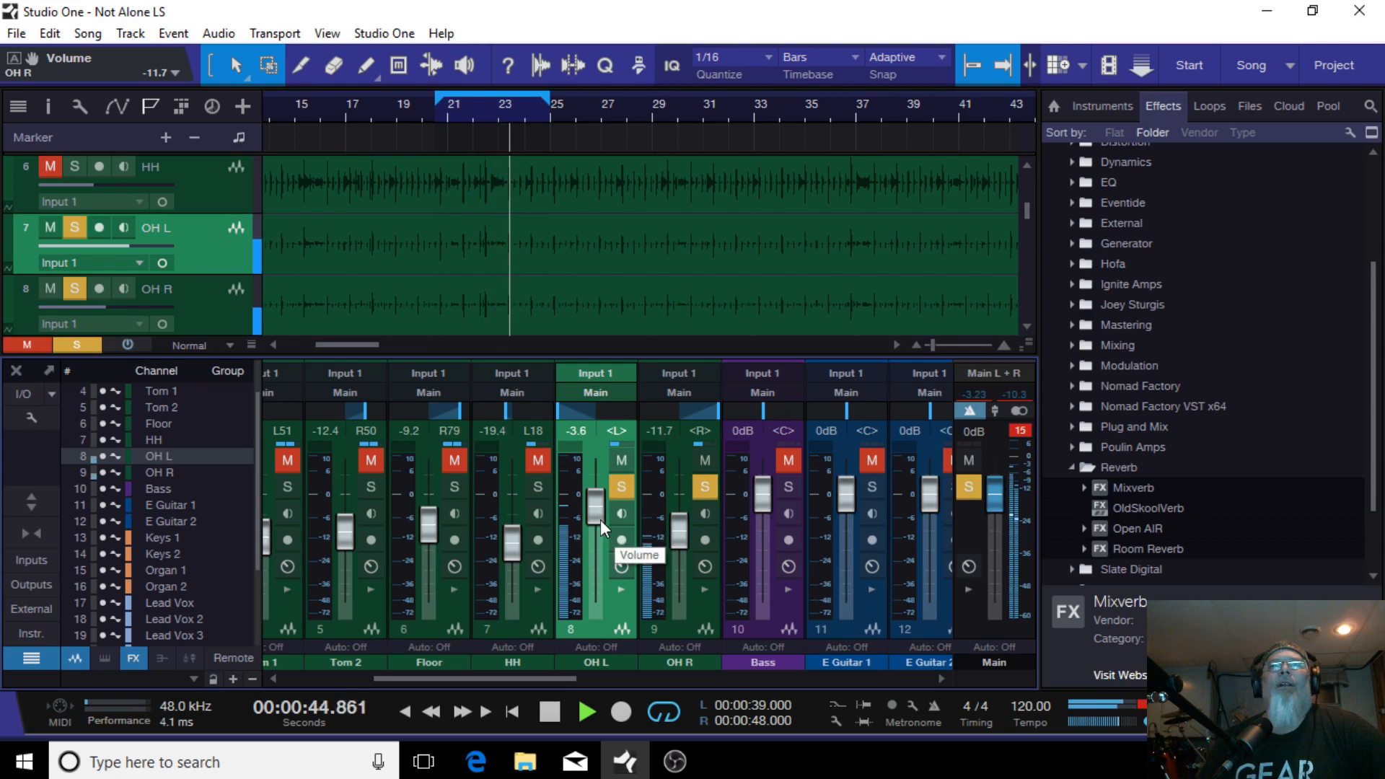
Step: Adjust the OH L fader alone to -7.9 dB during playback
{"action": "left_click_drag", "start_coordinate": [595, 517], "coordinate": [597, 535]}
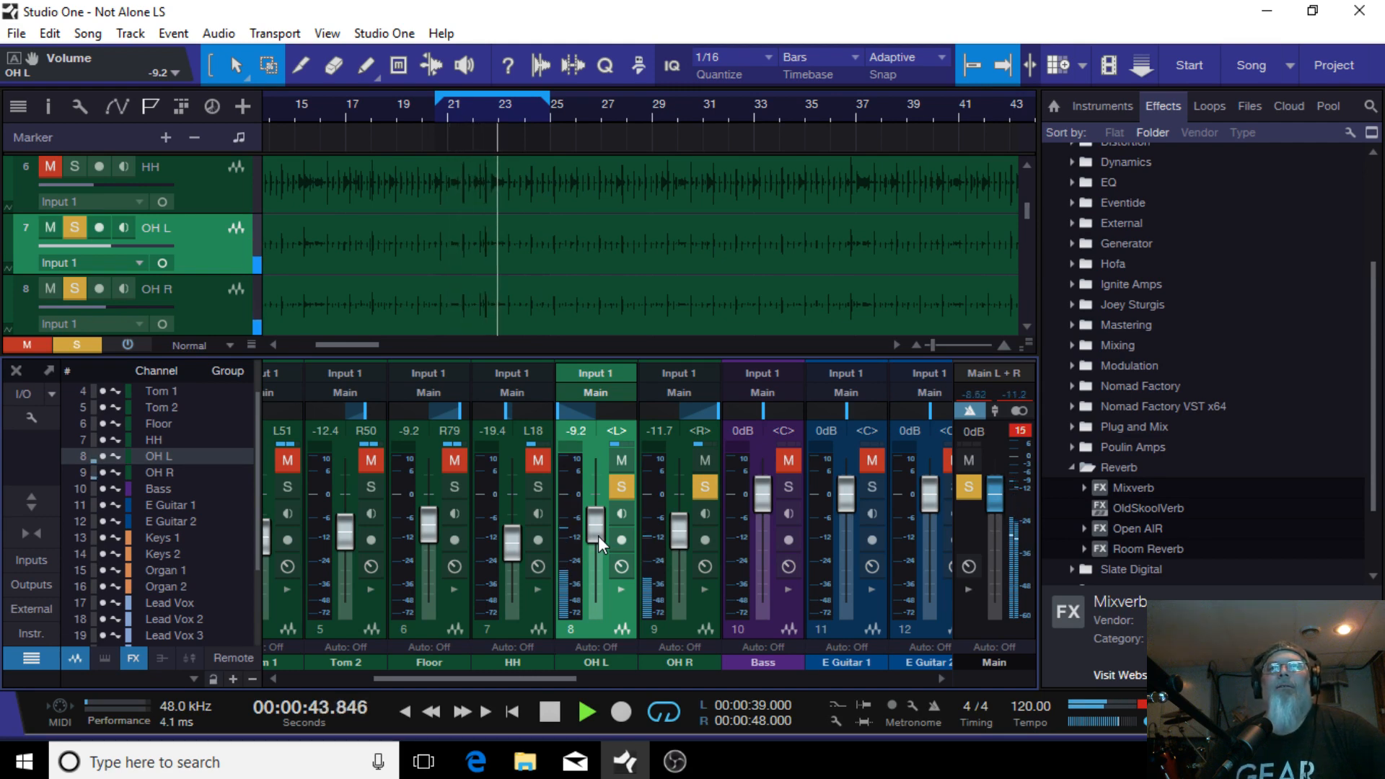
{"action": "left_click_drag", "start_coordinate": [599, 535], "coordinate": [592, 548]}
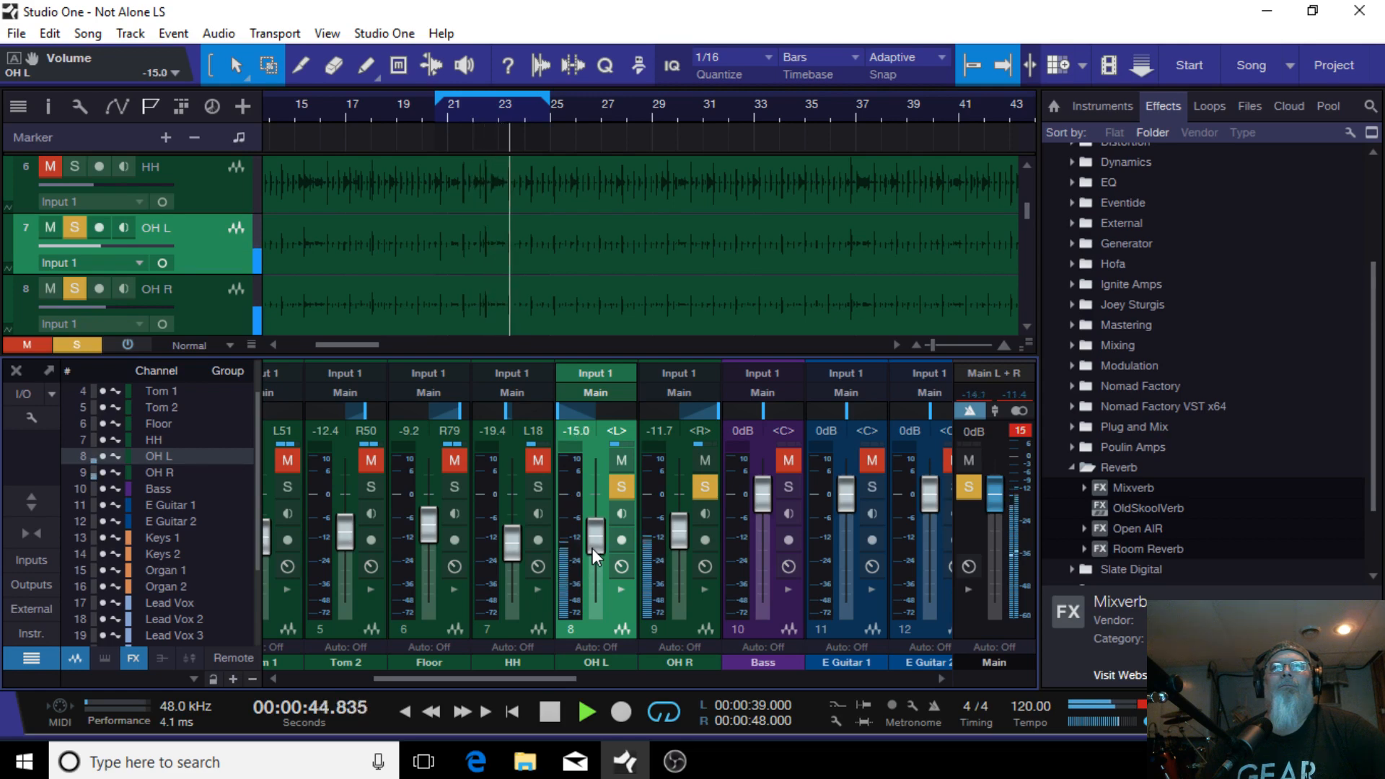
{"action": "scroll", "coordinate": [589, 552], "scroll_direction": "up", "scroll_amount": 4}
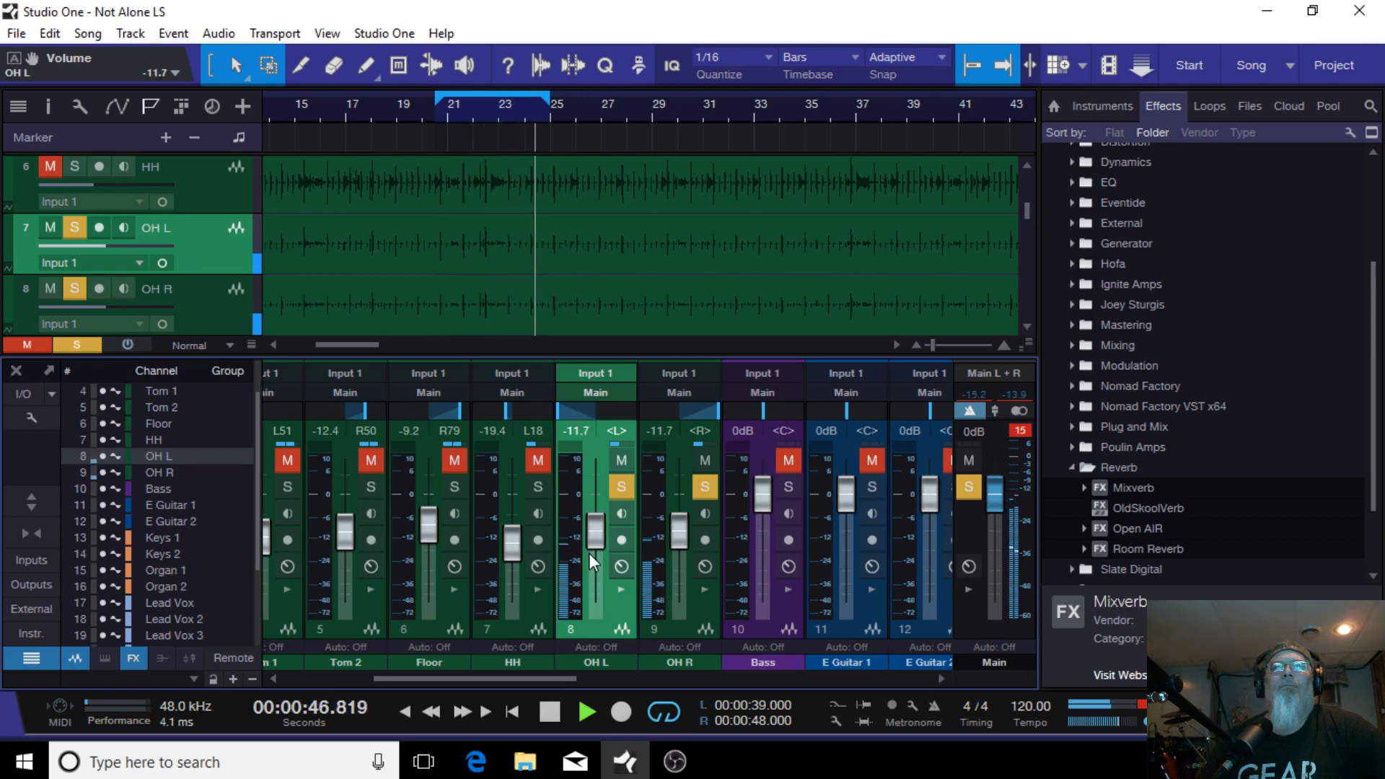
{"action": "scroll", "coordinate": [603, 530], "scroll_direction": "up", "scroll_amount": 2}
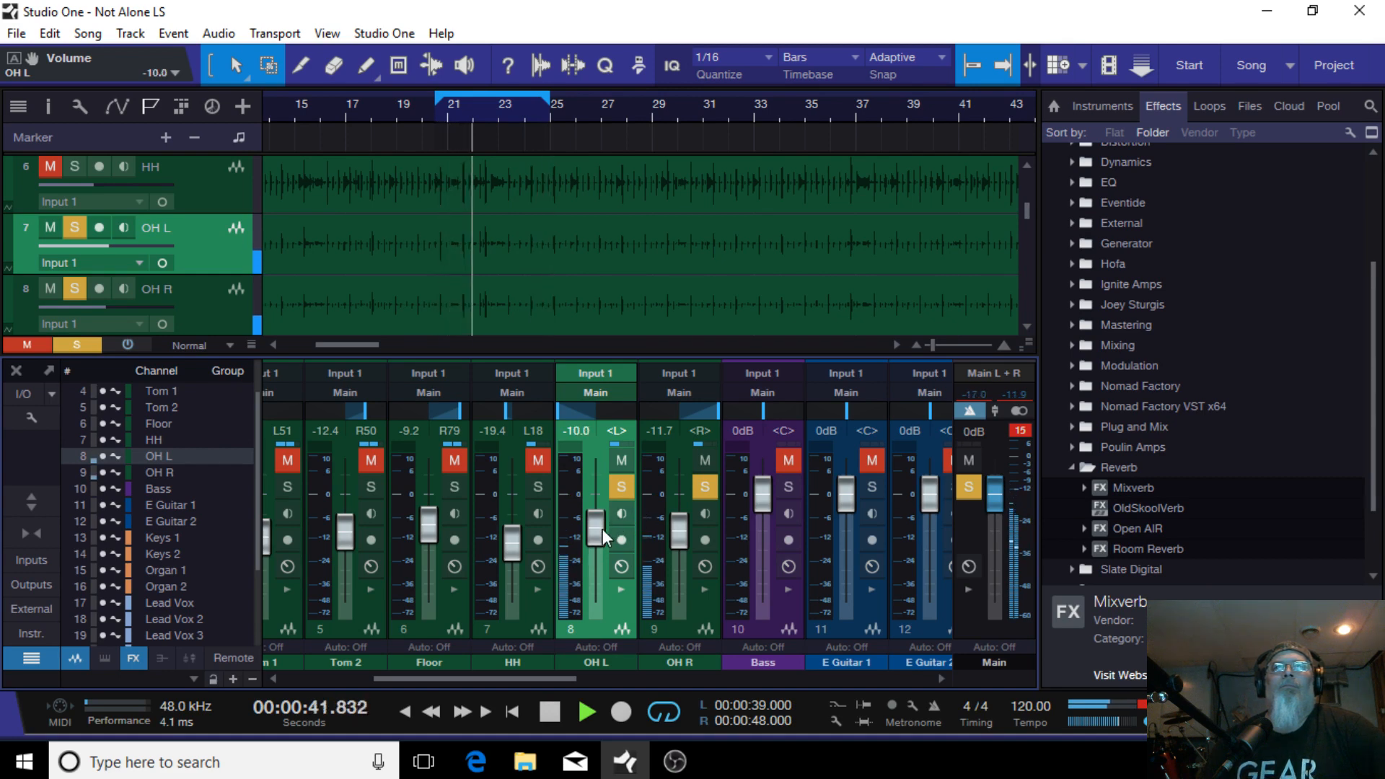
{"action": "scroll", "coordinate": [603, 529], "scroll_direction": "up", "scroll_amount": 1}
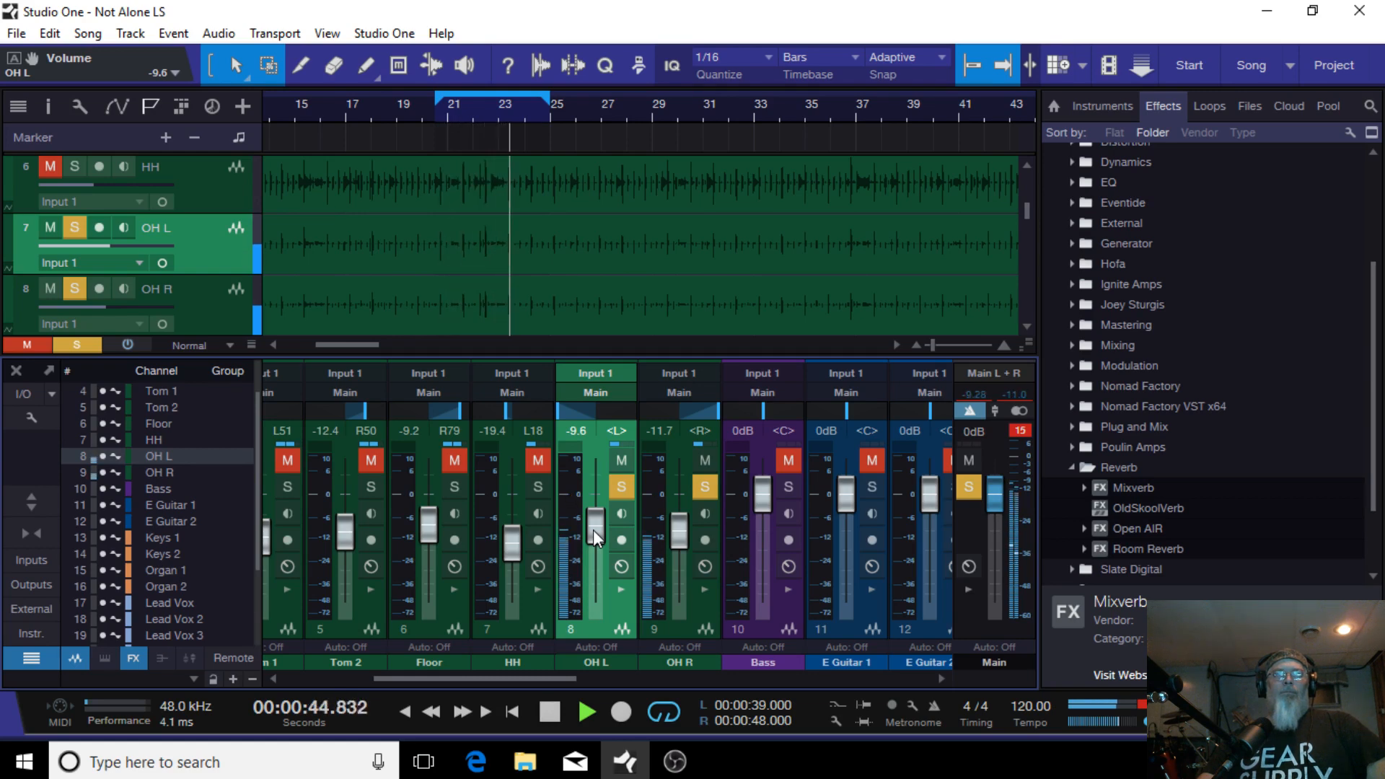
{"action": "scroll", "coordinate": [593, 529], "scroll_direction": "up", "scroll_amount": 1}
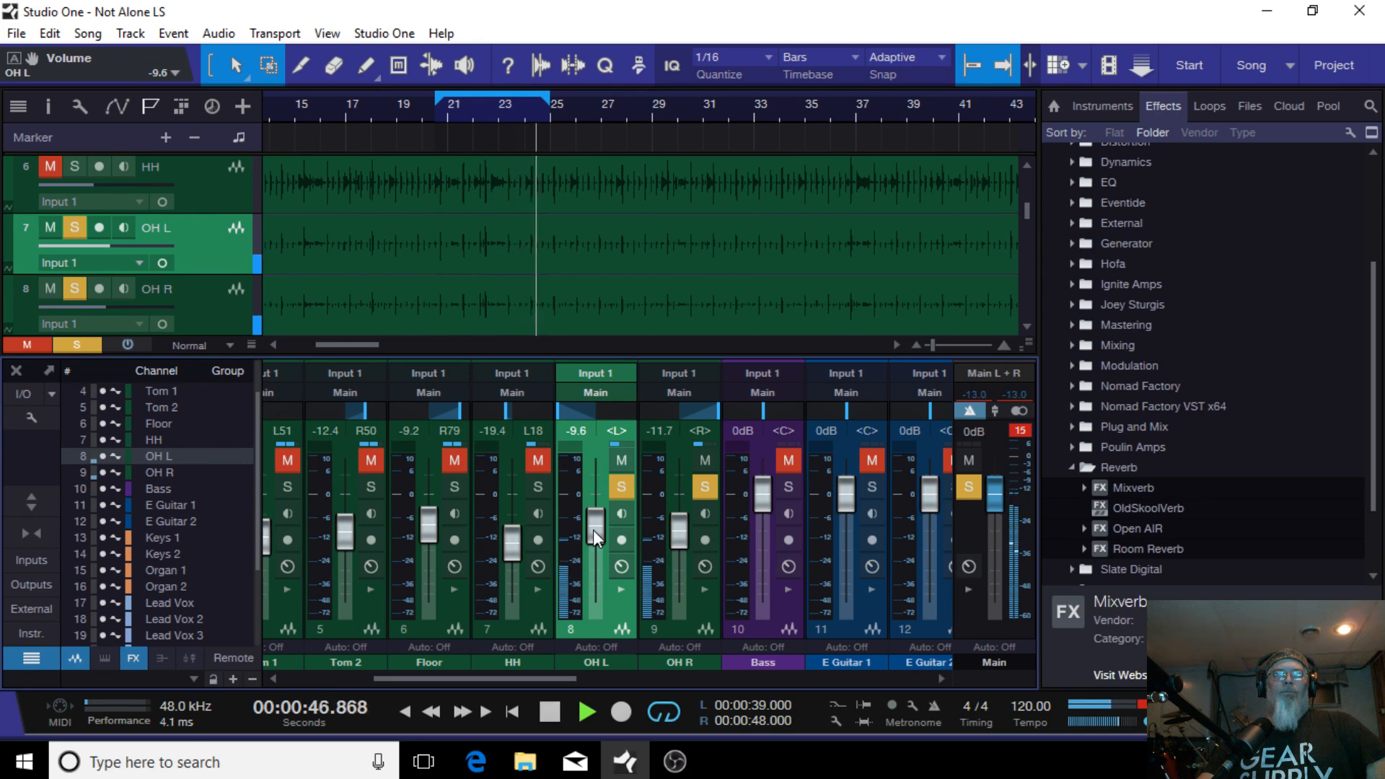
{"action": "scroll", "coordinate": [593, 530], "scroll_direction": "up", "scroll_amount": 1}
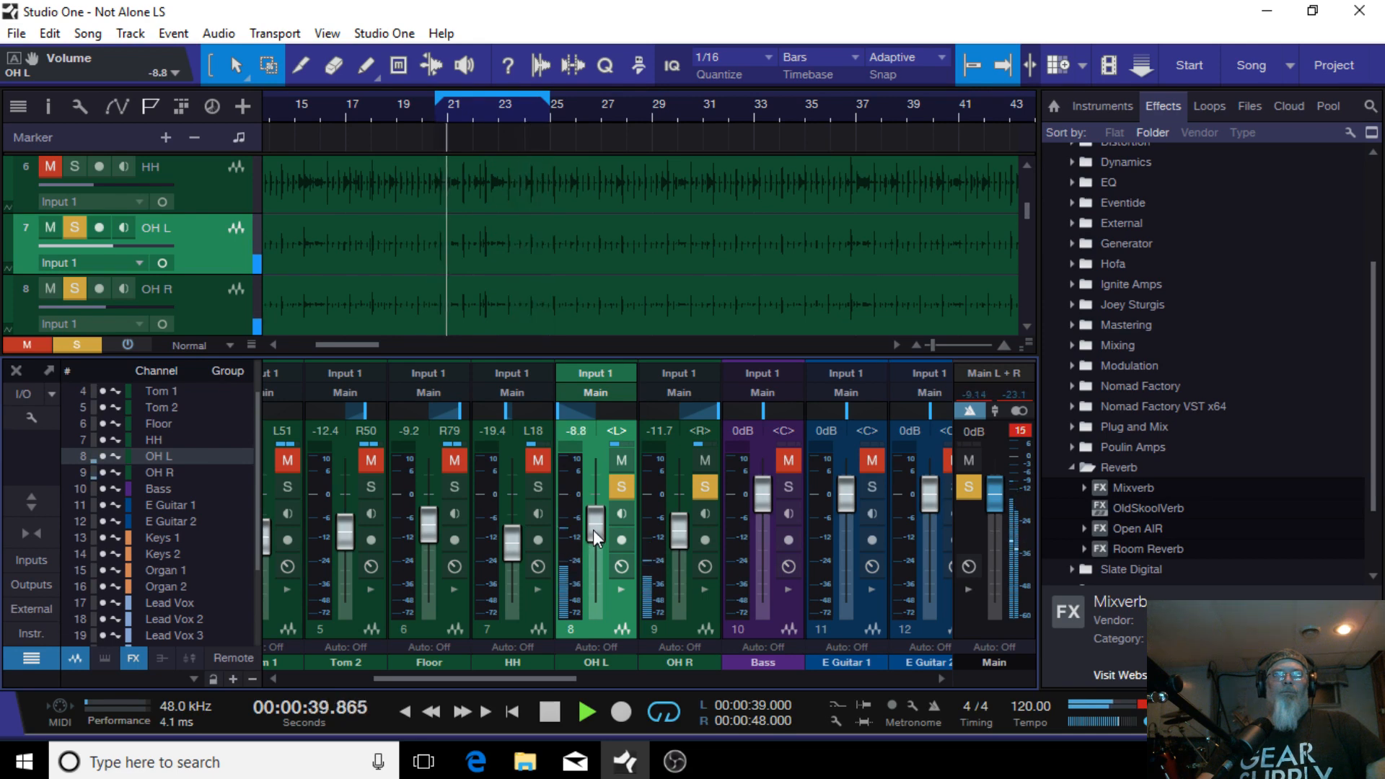
{"action": "scroll", "coordinate": [593, 529], "scroll_direction": "up", "scroll_amount": 2}
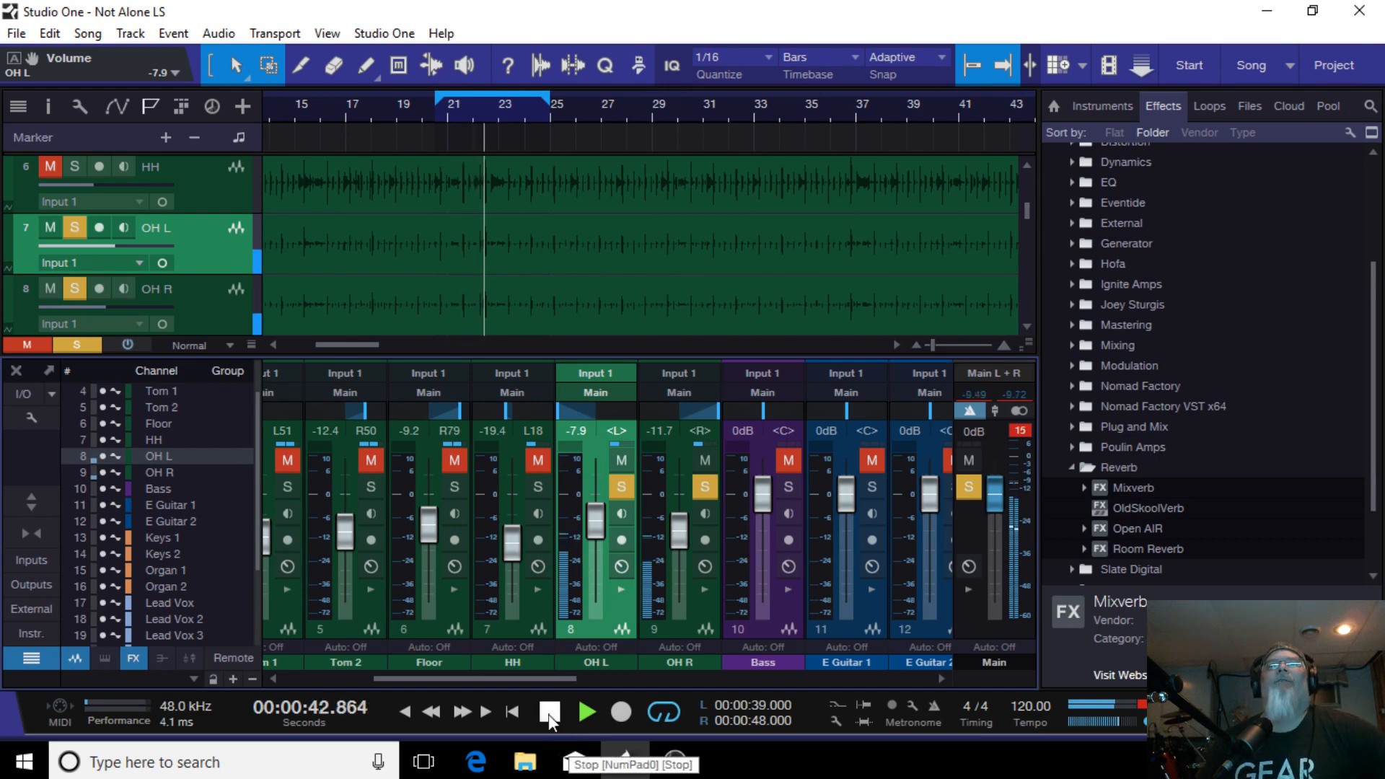
Step: Regroup the OH L and OH R channels into a single group
{"action": "left_click", "coordinate": [686, 622], "text": "shift"}
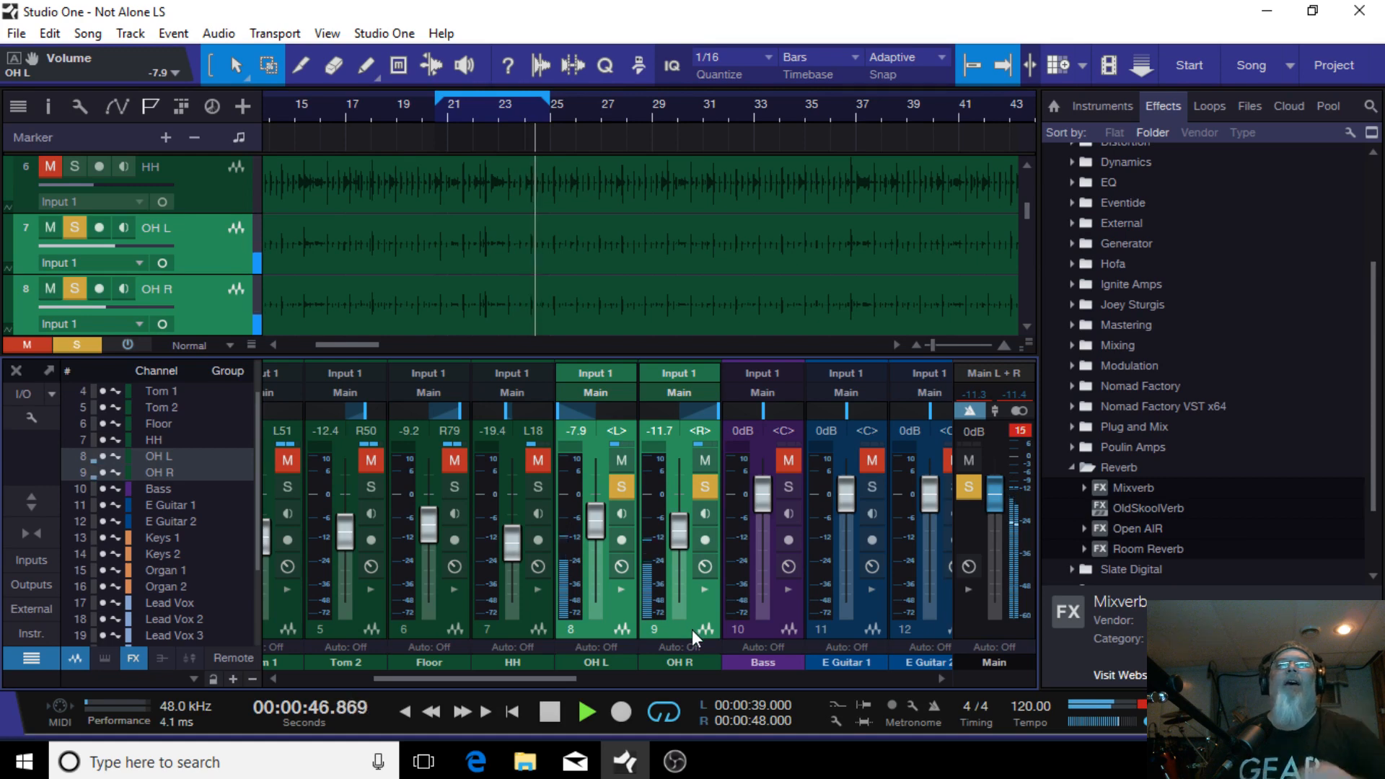
{"action": "right_click", "coordinate": [691, 629]}
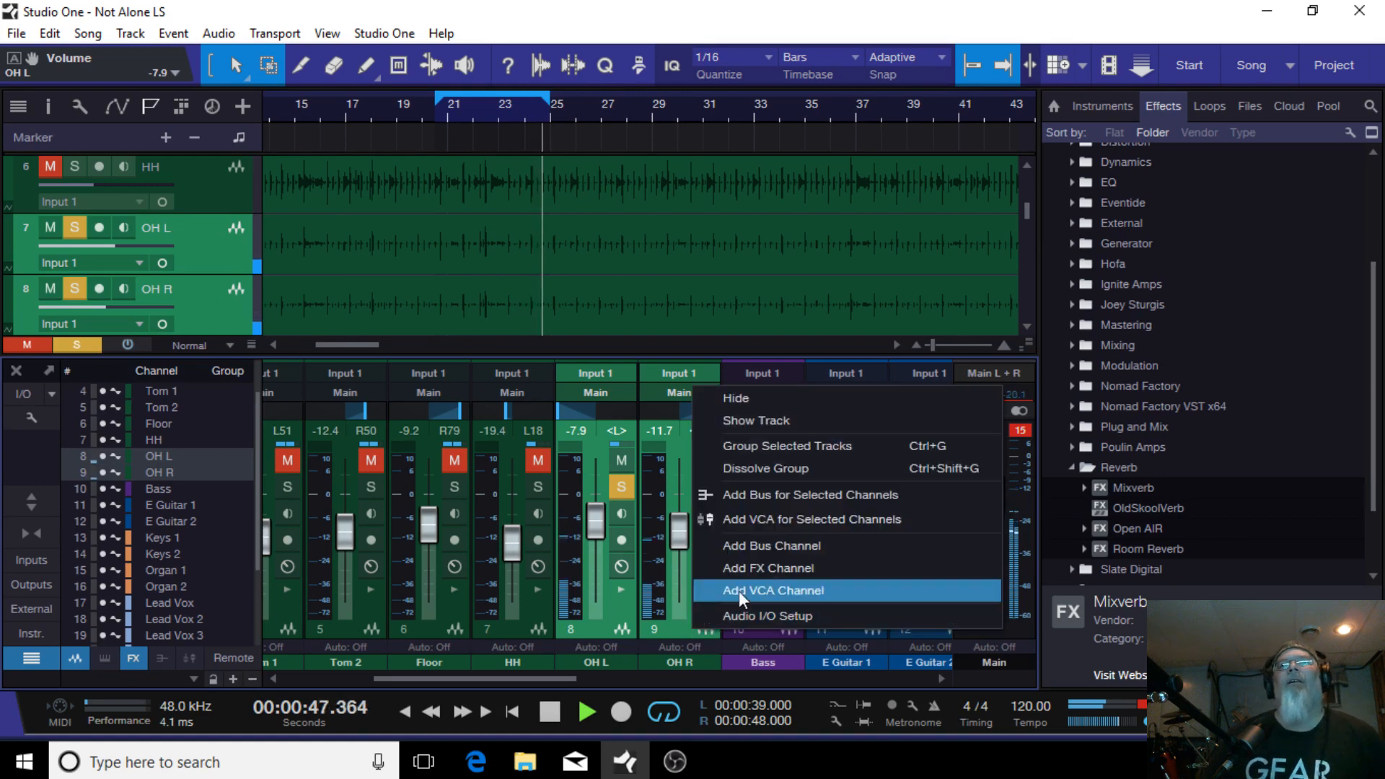
{"action": "left_click", "coordinate": [794, 443]}
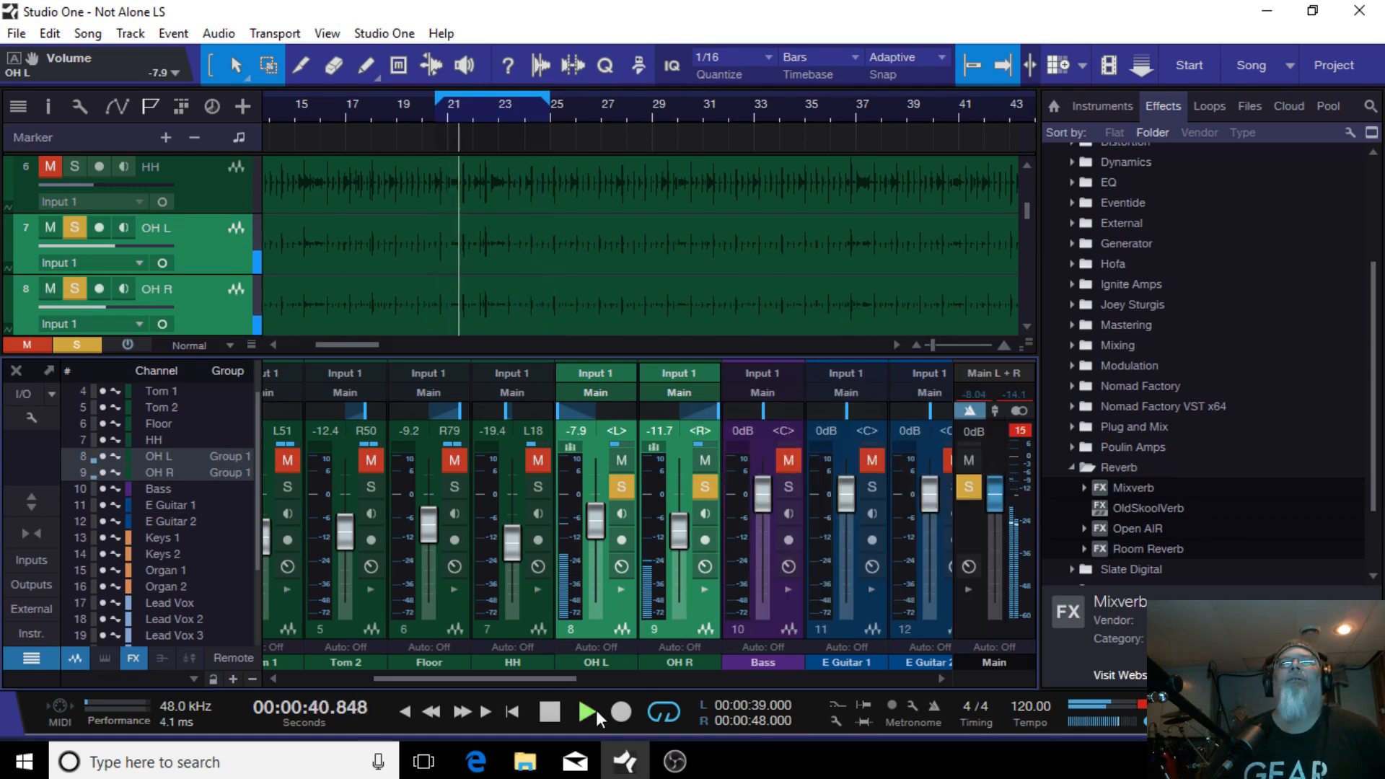
Step: Set the overhead compressor thresholds to -19.80 dB on OH L and -20.76 dB on OH R
{"action": "left_click", "coordinate": [625, 590]}
{"action": "left_click", "coordinate": [806, 590]}
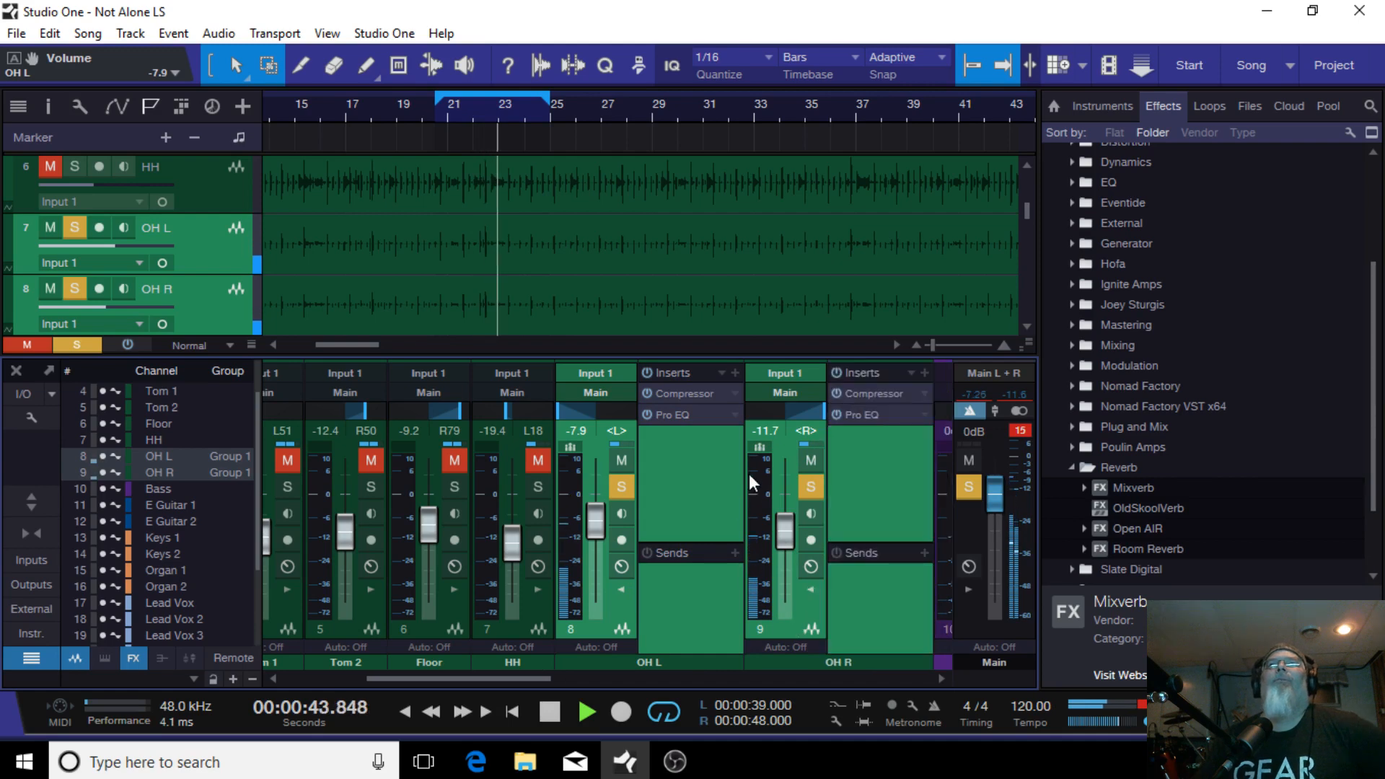
{"action": "left_click", "coordinate": [697, 395]}
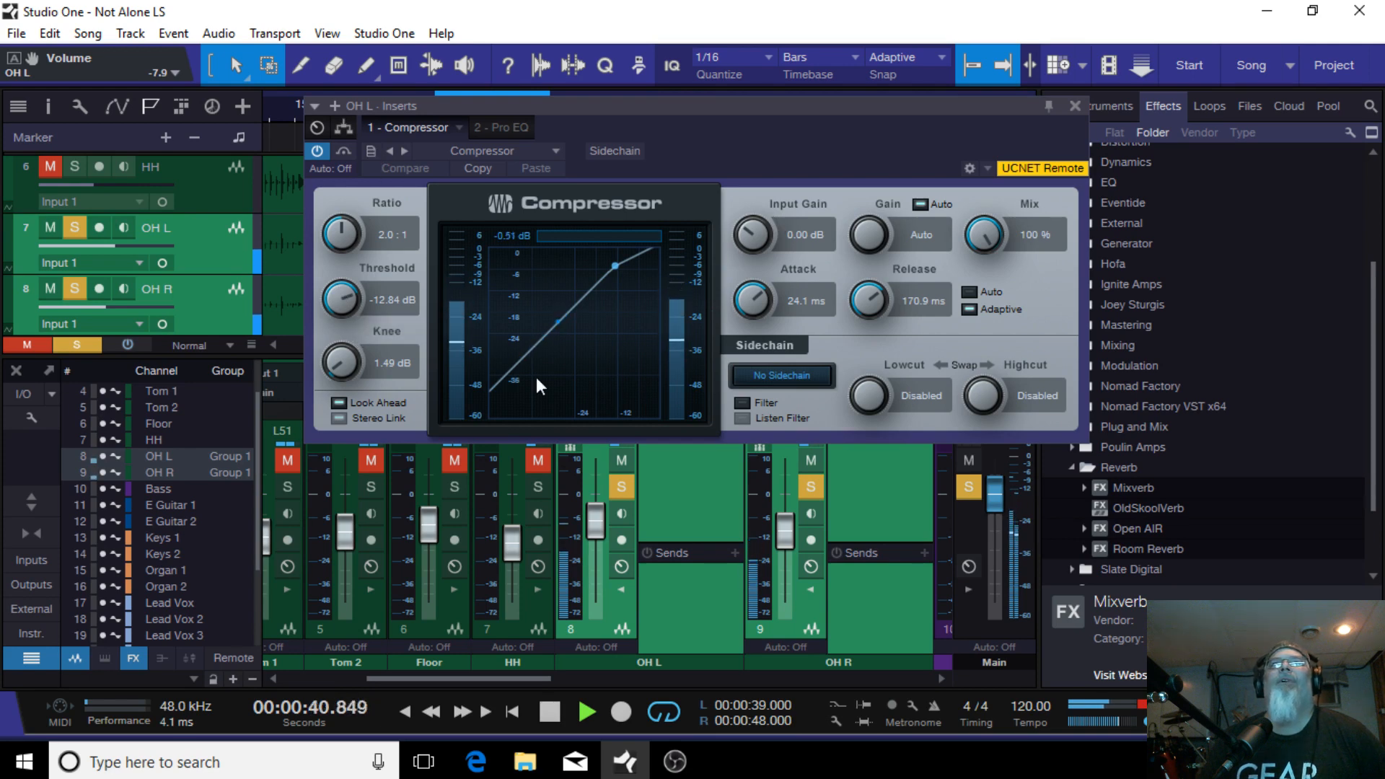
{"action": "left_click_drag", "start_coordinate": [339, 292], "coordinate": [346, 323]}
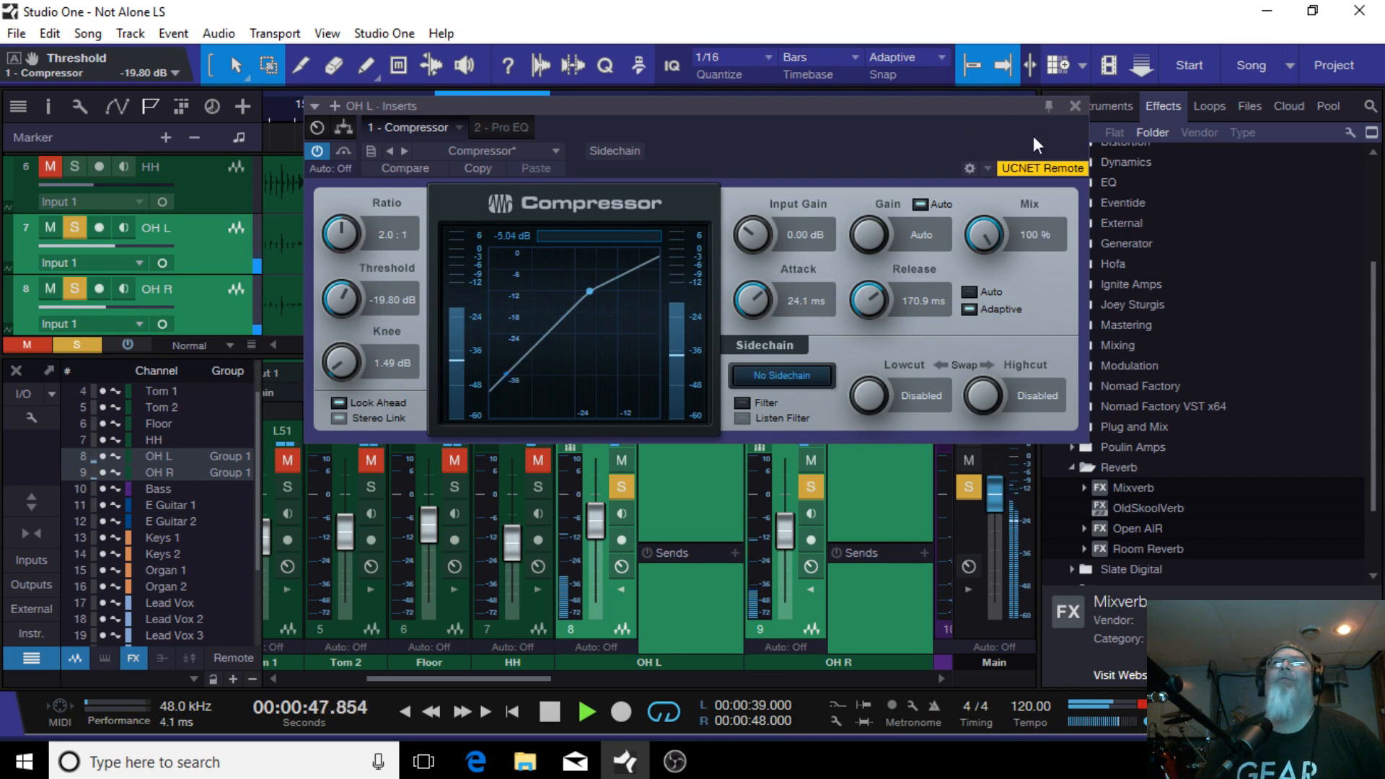
{"action": "left_click", "coordinate": [1075, 107]}
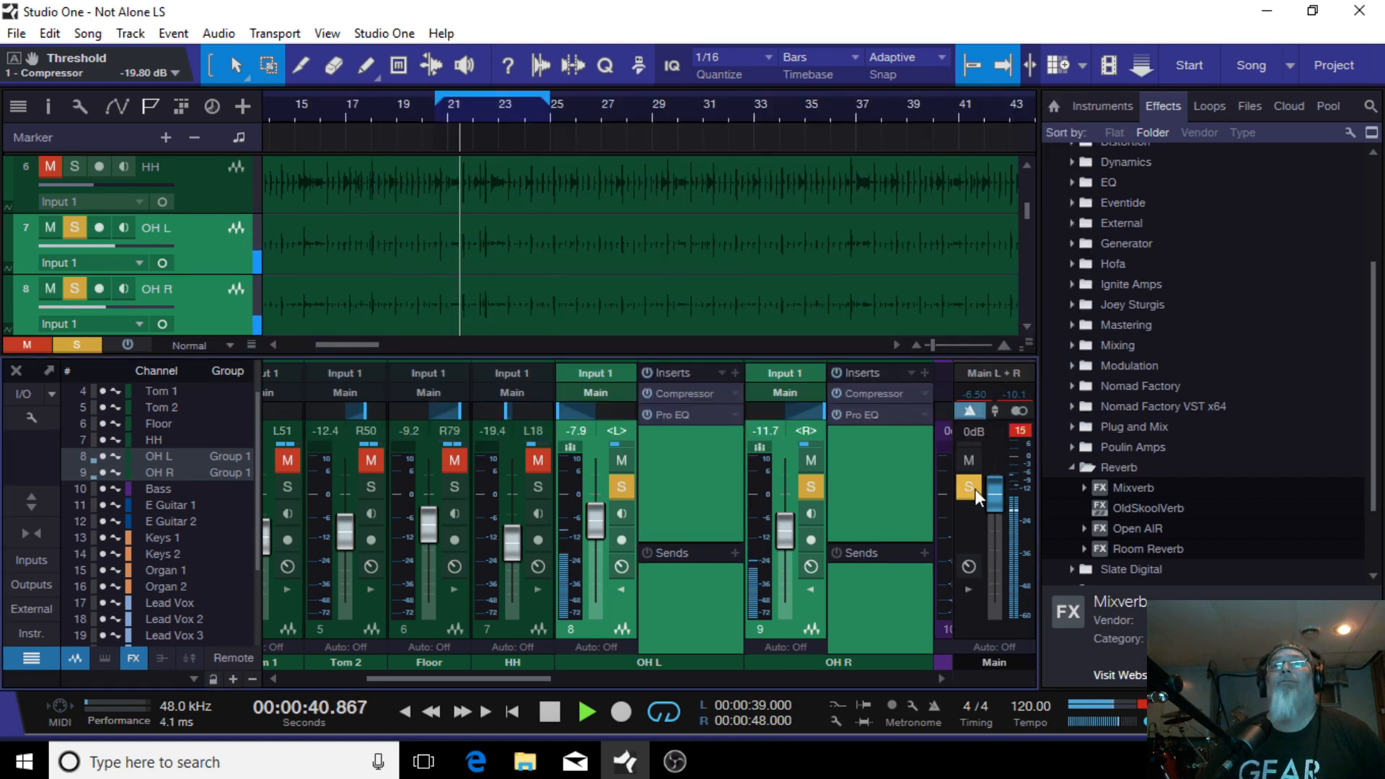
{"action": "left_click", "coordinate": [877, 392]}
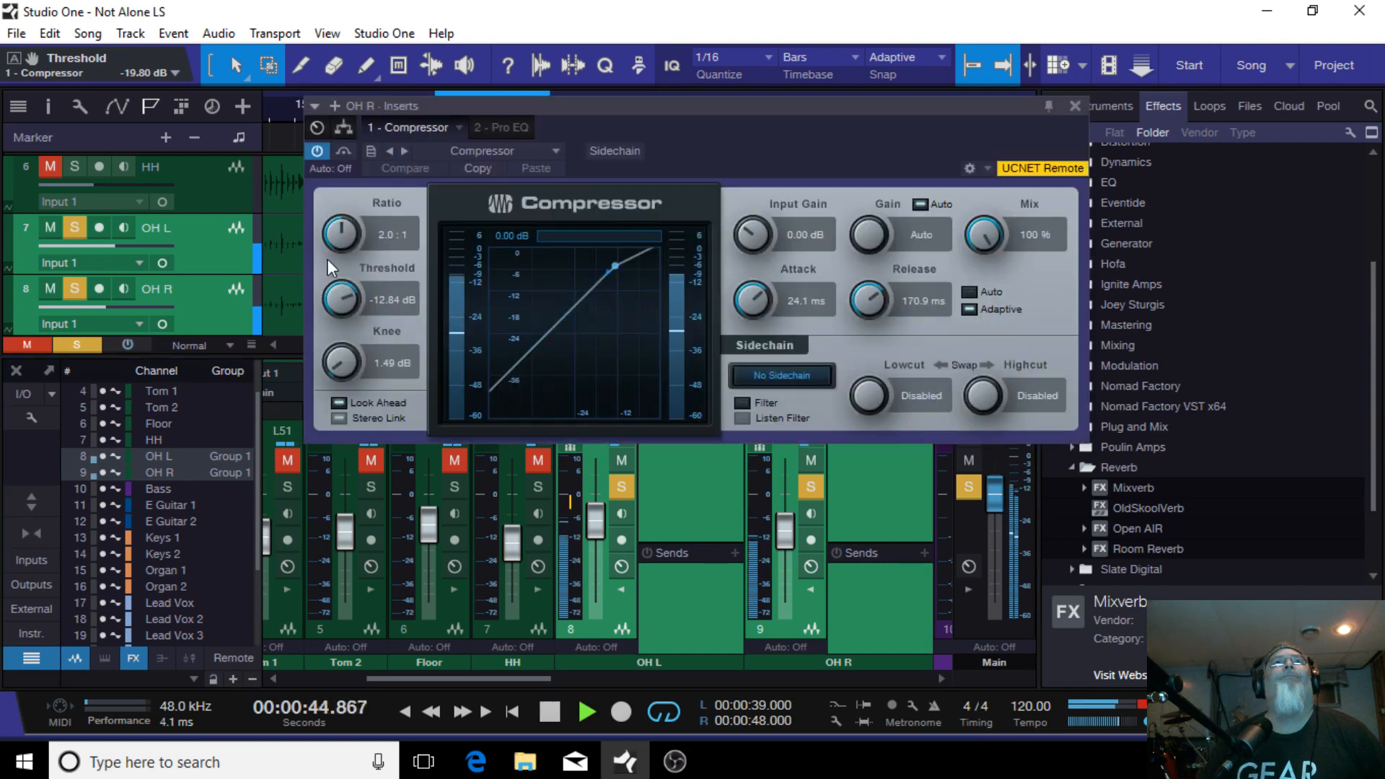
{"action": "left_click_drag", "start_coordinate": [330, 300], "coordinate": [329, 317]}
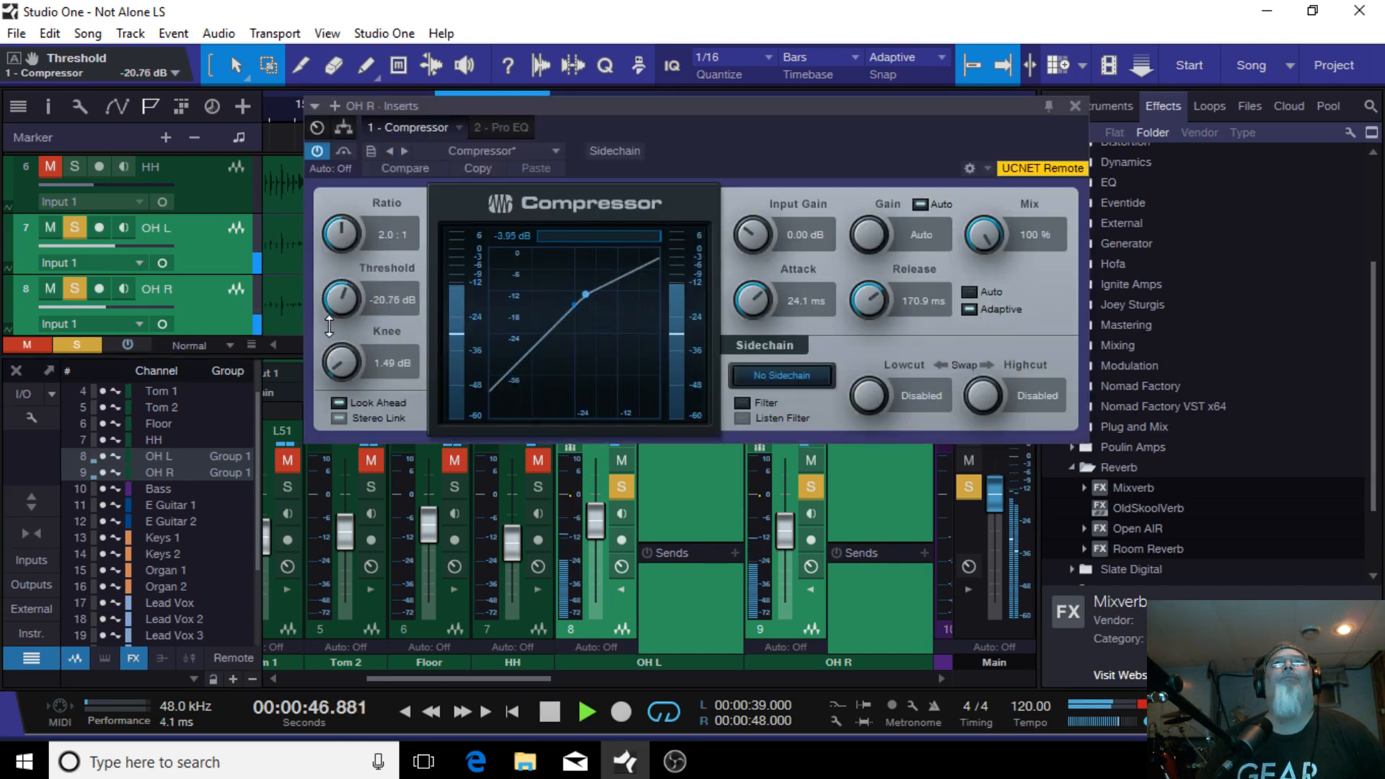
Step: Set the OH R compressor threshold to -19.80 dB and close the compressor
{"action": "scroll", "coordinate": [333, 322], "scroll_direction": "down", "scroll_amount": 1}
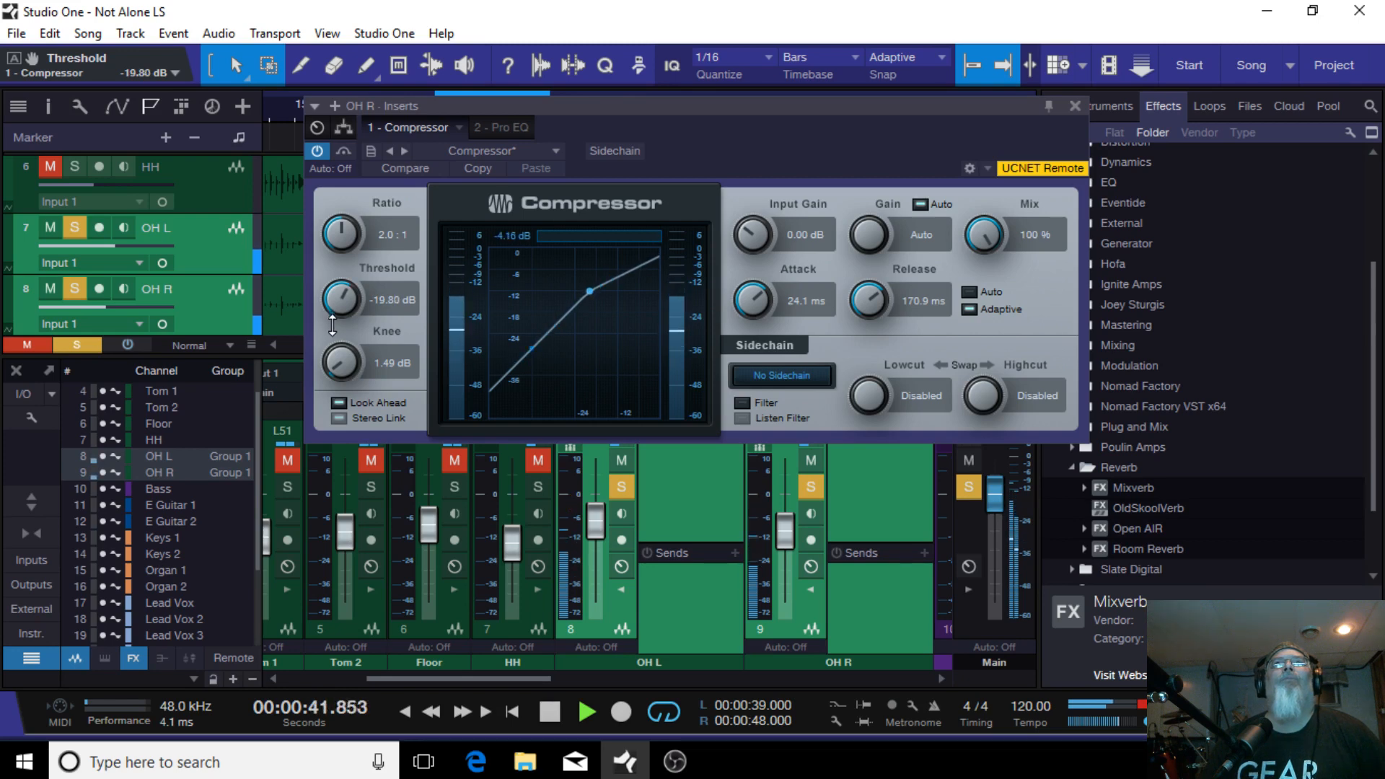
{"action": "left_click", "coordinate": [1076, 106]}
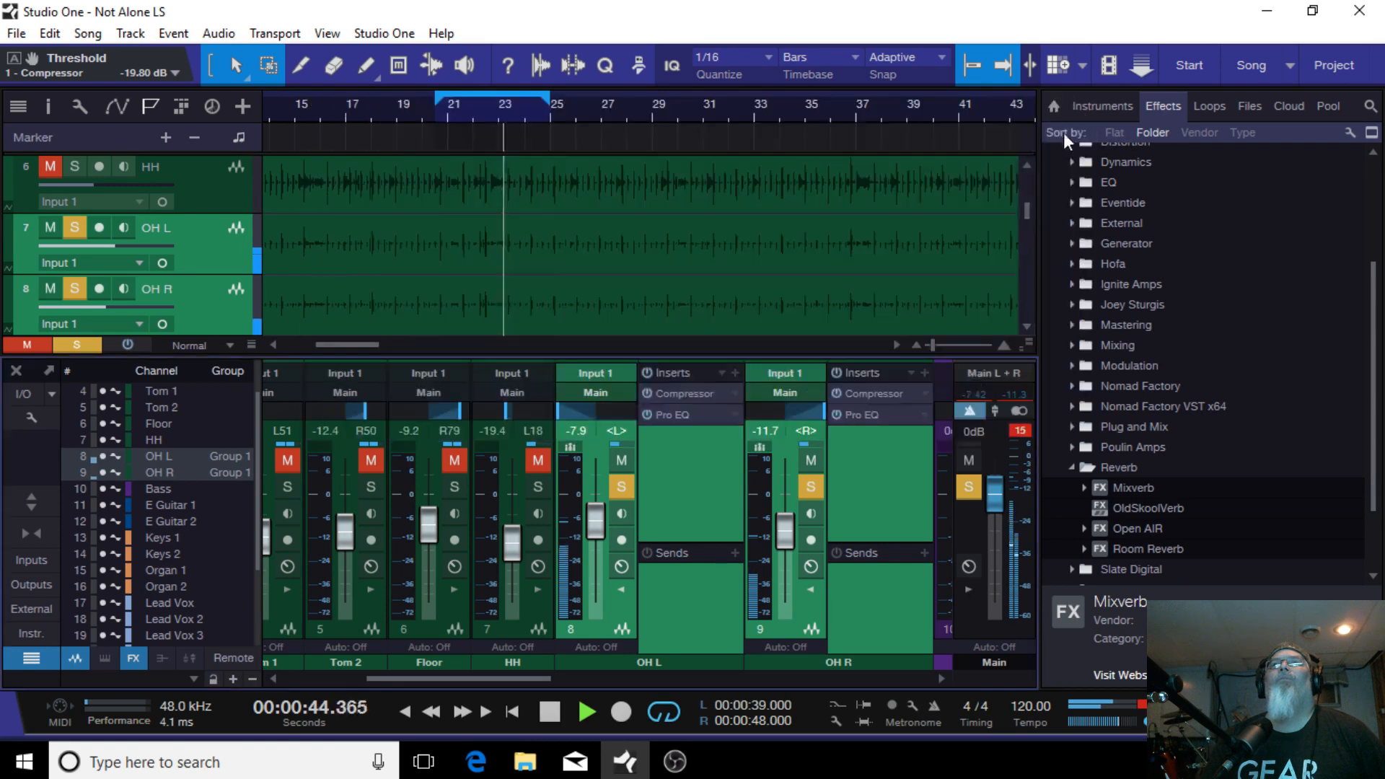
Step: Open the OH L Pro EQ and disable its high-frequency band
{"action": "left_click", "coordinate": [685, 413]}
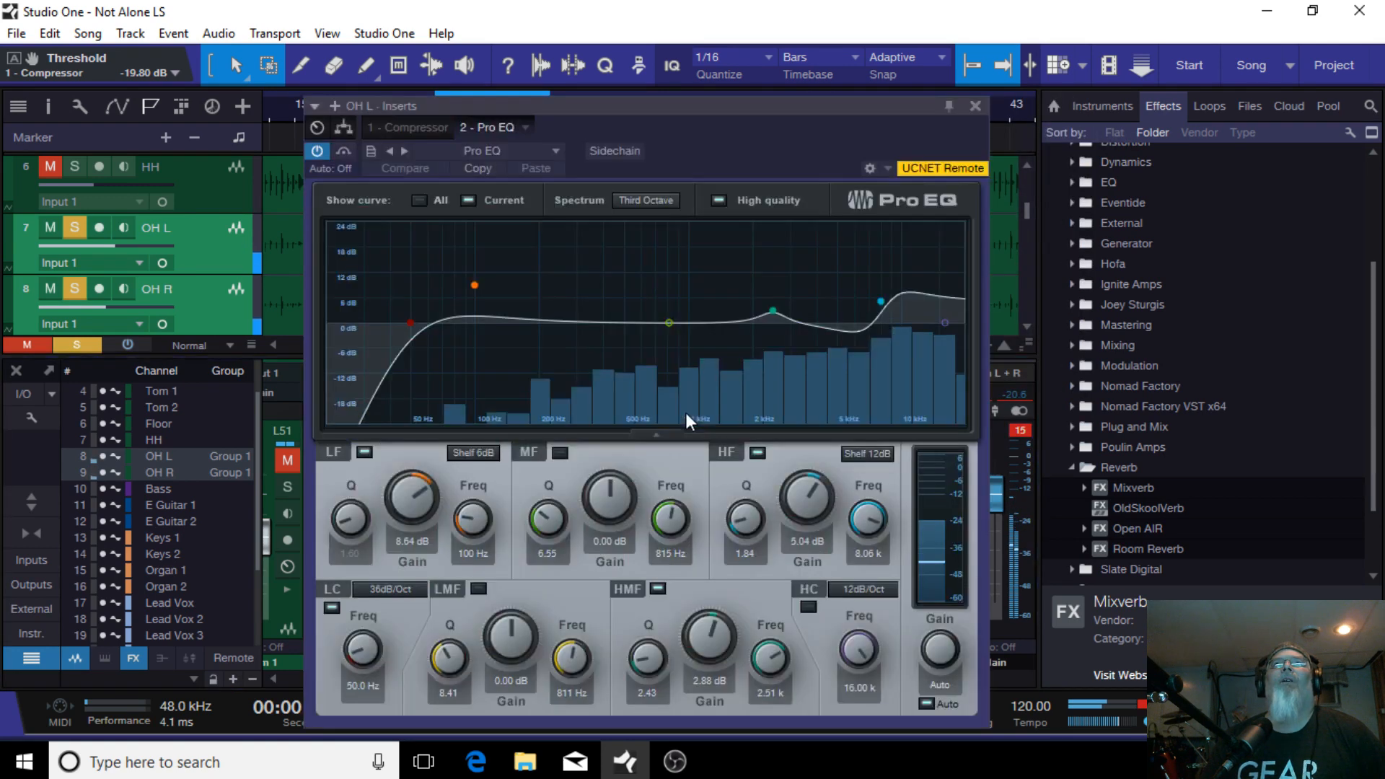
{"action": "double_click", "coordinate": [882, 302]}
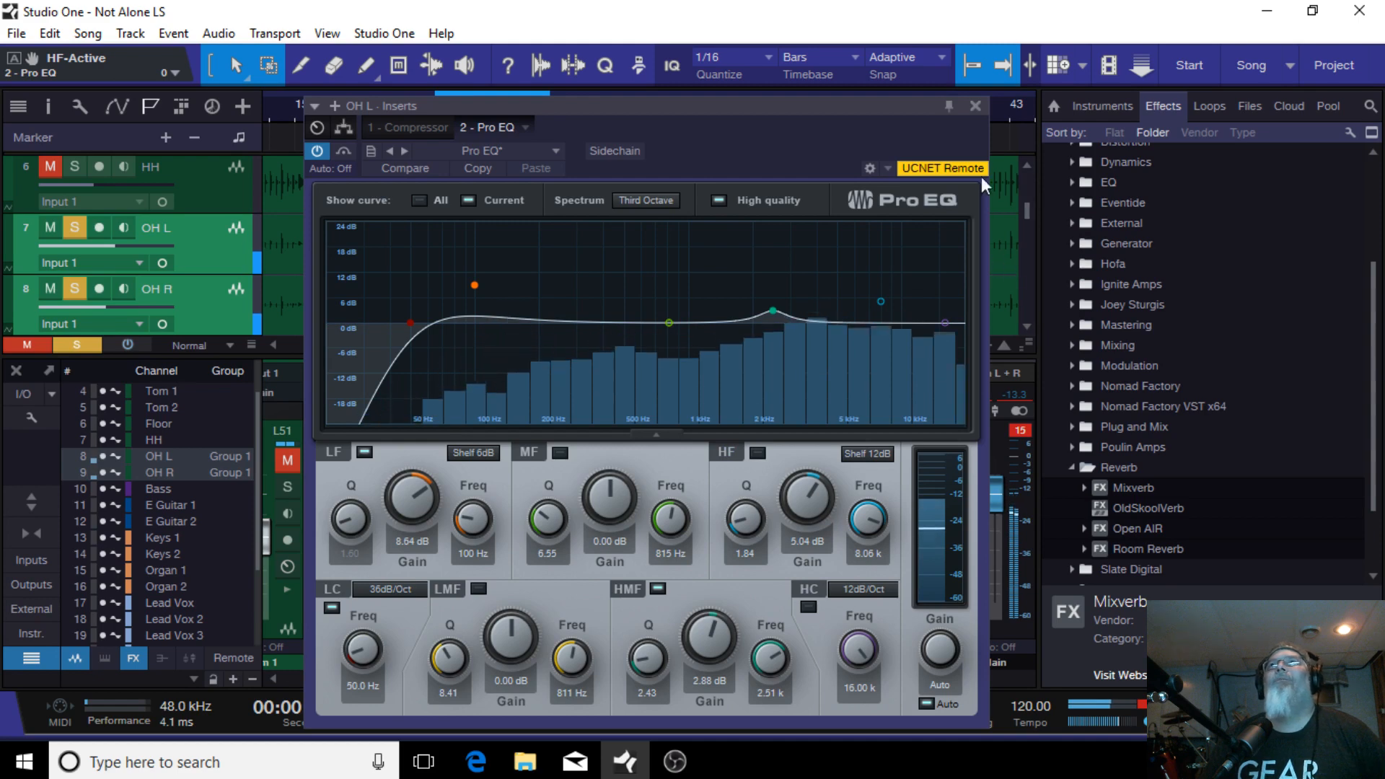
{"action": "left_click_drag", "start_coordinate": [713, 98], "coordinate": [450, 47]}
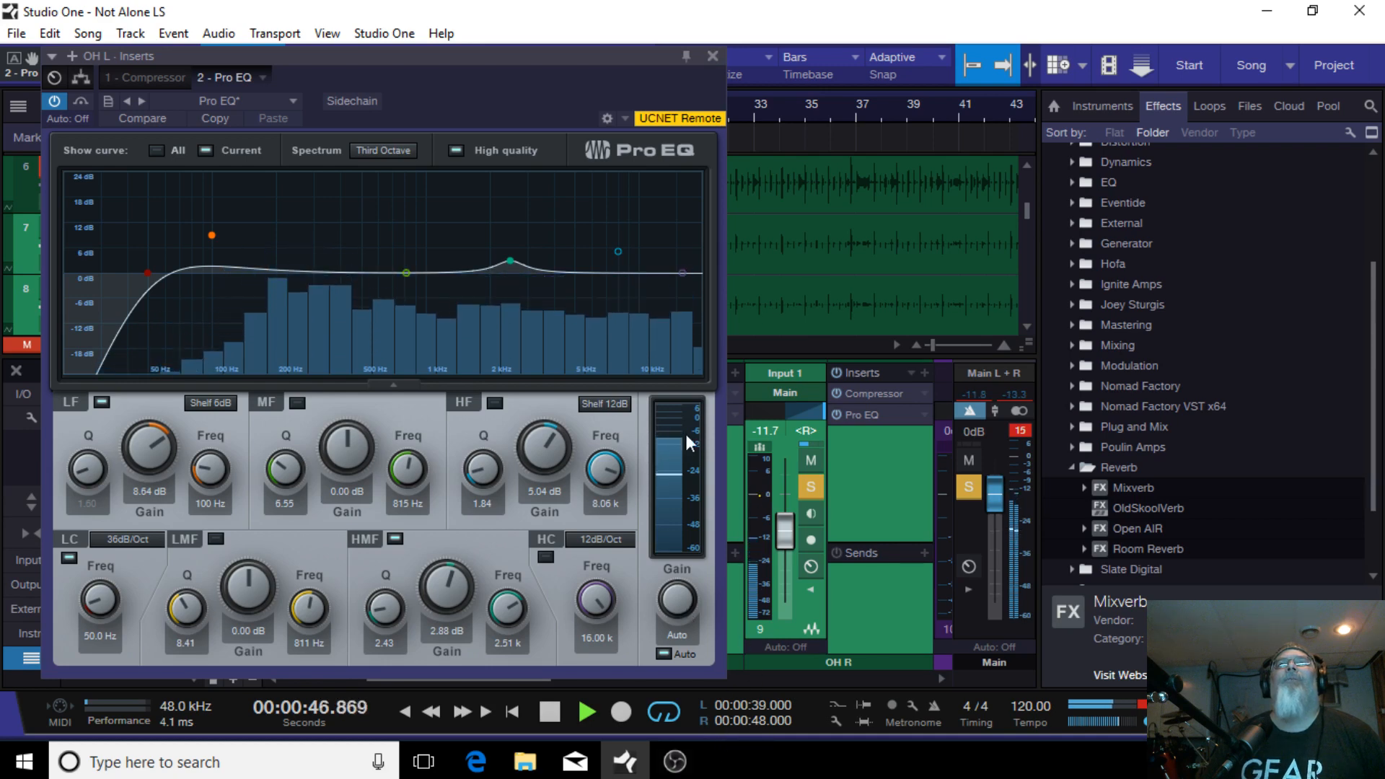
Step: In the OH R Pro EQ, disable the high band and move the high-mid band to about 6.66 kHz, 5.41 dB
{"action": "left_click", "coordinate": [858, 414]}
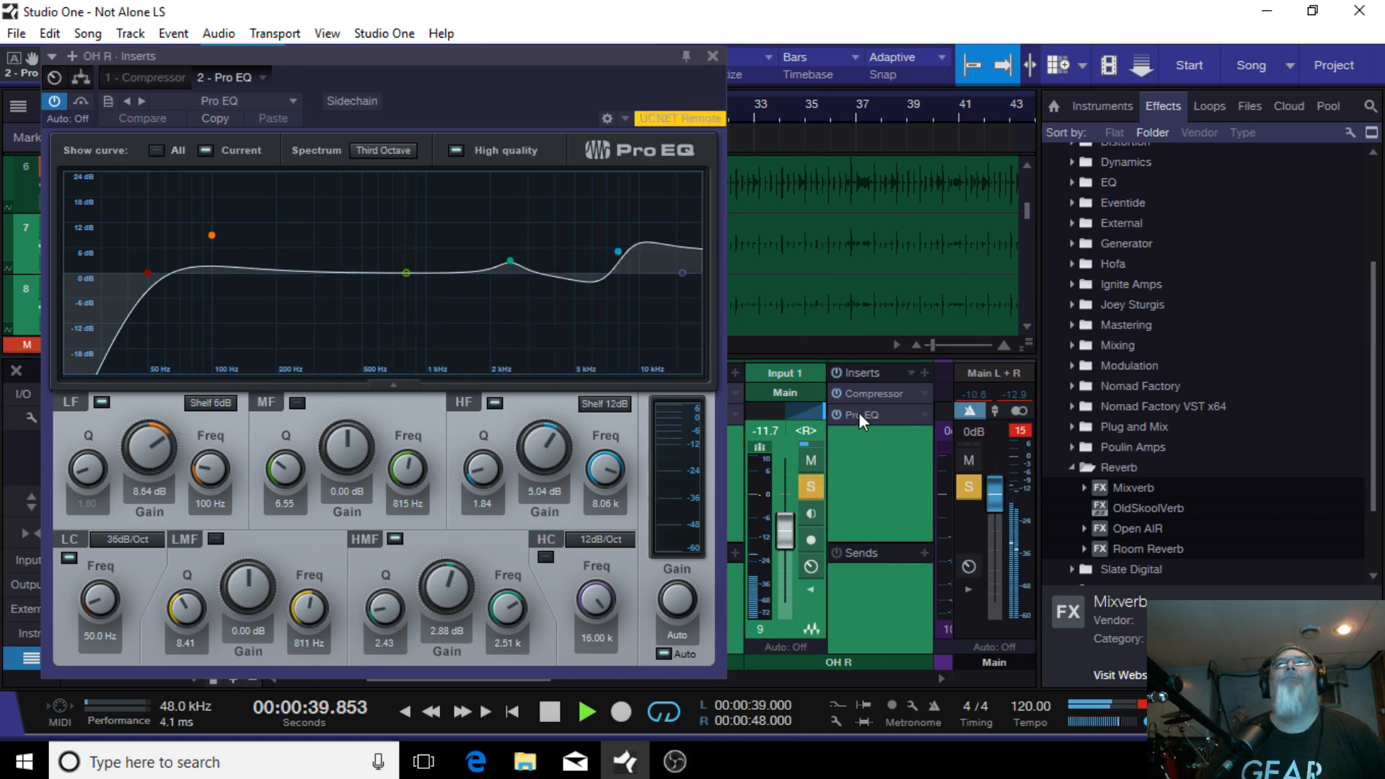
{"action": "double_click", "coordinate": [618, 251]}
{"action": "left_click_drag", "start_coordinate": [509, 258], "coordinate": [600, 248]}
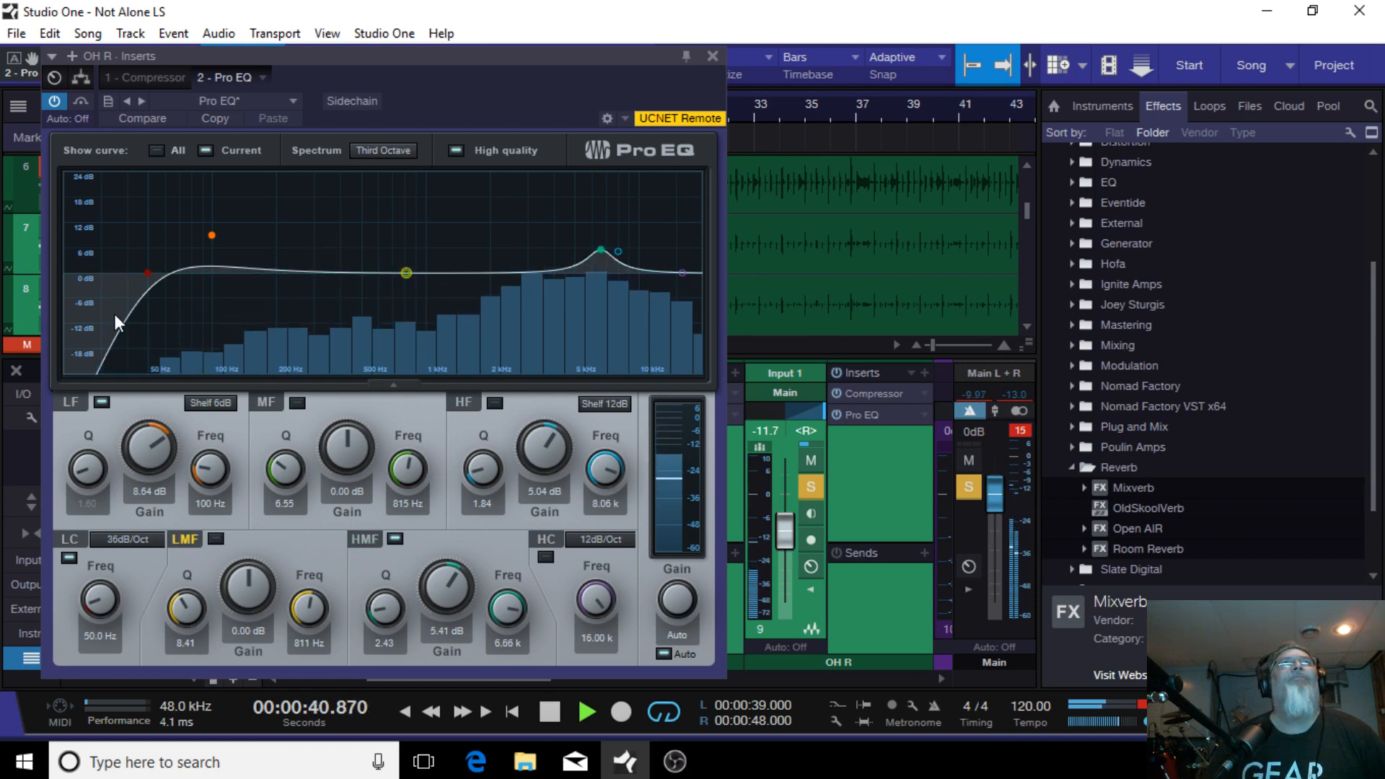
Step: Cut the OH R low-mid band to -21.18 dB at 470 Hz with a Q of 3.38
{"action": "left_click_drag", "start_coordinate": [406, 274], "coordinate": [407, 352]}
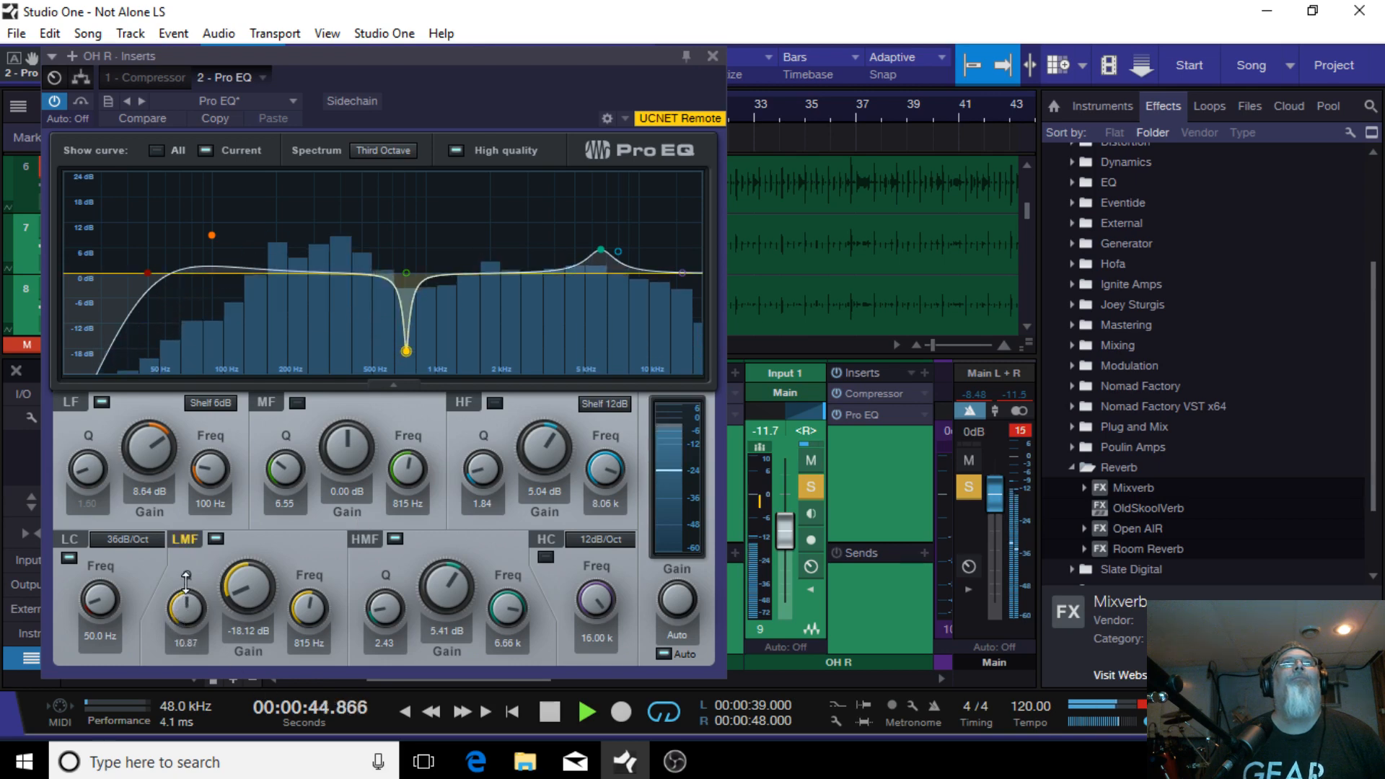
{"action": "mouse_move", "coordinate": [173, 615]}
{"action": "left_mouse_down"}
{"action": "mouse_move", "coordinate": [180, 642]}
{"action": "mouse_move", "coordinate": [180, 620]}
{"action": "left_mouse_up"}
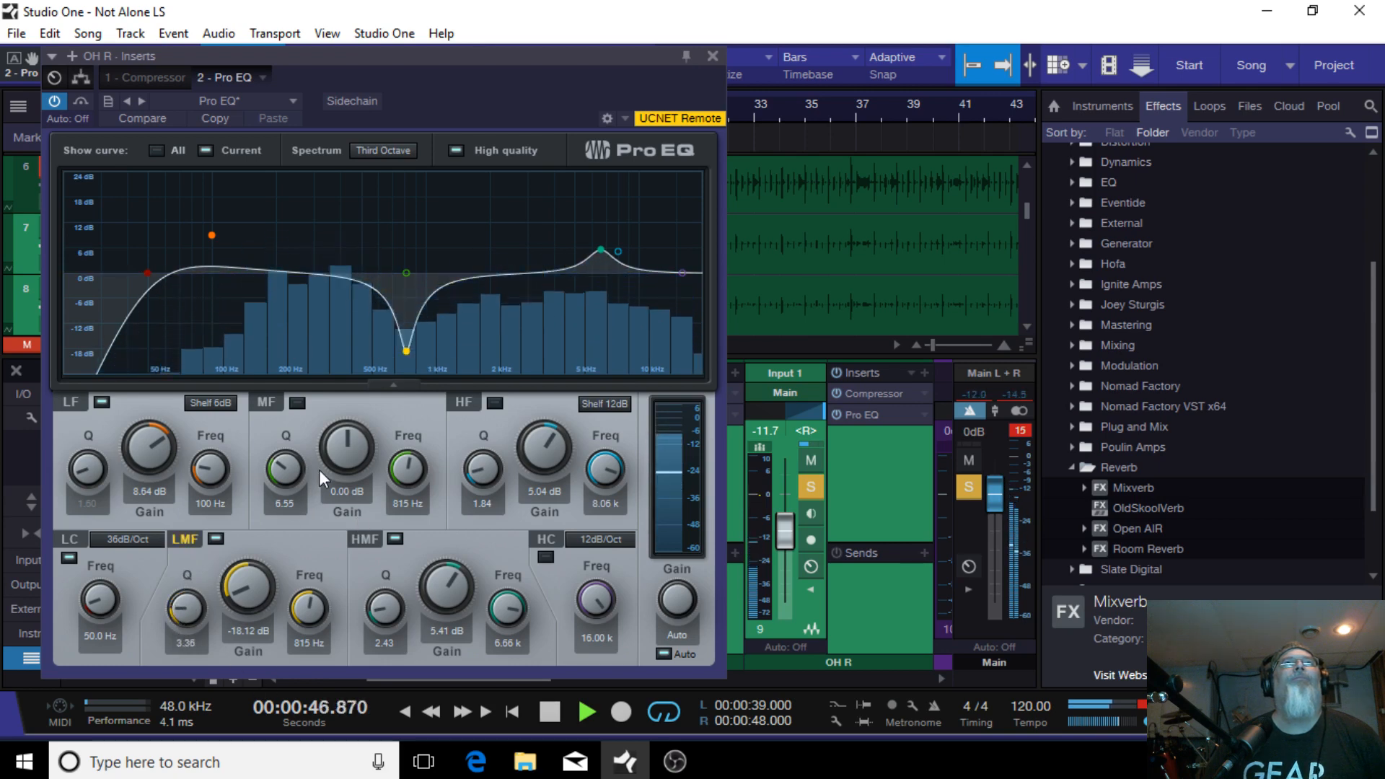
{"action": "left_click_drag", "start_coordinate": [406, 352], "coordinate": [356, 365]}
Step: Boost the OH R high-mid band to 13.41 dB at 6.96 kHz and close the EQ
{"action": "mouse_move", "coordinate": [601, 248]}
{"action": "left_mouse_down"}
{"action": "mouse_move", "coordinate": [616, 235]}
{"action": "mouse_move", "coordinate": [596, 232]}
{"action": "mouse_move", "coordinate": [615, 230]}
{"action": "left_mouse_up"}
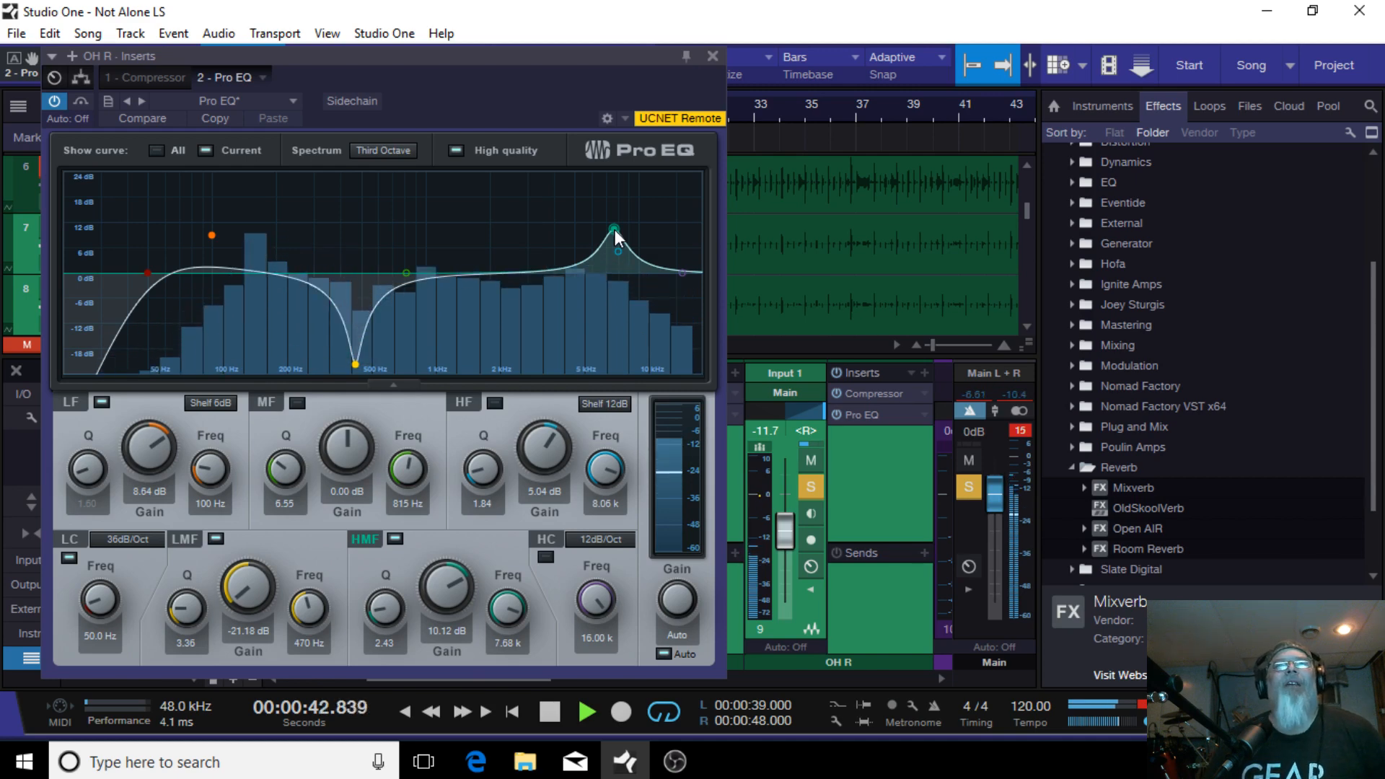
{"action": "left_click_drag", "start_coordinate": [614, 229], "coordinate": [604, 214]}
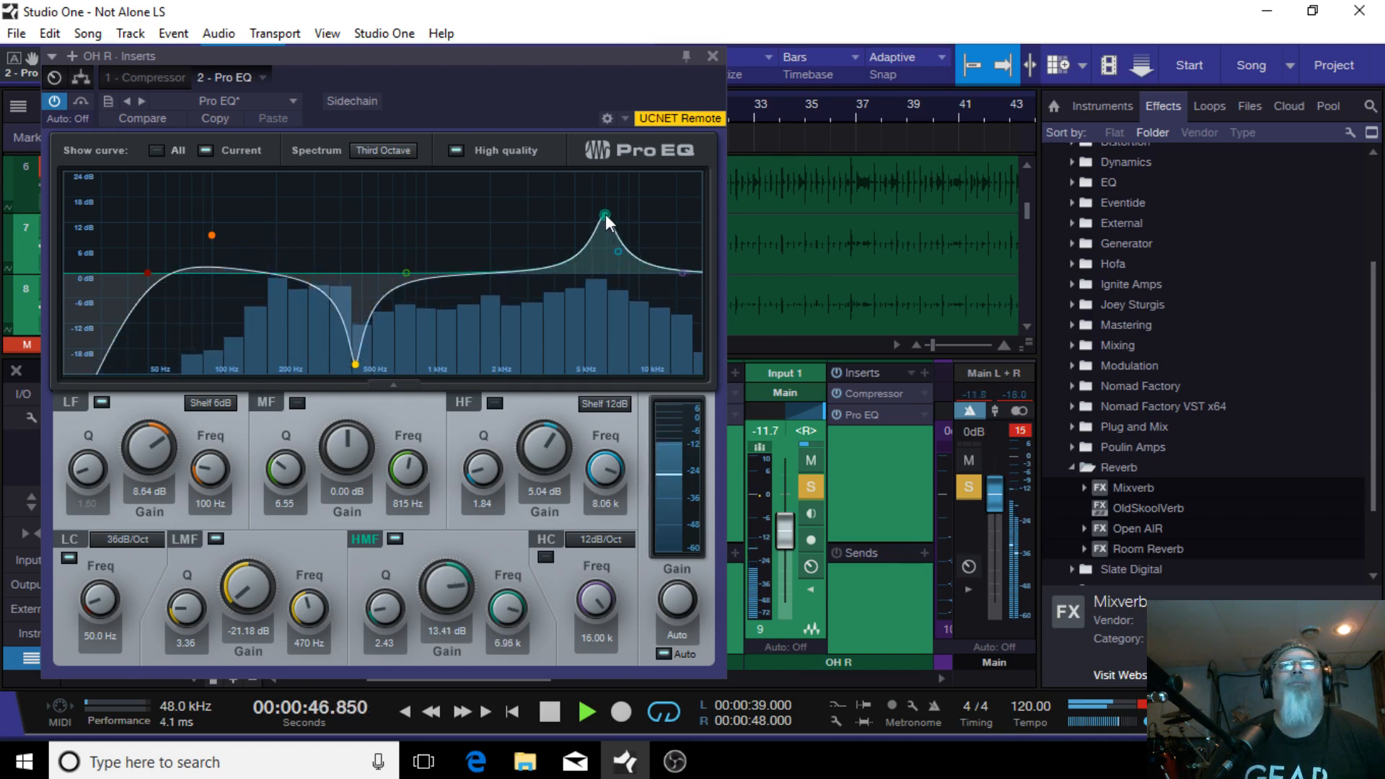
{"action": "left_click", "coordinate": [712, 55]}
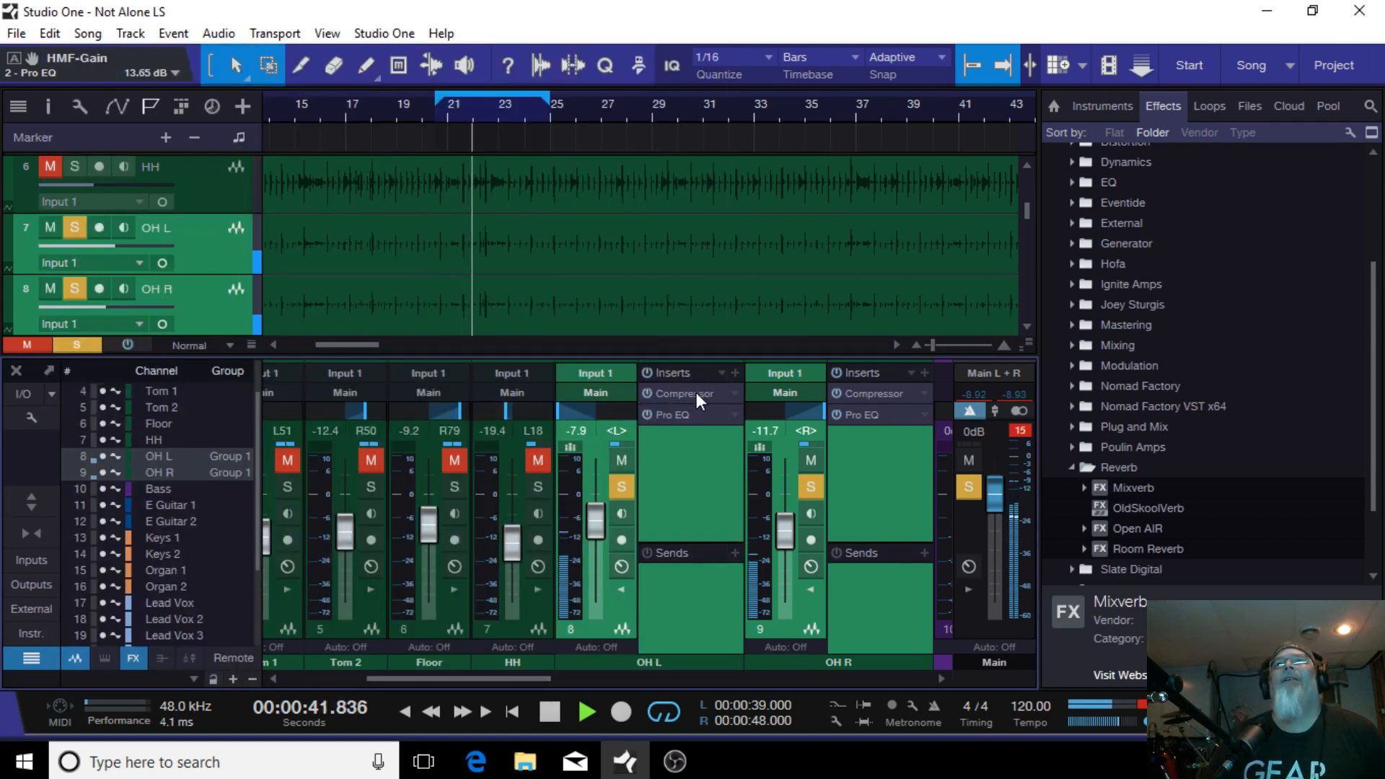
Step: Copy the OH R Pro EQ settings onto the OH L Pro EQ
{"action": "left_click", "coordinate": [691, 413]}
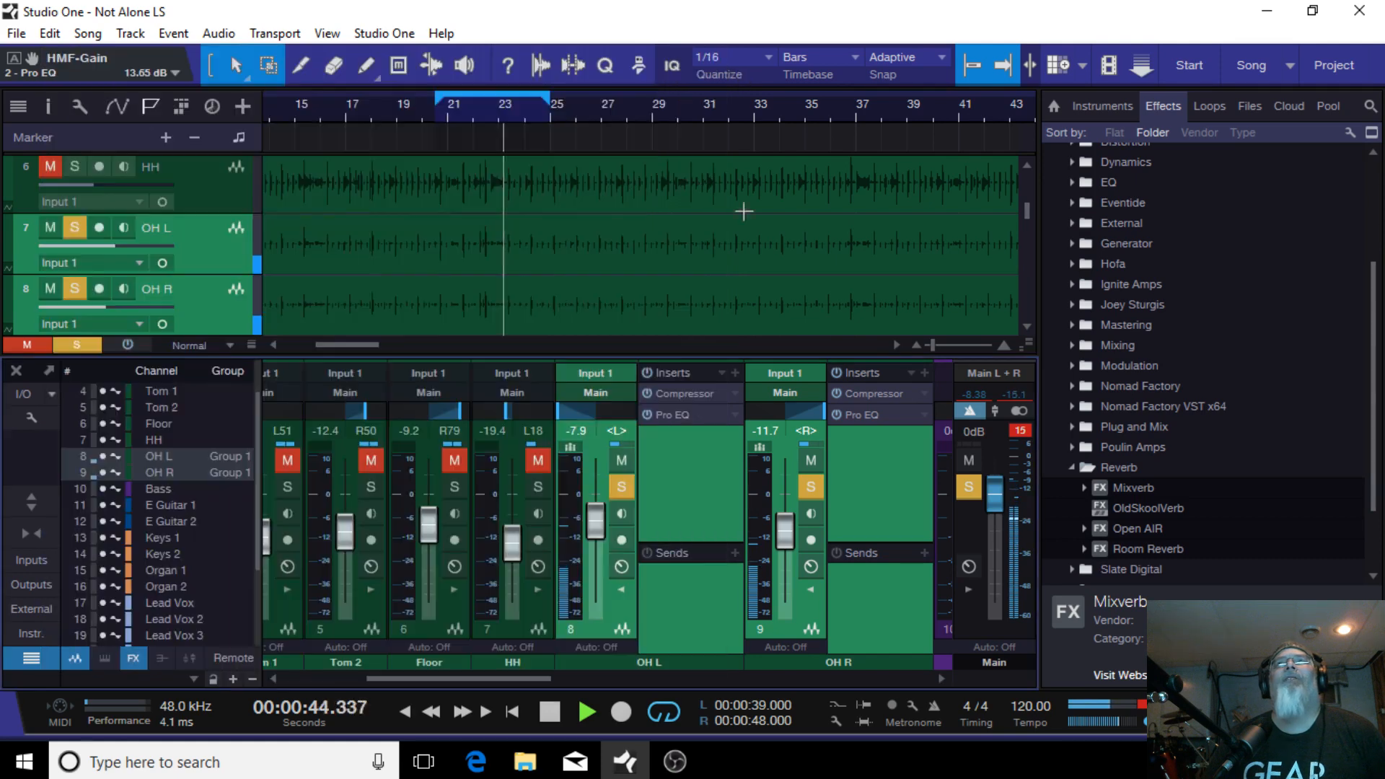
{"action": "left_click", "coordinate": [713, 56]}
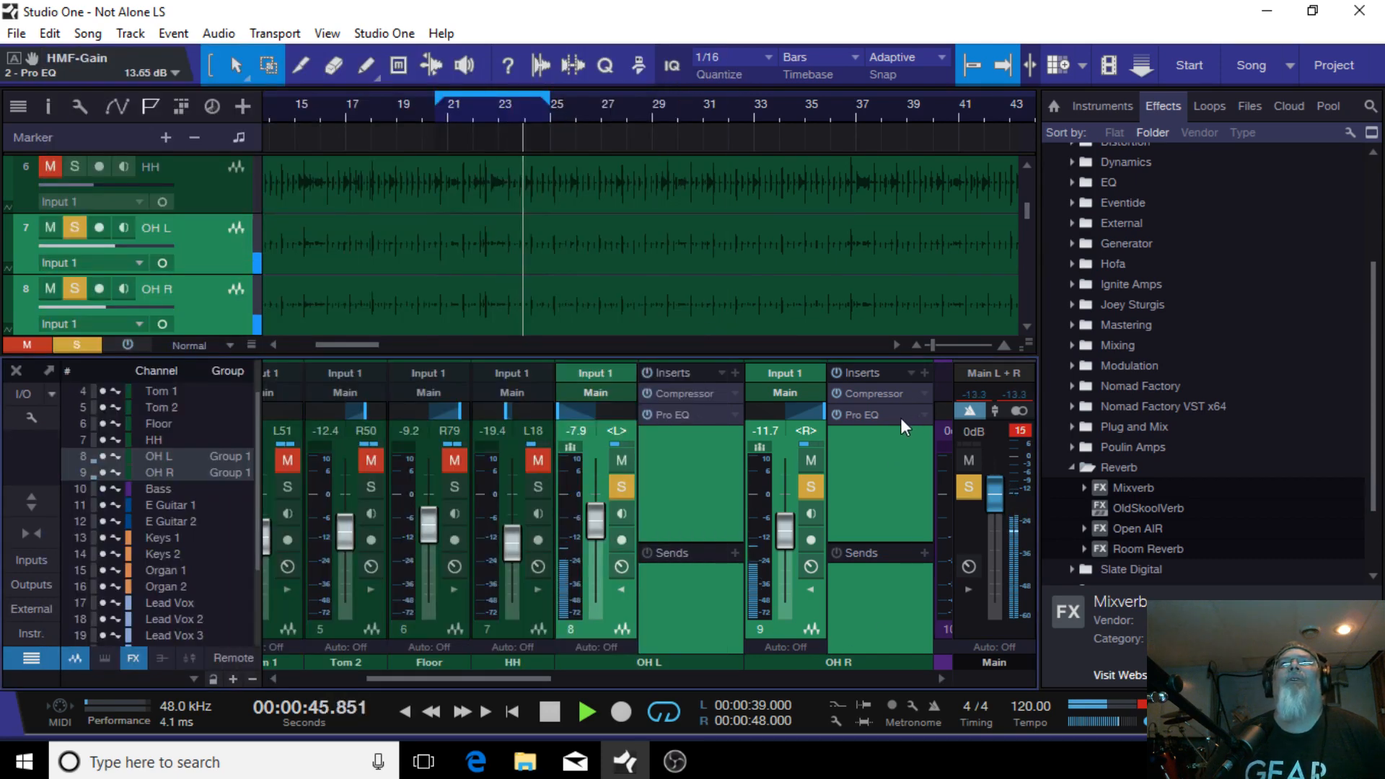
{"action": "left_click_drag", "start_coordinate": [886, 419], "coordinate": [699, 413]}
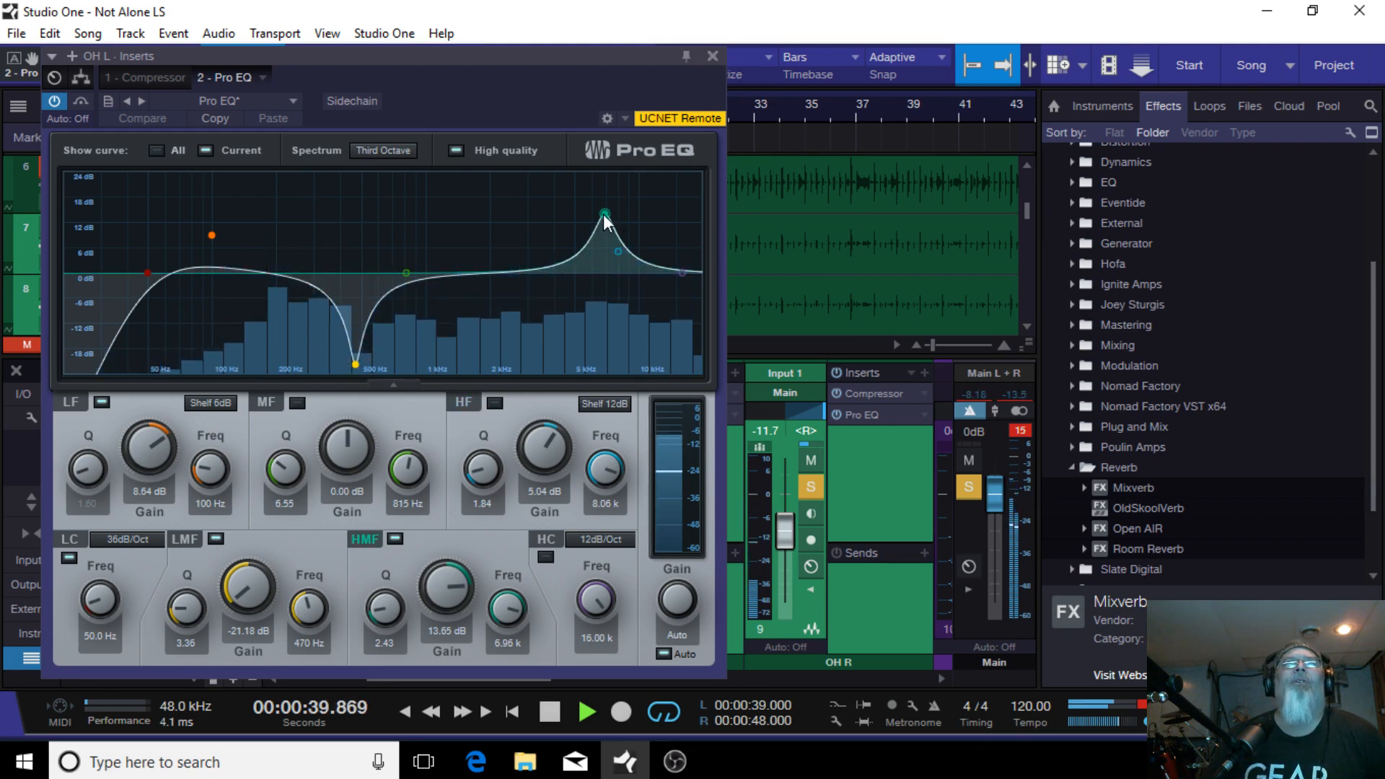
Step: Lower the OH L high-mid boost to 8.24 dB at 7.03 kHz and copy this EQ onto OH R
{"action": "left_click_drag", "start_coordinate": [603, 214], "coordinate": [606, 236]}
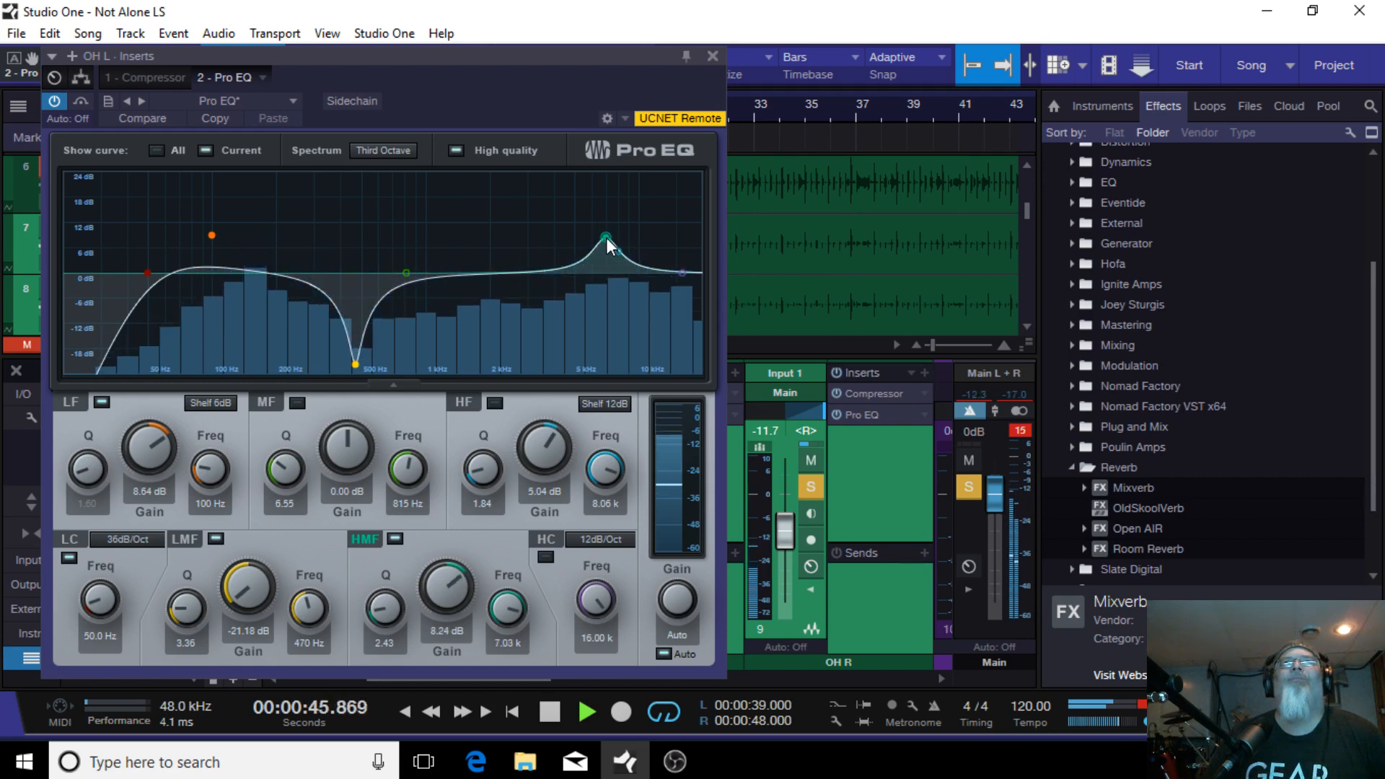
{"action": "left_click", "coordinate": [711, 57]}
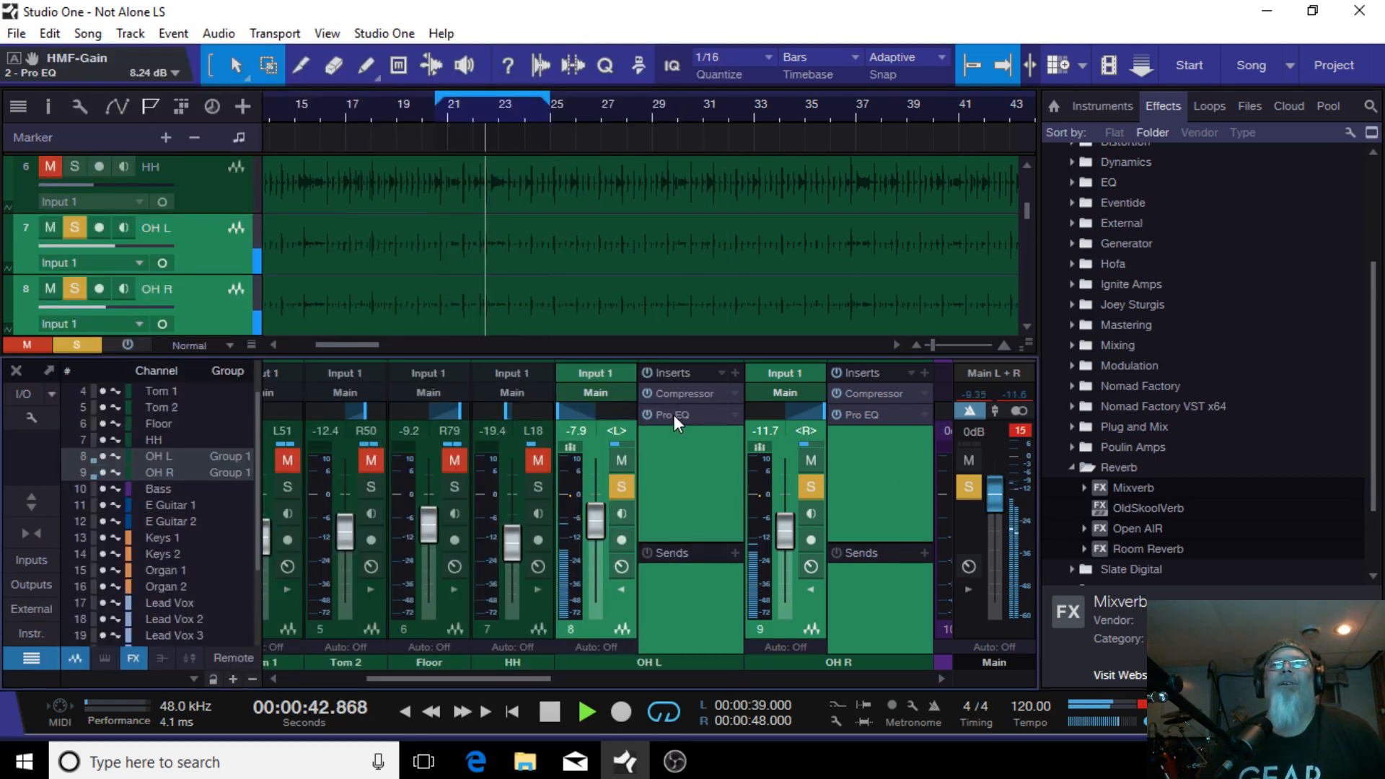
{"action": "left_click_drag", "start_coordinate": [674, 414], "coordinate": [885, 417]}
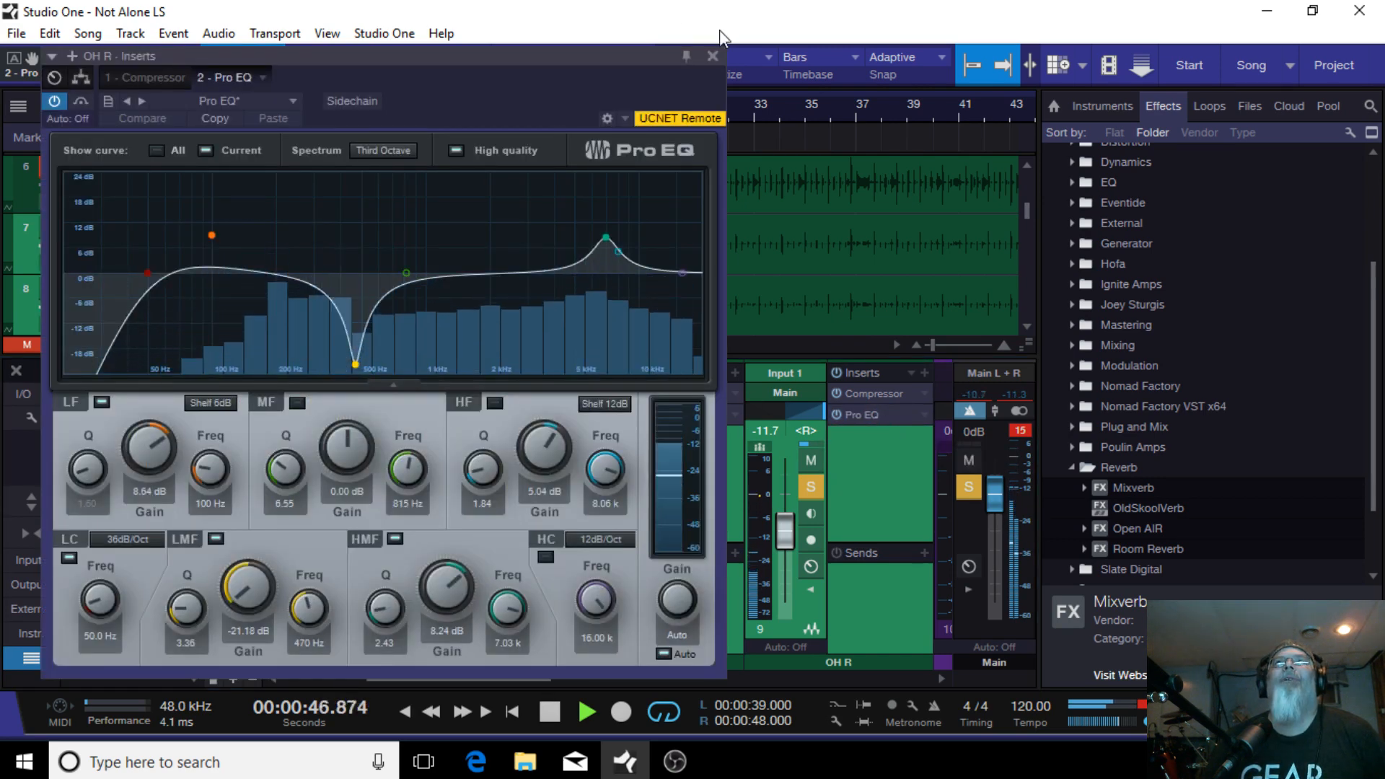
{"action": "left_click", "coordinate": [711, 56]}
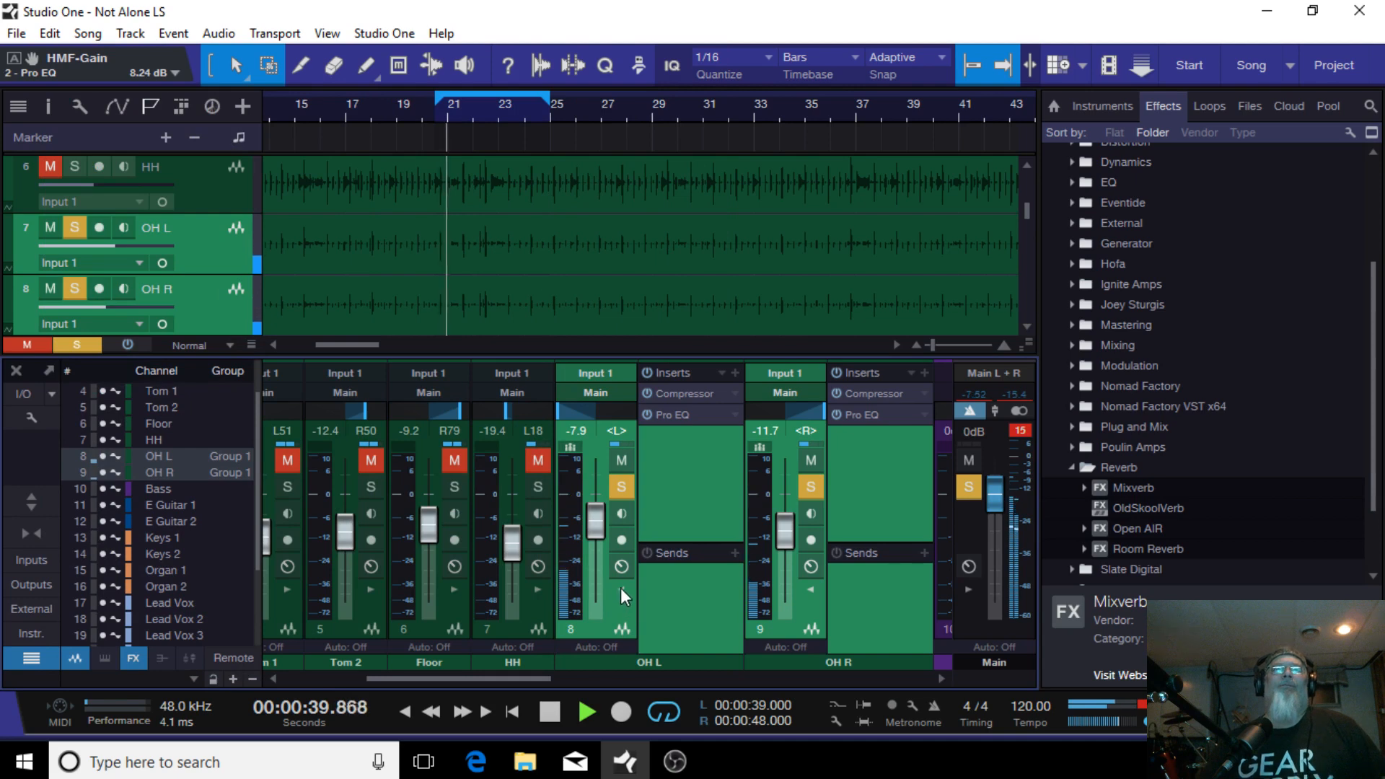
Step: Collapse the OH L channel's insert and send sections
{"action": "left_click", "coordinate": [620, 589]}
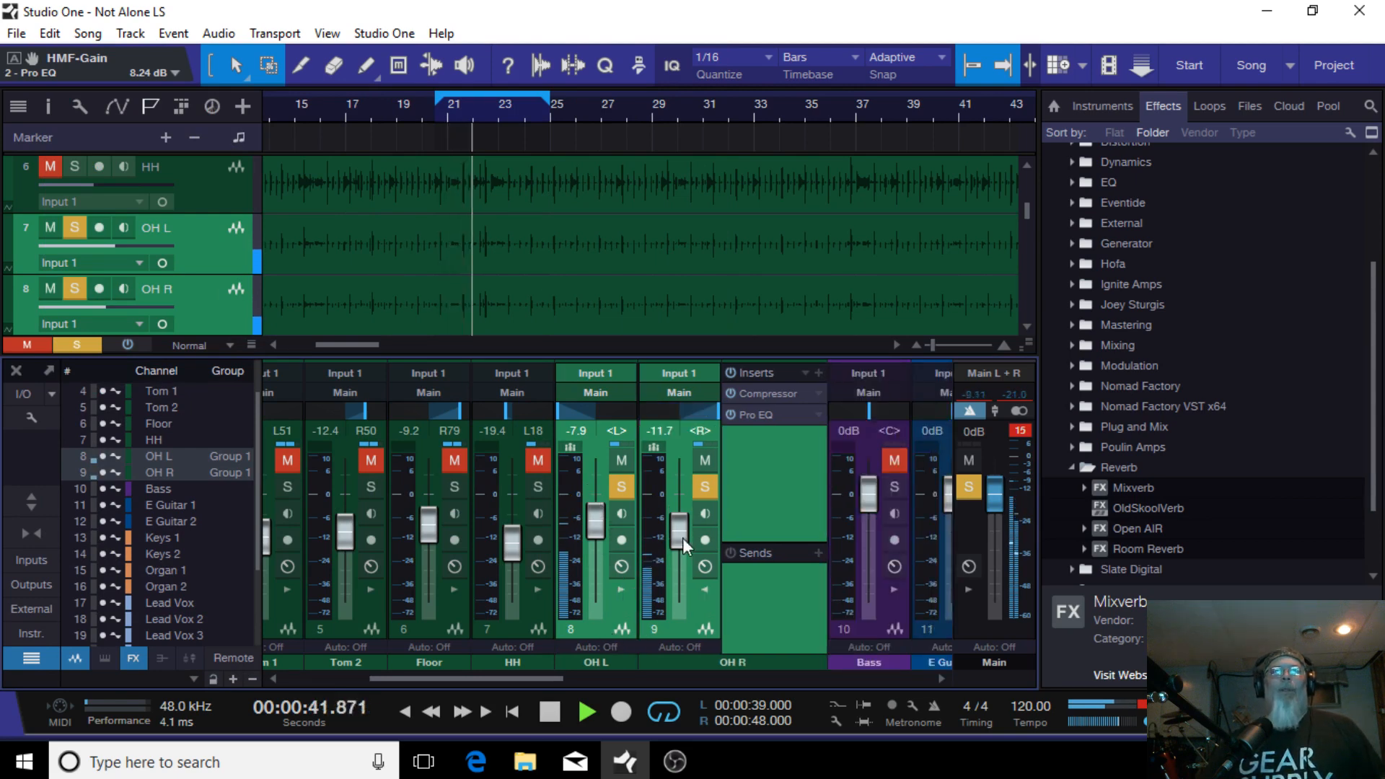
{"action": "left_click", "coordinate": [687, 647]}
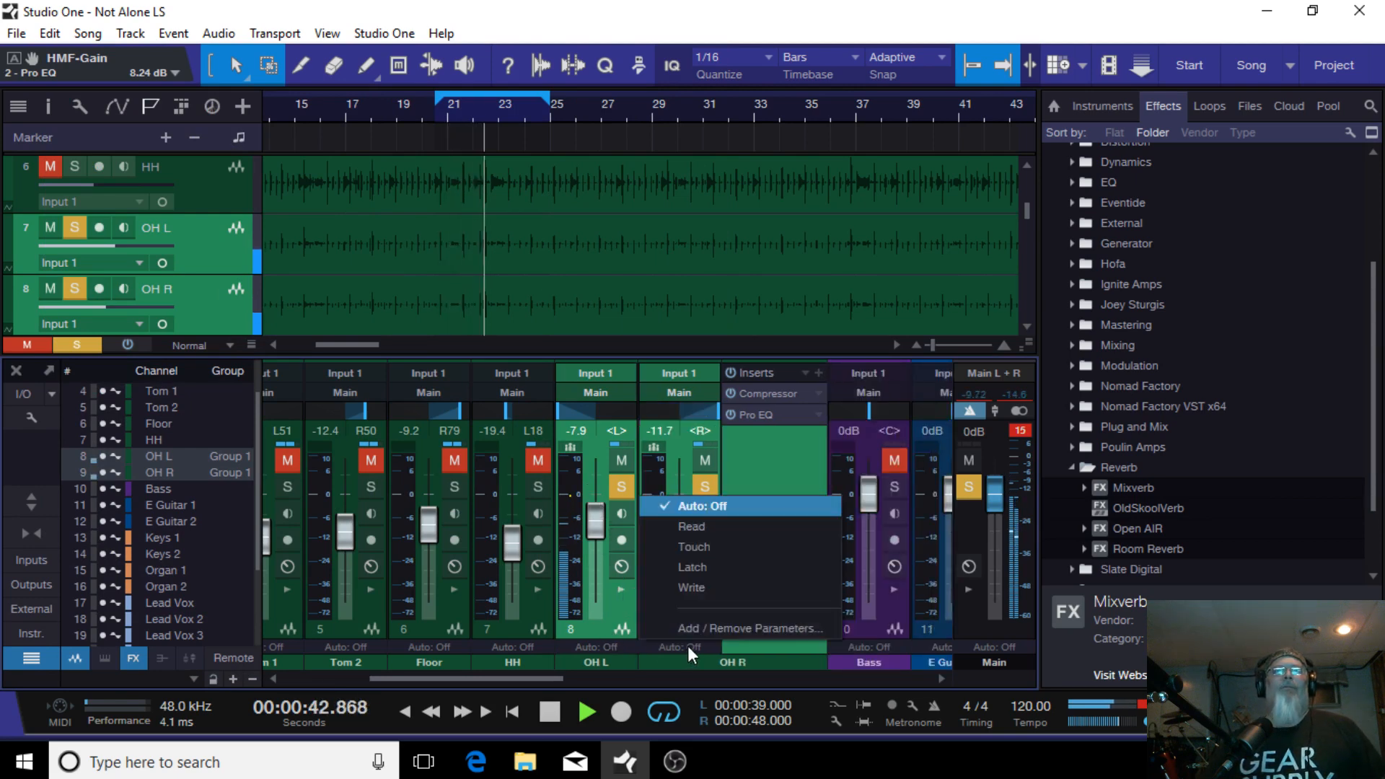
{"action": "left_click", "coordinate": [591, 631]}
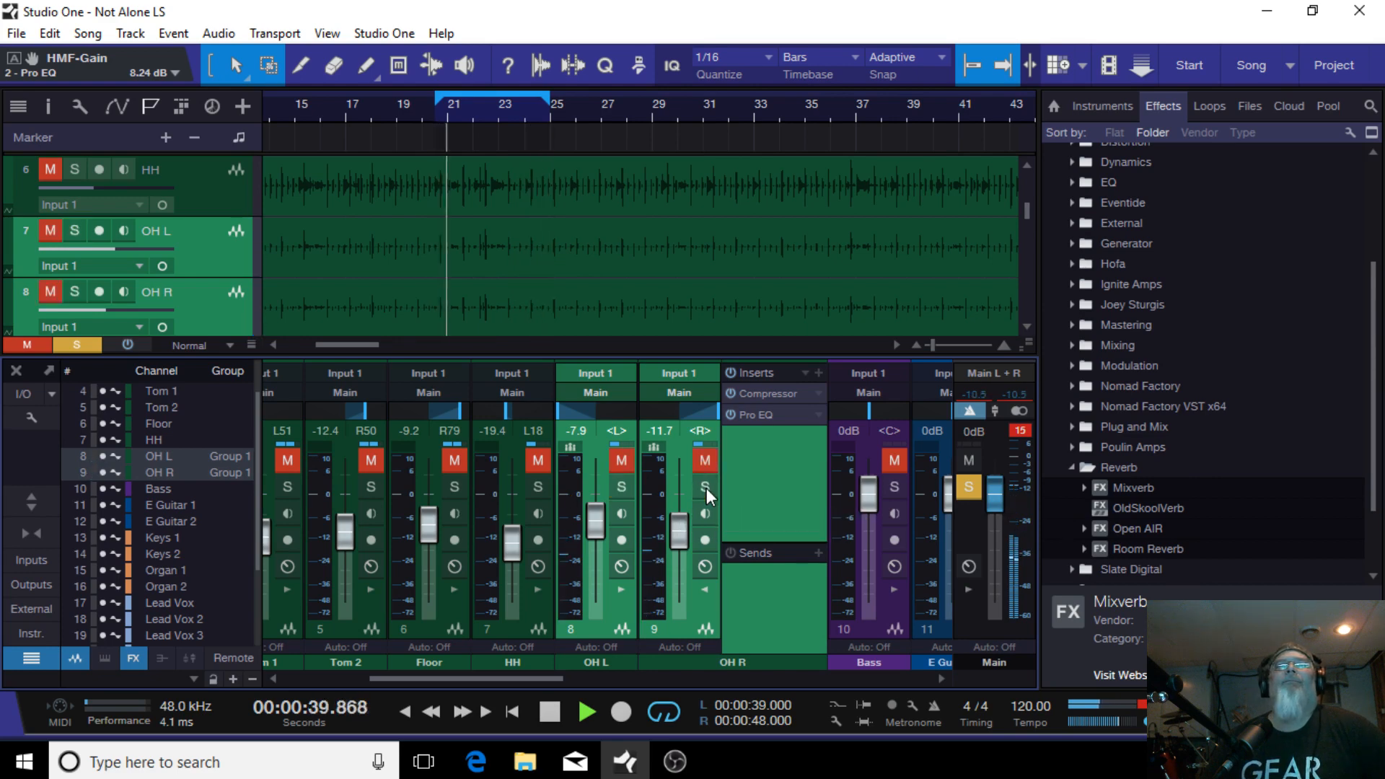
Step: Clear all solos and unmute the HH channel
{"action": "left_click", "coordinate": [967, 487]}
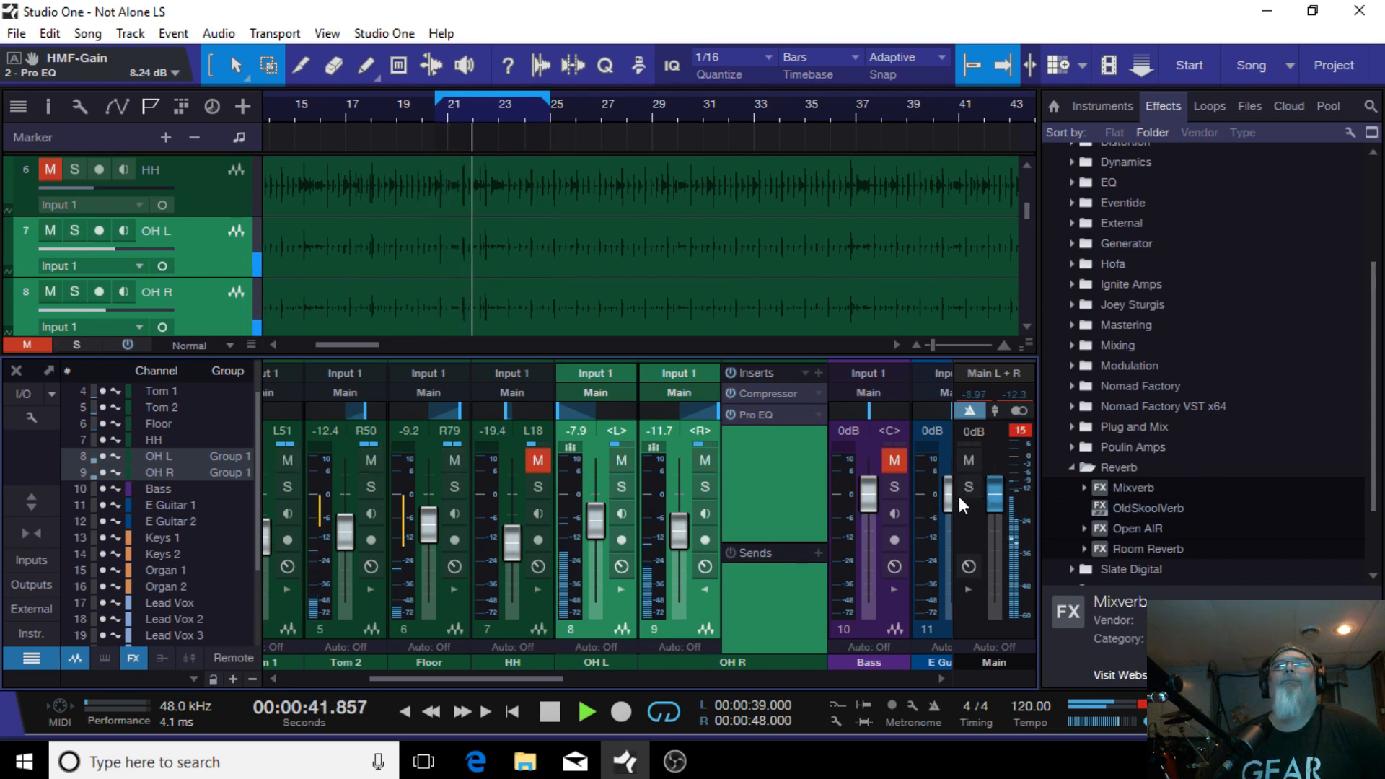
{"action": "left_click", "coordinate": [538, 459]}
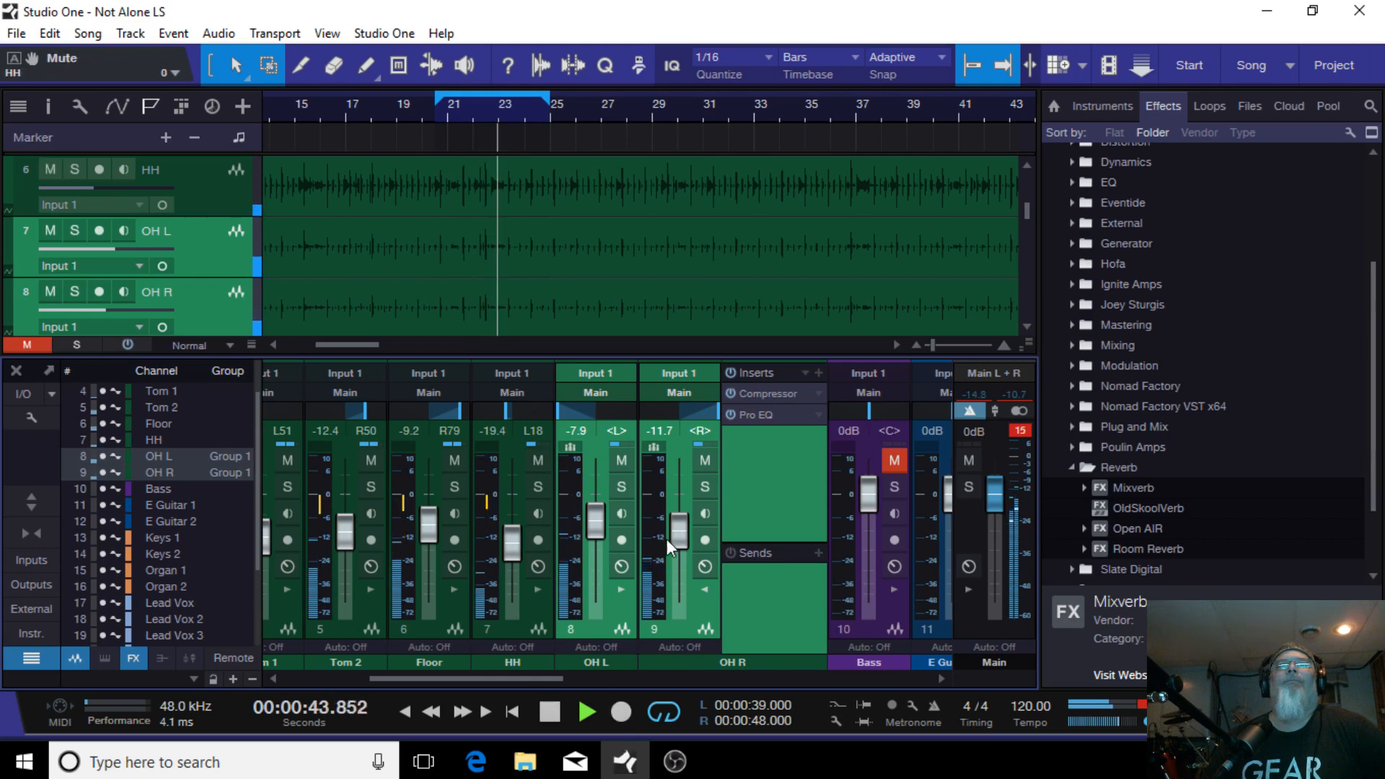
Step: Lower the grouped overhead faders to -10.1 dB on OH L and -13.8 dB on OH R
{"action": "mouse_move", "coordinate": [681, 527]}
{"action": "left_mouse_down"}
{"action": "mouse_move", "coordinate": [684, 634]}
{"action": "mouse_move", "coordinate": [689, 539]}
{"action": "left_mouse_up"}
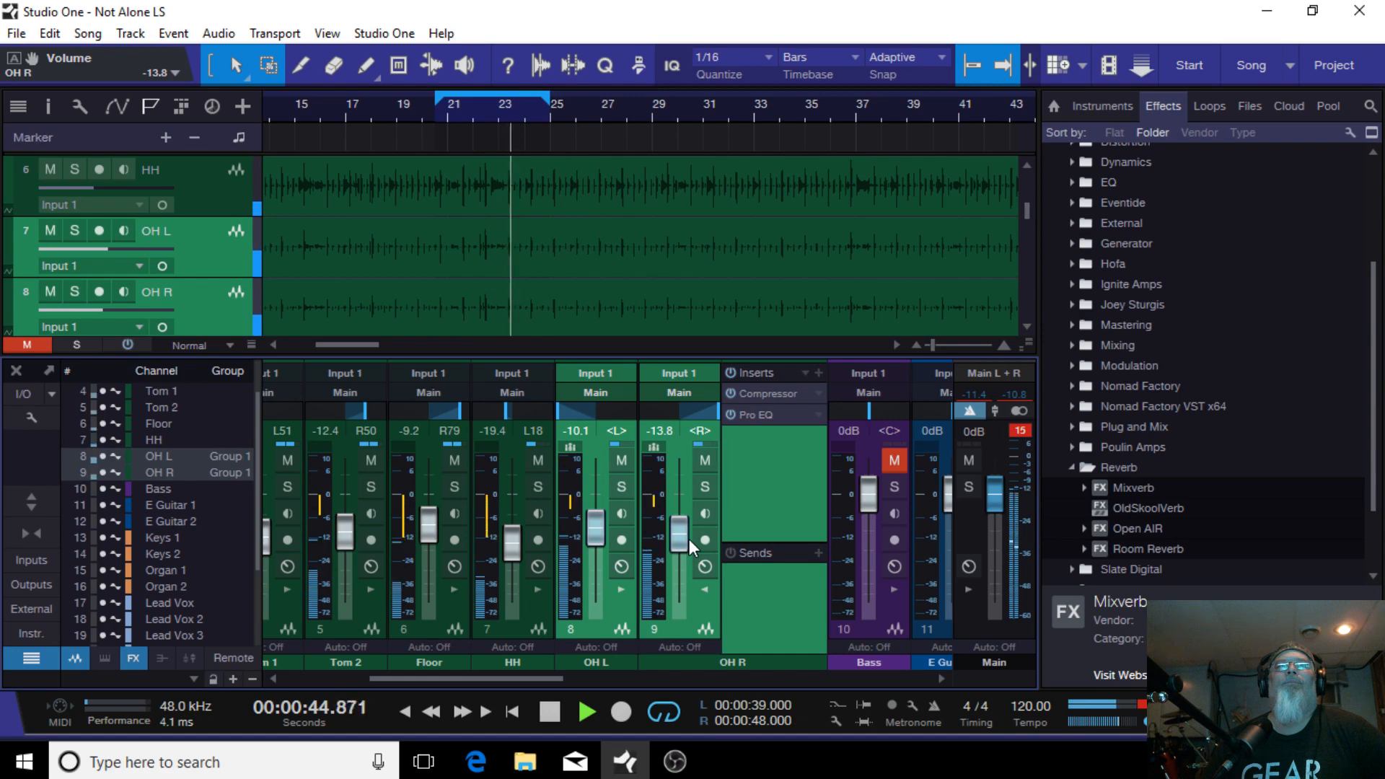
Step: Select Tom 1, Tom 2 and Floor and lower them together to -19.2, -15.8 and -12.5 dB
{"action": "left_click_drag", "start_coordinate": [494, 678], "coordinate": [431, 678]}
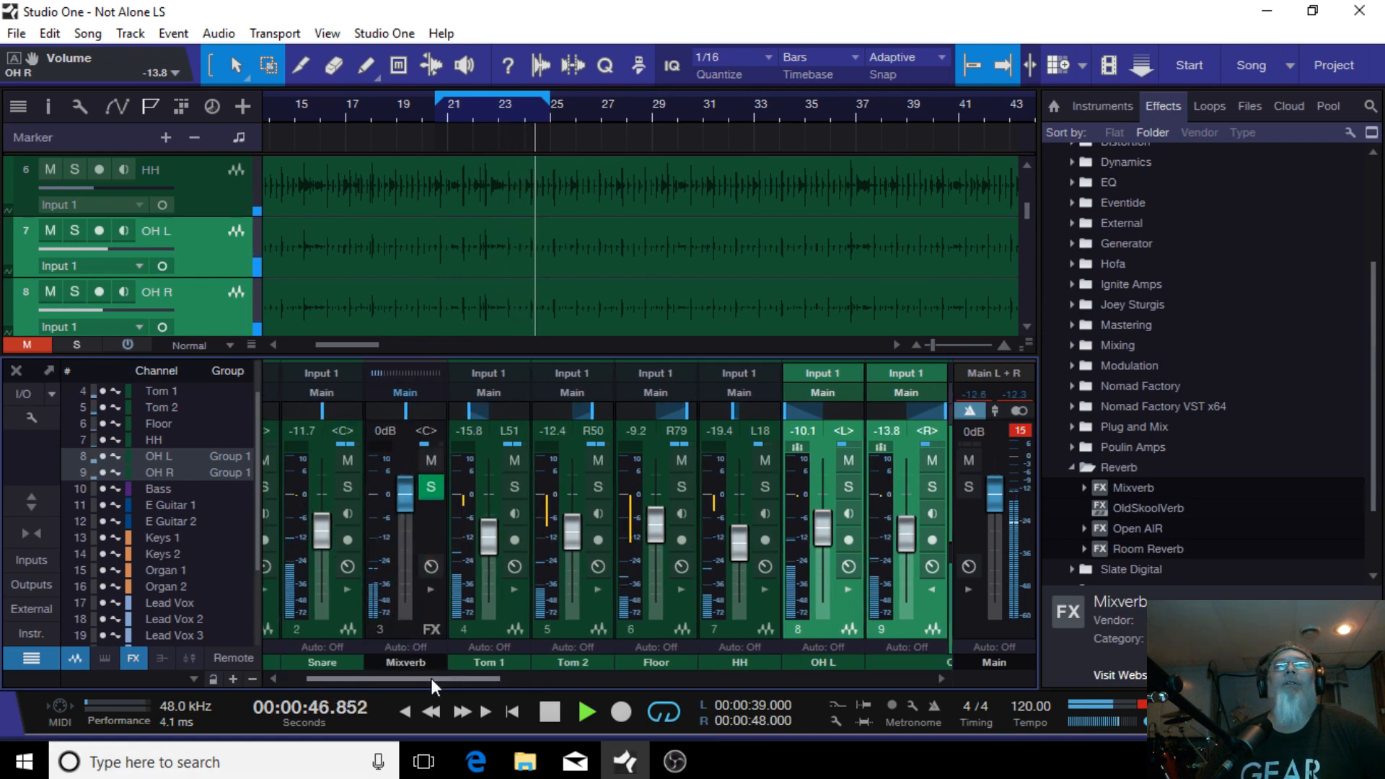
{"action": "left_click", "coordinate": [488, 624]}
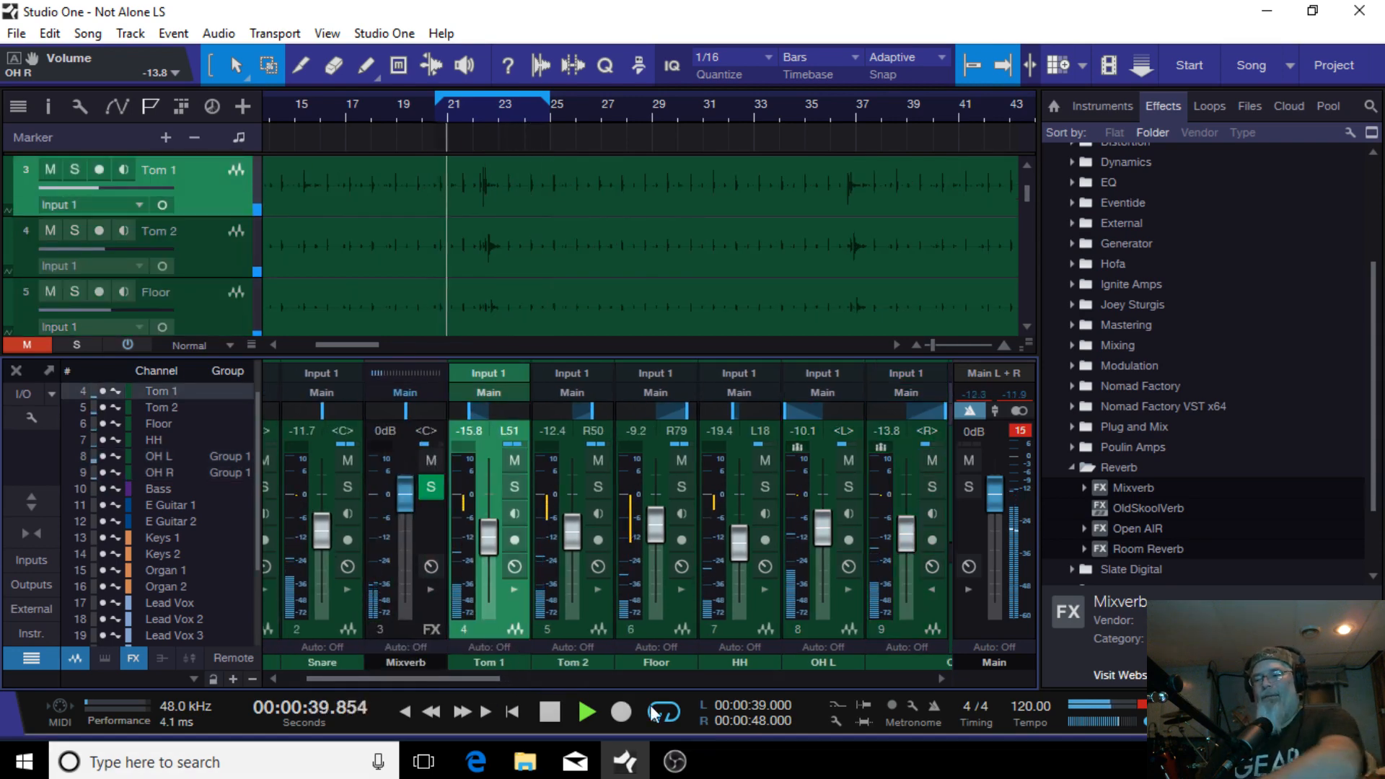
{"action": "left_click", "coordinate": [573, 630], "text": "ctrl"}
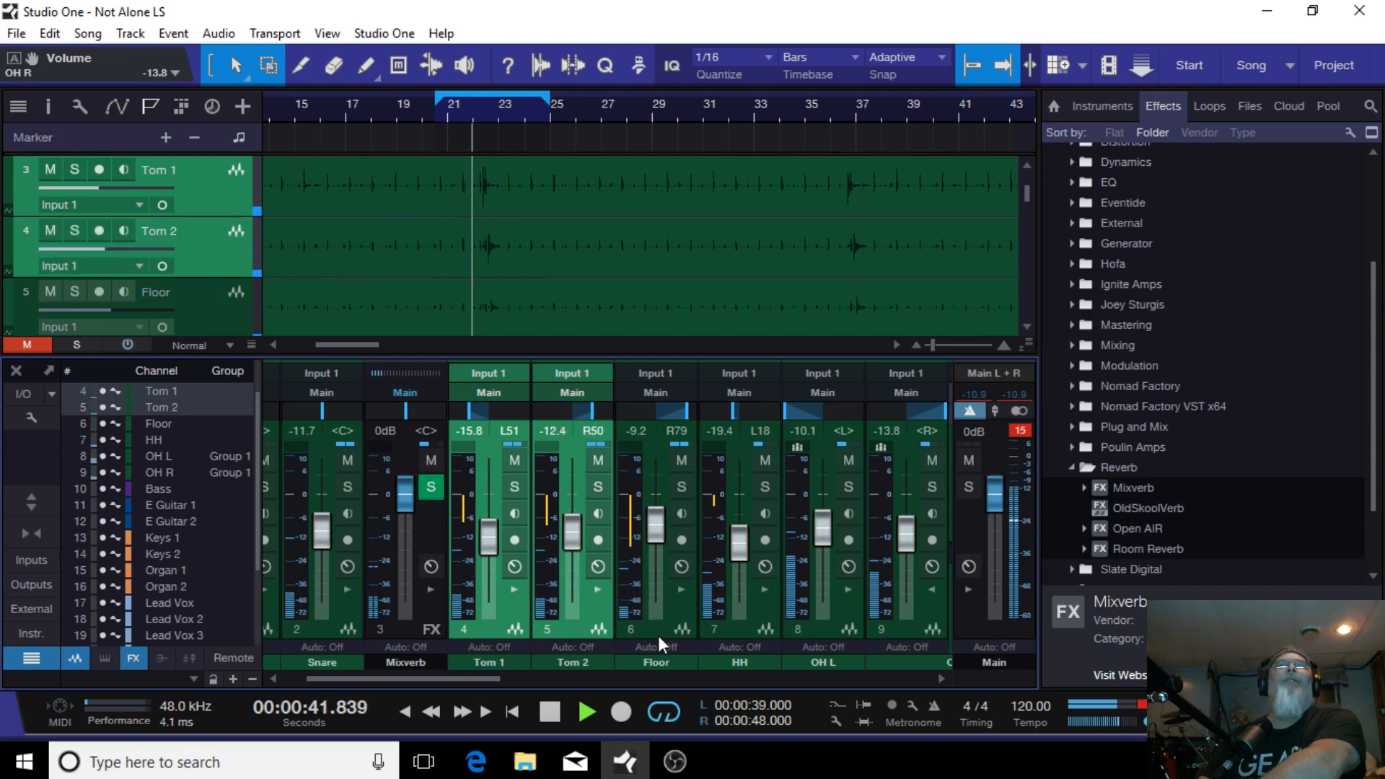
{"action": "left_click", "coordinate": [660, 634], "text": "ctrl"}
{"action": "left_click_drag", "start_coordinate": [664, 522], "coordinate": [656, 528]}
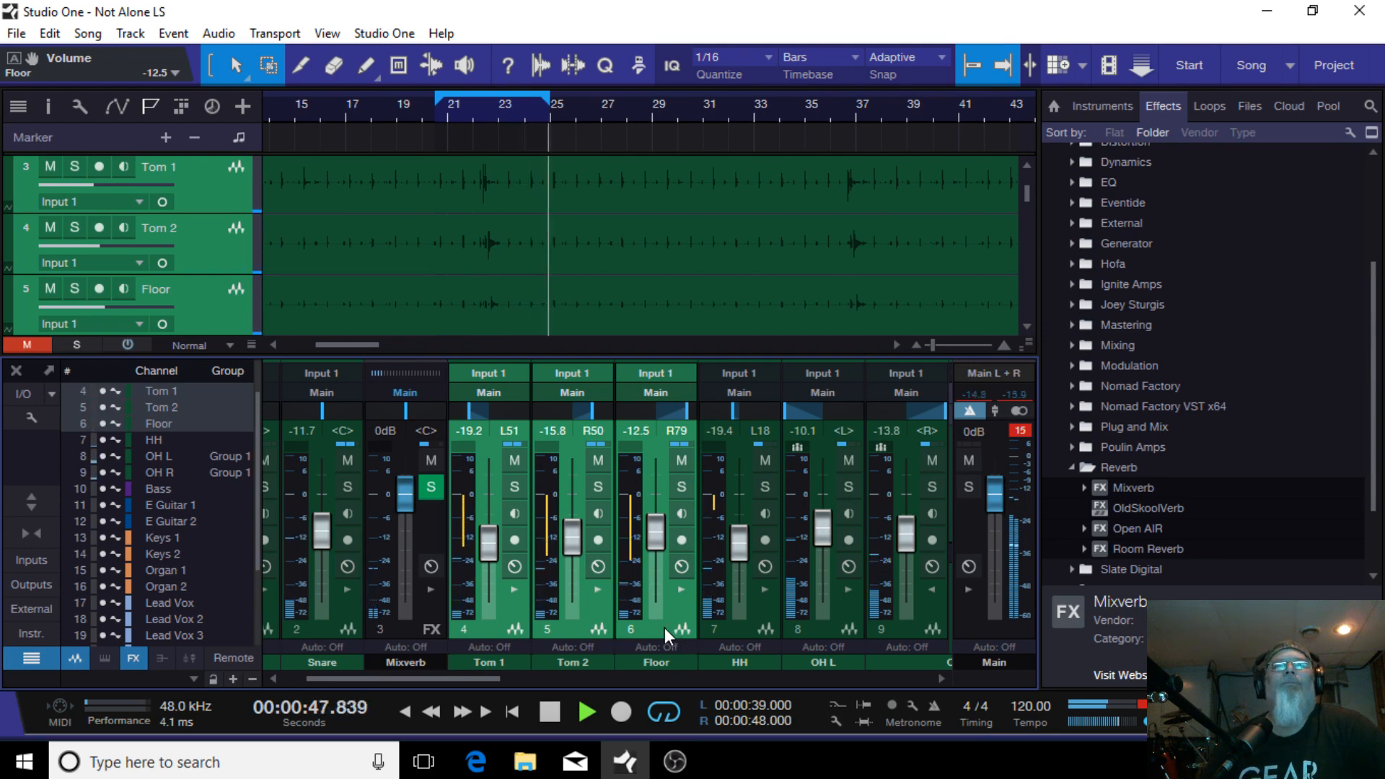
{"action": "left_click", "coordinate": [515, 668]}
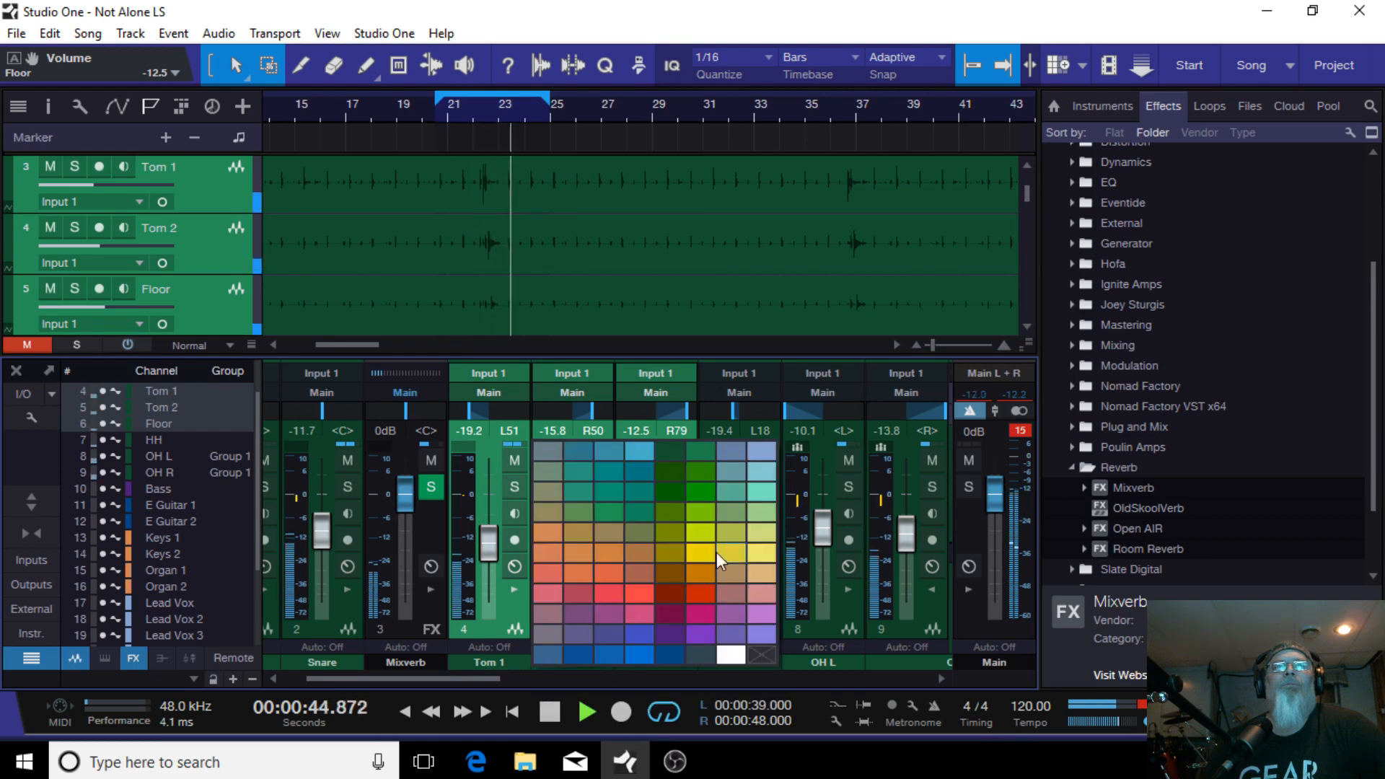
{"action": "left_click", "coordinate": [517, 665]}
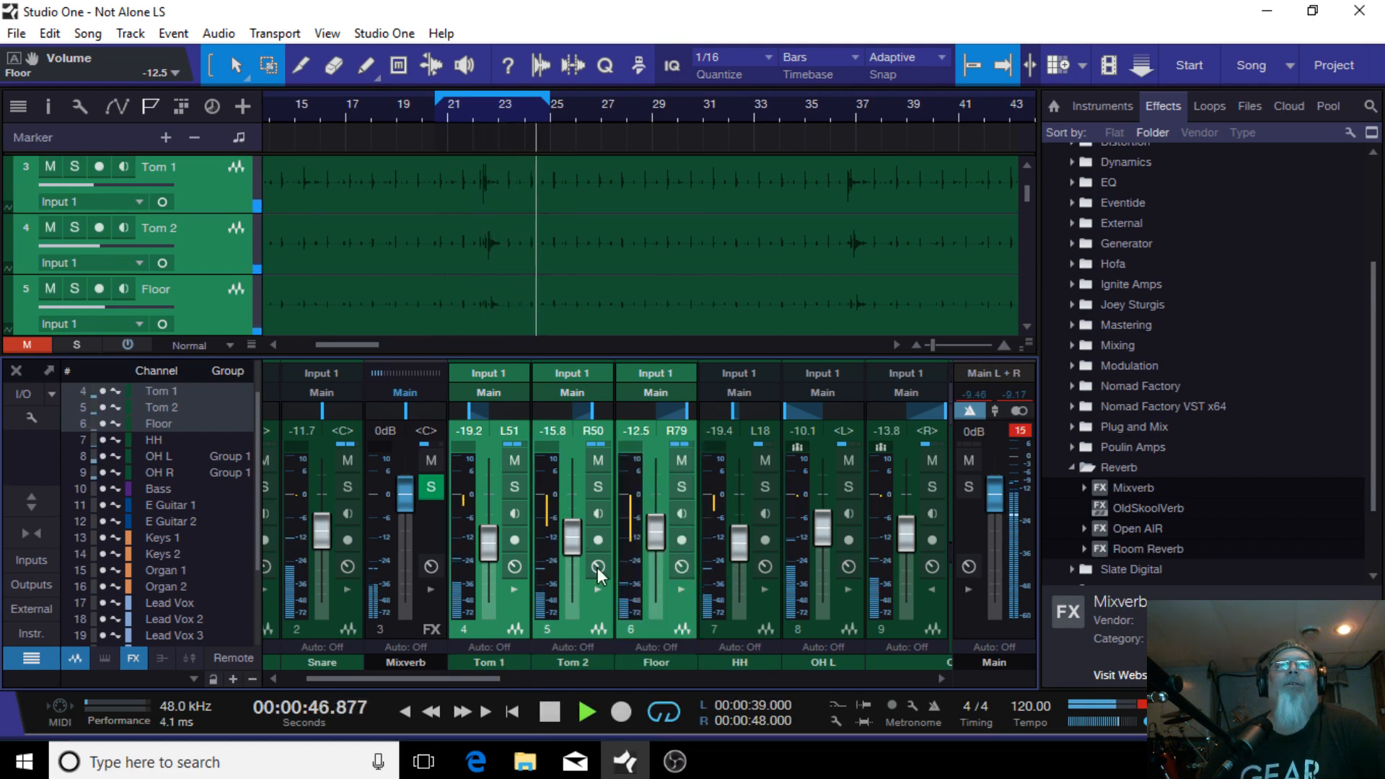
{"action": "left_click", "coordinate": [678, 663]}
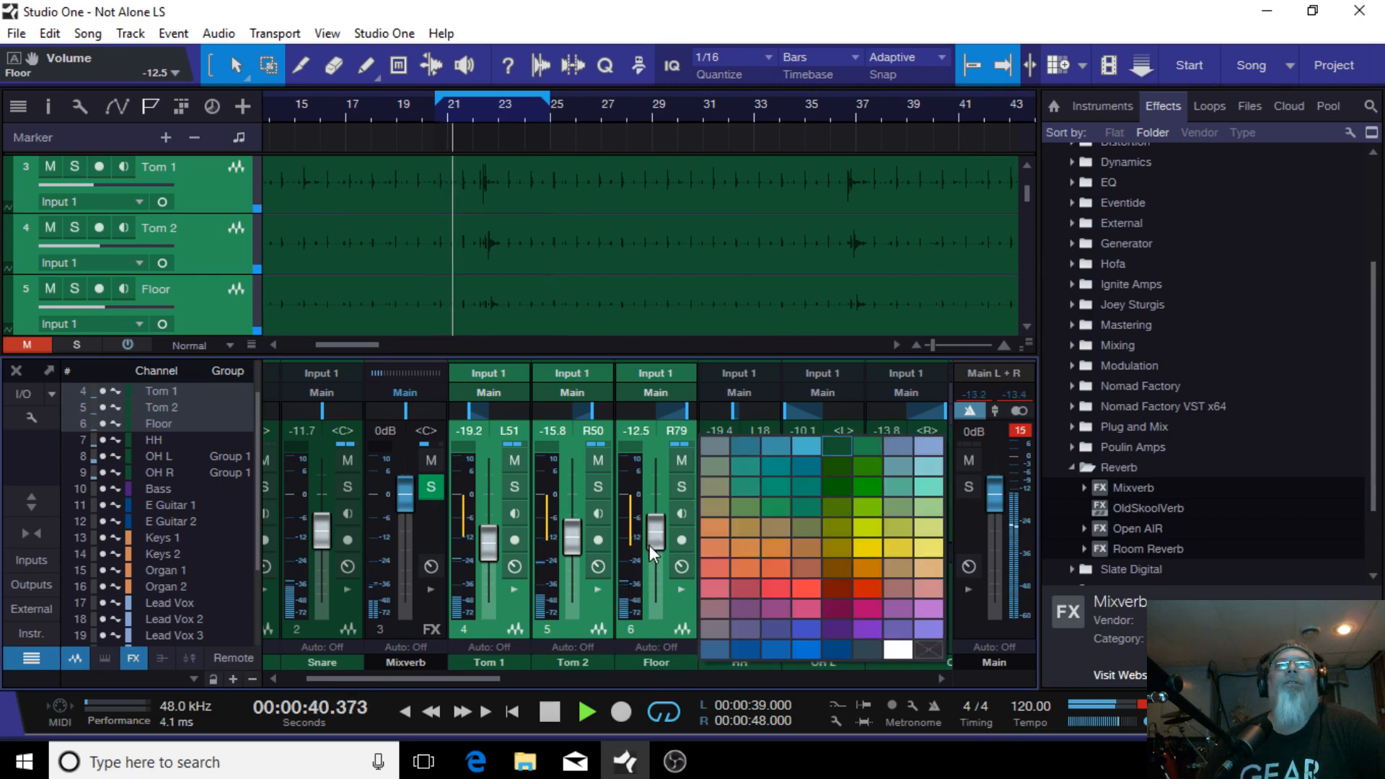
{"action": "left_click", "coordinate": [656, 620]}
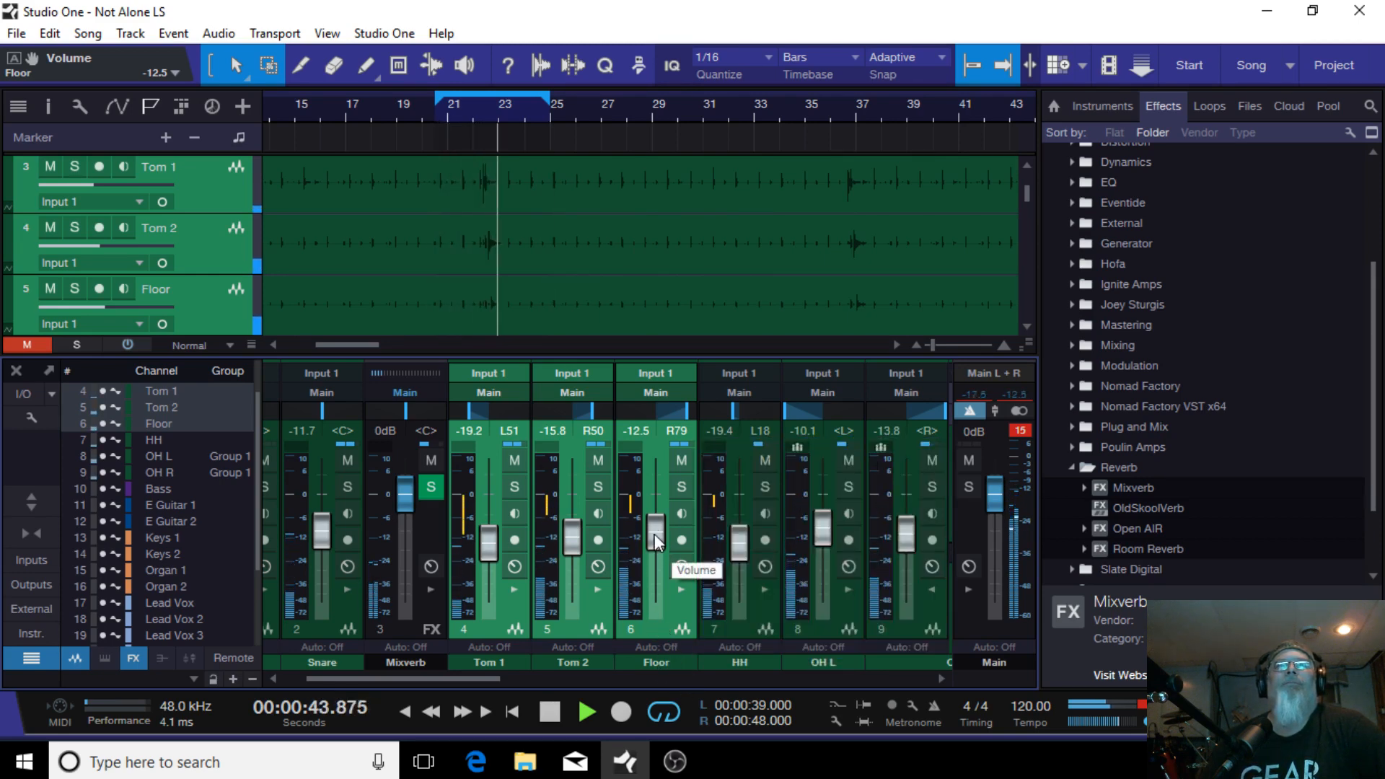
Step: Undo a Floor fader move and select only the Floor channel
{"action": "left_click_drag", "start_coordinate": [654, 534], "coordinate": [665, 560]}
{"action": "key", "text": "ctrl+z"}
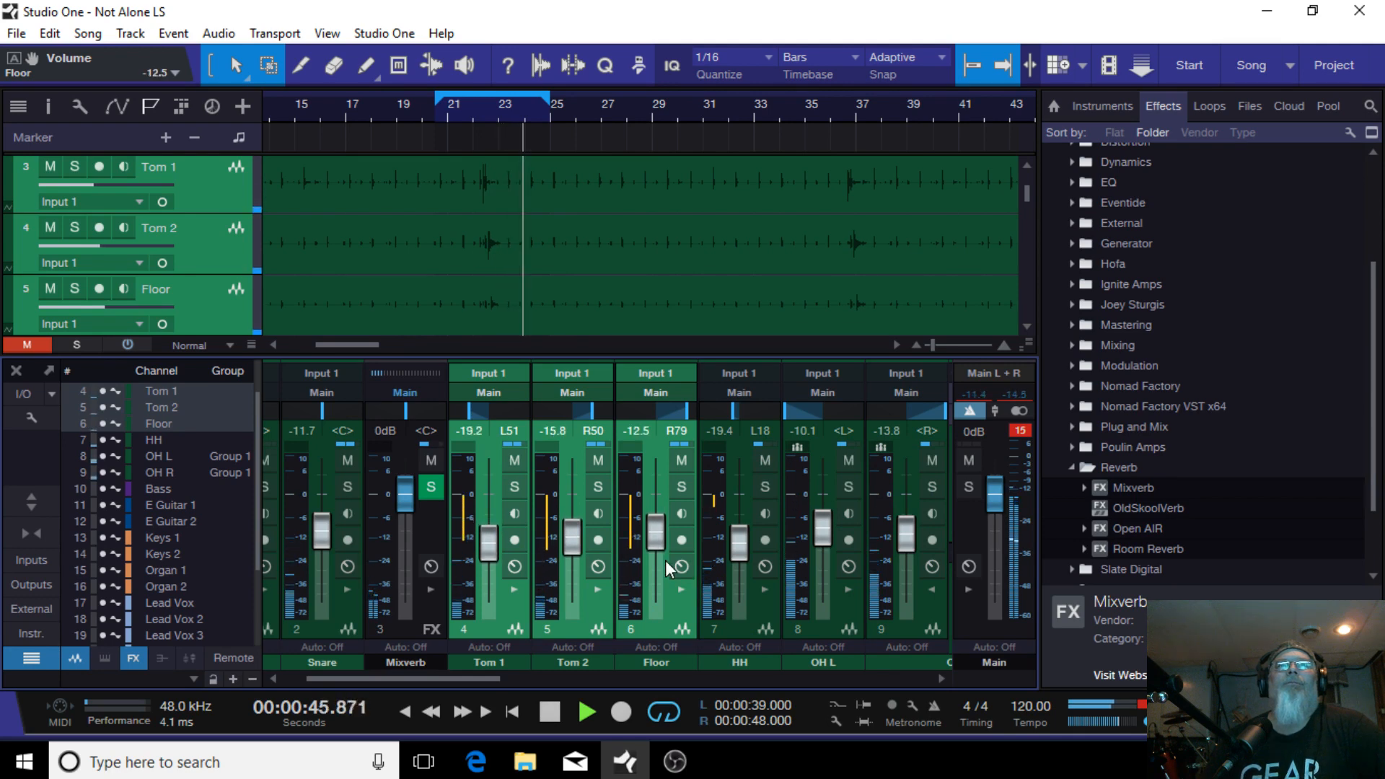
{"action": "left_click", "coordinate": [661, 633]}
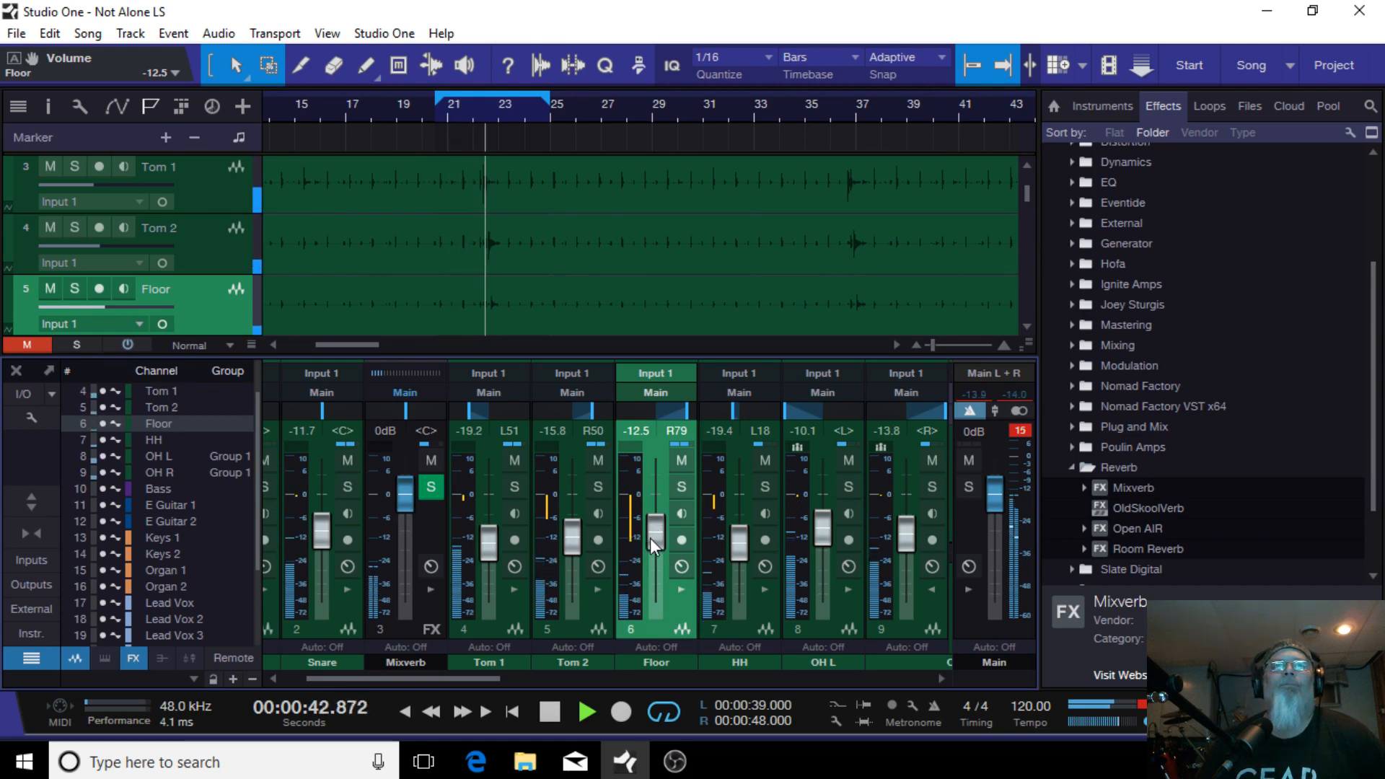
Step: Raise the Floor tom fader to -9.2 dB
{"action": "left_click_drag", "start_coordinate": [650, 538], "coordinate": [651, 531]}
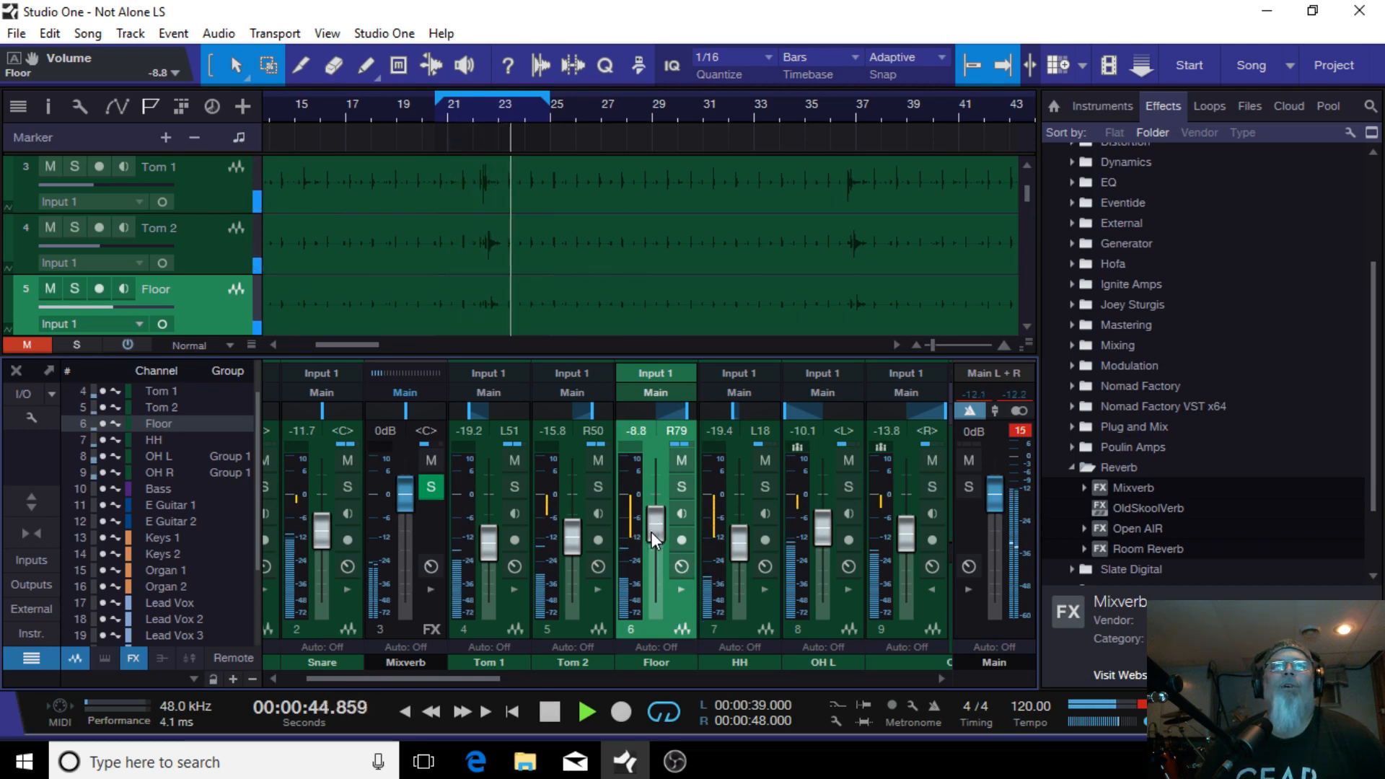
{"action": "scroll", "coordinate": [651, 531], "scroll_direction": "down", "scroll_amount": 1}
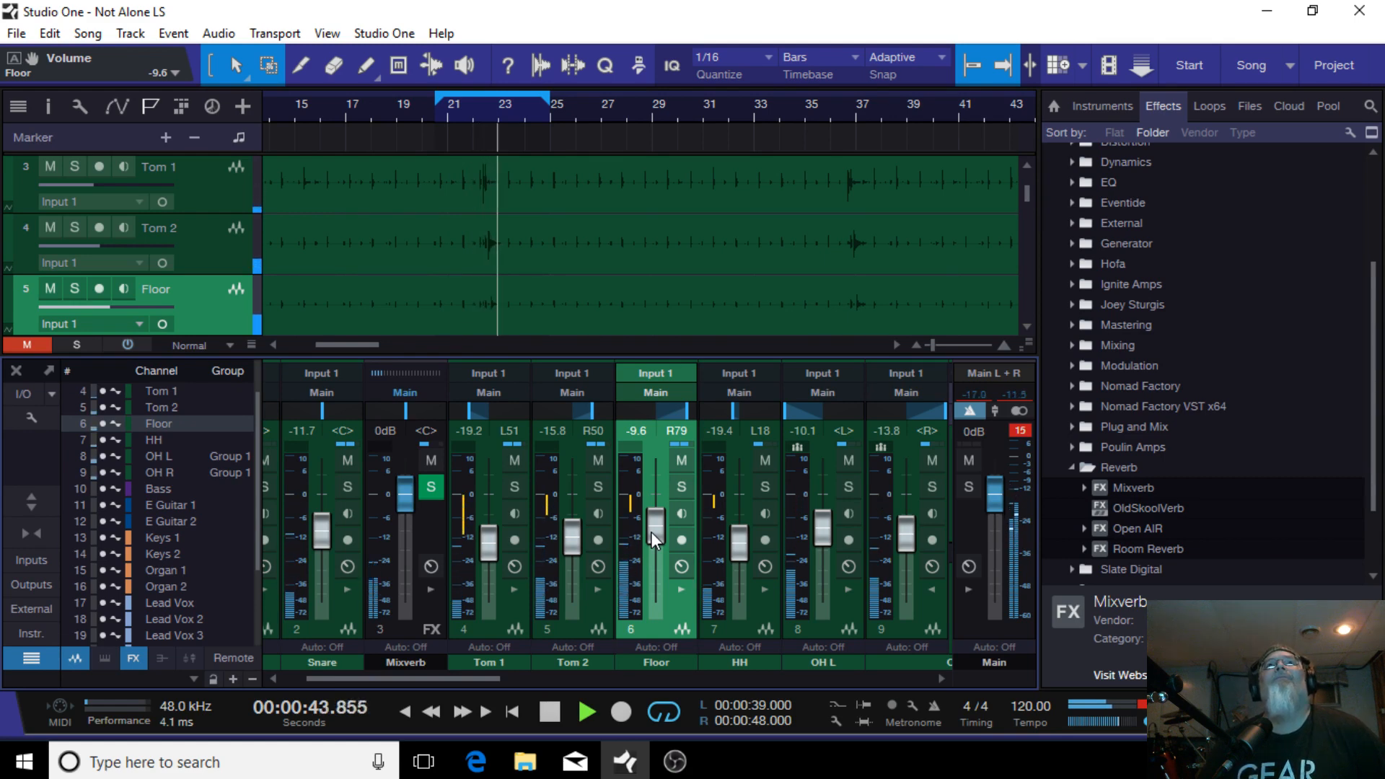
{"action": "scroll", "coordinate": [651, 531], "scroll_direction": "up", "scroll_amount": 1}
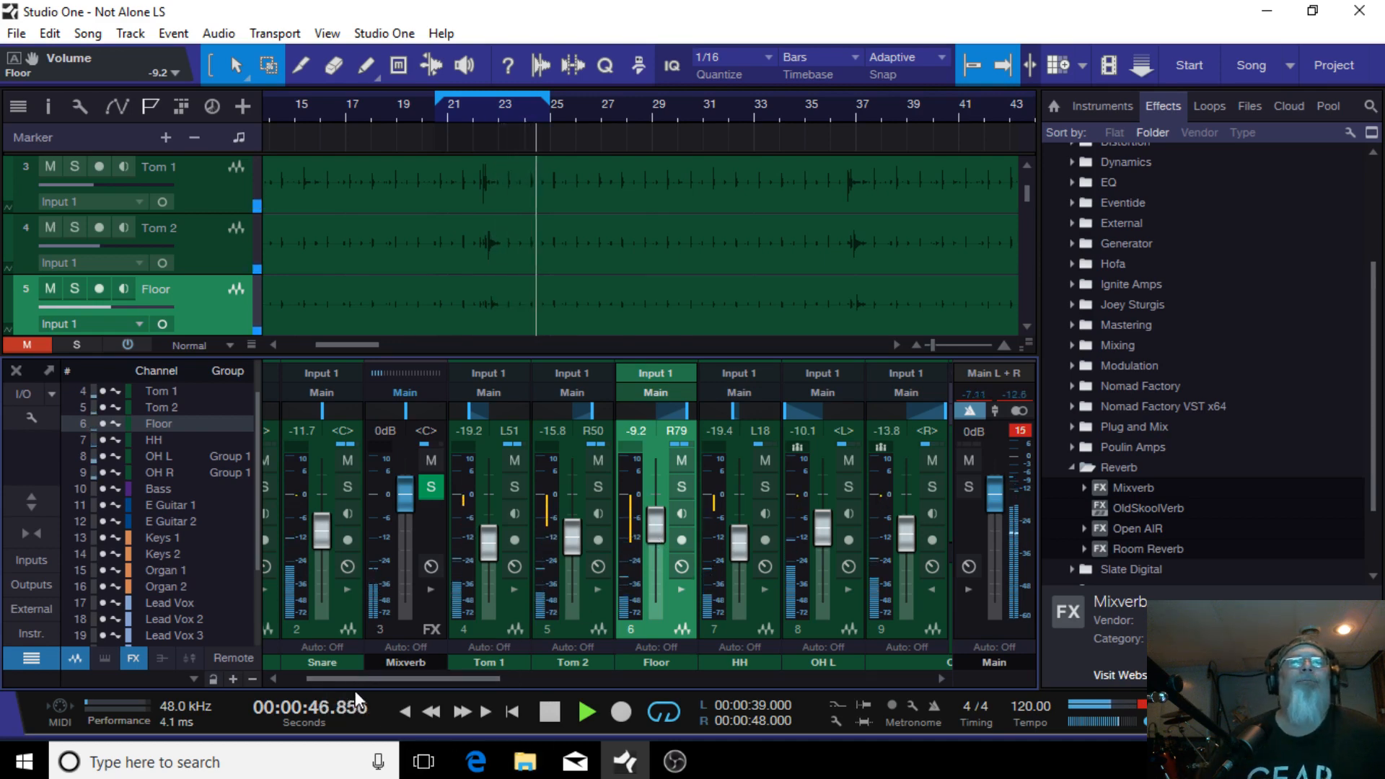
Step: Solo the Bass channel in the mixer
{"action": "left_click_drag", "start_coordinate": [375, 686], "coordinate": [514, 674]}
{"action": "left_click", "coordinate": [444, 591]}
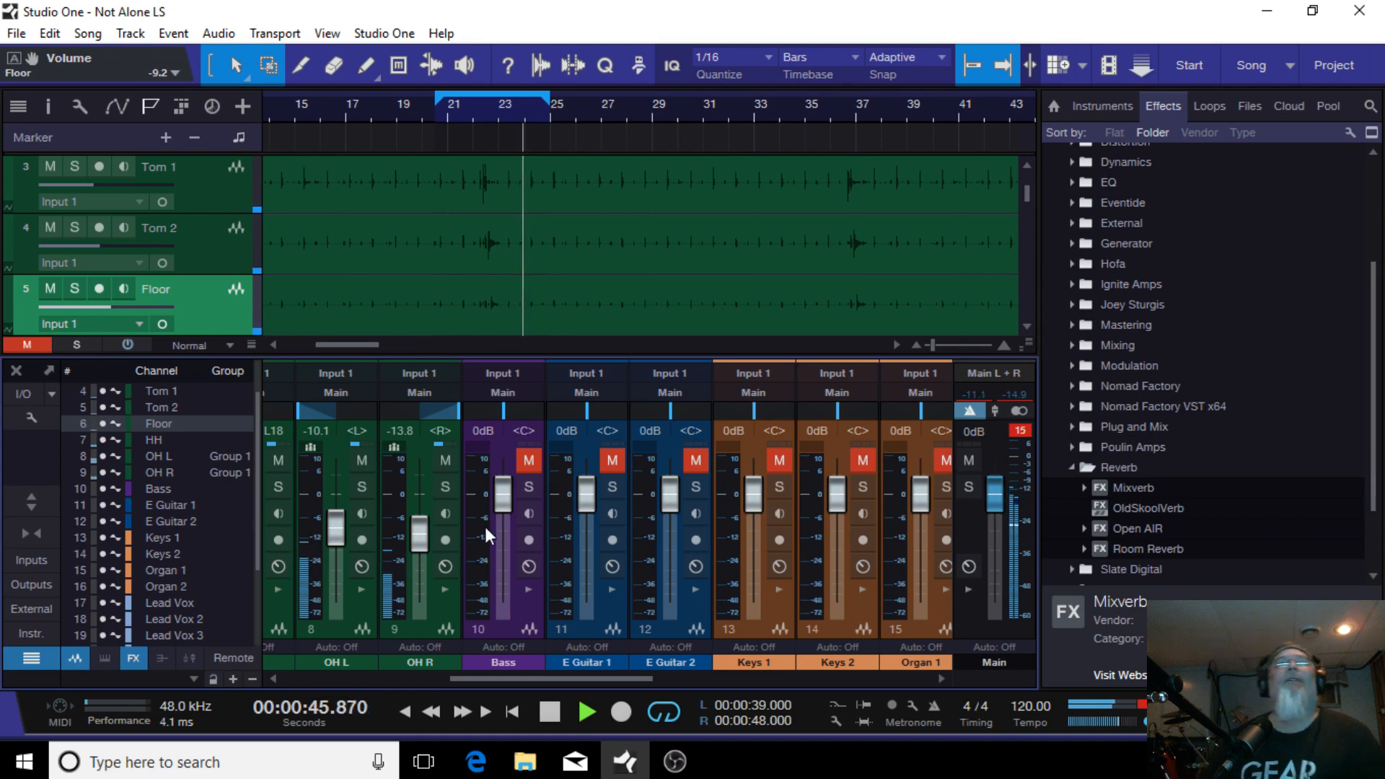
{"action": "left_click", "coordinate": [529, 487]}
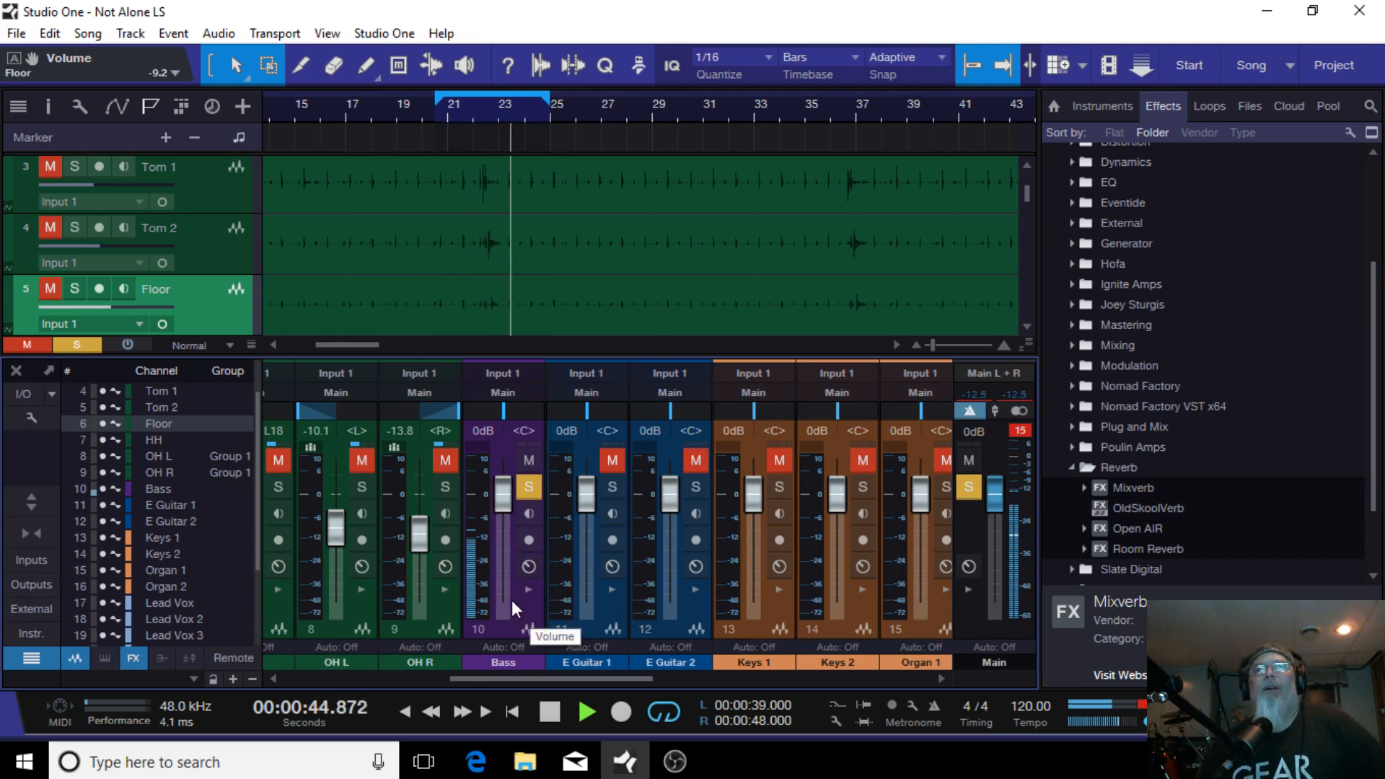
Step: Lower the Bass channel fader to -8.8 dB
{"action": "left_click_drag", "start_coordinate": [560, 676], "coordinate": [887, 642]}
{"action": "left_click", "coordinate": [898, 630]}
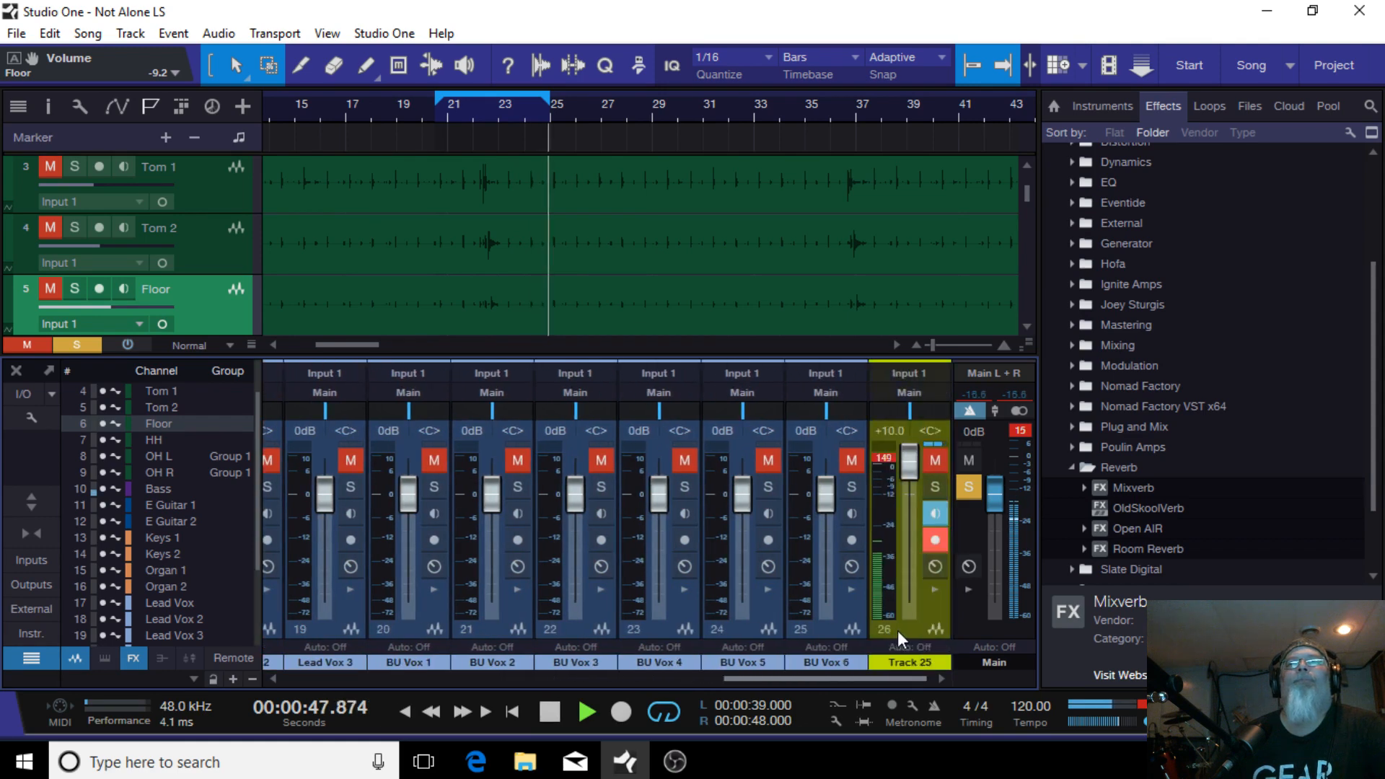
{"action": "left_click", "coordinate": [940, 484]}
{"action": "left_click_drag", "start_coordinate": [798, 681], "coordinate": [518, 677]}
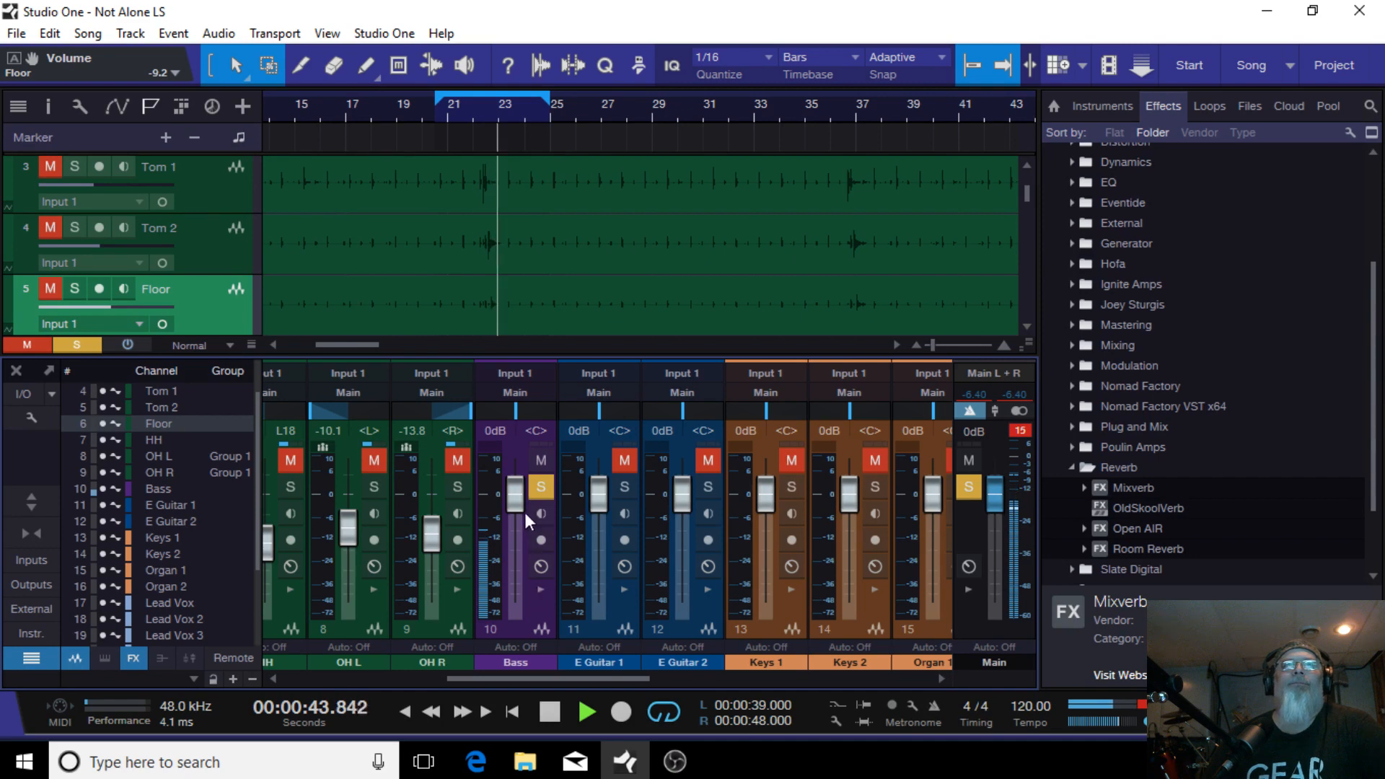
{"action": "left_click_drag", "start_coordinate": [514, 499], "coordinate": [512, 527]}
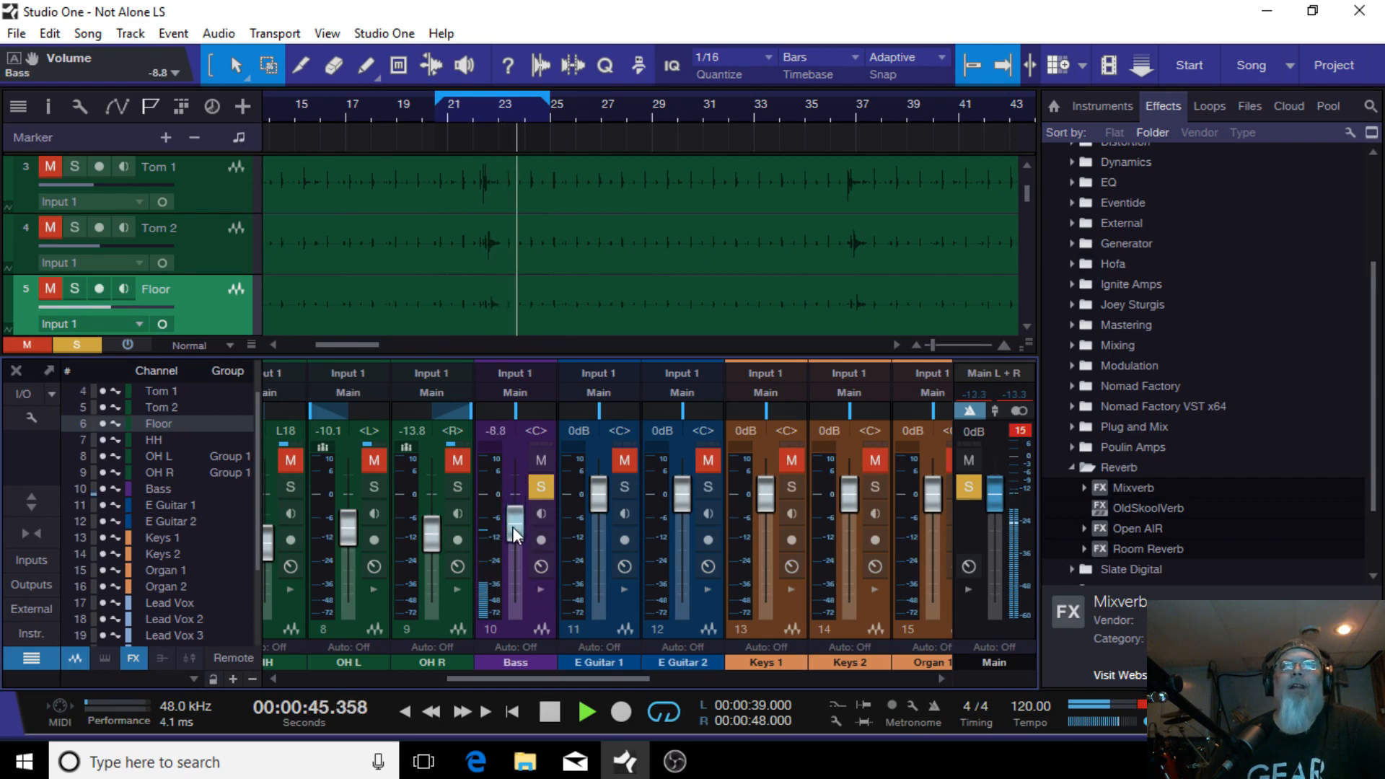
Step: Add a Compressor and Pro EQ effects chain to the Bass channel's inserts
{"action": "left_click", "coordinate": [540, 589]}
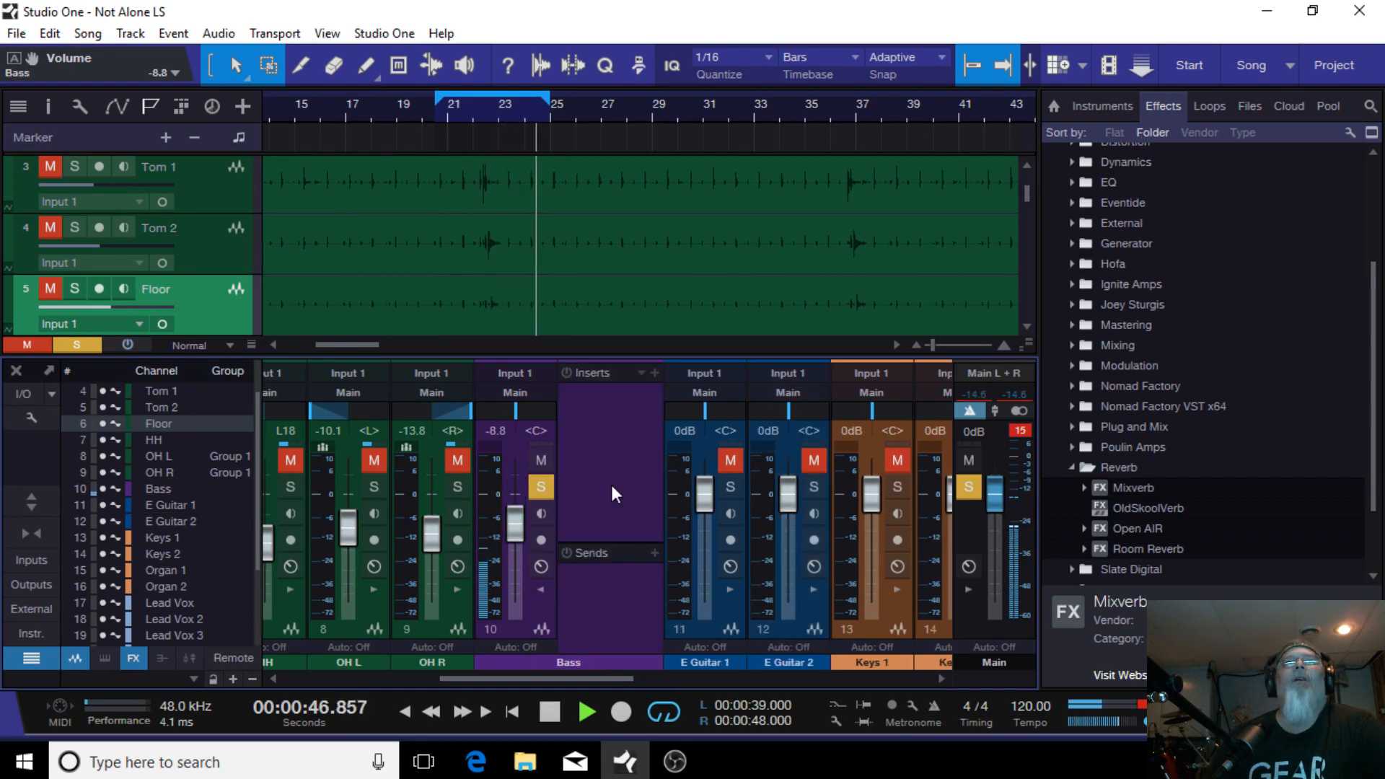
{"action": "left_click", "coordinate": [642, 373]}
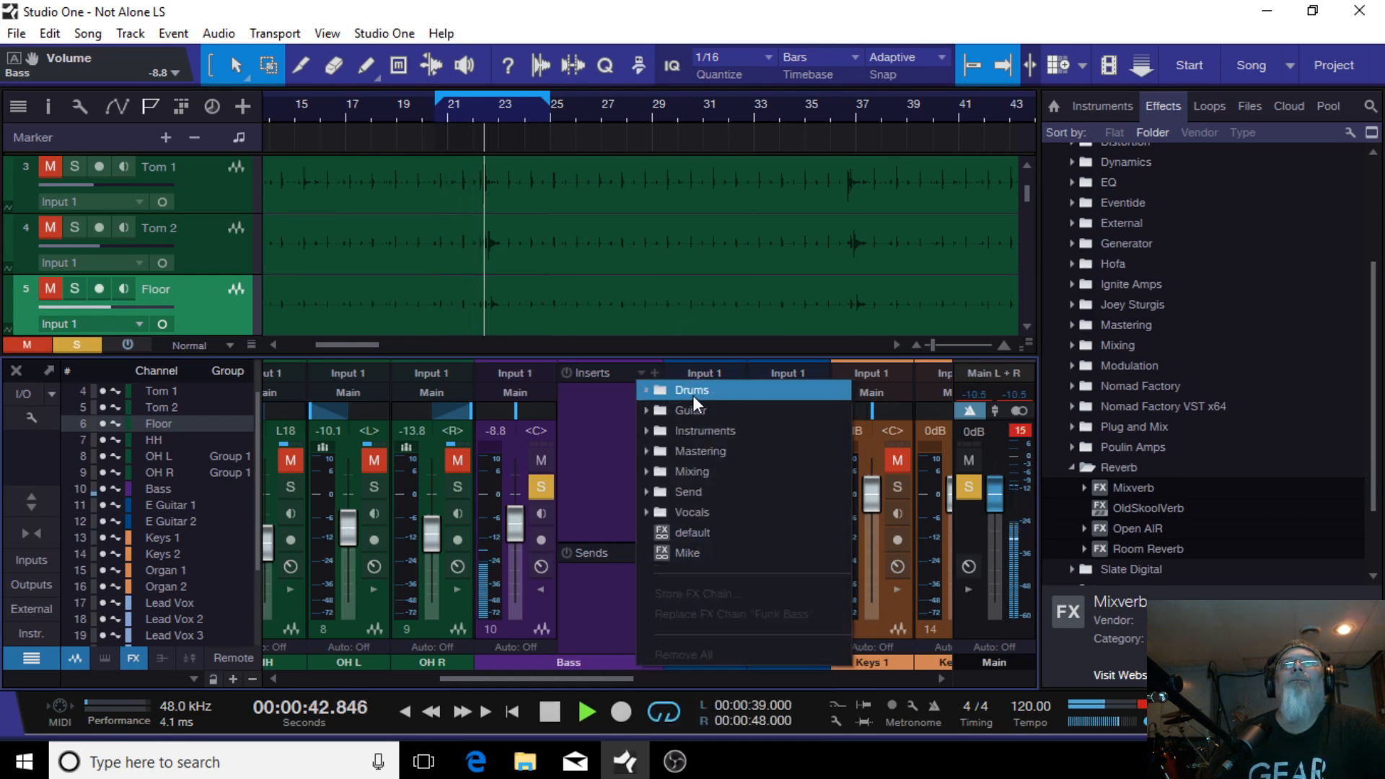
{"action": "mouse_move", "coordinate": [691, 408]}
{"action": "left_click", "coordinate": [707, 435]}
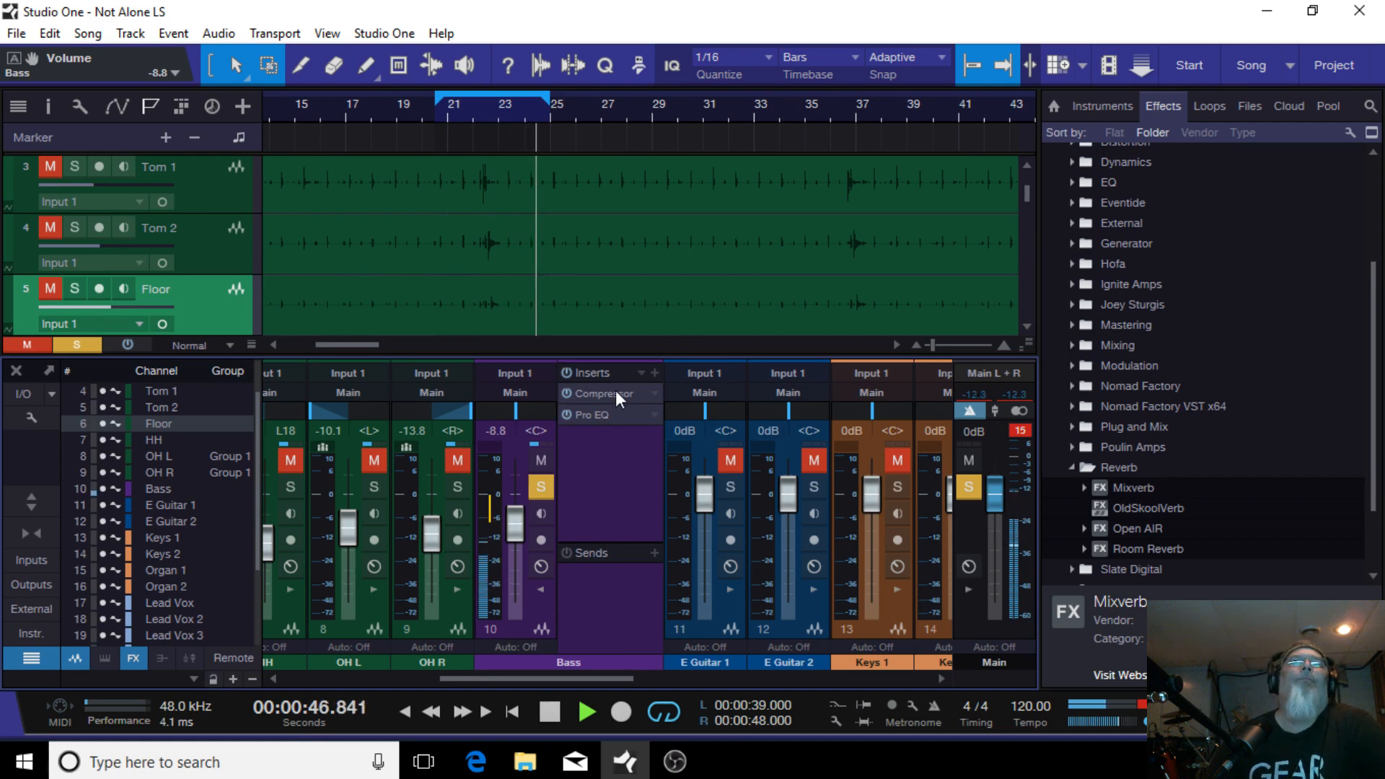
Step: Open the Bass compressor and load its Guitar > Electric Bass 1 preset
{"action": "left_click", "coordinate": [616, 394]}
{"action": "left_click_drag", "start_coordinate": [465, 77], "coordinate": [803, 224]}
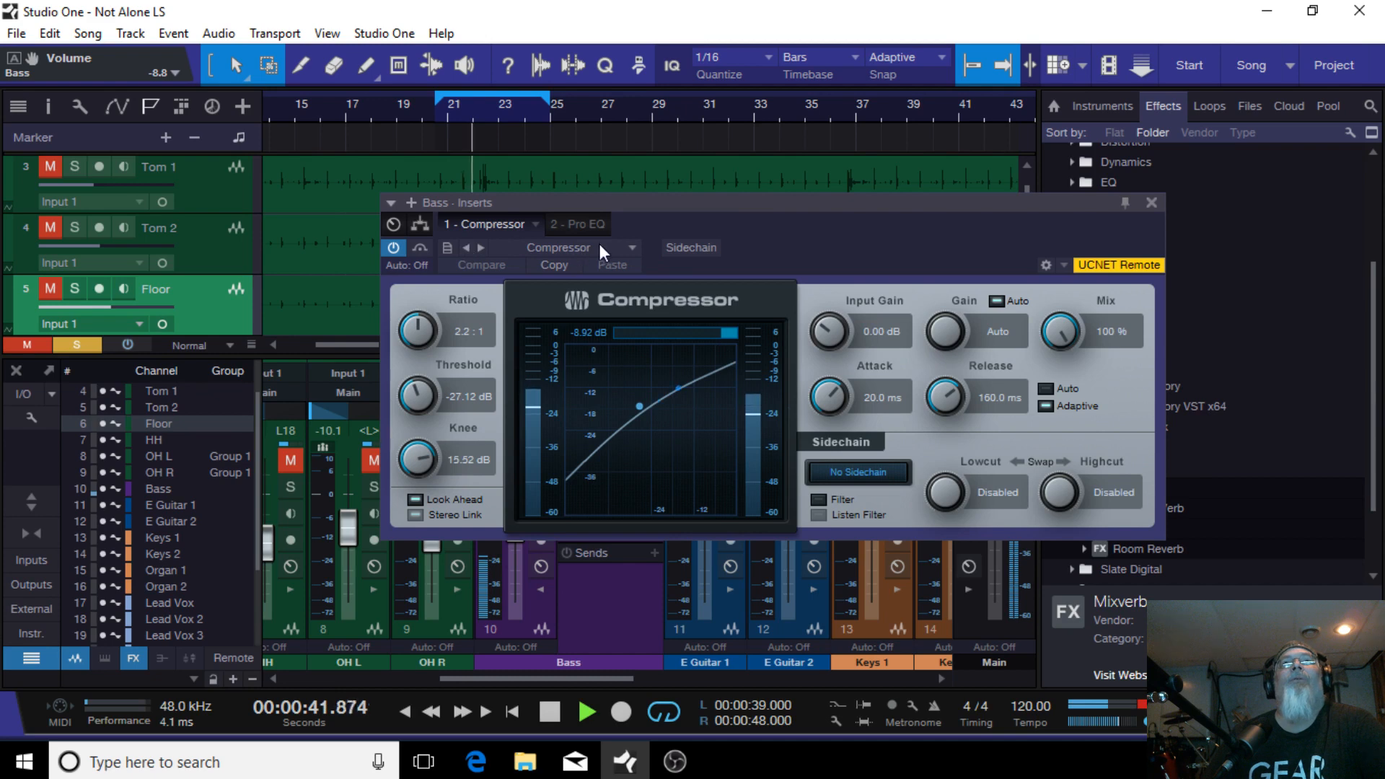
{"action": "left_click", "coordinate": [629, 248]}
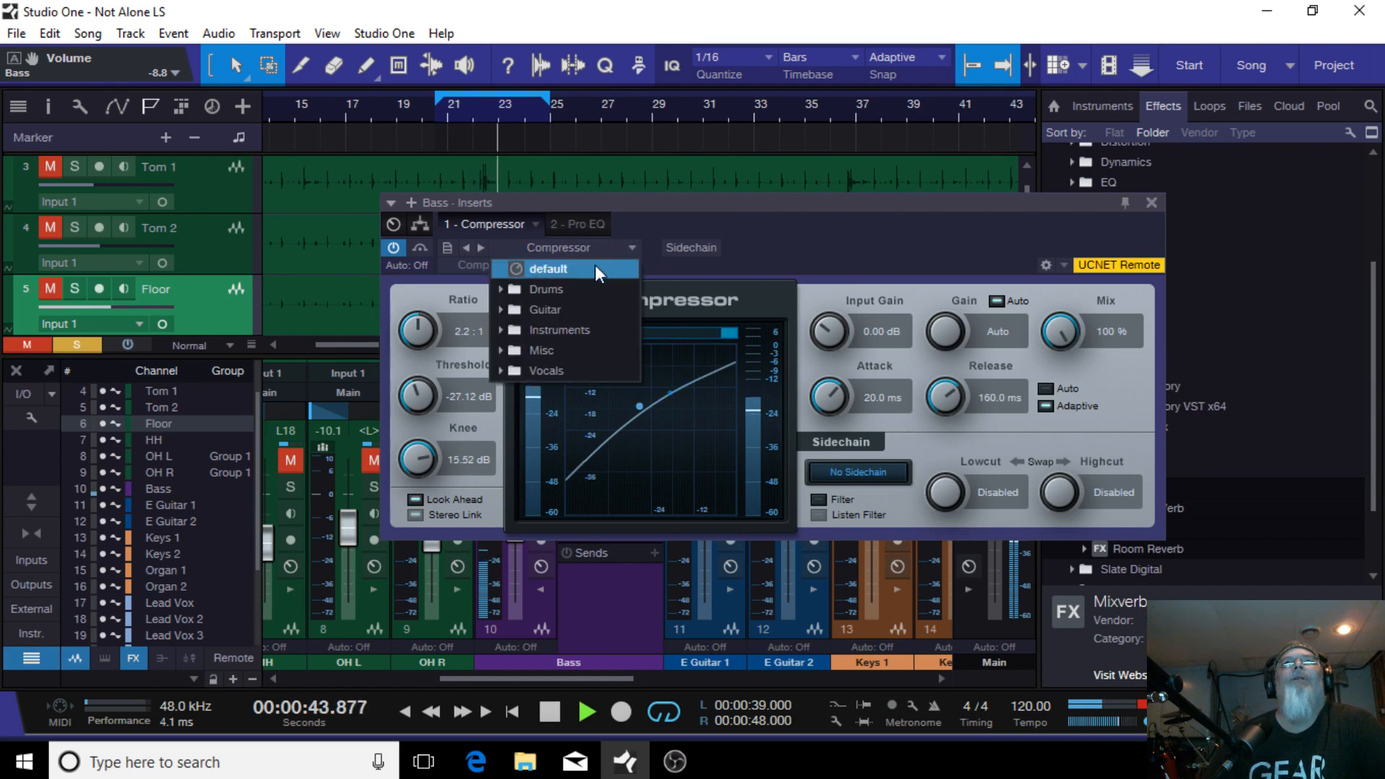
{"action": "left_click", "coordinate": [580, 310]}
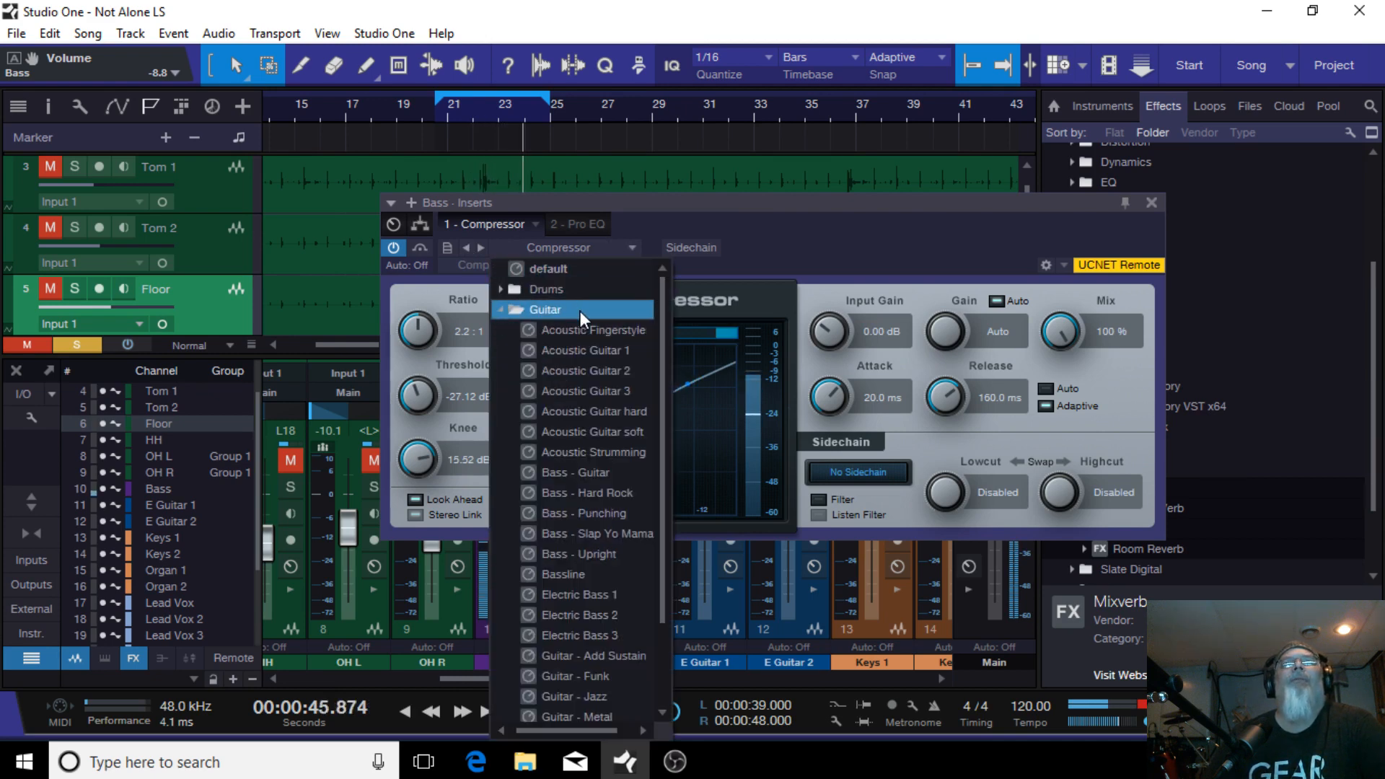
{"action": "left_click", "coordinate": [575, 593]}
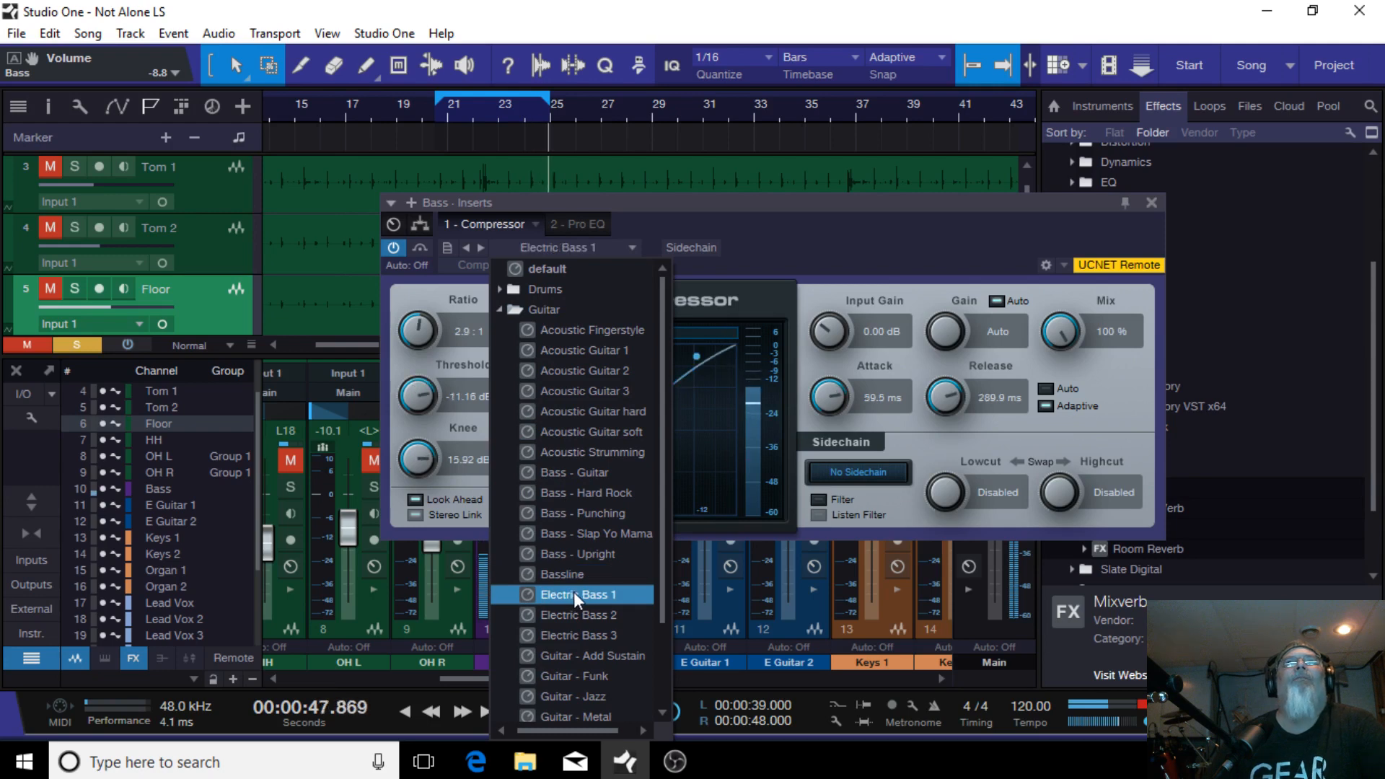
Step: Set the Bass compressor ratio to 2.0:1, knee to 12.54 dB and attack to 44.5 ms
{"action": "left_click", "coordinate": [872, 232]}
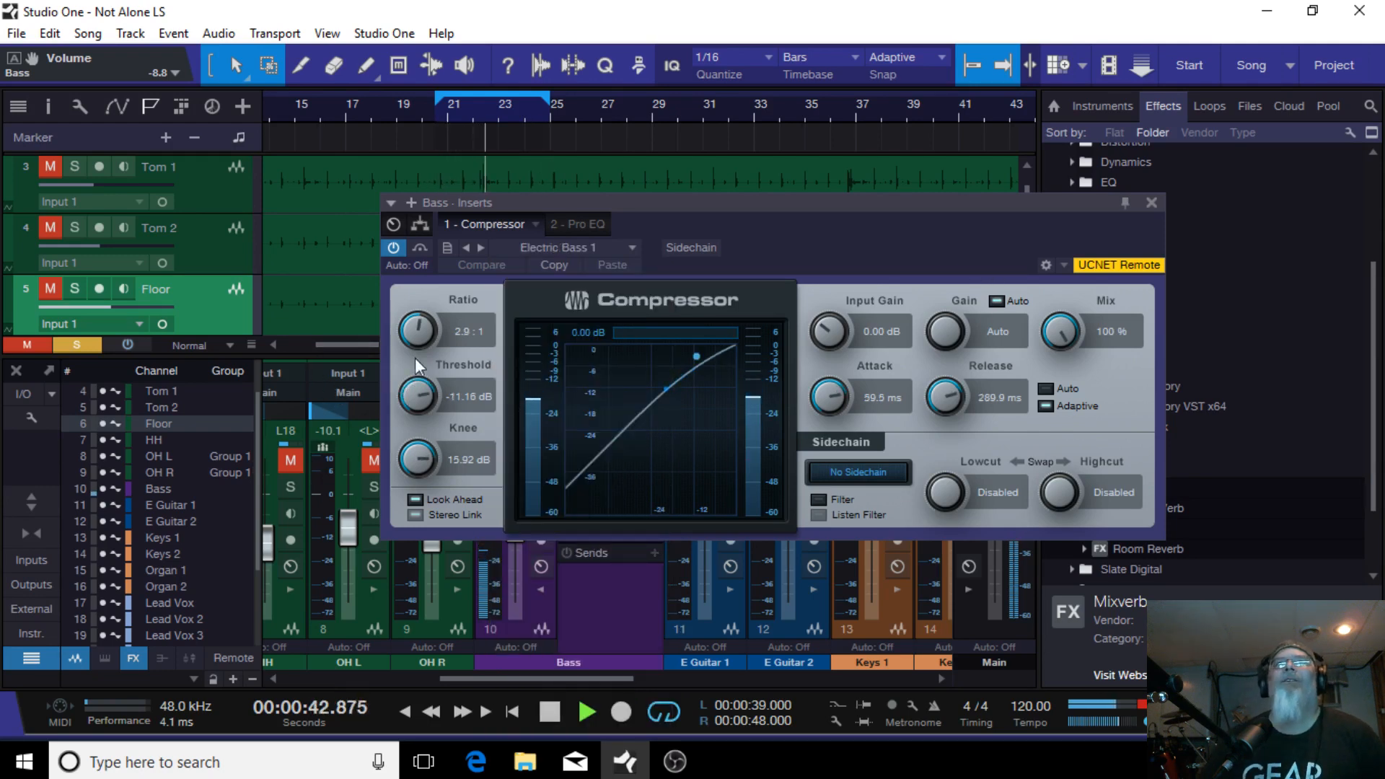
{"action": "left_click_drag", "start_coordinate": [413, 321], "coordinate": [405, 318]}
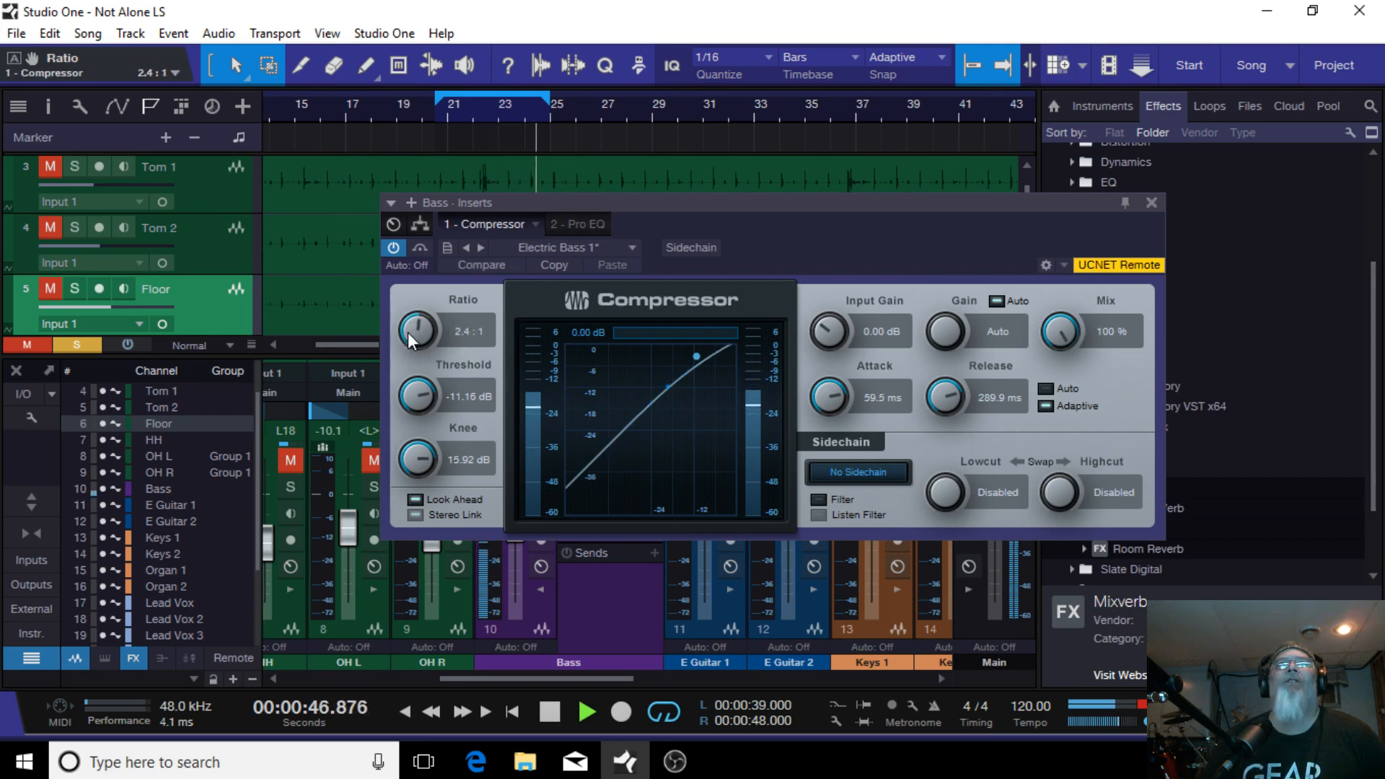
{"action": "left_click_drag", "start_coordinate": [408, 332], "coordinate": [408, 344]}
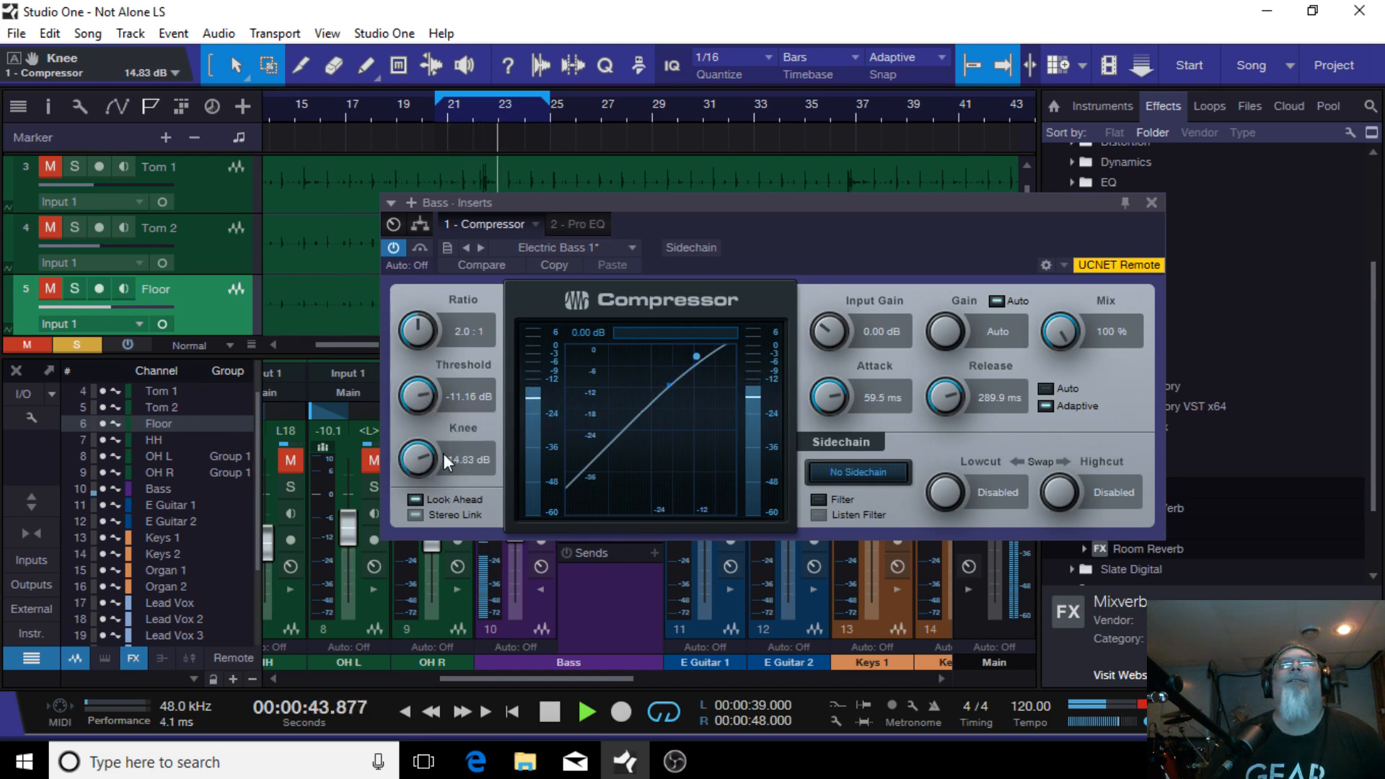
{"action": "left_click_drag", "start_coordinate": [405, 461], "coordinate": [395, 478]}
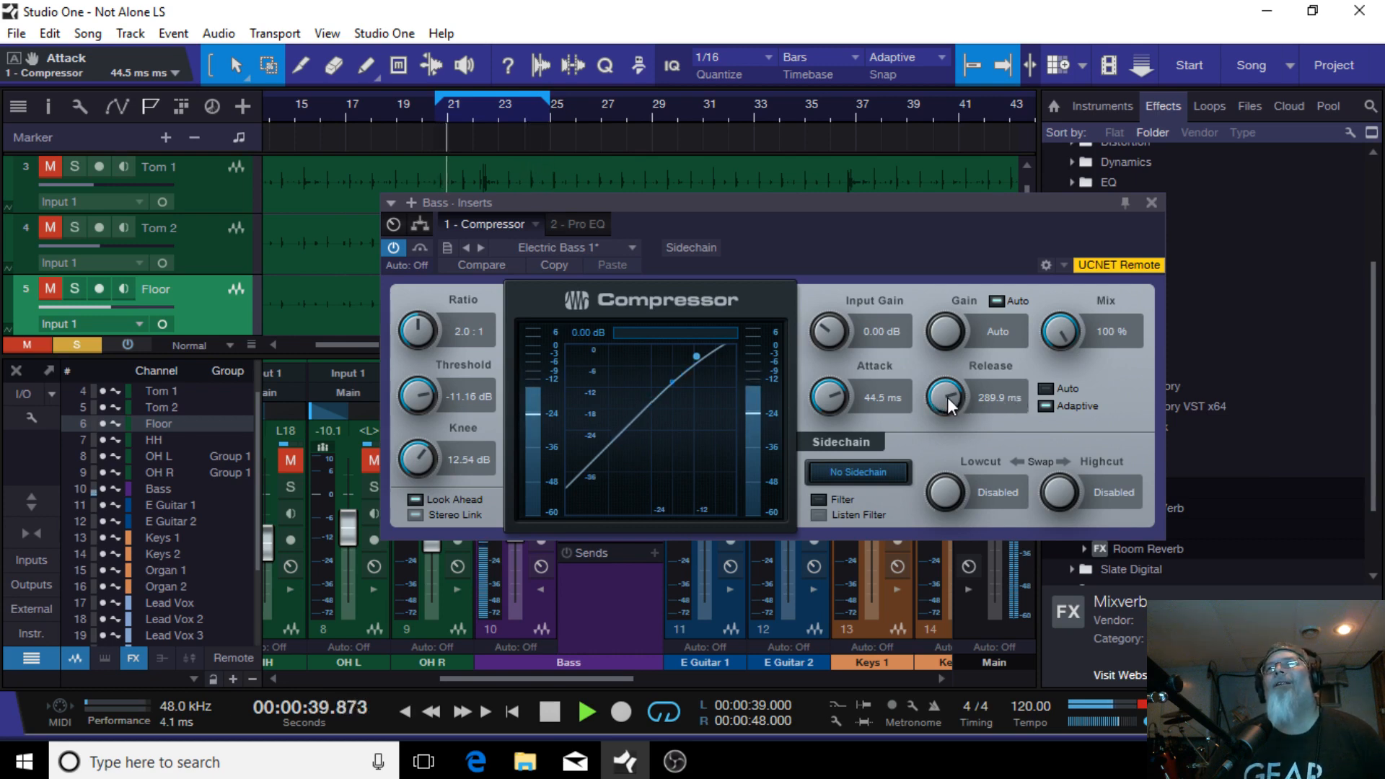
Step: Set the compressor release to 205.9 ms and threshold to -14.52 dB, then close it
{"action": "left_click_drag", "start_coordinate": [943, 398], "coordinate": [941, 393]}
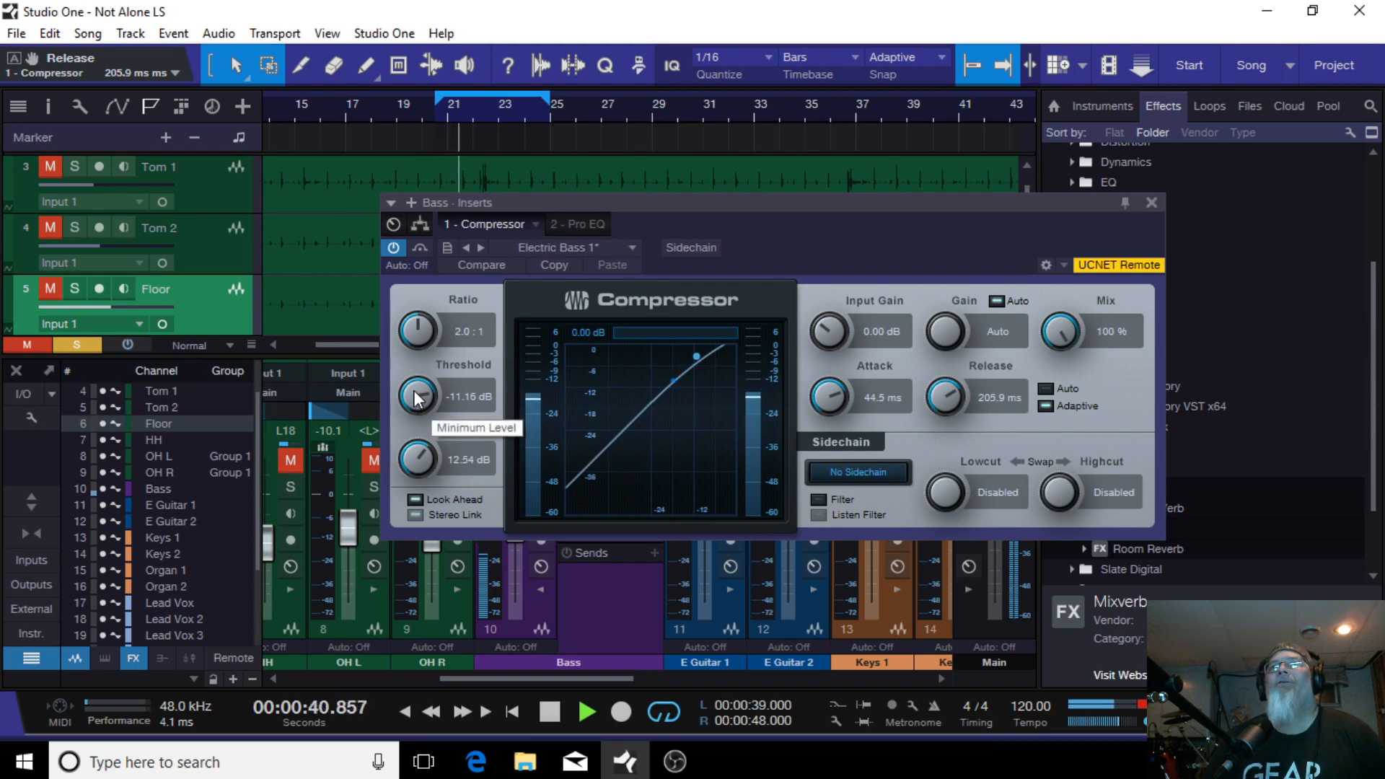
{"action": "left_click_drag", "start_coordinate": [417, 397], "coordinate": [415, 395]}
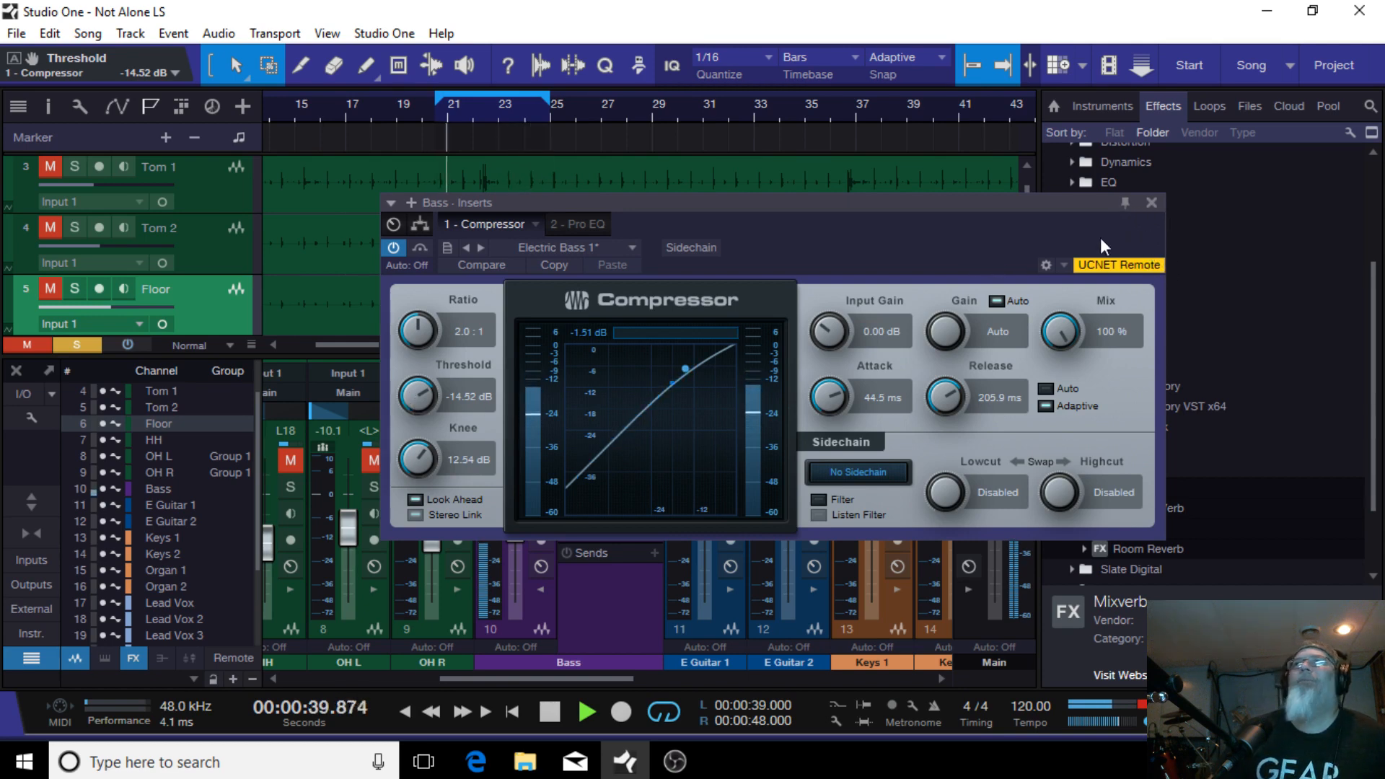
{"action": "left_click", "coordinate": [1151, 201]}
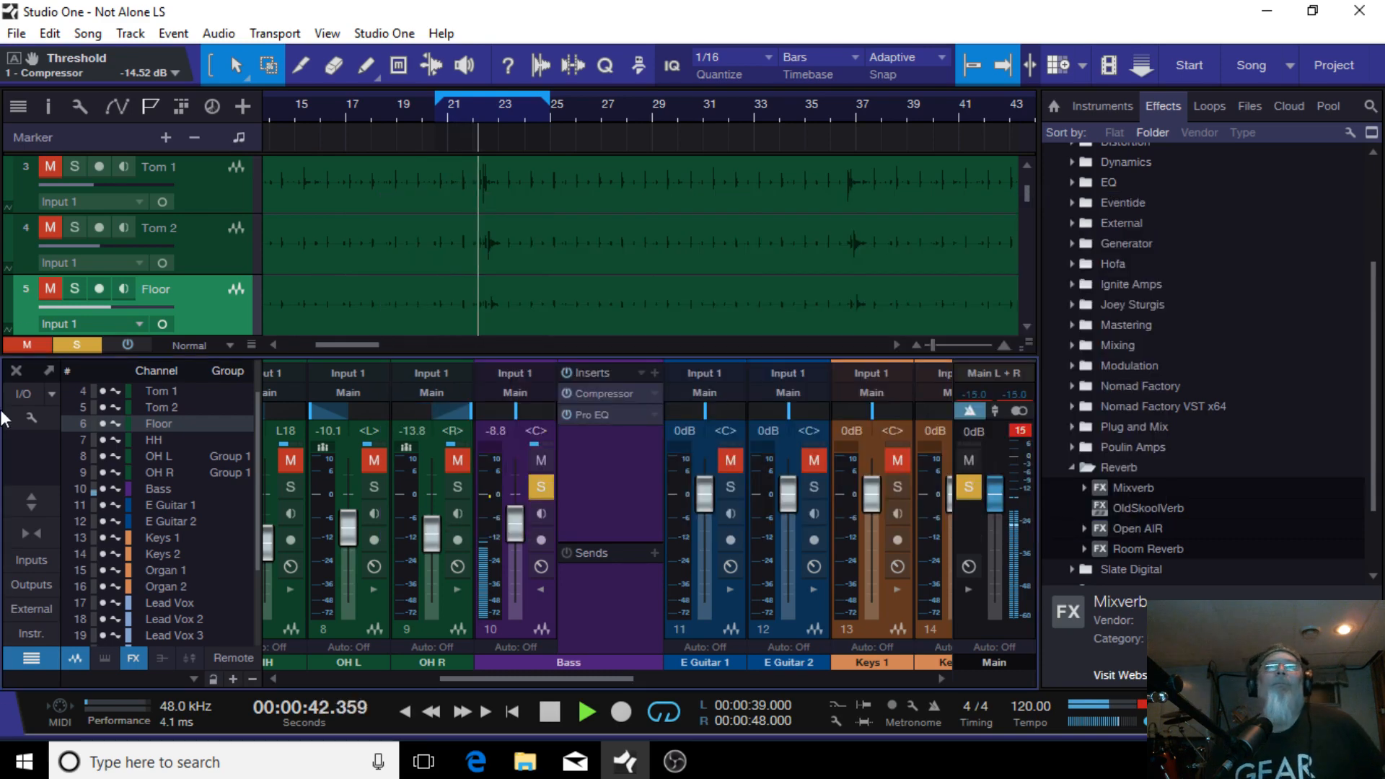
Step: Open the Bass Pro EQ and load its default preset
{"action": "left_click", "coordinate": [601, 418]}
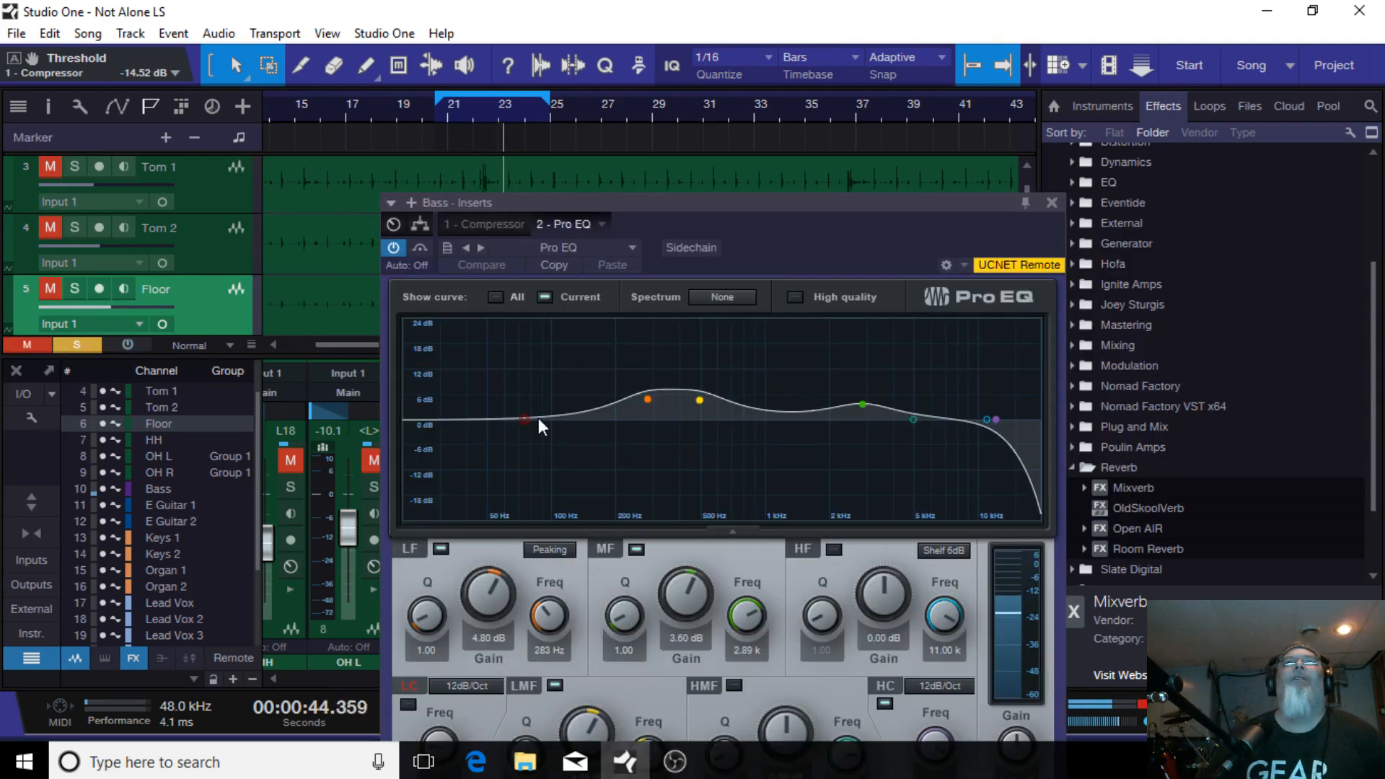
{"action": "left_click", "coordinate": [626, 245]}
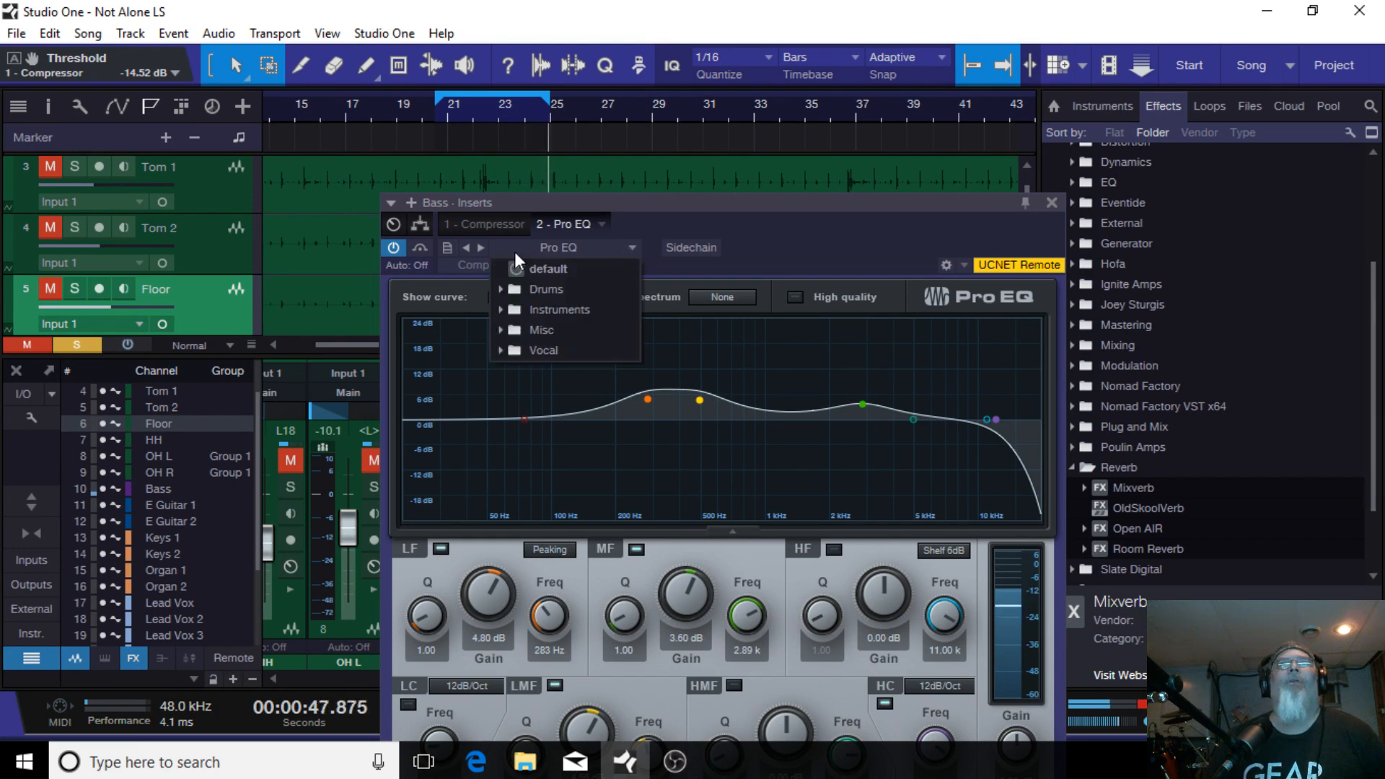
{"action": "left_click", "coordinate": [575, 272]}
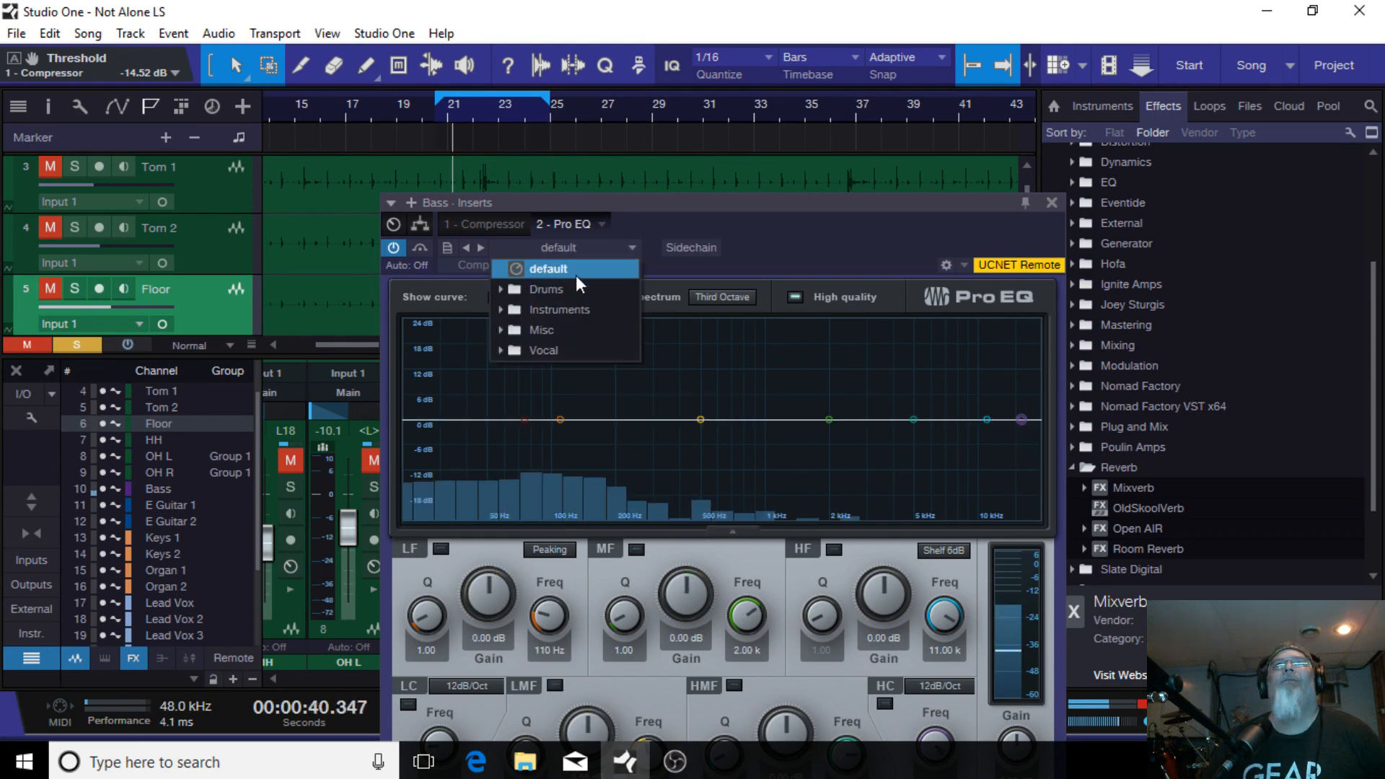
{"action": "left_click", "coordinate": [870, 271]}
Step: Enable the Pro EQ low cut and set its frequency to 20.0 Hz
{"action": "left_click_drag", "start_coordinate": [525, 418], "coordinate": [439, 452]}
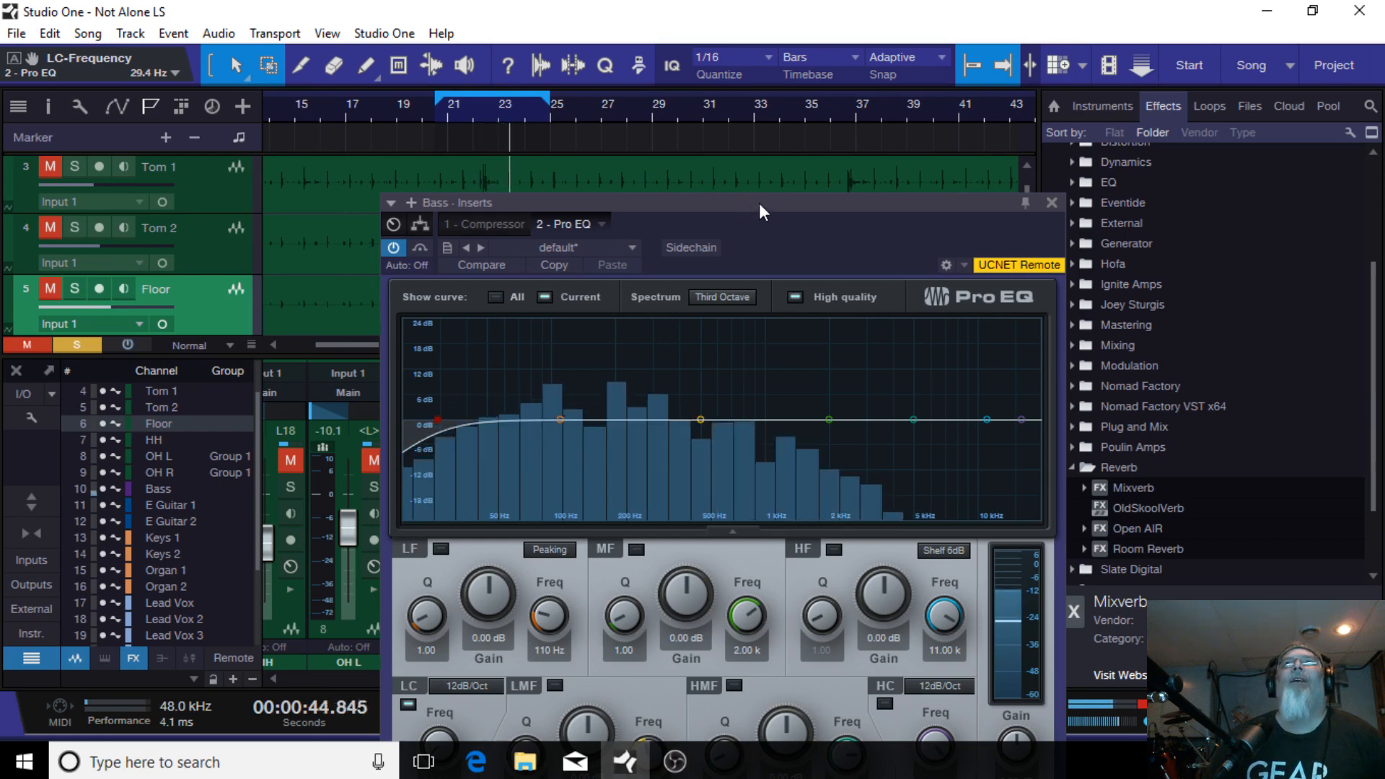
{"action": "left_click_drag", "start_coordinate": [759, 202], "coordinate": [761, 151]}
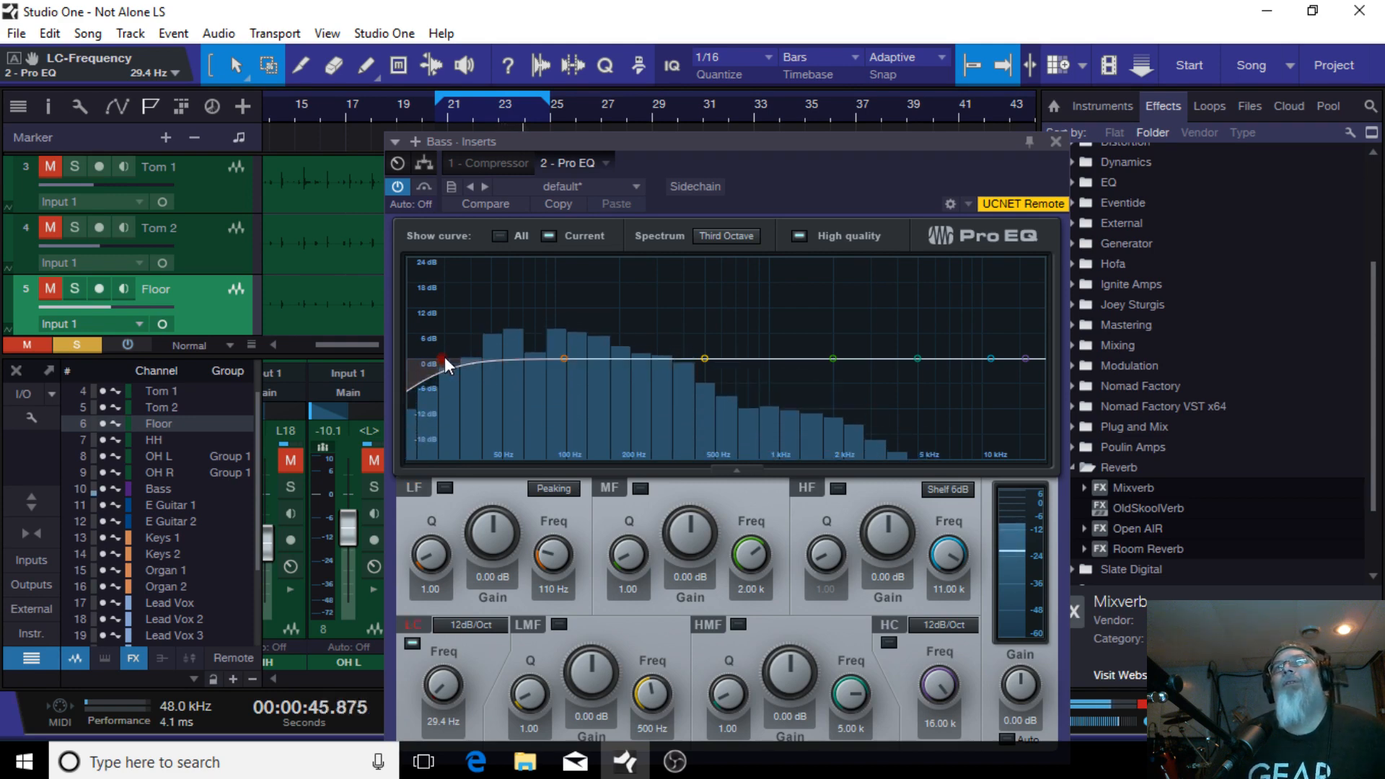
{"action": "left_click_drag", "start_coordinate": [444, 356], "coordinate": [604, 374]}
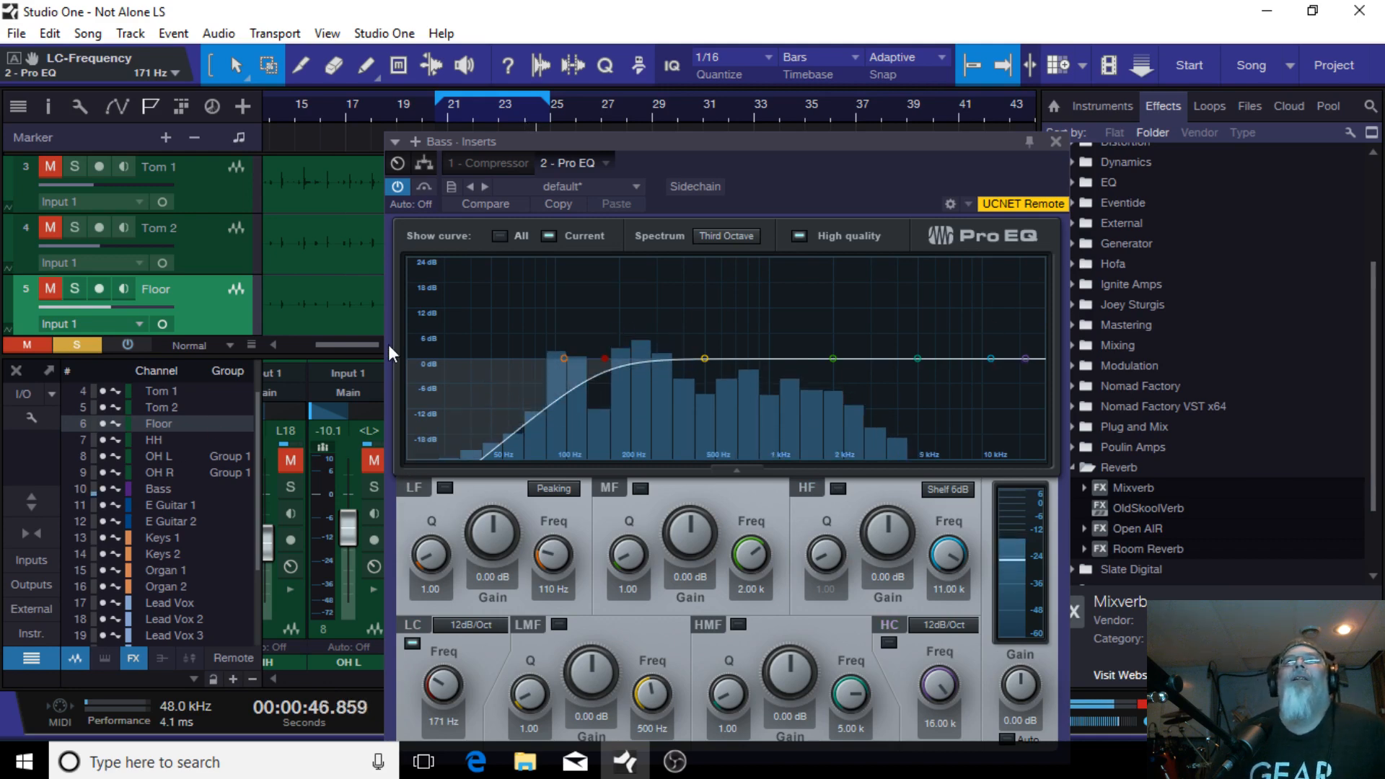
{"action": "left_click_drag", "start_coordinate": [608, 358], "coordinate": [122, 417]}
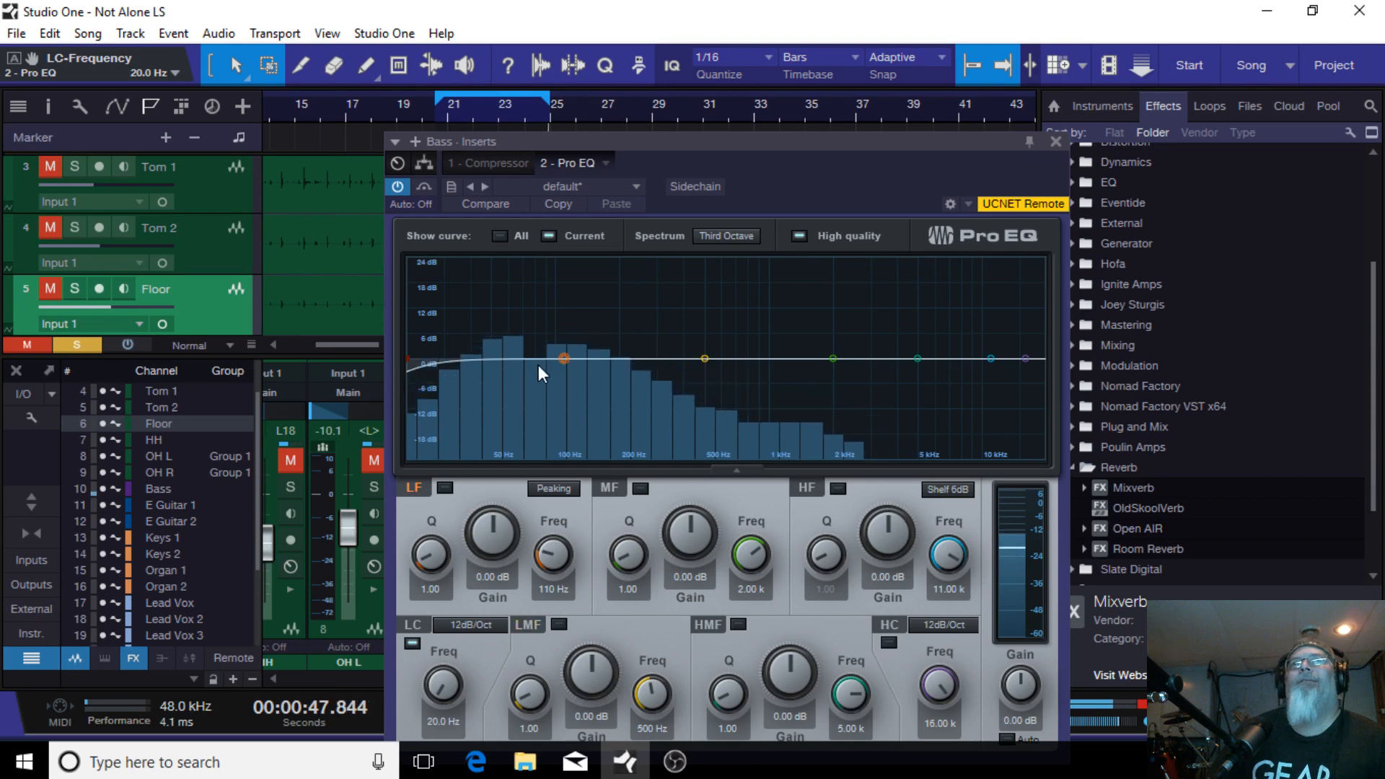
Step: Boost the LF band 2.35 dB at 108 Hz and switch off a trial low-mid boost at 599 Hz
{"action": "mouse_move", "coordinate": [568, 361]}
{"action": "left_mouse_down"}
{"action": "mouse_move", "coordinate": [569, 344]}
{"action": "mouse_move", "coordinate": [542, 340]}
{"action": "mouse_move", "coordinate": [566, 331]}
{"action": "mouse_move", "coordinate": [563, 348]}
{"action": "left_mouse_up"}
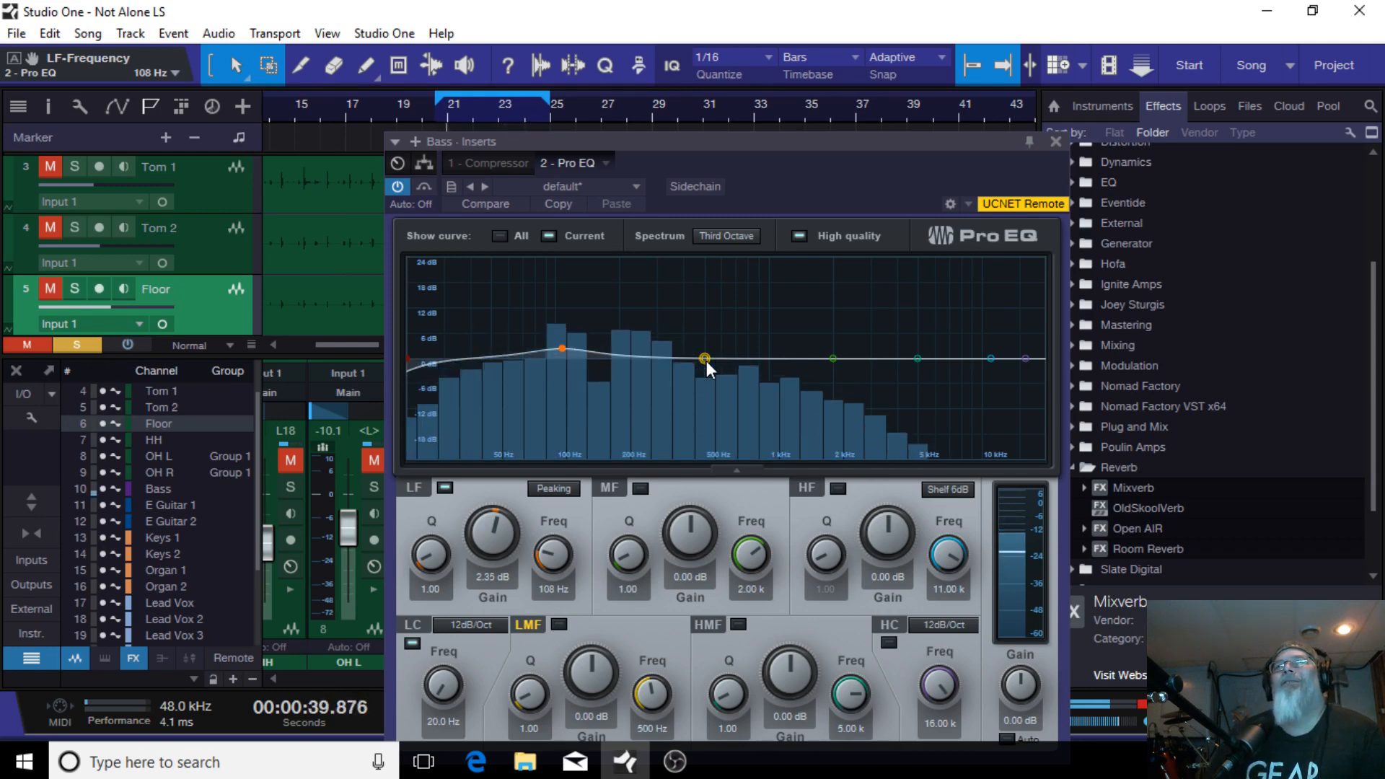
{"action": "mouse_move", "coordinate": [704, 358]}
{"action": "left_mouse_down"}
{"action": "mouse_move", "coordinate": [534, 505]}
{"action": "mouse_move", "coordinate": [568, 591]}
{"action": "mouse_move", "coordinate": [641, 608]}
{"action": "mouse_move", "coordinate": [580, 591]}
{"action": "mouse_move", "coordinate": [695, 569]}
{"action": "mouse_move", "coordinate": [731, 484]}
{"action": "mouse_move", "coordinate": [738, 336]}
{"action": "mouse_move", "coordinate": [704, 358]}
{"action": "mouse_move", "coordinate": [721, 348]}
{"action": "left_mouse_up"}
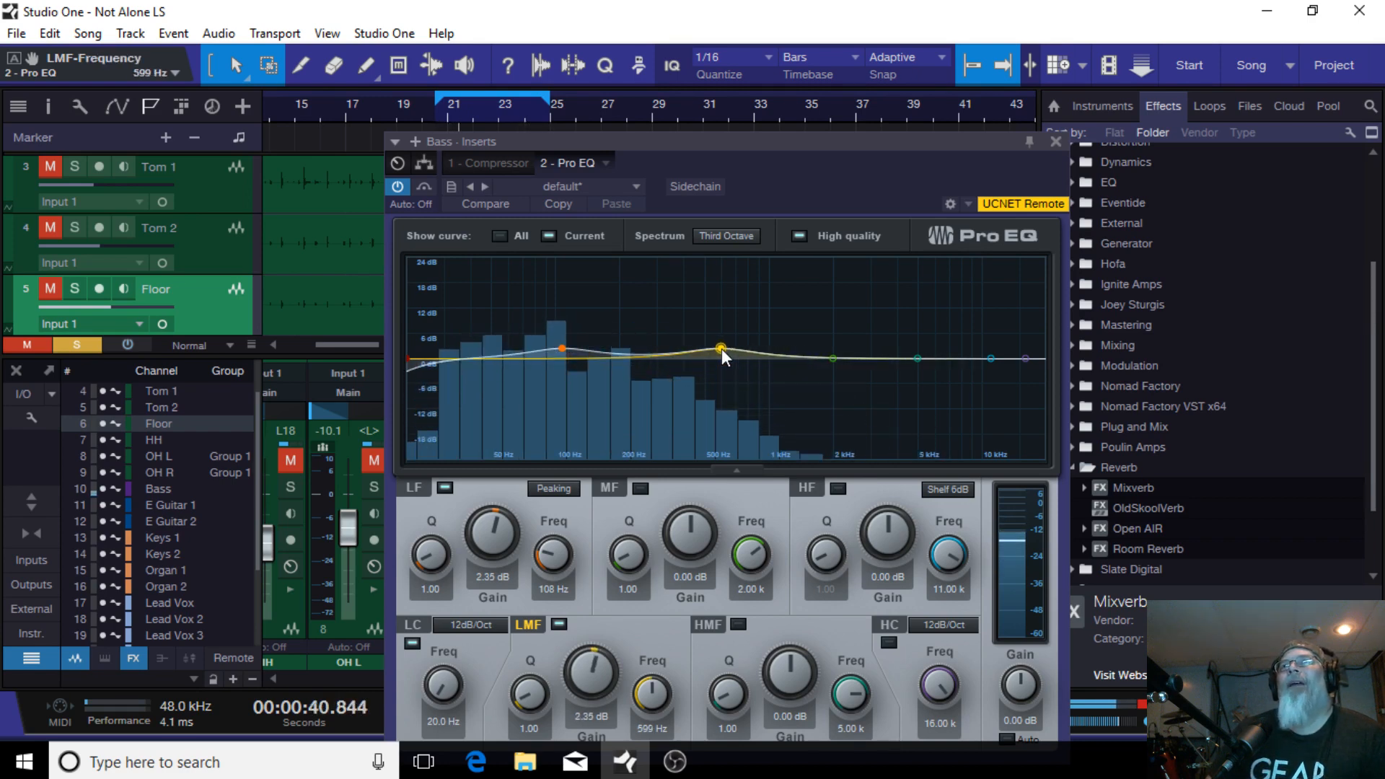
{"action": "double_click", "coordinate": [721, 349]}
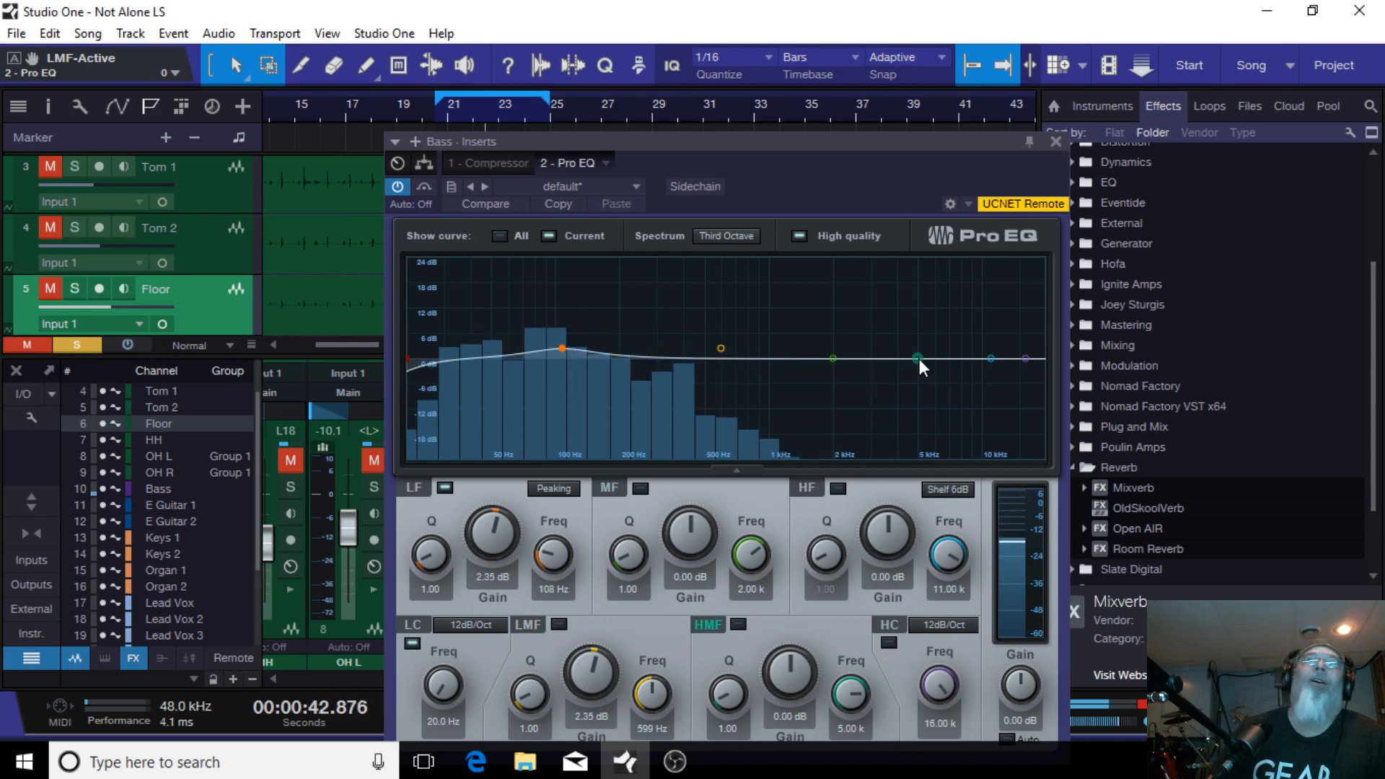
Step: Boost the high-mid band to 4.71 dB at about 4.15 kHz
{"action": "left_click_drag", "start_coordinate": [916, 357], "coordinate": [898, 336]}
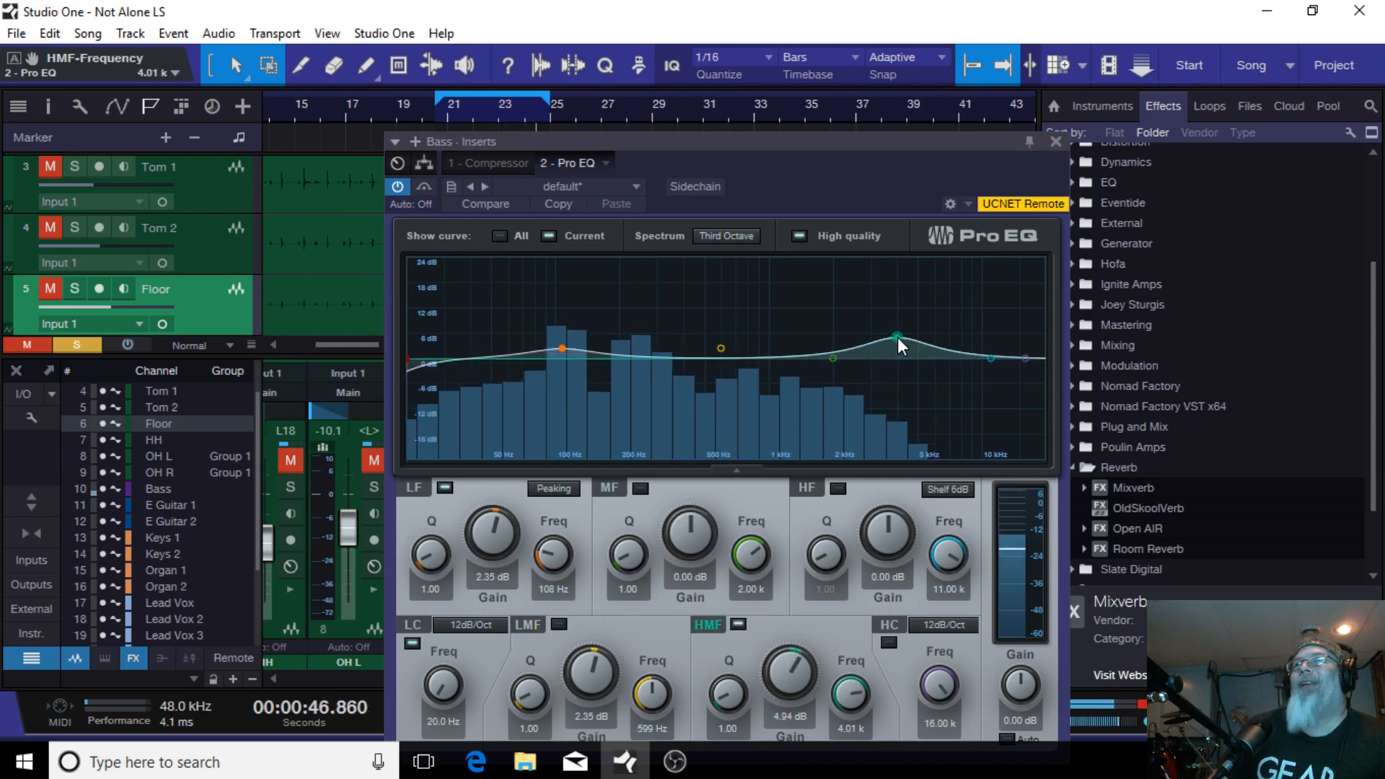
{"action": "left_click_drag", "start_coordinate": [898, 336], "coordinate": [898, 337]}
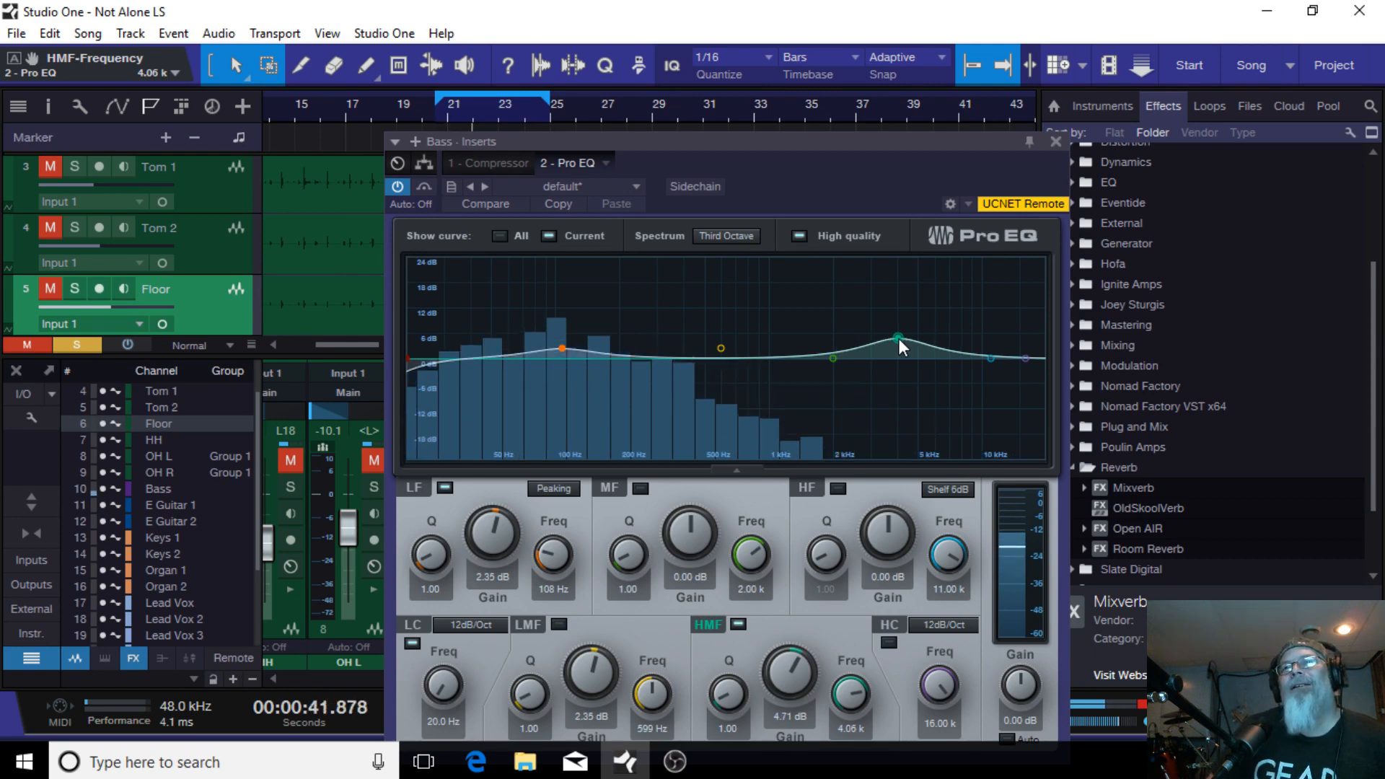
{"action": "left_click_drag", "start_coordinate": [898, 338], "coordinate": [900, 339]}
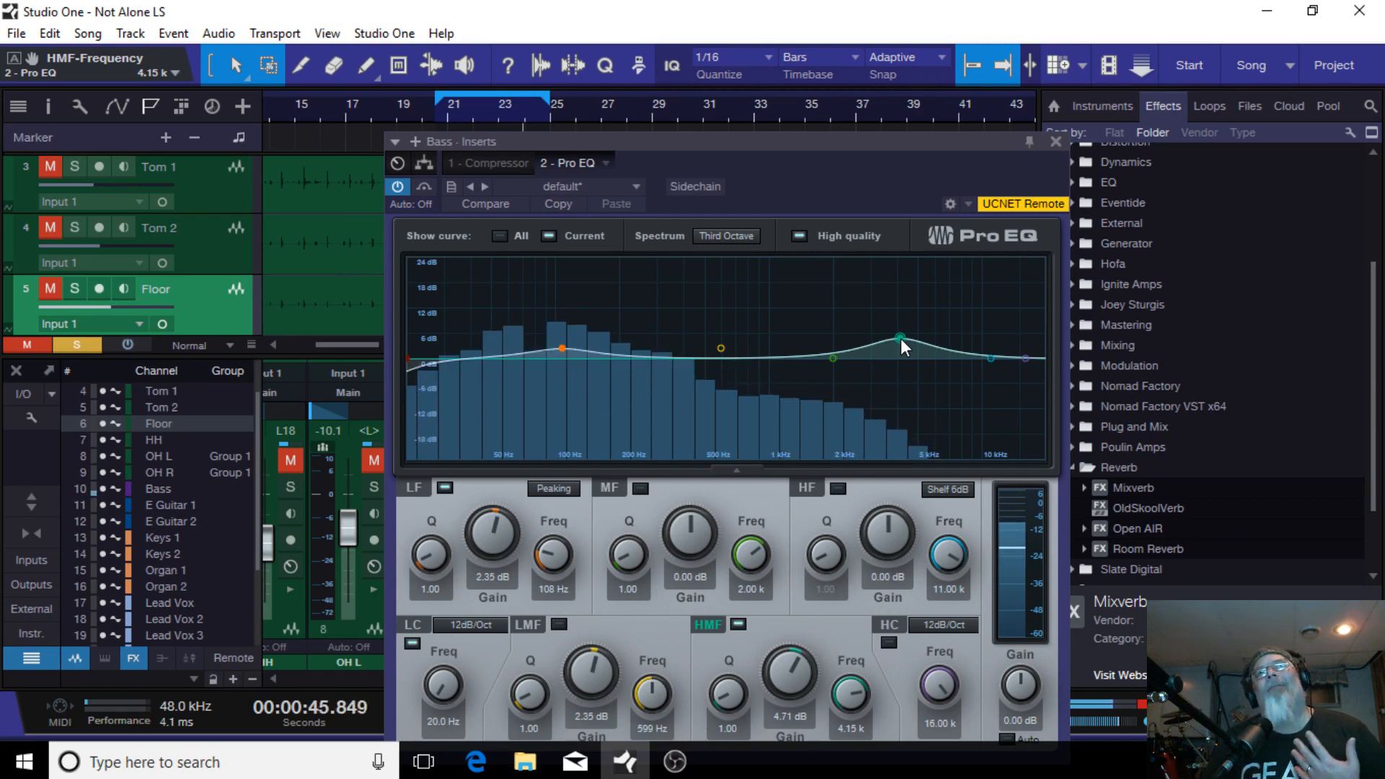
Step: Switch off the Pro EQ high-mid band on the Bass channel and close the EQ window
{"action": "double_click", "coordinate": [900, 339]}
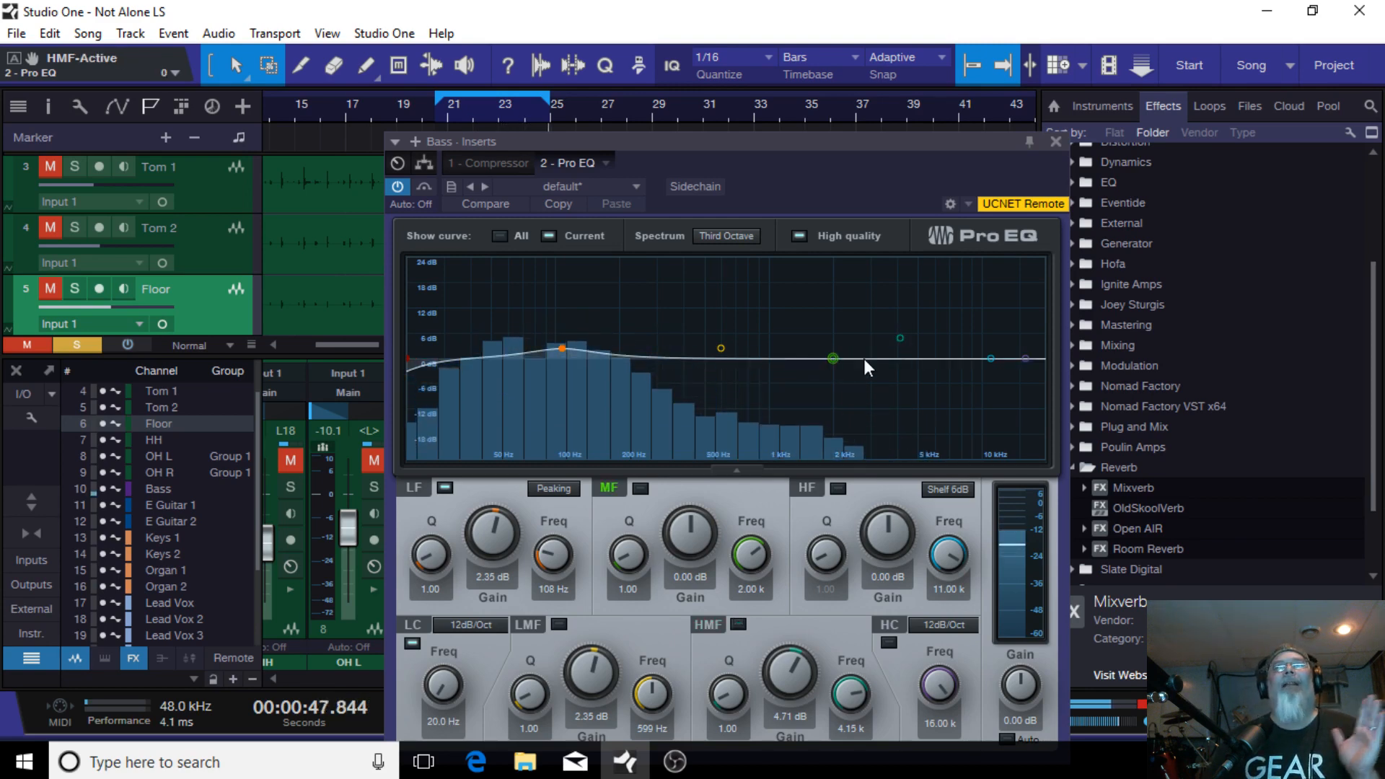
{"action": "left_click", "coordinate": [1056, 141]}
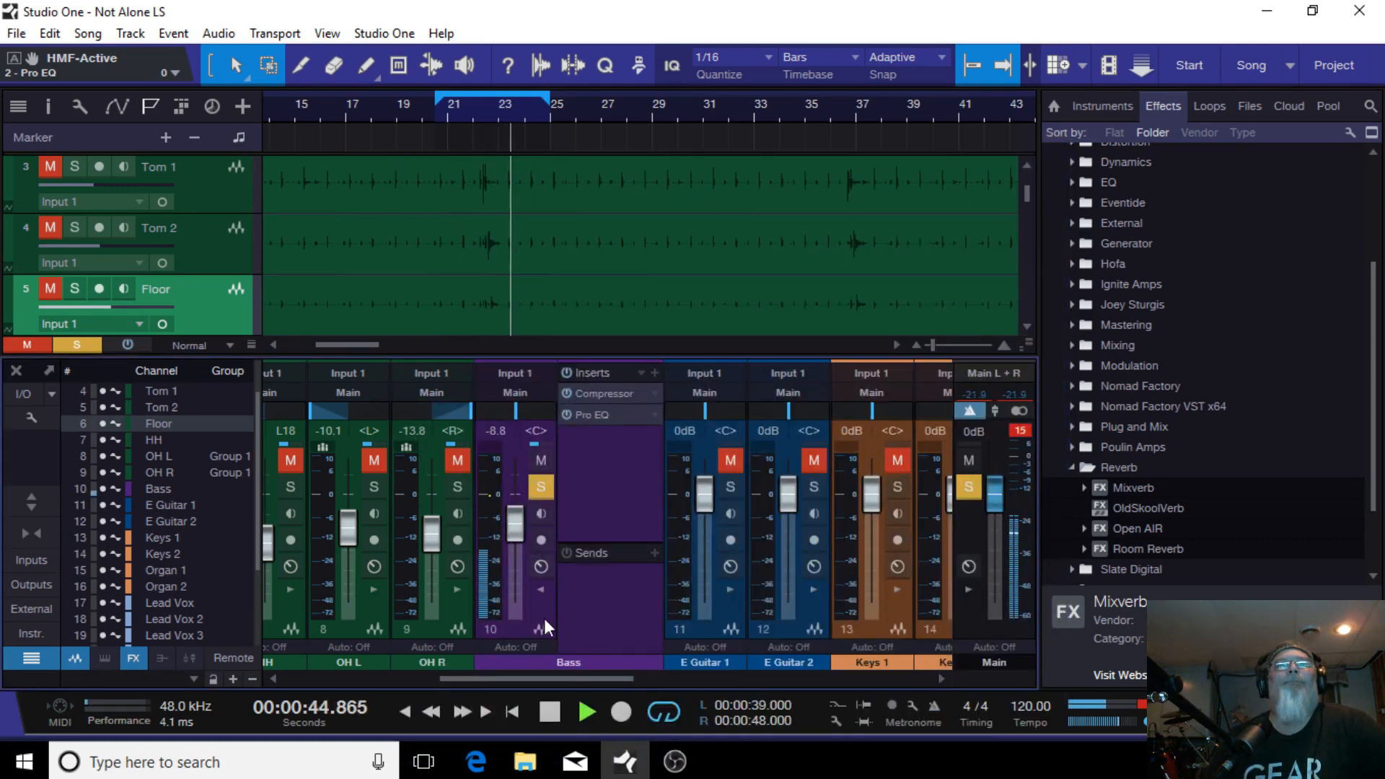
Step: Unsolo and unmute the Bass channel in the mixer
{"action": "left_click", "coordinate": [539, 495]}
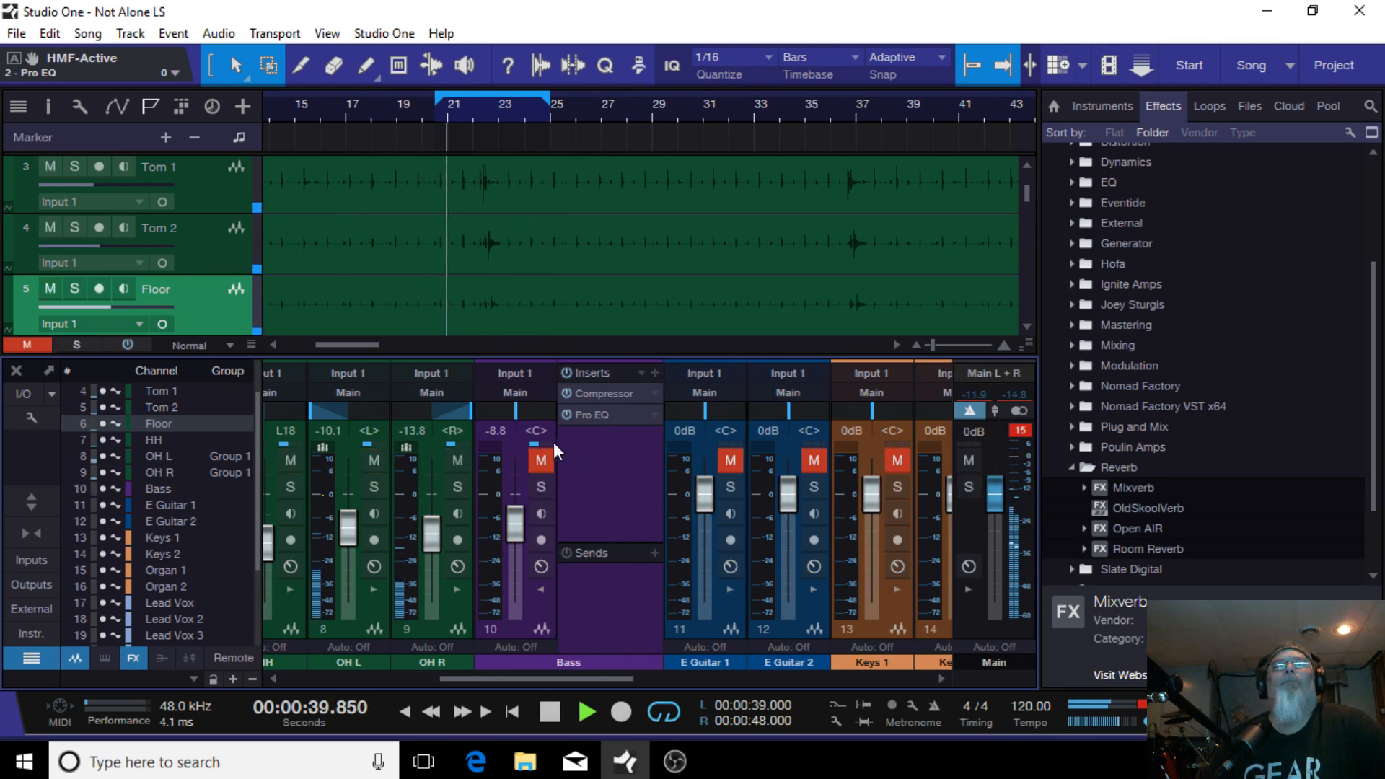
{"action": "left_click", "coordinate": [541, 460]}
Step: Raise the Kick In channel fader to -9.2 dB
{"action": "left_click_drag", "start_coordinate": [548, 681], "coordinate": [309, 664]}
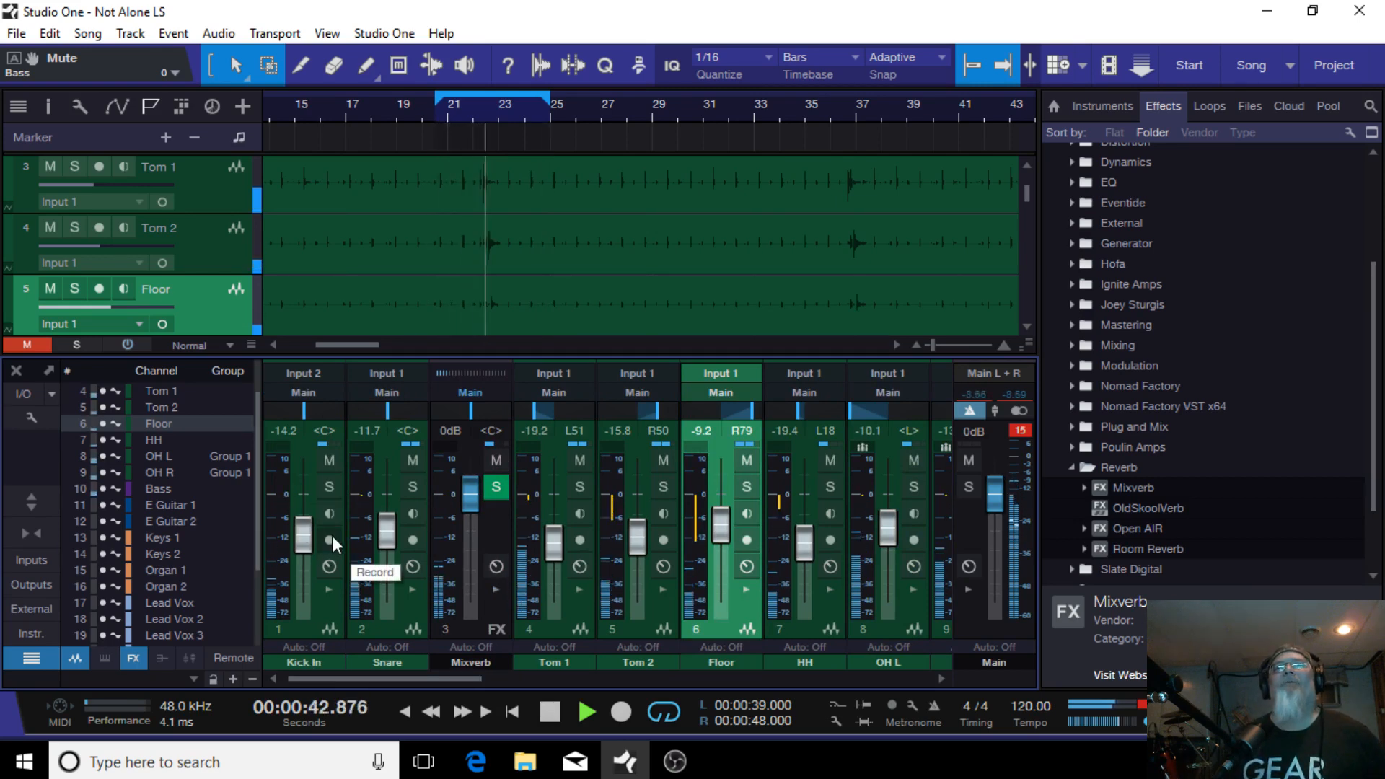
{"action": "scroll", "coordinate": [302, 541], "scroll_direction": "up", "scroll_amount": 4}
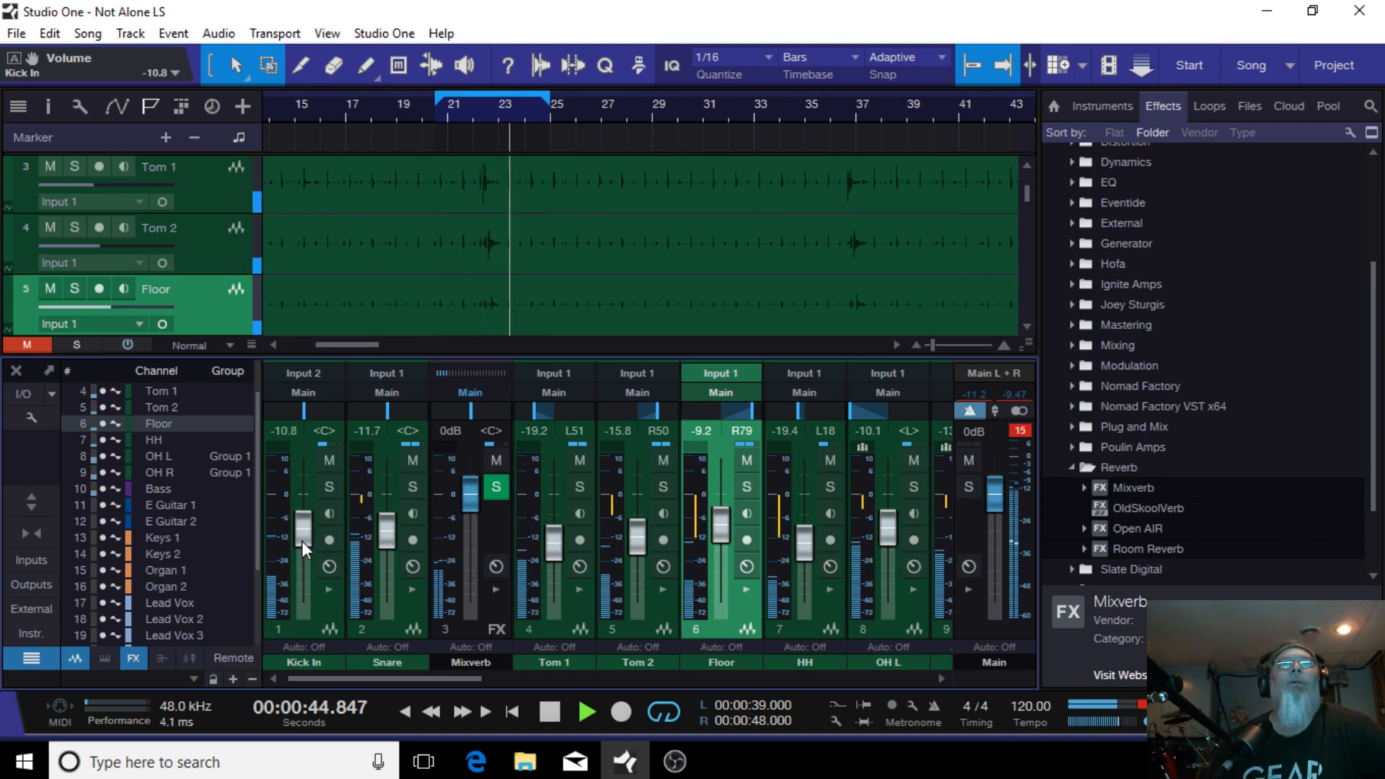
{"action": "scroll", "coordinate": [301, 541], "scroll_direction": "up", "scroll_amount": 1}
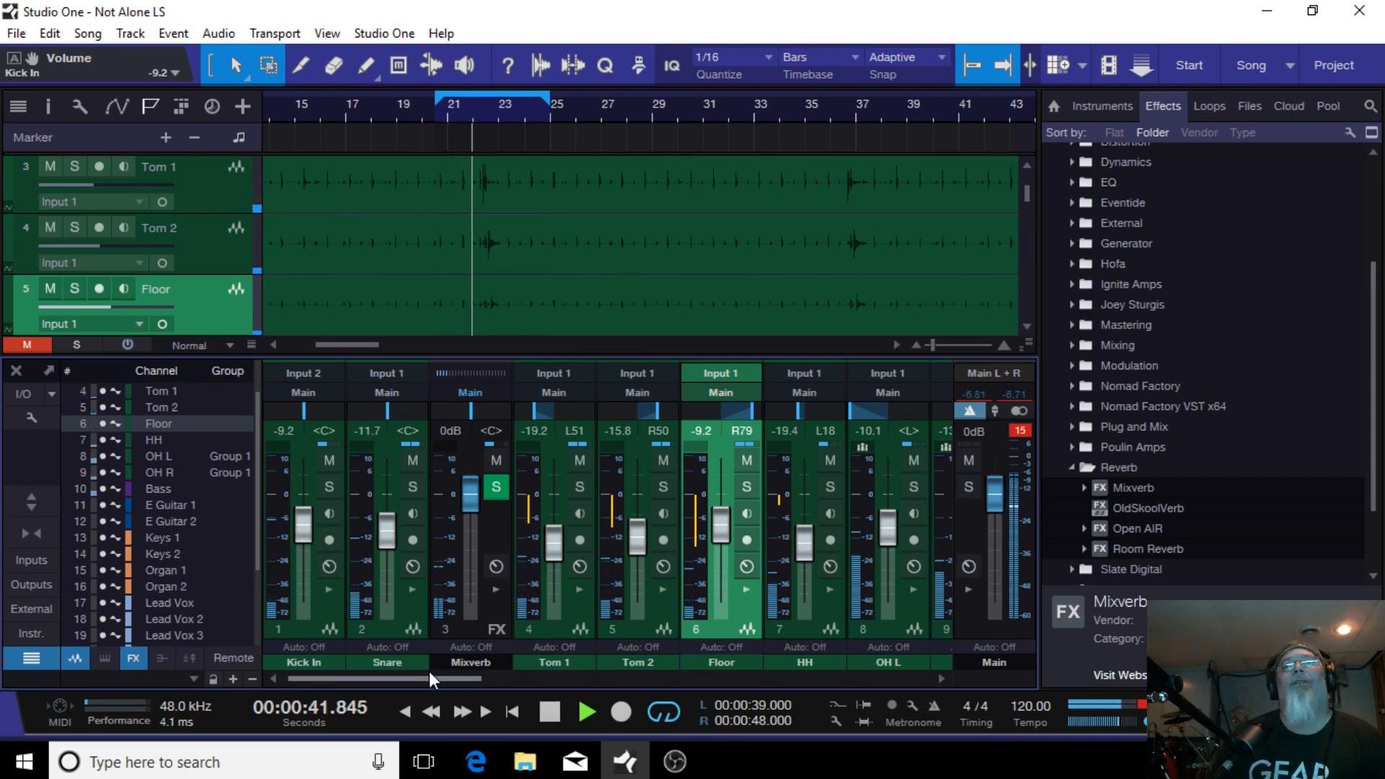
Step: Lower the Bass channel fader to -9.2 dB
{"action": "left_click_drag", "start_coordinate": [430, 677], "coordinate": [569, 671]}
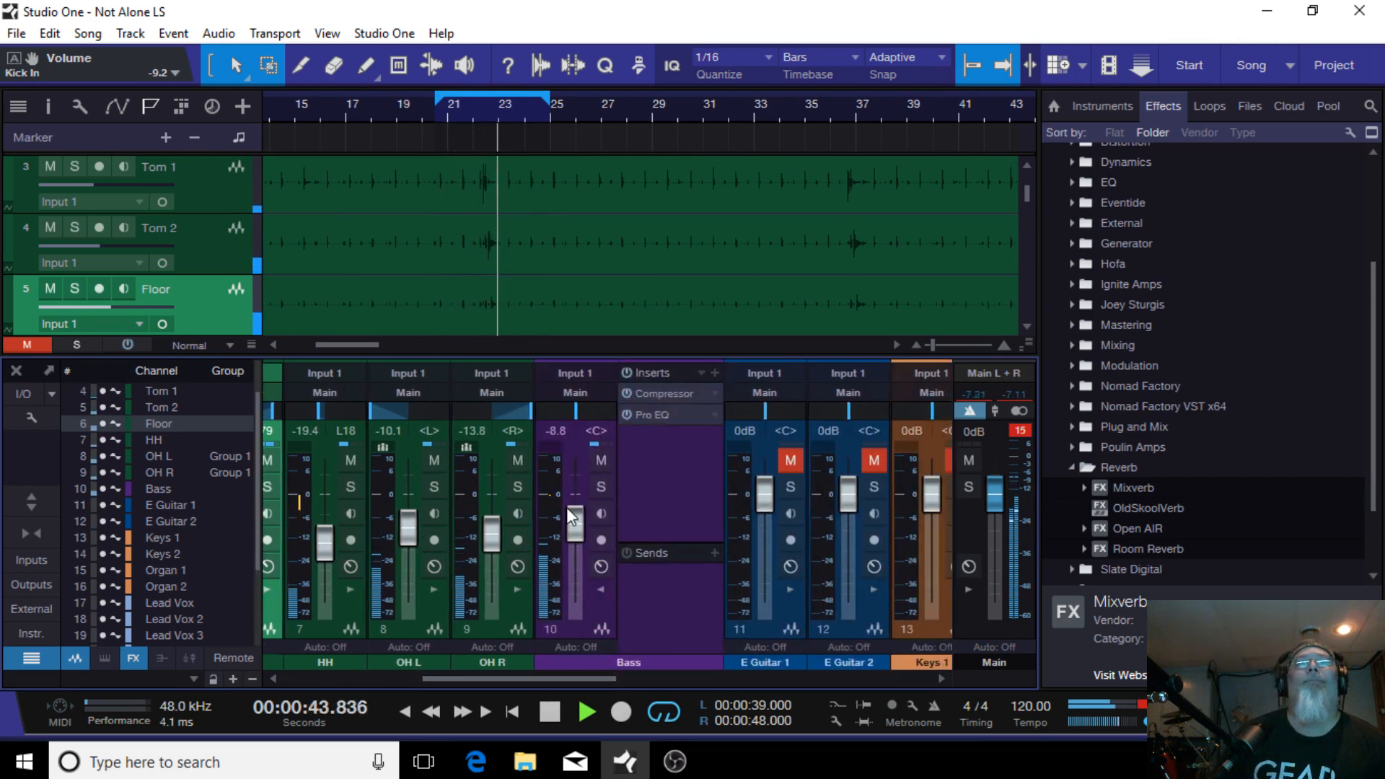
{"action": "scroll", "coordinate": [570, 512], "scroll_direction": "down", "scroll_amount": 1}
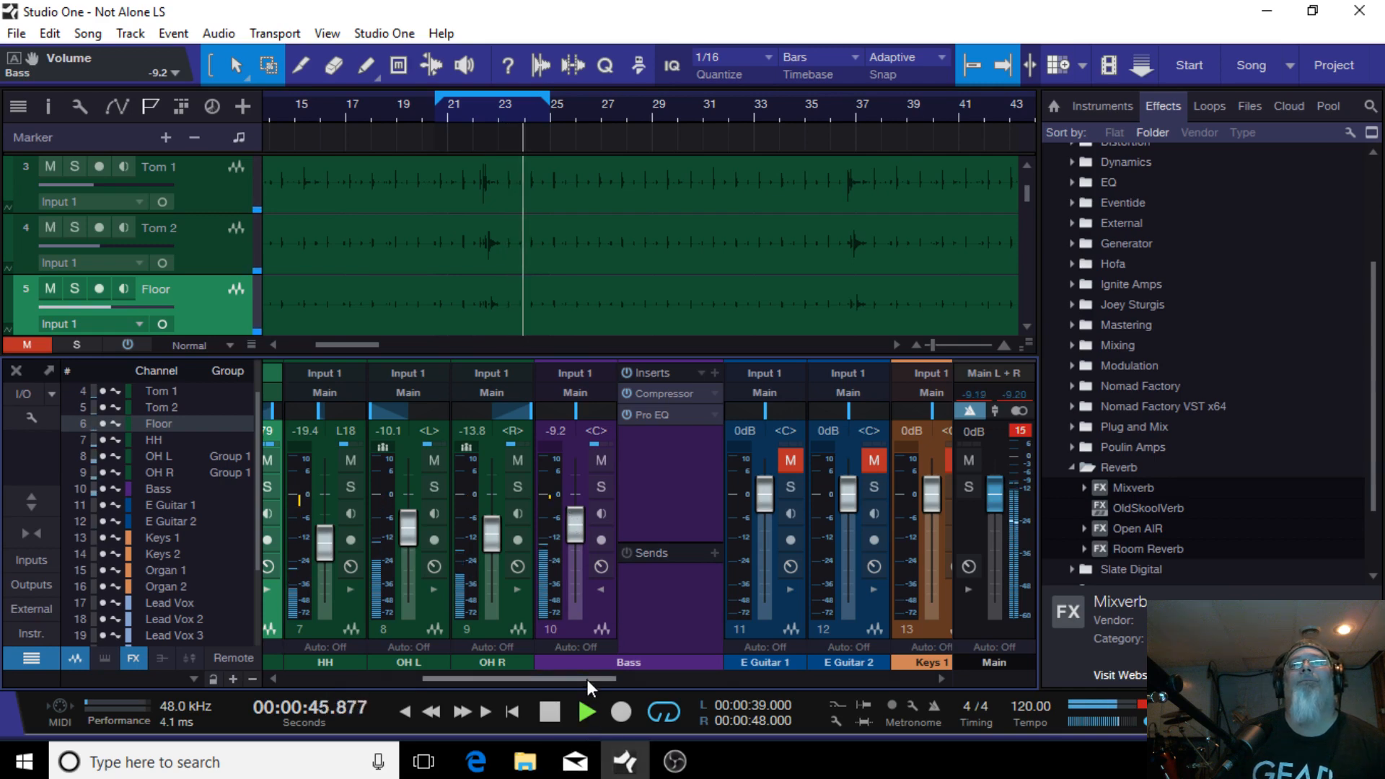
Step: Show the Kick In channel's insert list and stop playback
{"action": "left_click_drag", "start_coordinate": [586, 678], "coordinate": [363, 678]}
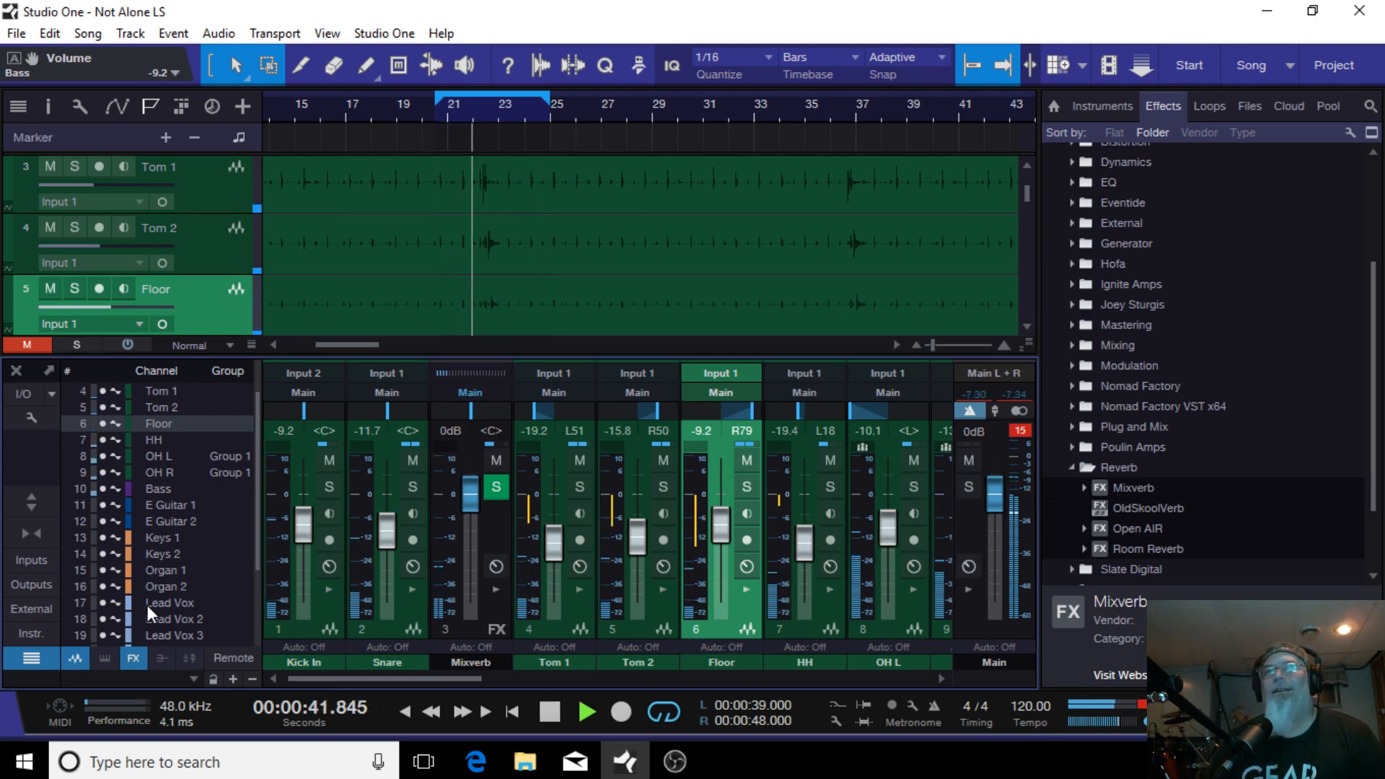
{"action": "left_click", "coordinate": [328, 589]}
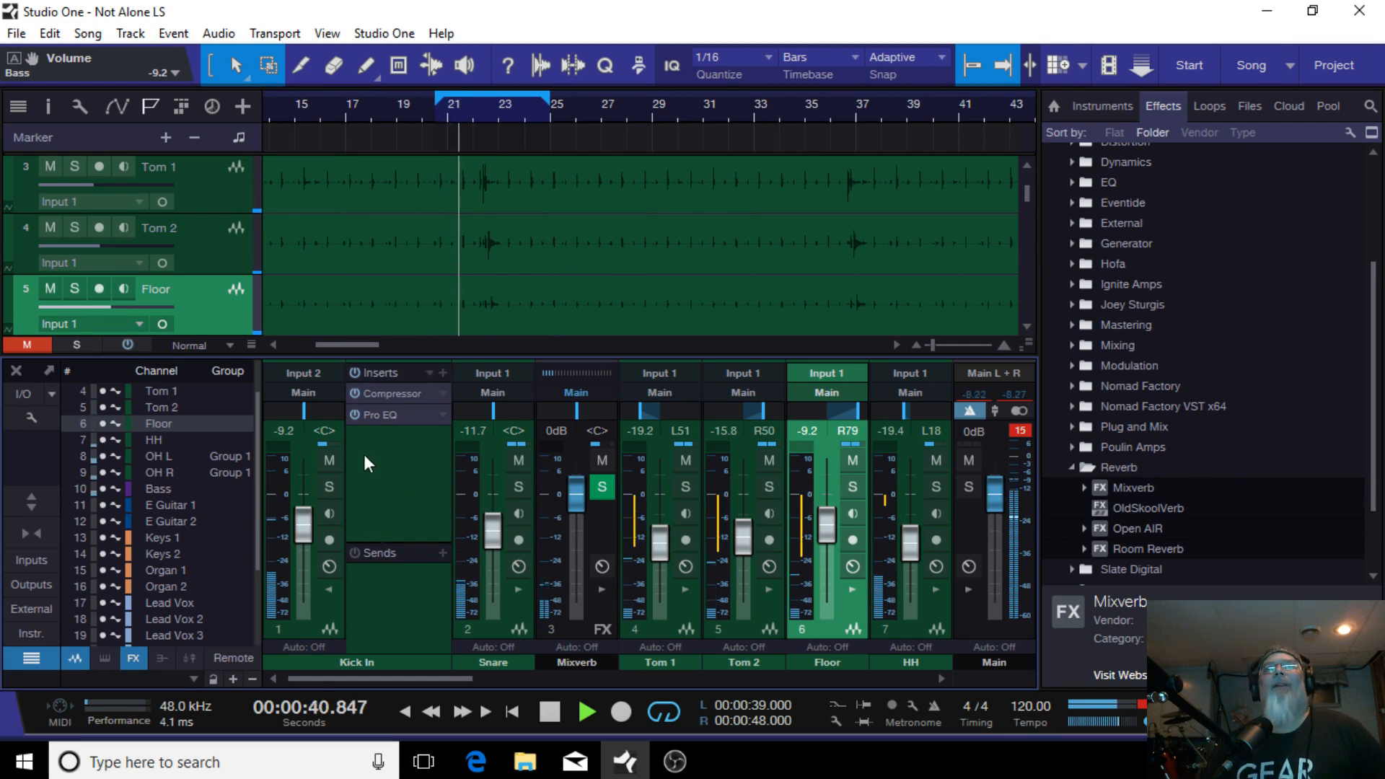
{"action": "left_click", "coordinate": [551, 715]}
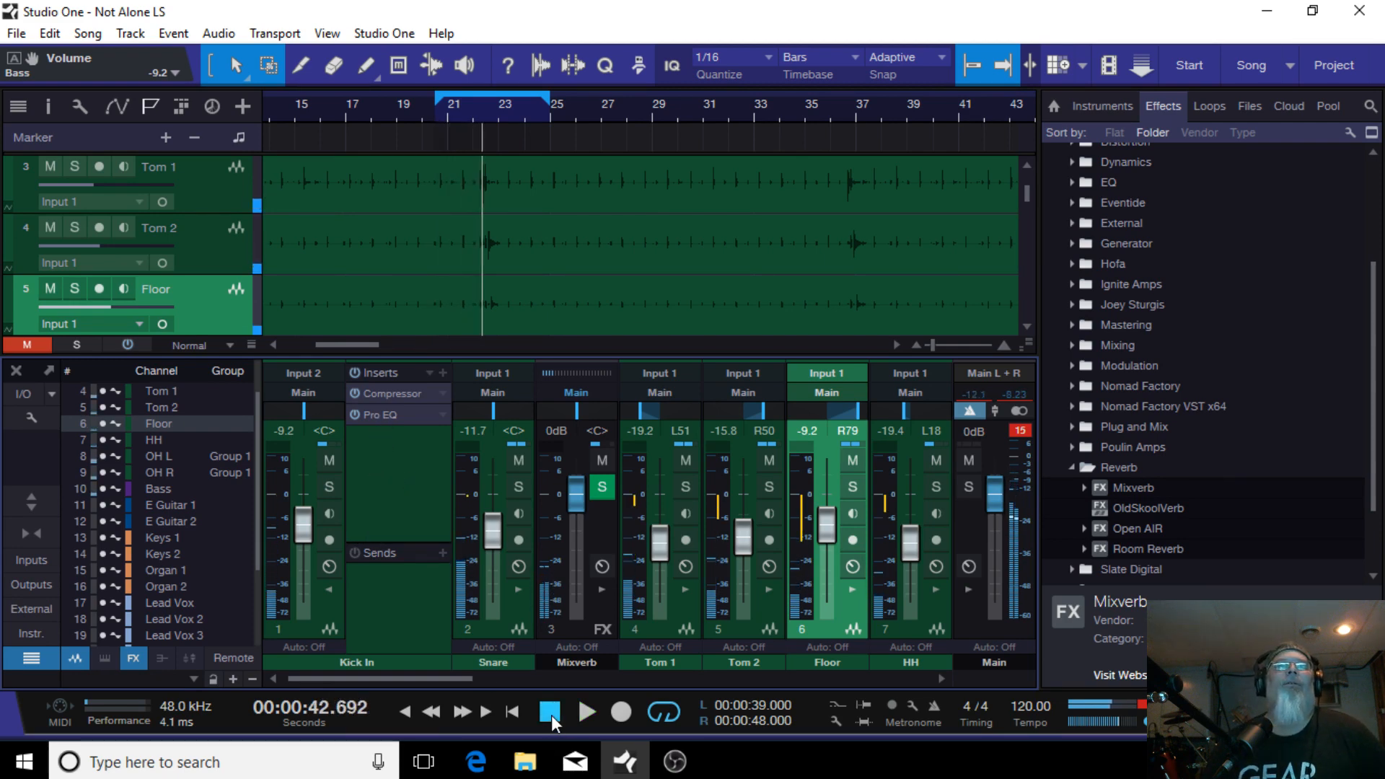
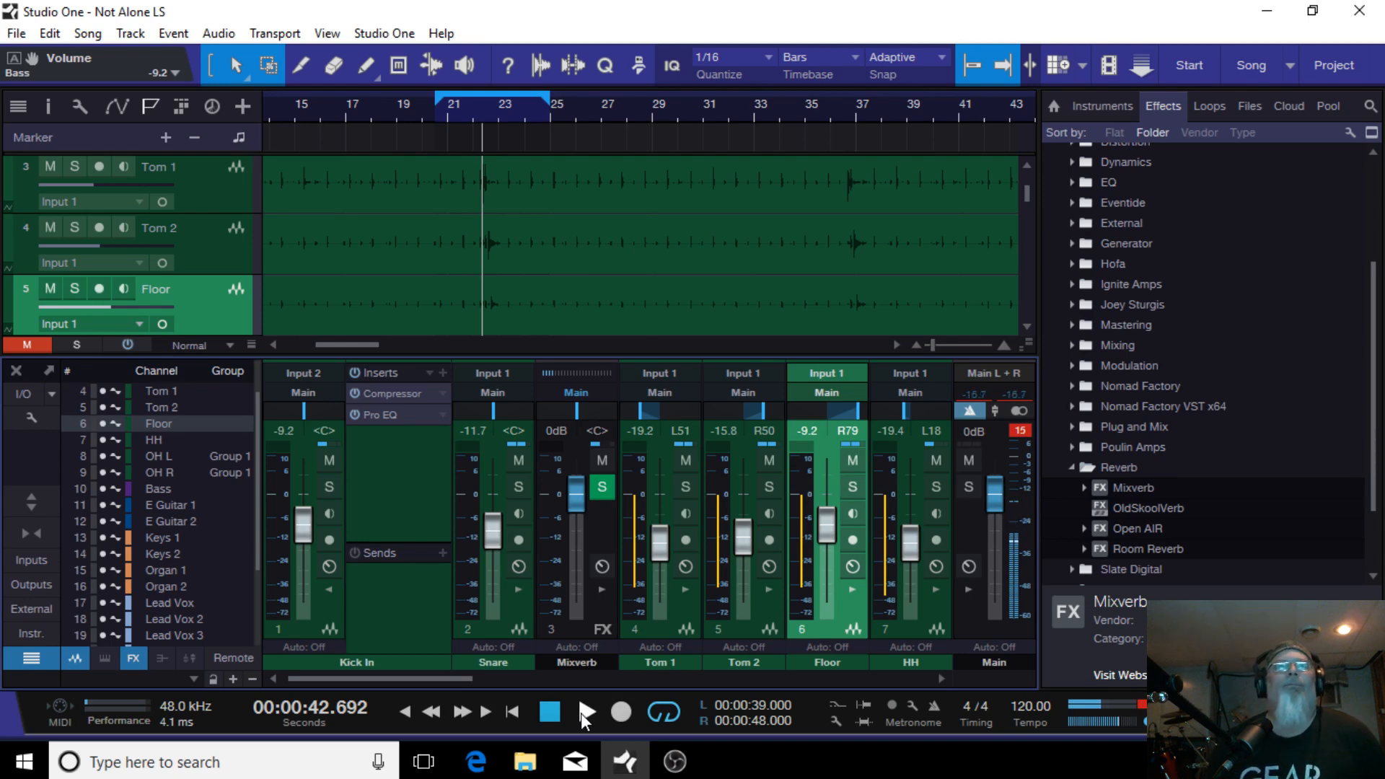
Step: Start playback and open the Pro EQ on the Kick In channel
{"action": "left_click", "coordinate": [581, 713]}
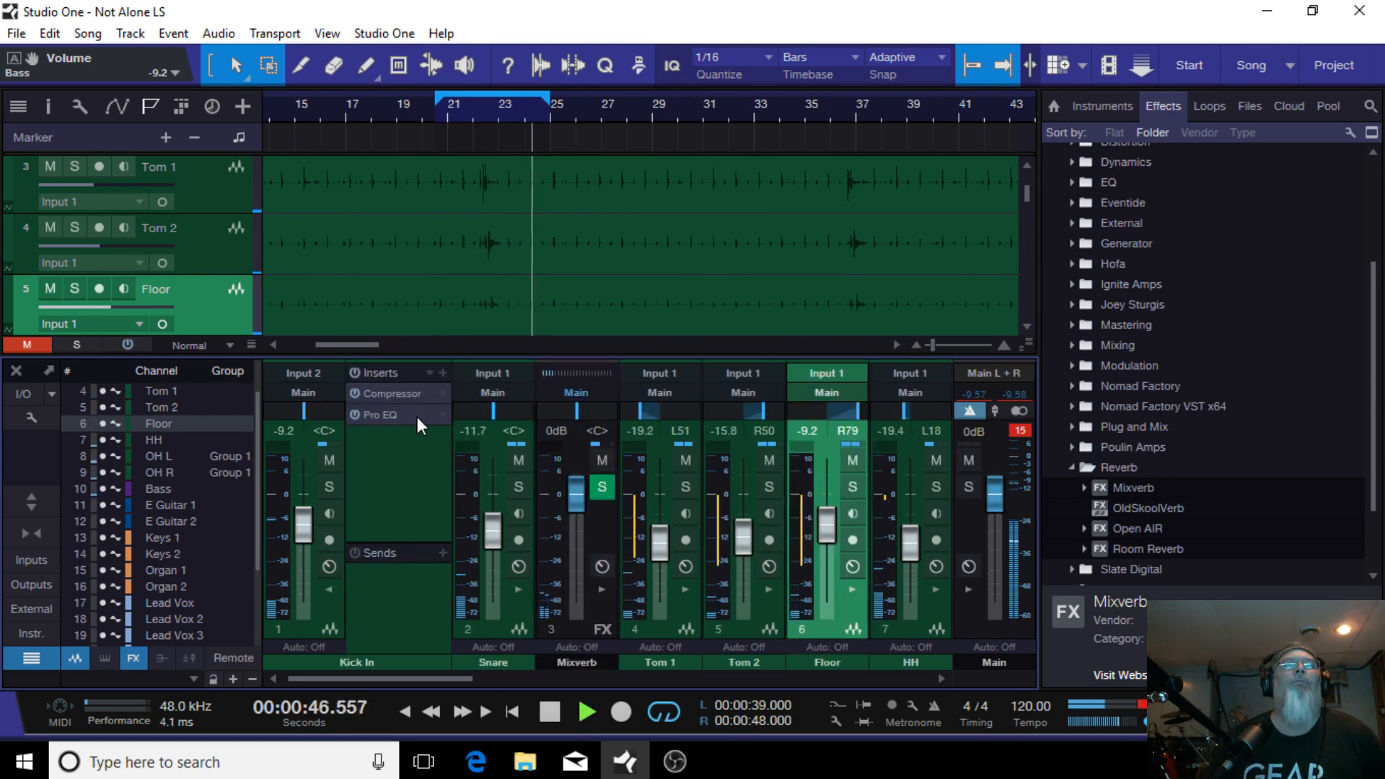
{"action": "left_click", "coordinate": [417, 416]}
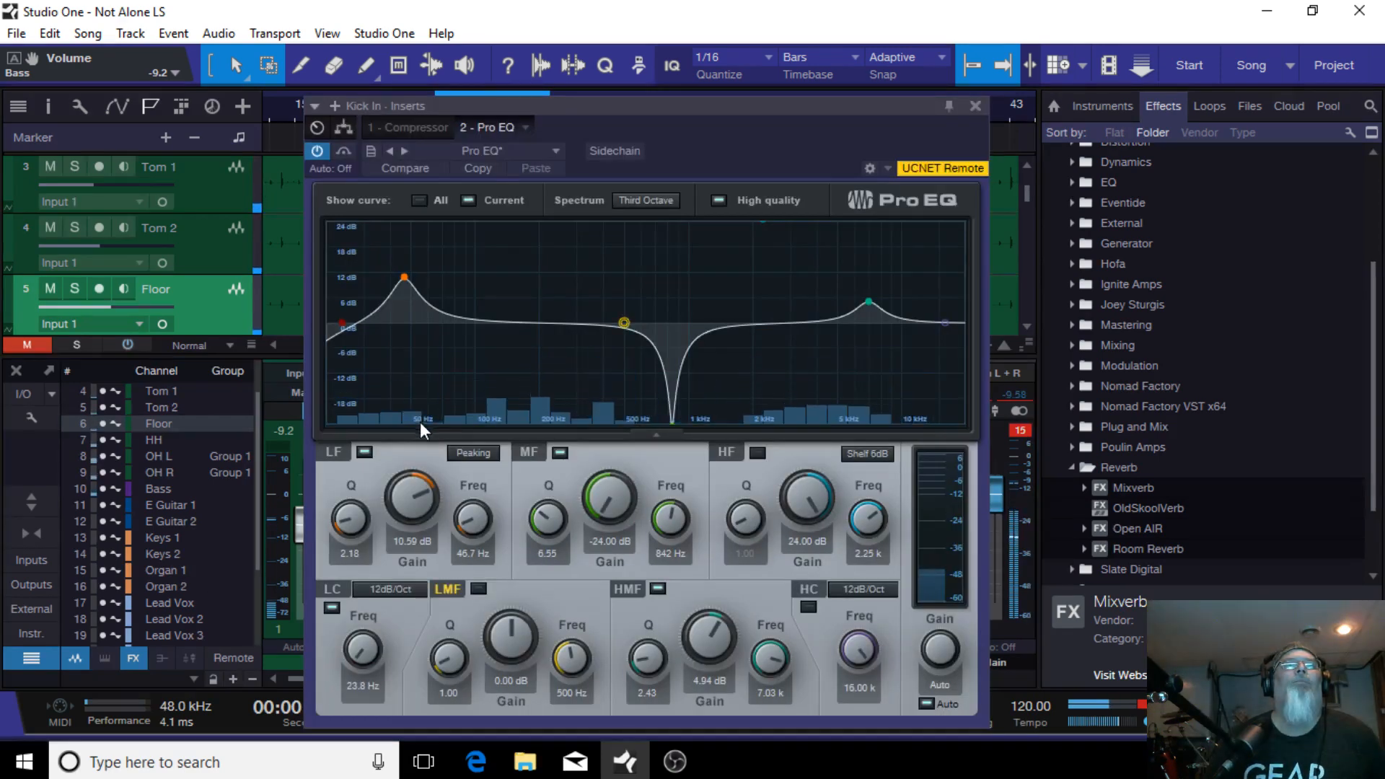
Step: Toggle the low-cut and low-frequency bands, resetting low cut to 20 Hz and moving the LF peak to about 94 Hz
{"action": "double_click", "coordinate": [345, 319]}
{"action": "double_click", "coordinate": [408, 277]}
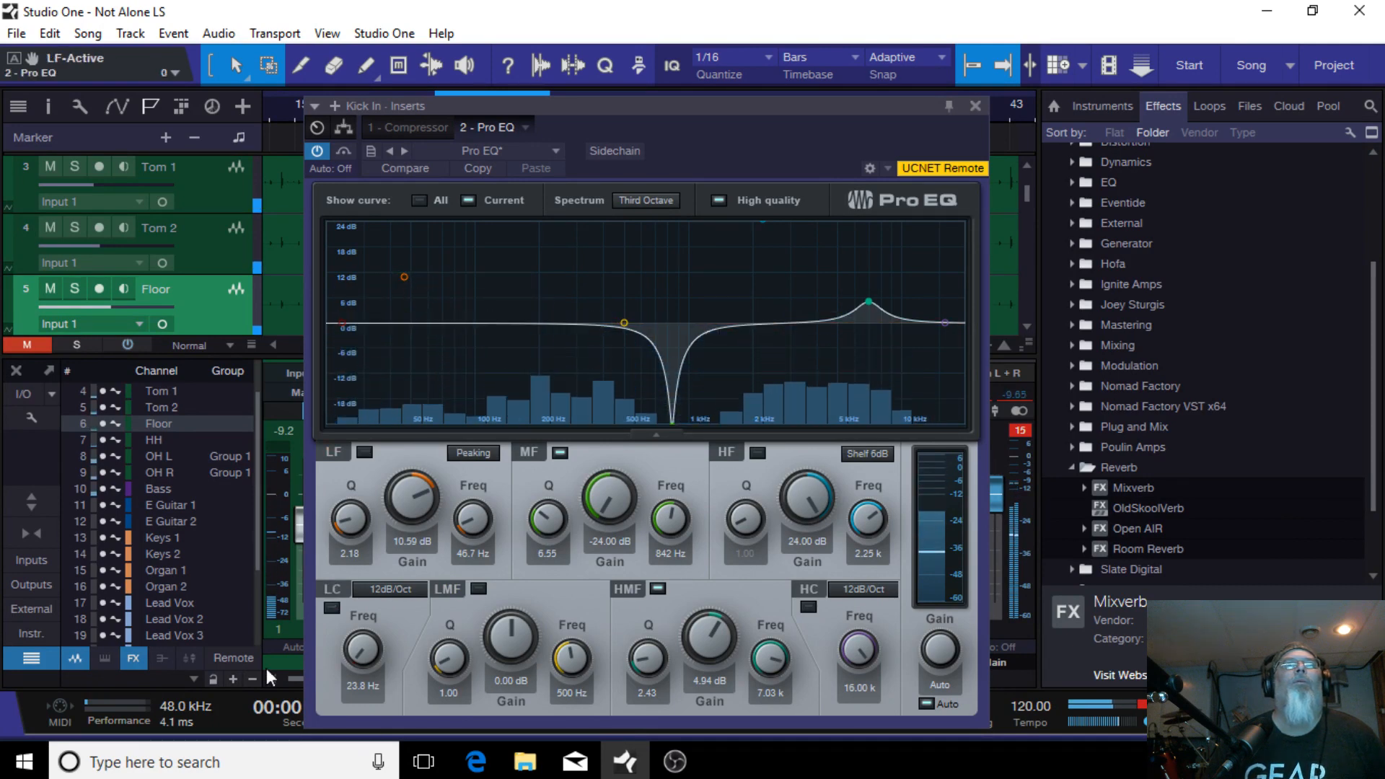
{"action": "left_click_drag", "start_coordinate": [343, 322], "coordinate": [328, 322]}
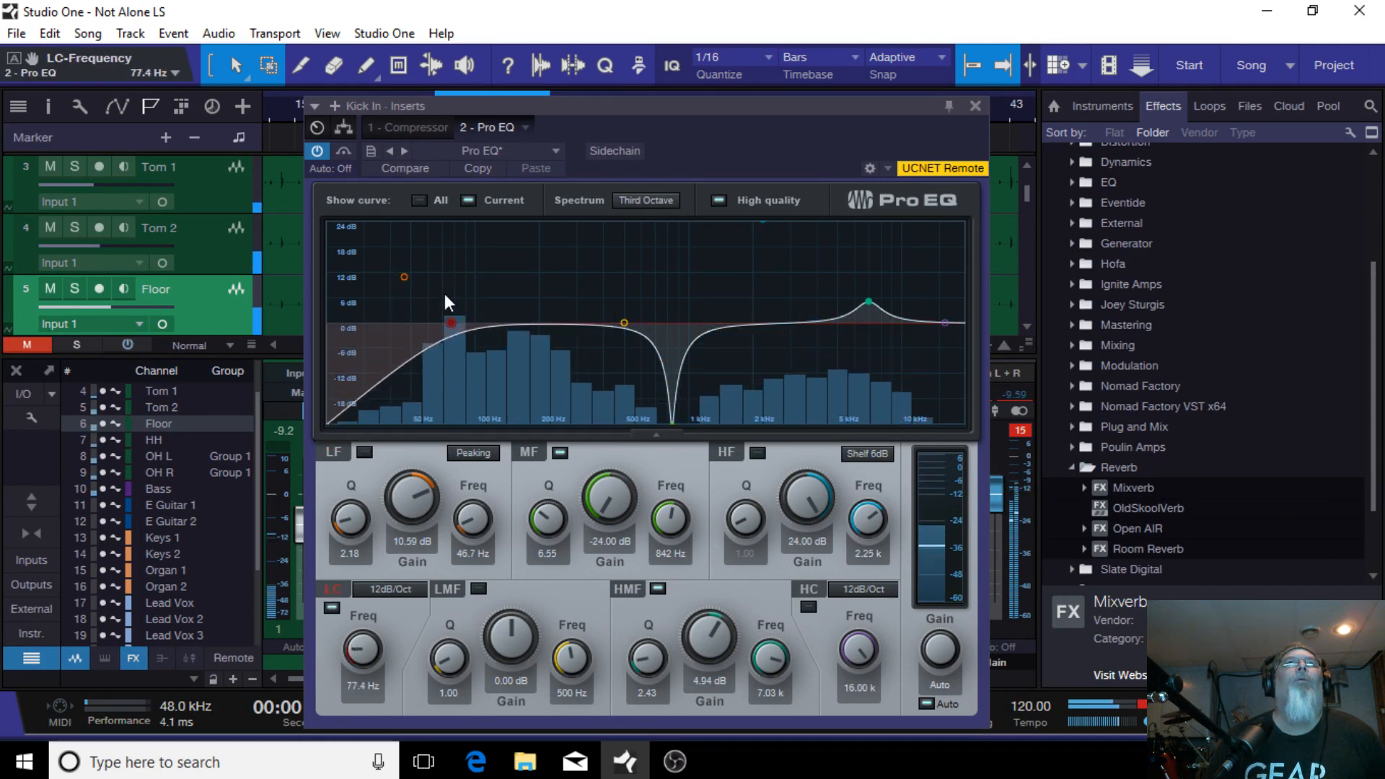
{"action": "left_click_drag", "start_coordinate": [403, 277], "coordinate": [470, 277]}
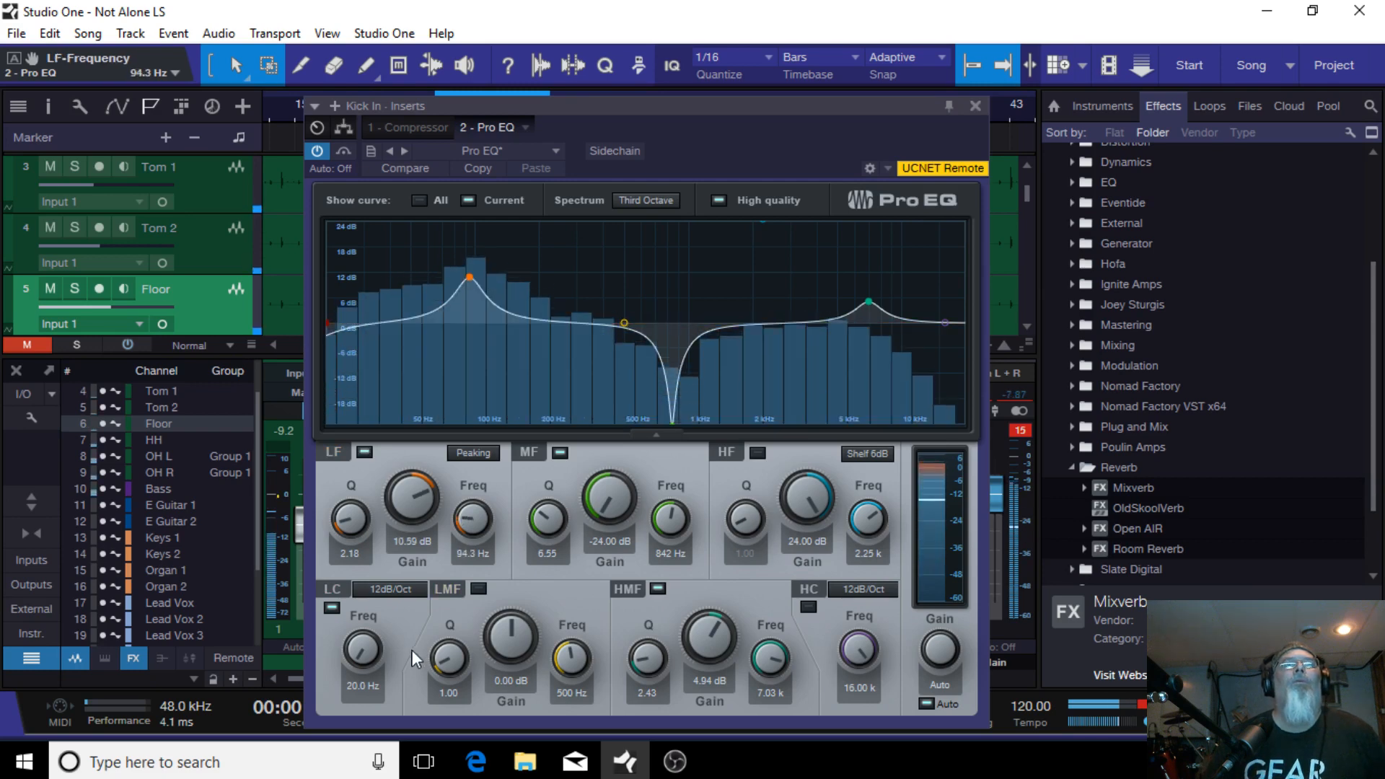
Step: Switch the LF band to Shelf 12dB and set it to about 69 Hz, 7.5 dB gain and Q 0.75
{"action": "left_click", "coordinate": [474, 451]}
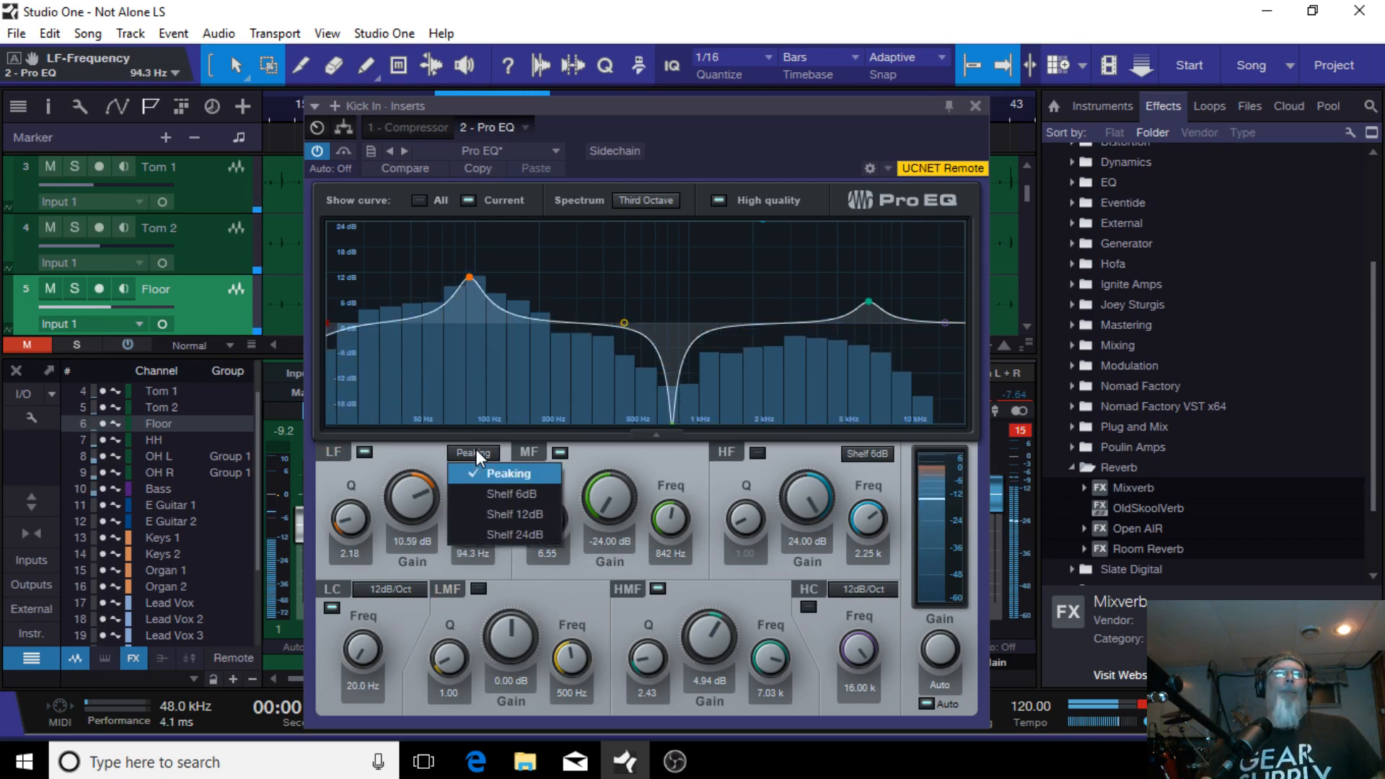
{"action": "left_click", "coordinate": [495, 514]}
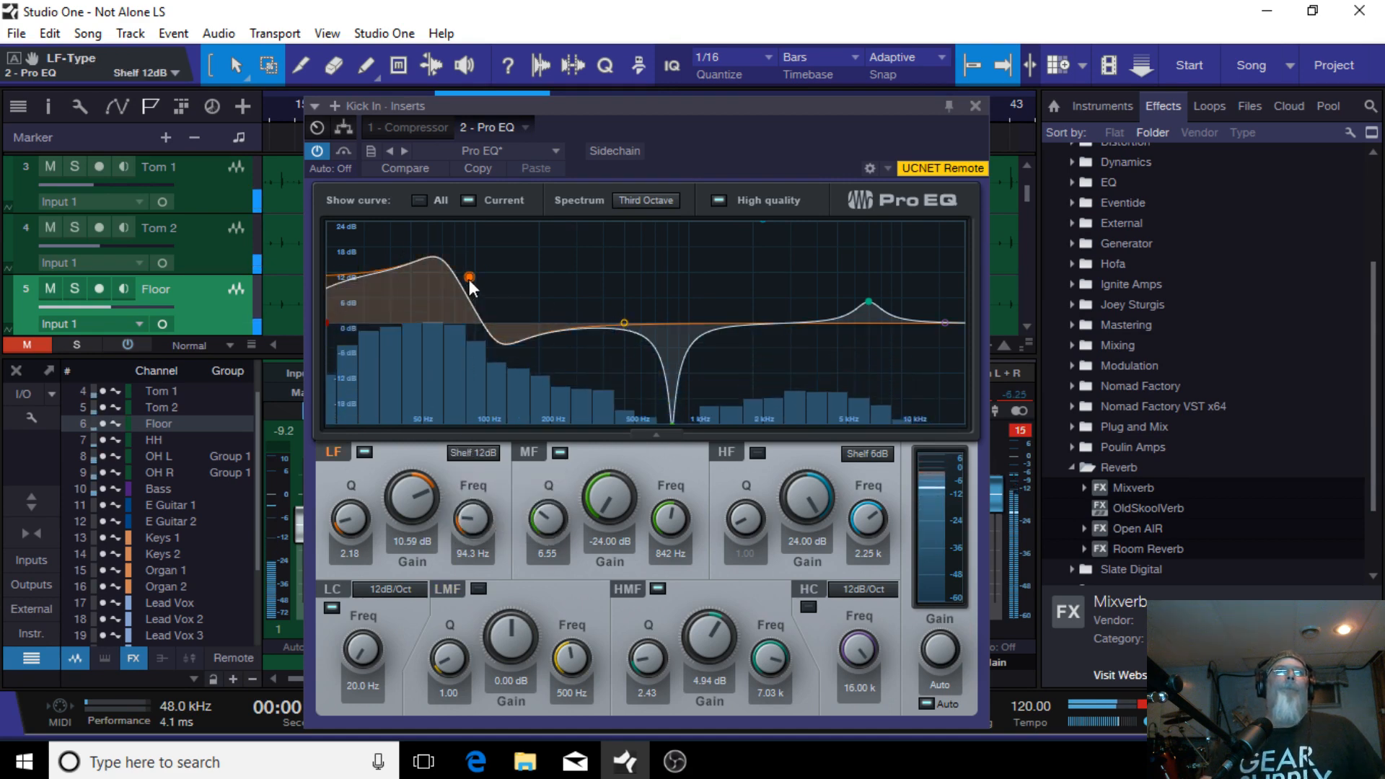
{"action": "left_click_drag", "start_coordinate": [469, 279], "coordinate": [447, 300]}
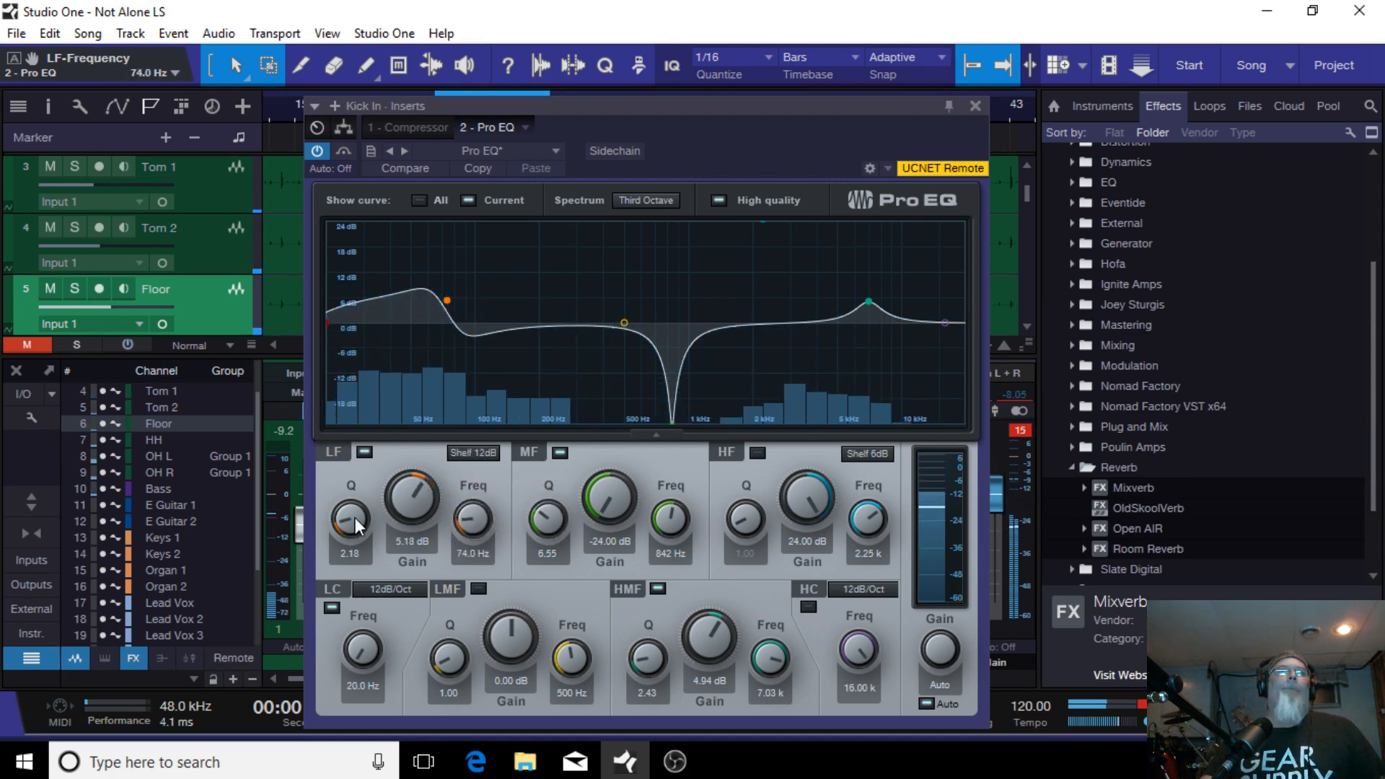
{"action": "left_click_drag", "start_coordinate": [354, 522], "coordinate": [351, 539]}
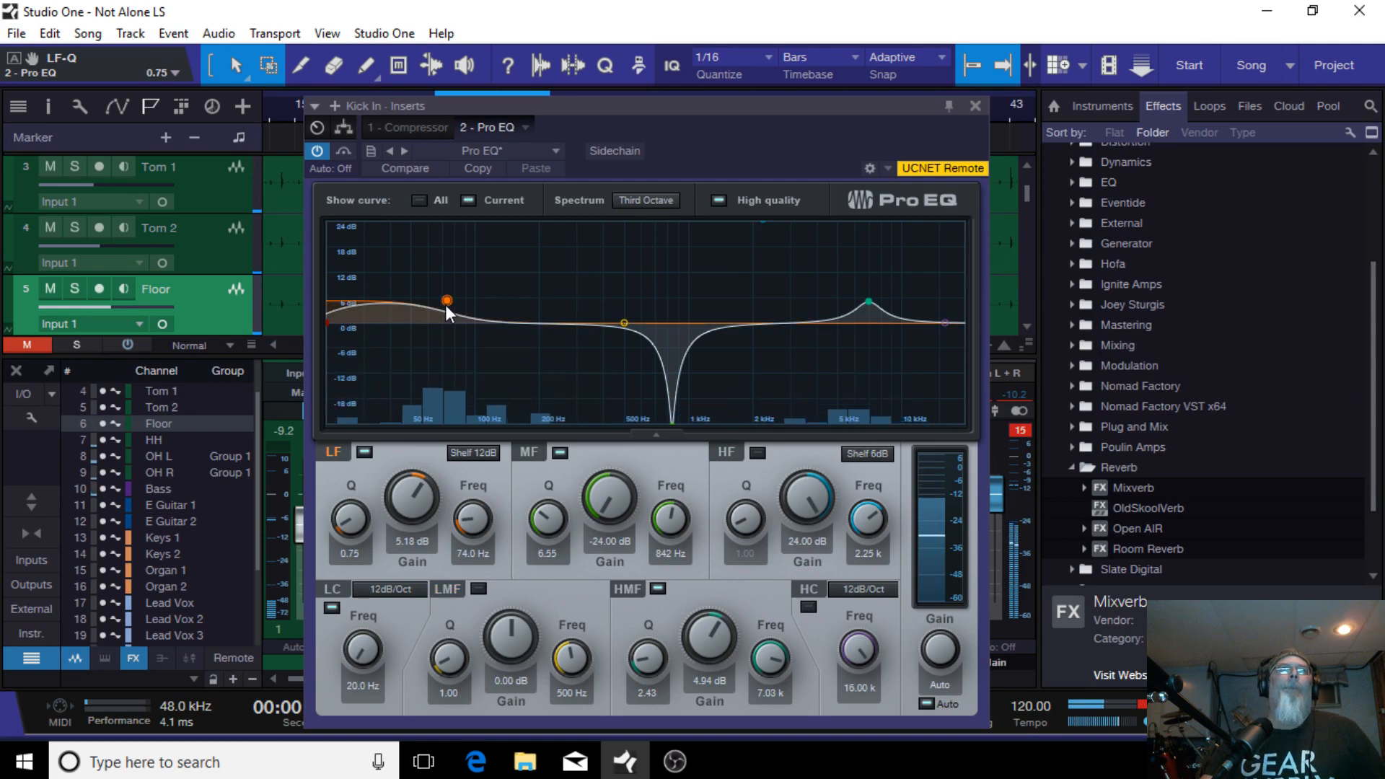
{"action": "mouse_move", "coordinate": [444, 304]}
{"action": "left_mouse_down"}
{"action": "mouse_move", "coordinate": [447, 275]}
{"action": "mouse_move", "coordinate": [501, 274]}
{"action": "mouse_move", "coordinate": [442, 291]}
{"action": "left_mouse_up"}
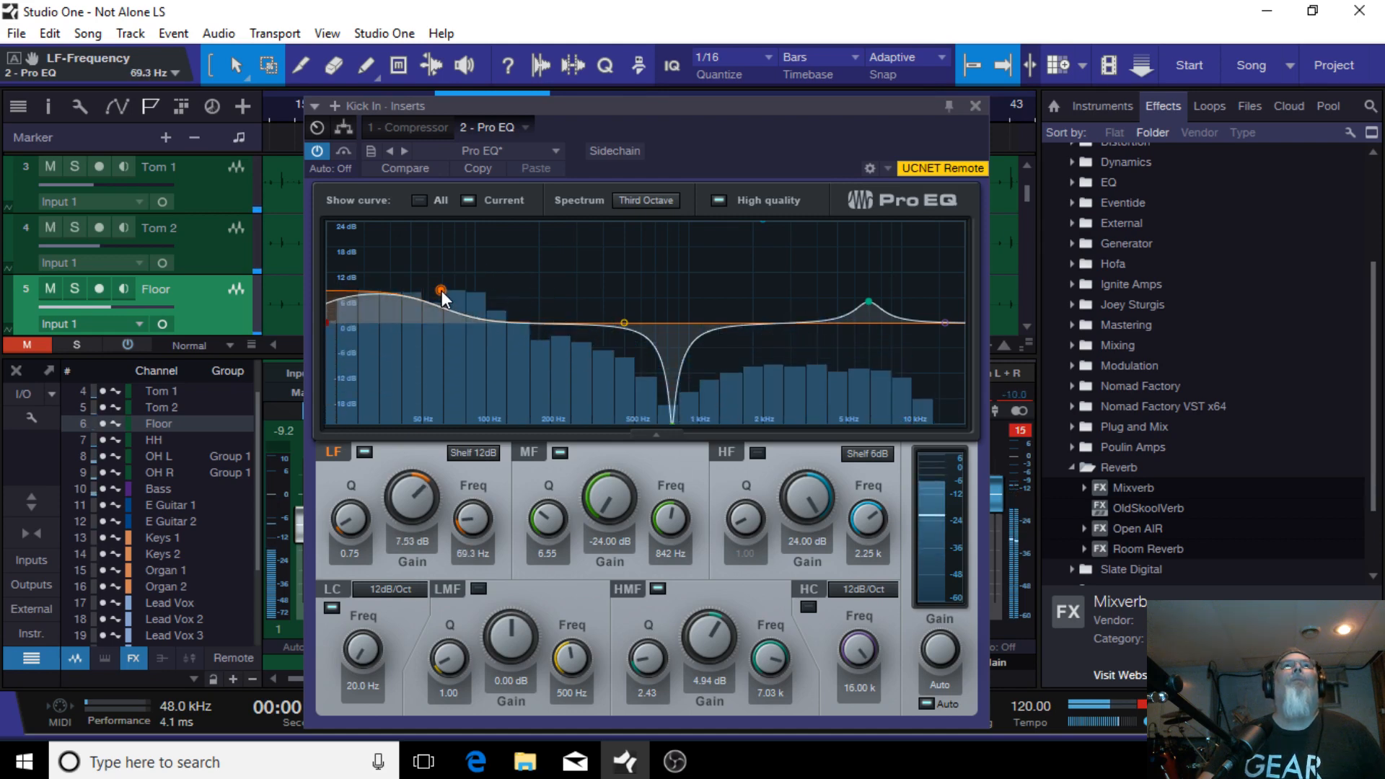
Step: Turn off the low-cut filter, raise the LF shelf to 111 Hz at 12 dB, and close the EQ
{"action": "left_click_drag", "start_coordinate": [327, 323], "coordinate": [331, 323]}
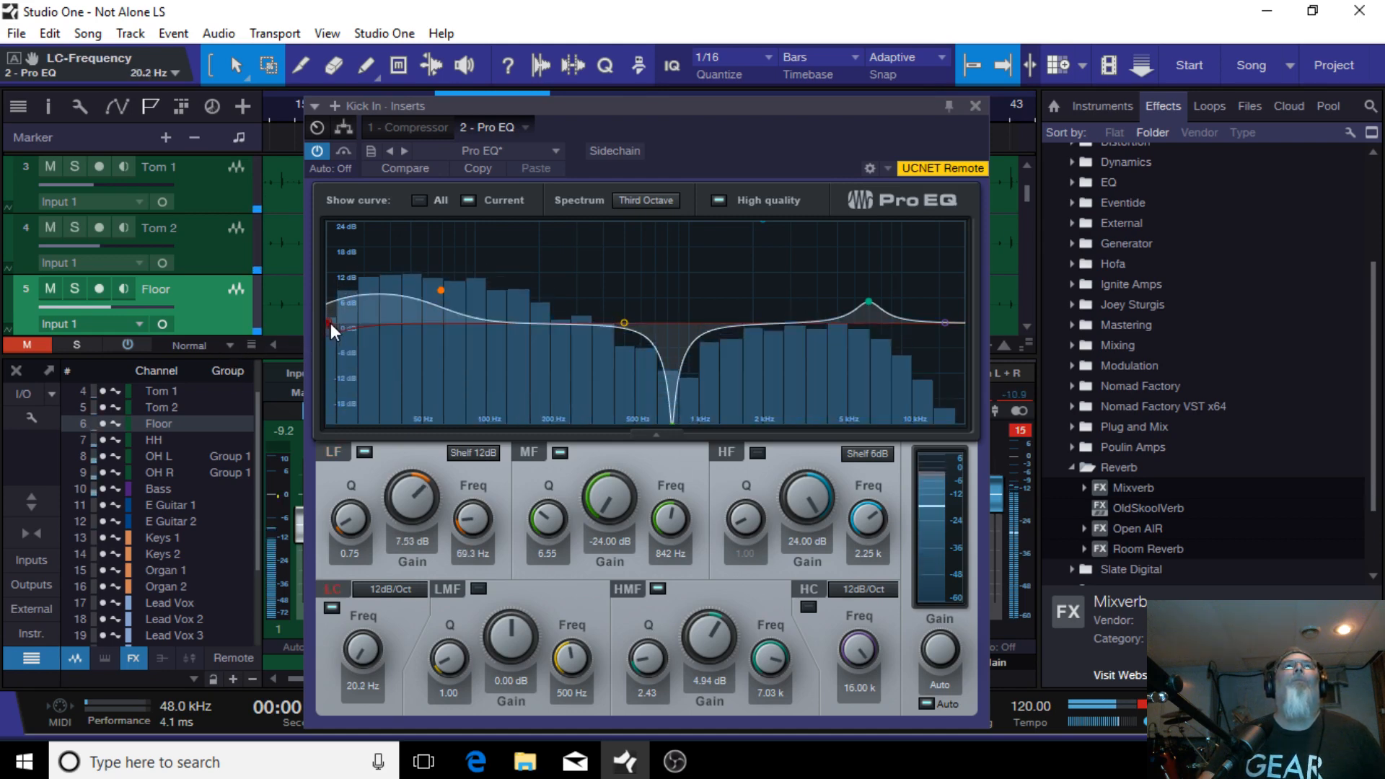
{"action": "double_click", "coordinate": [330, 321]}
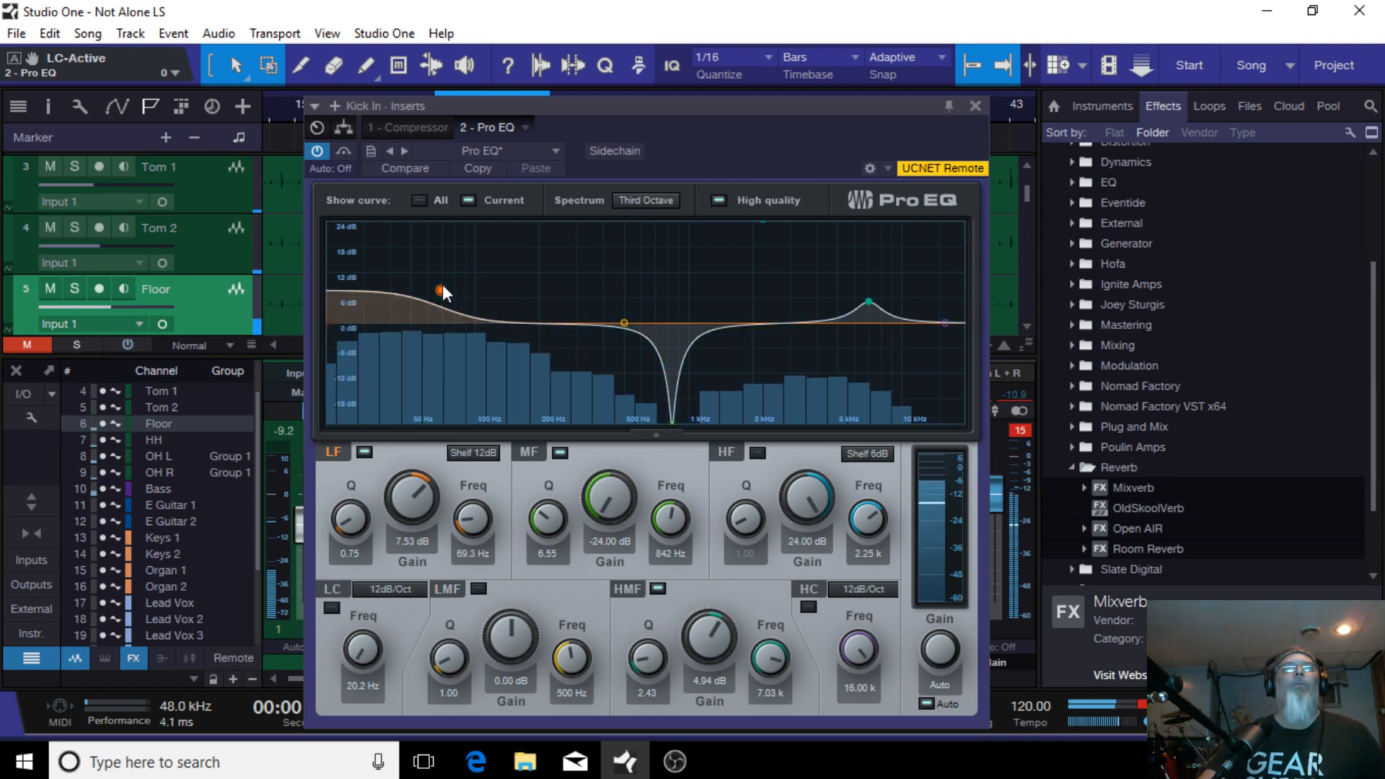
{"action": "left_click_drag", "start_coordinate": [443, 287], "coordinate": [485, 270]}
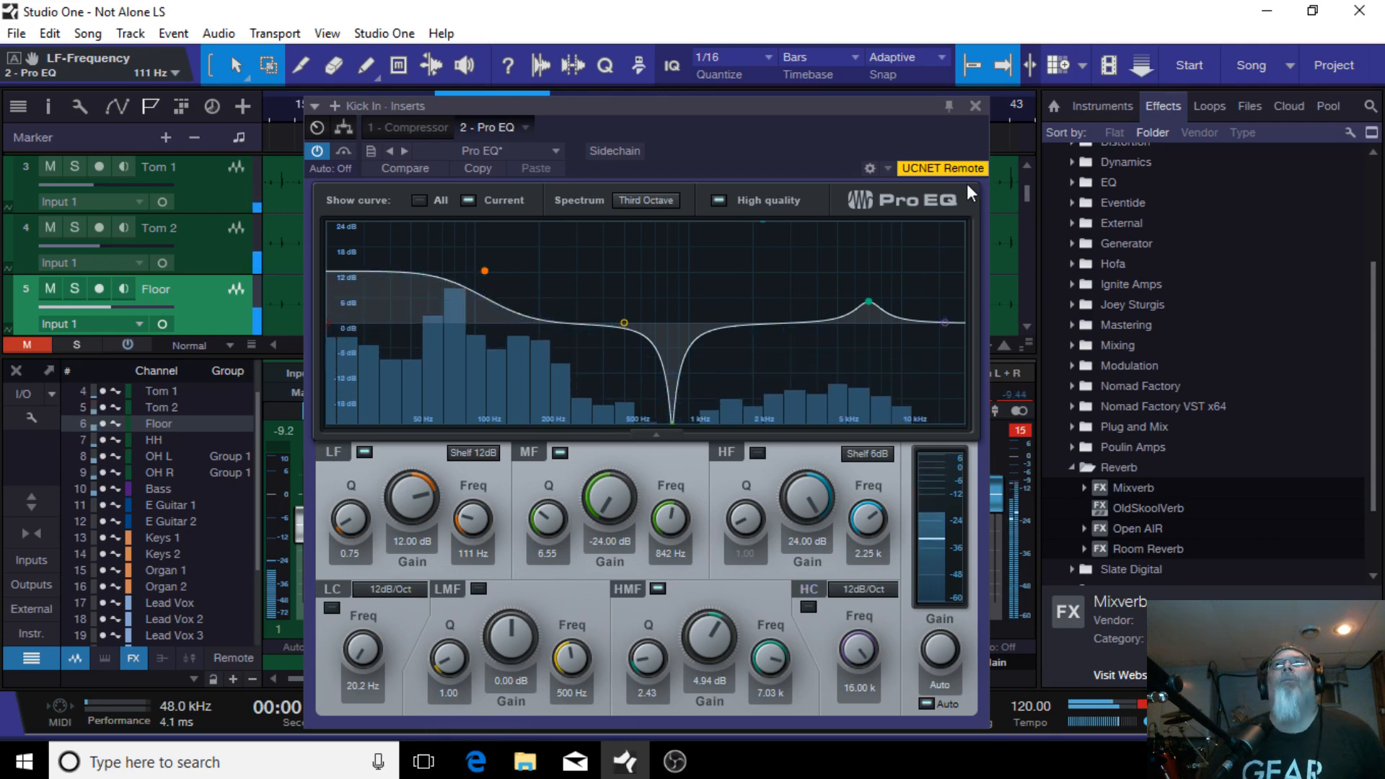
{"action": "left_click", "coordinate": [975, 105]}
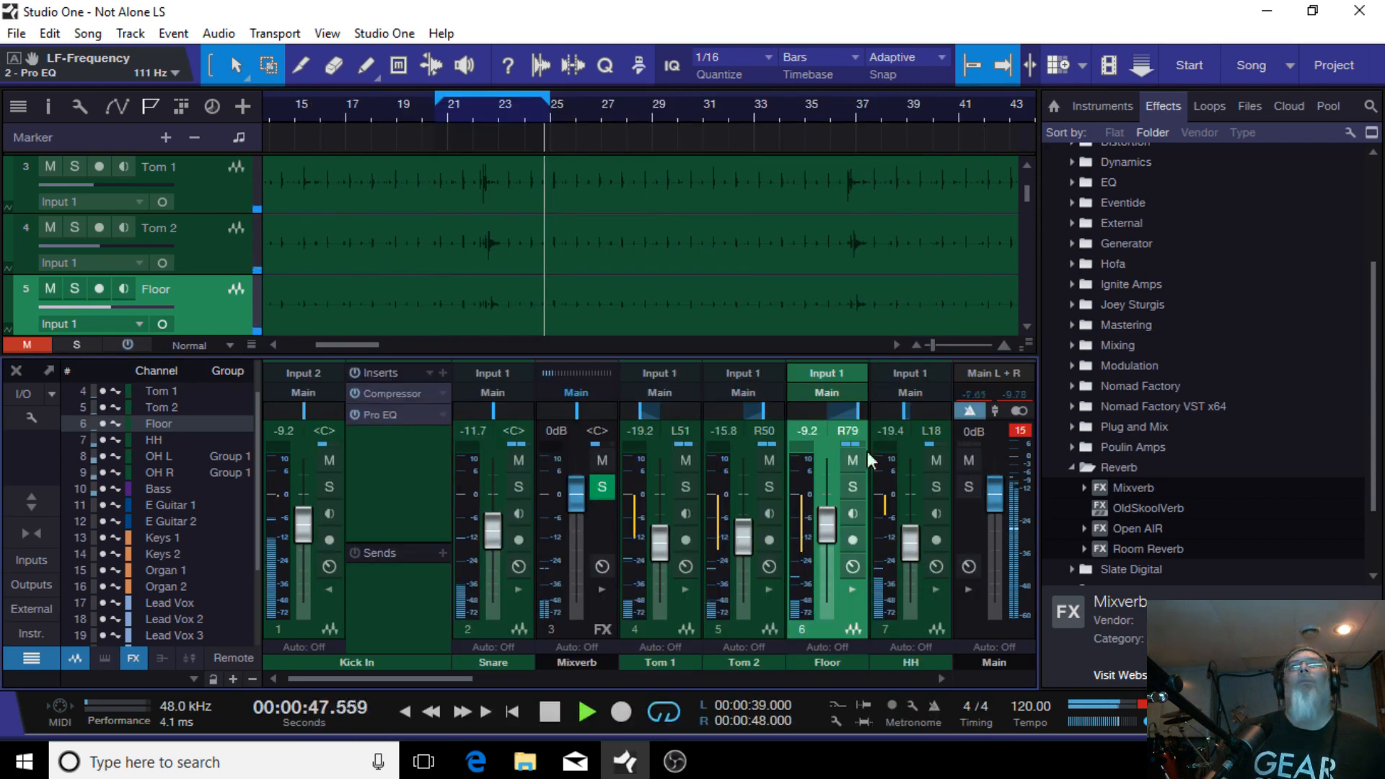
Step: Reopen the Kick In Pro EQ and nudge the LF shelf to 119 Hz at 12.94 dB gain
{"action": "left_click", "coordinate": [331, 590]}
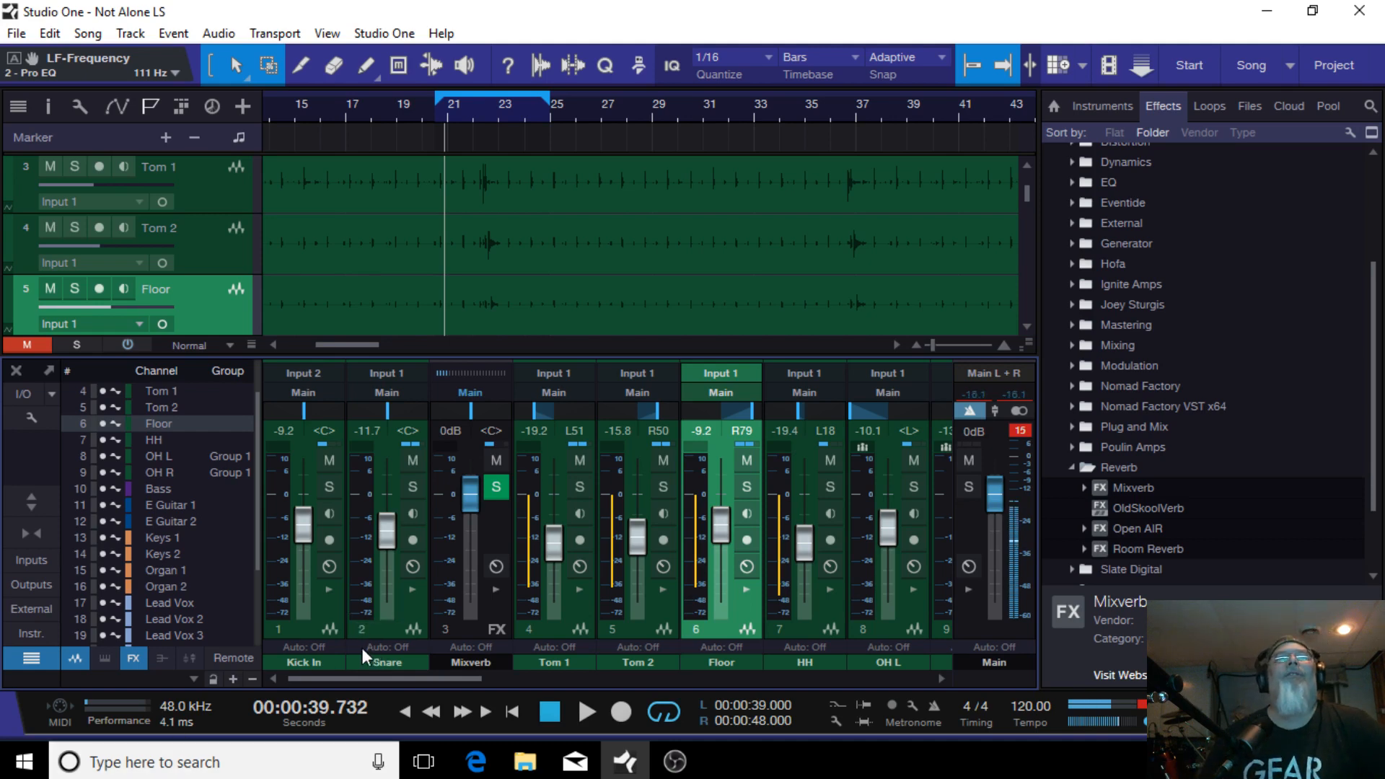
{"action": "left_click", "coordinate": [330, 589]}
{"action": "left_click", "coordinate": [395, 421]}
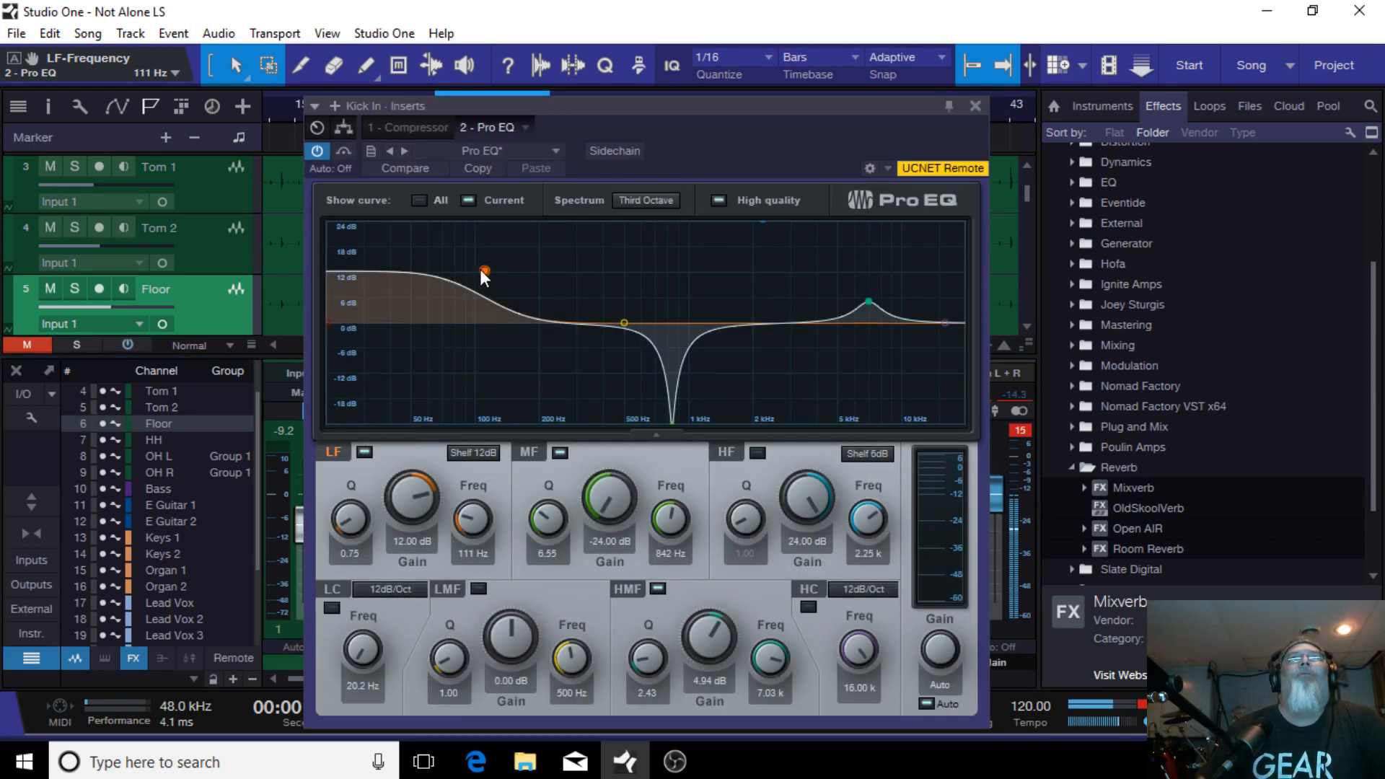
{"action": "left_click_drag", "start_coordinate": [486, 270], "coordinate": [491, 267]}
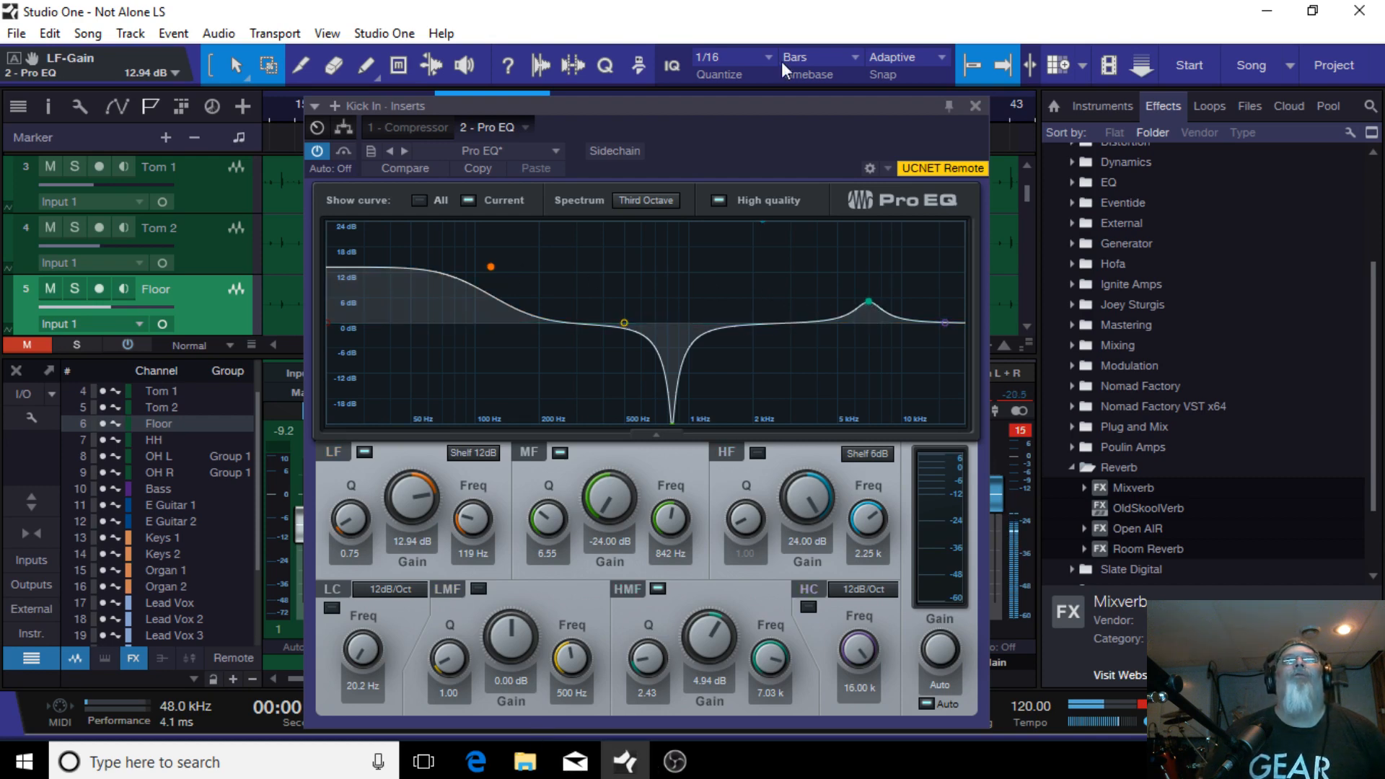
Step: Restart playback, raise the high-mid band gain to 5.41 dB, and close the EQ
{"action": "left_click_drag", "start_coordinate": [748, 126], "coordinate": [716, 74]}
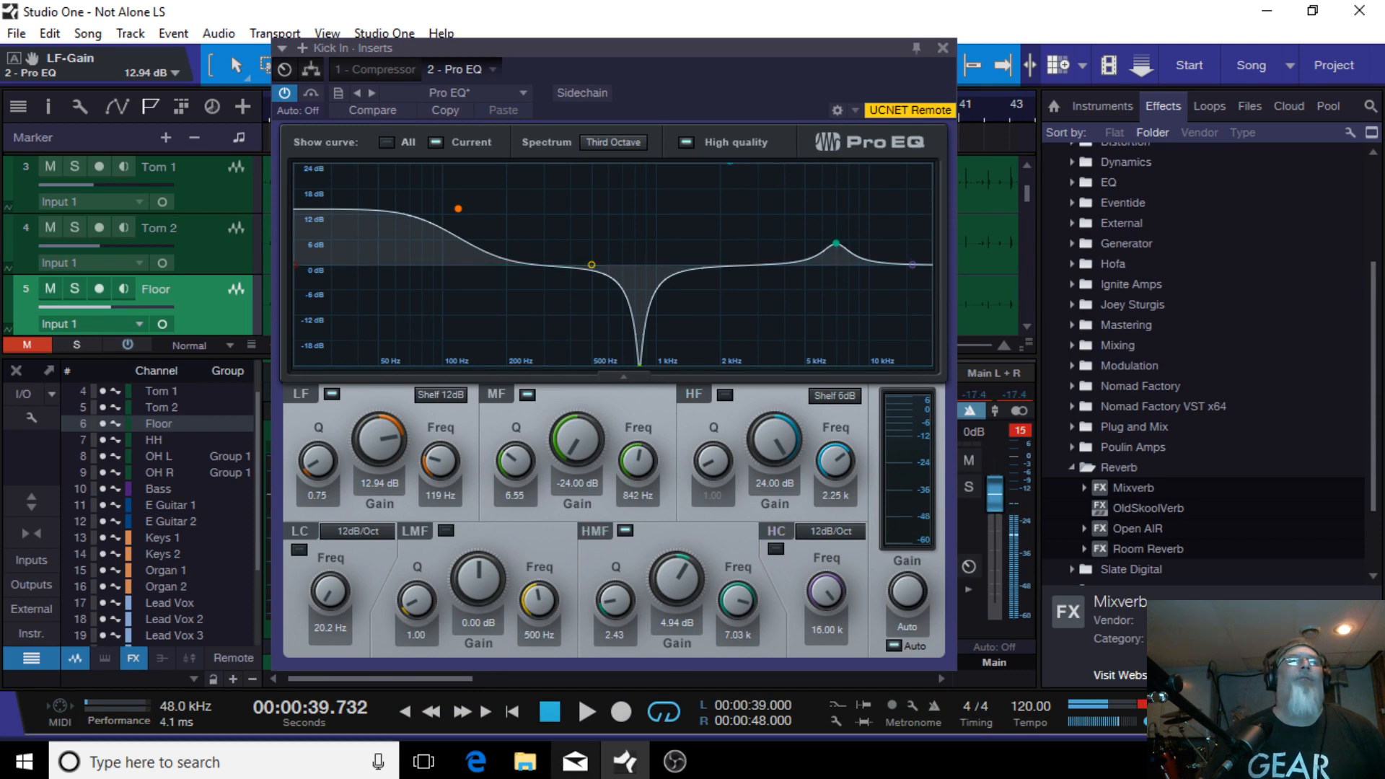
{"action": "left_click", "coordinate": [582, 714]}
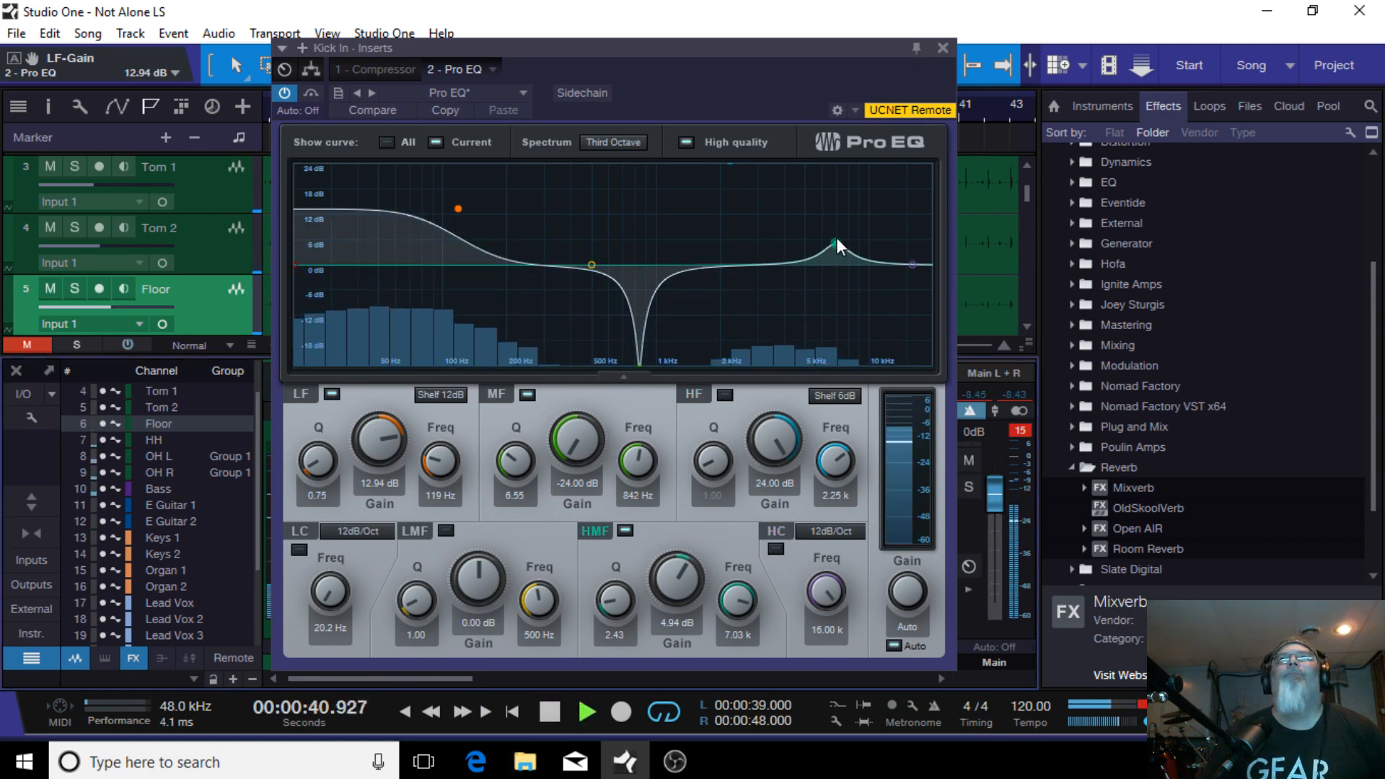
{"action": "mouse_move", "coordinate": [837, 240]}
{"action": "left_mouse_down"}
{"action": "mouse_move", "coordinate": [800, 254]}
{"action": "mouse_move", "coordinate": [846, 261]}
{"action": "mouse_move", "coordinate": [832, 172]}
{"action": "mouse_move", "coordinate": [837, 241]}
{"action": "left_mouse_up"}
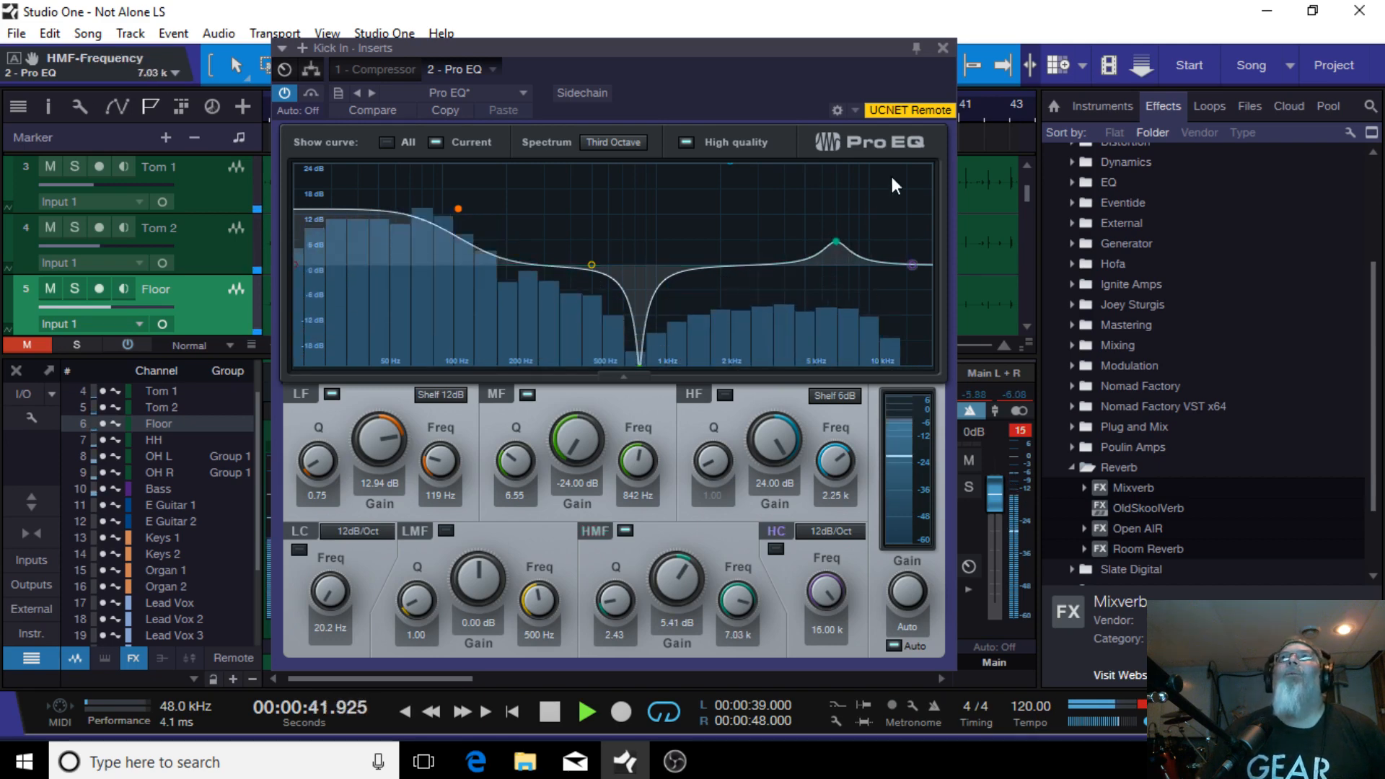
{"action": "left_click", "coordinate": [943, 46]}
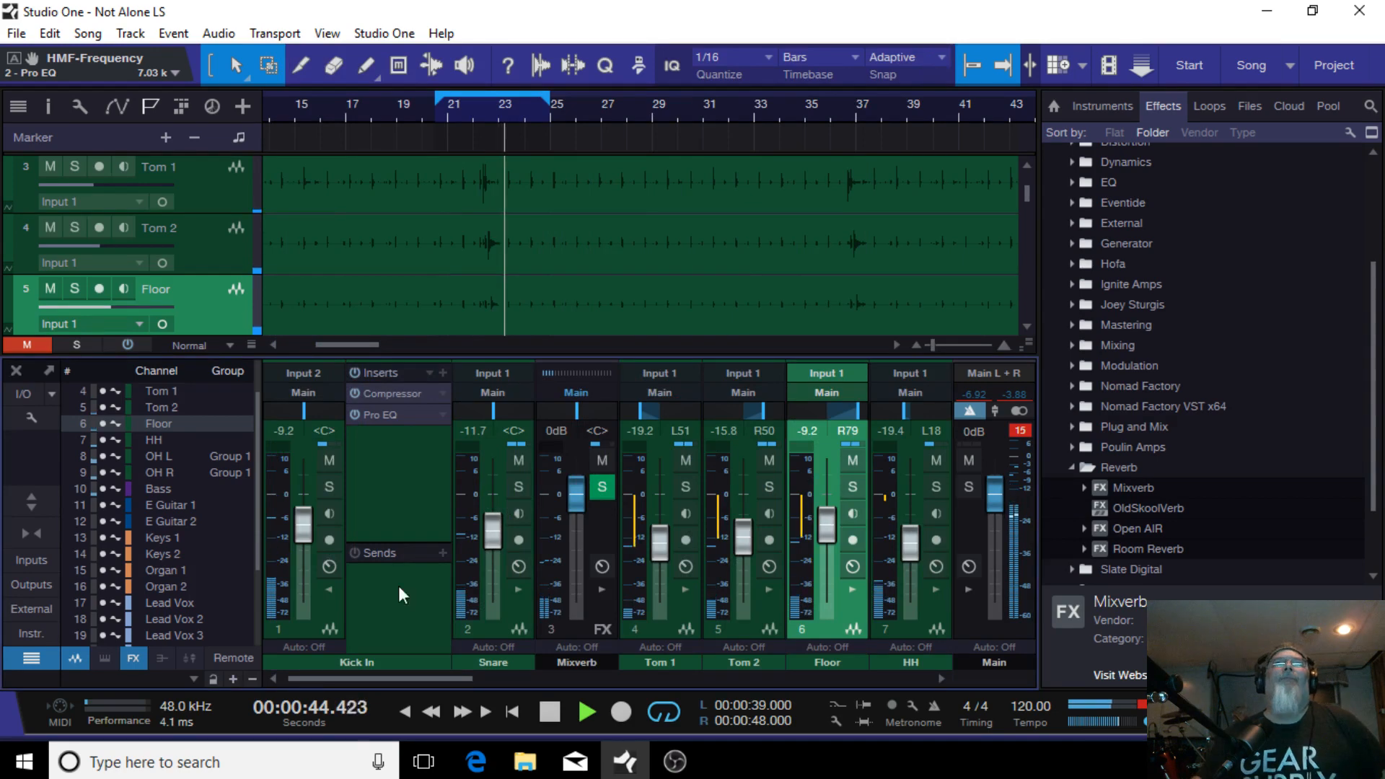
Step: Open the Bass channel's Pro EQ and boost its low-frequency band to about 87 Hz at 5.9 dB
{"action": "left_click", "coordinate": [329, 589]}
{"action": "left_click_drag", "start_coordinate": [339, 681], "coordinate": [465, 678]}
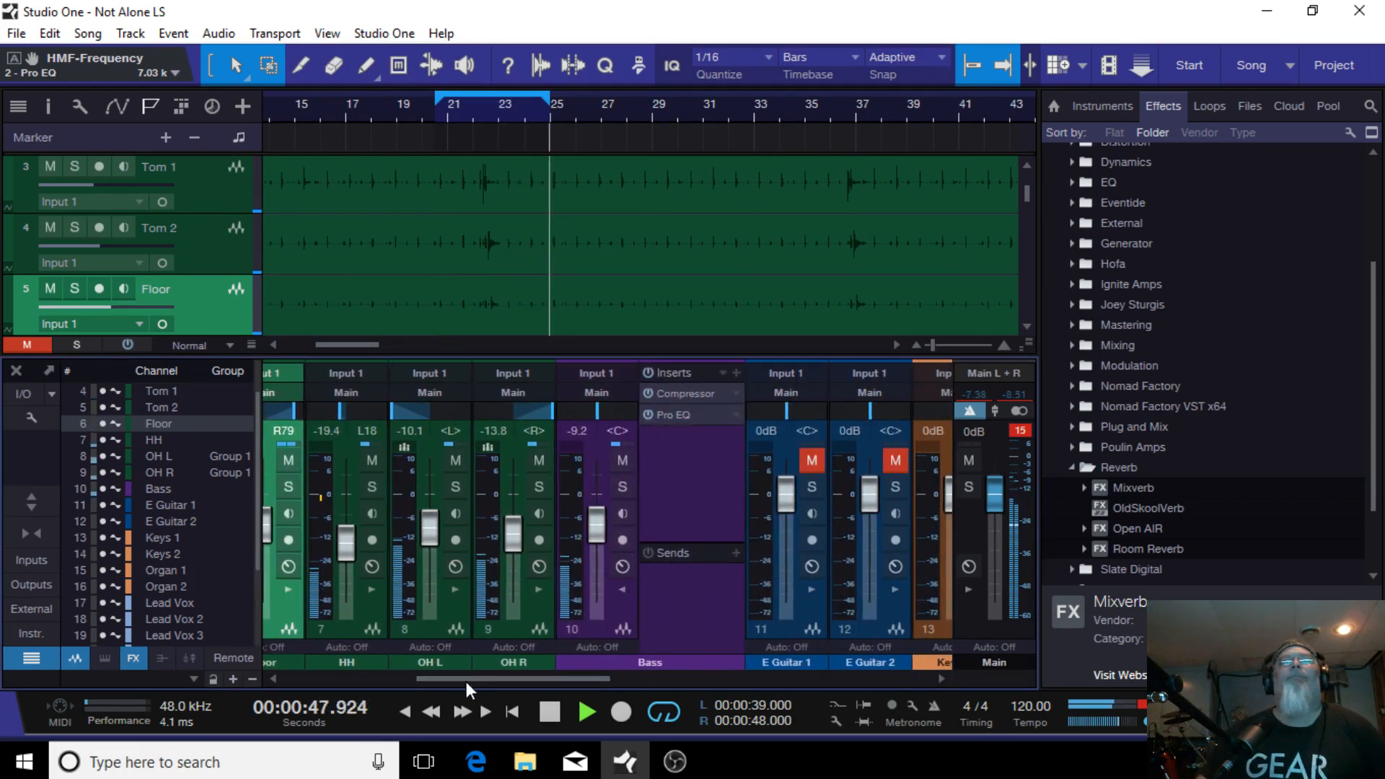
{"action": "left_click", "coordinate": [704, 415]}
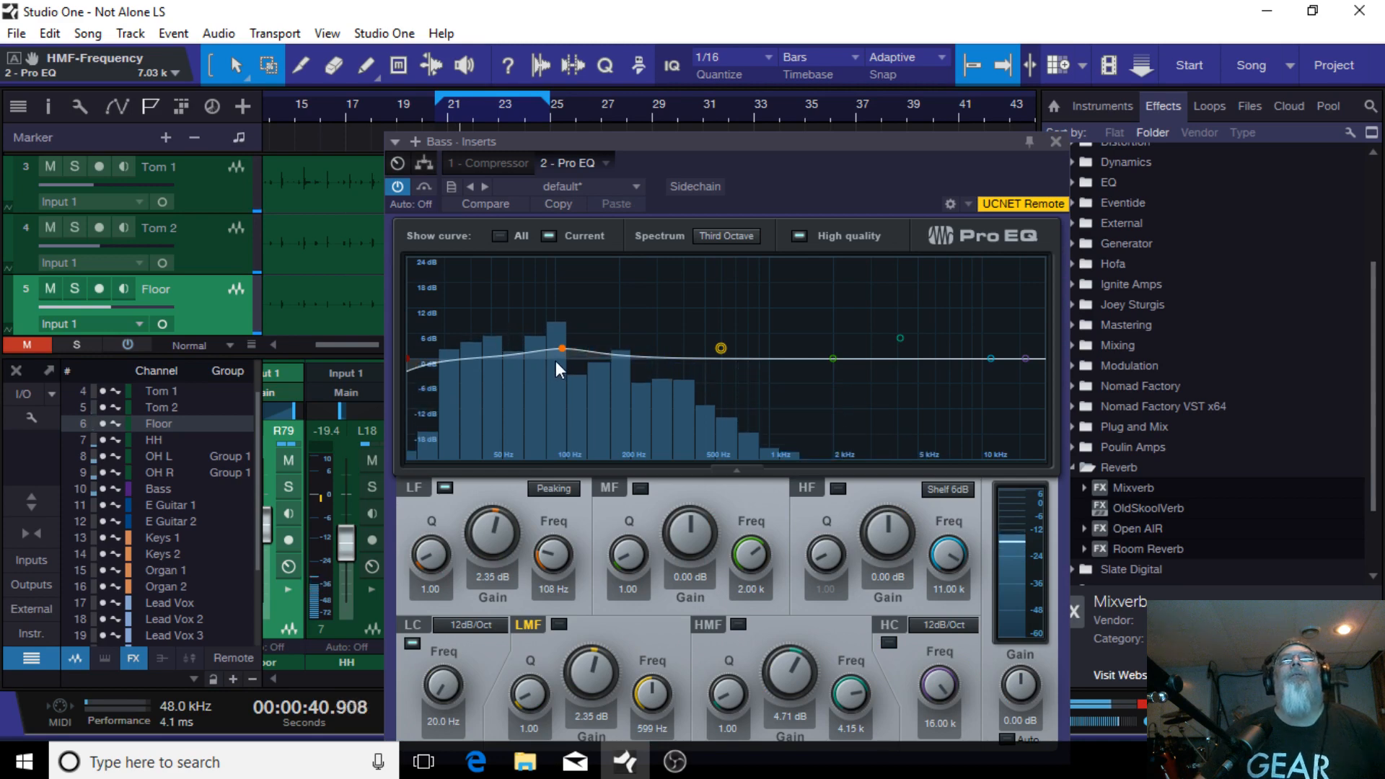
{"action": "mouse_move", "coordinate": [562, 344]}
{"action": "left_mouse_down"}
{"action": "mouse_move", "coordinate": [505, 323]}
{"action": "mouse_move", "coordinate": [543, 334]}
{"action": "left_mouse_up"}
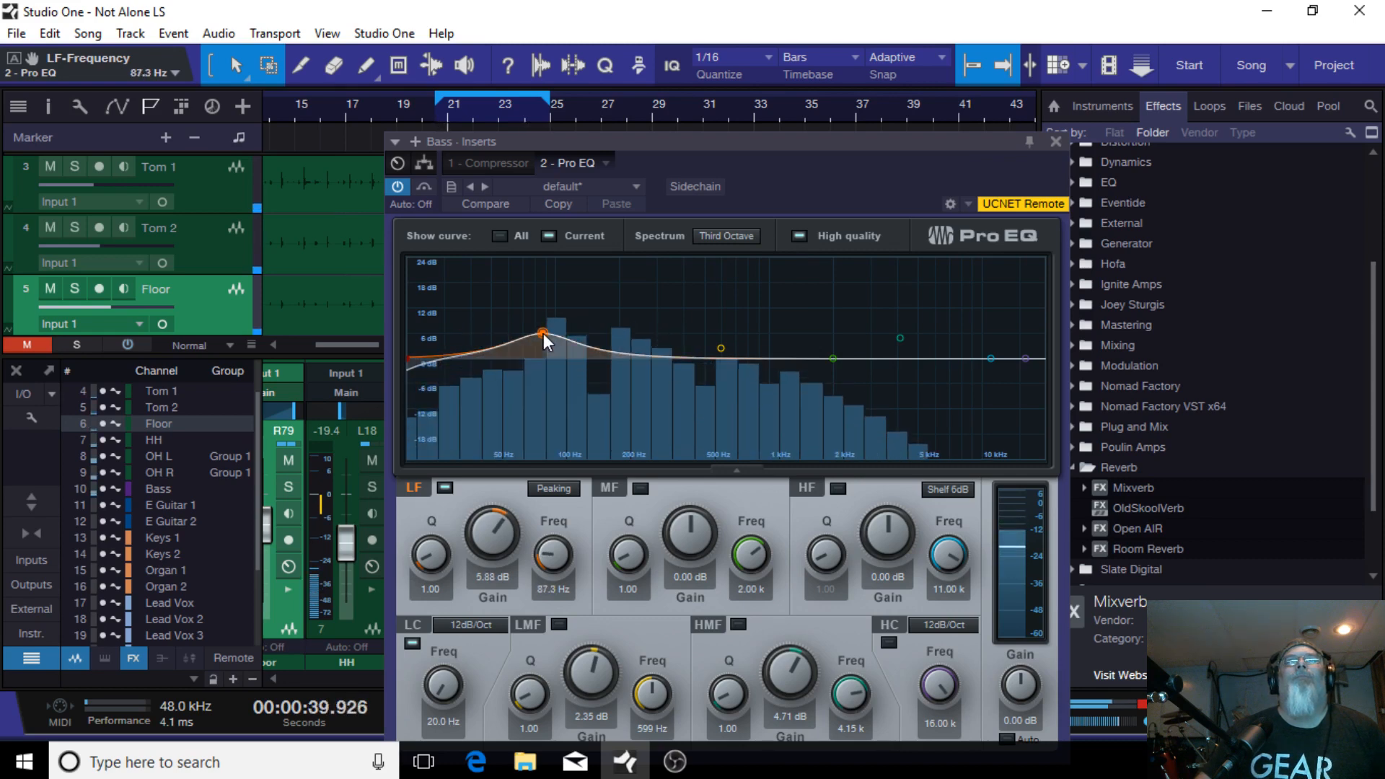
{"action": "left_click", "coordinate": [1055, 141]}
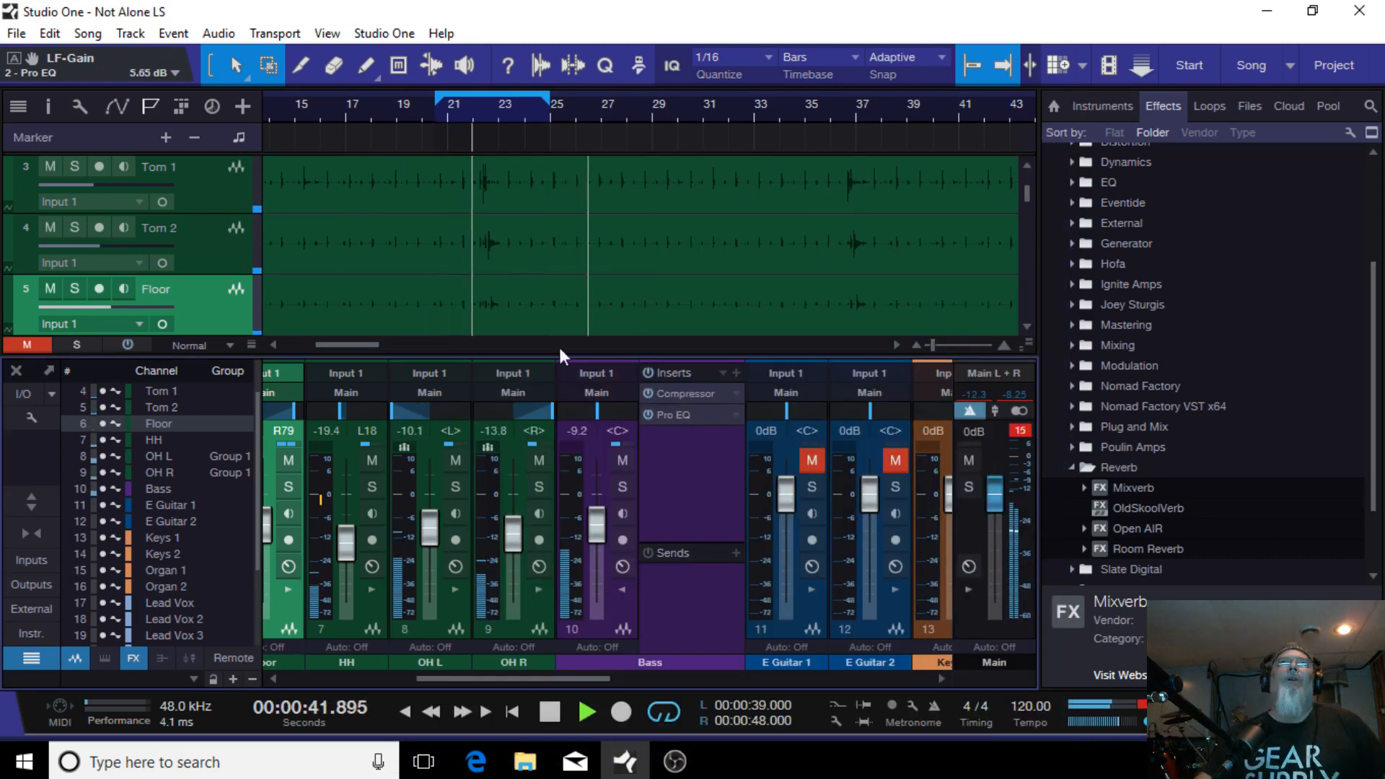
Step: Collapse the Bass insert list and lower the Bass channel fader to -9.6 dB
{"action": "left_click", "coordinate": [665, 712]}
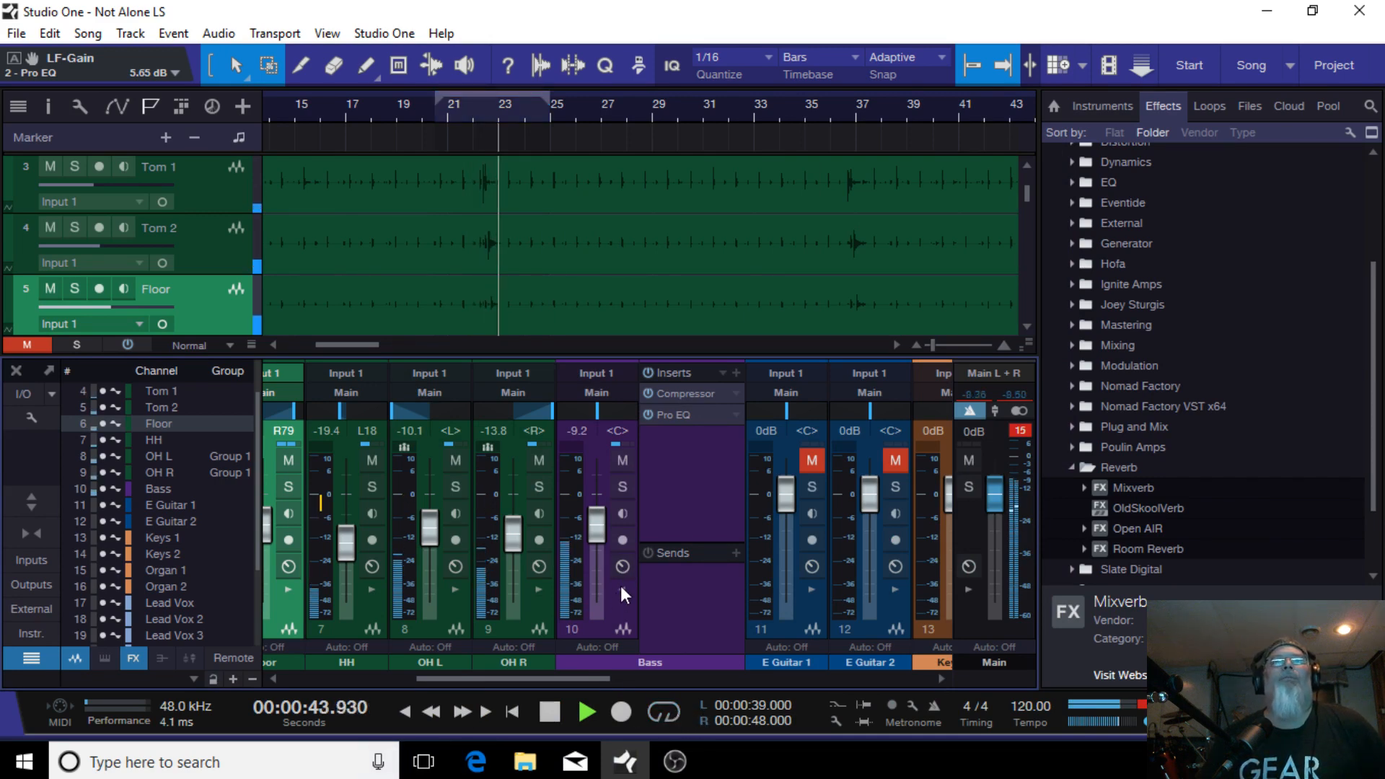
{"action": "left_click", "coordinate": [622, 588]}
{"action": "left_click_drag", "start_coordinate": [565, 681], "coordinate": [620, 668]}
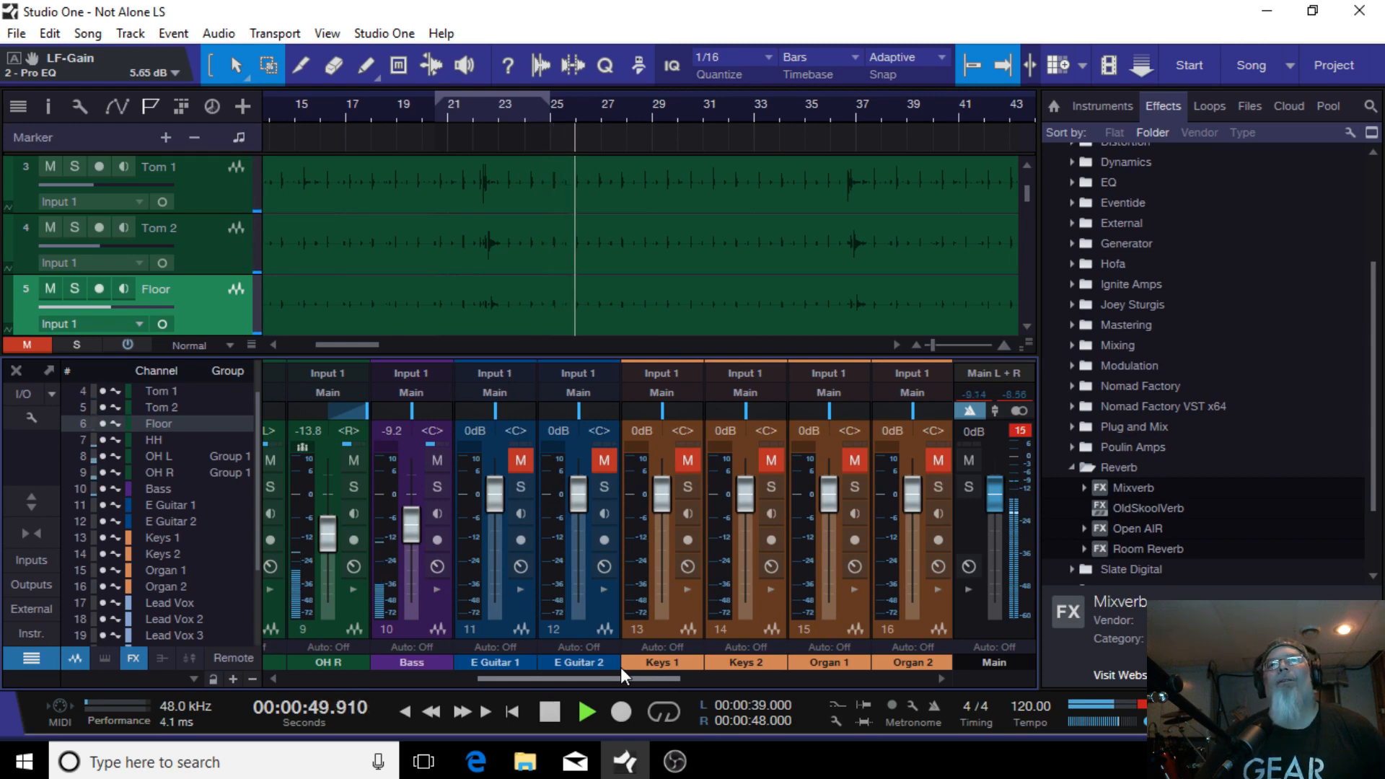
{"action": "left_click_drag", "start_coordinate": [620, 669], "coordinate": [618, 672]}
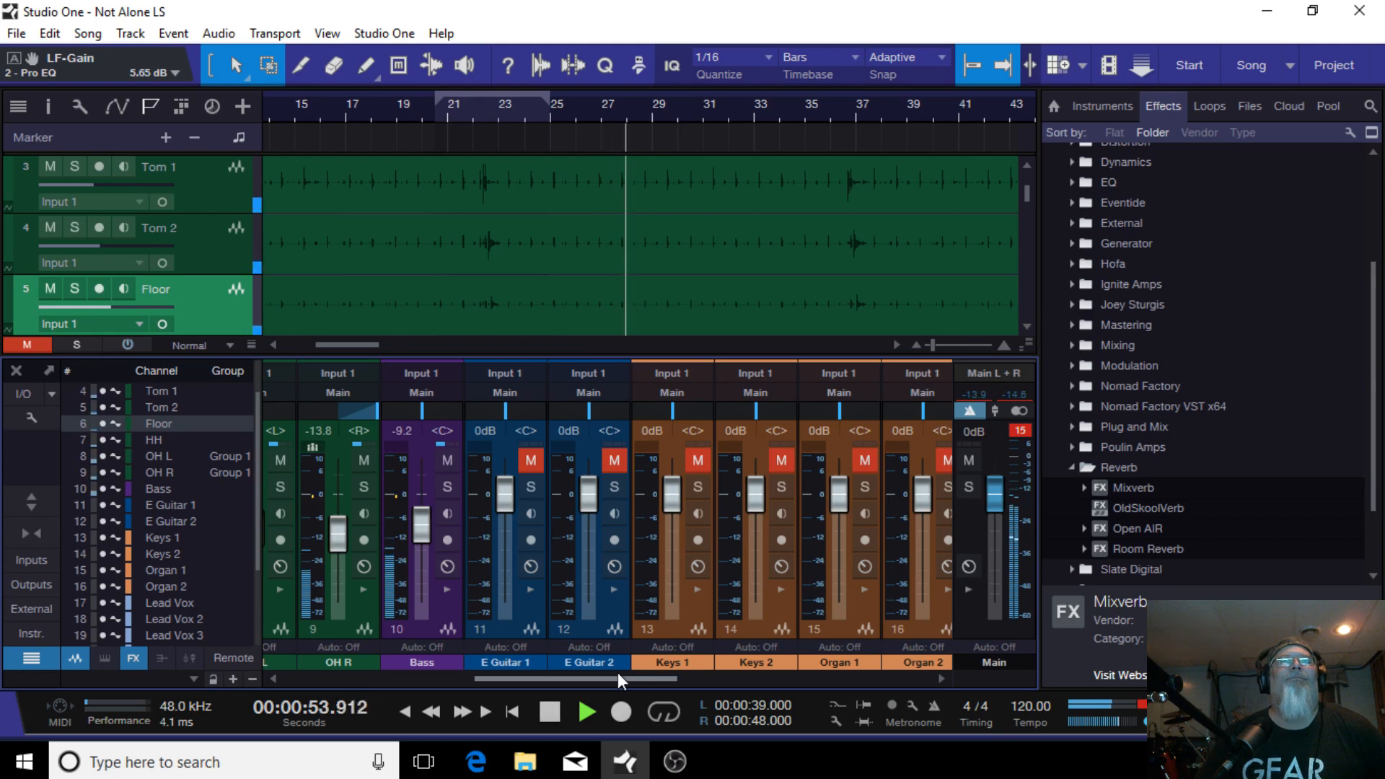
{"action": "left_click_drag", "start_coordinate": [618, 672], "coordinate": [582, 686]}
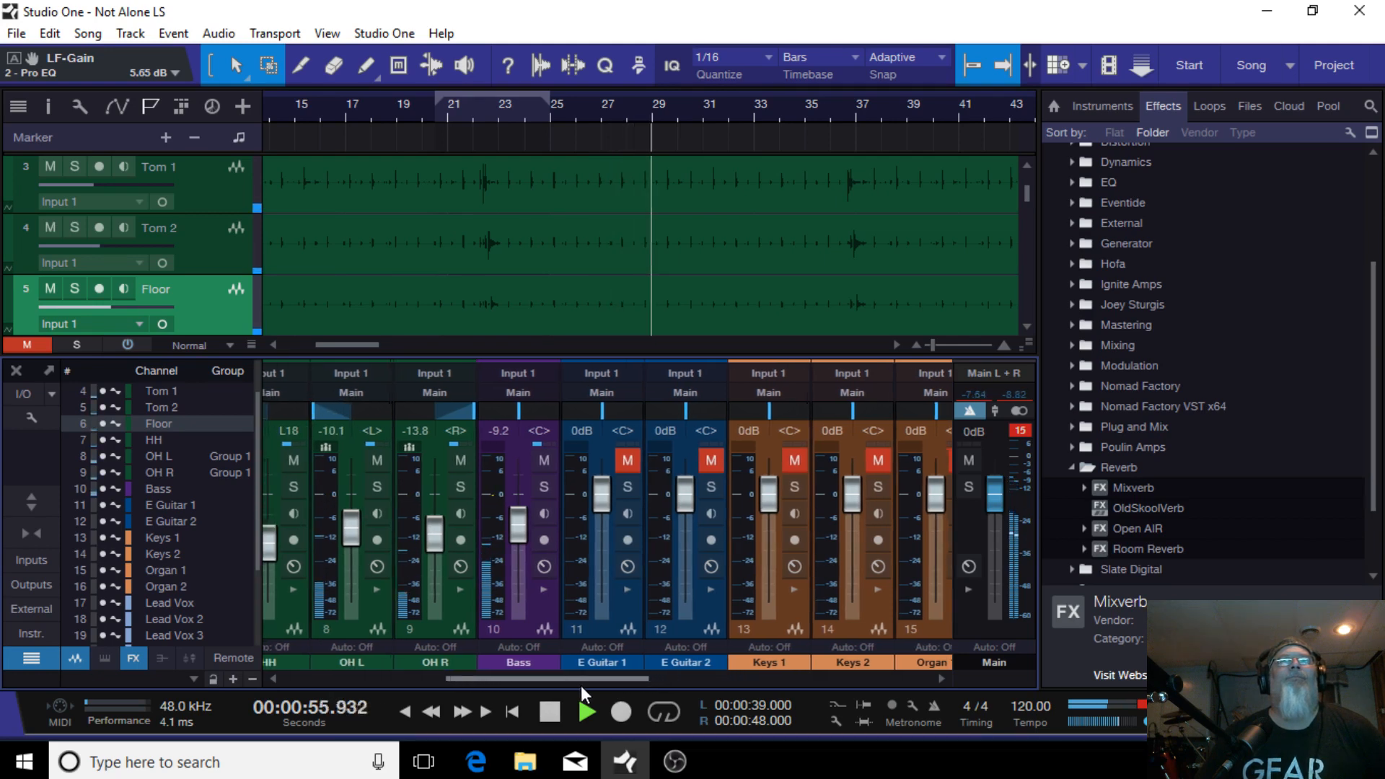
{"action": "left_click_drag", "start_coordinate": [513, 527], "coordinate": [514, 528]}
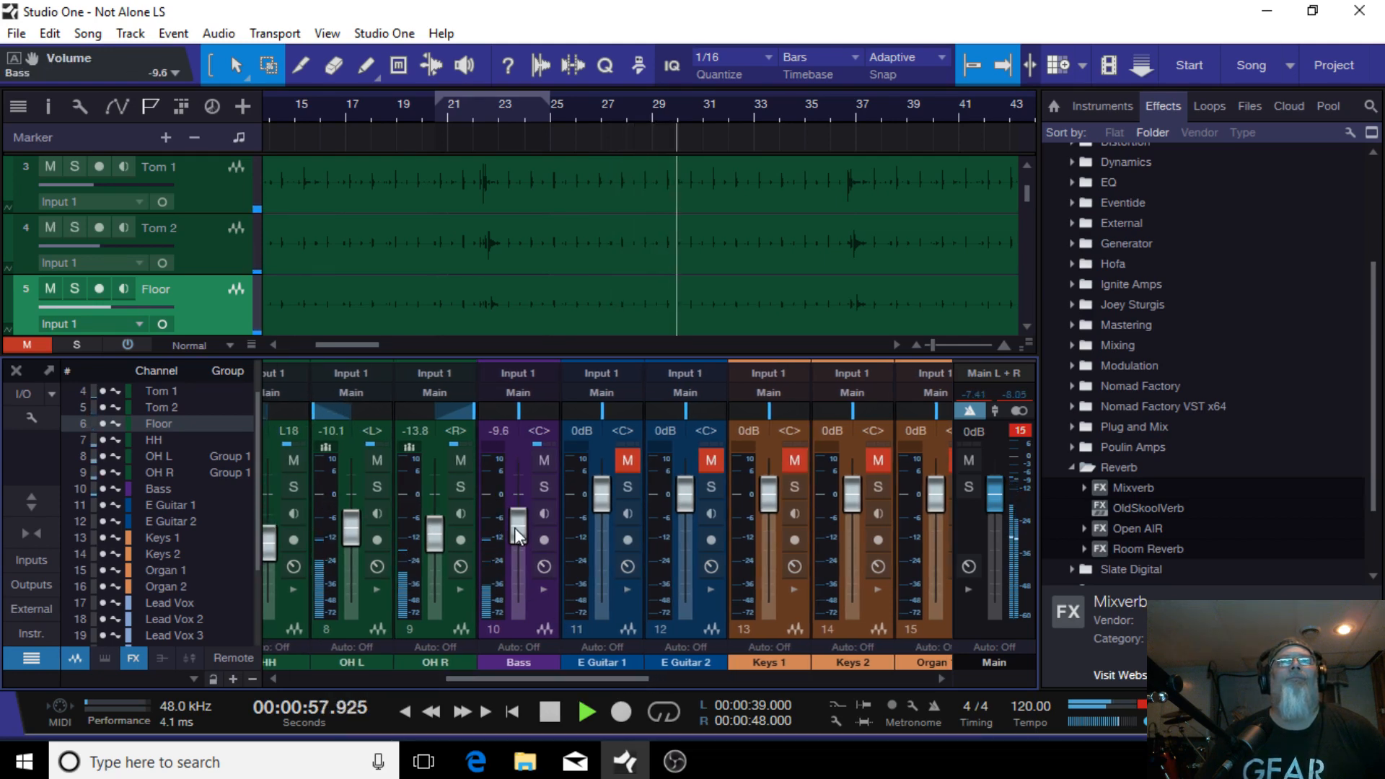
{"action": "scroll", "coordinate": [516, 528], "scroll_direction": "down", "scroll_amount": 1}
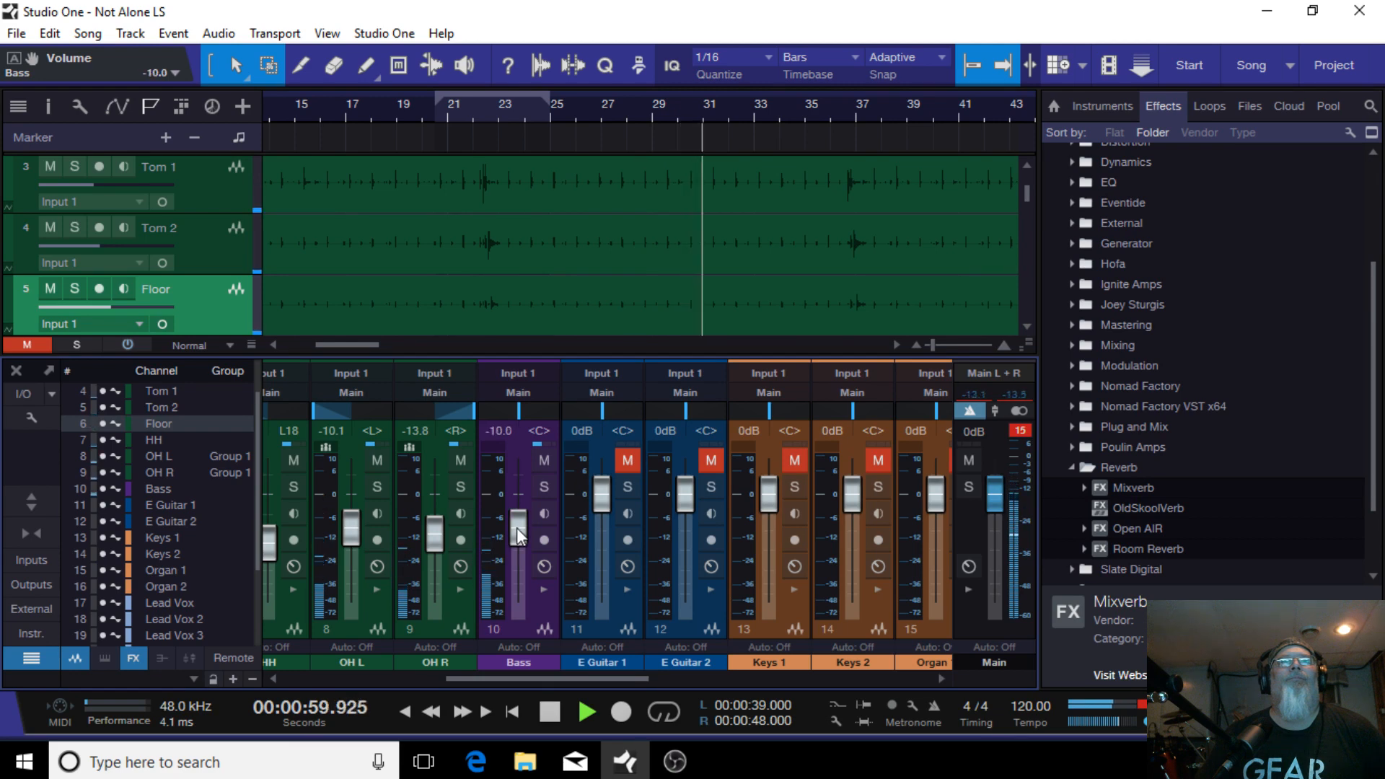
{"action": "scroll", "coordinate": [516, 527], "scroll_direction": "up", "scroll_amount": 1}
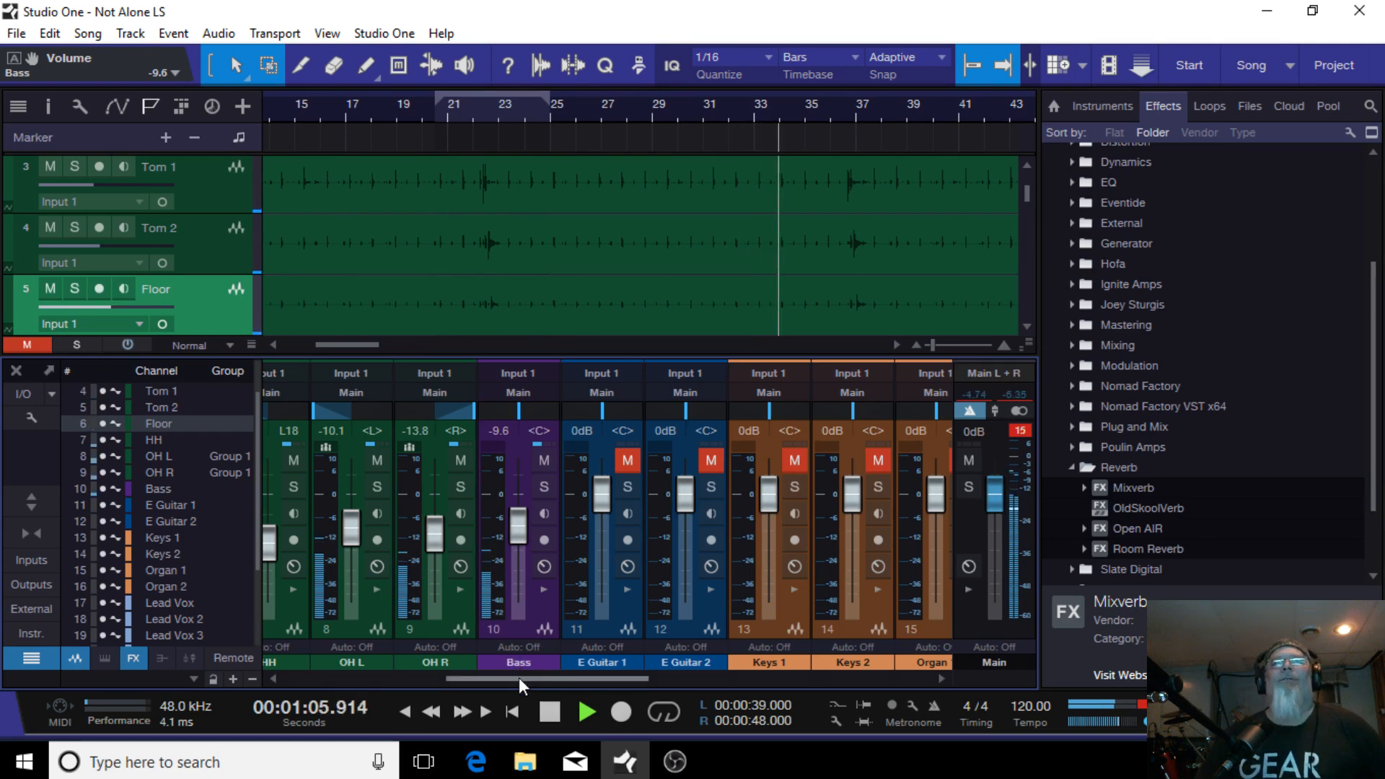
Step: Solo the Organ 1 channel and return playback to the song start
{"action": "left_click_drag", "start_coordinate": [518, 677], "coordinate": [601, 691]}
{"action": "left_click", "coordinate": [938, 483]}
{"action": "left_click", "coordinate": [405, 707]}
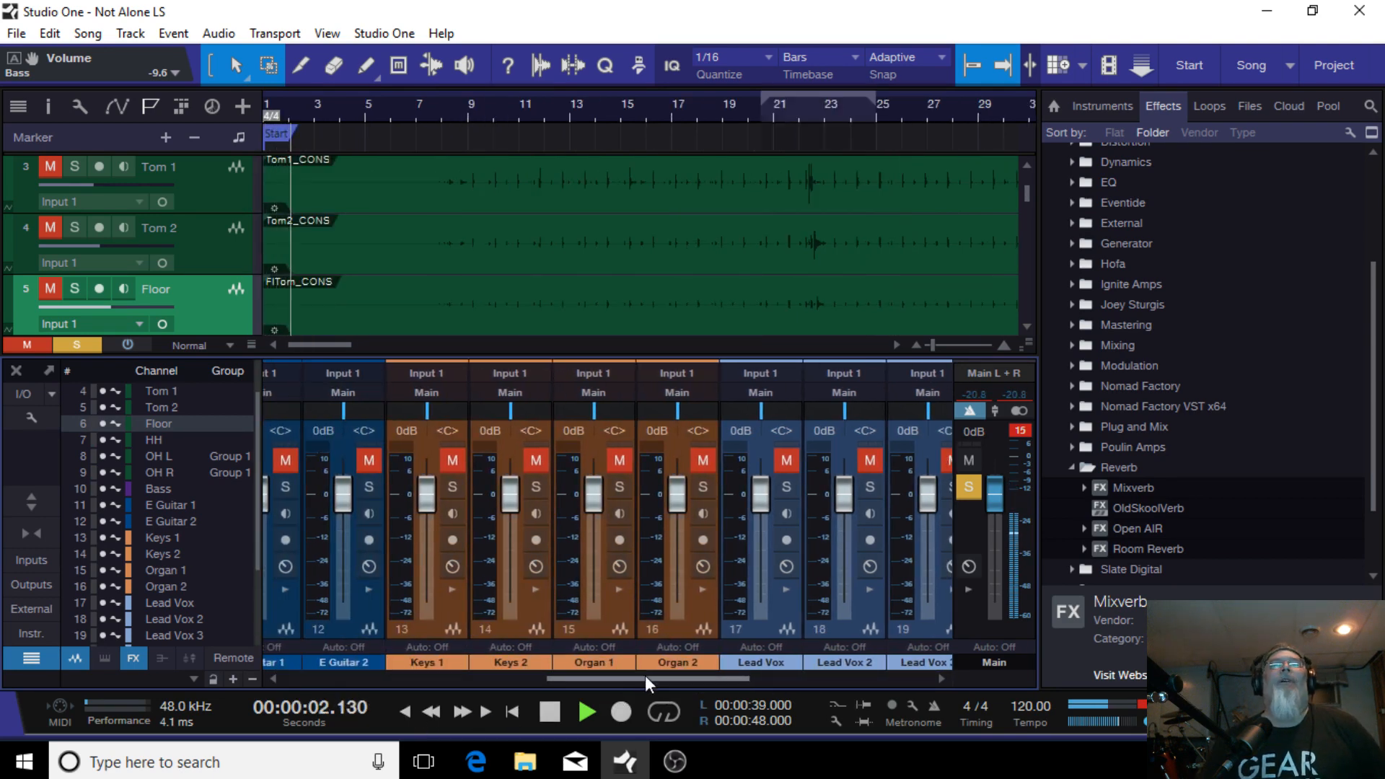
Step: Select the guitar channels and solo the E Guitar 1 channel
{"action": "left_click_drag", "start_coordinate": [645, 675], "coordinate": [547, 680]}
{"action": "left_click", "coordinate": [595, 629]}
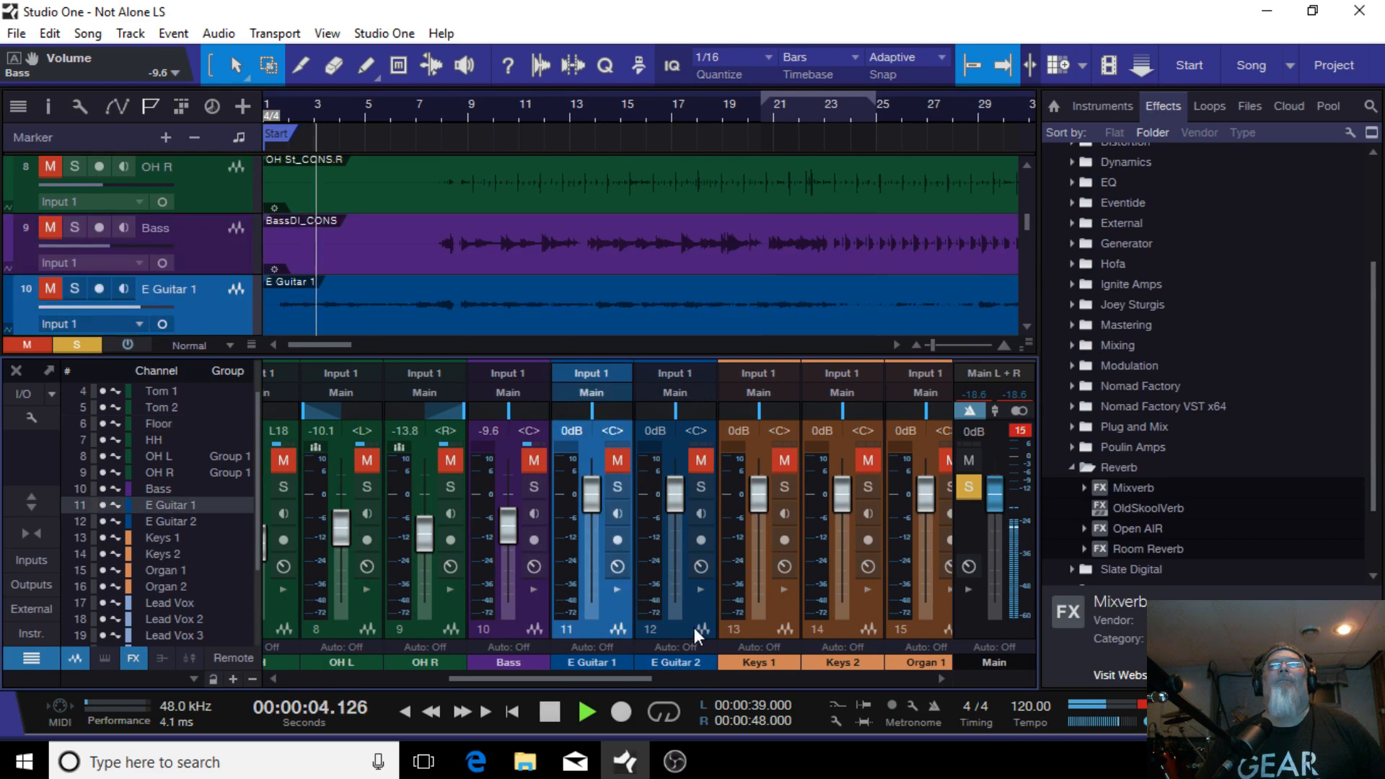
{"action": "left_click", "coordinate": [681, 624]}
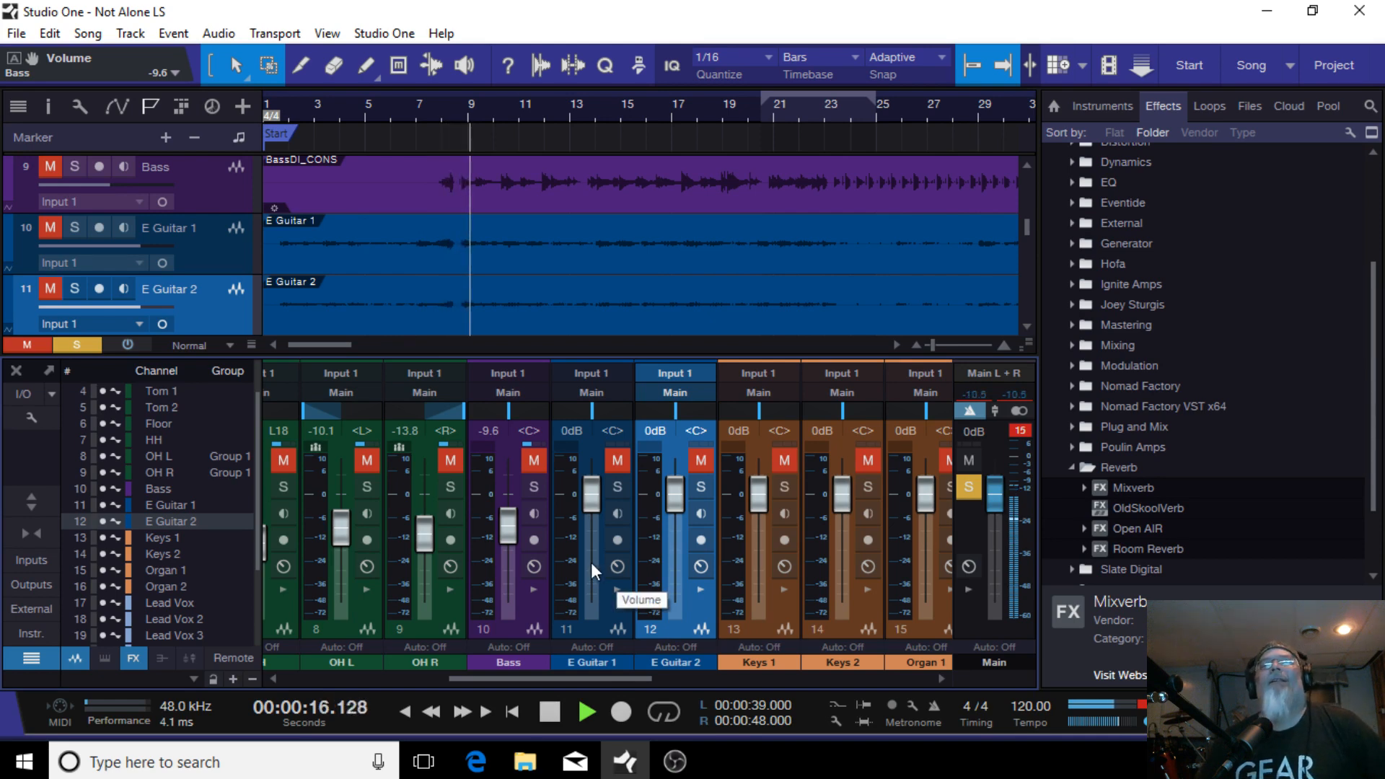
{"action": "left_click", "coordinate": [617, 488]}
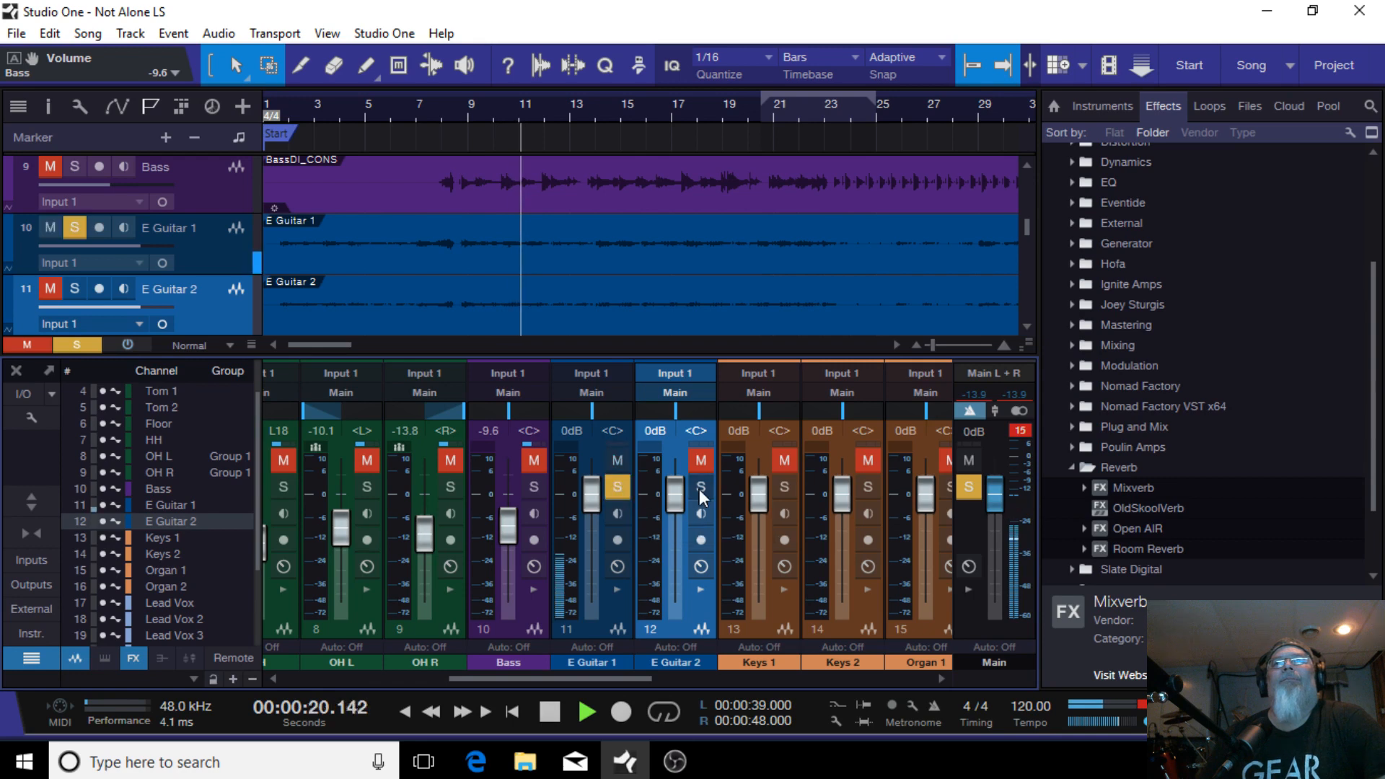
{"action": "left_click", "coordinate": [699, 488]}
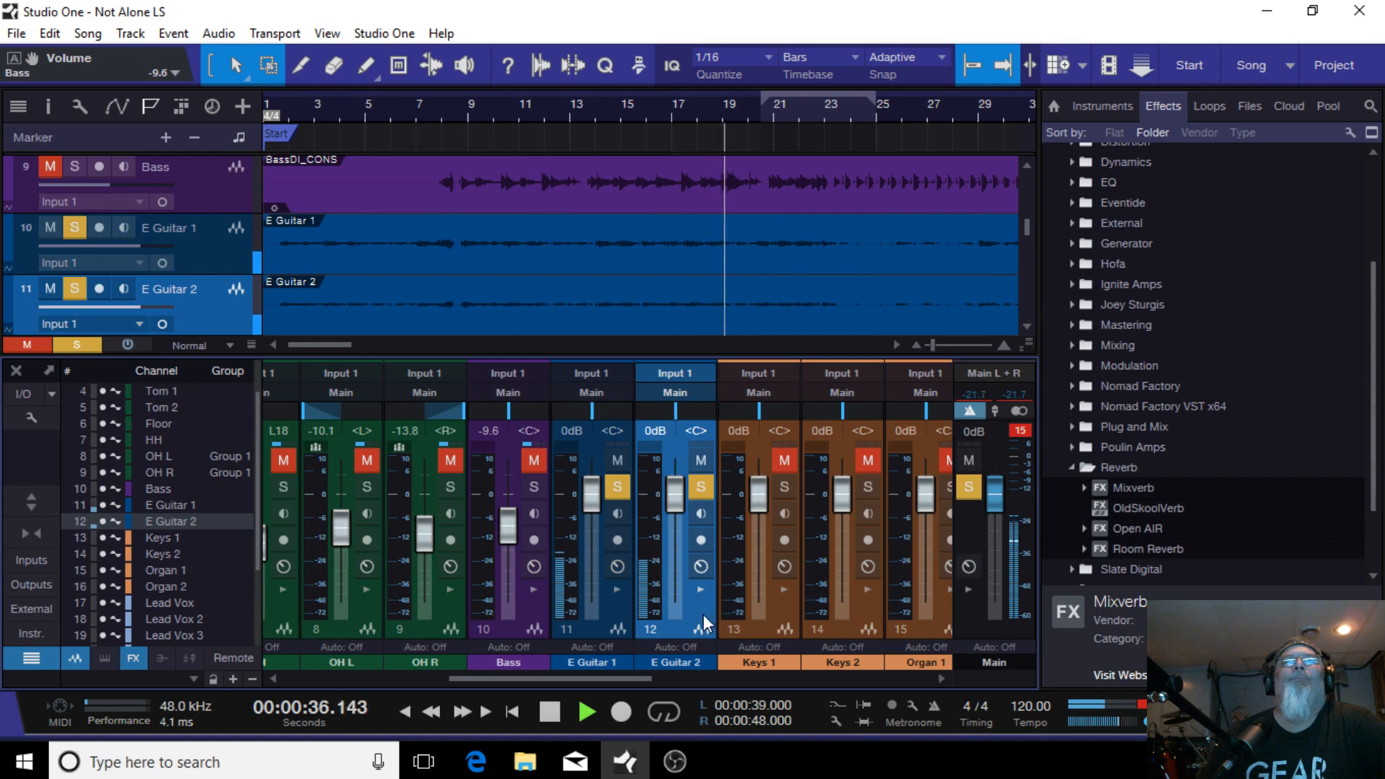
{"action": "left_click", "coordinate": [696, 488]}
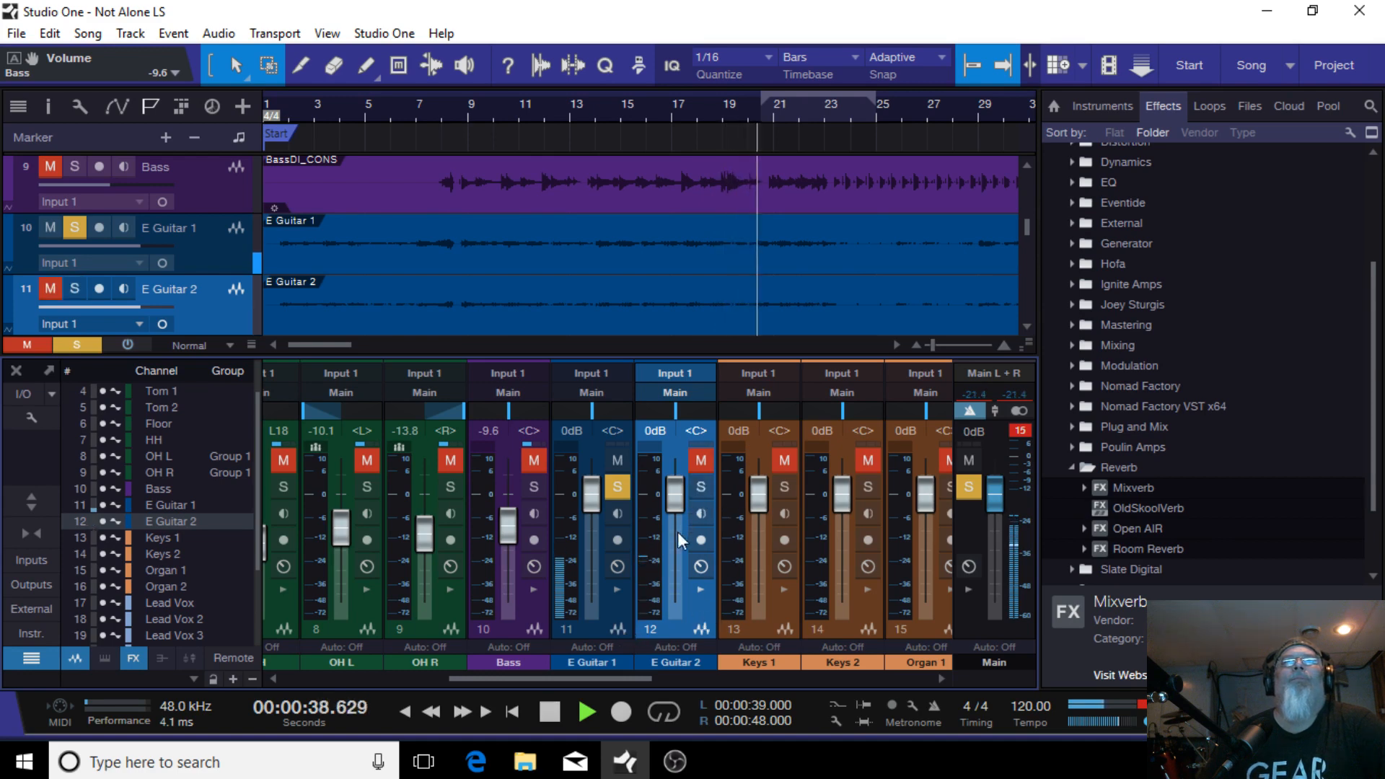
Step: Insert the Basic Acoustic guitar FX chain on E Guitar 1 and lower its fader to -6.7 dB
{"action": "left_click", "coordinate": [615, 587]}
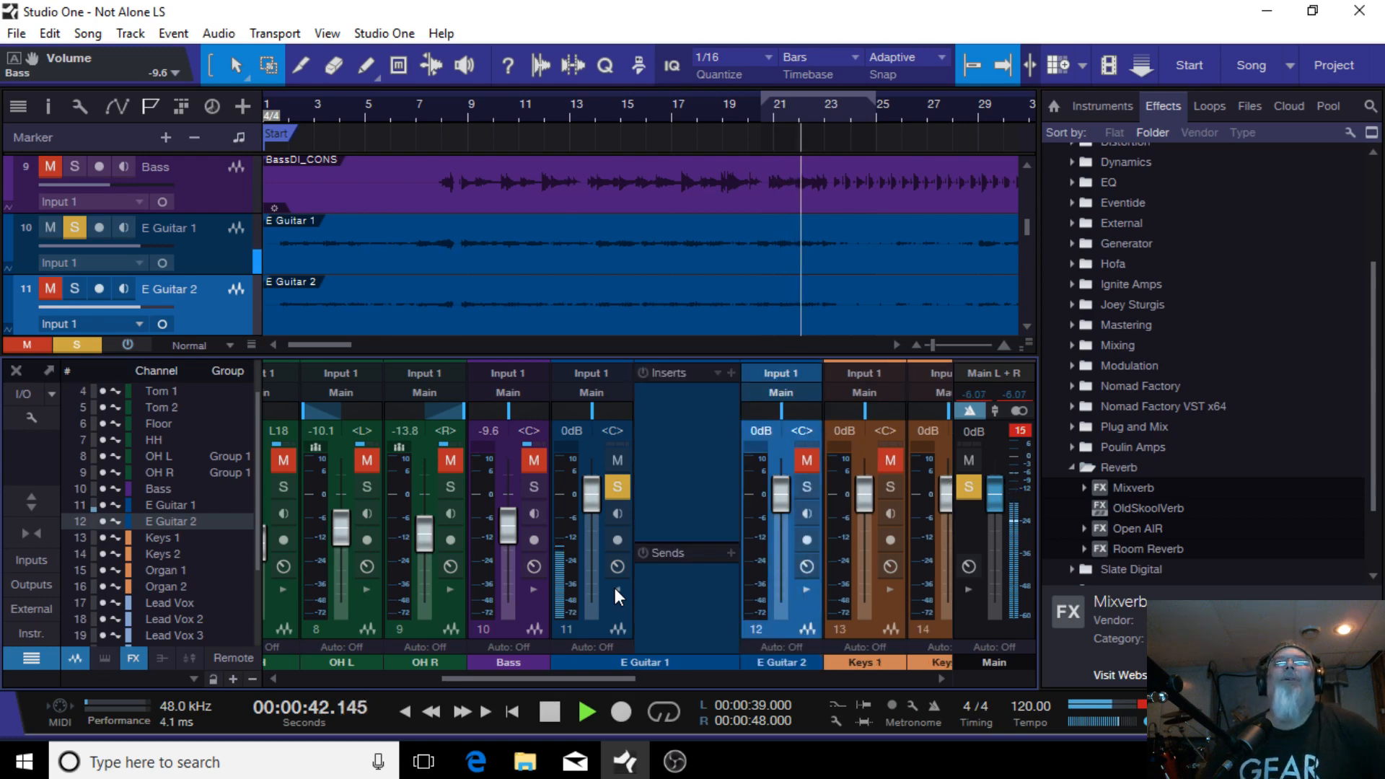
{"action": "left_click", "coordinate": [718, 373]}
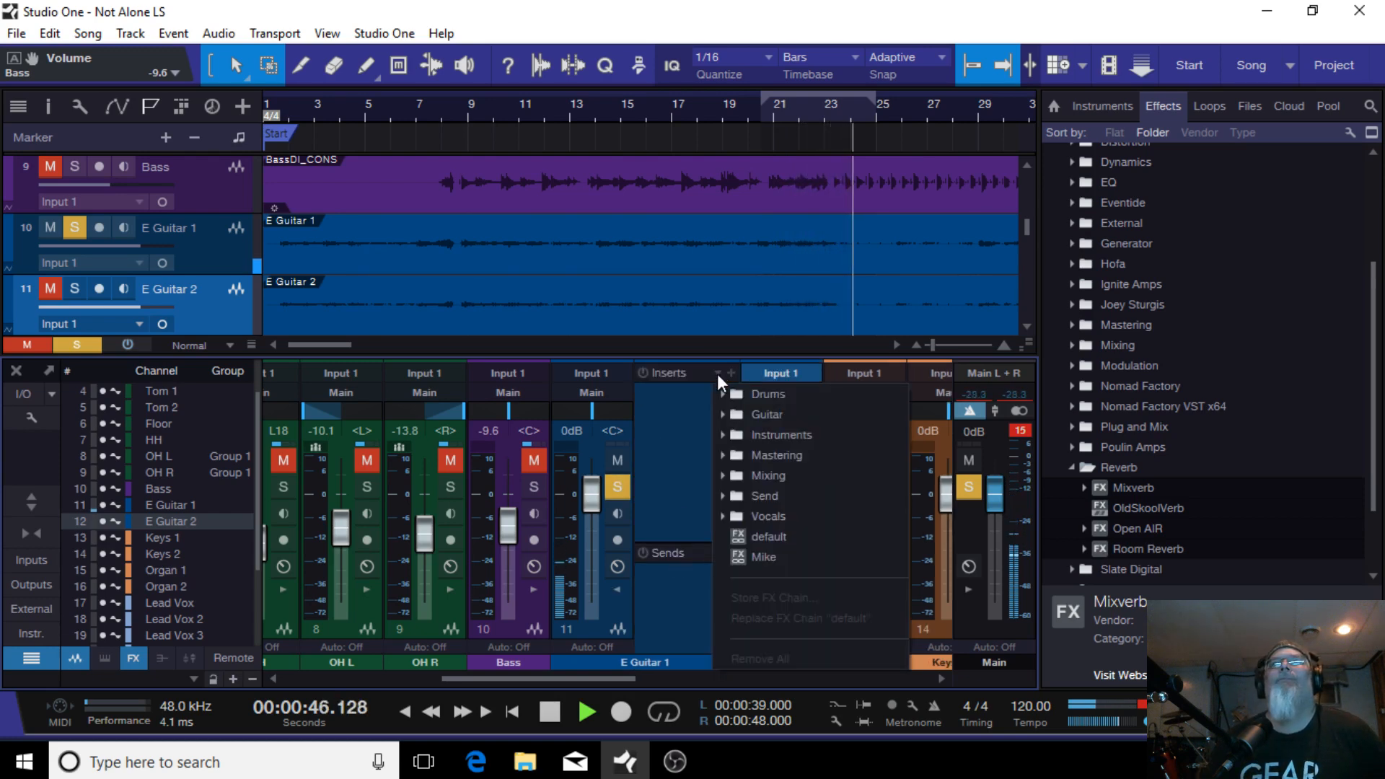
{"action": "left_click", "coordinate": [764, 411]}
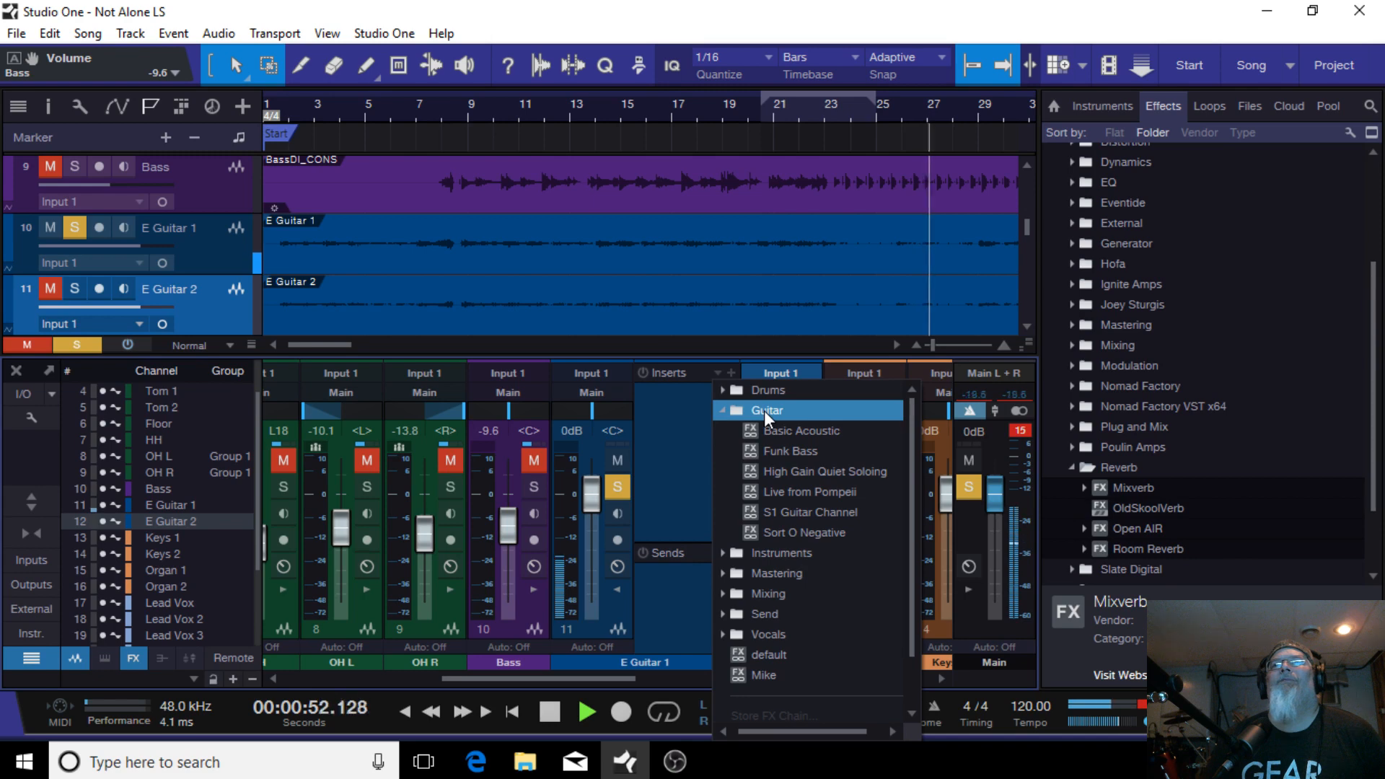
{"action": "left_click", "coordinate": [805, 431]}
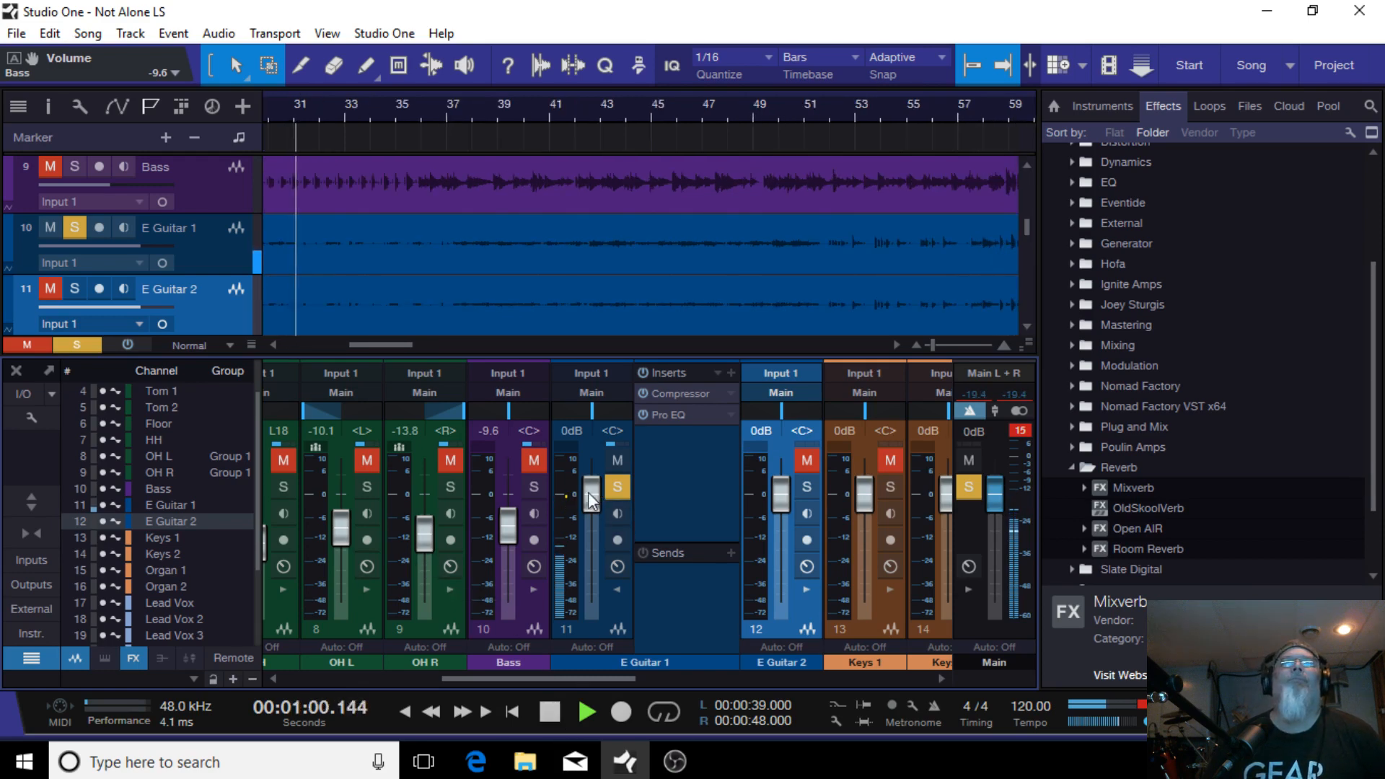
{"action": "left_click_drag", "start_coordinate": [590, 493], "coordinate": [598, 509]}
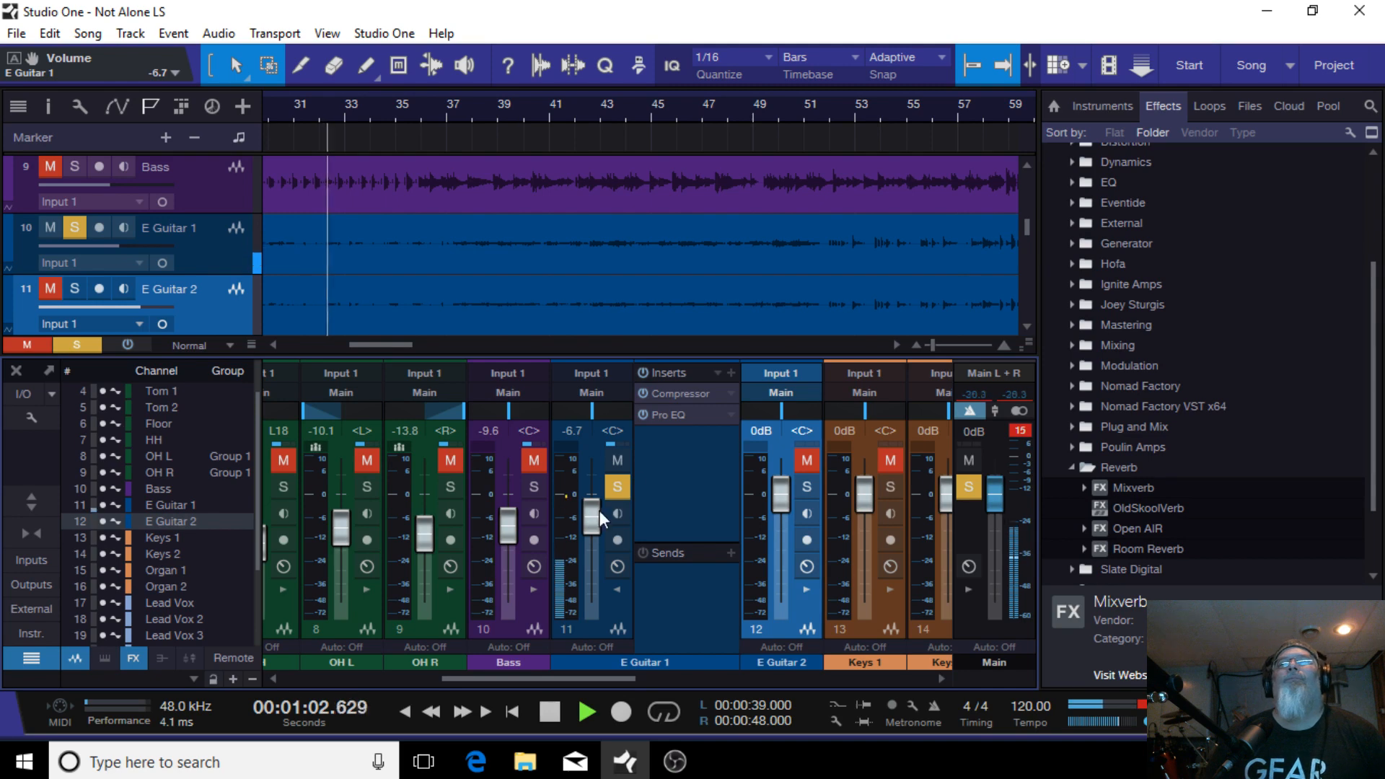
Step: In E Guitar 1's Compressor, set ratio to 2.0:1, knee to 10.05 dB and threshold to -23.76 dB
{"action": "left_click", "coordinate": [690, 396]}
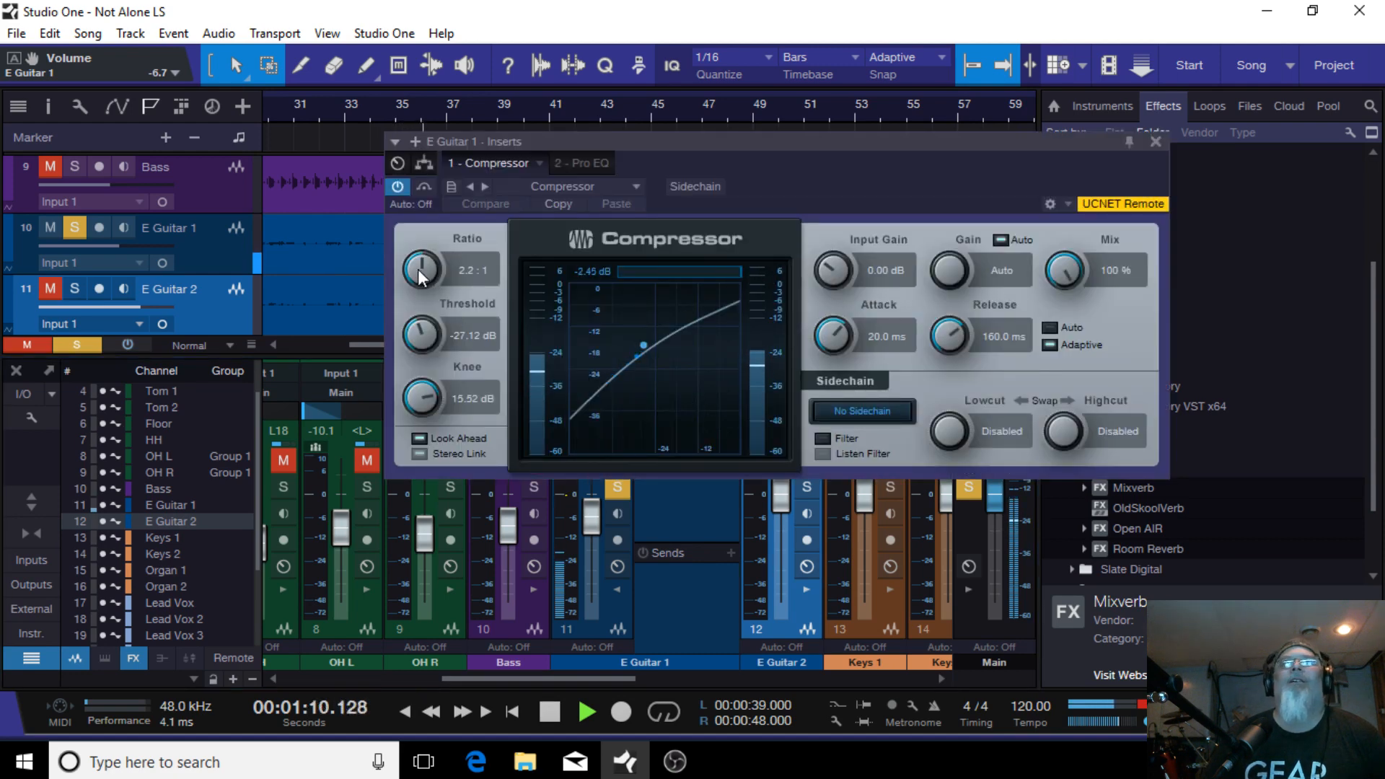
{"action": "scroll", "coordinate": [419, 271], "scroll_direction": "down", "scroll_amount": 1}
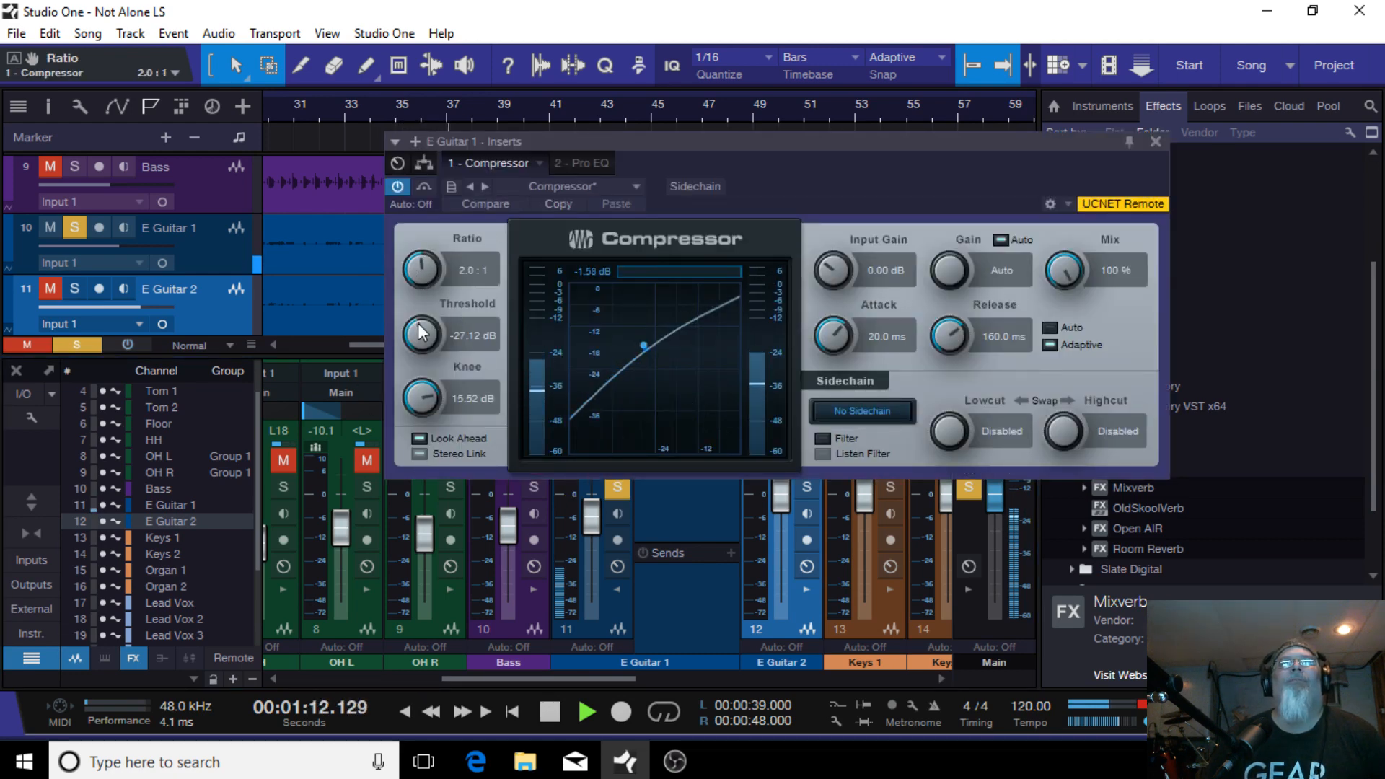
{"action": "scroll", "coordinate": [425, 398], "scroll_direction": "down", "scroll_amount": 2}
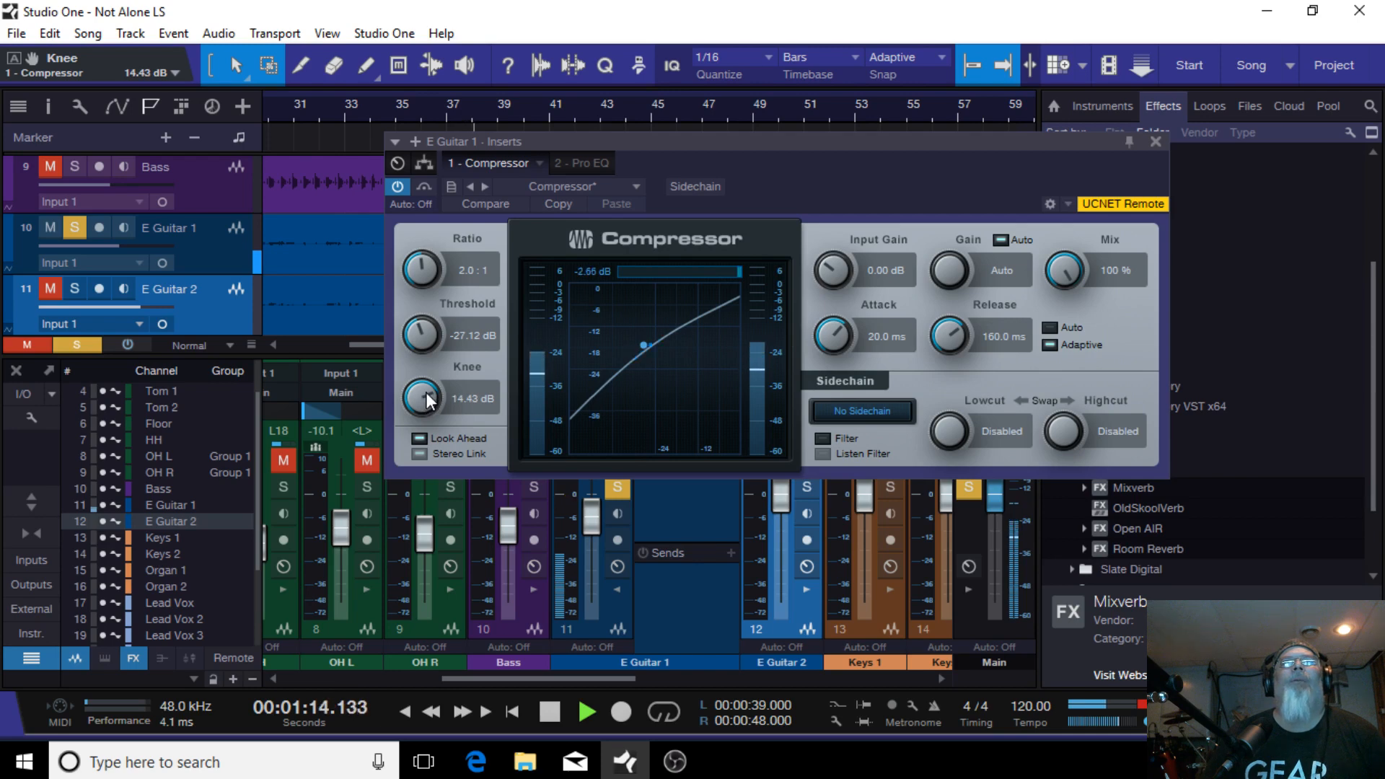
{"action": "left_click_drag", "start_coordinate": [425, 387], "coordinate": [437, 426]}
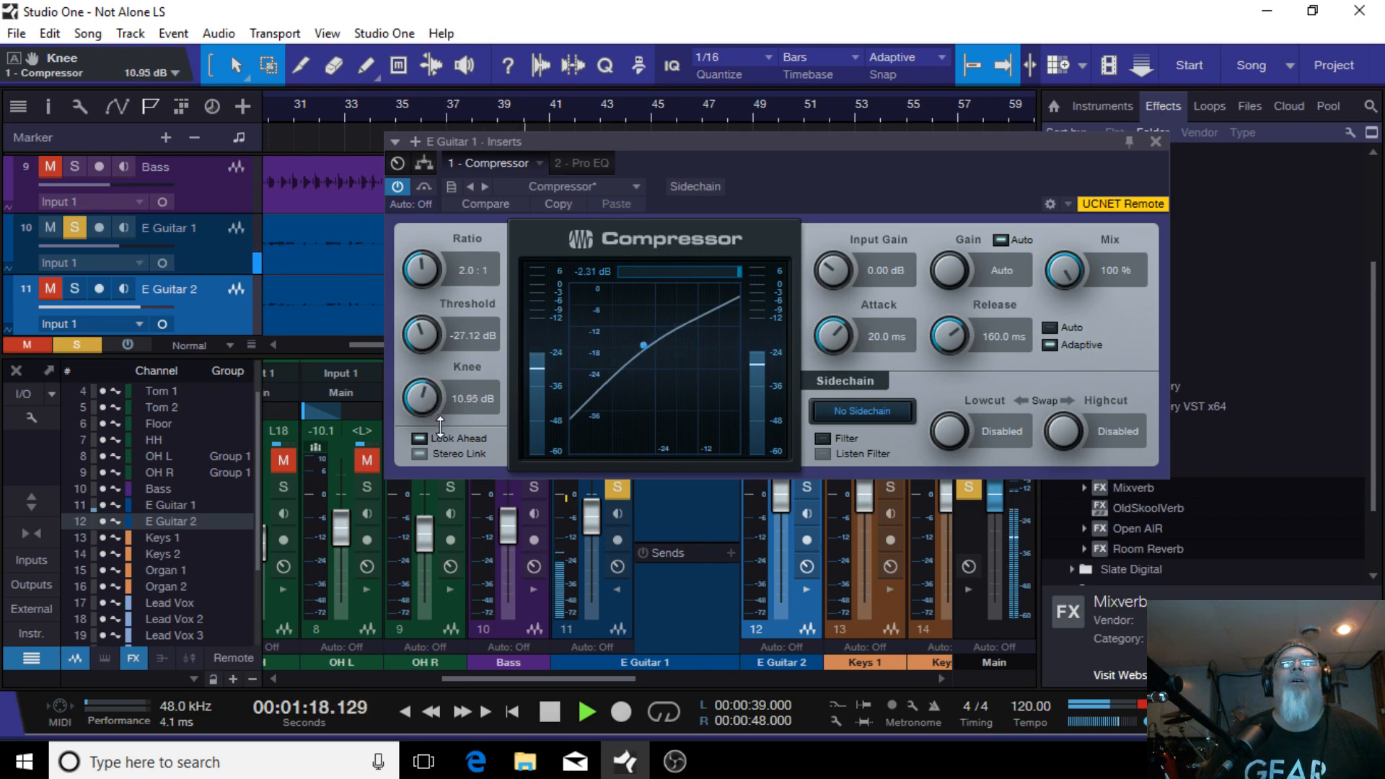
{"action": "left_click_drag", "start_coordinate": [442, 431], "coordinate": [443, 431]}
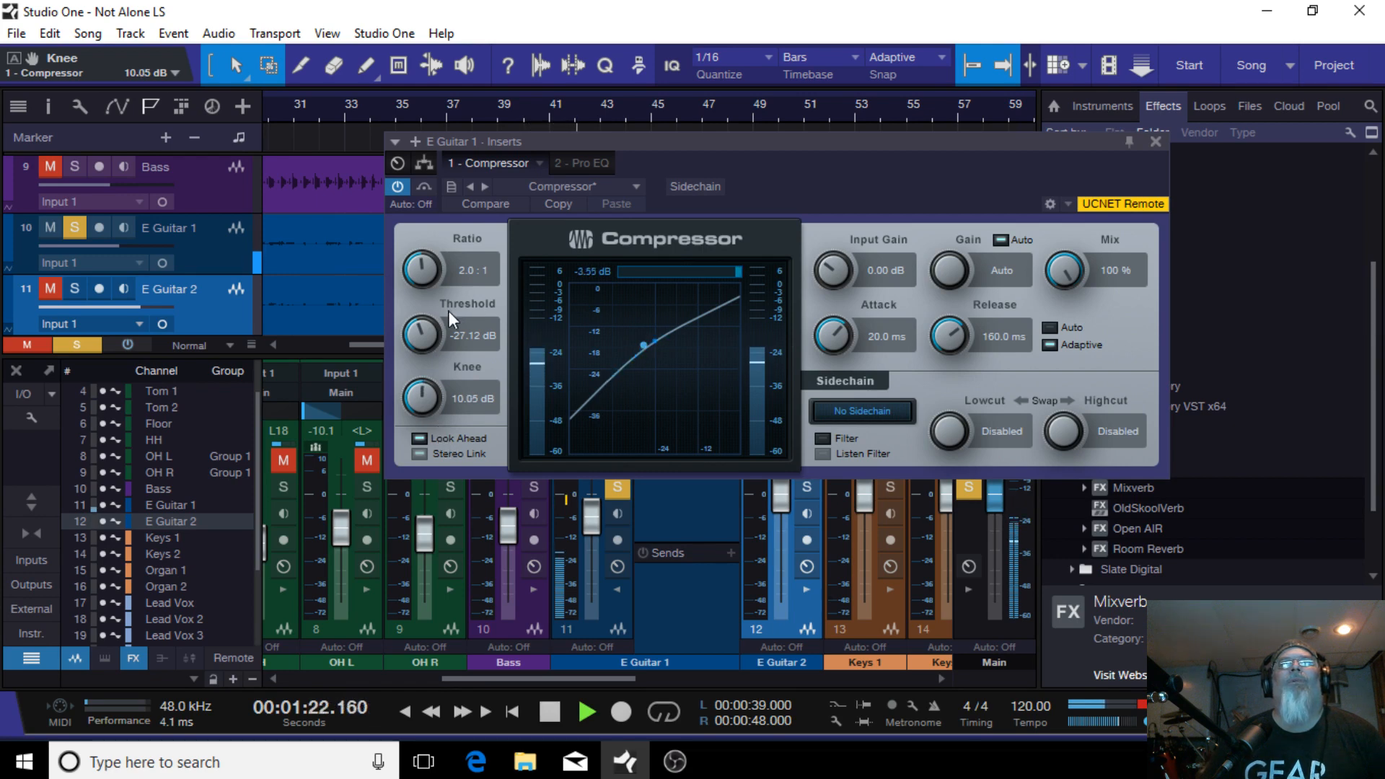
{"action": "left_click_drag", "start_coordinate": [433, 335], "coordinate": [437, 334]}
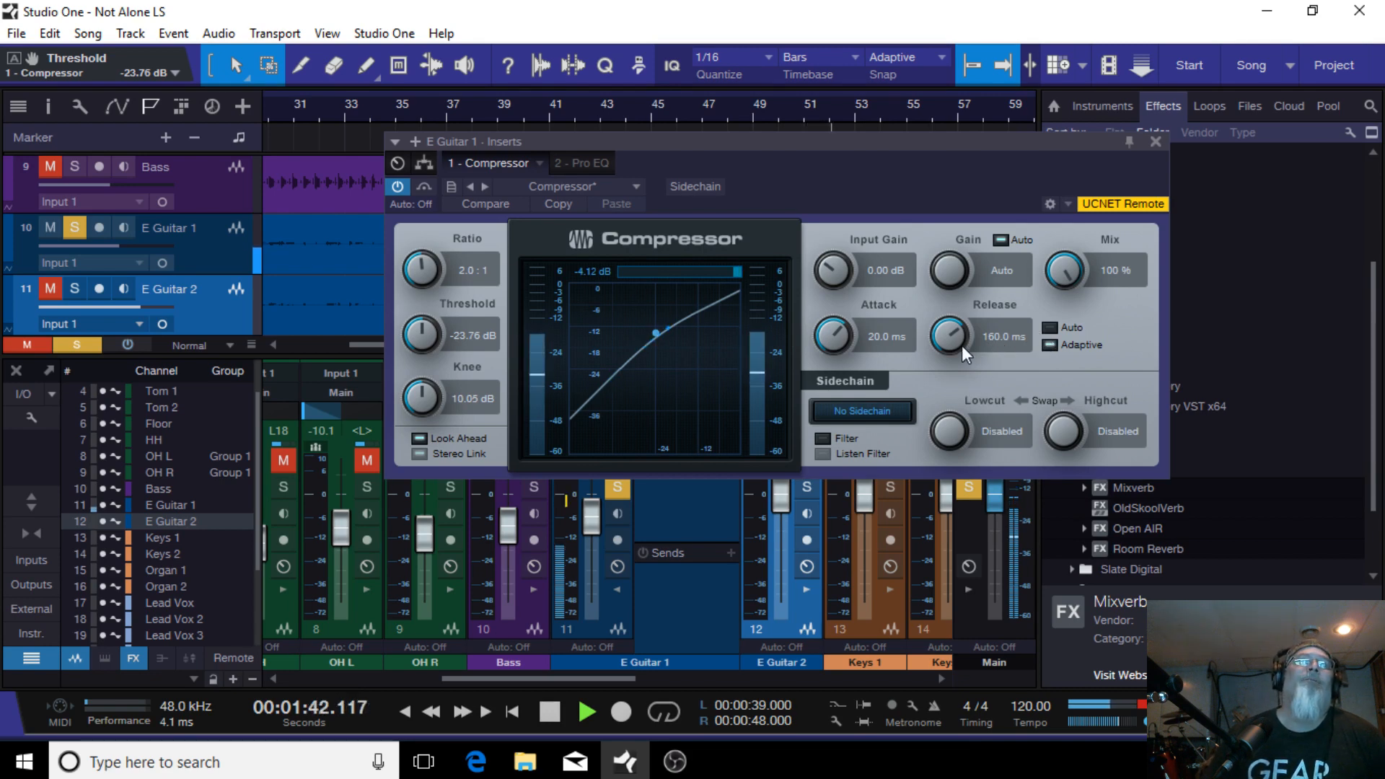
{"action": "left_click", "coordinate": [1157, 141]}
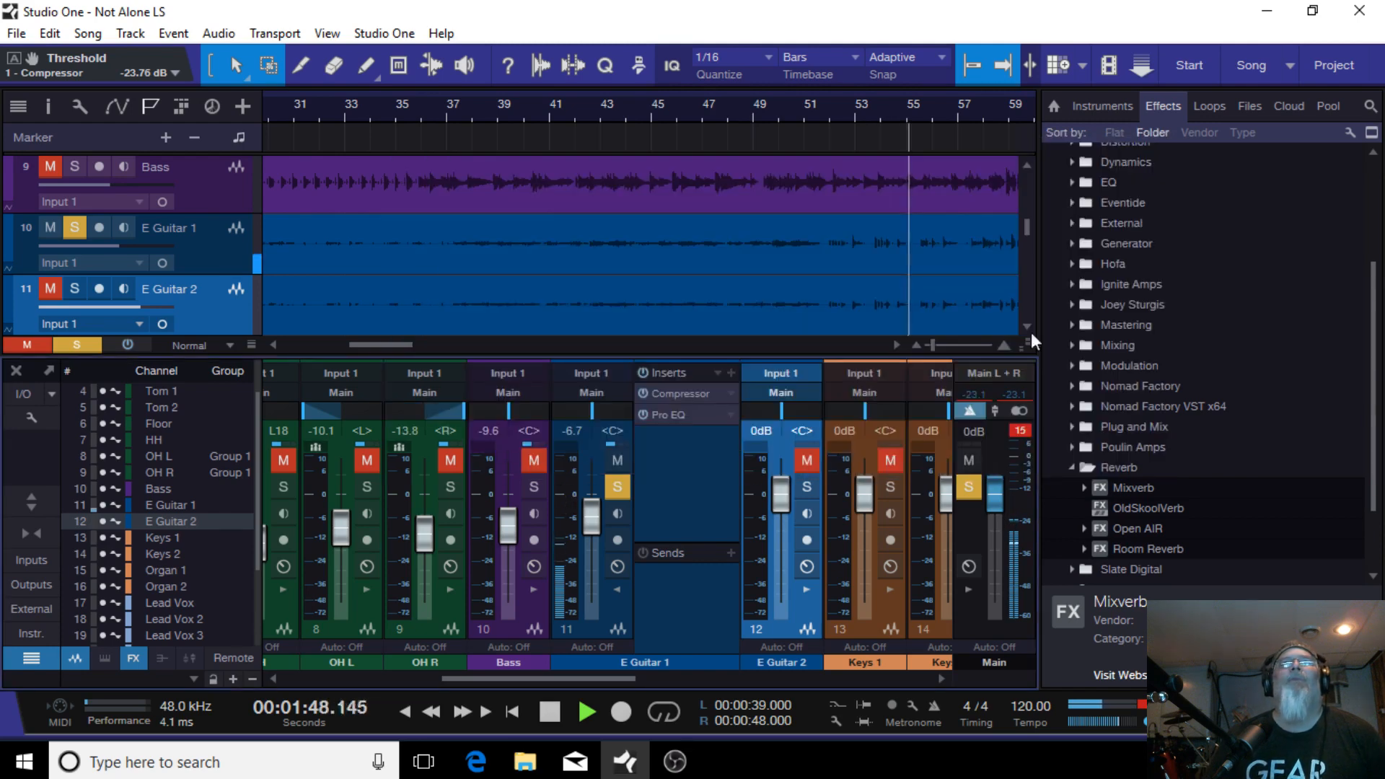
Step: Open E Guitar 1's Pro EQ and load the default preset
{"action": "left_click", "coordinate": [682, 417]}
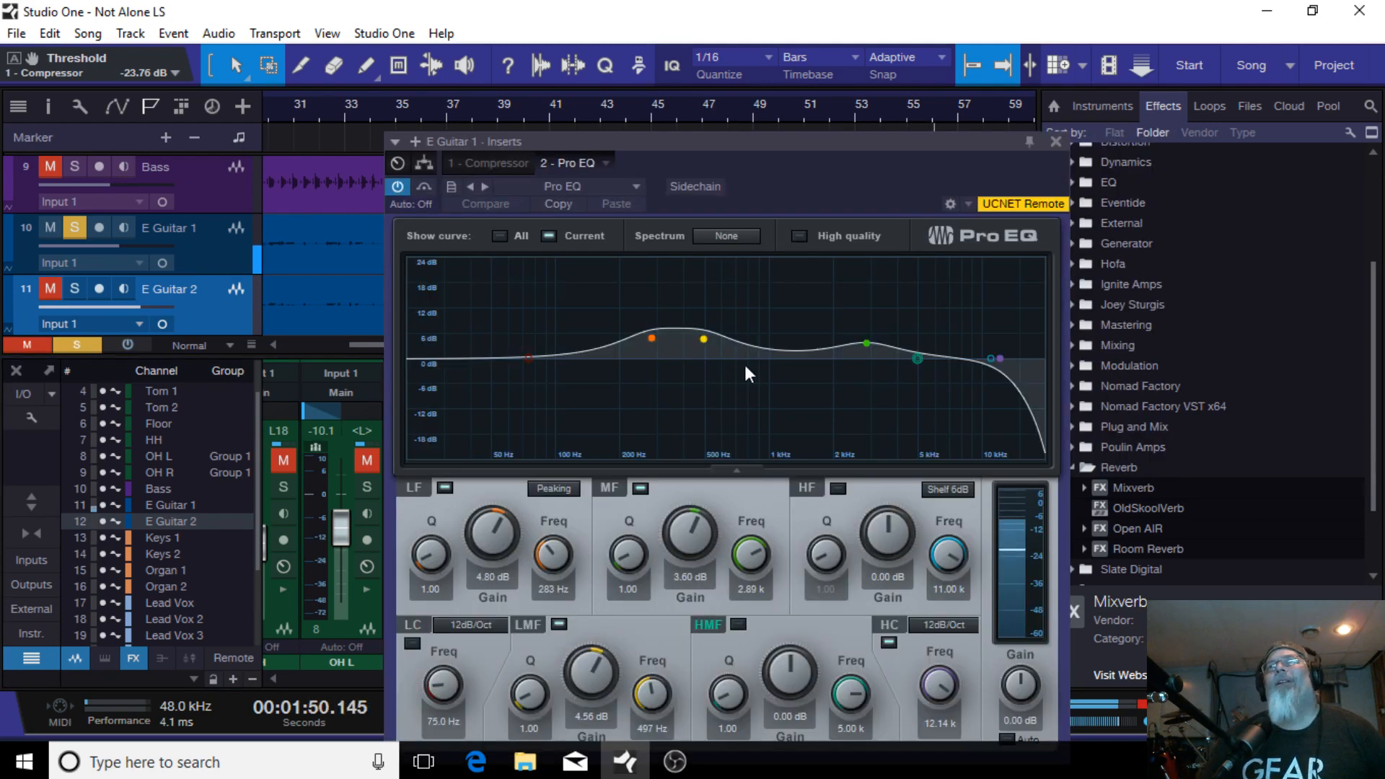
{"action": "left_click", "coordinate": [633, 187]}
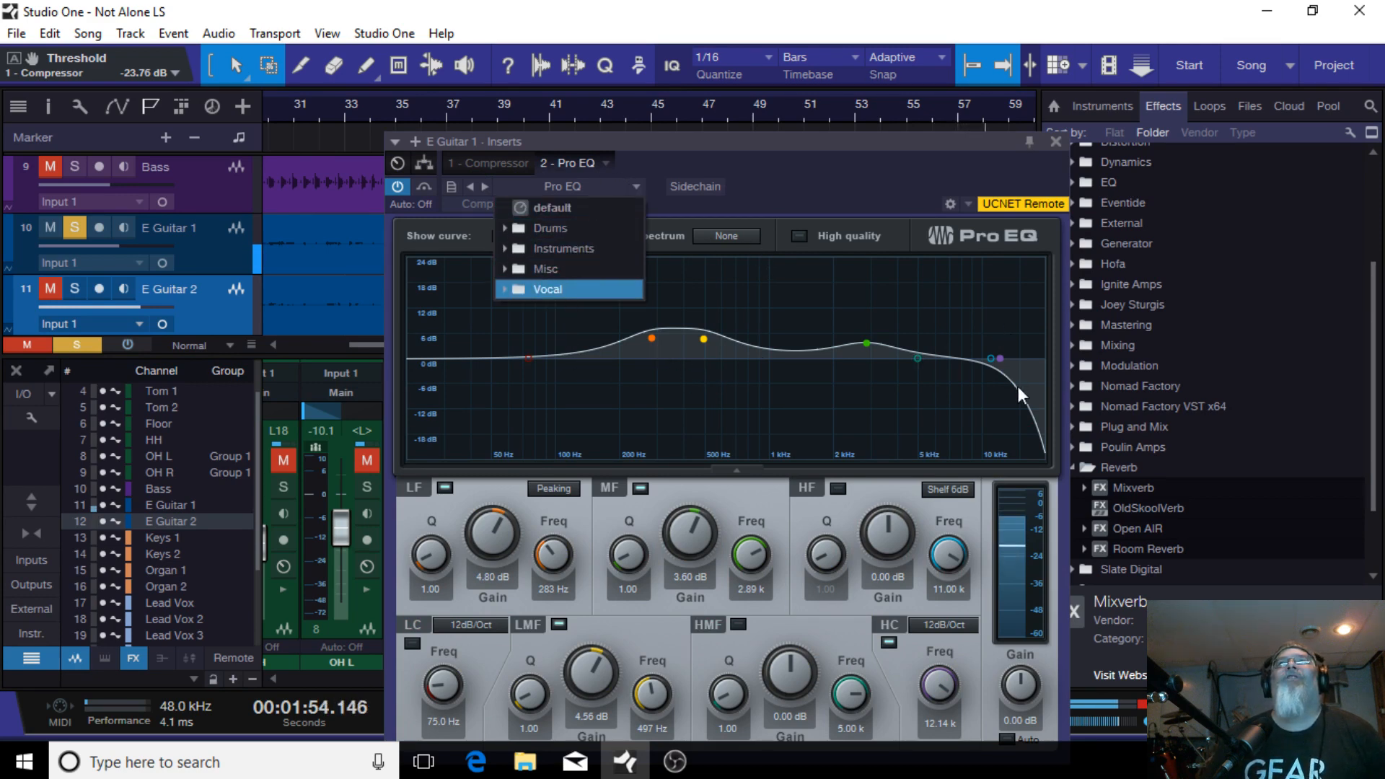
{"action": "left_click", "coordinate": [564, 209]}
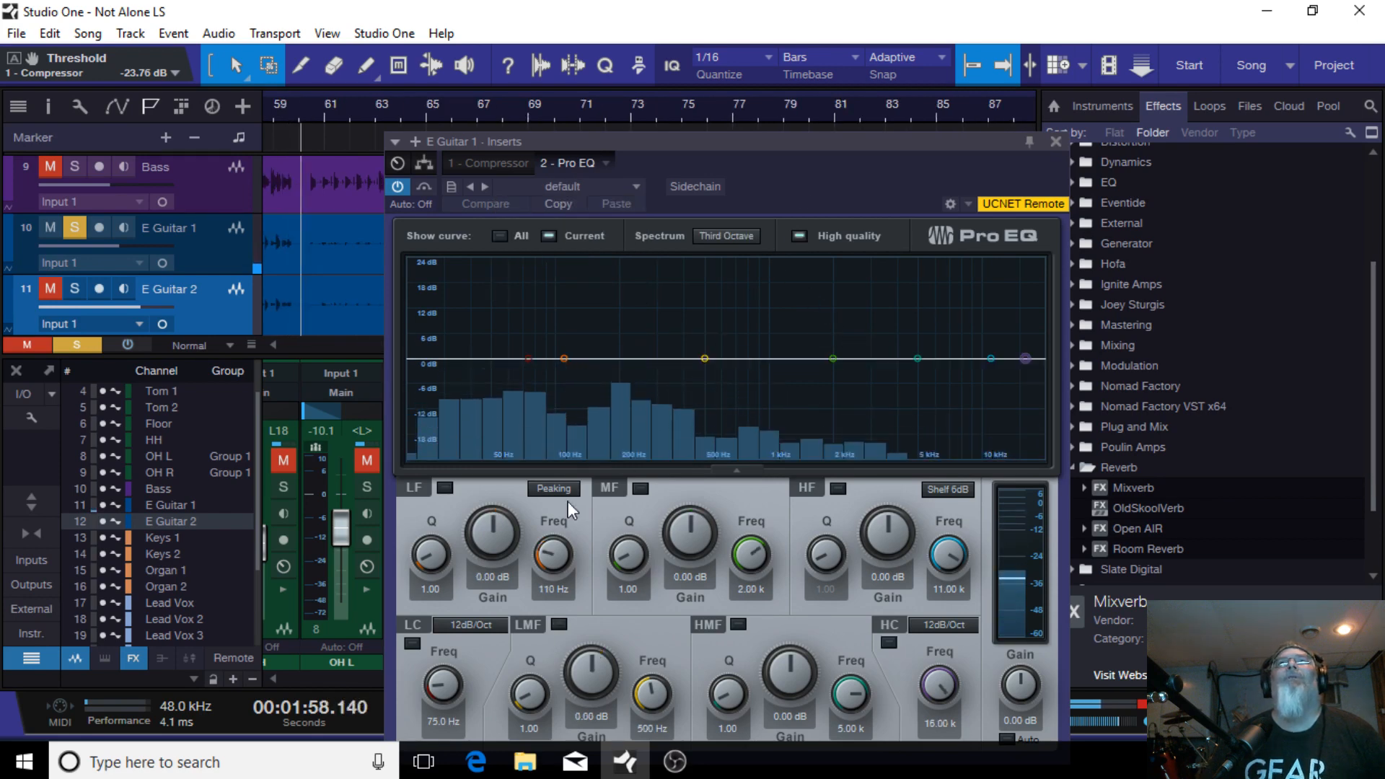
Step: Enable the low cut at 80.9 Hz, cut low-mids -2.59 dB at 567 Hz, and boost high-mids 9.65 dB at 3.05 kHz
{"action": "left_click", "coordinate": [528, 360]}
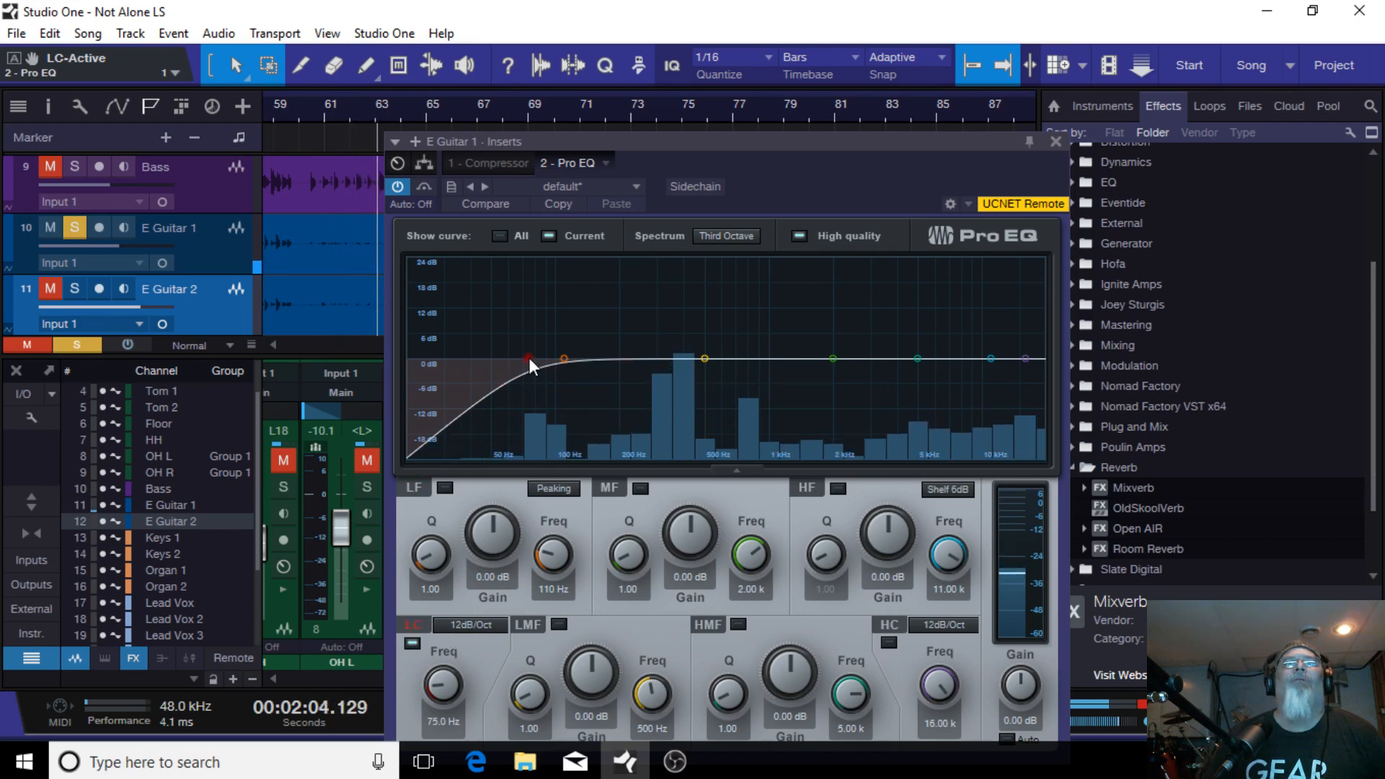
{"action": "left_click_drag", "start_coordinate": [529, 357], "coordinate": [536, 358]}
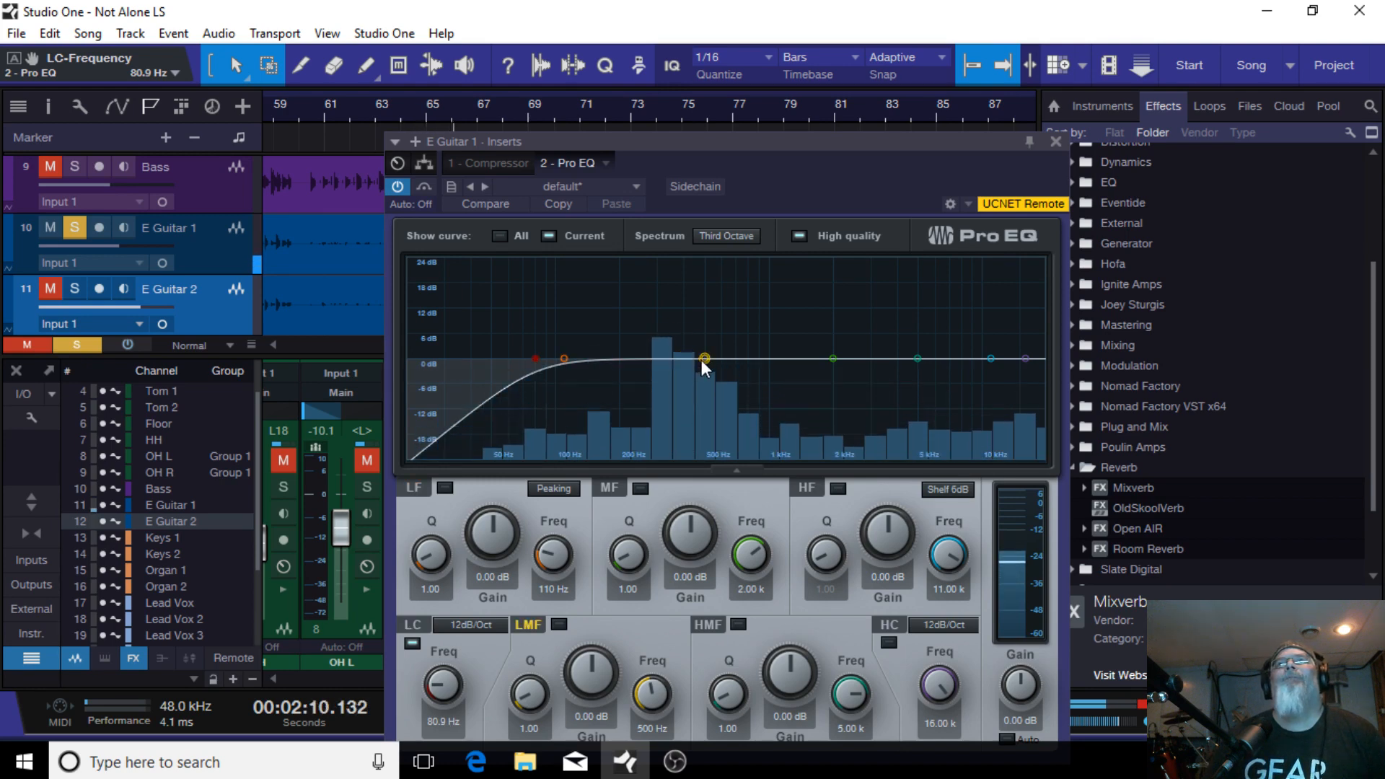
{"action": "left_click_drag", "start_coordinate": [701, 361], "coordinate": [716, 371]}
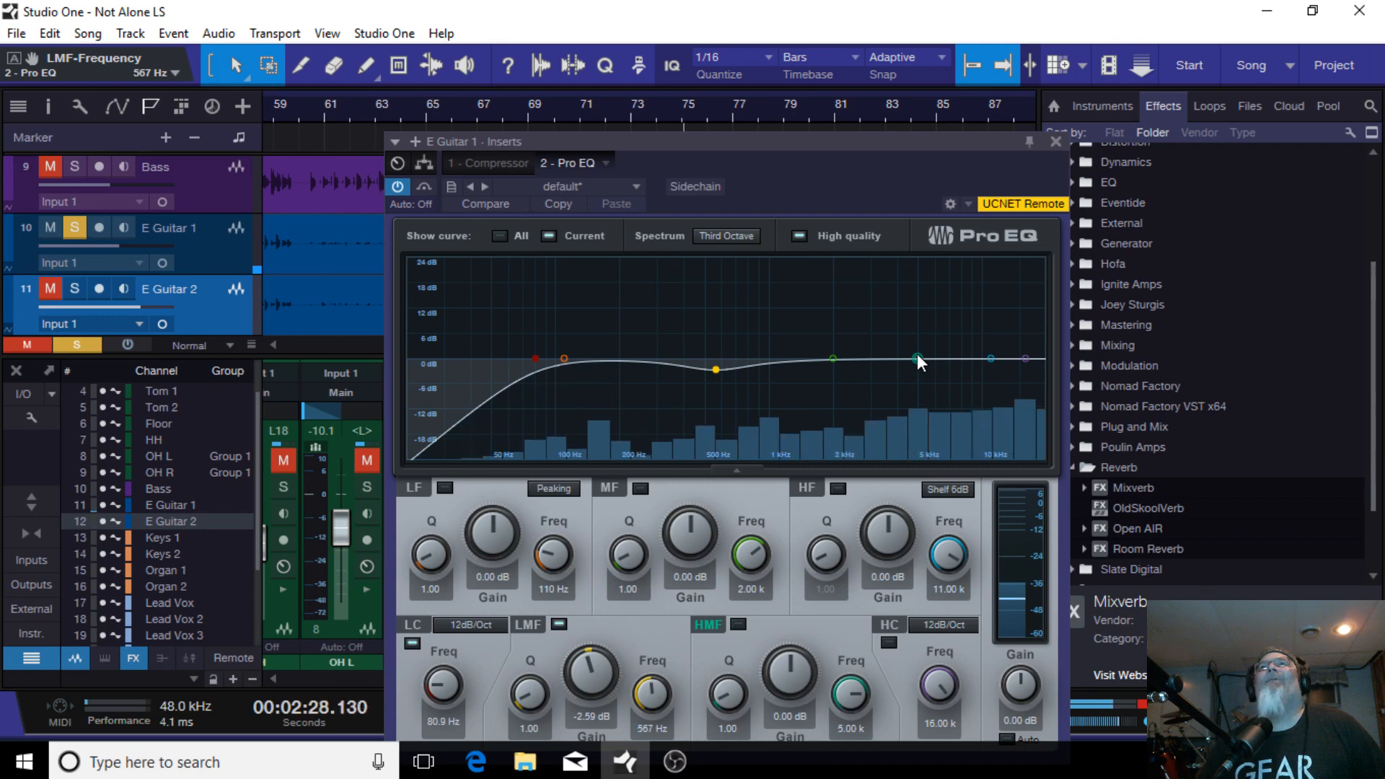
{"action": "left_click_drag", "start_coordinate": [917, 355], "coordinate": [872, 317]}
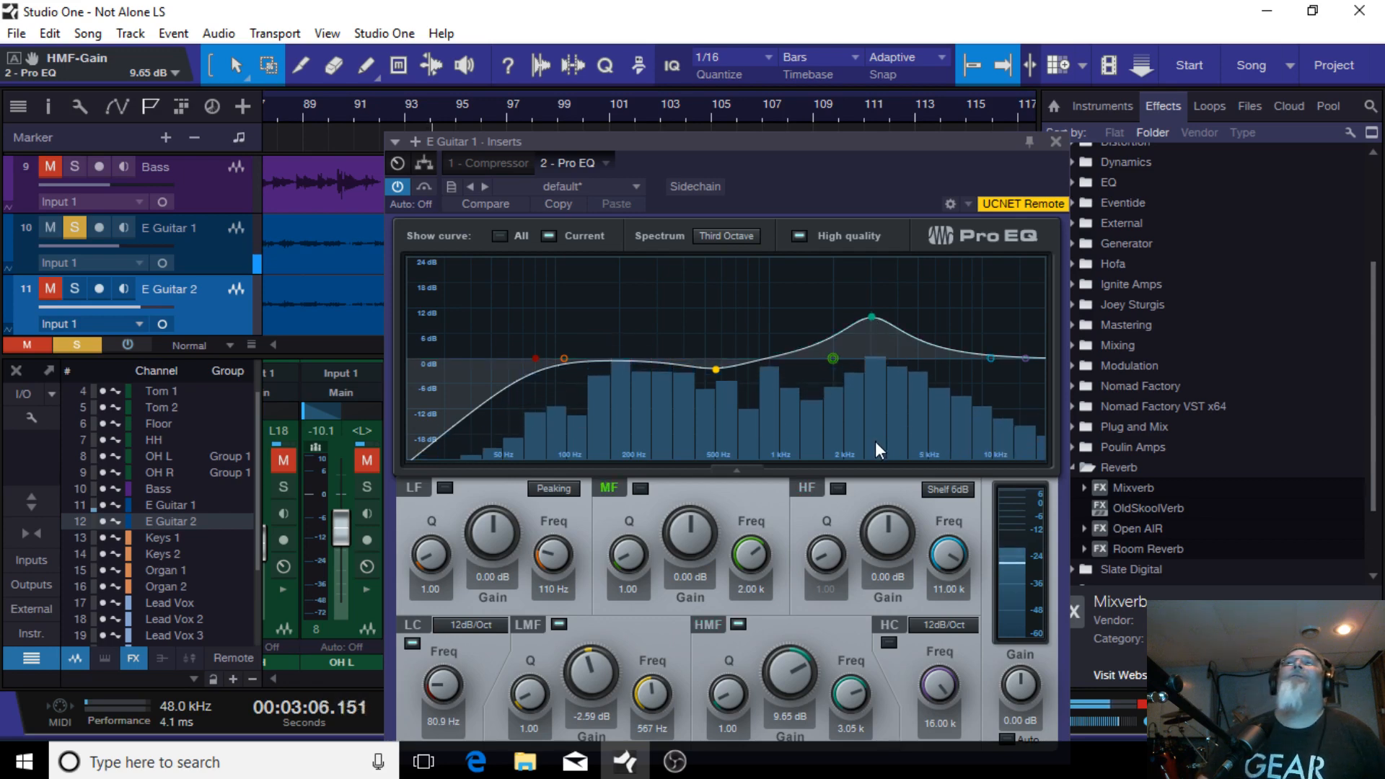
{"action": "left_click", "coordinate": [1056, 142]}
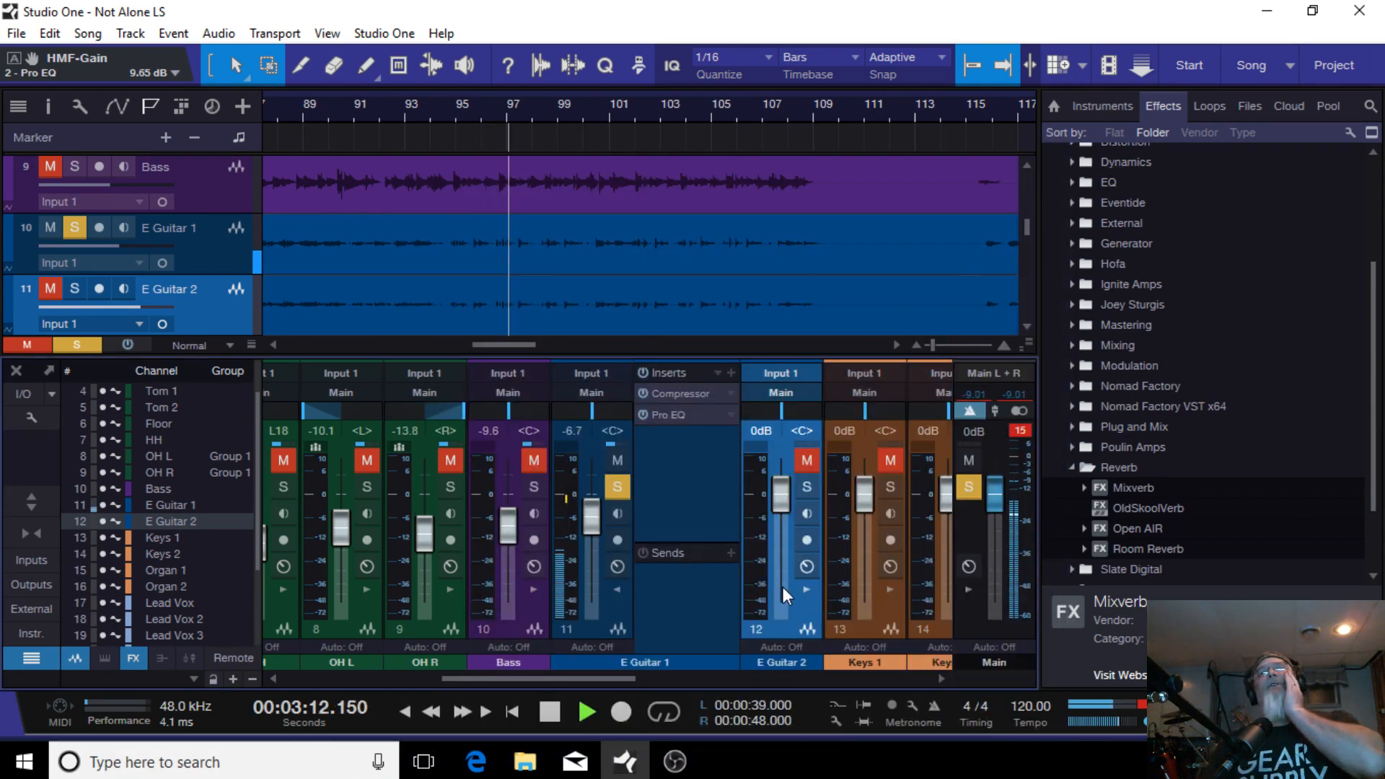
Step: Open the E Guitar 2 insert list and solo the E Guitar 2 channel
{"action": "left_click", "coordinate": [615, 587]}
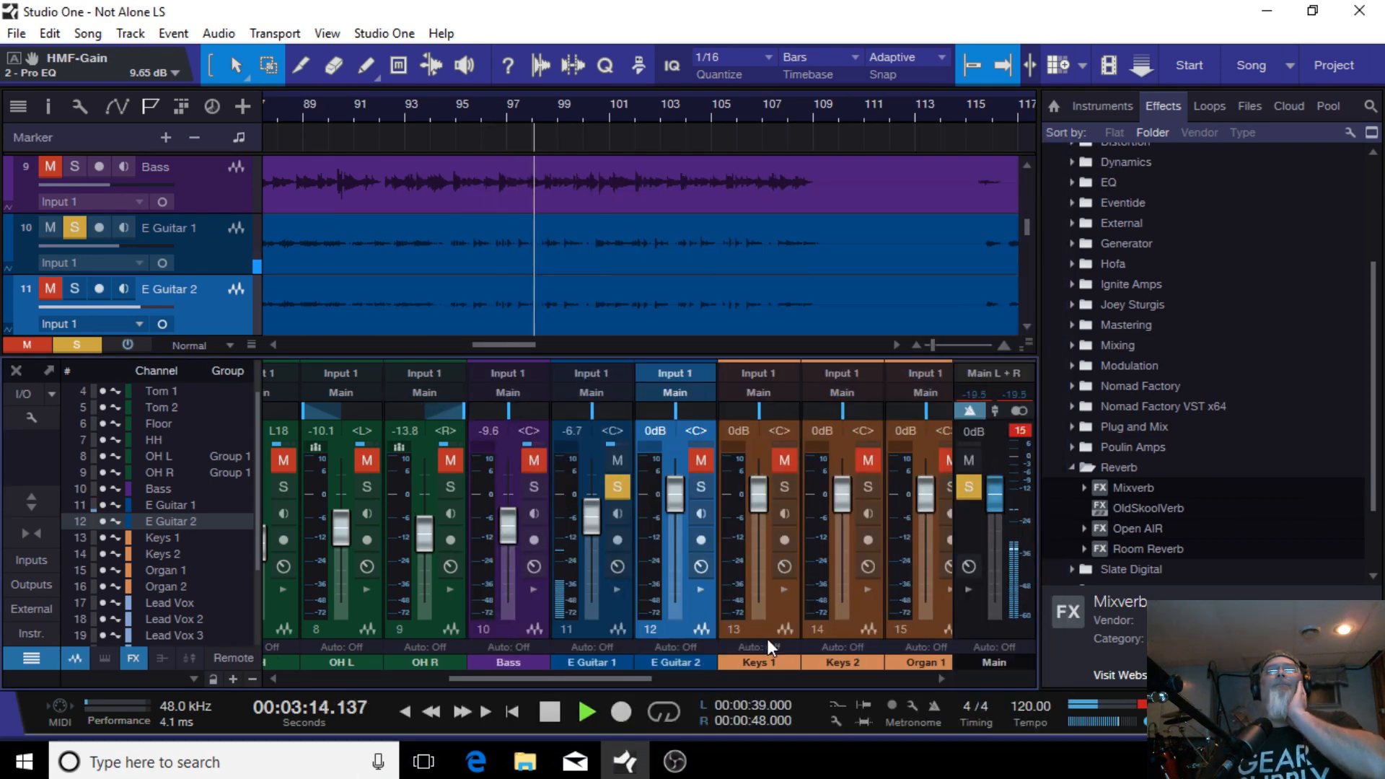
{"action": "left_click", "coordinate": [615, 587]}
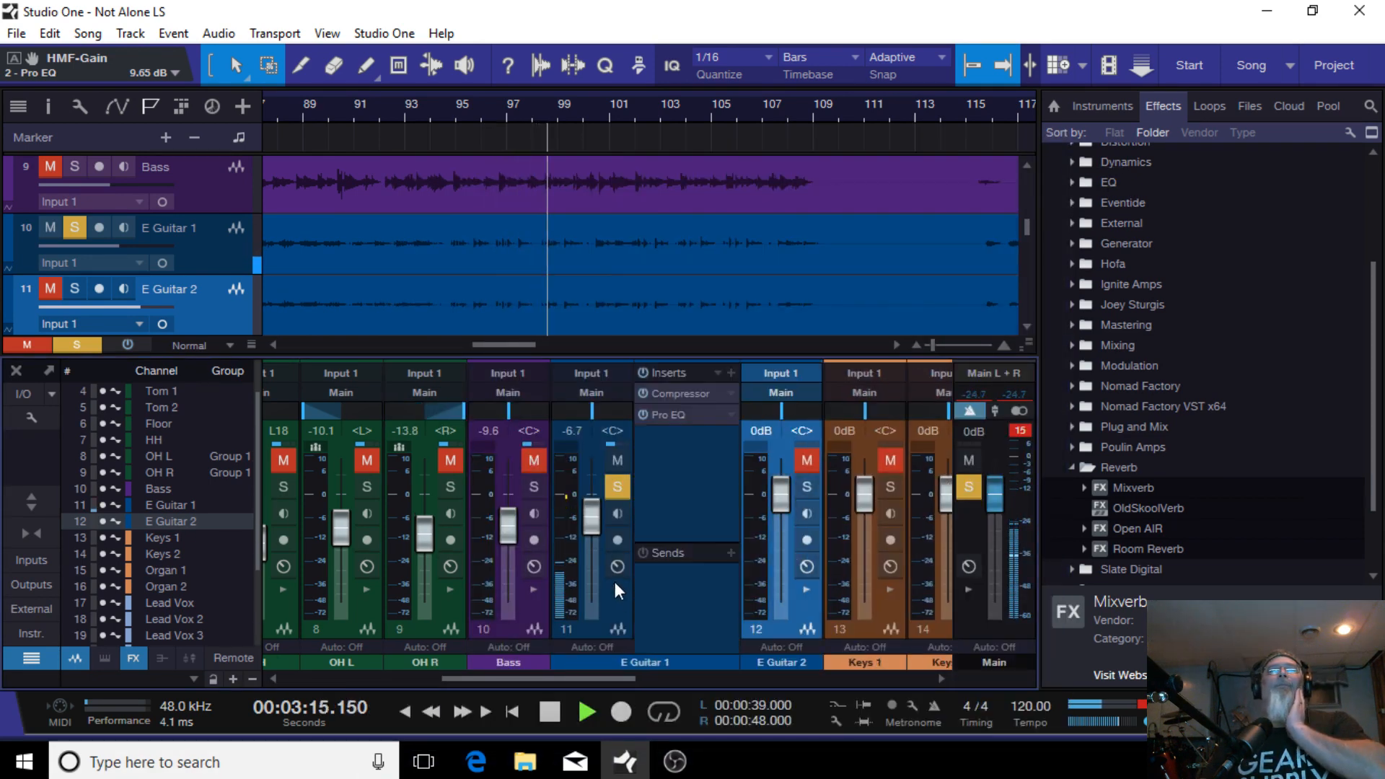
{"action": "left_click", "coordinate": [807, 590]}
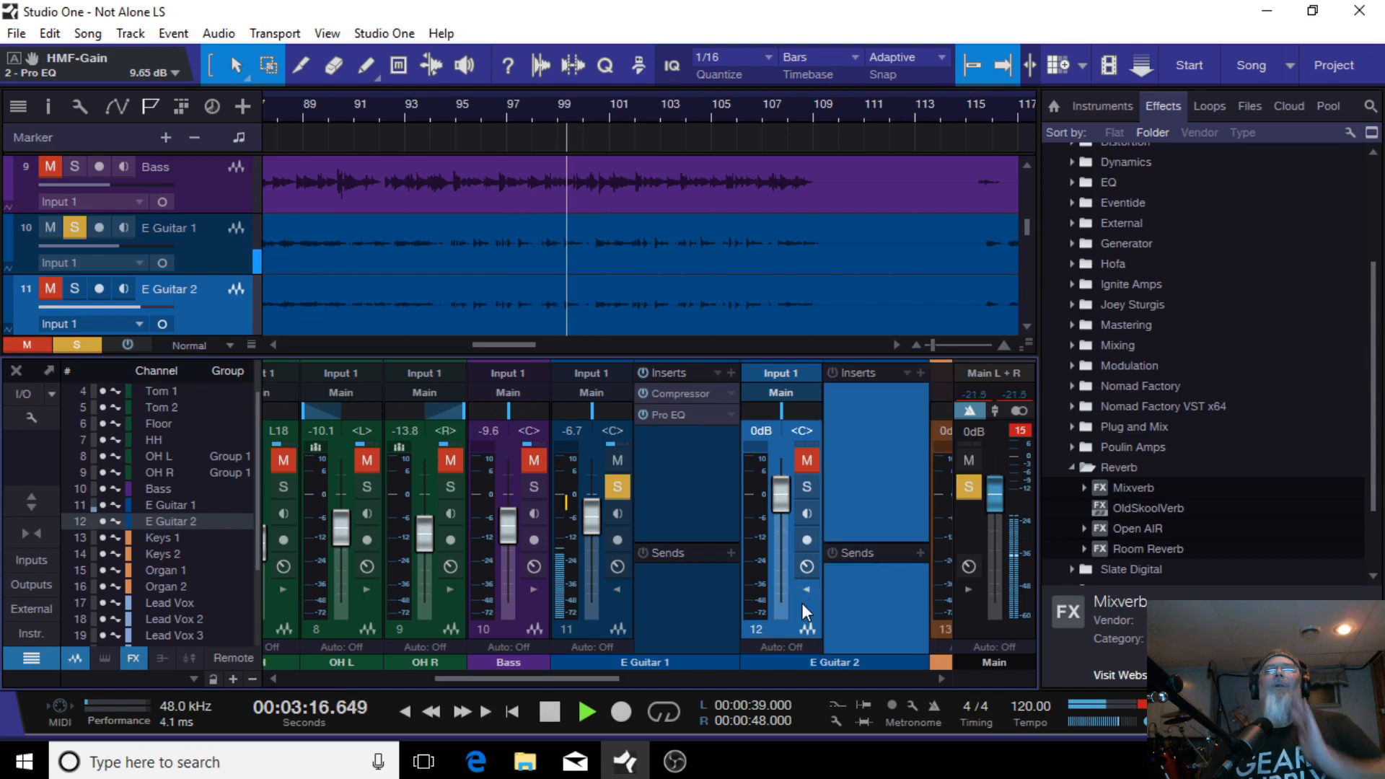
{"action": "left_click", "coordinate": [802, 487]}
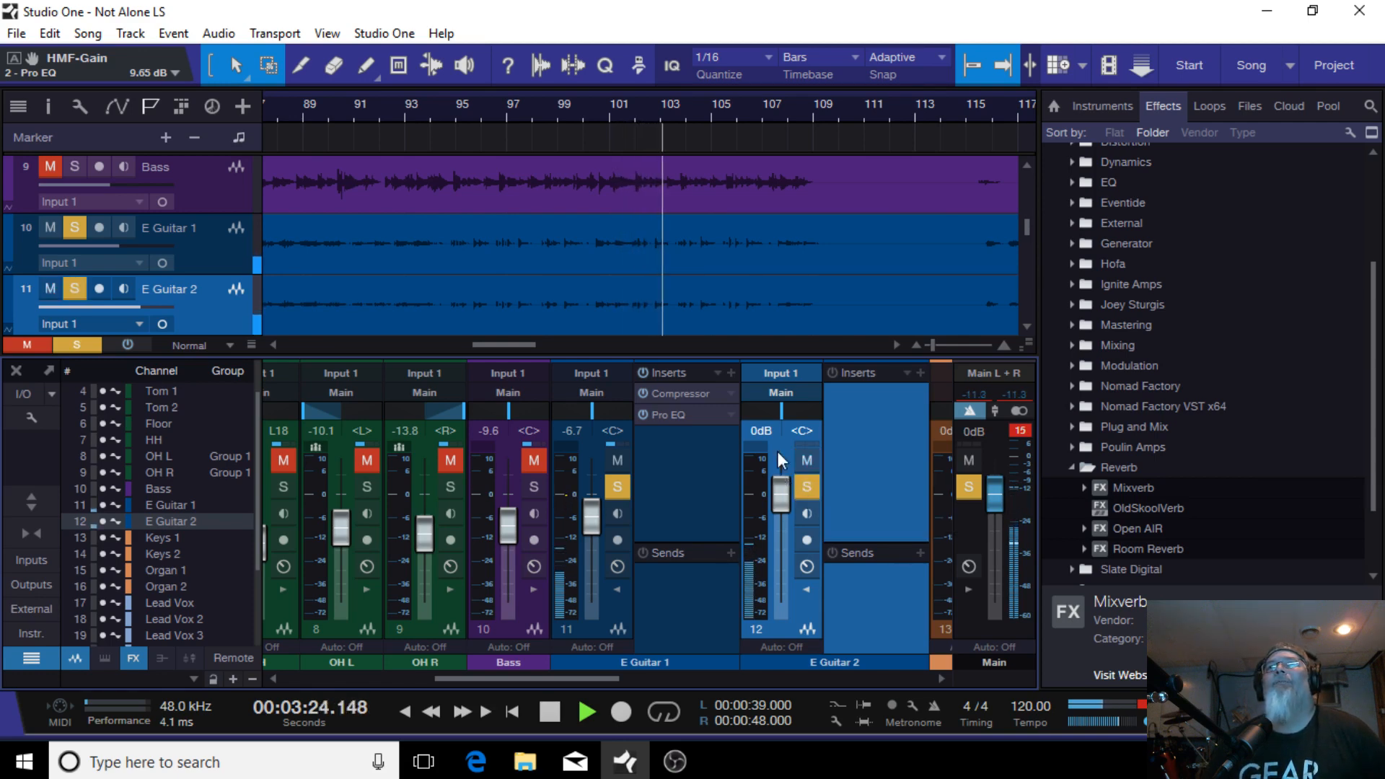
Step: Copy the Compressor and Pro EQ inserts from E Guitar 1 onto E Guitar 2
{"action": "left_click_drag", "start_coordinate": [681, 394], "coordinate": [868, 407]}
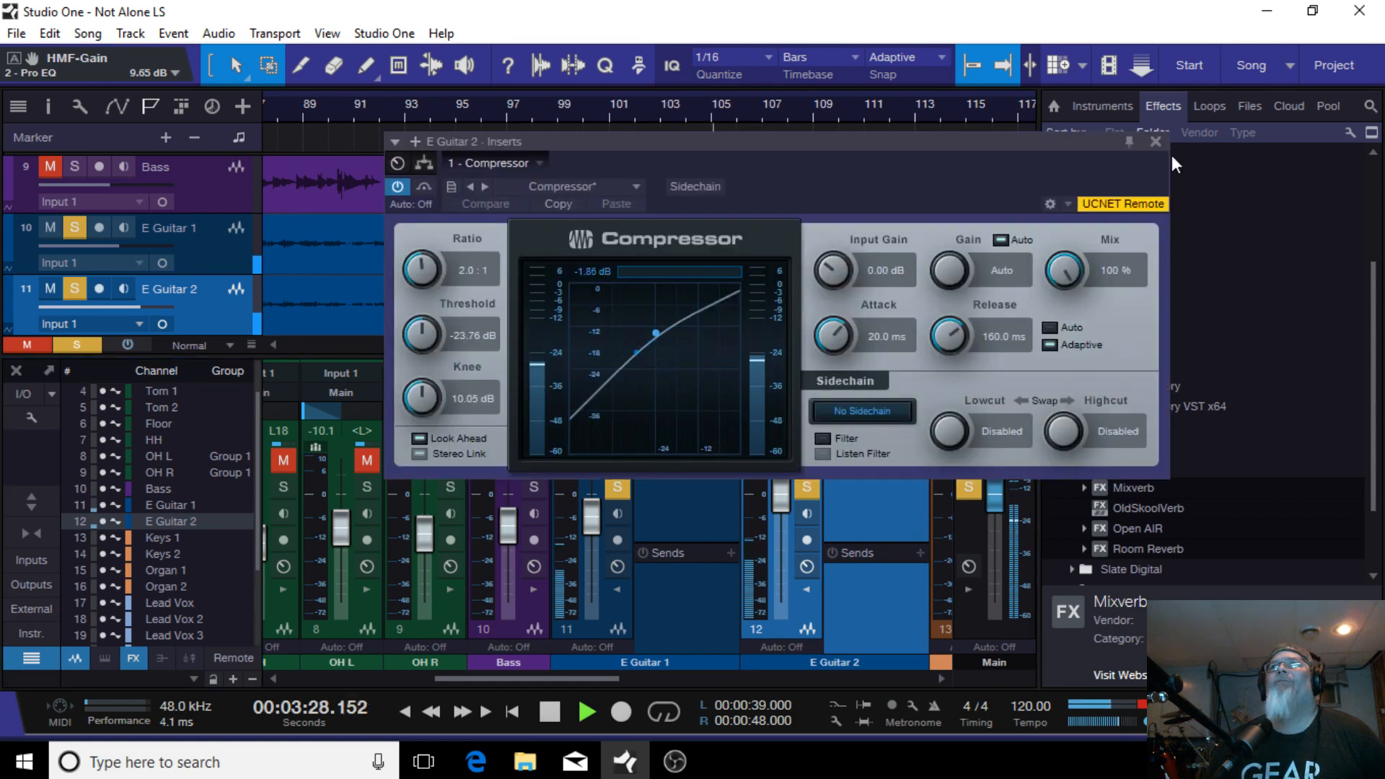
{"action": "left_click", "coordinate": [1153, 141]}
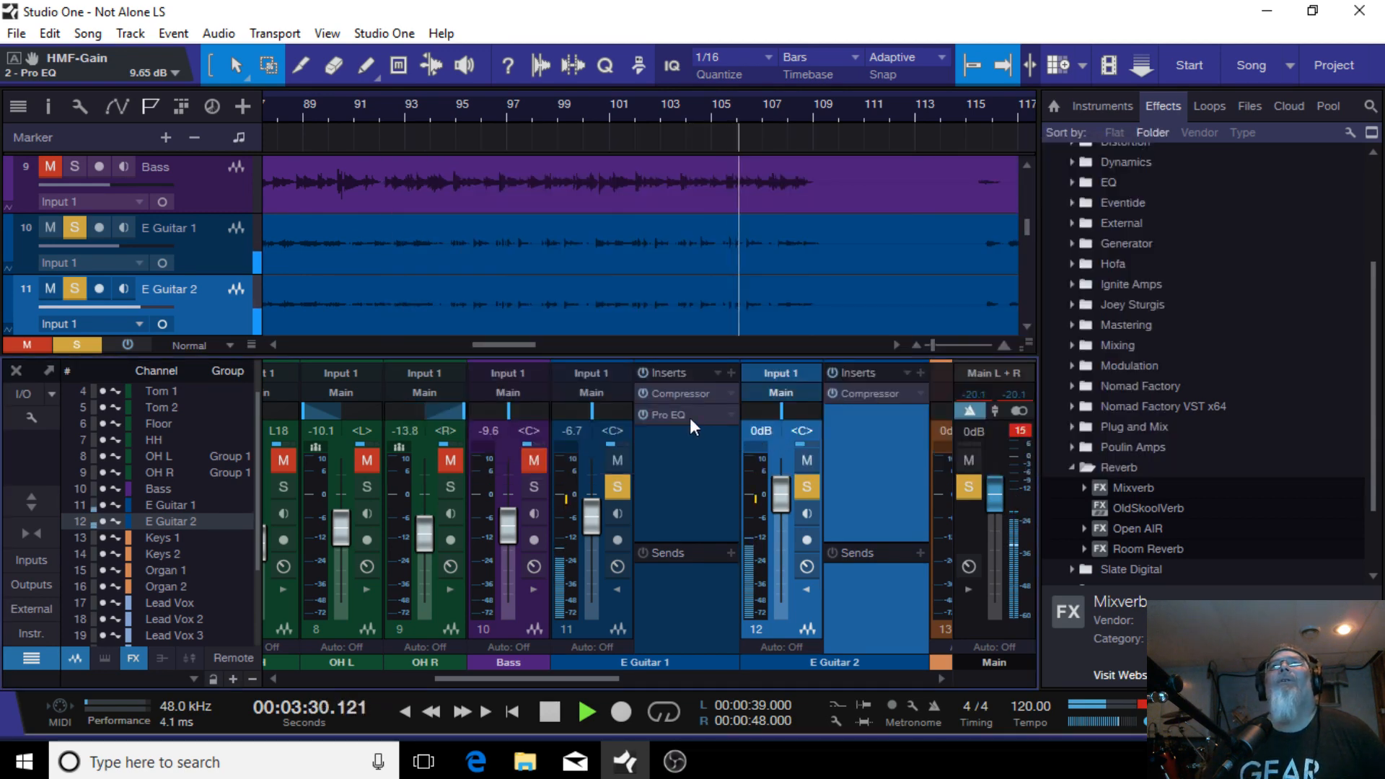
{"action": "left_click_drag", "start_coordinate": [685, 414], "coordinate": [890, 430]}
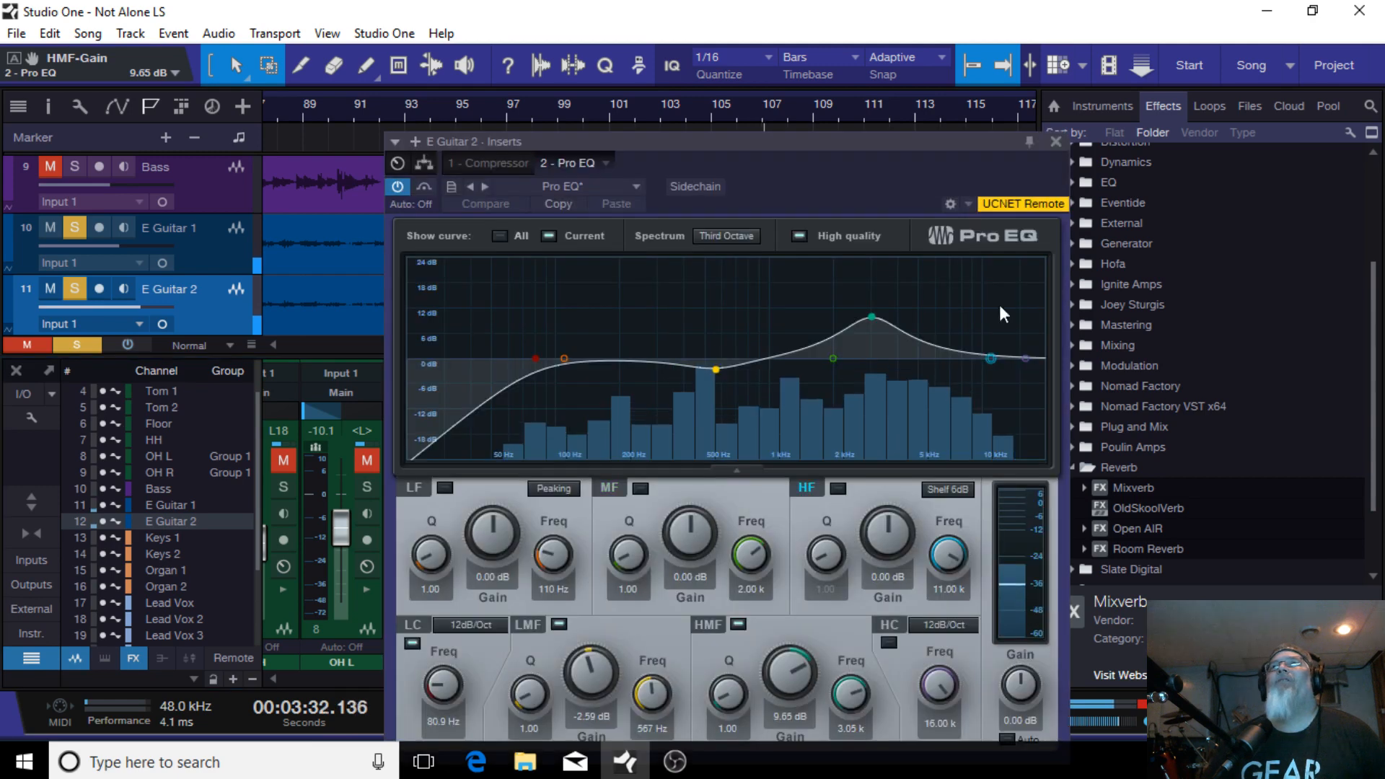
{"action": "left_click", "coordinate": [1055, 140]}
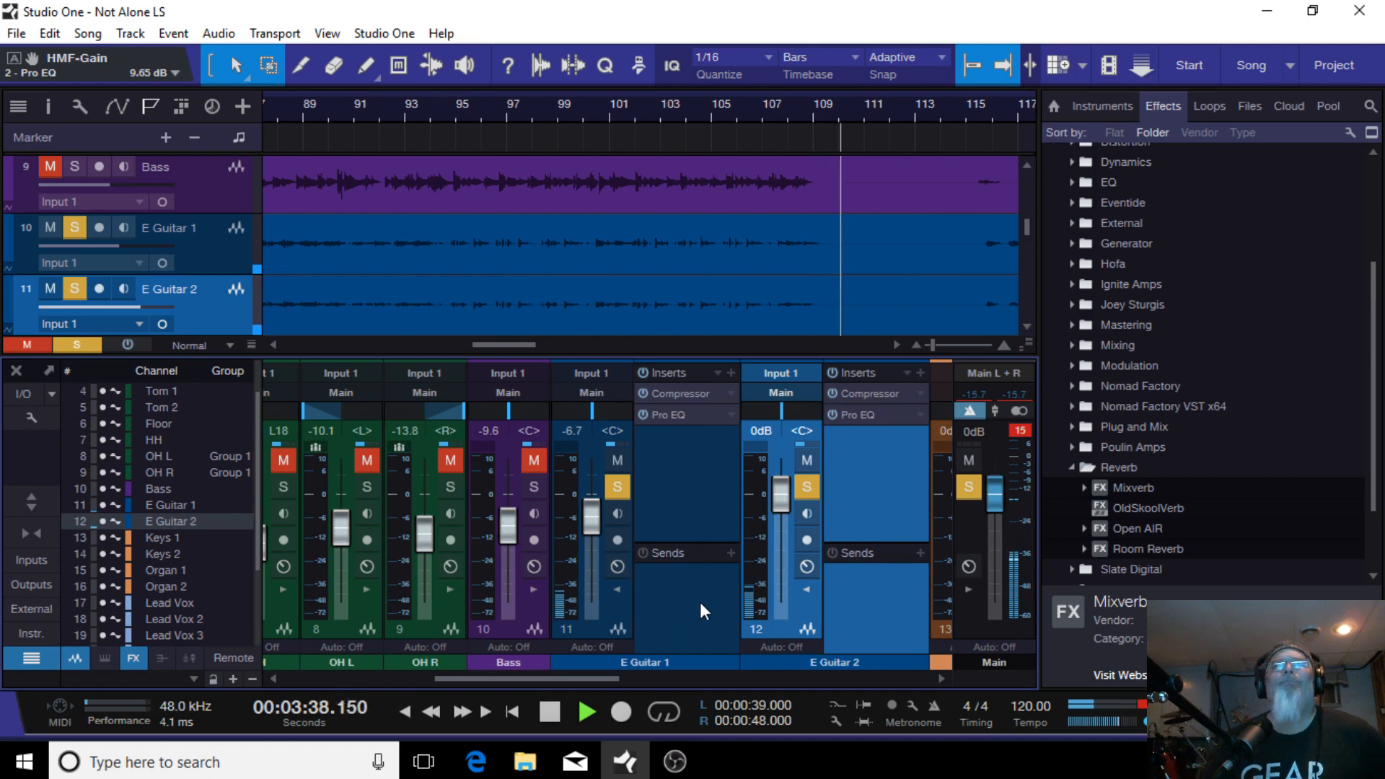
Step: Return to the song start and restart playback
{"action": "left_click", "coordinate": [548, 714]}
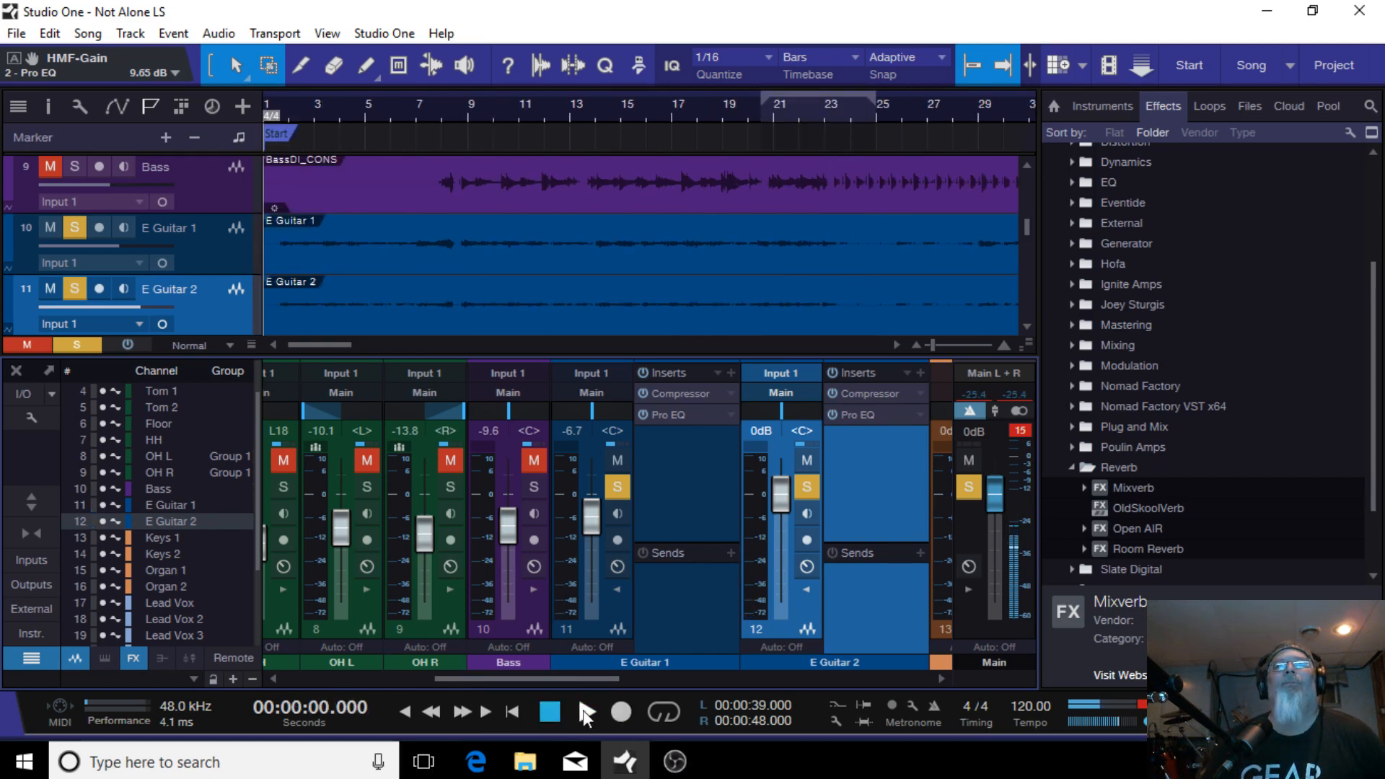
{"action": "left_click", "coordinate": [584, 711]}
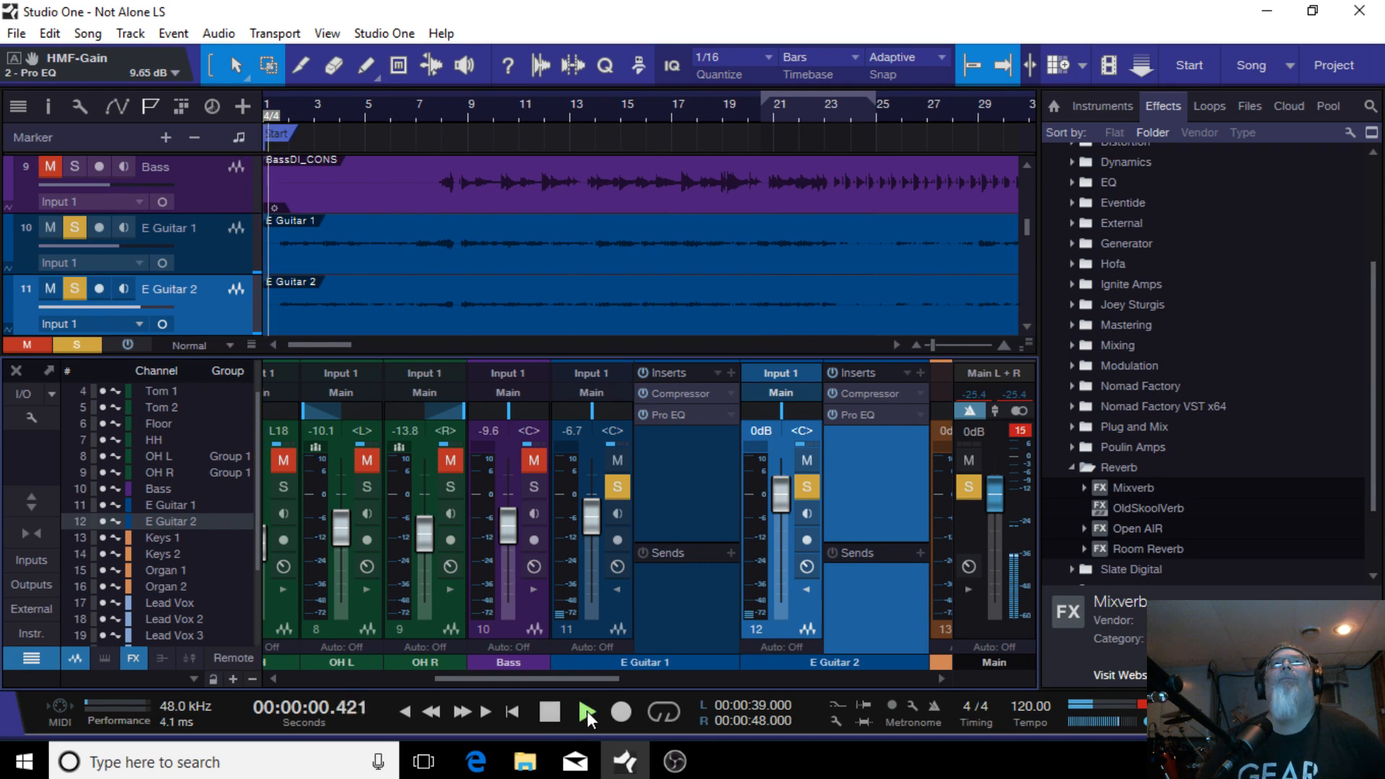
Step: Open the E Guitar 1 Compressor to review its settings, then close it
{"action": "left_click", "coordinate": [444, 105]}
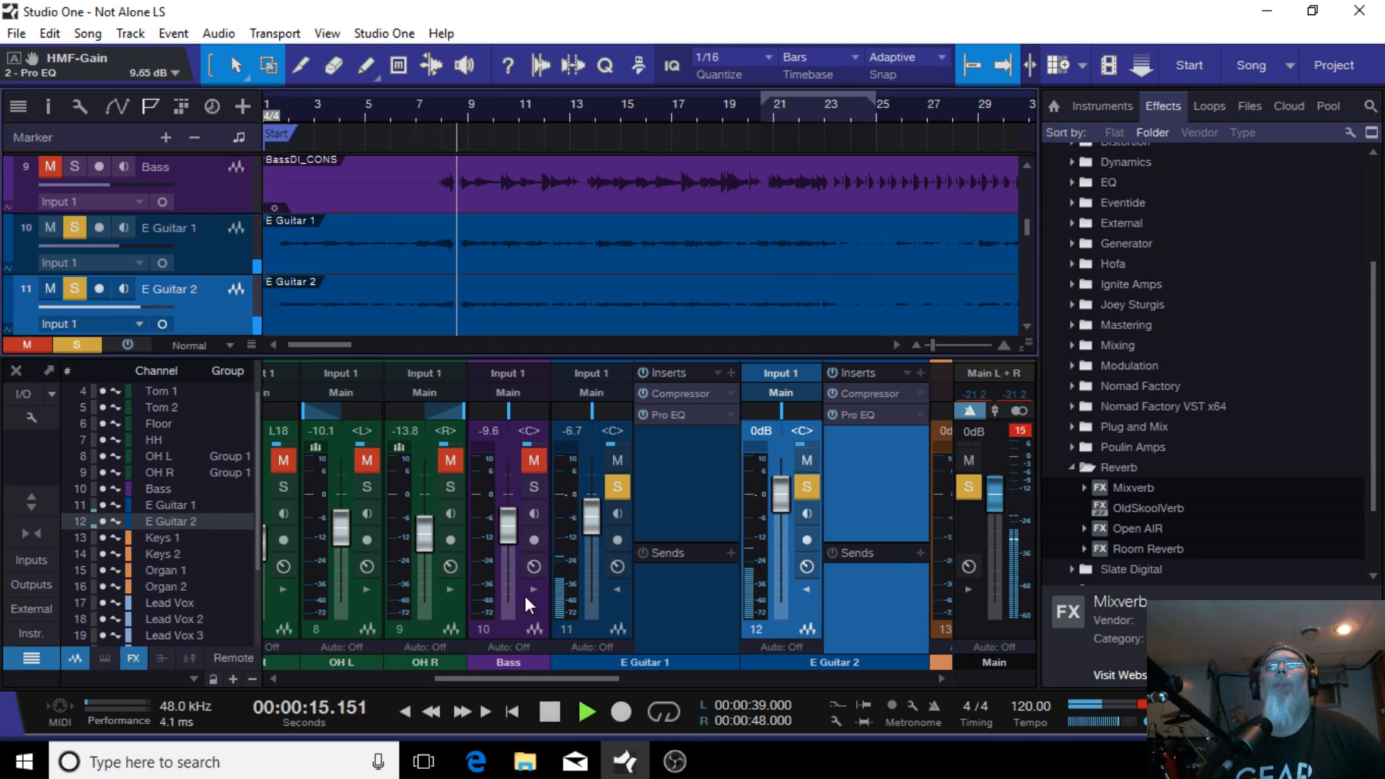
{"action": "left_click_drag", "start_coordinate": [568, 680], "coordinate": [588, 680]}
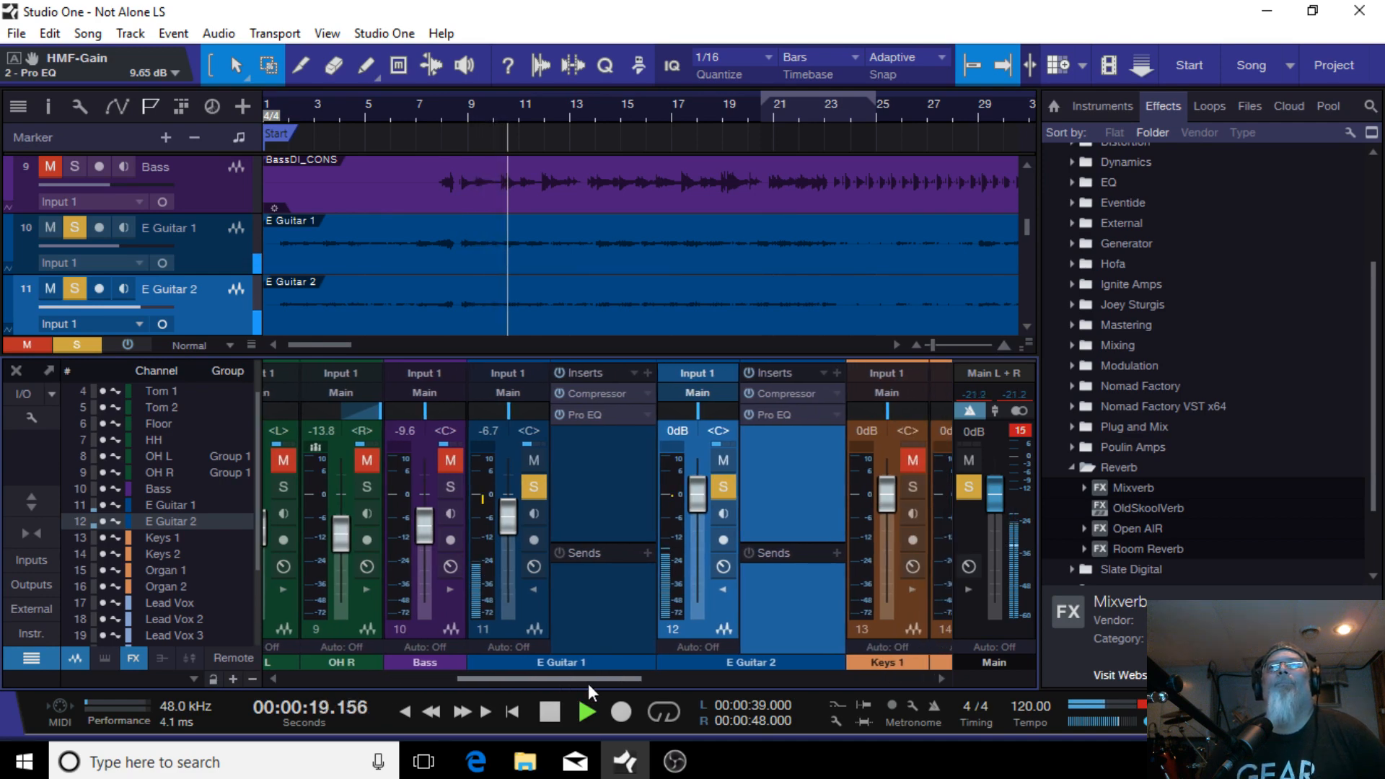
{"action": "left_click", "coordinate": [586, 397]}
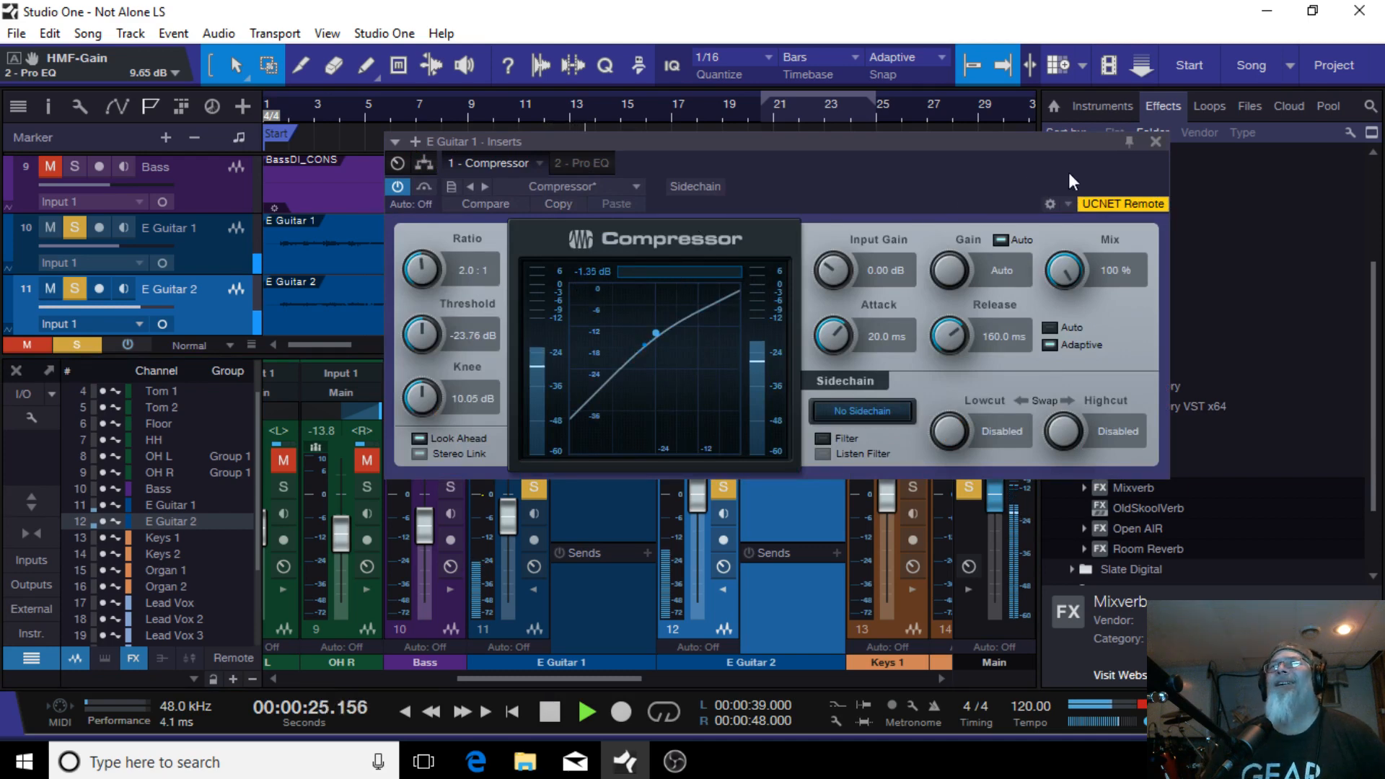
{"action": "left_click", "coordinate": [1154, 140]}
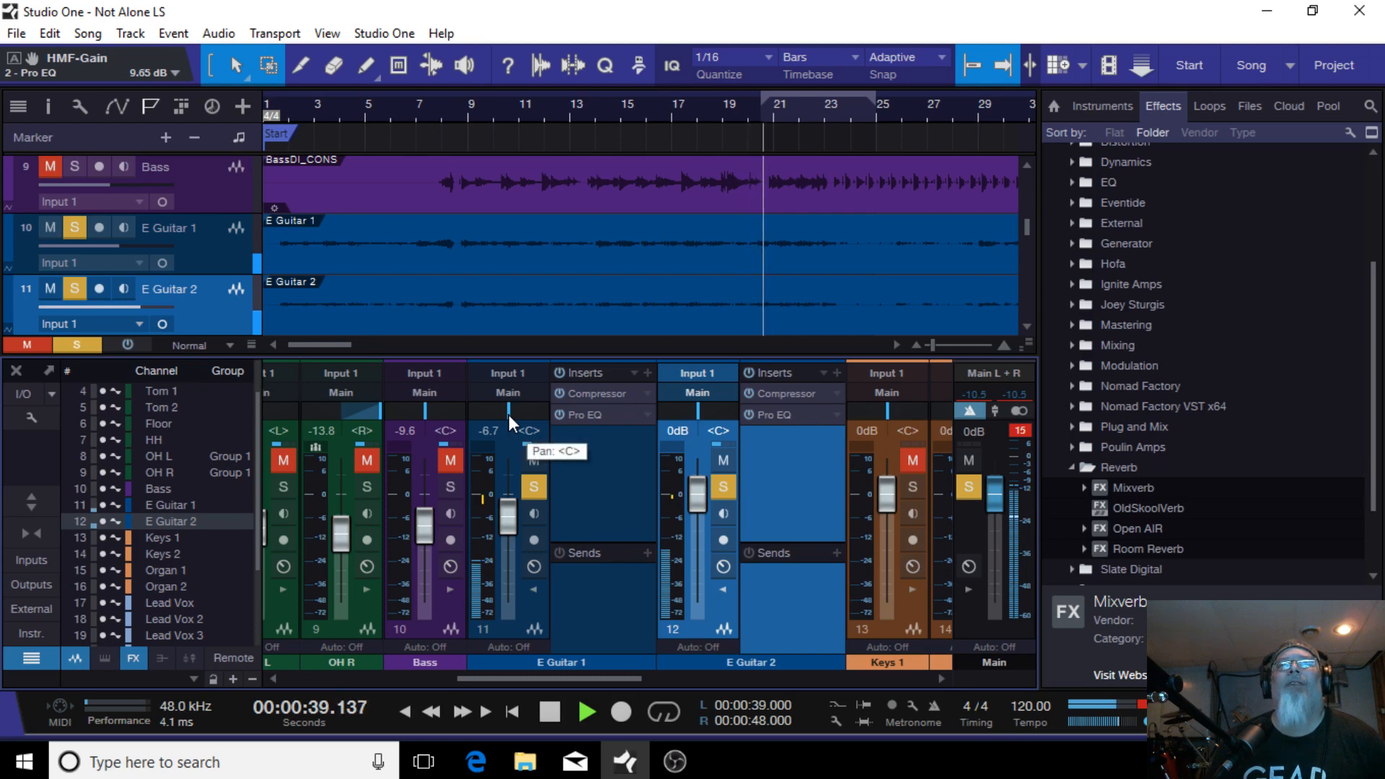
Step: Pan E Guitar 1 hard left and E Guitar 2 hard right, then collapse both guitar insert panels
{"action": "left_click_drag", "start_coordinate": [508, 414], "coordinate": [375, 421]}
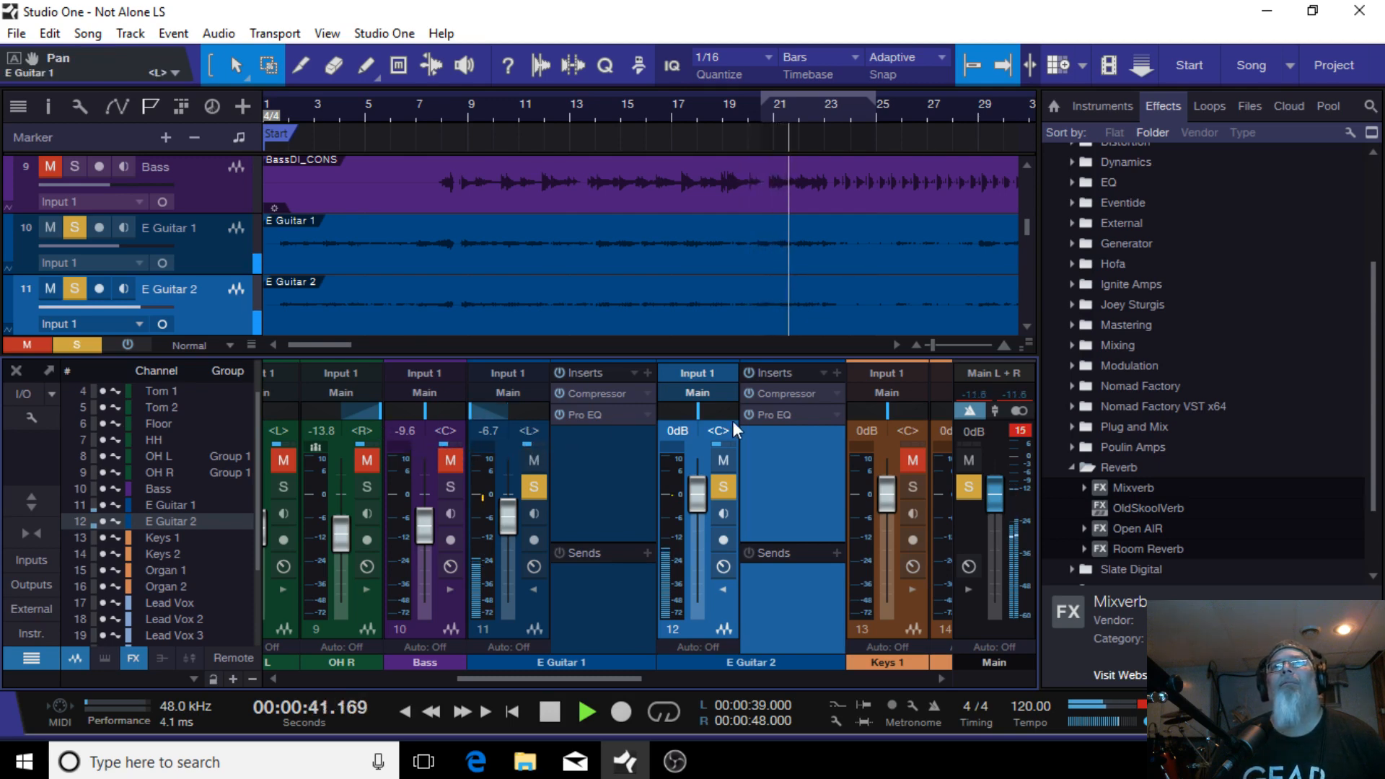
{"action": "left_click_drag", "start_coordinate": [690, 408], "coordinate": [736, 410]}
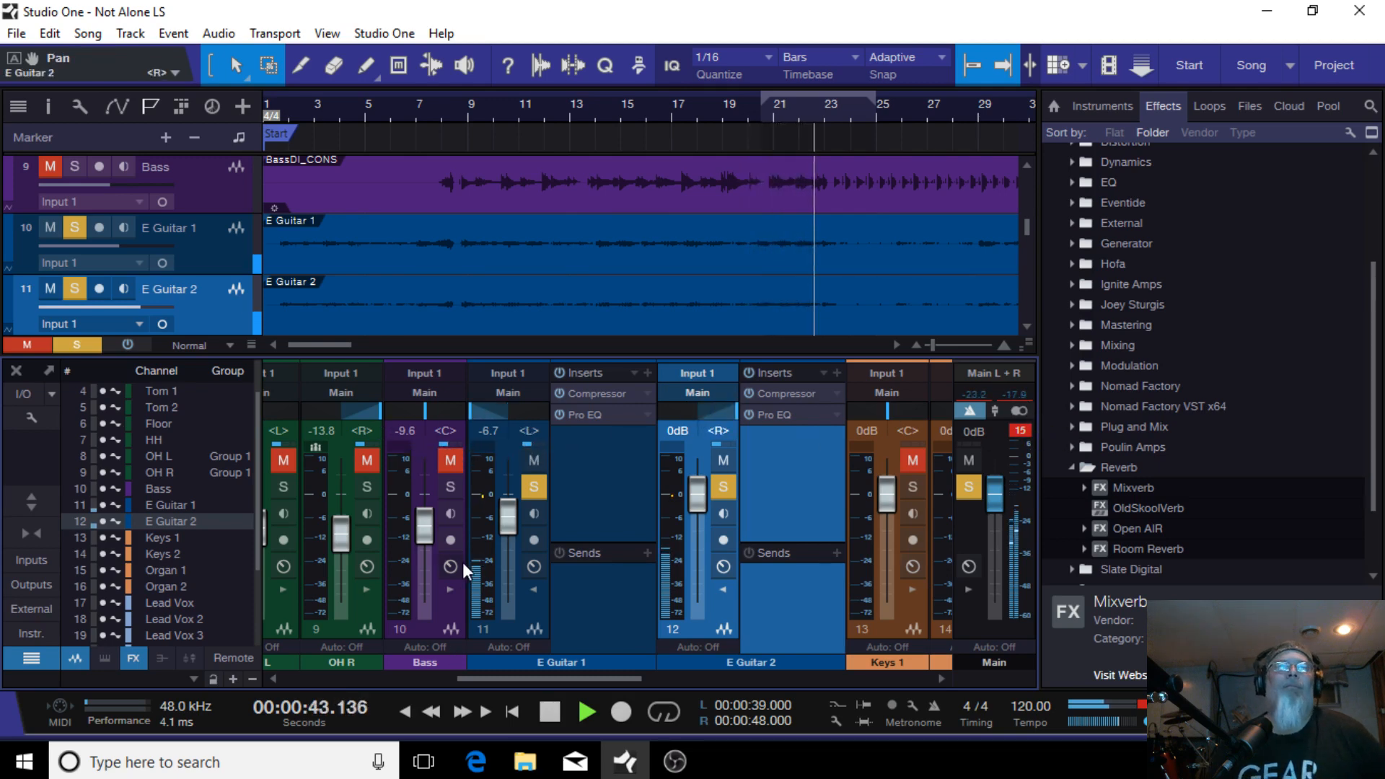
{"action": "left_click", "coordinate": [534, 589]}
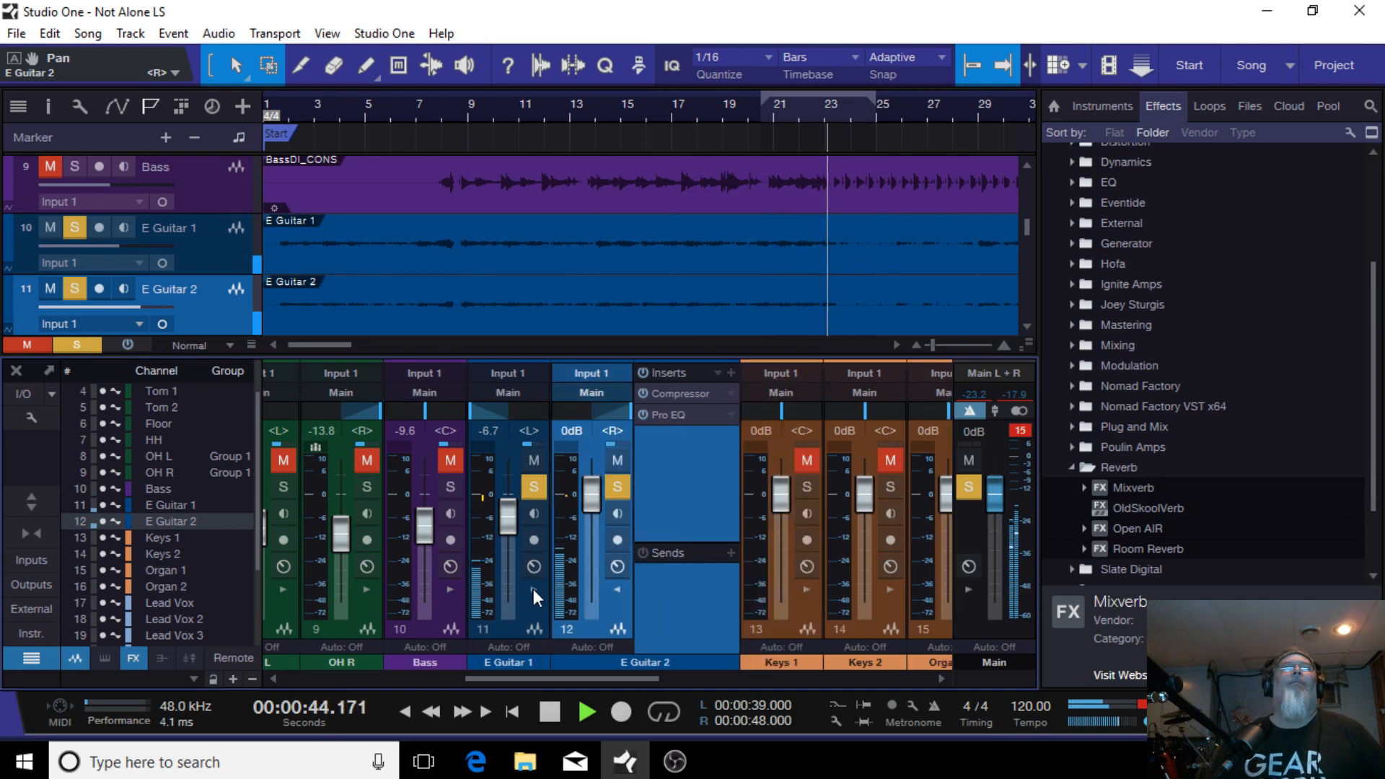
{"action": "left_click", "coordinate": [620, 590]}
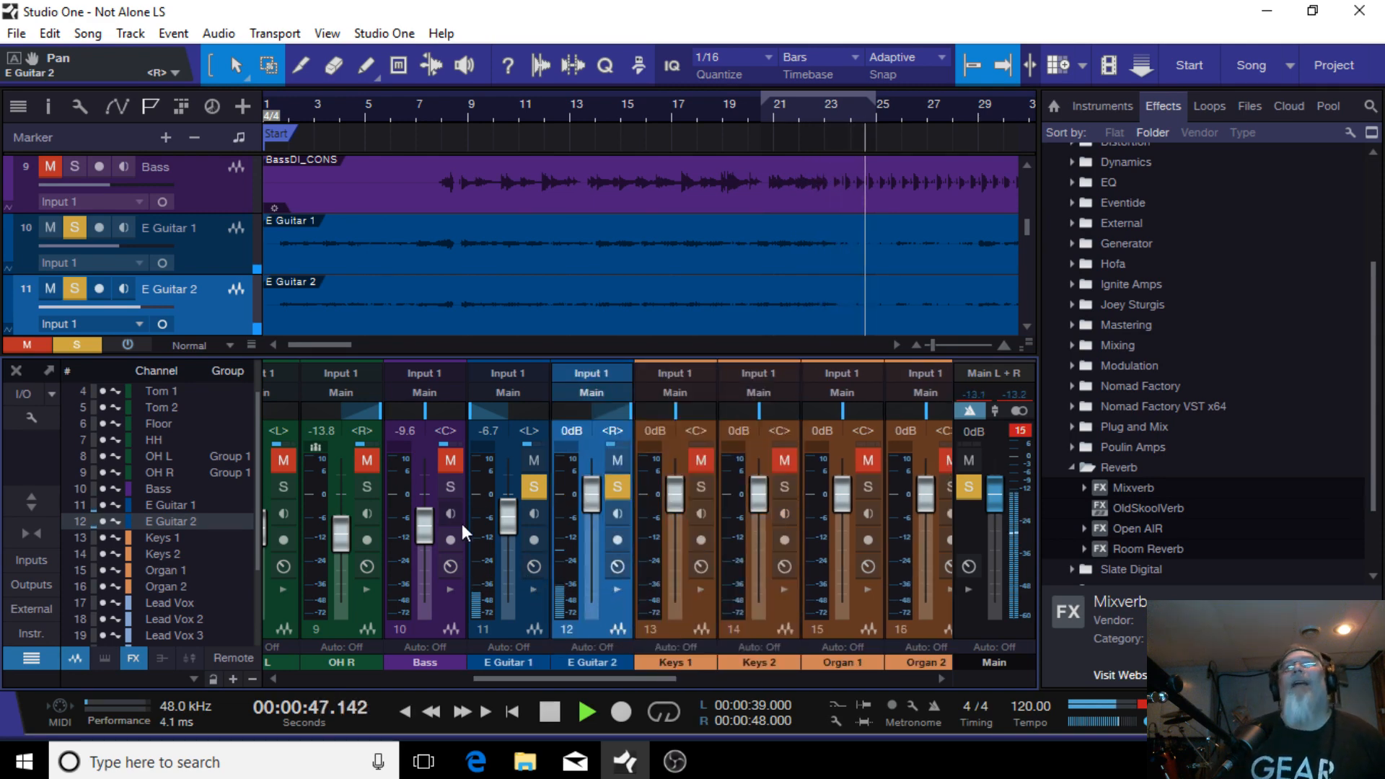
Step: Solo the Bass channel and set the E Guitar 2 fader to about -6.3 dB
{"action": "left_click", "coordinate": [449, 487]}
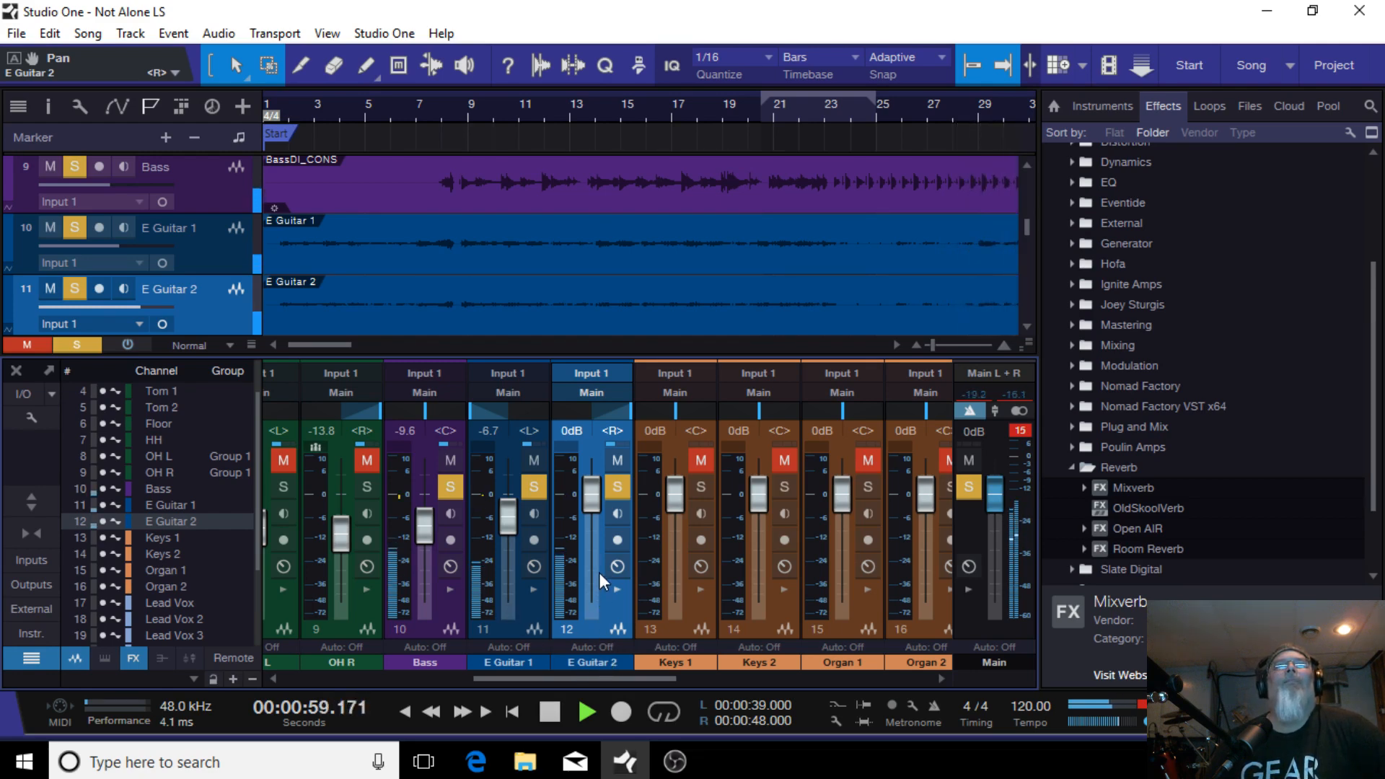
{"action": "left_click_drag", "start_coordinate": [585, 496], "coordinate": [591, 522]}
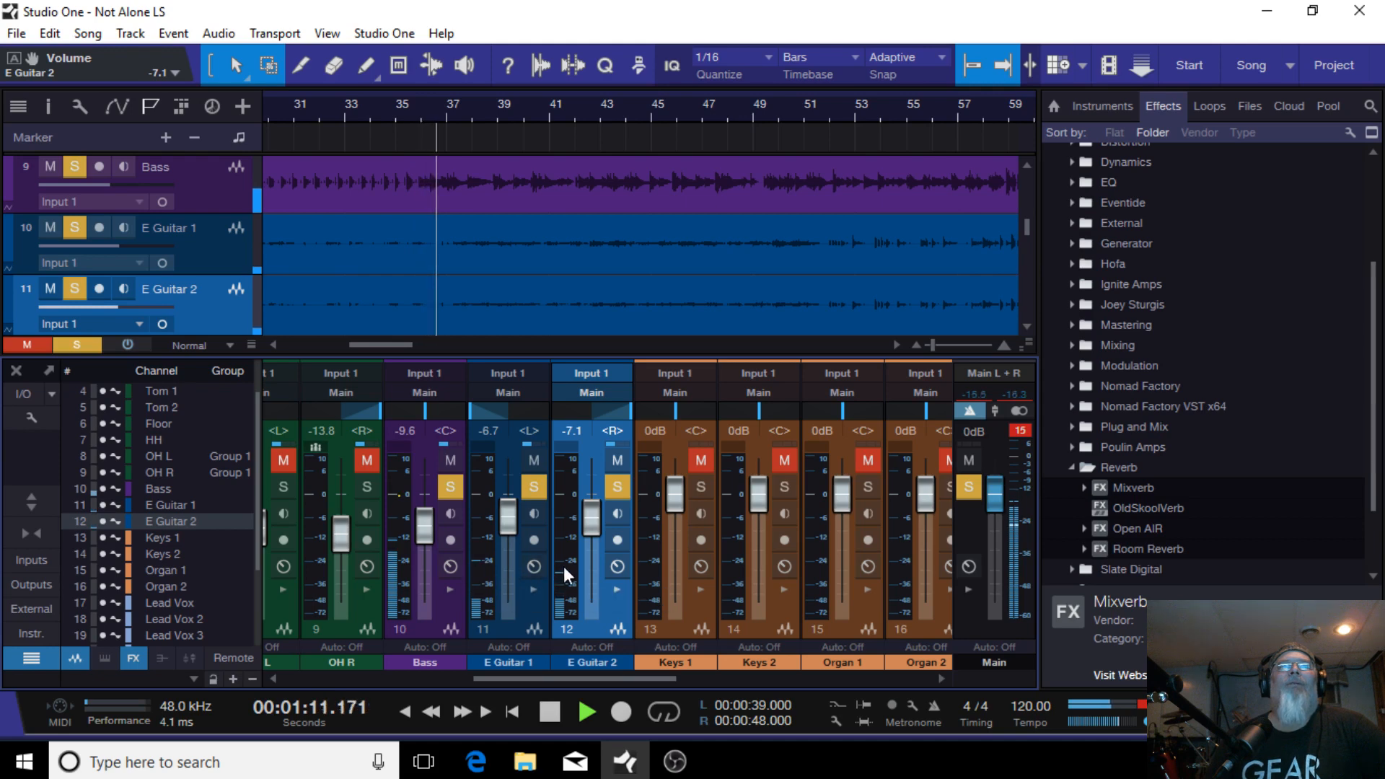
{"action": "left_click_drag", "start_coordinate": [594, 517], "coordinate": [595, 513]}
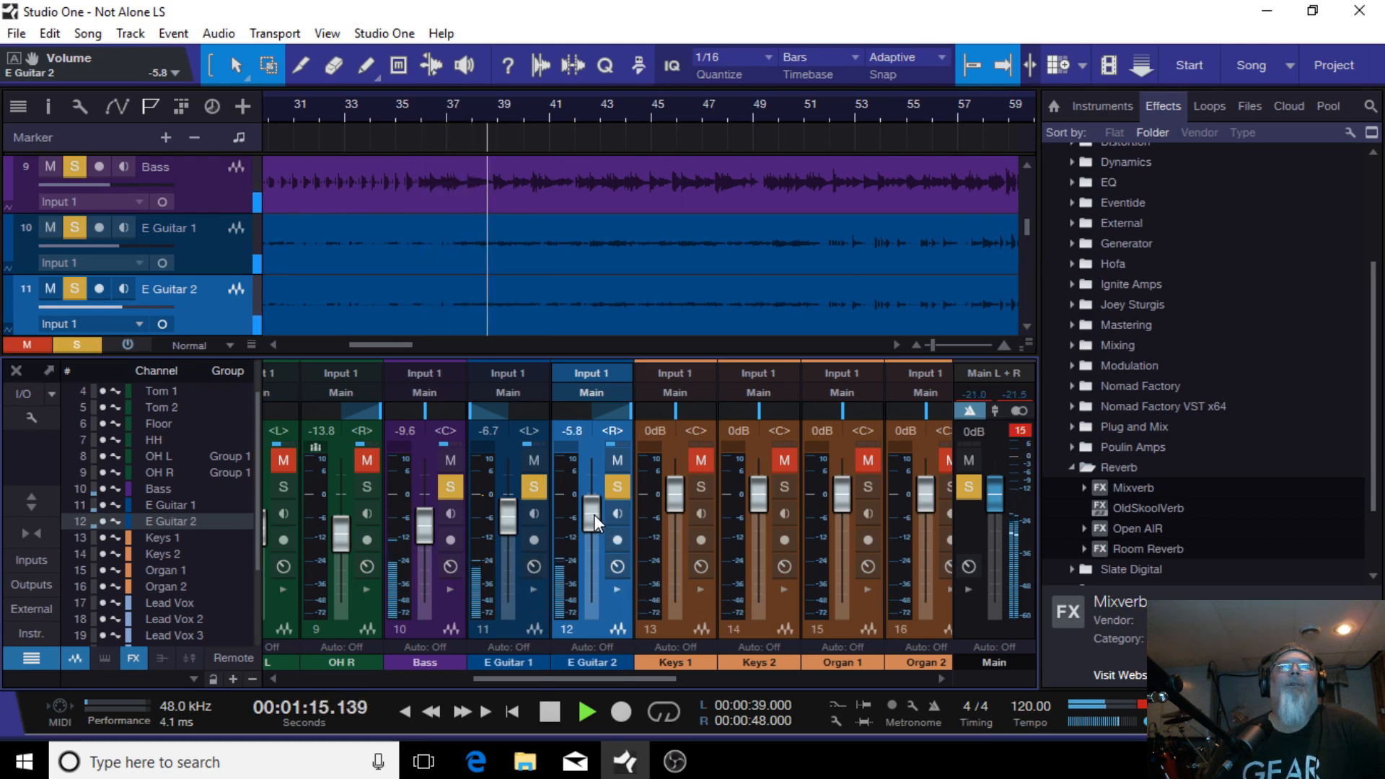
{"action": "left_click_drag", "start_coordinate": [594, 513], "coordinate": [593, 515]}
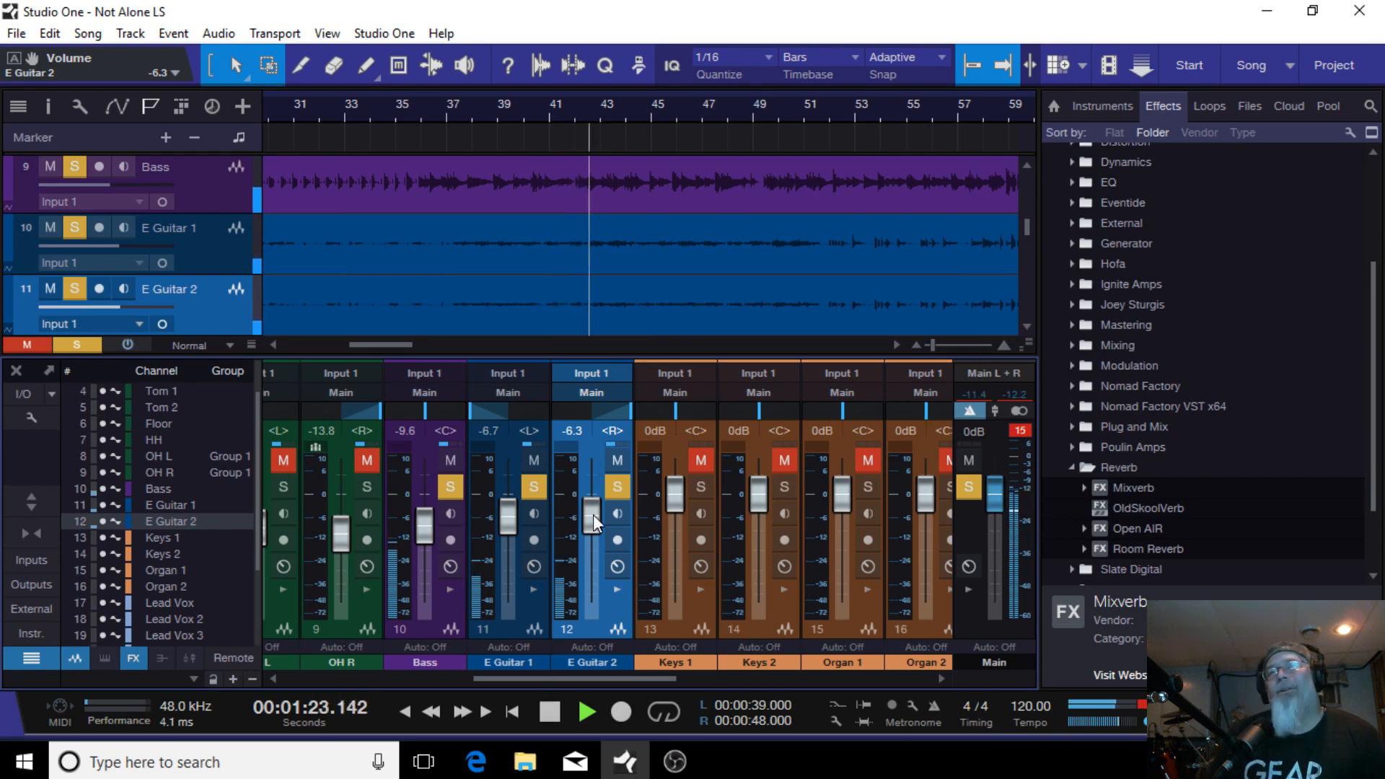
Step: Select both guitar channels and lower their faders together to about -7.9 and -7.5 dB
{"action": "left_click", "coordinate": [518, 635]}
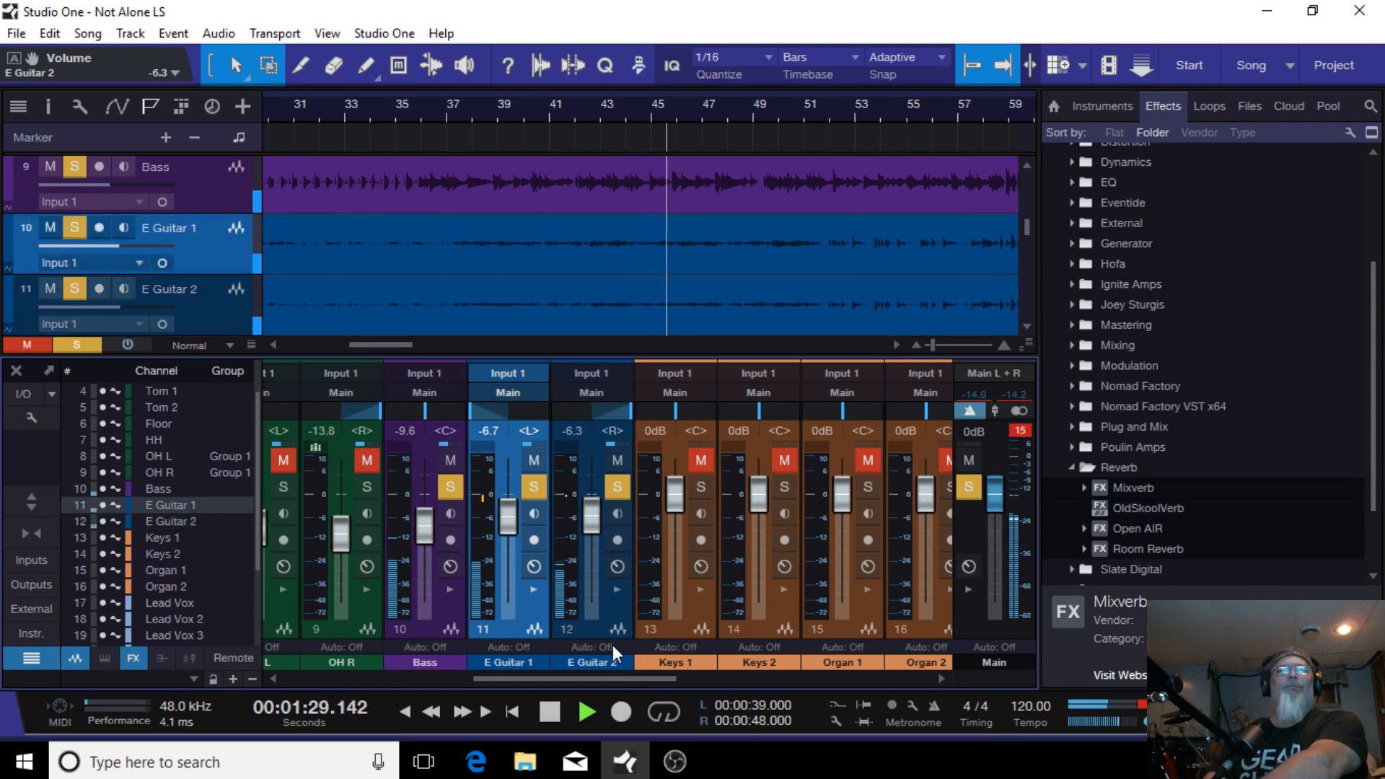
{"action": "left_click", "coordinate": [585, 619], "text": "shift"}
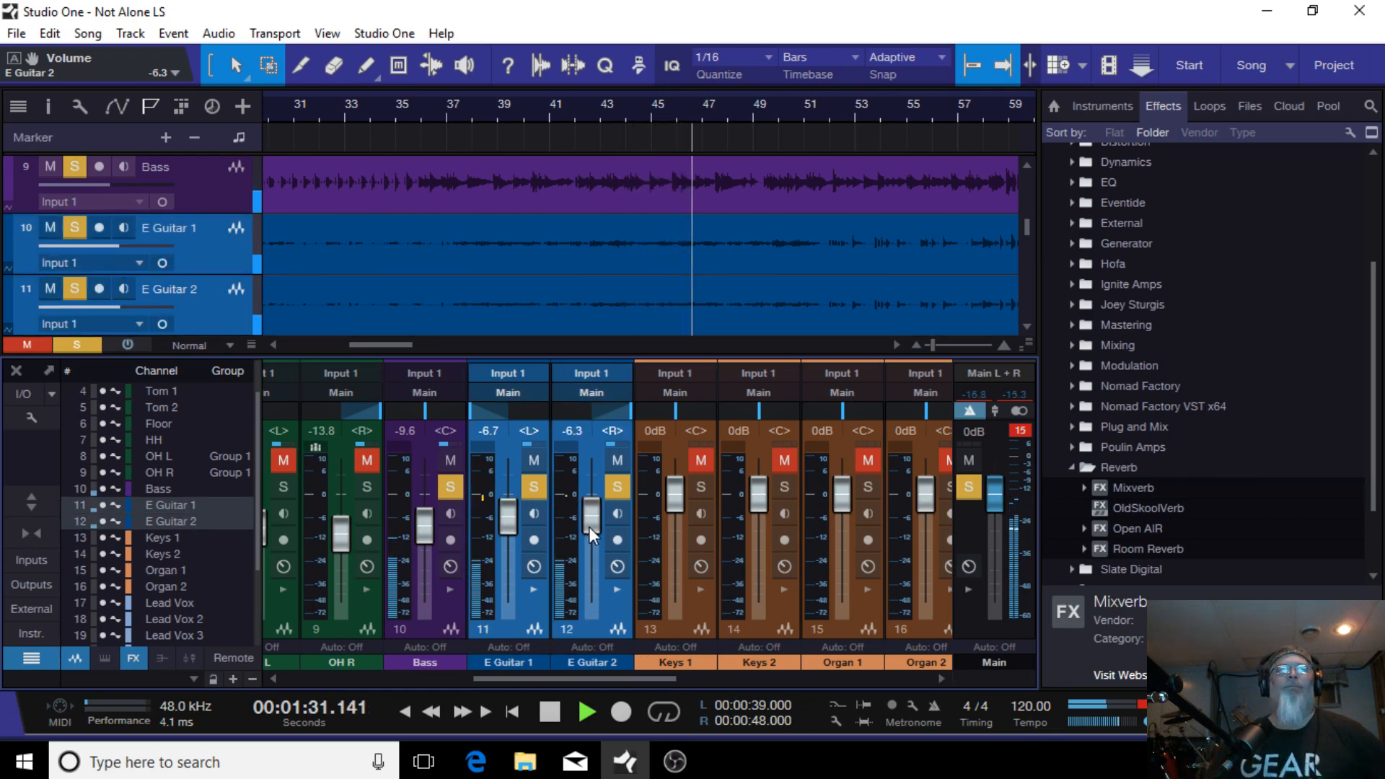
{"action": "left_click_drag", "start_coordinate": [589, 526], "coordinate": [578, 520]}
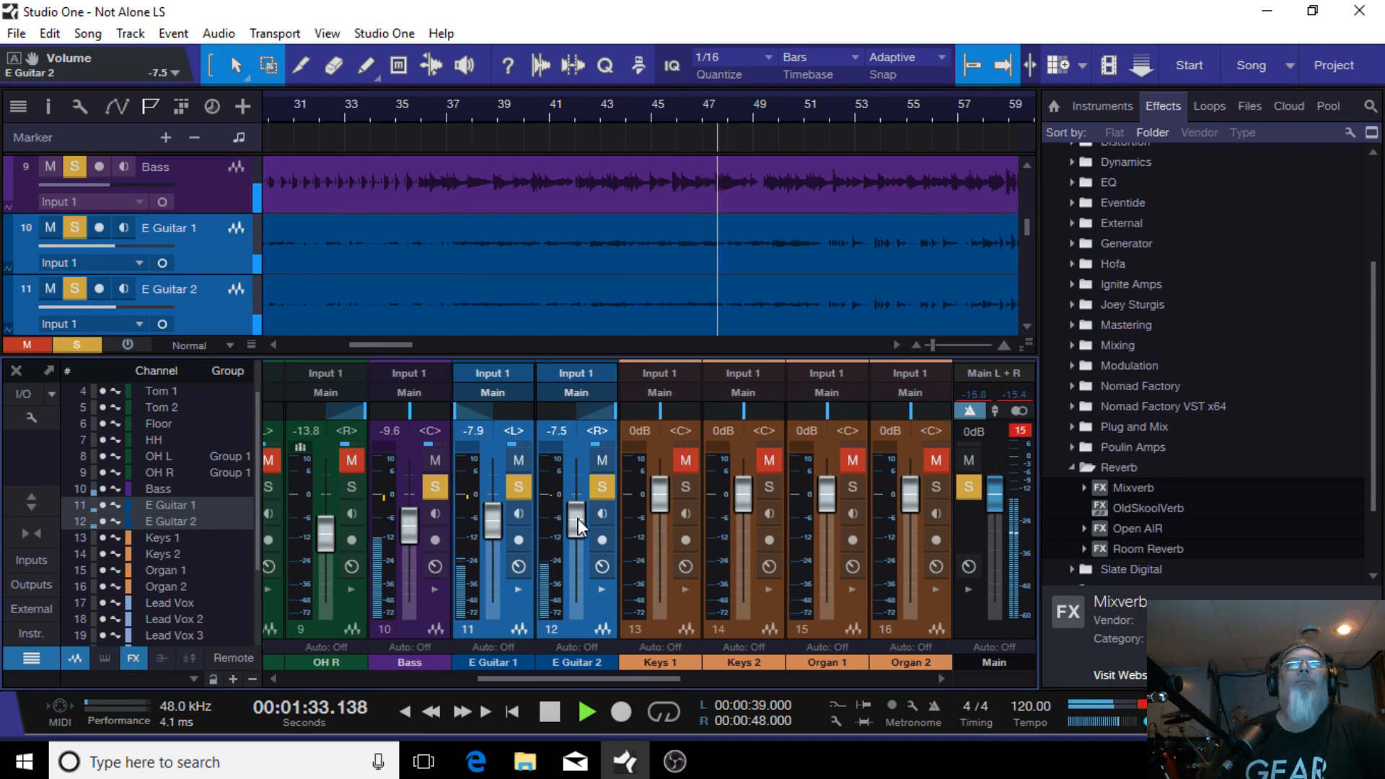
Step: Unmute the Kick In, Snare, Tom 1, Tom 2, Floor, HH and OH L channels
{"action": "left_click_drag", "start_coordinate": [541, 675], "coordinate": [353, 676]}
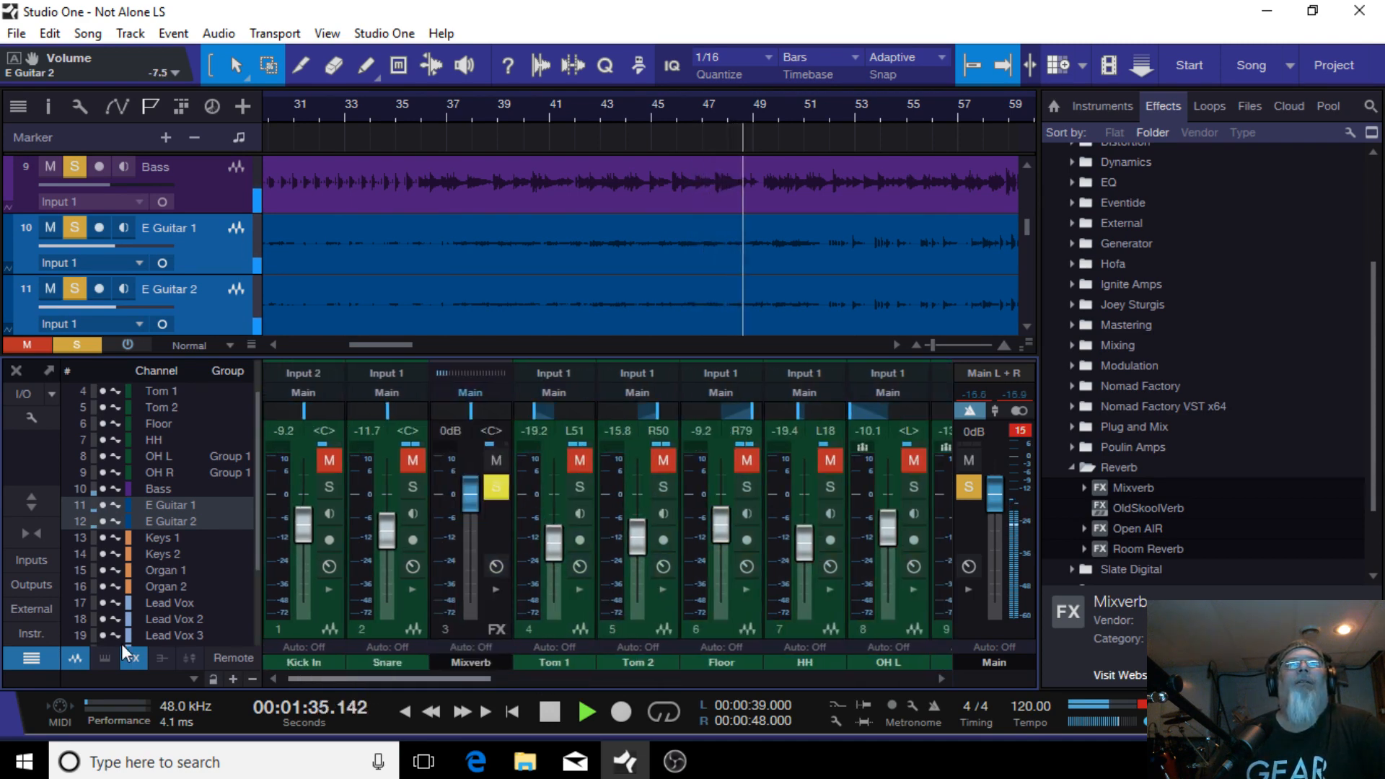
{"action": "left_click", "coordinate": [333, 461]}
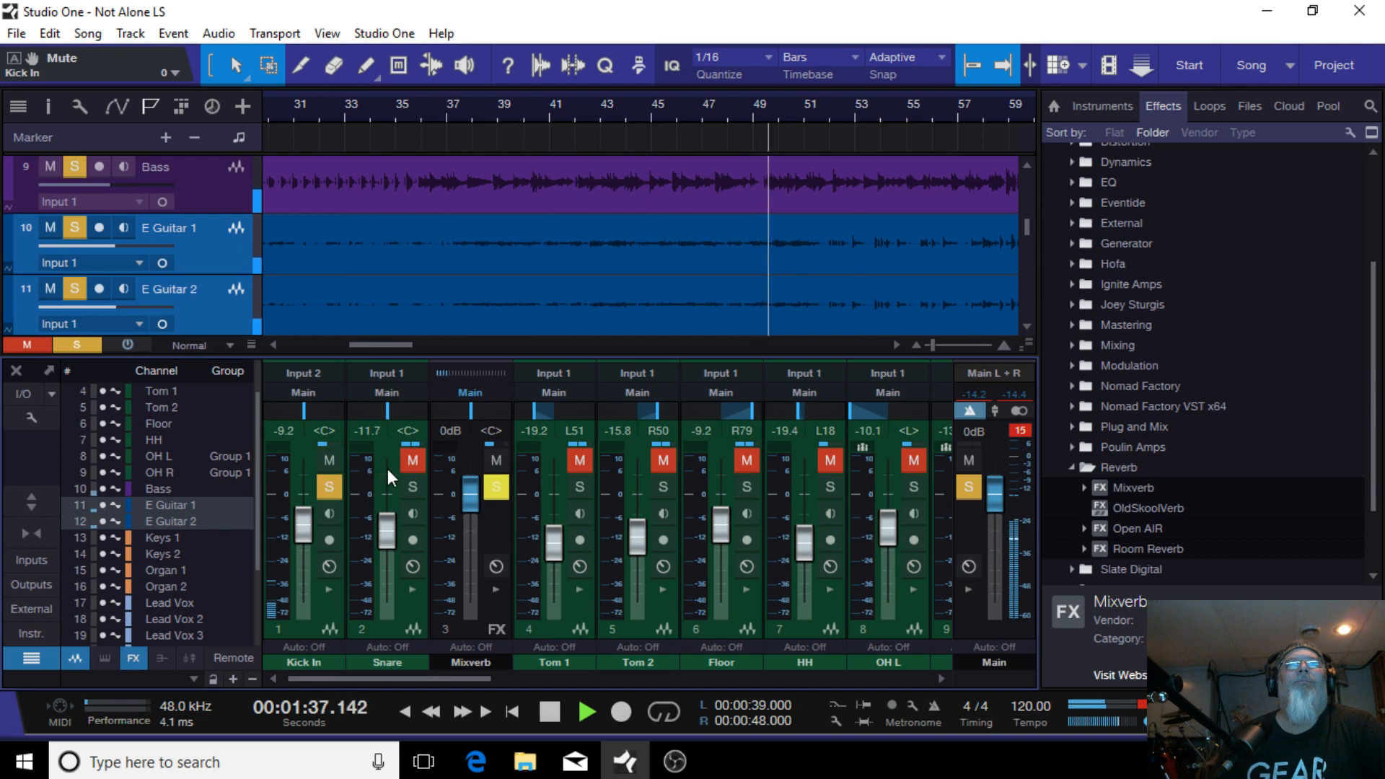
{"action": "left_click", "coordinate": [413, 462]}
{"action": "left_click", "coordinate": [586, 462]}
{"action": "left_click", "coordinate": [660, 462]}
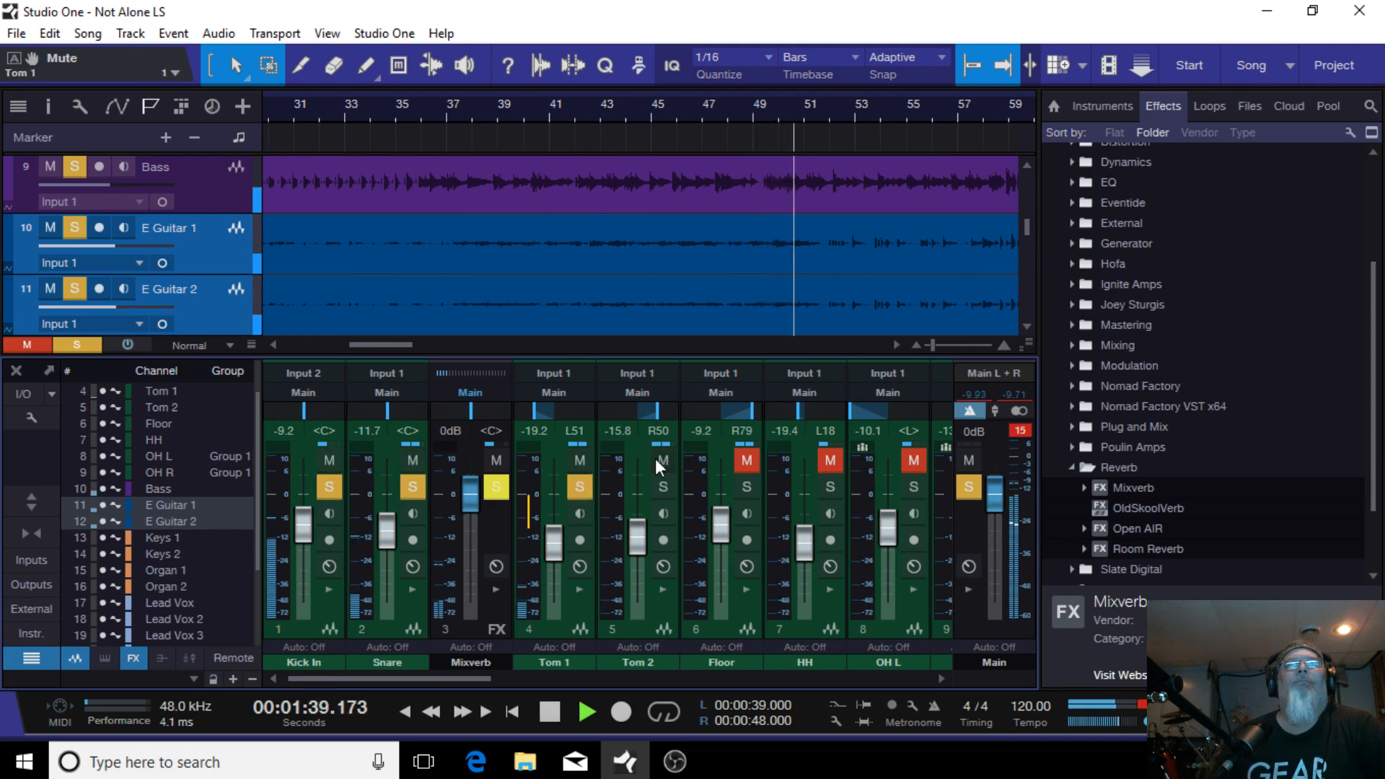
{"action": "left_click", "coordinate": [750, 458]}
{"action": "left_click", "coordinate": [829, 462]}
{"action": "left_click", "coordinate": [913, 460]}
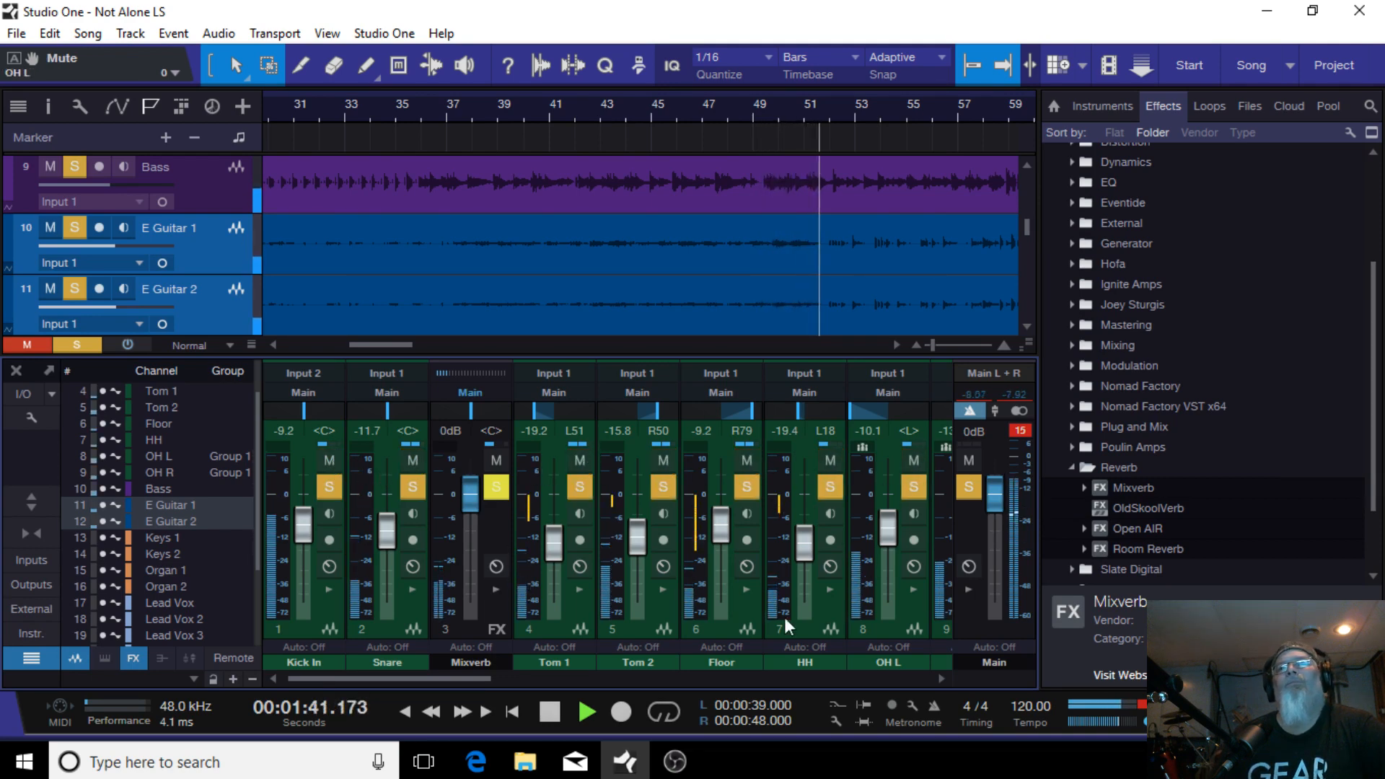
Step: Lower the Bass fader to about -11.7 dB
{"action": "left_click_drag", "start_coordinate": [466, 676], "coordinate": [596, 664]}
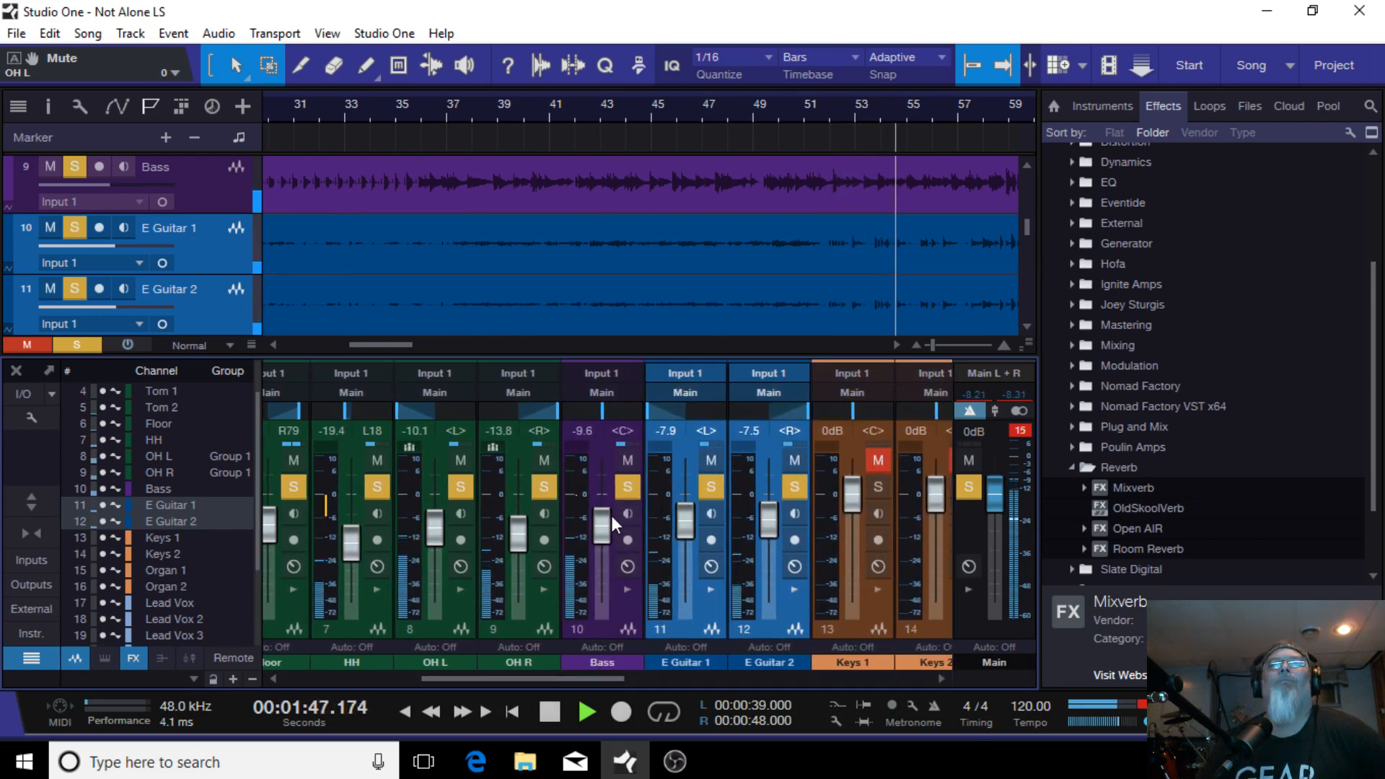
{"action": "mouse_move", "coordinate": [612, 515]}
{"action": "left_mouse_down"}
{"action": "mouse_move", "coordinate": [608, 533]}
{"action": "mouse_move", "coordinate": [587, 529]}
{"action": "mouse_move", "coordinate": [603, 541]}
{"action": "mouse_move", "coordinate": [587, 527]}
{"action": "left_mouse_up"}
Step: Raise both guitar faders together to about -5.8 and -5.4 dB
{"action": "scroll", "coordinate": [587, 526], "scroll_direction": "up", "scroll_amount": 2}
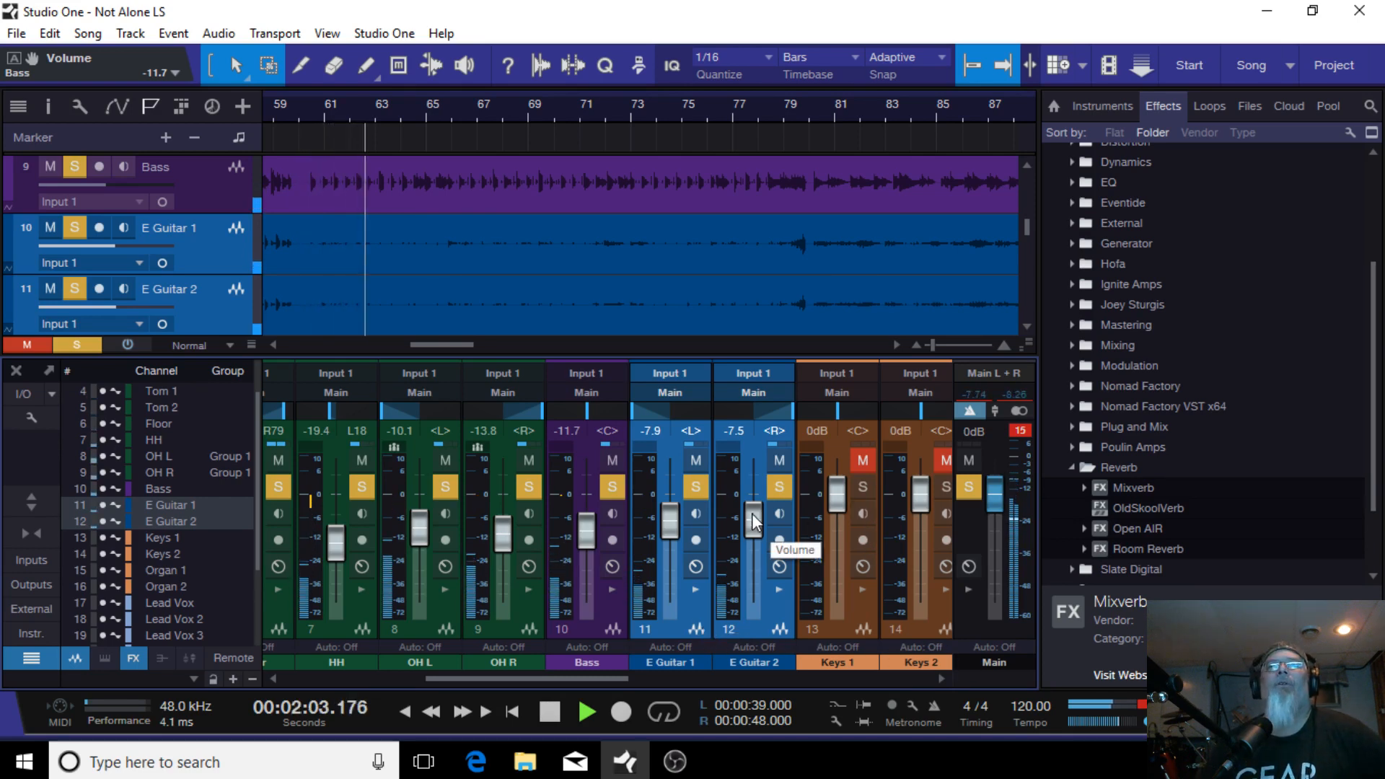
{"action": "scroll", "coordinate": [752, 521], "scroll_direction": "up", "scroll_amount": 4}
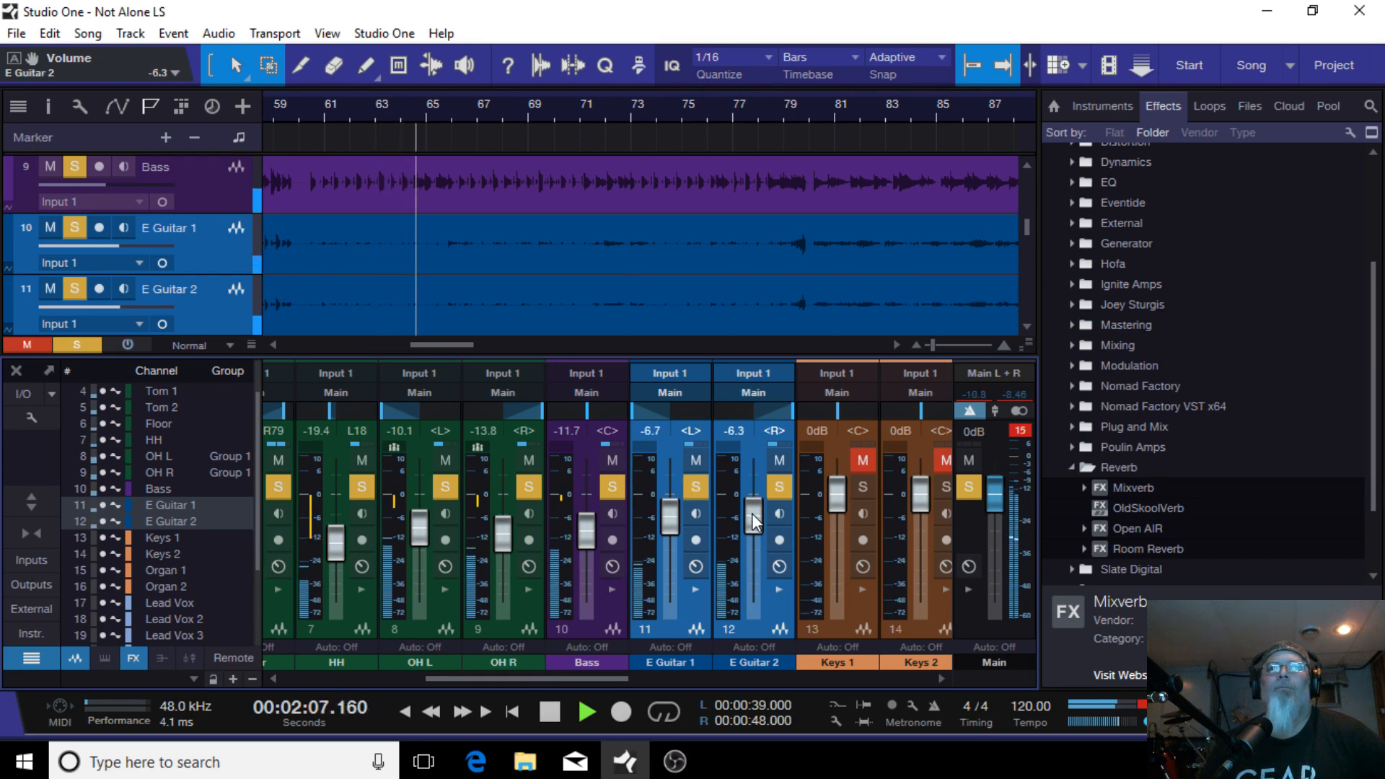
{"action": "scroll", "coordinate": [752, 513], "scroll_direction": "up", "scroll_amount": 4}
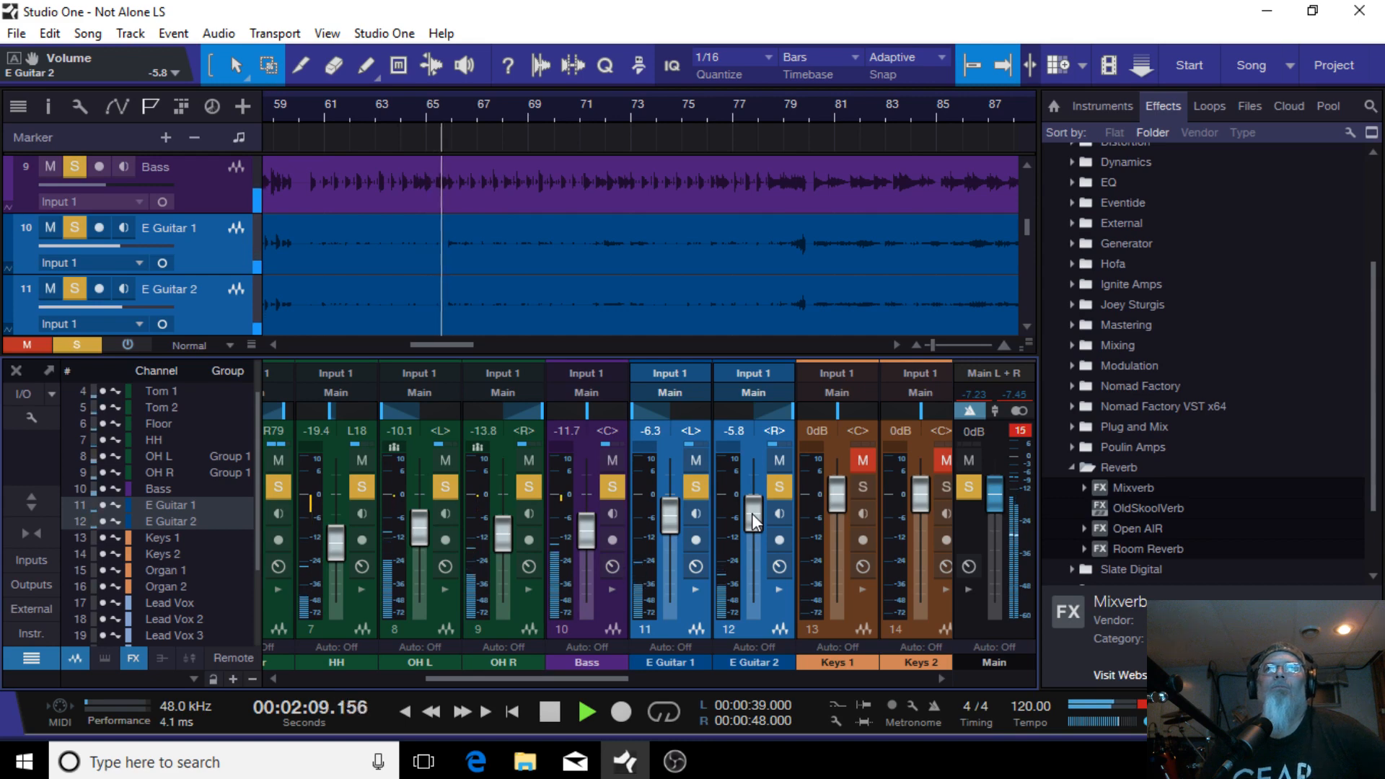
{"action": "scroll", "coordinate": [752, 513], "scroll_direction": "up", "scroll_amount": 2}
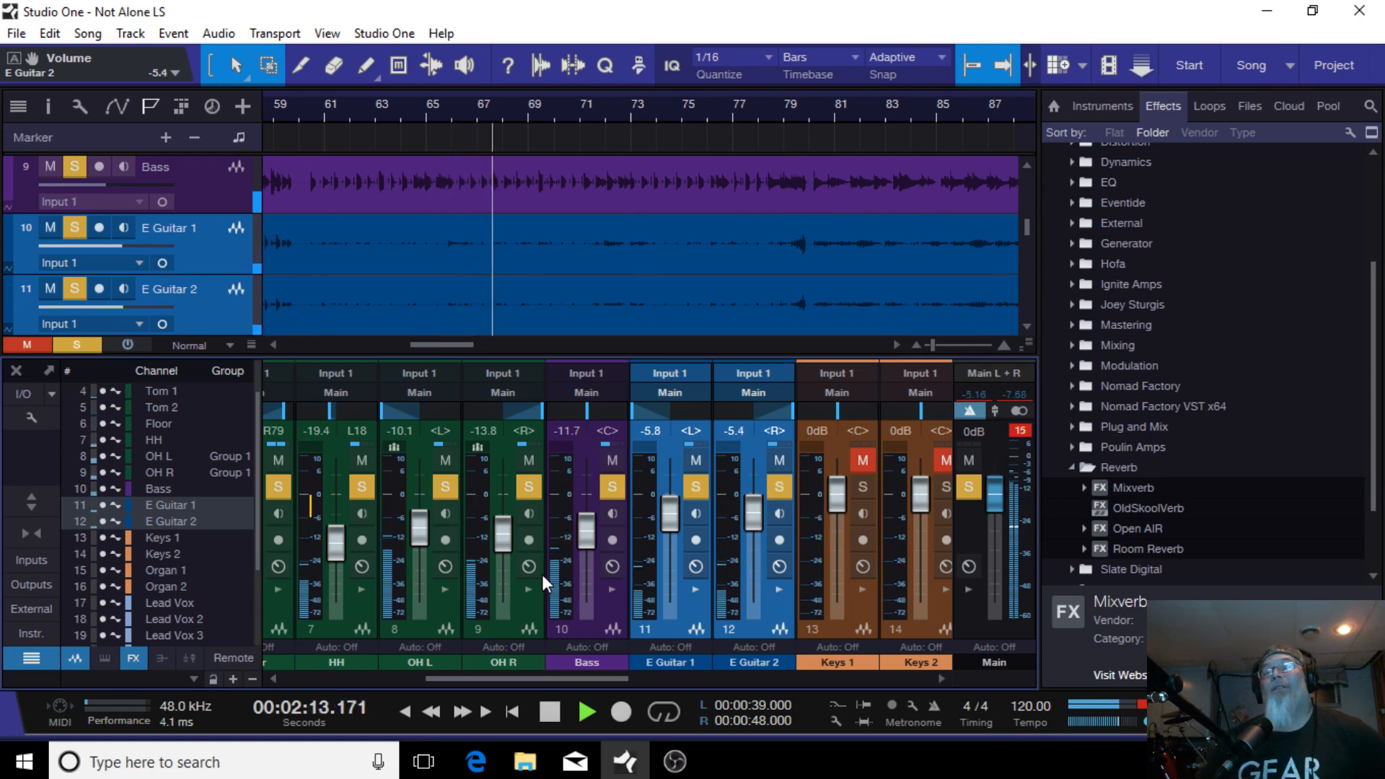
Step: Open the Bass channel's Pro EQ and turn off its low cut
{"action": "left_click", "coordinate": [609, 590]}
{"action": "double_click", "coordinate": [676, 414]}
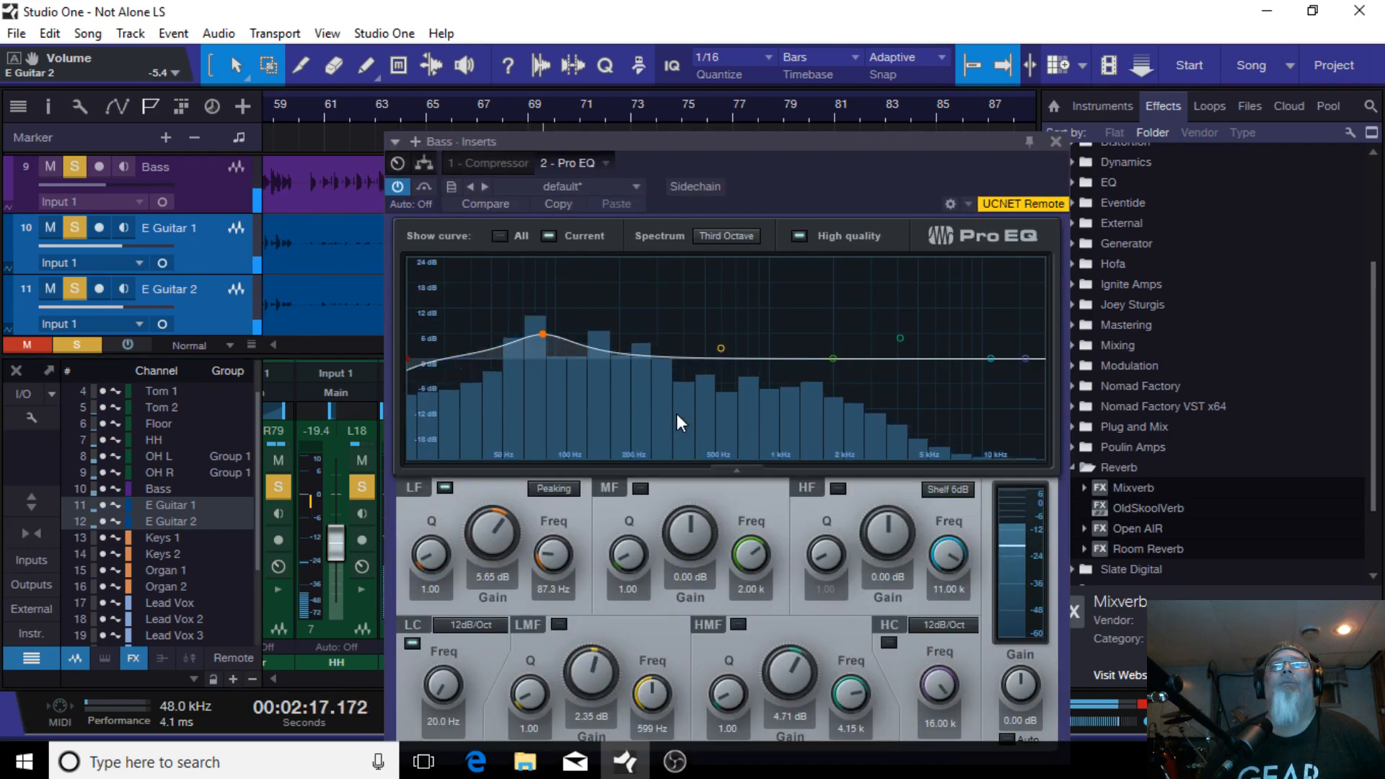
{"action": "left_click", "coordinate": [407, 359]}
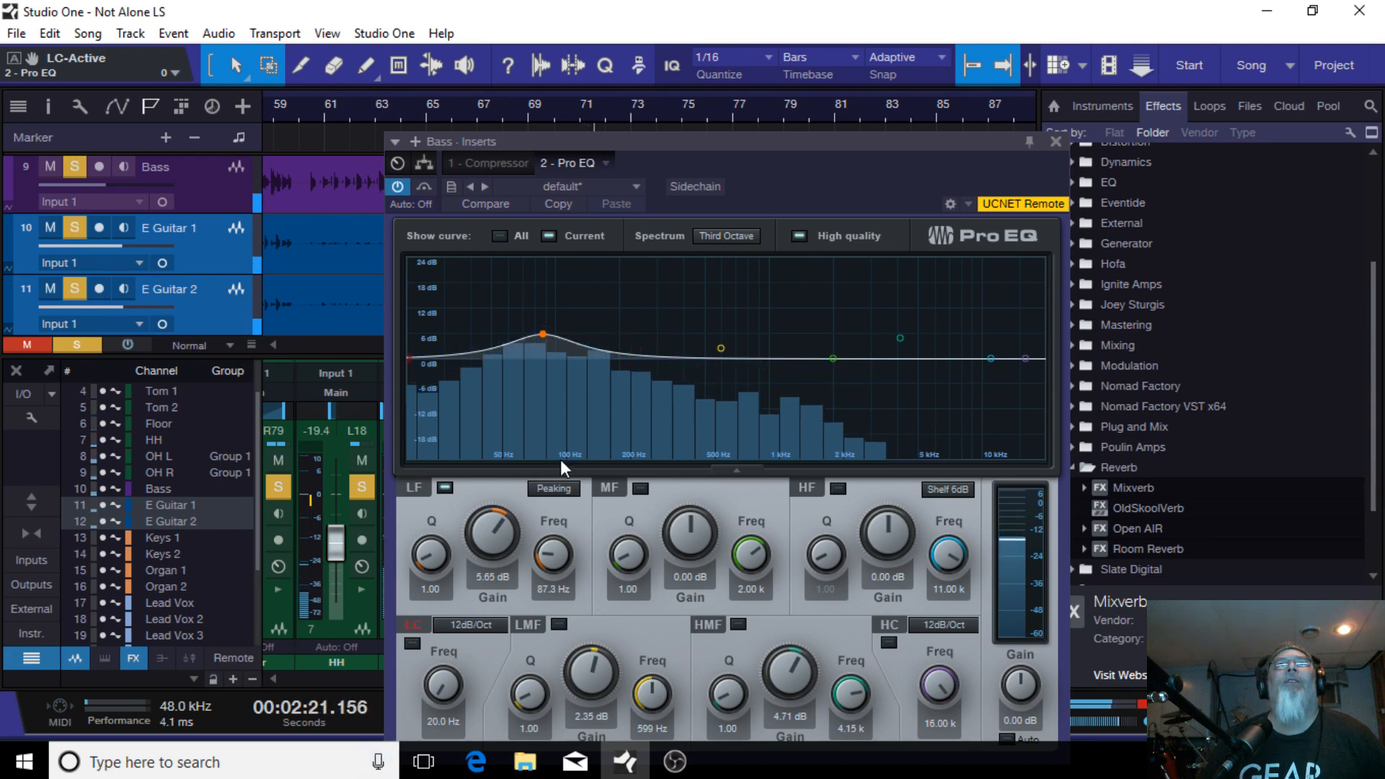
Step: Change the Bass EQ's LF band type to Shelf 12dB
{"action": "left_click", "coordinate": [555, 490]}
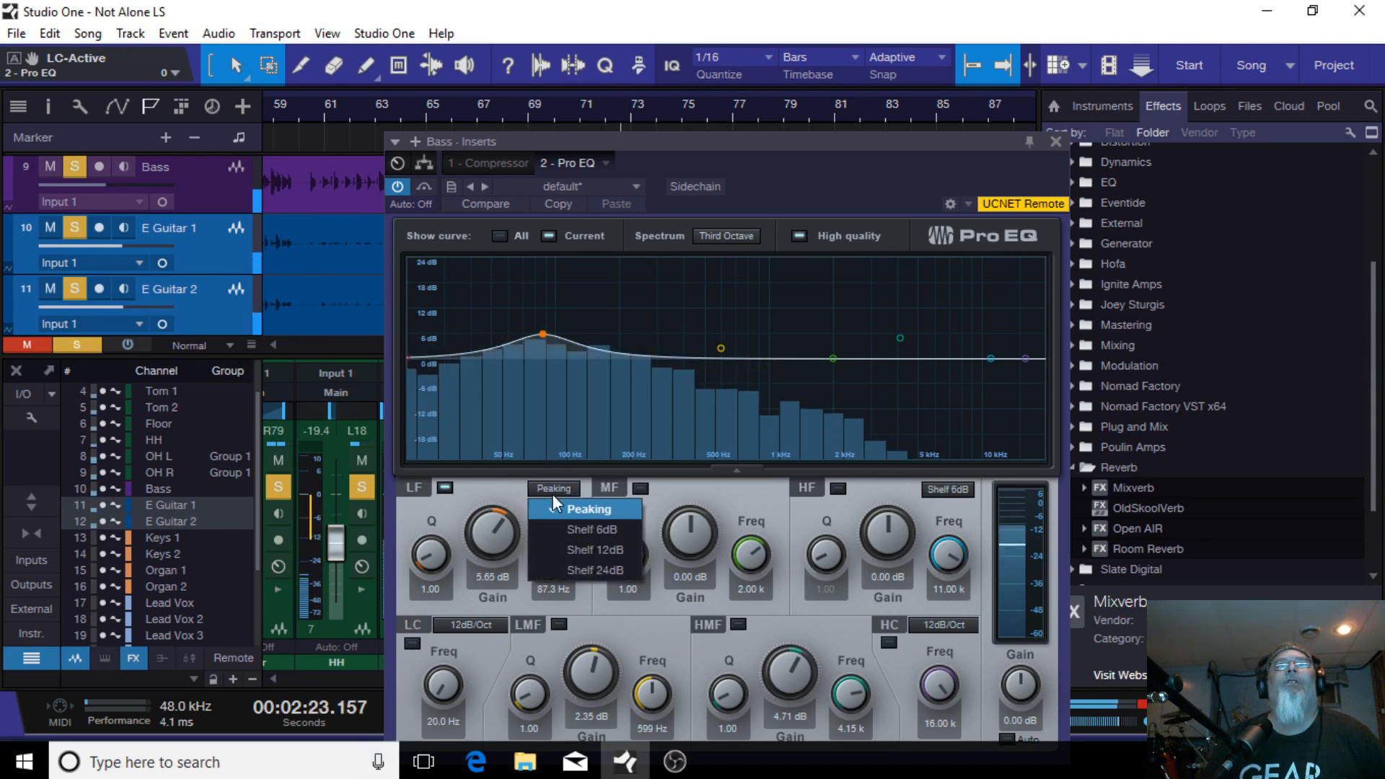
{"action": "left_click", "coordinate": [583, 531]}
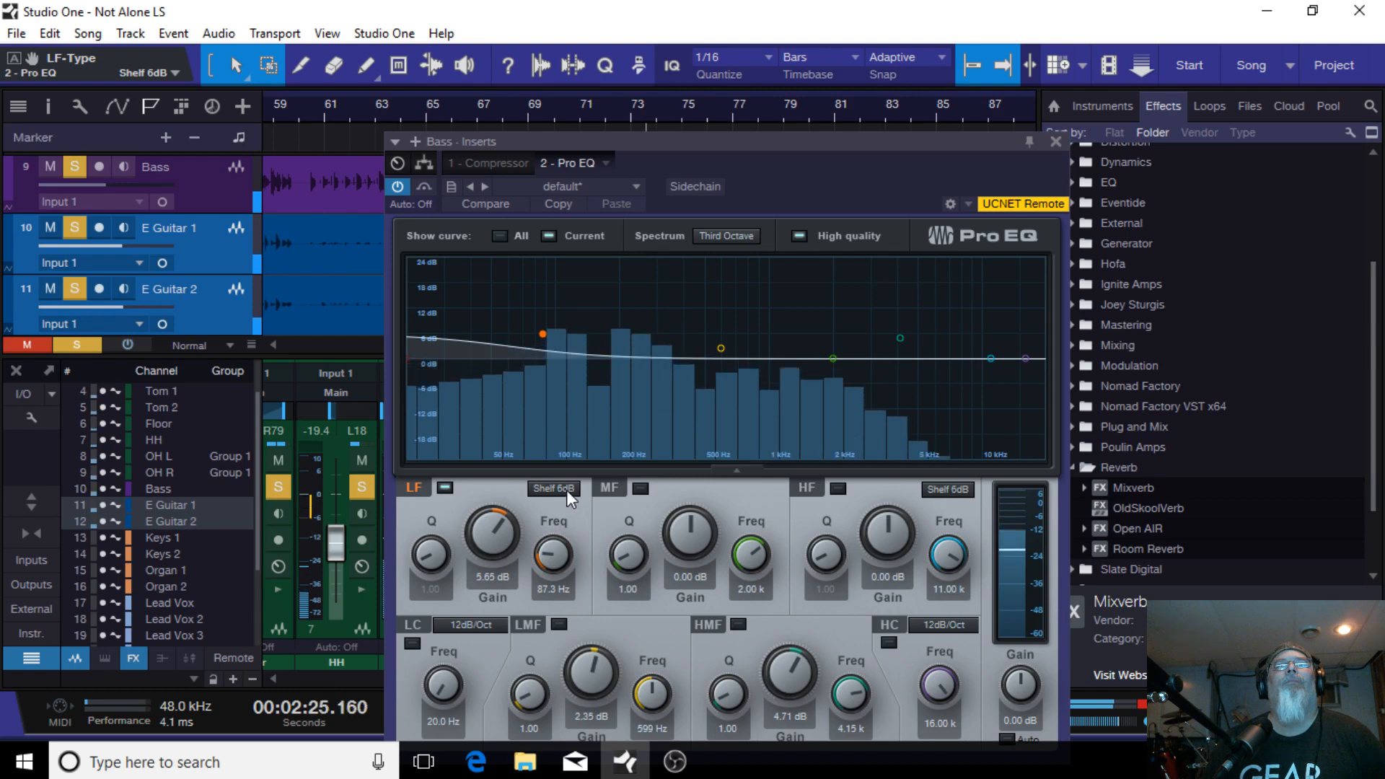
{"action": "left_click", "coordinate": [562, 489]}
{"action": "left_click", "coordinate": [572, 549]}
Step: Move the LF shelf to about 156 Hz with 5.18 dB gain and close the EQ
{"action": "left_click_drag", "start_coordinate": [542, 334], "coordinate": [596, 336]}
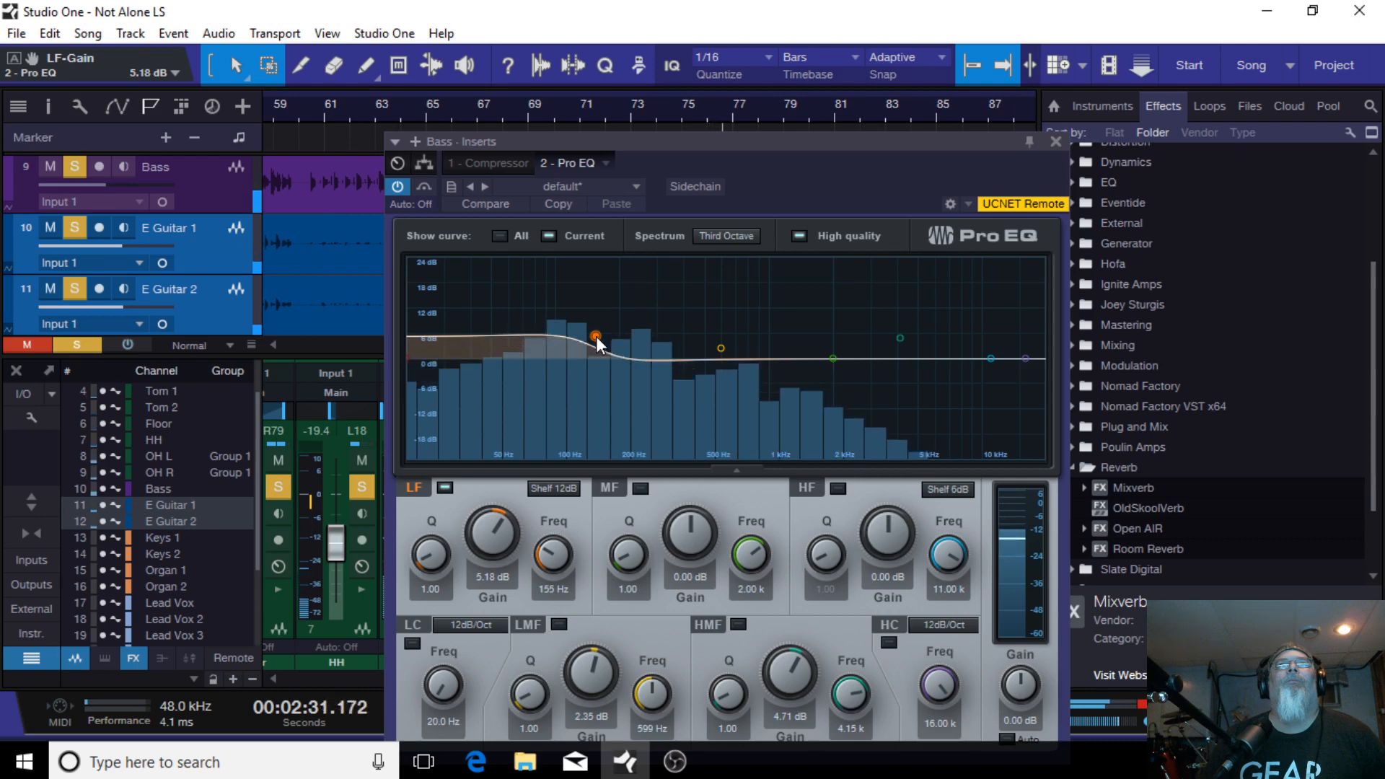
{"action": "left_click_drag", "start_coordinate": [596, 336], "coordinate": [597, 336]}
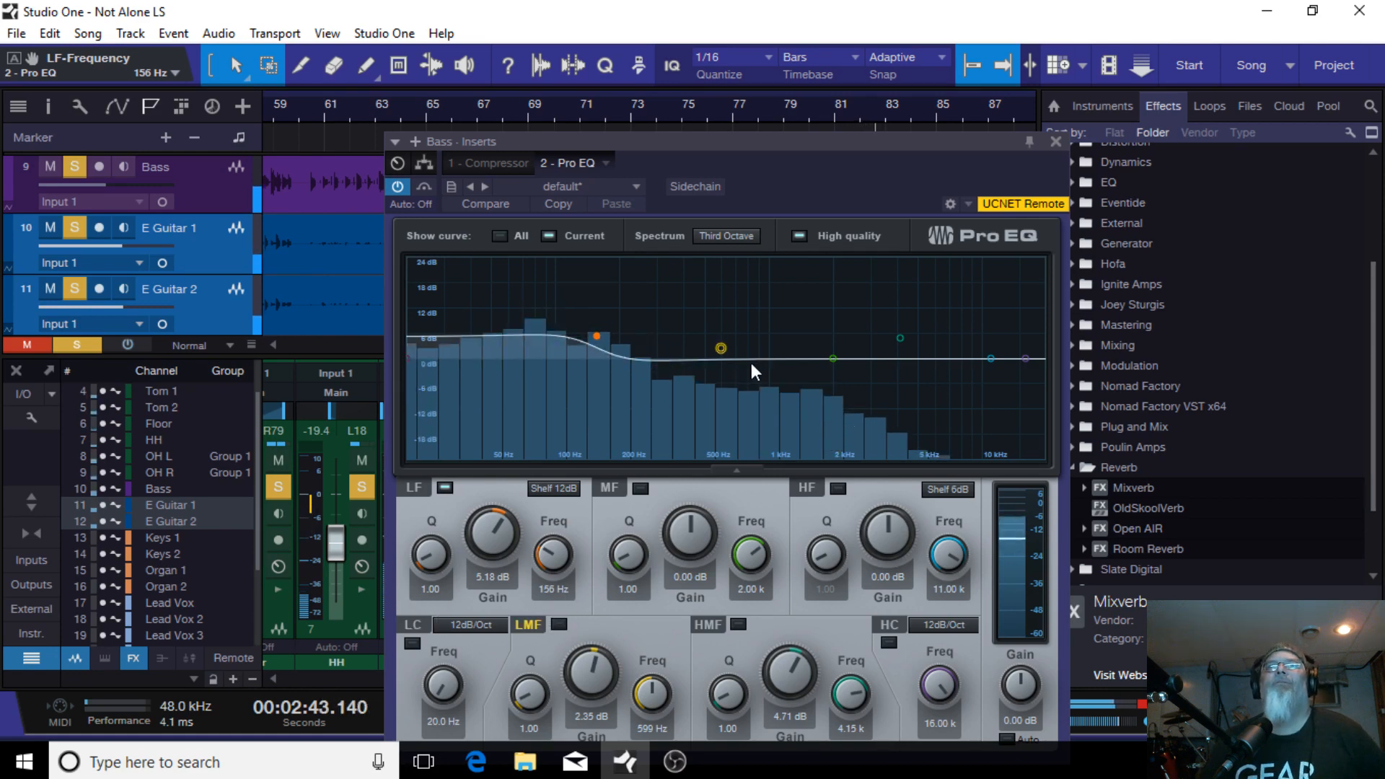
{"action": "left_click", "coordinate": [1055, 141]}
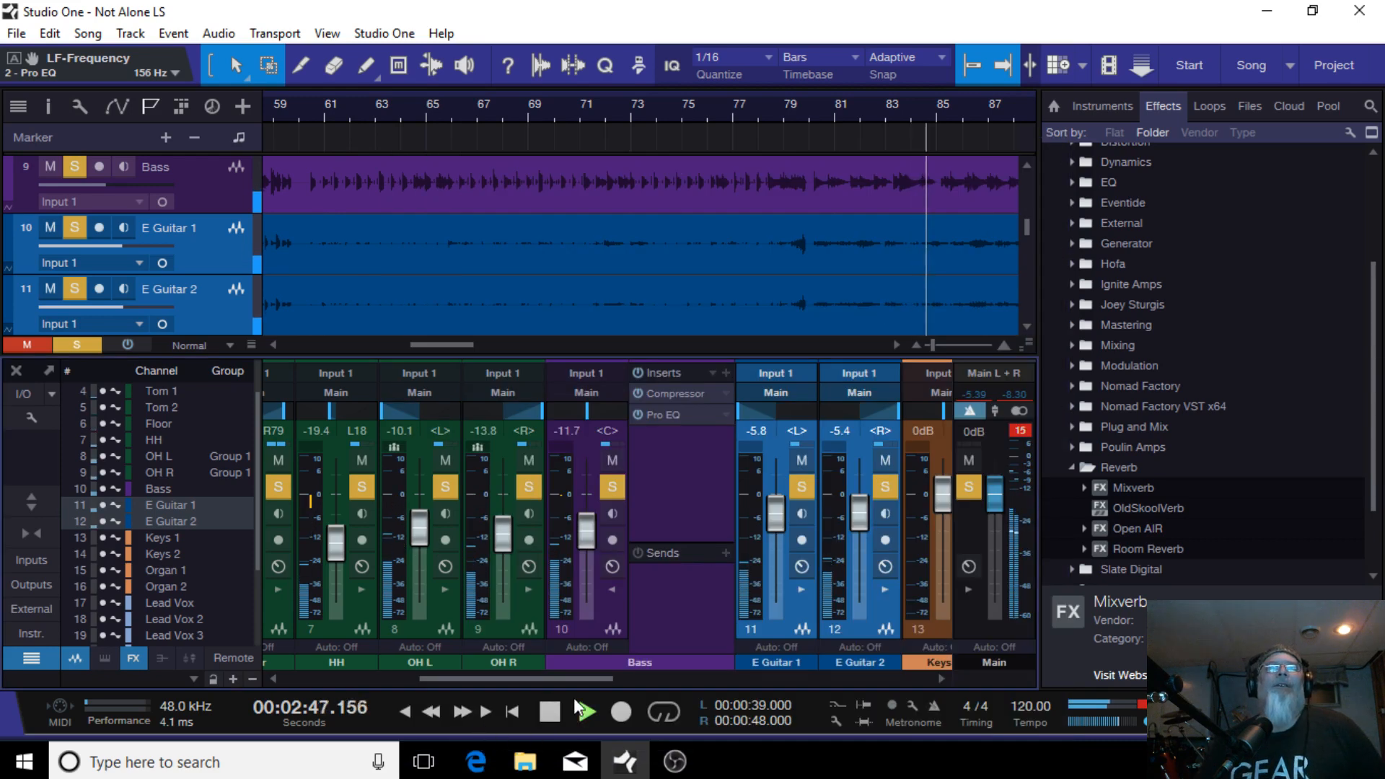
Step: Mute the HH channel
{"action": "left_click_drag", "start_coordinate": [561, 681], "coordinate": [494, 675]}
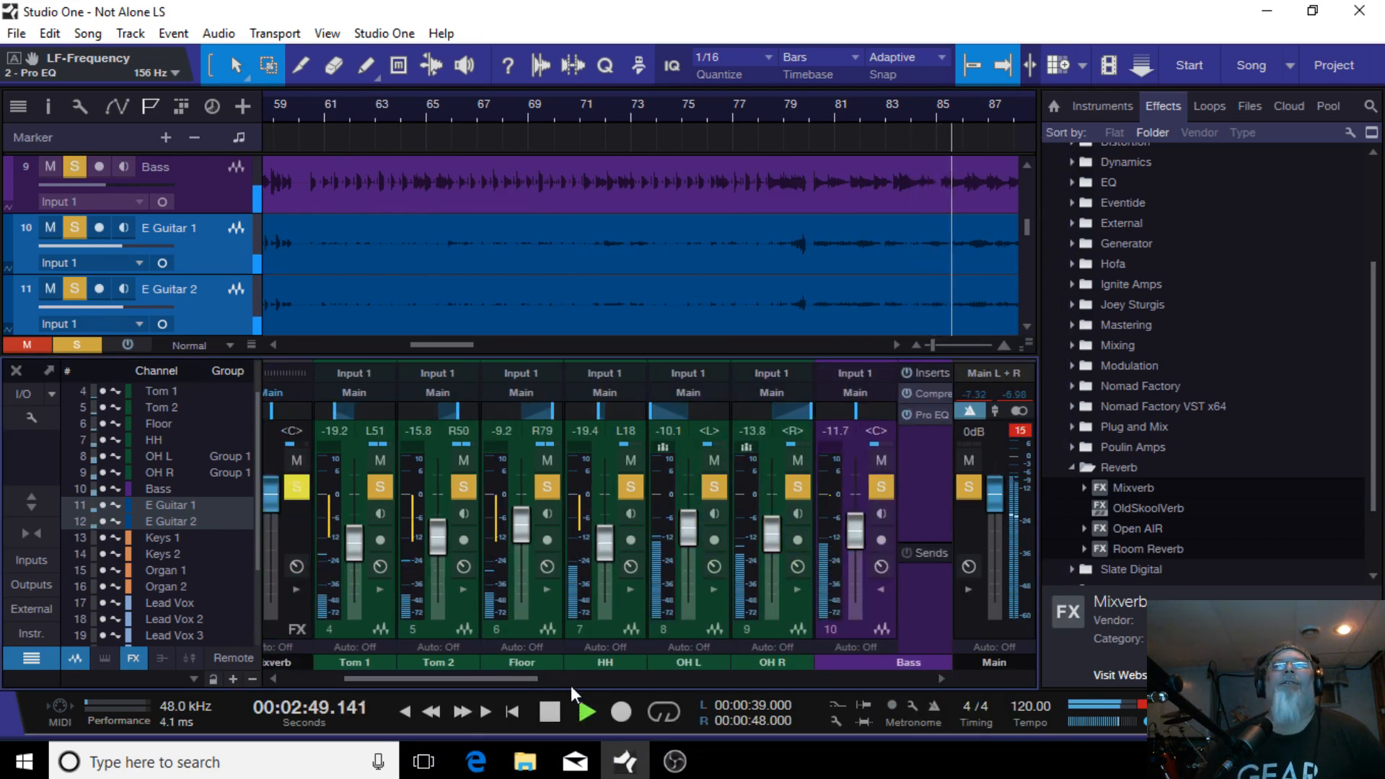
{"action": "left_click", "coordinate": [632, 459]}
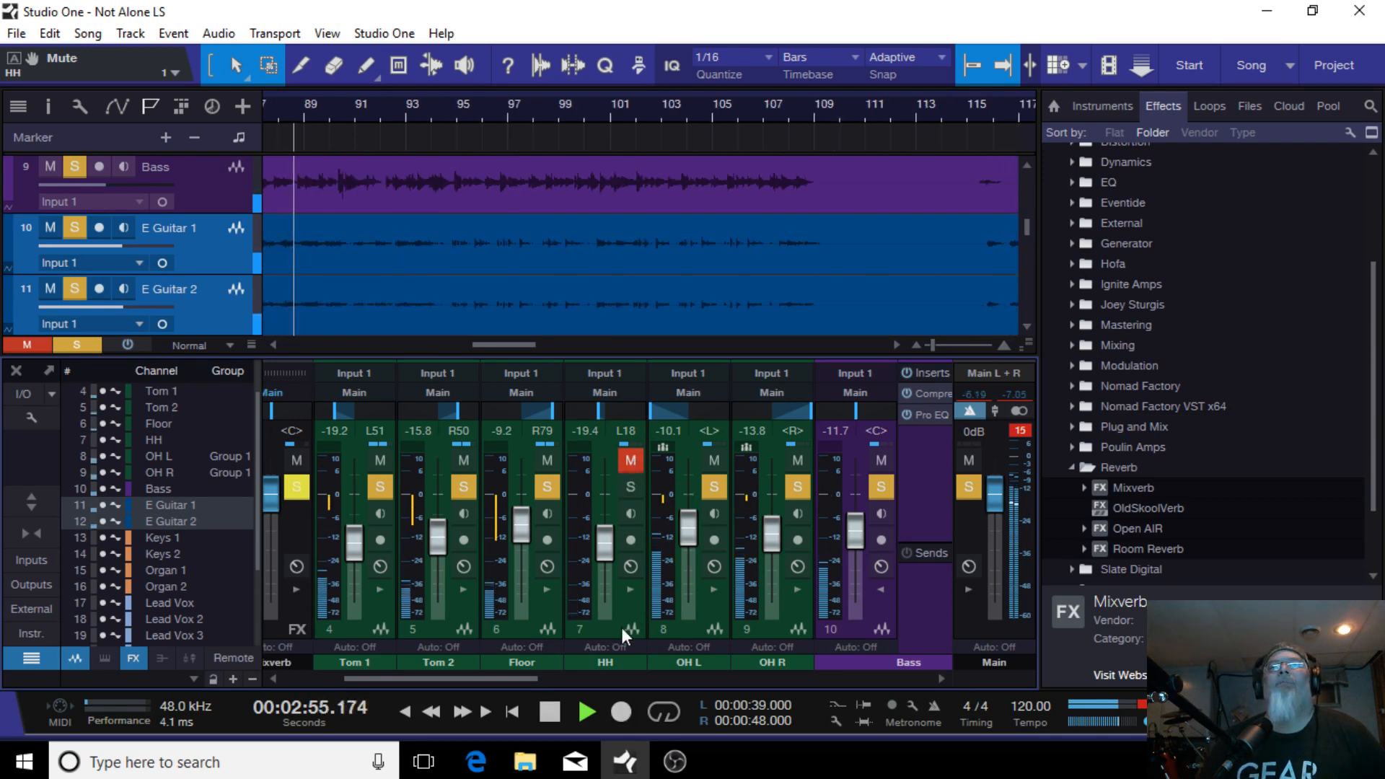
{"action": "left_click", "coordinate": [629, 463]}
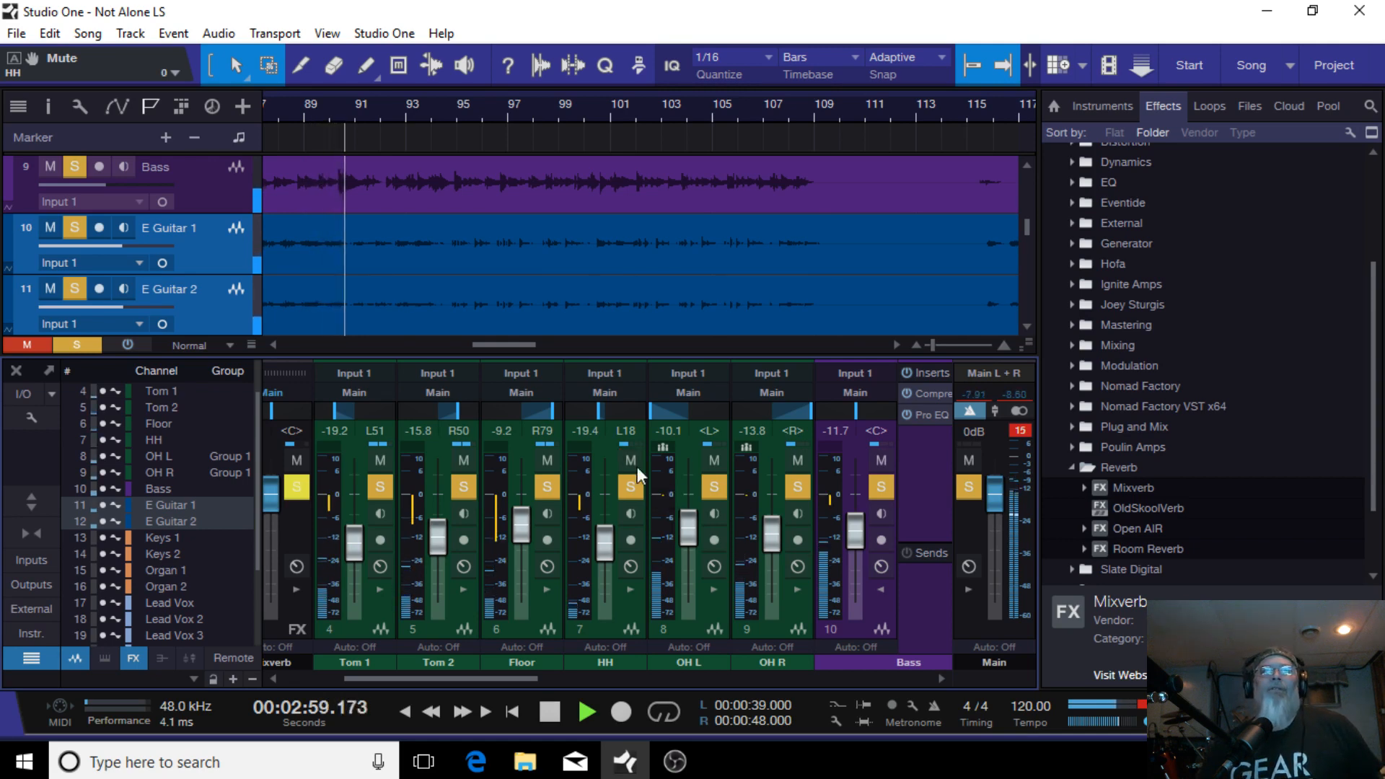
{"action": "left_click", "coordinate": [631, 461]}
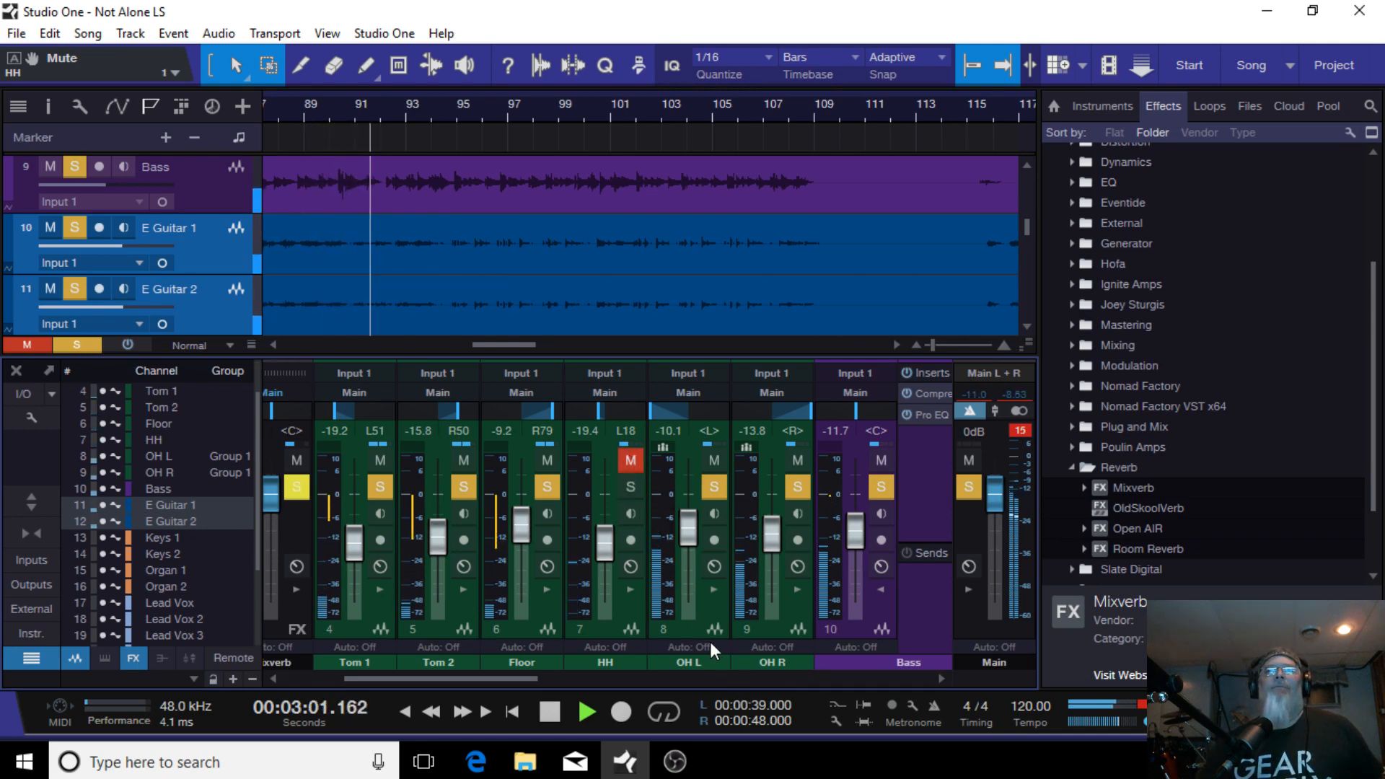
Step: Select the overhead channels and lower OH R's volume to -17.5 dB
{"action": "left_click", "coordinate": [770, 649]}
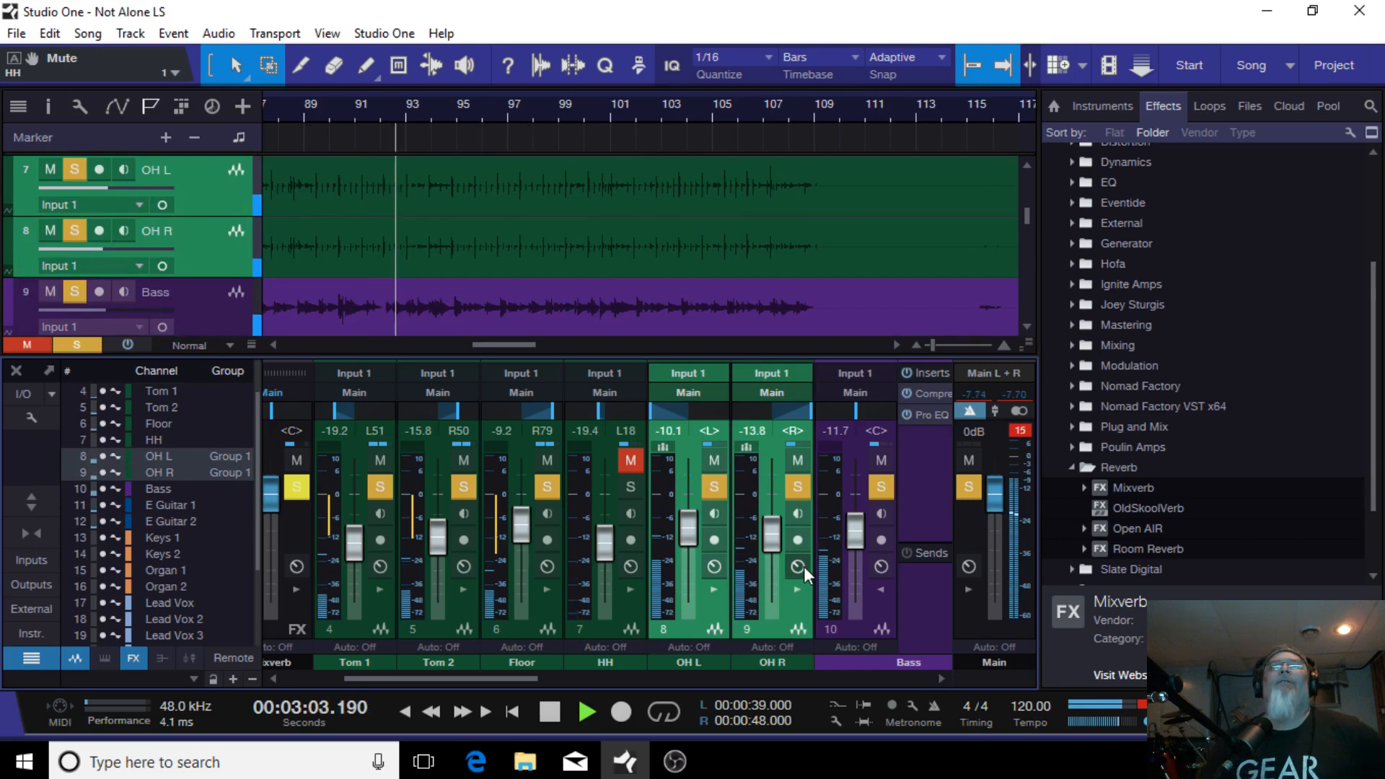
{"action": "left_click_drag", "start_coordinate": [778, 531], "coordinate": [780, 548]}
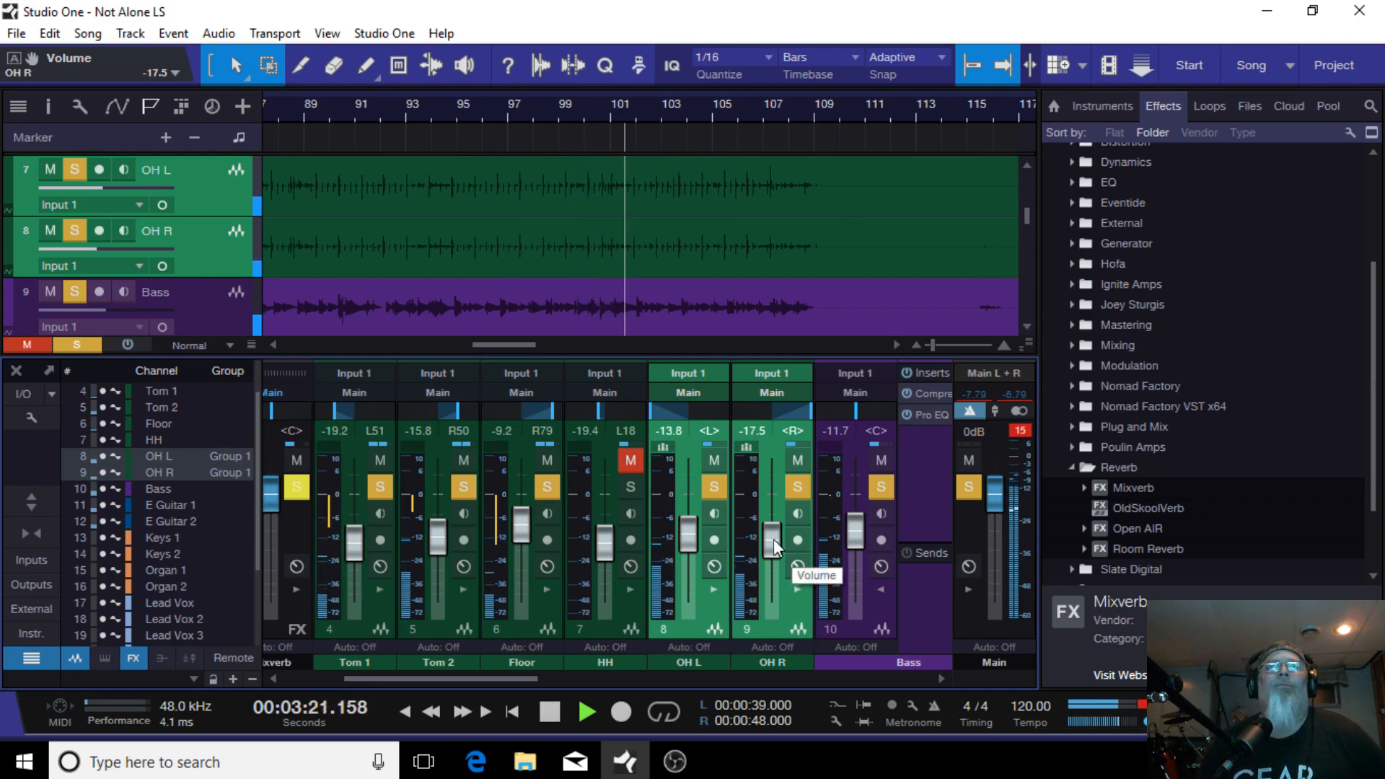
Step: Unmute the HH channel and lower its volume to -20.8 dB
{"action": "left_click", "coordinate": [624, 459]}
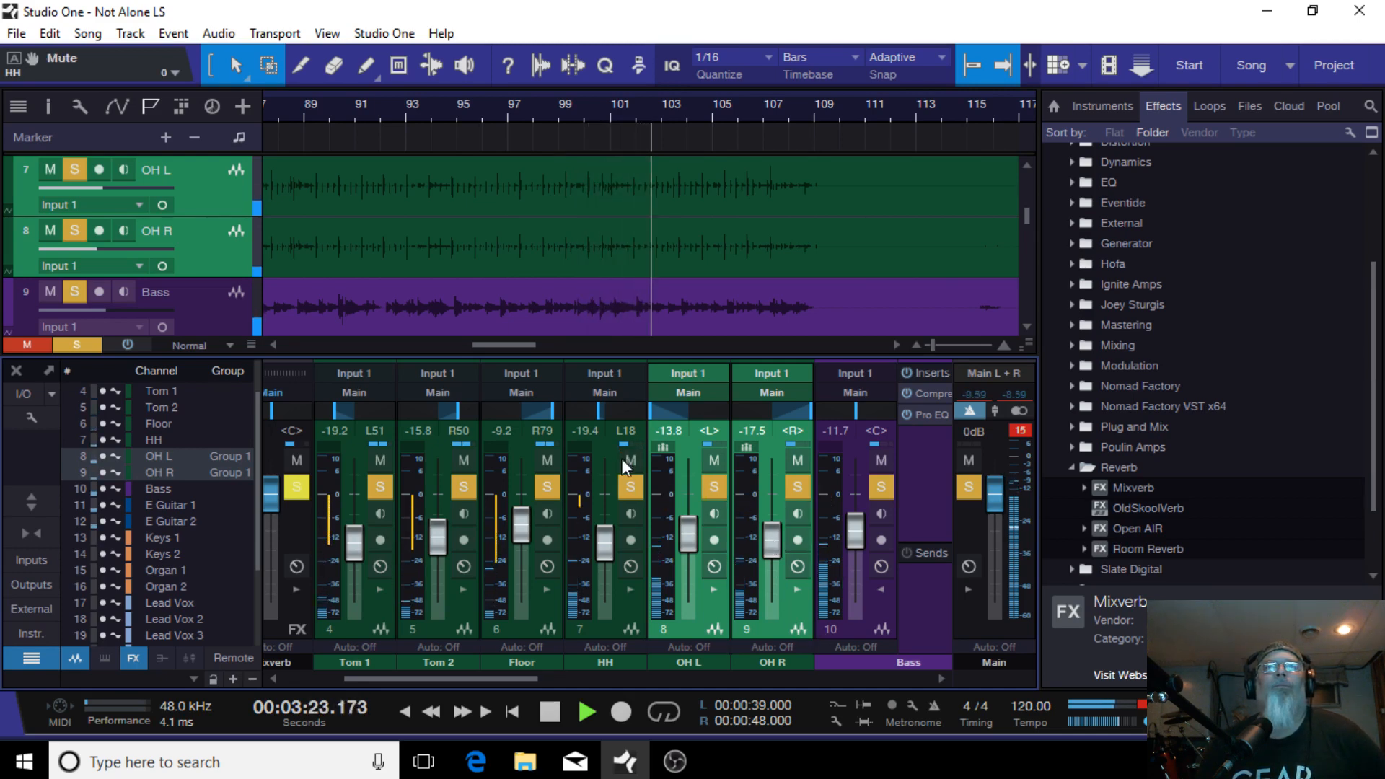
{"action": "scroll", "coordinate": [605, 550], "scroll_direction": "down", "scroll_amount": 3}
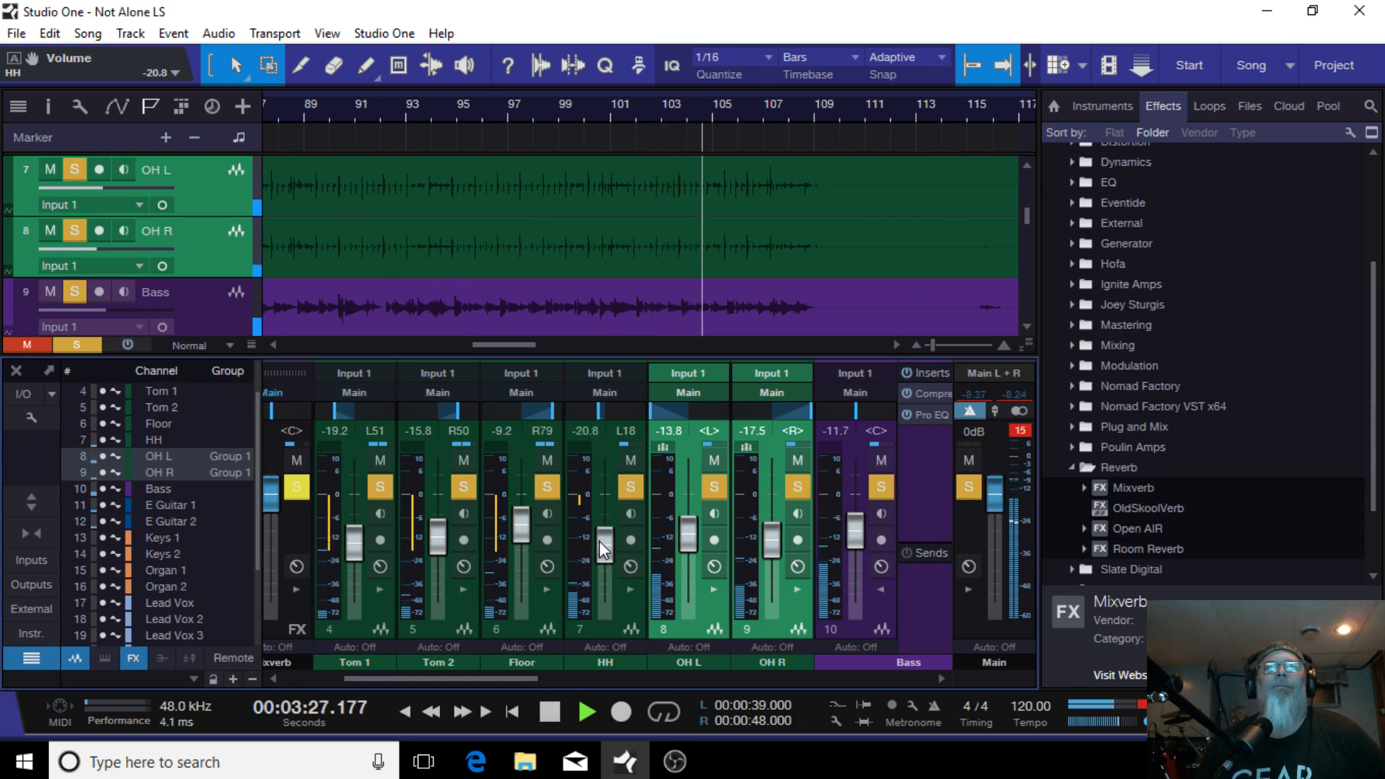
Step: Return playback to the start of the song
{"action": "left_click_drag", "start_coordinate": [507, 680], "coordinate": [603, 653]}
{"action": "left_click", "coordinate": [495, 587]}
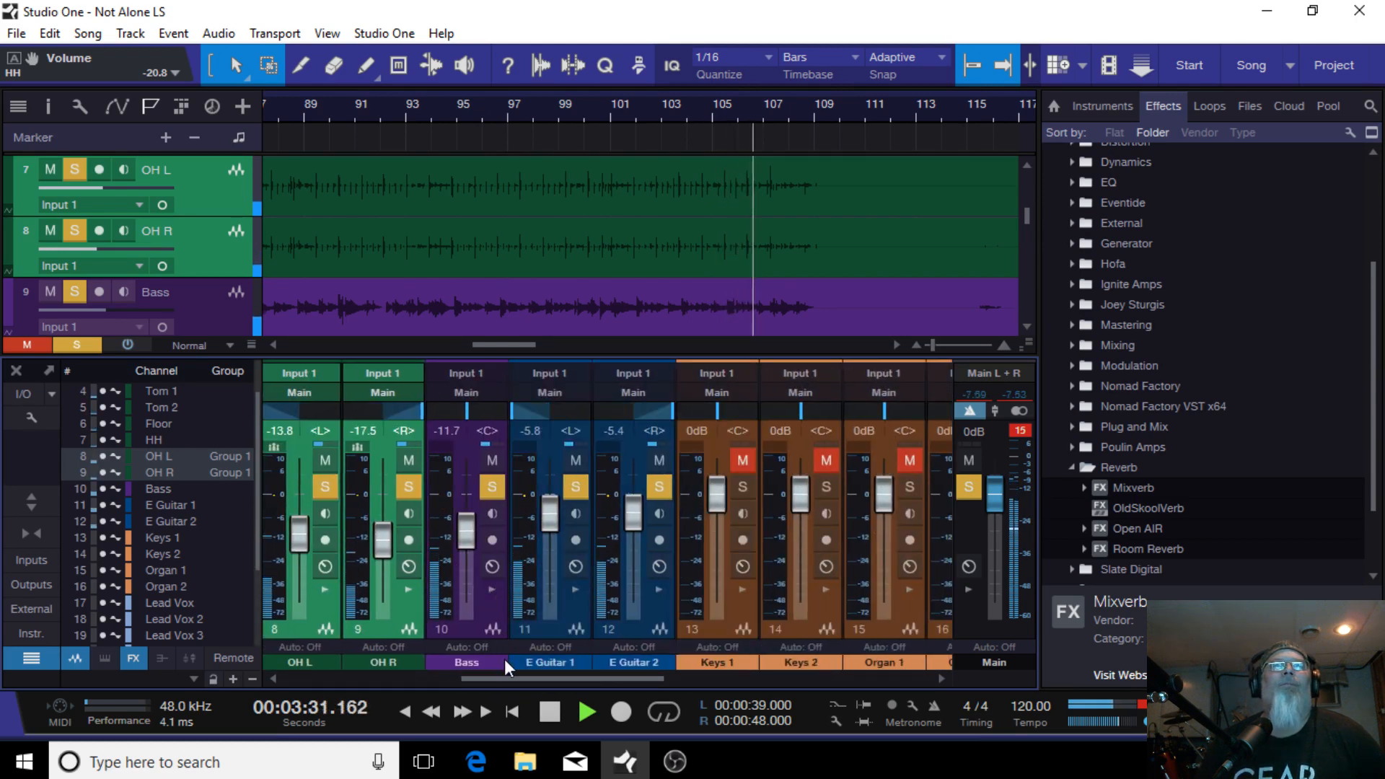
{"action": "left_click_drag", "start_coordinate": [511, 678], "coordinate": [564, 676]}
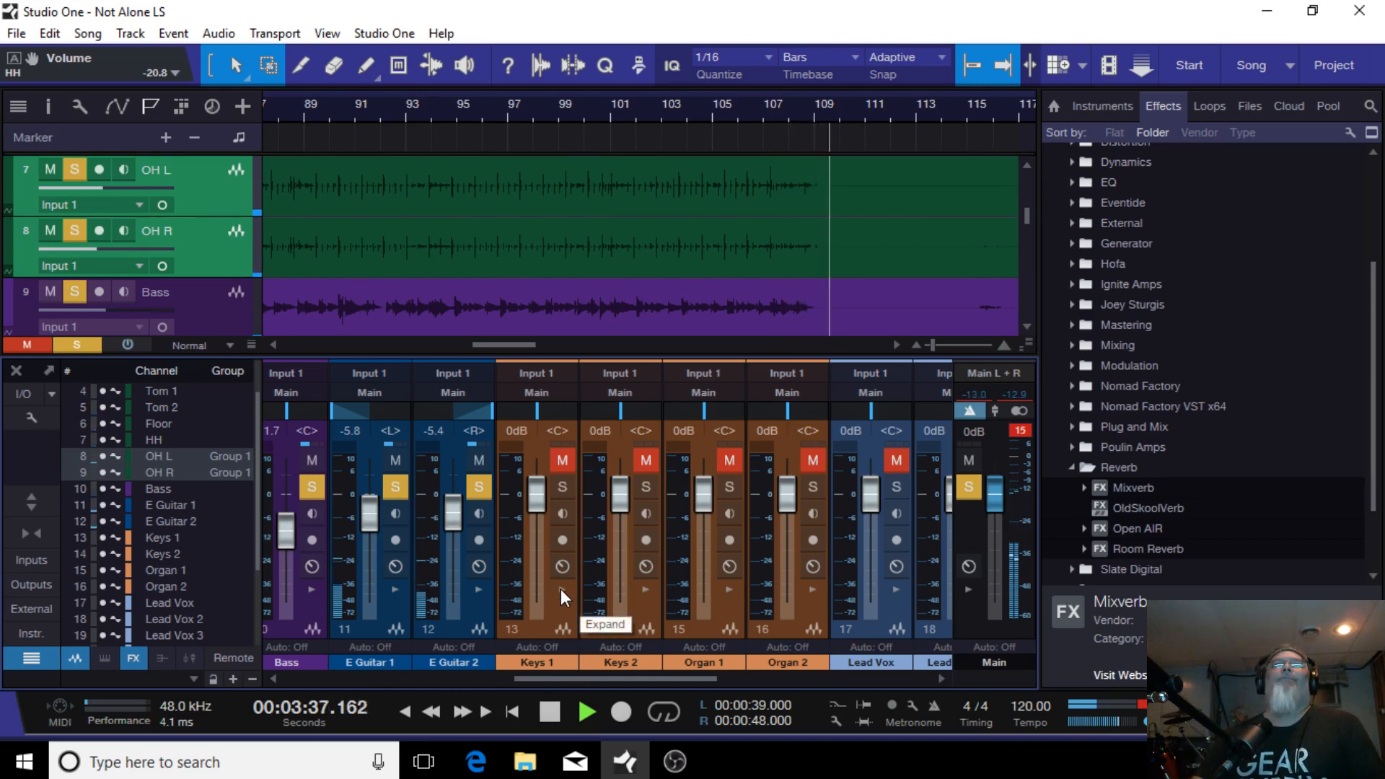
{"action": "left_click", "coordinate": [403, 713]}
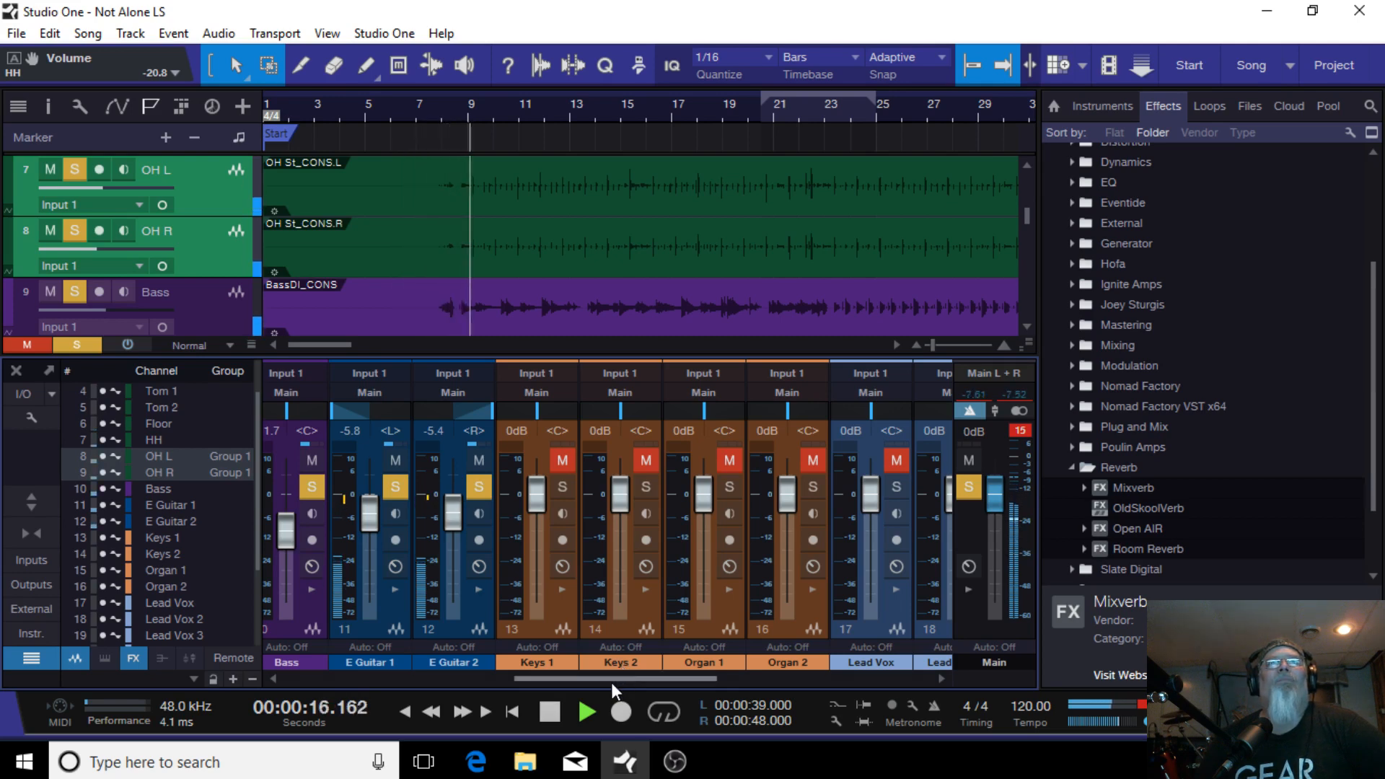
Step: Lower E Guitar 1 and E Guitar 2 together to -7.1 and -6.7 dB, and raise Bass to -10.0 dB
{"action": "left_click_drag", "start_coordinate": [612, 682], "coordinate": [495, 681]}
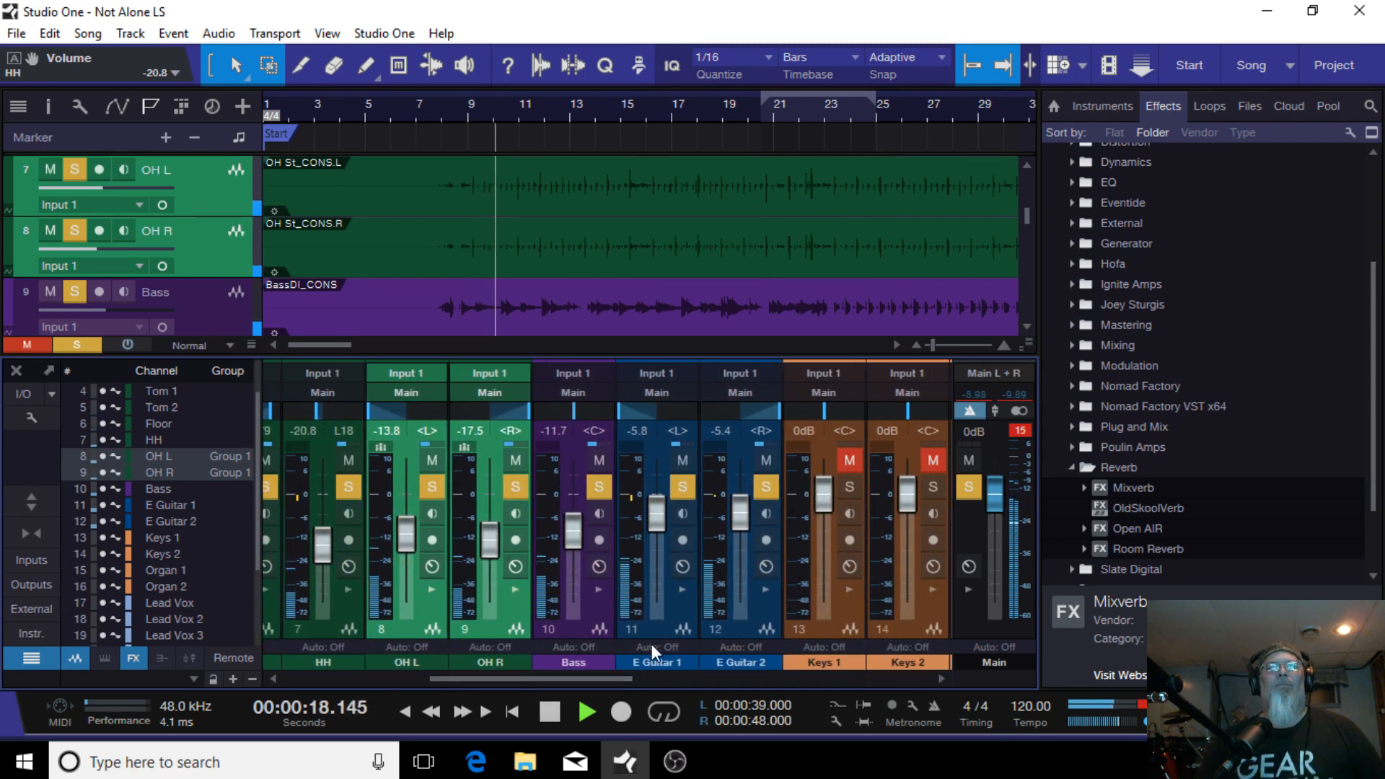
{"action": "left_click", "coordinate": [659, 642]}
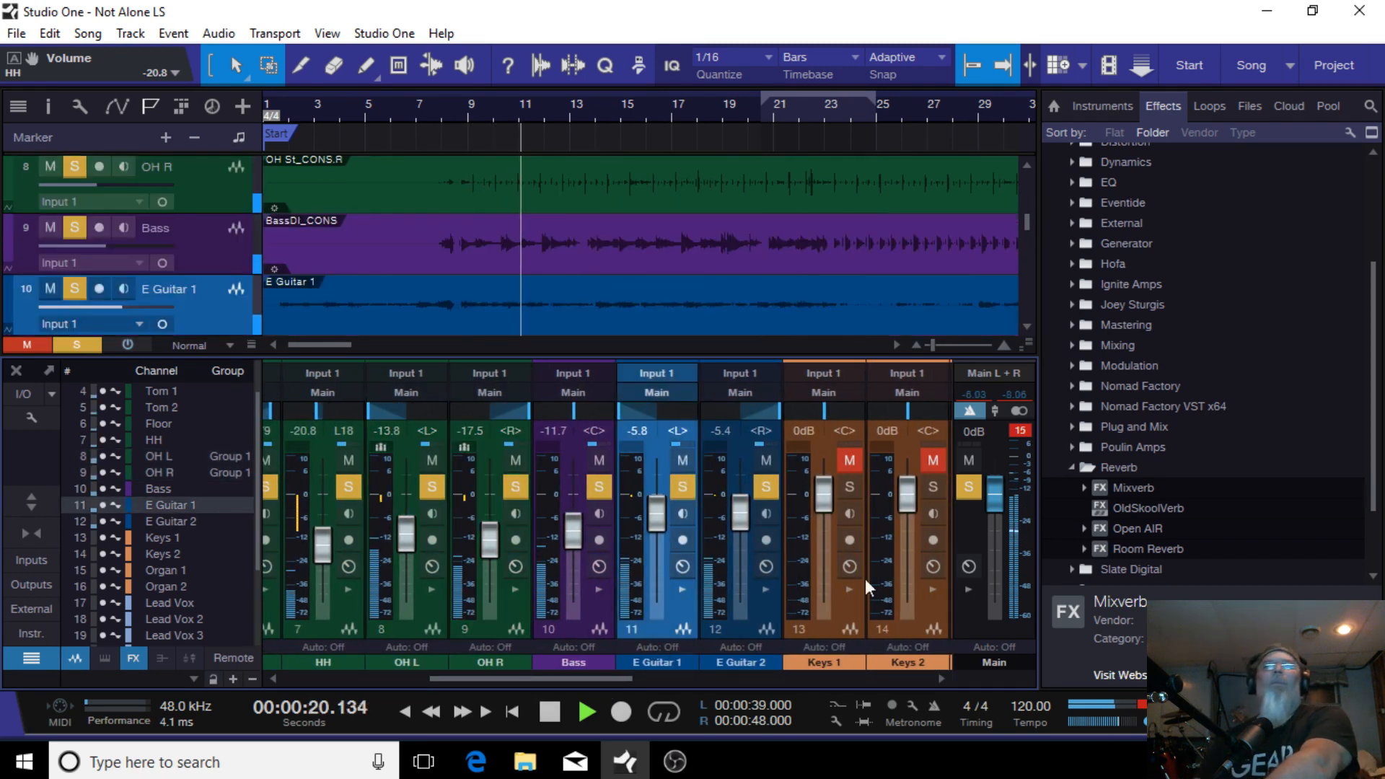
{"action": "left_click", "coordinate": [739, 630], "text": "shift"}
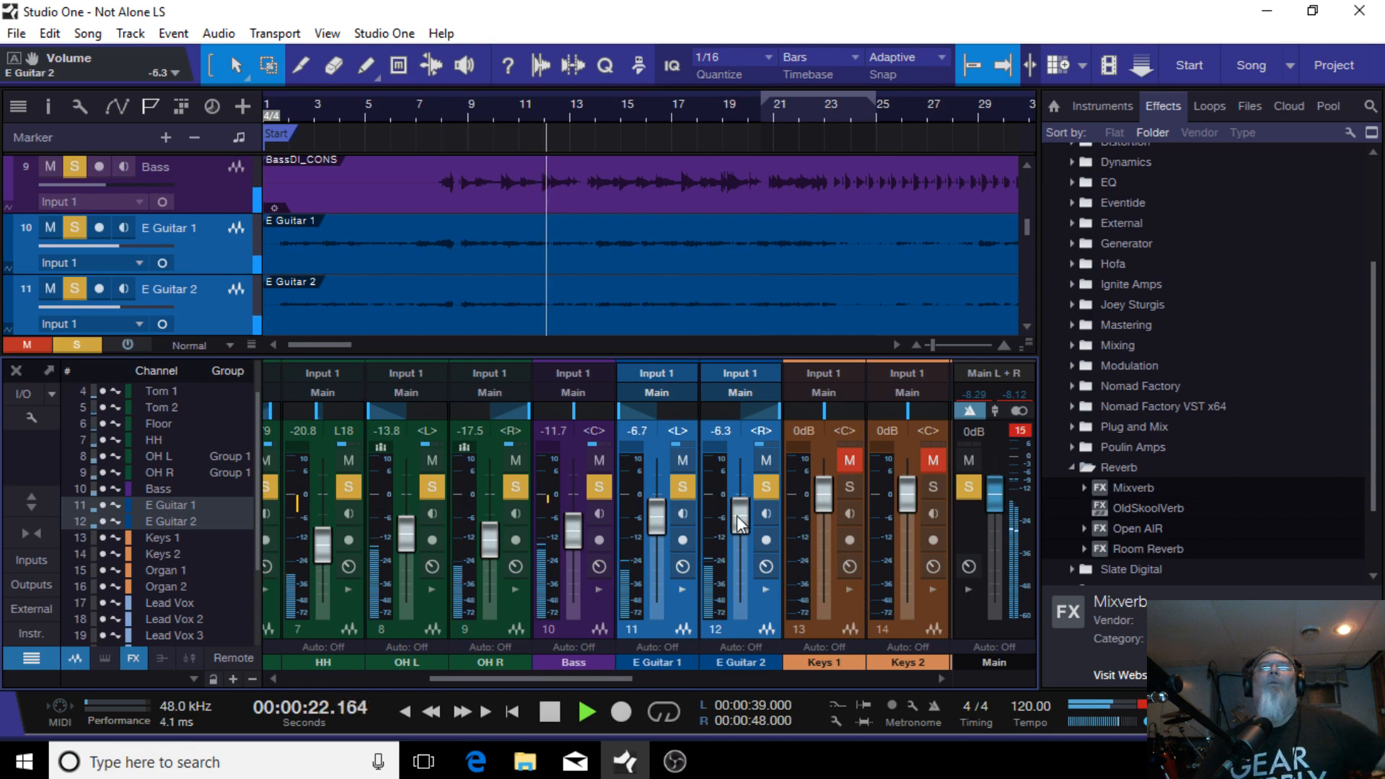
{"action": "left_click_drag", "start_coordinate": [737, 515], "coordinate": [738, 526]}
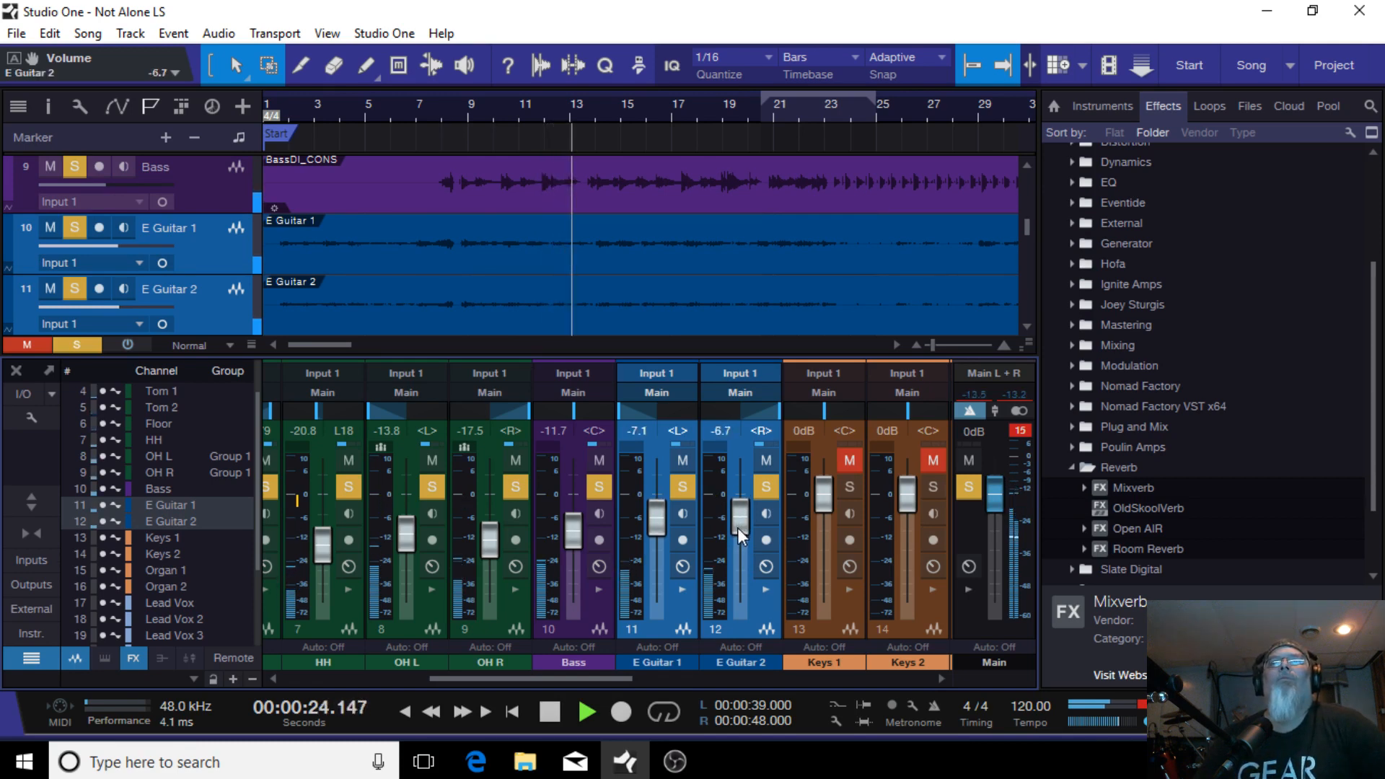
{"action": "left_click_drag", "start_coordinate": [573, 535], "coordinate": [574, 530]}
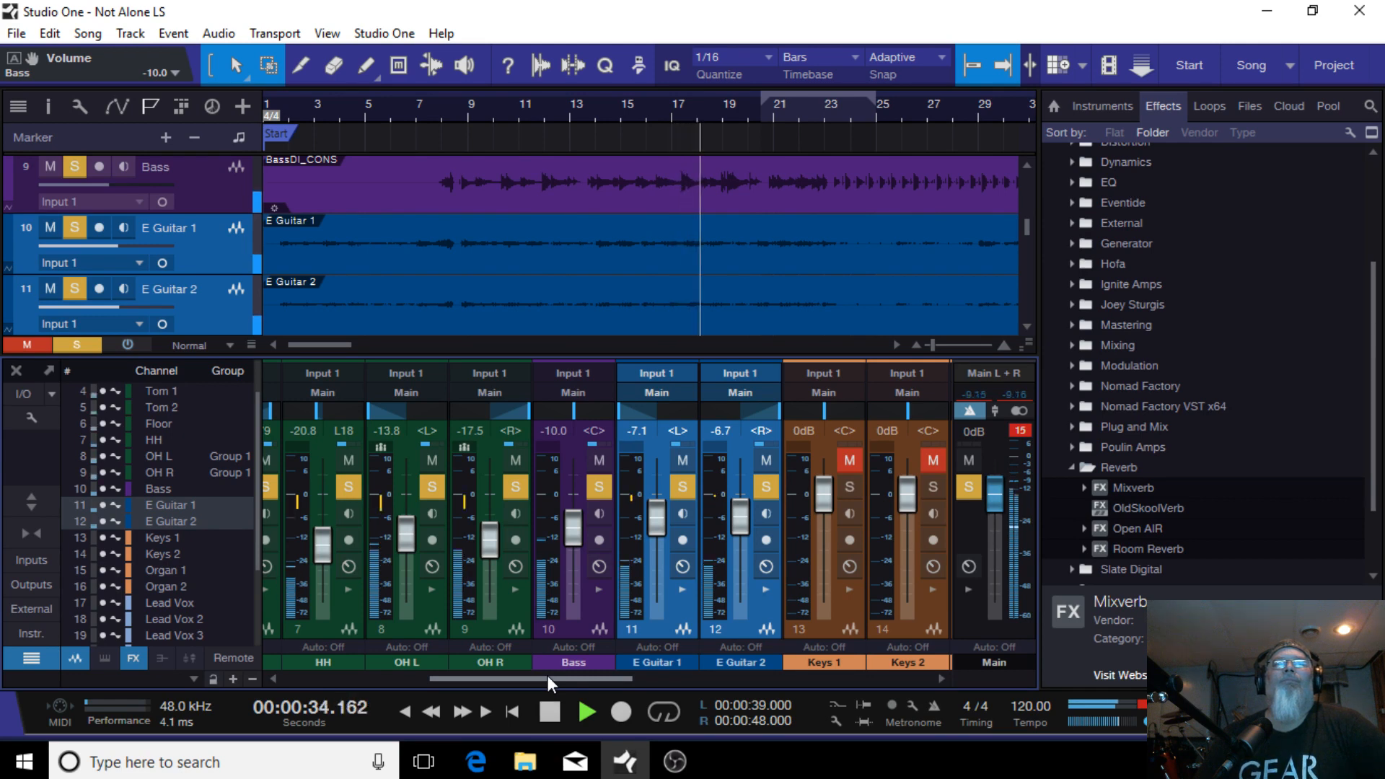
Step: Select all drum channels from Kick In through OH R and add a bus for the selected channels
{"action": "left_click_drag", "start_coordinate": [547, 675], "coordinate": [326, 676]}
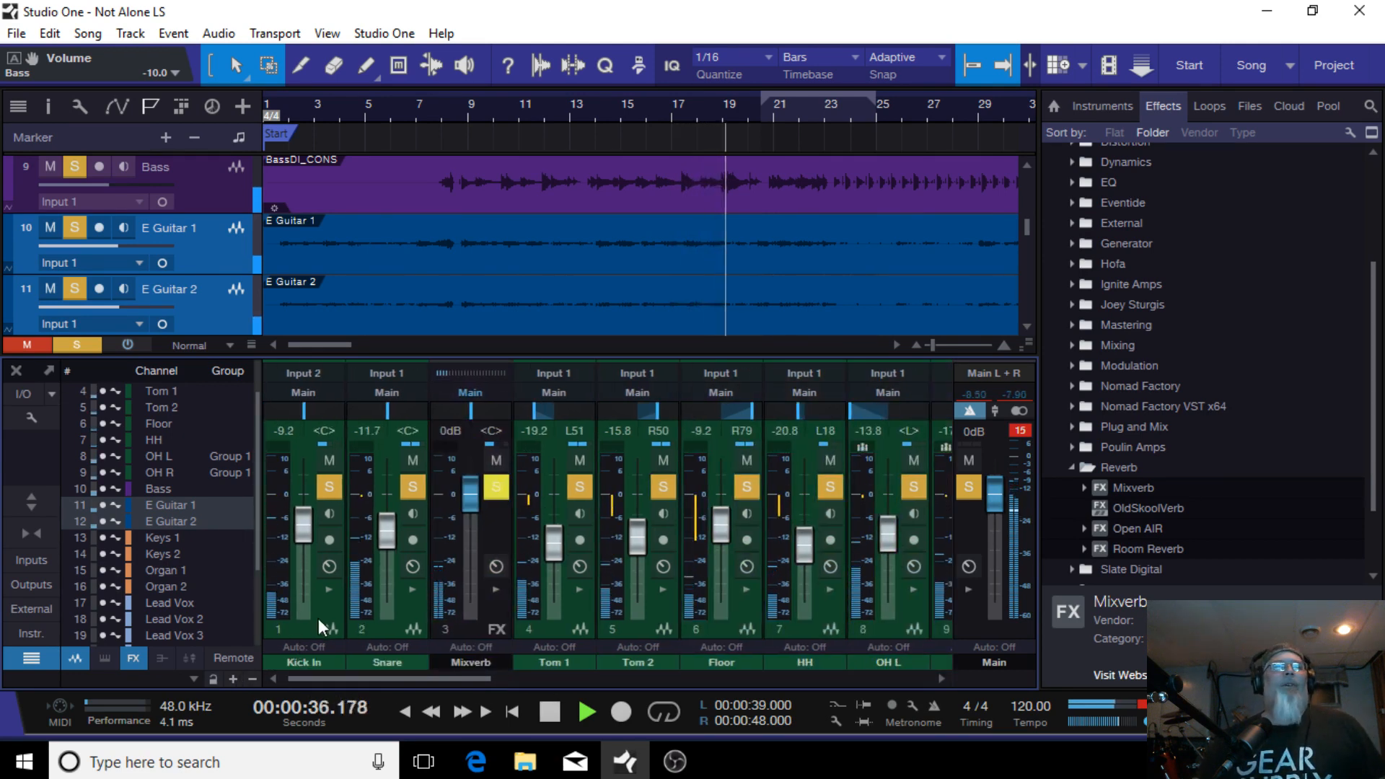
{"action": "left_click", "coordinate": [329, 637]}
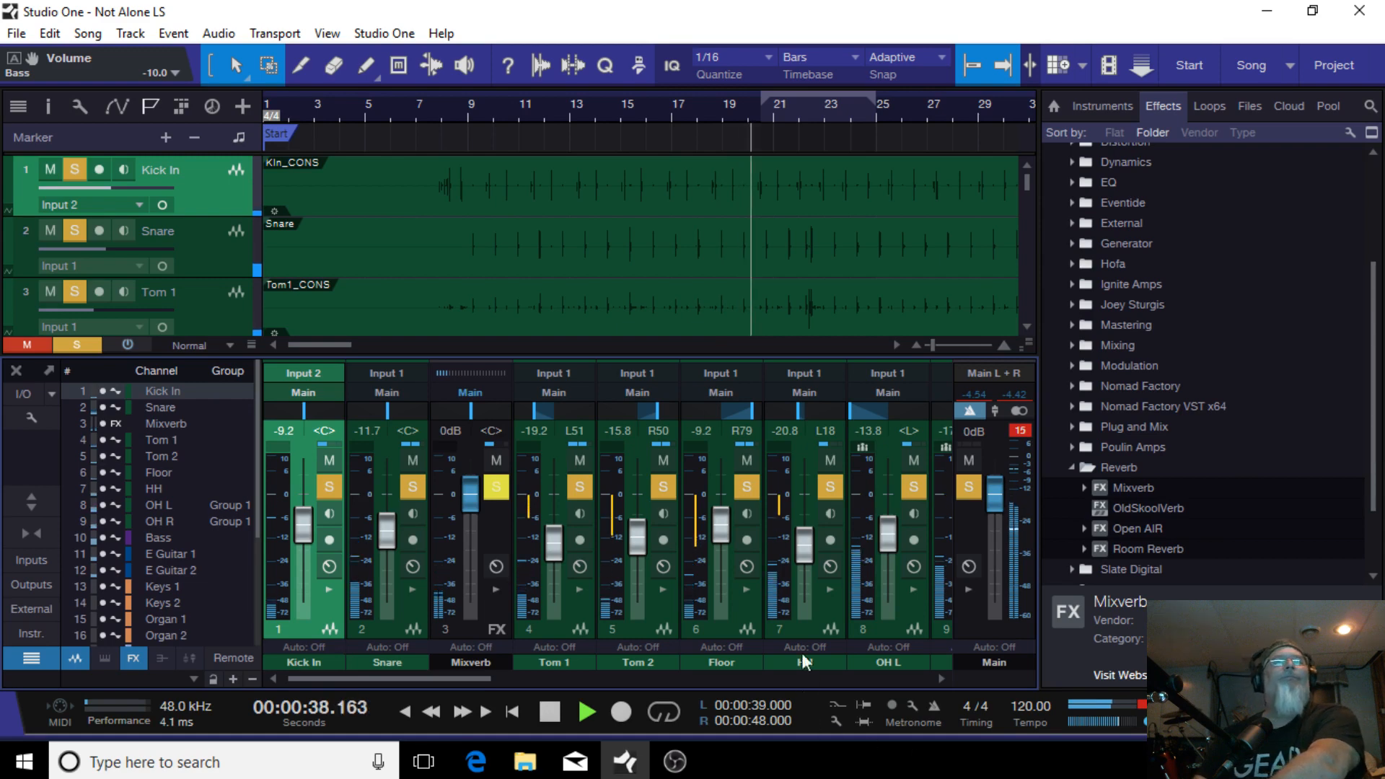
{"action": "left_click", "coordinate": [391, 630], "text": "shift"}
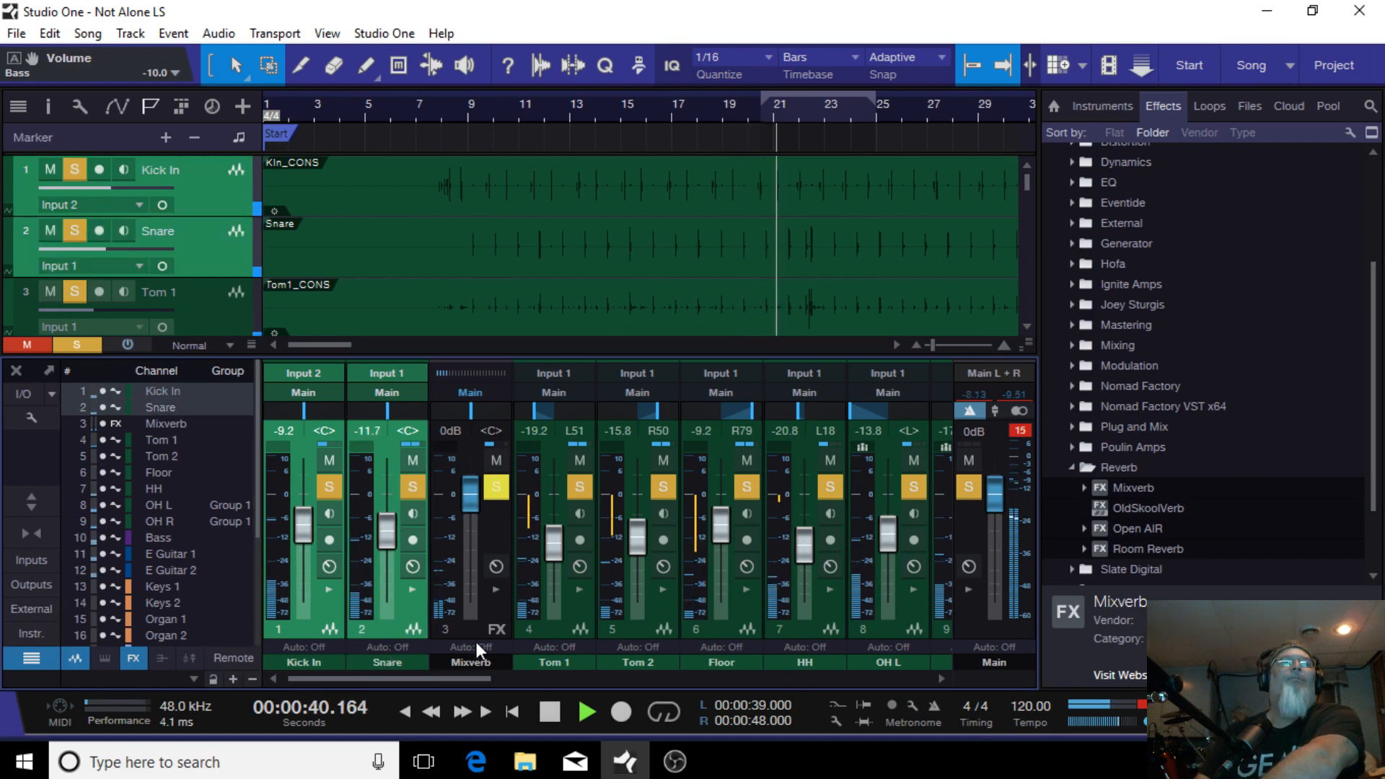
{"action": "left_click", "coordinate": [547, 626]}
{"action": "left_click", "coordinate": [642, 624], "text": "shift"}
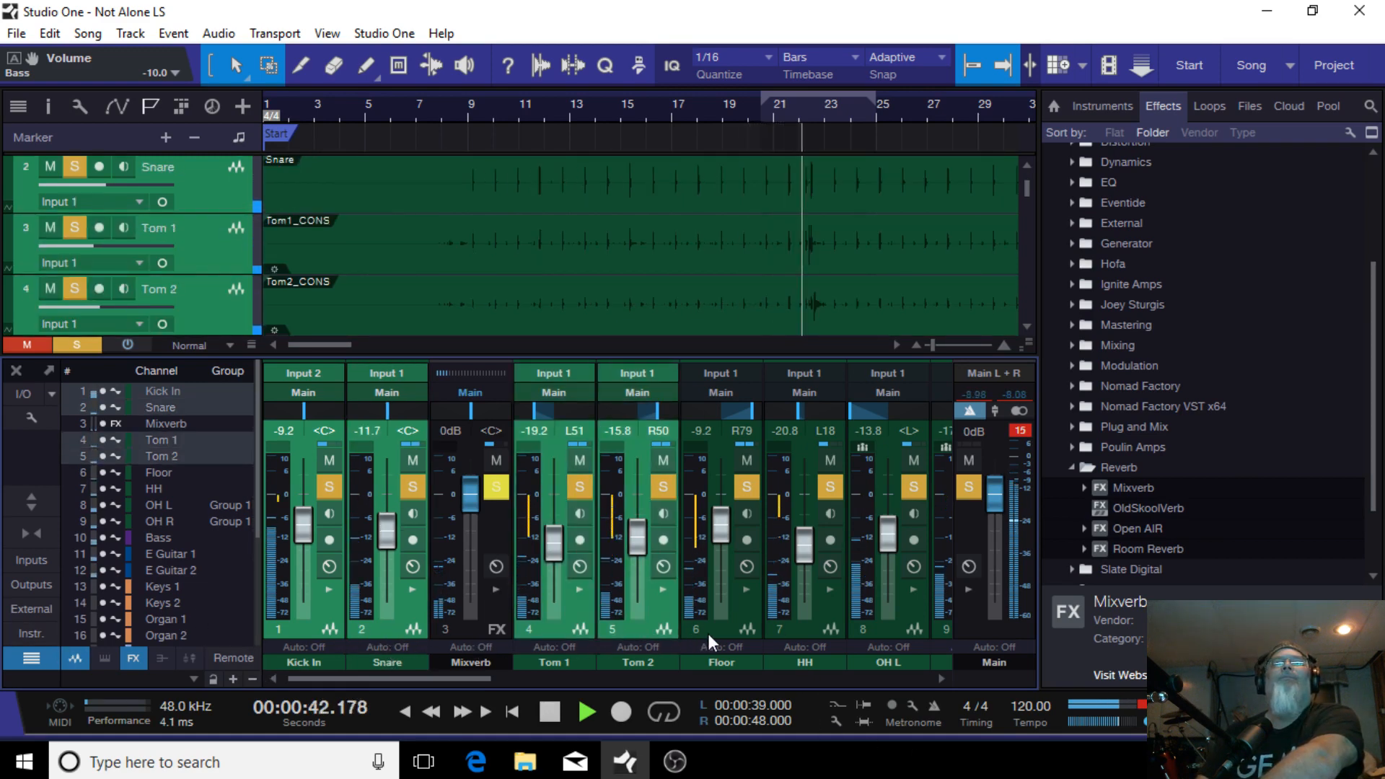
{"action": "left_click", "coordinate": [721, 631], "text": "shift"}
{"action": "left_click", "coordinate": [831, 625], "text": "shift"}
{"action": "left_click", "coordinate": [900, 624], "text": "shift"}
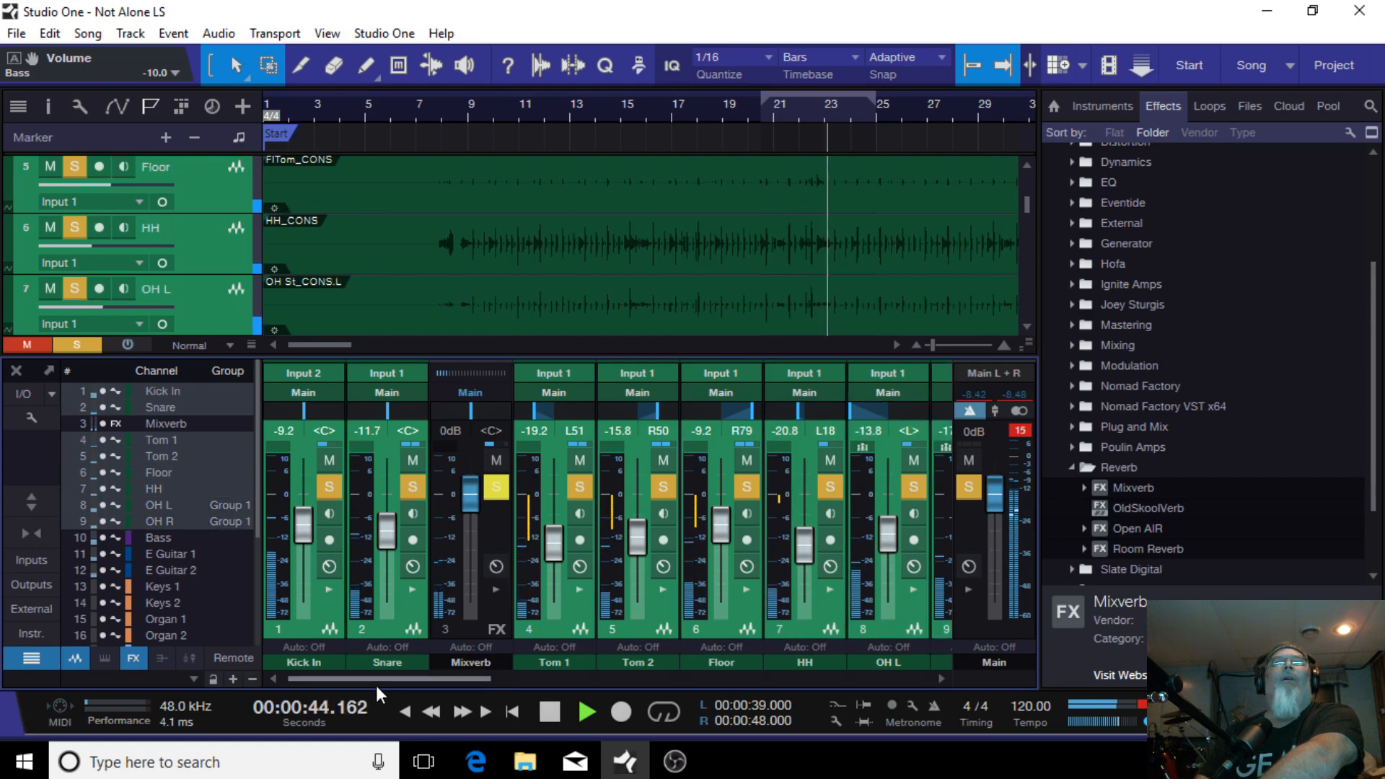
{"action": "left_click_drag", "start_coordinate": [375, 681], "coordinate": [525, 678]}
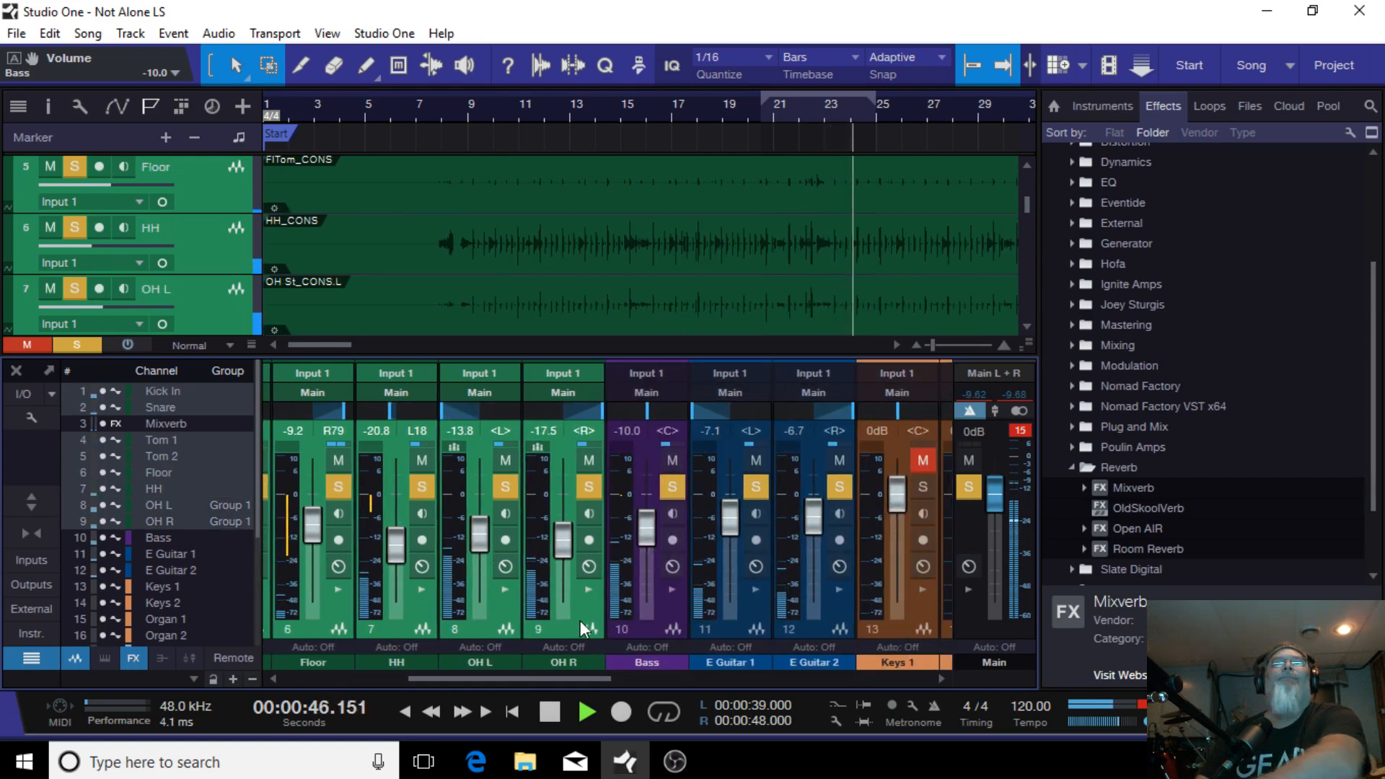
{"action": "right_click", "coordinate": [561, 633]}
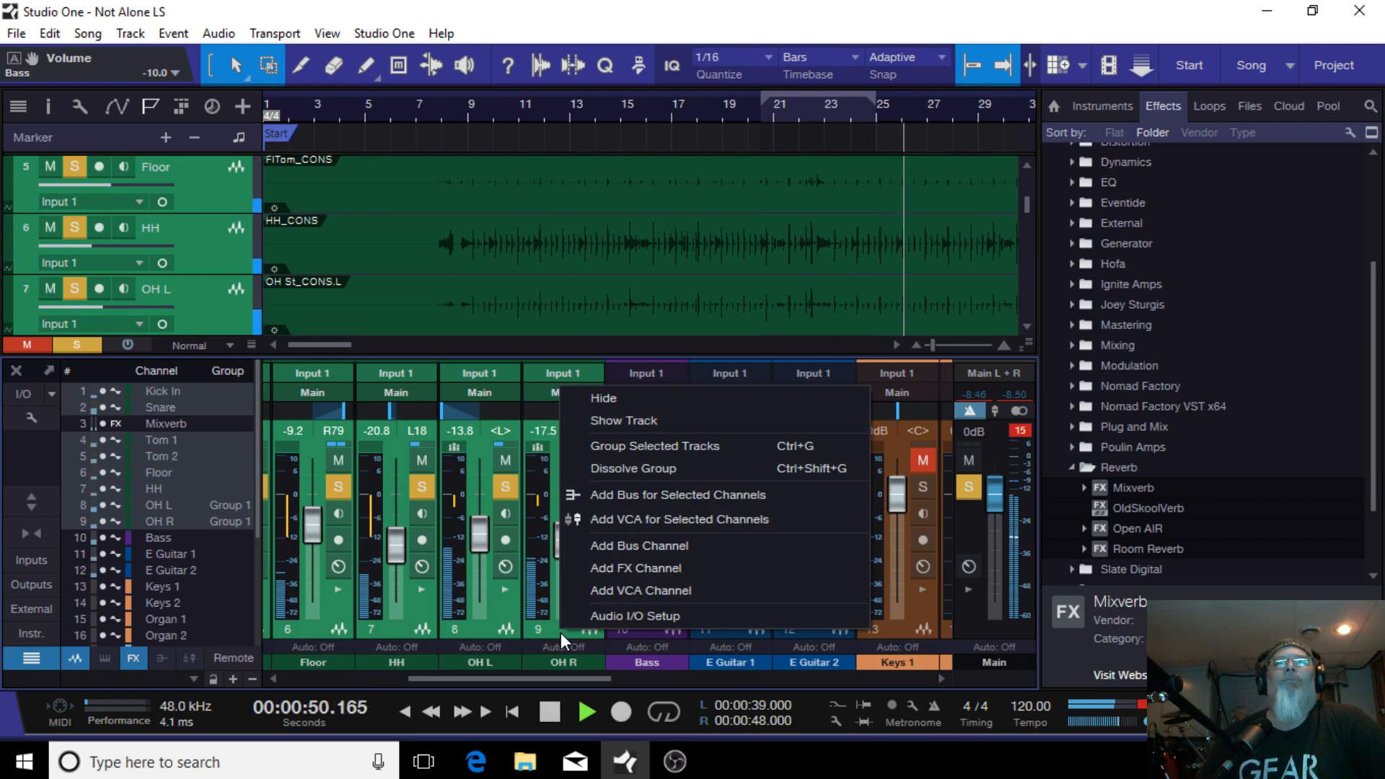
{"action": "left_click", "coordinate": [684, 494]}
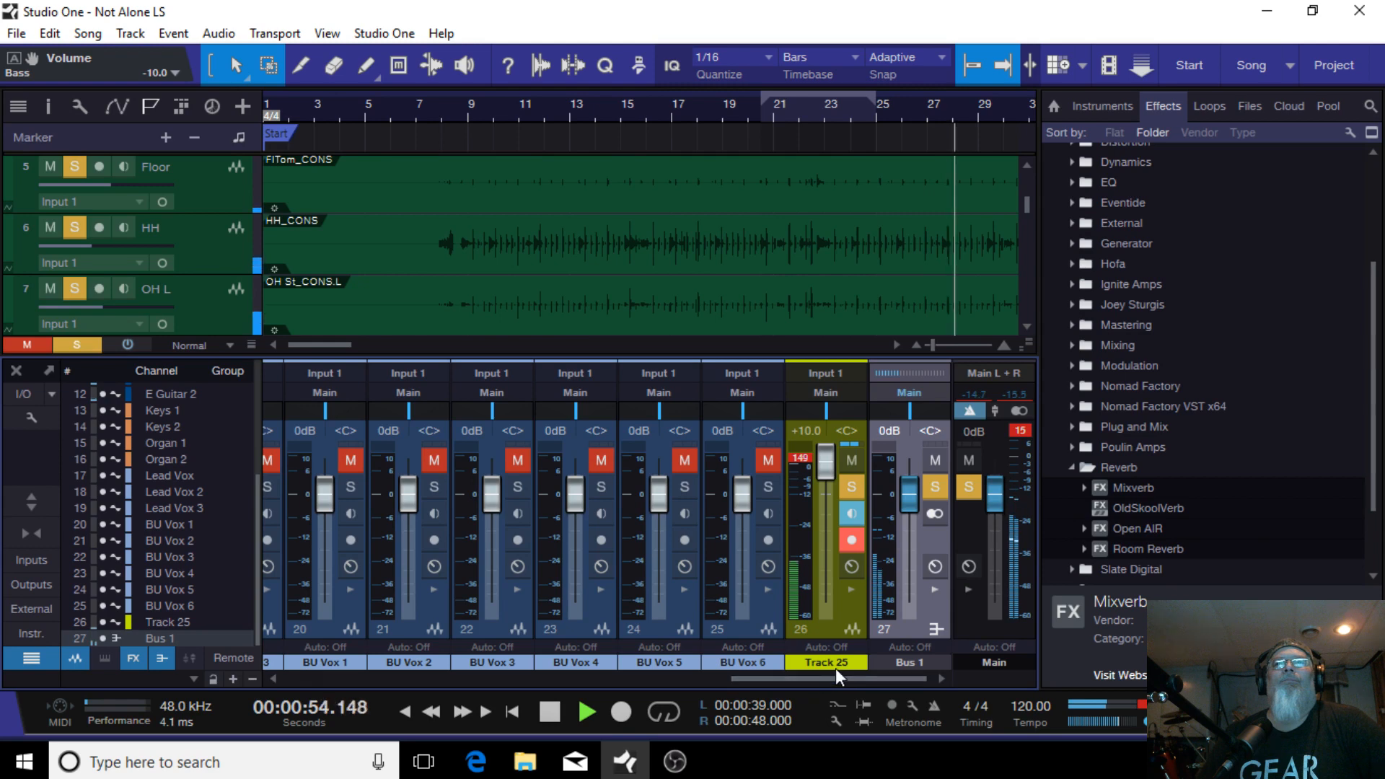
Step: Move Bus 1 in the channel list so it sits directly after the OH R channel
{"action": "left_click", "coordinate": [29, 416]}
{"action": "left_click", "coordinate": [22, 491]}
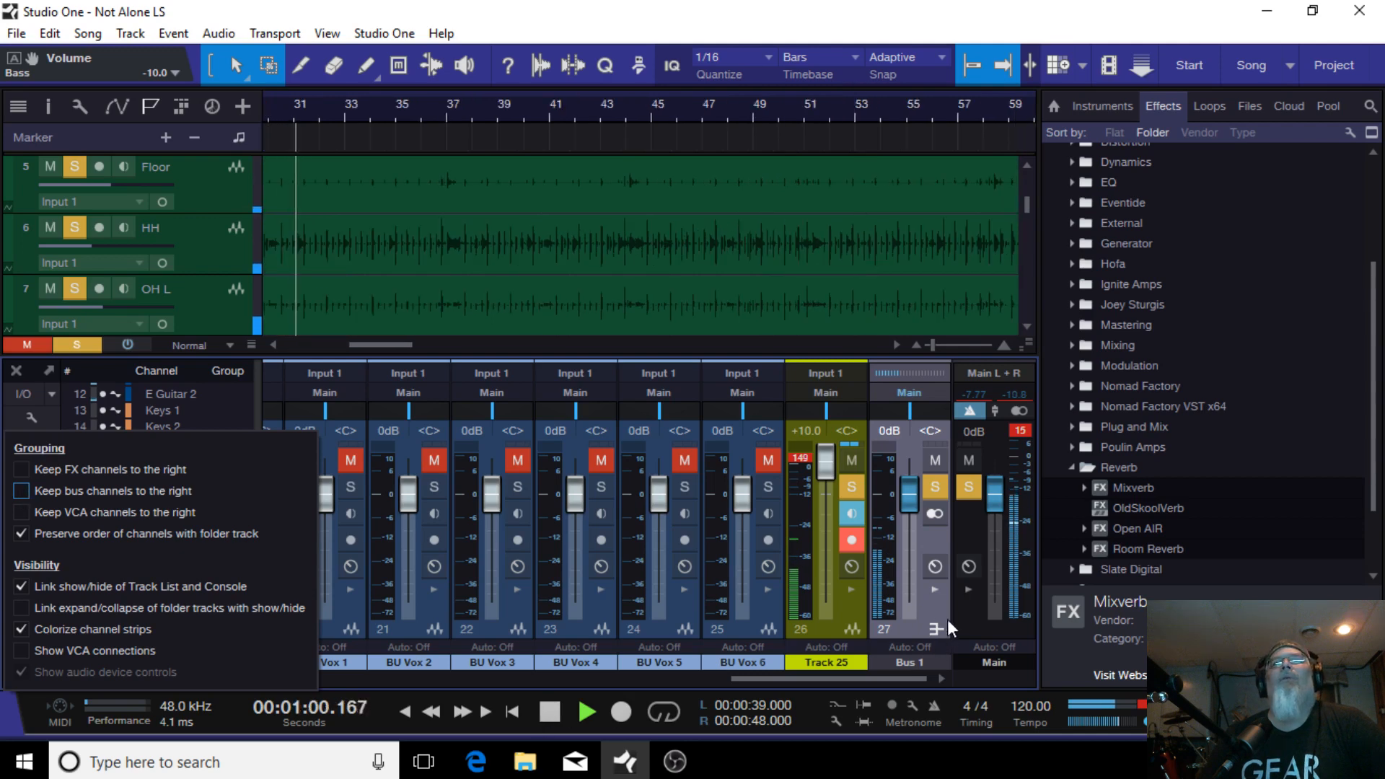
{"action": "left_click", "coordinate": [912, 631]}
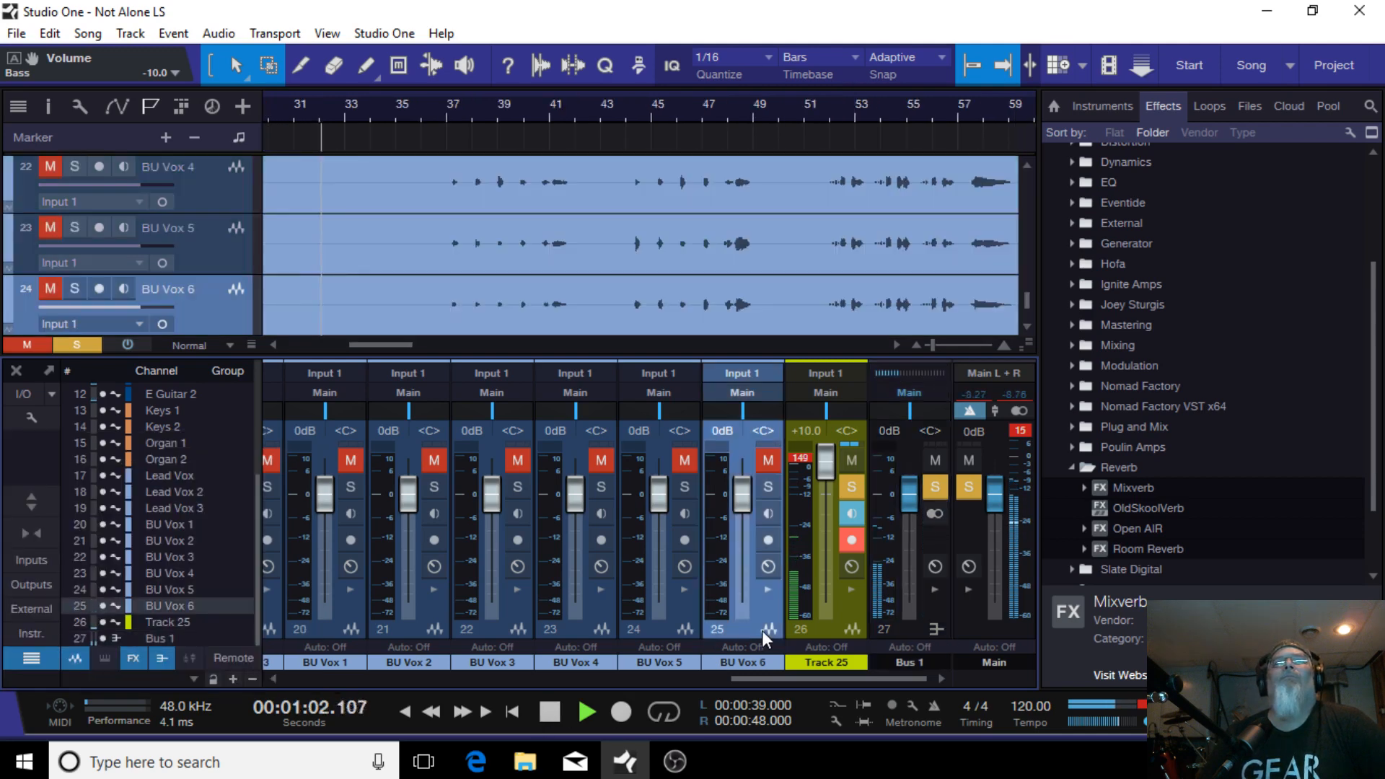
{"action": "left_click", "coordinate": [762, 630]}
{"action": "left_click", "coordinate": [919, 629]}
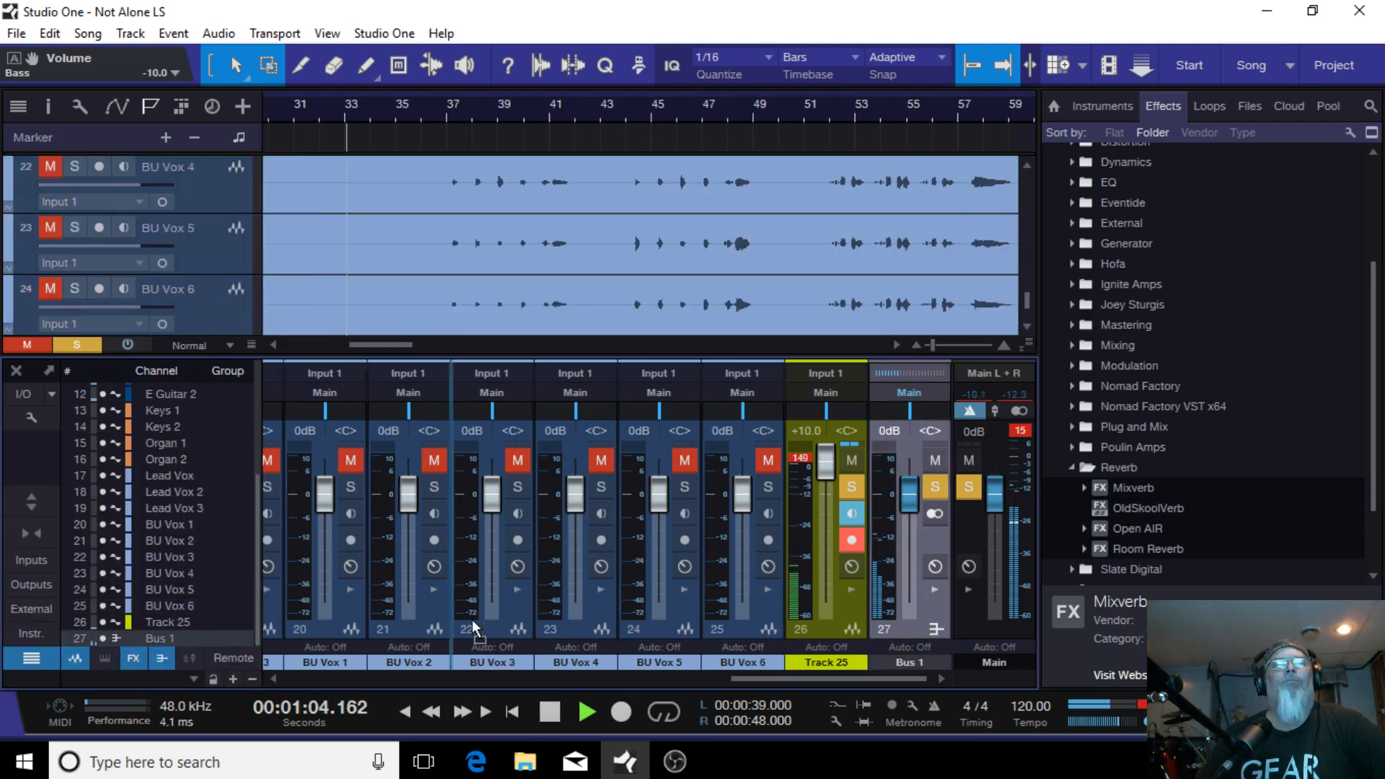
{"action": "mouse_move", "coordinate": [240, 604]}
{"action": "left_mouse_down"}
{"action": "mouse_move", "coordinate": [4, 574]}
{"action": "mouse_move", "coordinate": [883, 574]}
{"action": "left_mouse_up"}
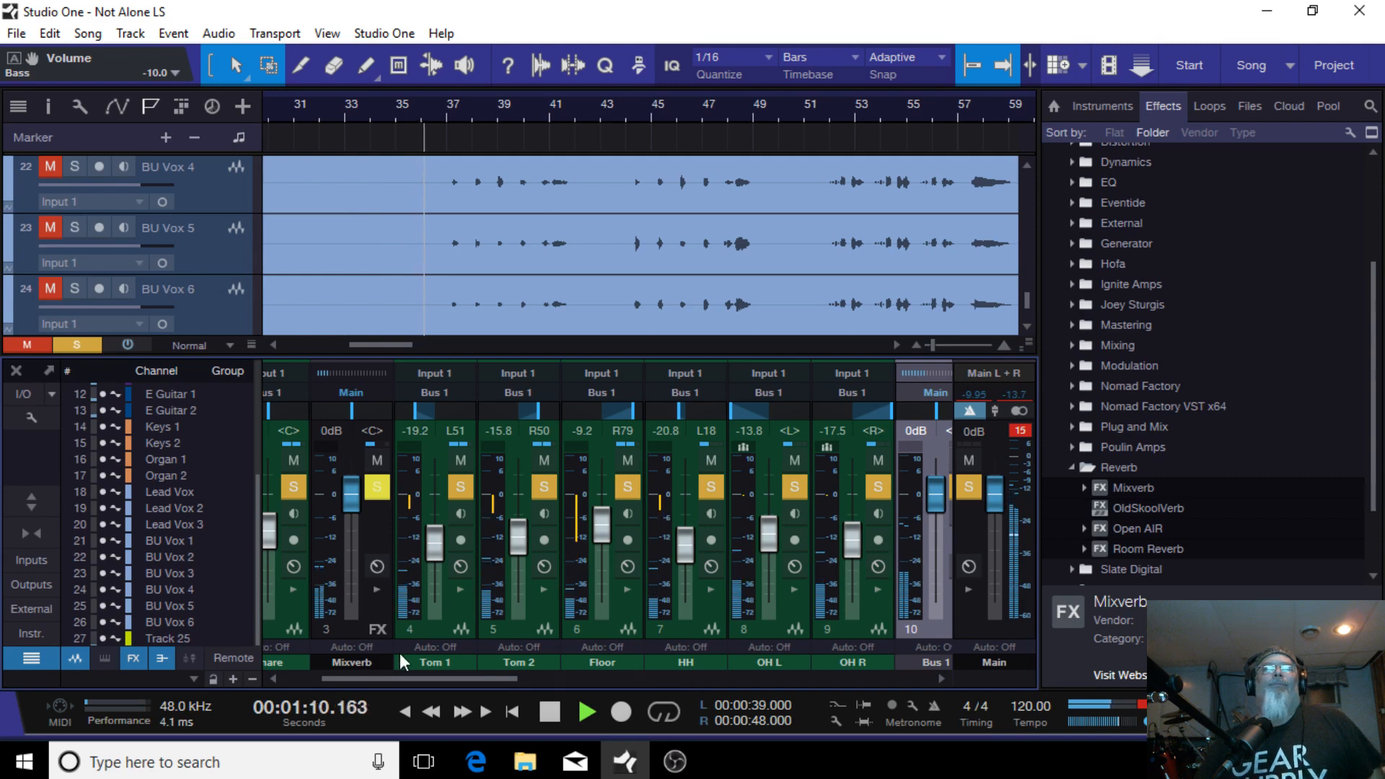
Step: Stop playback, select all drum channels from Kick In through OH R, and add a VCA channel
{"action": "left_click_drag", "start_coordinate": [413, 677], "coordinate": [282, 686]}
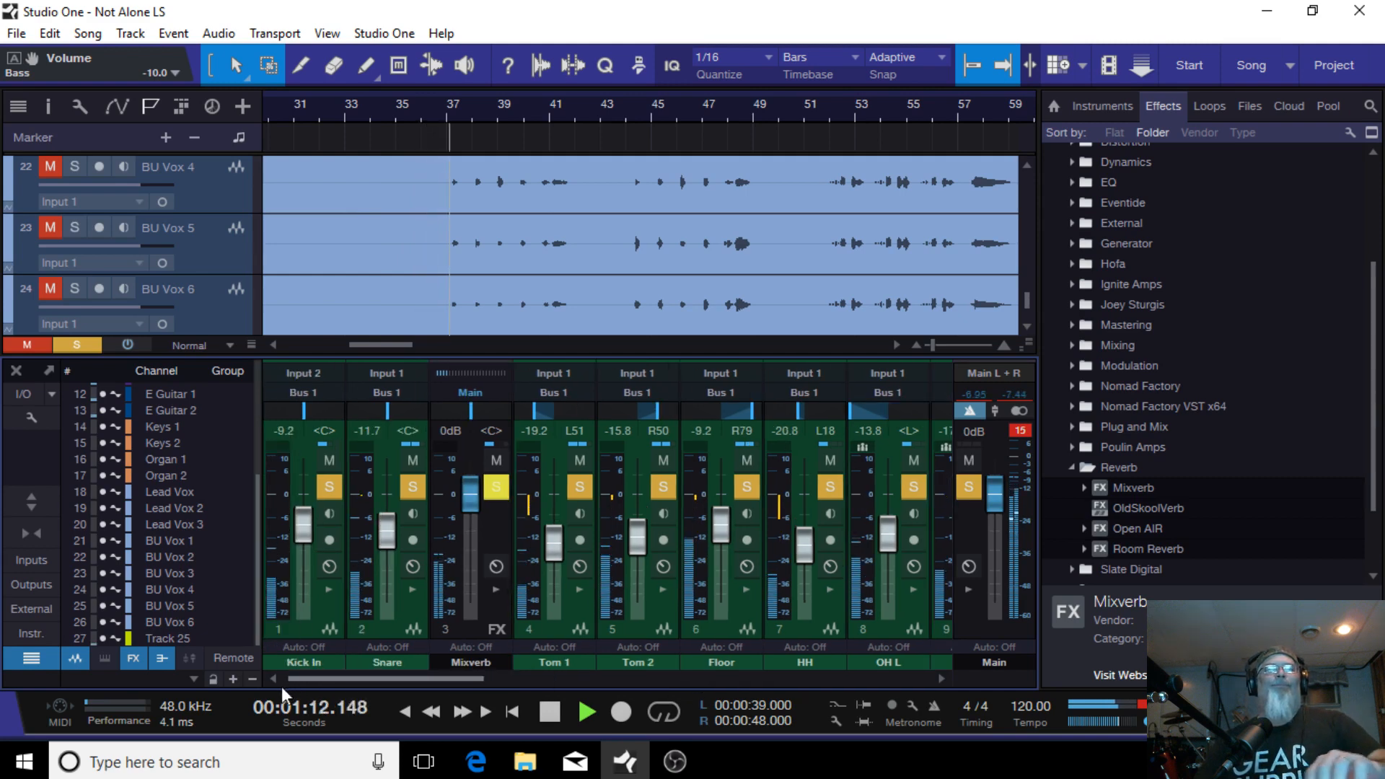
{"action": "left_click", "coordinate": [313, 623]}
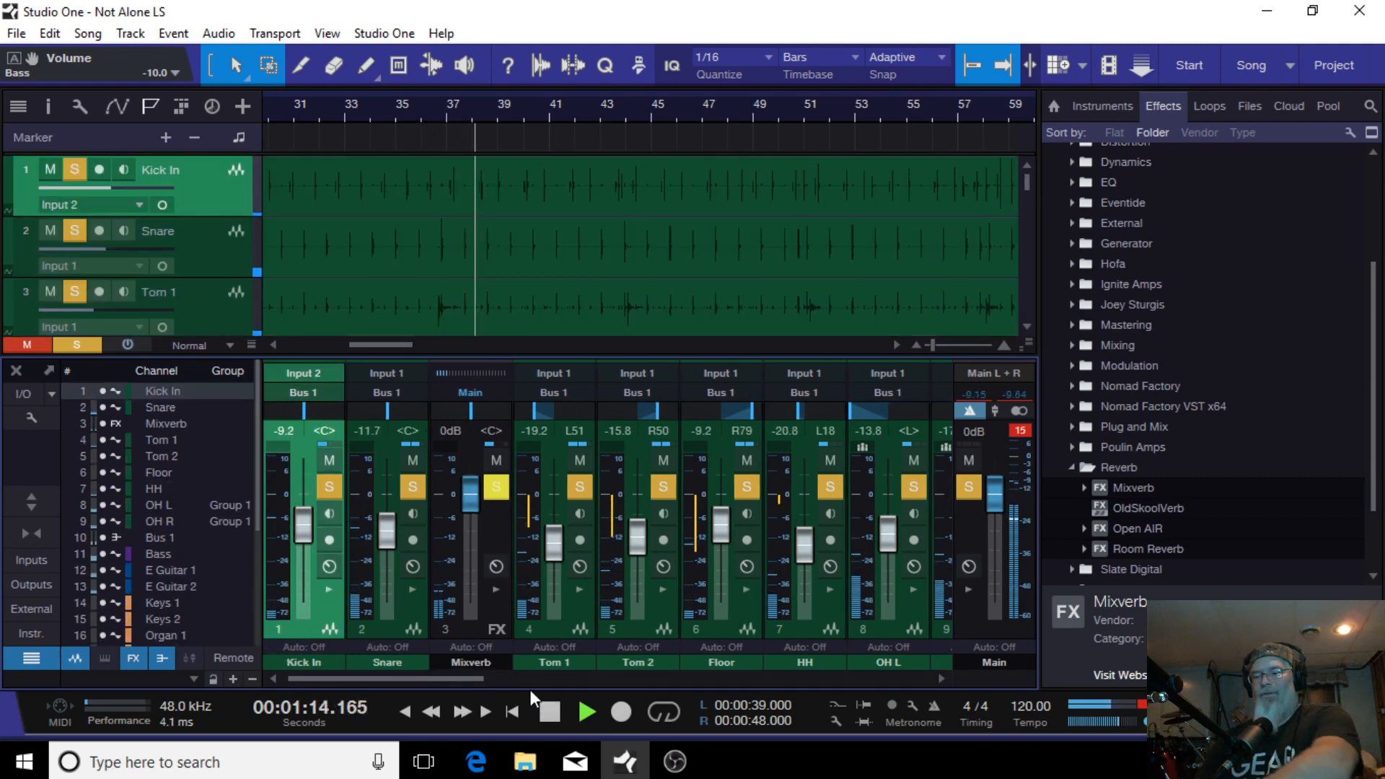
{"action": "left_click", "coordinate": [389, 636], "text": "ctrl"}
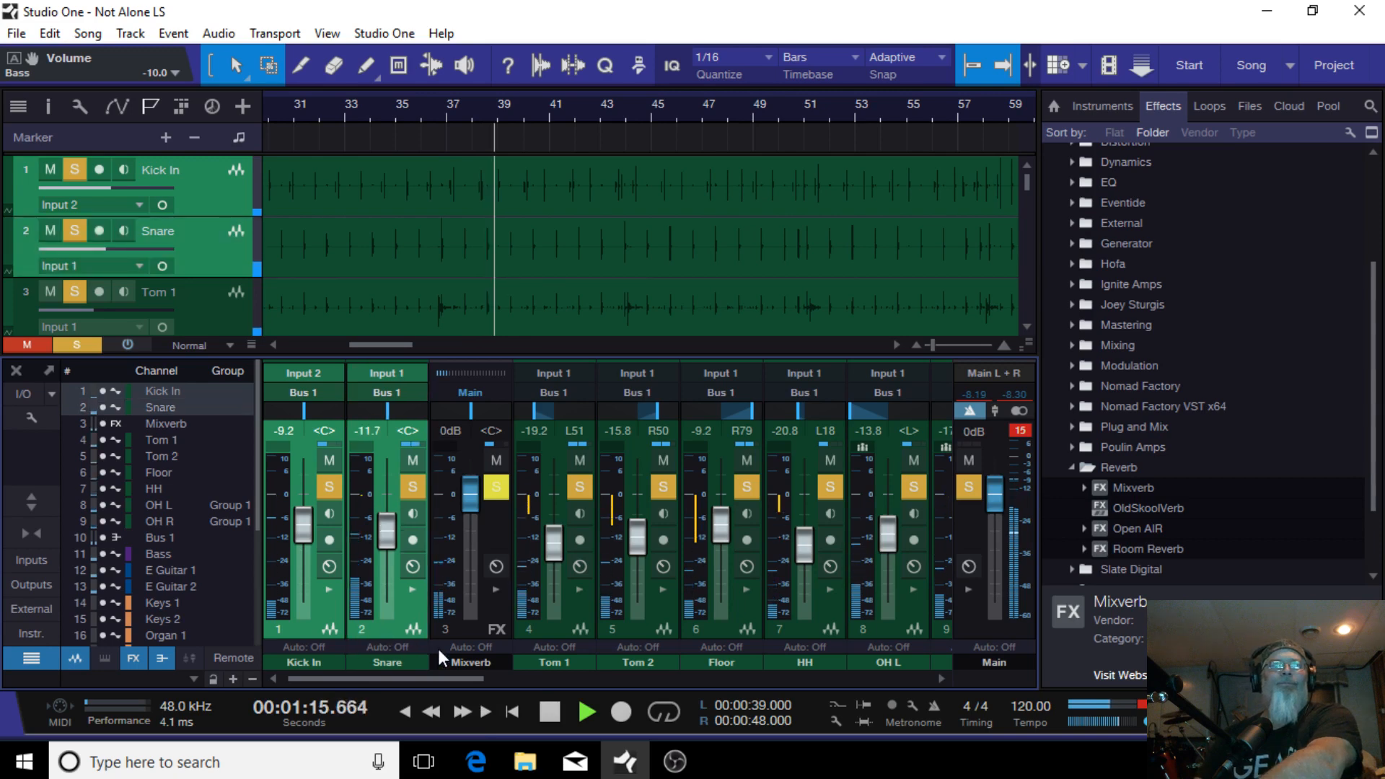
{"action": "left_click", "coordinate": [545, 629], "text": "ctrl"}
{"action": "left_click", "coordinate": [630, 626], "text": "ctrl"}
{"action": "left_click", "coordinate": [710, 628], "text": "ctrl"}
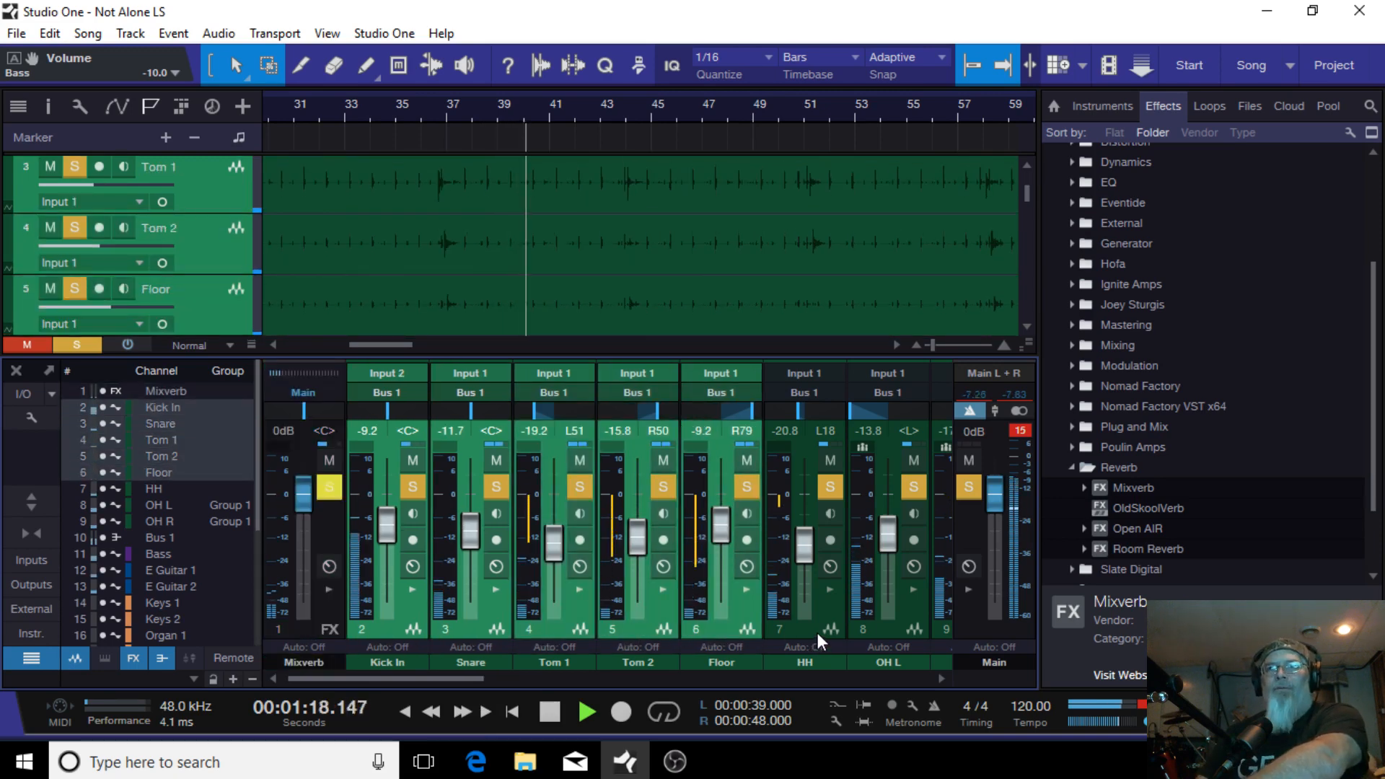
{"action": "left_click", "coordinate": [816, 633], "text": "ctrl"}
{"action": "left_click", "coordinate": [886, 636], "text": "ctrl"}
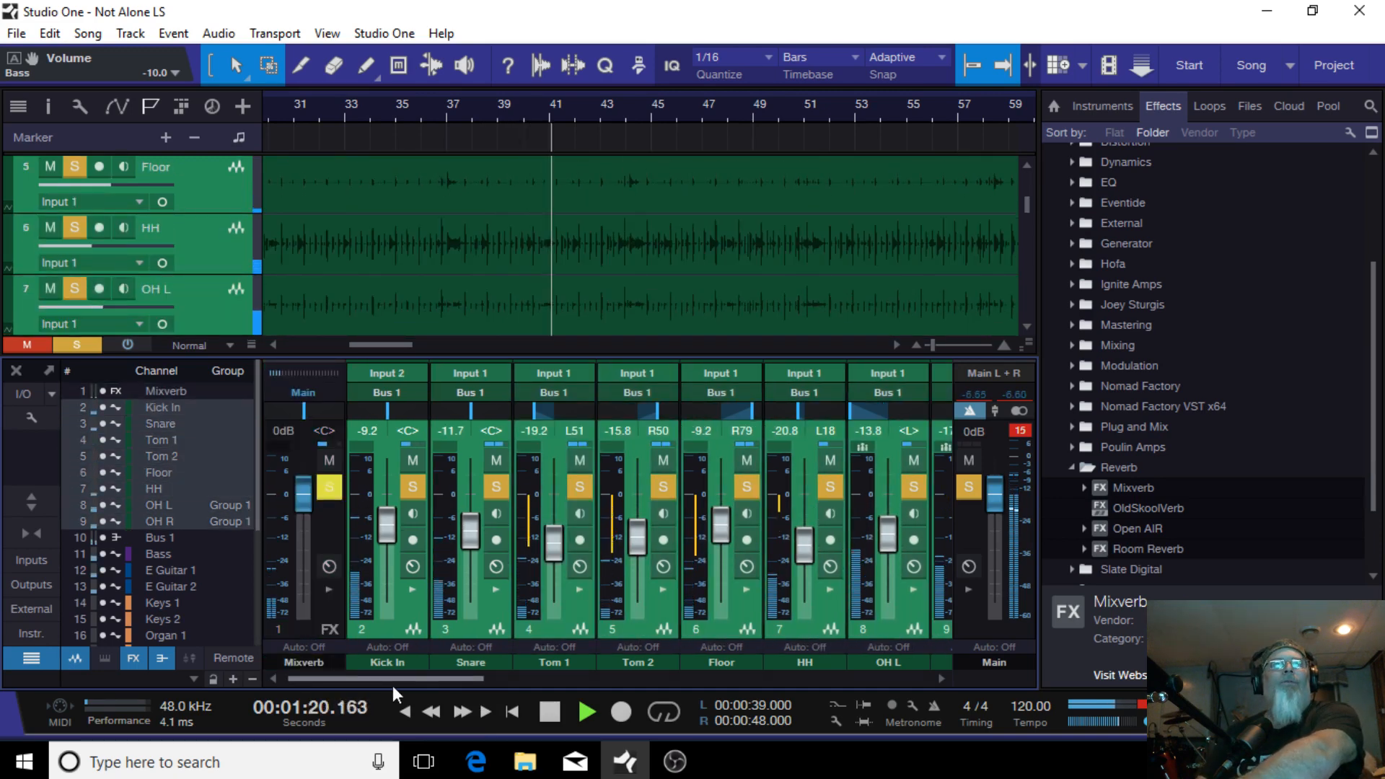
{"action": "left_click_drag", "start_coordinate": [398, 679], "coordinate": [518, 669]}
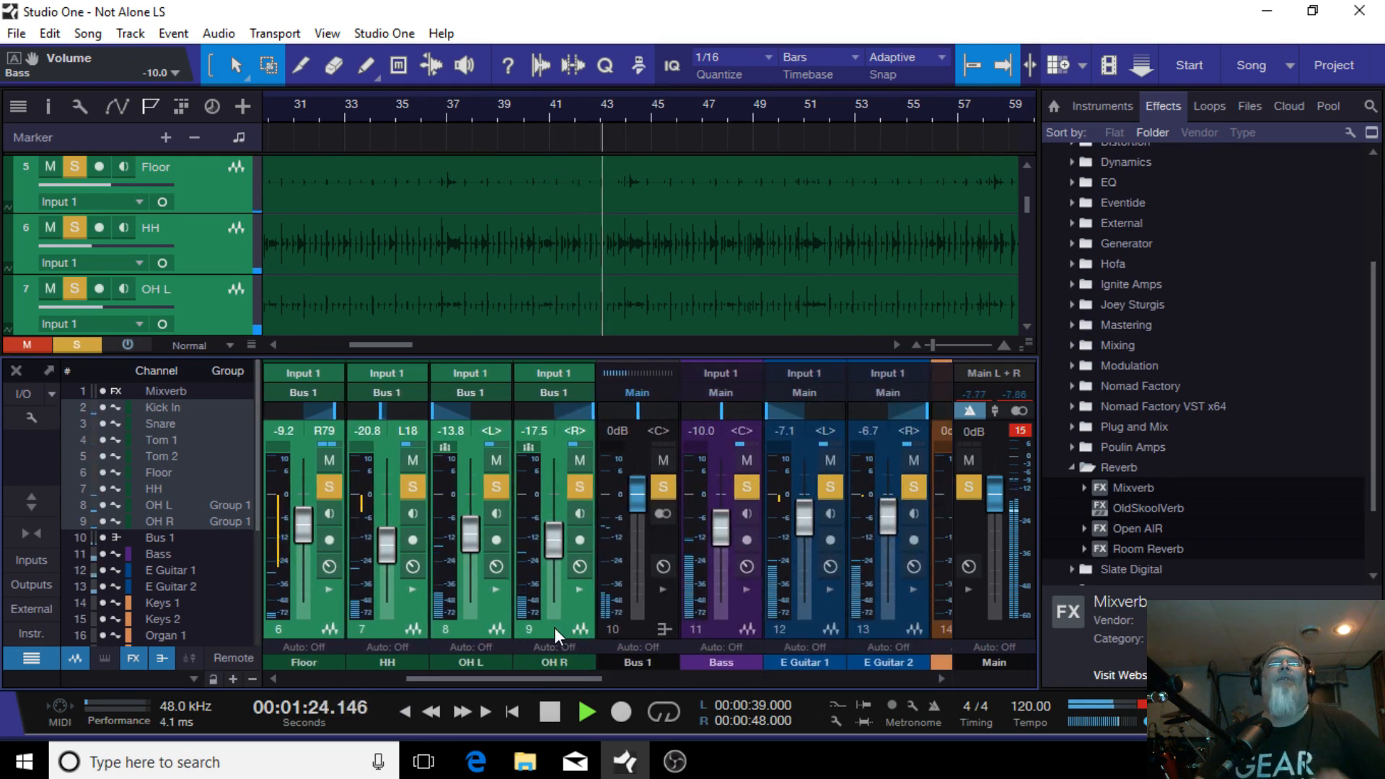
{"action": "key", "text": "space"}
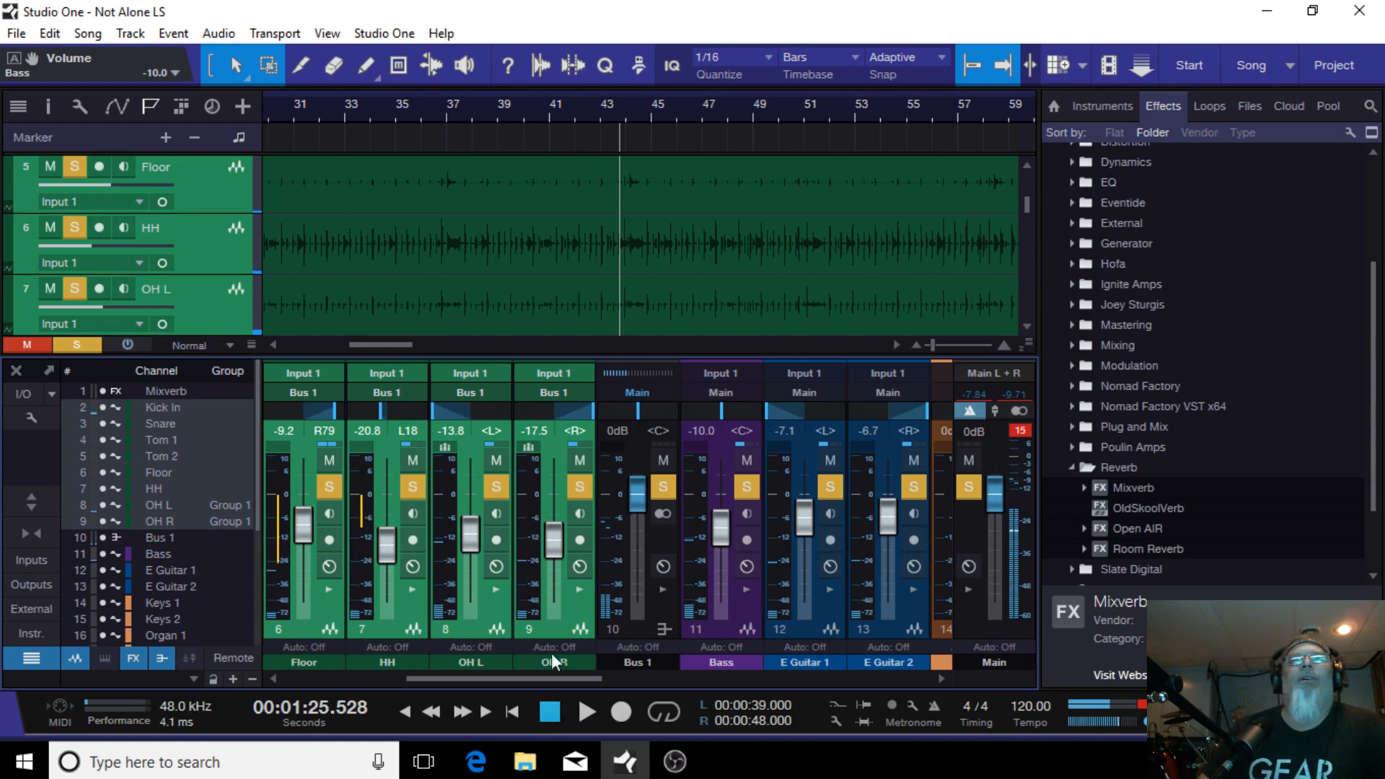
{"action": "right_click", "coordinate": [554, 626]}
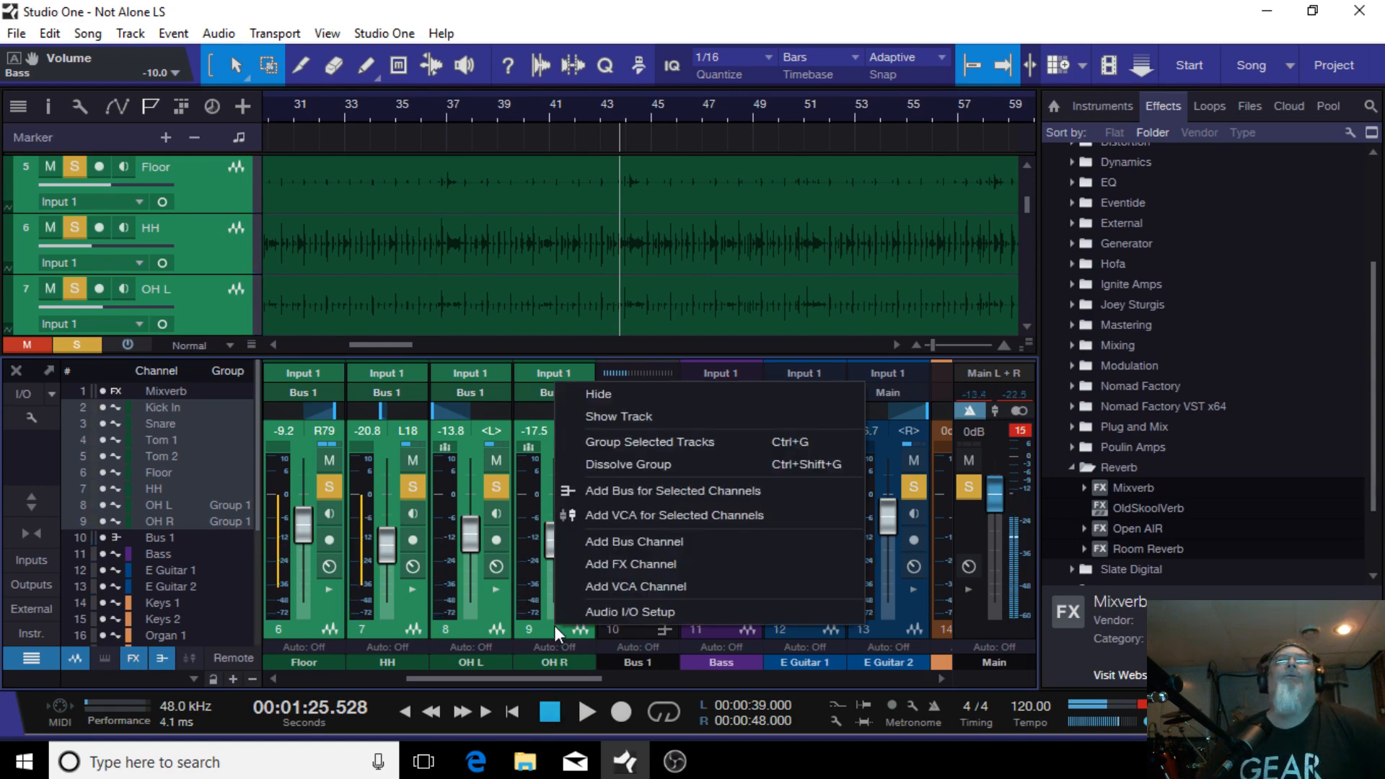
{"action": "left_click", "coordinate": [636, 587]}
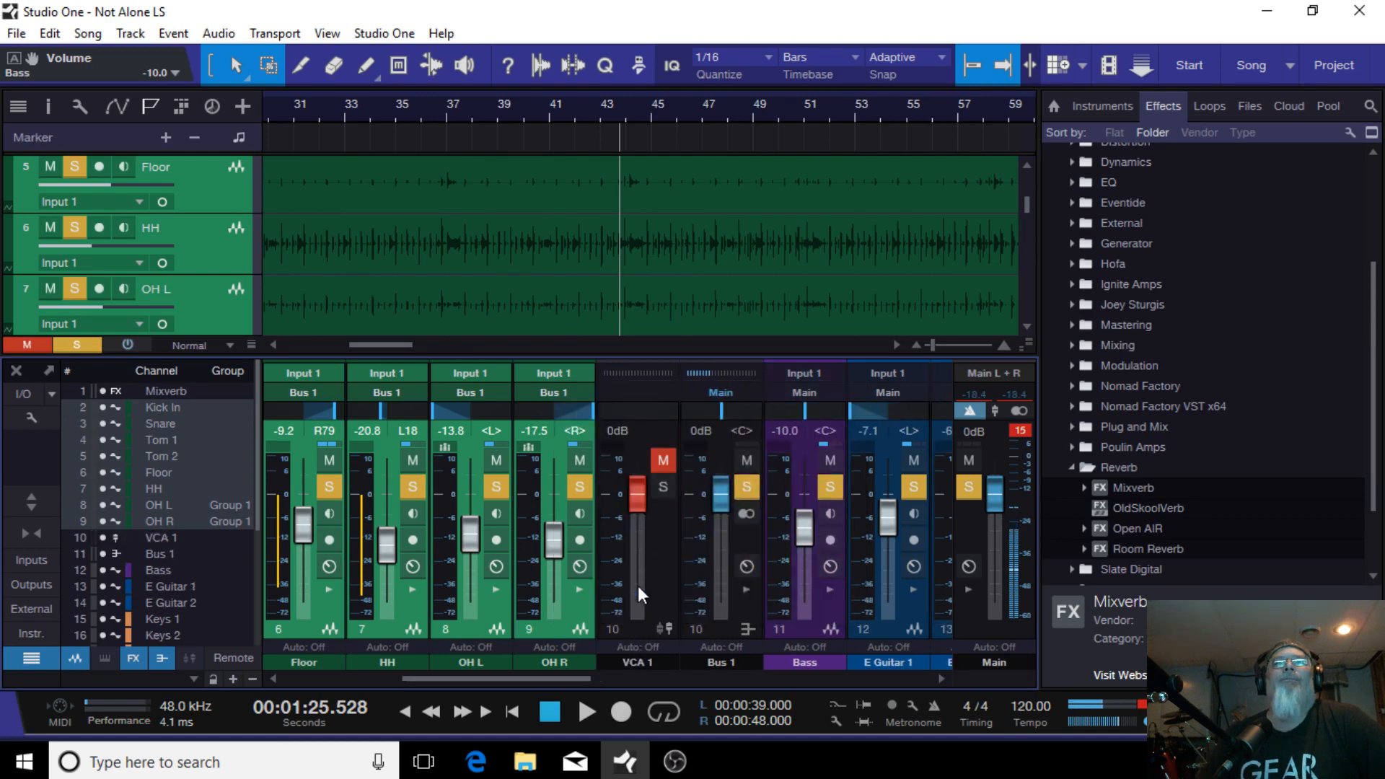
Step: Move VCA 1 to follow Bus 1 and open Bus 1's inserts panel
{"action": "left_click_drag", "start_coordinate": [647, 625], "coordinate": [735, 629]}
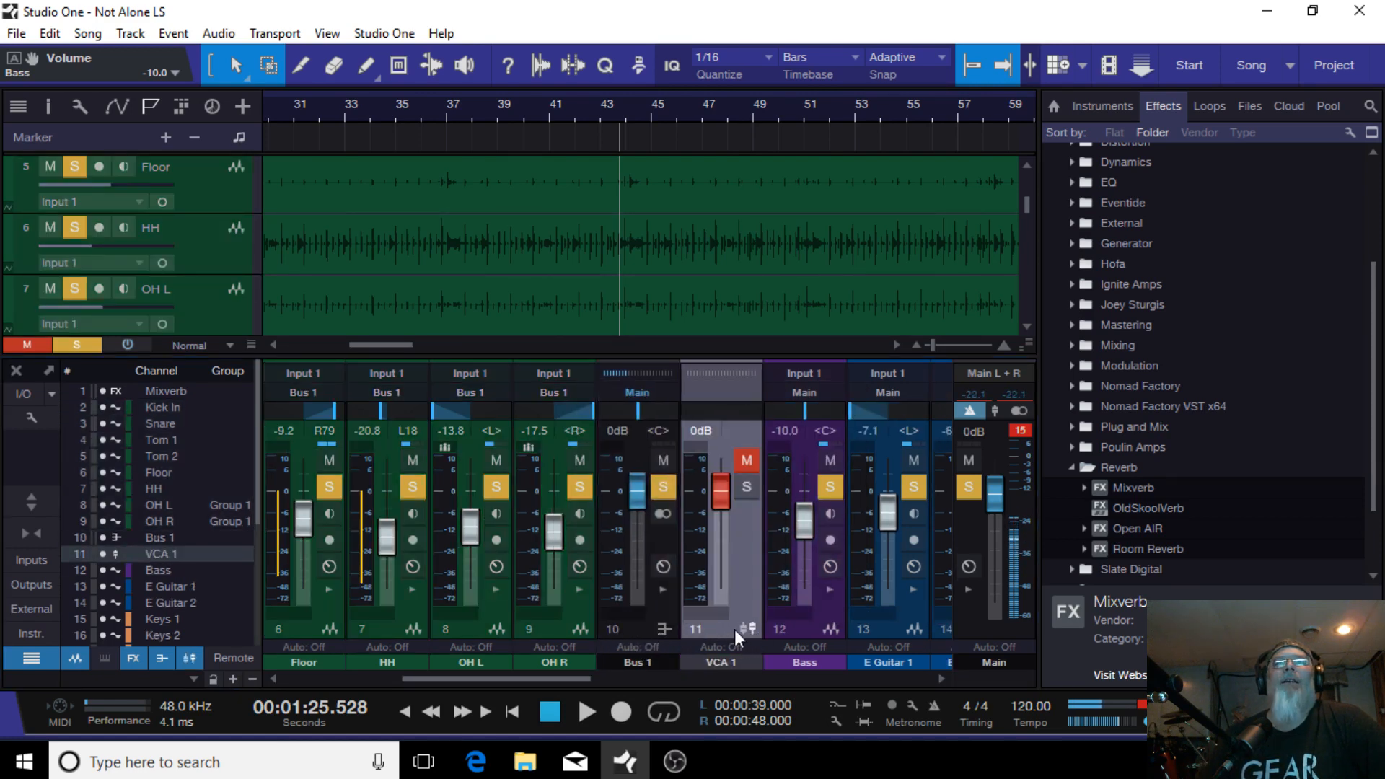
{"action": "left_click", "coordinate": [660, 584]}
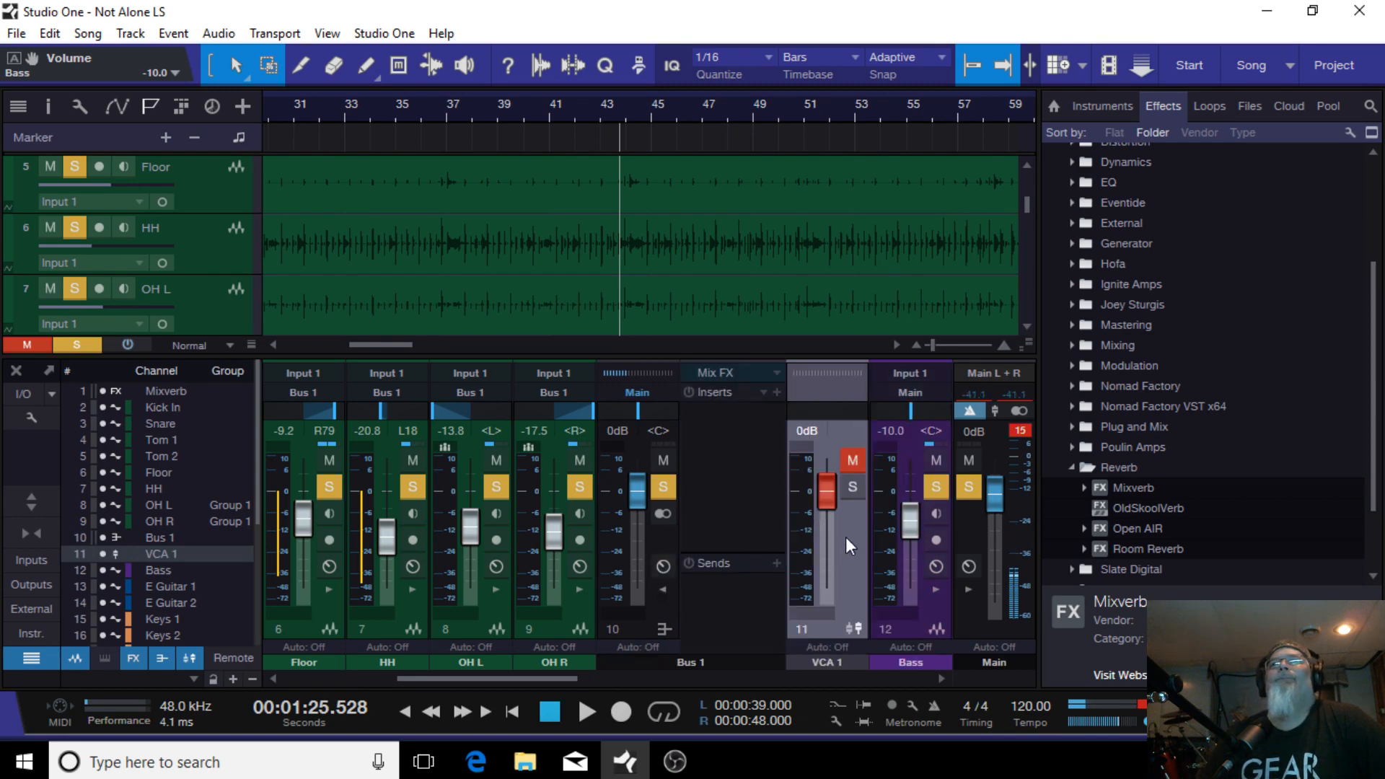
Step: Rework the solo settings so only the drum channels and Bus 1 remain soloed
{"action": "left_click", "coordinate": [965, 485]}
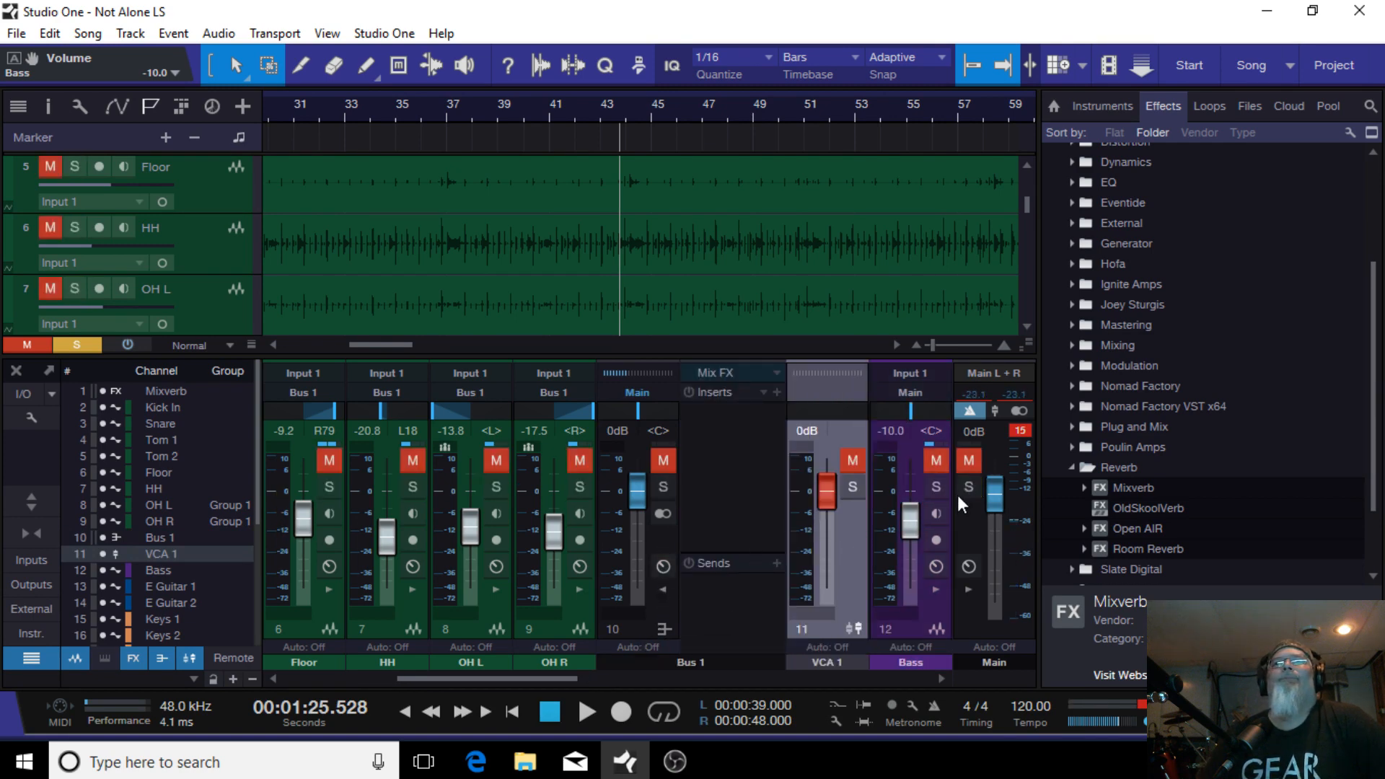
{"action": "left_click", "coordinate": [663, 486]}
{"action": "left_click_drag", "start_coordinate": [511, 676], "coordinate": [964, 658]}
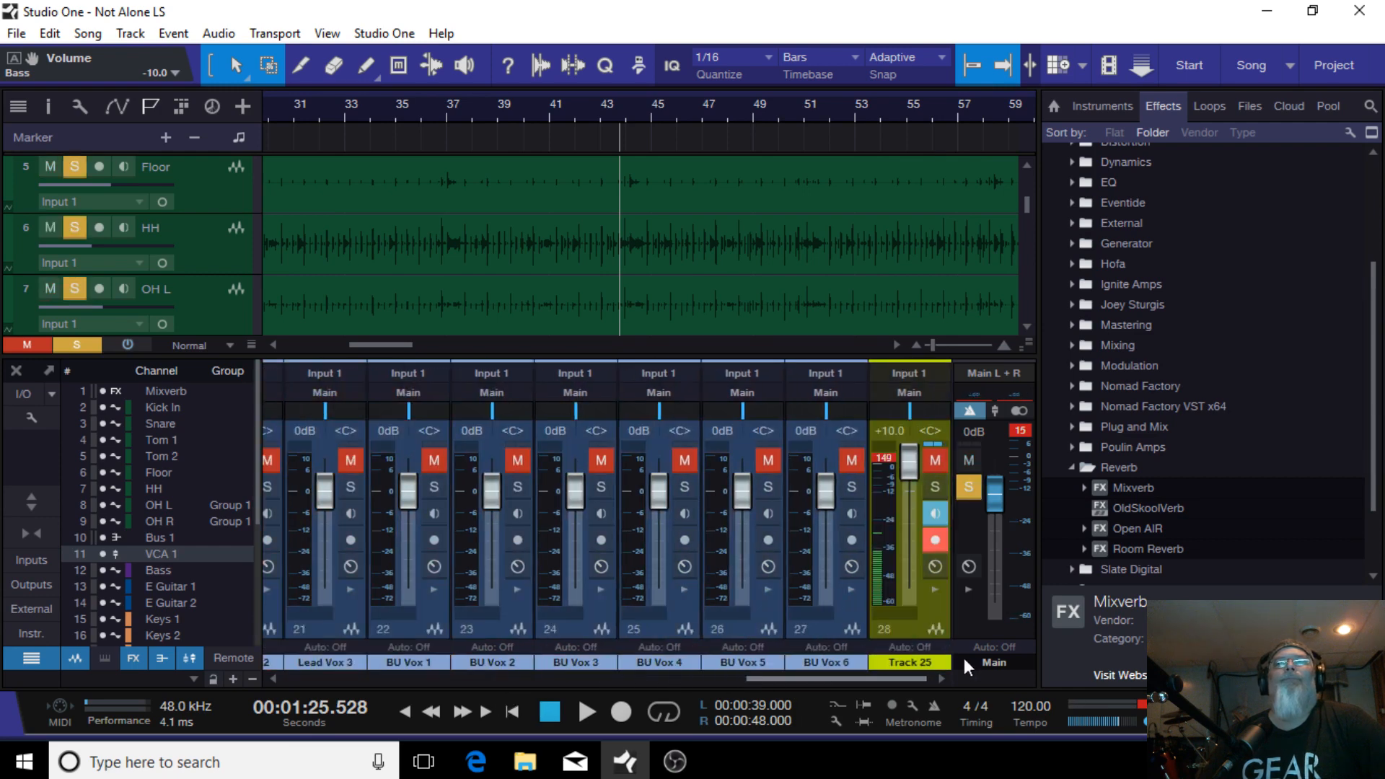
{"action": "left_click", "coordinate": [939, 486]}
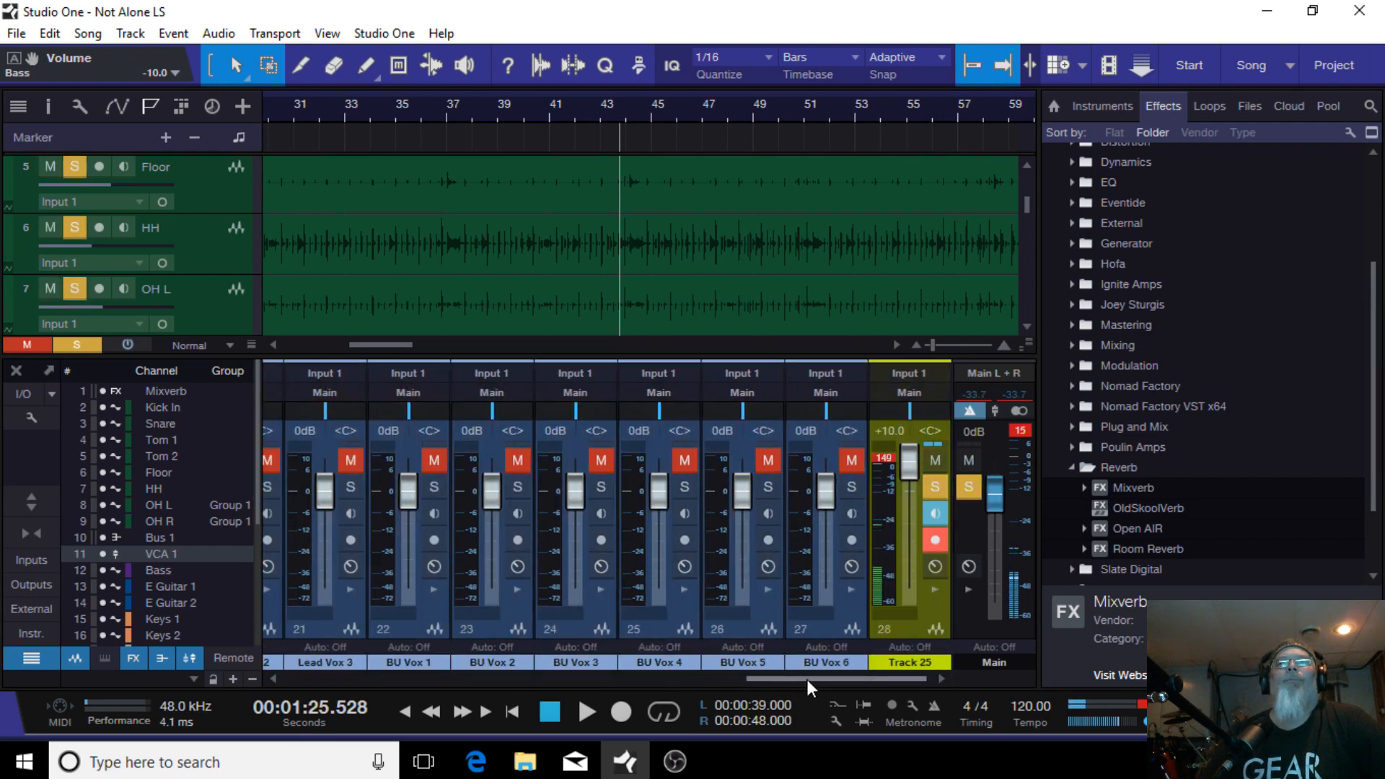
{"action": "left_click_drag", "start_coordinate": [807, 678], "coordinate": [626, 693]}
{"action": "left_click", "coordinate": [851, 488]}
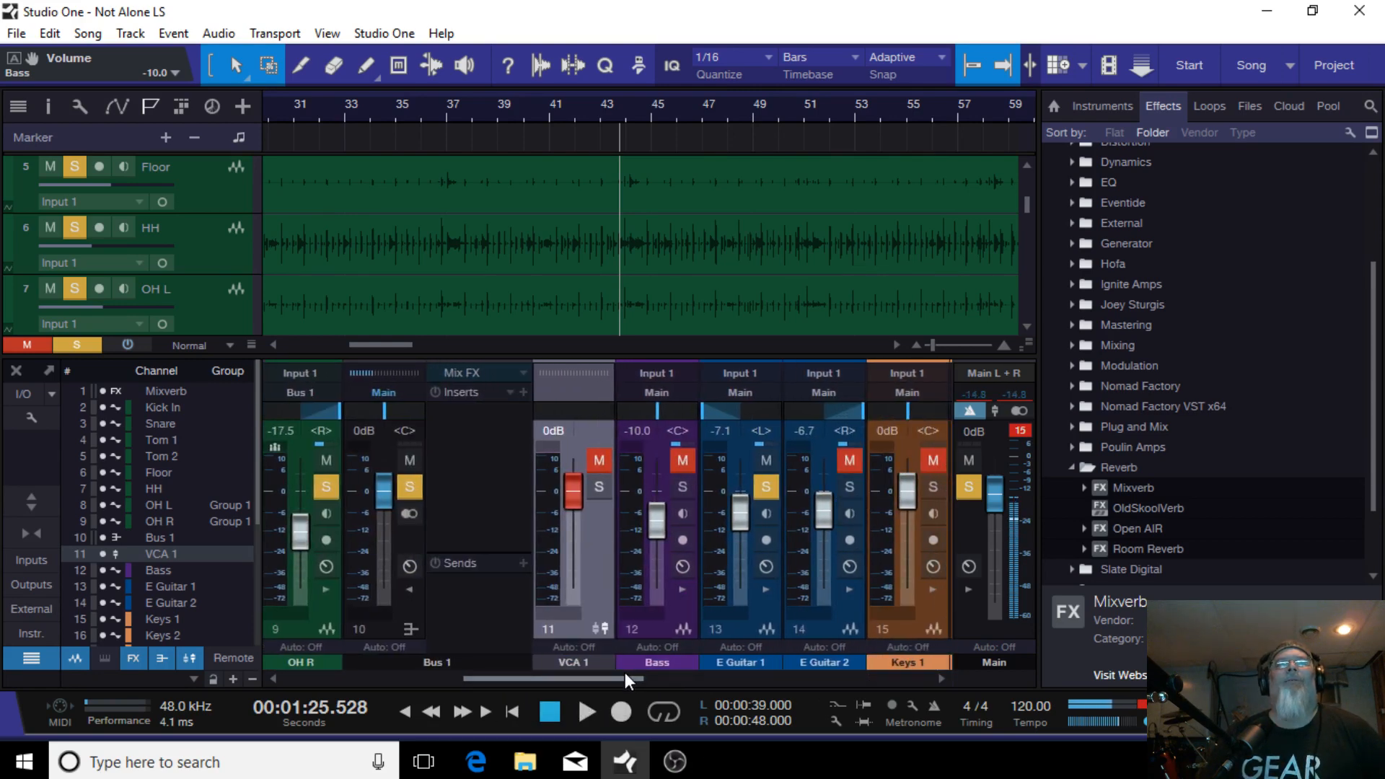
{"action": "left_click_drag", "start_coordinate": [624, 678], "coordinate": [564, 683]}
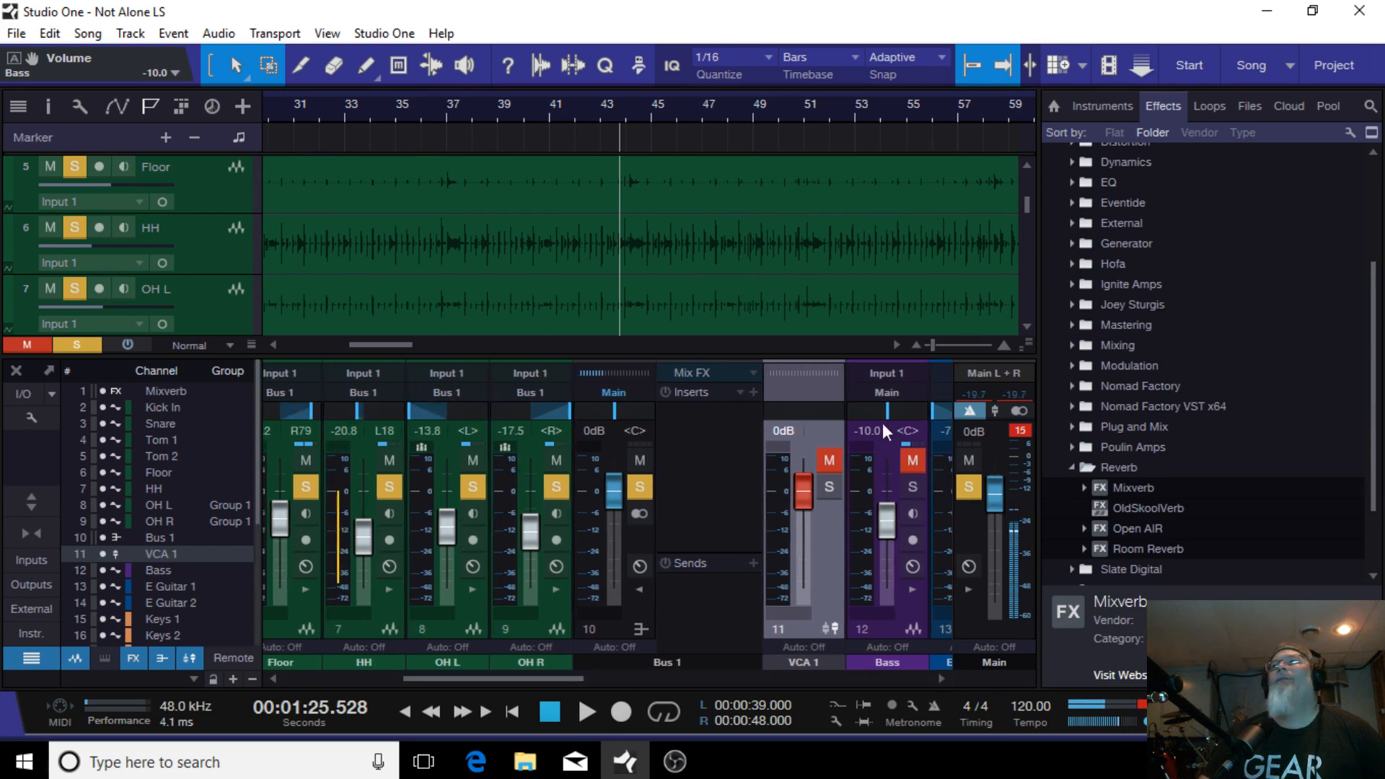
Step: Insert the Nomad Factory MFX-MAGMA effect on Bus 1
{"action": "left_click", "coordinate": [1072, 466]}
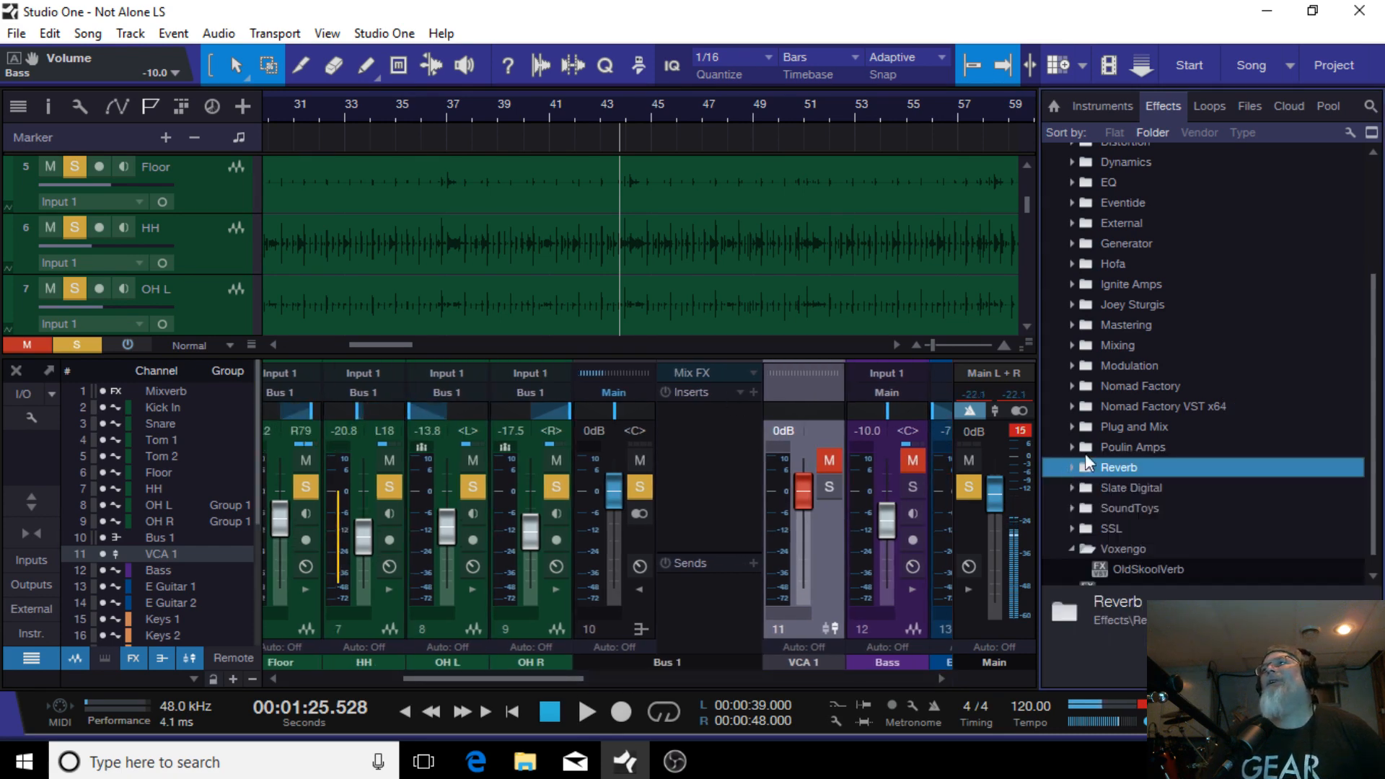
{"action": "left_click", "coordinate": [1073, 387]}
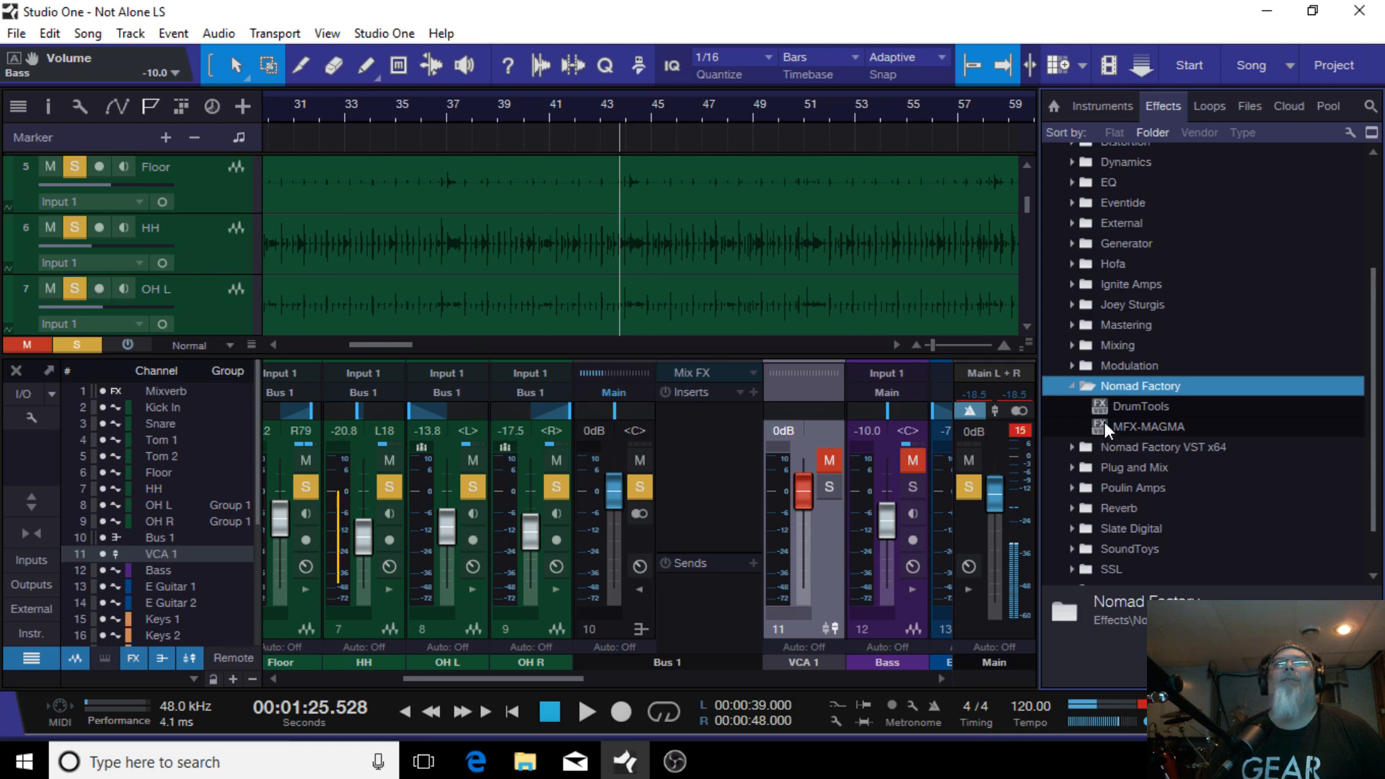
{"action": "left_click_drag", "start_coordinate": [1105, 424], "coordinate": [691, 434]}
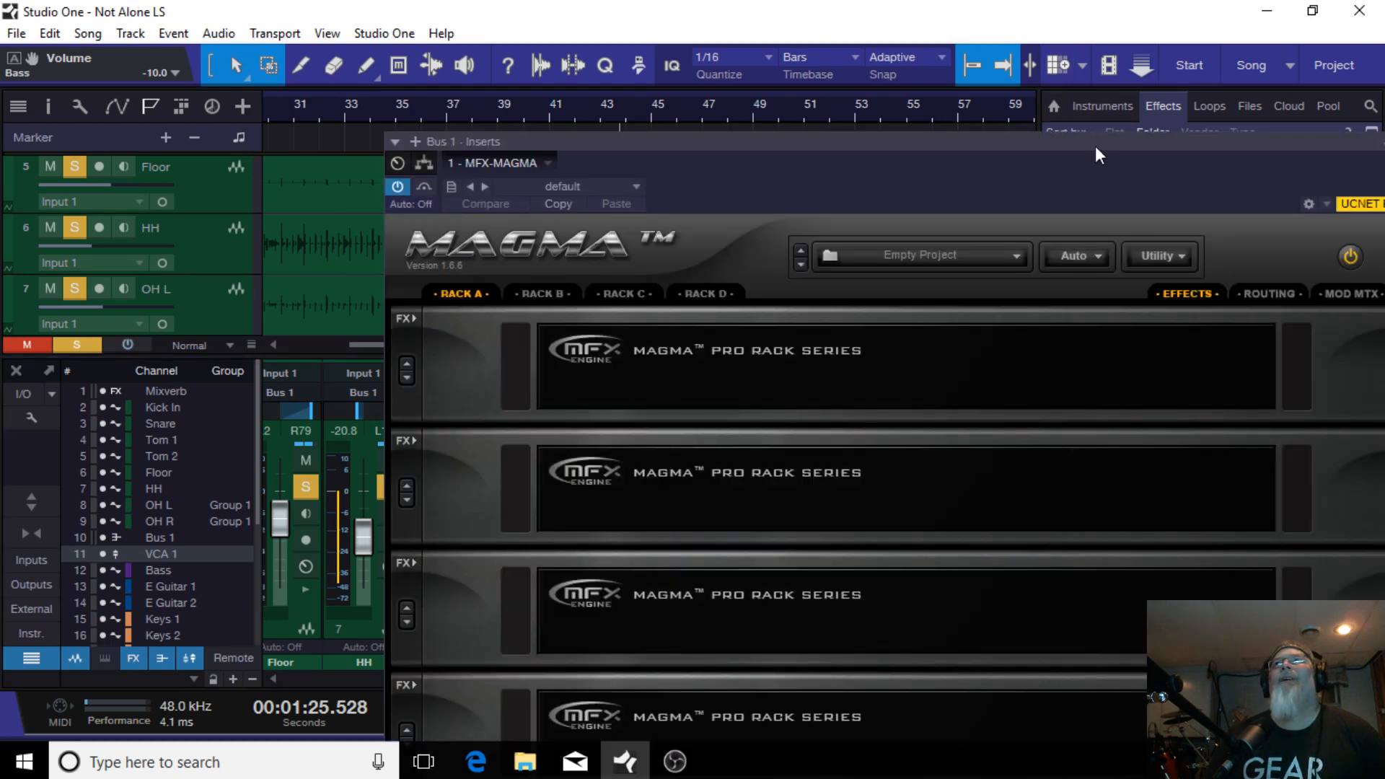
Step: Load MAGMA's Drum Kit - Enhancer preset from the 01-Drums projects and close the plugin window
{"action": "left_click_drag", "start_coordinate": [1095, 148], "coordinate": [839, 74]}
{"action": "left_click", "coordinate": [644, 172]}
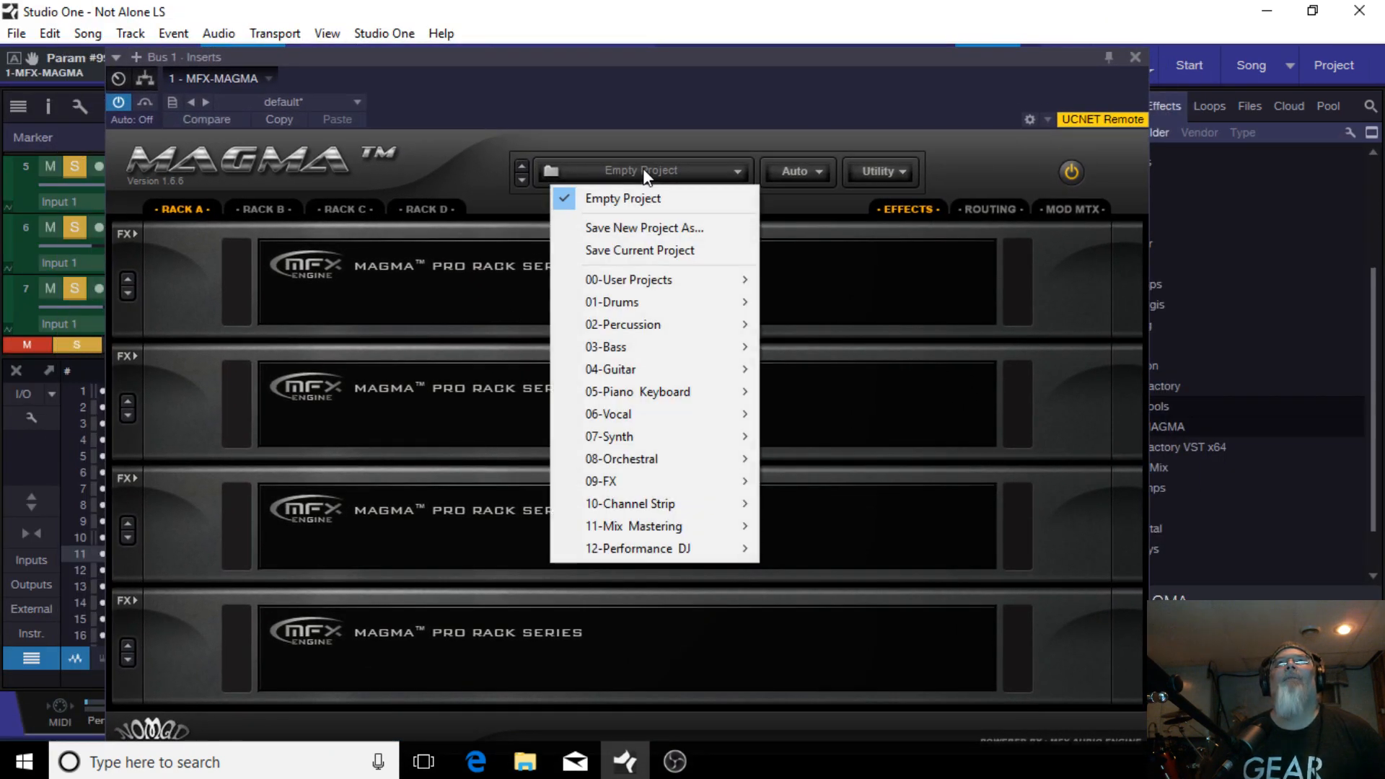
{"action": "mouse_move", "coordinate": [649, 312]}
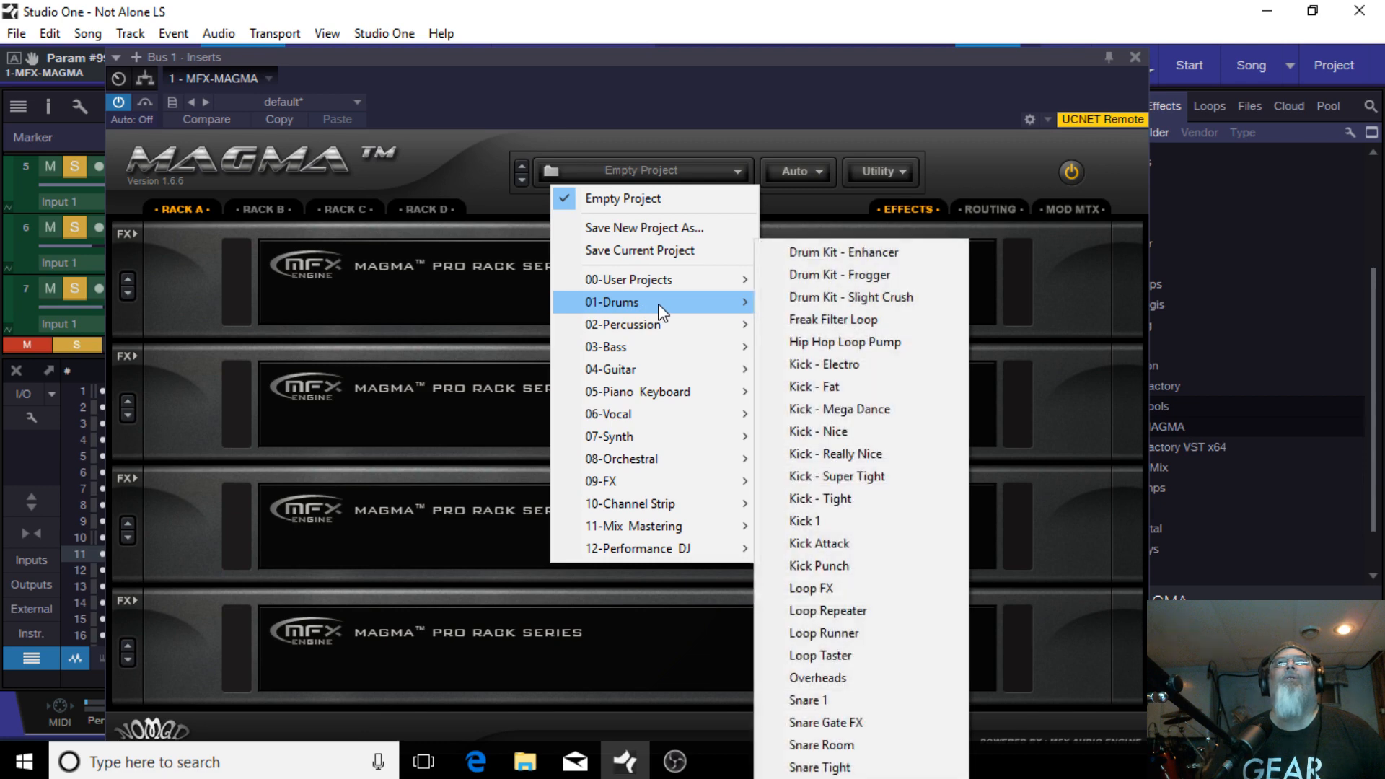
{"action": "left_click", "coordinate": [910, 263]}
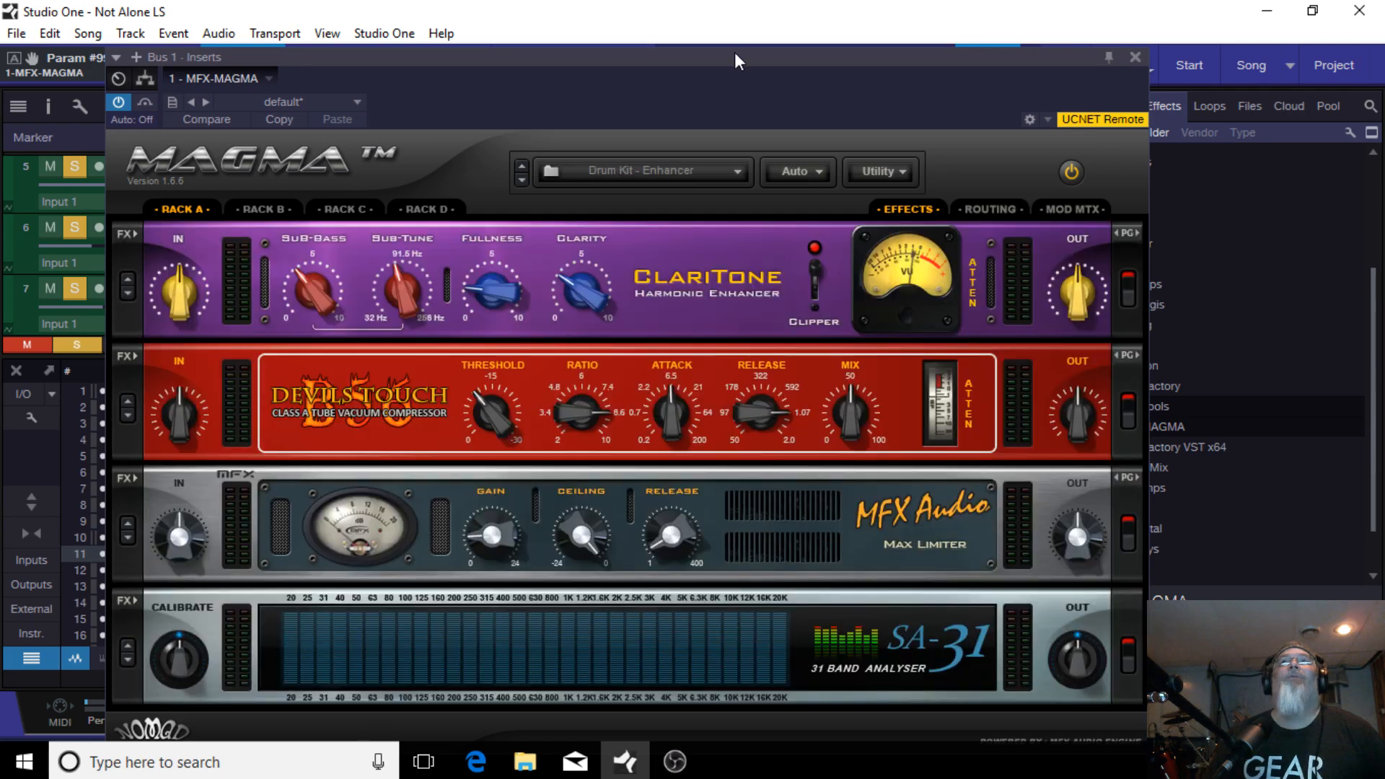
{"action": "left_click_drag", "start_coordinate": [731, 62], "coordinate": [700, 25]}
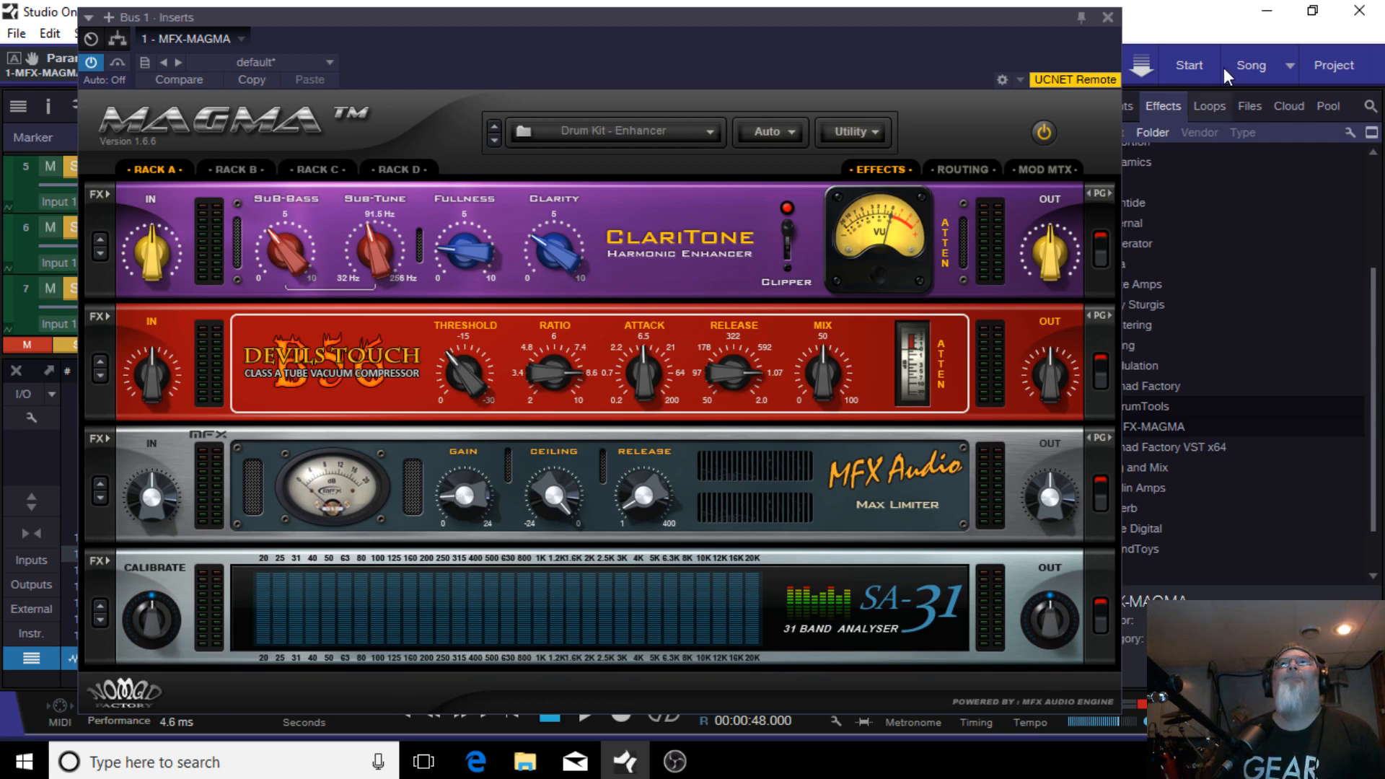
{"action": "left_click", "coordinate": [1107, 17]}
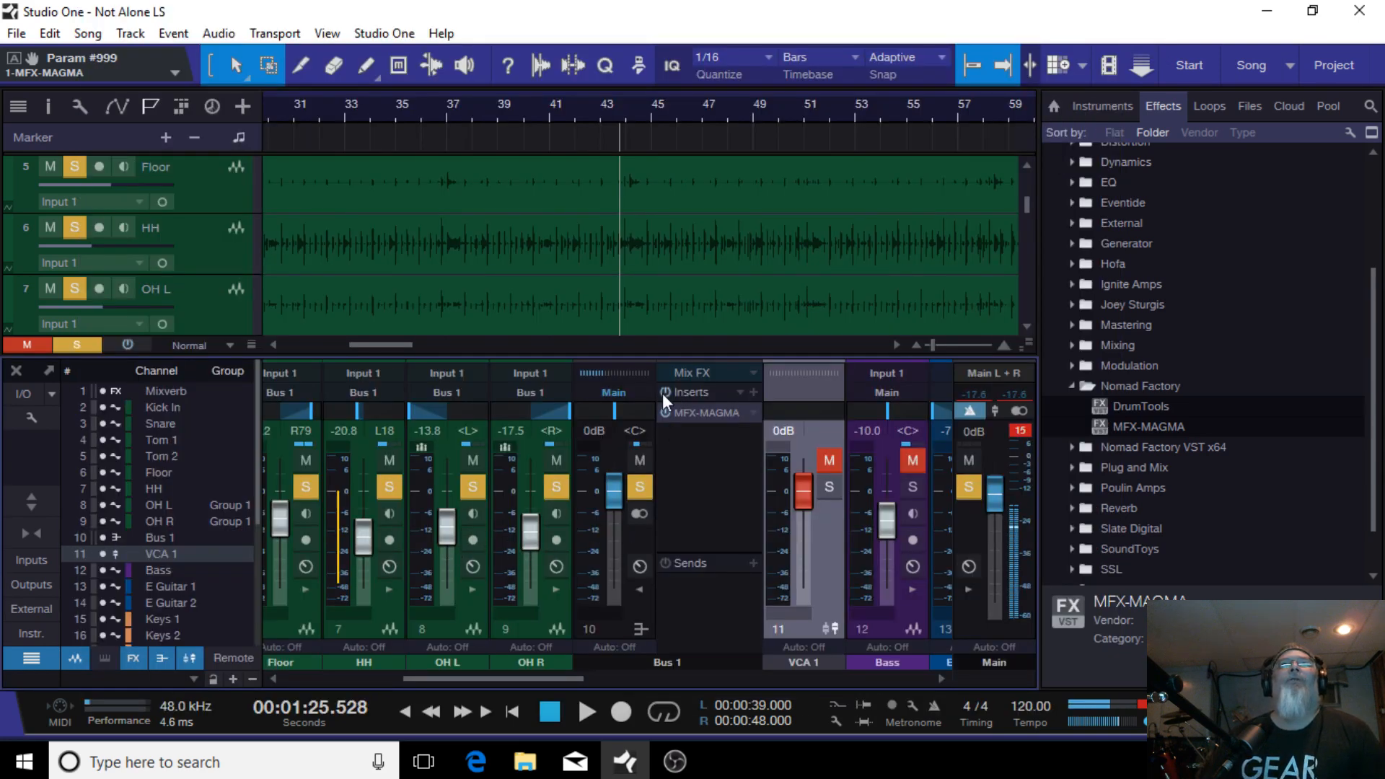
Step: Play the song and briefly mute and unmute the HH channel while listening
{"action": "left_click", "coordinate": [580, 717]}
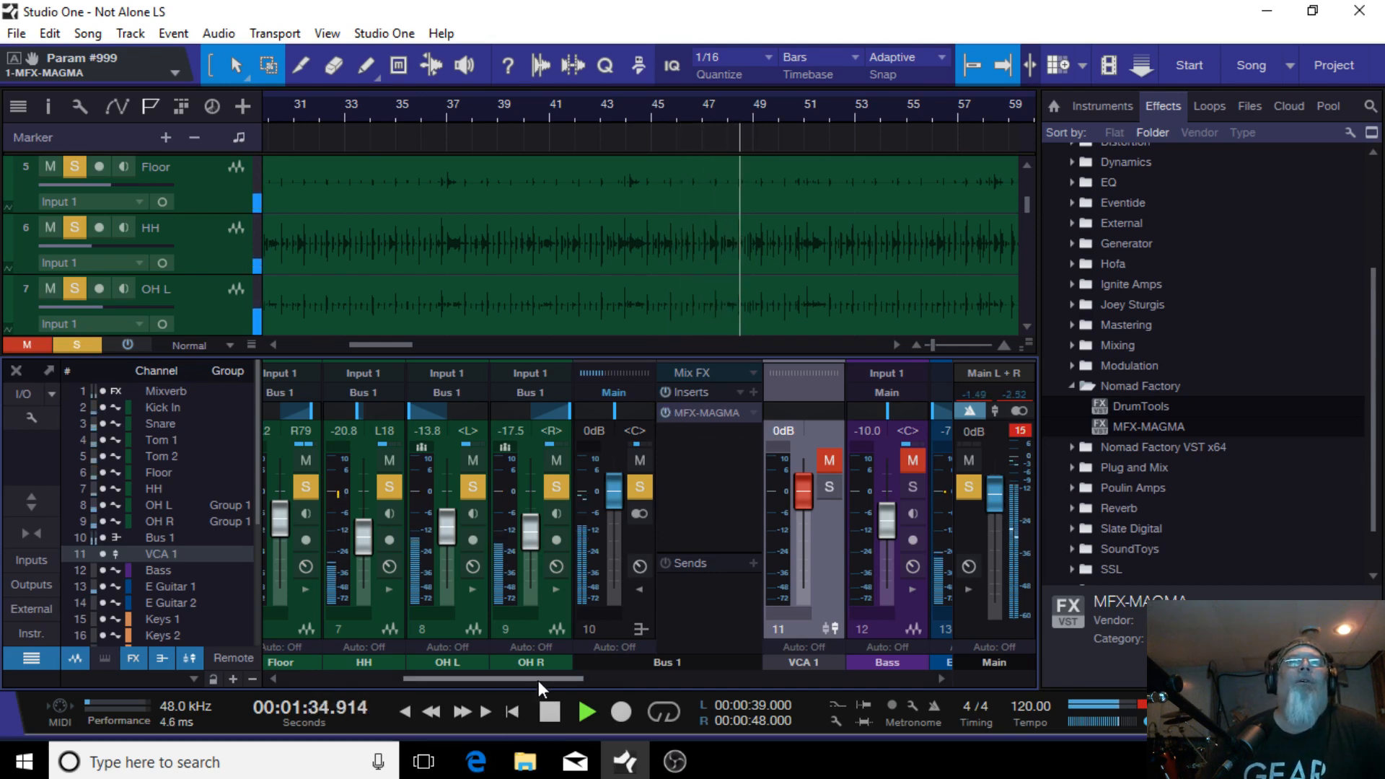
{"action": "left_click_drag", "start_coordinate": [538, 681], "coordinate": [500, 678]}
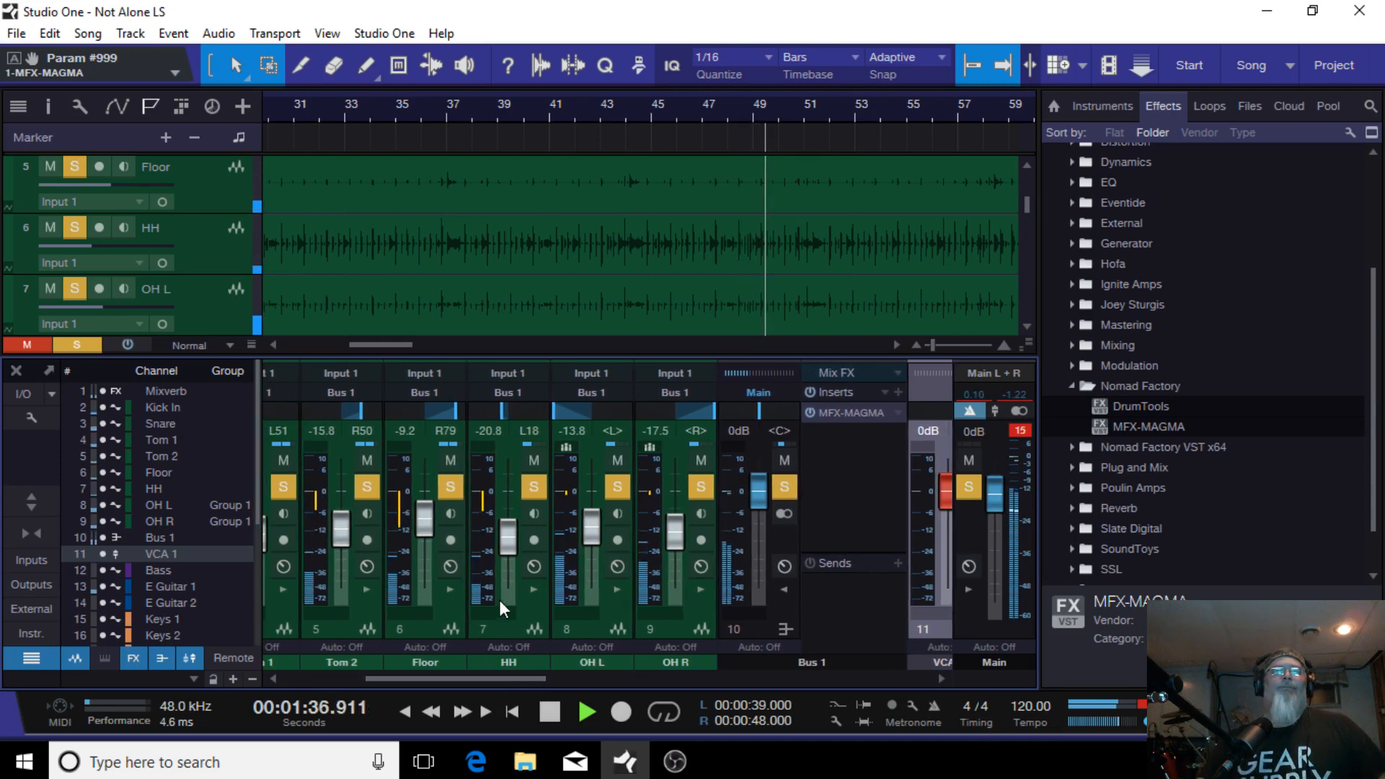
{"action": "left_click", "coordinate": [532, 458]}
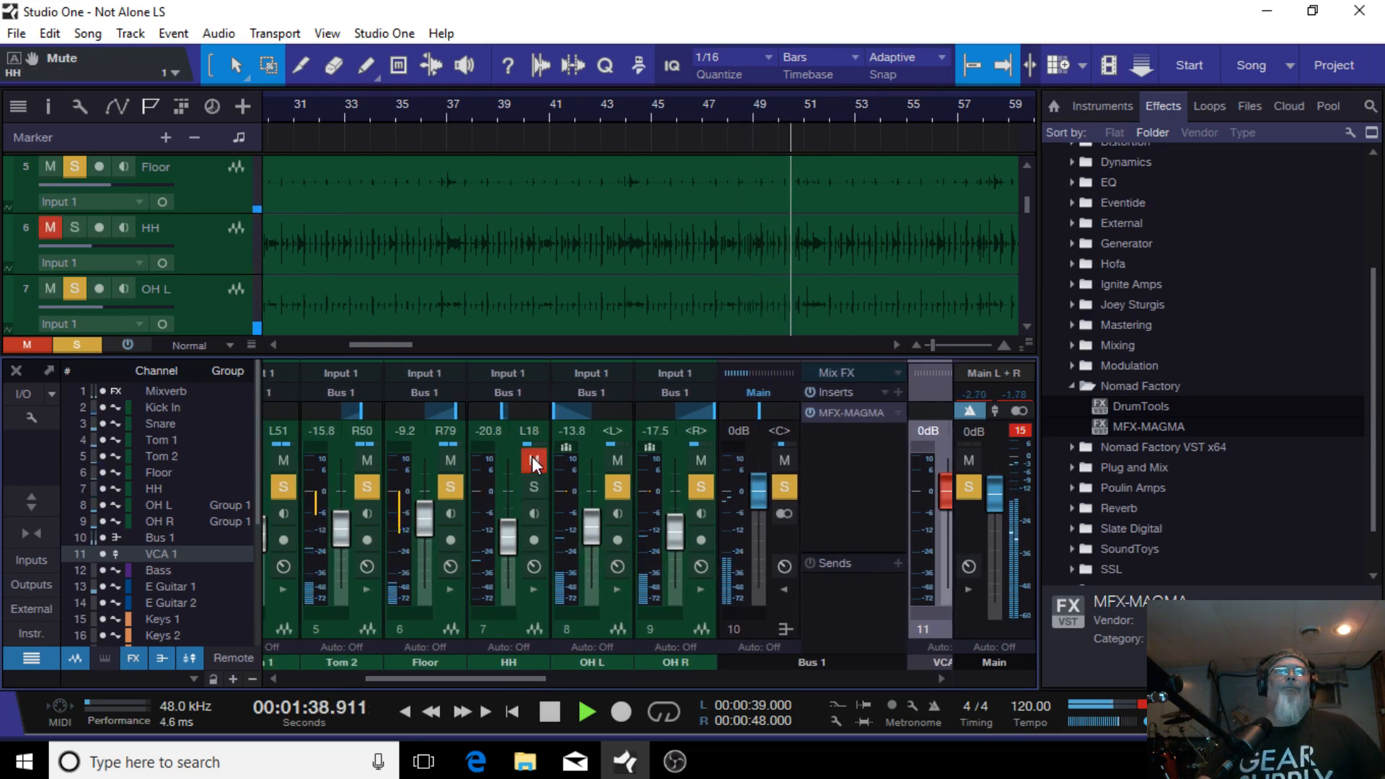
{"action": "left_click", "coordinate": [531, 456]}
Step: Lower the grouped overhead faders to about -20.4 dB for OH L and -24.2 dB for OH R
{"action": "left_click", "coordinate": [658, 637]}
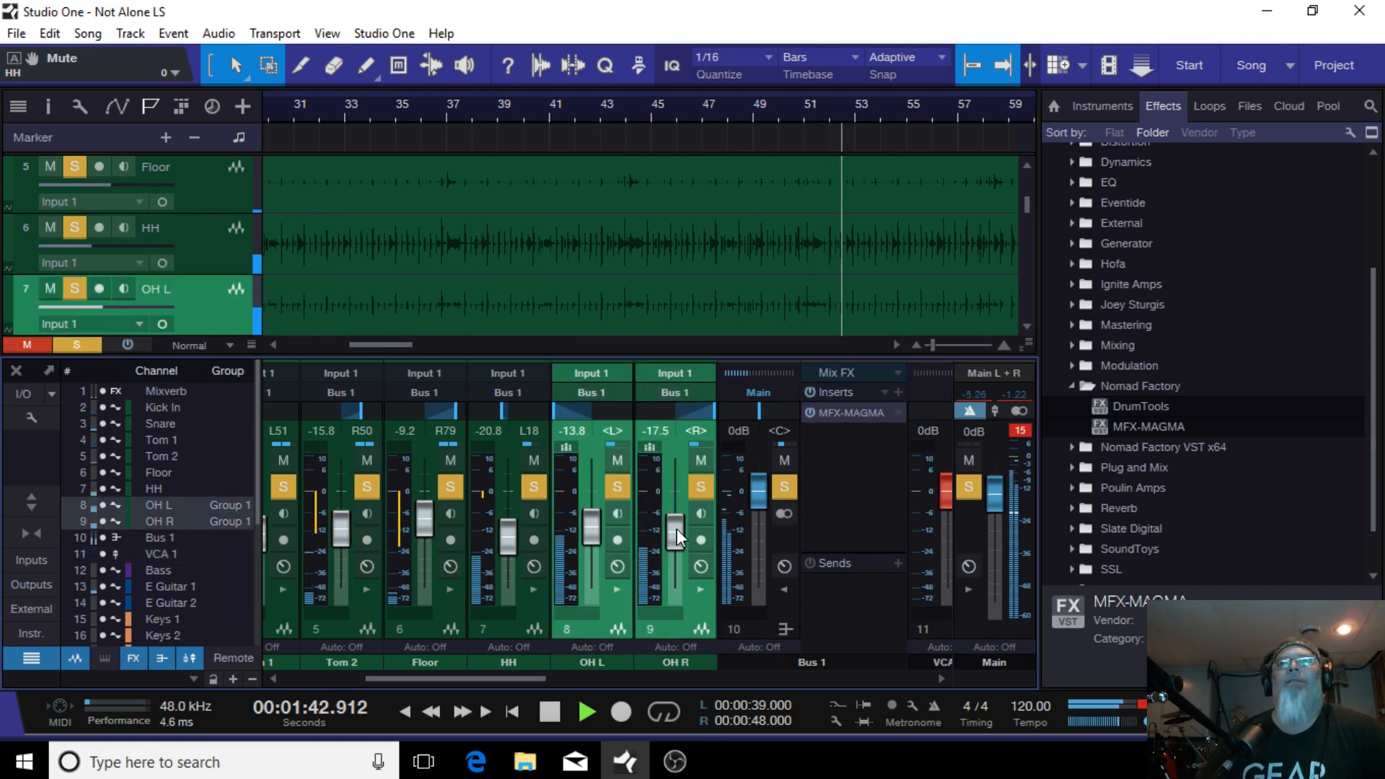
{"action": "left_click_drag", "start_coordinate": [677, 530], "coordinate": [678, 539]}
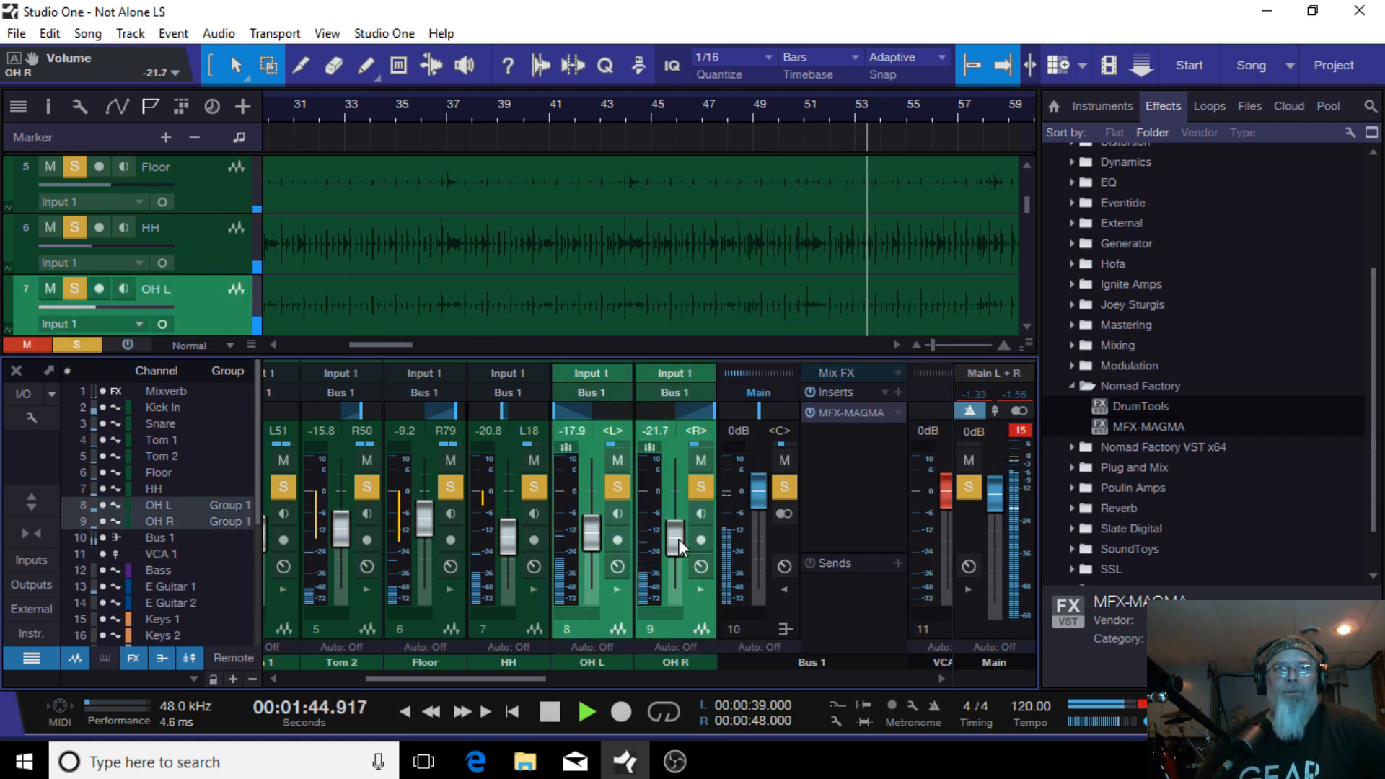
{"action": "scroll", "coordinate": [680, 539], "scroll_direction": "down", "scroll_amount": 5}
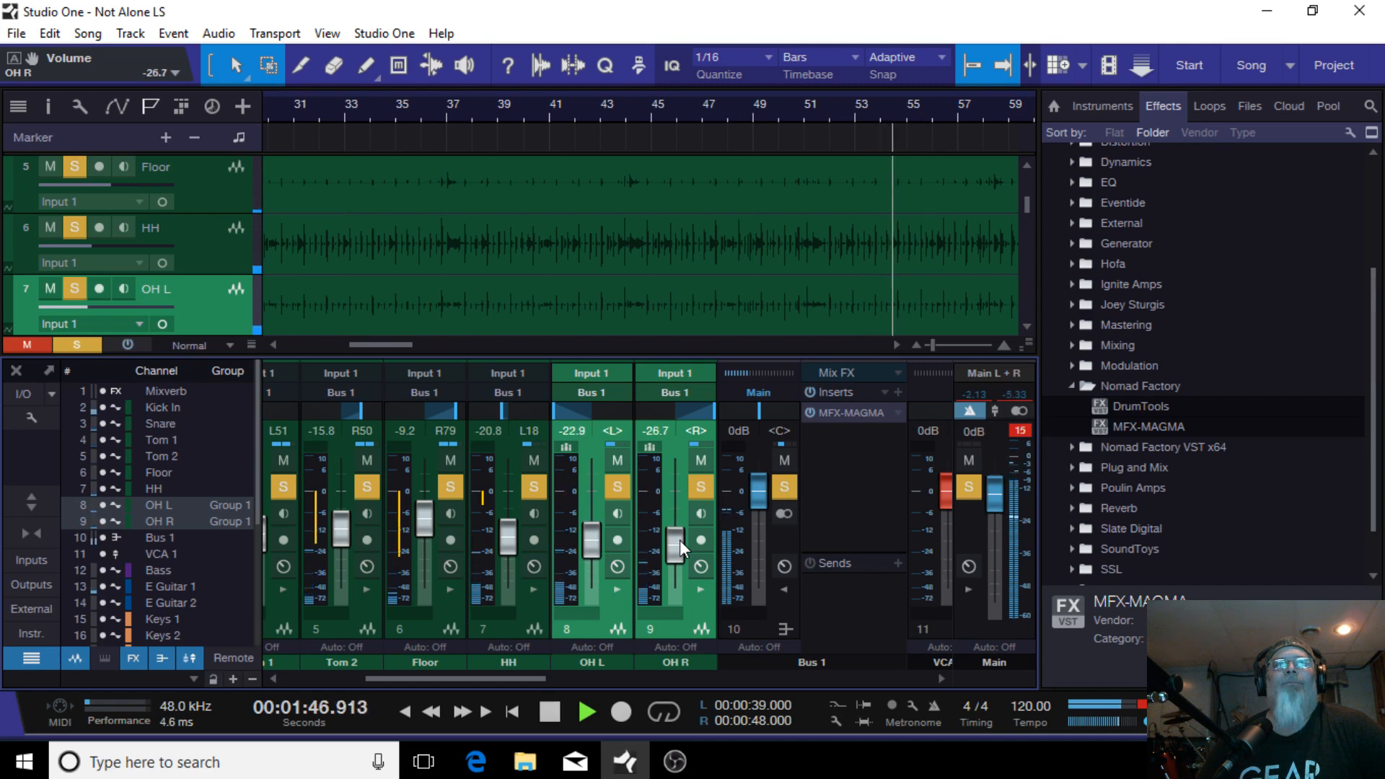
{"action": "scroll", "coordinate": [680, 539], "scroll_direction": "up", "scroll_amount": 2}
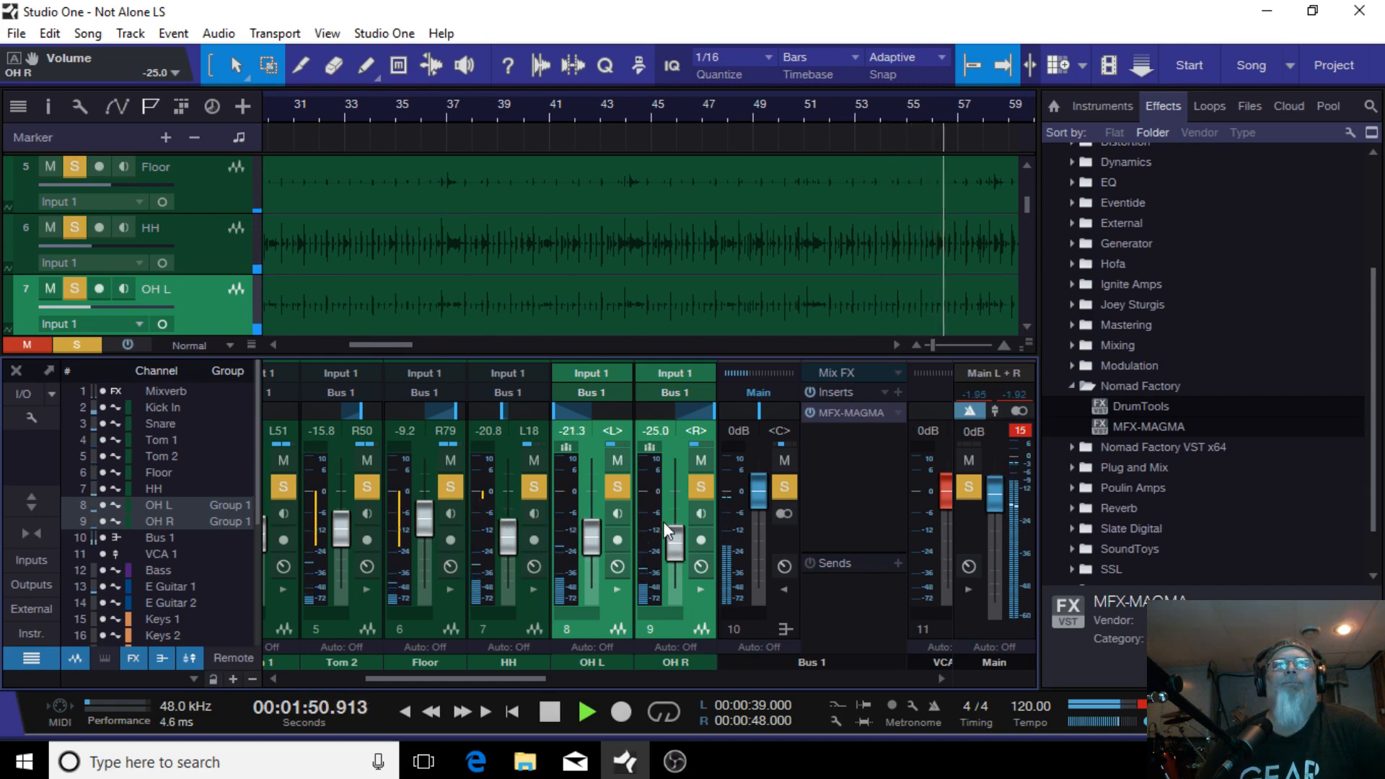
{"action": "left_click_drag", "start_coordinate": [676, 549], "coordinate": [676, 543]}
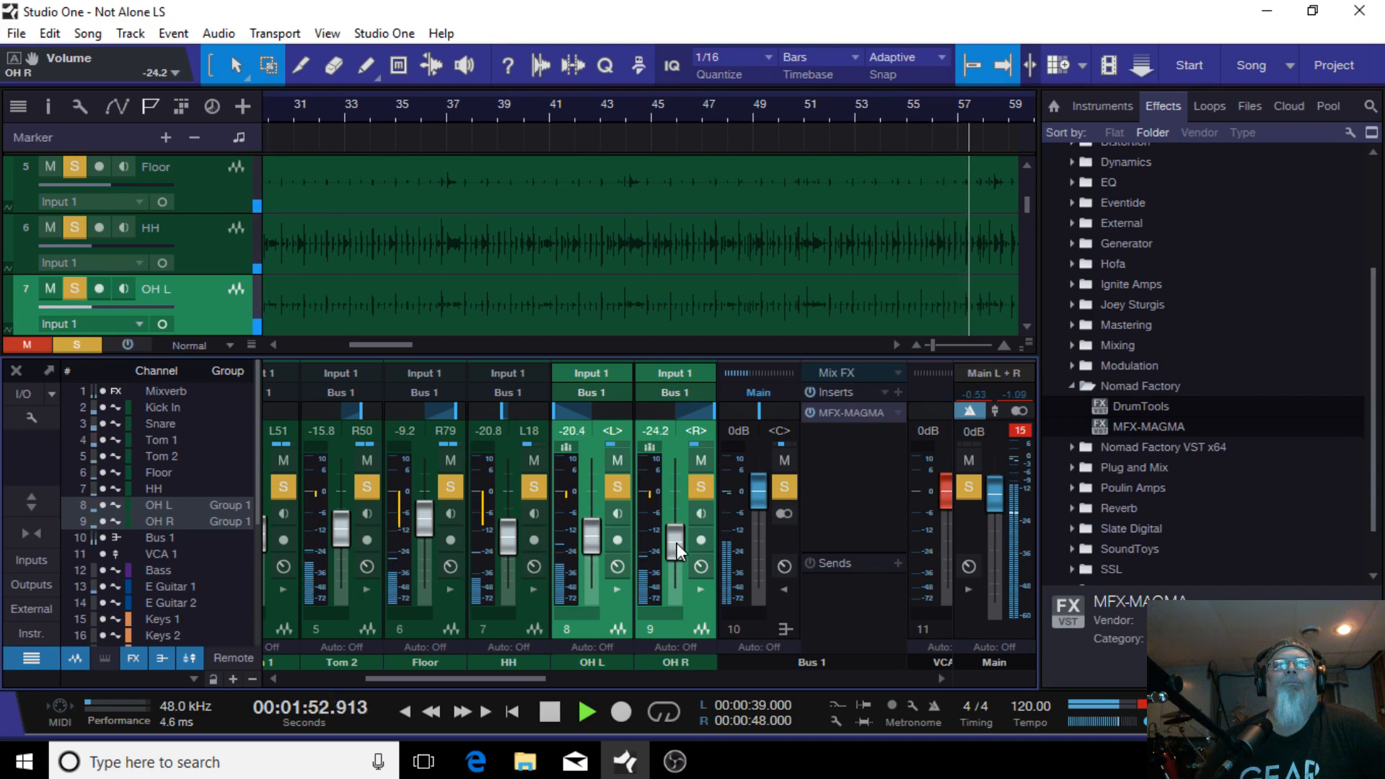
Step: Solo the bass and electric guitar channels alongside the drums
{"action": "left_click_drag", "start_coordinate": [408, 672], "coordinate": [566, 665]}
{"action": "left_click", "coordinate": [621, 489]}
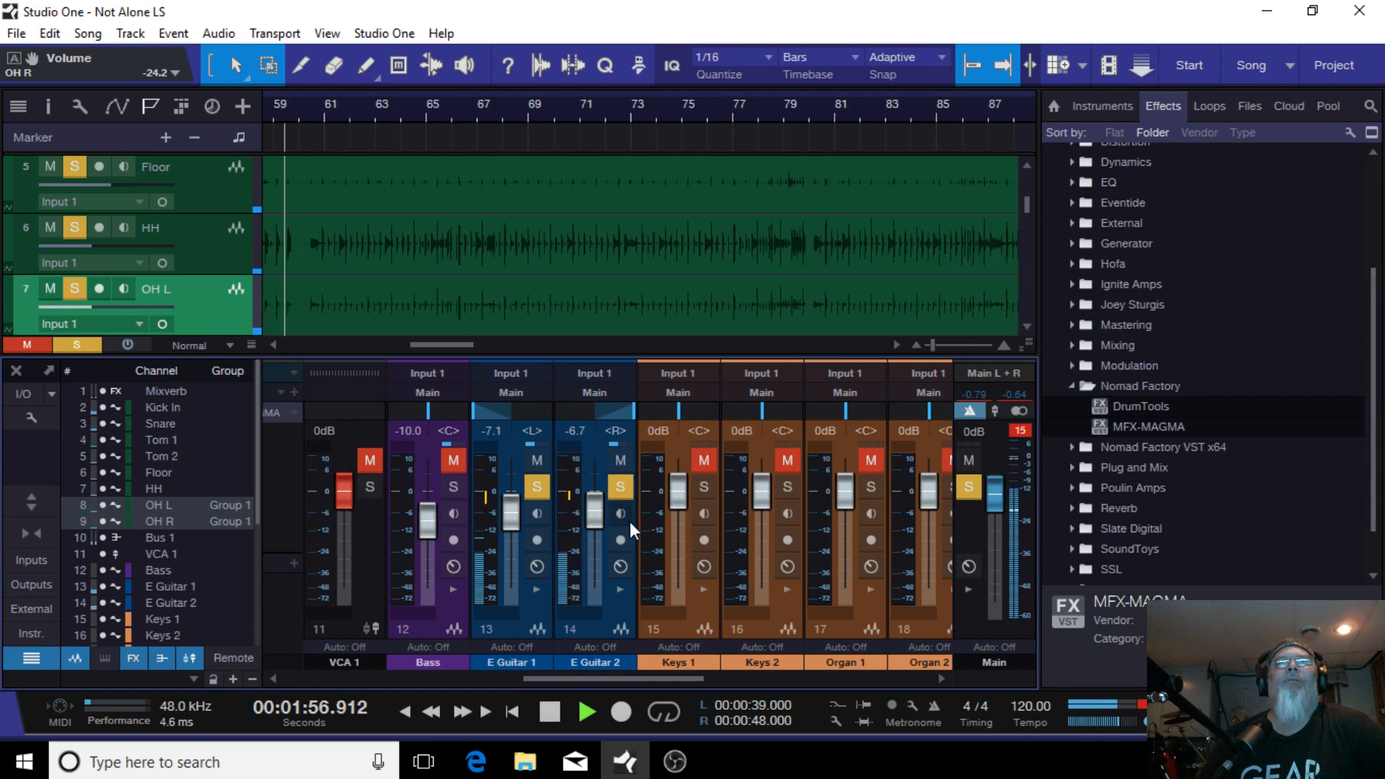
{"action": "left_click", "coordinate": [454, 486]}
{"action": "left_click_drag", "start_coordinate": [585, 681], "coordinate": [499, 678]}
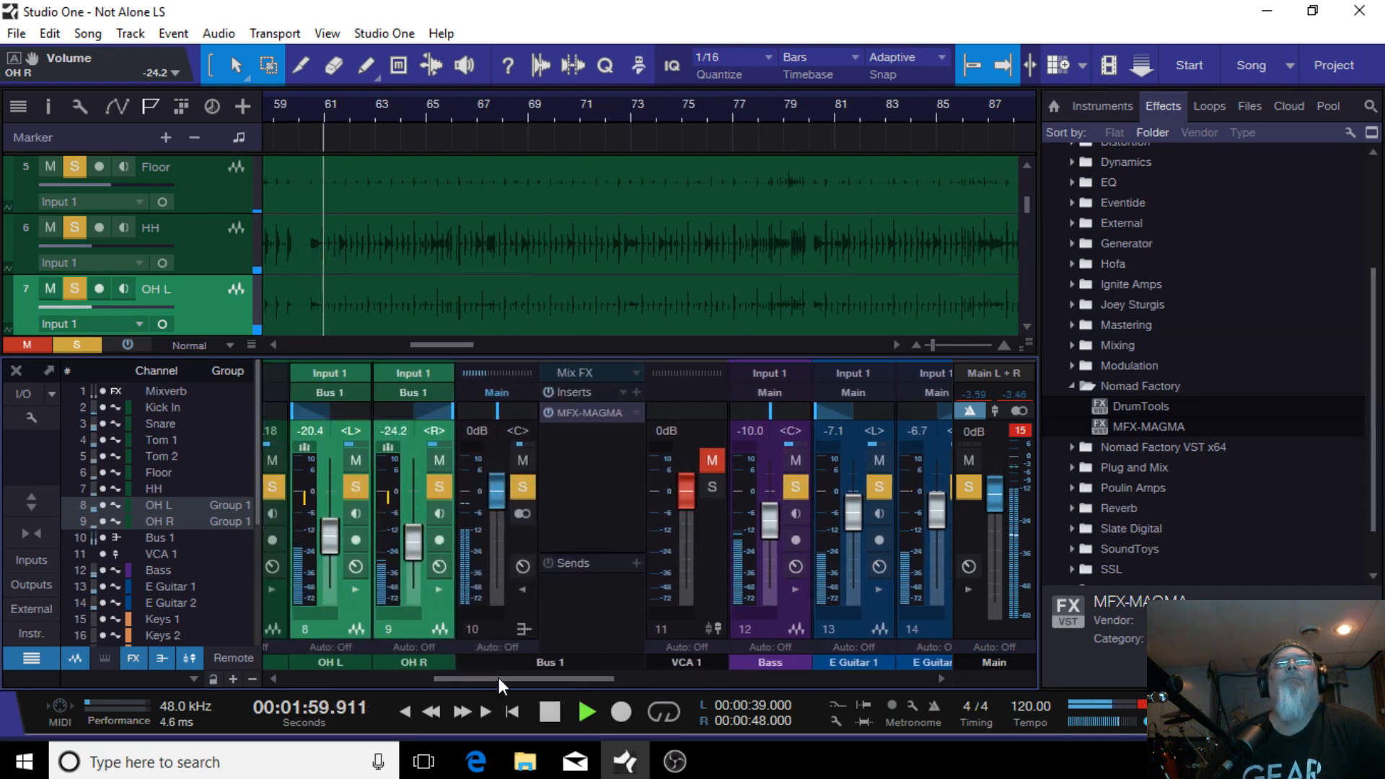
{"action": "left_click", "coordinate": [523, 589]}
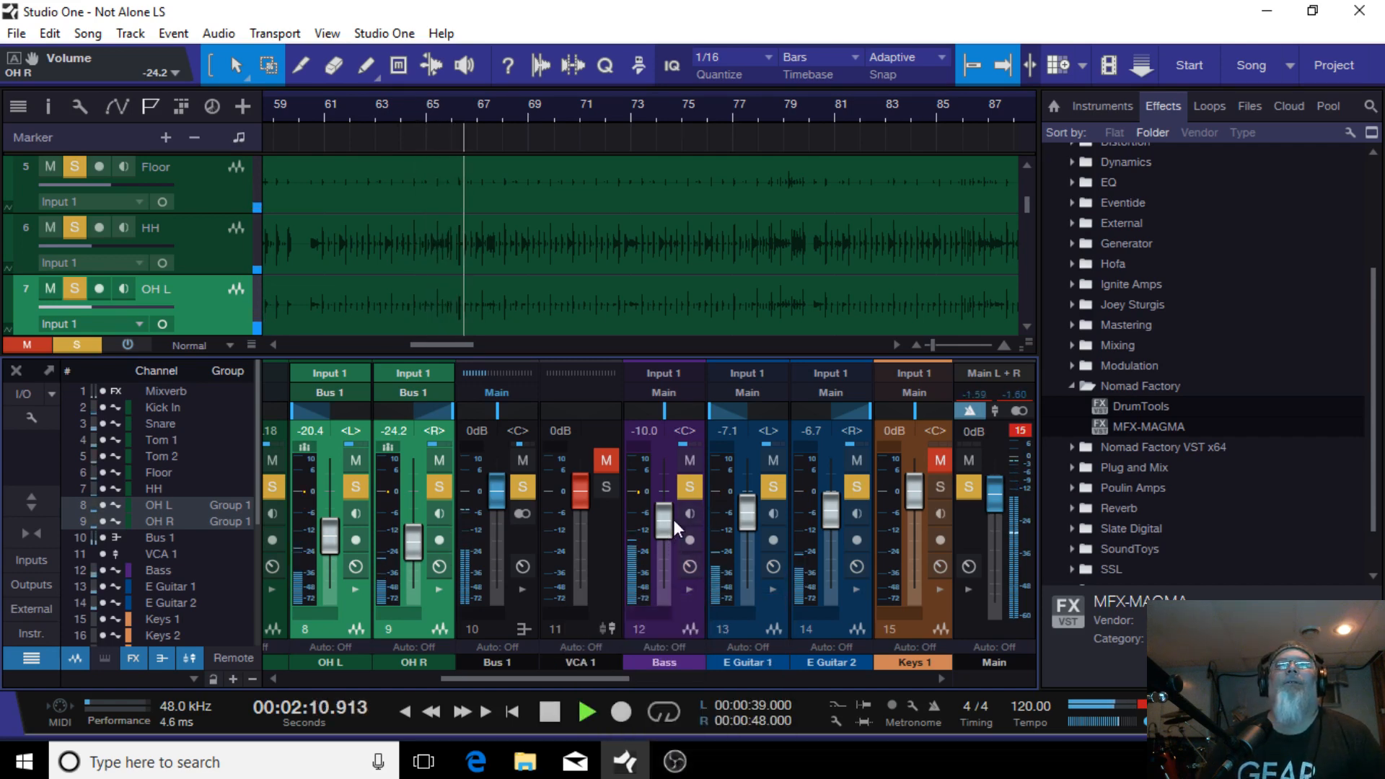
{"action": "scroll", "coordinate": [673, 521], "scroll_direction": "down", "scroll_amount": 1}
{"action": "scroll", "coordinate": [654, 535], "scroll_direction": "down", "scroll_amount": 1}
{"action": "scroll", "coordinate": [651, 517], "scroll_direction": "up", "scroll_amount": 1}
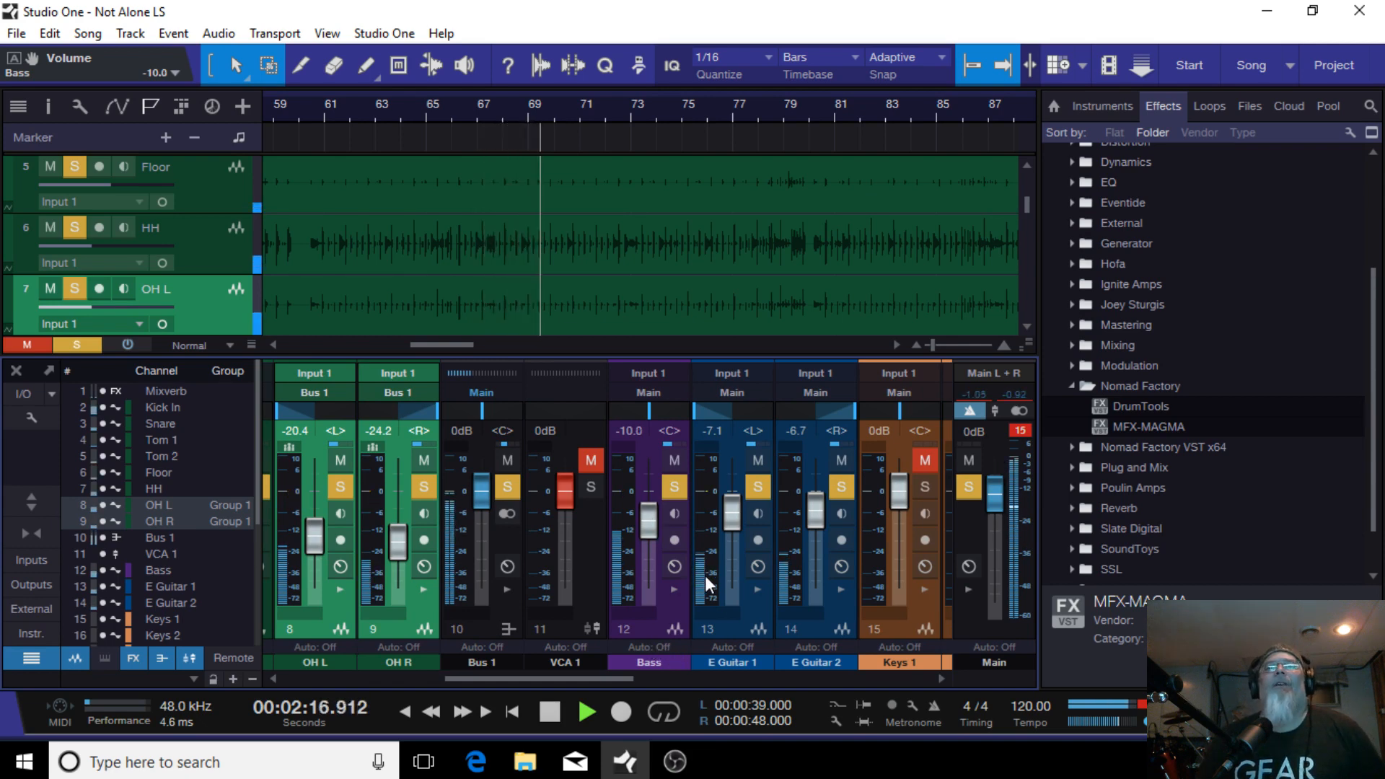
Step: Raise both electric guitar faders together to about -5.8 dB and -5.4 dB
{"action": "left_click", "coordinate": [756, 635]}
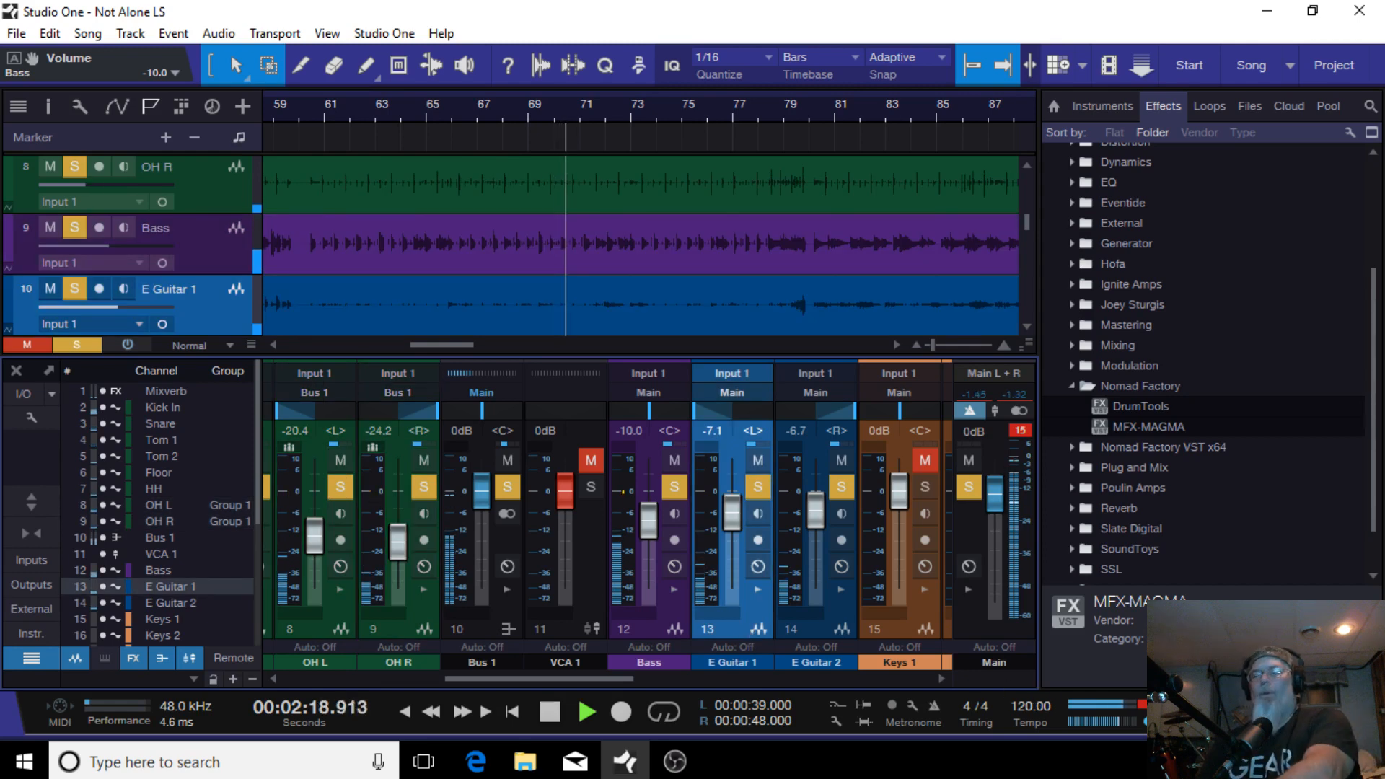
{"action": "left_click", "coordinate": [811, 631]}
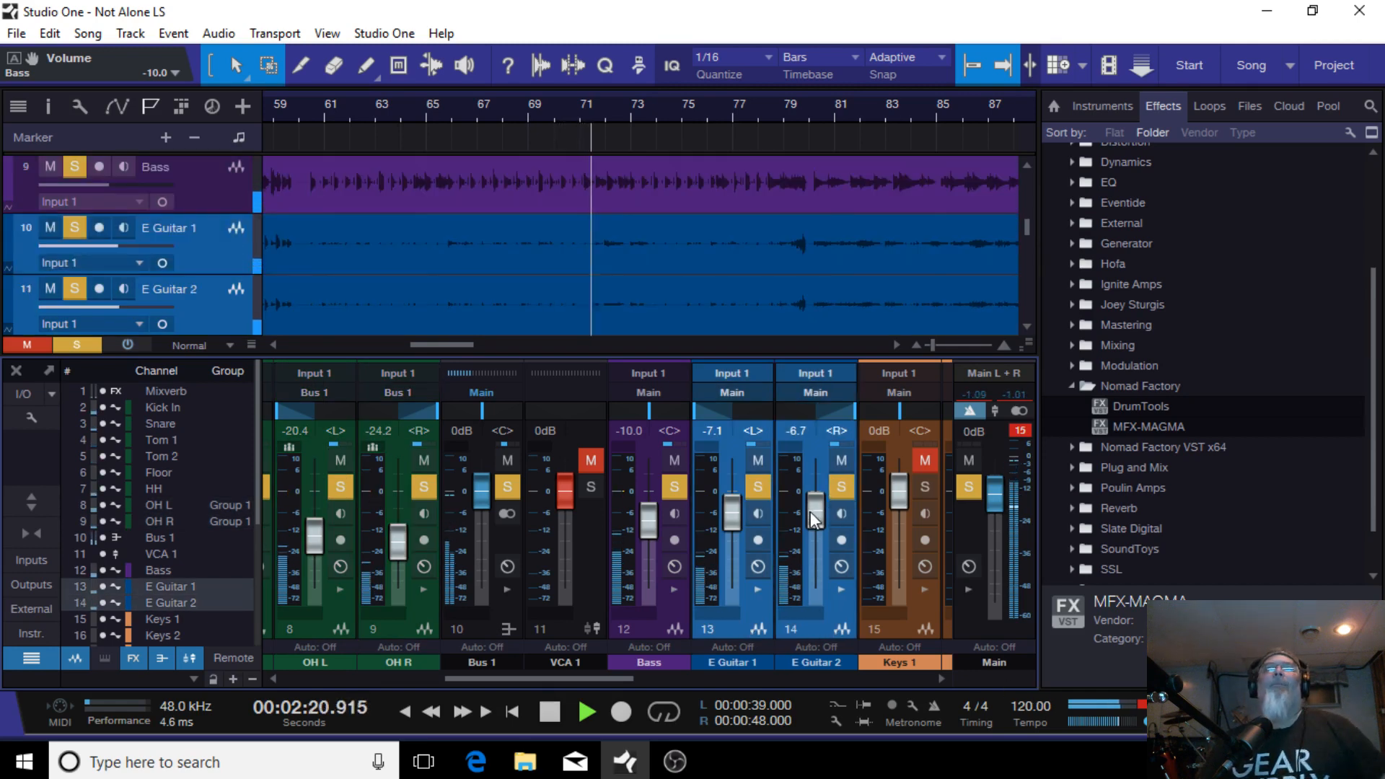
{"action": "scroll", "coordinate": [811, 514], "scroll_direction": "up", "scroll_amount": 3}
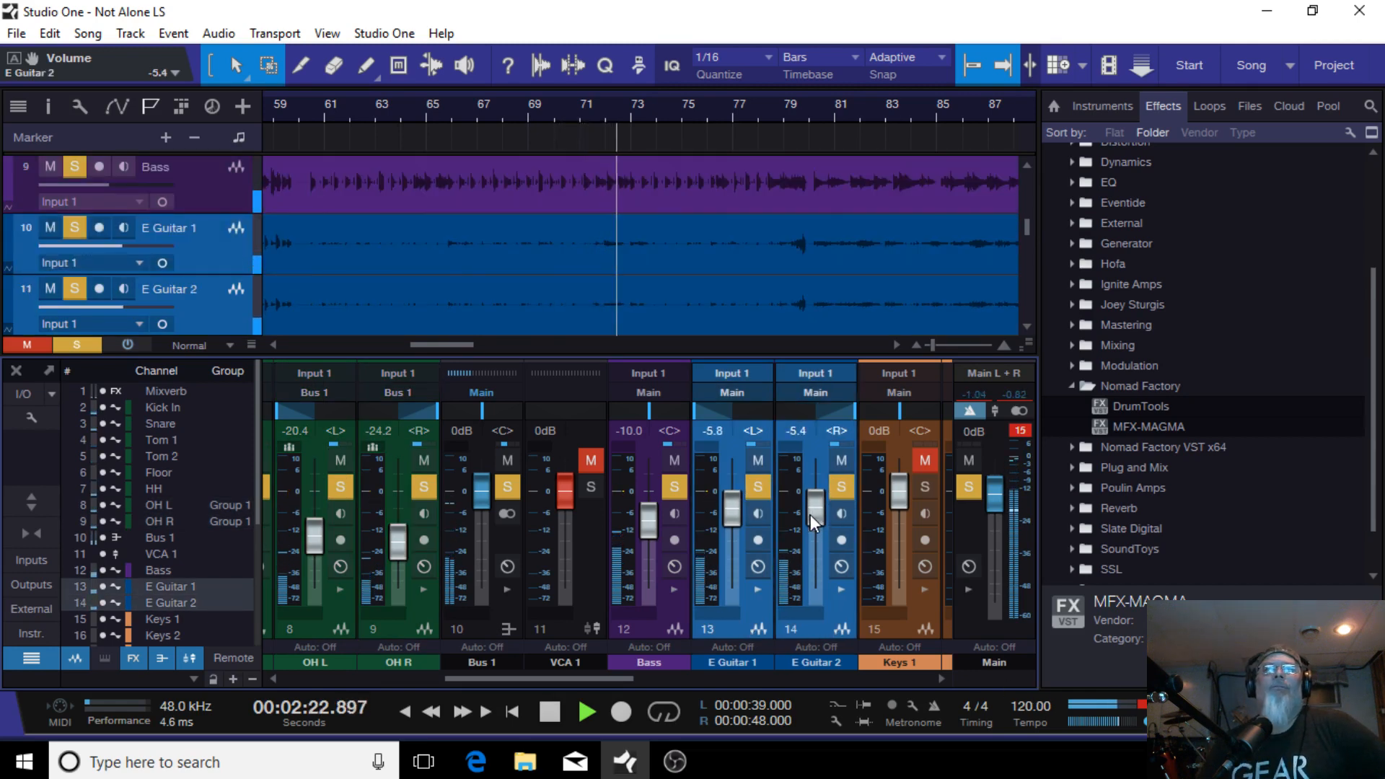
Step: Set the E Guitar 1 fader to -3.3 dB
{"action": "left_click", "coordinate": [738, 626]}
{"action": "scroll", "coordinate": [725, 507], "scroll_direction": "up", "scroll_amount": 3}
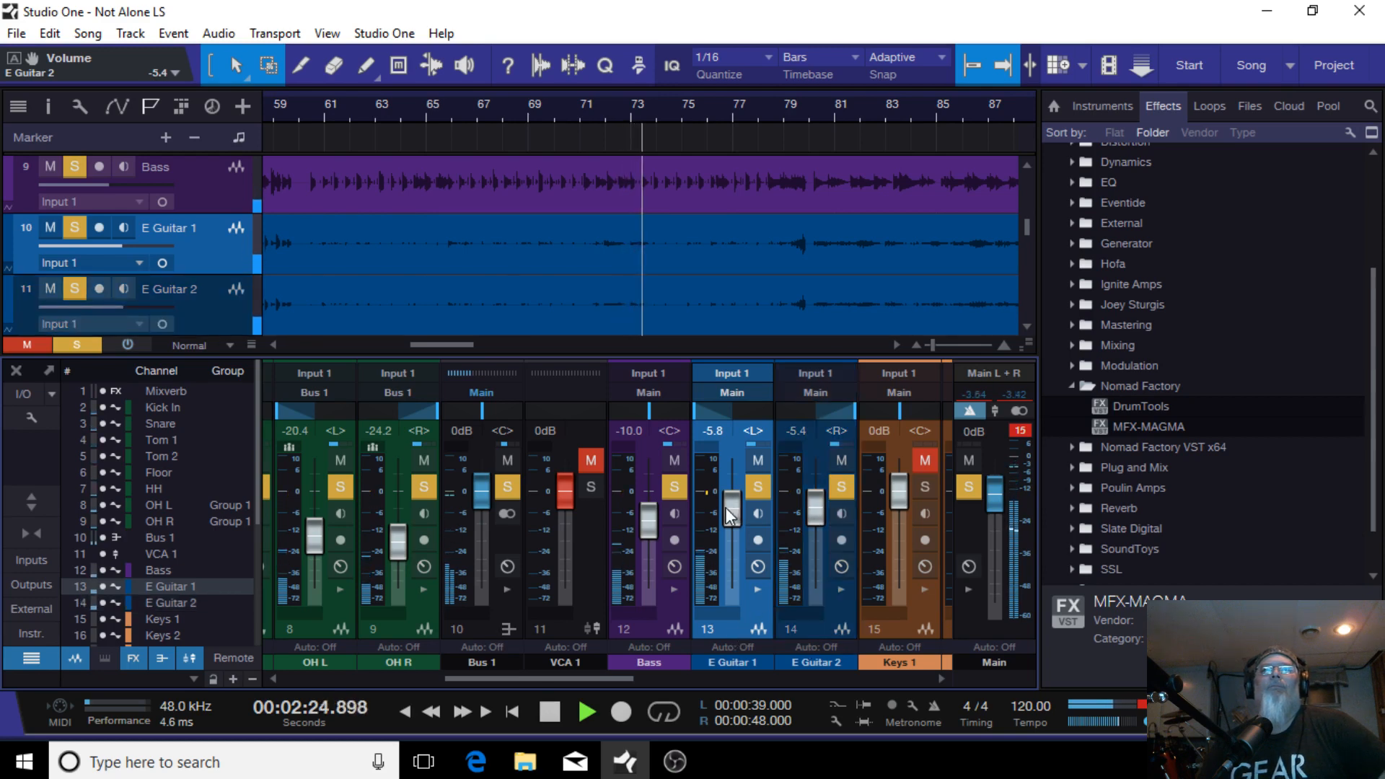
{"action": "scroll", "coordinate": [732, 509], "scroll_direction": "down", "scroll_amount": 1}
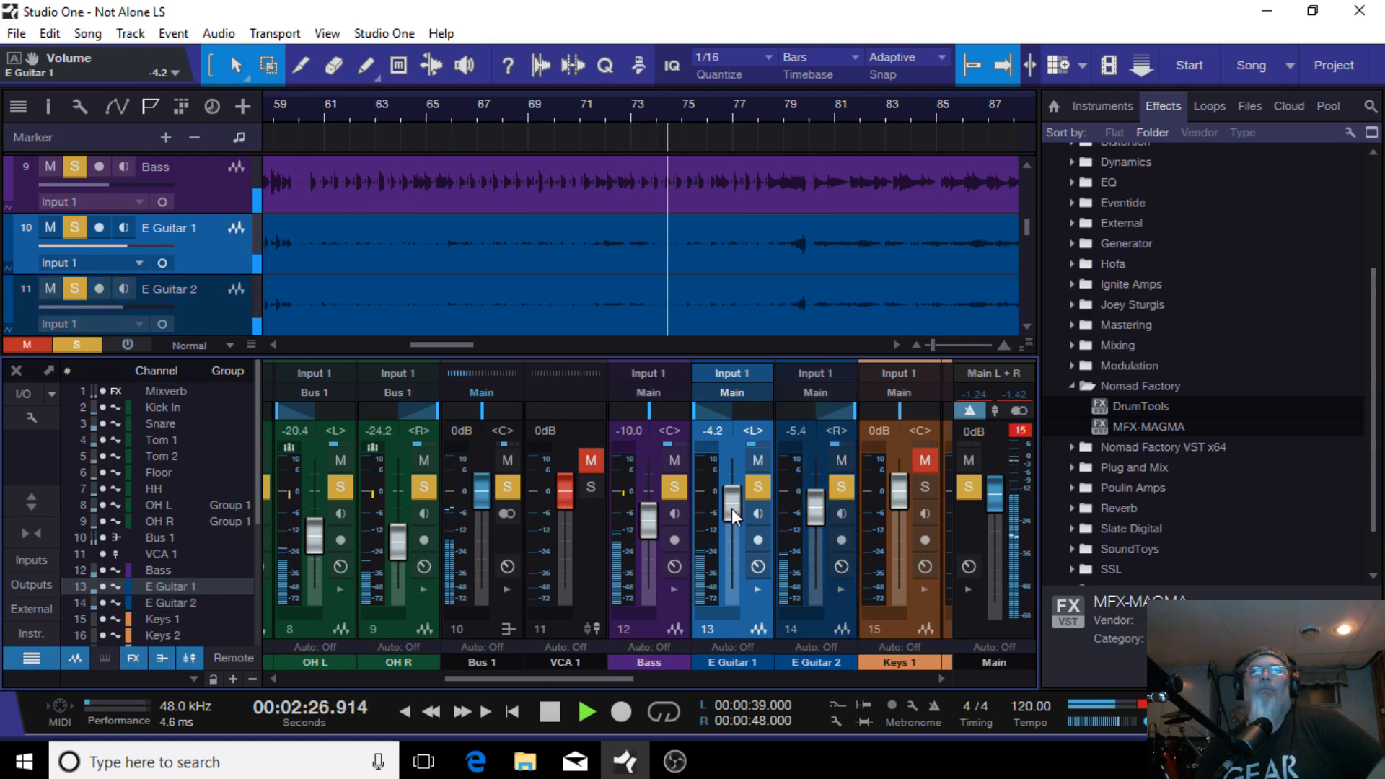
{"action": "scroll", "coordinate": [733, 509], "scroll_direction": "up", "scroll_amount": 3}
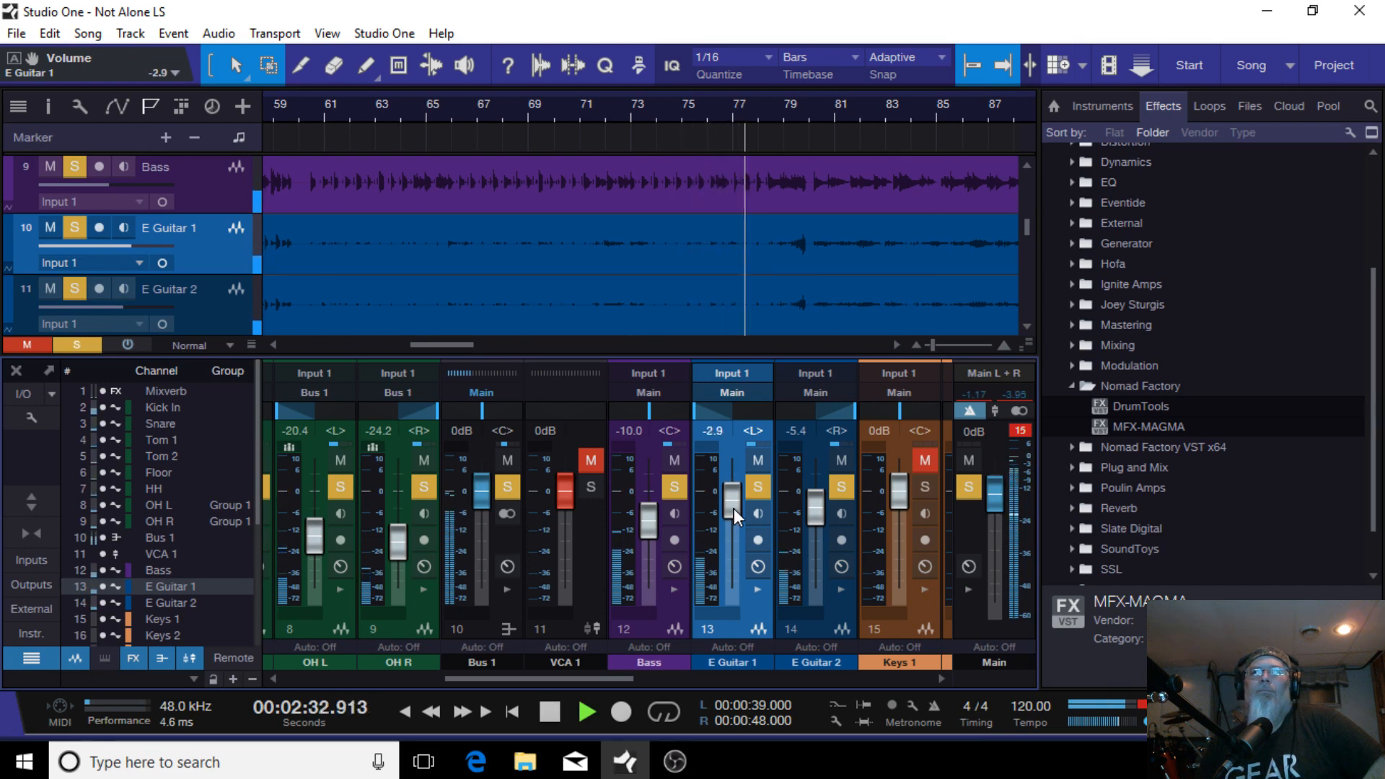
{"action": "scroll", "coordinate": [733, 508], "scroll_direction": "down", "scroll_amount": 1}
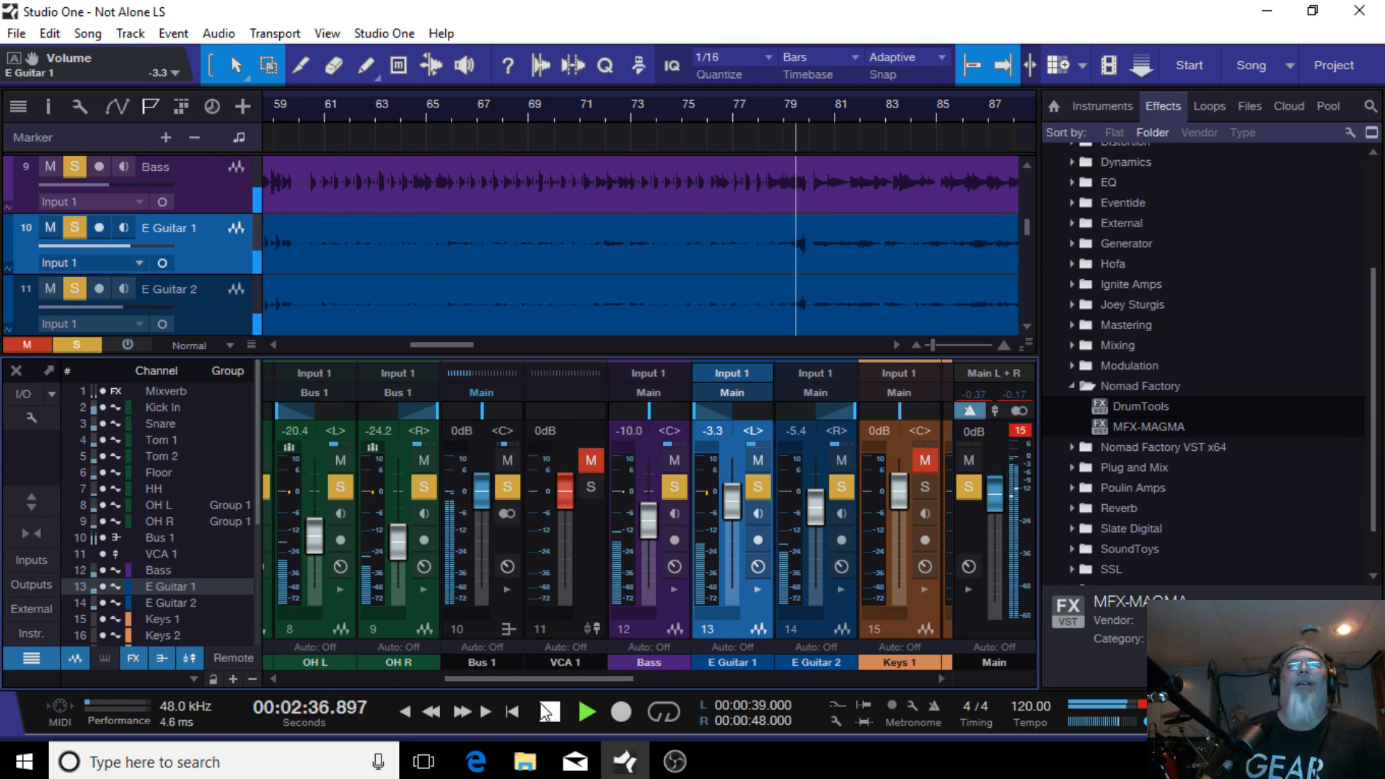
Step: Lower the Floor tom fader to -11.7 dB
{"action": "left_click_drag", "start_coordinate": [516, 681], "coordinate": [410, 672]}
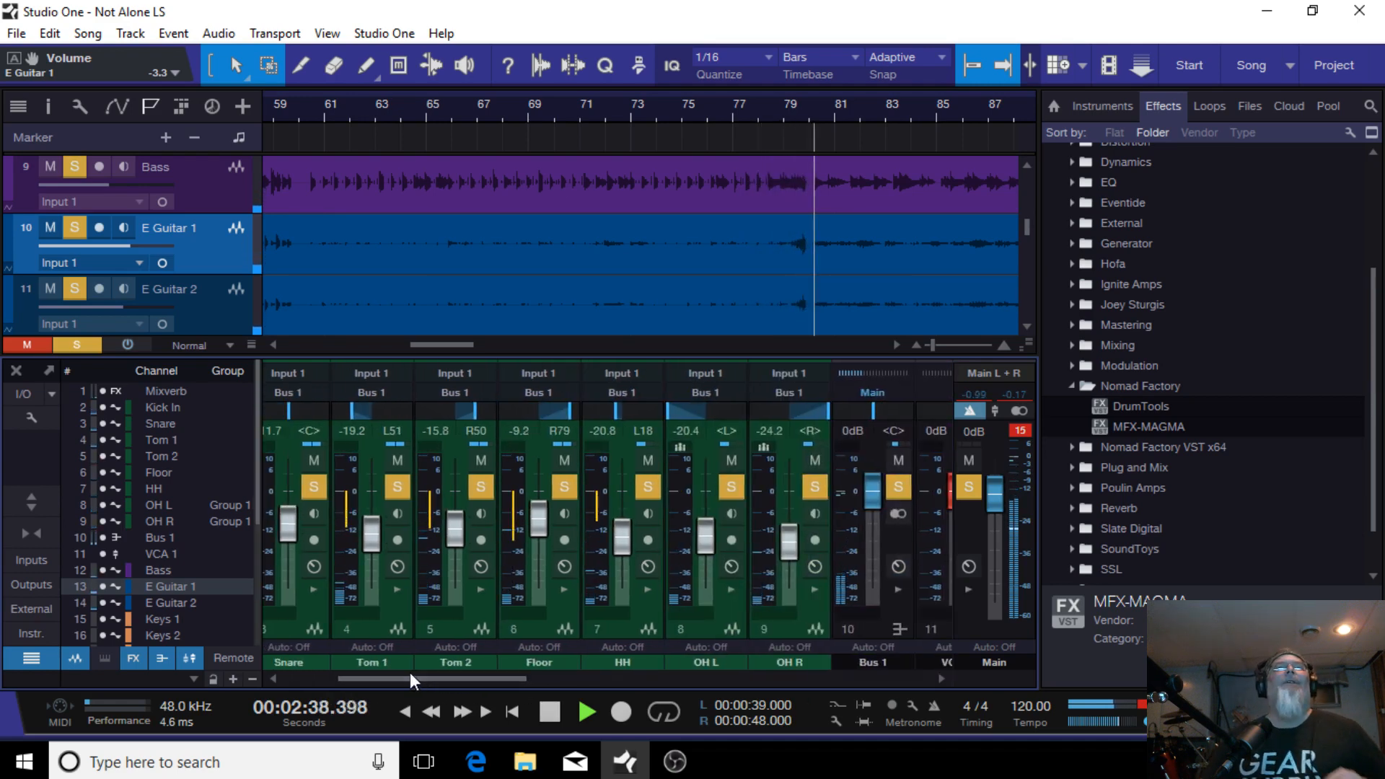
{"action": "left_click", "coordinate": [376, 640]}
{"action": "left_click", "coordinate": [542, 631]}
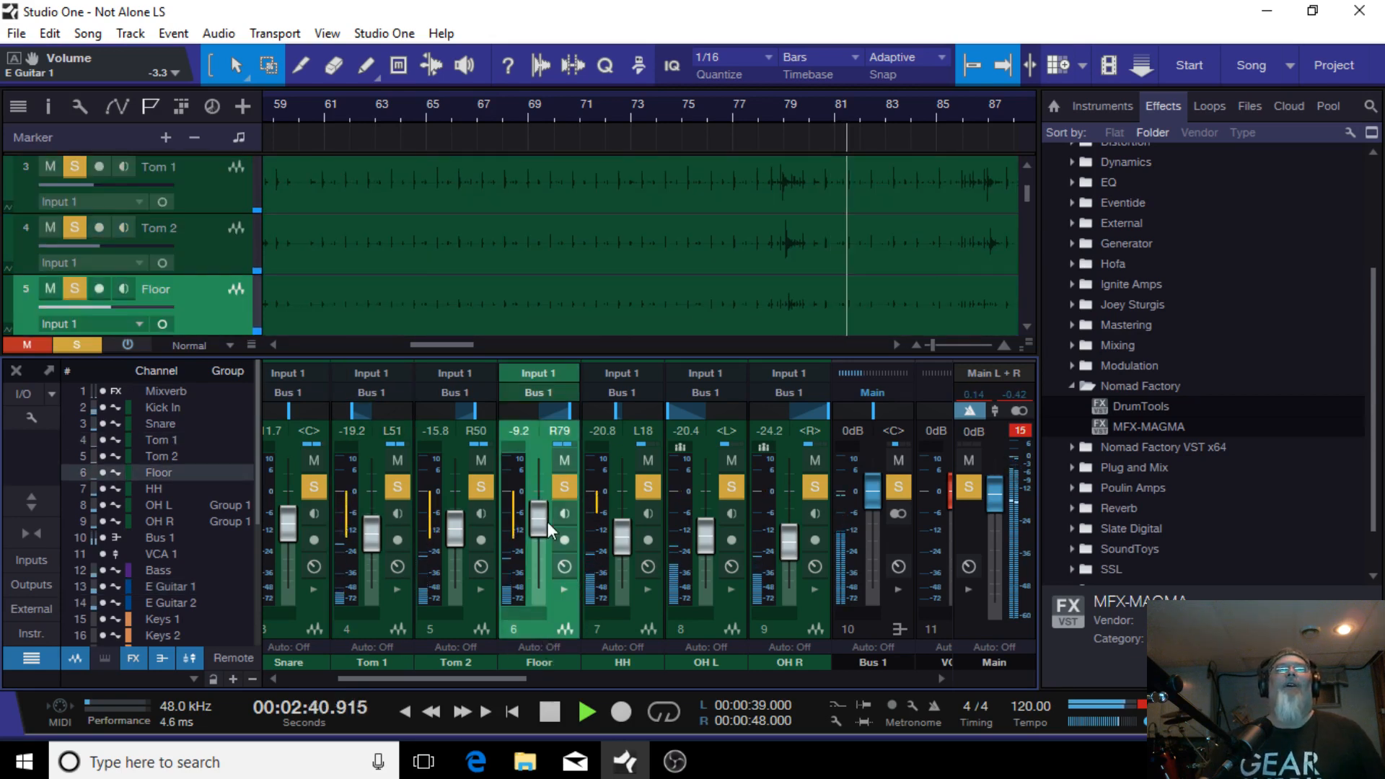
{"action": "scroll", "coordinate": [543, 515], "scroll_direction": "down", "scroll_amount": 2}
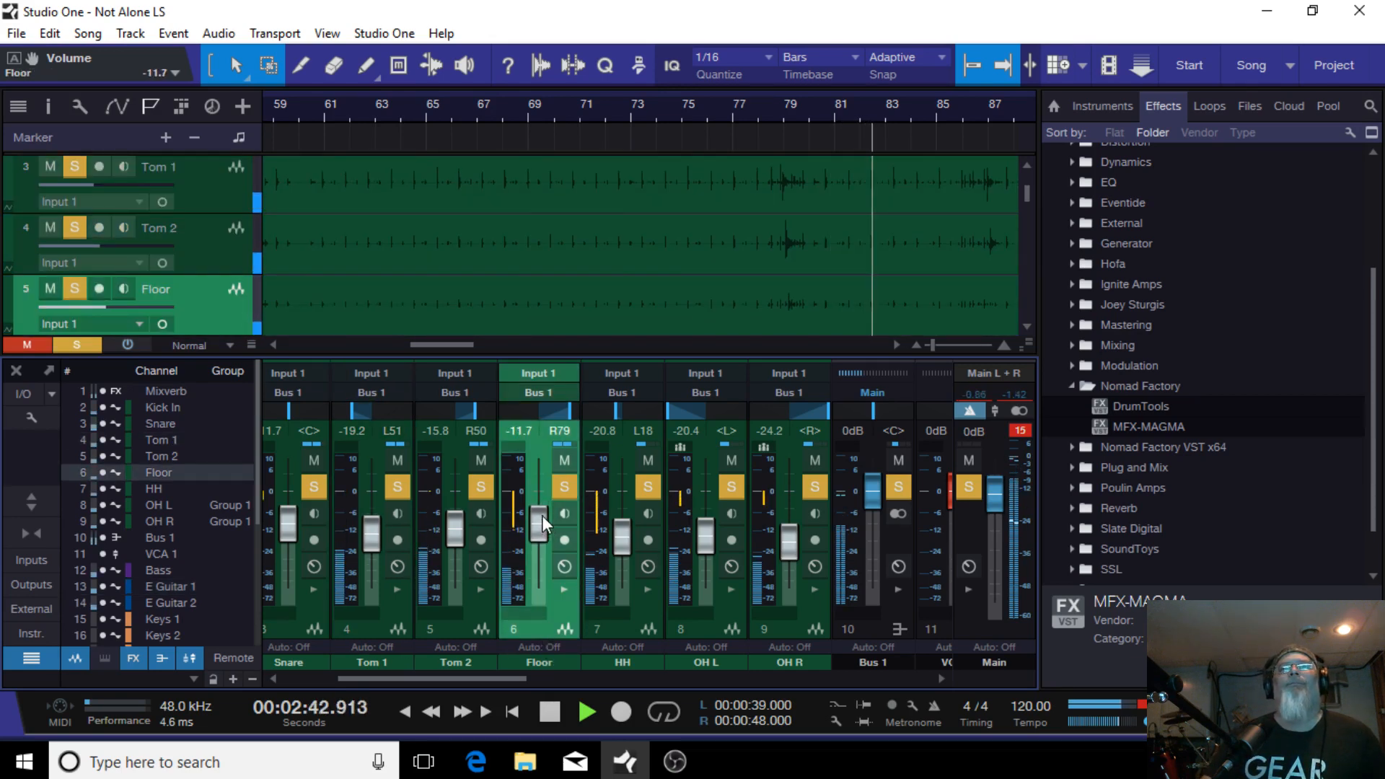
Step: Lower the Tom 2 fader to -17.5 dB and the Floor tom fader to -13.3 dB during playback
{"action": "left_click", "coordinate": [766, 111]}
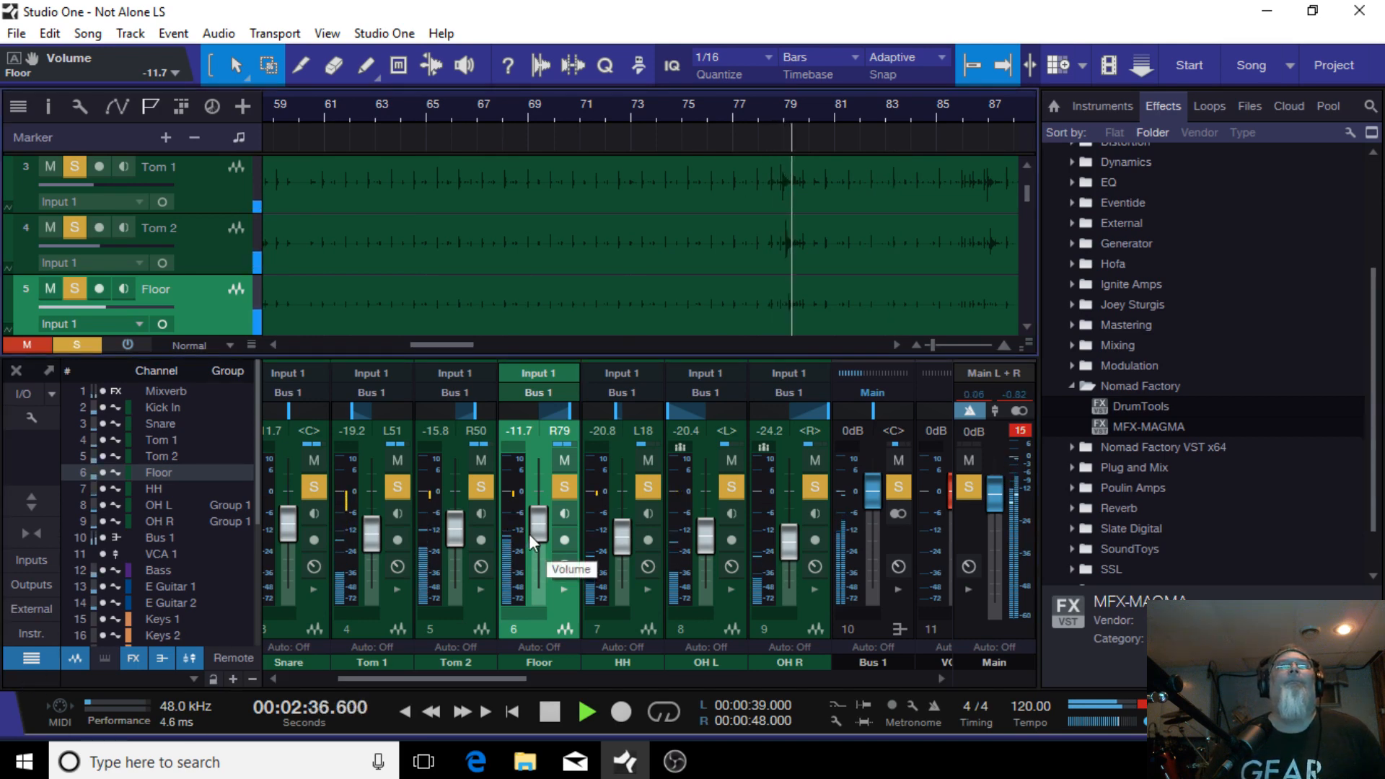
{"action": "scroll", "coordinate": [450, 534], "scroll_direction": "down", "scroll_amount": 1}
{"action": "scroll", "coordinate": [451, 533], "scroll_direction": "down", "scroll_amount": 1}
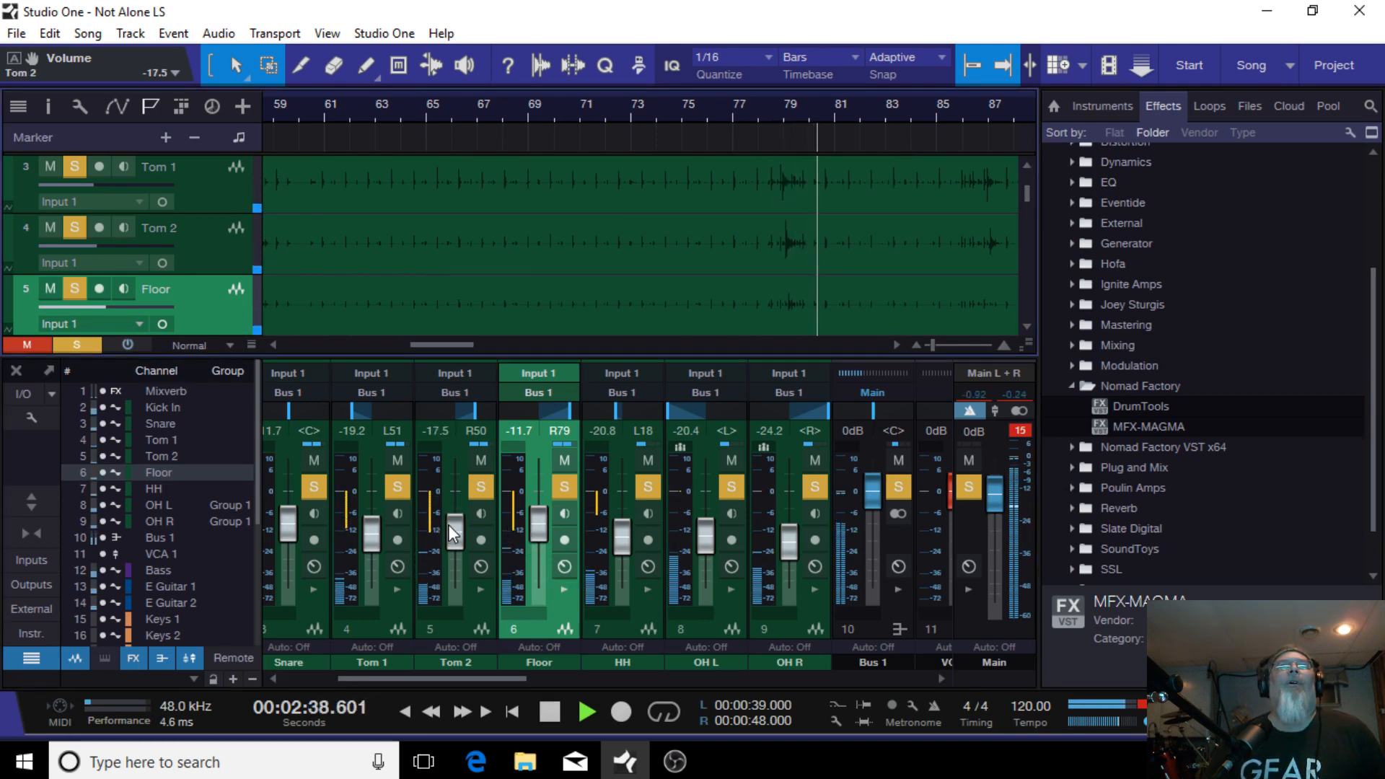
{"action": "scroll", "coordinate": [548, 525], "scroll_direction": "down", "scroll_amount": 2}
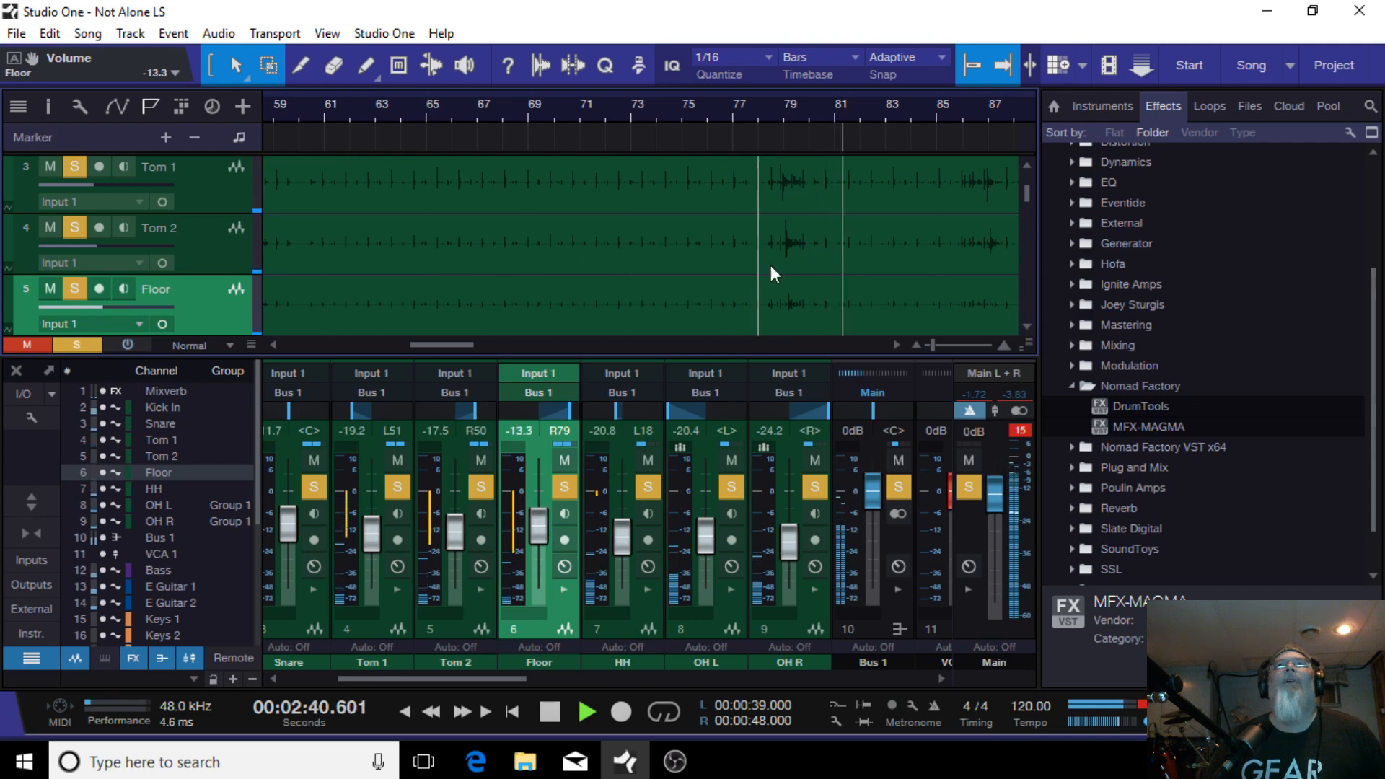
{"action": "left_click", "coordinate": [750, 108]}
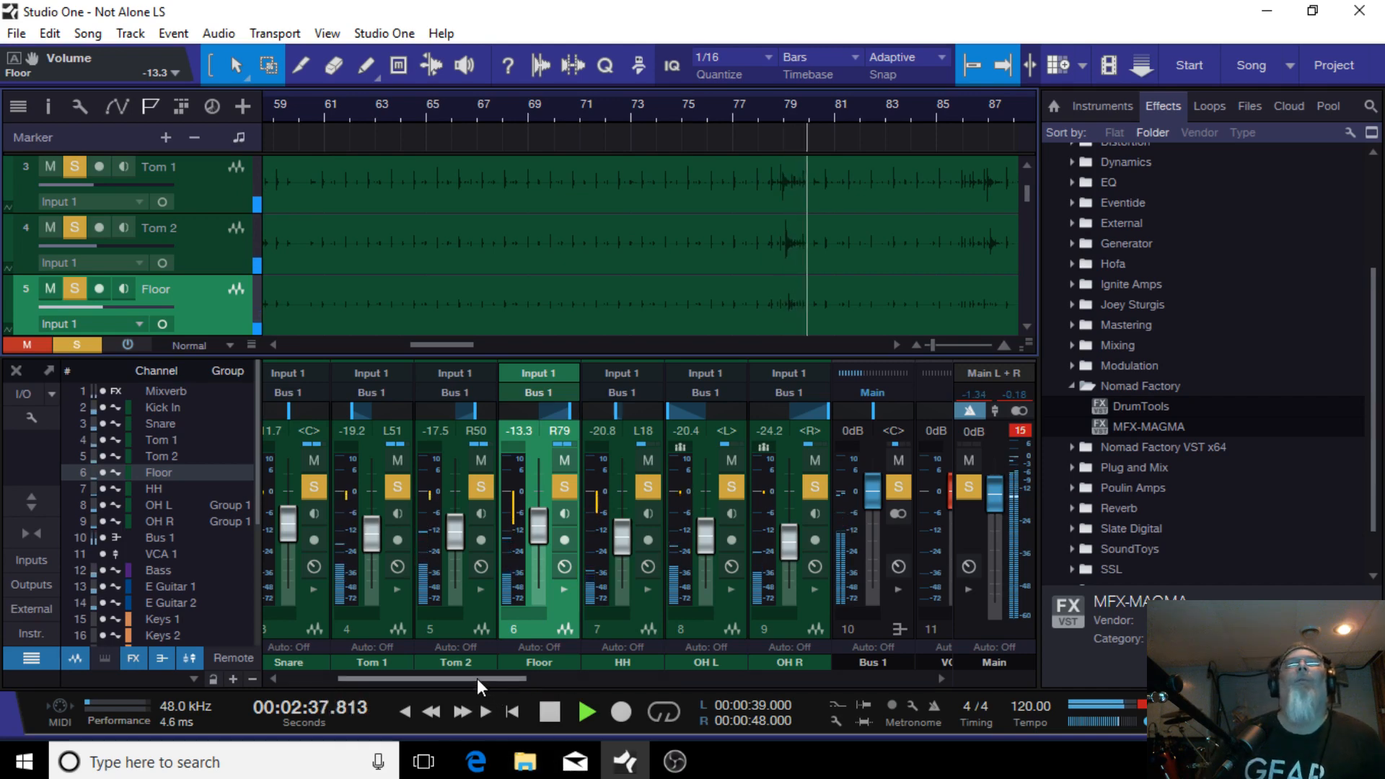
Step: Clear the solos on the drum and electric guitar channels
{"action": "left_click_drag", "start_coordinate": [477, 678], "coordinate": [693, 673]}
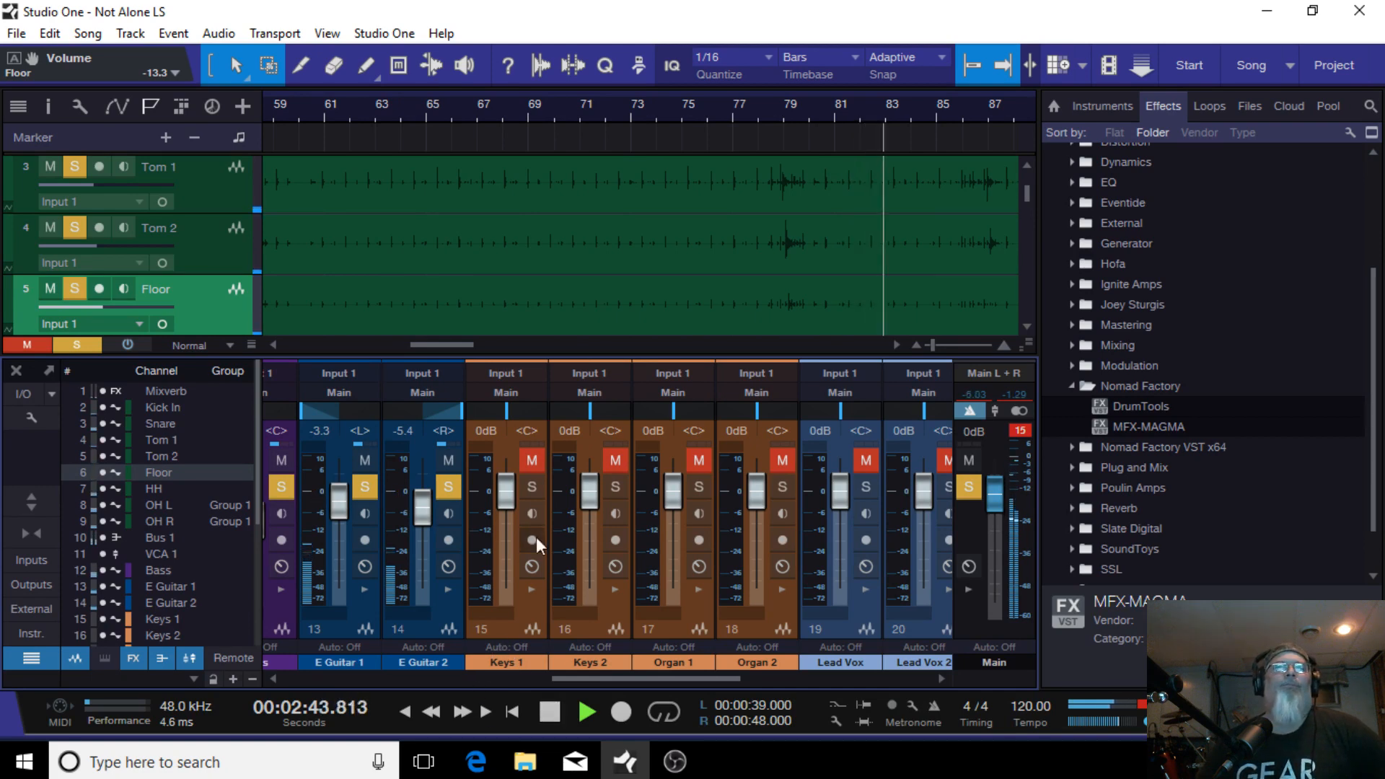
{"action": "left_click", "coordinate": [976, 474]}
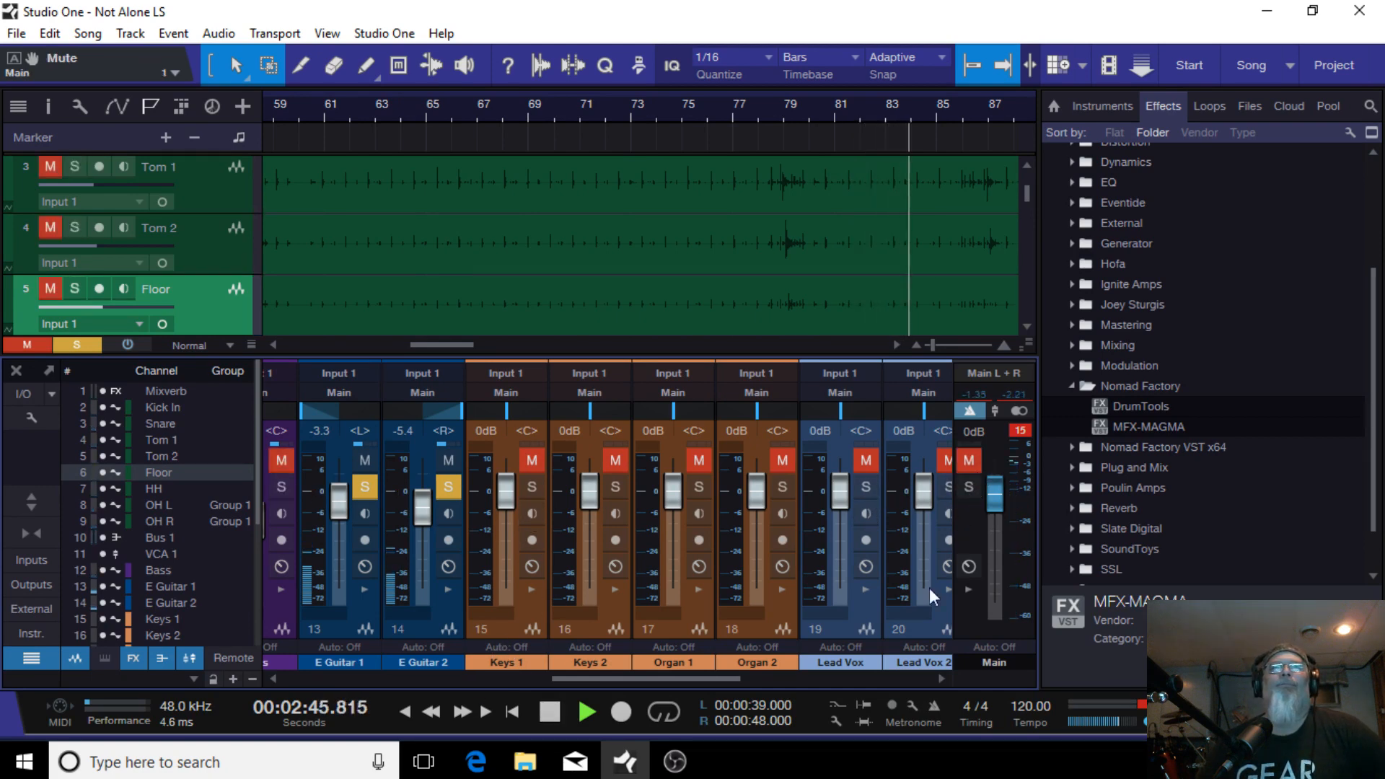
{"action": "left_click", "coordinate": [447, 487]}
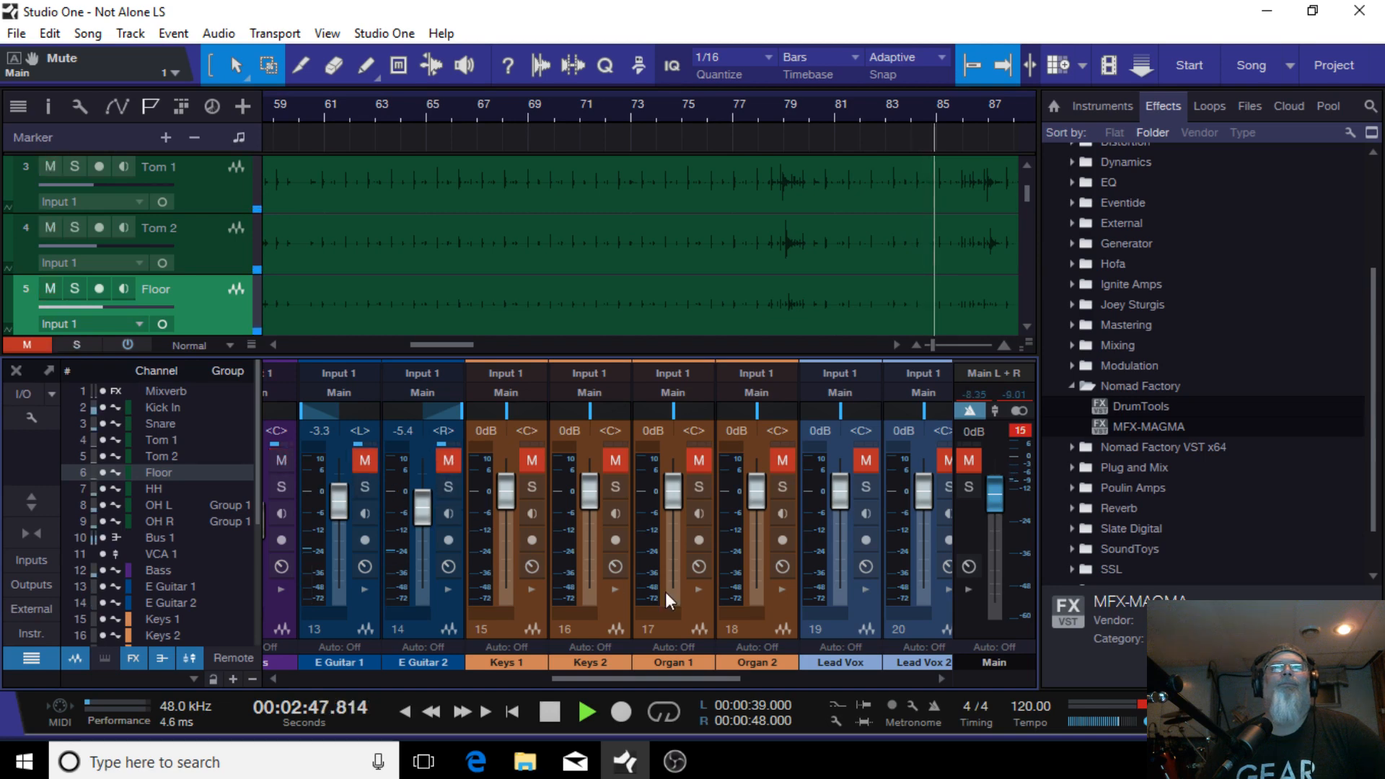
Step: Unmute and solo the Keys 1 and Keys 2 channels, then start playback
{"action": "left_click_drag", "start_coordinate": [721, 679], "coordinate": [907, 679]}
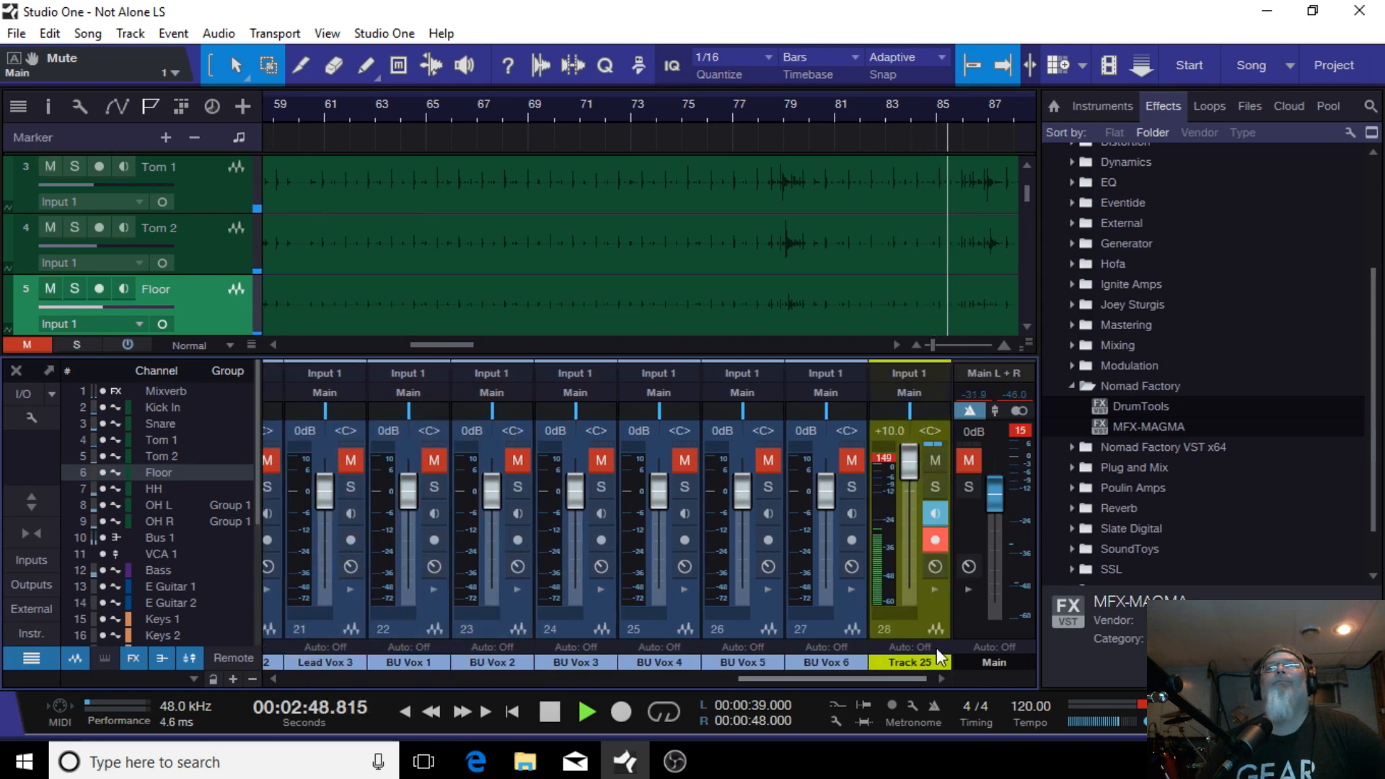
{"action": "left_click", "coordinate": [933, 489]}
{"action": "left_click_drag", "start_coordinate": [818, 680], "coordinate": [639, 655]}
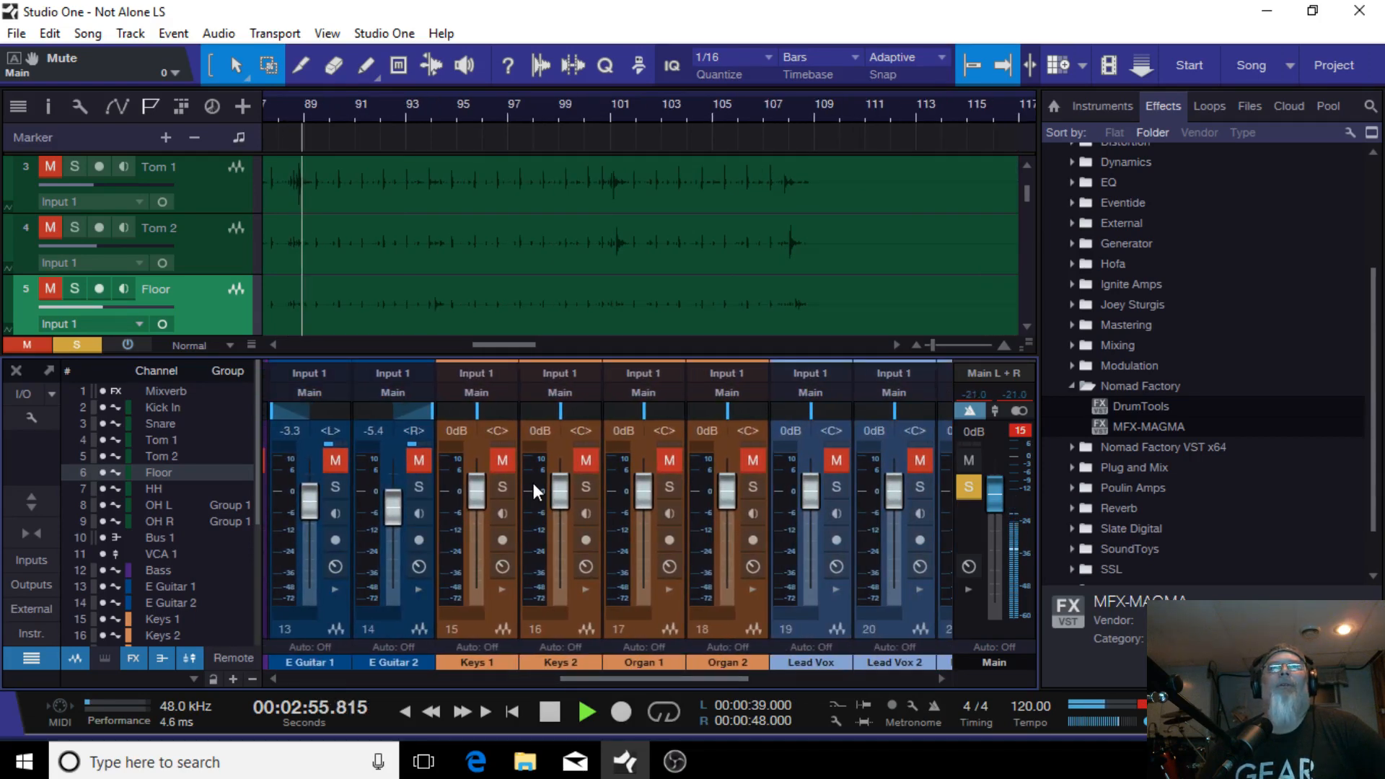
{"action": "left_click", "coordinate": [503, 487]}
{"action": "left_click", "coordinate": [499, 461]}
{"action": "left_click", "coordinate": [586, 486]}
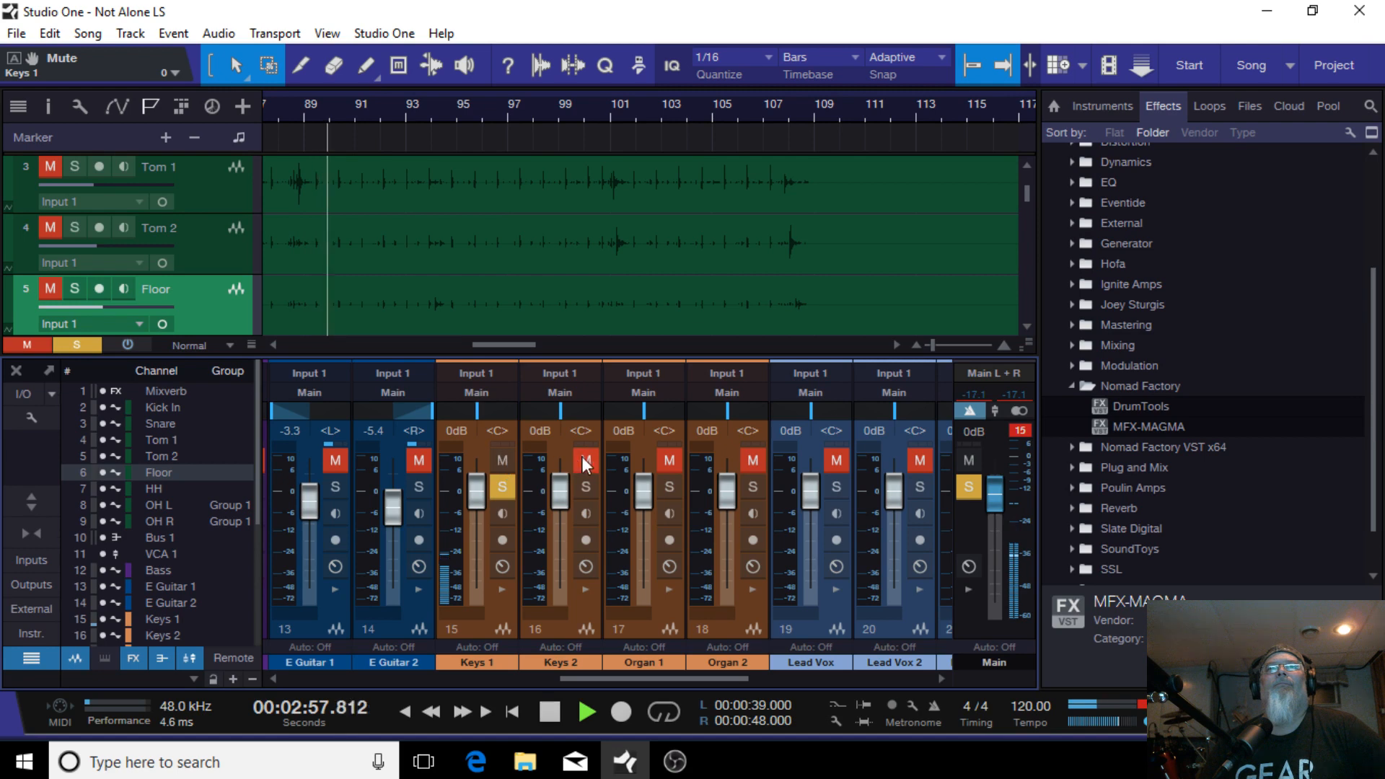
{"action": "left_click", "coordinate": [583, 458]}
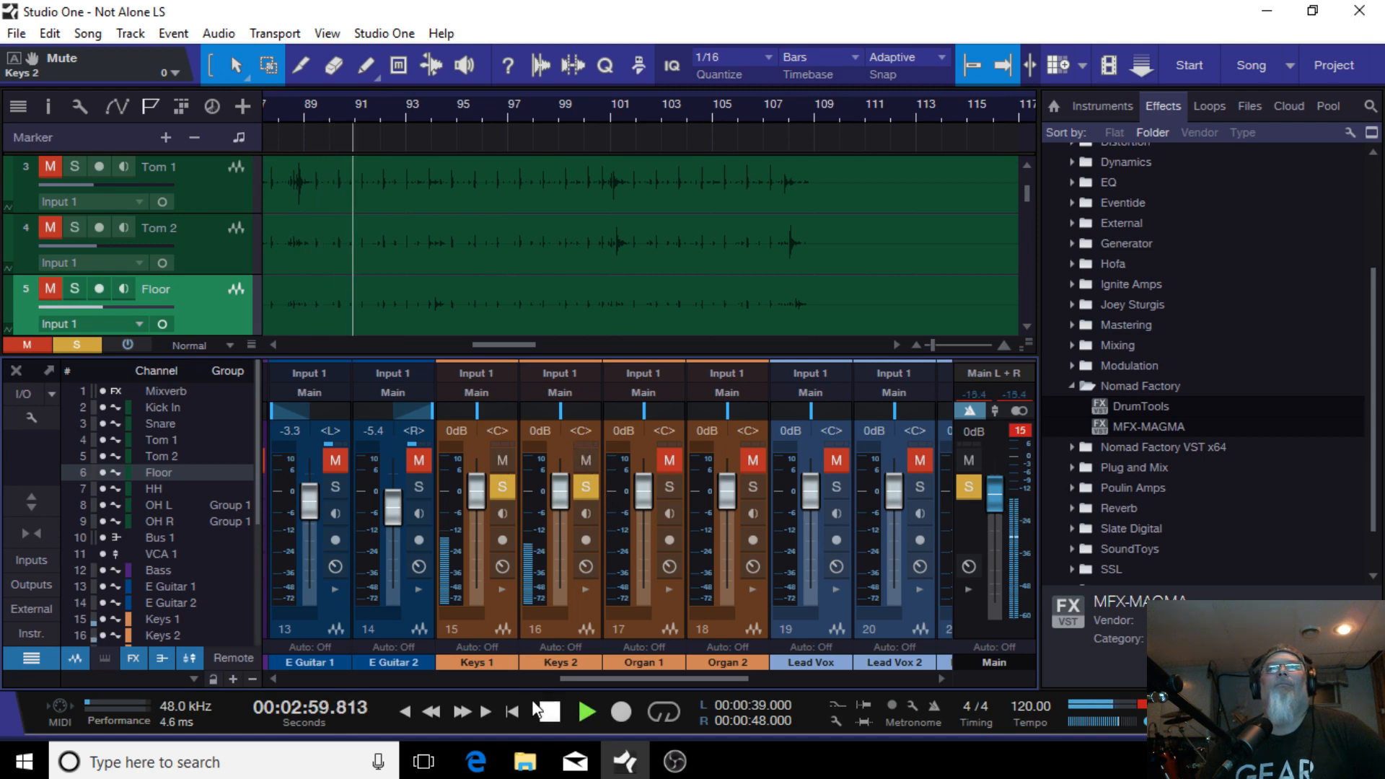
{"action": "left_click", "coordinate": [554, 713]}
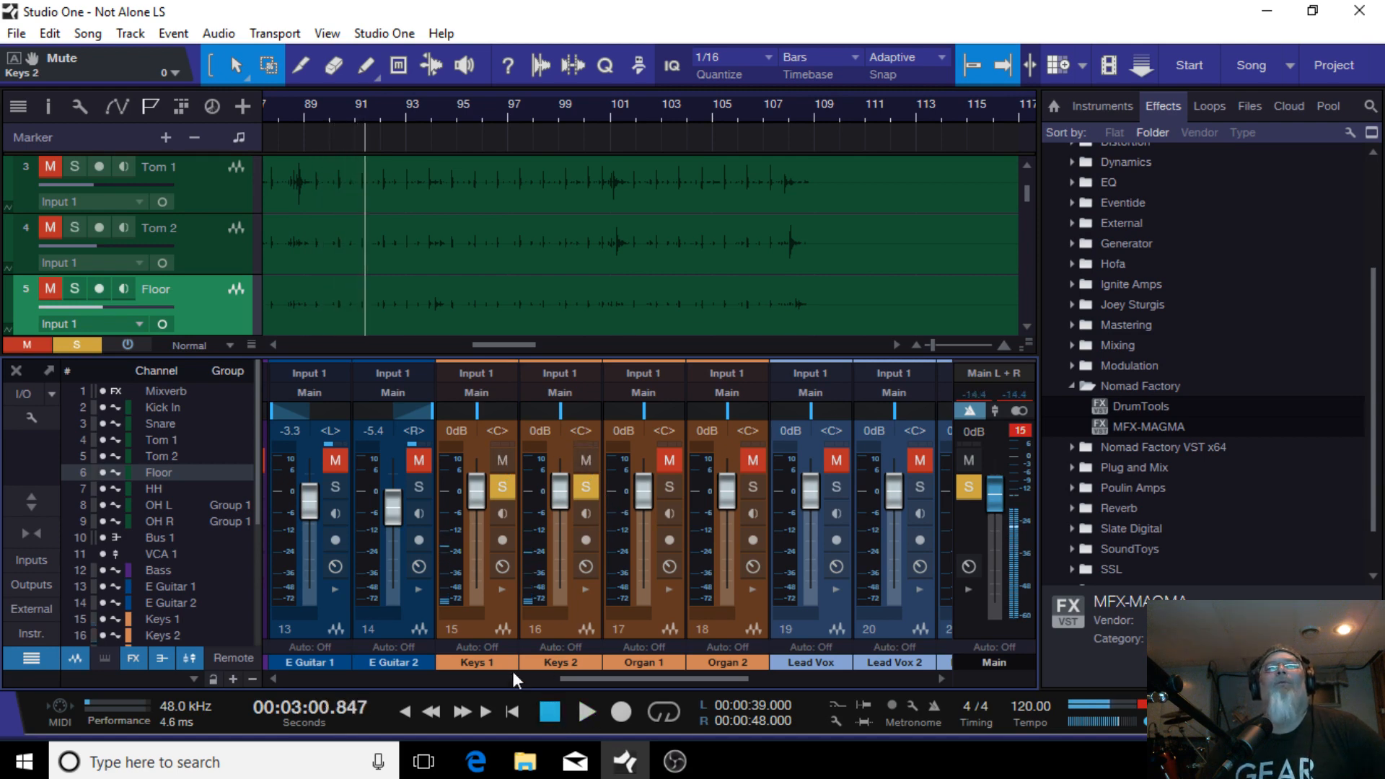
Step: Group the Keys 1 and Keys 2 channels together
{"action": "left_click", "coordinate": [501, 588]}
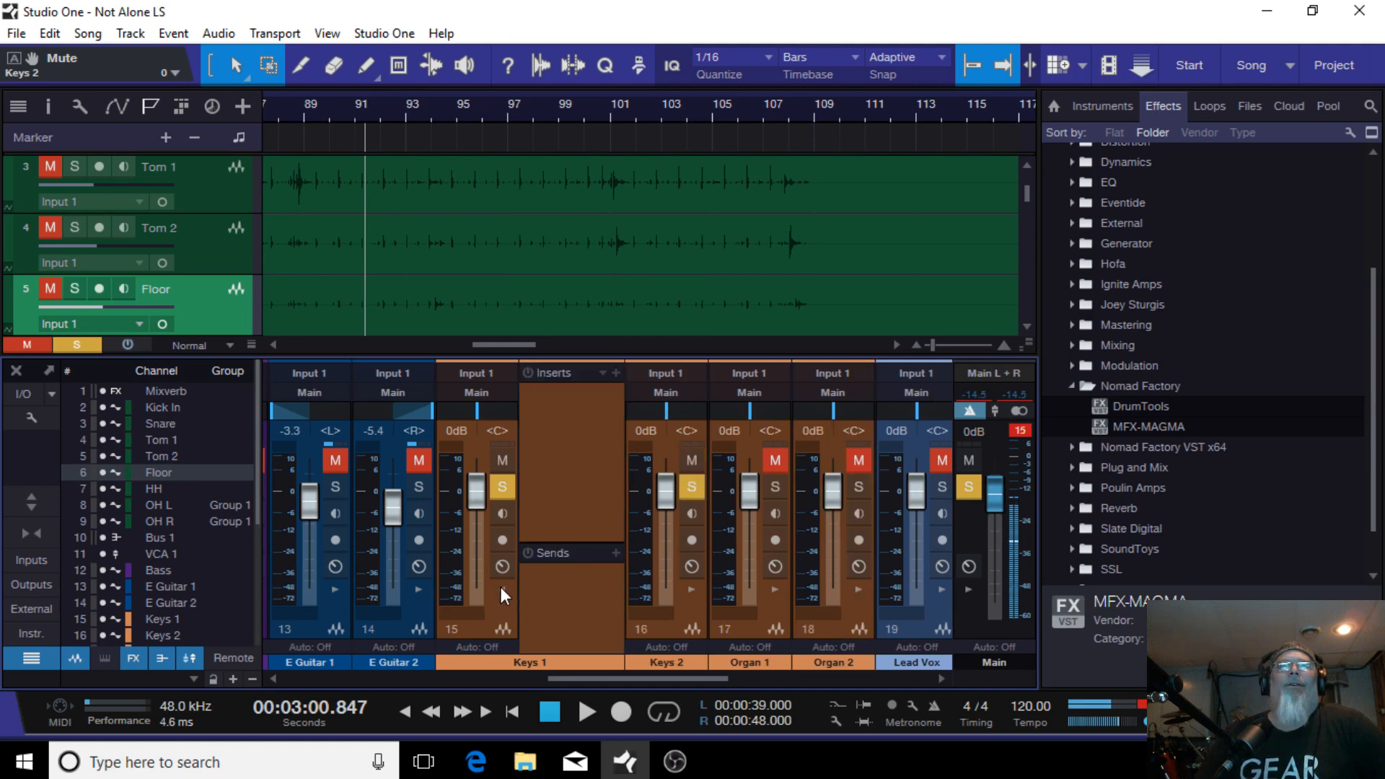
{"action": "left_click", "coordinate": [690, 587]}
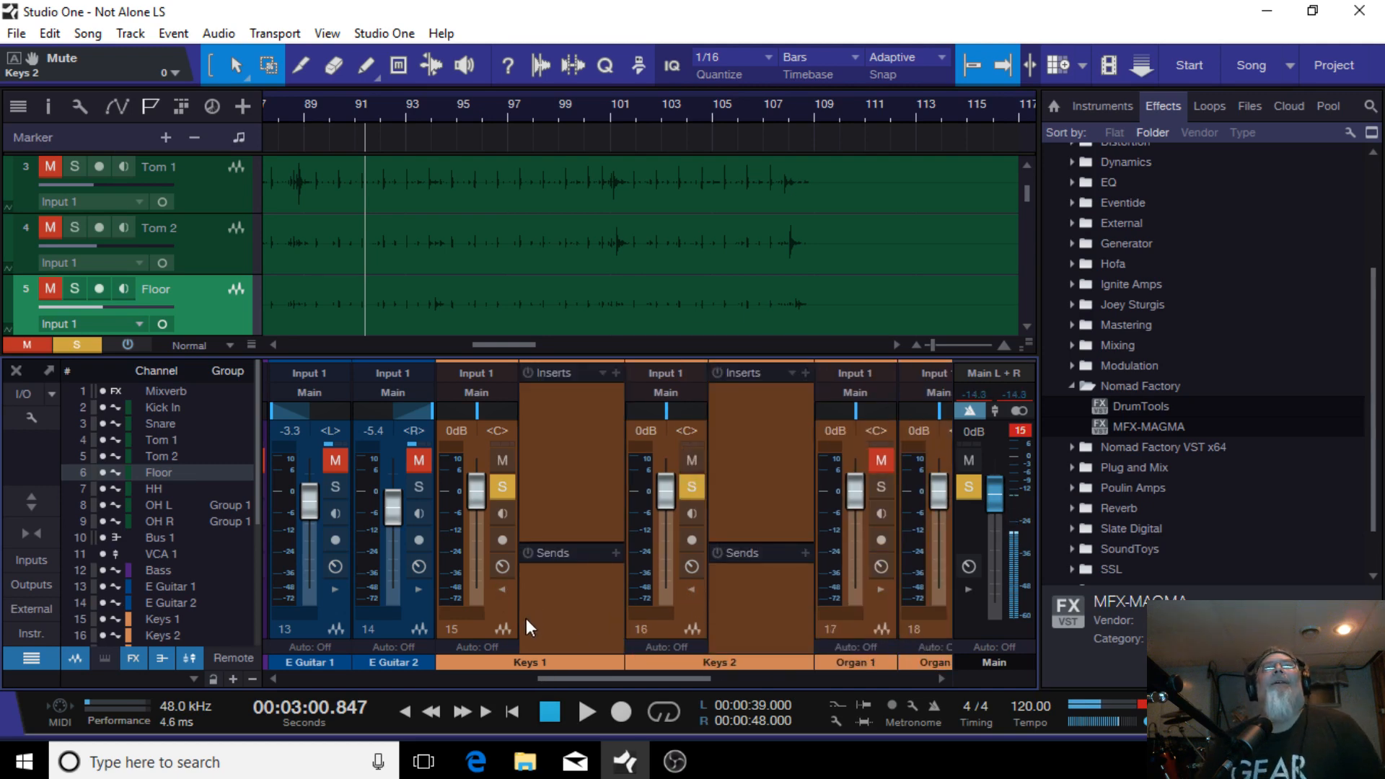
{"action": "left_click", "coordinate": [497, 631]}
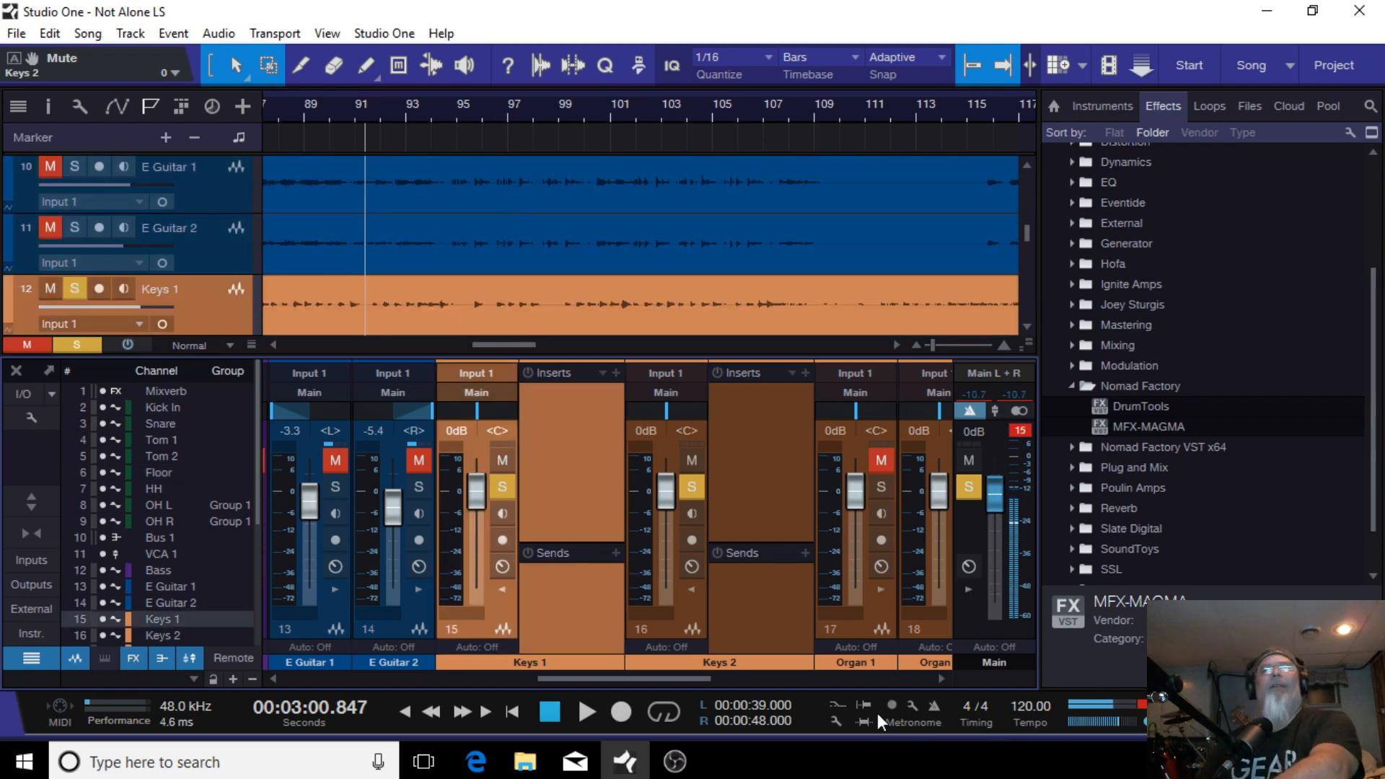
{"action": "left_click", "coordinate": [665, 629]}
{"action": "right_click", "coordinate": [665, 630]}
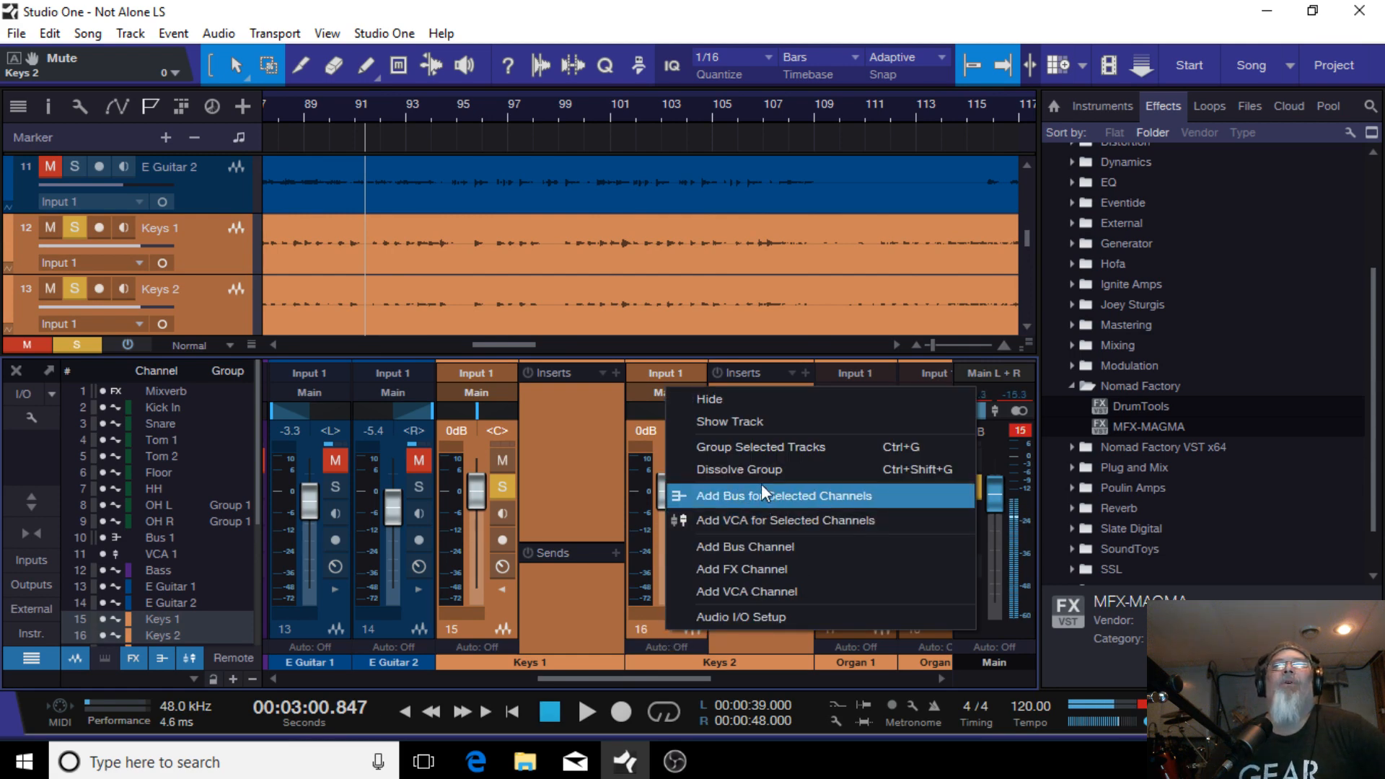
{"action": "left_click", "coordinate": [794, 448]}
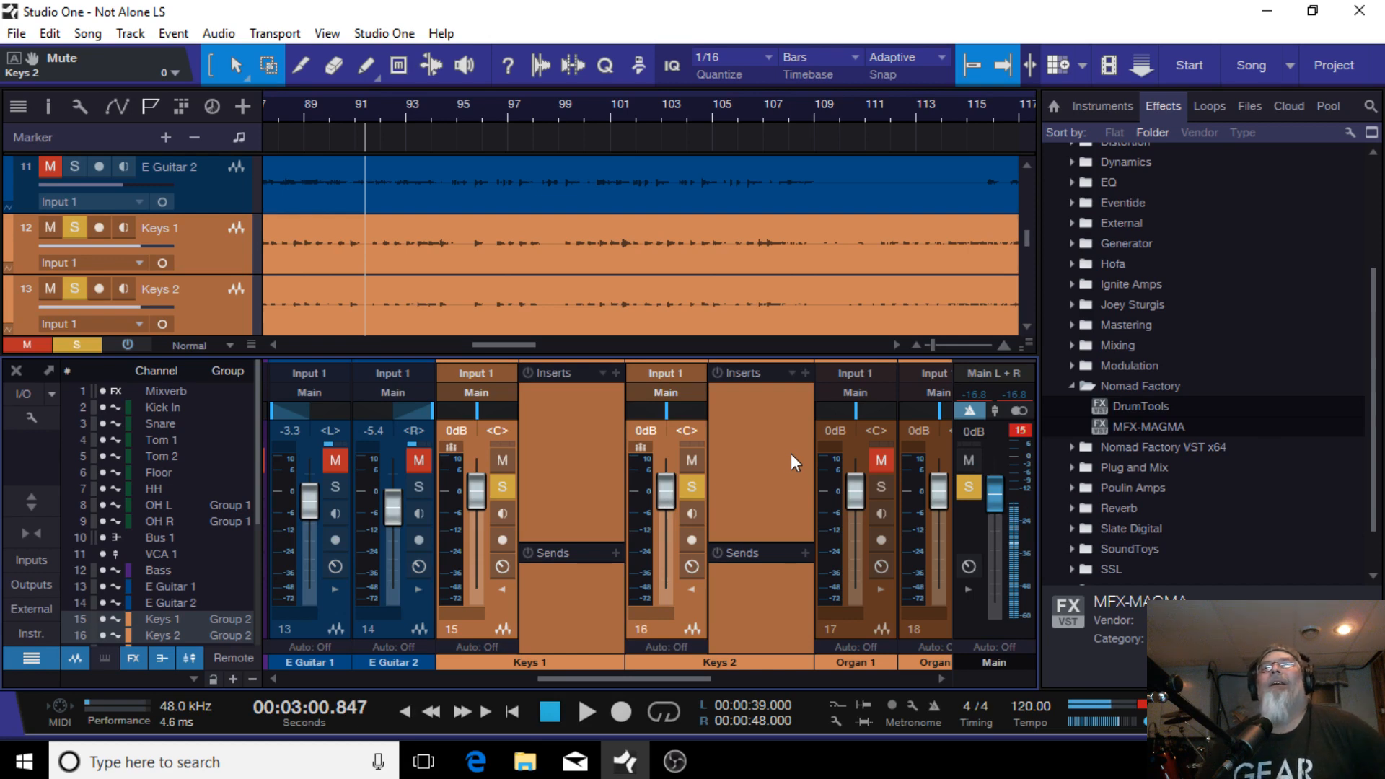
Step: Load the Grand Piano FX chain onto both keys channels and remove its Mixverb insert
{"action": "left_click", "coordinate": [603, 372]}
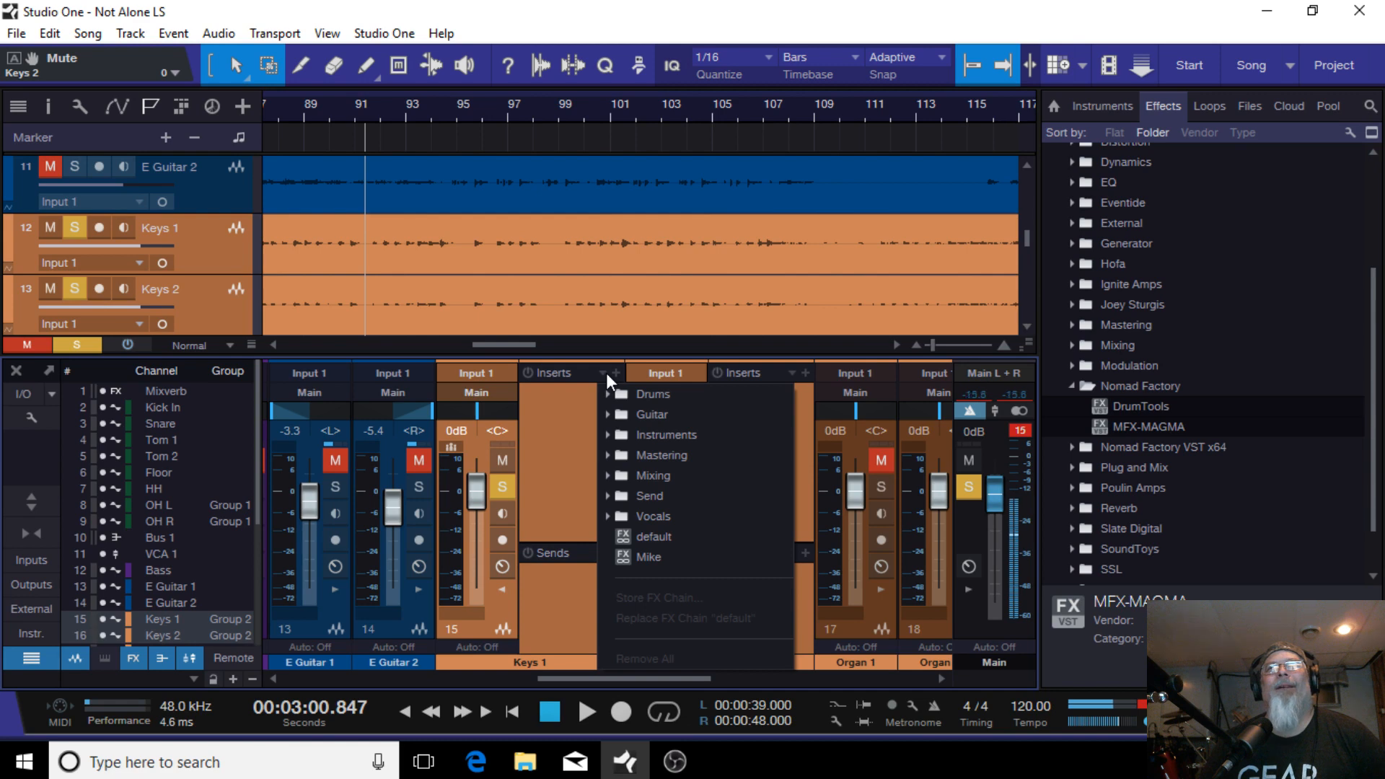
{"action": "left_click", "coordinate": [672, 431]}
{"action": "scroll", "coordinate": [686, 621], "scroll_direction": "down", "scroll_amount": 1}
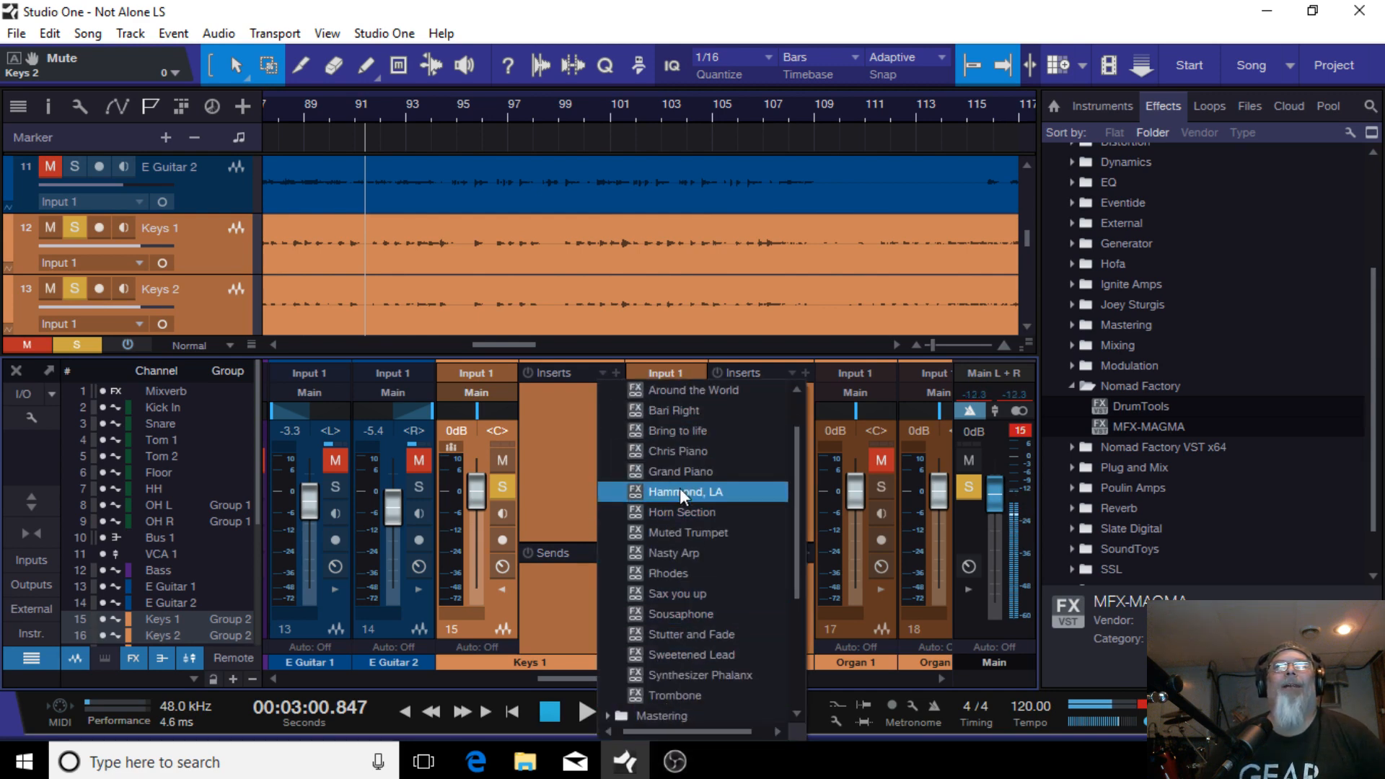
{"action": "scroll", "coordinate": [679, 488], "scroll_direction": "up", "scroll_amount": 1}
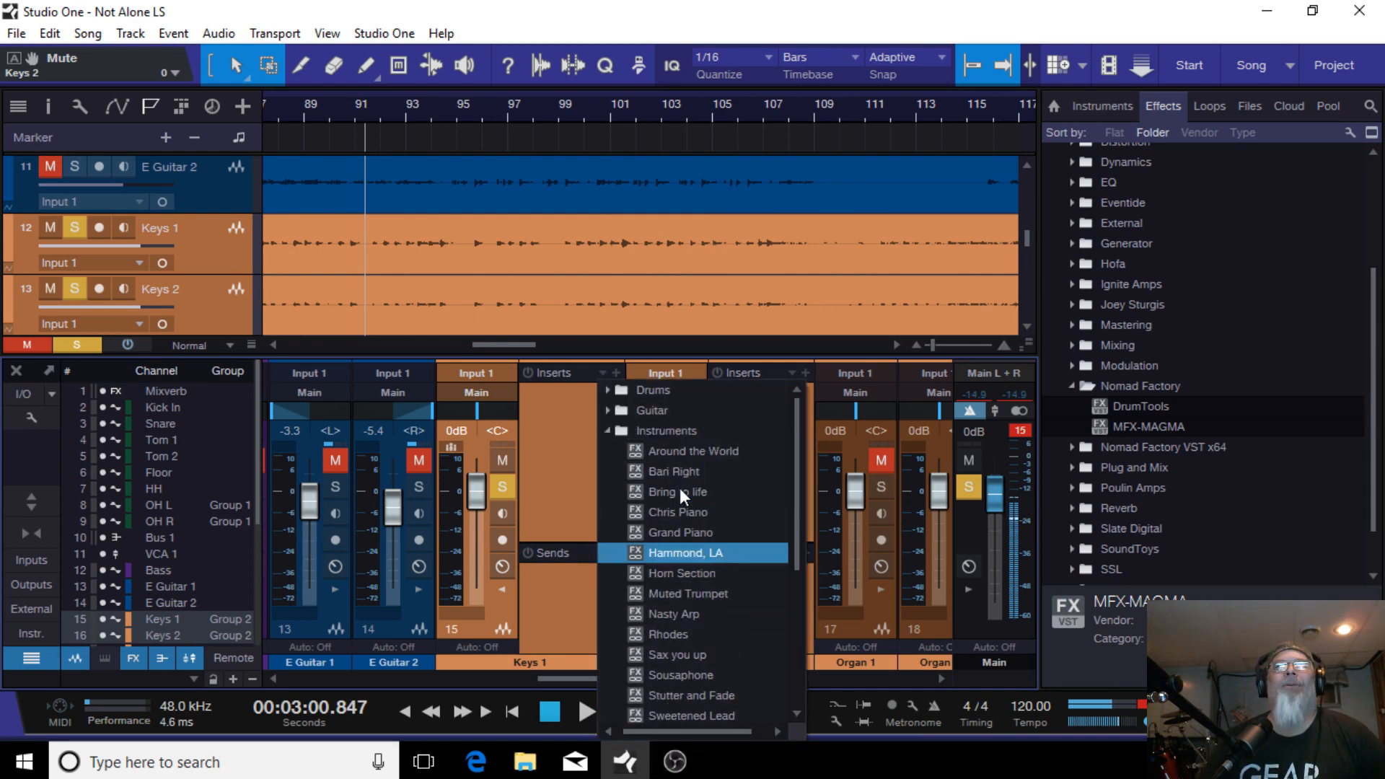
{"action": "left_click", "coordinate": [677, 531]}
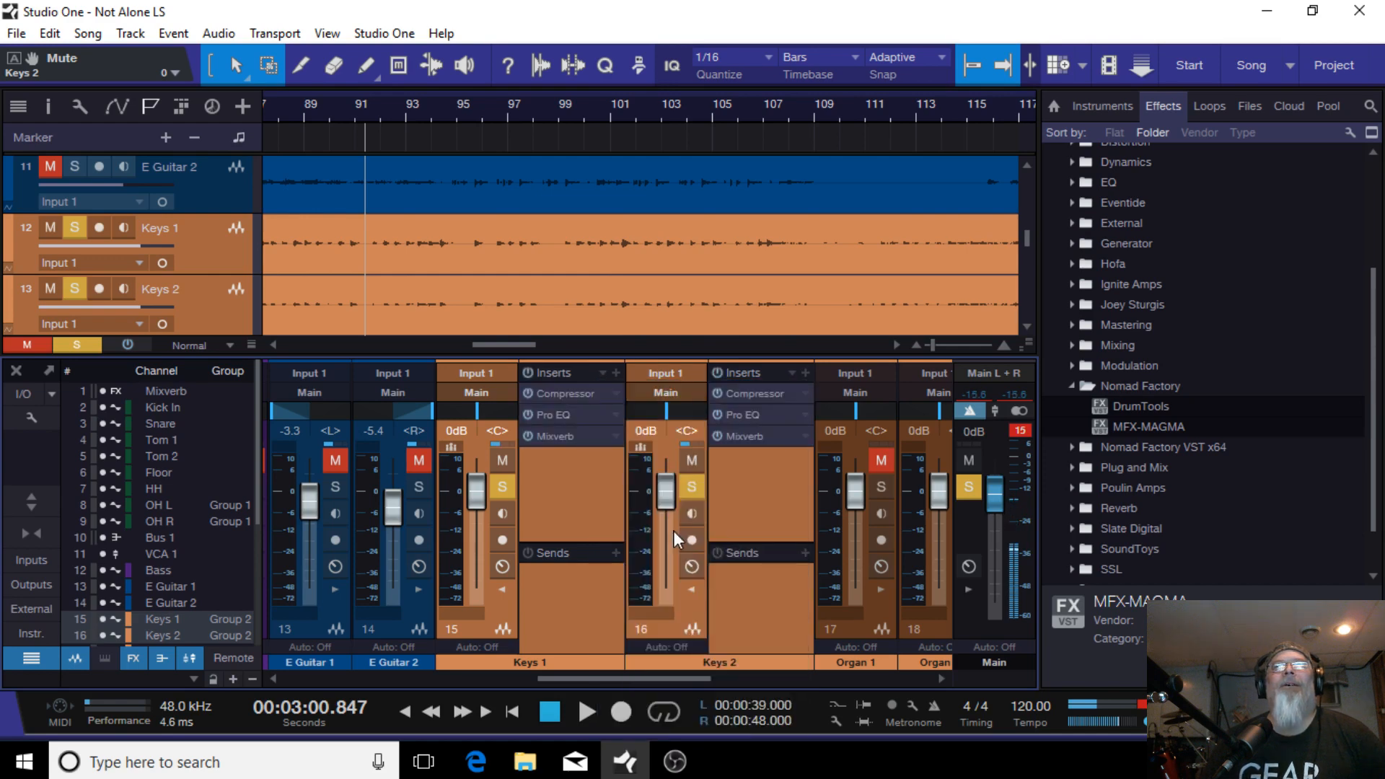
{"action": "right_click", "coordinate": [577, 434]}
{"action": "left_click", "coordinate": [587, 635]}
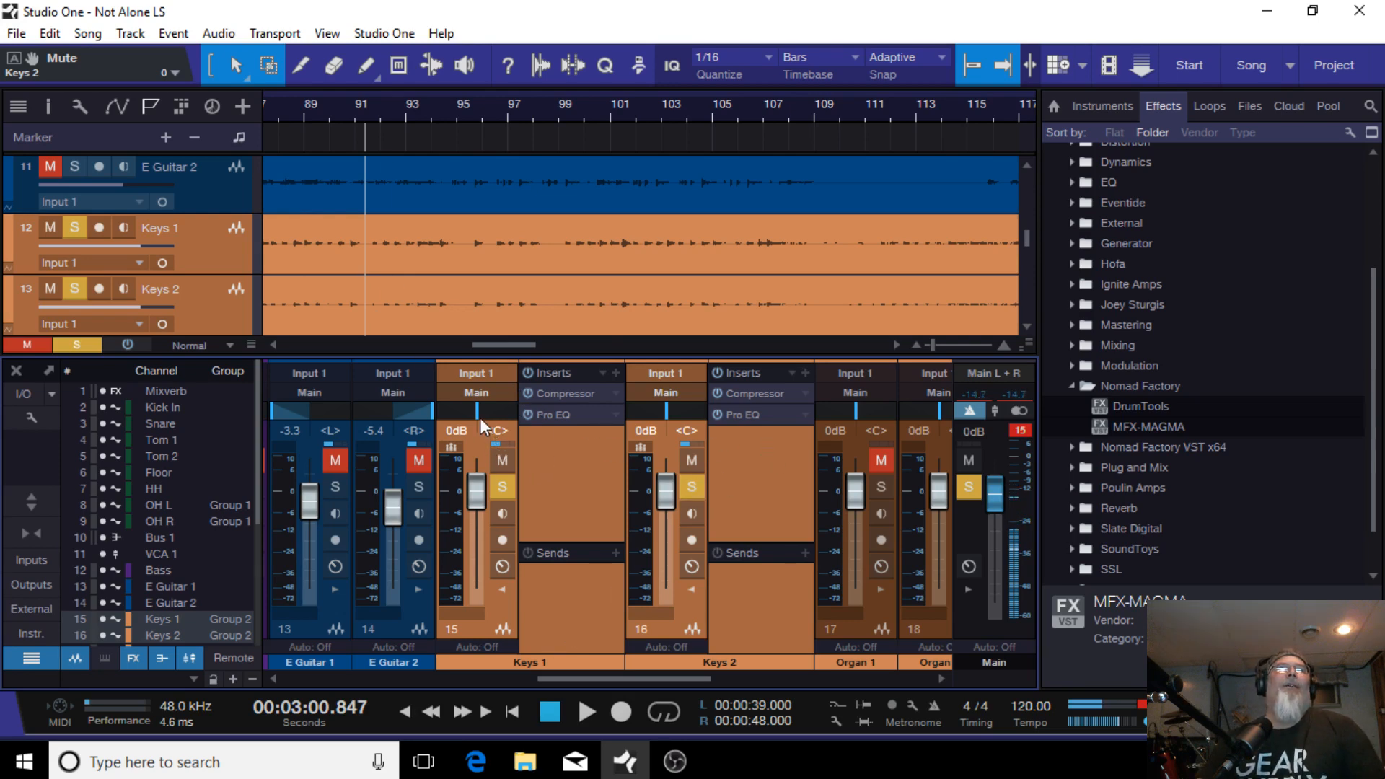
Step: Pan Keys 1 hard left and Keys 2 hard right
{"action": "left_click_drag", "start_coordinate": [479, 418], "coordinate": [275, 405]}
{"action": "left_click_drag", "start_coordinate": [668, 414], "coordinate": [842, 404]}
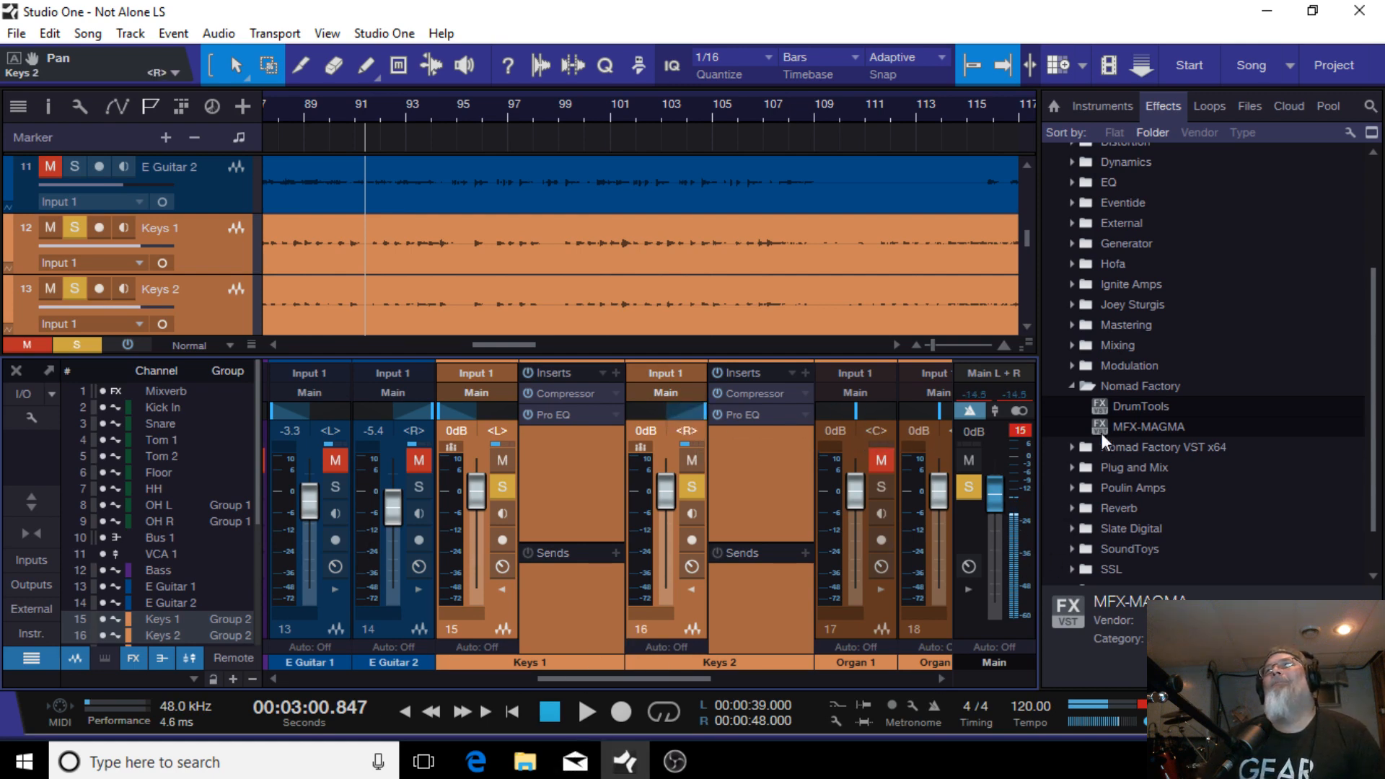
Step: Add an OldSkoolVerb reverb send to the keys channels from the Voxengo effects folder
{"action": "left_click", "coordinate": [1067, 386]}
{"action": "scroll", "coordinate": [1101, 394], "scroll_direction": "down", "scroll_amount": 1}
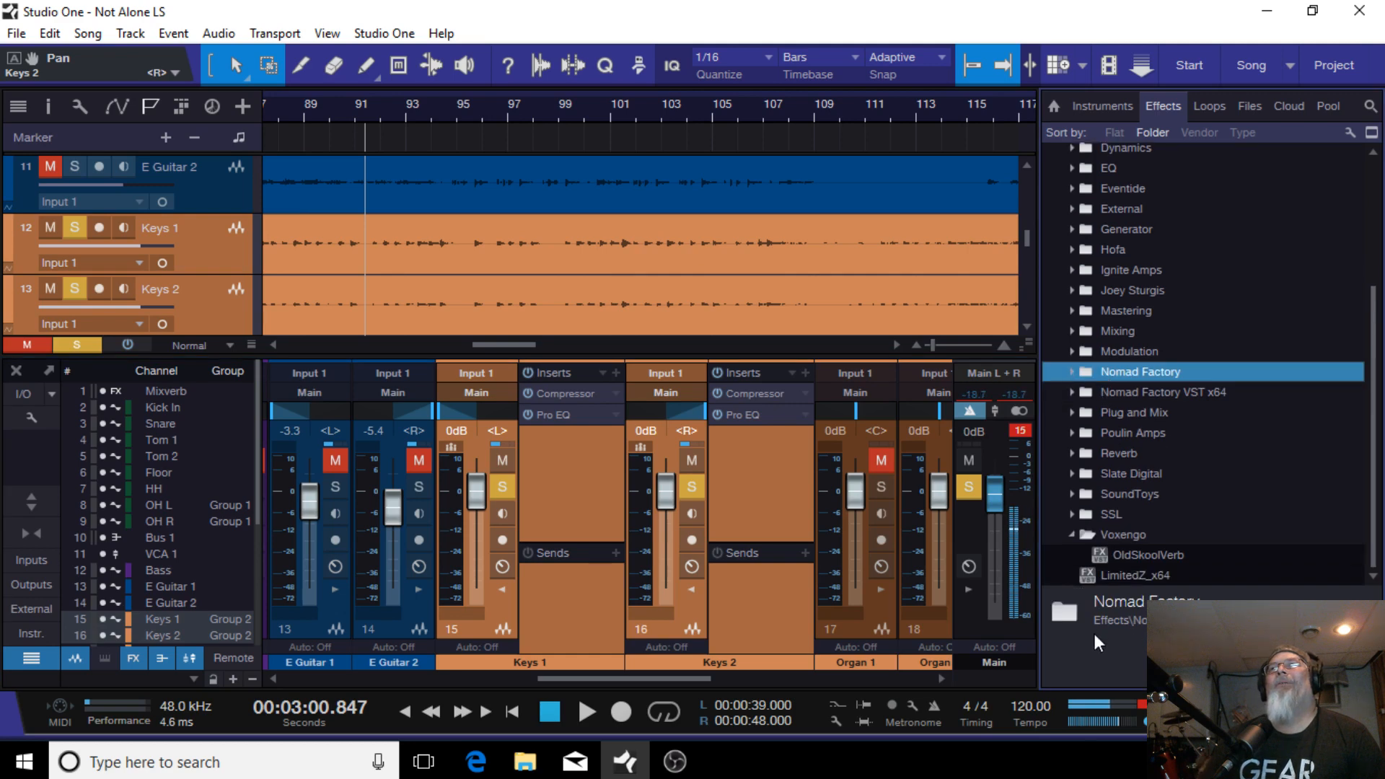
{"action": "left_click_drag", "start_coordinate": [1105, 554], "coordinate": [555, 594]}
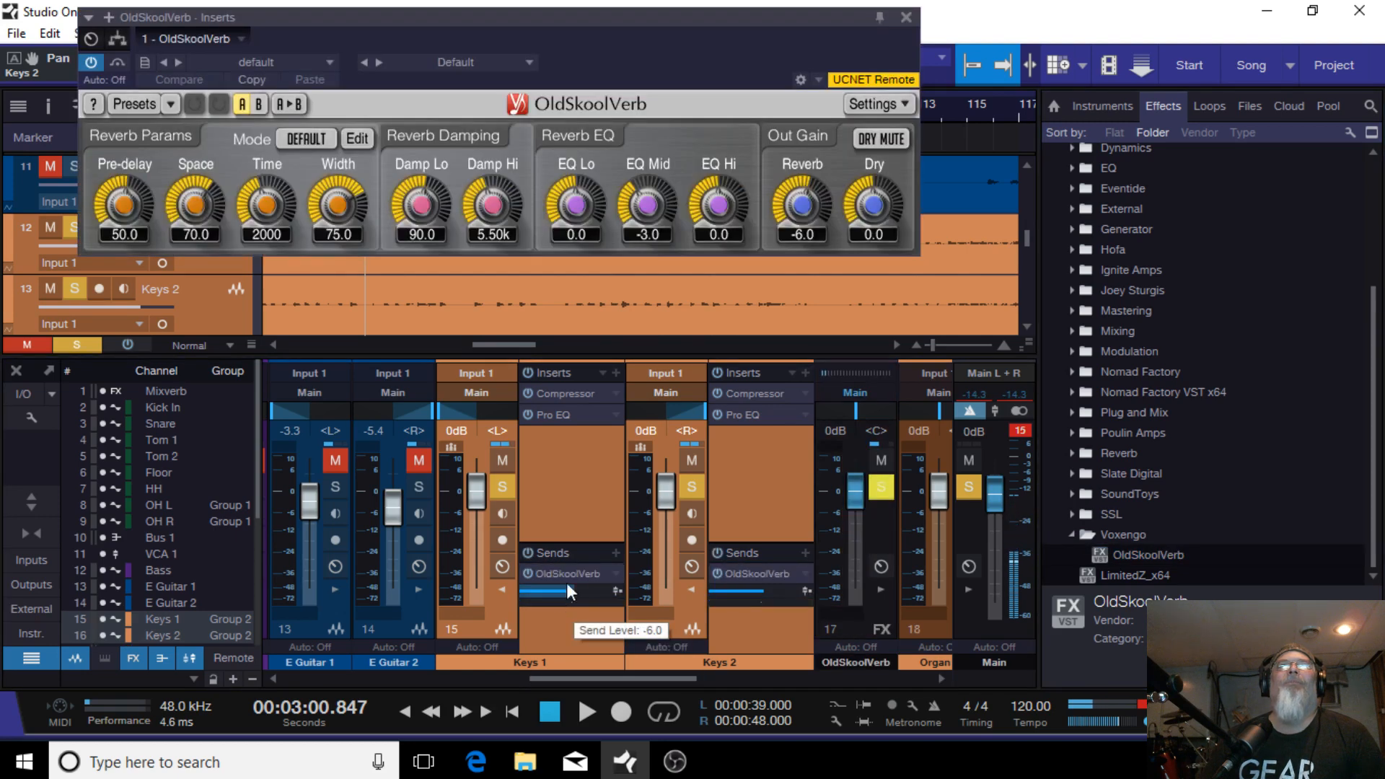
Step: Set the OldSkoolVerb EQ Mid to 0.4 and the Reverb output gain to -13.8
{"action": "left_click_drag", "start_coordinate": [647, 205], "coordinate": [647, 188]}
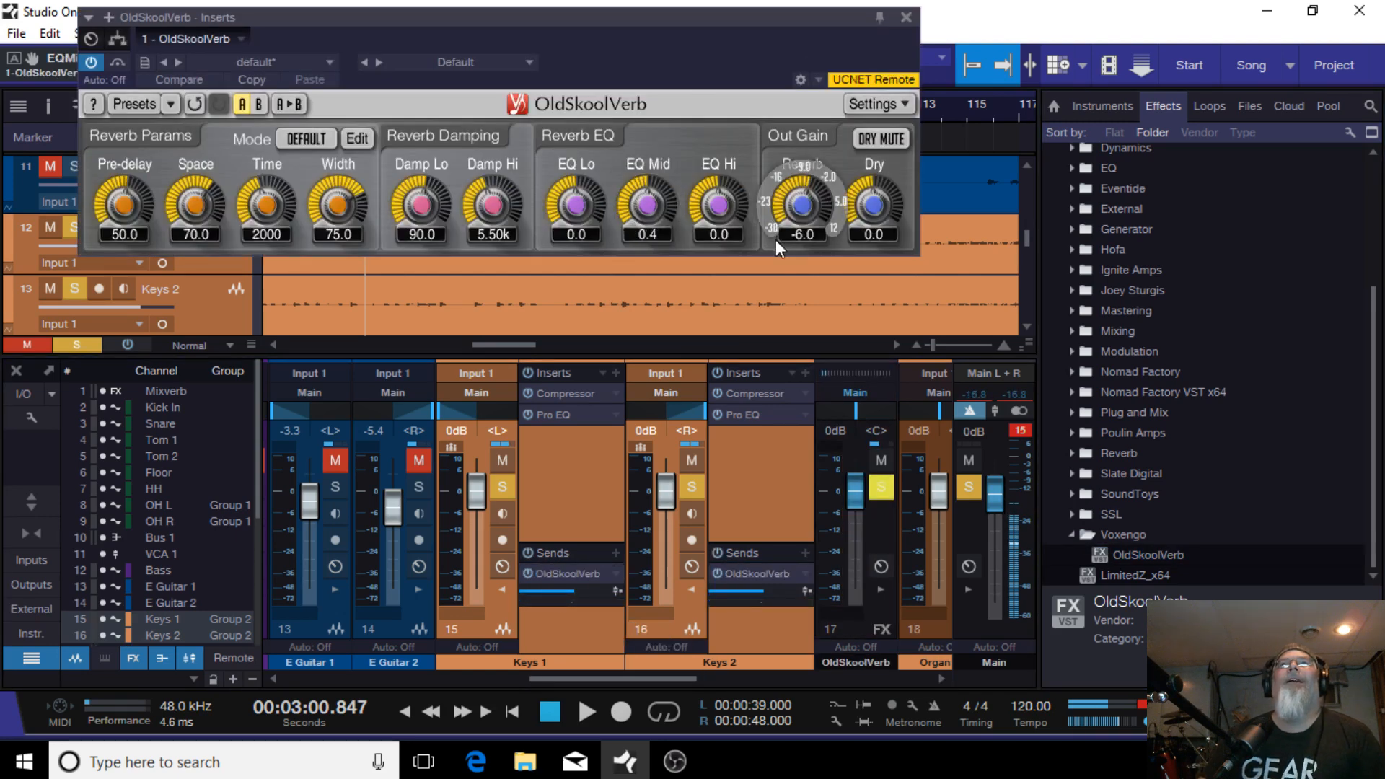
{"action": "left_click", "coordinate": [578, 711]}
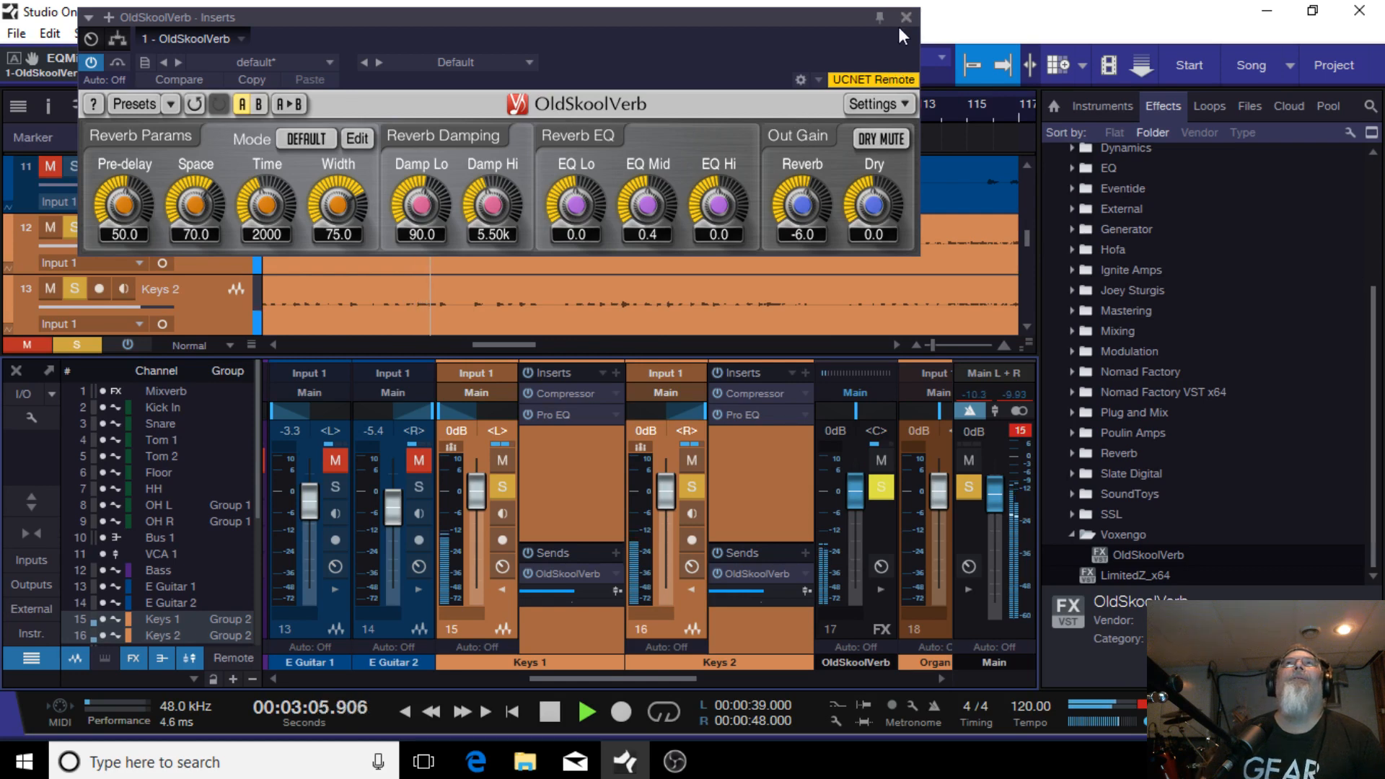
{"action": "left_click_drag", "start_coordinate": [802, 205], "coordinate": [802, 229]}
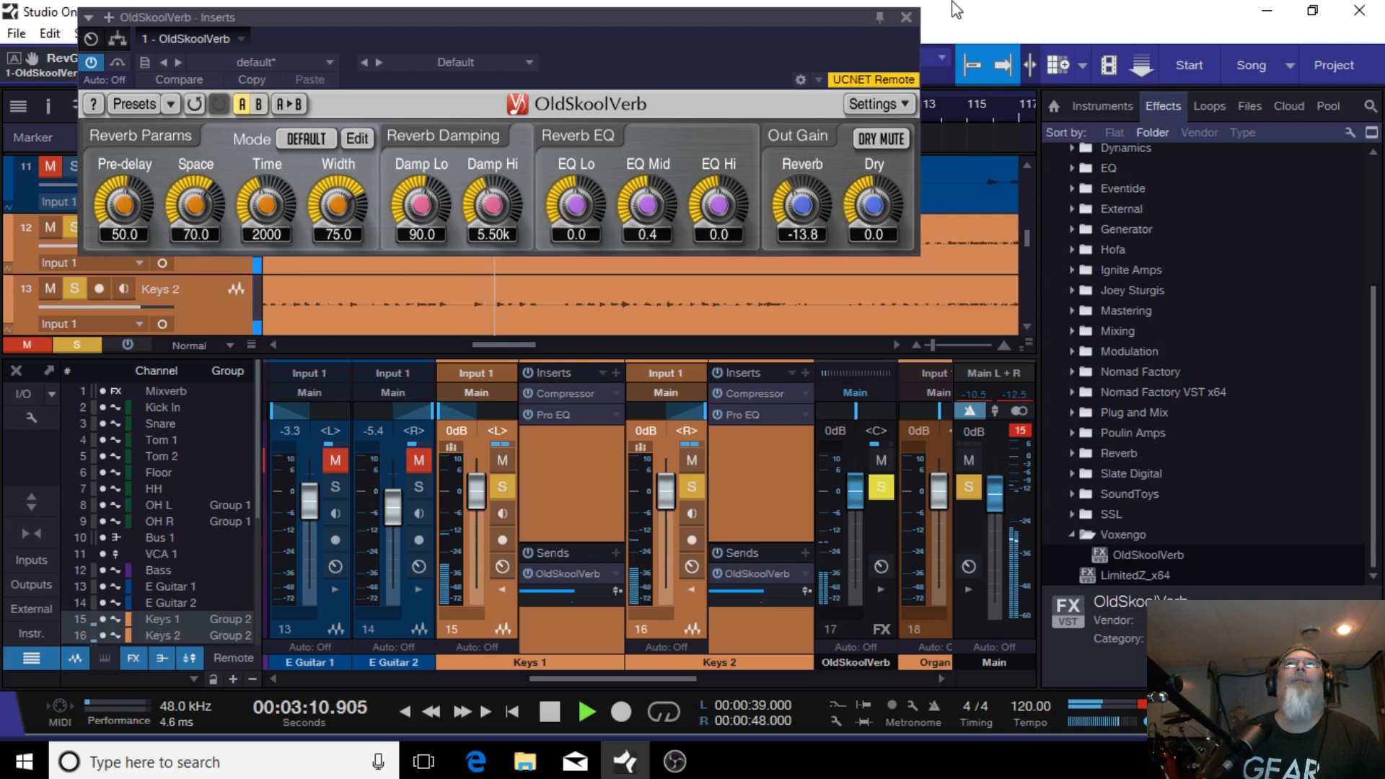
{"action": "left_click", "coordinate": [906, 16]}
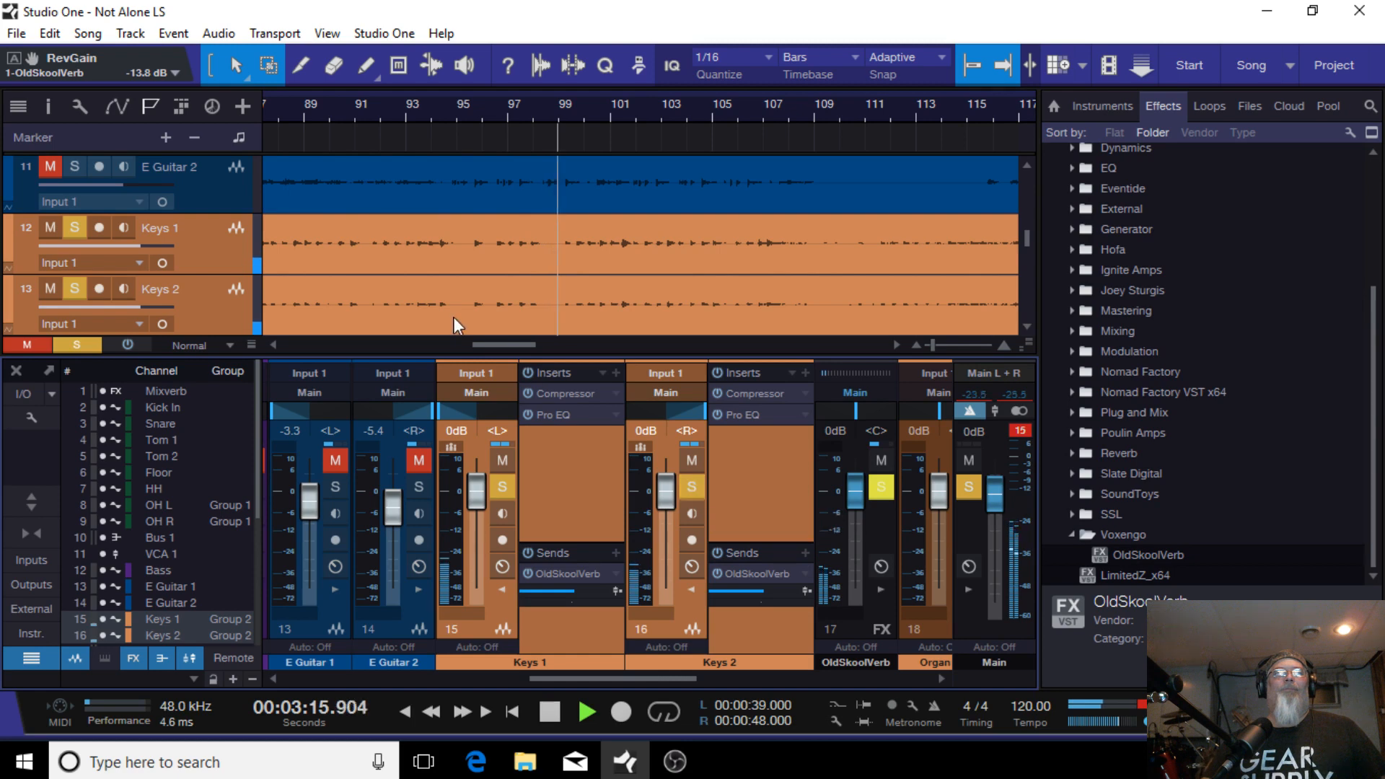
Step: Bypass and re-enable the keys channels' inserts and sends to compare the processing during playback
{"action": "left_click", "coordinate": [527, 372]}
{"action": "left_click", "coordinate": [716, 372]}
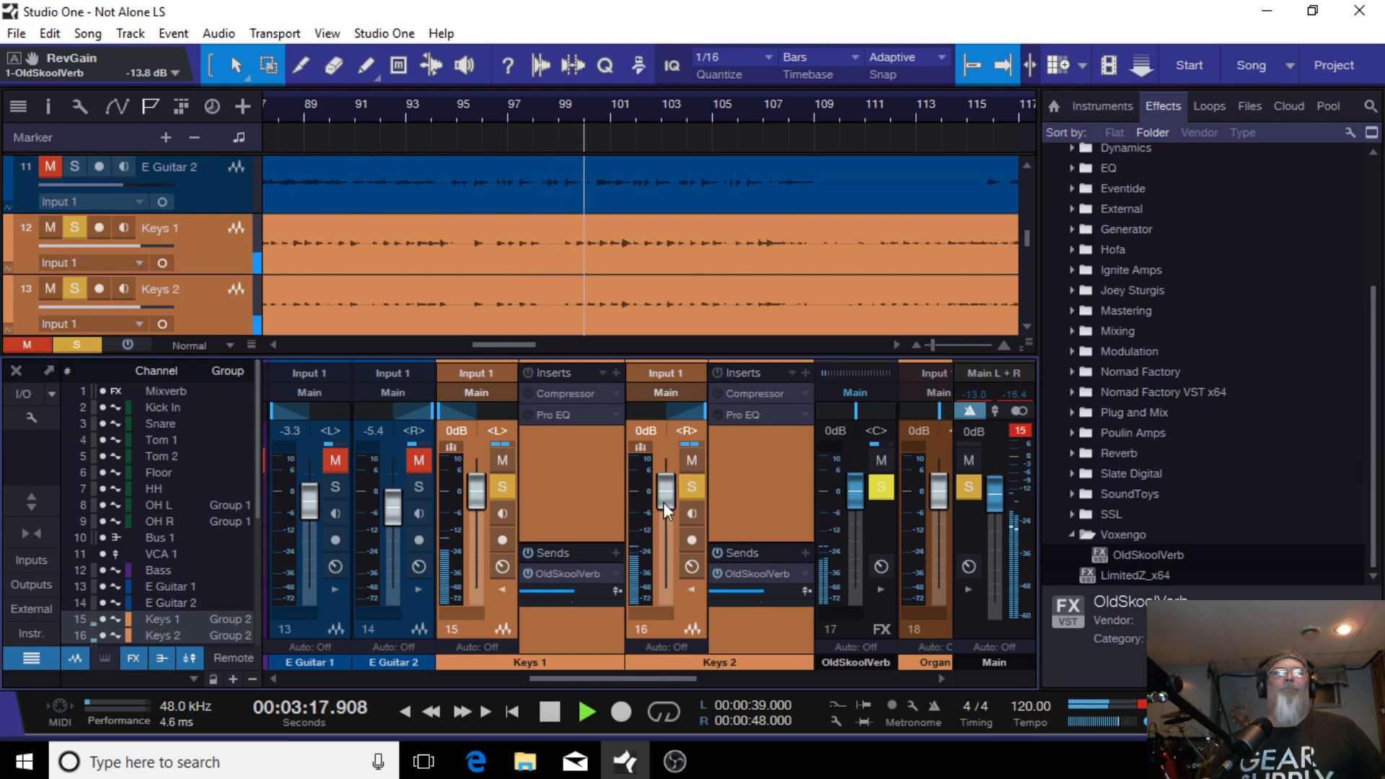
{"action": "left_click", "coordinate": [553, 711]}
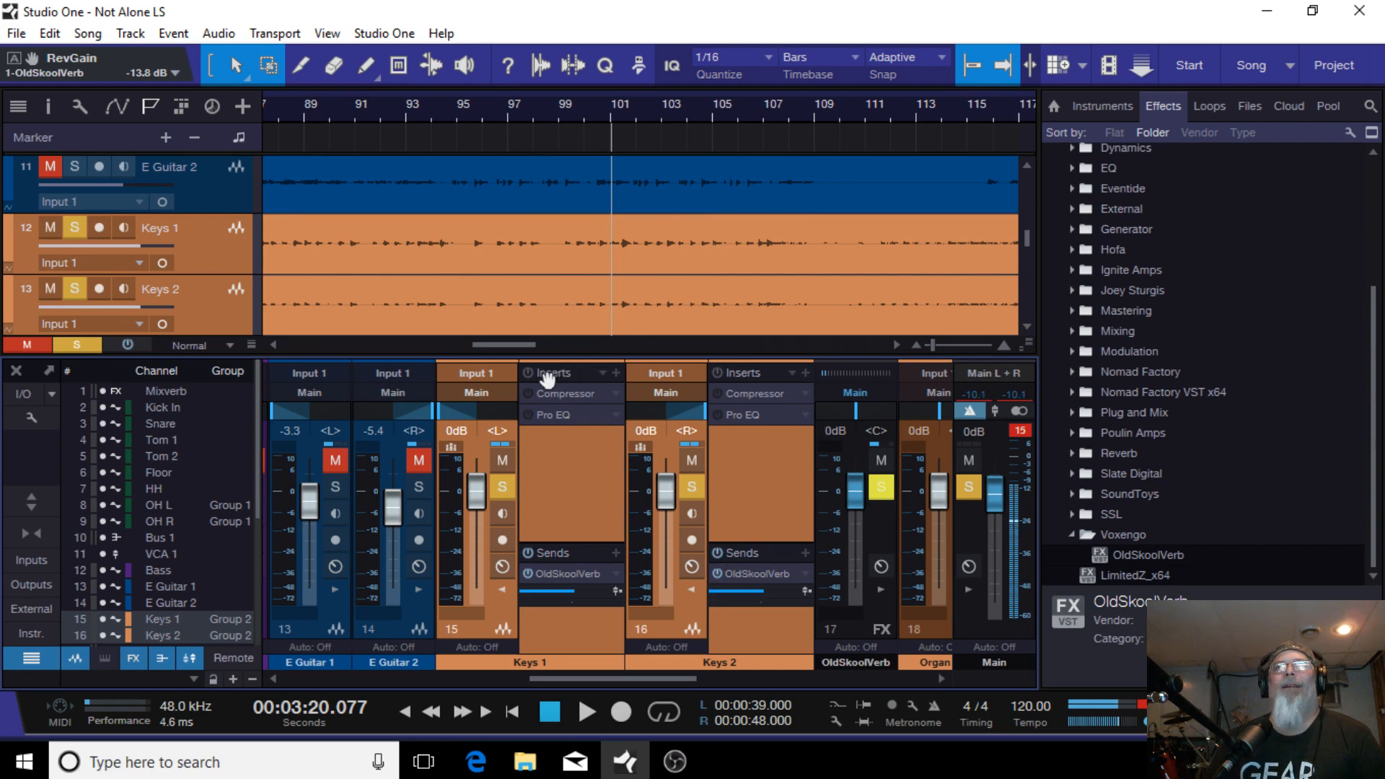
{"action": "left_click", "coordinate": [582, 708]}
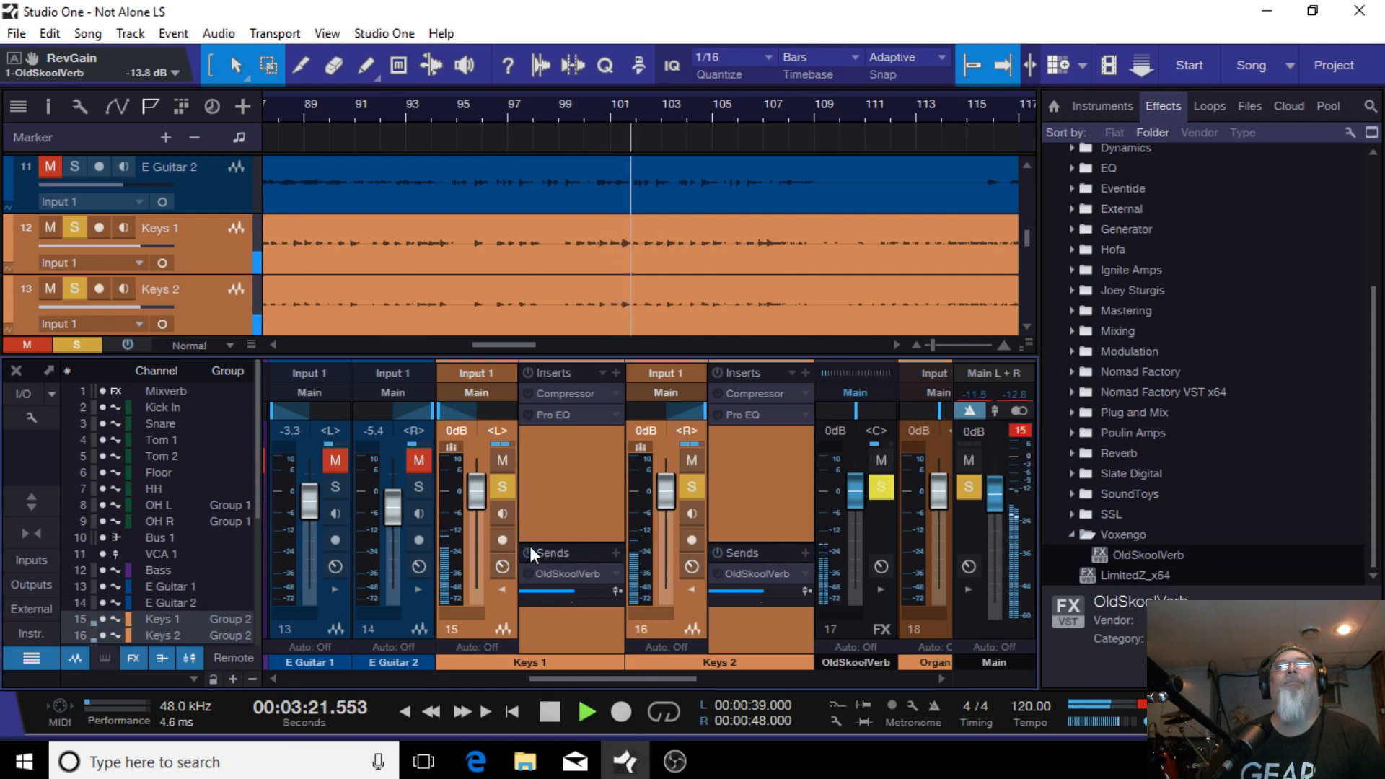
{"action": "left_click", "coordinate": [528, 374]}
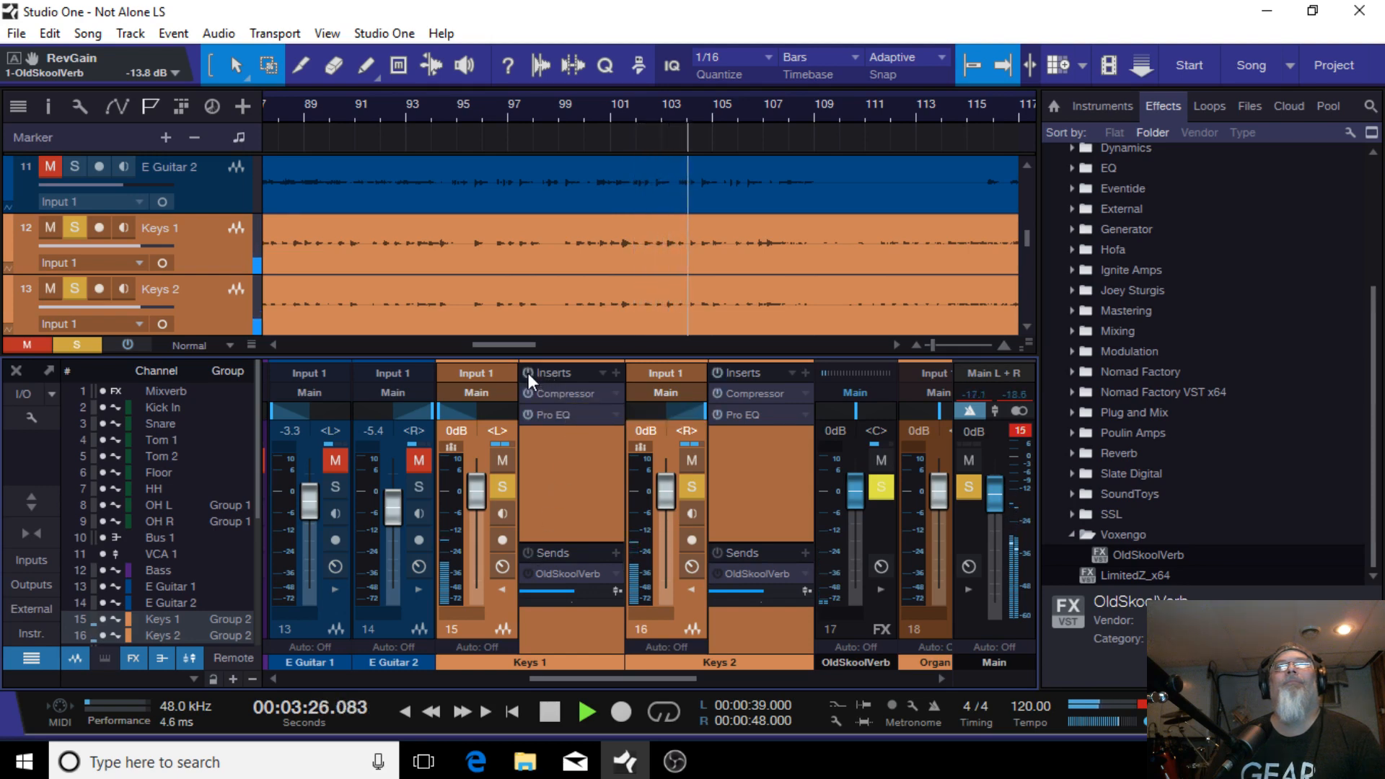
{"action": "left_click", "coordinate": [528, 553]}
Step: Lower both keys faders to -8.9 dB and clear their solos
{"action": "mouse_move", "coordinate": [669, 484]}
{"action": "left_mouse_down"}
{"action": "mouse_move", "coordinate": [673, 533]}
{"action": "mouse_move", "coordinate": [672, 509]}
{"action": "left_mouse_up"}
{"action": "left_click", "coordinate": [689, 484]}
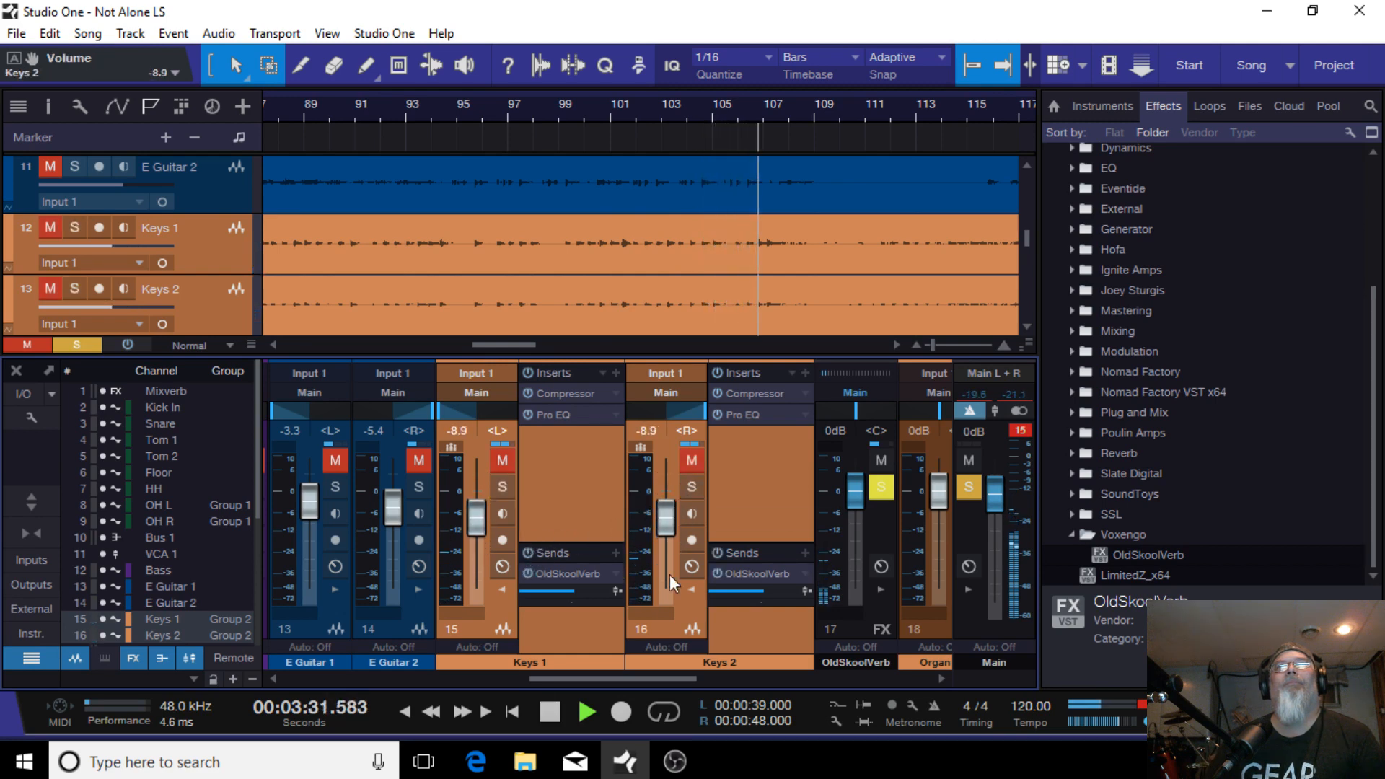
{"action": "left_click", "coordinate": [971, 477]}
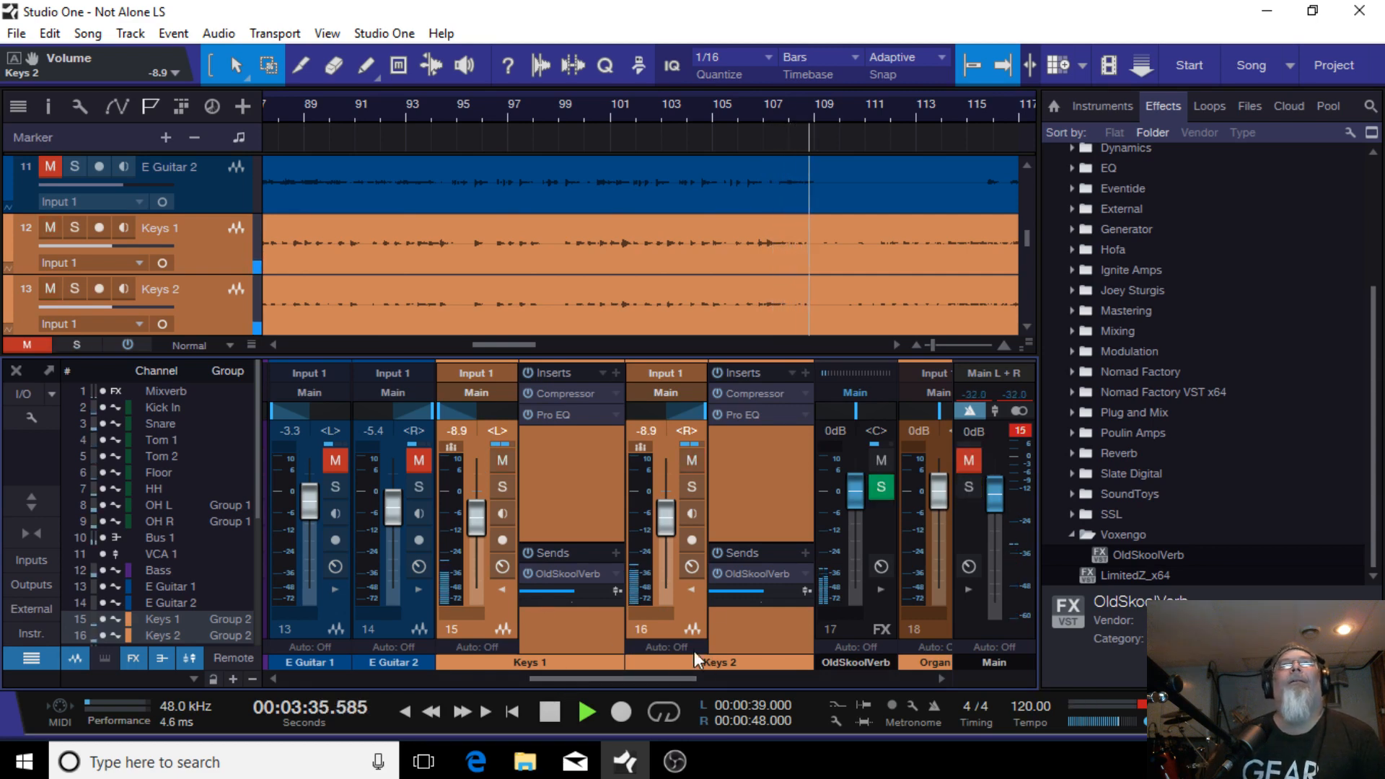
Step: Unmute and solo the drums, bass, guitars and keys channels and restart playback from the song start
{"action": "left_click_drag", "start_coordinate": [627, 680], "coordinate": [1006, 614]}
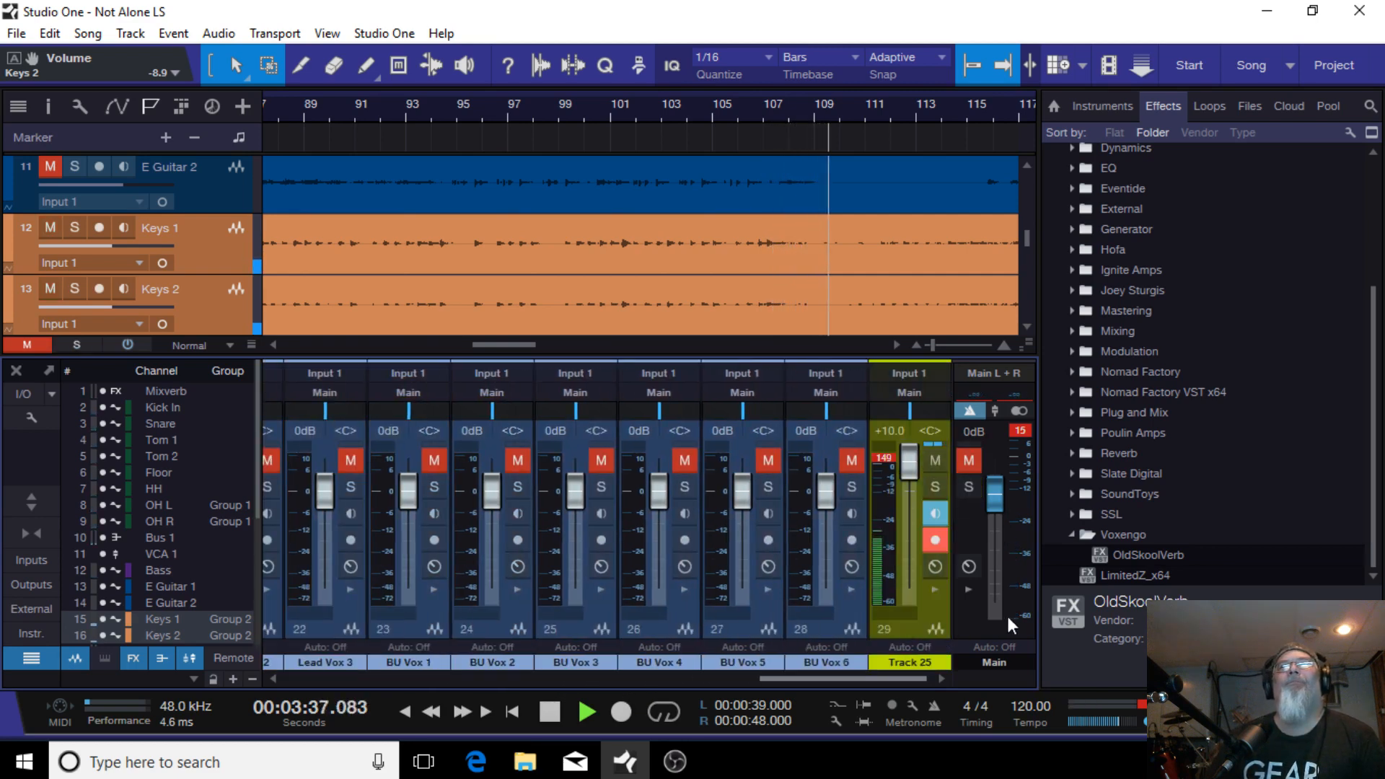
{"action": "left_click", "coordinate": [933, 488]}
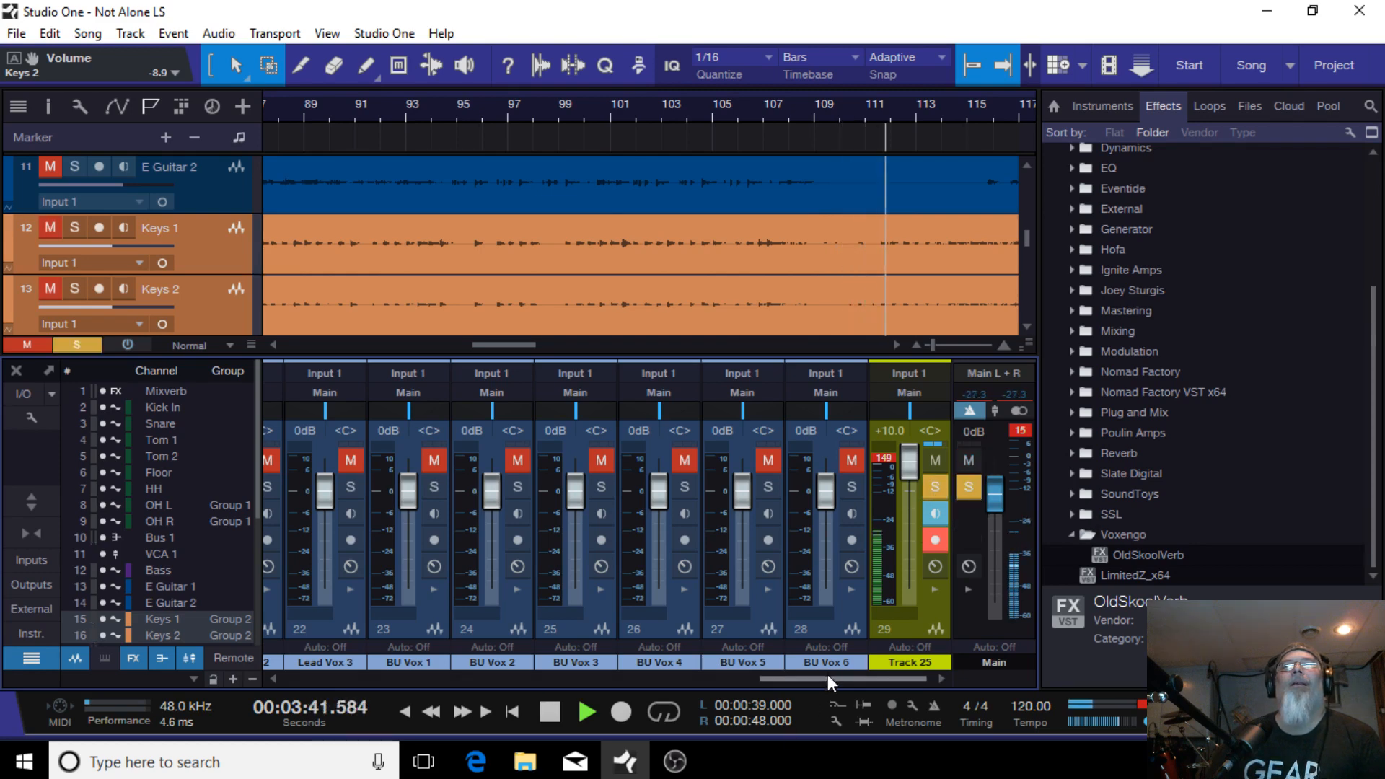
{"action": "left_click_drag", "start_coordinate": [828, 674], "coordinate": [228, 637]}
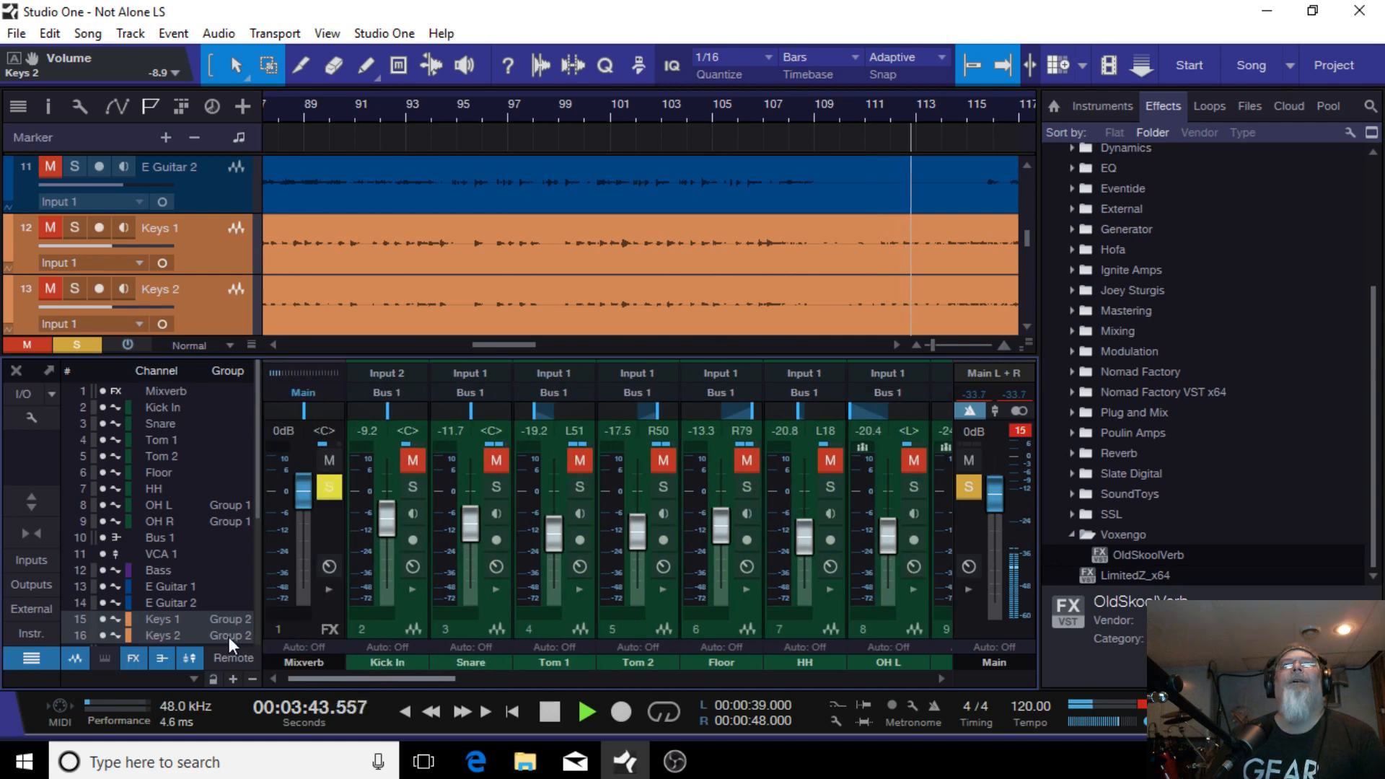
{"action": "left_click_drag", "start_coordinate": [404, 458], "coordinate": [929, 465]}
{"action": "left_click_drag", "start_coordinate": [374, 674], "coordinate": [788, 675]}
{"action": "left_click", "coordinate": [400, 710]}
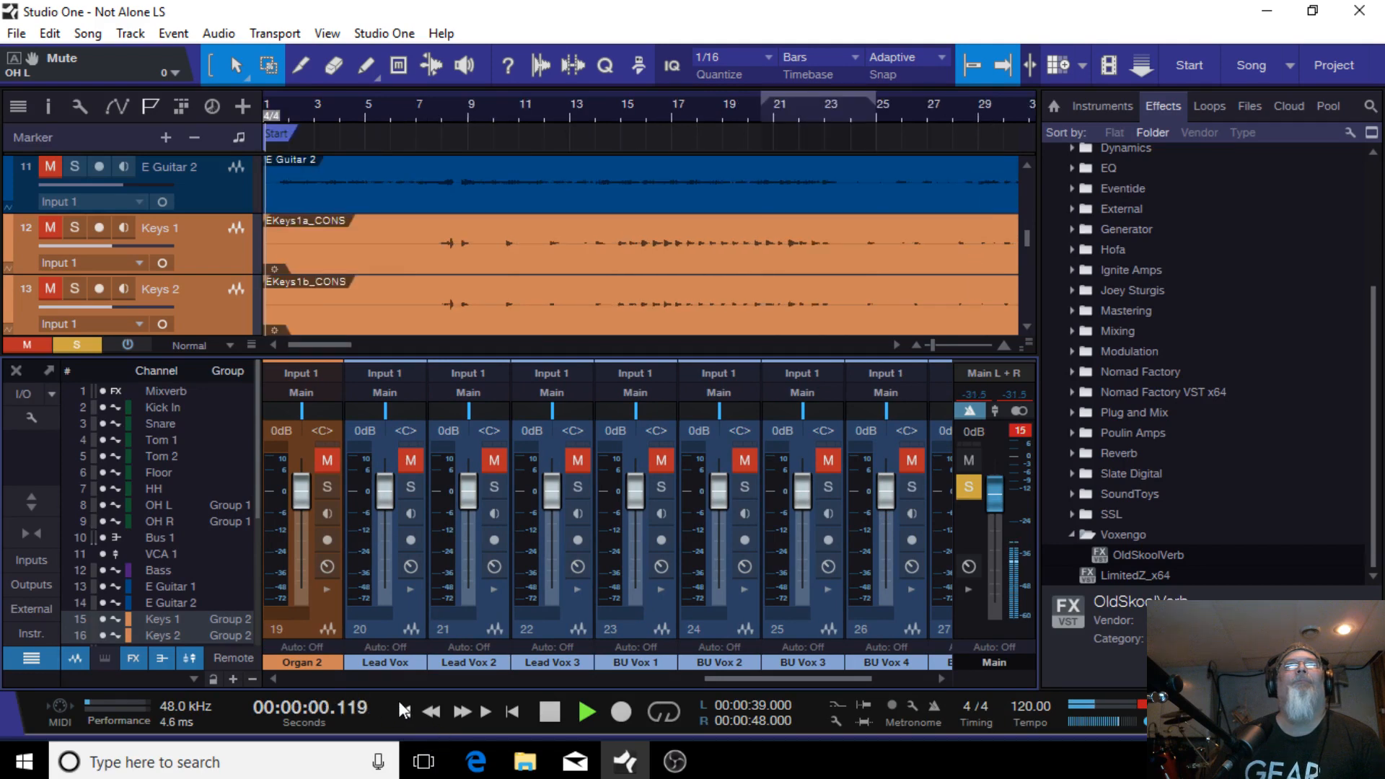
{"action": "left_click_drag", "start_coordinate": [708, 676], "coordinate": [440, 666]}
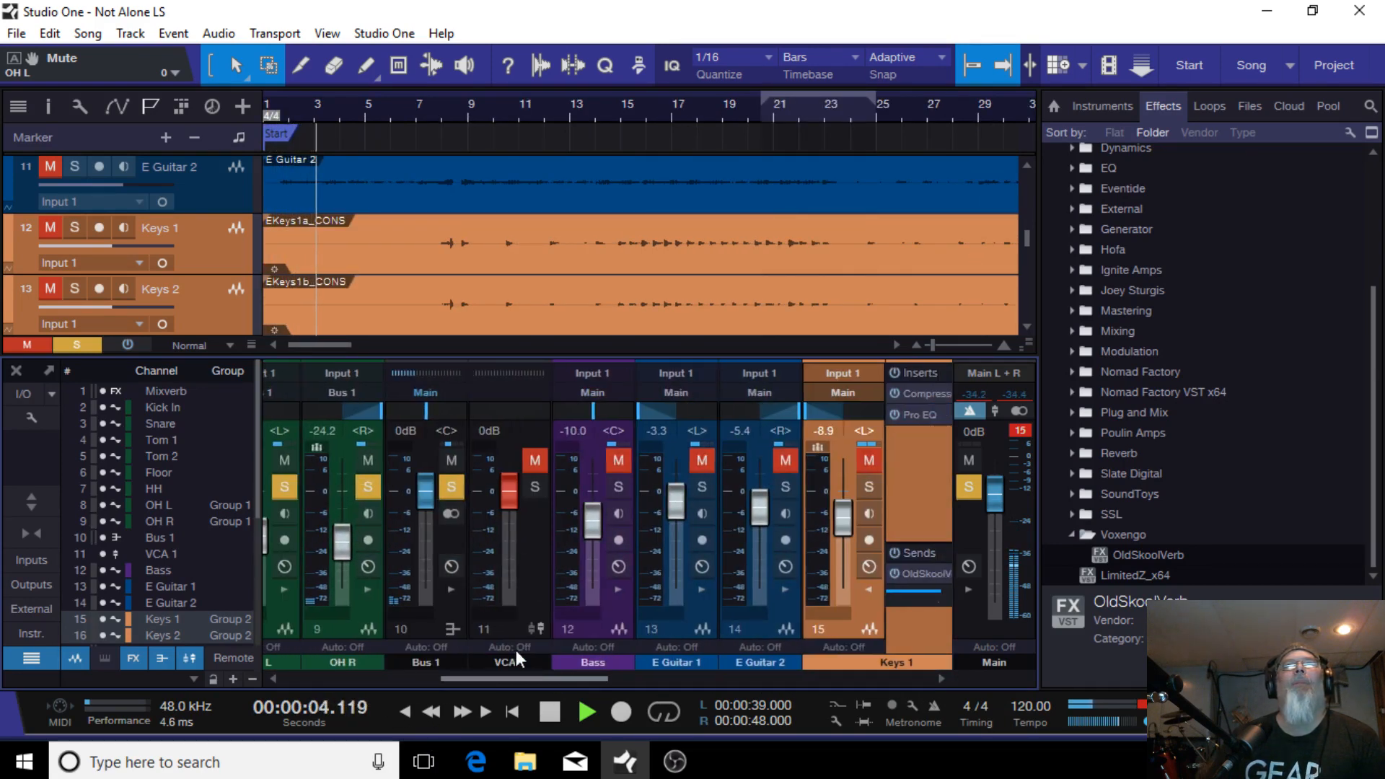
{"action": "left_click", "coordinate": [536, 458]}
{"action": "left_click", "coordinate": [537, 454]}
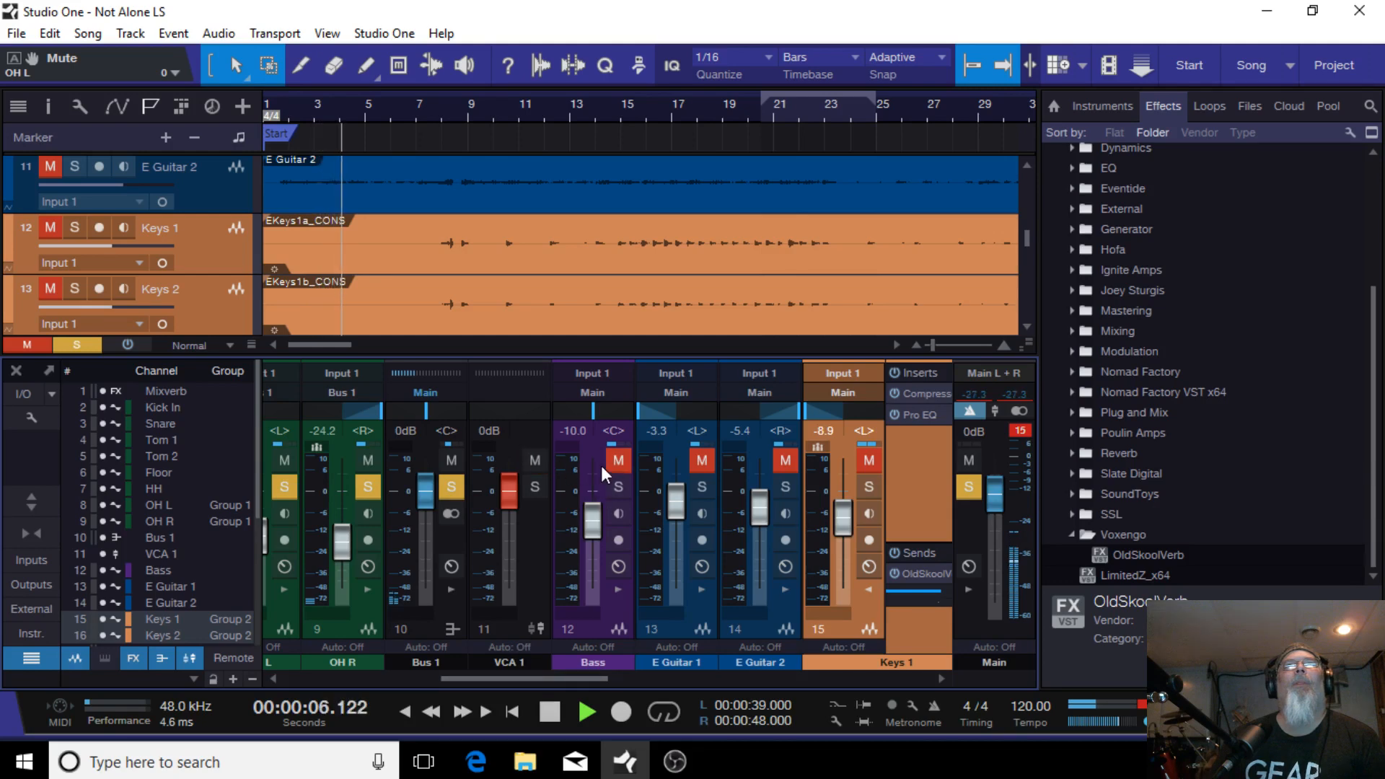
{"action": "left_click_drag", "start_coordinate": [628, 456], "coordinate": [884, 454]}
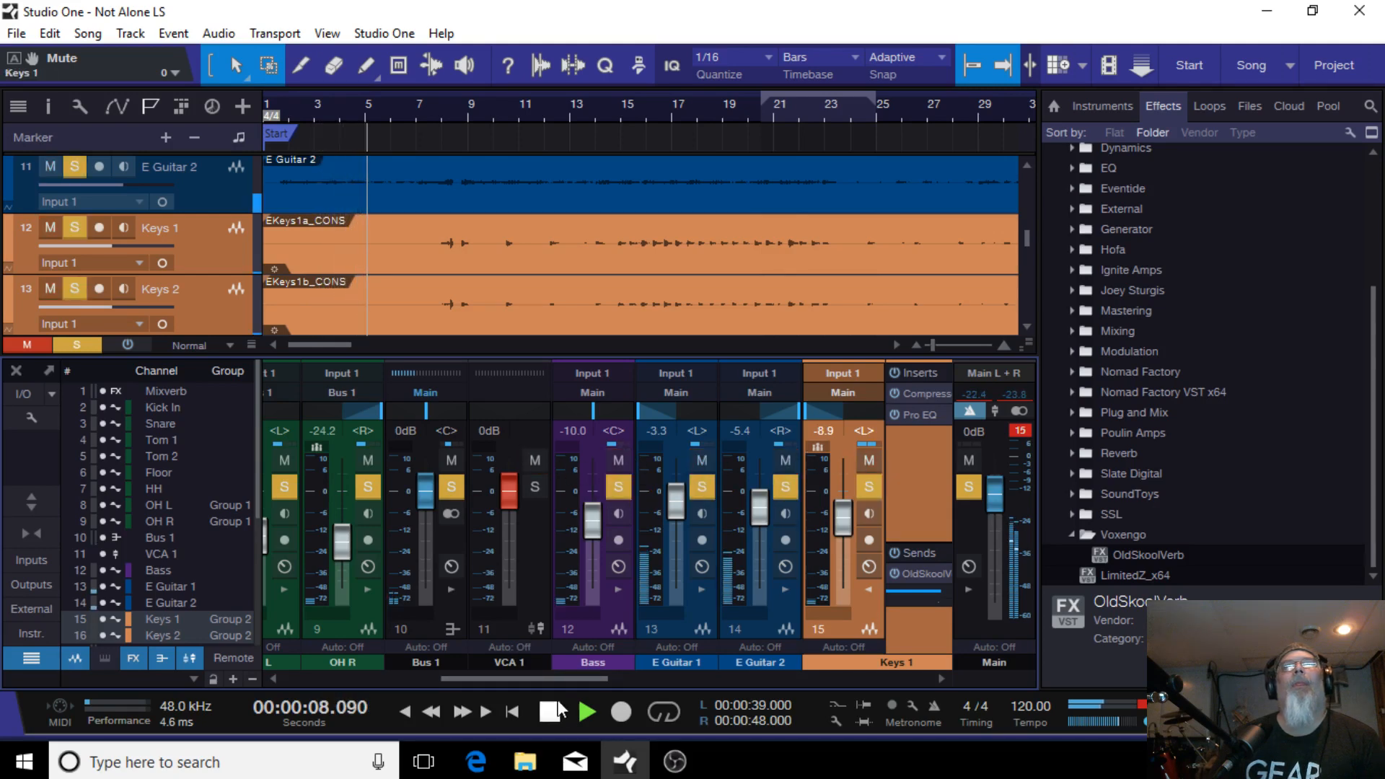
{"action": "mouse_move", "coordinate": [562, 677]}
{"action": "left_mouse_down"}
{"action": "mouse_move", "coordinate": [730, 660]}
{"action": "mouse_move", "coordinate": [664, 691]}
{"action": "mouse_move", "coordinate": [574, 673]}
{"action": "left_mouse_up"}
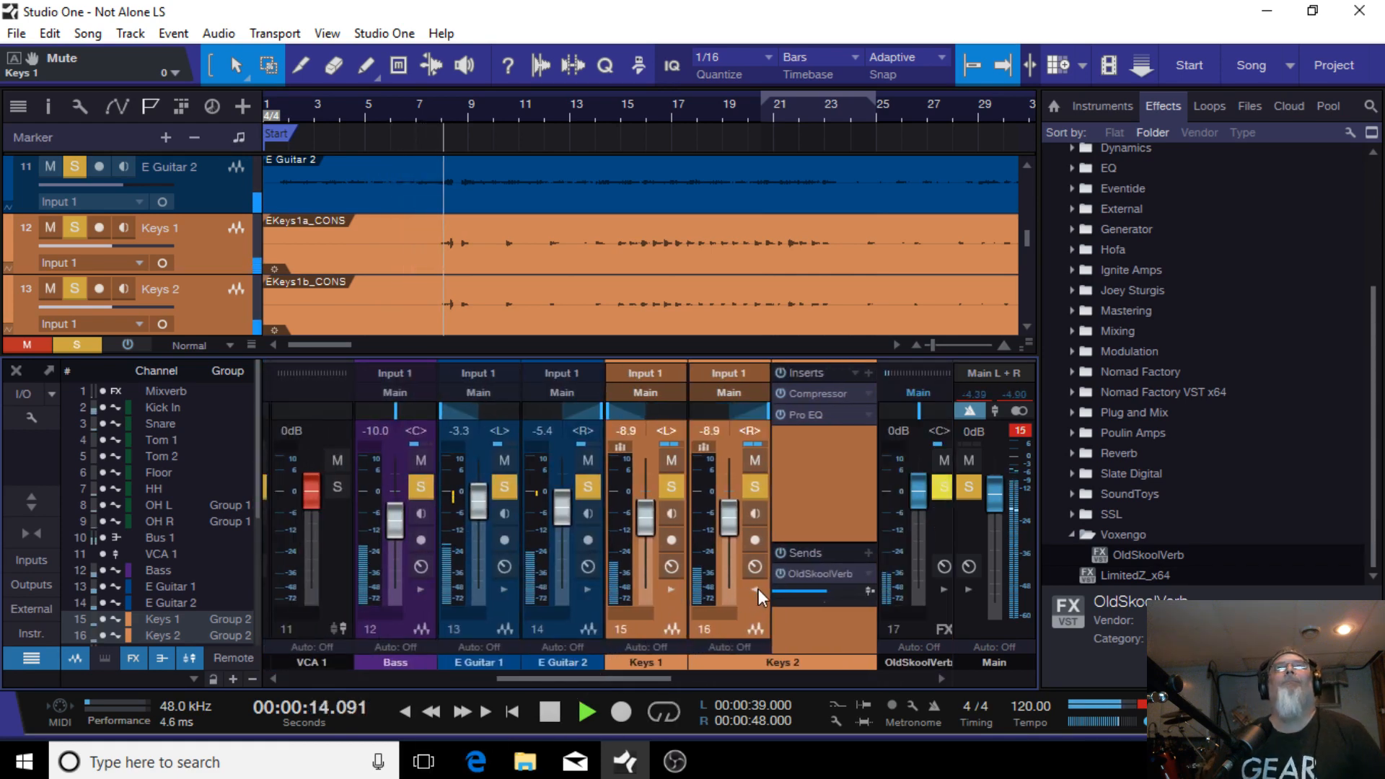
Step: Collapse the keys channels' expanded panels and lower both keys faders to -13.3 dB during playback
{"action": "left_click", "coordinate": [754, 590]}
{"action": "scroll", "coordinate": [735, 538], "scroll_direction": "down", "scroll_amount": 4}
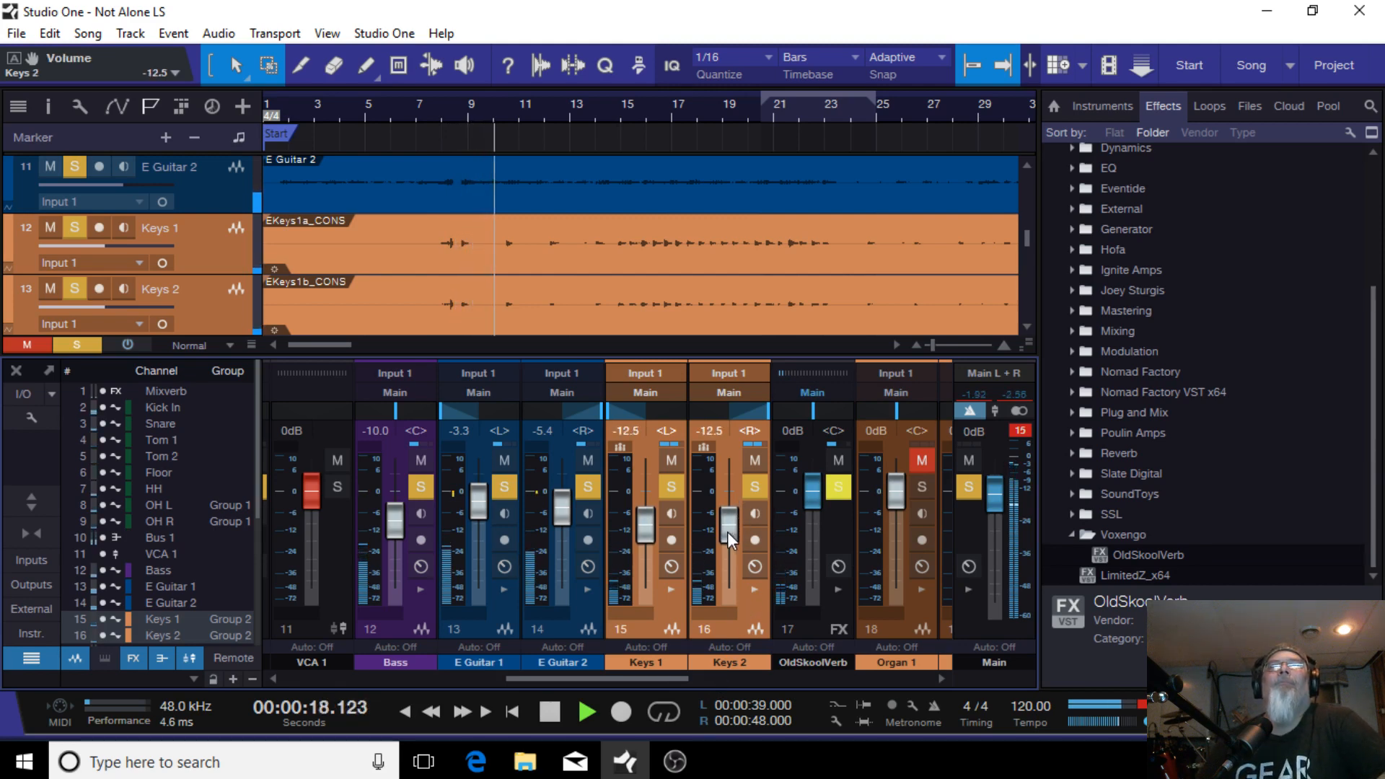
{"action": "scroll", "coordinate": [730, 532], "scroll_direction": "down", "scroll_amount": 1}
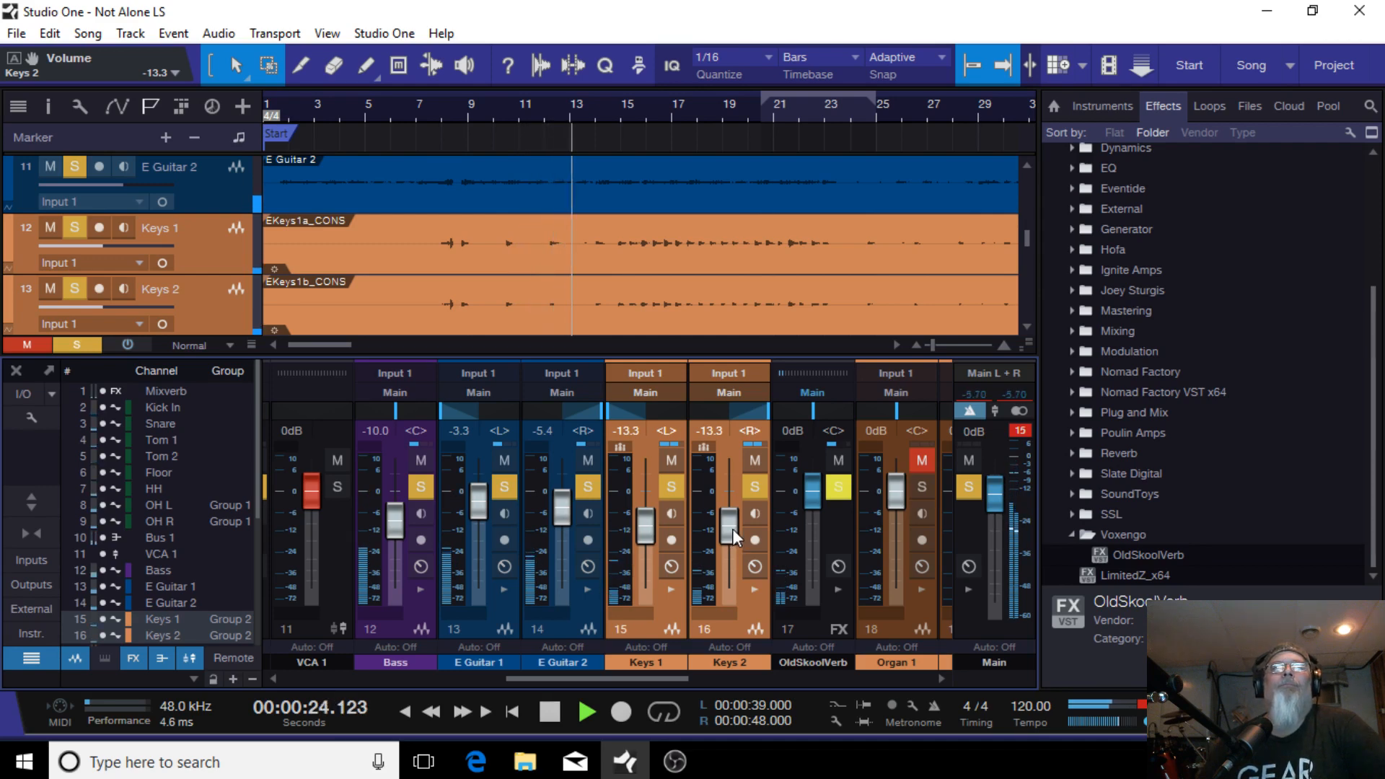
{"action": "scroll", "coordinate": [733, 529], "scroll_direction": "up", "scroll_amount": 3}
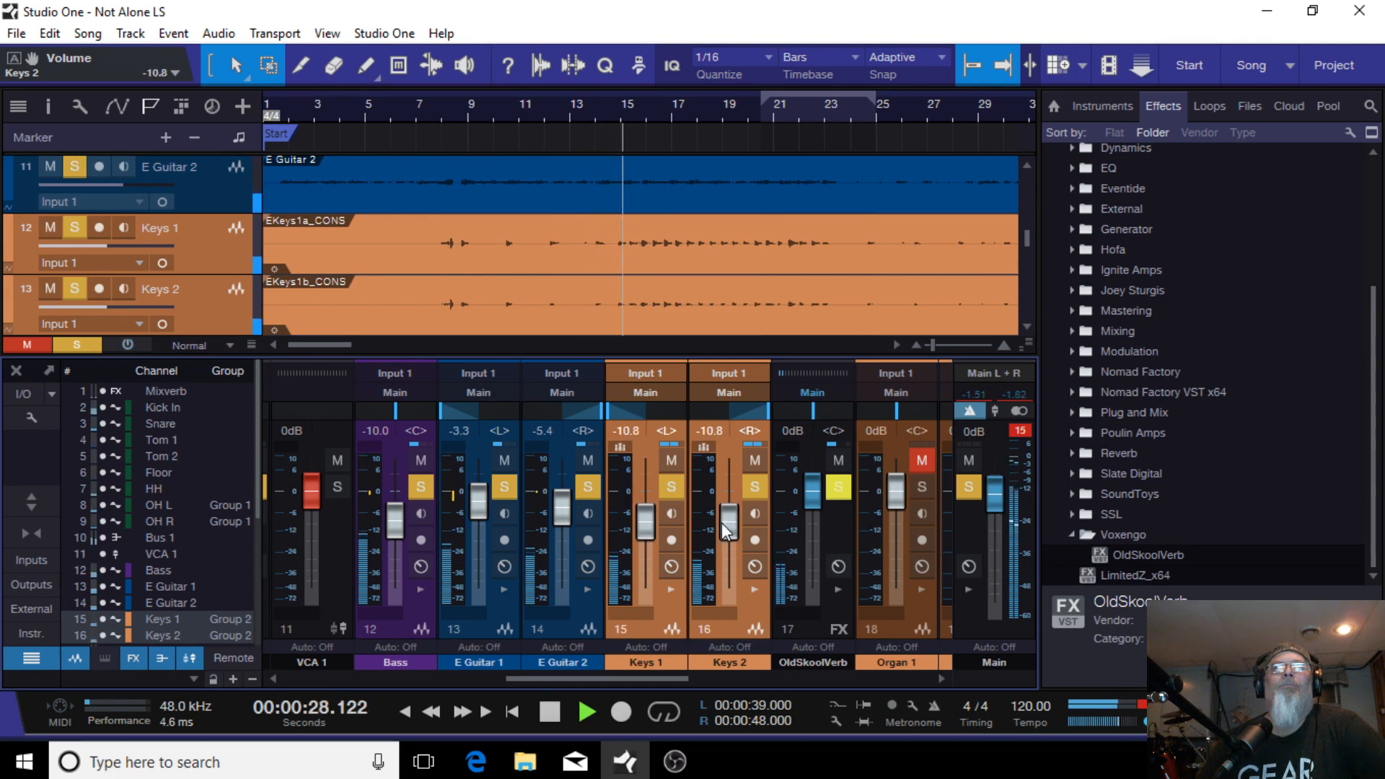
{"action": "scroll", "coordinate": [733, 529], "scroll_direction": "down", "scroll_amount": 3}
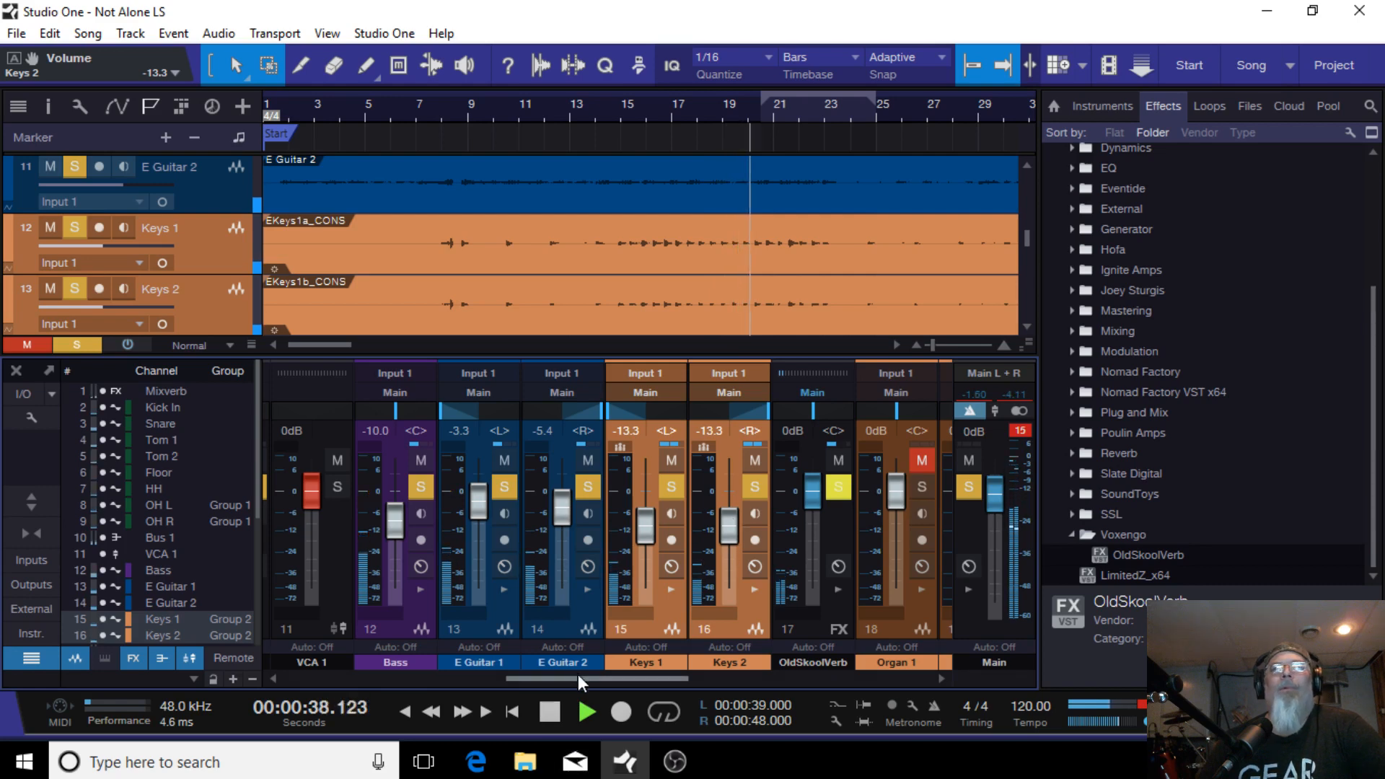
Step: Unmute and solo the Organ 1 and Organ 2 channels and expand their insert and send panels
{"action": "left_click_drag", "start_coordinate": [578, 674], "coordinate": [666, 674]}
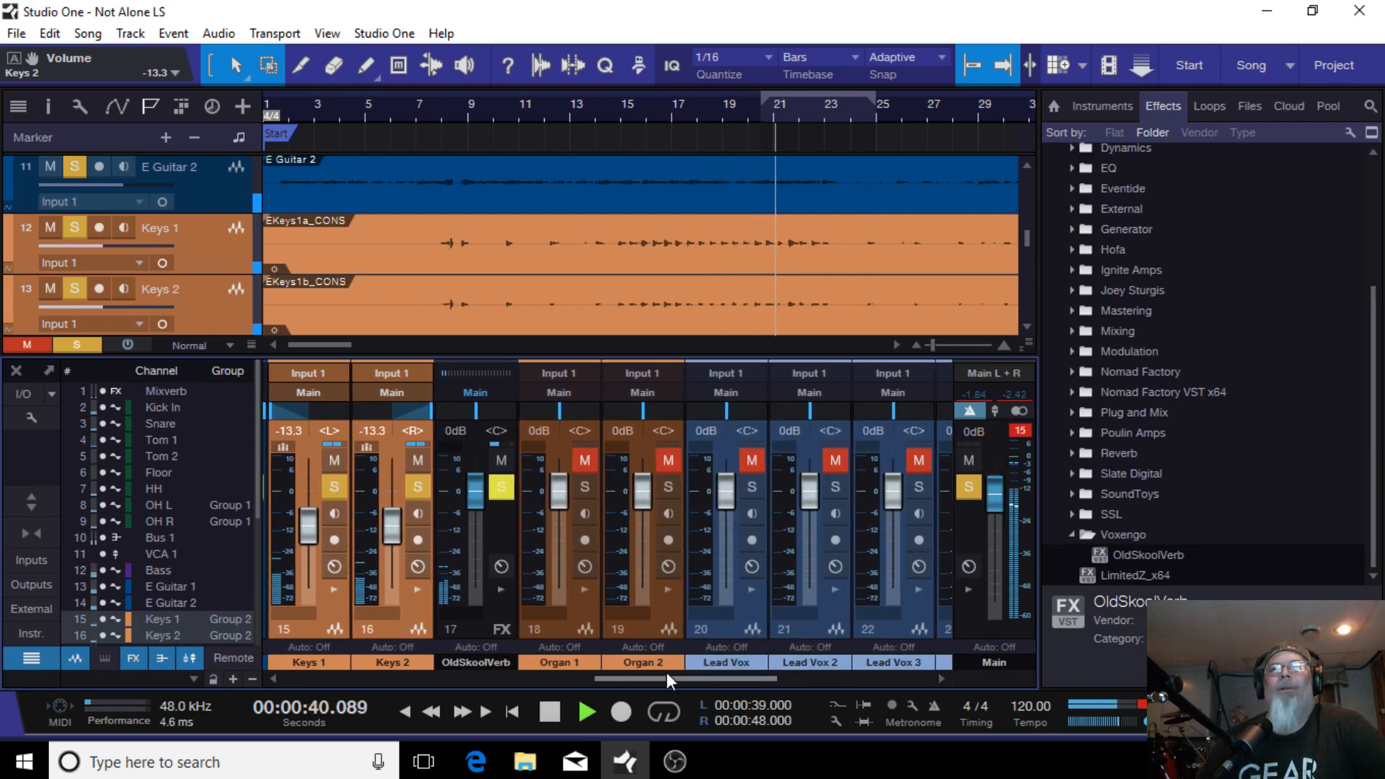
{"action": "left_click", "coordinate": [585, 460]}
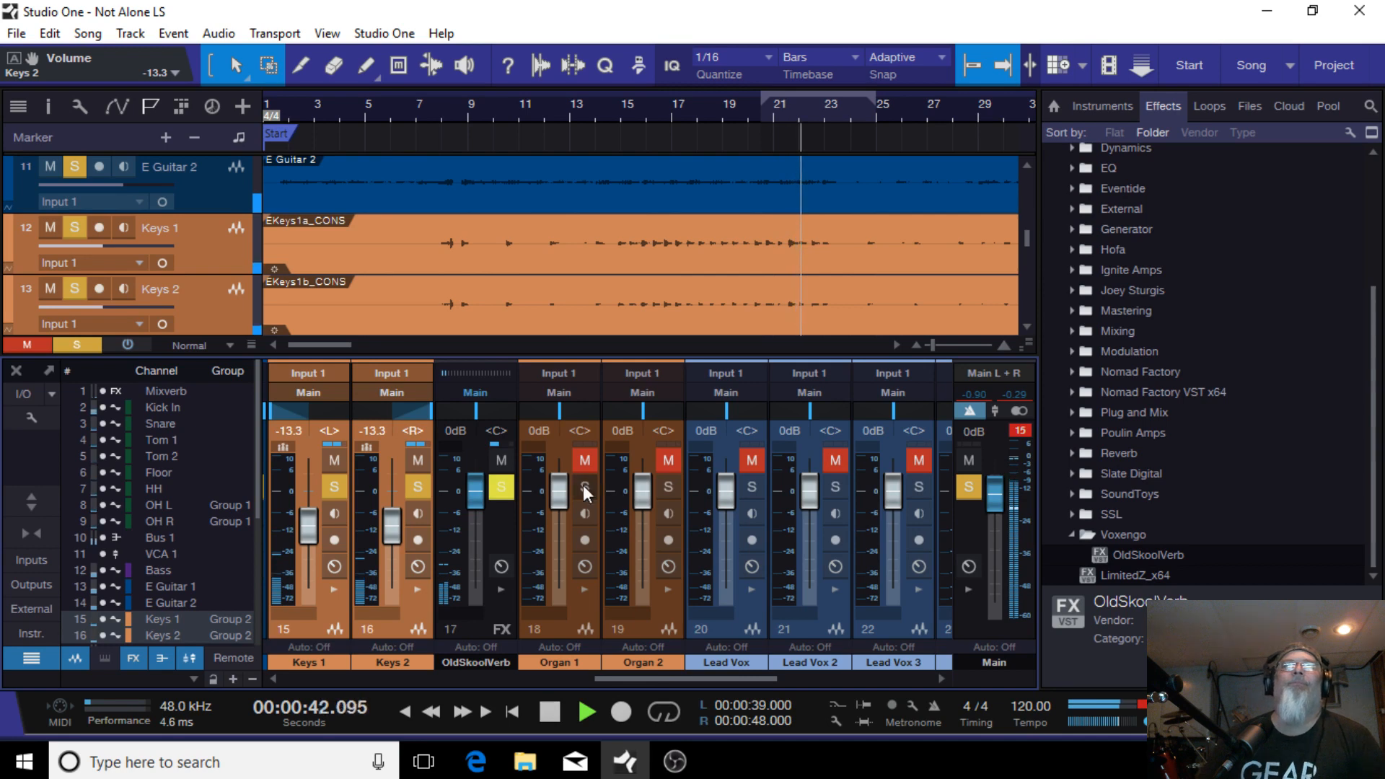
{"action": "left_click", "coordinate": [583, 486]}
{"action": "left_click", "coordinate": [668, 488]}
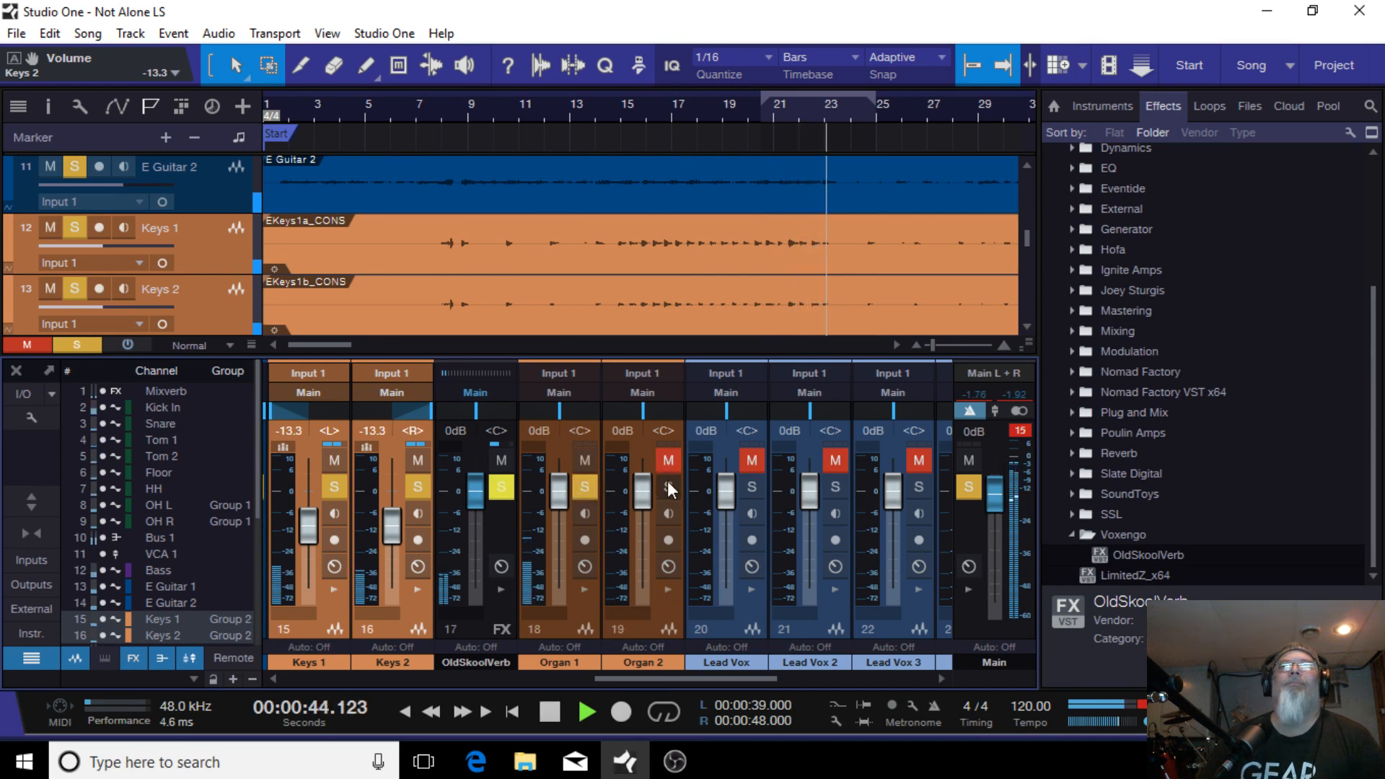
{"action": "left_click", "coordinate": [668, 461]}
{"action": "left_click", "coordinate": [583, 588]}
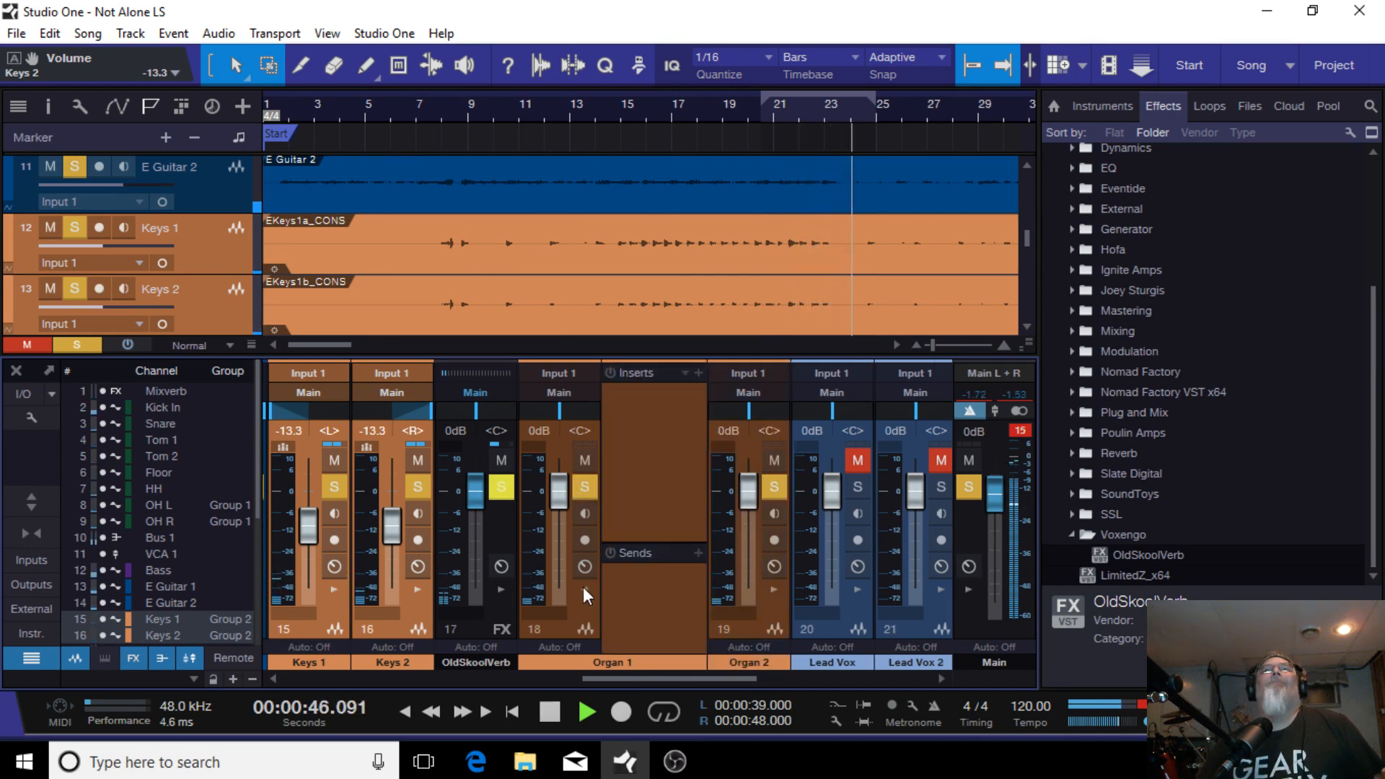
{"action": "left_click", "coordinate": [773, 589]}
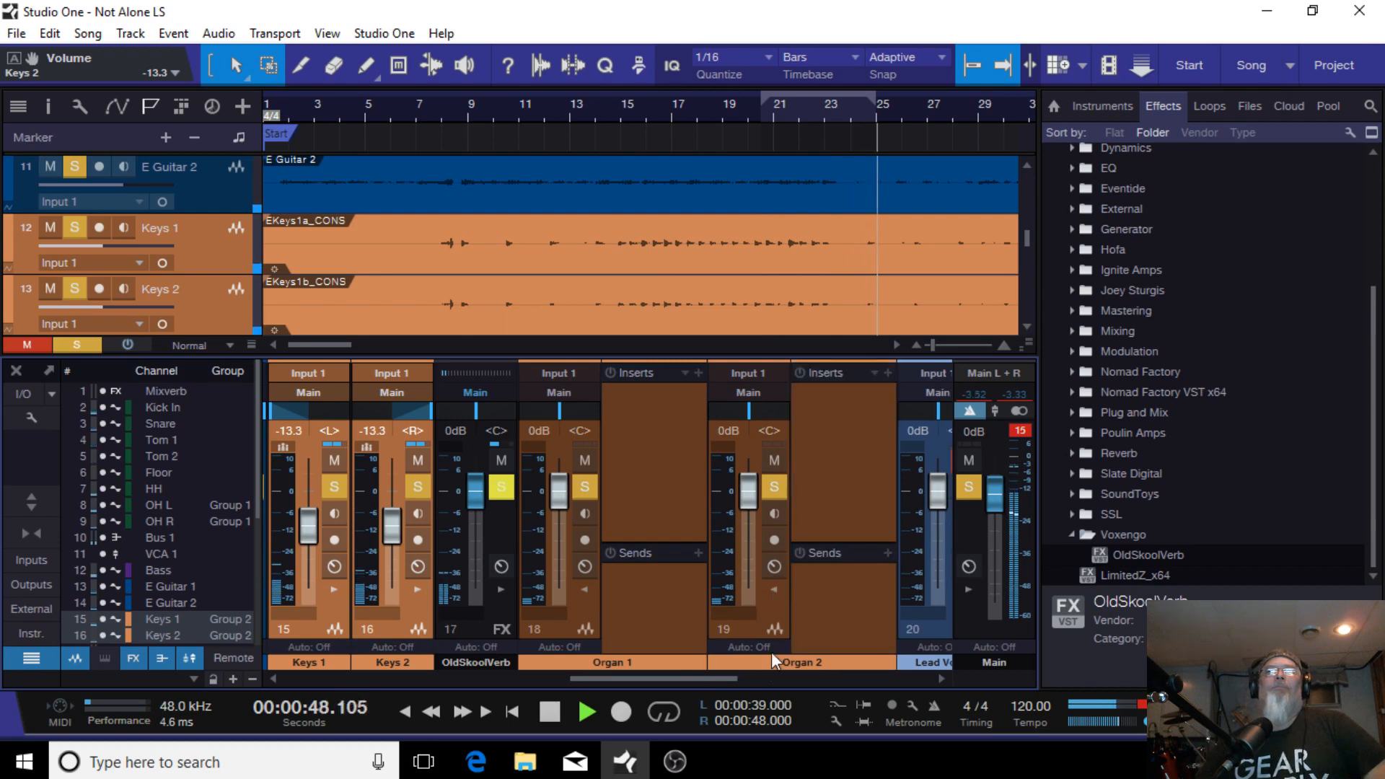
{"action": "left_click", "coordinate": [971, 485]}
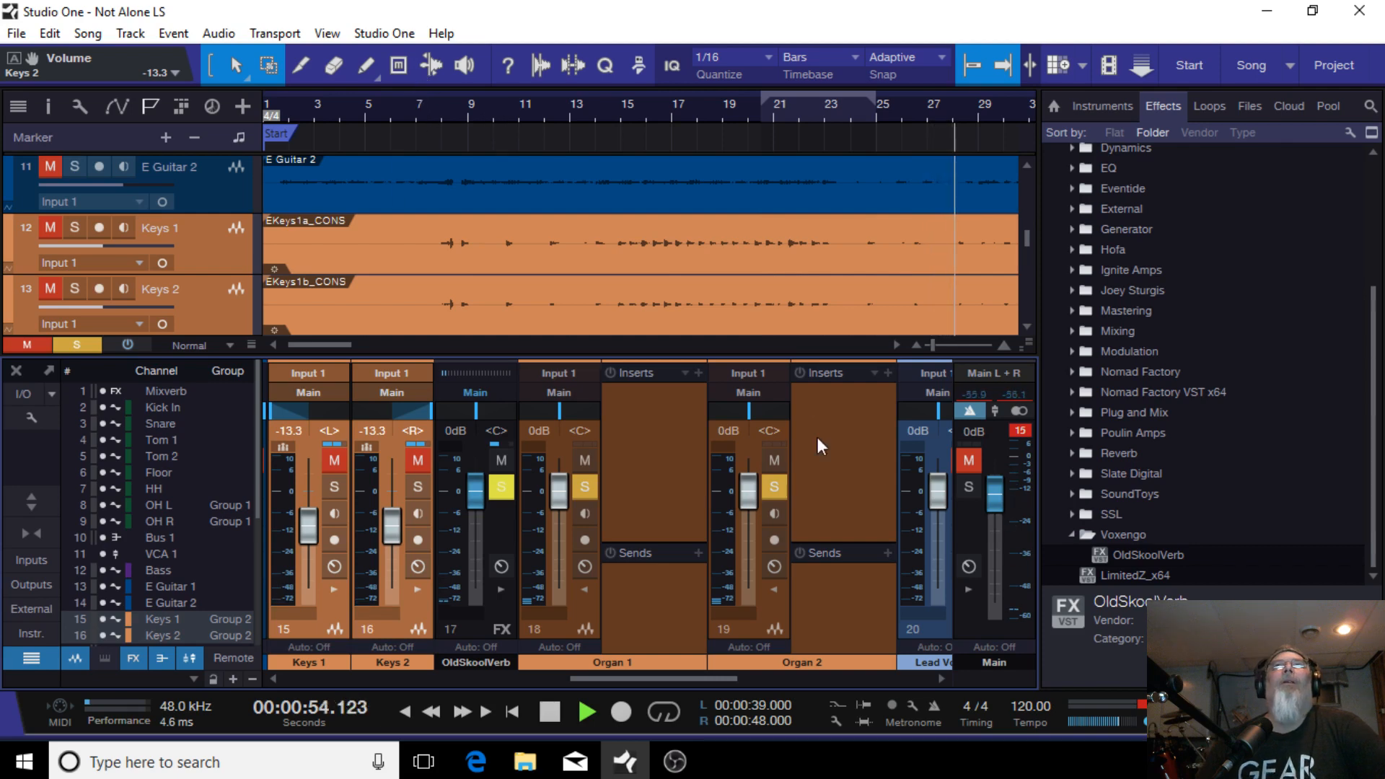
Step: Toggle Track 25's solo and select both the Organ 1 and Organ 2 channels together
{"action": "left_click_drag", "start_coordinate": [709, 680], "coordinate": [899, 680]}
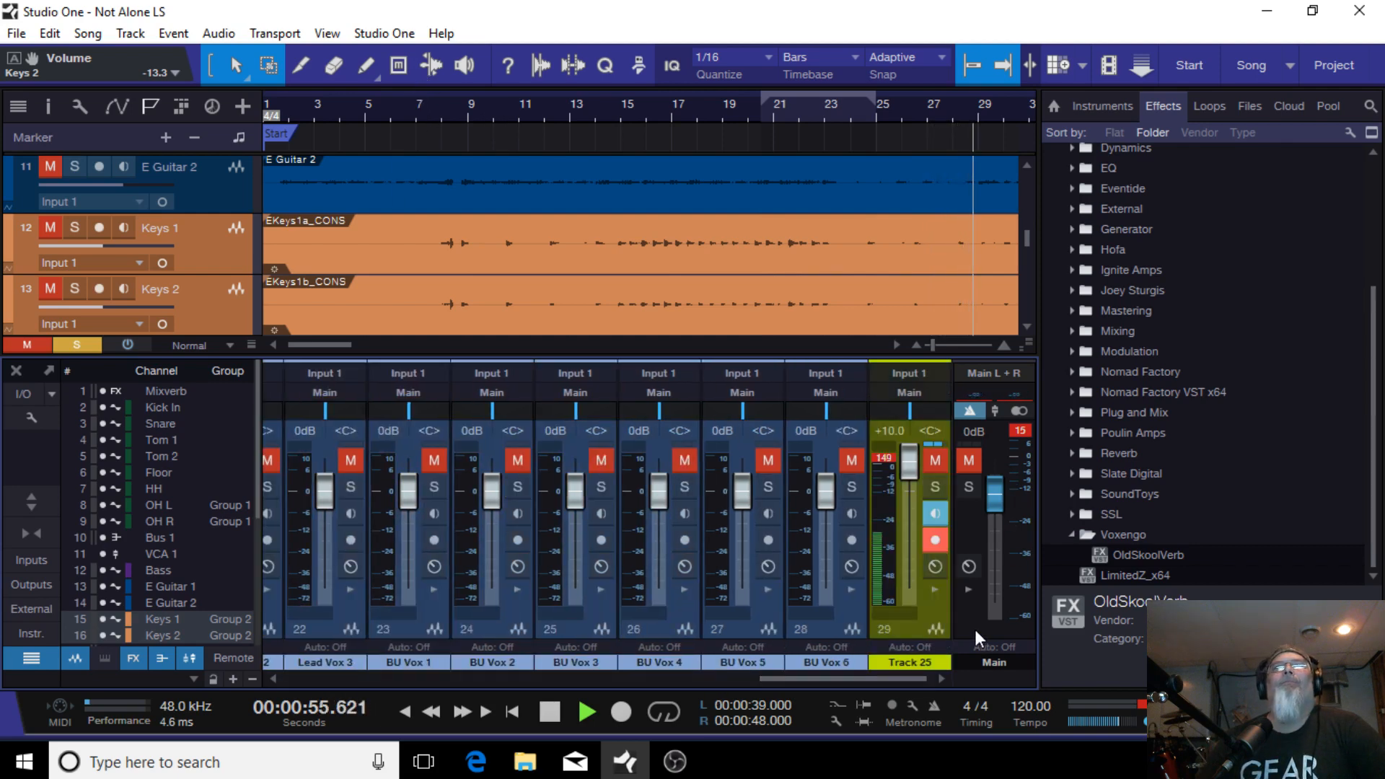
{"action": "left_click", "coordinate": [935, 486]}
{"action": "left_click", "coordinate": [828, 663]}
{"action": "left_click_drag", "start_coordinate": [710, 686], "coordinate": [950, 617]}
{"action": "left_click_drag", "start_coordinate": [880, 682], "coordinate": [696, 638]}
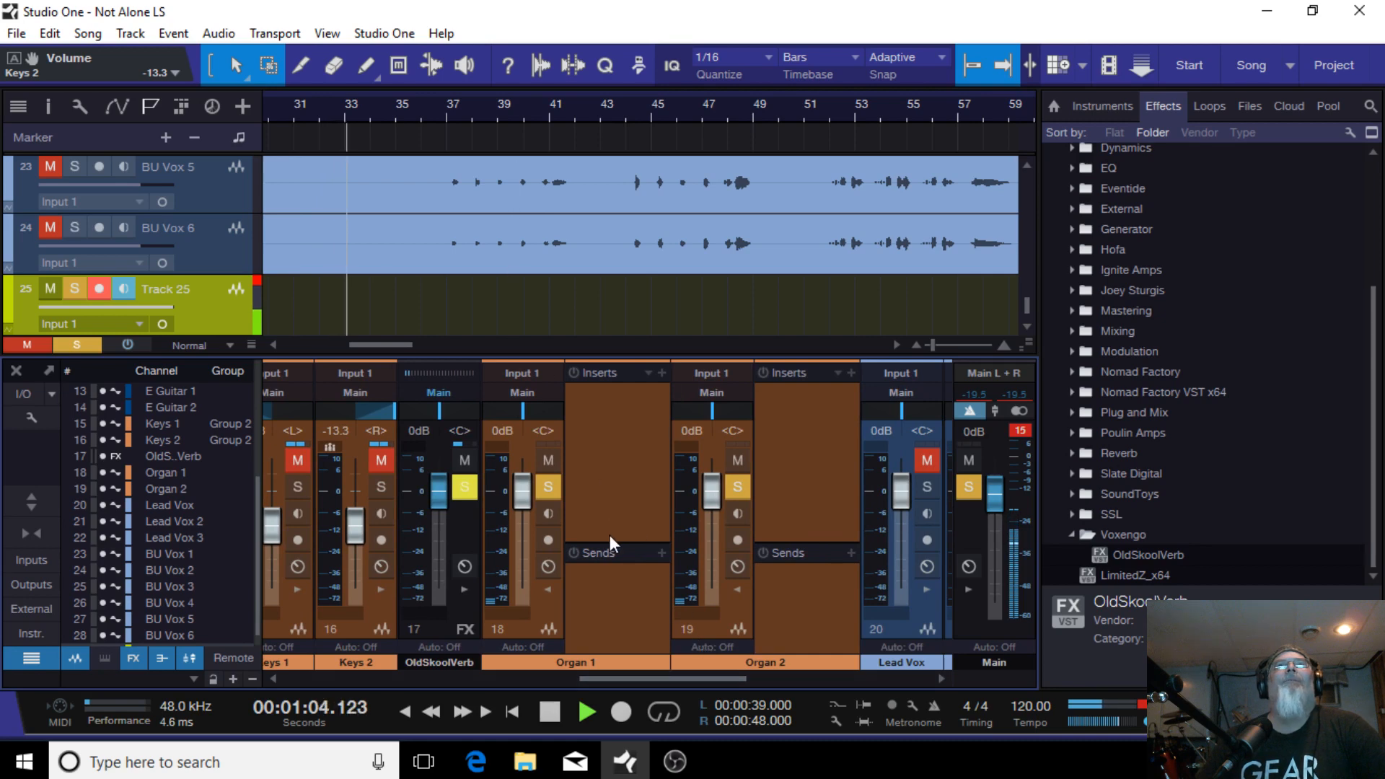
{"action": "left_click", "coordinate": [548, 621]}
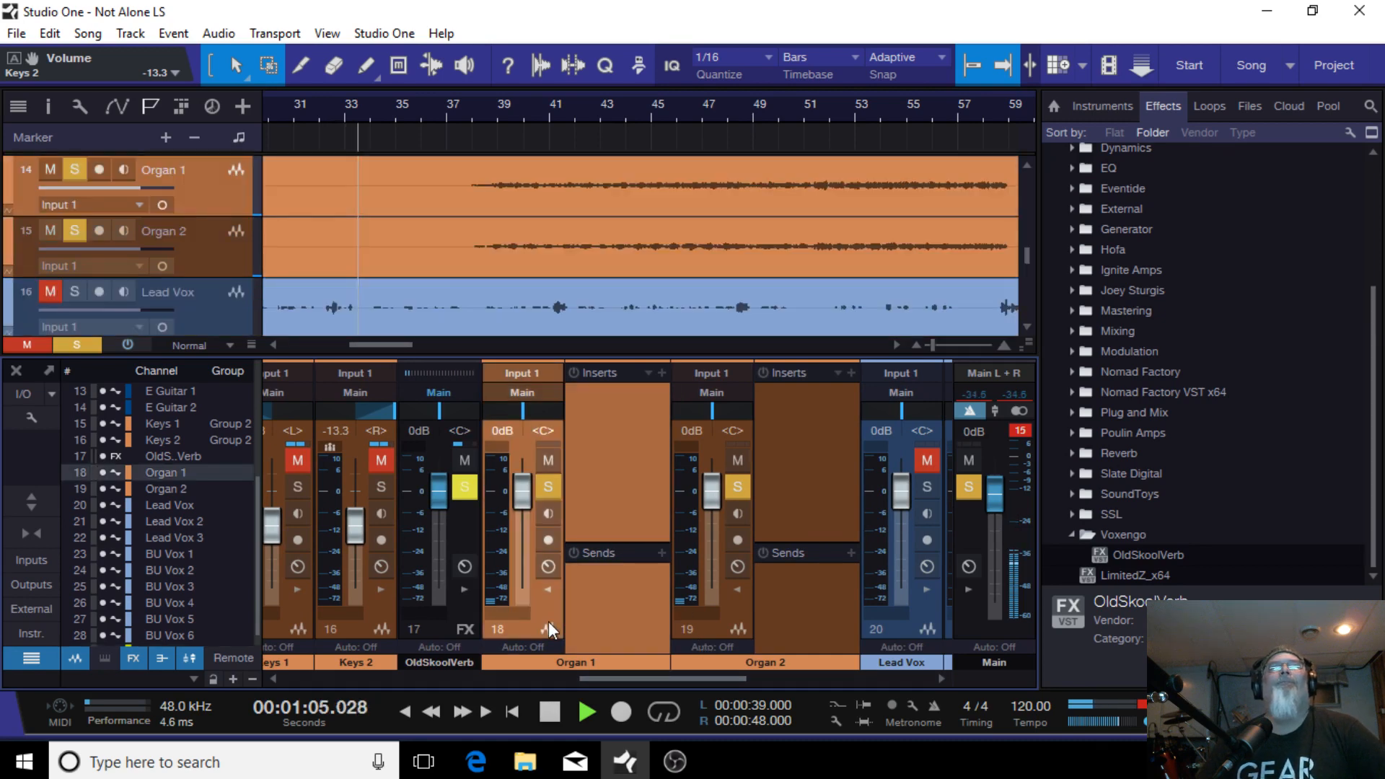
{"action": "left_click", "coordinate": [725, 637], "text": "shift"}
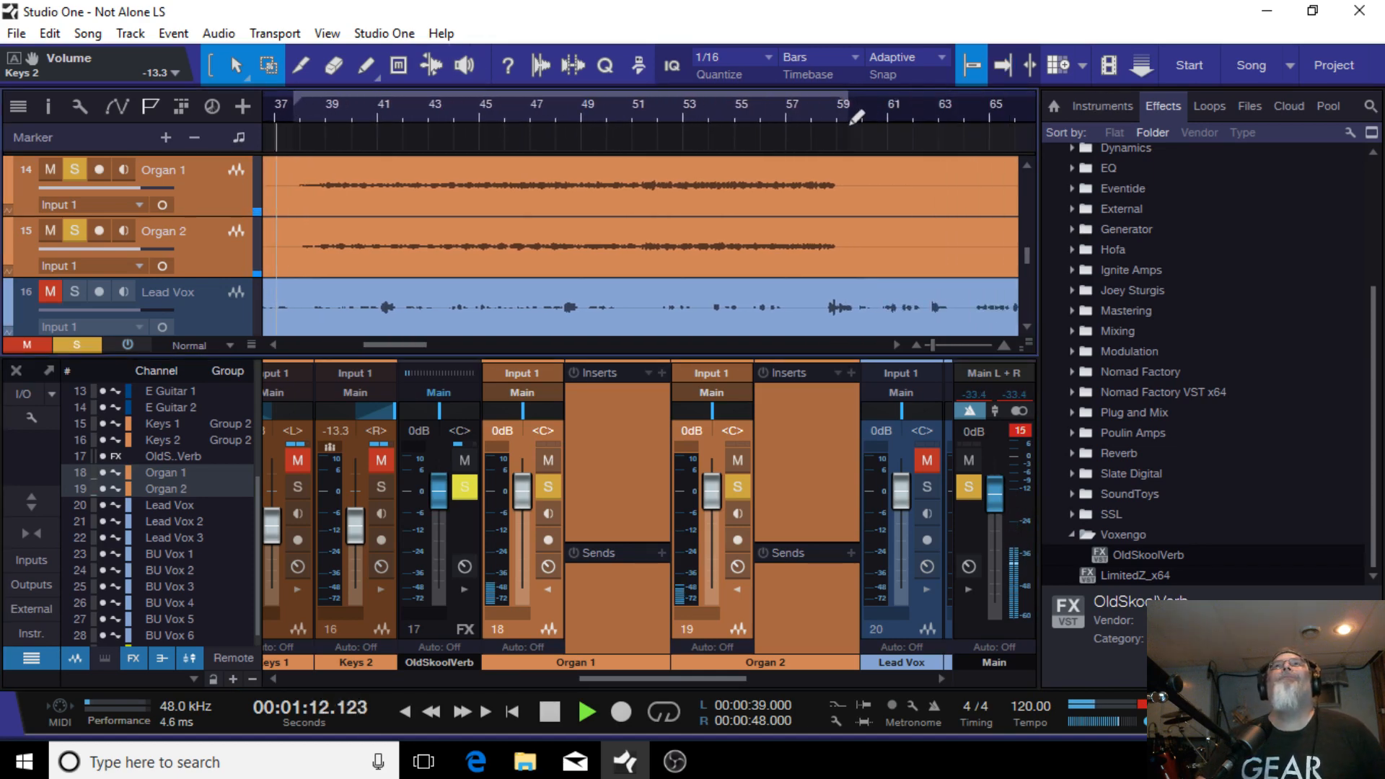
Step: Set the loop range over the organ section and start playback
{"action": "left_click_drag", "start_coordinate": [839, 127], "coordinate": [837, 127]}
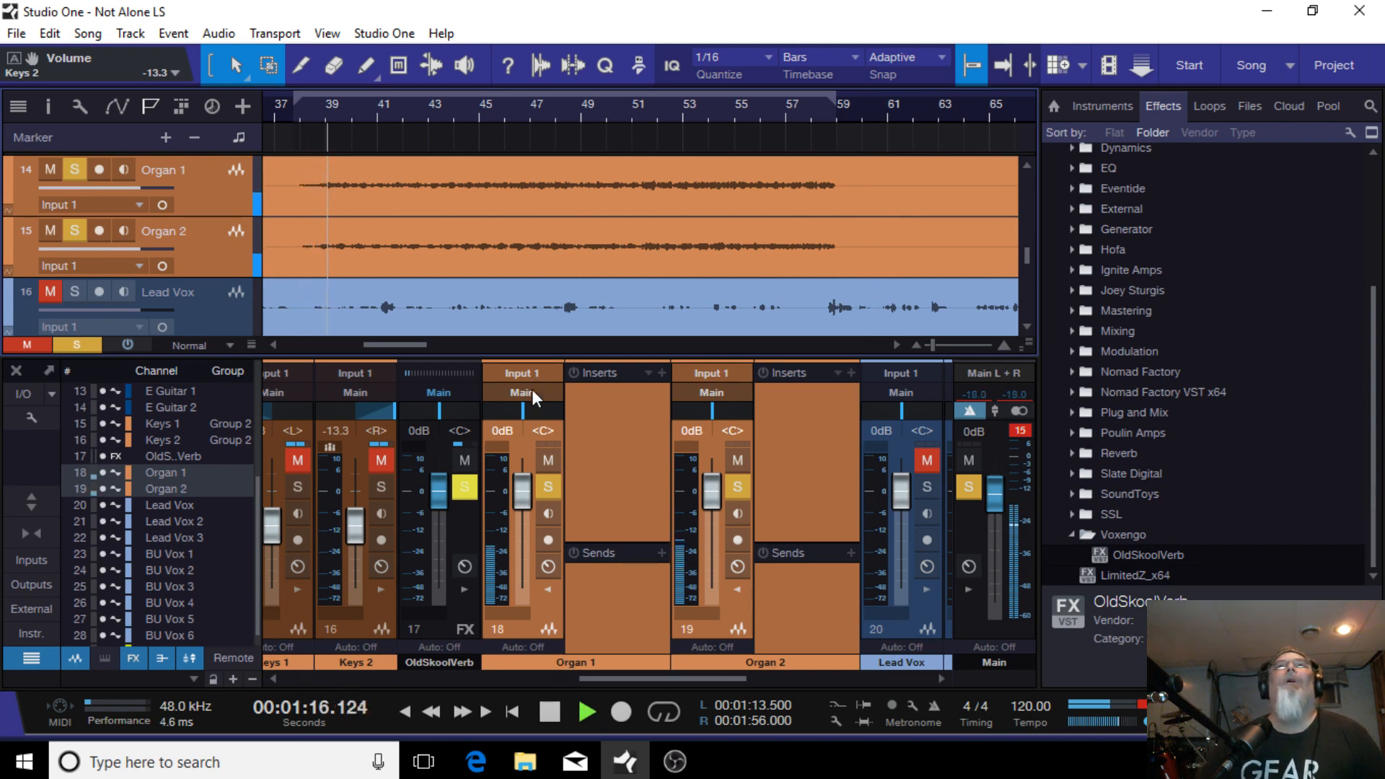
{"action": "key", "text": "space"}
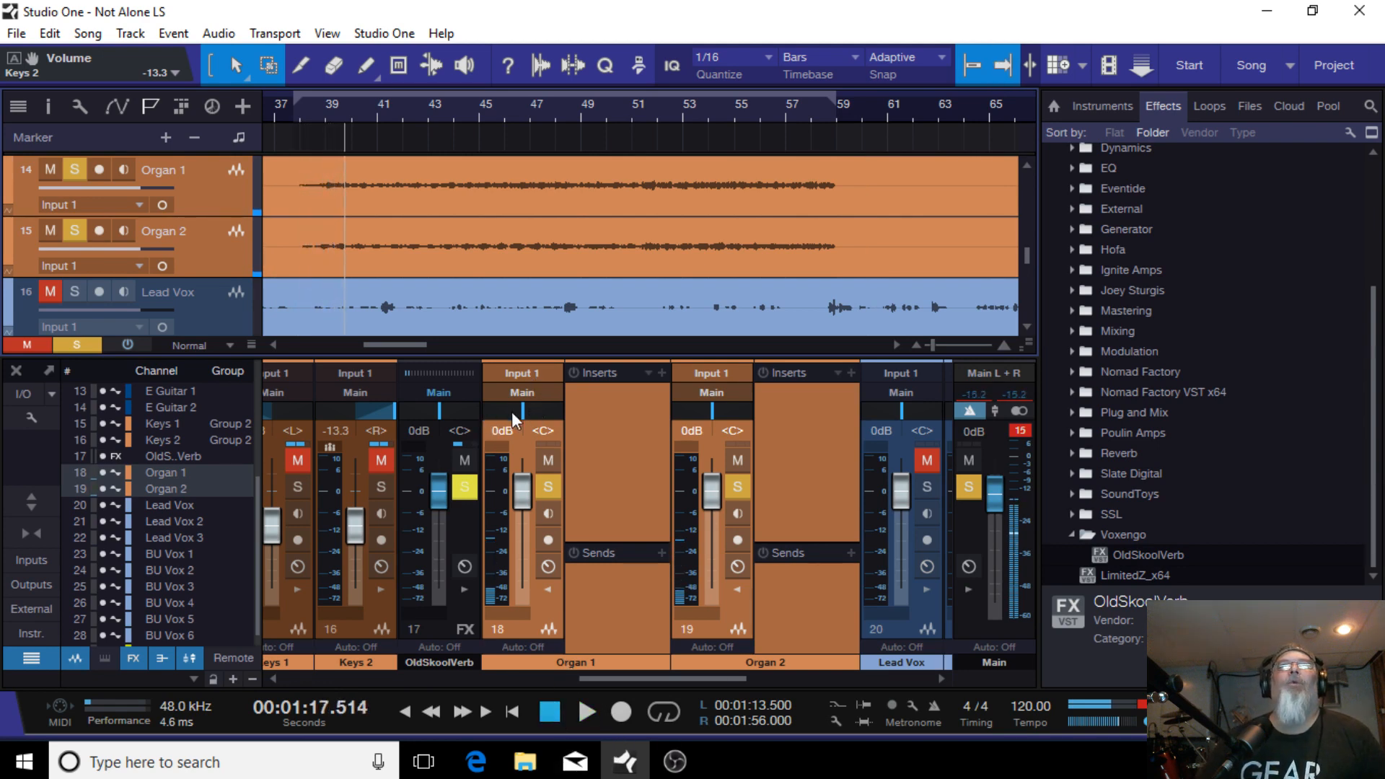
Step: Pan Organ 1 hard left and Organ 2 hard right, checking the result with playback
{"action": "left_click_drag", "start_coordinate": [528, 409], "coordinate": [314, 399]}
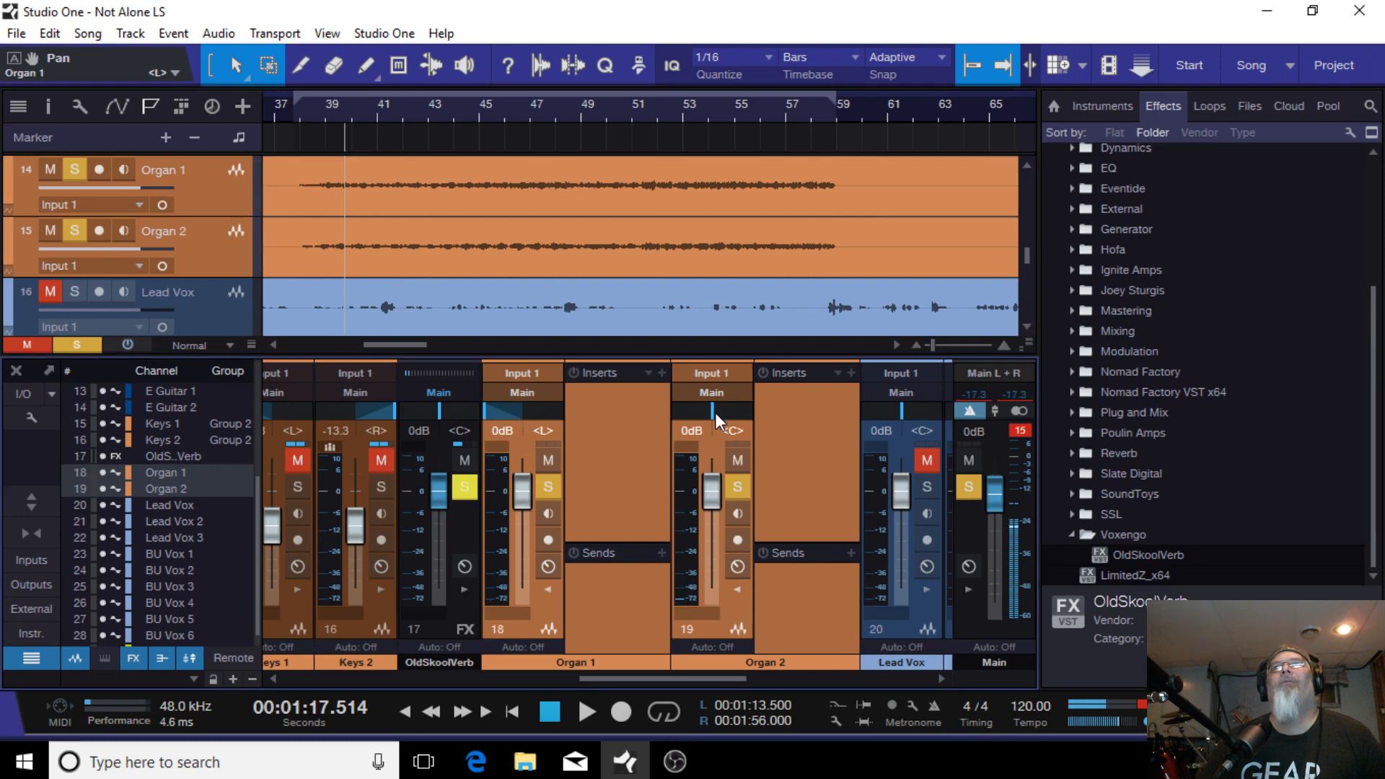
{"action": "left_click_drag", "start_coordinate": [716, 412], "coordinate": [980, 410]}
{"action": "left_click", "coordinate": [586, 711]}
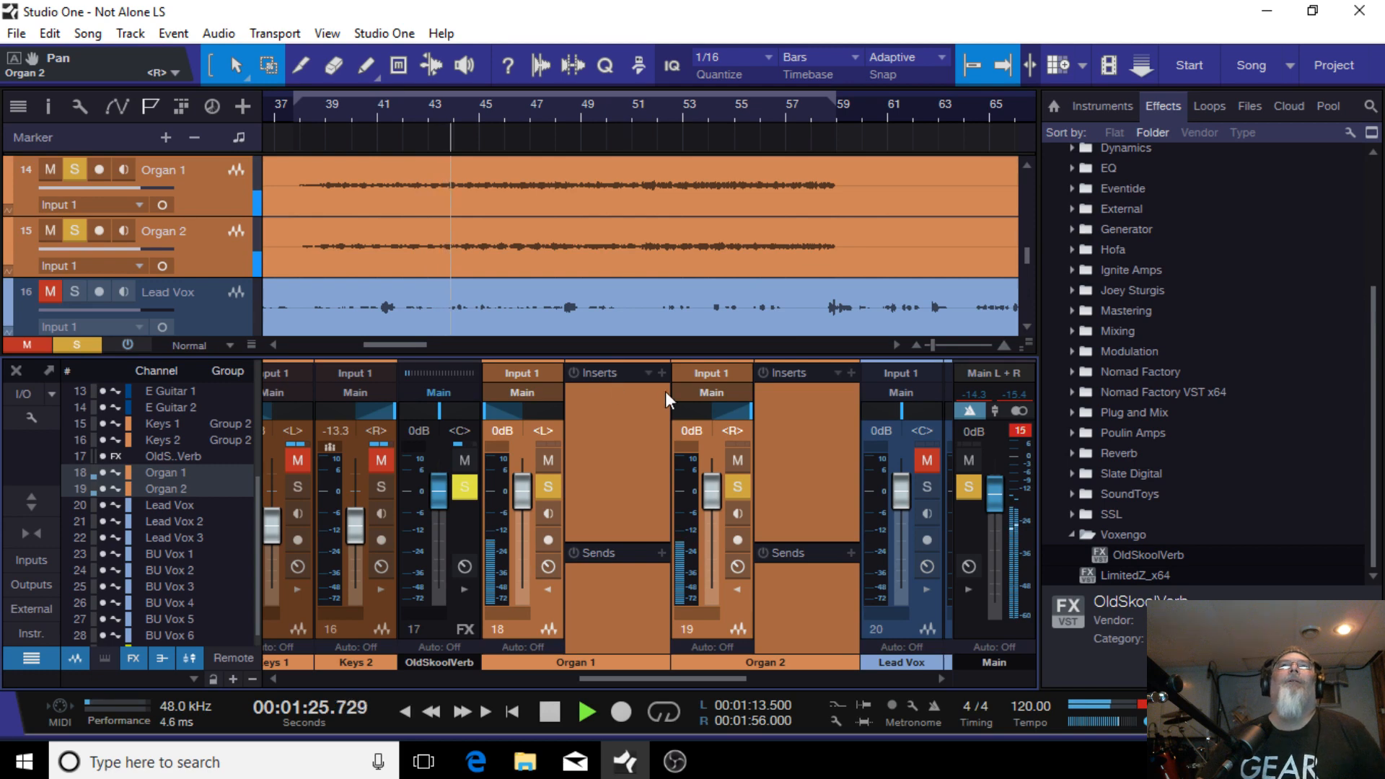
{"action": "left_click", "coordinate": [549, 711]}
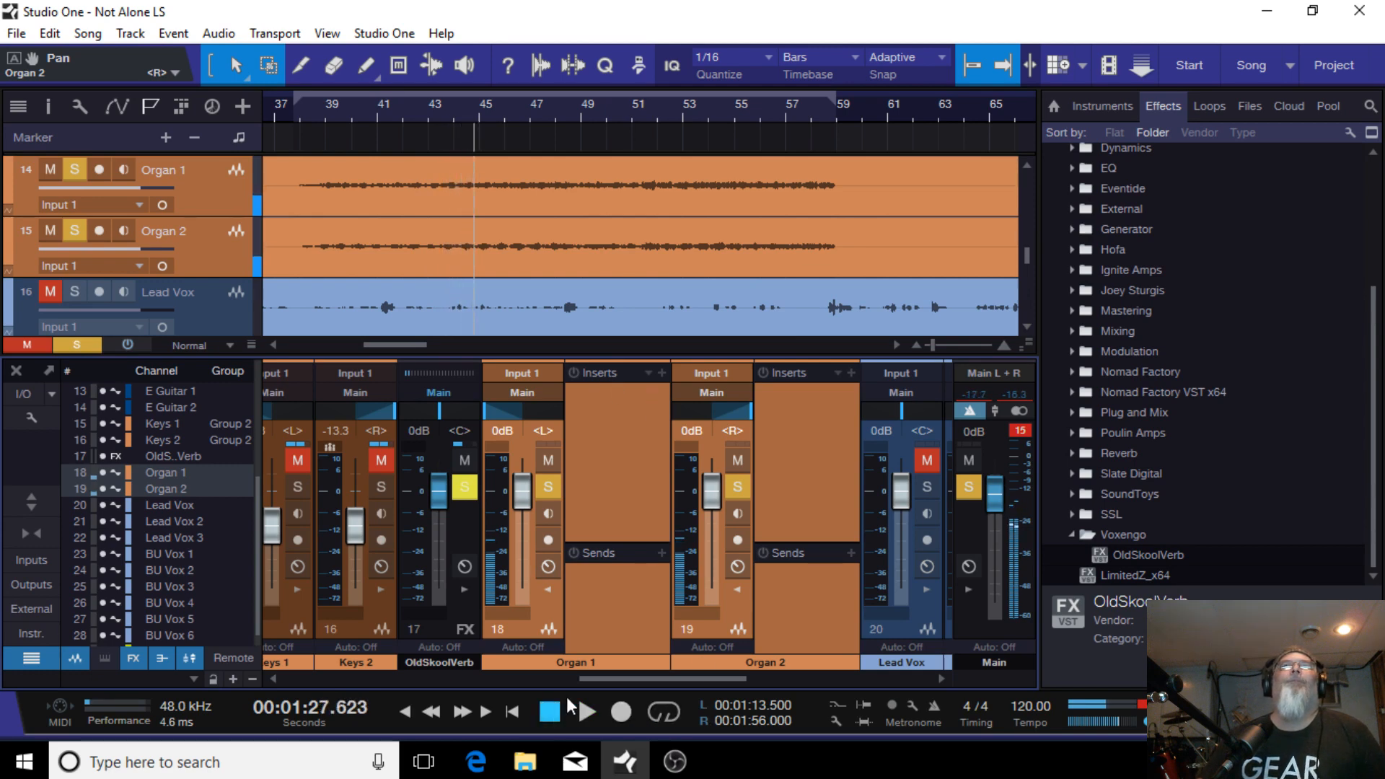
Step: Load the Hammond, LA instrument FX chain onto the selected organ channels' inserts
{"action": "left_click", "coordinate": [649, 373]}
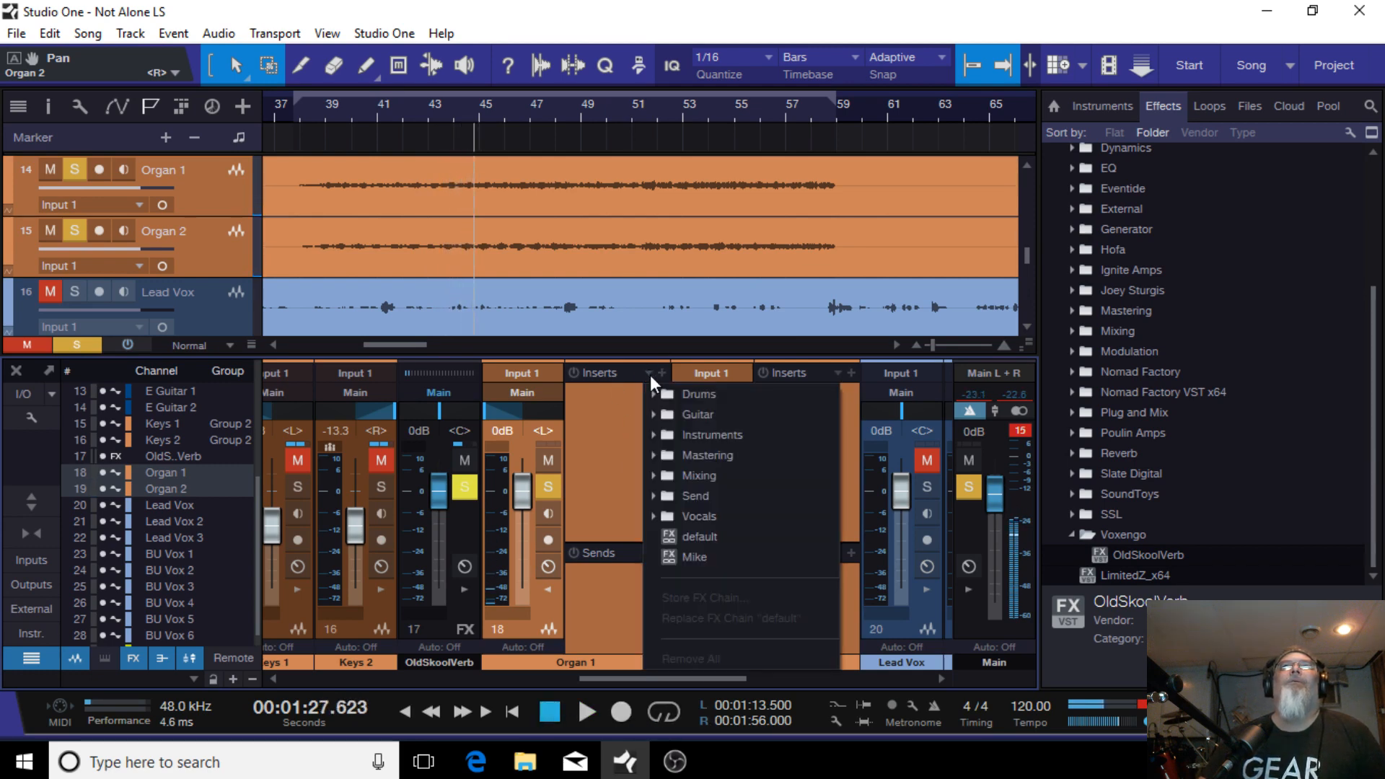
{"action": "left_click", "coordinate": [727, 430]}
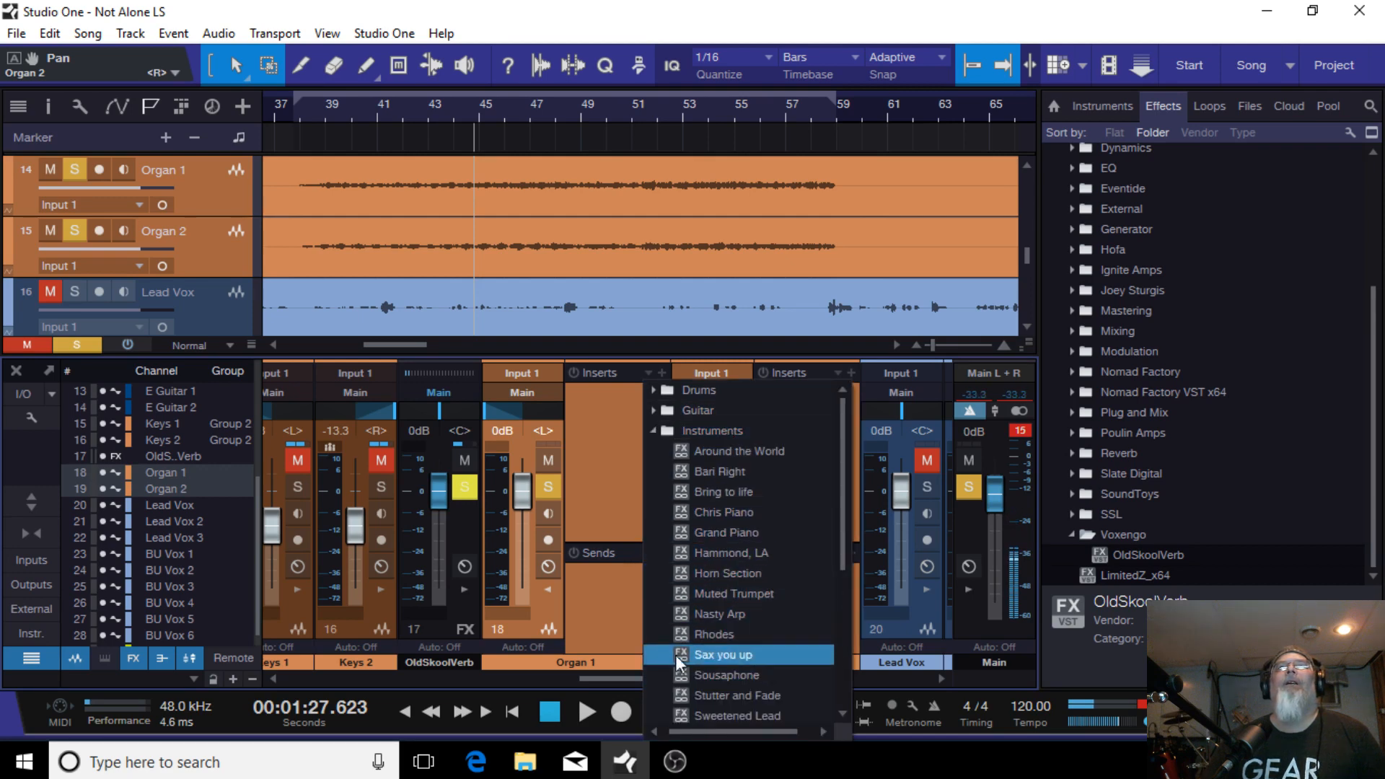
{"action": "left_click", "coordinate": [683, 547]}
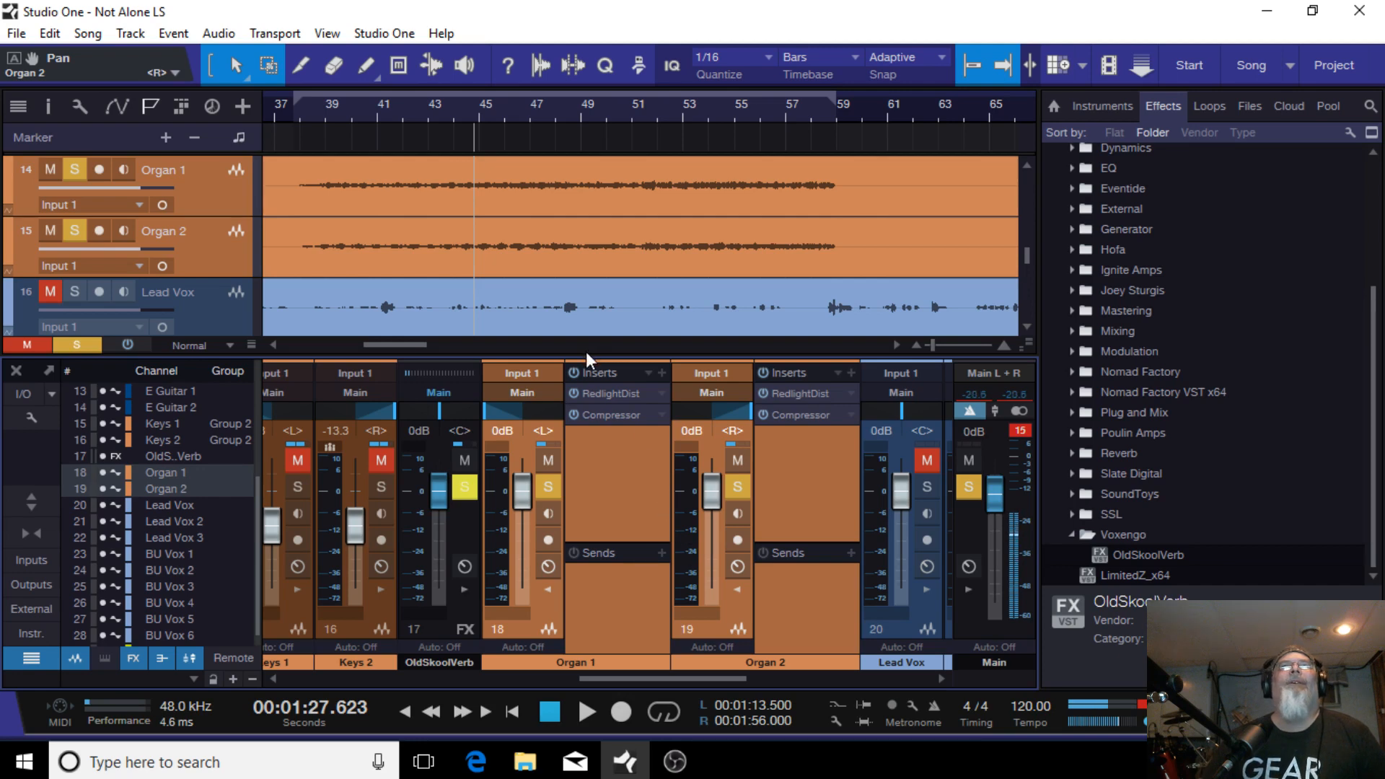
Step: Remove the RedlightDist and Compressor inserts from the selected organ channels
{"action": "left_click", "coordinate": [649, 374]}
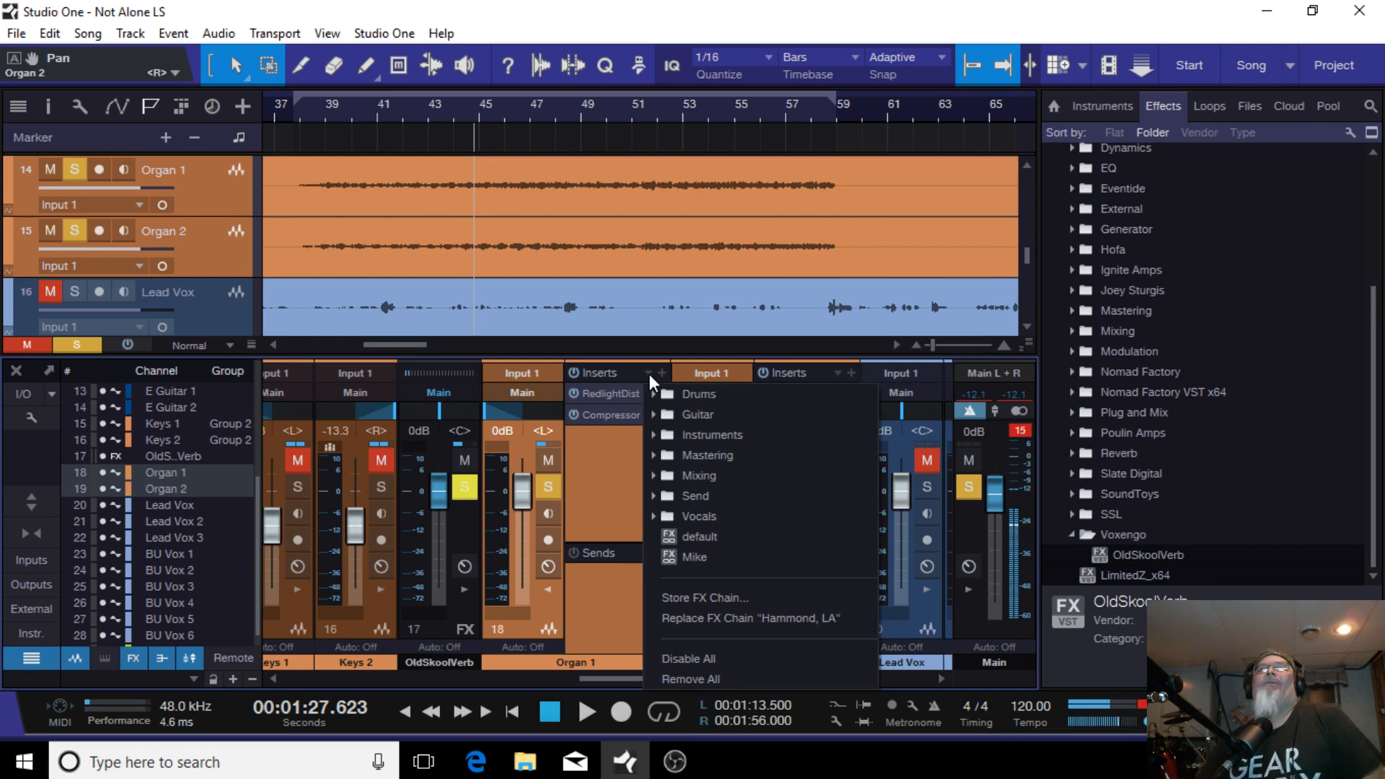
{"action": "left_click", "coordinate": [616, 498]}
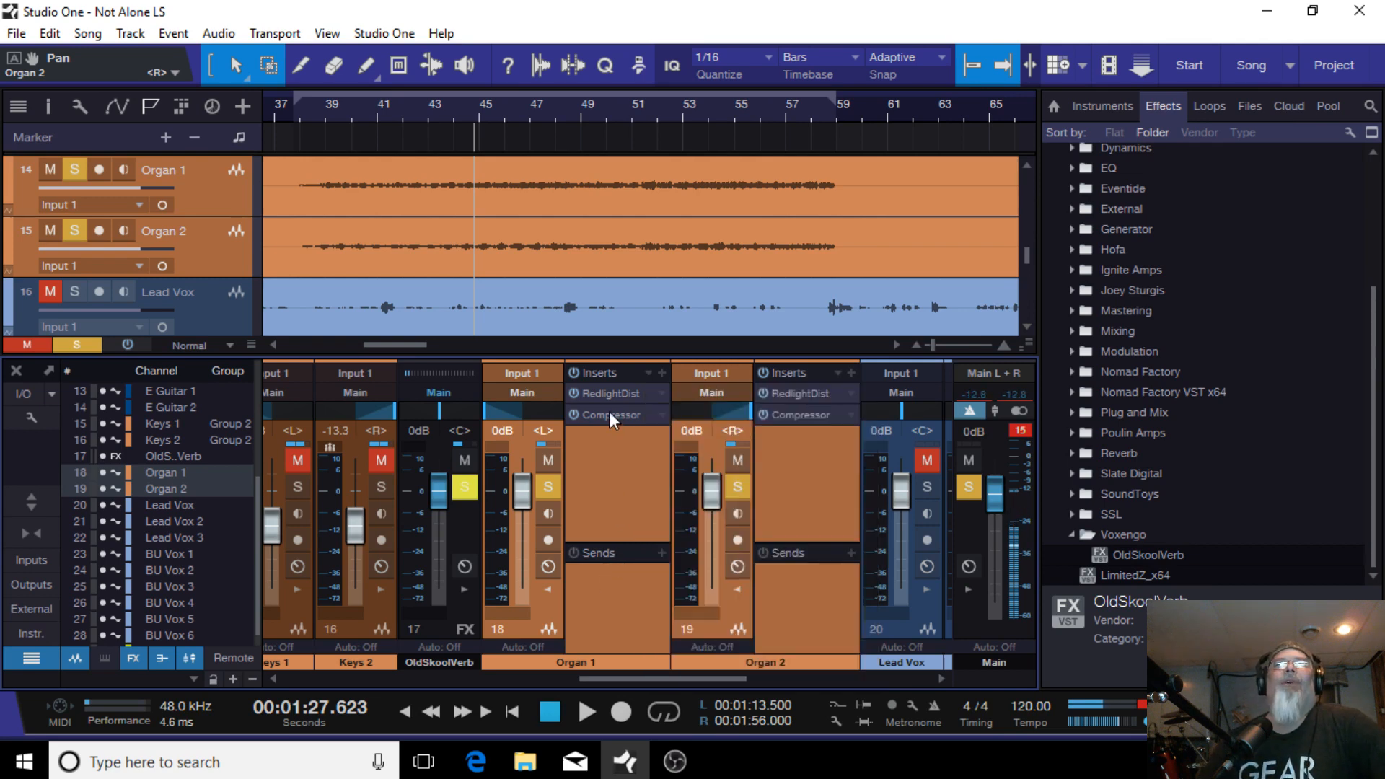
{"action": "right_click", "coordinate": [614, 391]}
{"action": "left_click", "coordinate": [632, 591]}
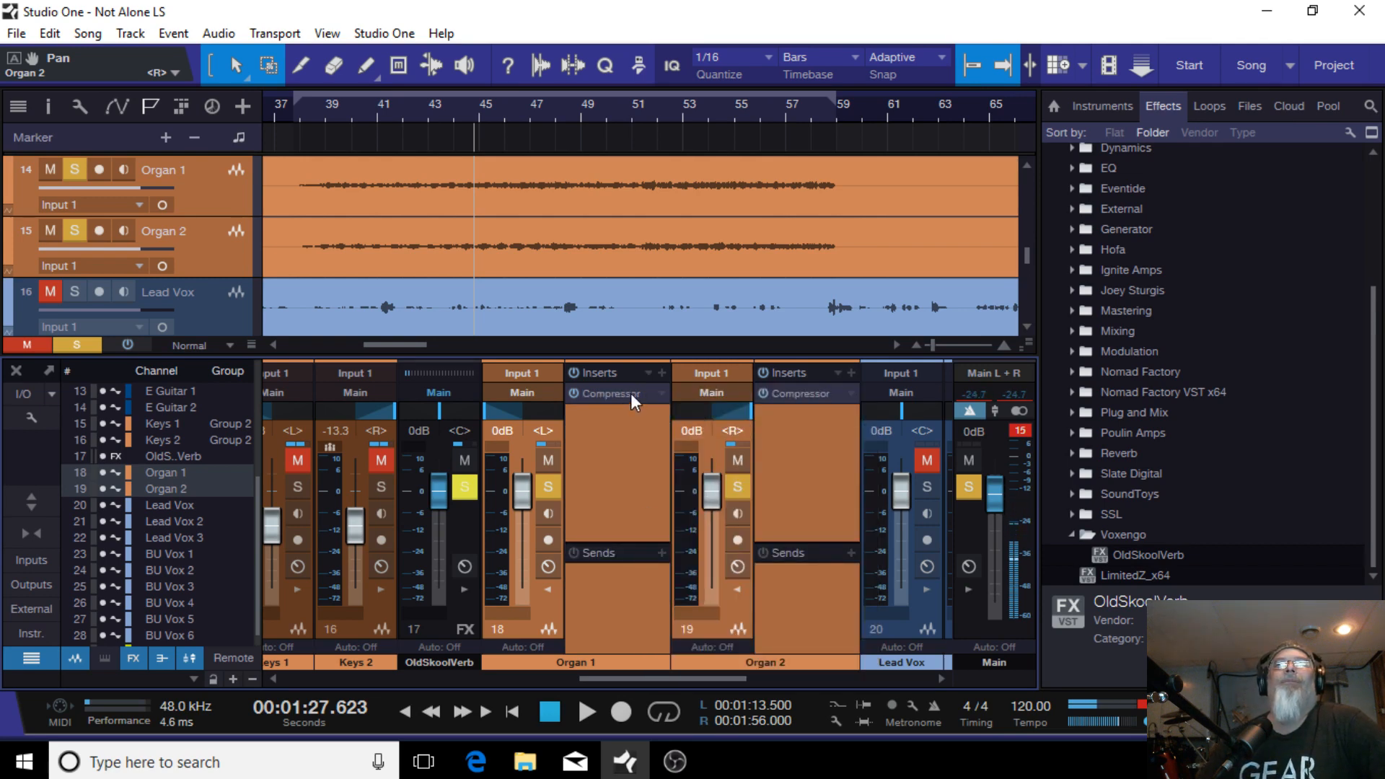
{"action": "right_click", "coordinate": [631, 393]}
{"action": "left_click", "coordinate": [645, 587]}
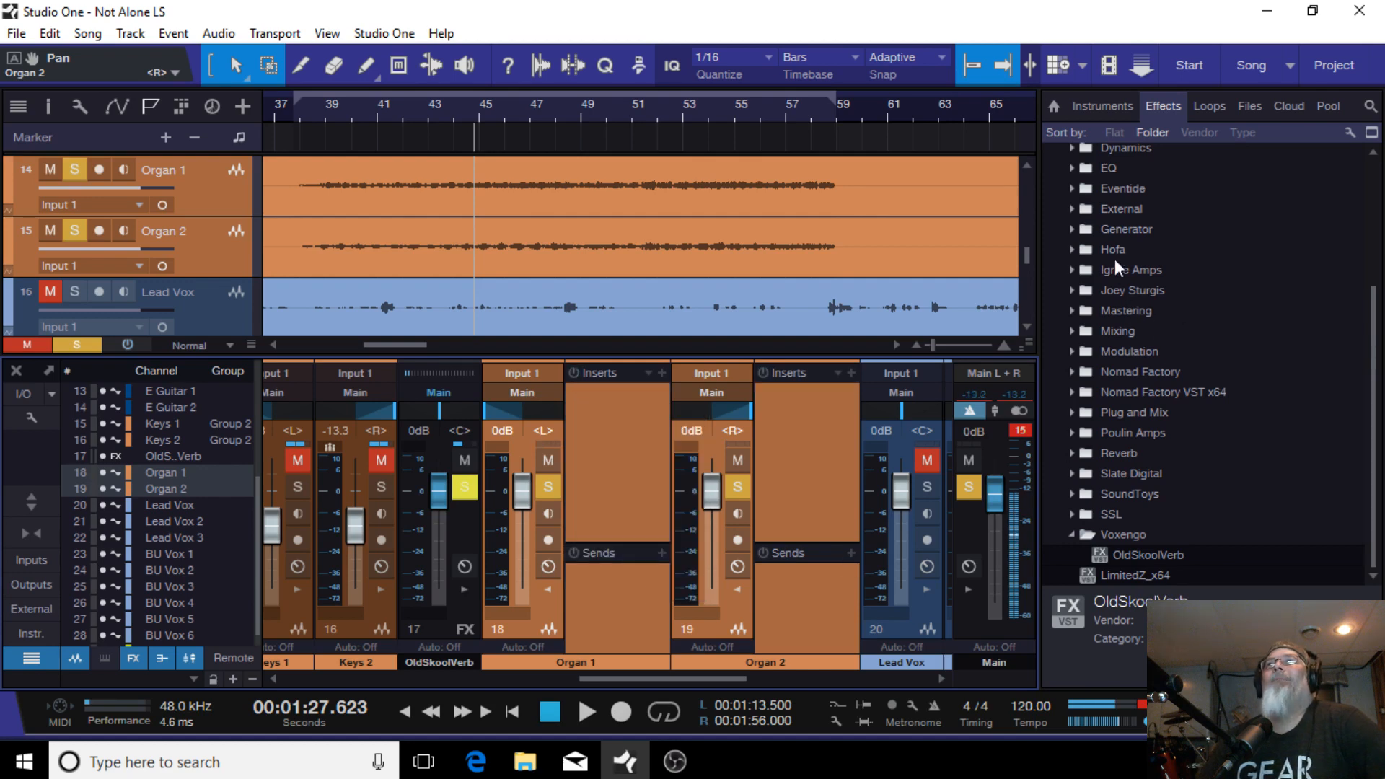
Step: Play the organ section from bar 37 to hear the organs without their inserts
{"action": "scroll", "coordinate": [1110, 249], "scroll_direction": "up", "scroll_amount": 3}
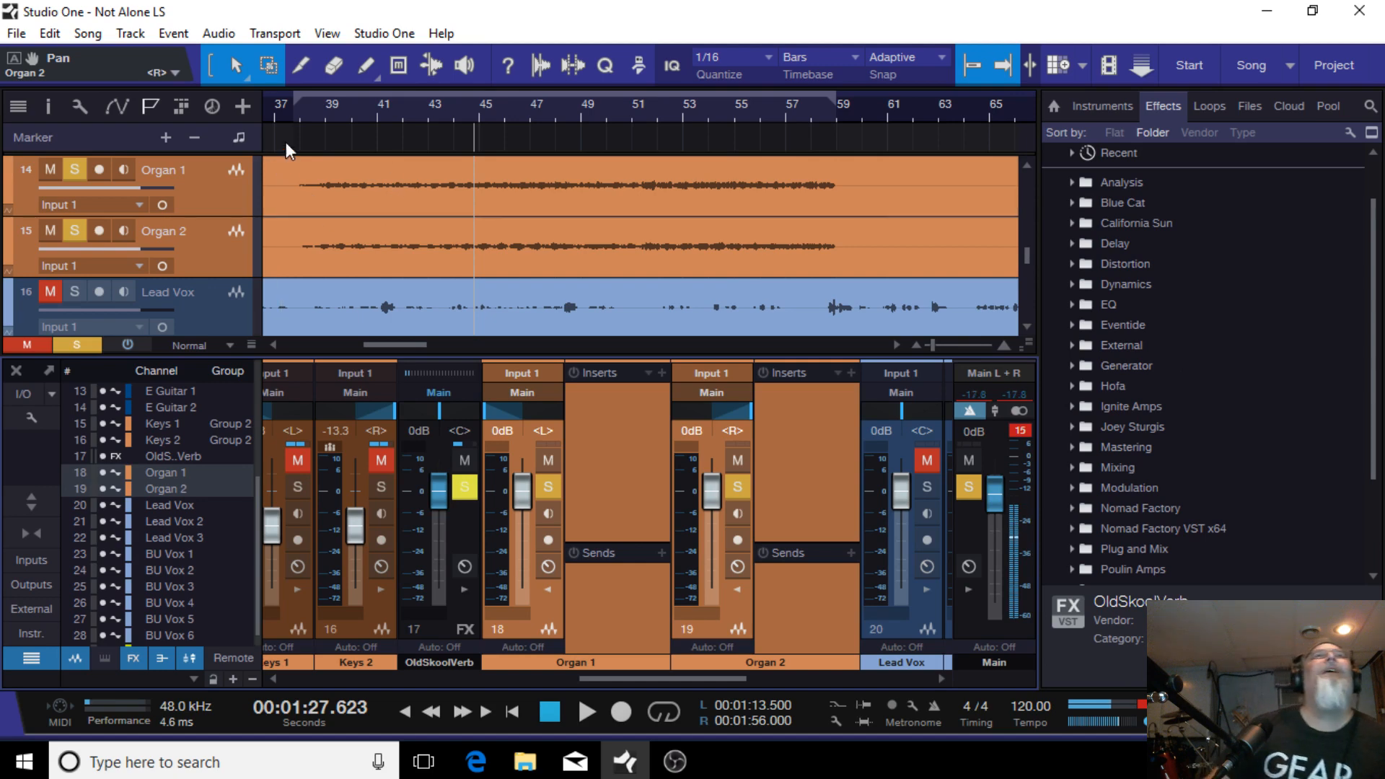
{"action": "left_click", "coordinate": [281, 106]}
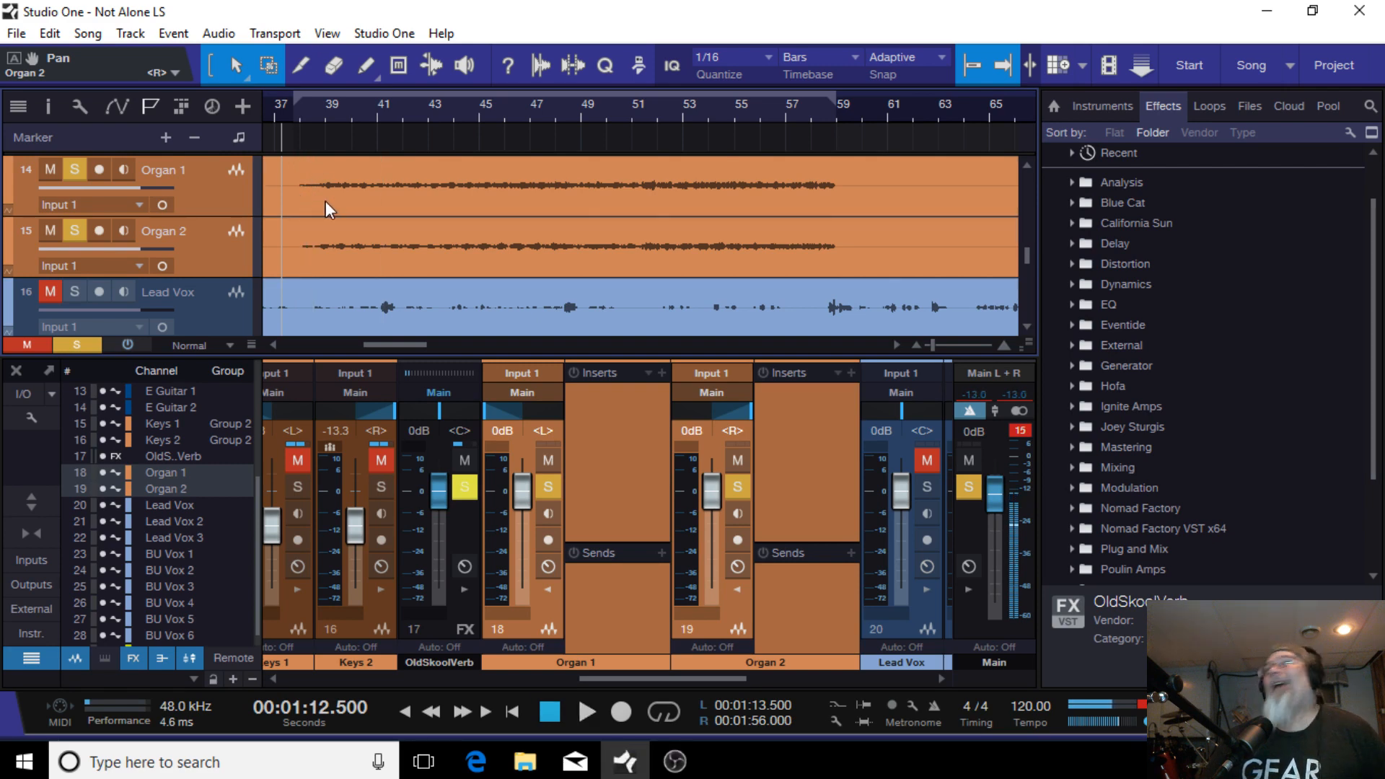
{"action": "left_click", "coordinate": [585, 708]}
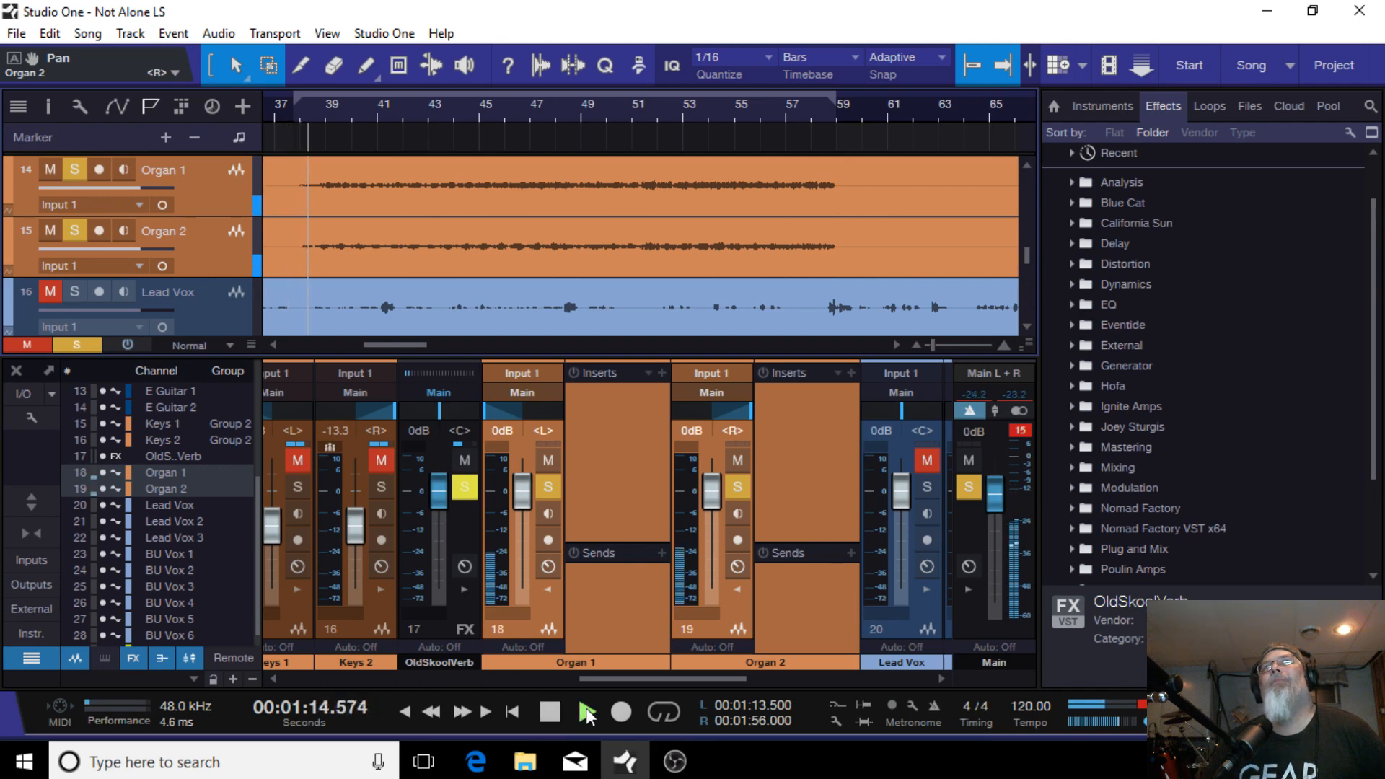
{"action": "left_click", "coordinate": [549, 712]}
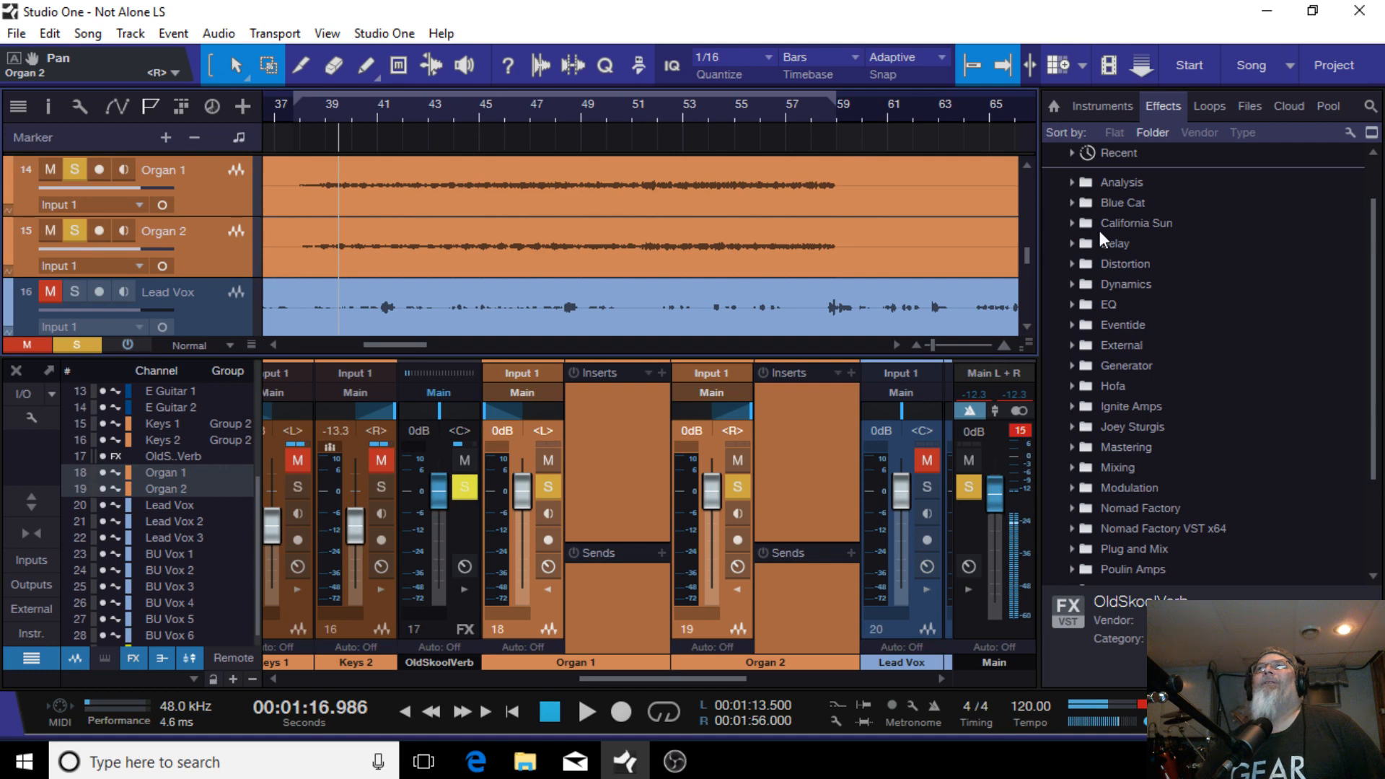
Step: Add a Pro EQ from the Mixing effects folder to the selected organ channels' inserts
{"action": "left_click", "coordinate": [1070, 467]}
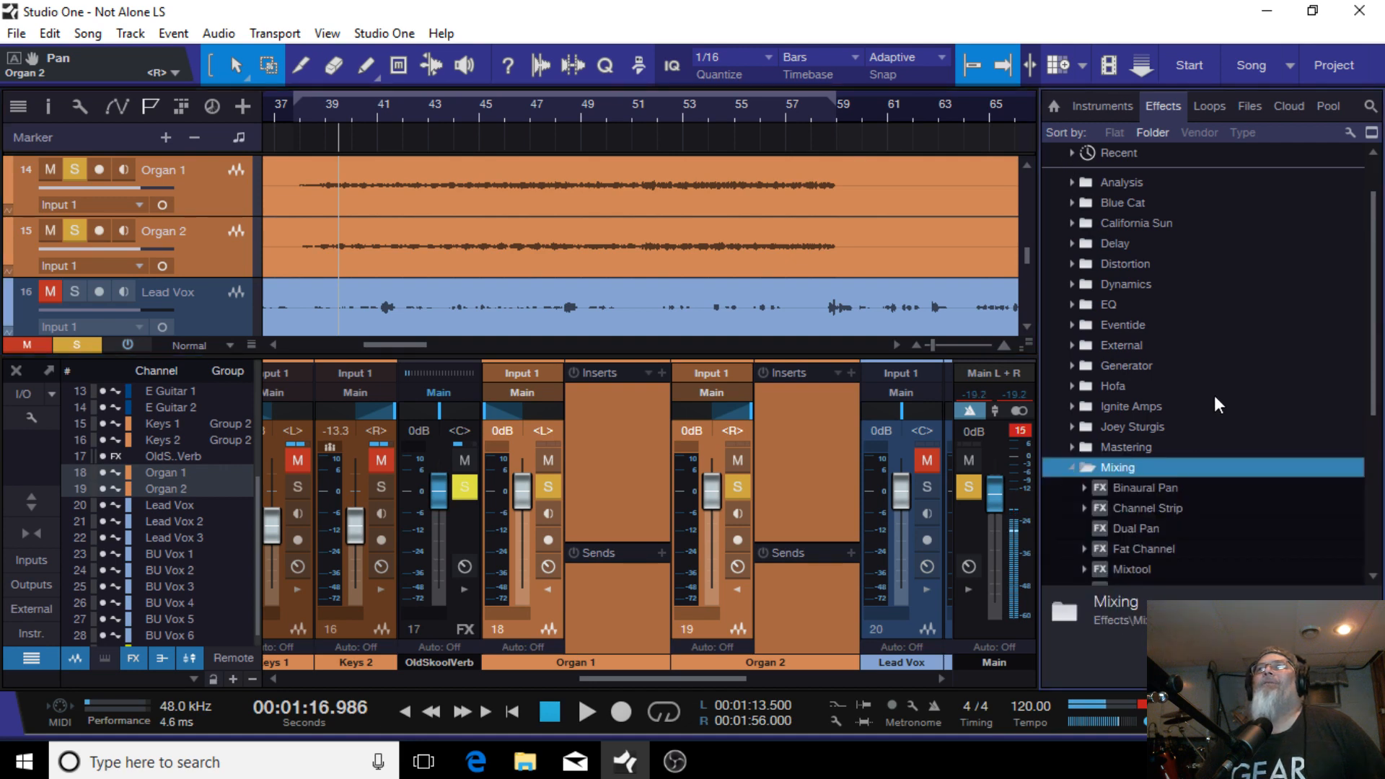
{"action": "scroll", "coordinate": [1214, 404], "scroll_direction": "down", "scroll_amount": 3}
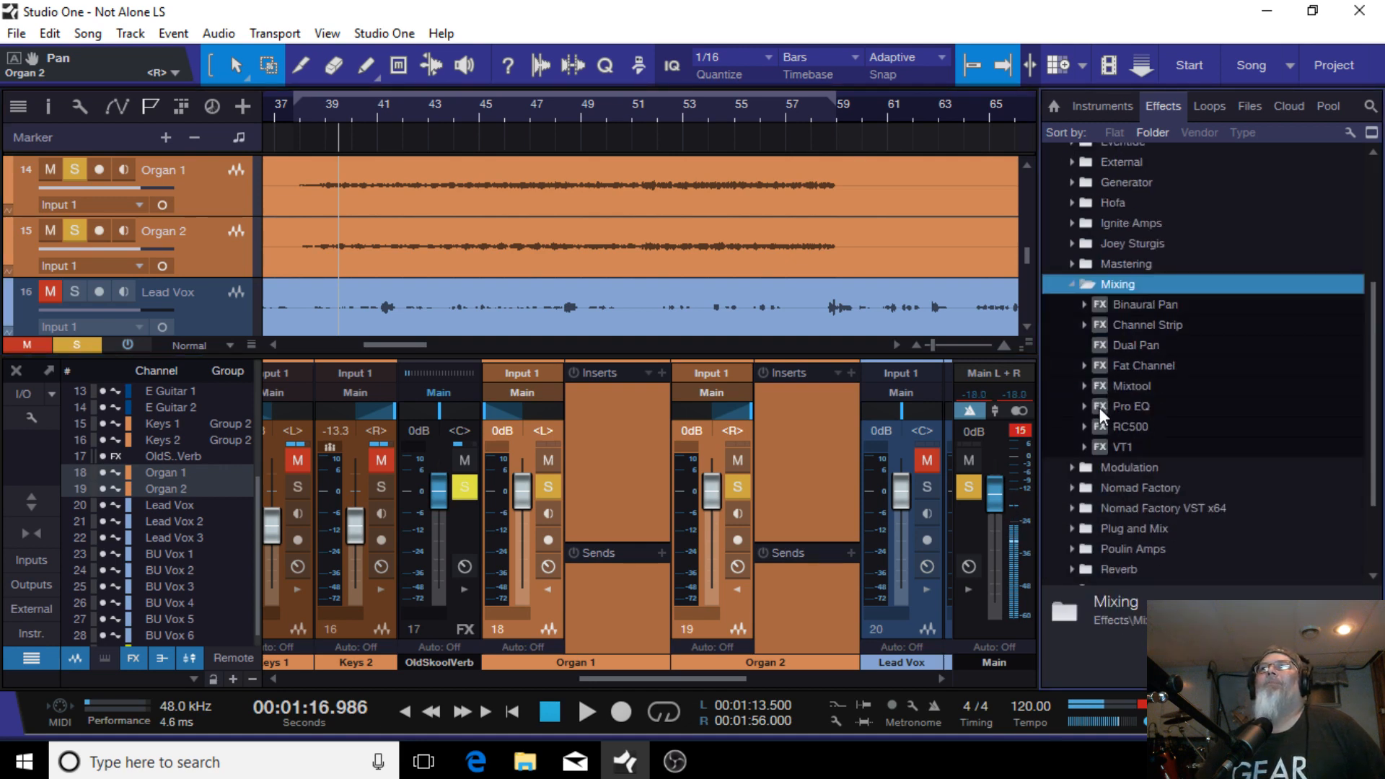
{"action": "left_click_drag", "start_coordinate": [1099, 408], "coordinate": [678, 445]}
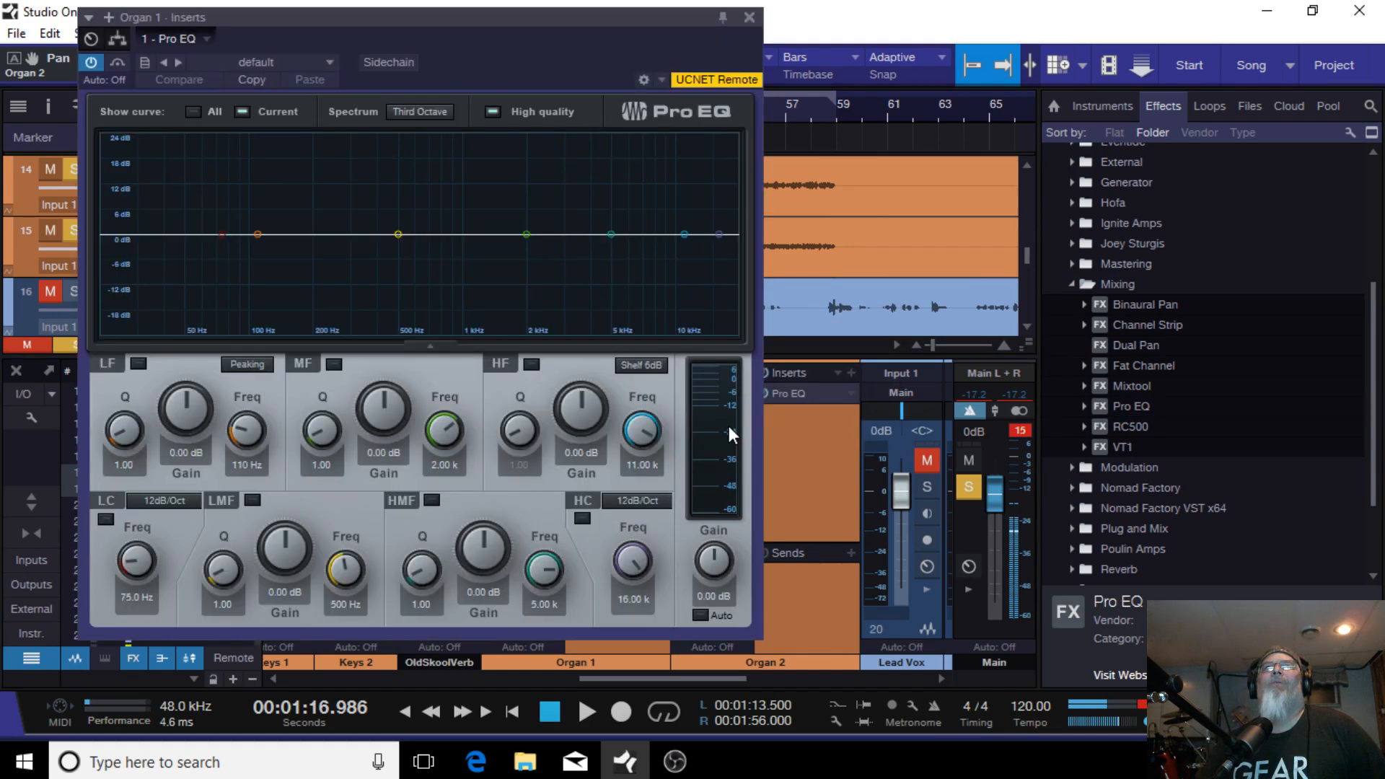
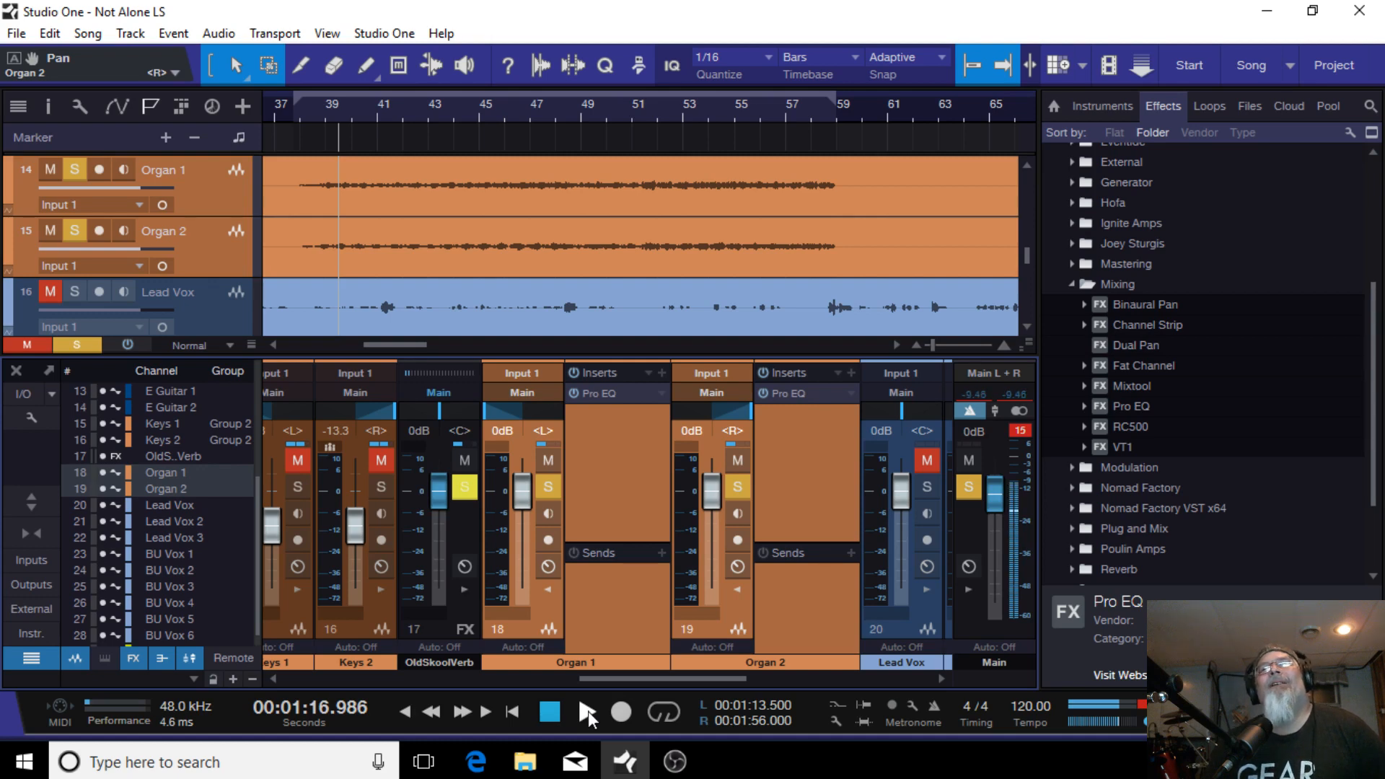
Step: Start playback and cut Organ 1's Pro EQ low-mid band by about 3.76 dB at 502 Hz
{"action": "left_click", "coordinate": [587, 711]}
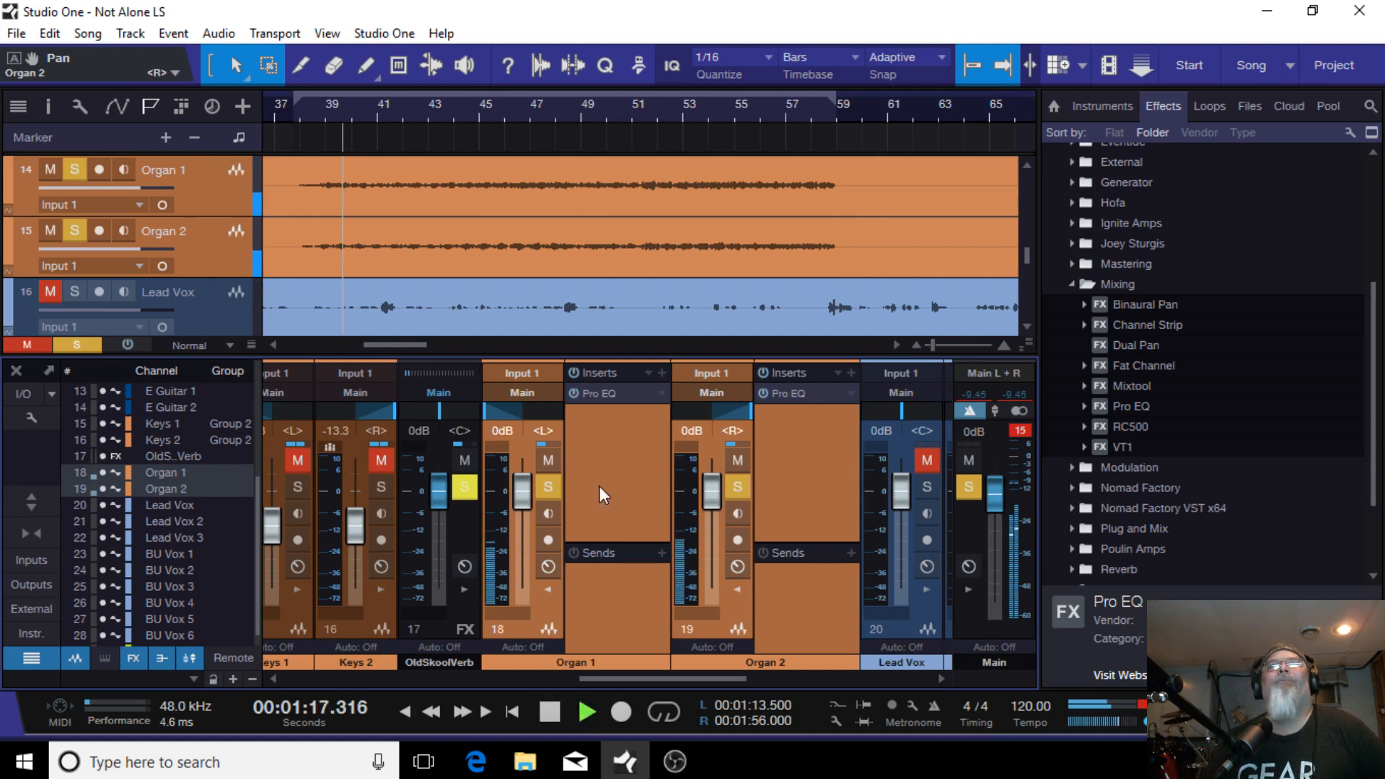
{"action": "left_click", "coordinate": [615, 399]}
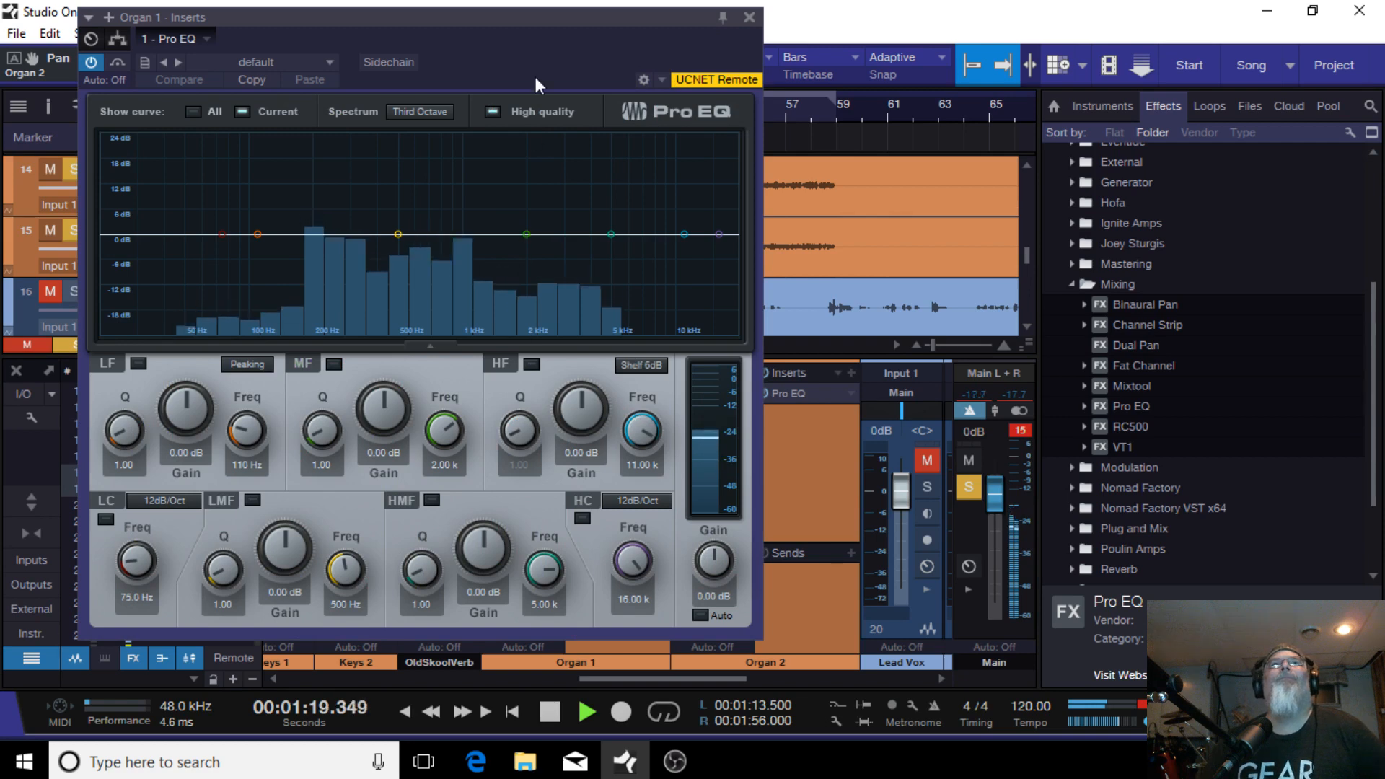
{"action": "left_click_drag", "start_coordinate": [509, 8], "coordinate": [732, 28]}
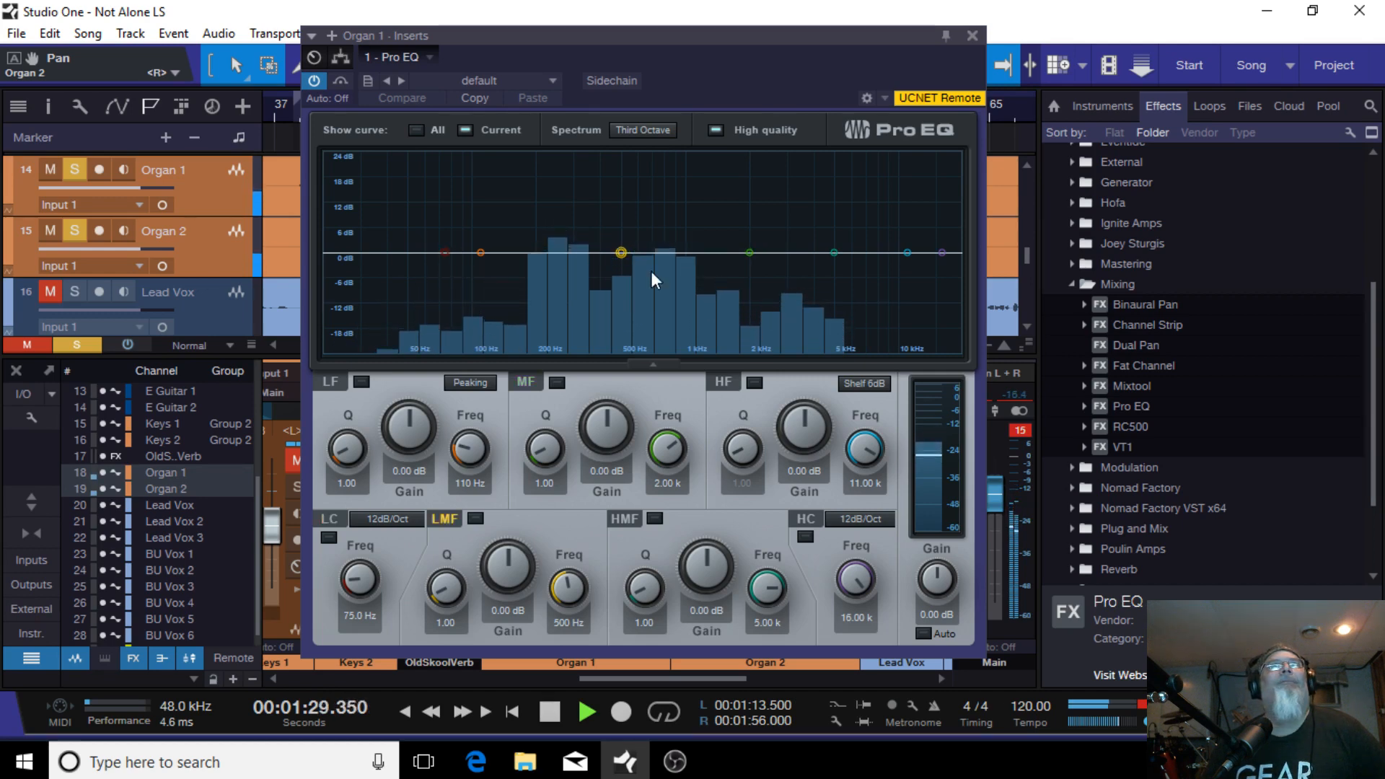
{"action": "mouse_move", "coordinate": [621, 252]}
{"action": "left_mouse_down"}
{"action": "mouse_move", "coordinate": [632, 322]}
{"action": "mouse_move", "coordinate": [621, 270]}
{"action": "left_mouse_up"}
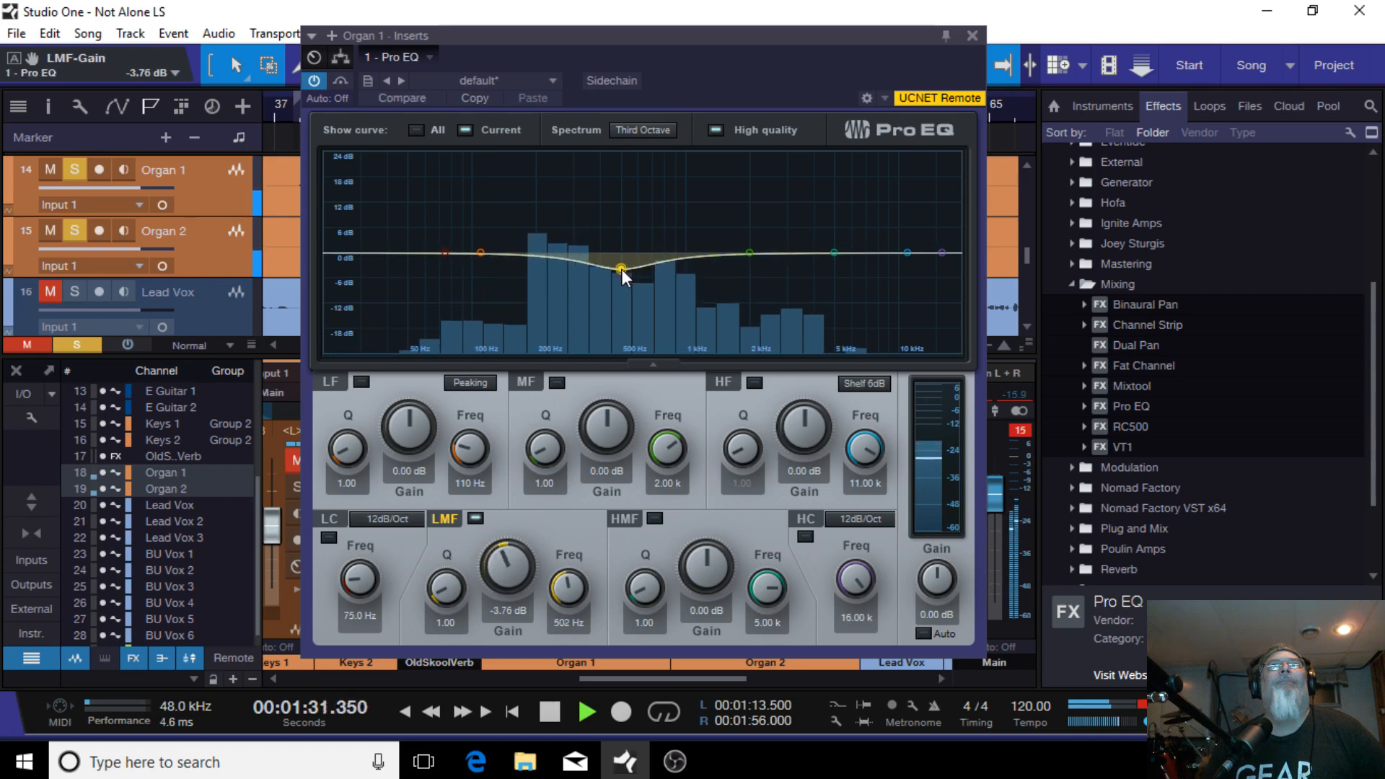
{"action": "left_click", "coordinate": [972, 34]}
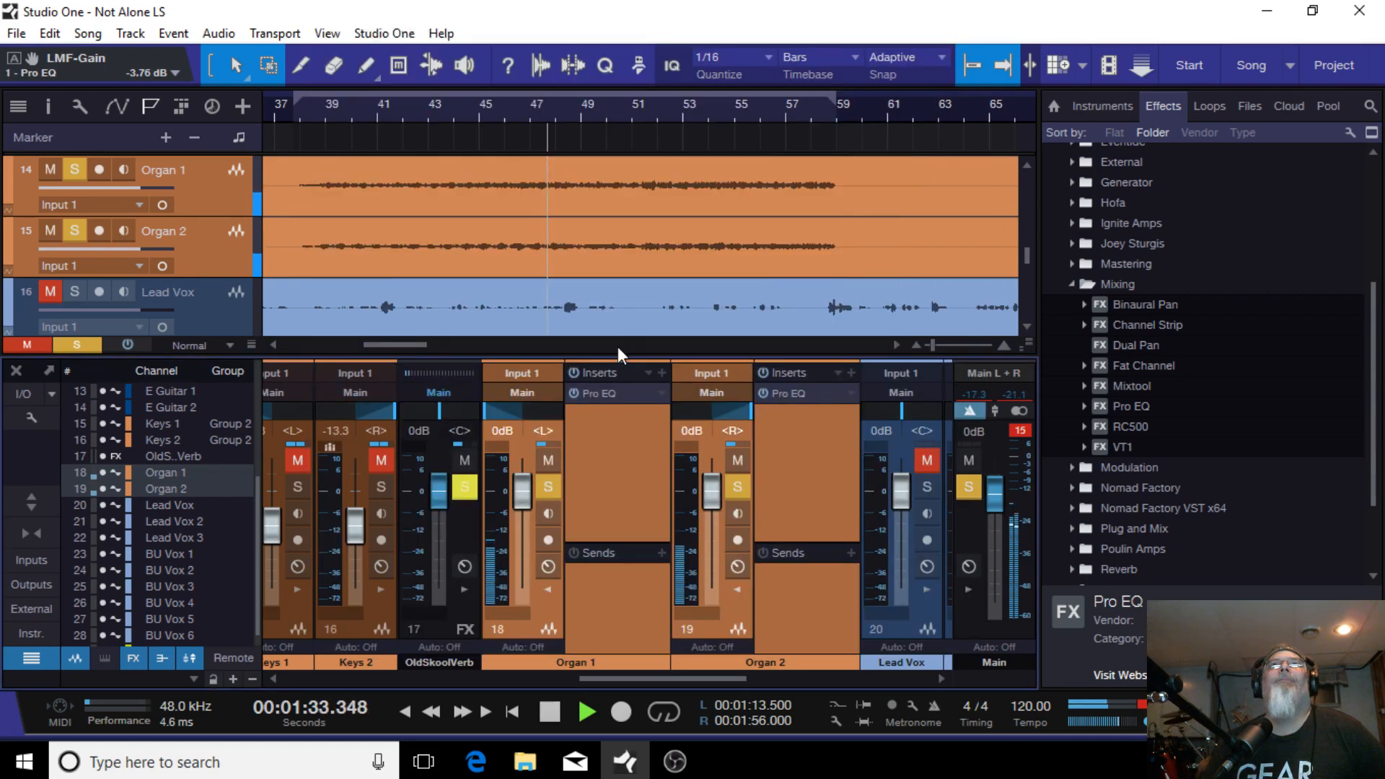
Step: Copy Organ 1's Pro EQ with its low-mid cut onto Organ 2's inserts and stop playback
{"action": "left_click_drag", "start_coordinate": [624, 393], "coordinate": [828, 388]}
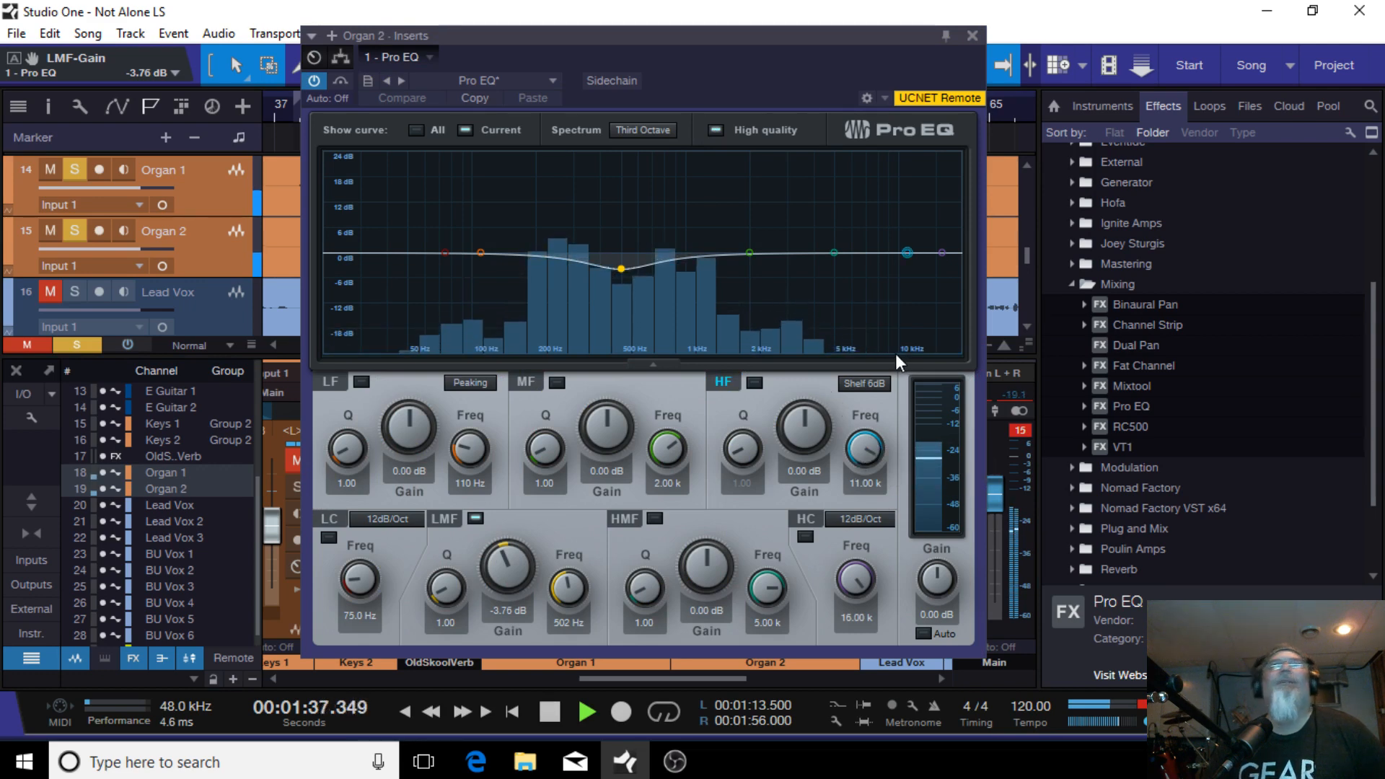
{"action": "left_click", "coordinate": [562, 710]}
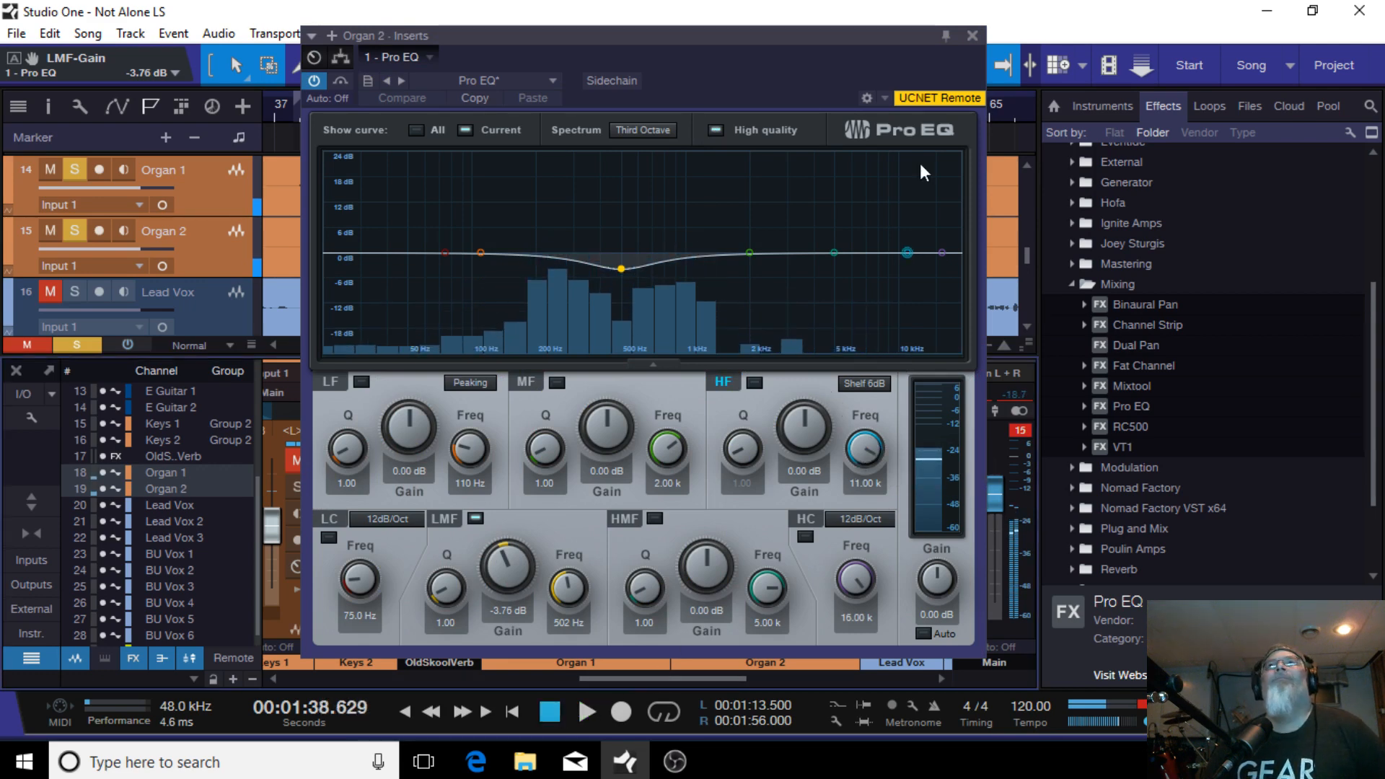
{"action": "left_click", "coordinate": [972, 37]}
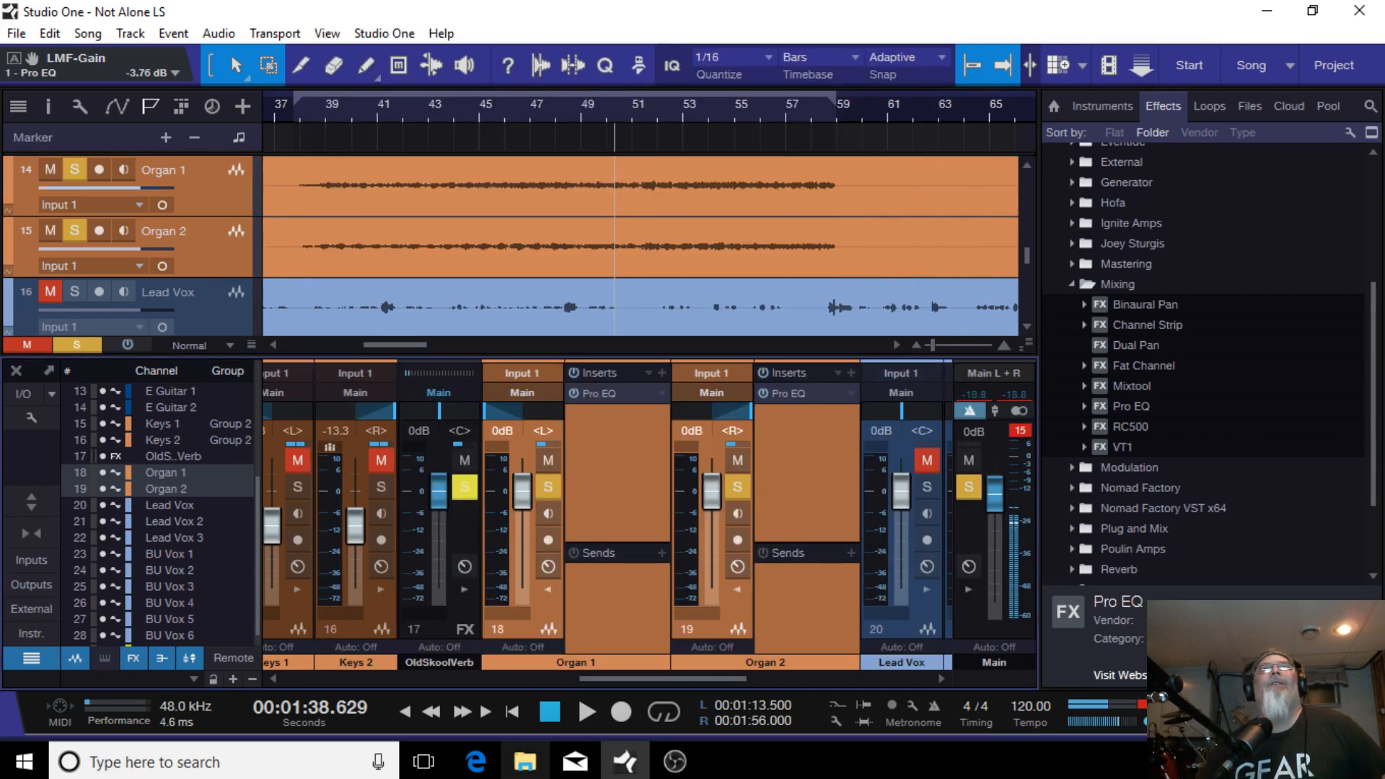
Step: Clear the organ solos and all soloing, and toggle Organ 1's mute
{"action": "left_click", "coordinate": [550, 488]}
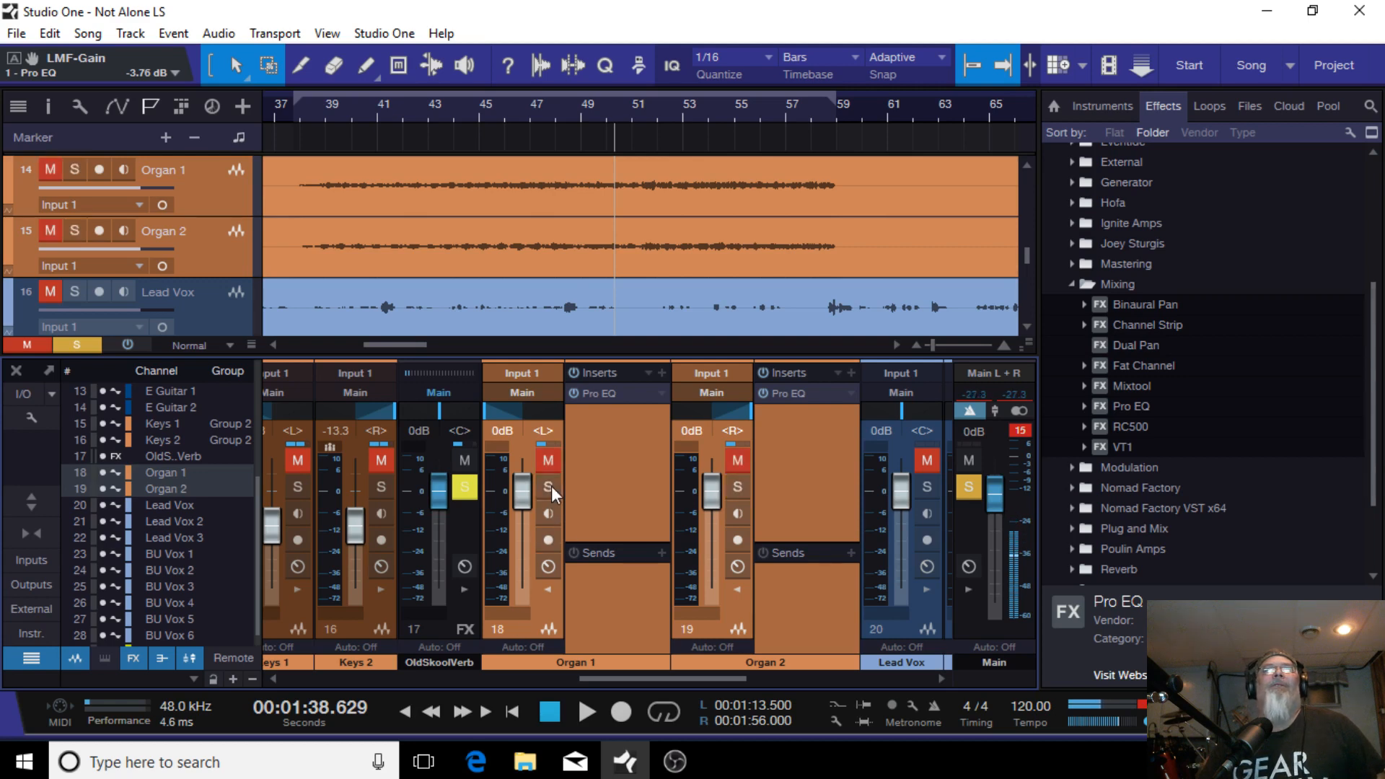
{"action": "left_click", "coordinate": [971, 494]}
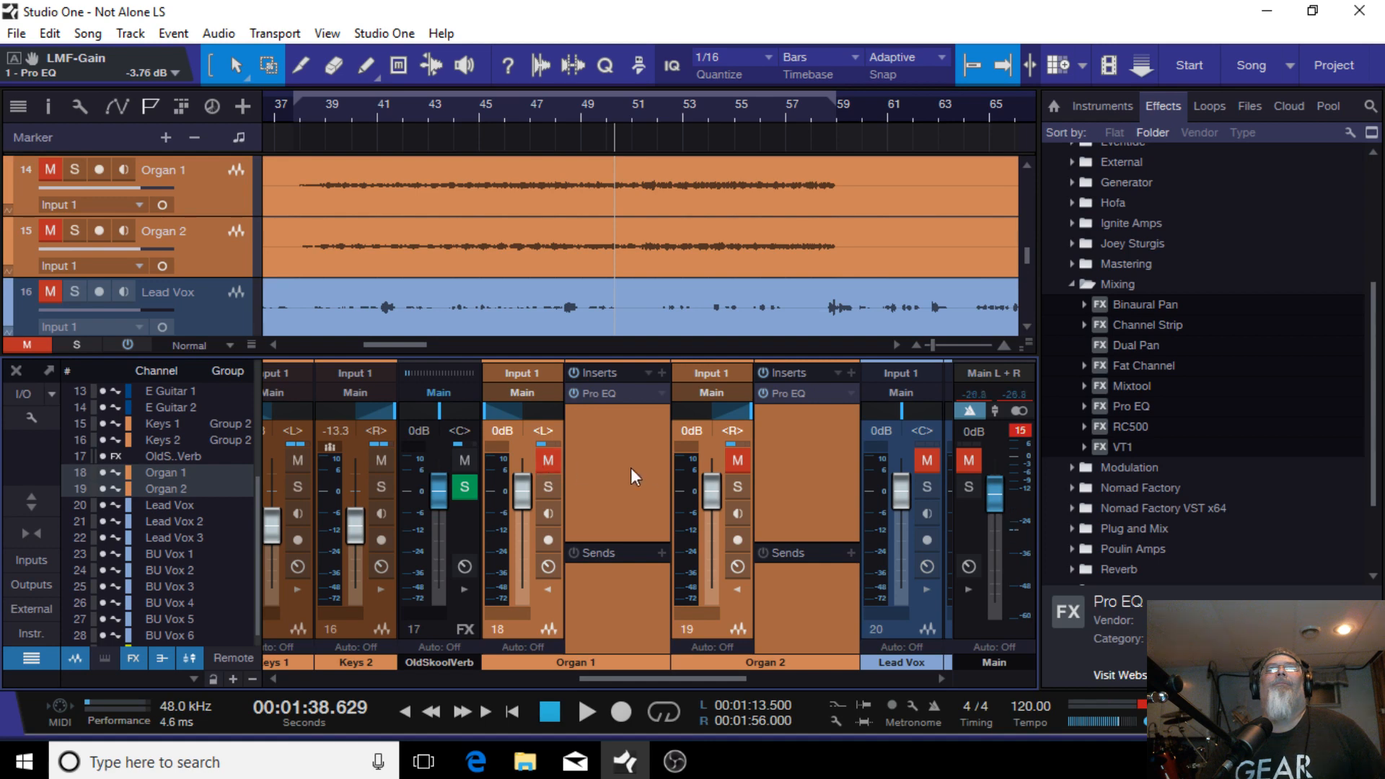
{"action": "left_click", "coordinate": [552, 460]}
Step: Scan across the mixer channels to check their solo and mute states
{"action": "left_click_drag", "start_coordinate": [713, 679], "coordinate": [888, 488]}
{"action": "left_click", "coordinate": [934, 489]}
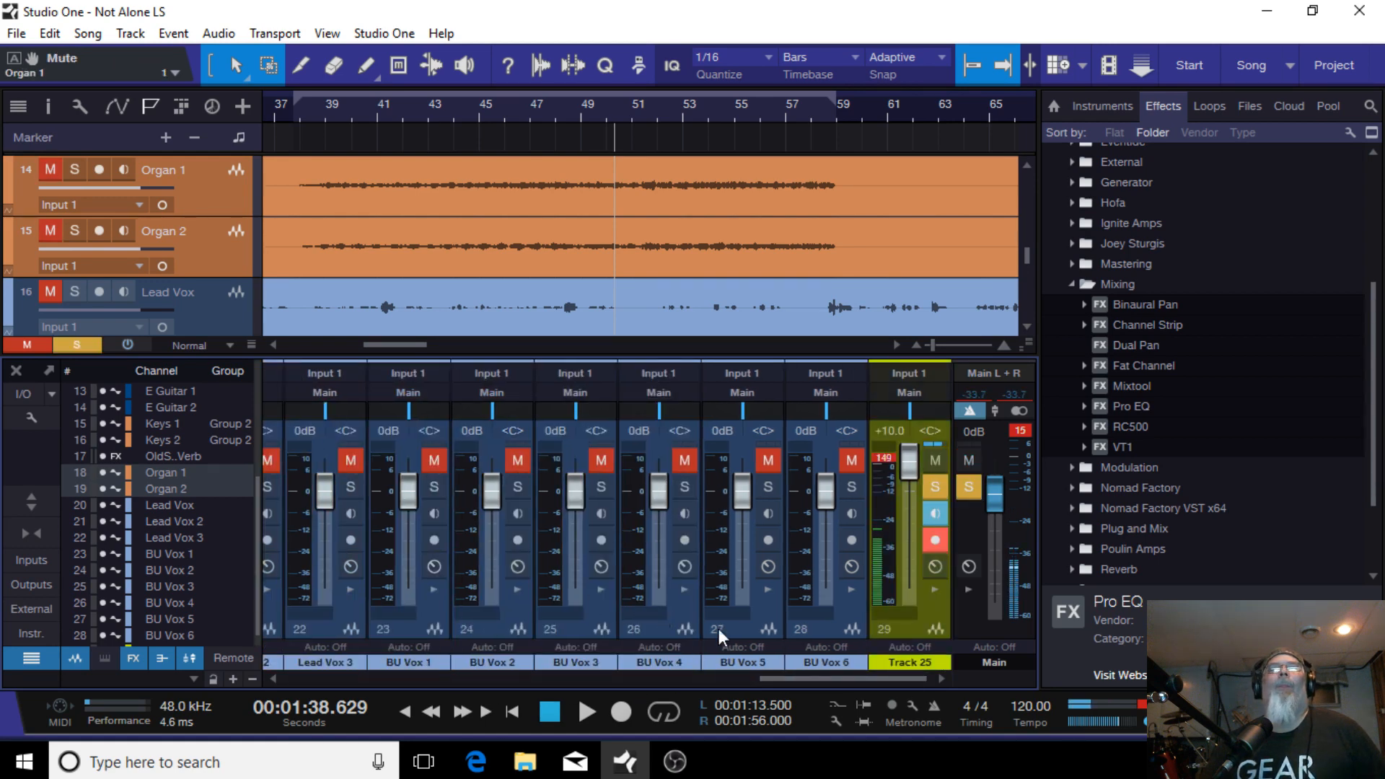
{"action": "left_click_drag", "start_coordinate": [832, 682], "coordinate": [236, 663]}
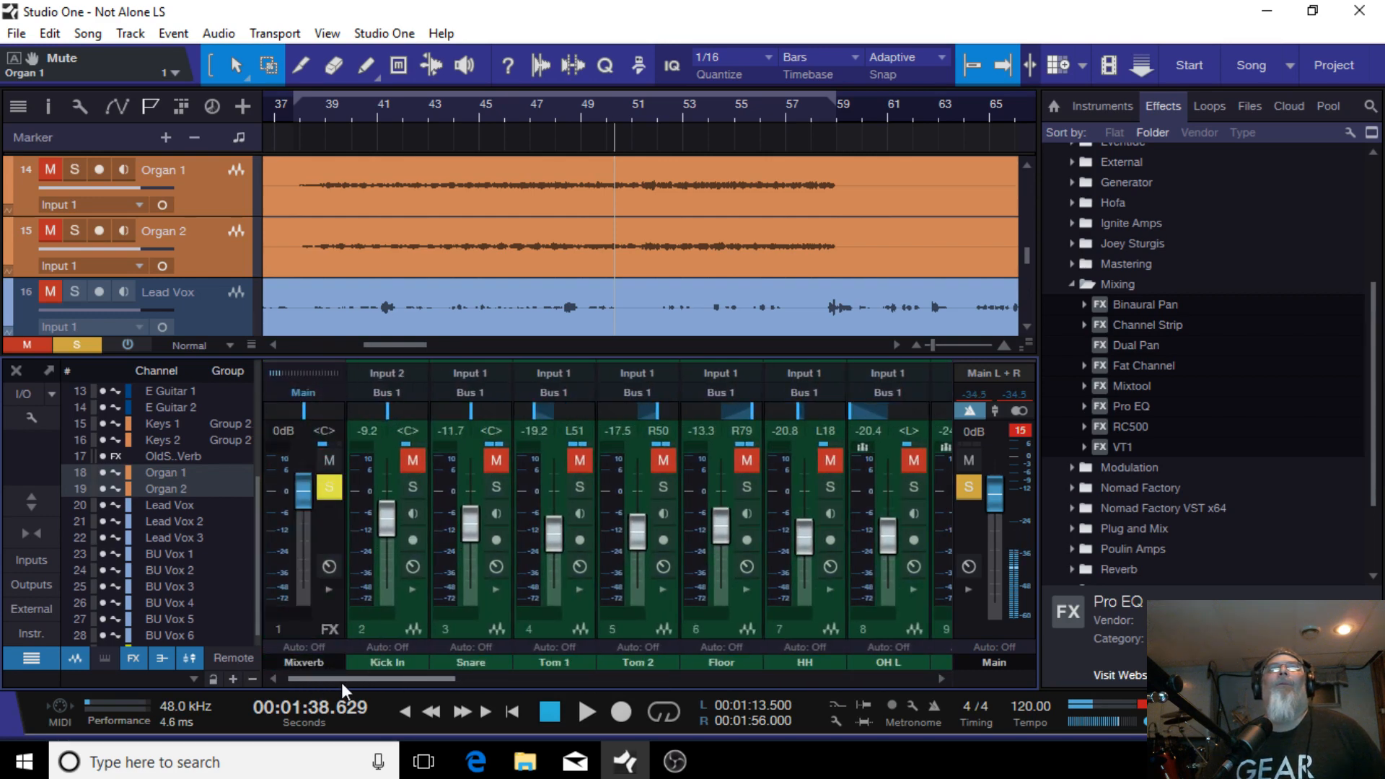
{"action": "left_click_drag", "start_coordinate": [340, 681], "coordinate": [859, 647]}
{"action": "left_click", "coordinate": [968, 460]}
{"action": "left_click", "coordinate": [970, 482]}
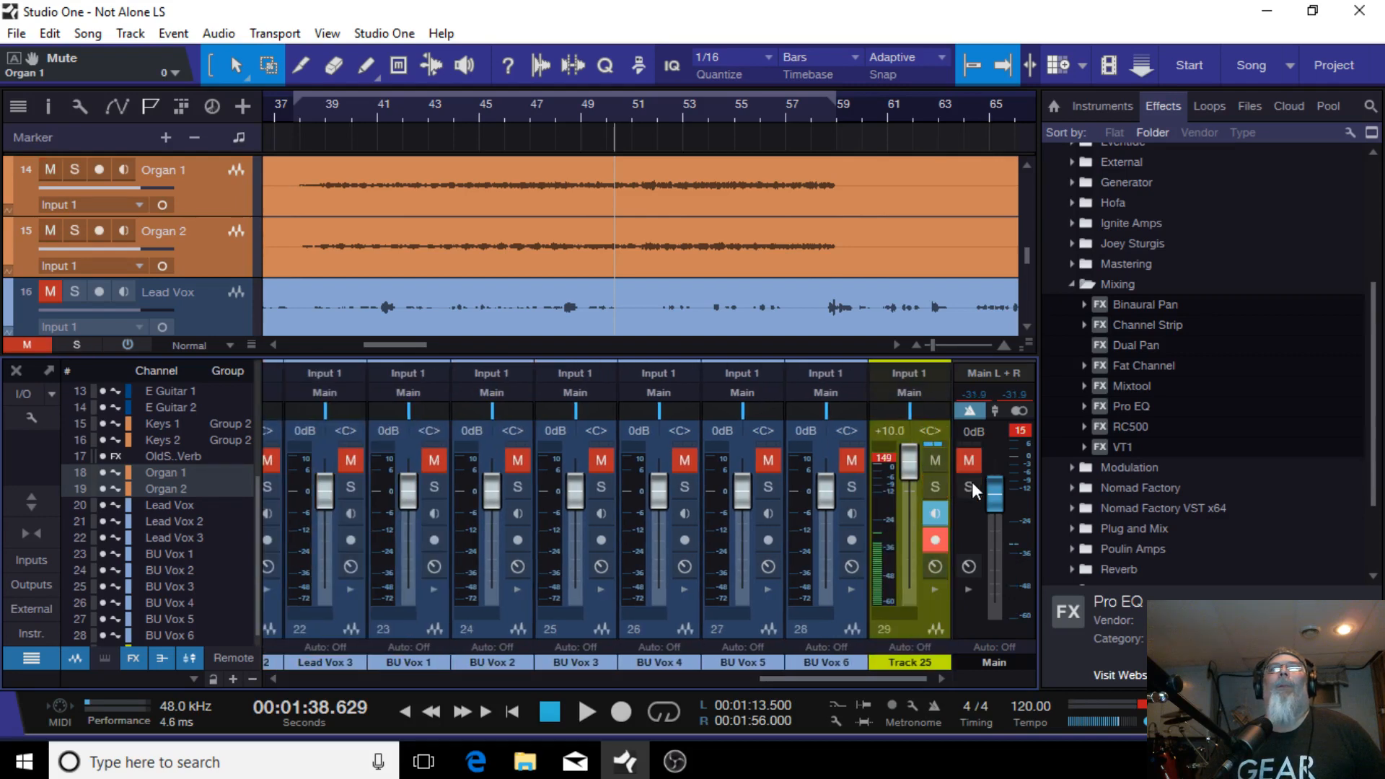
{"action": "left_click_drag", "start_coordinate": [852, 680], "coordinate": [288, 682]}
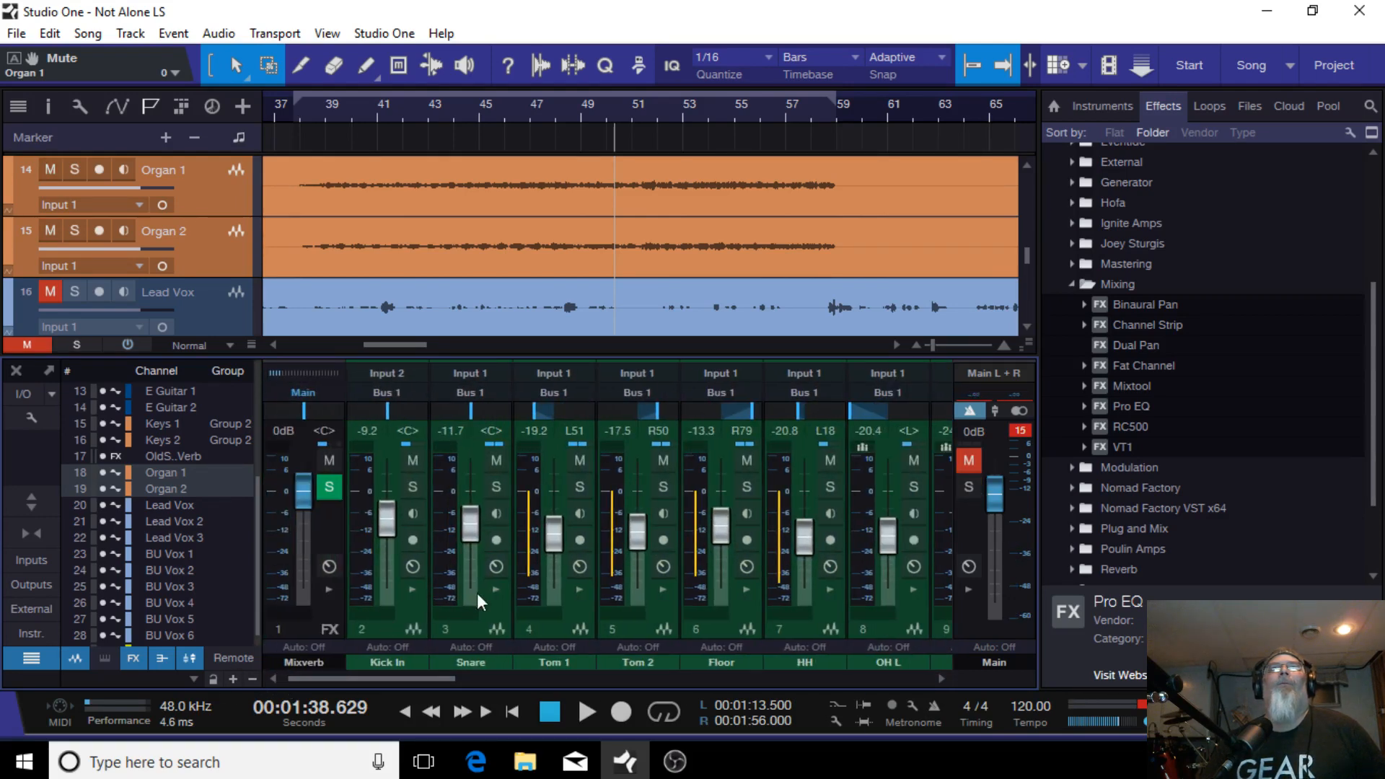
Step: Play the song and unmute the main output
{"action": "left_click", "coordinate": [586, 711]}
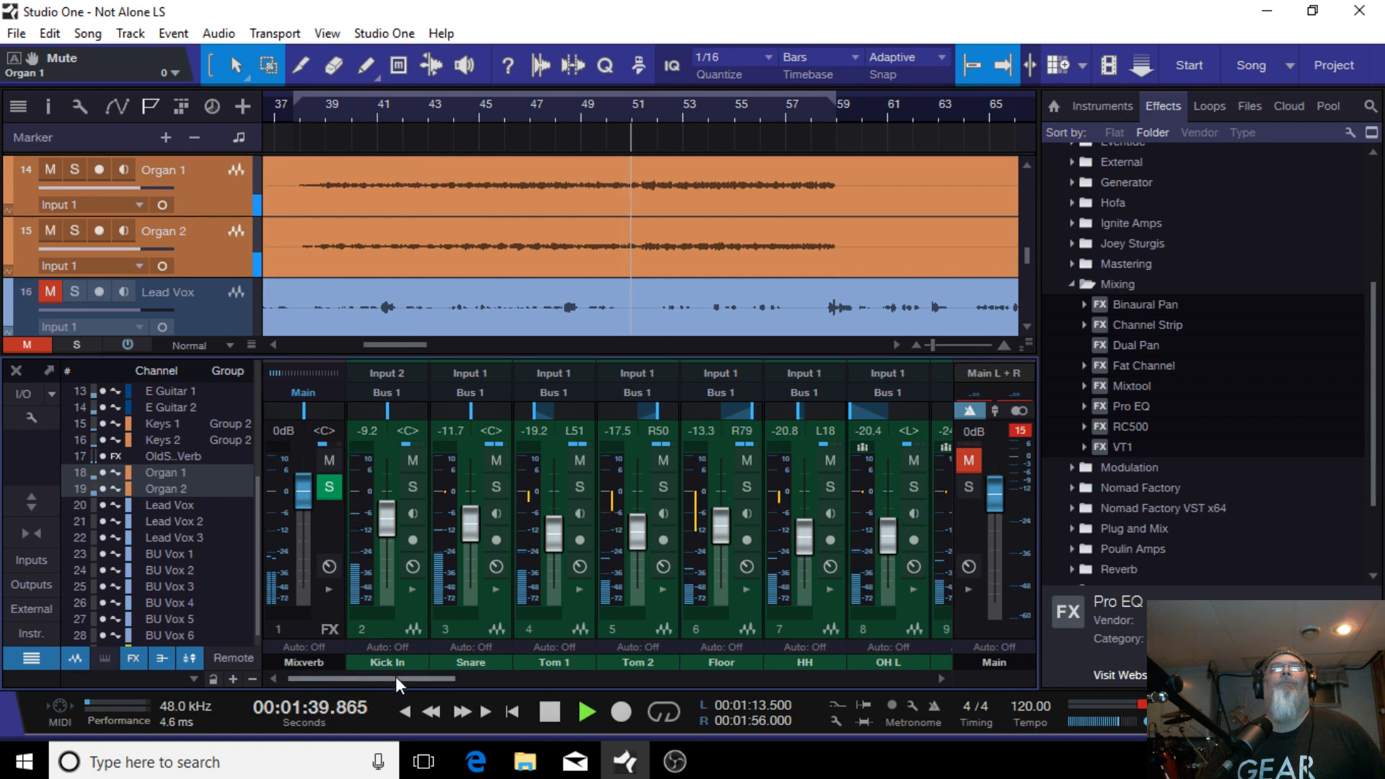
{"action": "left_click_drag", "start_coordinate": [396, 678], "coordinate": [898, 578]}
{"action": "left_click", "coordinate": [969, 460]}
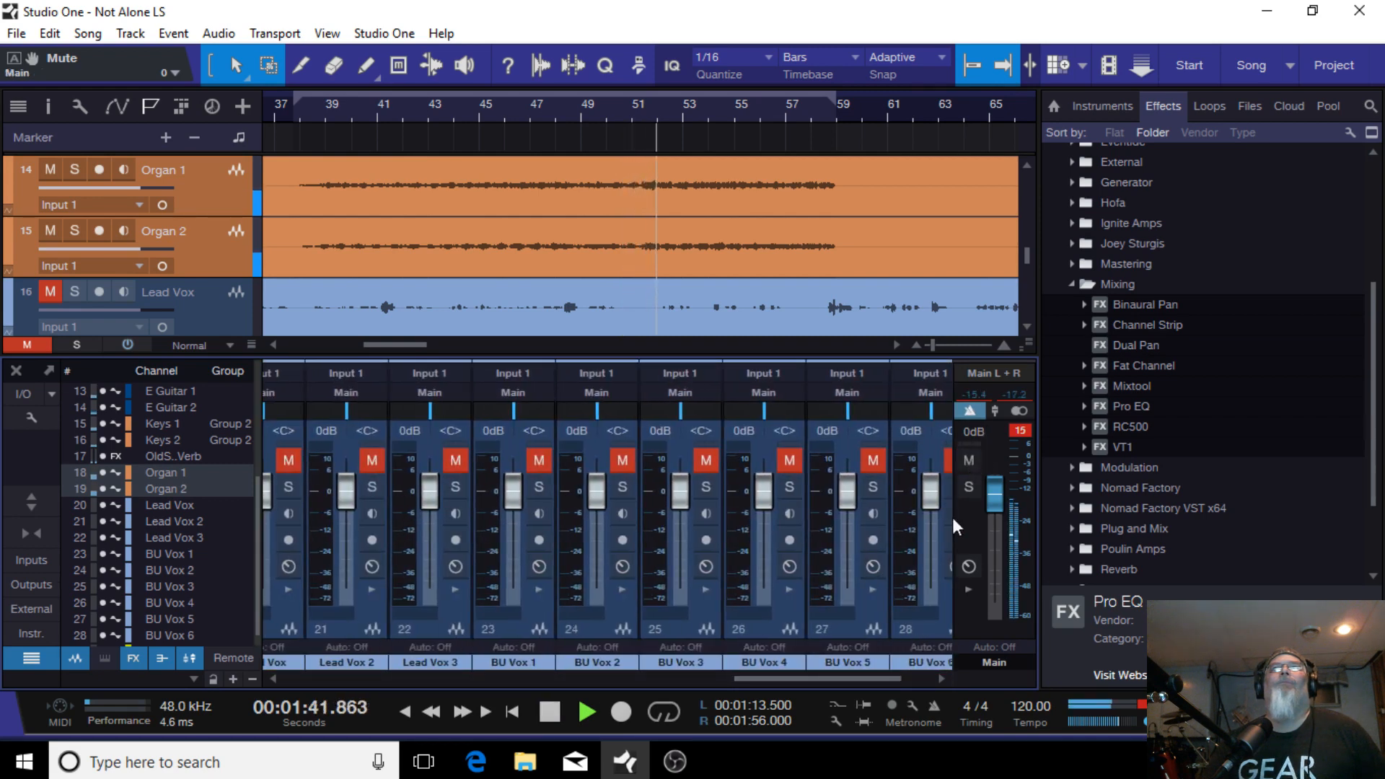
Step: Select both organ channels and lower their faders together to -7.5 dB while replaying from bar 38
{"action": "left_click_drag", "start_coordinate": [787, 678], "coordinate": [612, 671]}
{"action": "left_click", "coordinate": [628, 588]}
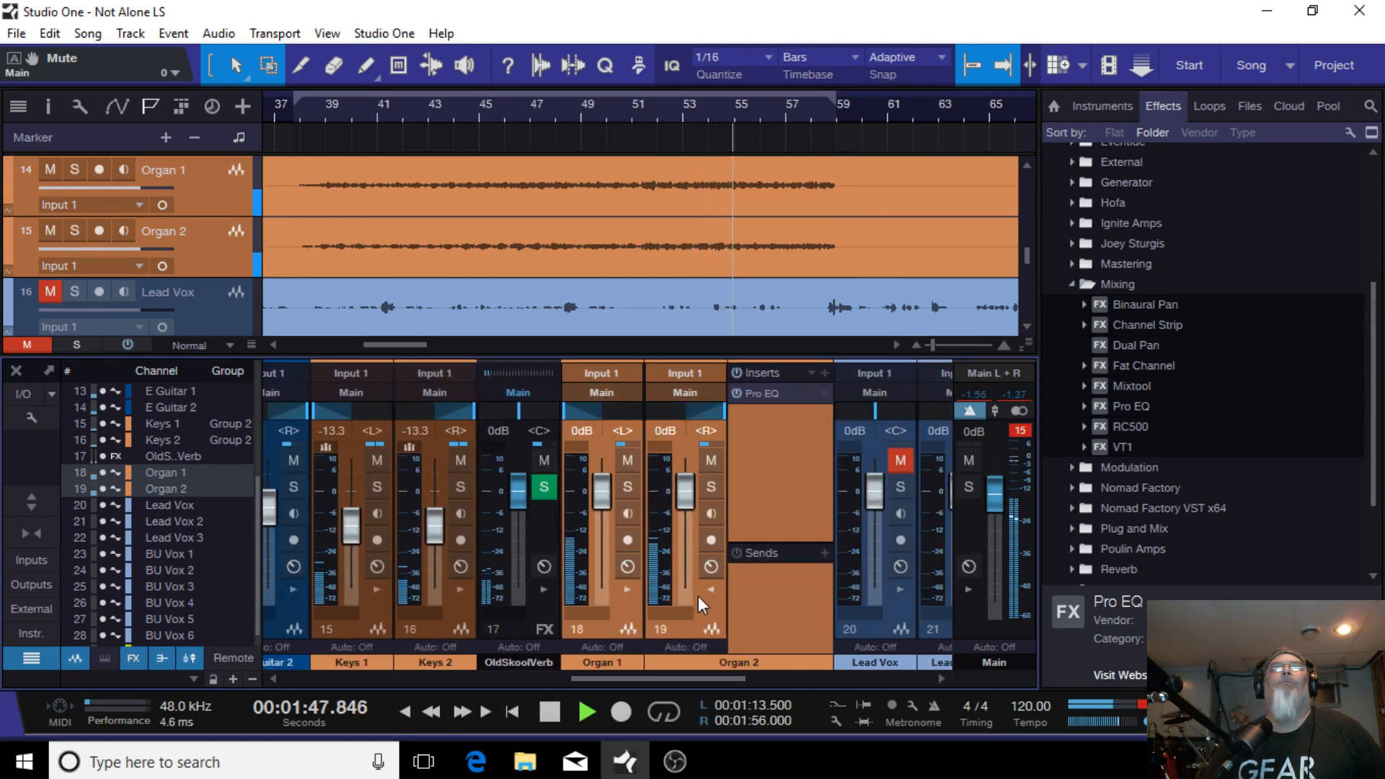
{"action": "left_click", "coordinate": [711, 590]}
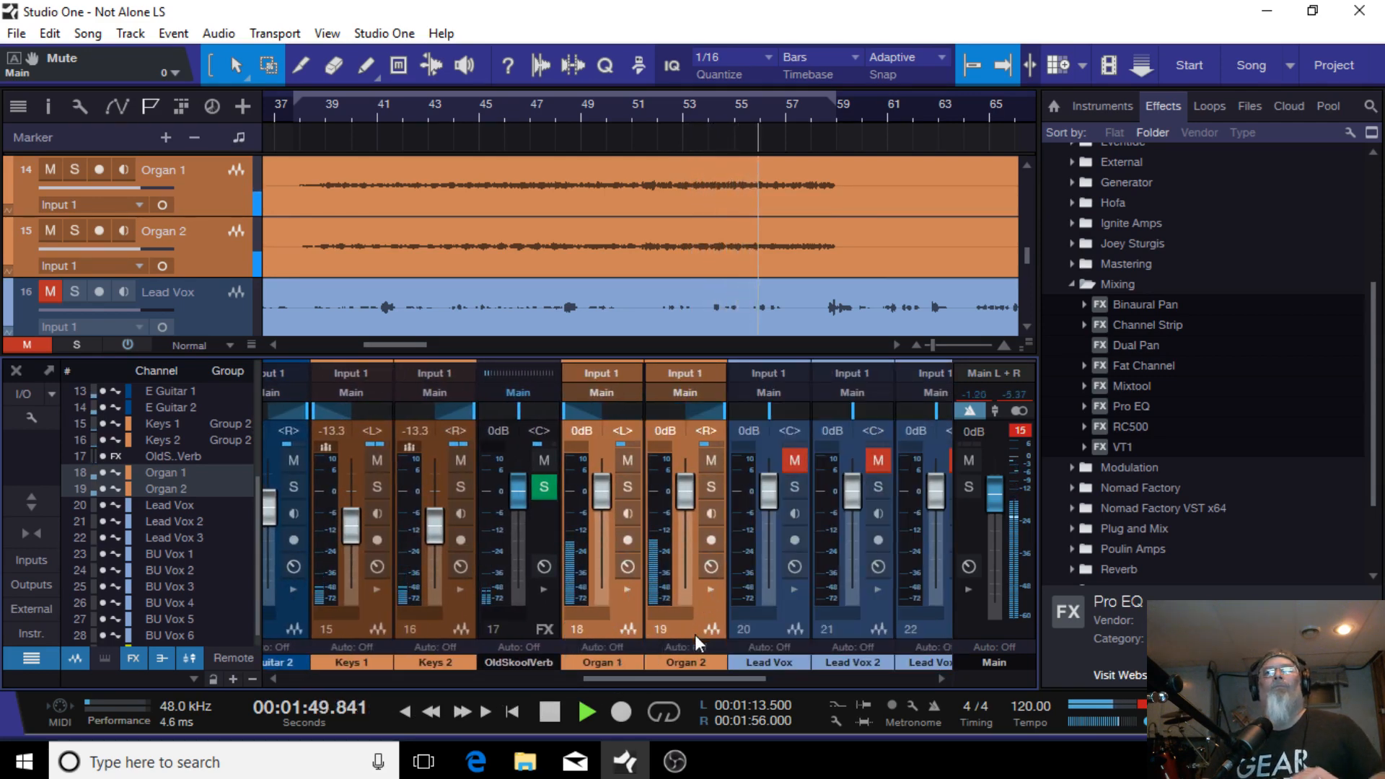
{"action": "left_click", "coordinate": [601, 632]}
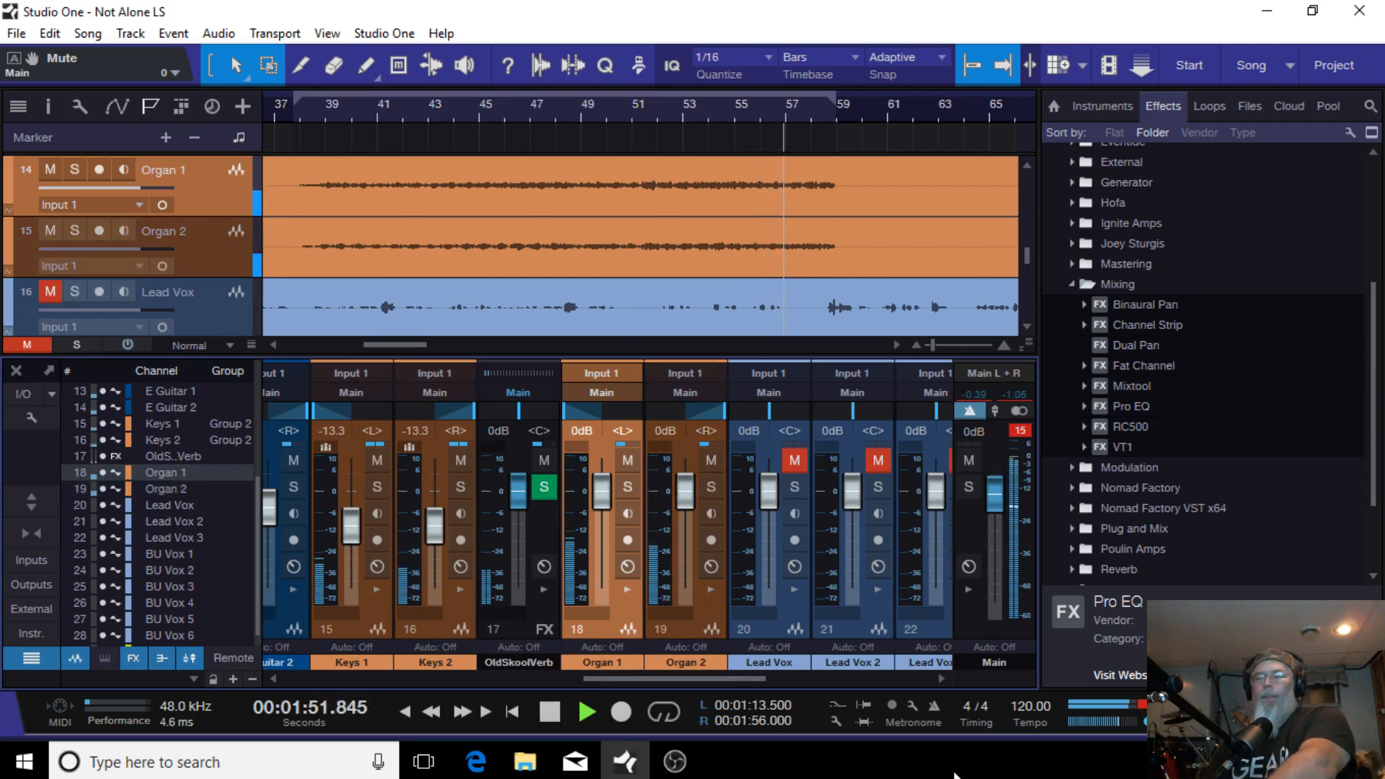
{"action": "left_click", "coordinate": [679, 636], "text": "shift"}
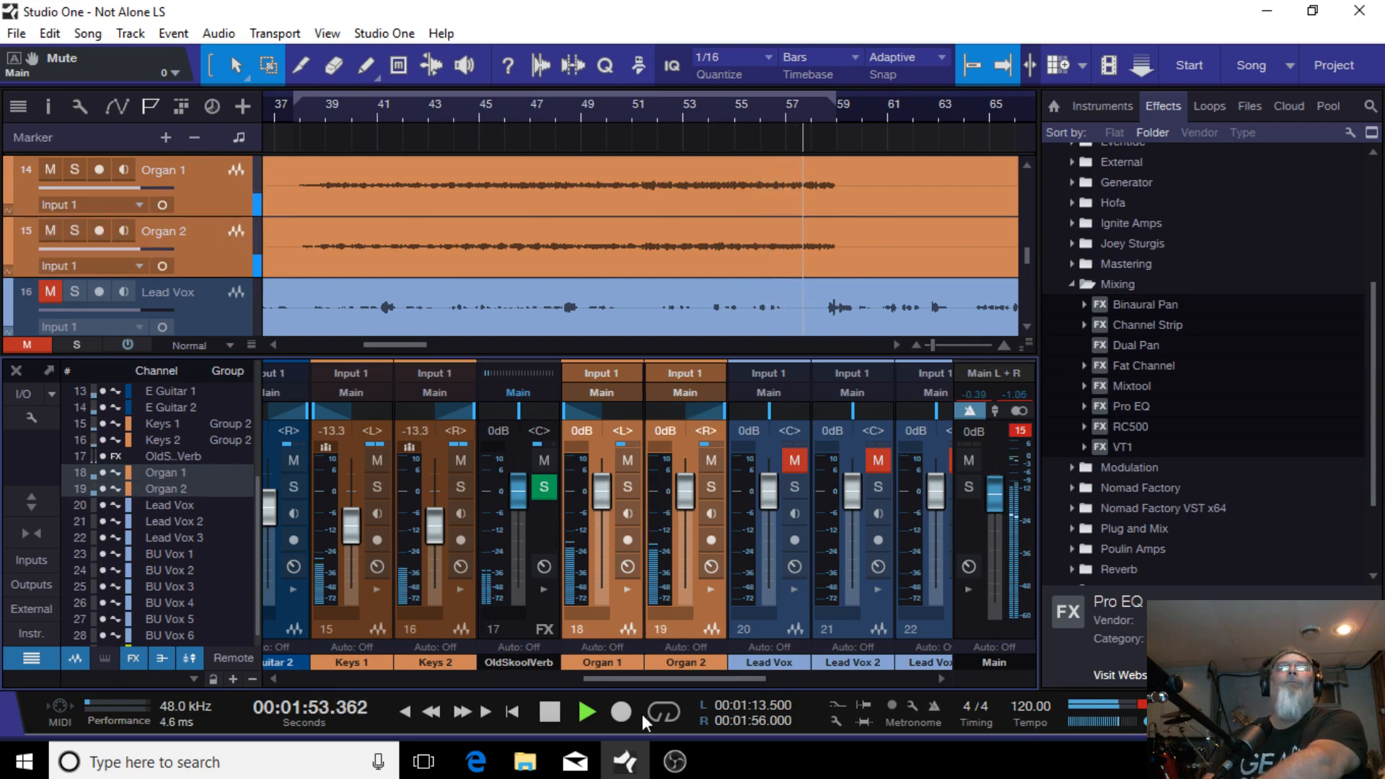
{"action": "left_click", "coordinate": [553, 716]}
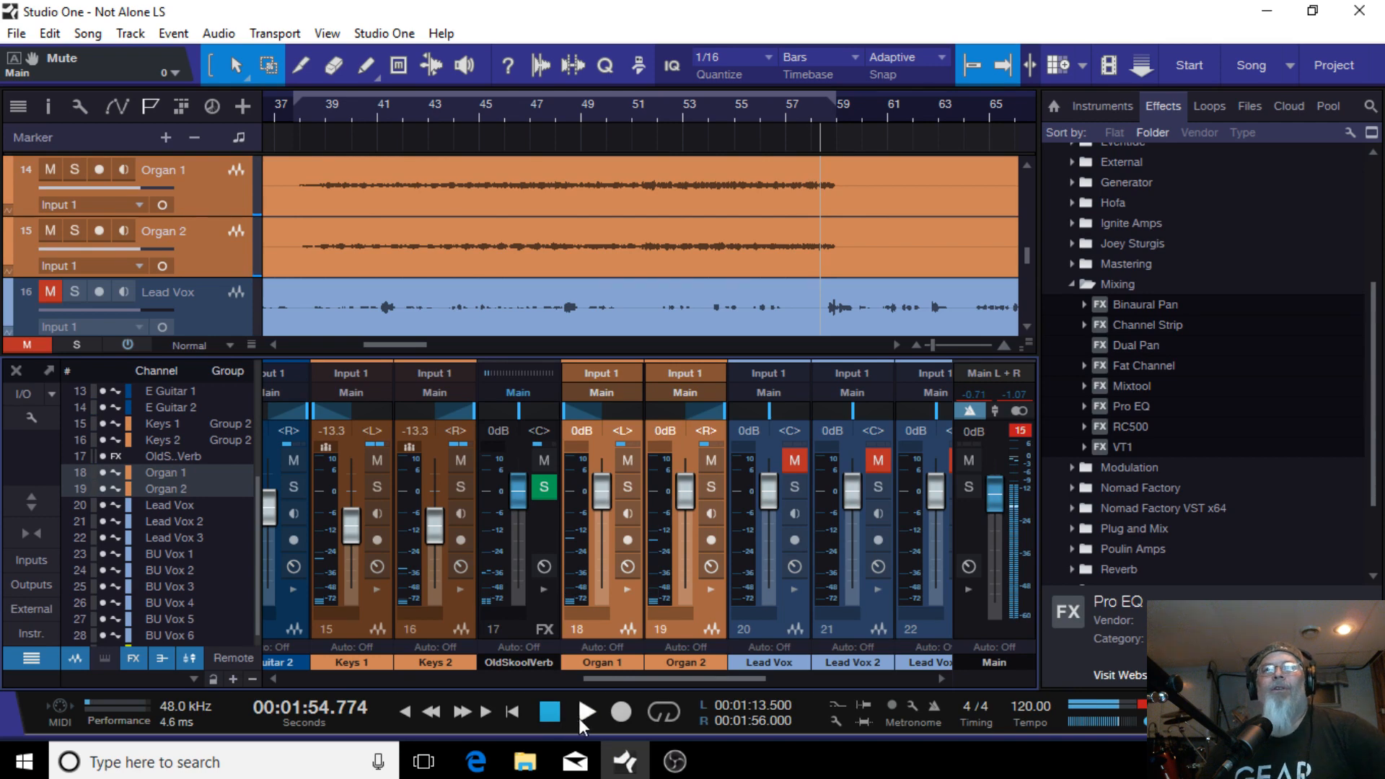
{"action": "left_click", "coordinate": [581, 714]}
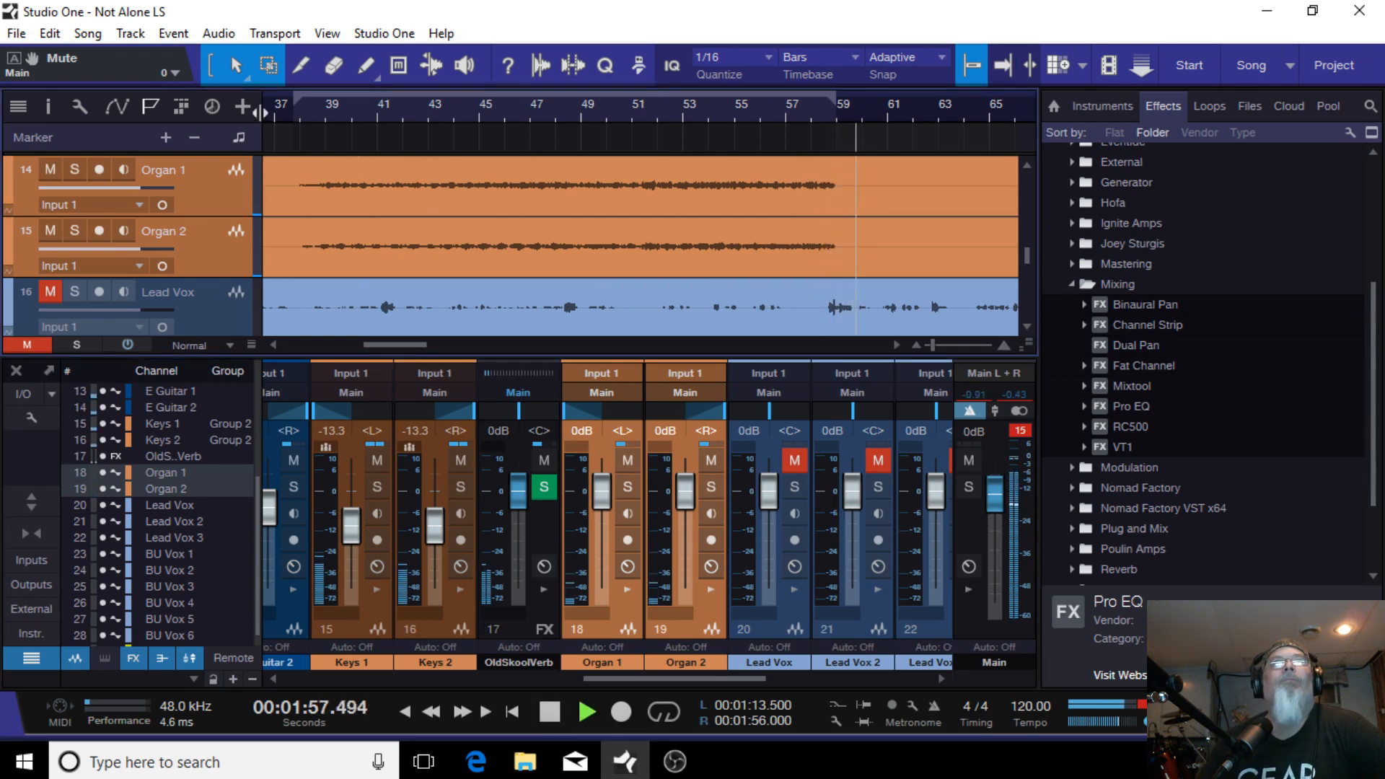
{"action": "left_click", "coordinate": [299, 109]}
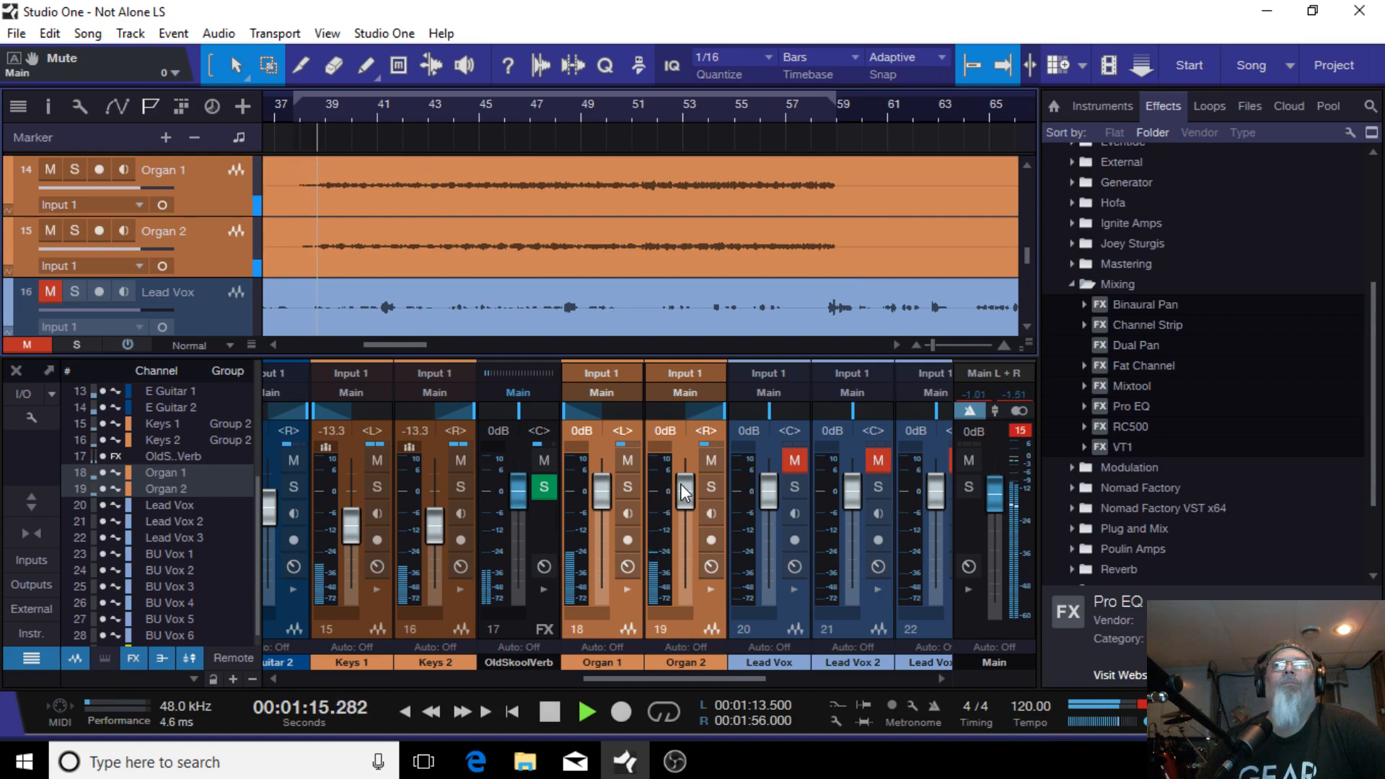
{"action": "scroll", "coordinate": [696, 505], "scroll_direction": "down", "scroll_amount": 6}
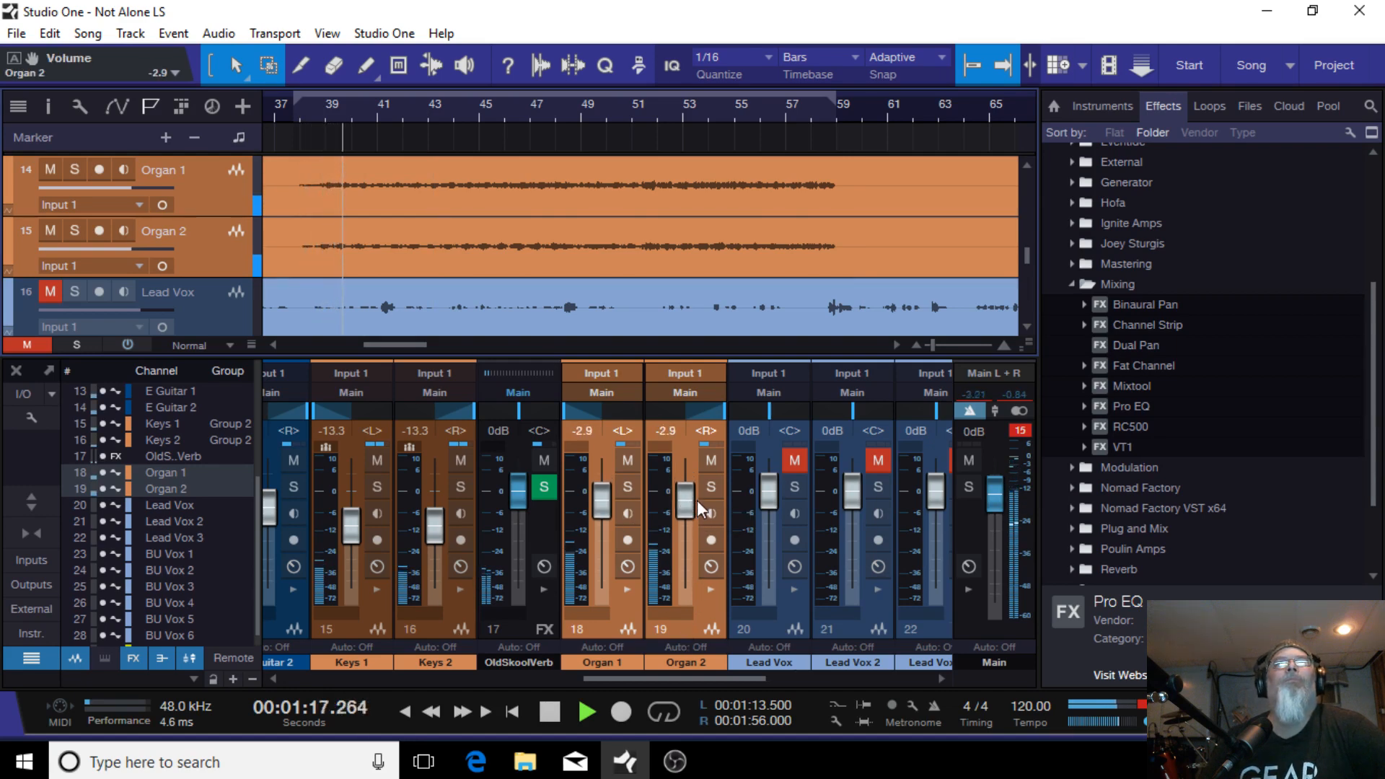
{"action": "scroll", "coordinate": [622, 511], "scroll_direction": "down", "scroll_amount": 5}
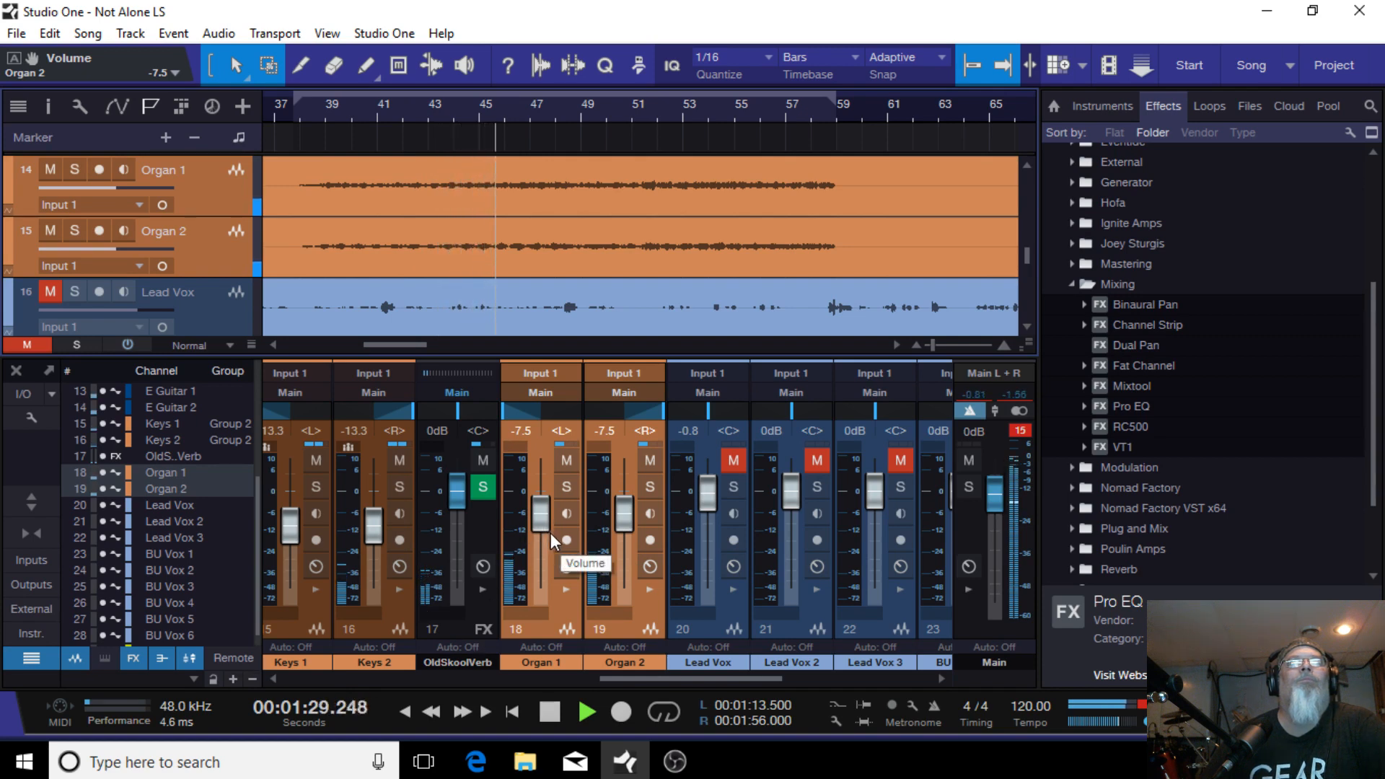
Step: Select both electric guitar channels and raise their faders to +0.4 dB and -1.7 dB
{"action": "left_click_drag", "start_coordinate": [718, 679], "coordinate": [612, 678]}
{"action": "left_click", "coordinate": [530, 633]}
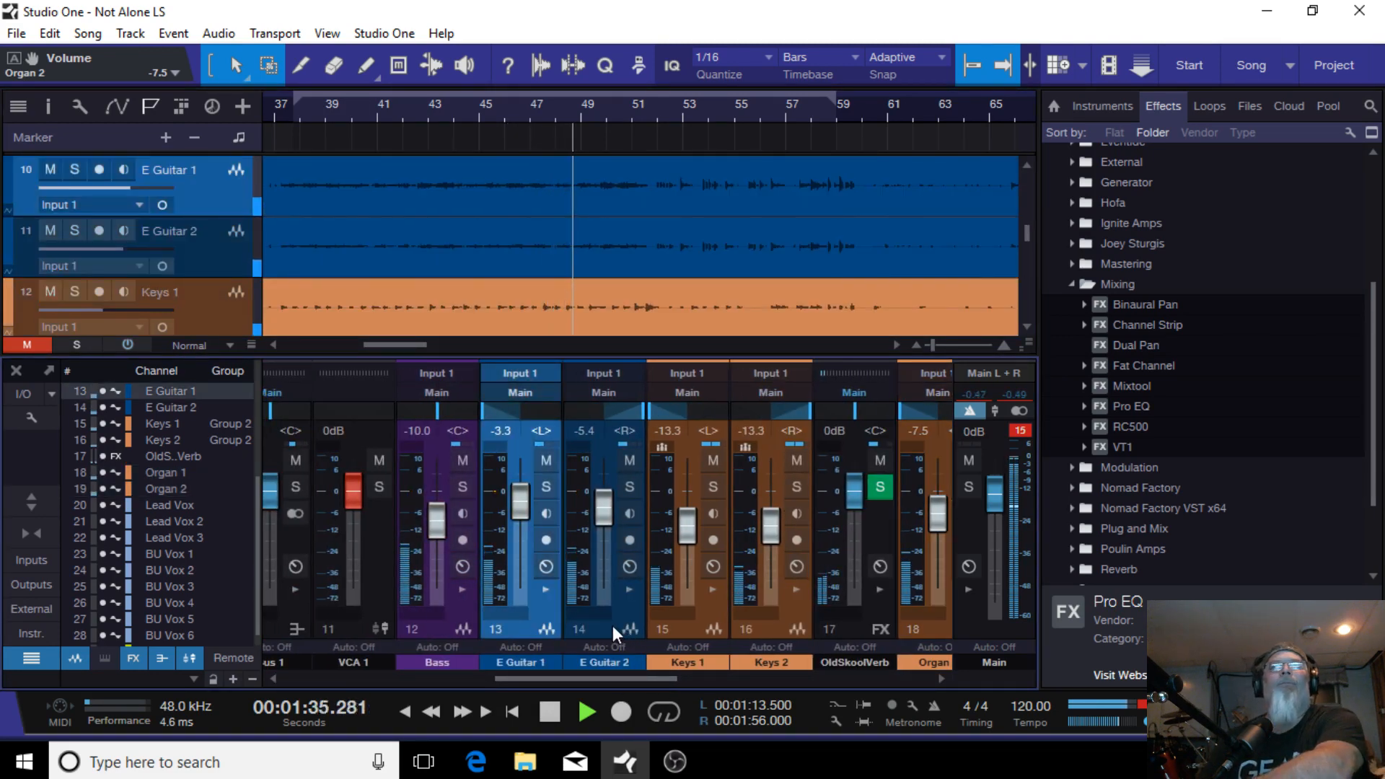
{"action": "left_click", "coordinate": [603, 510]}
{"action": "scroll", "coordinate": [603, 508], "scroll_direction": "up", "scroll_amount": 3}
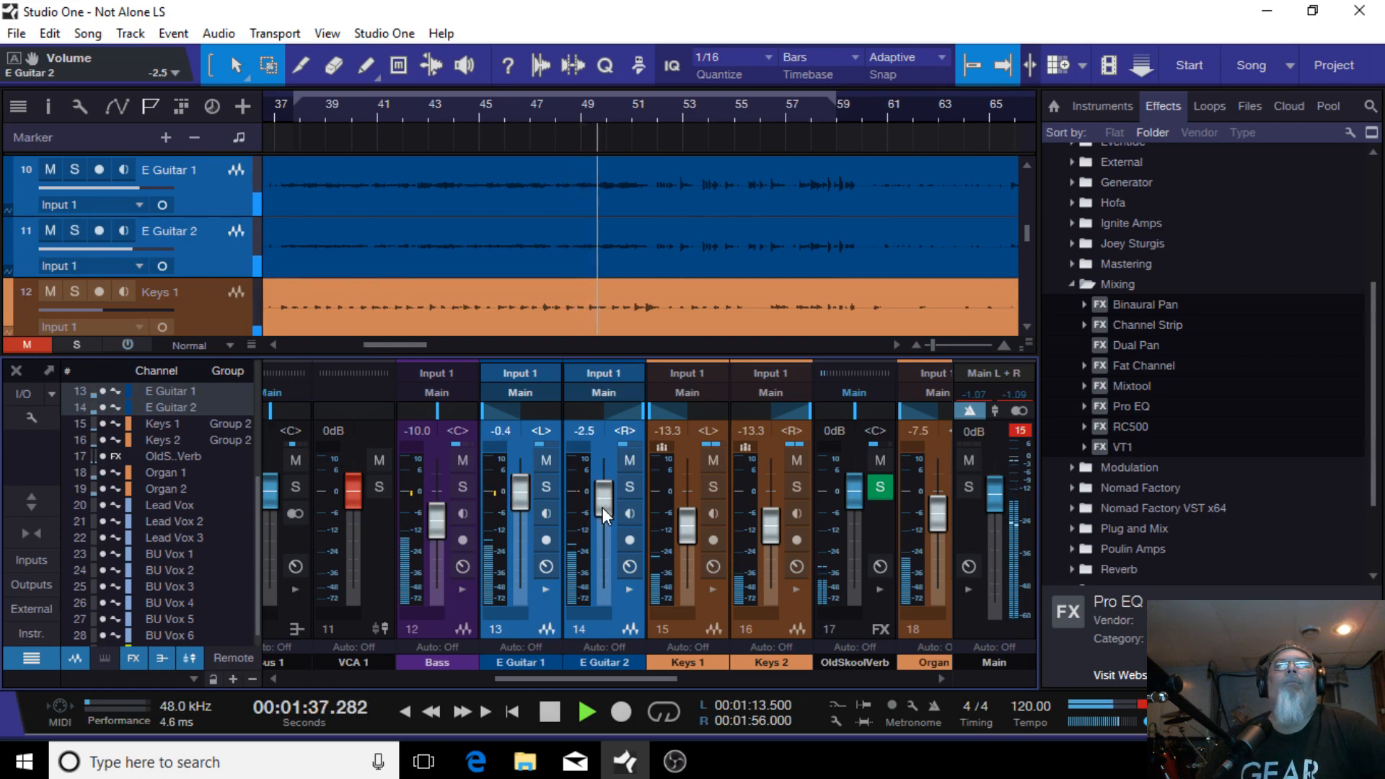
{"action": "scroll", "coordinate": [603, 508], "scroll_direction": "up", "scroll_amount": 1}
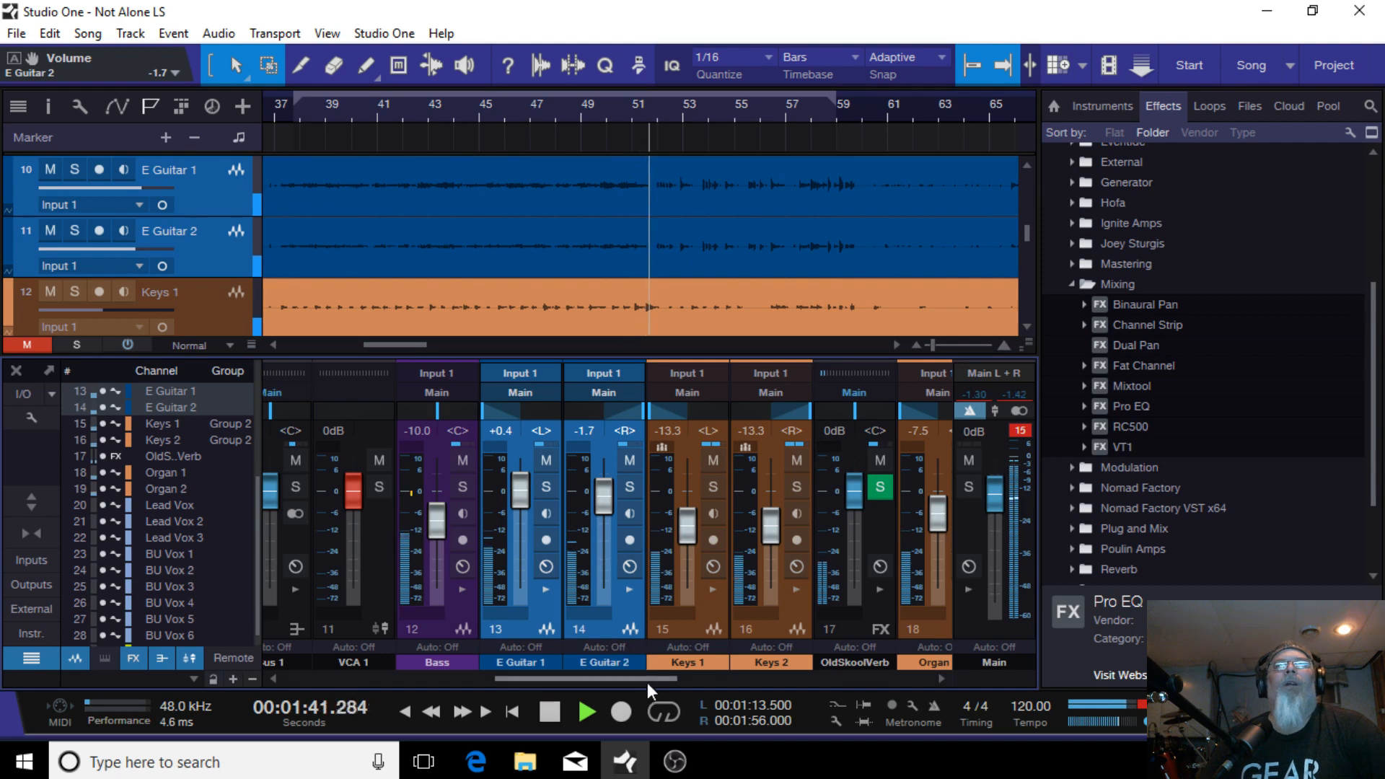
Step: Stop playback and select the VCA 1 channel
{"action": "left_click", "coordinate": [561, 711]}
{"action": "left_click_drag", "start_coordinate": [589, 678], "coordinate": [460, 665]}
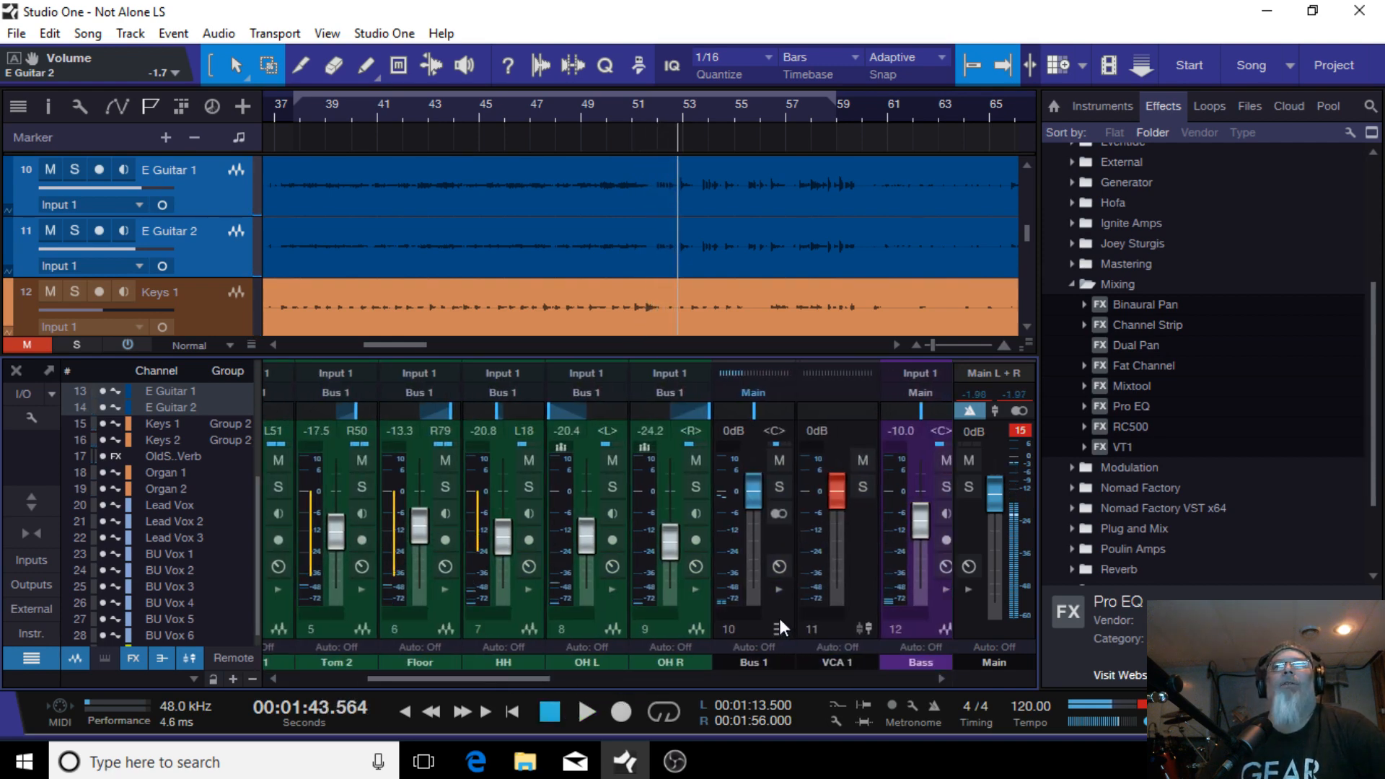
{"action": "left_click", "coordinate": [837, 626]}
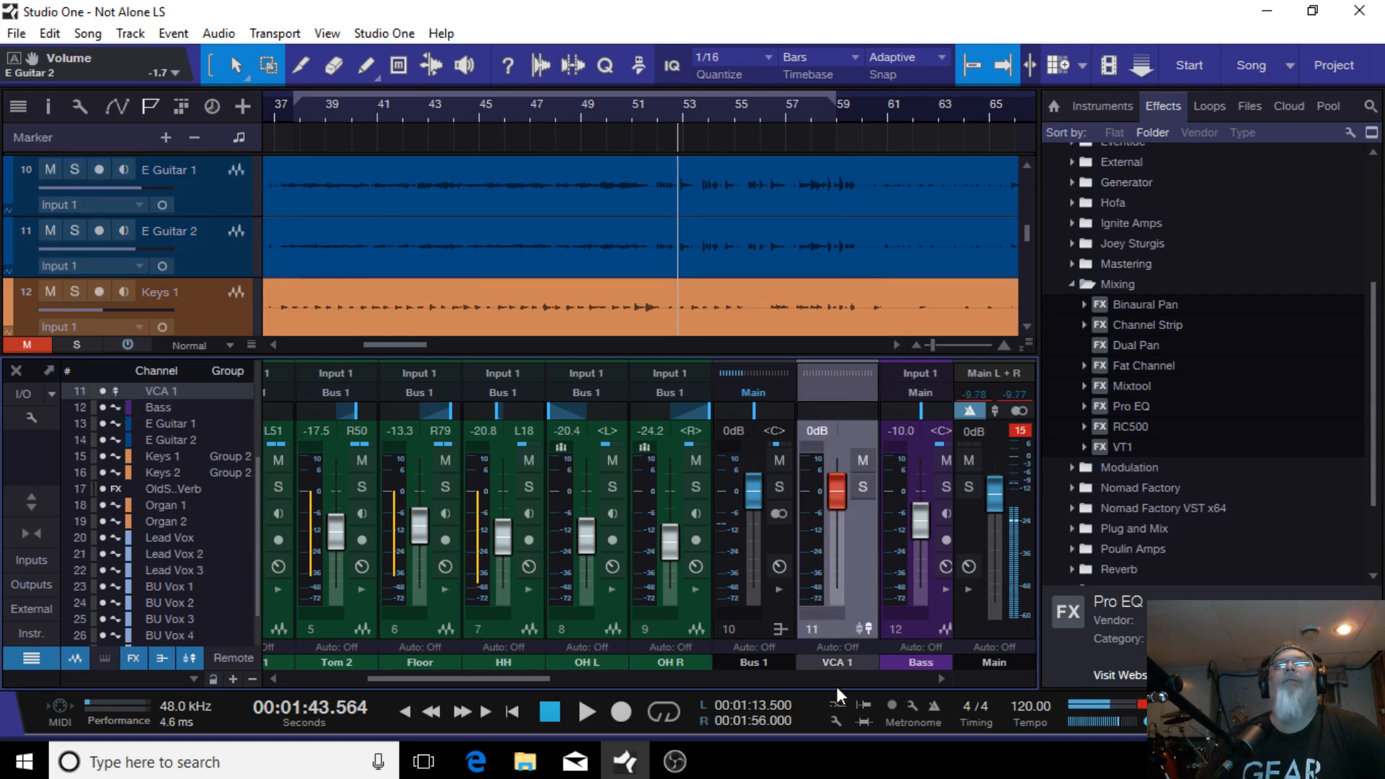
{"action": "left_click_drag", "start_coordinate": [530, 678], "coordinate": [492, 661]}
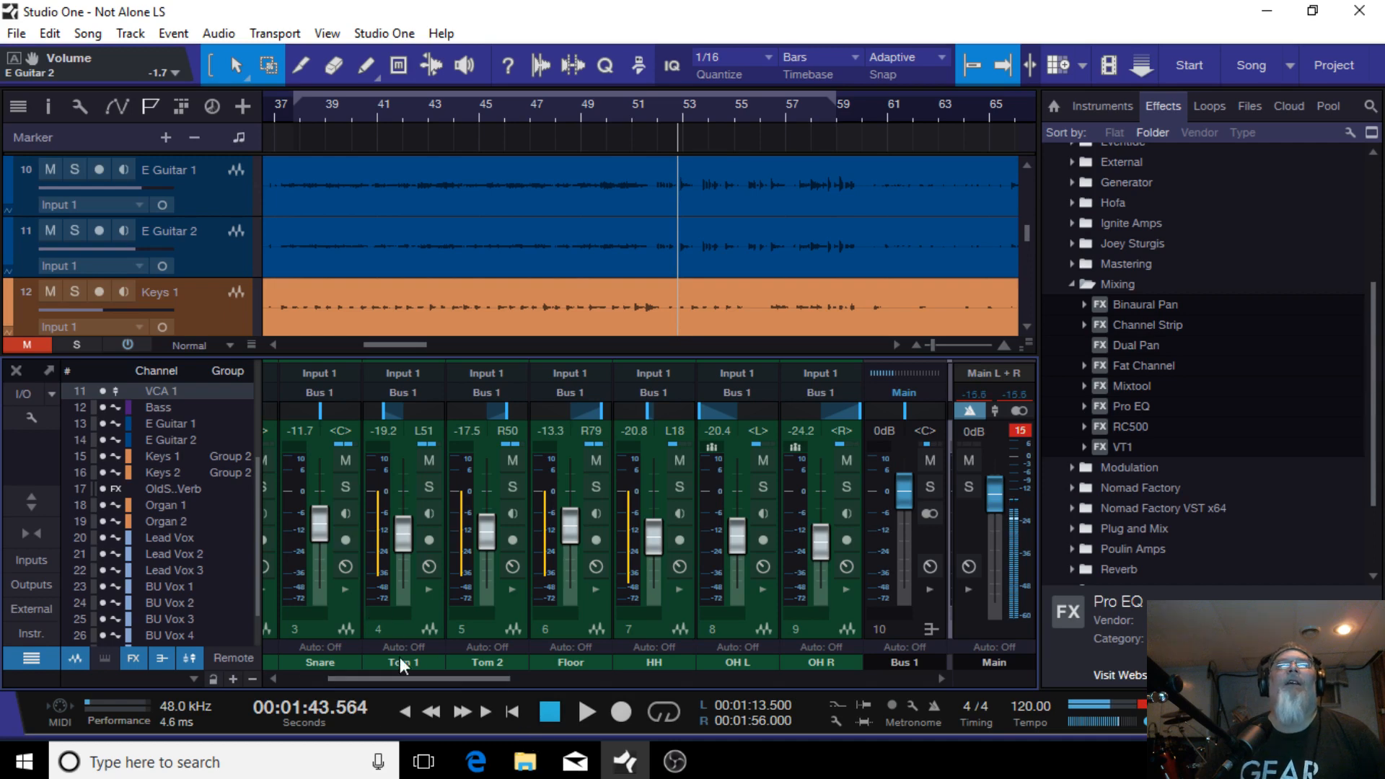
Step: Try pulling the VCA 1 fader down and undo the change
{"action": "left_click_drag", "start_coordinate": [391, 678], "coordinate": [282, 658]}
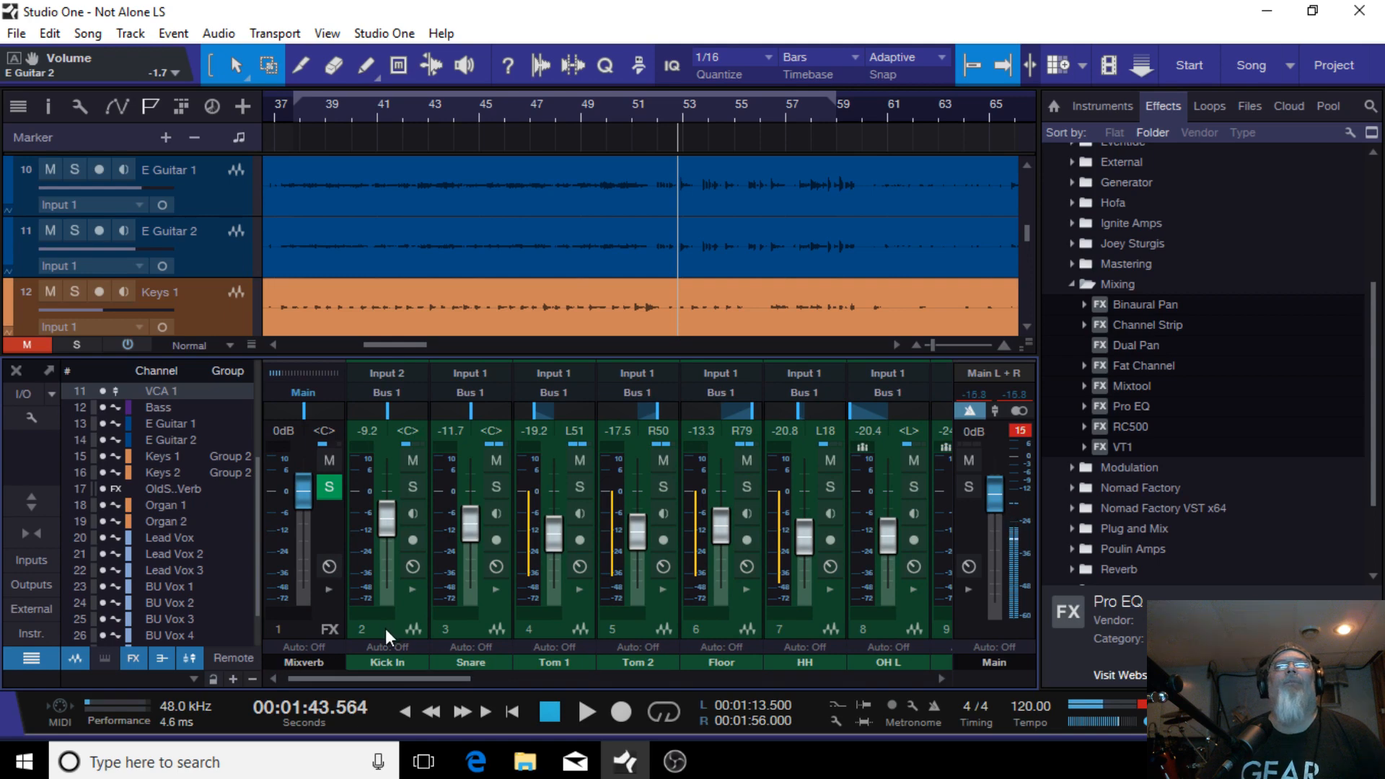
{"action": "left_click_drag", "start_coordinate": [380, 674], "coordinate": [517, 671]}
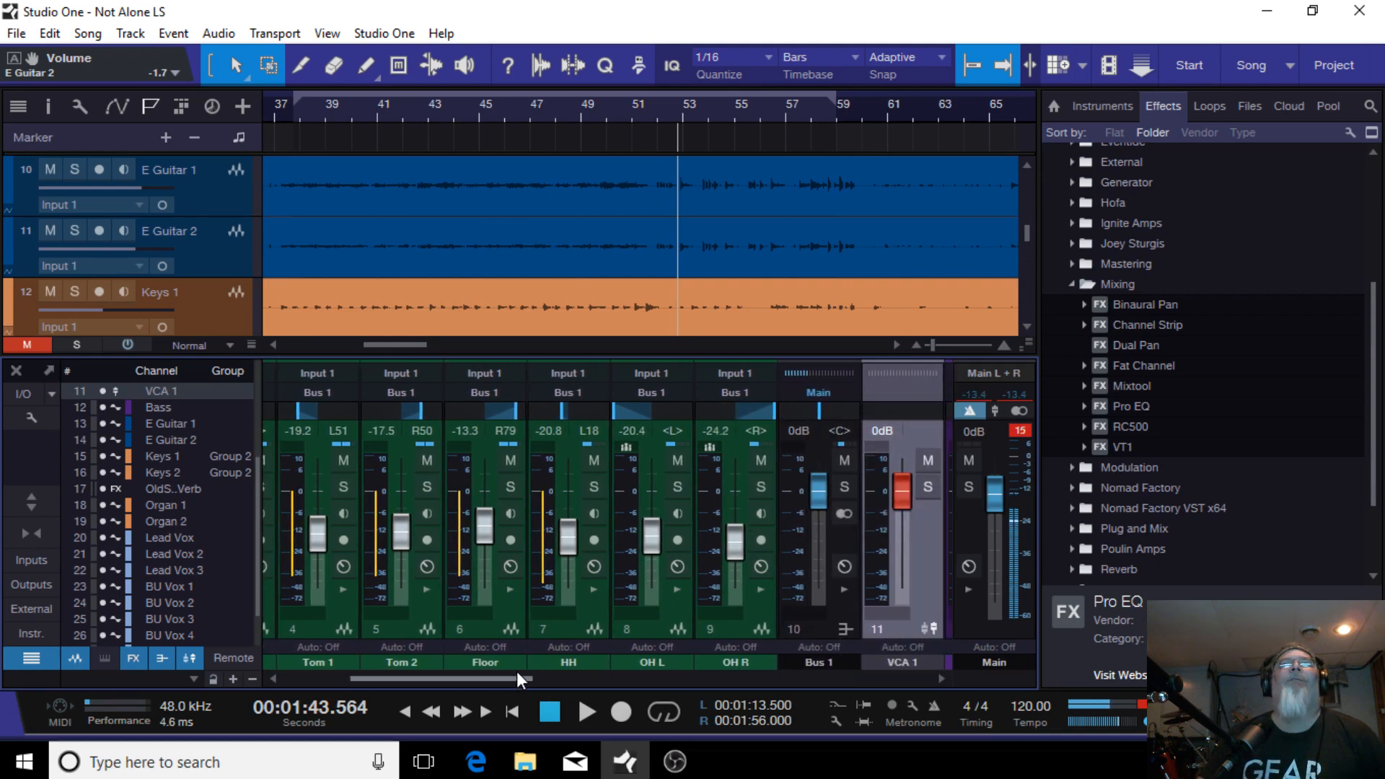
{"action": "left_click_drag", "start_coordinate": [899, 492], "coordinate": [899, 579]}
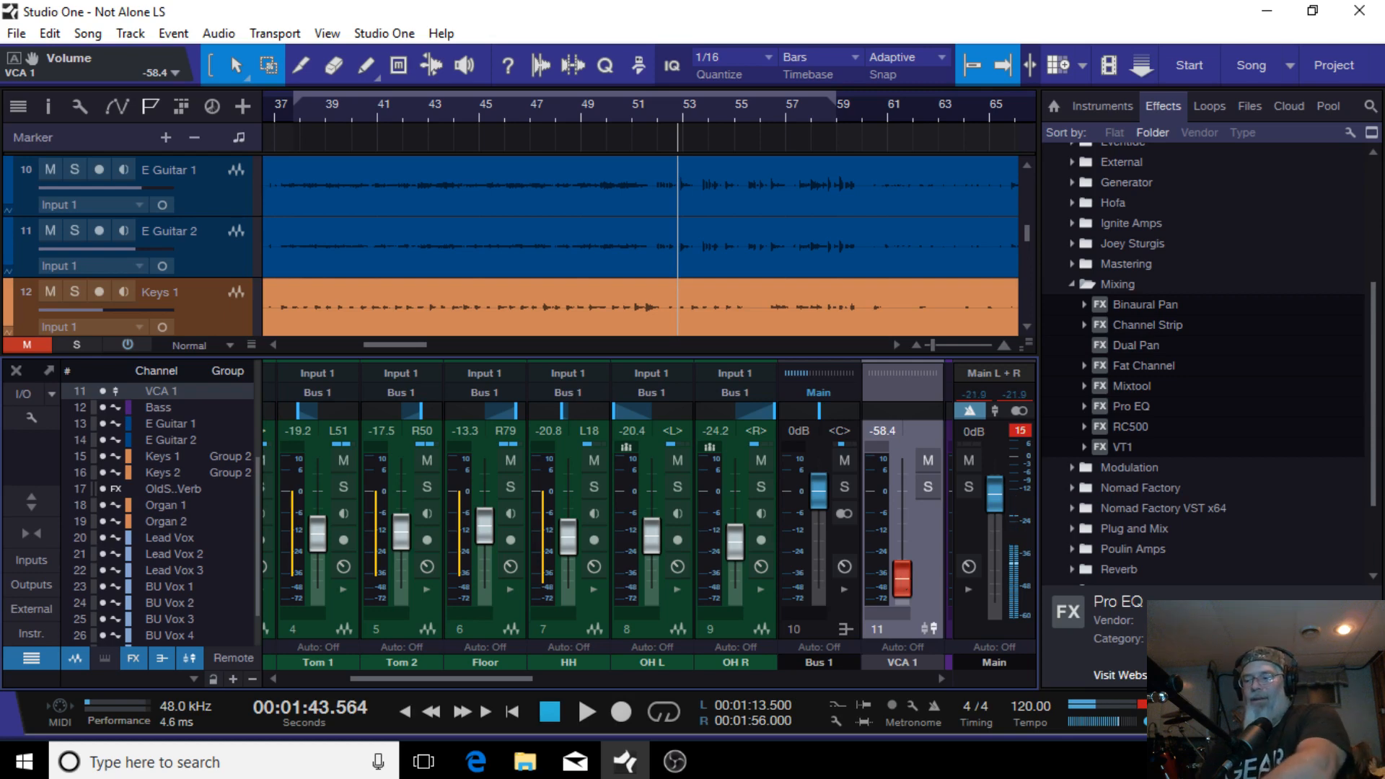
{"action": "key", "text": "ctrl+z"}
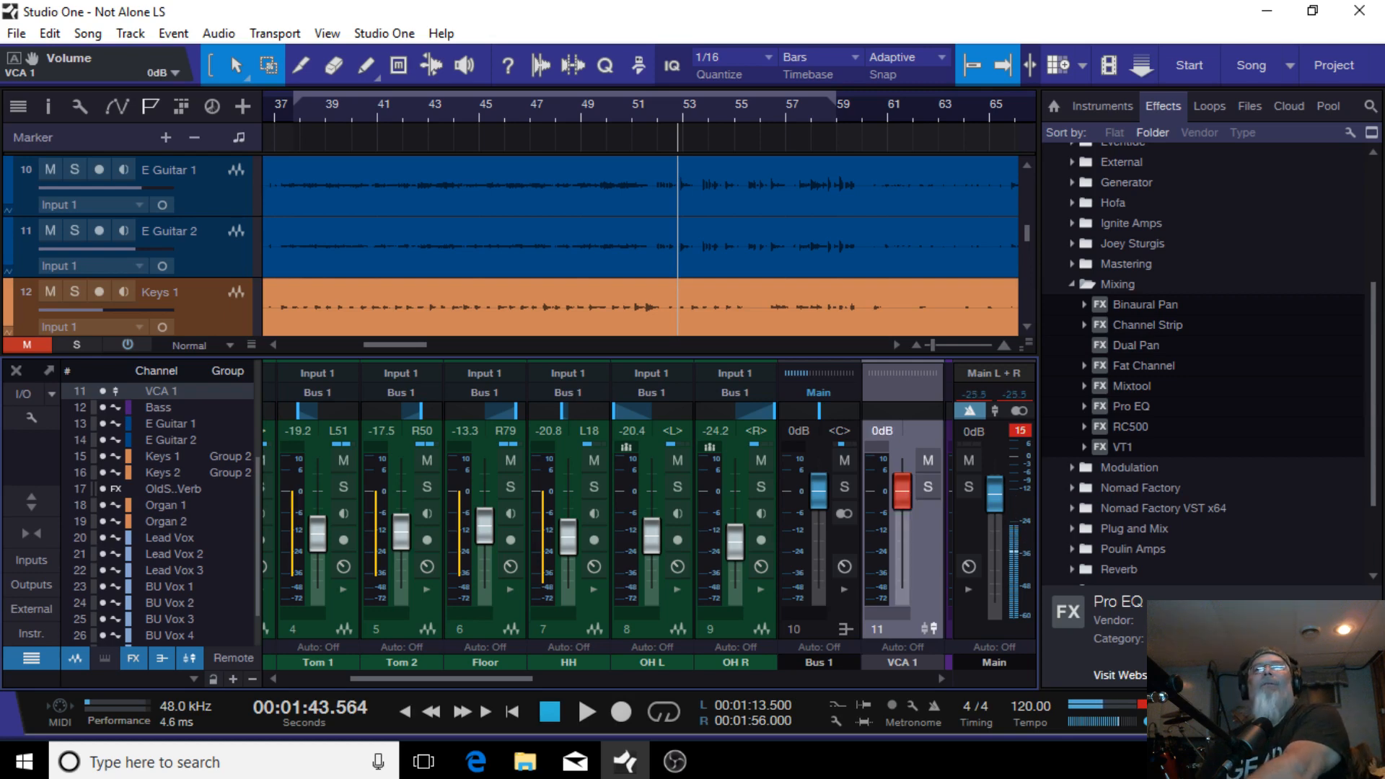
Step: Remove the VCA 1 channel from the mixer
{"action": "right_click", "coordinate": [897, 626]}
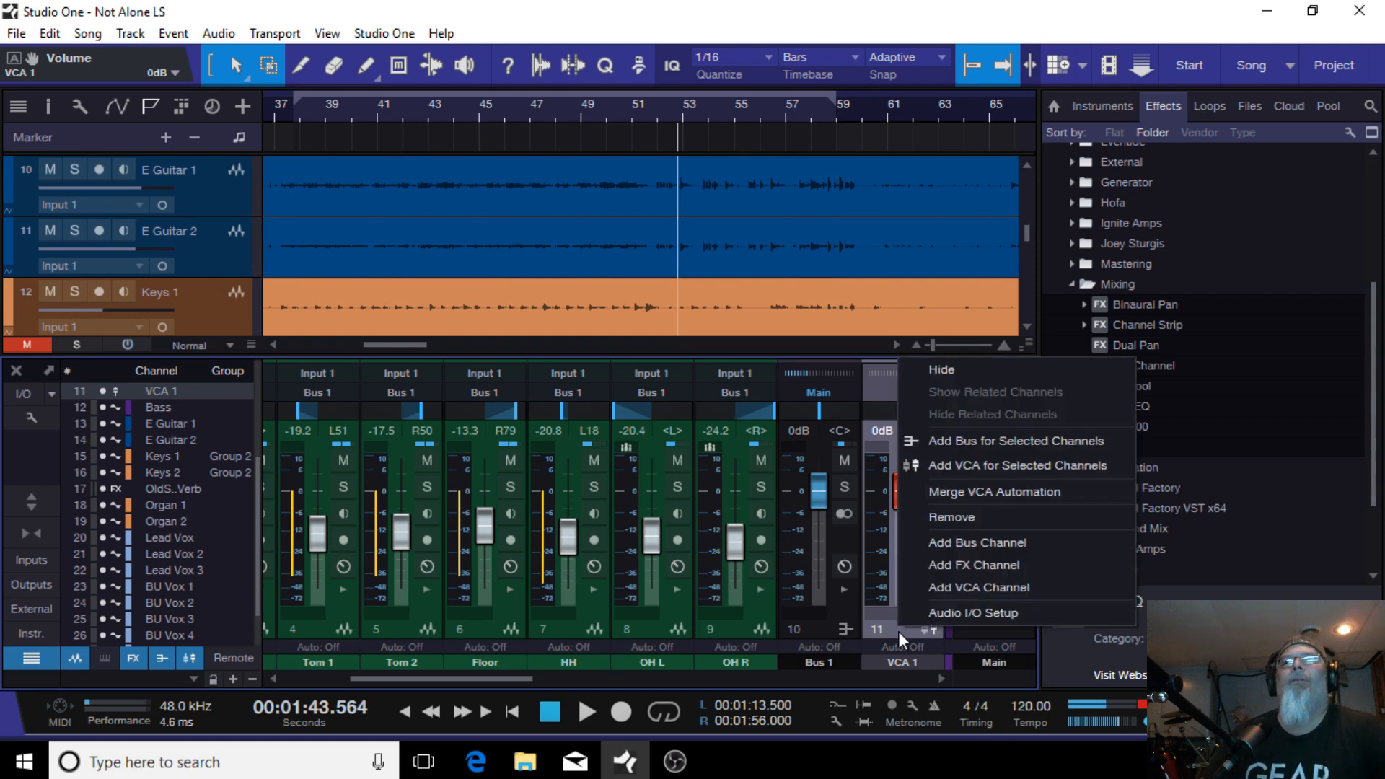
{"action": "left_click", "coordinate": [954, 508]}
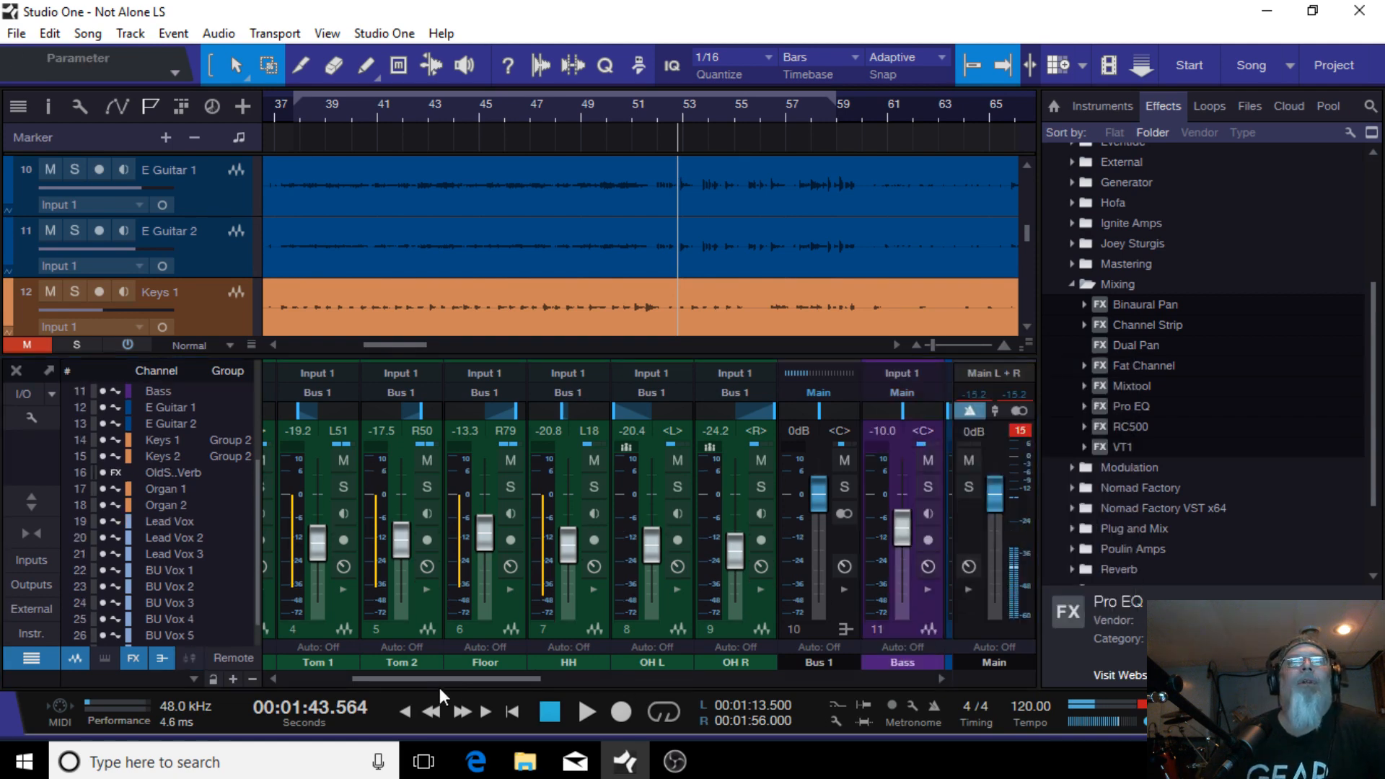
Step: Select the drum channels from Kick In through OH R and add a VCA for the selected channels
{"action": "left_click_drag", "start_coordinate": [439, 683], "coordinate": [316, 669]}
{"action": "left_click", "coordinate": [380, 624]}
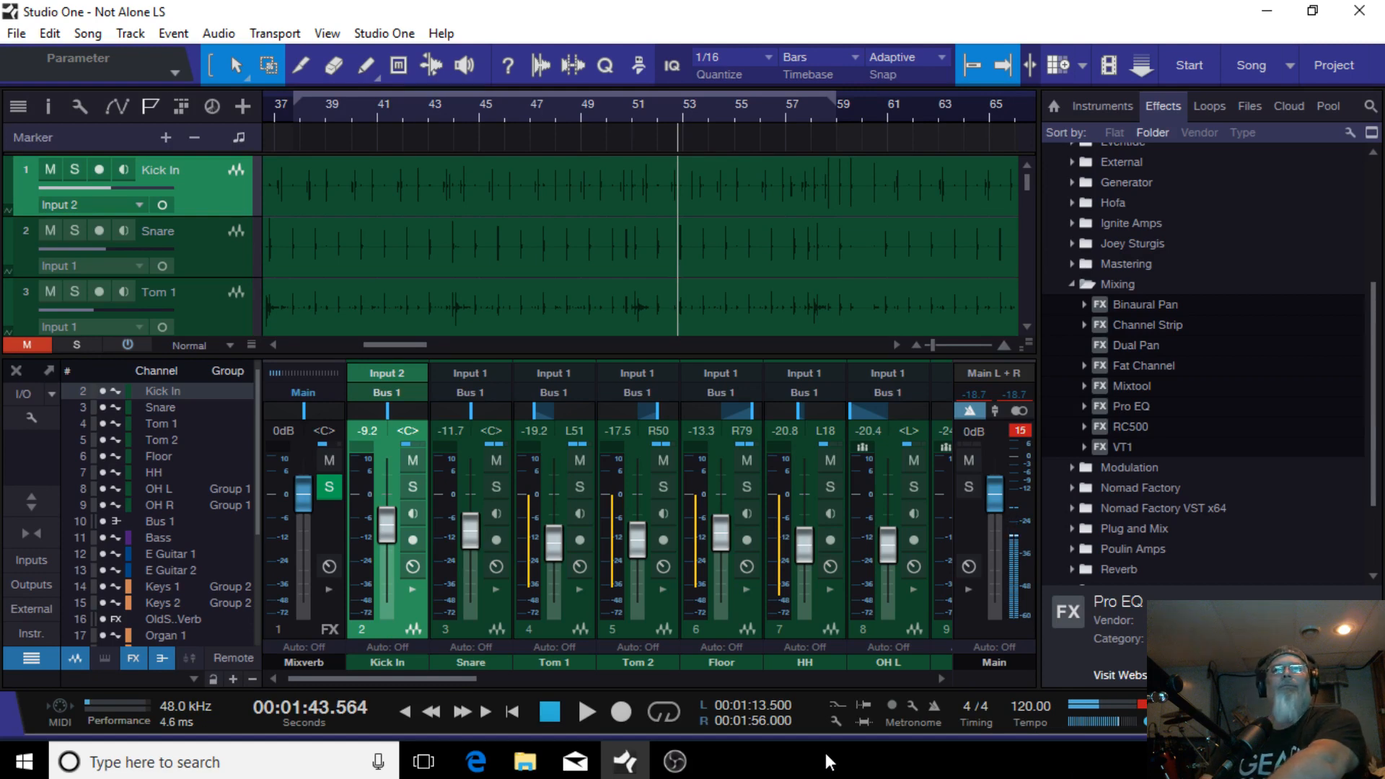
{"action": "left_click_drag", "start_coordinate": [440, 678], "coordinate": [516, 678]}
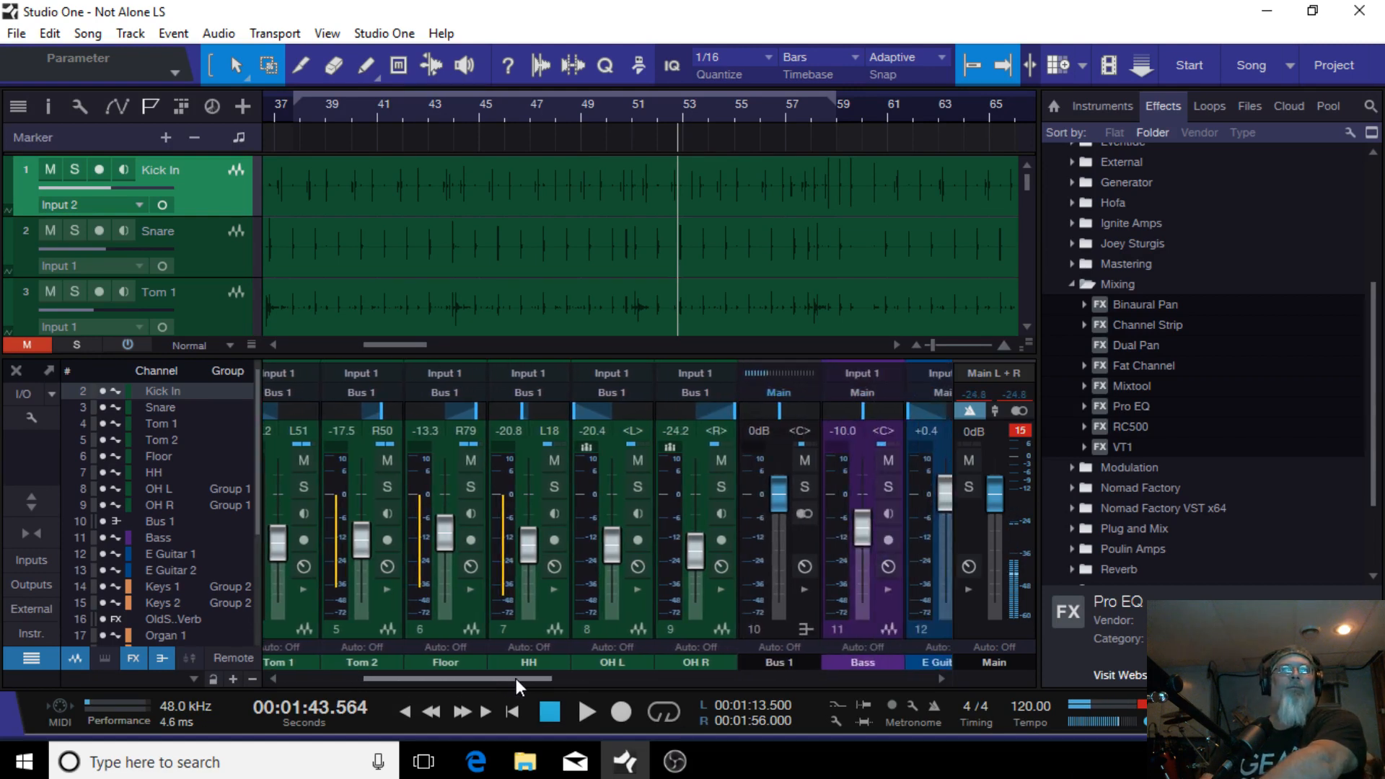
{"action": "left_click", "coordinate": [686, 630], "text": "shift"}
{"action": "right_click", "coordinate": [685, 631]}
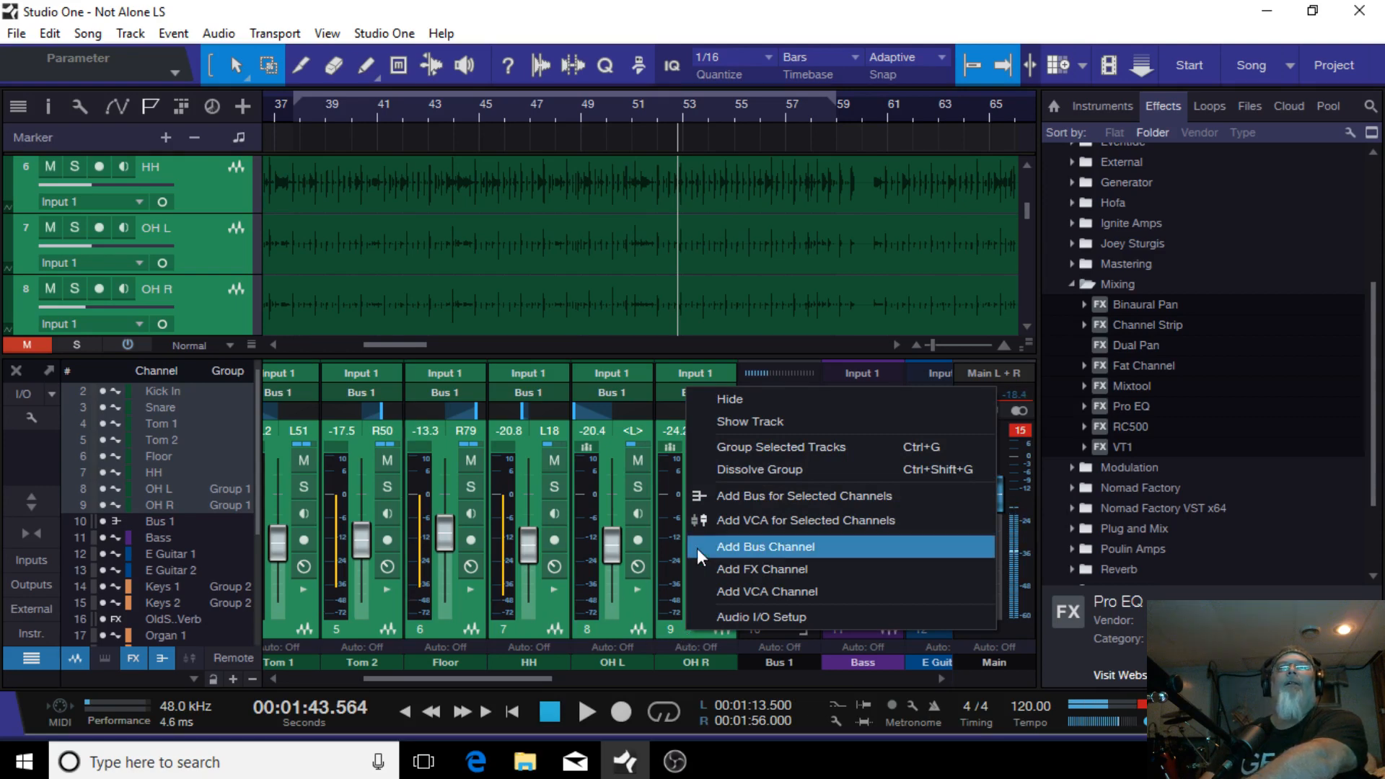
{"action": "left_click", "coordinate": [759, 527]}
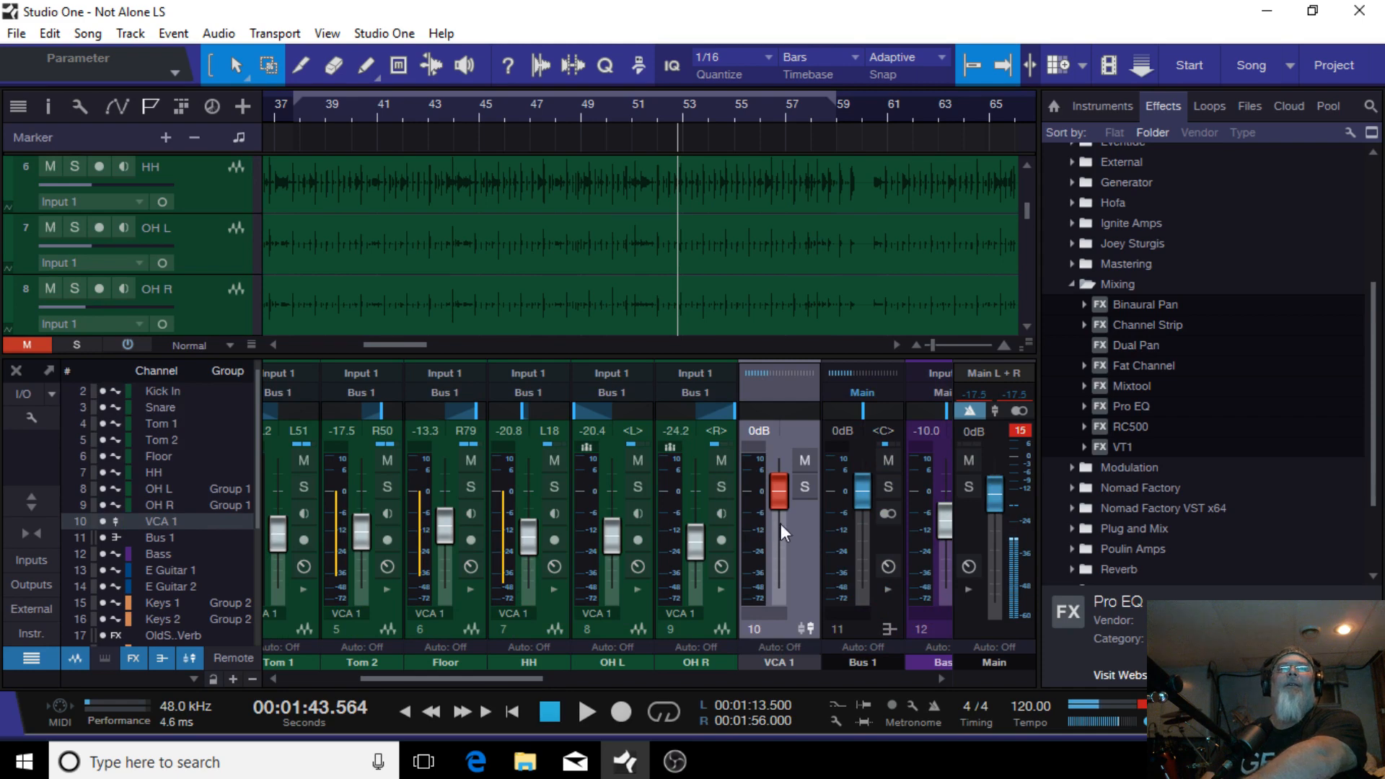
Step: Move the new VCA 1 channel after Bus 1 and, during playback, set its fader to -0.4 dB
{"action": "mouse_move", "coordinate": [785, 492]}
{"action": "left_mouse_down"}
{"action": "mouse_move", "coordinate": [785, 553]}
{"action": "mouse_move", "coordinate": [779, 478]}
{"action": "left_mouse_up"}
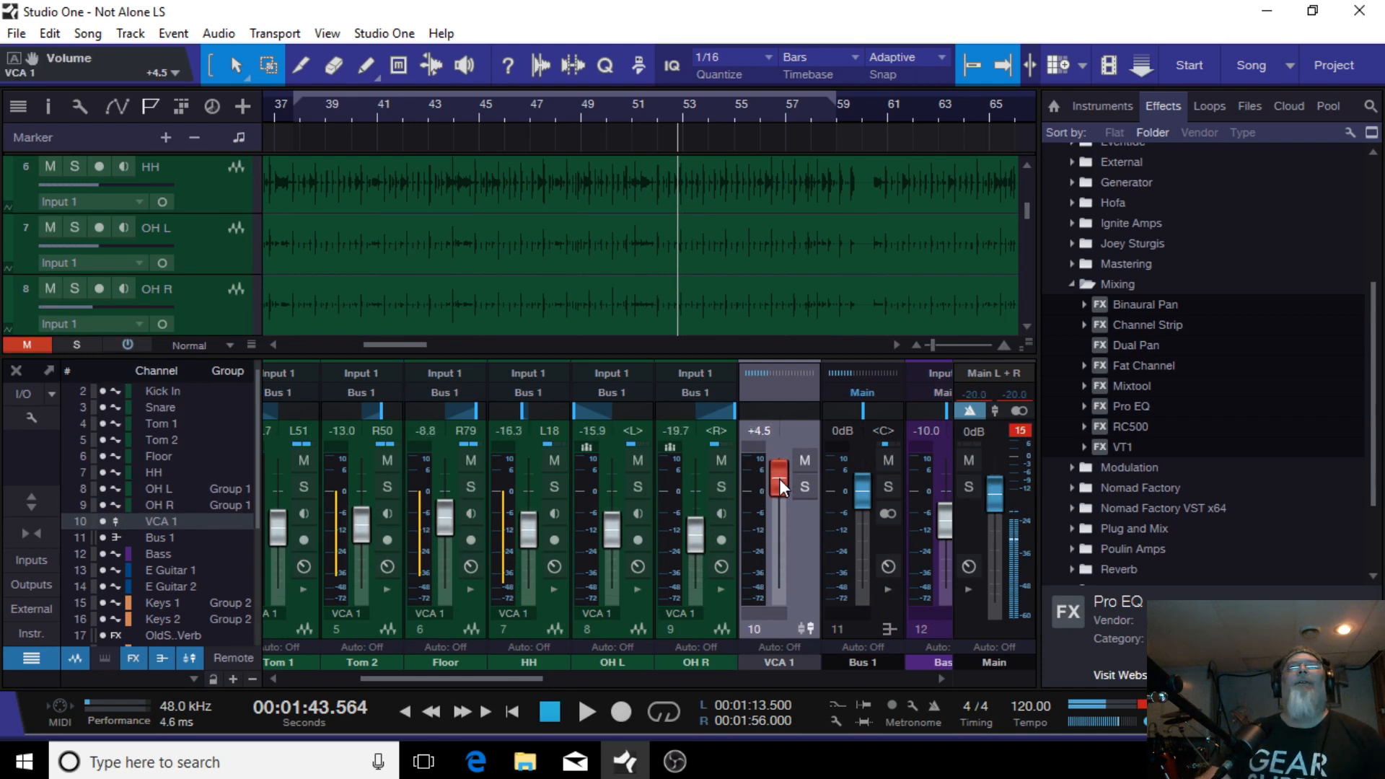
{"action": "left_click_drag", "start_coordinate": [781, 621], "coordinate": [917, 619]}
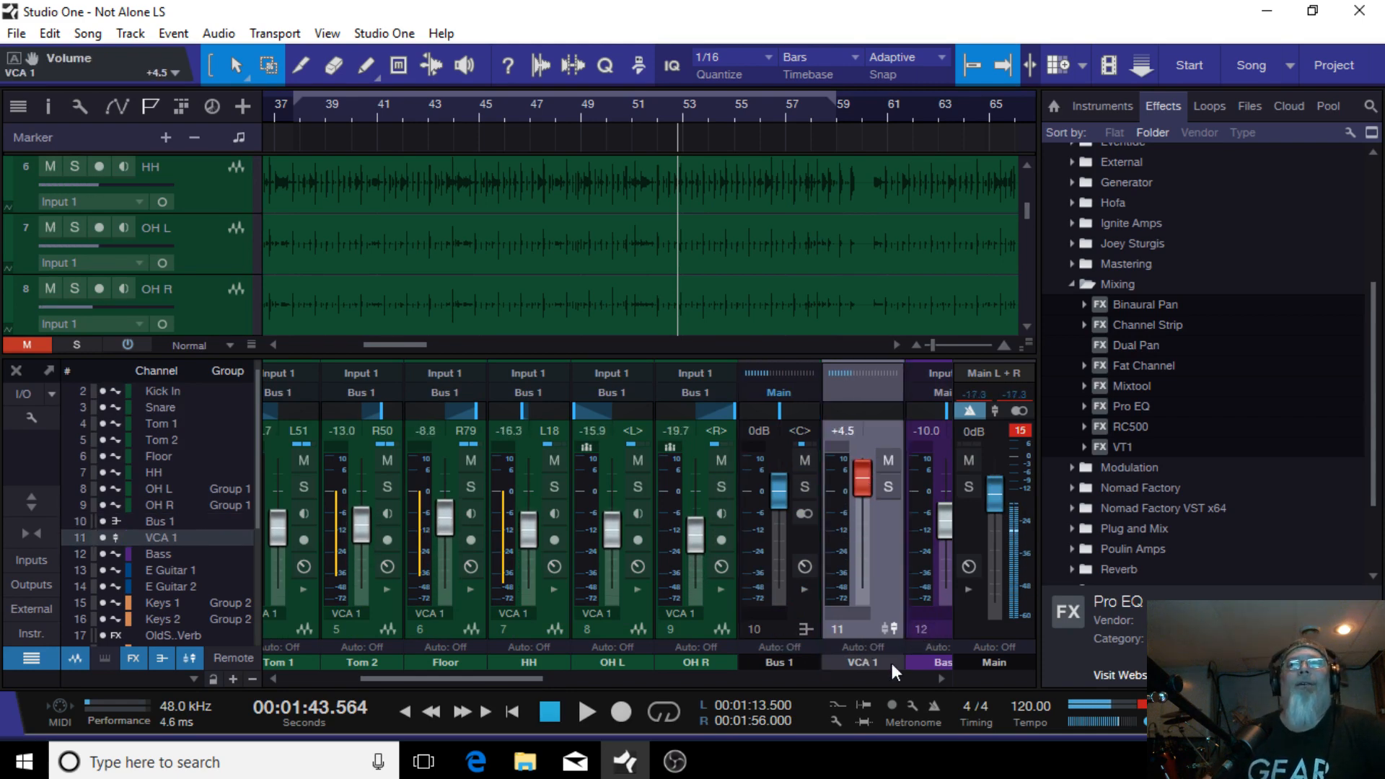
{"action": "left_click", "coordinate": [581, 712]}
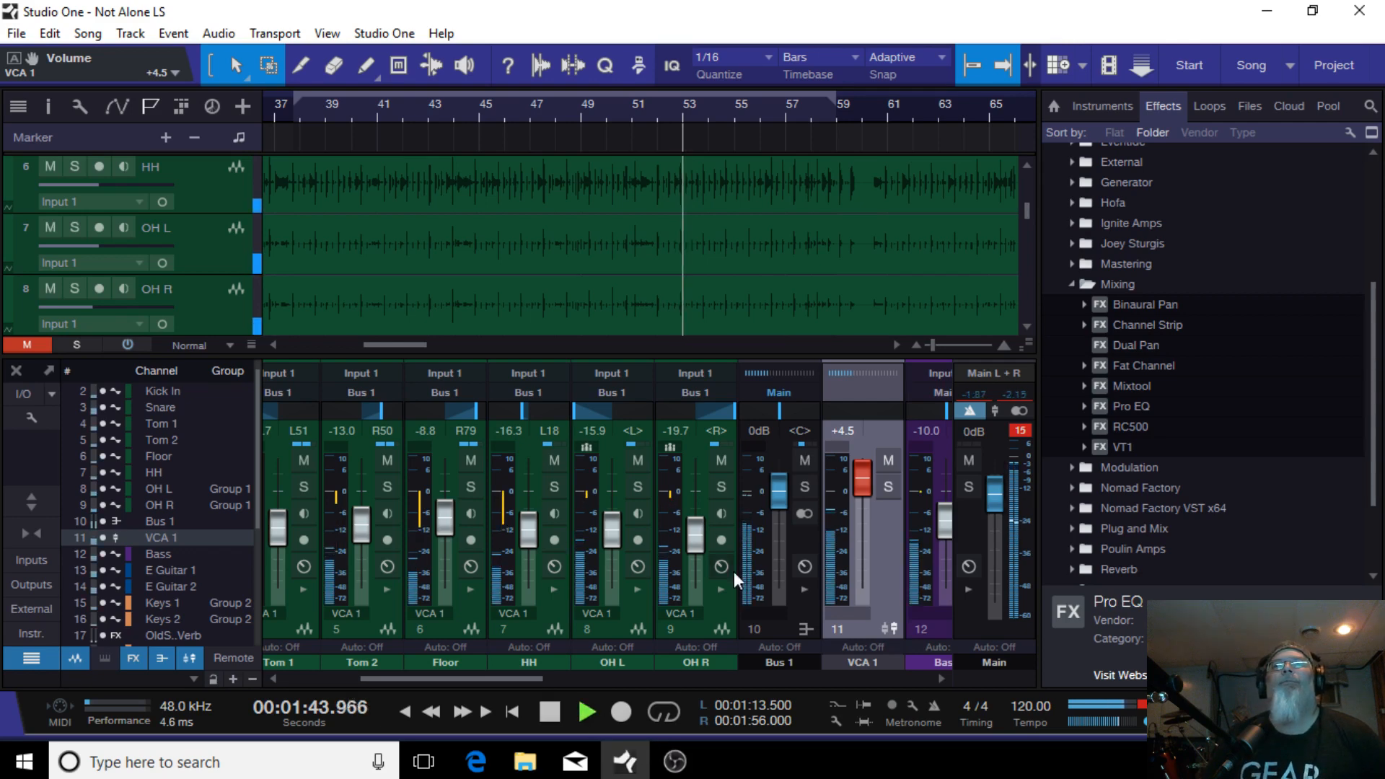
{"action": "mouse_move", "coordinate": [864, 477]}
{"action": "left_mouse_down"}
{"action": "mouse_move", "coordinate": [863, 508]}
{"action": "mouse_move", "coordinate": [870, 497]}
{"action": "left_mouse_up"}
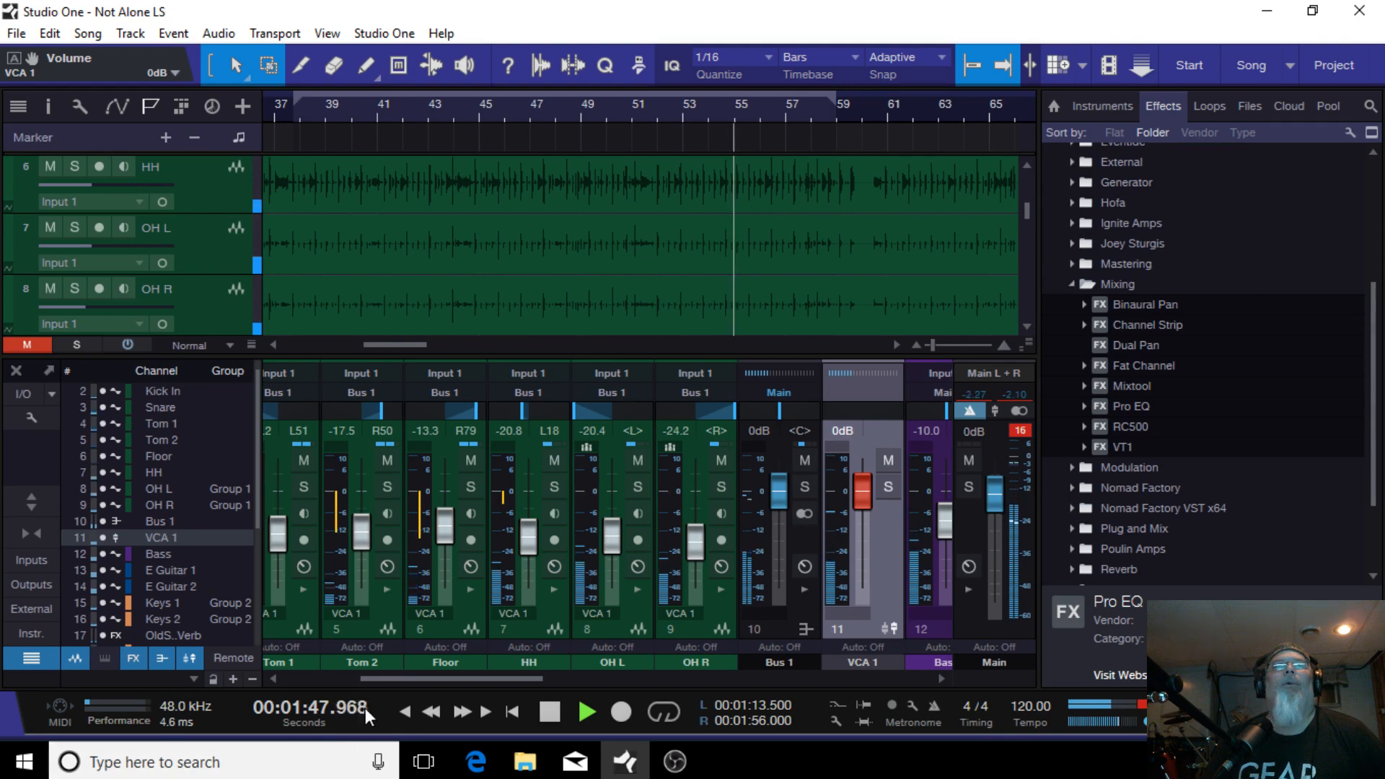
{"action": "left_click_drag", "start_coordinate": [424, 680], "coordinate": [490, 668]}
{"action": "left_click_drag", "start_coordinate": [613, 491], "coordinate": [615, 492]}
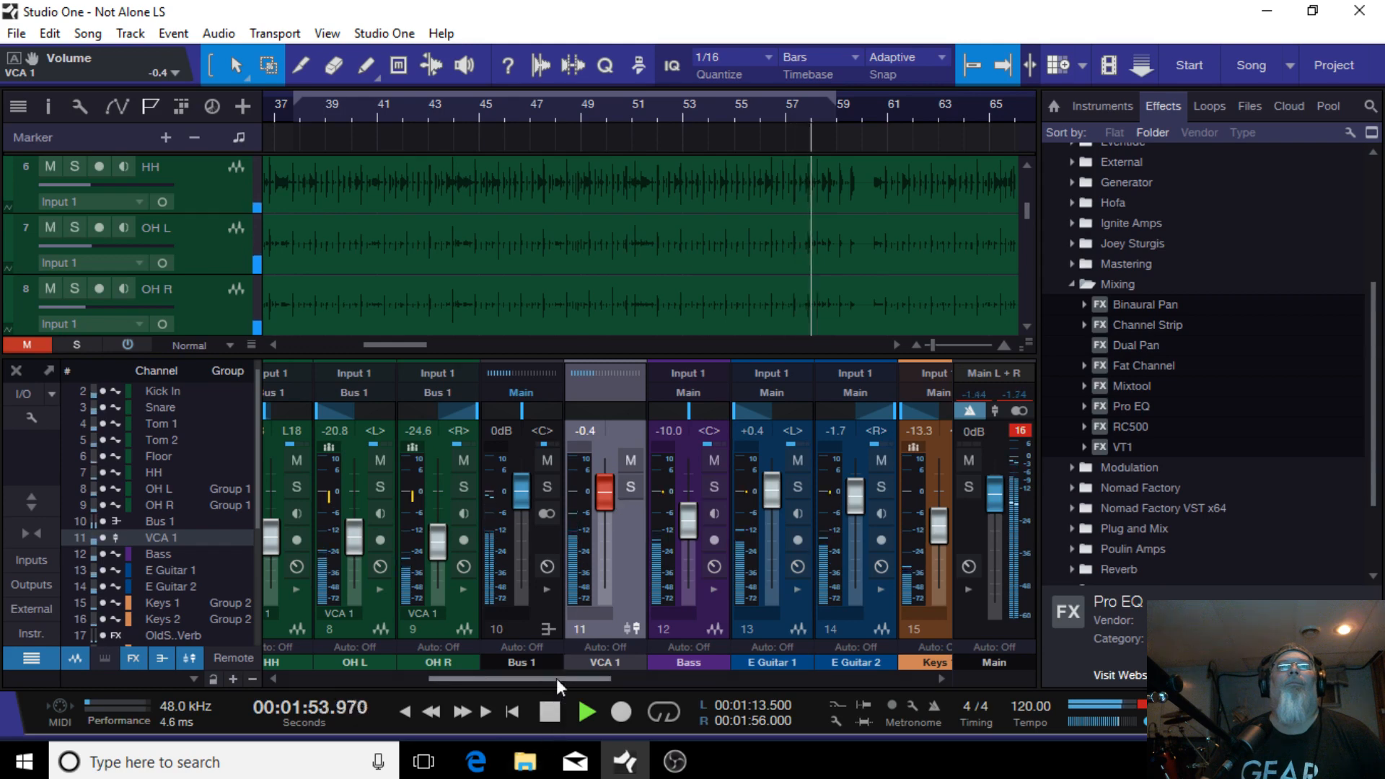
Step: Lower the Kick In fader to -12.5 dB
{"action": "left_click_drag", "start_coordinate": [556, 678], "coordinate": [416, 679]}
{"action": "left_click_drag", "start_coordinate": [383, 530], "coordinate": [384, 535]}
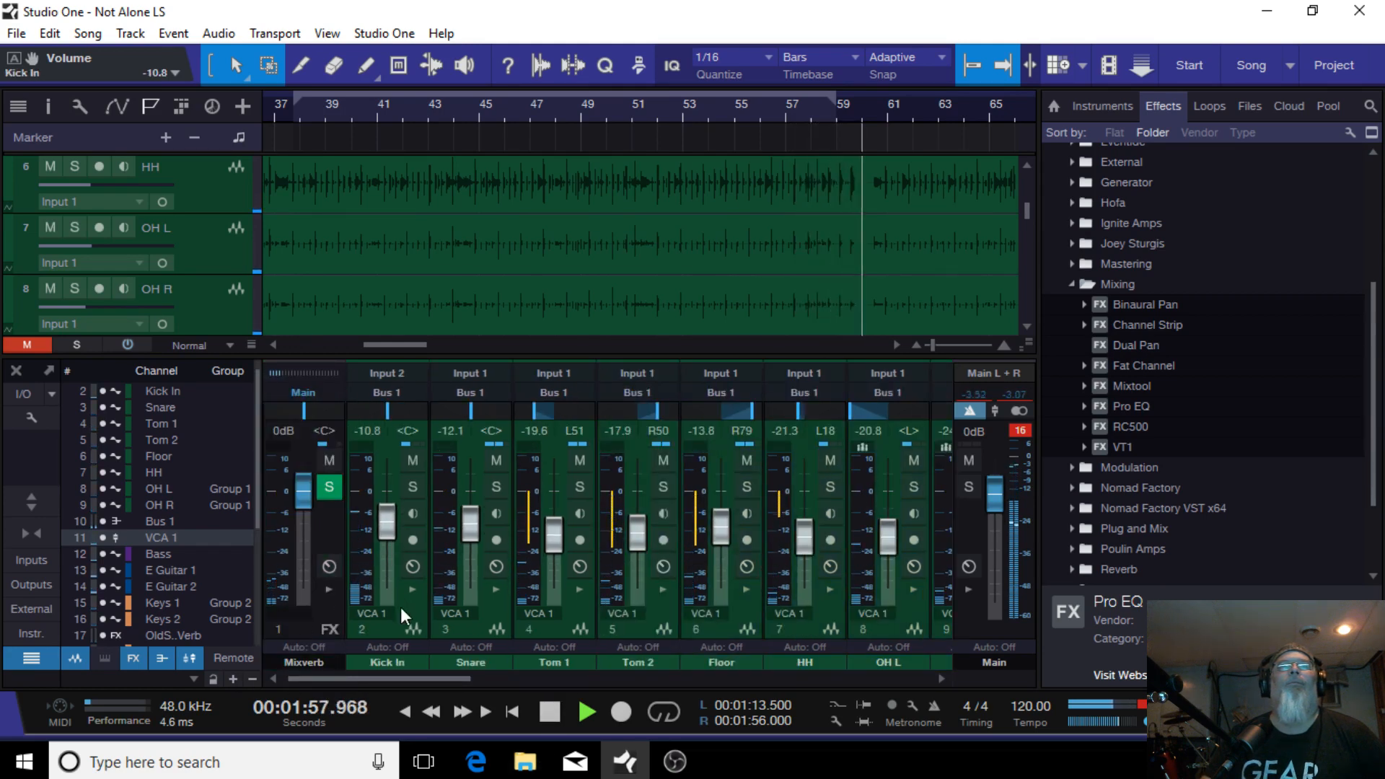
{"action": "scroll", "coordinate": [392, 525], "scroll_direction": "down", "scroll_amount": 1}
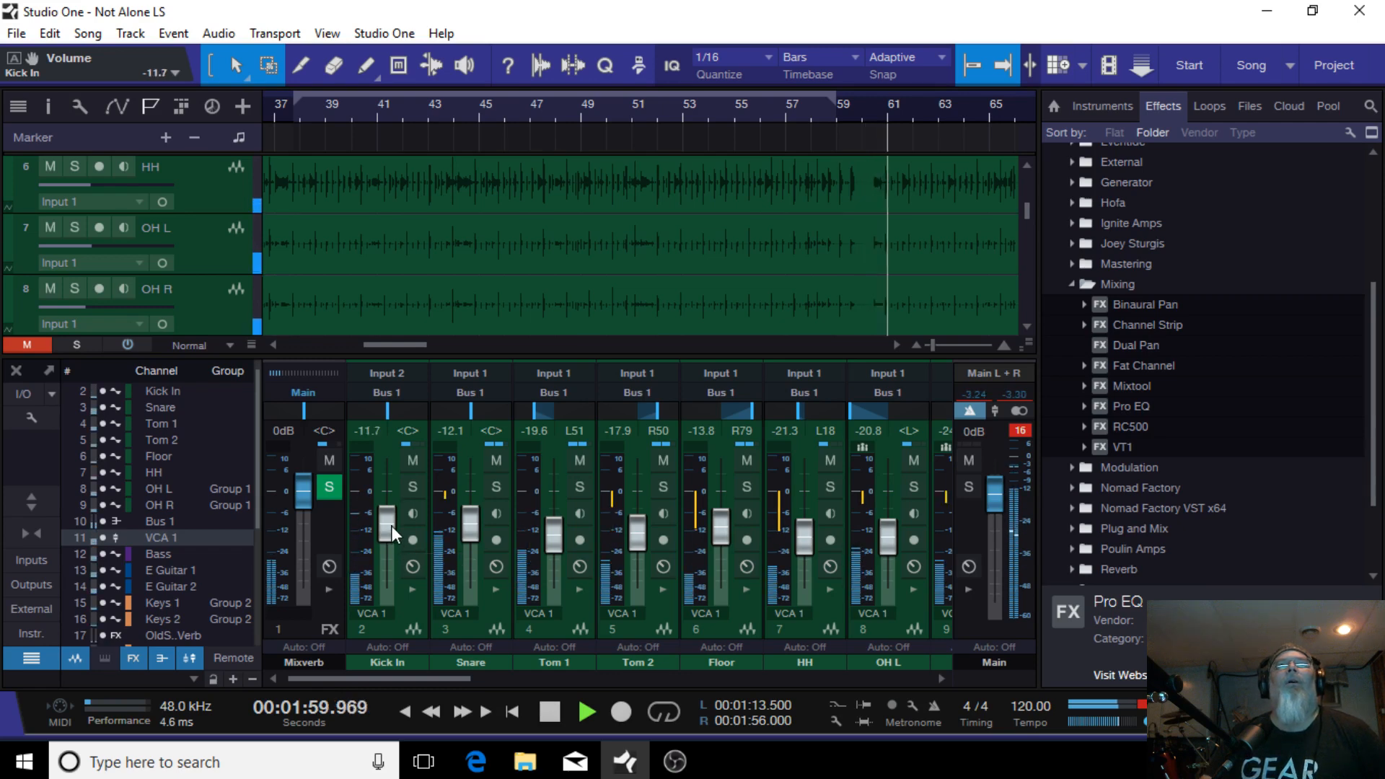
{"action": "scroll", "coordinate": [391, 525], "scroll_direction": "down", "scroll_amount": 1}
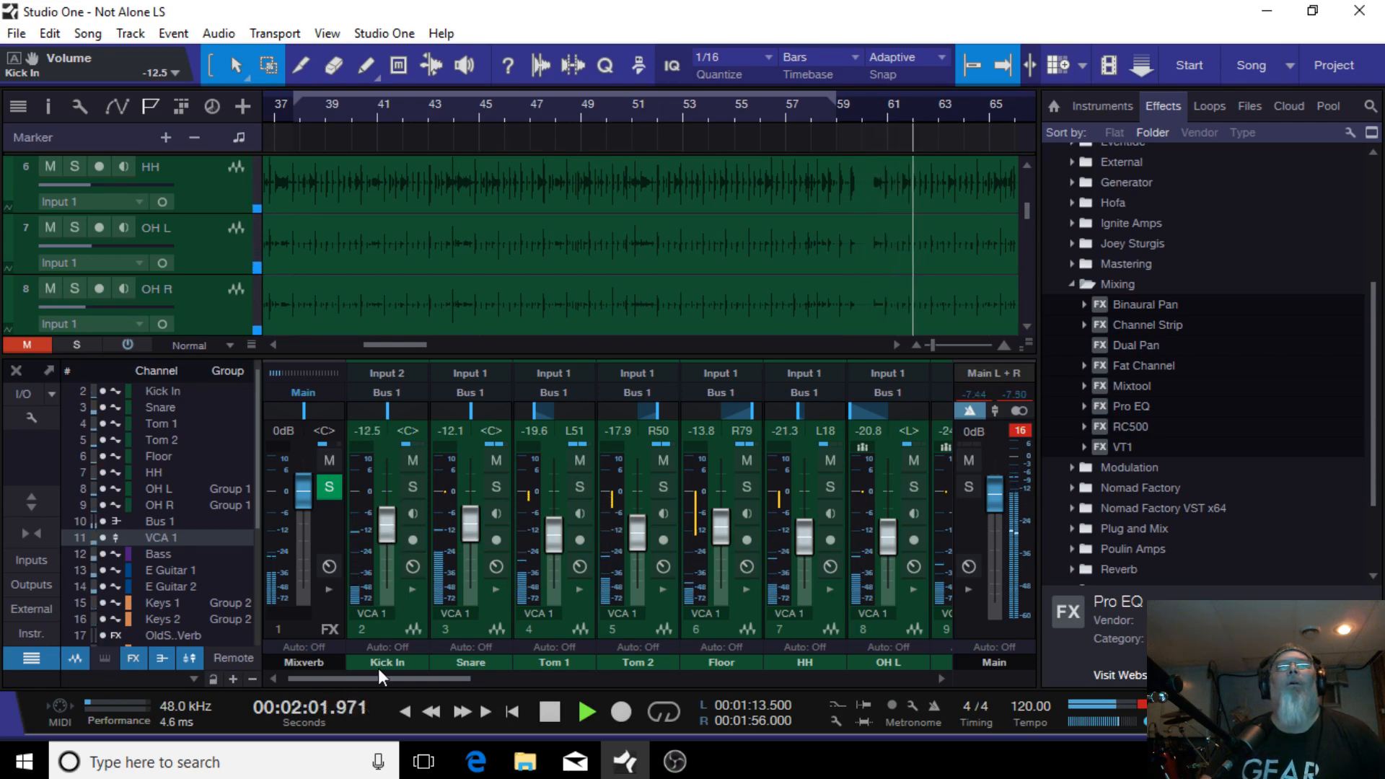
Step: Select both electric guitar channels and lower their faders to -0.4 dB and -2.5 dB
{"action": "left_click_drag", "start_coordinate": [351, 680], "coordinate": [525, 665]}
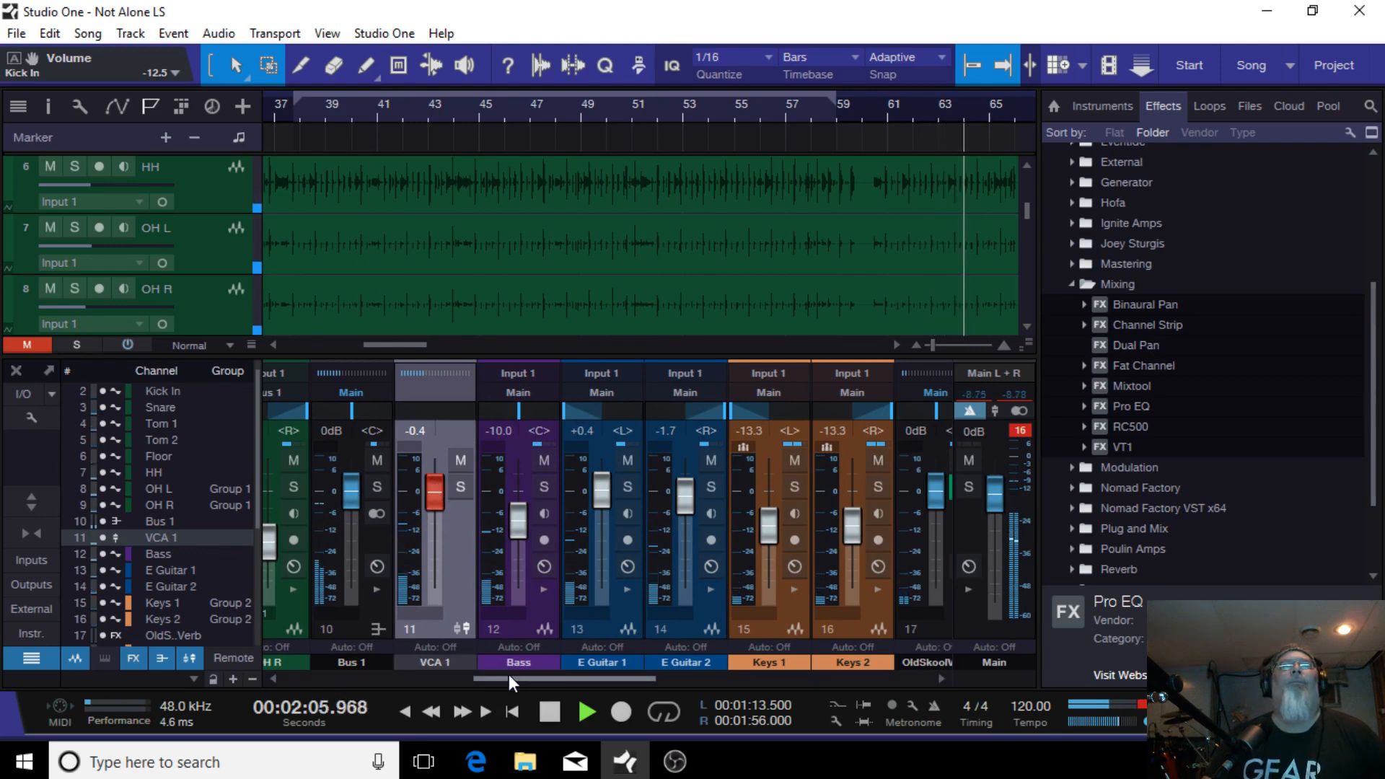
{"action": "left_click_drag", "start_coordinate": [524, 682], "coordinate": [552, 679]}
{"action": "left_click", "coordinate": [505, 634]}
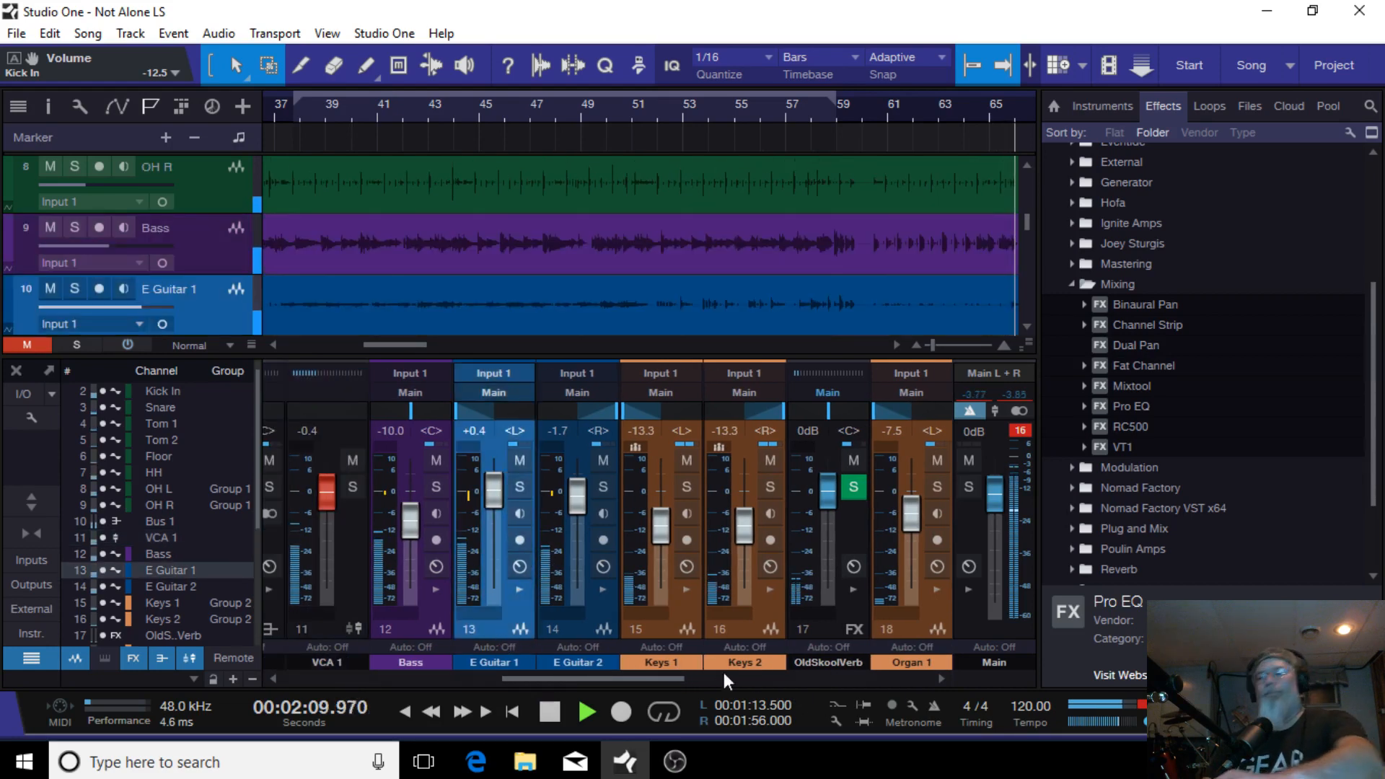
{"action": "left_click", "coordinate": [581, 625]}
{"action": "left_click_drag", "start_coordinate": [575, 499], "coordinate": [578, 508]}
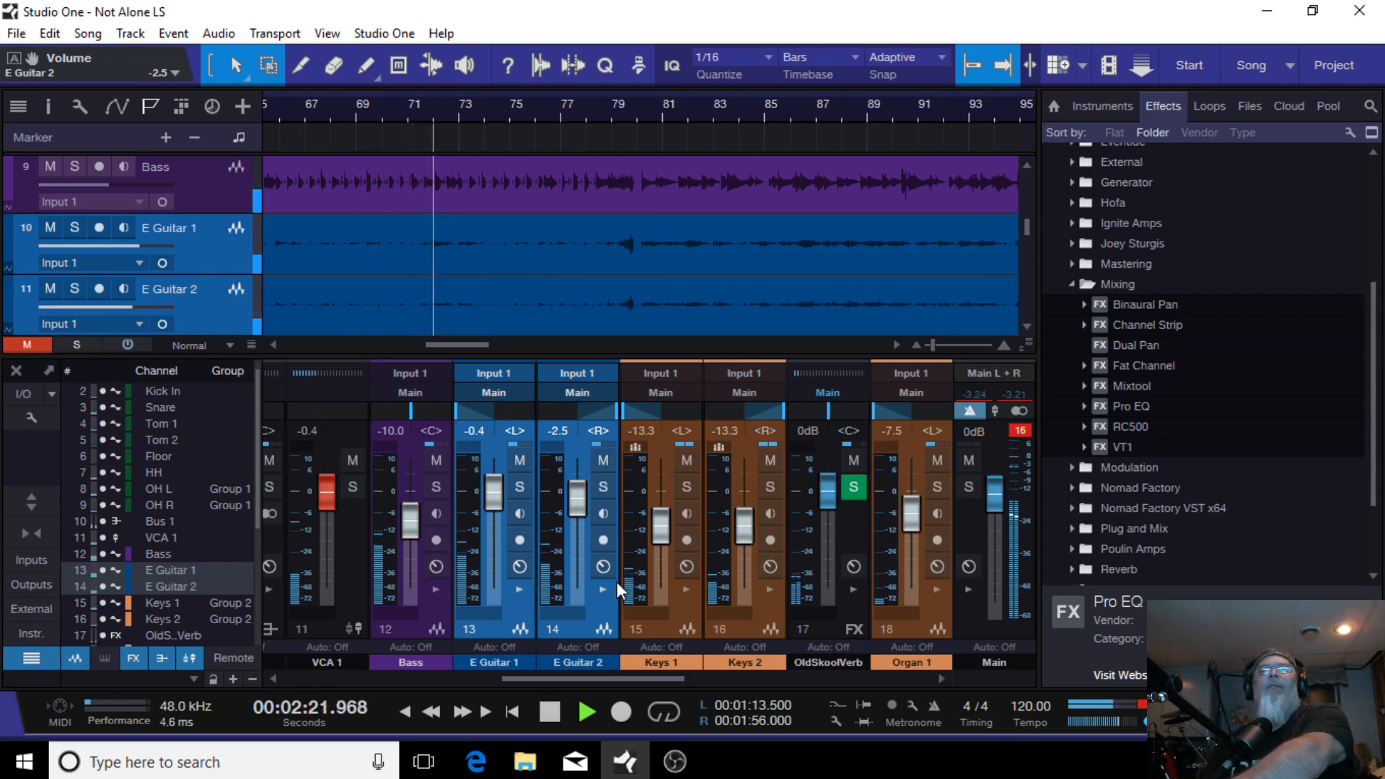
Step: Select the Snare channel and lower its fader to -15.0 dB
{"action": "left_click_drag", "start_coordinate": [647, 683], "coordinate": [738, 656]}
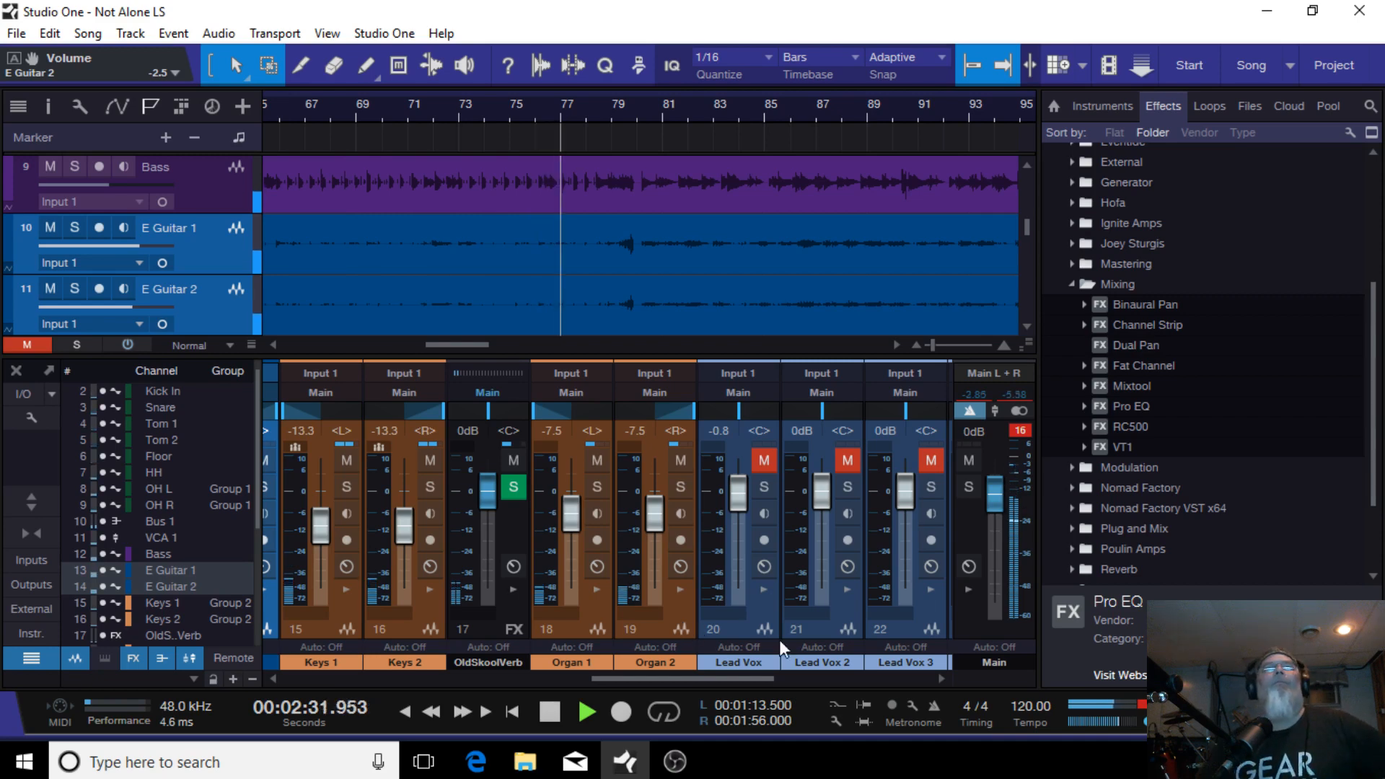
{"action": "left_click_drag", "start_coordinate": [647, 677], "coordinate": [248, 668]}
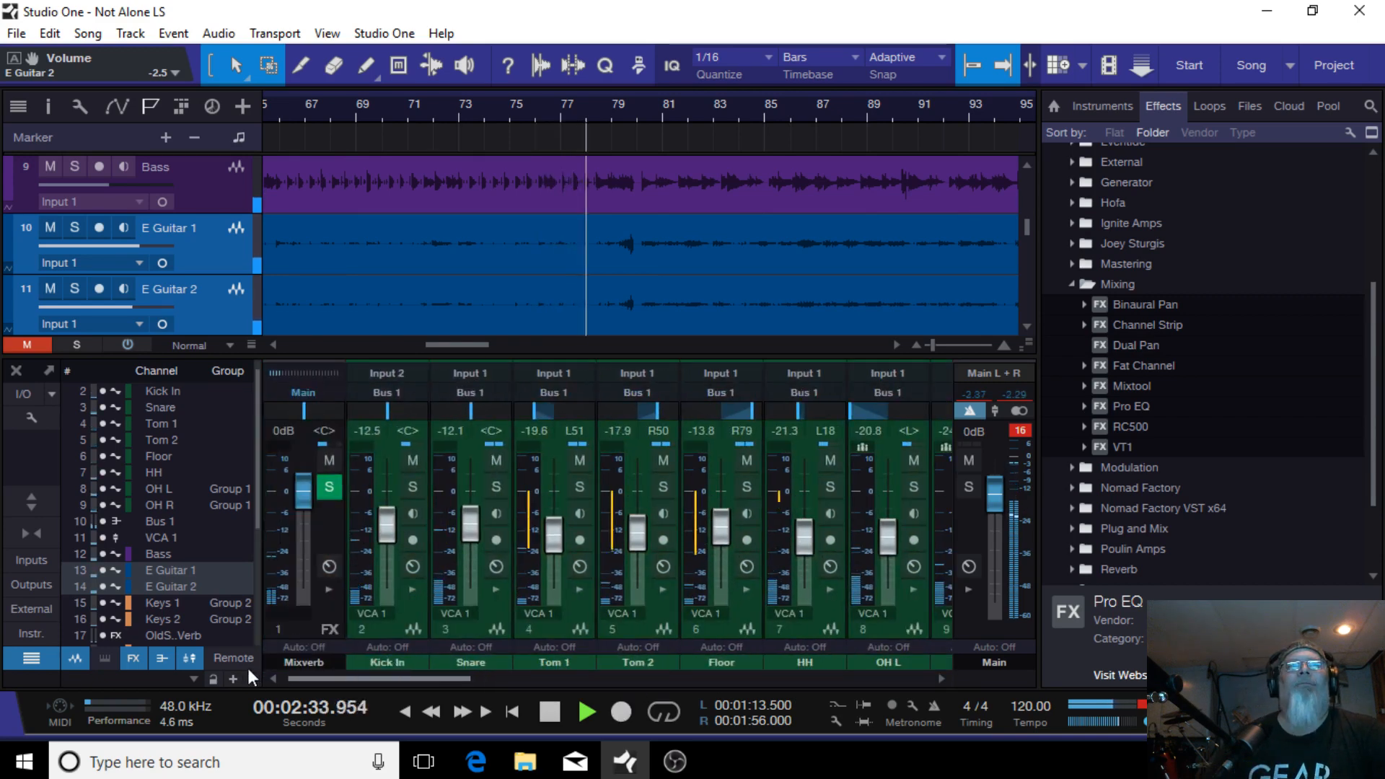
{"action": "left_click", "coordinate": [462, 626]}
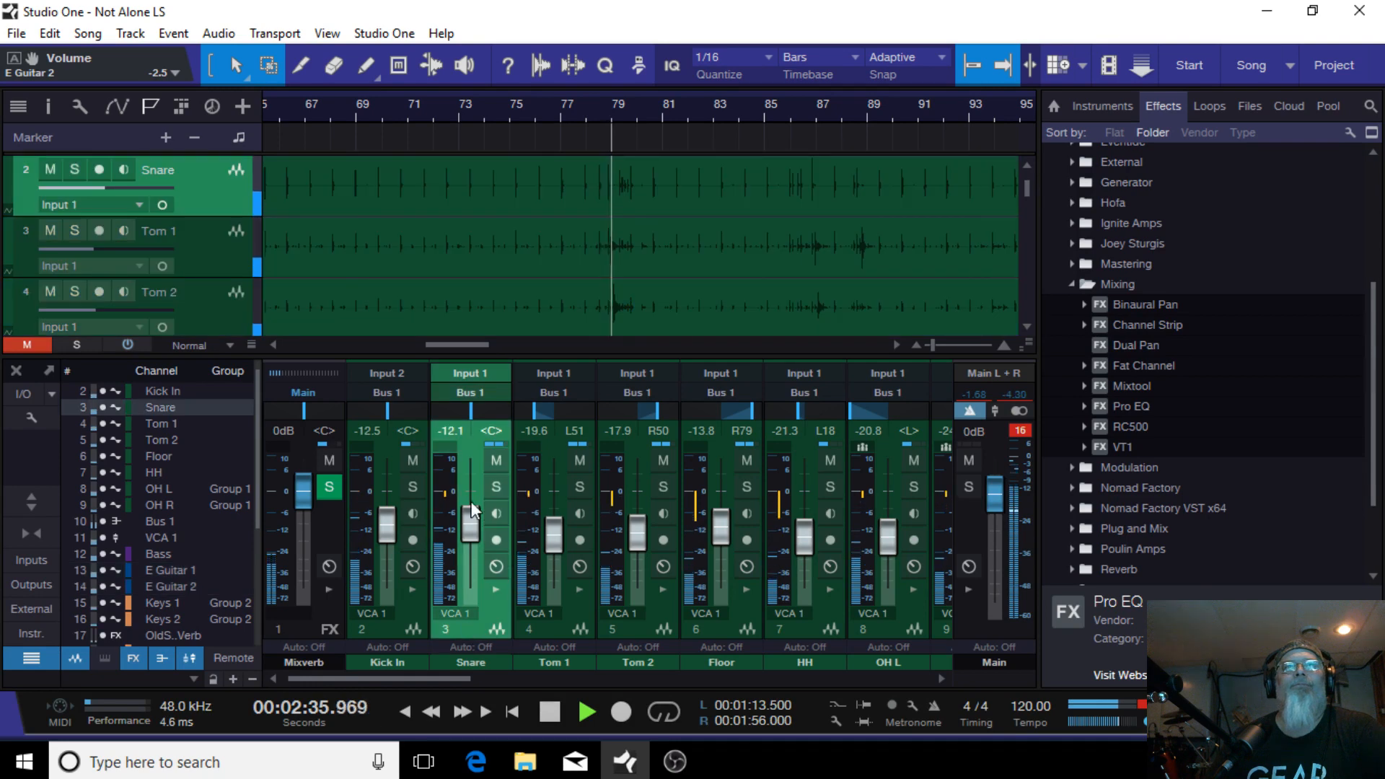
{"action": "left_click_drag", "start_coordinate": [470, 517], "coordinate": [469, 521]}
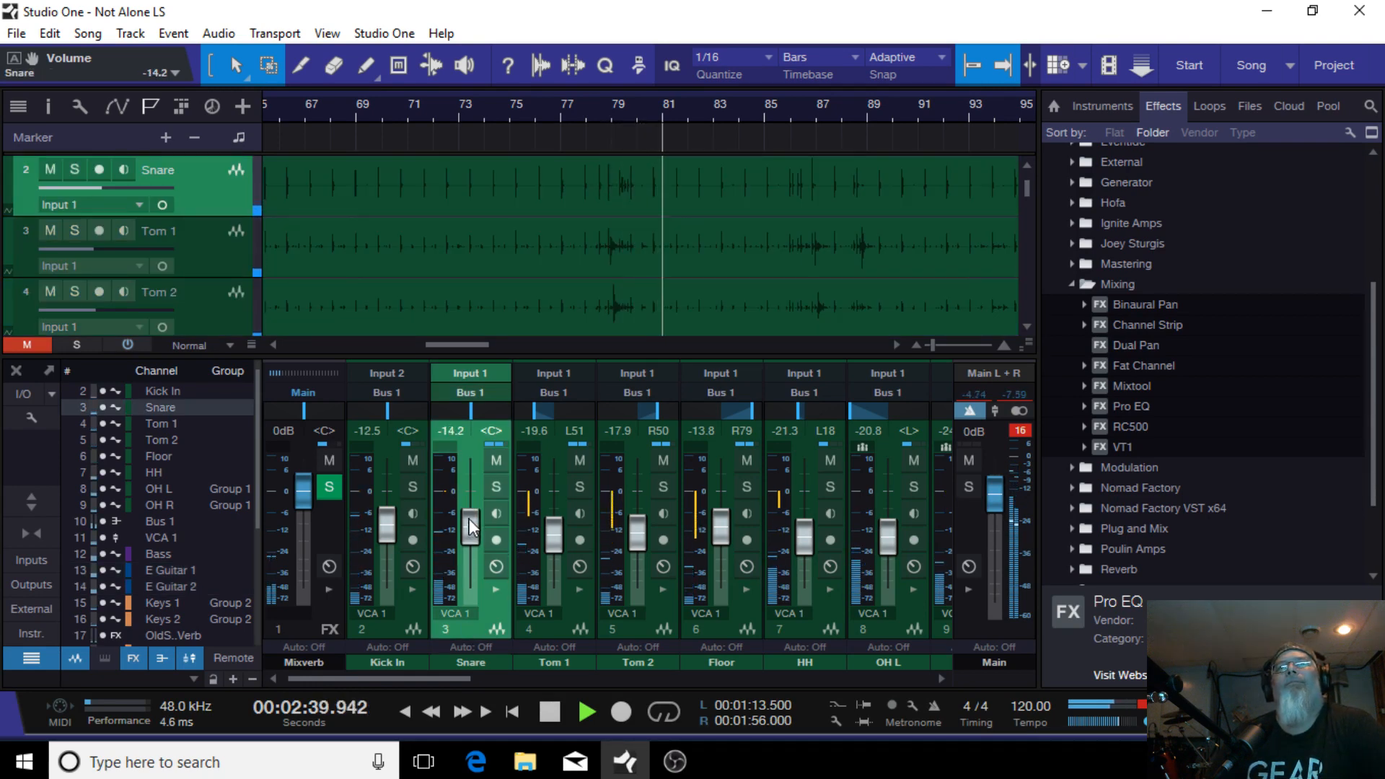
{"action": "left_click_drag", "start_coordinate": [469, 525], "coordinate": [470, 525]}
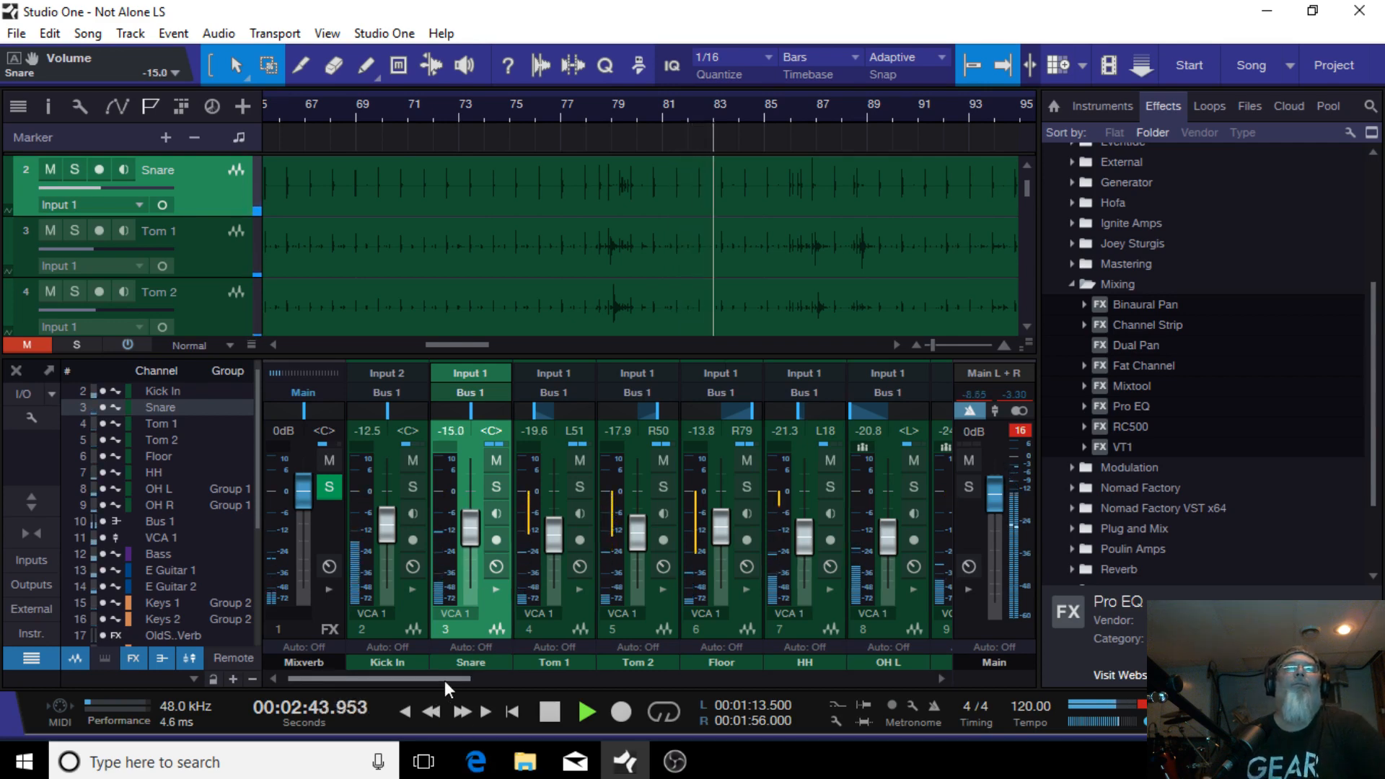
Step: Raise the Bass fader to -8.8 dB
{"action": "left_click_drag", "start_coordinate": [444, 681], "coordinate": [606, 651]}
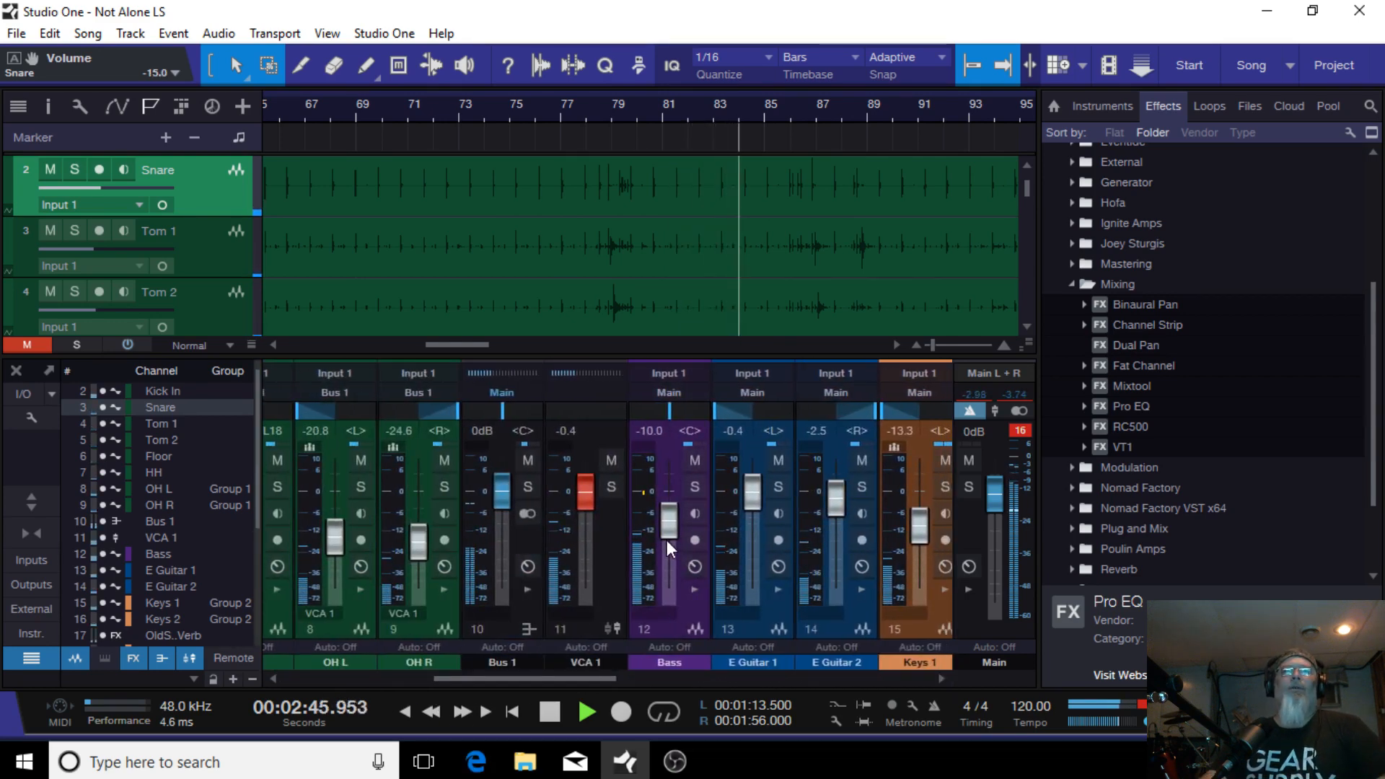
{"action": "left_click_drag", "start_coordinate": [667, 523], "coordinate": [666, 519]}
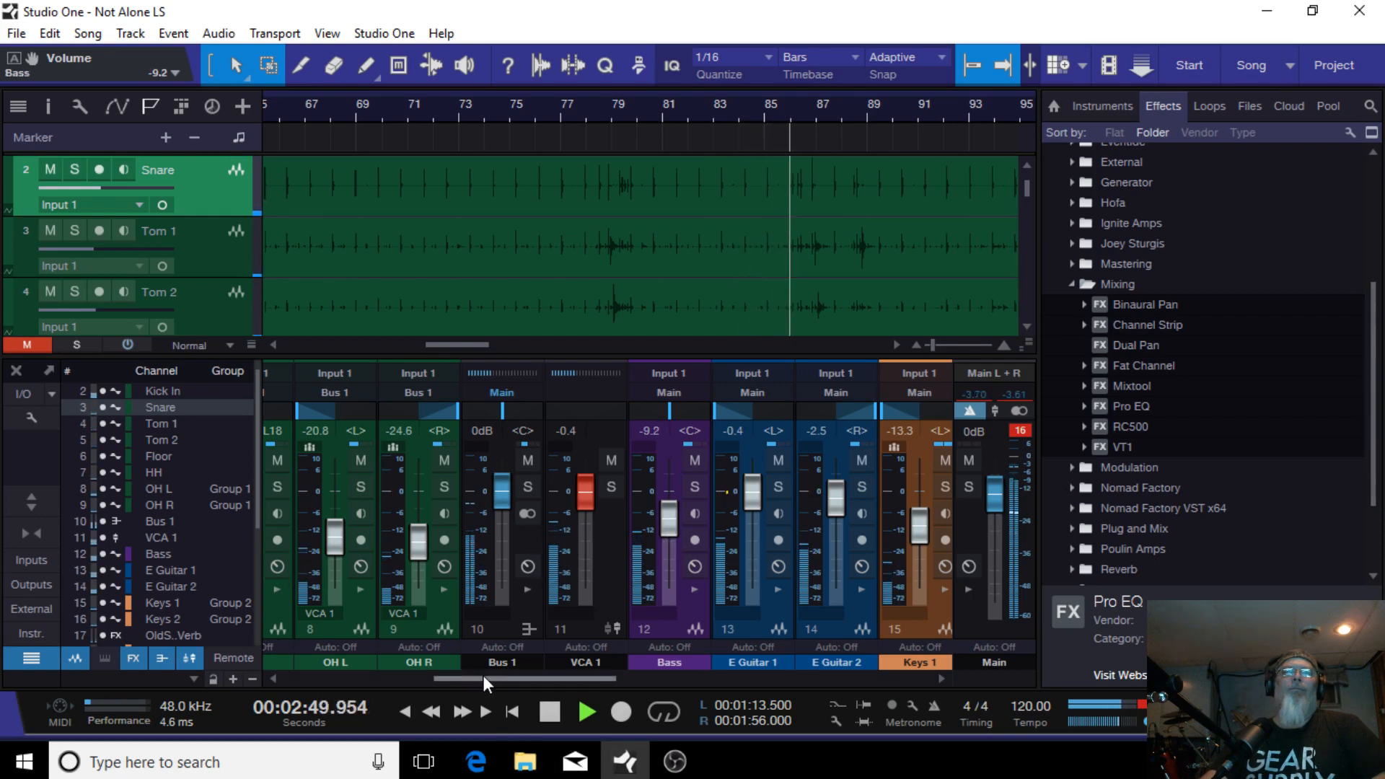
{"action": "left_click_drag", "start_coordinate": [668, 526], "coordinate": [668, 525]}
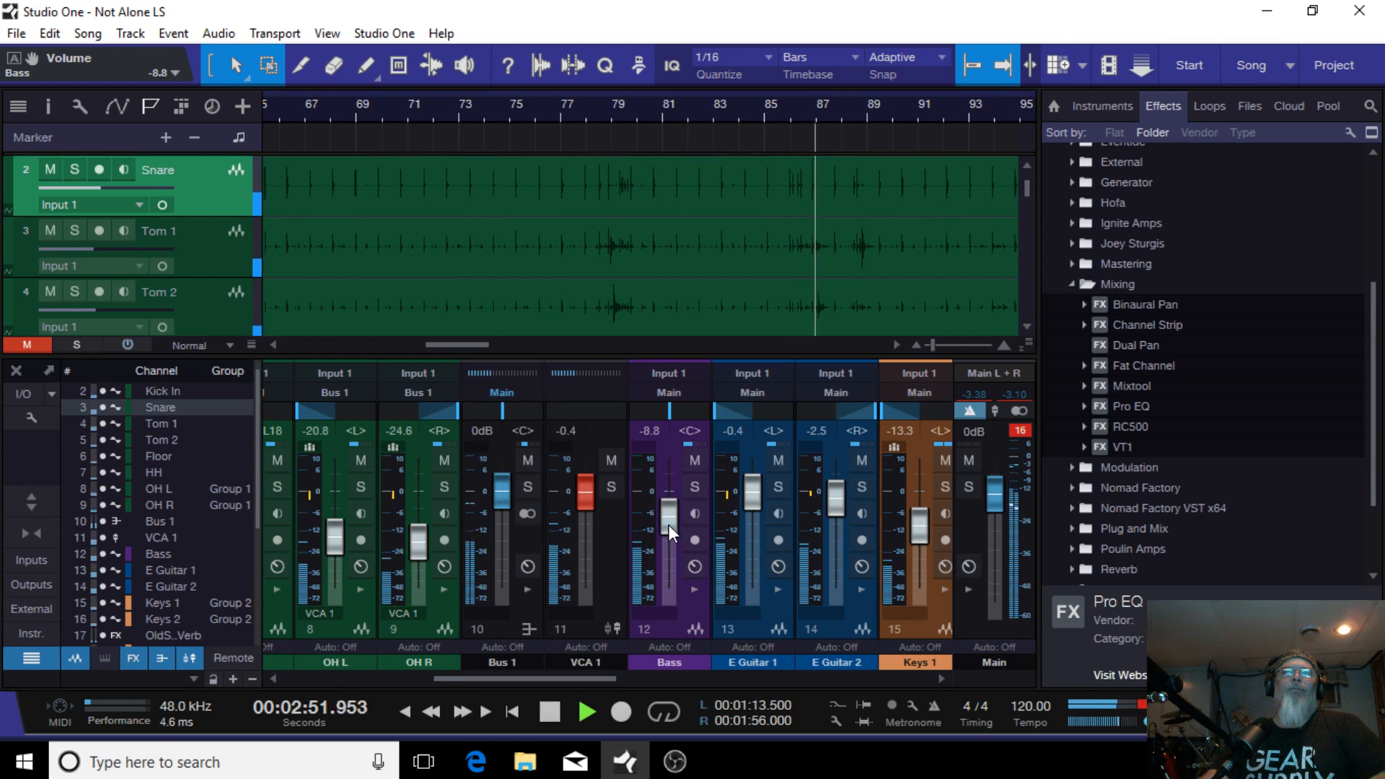
Step: Stop playback and select the Lead Vox channel
{"action": "left_click", "coordinate": [546, 712]}
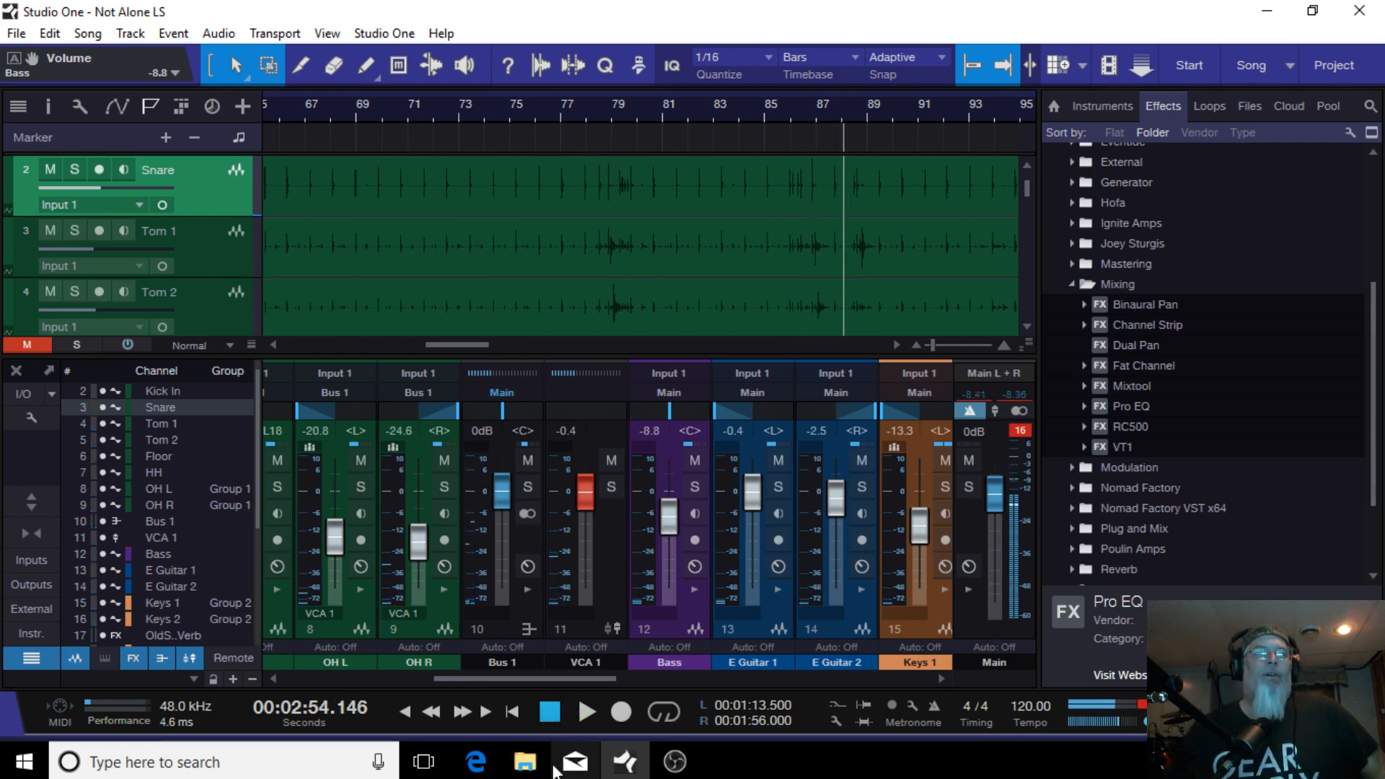
{"action": "left_click_drag", "start_coordinate": [543, 681], "coordinate": [791, 676]}
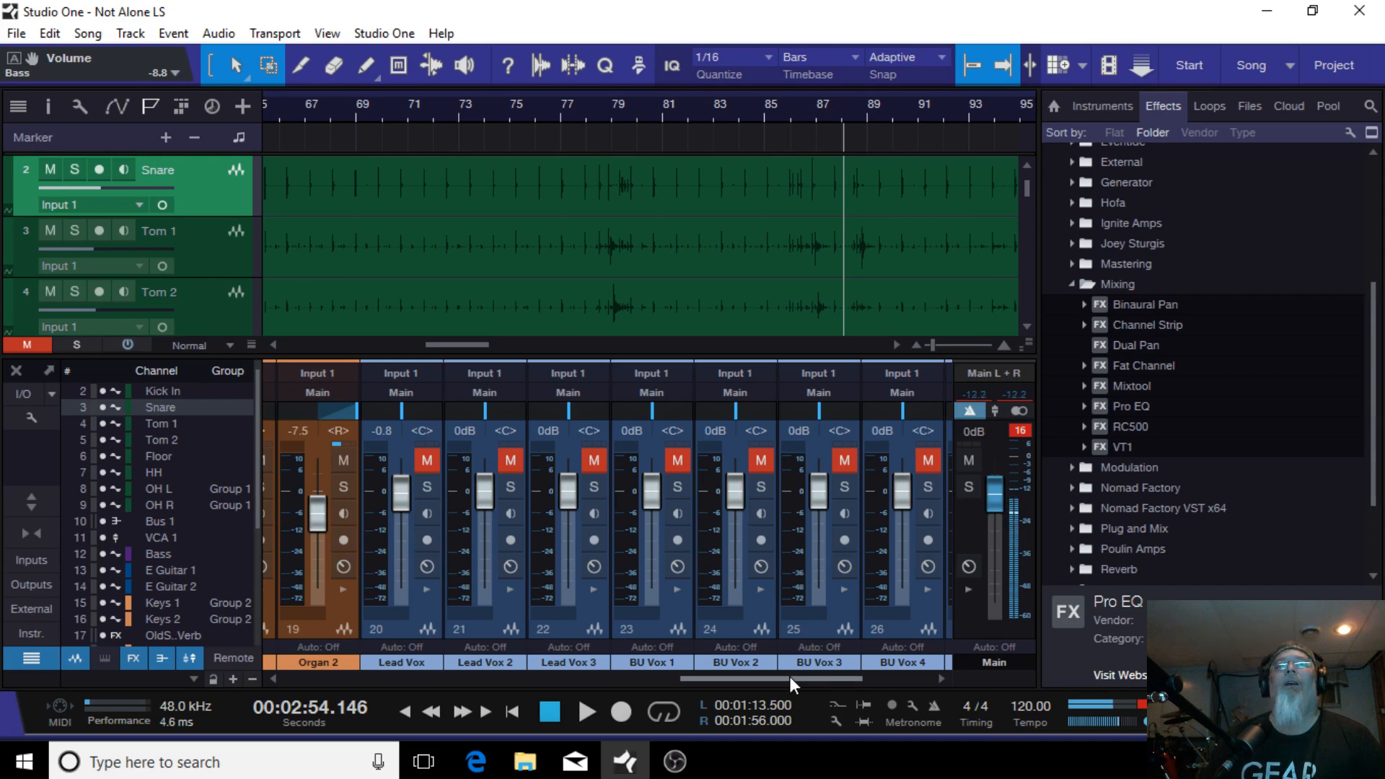
{"action": "left_click_drag", "start_coordinate": [789, 677], "coordinate": [724, 687]}
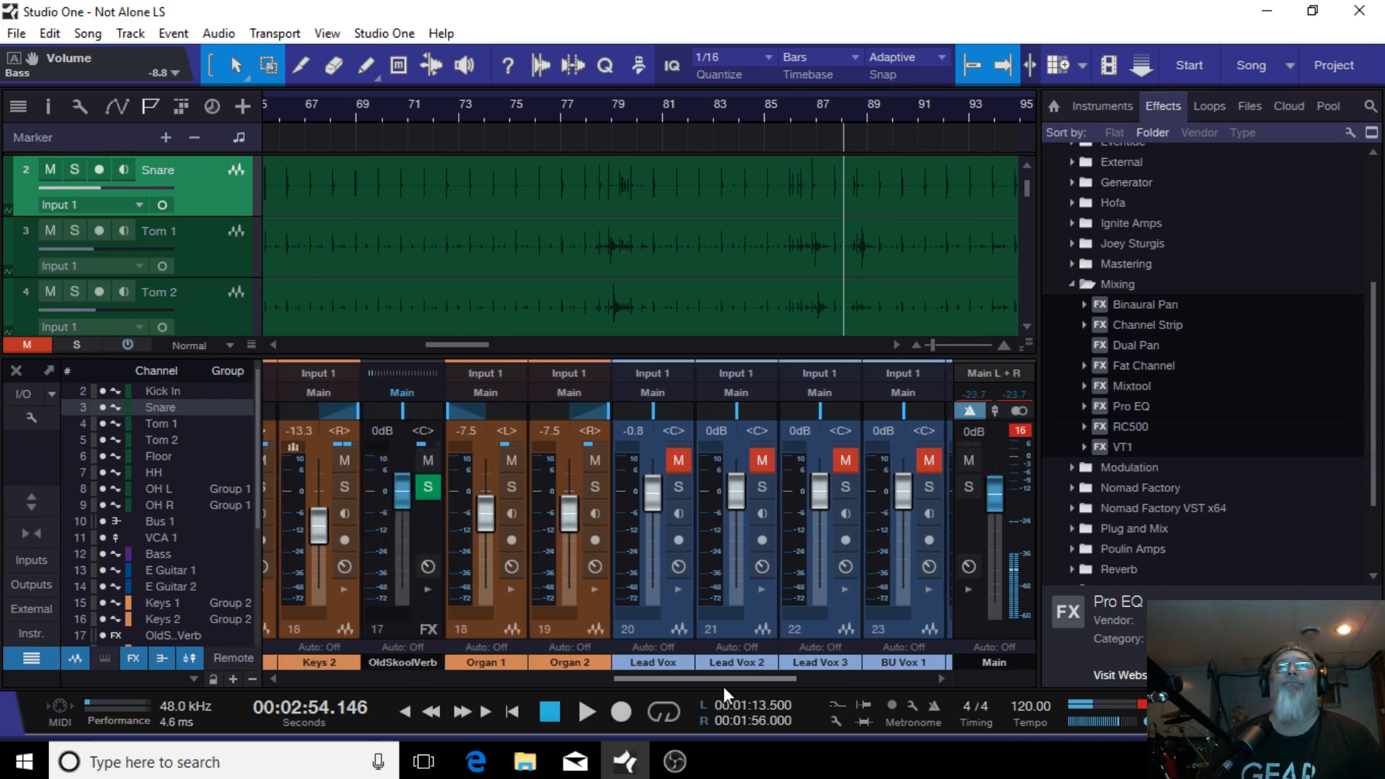
{"action": "left_click", "coordinate": [655, 631]}
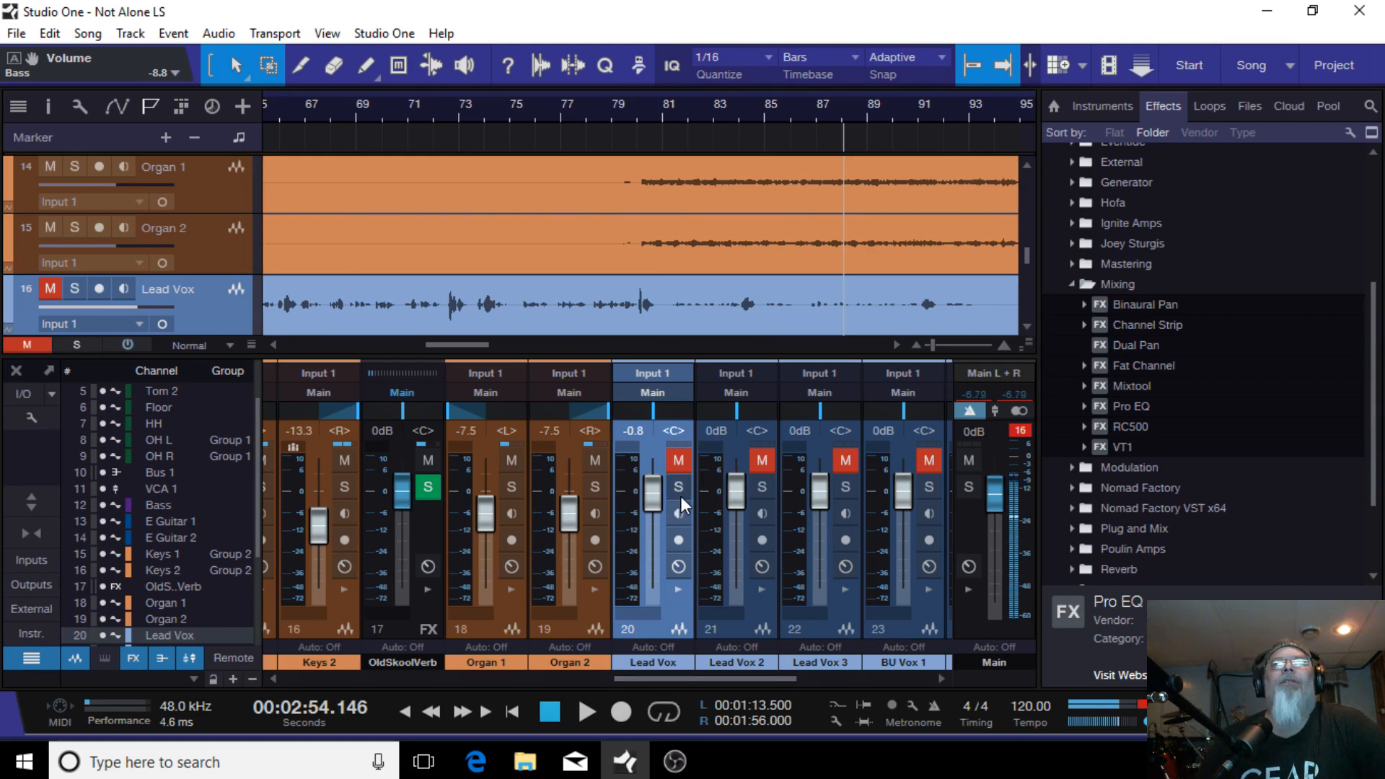
Step: Solo the Track 25 and Lead Vox channels and restart playback
{"action": "left_click_drag", "start_coordinate": [659, 673], "coordinate": [828, 673]}
{"action": "left_click", "coordinate": [935, 486]}
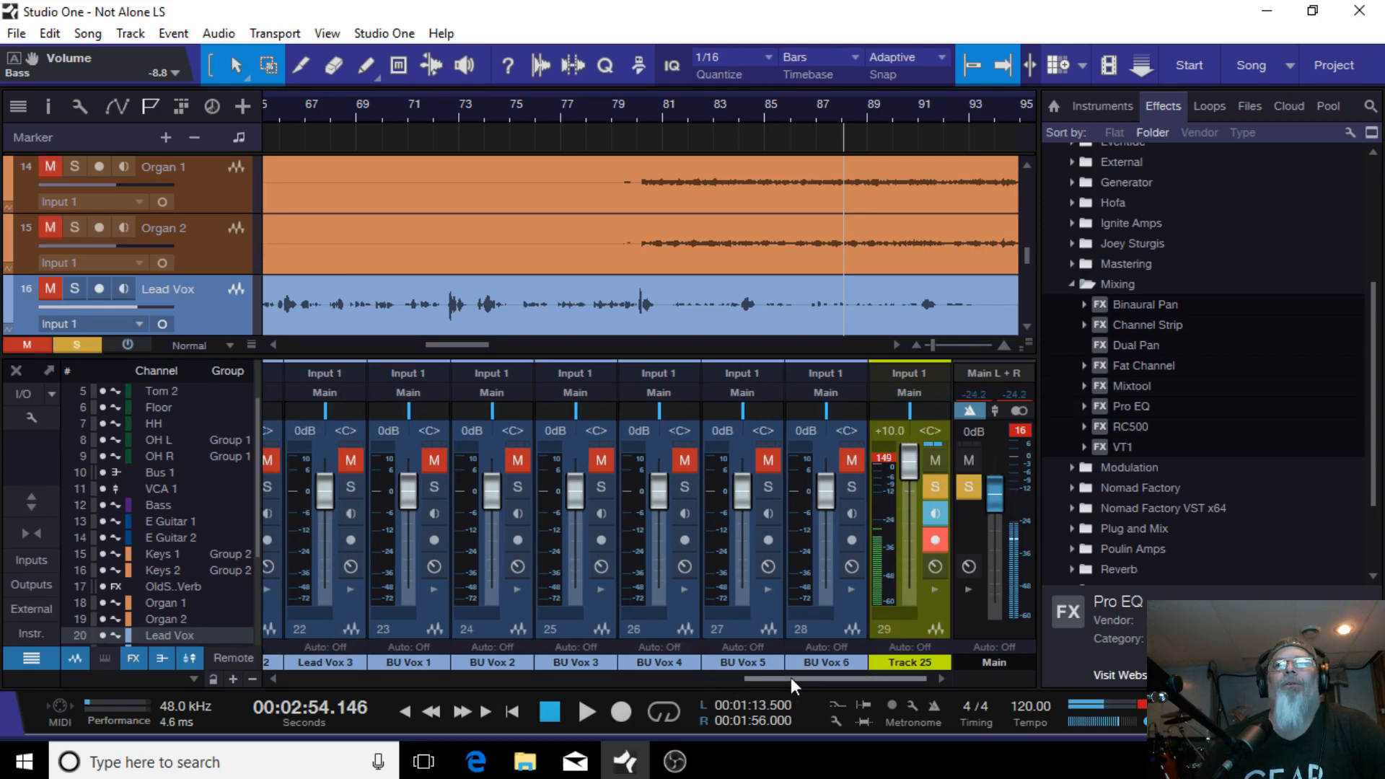
{"action": "left_click_drag", "start_coordinate": [791, 677], "coordinate": [721, 675]}
{"action": "left_click", "coordinate": [442, 487]}
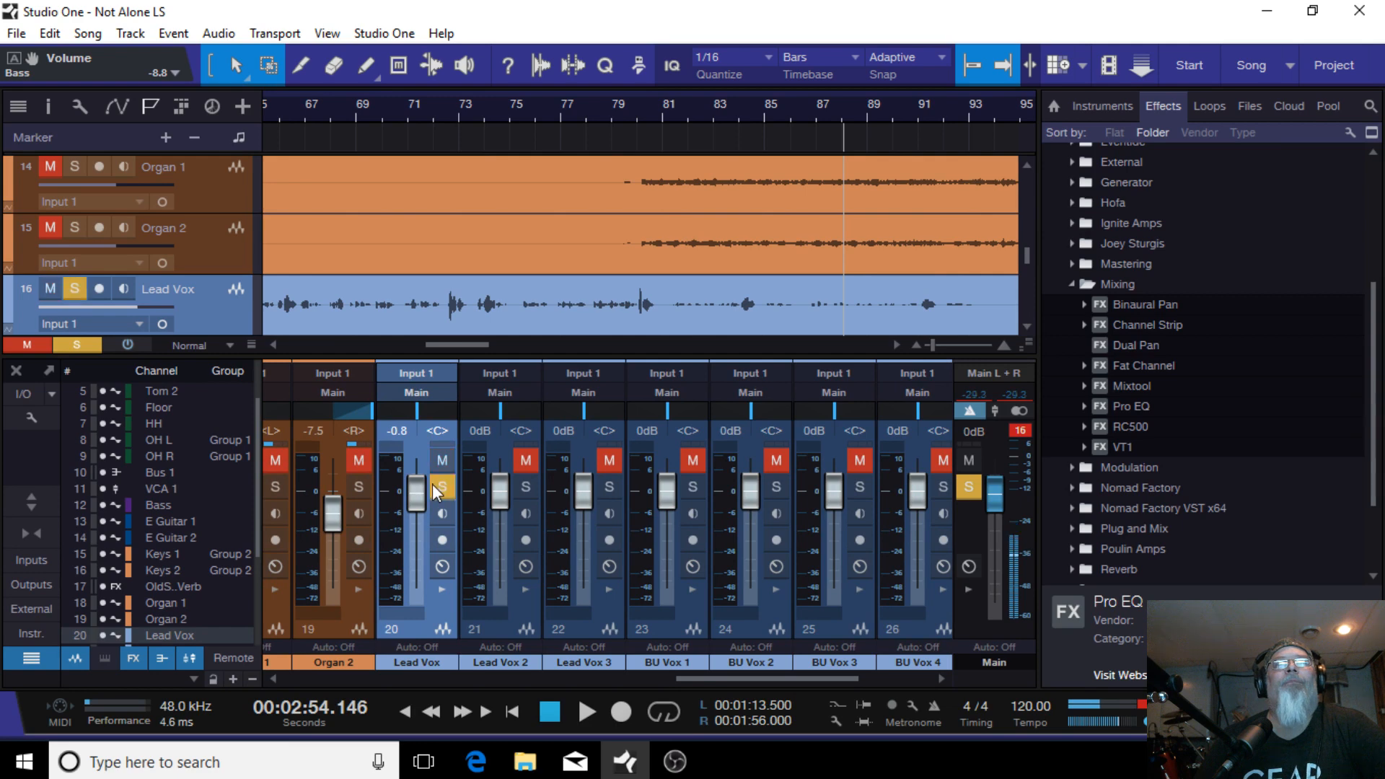
{"action": "left_click", "coordinate": [587, 712]}
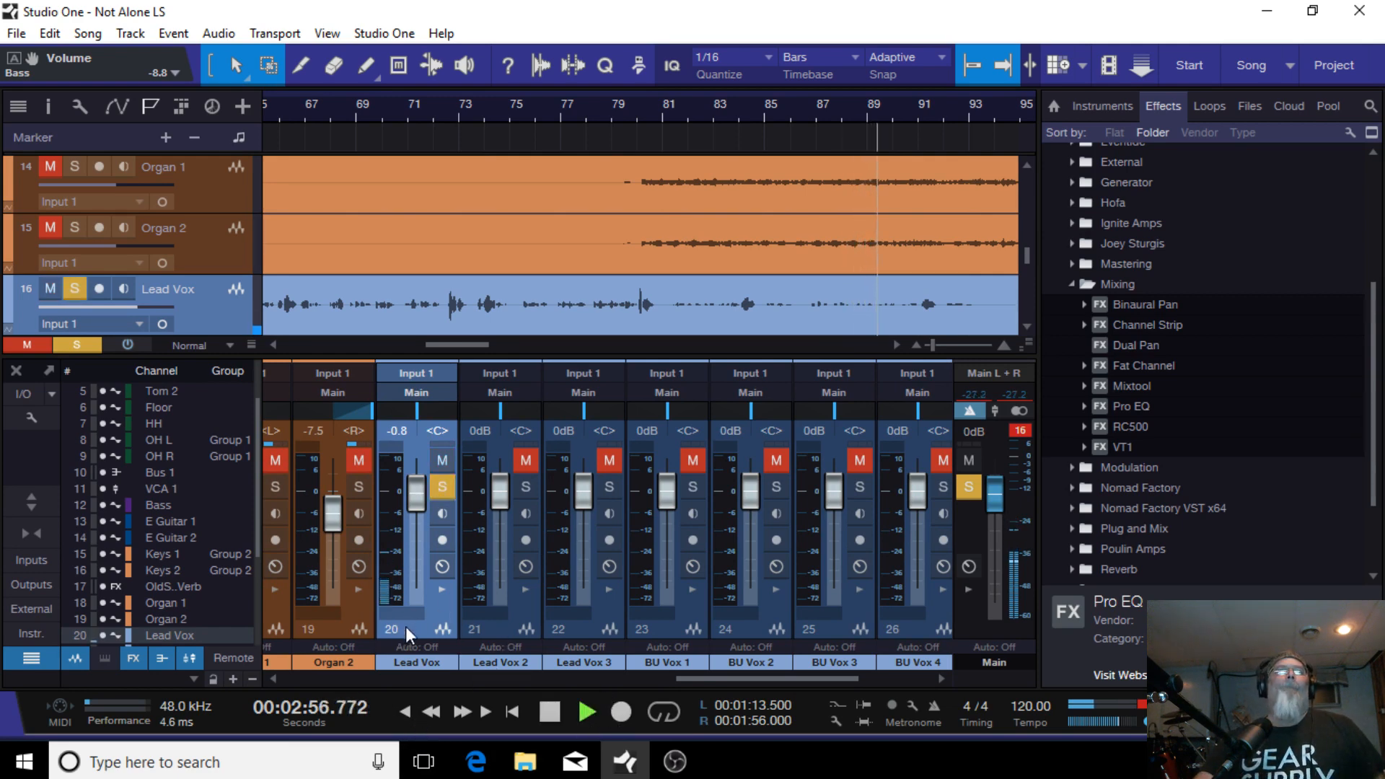
{"action": "mouse_move", "coordinate": [720, 675]}
{"action": "left_mouse_down"}
{"action": "mouse_move", "coordinate": [617, 689]}
{"action": "mouse_move", "coordinate": [548, 678]}
{"action": "mouse_move", "coordinate": [713, 671]}
{"action": "left_mouse_up"}
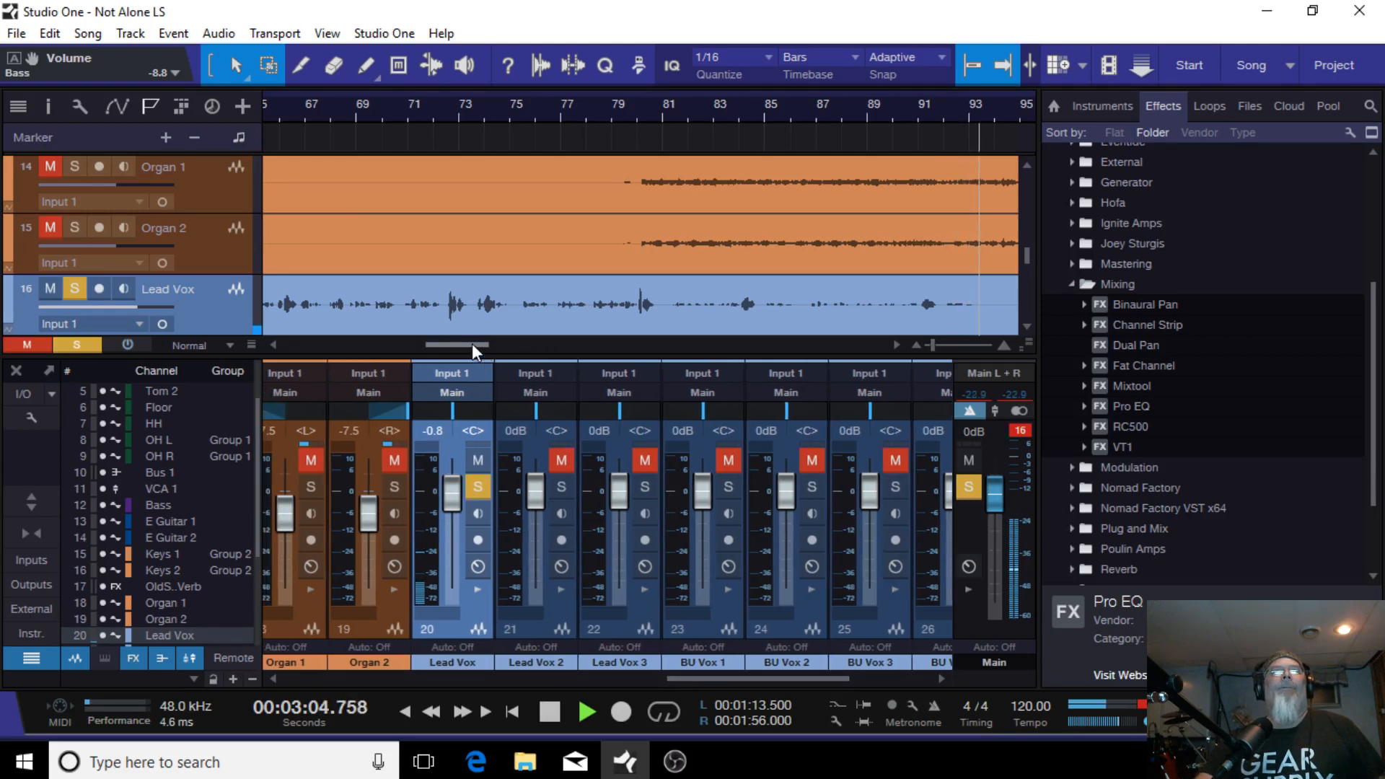
{"action": "left_click_drag", "start_coordinate": [472, 343], "coordinate": [276, 350]}
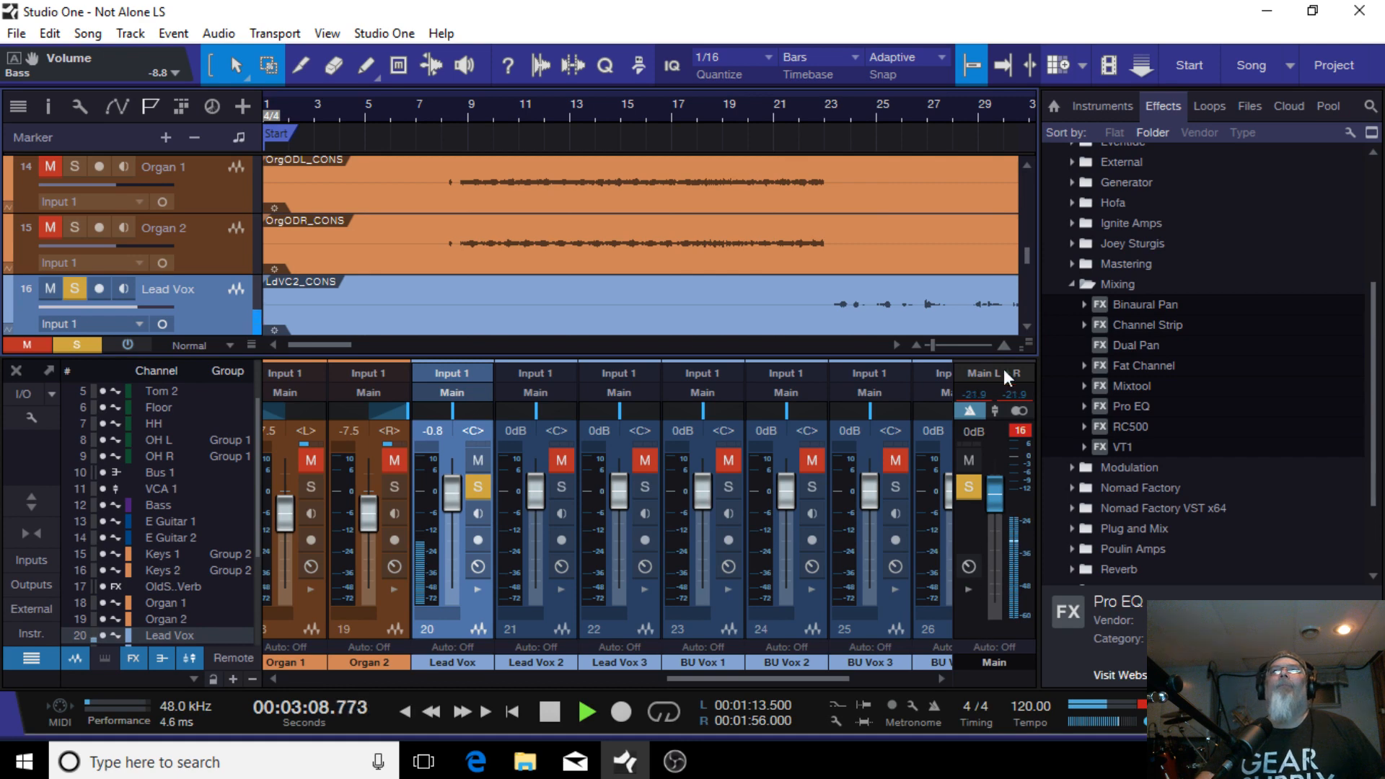
{"action": "left_click_drag", "start_coordinate": [1028, 345], "coordinate": [1022, 487]}
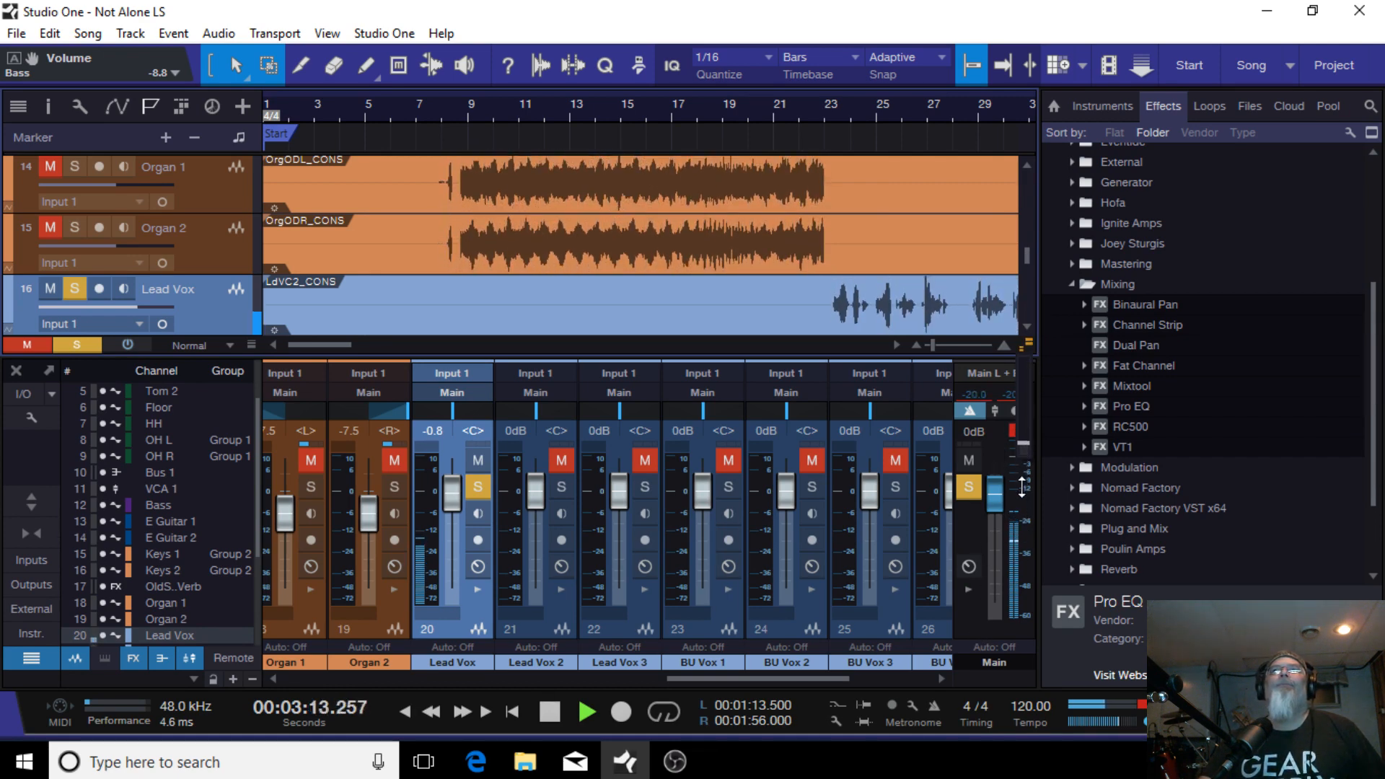
Step: Load the Male Vocal FX chain from the Vocals folder into the Lead Vox channel's inserts, then stop playback
{"action": "left_click", "coordinate": [826, 112]}
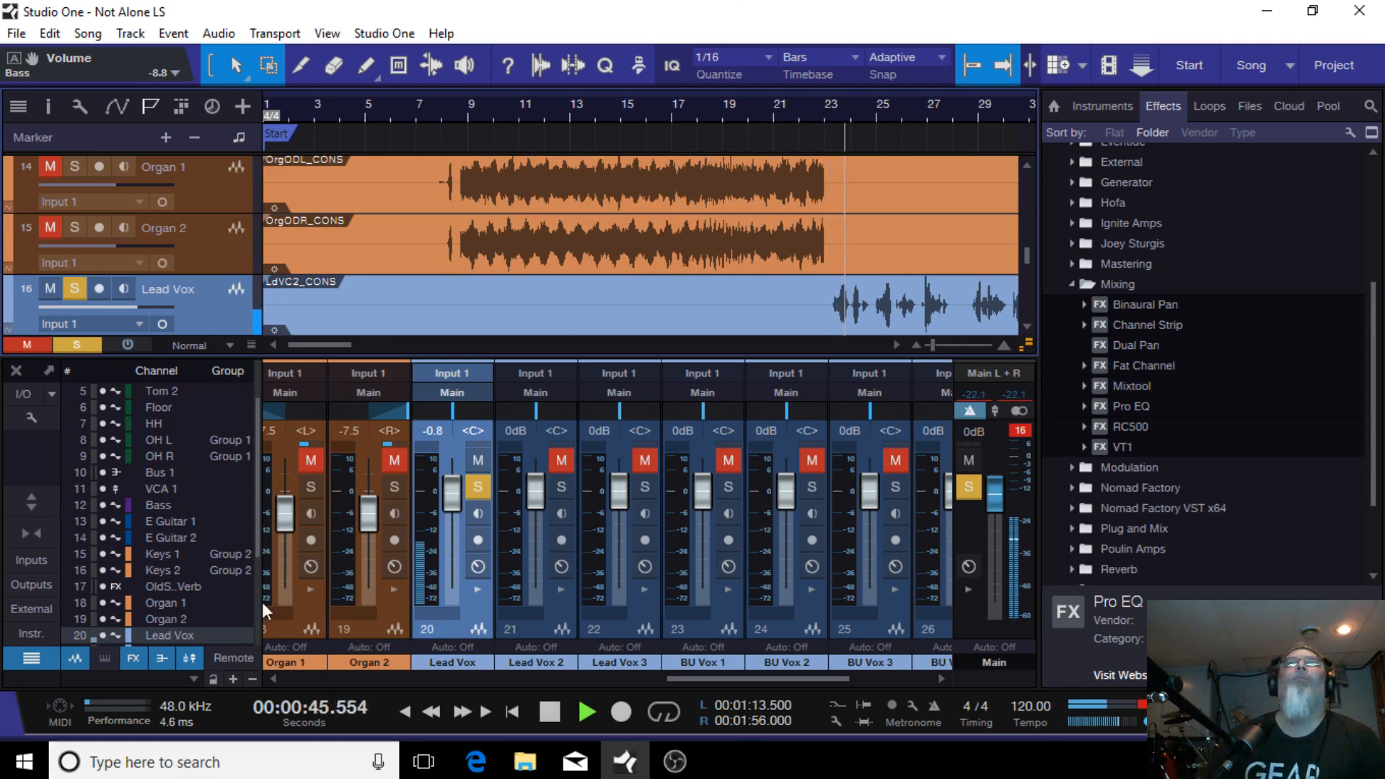
{"action": "left_click", "coordinate": [476, 589]}
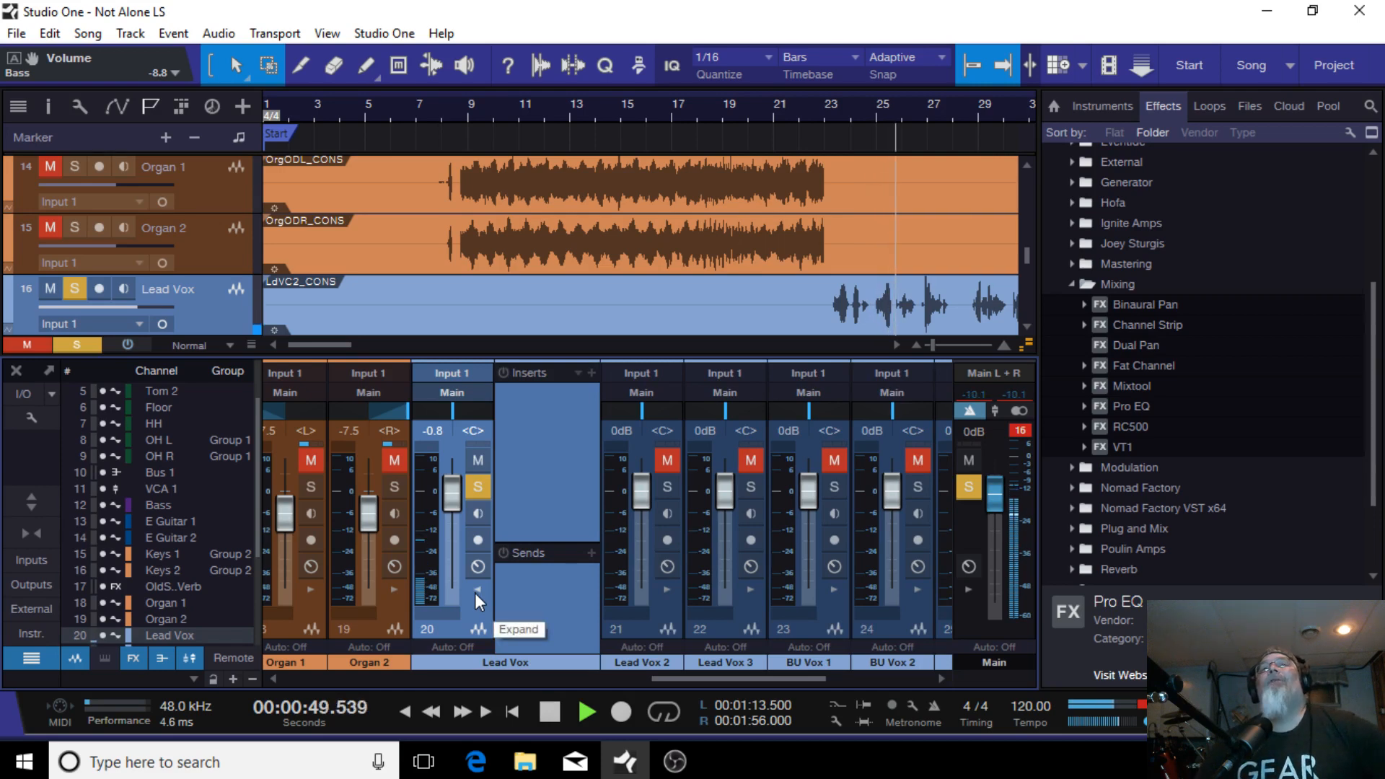
{"action": "left_click", "coordinate": [579, 372]}
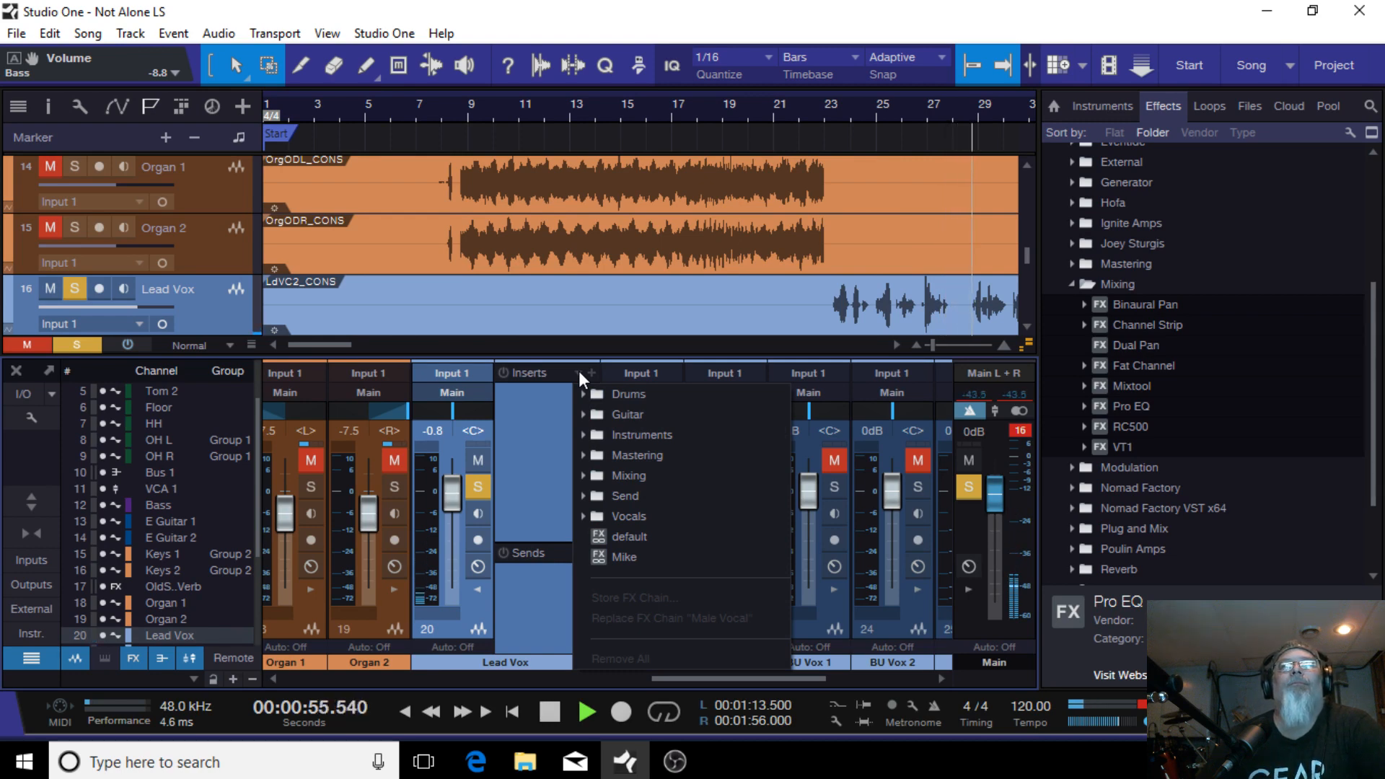
{"action": "left_click", "coordinate": [641, 515]}
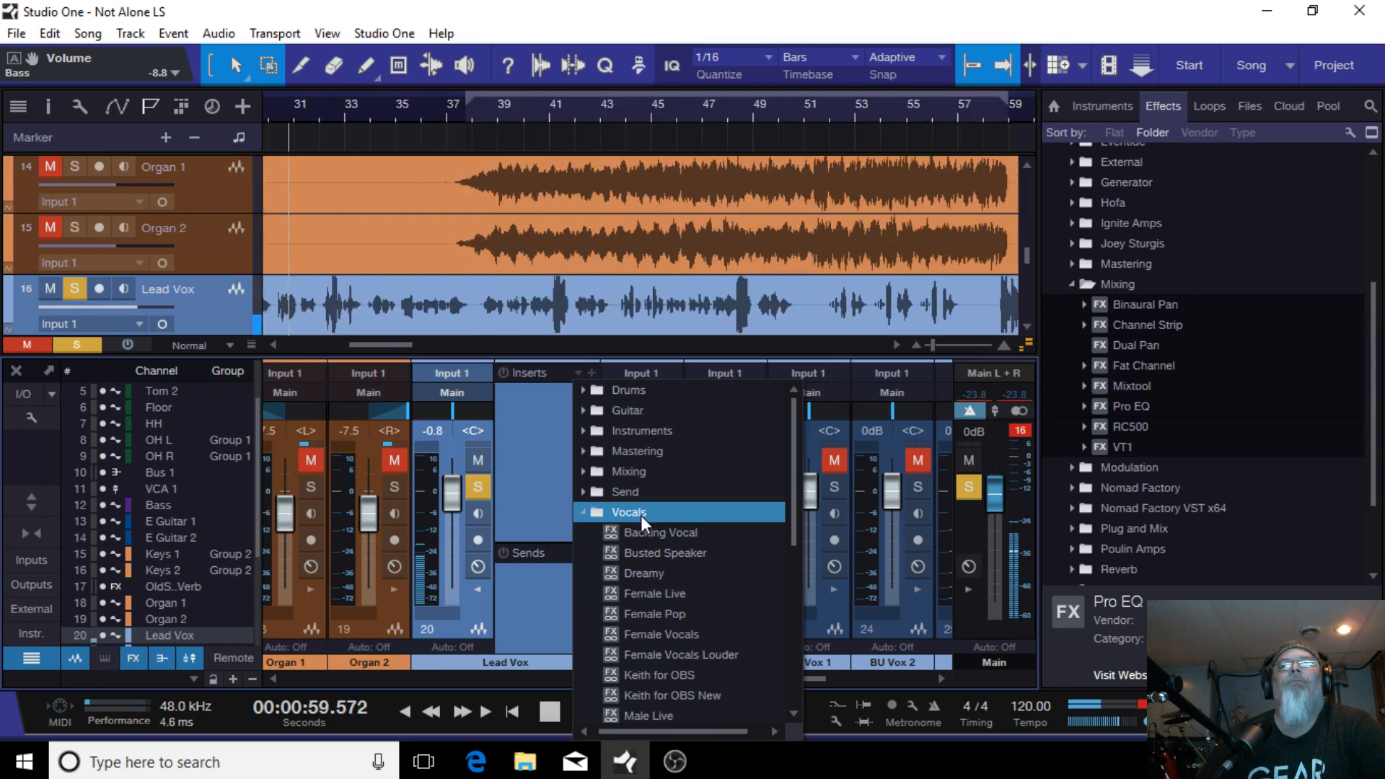
{"action": "scroll", "coordinate": [641, 515], "scroll_direction": "down", "scroll_amount": 3}
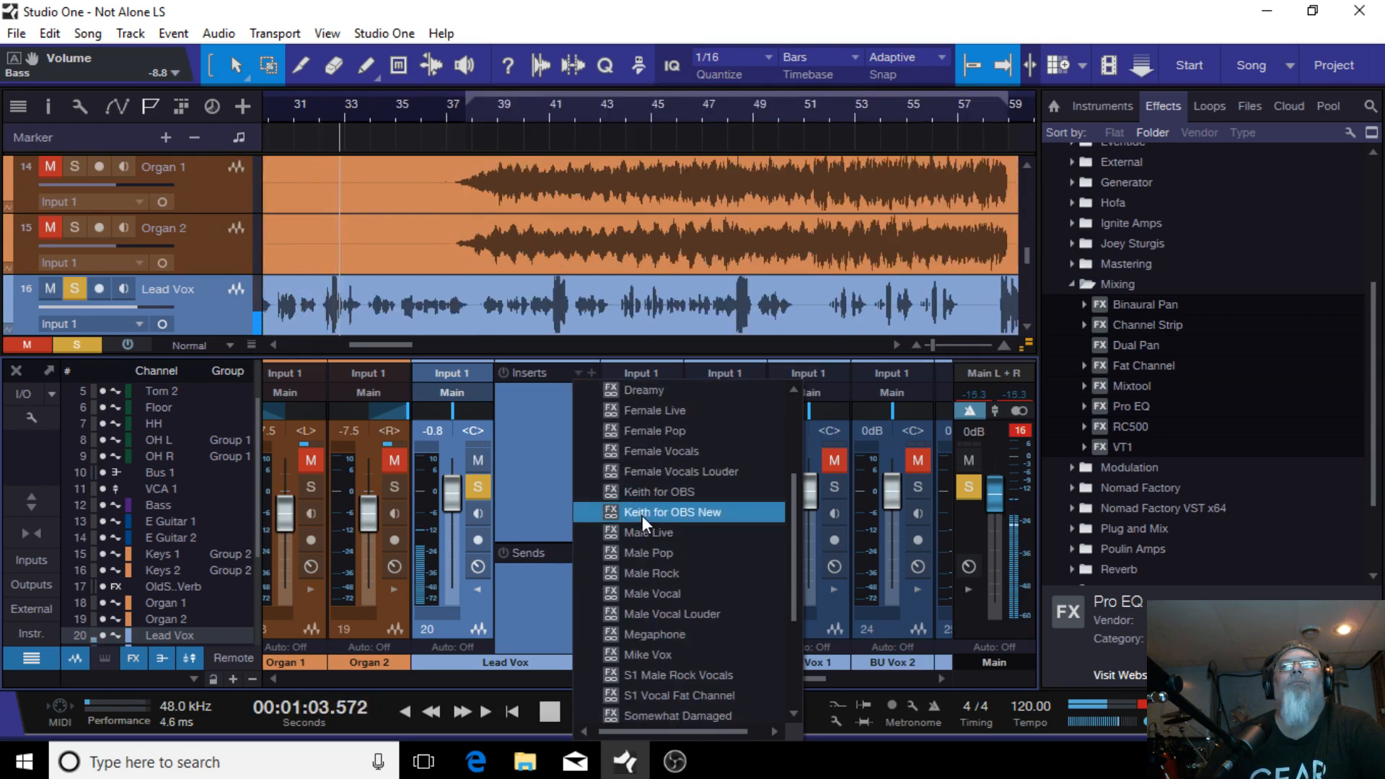
{"action": "left_click", "coordinate": [654, 594]}
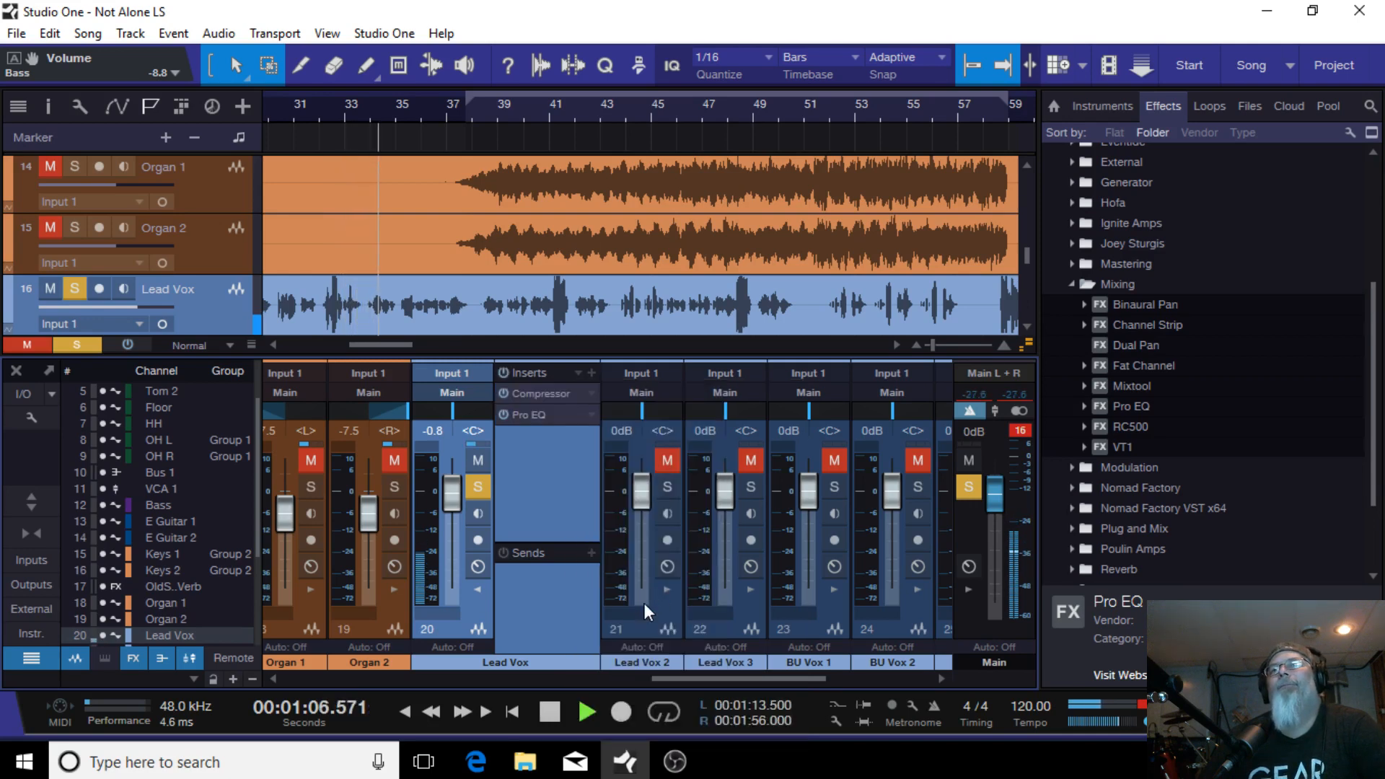
{"action": "left_click", "coordinate": [544, 713]}
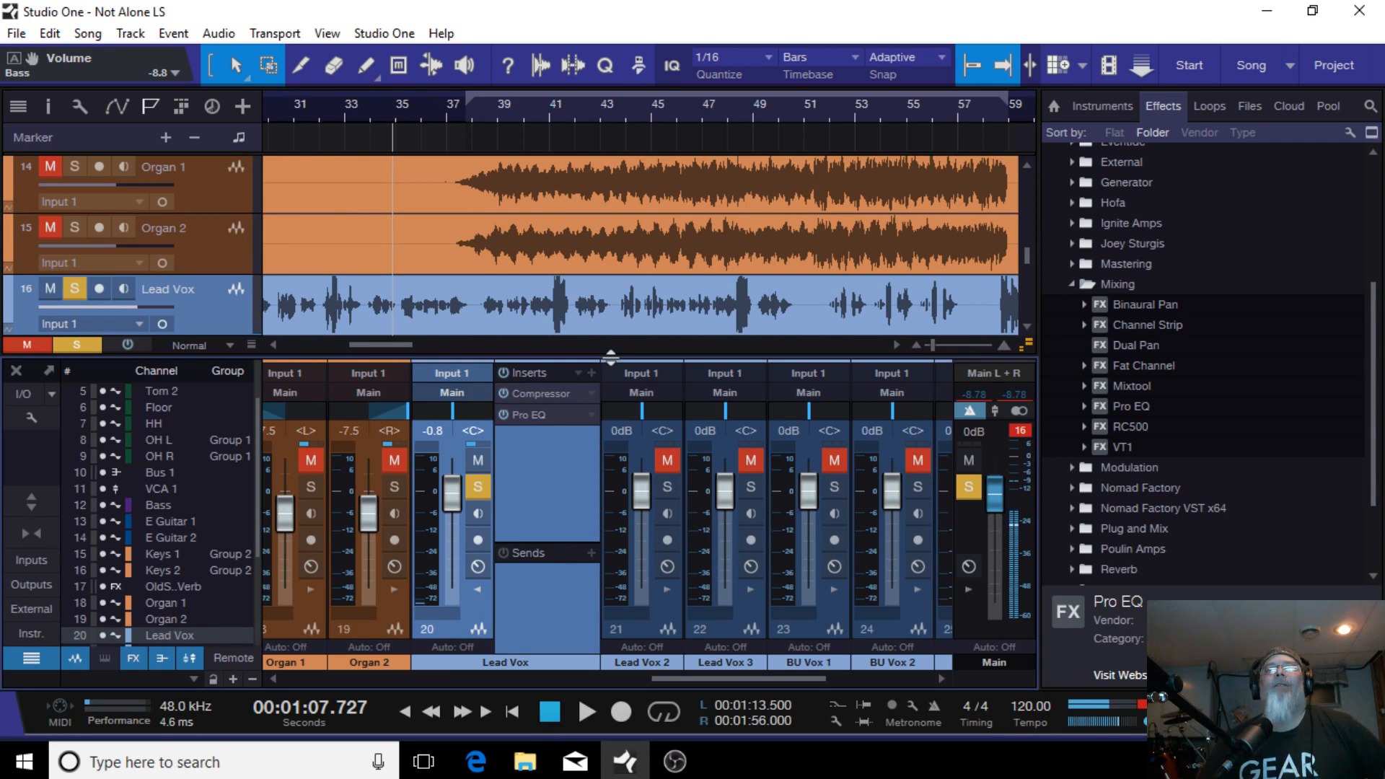
Step: Open the Lead Vox Compressor editor, start playback, and set its ratio to 3.8:1
{"action": "left_click", "coordinate": [577, 371]}
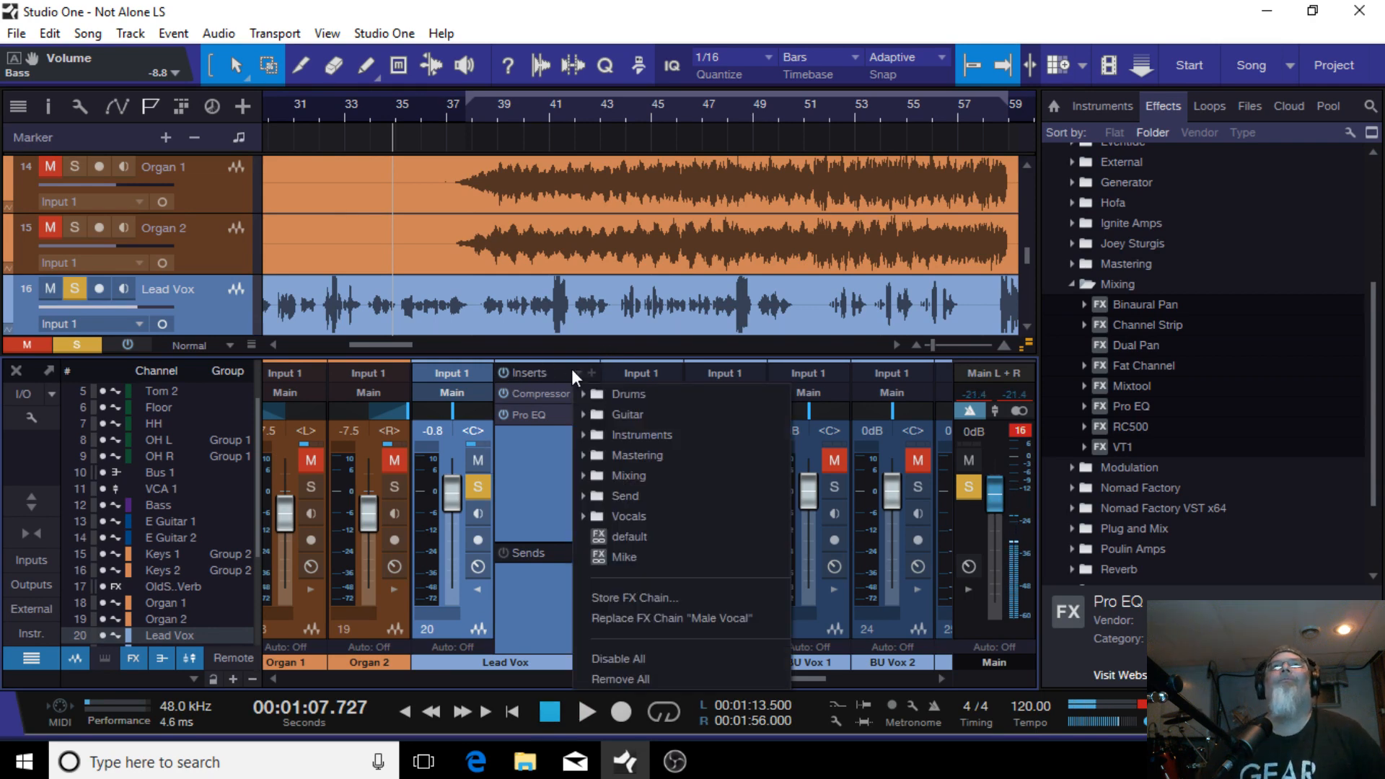
{"action": "left_click", "coordinate": [558, 371]}
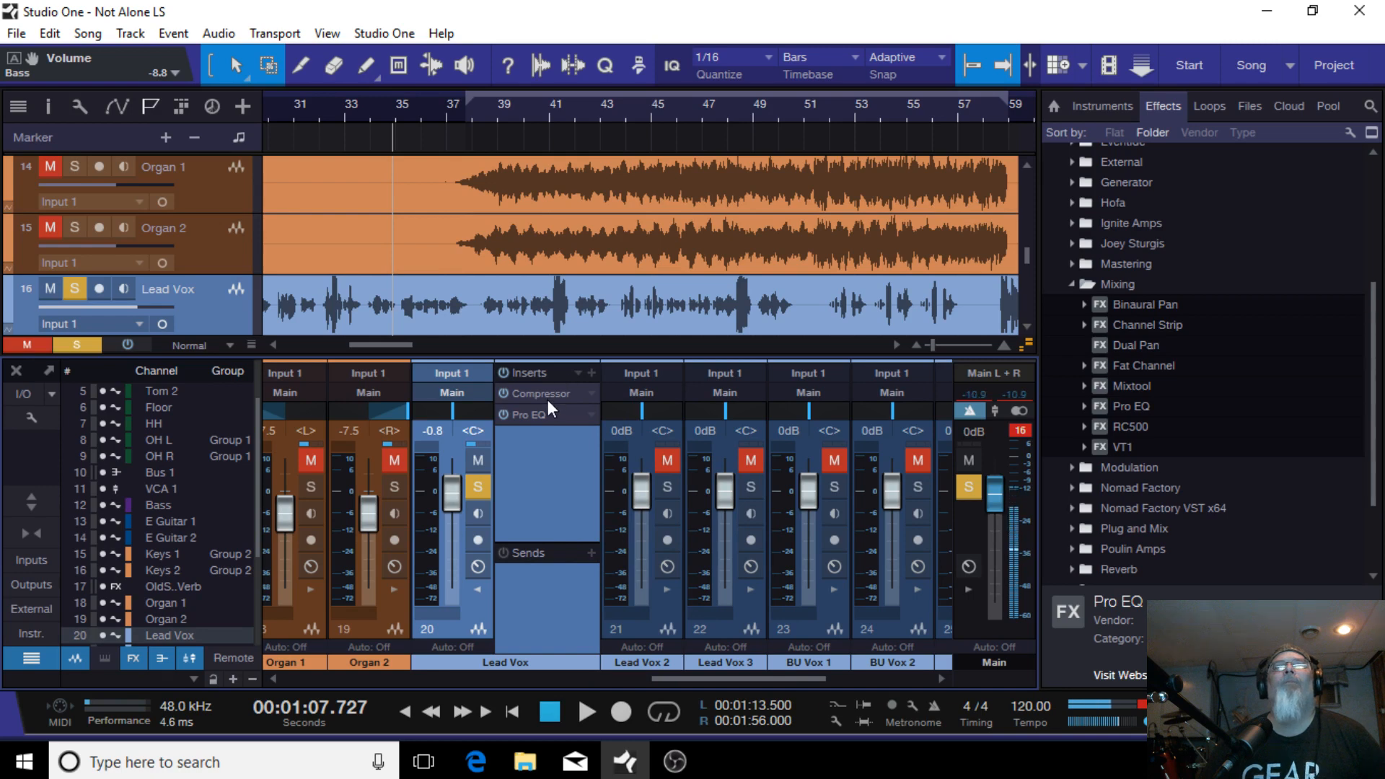
{"action": "left_click", "coordinate": [546, 391]}
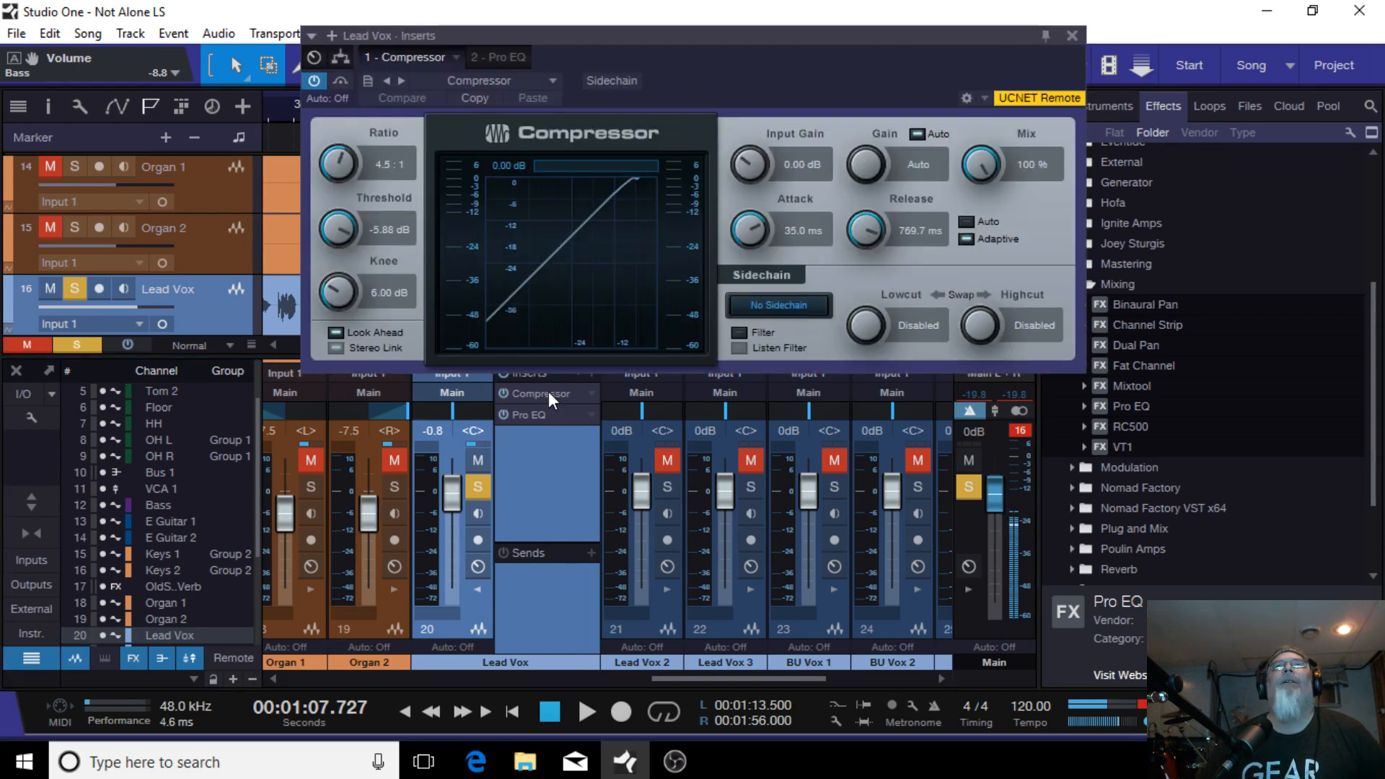
{"action": "left_click", "coordinate": [582, 711]}
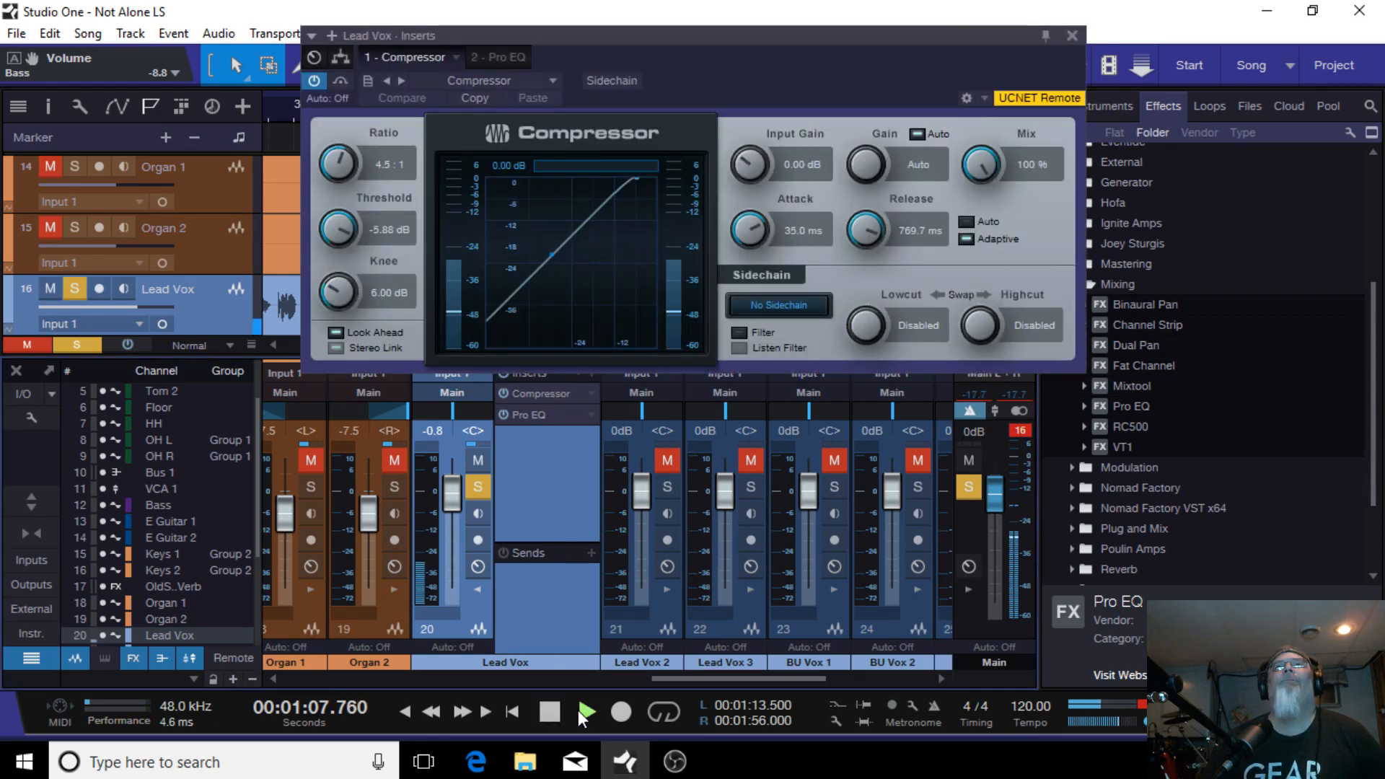
{"action": "left_click_drag", "start_coordinate": [773, 89], "coordinate": [709, 244]}
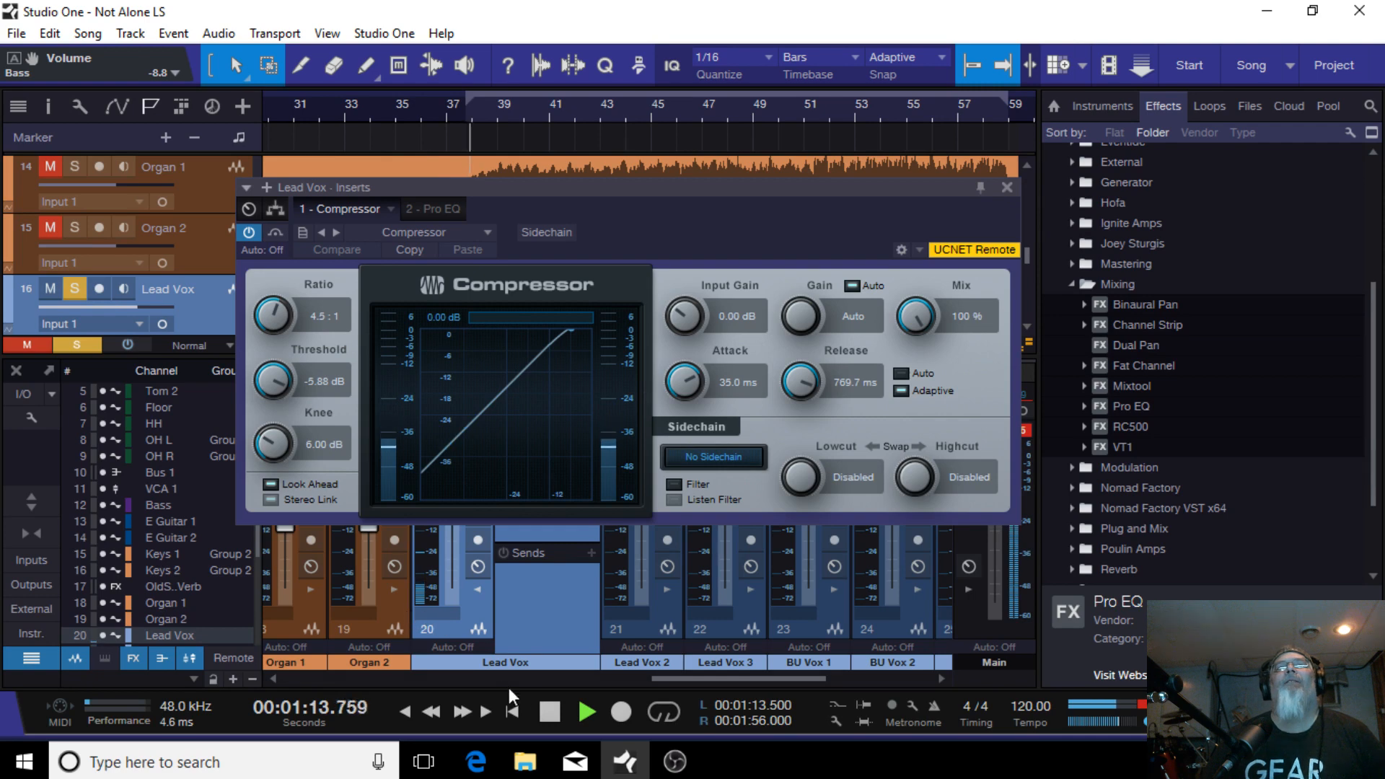
{"action": "left_click", "coordinate": [550, 713]}
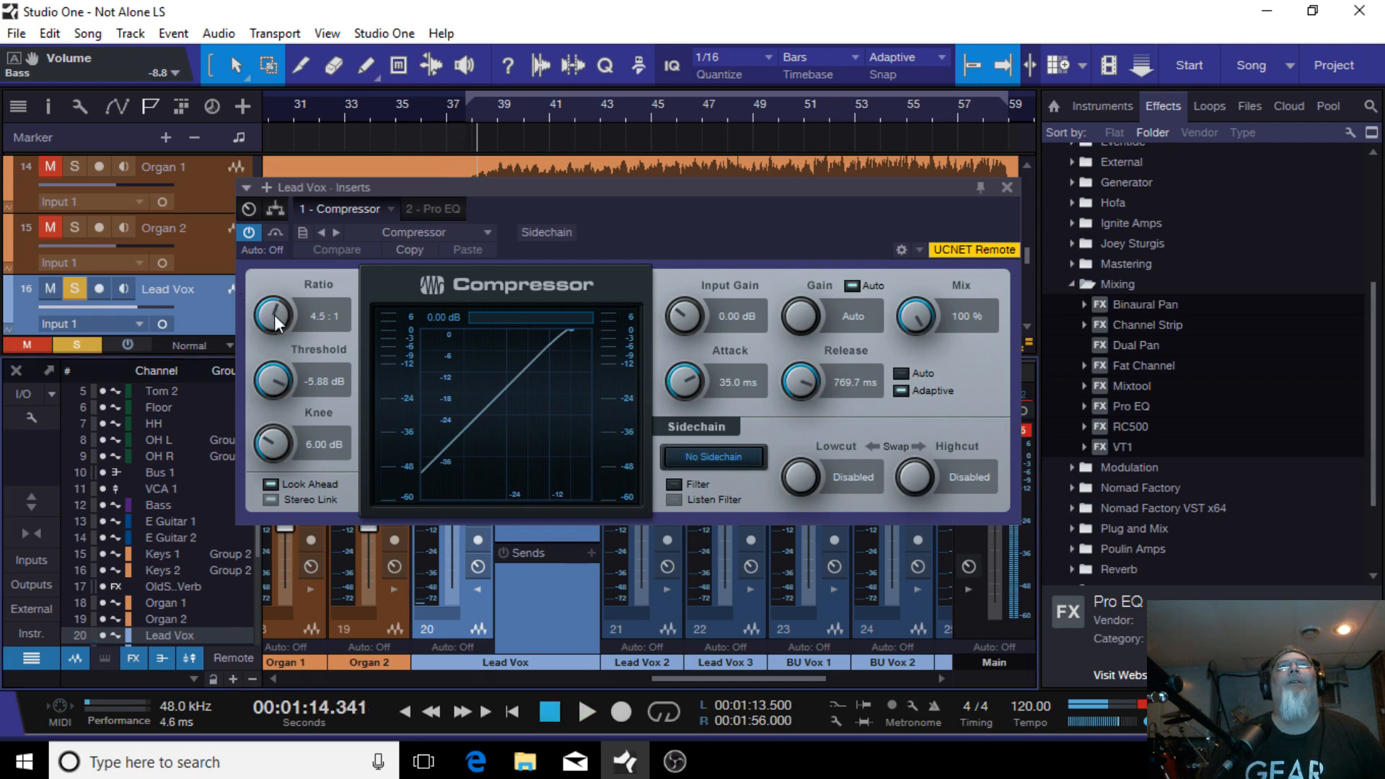
{"action": "left_click_drag", "start_coordinate": [274, 321], "coordinate": [278, 324]}
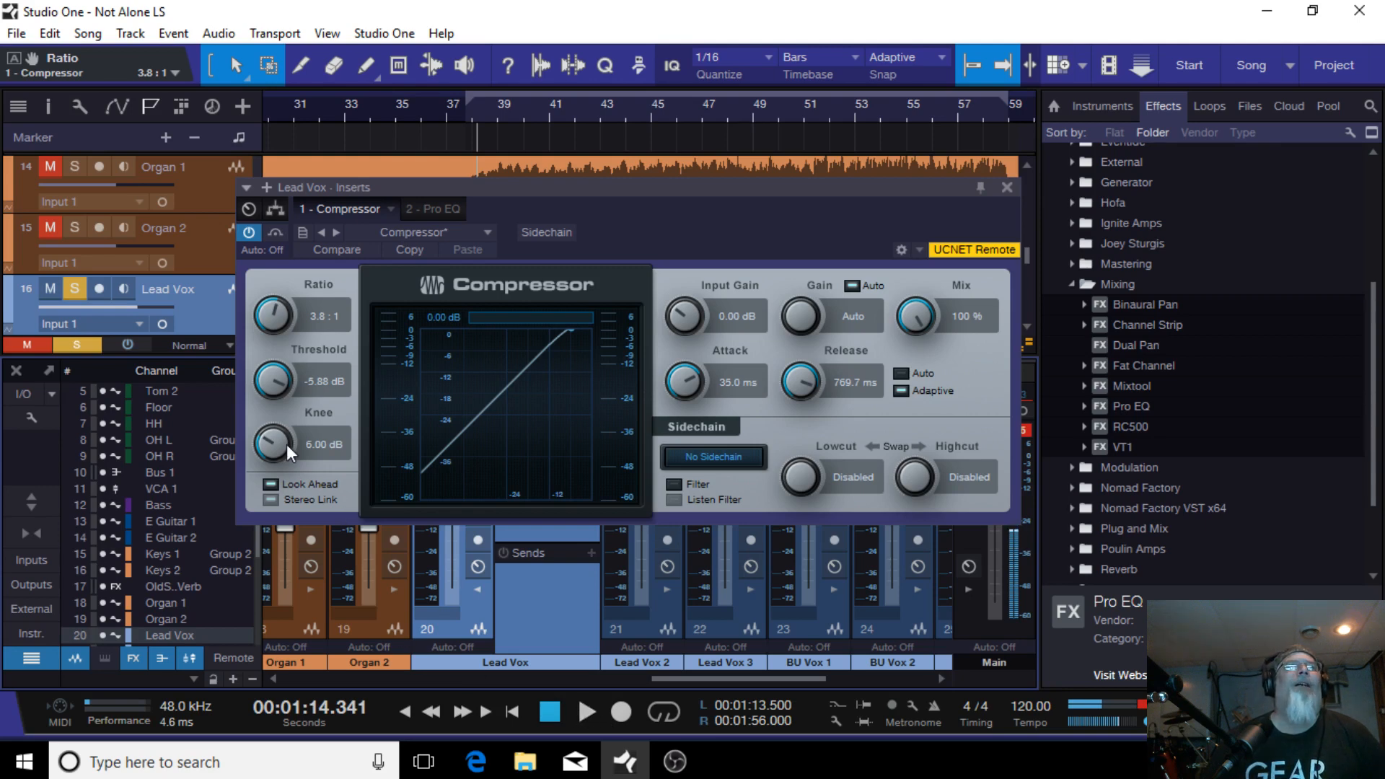
Step: Set the compressor's knee to 12.04 dB, attack to 30.6 ms and release to 204.5 ms
{"action": "scroll", "coordinate": [275, 444], "scroll_direction": "up", "scroll_amount": 2}
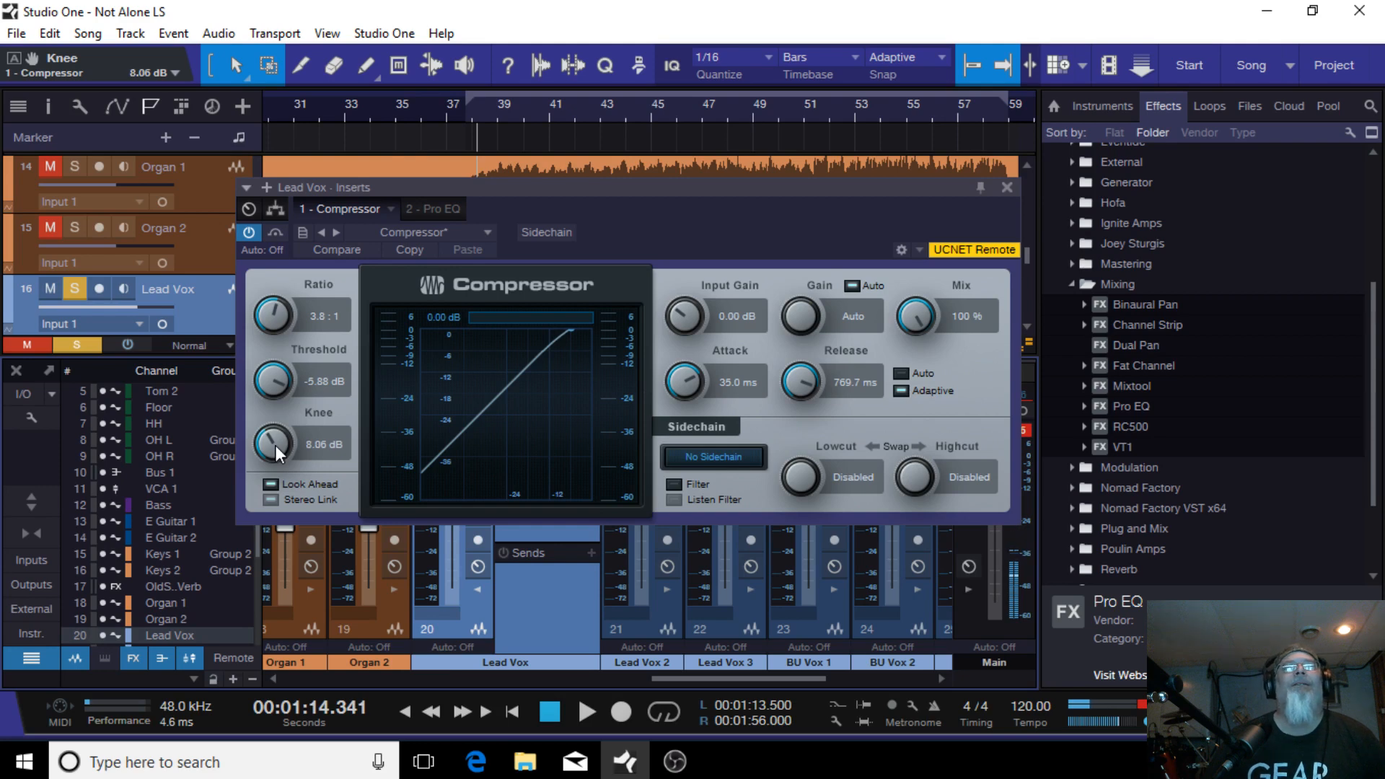
{"action": "scroll", "coordinate": [274, 445], "scroll_direction": "up", "scroll_amount": 2}
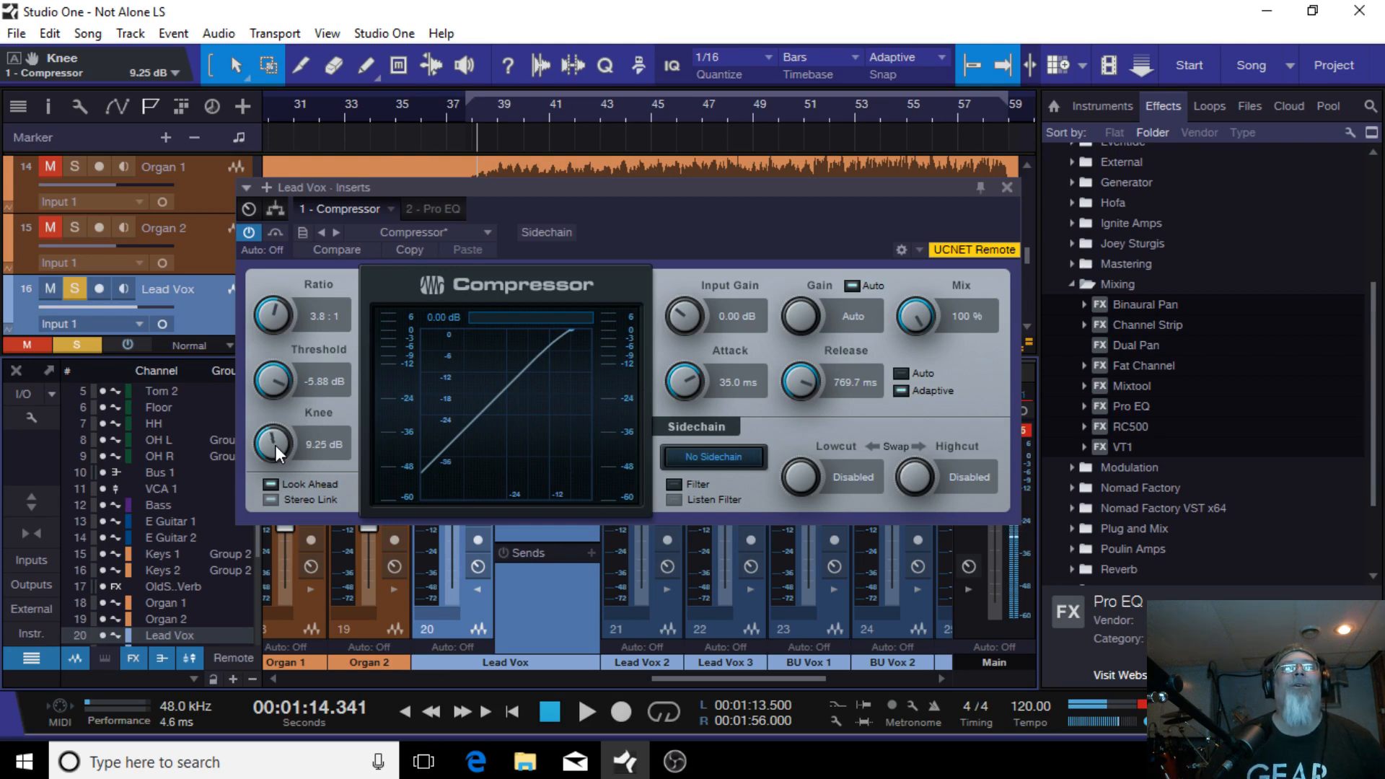
{"action": "scroll", "coordinate": [275, 444], "scroll_direction": "up", "scroll_amount": 1}
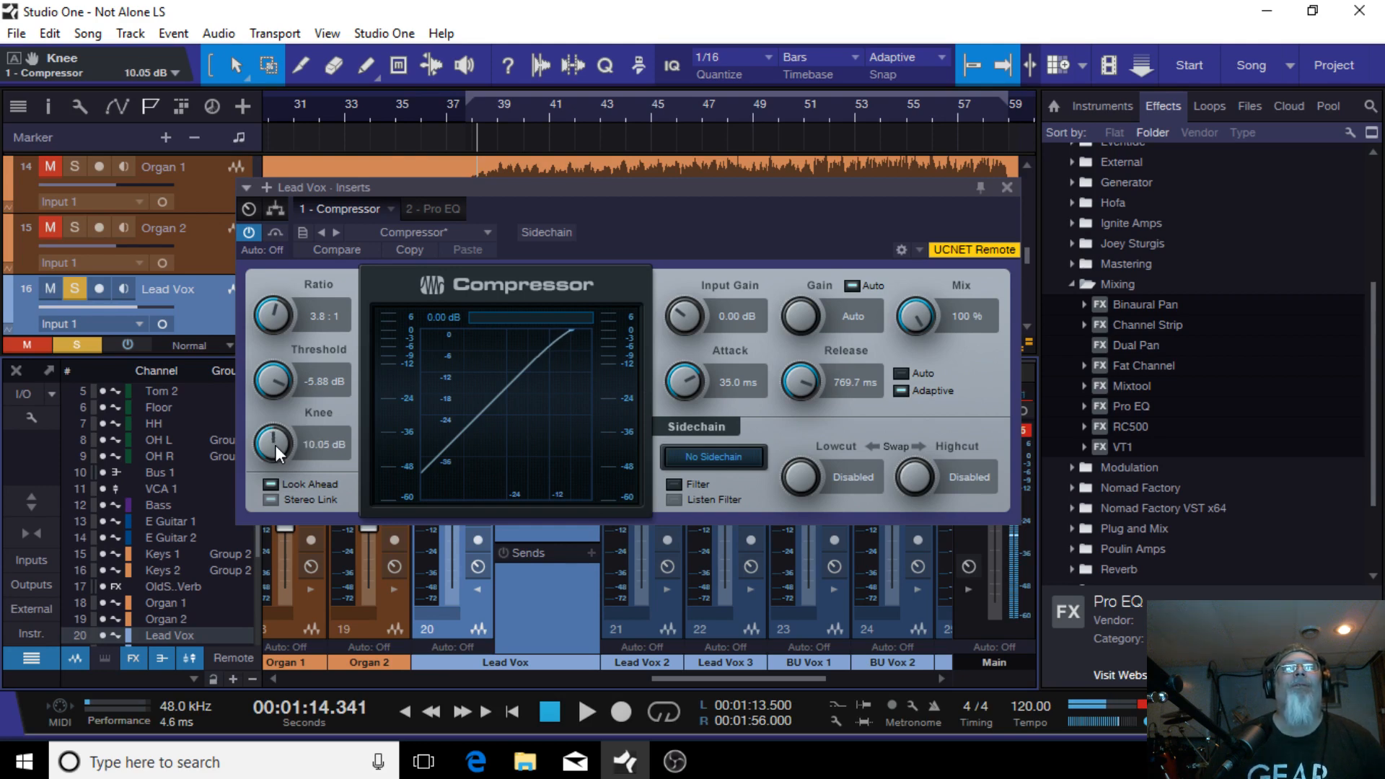
{"action": "scroll", "coordinate": [275, 445], "scroll_direction": "up", "scroll_amount": 1}
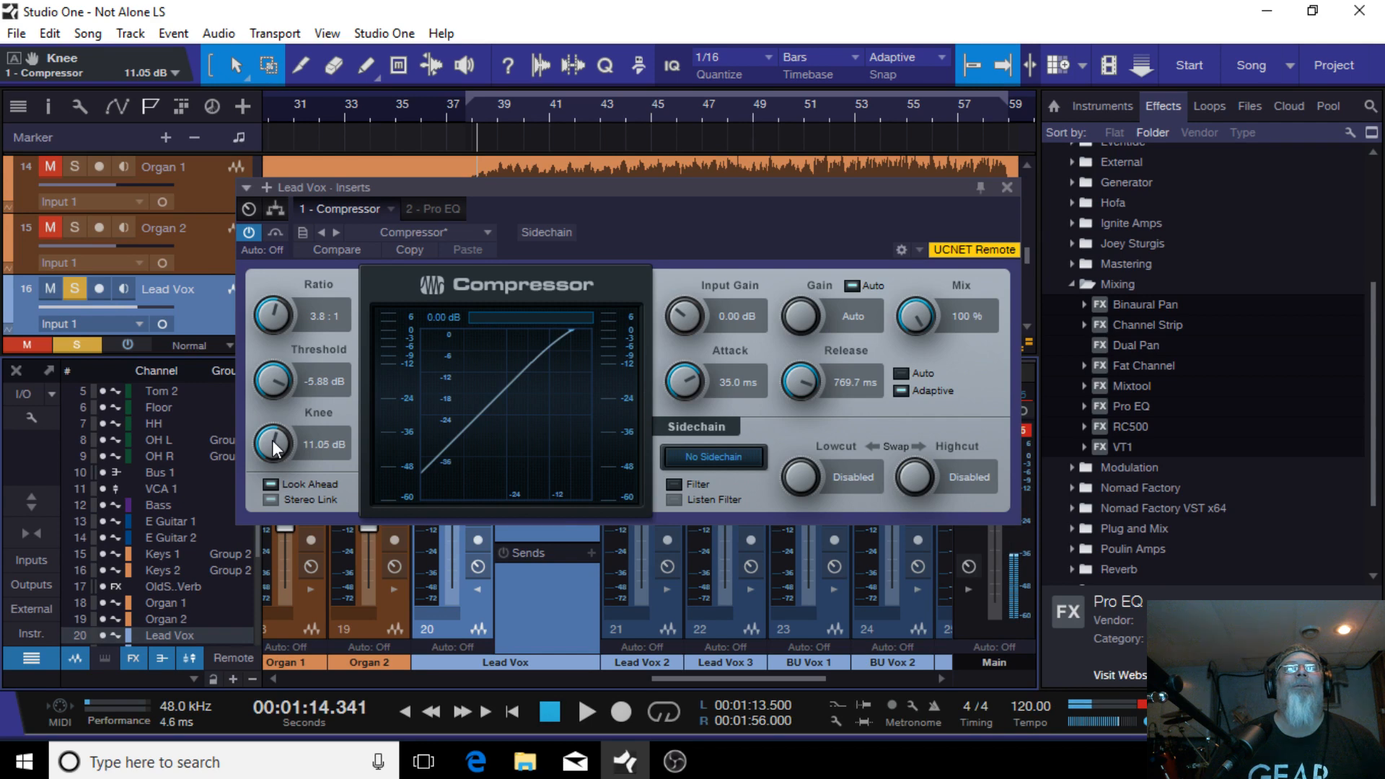
{"action": "scroll", "coordinate": [275, 445], "scroll_direction": "up", "scroll_amount": 1}
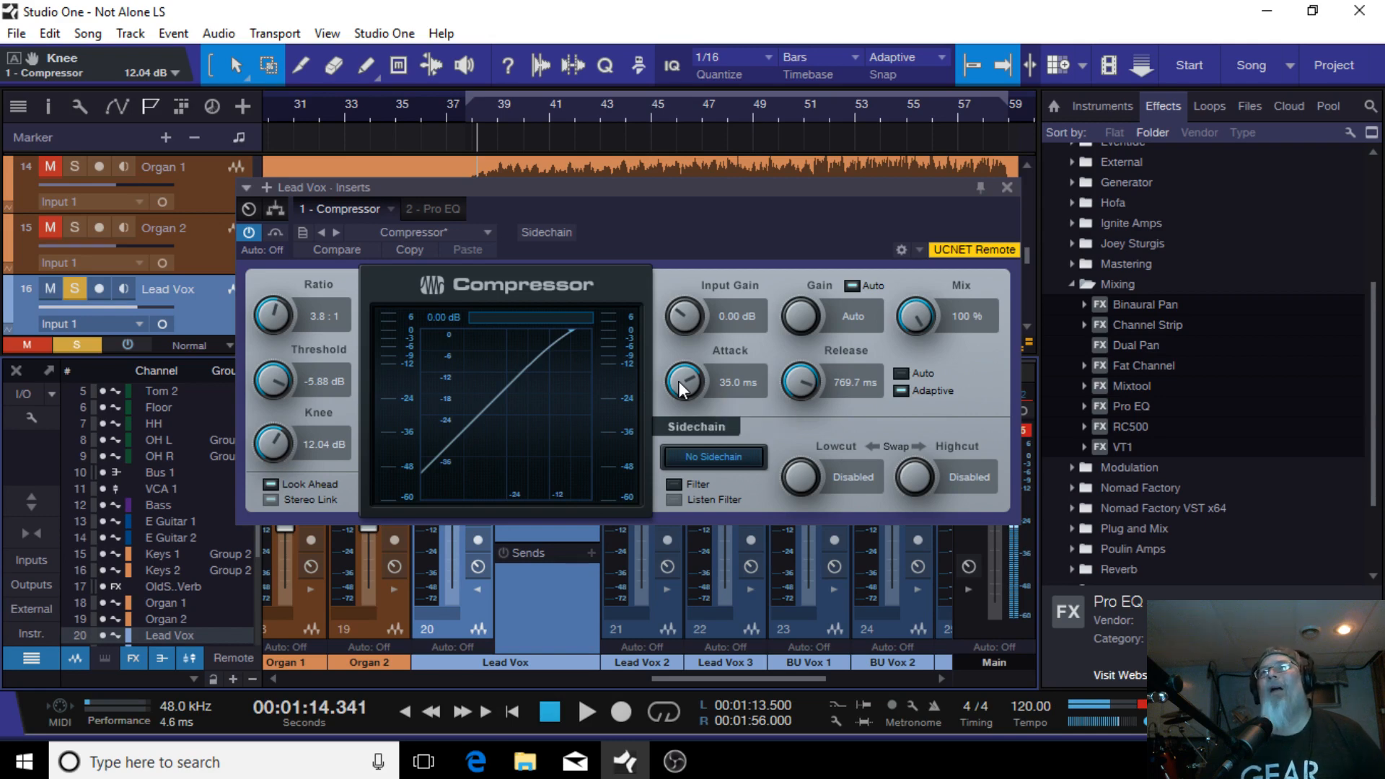
{"action": "scroll", "coordinate": [679, 380], "scroll_direction": "down", "scroll_amount": 4}
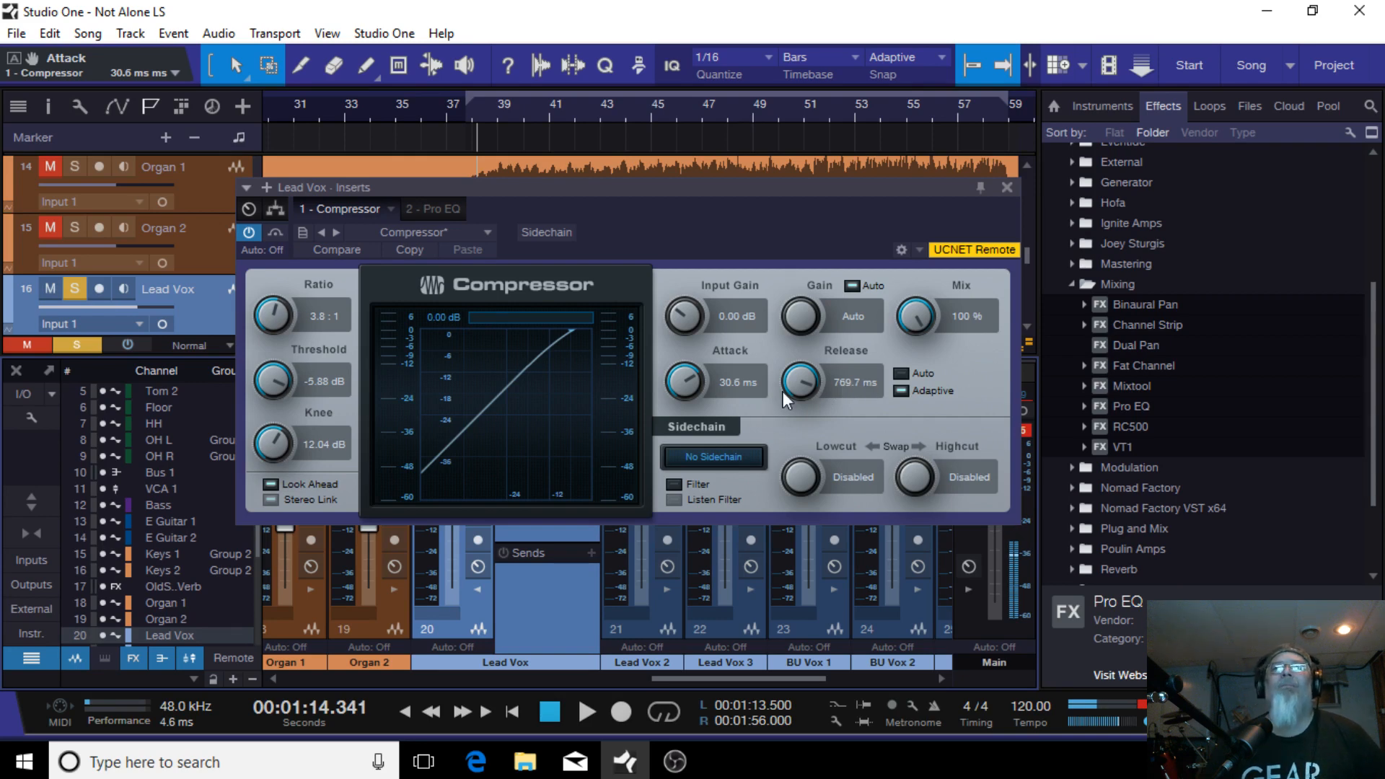
{"action": "scroll", "coordinate": [803, 381], "scroll_direction": "down", "scroll_amount": 4}
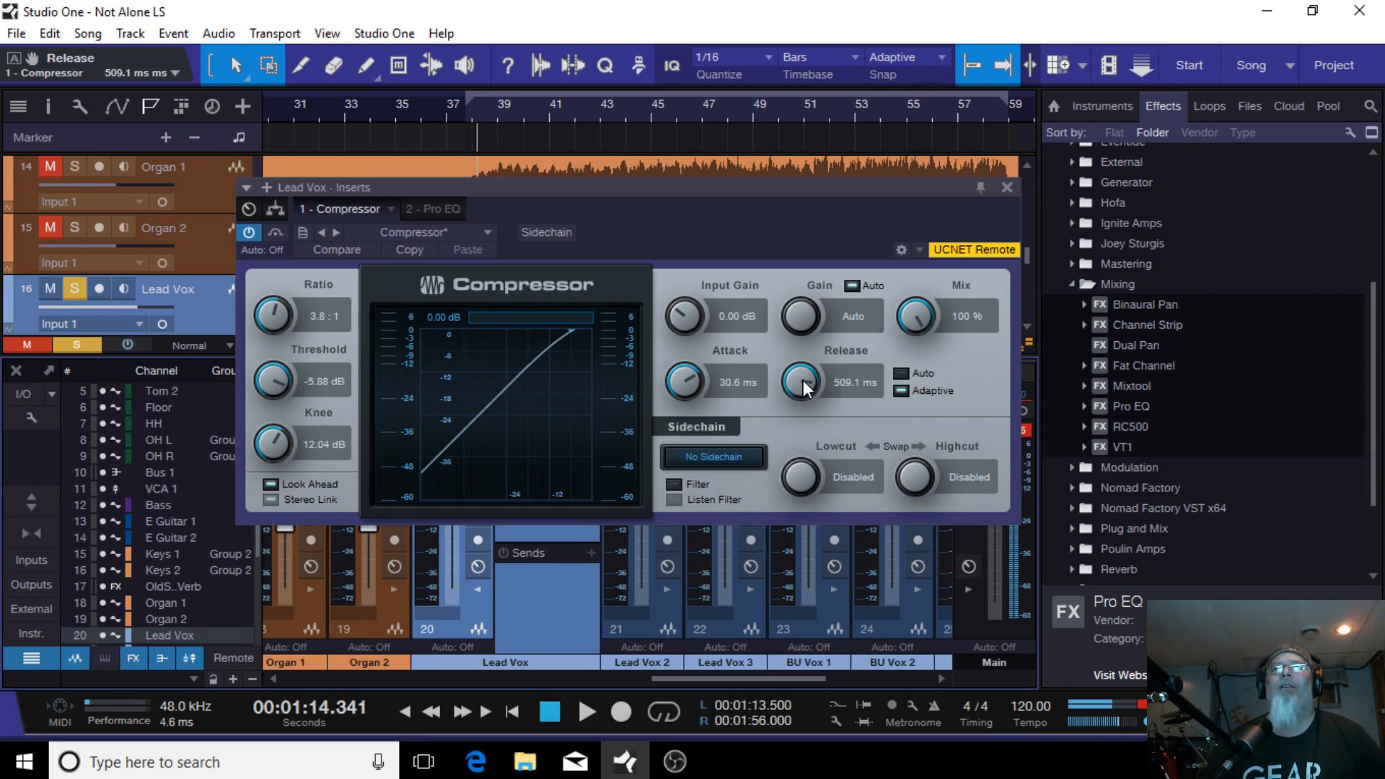
{"action": "scroll", "coordinate": [802, 383], "scroll_direction": "down", "scroll_amount": 4}
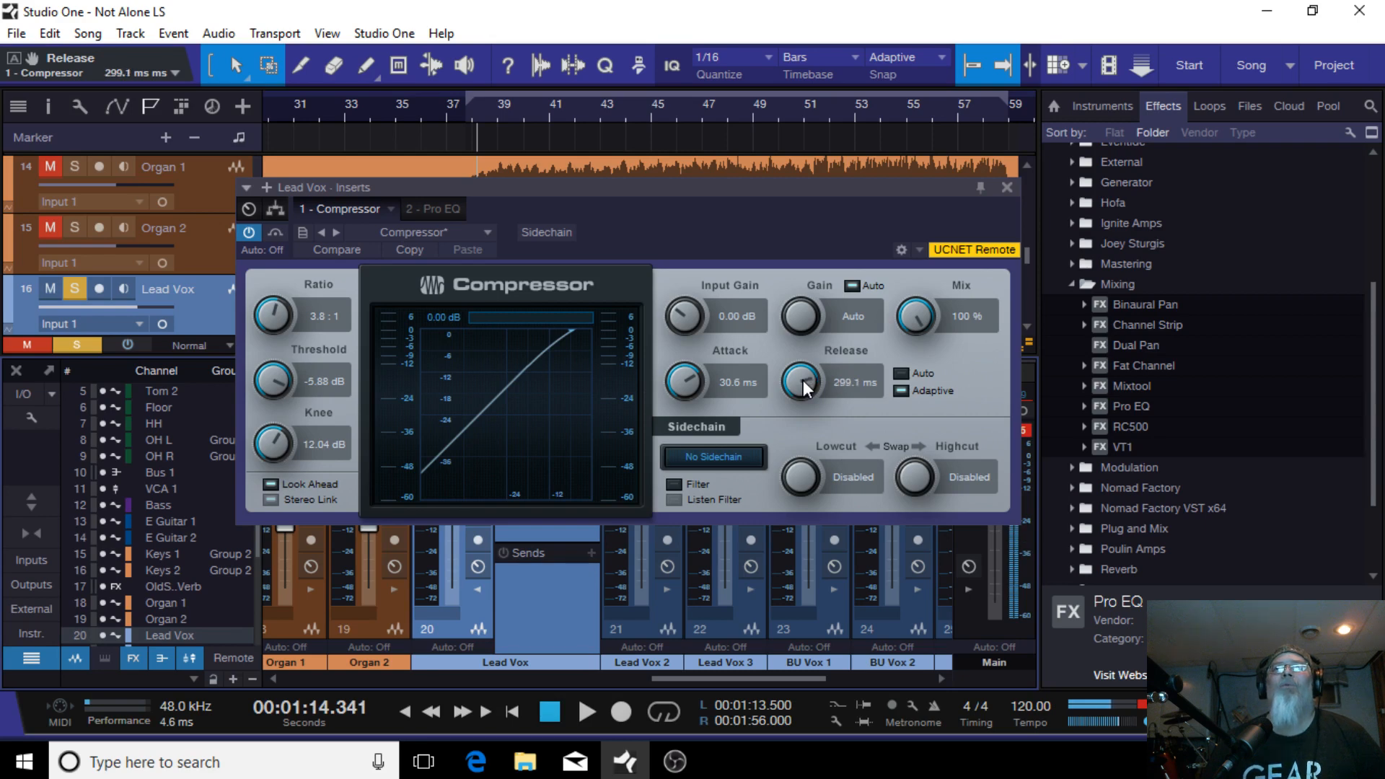
{"action": "scroll", "coordinate": [802, 383], "scroll_direction": "down", "scroll_amount": 2}
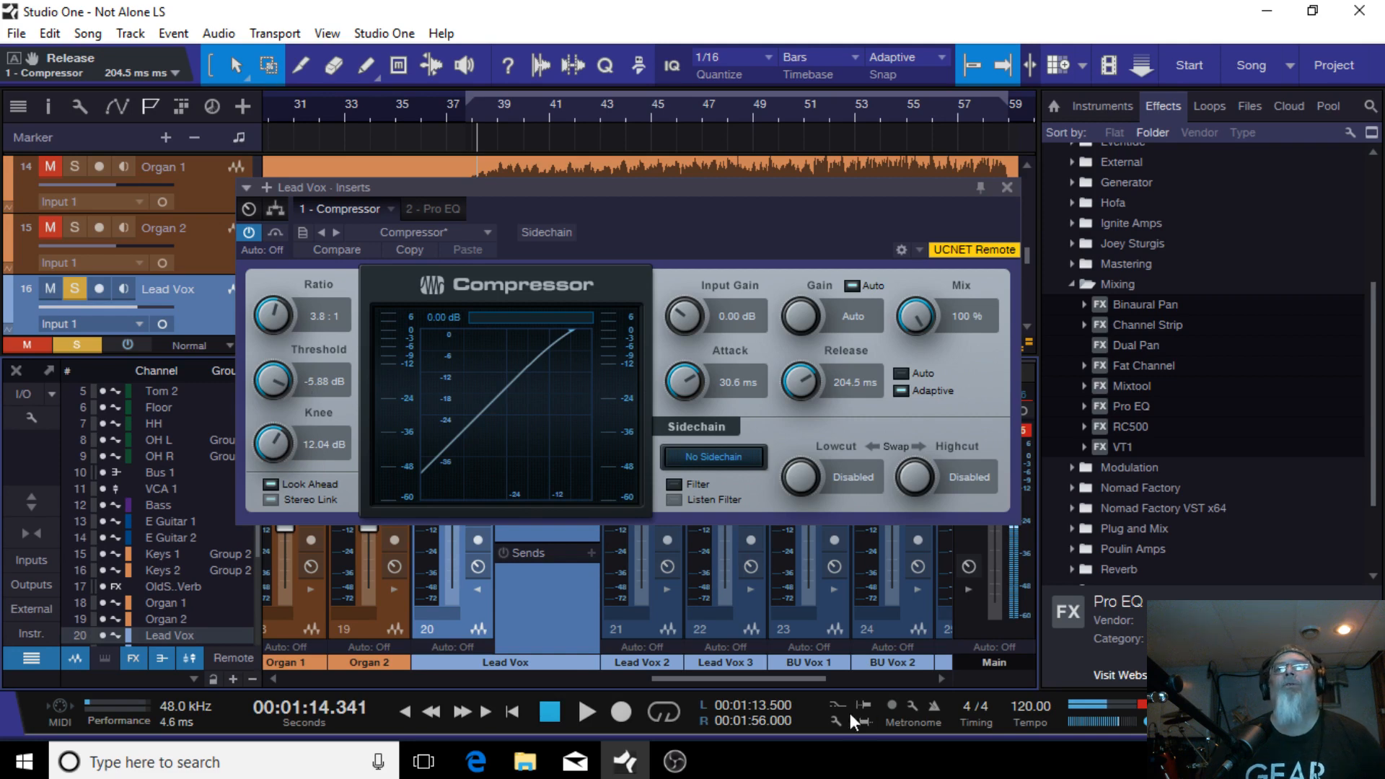
Step: Play the song and lower the compressor threshold to -20.64 dB, then stop playback
{"action": "left_click_drag", "start_coordinate": [746, 185], "coordinate": [699, 264]}
{"action": "left_click", "coordinate": [586, 713]}
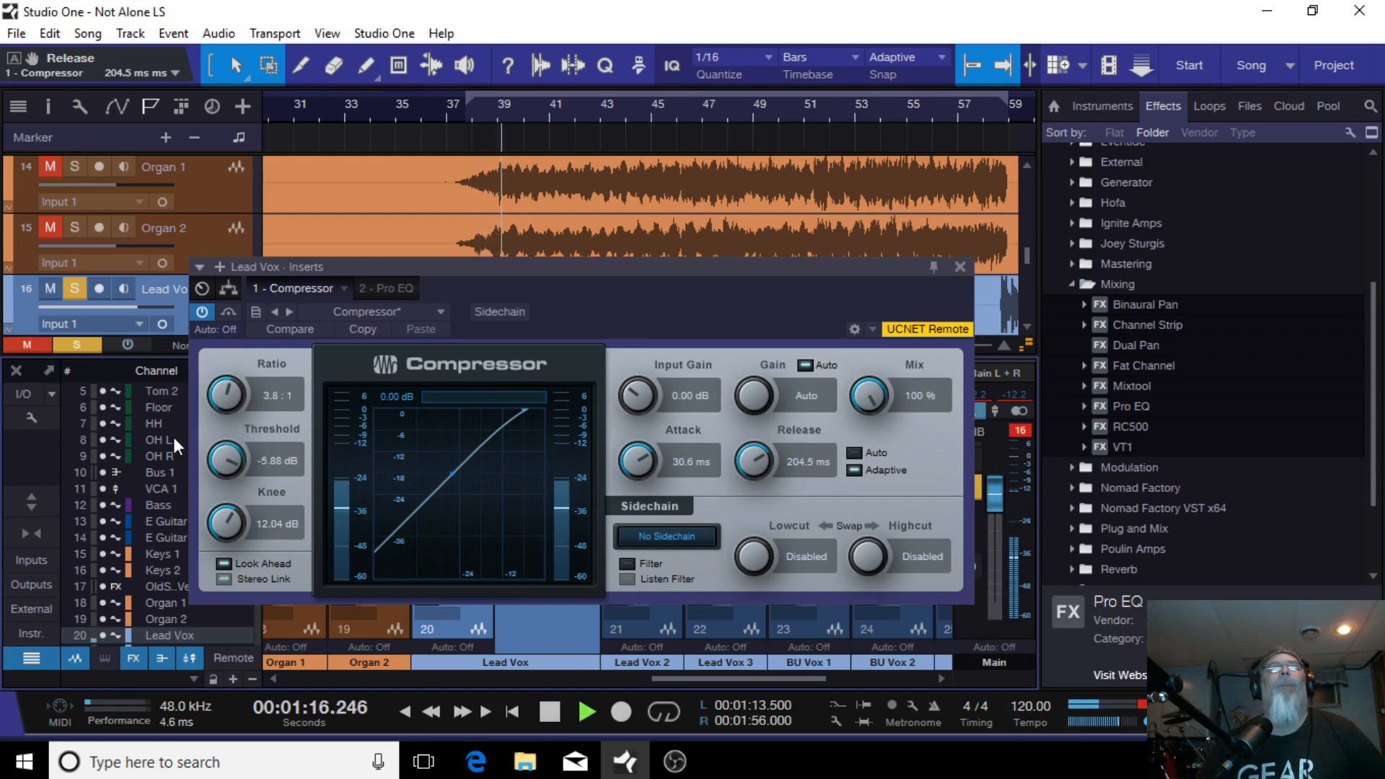
{"action": "left_click_drag", "start_coordinate": [225, 462], "coordinate": [222, 460]}
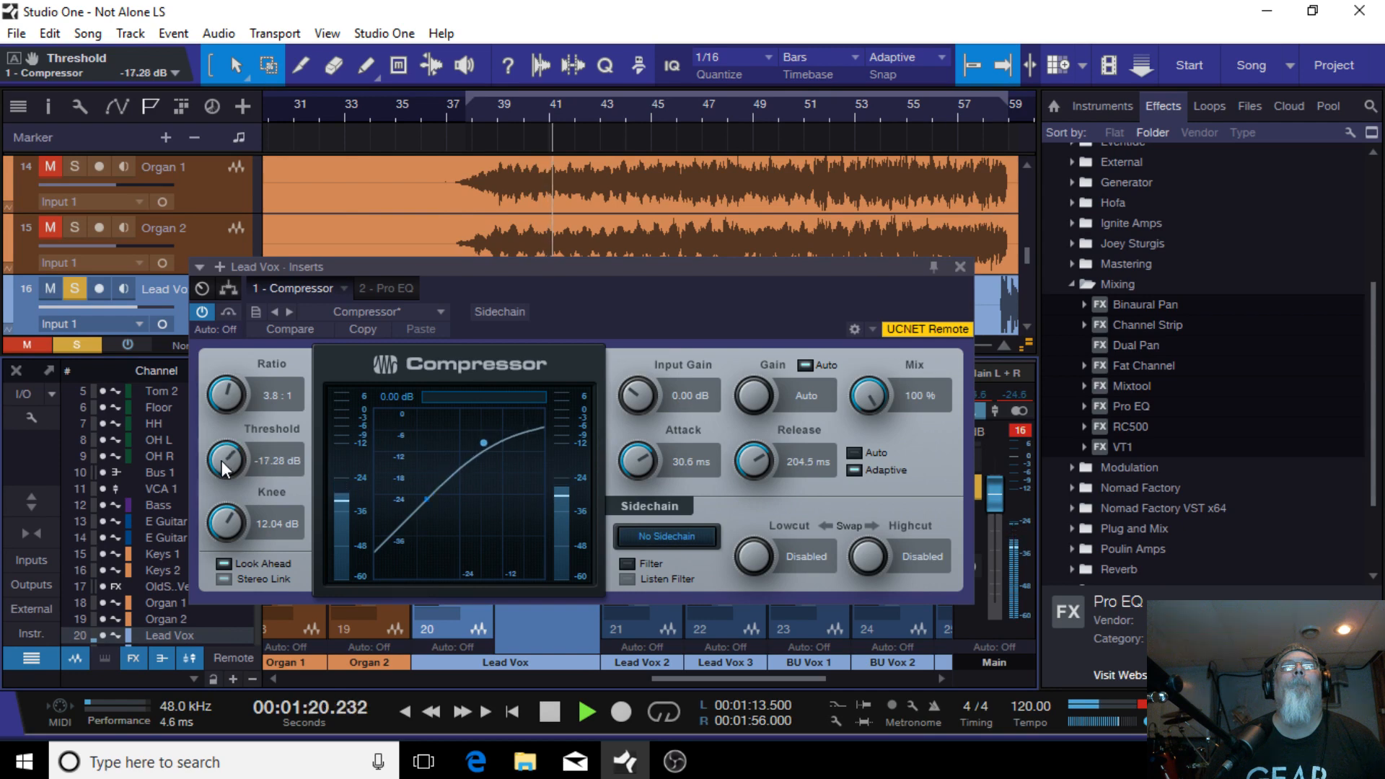
{"action": "scroll", "coordinate": [222, 460], "scroll_direction": "down", "scroll_amount": 4}
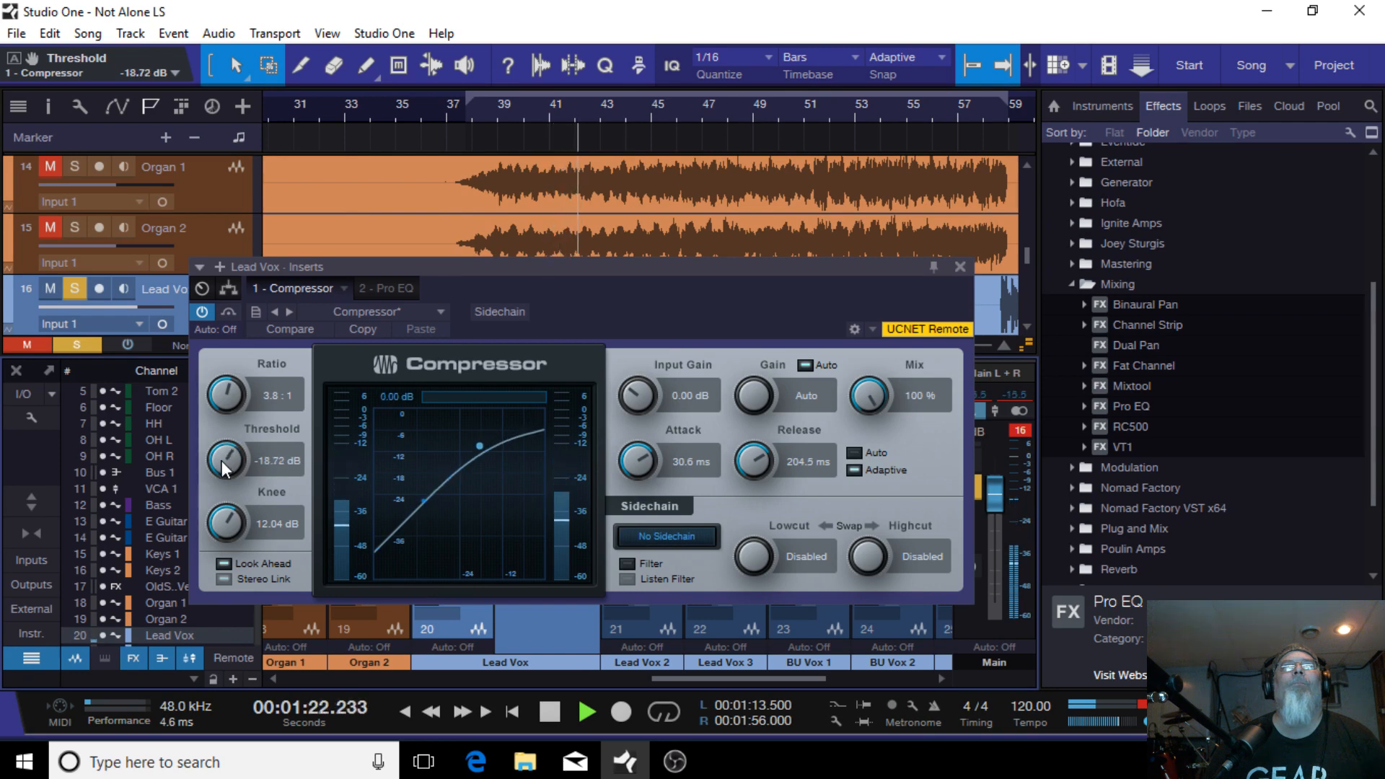
{"action": "scroll", "coordinate": [222, 460], "scroll_direction": "down", "scroll_amount": 3}
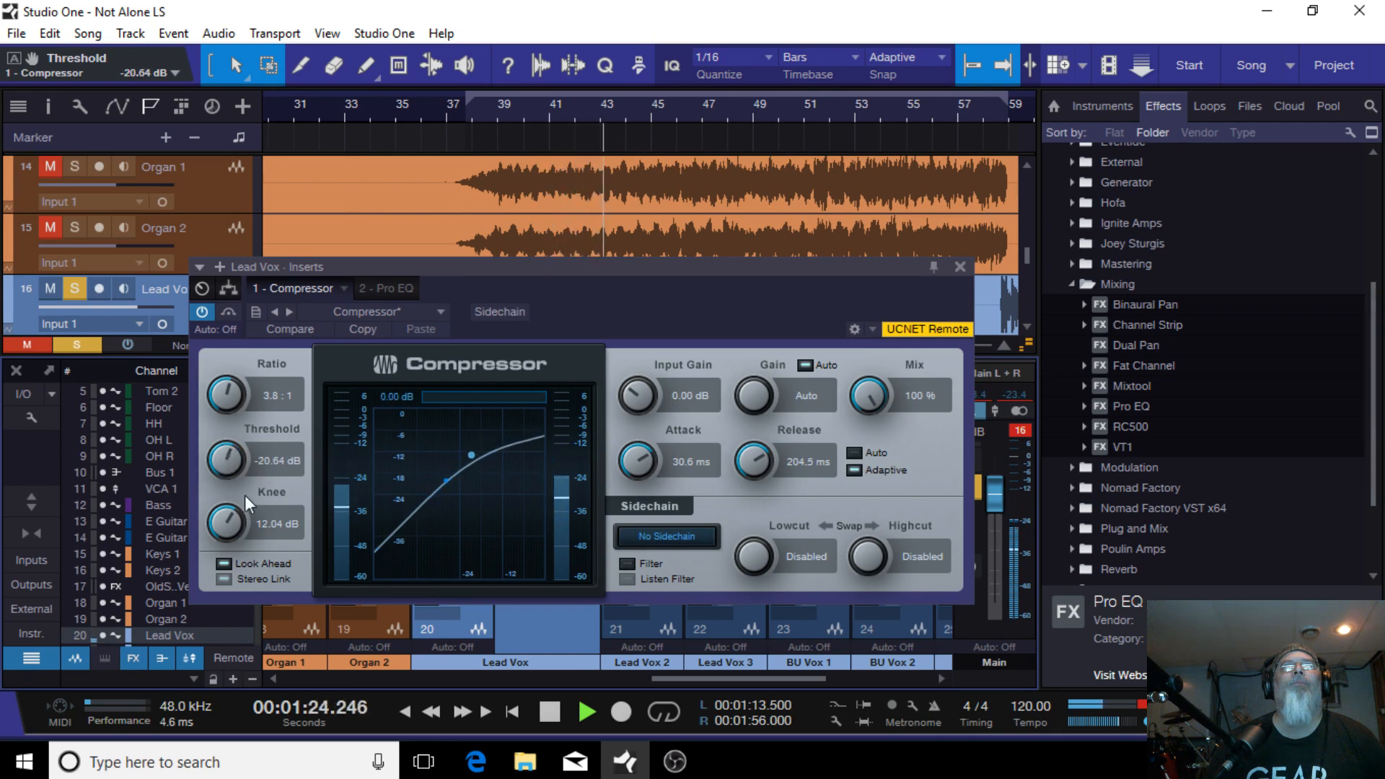
{"action": "left_click", "coordinate": [547, 710]}
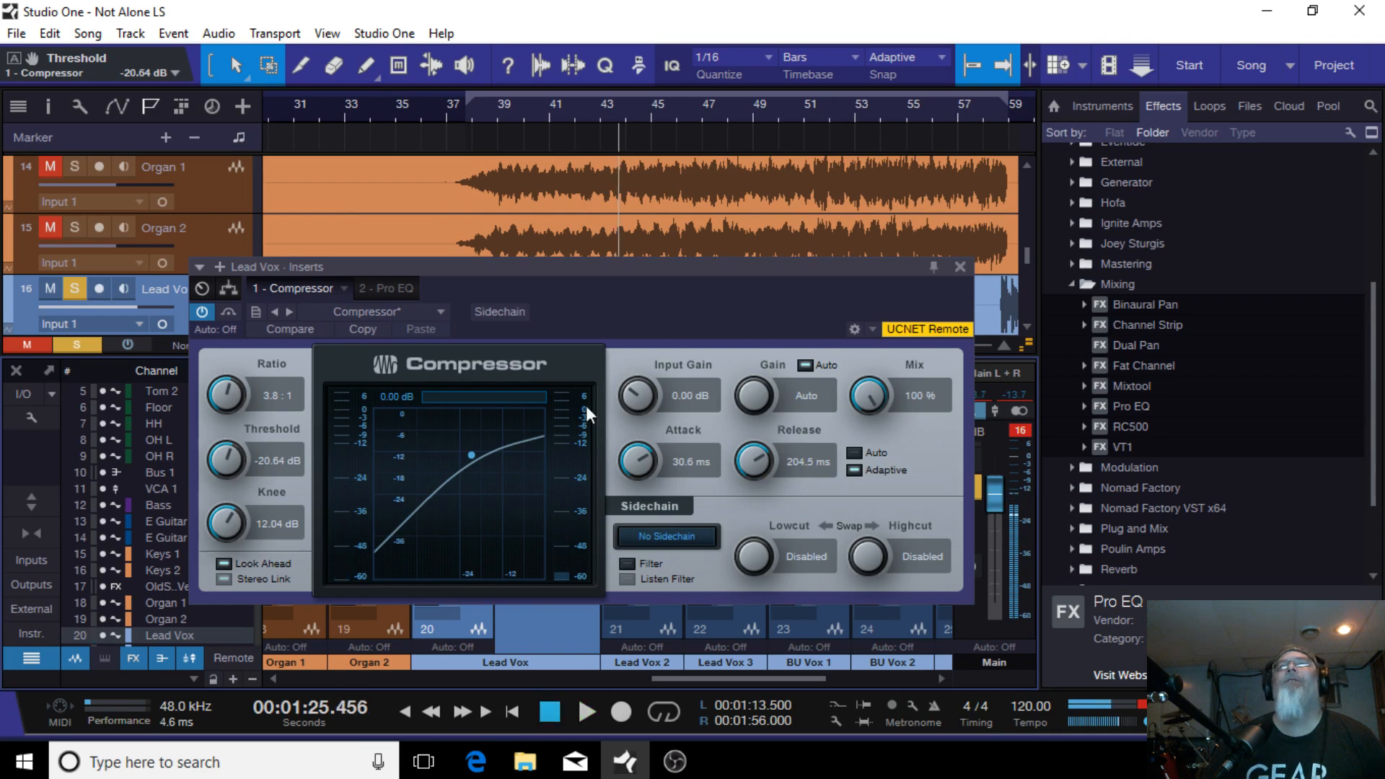
Step: Enlarge the Lead Vox track and set the loop range from 00:01:14.500 to 00:01:32.000
{"action": "left_click_drag", "start_coordinate": [677, 271], "coordinate": [661, 445]}
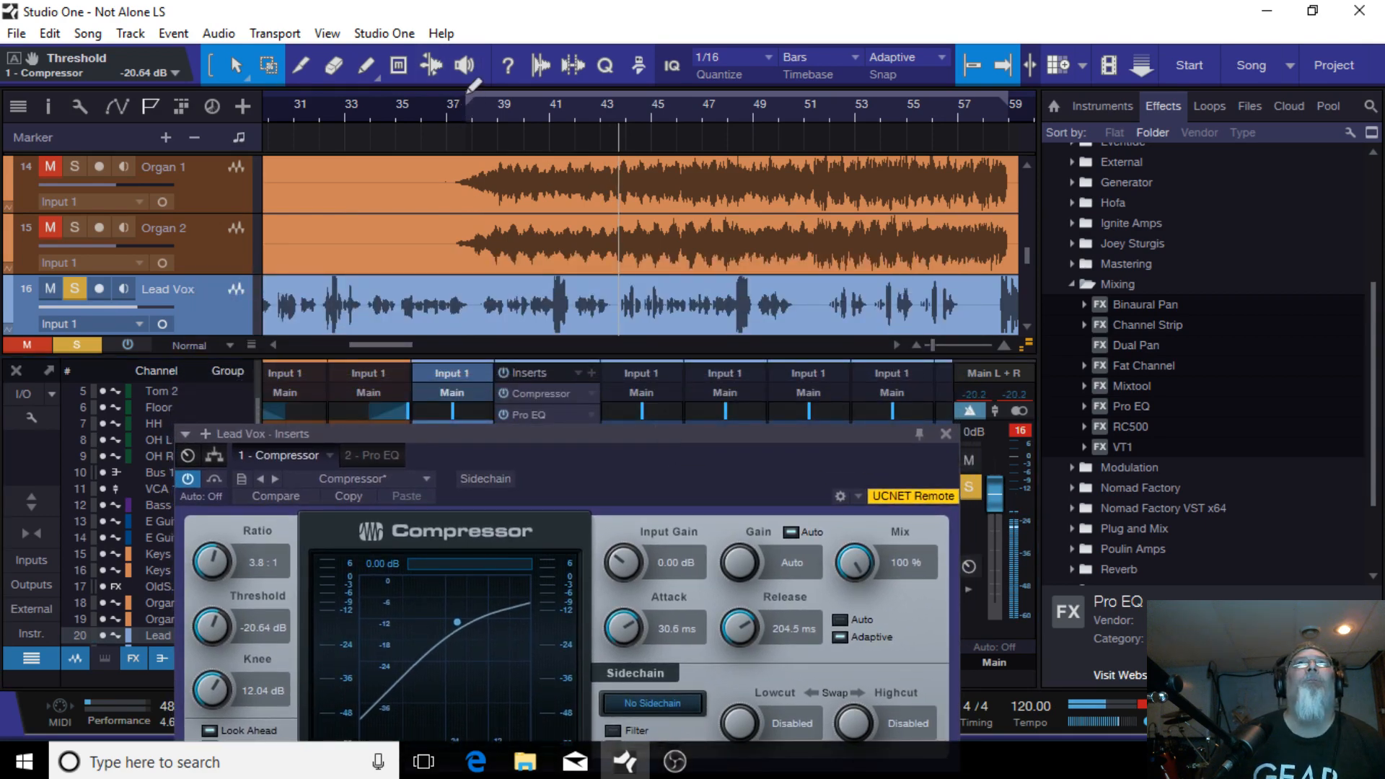
{"action": "mouse_move", "coordinate": [455, 95]}
{"action": "left_mouse_down"}
{"action": "mouse_move", "coordinate": [616, 119]}
{"action": "mouse_move", "coordinate": [608, 140]}
{"action": "mouse_move", "coordinate": [481, 107]}
{"action": "mouse_move", "coordinate": [494, 106]}
{"action": "left_mouse_up"}
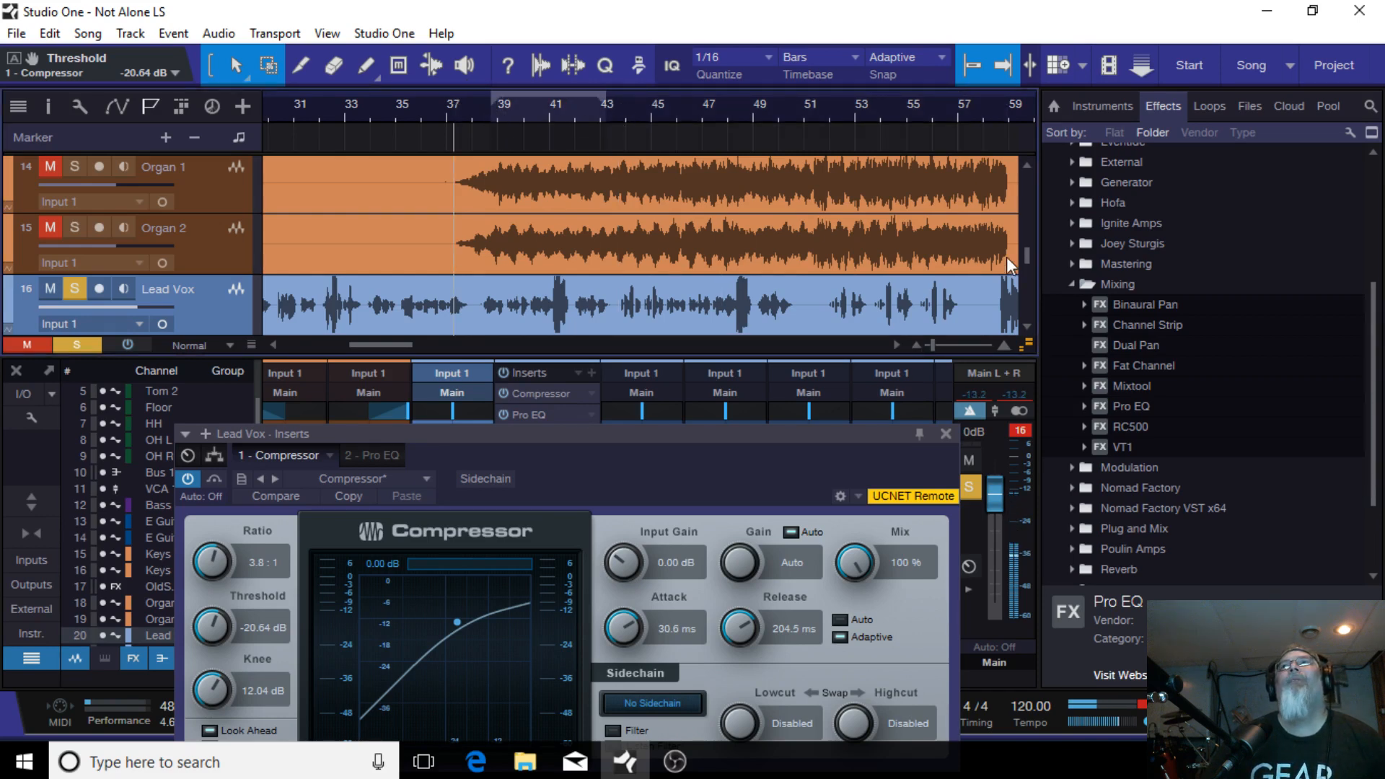
{"action": "scroll", "coordinate": [191, 273], "scroll_direction": "down", "scroll_amount": 3}
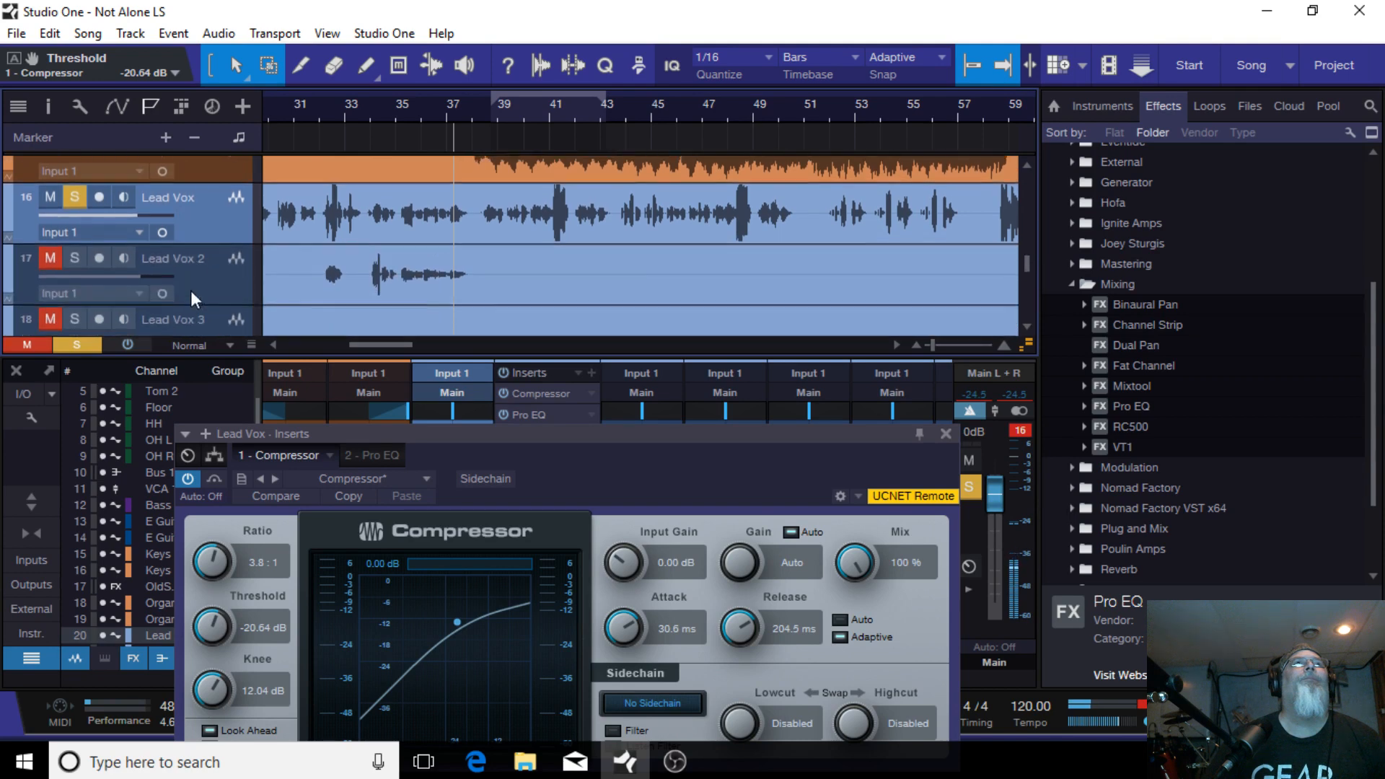
{"action": "left_click_drag", "start_coordinate": [218, 229], "coordinate": [220, 321]}
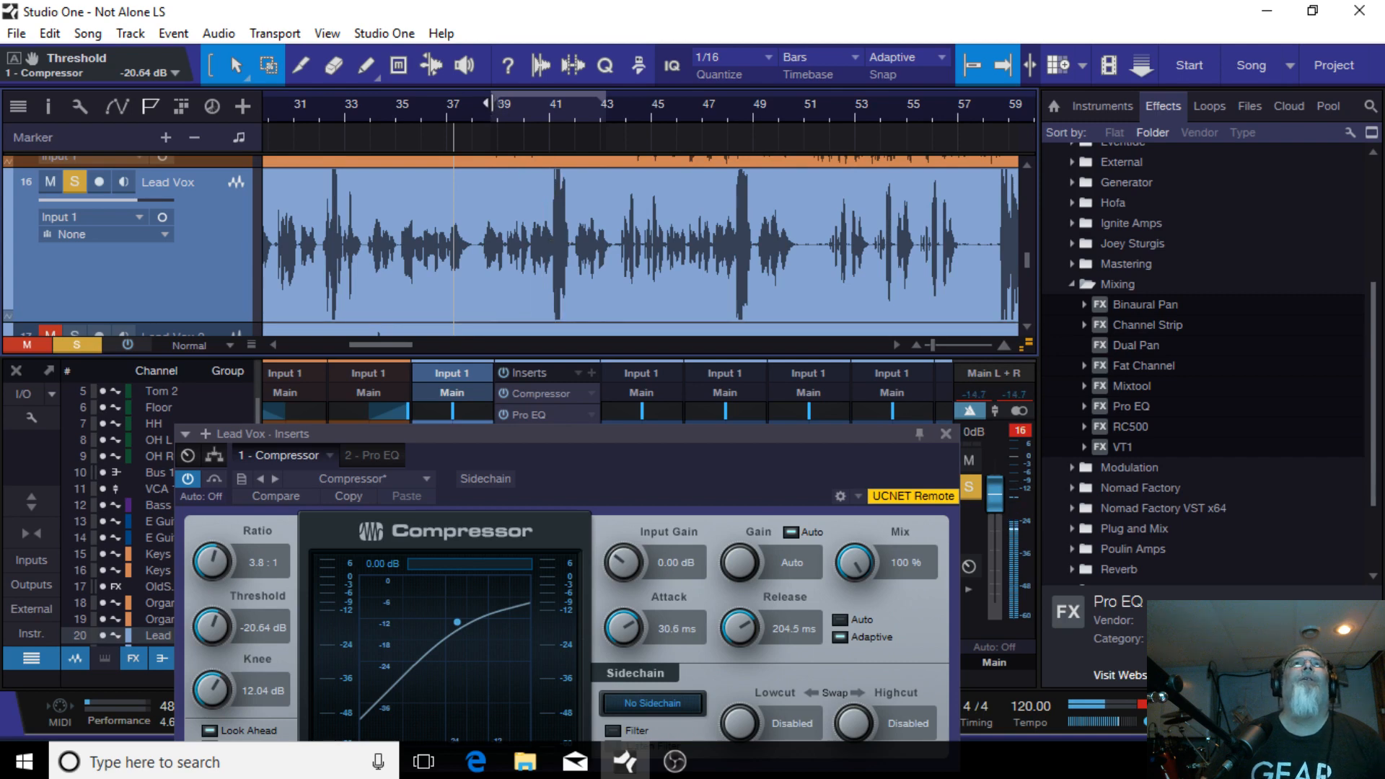
{"action": "left_click_drag", "start_coordinate": [492, 102], "coordinate": [479, 106]}
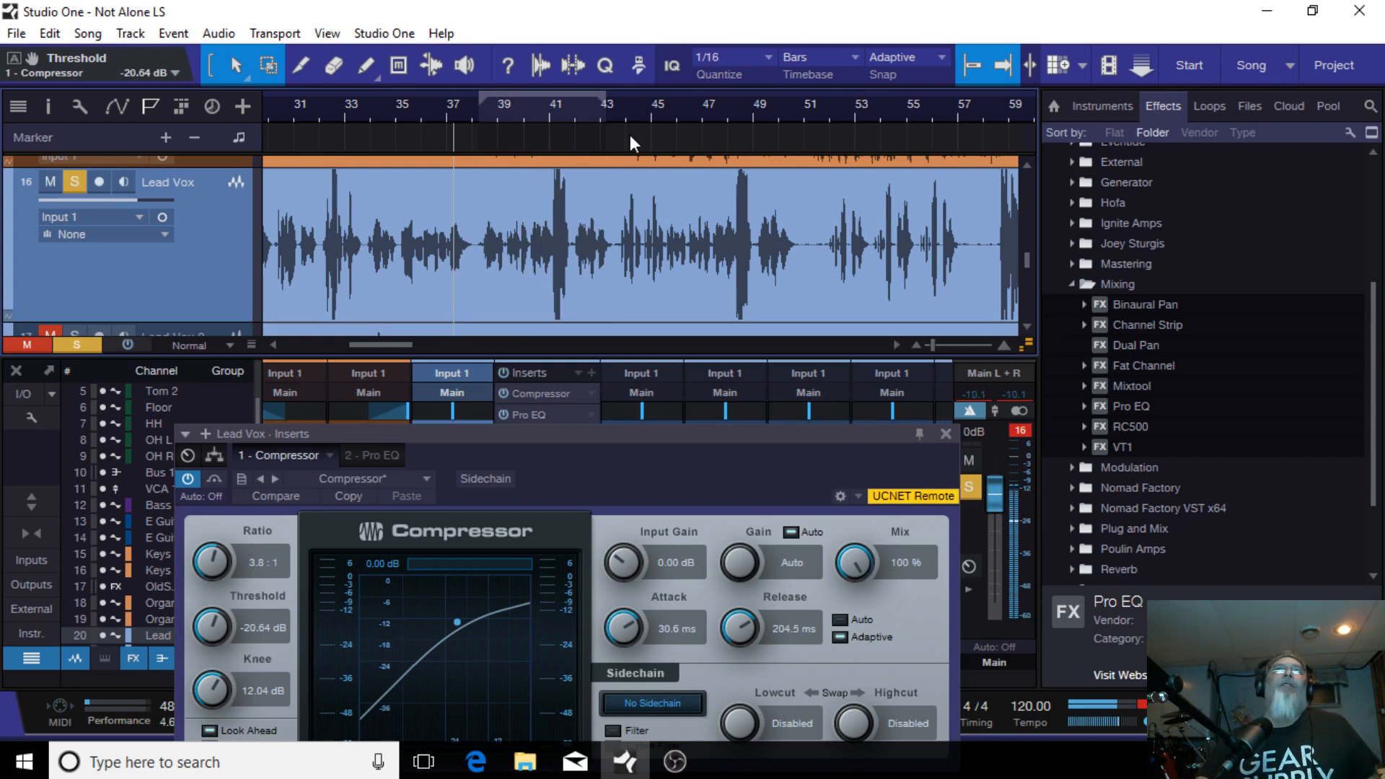
{"action": "left_click_drag", "start_coordinate": [605, 102], "coordinate": [704, 126]}
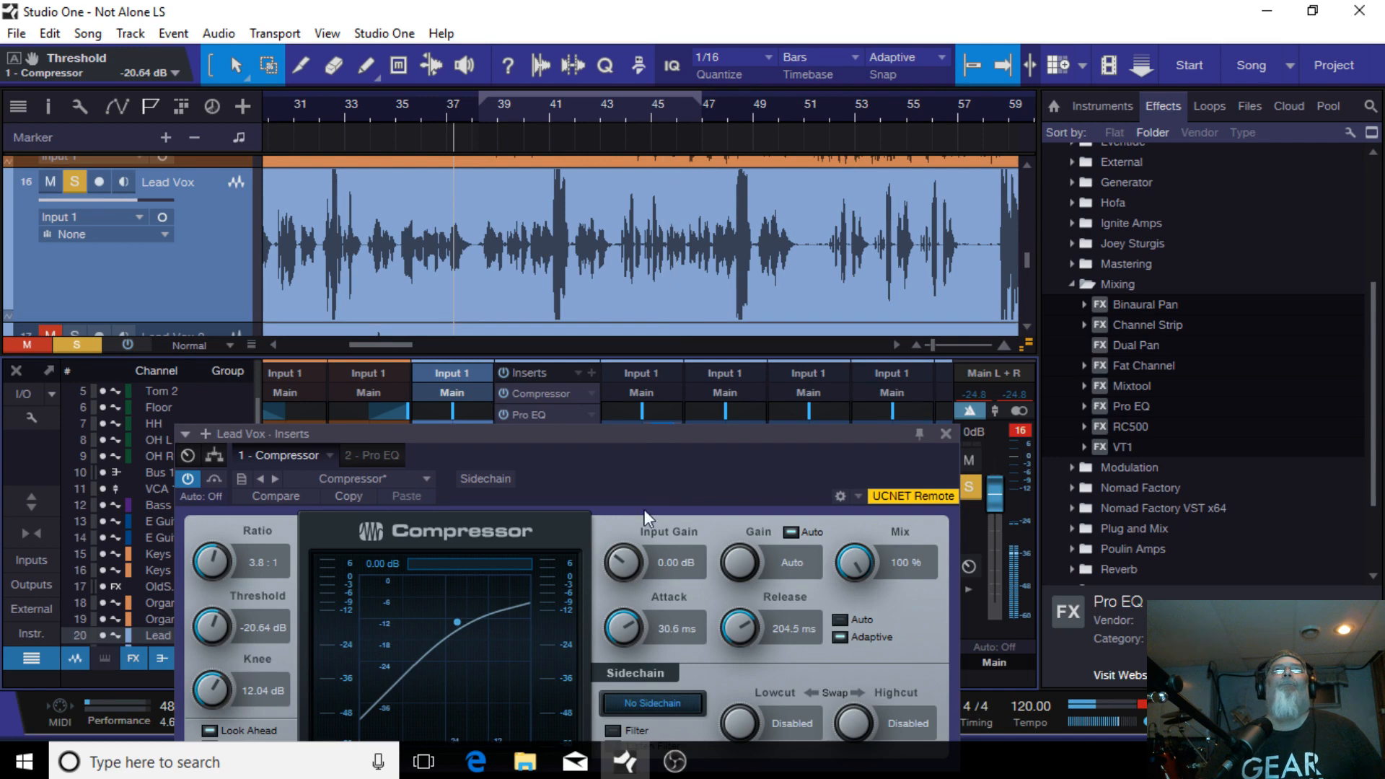
{"action": "left_click_drag", "start_coordinate": [661, 443], "coordinate": [681, 330]}
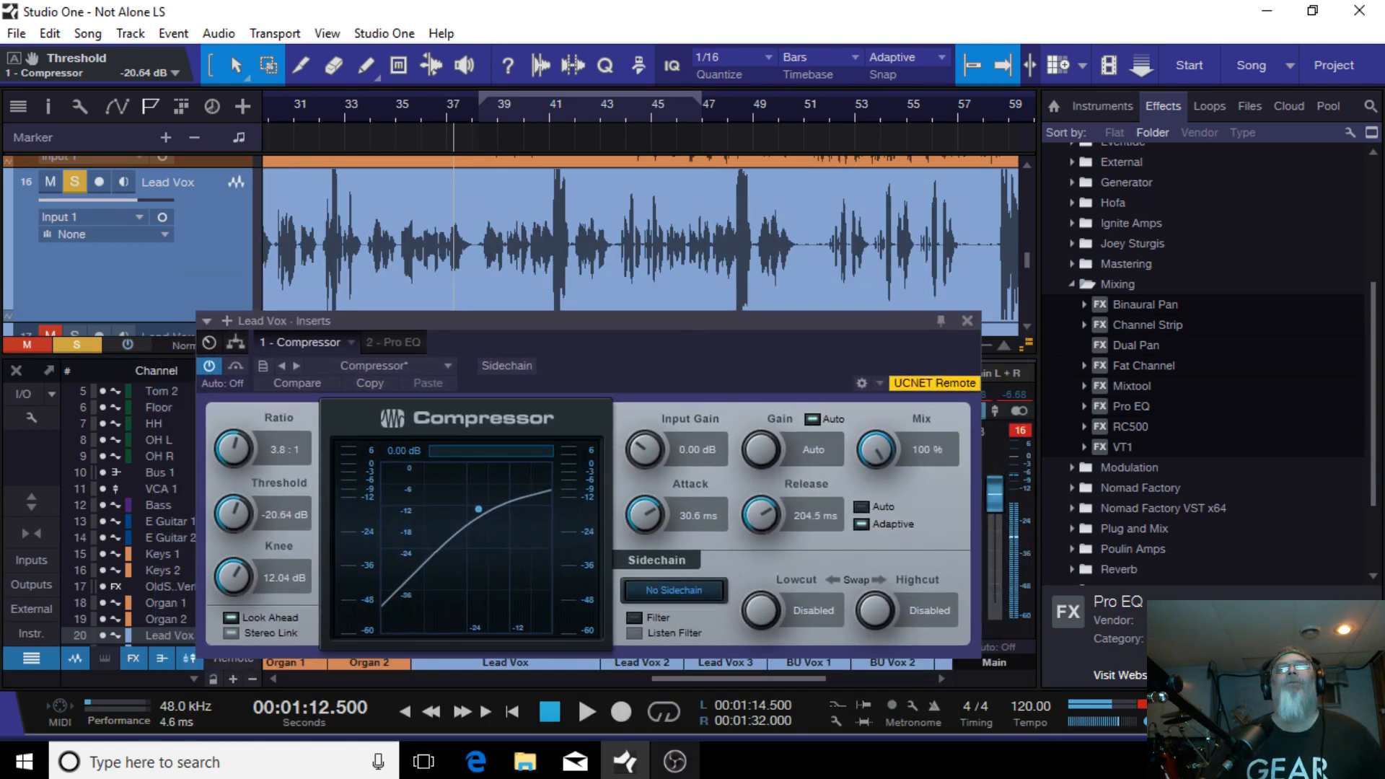
Step: Play and stop the lead vocal section several times to listen to the compressor's effect
{"action": "left_click", "coordinate": [583, 712]}
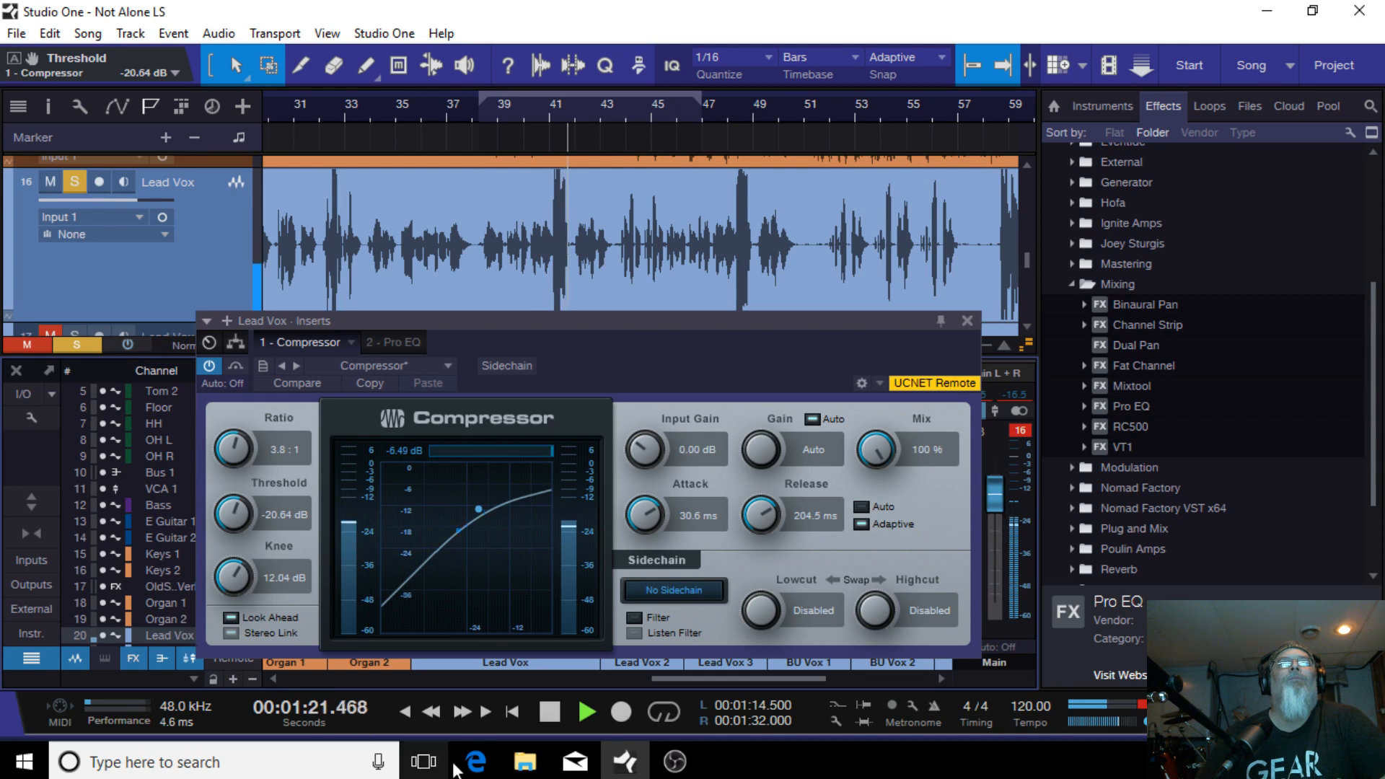
{"action": "left_click", "coordinate": [548, 712]}
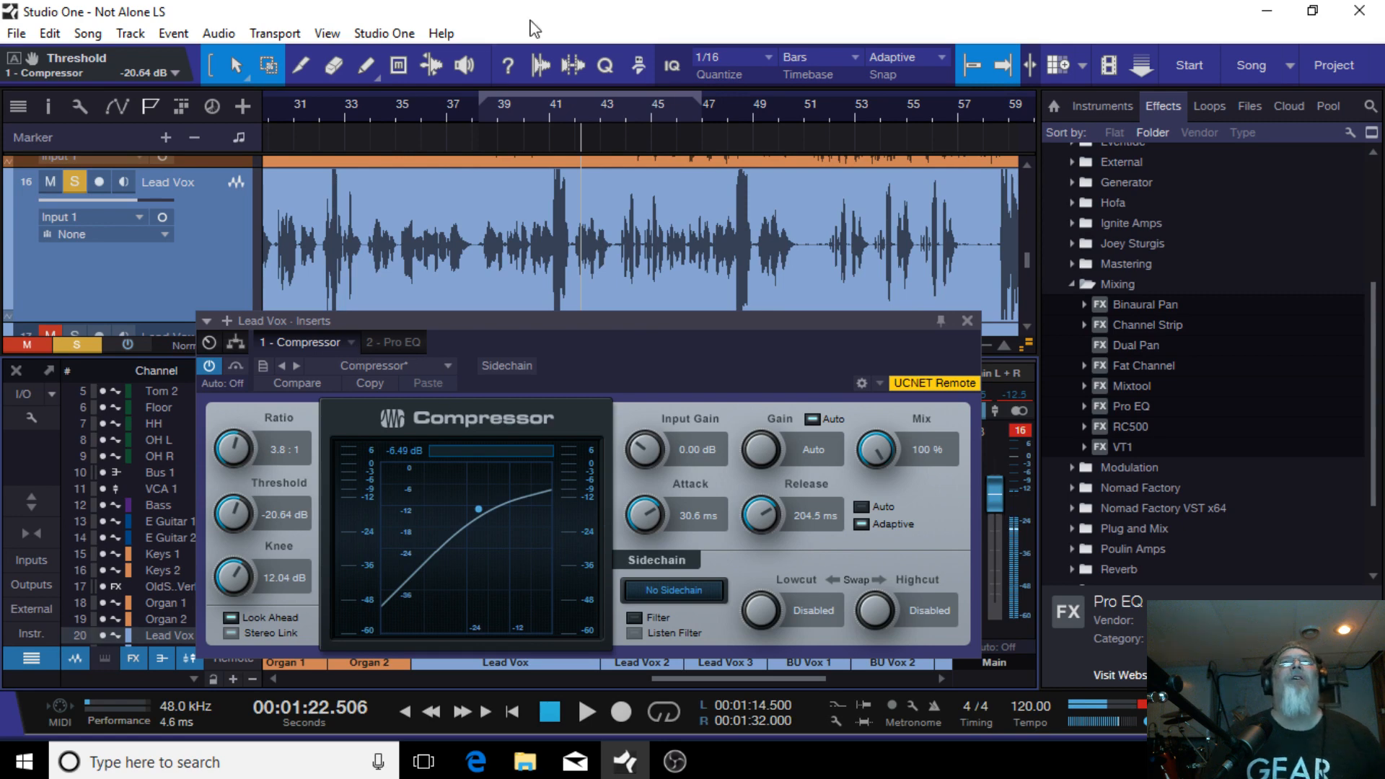
{"action": "left_click", "coordinate": [482, 113]}
{"action": "left_click", "coordinate": [589, 710]}
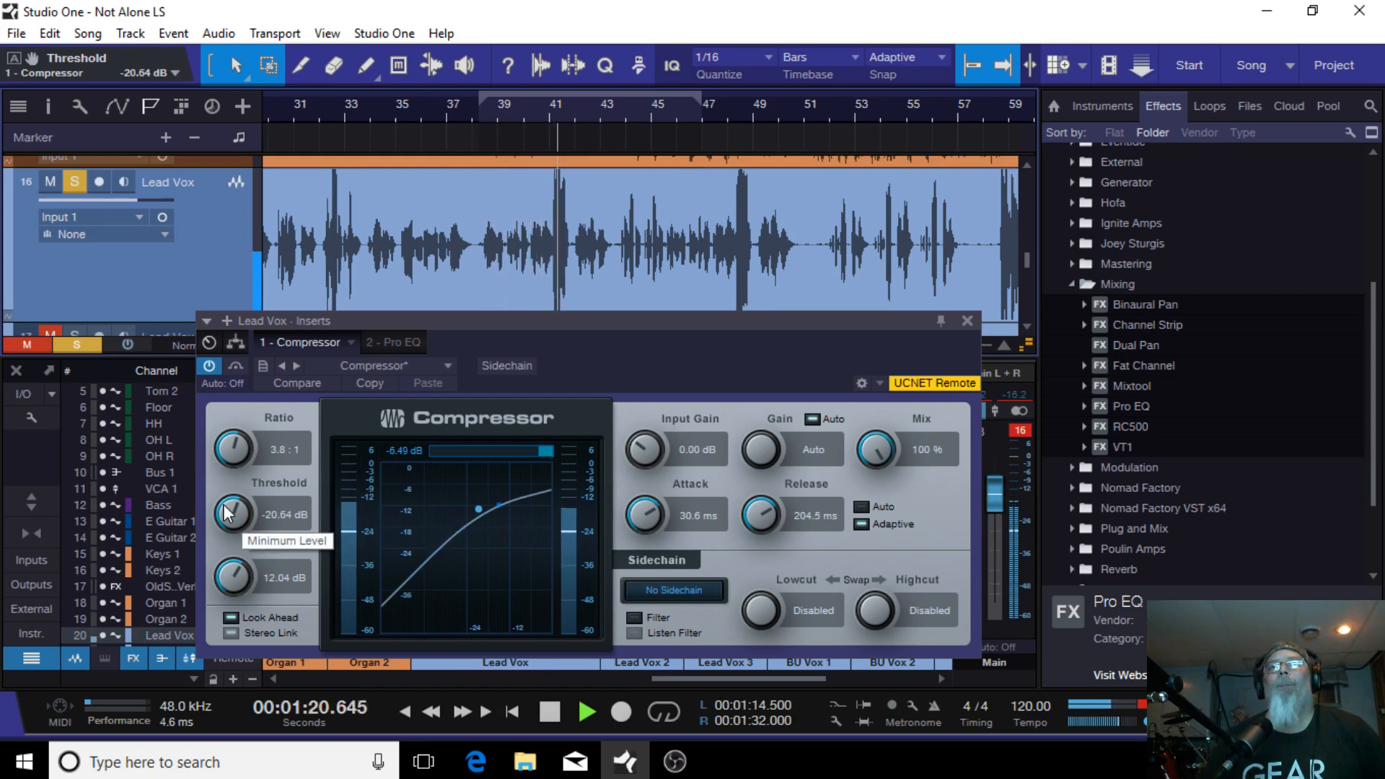
{"action": "left_click", "coordinate": [557, 695]}
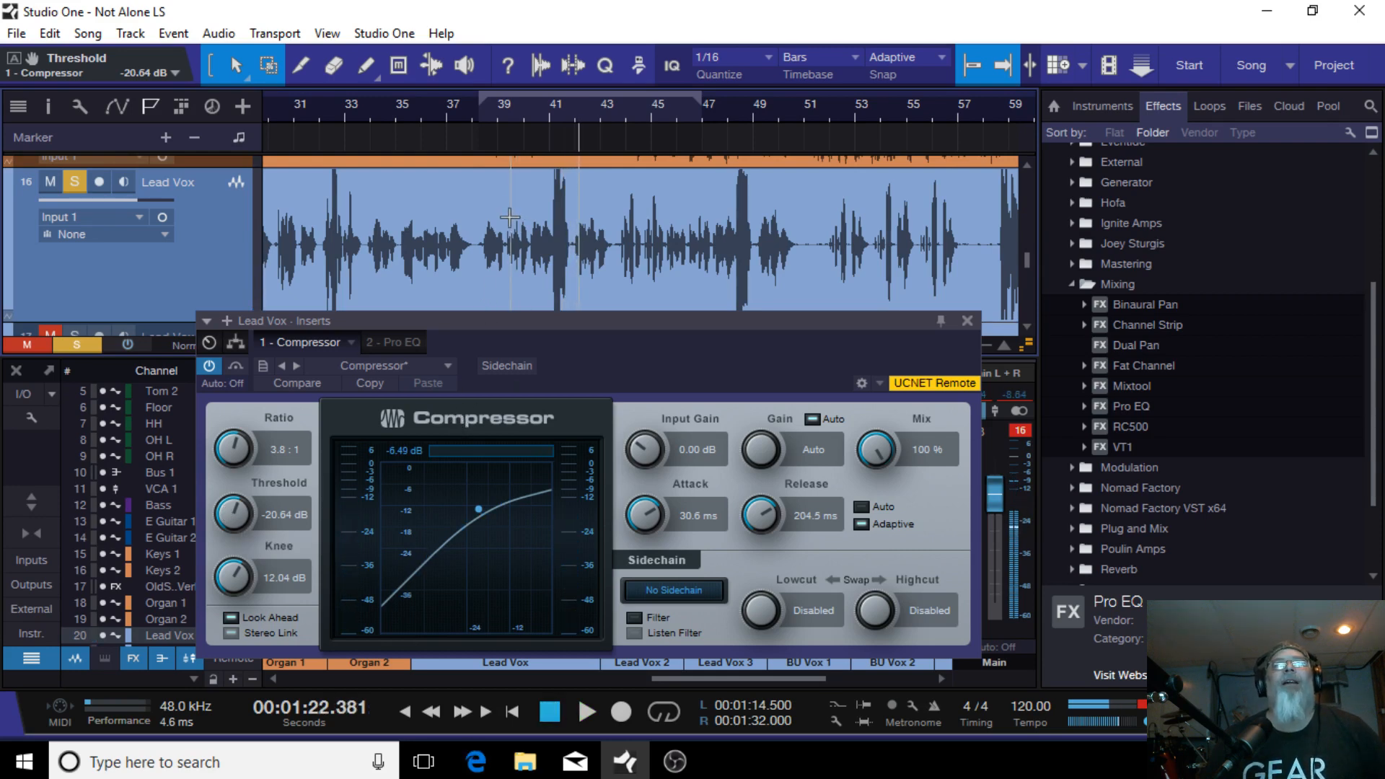
{"action": "left_click", "coordinate": [482, 116]}
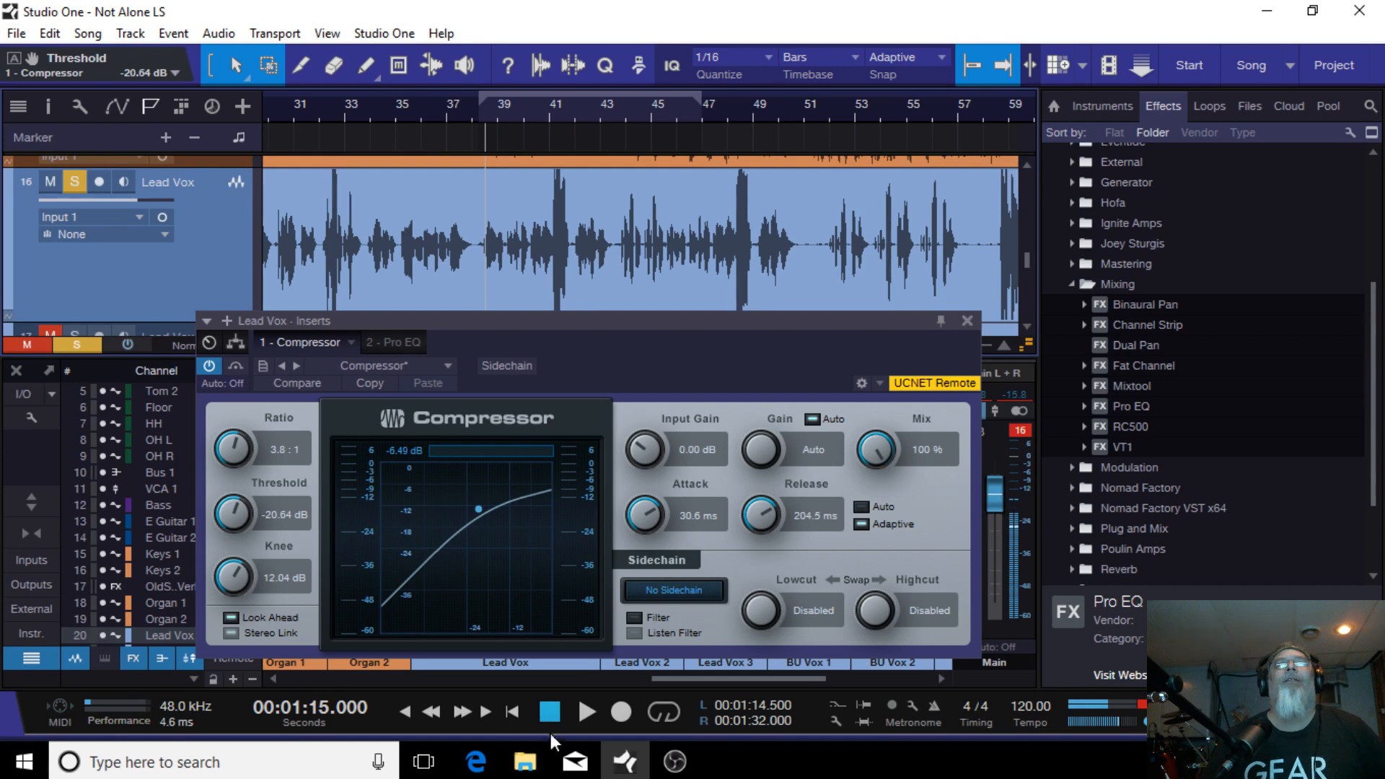
{"action": "left_click", "coordinate": [584, 707]}
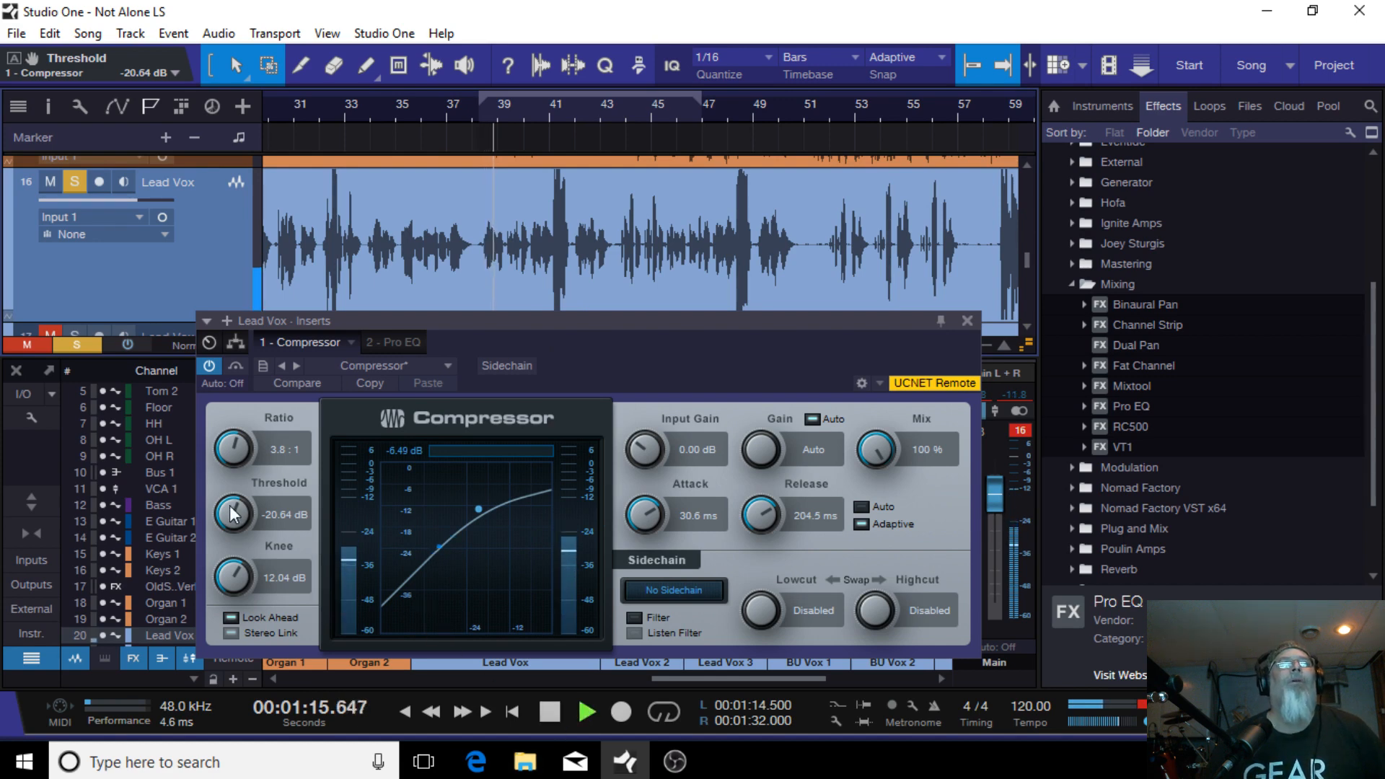
{"action": "left_click", "coordinate": [551, 713]}
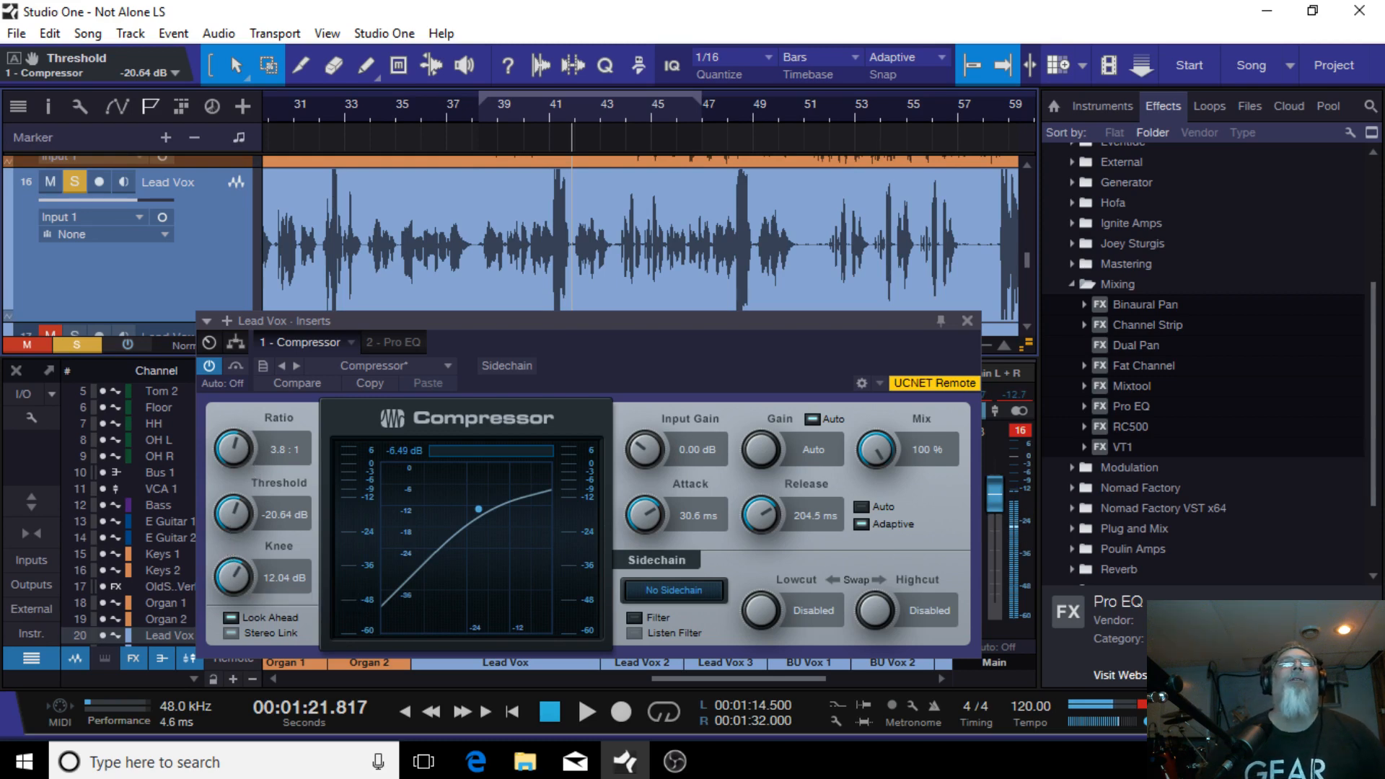
{"action": "left_click", "coordinate": [542, 711]}
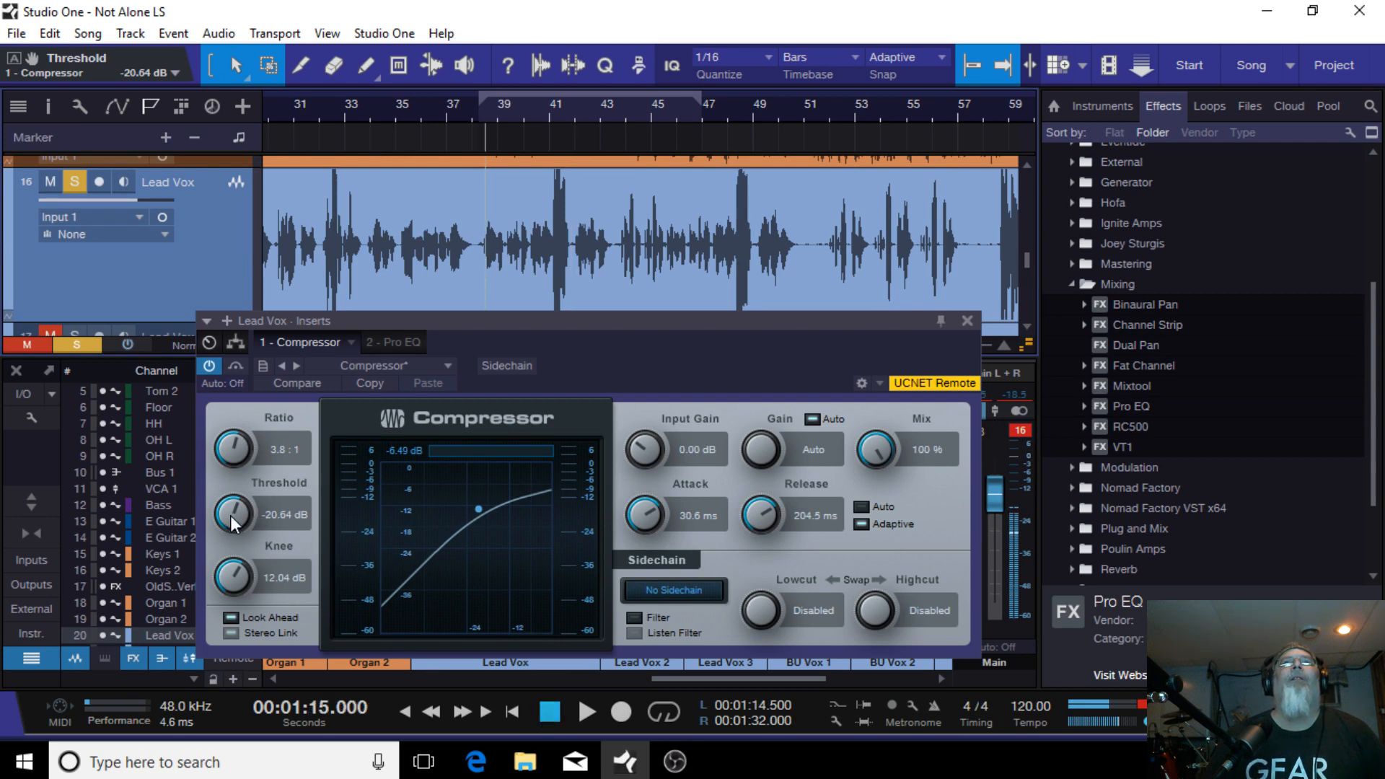
Step: Lower the Lead Vox compressor threshold to -23.04 dB while listening, and close the compressor editor
{"action": "left_click_drag", "start_coordinate": [231, 515], "coordinate": [232, 519]}
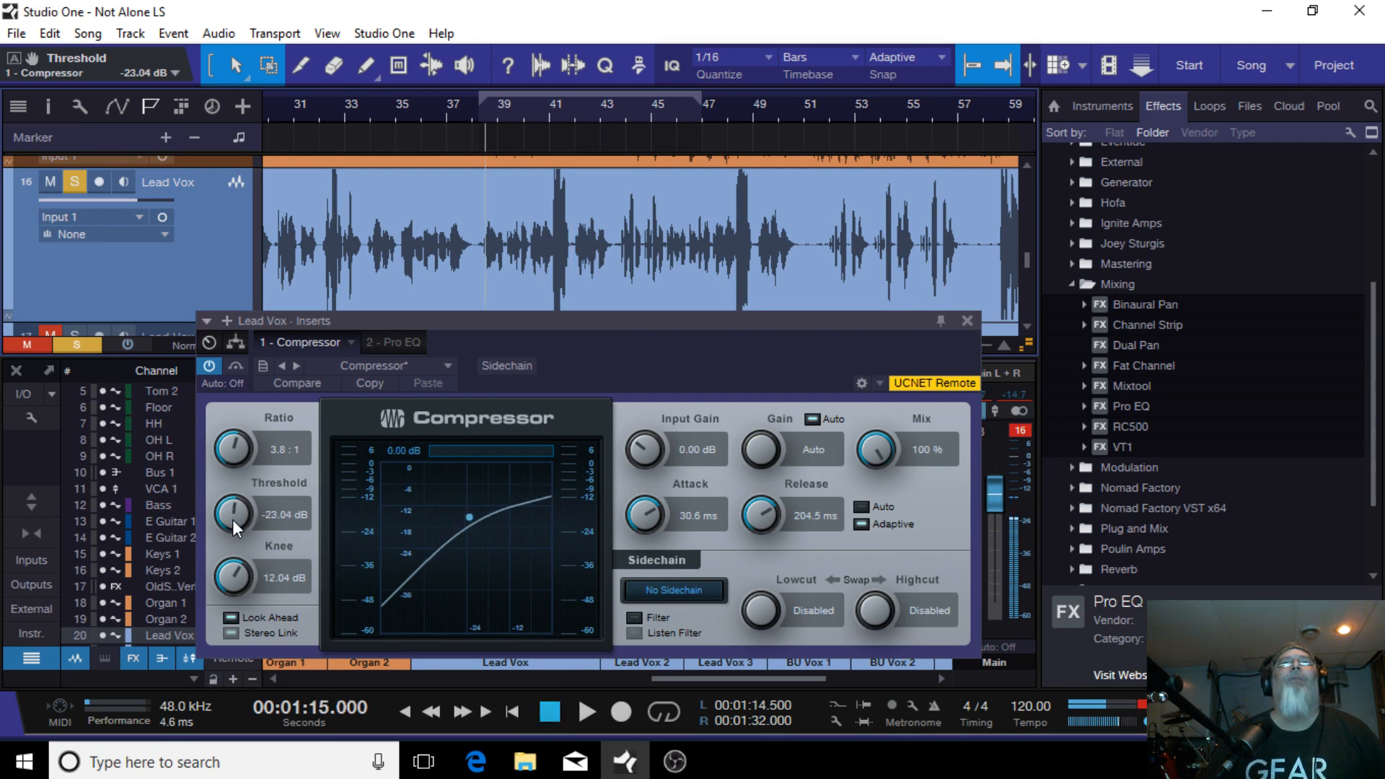
{"action": "left_click", "coordinate": [581, 706]}
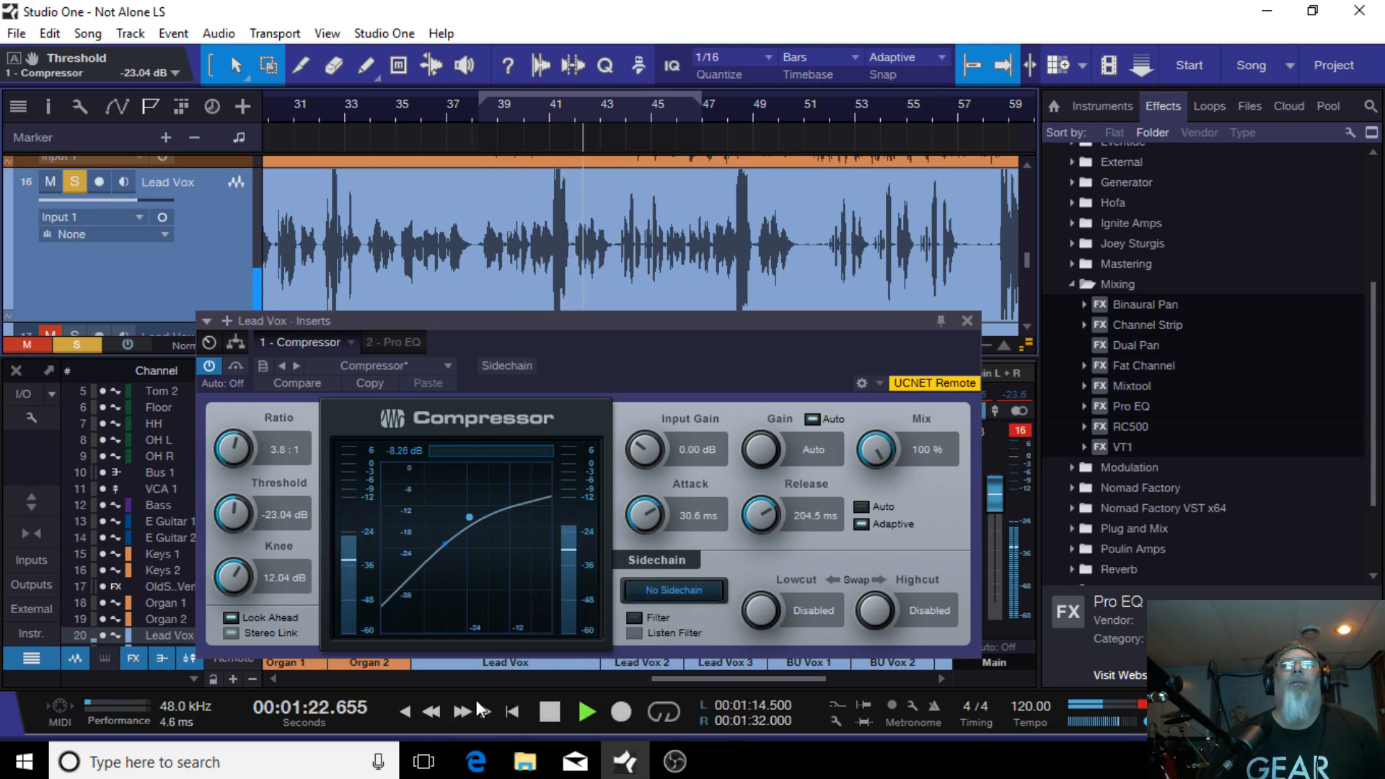
{"action": "left_click", "coordinate": [542, 713]}
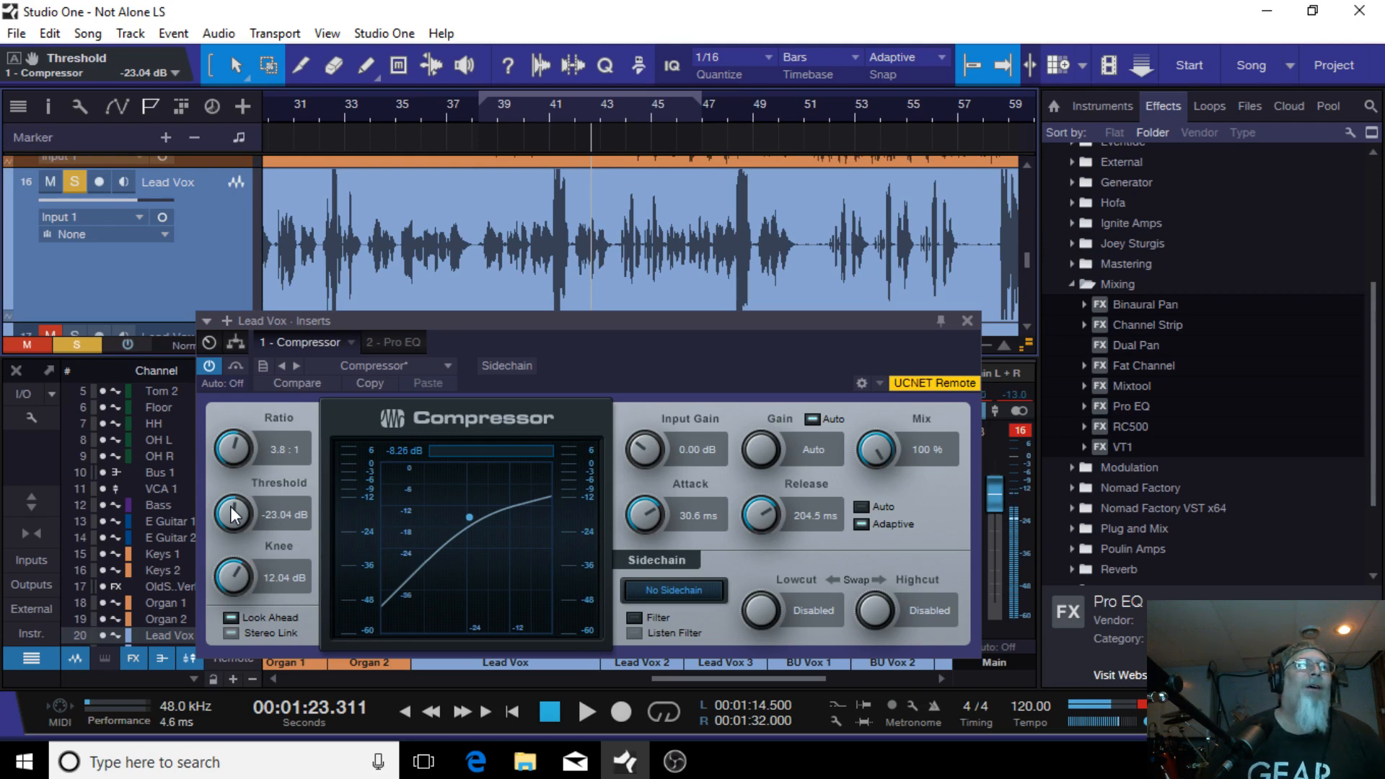
{"action": "scroll", "coordinate": [231, 505], "scroll_direction": "up", "scroll_amount": 2}
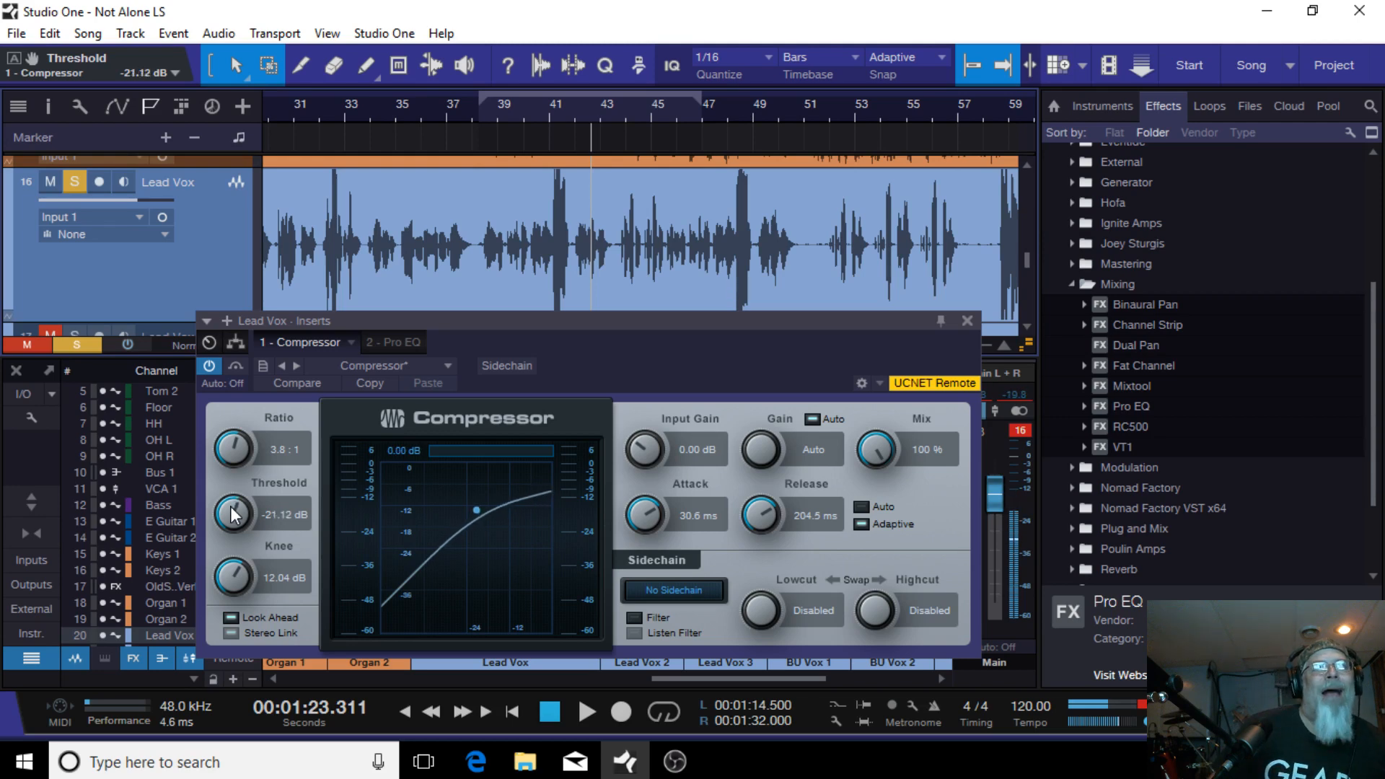
{"action": "scroll", "coordinate": [231, 513], "scroll_direction": "up", "scroll_amount": 1}
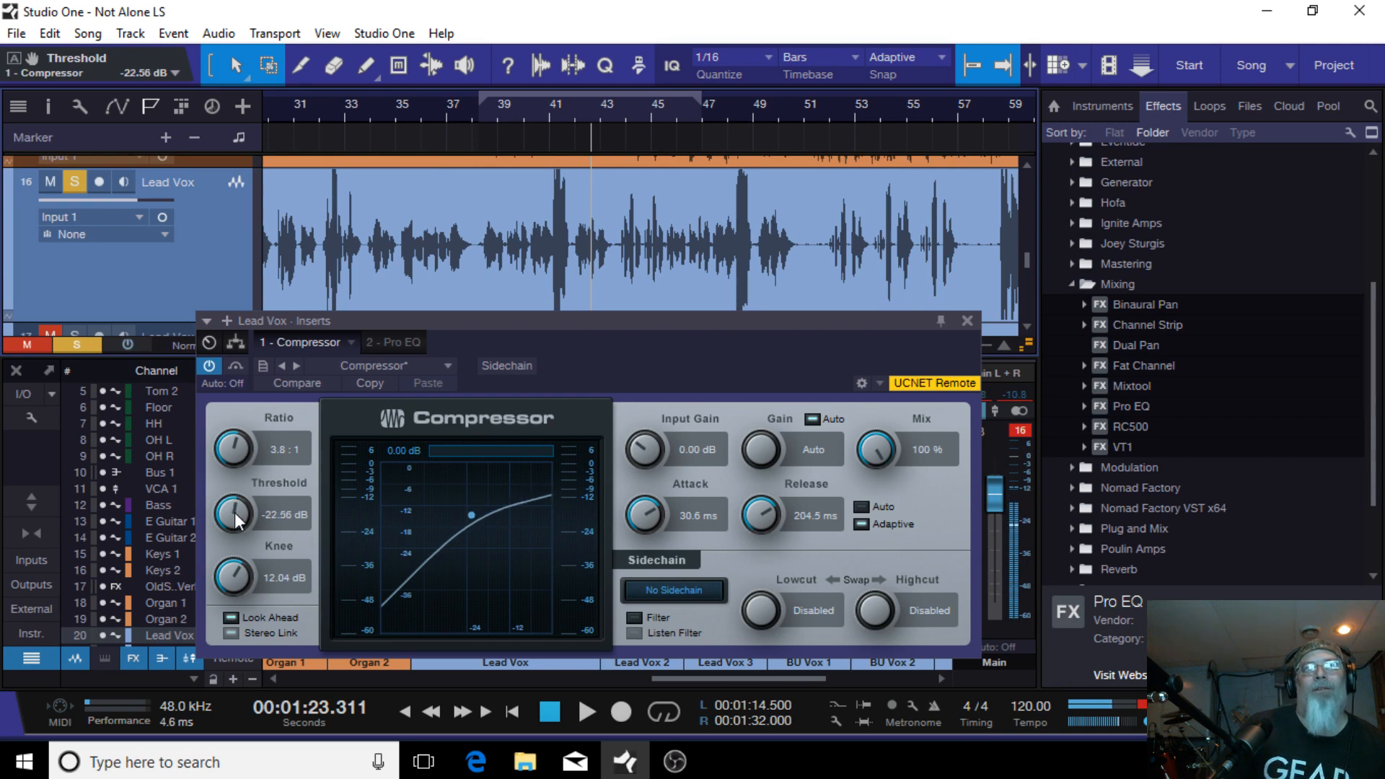
{"action": "left_click", "coordinate": [966, 319]}
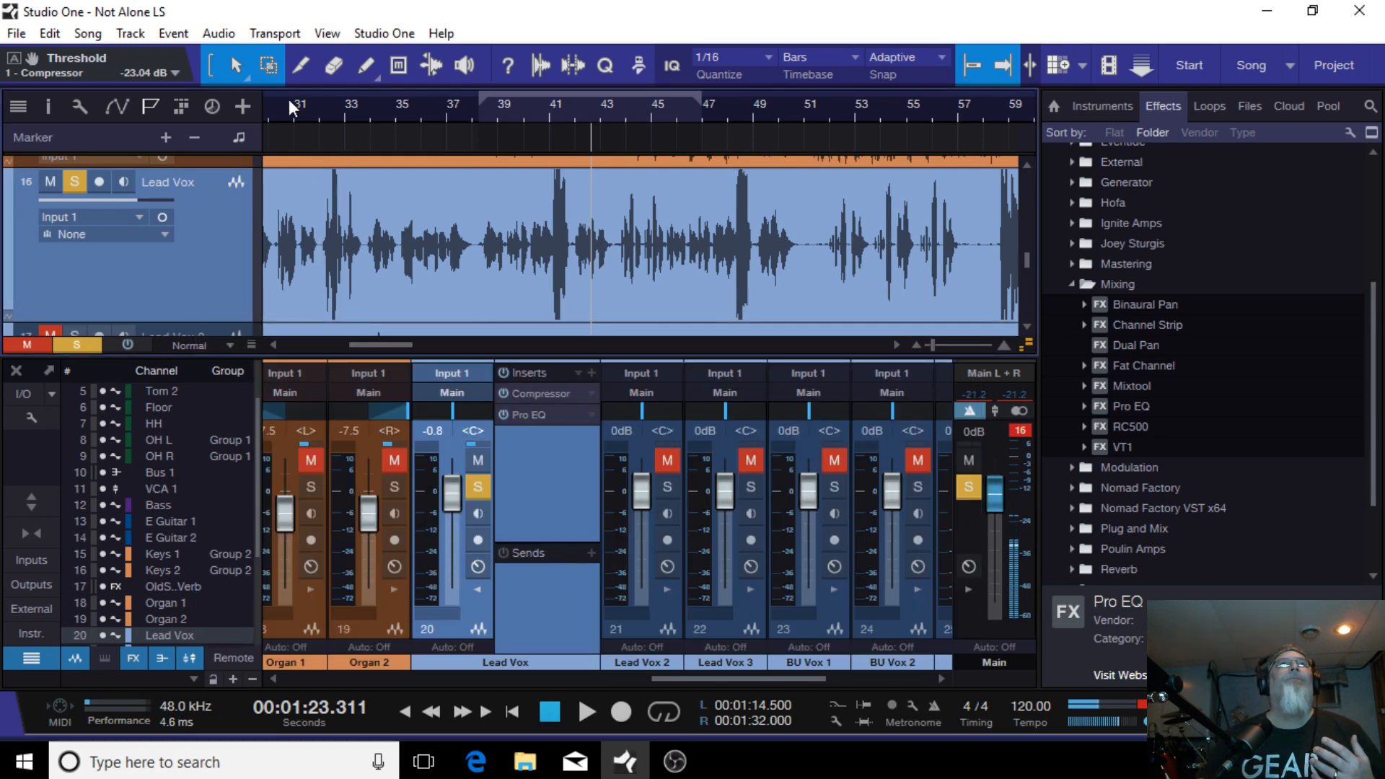
Step: Start playback from 00:01:00.000 and open the Lead Vox Pro EQ with a Third Octave spectrum display
{"action": "scroll", "coordinate": [292, 116], "scroll_direction": "up", "scroll_amount": 2}
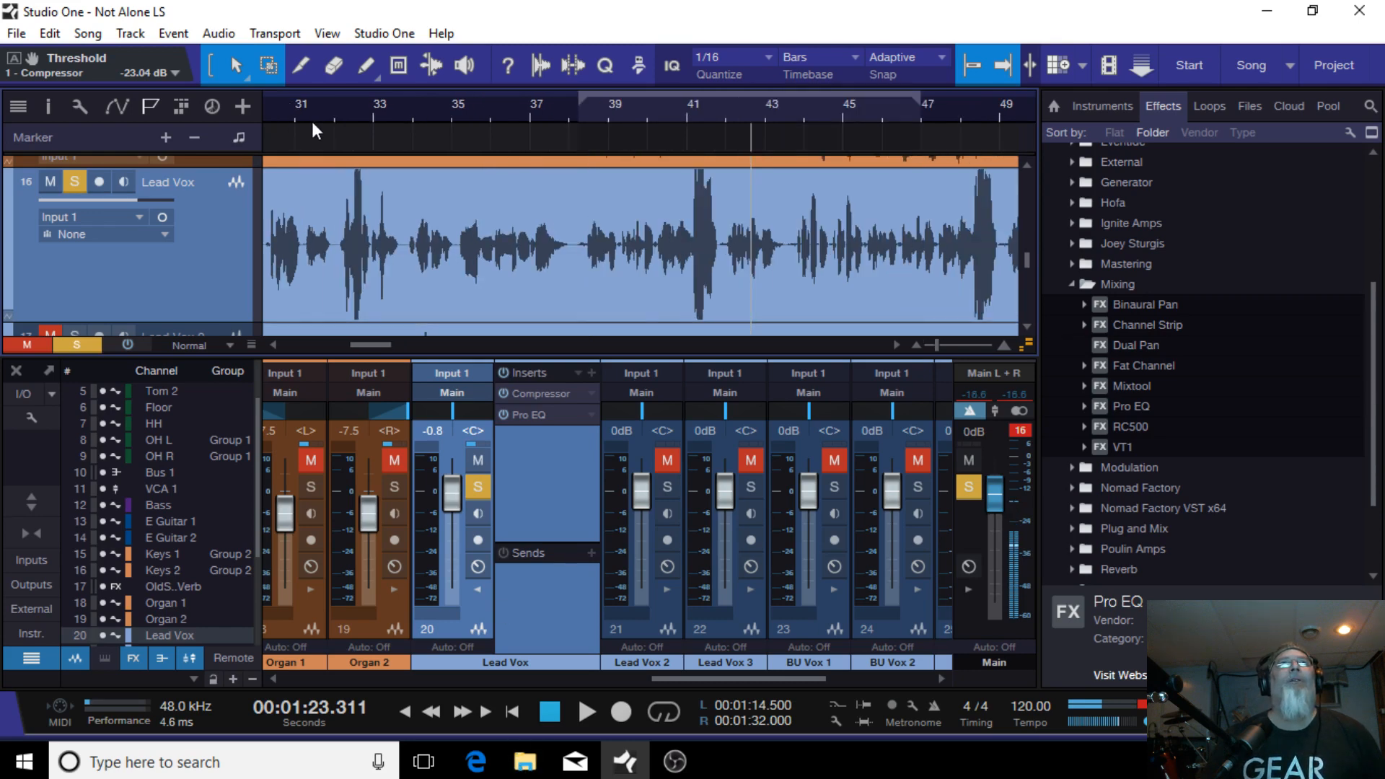
{"action": "left_click", "coordinate": [293, 114]}
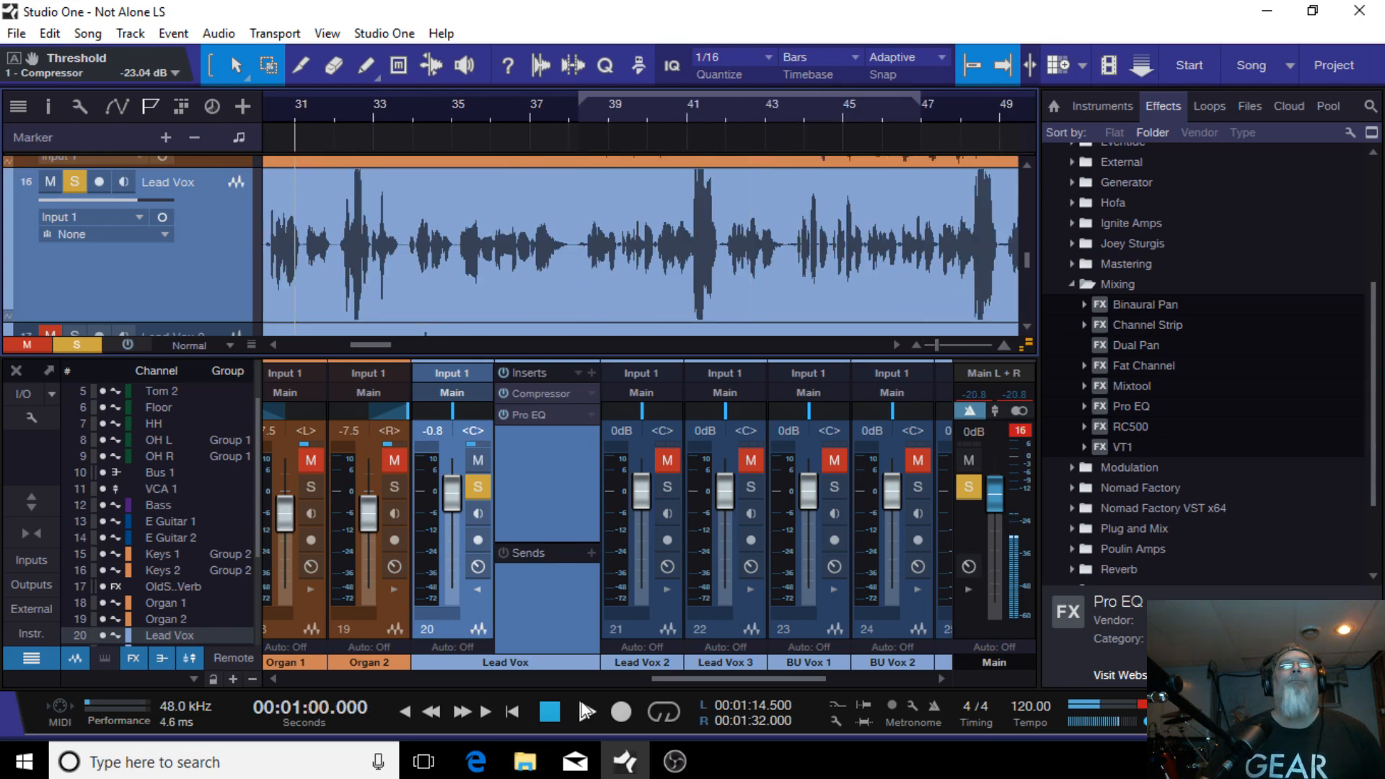
{"action": "left_click", "coordinate": [586, 711]}
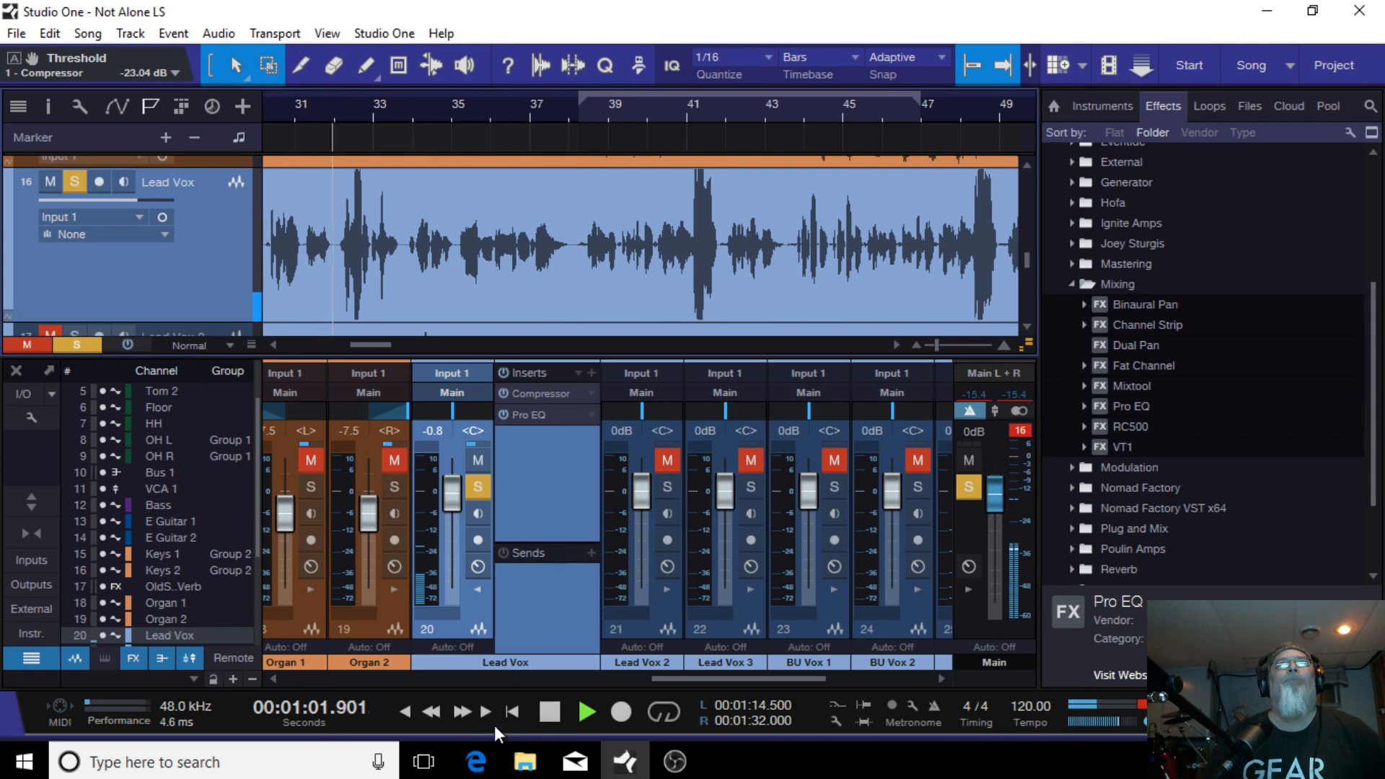
{"action": "left_click", "coordinate": [535, 411]}
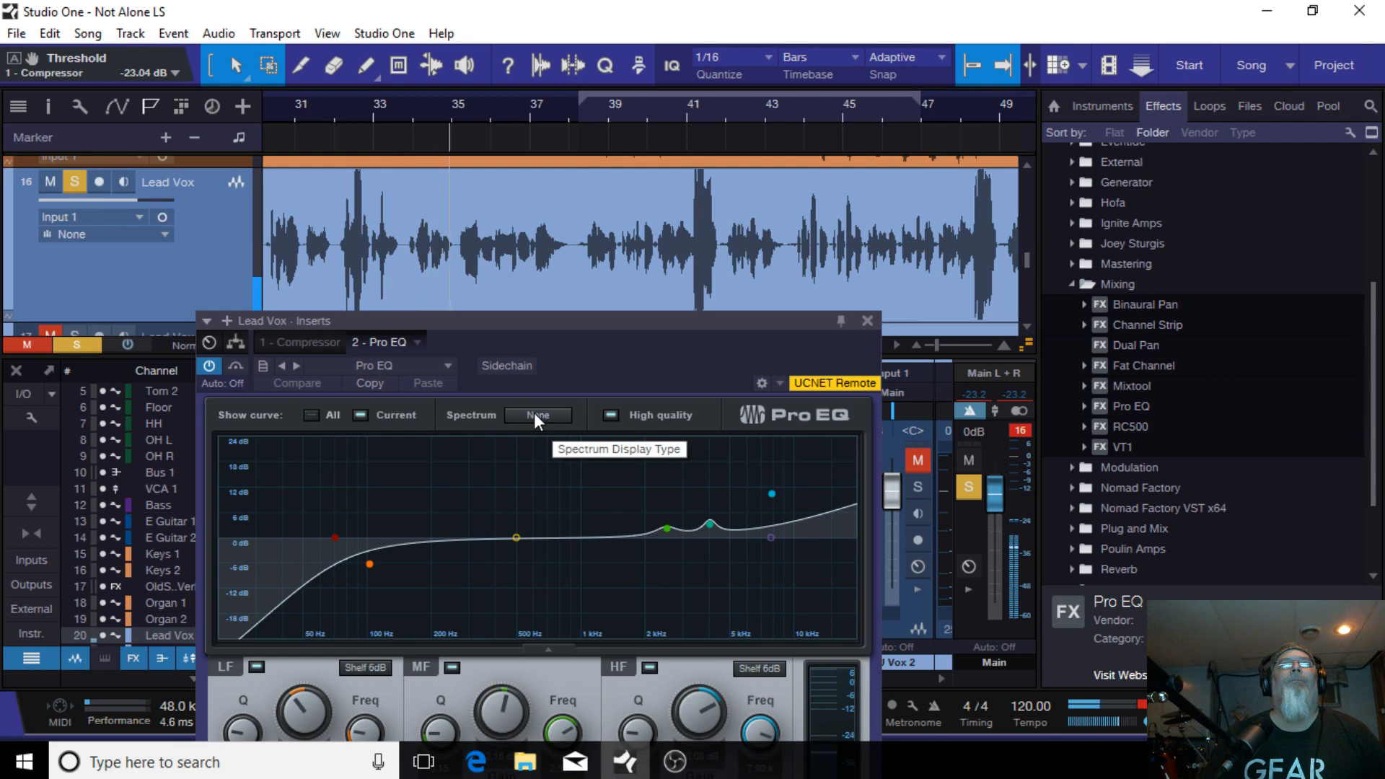
{"action": "left_click", "coordinate": [533, 412]}
{"action": "left_click", "coordinate": [569, 462]}
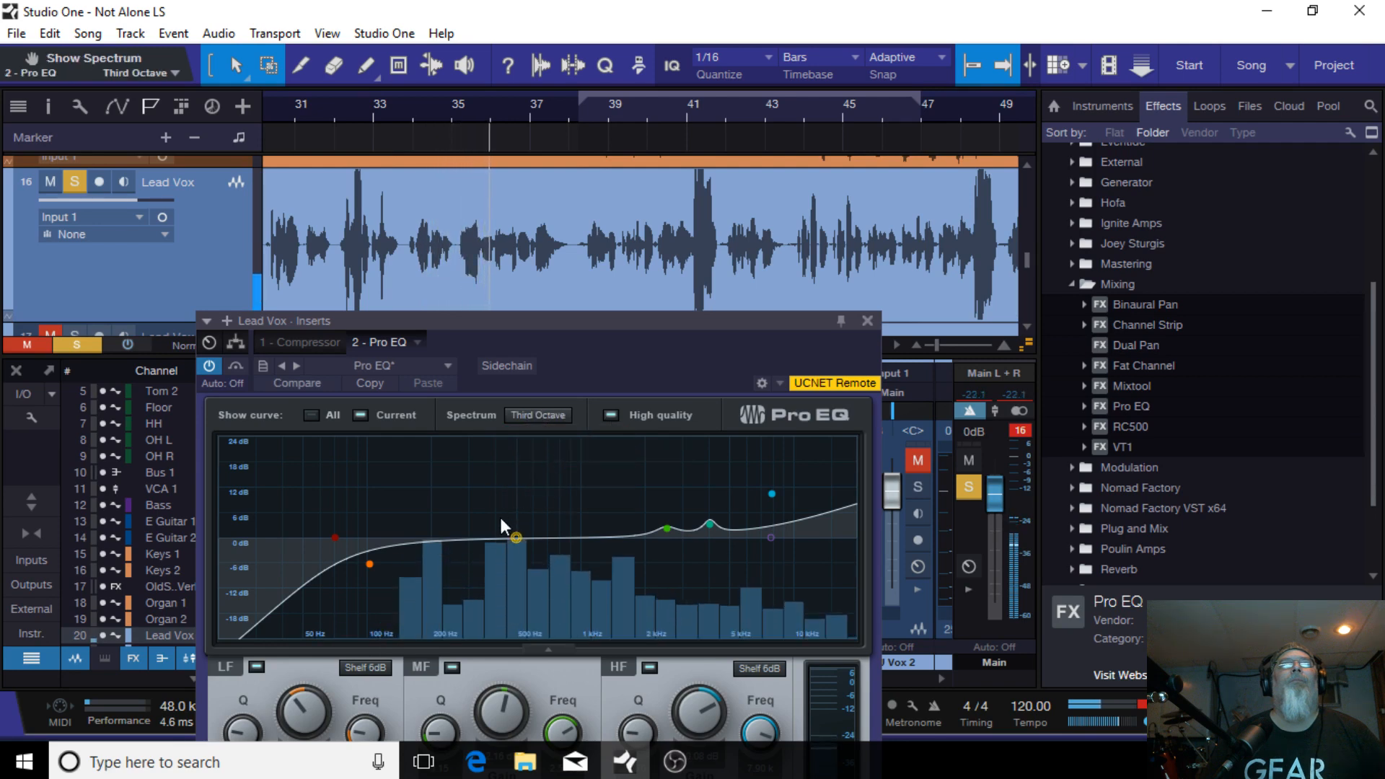
Step: Set the Pro EQ low cut frequency to 78.2 Hz
{"action": "left_click_drag", "start_coordinate": [626, 344], "coordinate": [668, 208]}
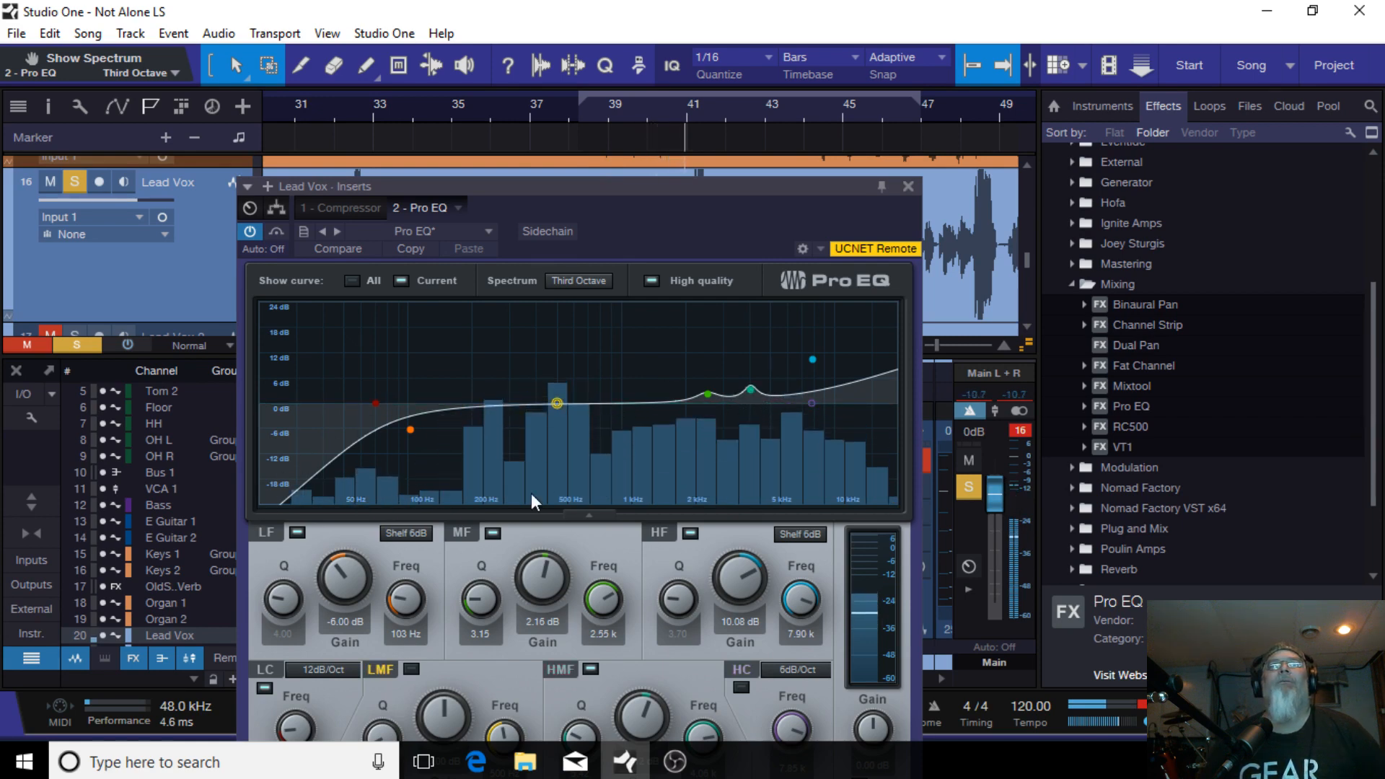
{"action": "left_click_drag", "start_coordinate": [372, 403], "coordinate": [353, 404]}
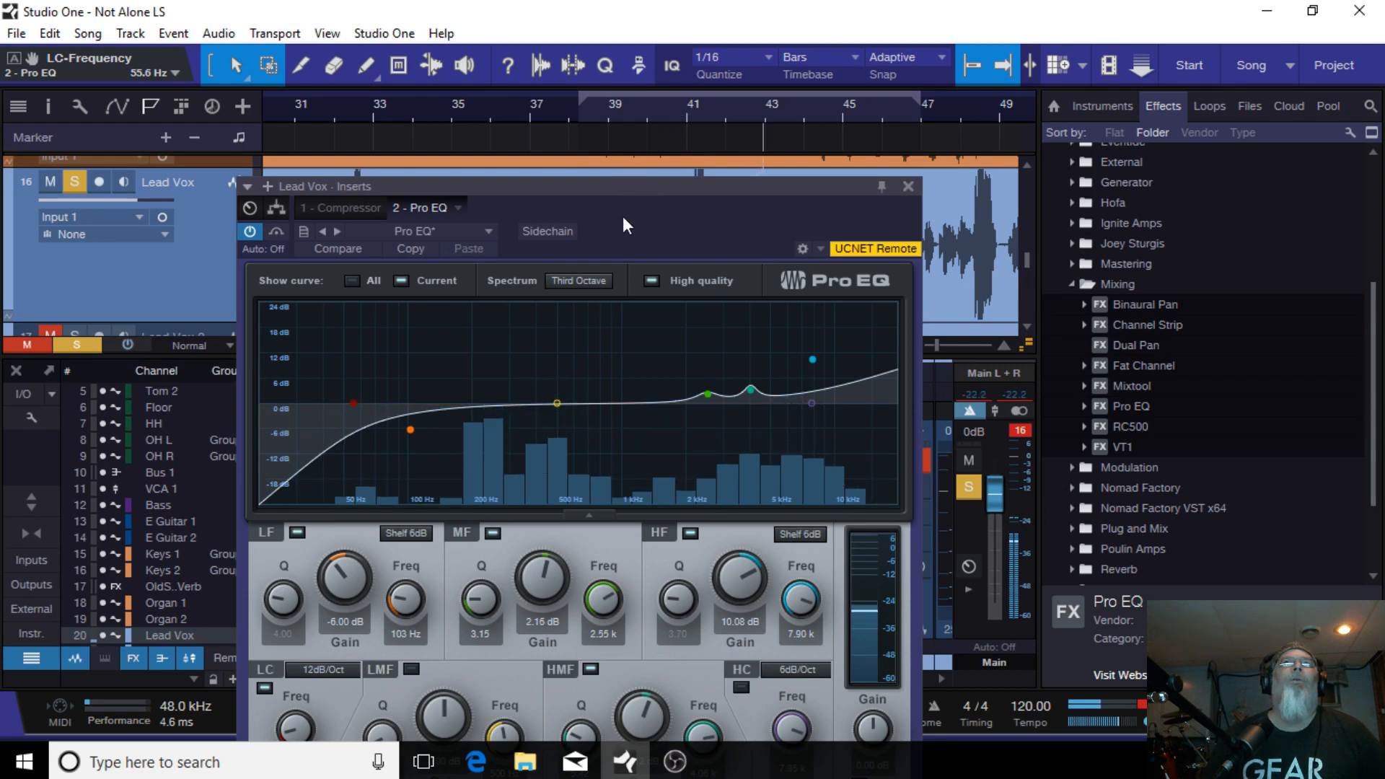
{"action": "left_click_drag", "start_coordinate": [624, 218], "coordinate": [645, 129]}
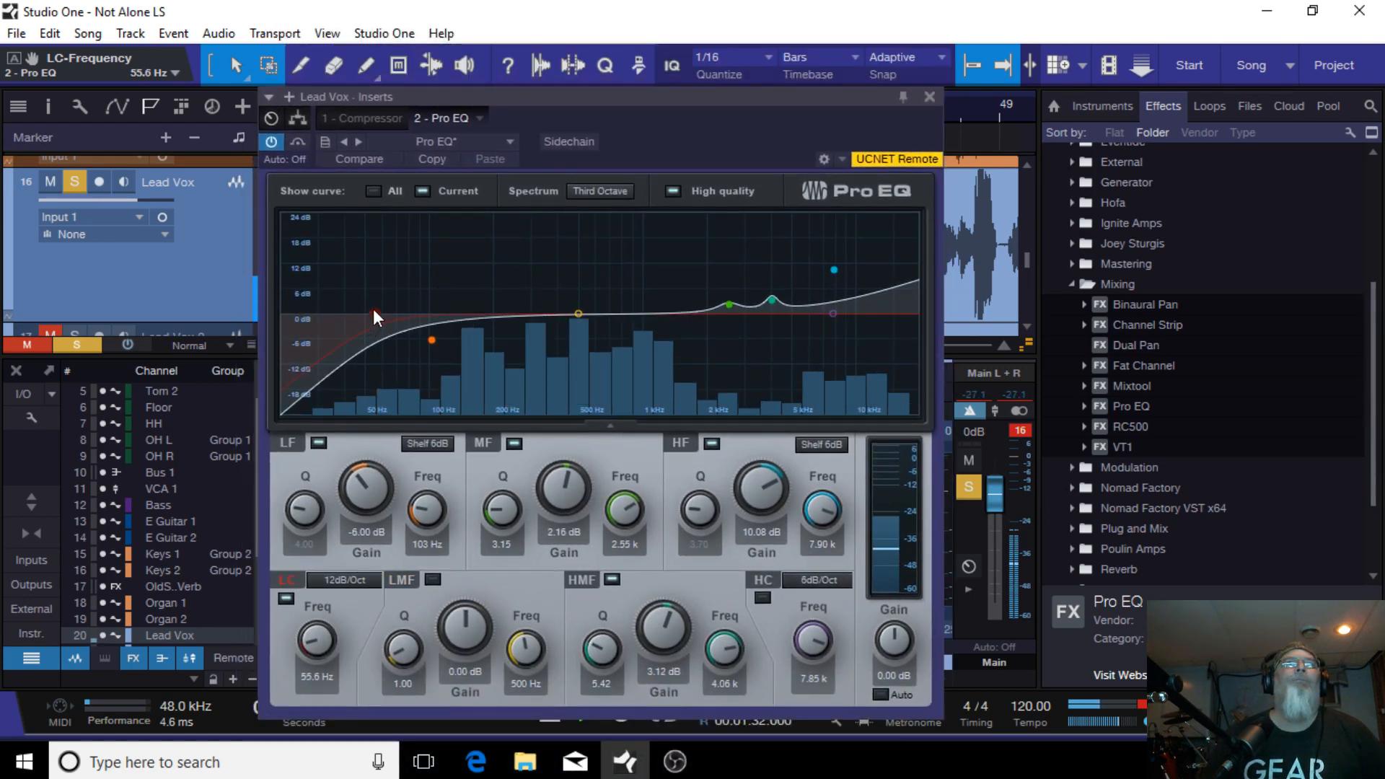
{"action": "left_click_drag", "start_coordinate": [374, 308], "coordinate": [406, 316]}
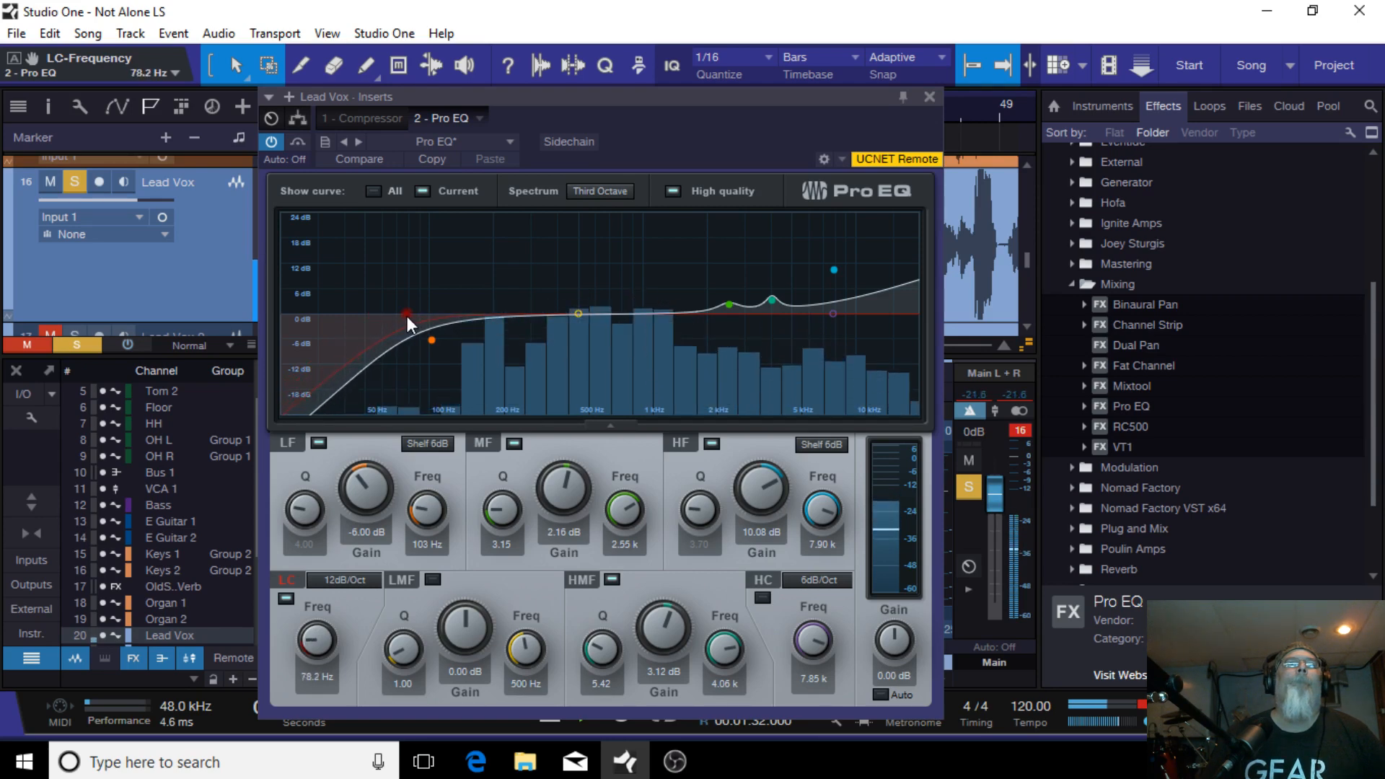
Step: Boost the low-mid band 2.35 dB at 189 Hz and set the high shelf to 4.71 dB at 18.52 kHz
{"action": "left_click_drag", "start_coordinate": [578, 314], "coordinate": [488, 304]}
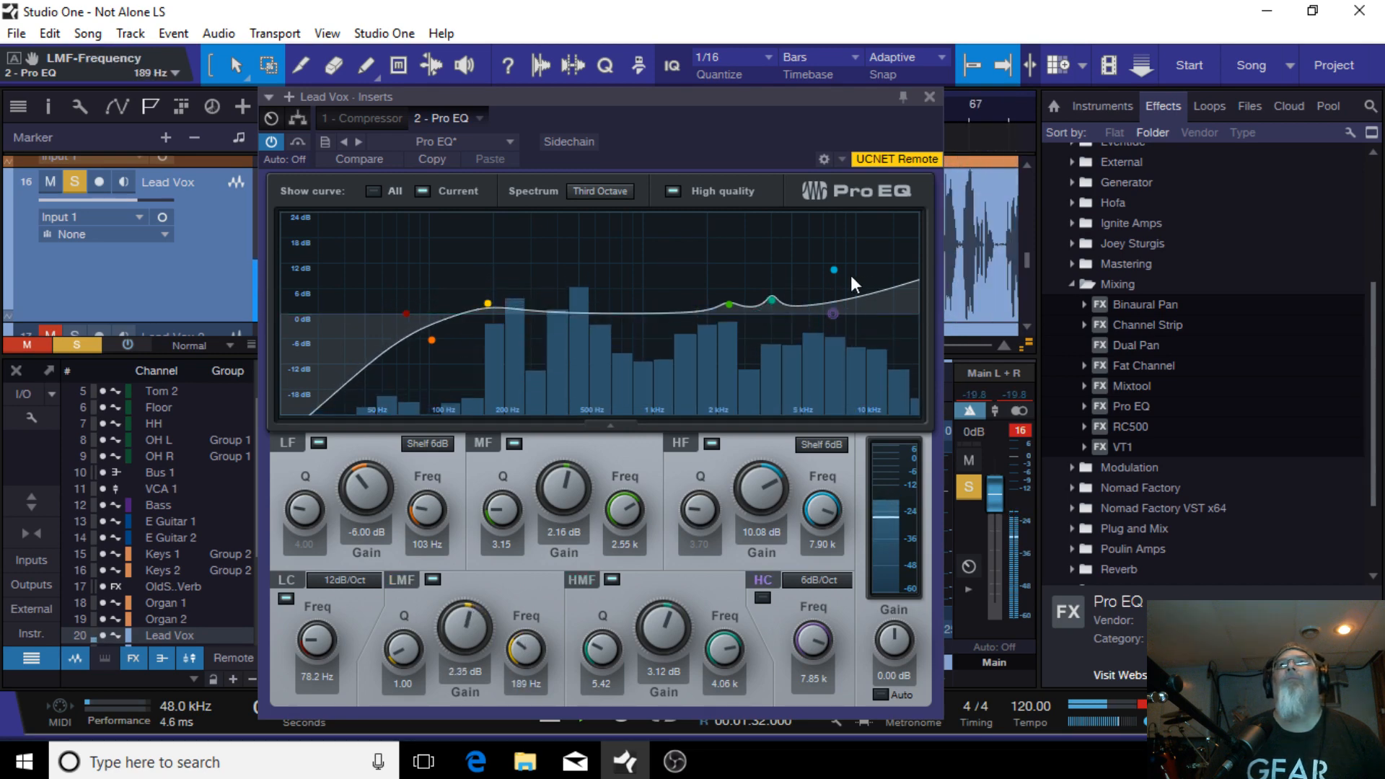
{"action": "left_click_drag", "start_coordinate": [831, 272], "coordinate": [912, 292]}
Step: Set the high cut filter to a 48dB/Oct slope at 20.00 kHz
{"action": "left_click_drag", "start_coordinate": [831, 315], "coordinate": [917, 330]}
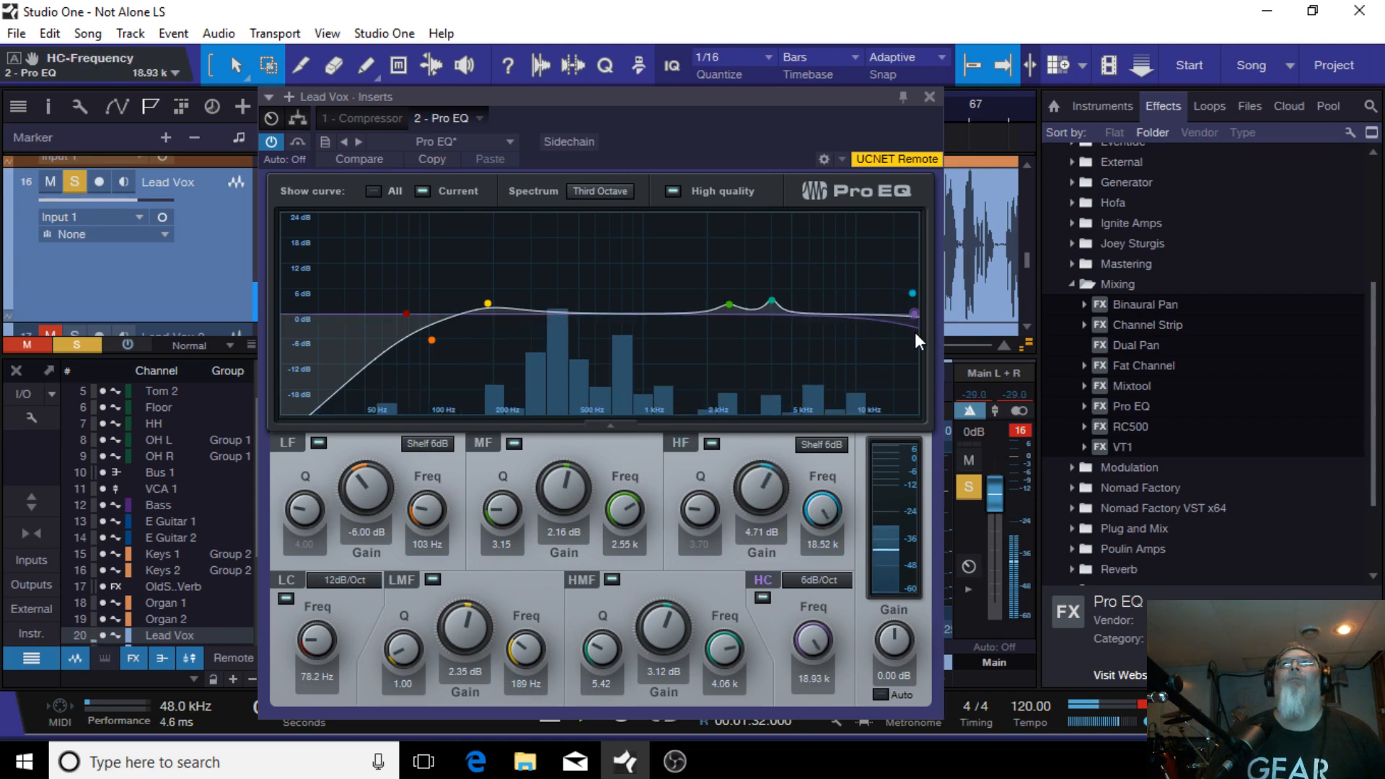
{"action": "left_click", "coordinate": [810, 577]}
{"action": "left_click", "coordinate": [830, 691]}
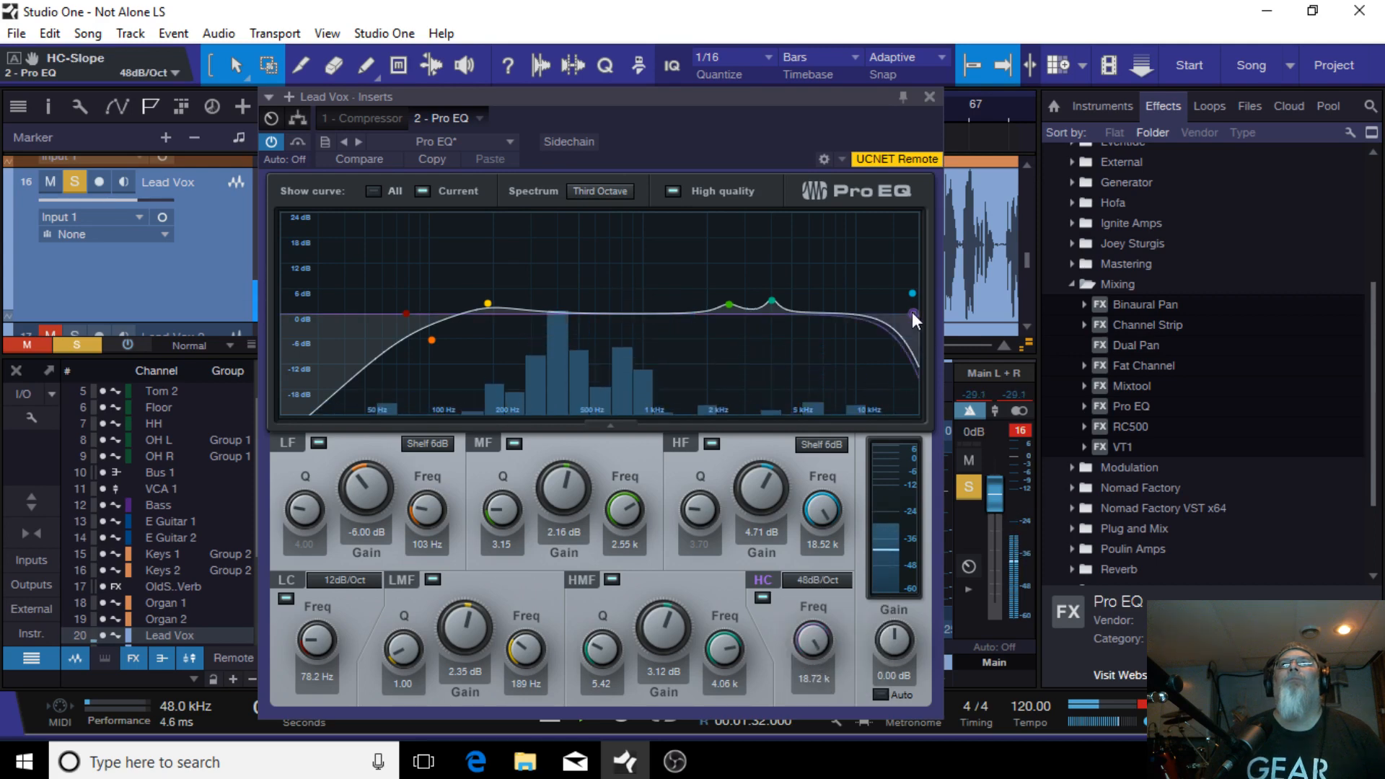
{"action": "left_click_drag", "start_coordinate": [912, 319], "coordinate": [919, 318]}
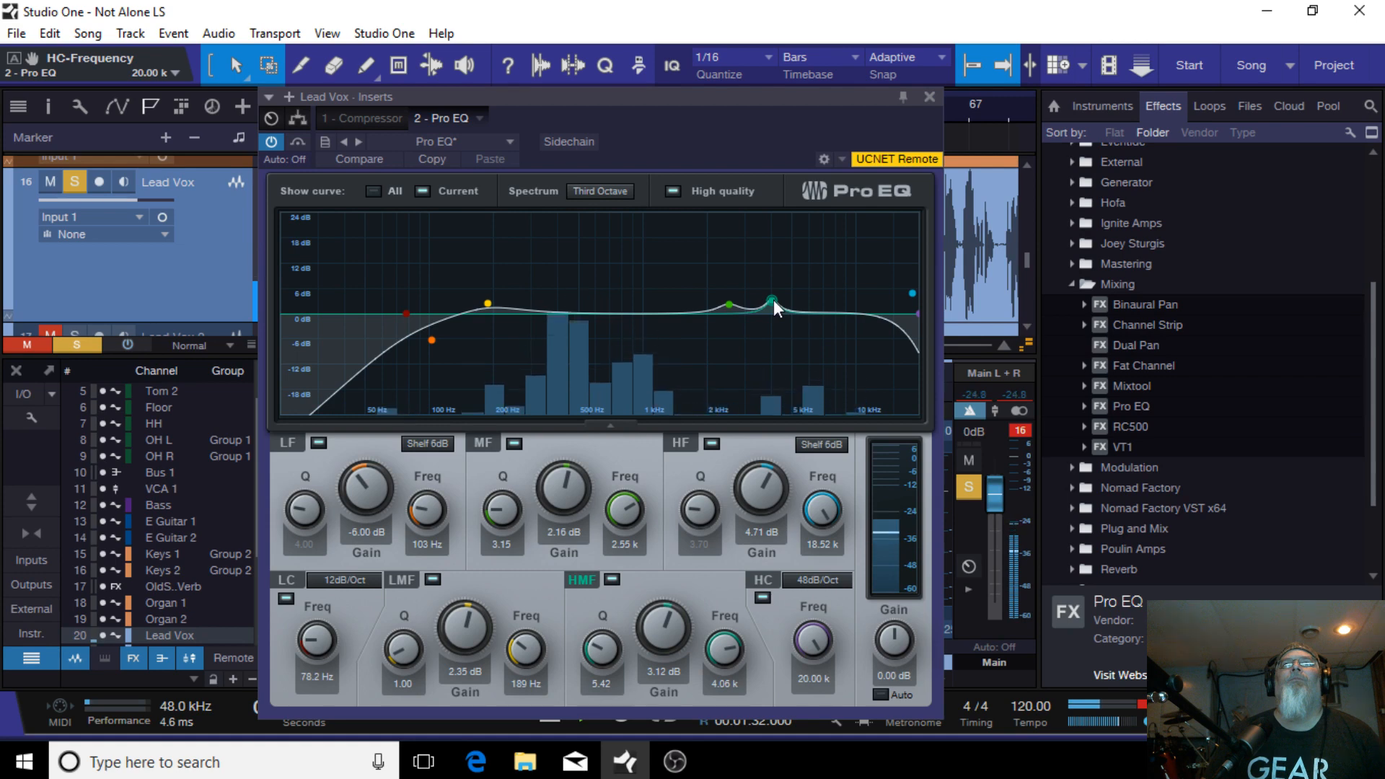
Step: Bypass and re-enable the high-mid band to compare the sound
{"action": "left_click_drag", "start_coordinate": [731, 96], "coordinate": [681, 26]}
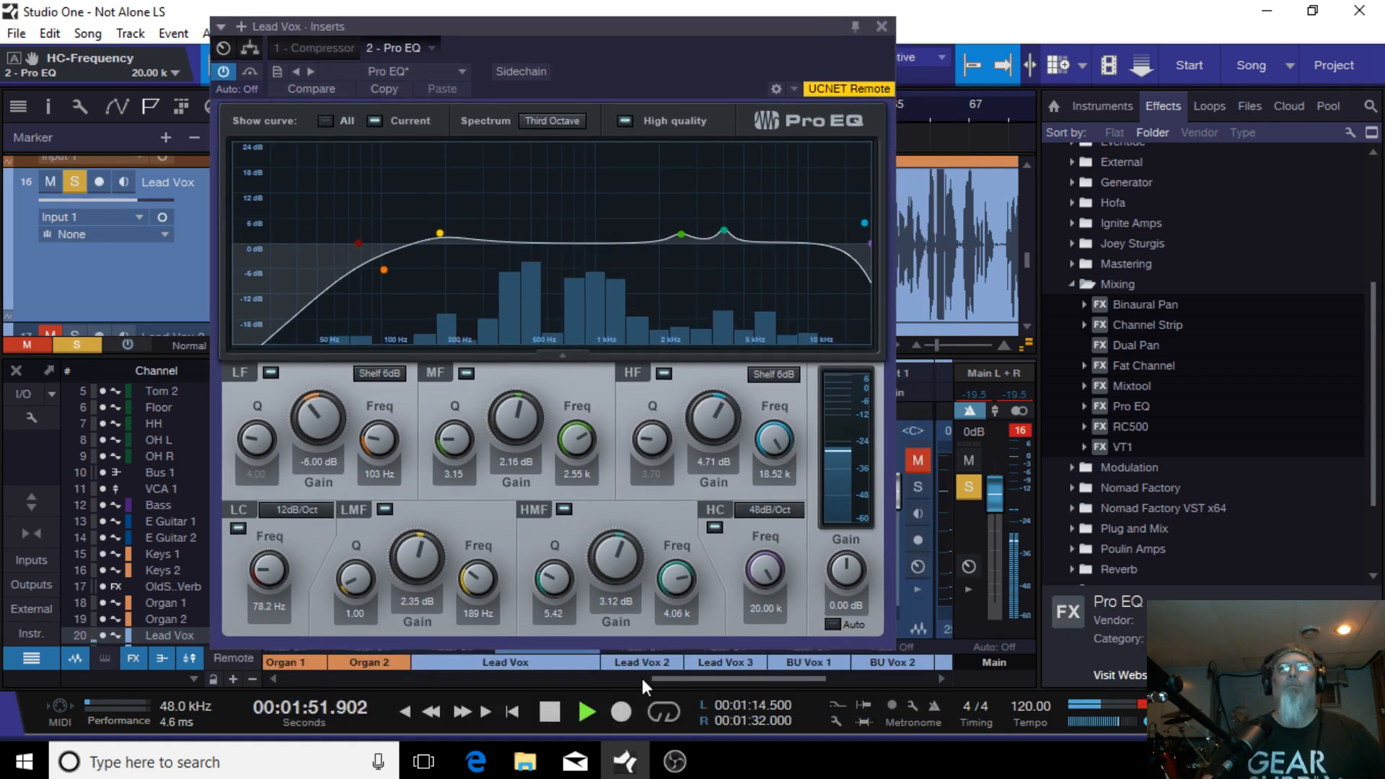
{"action": "double_click", "coordinate": [724, 232]}
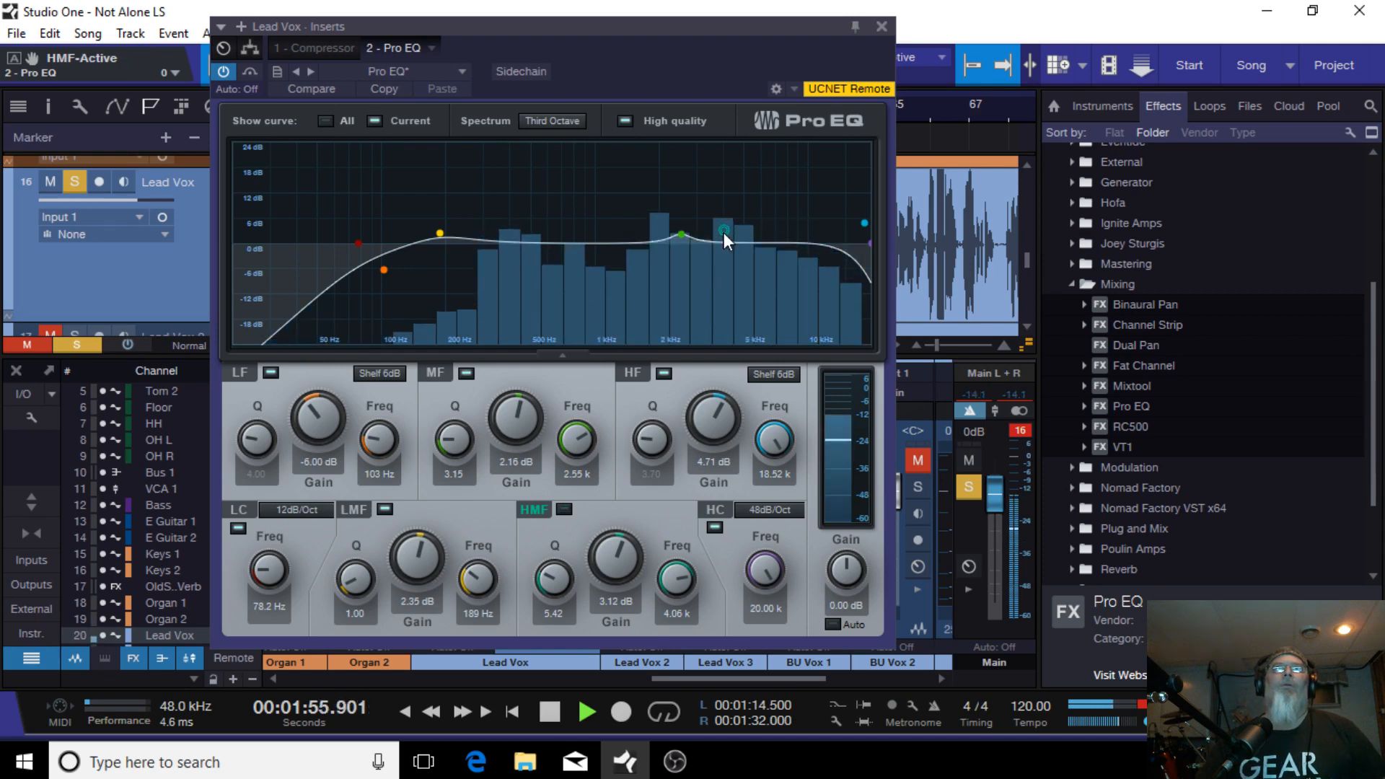
{"action": "double_click", "coordinate": [724, 232]}
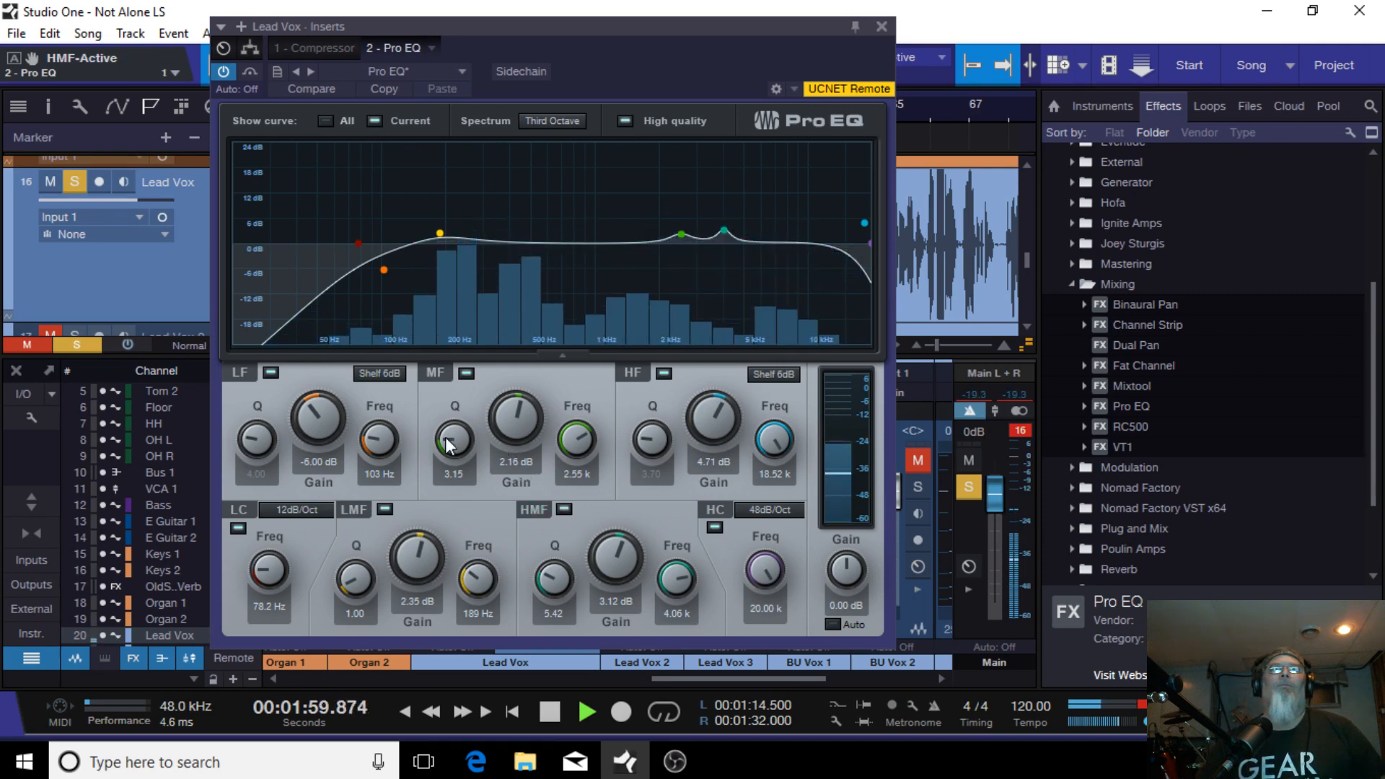
Step: Set the mid band Q to 0.82 and move it to 2.12 dB at 2.07 kHz
{"action": "left_click_drag", "start_coordinate": [449, 445], "coordinate": [437, 447]}
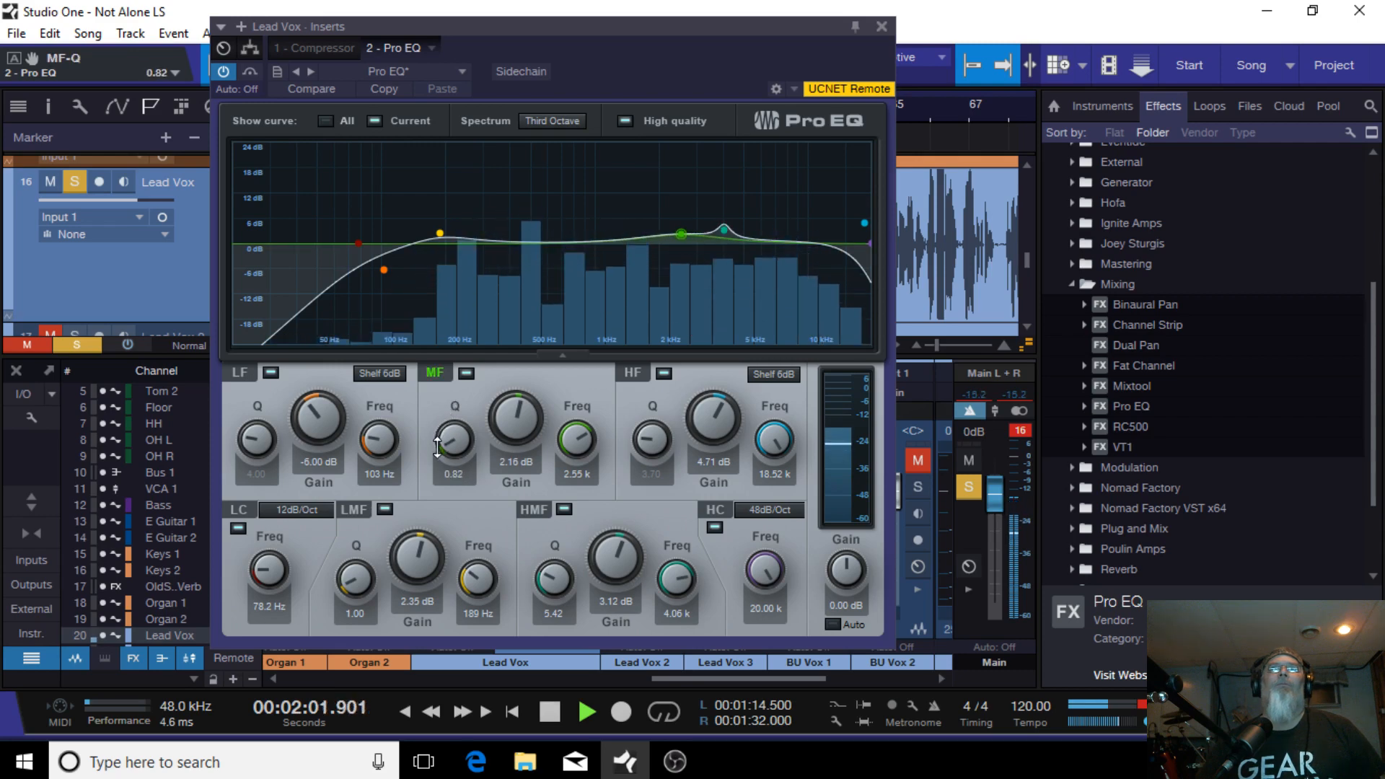
{"action": "mouse_move", "coordinate": [684, 235]}
{"action": "left_mouse_down"}
{"action": "mouse_move", "coordinate": [650, 222]}
{"action": "mouse_move", "coordinate": [668, 219]}
{"action": "mouse_move", "coordinate": [662, 235]}
{"action": "left_mouse_up"}
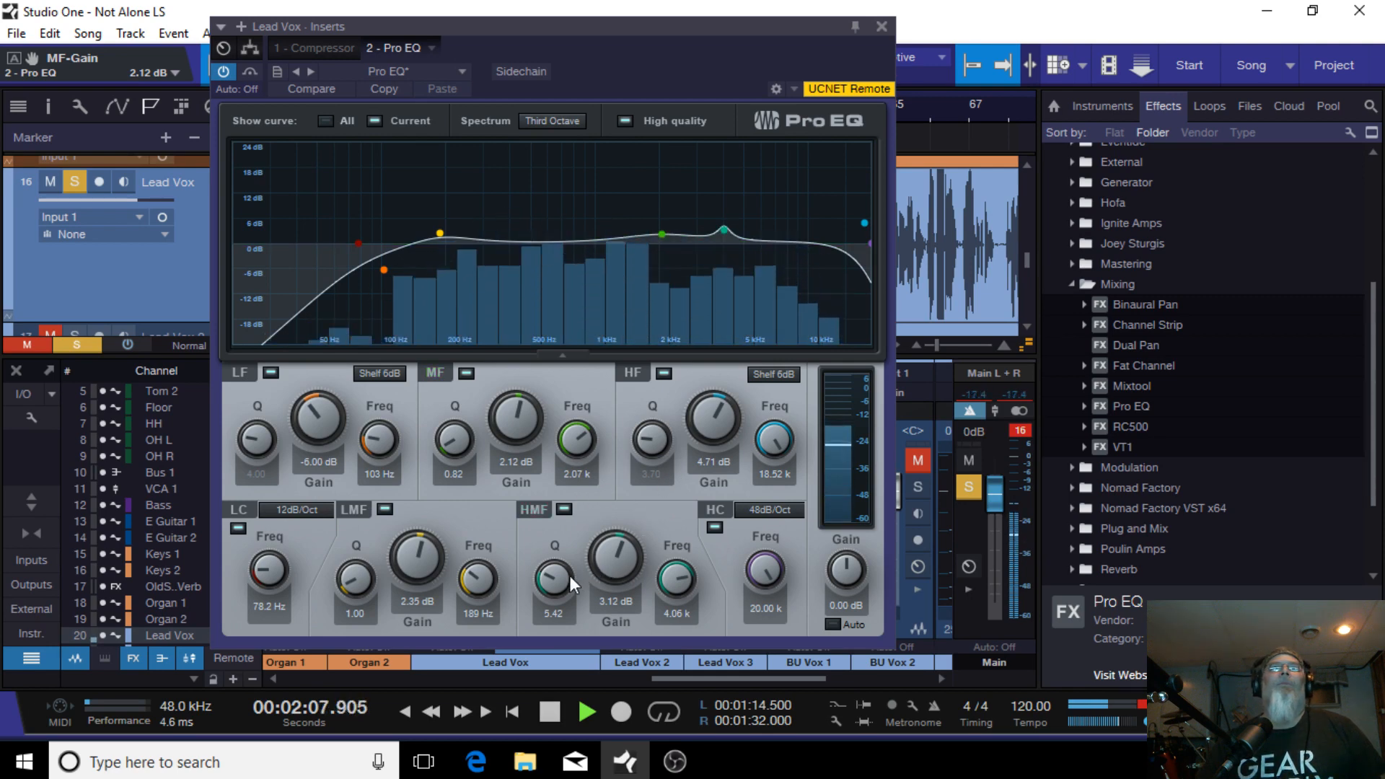
Step: Set the high-mid band to Q 2.32, 6.35 dB at 6.16 kHz, shift the mid band to 3.88 kHz, and stop playback
{"action": "left_click_drag", "start_coordinate": [570, 576], "coordinate": [550, 601]}
{"action": "left_click_drag", "start_coordinate": [721, 231], "coordinate": [763, 225]}
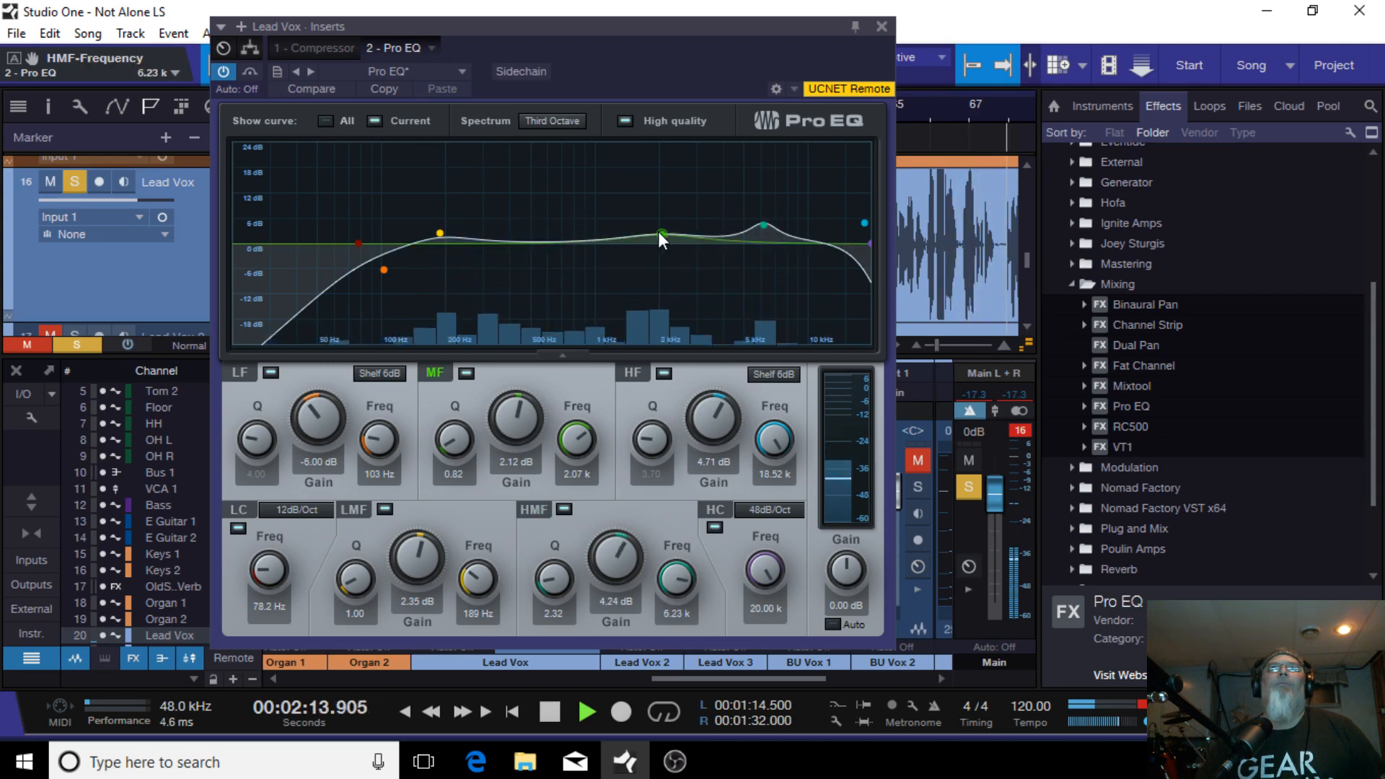
{"action": "left_click_drag", "start_coordinate": [662, 232], "coordinate": [764, 217]}
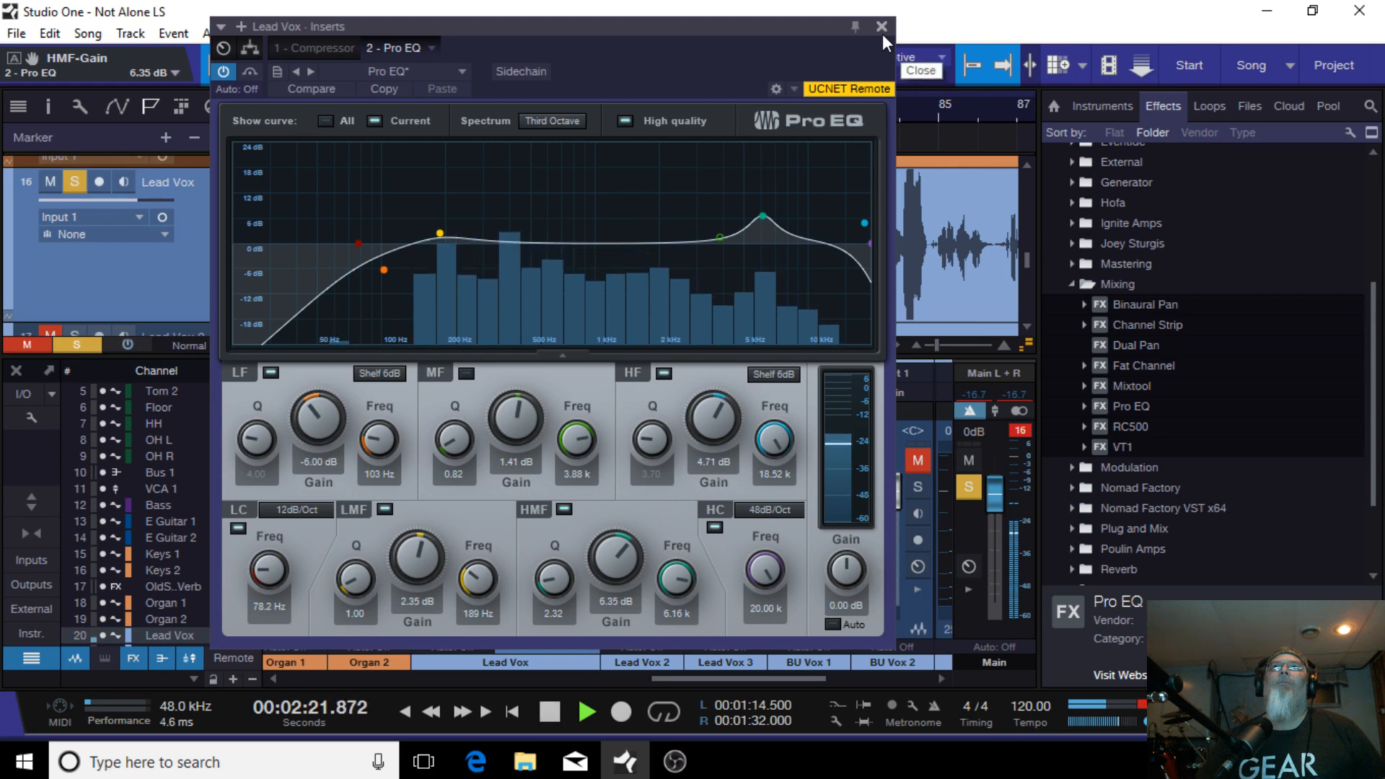
{"action": "left_click", "coordinate": [550, 712]}
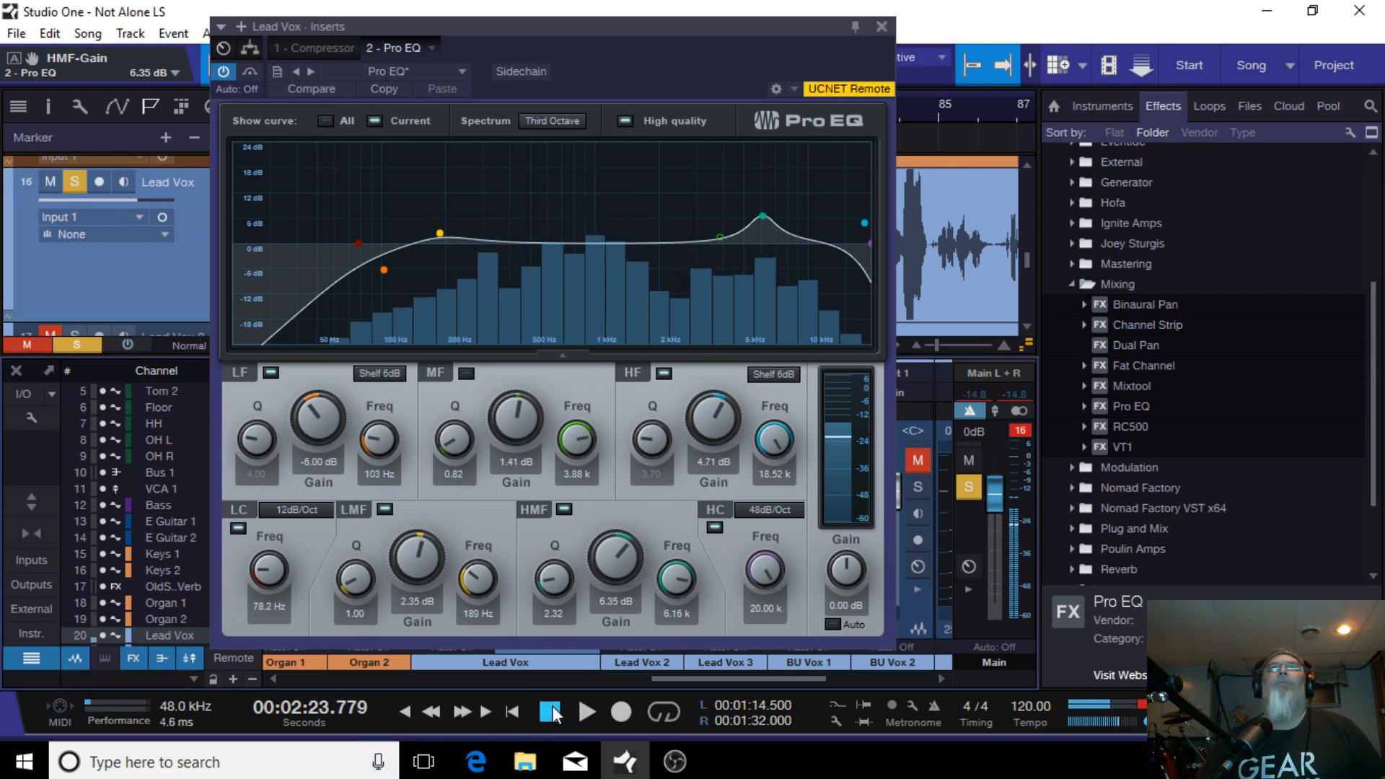
Step: Disable the high-mid band of the Lead Vox Pro EQ and close the EQ window
{"action": "double_click", "coordinate": [764, 216]}
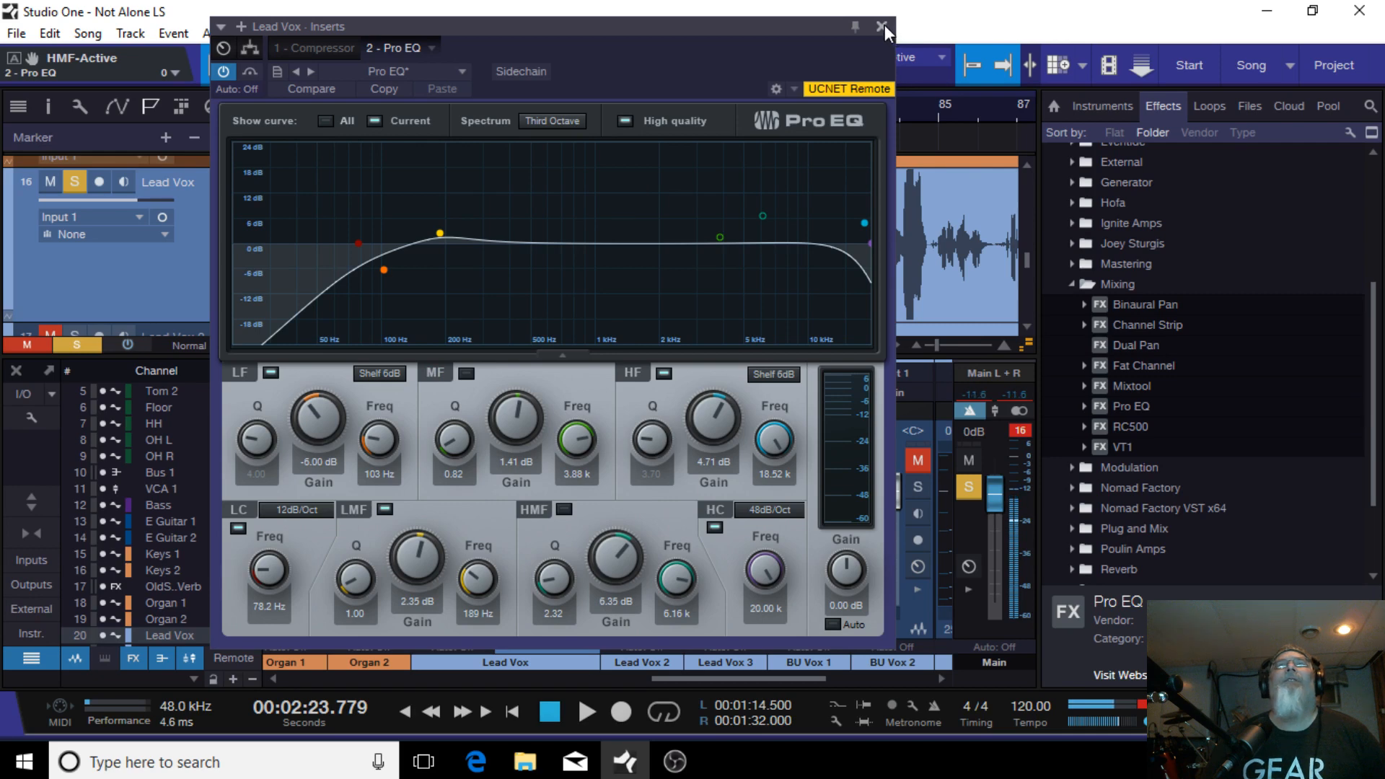
{"action": "left_click_drag", "start_coordinate": [606, 23], "coordinate": [1119, 65]}
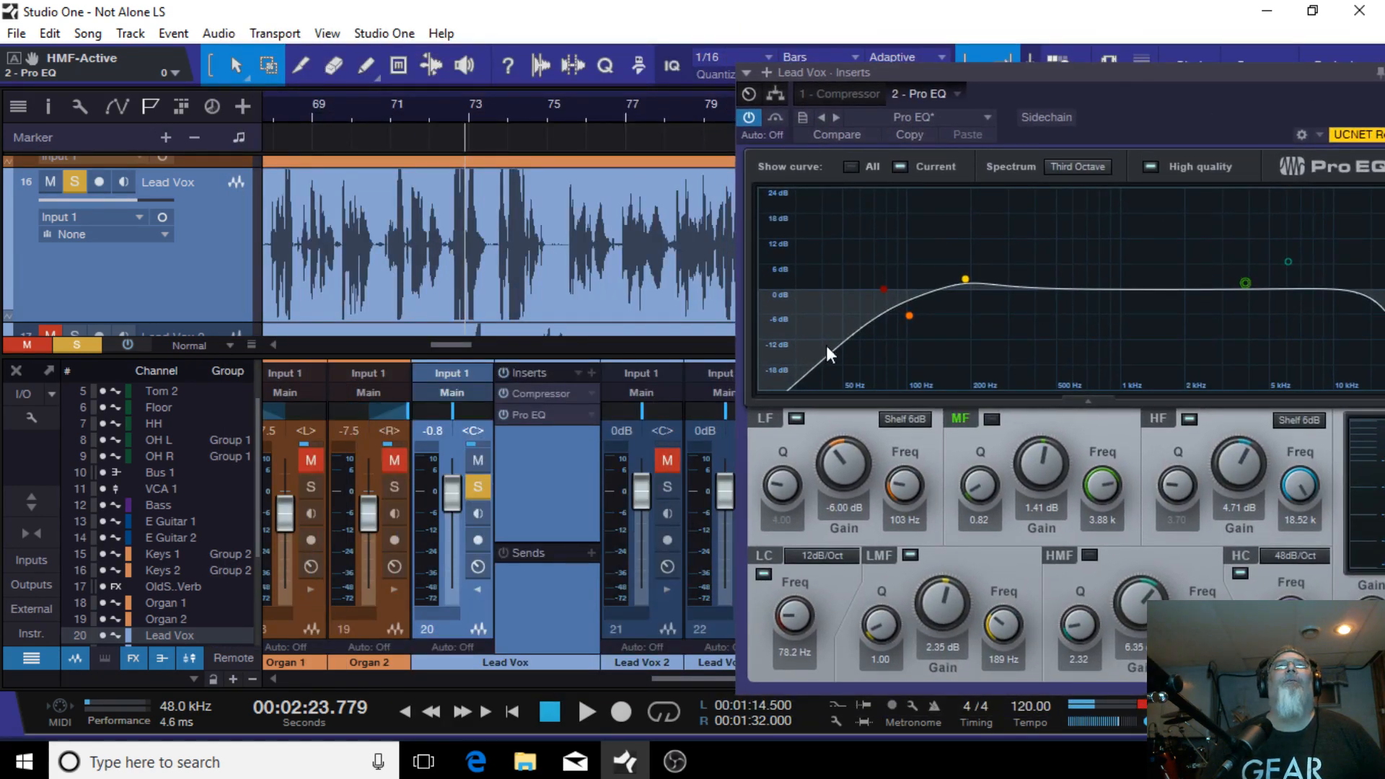
{"action": "left_click_drag", "start_coordinate": [1171, 108], "coordinate": [741, 104]}
{"action": "left_click", "coordinate": [980, 73]}
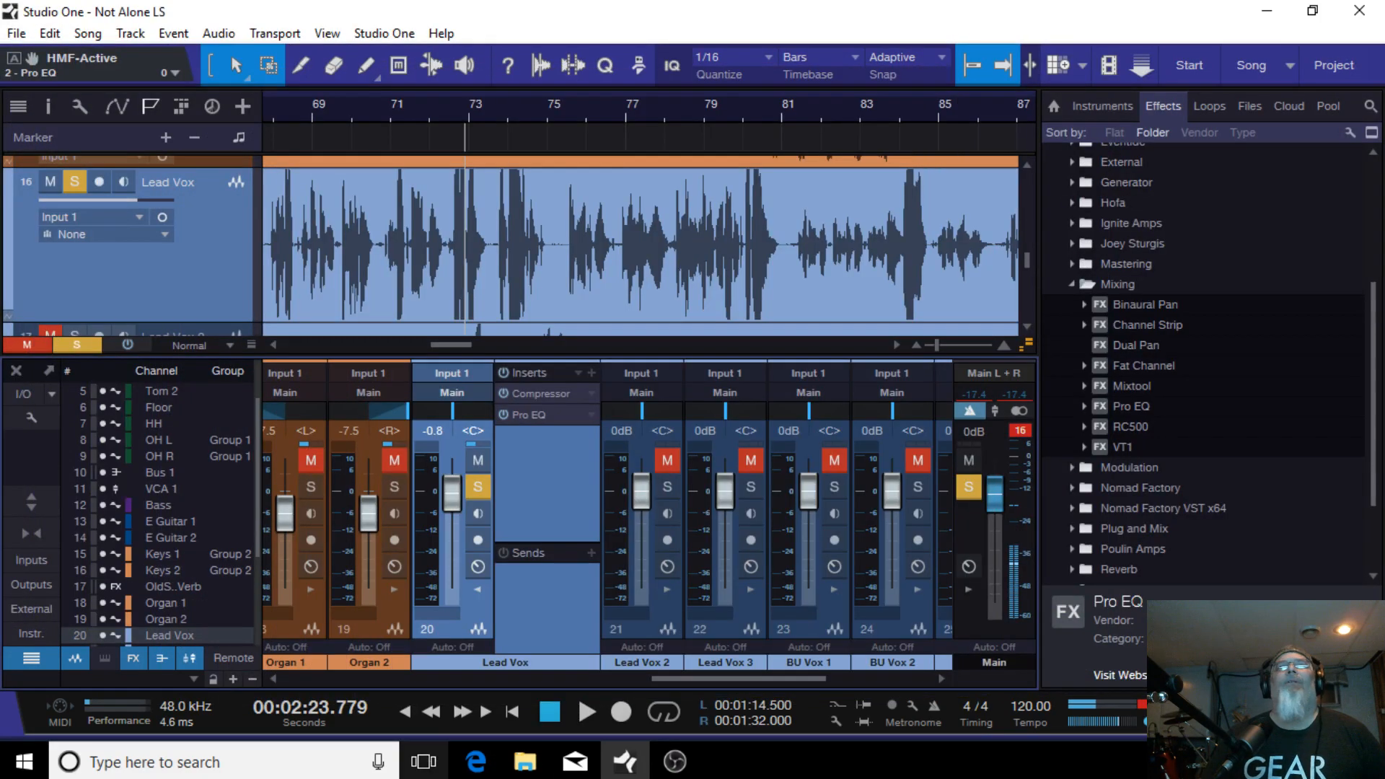
Step: Start playback, unsolo and unmute the Lead Vox channel, and set its fader to +0.8 dB
{"action": "left_click", "coordinate": [587, 704]}
{"action": "left_click", "coordinate": [478, 486]}
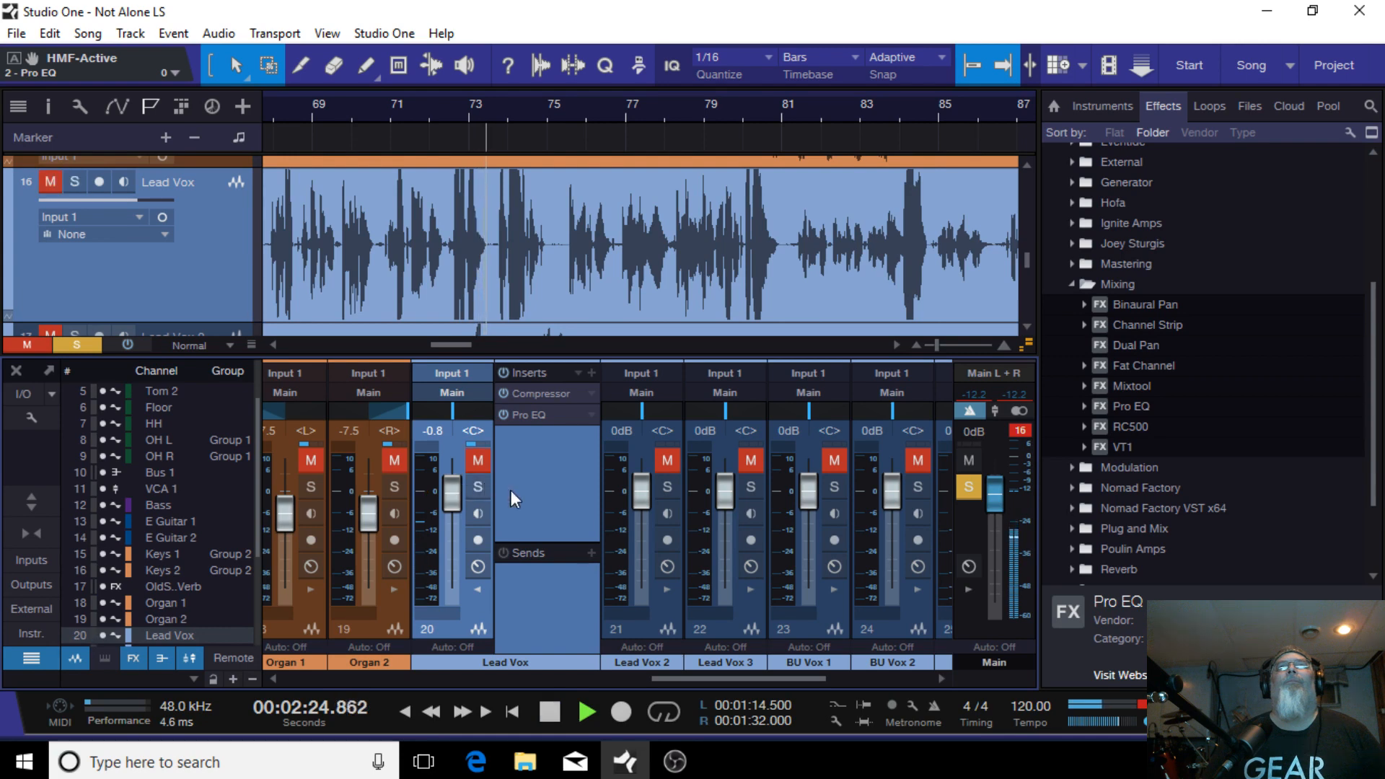
{"action": "left_click", "coordinate": [979, 482]}
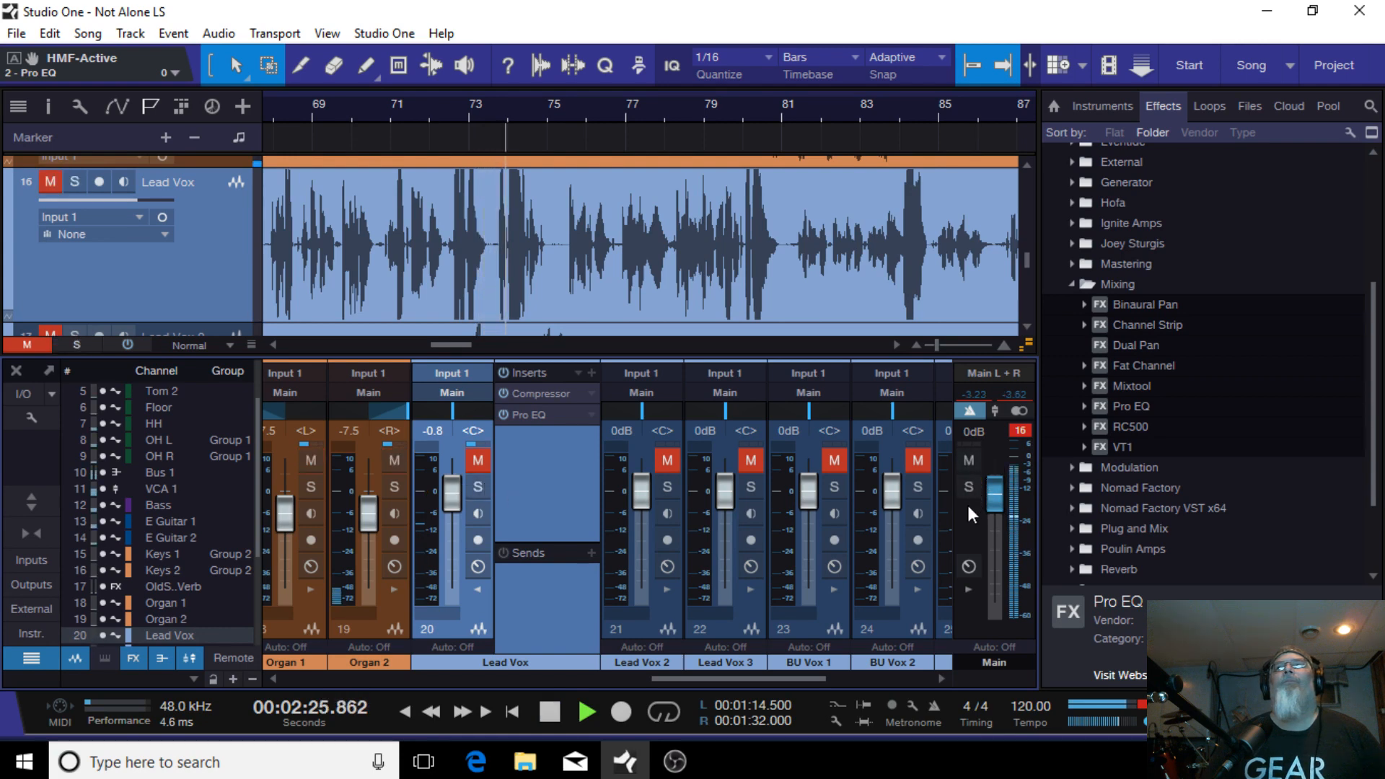
{"action": "left_click", "coordinate": [482, 459]}
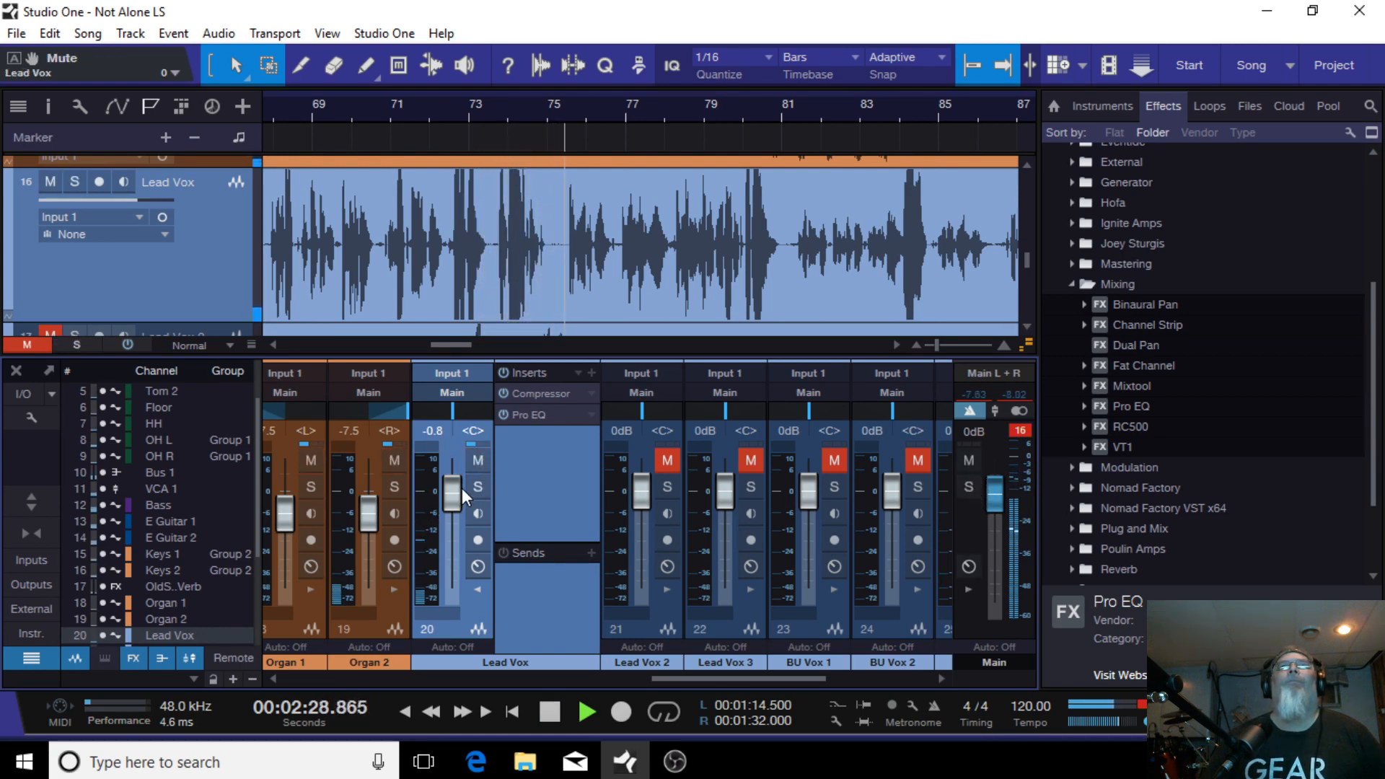
{"action": "left_click", "coordinate": [448, 492], "text": "alt"}
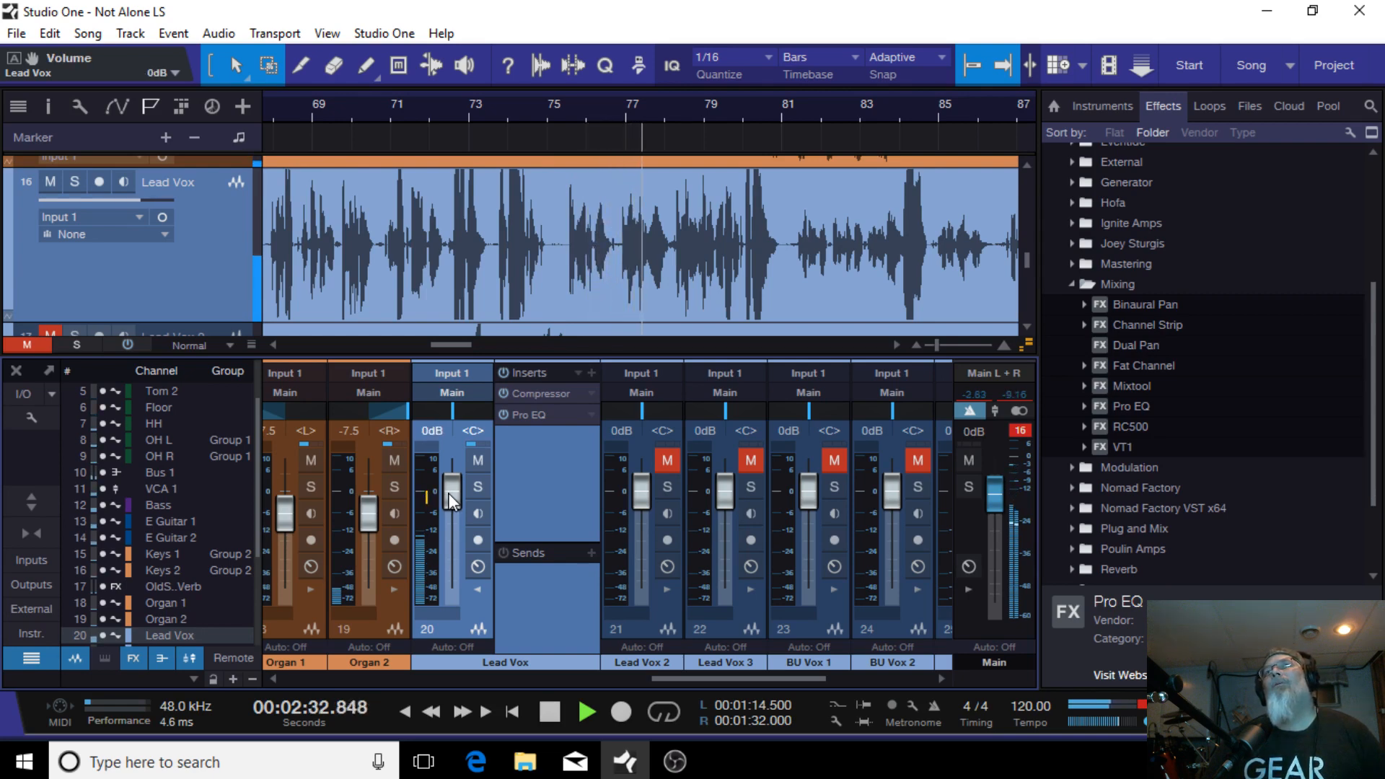
{"action": "scroll", "coordinate": [448, 492], "scroll_direction": "up", "scroll_amount": 1}
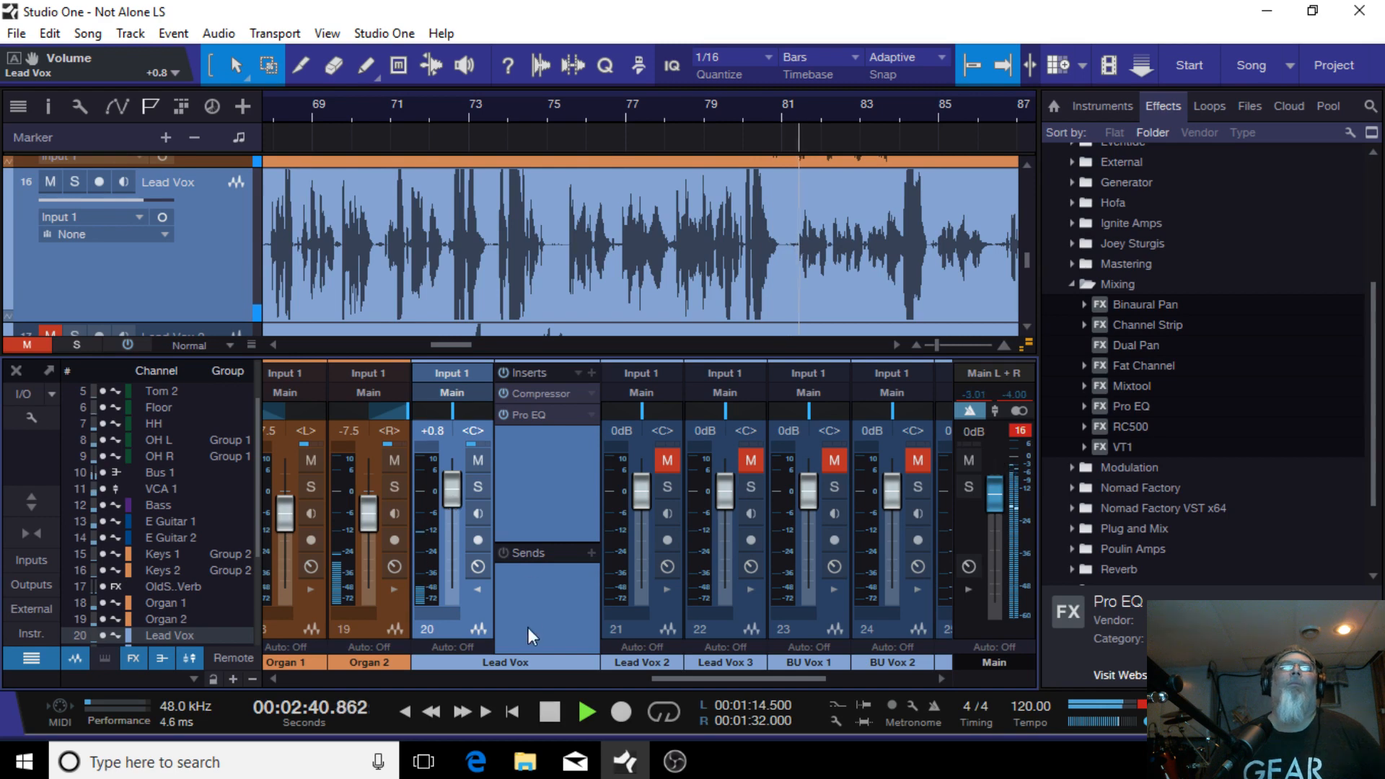
Step: Play from the earlier vocal section around bar 21 and raise the Lead Vox fader to +1.2 dB
{"action": "left_click", "coordinate": [548, 712]}
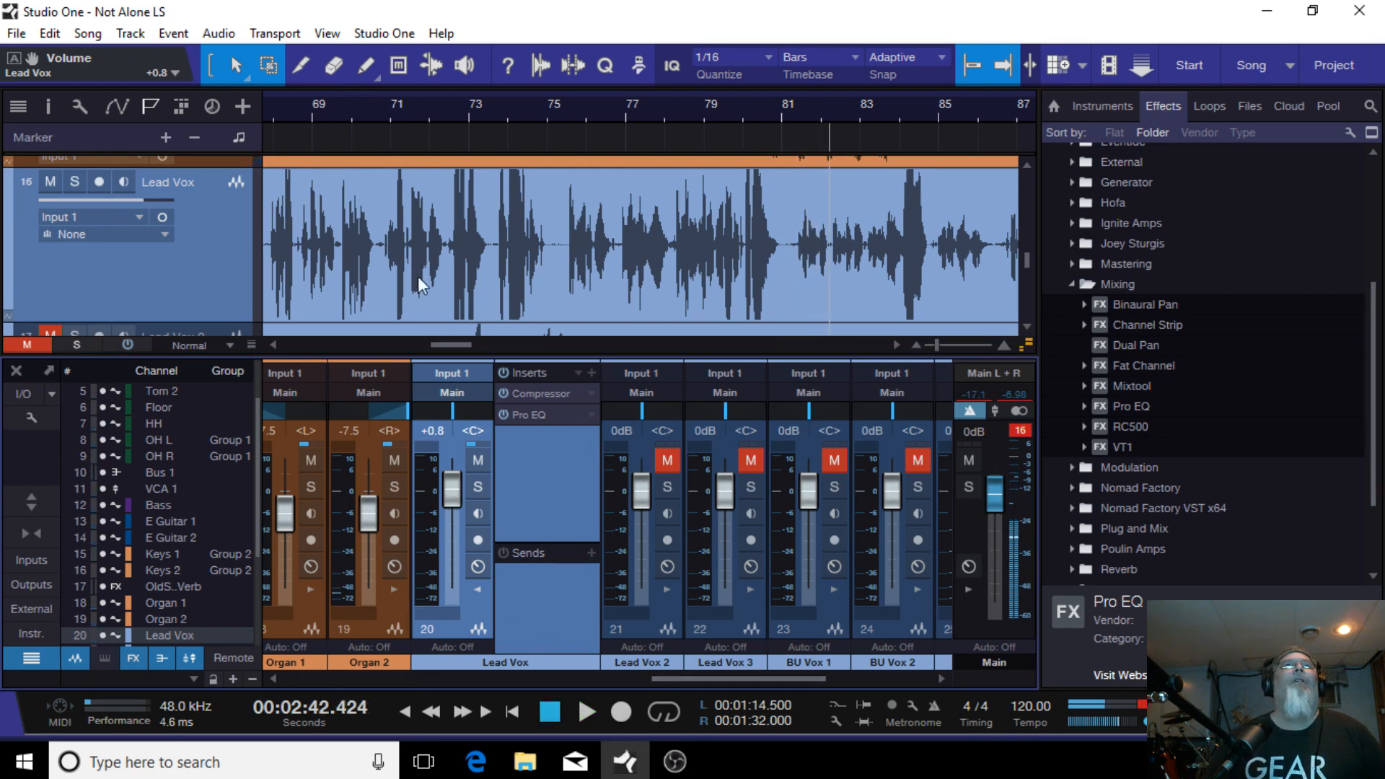
{"action": "left_click_drag", "start_coordinate": [456, 347], "coordinate": [349, 308]}
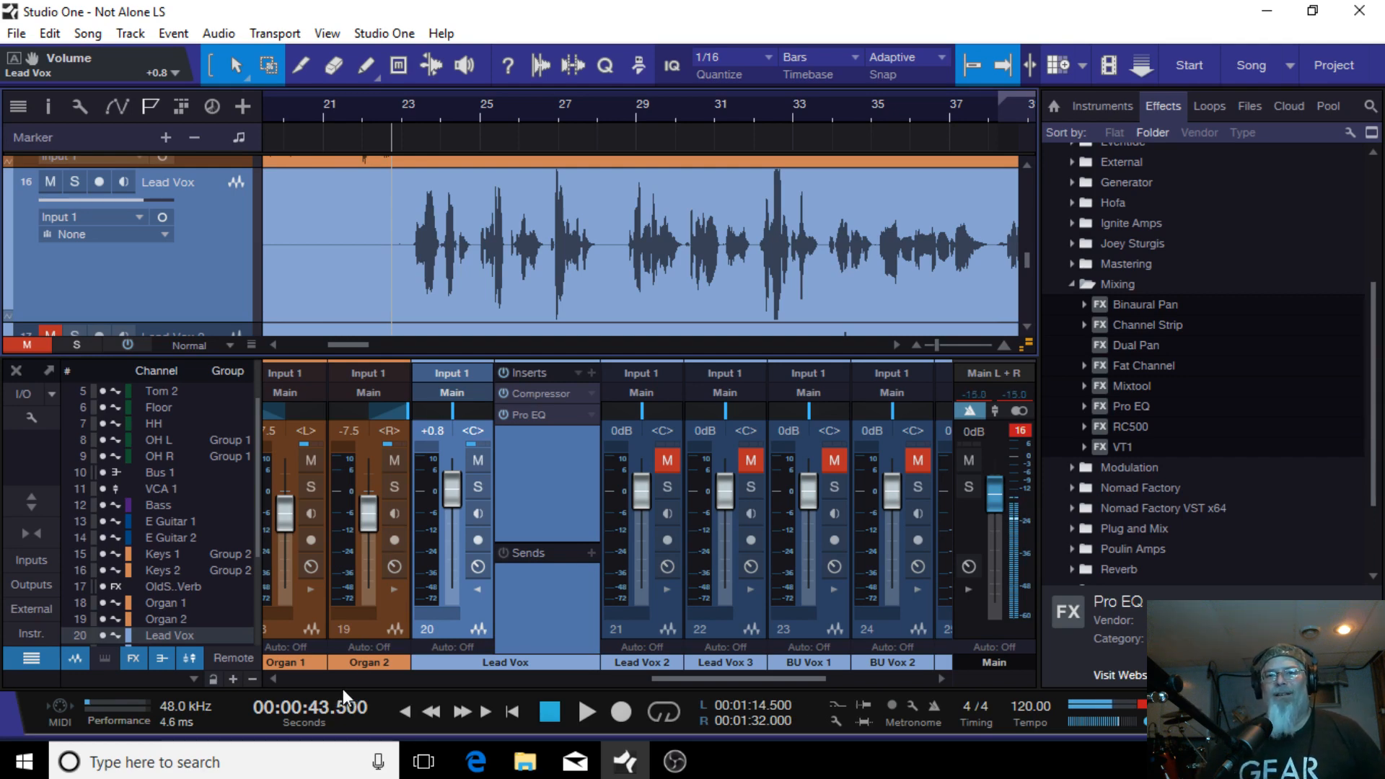
{"action": "left_click", "coordinate": [593, 711]}
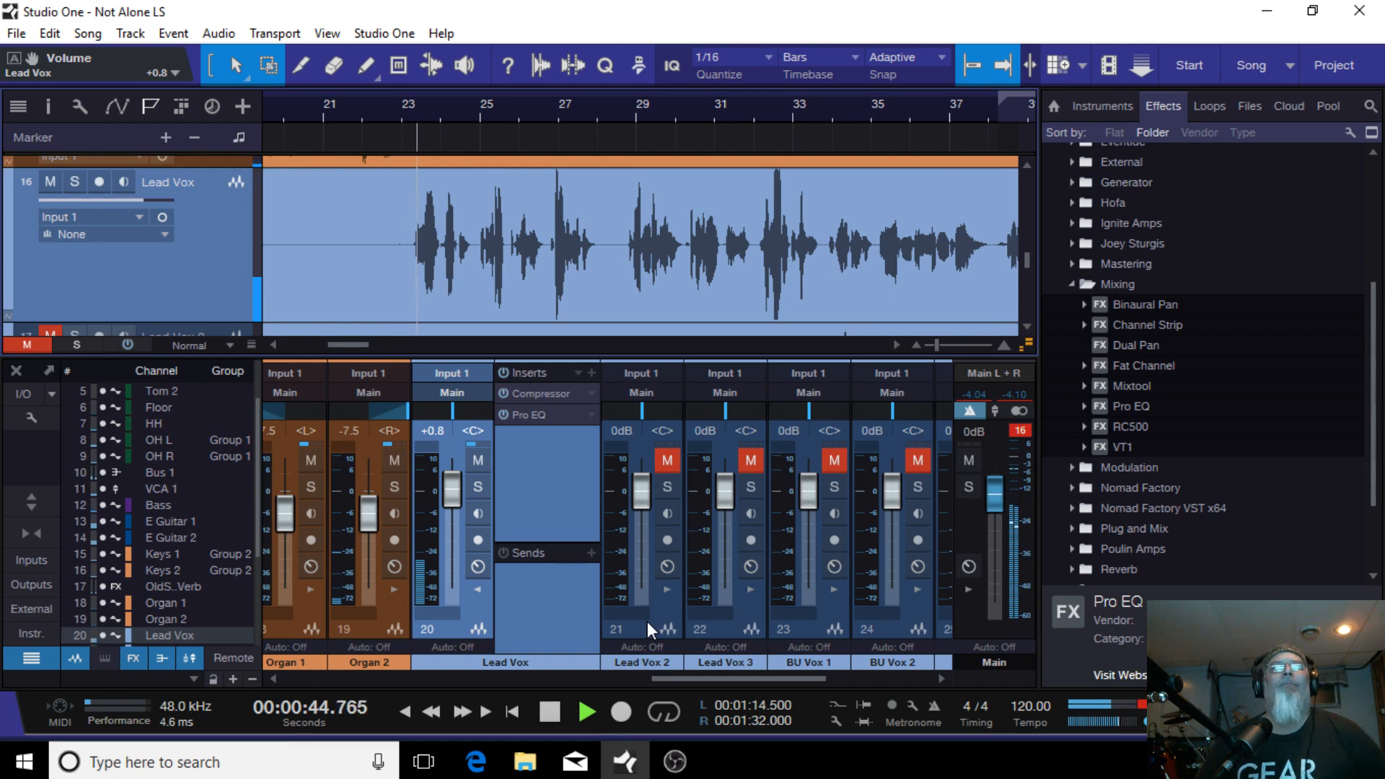
{"action": "scroll", "coordinate": [451, 496], "scroll_direction": "up", "scroll_amount": 4}
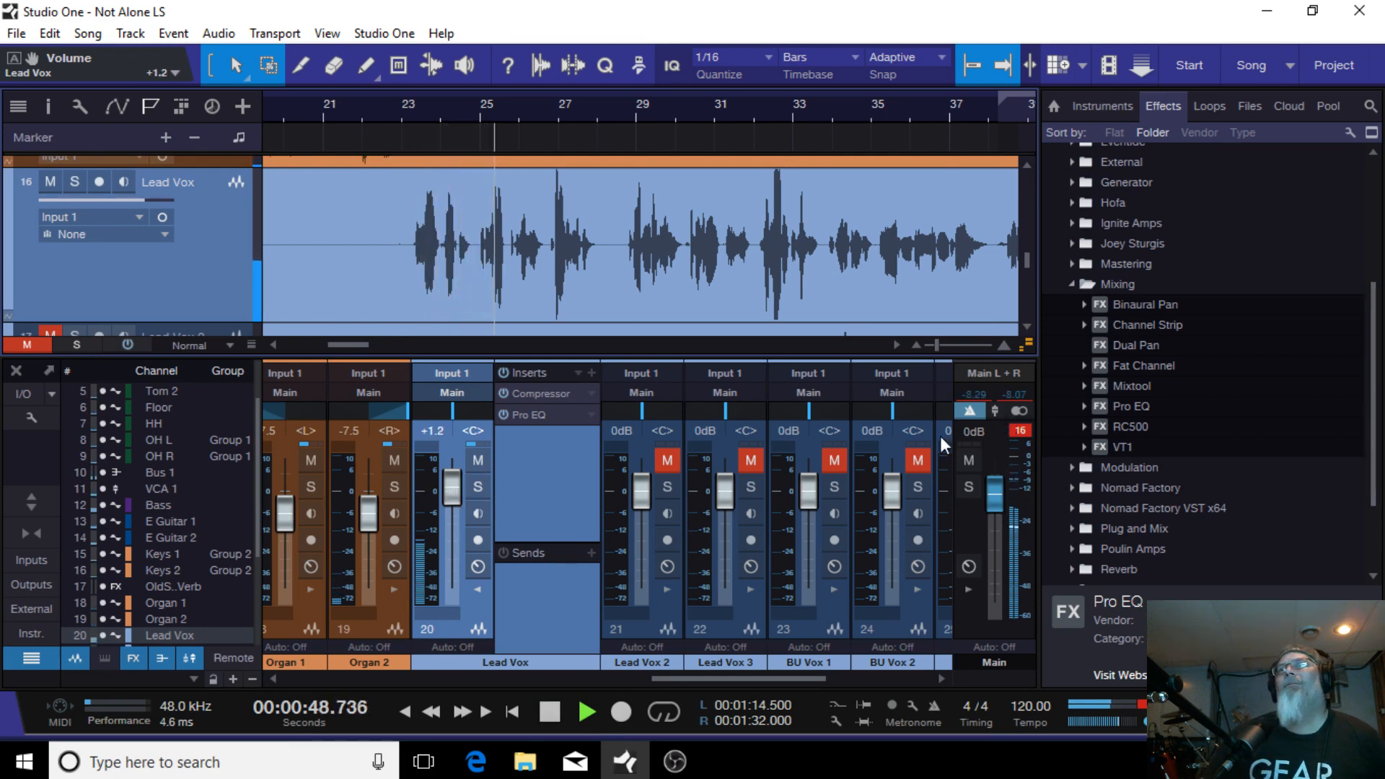
Step: Open the Lead Vox compressor to review its settings, then close it
{"action": "double_click", "coordinate": [536, 391]}
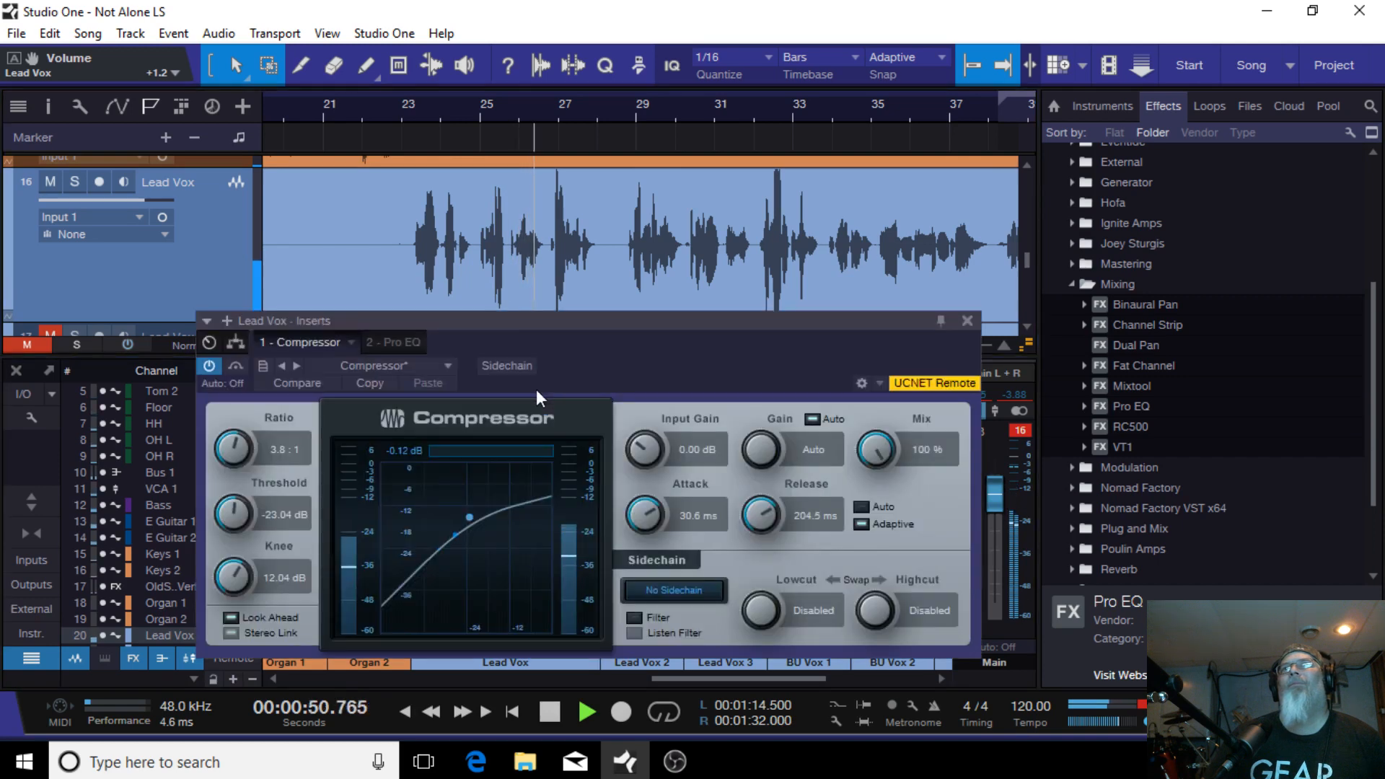
{"action": "left_click_drag", "start_coordinate": [684, 349], "coordinate": [695, 174]}
{"action": "left_click_drag", "start_coordinate": [720, 245], "coordinate": [720, 296]}
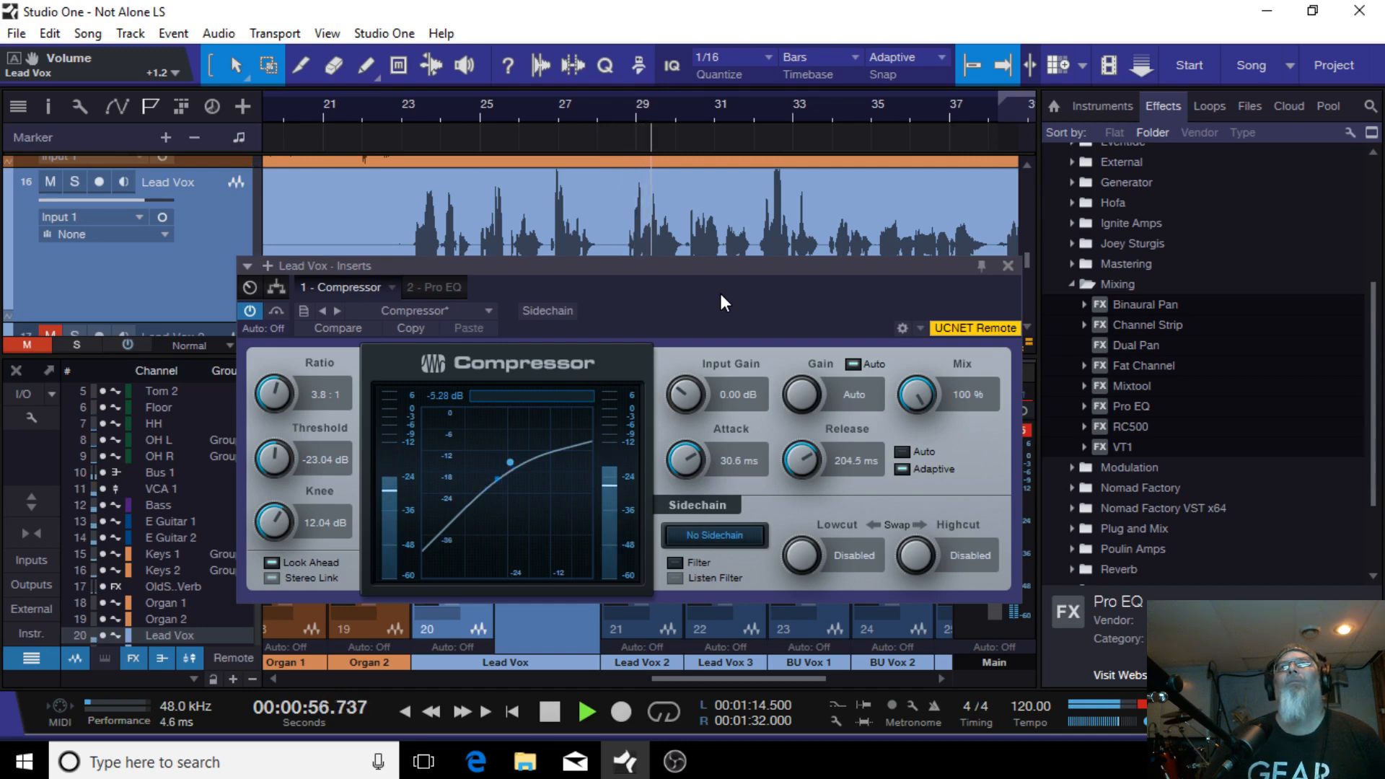
{"action": "left_click_drag", "start_coordinate": [720, 293], "coordinate": [699, 293]}
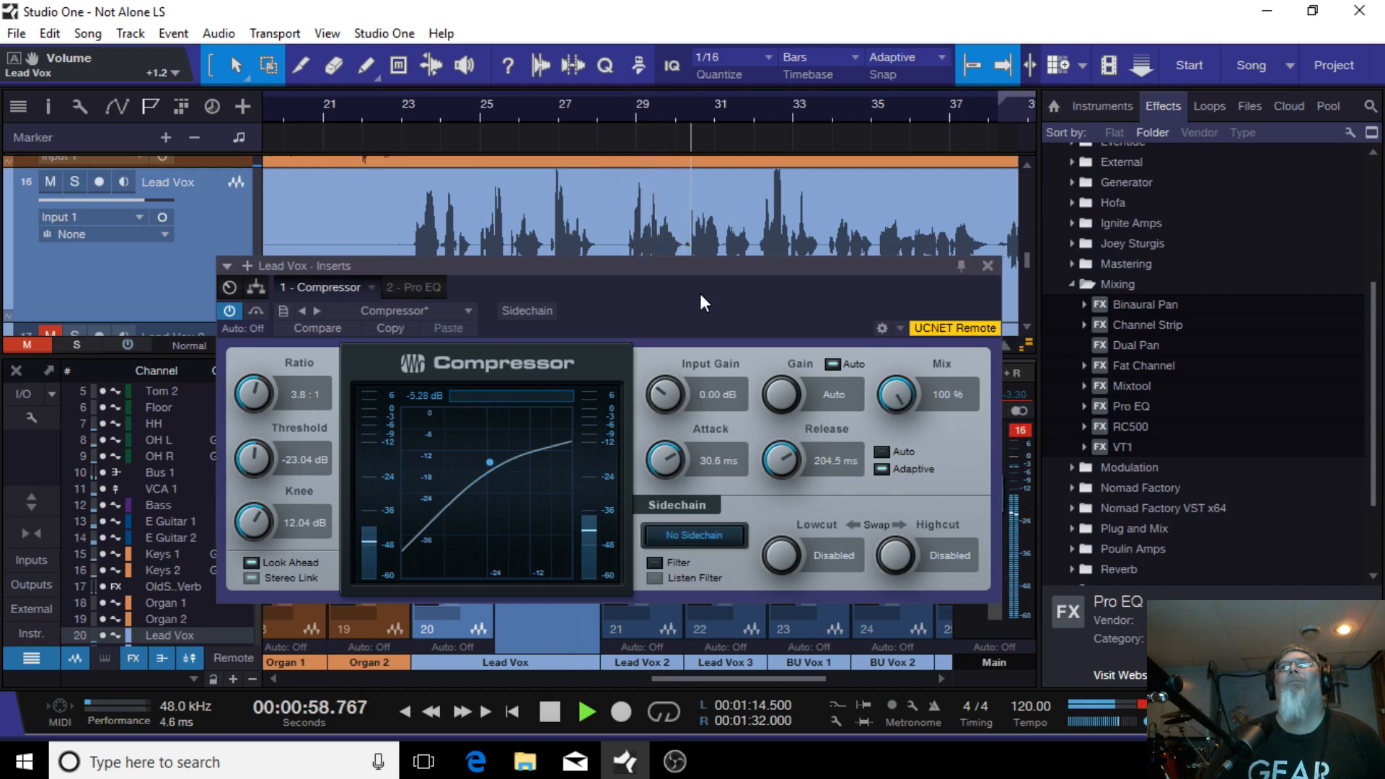
{"action": "left_click", "coordinate": [986, 267]}
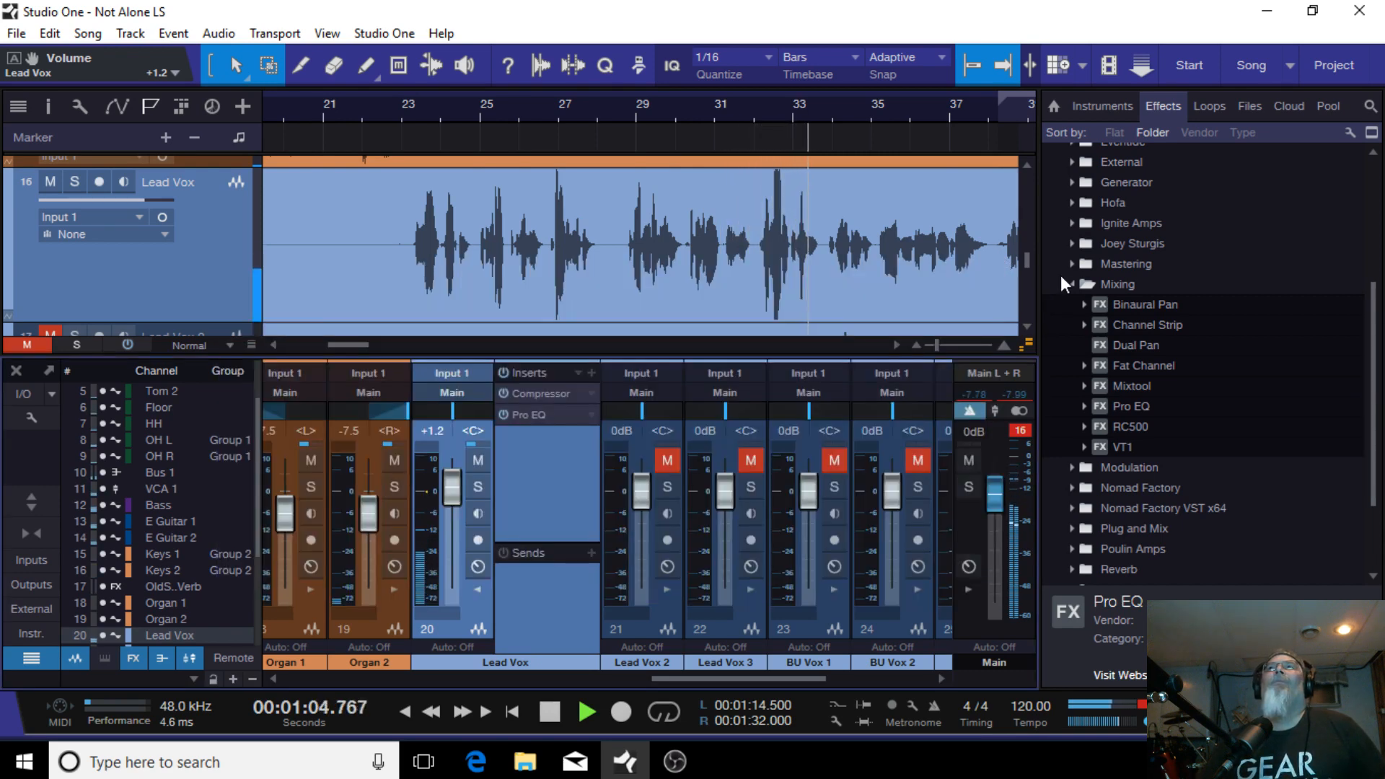
Step: Stop playback and set an active loop range from 00:00:43.000 to 00:01:14.000
{"action": "left_click", "coordinate": [1071, 284]}
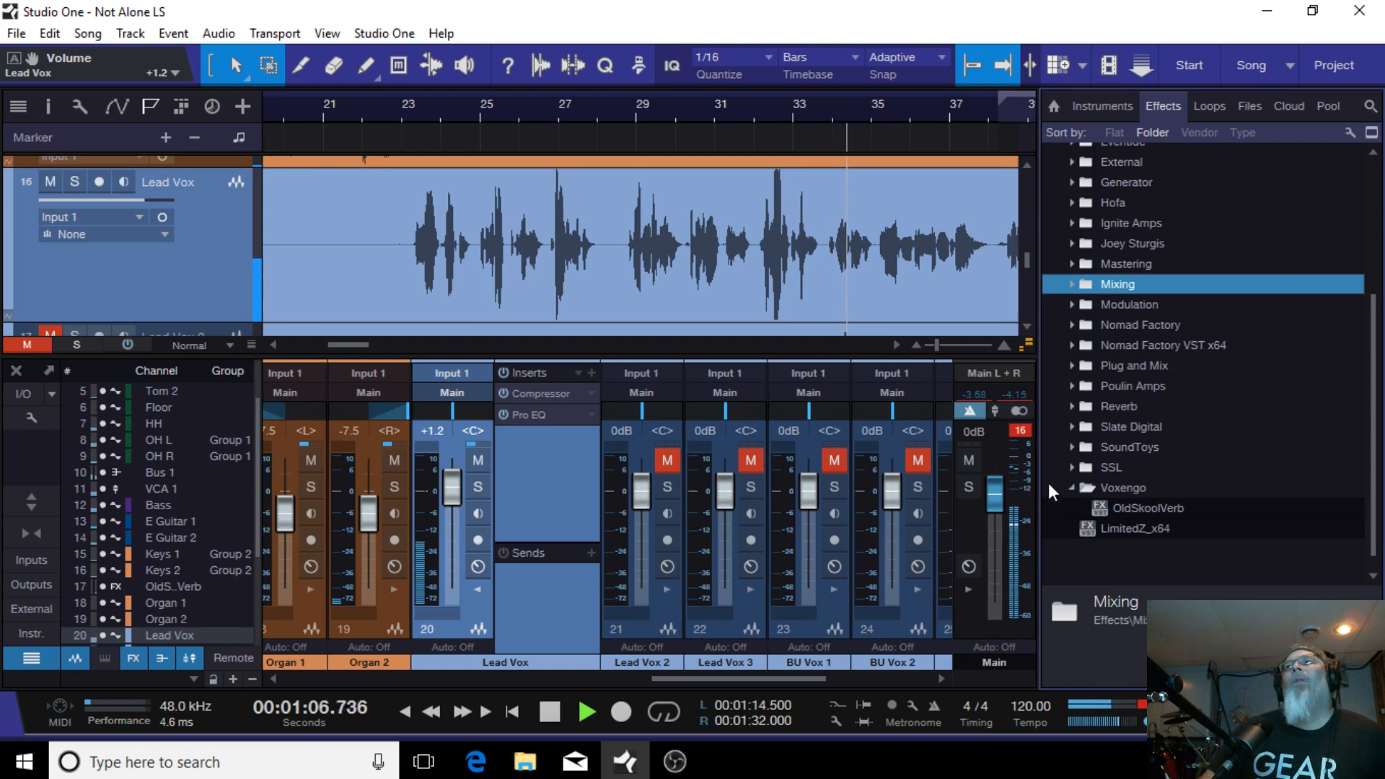
{"action": "left_click", "coordinate": [545, 714]}
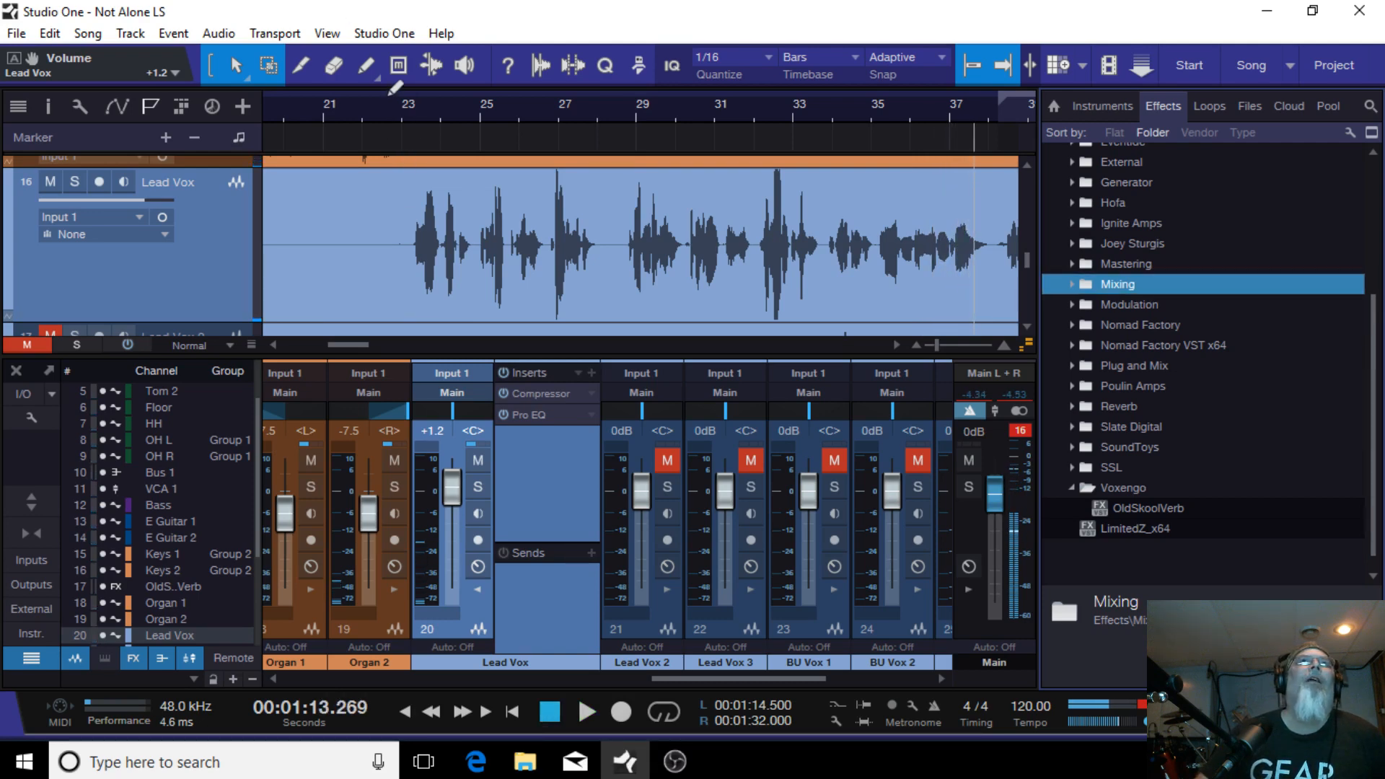
{"action": "mouse_move", "coordinate": [389, 108]}
{"action": "left_mouse_down"}
{"action": "mouse_move", "coordinate": [922, 101]}
{"action": "mouse_move", "coordinate": [999, 124]}
{"action": "left_mouse_up"}
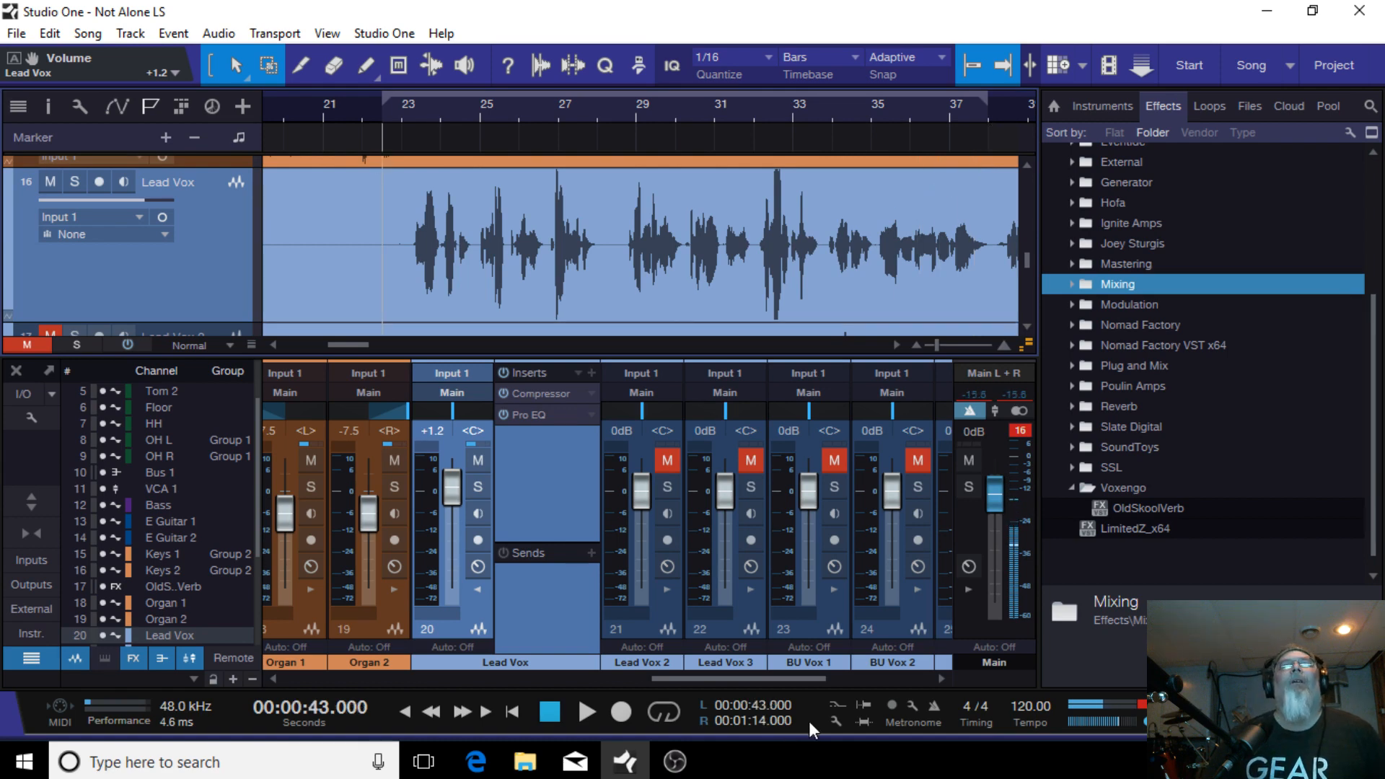
{"action": "left_click", "coordinate": [668, 717]}
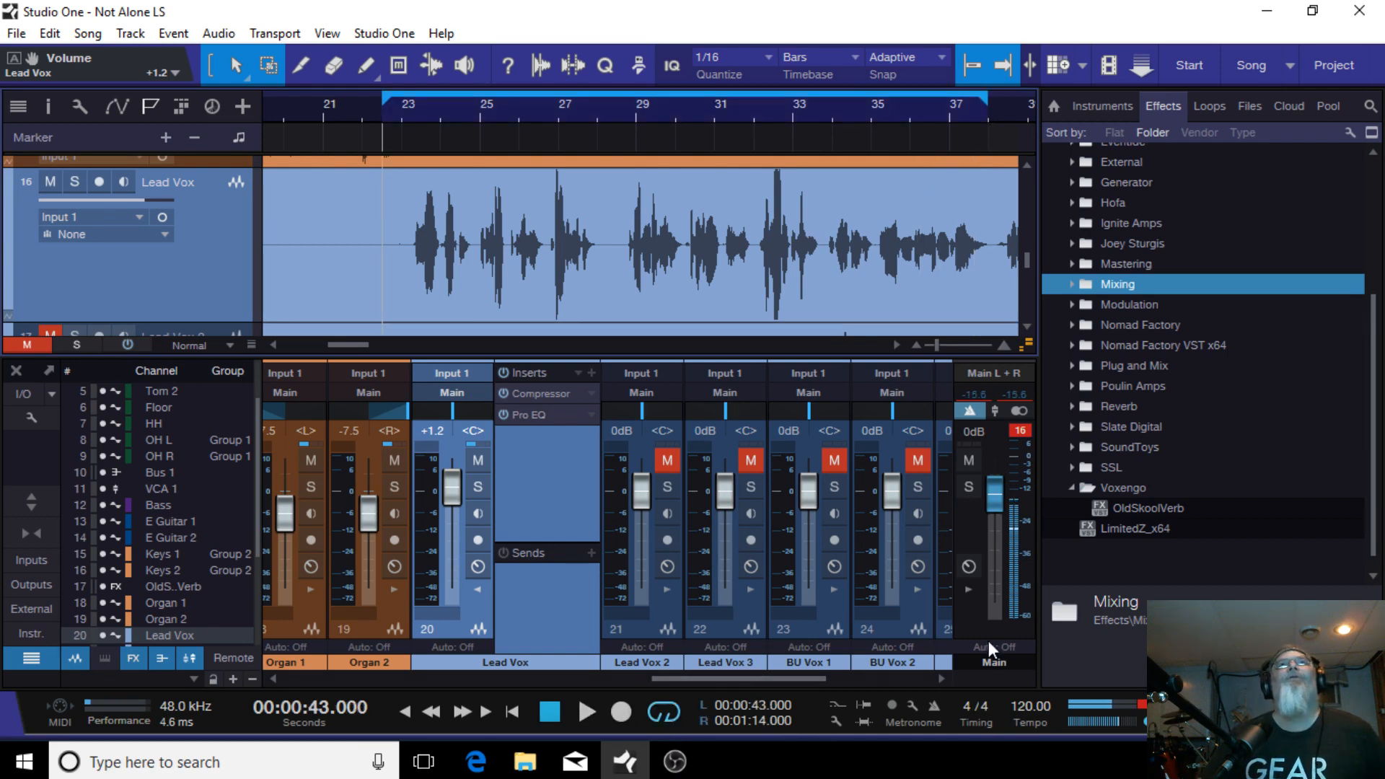
Step: Add OldSkoolVerb as a send effect on Lead Vox, setting its EQ Mid to -0.1 and Reverb level to -11.3
{"action": "left_click_drag", "start_coordinate": [1099, 508], "coordinate": [525, 598]}
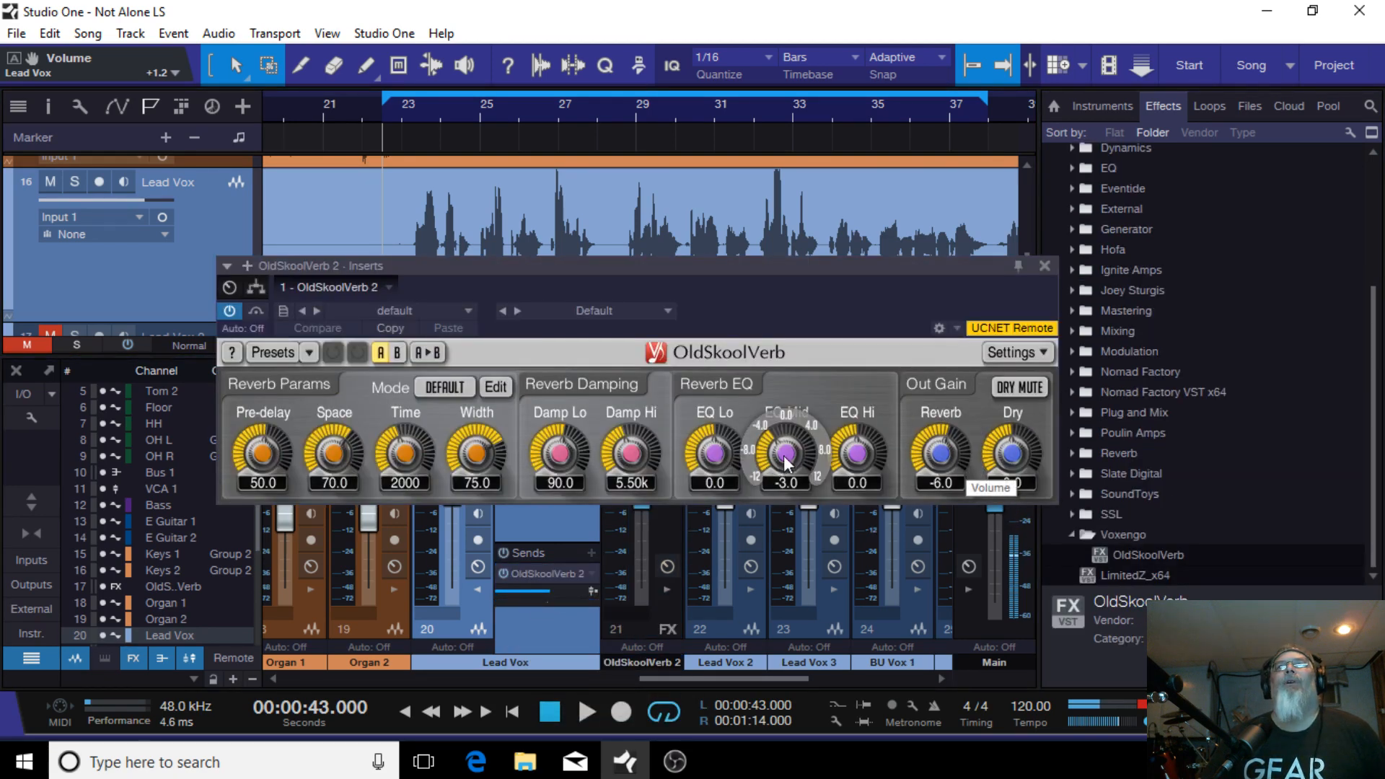
{"action": "left_click_drag", "start_coordinate": [786, 462], "coordinate": [786, 440]}
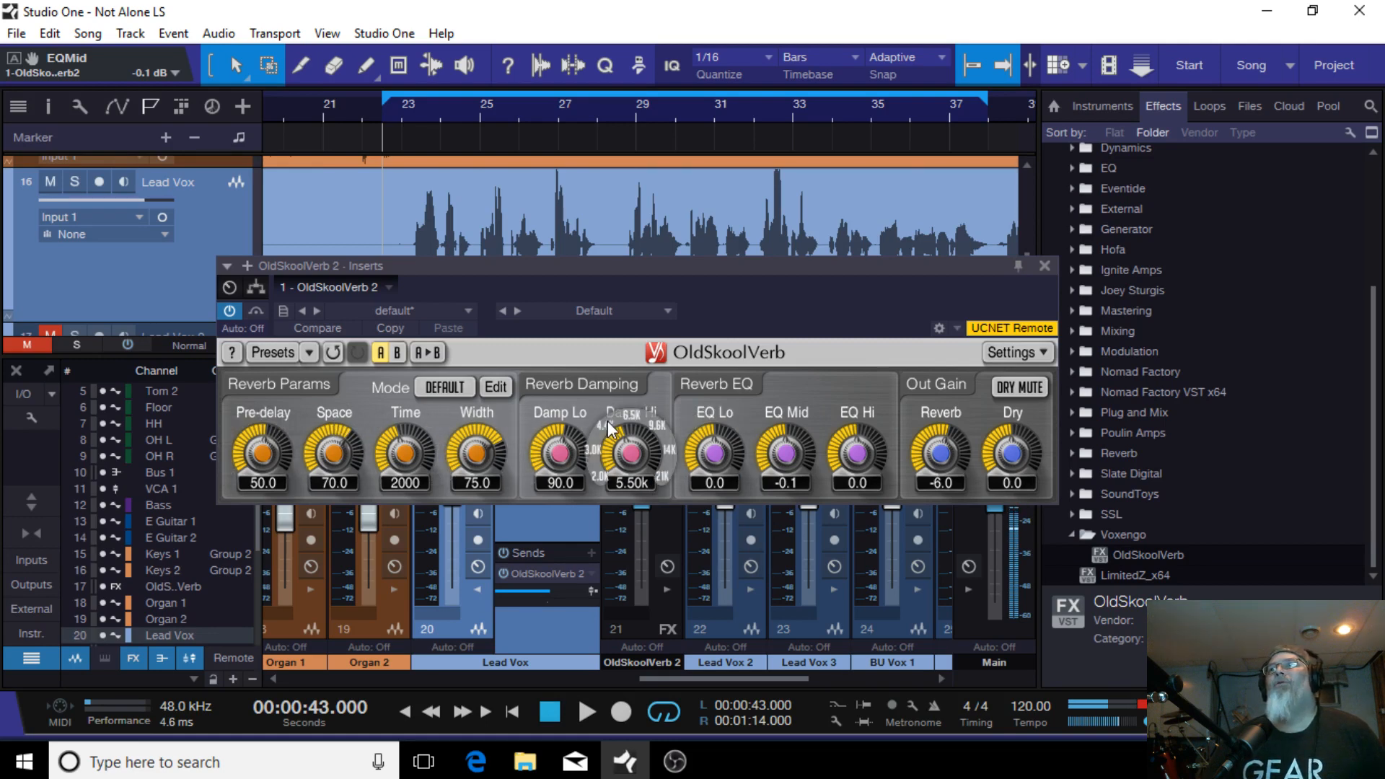
{"action": "left_click_drag", "start_coordinate": [938, 456], "coordinate": [938, 477]}
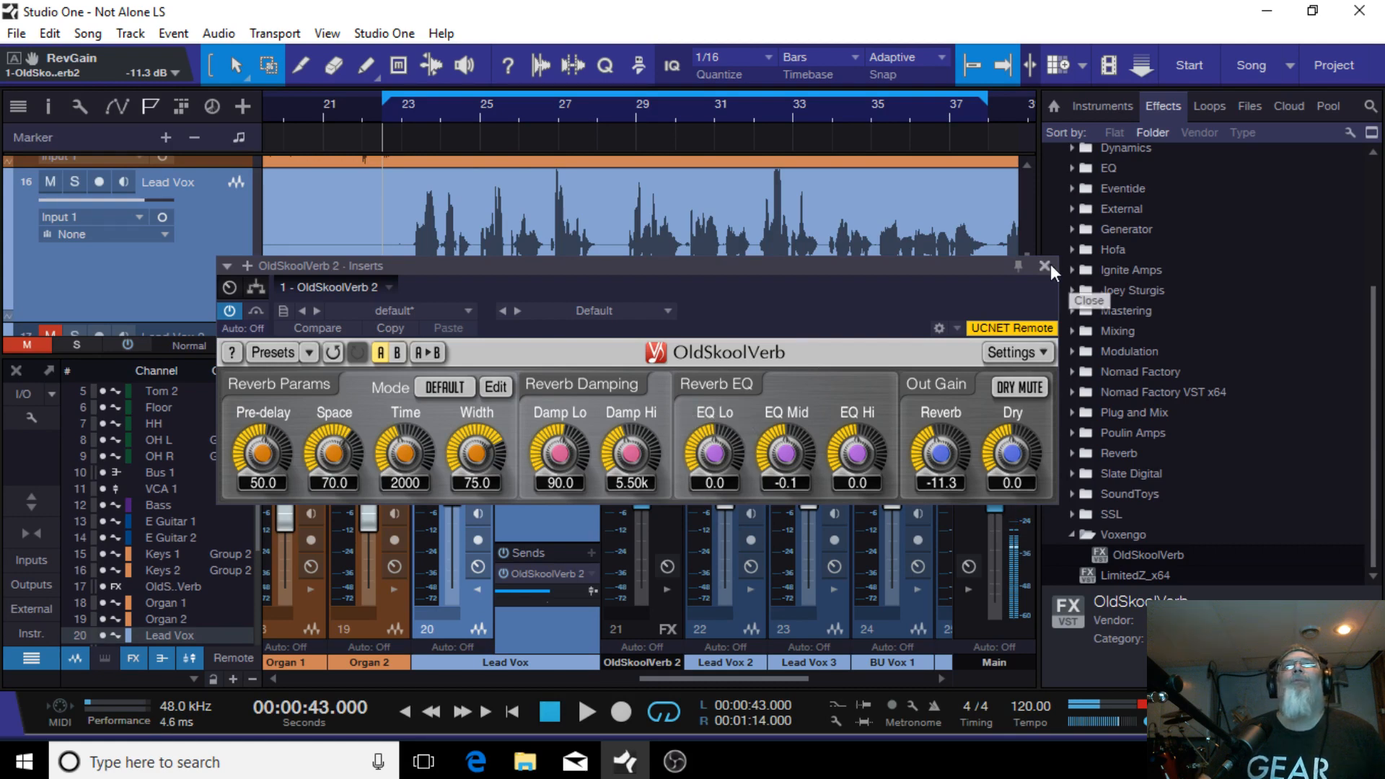
{"action": "left_click_drag", "start_coordinate": [772, 264], "coordinate": [751, 104]}
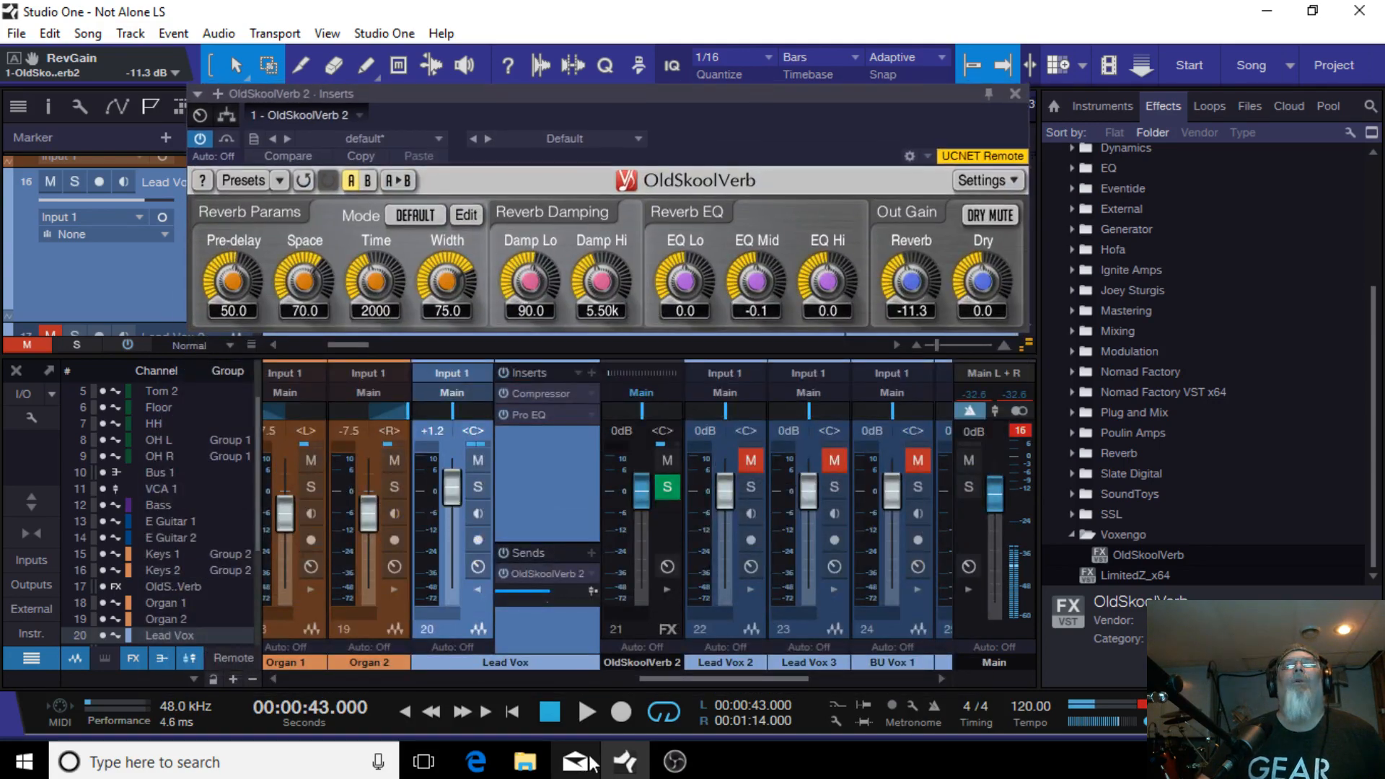
Step: Play the loop, solo the Lead Vox channel, and raise the reverb's EQ Mid to 1.1
{"action": "left_click", "coordinate": [587, 712]}
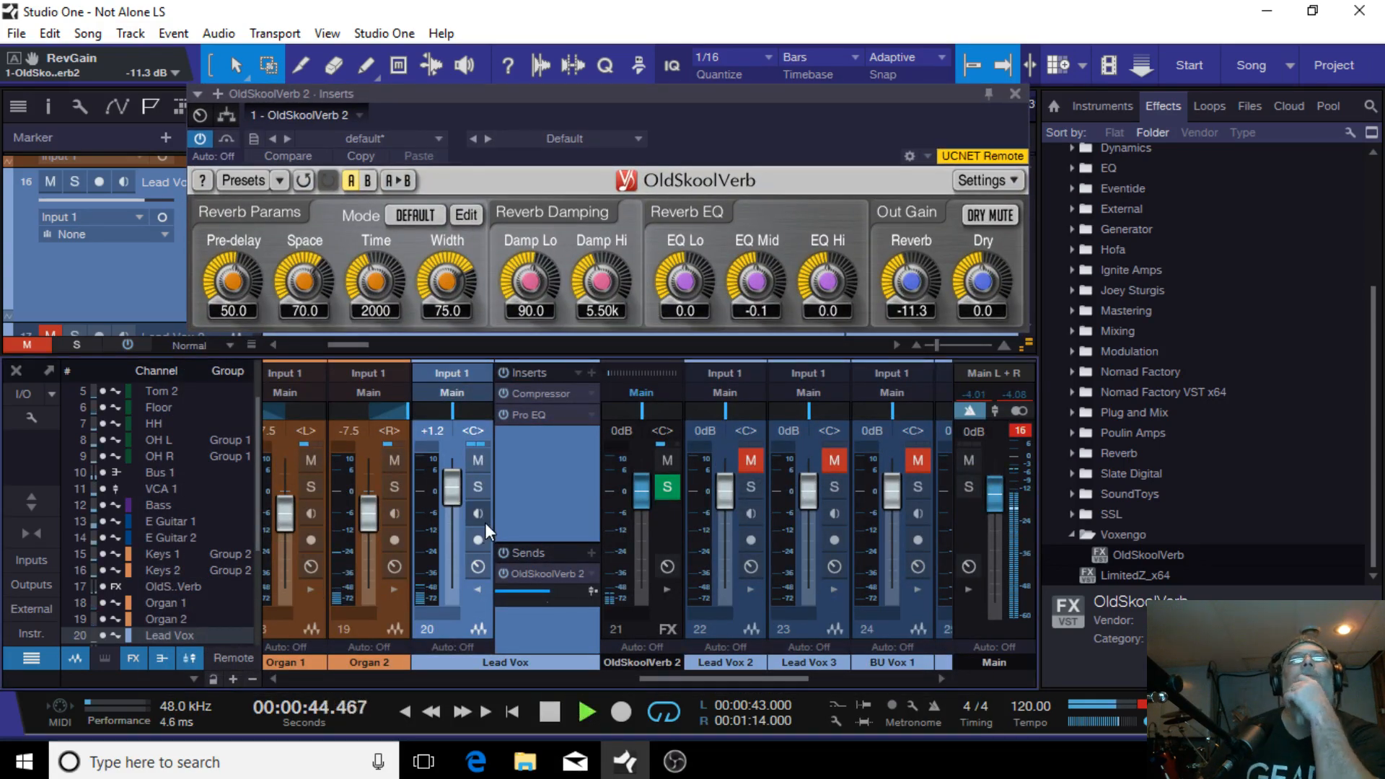
{"action": "left_click", "coordinate": [484, 482]}
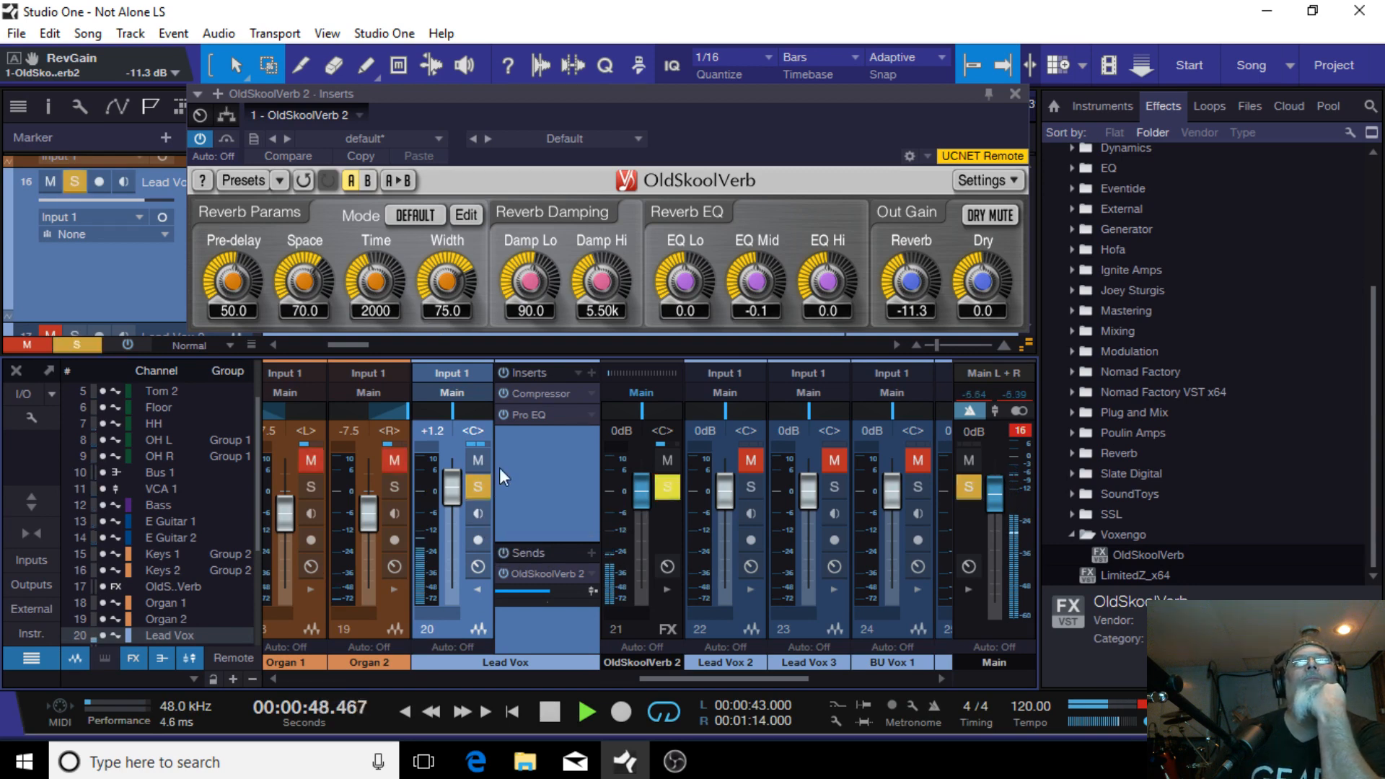
{"action": "left_click_drag", "start_coordinate": [756, 281], "coordinate": [756, 271]}
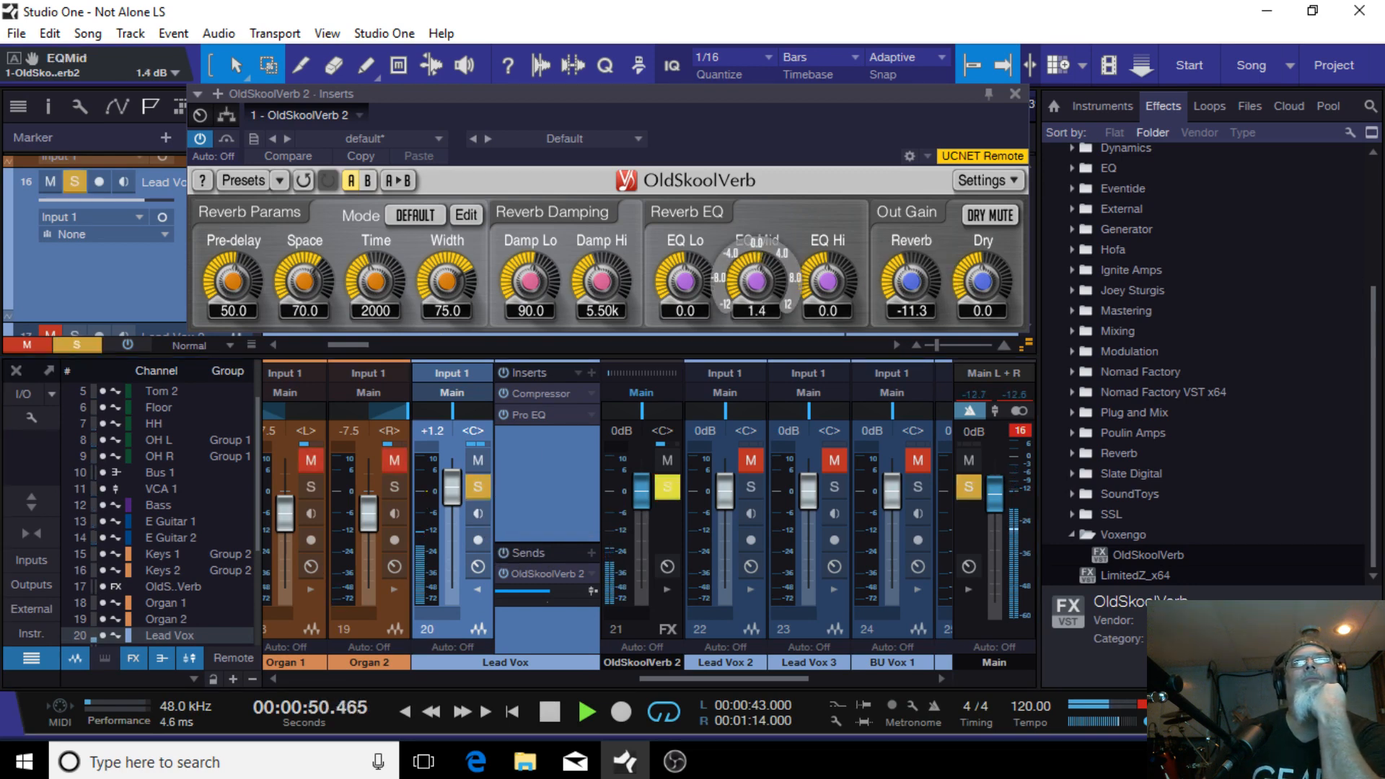
Step: Set the reverb level to -8.5, pre-delay to 88.0, space to 45.8 and time to 3129 ms
{"action": "left_click_drag", "start_coordinate": [911, 281], "coordinate": [911, 271]}
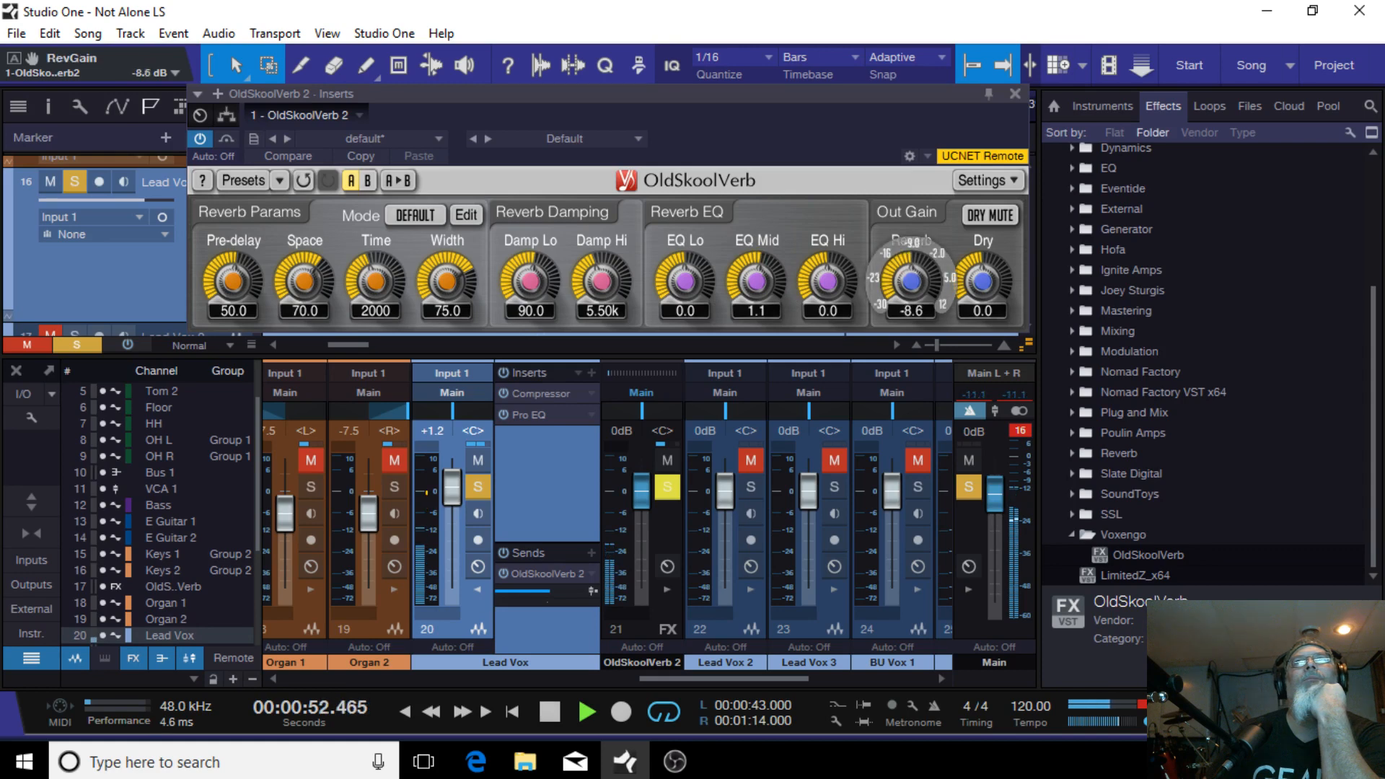
{"action": "left_click_drag", "start_coordinate": [304, 281], "coordinate": [232, 264]}
{"action": "left_click_drag", "start_coordinate": [375, 281], "coordinate": [375, 265]}
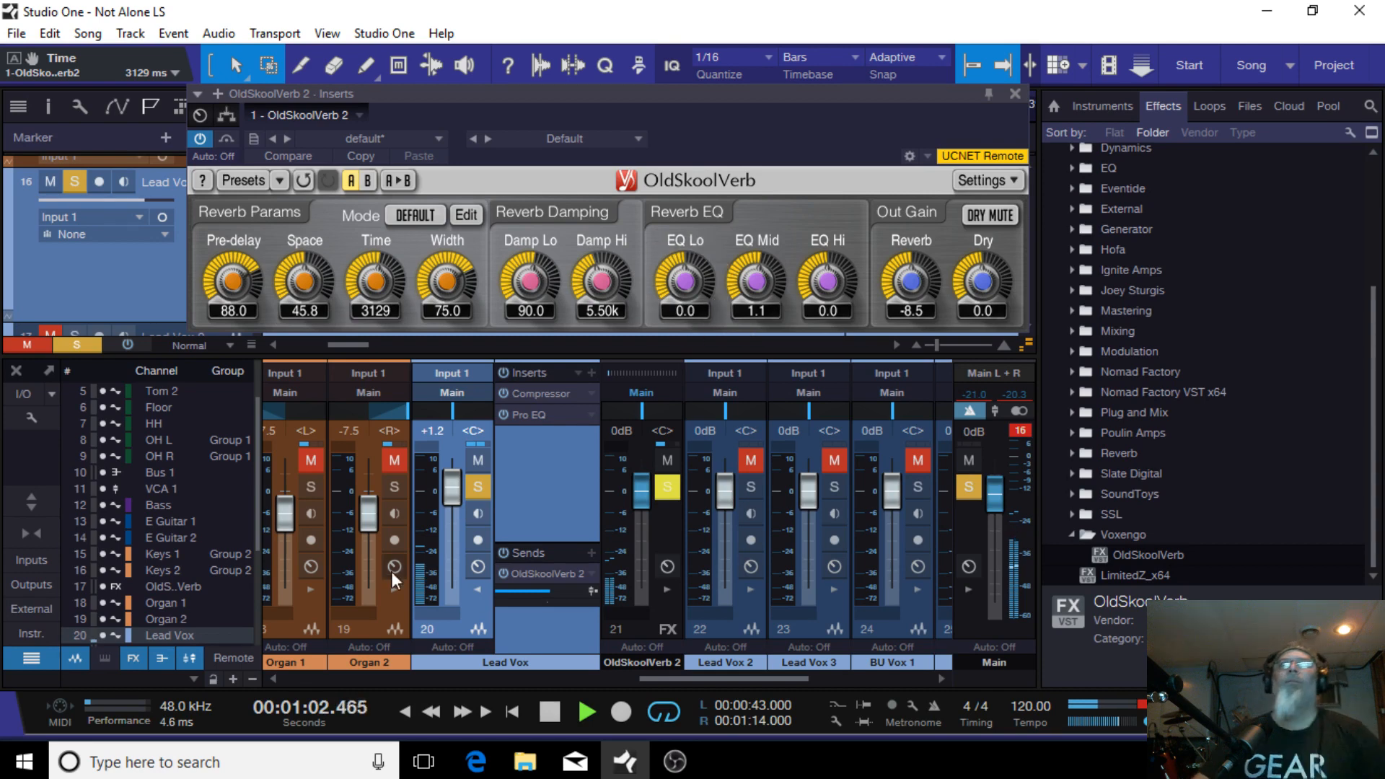
Step: Unsolo Lead Vox, lower the reverb level to -11.1, and reset the Lead Vox fader to 0 dB
{"action": "left_click", "coordinate": [479, 486]}
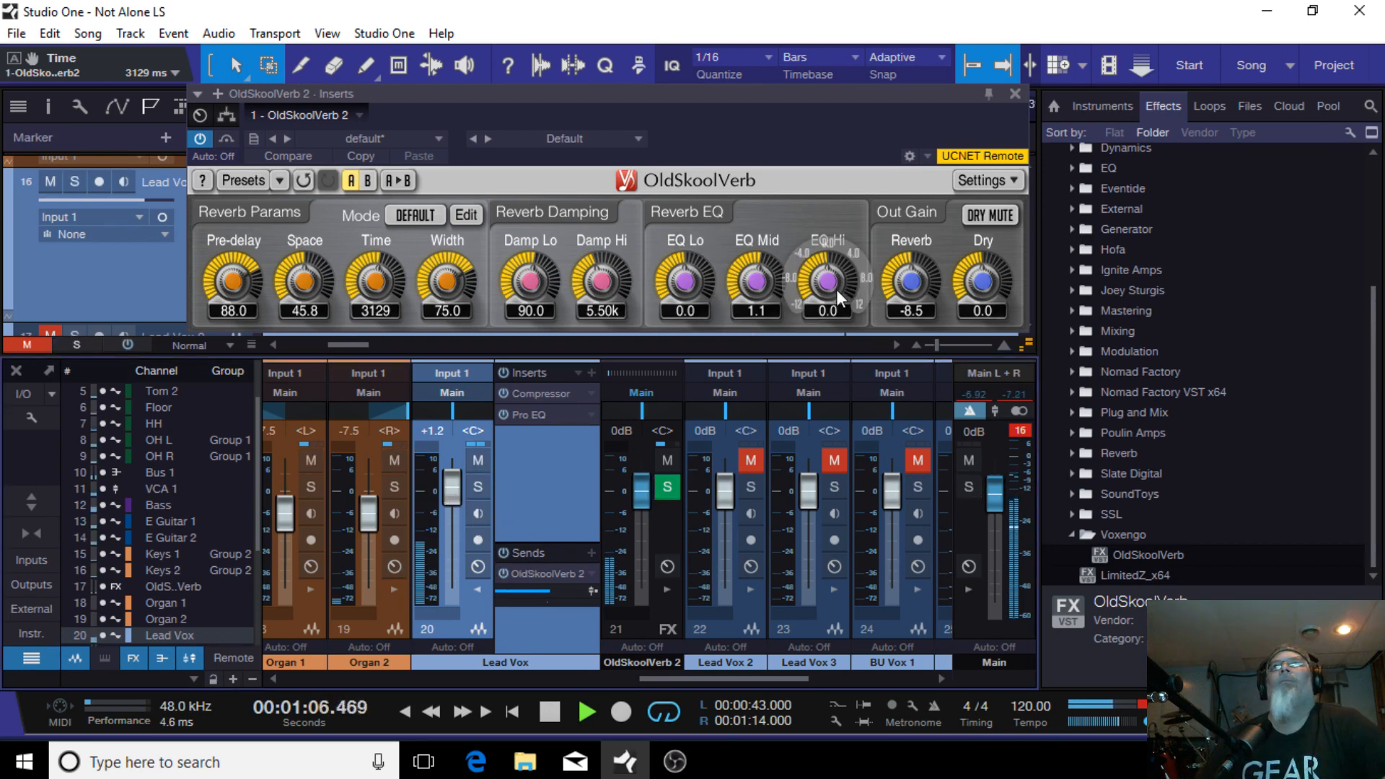
{"action": "left_click_drag", "start_coordinate": [910, 283], "coordinate": [907, 290]}
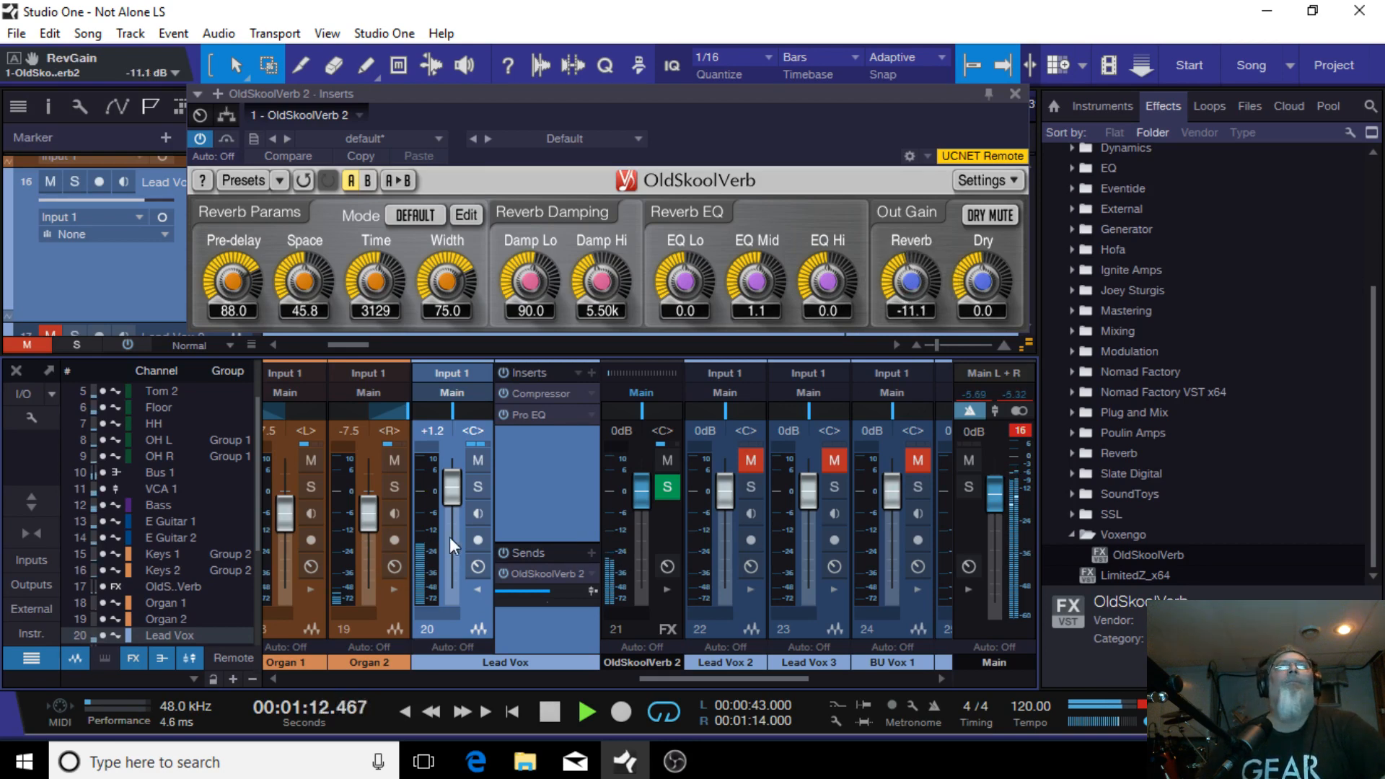
{"action": "left_click_drag", "start_coordinate": [460, 499], "coordinate": [459, 505]}
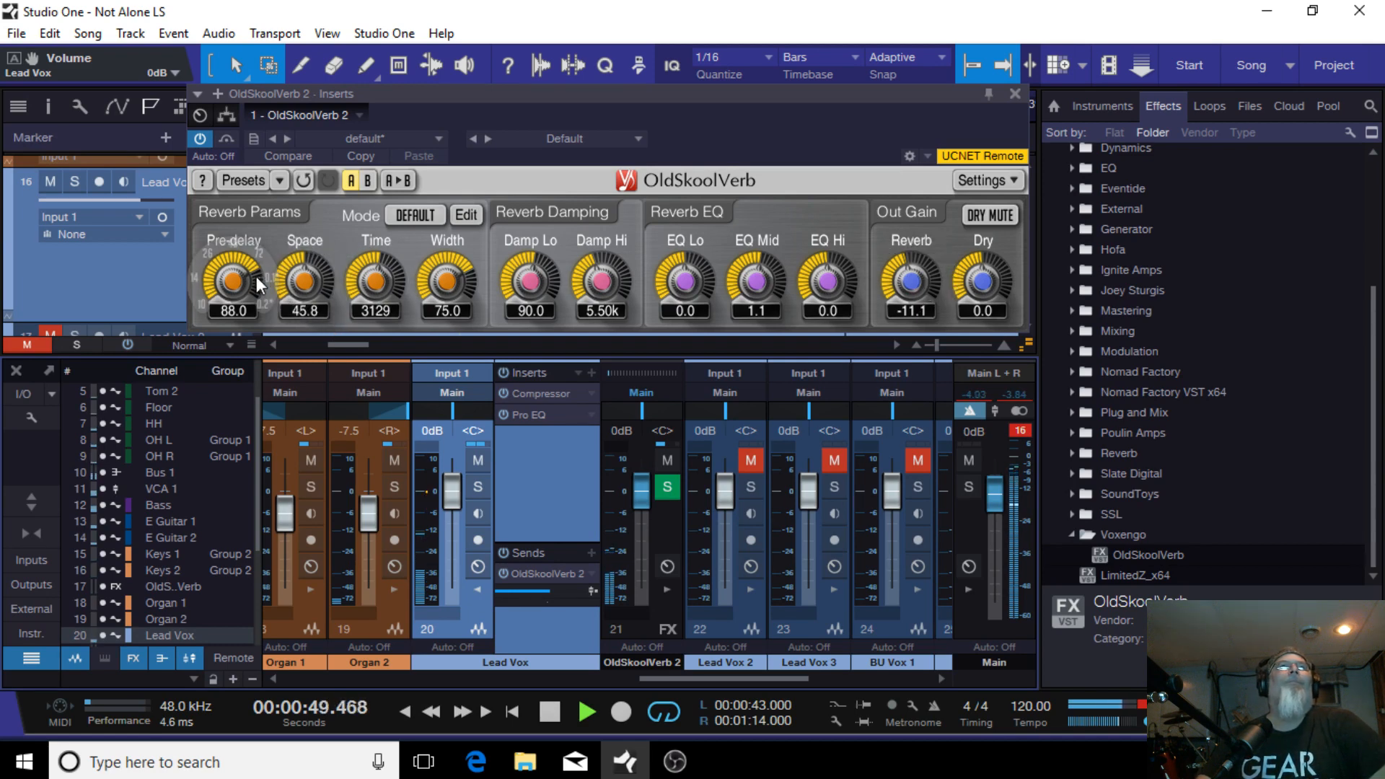
Step: Set the reverb pre-delay to 69.5, space to 77.8, time to 2490 ms and EQ Hi to 4.6
{"action": "left_click_drag", "start_coordinate": [232, 277], "coordinate": [388, 291]}
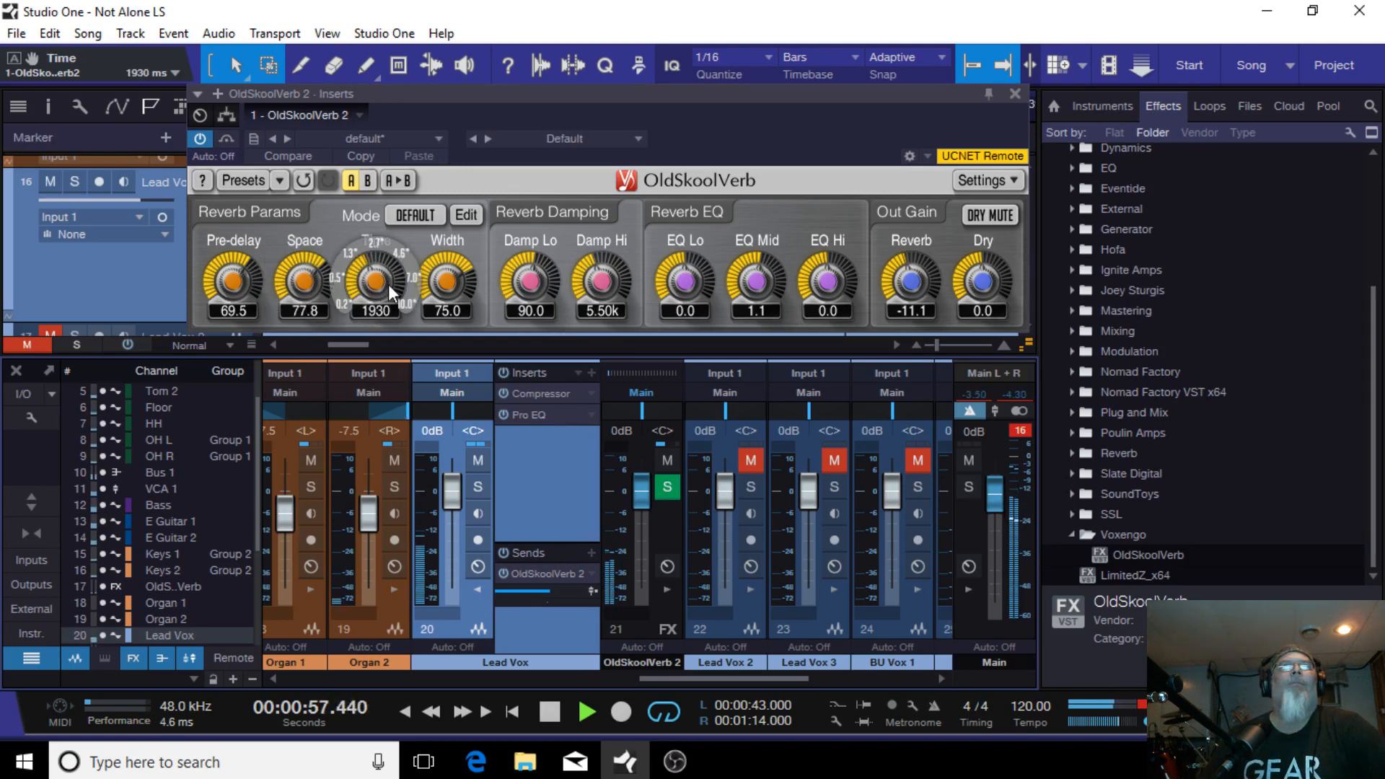
{"action": "scroll", "coordinate": [372, 280], "scroll_direction": "up", "scroll_amount": 4}
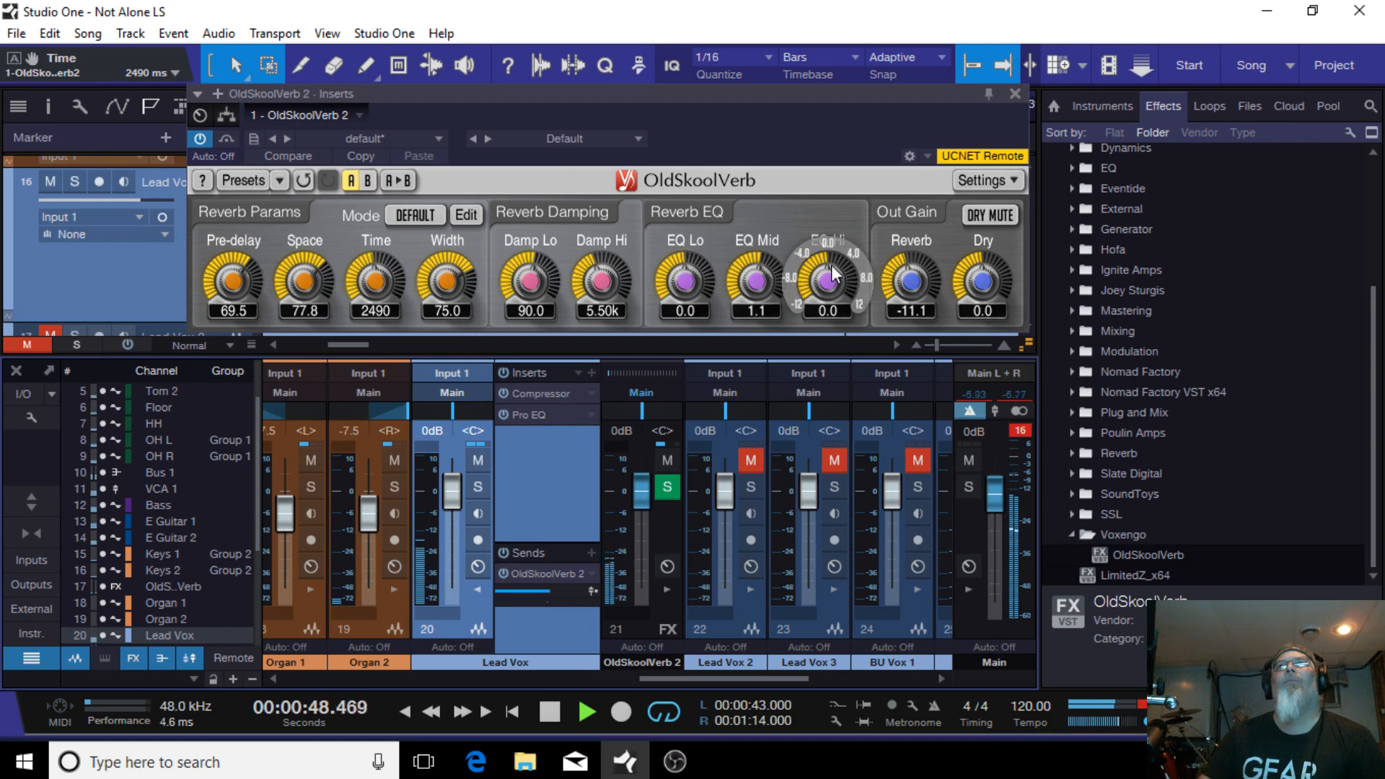
{"action": "left_click_drag", "start_coordinate": [826, 274], "coordinate": [835, 273]}
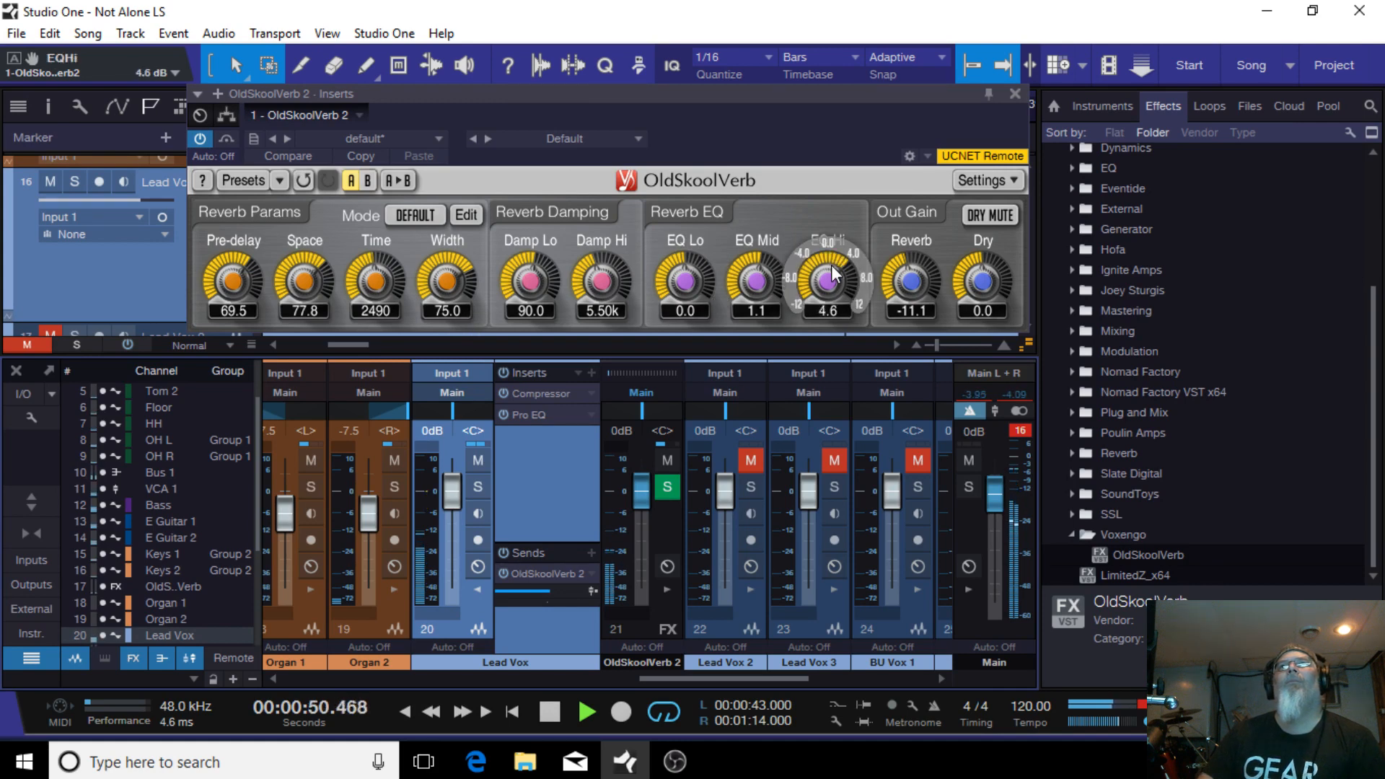
Step: Adjust the Lead Vox Pro EQ: move the mid band to 2.79 kHz at 3.29 dB and the low-mid band to 334 Hz at 1.88 dB
{"action": "left_click", "coordinate": [548, 422]}
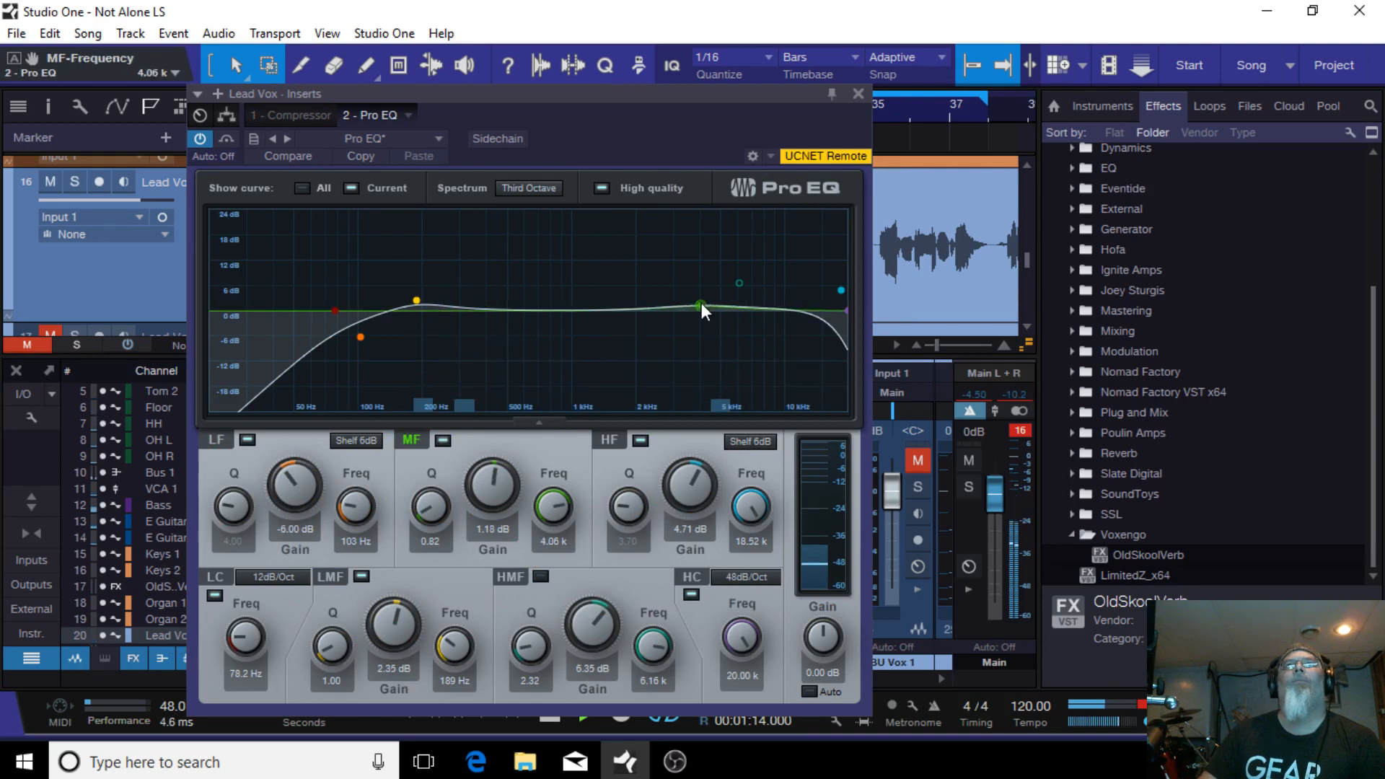
{"action": "left_click_drag", "start_coordinate": [701, 303], "coordinate": [668, 296]}
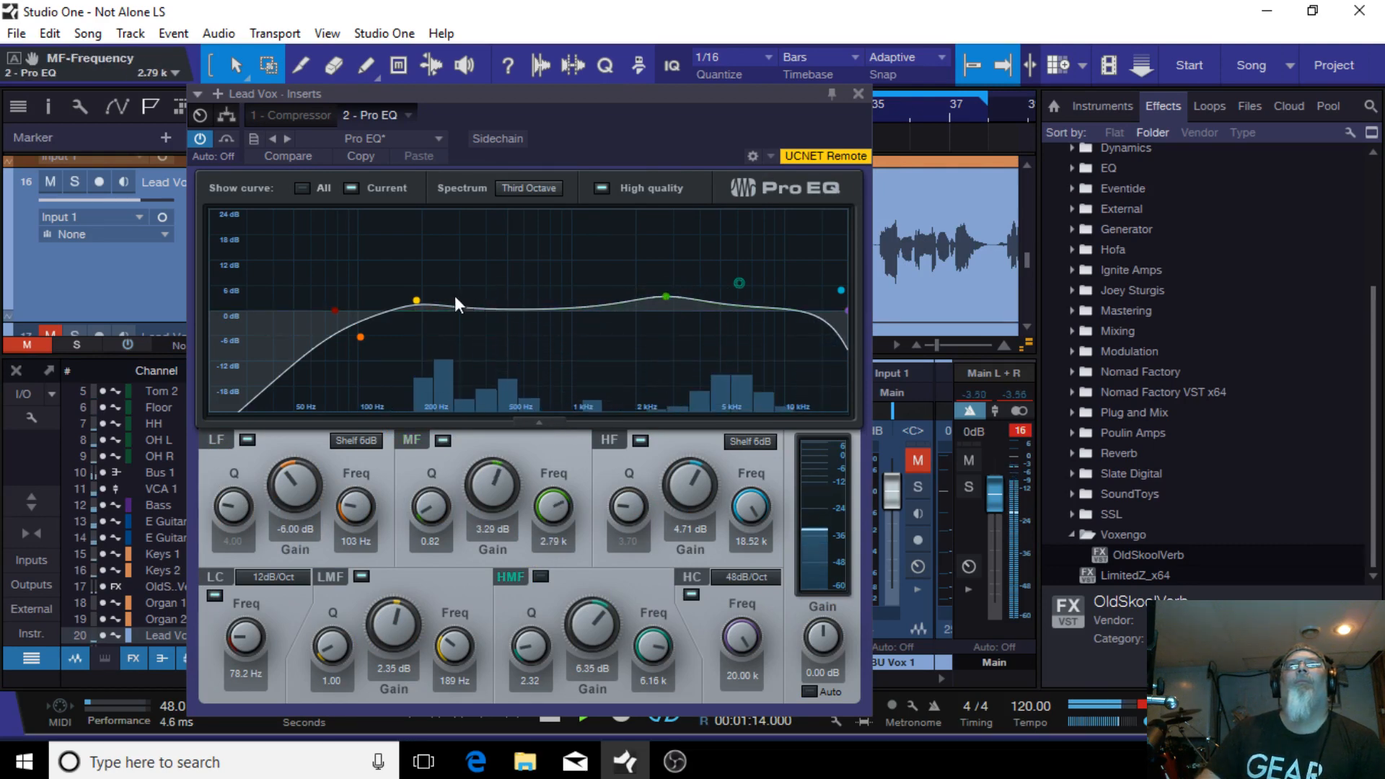
{"action": "left_click_drag", "start_coordinate": [416, 300], "coordinate": [469, 302]}
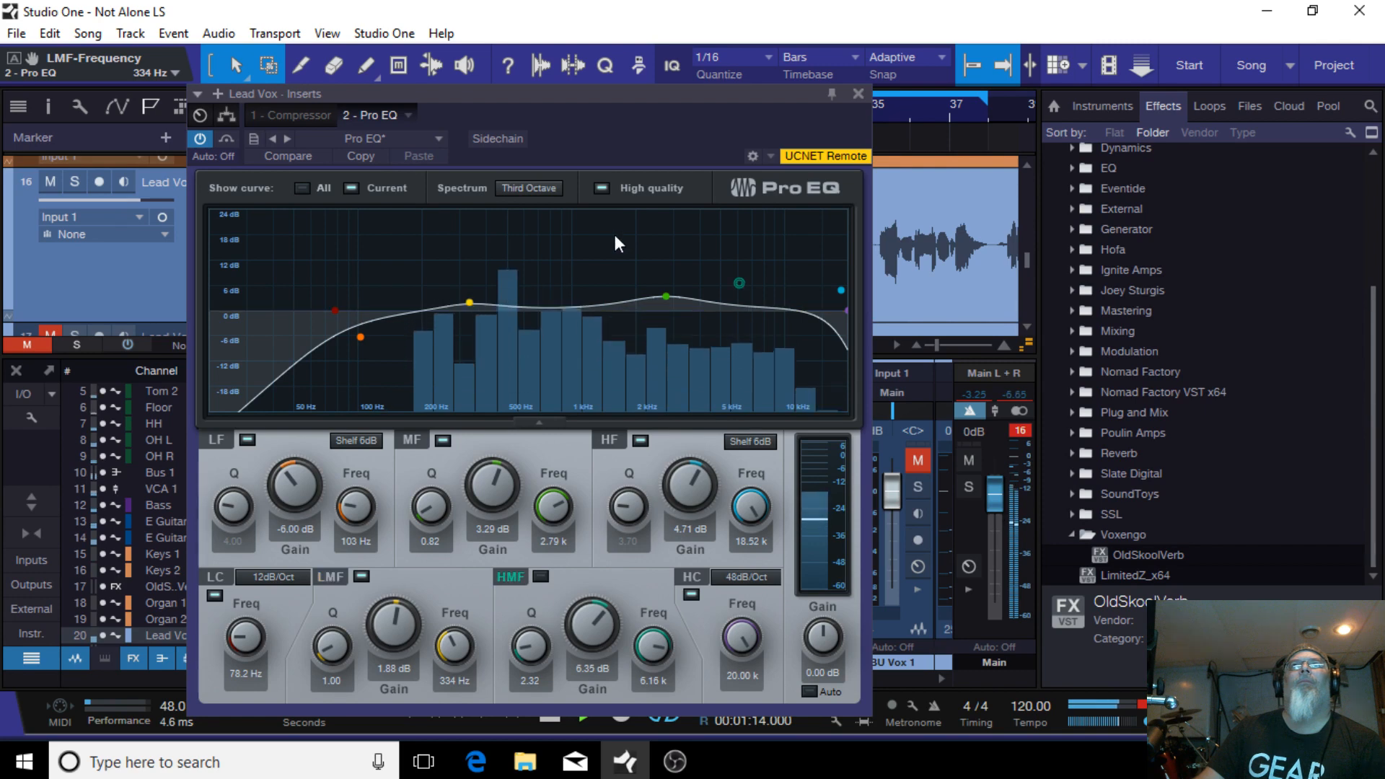
{"action": "left_click", "coordinate": [858, 94]}
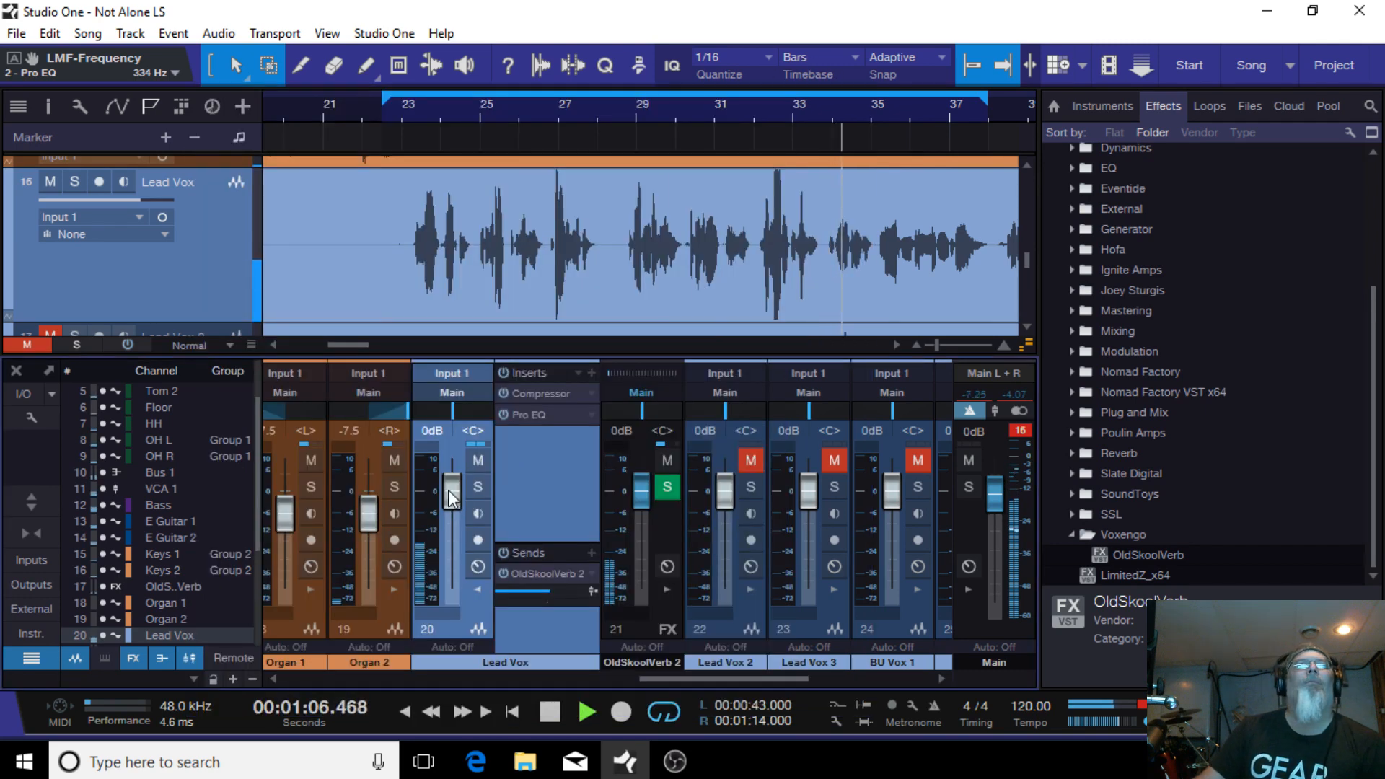
Step: Lower the Lead Vox fader to -1.3 dB and set the OldSkoolVerb reverb level to -12.4
{"action": "left_click_drag", "start_coordinate": [449, 491], "coordinate": [453, 494]}
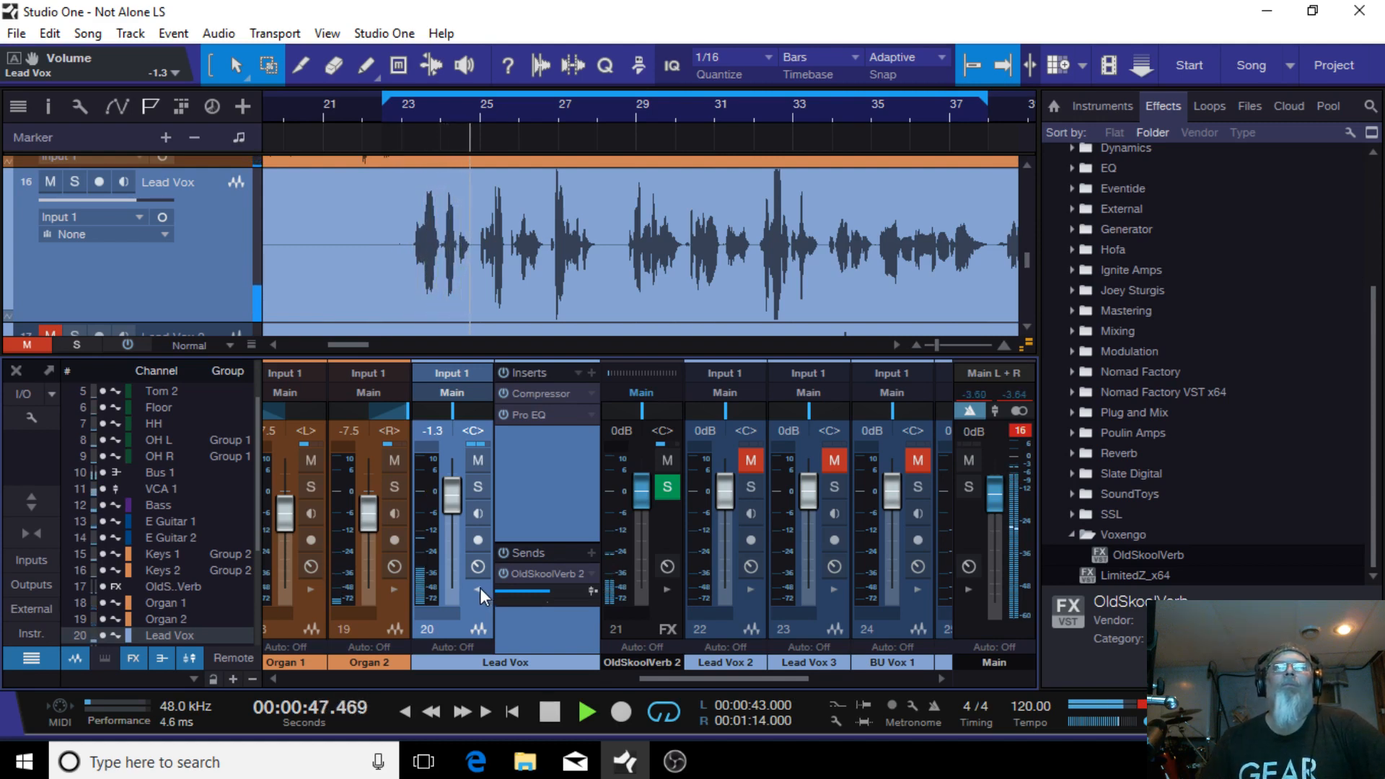
{"action": "double_click", "coordinate": [569, 570]}
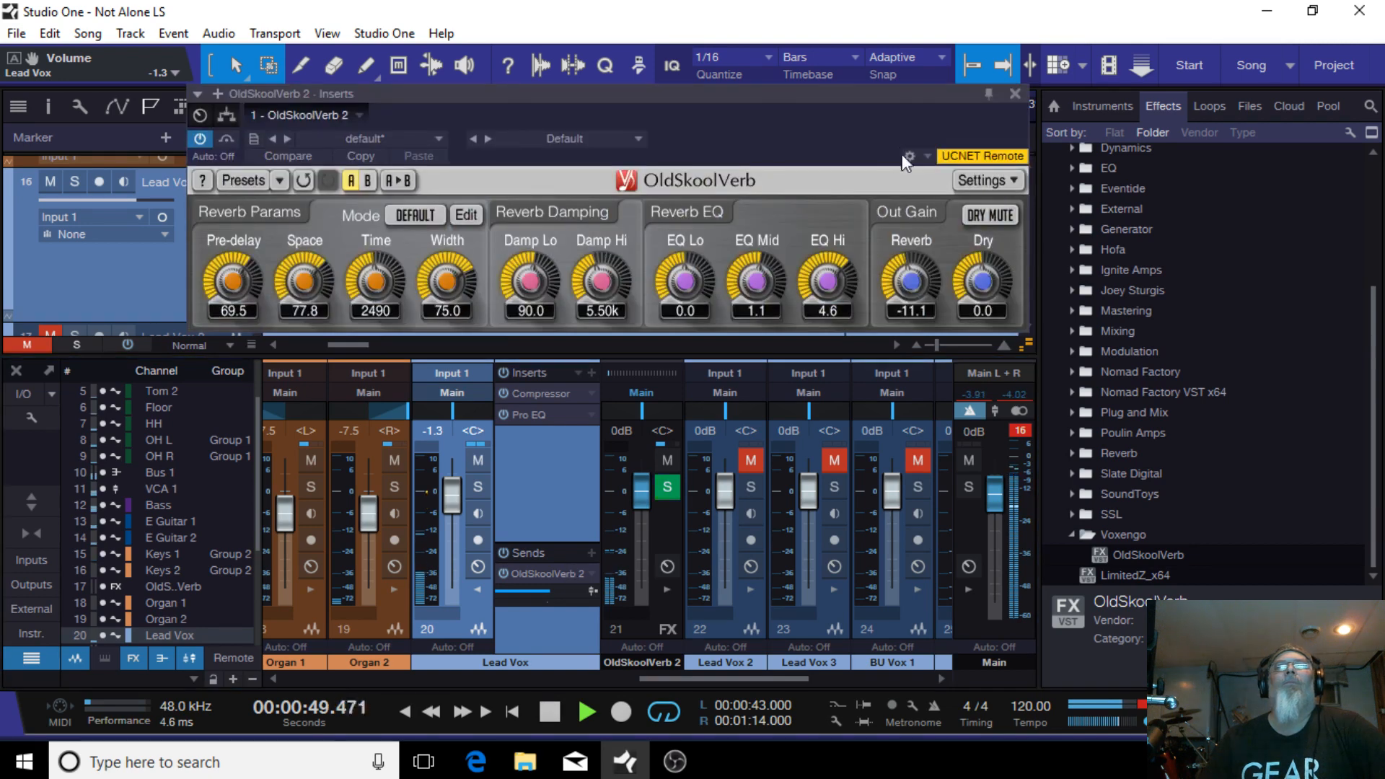
{"action": "left_click_drag", "start_coordinate": [918, 276], "coordinate": [918, 283]}
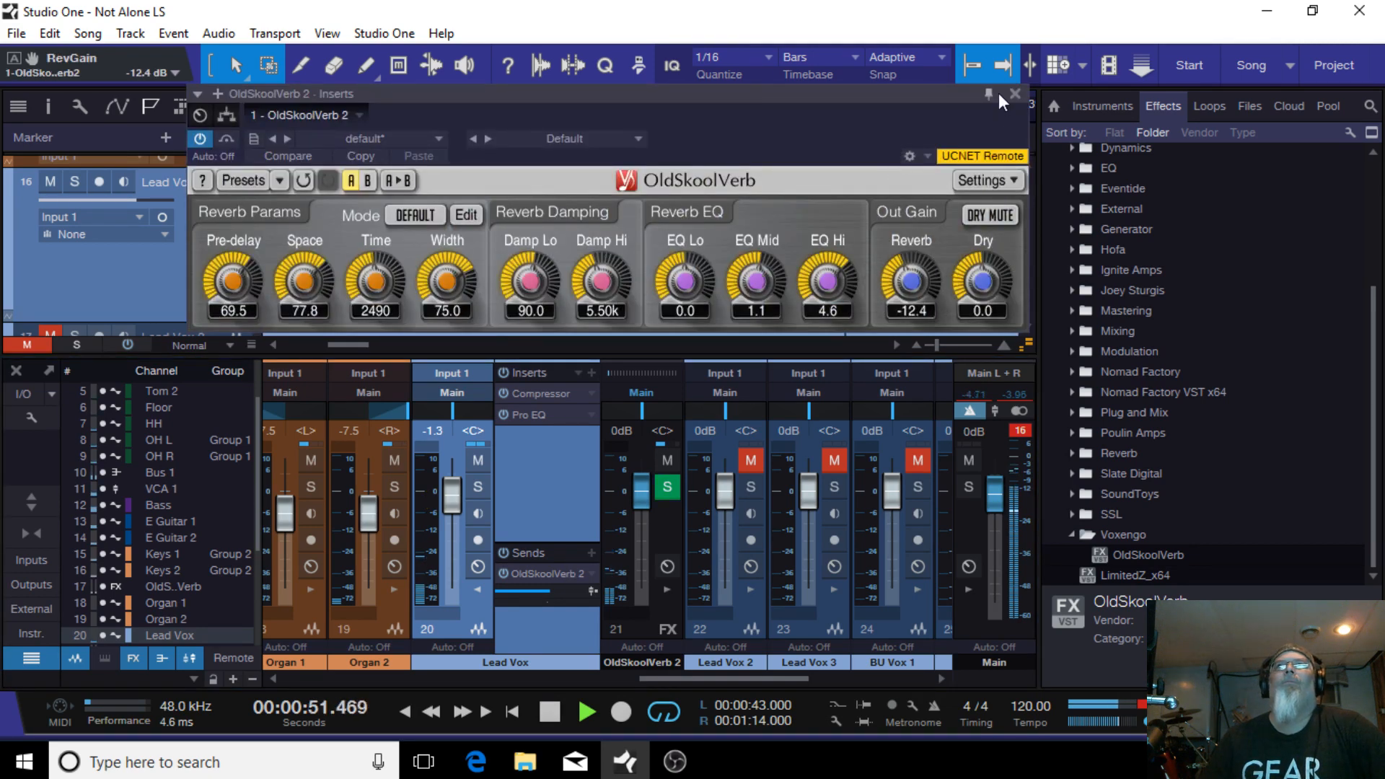
{"action": "left_click", "coordinate": [1016, 94]}
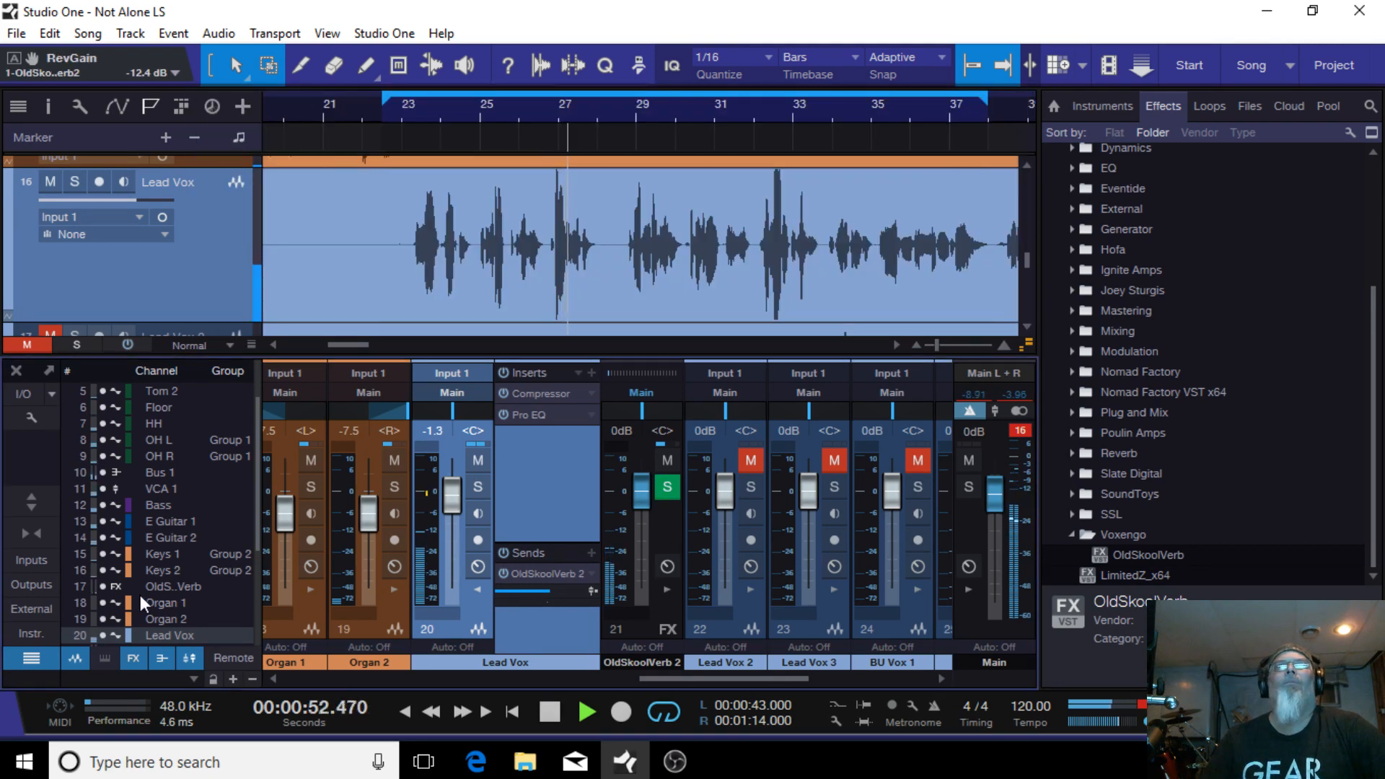
Step: Collapse the Lead Vox channel's inserts and sends and stop playback
{"action": "left_click", "coordinate": [477, 587]}
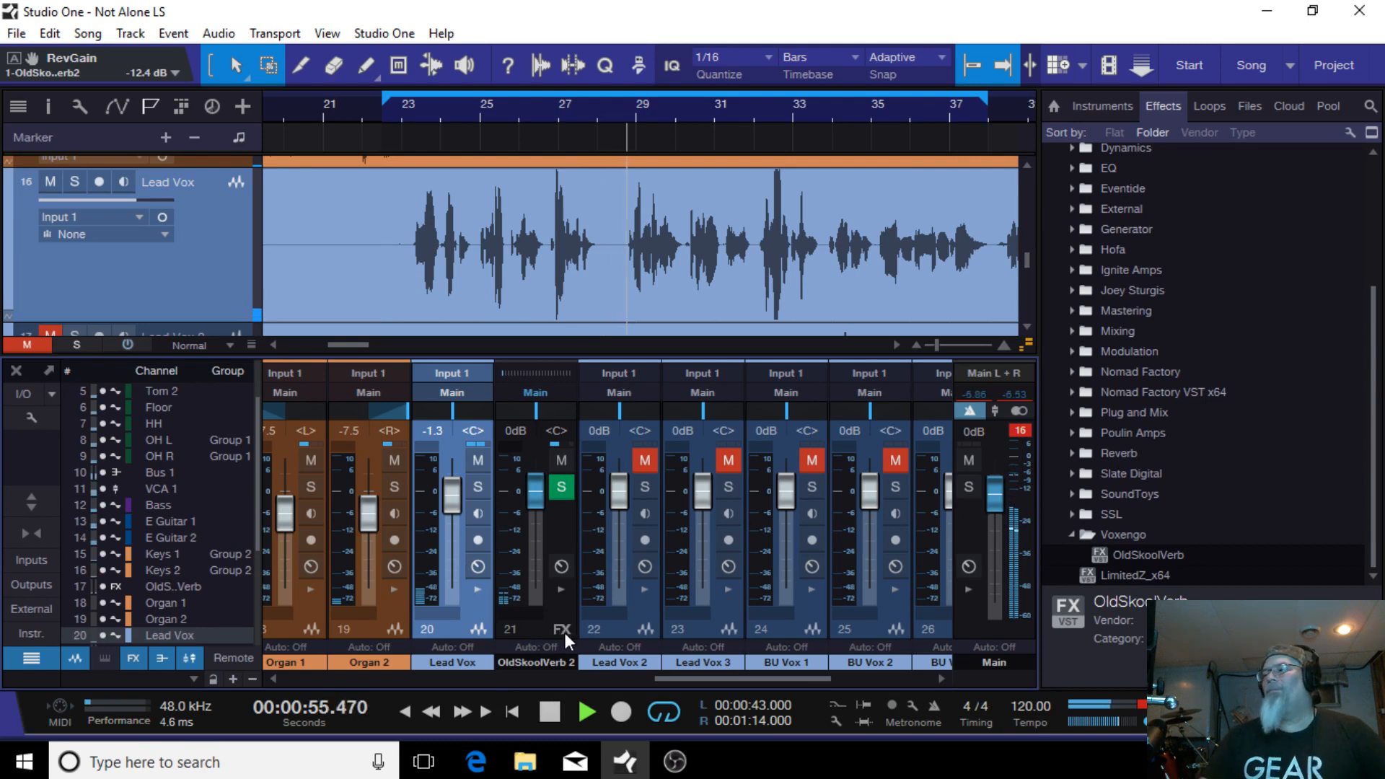
{"action": "left_click", "coordinate": [550, 713]}
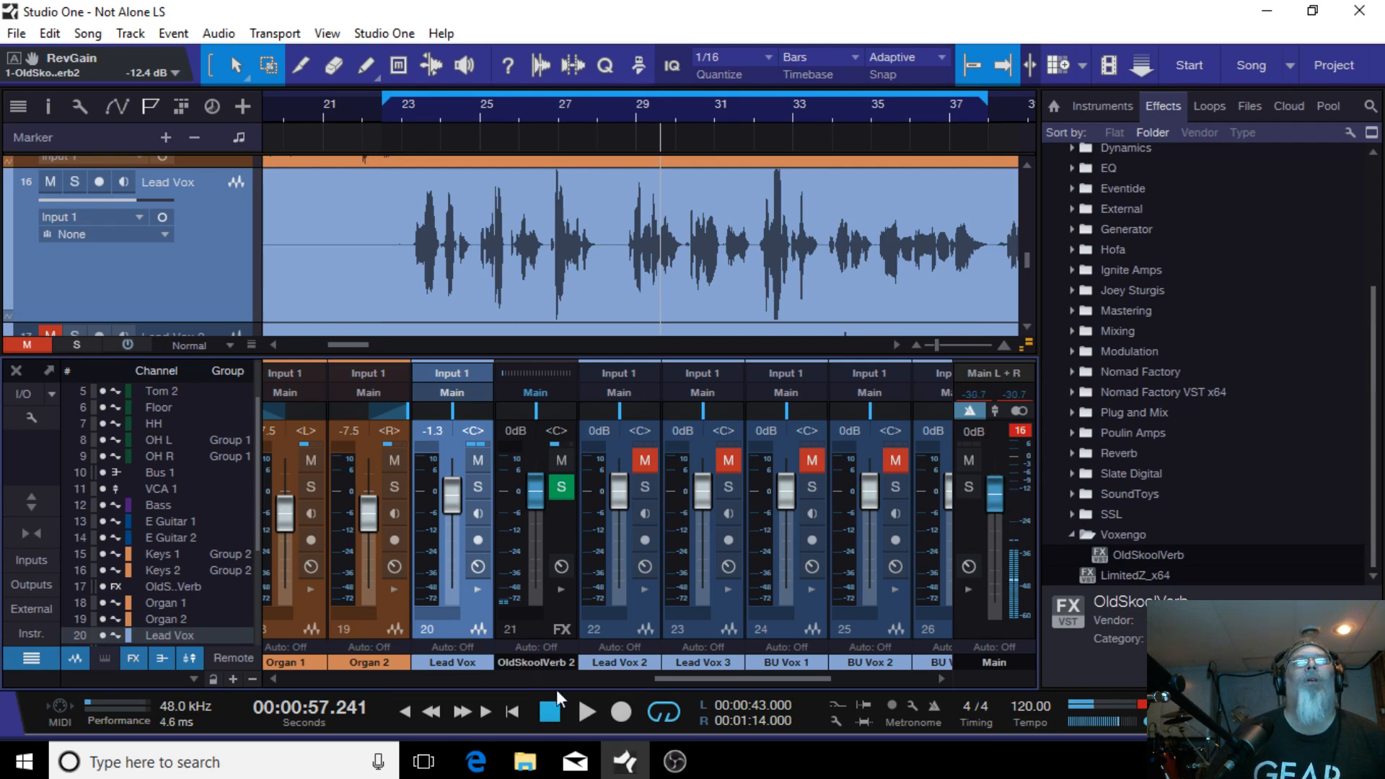
{"action": "mouse_move", "coordinate": [680, 675]}
{"action": "left_mouse_down"}
{"action": "mouse_move", "coordinate": [848, 664]}
{"action": "mouse_move", "coordinate": [667, 671]}
{"action": "mouse_move", "coordinate": [685, 673]}
{"action": "left_mouse_up"}
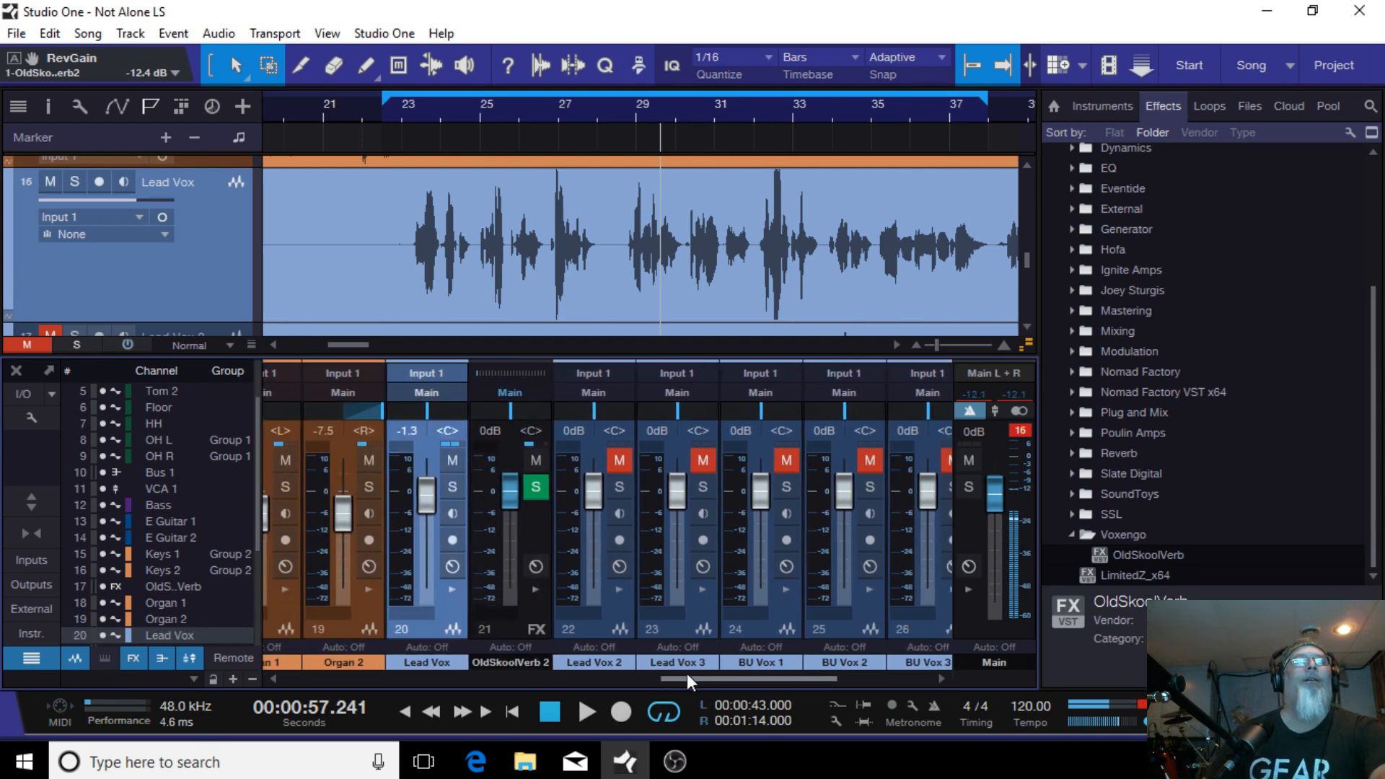
{"action": "left_click_drag", "start_coordinate": [686, 673], "coordinate": [689, 673]}
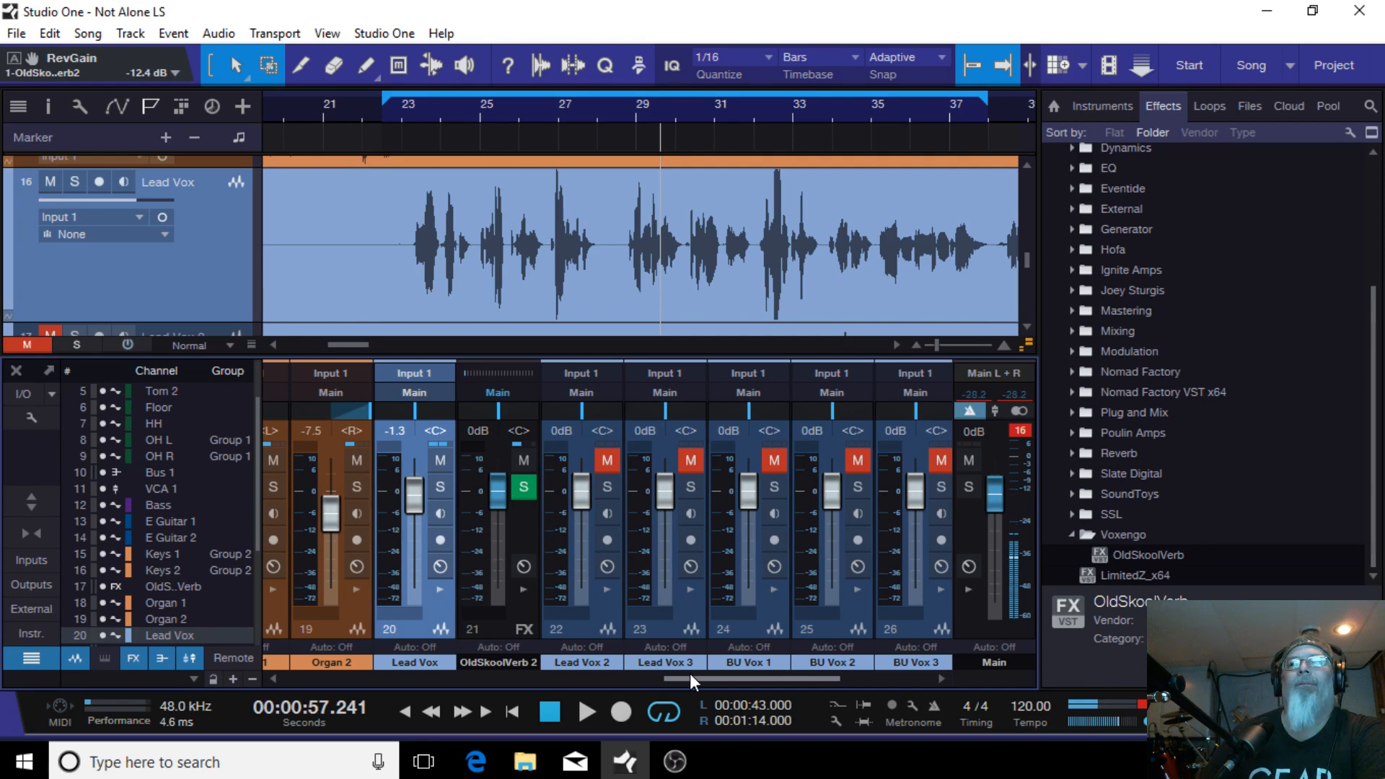
{"action": "left_click_drag", "start_coordinate": [690, 673], "coordinate": [690, 673]}
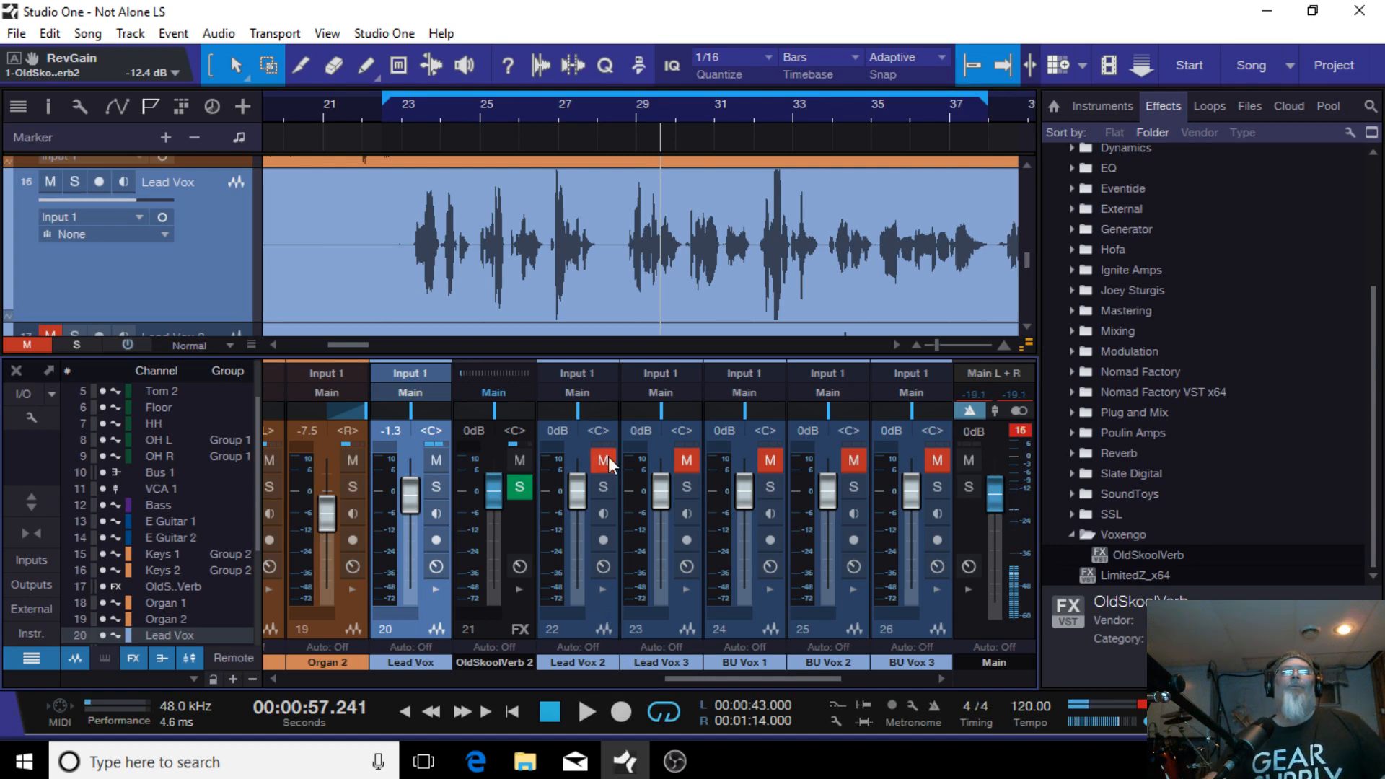
Step: Set the arrangement track height to Small and zoom out to show more of the song
{"action": "left_click", "coordinate": [230, 345]}
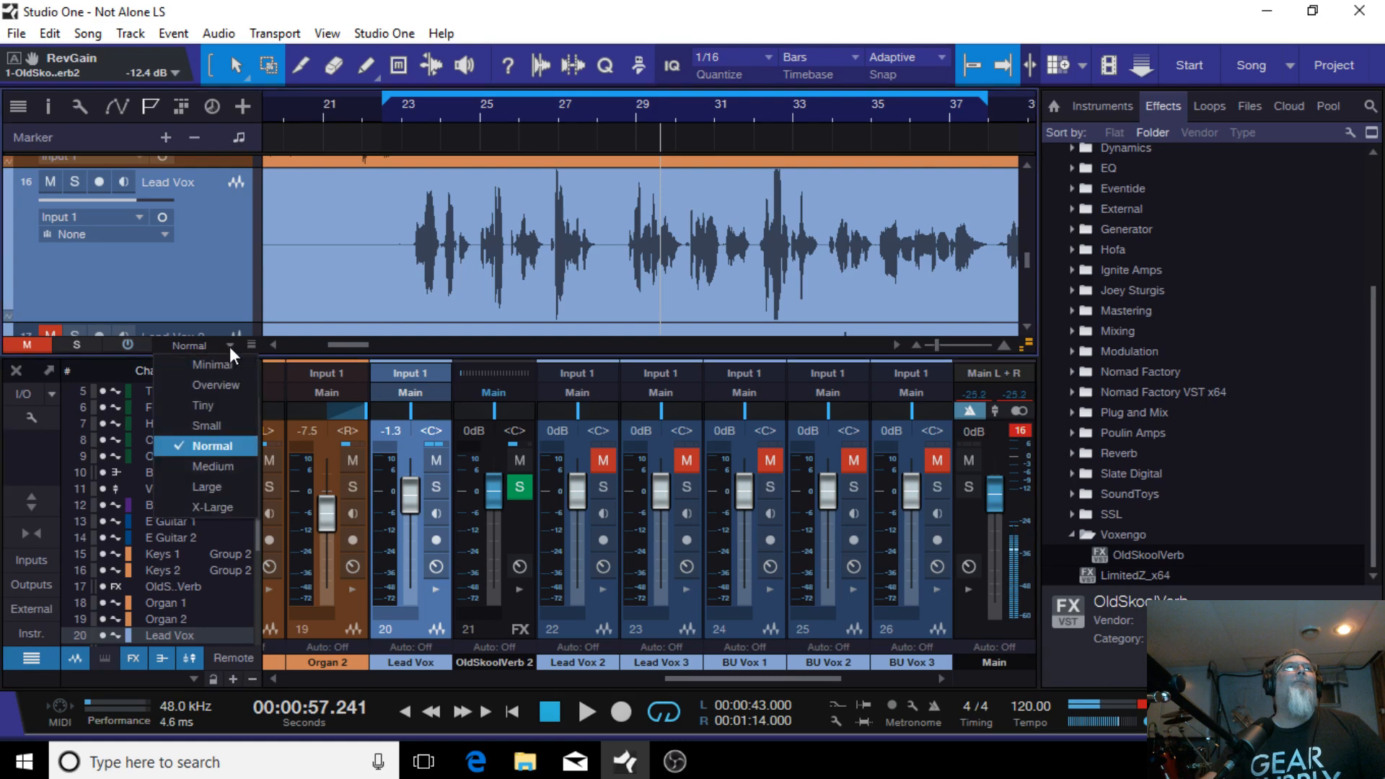
{"action": "left_click", "coordinate": [225, 426]}
{"action": "scroll", "coordinate": [659, 277], "scroll_direction": "down", "scroll_amount": 1}
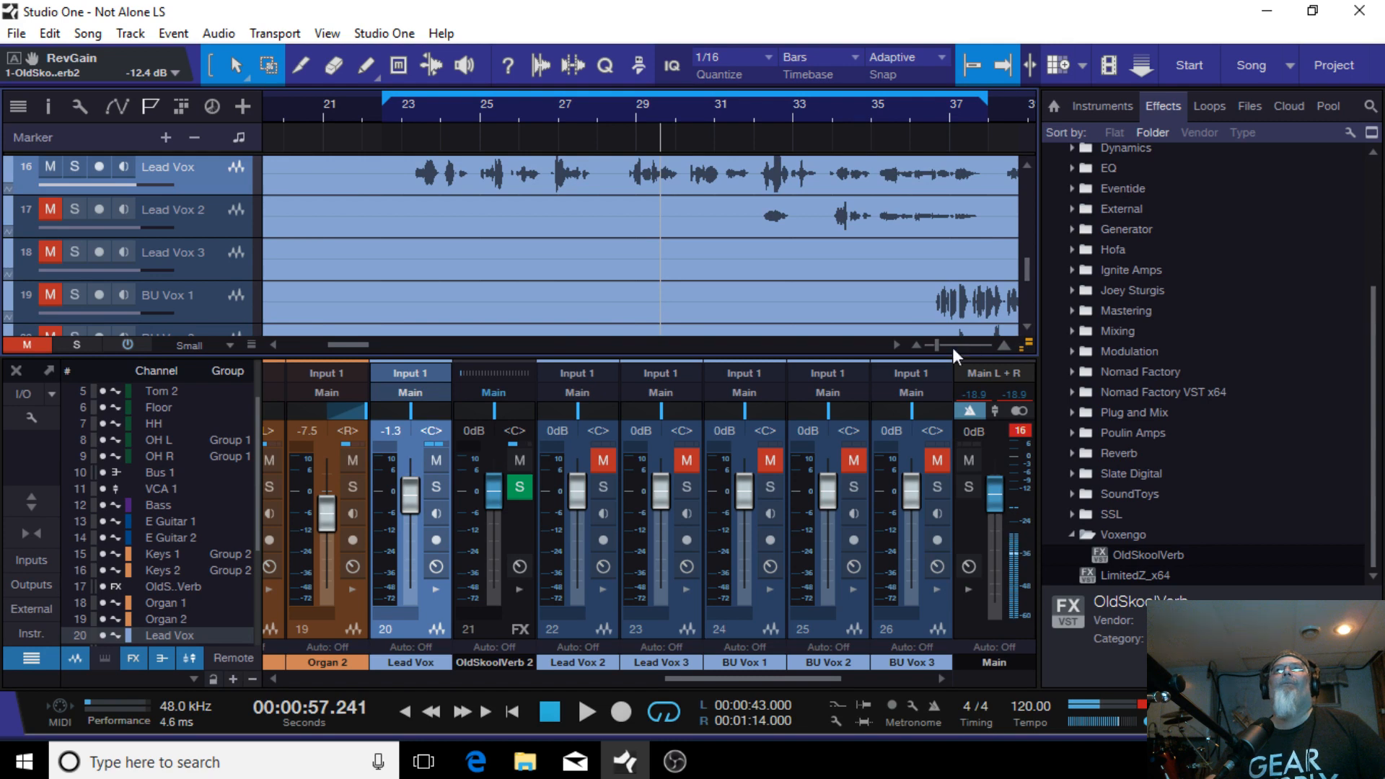
{"action": "left_click_drag", "start_coordinate": [933, 348], "coordinate": [929, 348]}
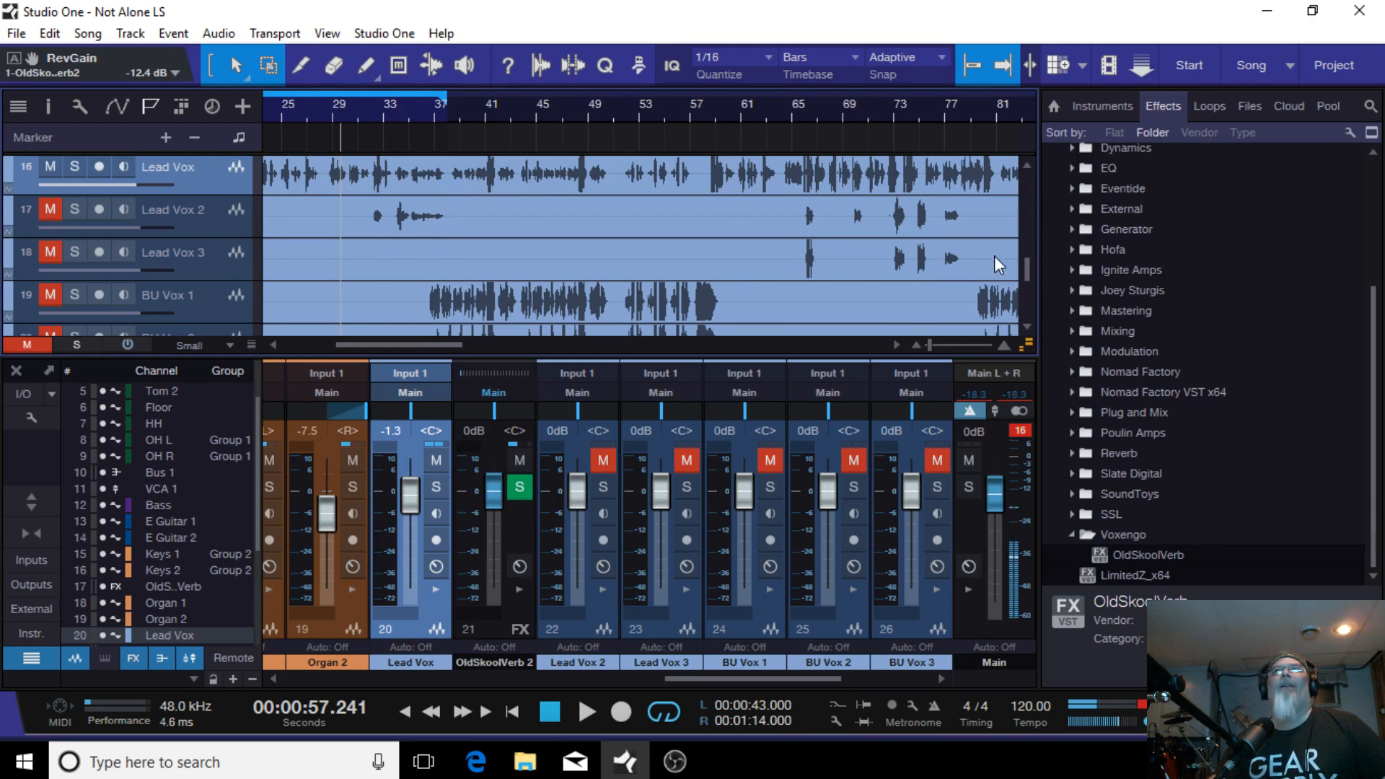
{"action": "mouse_move", "coordinate": [1029, 263]}
{"action": "left_mouse_down"}
{"action": "mouse_move", "coordinate": [1033, 301]}
{"action": "mouse_move", "coordinate": [1032, 249]}
{"action": "left_mouse_up"}
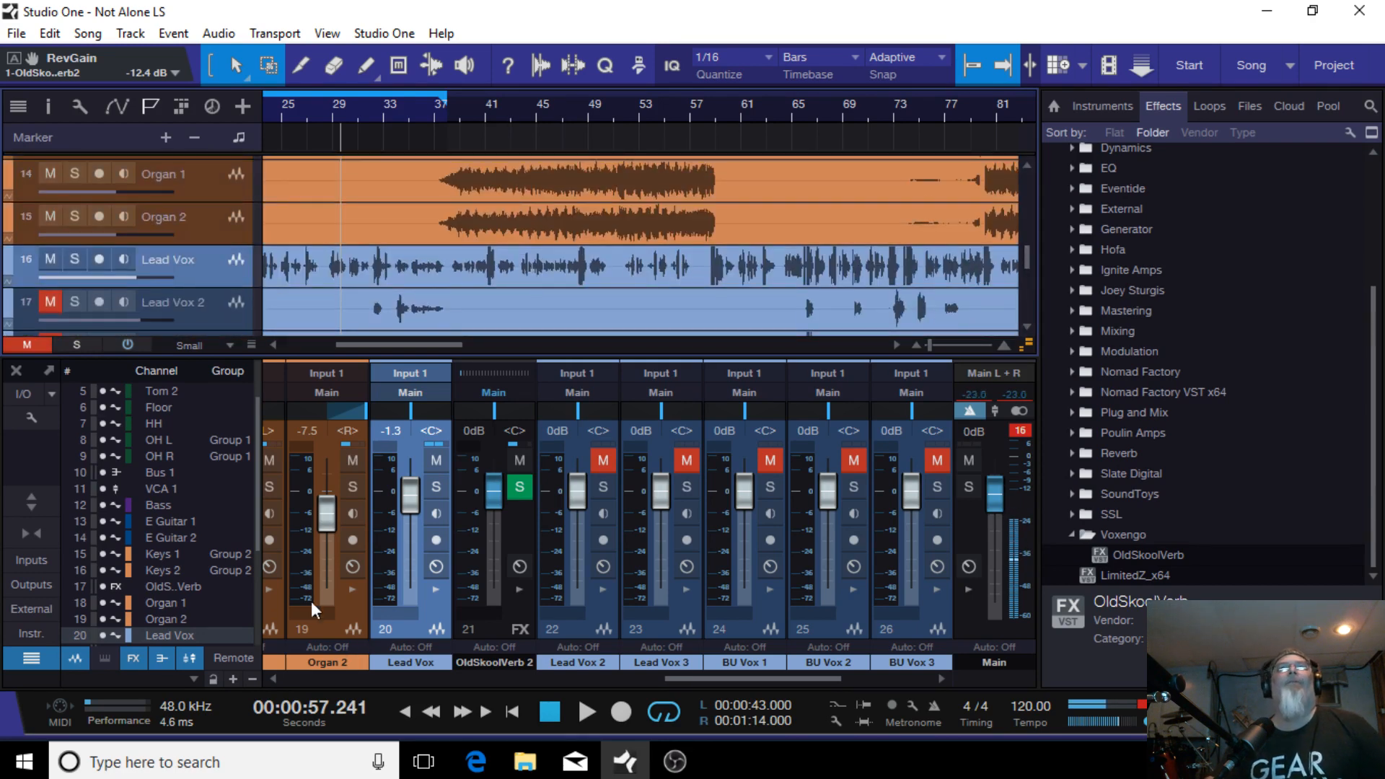
Step: Move the OldSkoolVerb 2 channel past Lead Vox 3 and expand the Lead Vox and Lead Vox 2 insert panels
{"action": "left_click", "coordinate": [492, 629]}
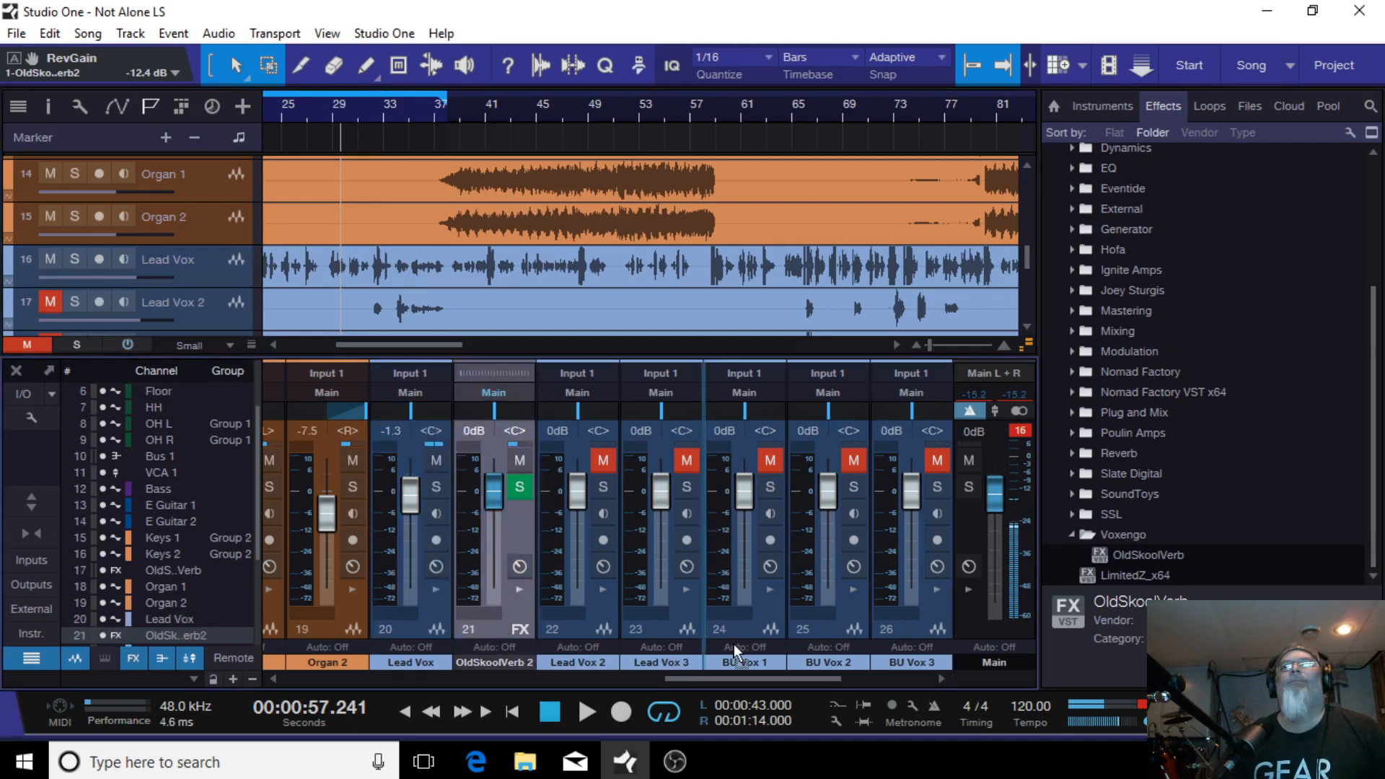
{"action": "left_click_drag", "start_coordinate": [514, 654], "coordinate": [686, 641]}
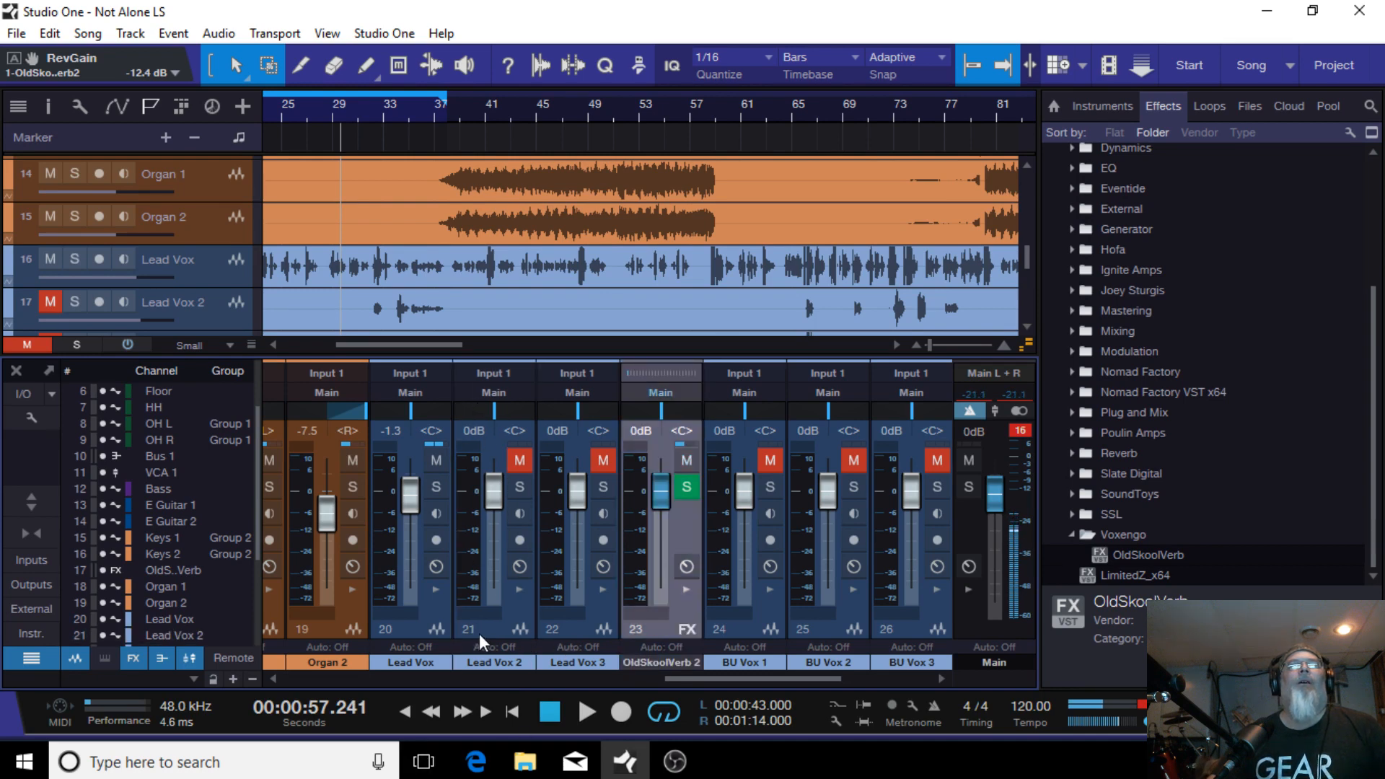
{"action": "left_click", "coordinate": [435, 591]}
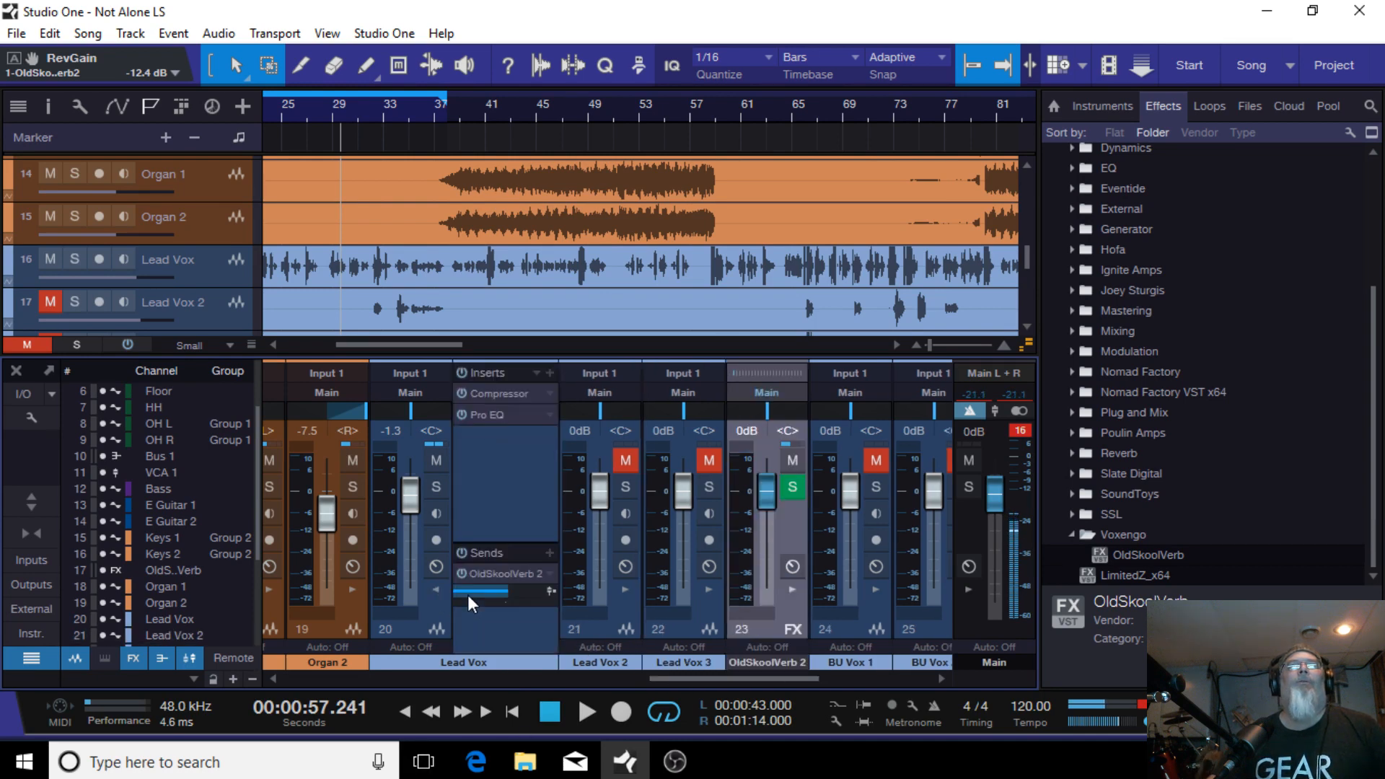
{"action": "left_click", "coordinate": [625, 593]}
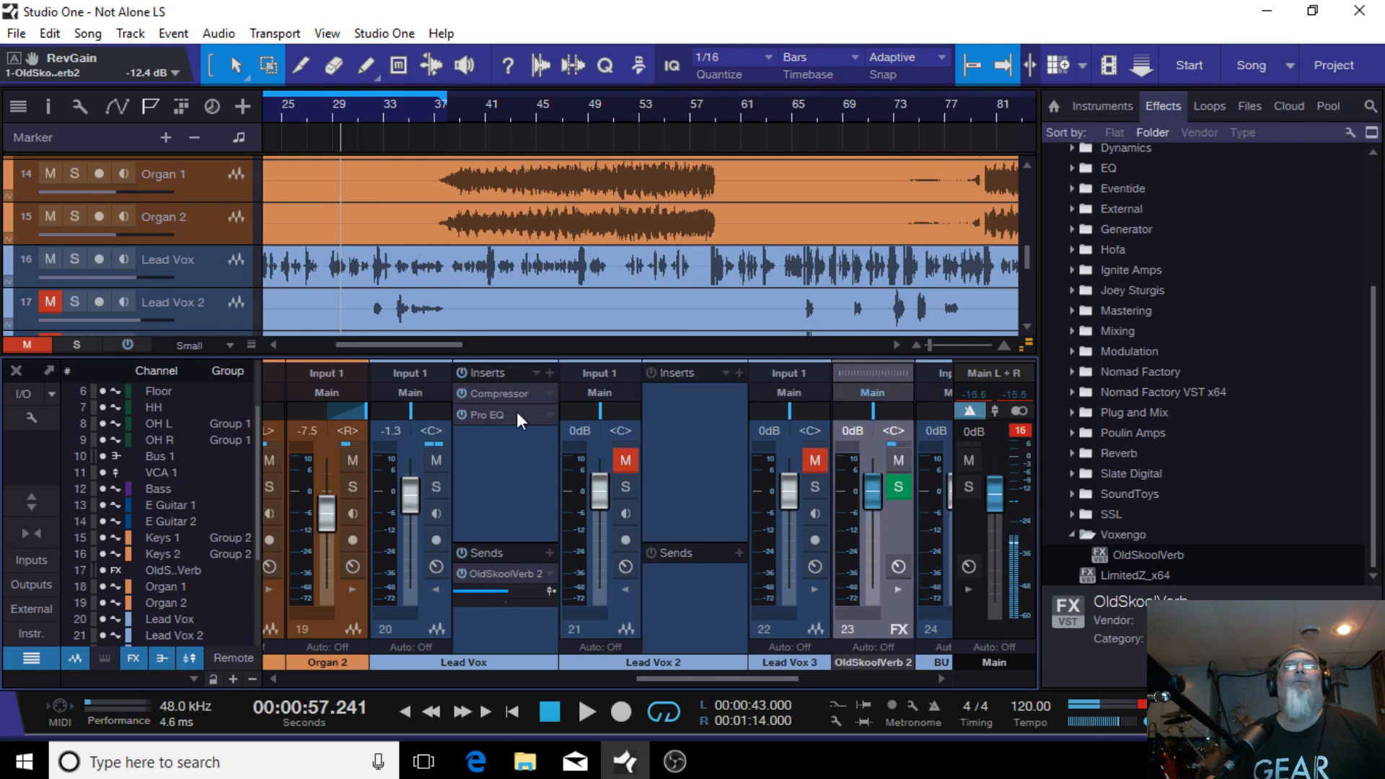
Step: Copy the Compressor, Pro EQ and OldSkoolVerb 2 send from Lead Vox onto Lead Vox 2, then unmute Lead Vox 2
{"action": "left_click_drag", "start_coordinate": [486, 396], "coordinate": [704, 421]}
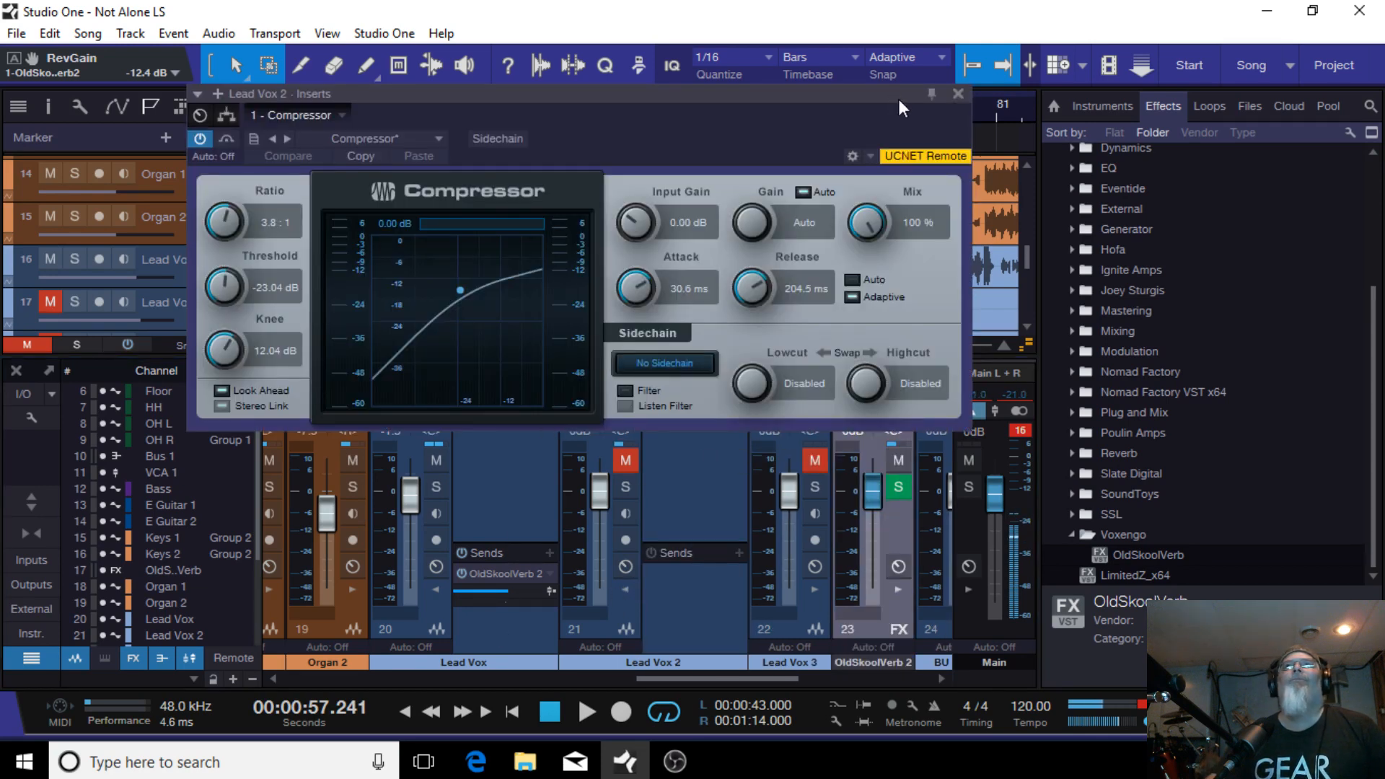
{"action": "left_click", "coordinate": [958, 94]}
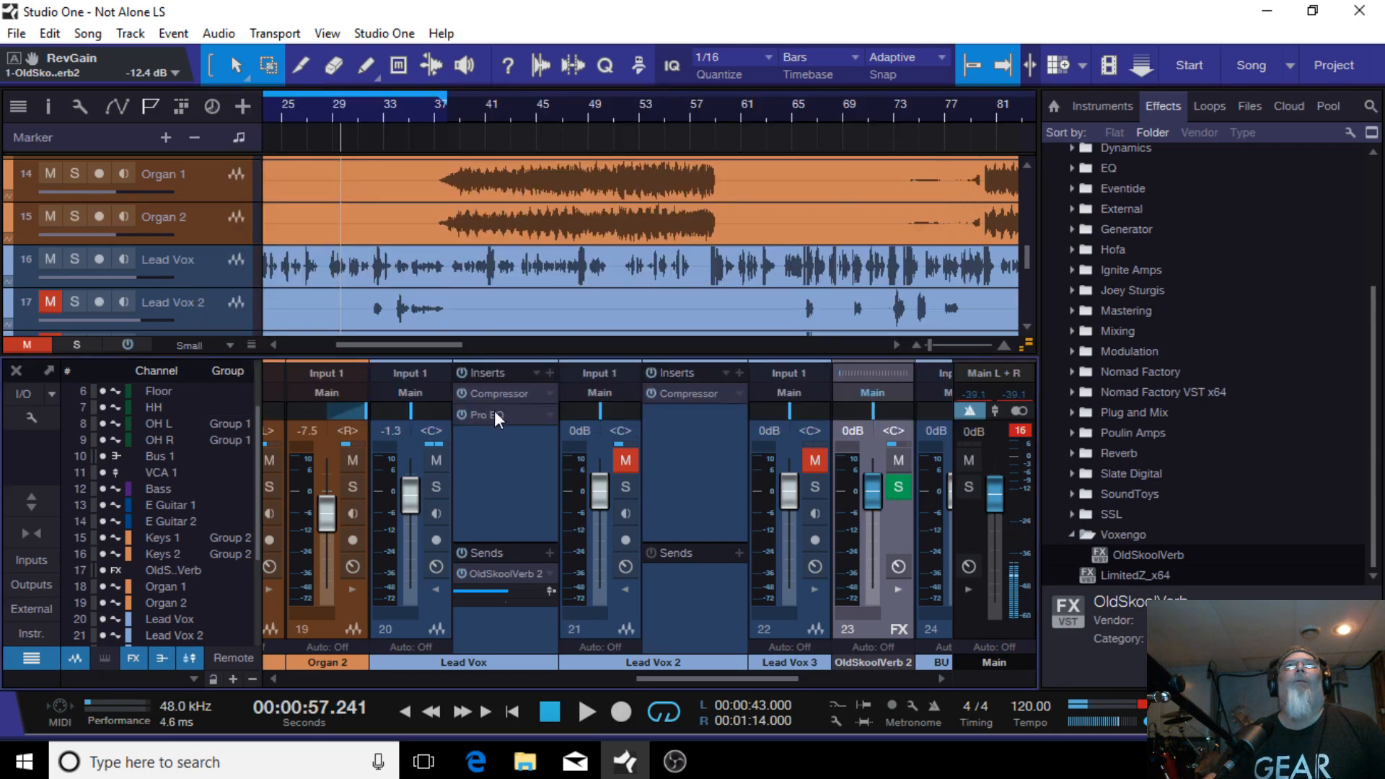
{"action": "left_click_drag", "start_coordinate": [495, 414], "coordinate": [728, 440]}
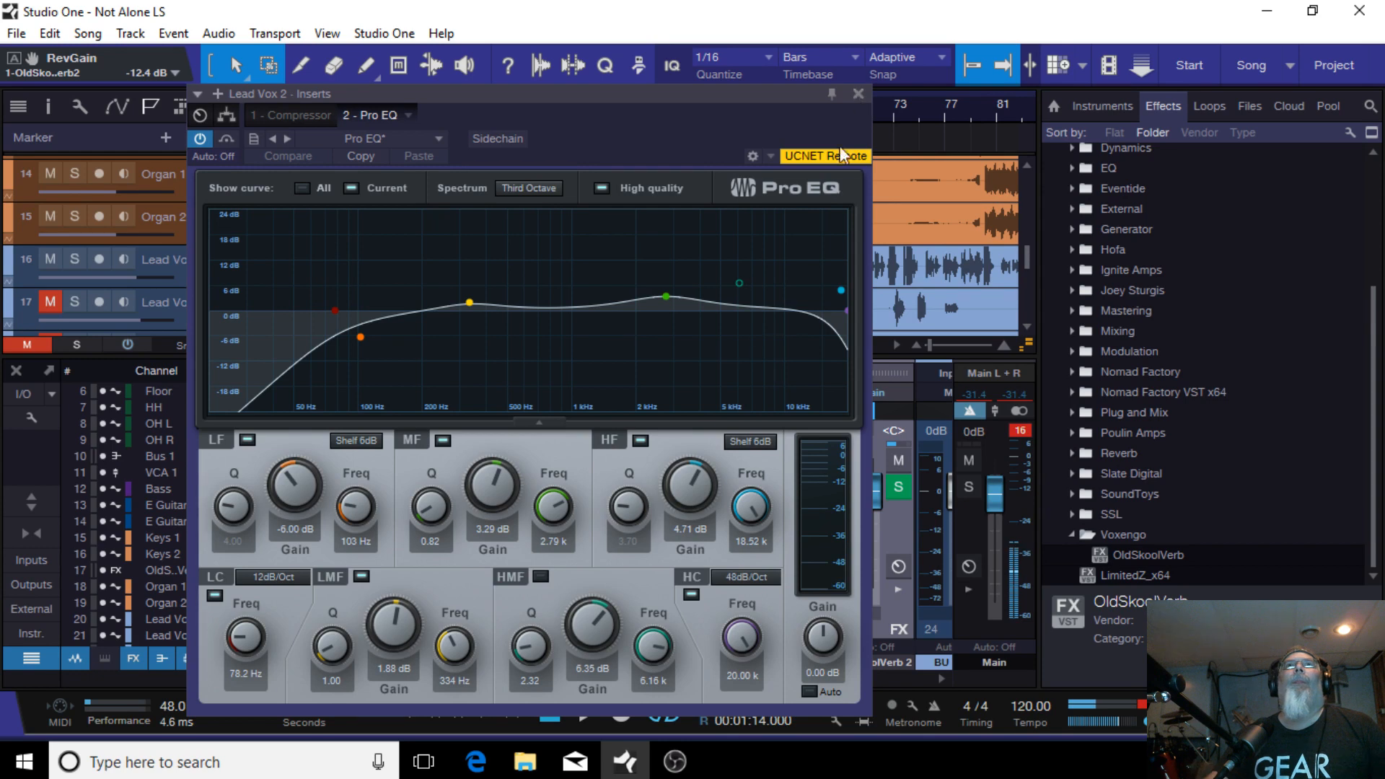
{"action": "left_click", "coordinate": [859, 94]}
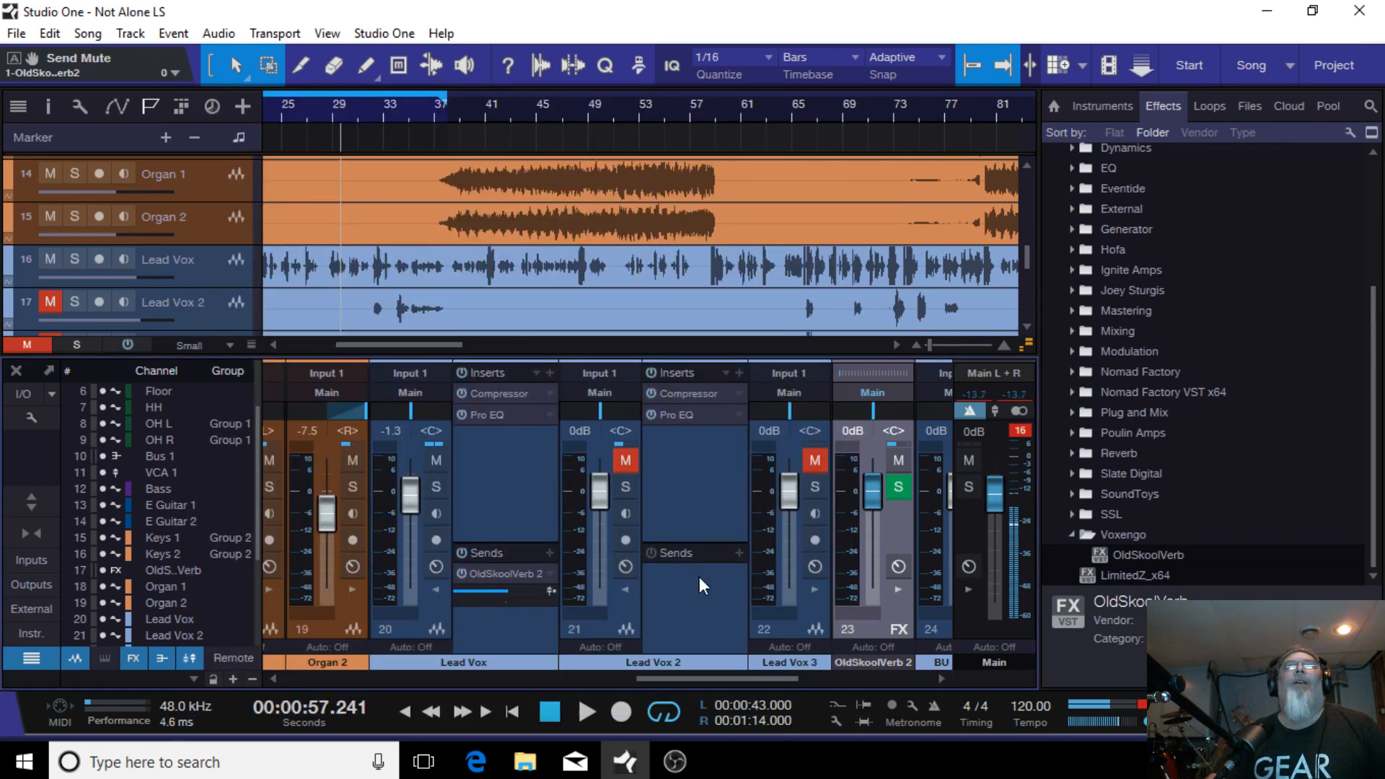
{"action": "left_click_drag", "start_coordinate": [499, 570], "coordinate": [682, 588]}
{"action": "left_click", "coordinate": [625, 461]}
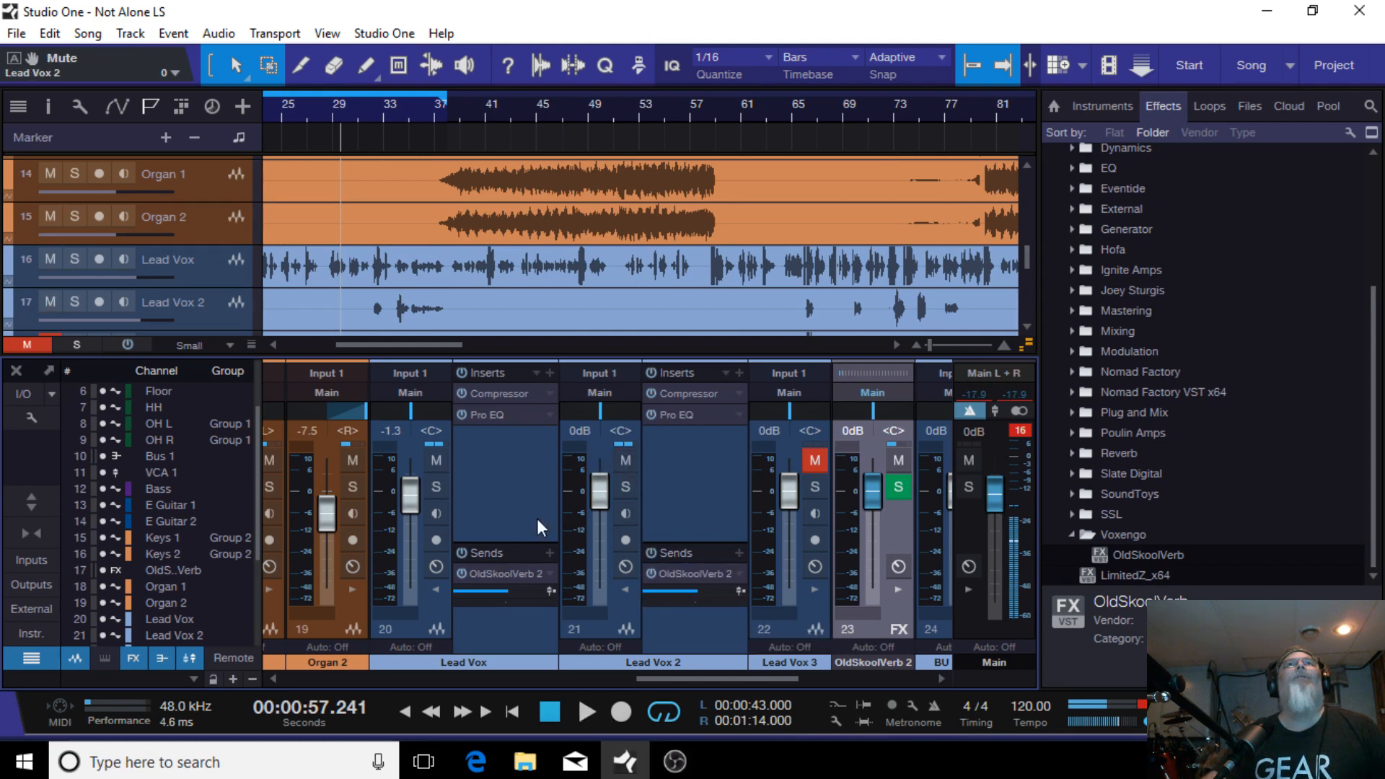
Step: Move the loop range to bars 33–37 and play from its start
{"action": "scroll", "coordinate": [425, 254], "scroll_direction": "down", "scroll_amount": 1}
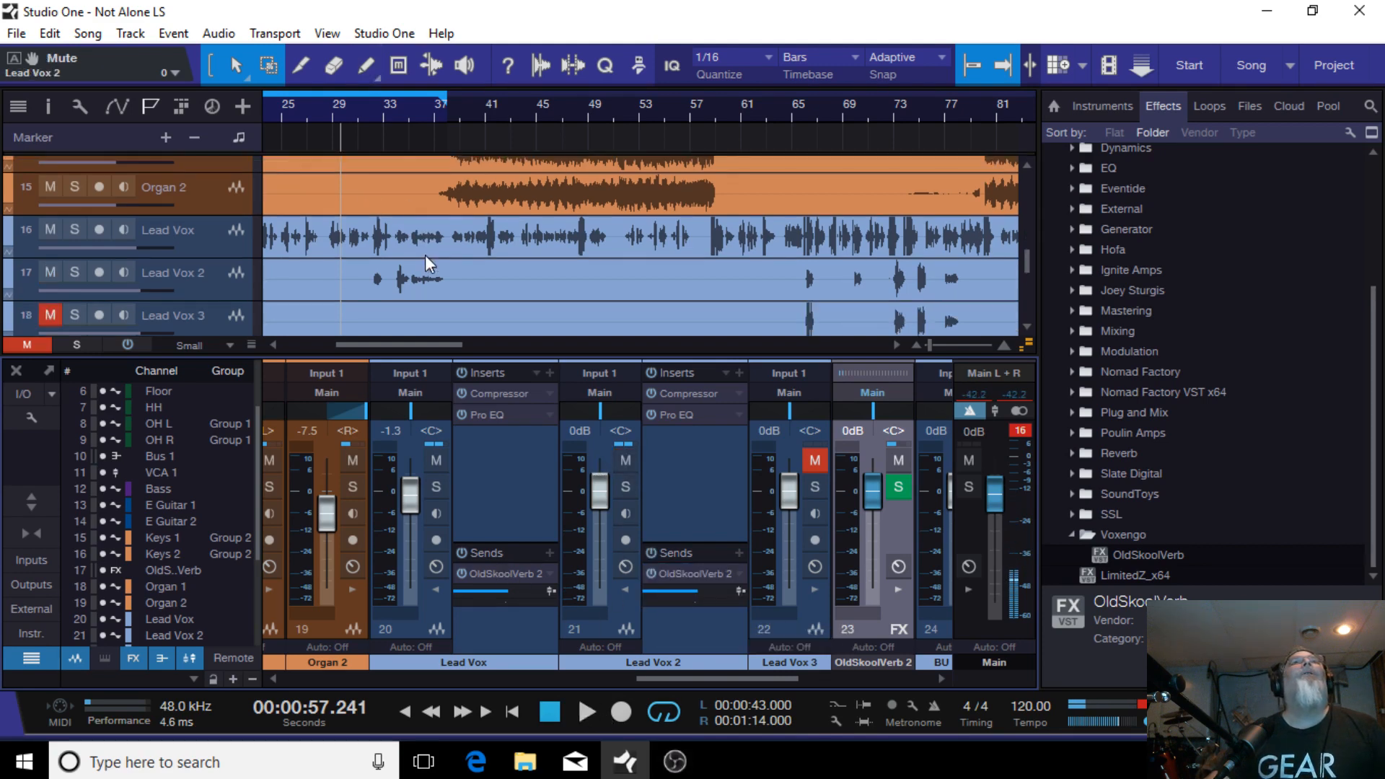
{"action": "left_click_drag", "start_coordinate": [410, 343], "coordinate": [389, 348]}
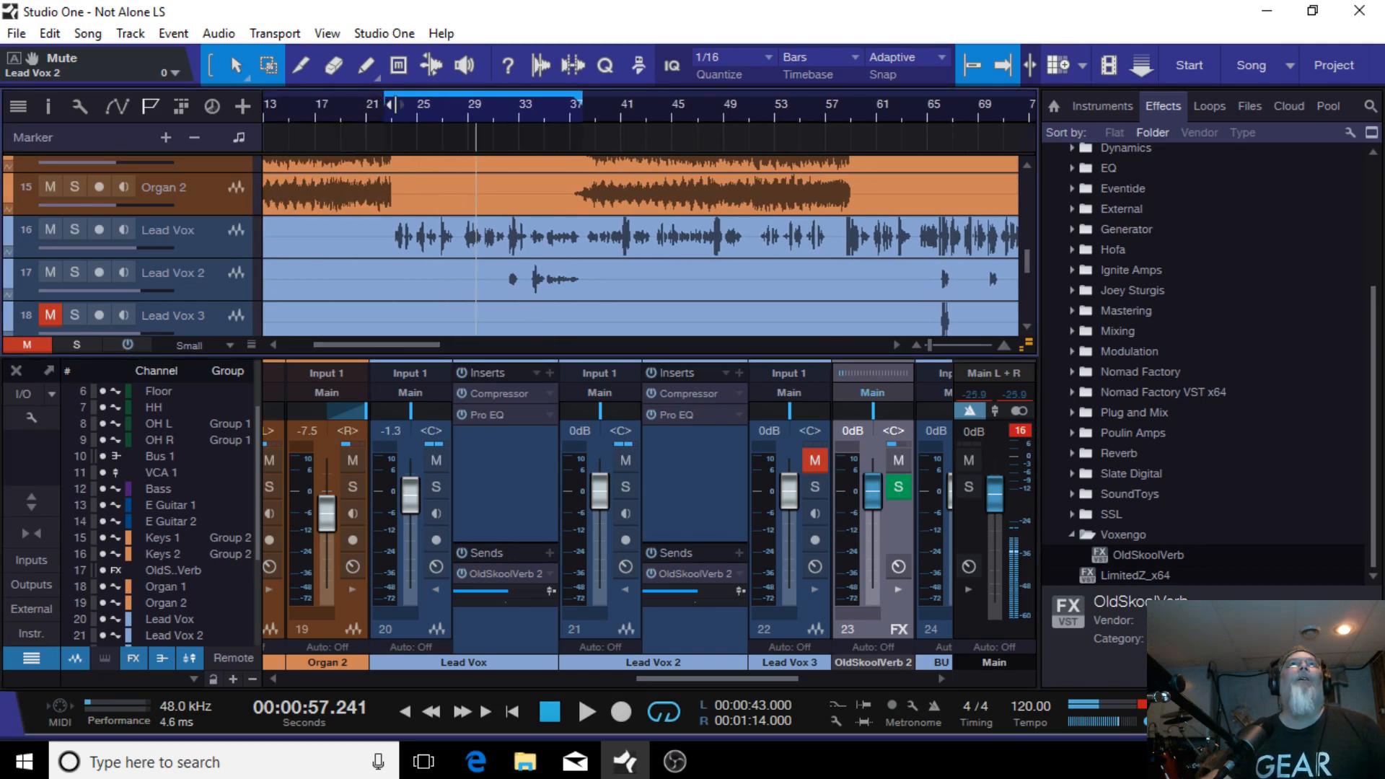
{"action": "left_click_drag", "start_coordinate": [386, 99], "coordinate": [500, 115]}
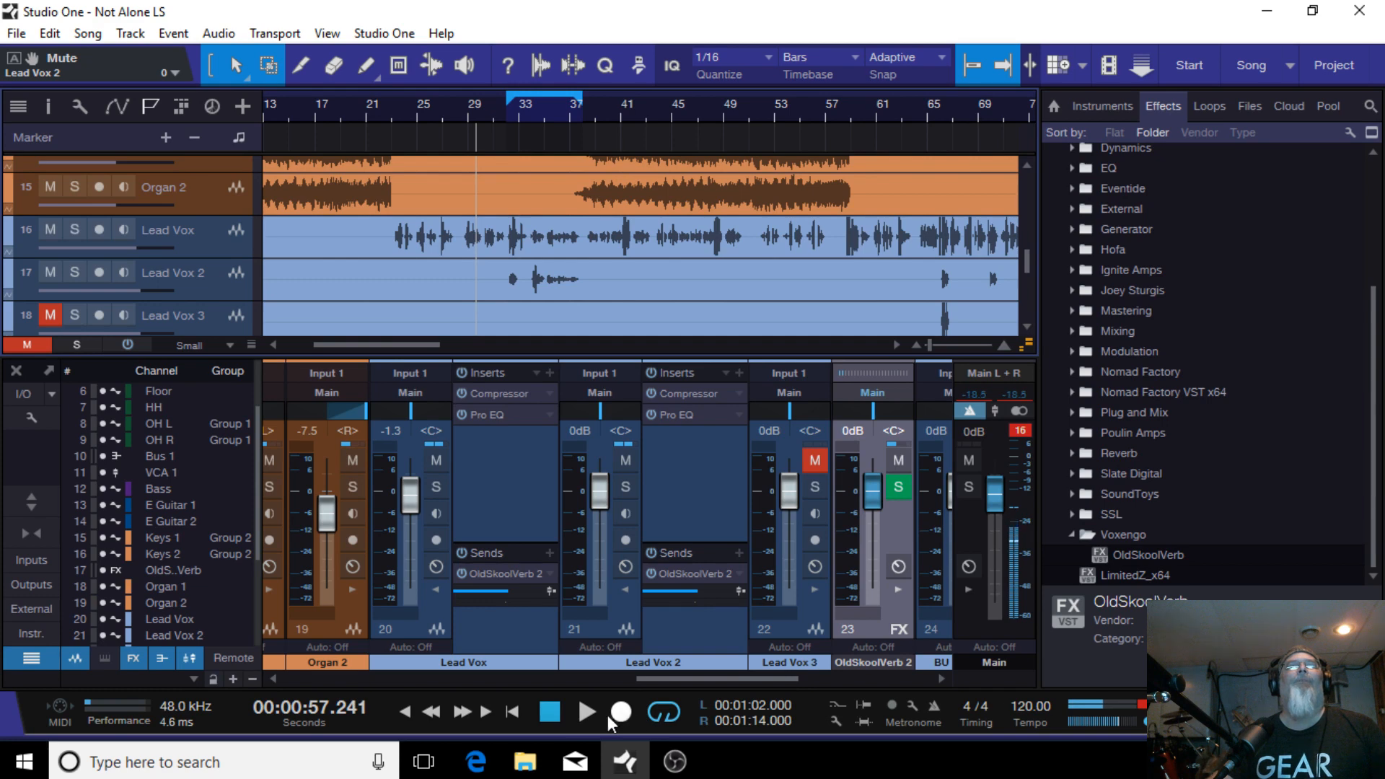
{"action": "left_click", "coordinate": [586, 712]}
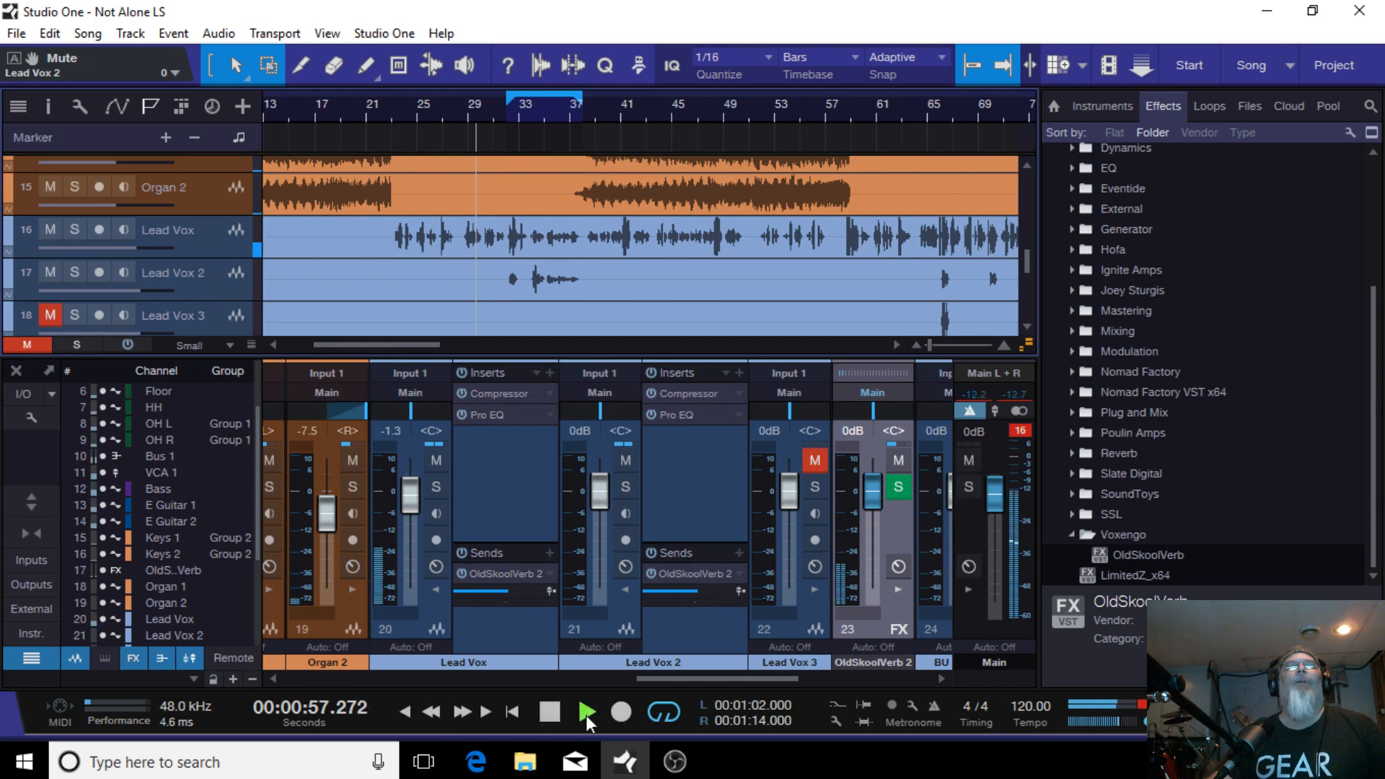
{"action": "left_click", "coordinate": [512, 117]}
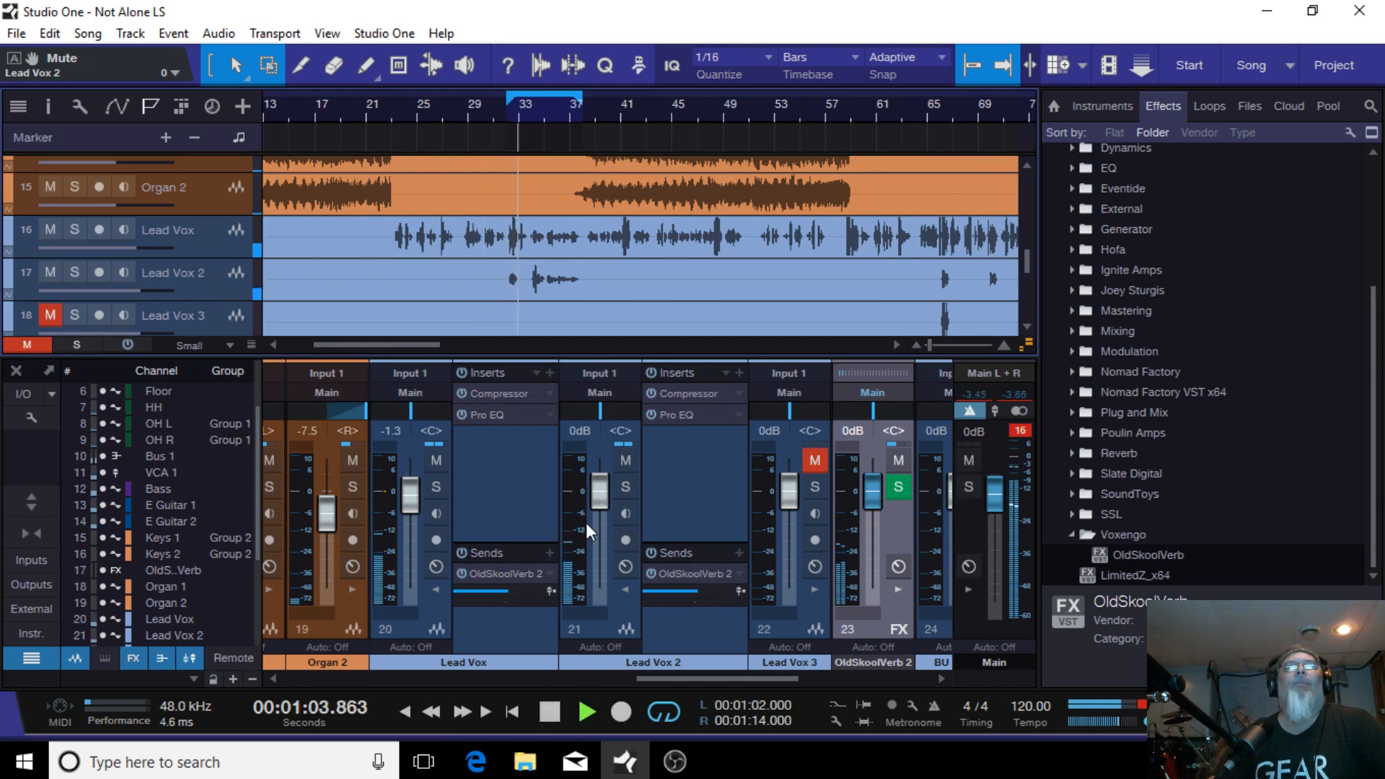
Step: Pan Lead Vox 2 right to R24 while replaying the loop
{"action": "left_click_drag", "start_coordinate": [603, 409], "coordinate": [611, 411]}
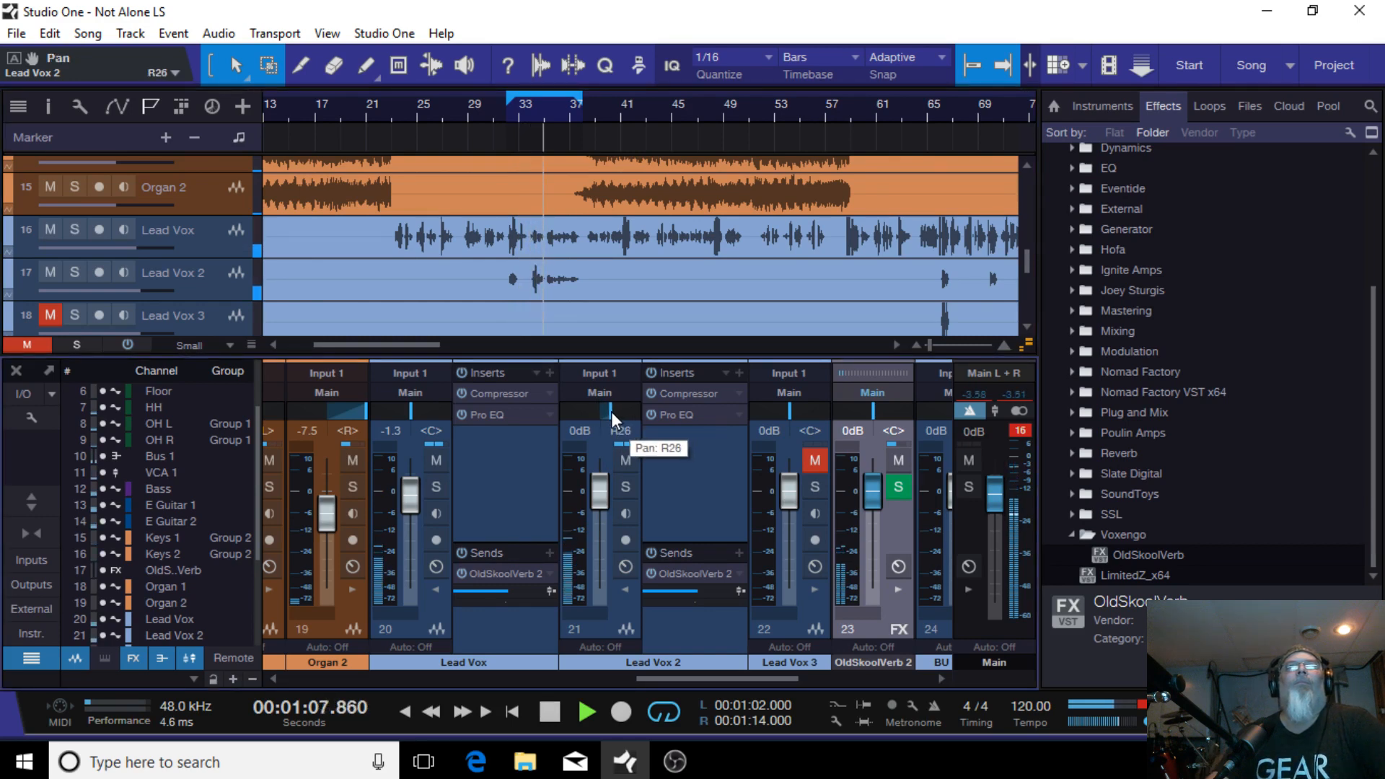
{"action": "left_click", "coordinate": [556, 711]}
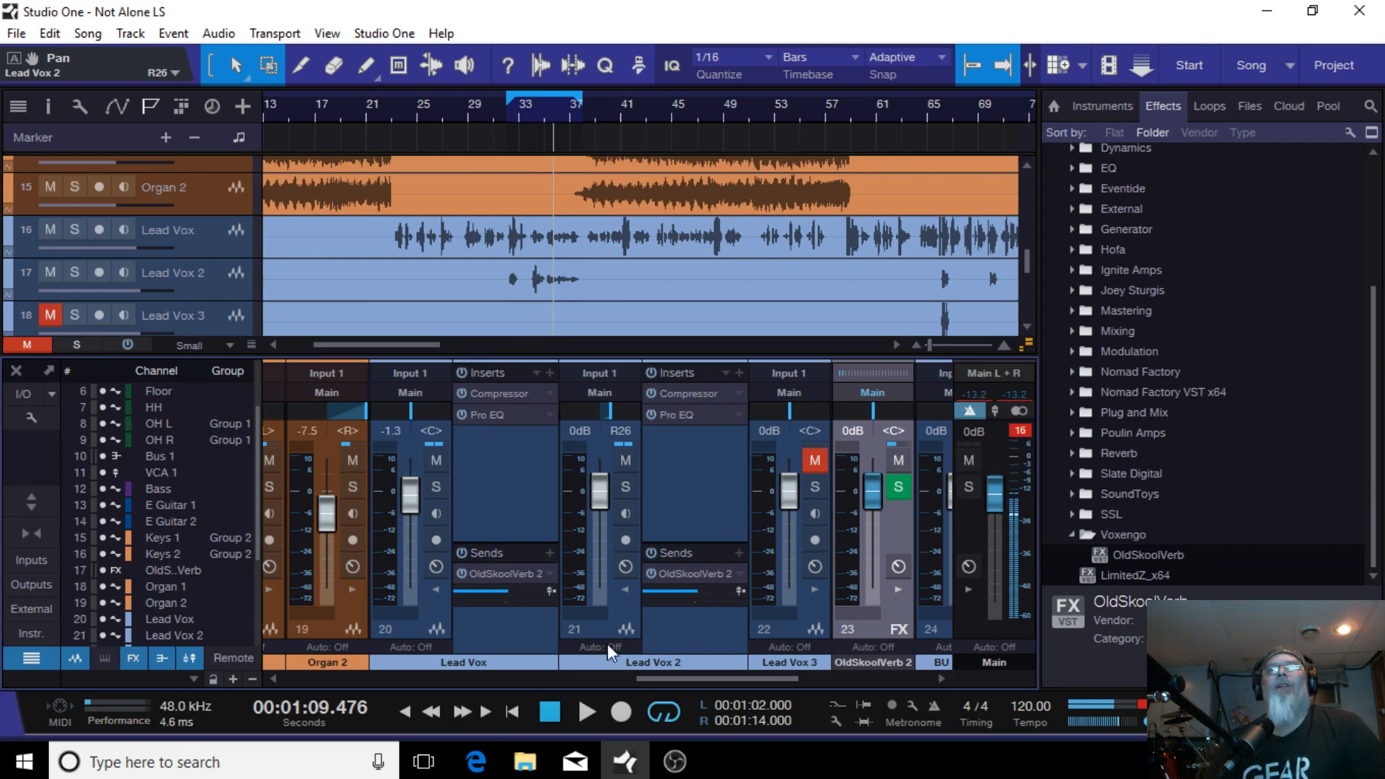
{"action": "left_click", "coordinate": [505, 115]}
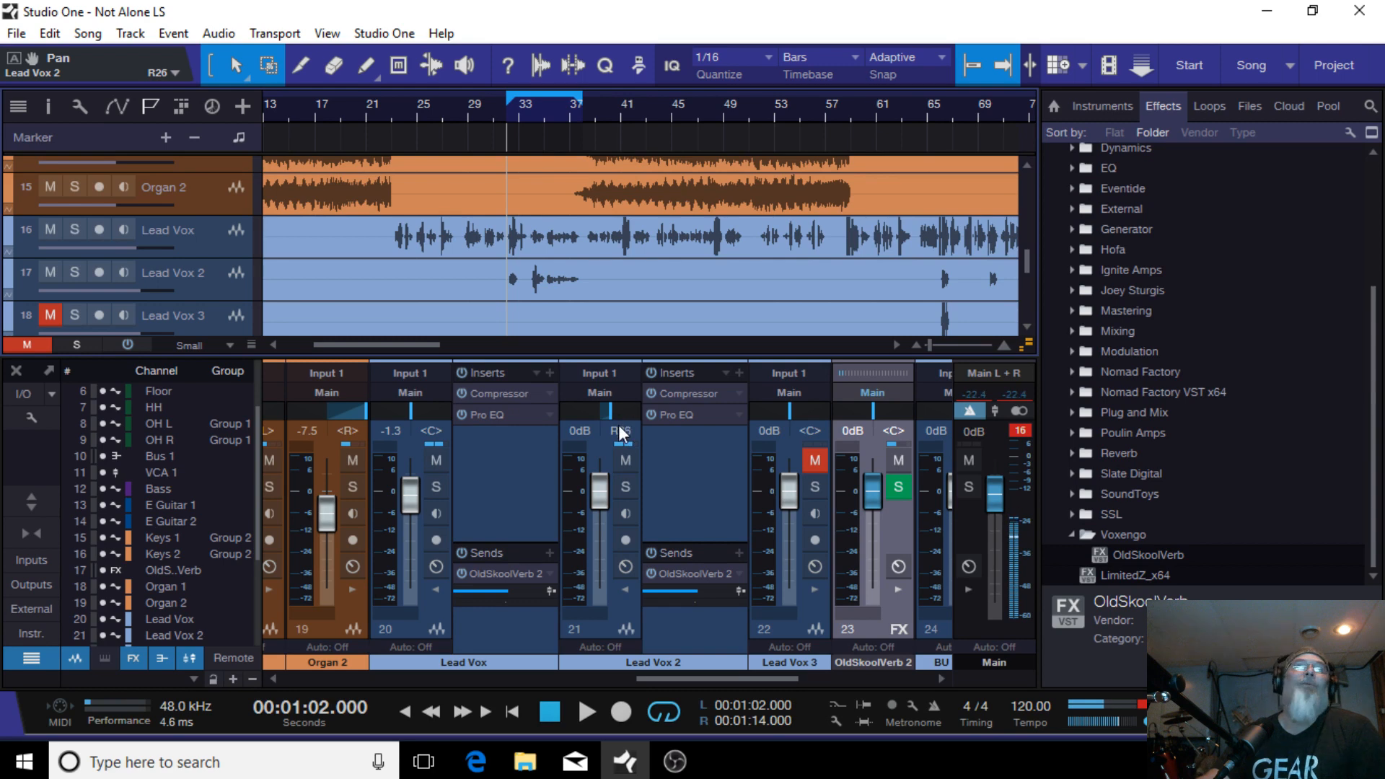
{"action": "scroll", "coordinate": [608, 409], "scroll_direction": "down", "scroll_amount": 2}
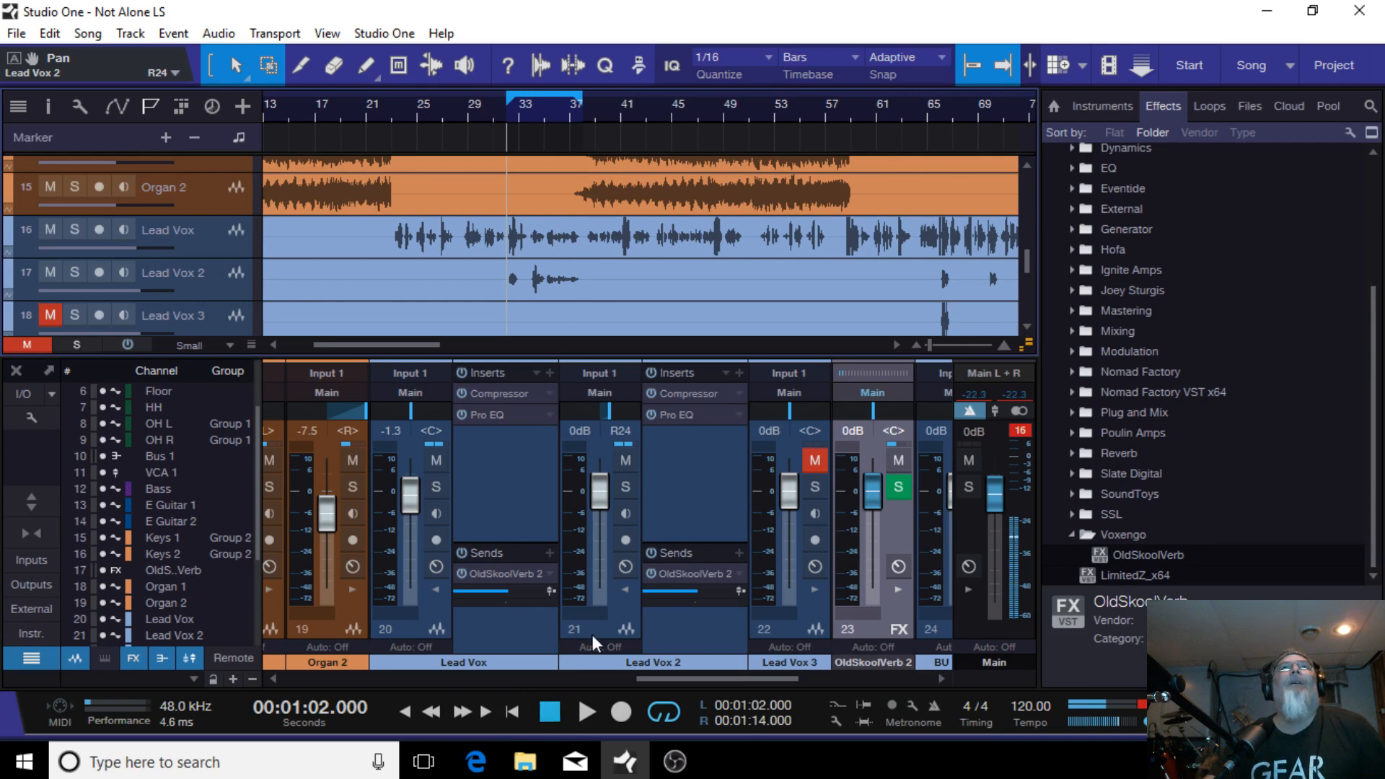
Step: Play the loop and lower the Lead Vox 2 fader to -2.5 dB, then stop playback
{"action": "left_click_drag", "start_coordinate": [932, 351], "coordinate": [938, 348]}
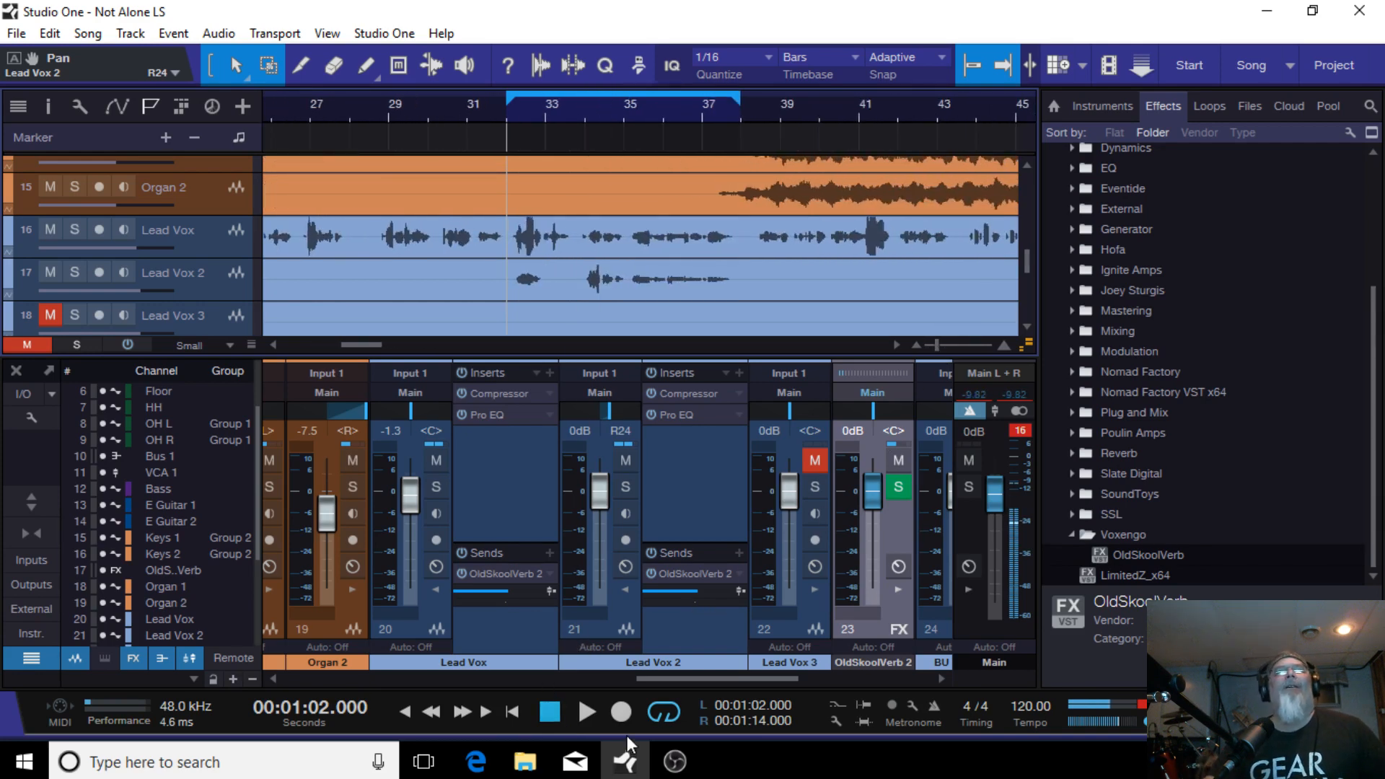
{"action": "left_click", "coordinate": [584, 710]}
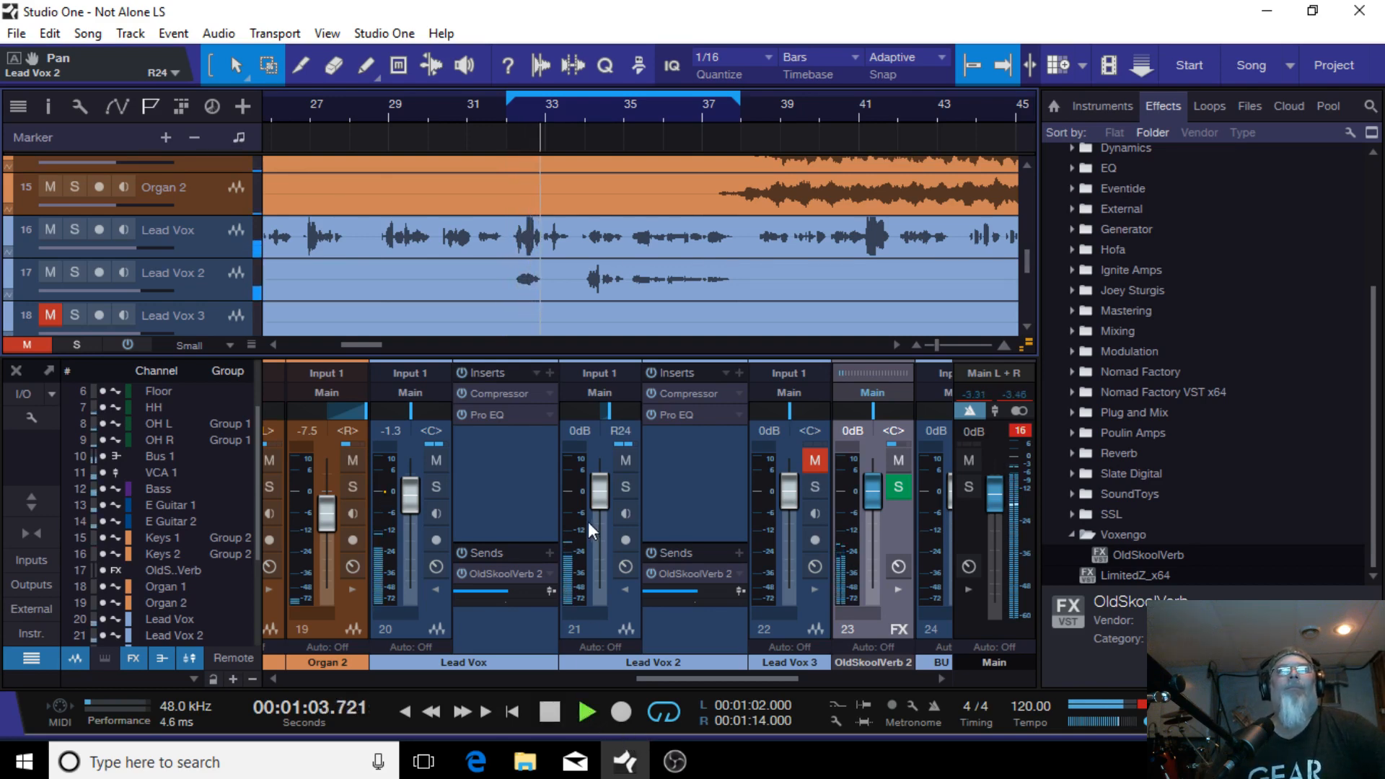
{"action": "left_click_drag", "start_coordinate": [590, 488], "coordinate": [593, 490]}
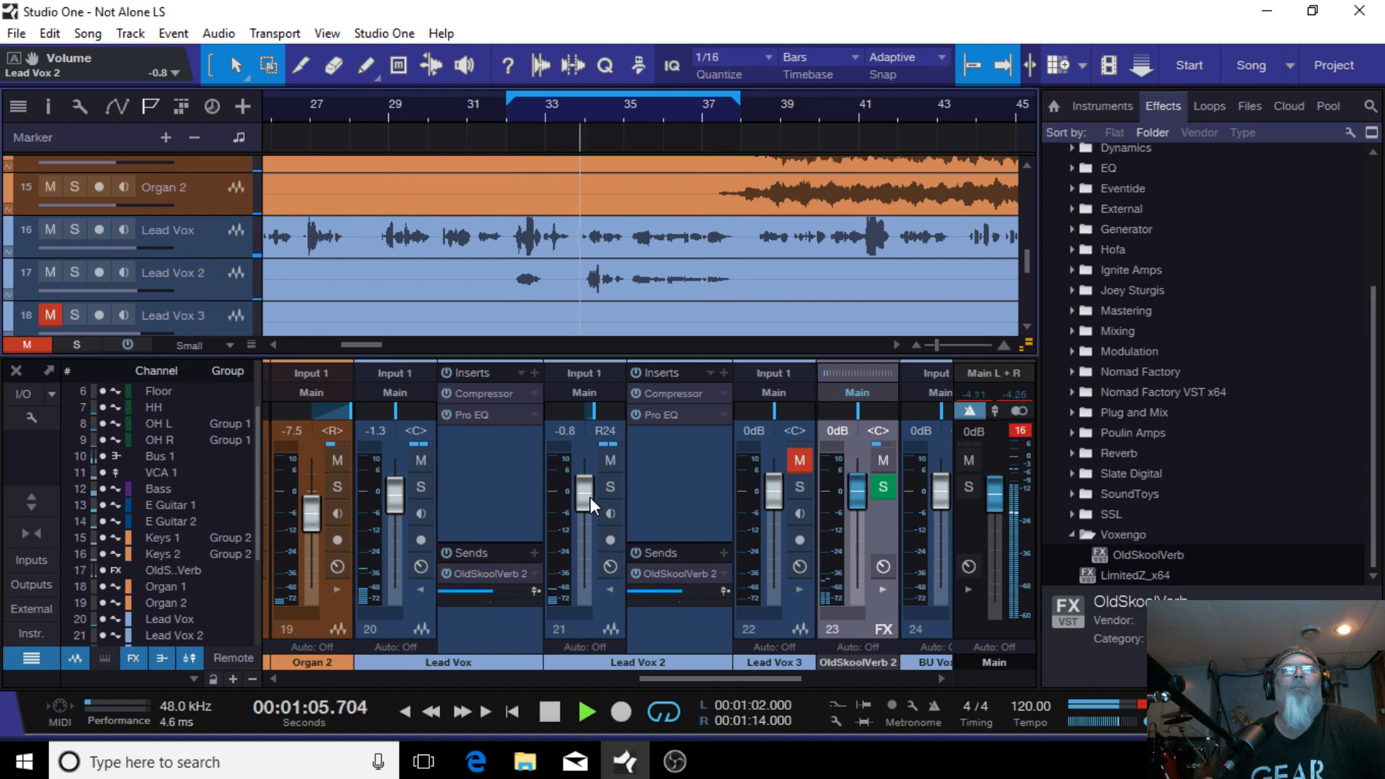
{"action": "left_click_drag", "start_coordinate": [590, 498], "coordinate": [590, 503]}
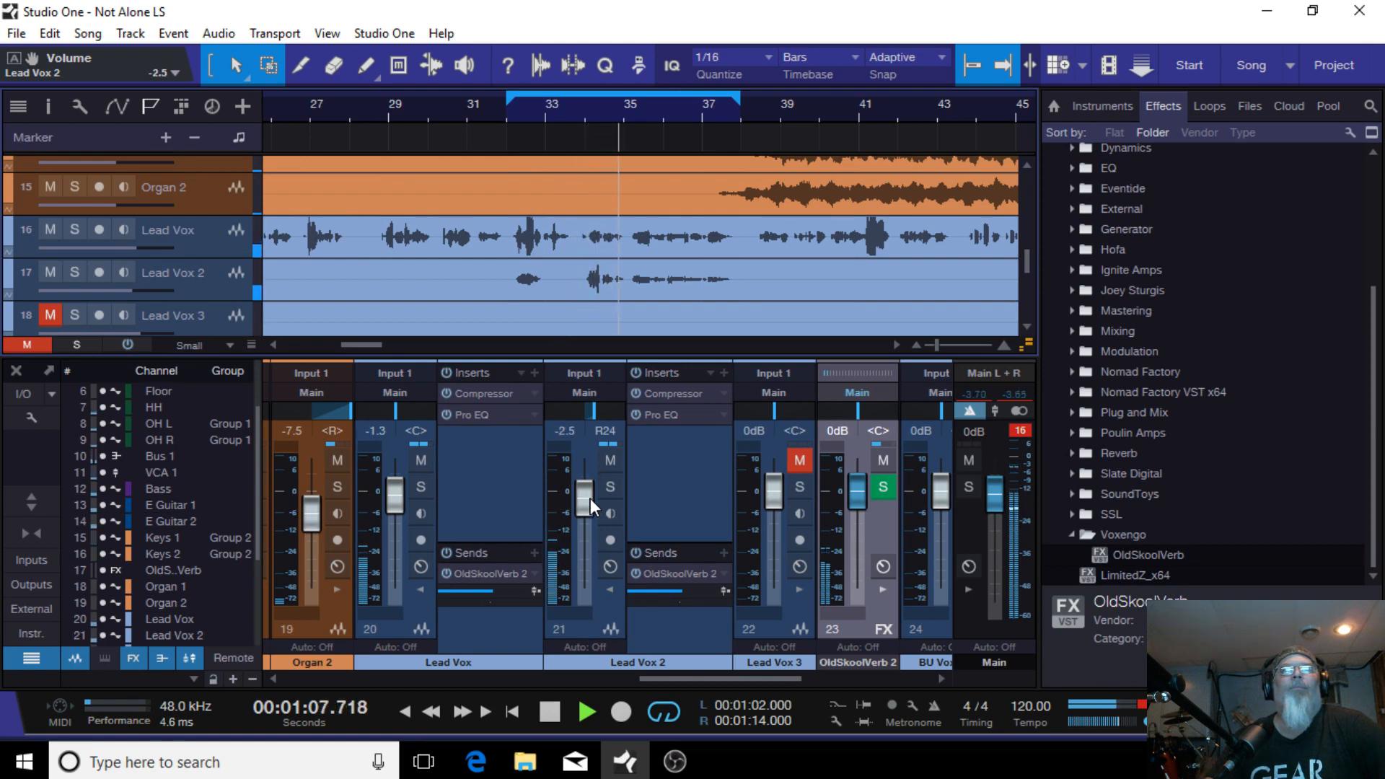
{"action": "left_click", "coordinate": [540, 711]}
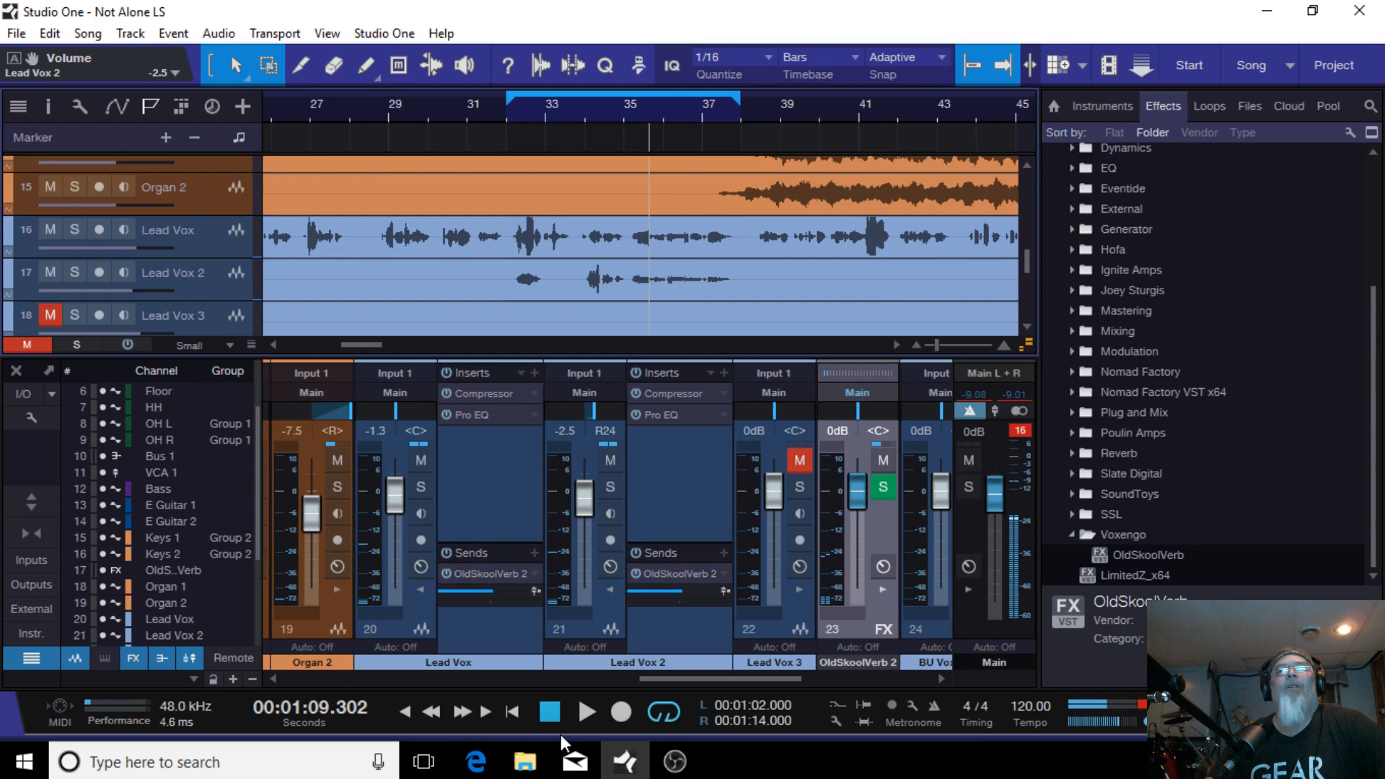
Step: Replay the loop from its start and collapse the Lead Vox and Lead Vox 2 insert panels
{"action": "left_click", "coordinate": [432, 712]}
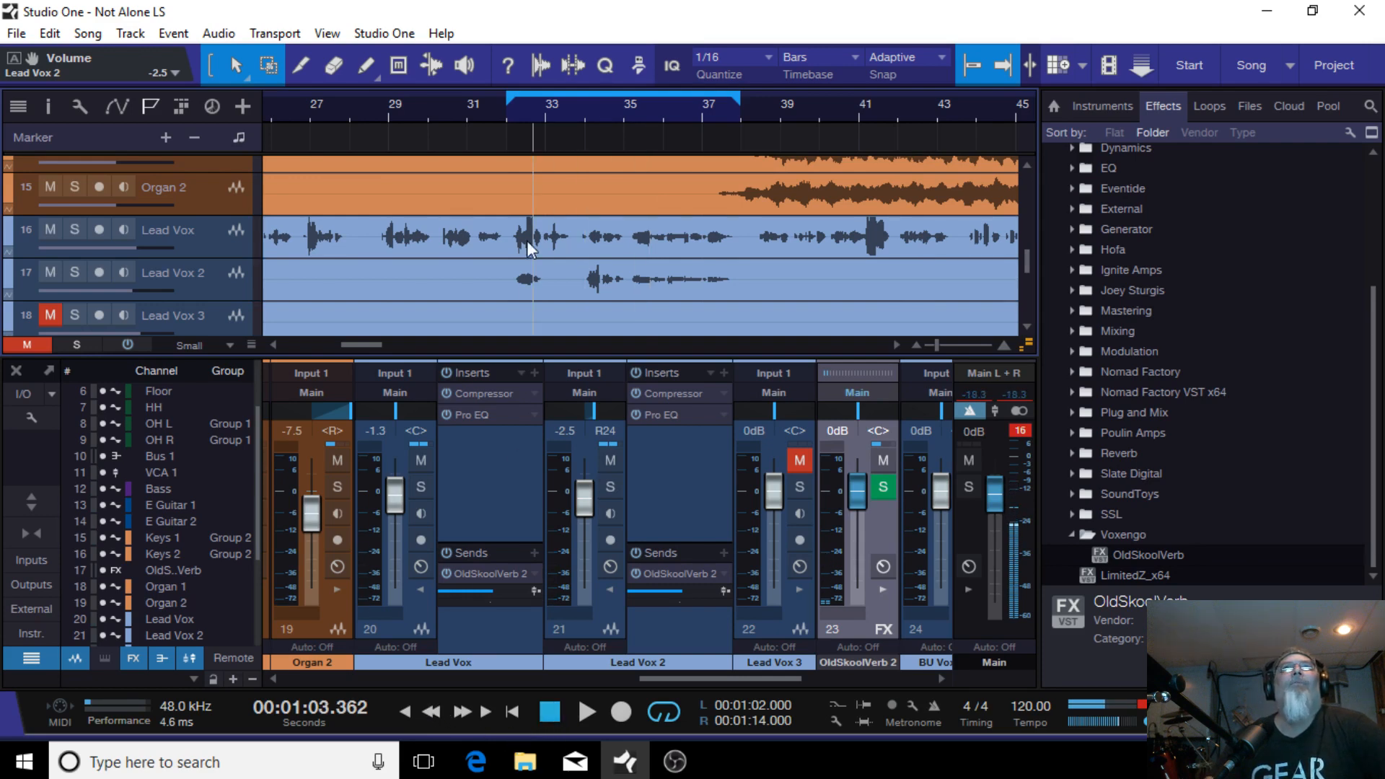
{"action": "left_click", "coordinate": [504, 113]}
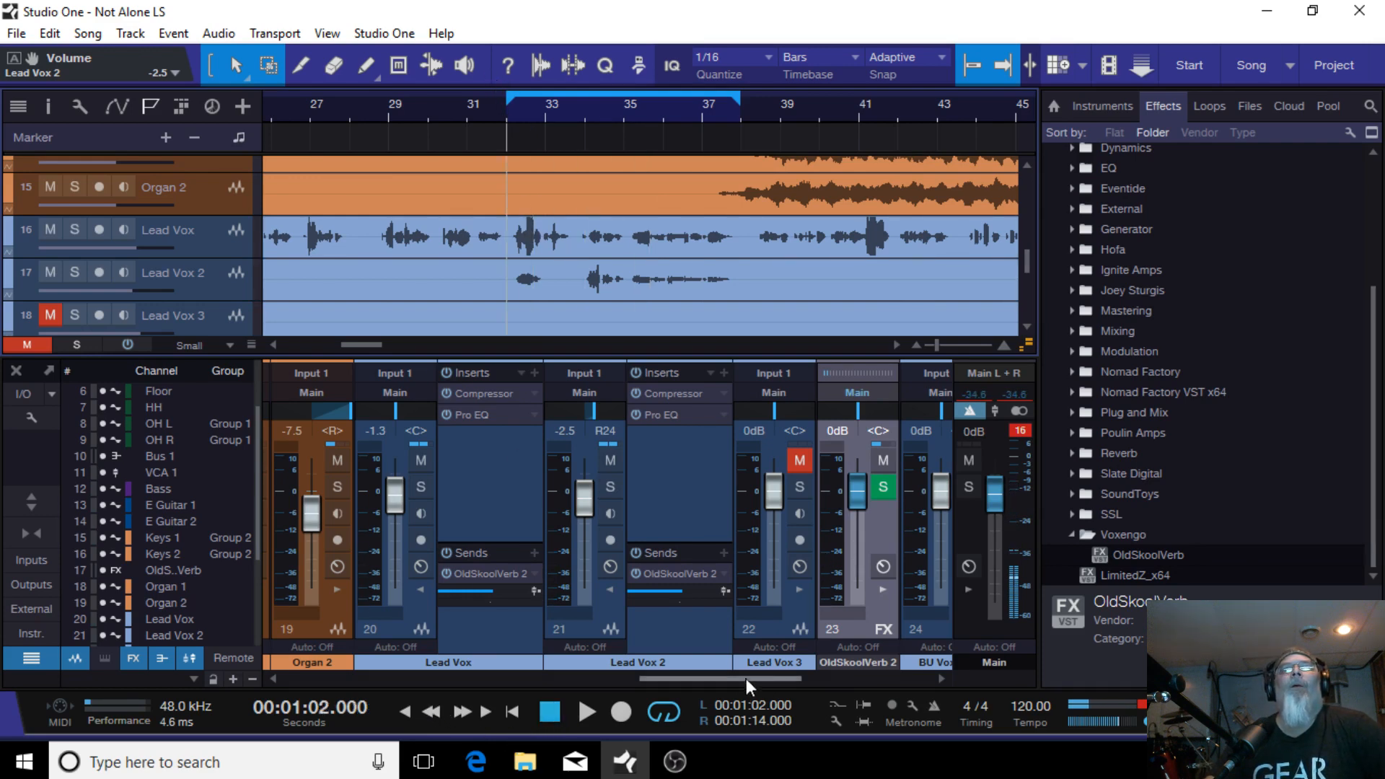
{"action": "left_click", "coordinate": [583, 708]}
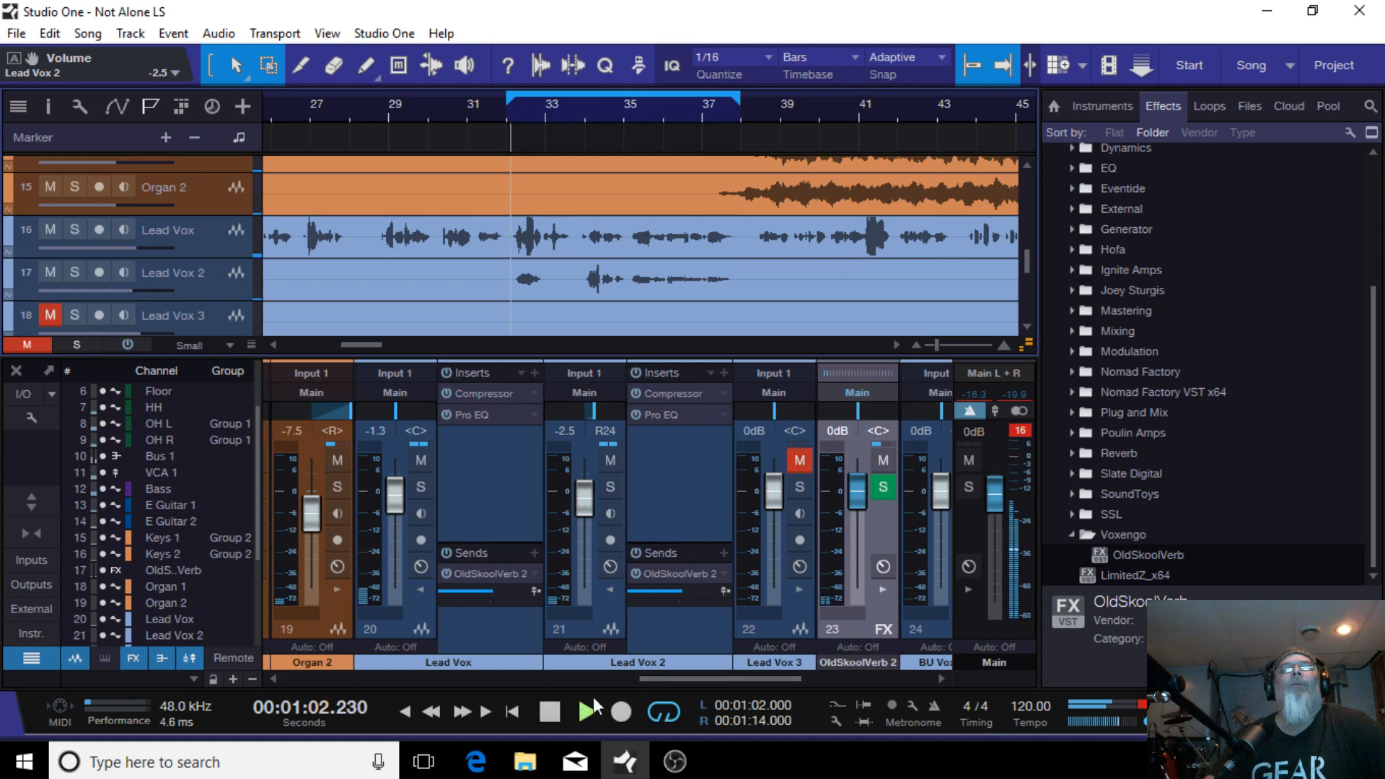
{"action": "left_click", "coordinate": [422, 587]}
{"action": "left_click", "coordinate": [501, 588]}
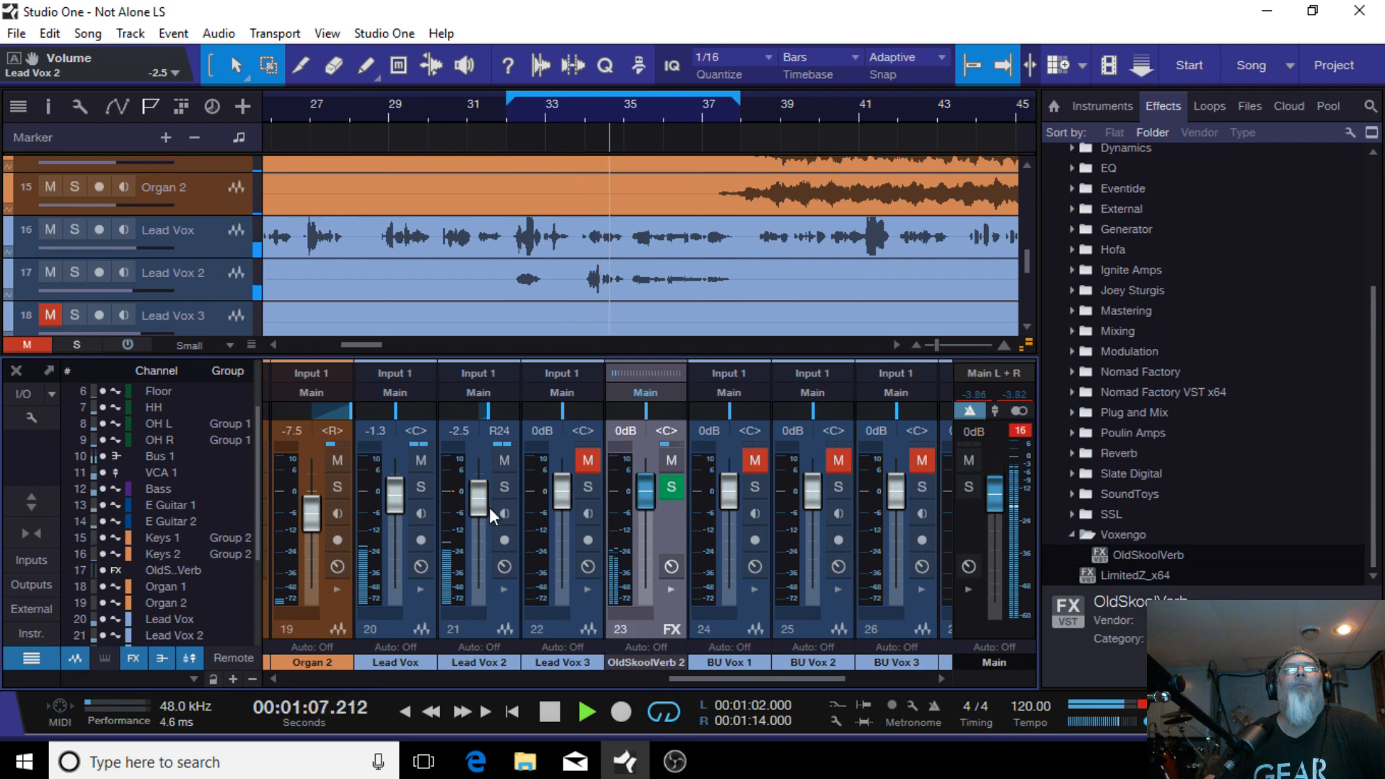
Step: Set the Lead Vox 2 volume to -4.6 dB while the loop plays, then stop playback
{"action": "left_click_drag", "start_coordinate": [471, 504], "coordinate": [473, 514]}
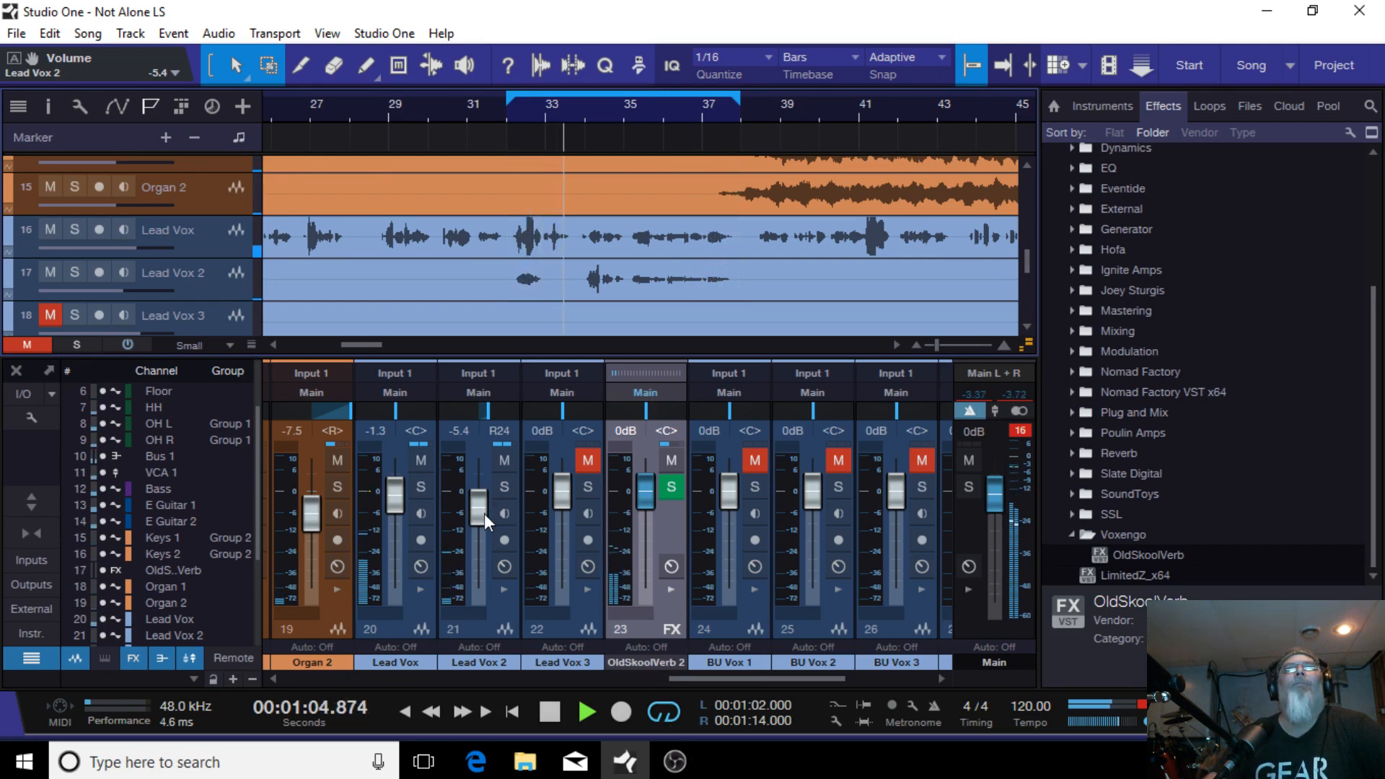
{"action": "scroll", "coordinate": [483, 513], "scroll_direction": "up", "scroll_amount": 2}
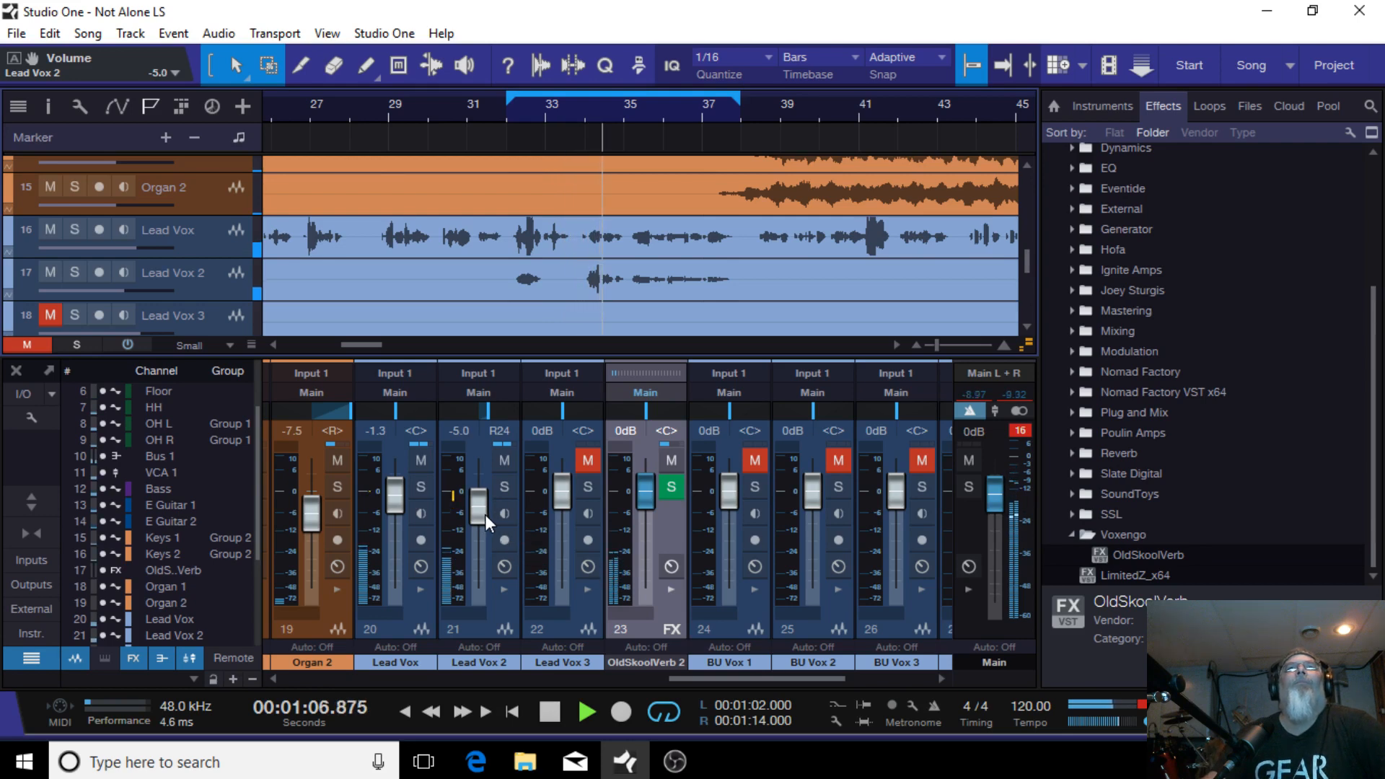
{"action": "scroll", "coordinate": [485, 513], "scroll_direction": "up", "scroll_amount": 2}
{"action": "left_click", "coordinate": [548, 713]}
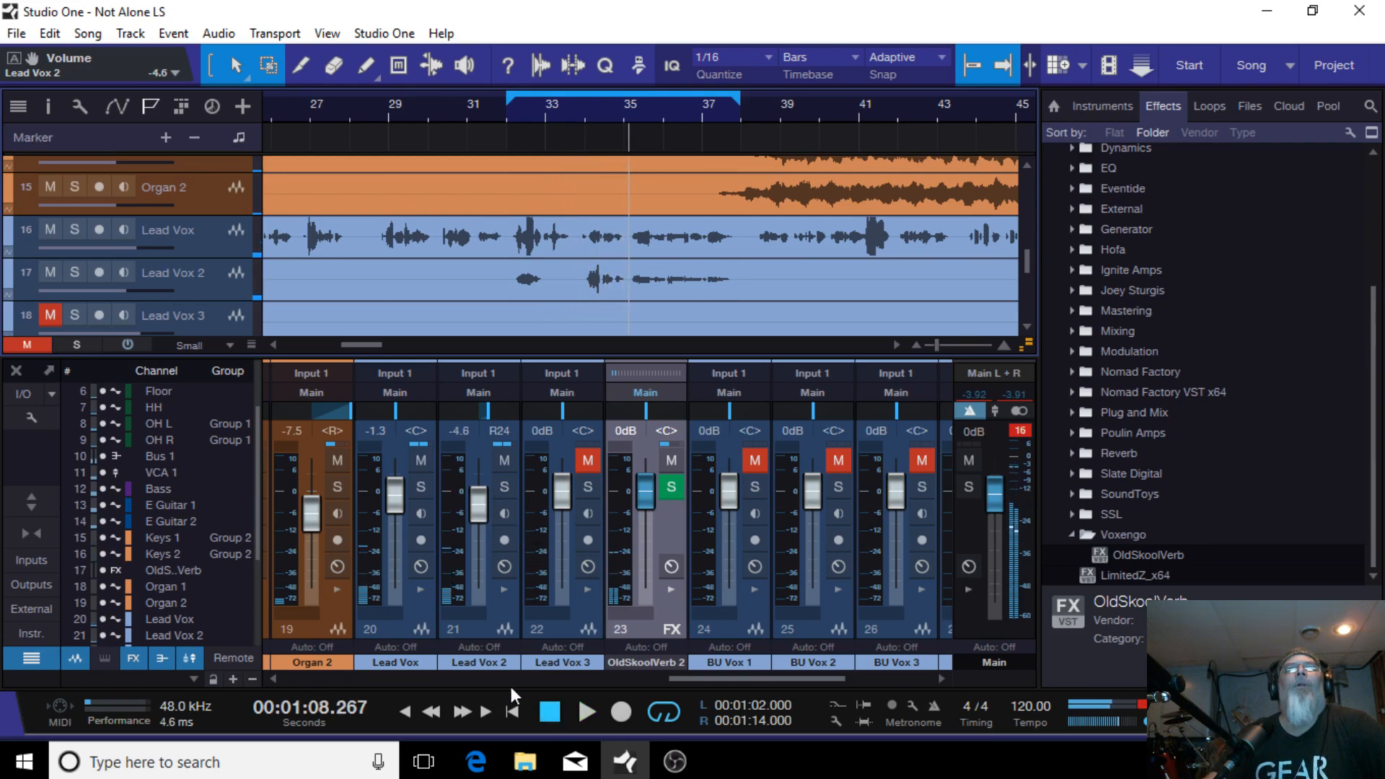
Step: Expand the Lead Vox 2 inserts and open its Compressor editor, repositioning the window above the mixer
{"action": "left_click", "coordinate": [506, 587]}
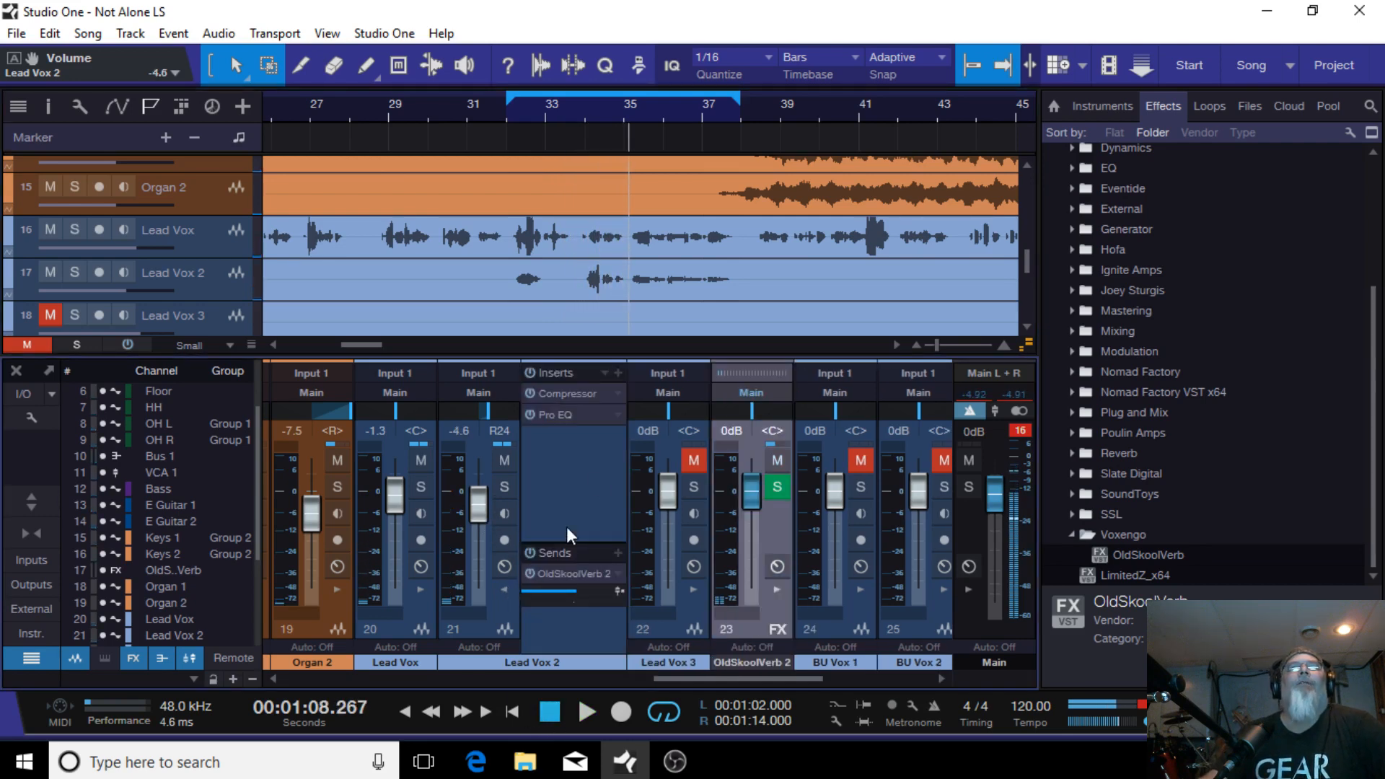
{"action": "left_click", "coordinate": [581, 396]}
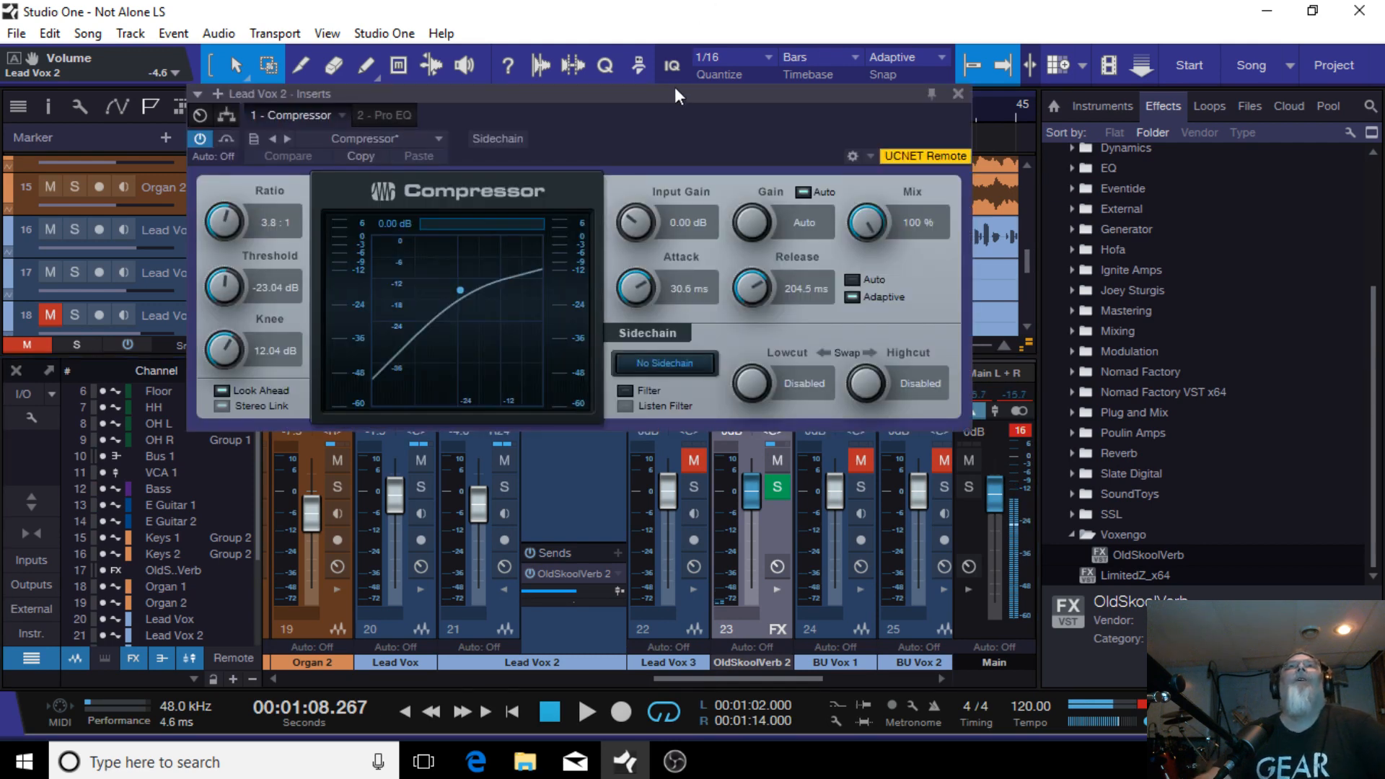
{"action": "left_click_drag", "start_coordinate": [675, 89], "coordinate": [971, 348]}
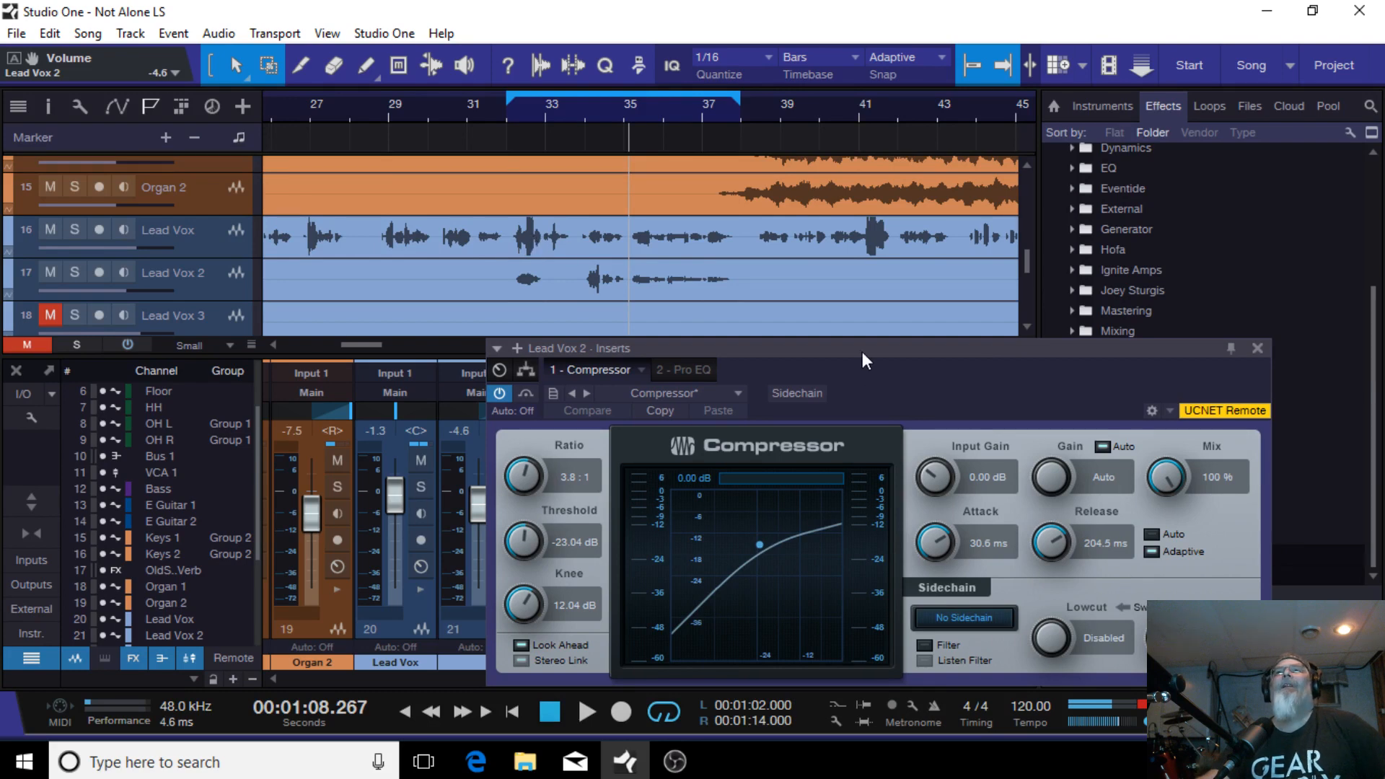
{"action": "left_click_drag", "start_coordinate": [863, 352], "coordinate": [647, 323]}
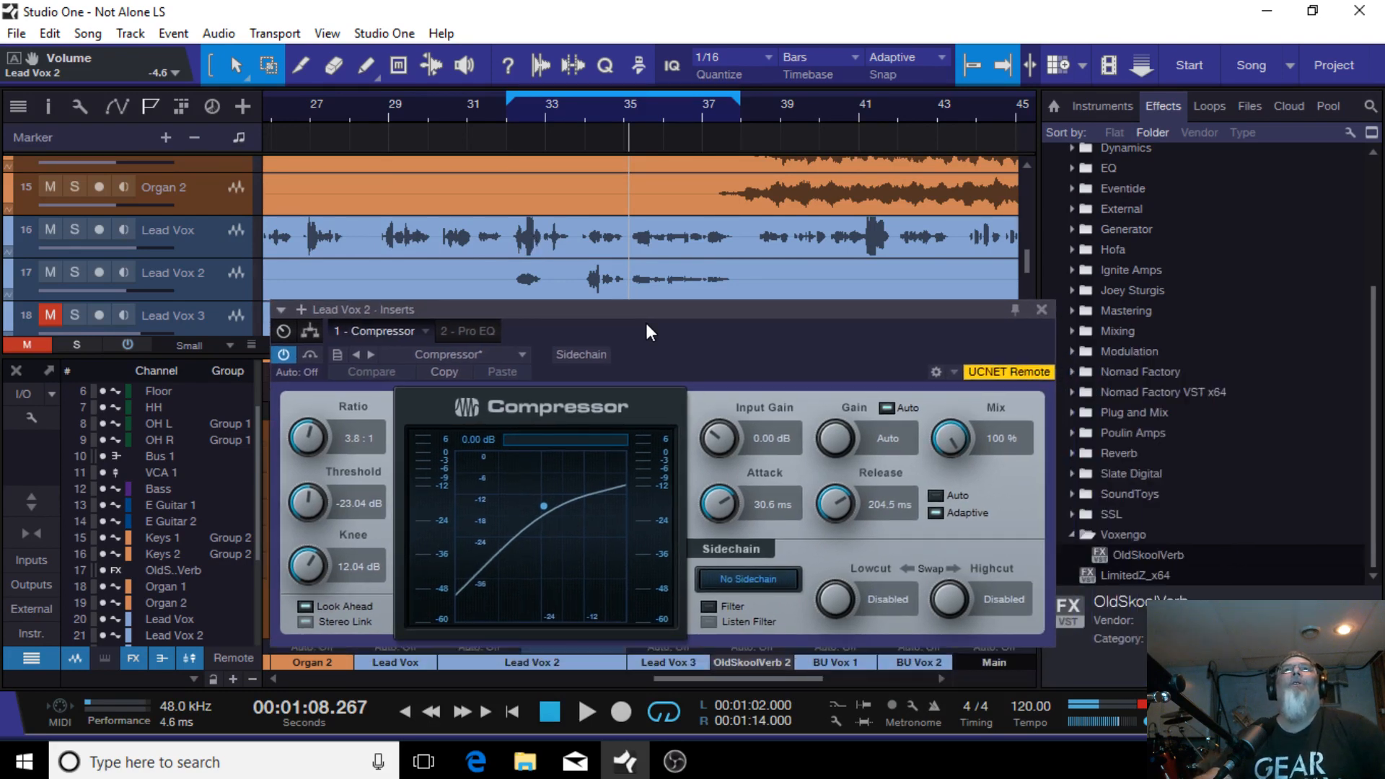
Step: Replay the loop and set the Lead Vox 2 Compressor threshold to -20.64 dB, then close the editor
{"action": "left_click", "coordinate": [505, 114]}
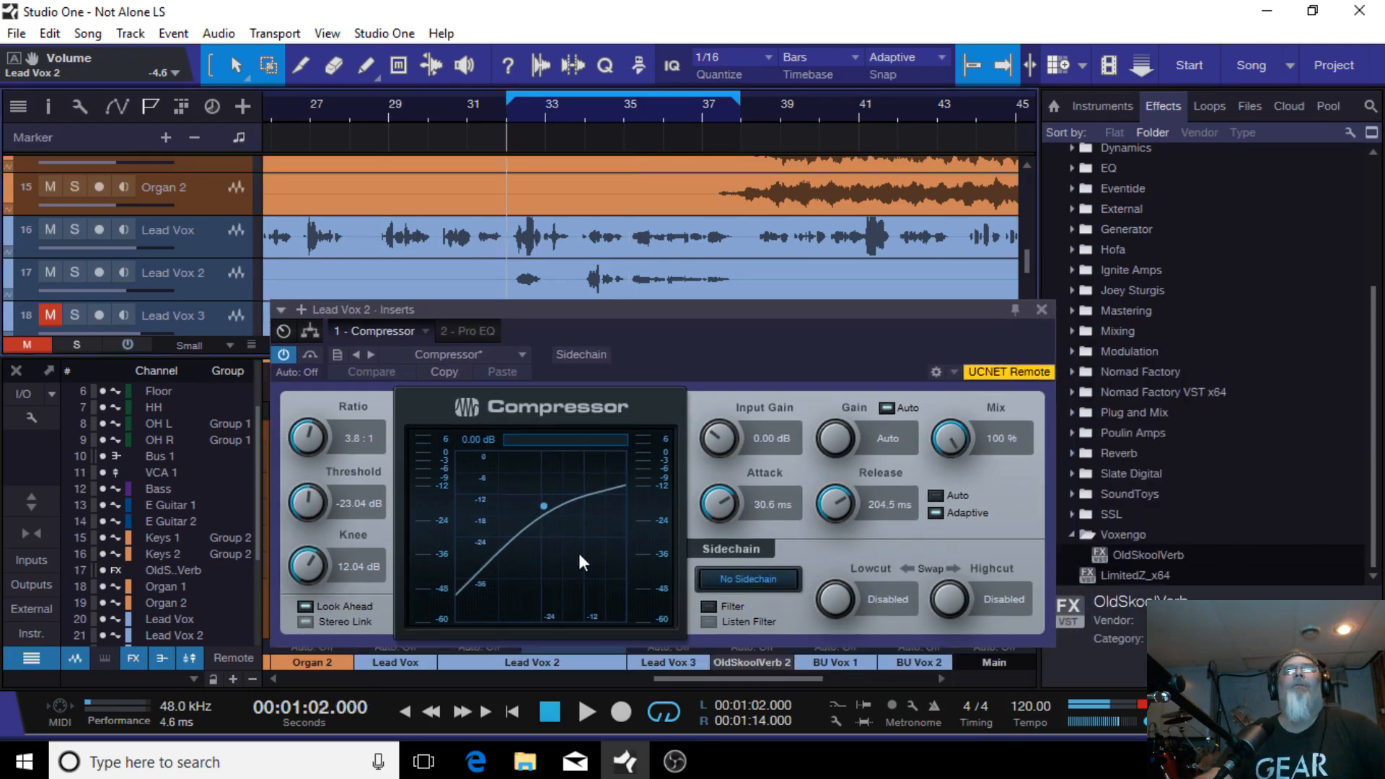
{"action": "left_click", "coordinate": [587, 710]}
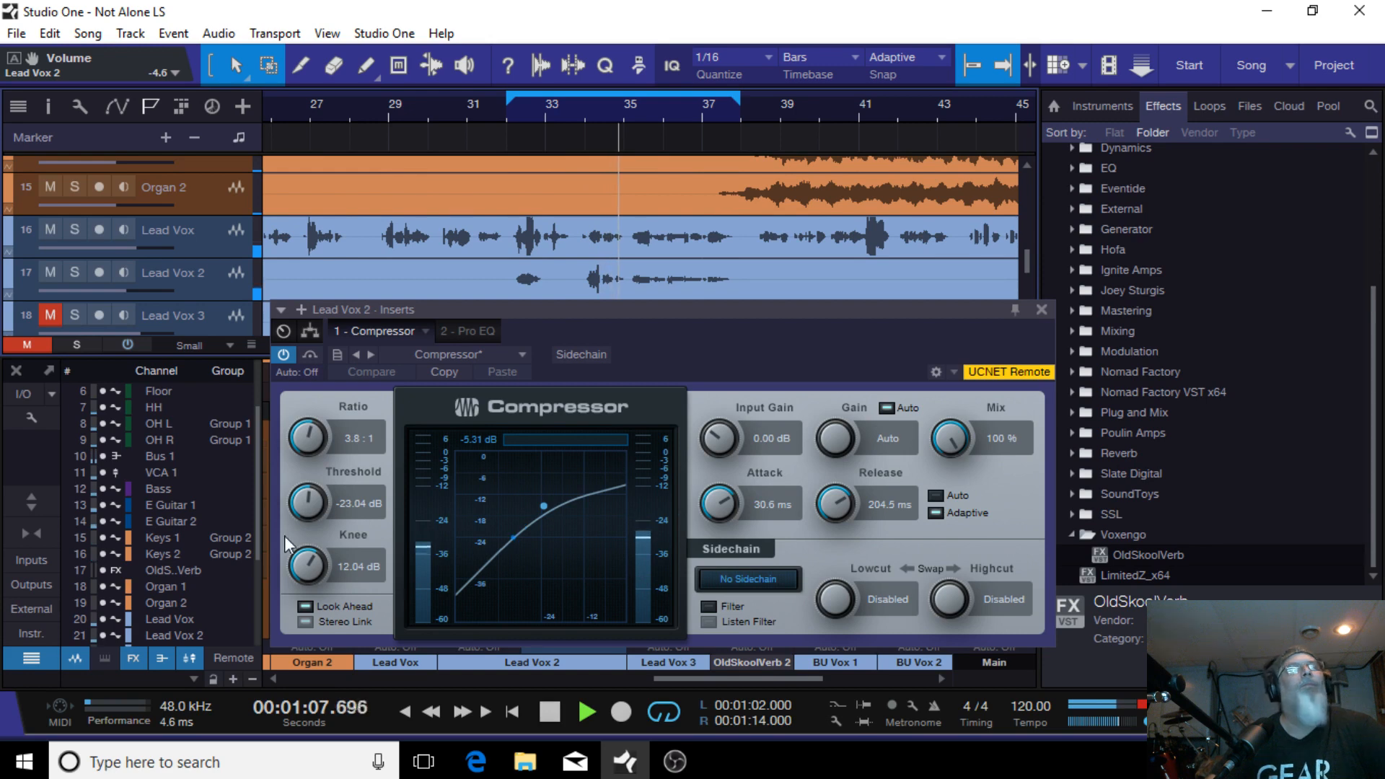
{"action": "scroll", "coordinate": [306, 494], "scroll_direction": "down", "scroll_amount": 1}
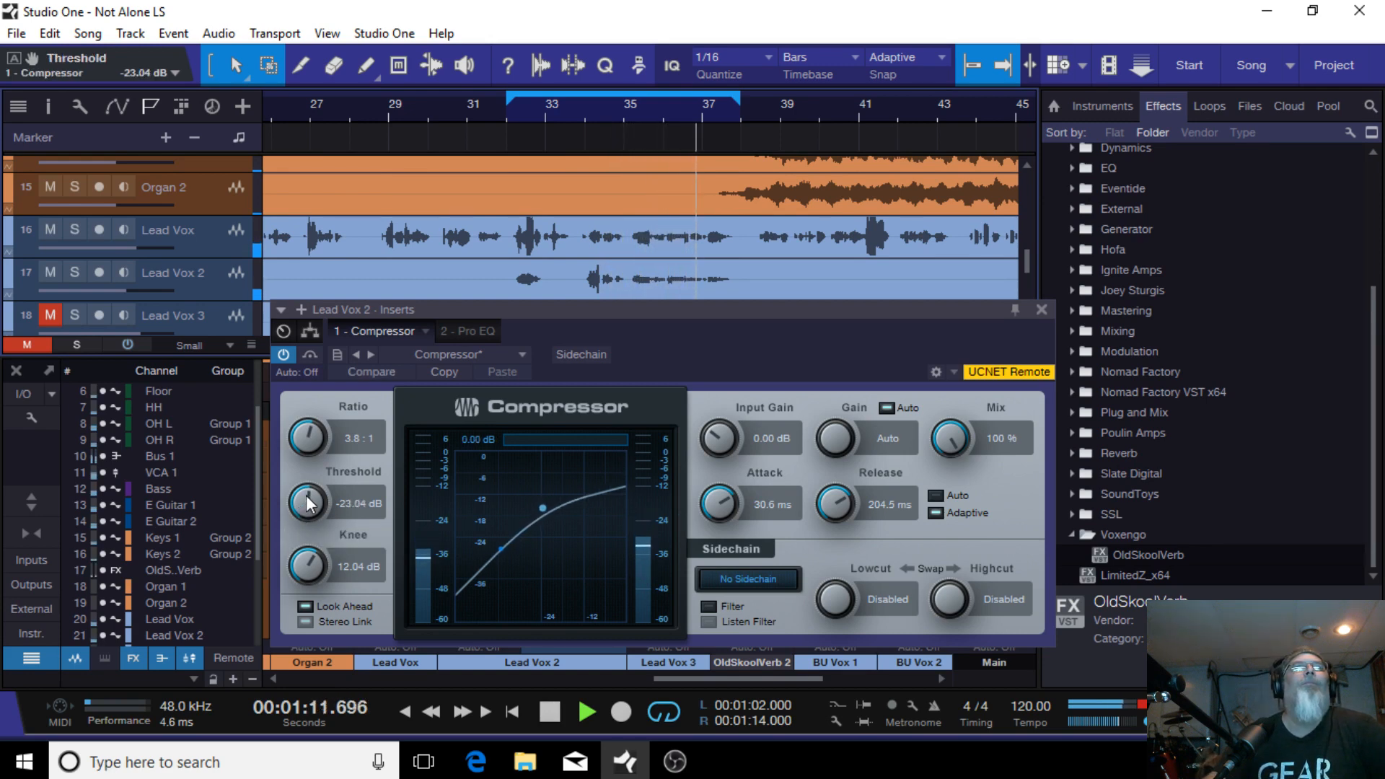
{"action": "scroll", "coordinate": [308, 503], "scroll_direction": "up", "scroll_amount": 2}
{"action": "scroll", "coordinate": [307, 503], "scroll_direction": "up", "scroll_amount": 3}
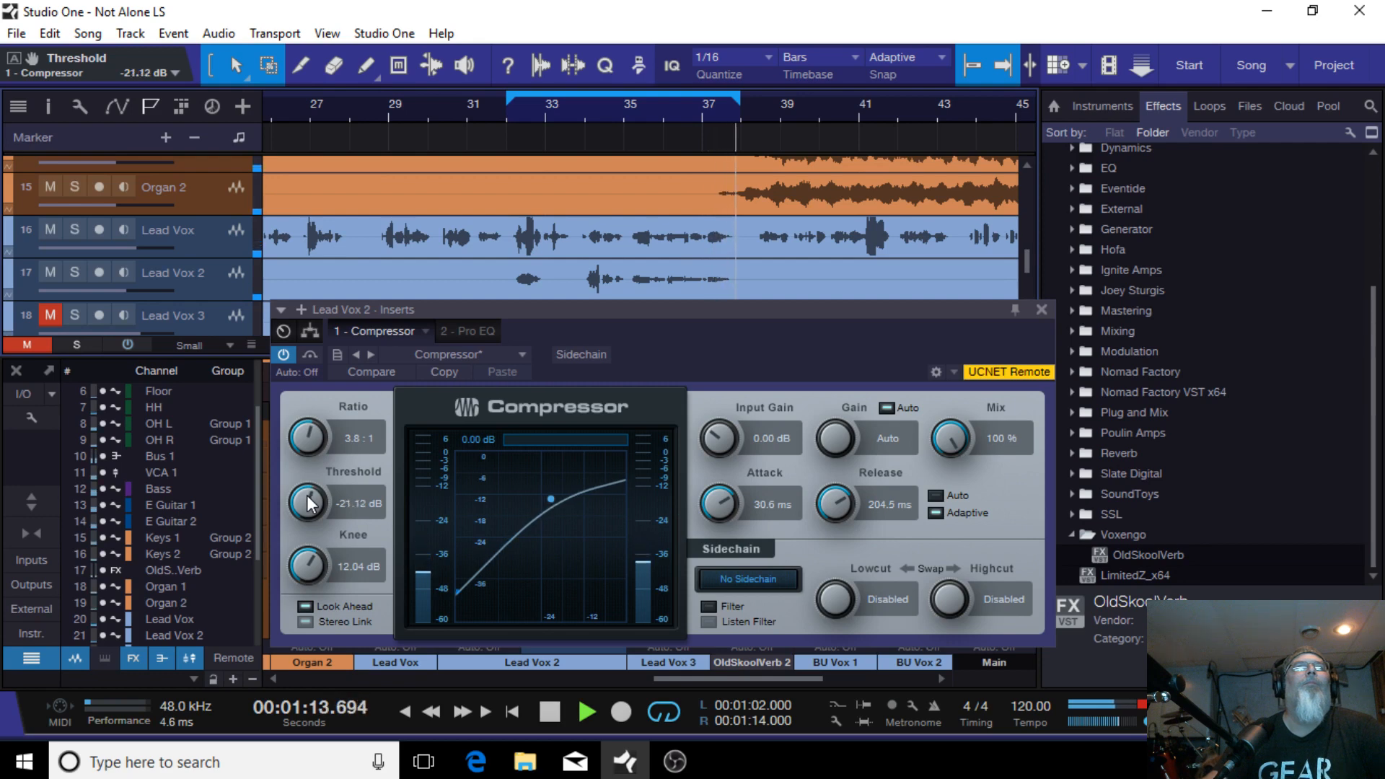
{"action": "scroll", "coordinate": [308, 502], "scroll_direction": "up", "scroll_amount": 1}
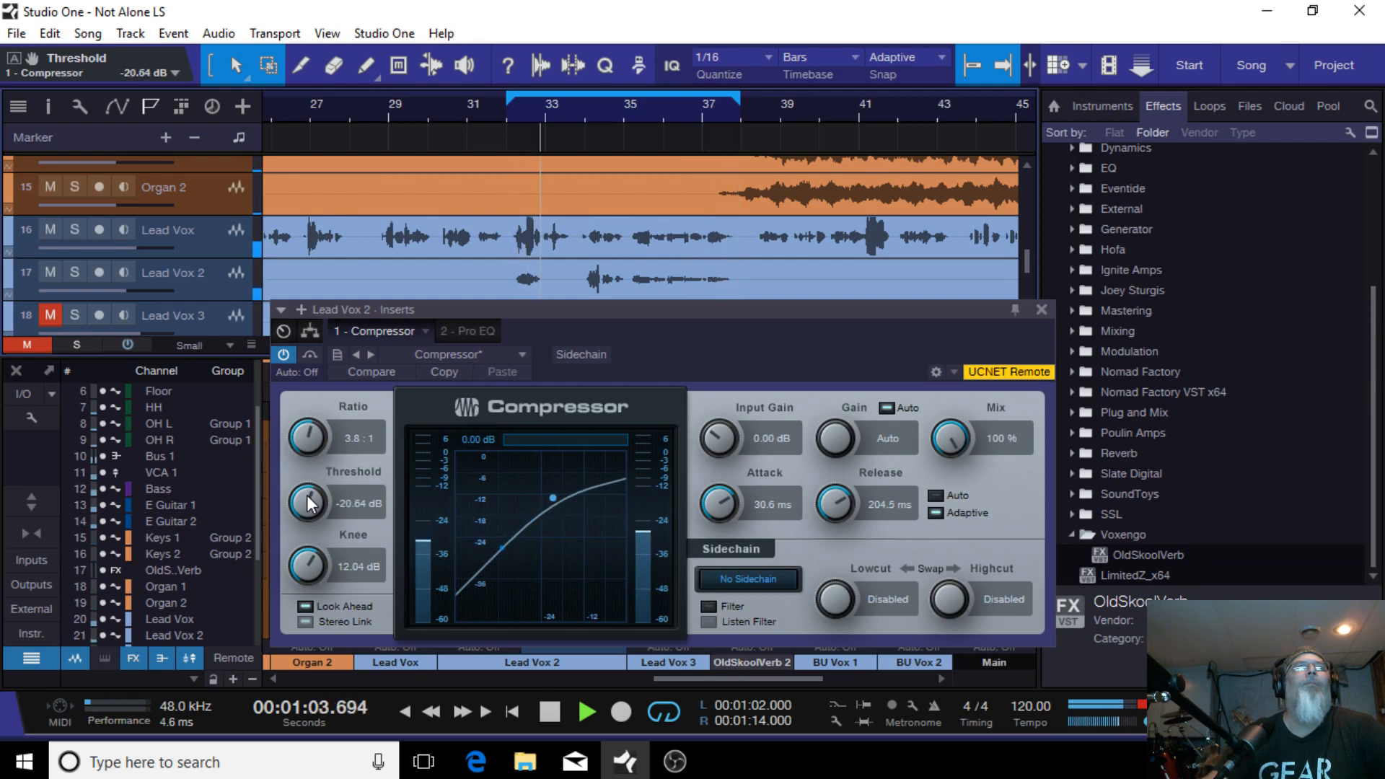
{"action": "left_click", "coordinate": [1042, 309]}
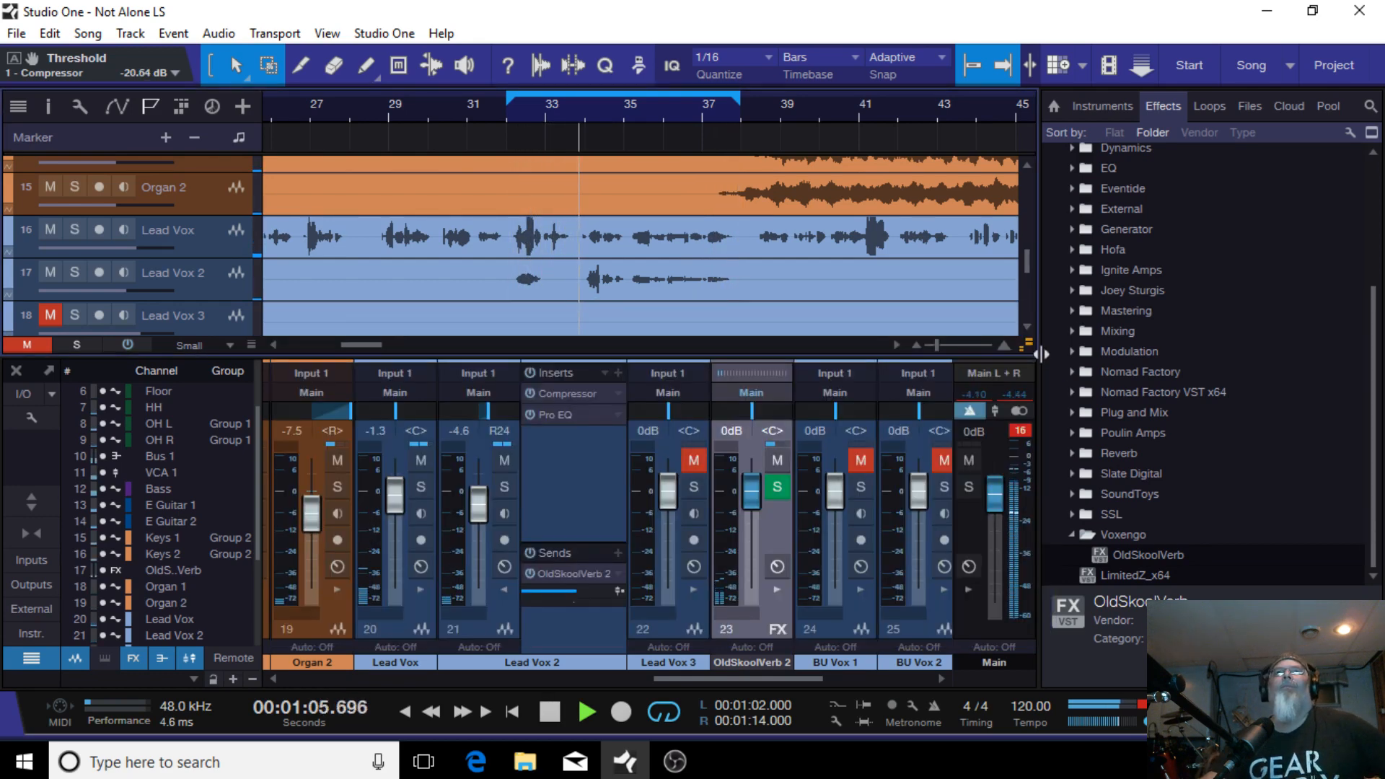
Step: Reopen the Lead Vox 2 Compressor and set its threshold to -26.88 dB, then close the editor
{"action": "left_click", "coordinate": [587, 418]}
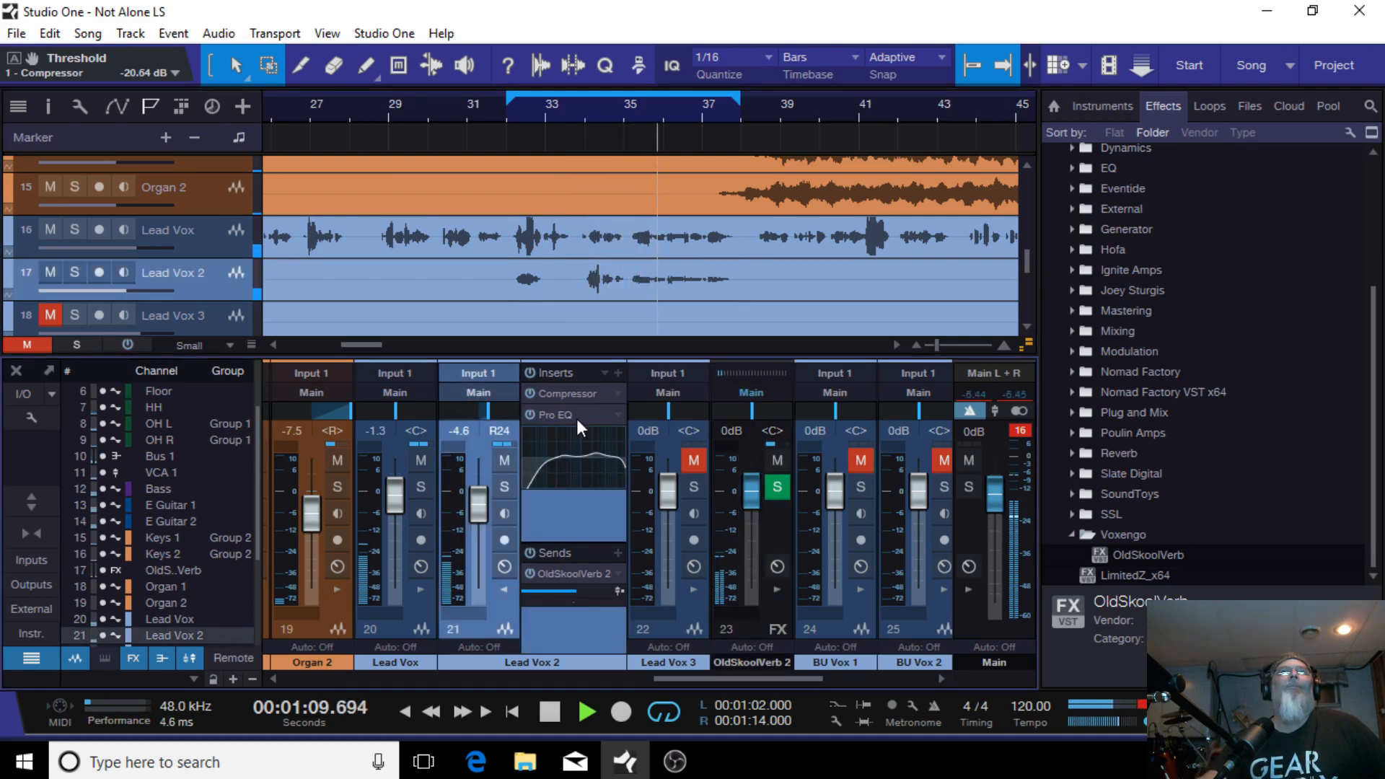
{"action": "double_click", "coordinate": [573, 393]}
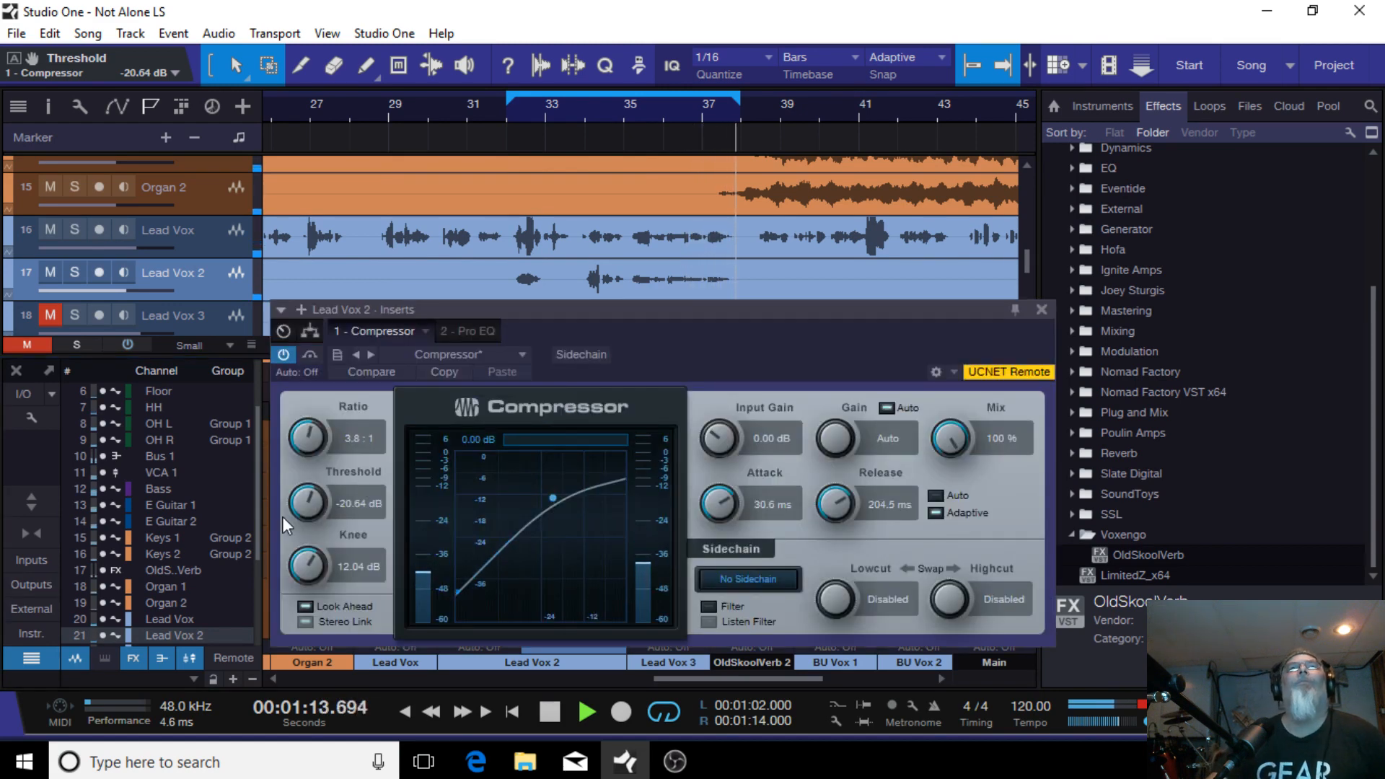
{"action": "left_click_drag", "start_coordinate": [323, 498], "coordinate": [310, 513]}
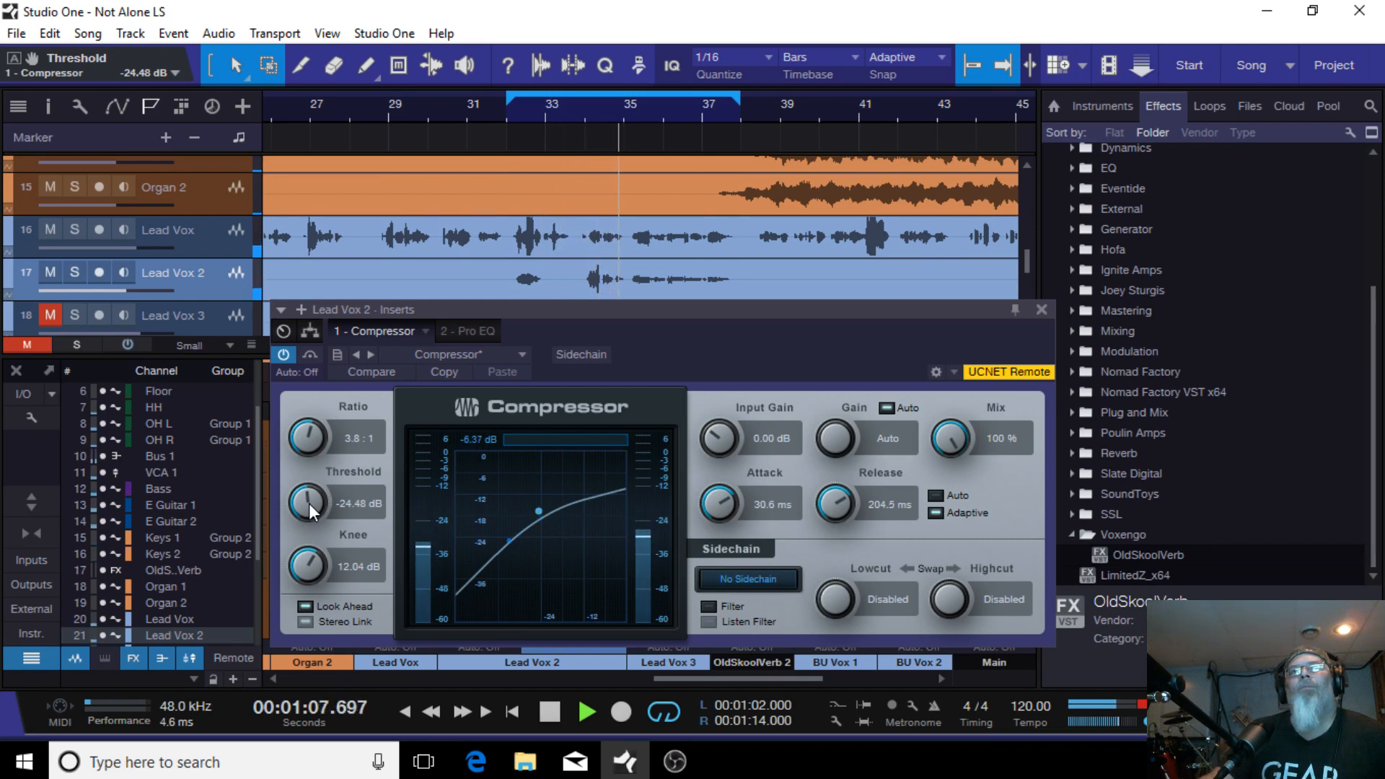
{"action": "scroll", "coordinate": [309, 504], "scroll_direction": "down", "scroll_amount": 5}
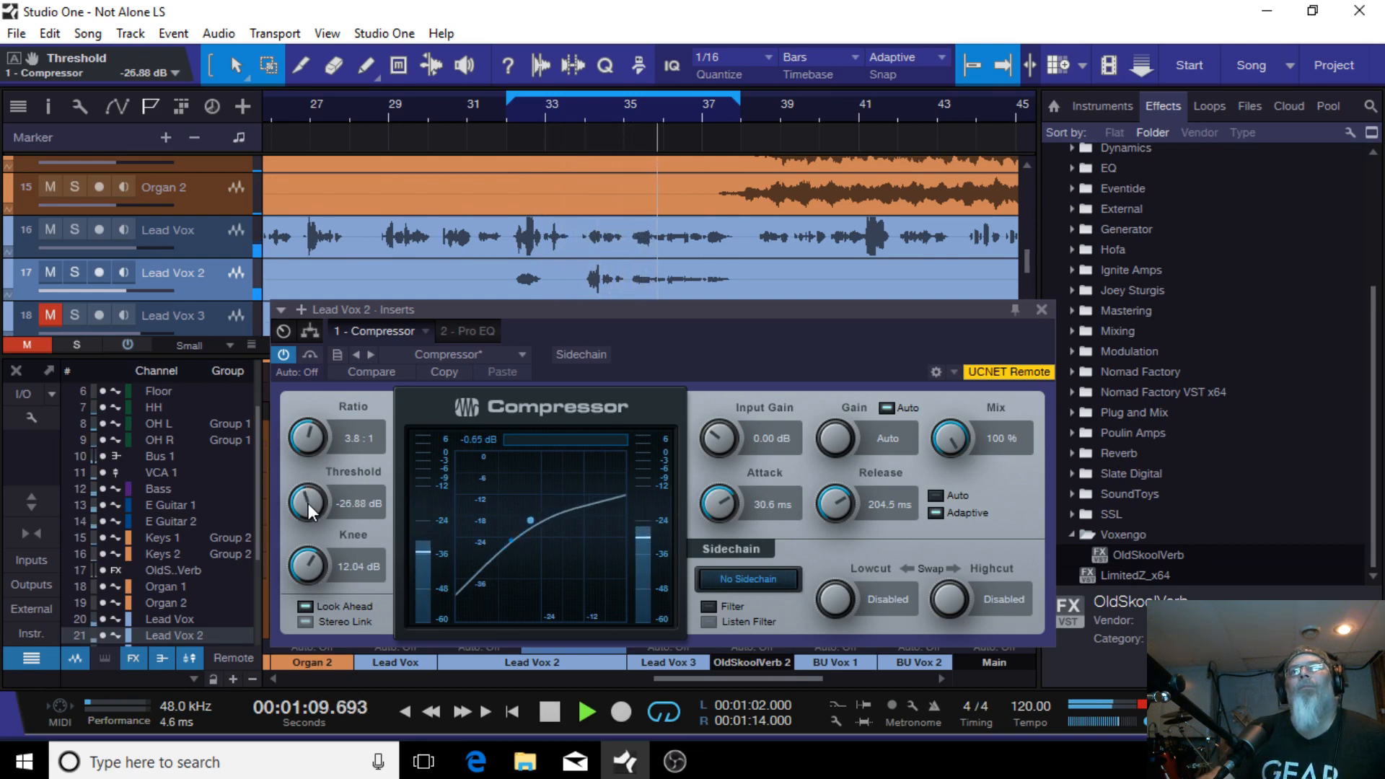
{"action": "scroll", "coordinate": [308, 504], "scroll_direction": "down", "scroll_amount": 3}
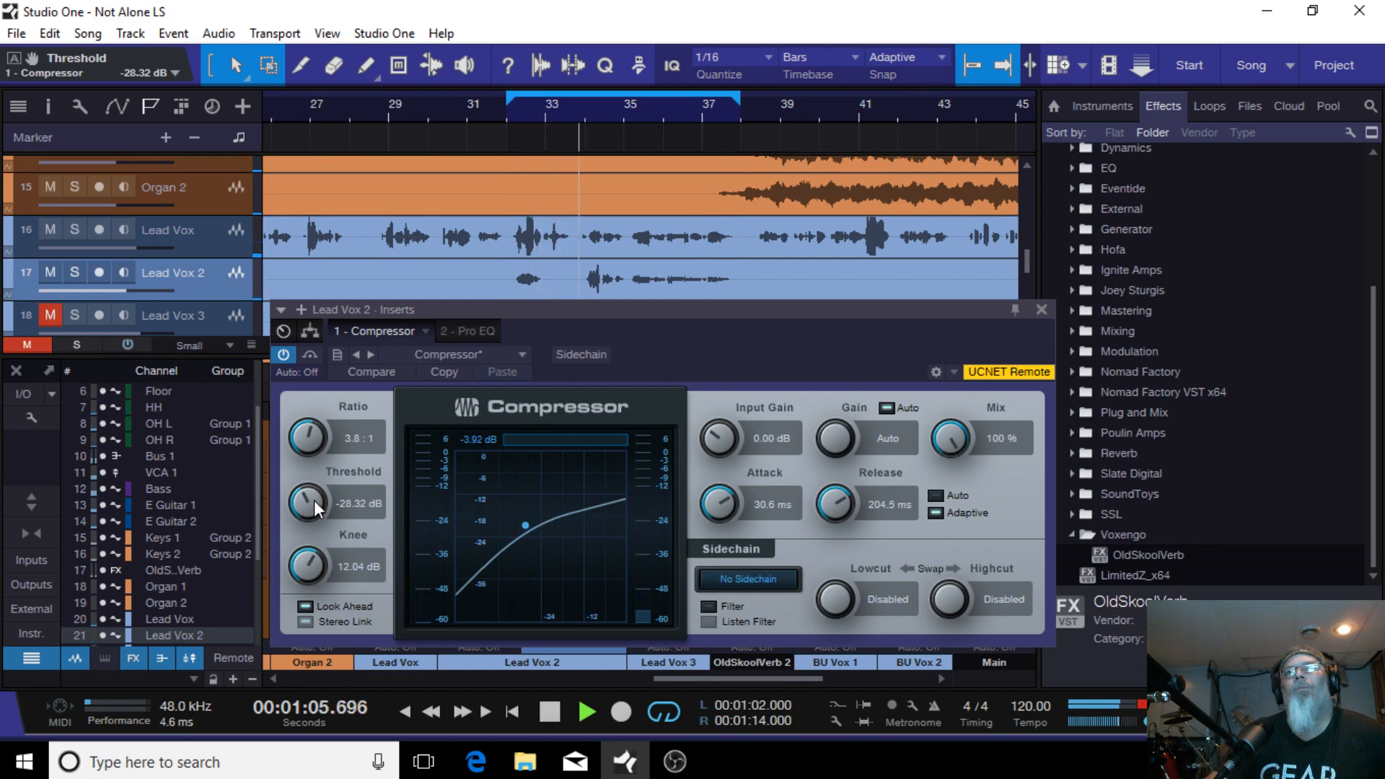
{"action": "scroll", "coordinate": [314, 500], "scroll_direction": "up", "scroll_amount": 2}
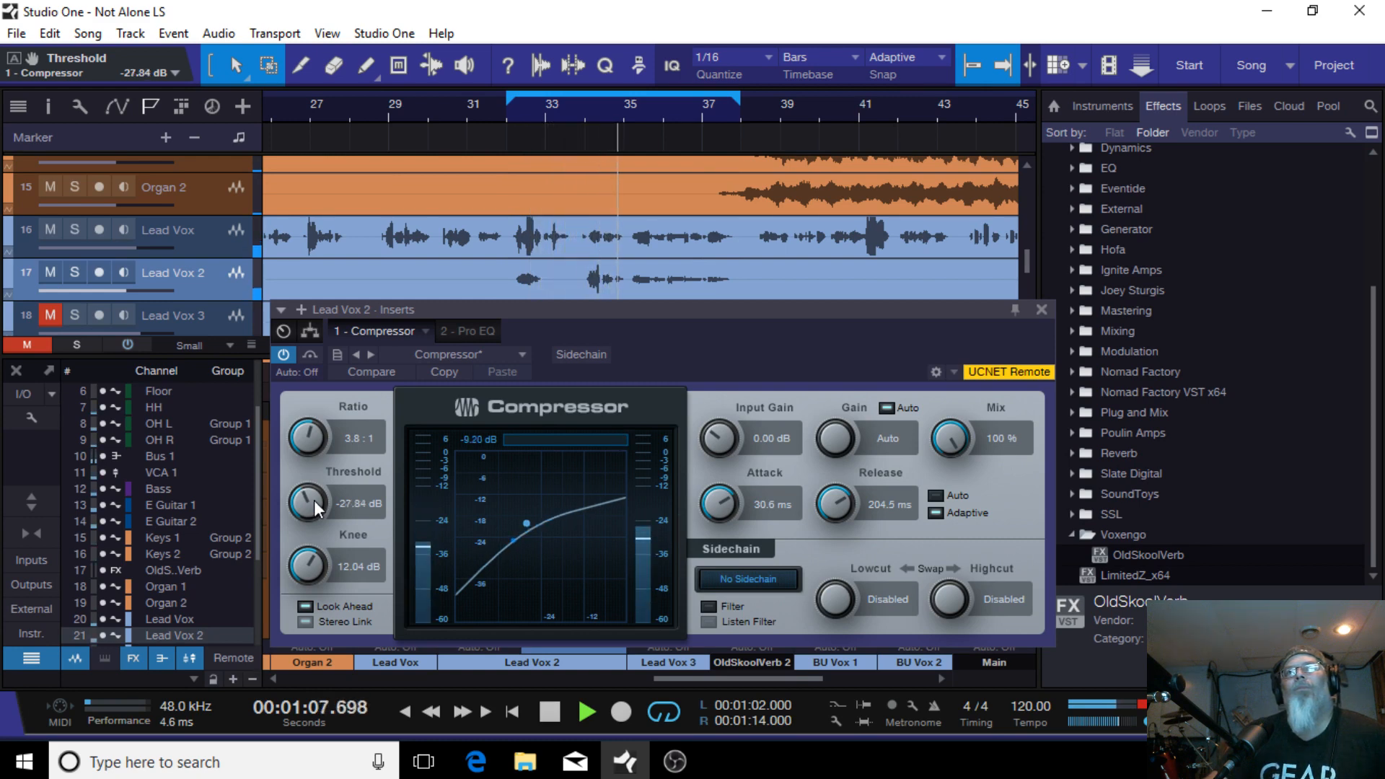
{"action": "scroll", "coordinate": [313, 500], "scroll_direction": "up", "scroll_amount": 1}
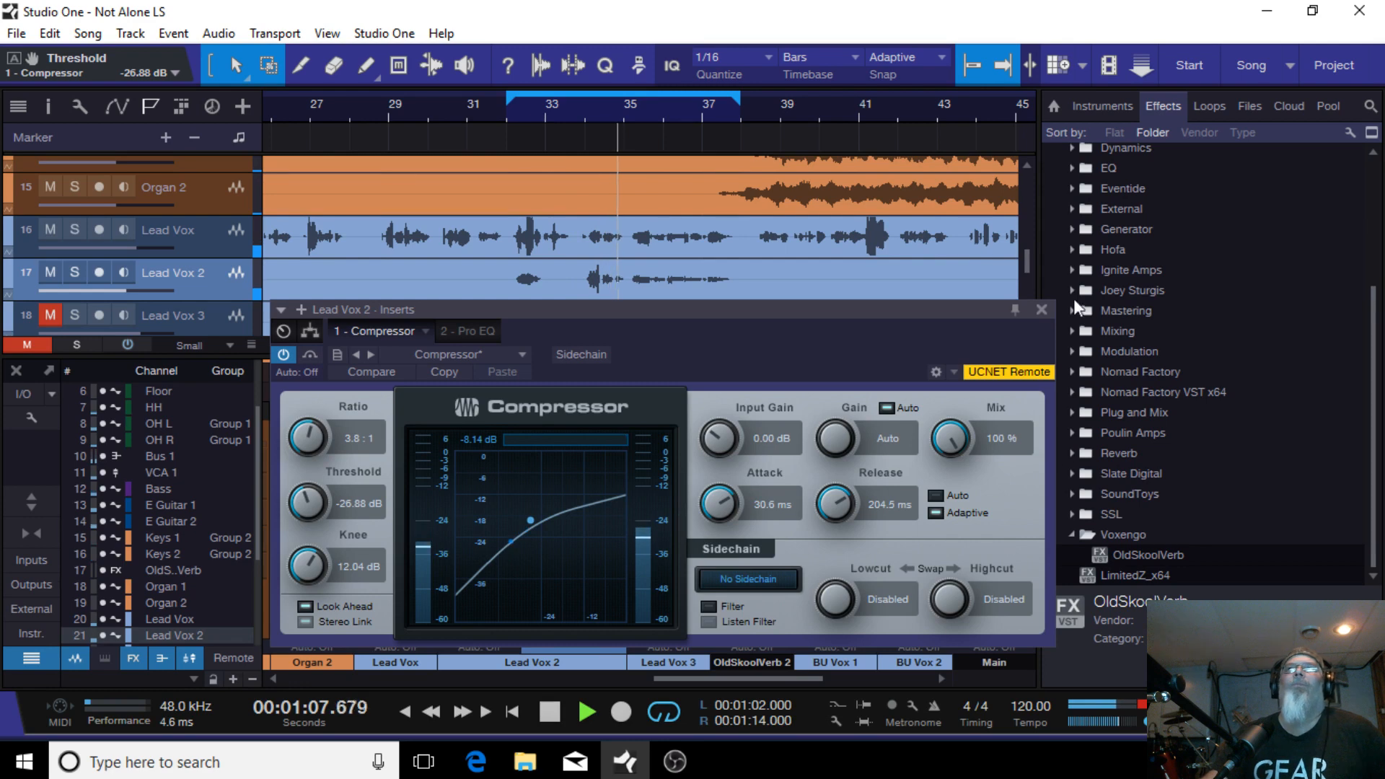
{"action": "left_click", "coordinate": [1041, 308]}
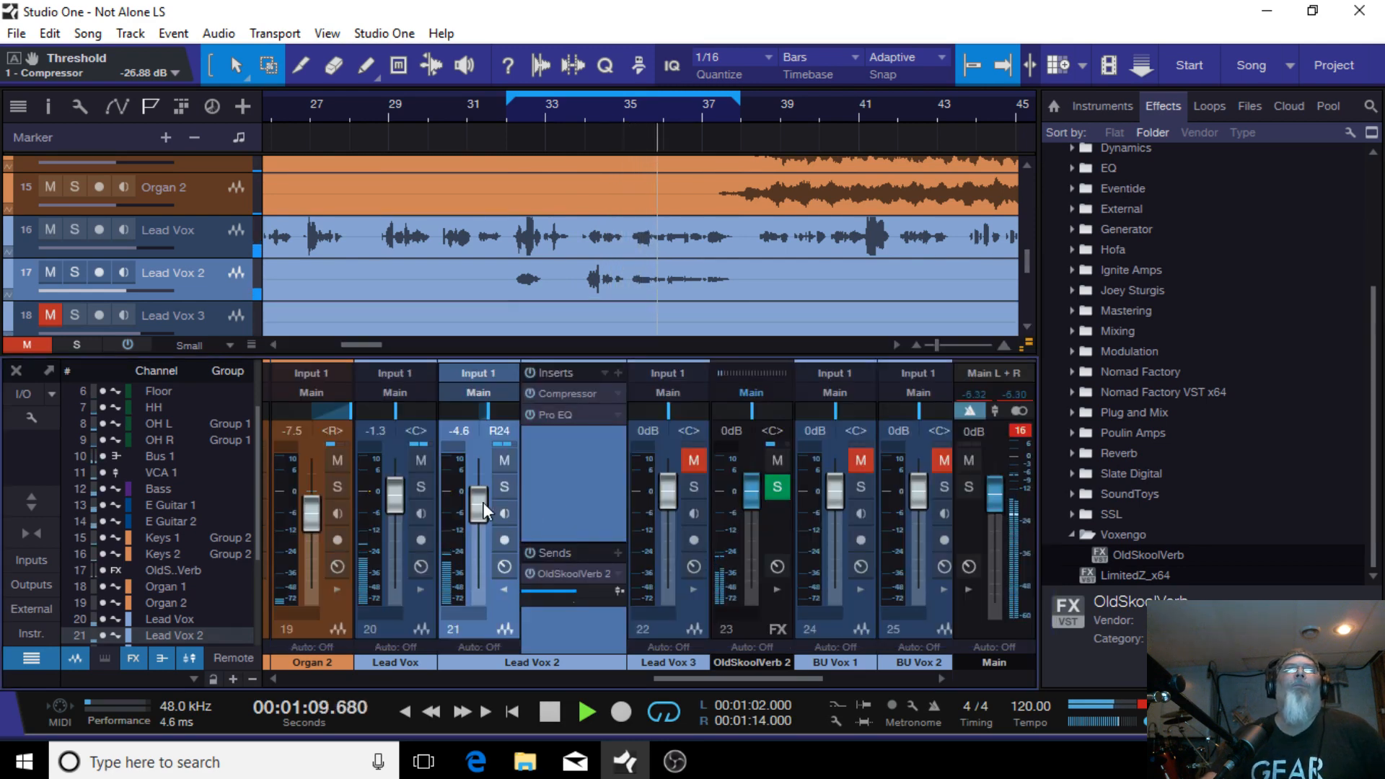
Step: Set the Lead Vox 2 volume to -3.8 dB and stop playback
{"action": "left_click_drag", "start_coordinate": [483, 504], "coordinate": [482, 502]}
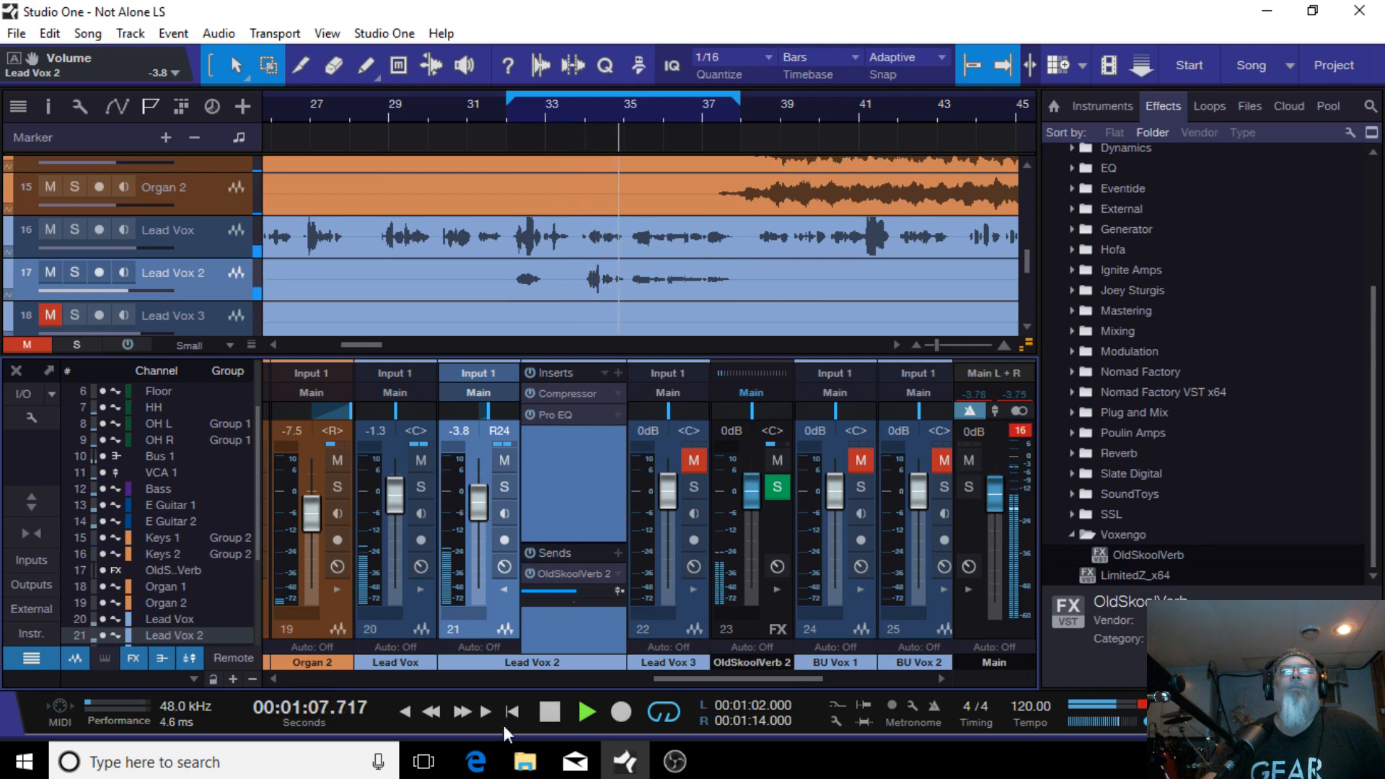
{"action": "left_click", "coordinate": [552, 714]}
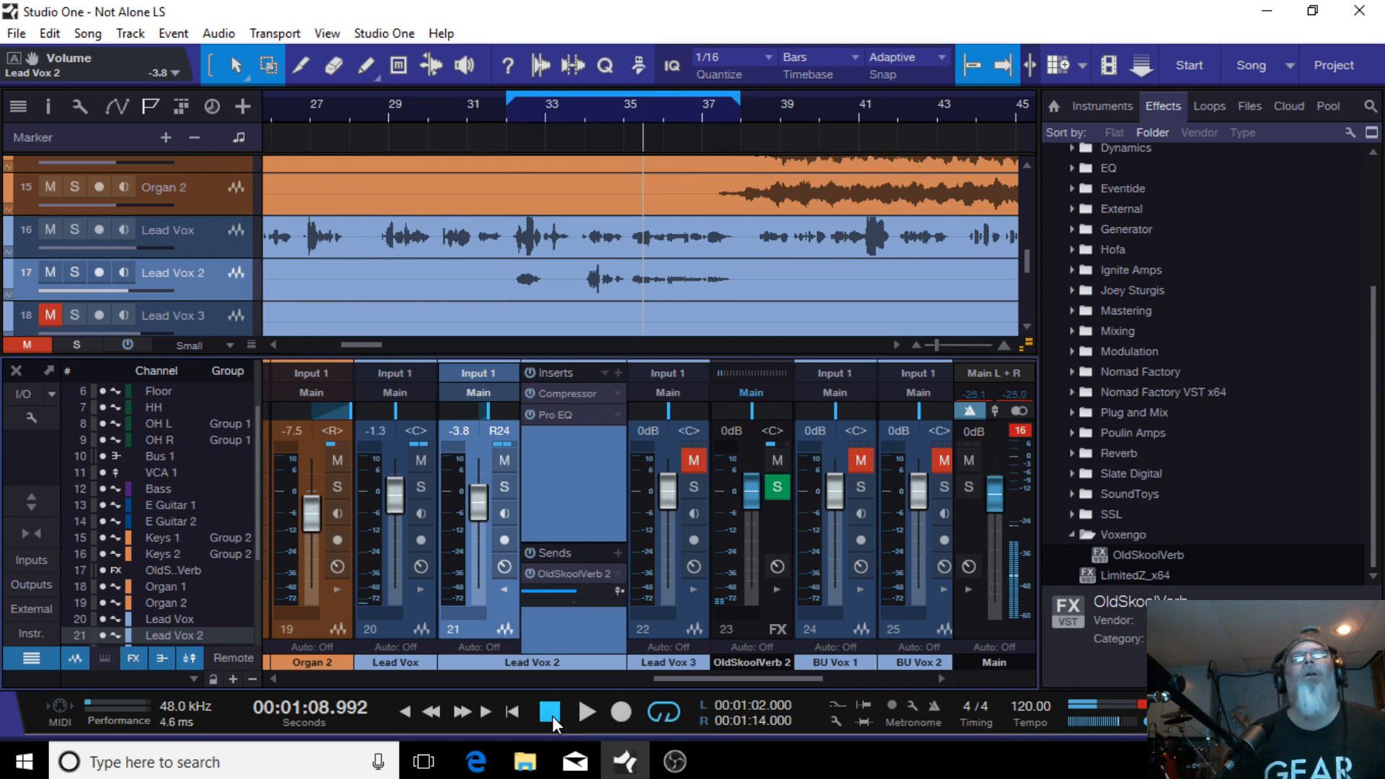
Step: Collapse the Lead Vox 2 insert panel and select the Lead Vox 3 channel
{"action": "left_click", "coordinate": [505, 587]}
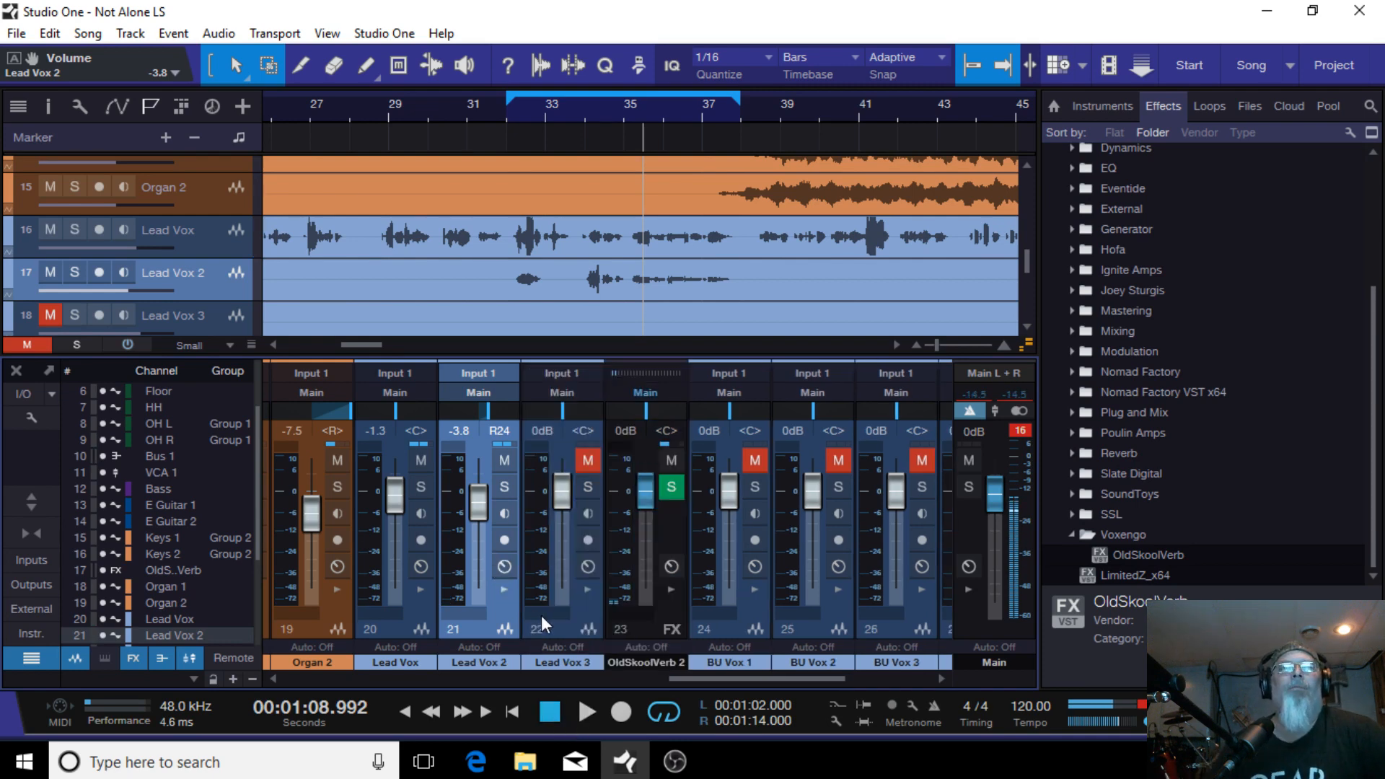
{"action": "left_click", "coordinate": [571, 634]}
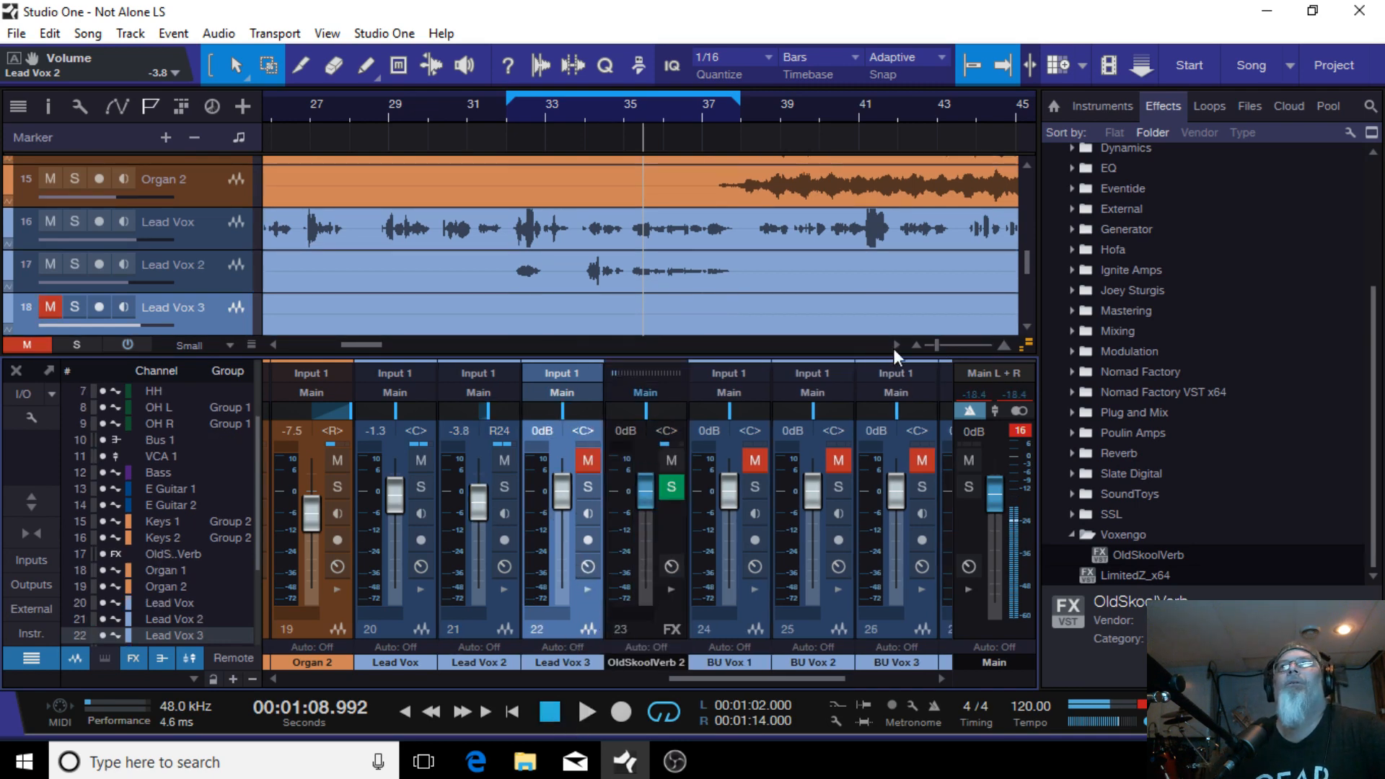
{"action": "left_click_drag", "start_coordinate": [939, 343], "coordinate": [929, 346]}
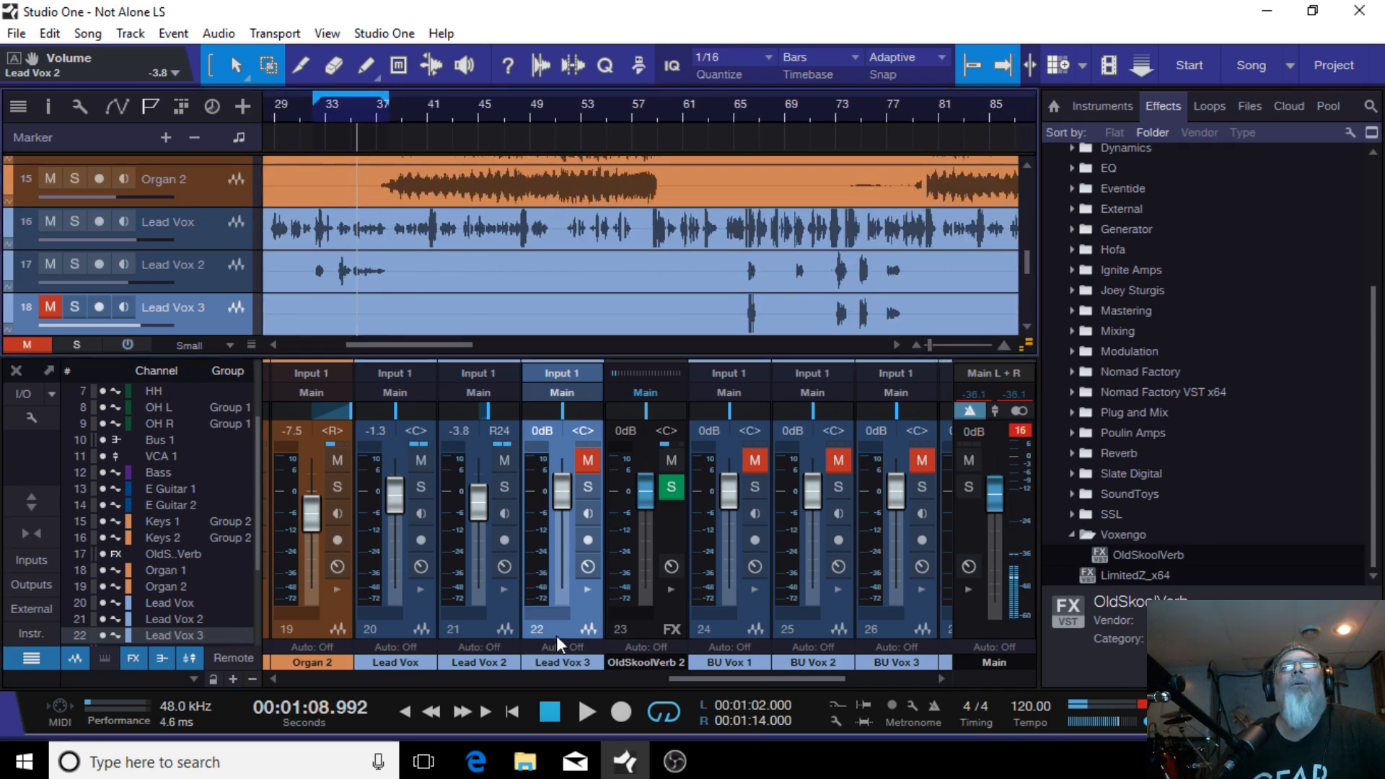
{"action": "left_click", "coordinate": [638, 625]}
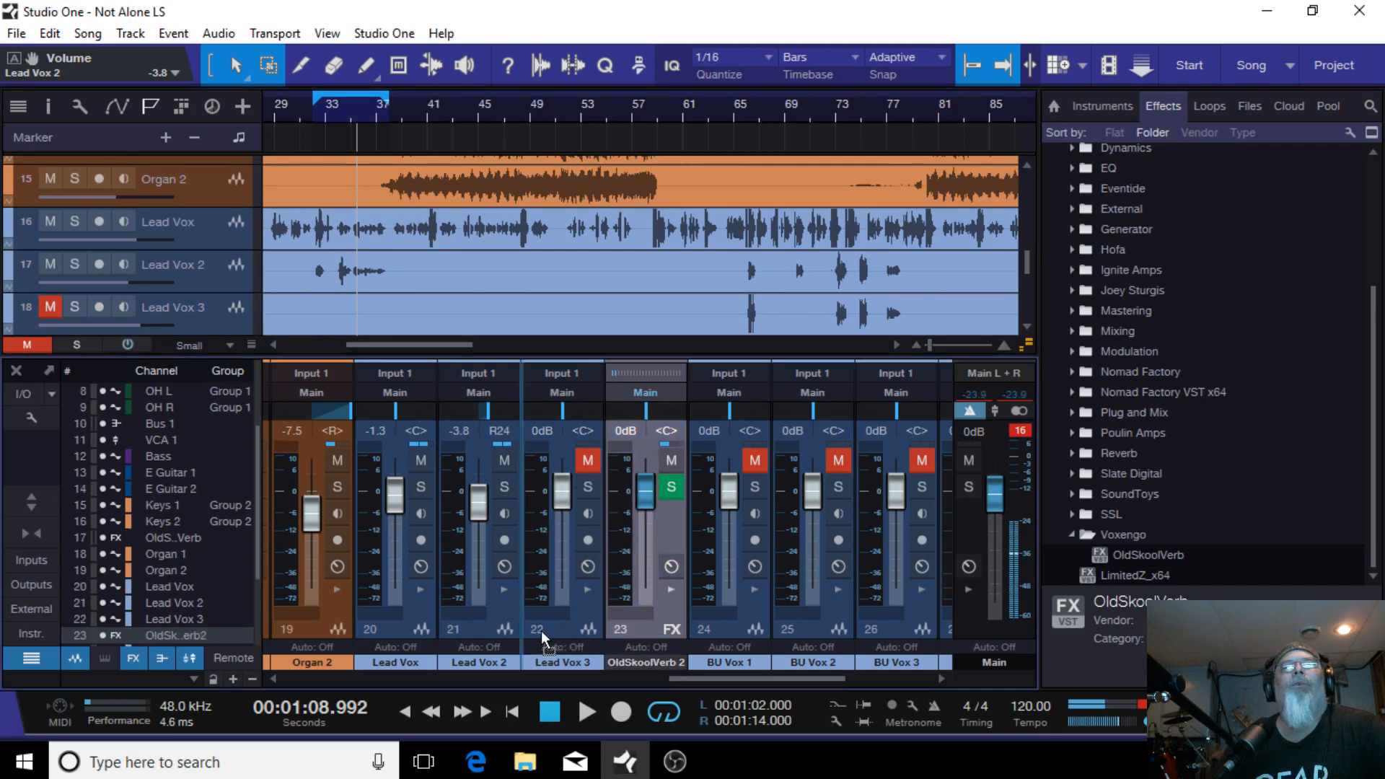
{"action": "left_click_drag", "start_coordinate": [541, 631], "coordinate": [542, 632]}
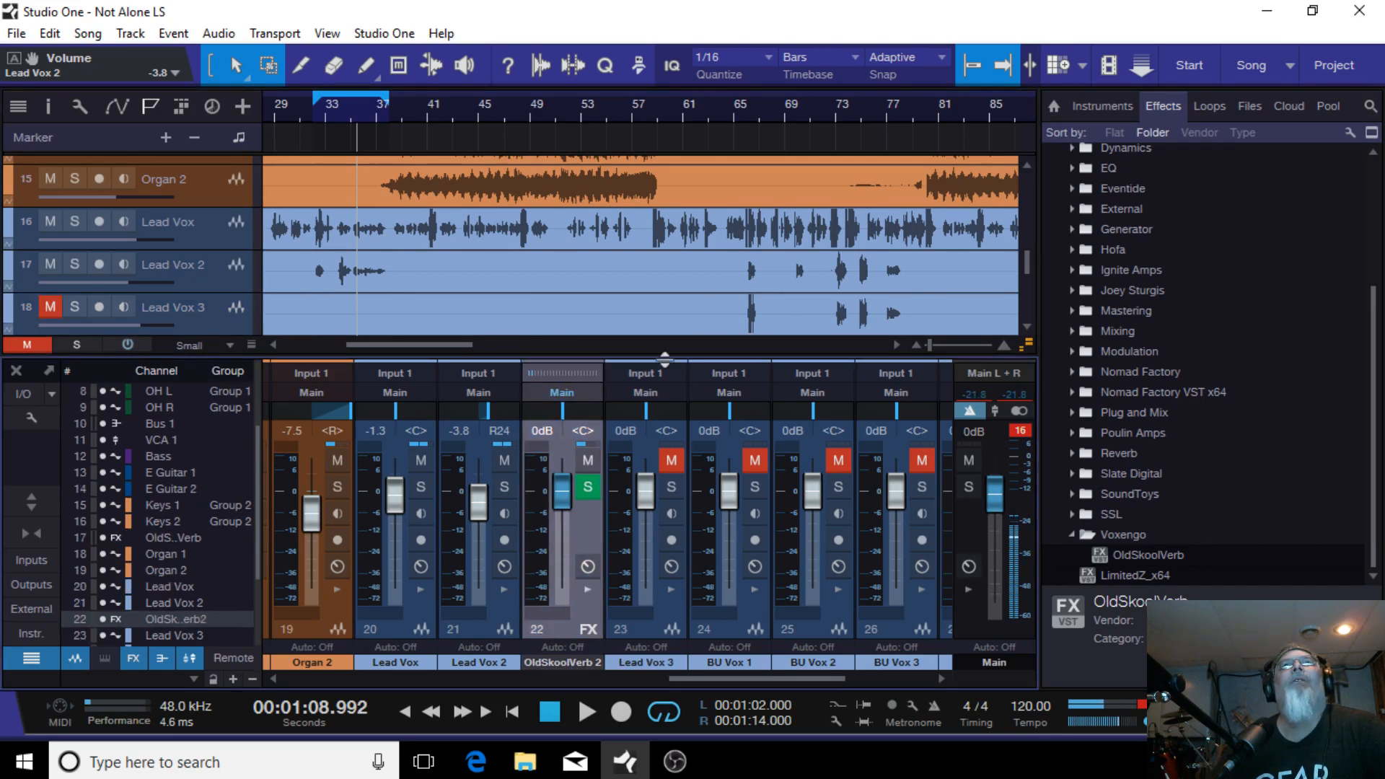
{"action": "scroll", "coordinate": [534, 275], "scroll_direction": "down", "scroll_amount": 3}
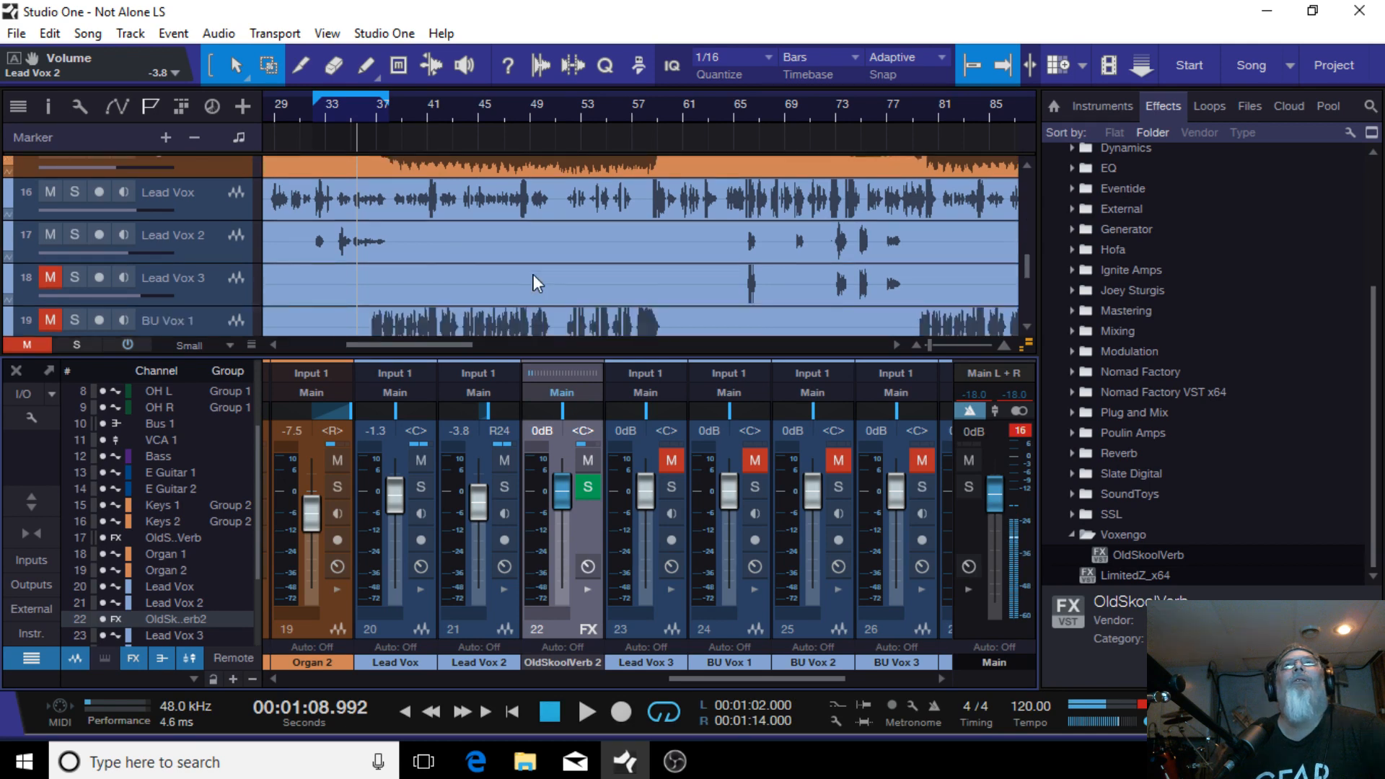
{"action": "scroll", "coordinate": [539, 274], "scroll_direction": "up", "scroll_amount": 2}
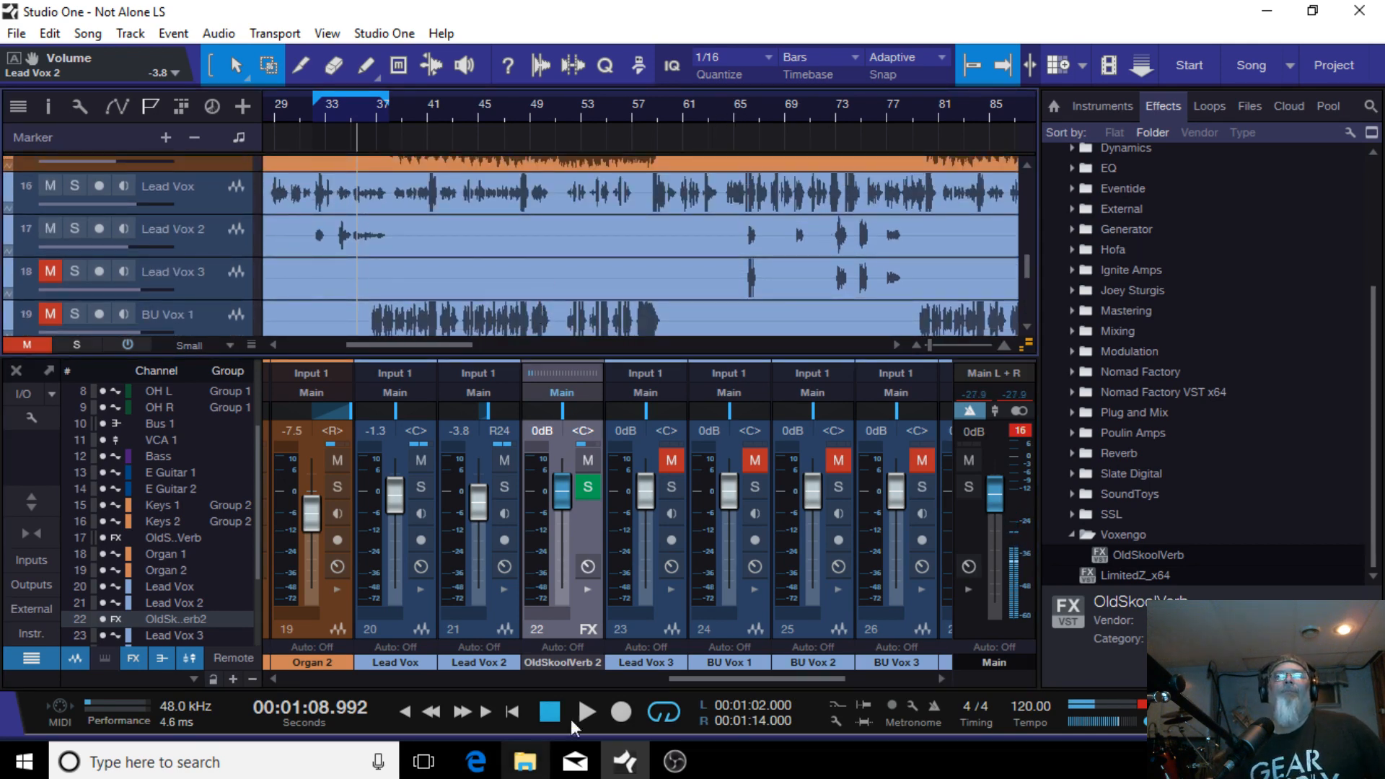
Step: Start playback from around bar 65 of the loop and unmute the Lead Vox 3 channel
{"action": "left_click", "coordinate": [742, 100]}
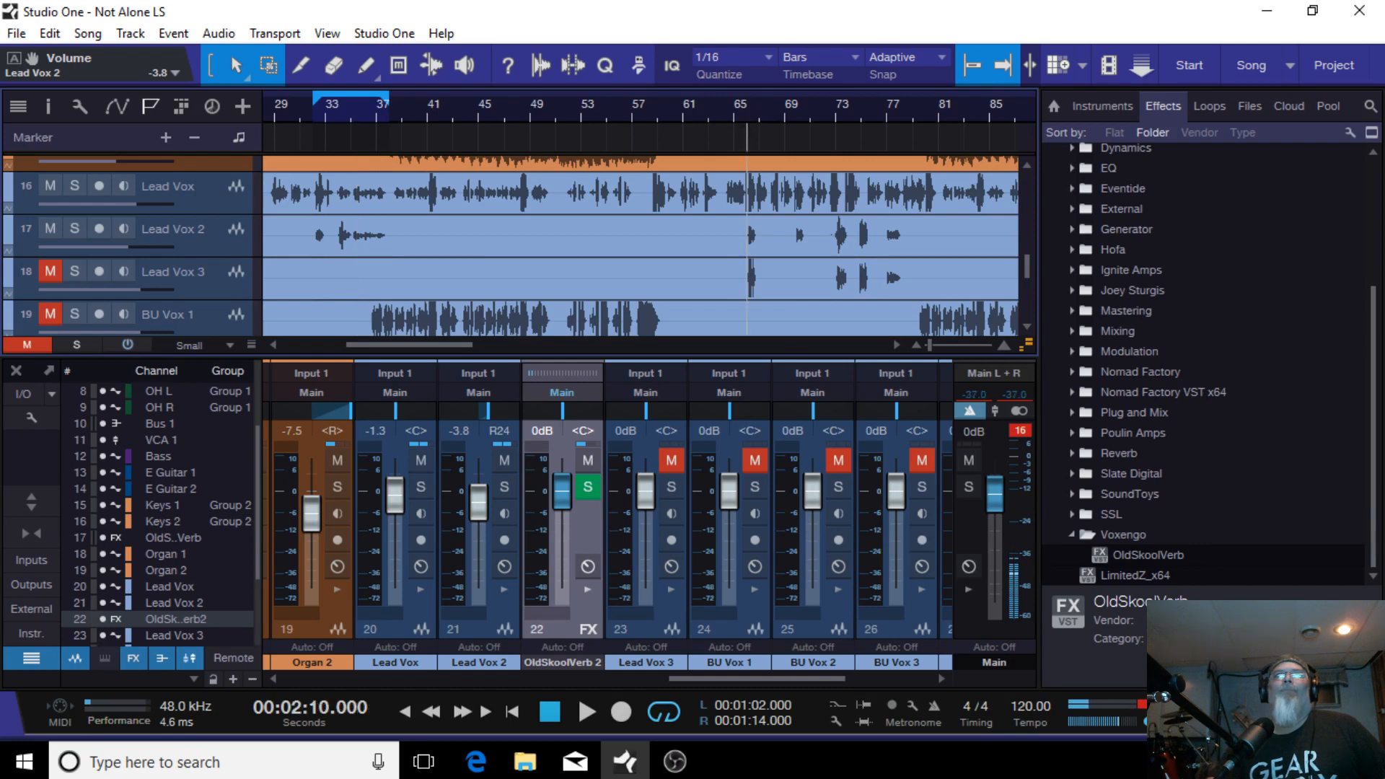
{"action": "left_click", "coordinate": [734, 118]}
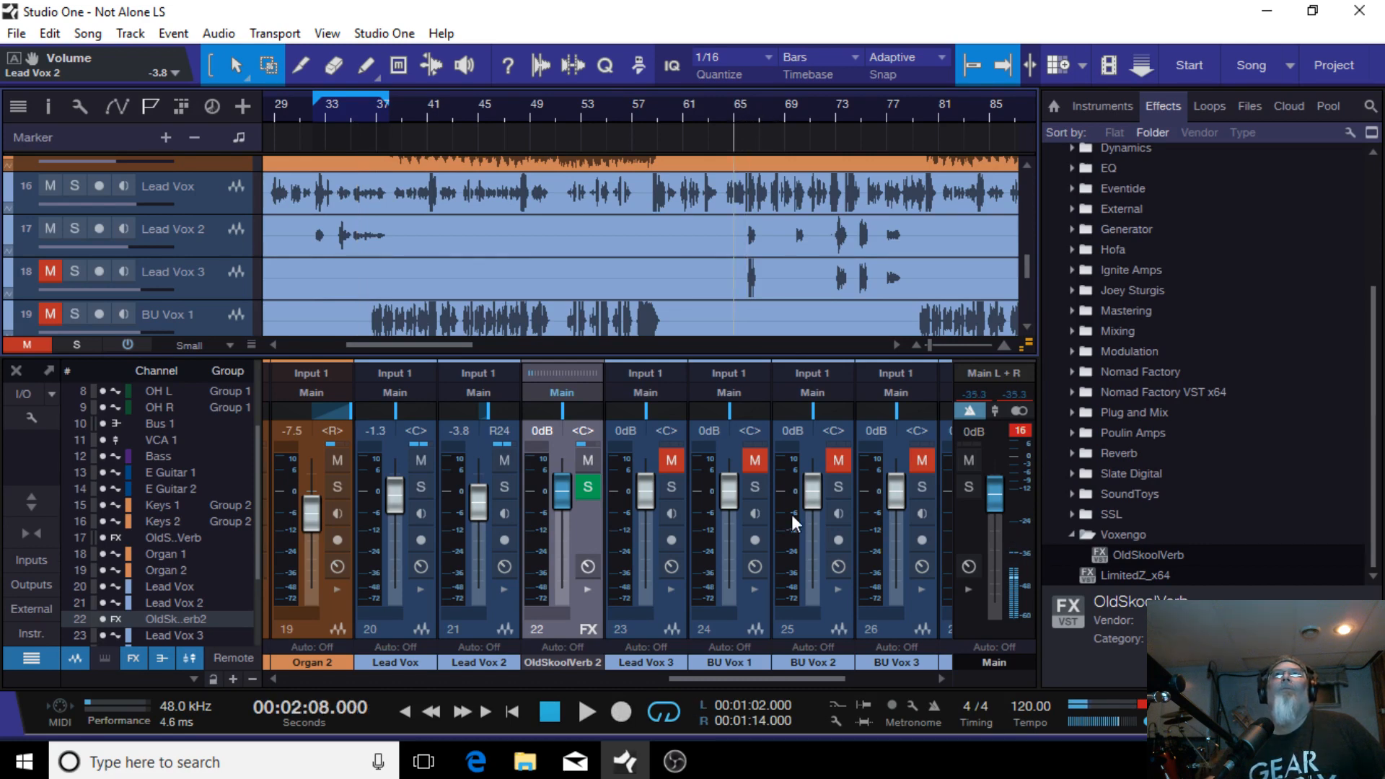
{"action": "left_click", "coordinate": [587, 712]}
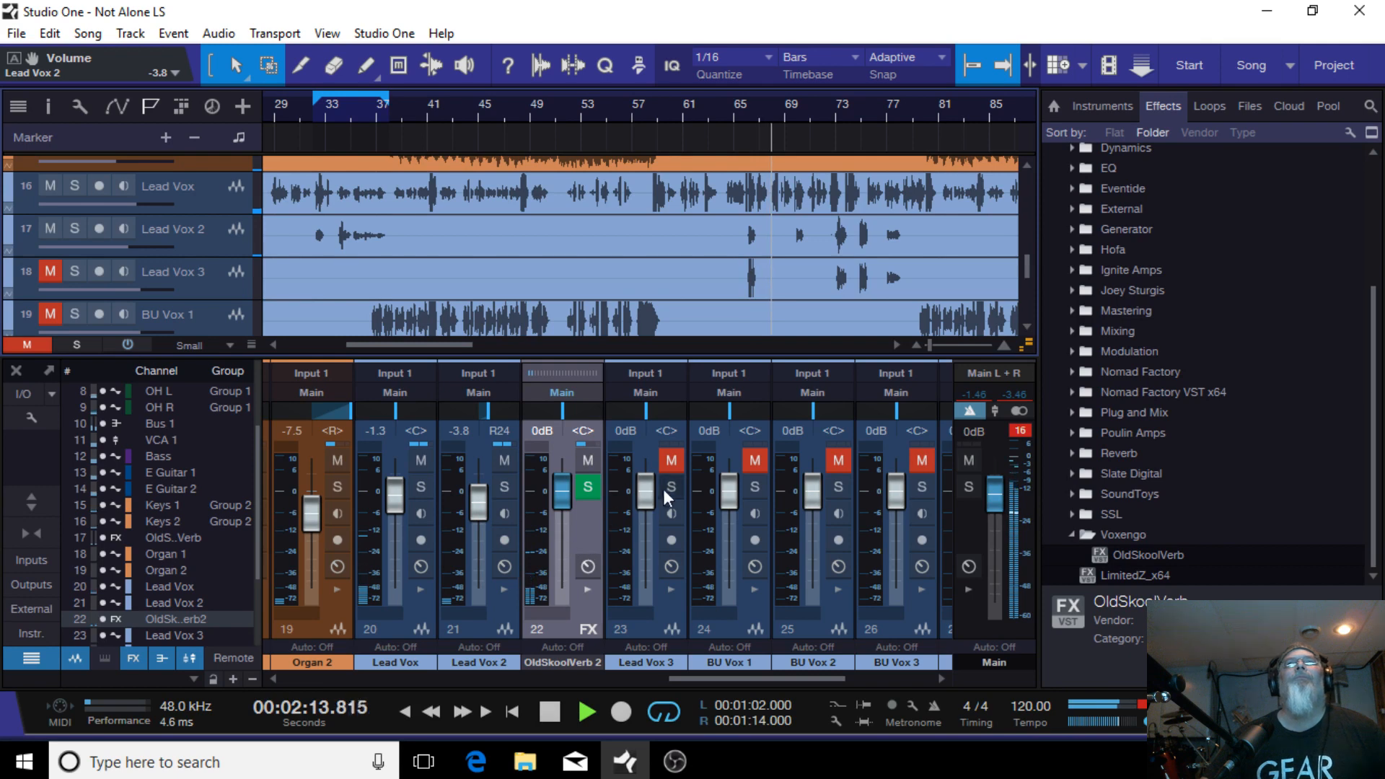
{"action": "left_click", "coordinate": [670, 461]}
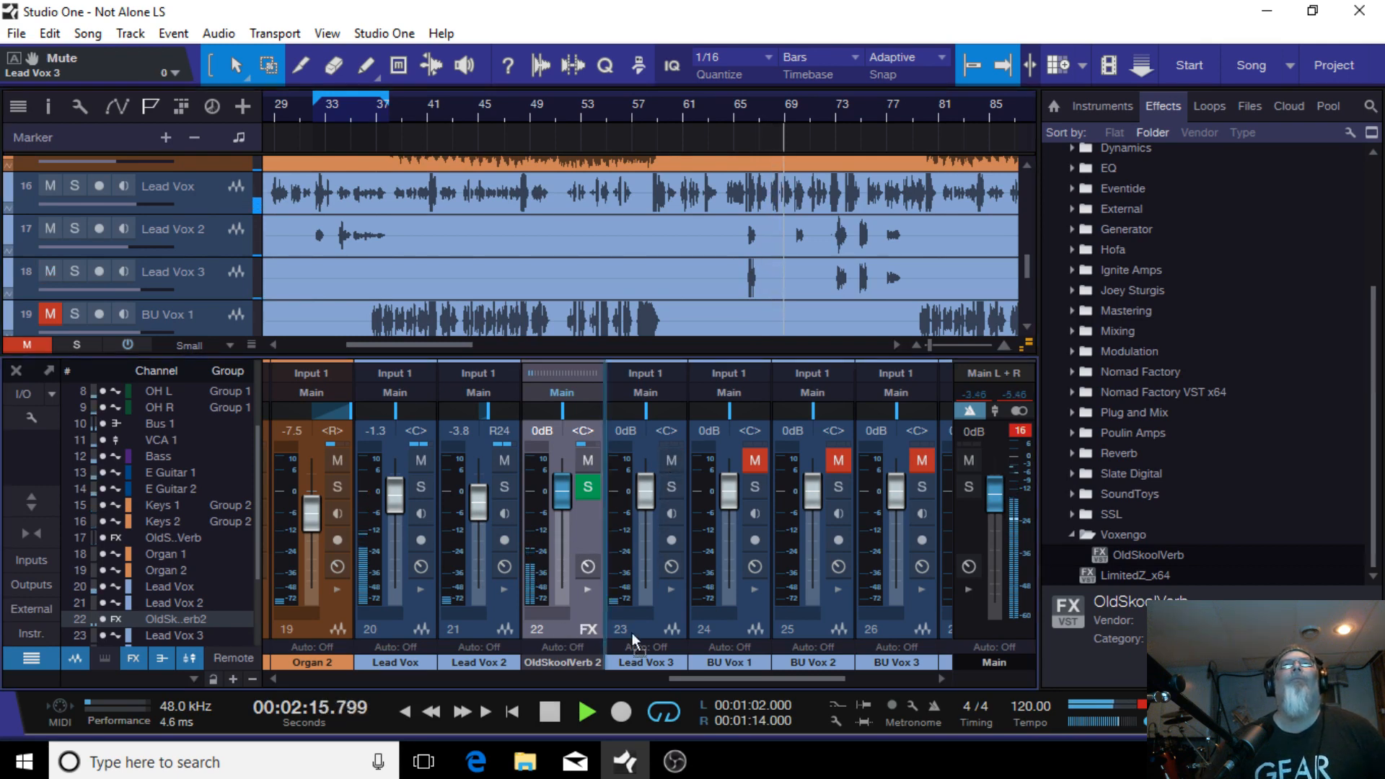
Step: Put Lead Vox 3 back ahead of OldSkoolVerb 2 and copy the Compressor insert from Lead Vox 2 onto Lead Vox 3
{"action": "left_click_drag", "start_coordinate": [632, 633], "coordinate": [687, 626]}
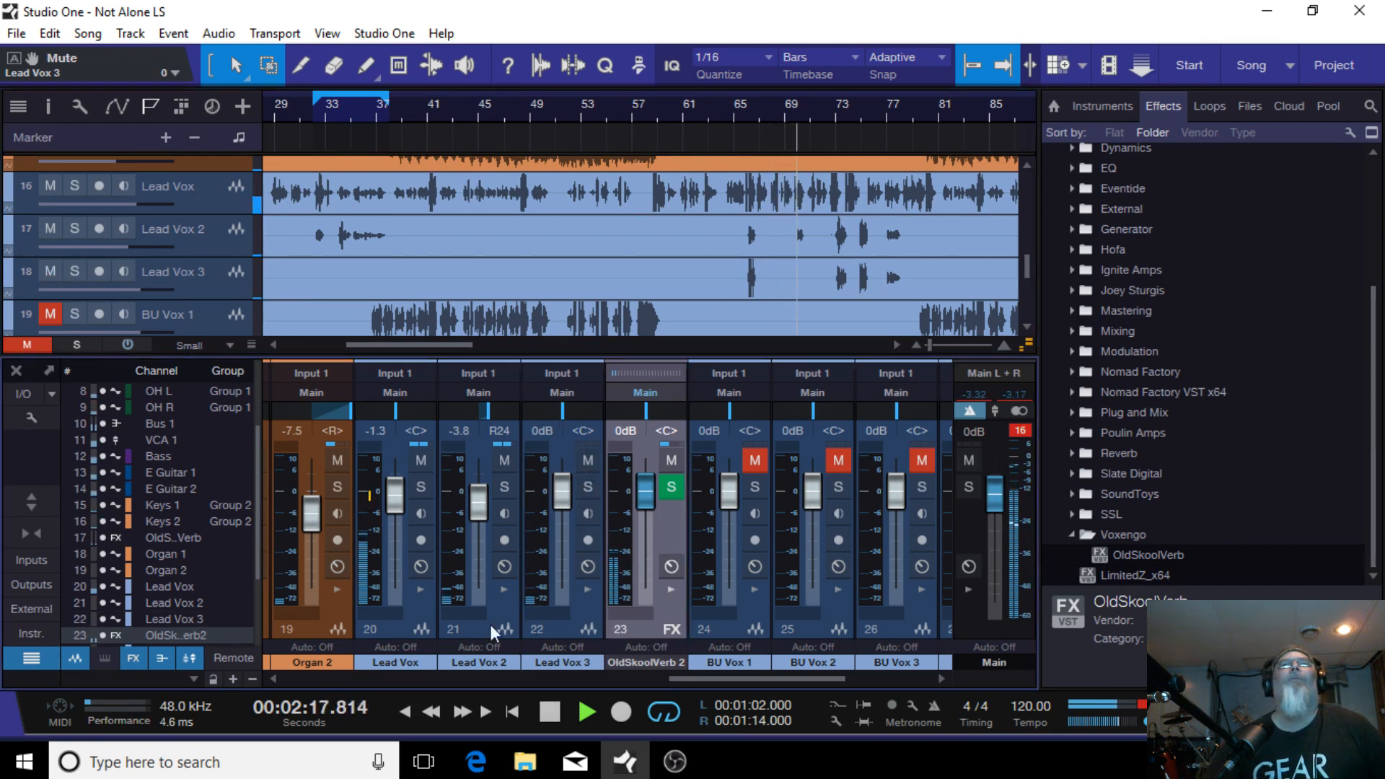
{"action": "left_click", "coordinate": [496, 587]}
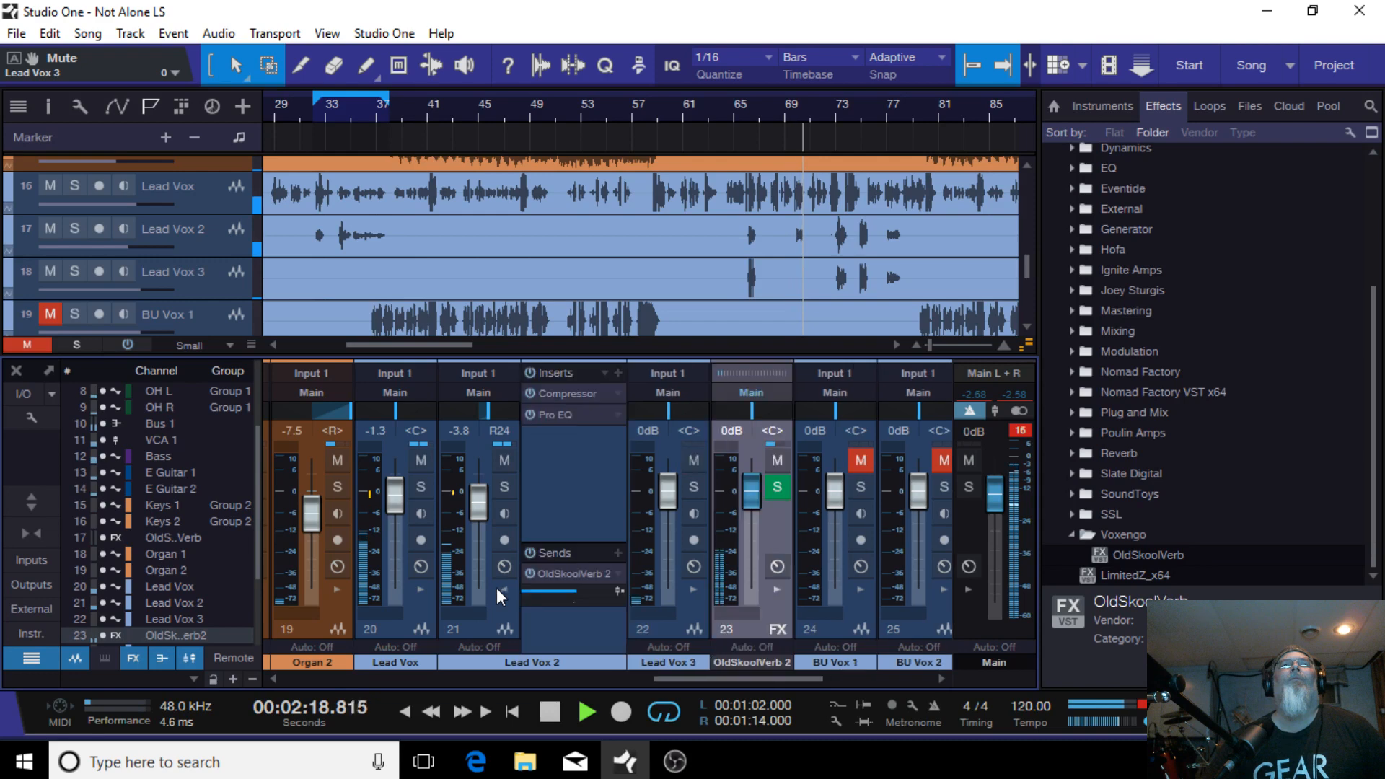
{"action": "left_click", "coordinate": [694, 588]}
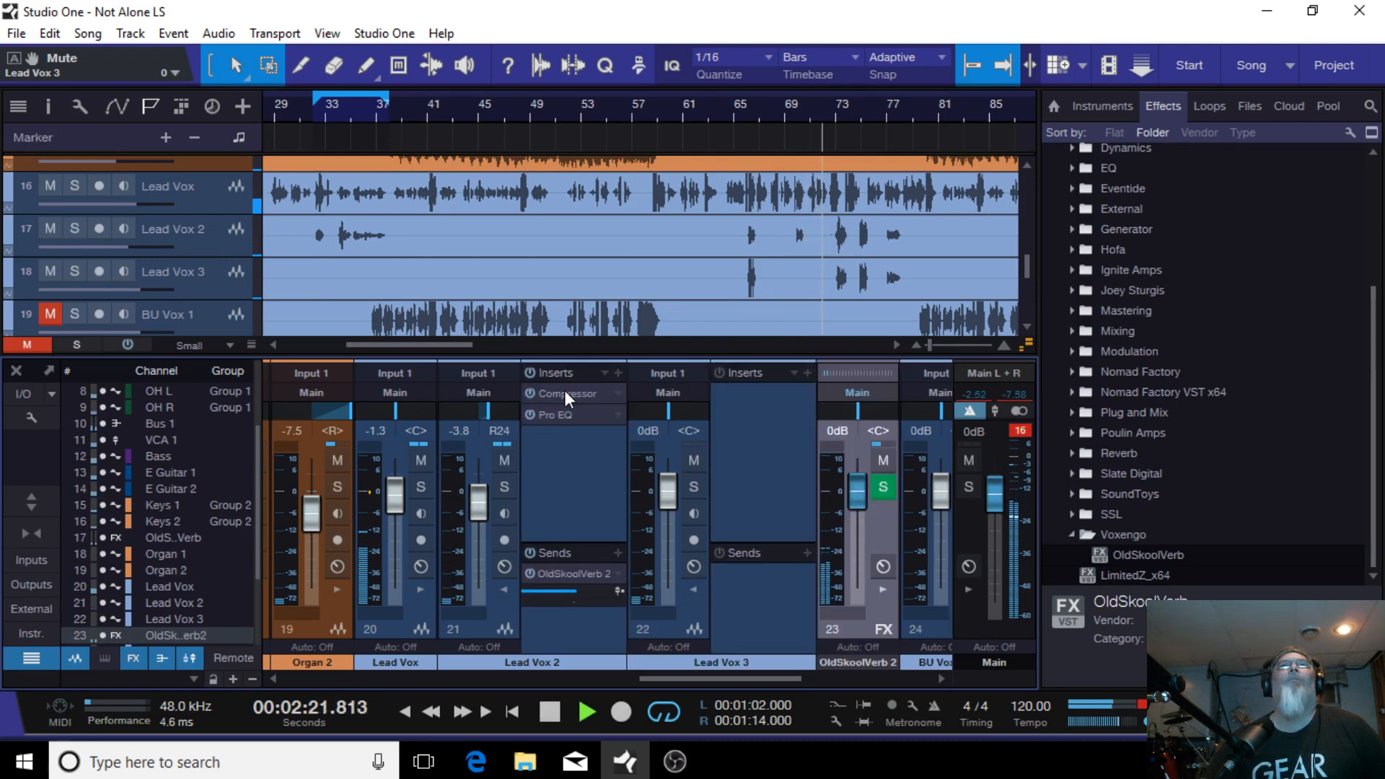
{"action": "left_click_drag", "start_coordinate": [564, 391], "coordinate": [750, 395]}
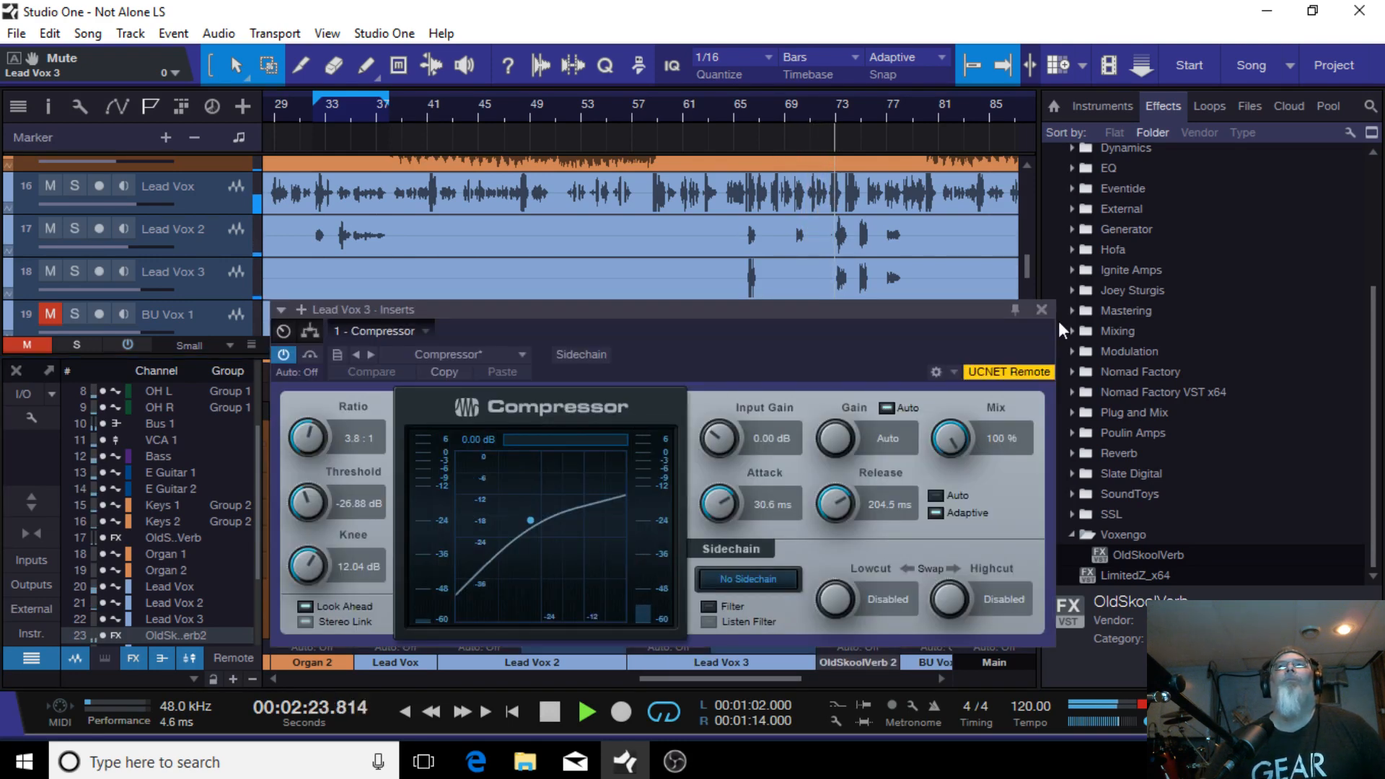
{"action": "left_click", "coordinate": [1043, 309]}
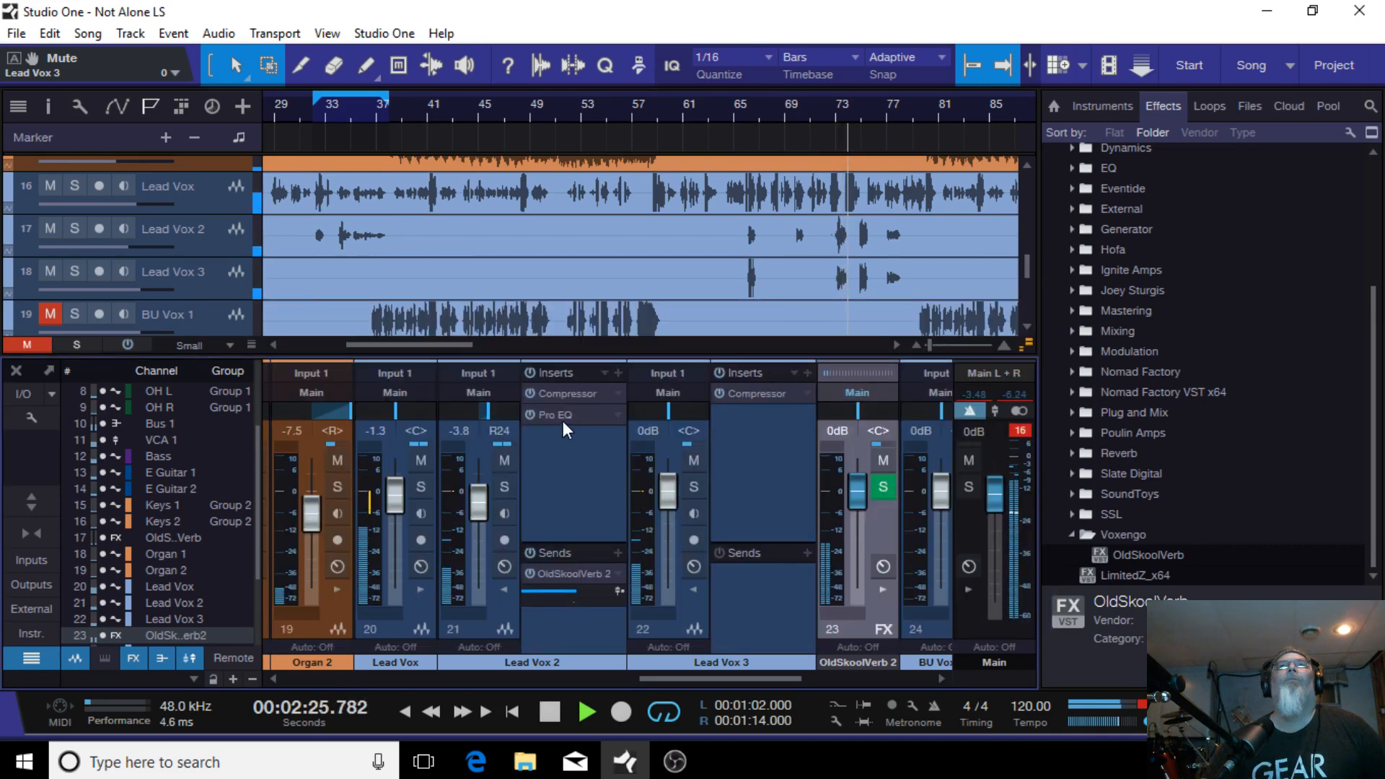
Step: Copy the Pro EQ insert and the OldSkoolVerb 2 send from Lead Vox 2 onto Lead Vox 3
{"action": "left_click_drag", "start_coordinate": [562, 422], "coordinate": [758, 415]}
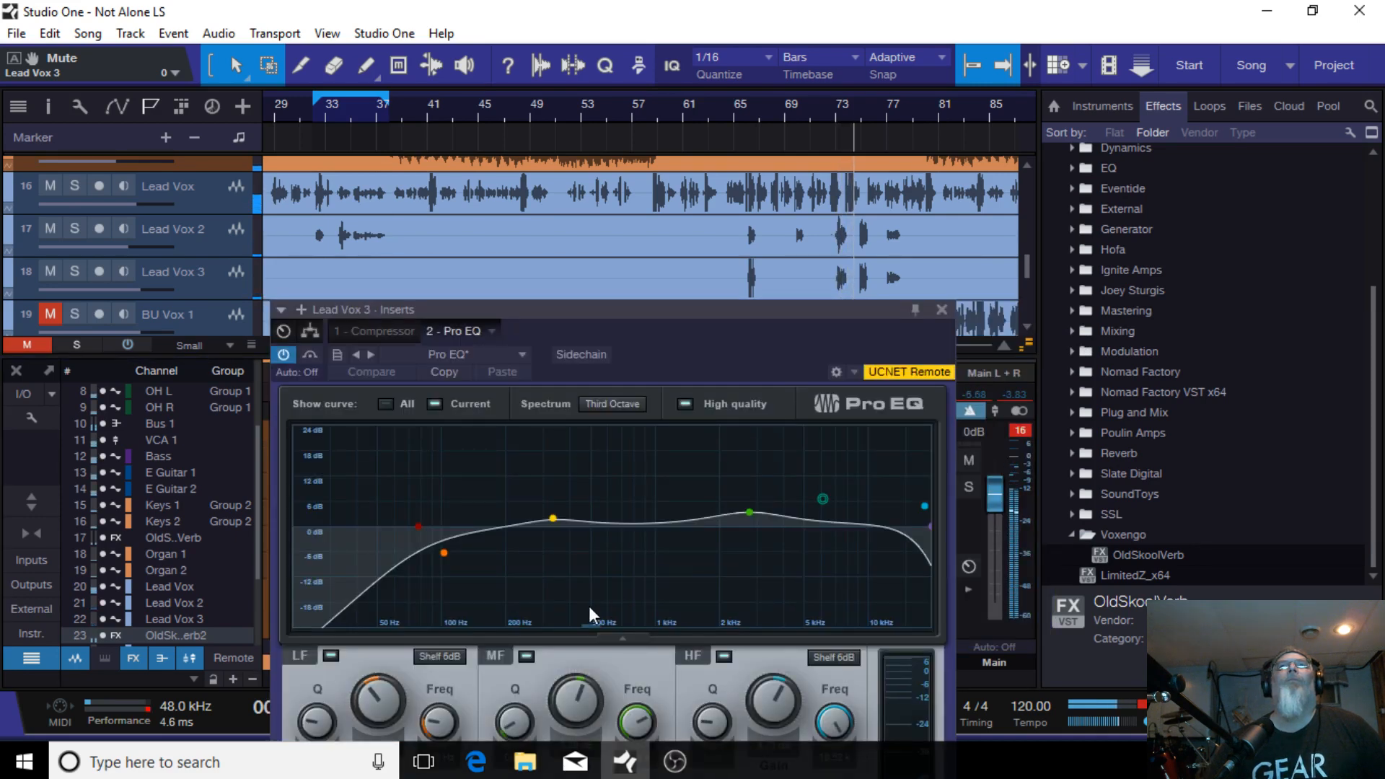
{"action": "left_click", "coordinate": [942, 309]}
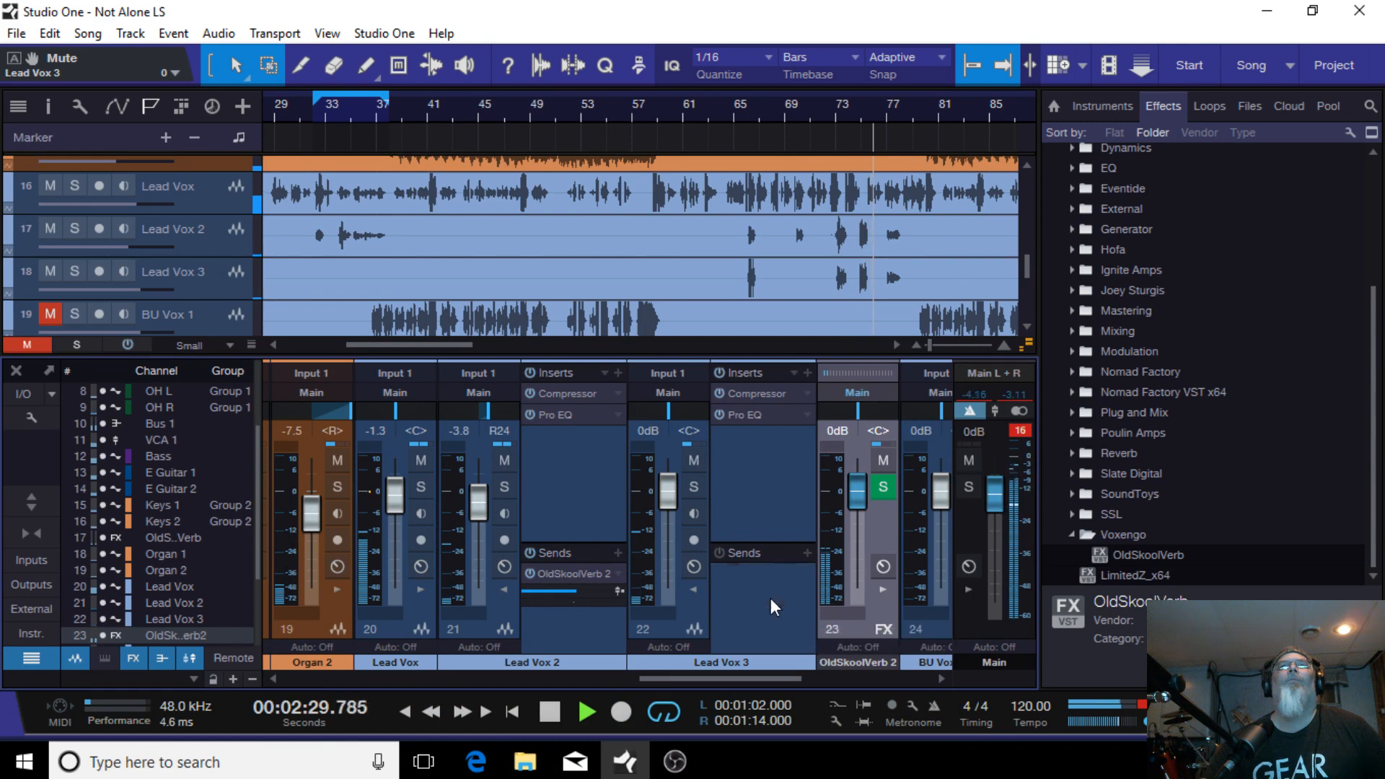
{"action": "left_click_drag", "start_coordinate": [770, 599], "coordinate": [770, 599]}
Step: Pan the Lead Vox 3 channel to L39
{"action": "left_click", "coordinate": [824, 108]}
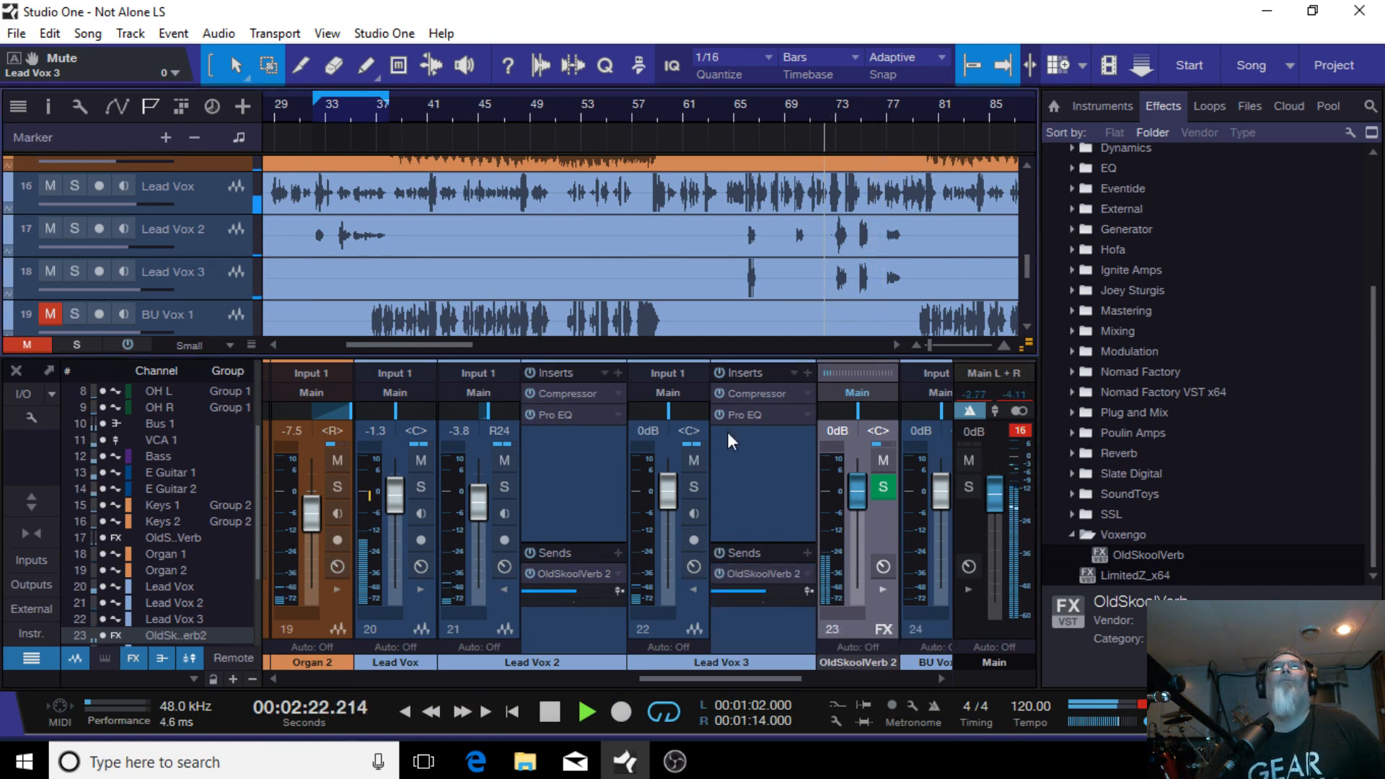
{"action": "left_click_drag", "start_coordinate": [668, 413], "coordinate": [652, 417]}
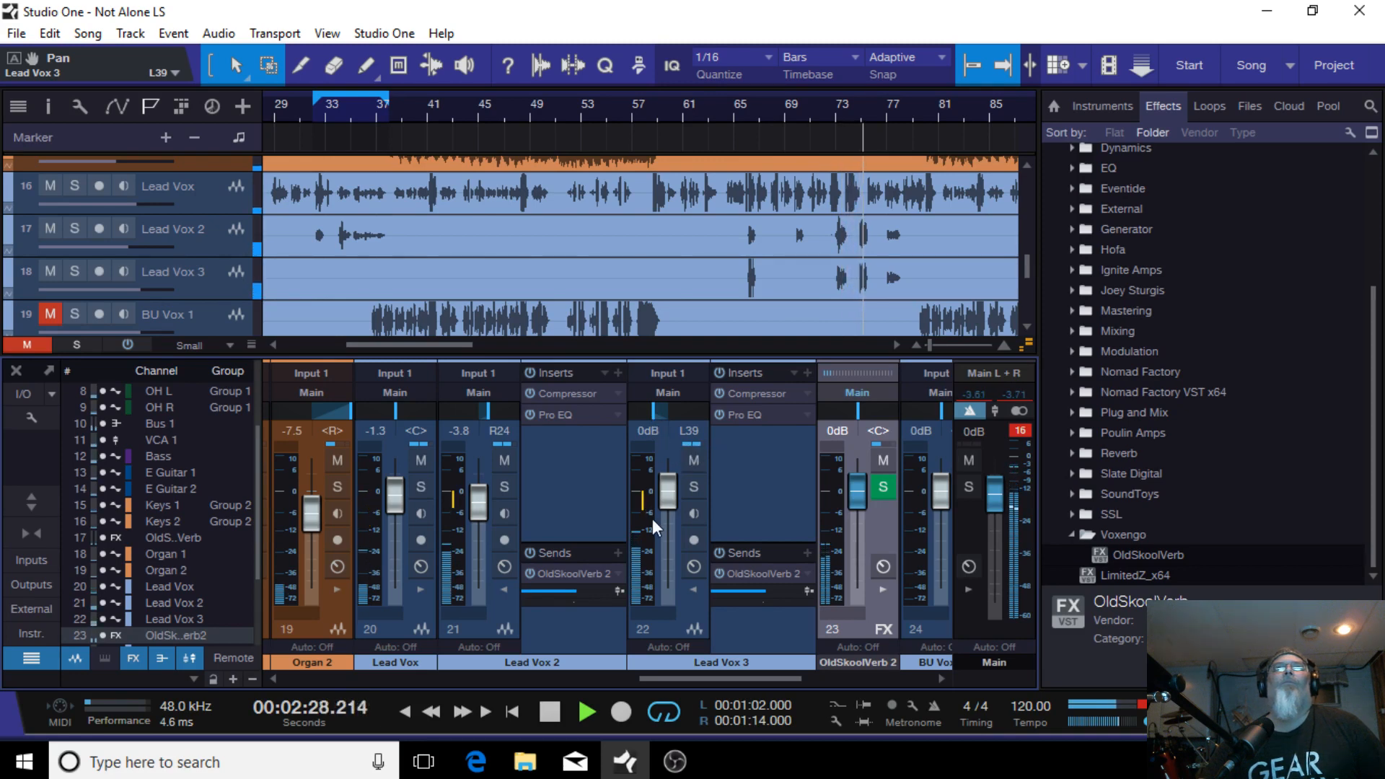
Step: Set the Lead Vox 3 volume to -5.4 dB while replaying the loop
{"action": "scroll", "coordinate": [664, 505], "scroll_direction": "down", "scroll_amount": 2}
{"action": "scroll", "coordinate": [681, 508], "scroll_direction": "down", "scroll_amount": 6}
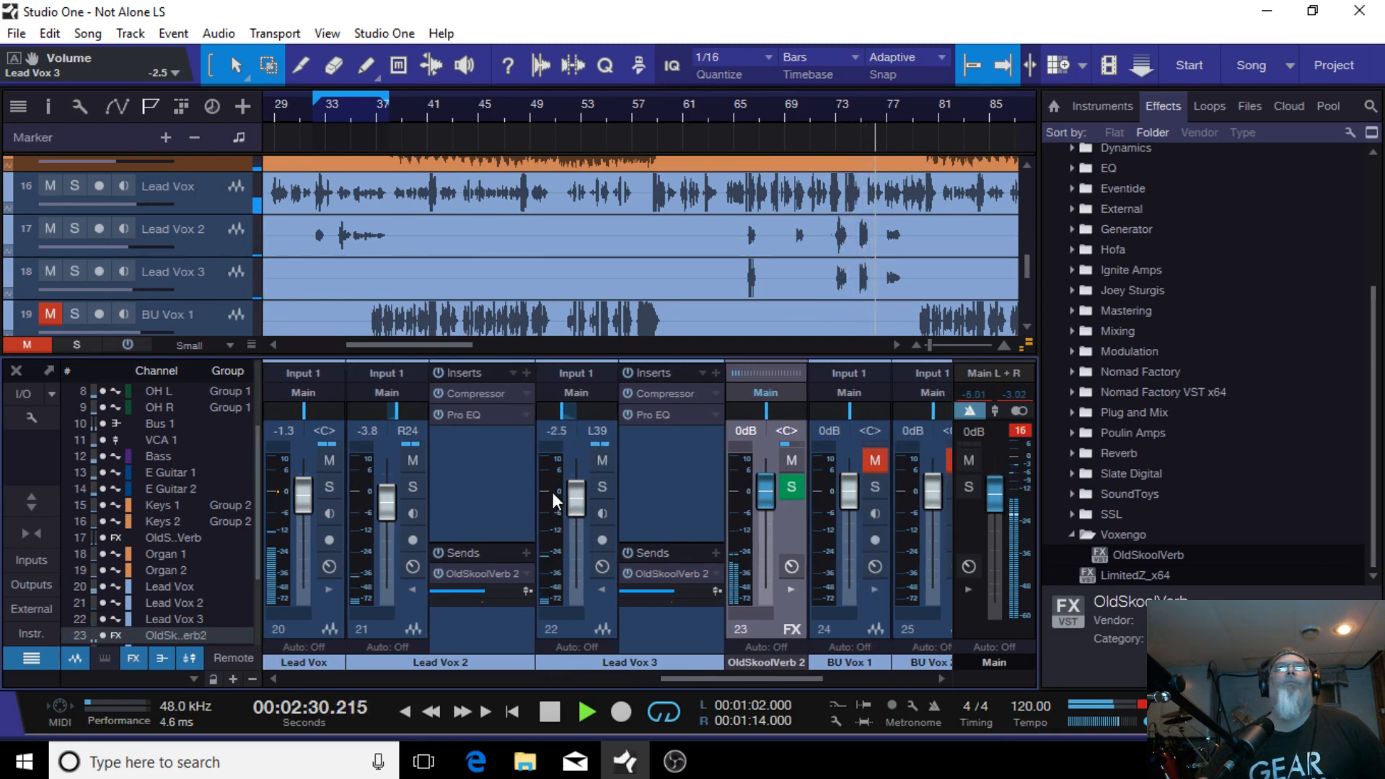
{"action": "scroll", "coordinate": [569, 500], "scroll_direction": "down", "scroll_amount": 2}
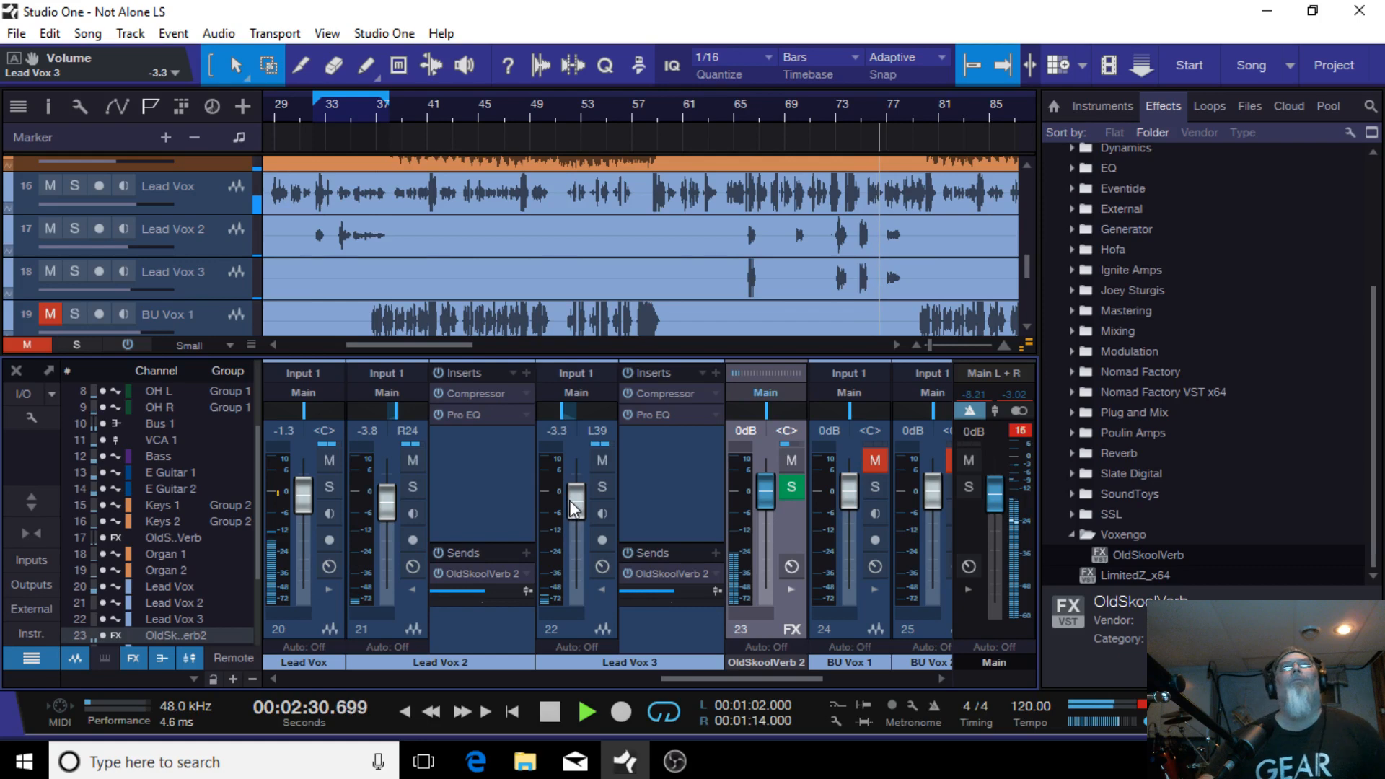
{"action": "left_click", "coordinate": [550, 714]}
{"action": "left_click", "coordinate": [588, 710]}
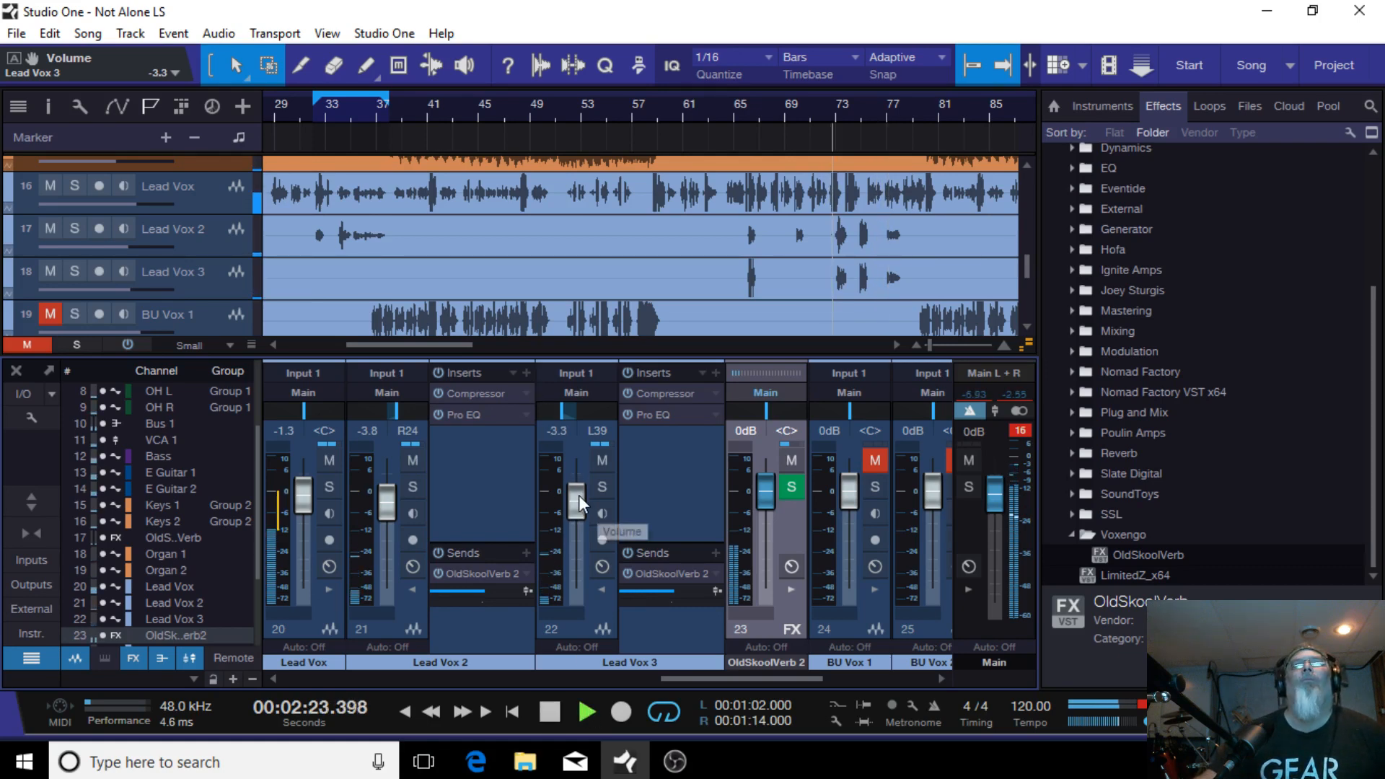
{"action": "scroll", "coordinate": [579, 494], "scroll_direction": "up", "scroll_amount": 1}
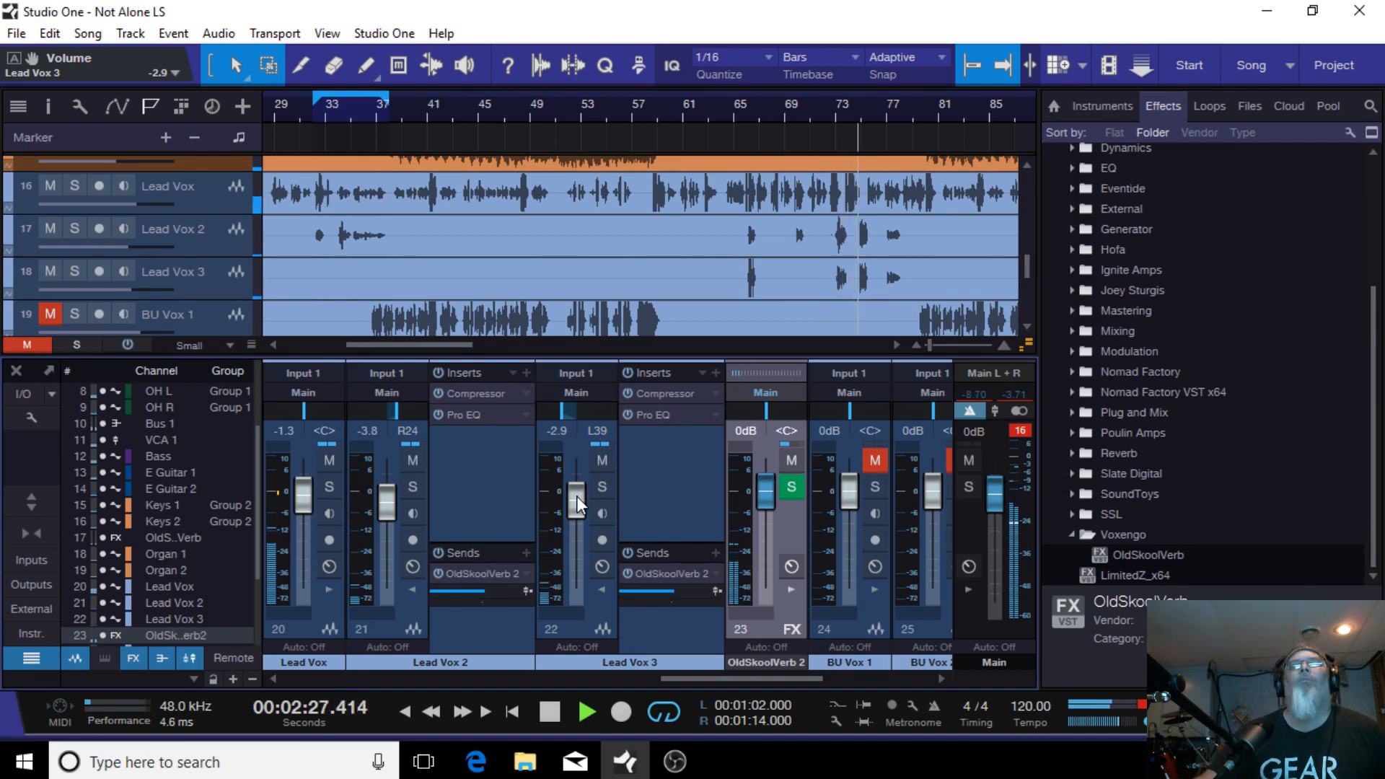
{"action": "left_click_drag", "start_coordinate": [577, 495], "coordinate": [573, 504]}
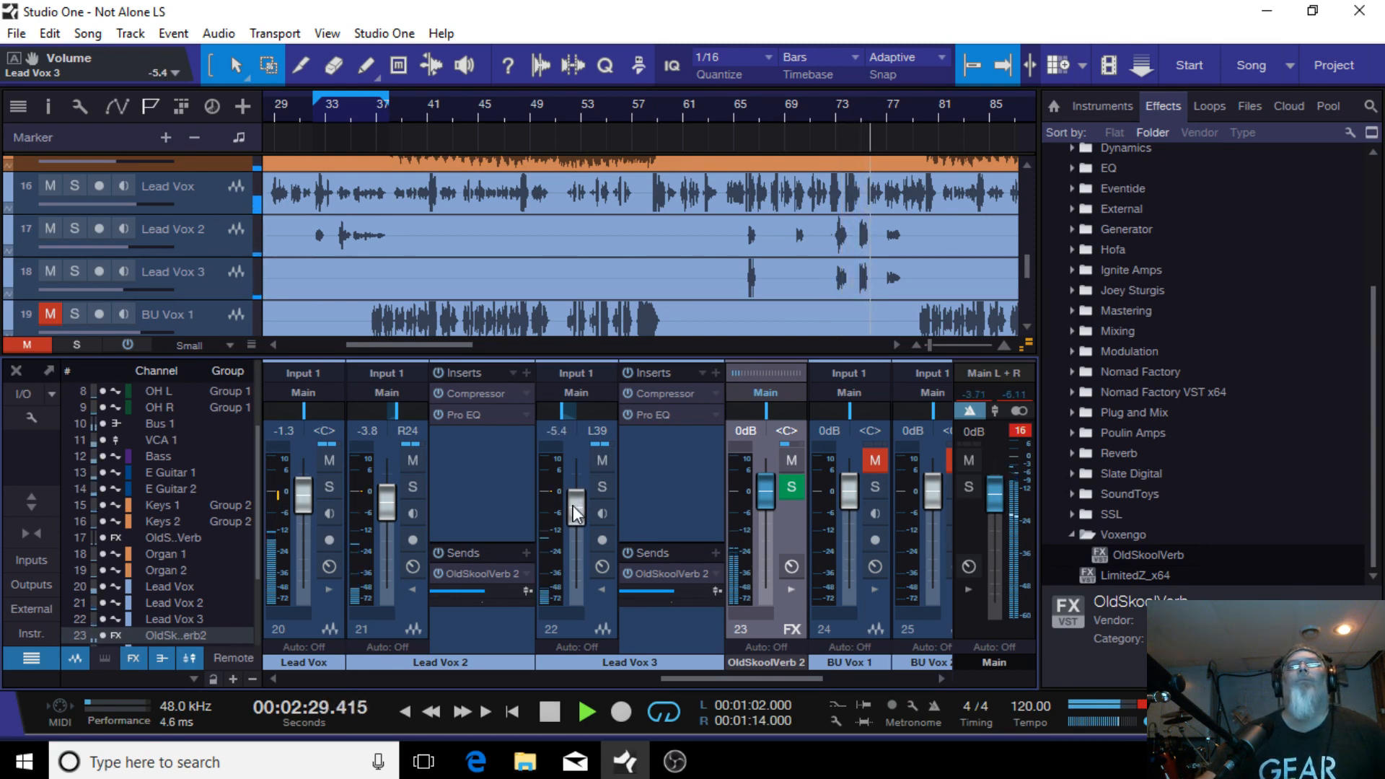
Step: Open the Lead Vox 3 Compressor and replay the loop to listen to it
{"action": "left_click", "coordinate": [672, 394]}
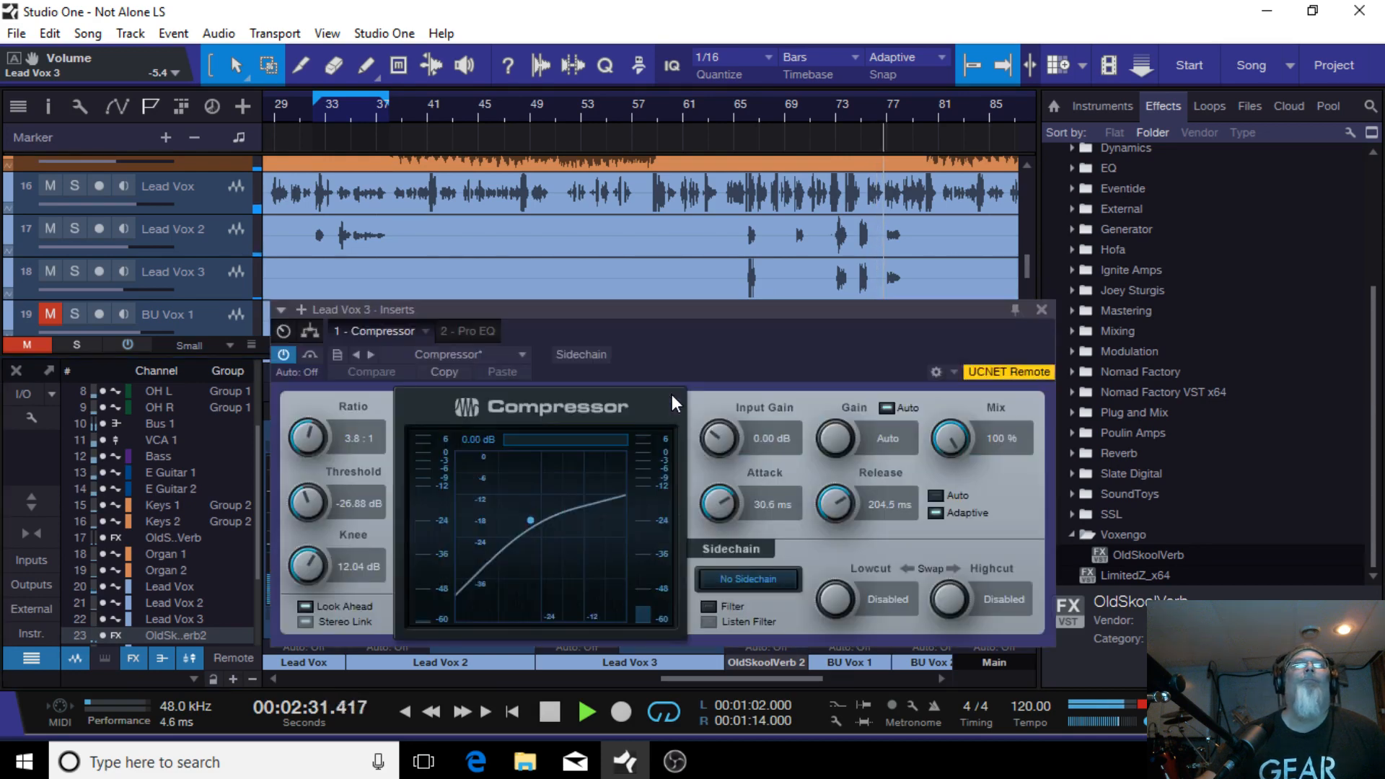
{"action": "left_click", "coordinate": [554, 714]}
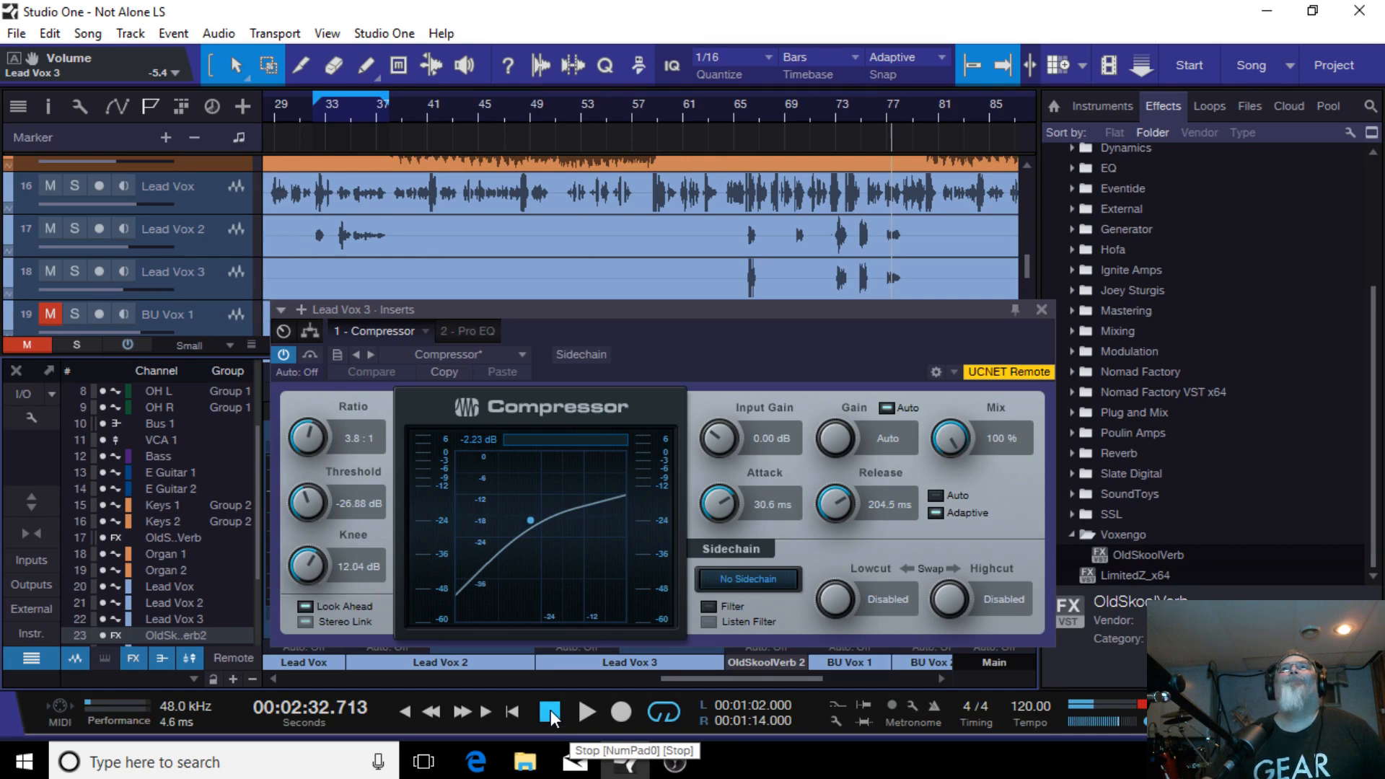
{"action": "left_click", "coordinate": [551, 710]}
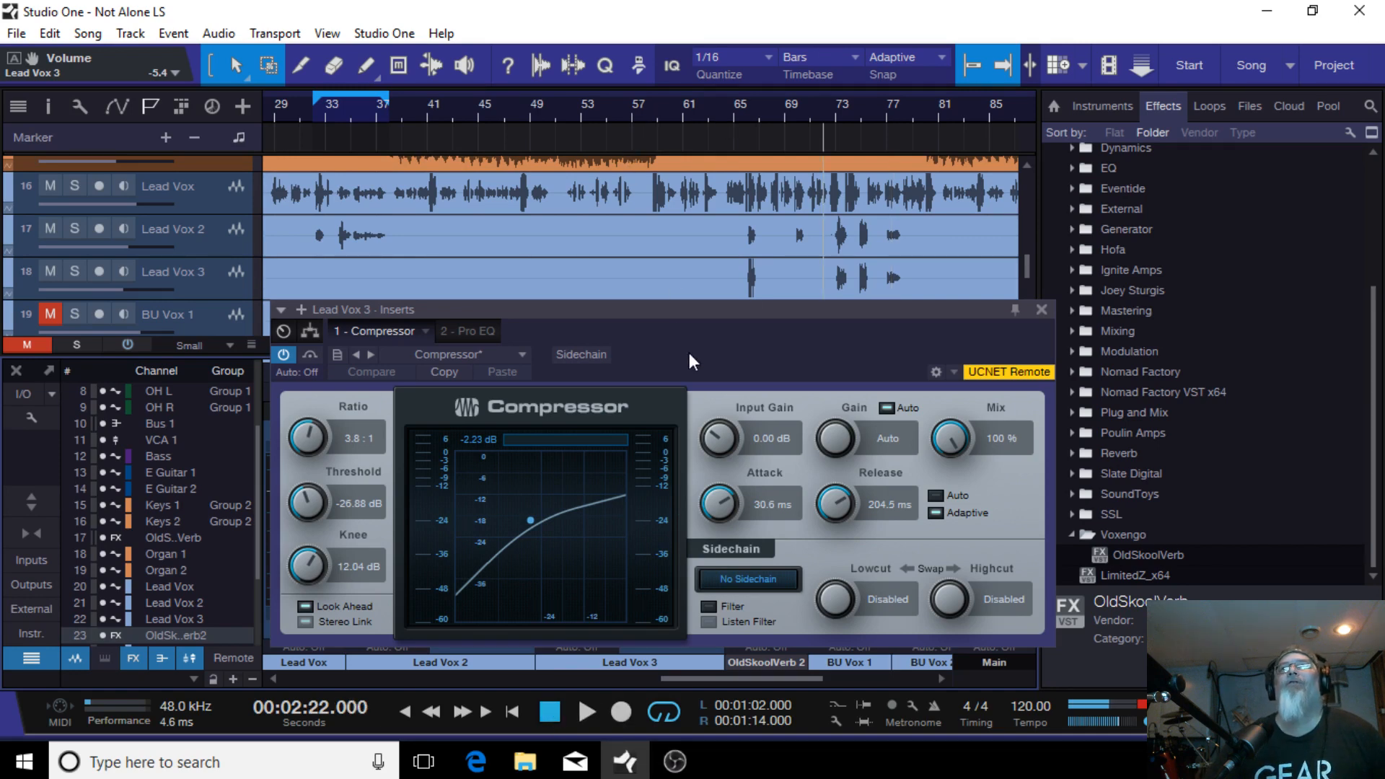
{"action": "left_click", "coordinate": [582, 704]}
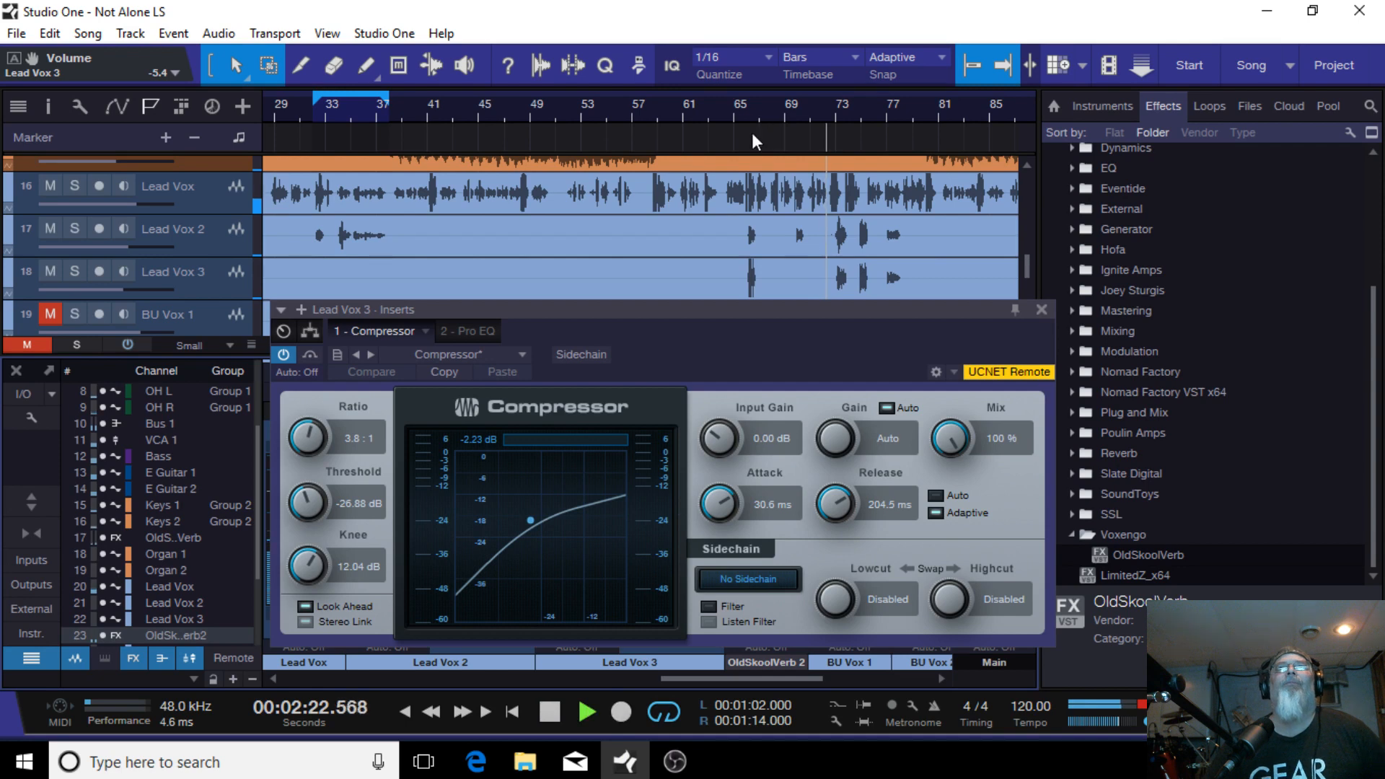
Step: Set the Lead Vox 3 volume to -6.7 dB, stop playback and close the Compressor editor
{"action": "key", "text": "F3"}
{"action": "left_click_drag", "start_coordinate": [726, 371], "coordinate": [747, 176]}
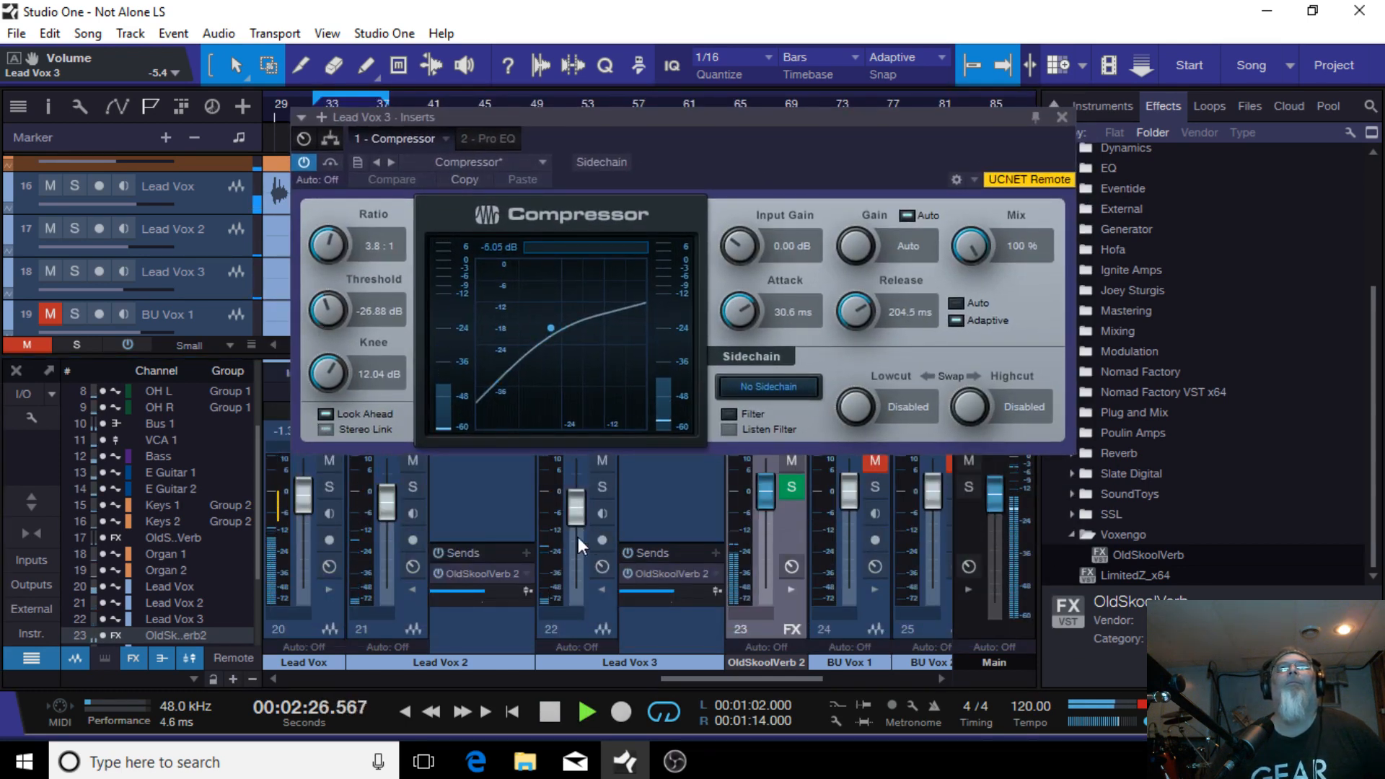
{"action": "scroll", "coordinate": [571, 507], "scroll_direction": "down", "scroll_amount": 2}
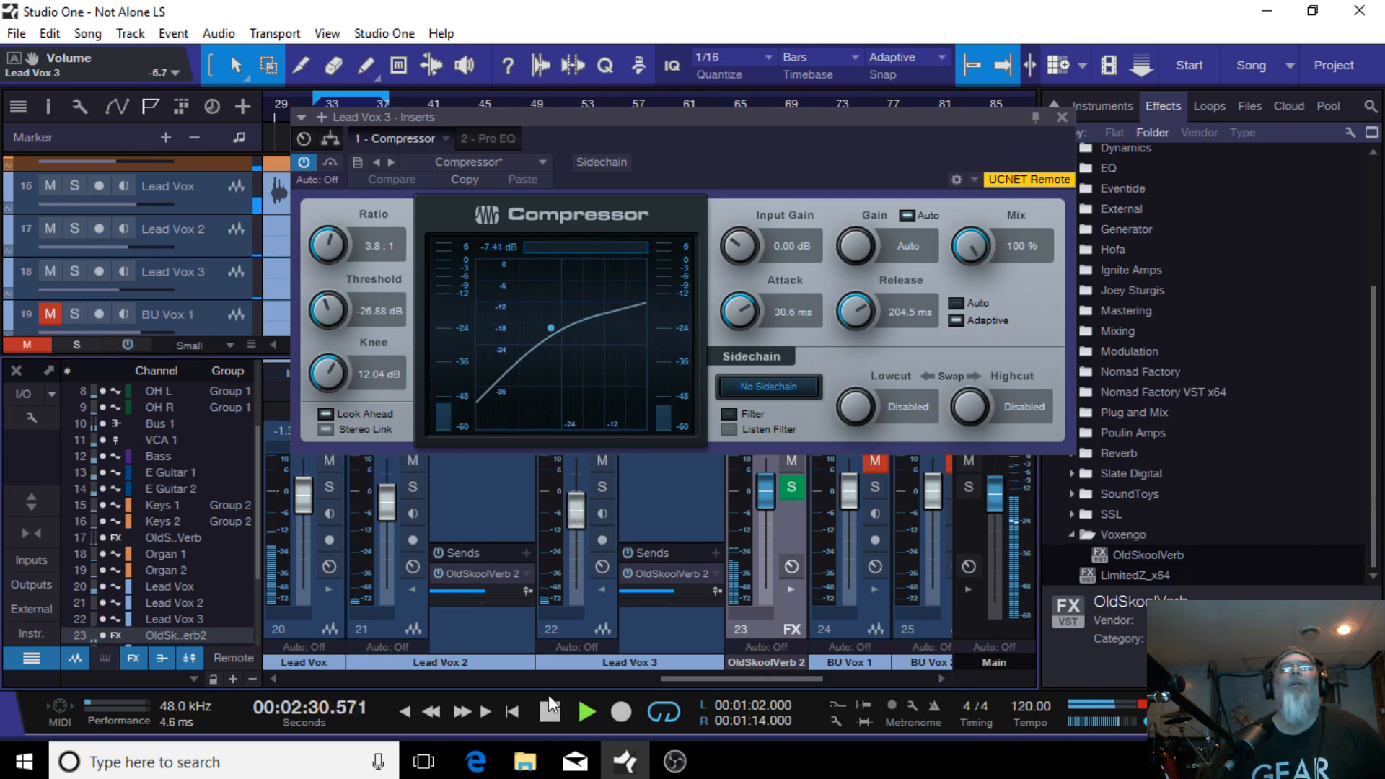
{"action": "key", "text": "space"}
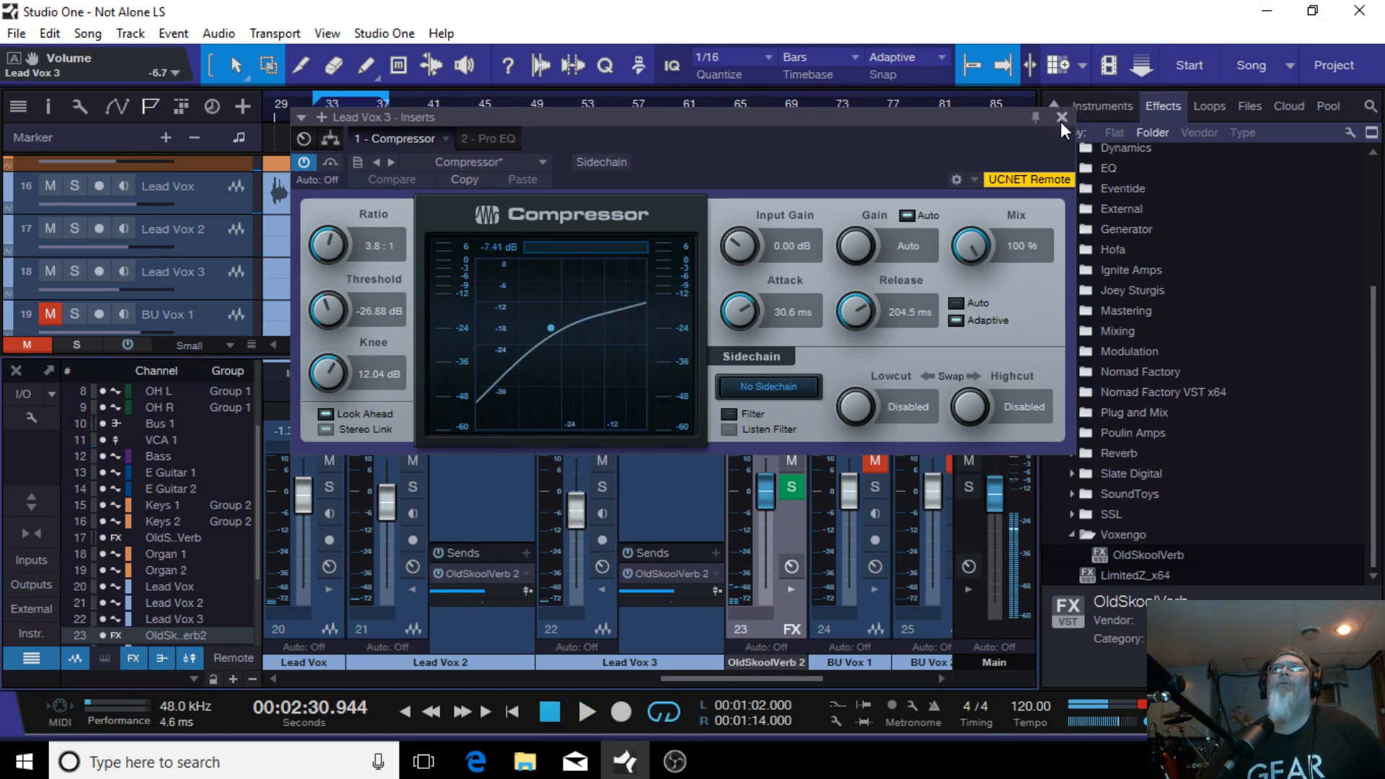
{"action": "left_click", "coordinate": [1061, 120]}
Step: Collapse the Lead Vox 2 and Lead Vox 3 insert panels during playback, then stop and select the Lead Vox 2 track
{"action": "left_click", "coordinate": [549, 711]}
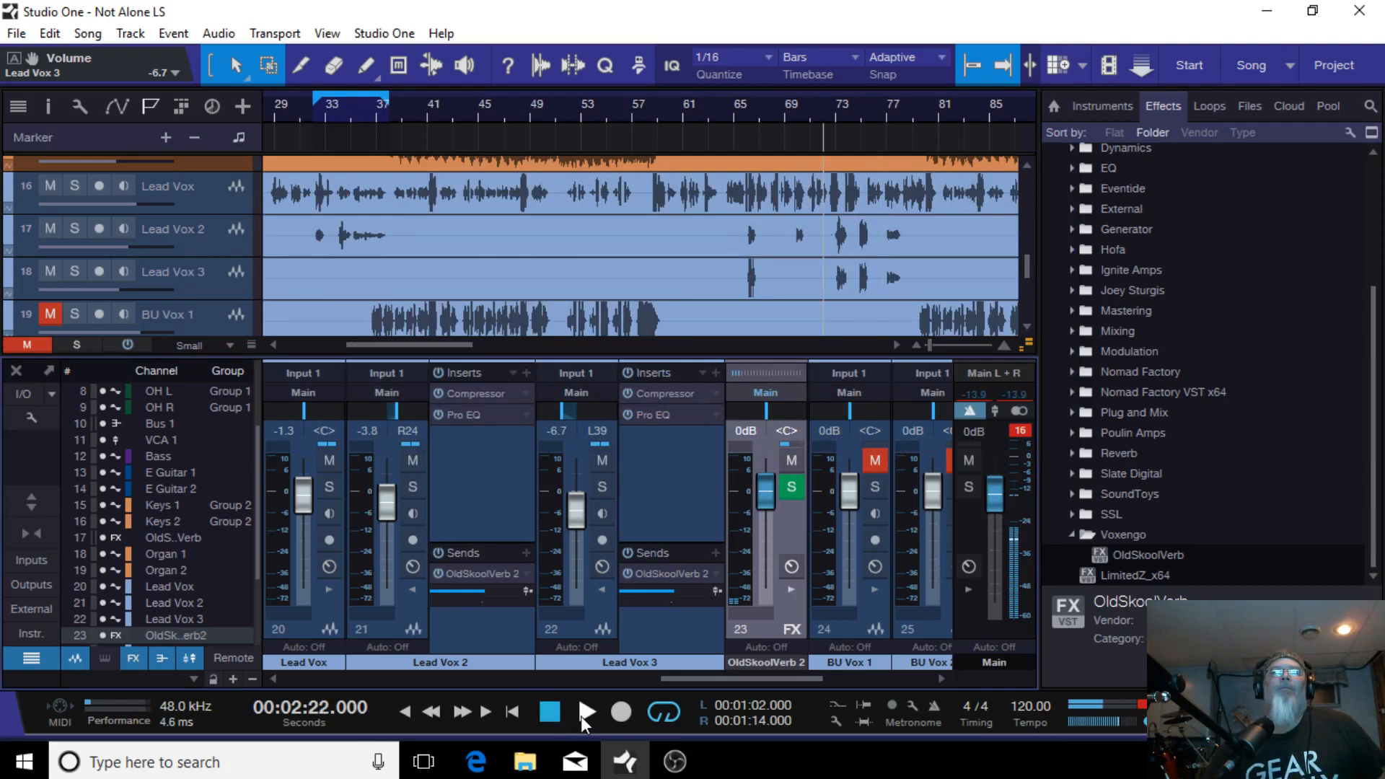
{"action": "left_click", "coordinate": [584, 712]}
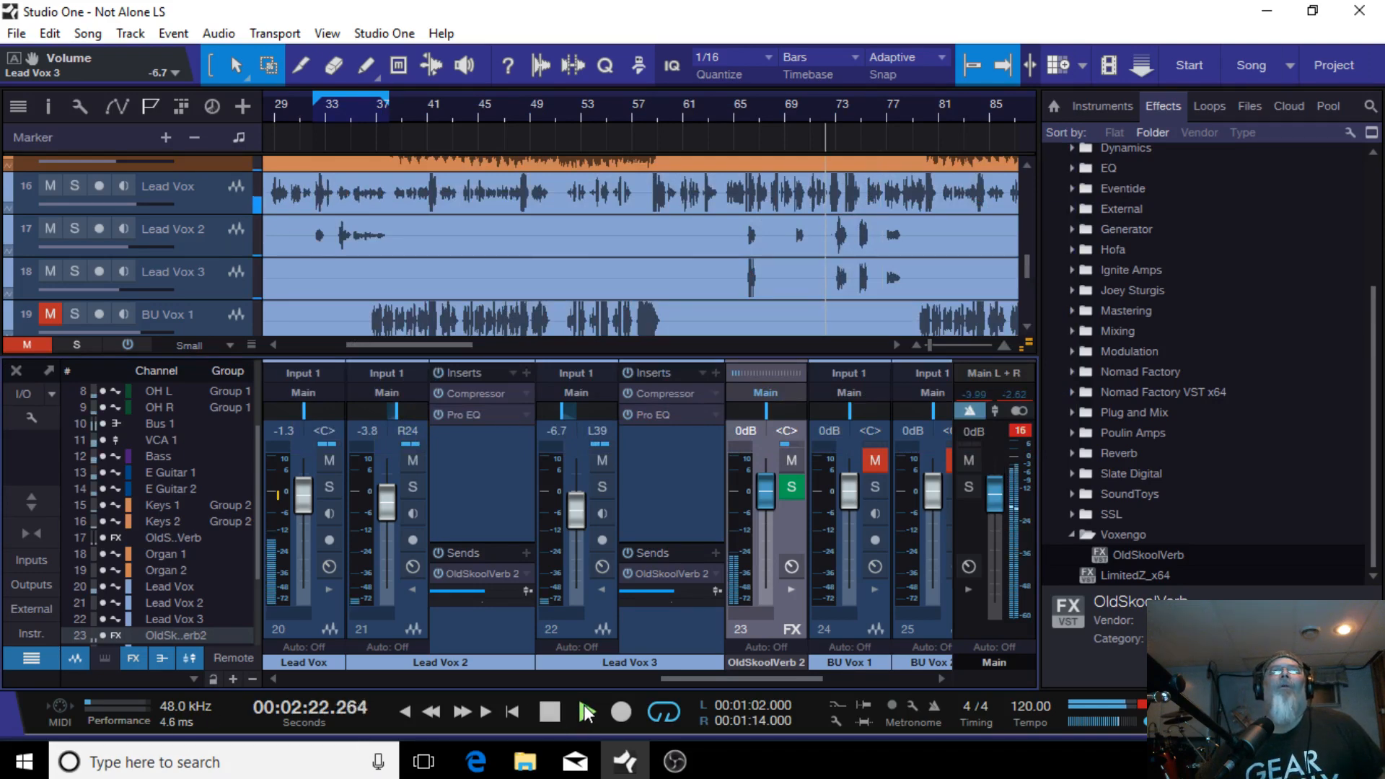
{"action": "left_click", "coordinate": [414, 588]}
{"action": "left_click", "coordinate": [495, 589]}
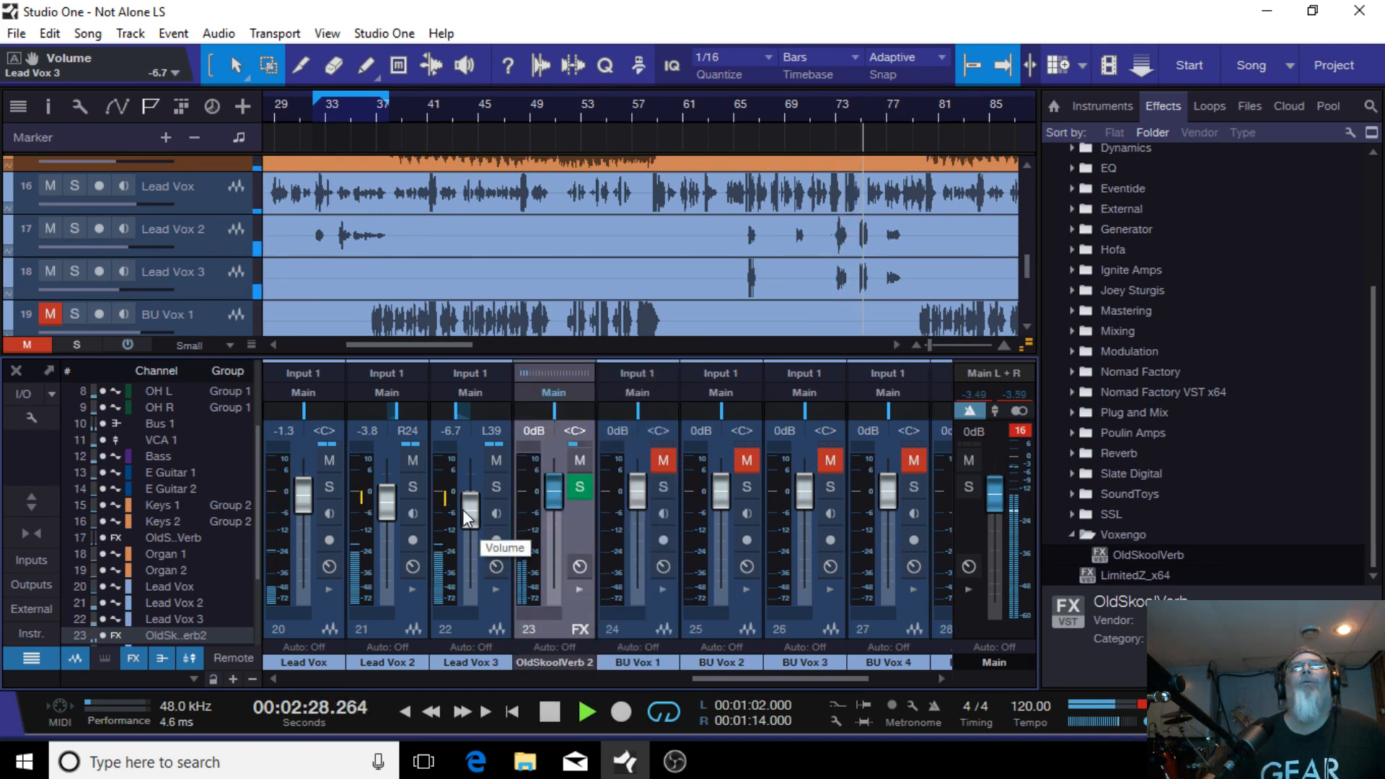
{"action": "left_click", "coordinate": [553, 713]}
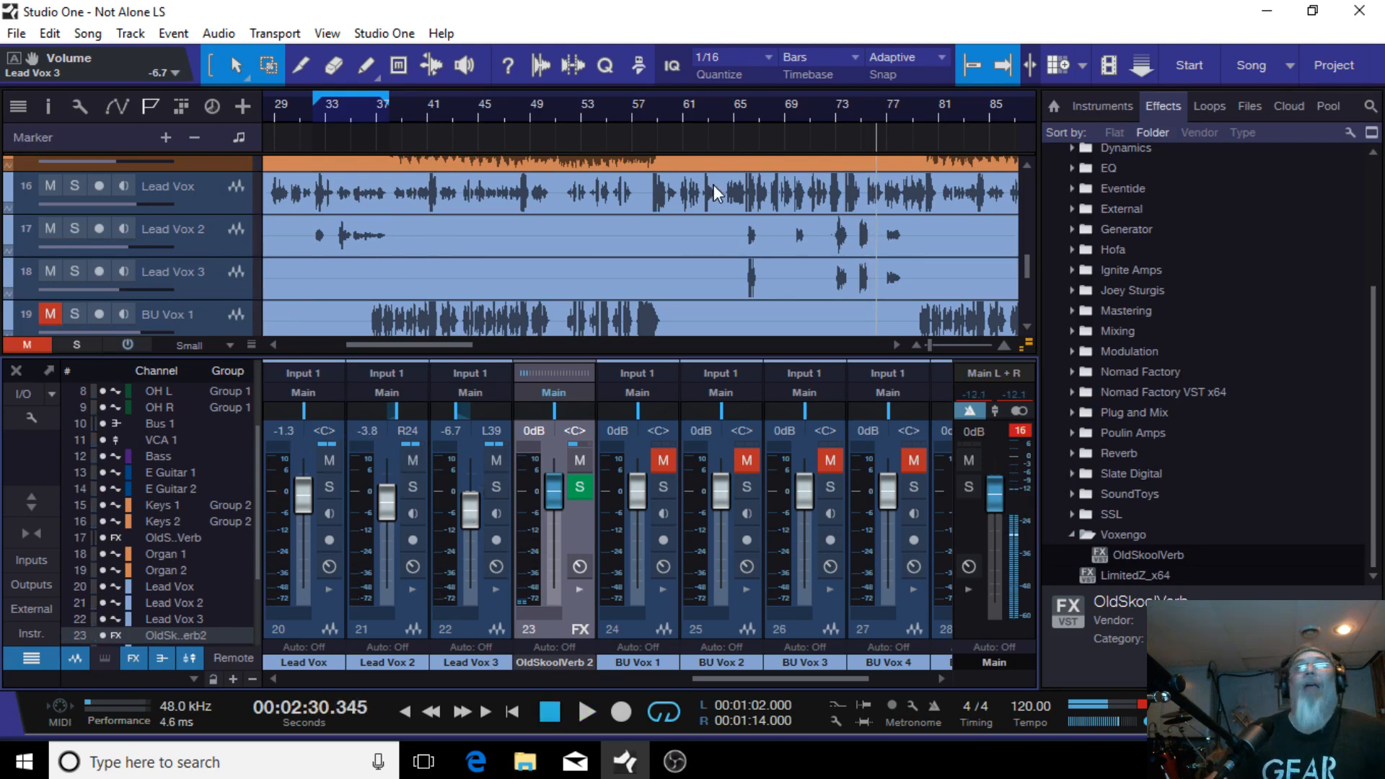
{"action": "left_click", "coordinate": [215, 229]}
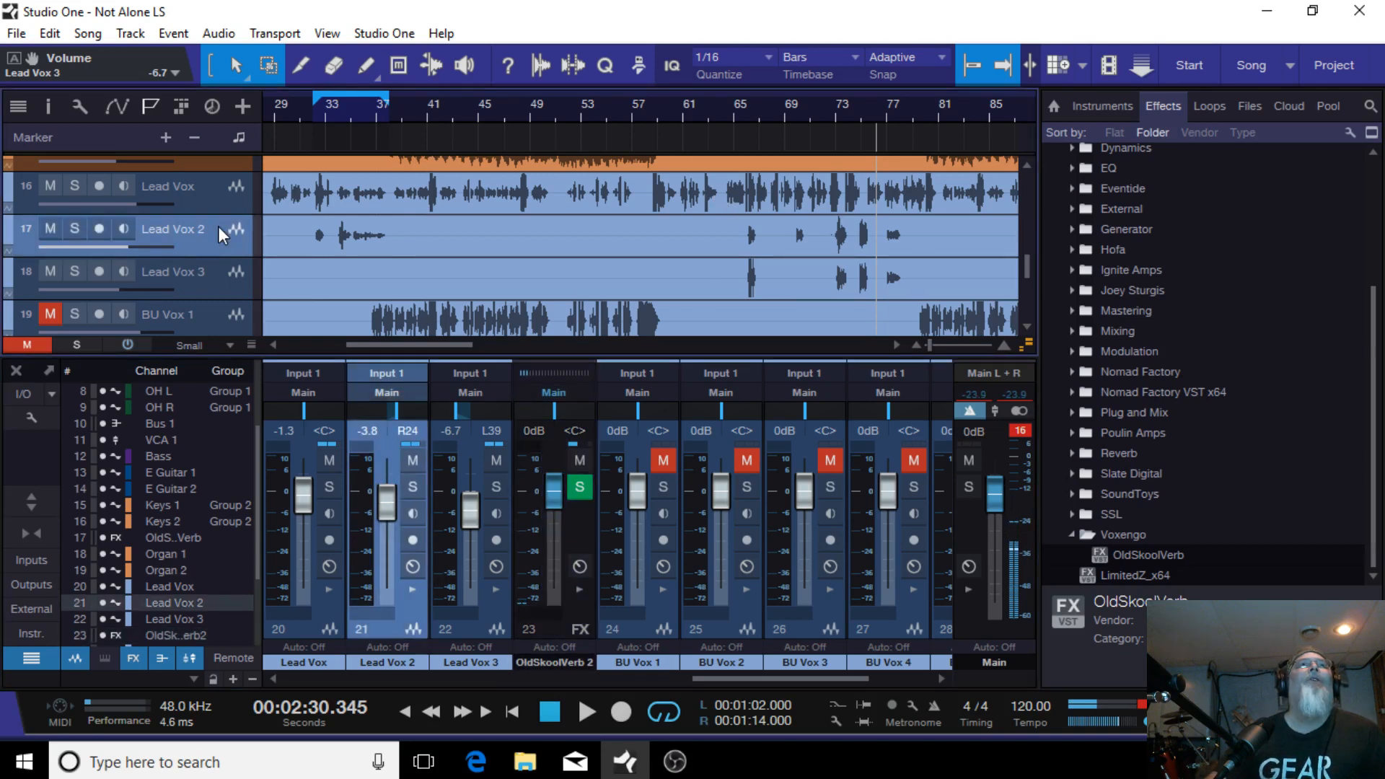
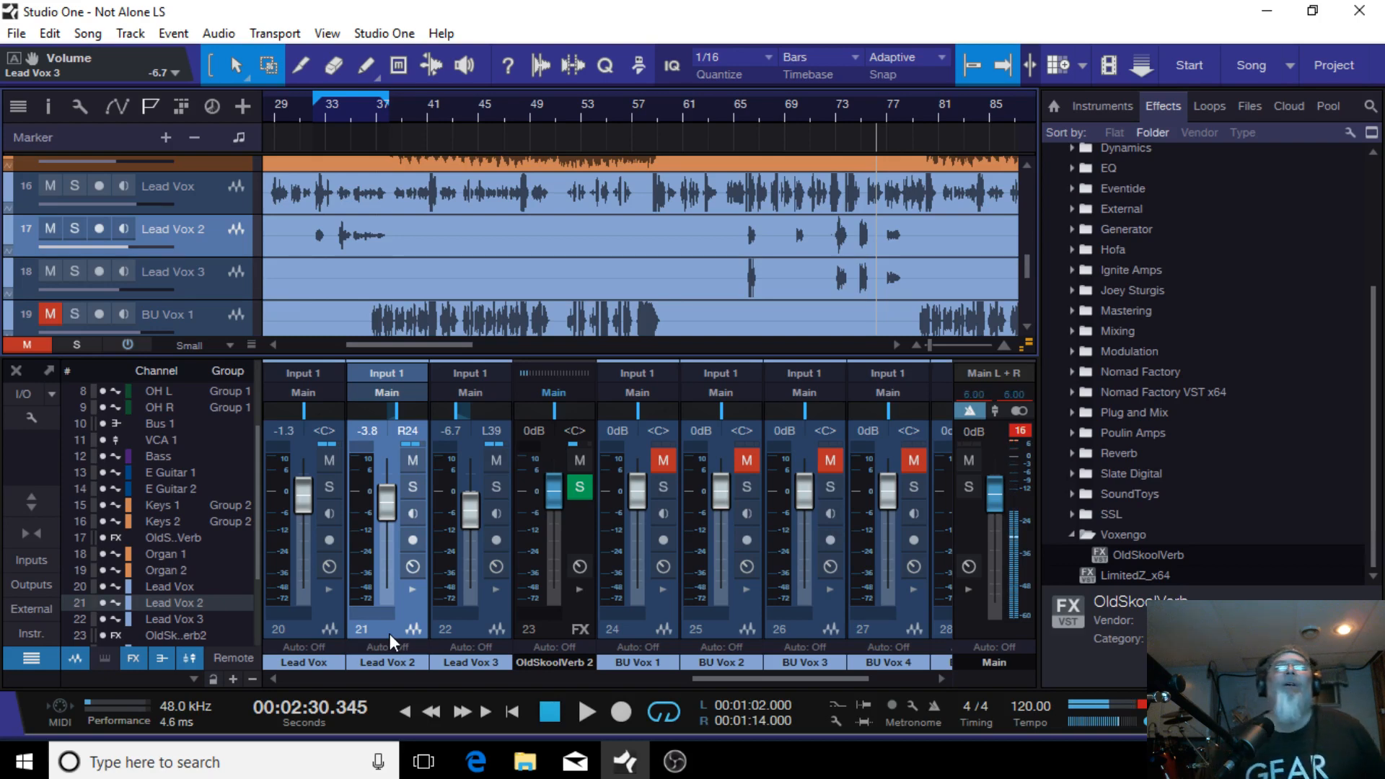
Step: Start playback from around bar 65 to listen to the mix
{"action": "left_click", "coordinate": [747, 102]}
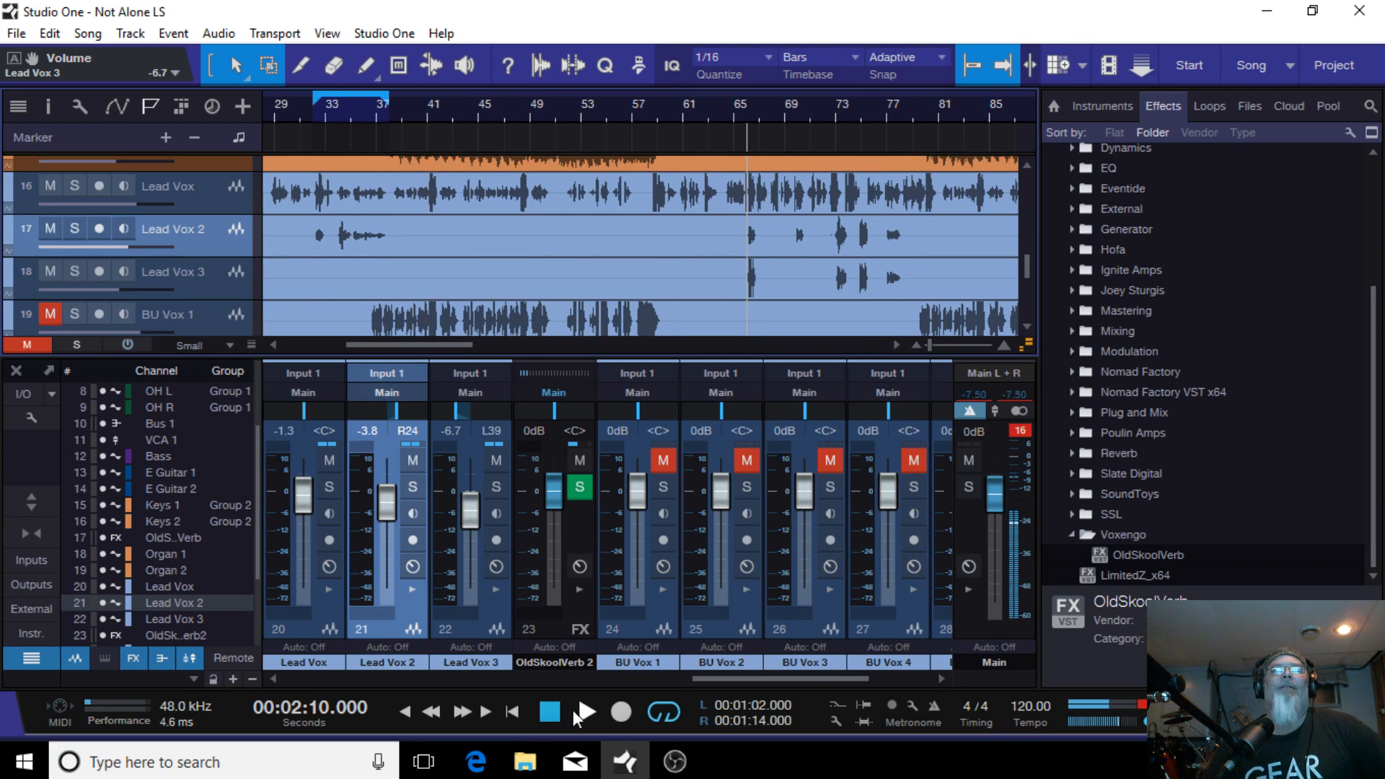
{"action": "left_click", "coordinate": [577, 710]}
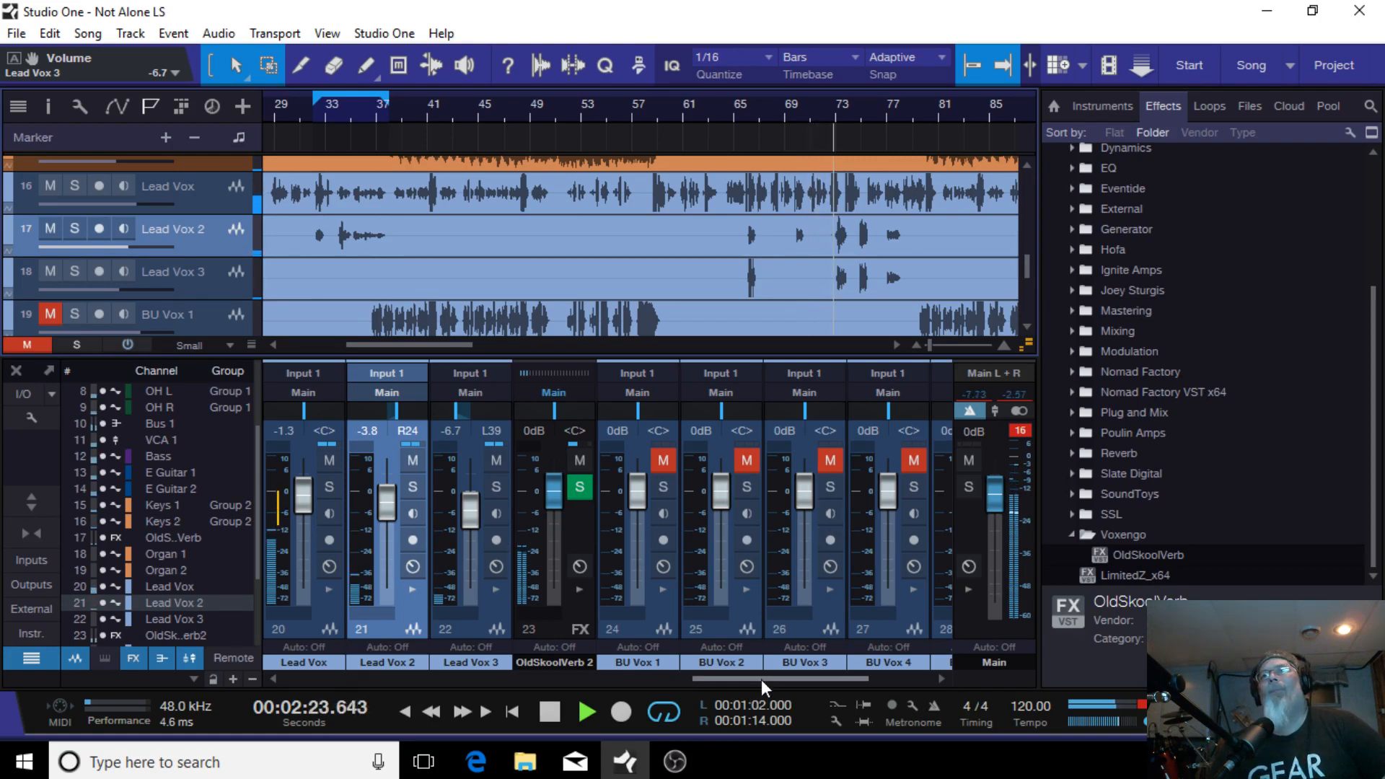
Step: Select the Lead Vox, Lead Vox 2 and Lead Vox 3 channels and lower their faders together by about 0.4 dB
{"action": "left_click_drag", "start_coordinate": [762, 678], "coordinate": [731, 687]}
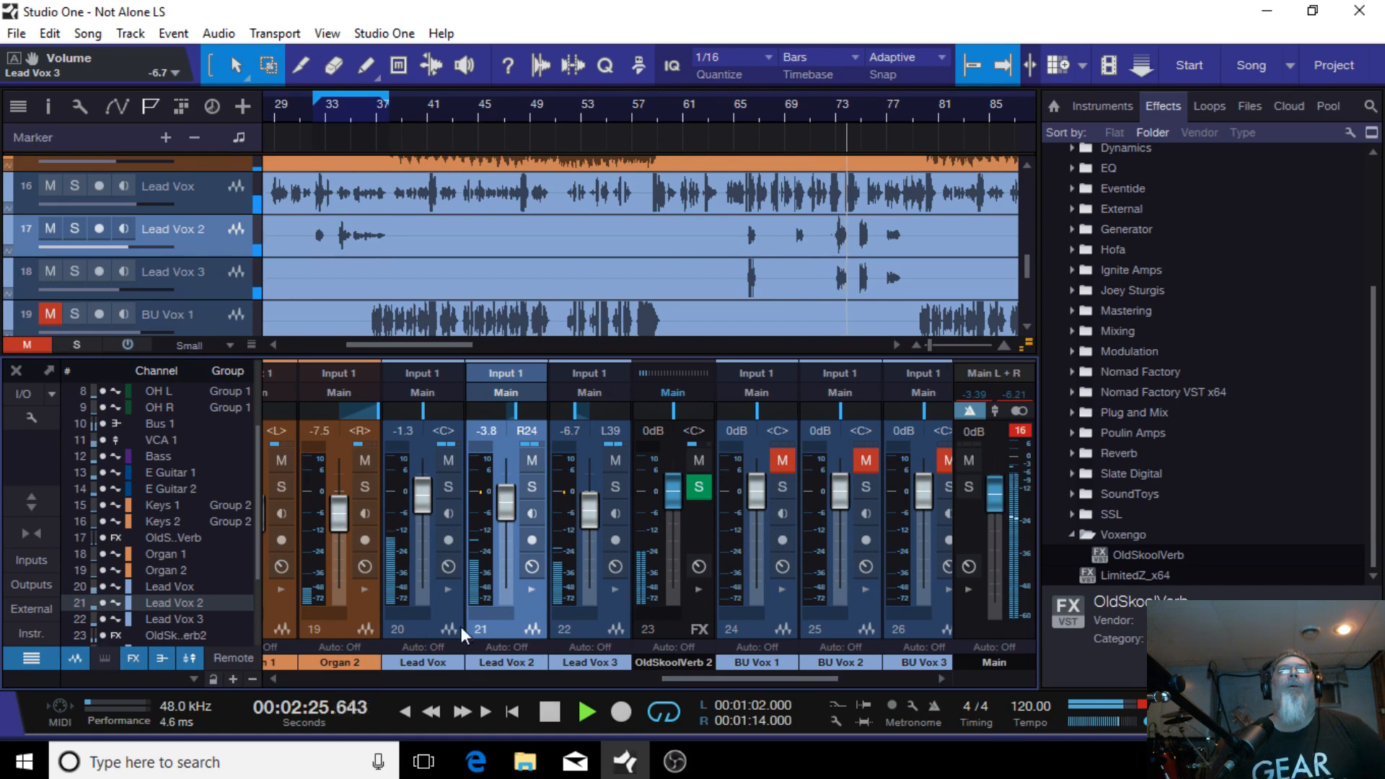
{"action": "left_click", "coordinate": [414, 624]}
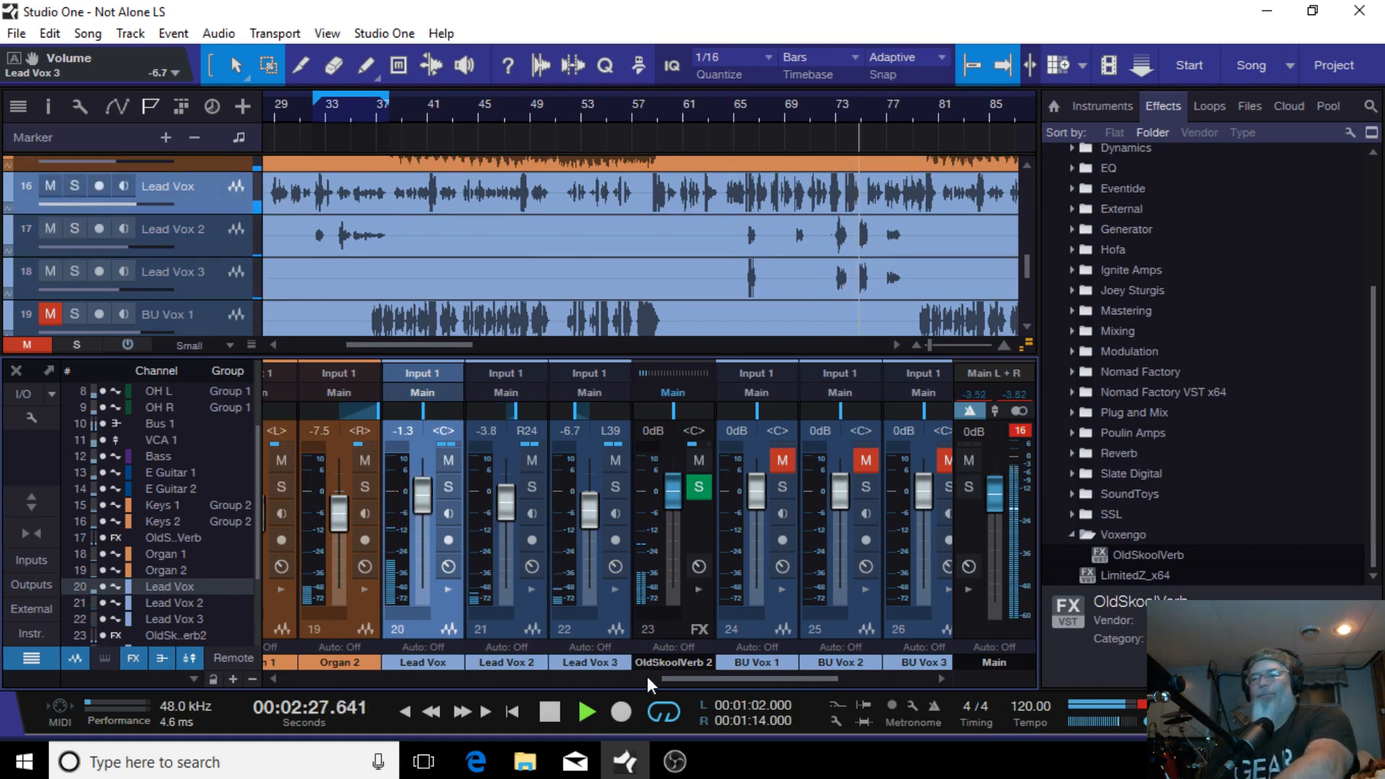
{"action": "left_click", "coordinate": [595, 633]}
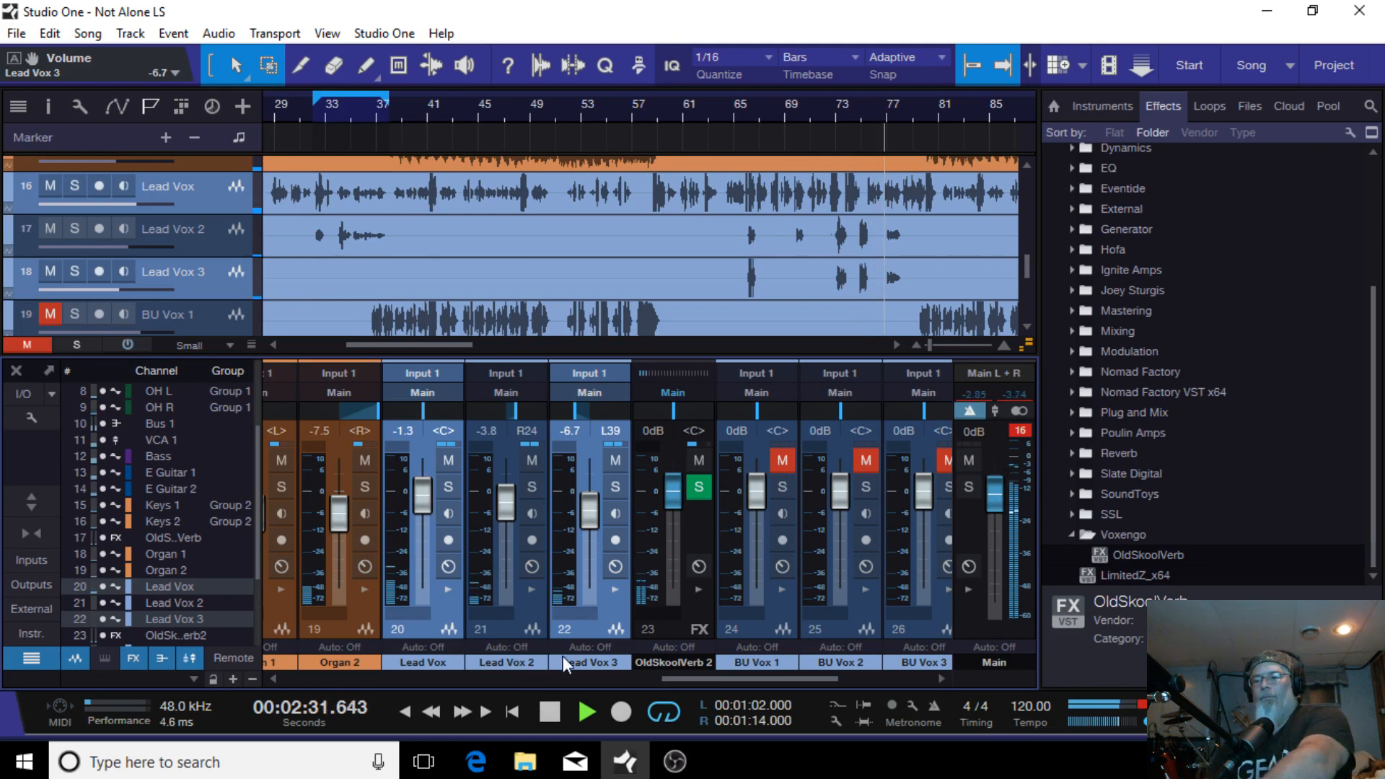
{"action": "left_click", "coordinate": [522, 629], "text": "ctrl"}
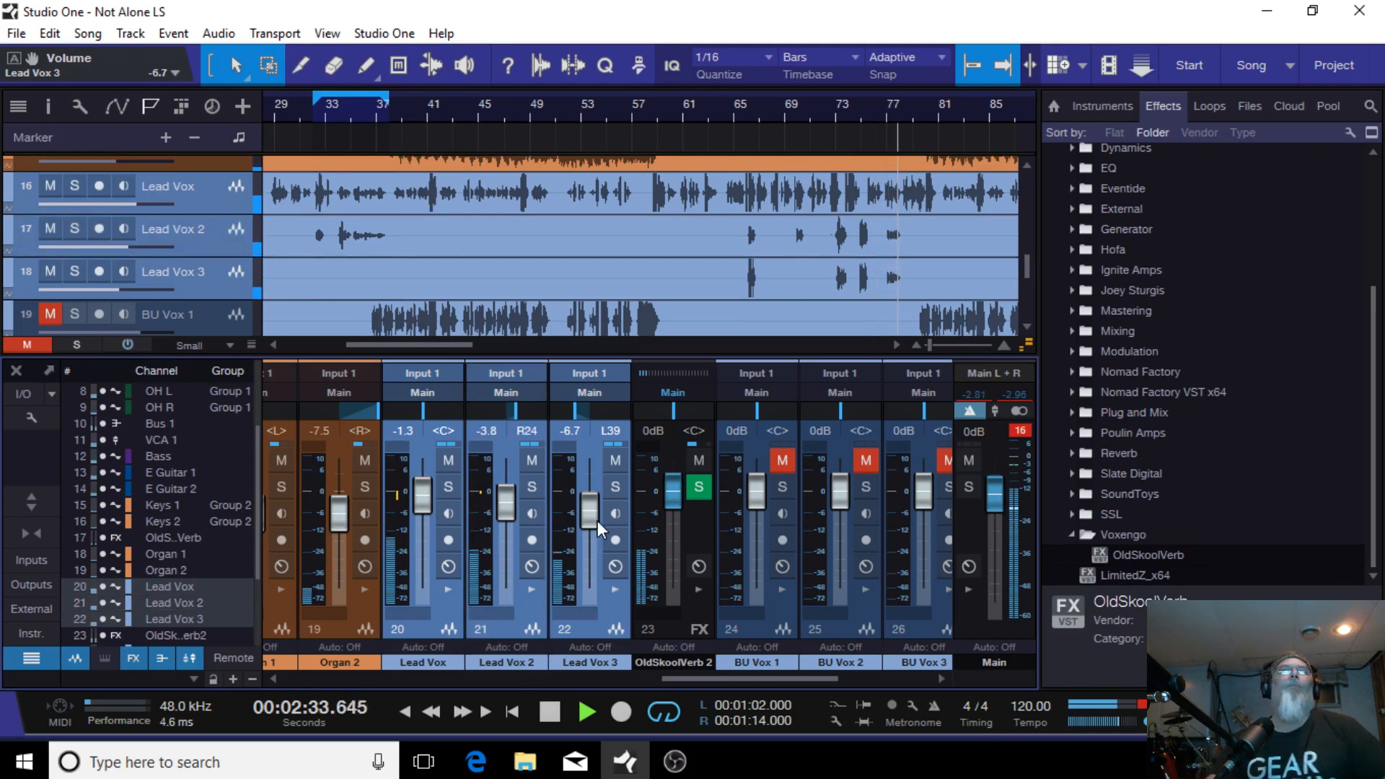
{"action": "scroll", "coordinate": [598, 521], "scroll_direction": "down", "scroll_amount": 4}
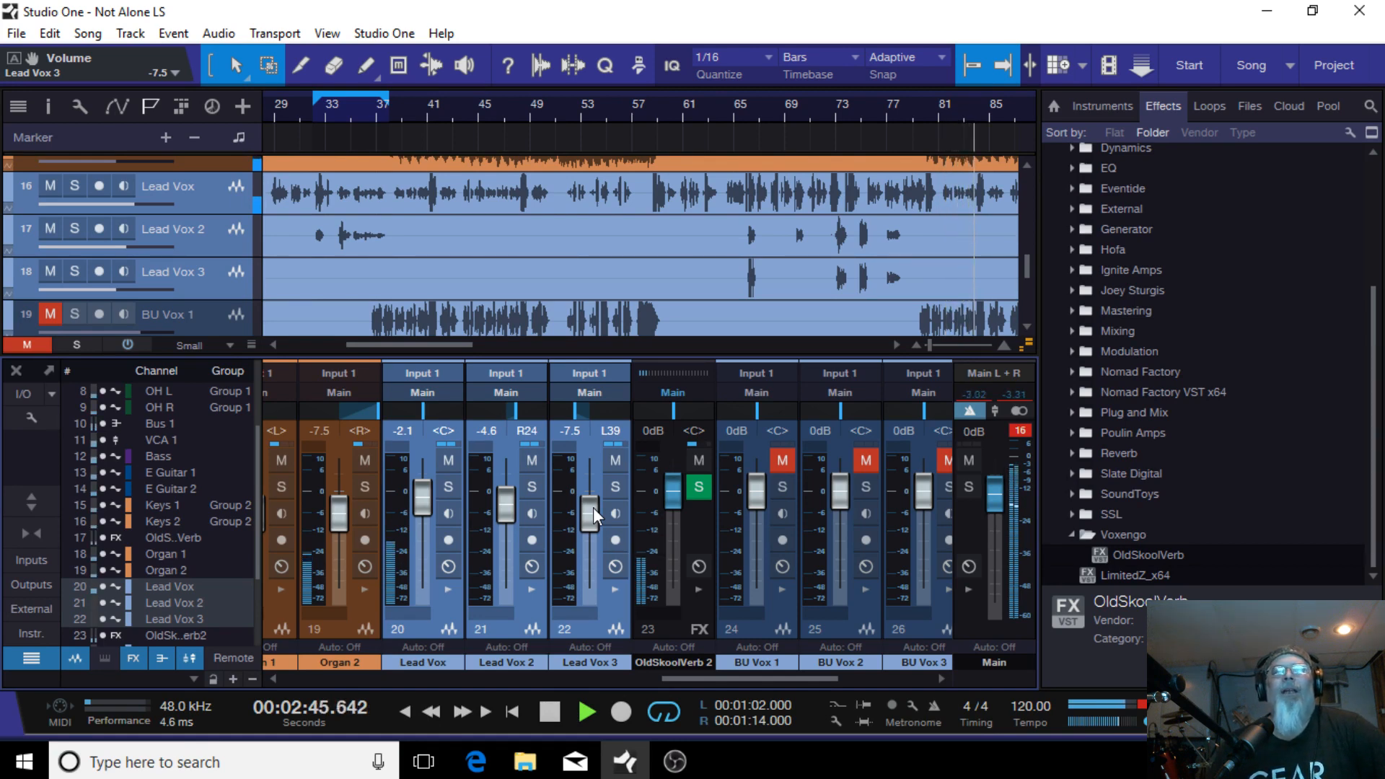
{"action": "scroll", "coordinate": [593, 508], "scroll_direction": "up", "scroll_amount": 4}
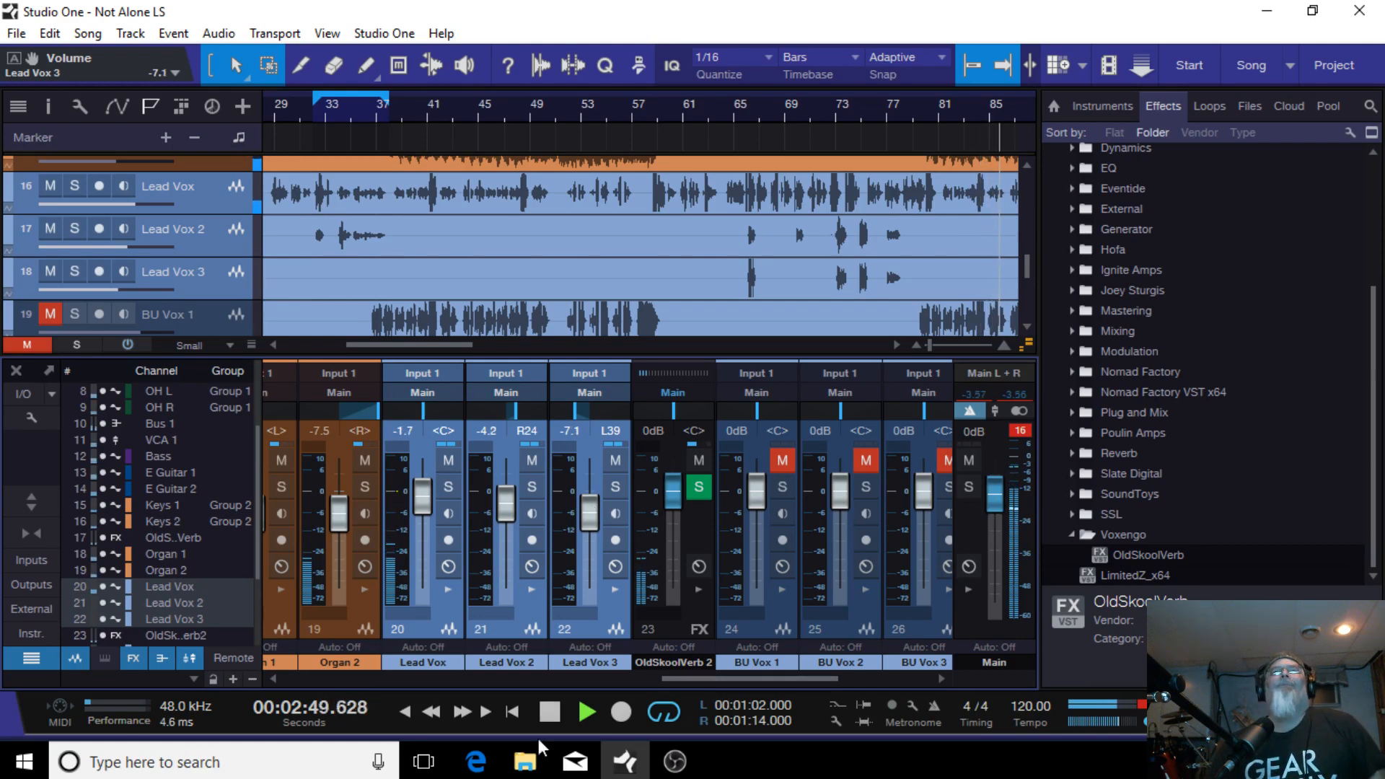
Step: Stop playback, select channels BU Vox 1 to BU Vox 6 and add a bus for the selected channels
{"action": "left_click", "coordinate": [551, 712]}
{"action": "left_click_drag", "start_coordinate": [704, 681], "coordinate": [825, 667]}
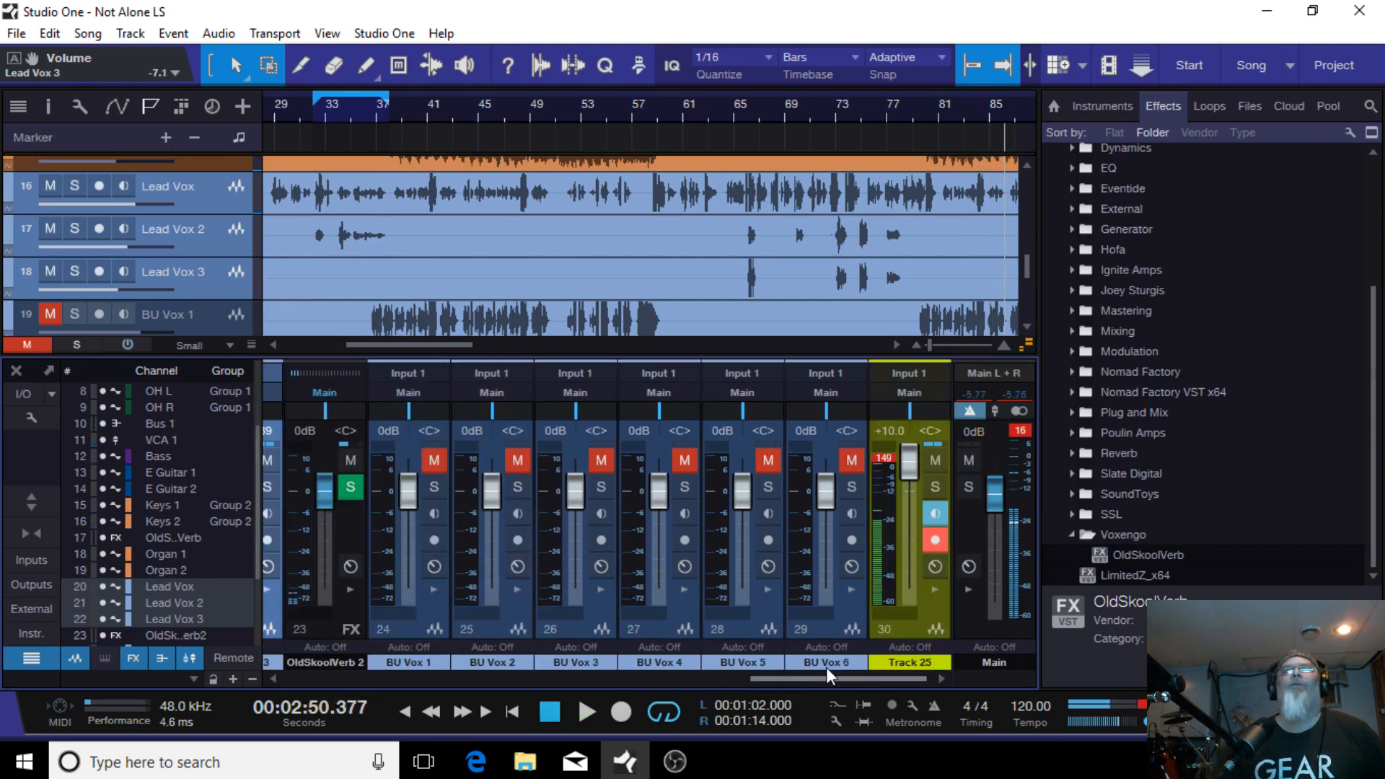
{"action": "left_click", "coordinate": [401, 624]}
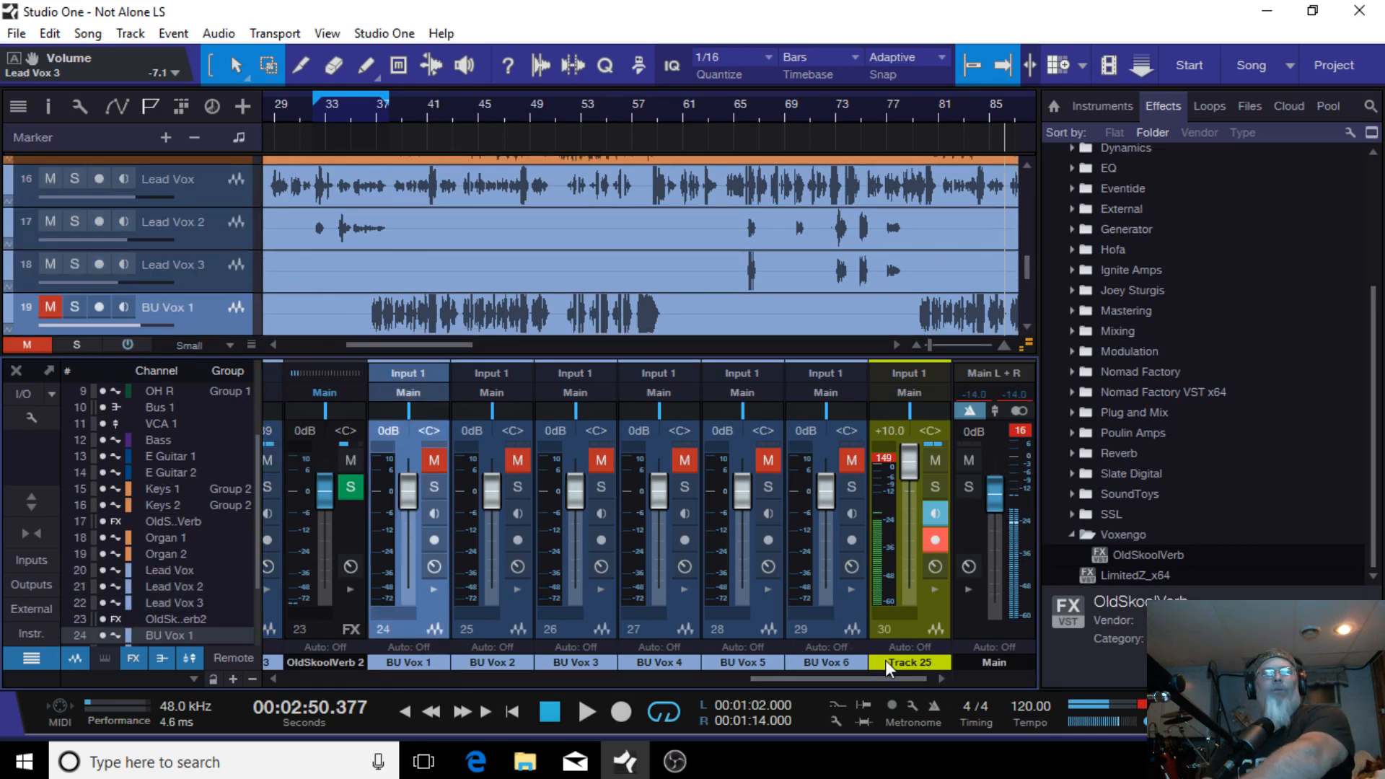
{"action": "left_click", "coordinate": [847, 629]}
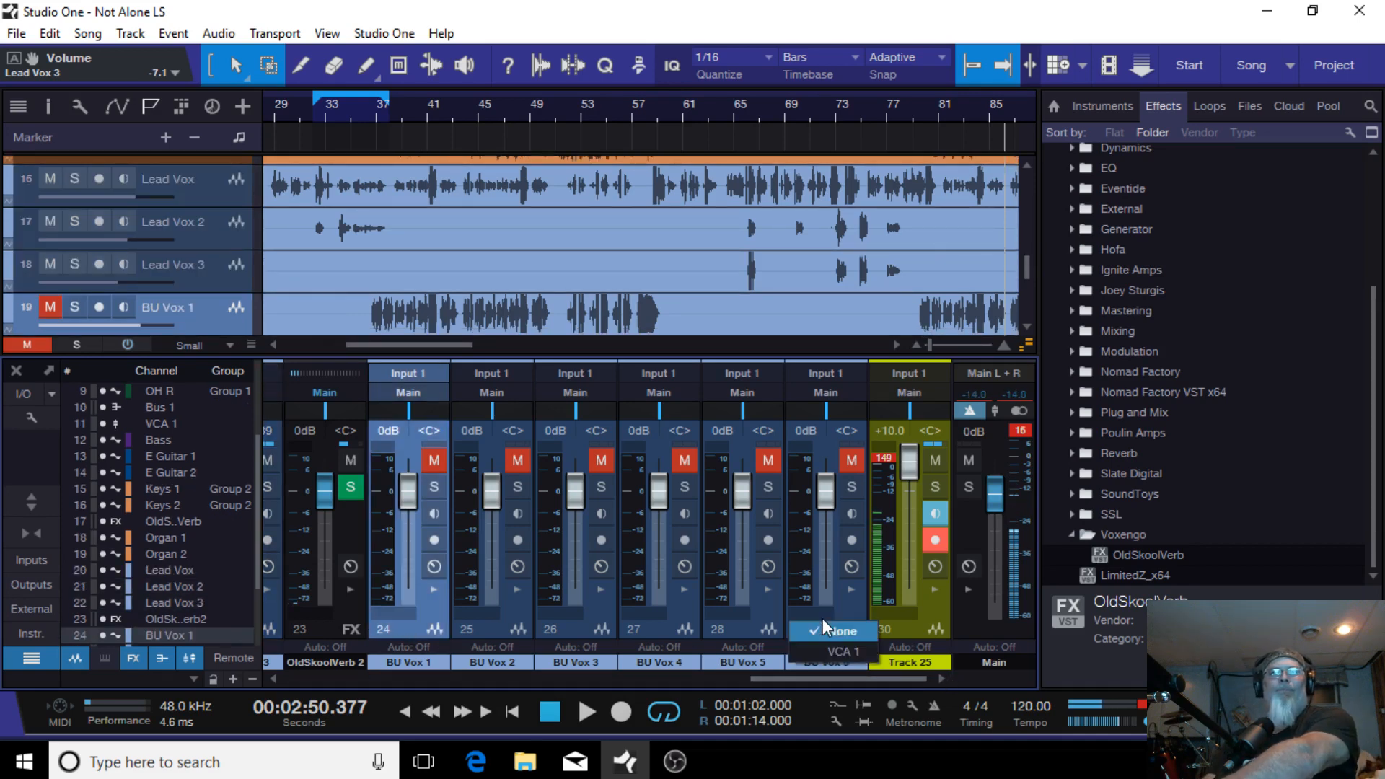
{"action": "left_click", "coordinate": [734, 635]}
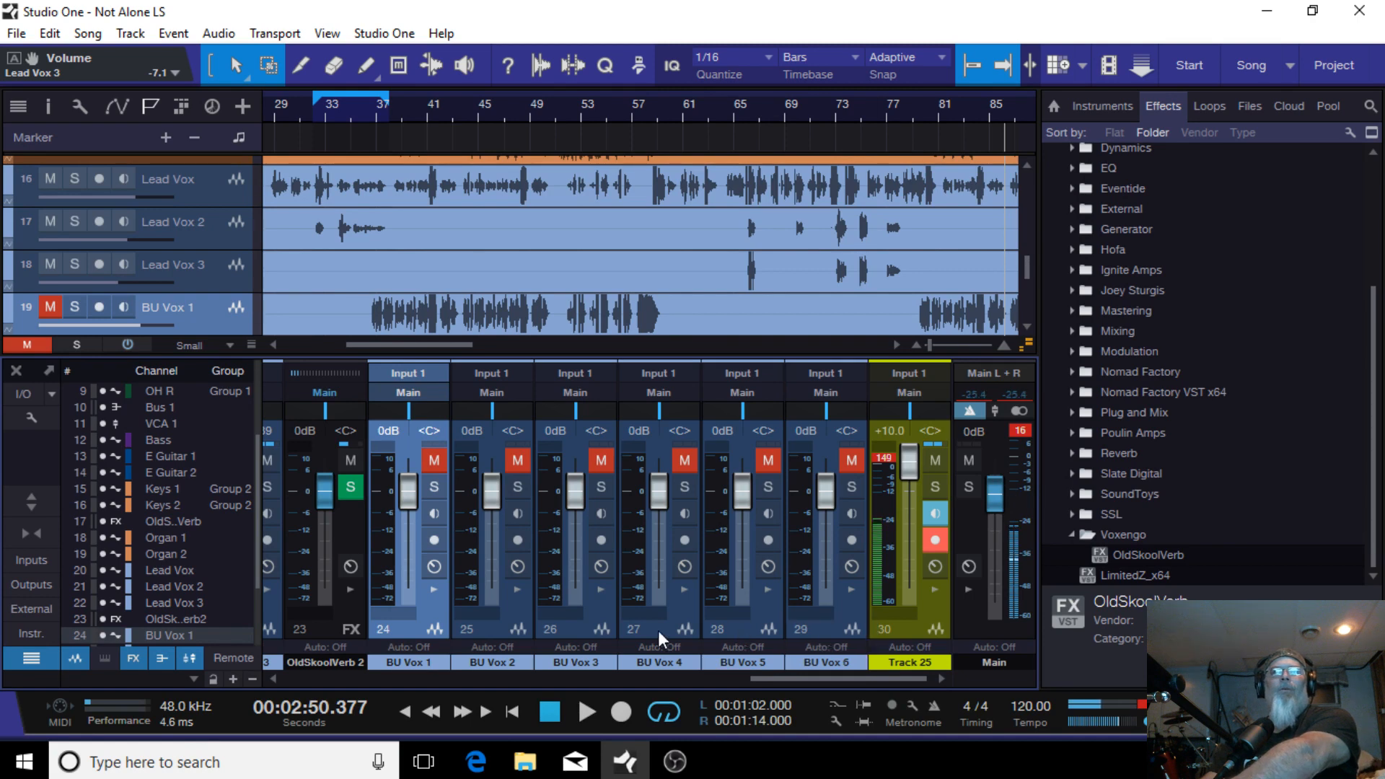
{"action": "left_click", "coordinate": [825, 629], "text": "shift"}
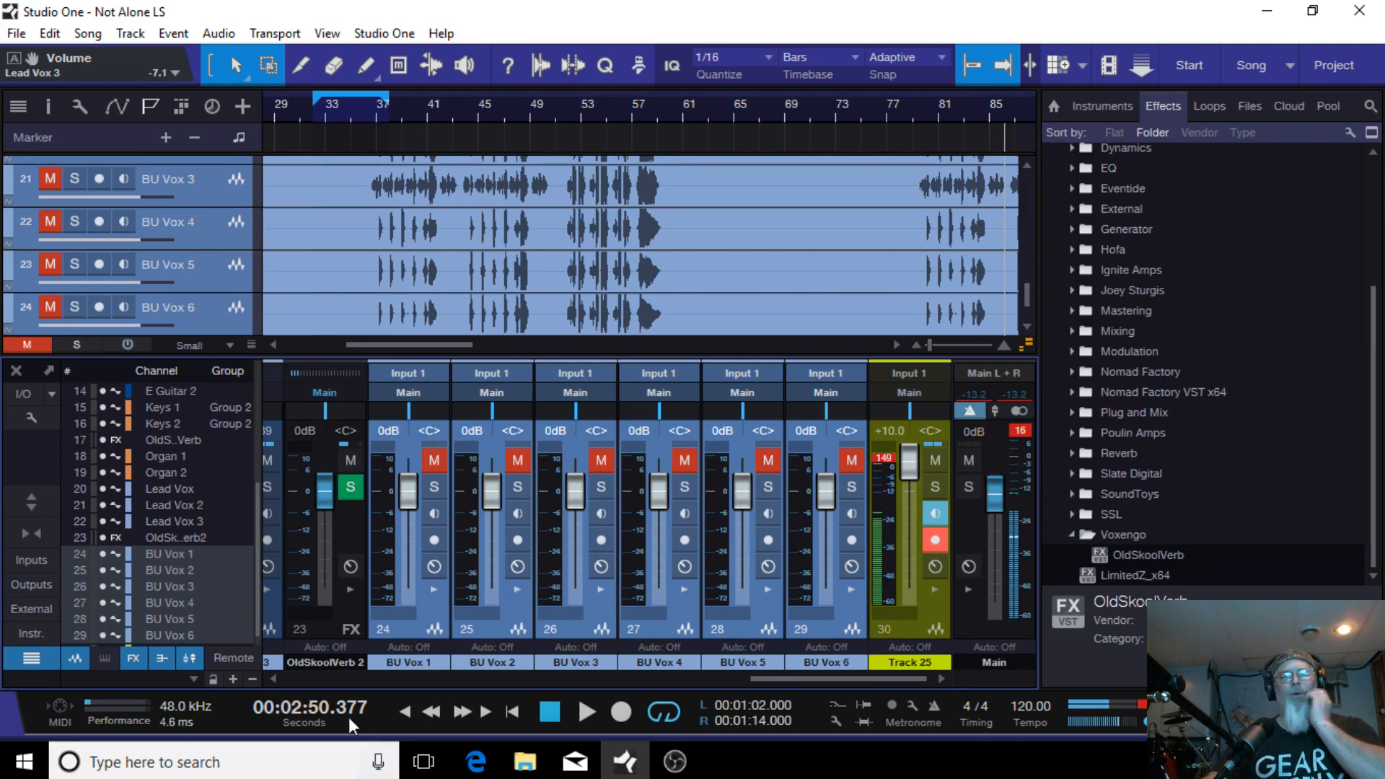
{"action": "right_click", "coordinate": [831, 629]}
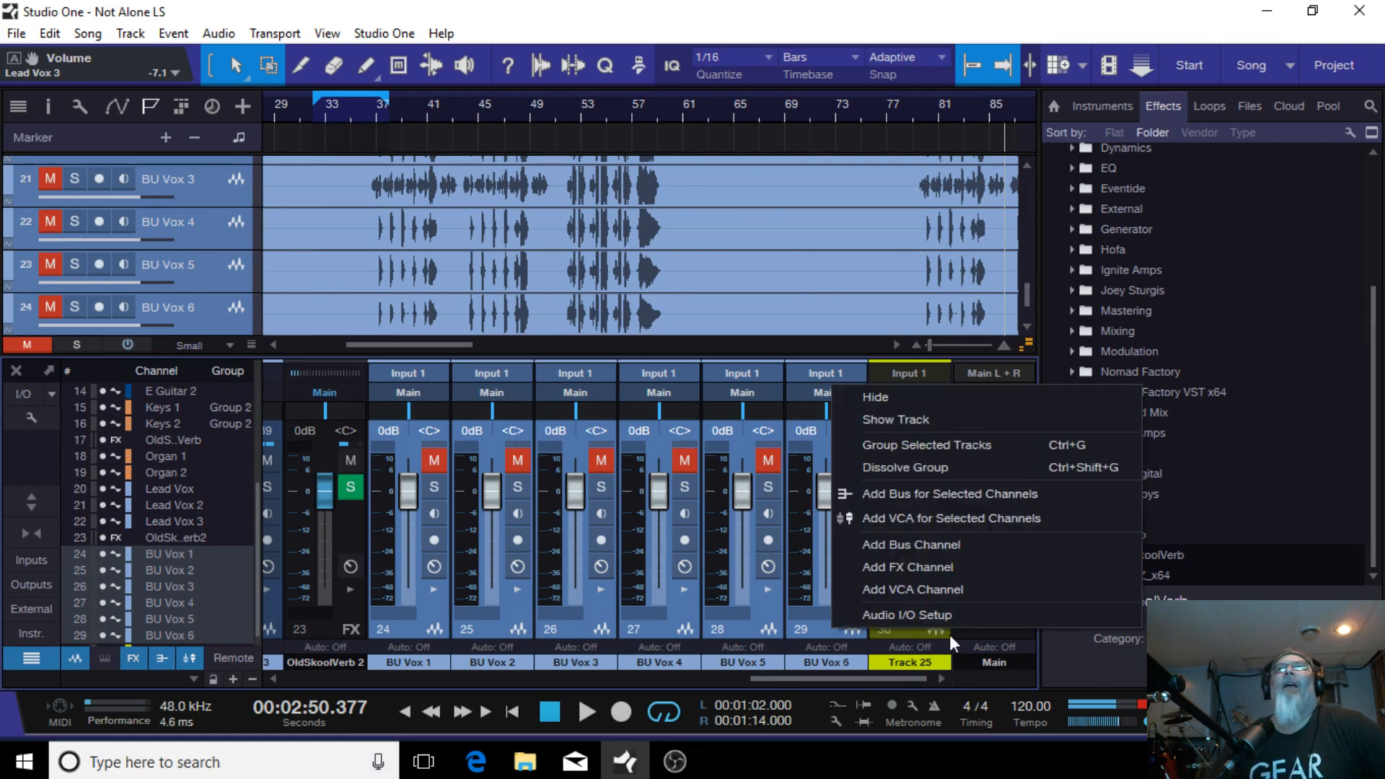
{"action": "left_click", "coordinate": [969, 493]}
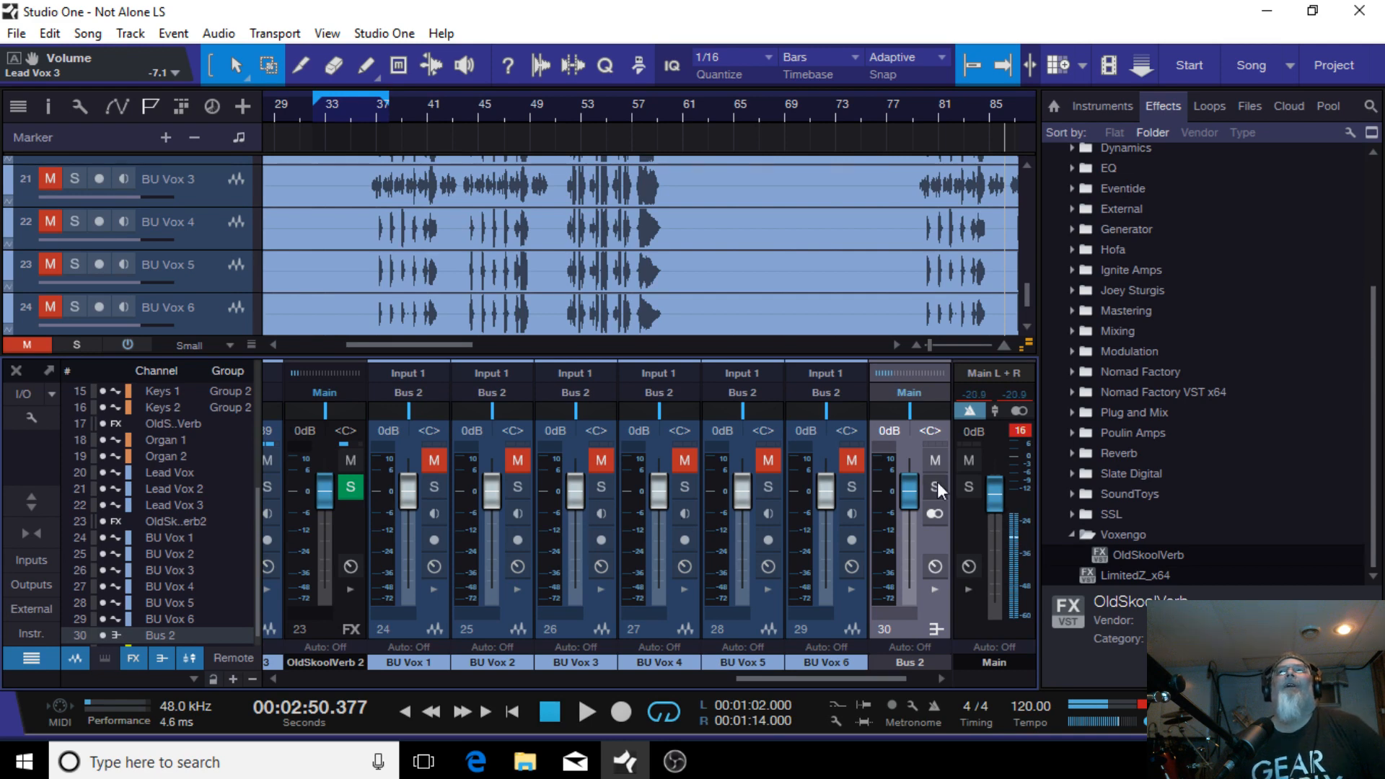
Step: Toggle solo on the new Bus 2 and then remove that bus
{"action": "left_click", "coordinate": [935, 487]}
{"action": "left_click", "coordinate": [936, 486]}
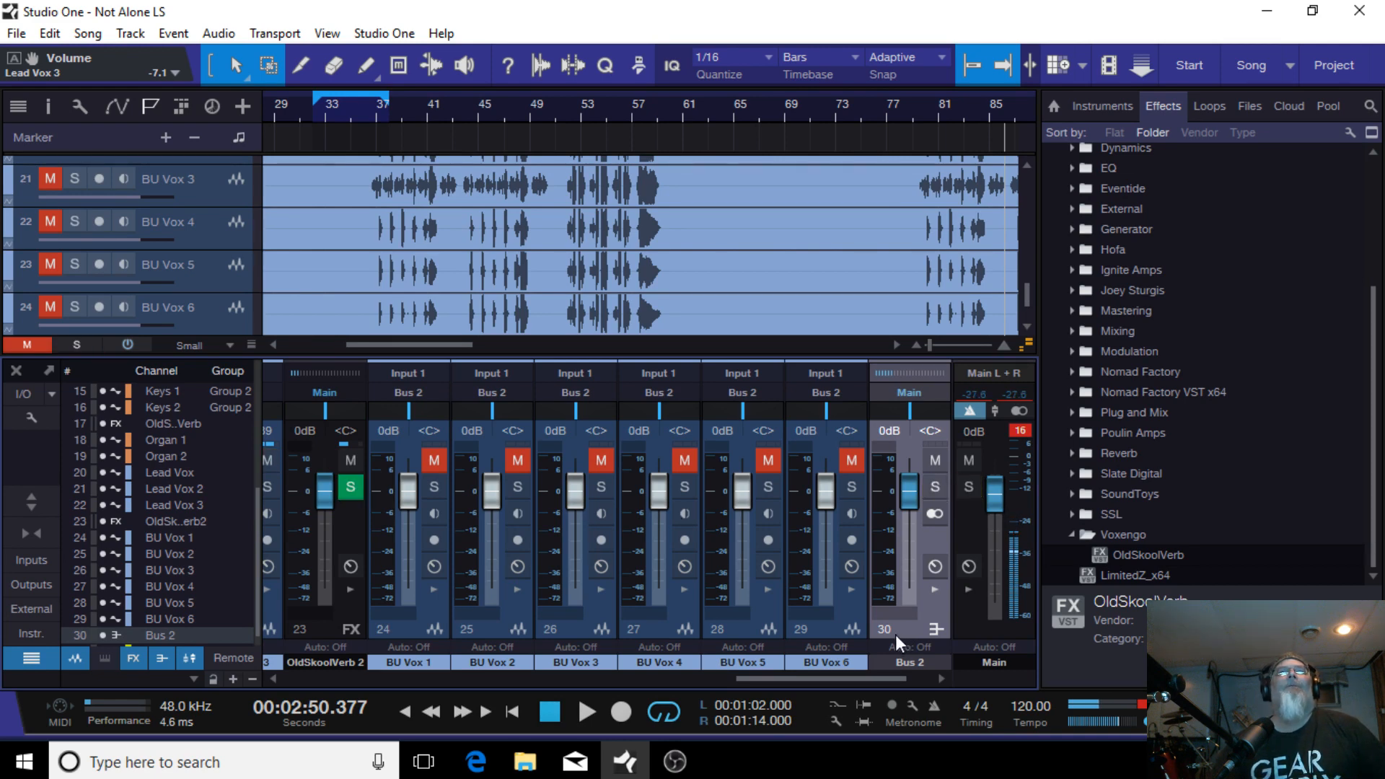
{"action": "left_click", "coordinate": [933, 487]}
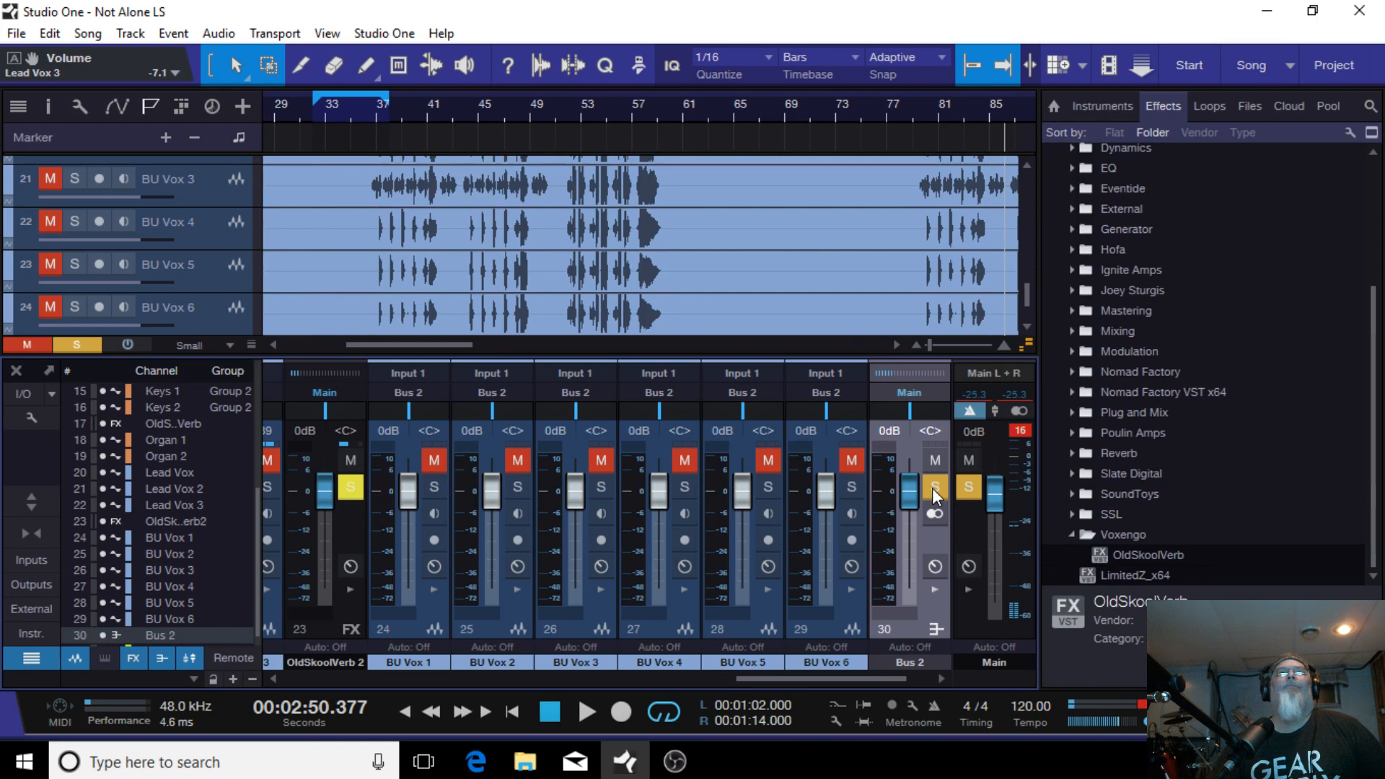
{"action": "left_click_drag", "start_coordinate": [807, 678], "coordinate": [984, 635]}
{"action": "left_click", "coordinate": [964, 496]}
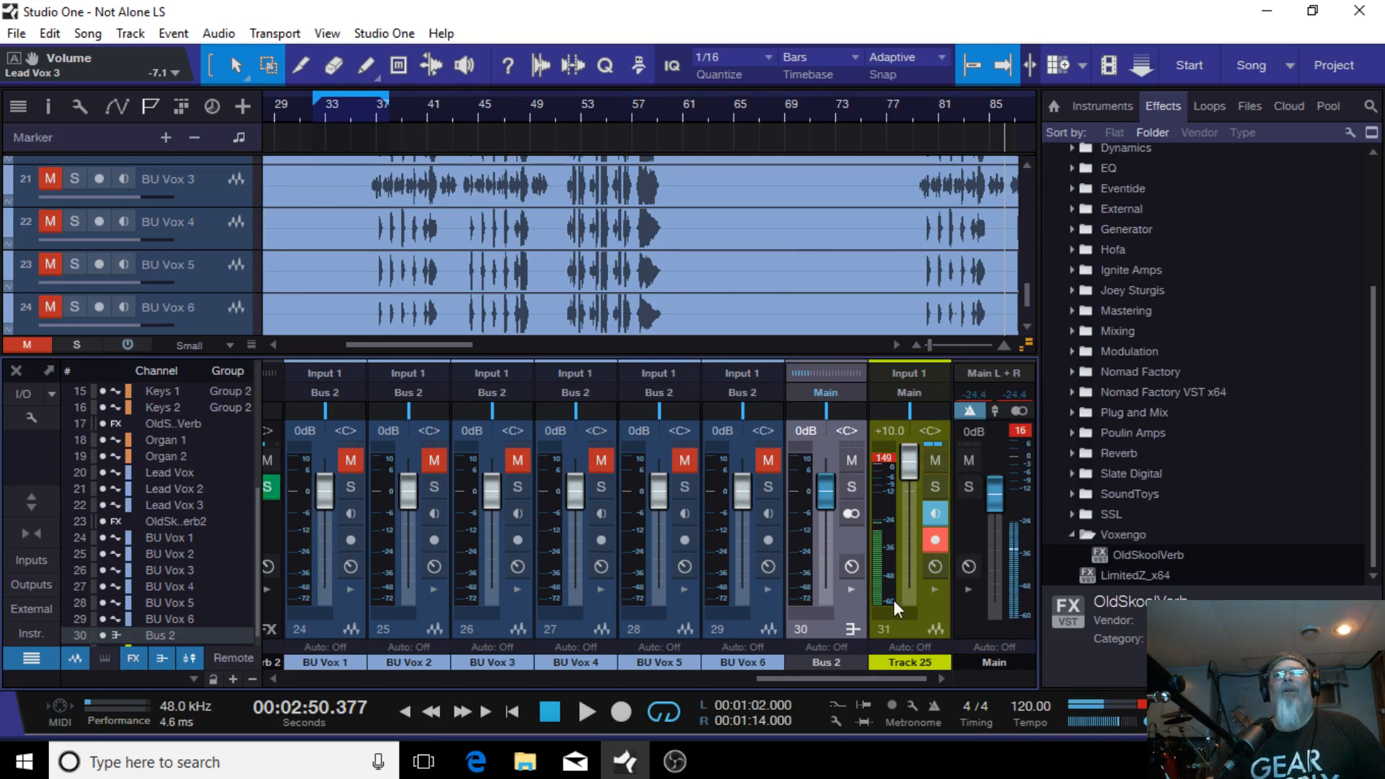
{"action": "right_click", "coordinate": [830, 626]}
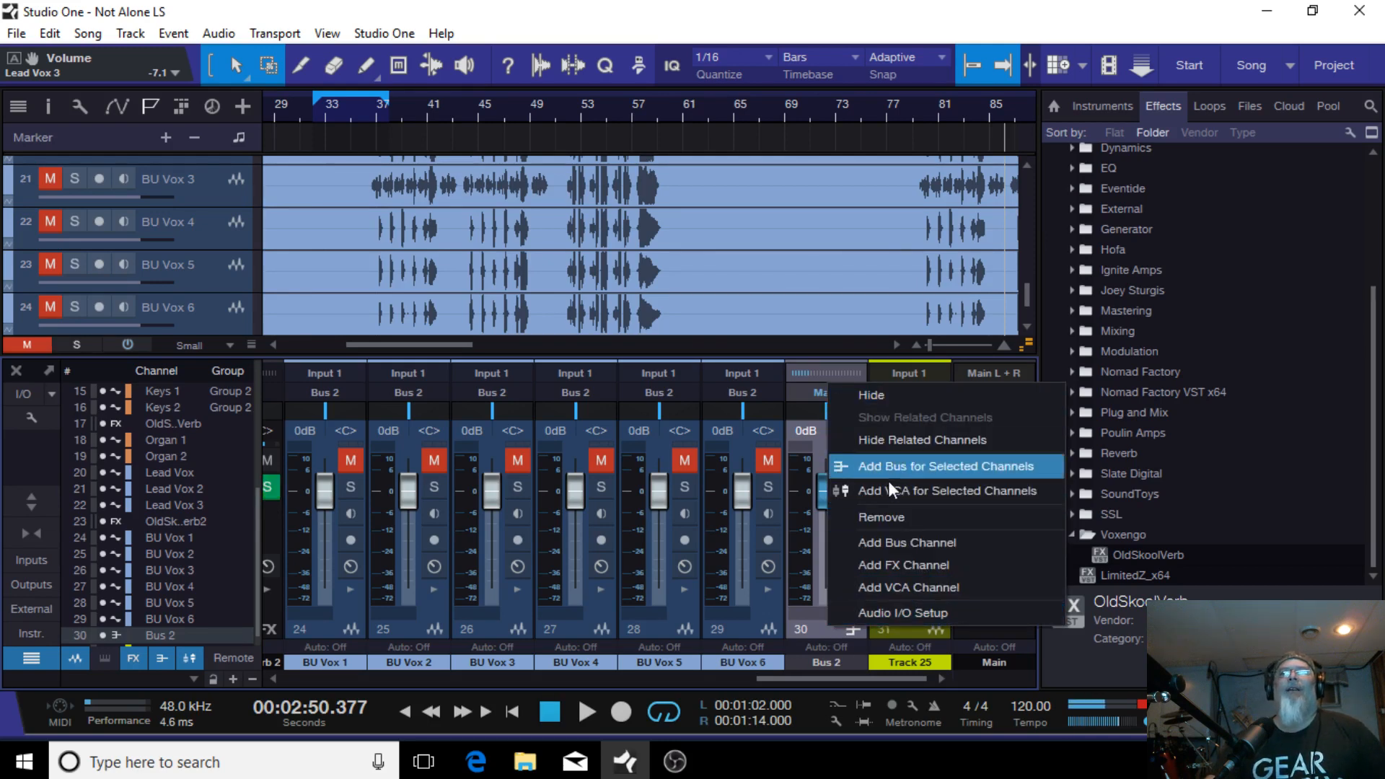
{"action": "left_click", "coordinate": [890, 516]}
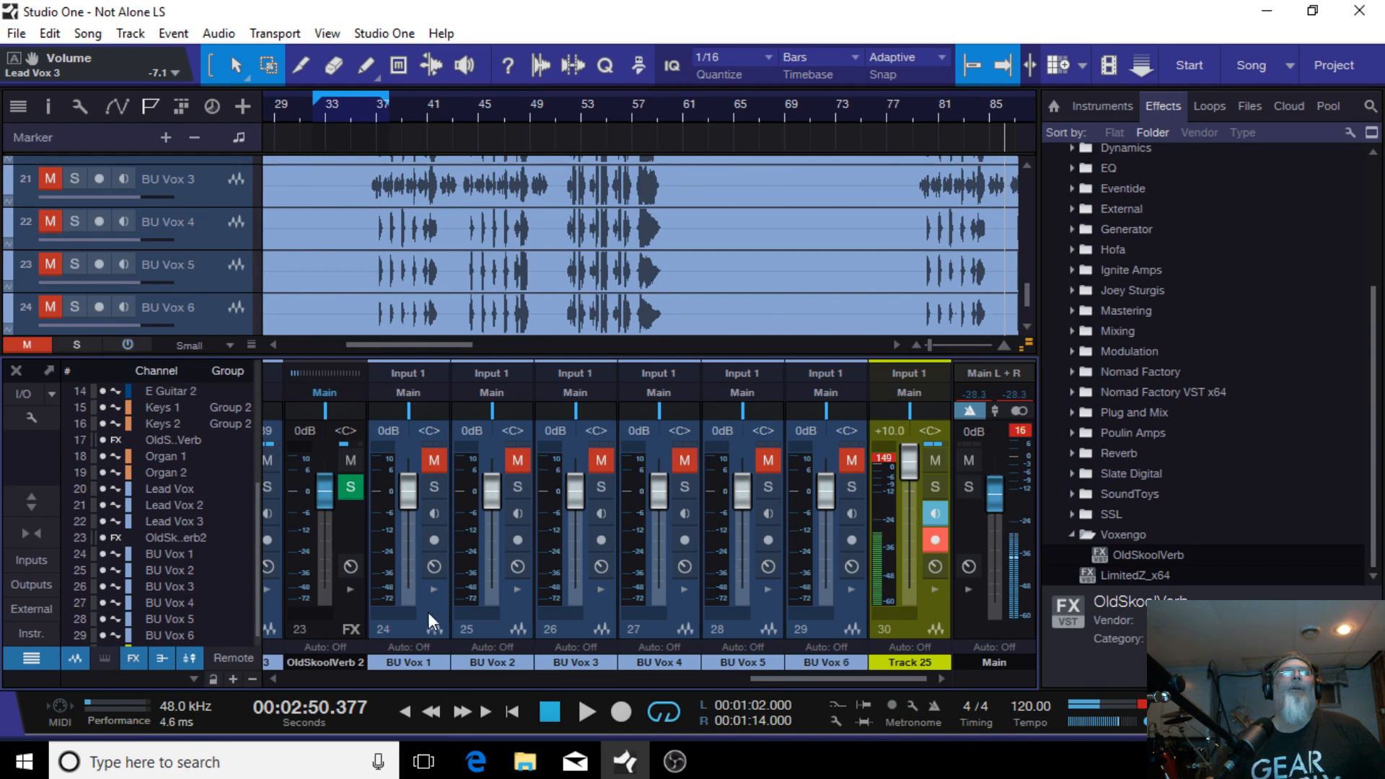
Step: Select BU Vox 1 through BU Vox 6 again and add a bus for the selected channels
{"action": "left_click", "coordinate": [406, 646]}
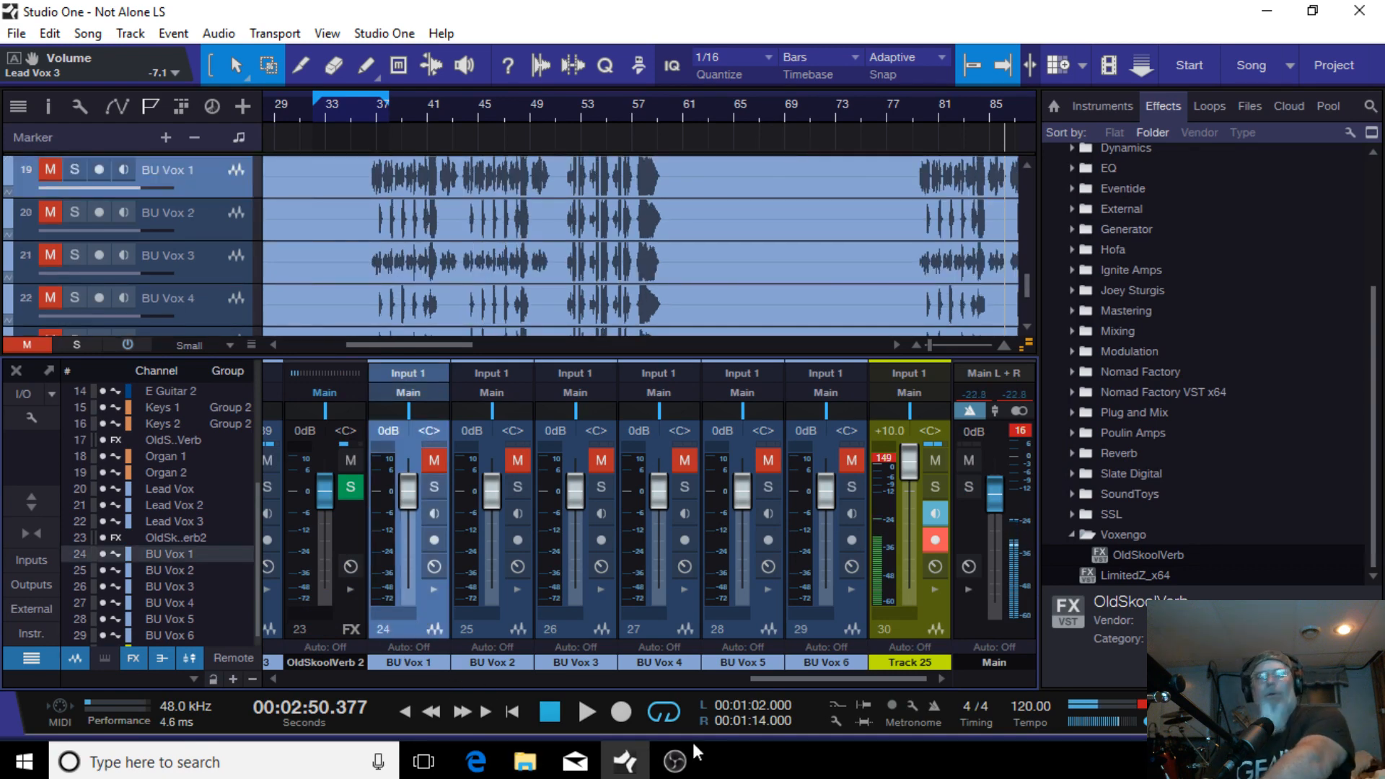
{"action": "left_click", "coordinate": [491, 636], "text": "shift"}
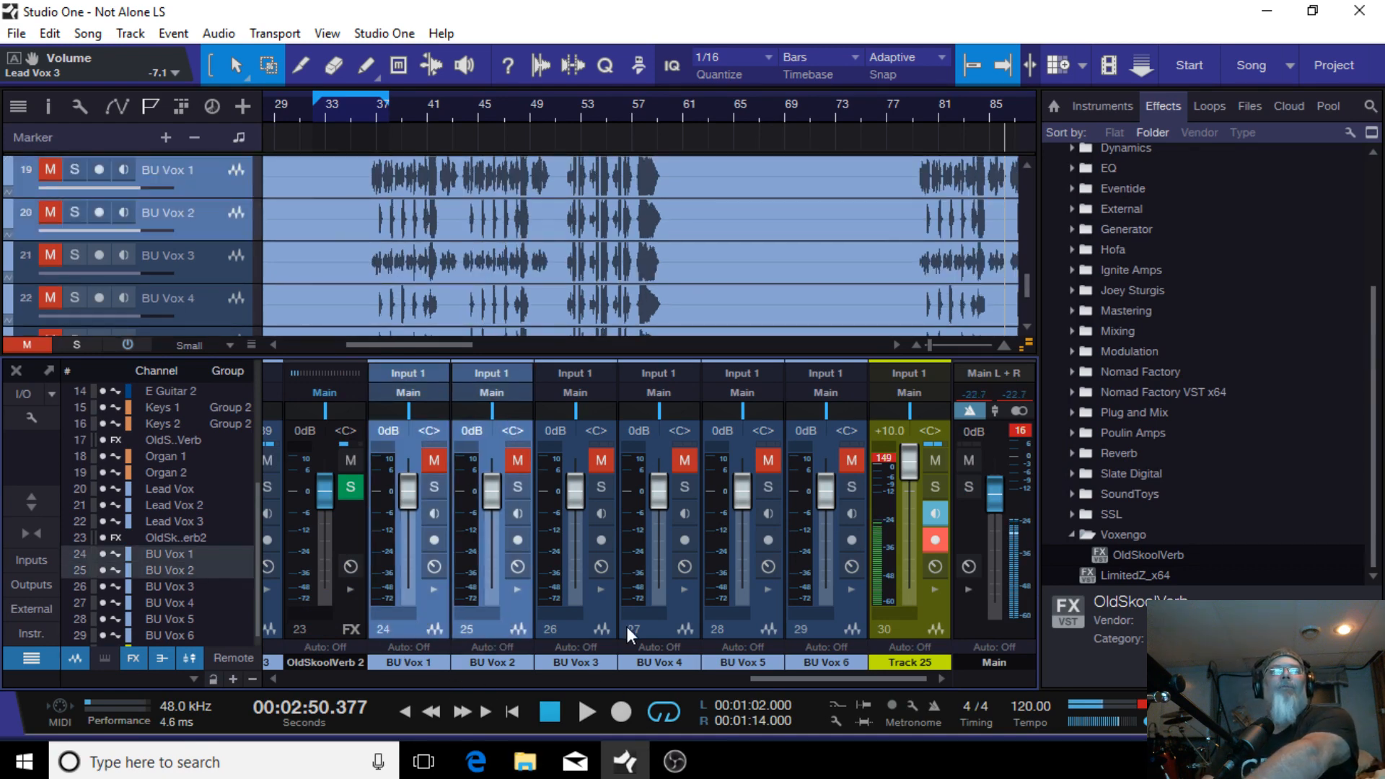
{"action": "left_click", "coordinate": [564, 627], "text": "shift"}
{"action": "left_click", "coordinate": [675, 636], "text": "shift"}
{"action": "left_click", "coordinate": [739, 626], "text": "shift"}
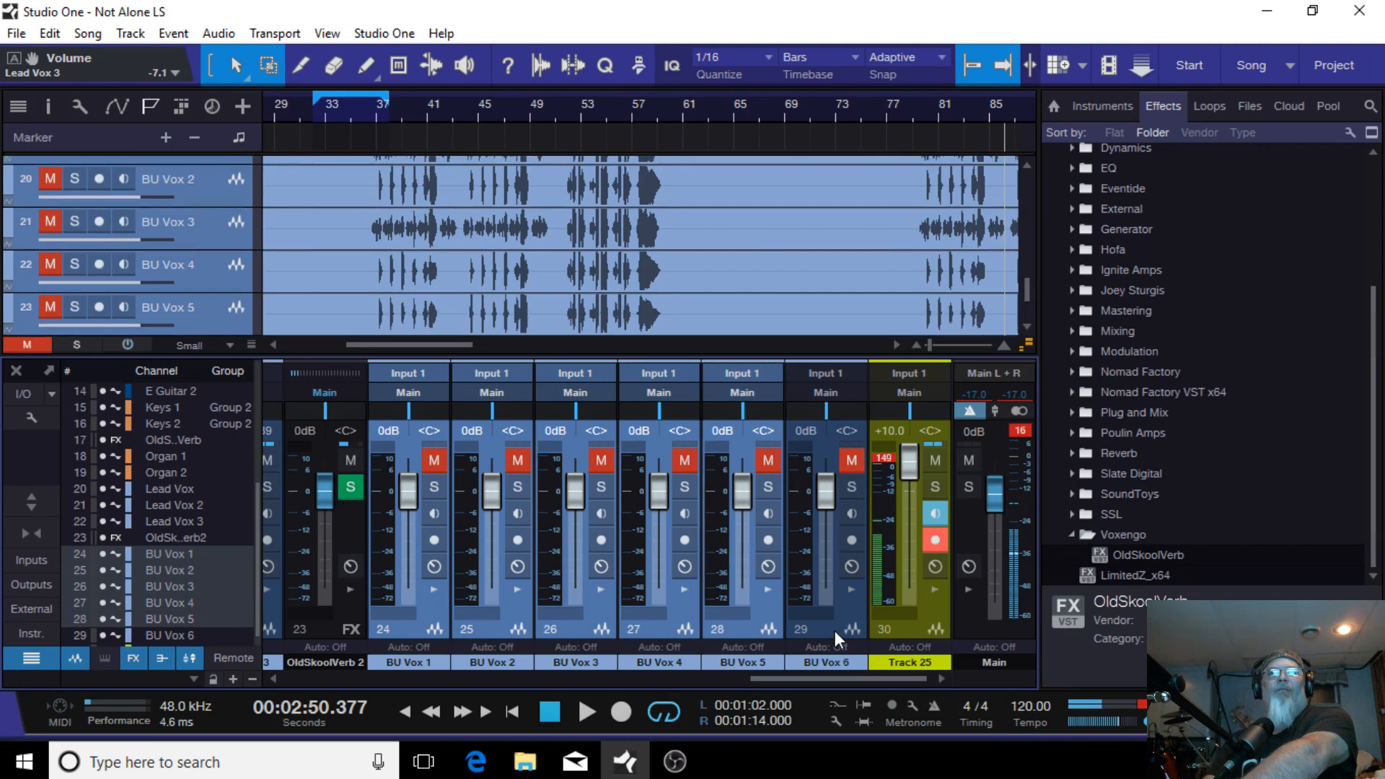
{"action": "left_click", "coordinate": [833, 630], "text": "shift"}
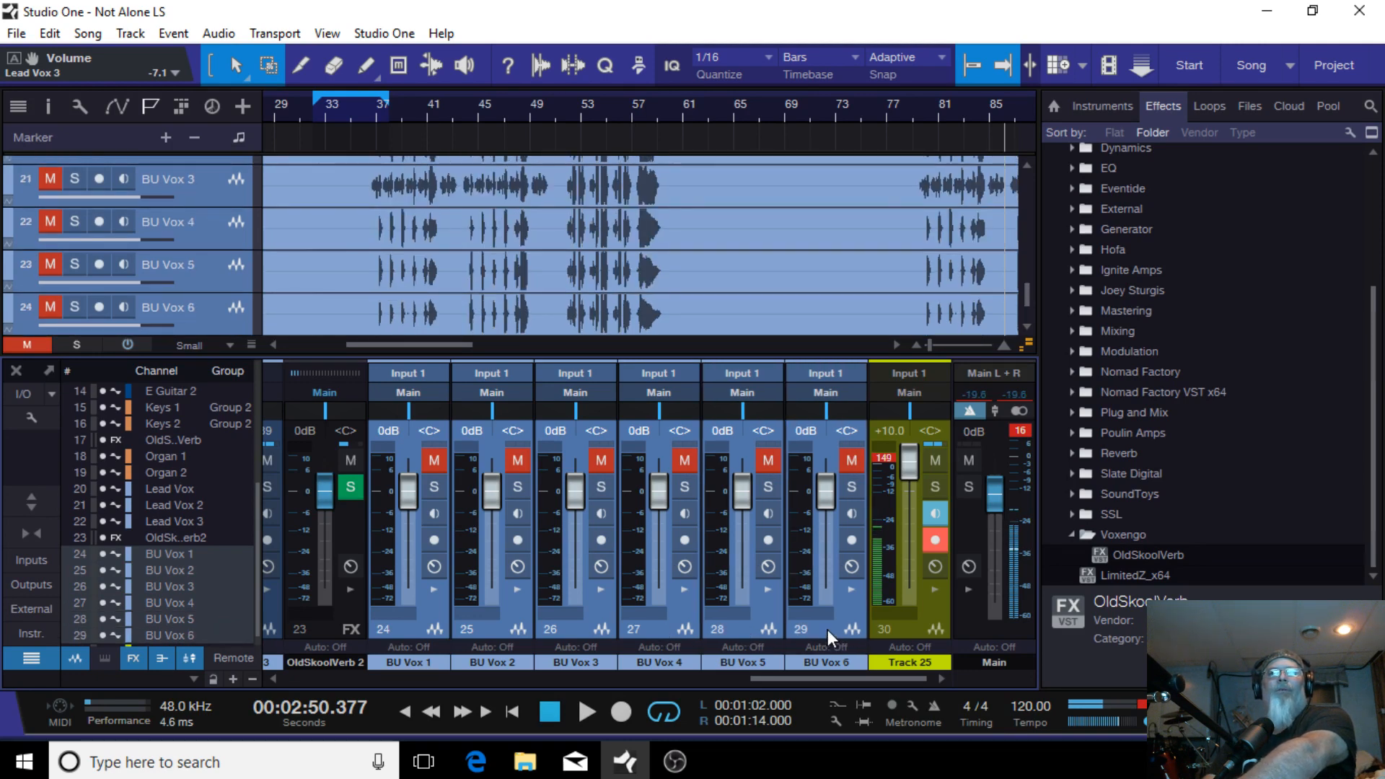
{"action": "right_click", "coordinate": [829, 630]}
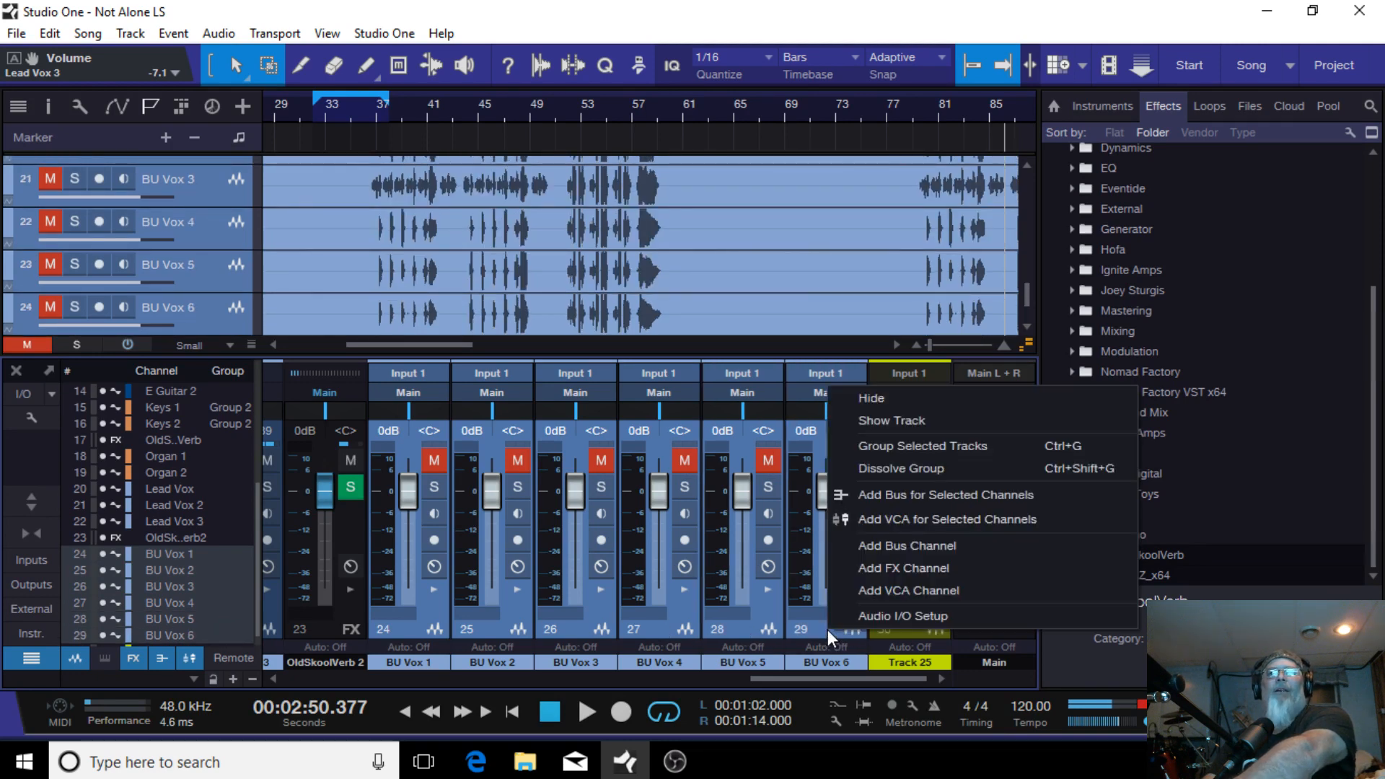
{"action": "left_click", "coordinate": [897, 496]}
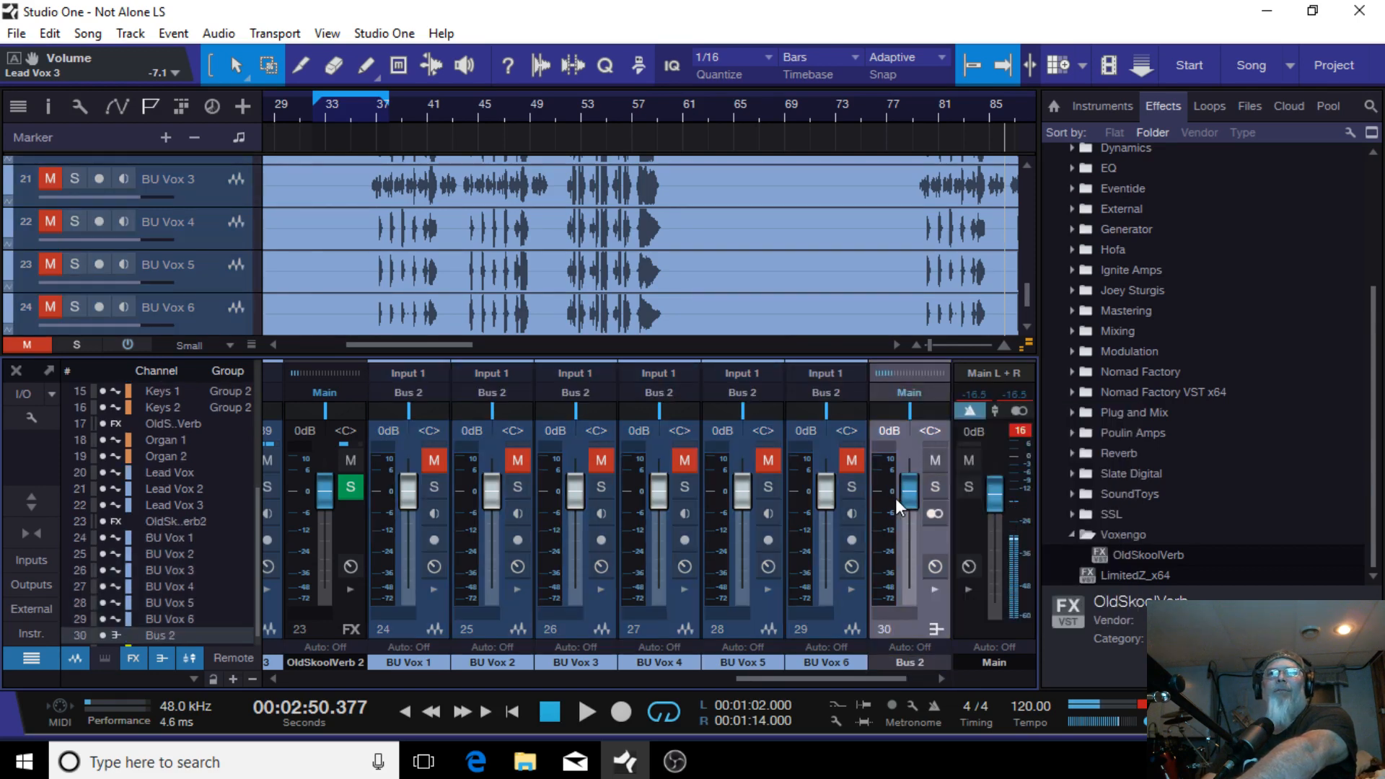
Step: Expand the new bus's inserts and sends panel and unmute all six BU Vox channels
{"action": "left_click", "coordinate": [967, 486]}
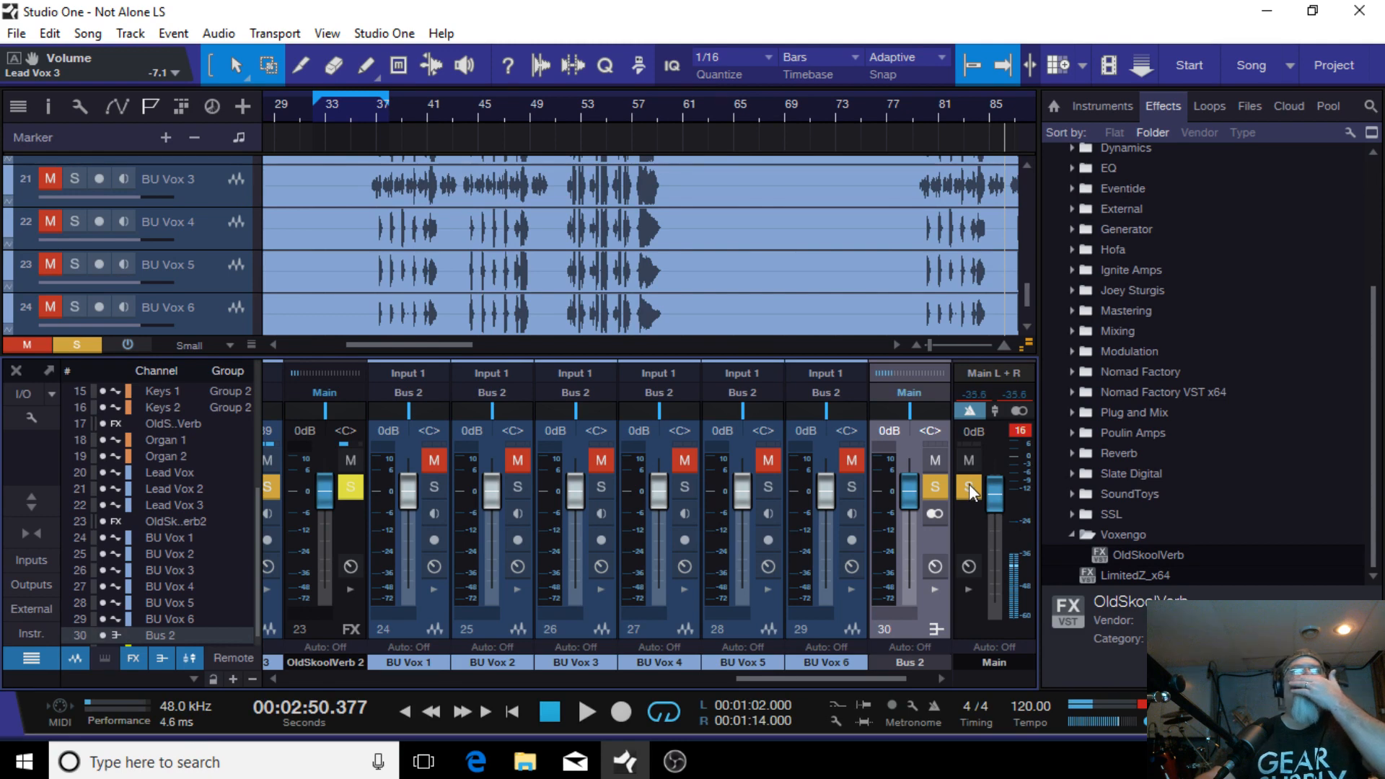
{"action": "left_click", "coordinate": [968, 486]}
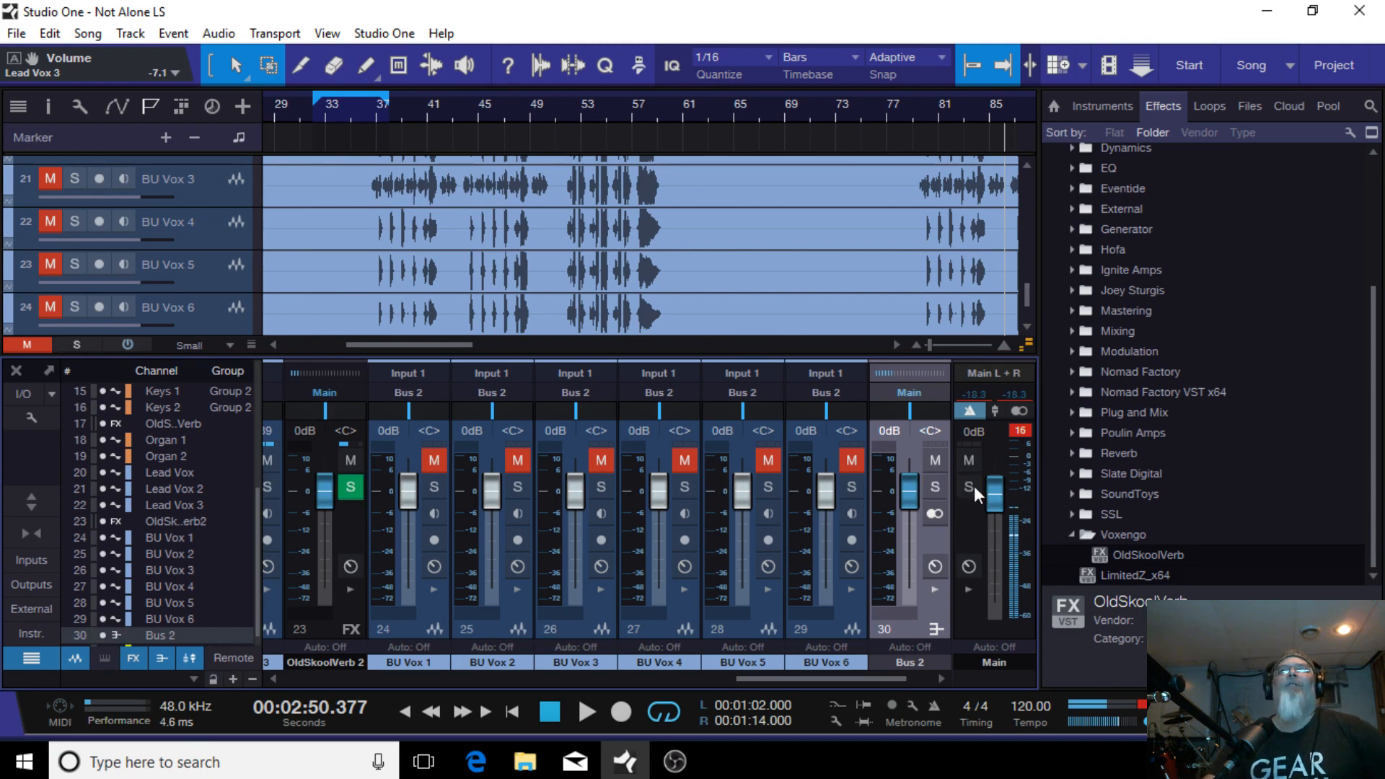
{"action": "left_click", "coordinate": [933, 587]}
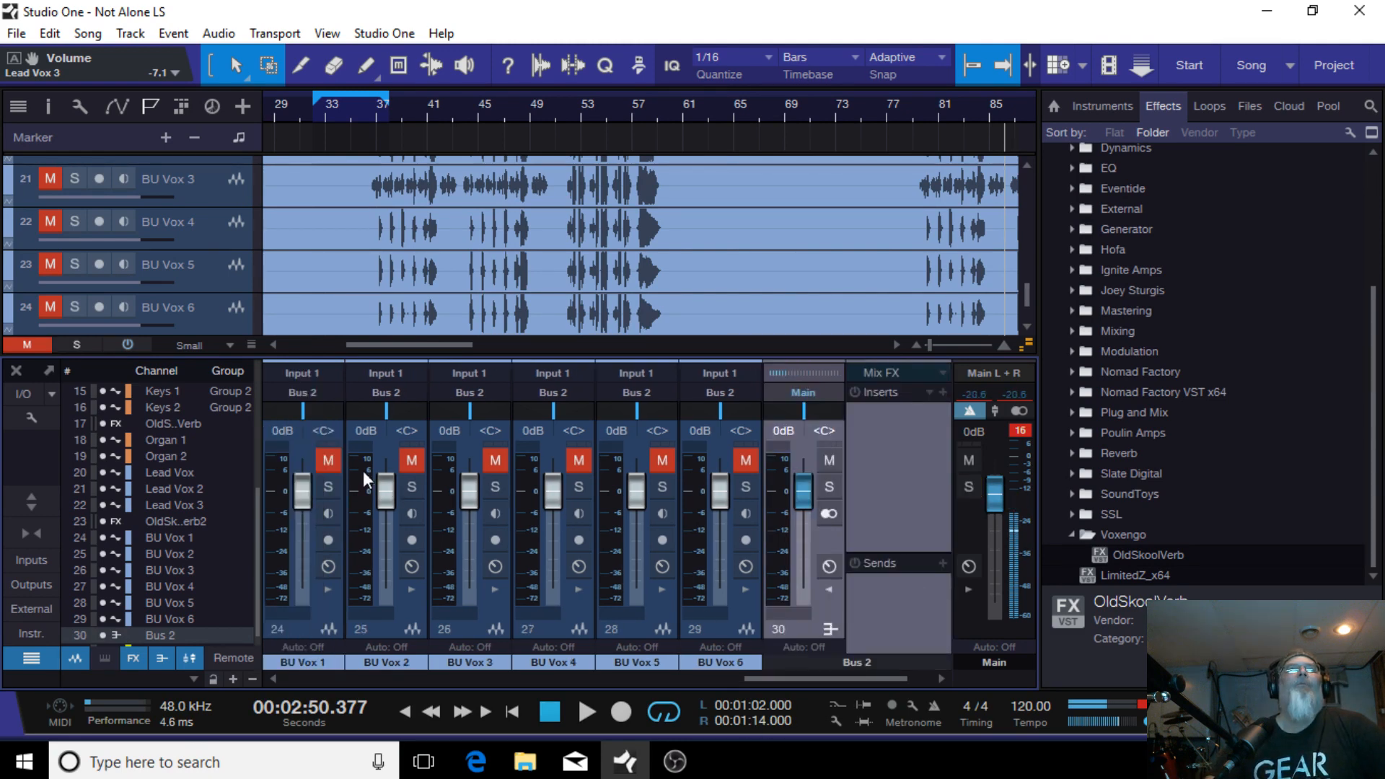
{"action": "left_click_drag", "start_coordinate": [326, 462], "coordinate": [744, 456]}
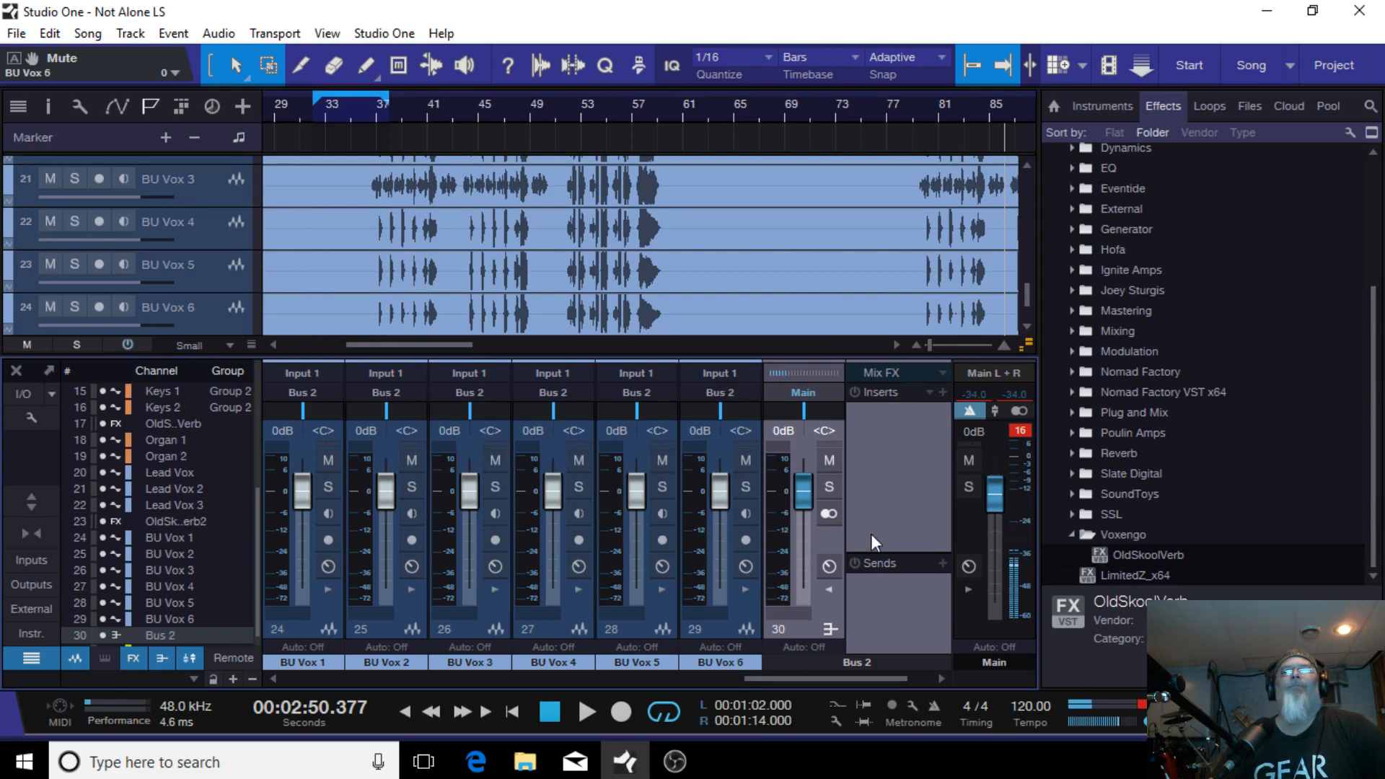
Step: Solo Bus 2 together with Track 25
{"action": "left_click_drag", "start_coordinate": [821, 679], "coordinate": [806, 678]}
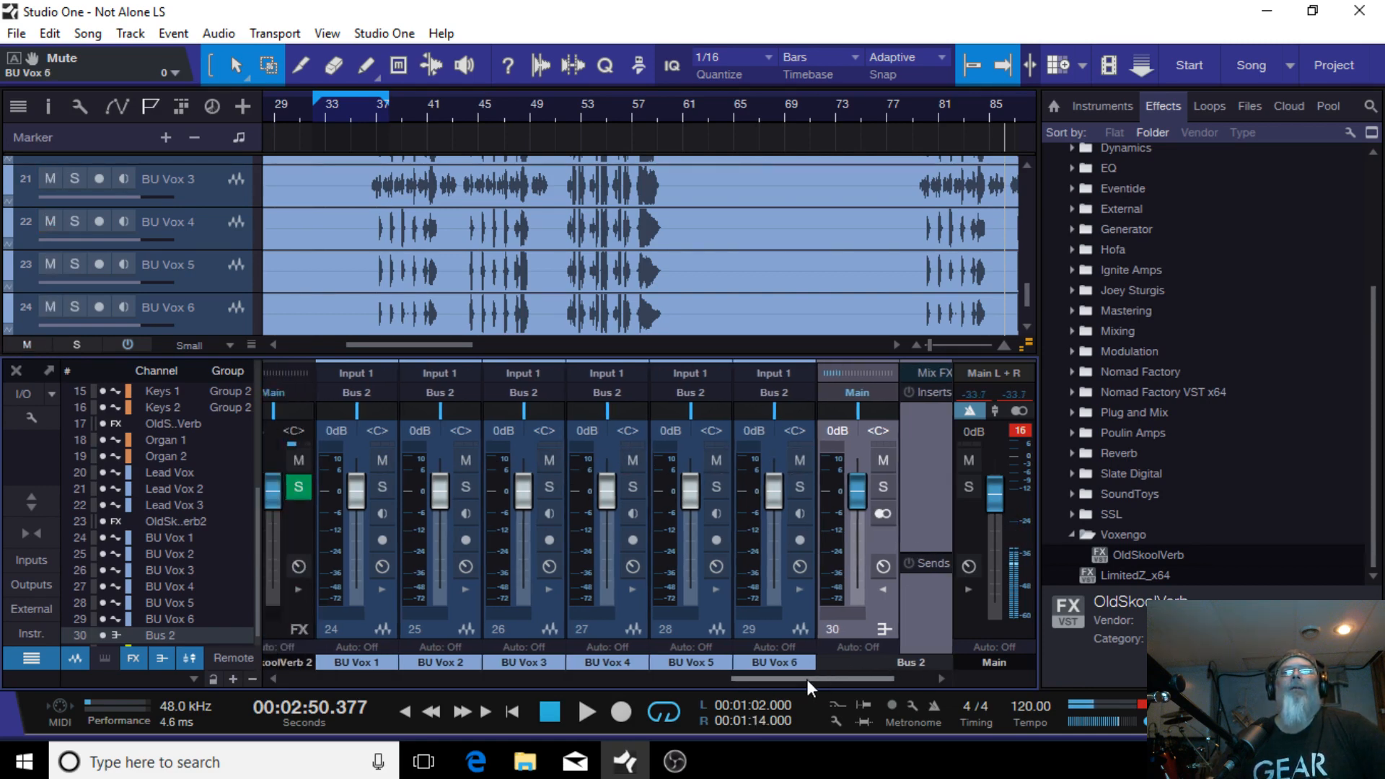
{"action": "left_click", "coordinate": [884, 487]}
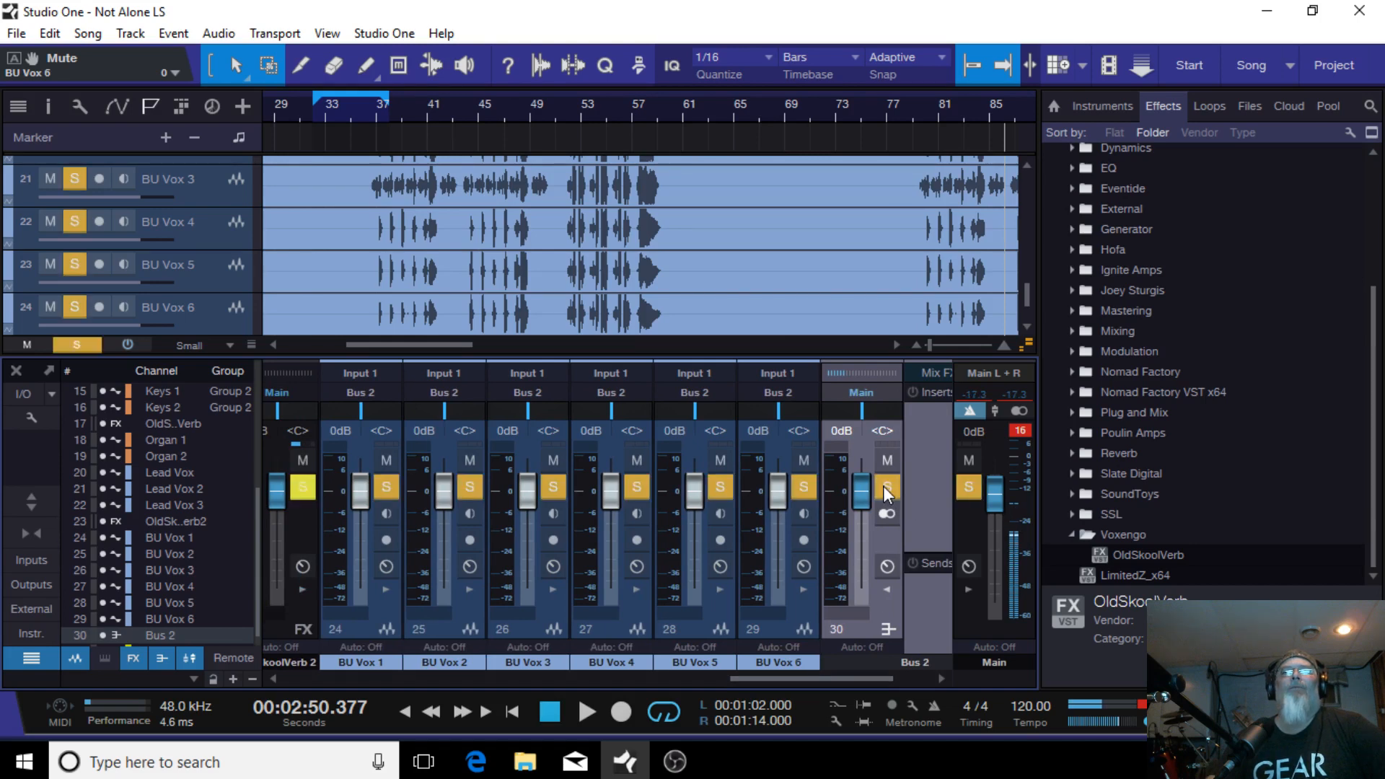
{"action": "left_click", "coordinate": [884, 487]}
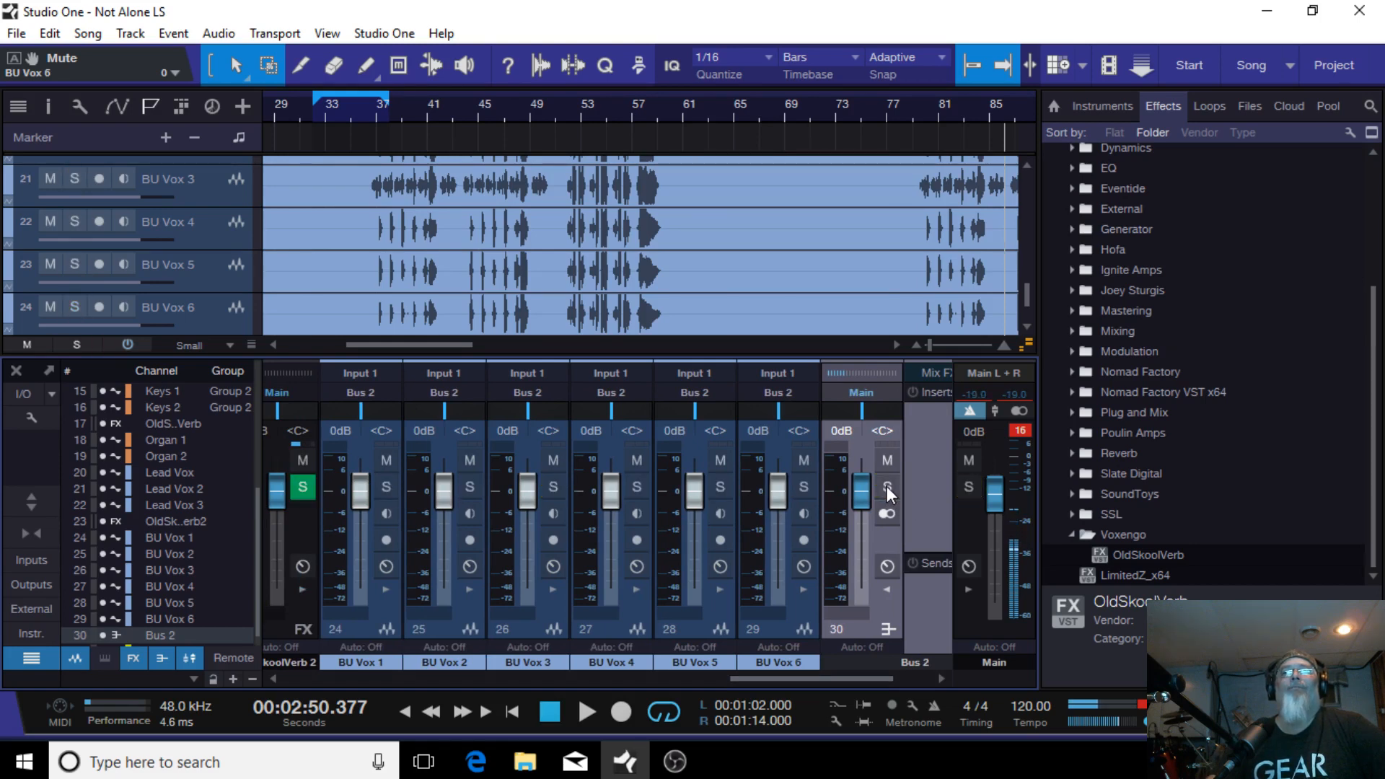
{"action": "left_click_drag", "start_coordinate": [797, 681], "coordinate": [870, 668]}
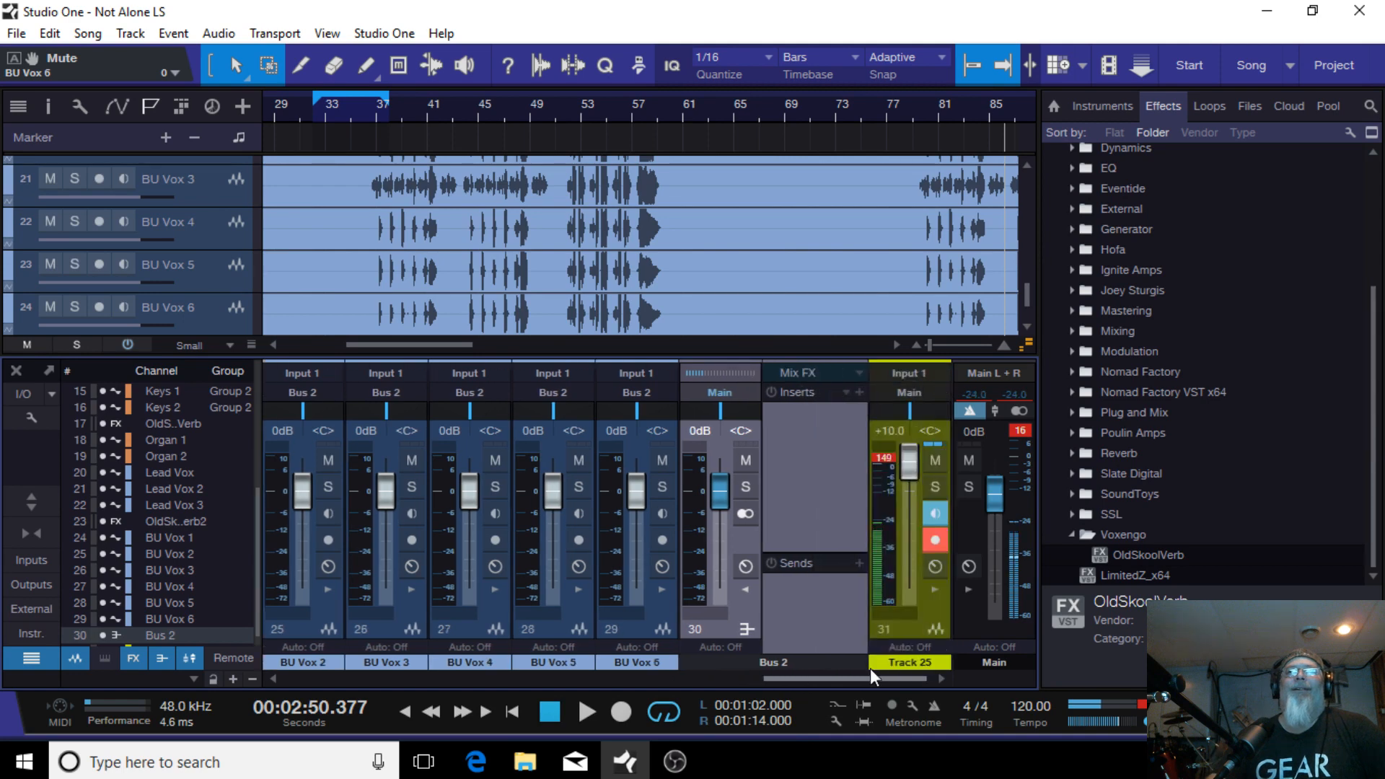
{"action": "left_click", "coordinate": [936, 486]}
{"action": "left_click", "coordinate": [746, 487]}
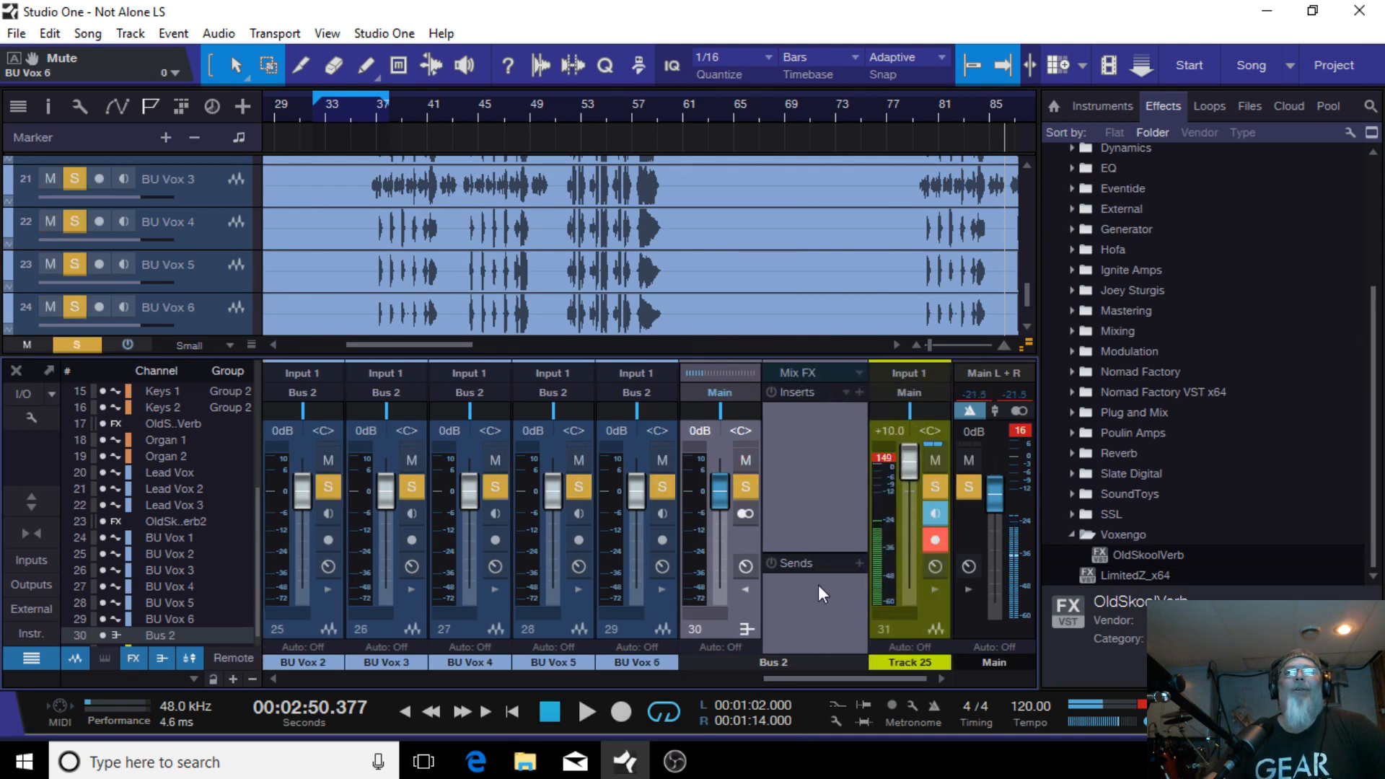
Step: Expand Lead Vox 3's inserts and sends panel and move Bus 2 beside it in the mixer
{"action": "left_click_drag", "start_coordinate": [840, 681], "coordinate": [782, 678]}
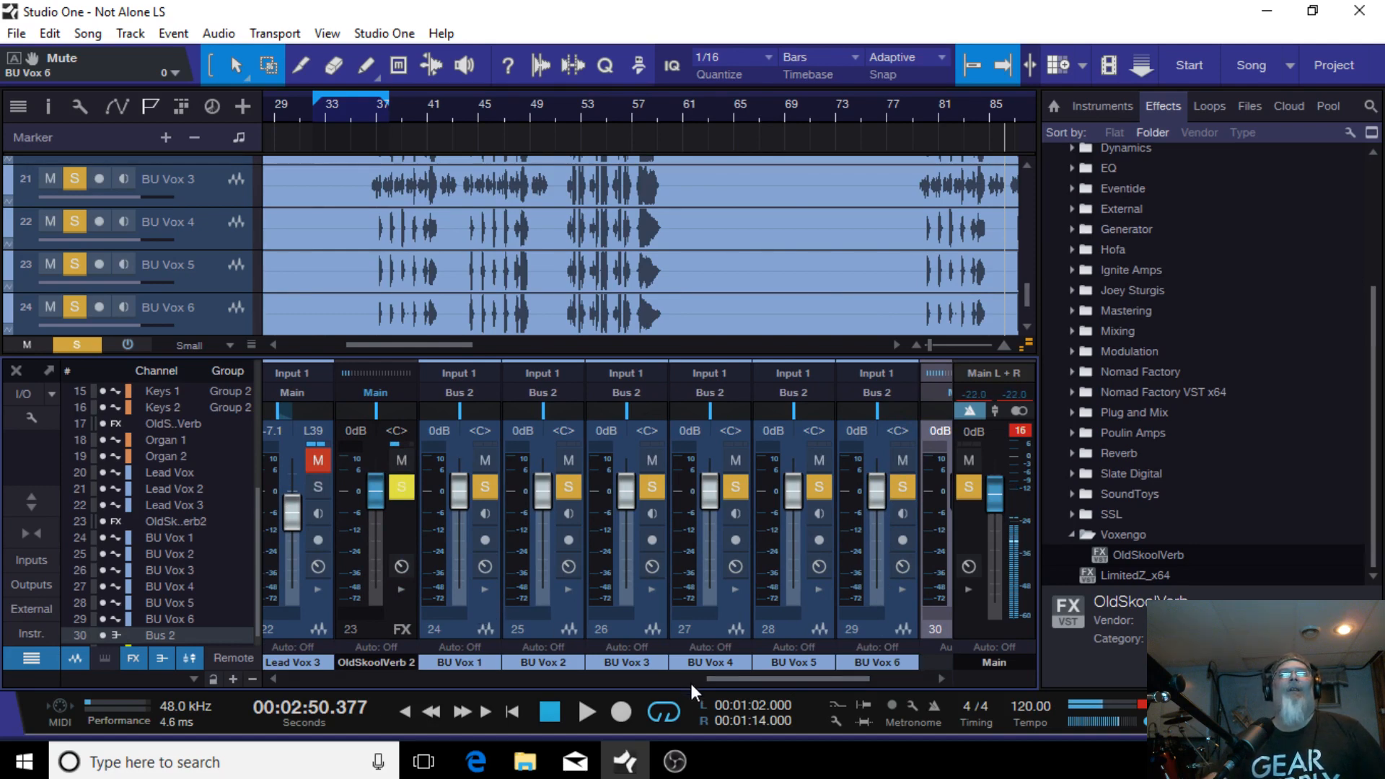
{"action": "left_click", "coordinate": [317, 587]}
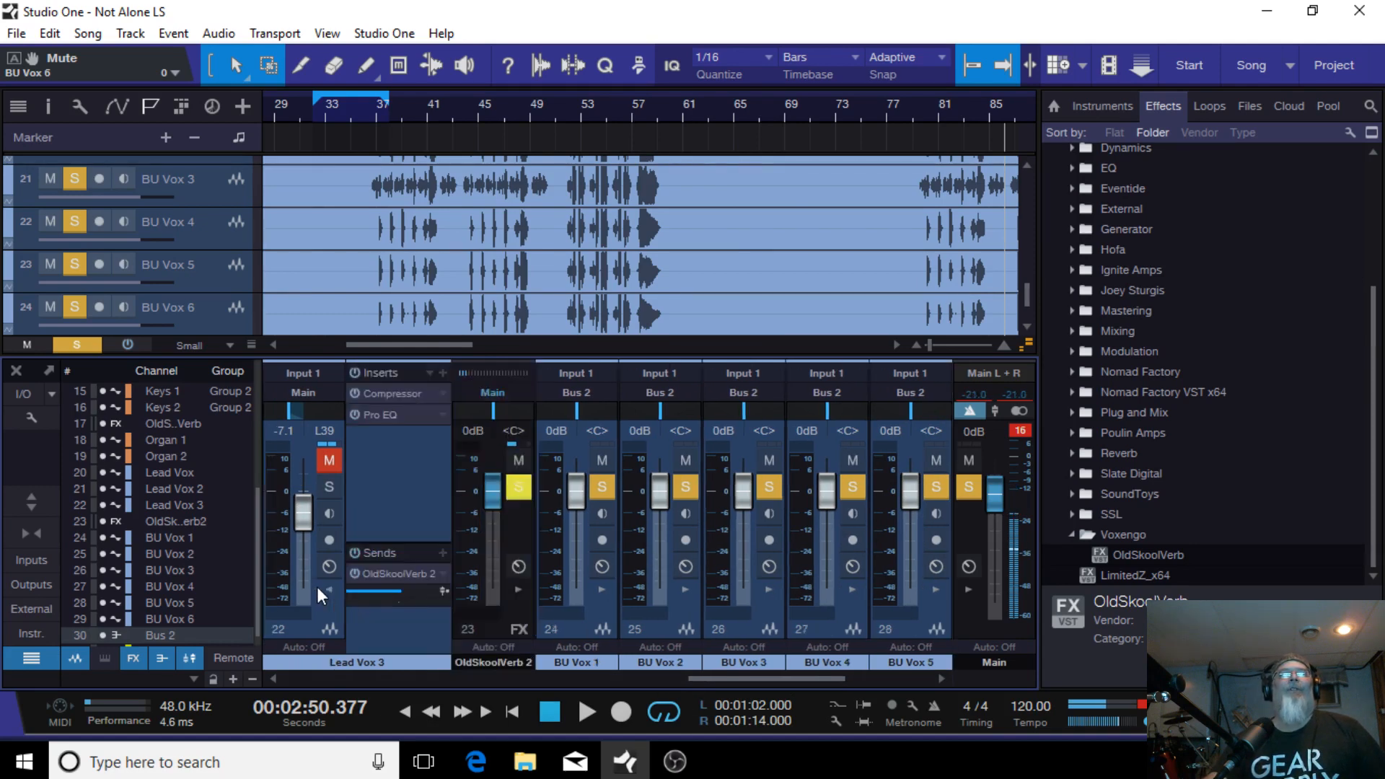
{"action": "left_click_drag", "start_coordinate": [719, 676], "coordinate": [745, 677]}
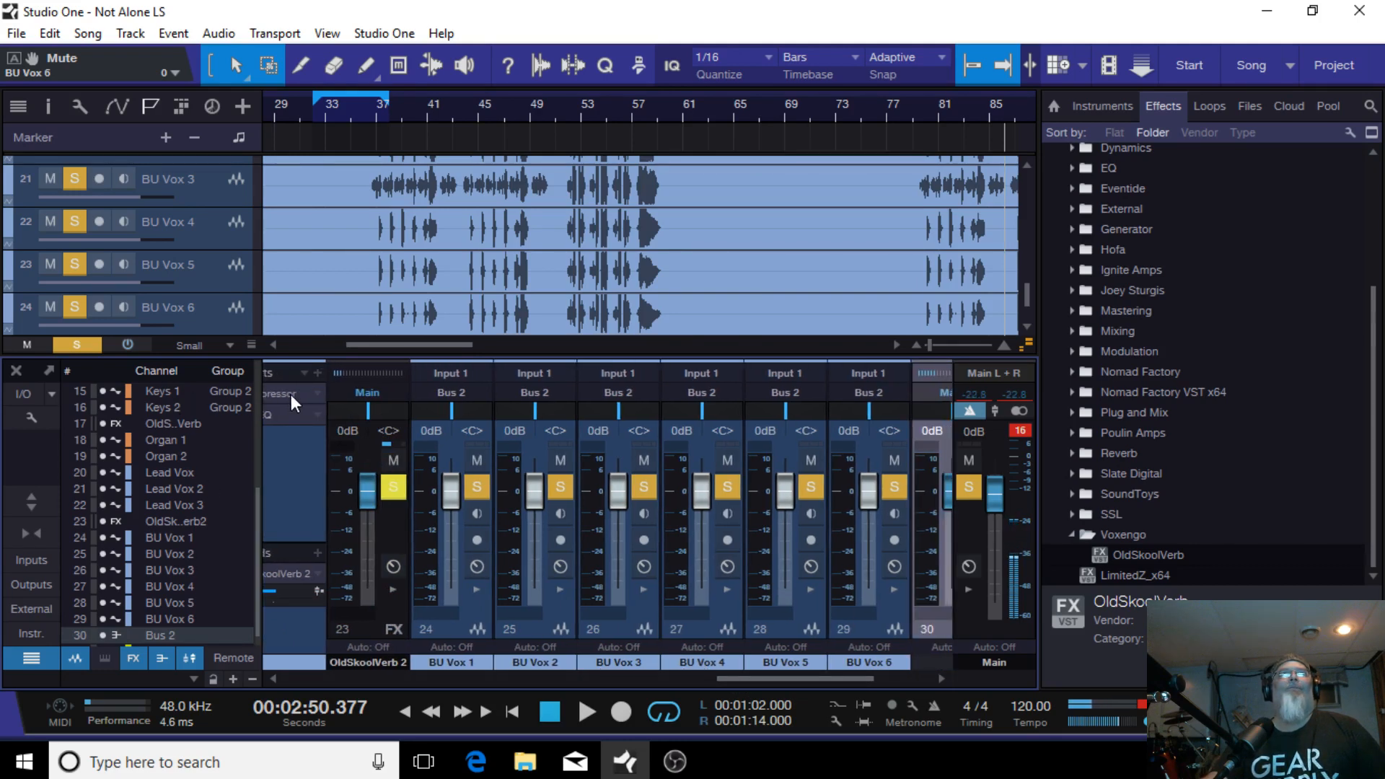
{"action": "mouse_move", "coordinate": [281, 394]}
{"action": "left_mouse_down"}
{"action": "mouse_move", "coordinate": [720, 408]}
{"action": "mouse_move", "coordinate": [1002, 444]}
{"action": "mouse_move", "coordinate": [739, 458]}
{"action": "mouse_move", "coordinate": [1026, 462]}
{"action": "mouse_move", "coordinate": [296, 393]}
{"action": "left_mouse_up"}
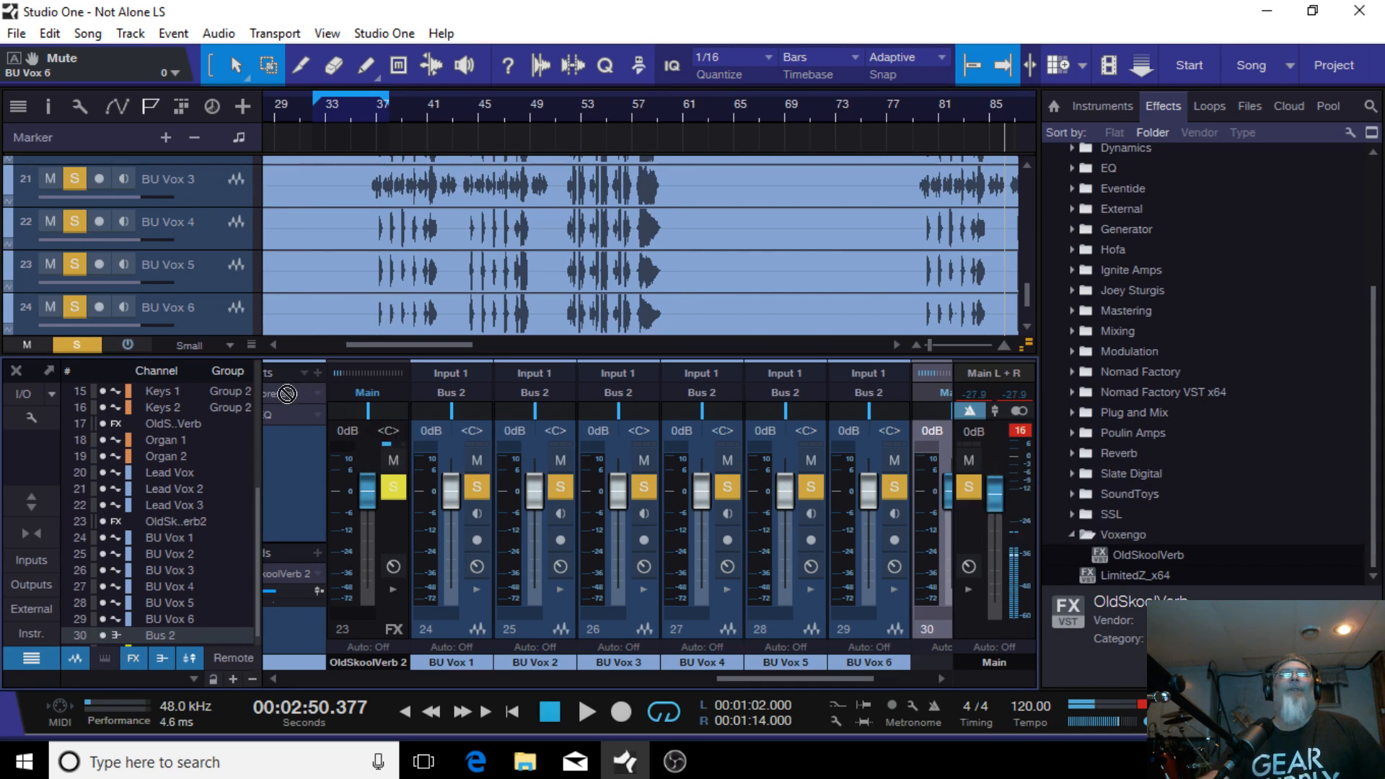
{"action": "left_click_drag", "start_coordinate": [777, 677], "coordinate": [827, 667]}
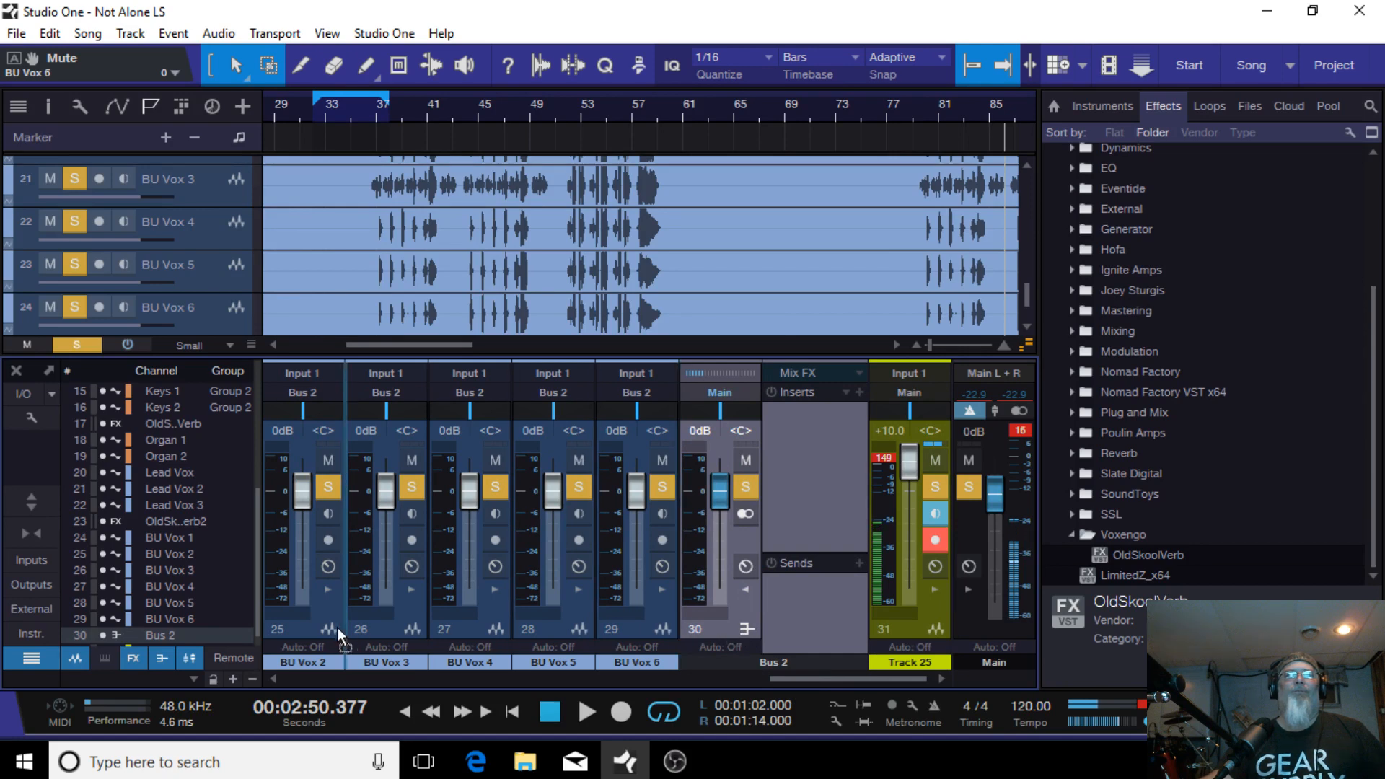
{"action": "left_click_drag", "start_coordinate": [274, 630], "coordinate": [274, 631]}
{"action": "left_click_drag", "start_coordinate": [803, 679], "coordinate": [712, 693]}
{"action": "left_click_drag", "start_coordinate": [699, 635], "coordinate": [617, 661]}
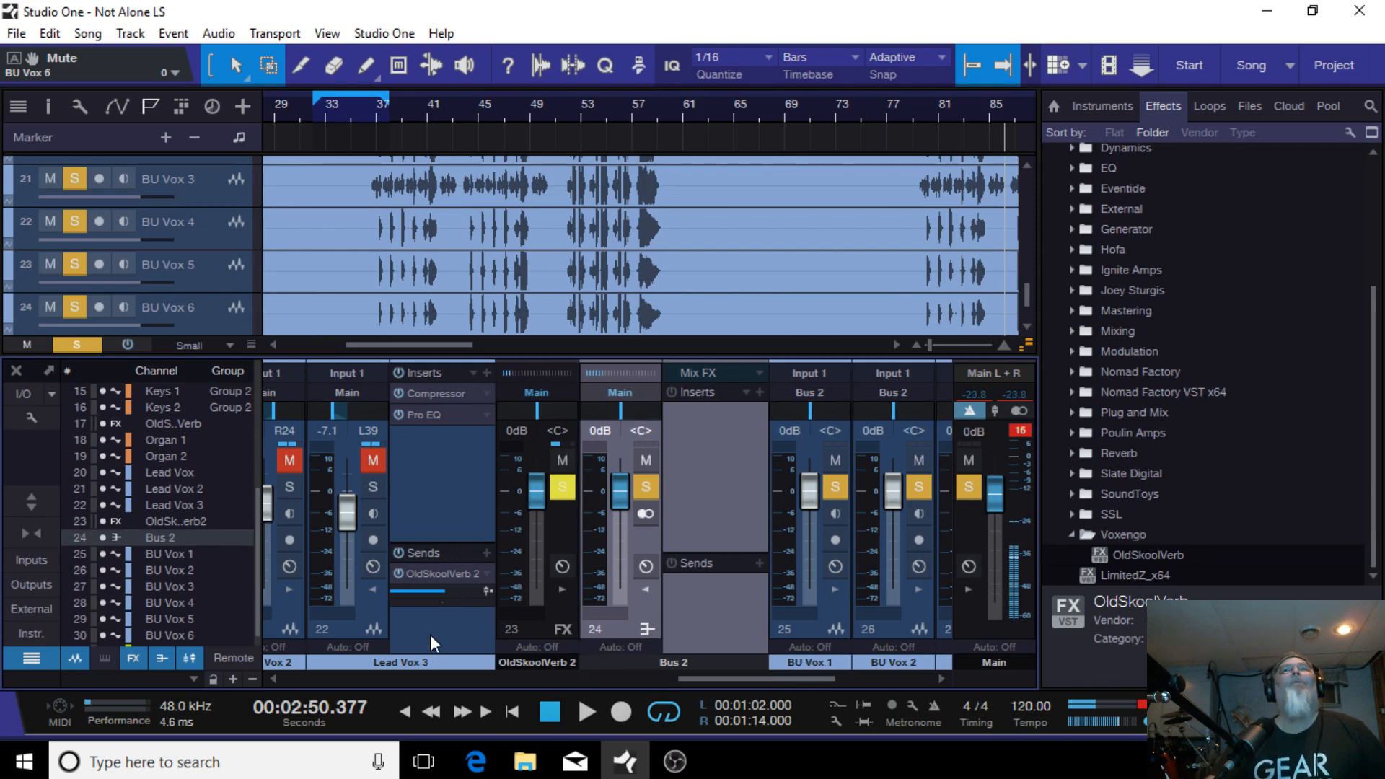
Step: Copy Lead Vox 3's Compressor, Pro EQ and OldSkoolVerb 2 send onto Bus 2, then move Bus 2 back to the end of the mixer
{"action": "left_click", "coordinate": [422, 392]}
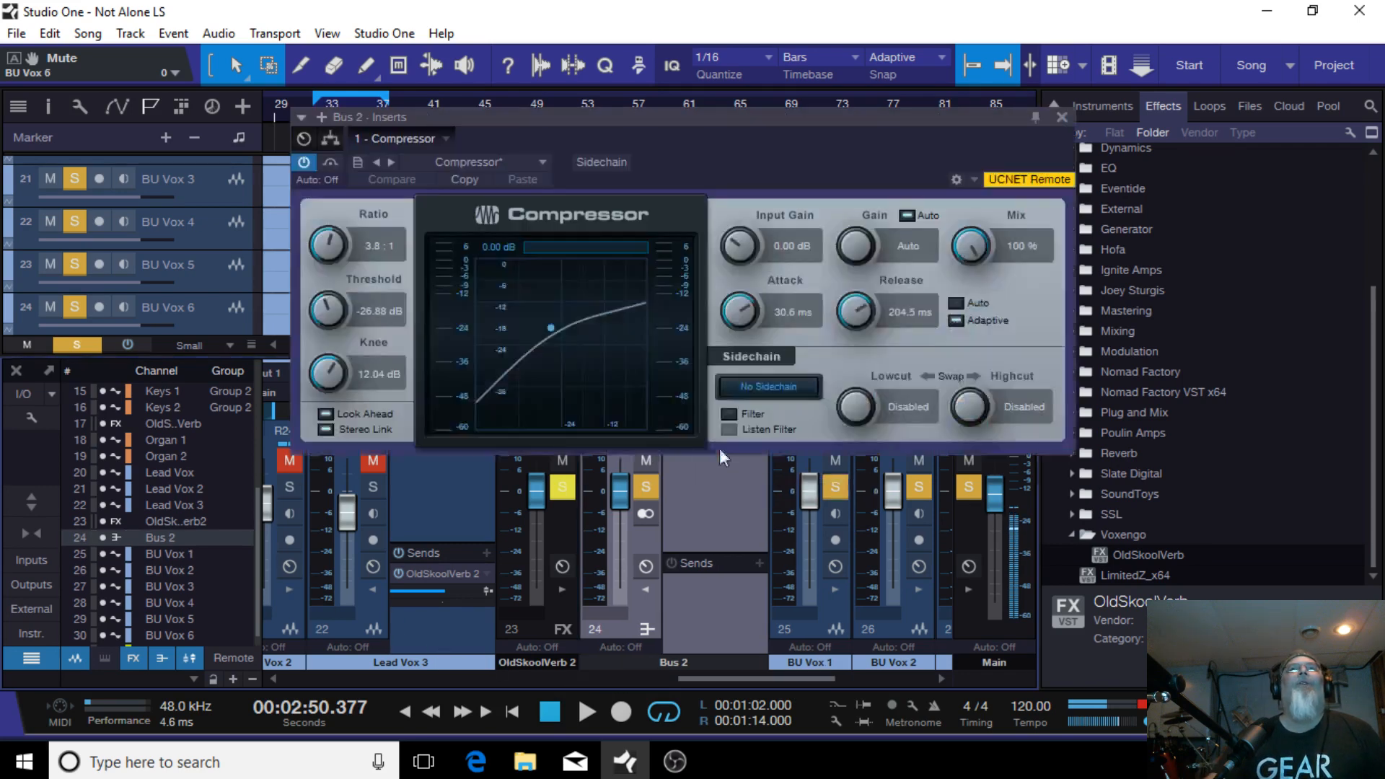
{"action": "left_click", "coordinate": [1061, 117]}
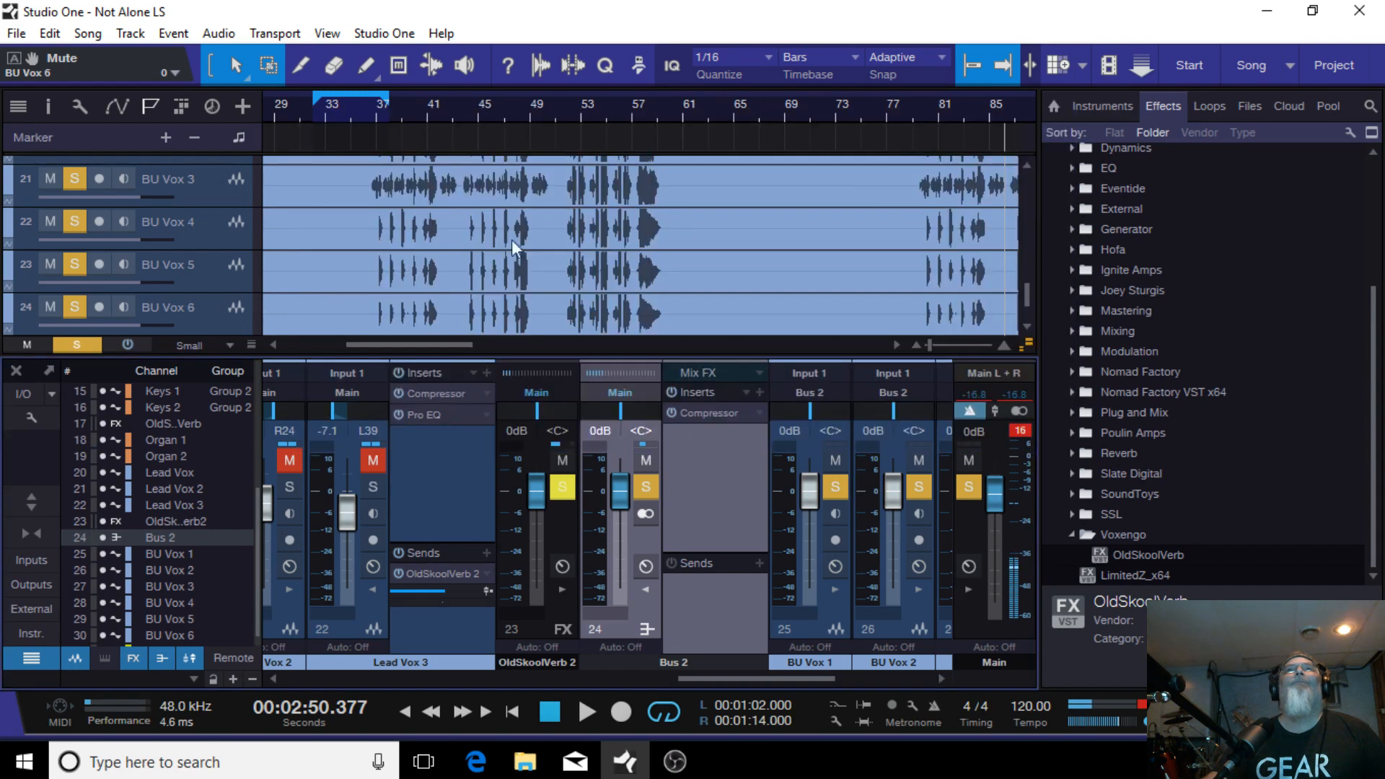
{"action": "left_click_drag", "start_coordinate": [413, 418], "coordinate": [691, 453]}
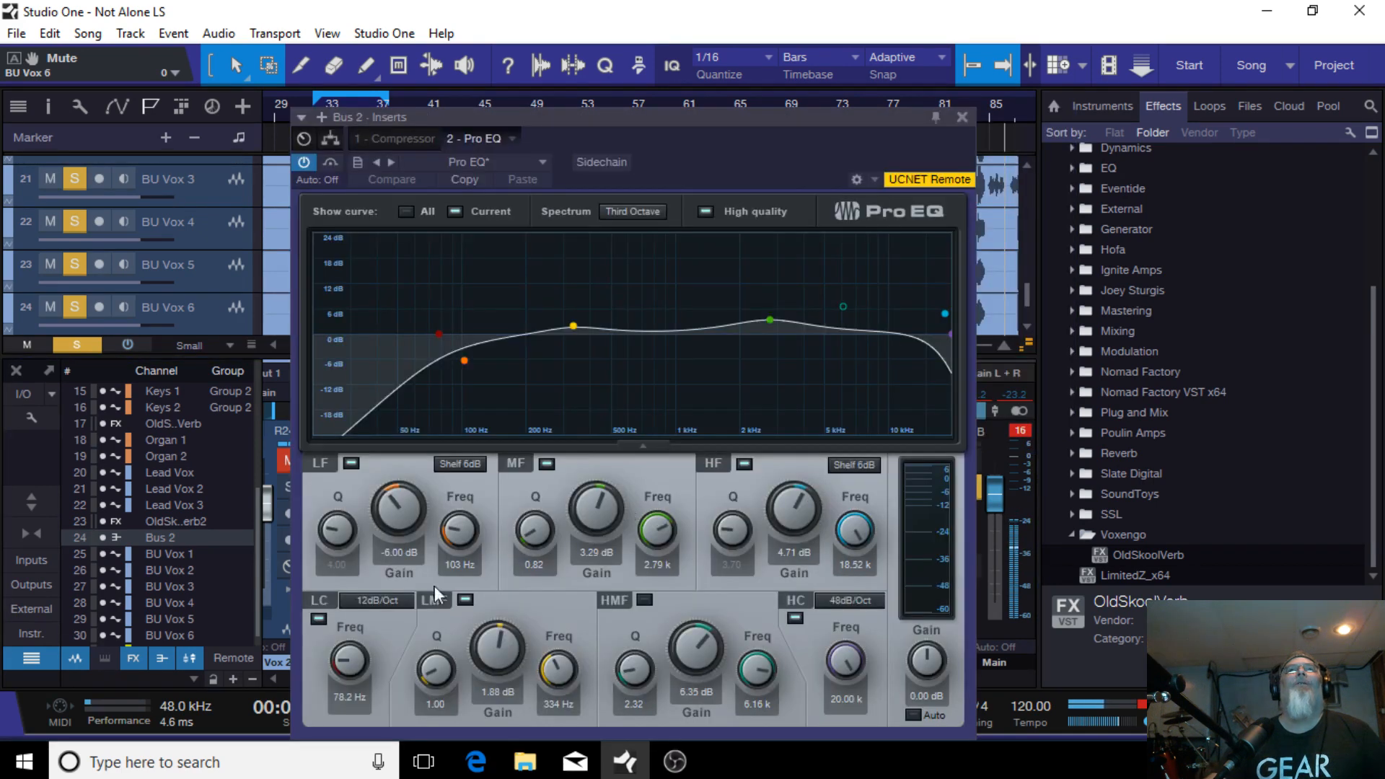
{"action": "left_click", "coordinate": [962, 117]}
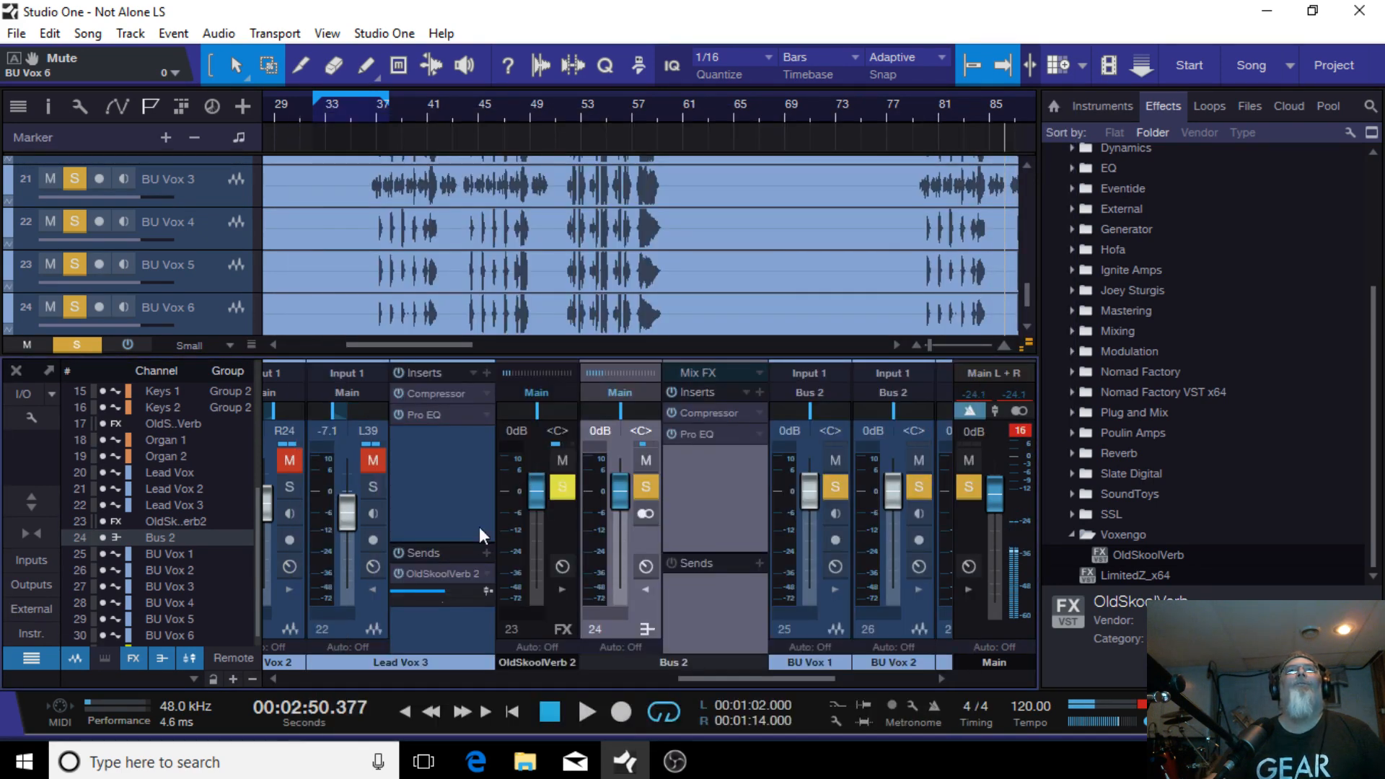
{"action": "left_click_drag", "start_coordinate": [418, 573], "coordinate": [707, 607]}
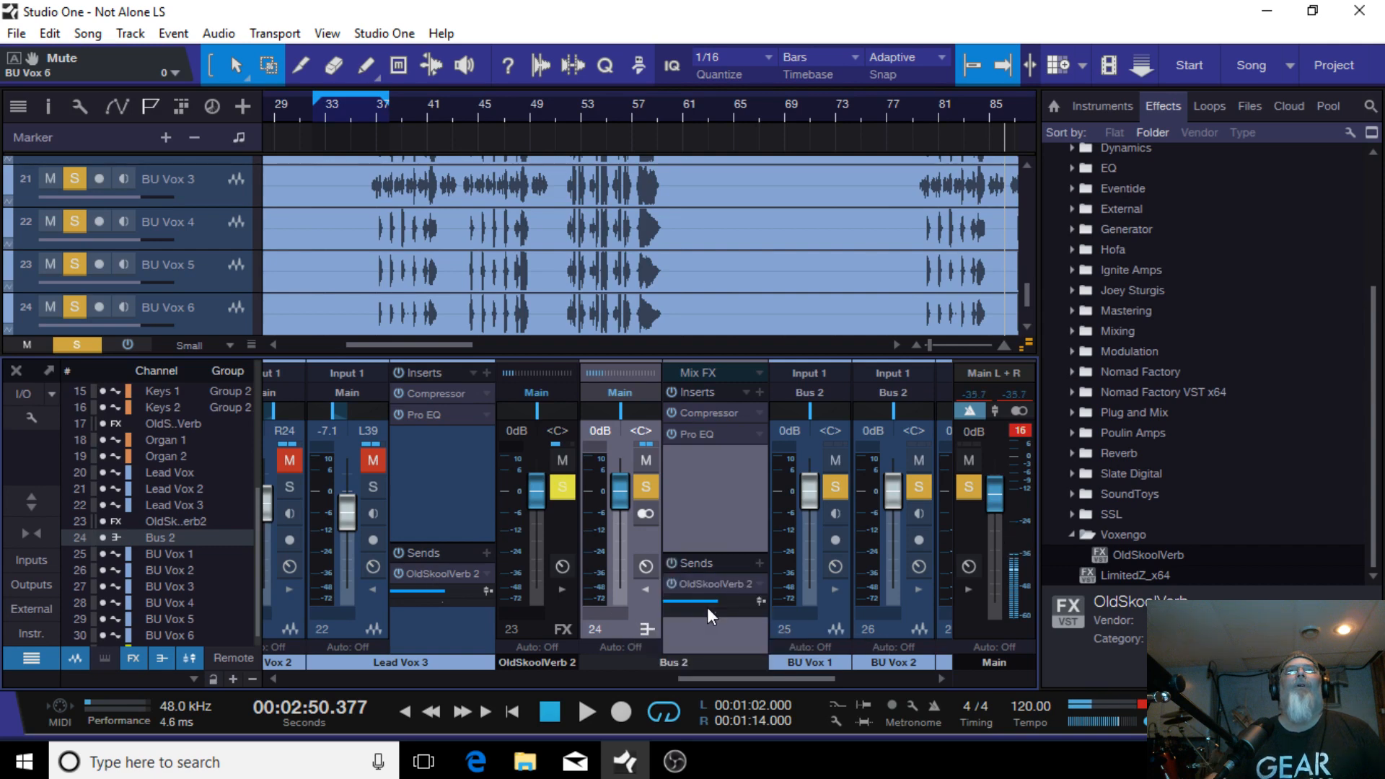
{"action": "left_click_drag", "start_coordinate": [626, 629], "coordinate": [1110, 583]}
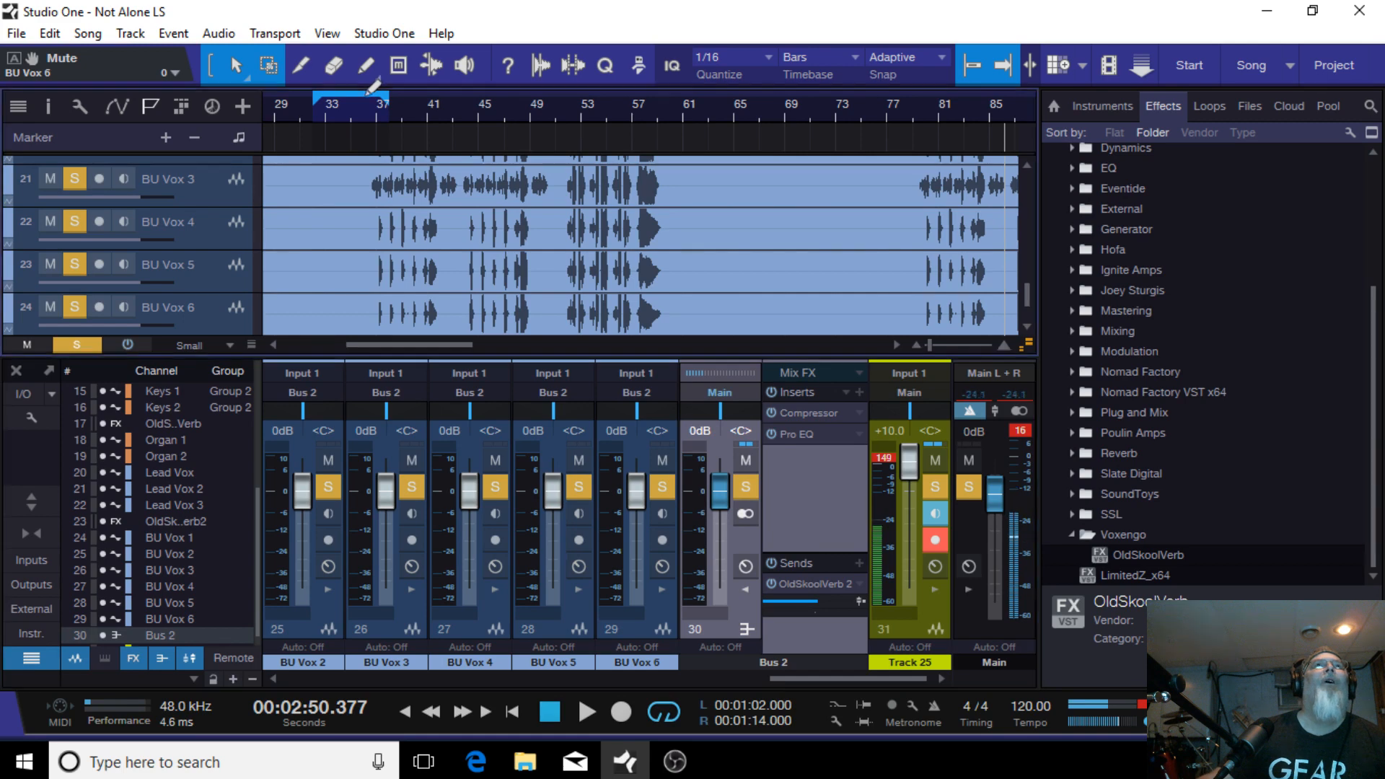
Step: Set the loop range from 01:10 to 01:58, play it and open Bus 2's Compressor window
{"action": "left_click_drag", "start_coordinate": [366, 98], "coordinate": [667, 104]}
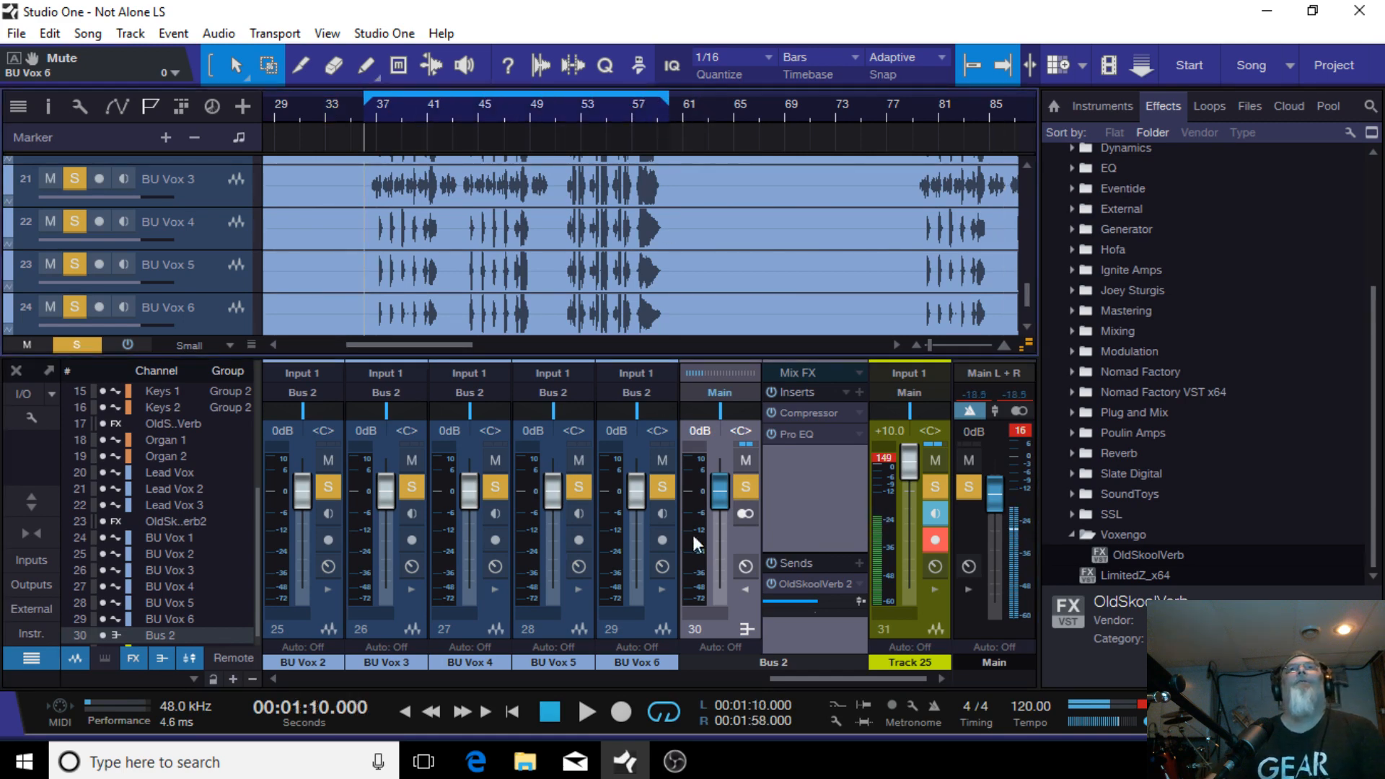
{"action": "left_click", "coordinate": [588, 704]}
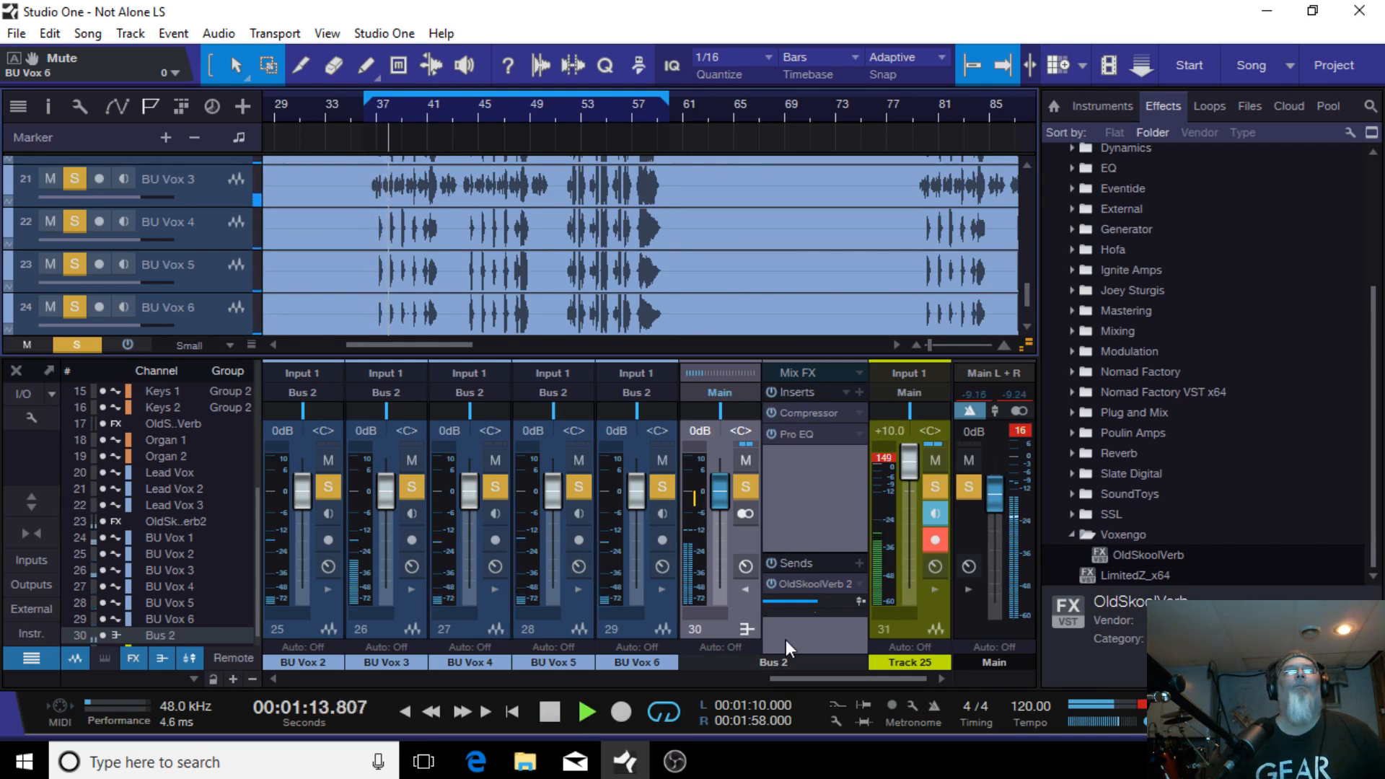
{"action": "left_click", "coordinate": [805, 414]}
{"action": "left_click_drag", "start_coordinate": [775, 144], "coordinate": [1079, 62]}
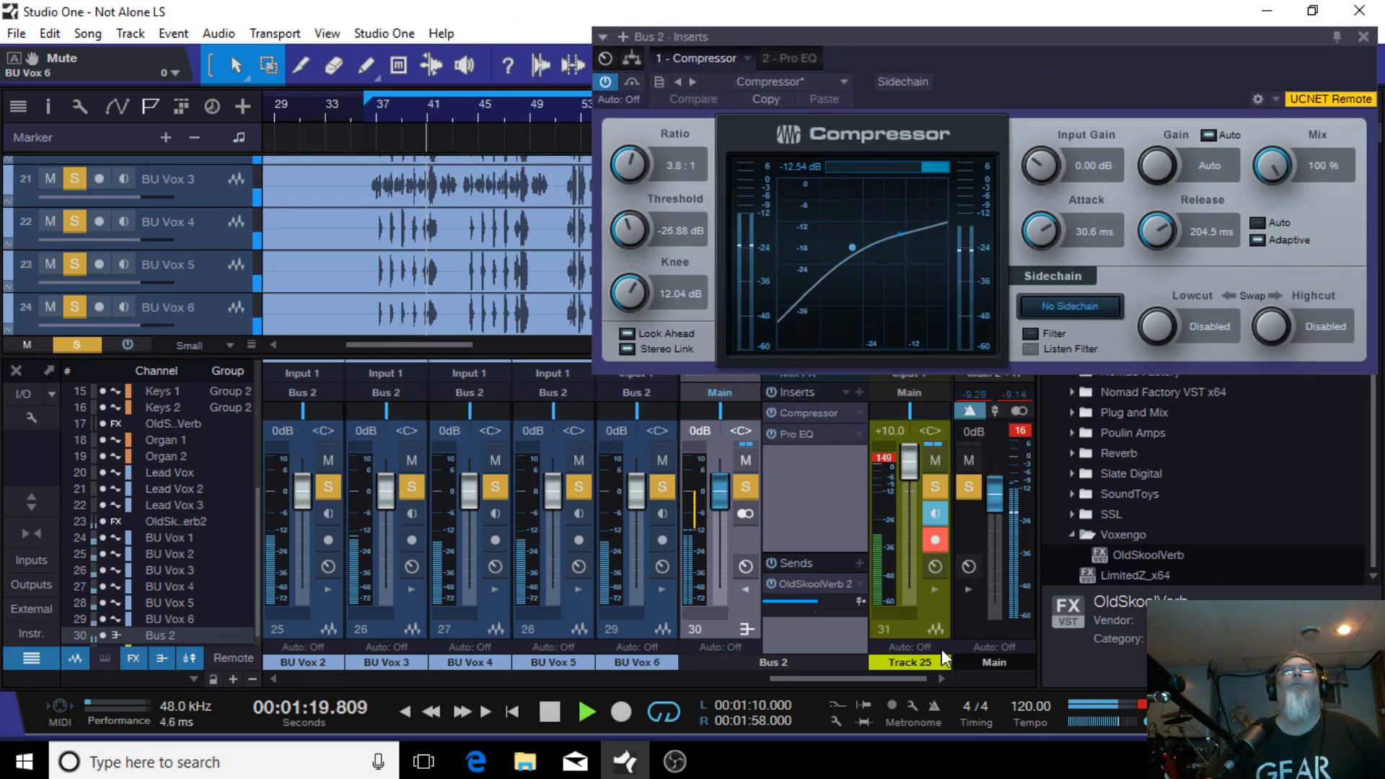
{"action": "left_click", "coordinate": [548, 714]}
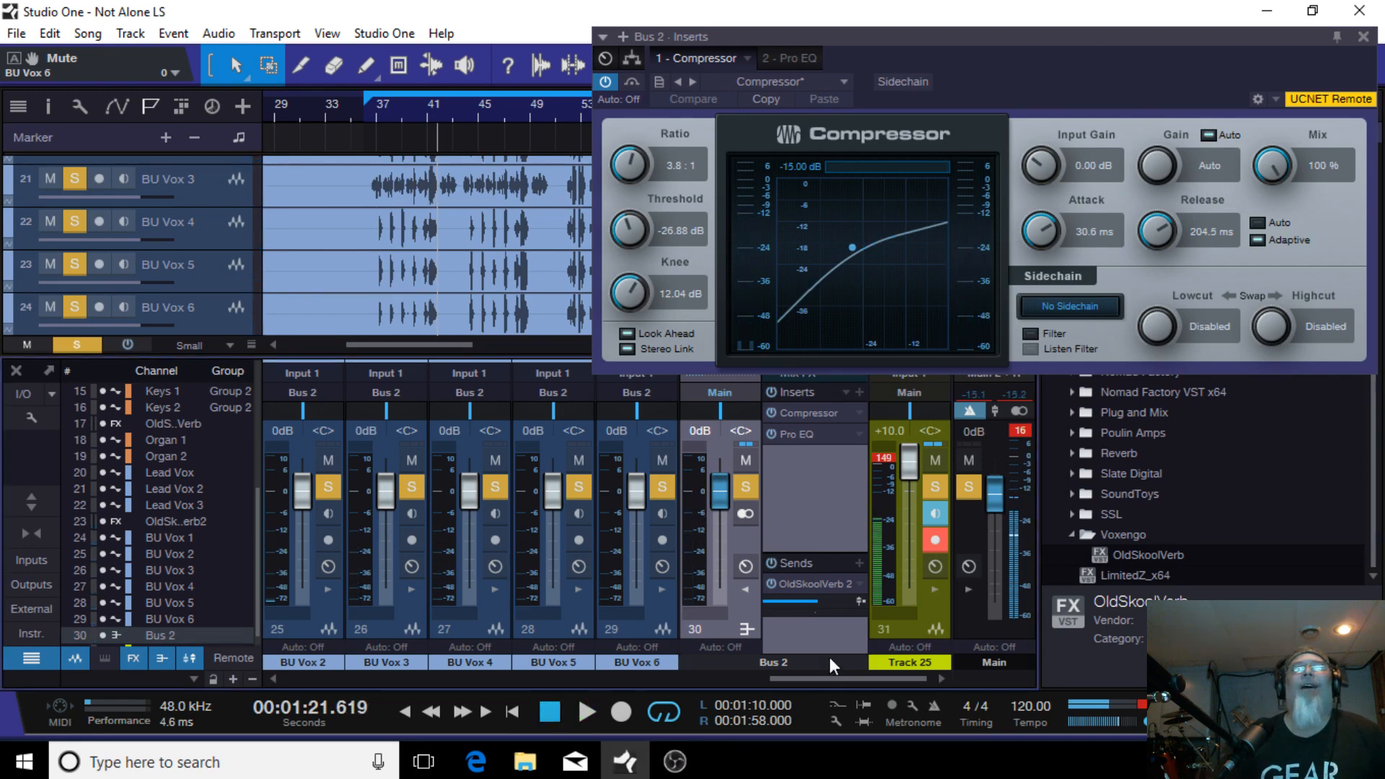
Step: Mute BU Vox 2 through BU Vox 6 and turn off their solos, leaving only BU Vox 1 soloed
{"action": "left_click_drag", "start_coordinate": [829, 676], "coordinate": [804, 682]}
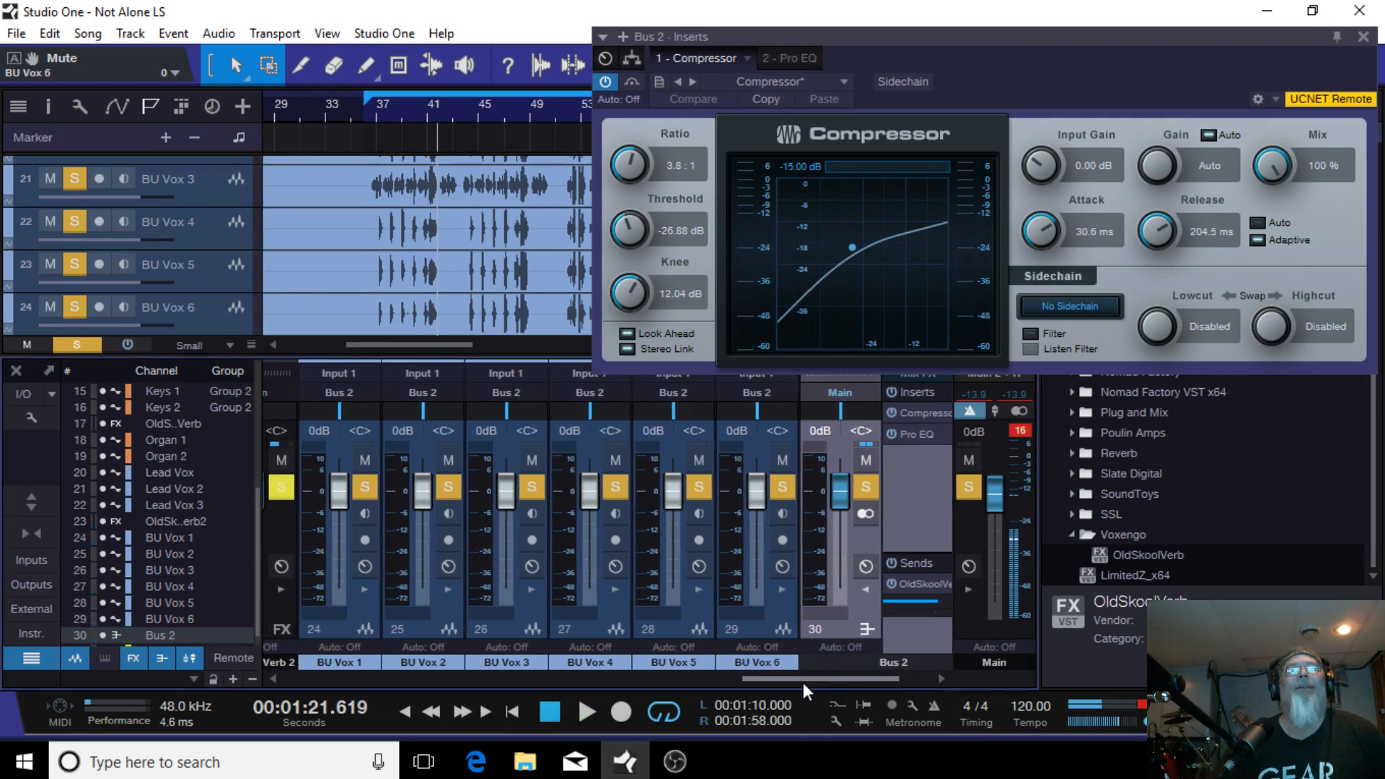
{"action": "left_click", "coordinate": [782, 460]}
{"action": "left_click", "coordinate": [783, 487]}
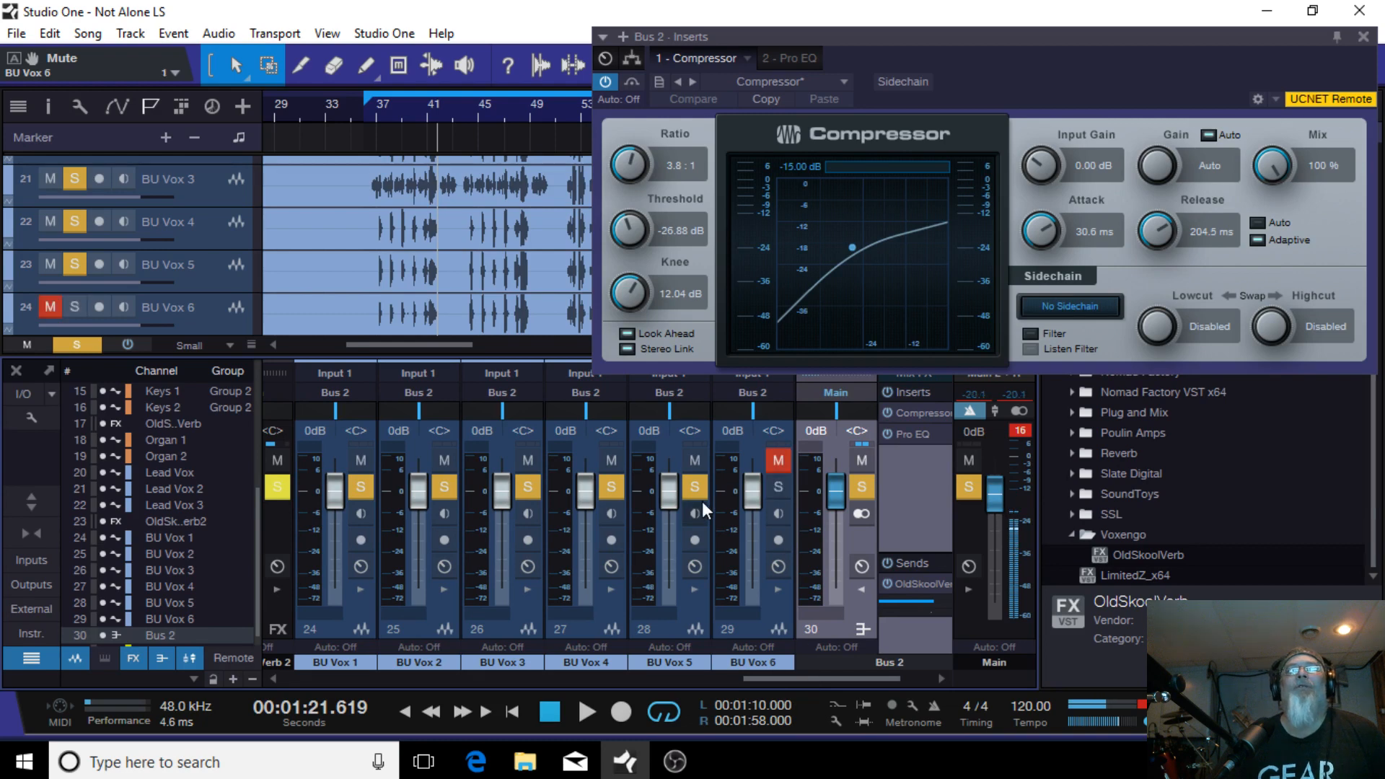
{"action": "left_click", "coordinate": [685, 487]}
{"action": "left_click", "coordinate": [695, 461]}
{"action": "left_click", "coordinate": [608, 488]}
{"action": "left_click", "coordinate": [611, 460]}
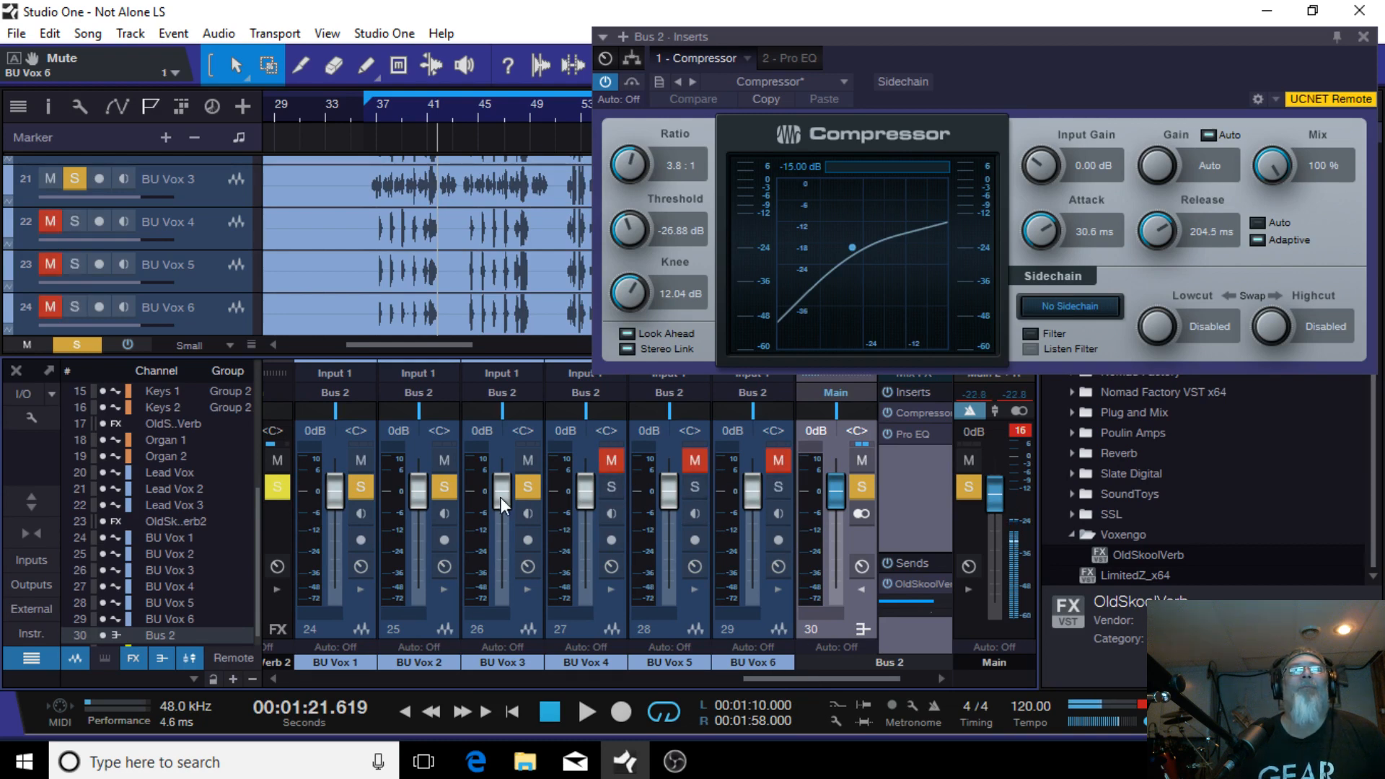
{"action": "left_click", "coordinate": [528, 461]}
{"action": "left_click", "coordinate": [525, 488]}
{"action": "left_click", "coordinate": [444, 486]}
{"action": "left_click", "coordinate": [444, 460]}
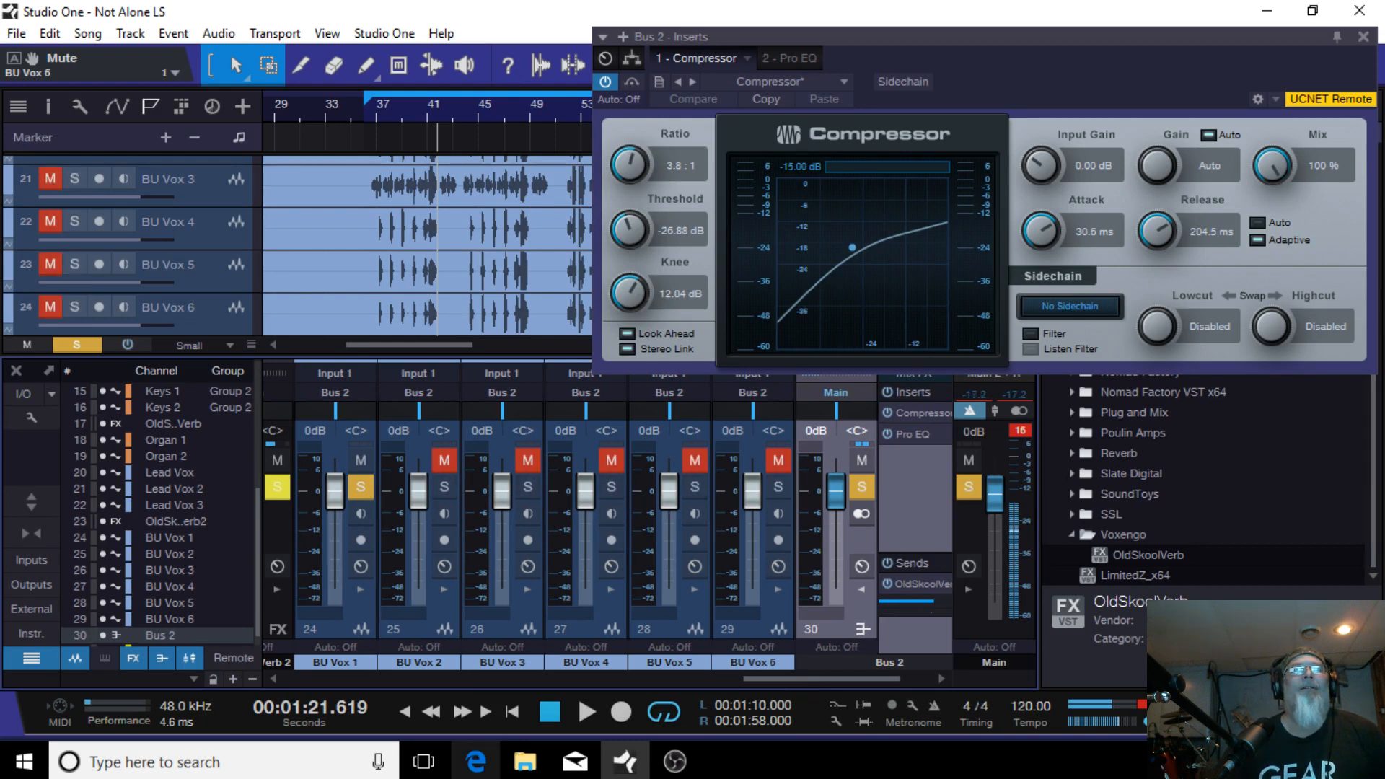
Step: Play the loop and pan BU Vox 1 to L66
{"action": "left_click", "coordinate": [585, 711]}
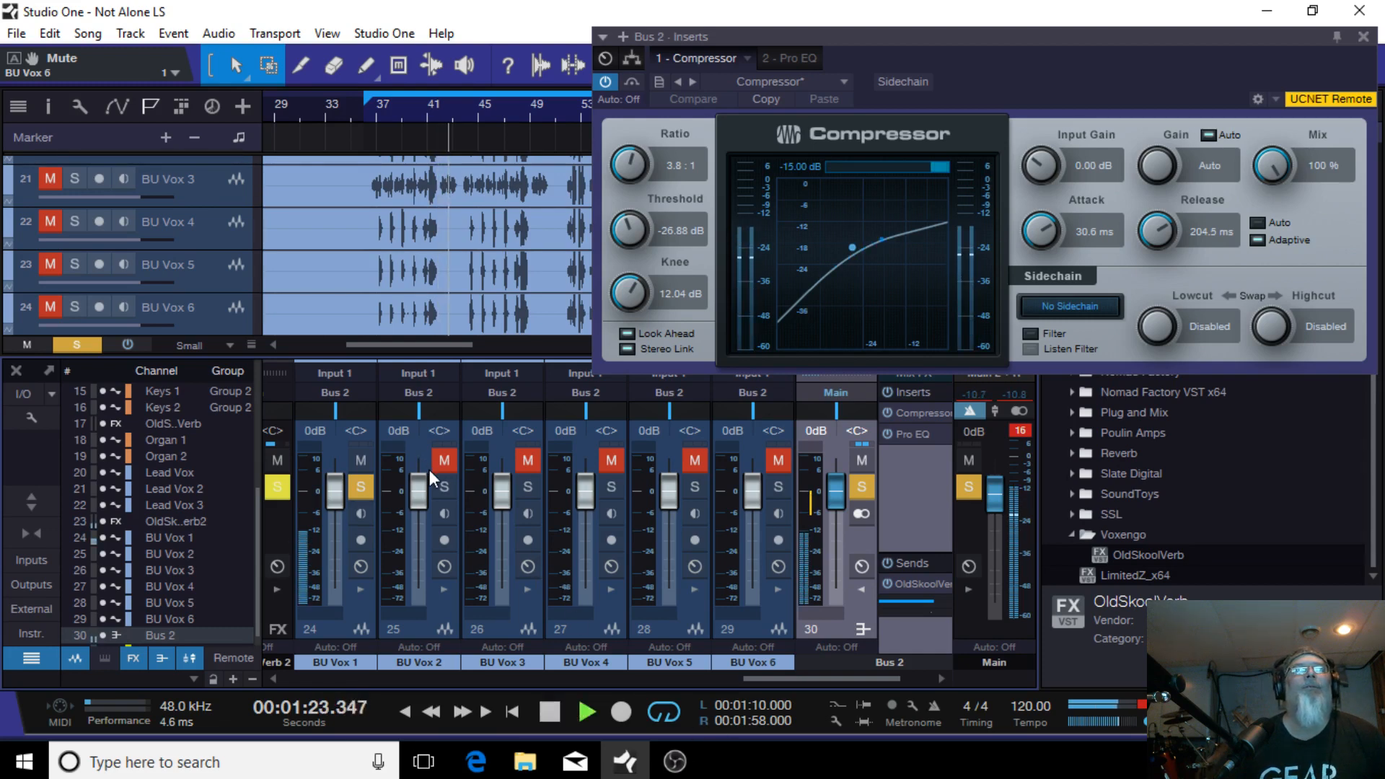
{"action": "left_click_drag", "start_coordinate": [335, 409], "coordinate": [310, 418]}
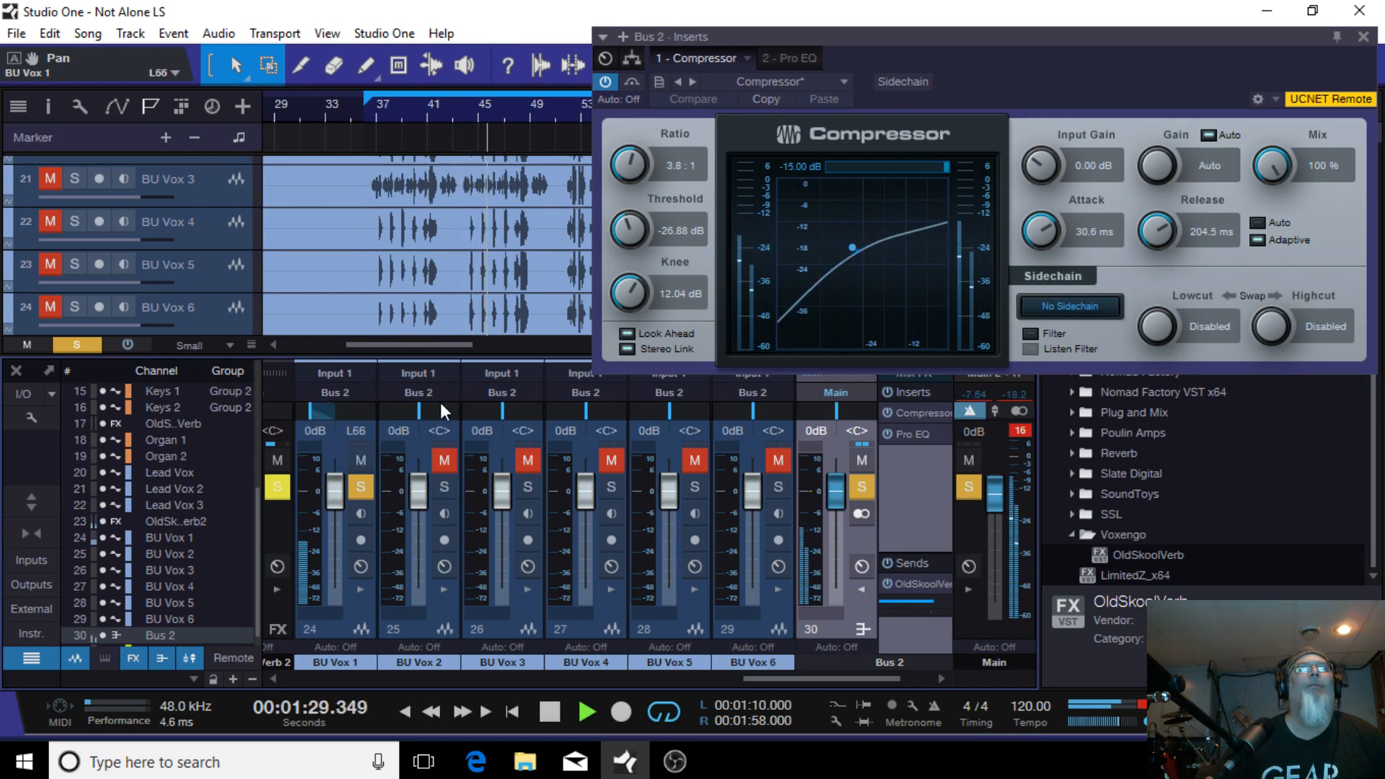
Step: Pan BU Vox 2 to R50 and unmute and solo it
{"action": "left_click_drag", "start_coordinate": [422, 409], "coordinate": [443, 411]}
{"action": "left_click", "coordinate": [447, 462]}
{"action": "left_click", "coordinate": [444, 487]}
Step: Pan BU Vox 3 hard left, then solo and unmute it
{"action": "left_click_drag", "start_coordinate": [452, 413], "coordinate": [427, 428]}
{"action": "left_click", "coordinate": [527, 487]}
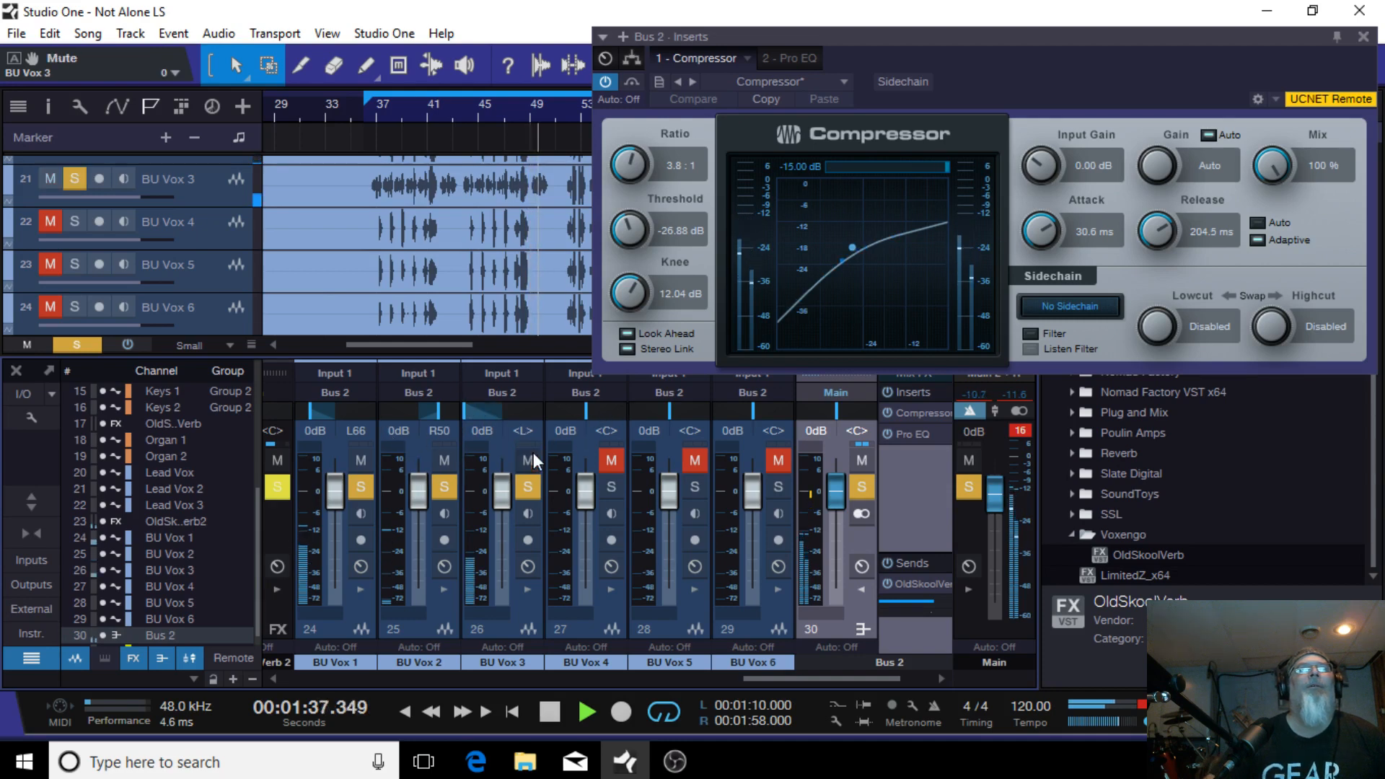
{"action": "left_click", "coordinate": [534, 453]}
Step: Pan BU Vox 4 hard right, then solo and unmute it
{"action": "left_click_drag", "start_coordinate": [587, 409], "coordinate": [817, 426]}
{"action": "left_click", "coordinate": [611, 487]}
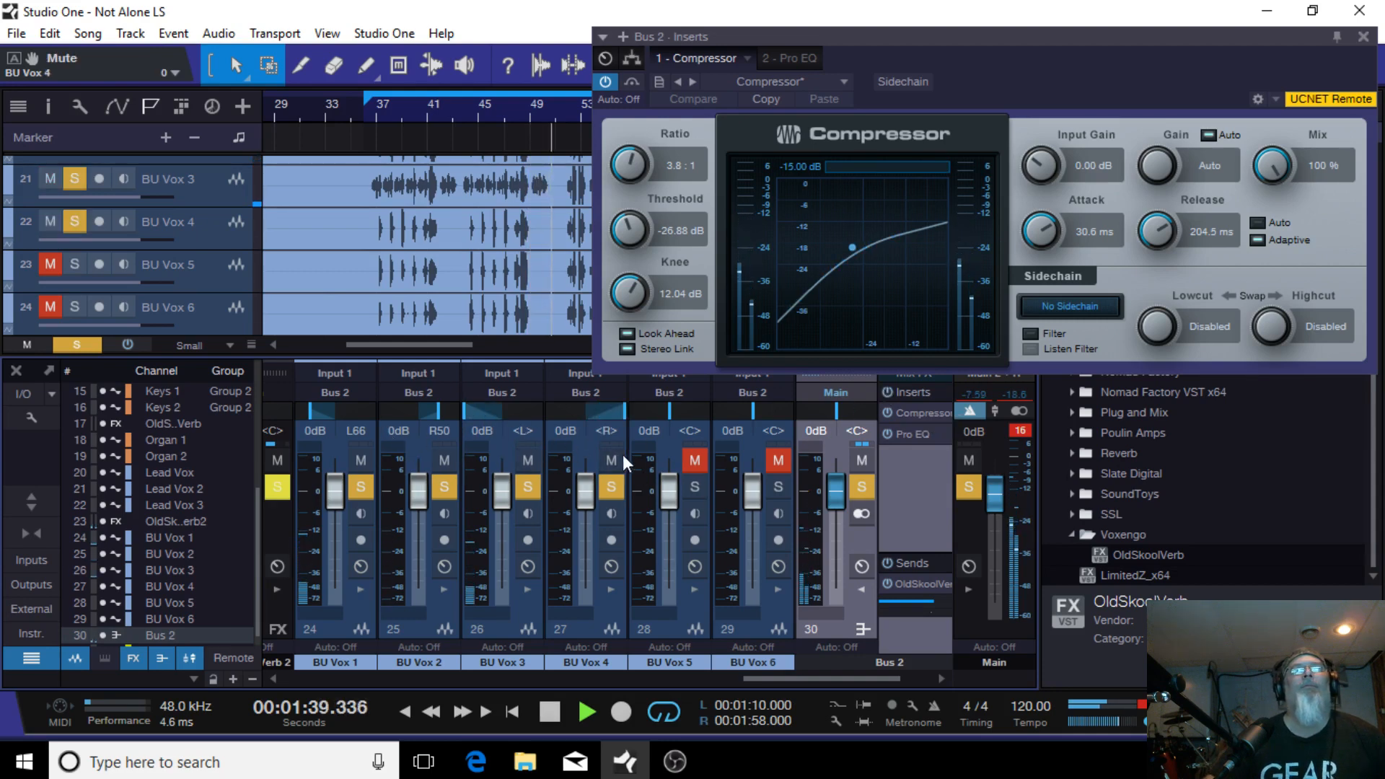
{"action": "left_click", "coordinate": [619, 458]}
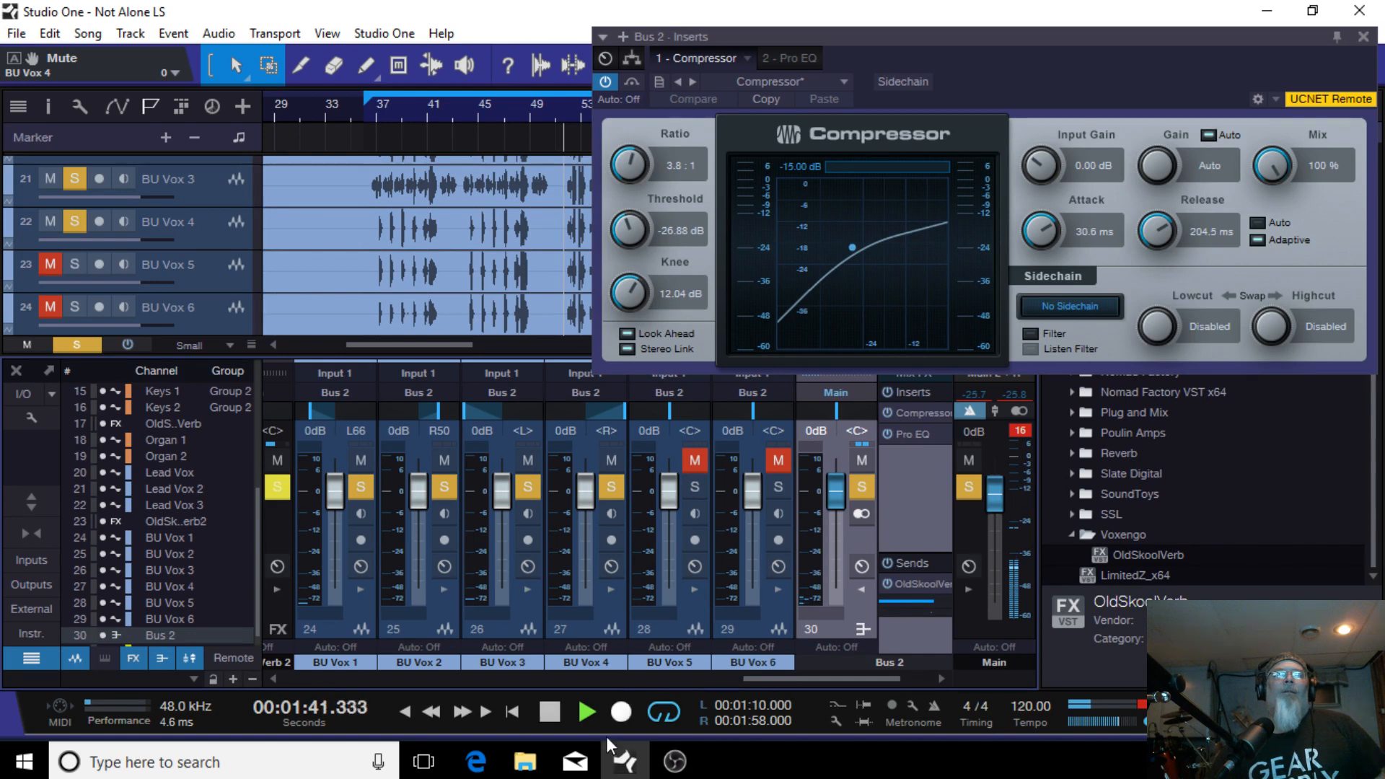
Step: Restart playback from the loop start and unmute BU Vox 5 and BU Vox 6
{"action": "left_click", "coordinate": [551, 714]}
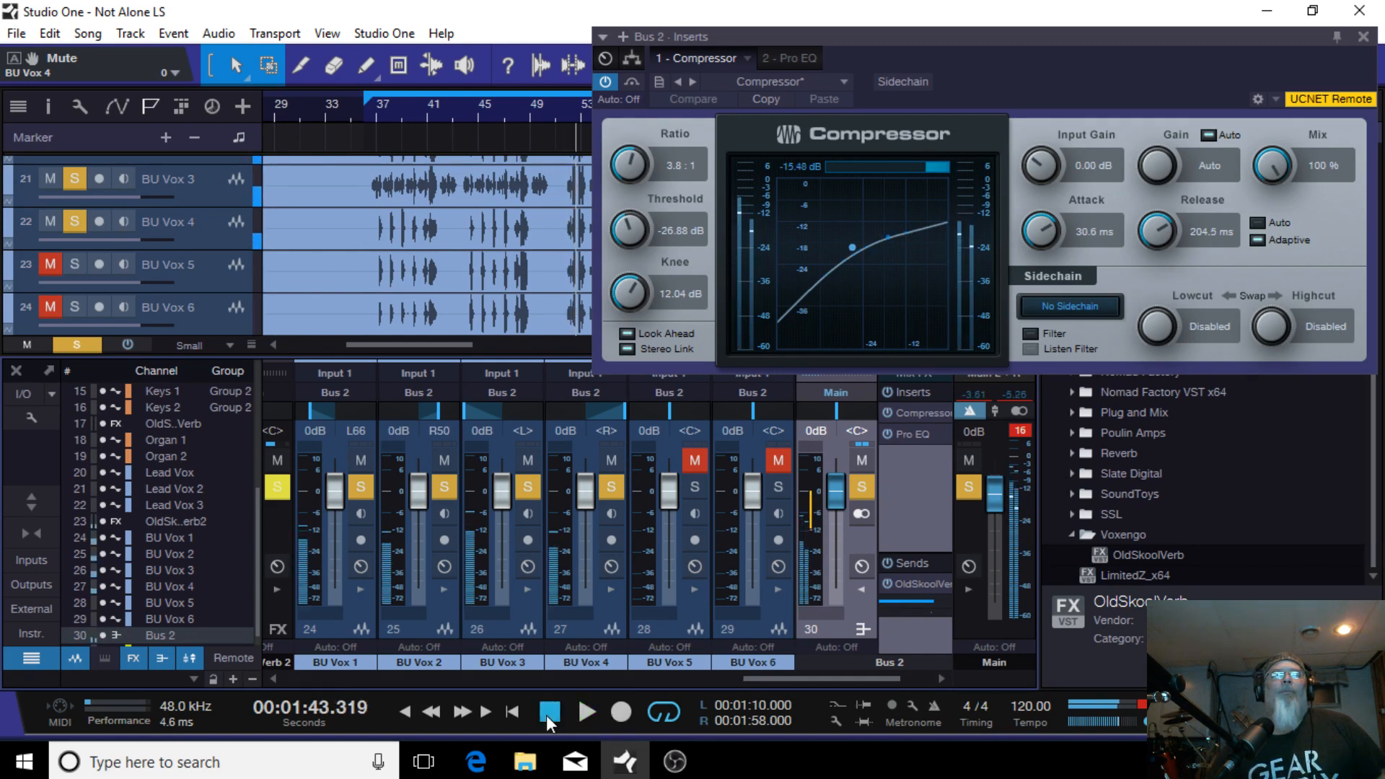
{"action": "left_click", "coordinate": [364, 117]}
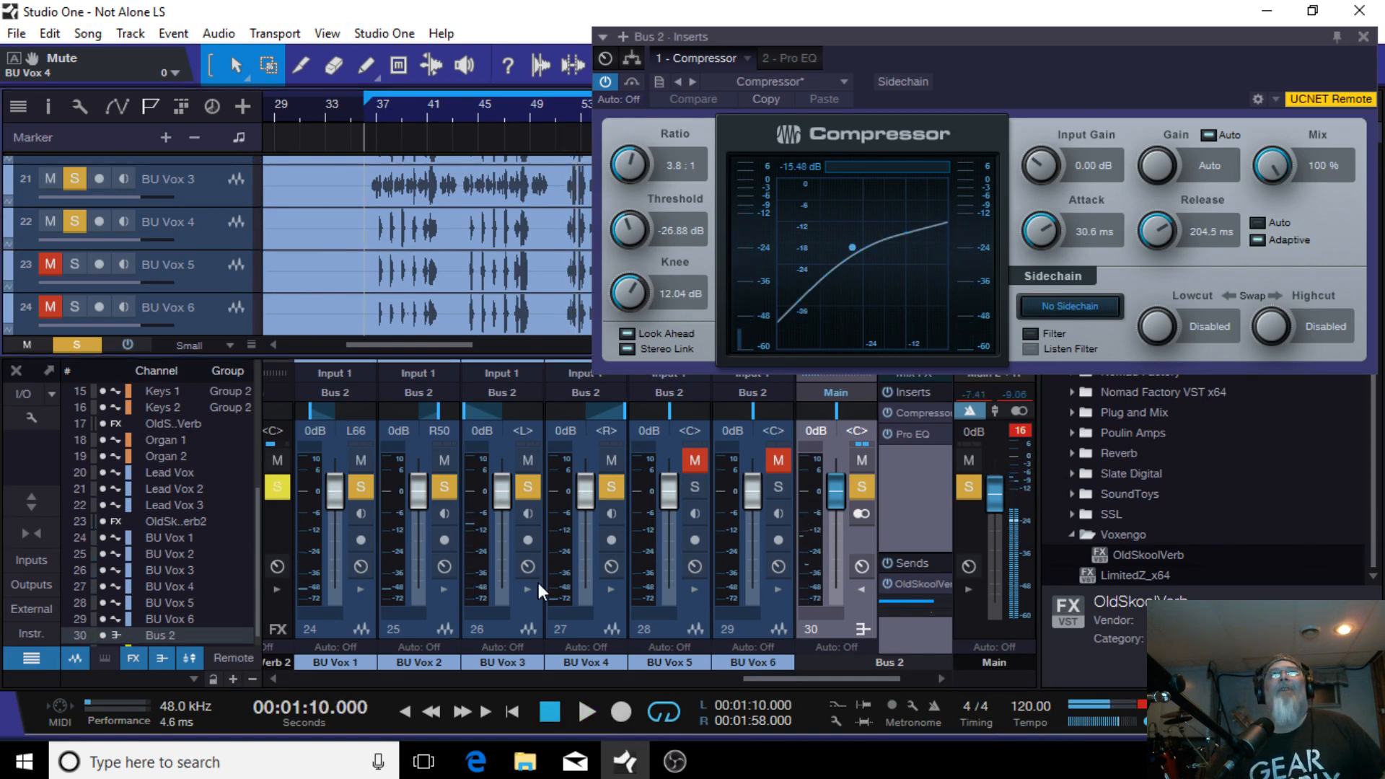
{"action": "left_click", "coordinate": [585, 712]}
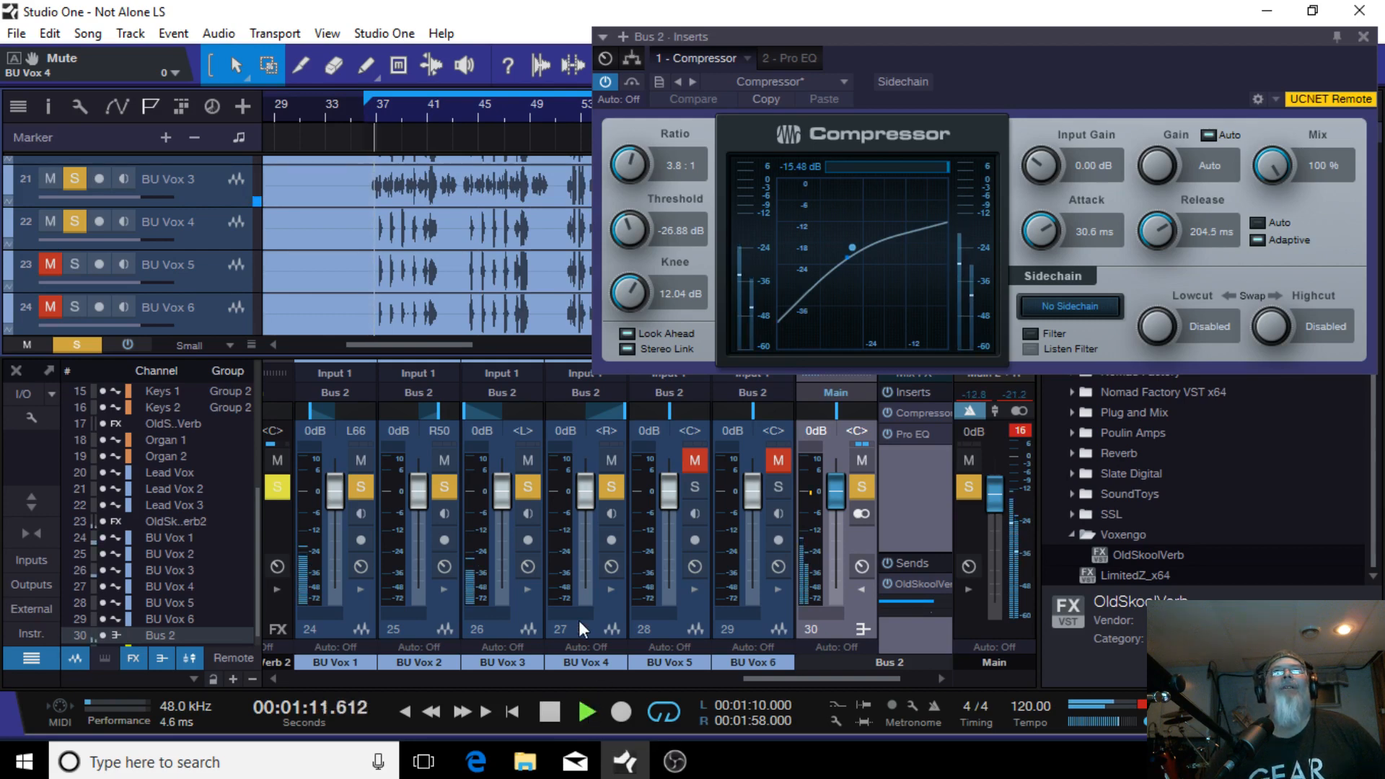
{"action": "left_click", "coordinate": [699, 459]}
{"action": "left_click", "coordinate": [782, 461]}
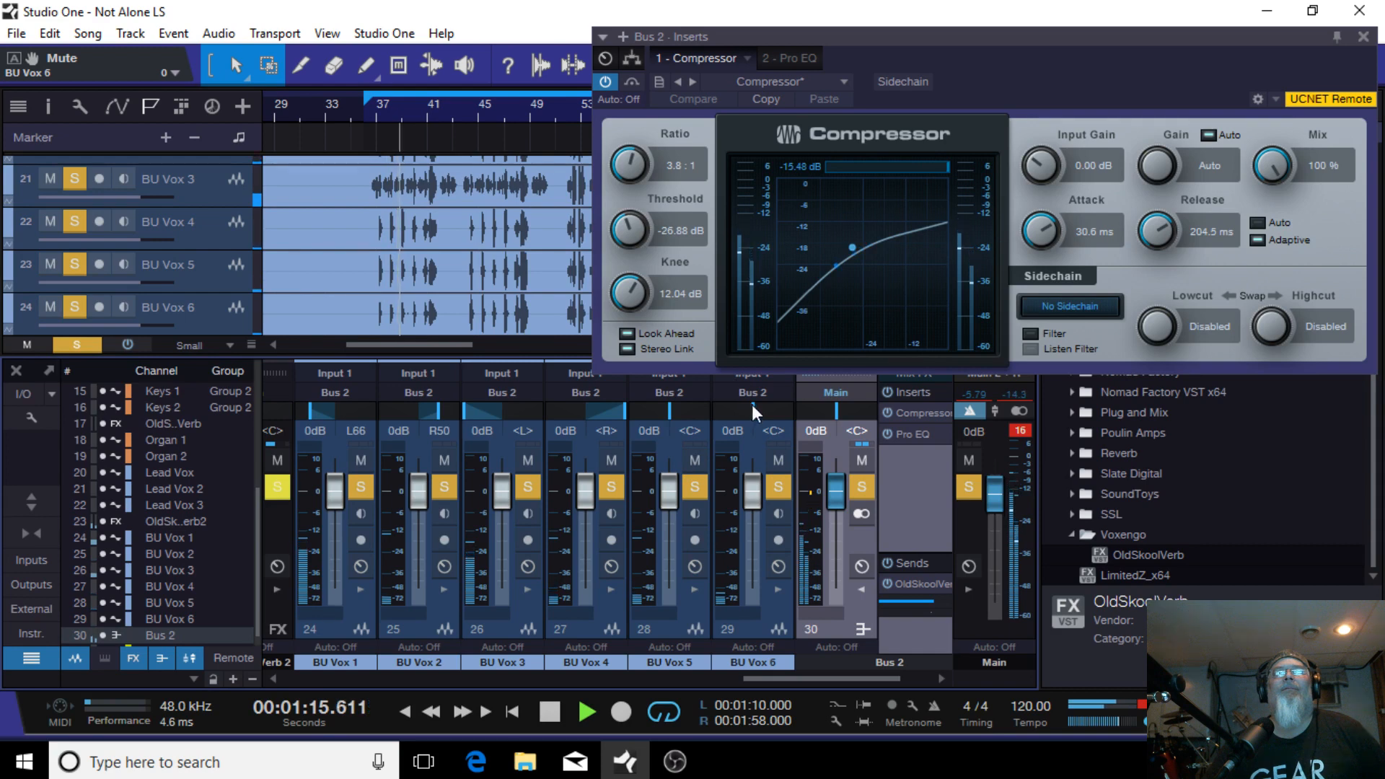
Step: Pan BU Vox 6 hard left, BU Vox 5 and BU Vox 3 hard right, and BU Vox 4 to L61
{"action": "left_click_drag", "start_coordinate": [751, 406], "coordinate": [895, 406]}
{"action": "left_click_drag", "start_coordinate": [669, 407], "coordinate": [621, 439]}
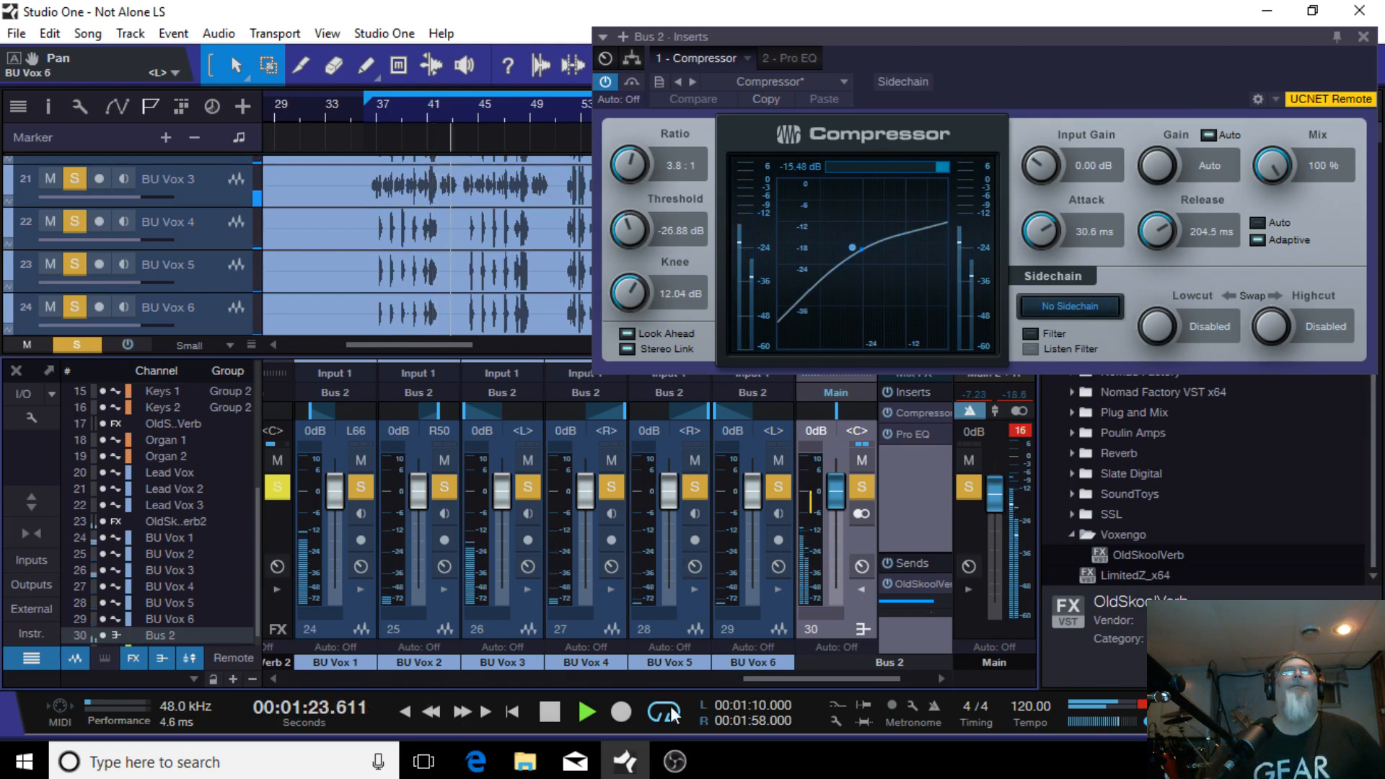
{"action": "mouse_move", "coordinate": [790, 686]}
{"action": "left_mouse_down"}
{"action": "mouse_move", "coordinate": [617, 696]}
{"action": "mouse_move", "coordinate": [767, 682]}
{"action": "left_mouse_up"}
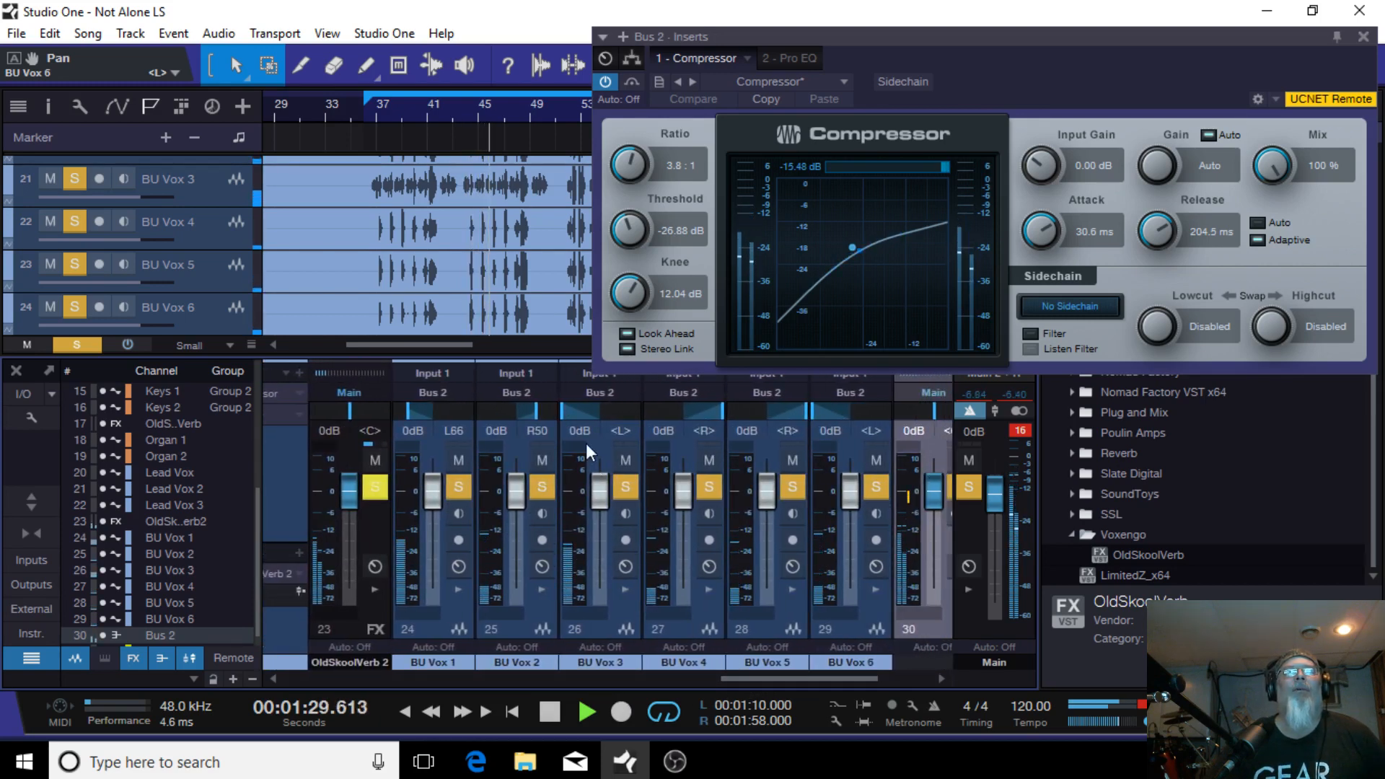
{"action": "left_click_drag", "start_coordinate": [561, 409], "coordinate": [886, 395]}
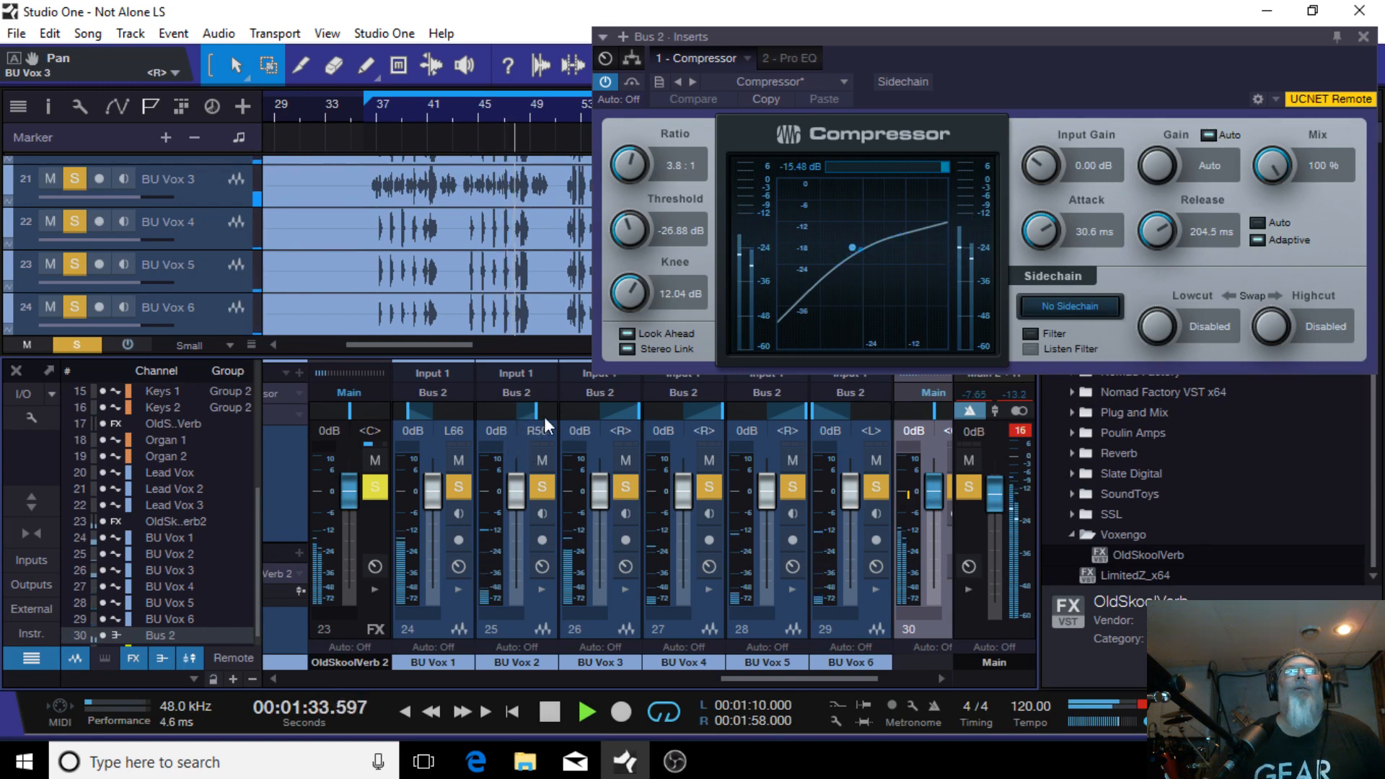
{"action": "left_click_drag", "start_coordinate": [724, 414], "coordinate": [662, 420]}
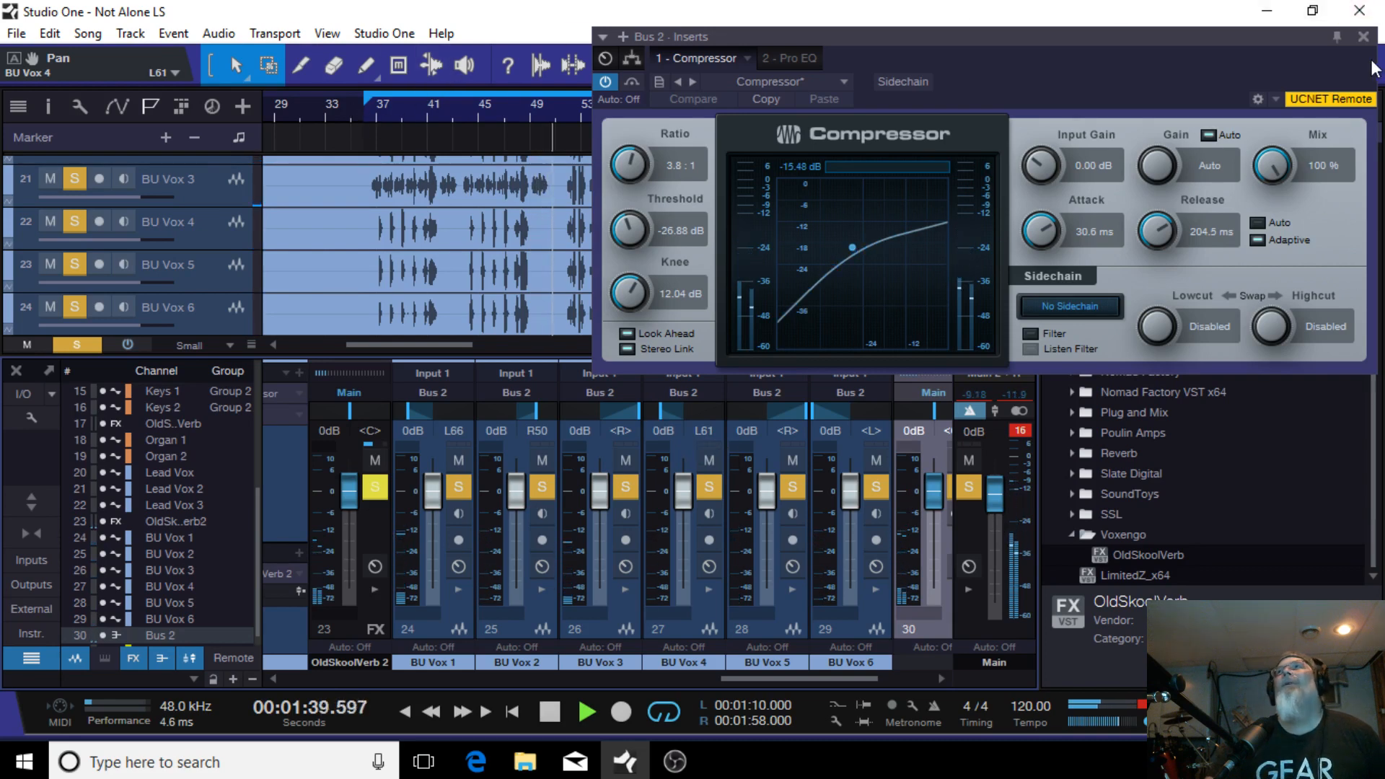
Step: Close the Compressor window and shorten the loop range to 01:10 through 01:22
{"action": "left_click", "coordinate": [1363, 36]}
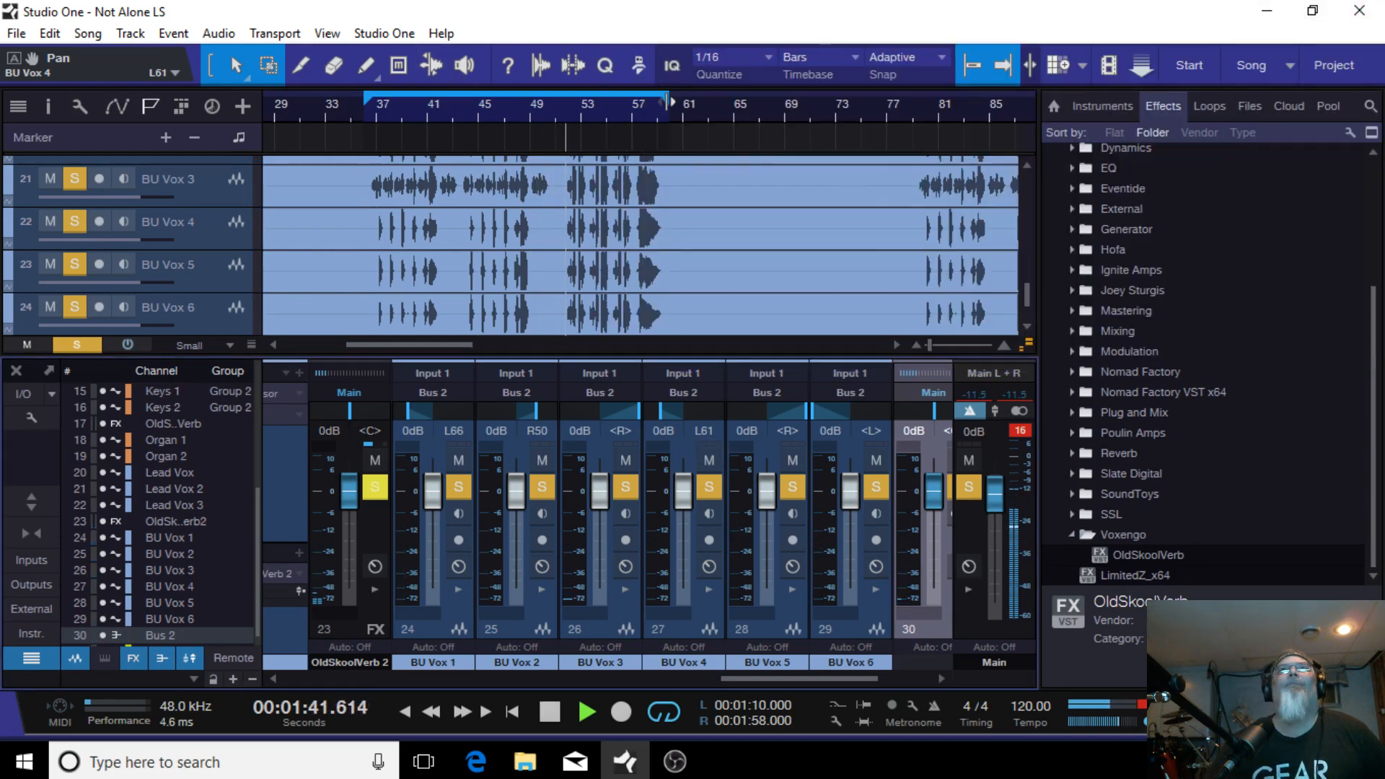
{"action": "left_click_drag", "start_coordinate": [667, 101], "coordinate": [438, 140]}
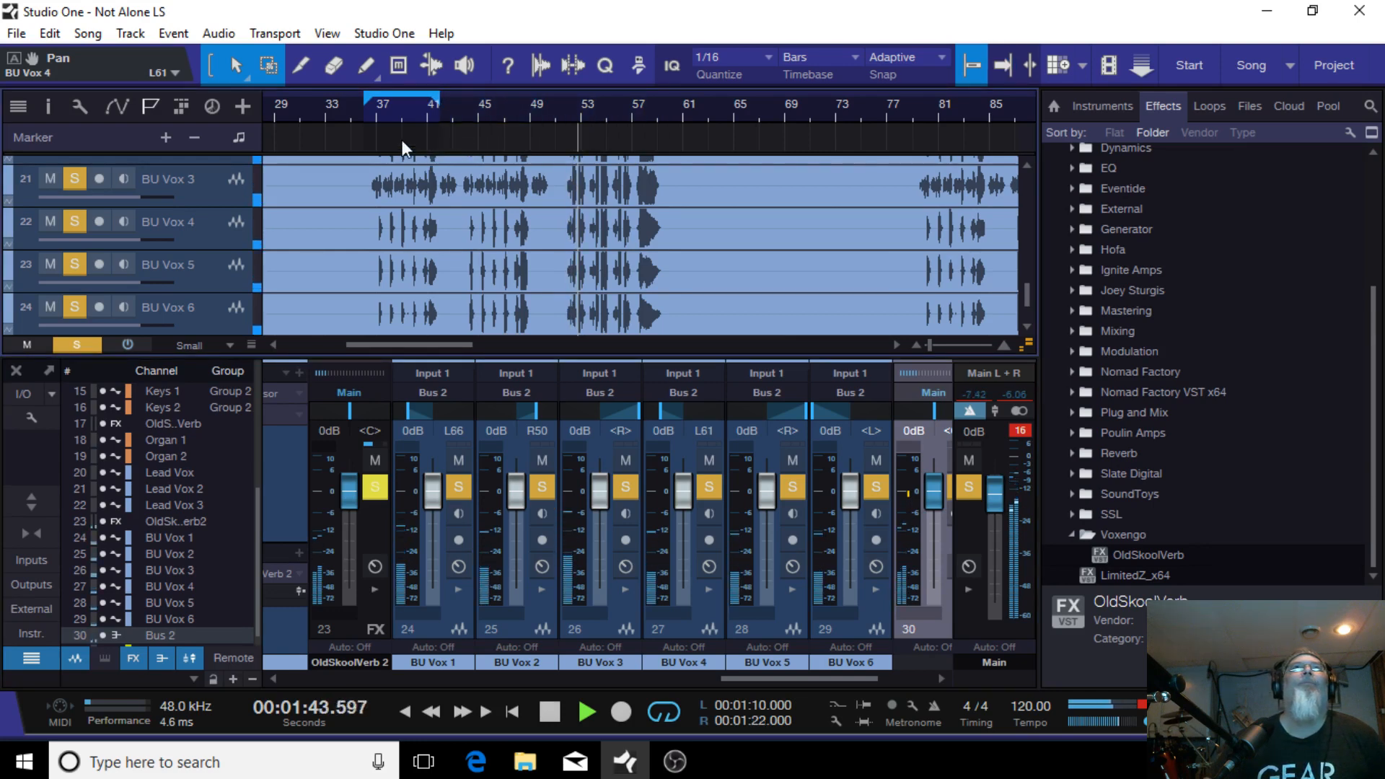
Step: Raise BU Vox 3's volume to +2.9 dB while the loop plays
{"action": "left_click", "coordinate": [368, 111]}
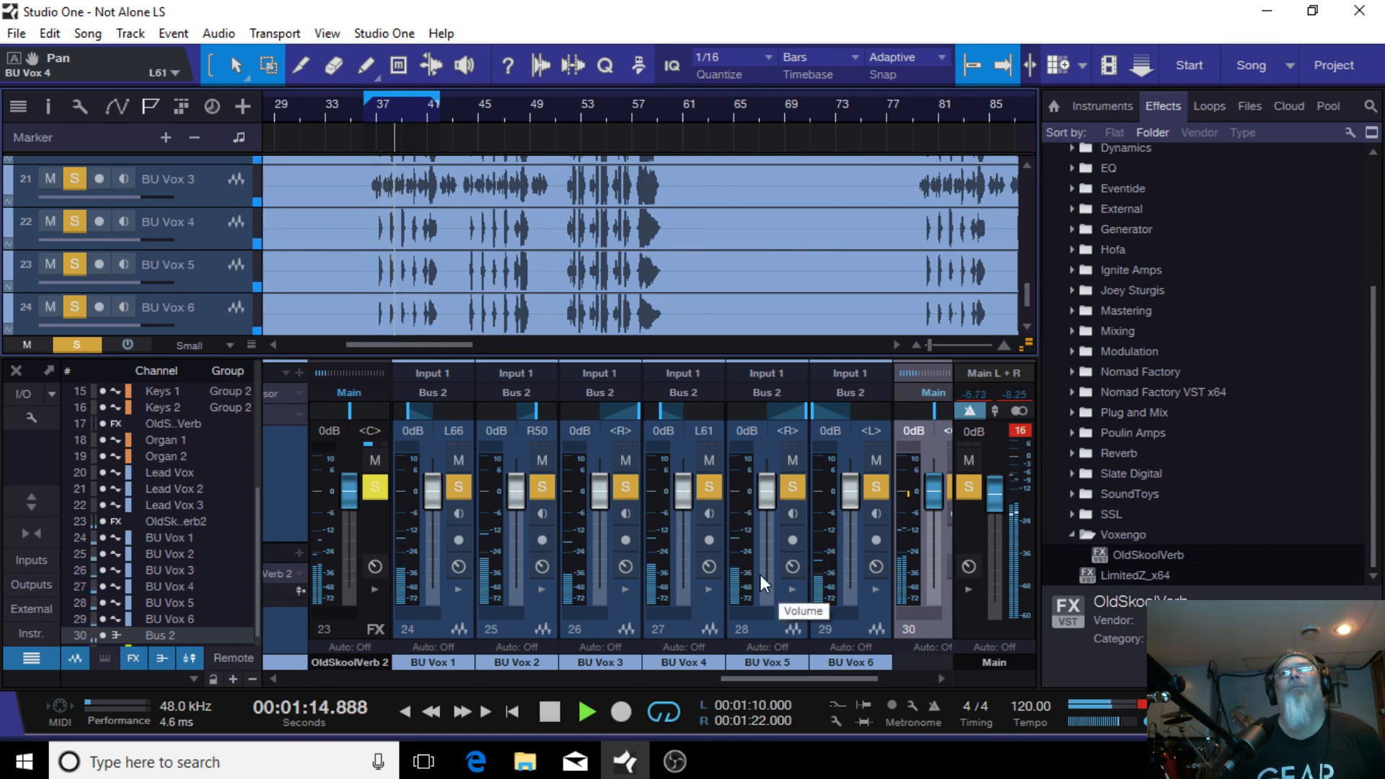
{"action": "left_click_drag", "start_coordinate": [758, 679], "coordinate": [806, 671]}
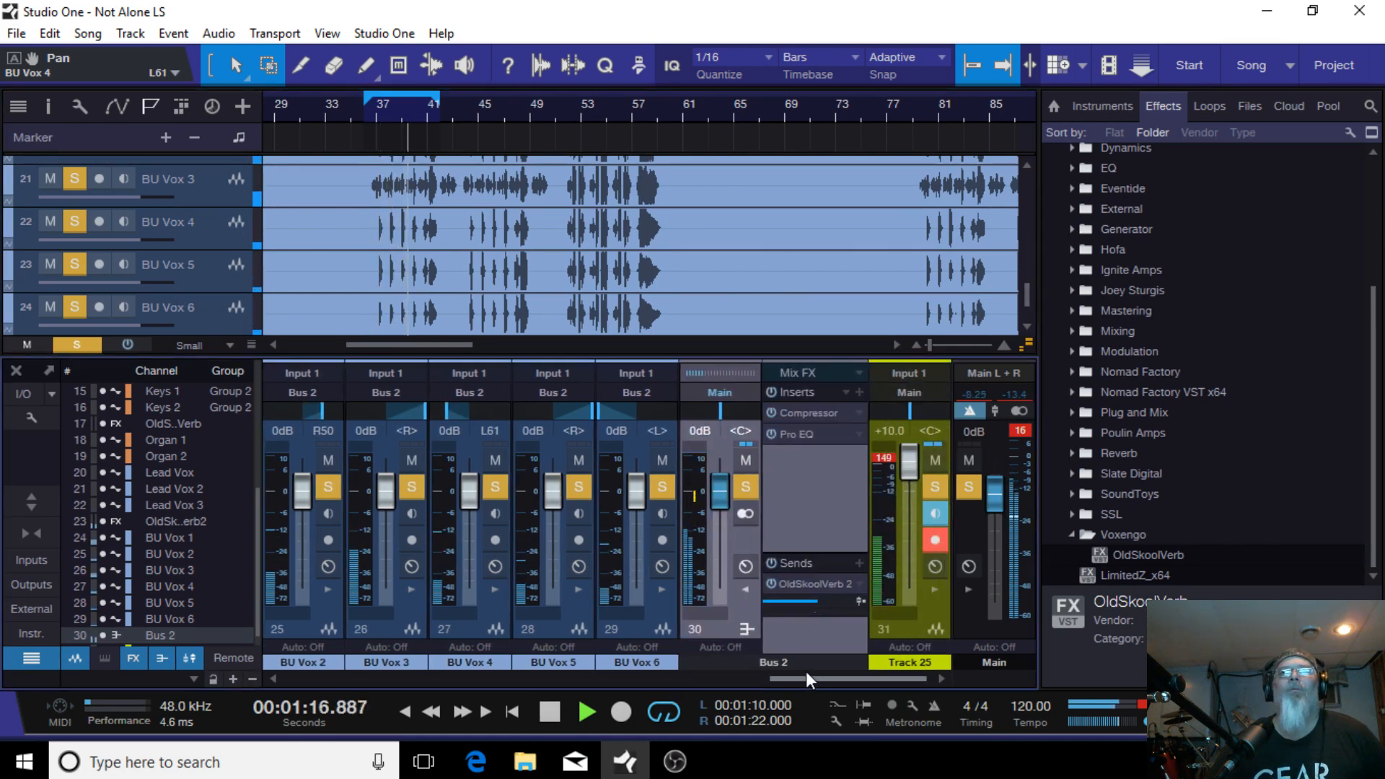
{"action": "left_click", "coordinate": [745, 587]}
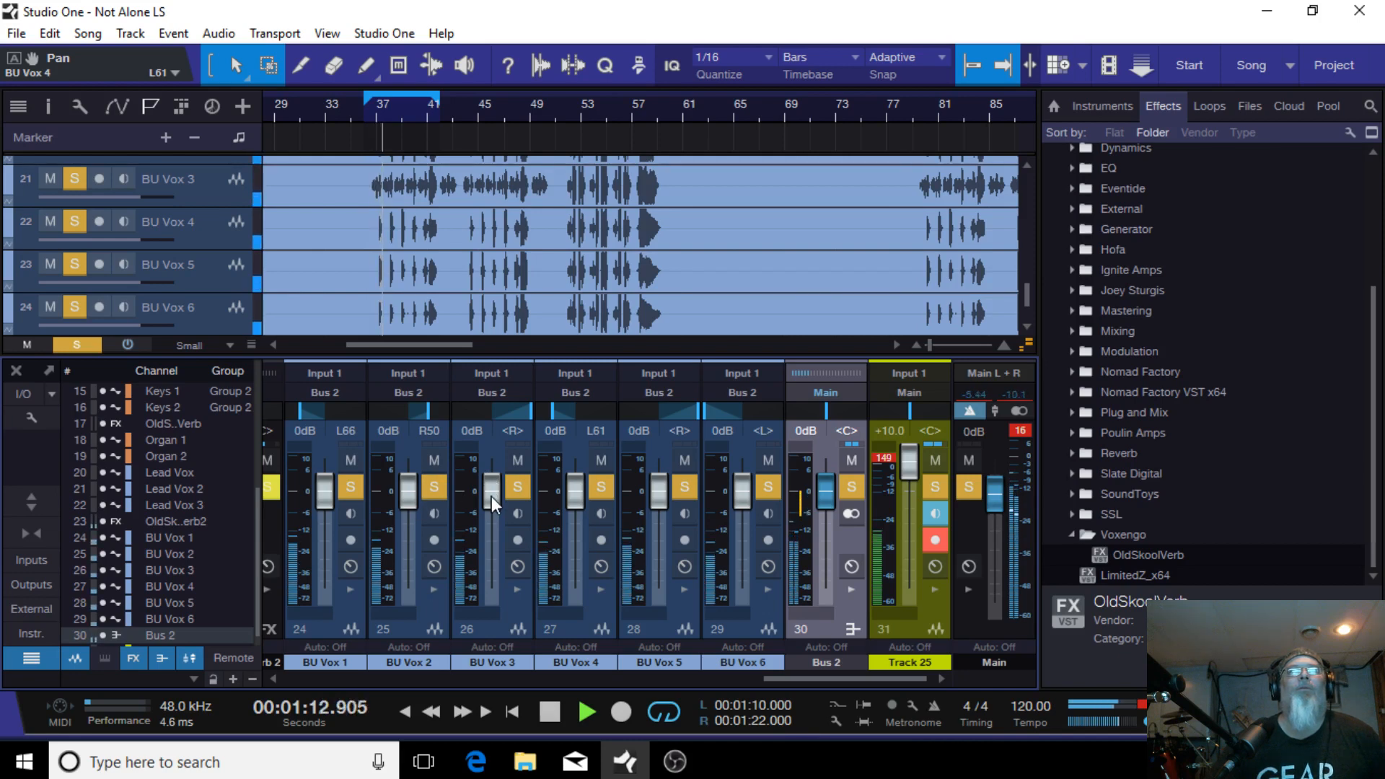
{"action": "scroll", "coordinate": [476, 488], "scroll_direction": "up", "scroll_amount": 1}
{"action": "scroll", "coordinate": [532, 490], "scroll_direction": "up", "scroll_amount": 2}
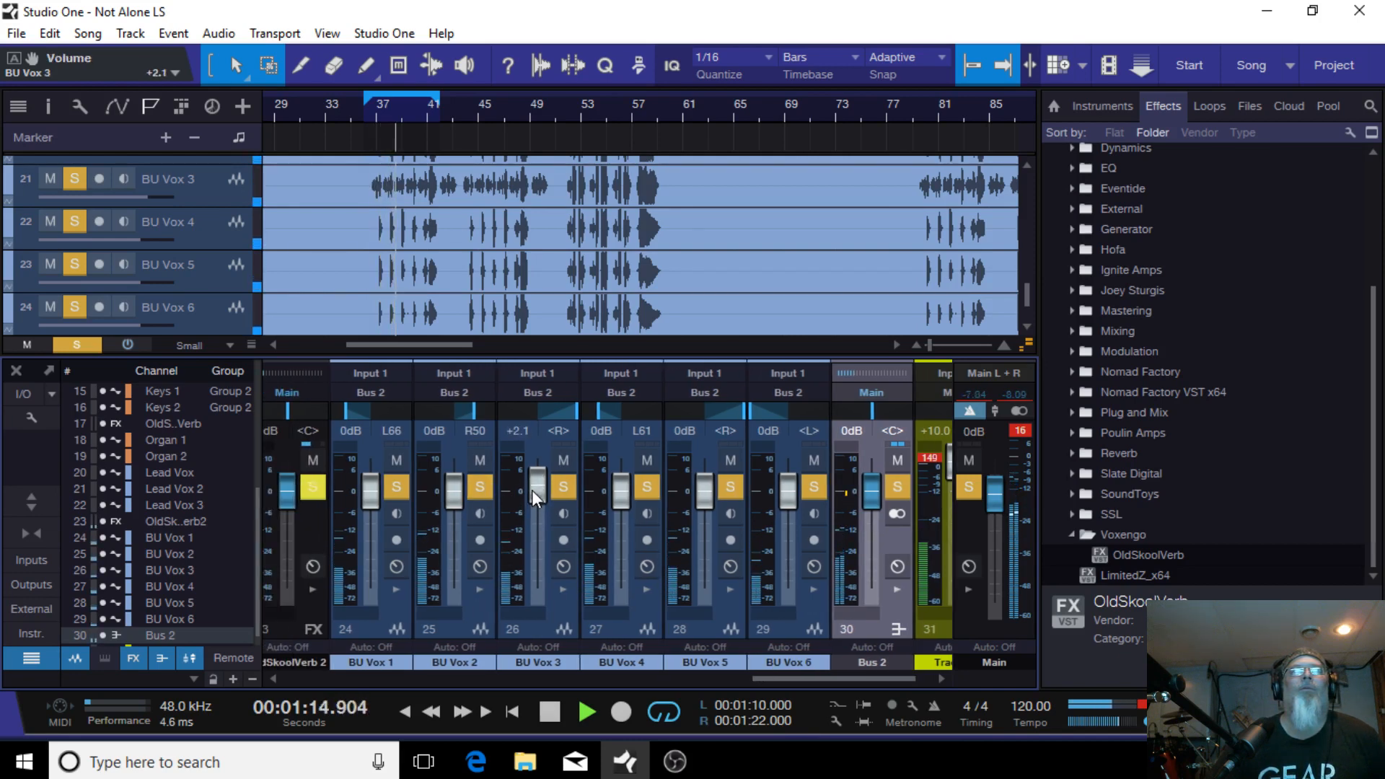
{"action": "scroll", "coordinate": [531, 491], "scroll_direction": "up", "scroll_amount": 2}
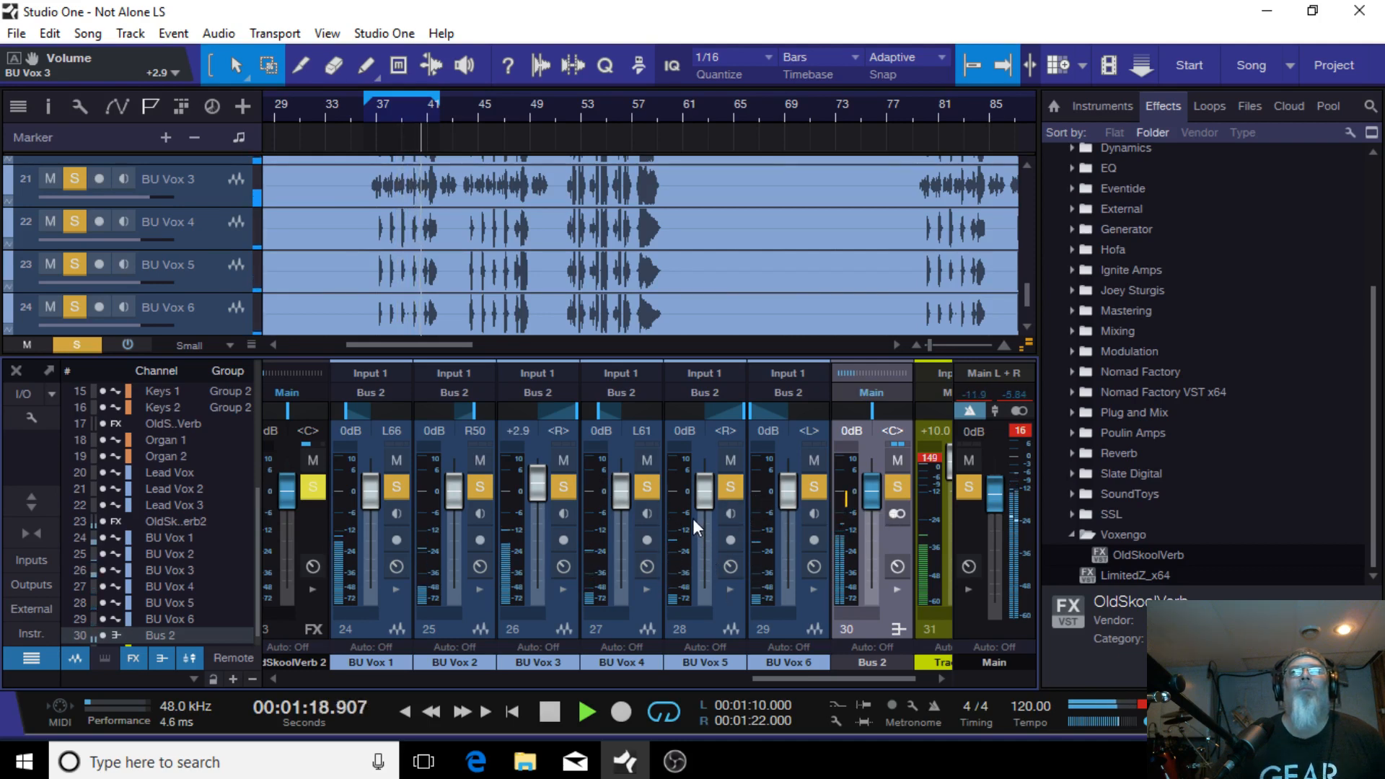
Step: Set the volumes of BU Vox 5 and BU Vox 6 to +1.2 dB
{"action": "left_click_drag", "start_coordinate": [698, 500], "coordinate": [697, 487]}
{"action": "left_click_drag", "start_coordinate": [783, 495], "coordinate": [791, 481]}
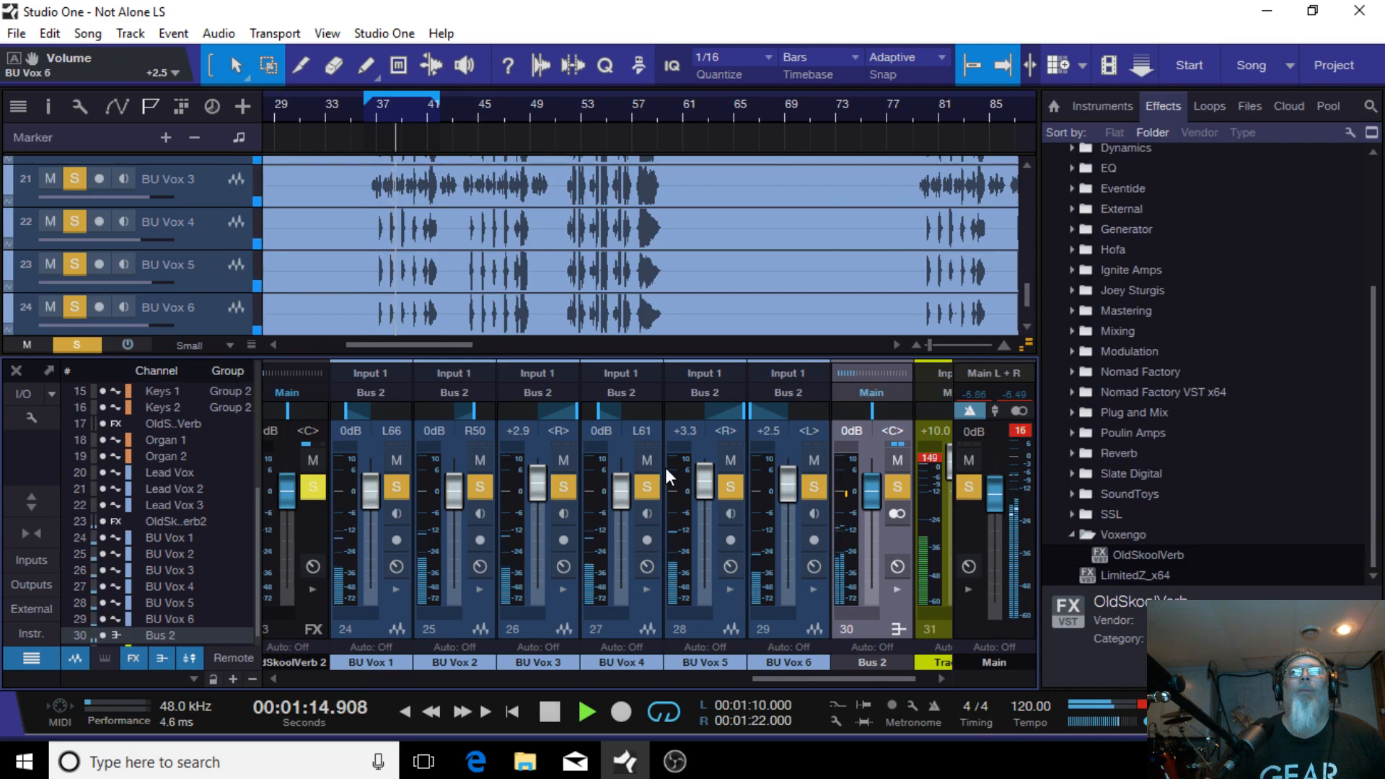
{"action": "left_click_drag", "start_coordinate": [705, 479], "coordinate": [789, 487]}
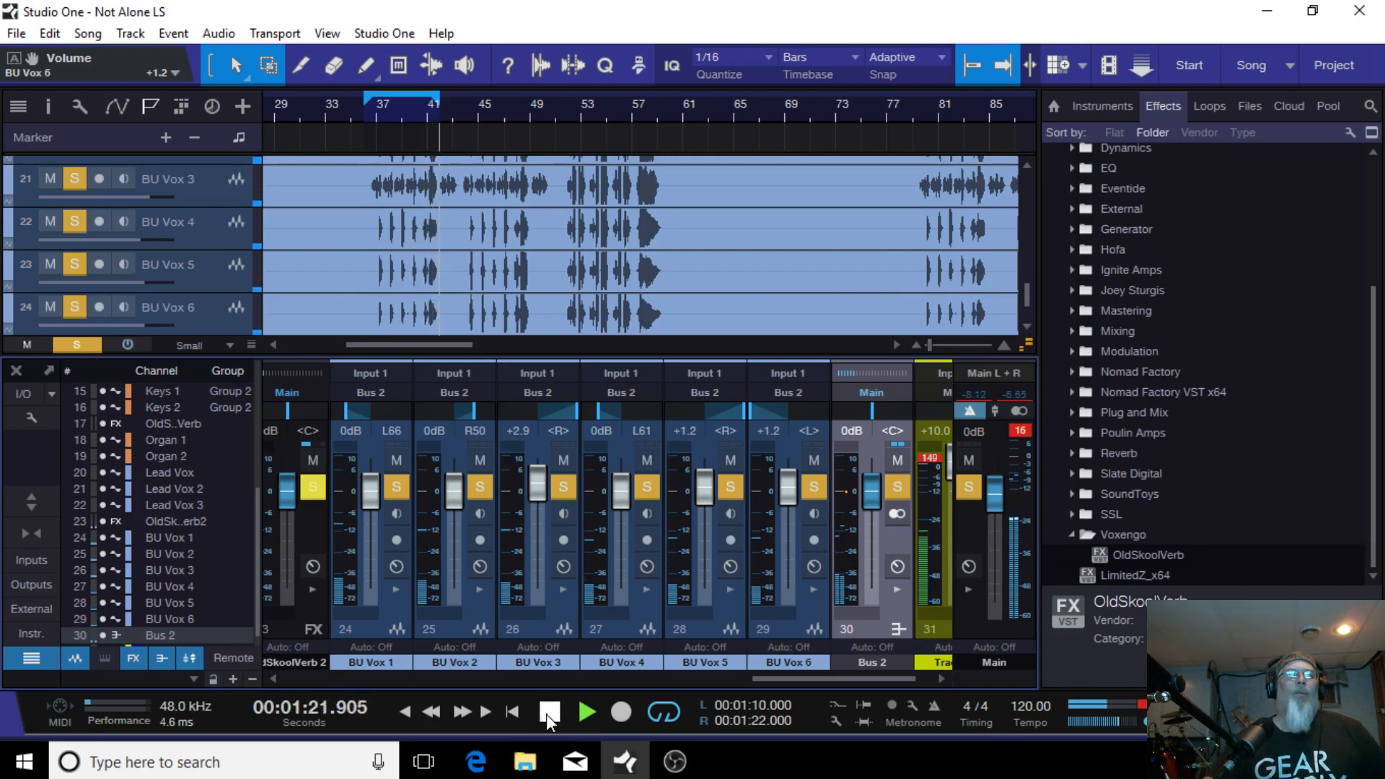
Step: Stop playback, add a VCA for the six backing vocal channels, and set the VCA 2 fader to -6.9 dB
{"action": "left_click", "coordinate": [548, 713]}
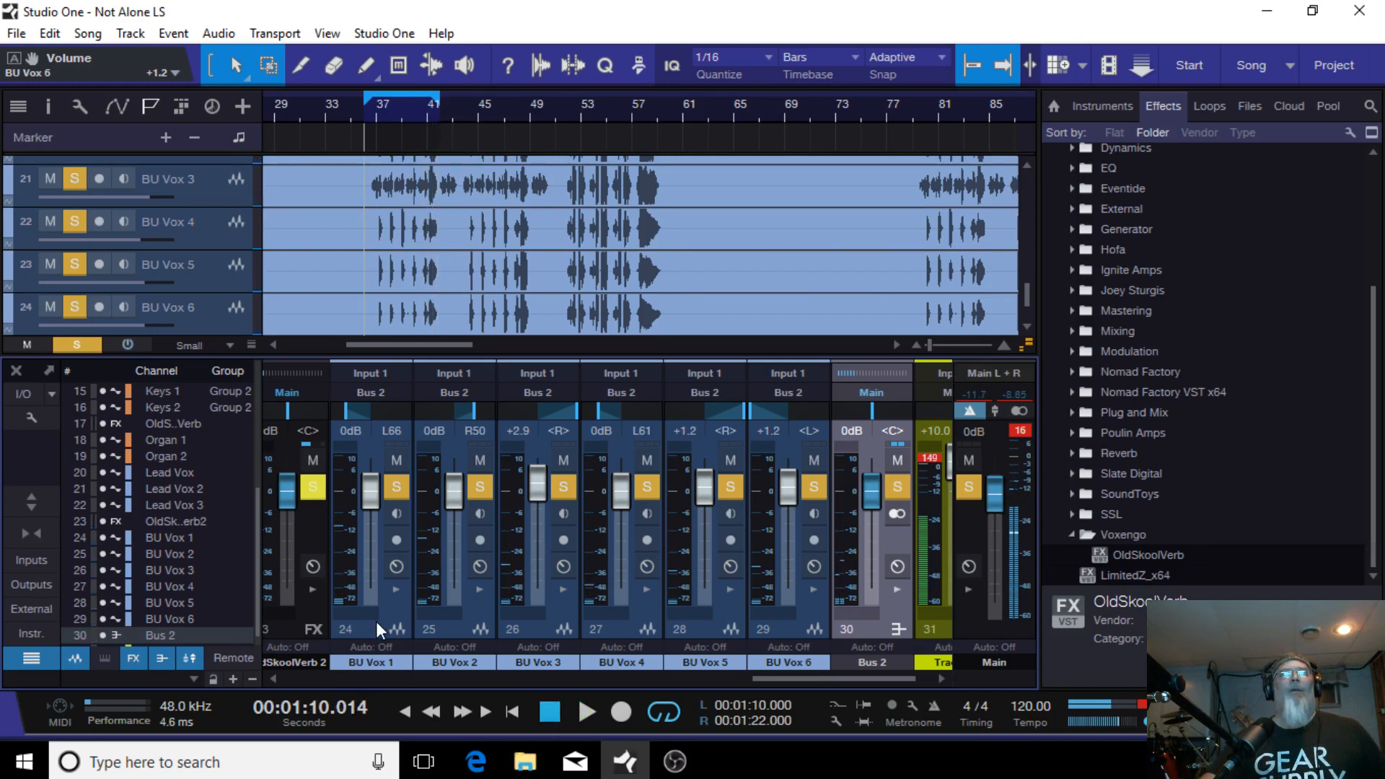
{"action": "left_click", "coordinate": [376, 626]}
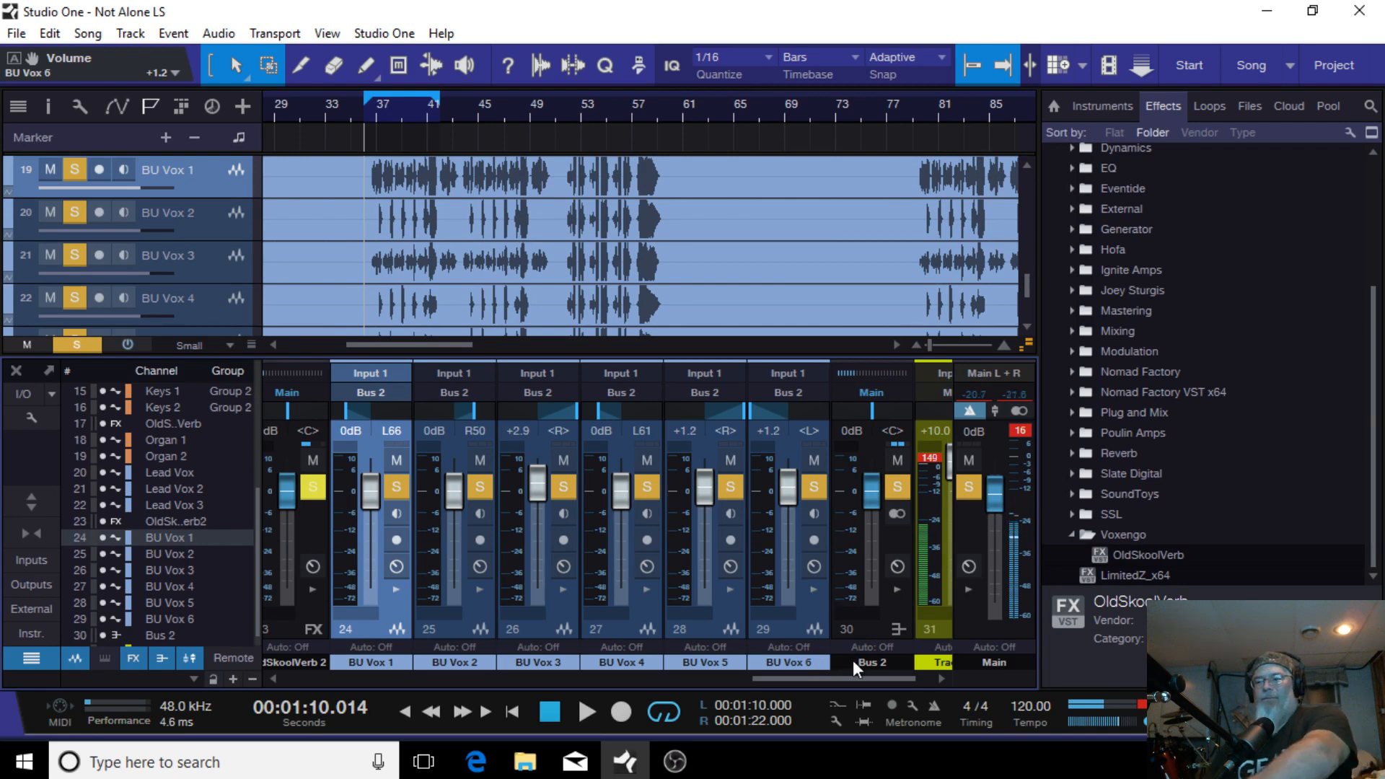
{"action": "left_click", "coordinate": [781, 628], "text": "shift"}
{"action": "left_click_drag", "start_coordinate": [791, 678], "coordinate": [839, 669]}
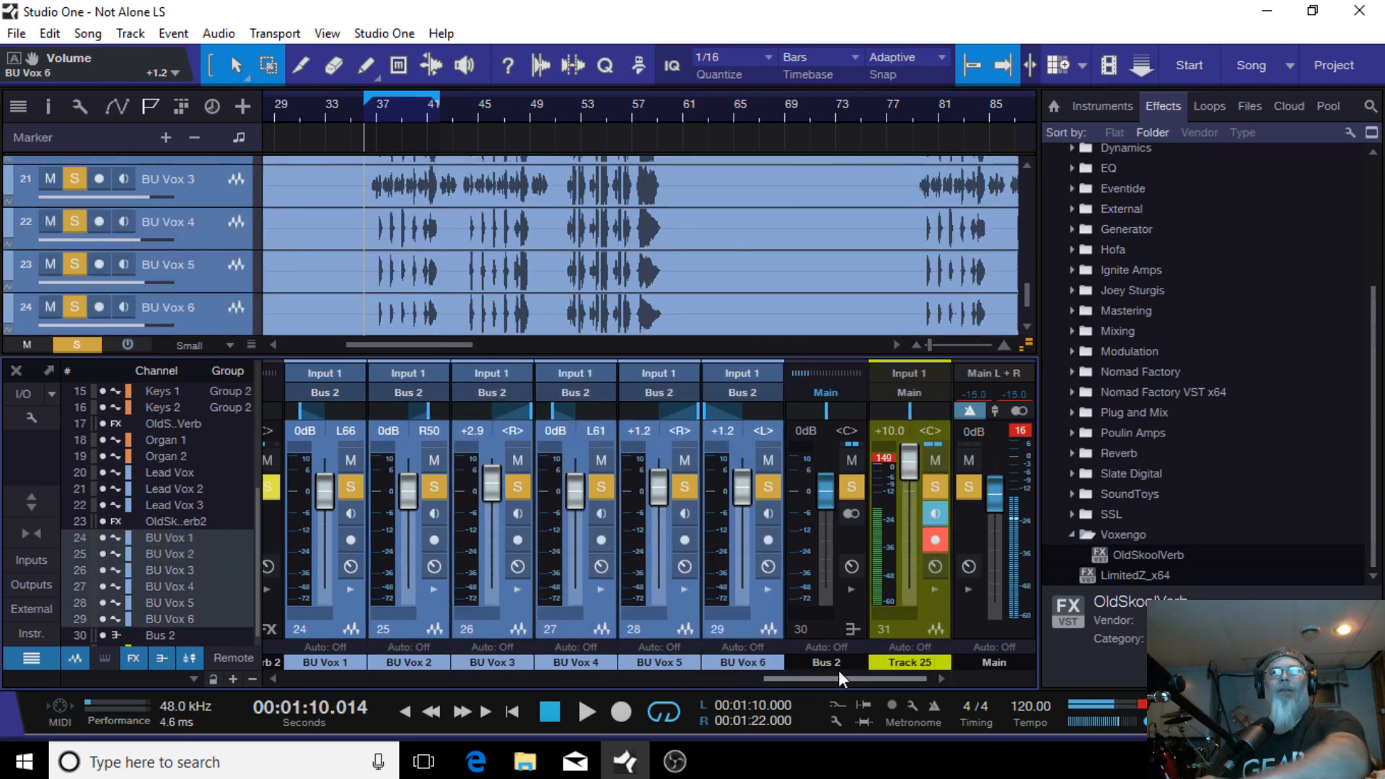
{"action": "left_click", "coordinate": [851, 630]}
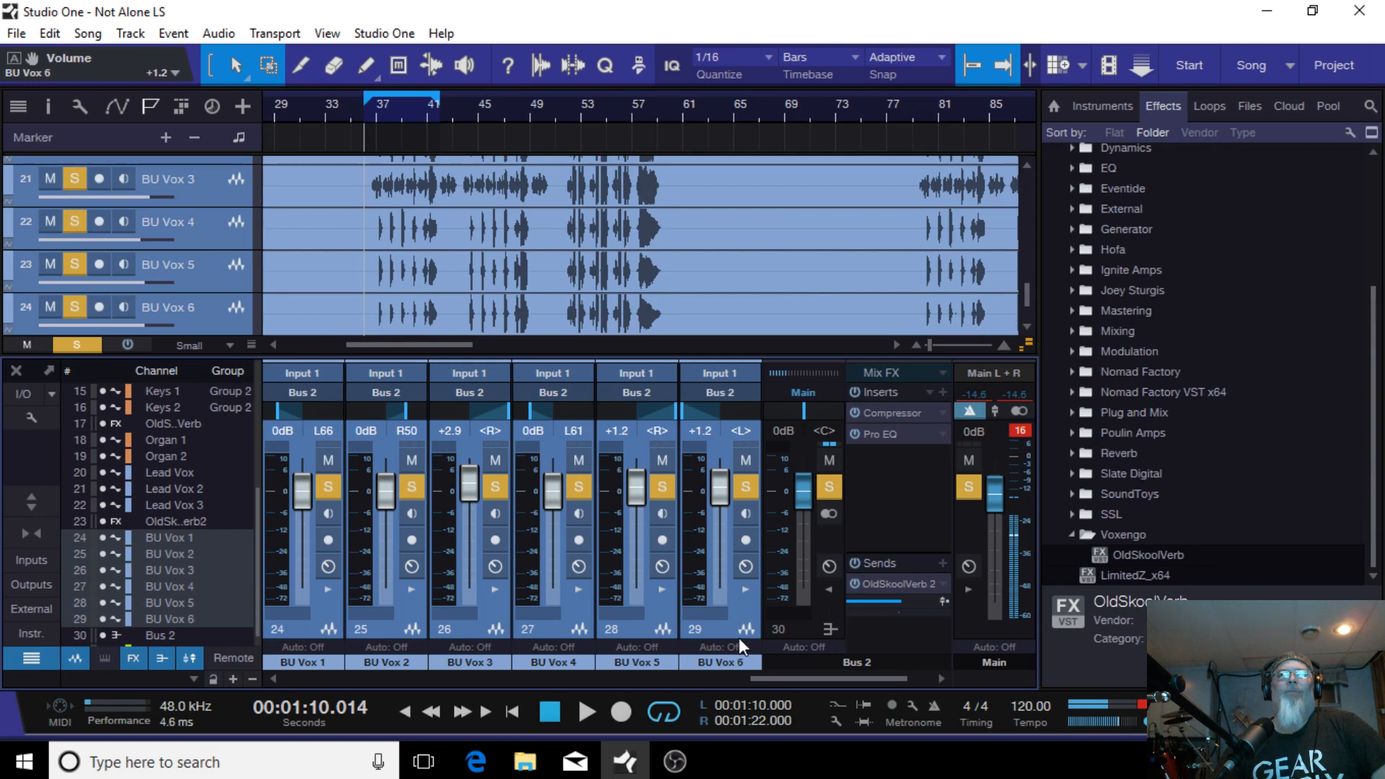
{"action": "mouse_move", "coordinate": [822, 683]}
{"action": "left_mouse_down"}
{"action": "mouse_move", "coordinate": [777, 681]}
{"action": "mouse_move", "coordinate": [801, 681]}
{"action": "left_mouse_up"}
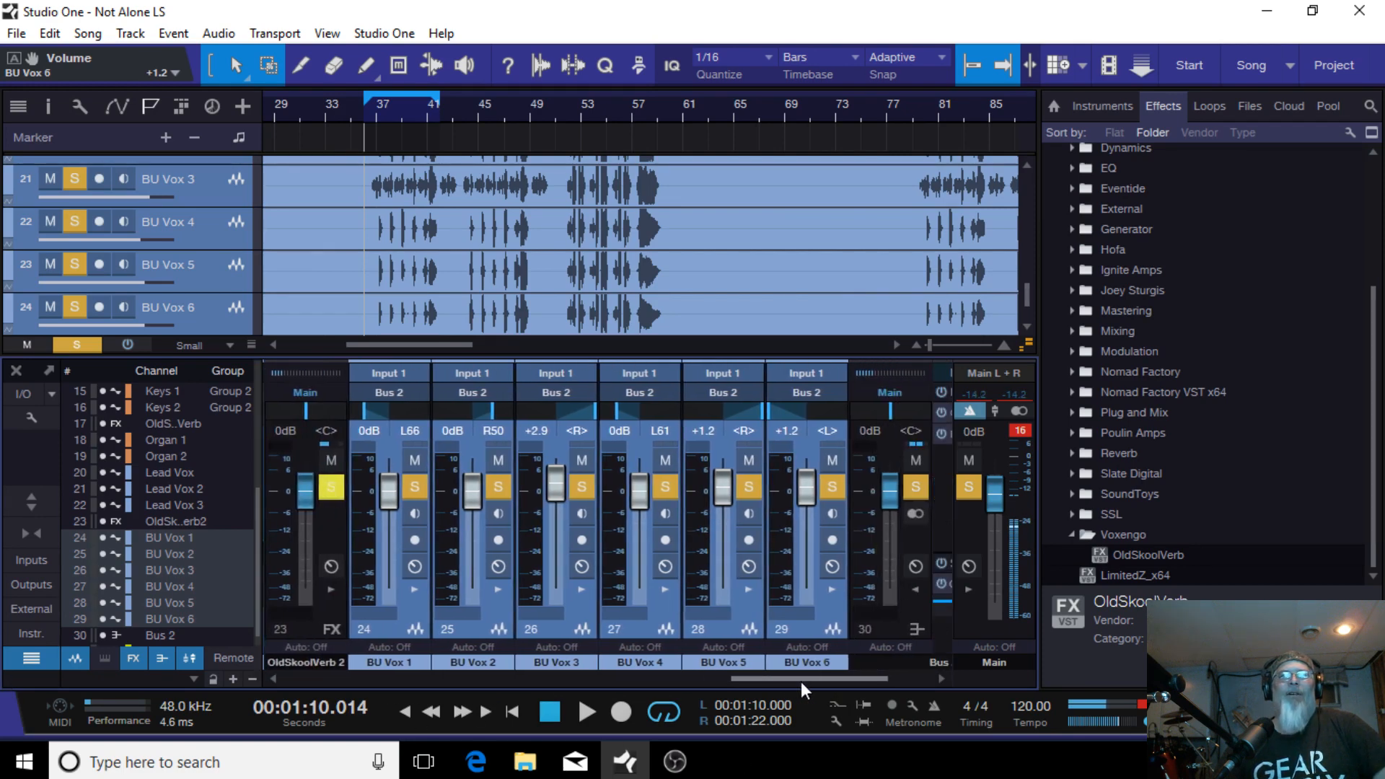
{"action": "right_click", "coordinate": [803, 628]}
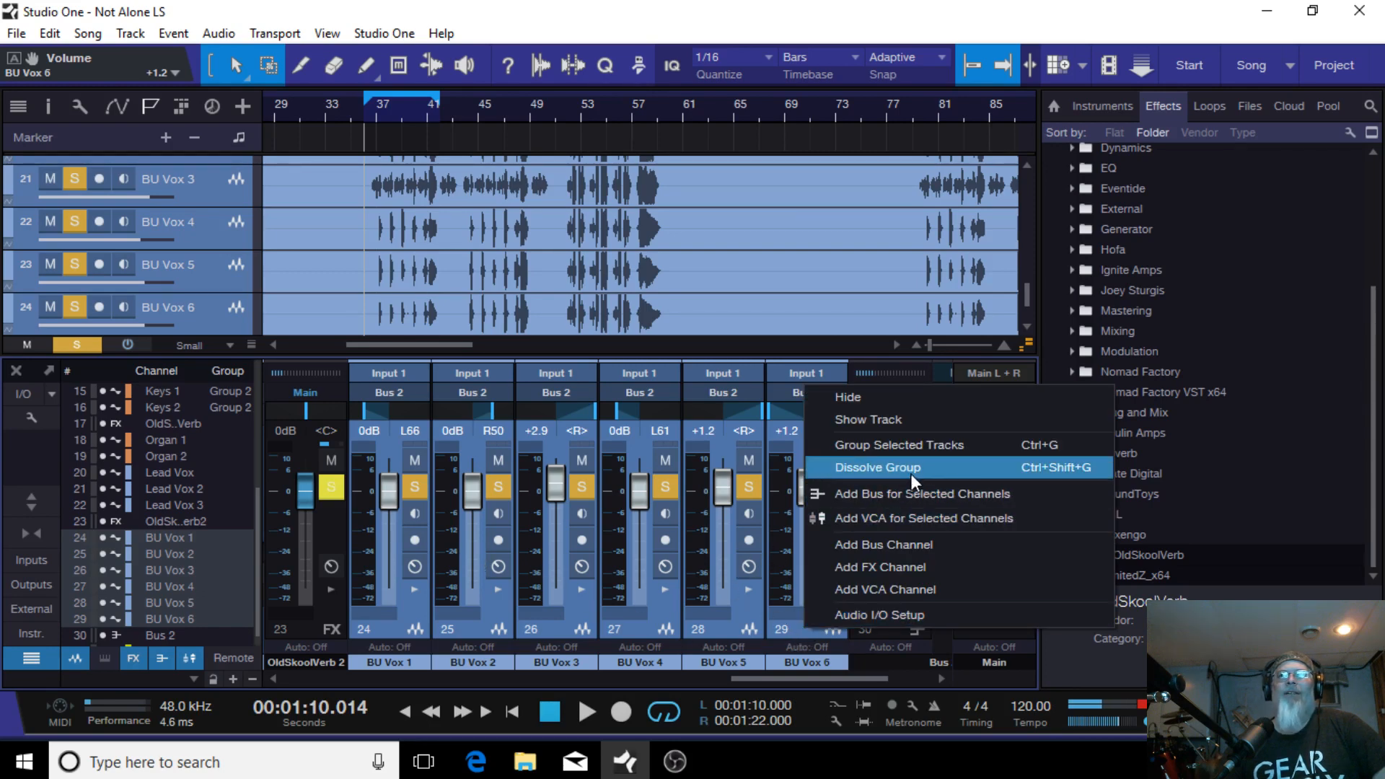
{"action": "left_click", "coordinate": [916, 520]}
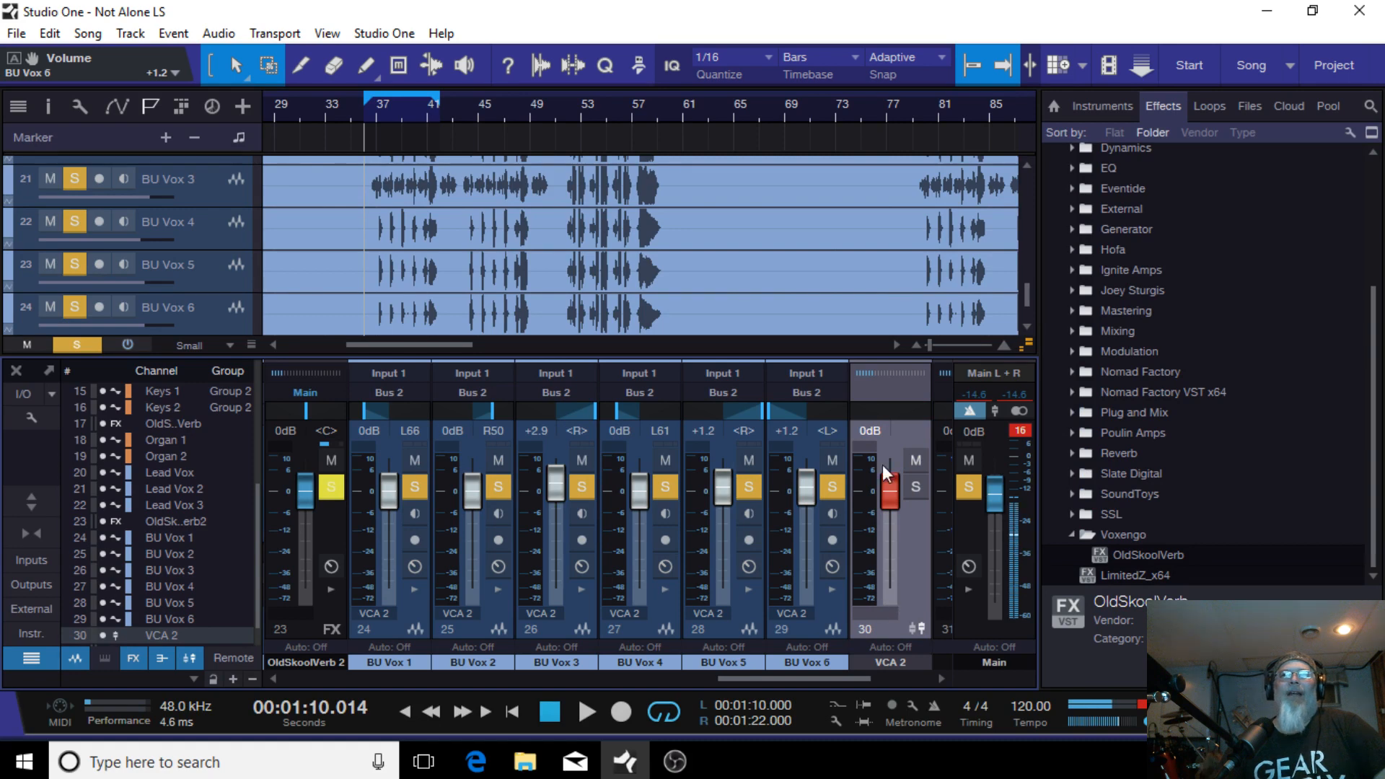
{"action": "left_click_drag", "start_coordinate": [889, 487], "coordinate": [911, 508]}
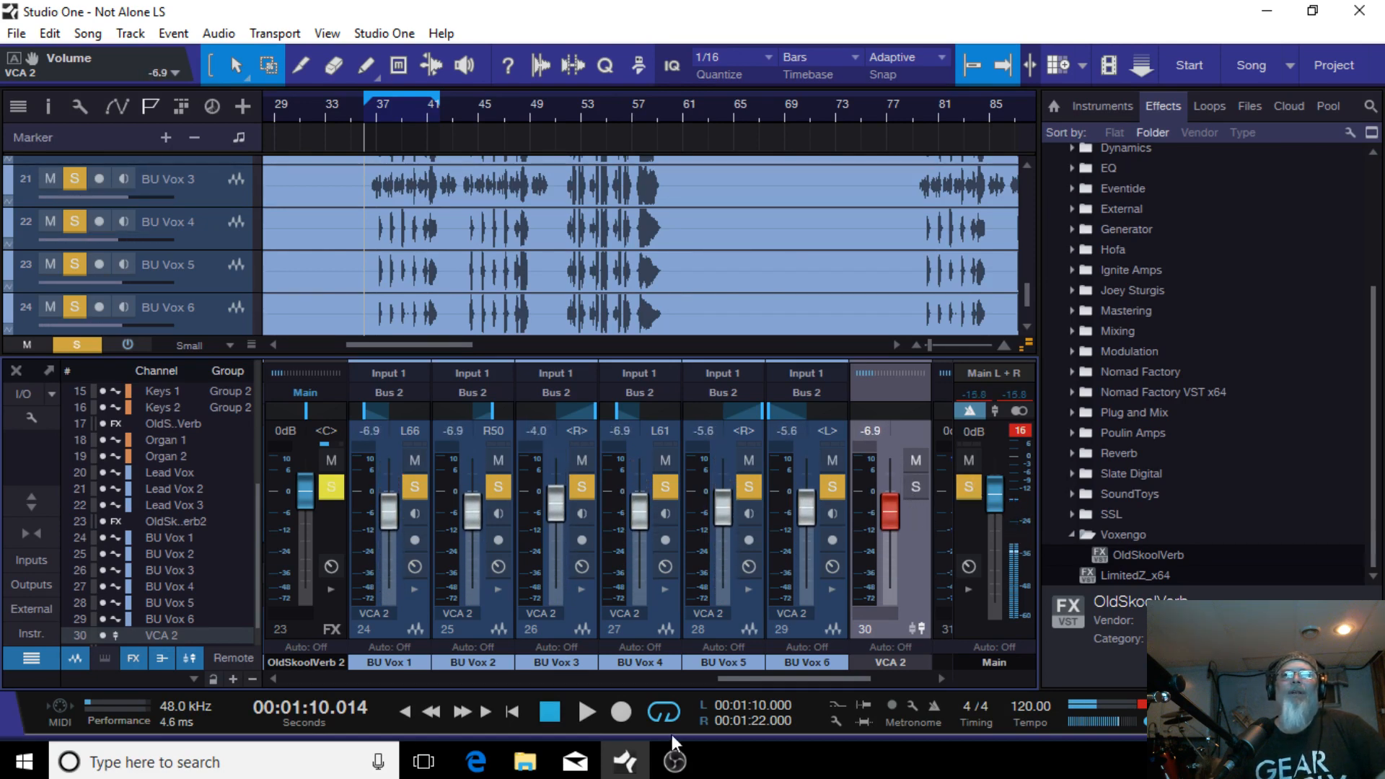
Step: Clear all solos, turn looping off, and play the song from the start
{"action": "scroll", "coordinate": [794, 668], "scroll_direction": "right", "scroll_amount": 3}
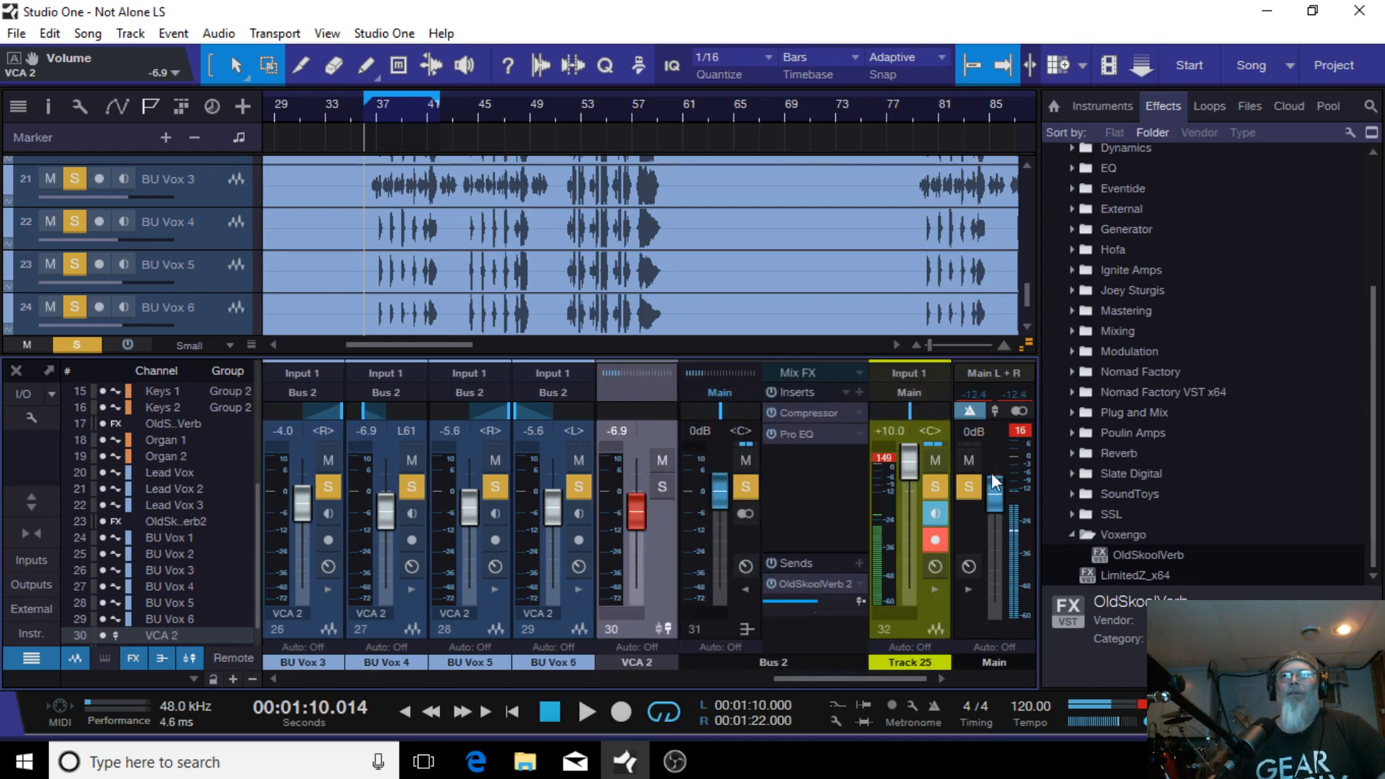
{"action": "left_click", "coordinate": [968, 491]}
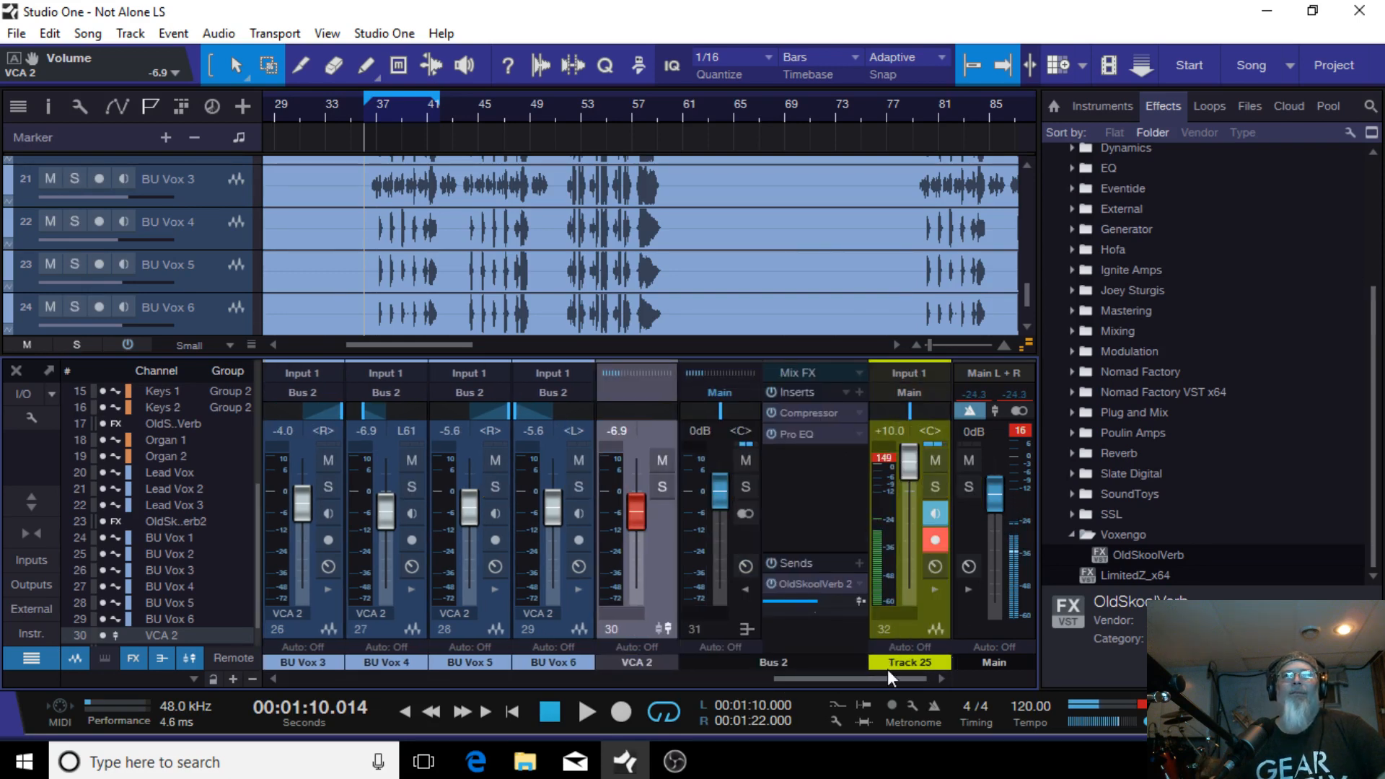
{"action": "left_click", "coordinate": [745, 589]}
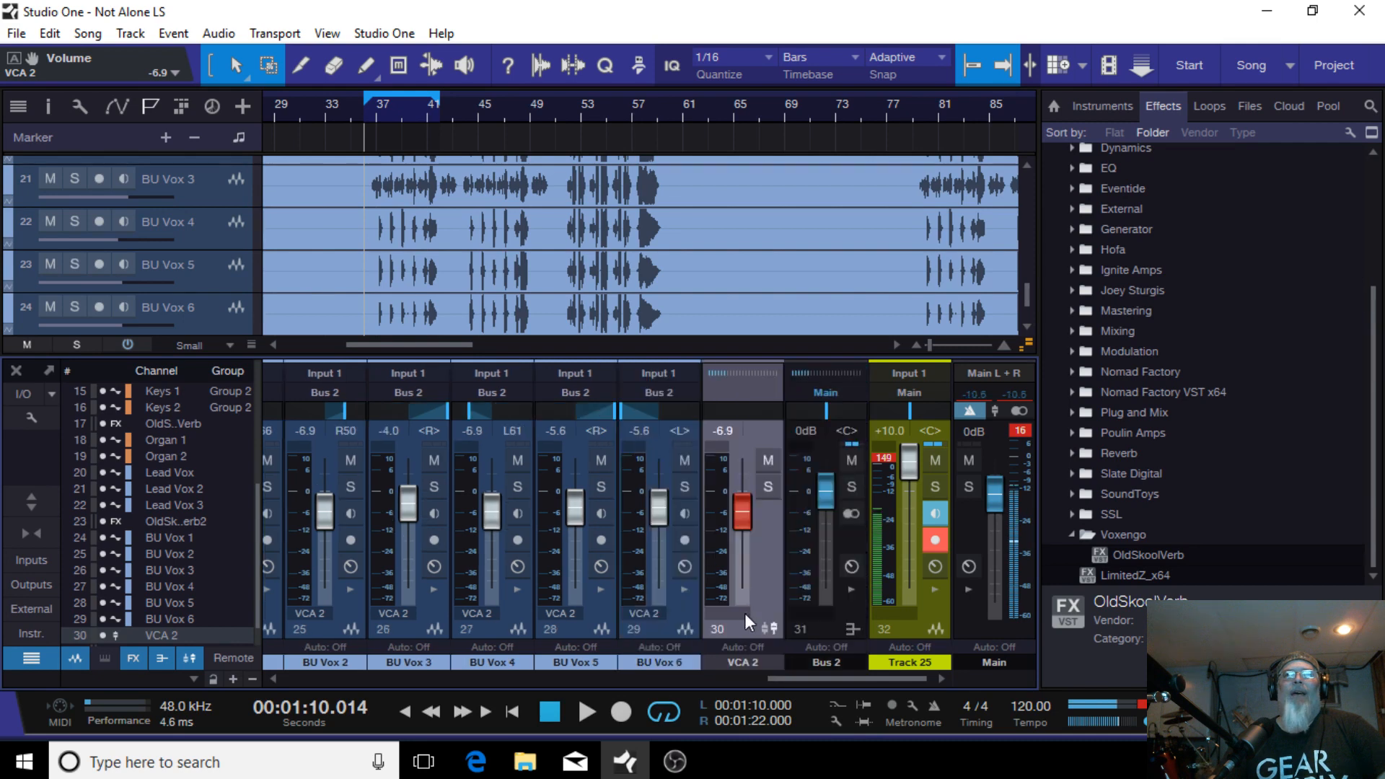
{"action": "left_click", "coordinate": [404, 713]}
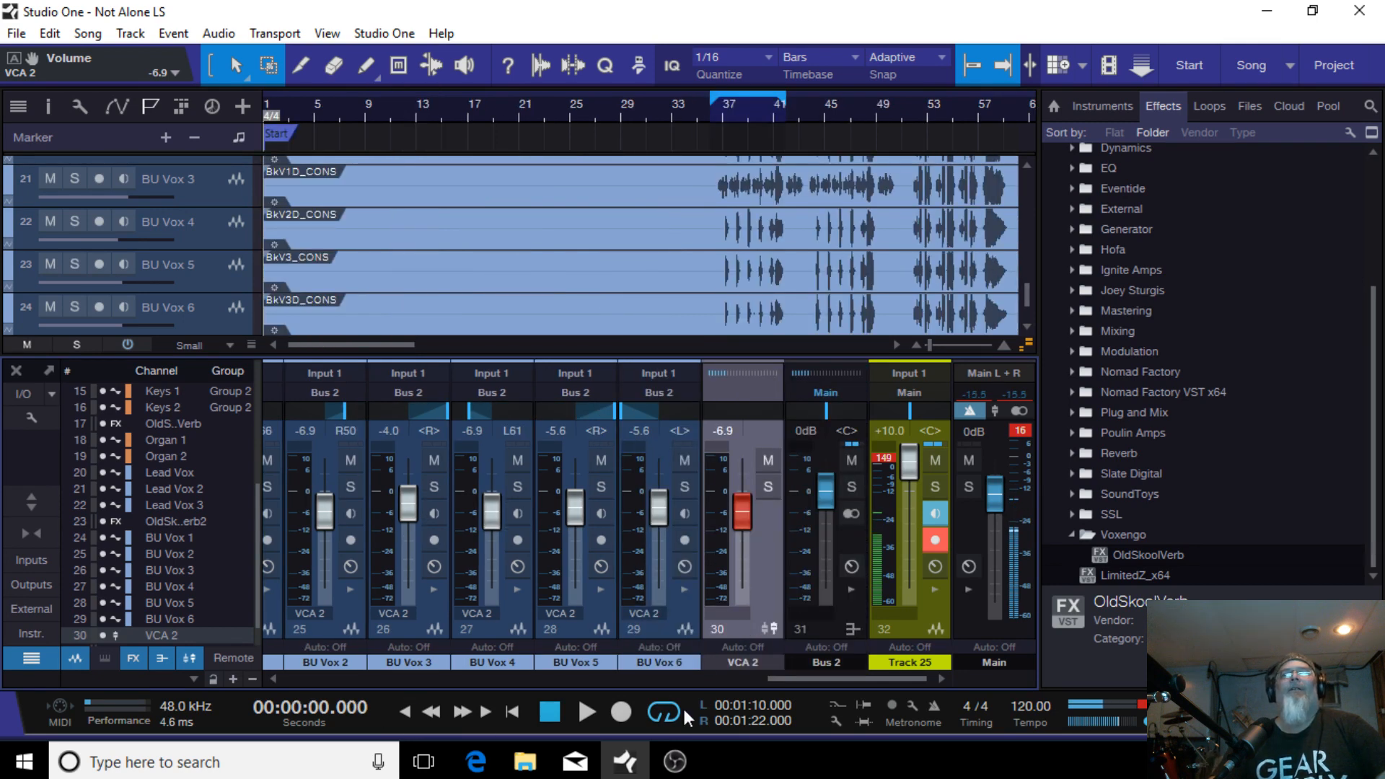
{"action": "left_click", "coordinate": [662, 714]}
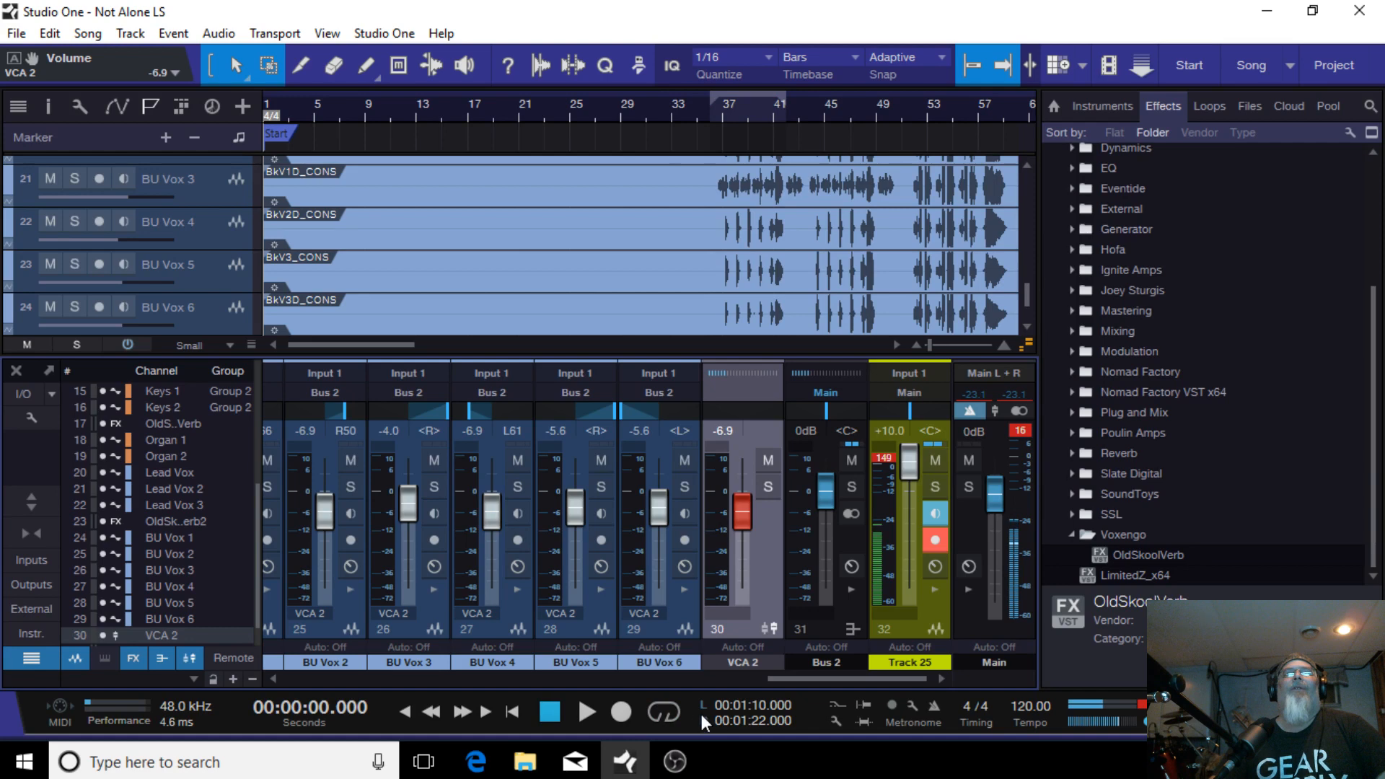
{"action": "left_click", "coordinate": [582, 713]}
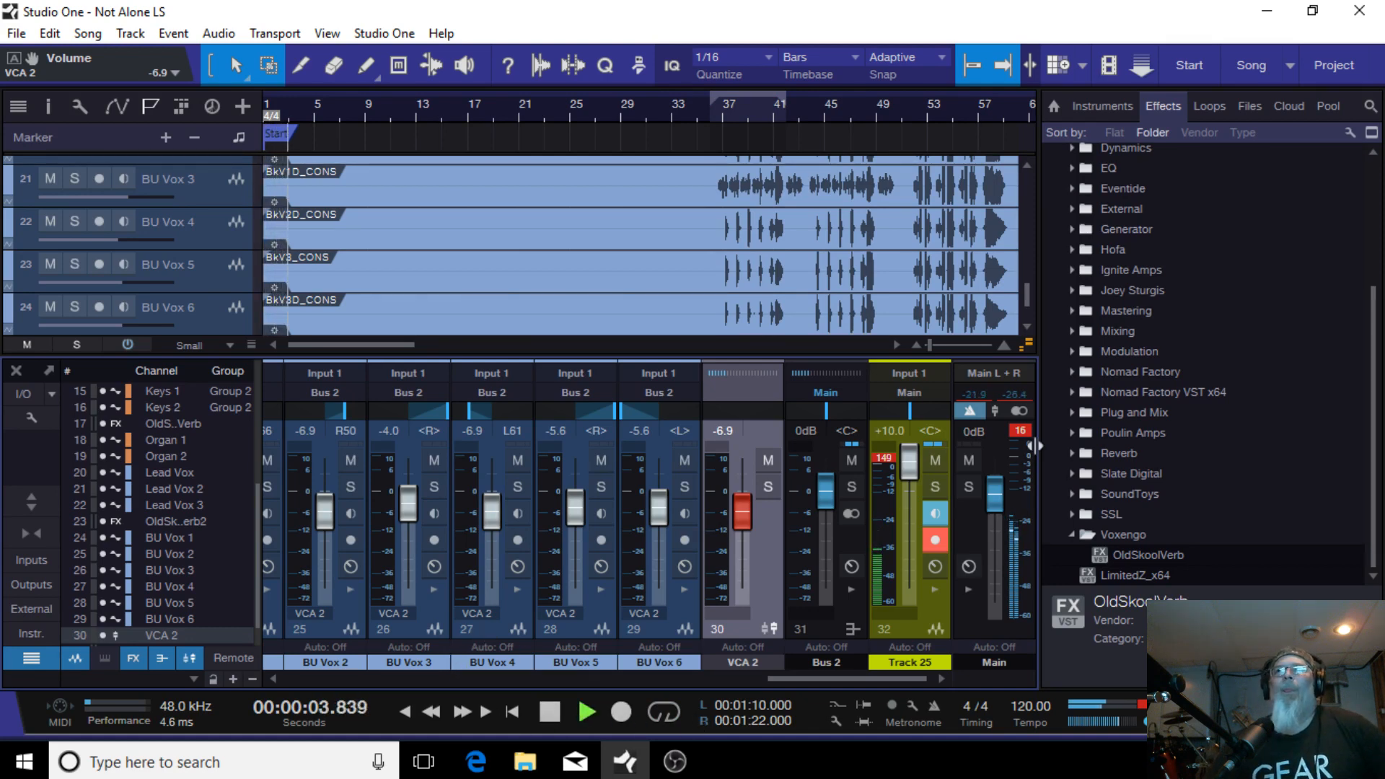
{"action": "left_click", "coordinate": [1020, 430]}
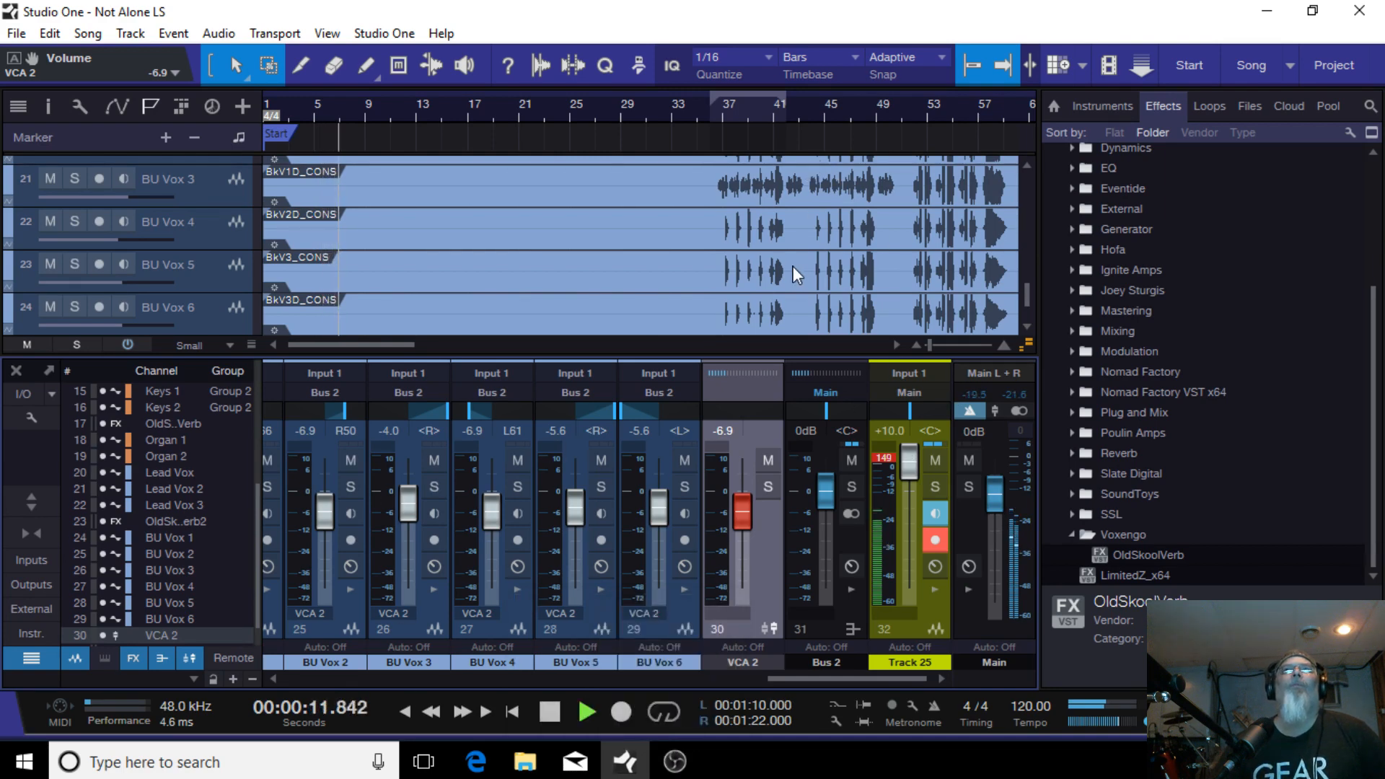
Step: Review the drum and bass channel levels in the mixer during playback
{"action": "scroll", "coordinate": [793, 266], "scroll_direction": "up", "scroll_amount": 10}
{"action": "scroll", "coordinate": [791, 264], "scroll_direction": "up", "scroll_amount": 2}
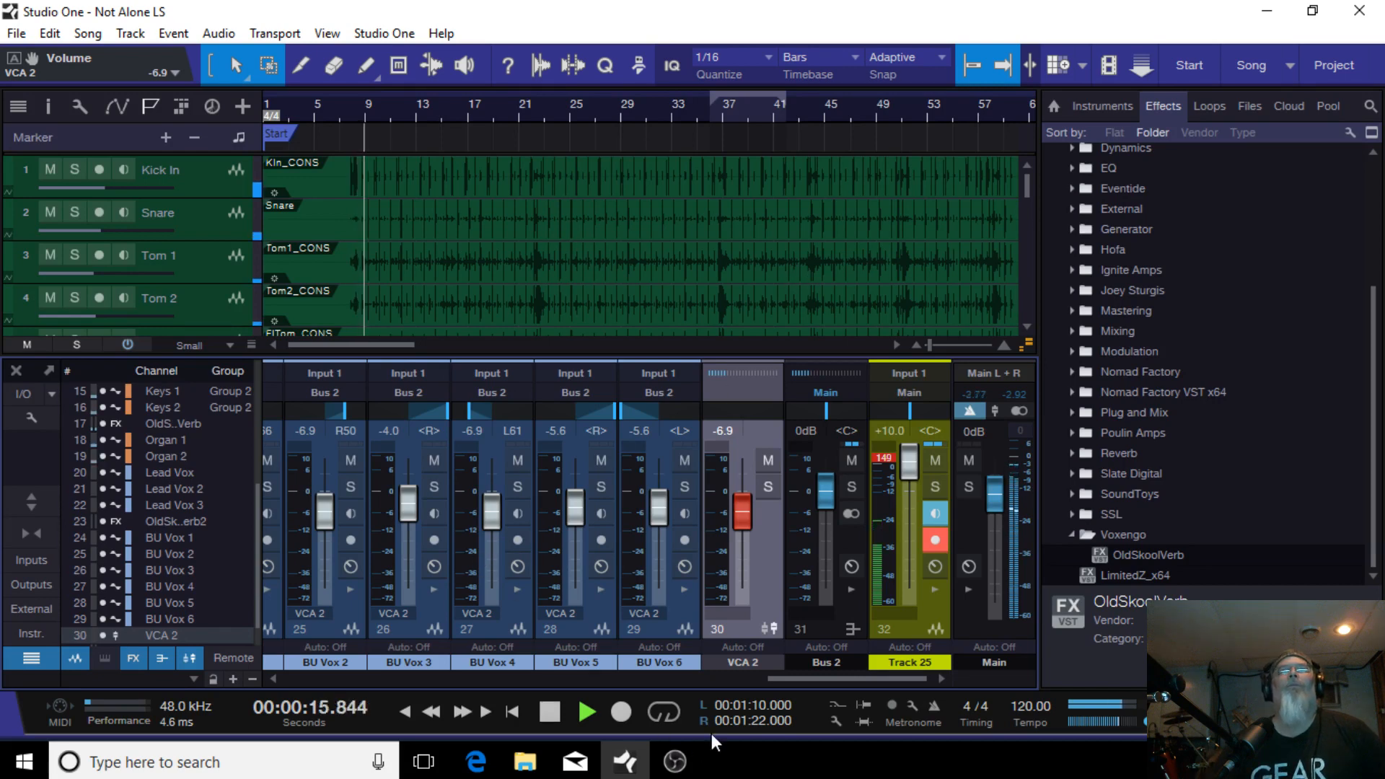
{"action": "left_click_drag", "start_coordinate": [819, 680], "coordinate": [325, 706]}
{"action": "scroll", "coordinate": [391, 529], "scroll_direction": "down", "scroll_amount": 1}
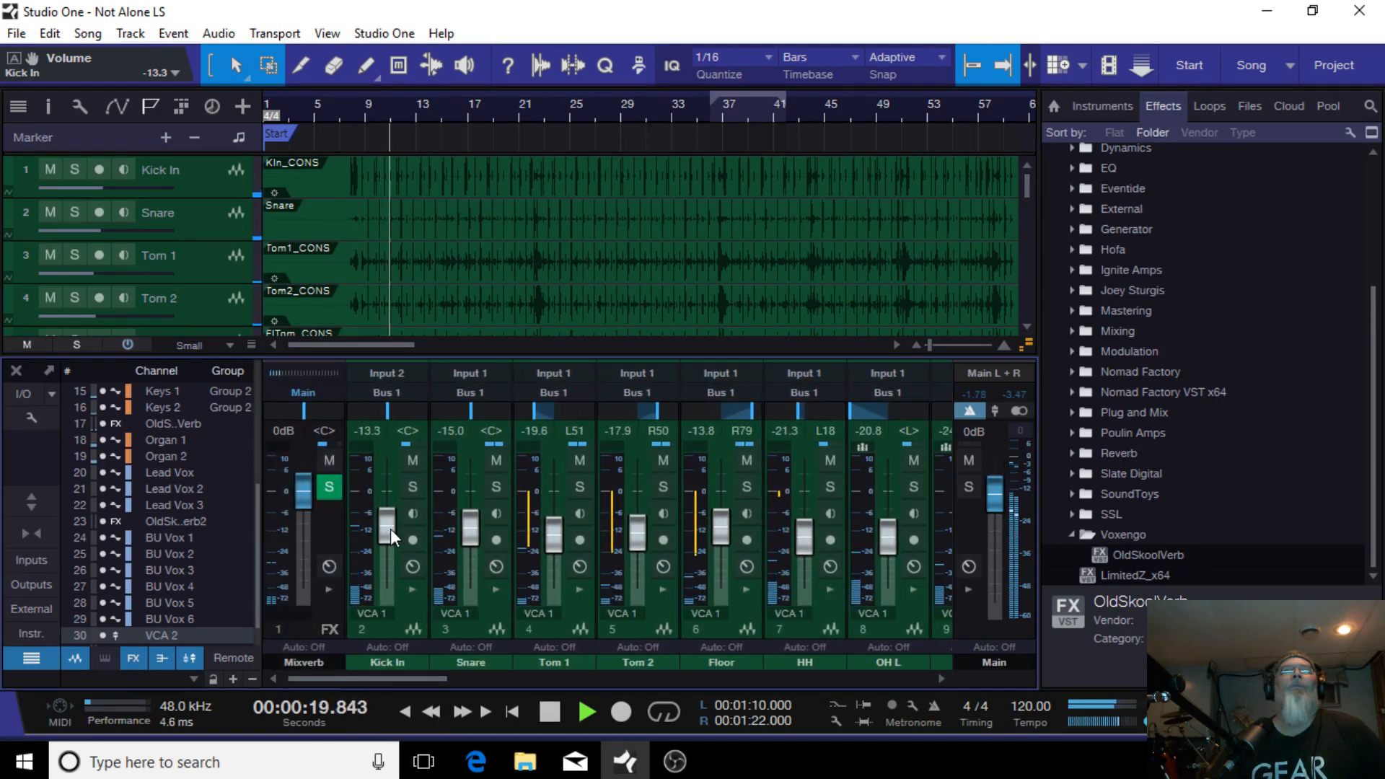
{"action": "scroll", "coordinate": [477, 529], "scroll_direction": "up", "scroll_amount": 1}
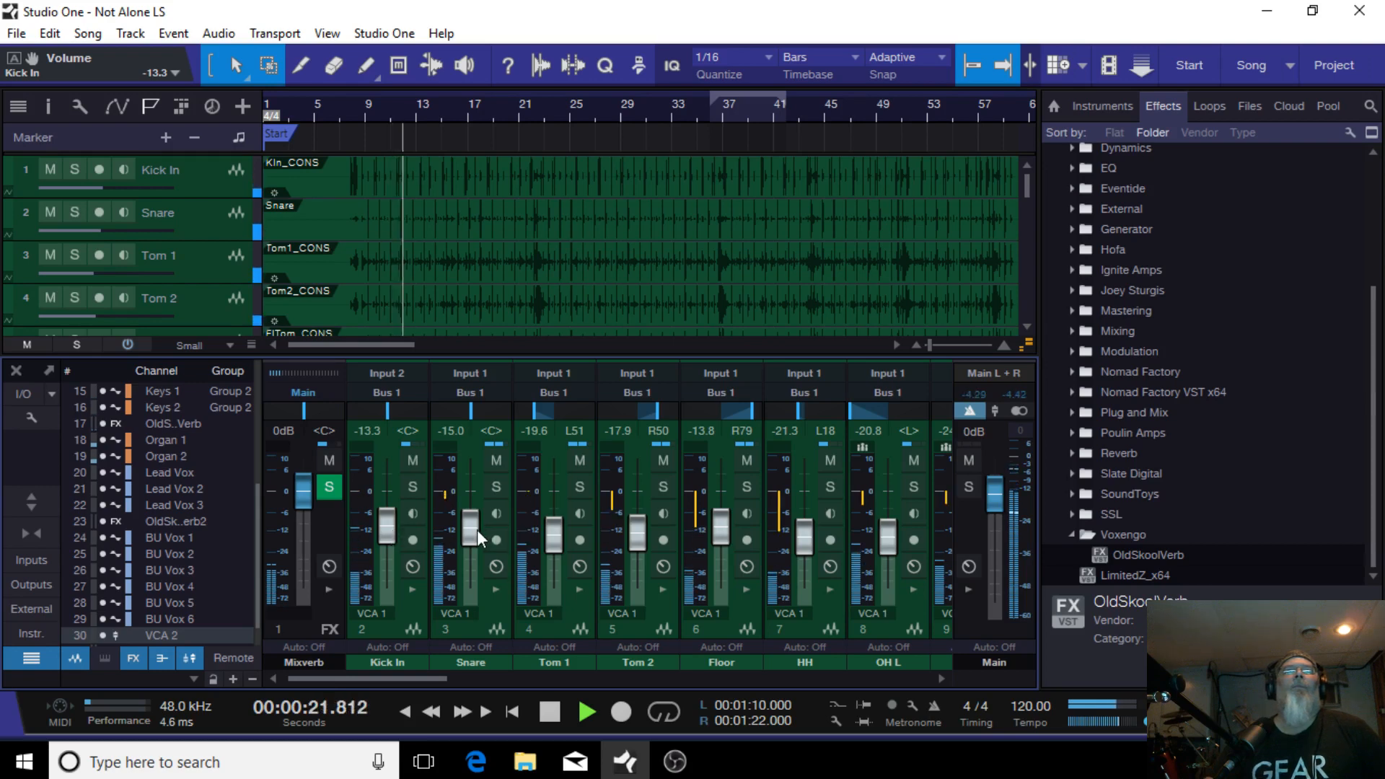
{"action": "scroll", "coordinate": [477, 530], "scroll_direction": "down", "scroll_amount": 1}
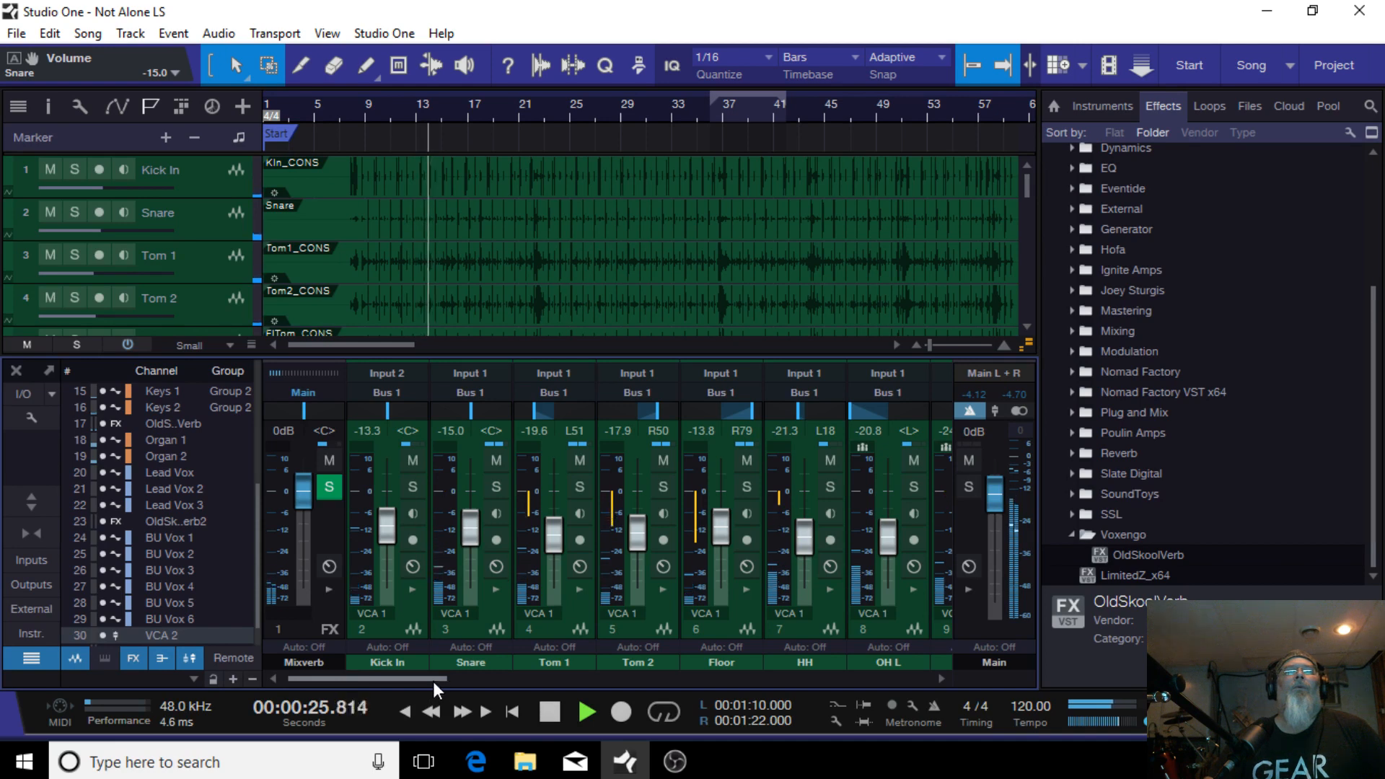
{"action": "left_click_drag", "start_coordinate": [433, 680], "coordinate": [616, 671]}
{"action": "scroll", "coordinate": [410, 517], "scroll_direction": "up", "scroll_amount": 2}
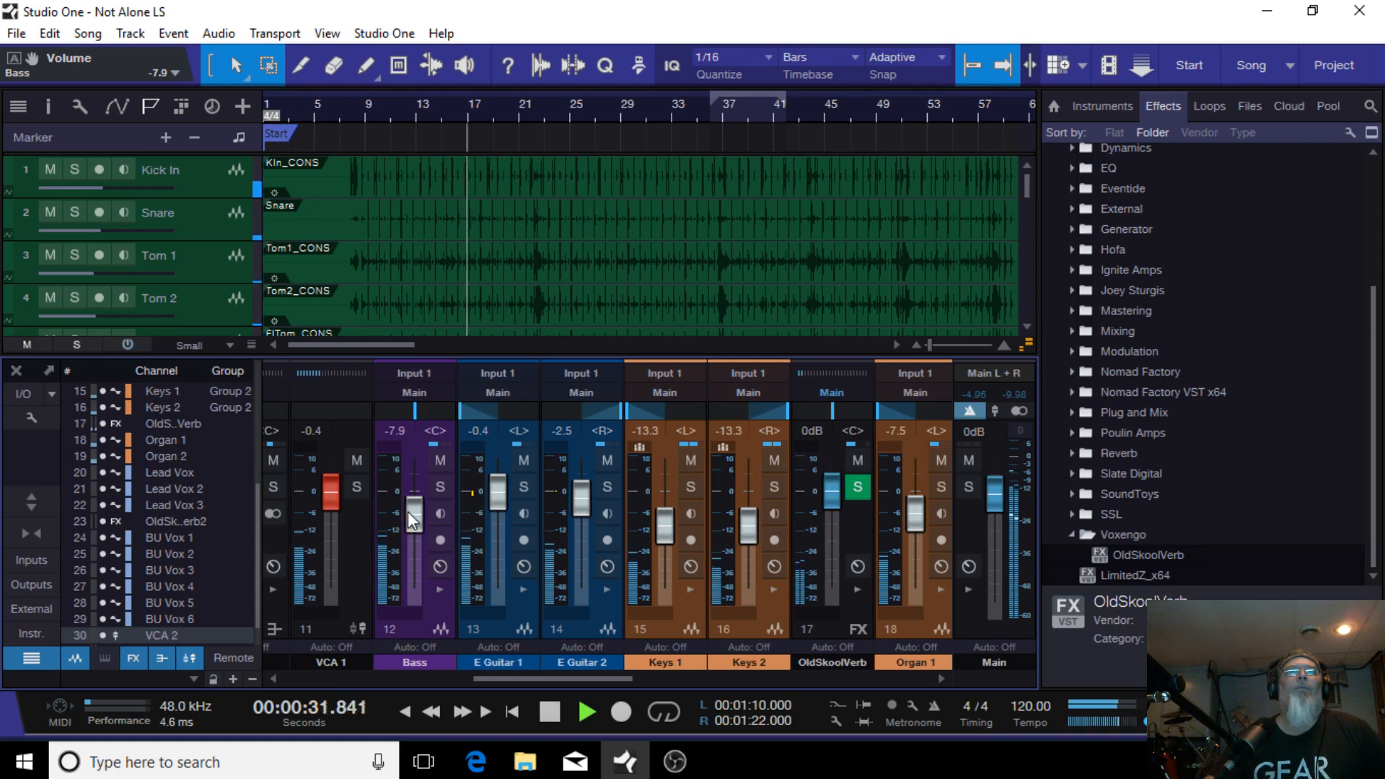
{"action": "scroll", "coordinate": [408, 512], "scroll_direction": "down", "scroll_amount": 1}
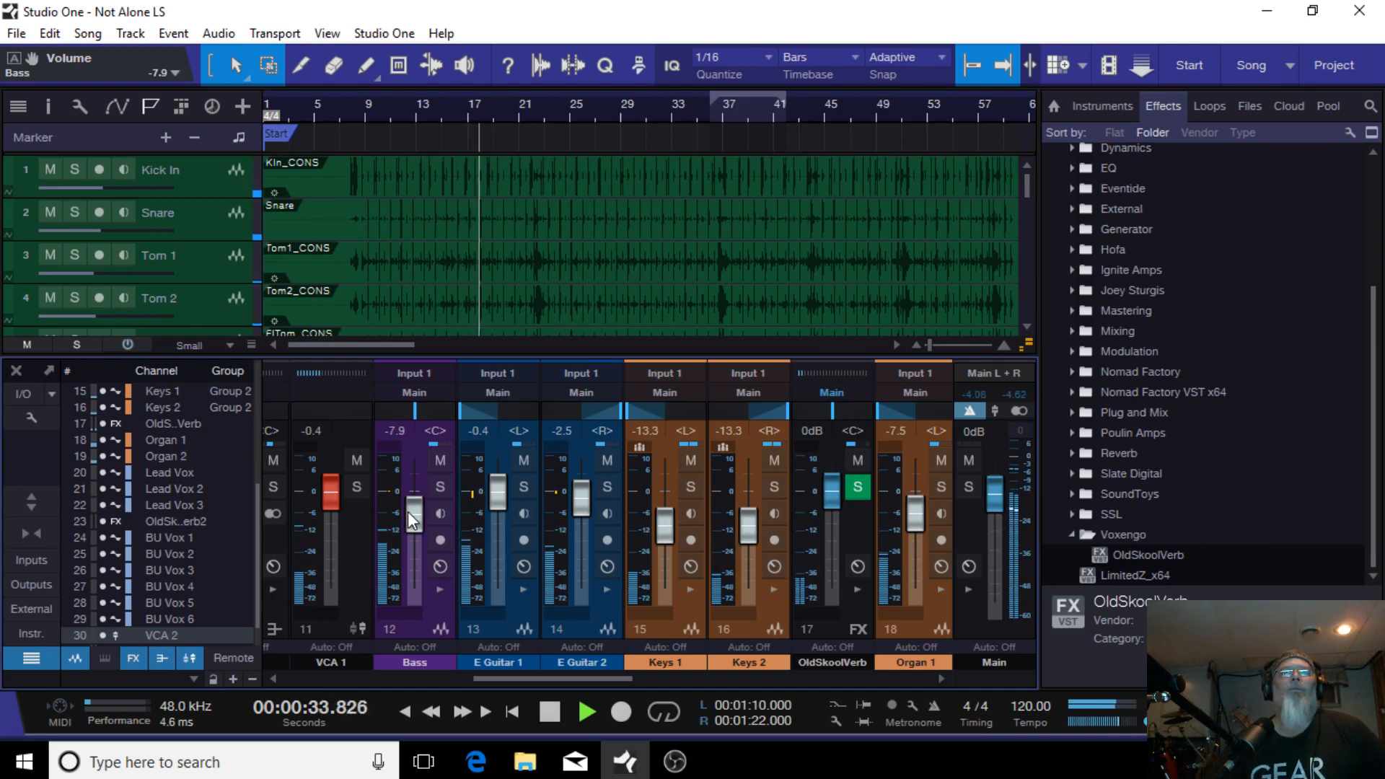
Step: Lower E Guitar 1 to -0.8 dB, E Guitar 2 to -2.9 dB, and Bass to -8.3 dB
{"action": "left_click", "coordinate": [509, 629]}
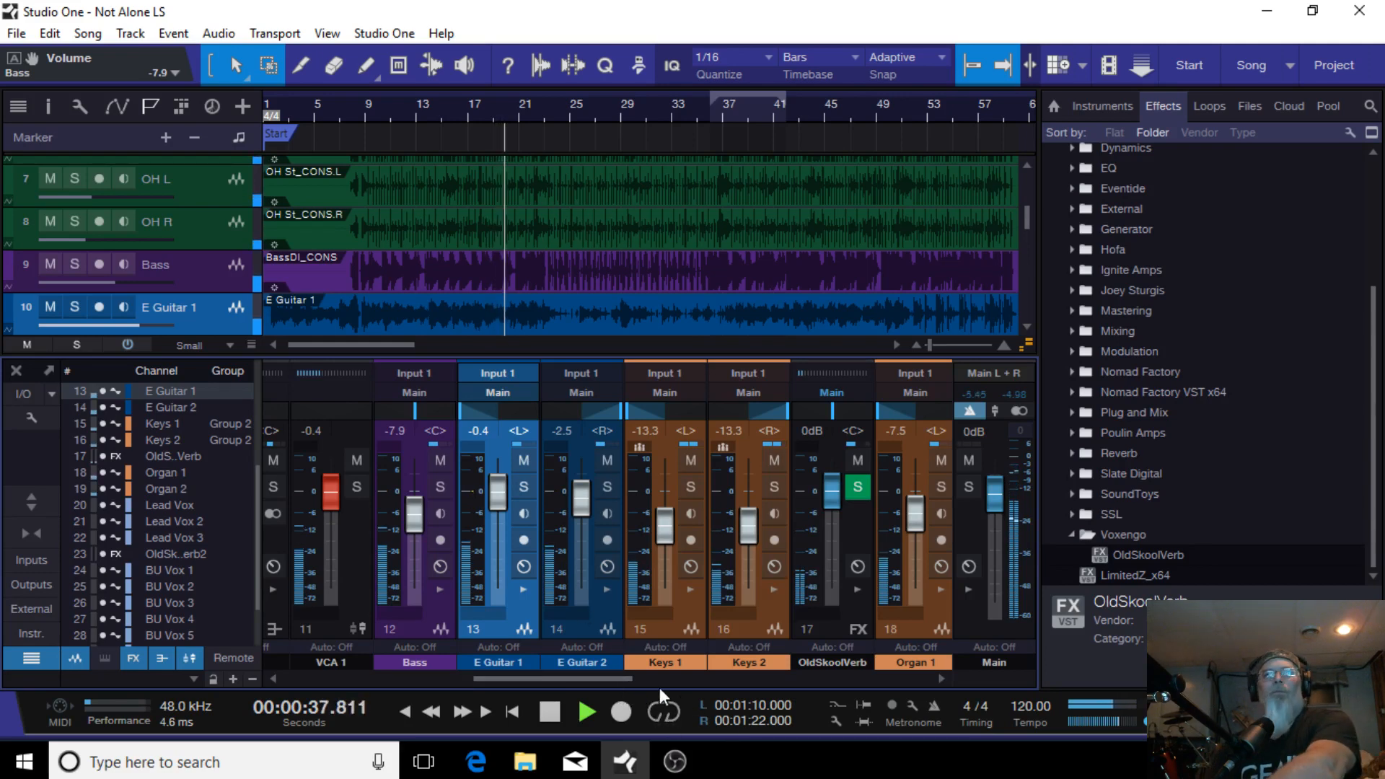
{"action": "left_click", "coordinate": [569, 629], "text": "shift"}
{"action": "scroll", "coordinate": [577, 512], "scroll_direction": "down", "scroll_amount": 1}
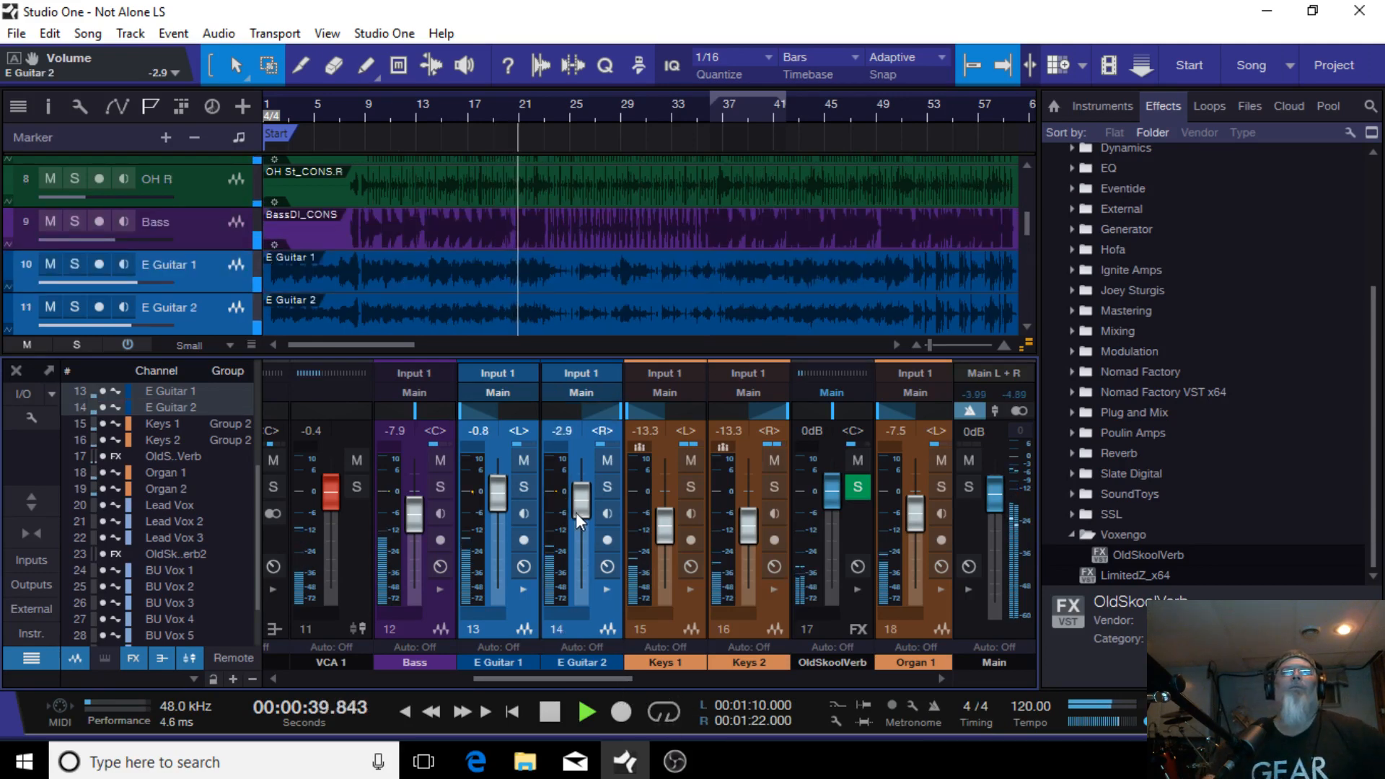
{"action": "scroll", "coordinate": [420, 510], "scroll_direction": "down", "scroll_amount": 1}
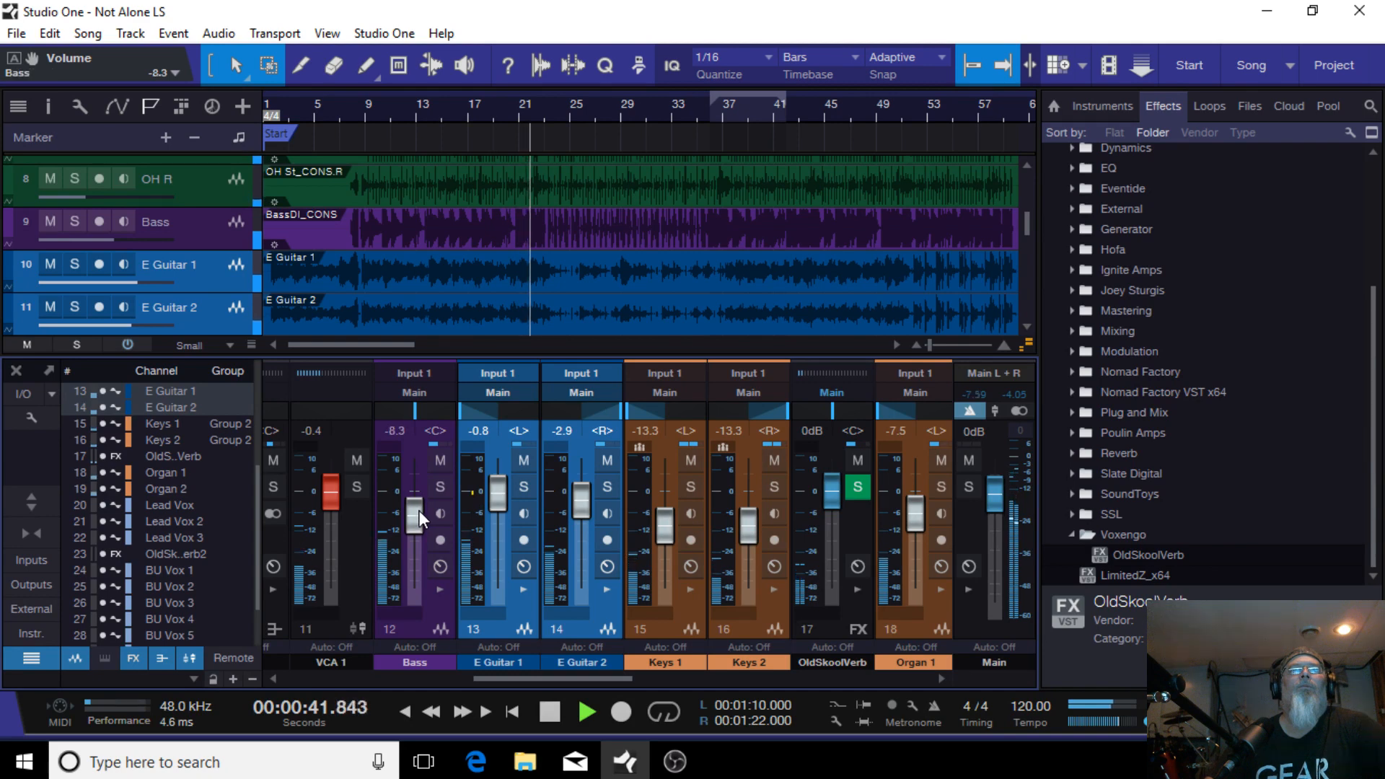
Step: Lower the Lead Vox volume to -2.9 dB and open its Pro EQ insert
{"action": "left_click_drag", "start_coordinate": [559, 672], "coordinate": [703, 673]}
{"action": "left_click", "coordinate": [652, 589]}
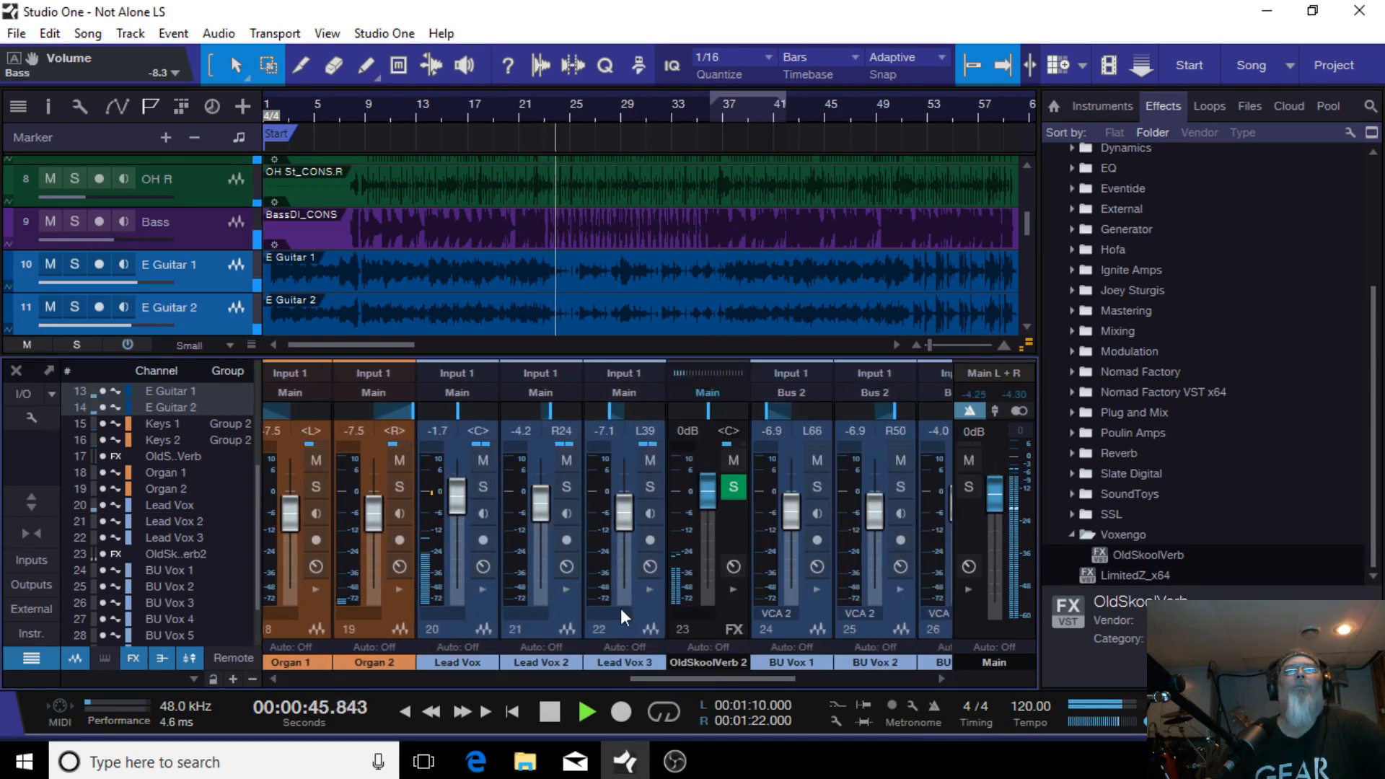
{"action": "scroll", "coordinate": [460, 503], "scroll_direction": "down", "scroll_amount": 2}
{"action": "scroll", "coordinate": [460, 504], "scroll_direction": "down", "scroll_amount": 1}
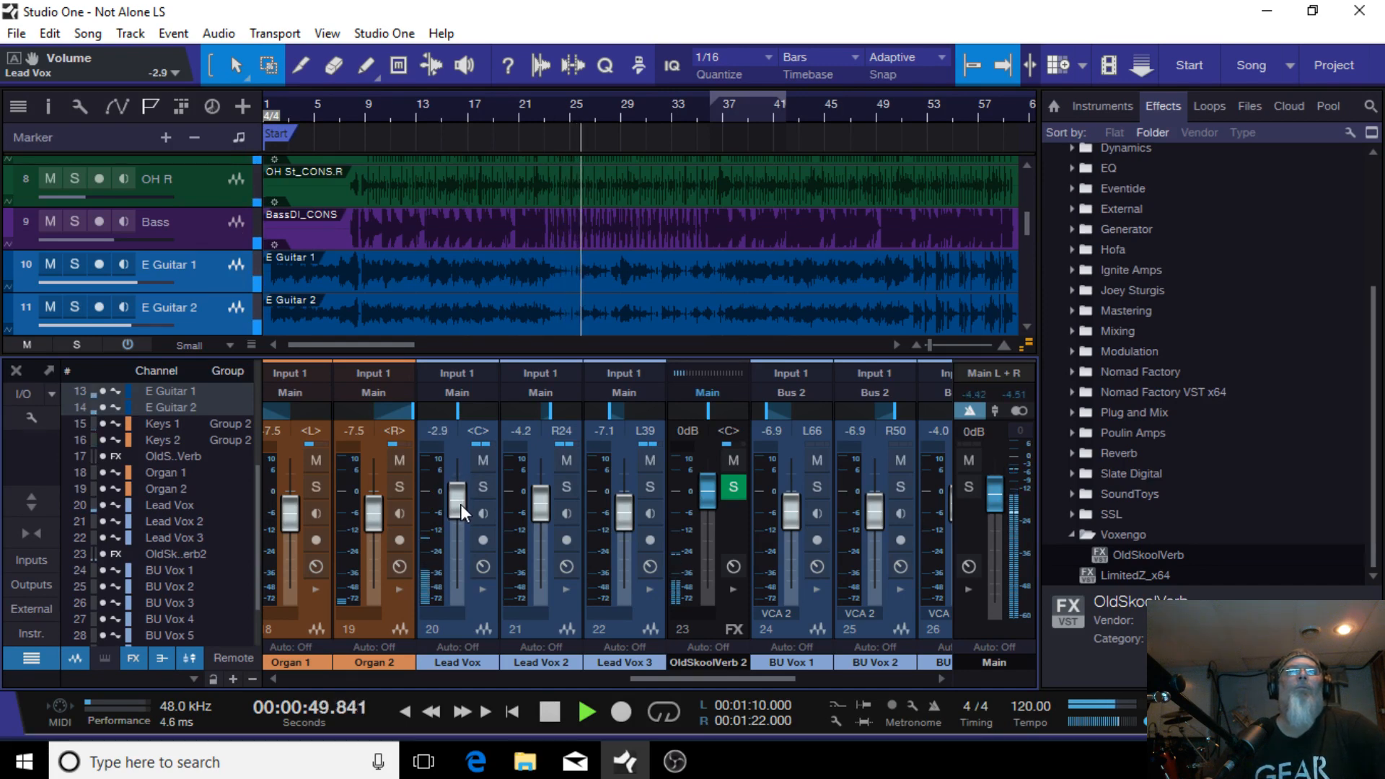
{"action": "left_click", "coordinate": [483, 588]}
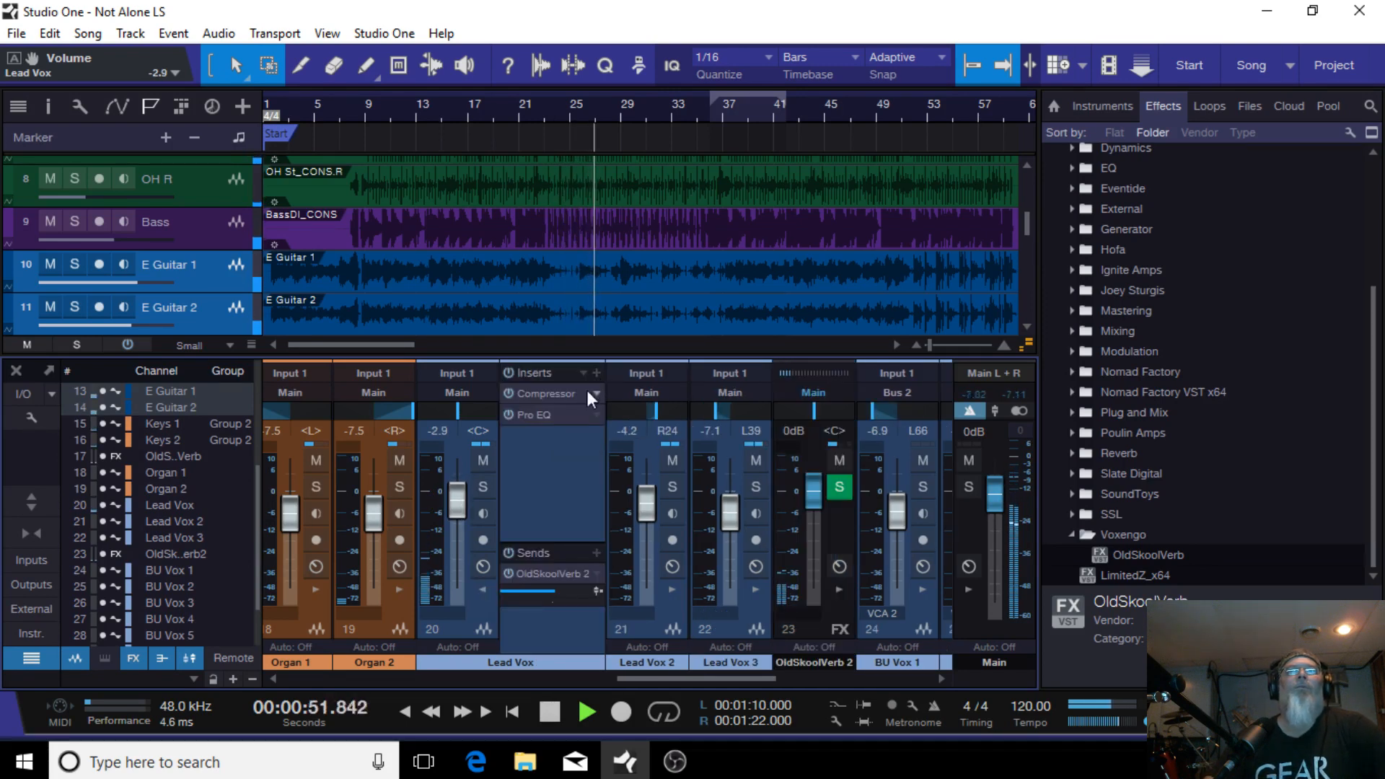
{"action": "left_click", "coordinate": [554, 414]}
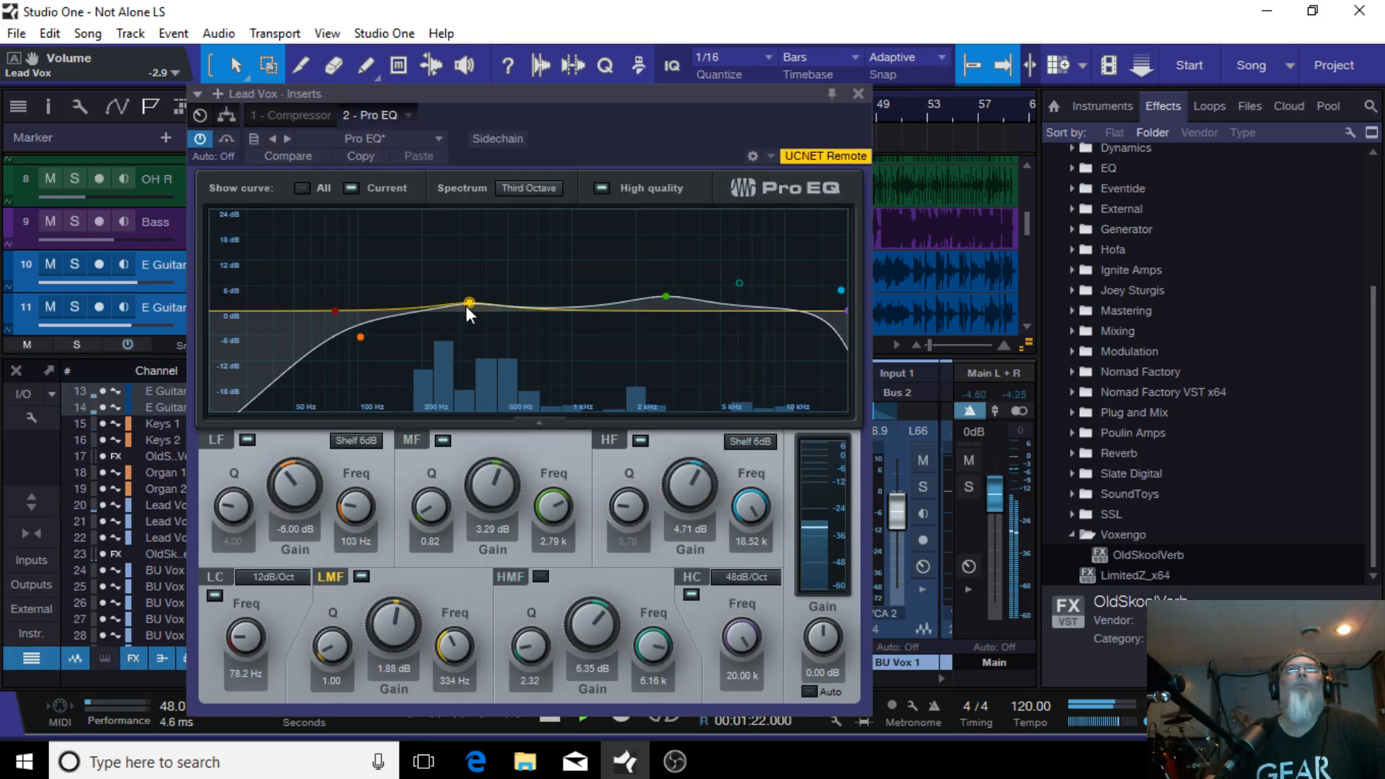
Step: Boost the Lead Vox EQ's high-mid band to 4.47 dB at 7.11 kHz, then close the insert window
{"action": "mouse_move", "coordinate": [742, 283]}
{"action": "left_mouse_down"}
{"action": "mouse_move", "coordinate": [748, 297]}
{"action": "mouse_move", "coordinate": [776, 283]}
{"action": "mouse_move", "coordinate": [754, 292]}
{"action": "left_mouse_up"}
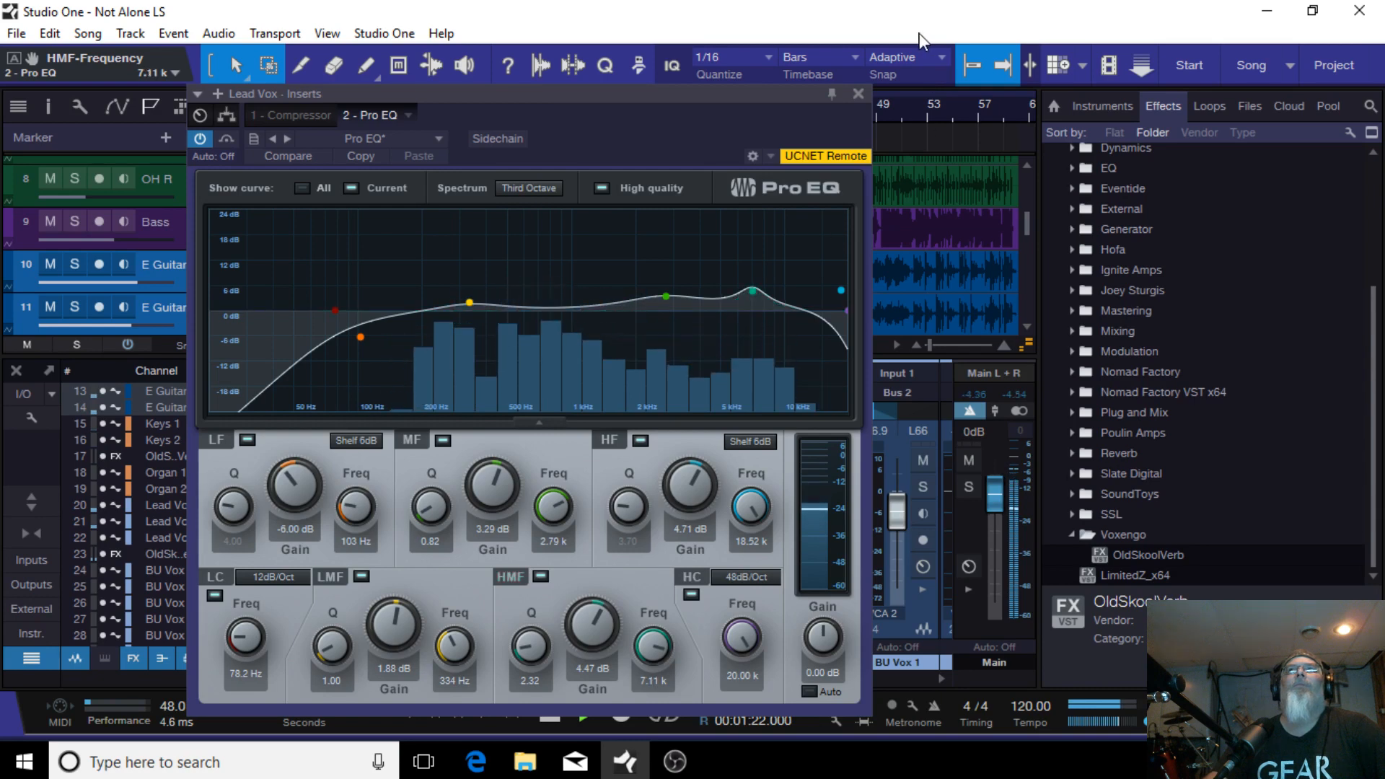
{"action": "left_click", "coordinate": [859, 94]}
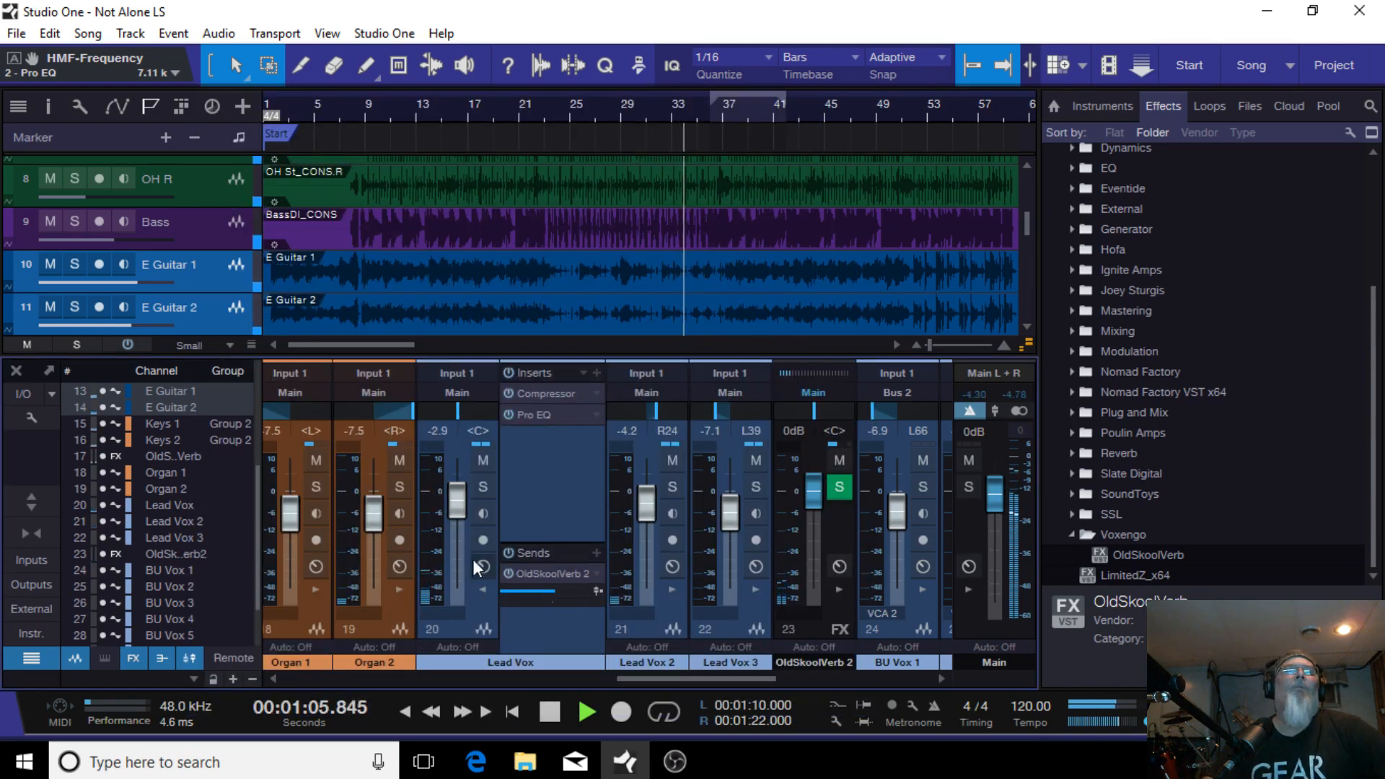
Step: Lower the VCA 2 fader to -18.3 dB to pull down all the backing vocals
{"action": "left_click", "coordinate": [483, 588]}
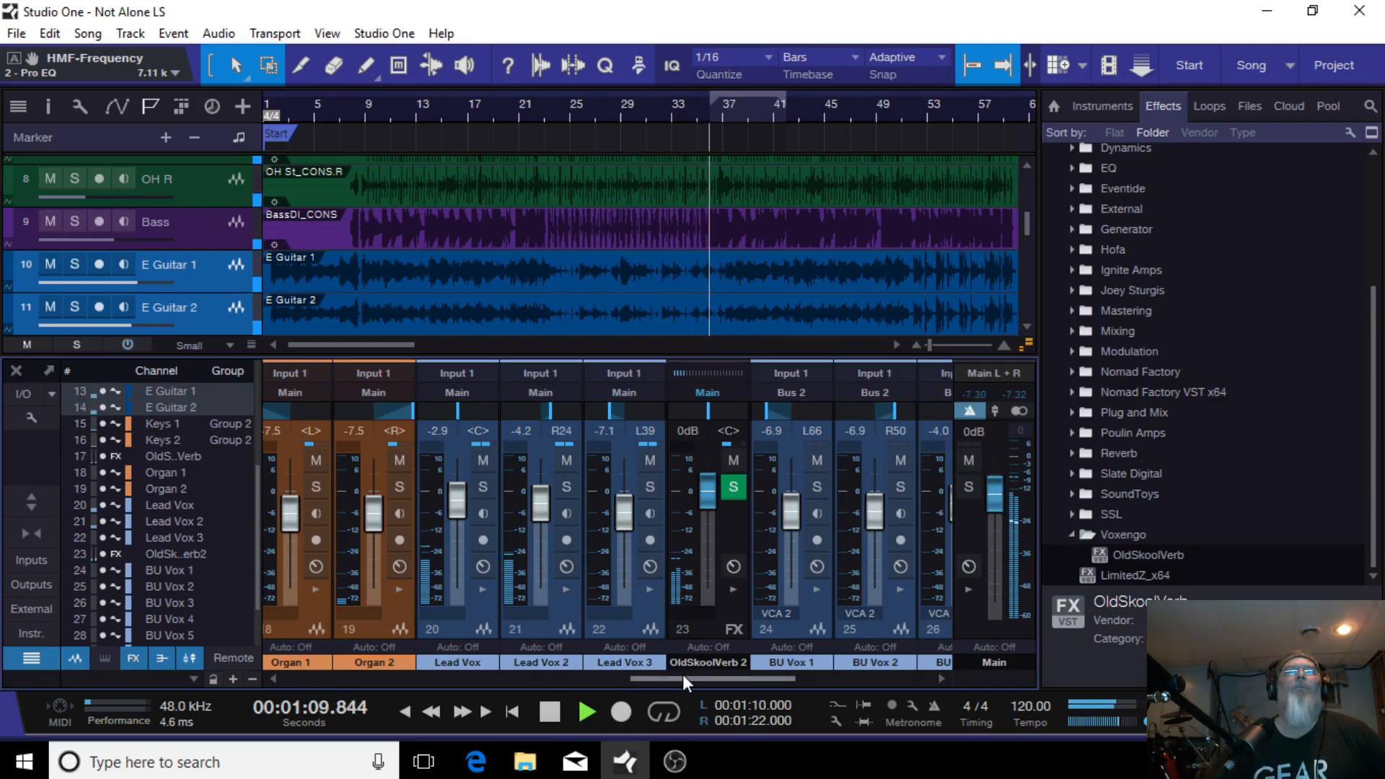
{"action": "left_click_drag", "start_coordinate": [683, 674], "coordinate": [832, 681]}
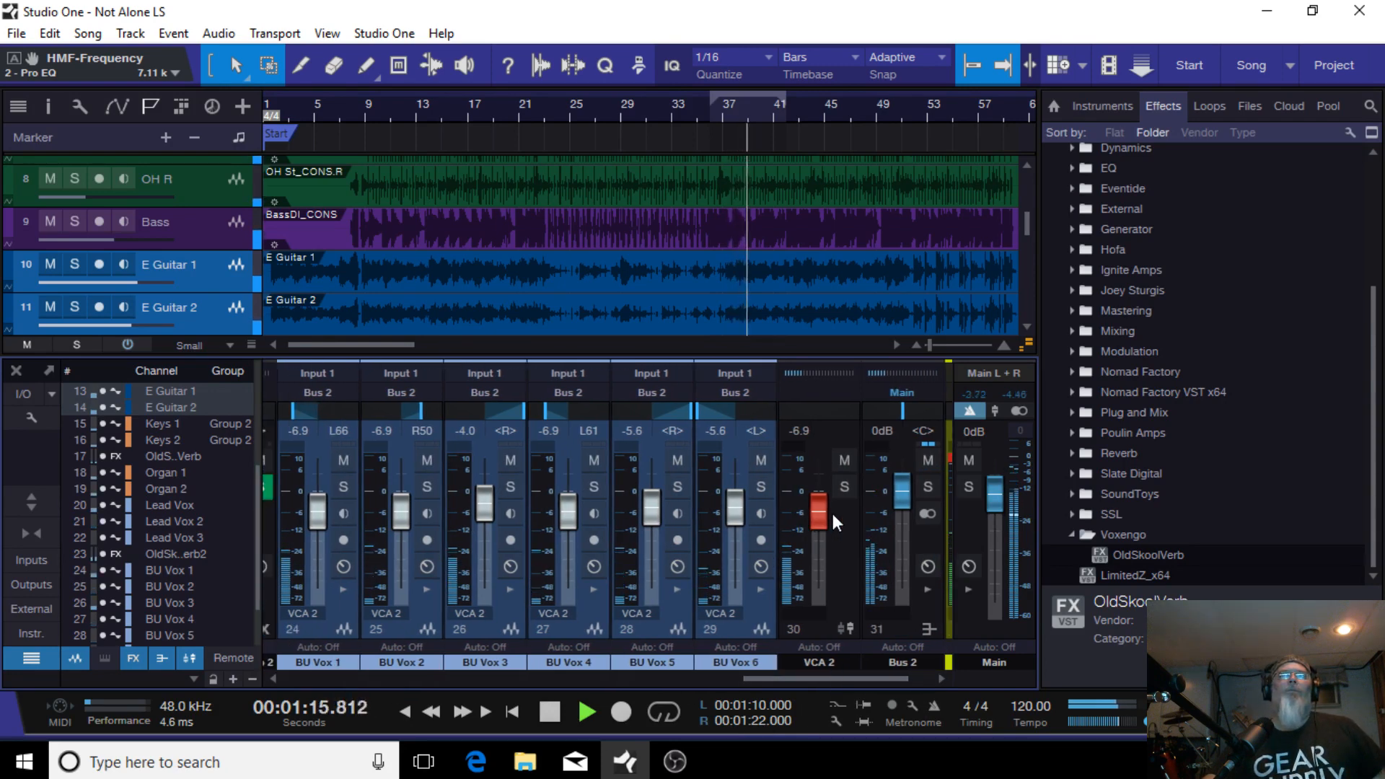
{"action": "left_click_drag", "start_coordinate": [818, 511], "coordinate": [816, 537]}
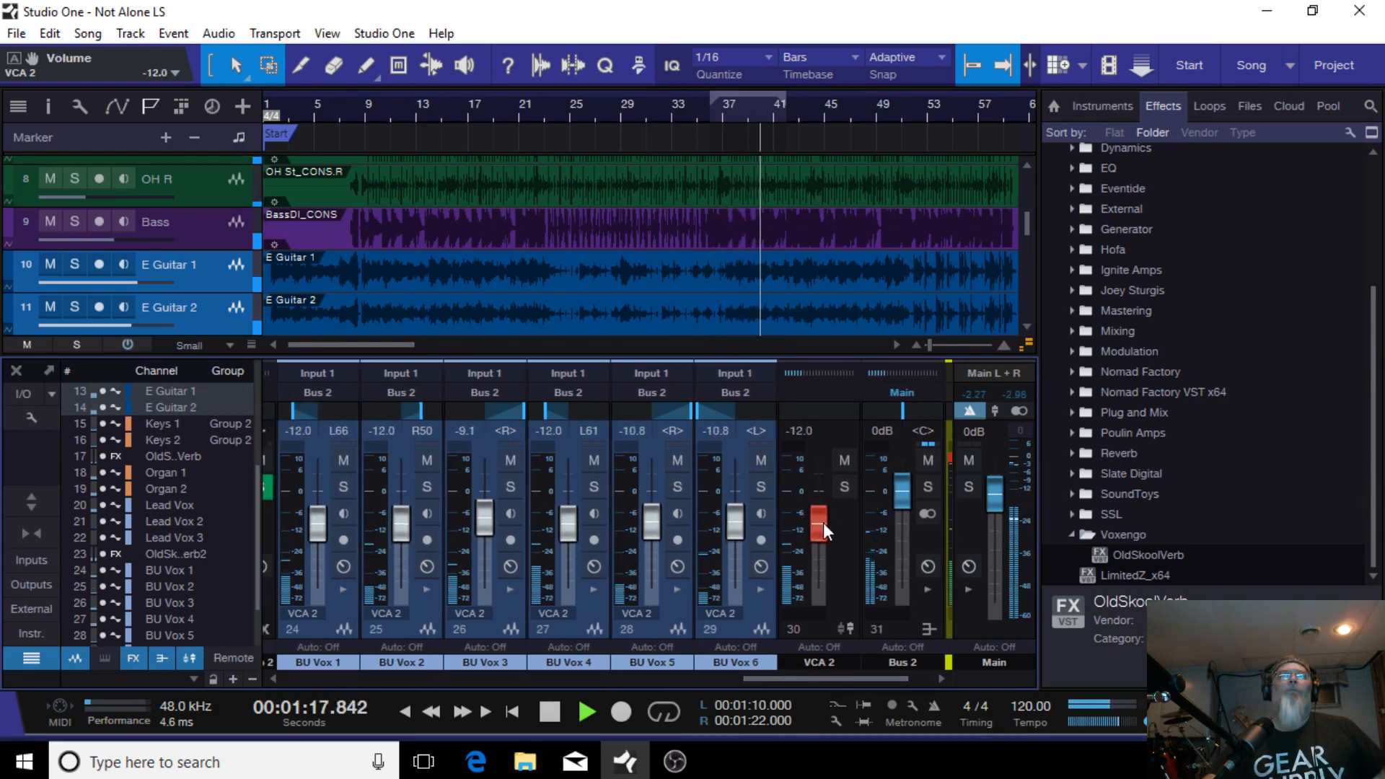
{"action": "left_click_drag", "start_coordinate": [825, 528], "coordinate": [817, 541]}
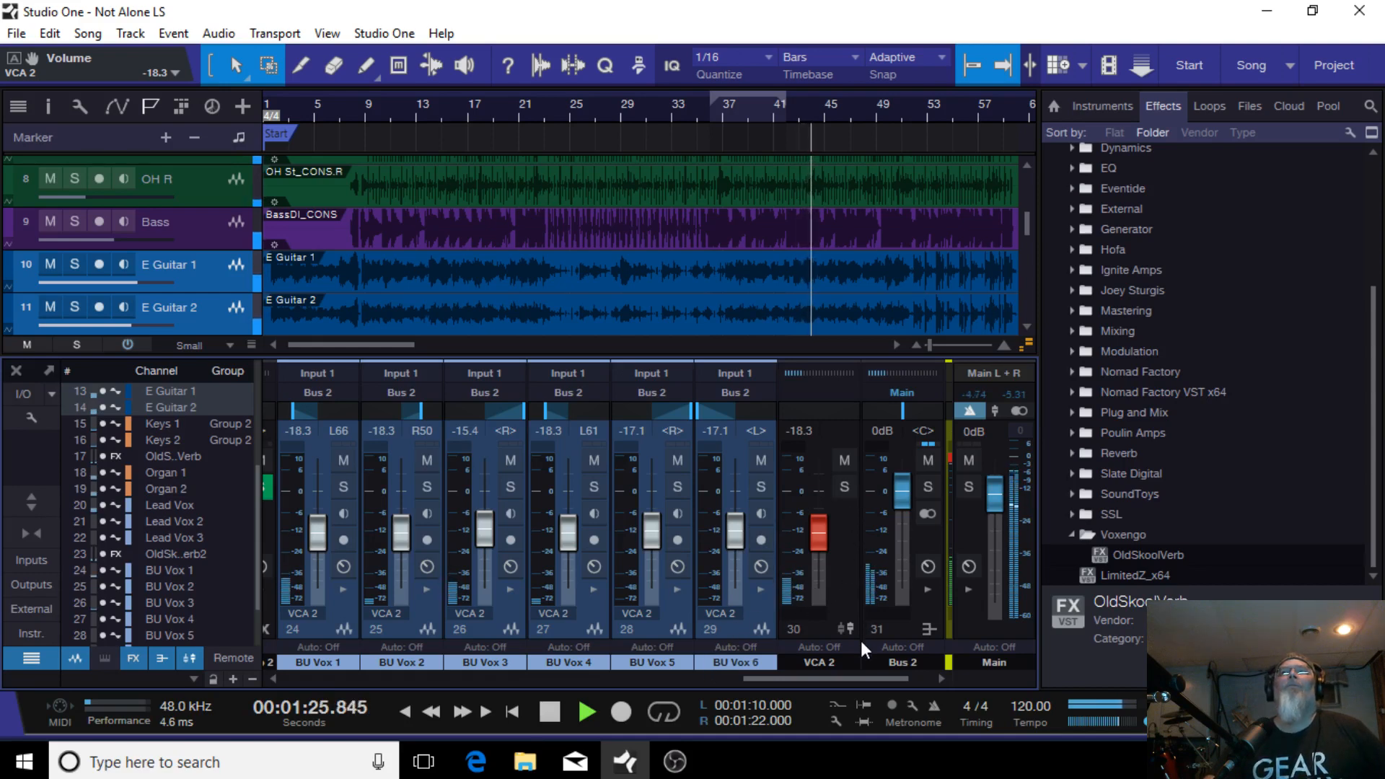
Step: Open the Bus 2 Compressor and lower its threshold to -31.68 dB, then close the plugin
{"action": "left_click", "coordinate": [927, 588]}
{"action": "left_click", "coordinate": [893, 409]}
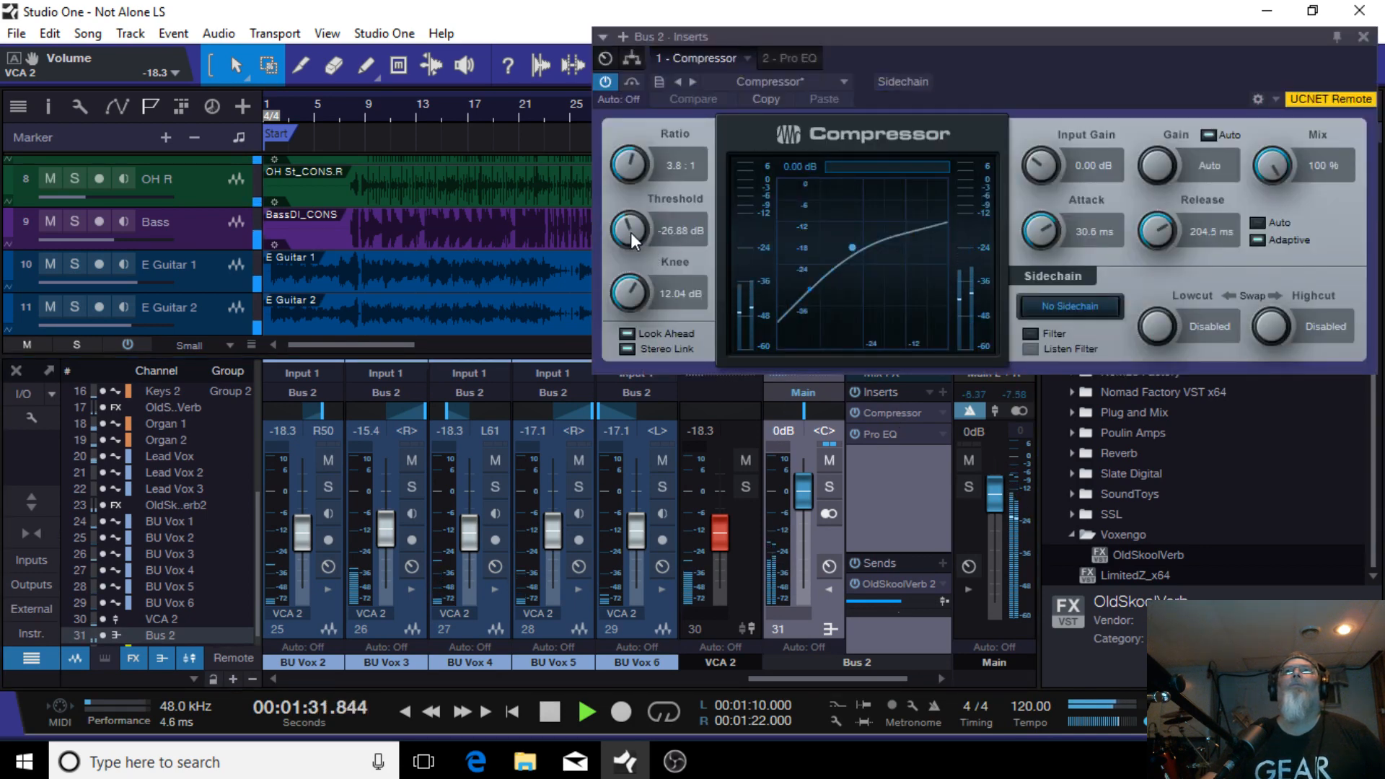
{"action": "left_click_drag", "start_coordinate": [631, 232], "coordinate": [618, 236]}
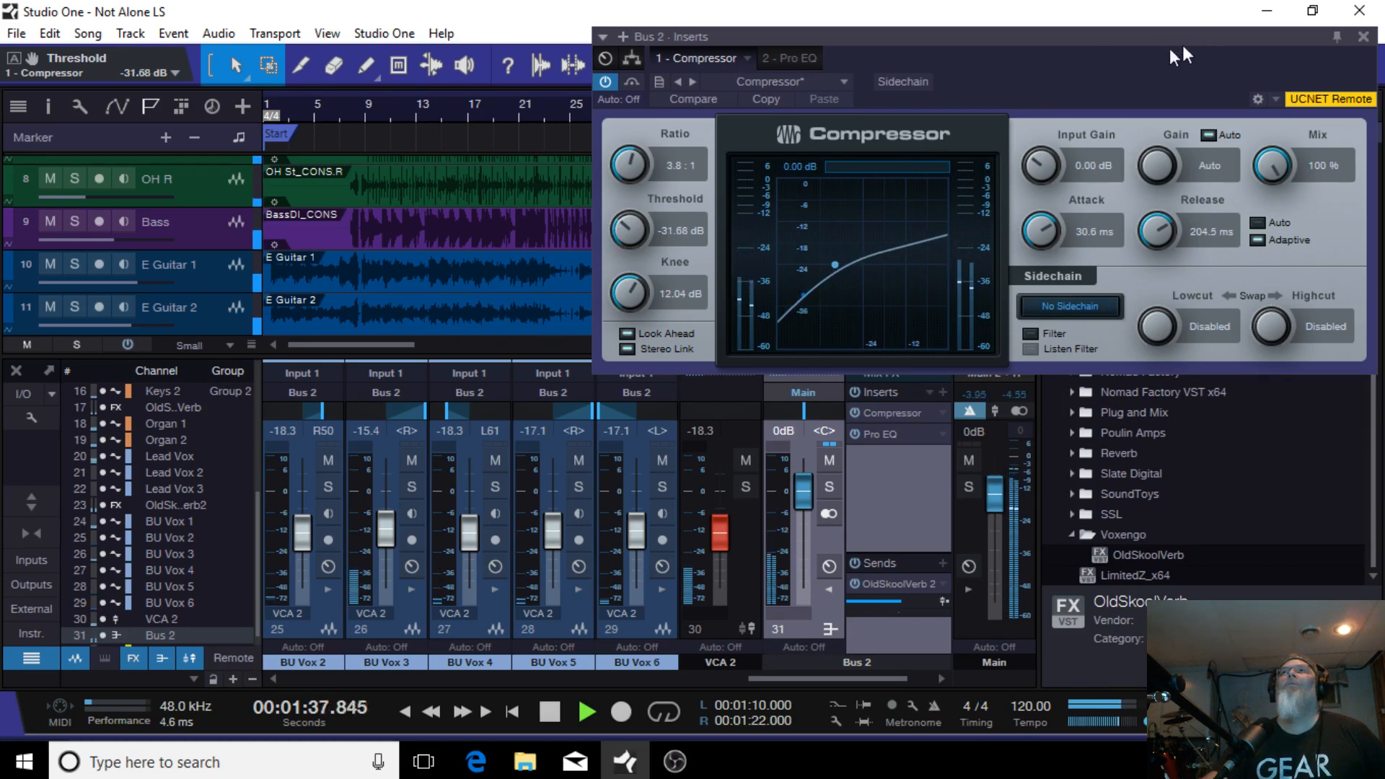
{"action": "left_click_drag", "start_coordinate": [1170, 45], "coordinate": [822, 99]}
{"action": "left_click", "coordinate": [1014, 91]}
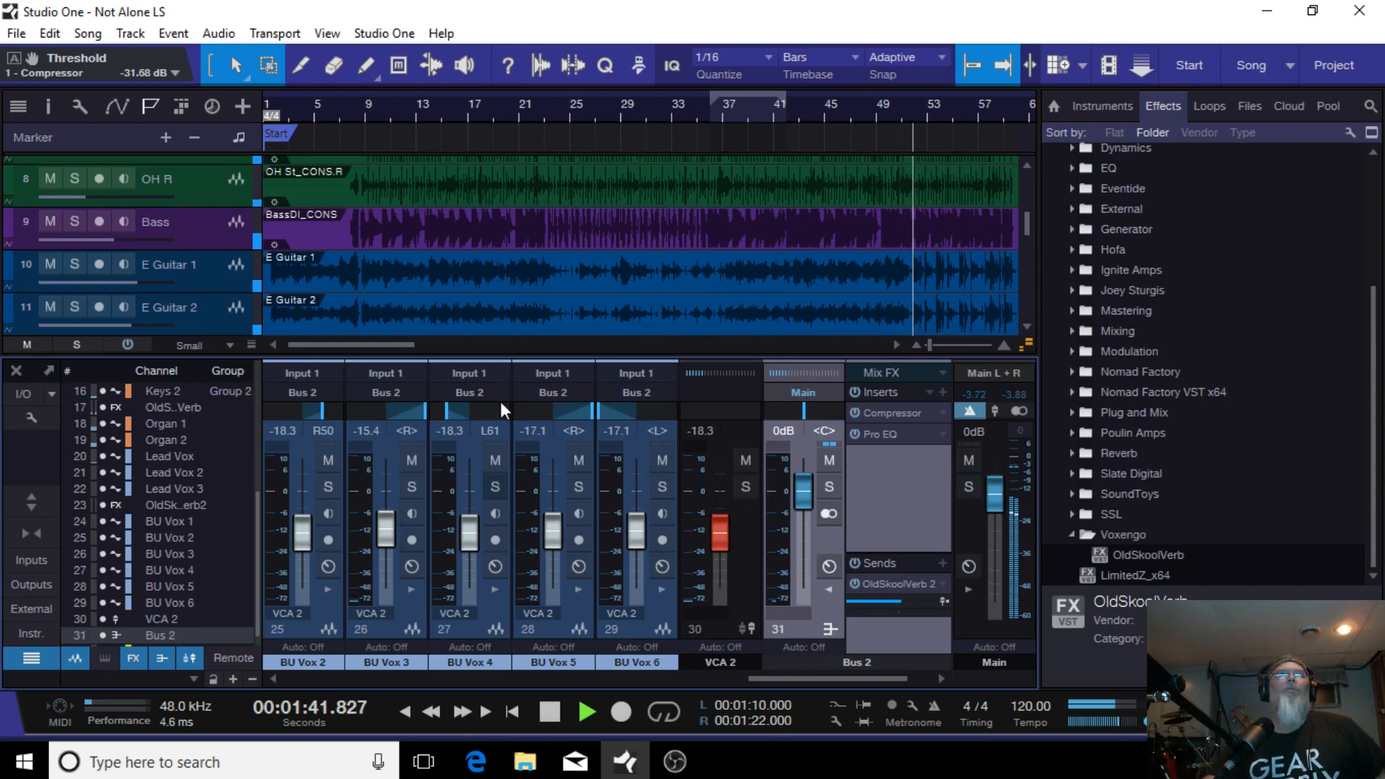
Step: Move the playhead to around bar 37 and stop playback
{"action": "scroll", "coordinate": [529, 304], "scroll_direction": "down", "scroll_amount": 1}
{"action": "scroll", "coordinate": [530, 304], "scroll_direction": "down", "scroll_amount": 11}
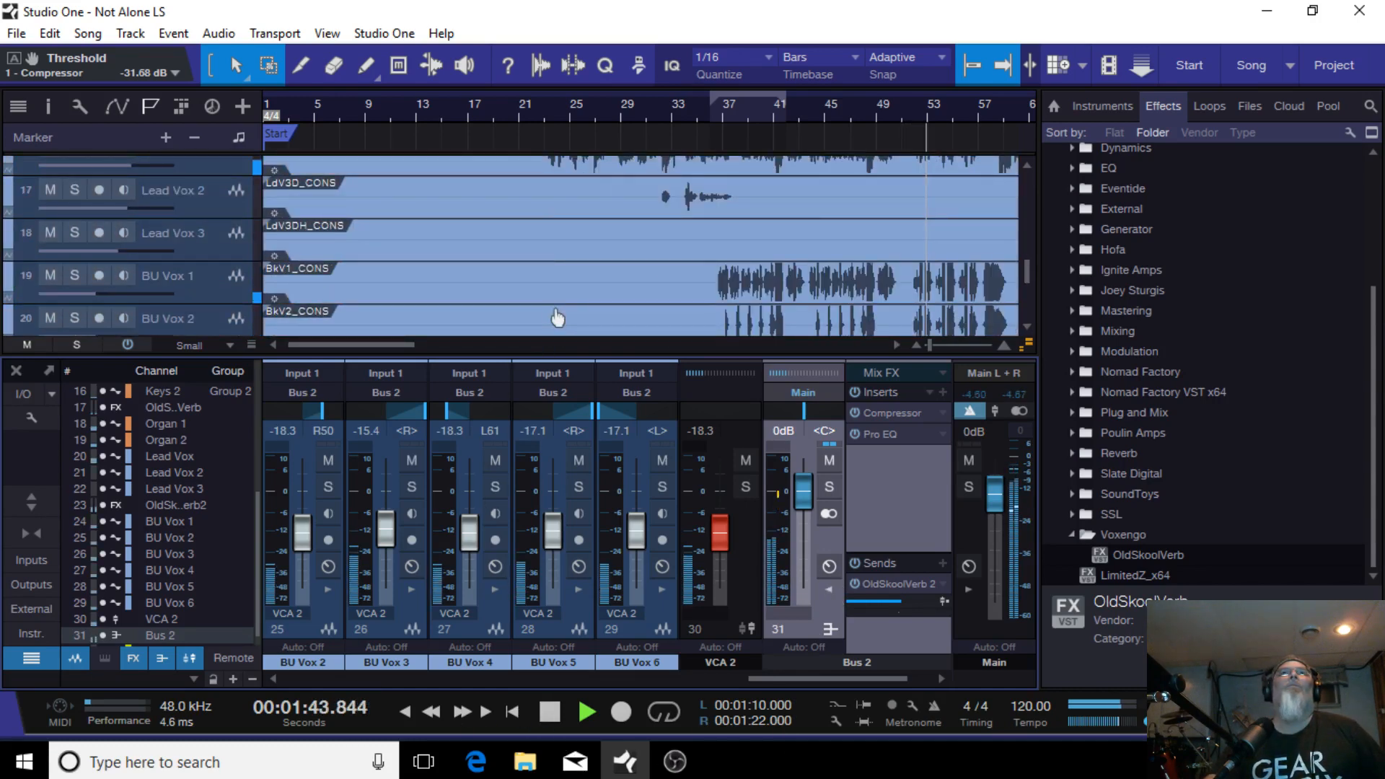
{"action": "left_click", "coordinate": [710, 117]}
{"action": "key", "text": "space"}
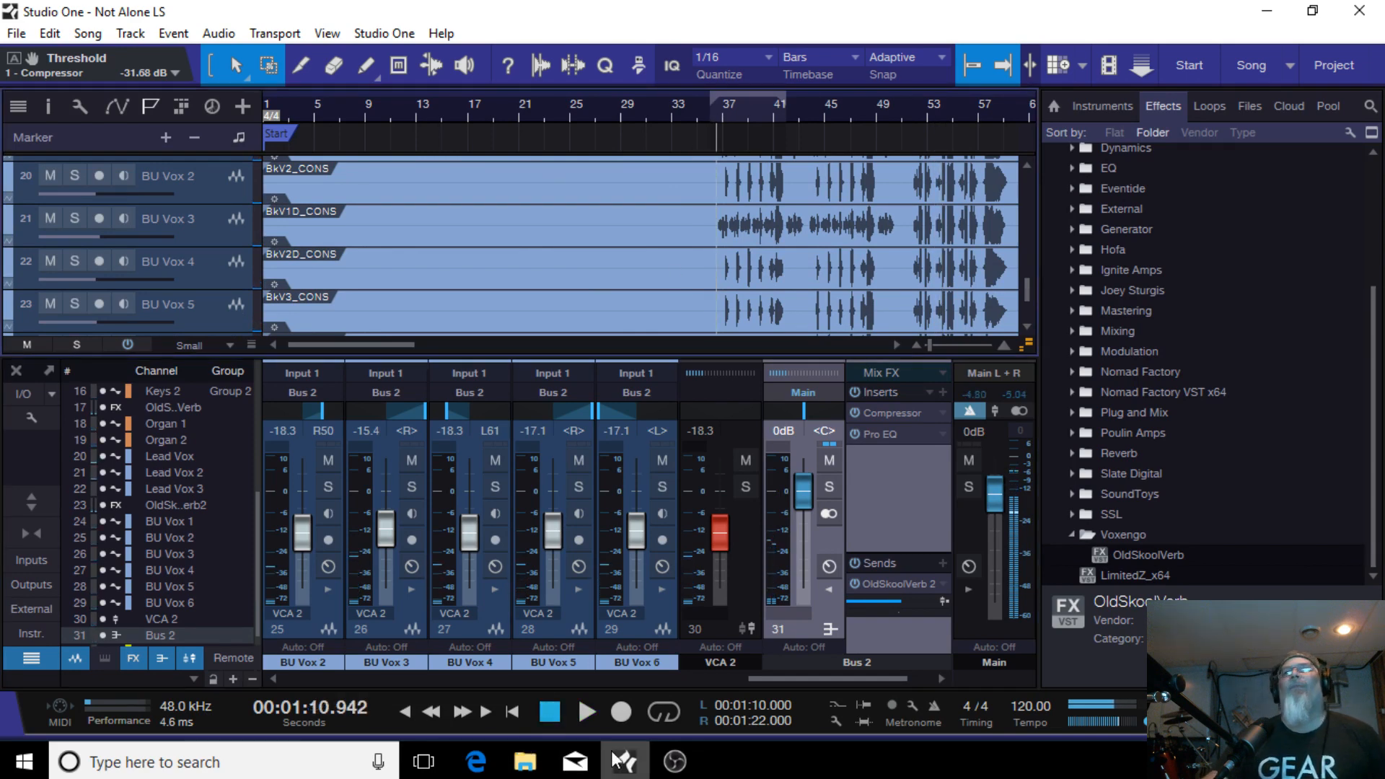
Step: Audition the backing vocals by muting and unmuting Bus 2
{"action": "left_click", "coordinate": [829, 586]}
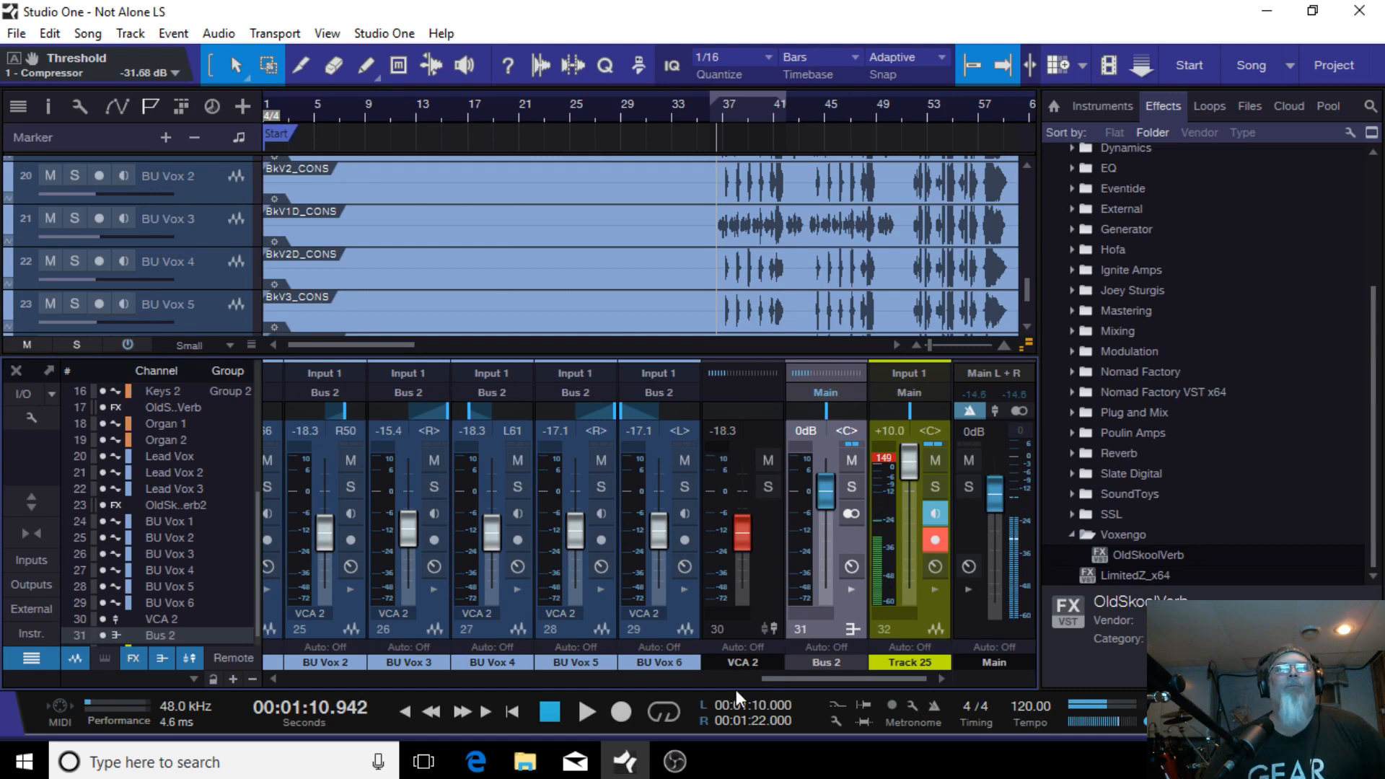
{"action": "mouse_move", "coordinate": [825, 678]}
{"action": "left_mouse_down"}
{"action": "mouse_move", "coordinate": [693, 682]}
{"action": "mouse_move", "coordinate": [815, 682]}
{"action": "left_mouse_up"}
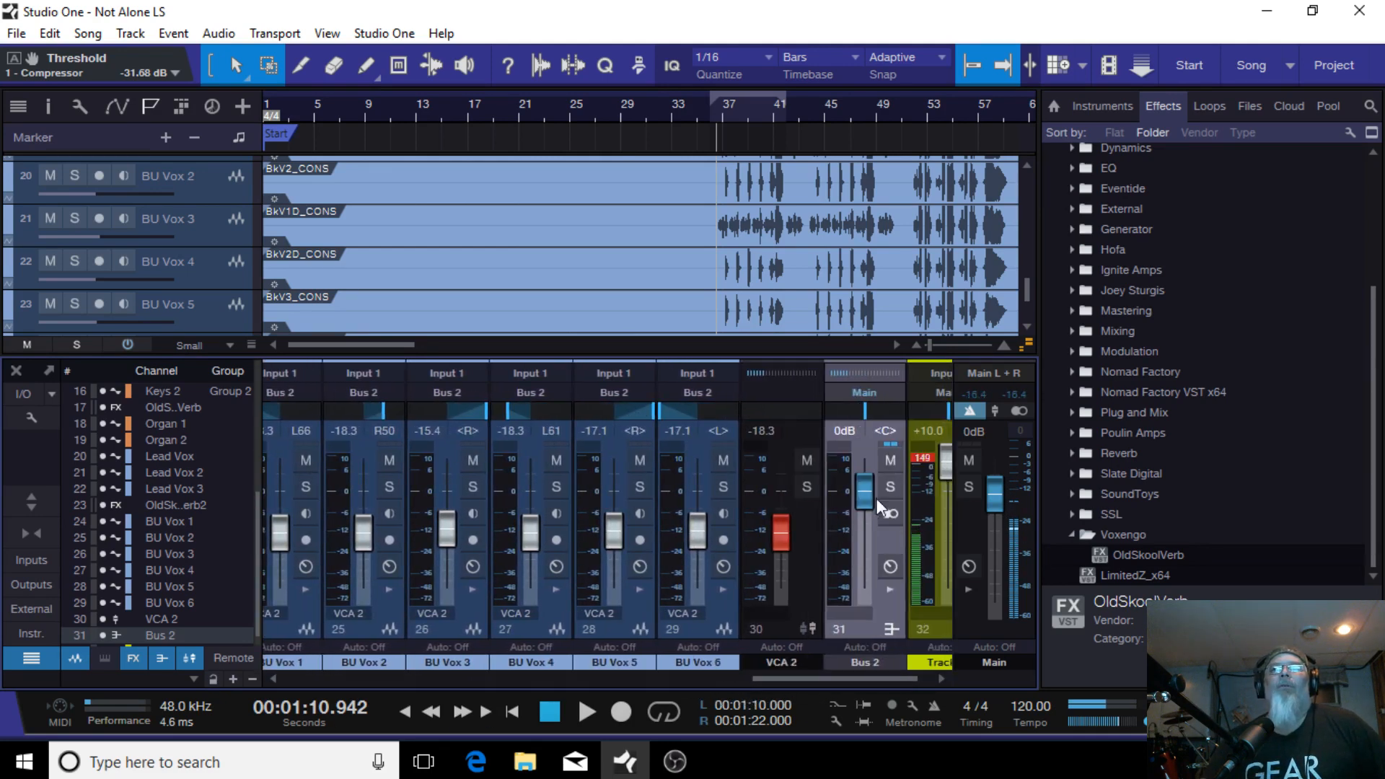
{"action": "left_click", "coordinate": [891, 460]}
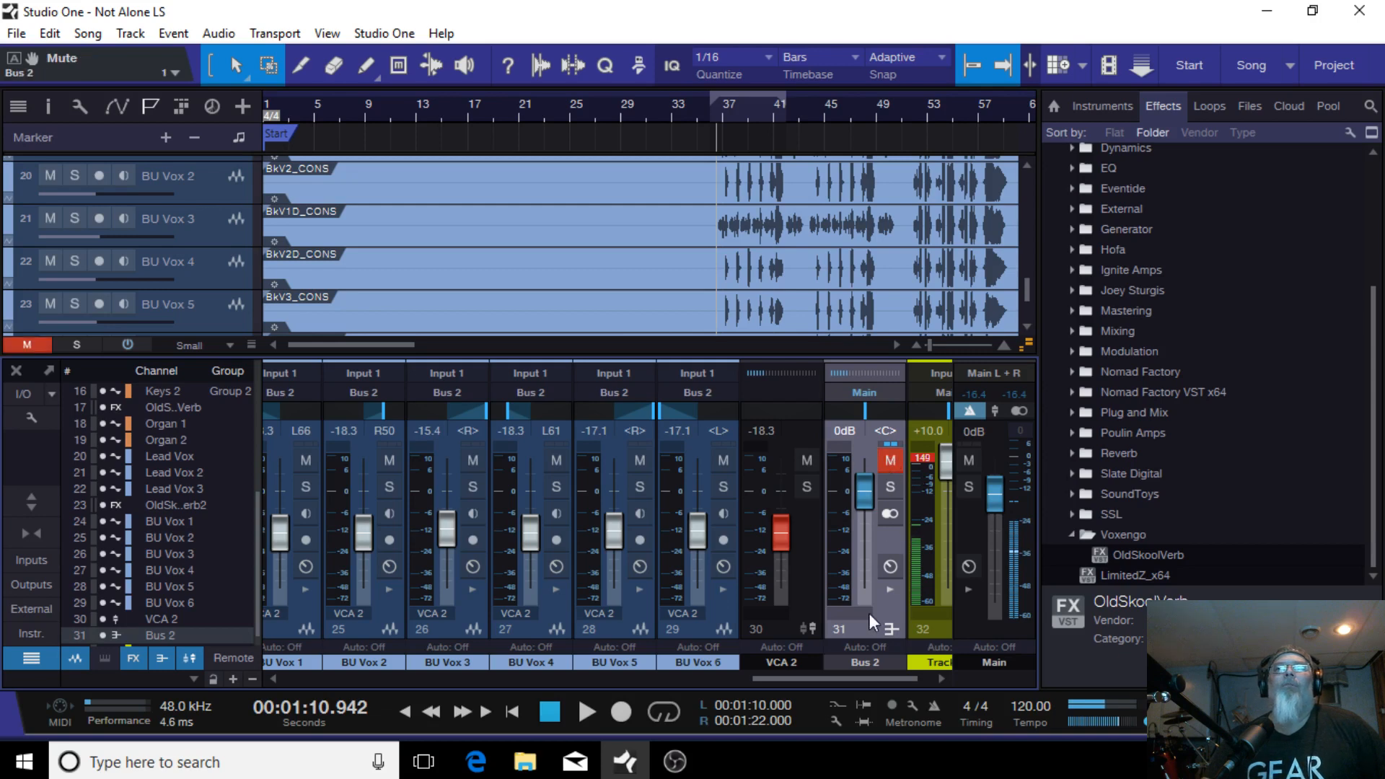
{"action": "left_click", "coordinate": [891, 460]}
{"action": "left_click_drag", "start_coordinate": [821, 677], "coordinate": [954, 665]}
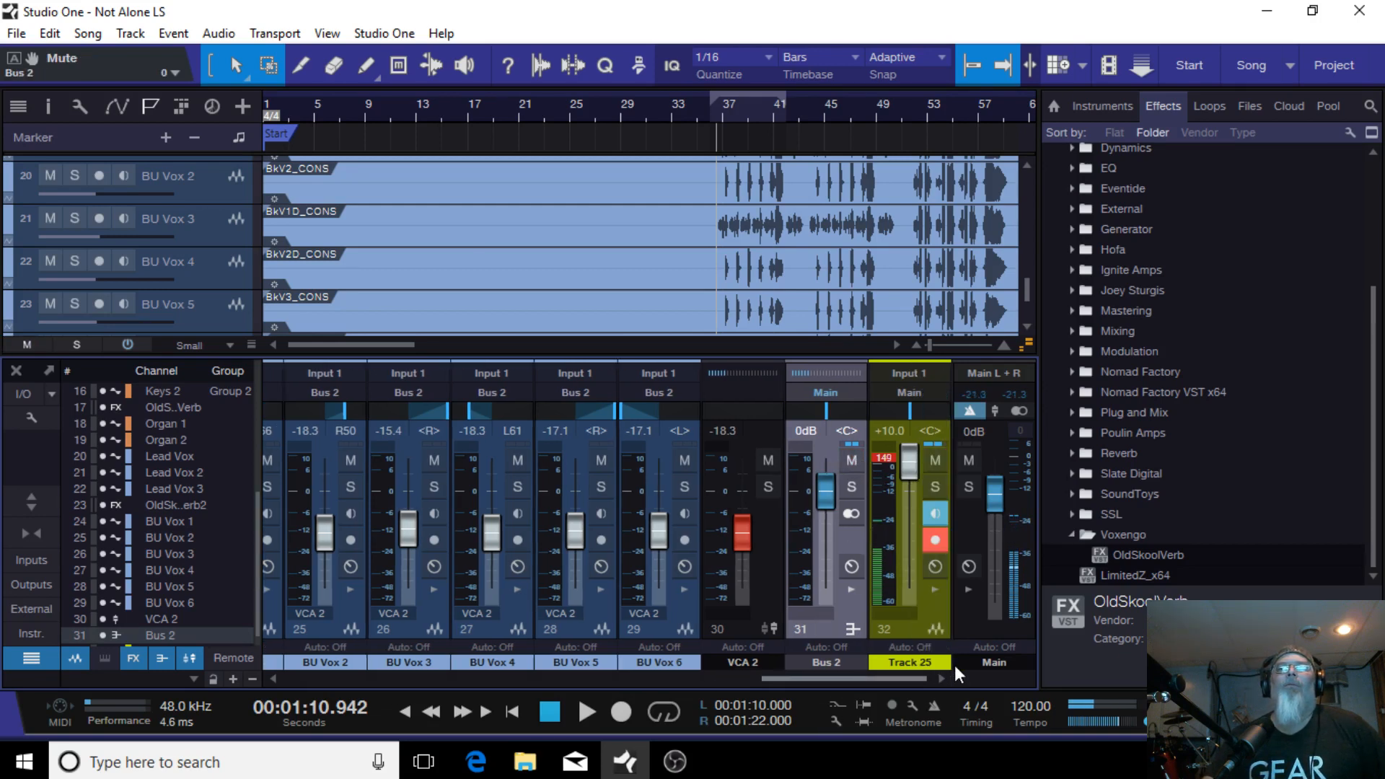
Step: Mute VCA 2 and play the song from around bar 21
{"action": "left_click", "coordinate": [767, 461]}
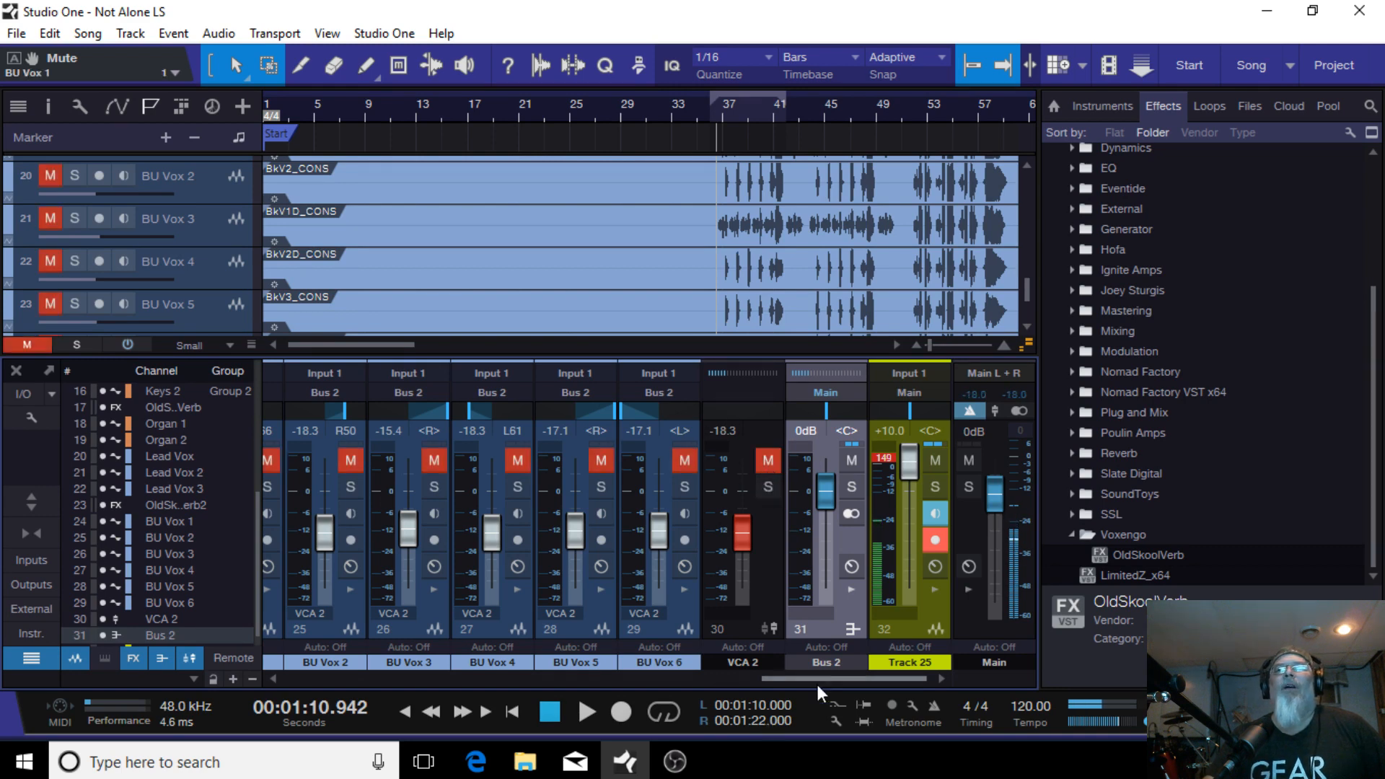
{"action": "left_click_drag", "start_coordinate": [816, 681], "coordinate": [699, 691]}
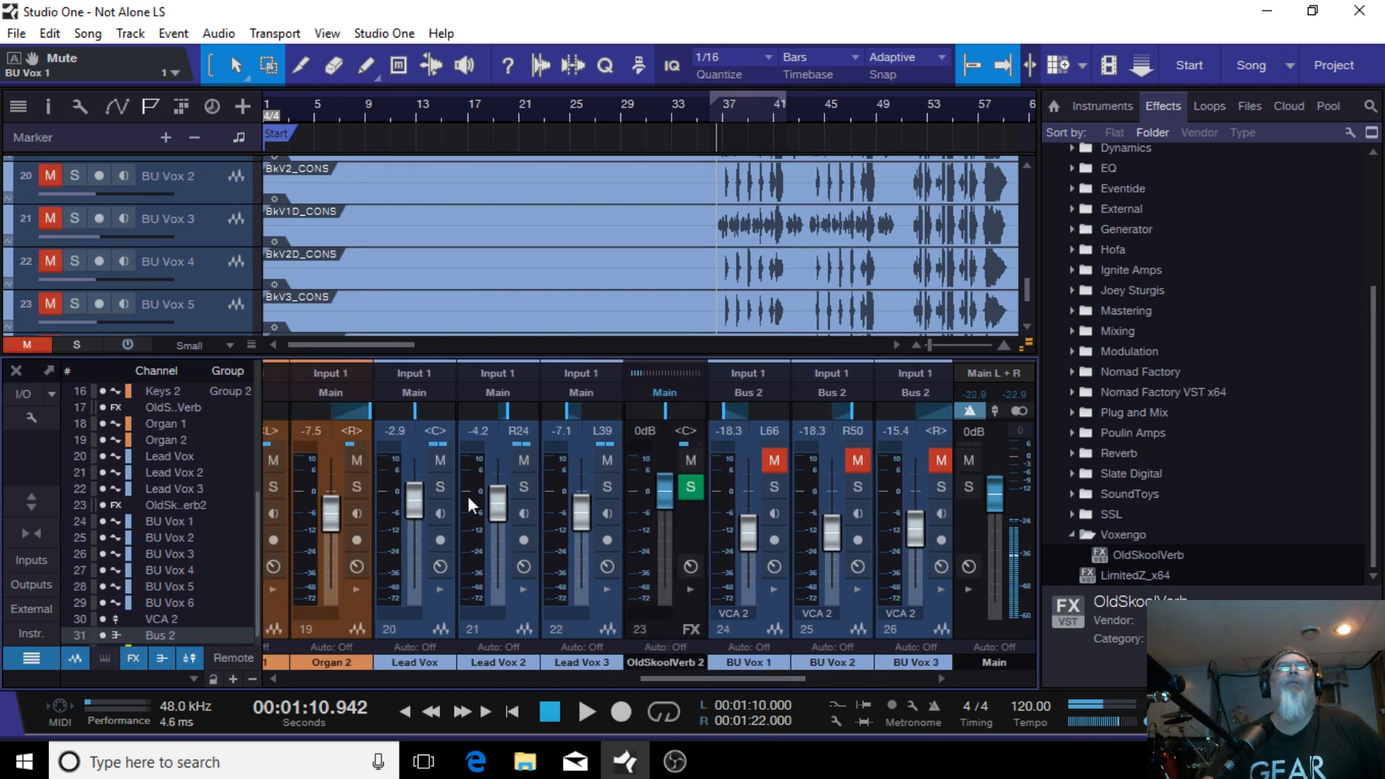
{"action": "scroll", "coordinate": [580, 299], "scroll_direction": "up", "scroll_amount": 6}
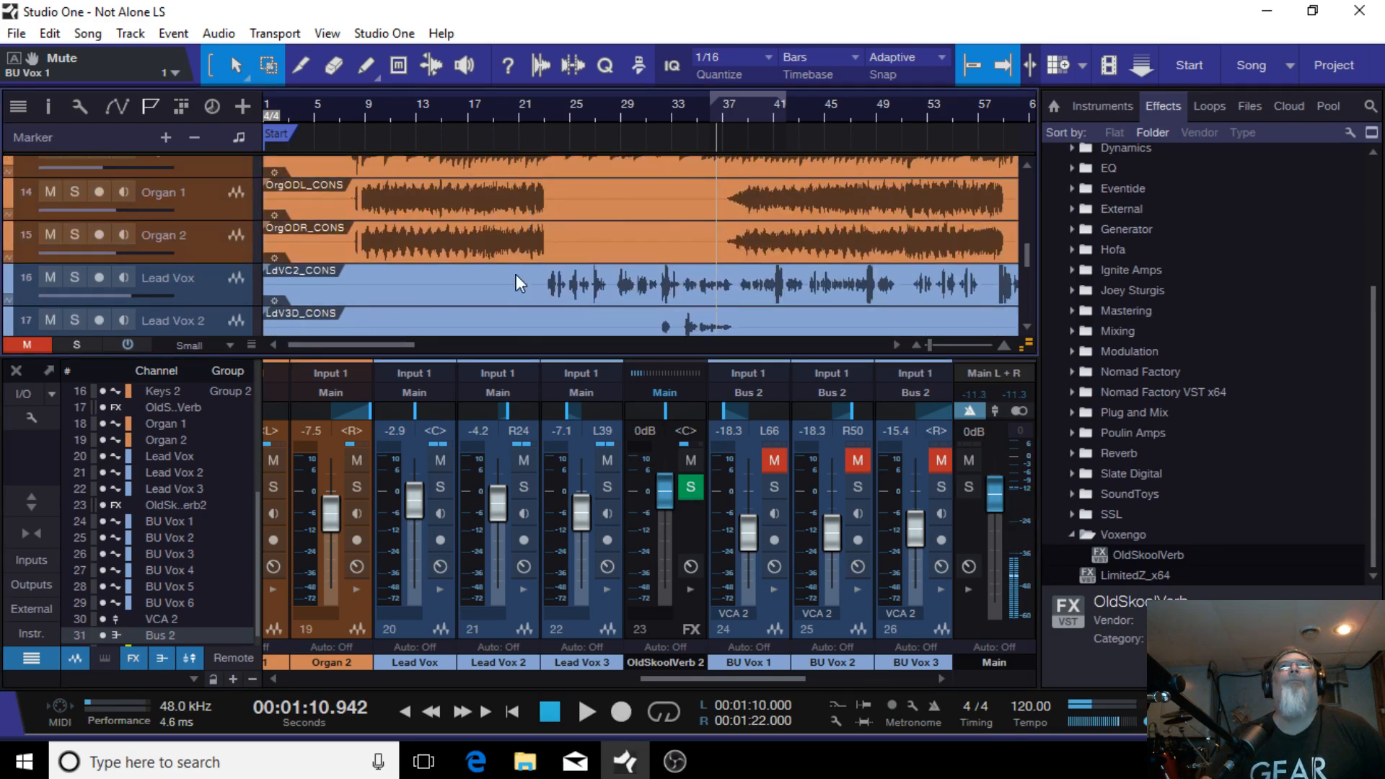
{"action": "left_click", "coordinate": [544, 116]}
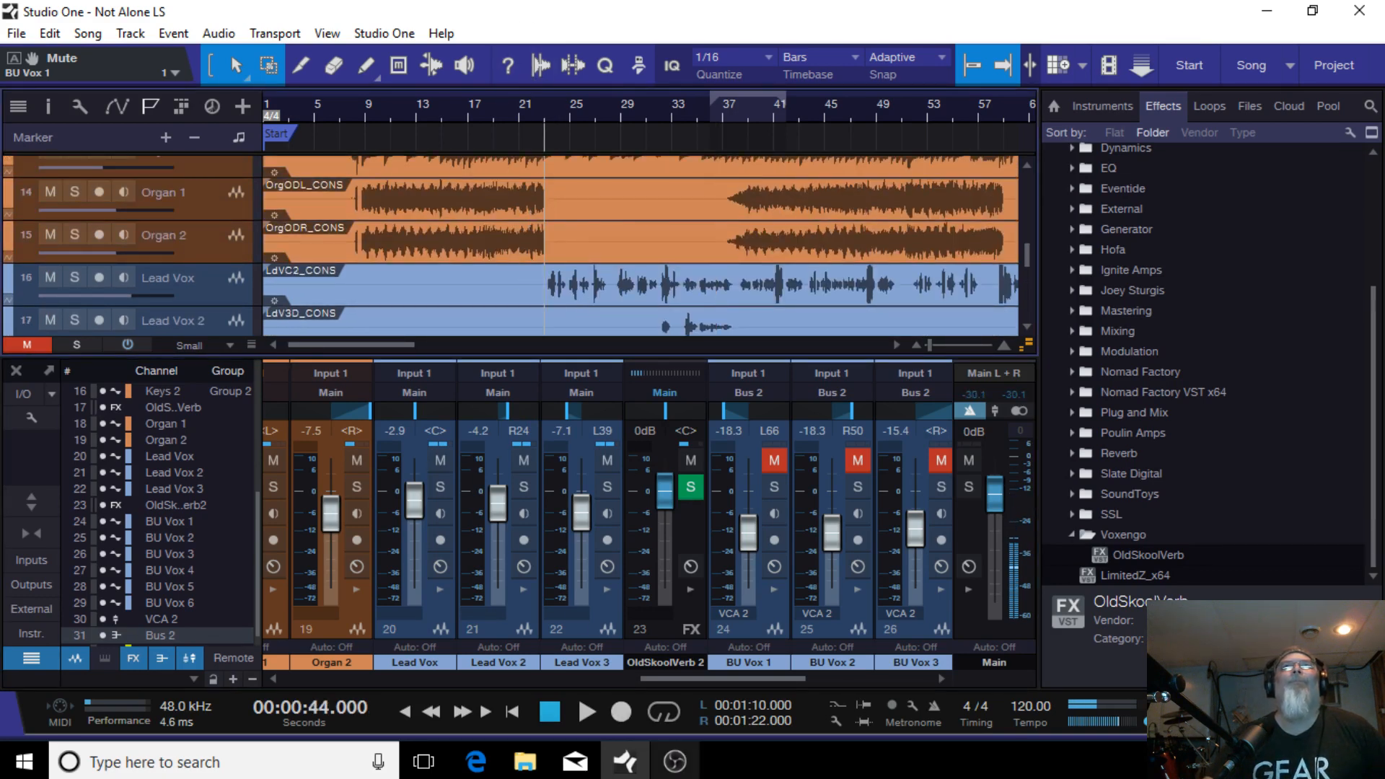
{"action": "left_click", "coordinate": [581, 710]}
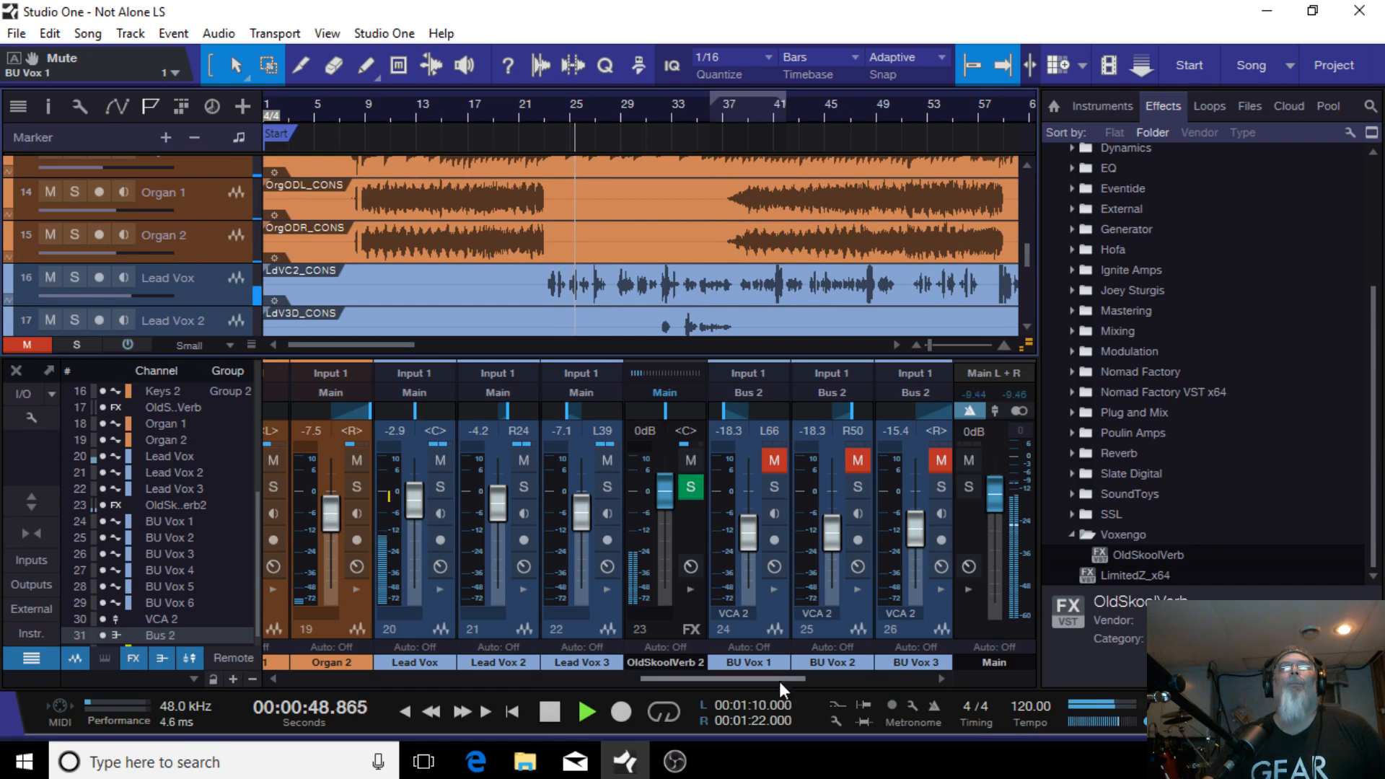
Step: Set the Lead Vox 2 fader to -3.3 dB
{"action": "mouse_move", "coordinate": [627, 553]}
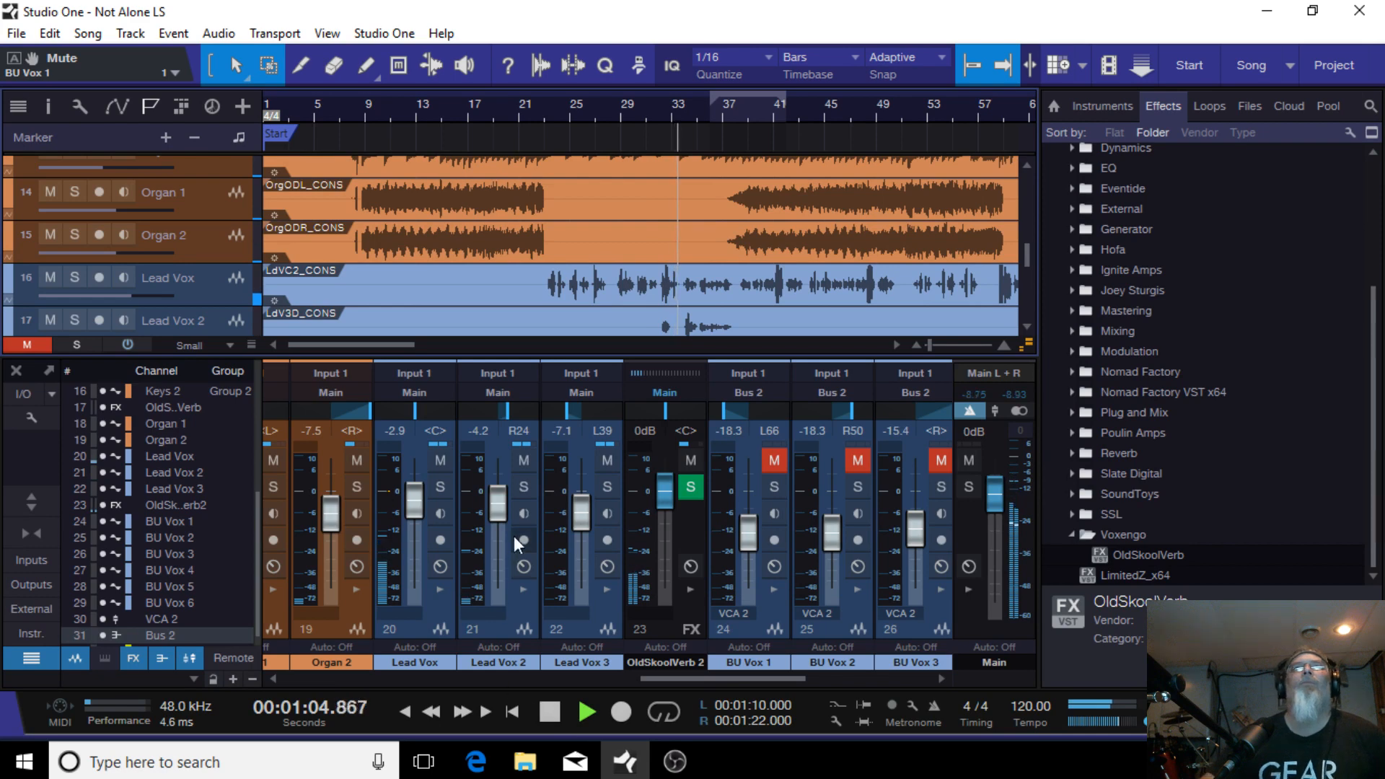
{"action": "left_click_drag", "start_coordinate": [500, 511], "coordinate": [500, 509]}
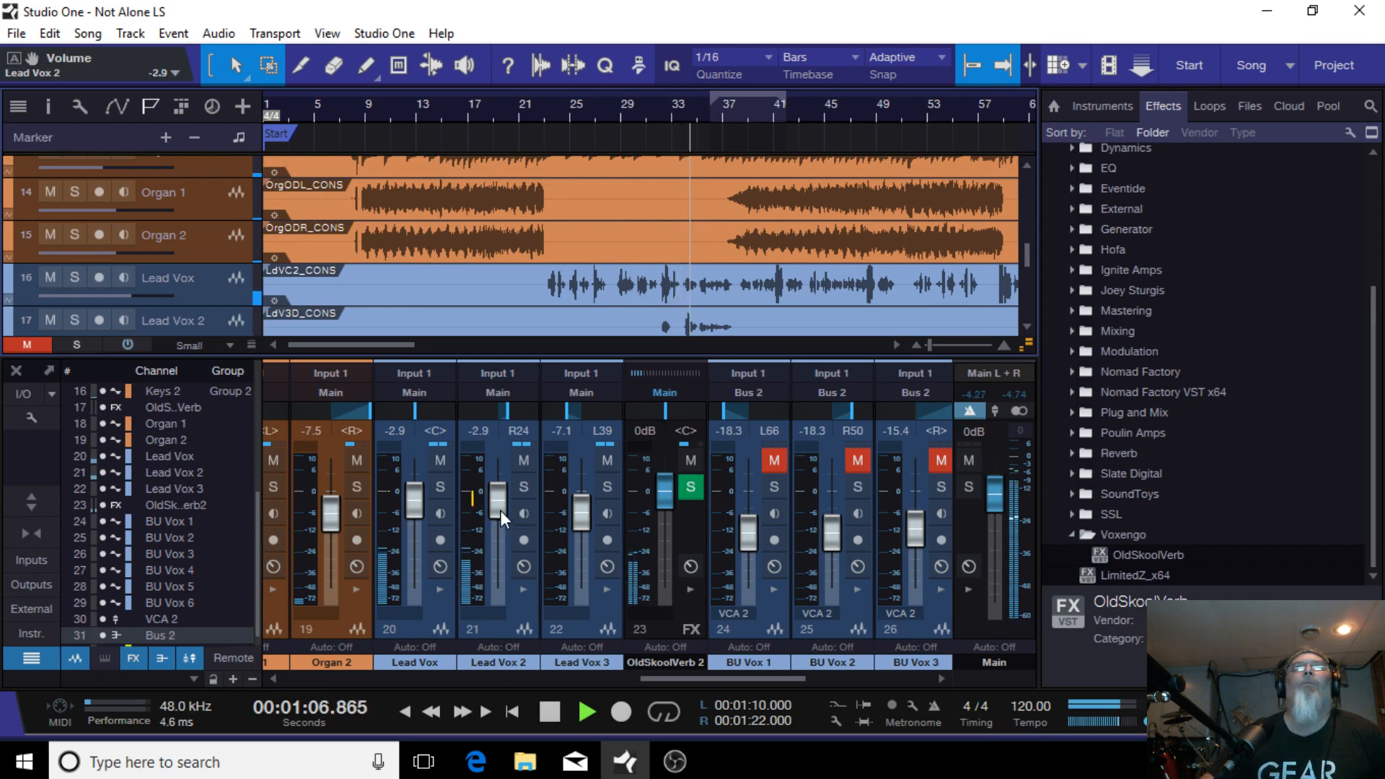
{"action": "scroll", "coordinate": [500, 509], "scroll_direction": "up", "scroll_amount": 1}
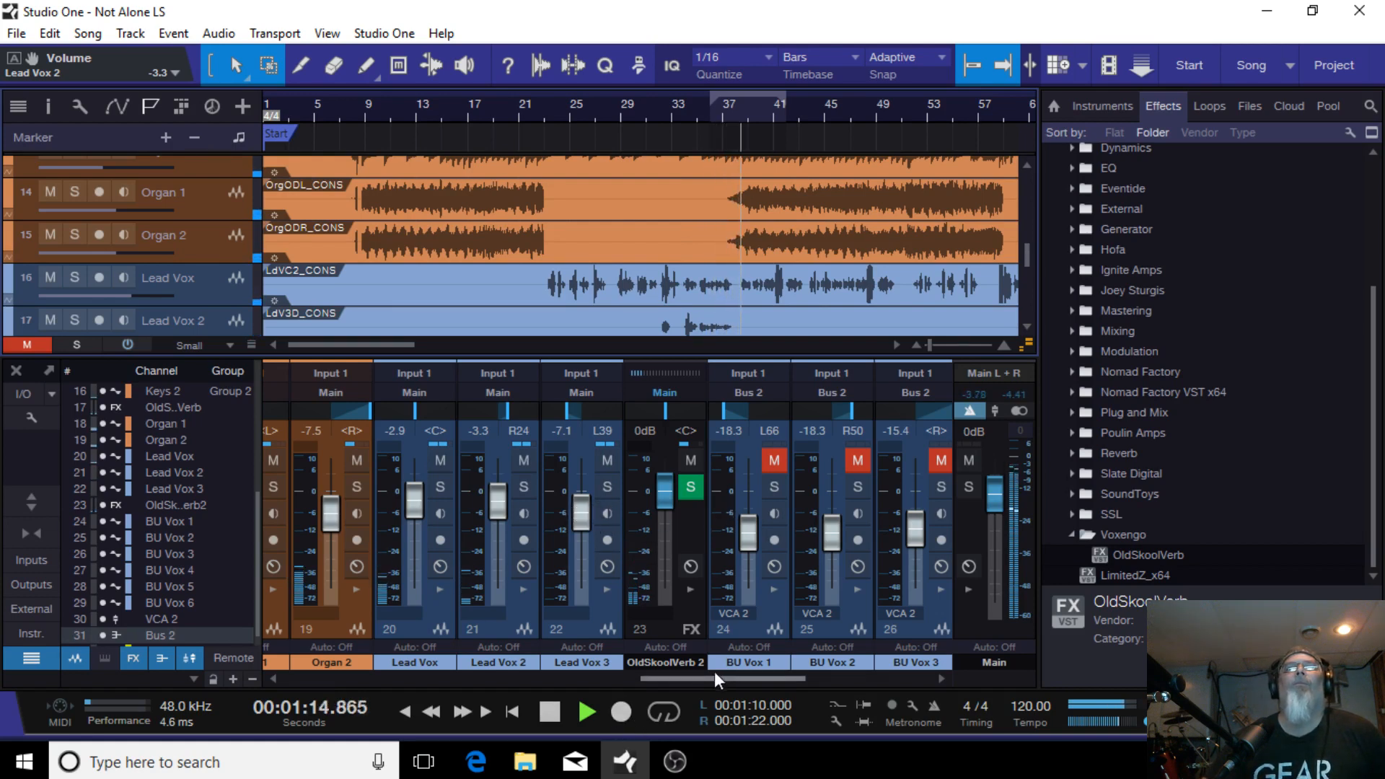
Step: Unmute VCA 2 and set its fader to -19.2 dB
{"action": "left_click_drag", "start_coordinate": [714, 678], "coordinate": [828, 671]}
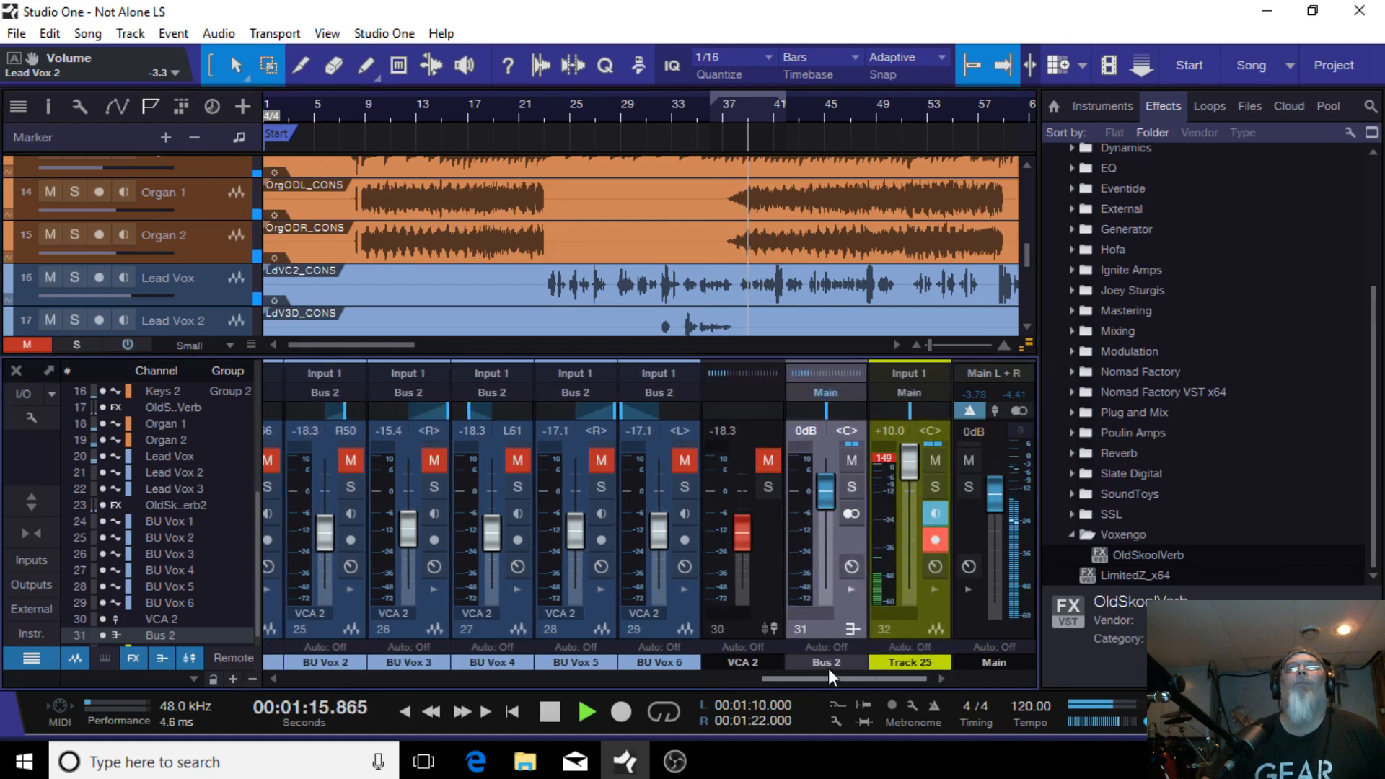
{"action": "left_click", "coordinate": [768, 460]}
{"action": "left_click_drag", "start_coordinate": [795, 678], "coordinate": [729, 679]}
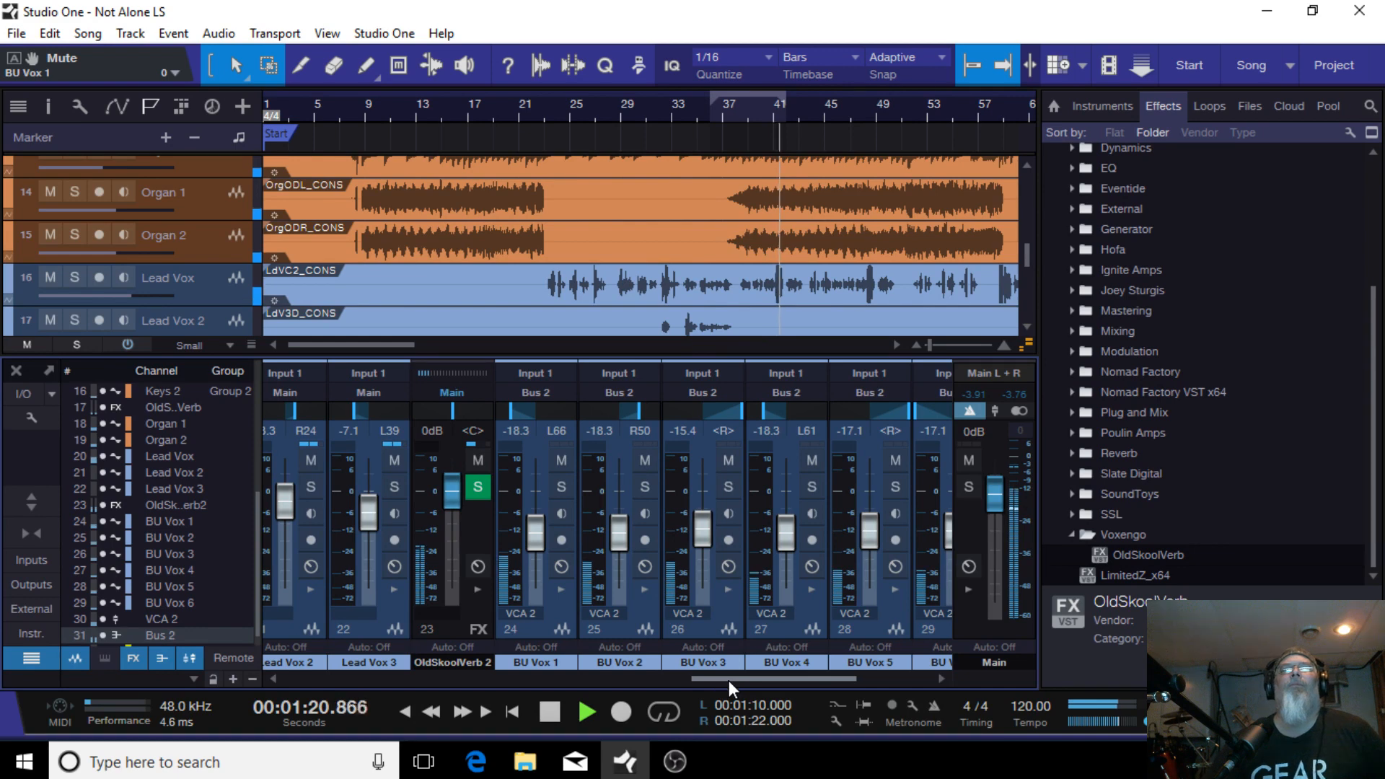
{"action": "left_click_drag", "start_coordinate": [729, 681], "coordinate": [808, 675]}
{"action": "left_click_drag", "start_coordinate": [739, 535], "coordinate": [750, 544]}
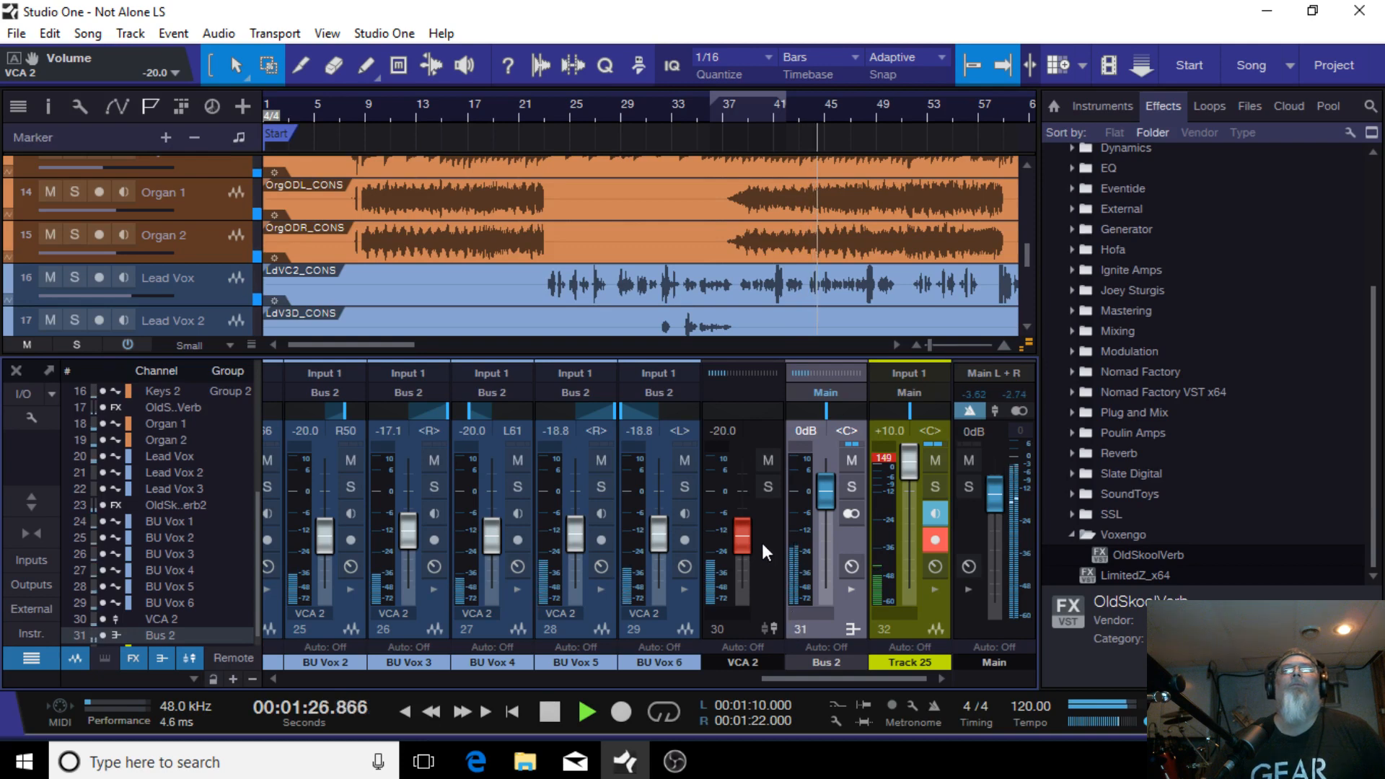
{"action": "left_click_drag", "start_coordinate": [749, 538], "coordinate": [744, 537]}
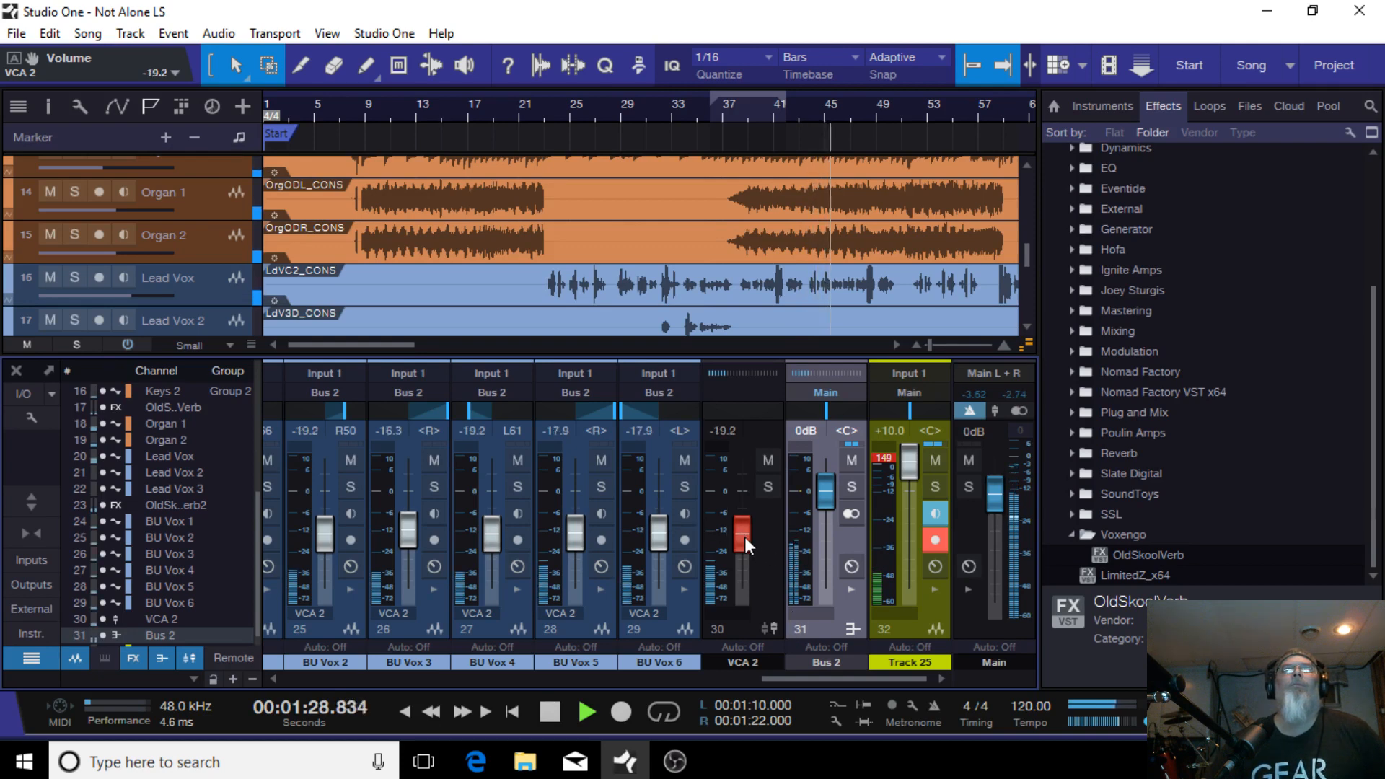
Step: Place the playhead near bar 37 and move the BU Vox 3 channel directly after BU Vox 1
{"action": "scroll", "coordinate": [763, 318], "scroll_direction": "down", "scroll_amount": 3}
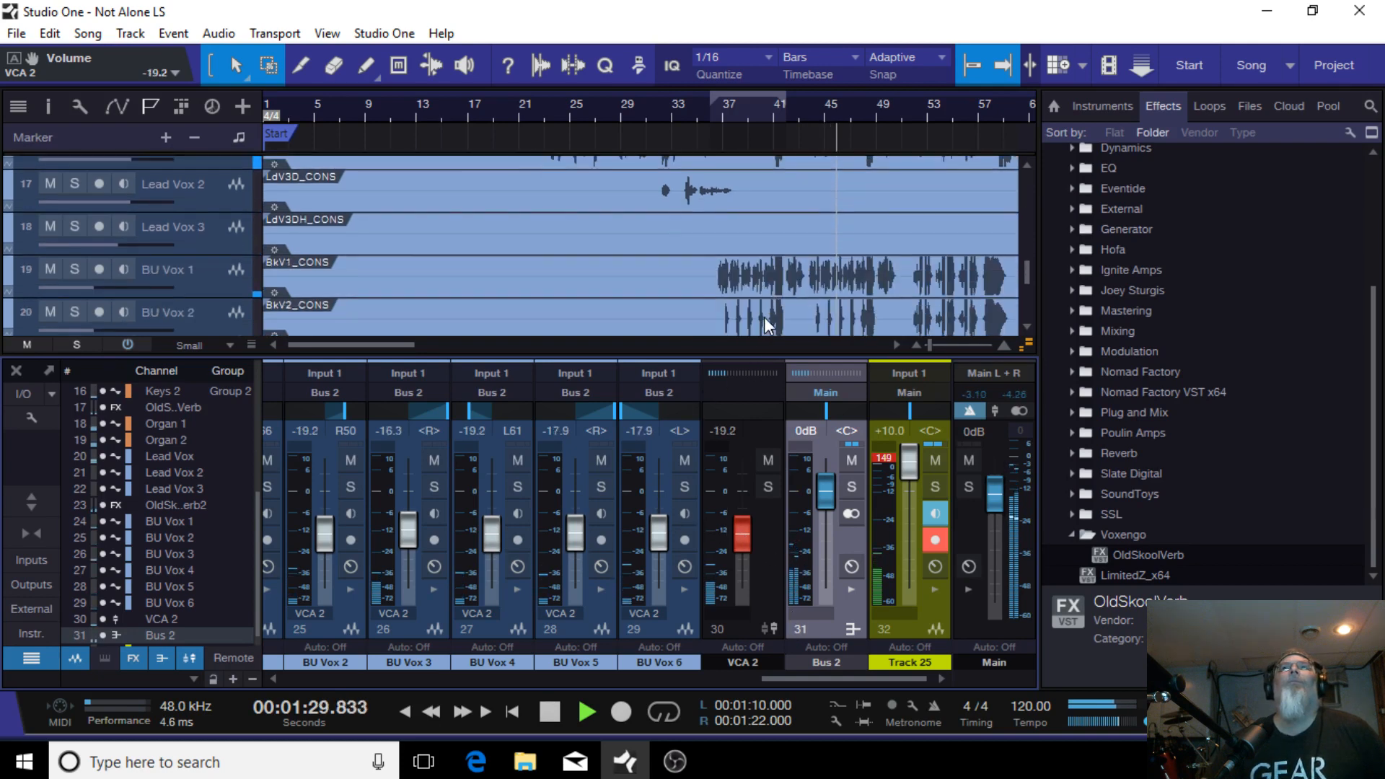
{"action": "left_click", "coordinate": [712, 114]}
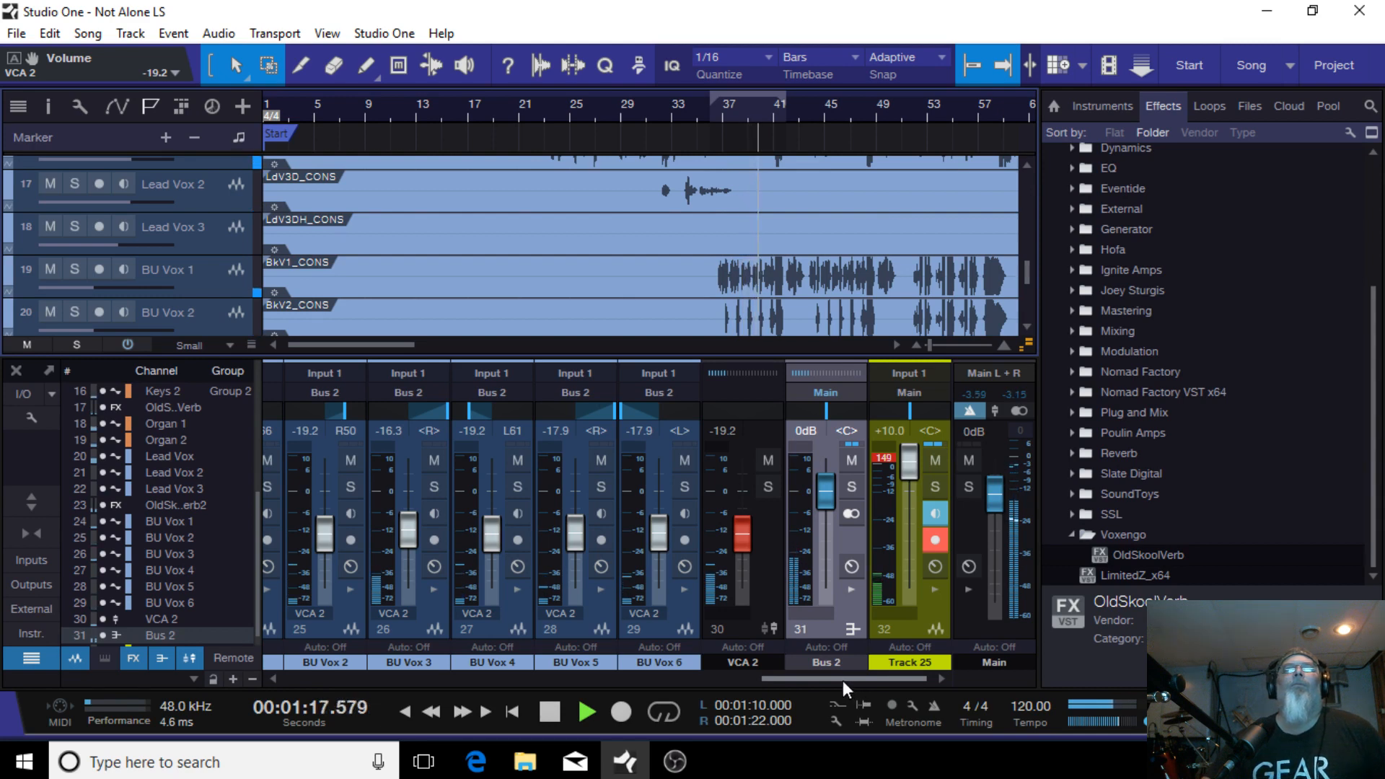
{"action": "left_click_drag", "start_coordinate": [843, 681], "coordinate": [777, 688]}
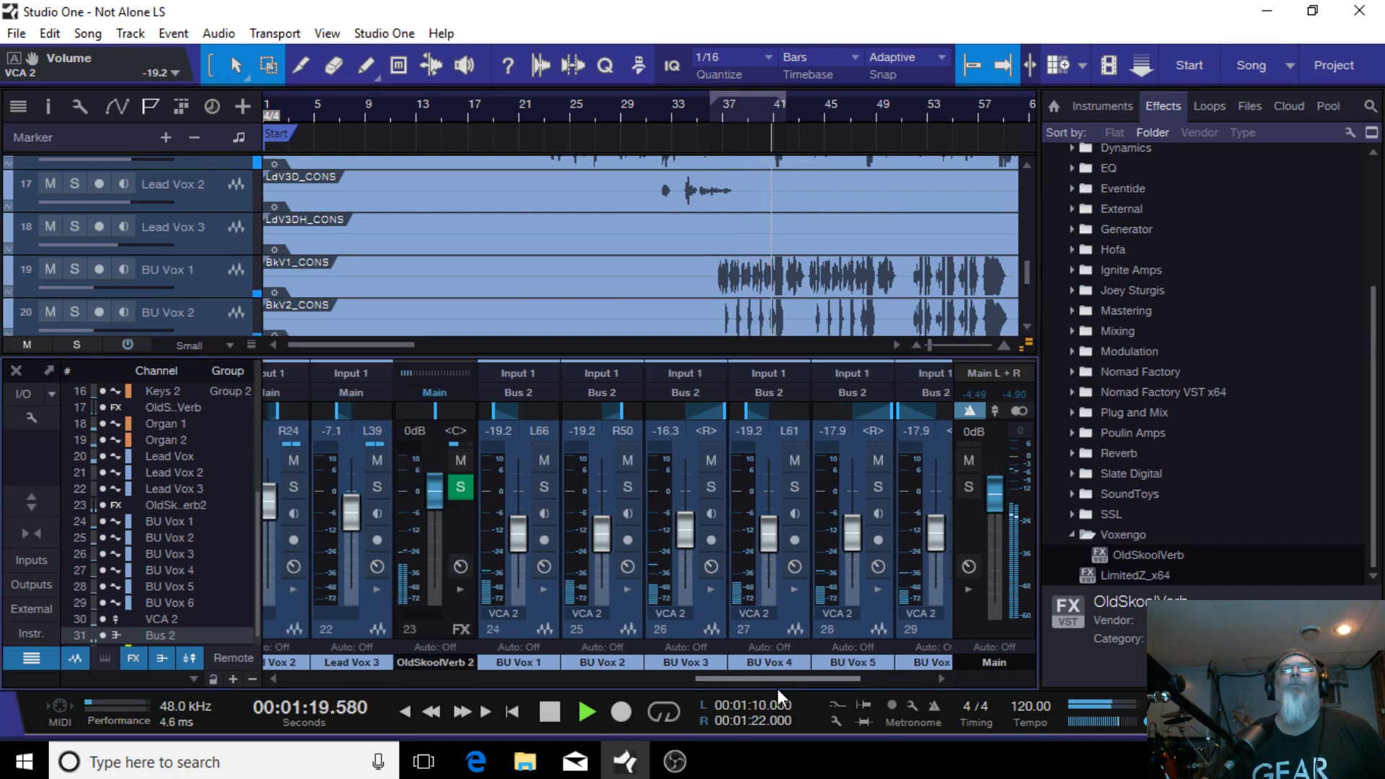
{"action": "left_click", "coordinate": [695, 634]}
{"action": "left_click_drag", "start_coordinate": [540, 630], "coordinate": [541, 633]}
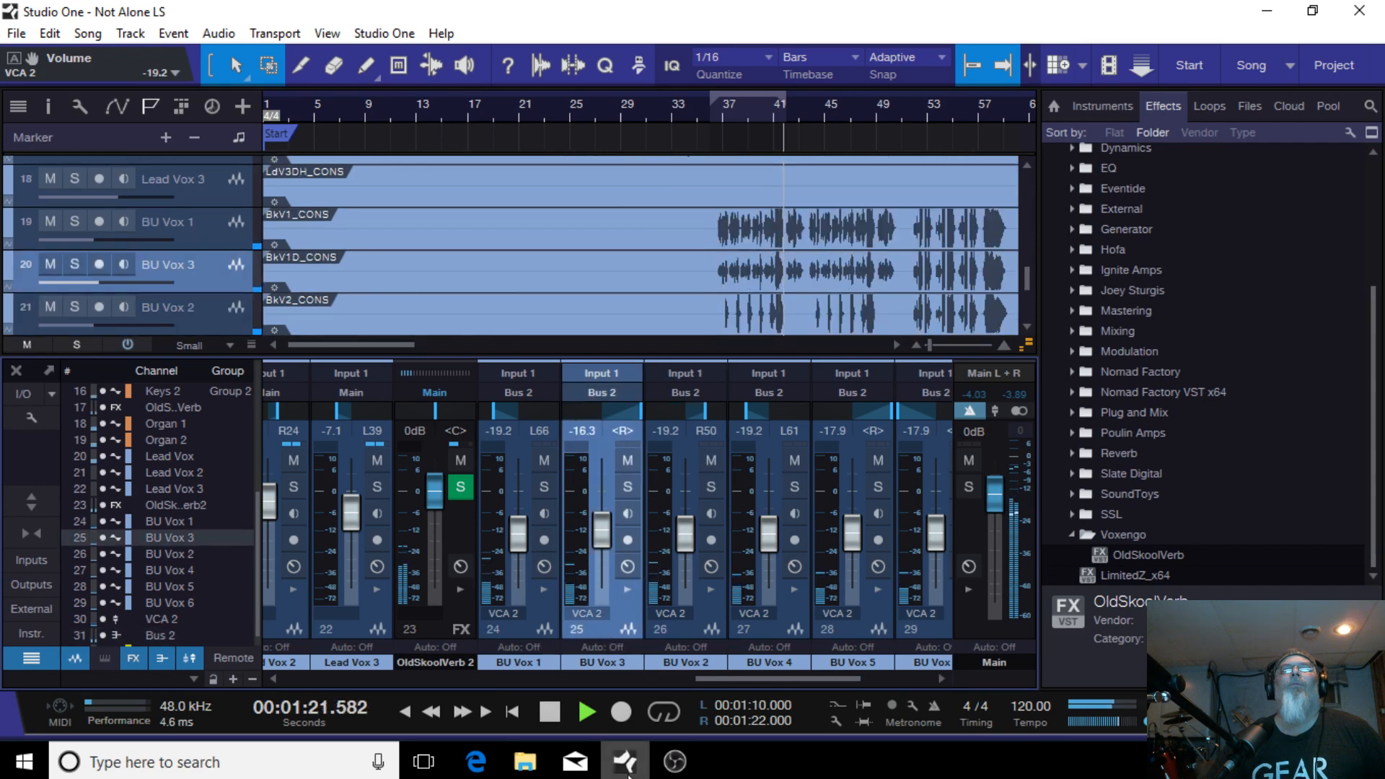
Step: Select BU Vox 1 and BU Vox 3 together and lower both faders, to -21.3 and -18.3 dB
{"action": "left_click", "coordinate": [518, 626]}
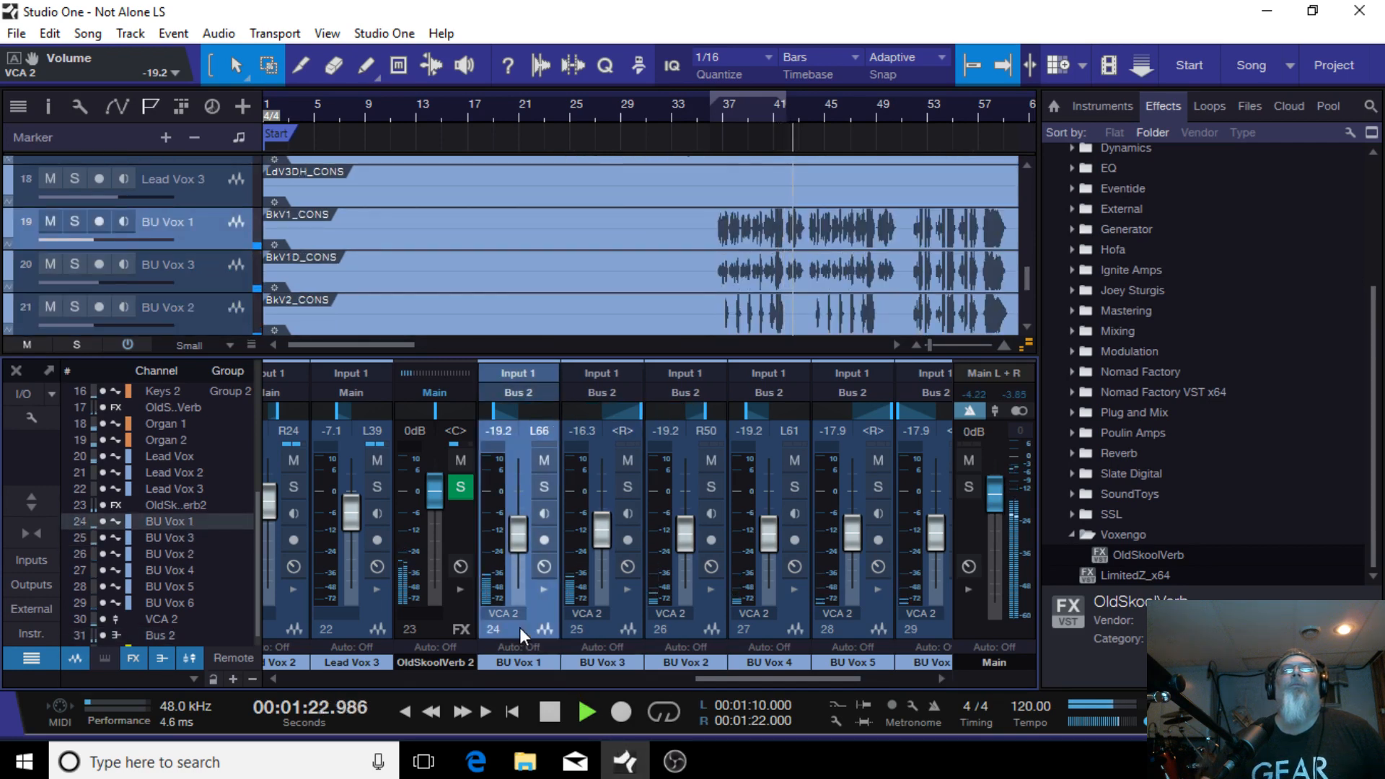
{"action": "left_click", "coordinate": [592, 633], "text": "shift"}
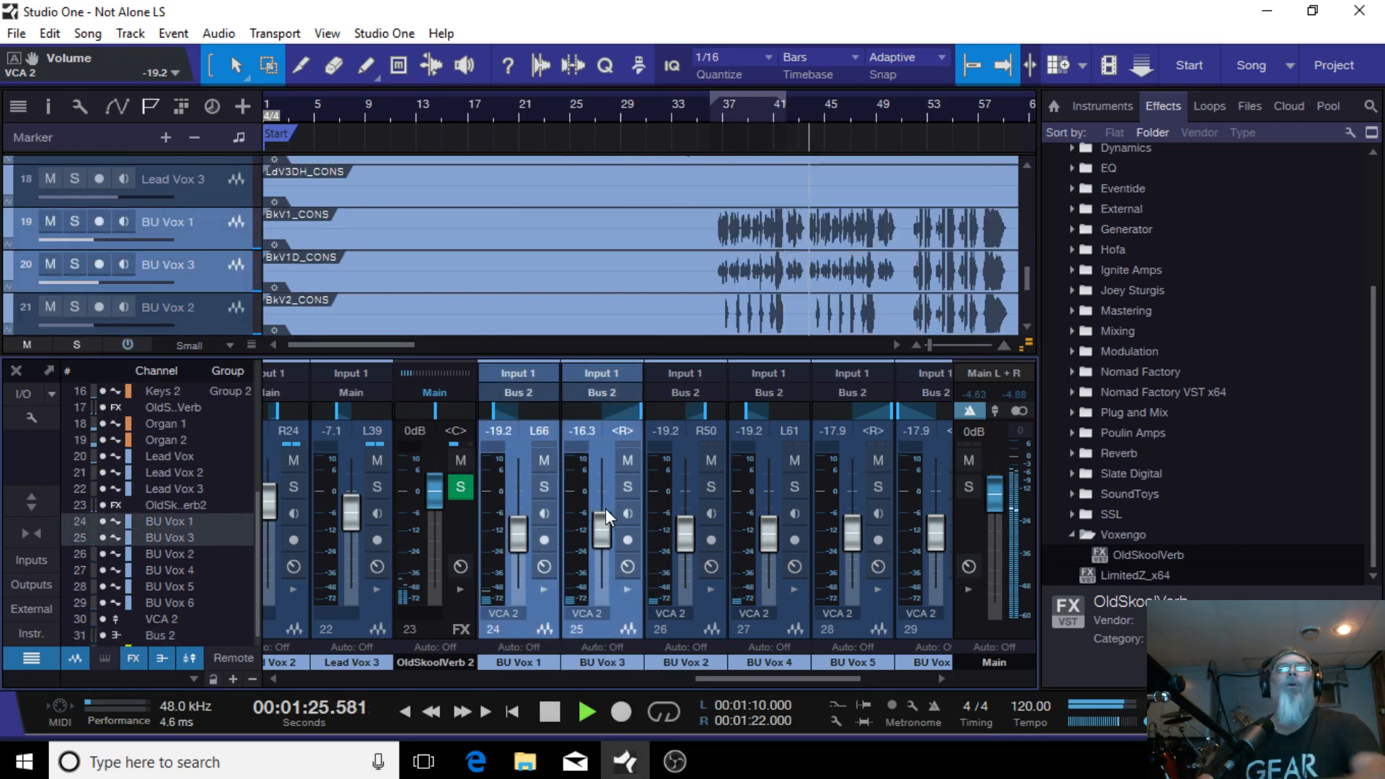
{"action": "left_click_drag", "start_coordinate": [604, 508], "coordinate": [604, 534]}
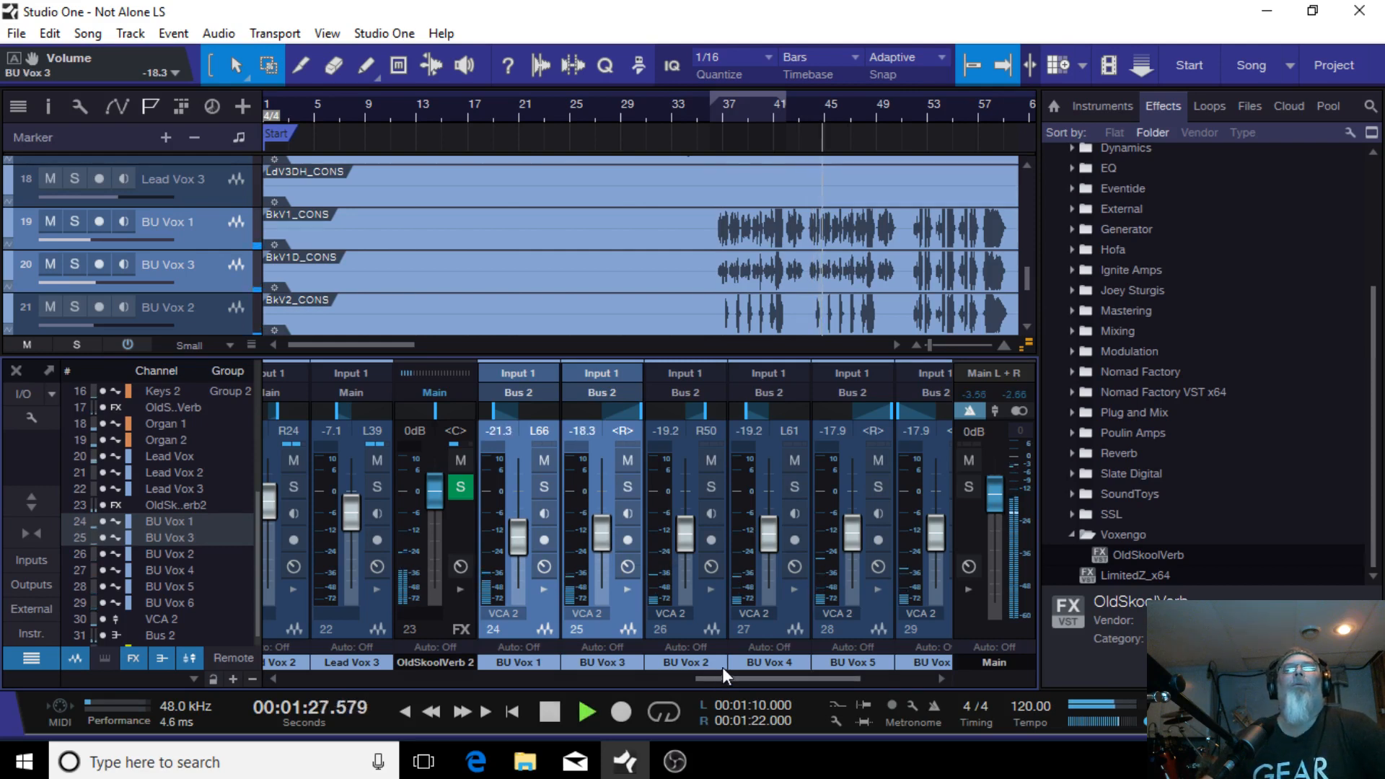
{"action": "left_click_drag", "start_coordinate": [717, 677], "coordinate": [761, 673]}
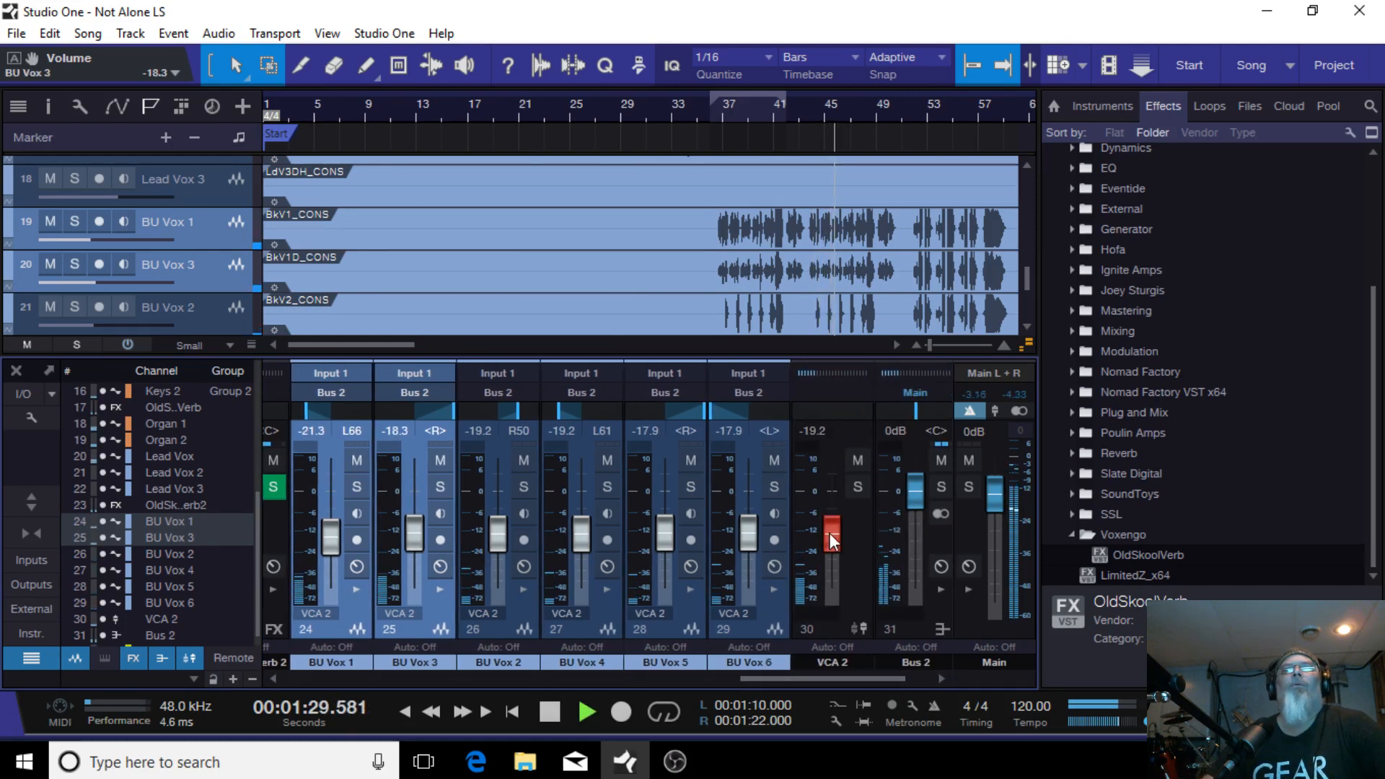
Step: Set the VCA 2 fader to -18.3 dB
{"action": "left_click_drag", "start_coordinate": [828, 533], "coordinate": [829, 531]}
Step: Mute and unmute Track 25, then disable its record arming
{"action": "left_click_drag", "start_coordinate": [811, 681], "coordinate": [767, 678]}
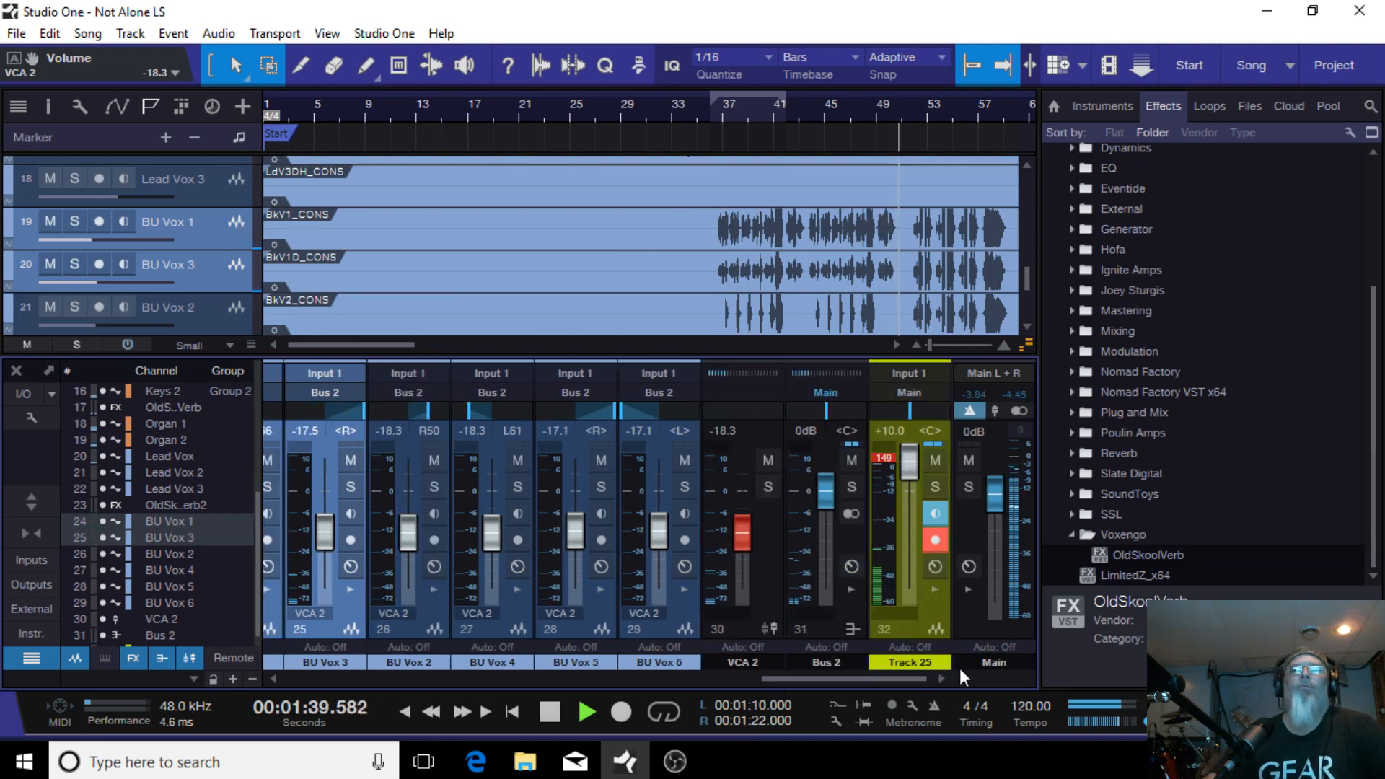
{"action": "left_click", "coordinate": [936, 460]}
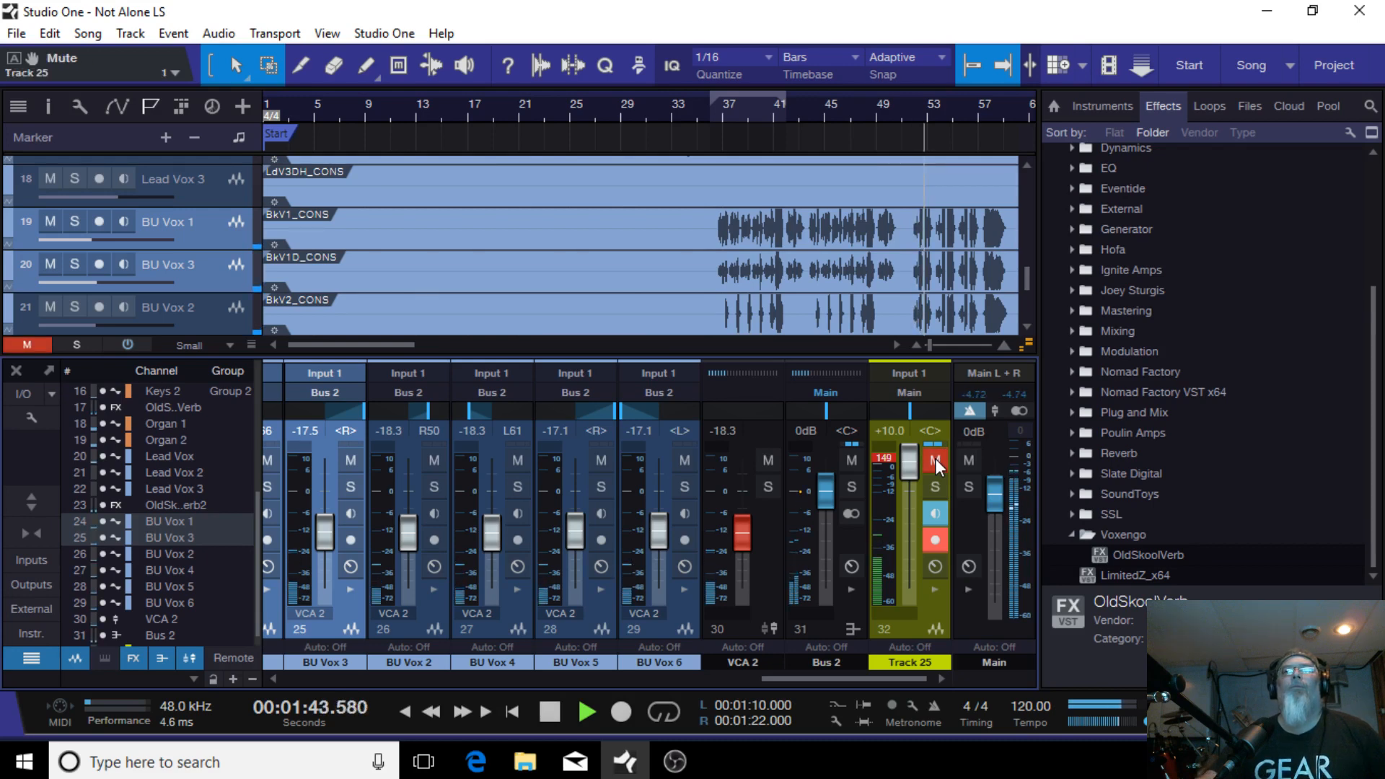
{"action": "left_click", "coordinate": [935, 459]}
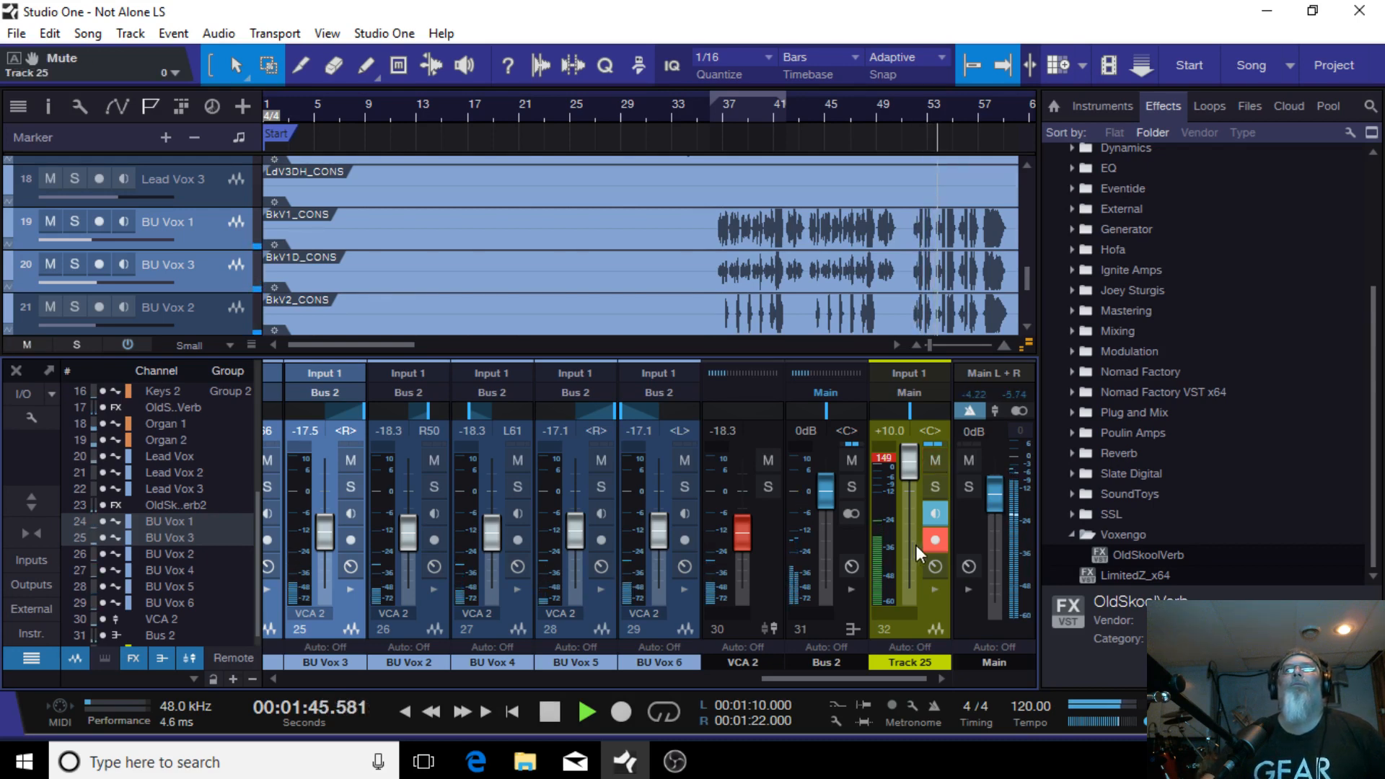
{"action": "left_click", "coordinate": [929, 539]}
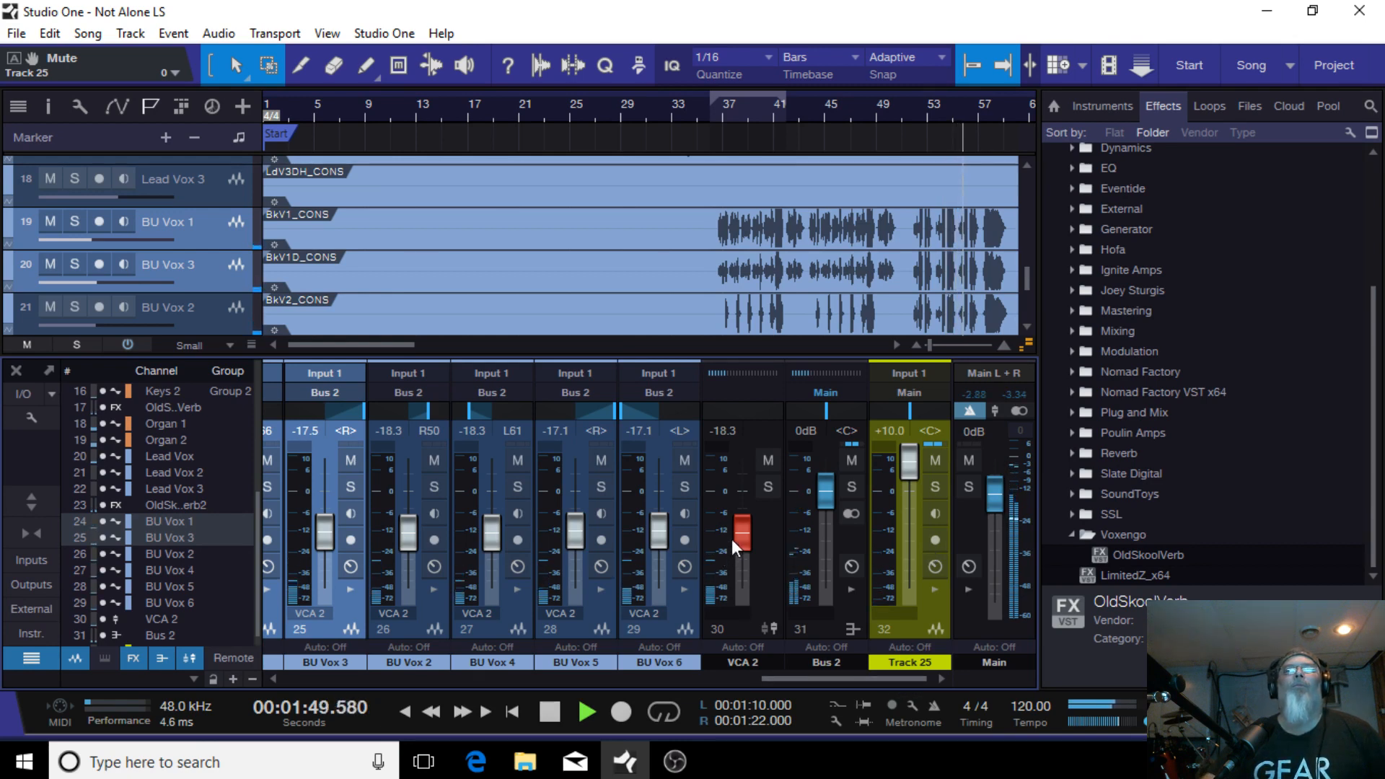
Step: Set the VCA 2 fader to -20.0 dB
{"action": "left_click_drag", "start_coordinate": [737, 528], "coordinate": [741, 541]}
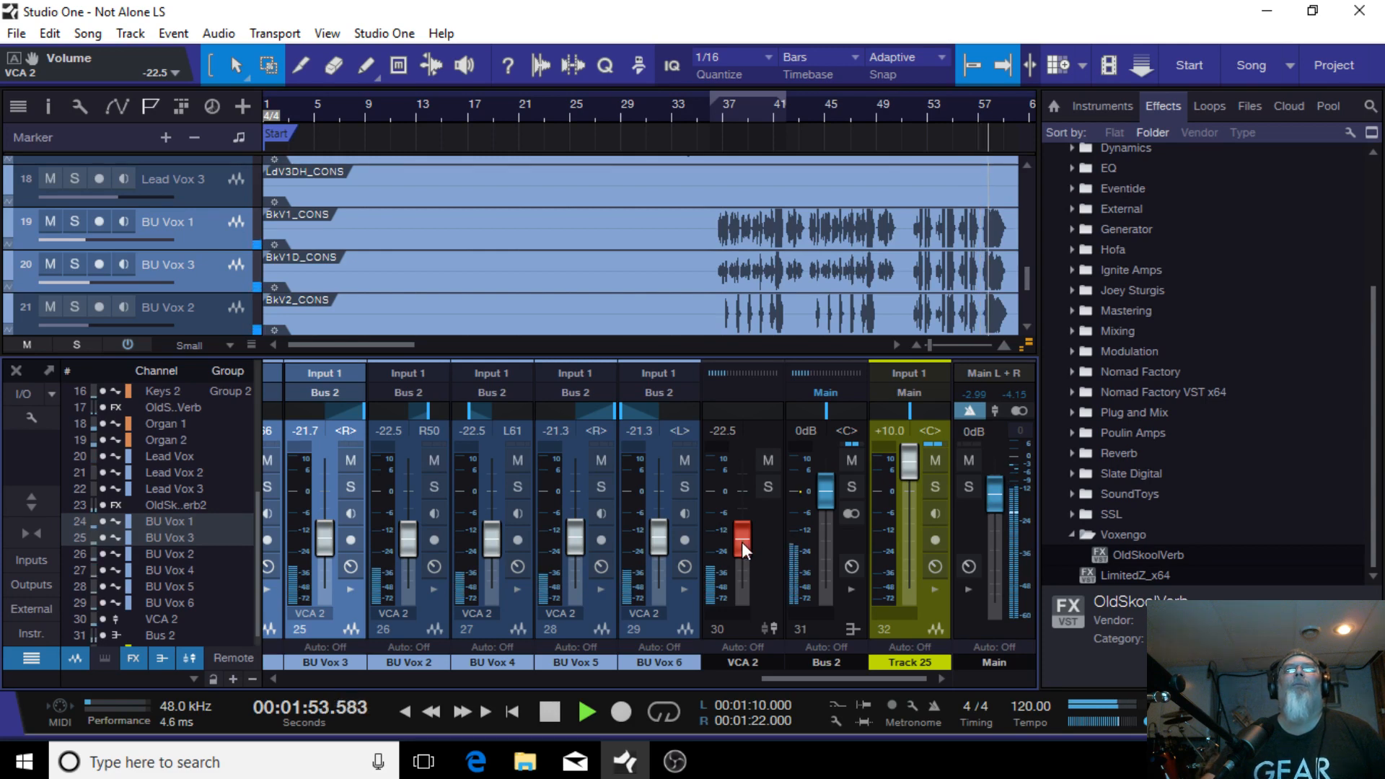
{"action": "scroll", "coordinate": [742, 543], "scroll_direction": "up", "scroll_amount": 2}
{"action": "scroll", "coordinate": [741, 542], "scroll_direction": "up", "scroll_amount": 1}
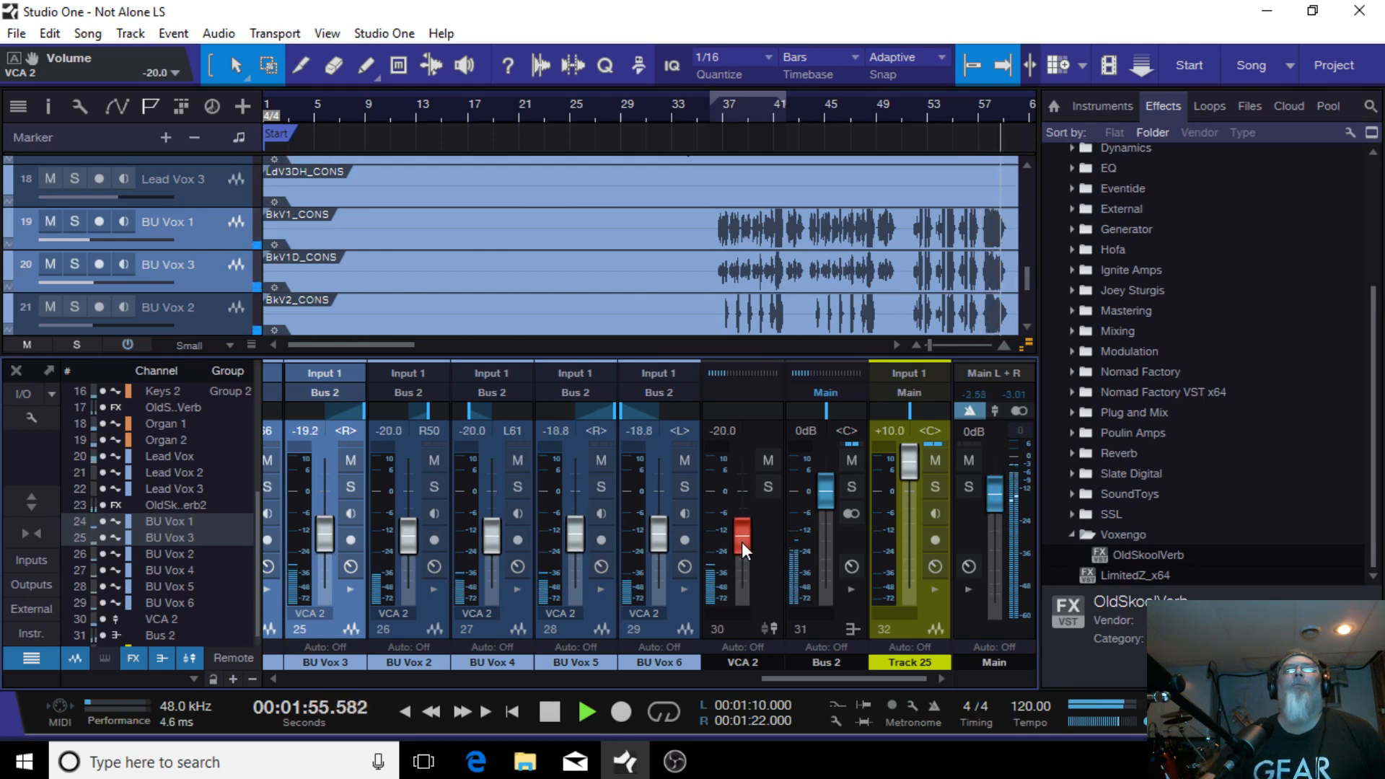
Step: Lower the Lead Vox fader to -3.8 dB
{"action": "left_click_drag", "start_coordinate": [811, 676], "coordinate": [616, 680]}
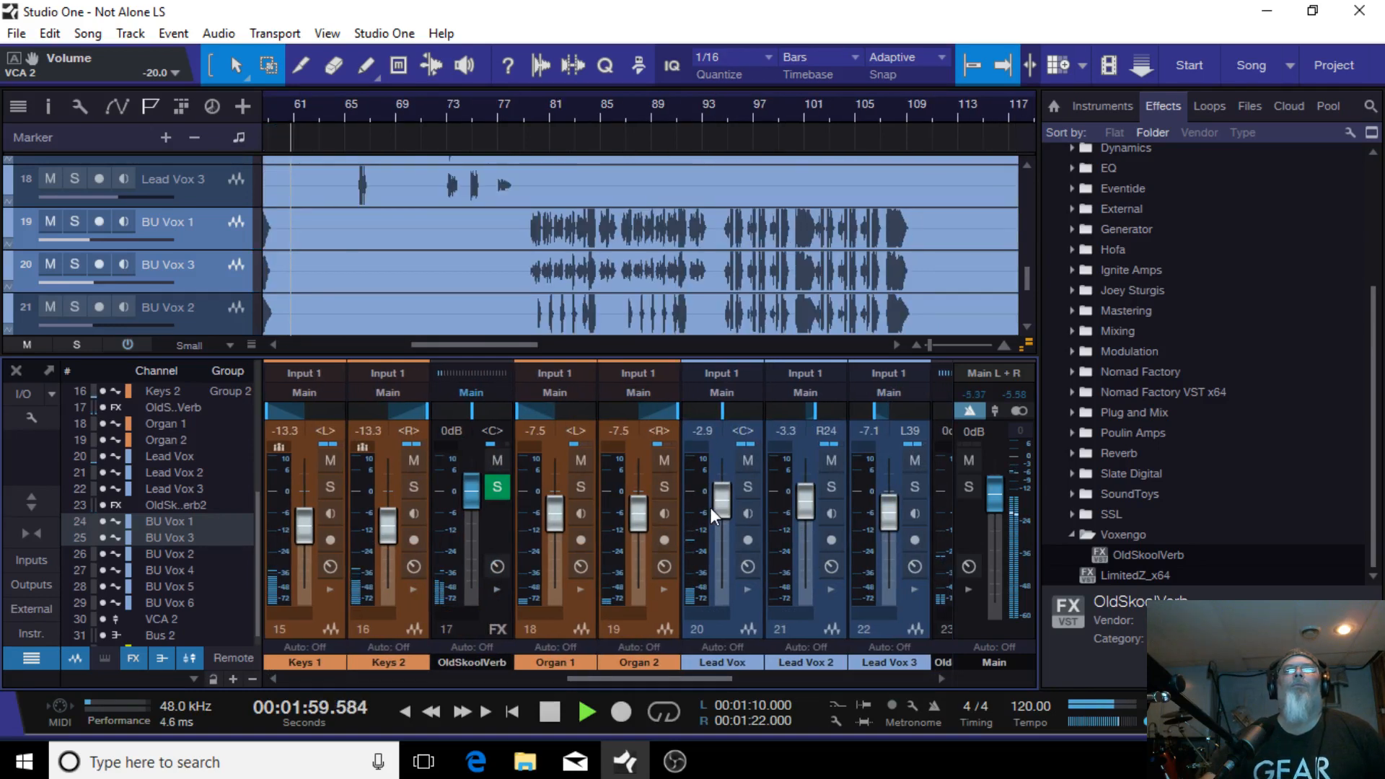
{"action": "scroll", "coordinate": [721, 508], "scroll_direction": "down", "scroll_amount": 1}
{"action": "scroll", "coordinate": [721, 508], "scroll_direction": "down", "scroll_amount": 1}
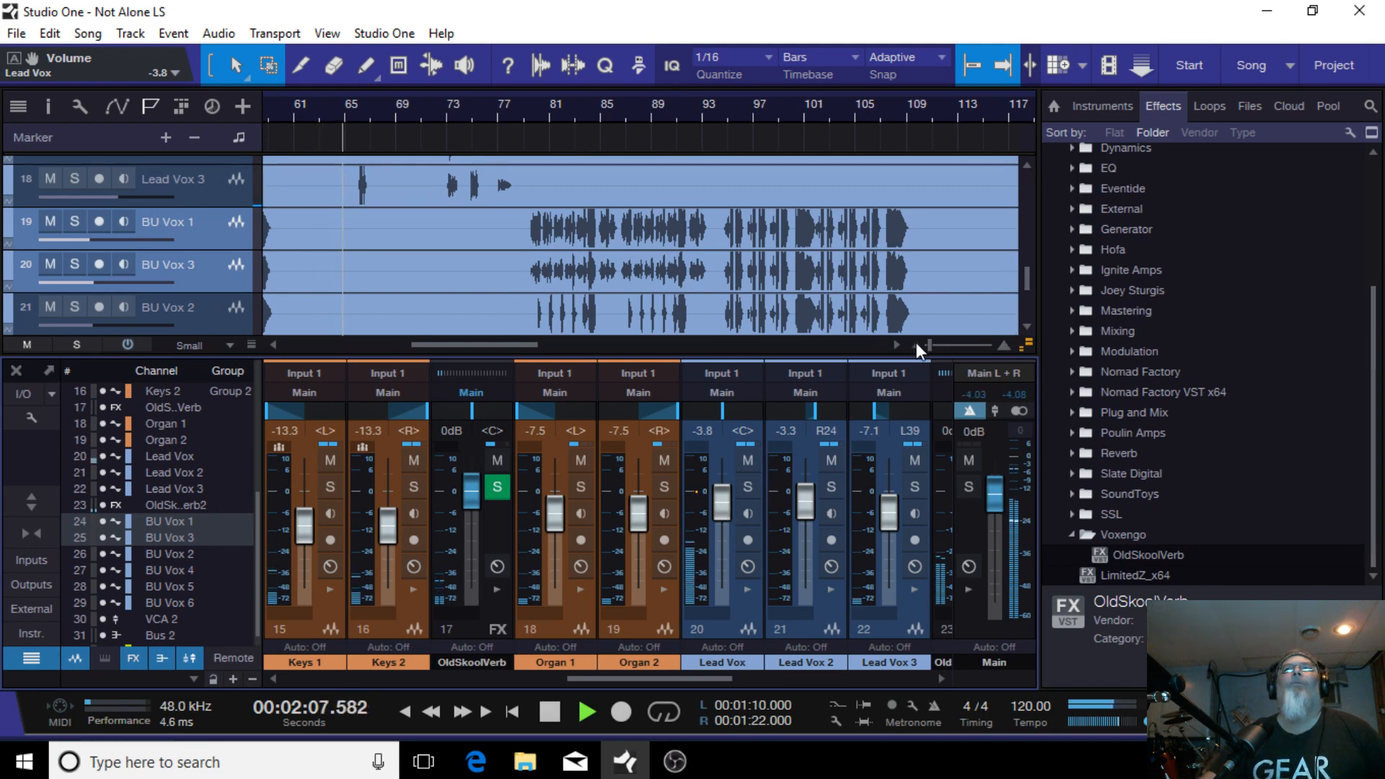
Step: Raise the VCA 2 fader to -17.5 dB
{"action": "left_click_drag", "start_coordinate": [929, 347], "coordinate": [904, 352]}
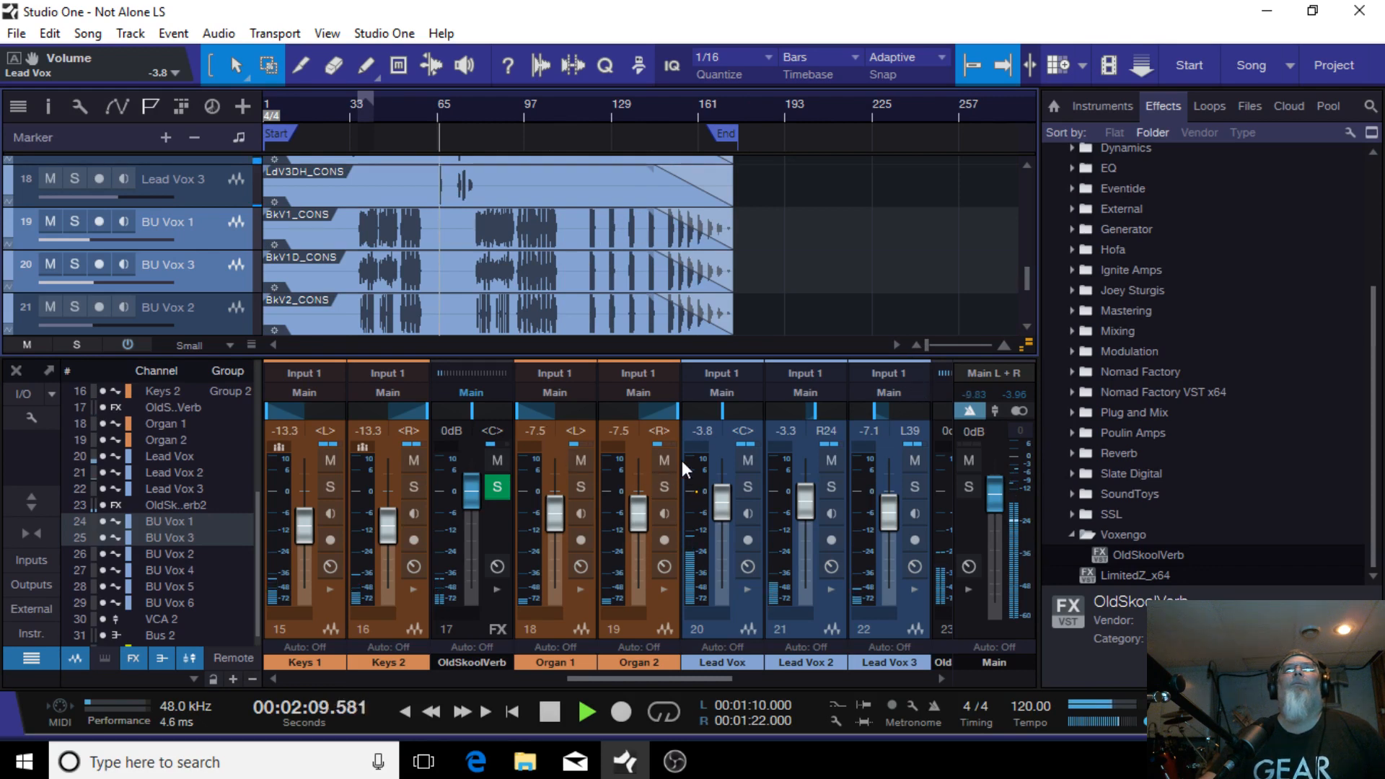
{"action": "mouse_move", "coordinate": [876, 544]}
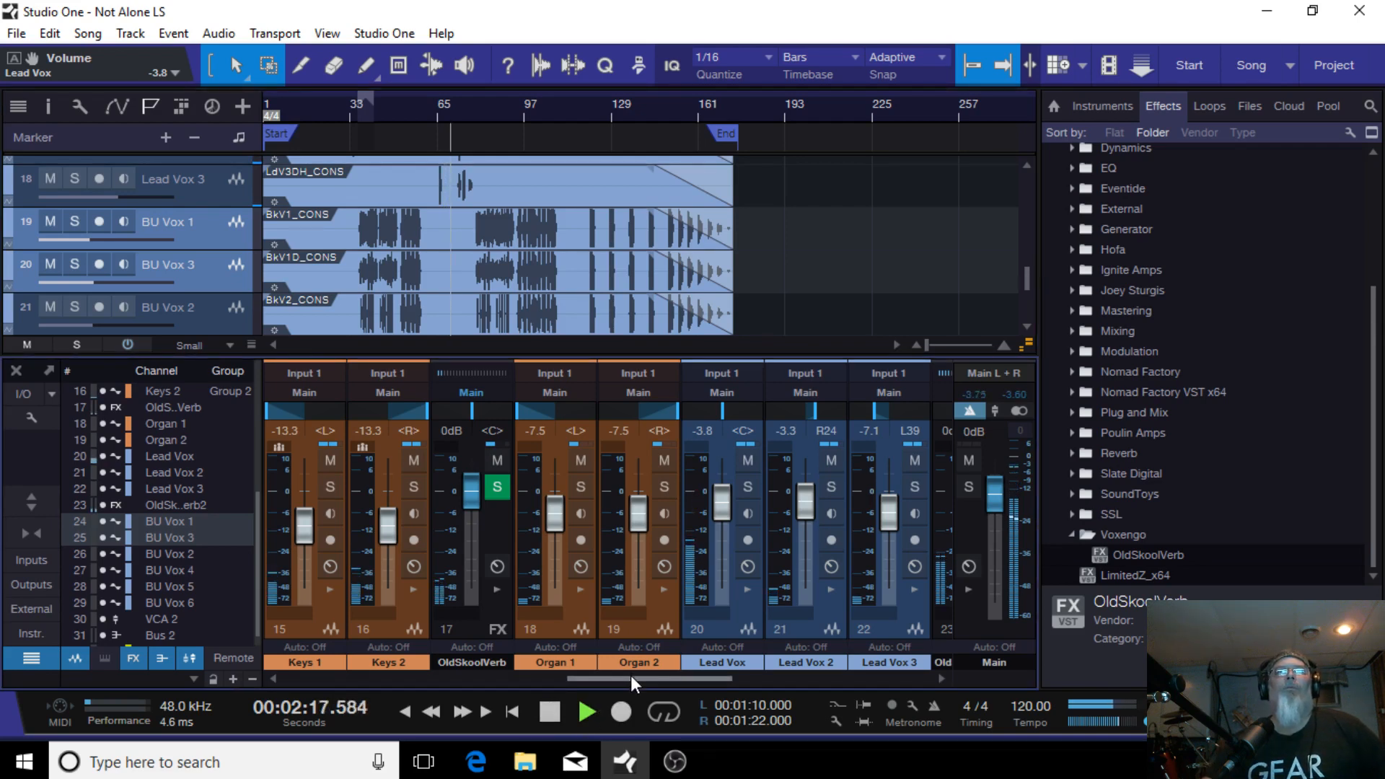
{"action": "left_click_drag", "start_coordinate": [631, 676], "coordinate": [754, 671]}
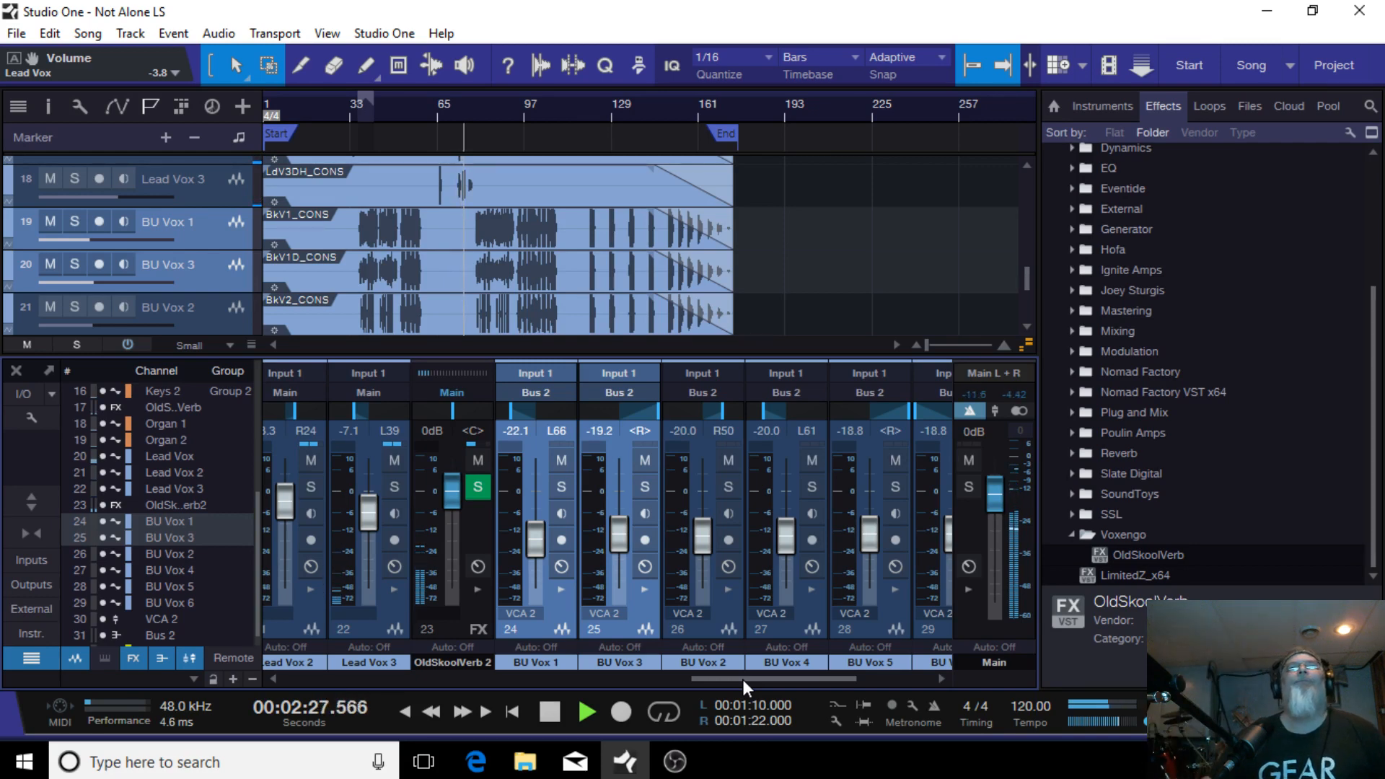
{"action": "mouse_move", "coordinate": [743, 678]}
{"action": "left_mouse_down"}
{"action": "mouse_move", "coordinate": [607, 673]}
{"action": "mouse_move", "coordinate": [837, 652]}
{"action": "mouse_move", "coordinate": [766, 675]}
{"action": "left_mouse_up"}
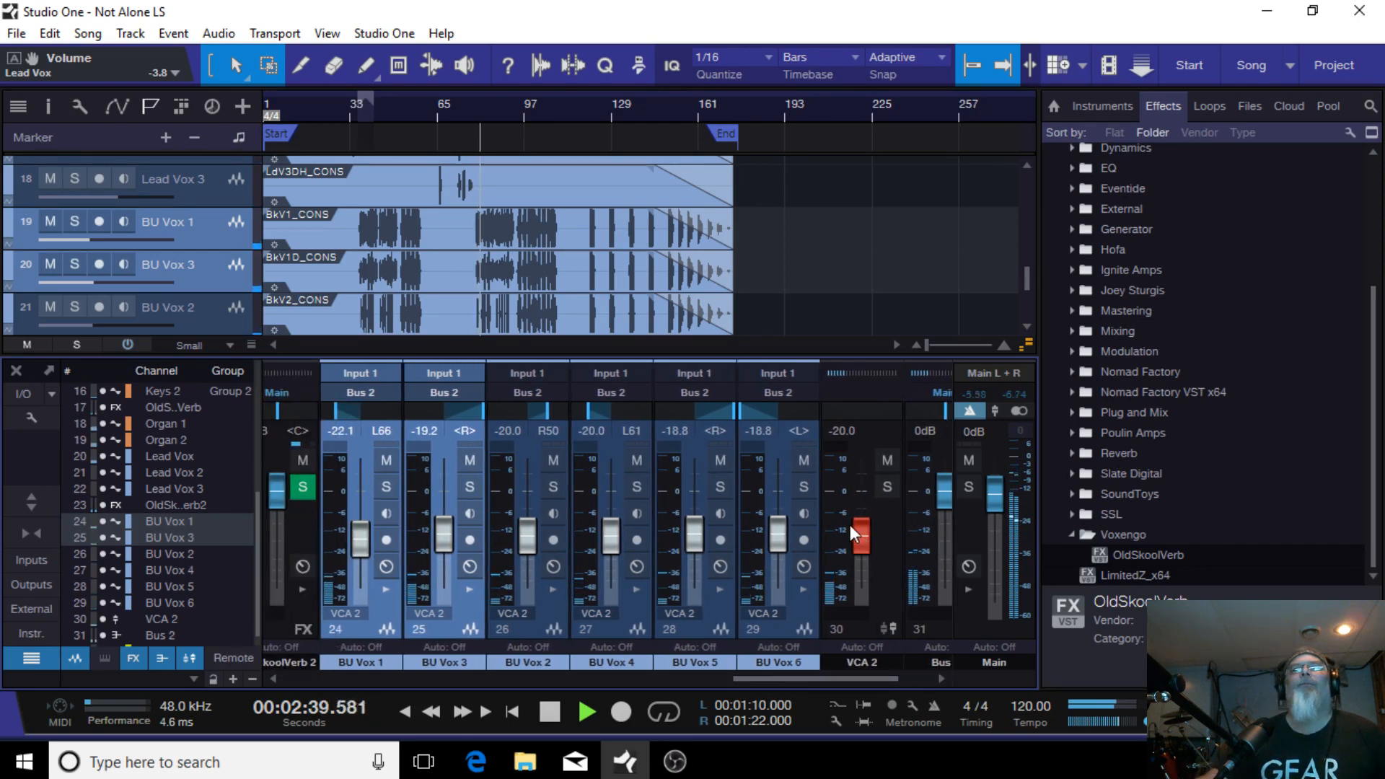
{"action": "left_click_drag", "start_coordinate": [858, 536], "coordinate": [857, 533]}
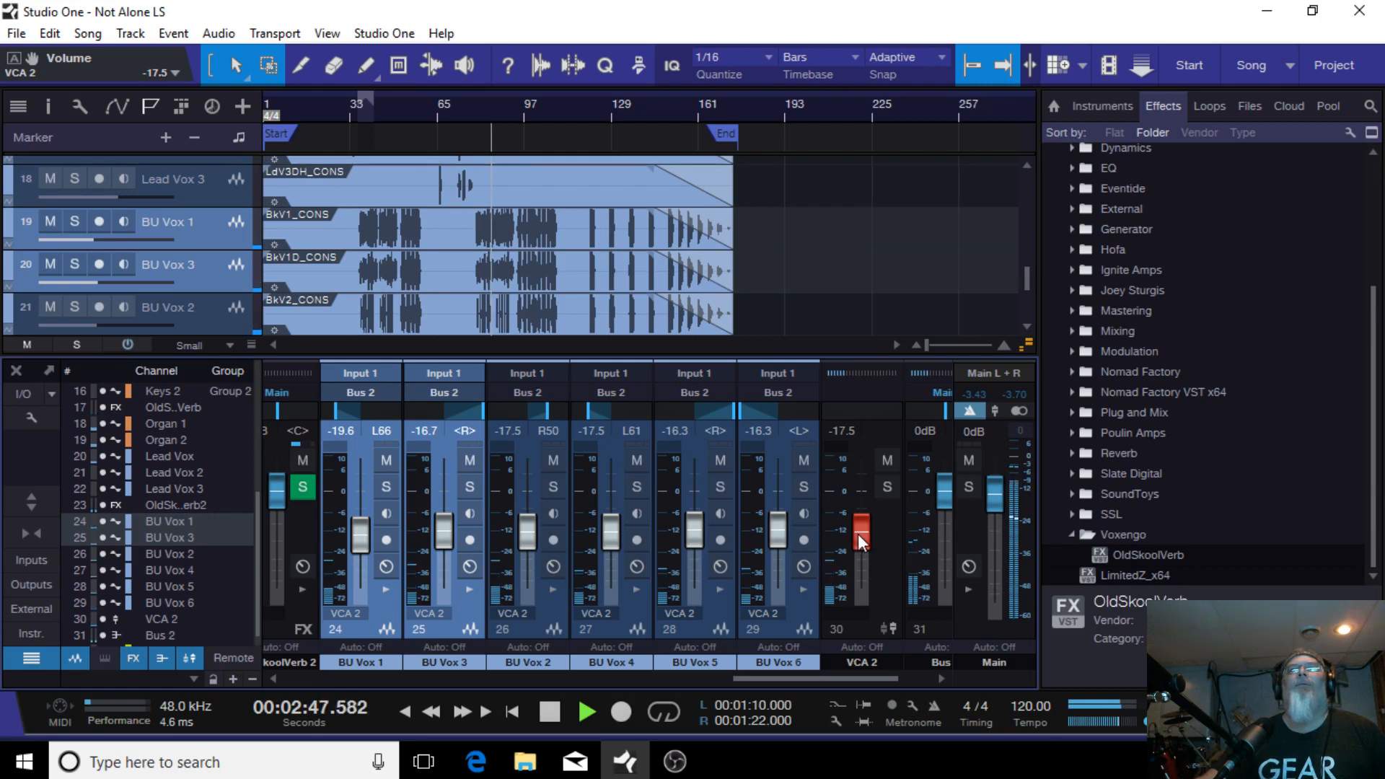
Step: Toggle the HH channel's mute on and off and lower its fader to -23.3 dB
{"action": "left_click_drag", "start_coordinate": [851, 675], "coordinate": [467, 686]}
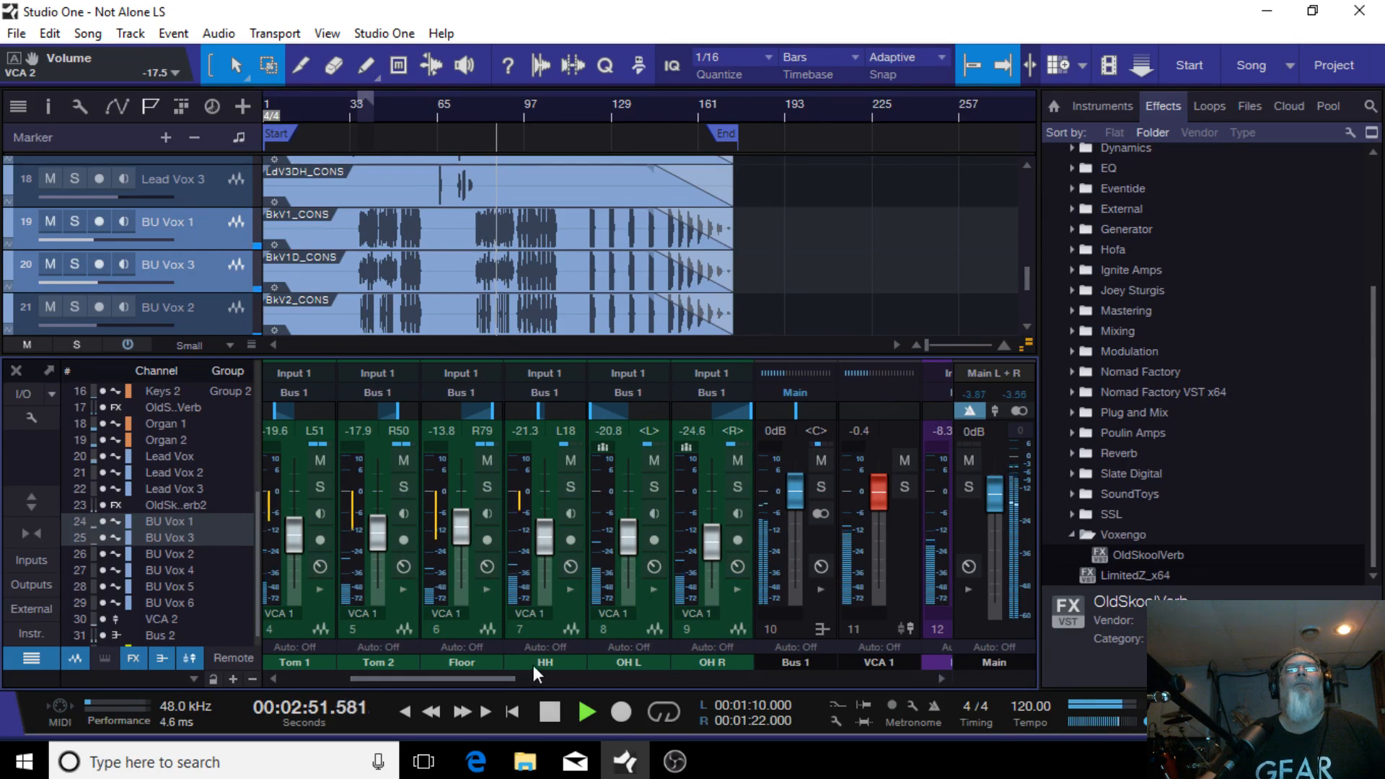
{"action": "left_click", "coordinate": [572, 460]}
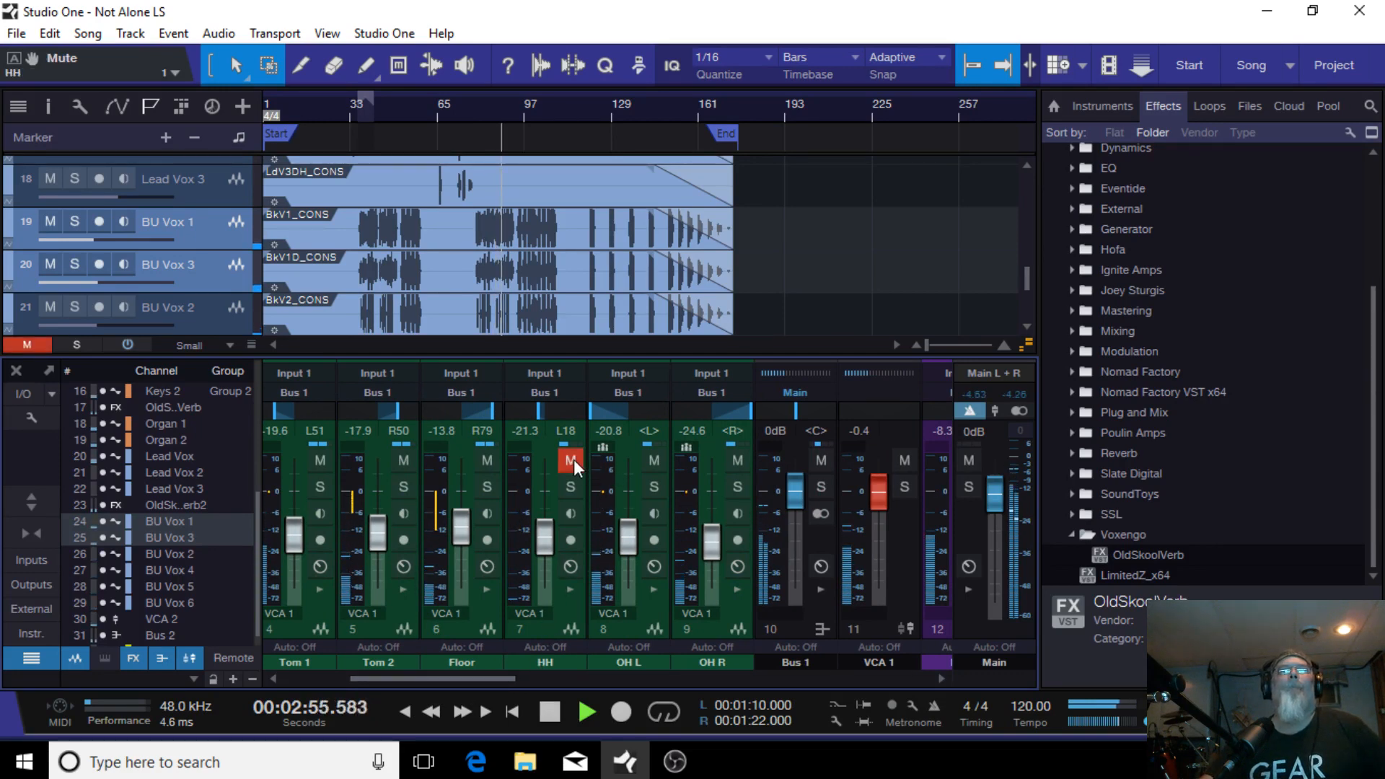
{"action": "left_click", "coordinate": [573, 460]}
{"action": "left_click_drag", "start_coordinate": [543, 539], "coordinate": [542, 541]}
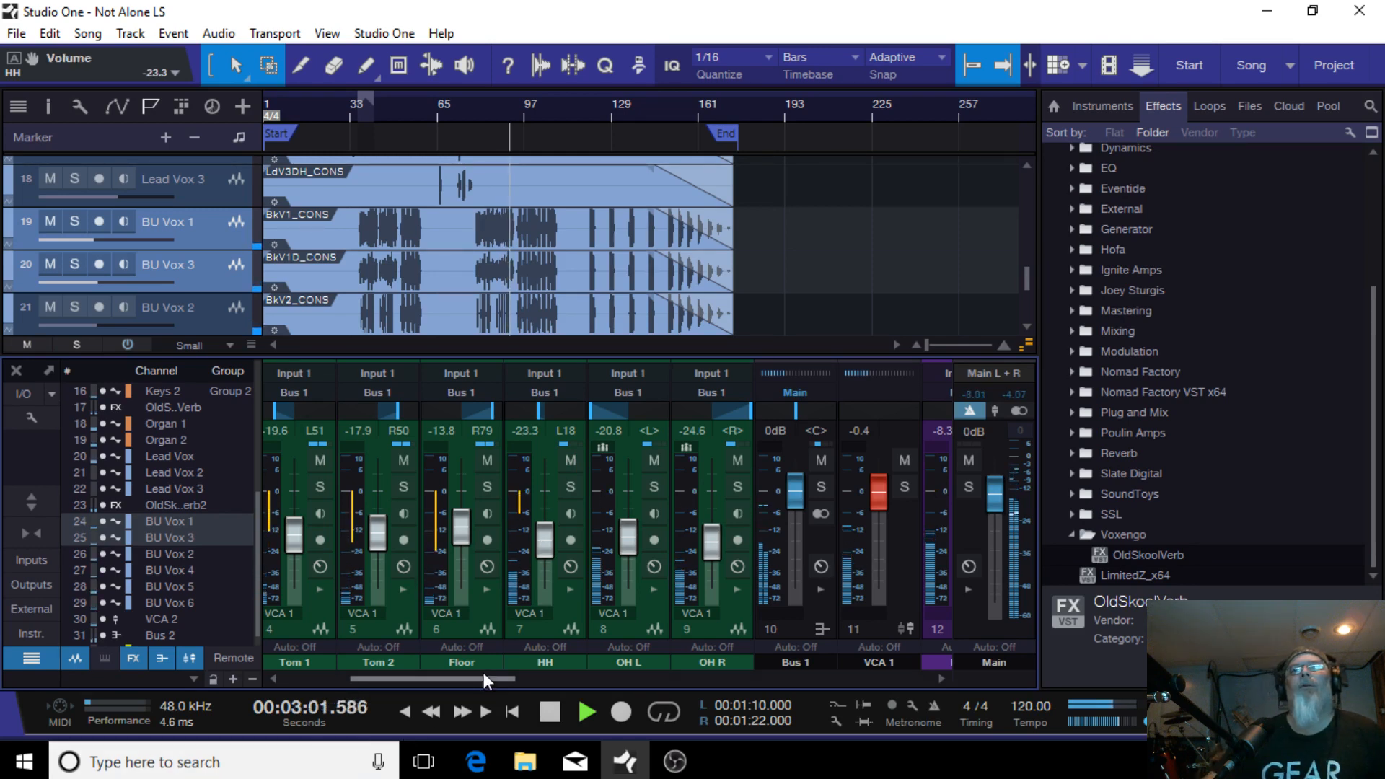
Step: Select Tom 1 and Tom 2 together and lower their faders to -20.0 and -18.3 dB
{"action": "left_click_drag", "start_coordinate": [483, 677], "coordinate": [432, 678]}
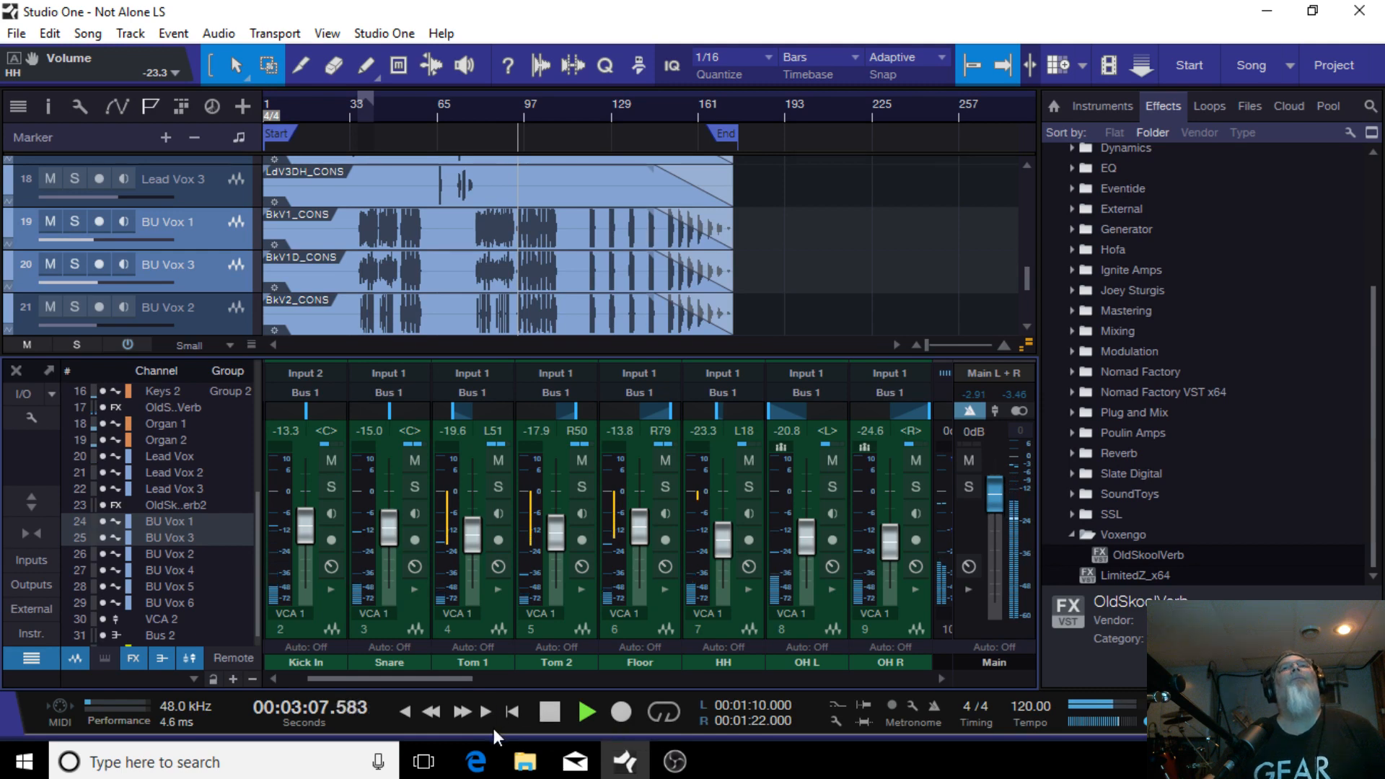
{"action": "left_click", "coordinate": [643, 621]}
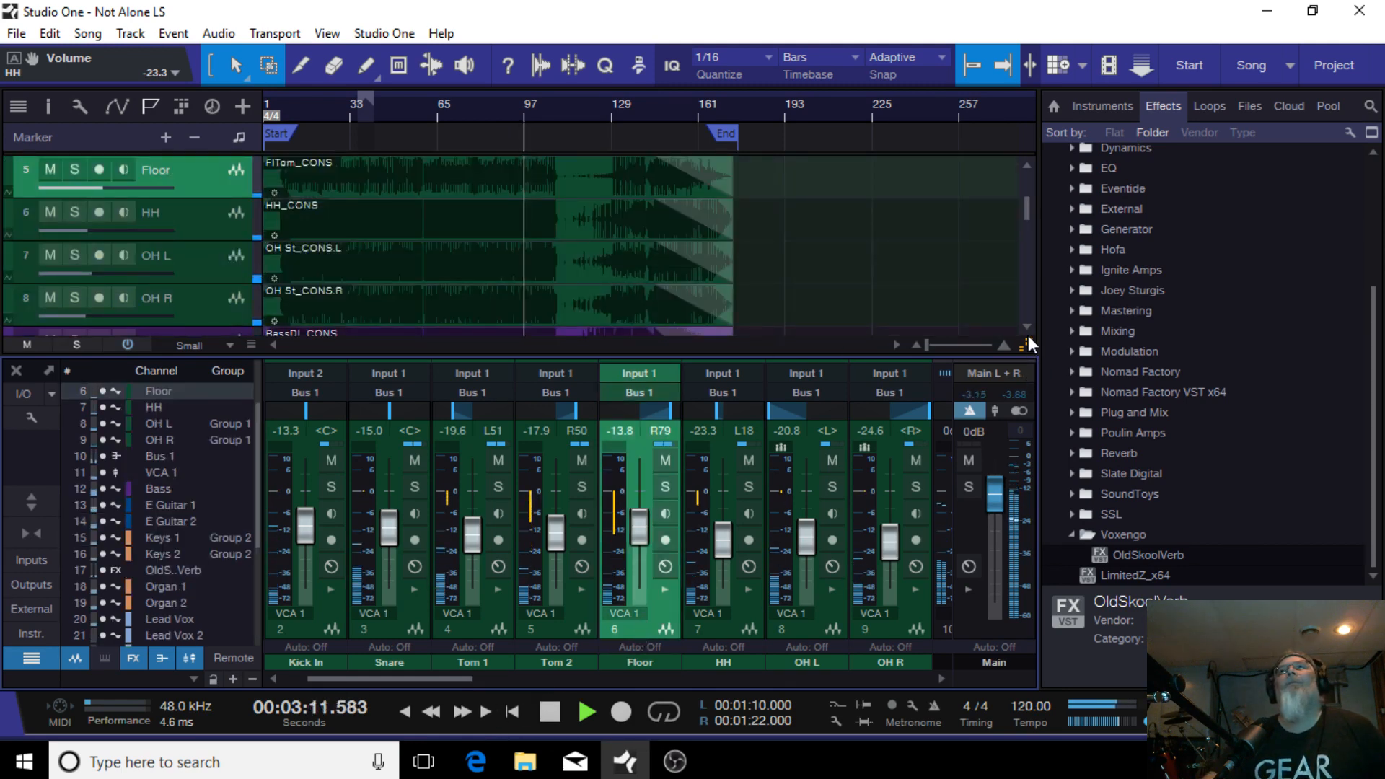
{"action": "left_click_drag", "start_coordinate": [1028, 343], "coordinate": [1020, 613]}
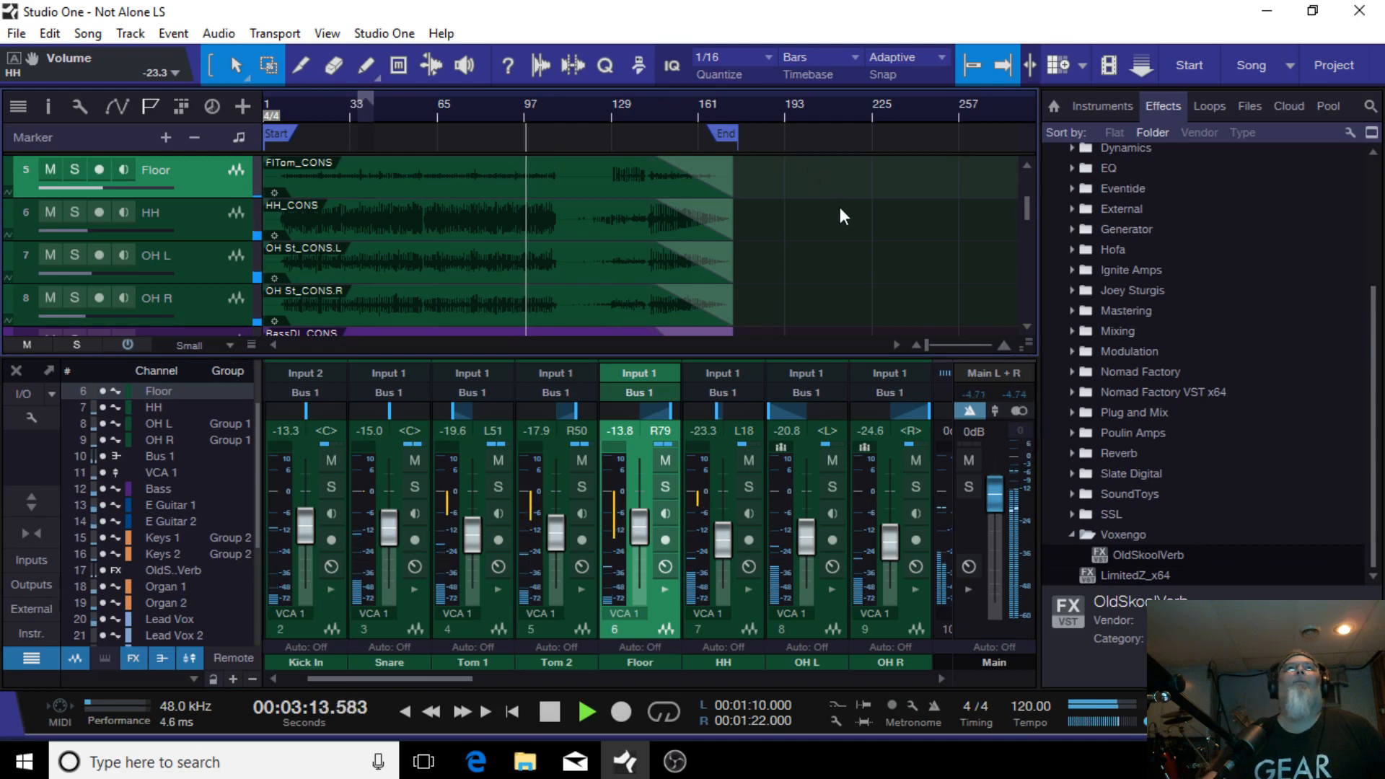
{"action": "mouse_move", "coordinate": [926, 344]}
{"action": "left_mouse_down"}
{"action": "mouse_move", "coordinate": [954, 340]}
{"action": "mouse_move", "coordinate": [933, 347]}
{"action": "left_mouse_up"}
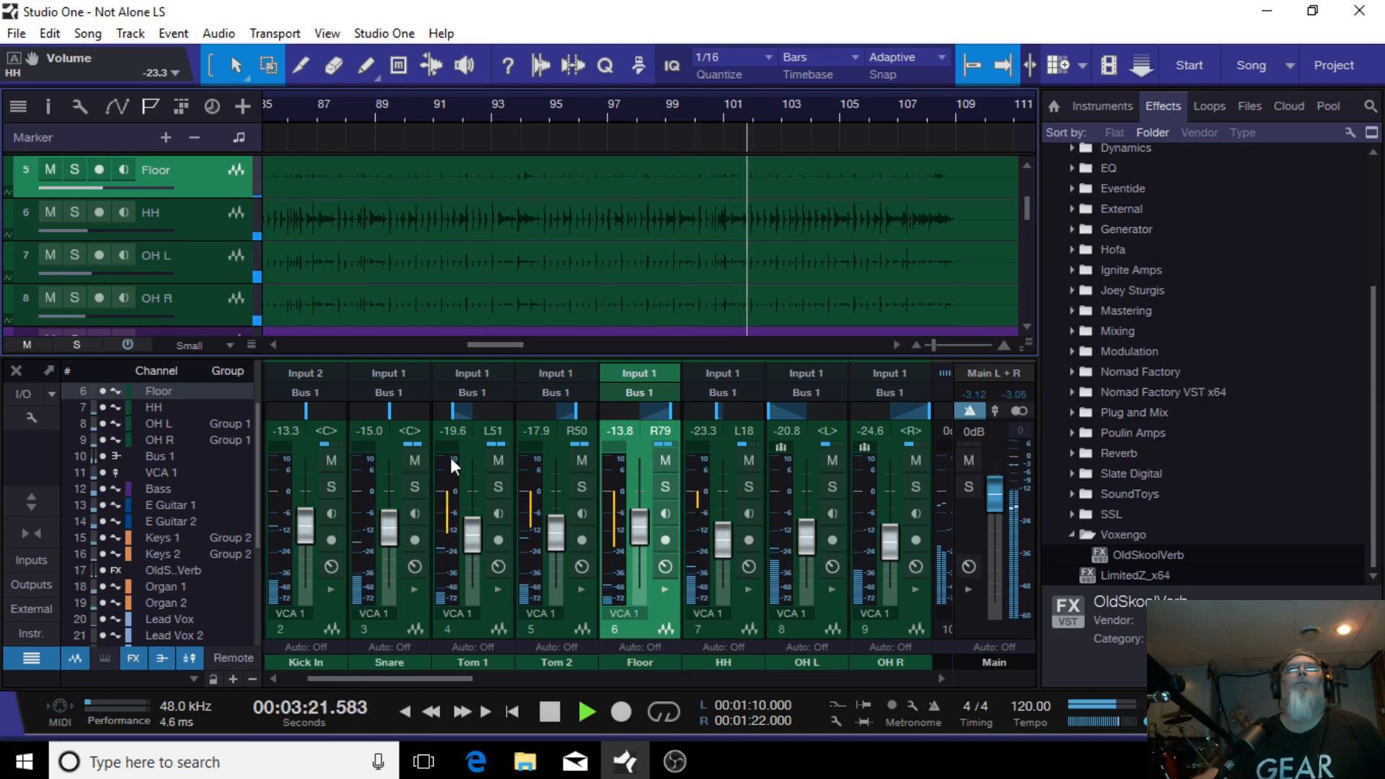
{"action": "left_click", "coordinate": [477, 640]}
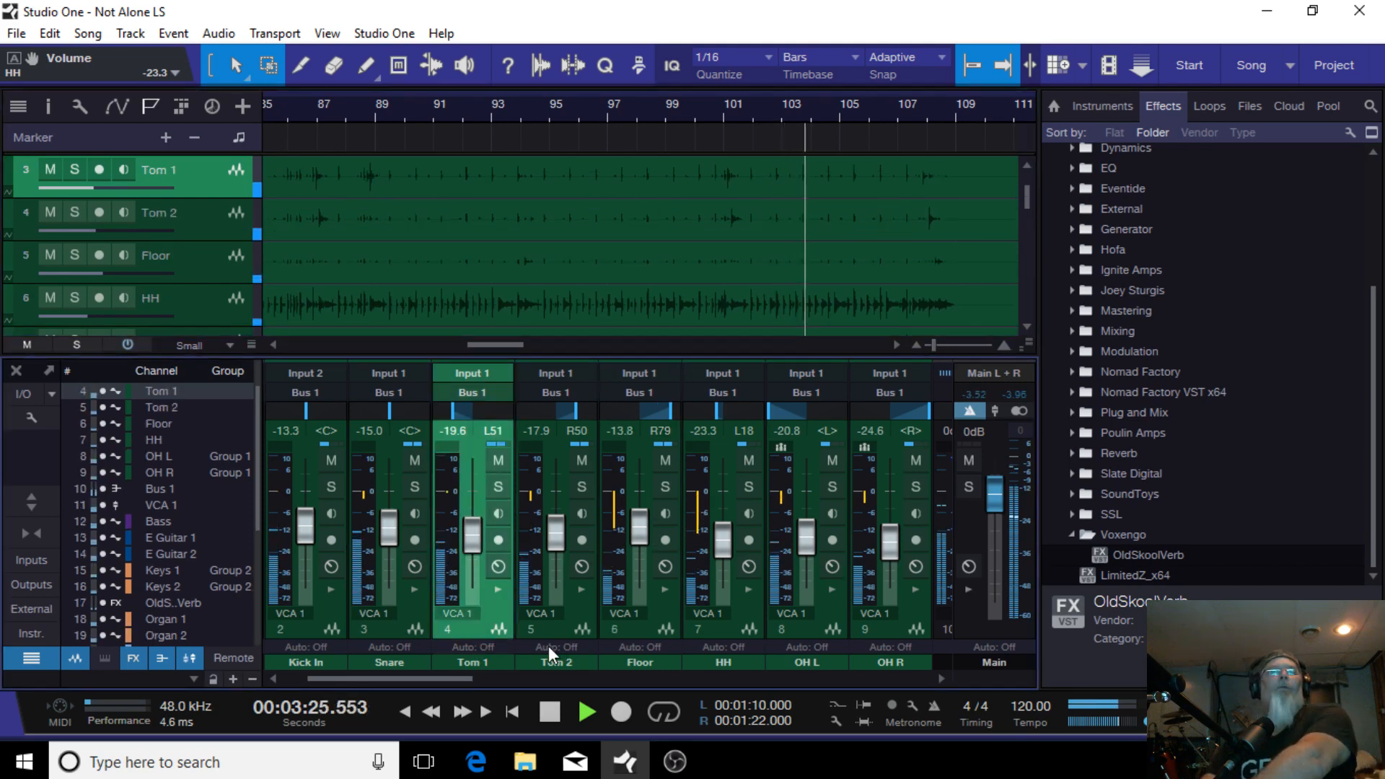
{"action": "left_click", "coordinate": [561, 628], "text": "shift"}
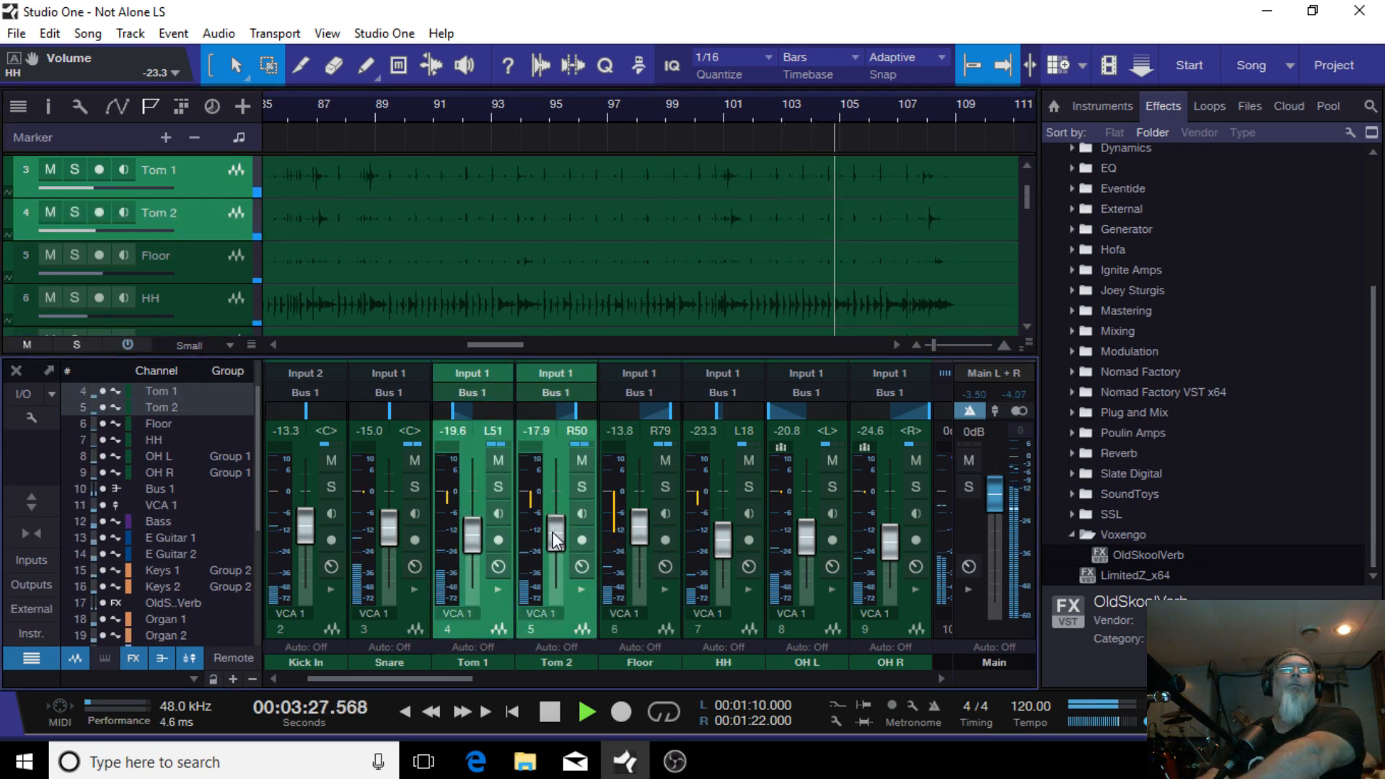
{"action": "left_click_drag", "start_coordinate": [551, 534], "coordinate": [552, 531]}
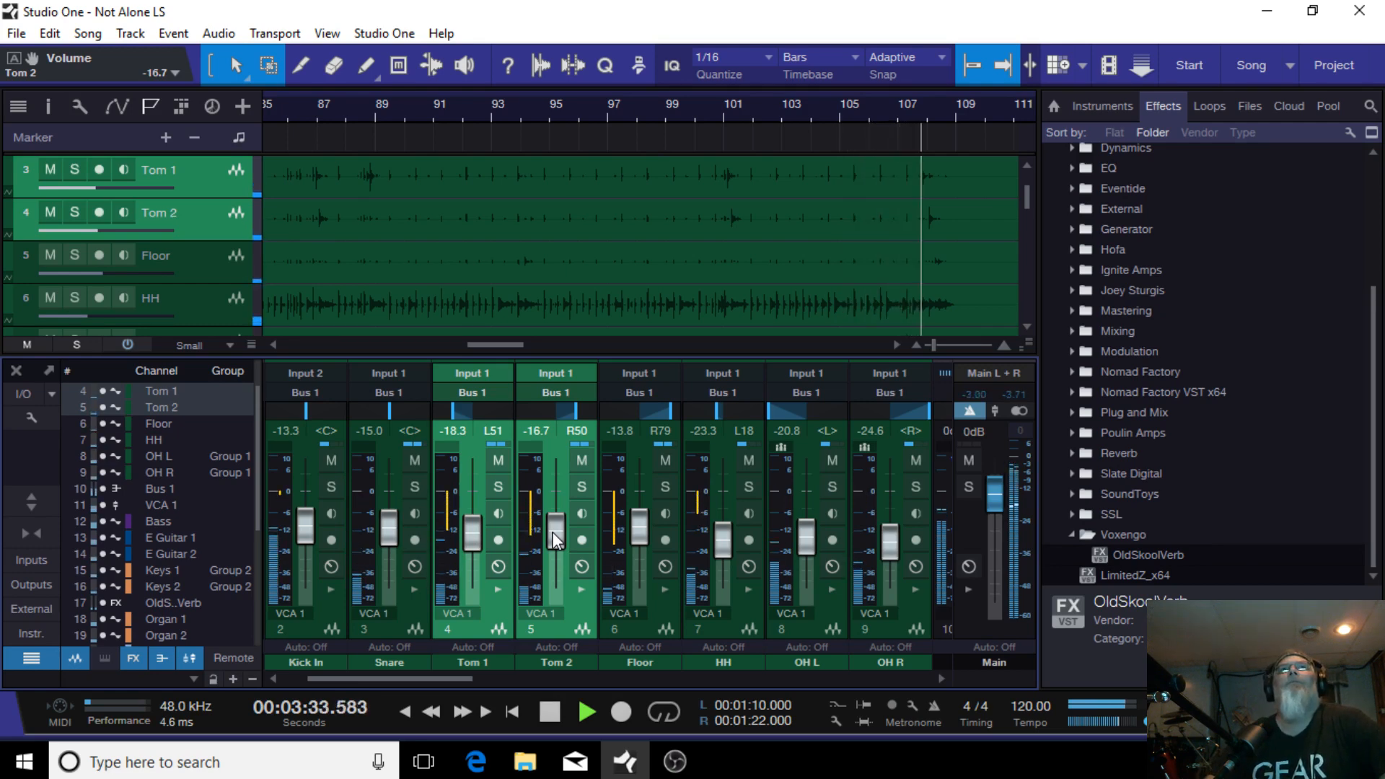
{"action": "left_click", "coordinate": [308, 106]}
{"action": "left_click", "coordinate": [295, 110]}
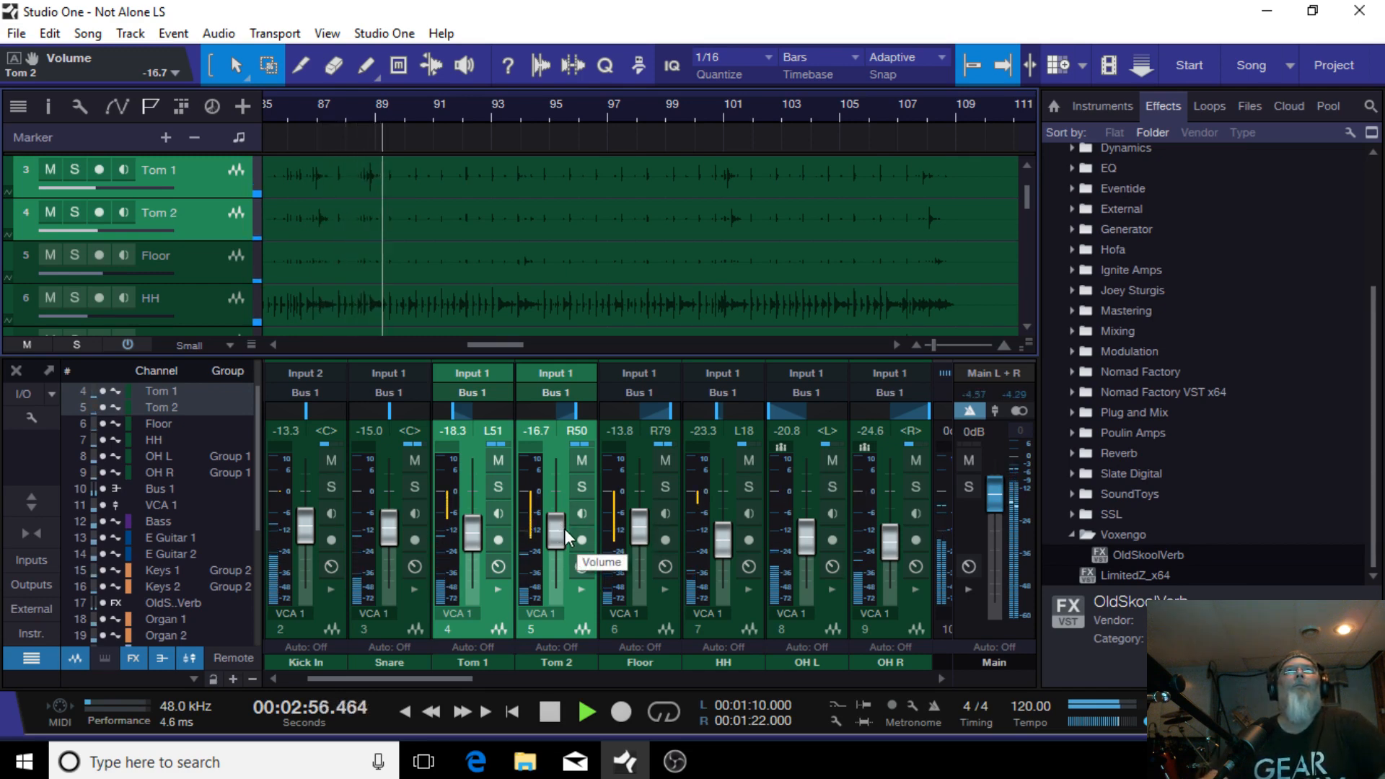
{"action": "left_click_drag", "start_coordinate": [566, 532], "coordinate": [558, 530]}
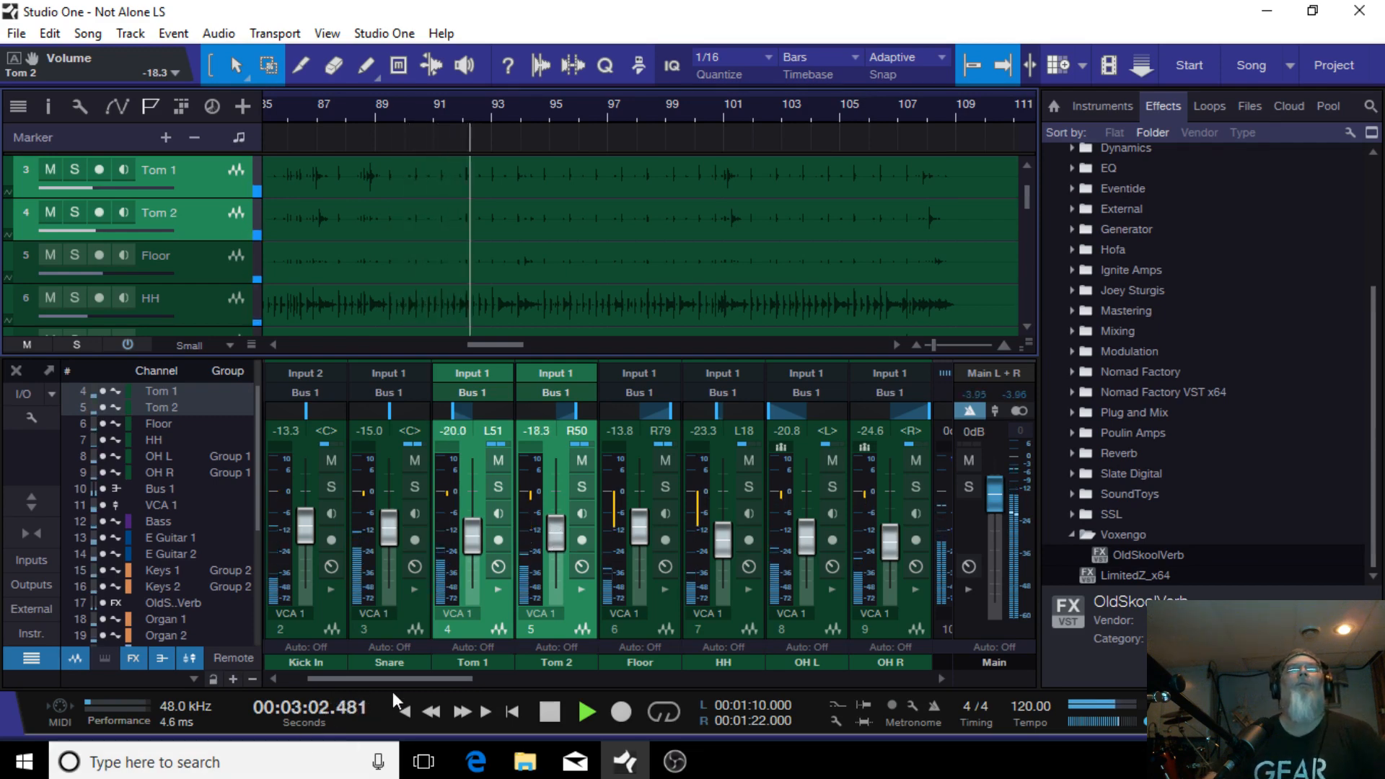
Step: Lower the VCA 2 fader to -18.3 dB
{"action": "left_click_drag", "start_coordinate": [395, 681], "coordinate": [917, 660]}
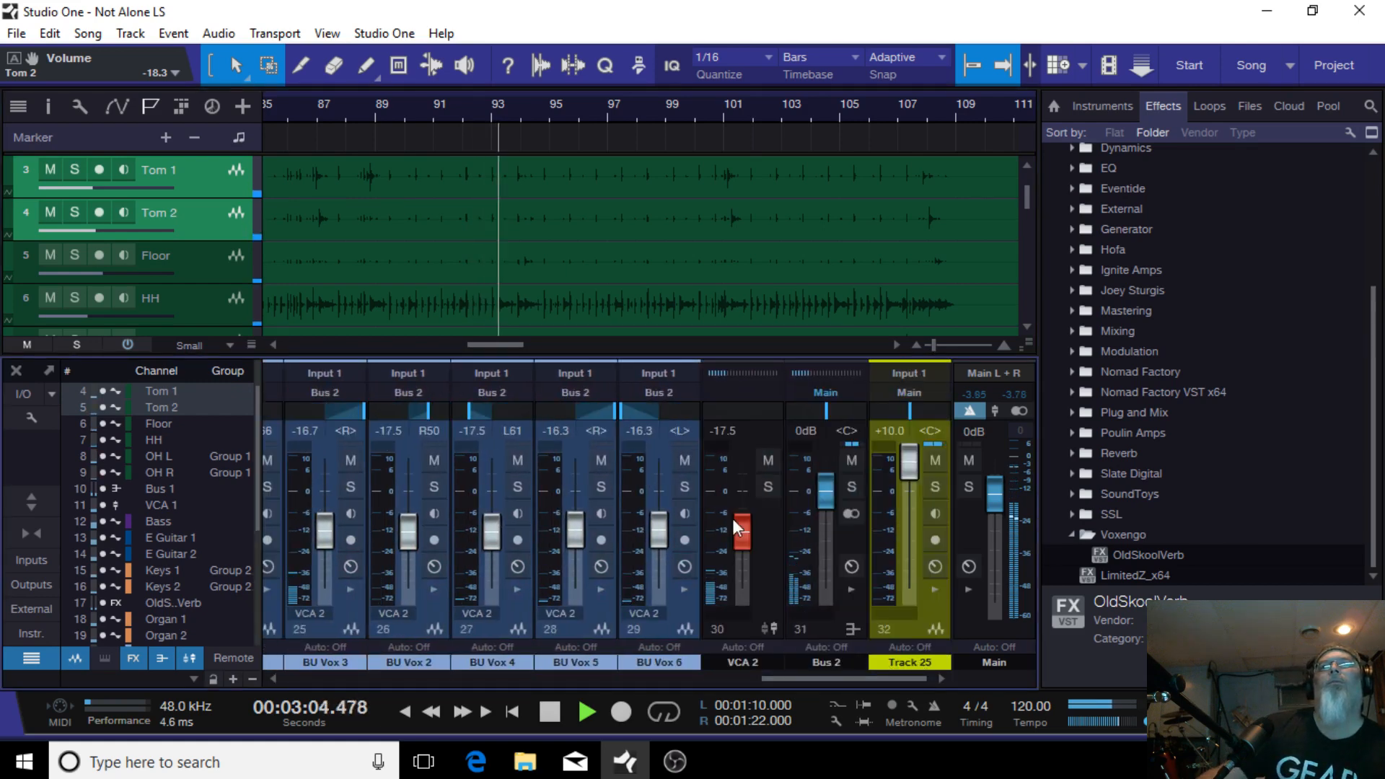
{"action": "left_click_drag", "start_coordinate": [742, 529], "coordinate": [741, 531]}
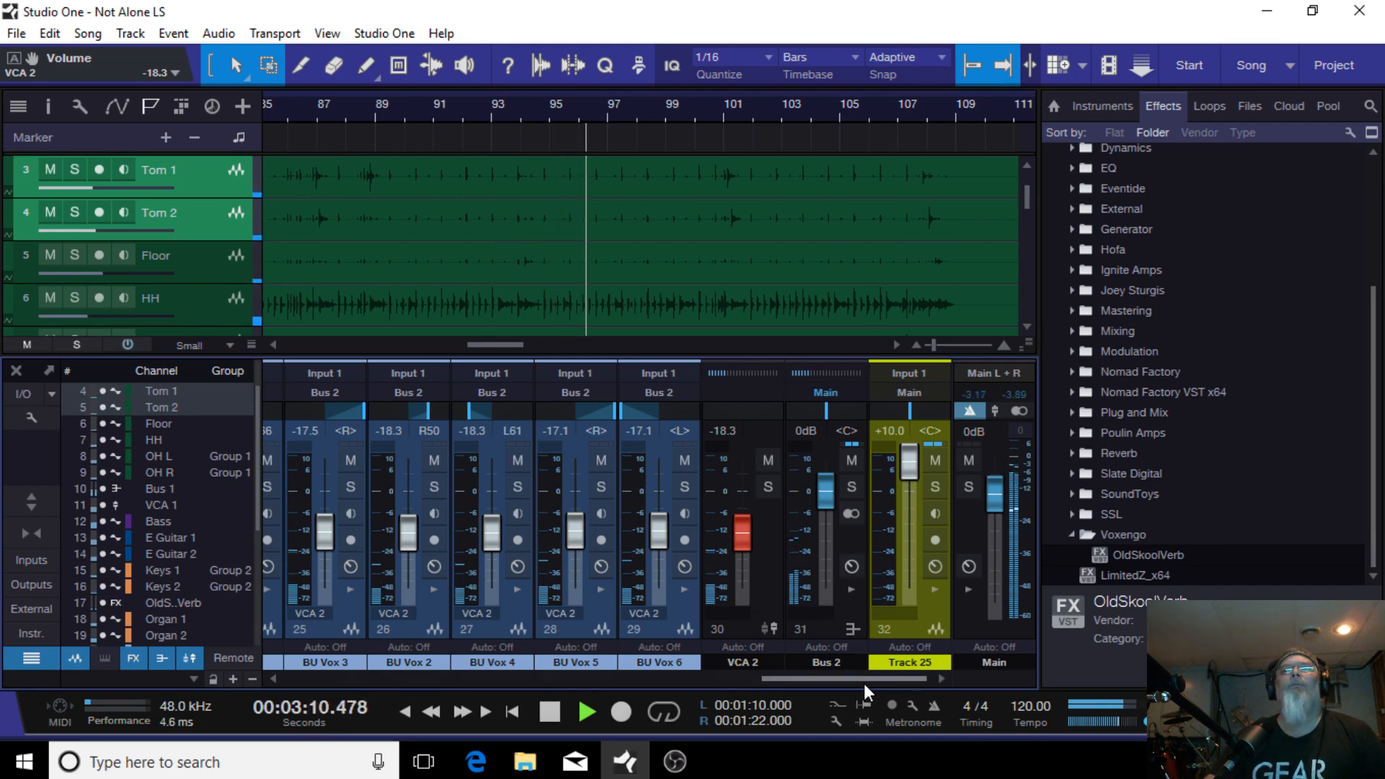
Step: Lower the Bass fader to -8.8 dB
{"action": "left_click_drag", "start_coordinate": [864, 678], "coordinate": [524, 696]}
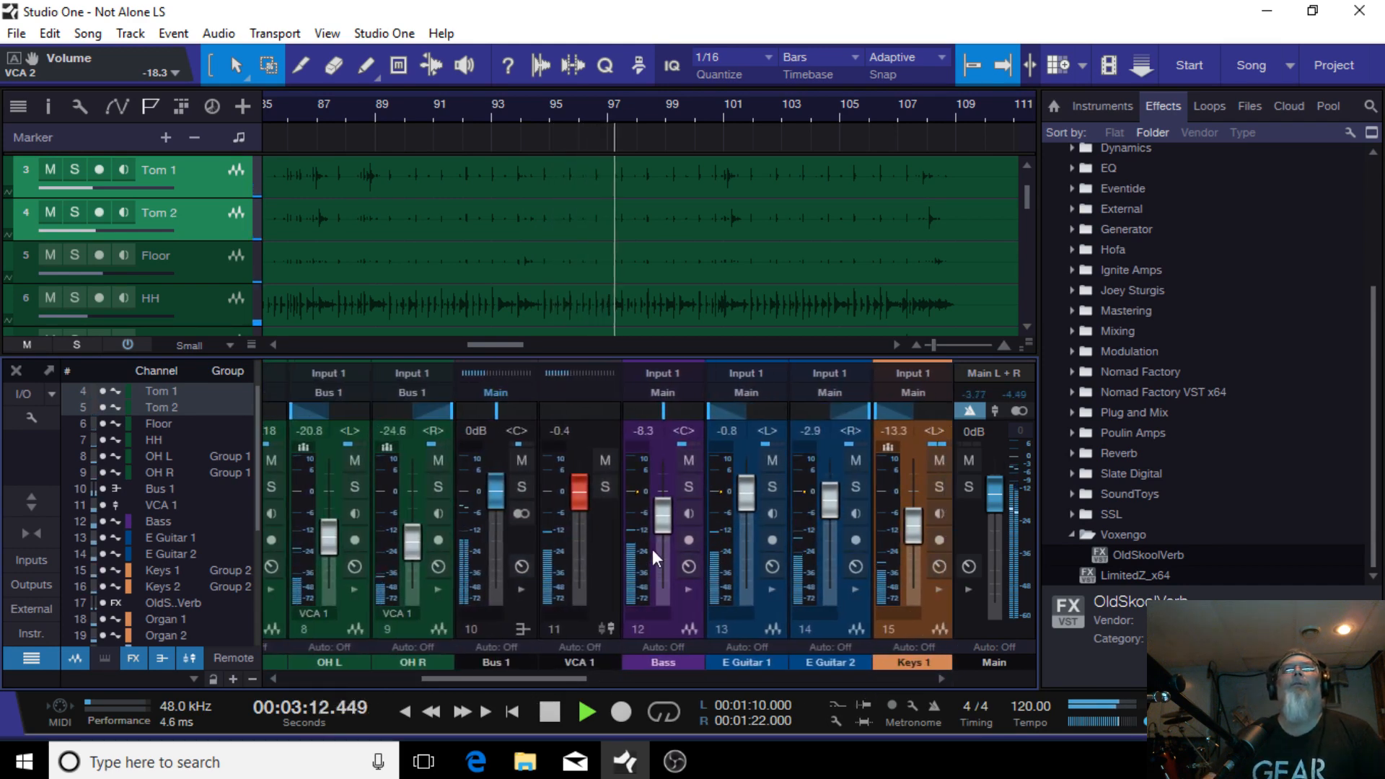
{"action": "left_click_drag", "start_coordinate": [660, 520], "coordinate": [656, 522]}
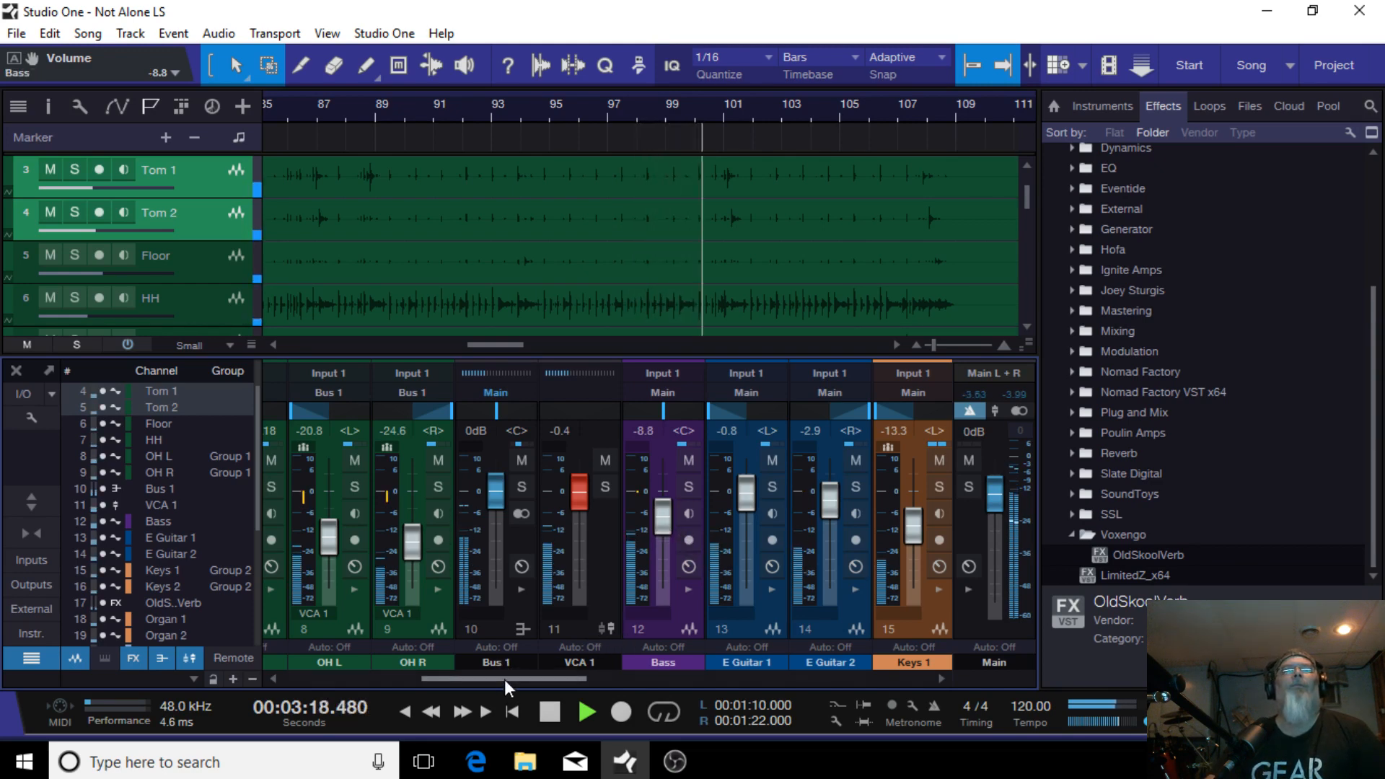
Step: Stop playback and record-enable Track 25 again
{"action": "left_click_drag", "start_coordinate": [504, 679], "coordinate": [894, 642]}
{"action": "left_click", "coordinate": [548, 711]}
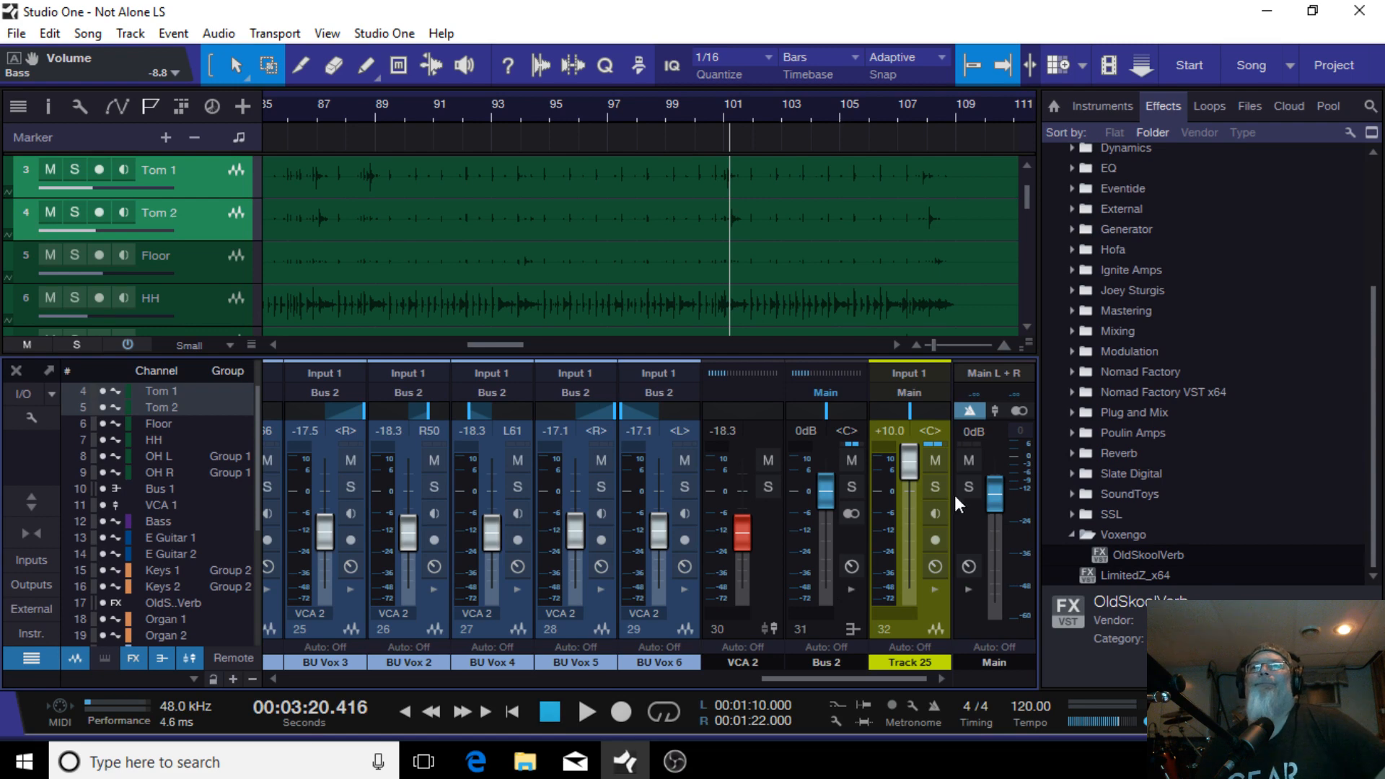
{"action": "left_click", "coordinate": [932, 544]}
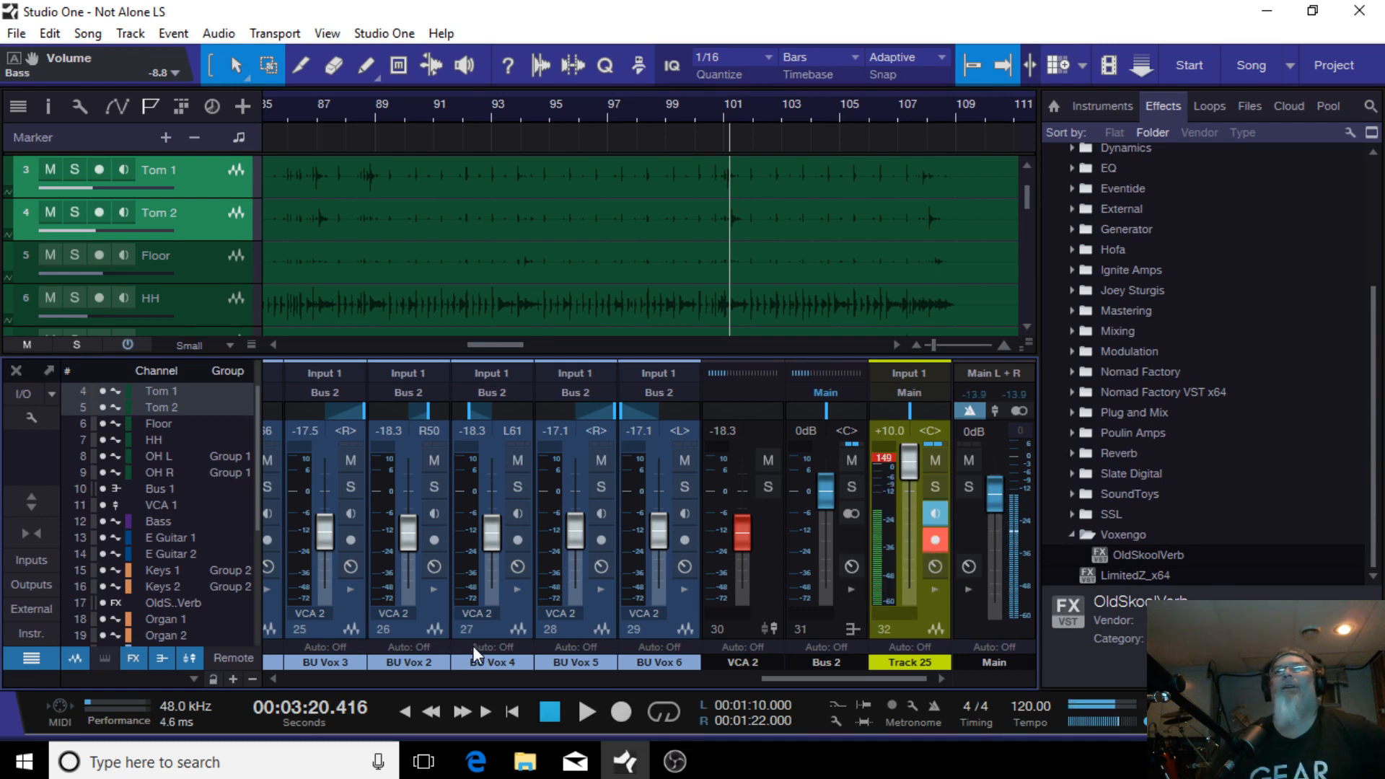
Step: Open and close the Main channel's Mix FX panel and return the transport to the song start
{"action": "left_click_drag", "start_coordinate": [885, 681], "coordinate": [949, 665]}
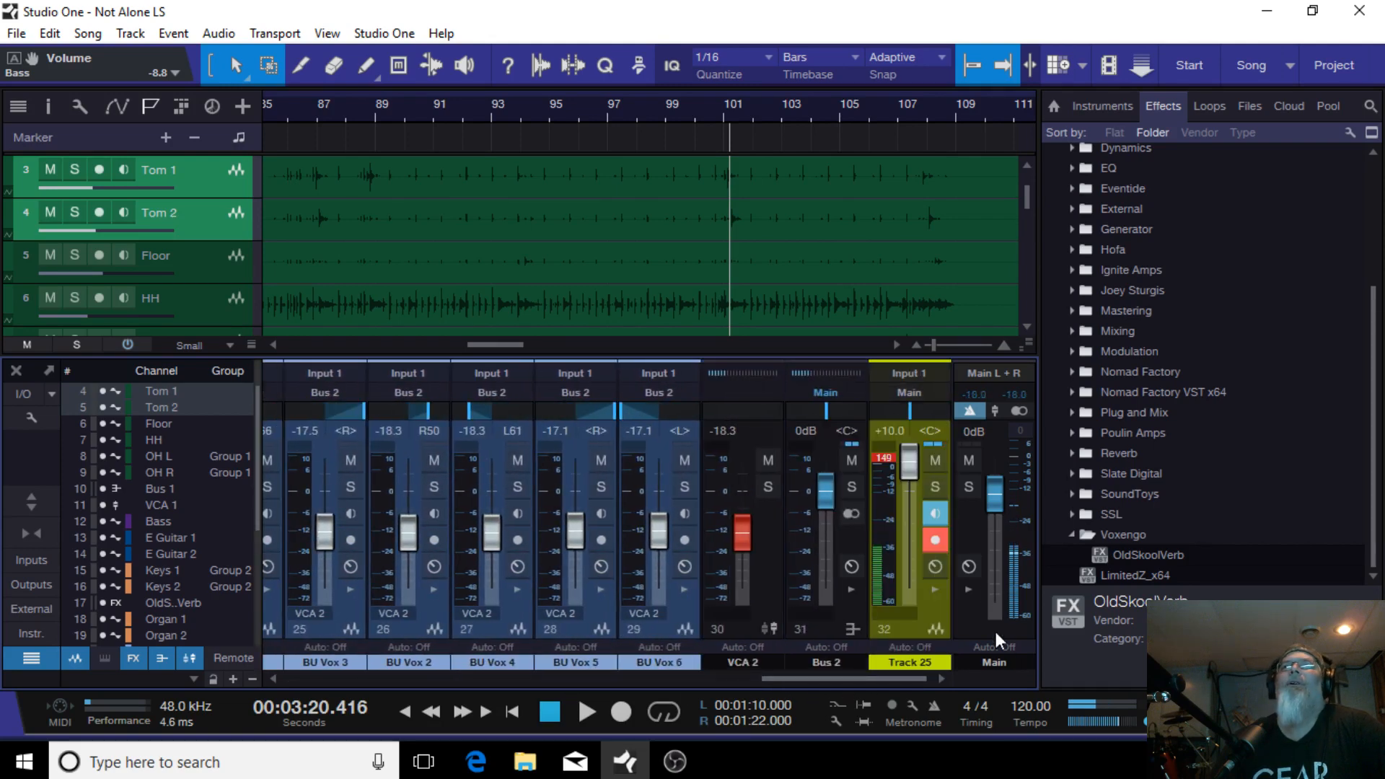
{"action": "left_click", "coordinate": [968, 587]}
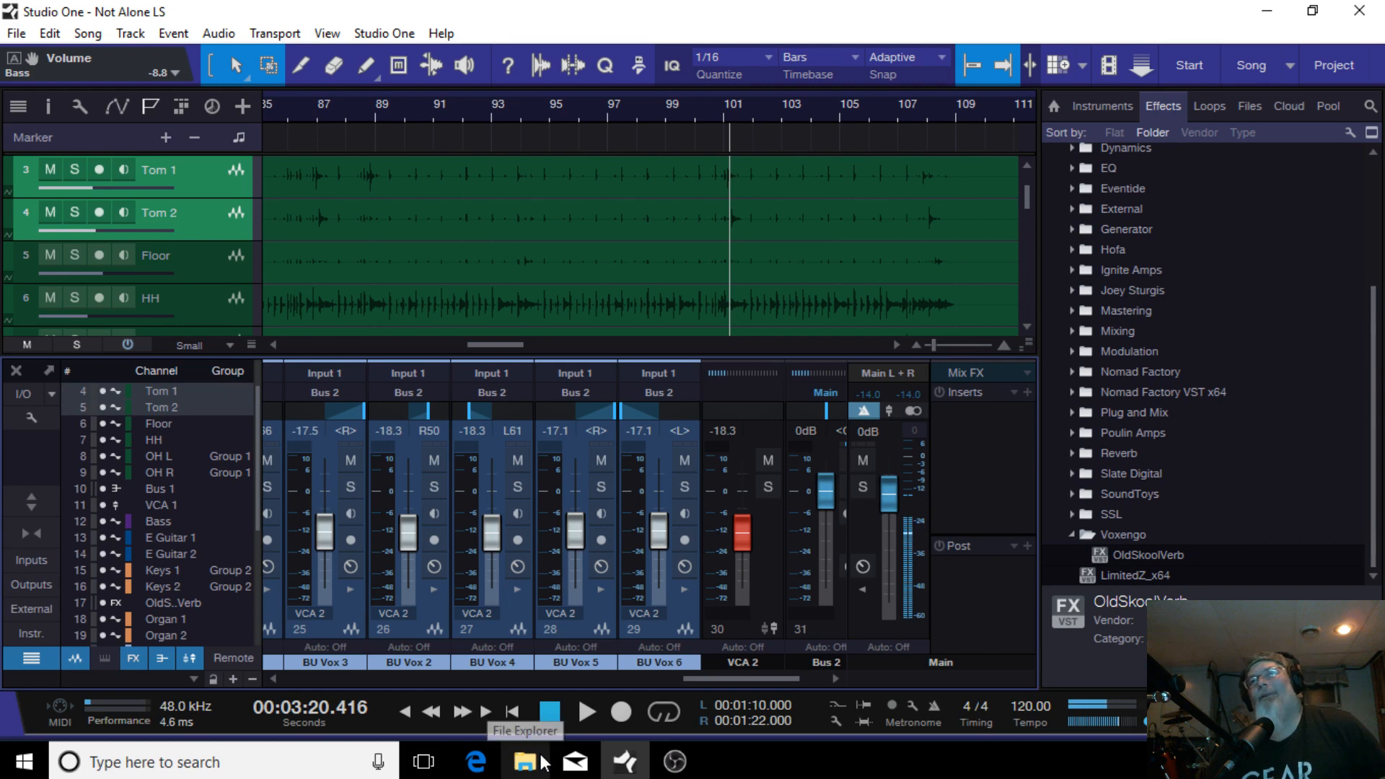
{"action": "left_click", "coordinate": [551, 711]}
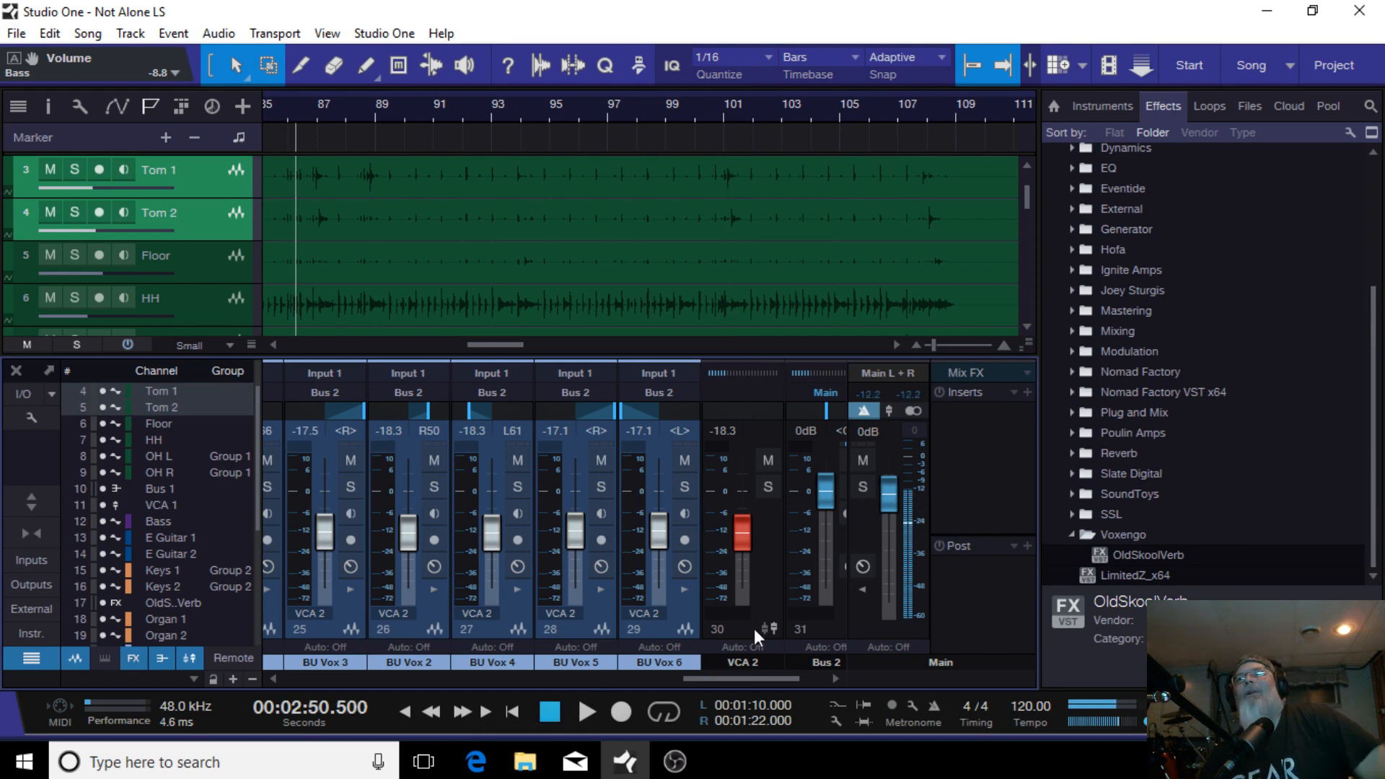
{"action": "double_click", "coordinate": [863, 590]}
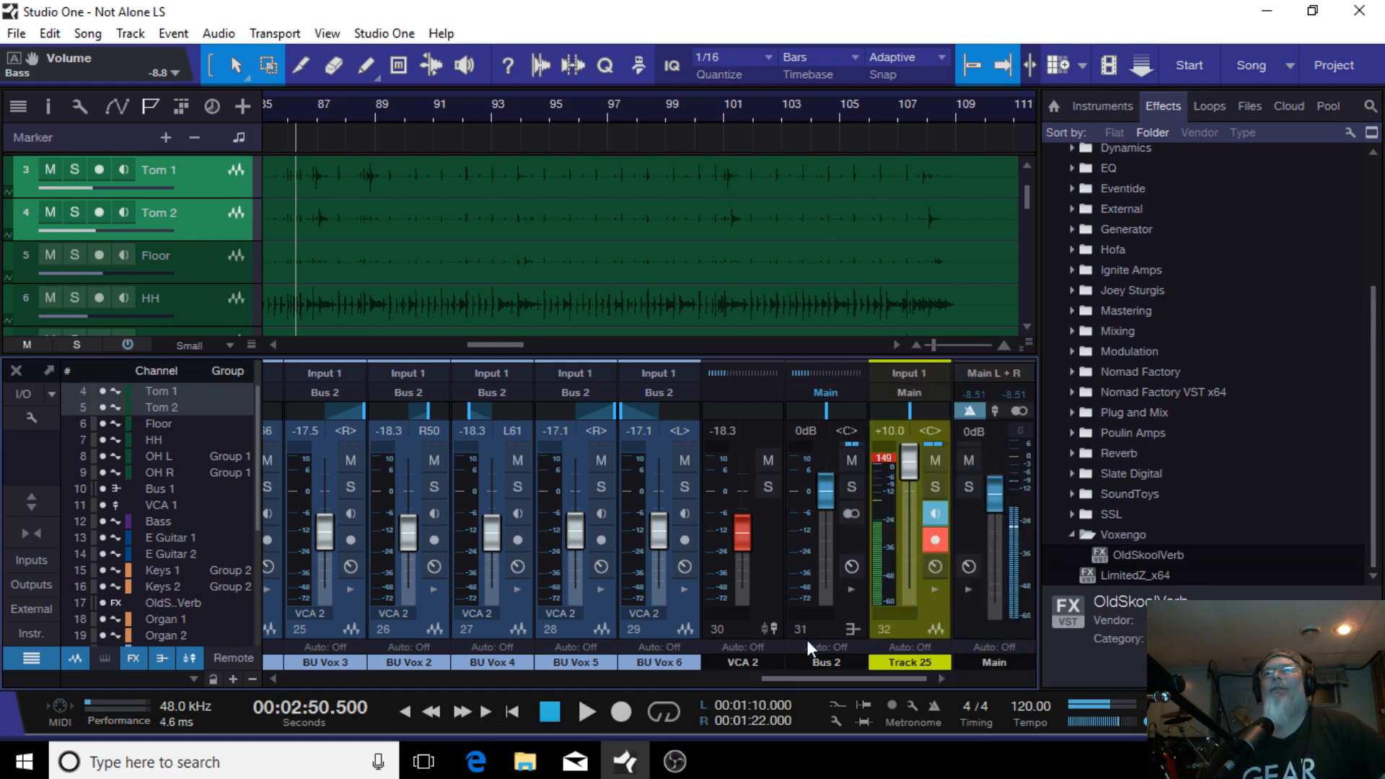
{"action": "left_click", "coordinate": [411, 709]}
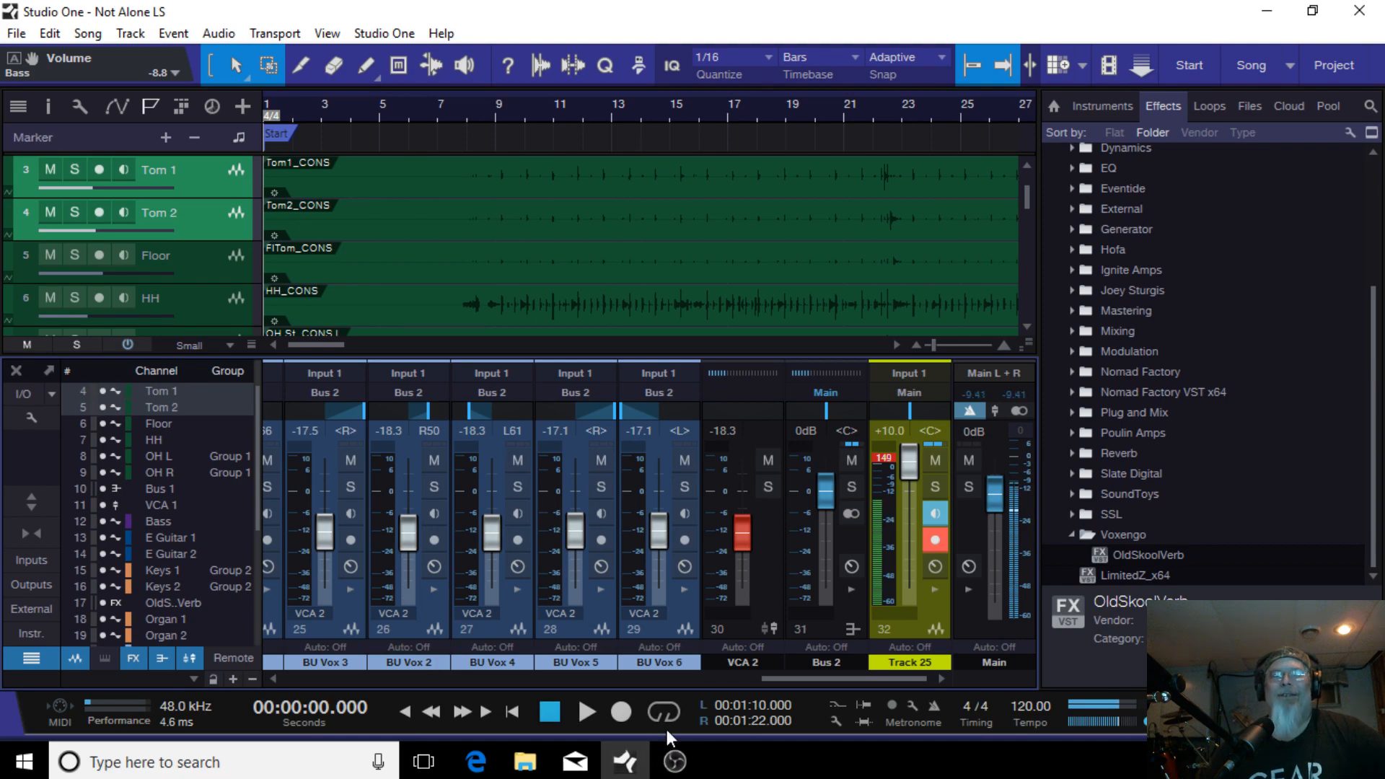
Step: Switch to OBS
{"action": "left_click", "coordinate": [675, 761]}
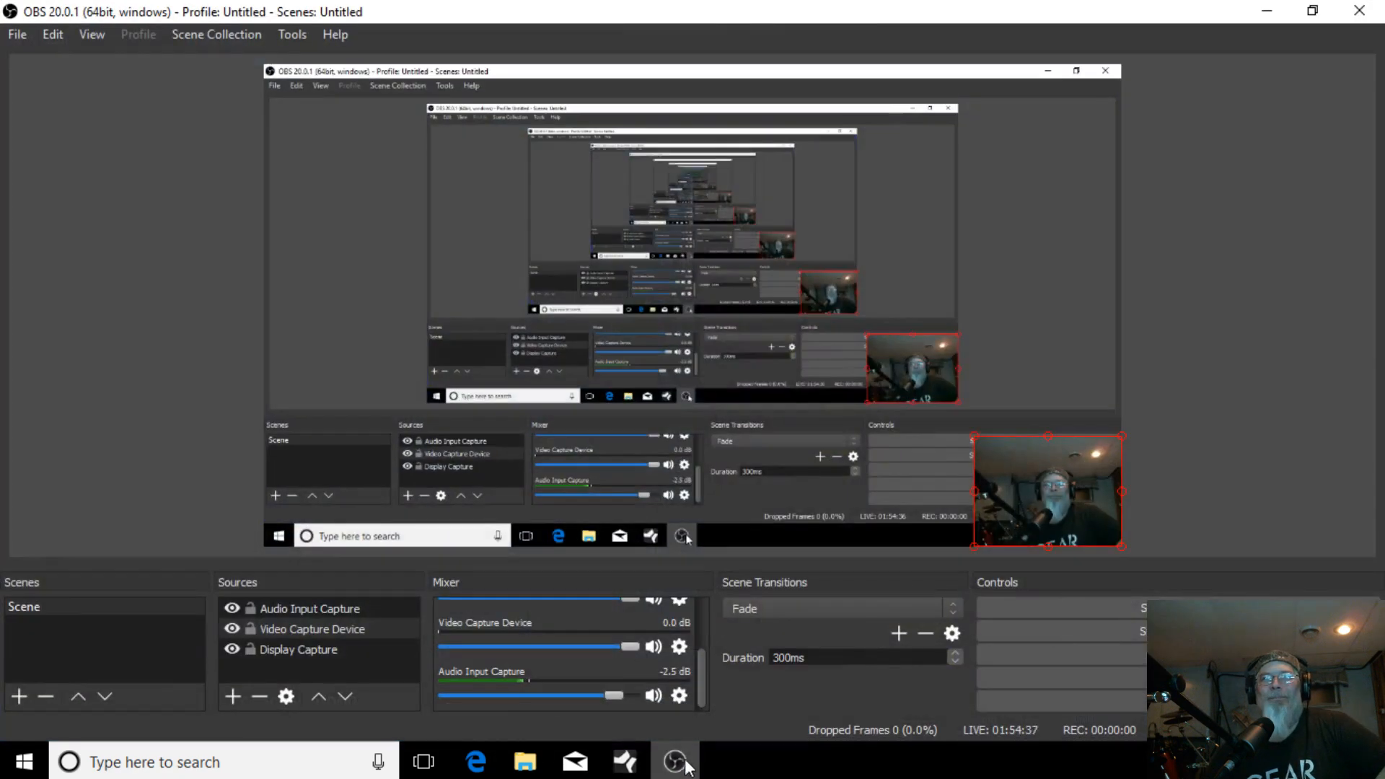